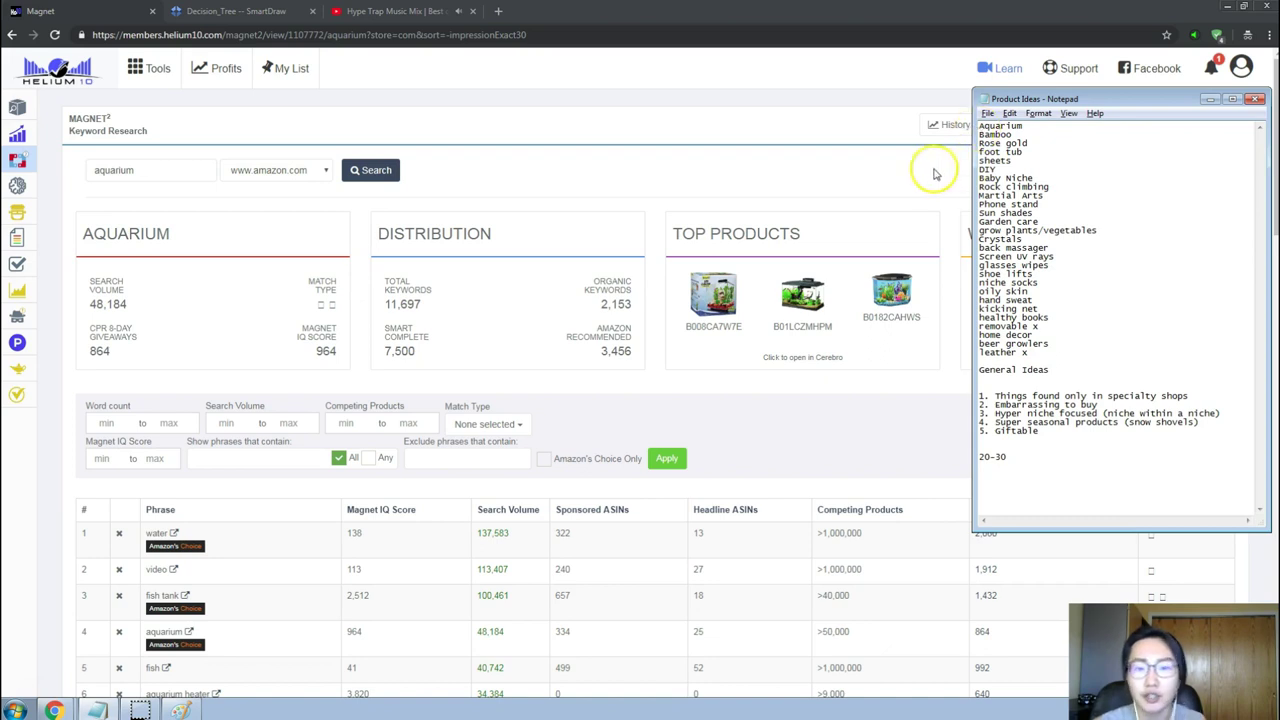
pyautogui.moveTo(1043, 134); pyautogui.dragTo(979, 134)
pyautogui.click(1038, 113)
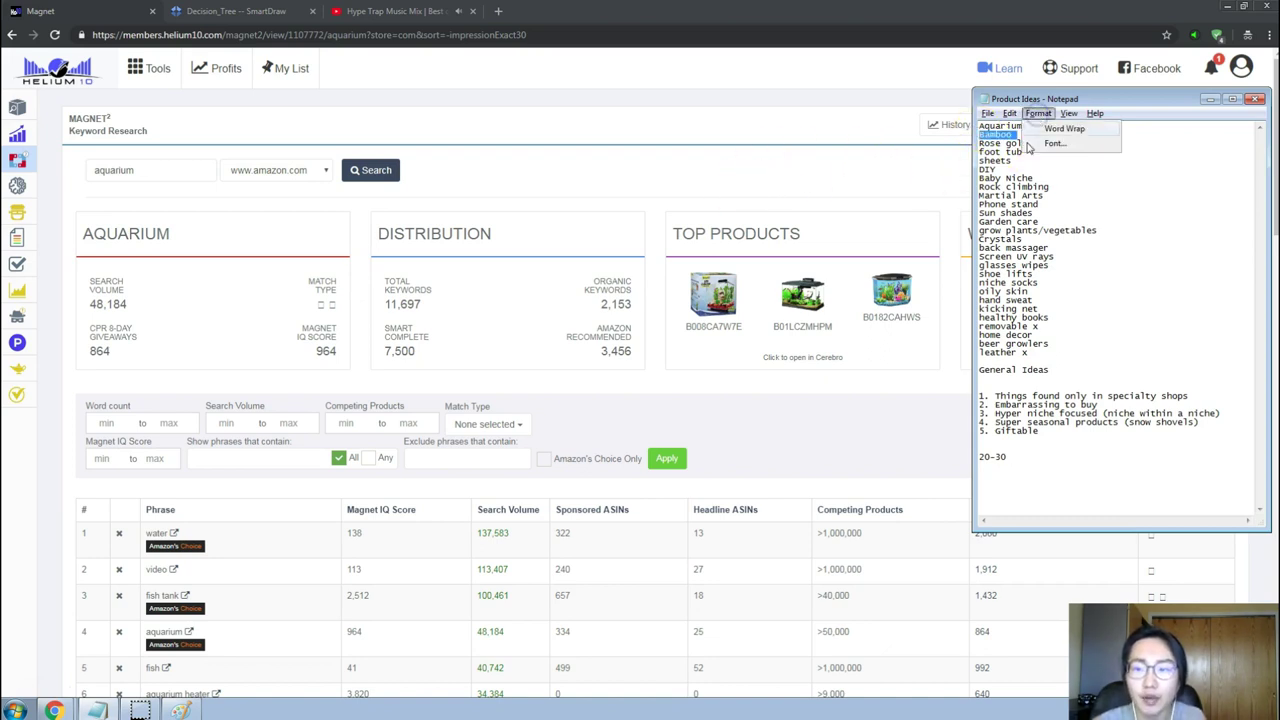
pyautogui.click(1028, 148)
# Copy the phrase "aquarium heater" from the Magnet keyword results for aquarium.
pyautogui.click(174, 170)
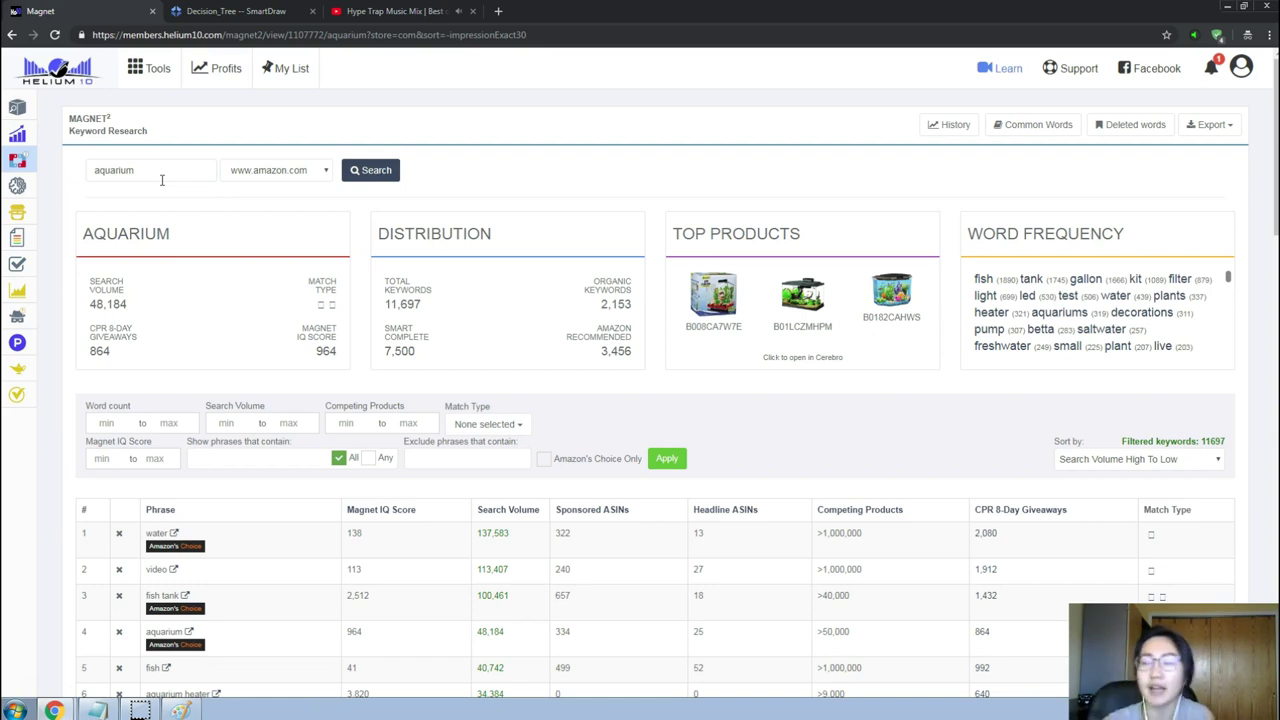
pyautogui.scroll(-3, 323, 300)
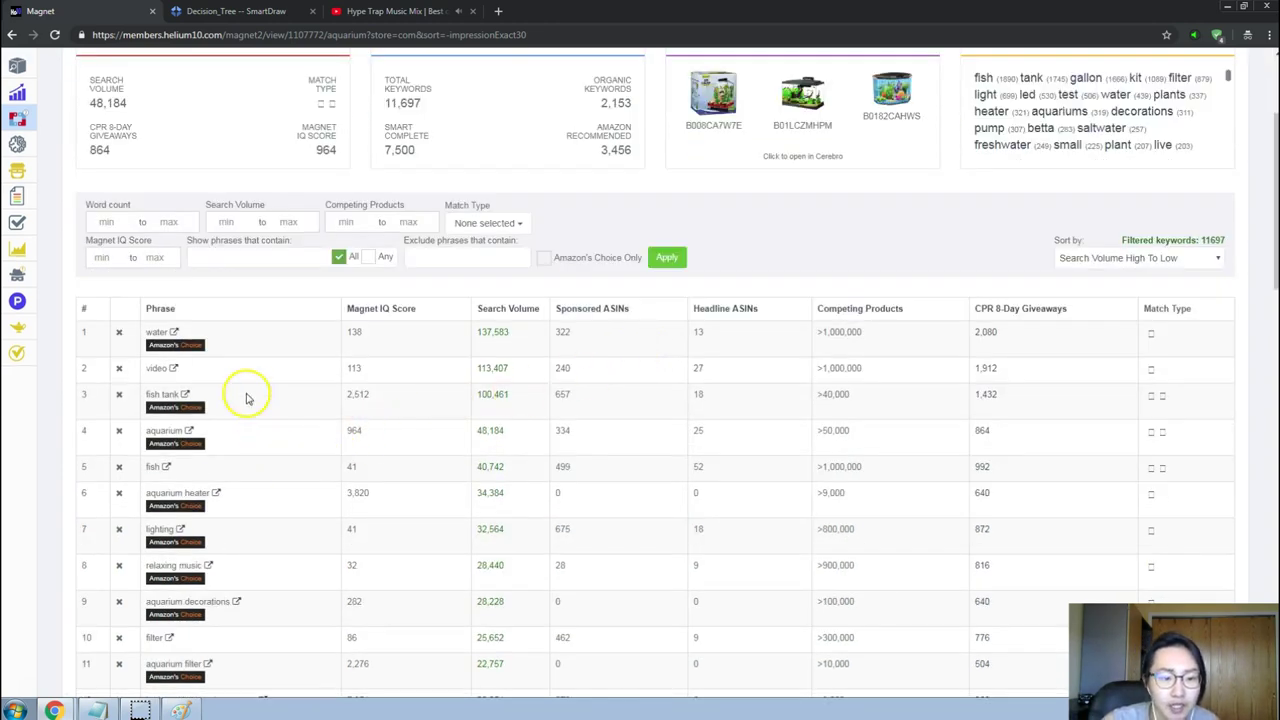
pyautogui.scroll(-1, 345, 440)
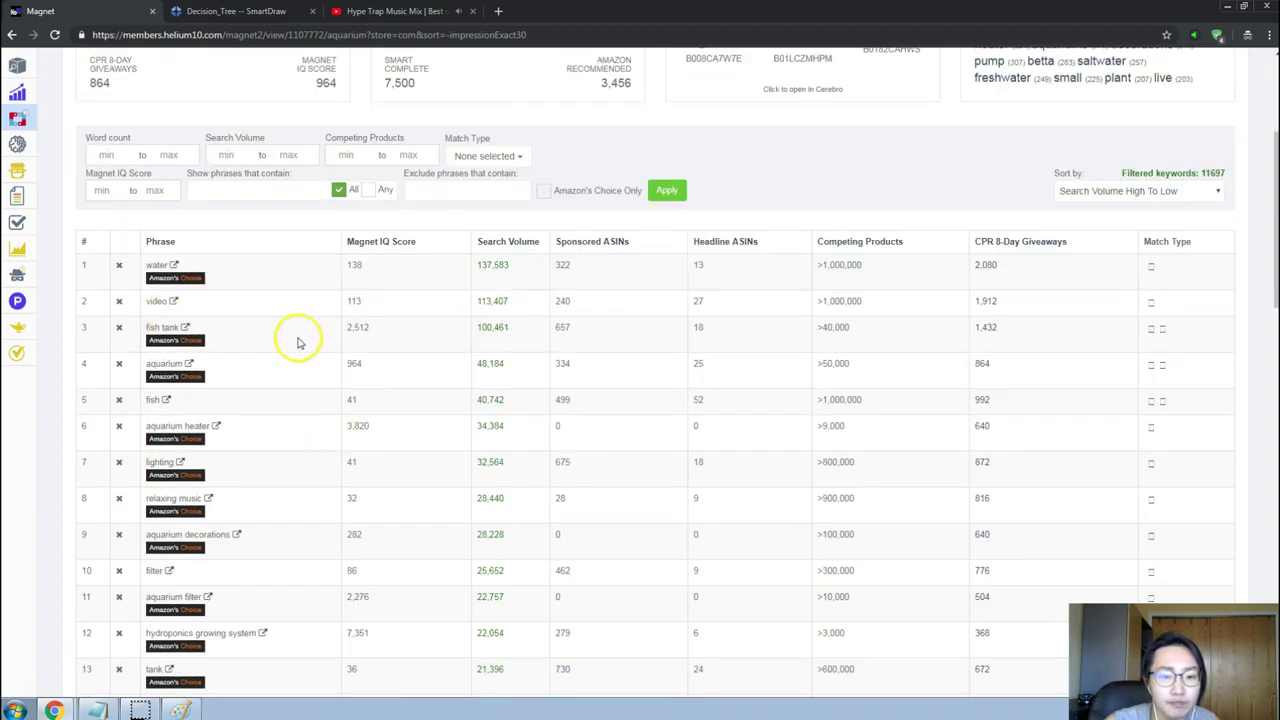
pyautogui.scroll(-2, 330, 370)
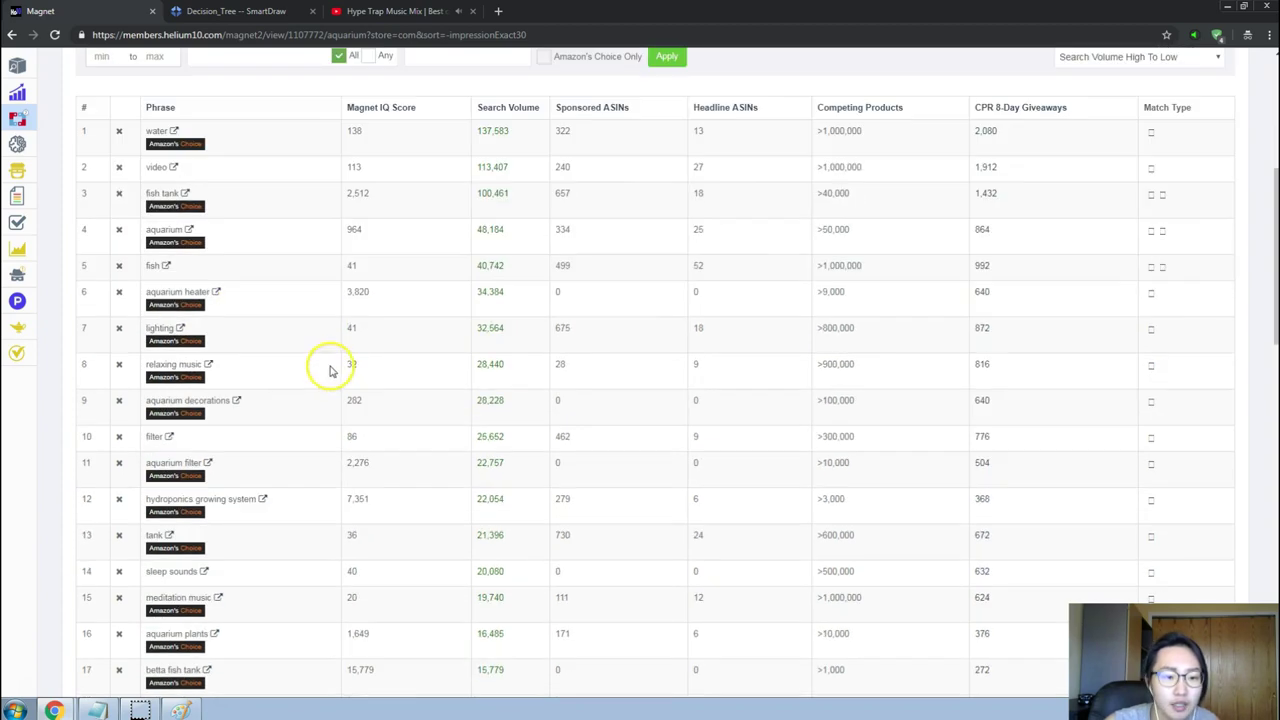
pyautogui.tripleClick(184, 291)
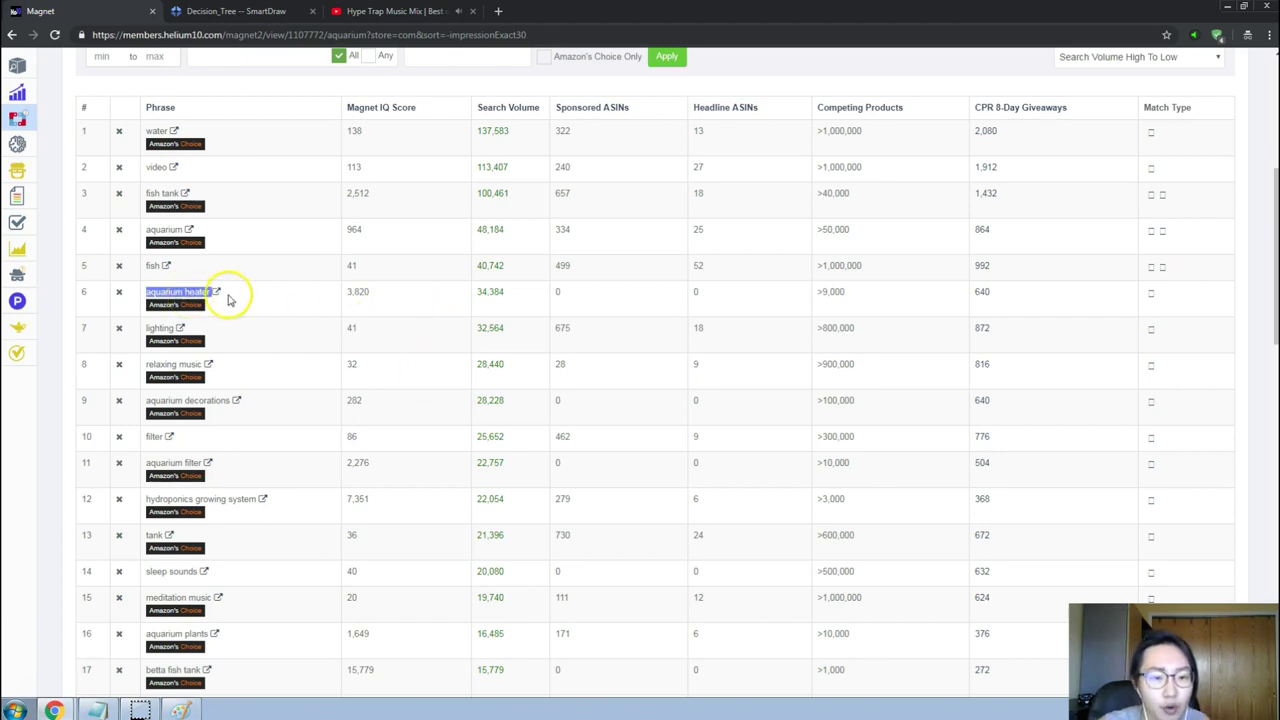
pyautogui.rightClick(190, 291)
pyautogui.click(314, 305)
pyautogui.click(314, 309)
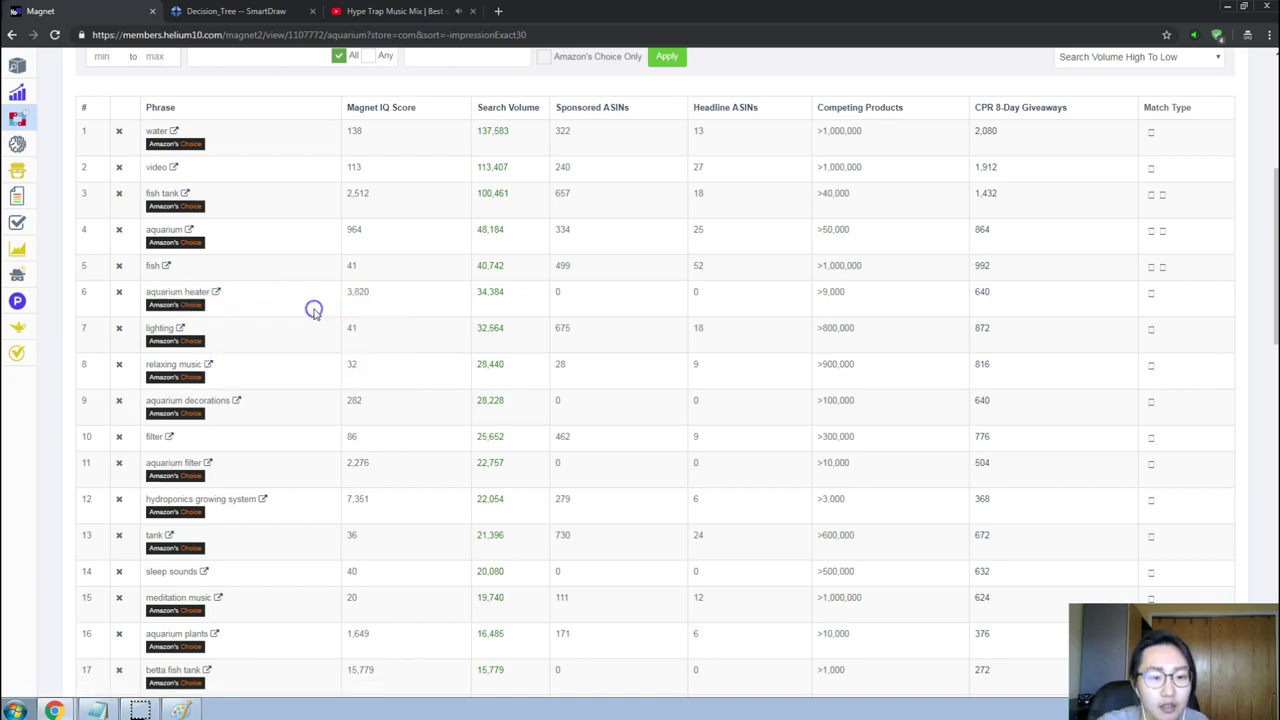
# Switch to the browser window showing Google and open the Amazon search results for "aquarium heater".
pyautogui.hotkey('alt', 'Tab')
pyautogui.hotkey('alt', 'Tab')
pyautogui.hotkey('alt', 'Tab')
pyautogui.hotkey('alt', 'Tab')
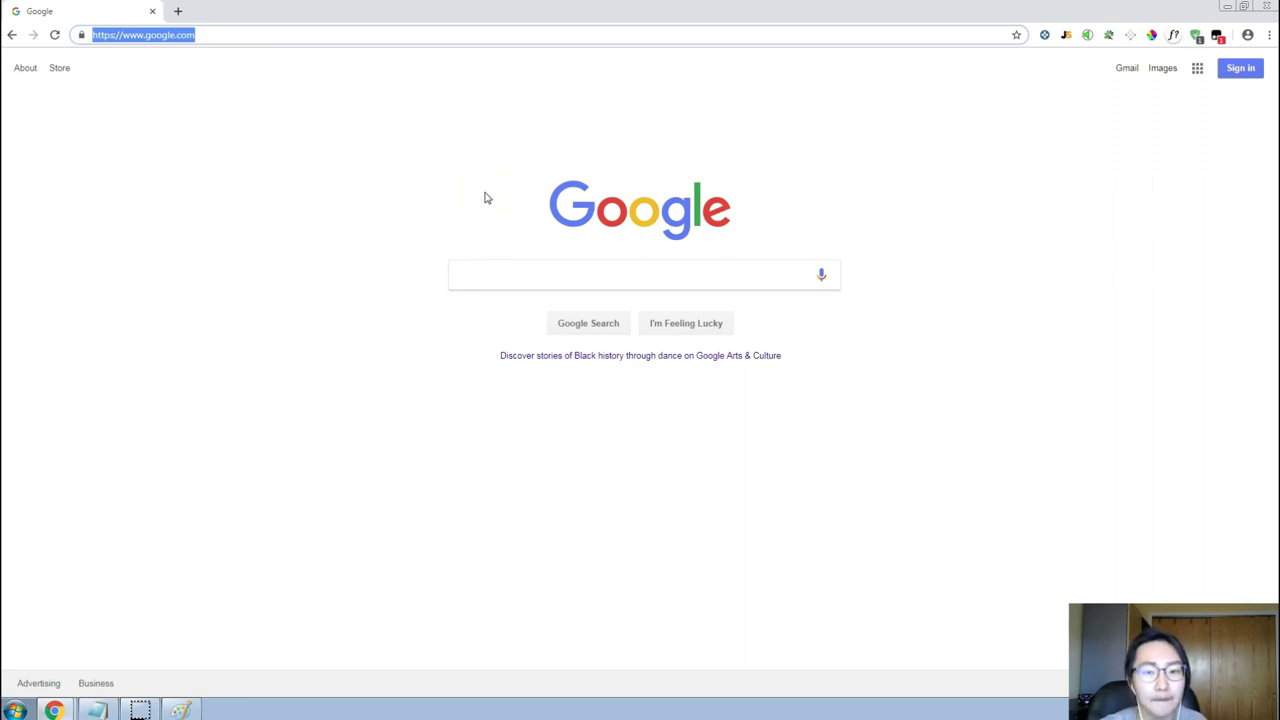
pyautogui.hotkey('ctrl', 'v')
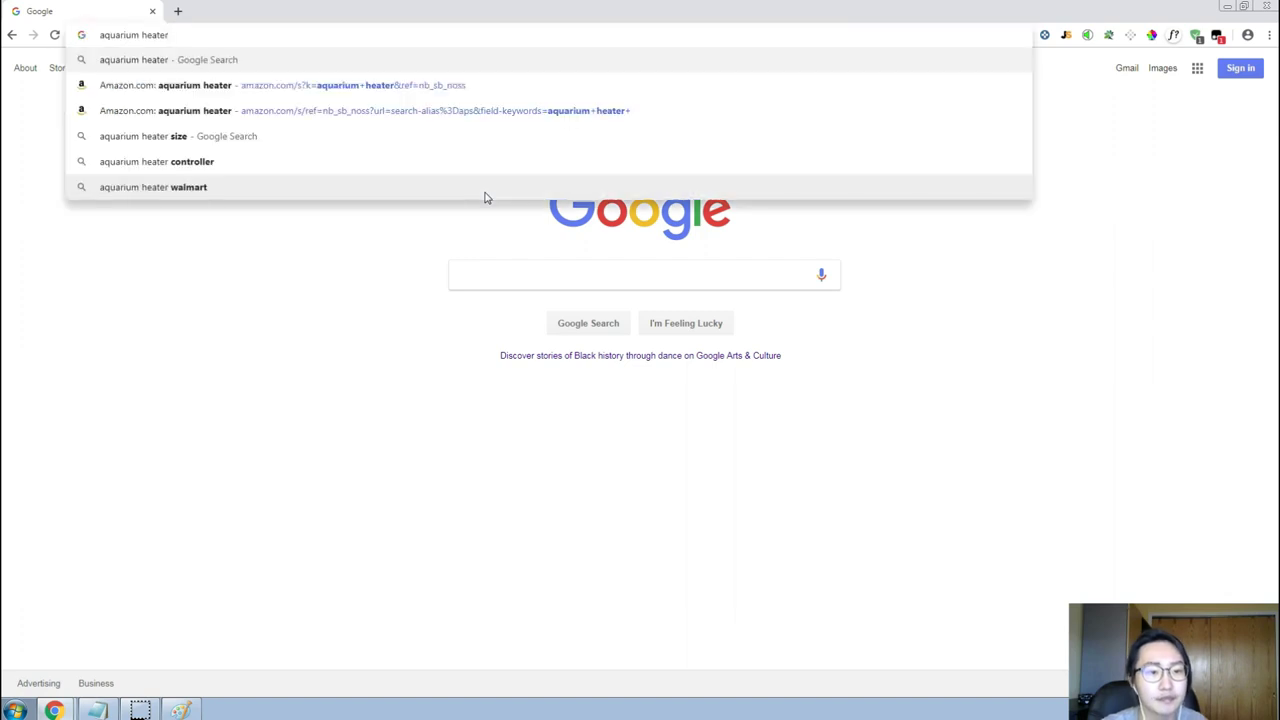
pyautogui.click(452, 85)
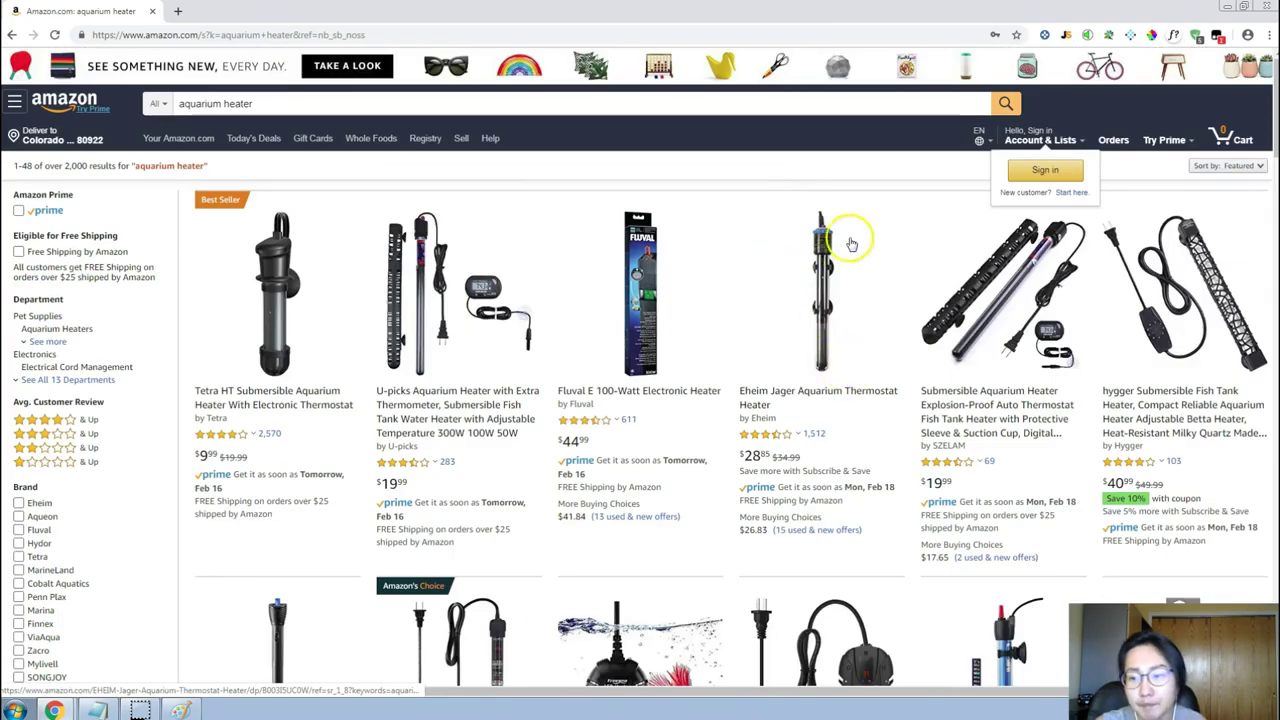
# Look through the first rows of aquarium heater listings, comparing product types, prices and review counts.
pyautogui.click(1008, 183)
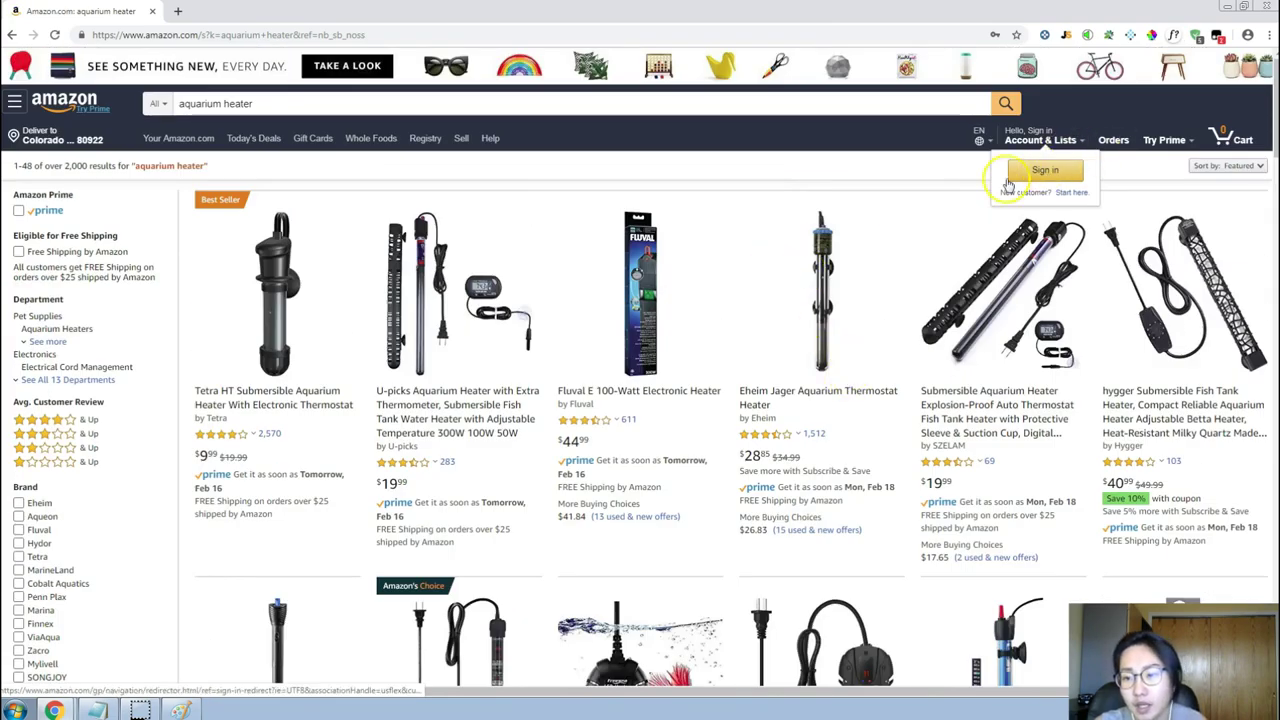
pyautogui.scroll(-2, 888, 203)
pyautogui.scroll(2, 900, 200)
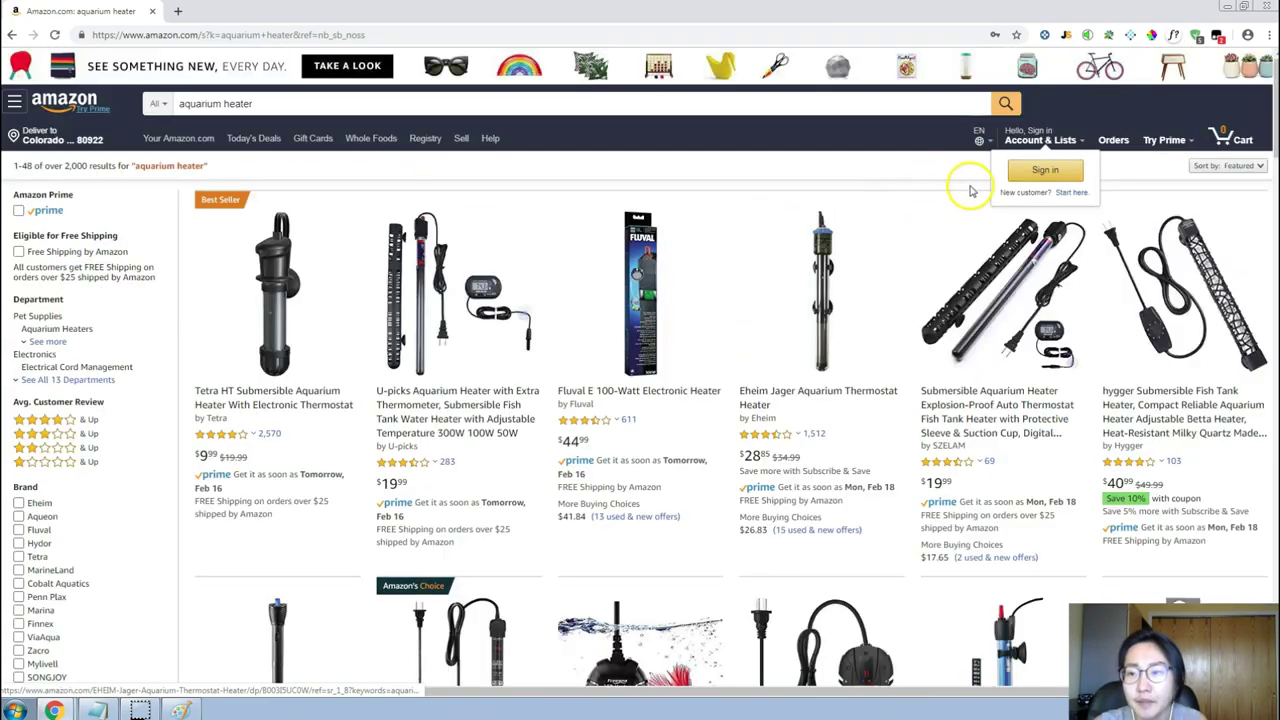
pyautogui.scroll(-1, 830, 240)
pyautogui.click(818, 262)
pyautogui.scroll(-3, 820, 263)
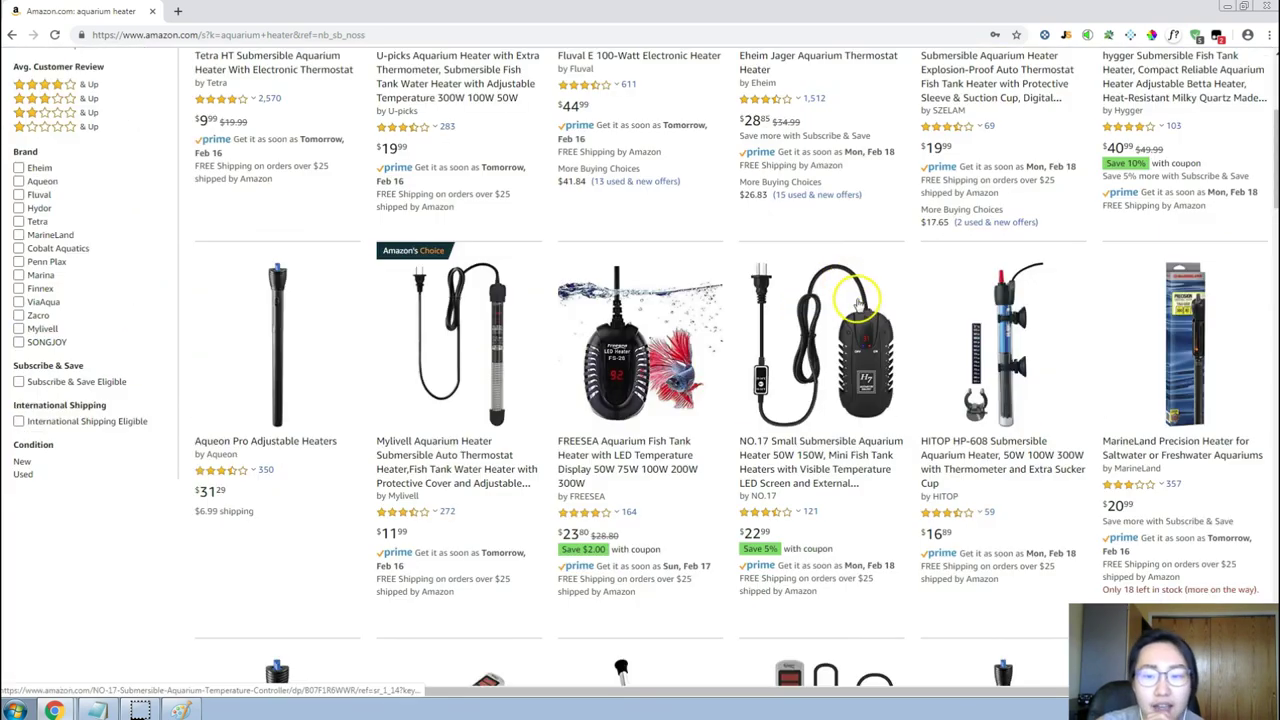
pyautogui.scroll(2, 894, 291)
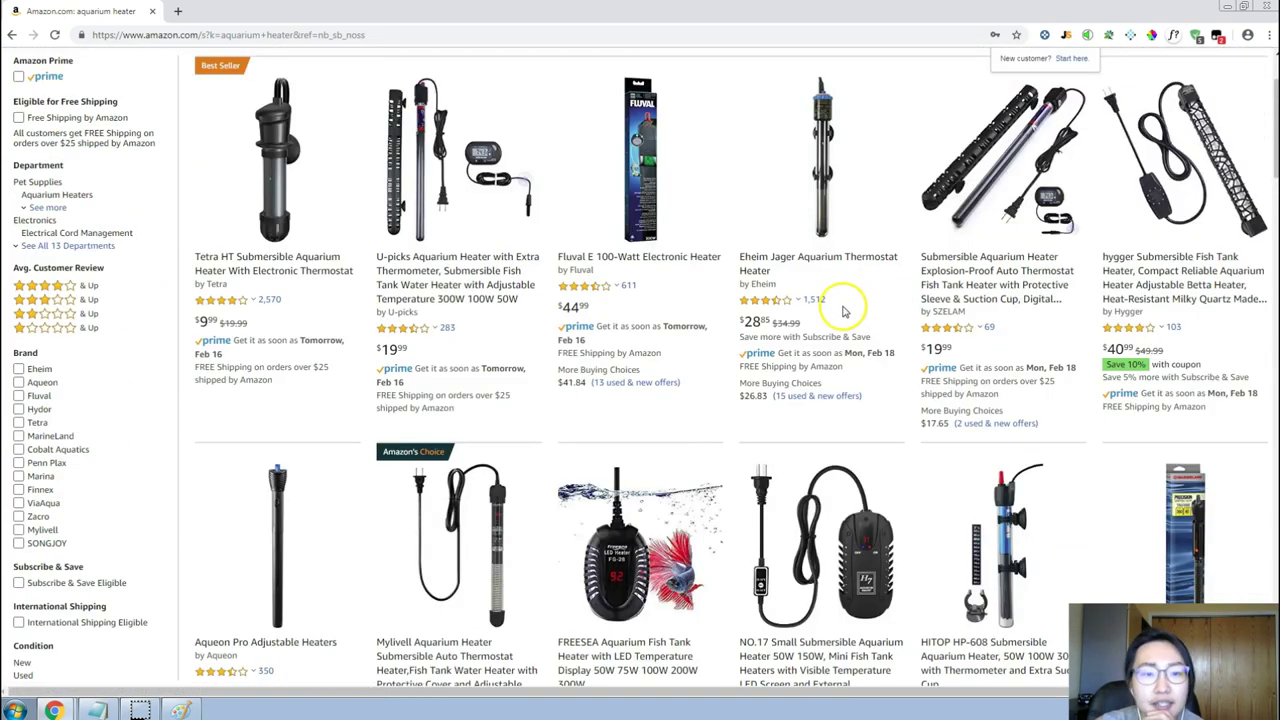
pyautogui.scroll(1, 870, 300)
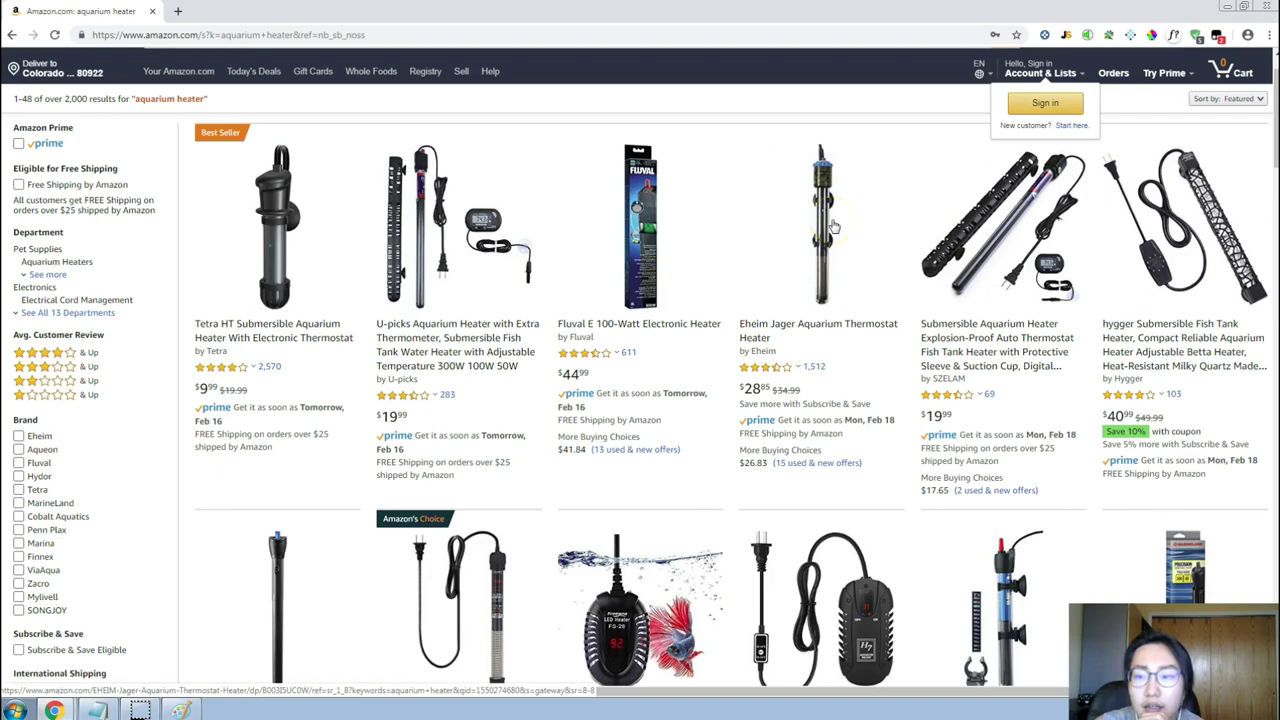
pyautogui.scroll(1, 833, 227)
pyautogui.click(810, 310)
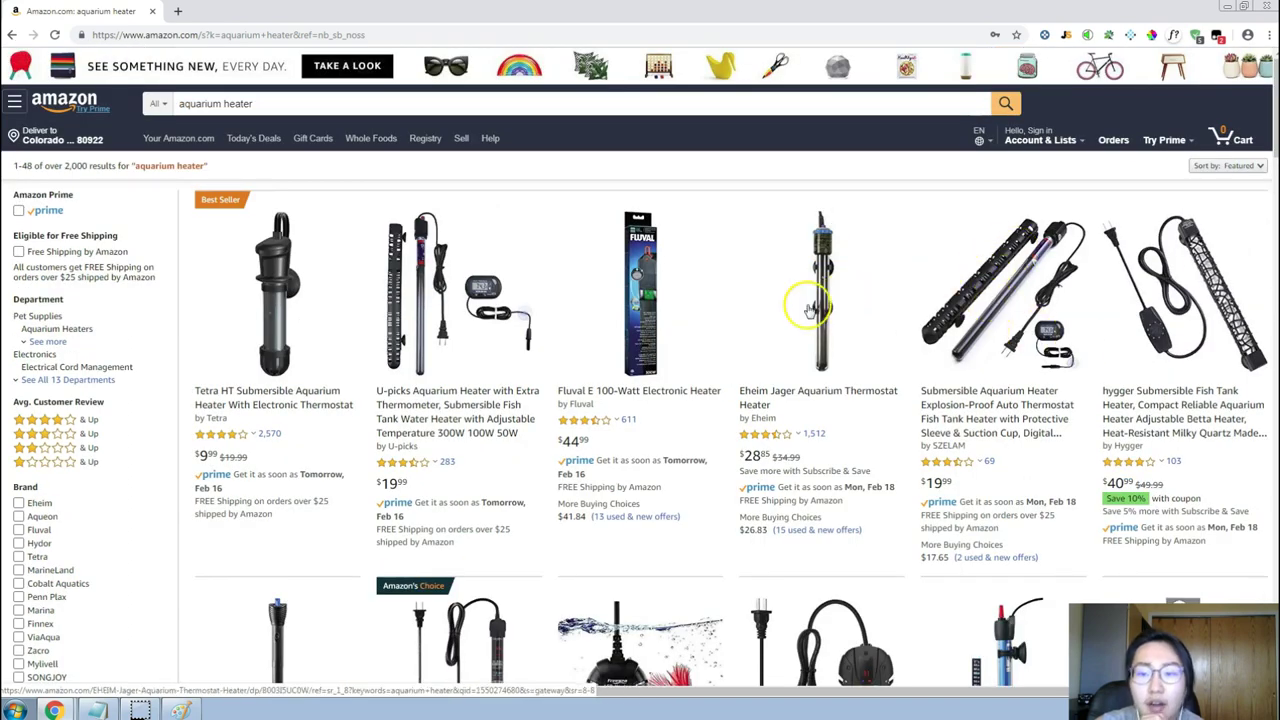
pyautogui.click(826, 308)
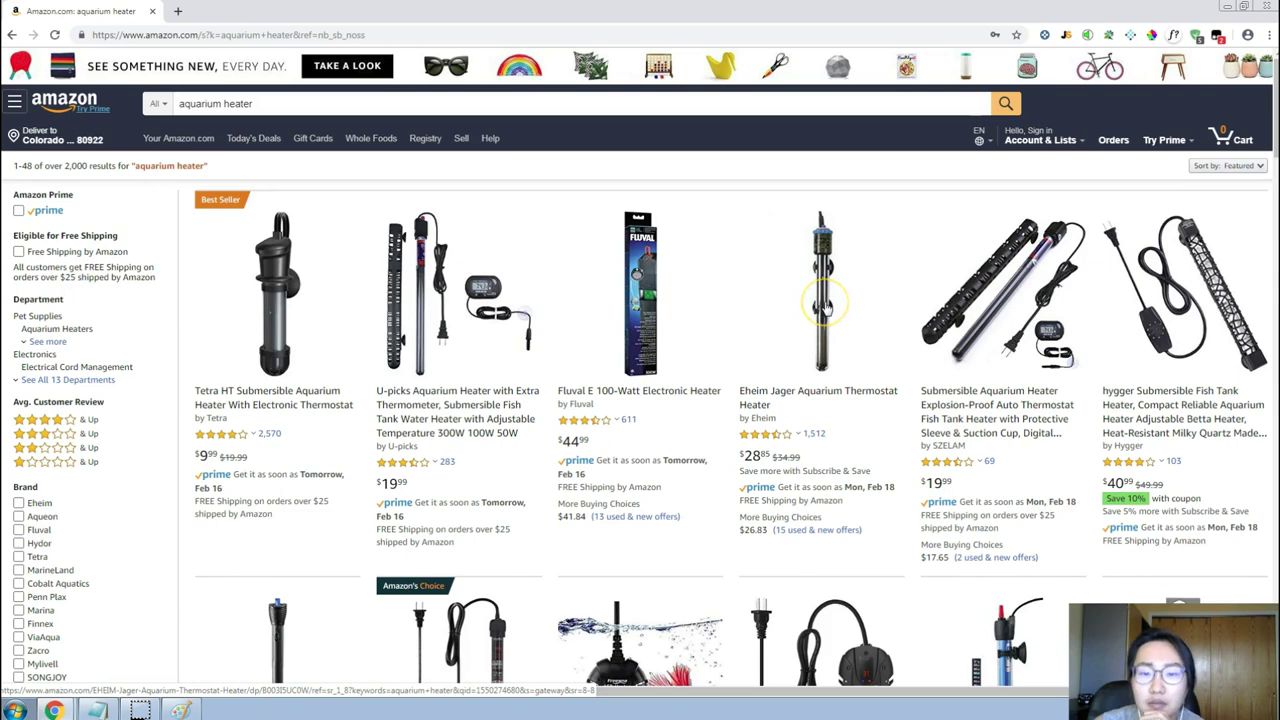
# Run the Jungle Scout extension on the aquarium heater results and examine the listings' monthly sales, revenue and reviews.
pyautogui.click(1066, 37)
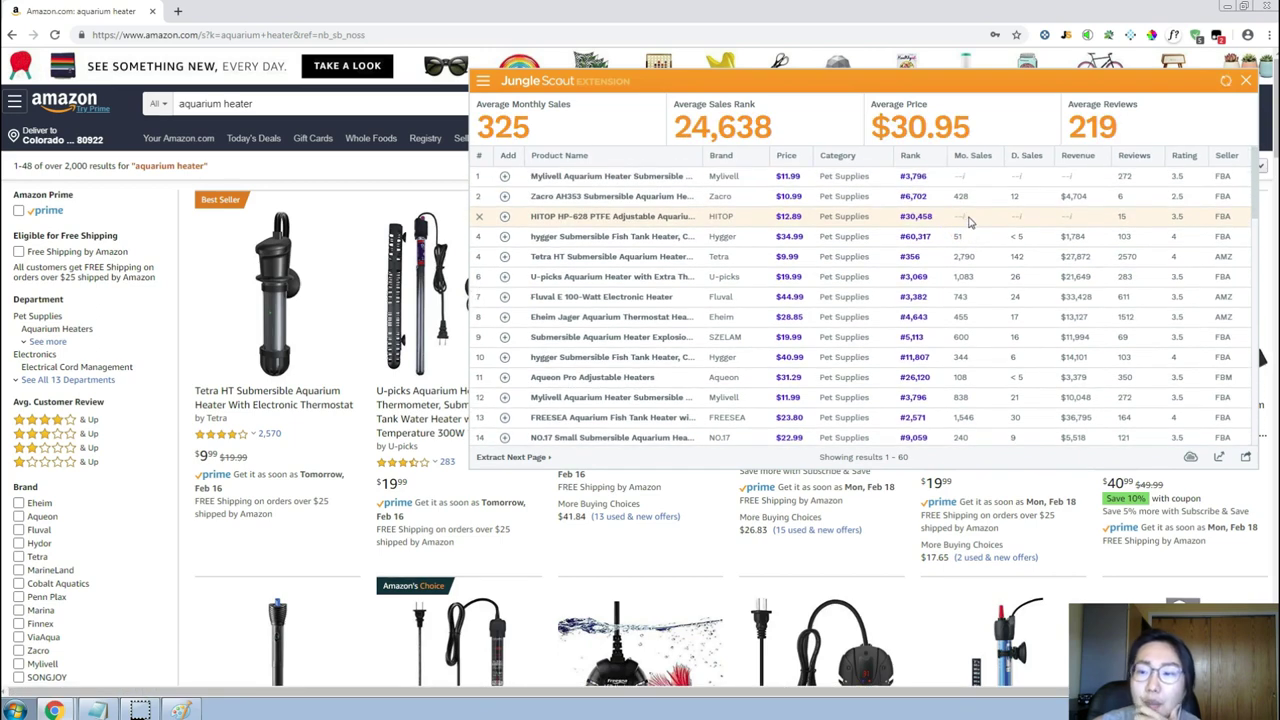
pyautogui.scroll(-5, 986, 263)
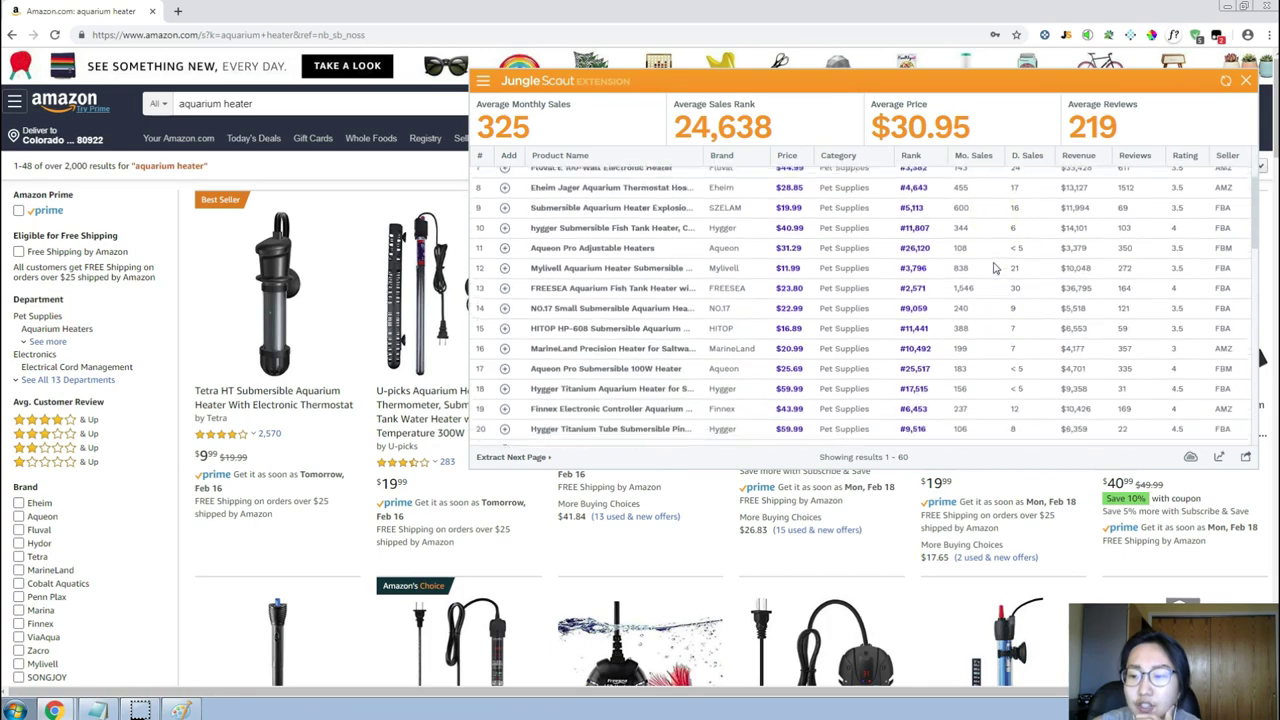
pyautogui.scroll(-3, 994, 267)
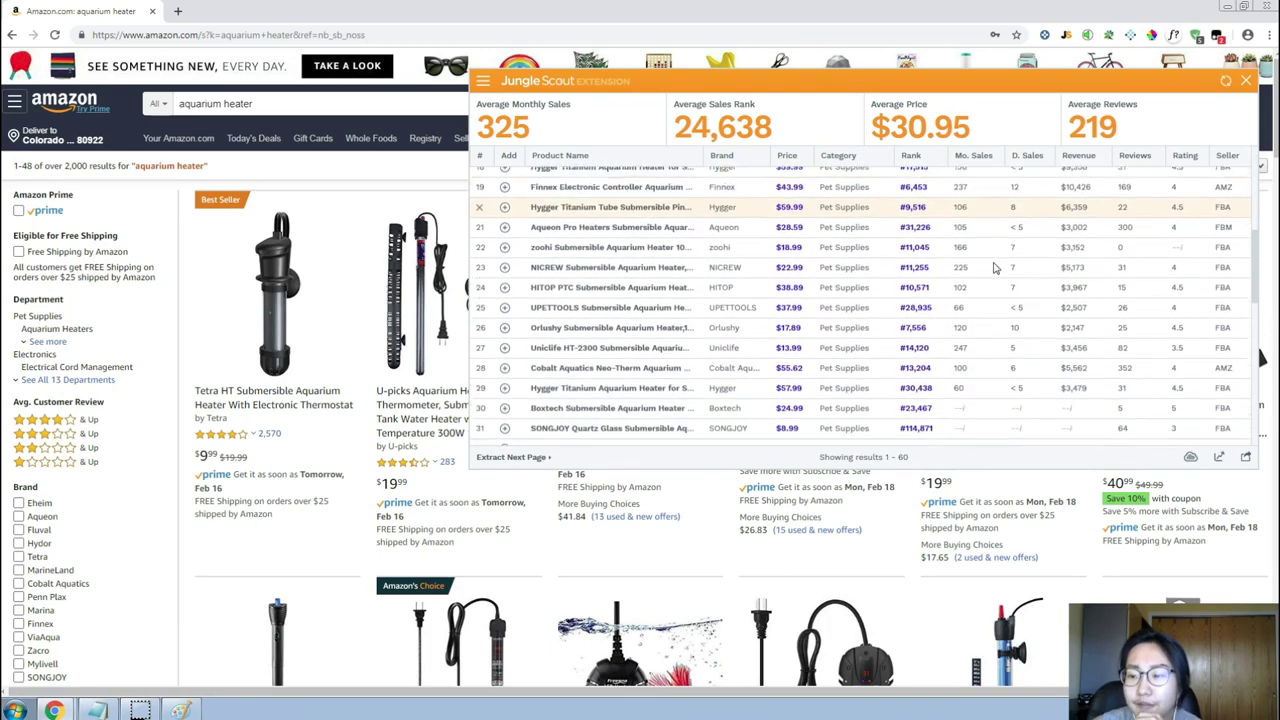
pyautogui.scroll(8, 994, 267)
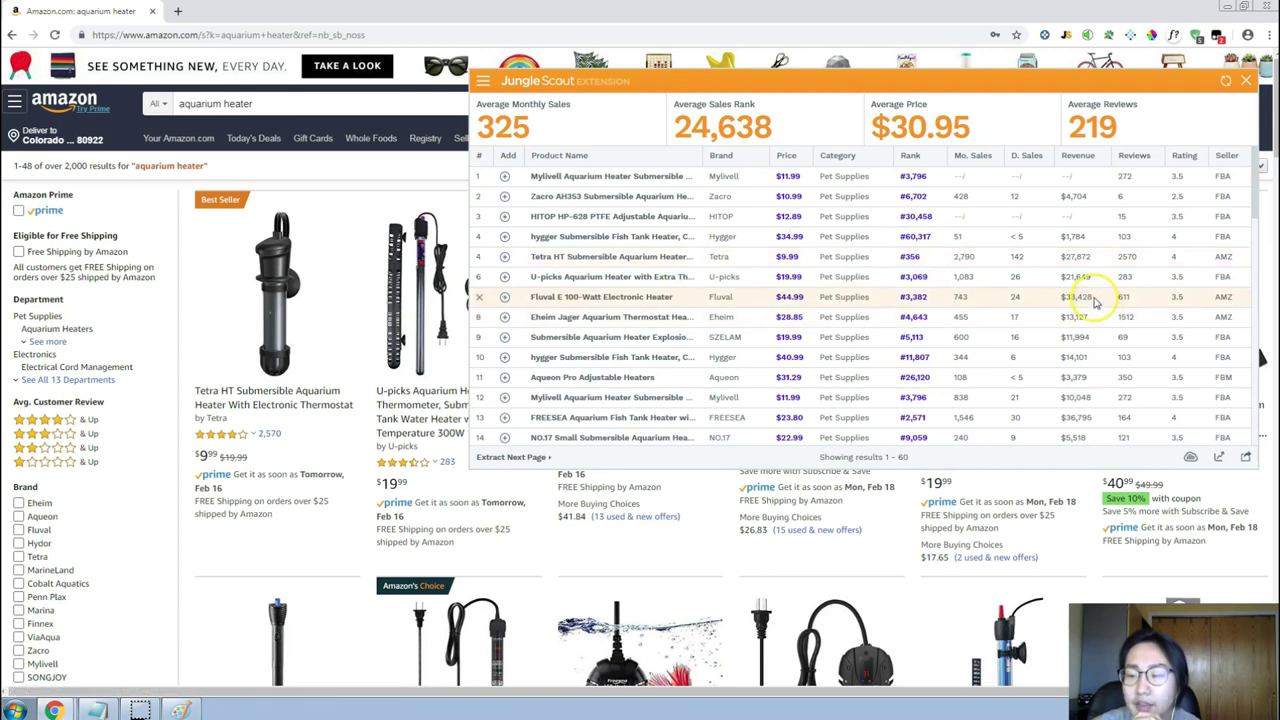
pyautogui.scroll(-1, 1075, 306)
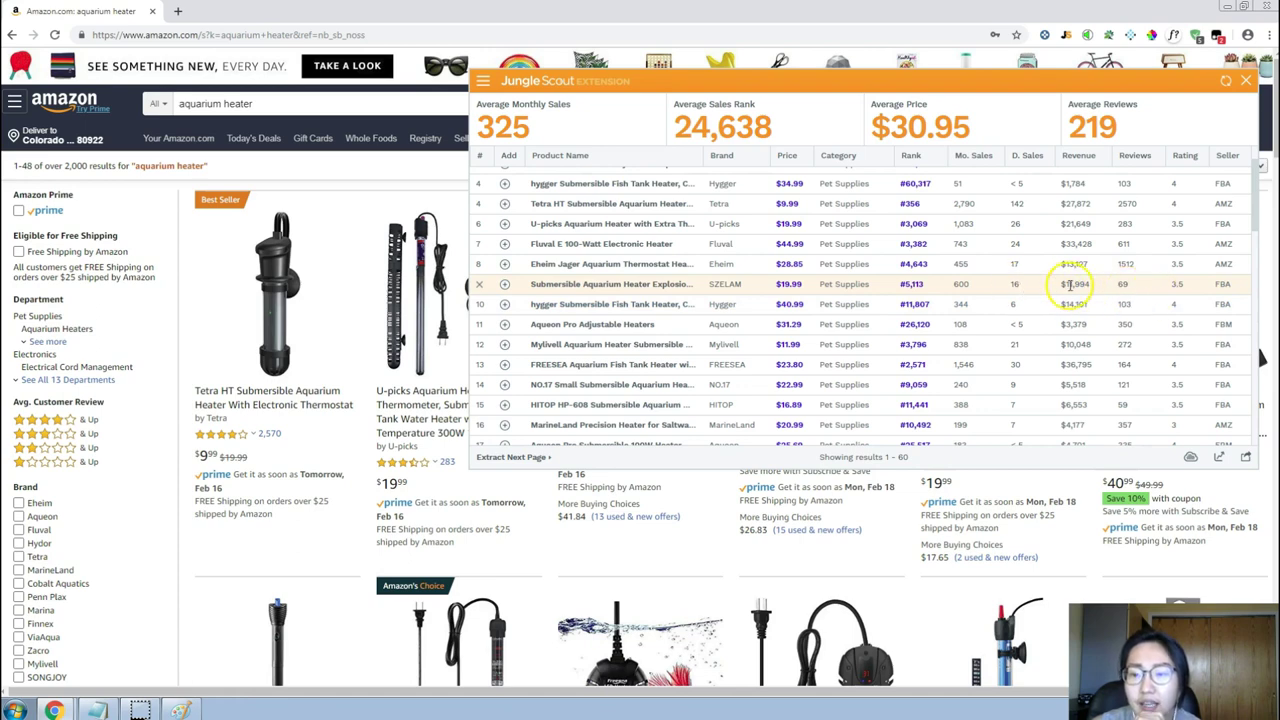
pyautogui.moveTo(570, 286)
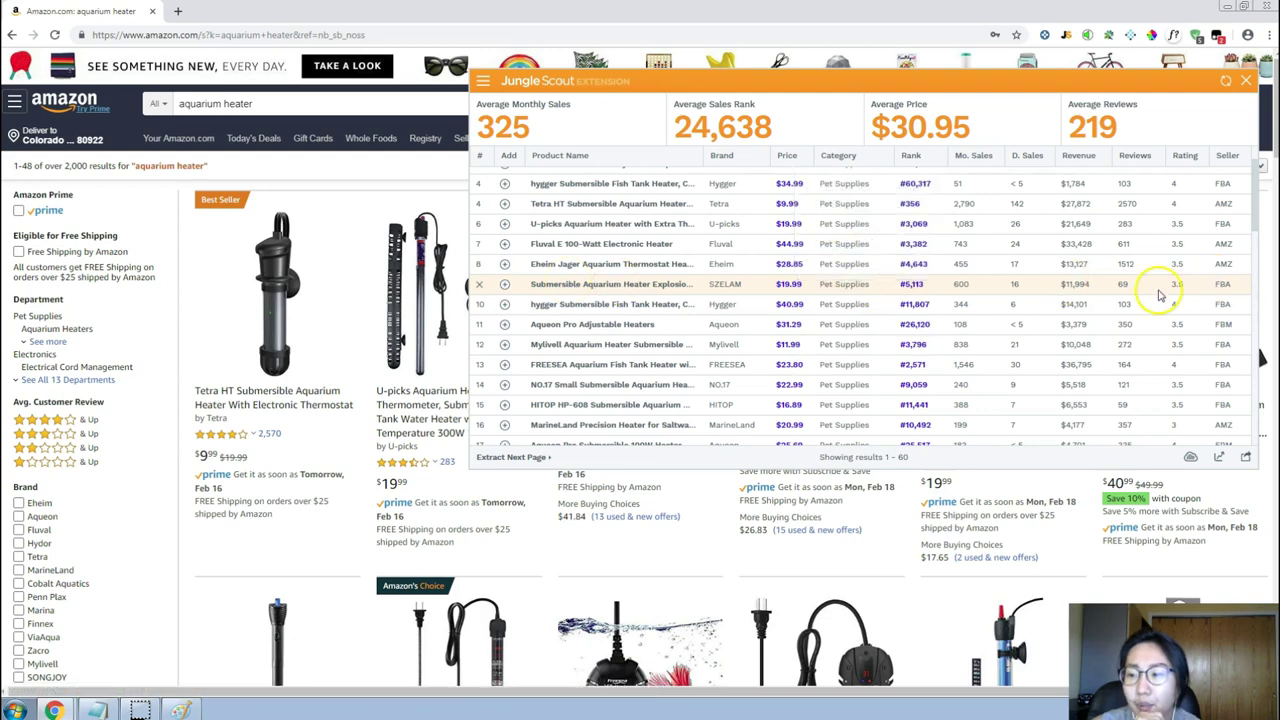
# Examine the sales rank, sales and reviews of listings further down the Jungle Scout table and back at its start, and close the extension.
pyautogui.scroll(-5, 928, 345)
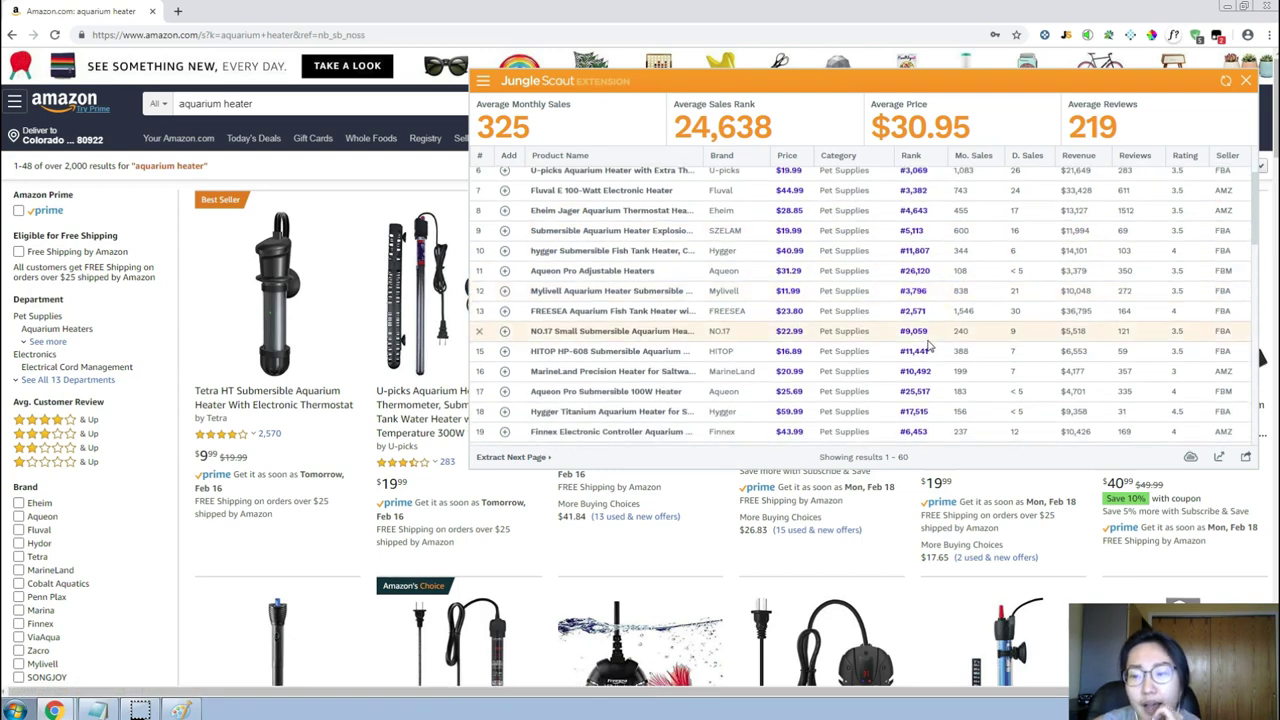
pyautogui.scroll(-3, 928, 345)
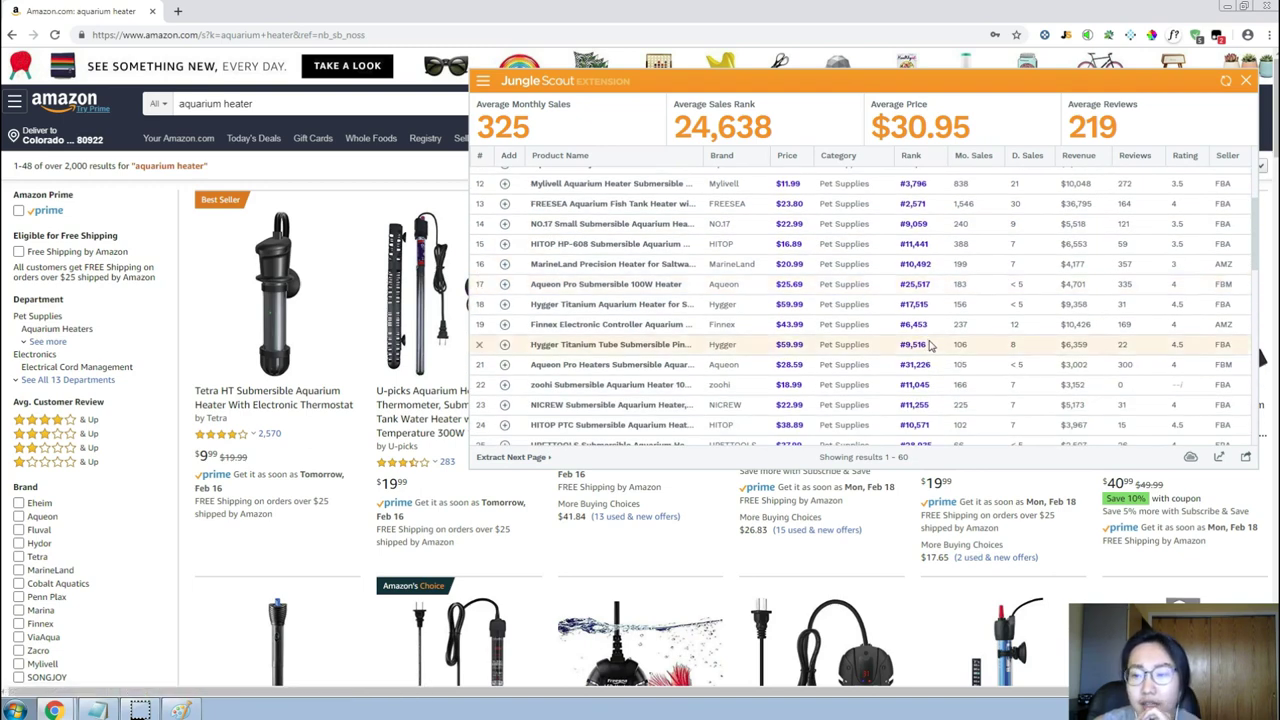
pyautogui.scroll(-3, 928, 345)
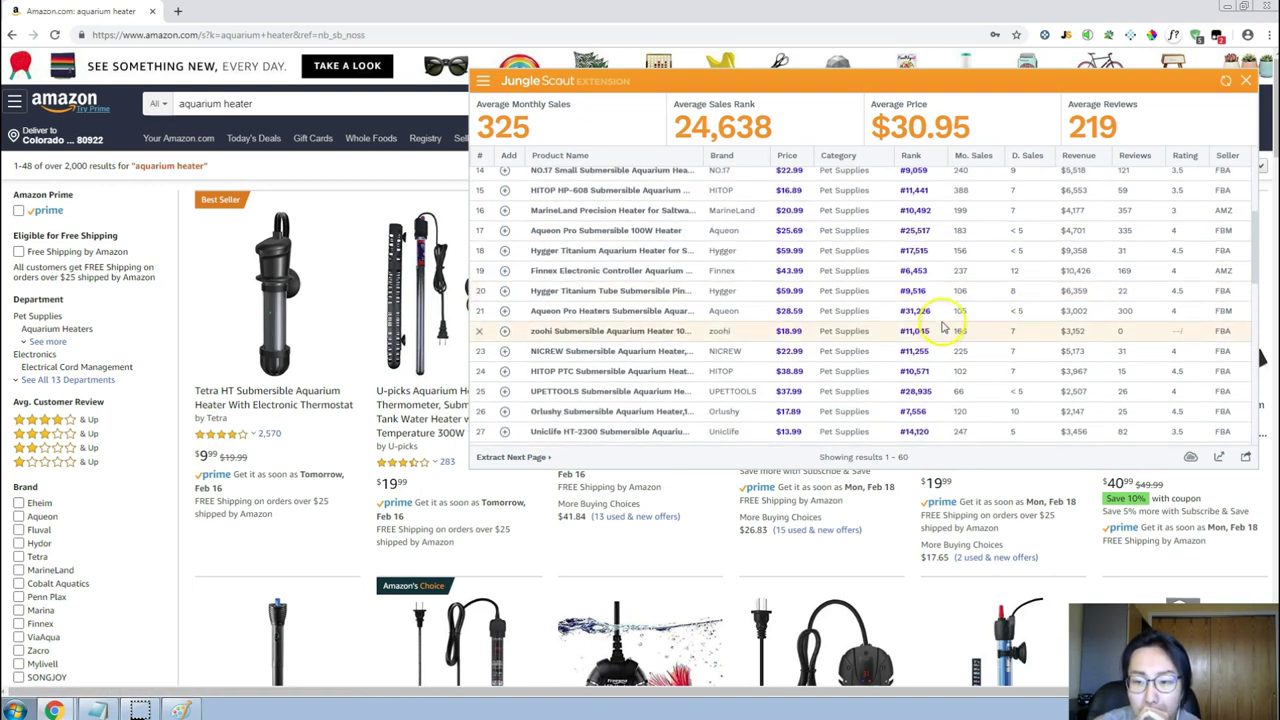
pyautogui.scroll(-2, 942, 328)
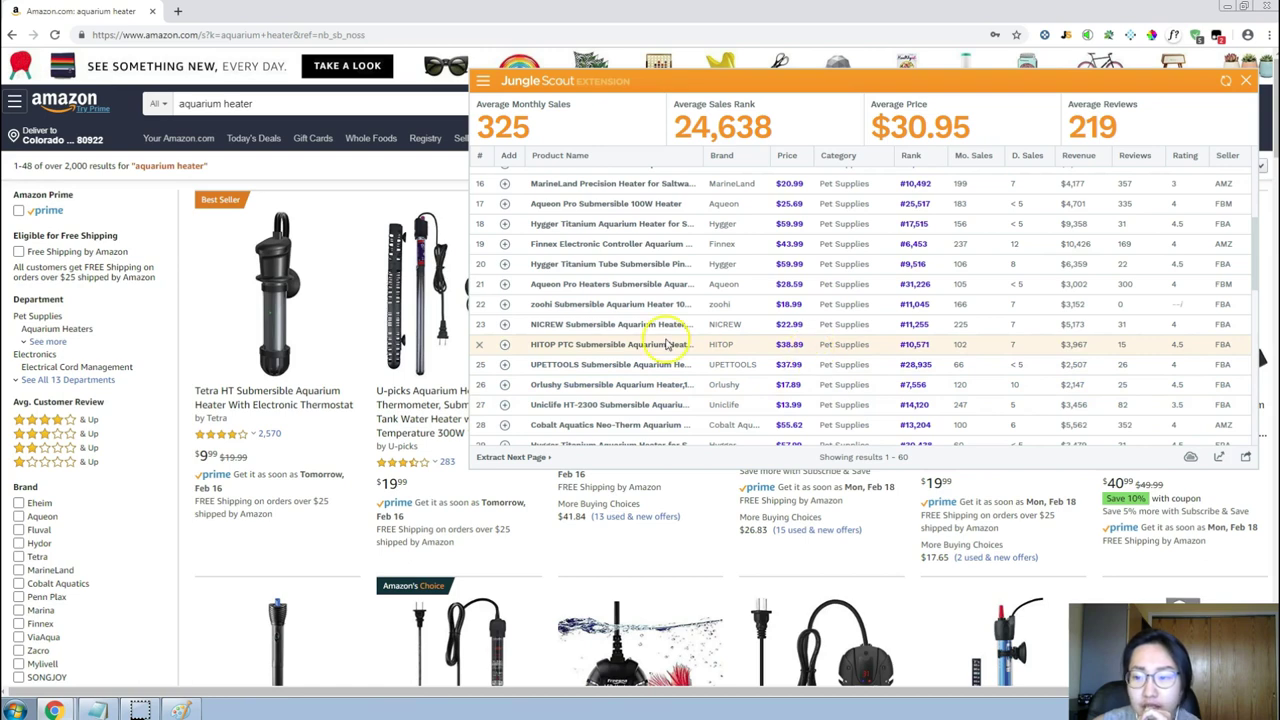
pyautogui.moveTo(662, 345)
pyautogui.scroll(5, 662, 345)
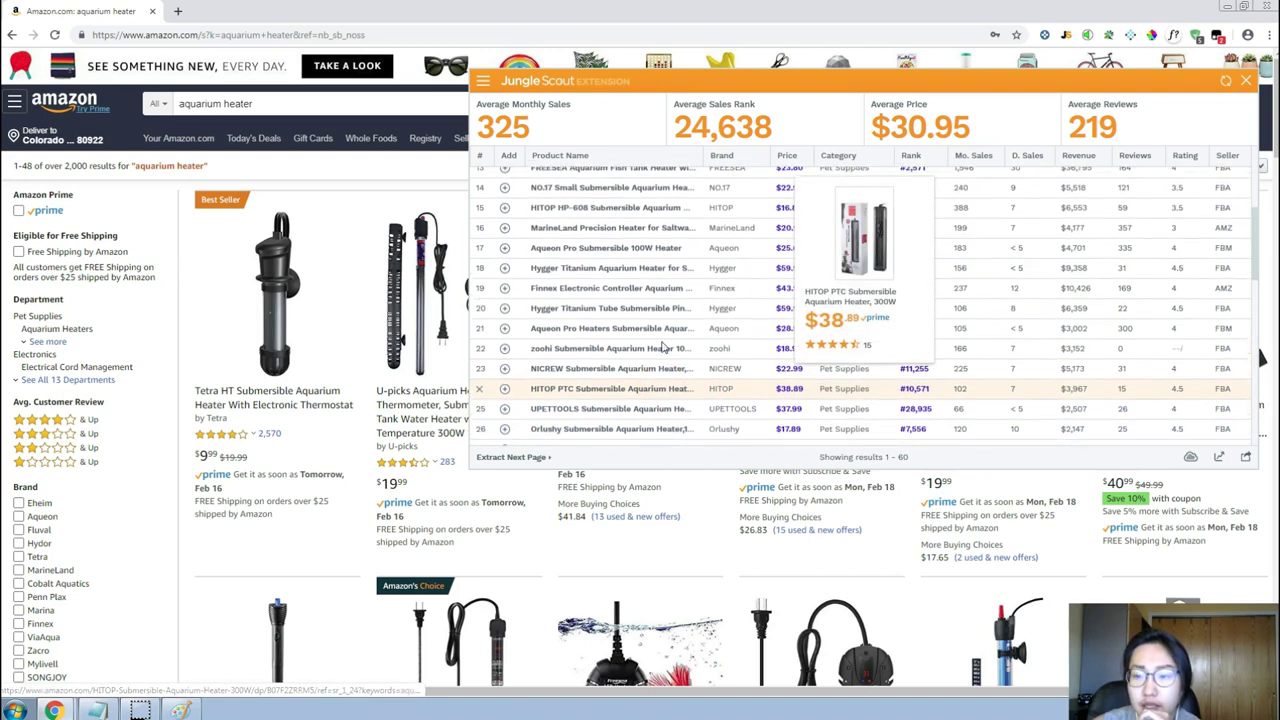
pyautogui.scroll(2, 615, 228)
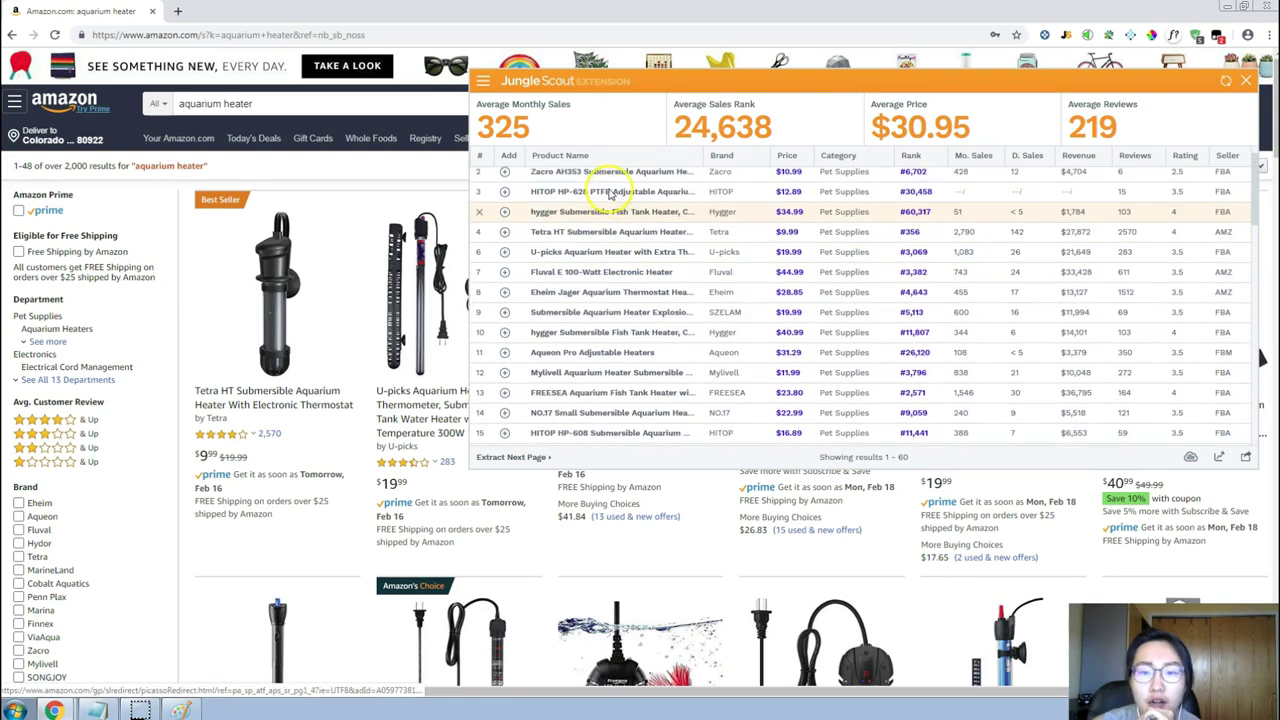
pyautogui.moveTo(615, 200)
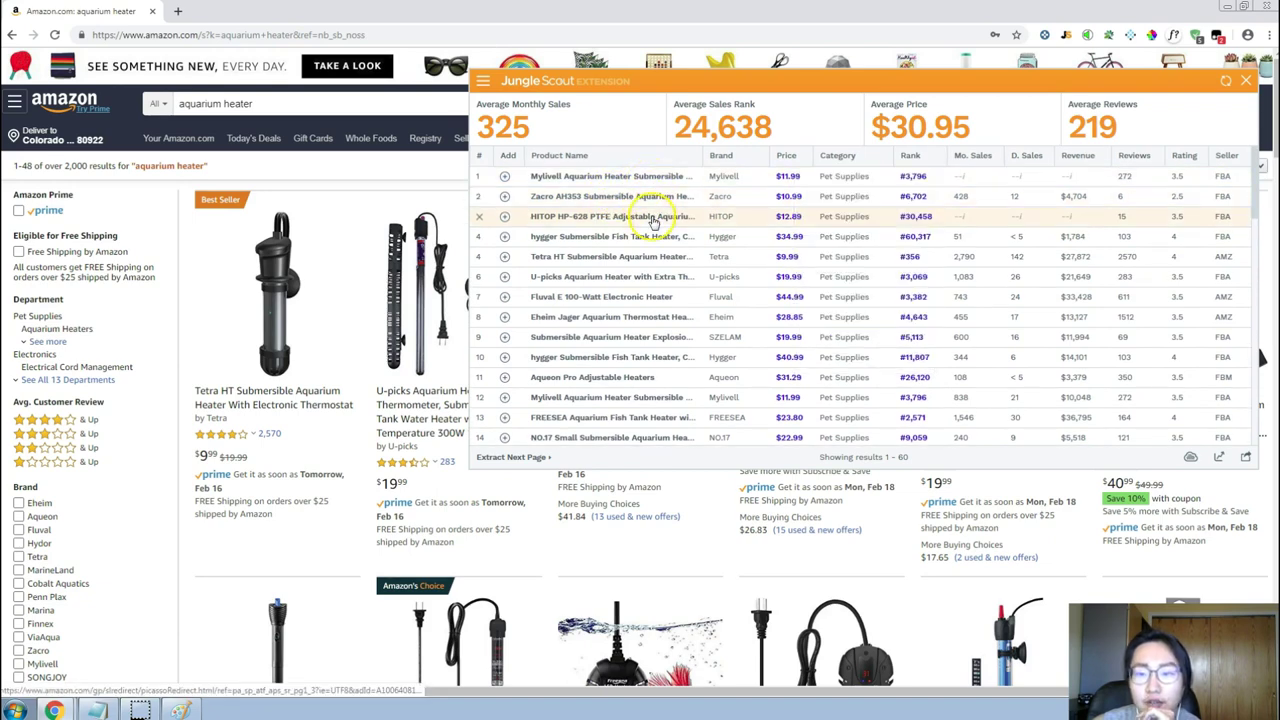
pyautogui.moveTo(648, 252)
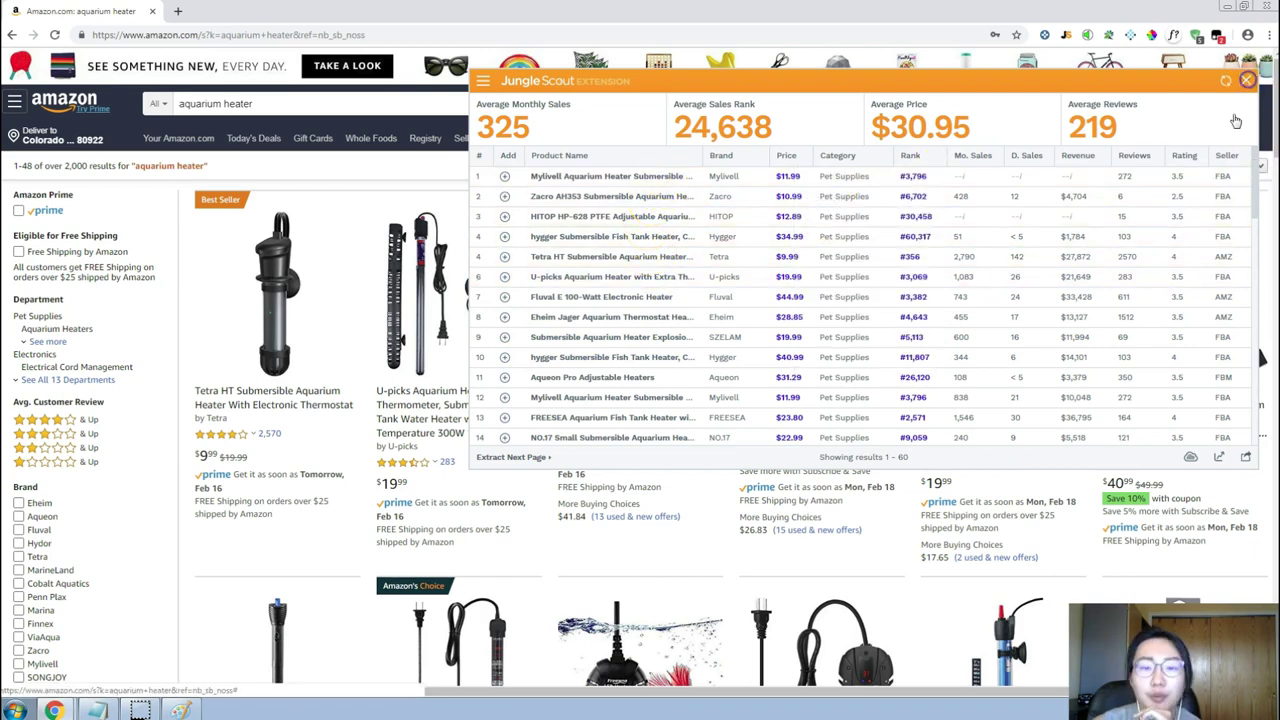
pyautogui.click(1247, 80)
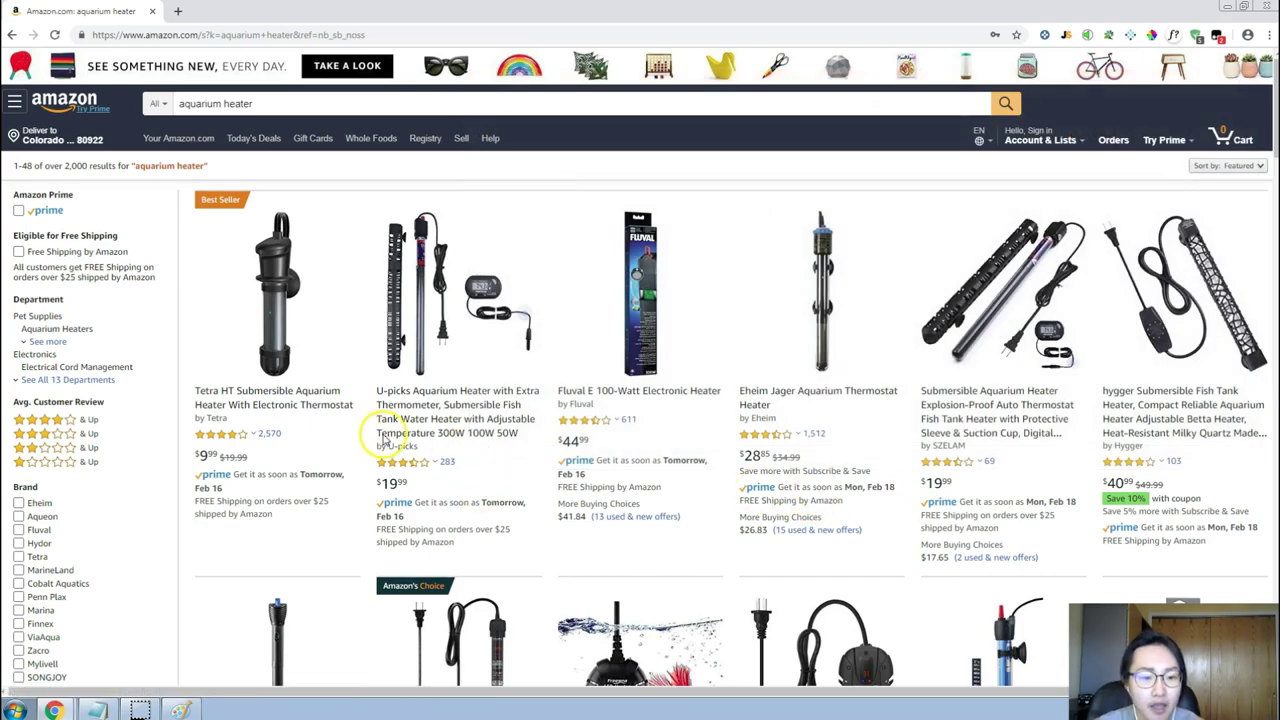
# Look over the Amazon aquarium heater listings once more and switch back to the Magnet keyword results.
pyautogui.scroll(-3, 560, 430)
pyautogui.scroll(-3, 585, 420)
pyautogui.scroll(3, 600, 405)
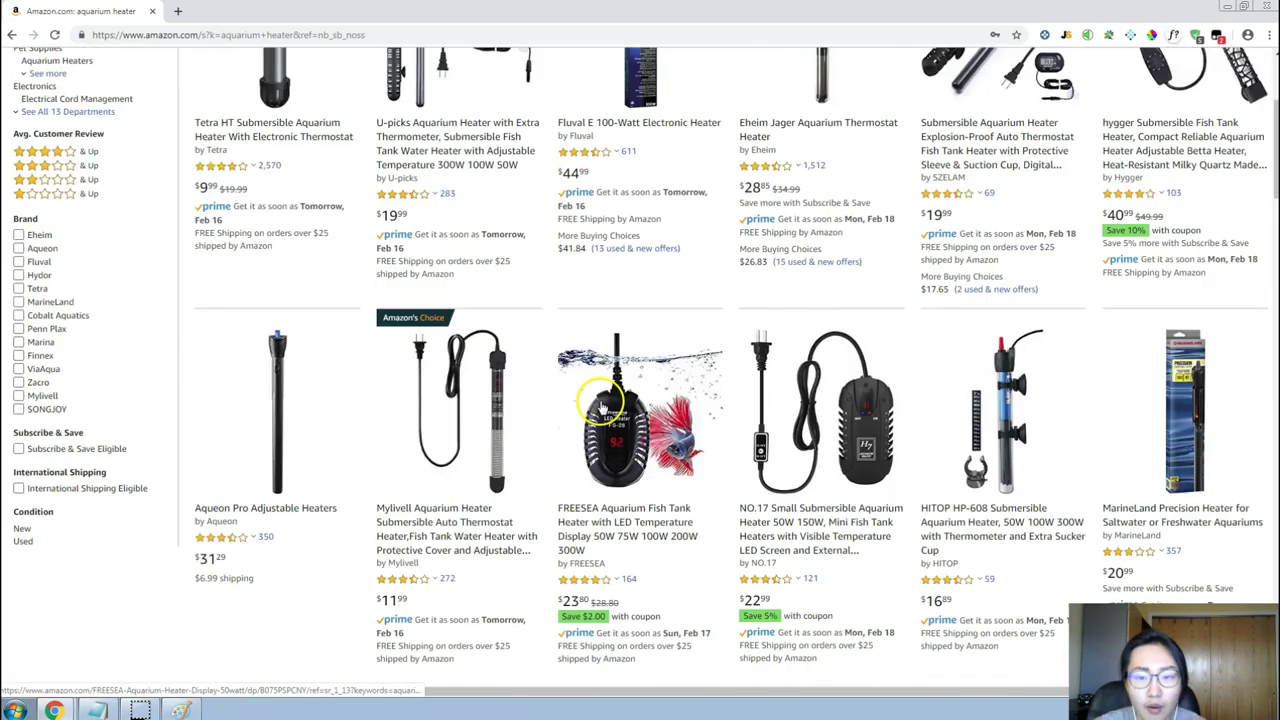
pyautogui.scroll(2, 600, 400)
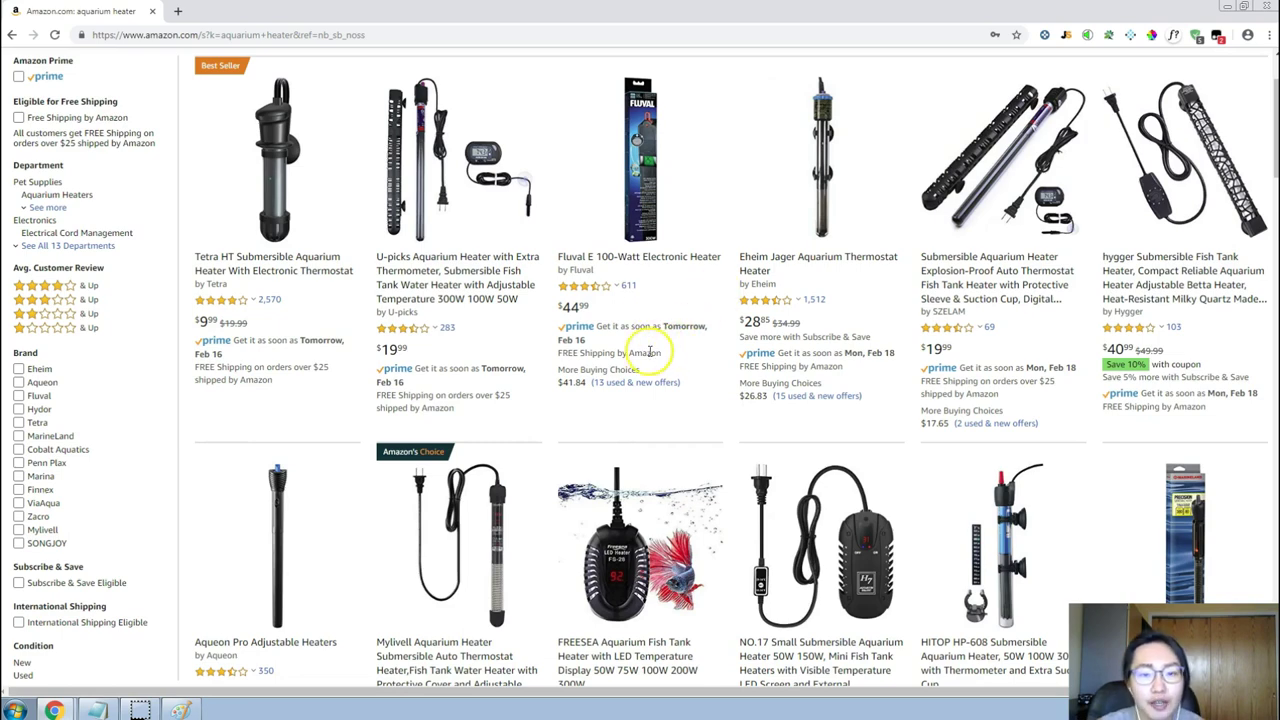
pyautogui.hotkey('alt', 'Tab')
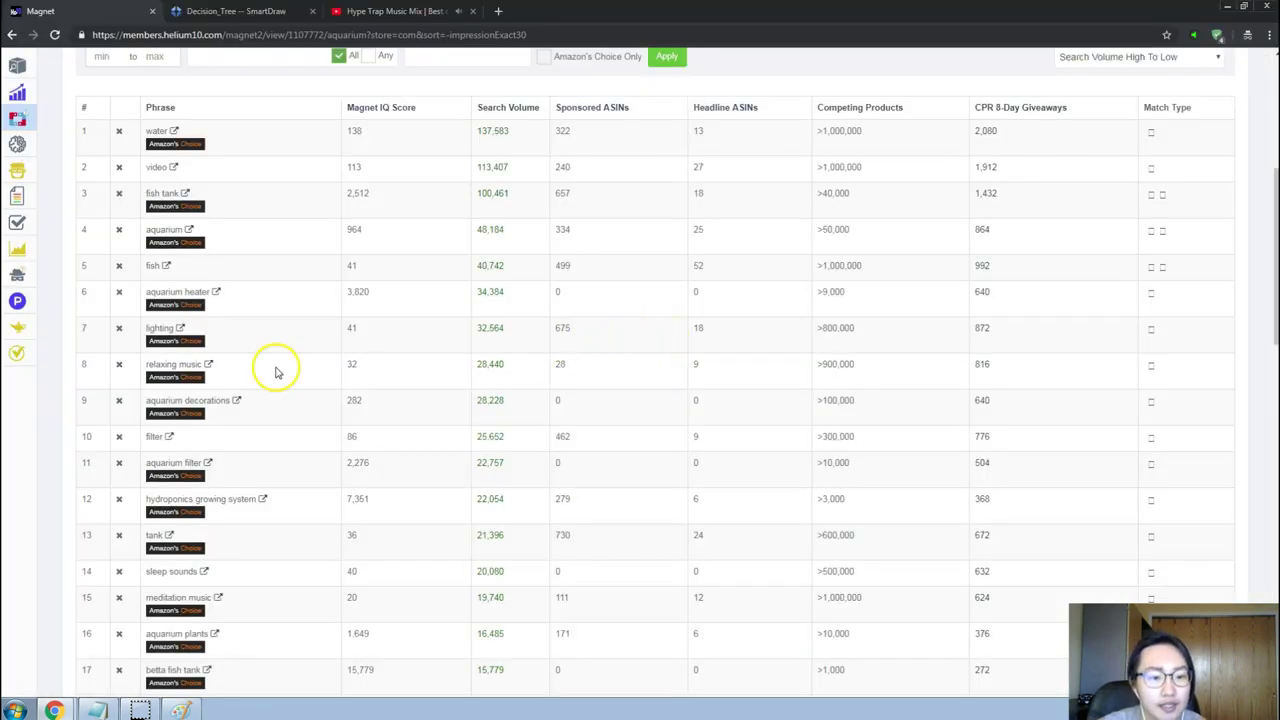
# Search Amazon for "aquarium decorations" and look over the first rows of listings.
pyautogui.scroll(-1, 290, 370)
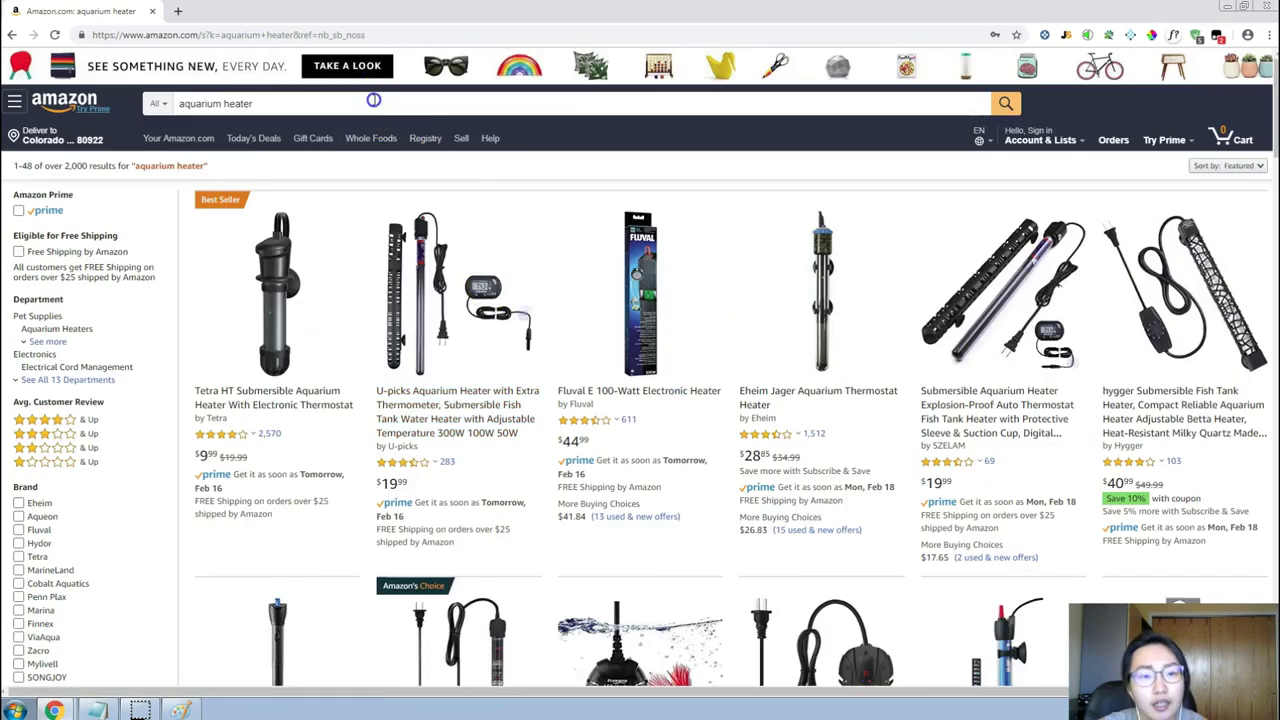
pyautogui.click(373, 101)
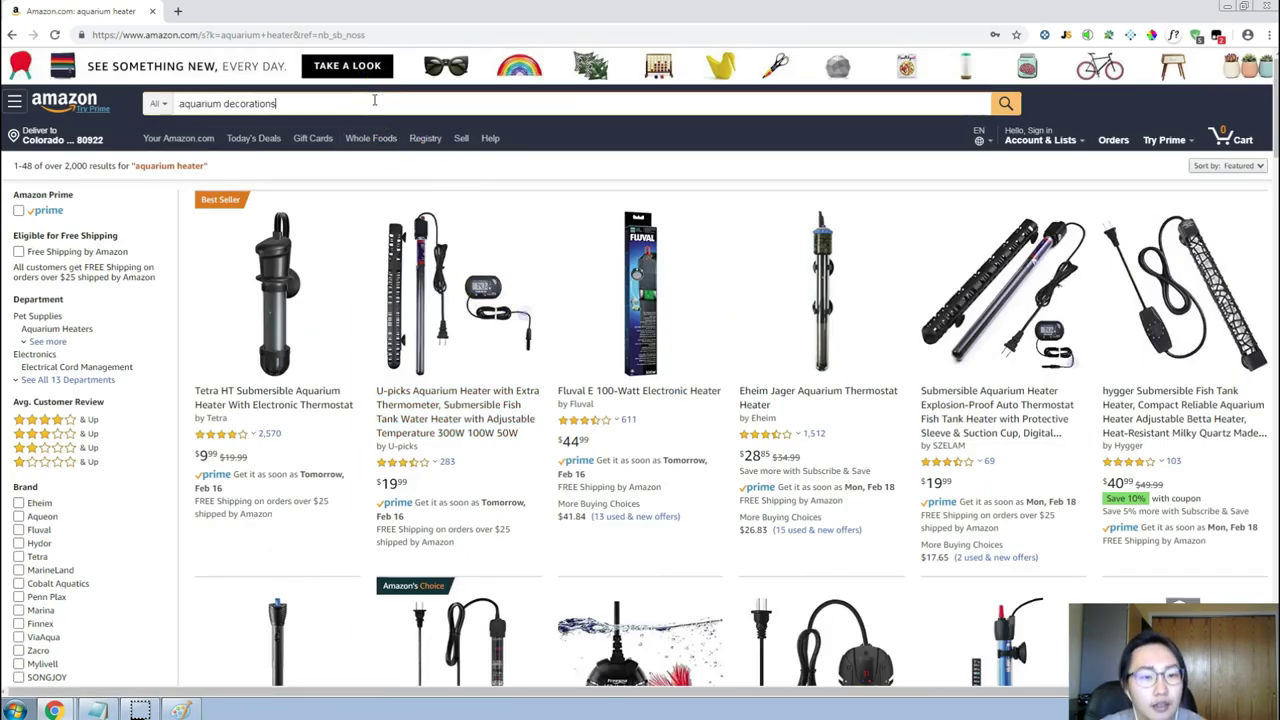
pyautogui.write('aquarium decorations')
pyautogui.press('Return')
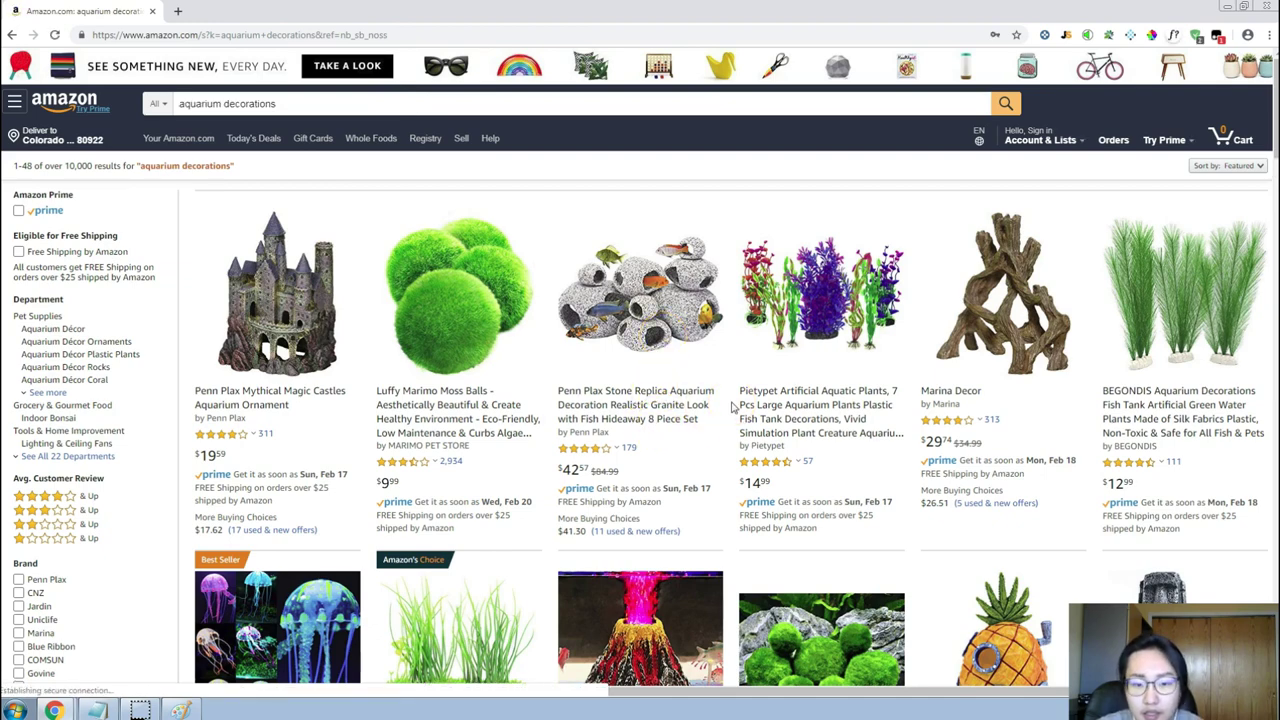
pyautogui.scroll(-5, 731, 405)
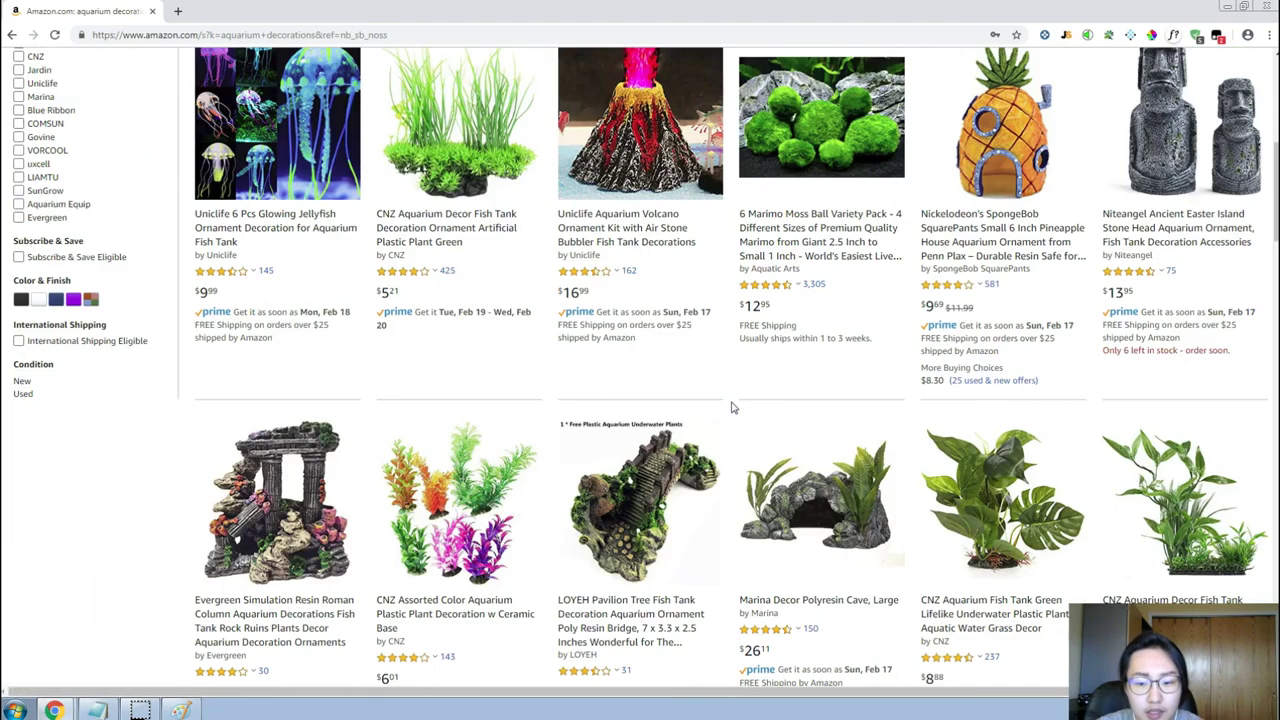
pyautogui.scroll(4, 731, 407)
pyautogui.scroll(-3, 731, 405)
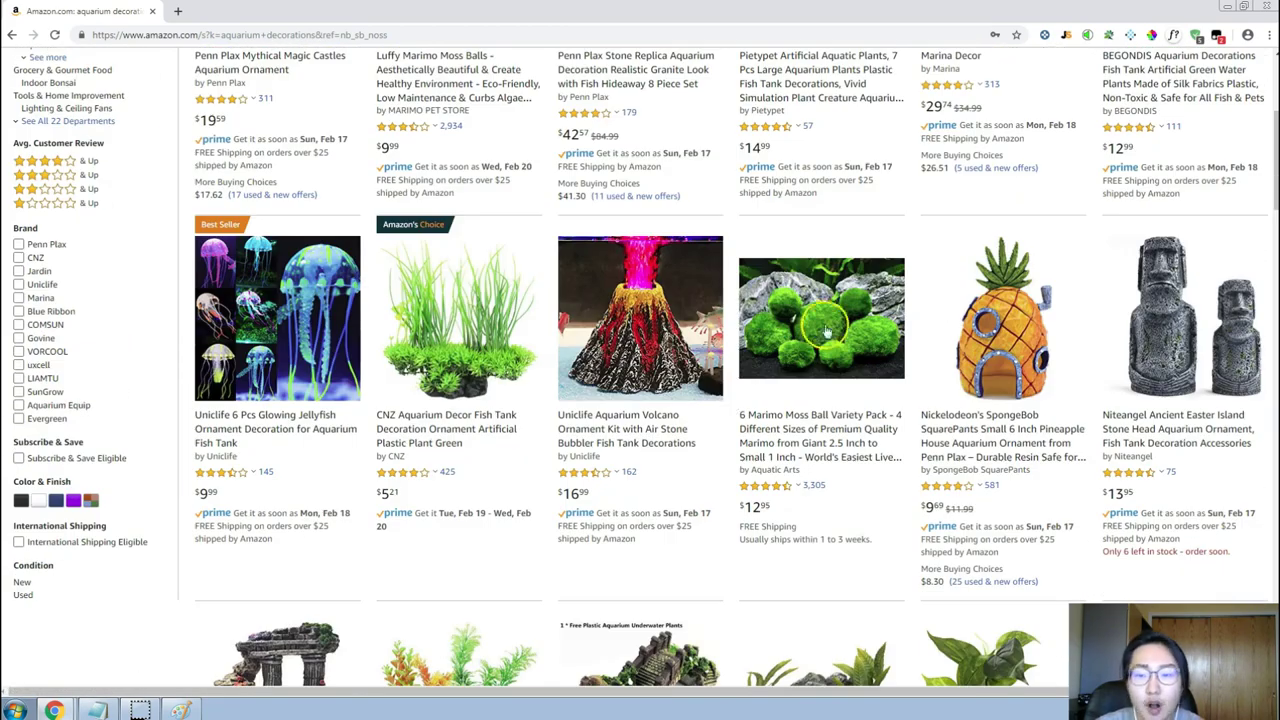
# Run the Jungle Scout extension on the aquarium decorations results and examine the listings' prices, sales rank, monthly sales, revenue and reviews.
pyautogui.click(1067, 37)
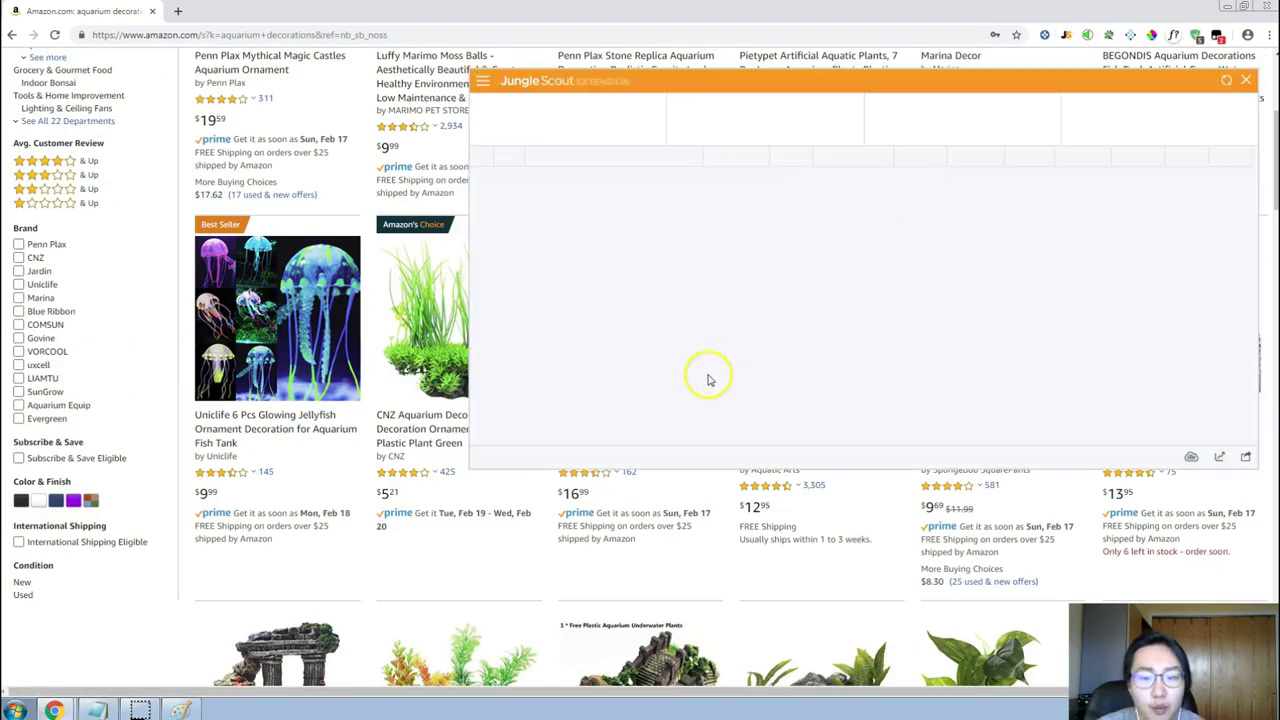
pyautogui.scroll(2, 323, 449)
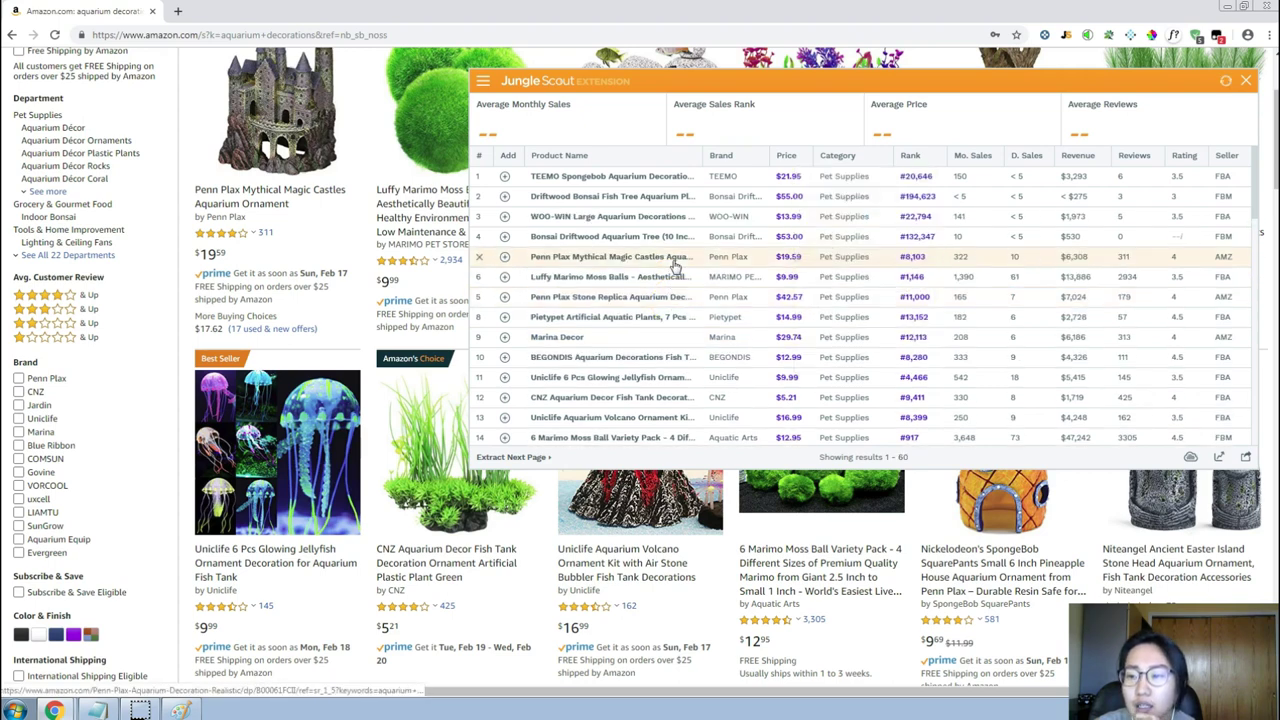
pyautogui.moveTo(675, 265)
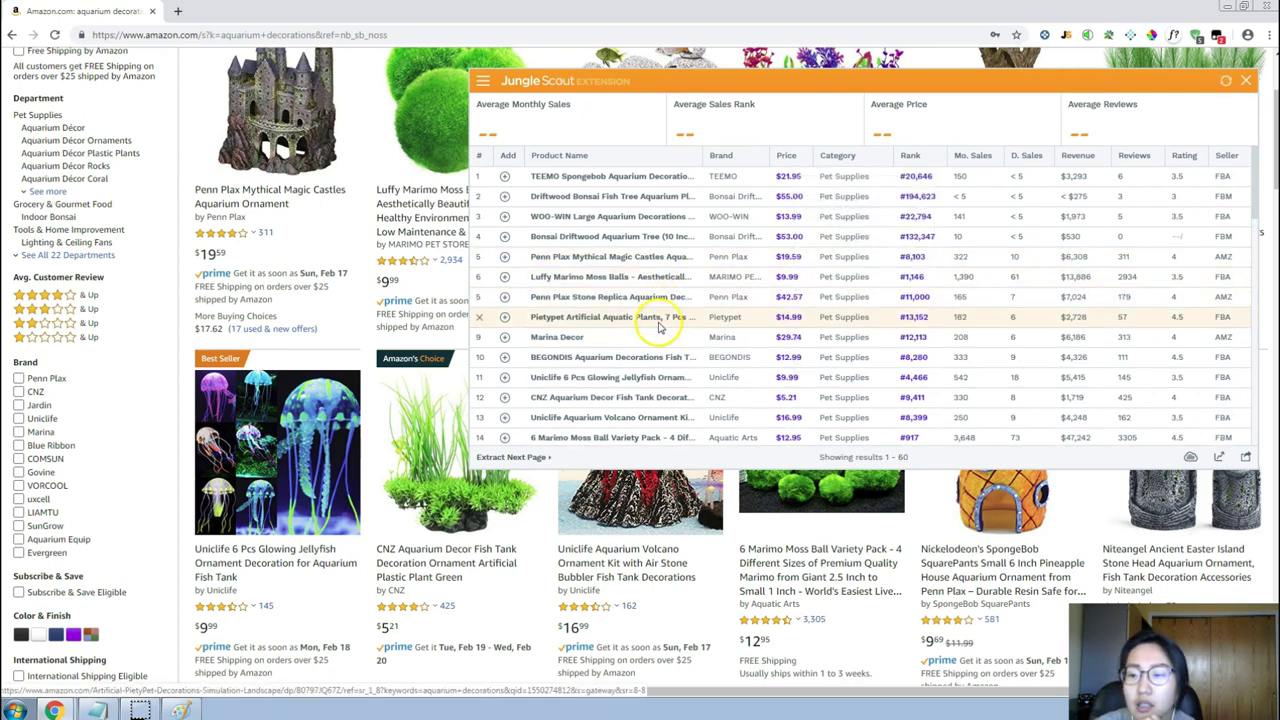
pyautogui.scroll(-1, 658, 328)
pyautogui.scroll(-5, 658, 328)
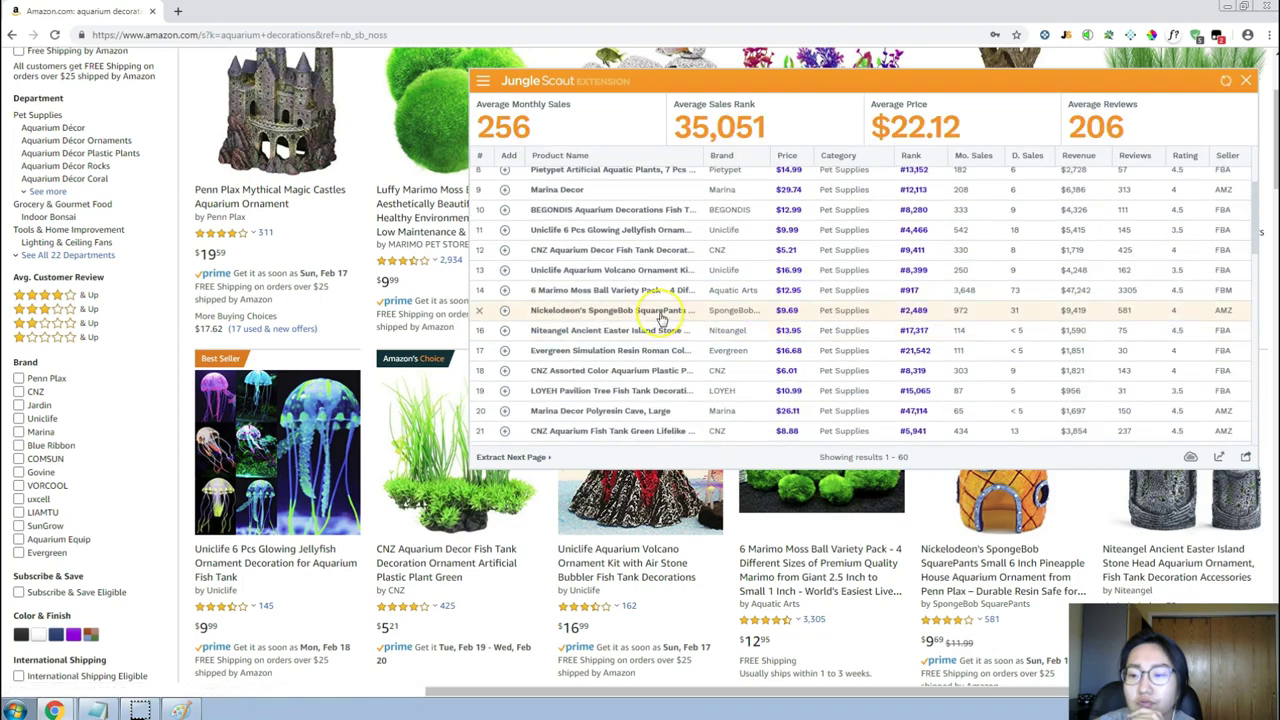
pyautogui.scroll(-1, 659, 322)
pyautogui.scroll(-2, 659, 316)
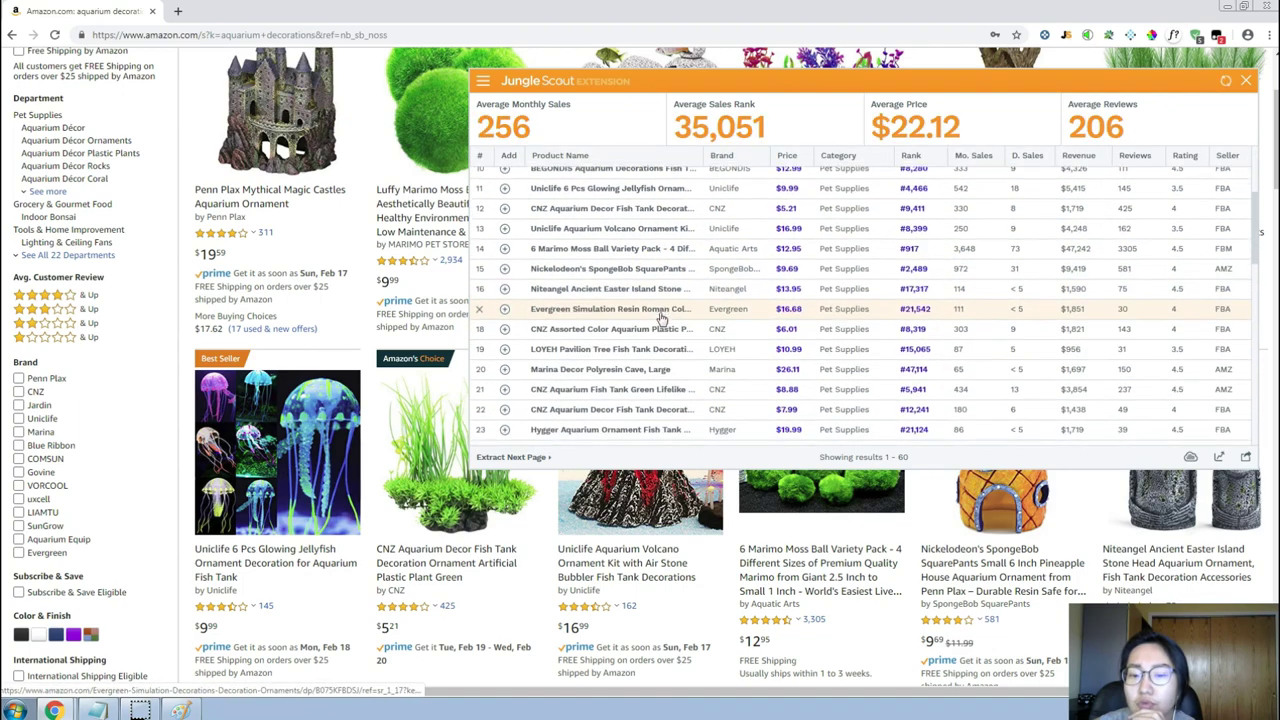
pyautogui.scroll(-4, 660, 317)
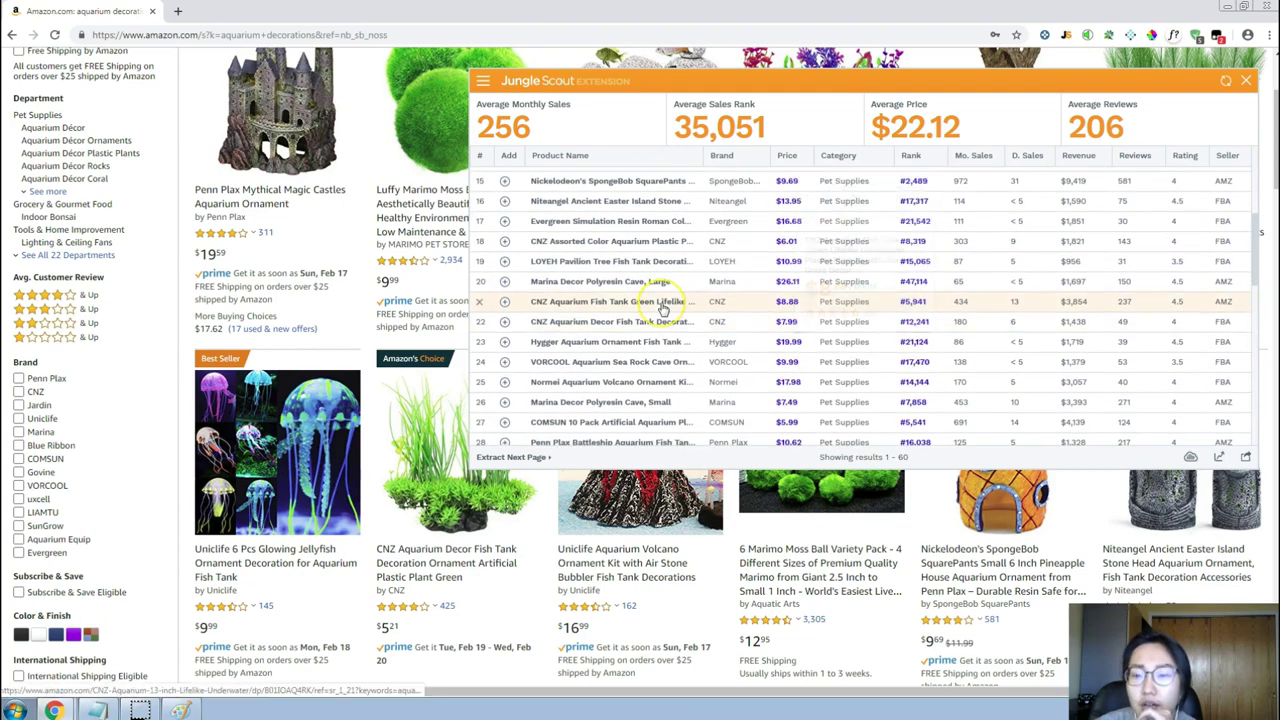
pyautogui.scroll(2, 662, 314)
pyautogui.scroll(9, 662, 310)
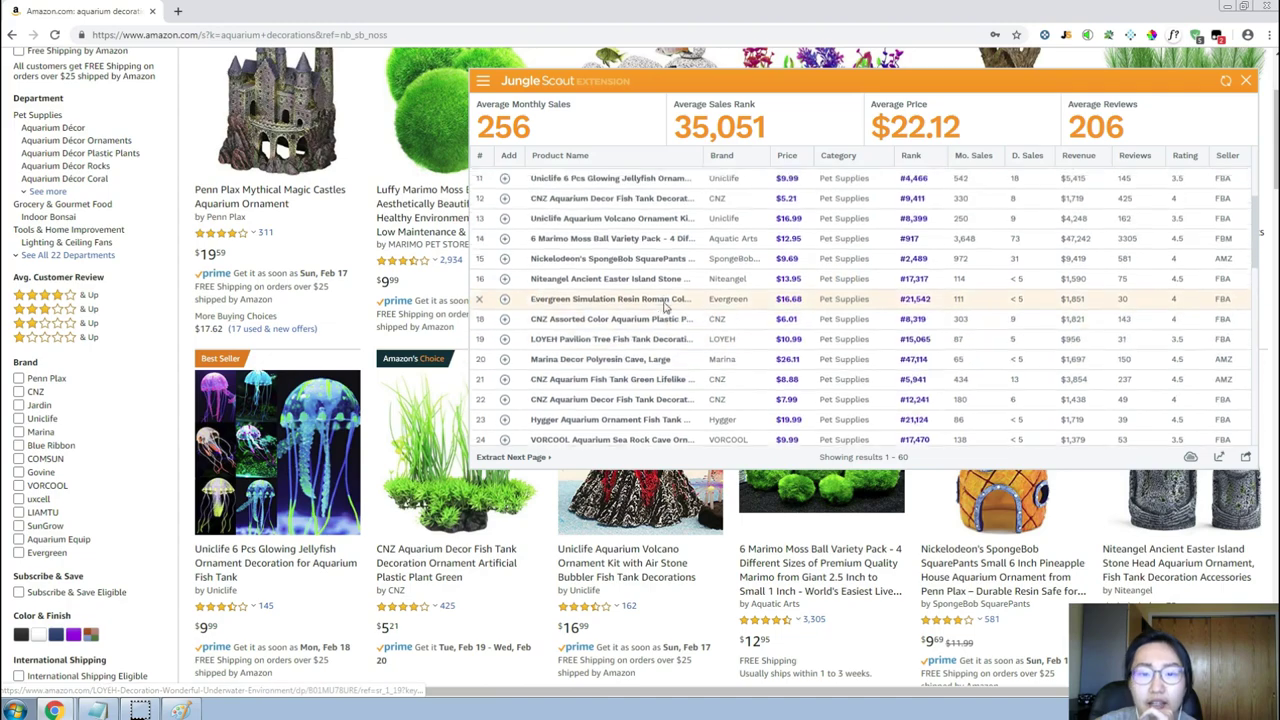
# Browse the aquarium decoration listings further down the Amazon results page, comparing ornament types, prices and review counts.
pyautogui.scroll(-3, 730, 541)
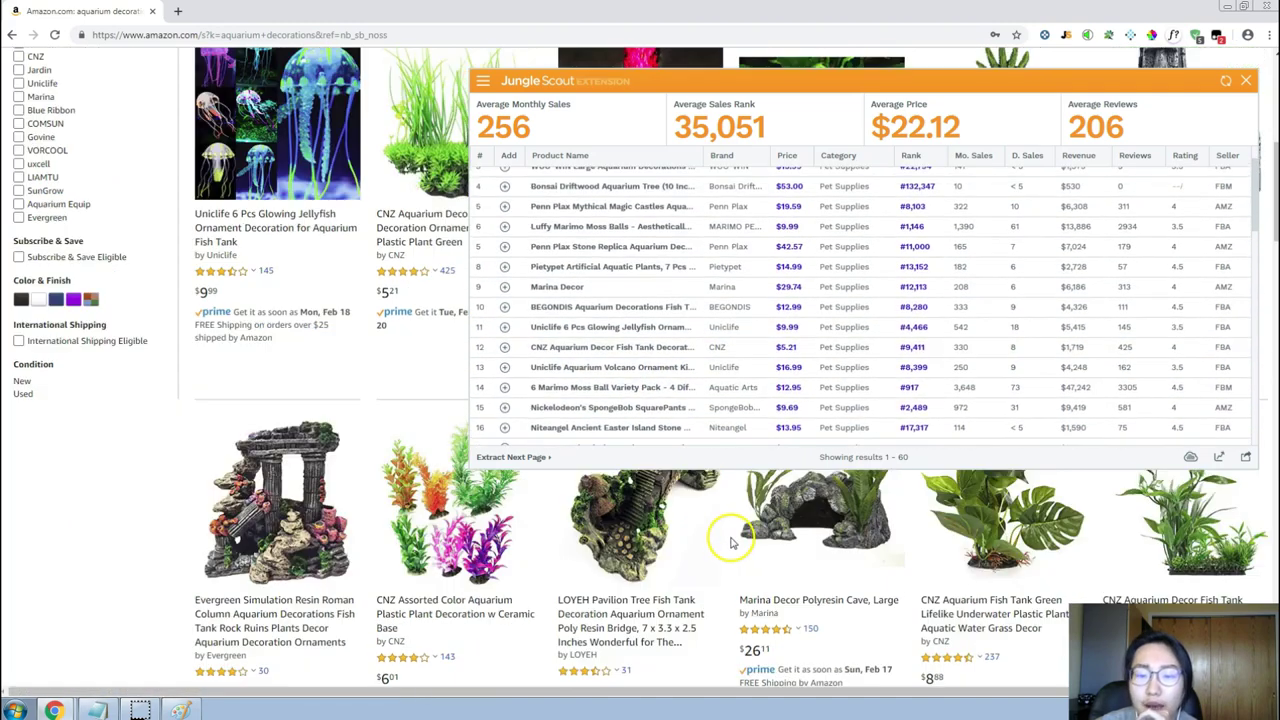
pyautogui.scroll(5, 730, 541)
pyautogui.scroll(-6, 727, 547)
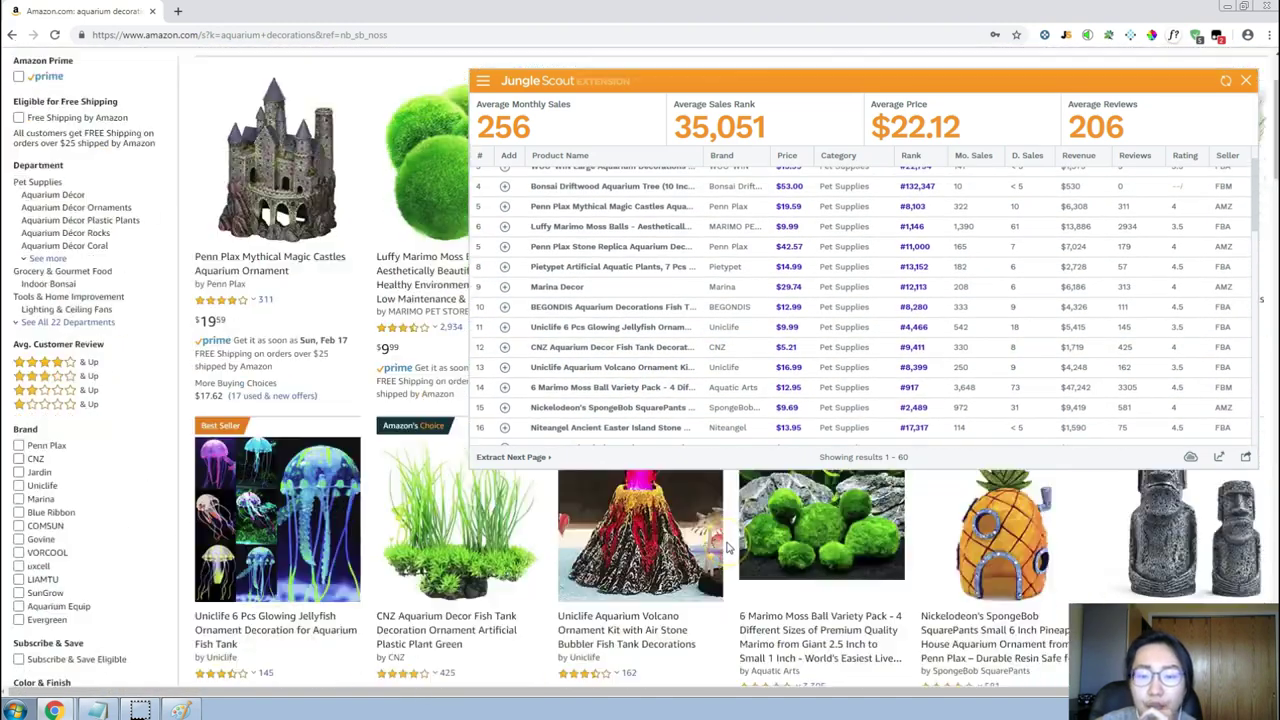
pyautogui.scroll(-15, 727, 547)
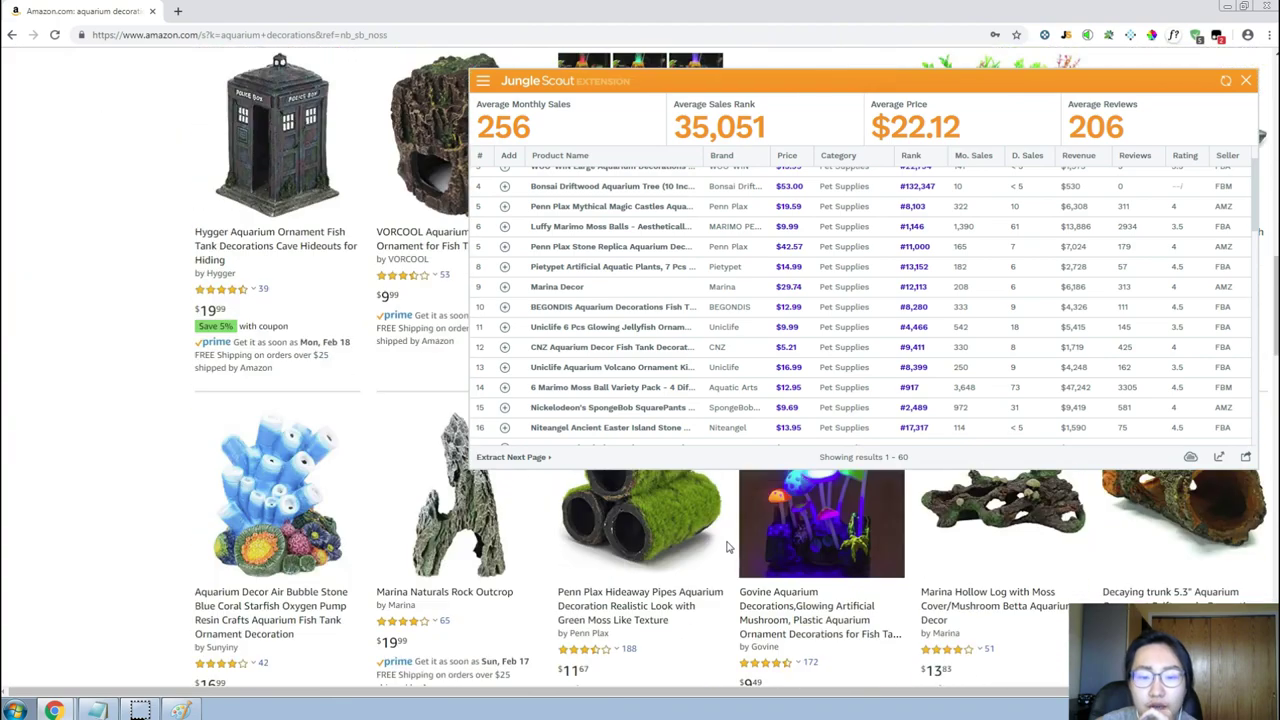
pyautogui.scroll(-1, 727, 543)
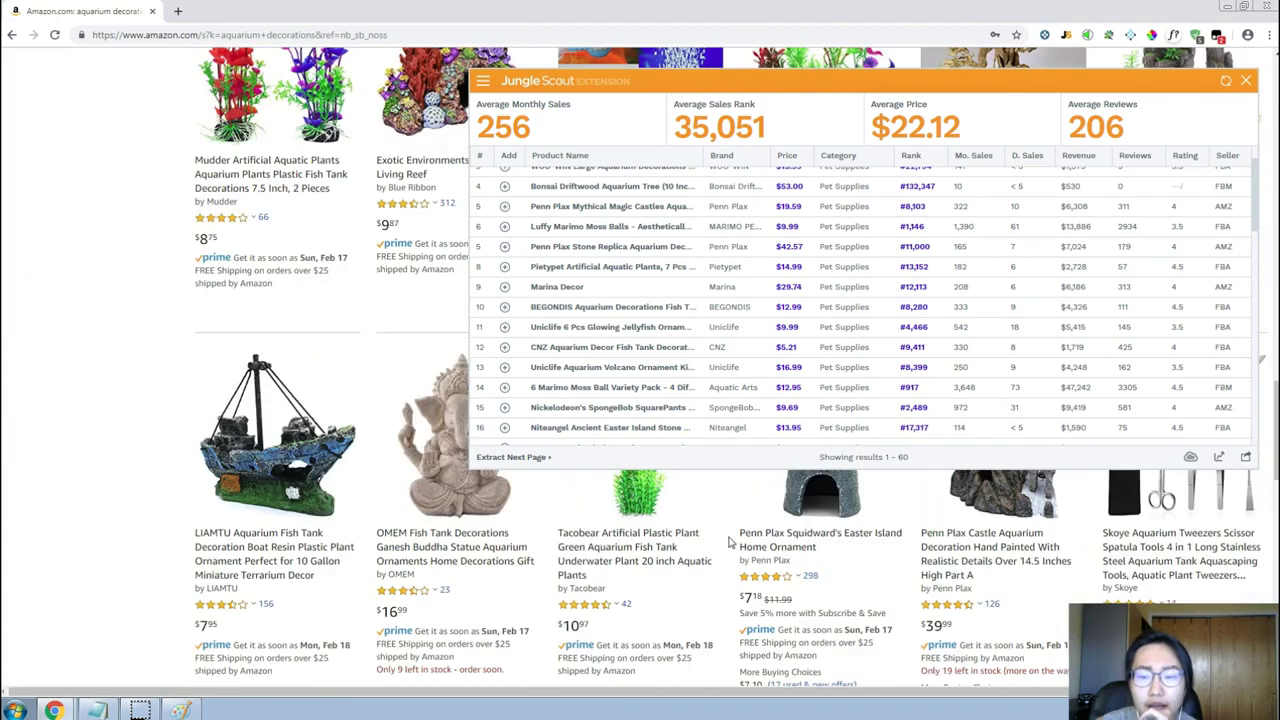
pyautogui.scroll(1, 730, 548)
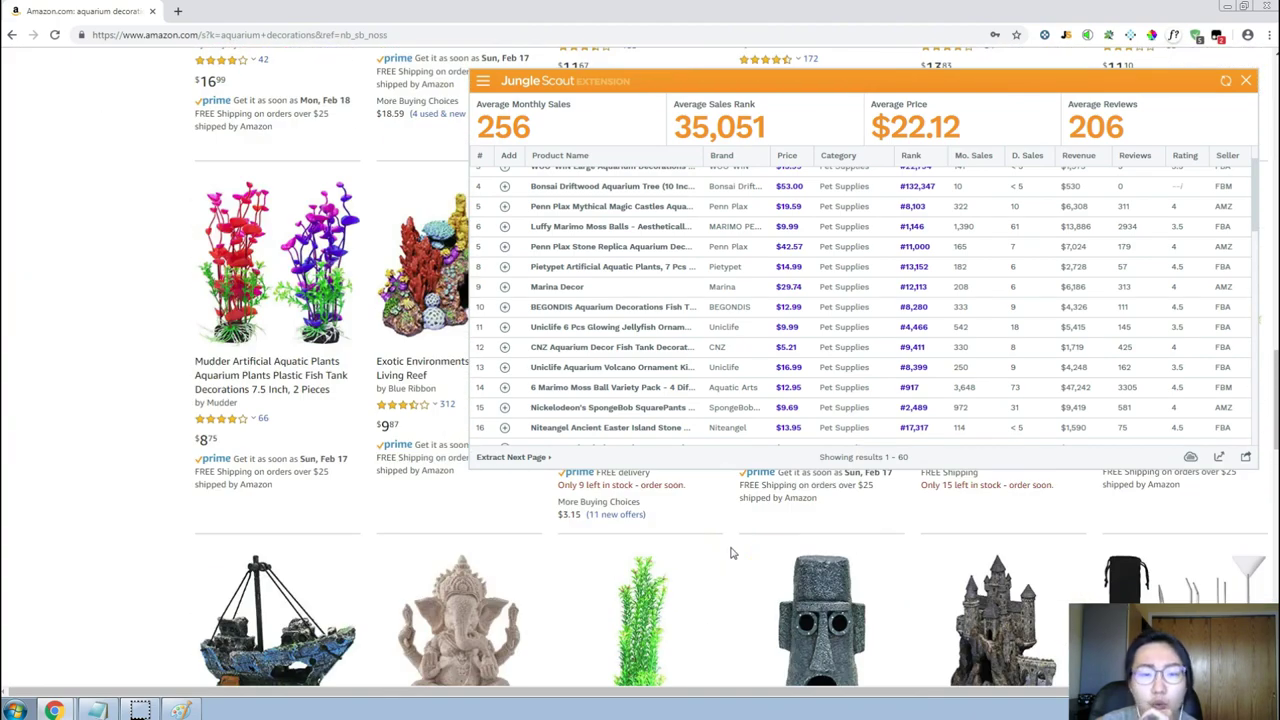
pyautogui.scroll(-7, 734, 552)
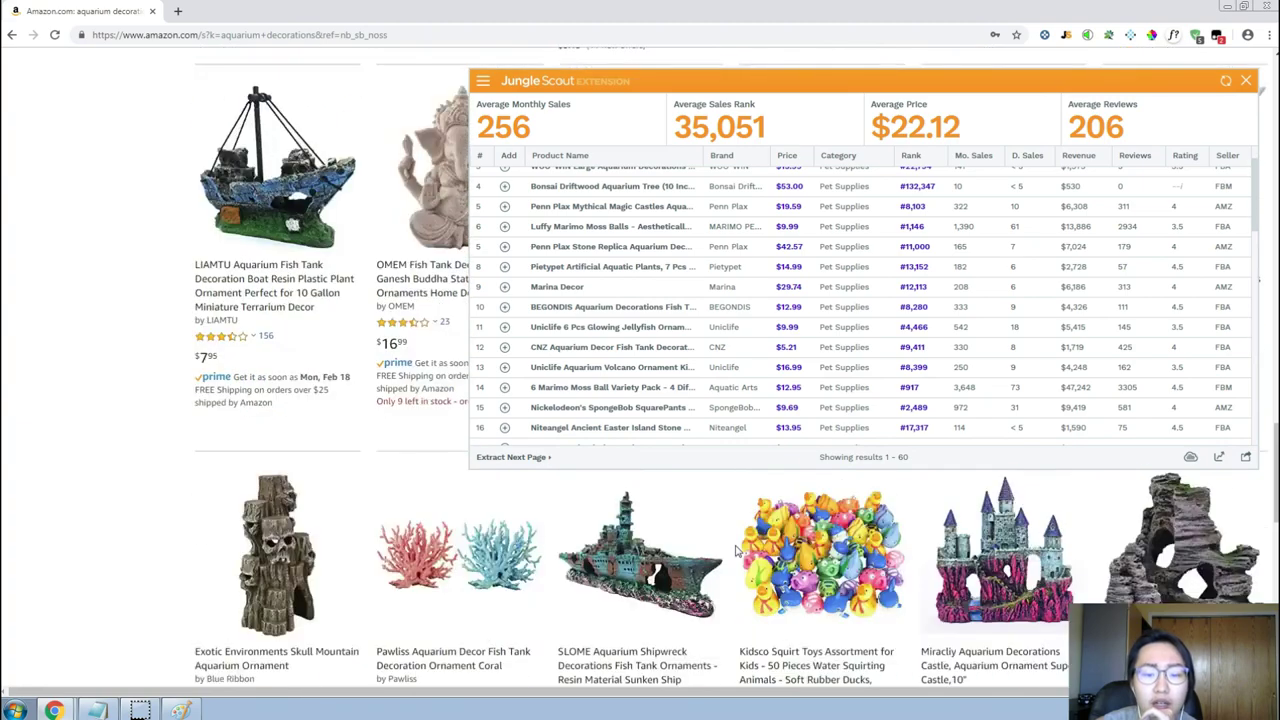
pyautogui.scroll(3, 736, 551)
pyautogui.scroll(-1, 736, 551)
pyautogui.scroll(3, 737, 550)
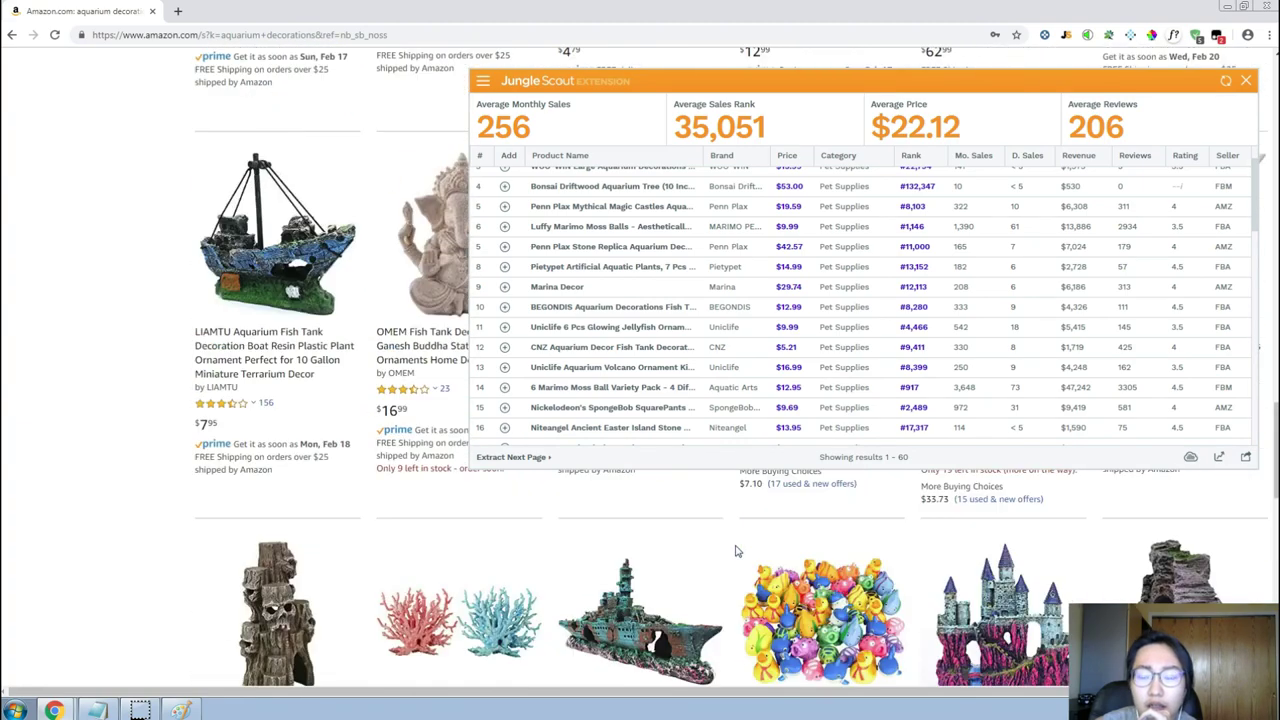
pyautogui.scroll(15, 737, 550)
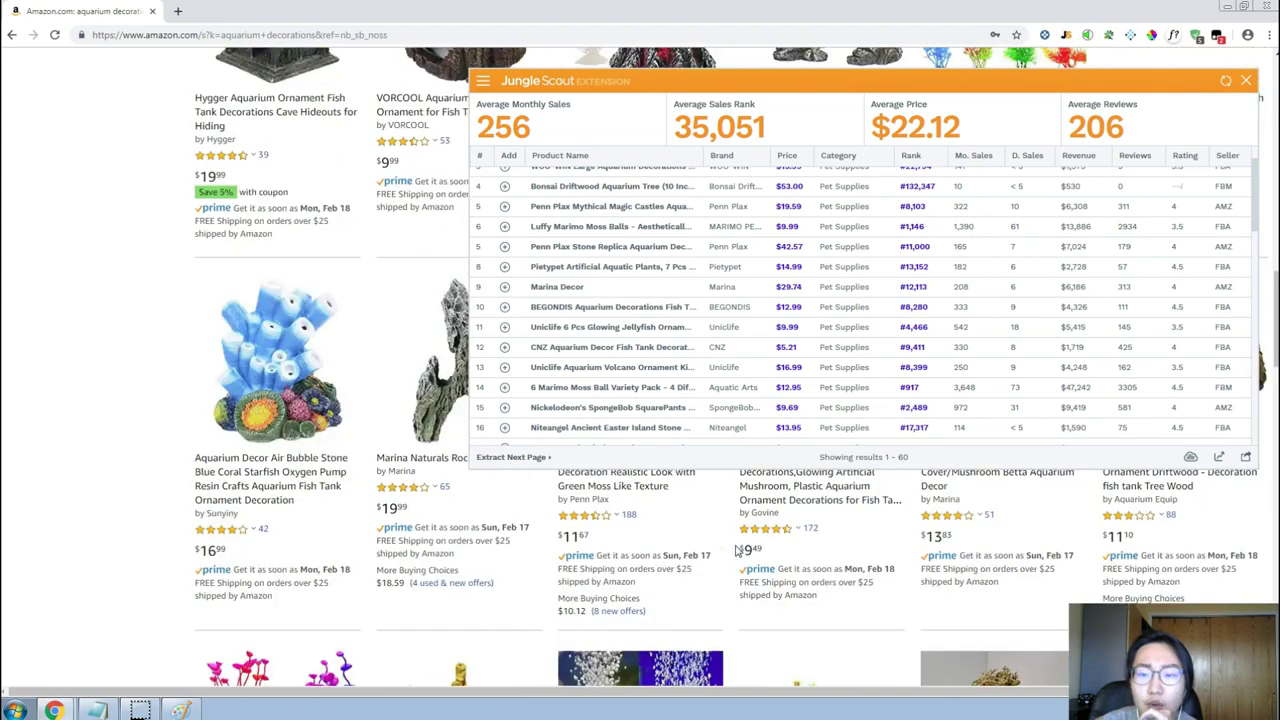
pyautogui.scroll(1, 808, 285)
pyautogui.scroll(1, 810, 280)
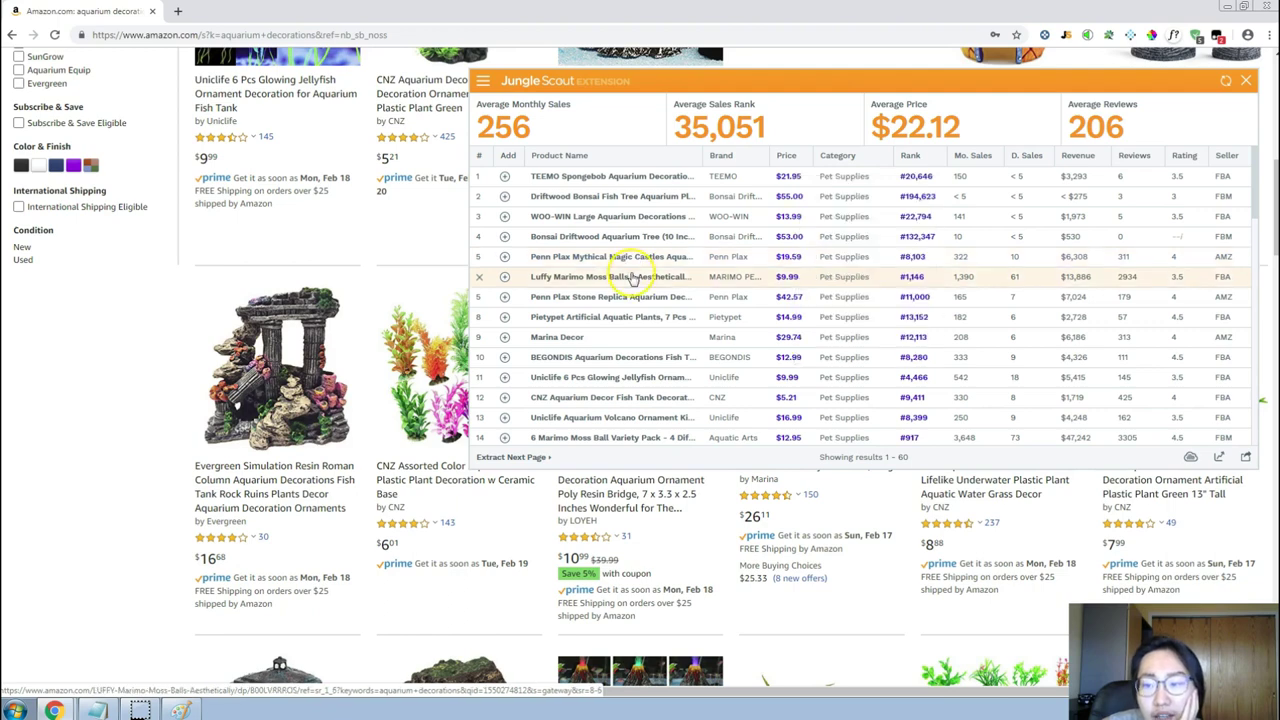
# Open the Penn Plax Stone Replica Aquarium Decoration from the Jungle Scout table in a new tab and switch to it.
pyautogui.moveTo(632, 298)
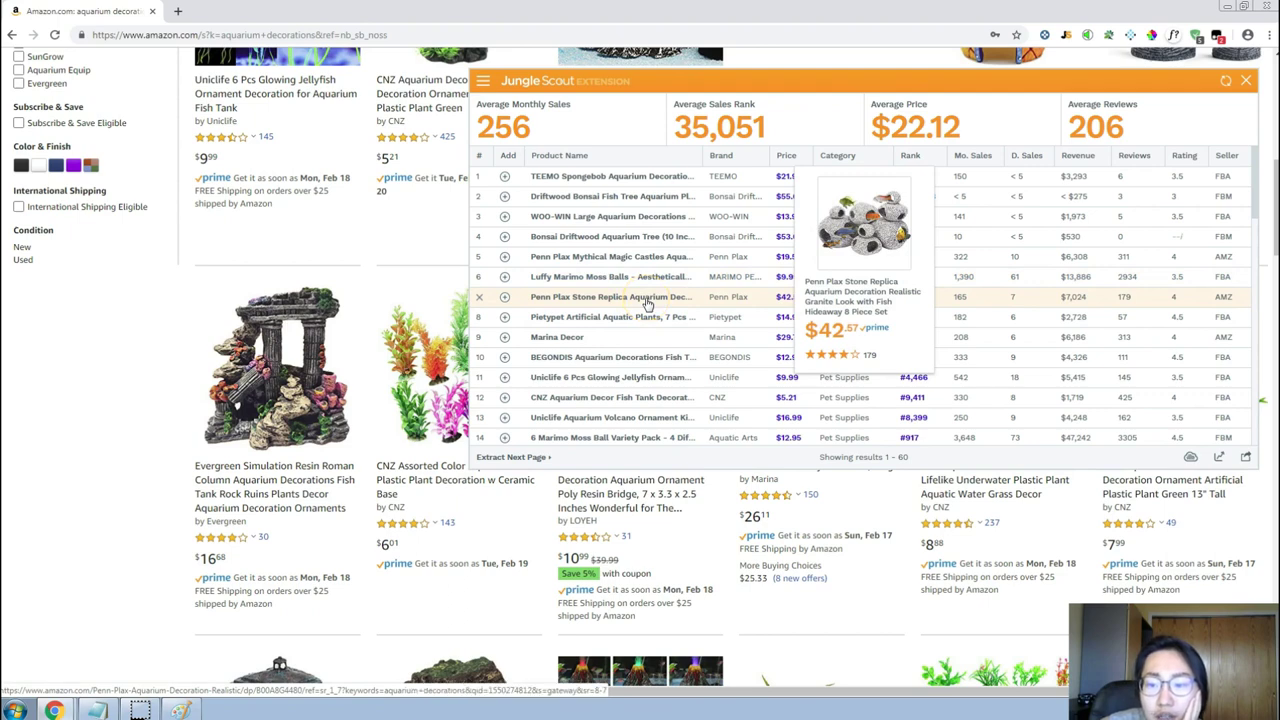
pyautogui.rightClick(645, 300)
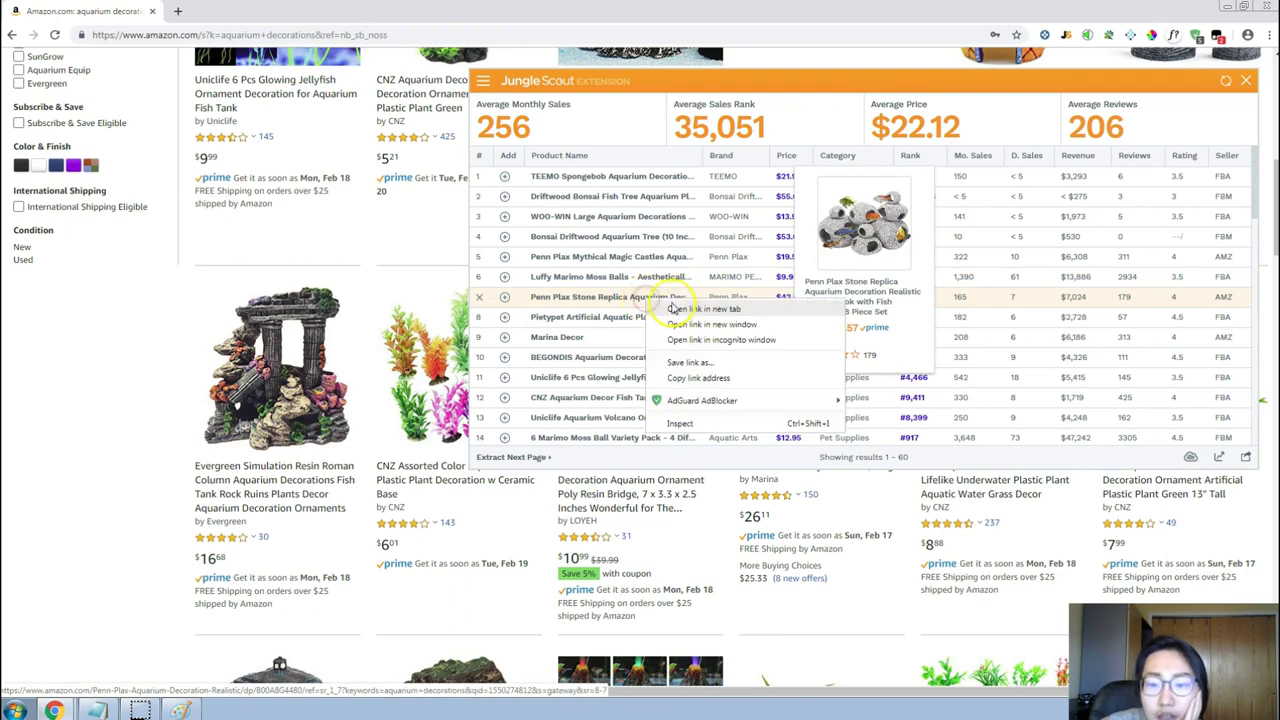
pyautogui.click(665, 311)
pyautogui.moveTo(636, 333)
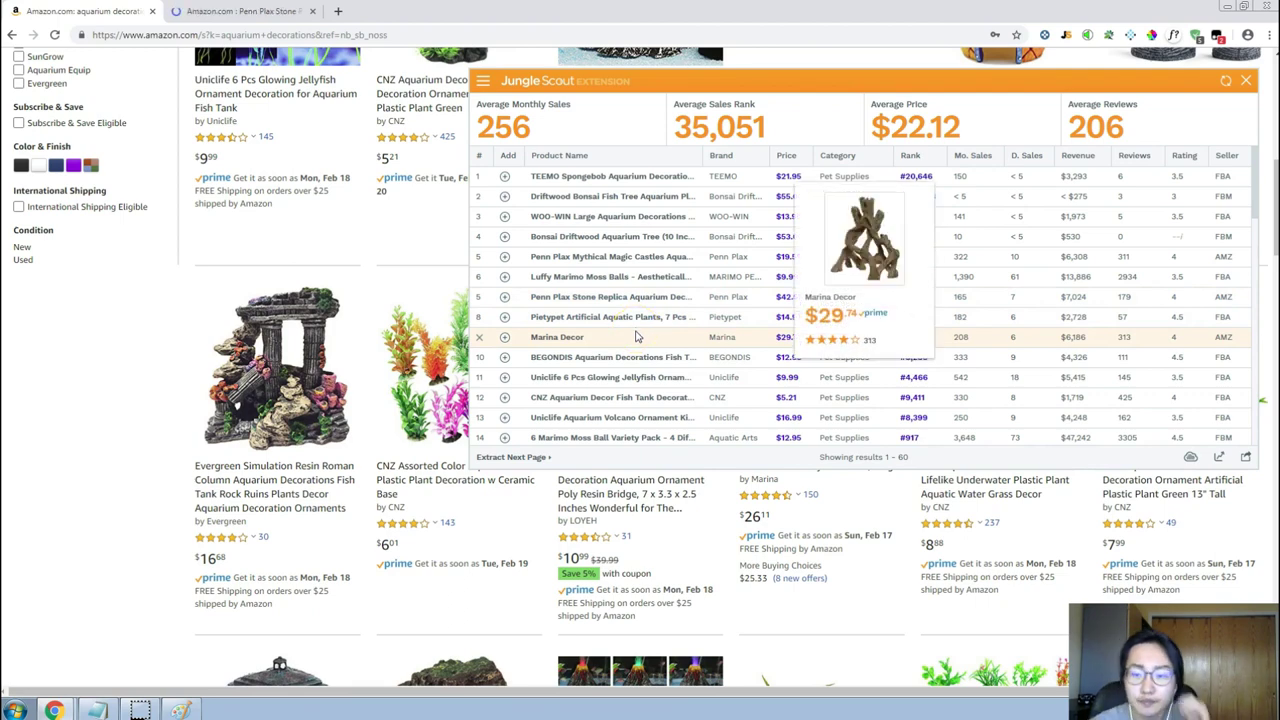
pyautogui.click(263, 11)
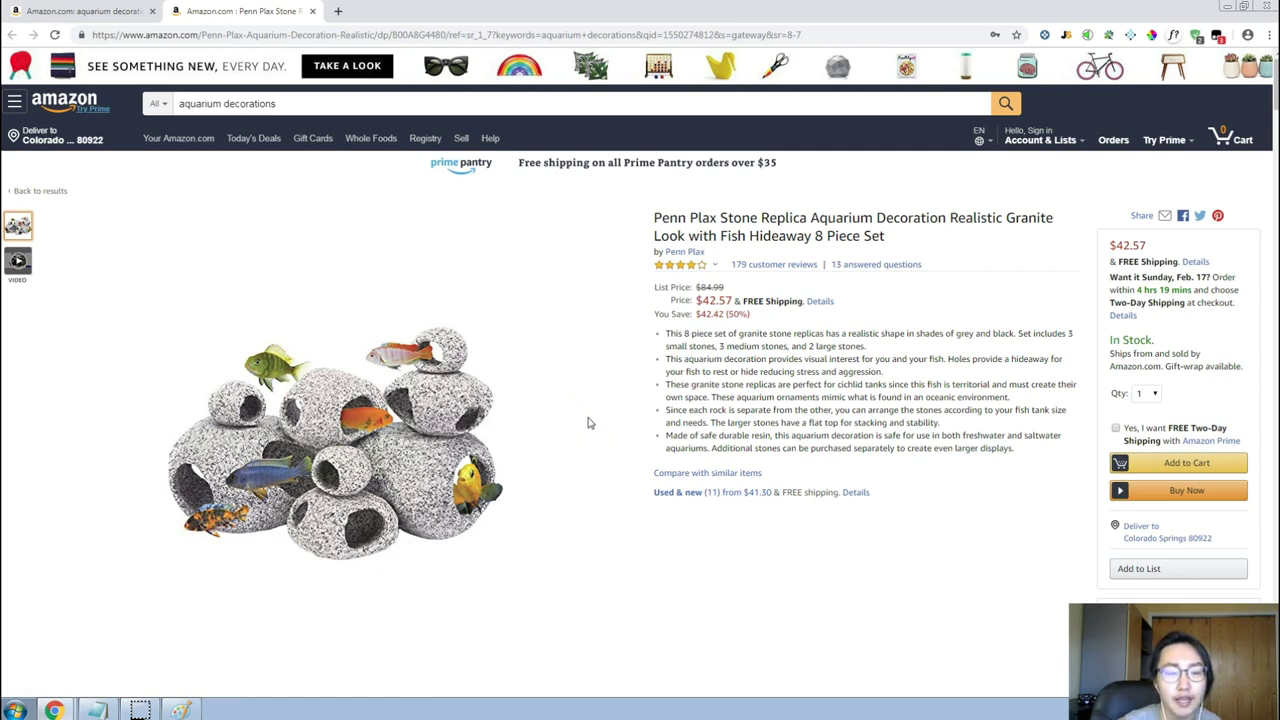
# Open the Luffy Marimo Moss Balls from the stone replica's frequently bought together items in a new tab and highlight their product title.
pyautogui.scroll(-3, 588, 423)
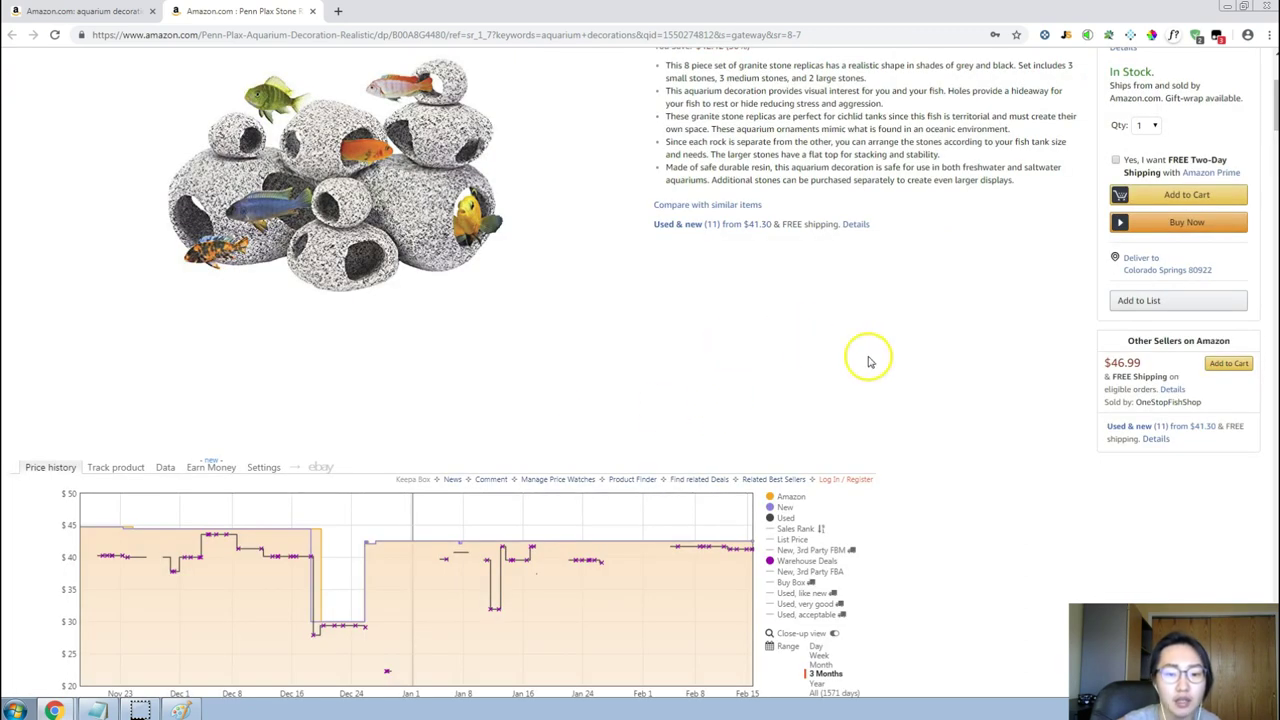
pyautogui.scroll(-2, 900, 380)
pyautogui.scroll(-3, 967, 405)
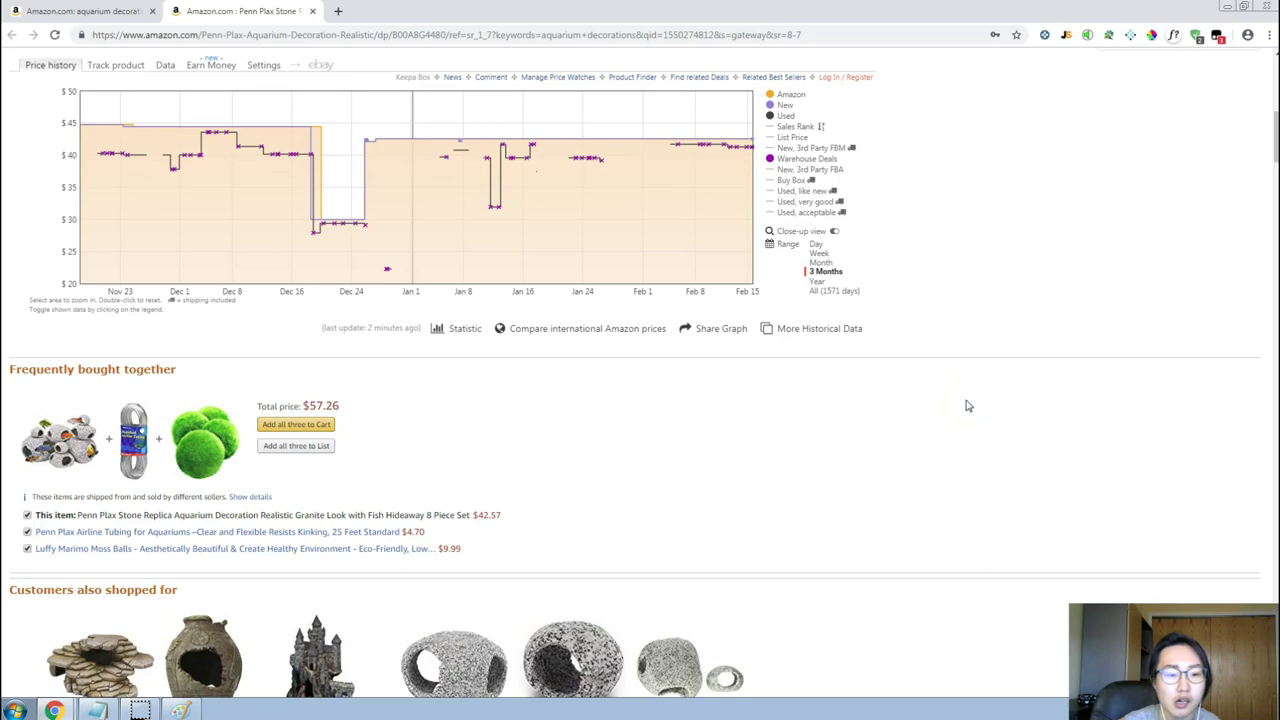
pyautogui.rightClick(205, 450)
pyautogui.click(230, 456)
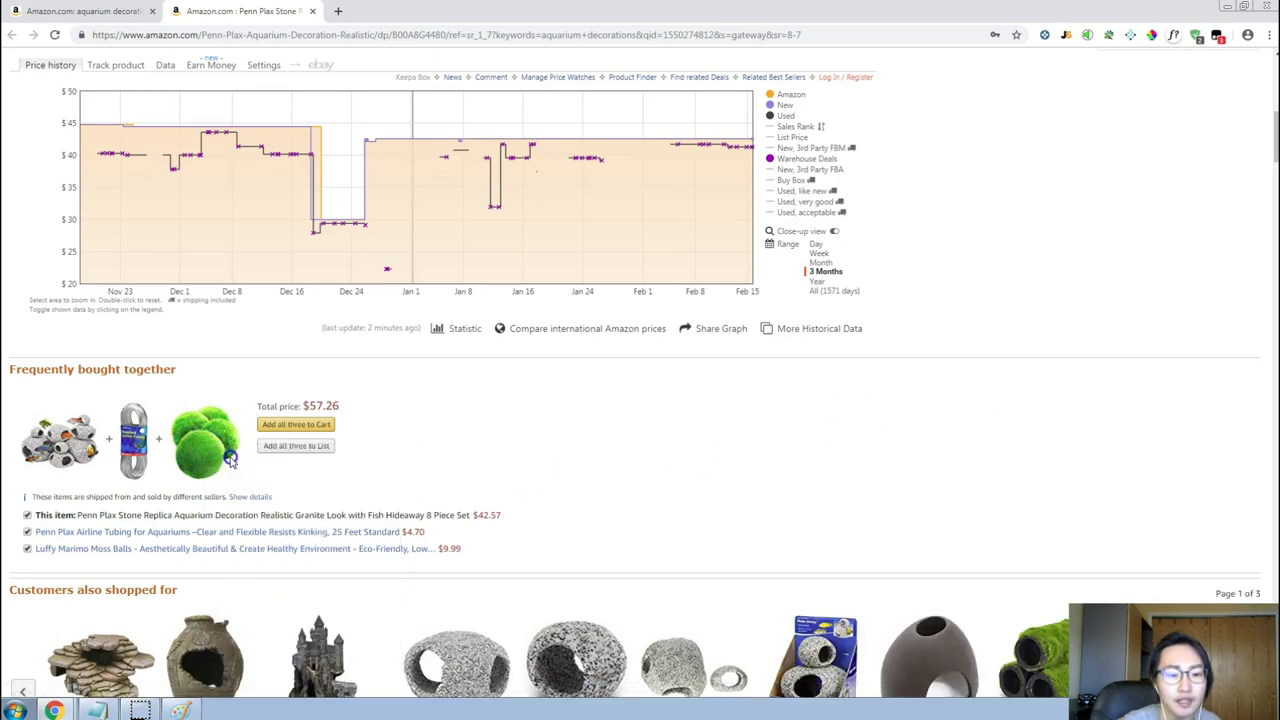
pyautogui.click(420, 12)
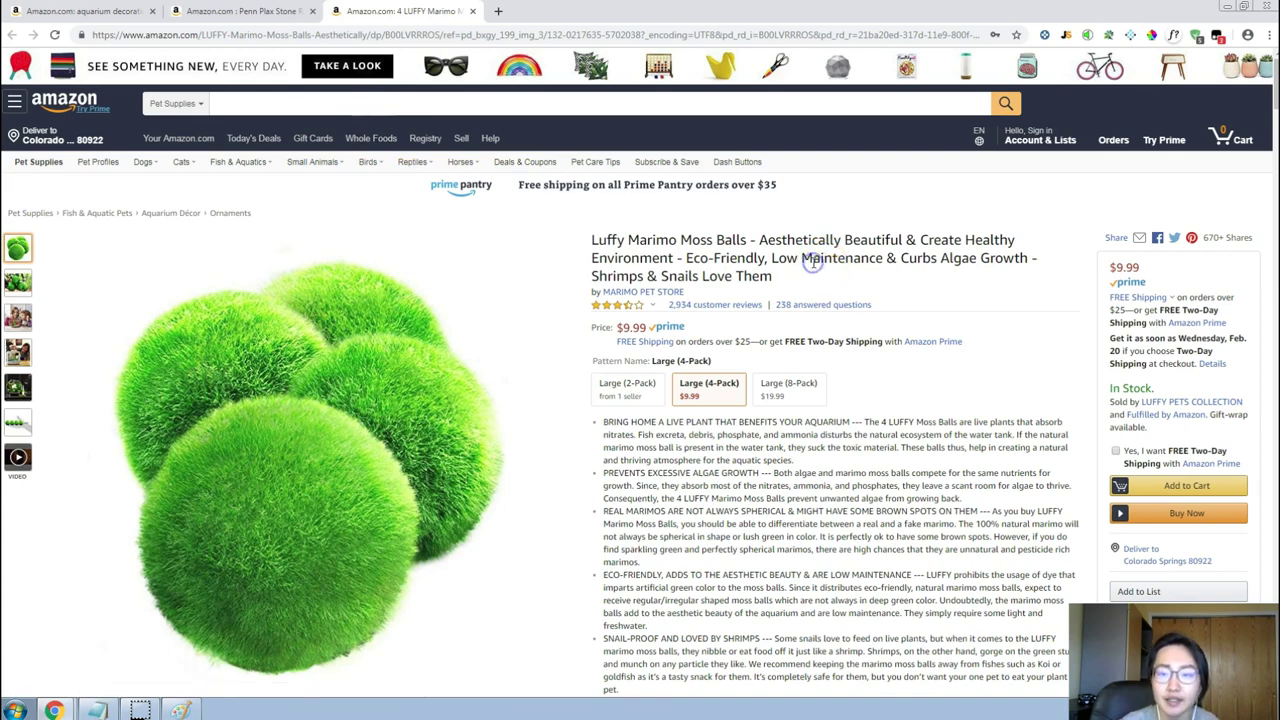
pyautogui.tripleClick(686, 246)
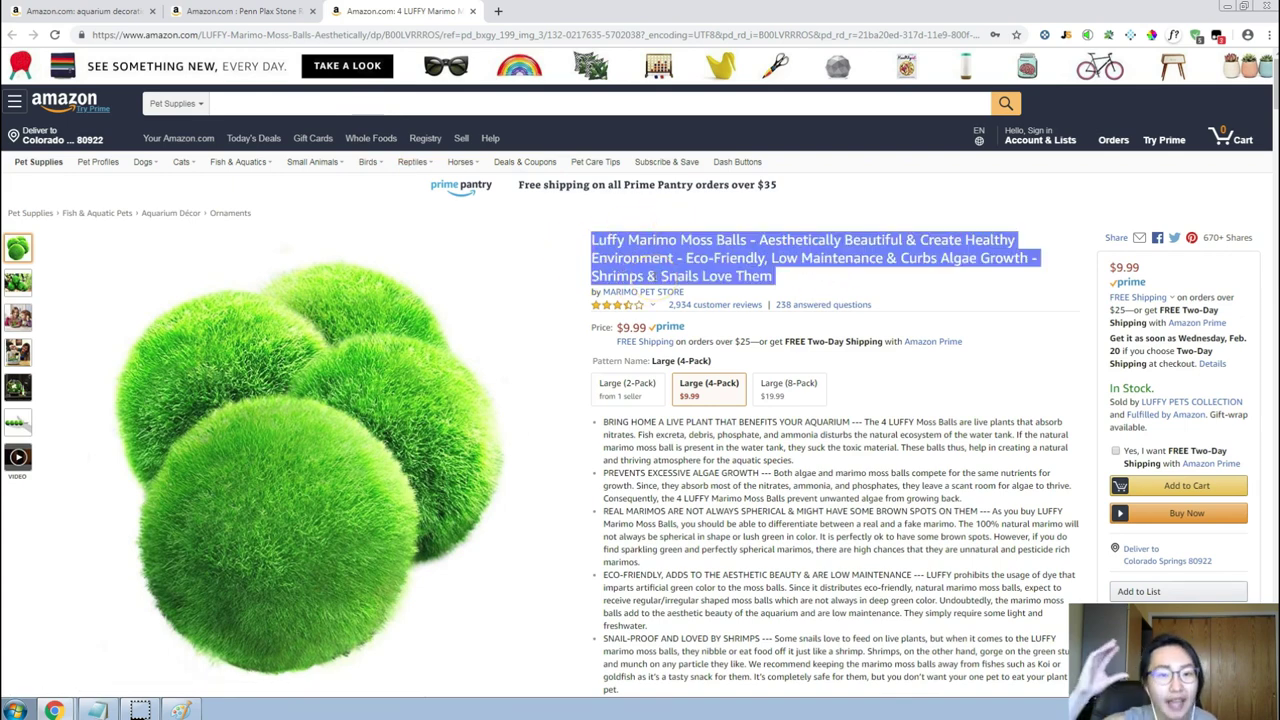
# Compare the Penn Plax Stone Replica and Luffy Marimo Moss Balls product pages by switching between them.
pyautogui.click(256, 11)
pyautogui.scroll(10, 871, 500)
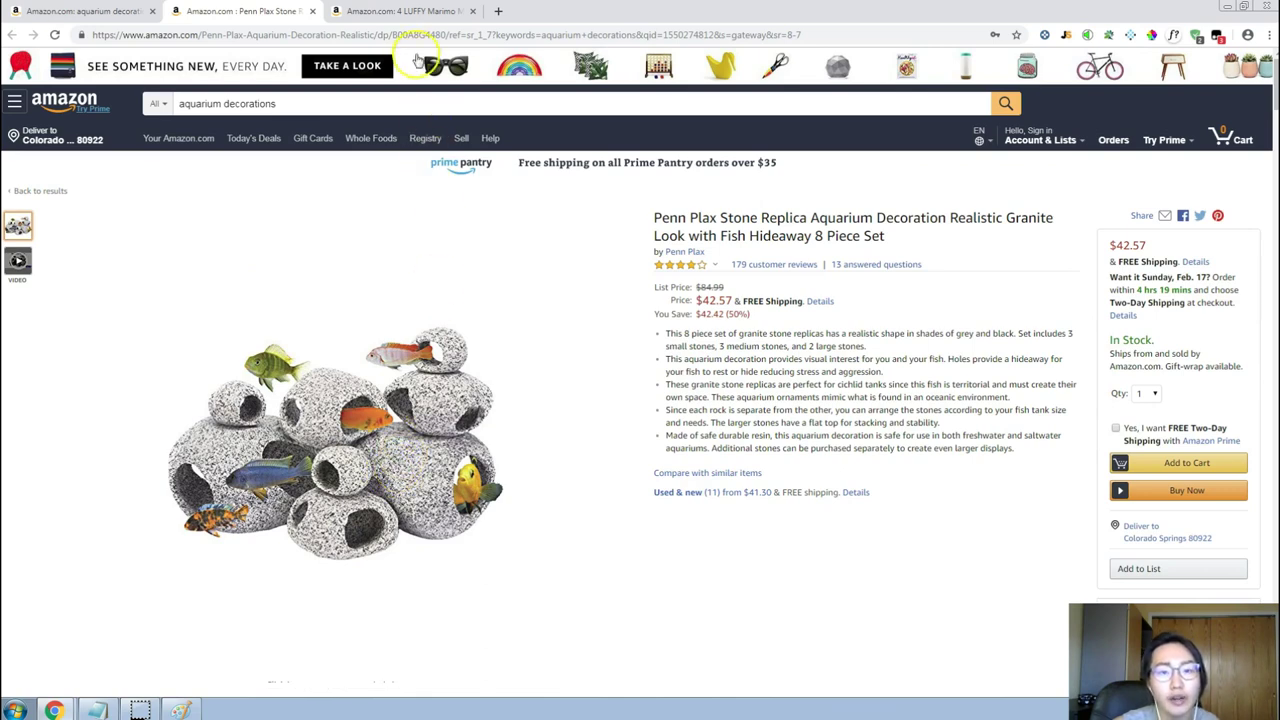
pyautogui.click(424, 14)
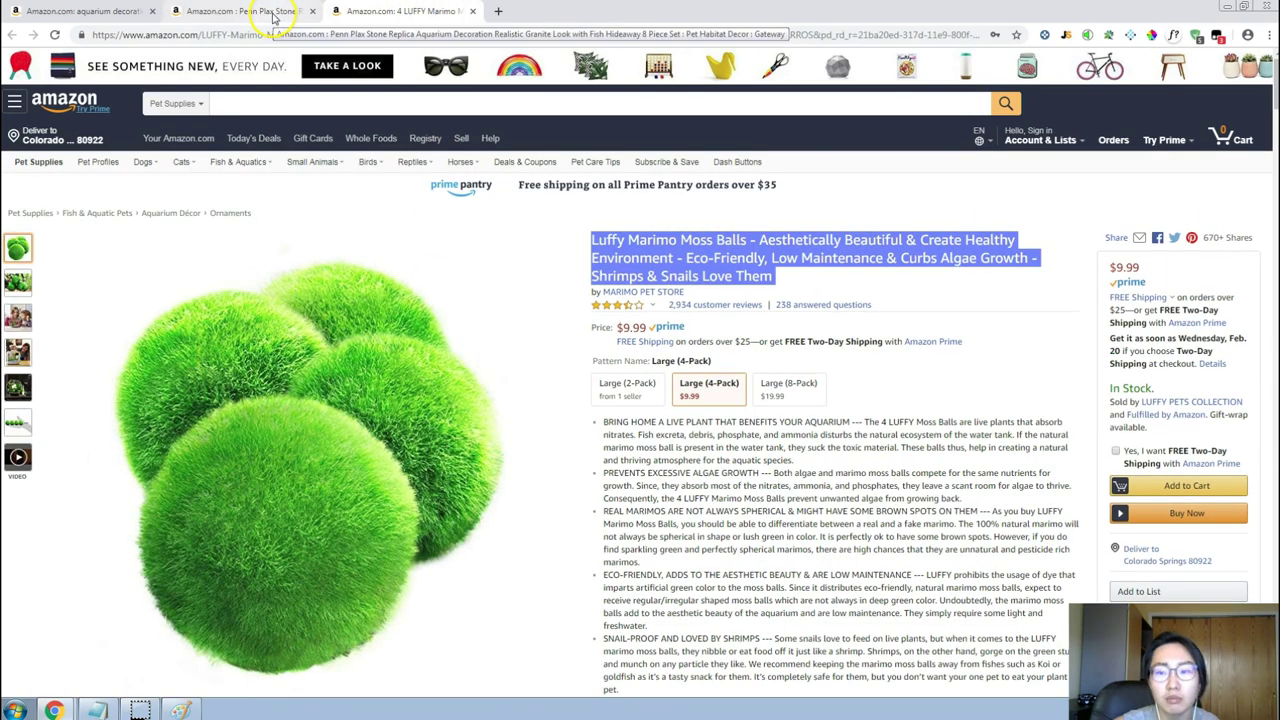
pyautogui.click(270, 12)
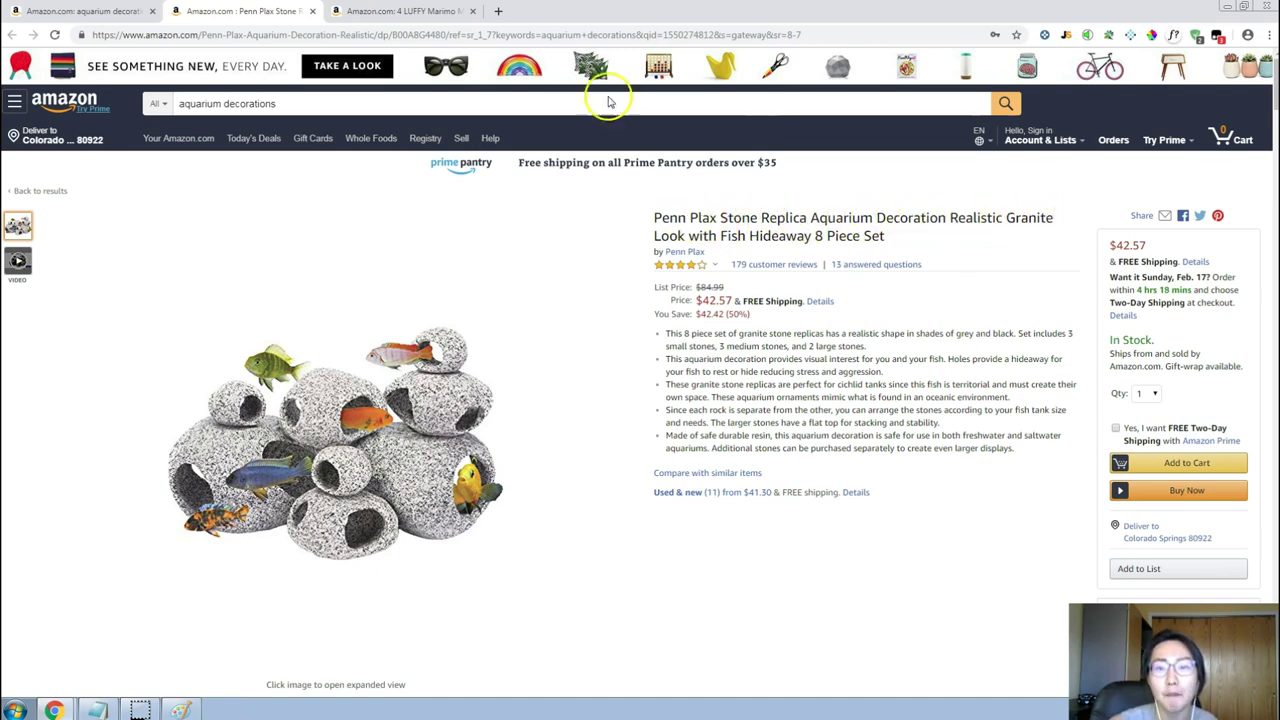
pyautogui.click(385, 14)
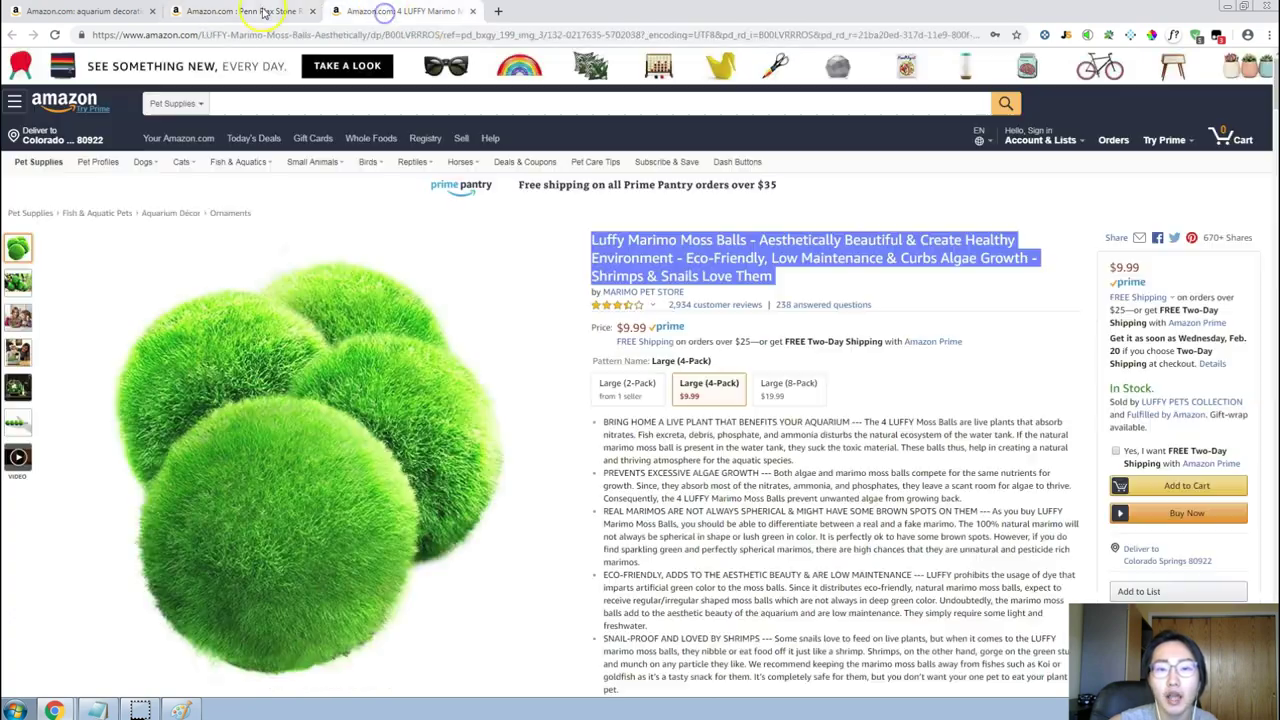
pyautogui.click(245, 11)
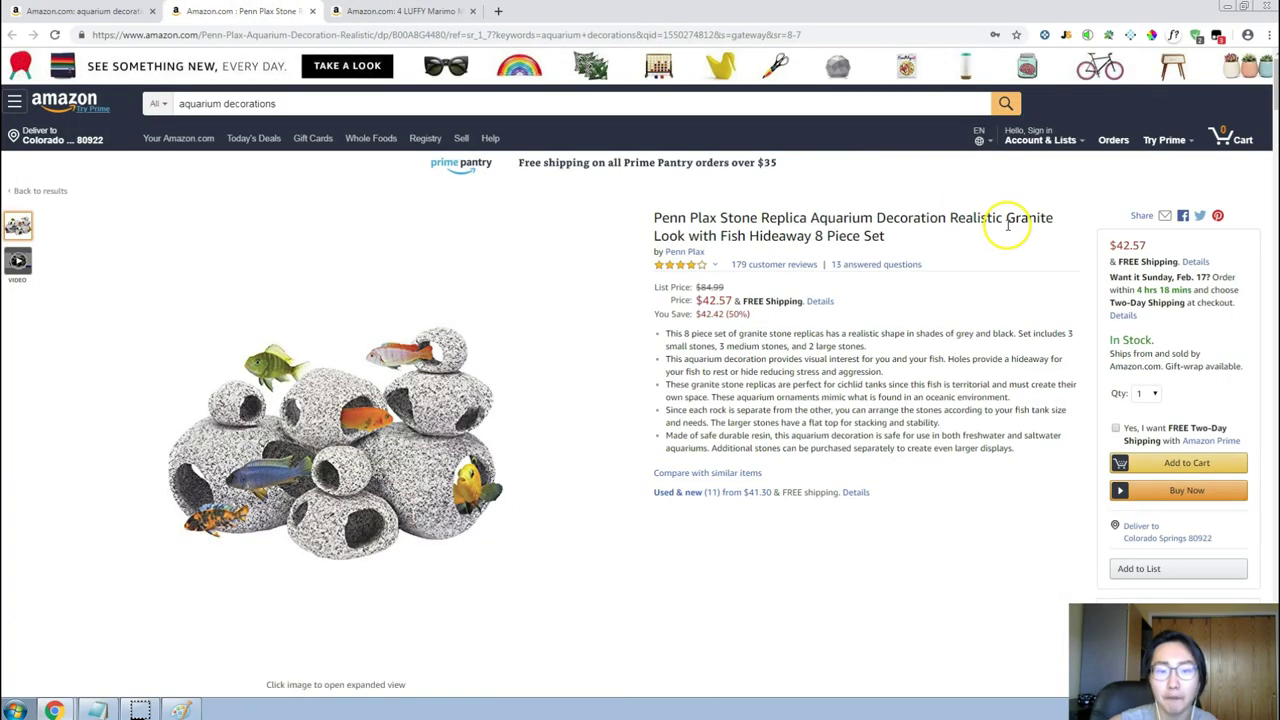
# Return to the aquarium decorations search results, close the Jungle Scout overlay and look through the listings further down.
pyautogui.click(115, 11)
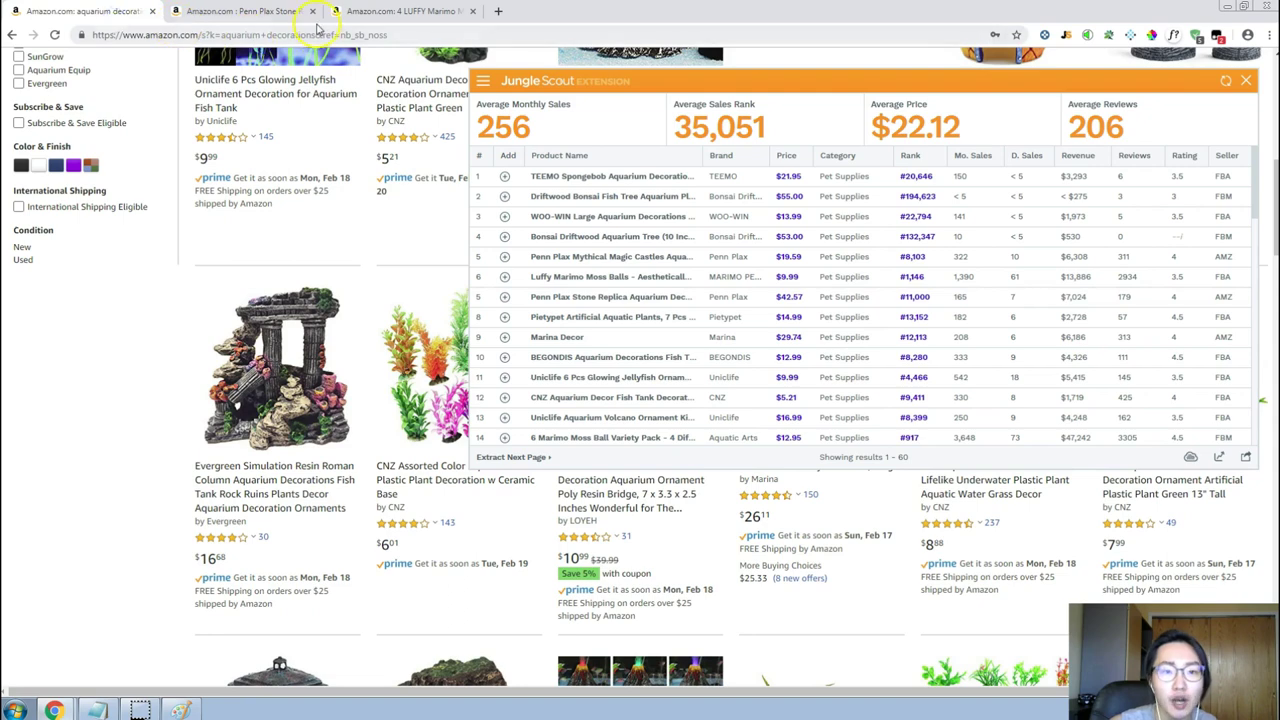
pyautogui.scroll(-3, 350, 332)
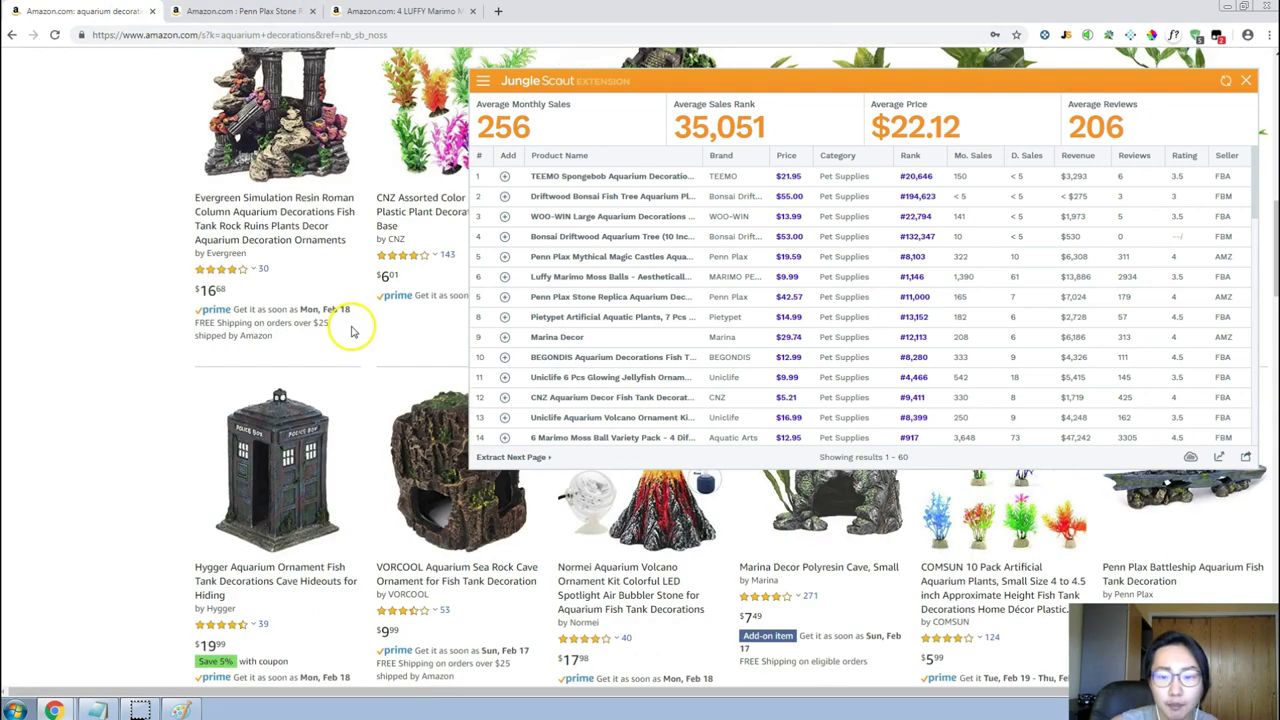
pyautogui.click(1250, 80)
pyautogui.scroll(-2, 898, 380)
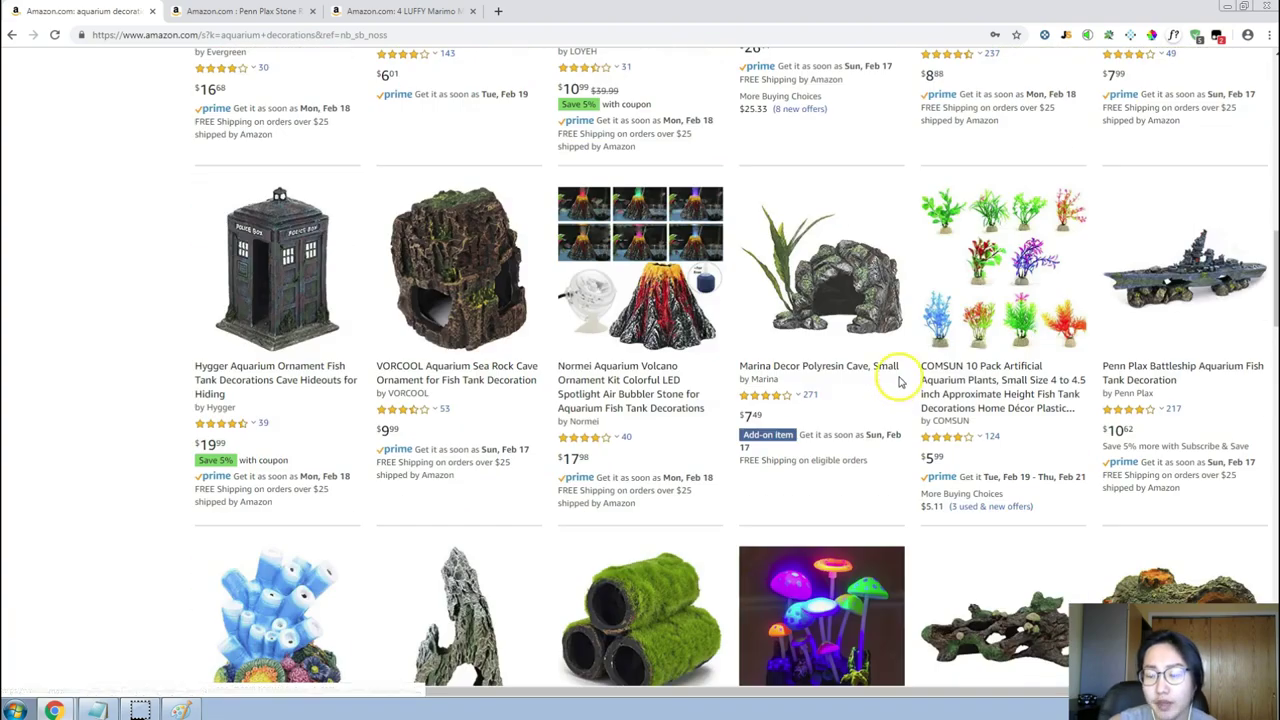
pyautogui.scroll(-1, 896, 375)
pyautogui.scroll(2, 640, 309)
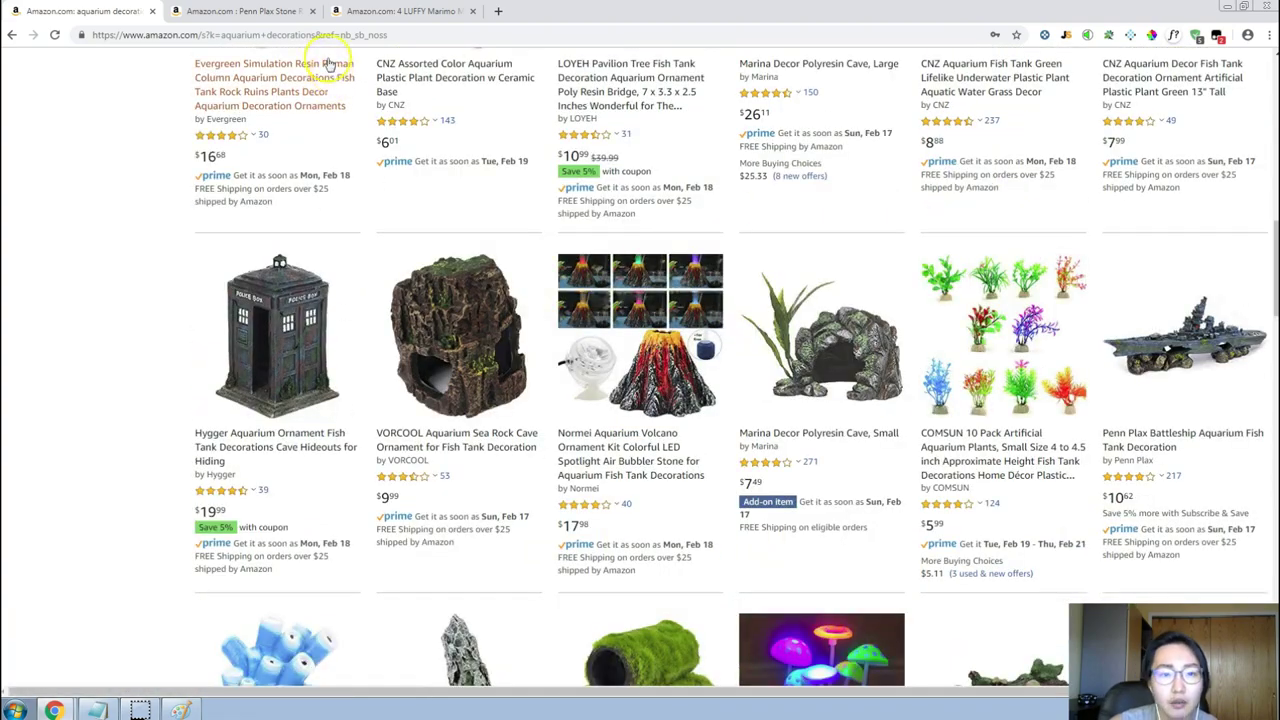
# Review the Penn Plax Stone Replica product page again and switch to the Luffy Marimo Moss Balls page.
pyautogui.click(286, 12)
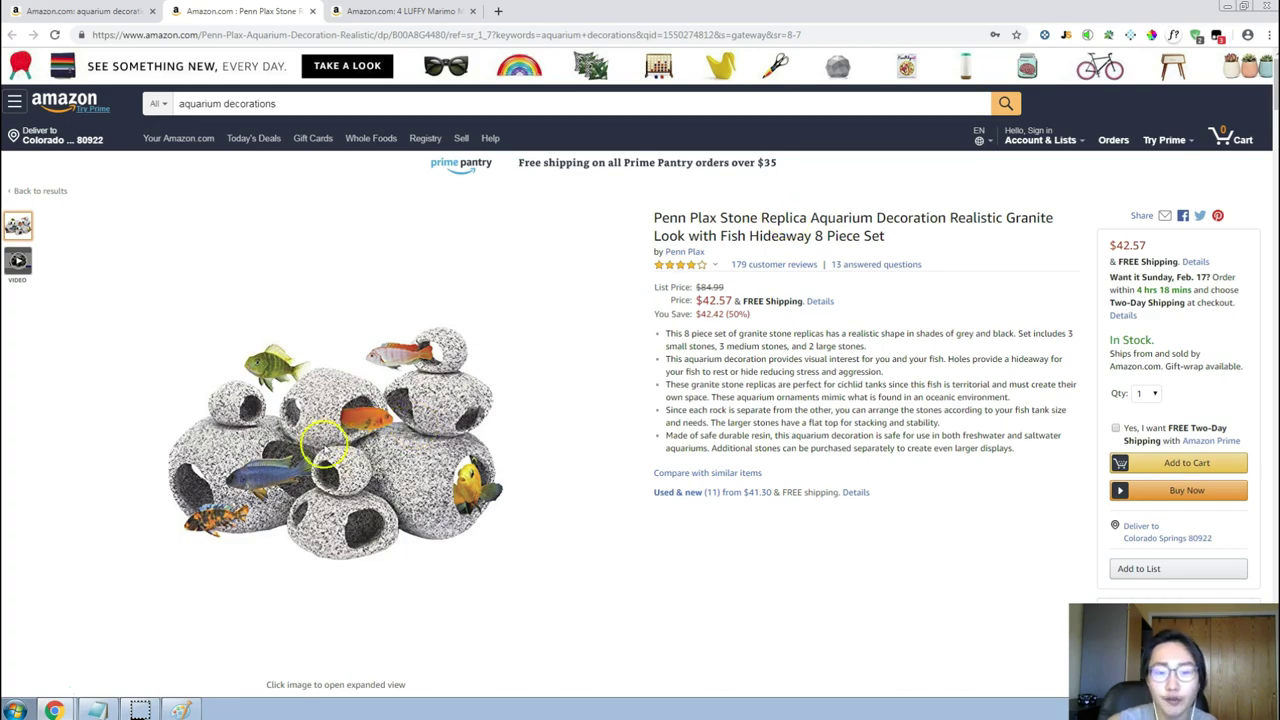
pyautogui.scroll(-2, 448, 437)
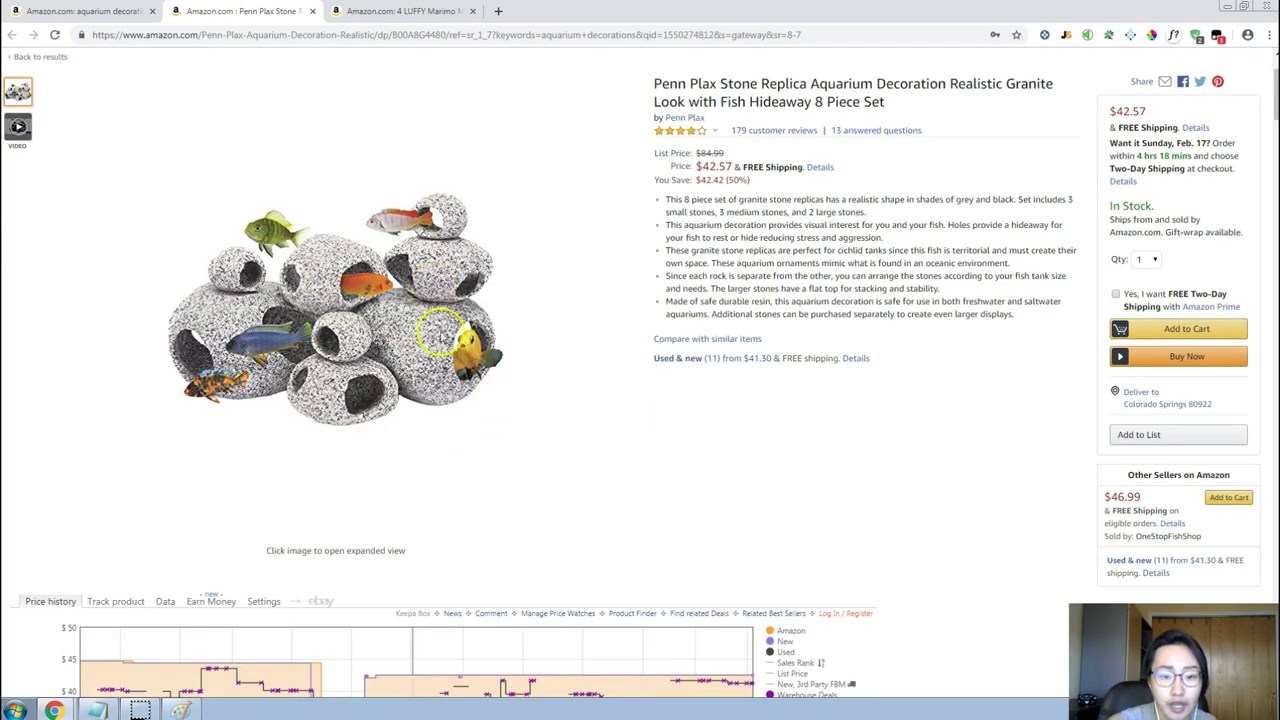
pyautogui.scroll(2, 440, 330)
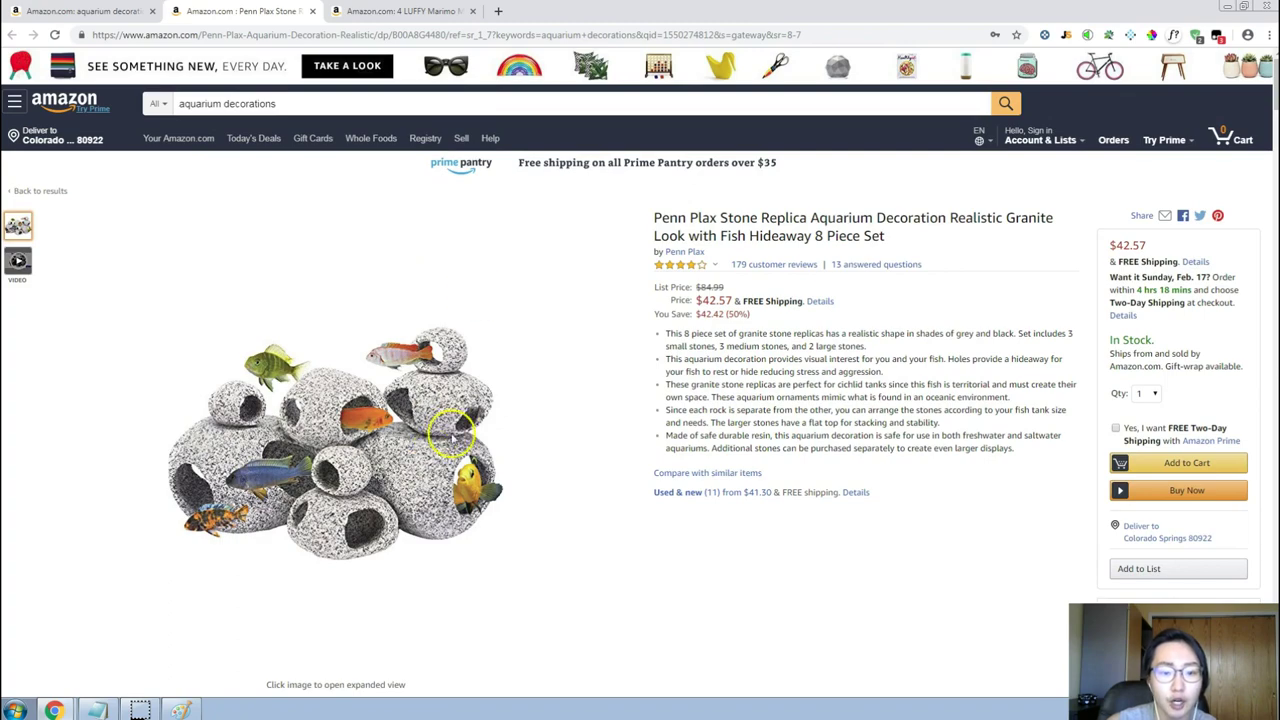
pyautogui.click(403, 11)
# Open the Uniclife Aquarium Volcano Ornament Kit from the aquarium decorations results in a new tab and switch to it.
pyautogui.click(106, 11)
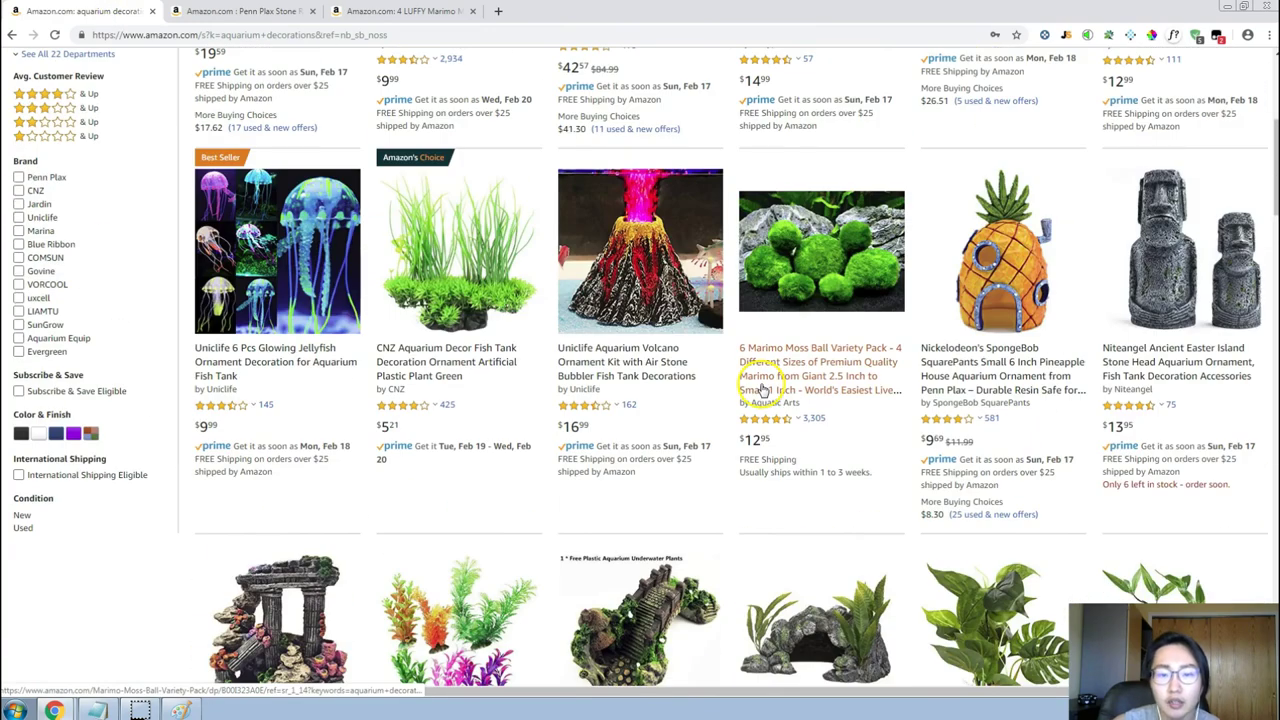
pyautogui.click(640, 388)
pyautogui.rightClick(588, 370)
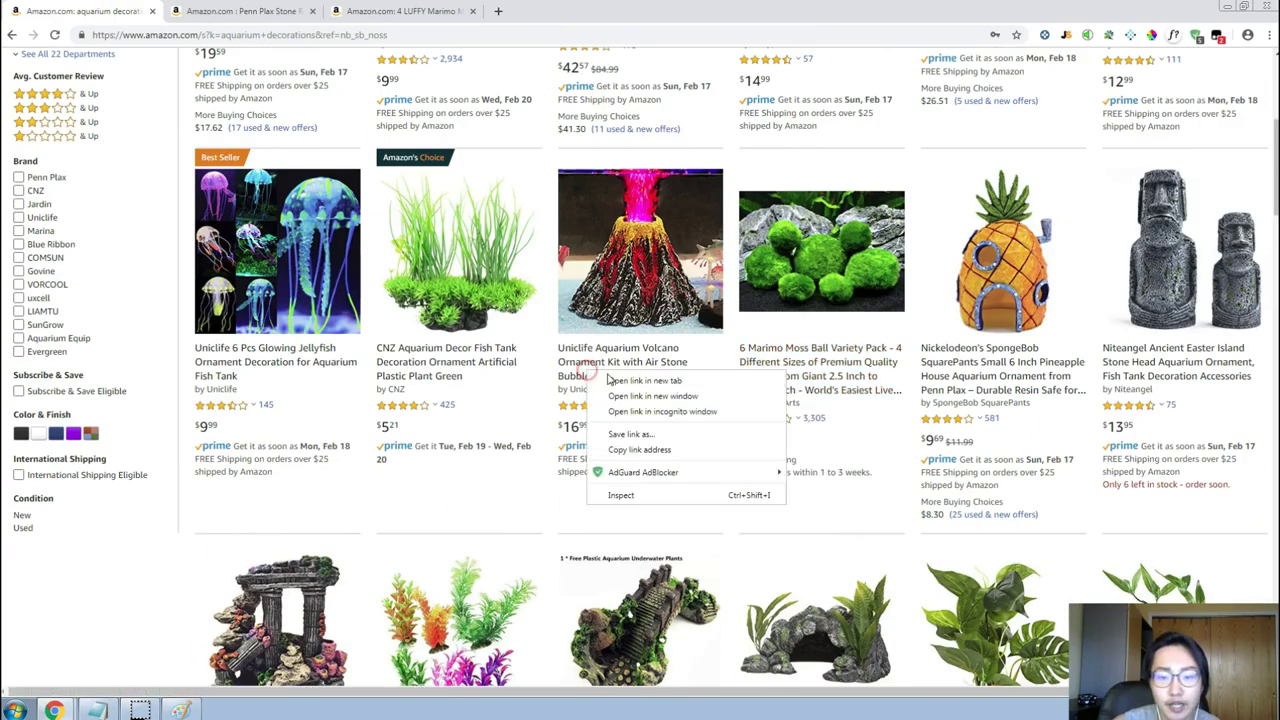
pyautogui.click(622, 378)
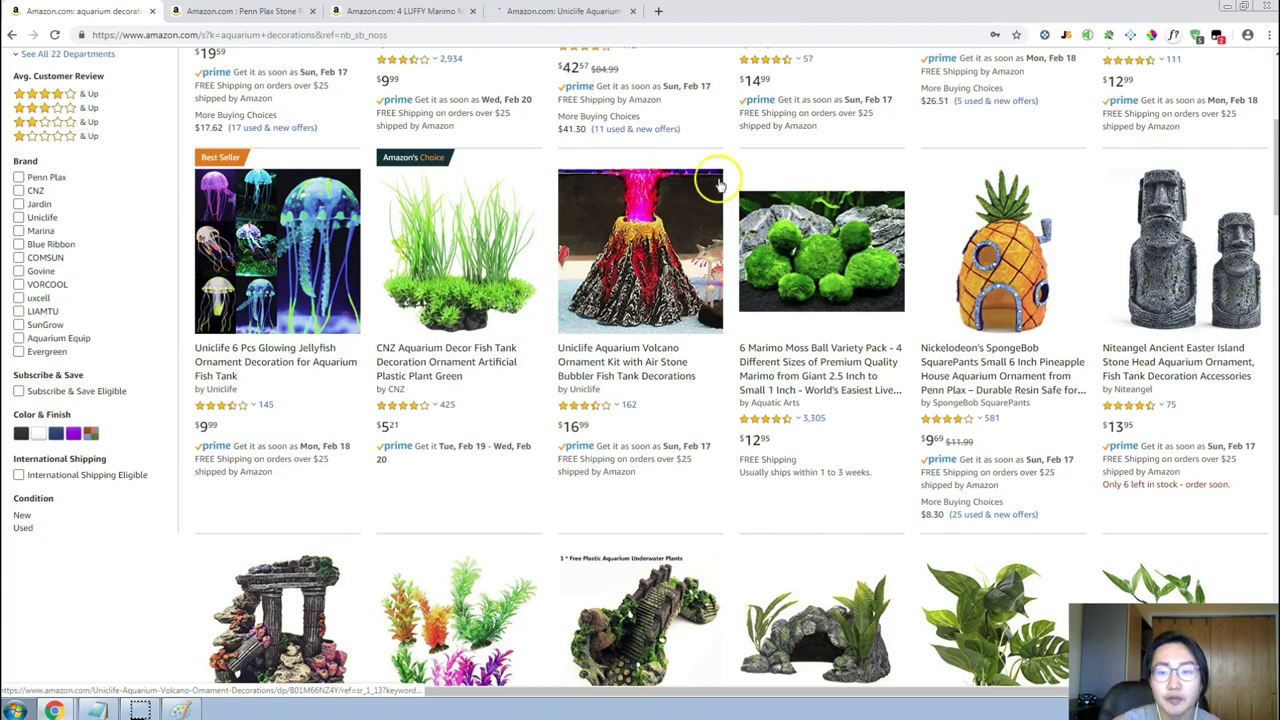
pyautogui.scroll(1, 700, 250)
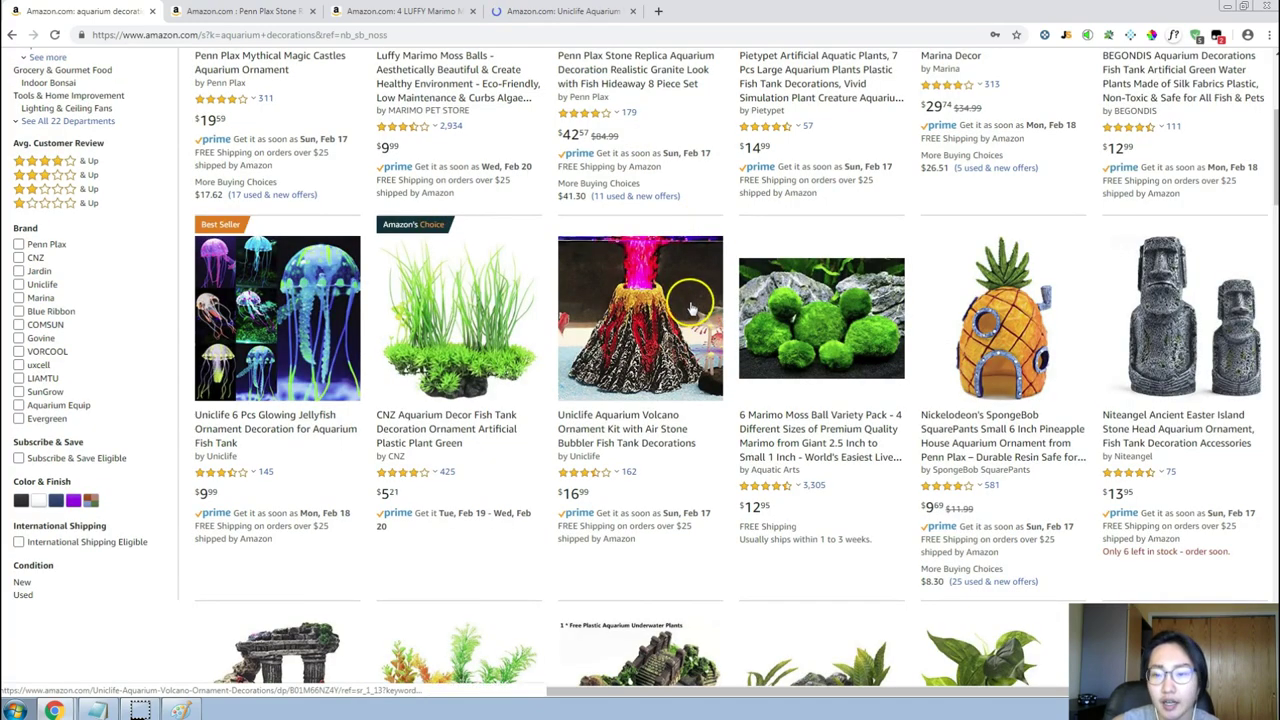
pyautogui.scroll(4, 703, 314)
pyautogui.scroll(1, 670, 432)
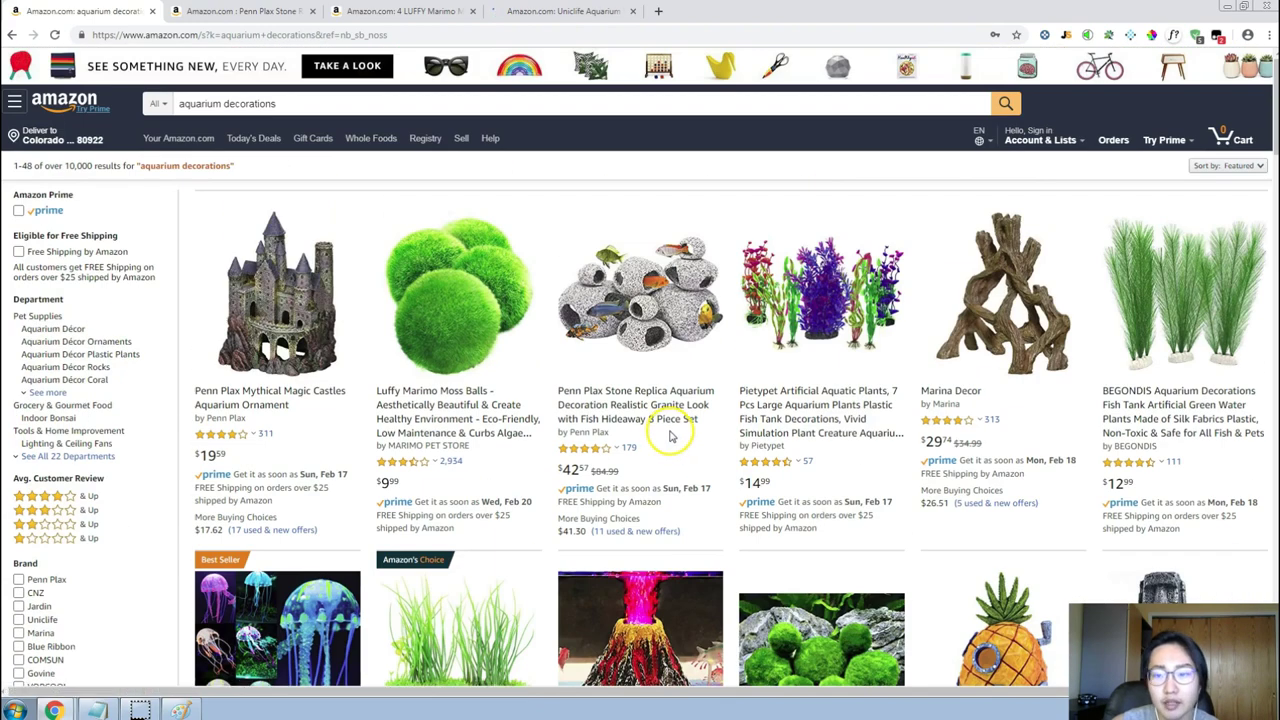
pyautogui.scroll(-4, 668, 430)
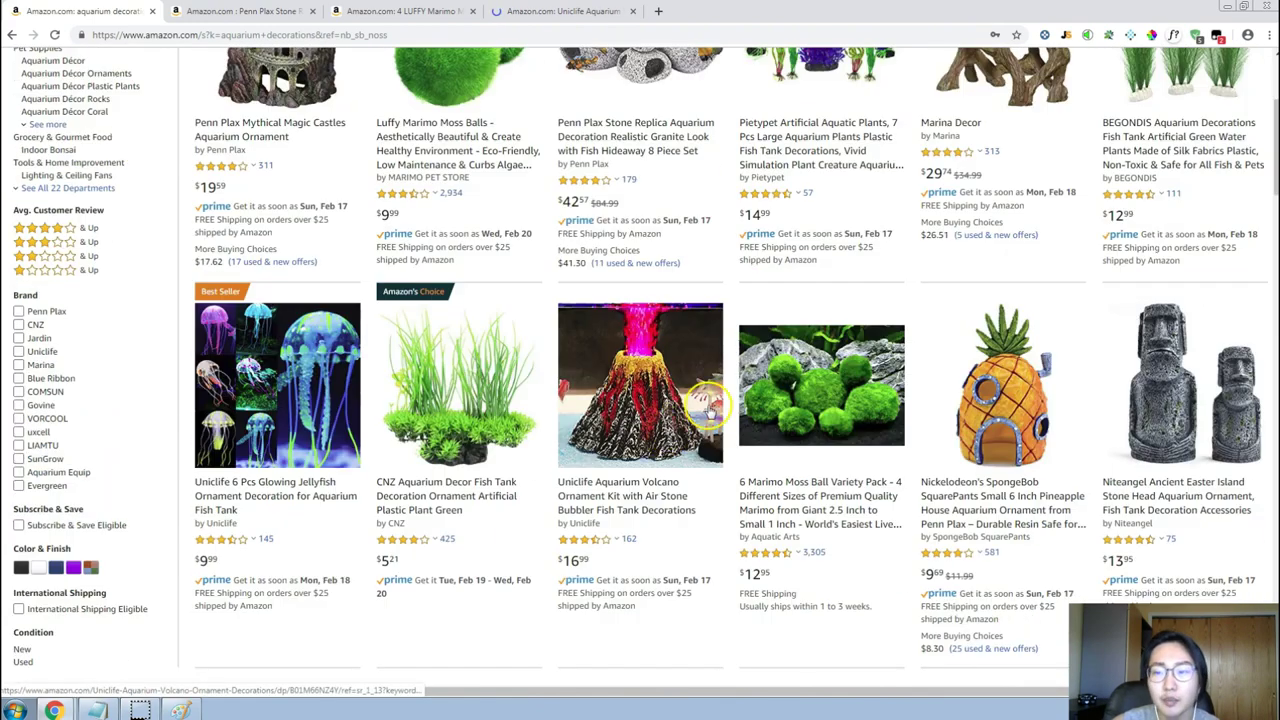
pyautogui.click(580, 12)
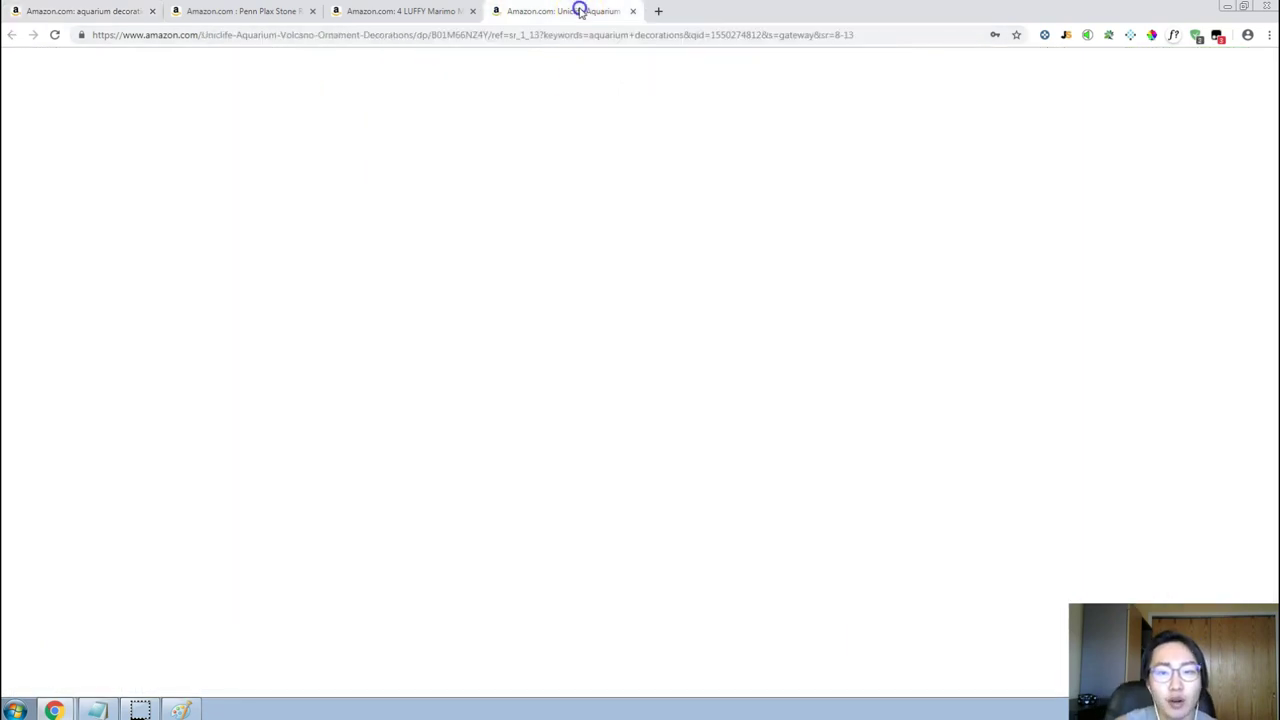
# Show the volcano kit's price history over the full 807-day range and review it alongside the product details.
pyautogui.scroll(-1, 517, 380)
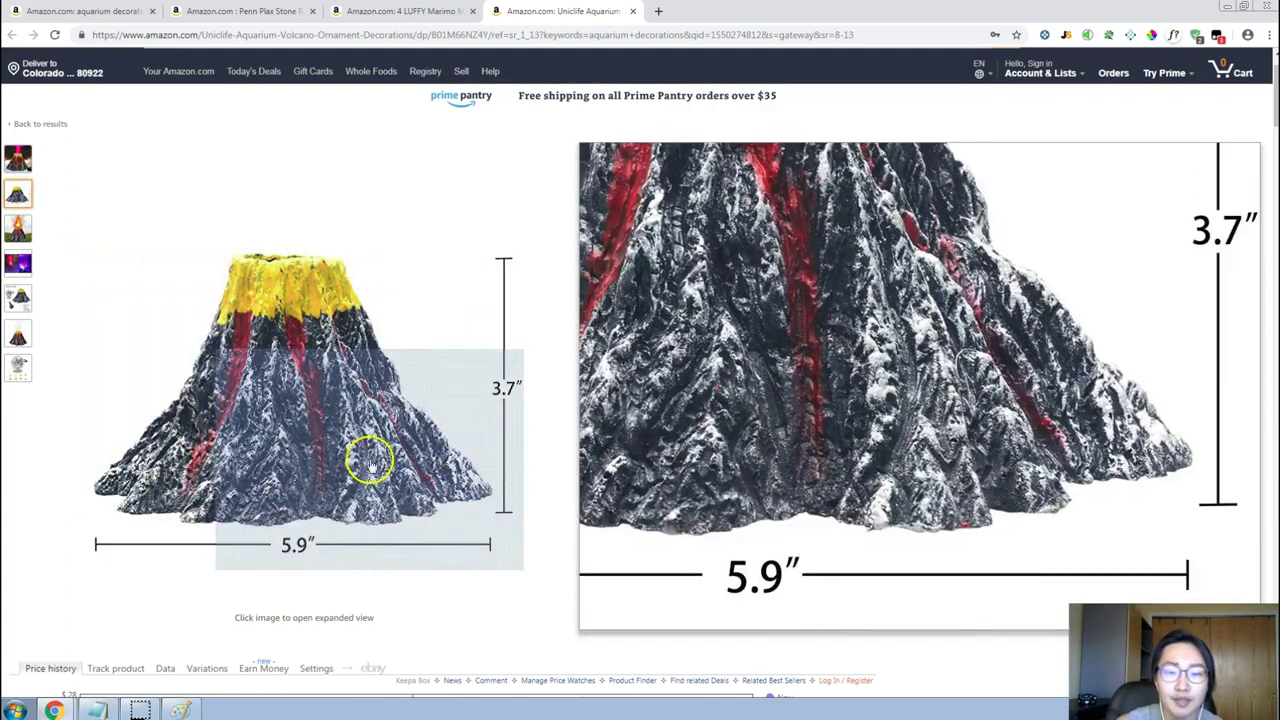
pyautogui.scroll(-3, 366, 457)
pyautogui.click(835, 542)
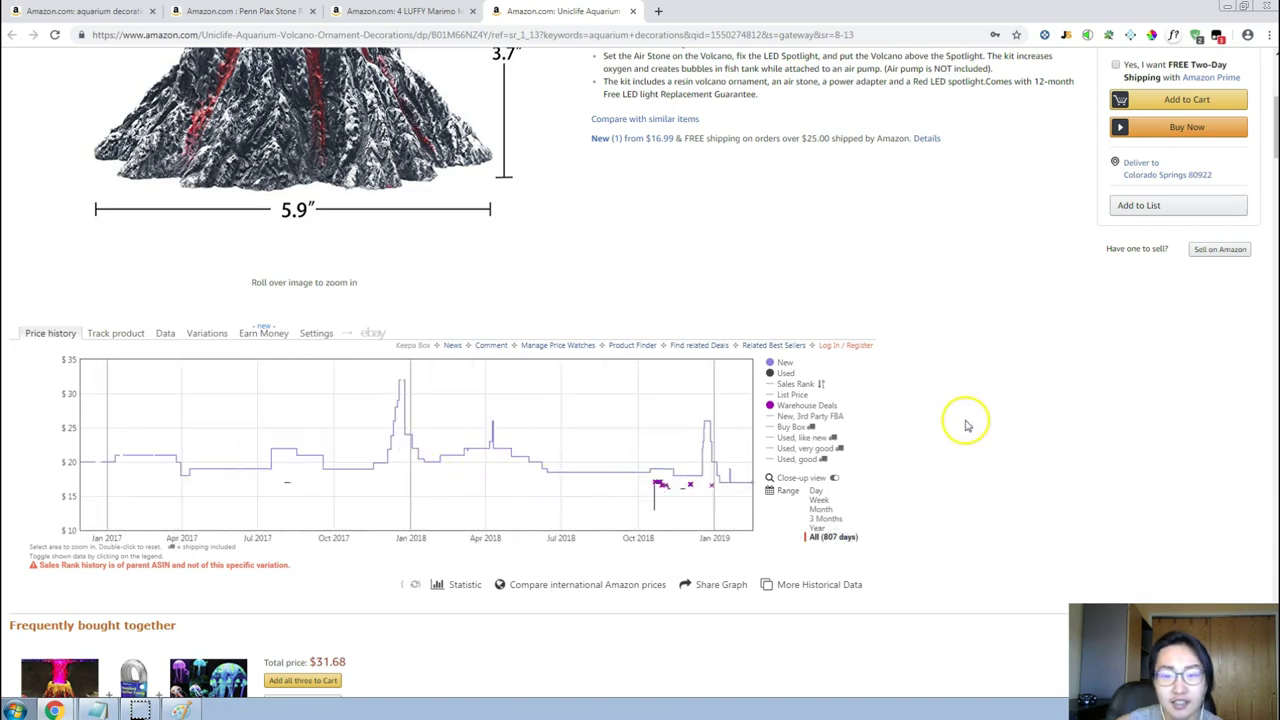
pyautogui.scroll(4, 965, 425)
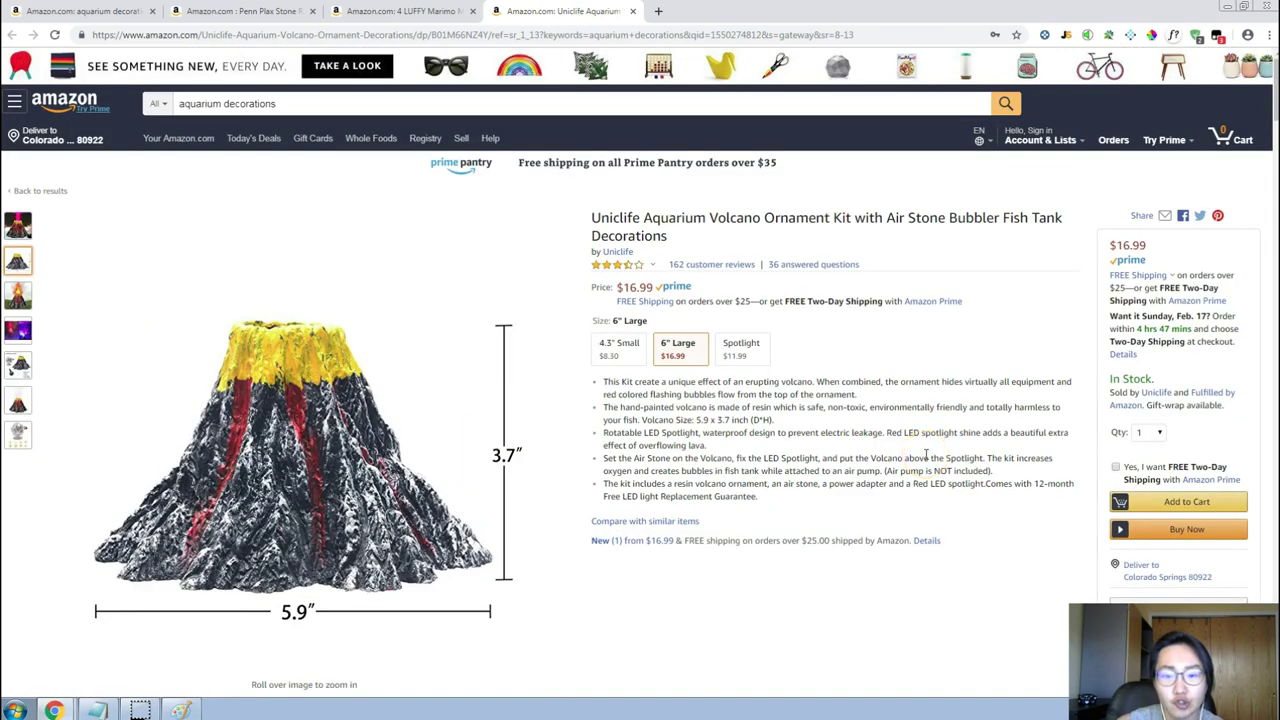
pyautogui.scroll(-4, 926, 455)
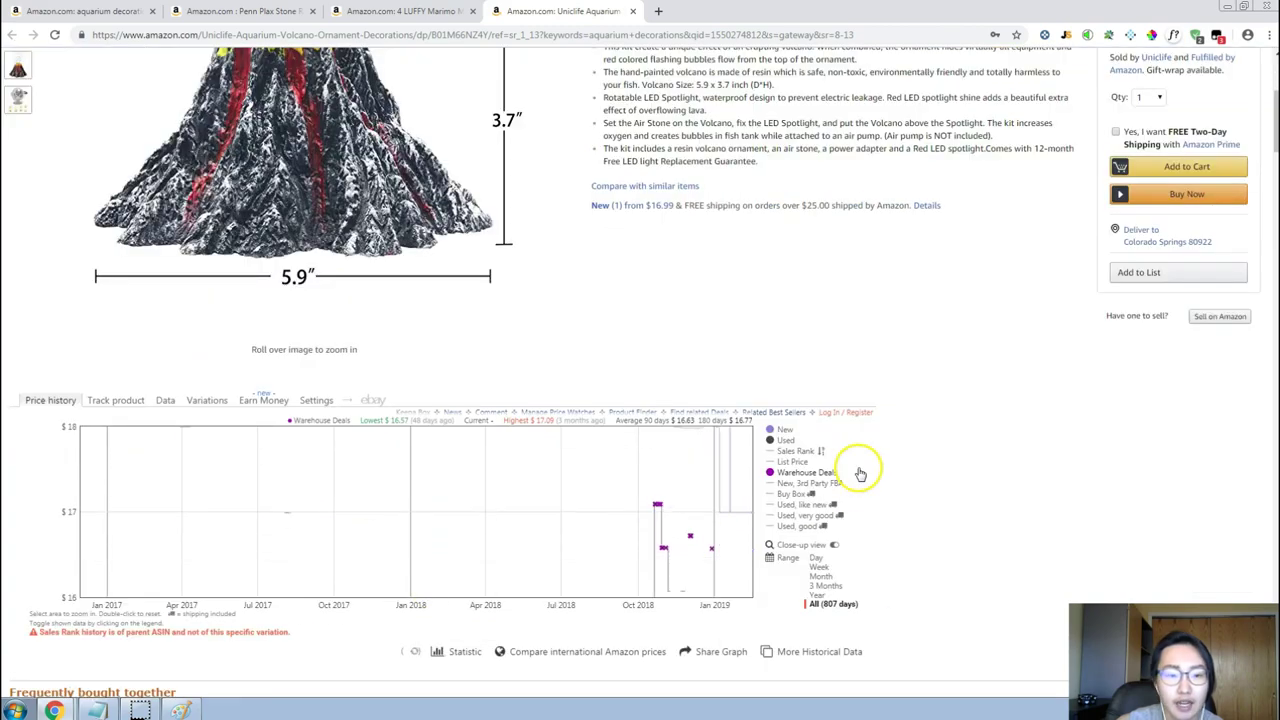
# Open the Uniclife 6 Pcs Glowing Jellyfish Ornament from the volcano kit's frequently bought together items.
pyautogui.scroll(4, 855, 474)
pyautogui.moveTo(63, 274)
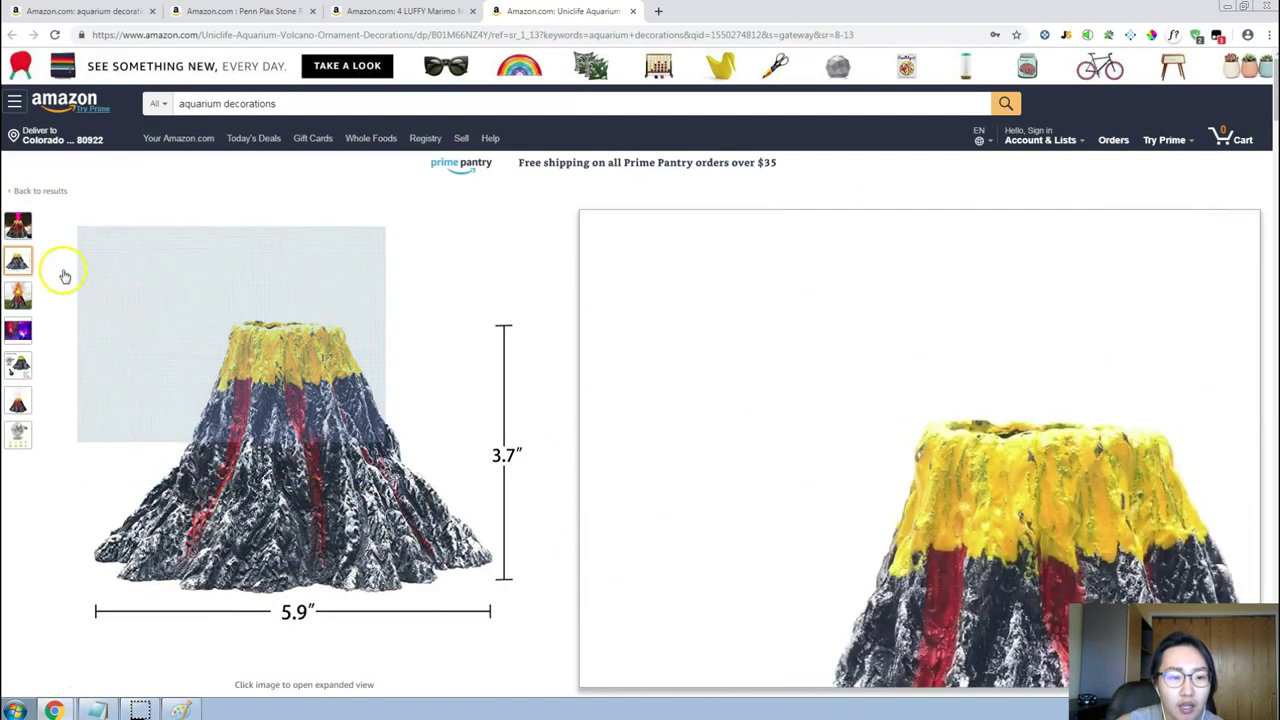
pyautogui.scroll(-6, 900, 445)
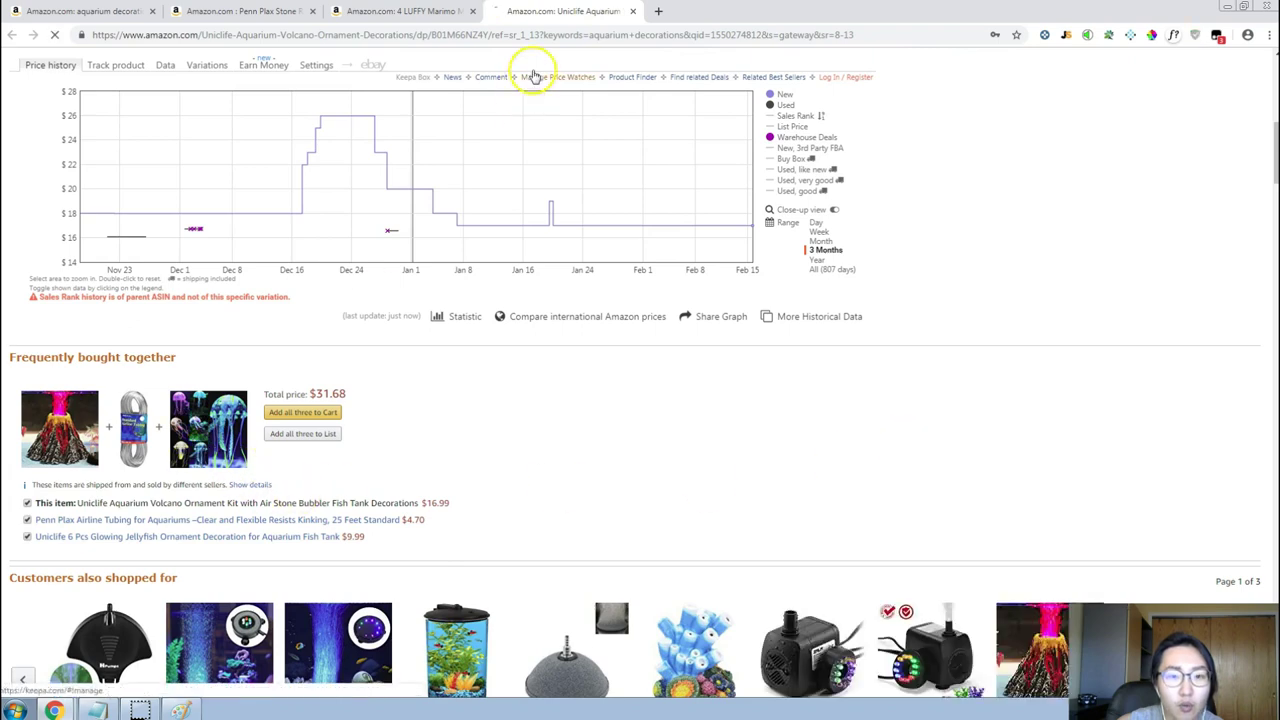
# Close the Luffy Marimo Moss Balls and Penn Plax Stone Replica tabs and return to the aquarium decorations results.
pyautogui.click(420, 12)
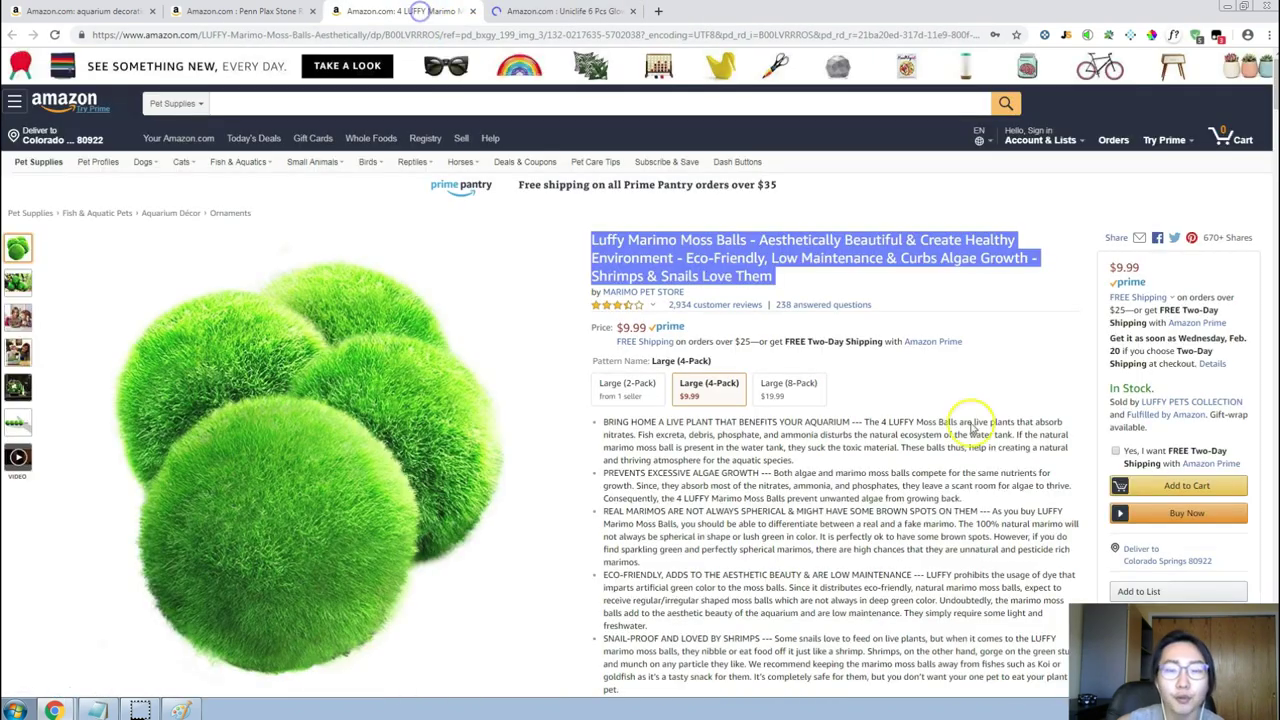
pyautogui.click(290, 12)
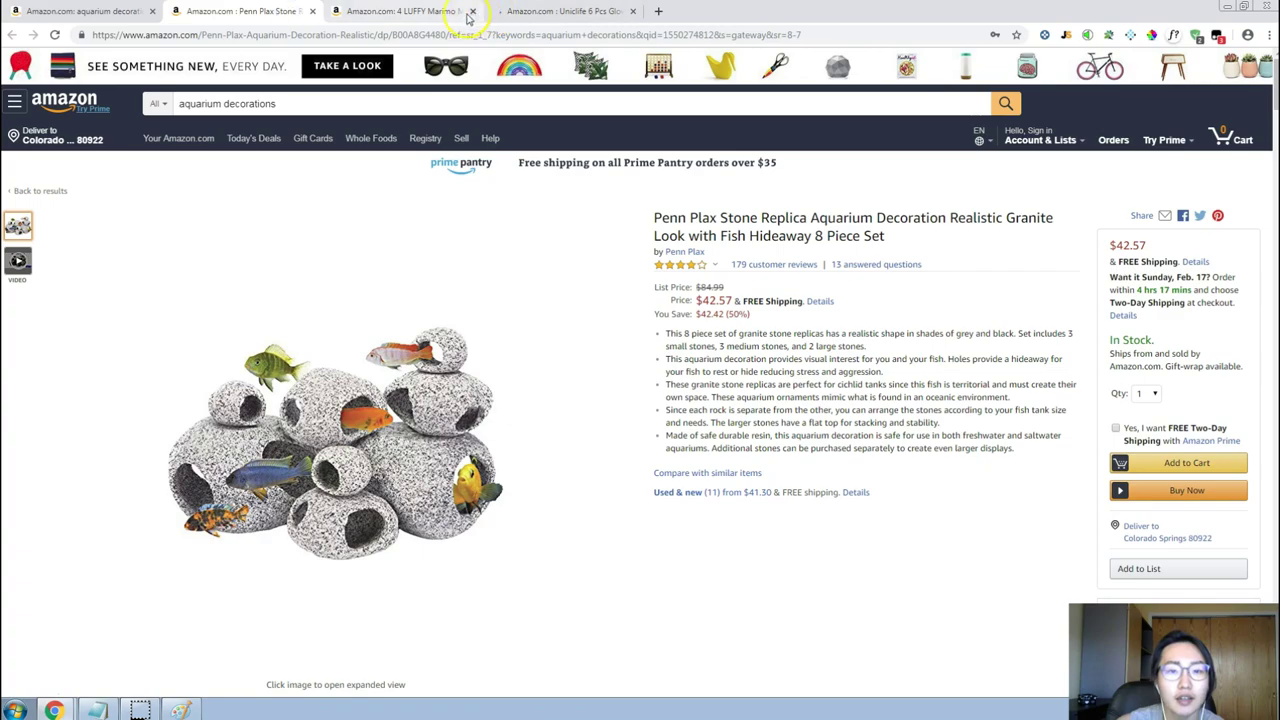
pyautogui.click(309, 11)
pyautogui.click(309, 11)
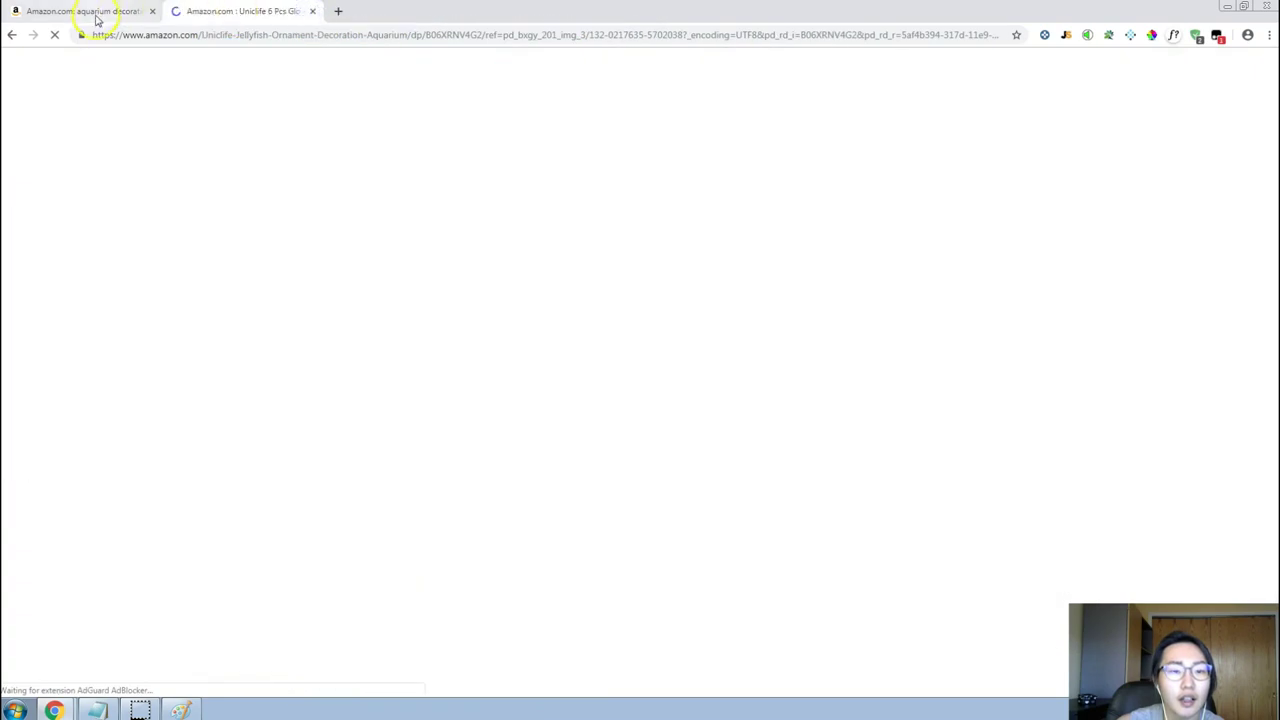
pyautogui.click(91, 11)
# Compare the product types, prices and review counts in the first rows of the aquarium decorations results.
pyautogui.scroll(3, 673, 355)
pyautogui.scroll(-2, 748, 440)
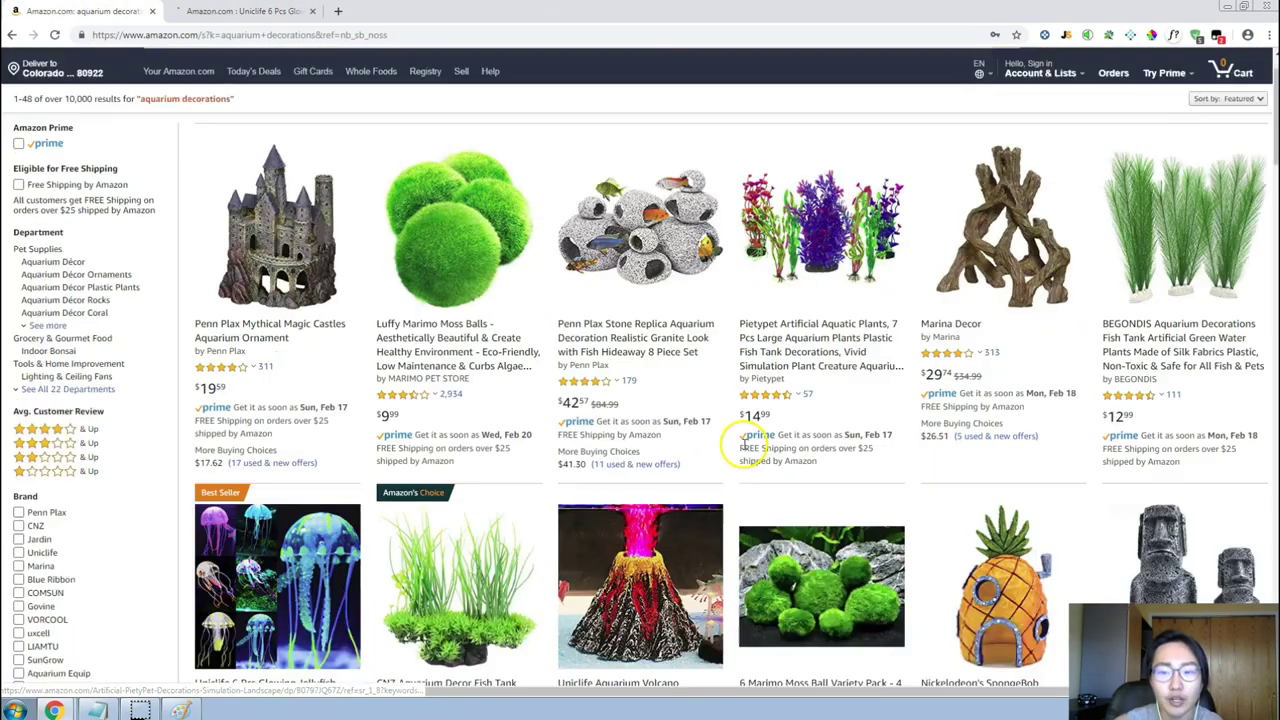
pyautogui.scroll(-1, 740, 348)
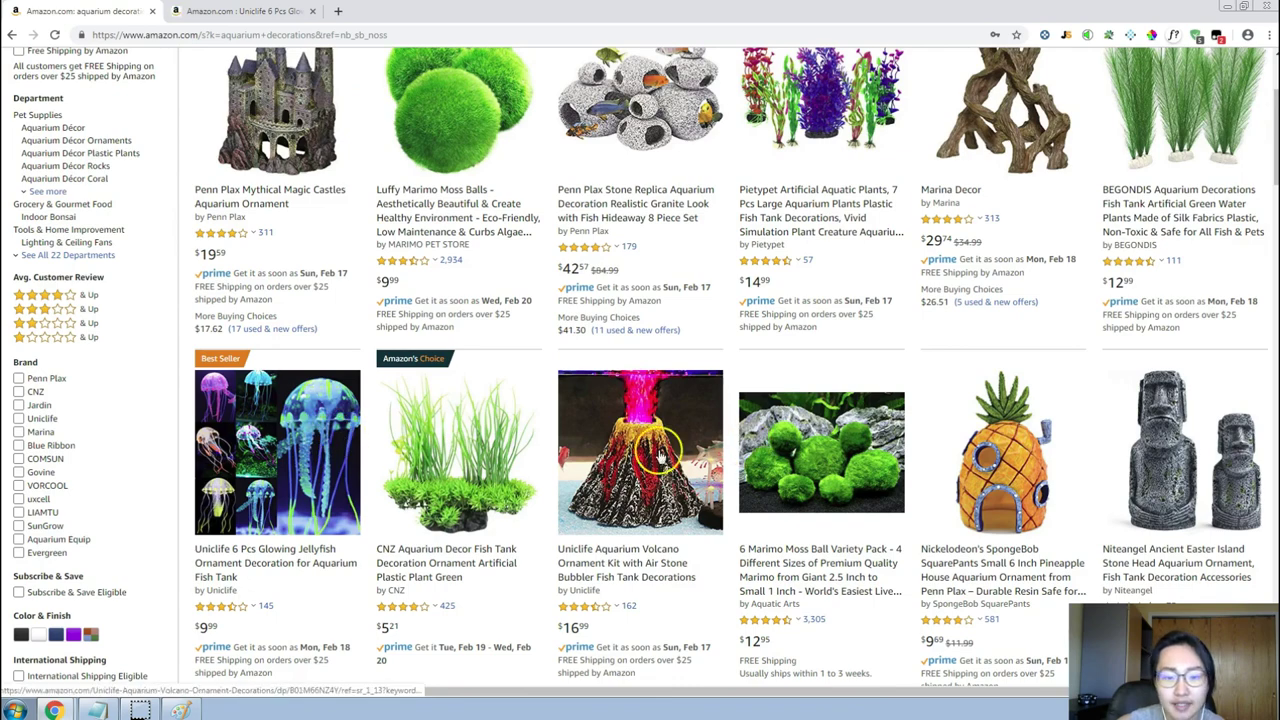
pyautogui.scroll(2, 700, 450)
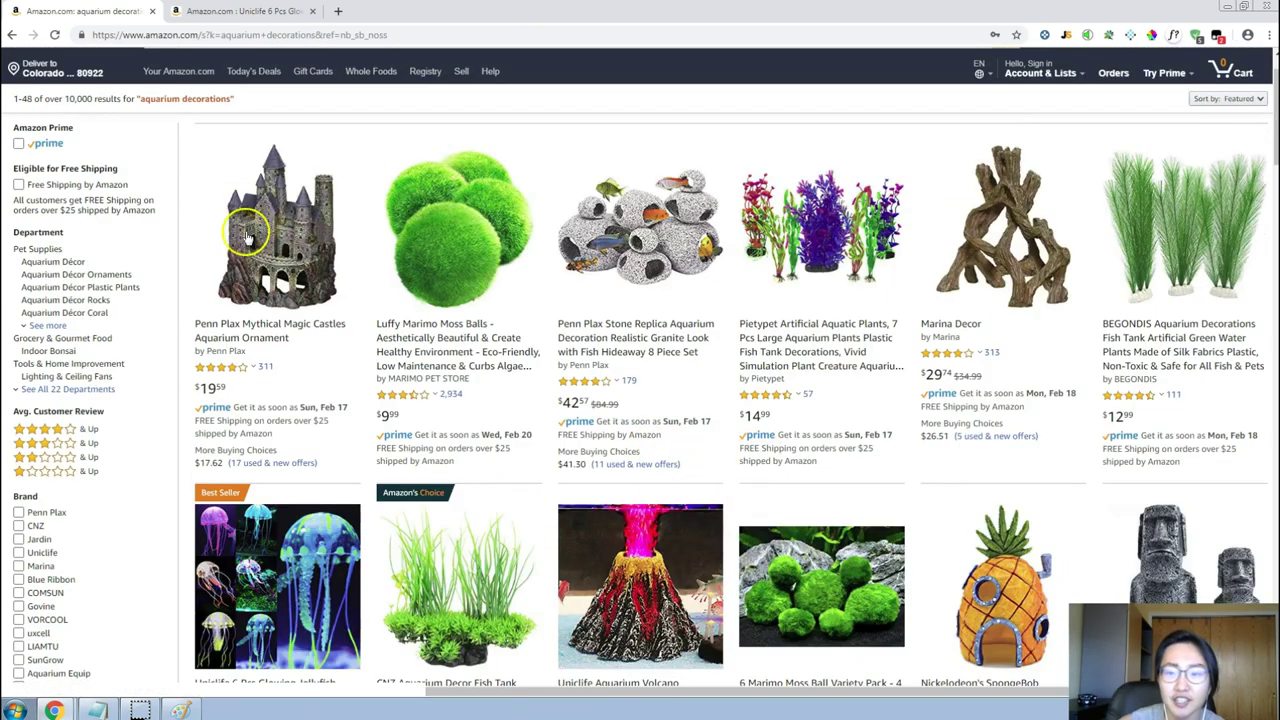
pyautogui.scroll(-4, 1219, 397)
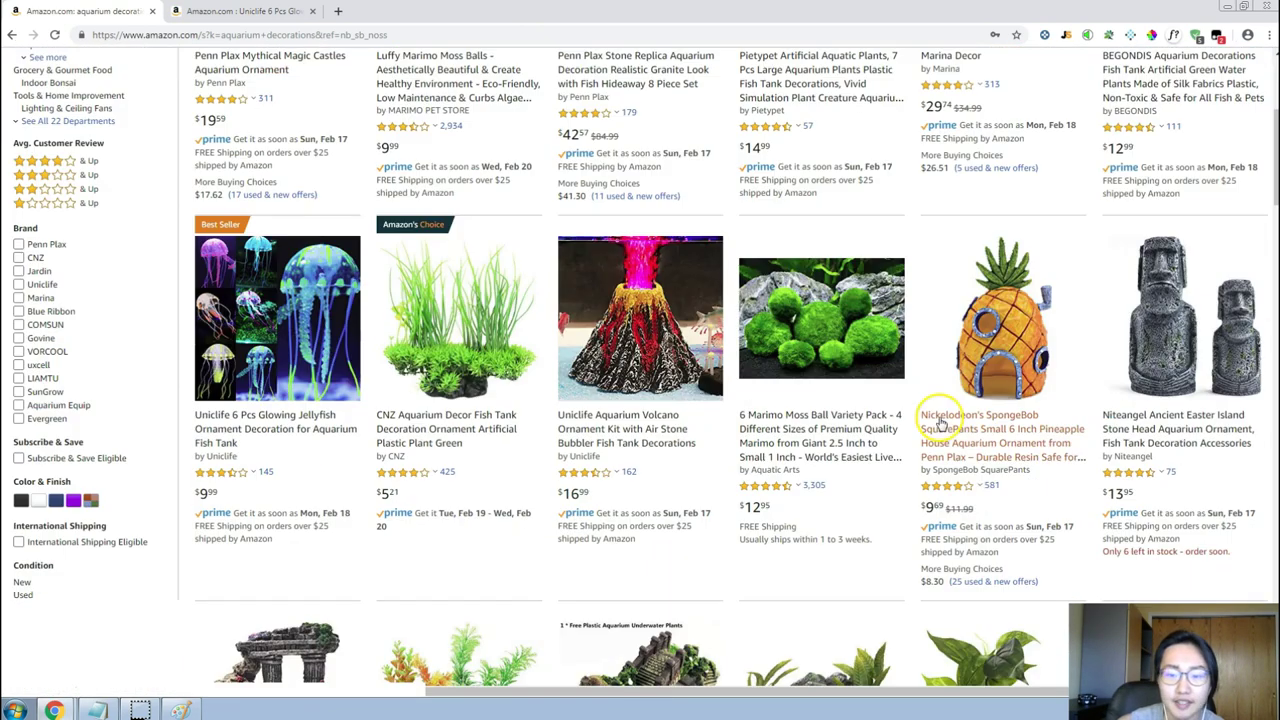
pyautogui.scroll(-2, 285, 334)
pyautogui.scroll(2, 290, 345)
pyautogui.click(295, 354)
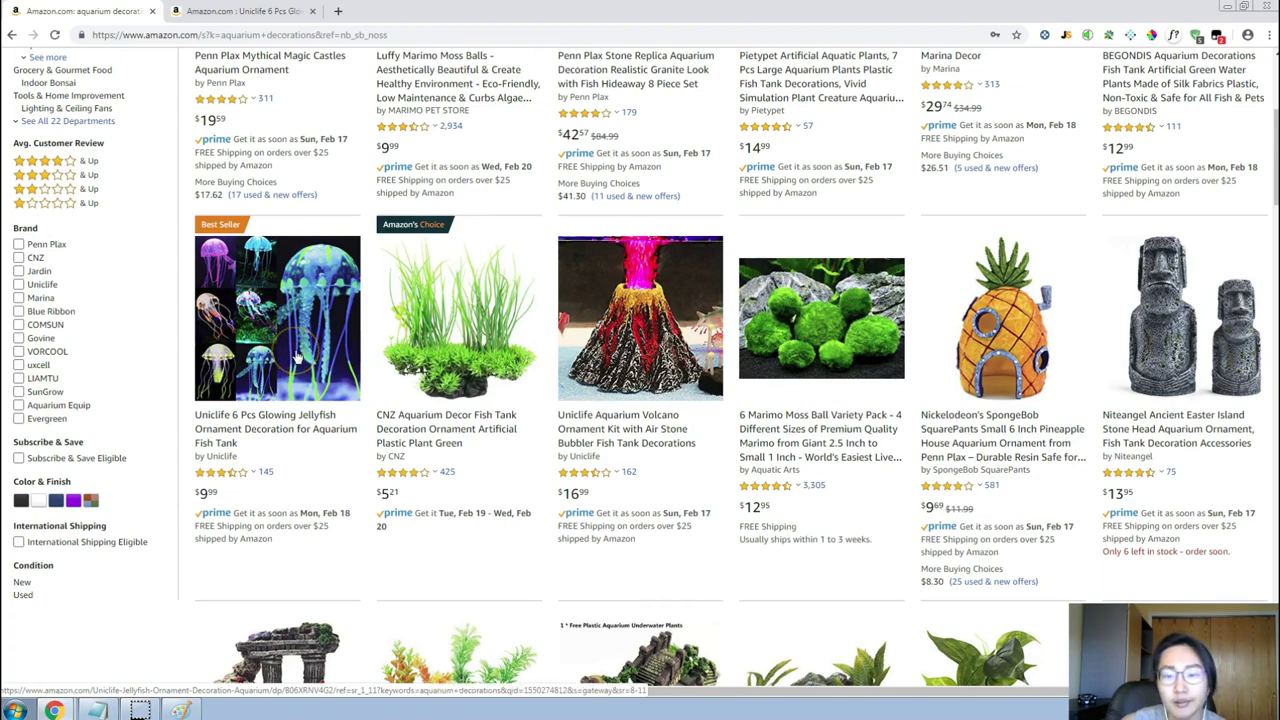
pyautogui.scroll(3, 297, 357)
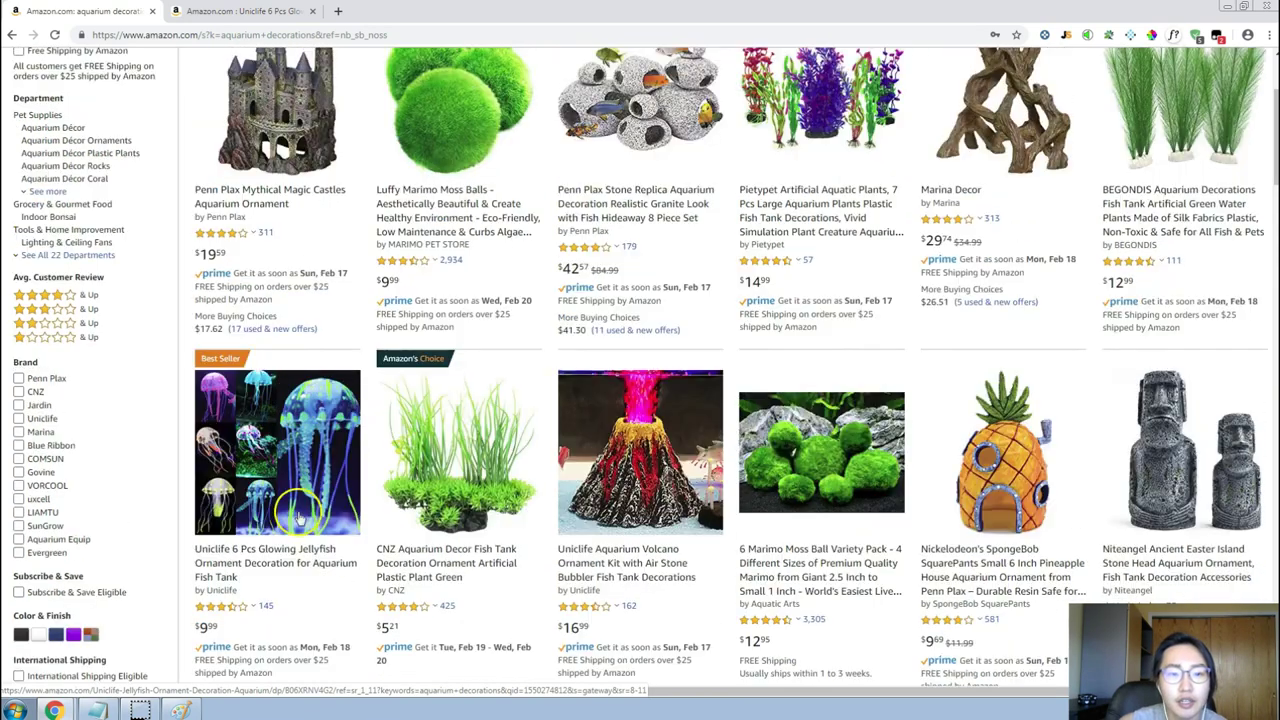
pyautogui.scroll(2, 536, 181)
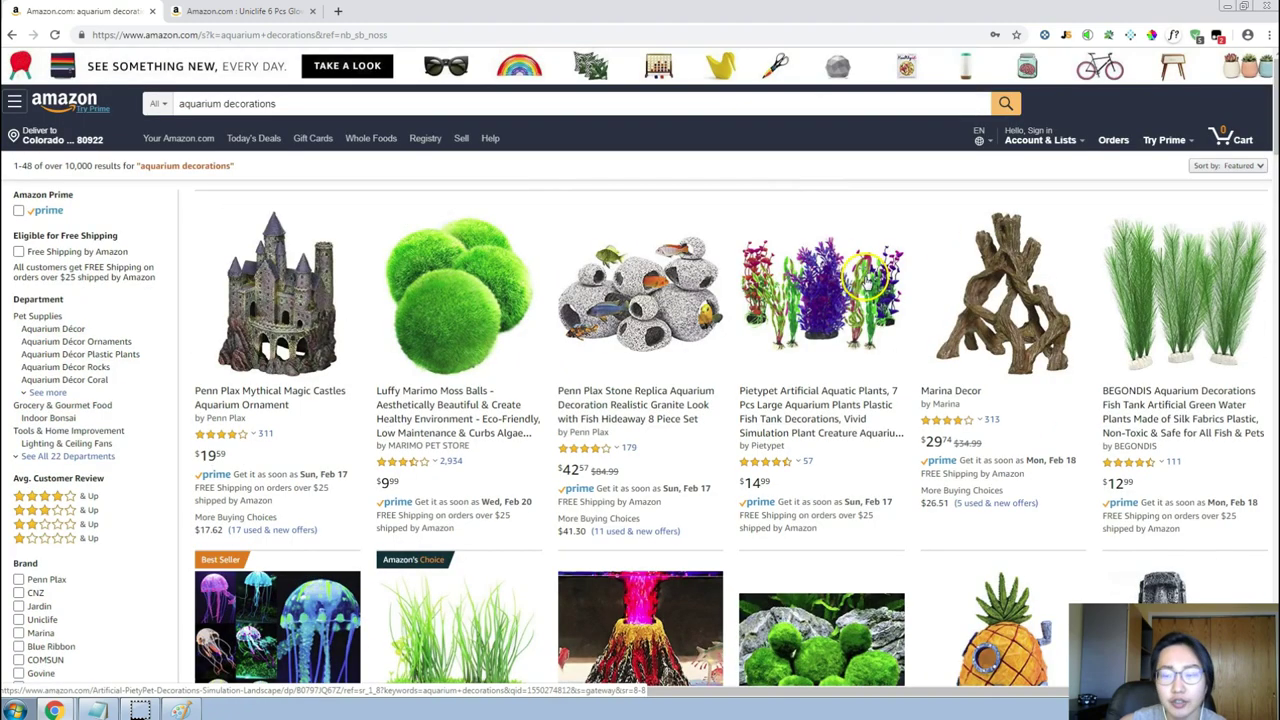
# Examine the variety of ornaments, caves and plants from the first results down to the lower rows.
pyautogui.scroll(-2, 536, 181)
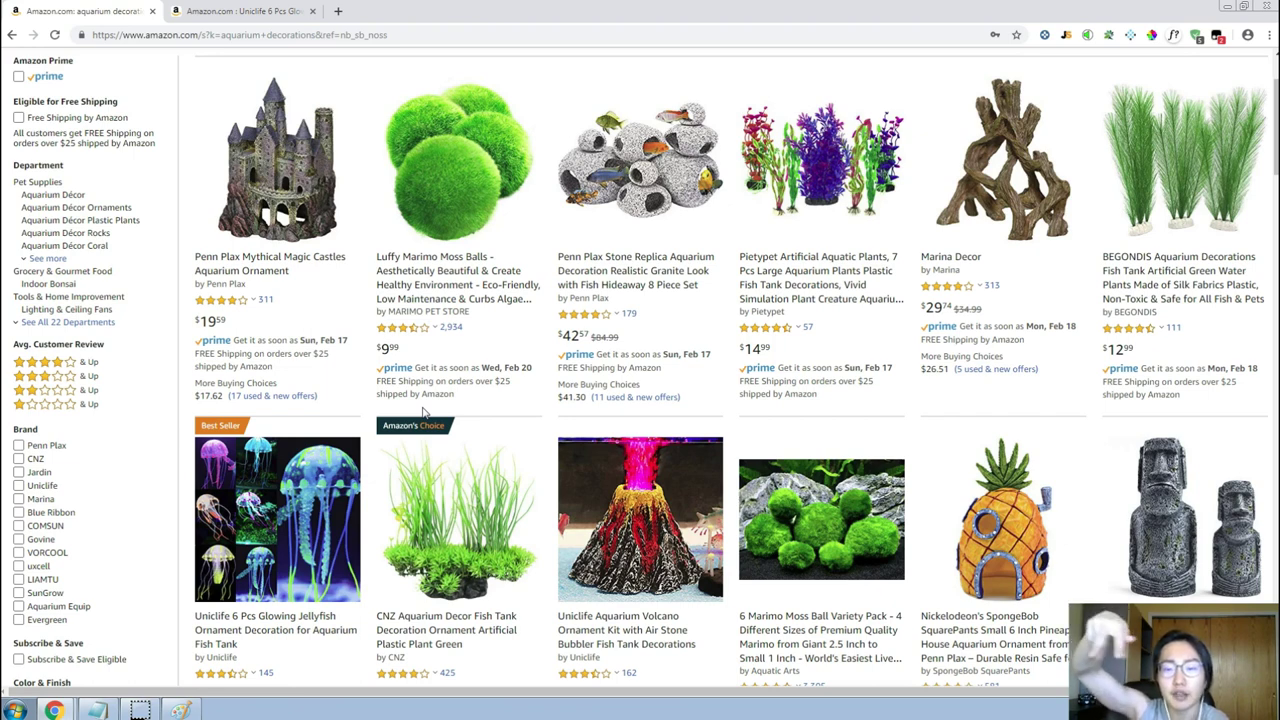
pyautogui.scroll(-6, 424, 411)
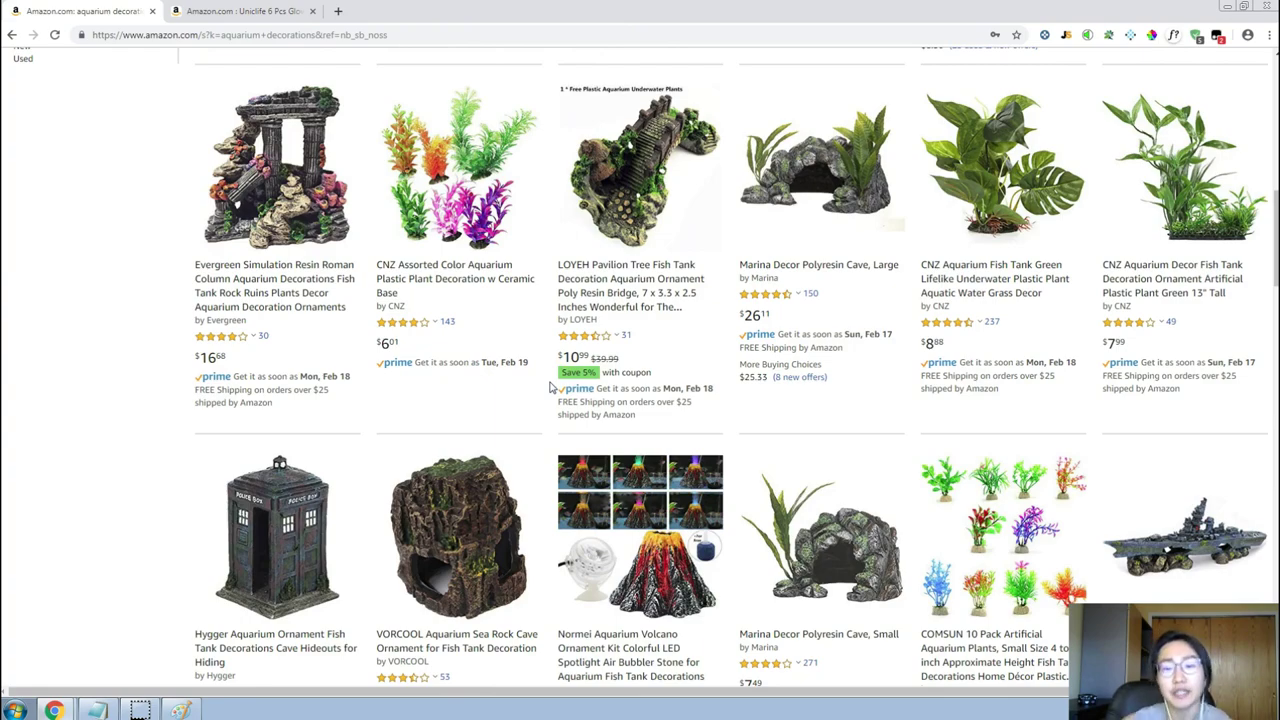
pyautogui.scroll(10, 549, 387)
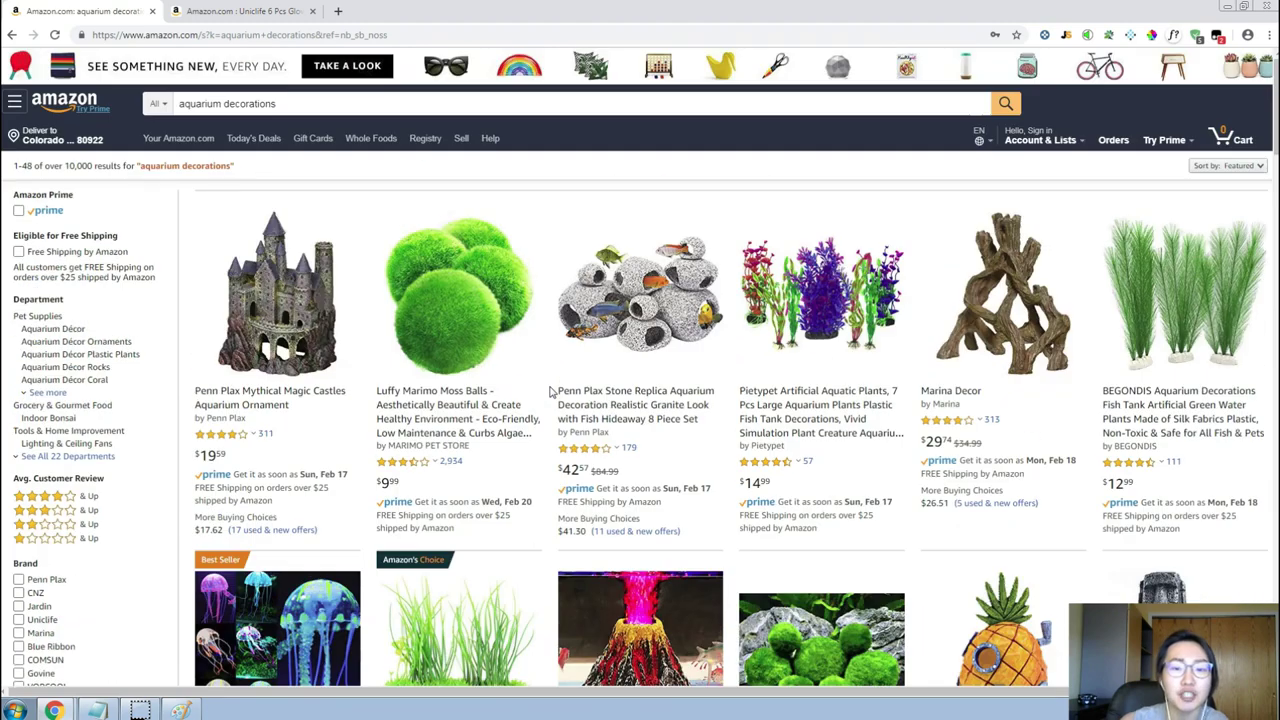
pyautogui.scroll(-3, 549, 393)
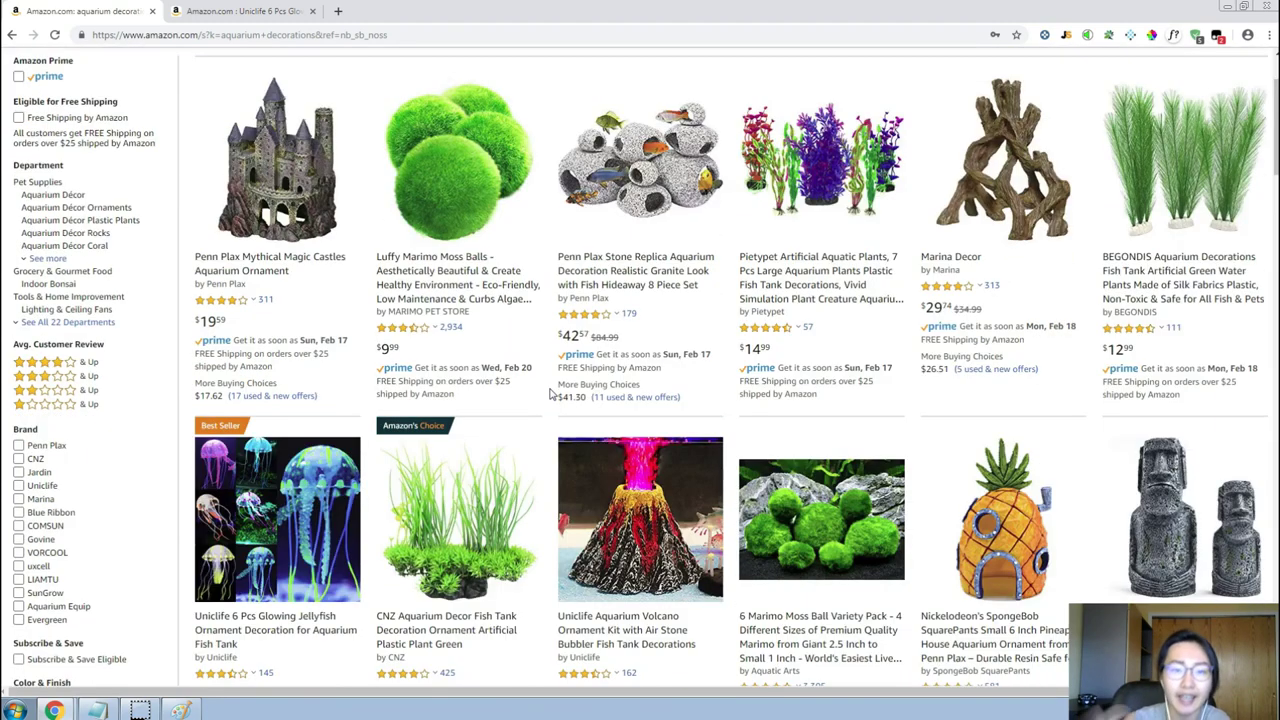
pyautogui.scroll(-2, 549, 393)
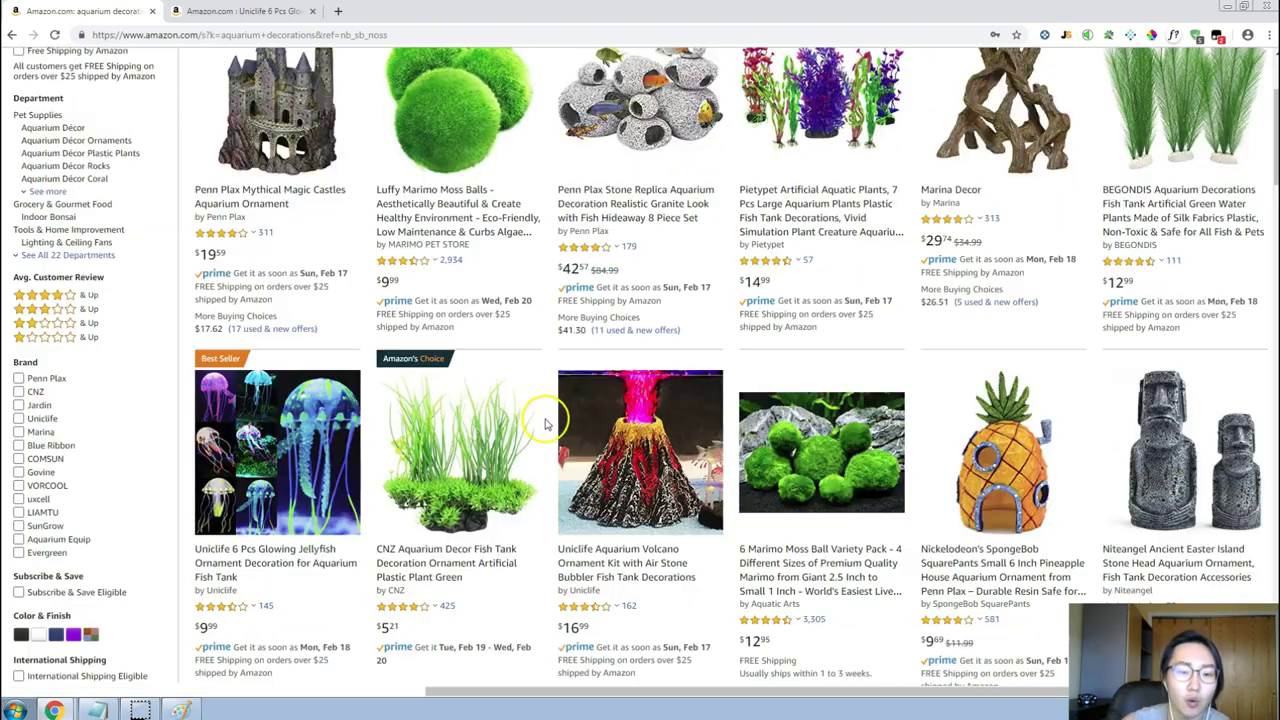
# Examine the image gallery and bullet points of the Uniclife 6 Pcs Glowing Jellyfish Ornament listing.
pyautogui.click(252, 12)
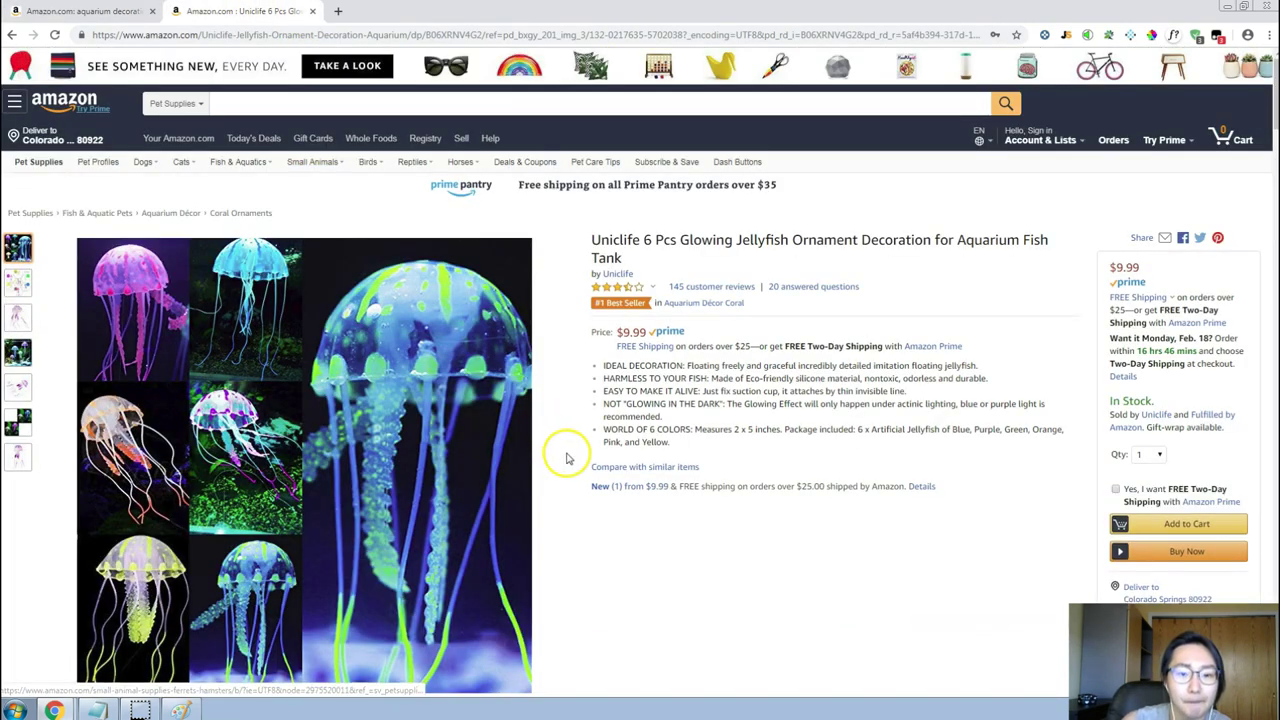
pyautogui.scroll(-3, 566, 450)
pyautogui.moveTo(17, 155)
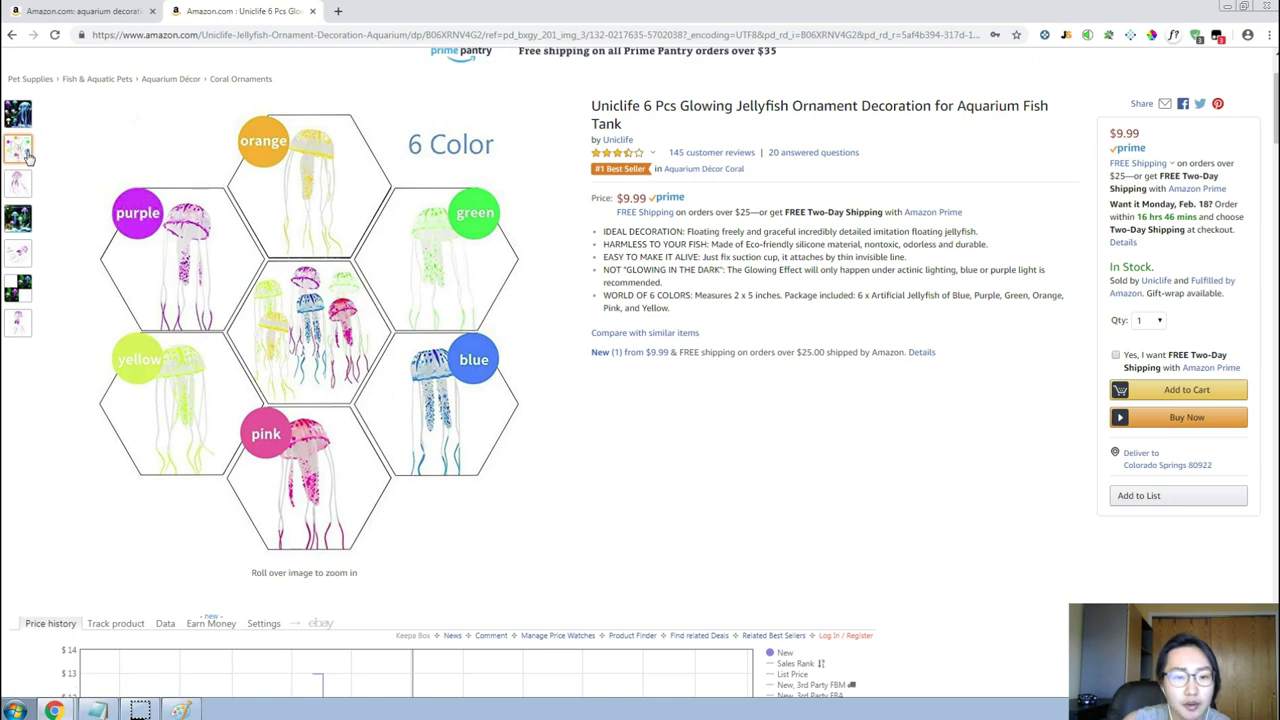
pyautogui.moveTo(24, 288)
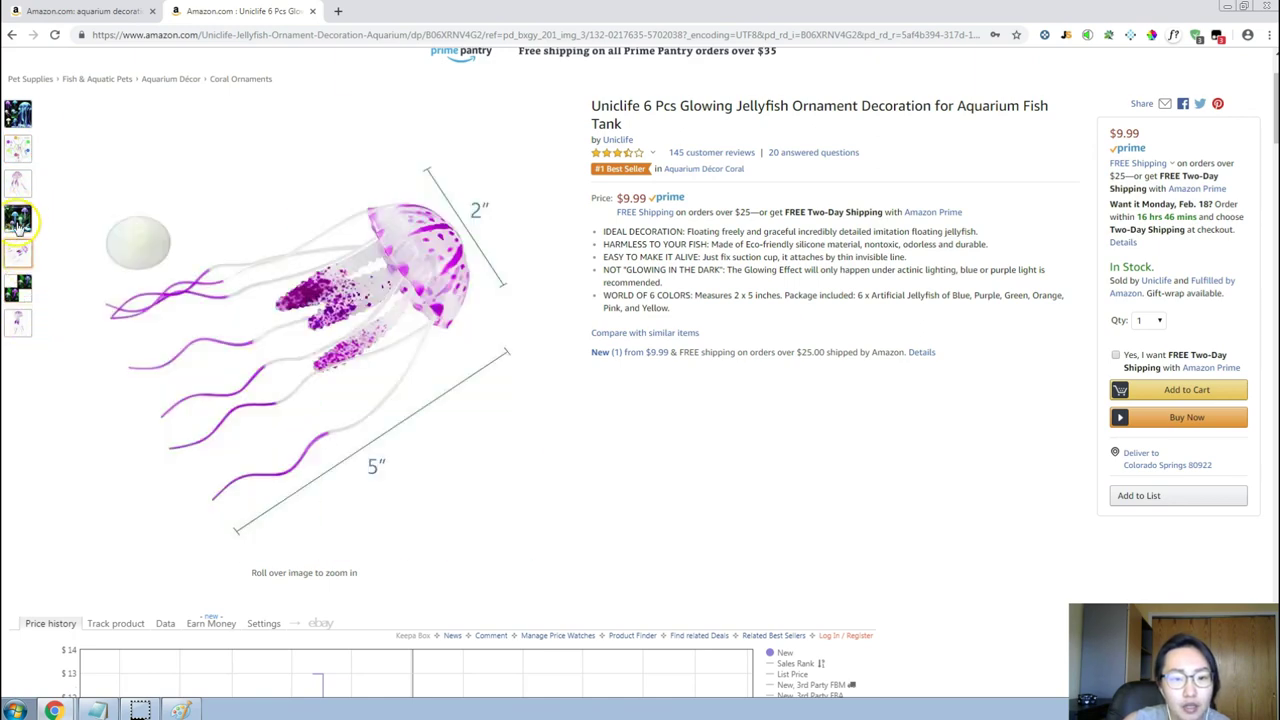
pyautogui.moveTo(18, 222)
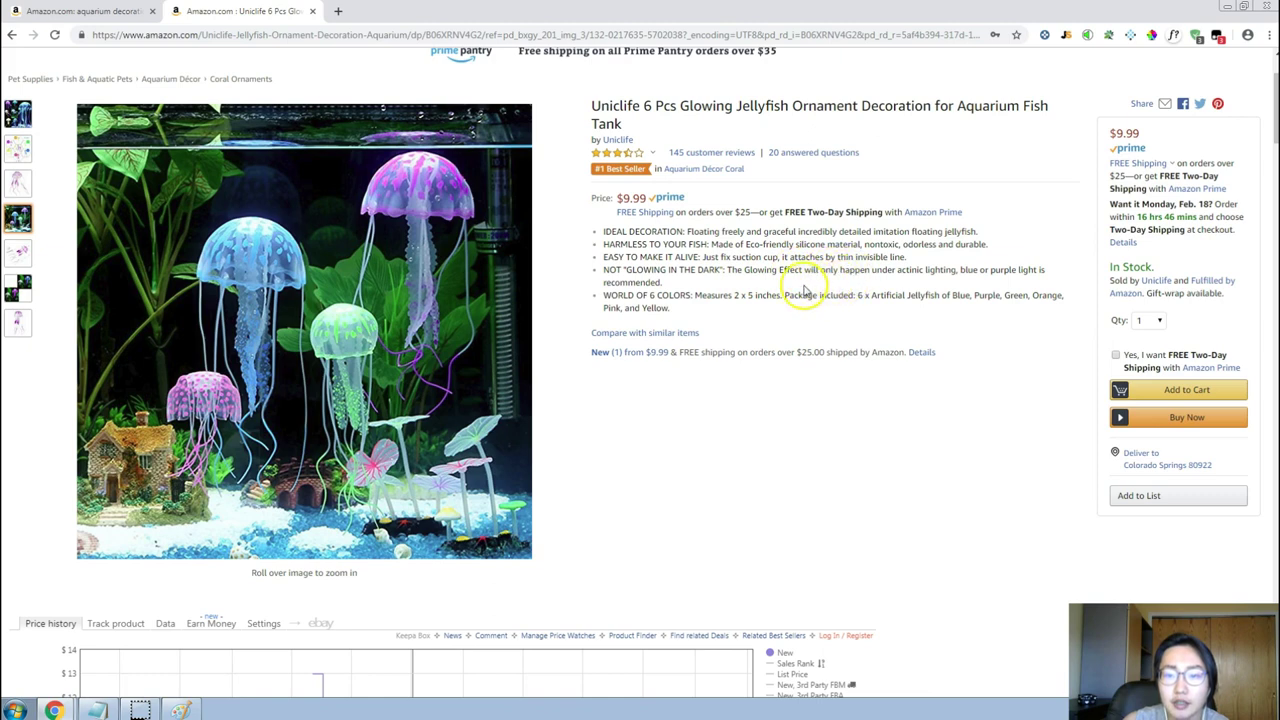
pyautogui.moveTo(780, 278); pyautogui.dragTo(791, 264)
pyautogui.moveTo(682, 231); pyautogui.dragTo(768, 234)
pyautogui.click(779, 304)
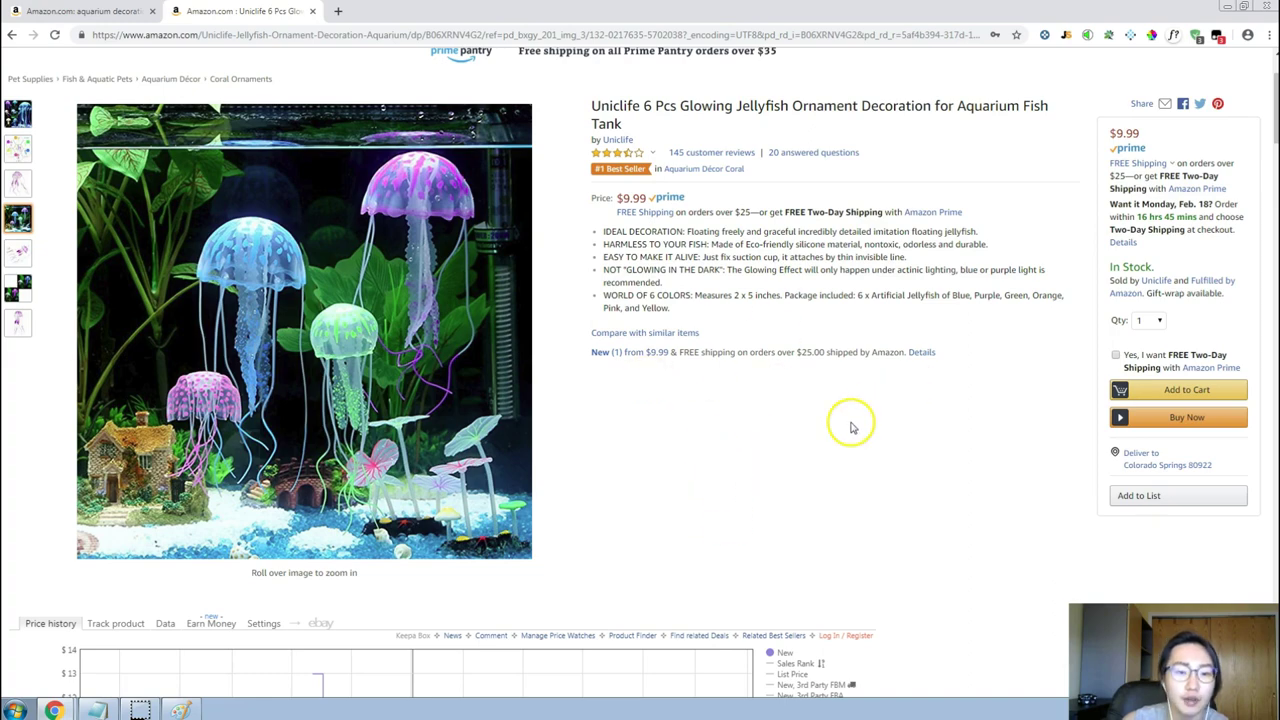
# Review the jellyfish ornament's price history, related products and star rating, and close its listing.
pyautogui.scroll(-5, 845, 420)
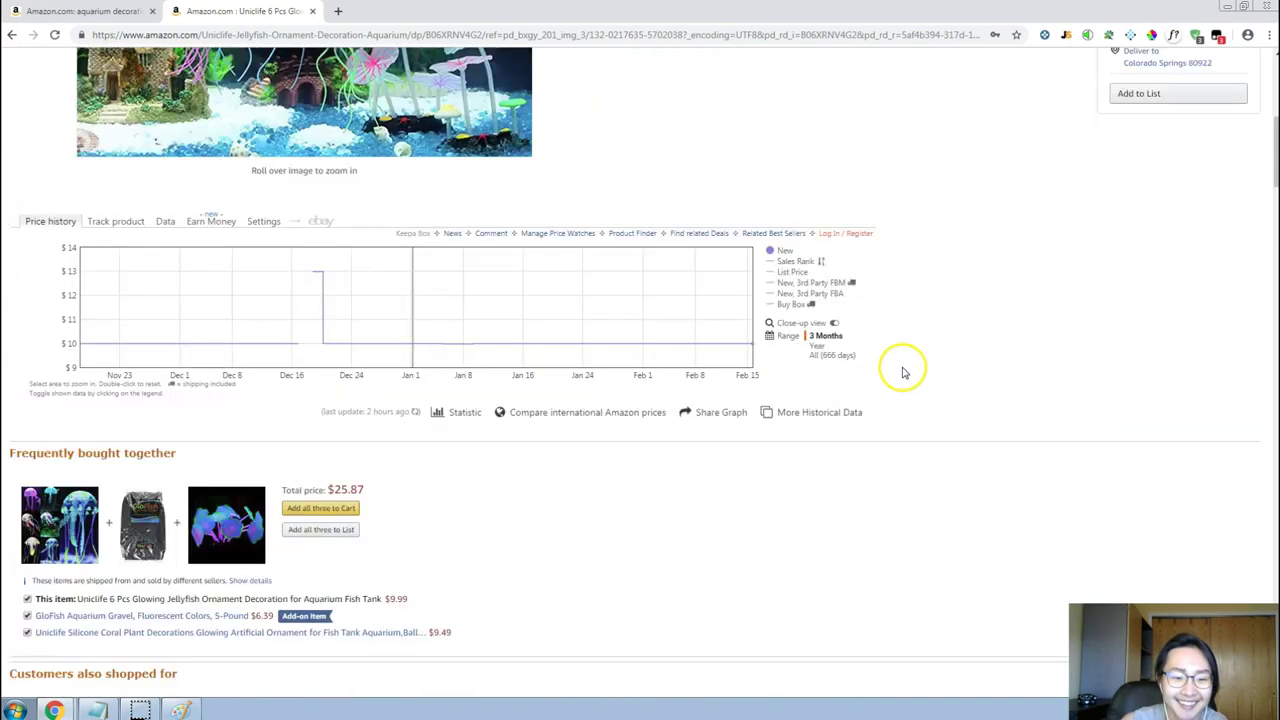
pyautogui.scroll(-3, 903, 369)
pyautogui.scroll(-2, 740, 529)
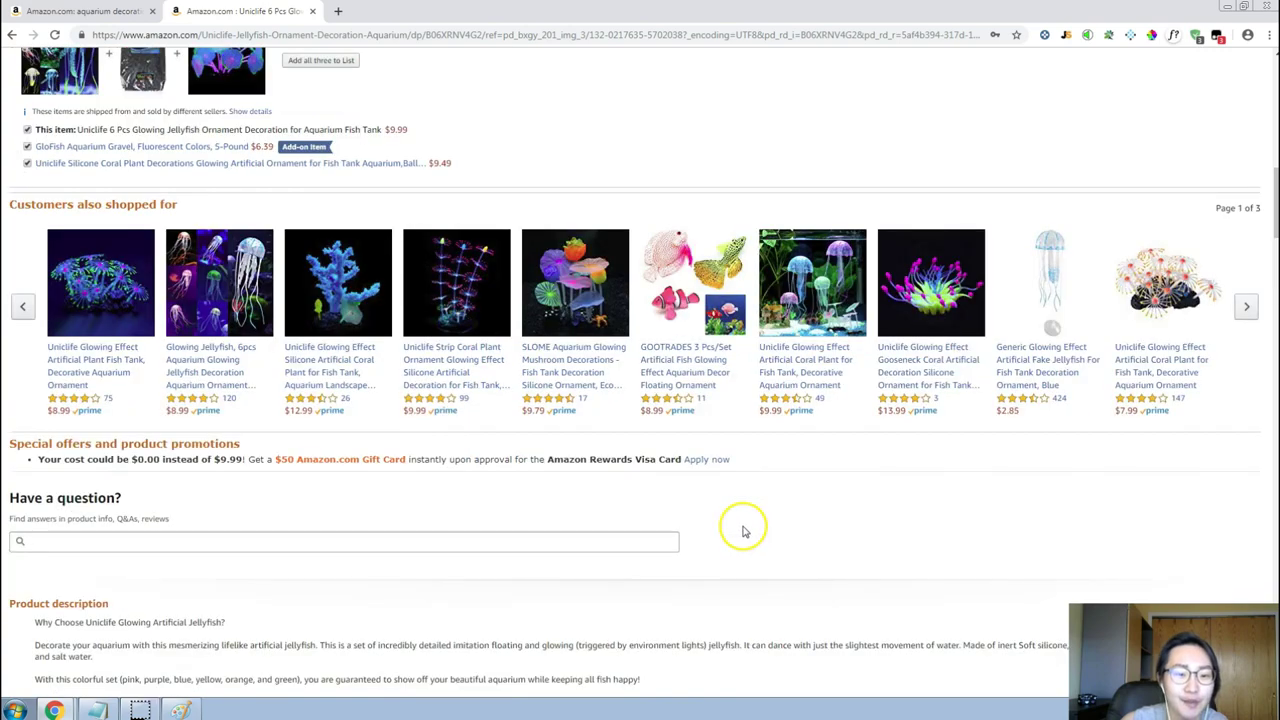
pyautogui.scroll(-1, 765, 537)
pyautogui.scroll(6, 600, 457)
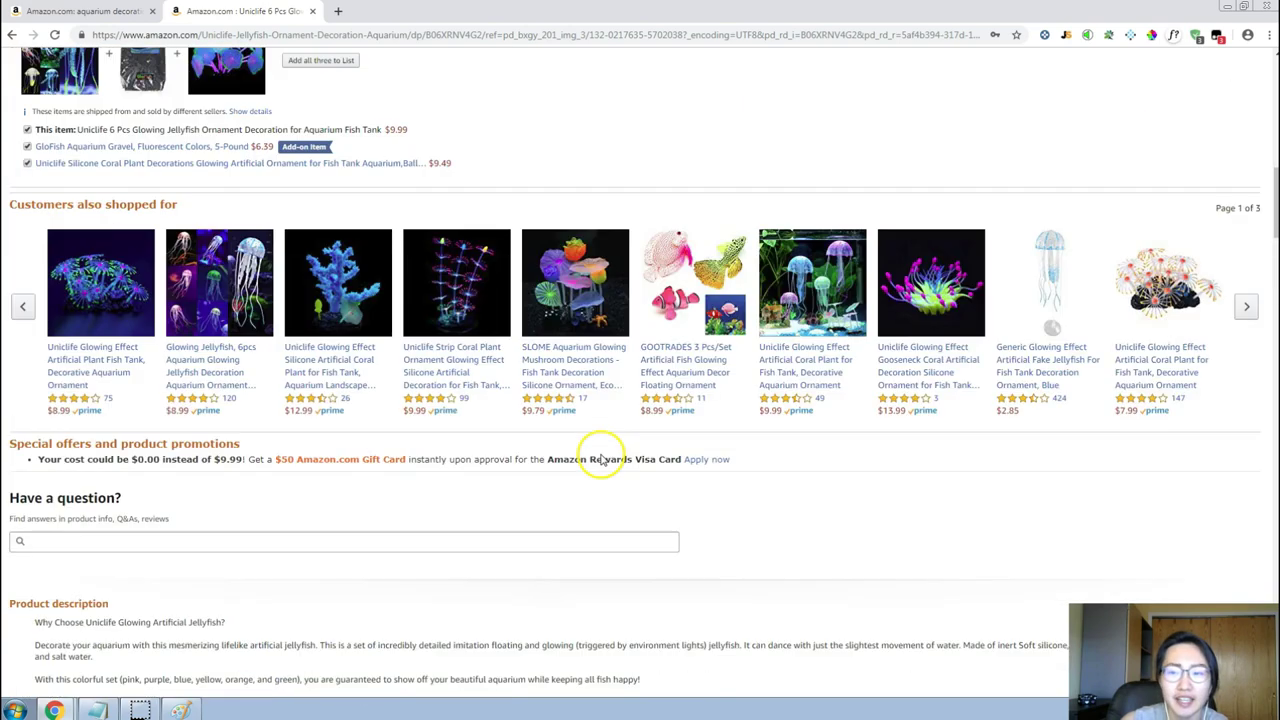
pyautogui.scroll(2, 731, 354)
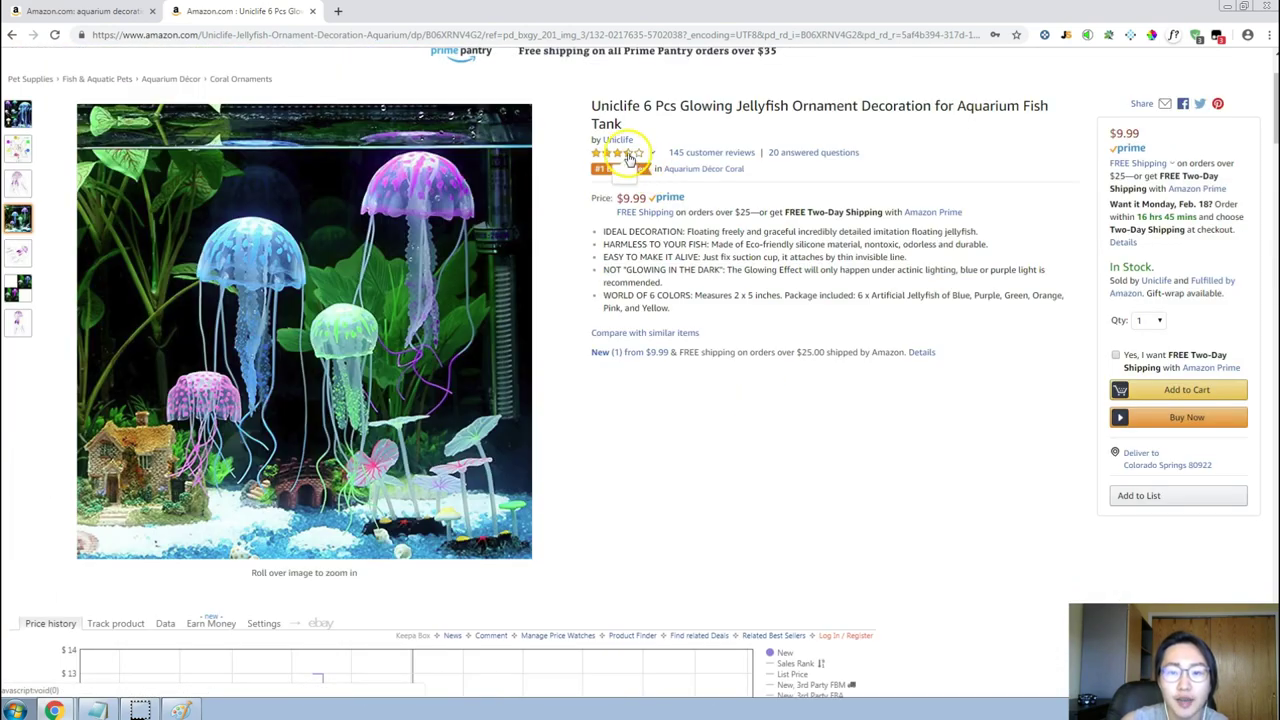
pyautogui.moveTo(626, 155)
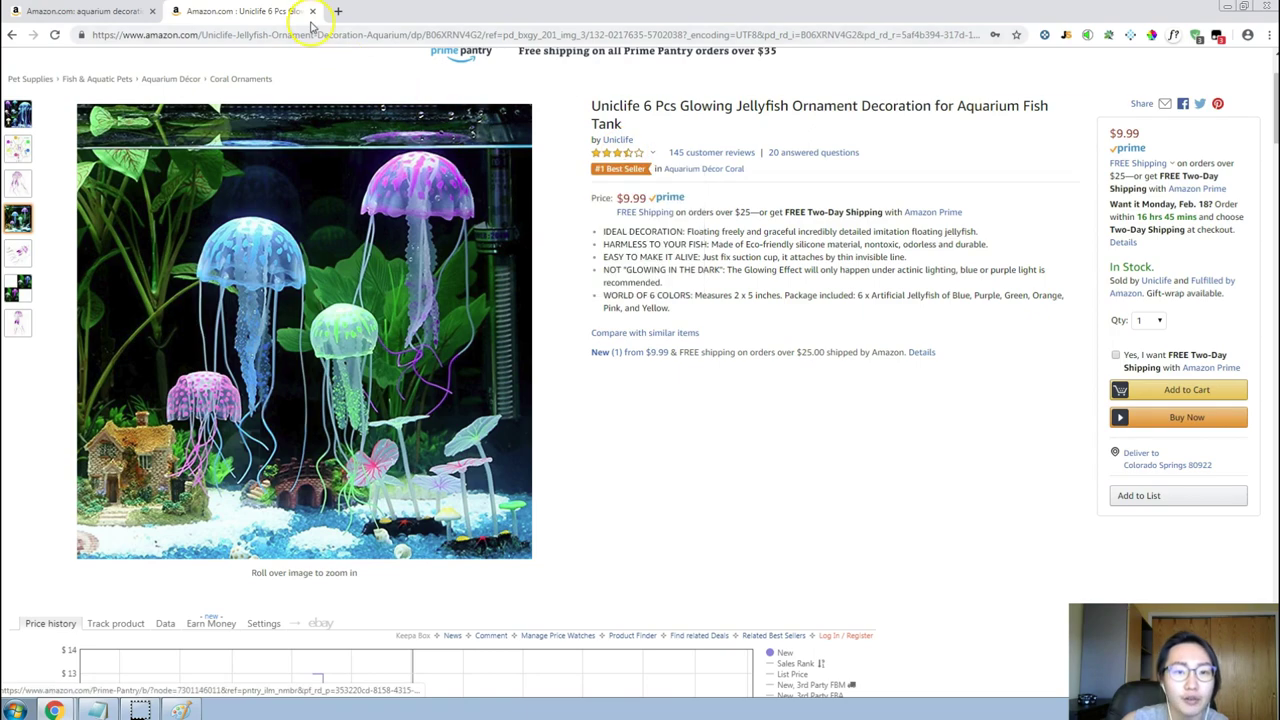
pyautogui.click(312, 12)
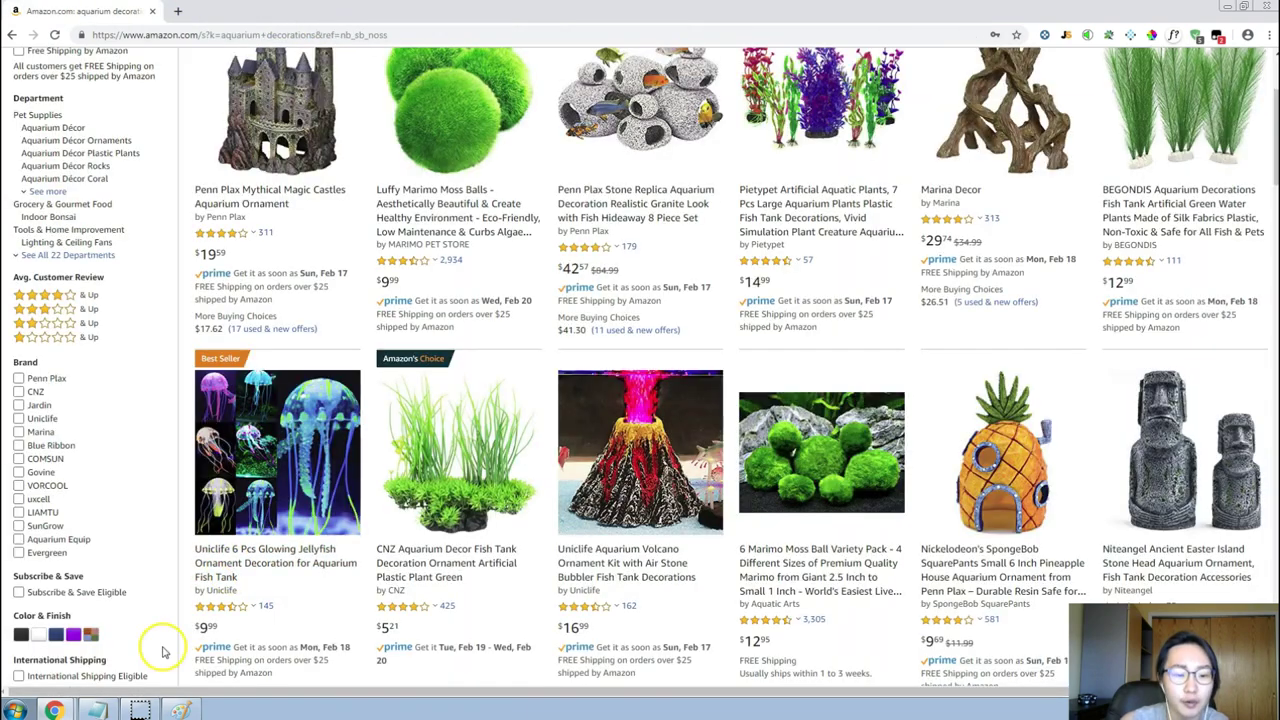
# In the Product Ideas Notepad file, write "aquarium decorations - bundle algae growth mitigation balls, and other accessories together" and start a new line.
pyautogui.scroll(-5, 700, 380)
pyautogui.scroll(-3, 718, 384)
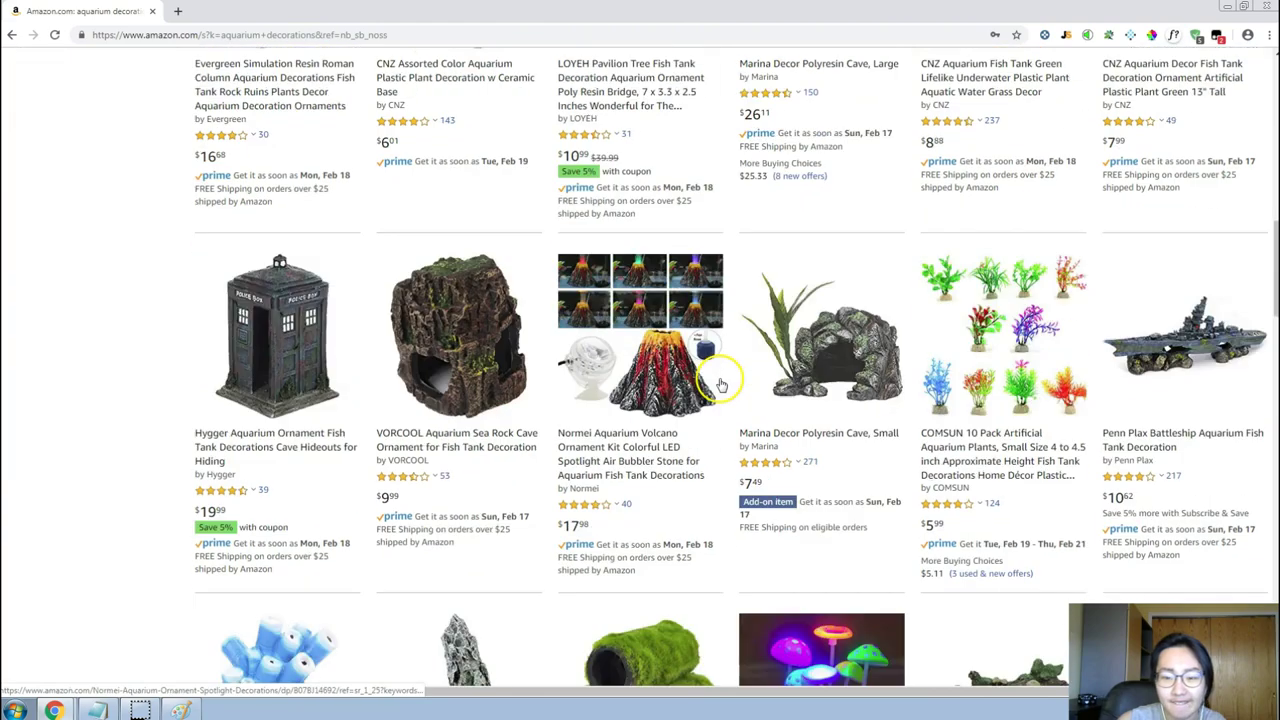
pyautogui.scroll(8, 722, 386)
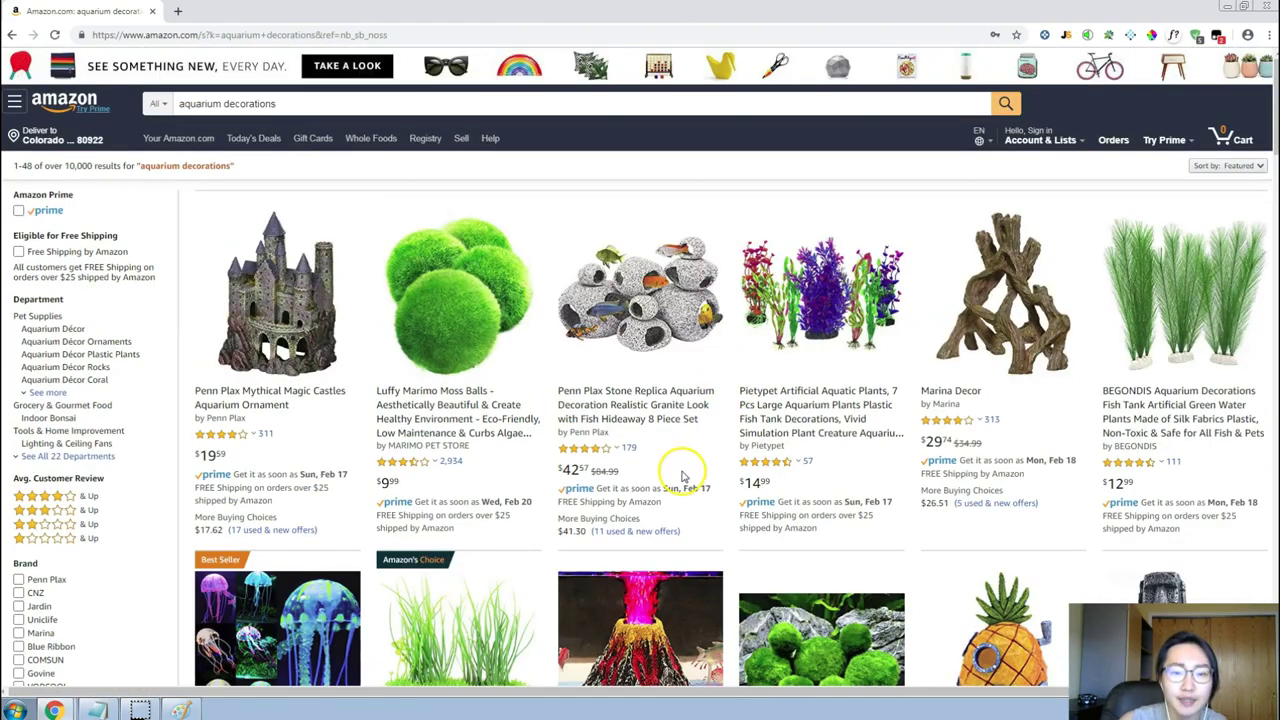
pyautogui.scroll(-2, 685, 470)
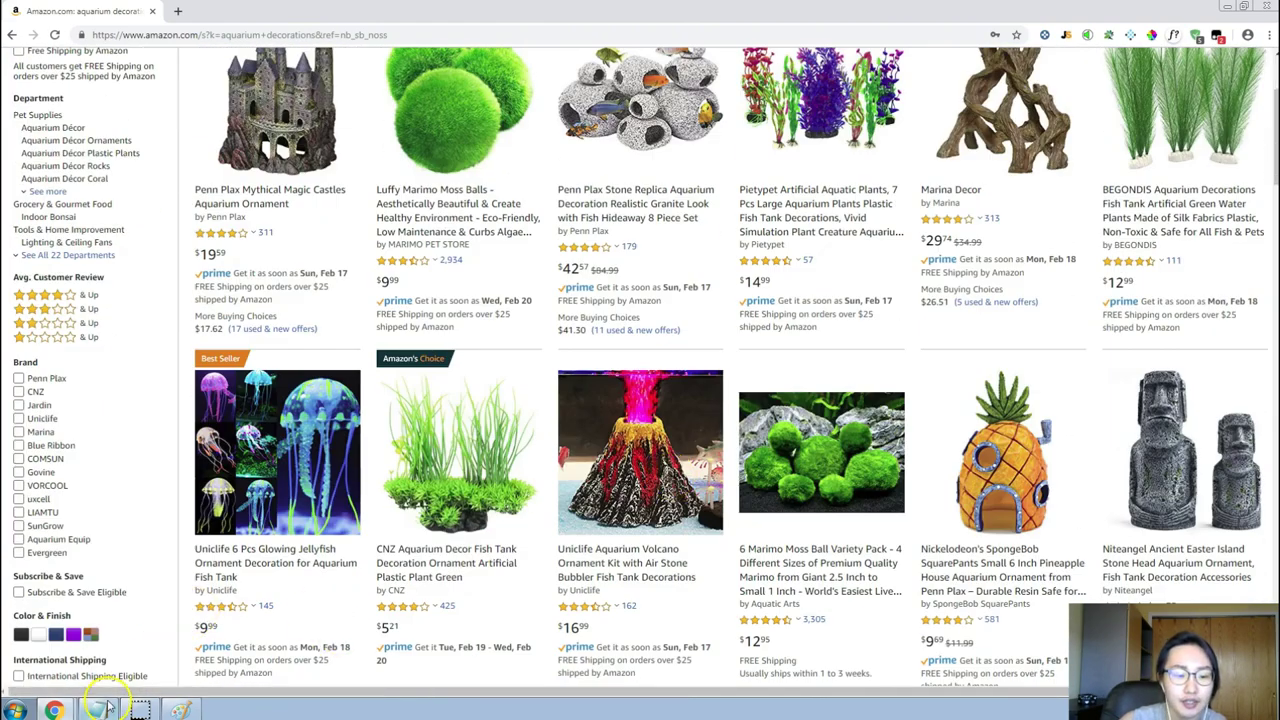
pyautogui.click(96, 710)
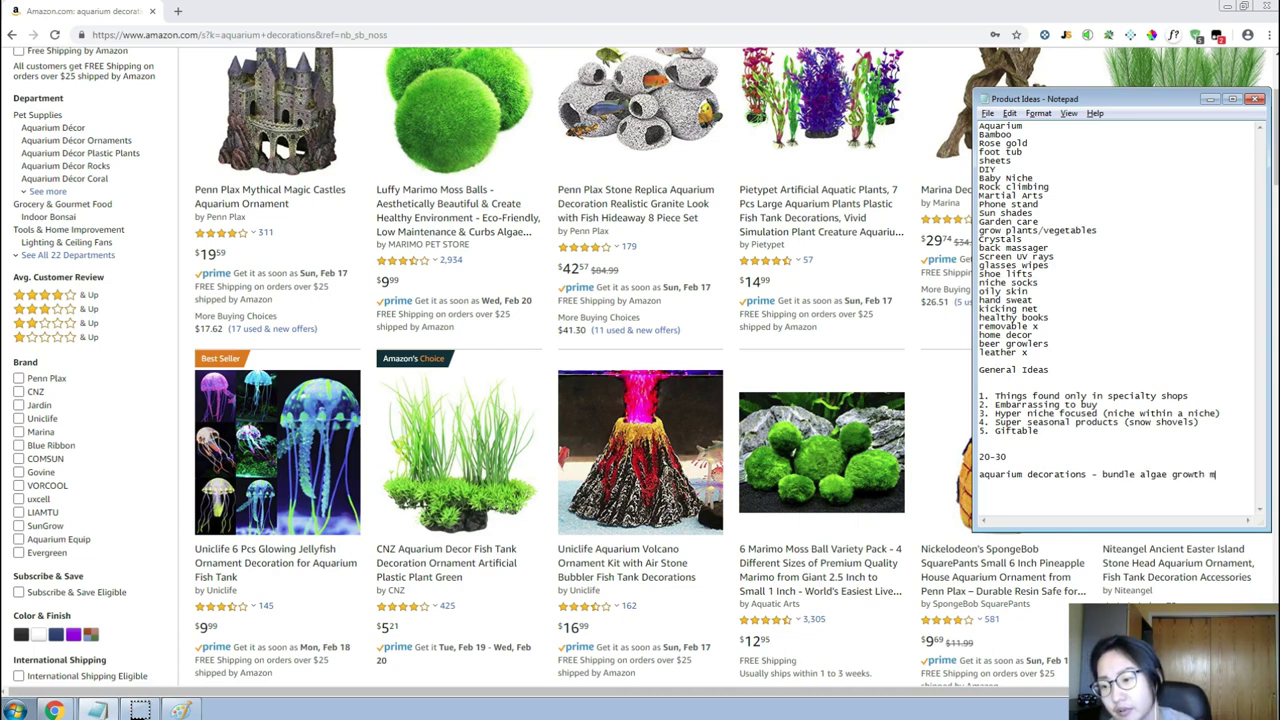
pyautogui.write('on balls')
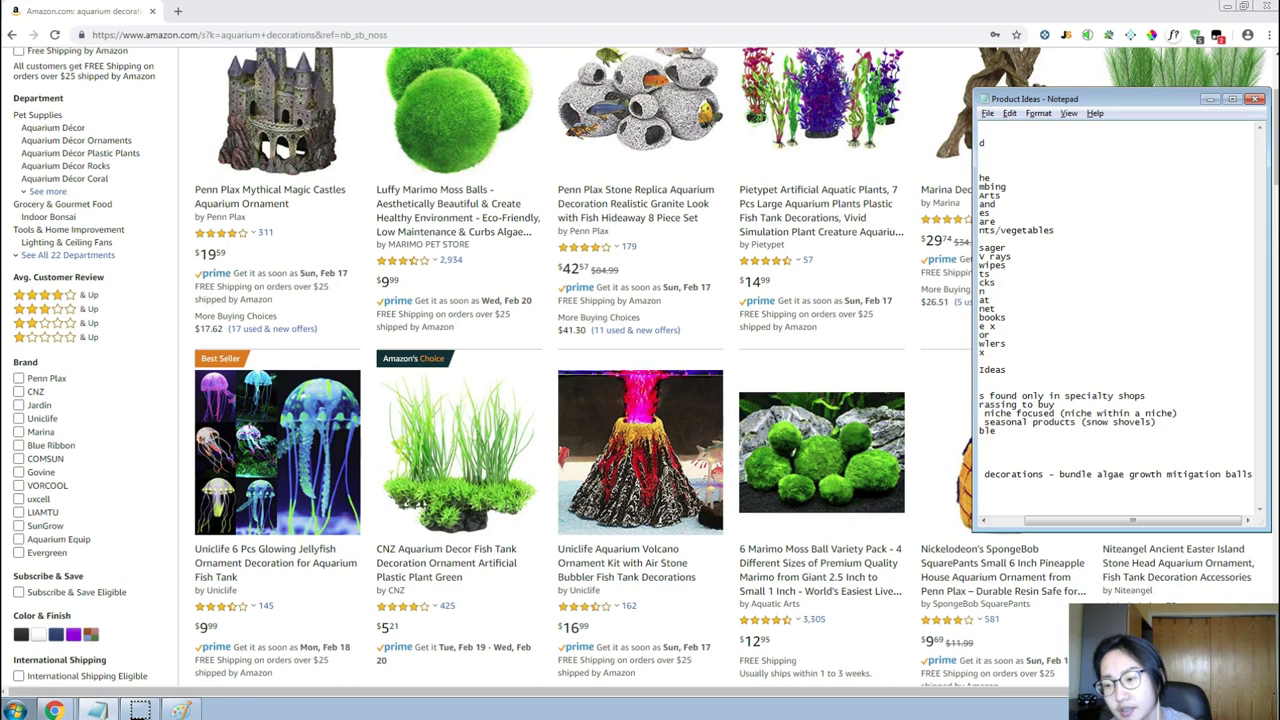
pyautogui.write(', ')
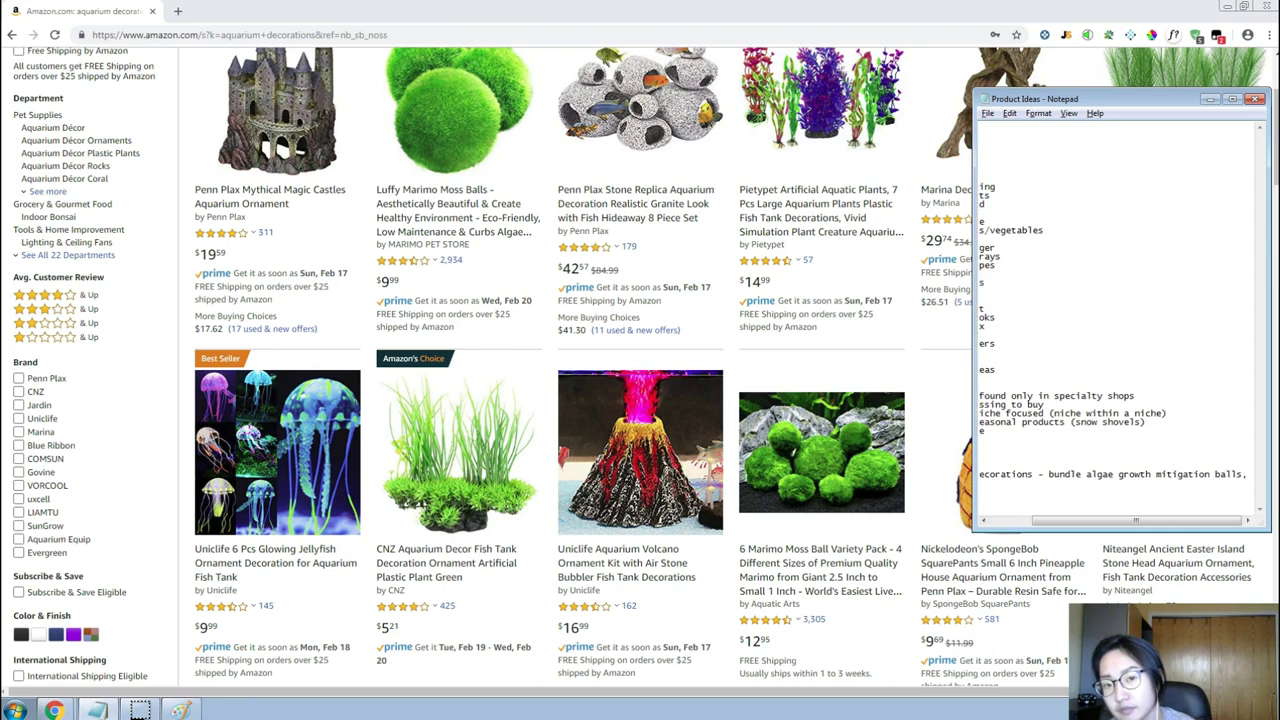
pyautogui.write('and oher')
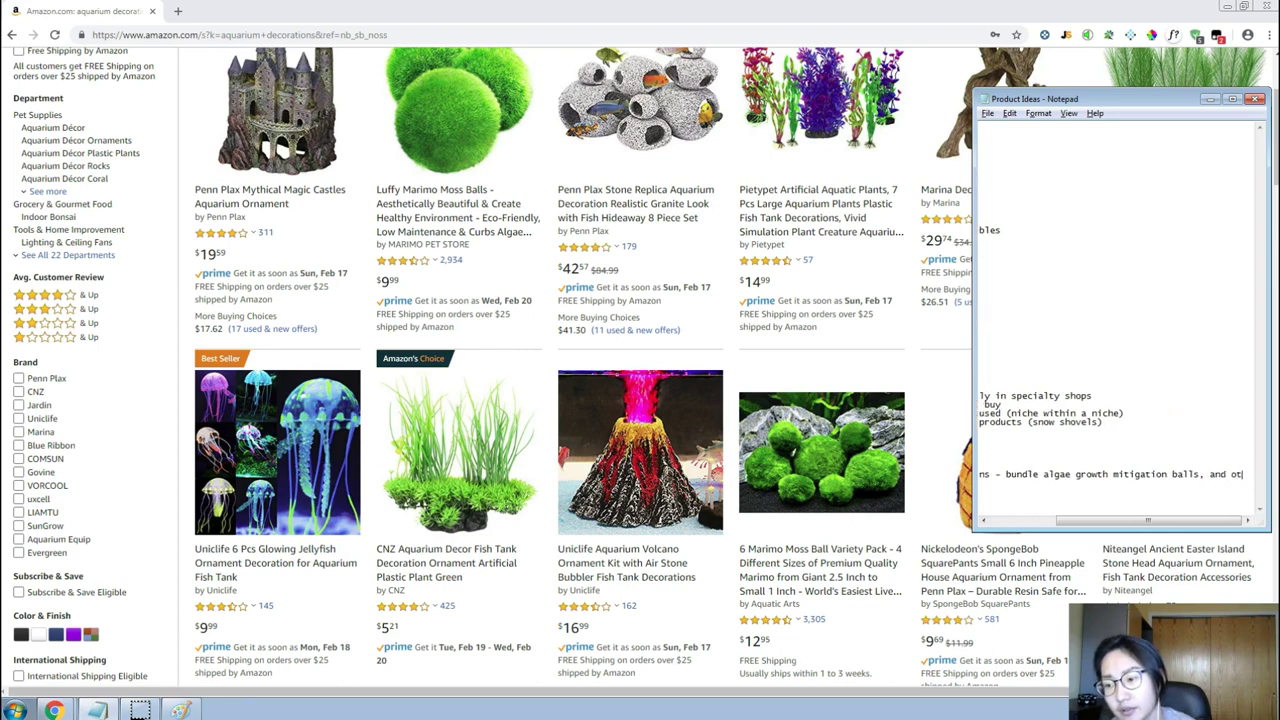
pyautogui.write('her accessories togeth')
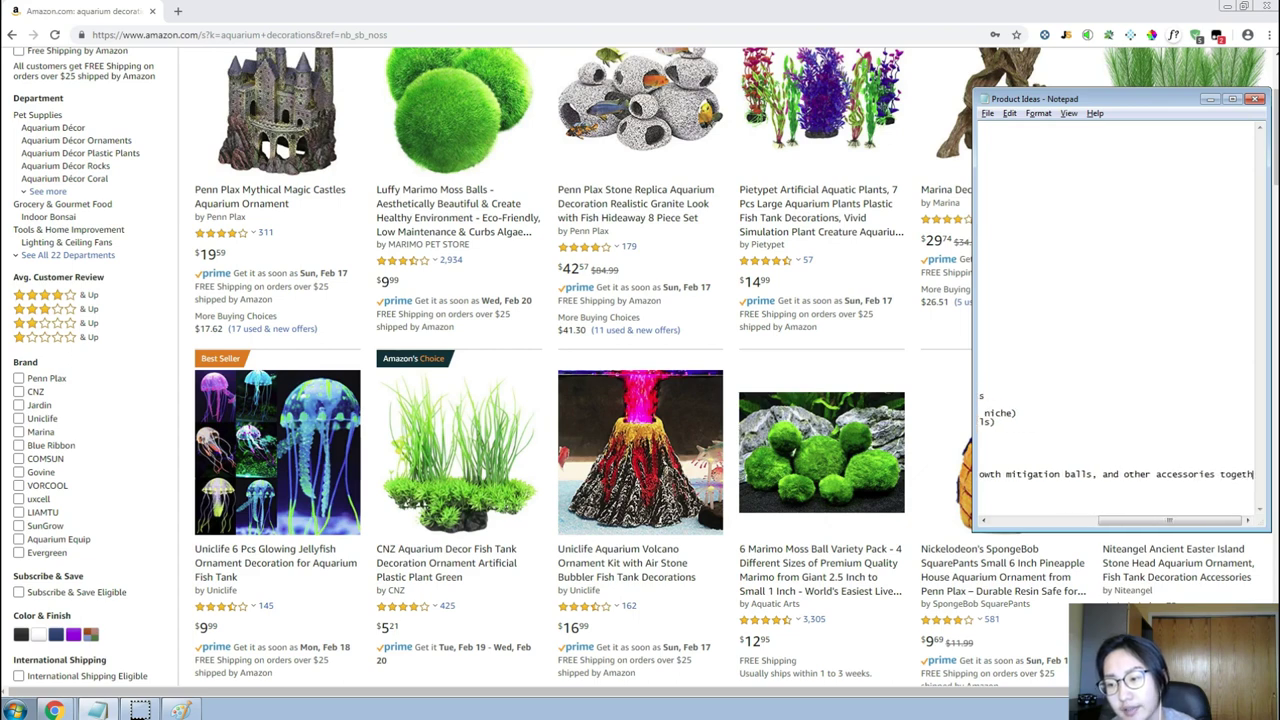
pyautogui.press('Return')
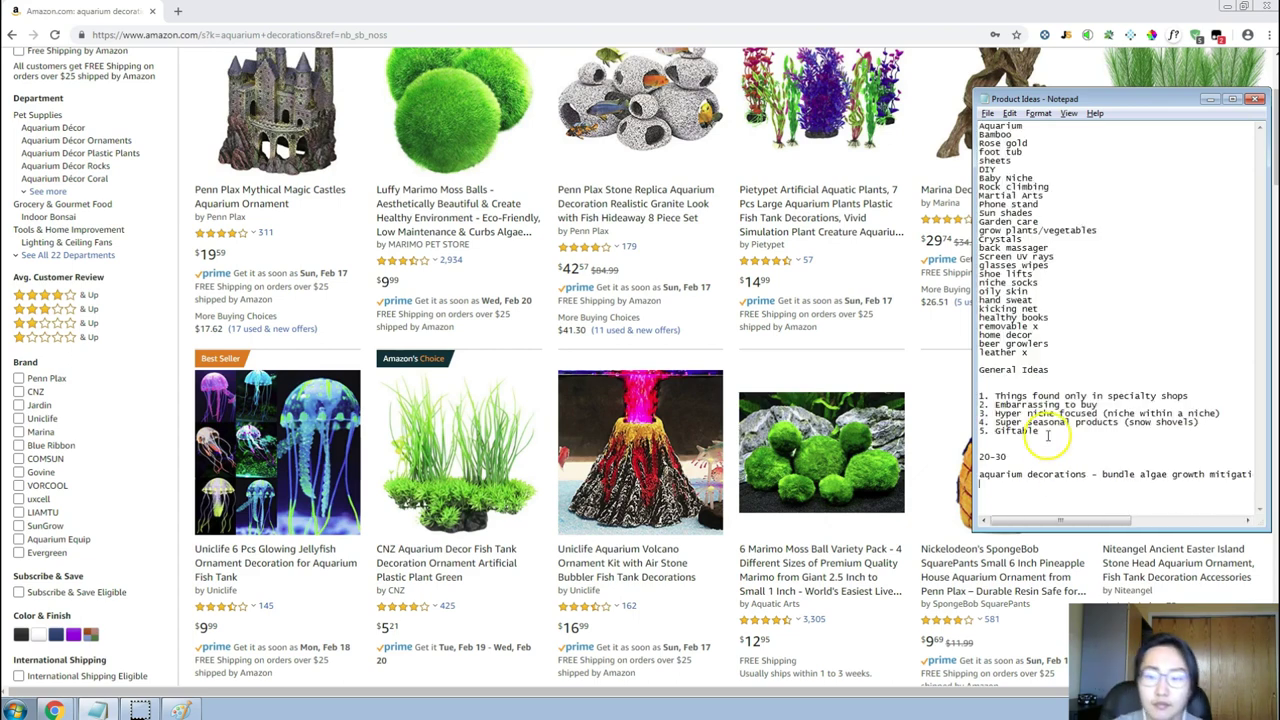
# Resize the Product Ideas Notepad window so the whole aquarium decorations note fits on one line.
pyautogui.moveTo(975, 470); pyautogui.dragTo(796, 468)
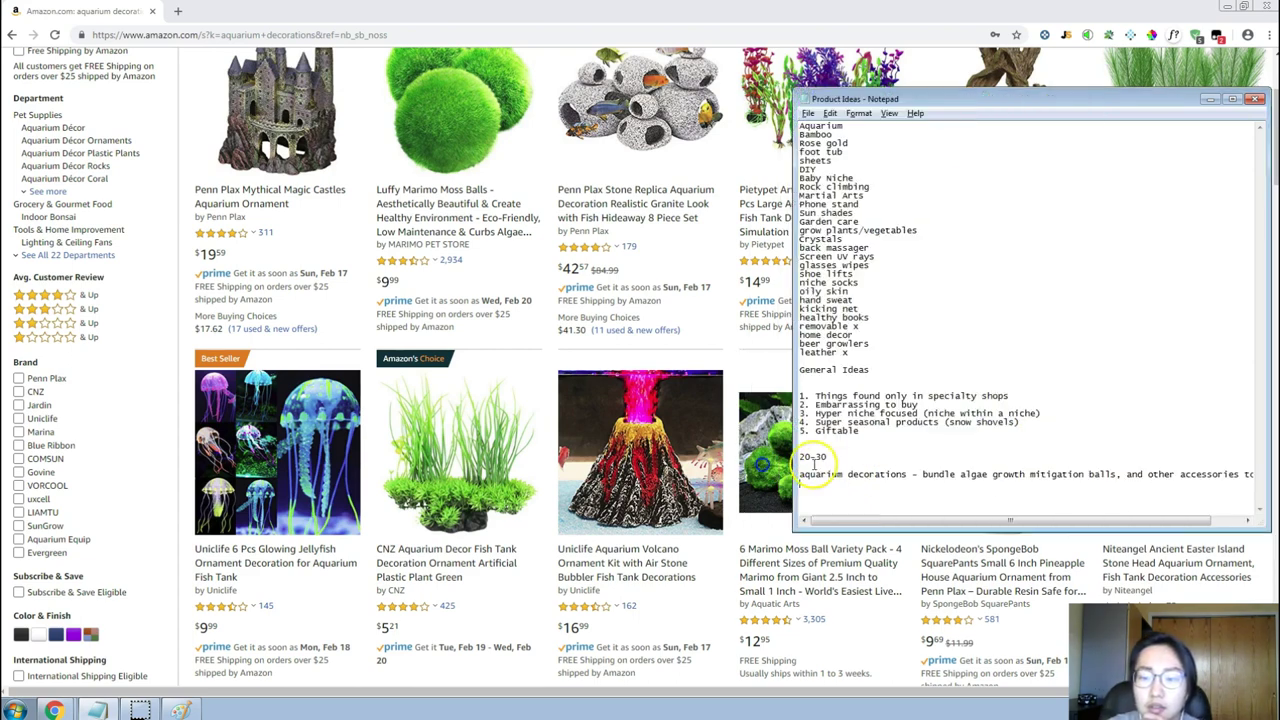
pyautogui.moveTo(795, 530); pyautogui.dragTo(616, 572)
pyautogui.moveTo(613, 350); pyautogui.dragTo(758, 352)
# Return to the browser and examine the aquarium decorations results down to the lower rows and back to the first row.
pyautogui.click(722, 315)
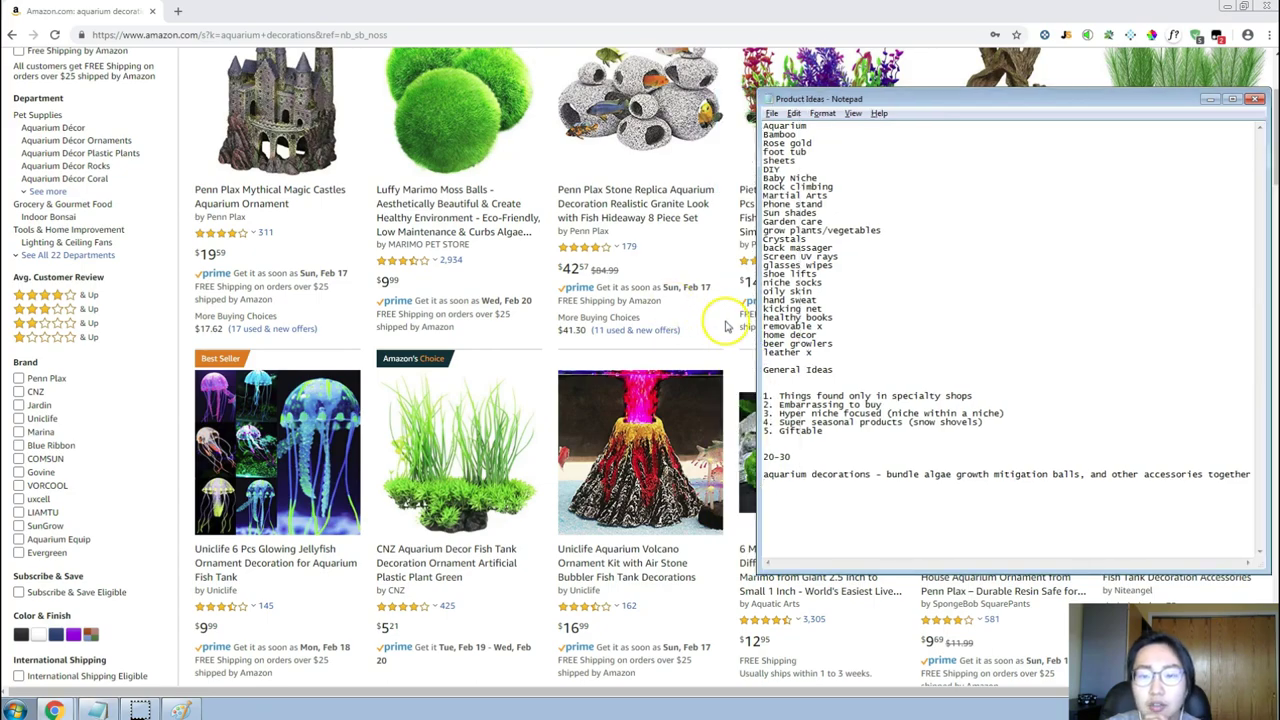
pyautogui.scroll(-3, 725, 320)
pyautogui.scroll(-3, 727, 325)
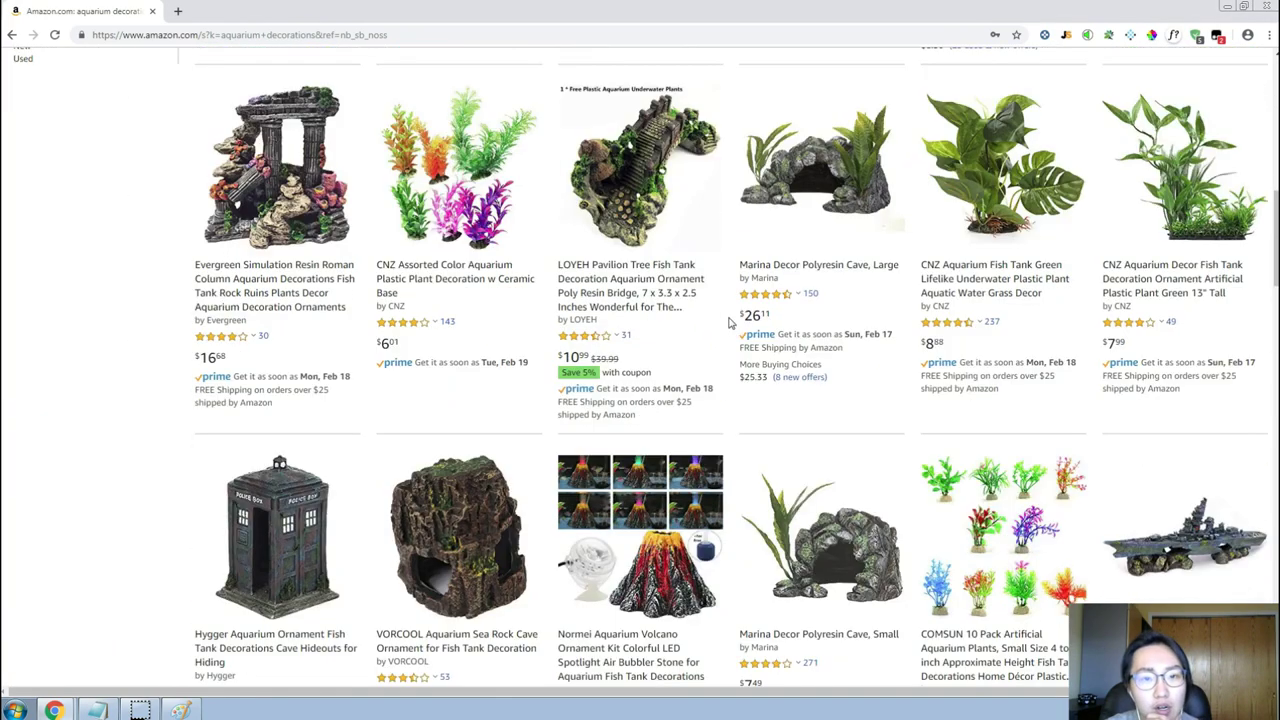
pyautogui.scroll(-4, 728, 321)
pyautogui.scroll(-2, 728, 322)
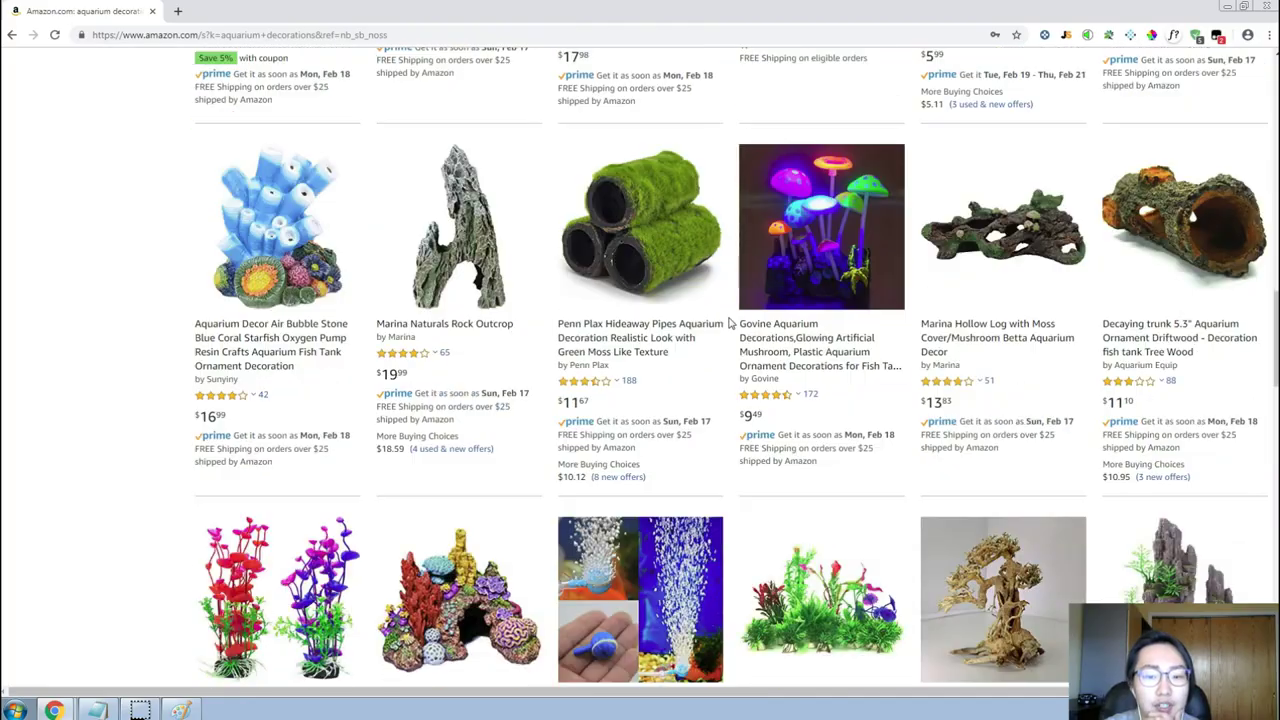
pyautogui.scroll(-3, 728, 322)
pyautogui.scroll(15, 729, 323)
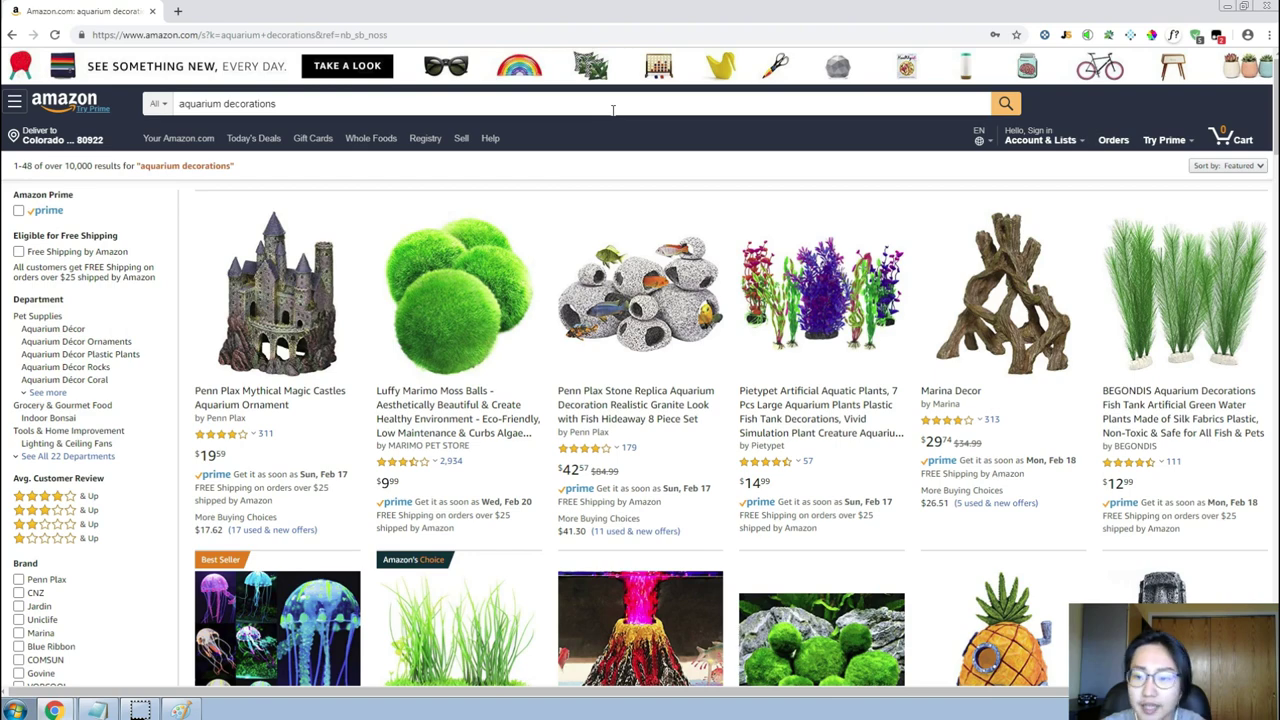
# Check the Helium 10 Magnet phrase list for another keyword and search Amazon for "aquarium filter".
pyautogui.hotkey('alt', 'Tab')
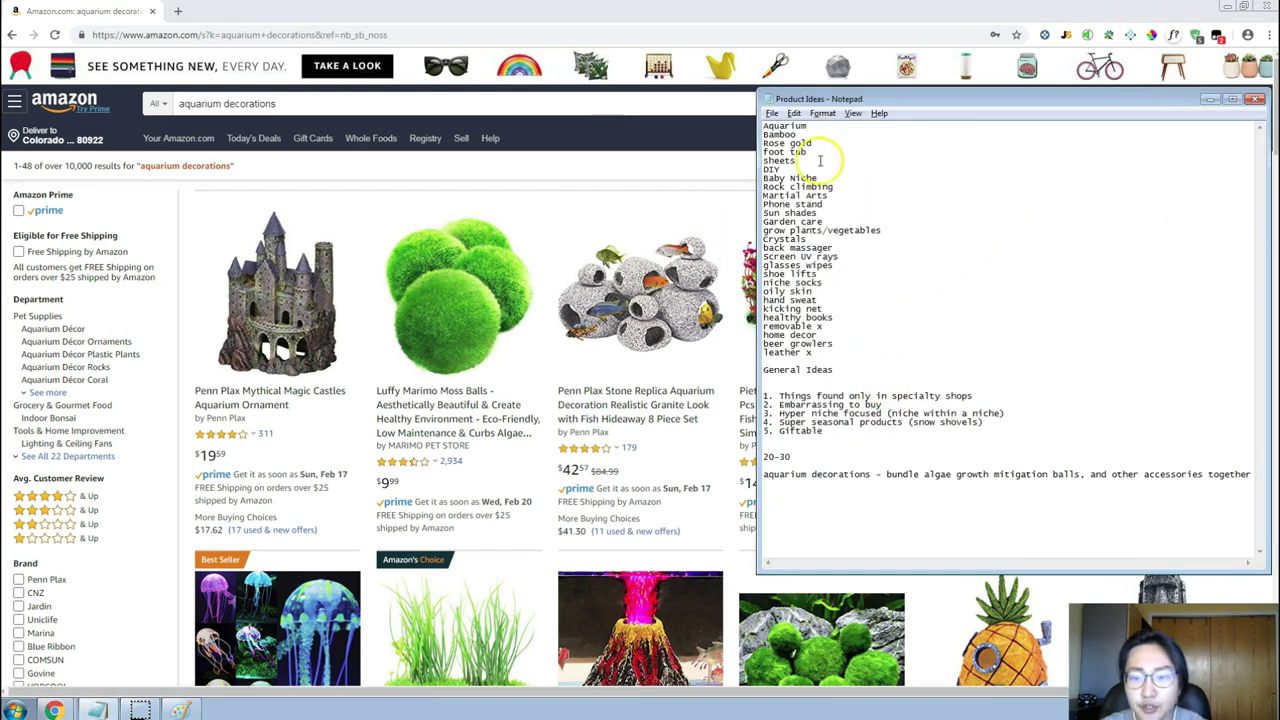
pyautogui.hotkey('alt', 'Tab')
pyautogui.hotkey('alt', 'Tab')
pyautogui.hotkey('alt', 'Tab')
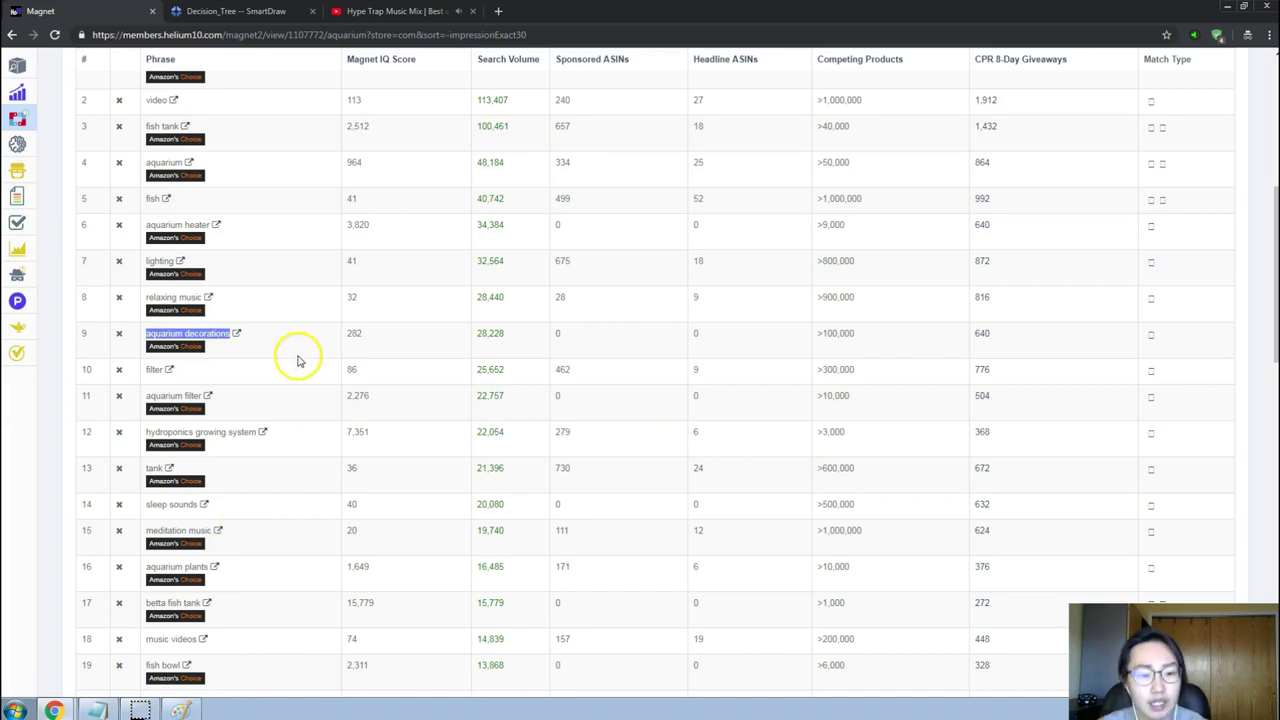
pyautogui.scroll(-1, 297, 360)
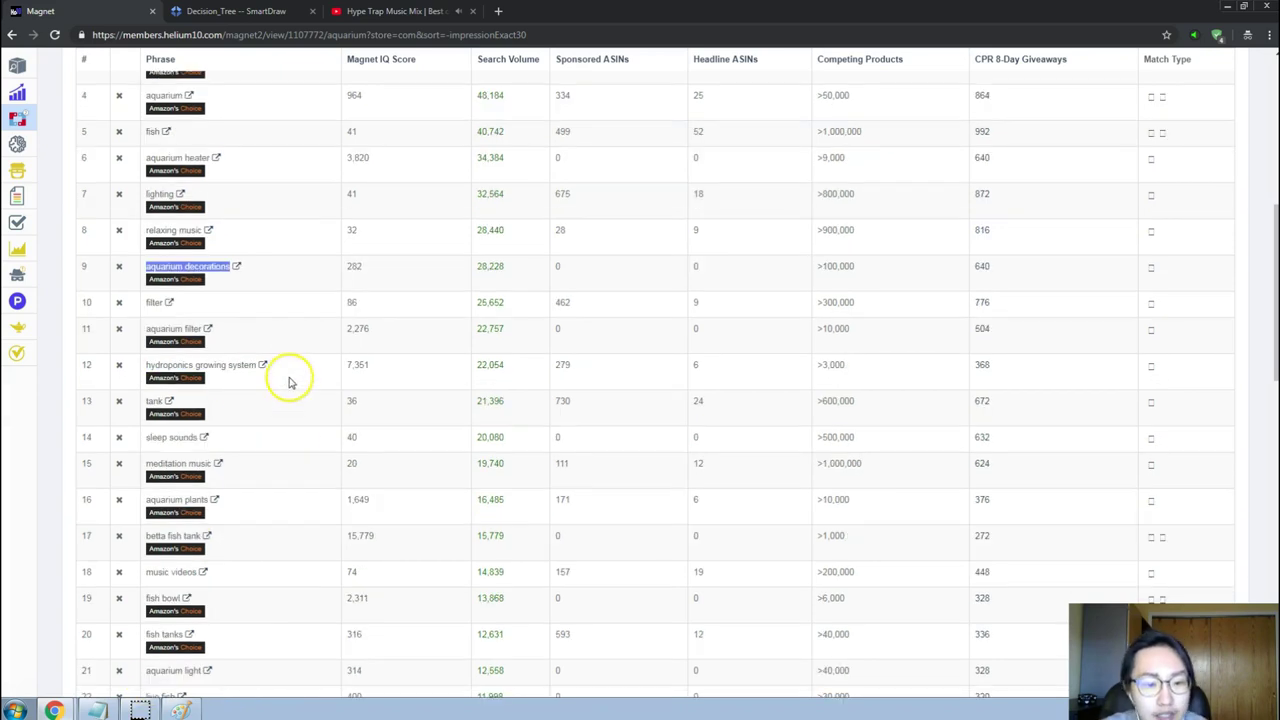
pyautogui.click(233, 365)
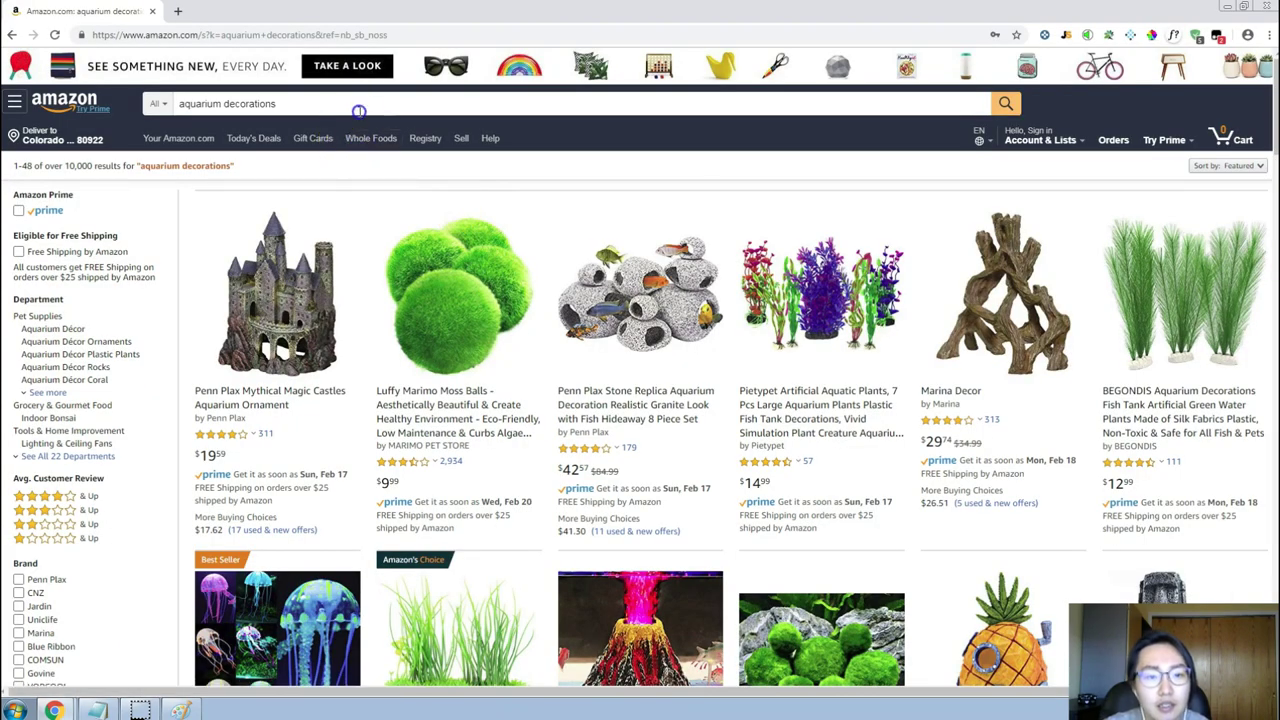
pyautogui.doubleClick(358, 110)
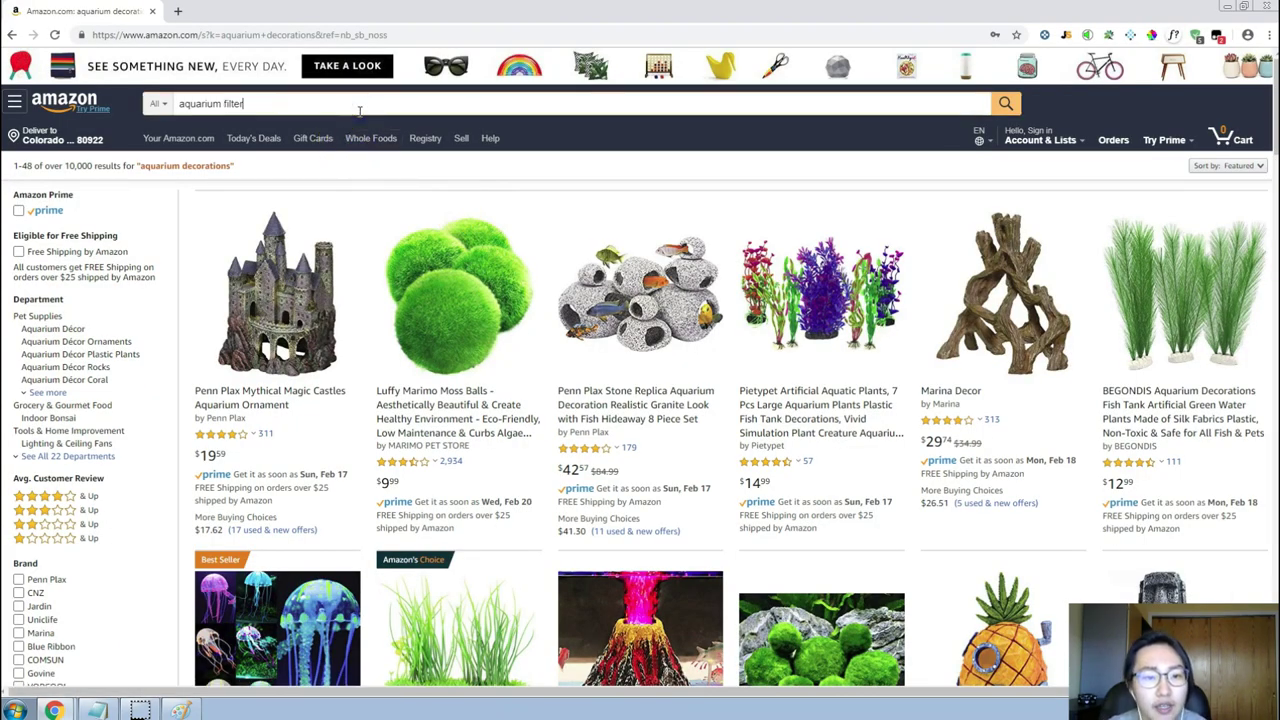
pyautogui.press('Return')
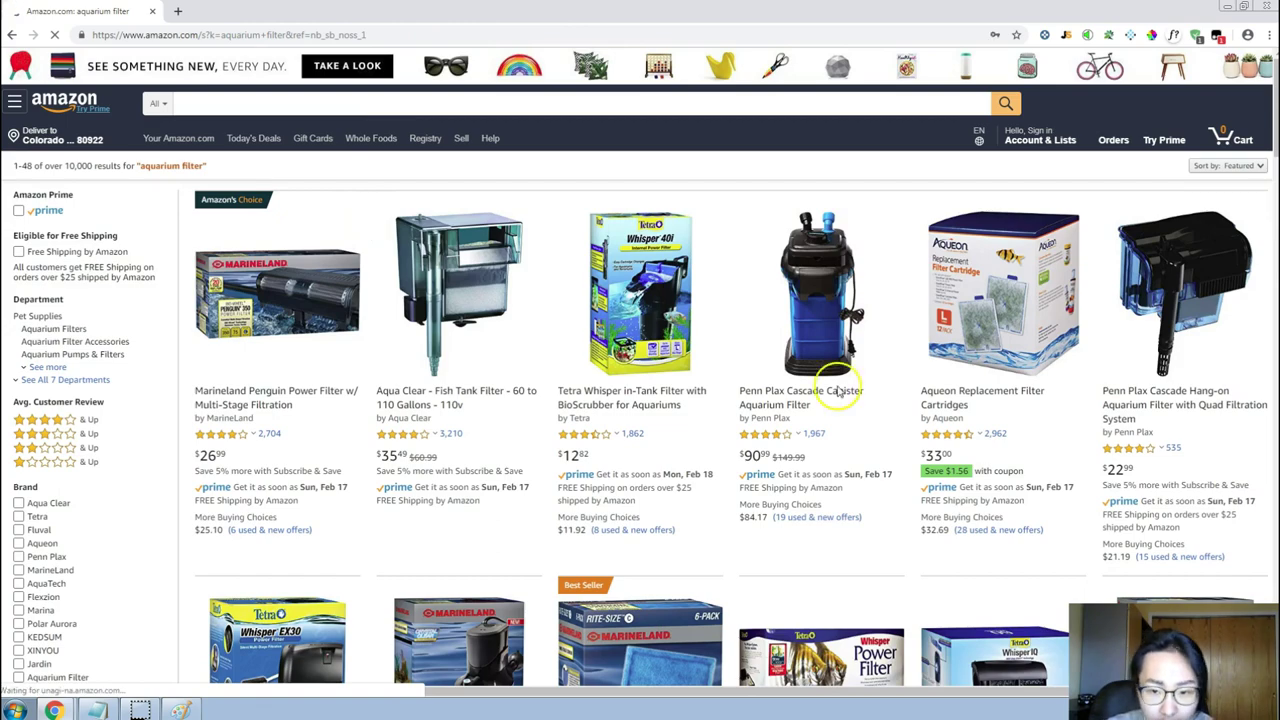
# Examine the product types, prices and review counts throughout the aquarium filter results.
pyautogui.scroll(-3, 760, 390)
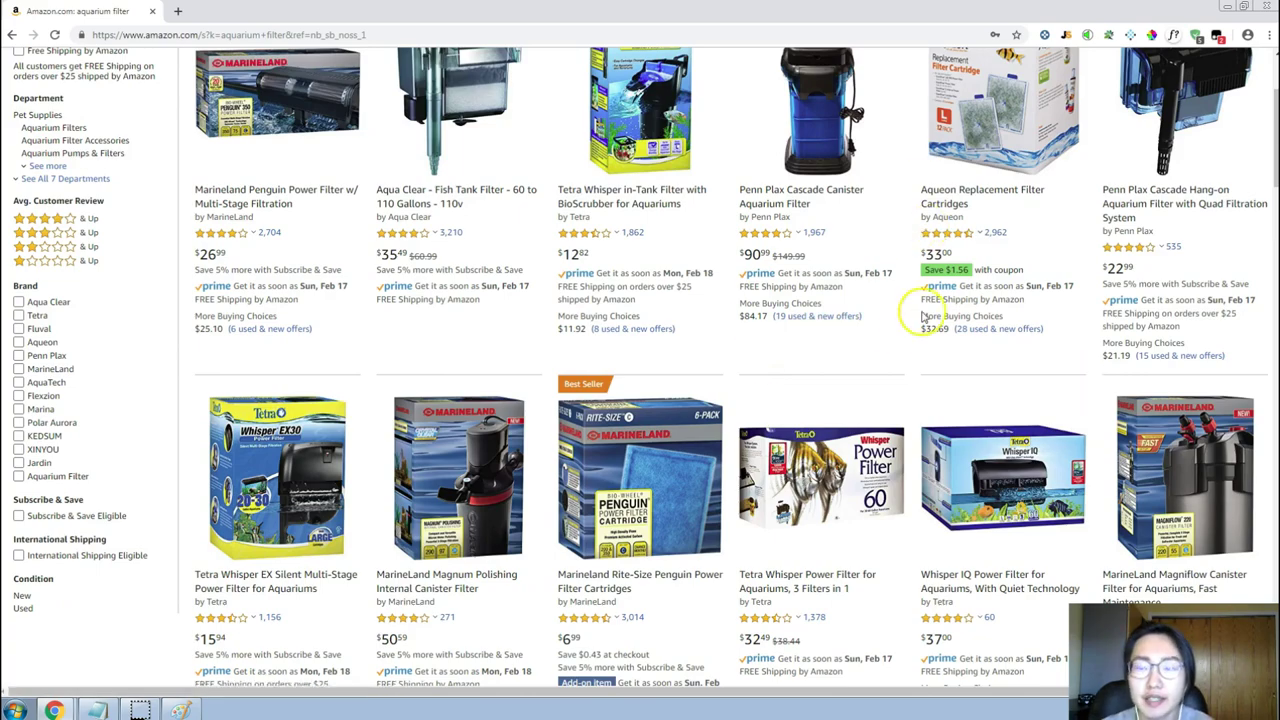
pyautogui.scroll(-5, 908, 309)
pyautogui.scroll(-3, 924, 363)
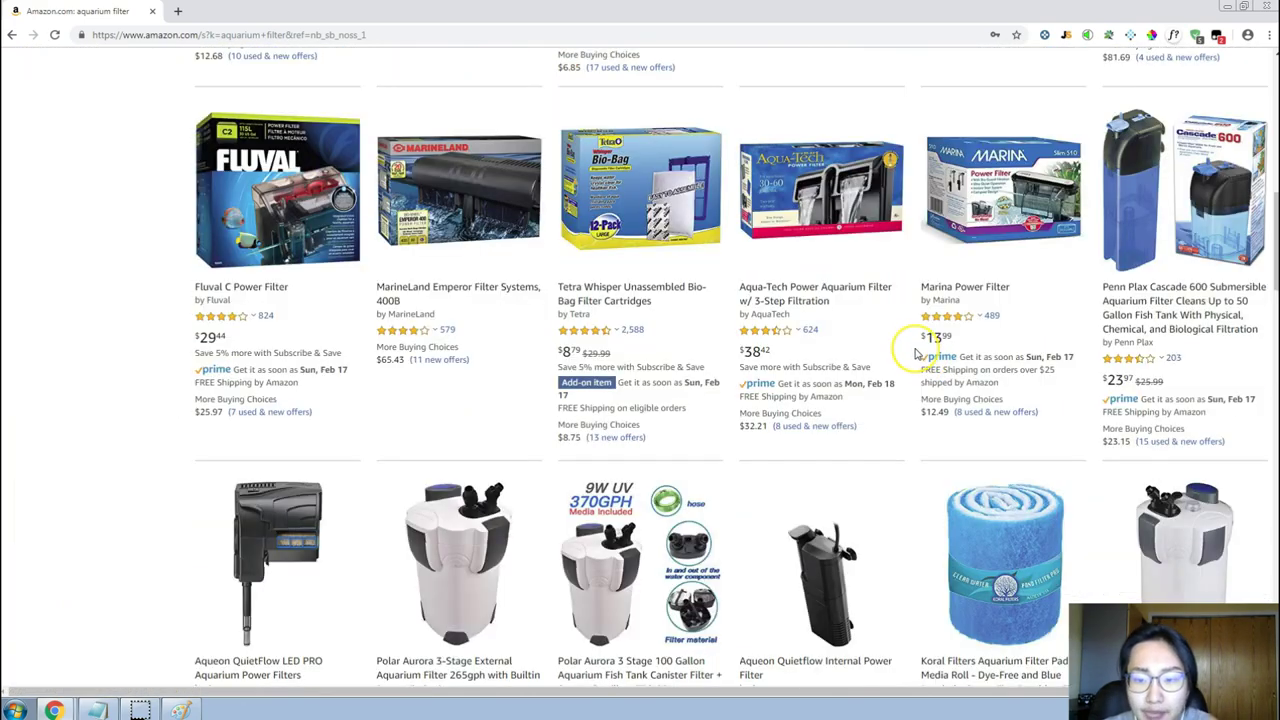
pyautogui.scroll(-2, 916, 354)
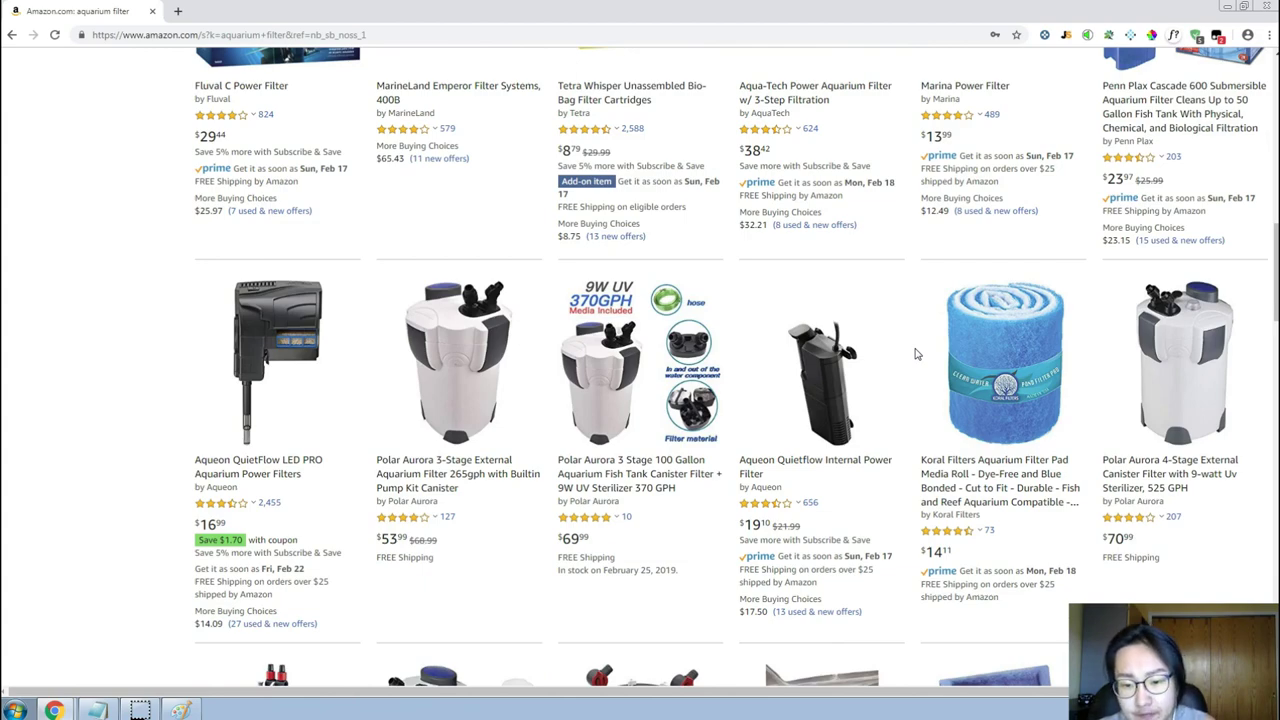
pyautogui.scroll(-3, 916, 353)
pyautogui.scroll(-5, 916, 353)
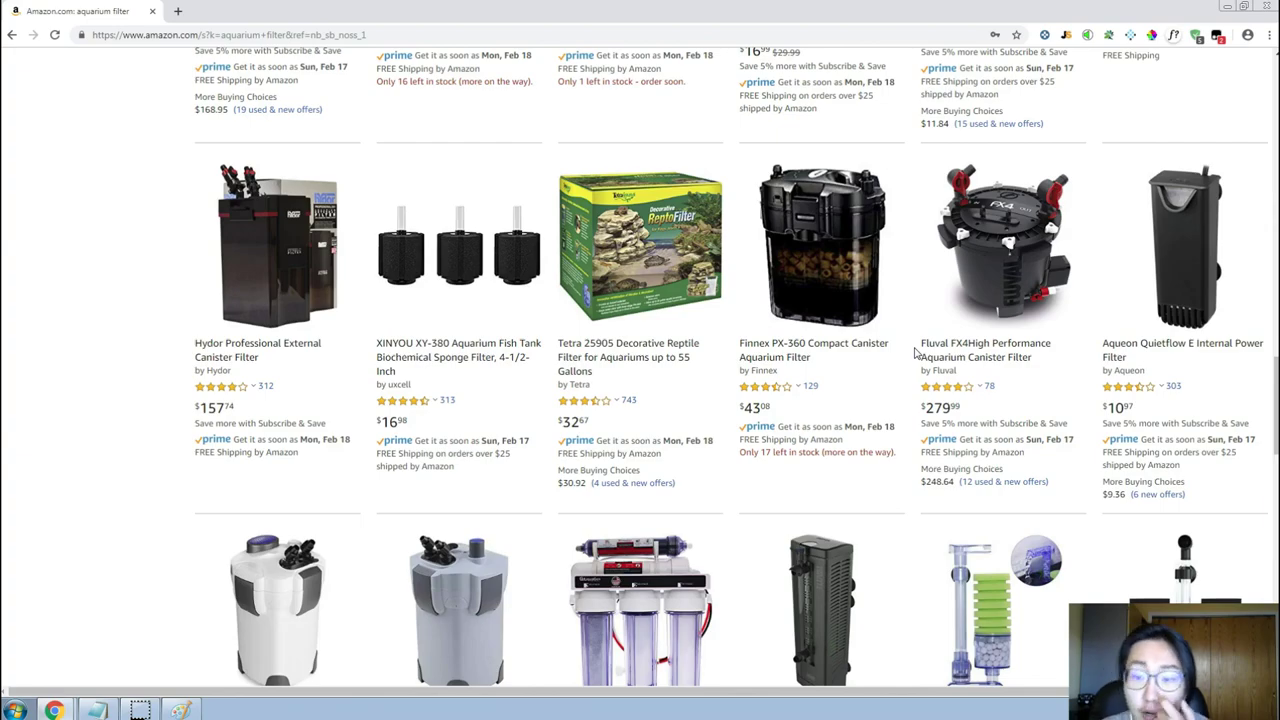
# Examine the remaining aquarium filter results at the end of the page and compare the first two rows again.
pyautogui.scroll(-6, 916, 352)
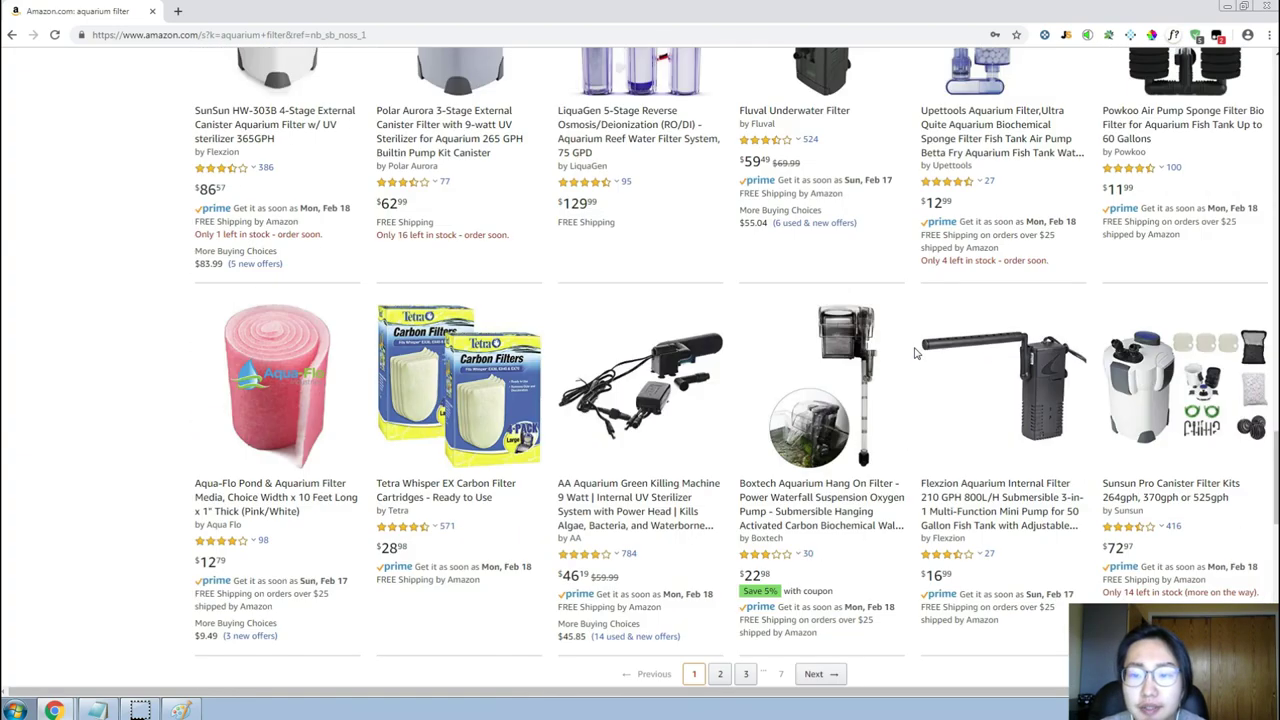
pyautogui.scroll(20, 916, 352)
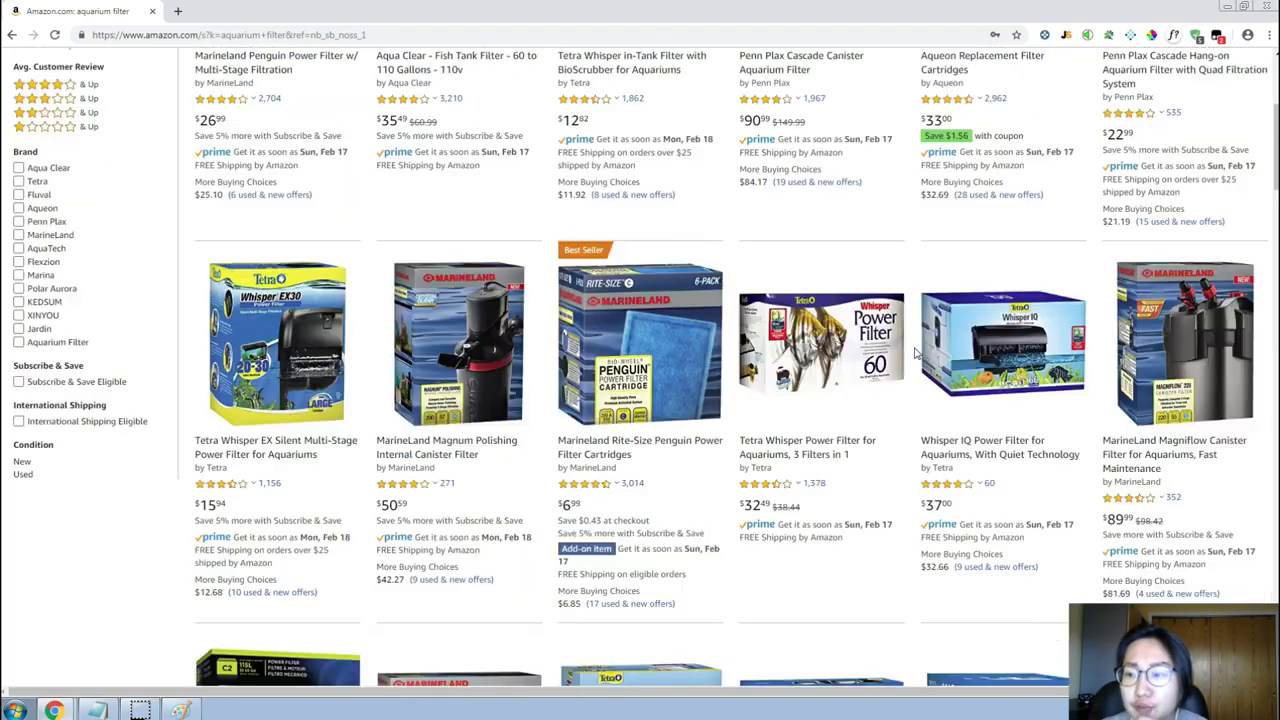
pyautogui.scroll(2, 916, 353)
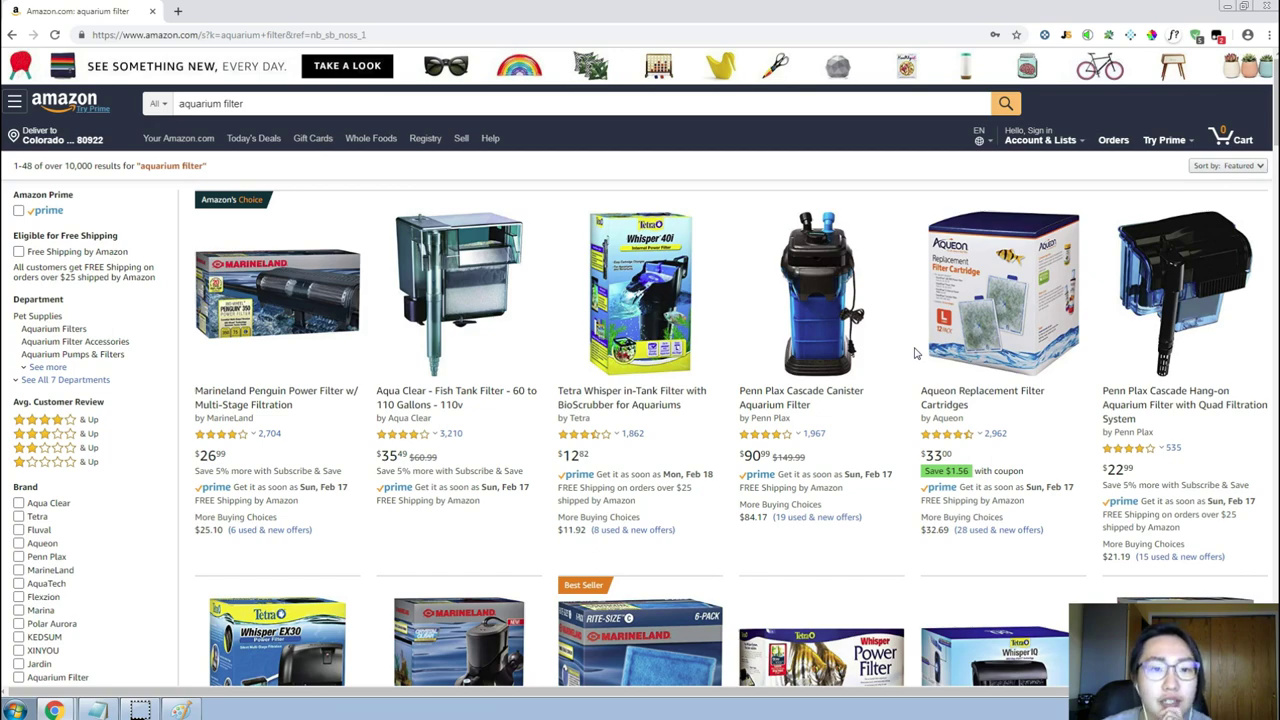
pyautogui.scroll(-2, 916, 352)
pyautogui.scroll(2, 916, 352)
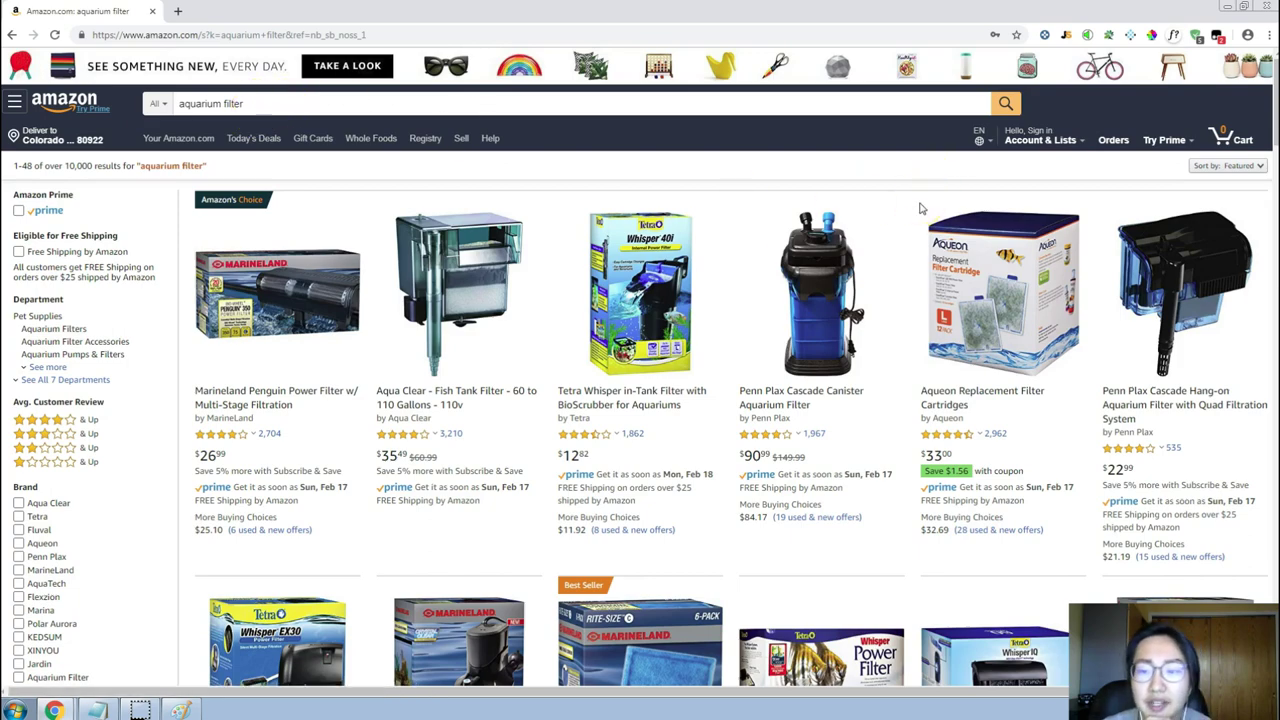
pyautogui.scroll(-1, 921, 208)
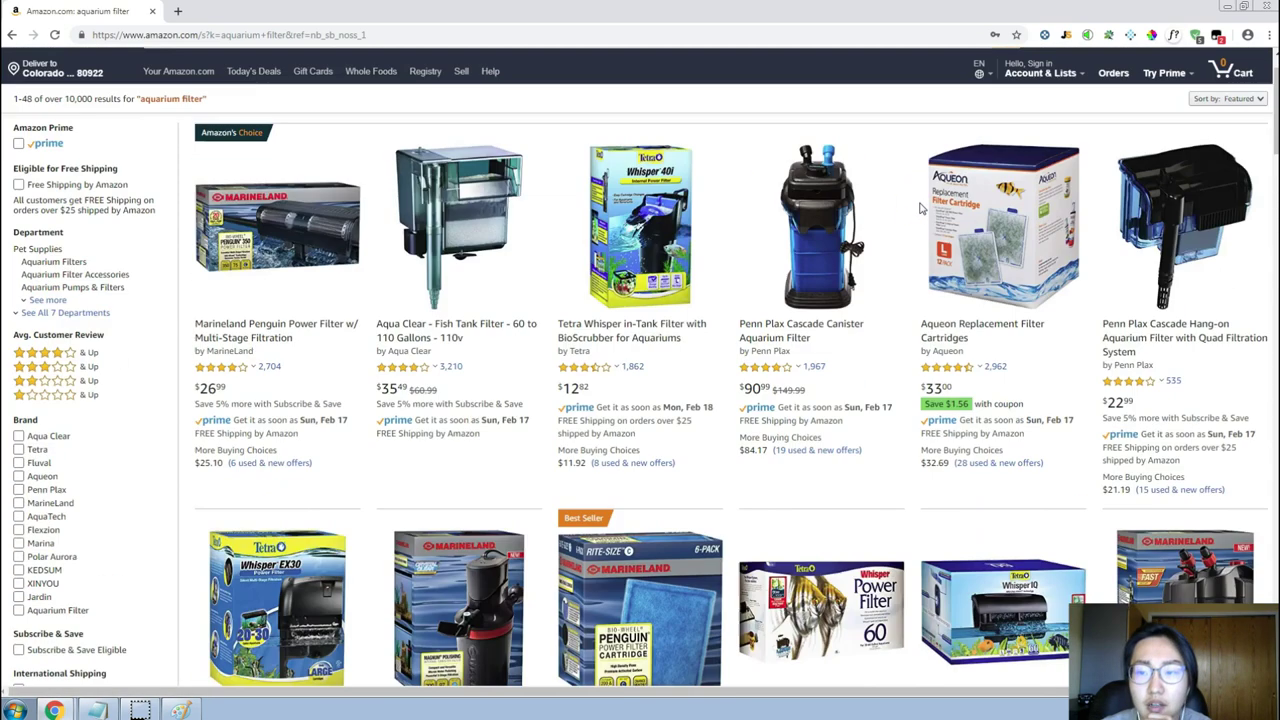
pyautogui.hotkey('ctrl', '-')
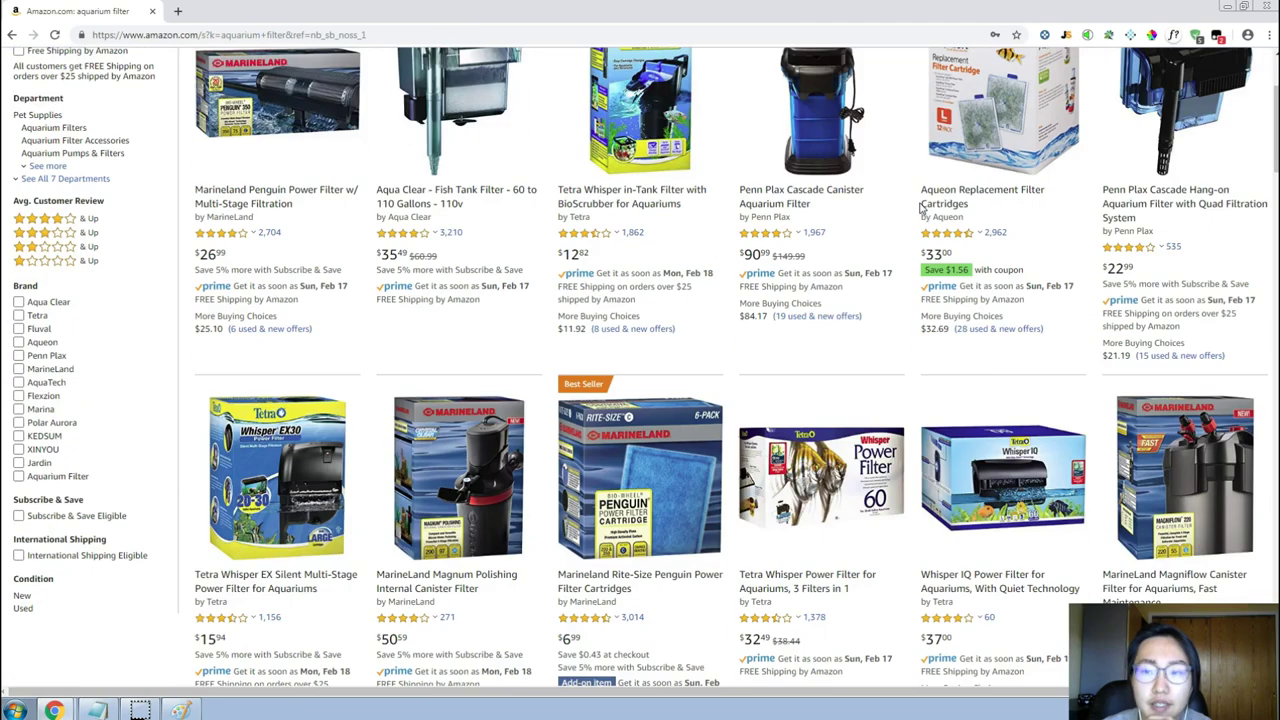
pyautogui.hotkey('ctrl', '+')
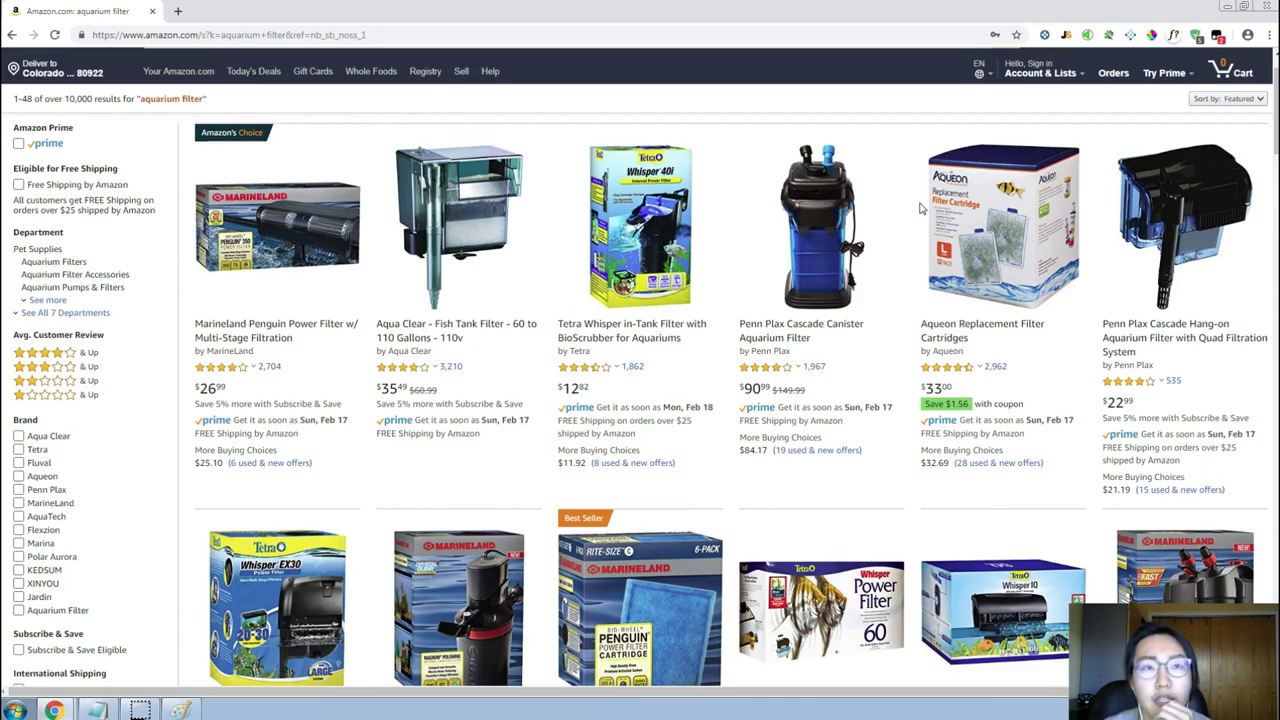
pyautogui.scroll(-2, 921, 208)
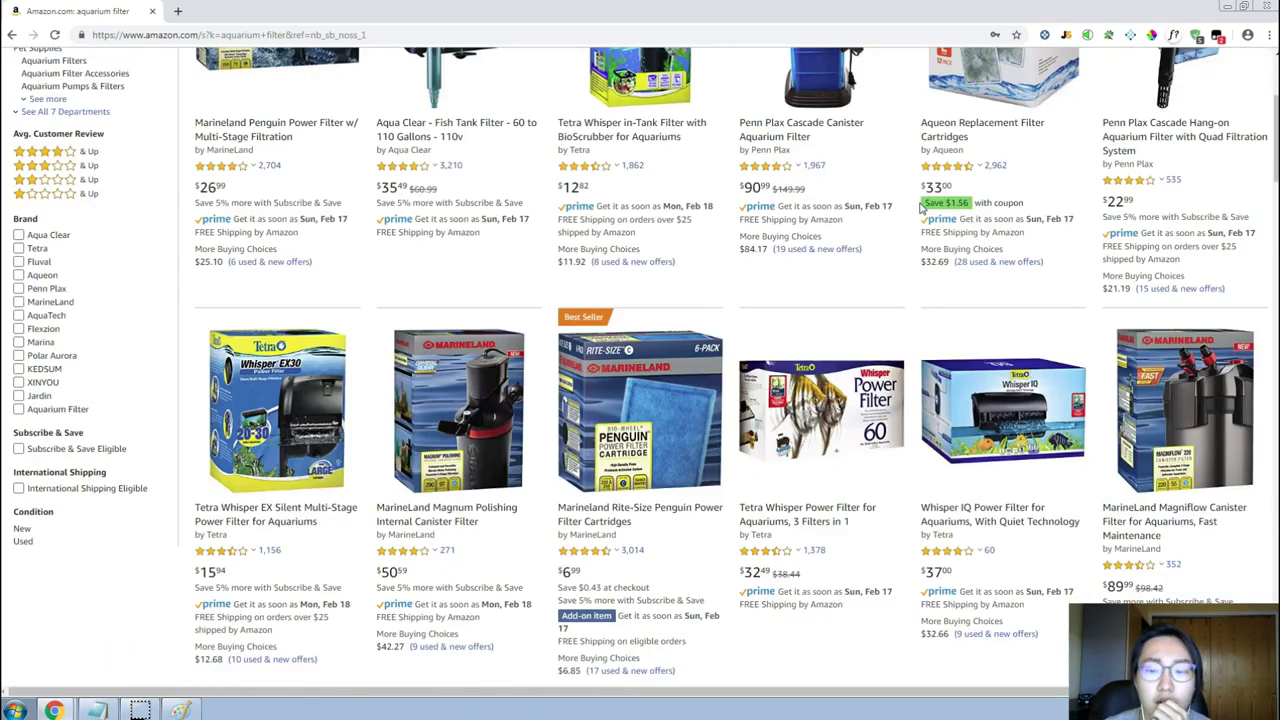
pyautogui.scroll(3, 921, 208)
pyautogui.scroll(-2, 921, 208)
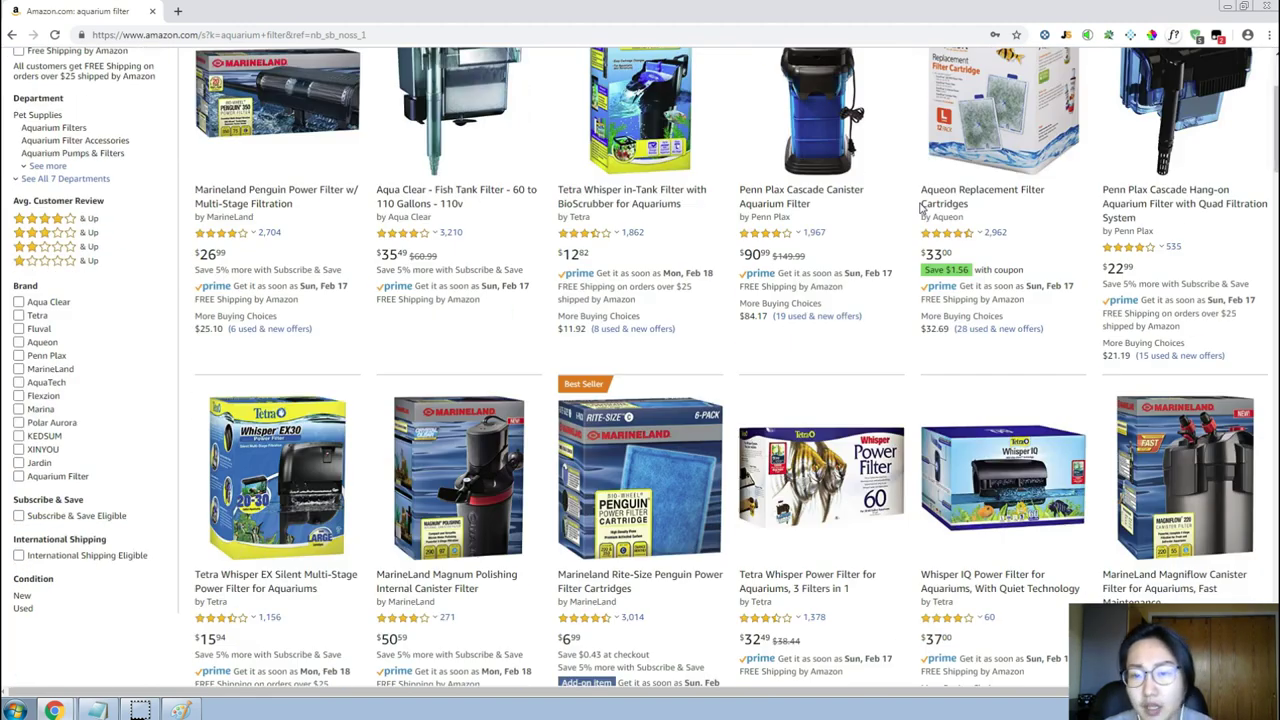
pyautogui.scroll(3, 921, 208)
# Copy the phrase "hydroponics growing system" from the Helium 10 Magnet list and search Amazon for it.
pyautogui.hotkey('alt', 'Tab')
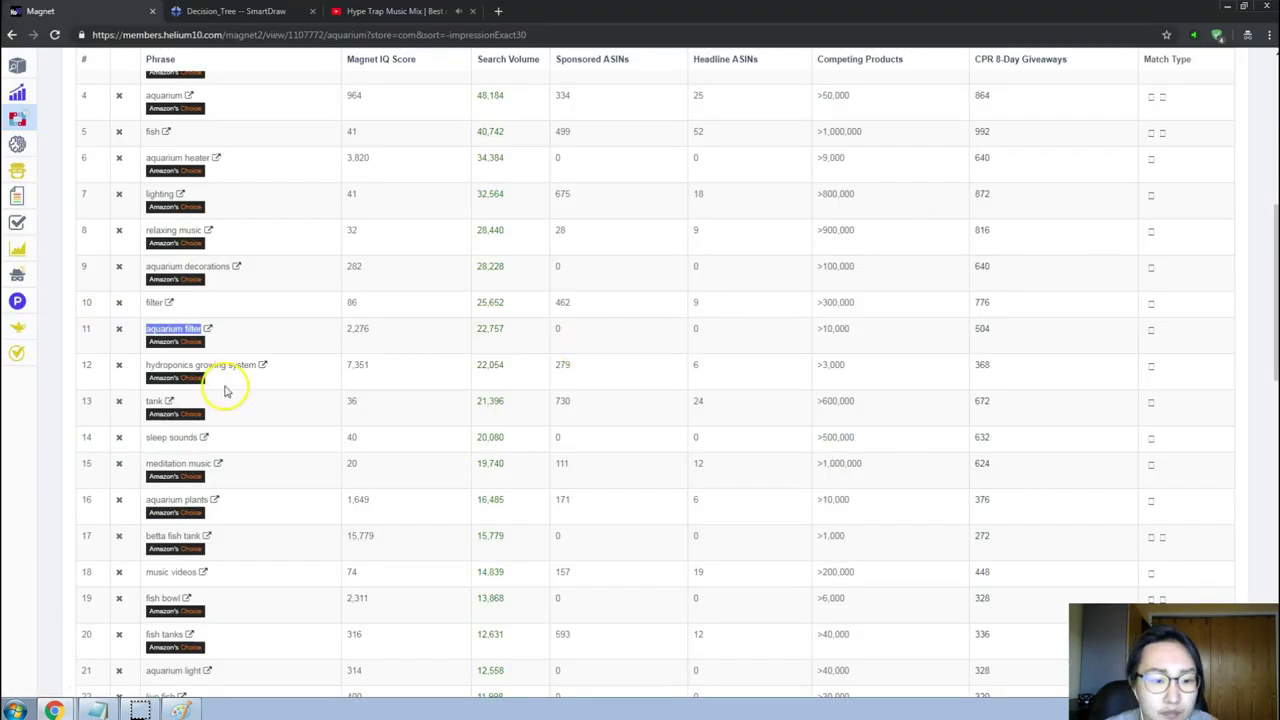
pyautogui.moveTo(147, 365); pyautogui.dragTo(255, 366)
pyautogui.hotkey('ctrl', 'c')
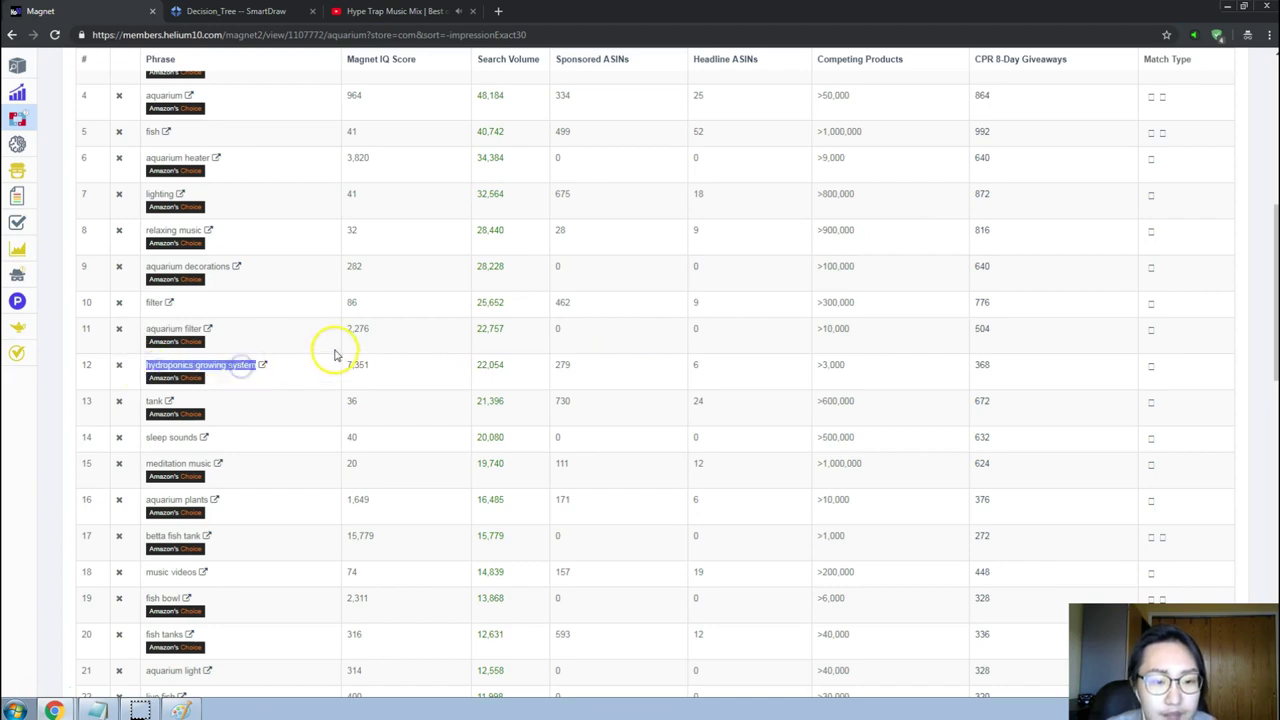
pyautogui.hotkey('alt', 'Tab')
pyautogui.doubleClick(402, 103)
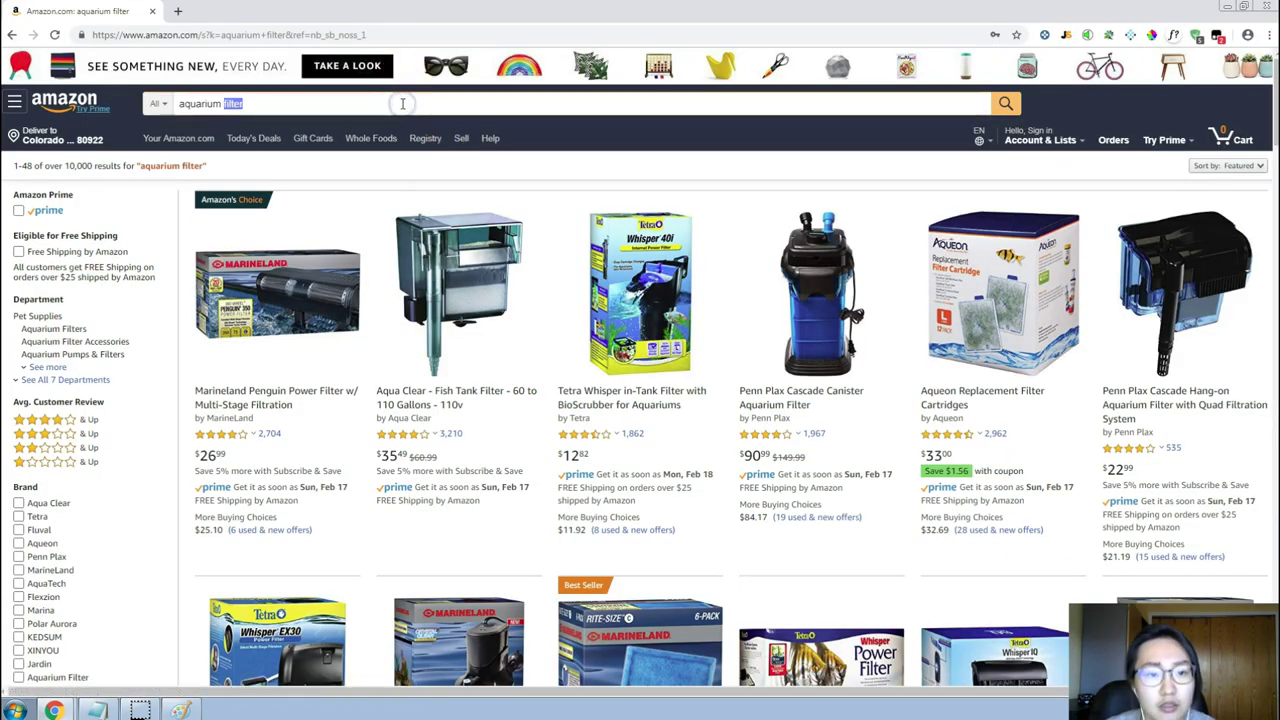
pyautogui.hotkey('ctrl', 'v')
pyautogui.press('Return')
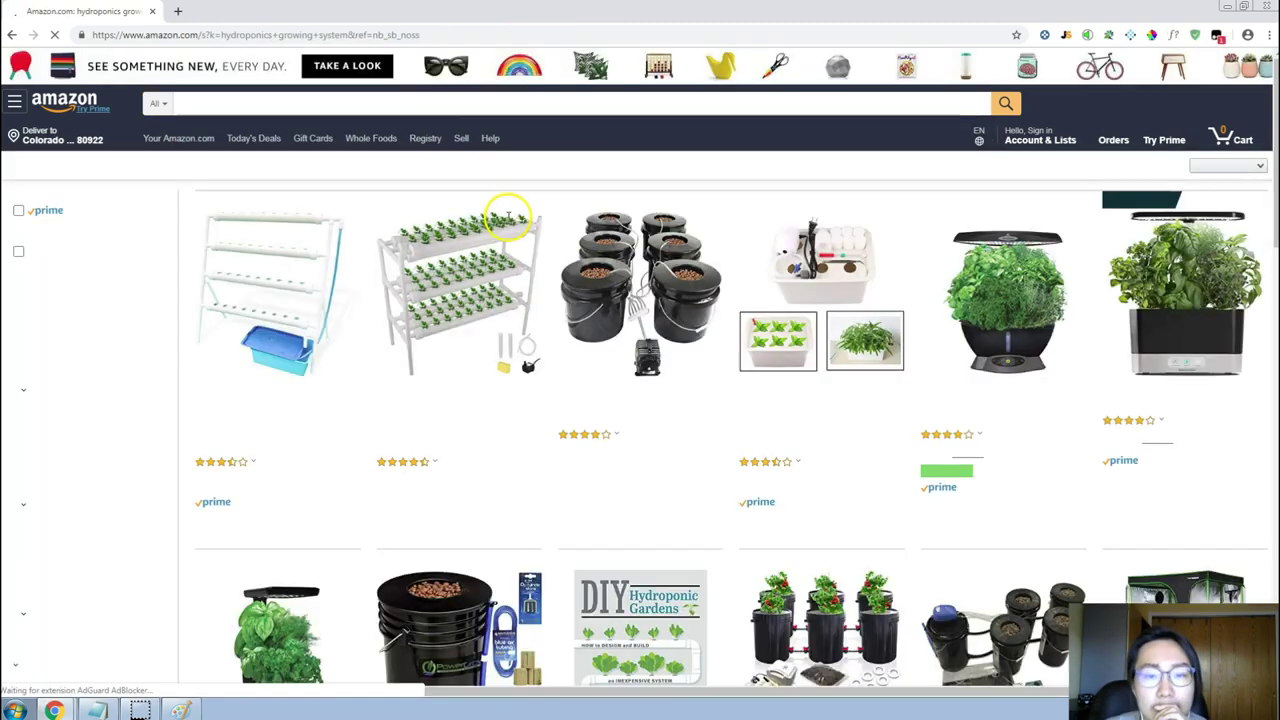
# Examine the product types, prices and review counts in the first rows of the hydroponics growing system results.
pyautogui.scroll(-3, 770, 332)
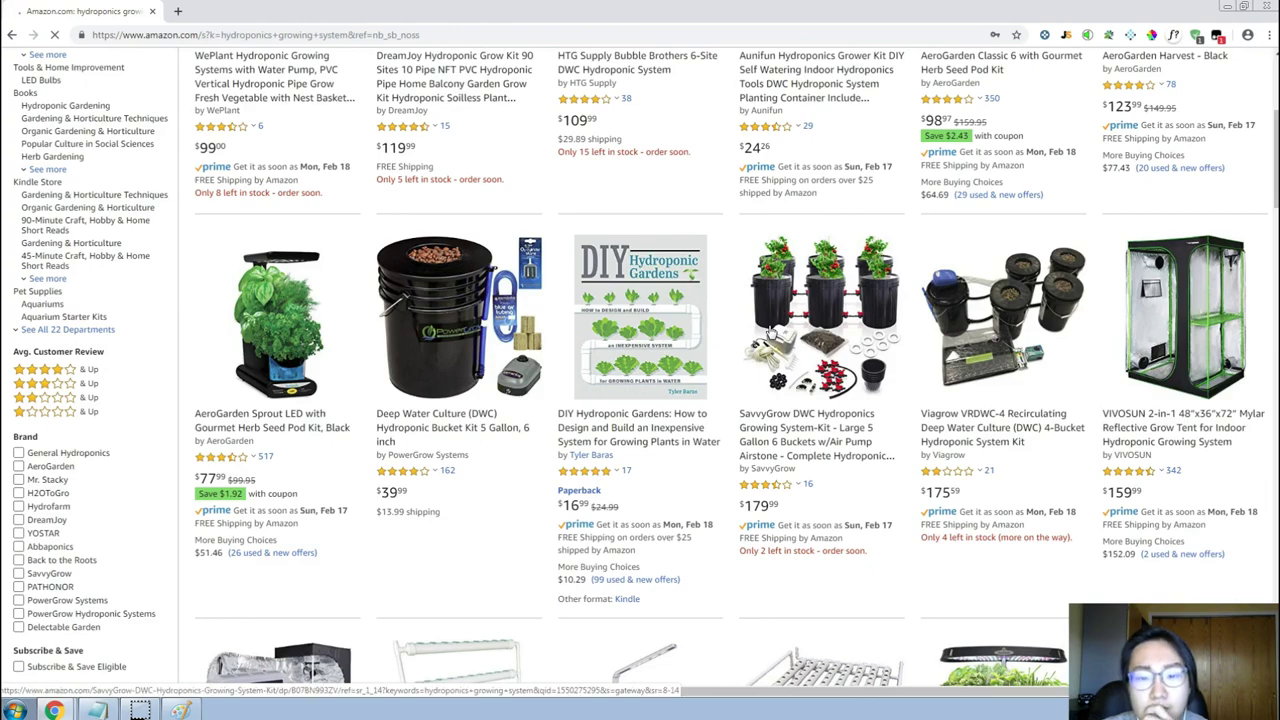
pyautogui.scroll(-3, 770, 332)
pyautogui.scroll(6, 770, 332)
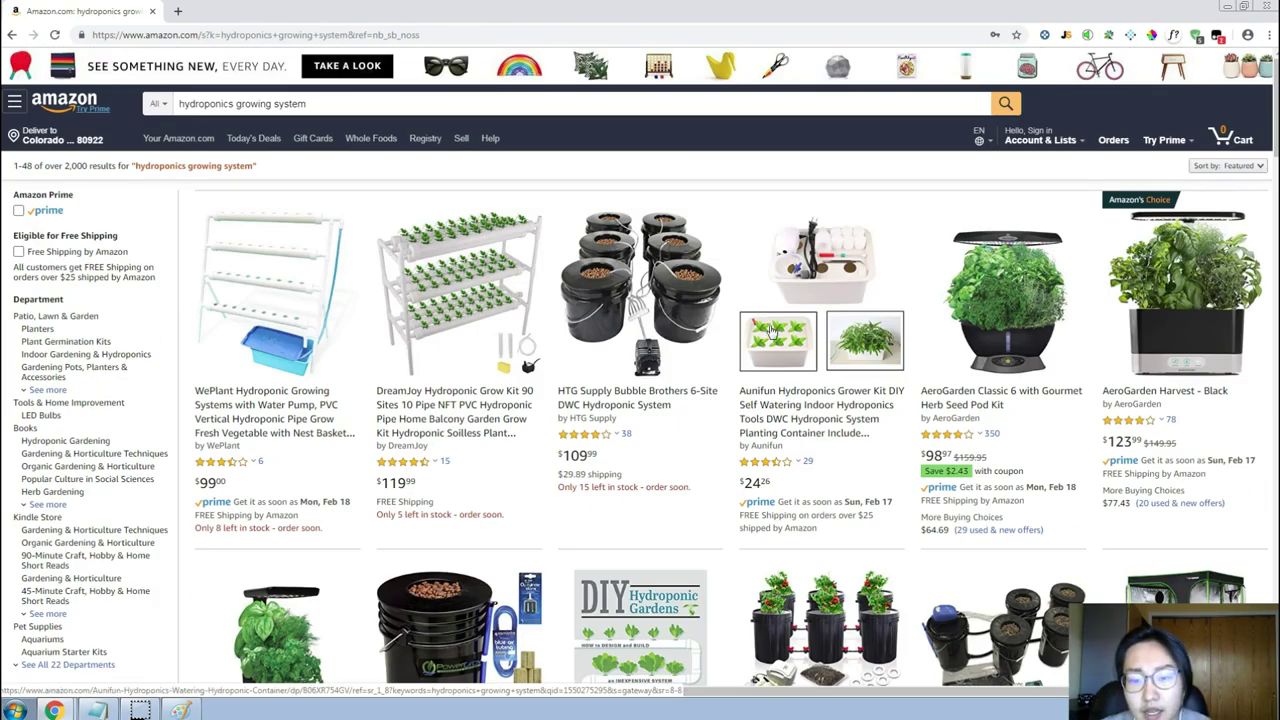
pyautogui.scroll(-2, 770, 332)
pyautogui.scroll(-2, 590, 392)
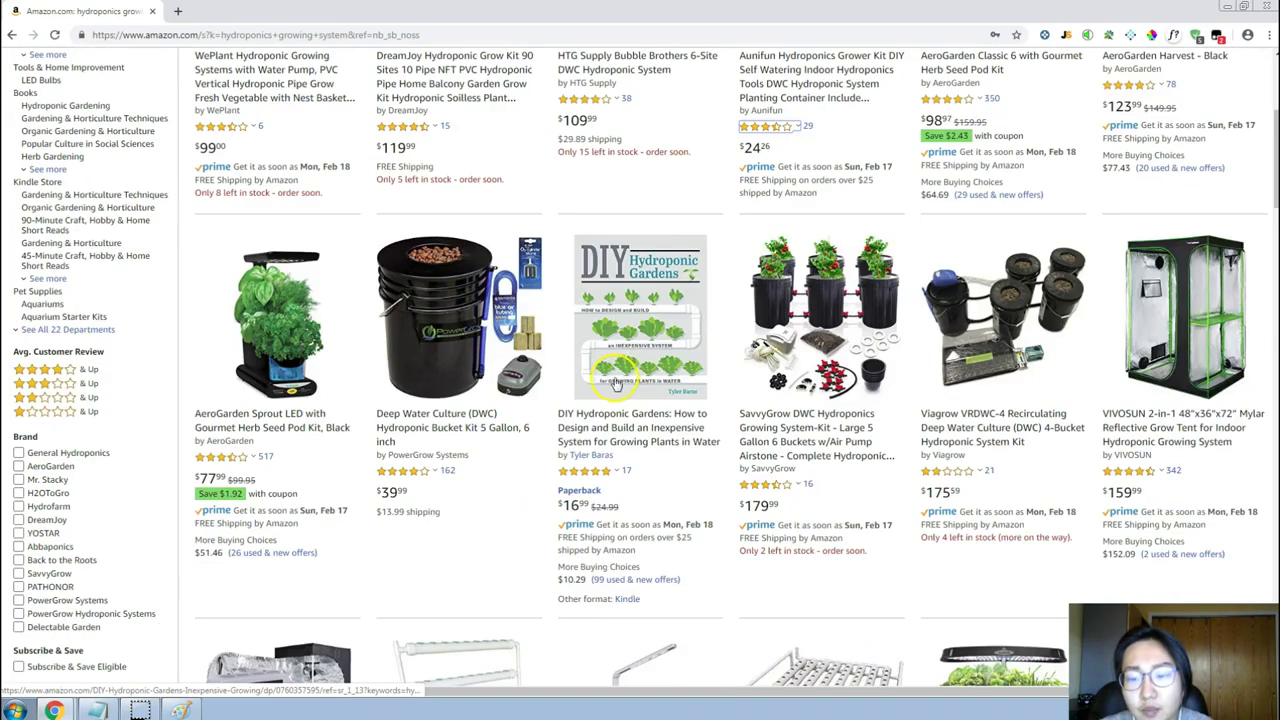
pyautogui.scroll(-5, 617, 383)
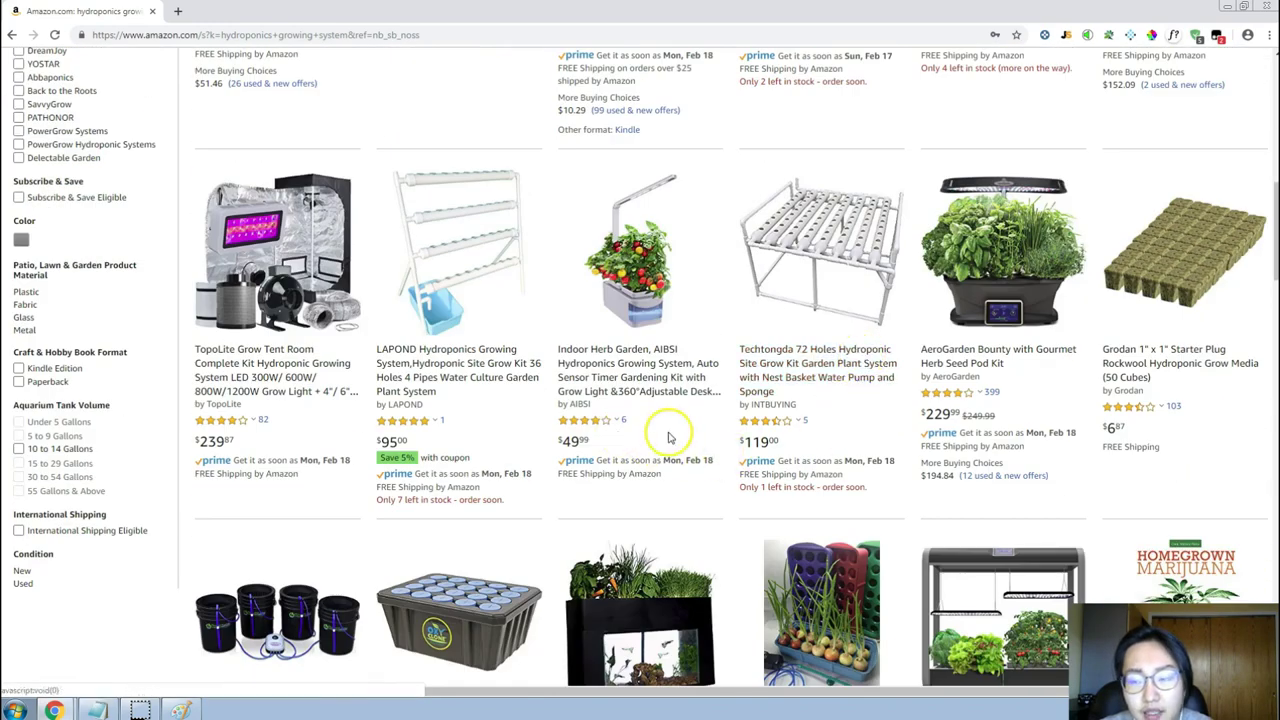
pyautogui.scroll(10, 669, 437)
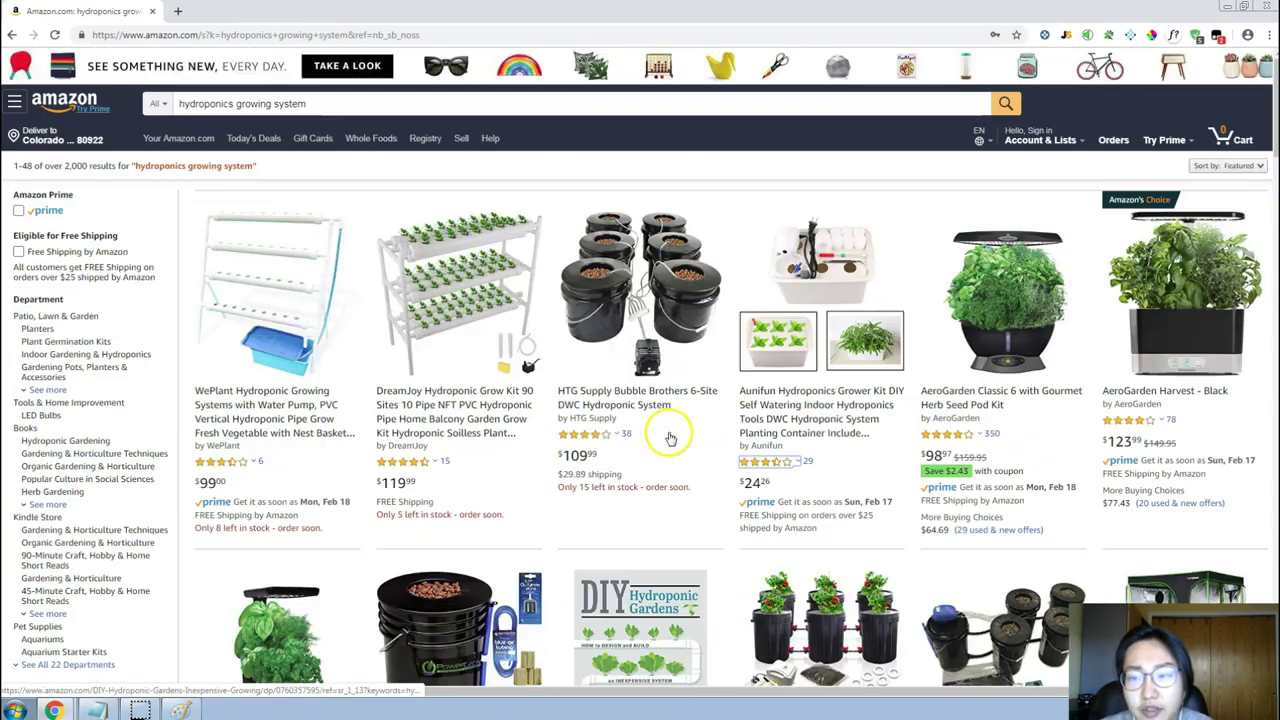
pyautogui.tripleClick(337, 101)
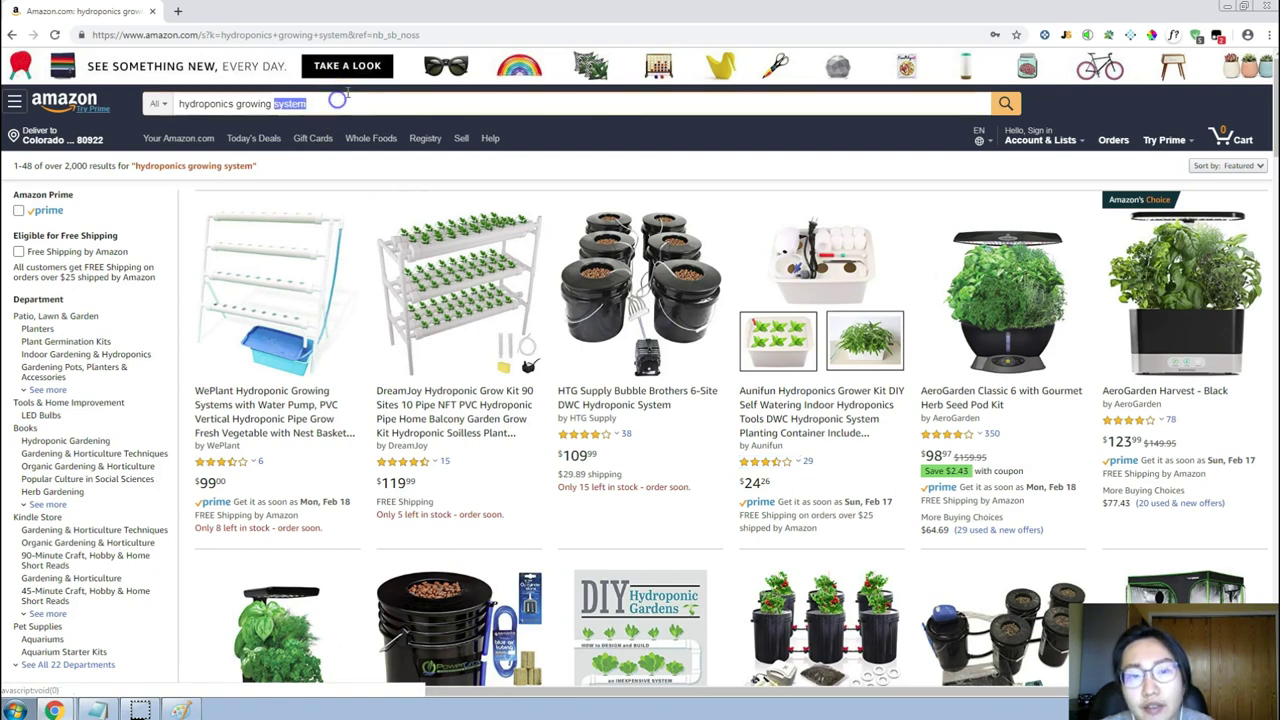
pyautogui.click(370, 96)
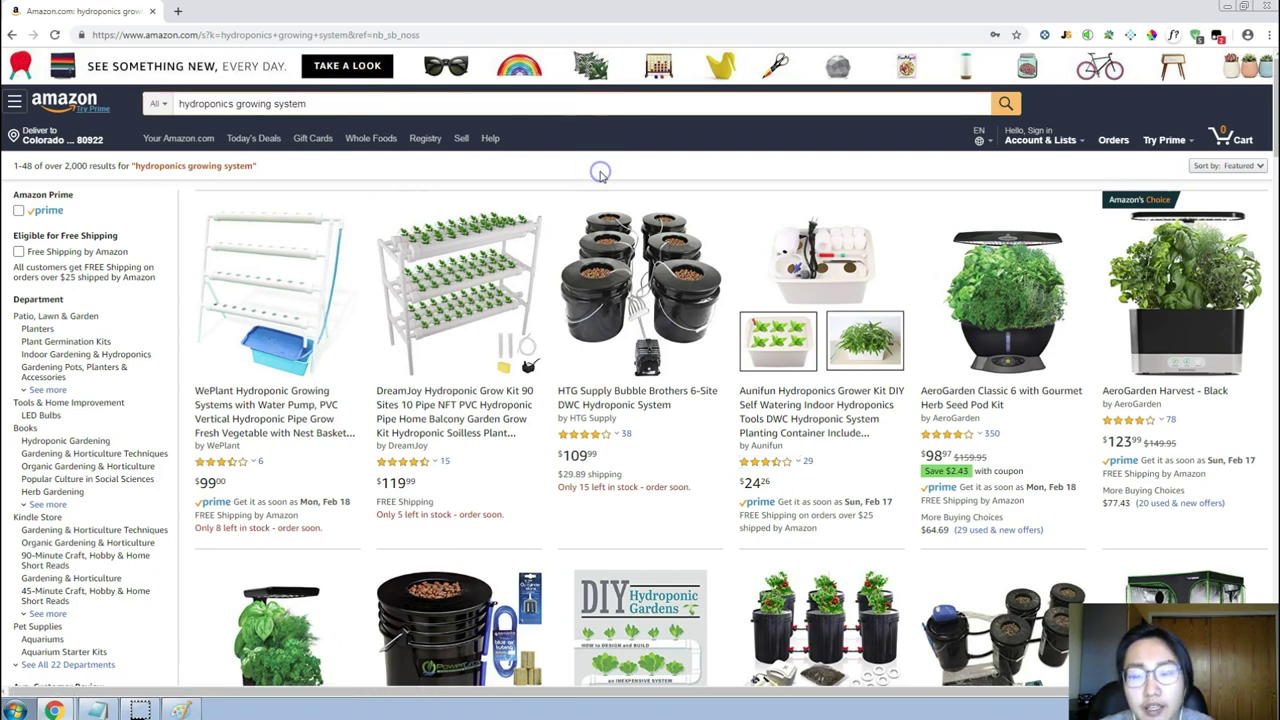
pyautogui.click(600, 174)
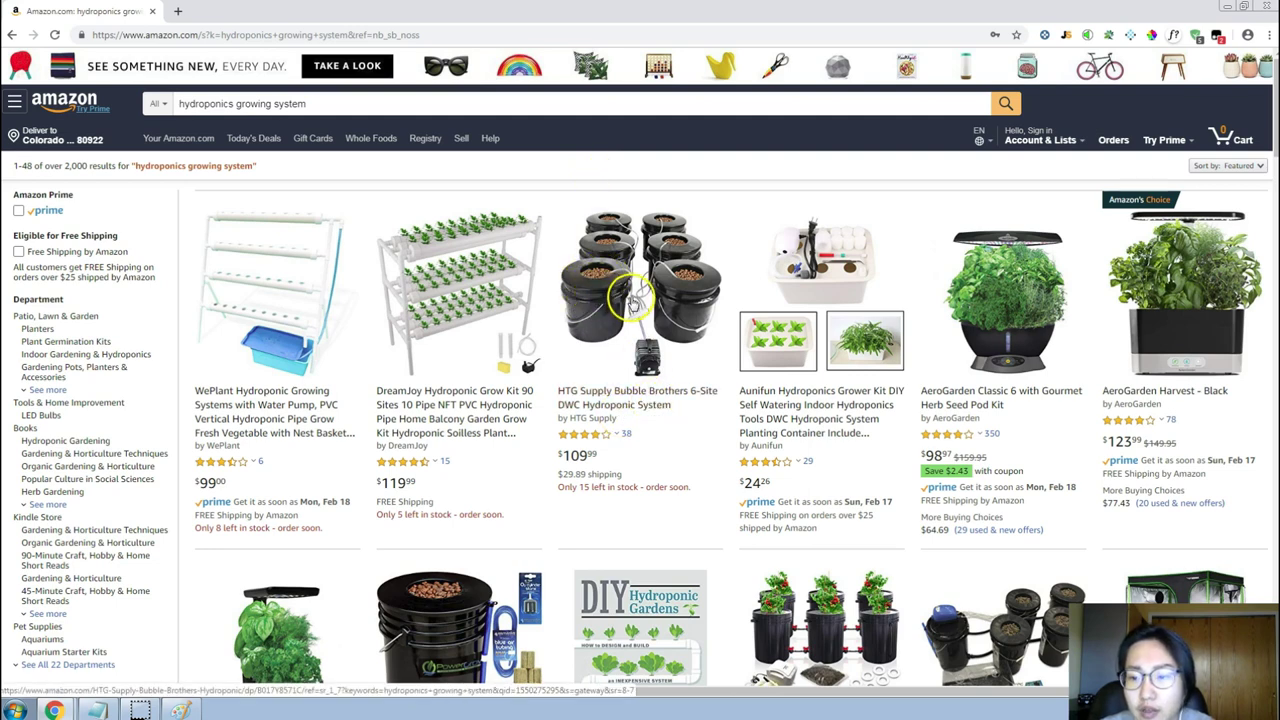
# Examine the hydroponic kits, grow tents, books and accessories further down the results for prices and review counts.
pyautogui.scroll(-2, 632, 298)
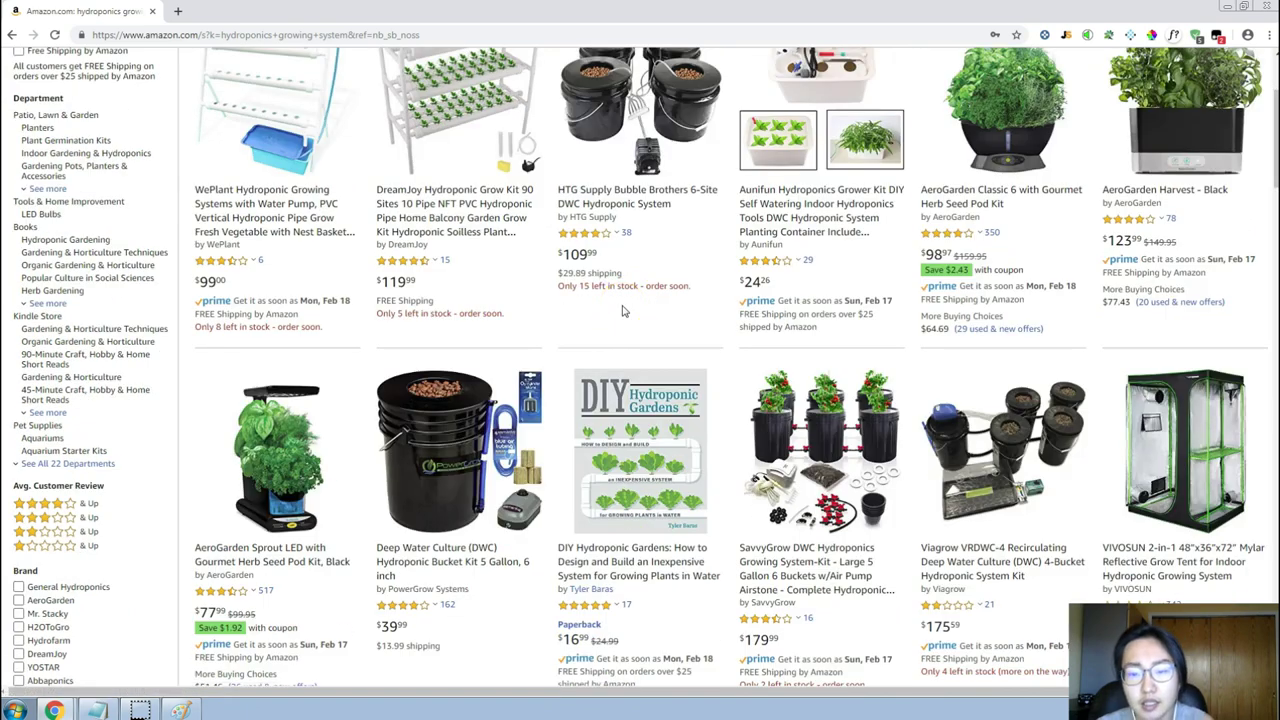
pyautogui.scroll(-1, 622, 311)
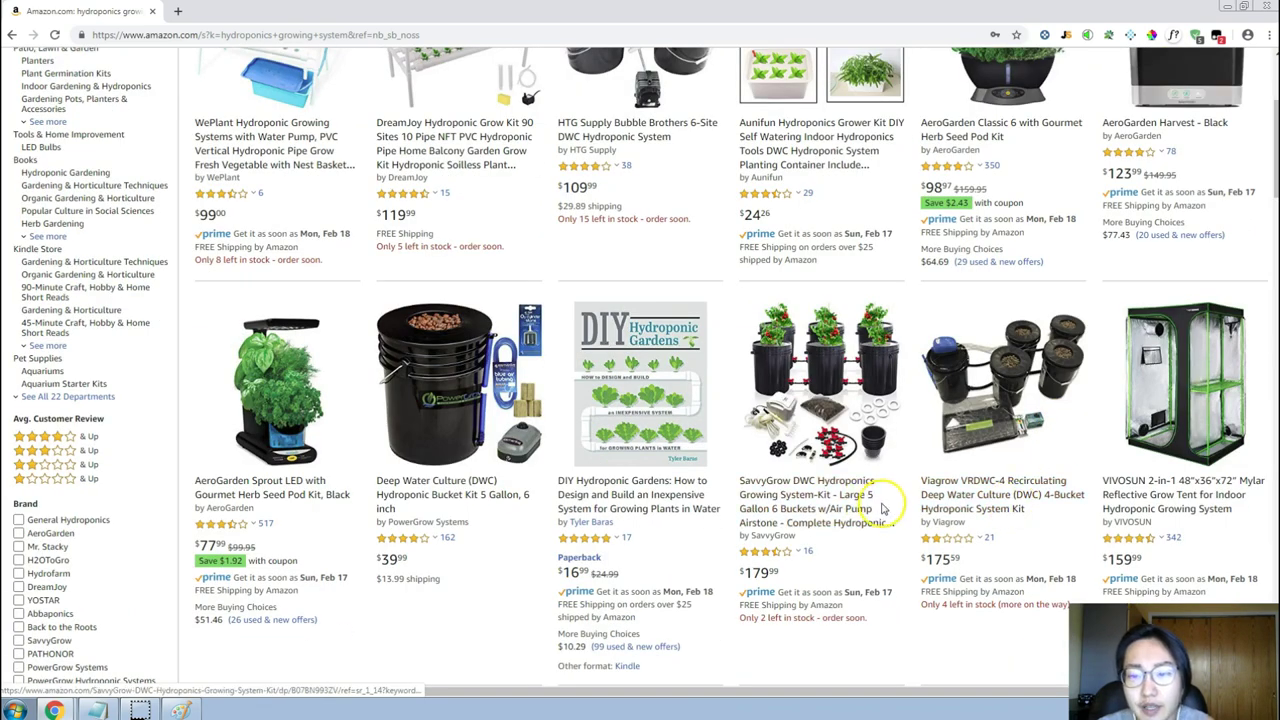
pyautogui.scroll(-1, 882, 509)
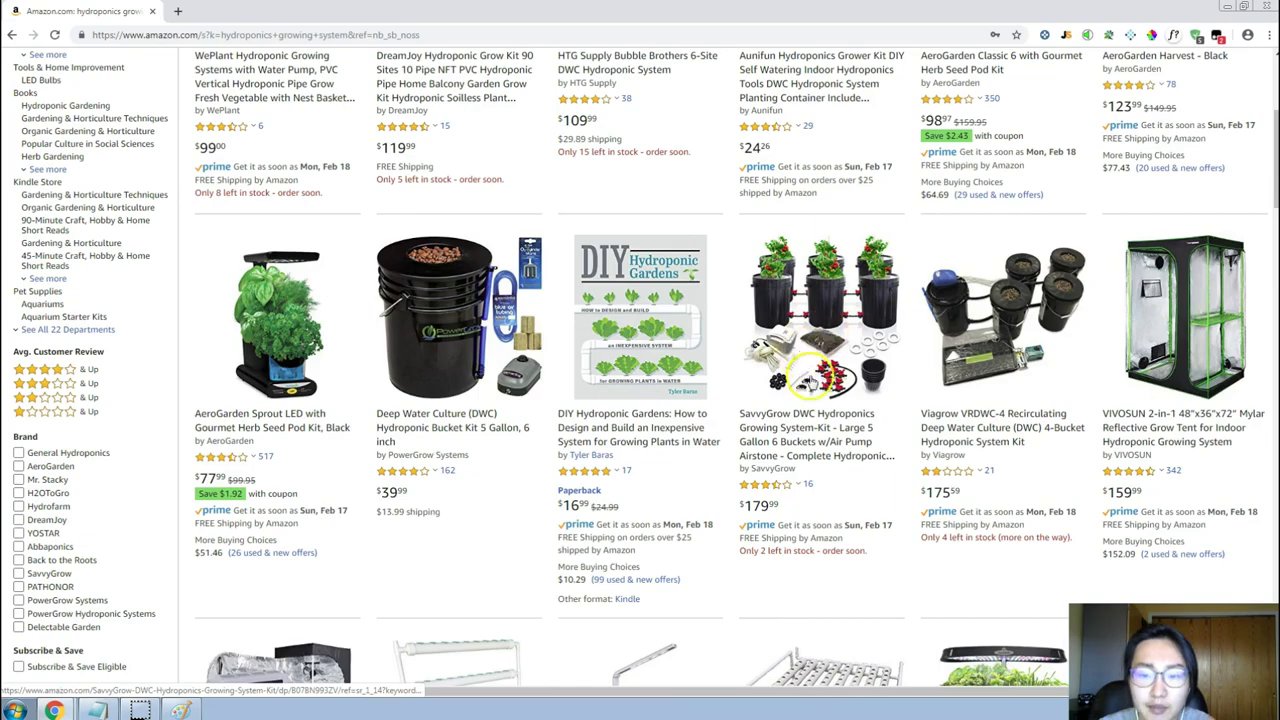
pyautogui.scroll(2, 535, 512)
pyautogui.scroll(2, 535, 512)
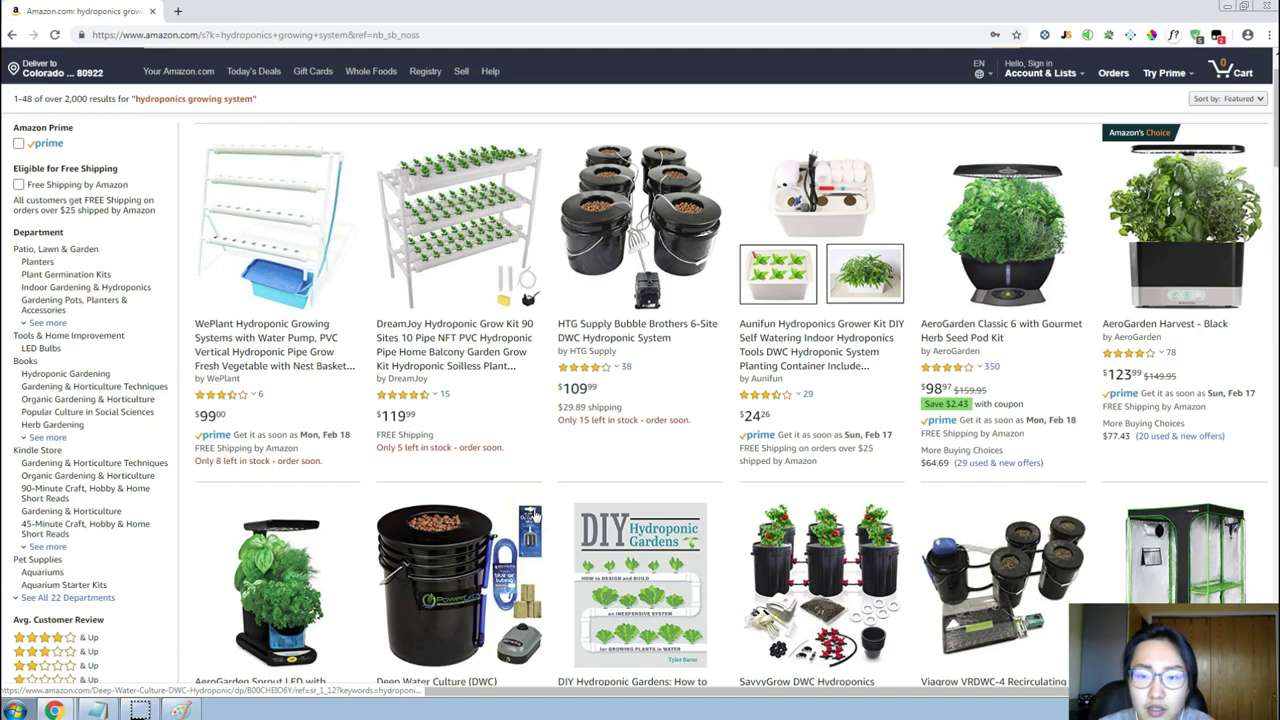
pyautogui.scroll(-18, 535, 512)
pyautogui.scroll(5, 534, 515)
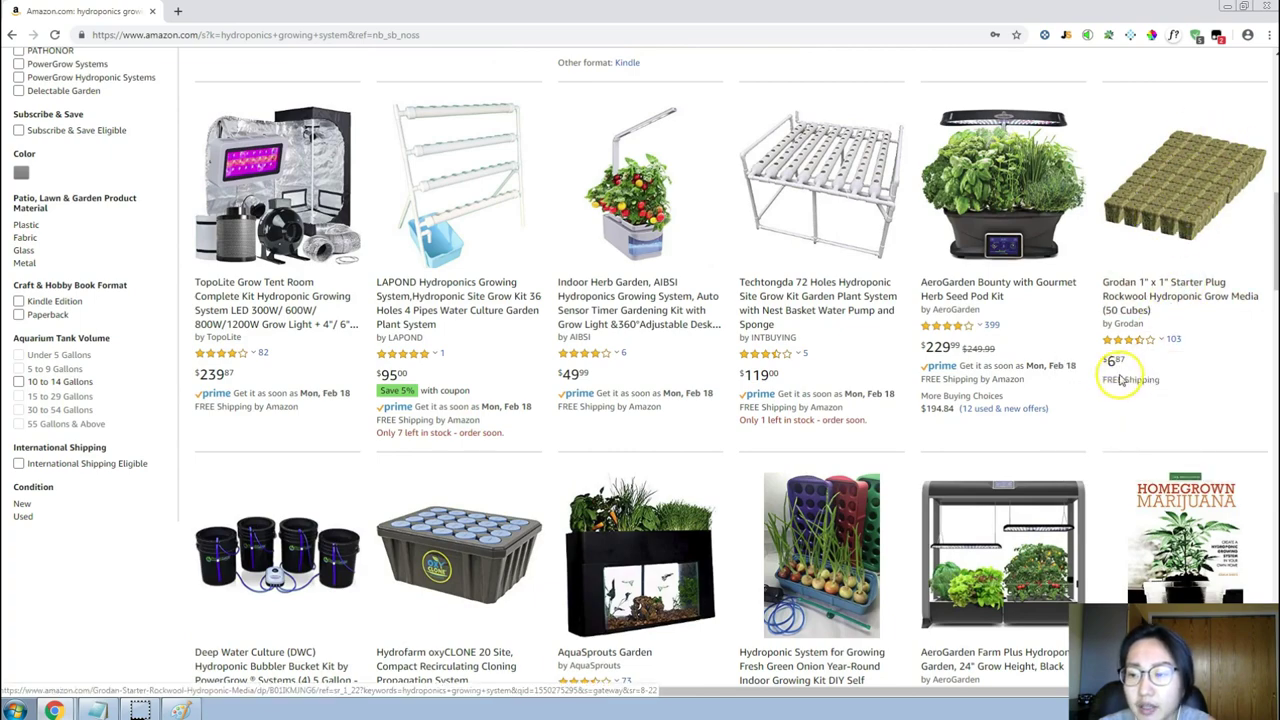
pyautogui.scroll(-4, 1200, 366)
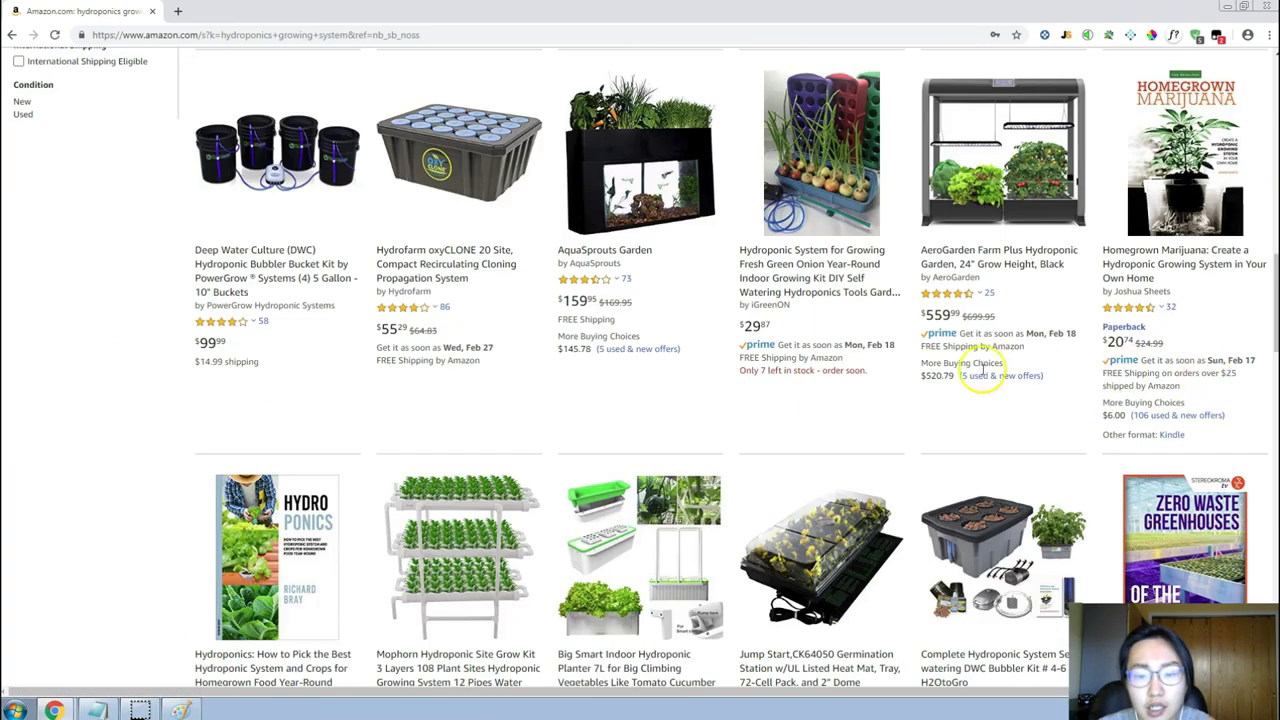
pyautogui.scroll(-3, 897, 402)
pyautogui.scroll(-3, 897, 402)
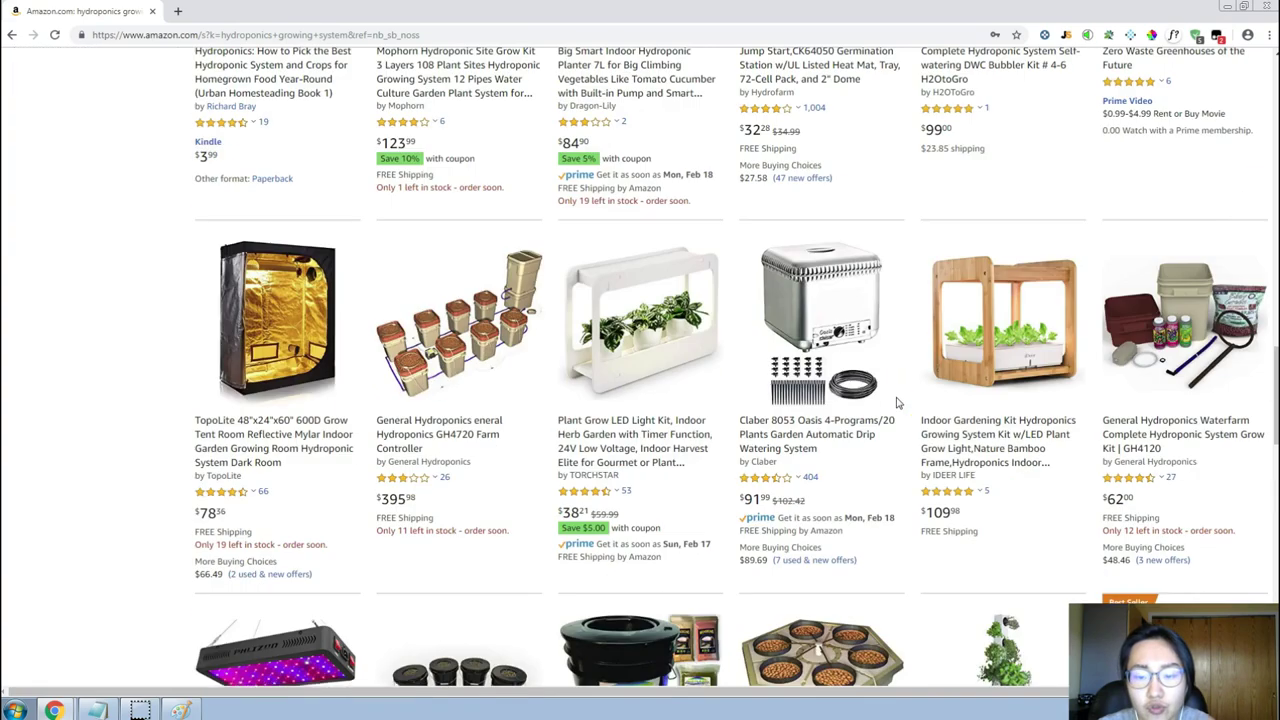
# Pick the phrase "meditation music" from the Helium 10 Magnet list and enter it as the Amazon search term.
pyautogui.hotkey('alt', 'Tab')
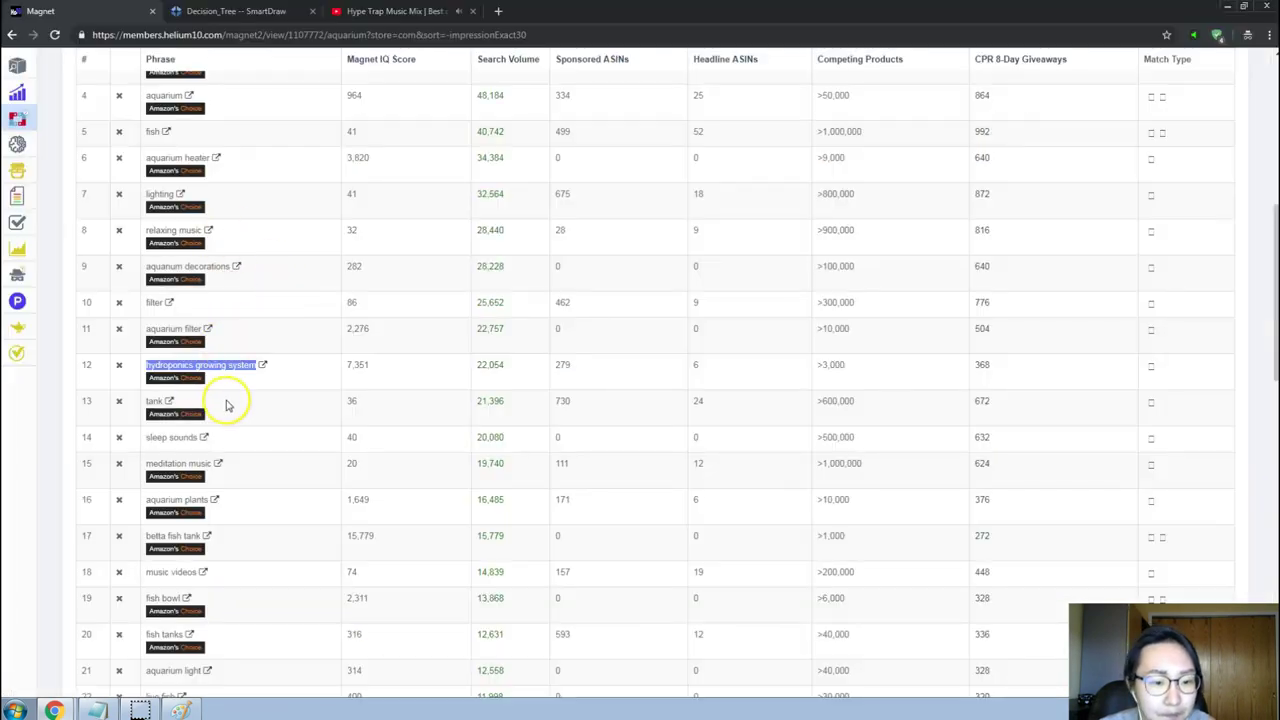
pyautogui.scroll(-1, 229, 400)
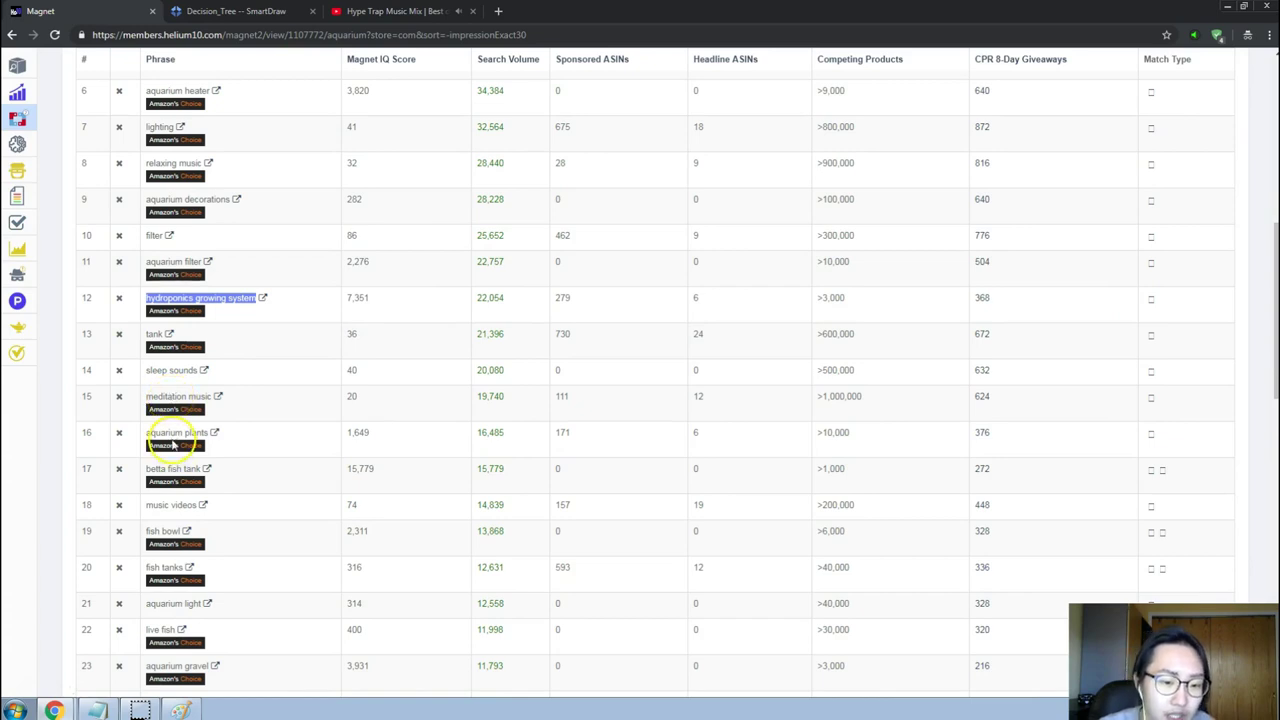
pyautogui.click(163, 404)
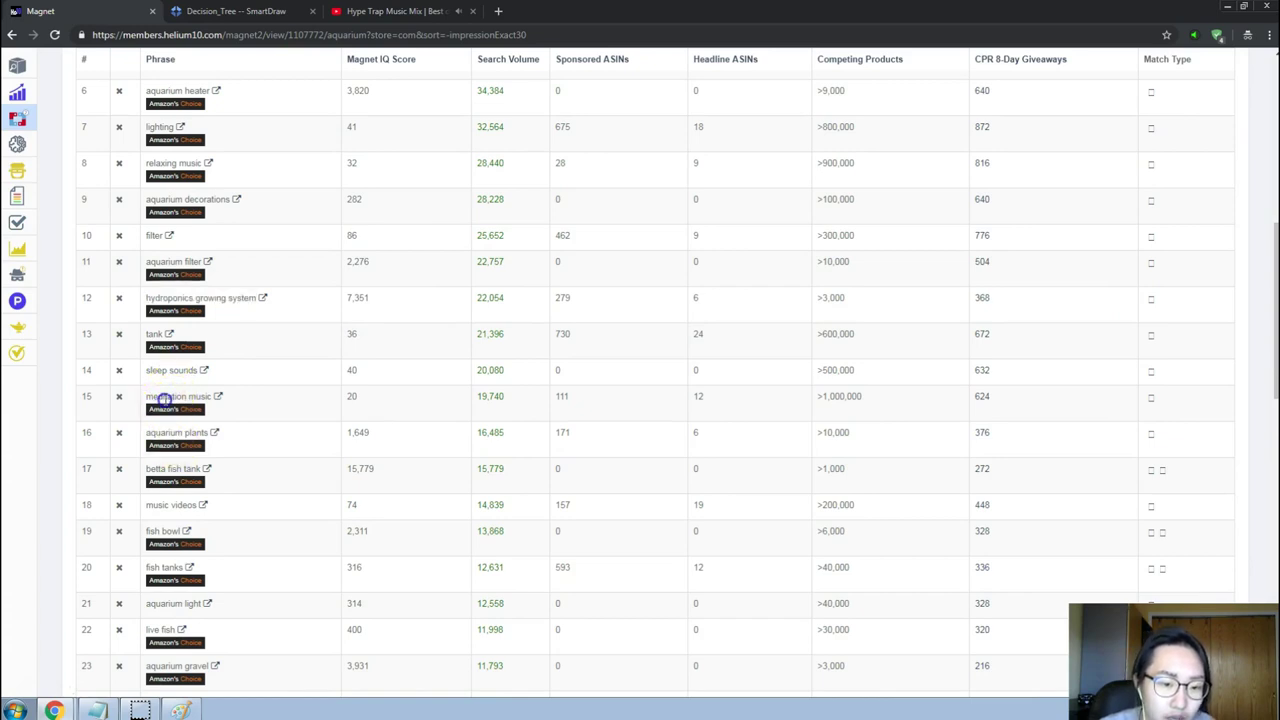
pyautogui.hotkey('alt', 'Tab')
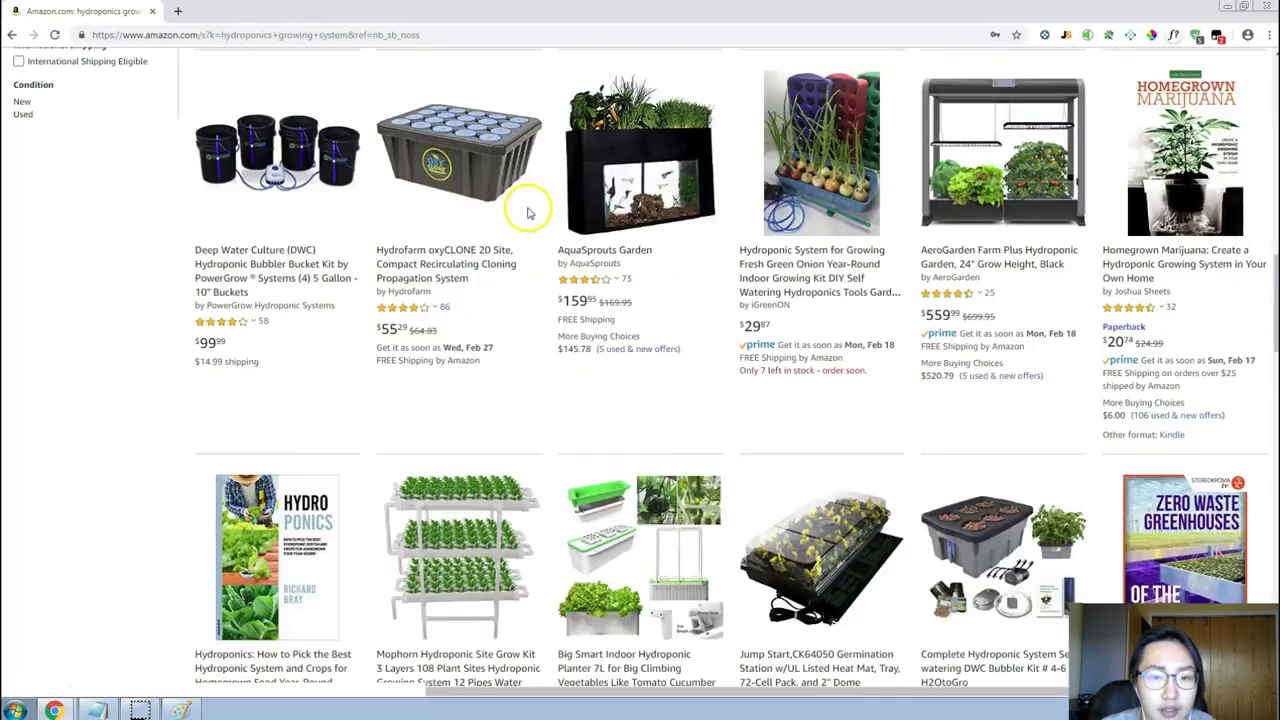
pyautogui.scroll(5, 529, 206)
pyautogui.click(292, 107)
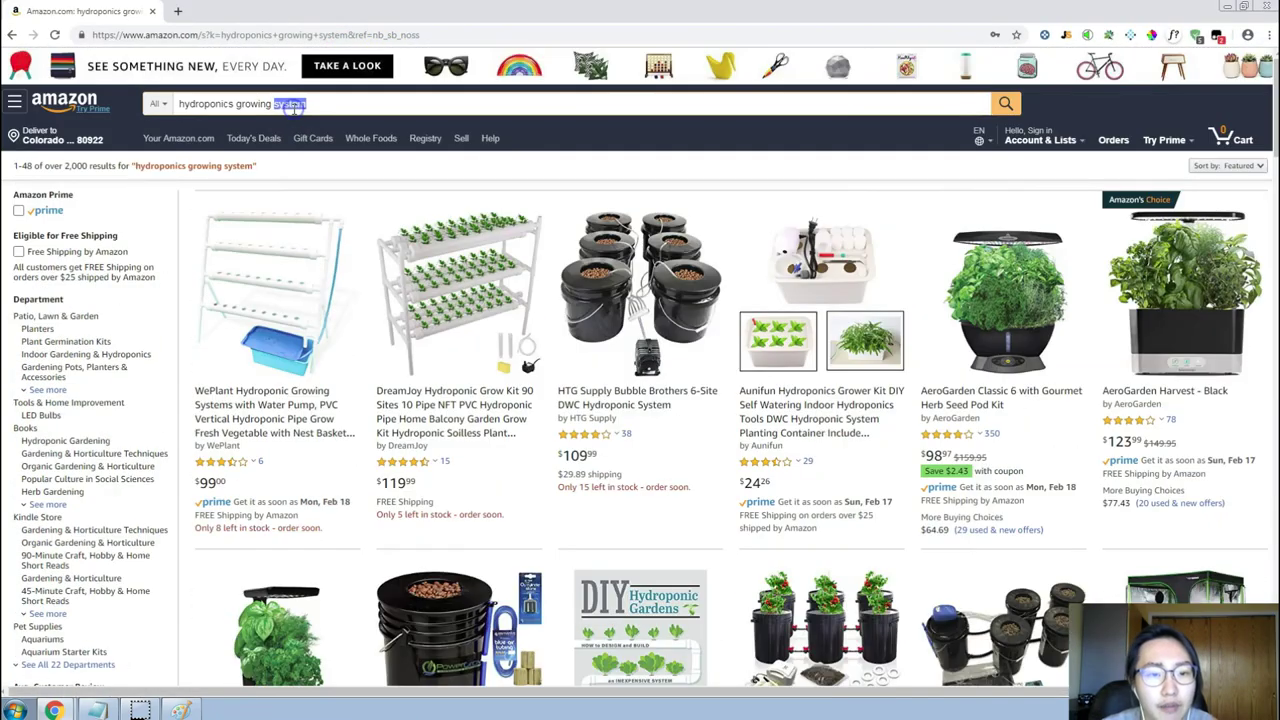
pyautogui.hotkey('ctrl', 'a')
pyautogui.write('meditation music')
# Check the search volume of the phrase "meditation music" against its neighbouring phrases in the Helium 10 Magnet list.
pyautogui.hotkey('alt', 'Tab')
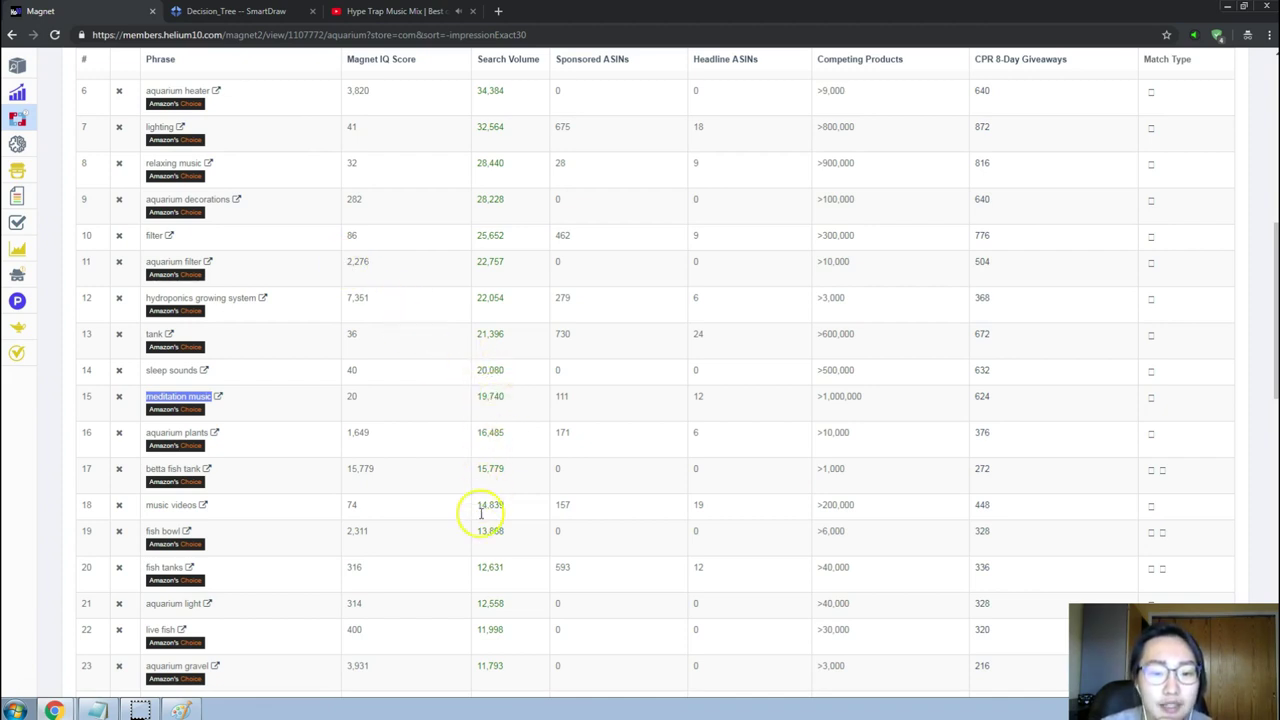
pyautogui.scroll(-2, 485, 600)
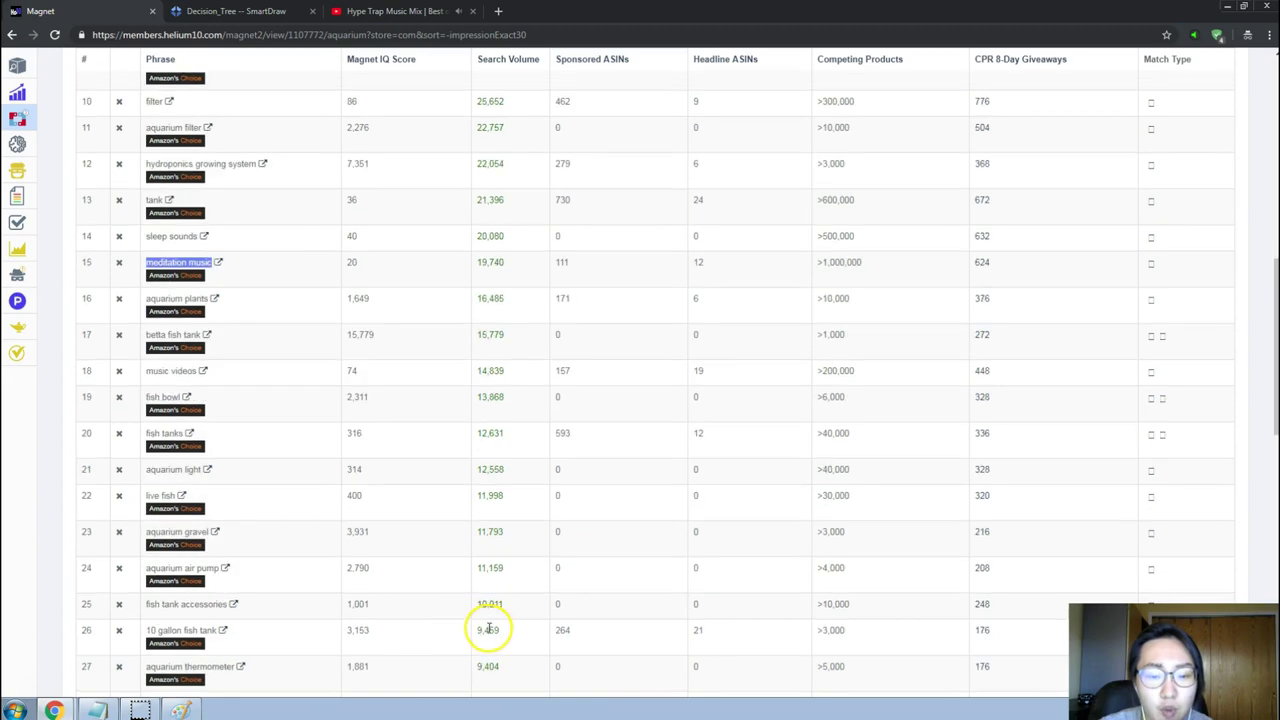
pyautogui.click(492, 264)
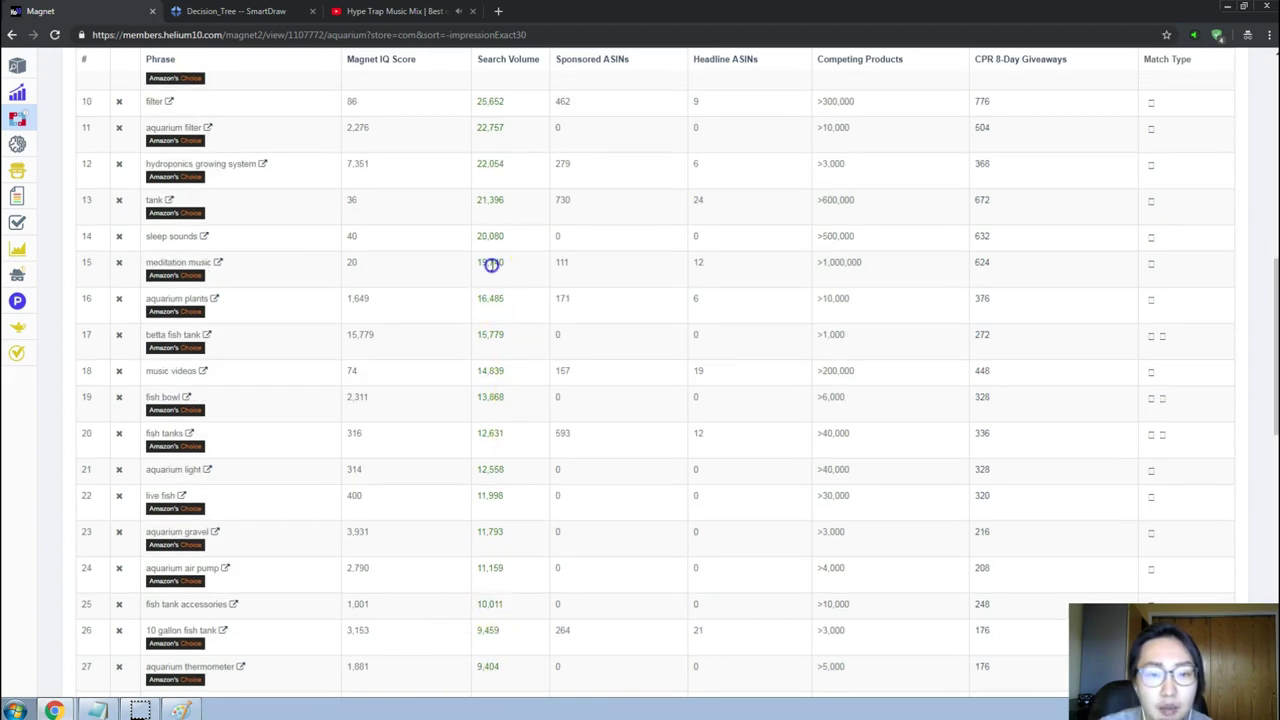
pyautogui.tripleClick(183, 262)
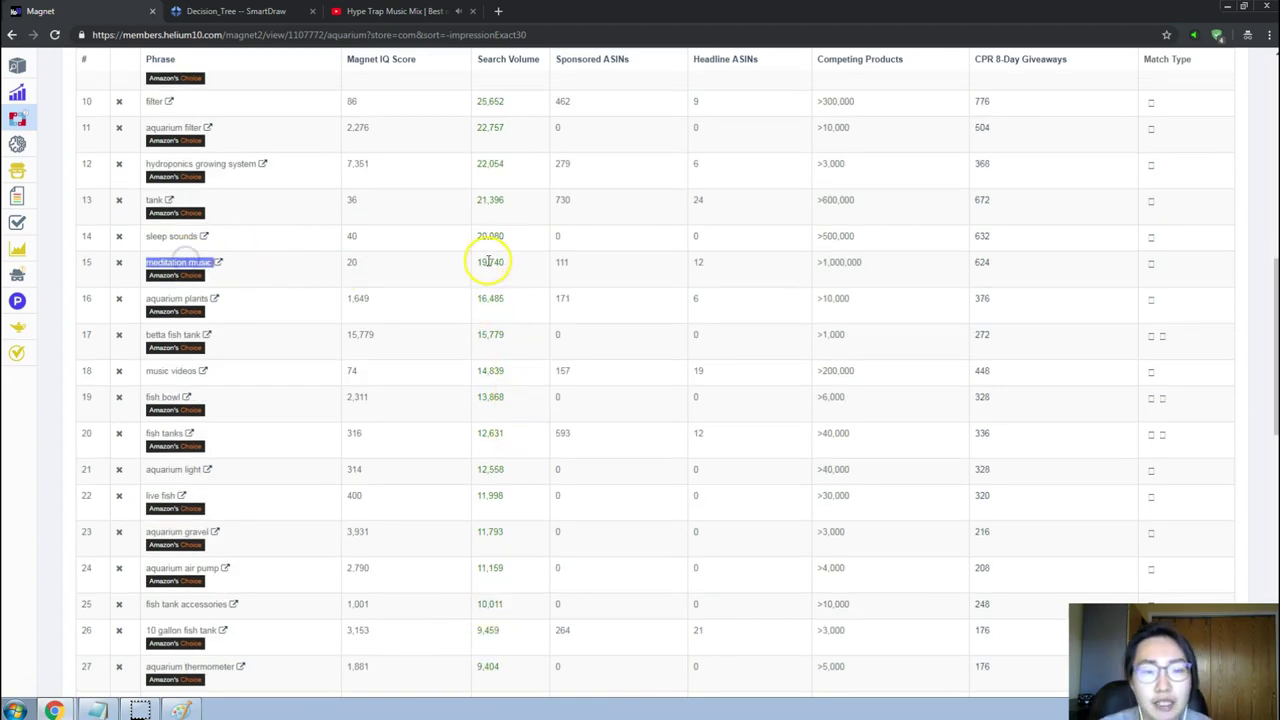
# Switch to Amazon and examine the product types, prices and review counts in the meditation music results.
pyautogui.hotkey('alt', 'Tab')
pyautogui.scroll(-5, 920, 362)
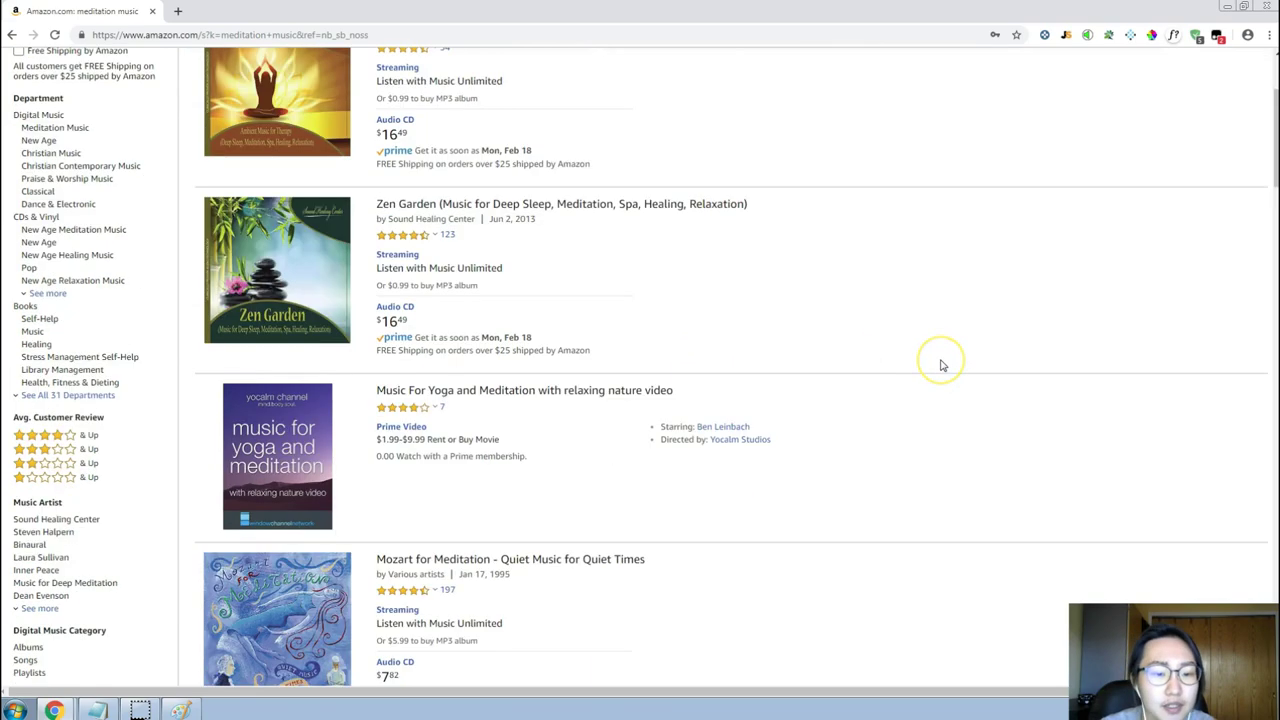
pyautogui.scroll(5, 940, 365)
pyautogui.scroll(-5, 940, 365)
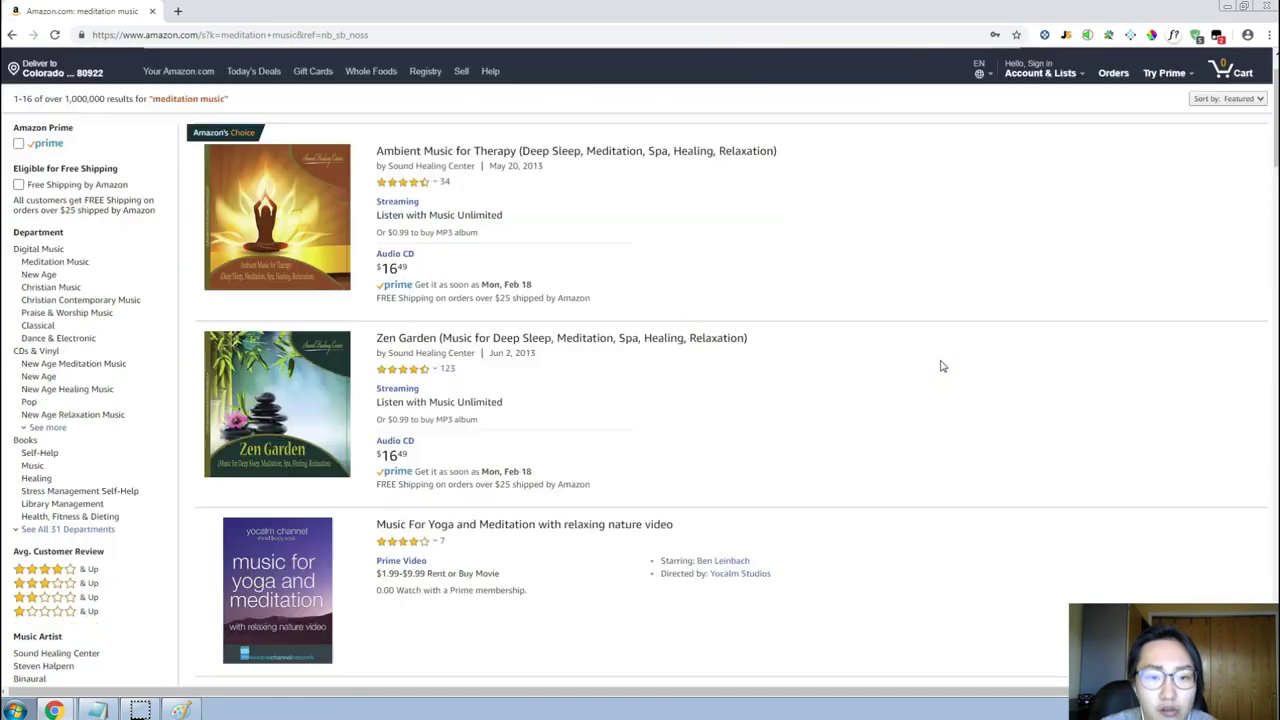
pyautogui.scroll(-8, 943, 366)
# Review "aquarium plants" in the Helium 10 Magnet list and add "/plants" after "aquarium decorations" in the Notepad product ideas.
pyautogui.hotkey('alt', 'Tab')
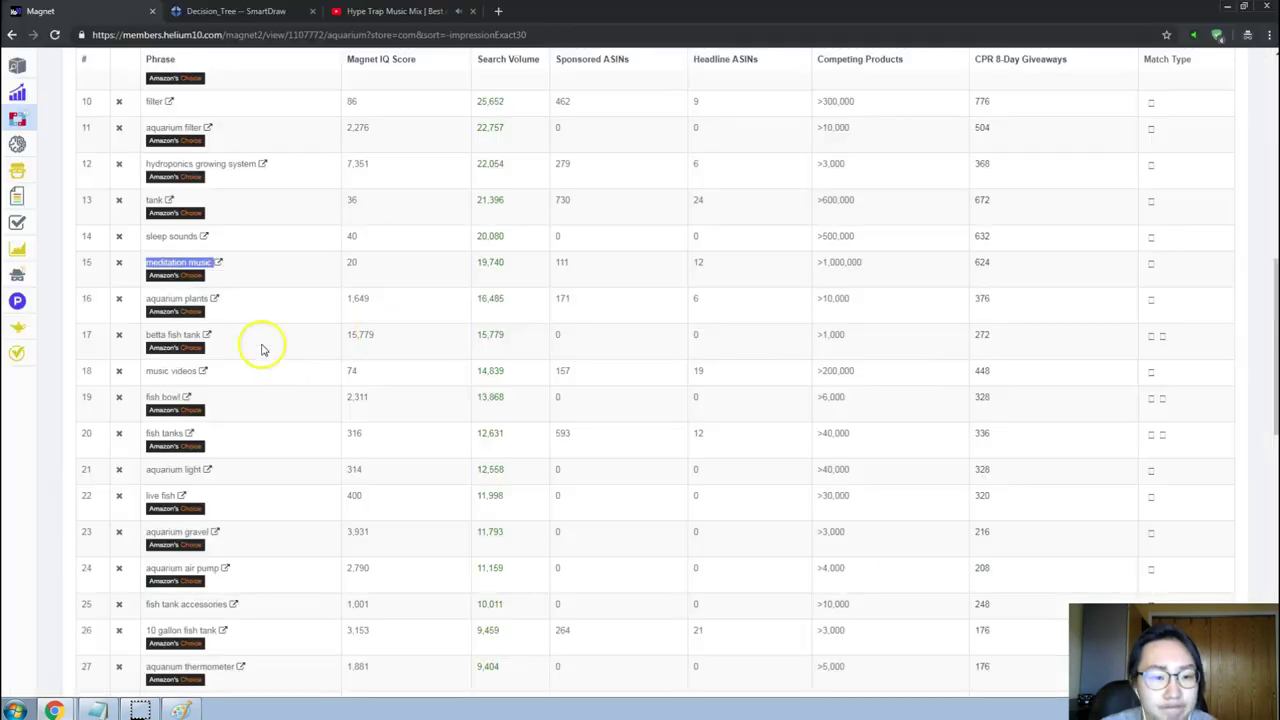
pyautogui.doubleClick(166, 298)
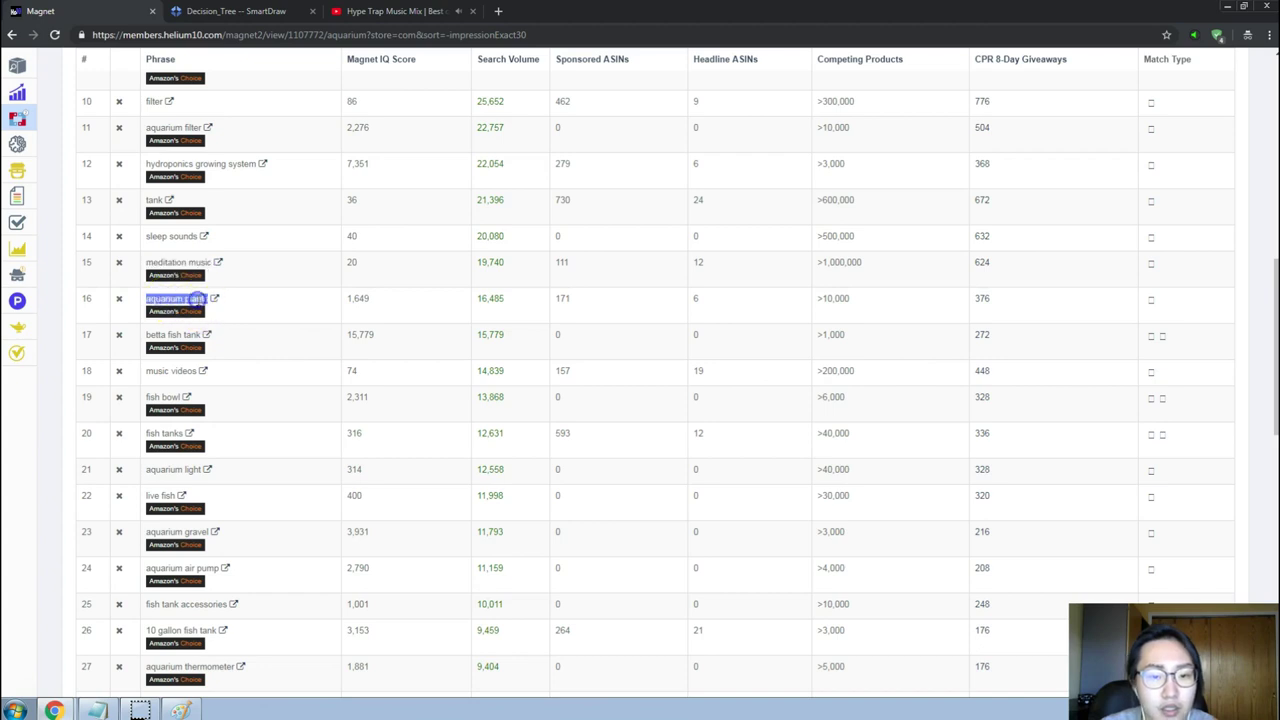
pyautogui.moveTo(198, 298); pyautogui.dragTo(486, 308)
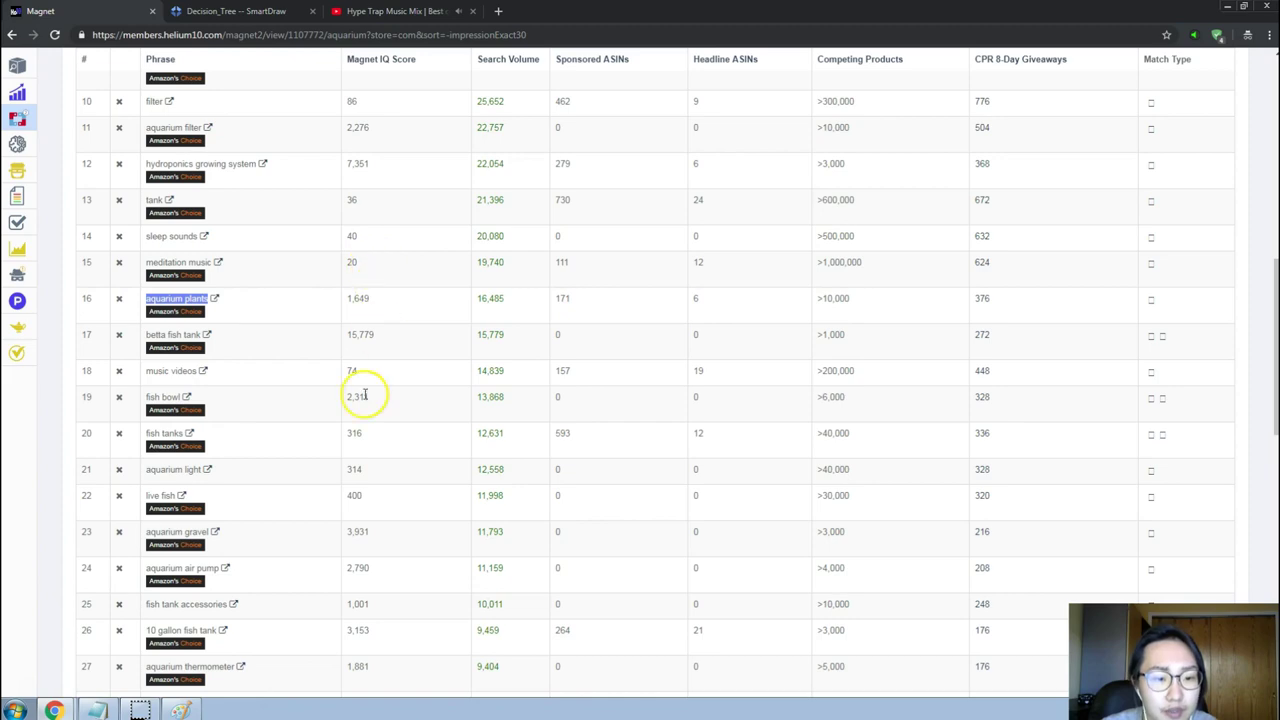
pyautogui.hotkey('alt', 'tab')
pyautogui.hotkey('alt', 'tab')
pyautogui.hotkey('alt', 'tab')
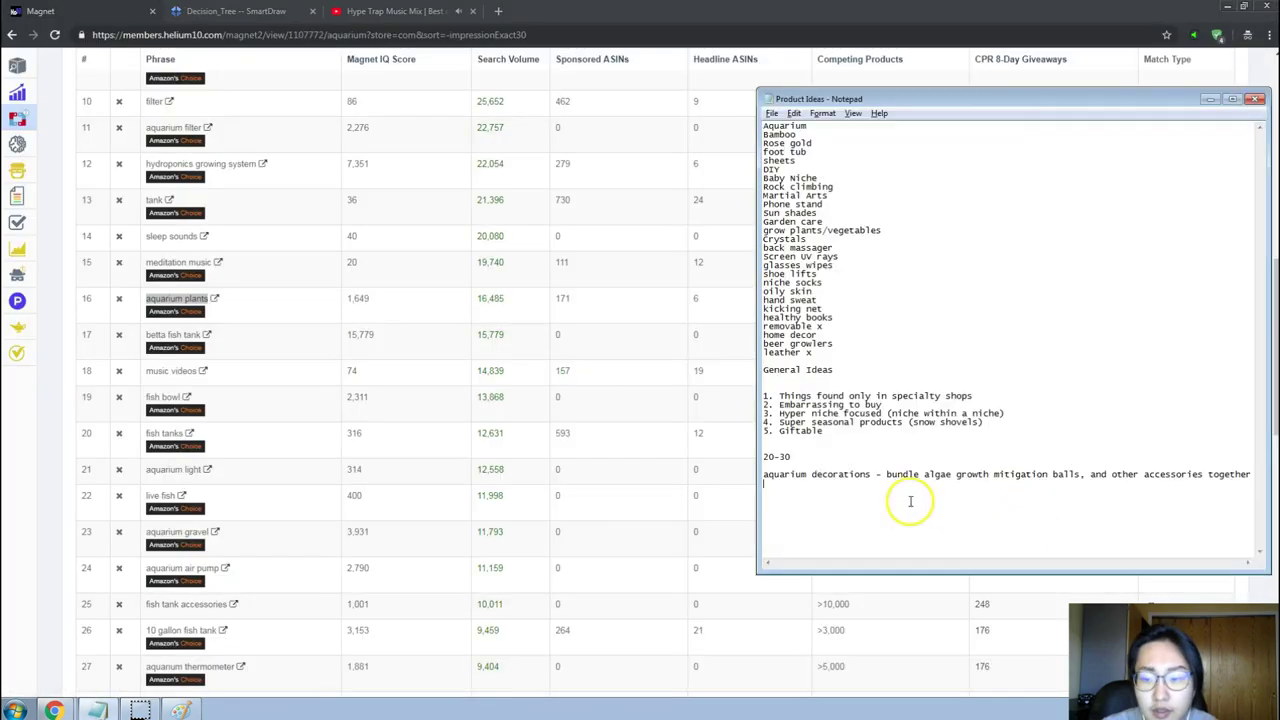
pyautogui.click(817, 473)
pyautogui.write('/plants')
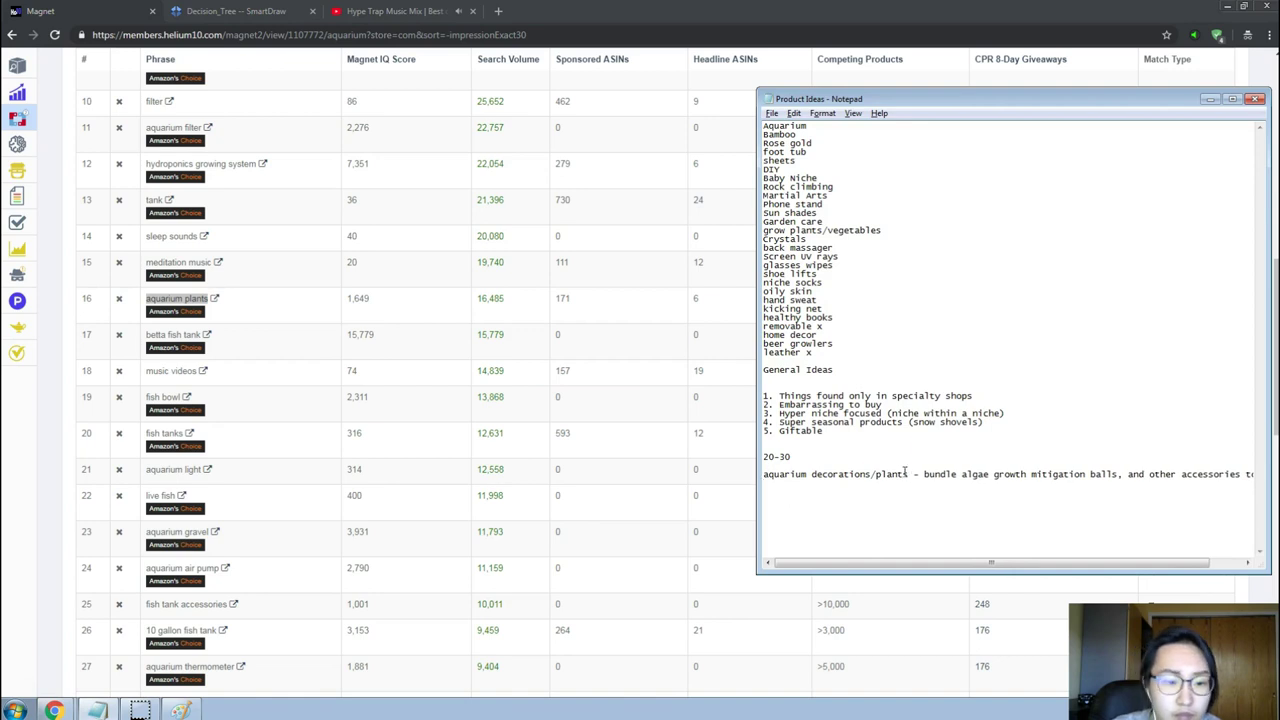
# Copy the phrase "betta fish tank" from the Helium 10 Magnet list and search Amazon for it.
pyautogui.click(143, 340)
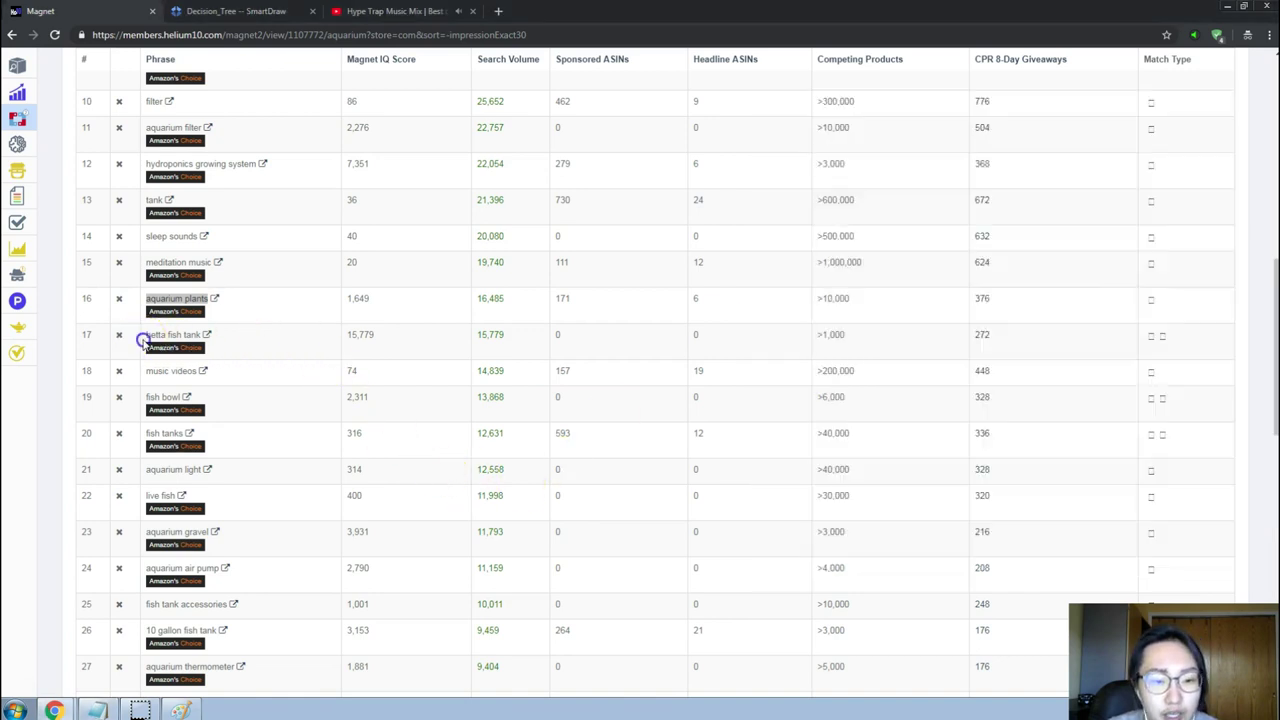
pyautogui.moveTo(143, 340); pyautogui.dragTo(176, 341)
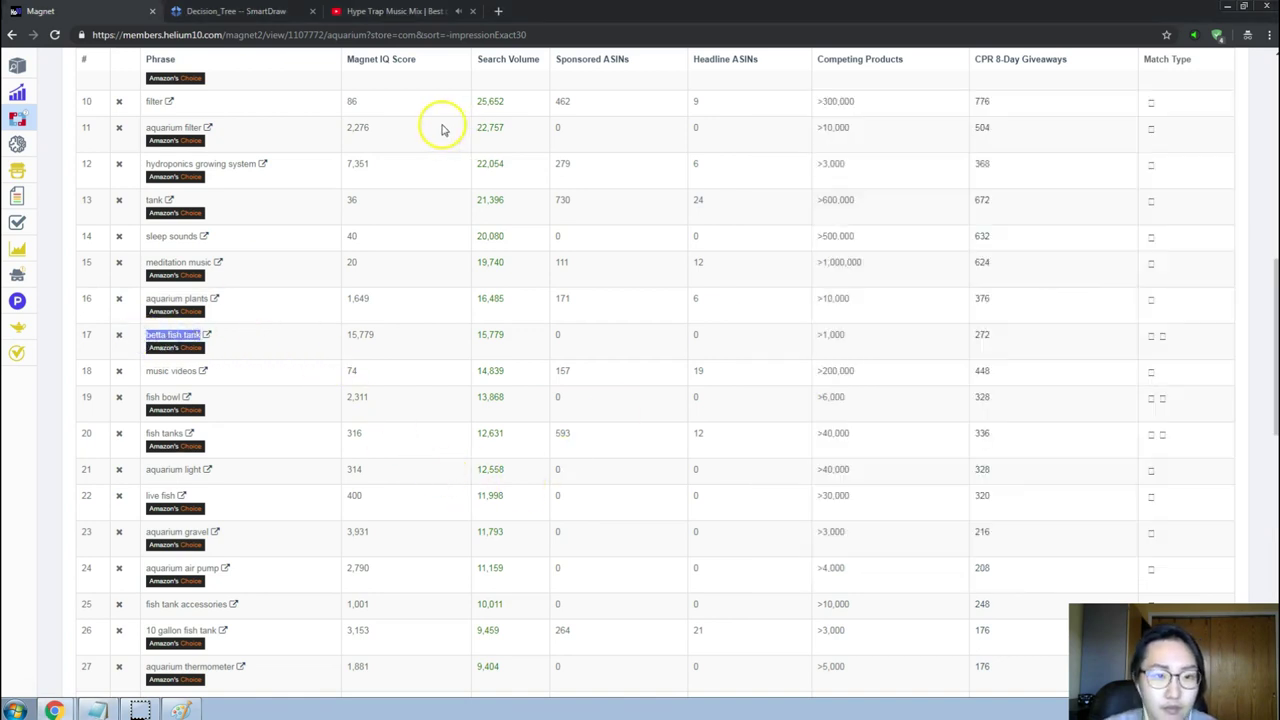
pyautogui.click(266, 12)
pyautogui.click(114, 11)
pyautogui.hotkey('alt', 'Tab')
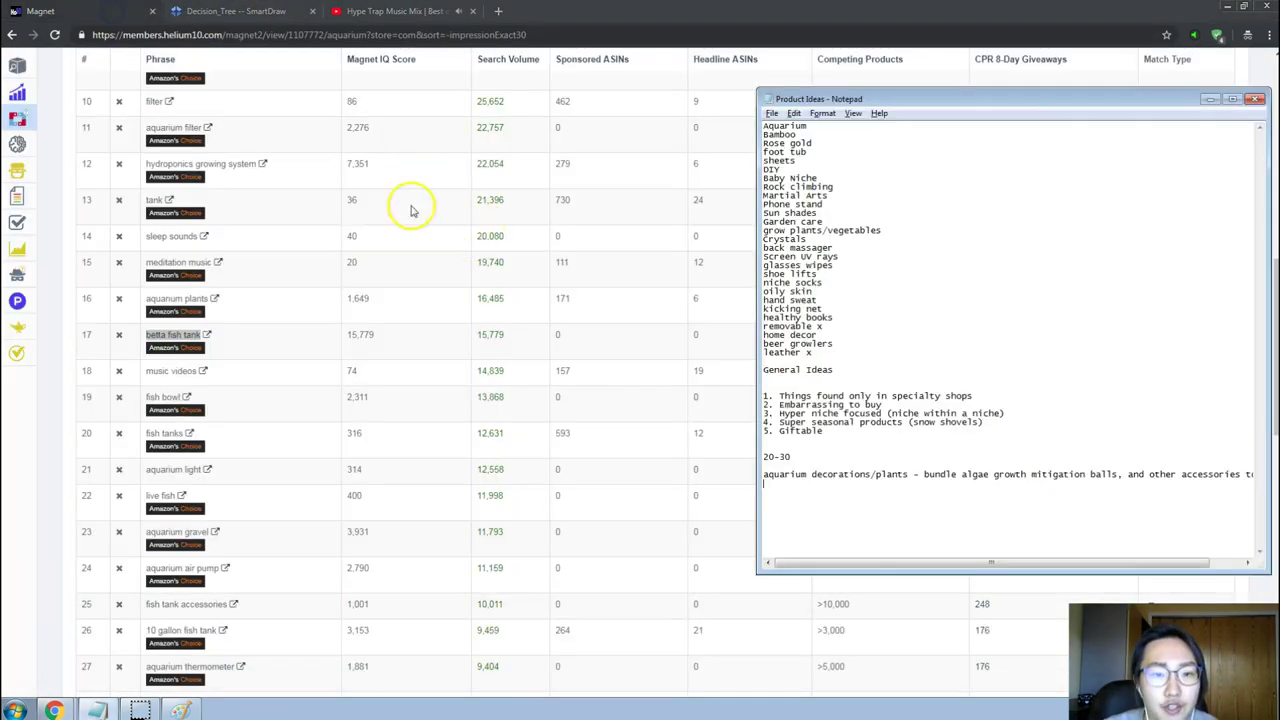
pyautogui.click(343, 163)
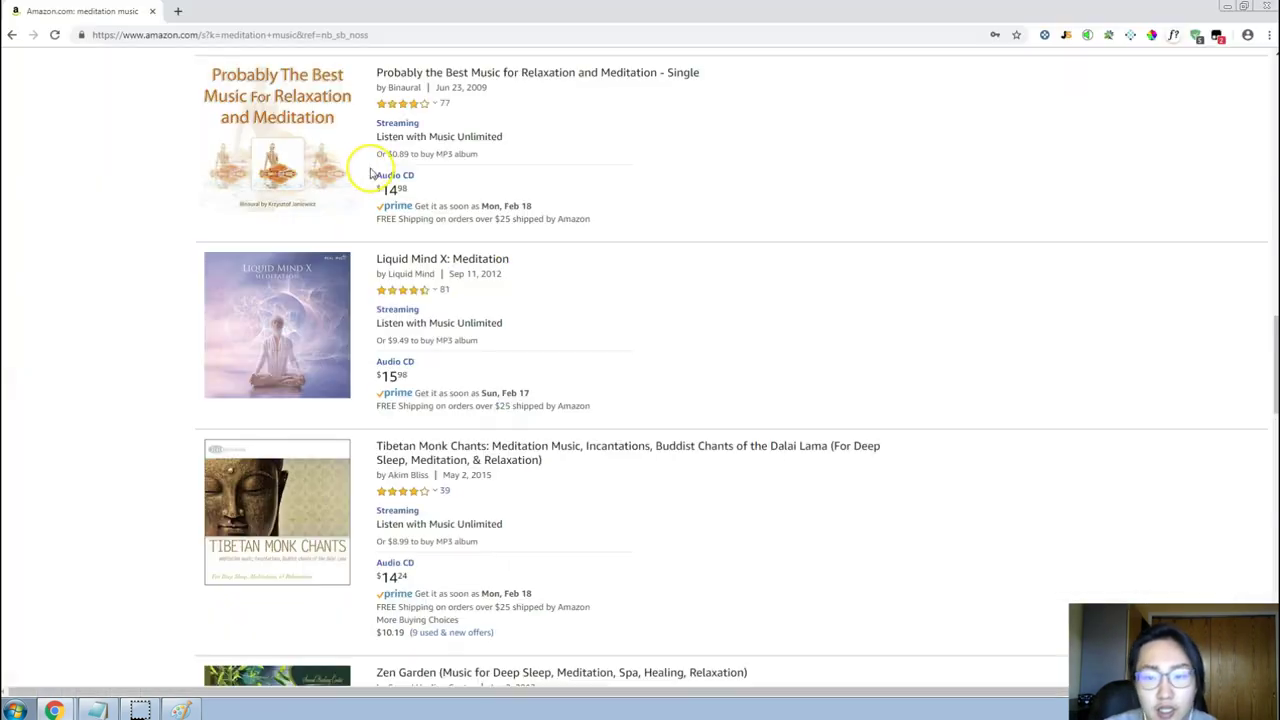
pyautogui.scroll(5, 371, 160)
pyautogui.scroll(-10, 491, 174)
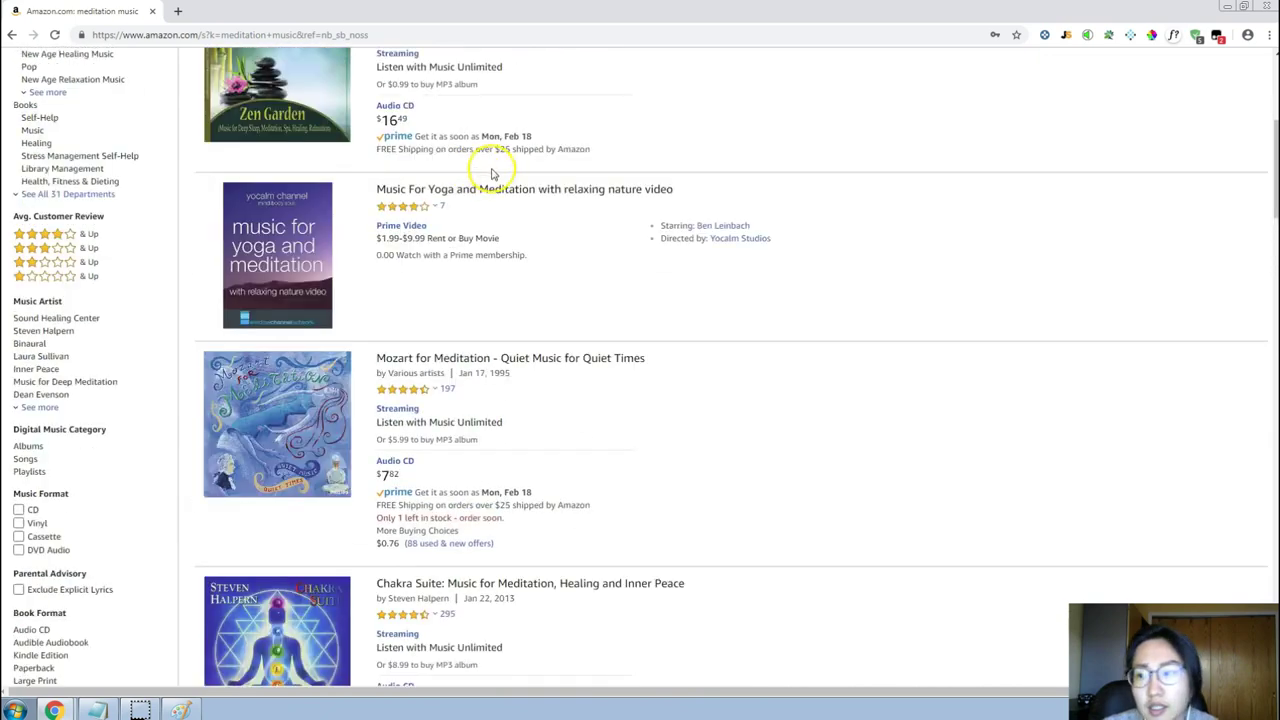
pyautogui.scroll(5, 491, 174)
pyautogui.tripleClick(472, 104)
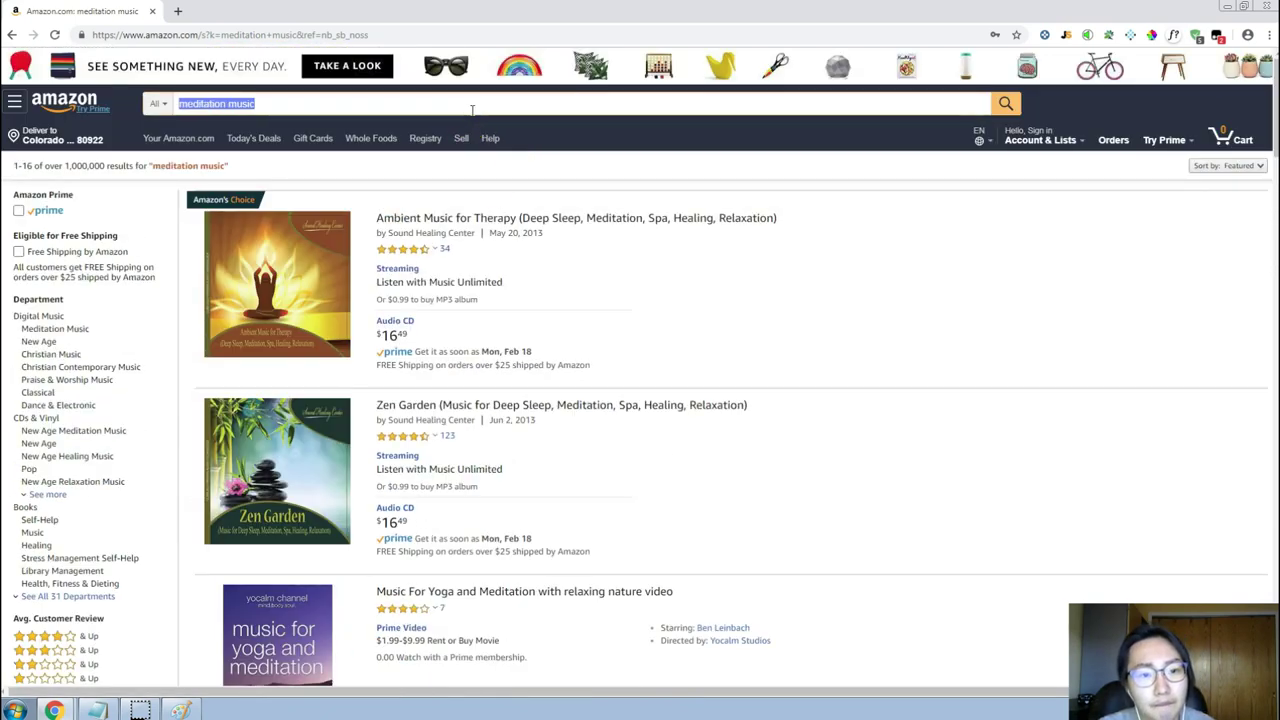
pyautogui.write('betta fish tank')
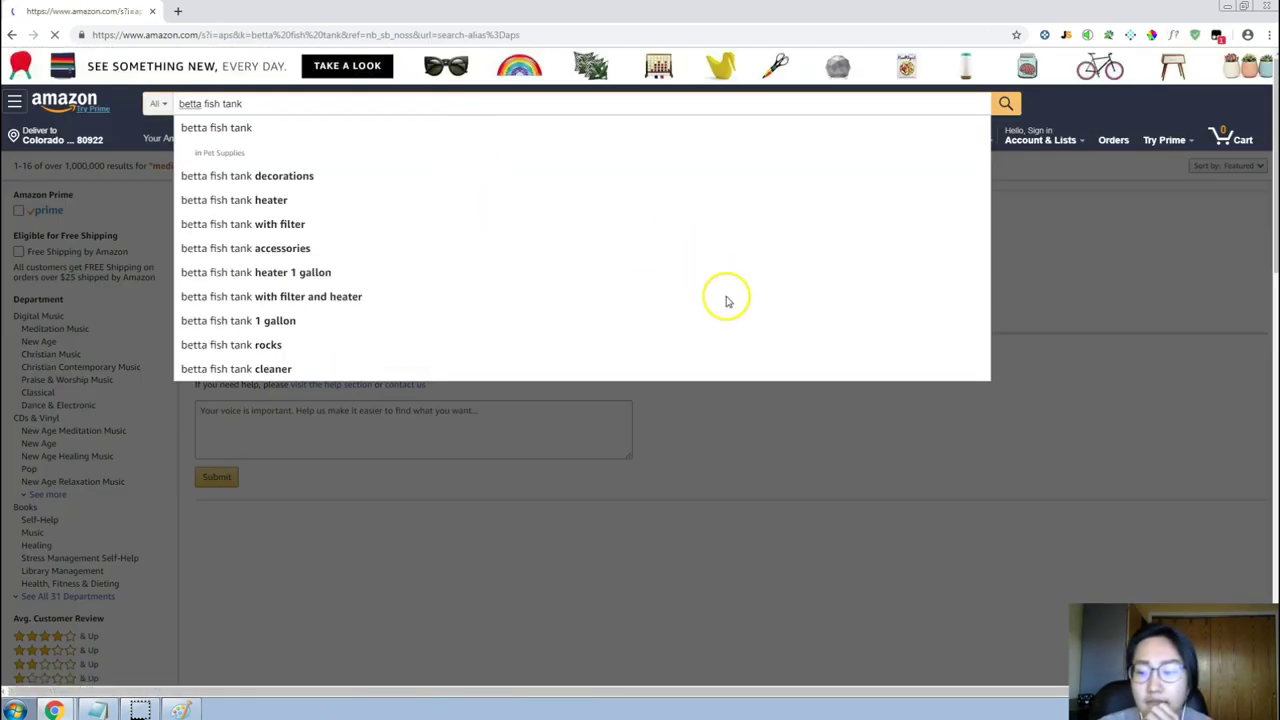
pyautogui.press('Return')
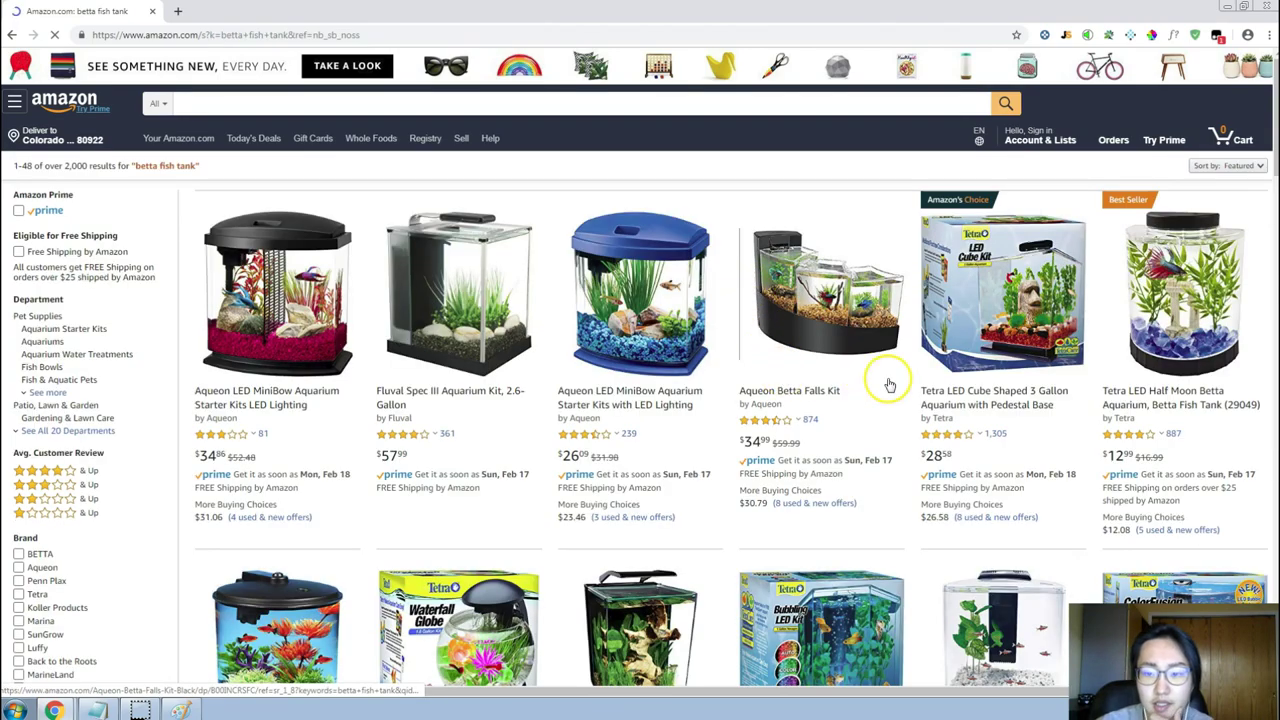
# Examine the brands, prices and review counts in the first two rows of the betta fish tank results.
pyautogui.scroll(-3, 893, 382)
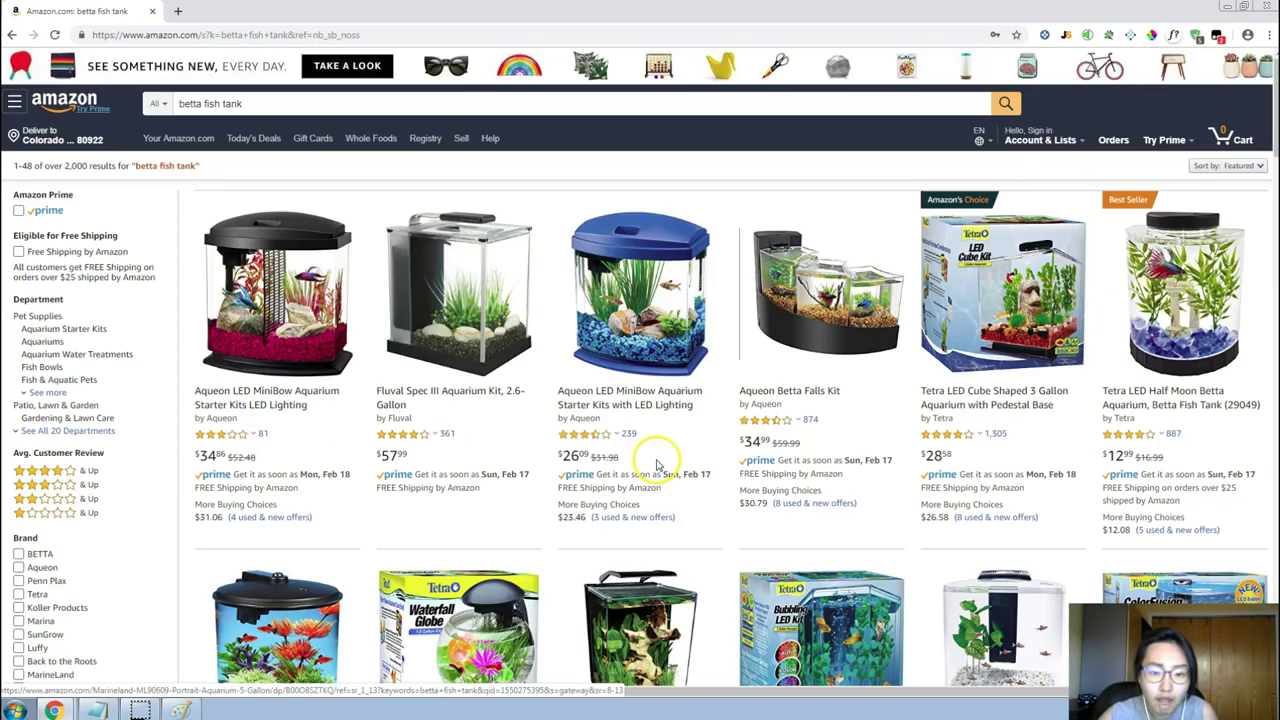
pyautogui.scroll(-3, 900, 400)
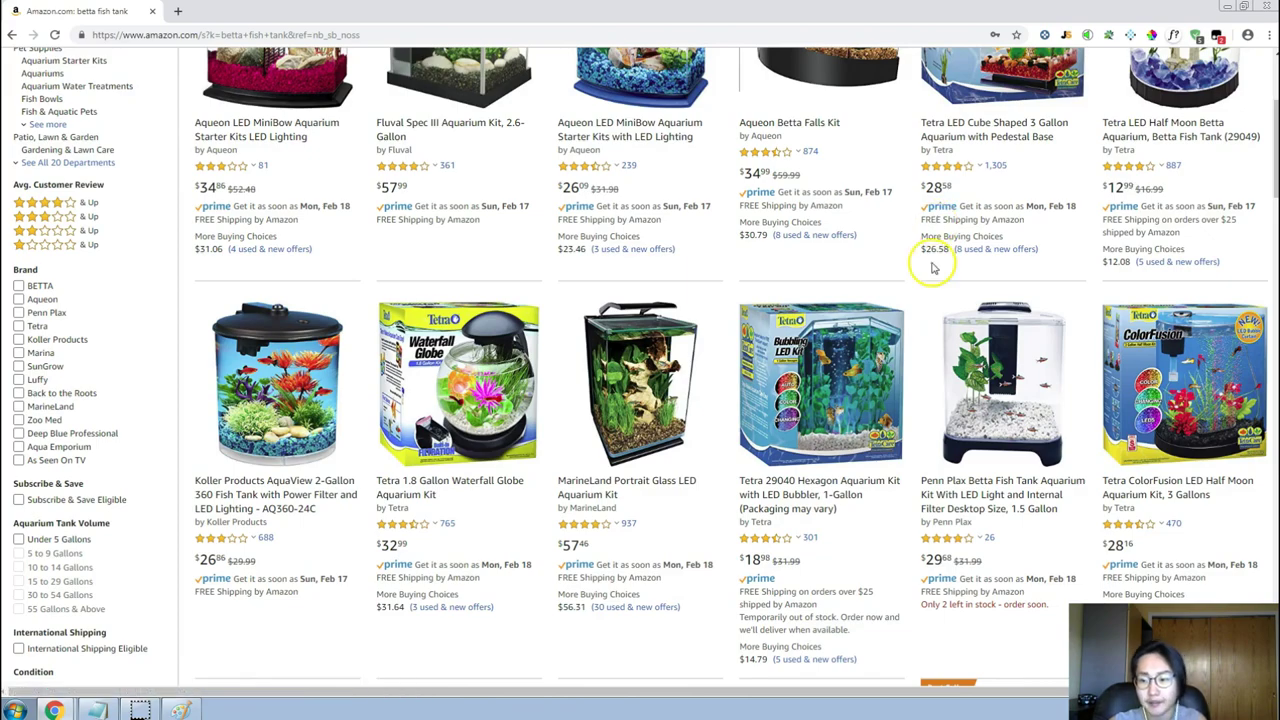
pyautogui.scroll(2, 930, 265)
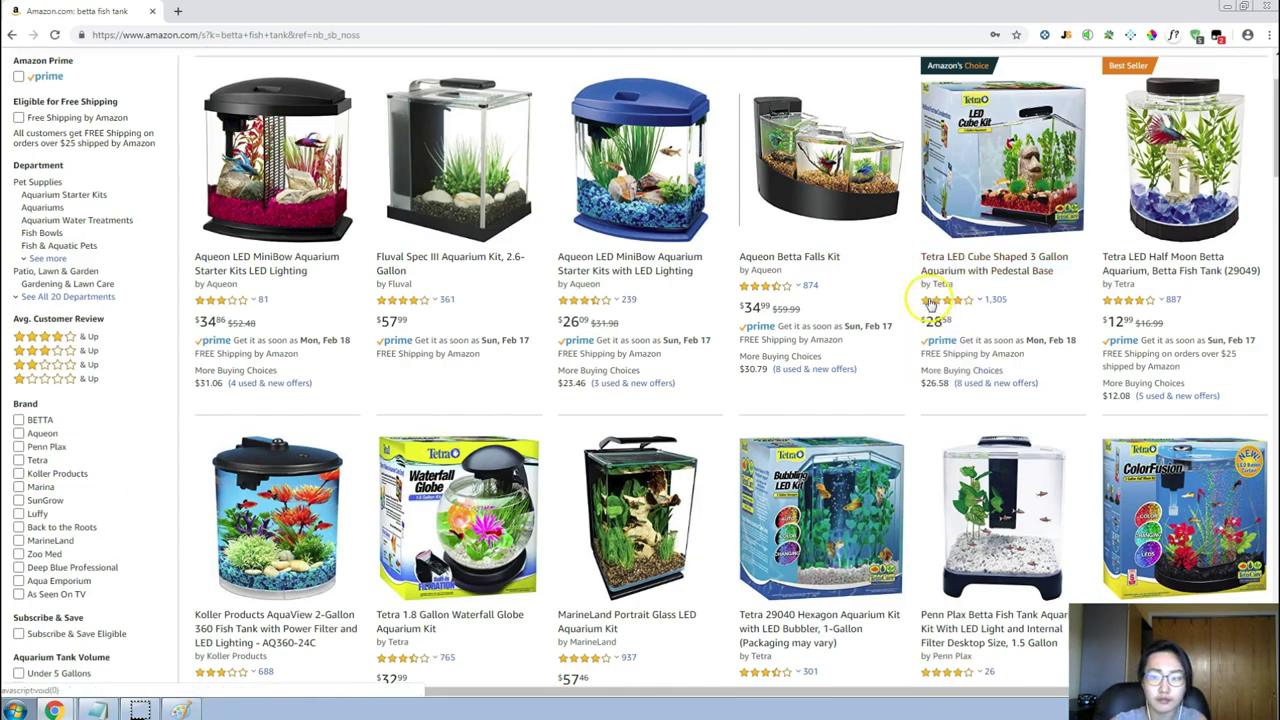
pyautogui.scroll(-5, 925, 285)
pyautogui.scroll(4, 910, 300)
pyautogui.scroll(2, 908, 307)
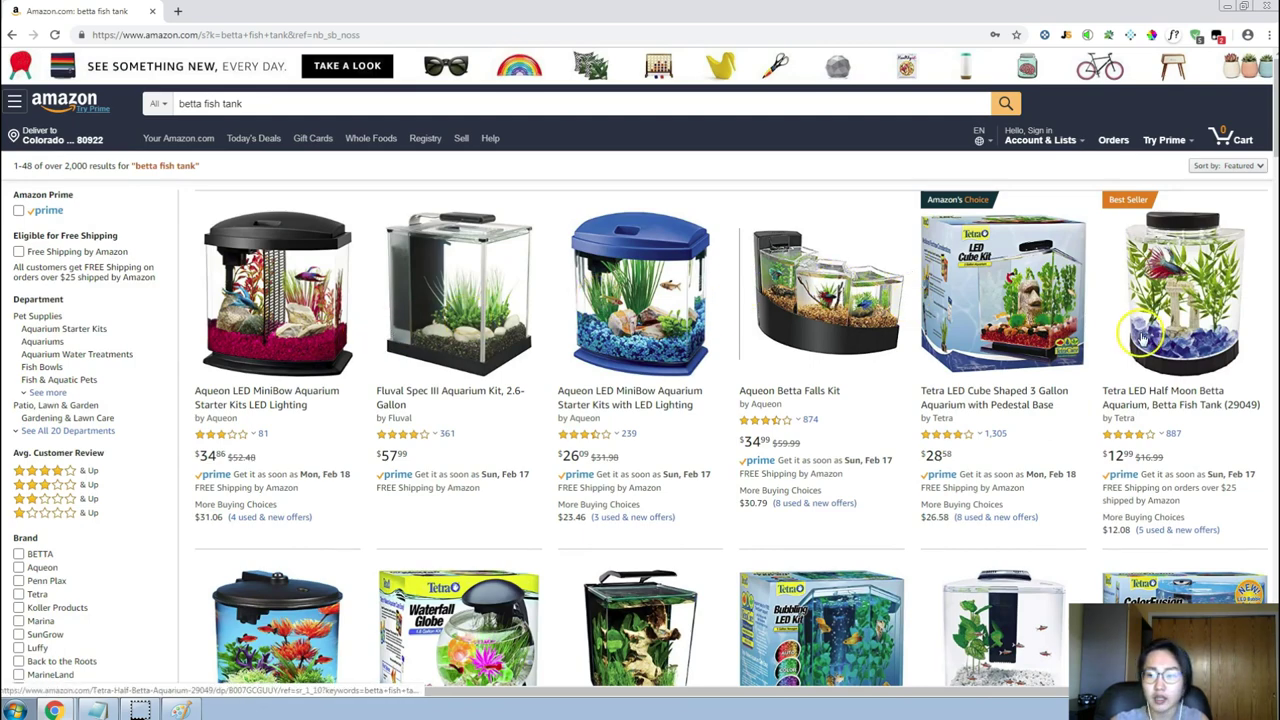
pyautogui.scroll(-2, 1140, 335)
pyautogui.scroll(1, 1137, 350)
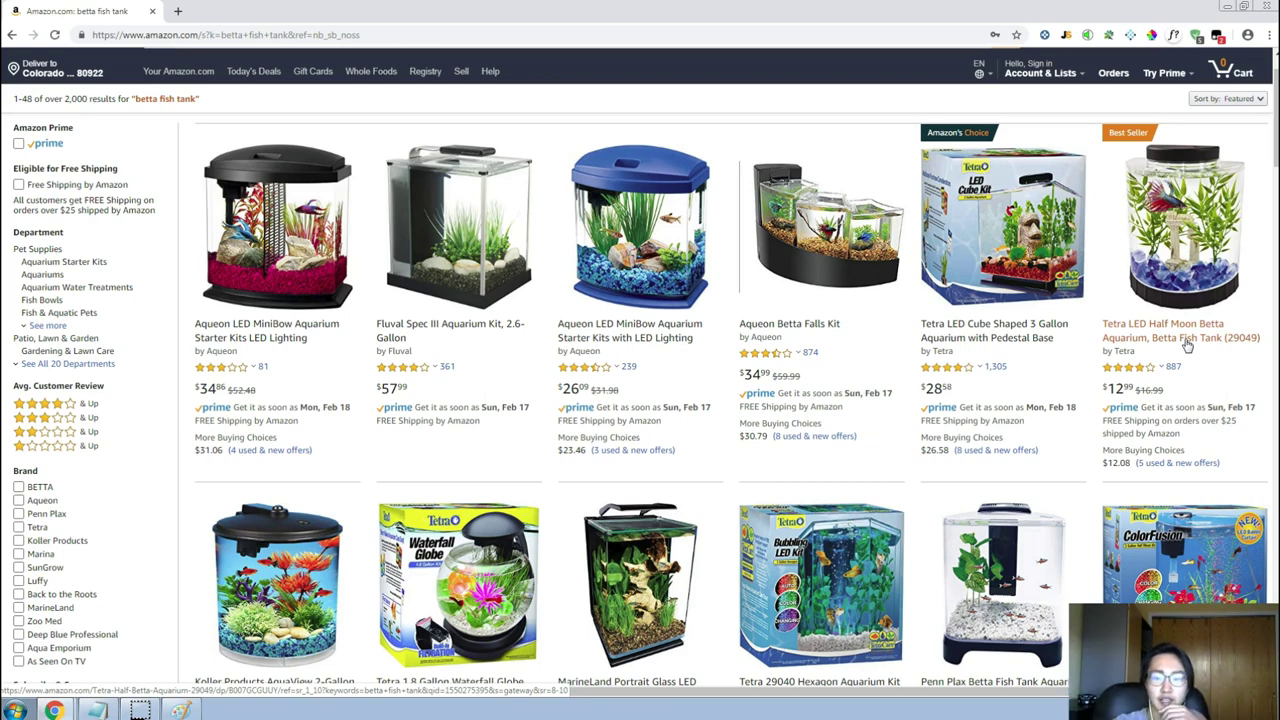
# Examine the betta fish tank results down to the third row, comparing kits, aquaponic tanks and accessories by price and reviews.
pyautogui.scroll(-2, 1187, 345)
pyautogui.click(1139, 327)
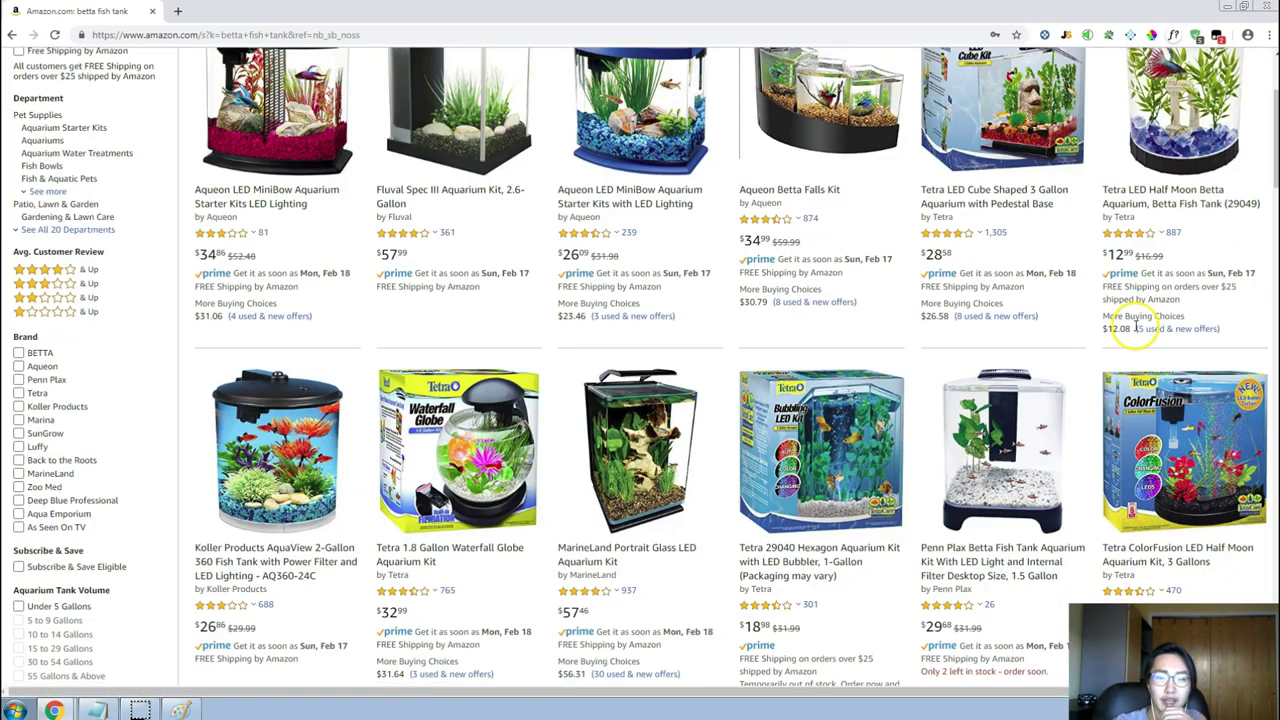
pyautogui.scroll(-1, 1135, 330)
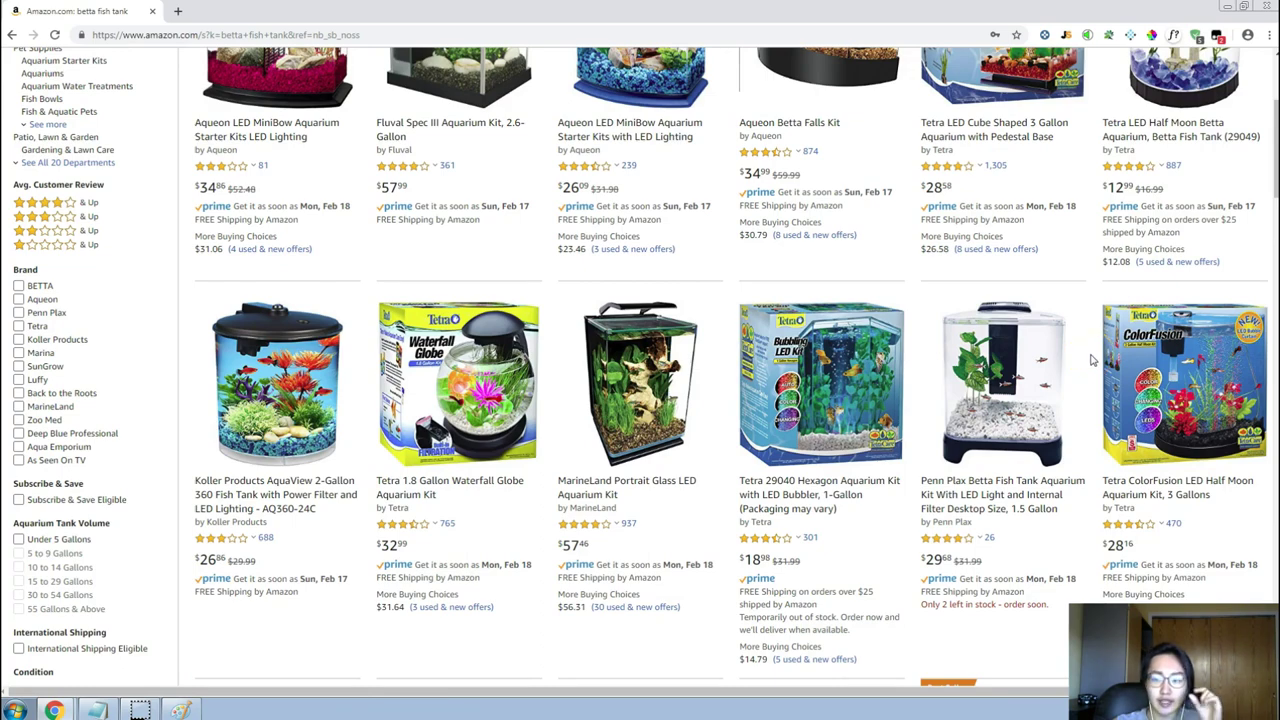
pyautogui.scroll(-4, 1092, 362)
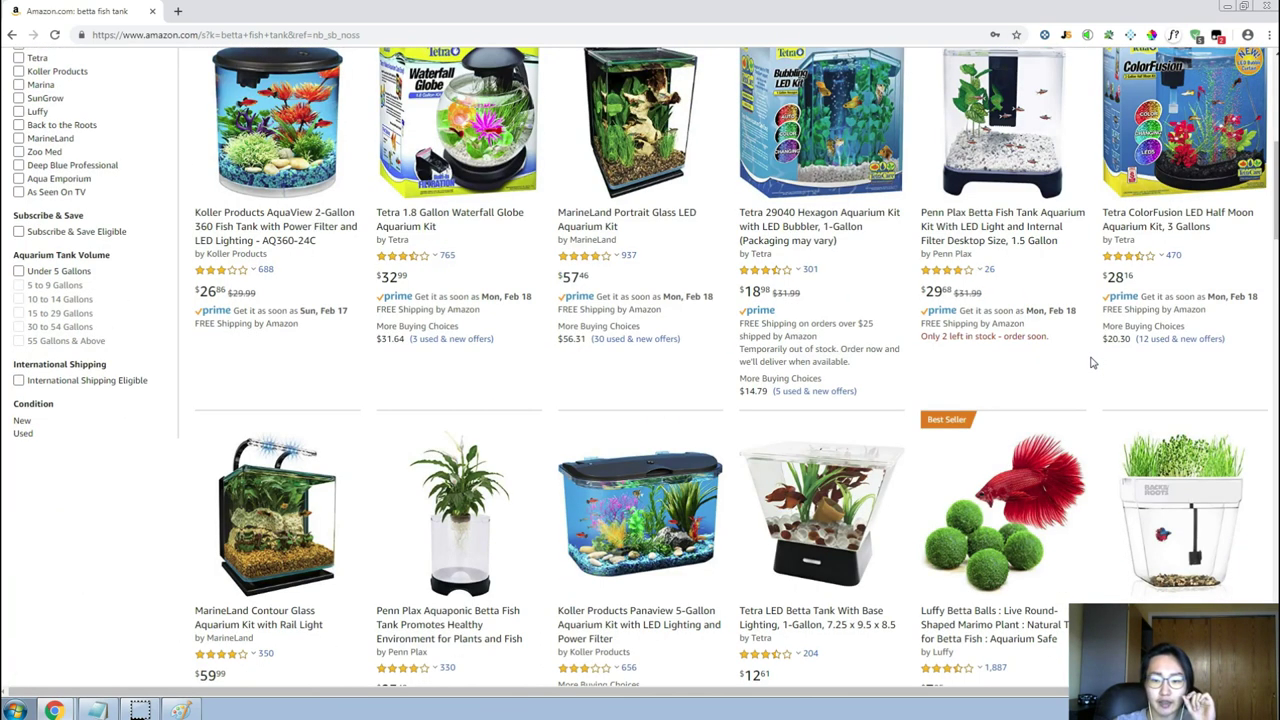
pyautogui.scroll(-1, 1092, 363)
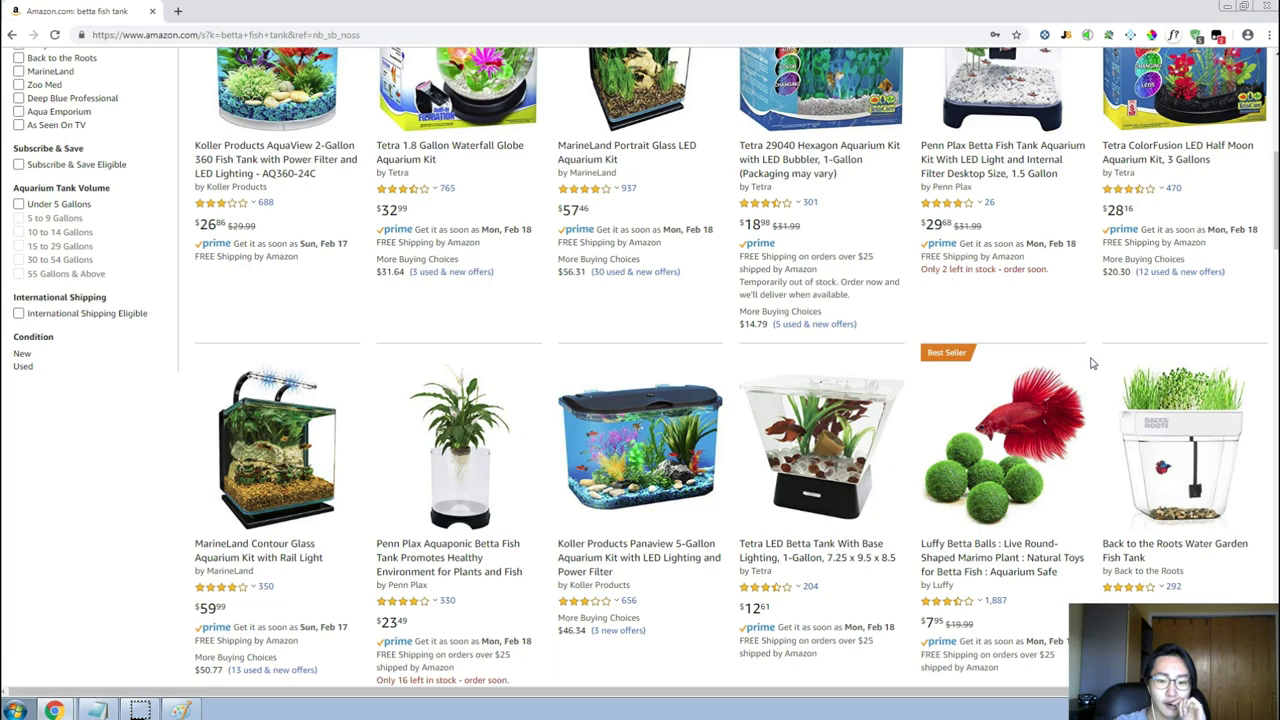
pyautogui.scroll(-2, 1092, 363)
pyautogui.scroll(9, 1092, 363)
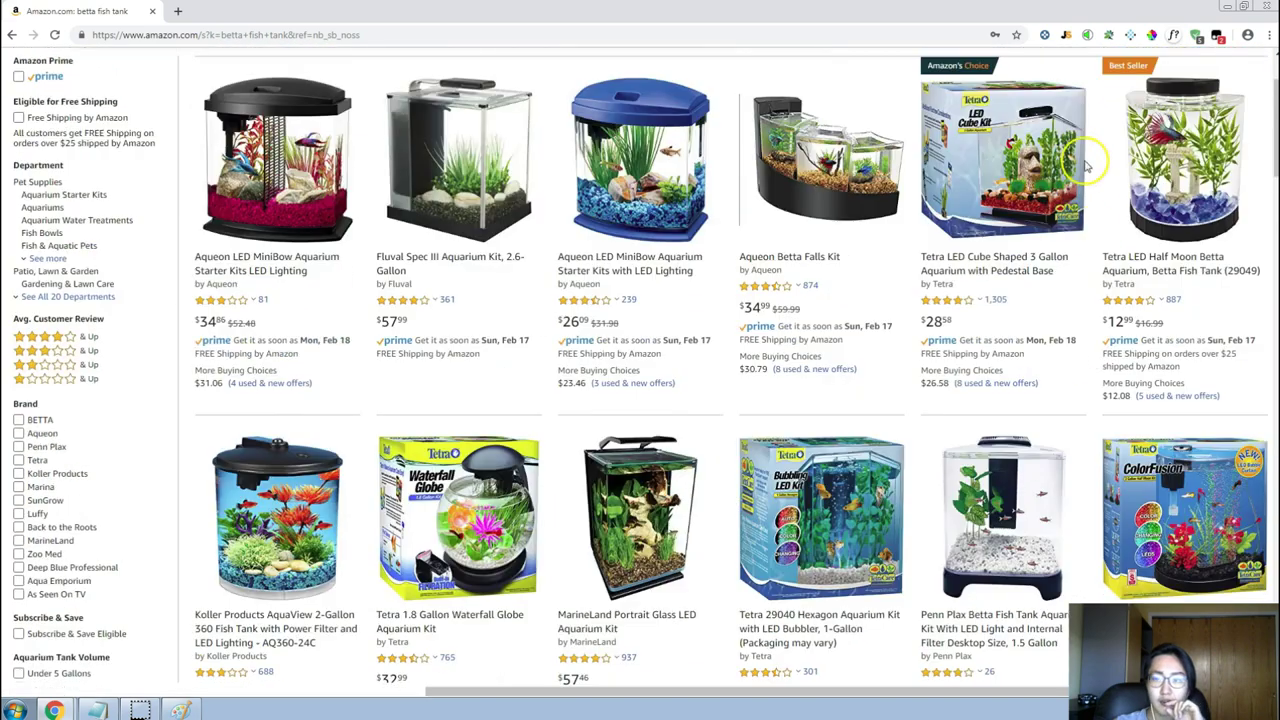
# Run the Jungle Scout extension on the betta fish tank results and examine the products' sales, rank, revenue and reviews.
pyautogui.click(1067, 35)
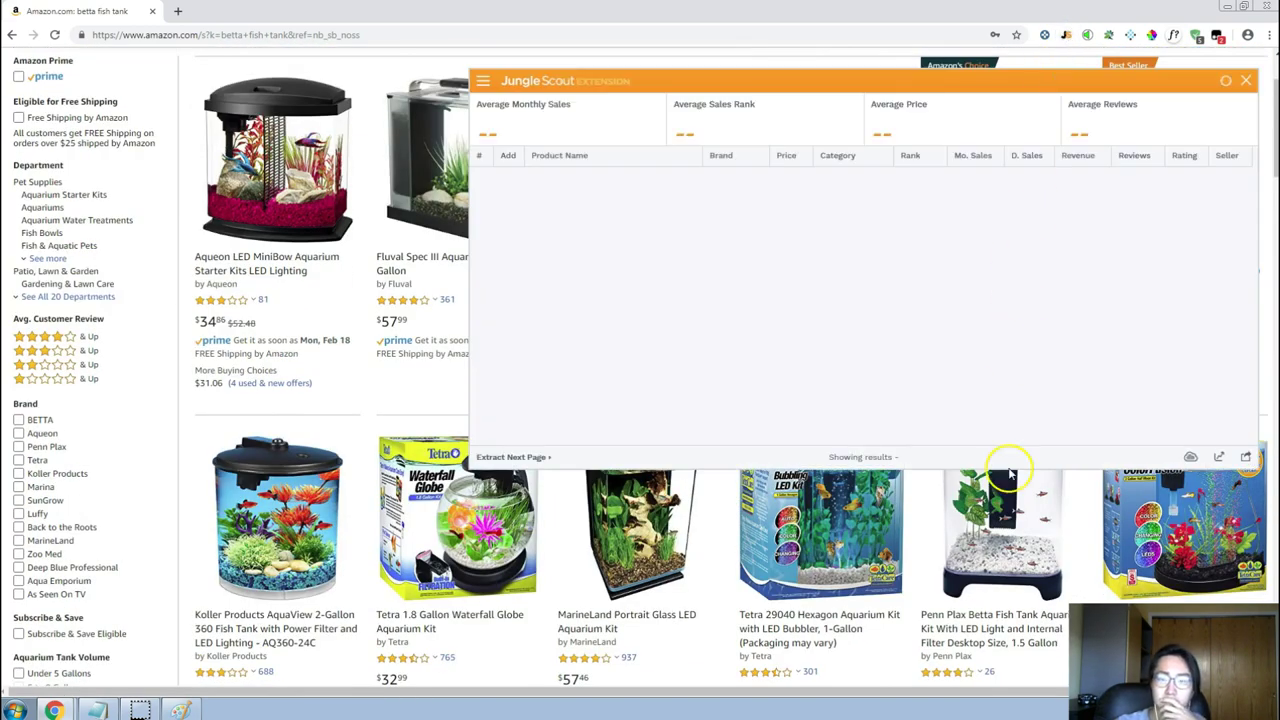
pyautogui.scroll(-2, 851, 557)
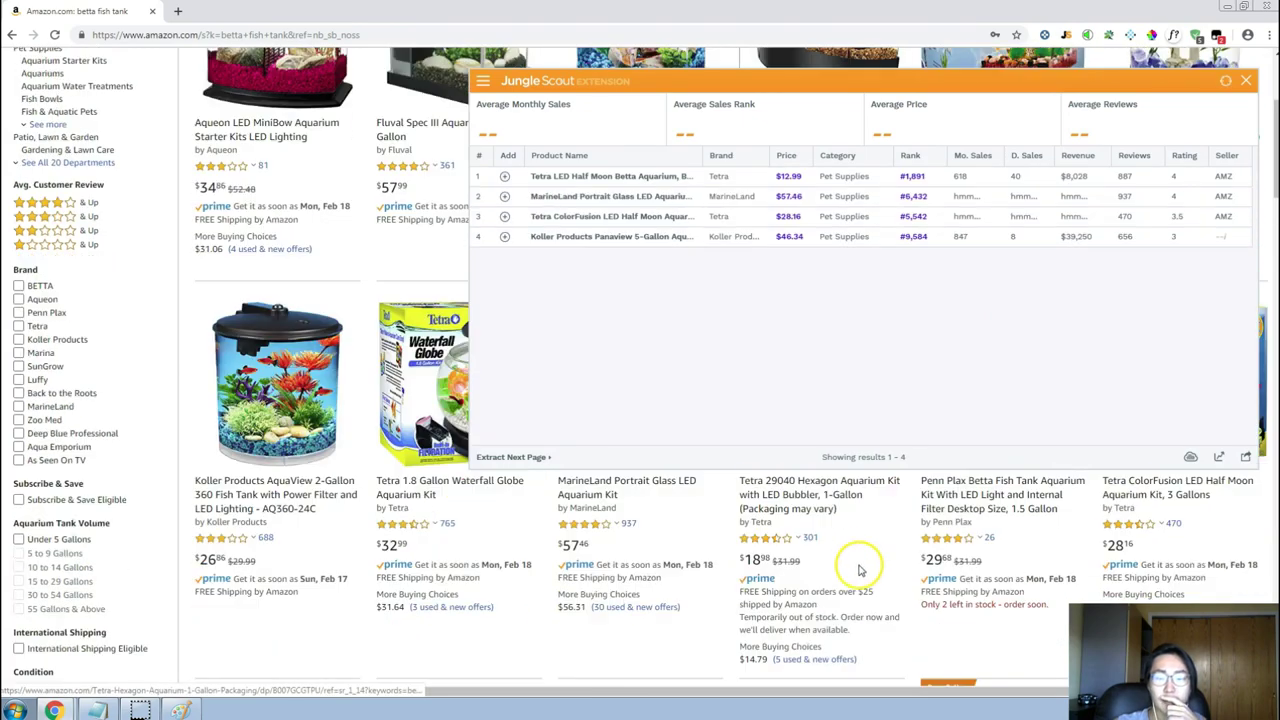
pyautogui.scroll(4, 865, 575)
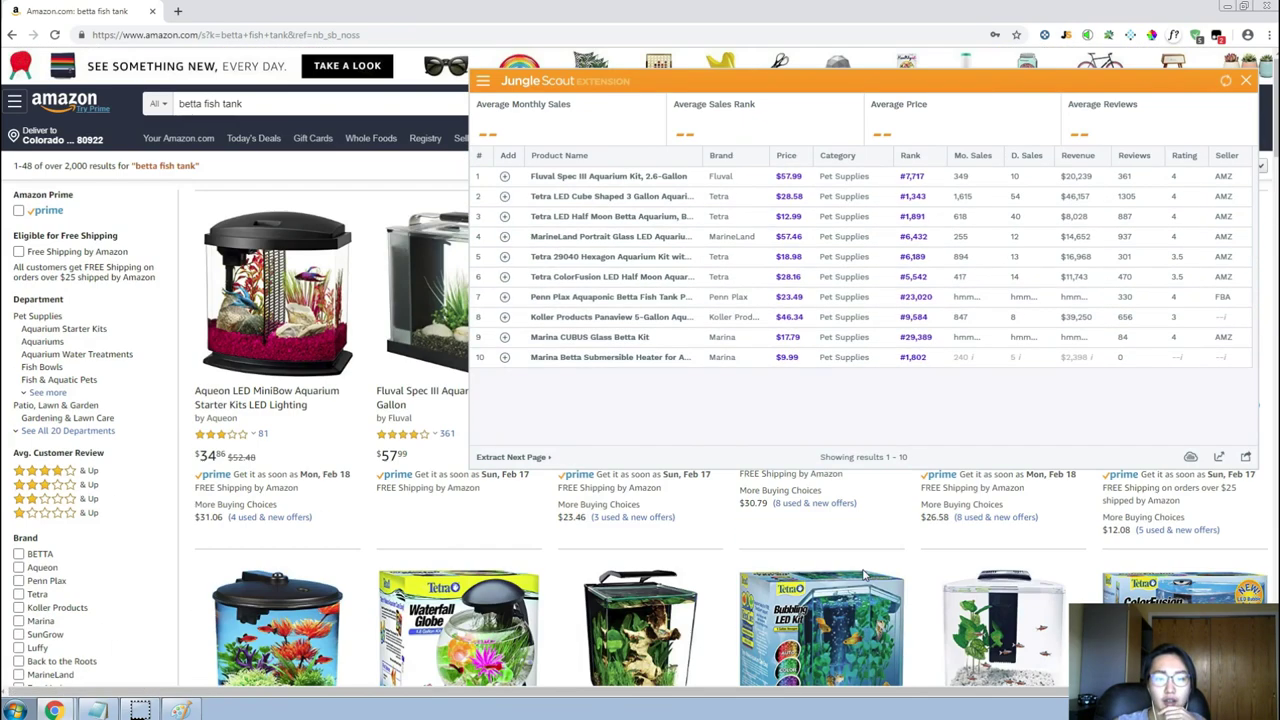
pyautogui.scroll(-6, 503, 572)
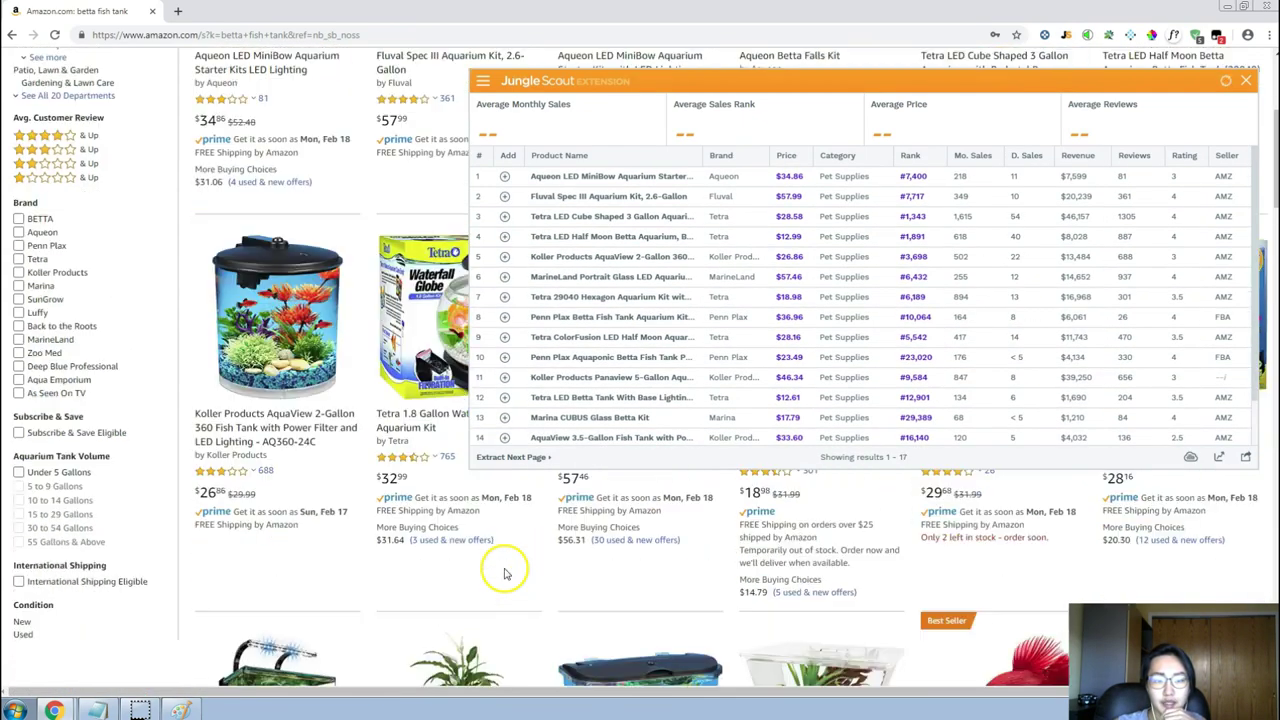
pyautogui.scroll(-1, 560, 566)
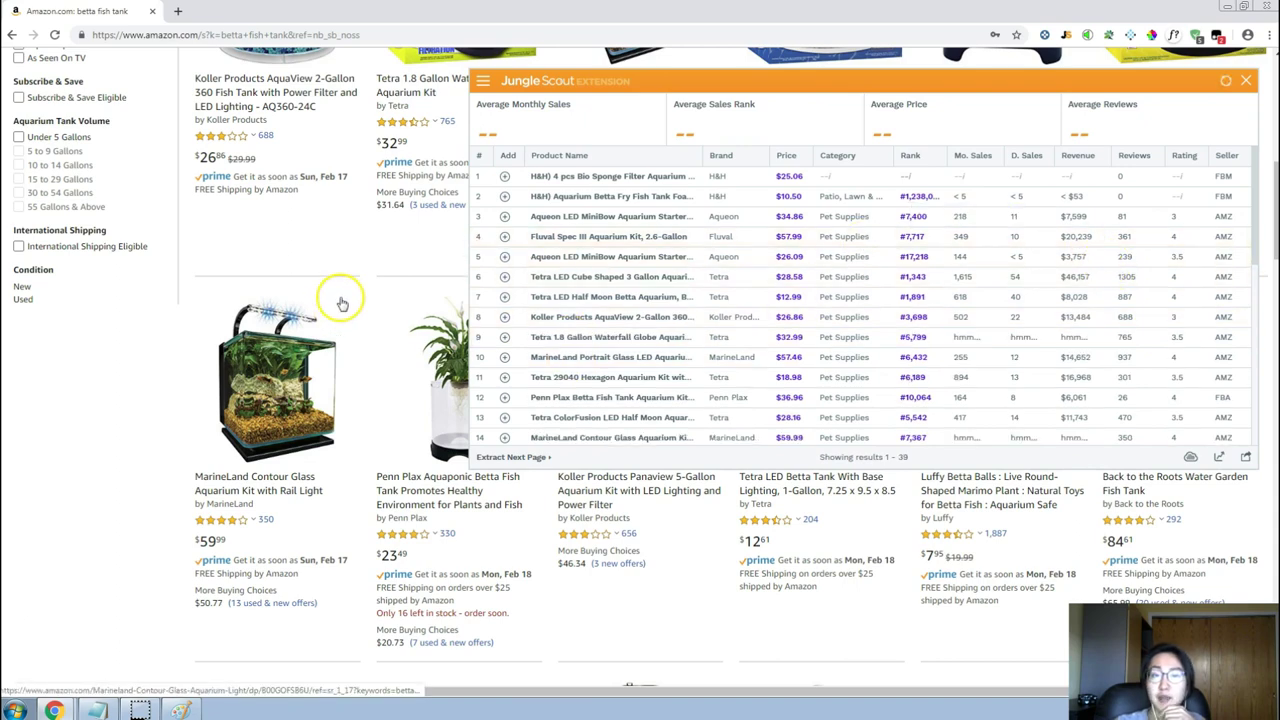
pyautogui.scroll(5, 340, 298)
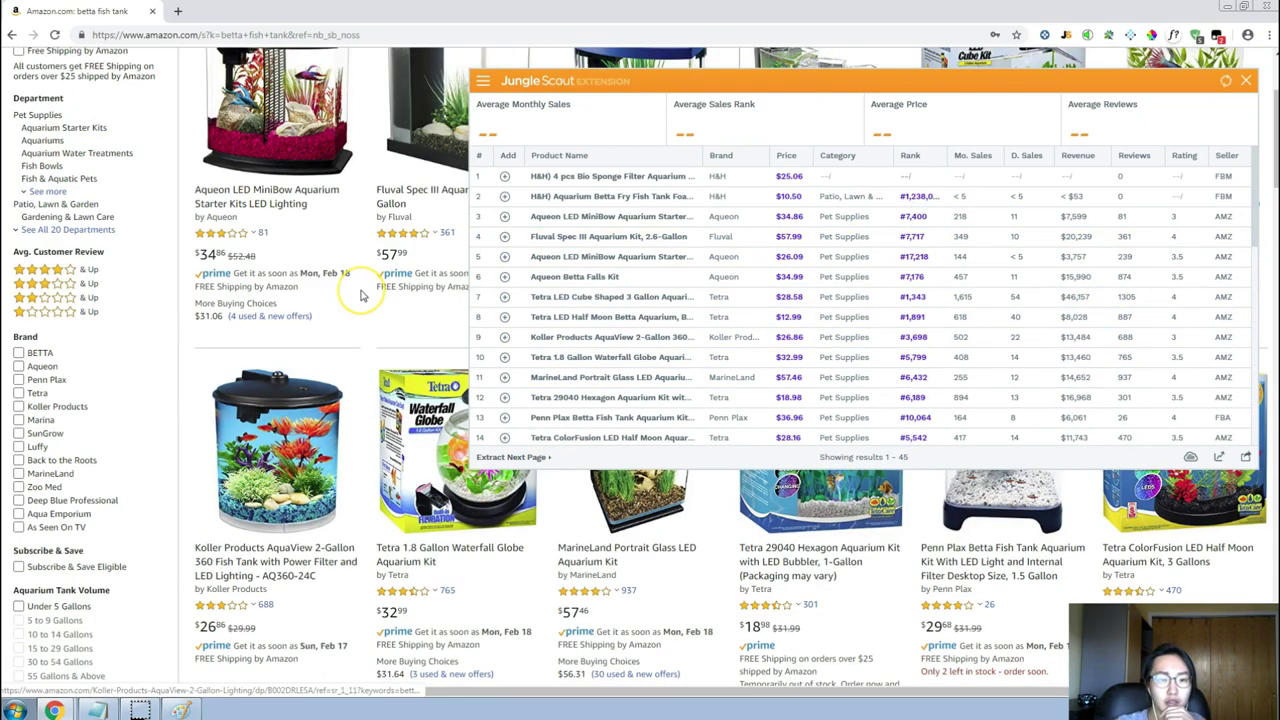
# Examine the Jungle Scout figures for the betta fish tank products, previewing the Fluval Spec III, Tetra LED Half Moon and Aqueon Betta Falls kits.
pyautogui.scroll(-3, 363, 295)
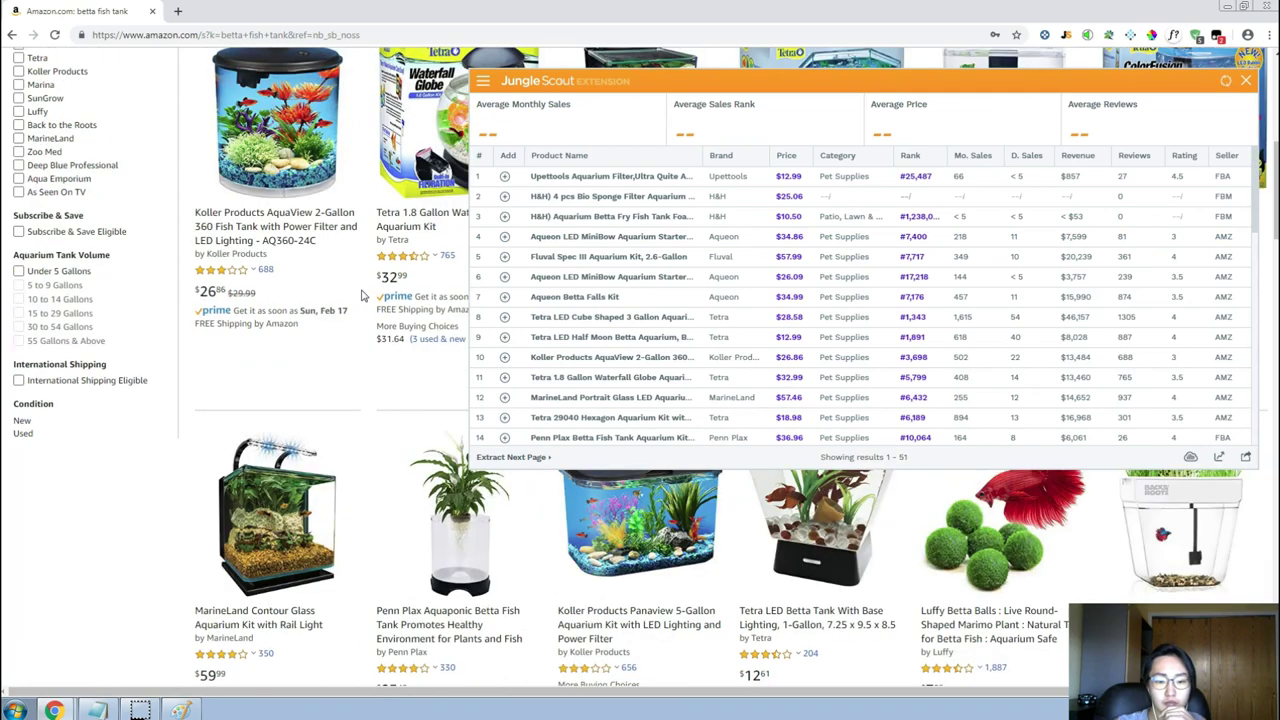
pyautogui.scroll(3, 363, 295)
pyautogui.scroll(2, 363, 295)
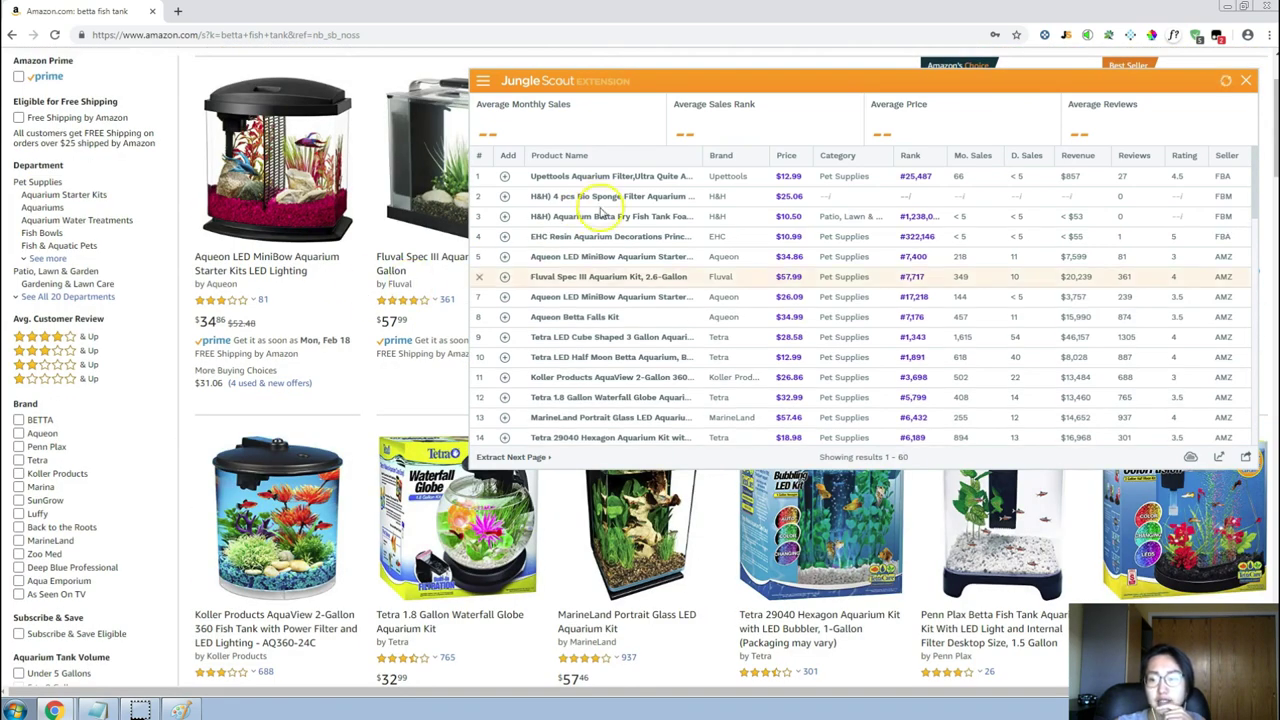
pyautogui.moveTo(609, 270)
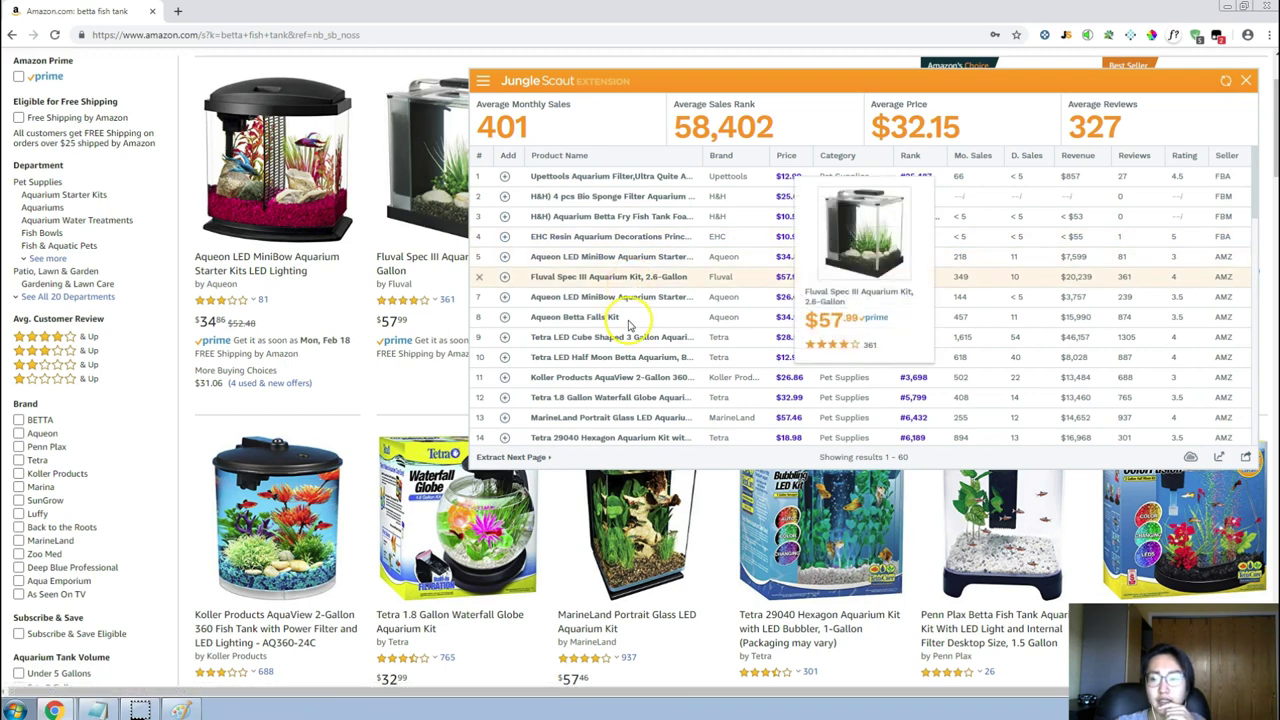
pyautogui.moveTo(625, 343)
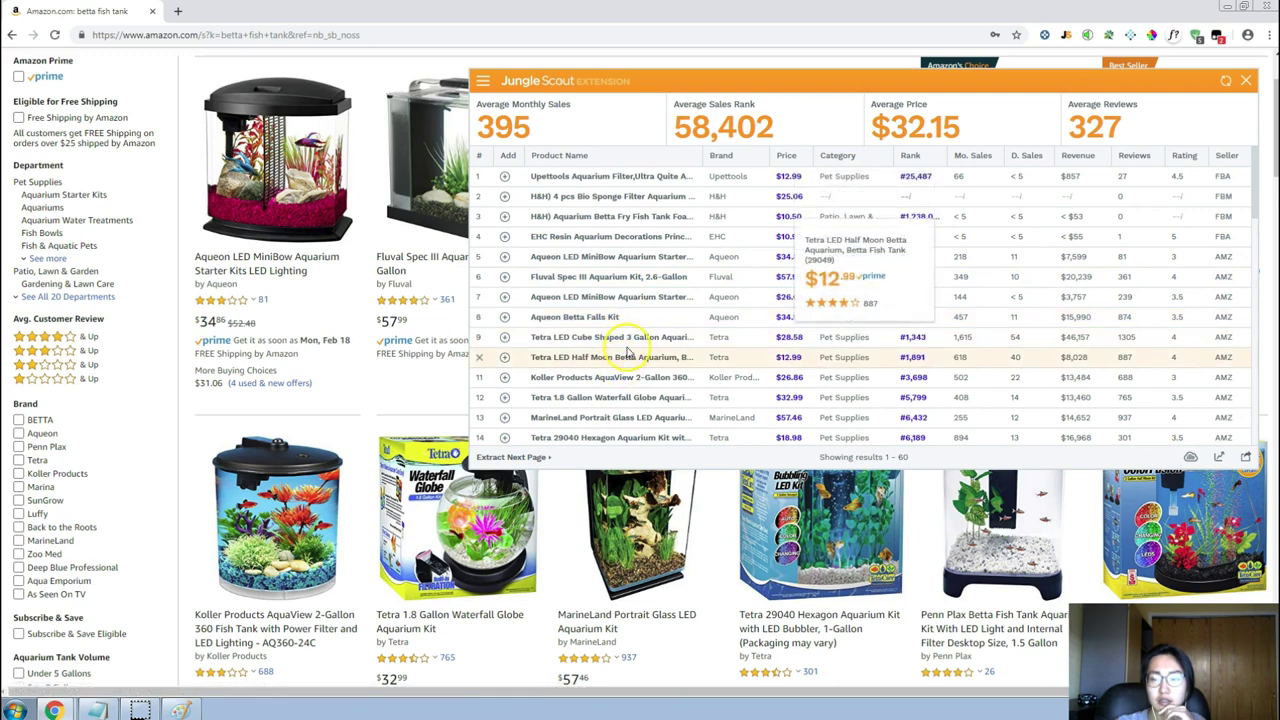
pyautogui.click(632, 346)
pyautogui.moveTo(641, 328)
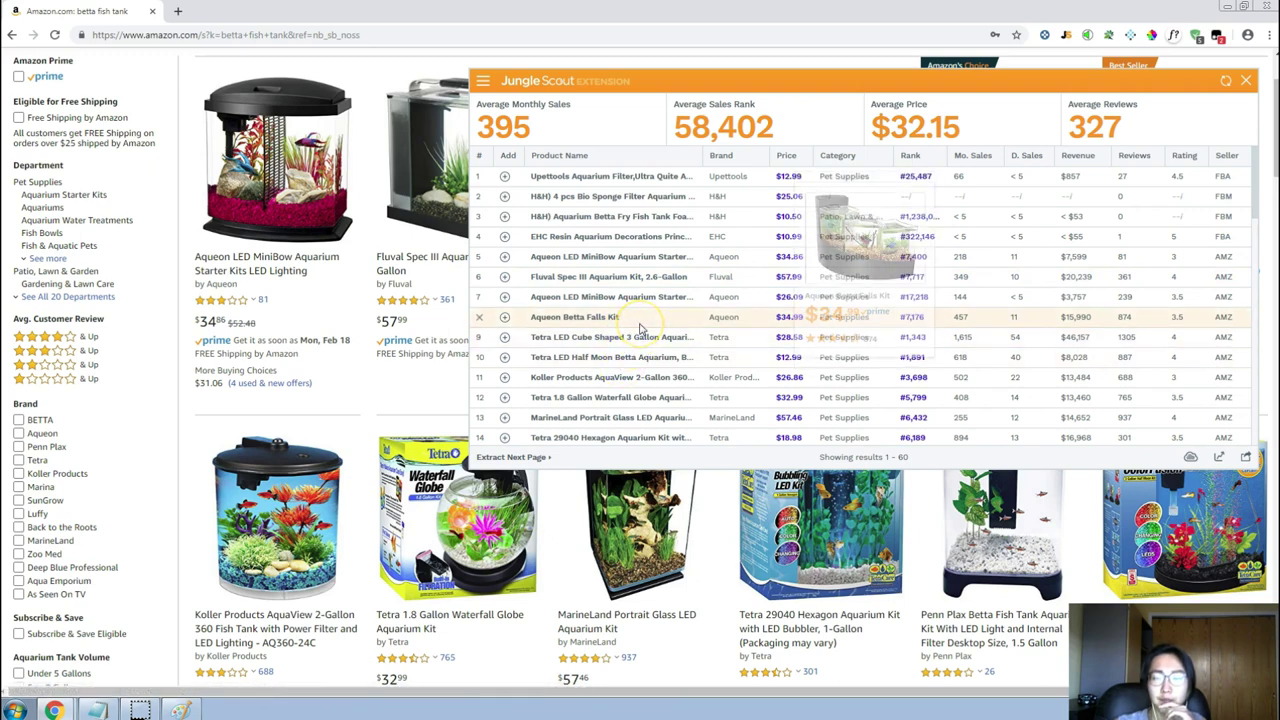
pyautogui.click(645, 367)
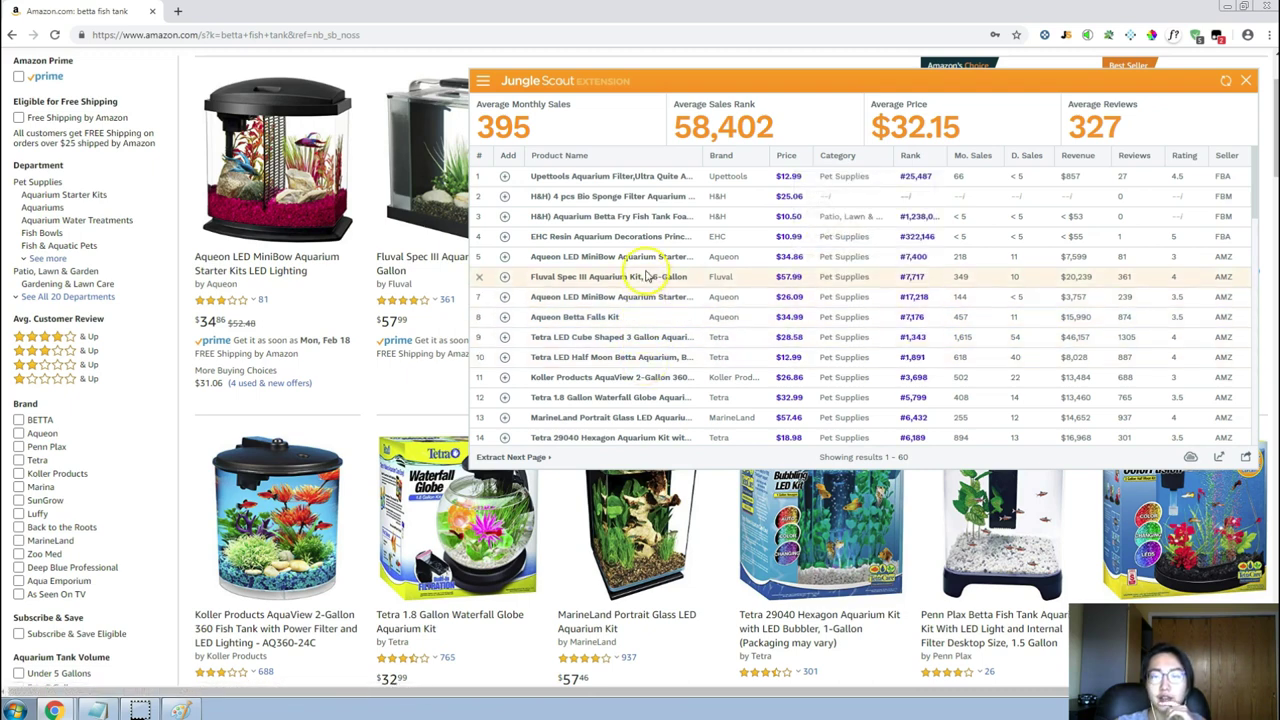
pyautogui.moveTo(648, 275)
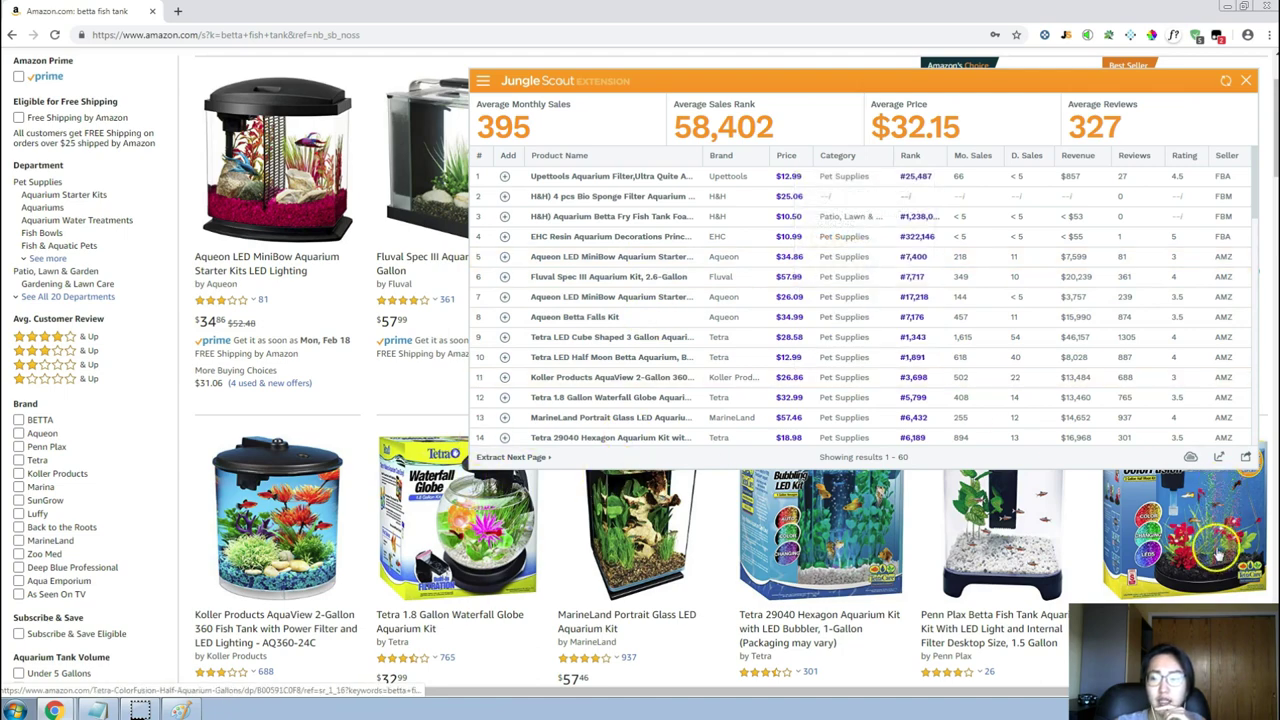
# Check the second row of Amazon results against the Jungle Scout list and close the extension's data window.
pyautogui.scroll(-2, 1168, 550)
pyautogui.scroll(2, 1040, 540)
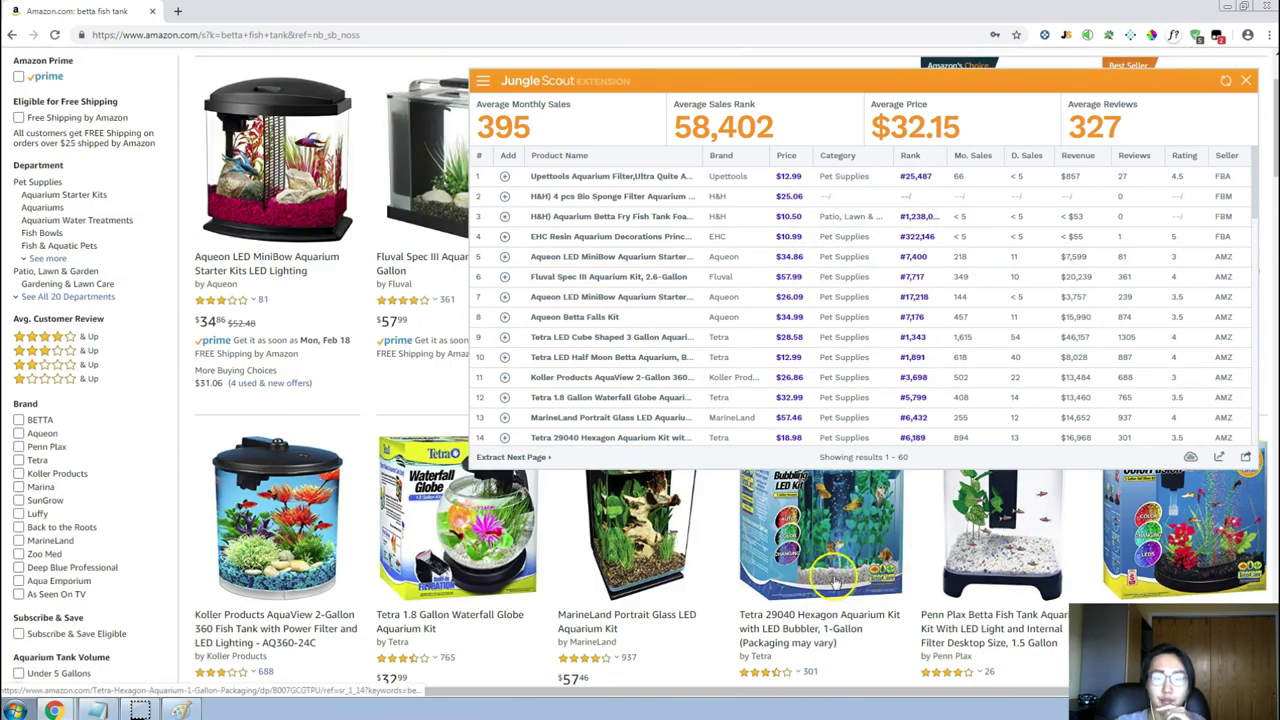
pyautogui.scroll(-1, 826, 566)
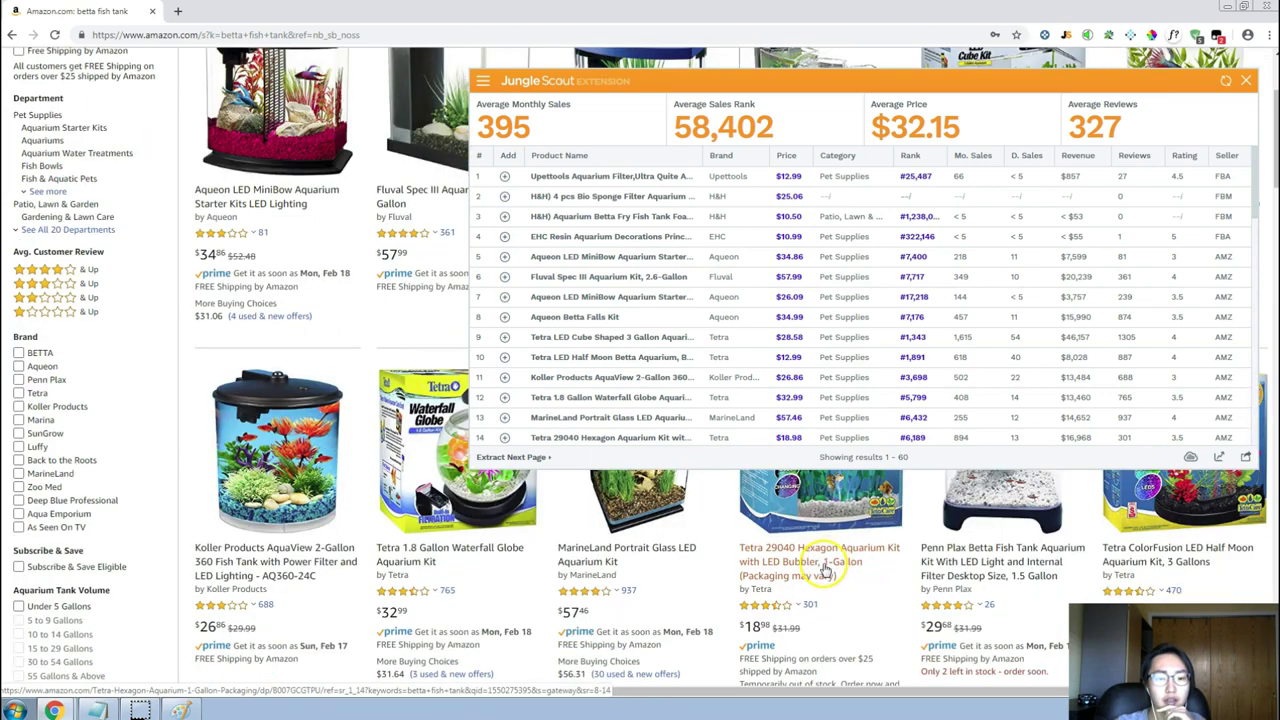
pyautogui.scroll(3, 778, 594)
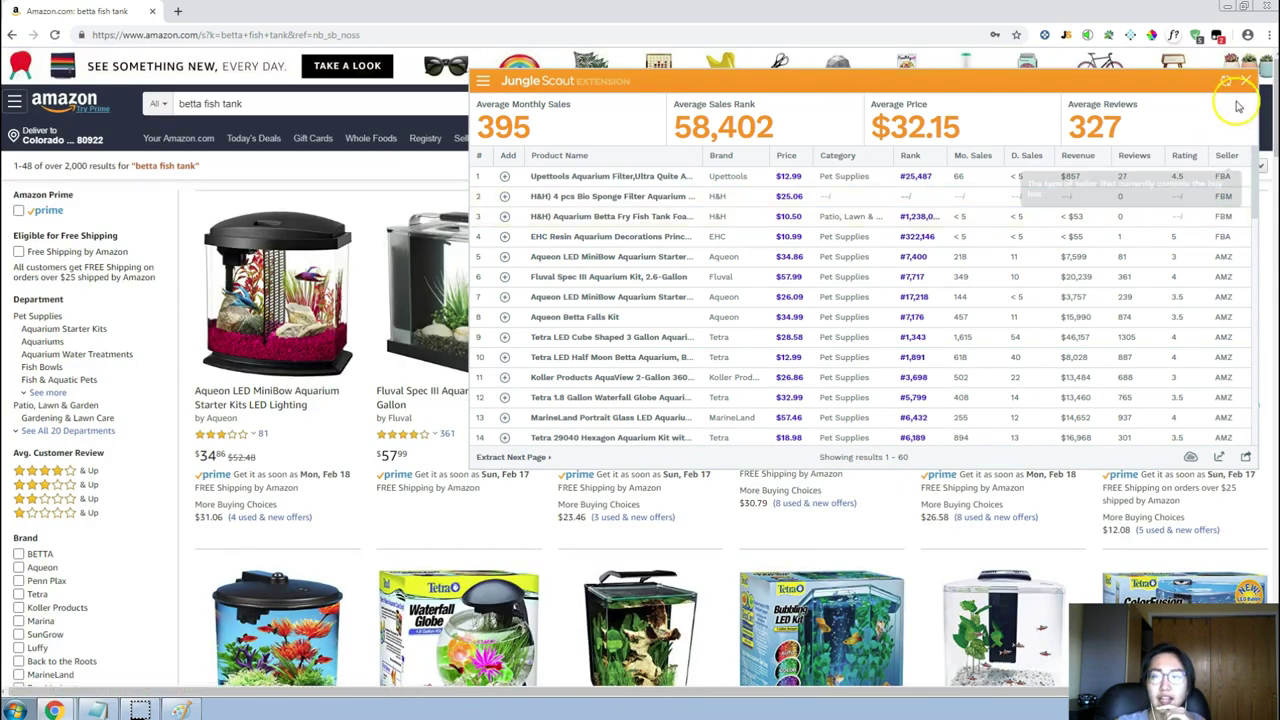
pyautogui.click(1245, 82)
# Compare the brands, prices and ratings of the betta tank kits in the first two rows of results.
pyautogui.scroll(-3, 362, 438)
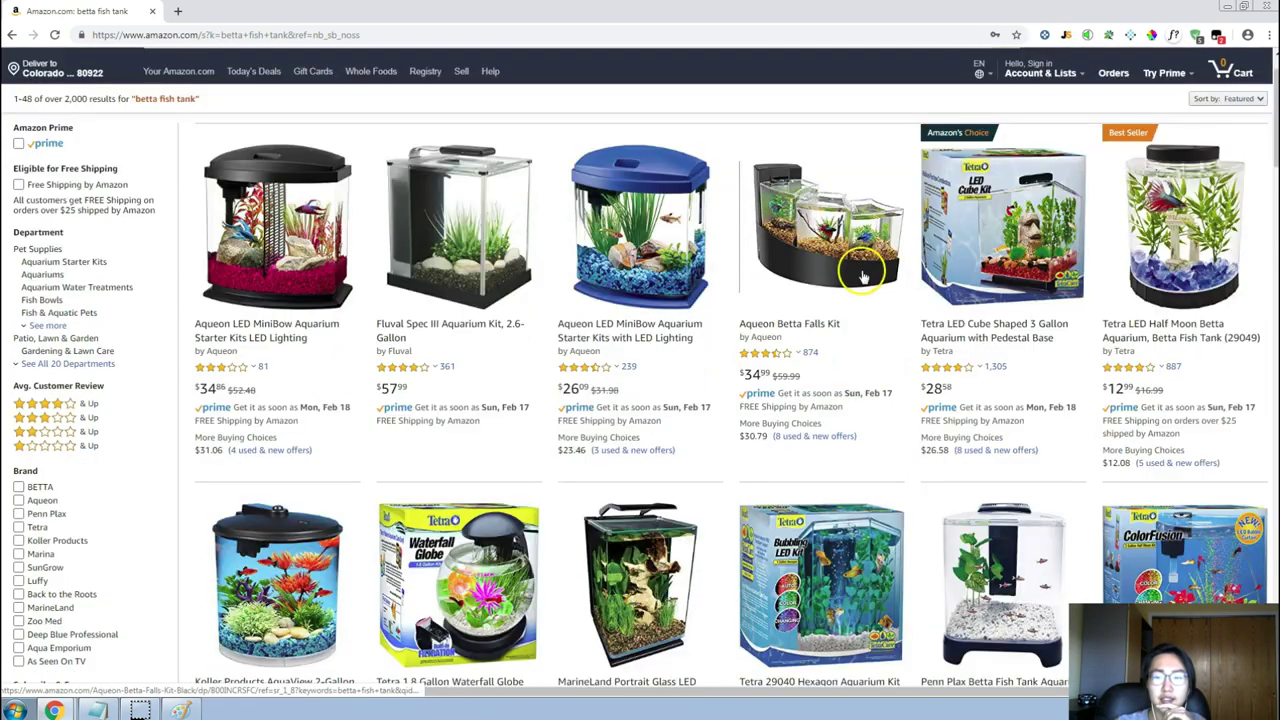
pyautogui.scroll(2, 253, 458)
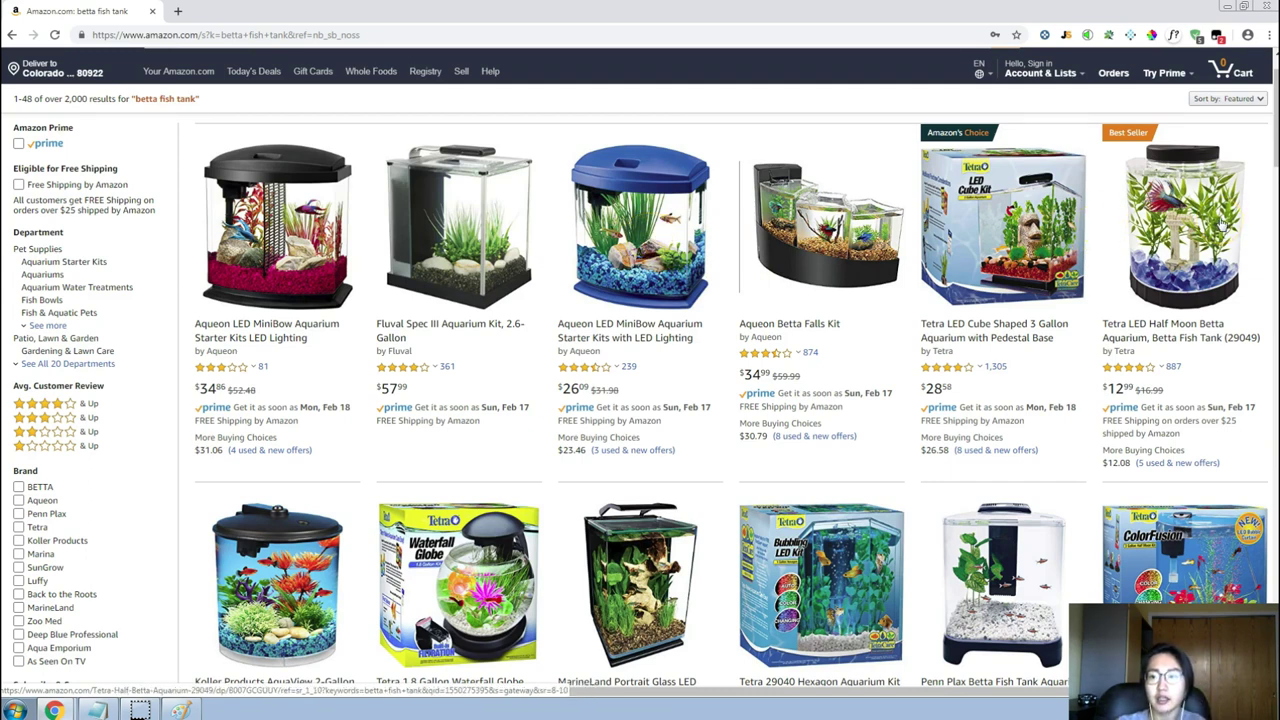
pyautogui.scroll(-3, 1225, 215)
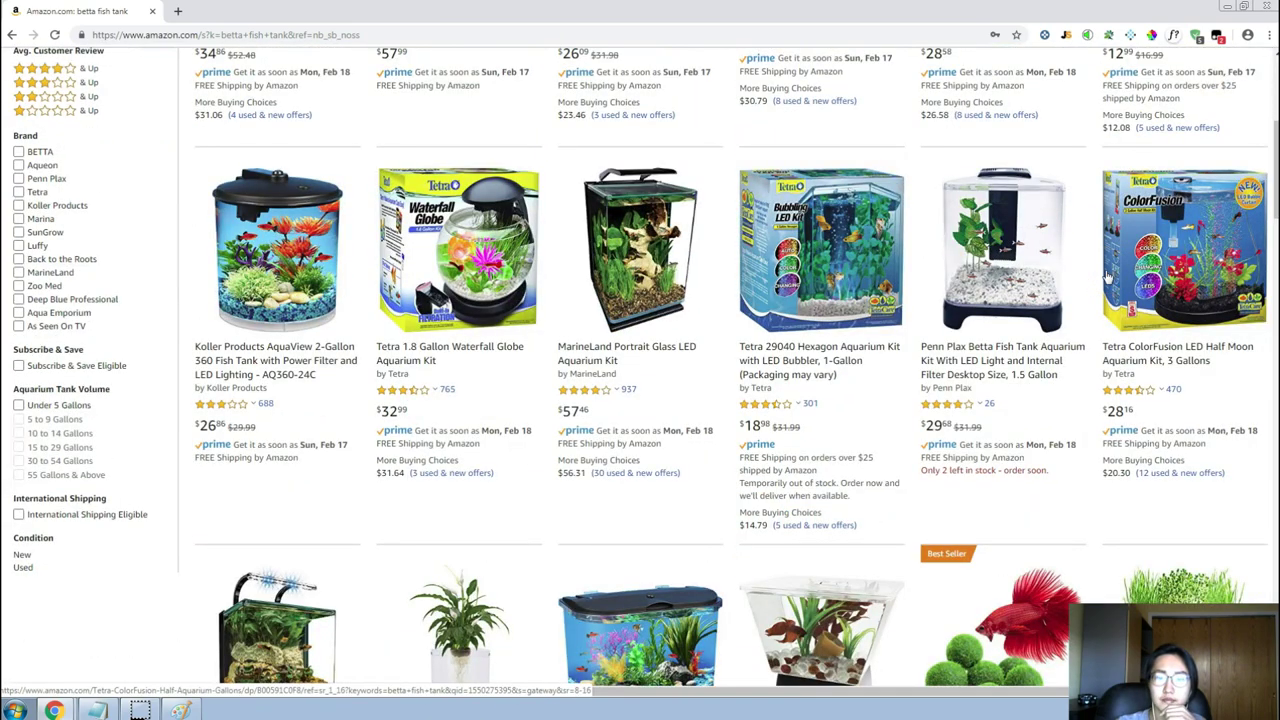
pyautogui.scroll(1, 1107, 278)
pyautogui.scroll(3, 1107, 278)
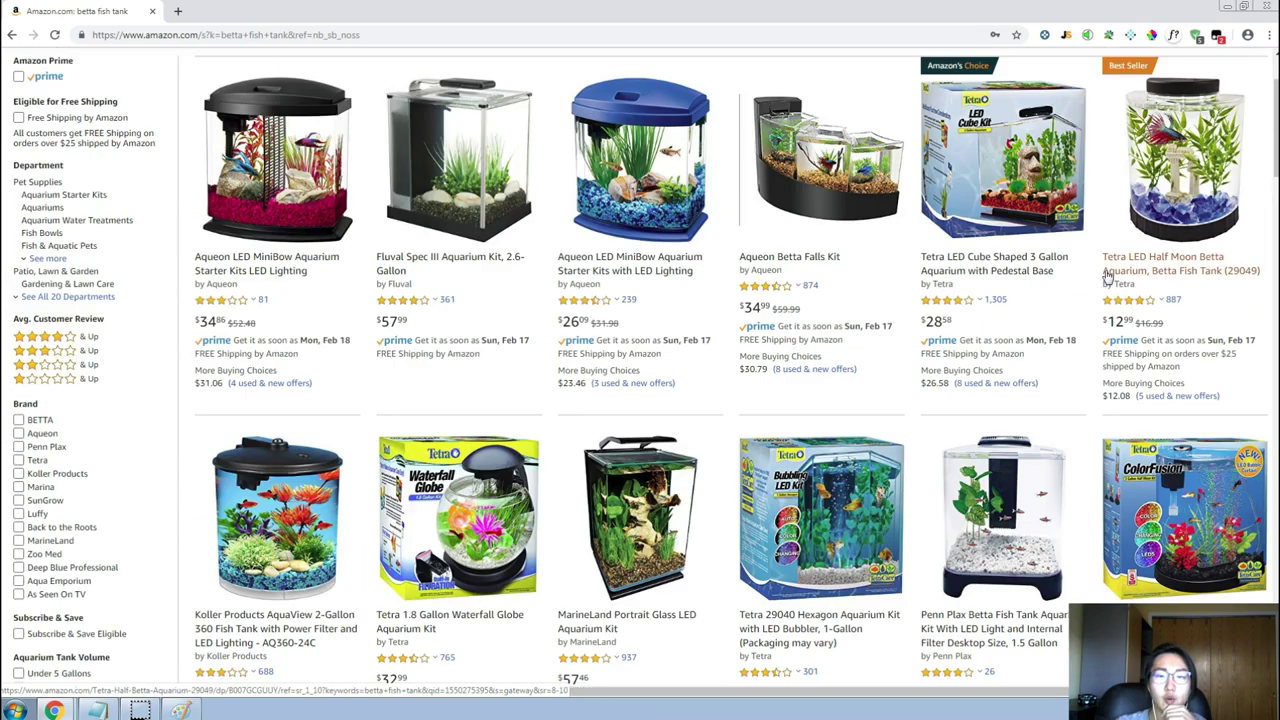
pyautogui.scroll(1, 1107, 278)
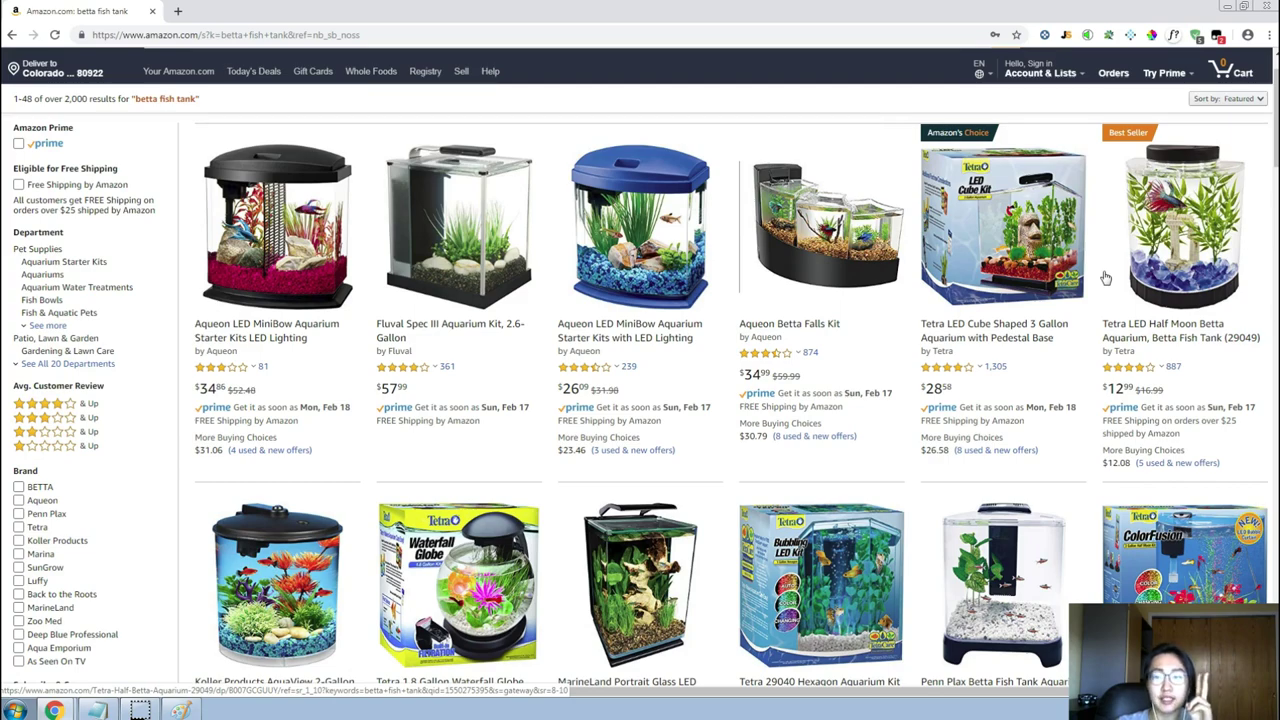
# Examine the betta fish tank results down to the fifth row, comparing tank designs, prices and review counts.
pyautogui.scroll(-4, 1107, 278)
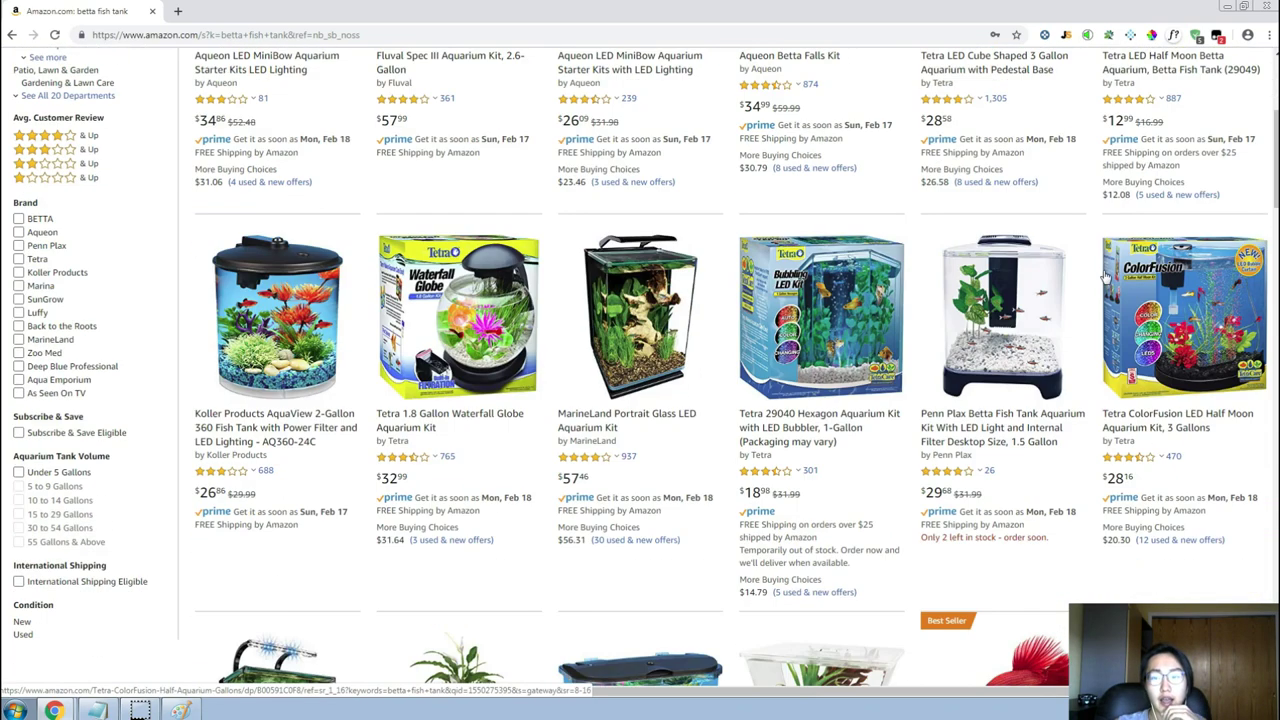
pyautogui.scroll(-3, 1097, 274)
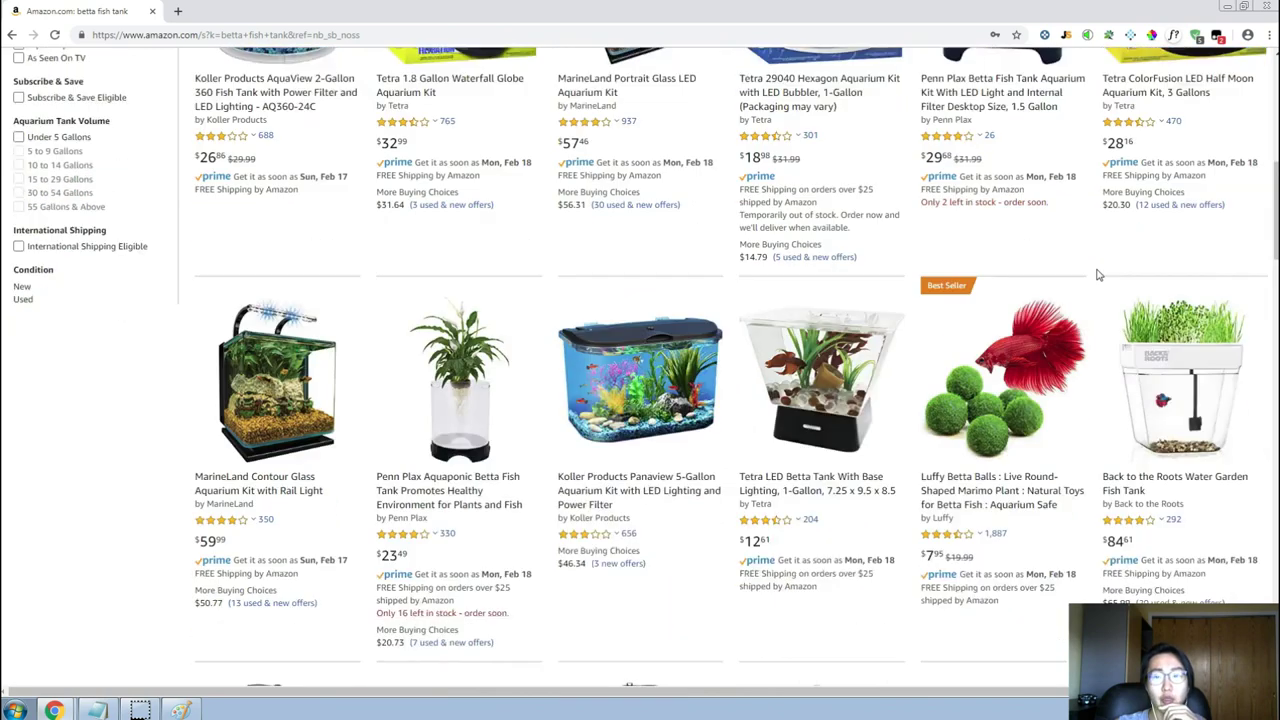
pyautogui.scroll(-3, 1097, 274)
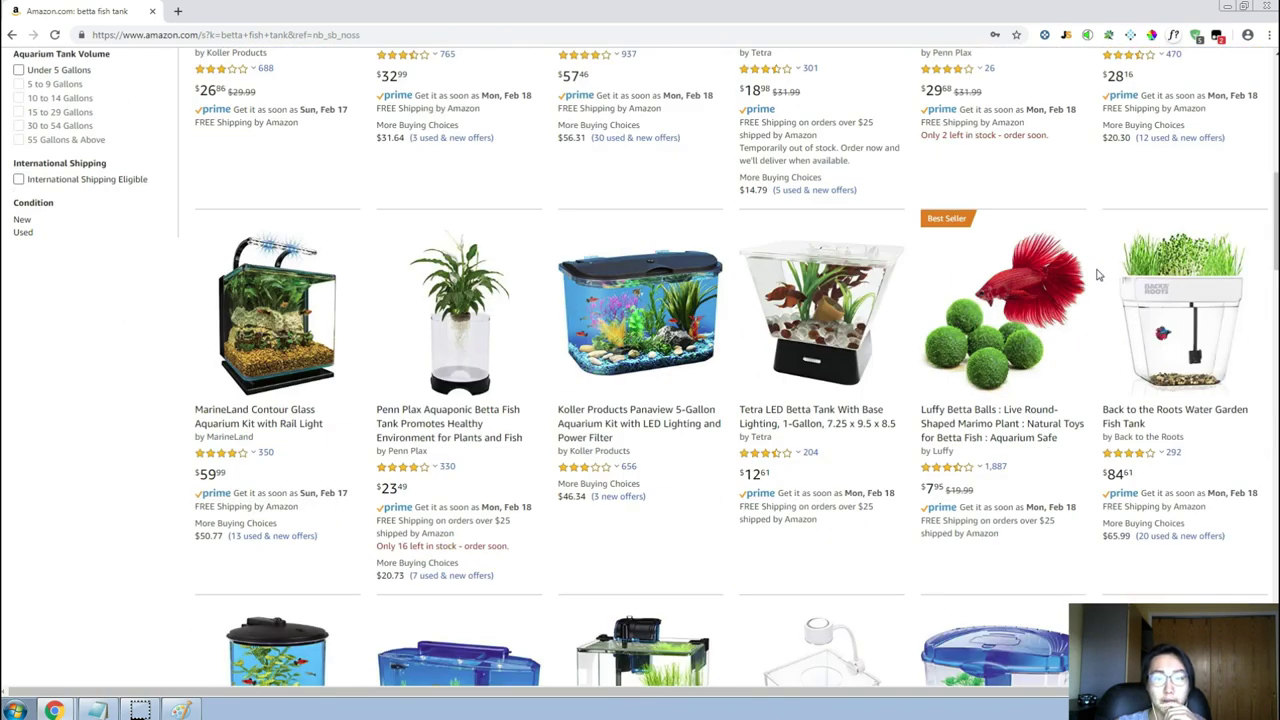
pyautogui.scroll(-3, 1097, 274)
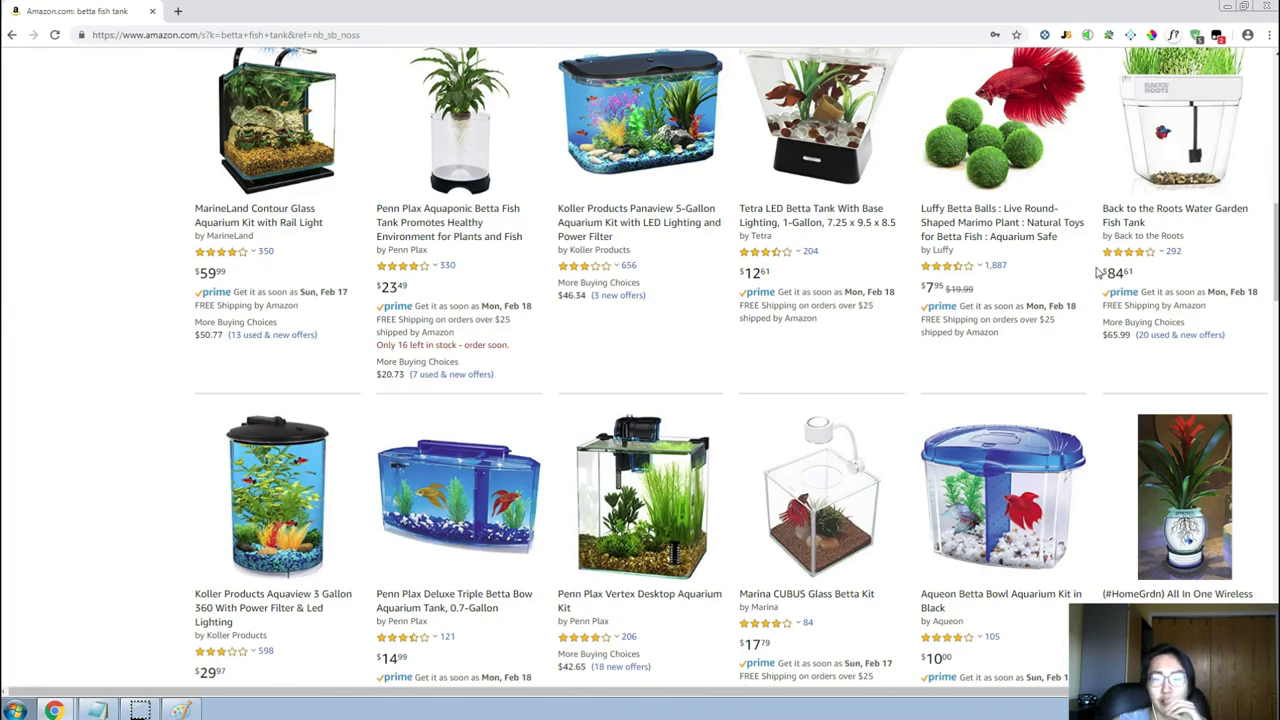
pyautogui.scroll(-5, 1097, 274)
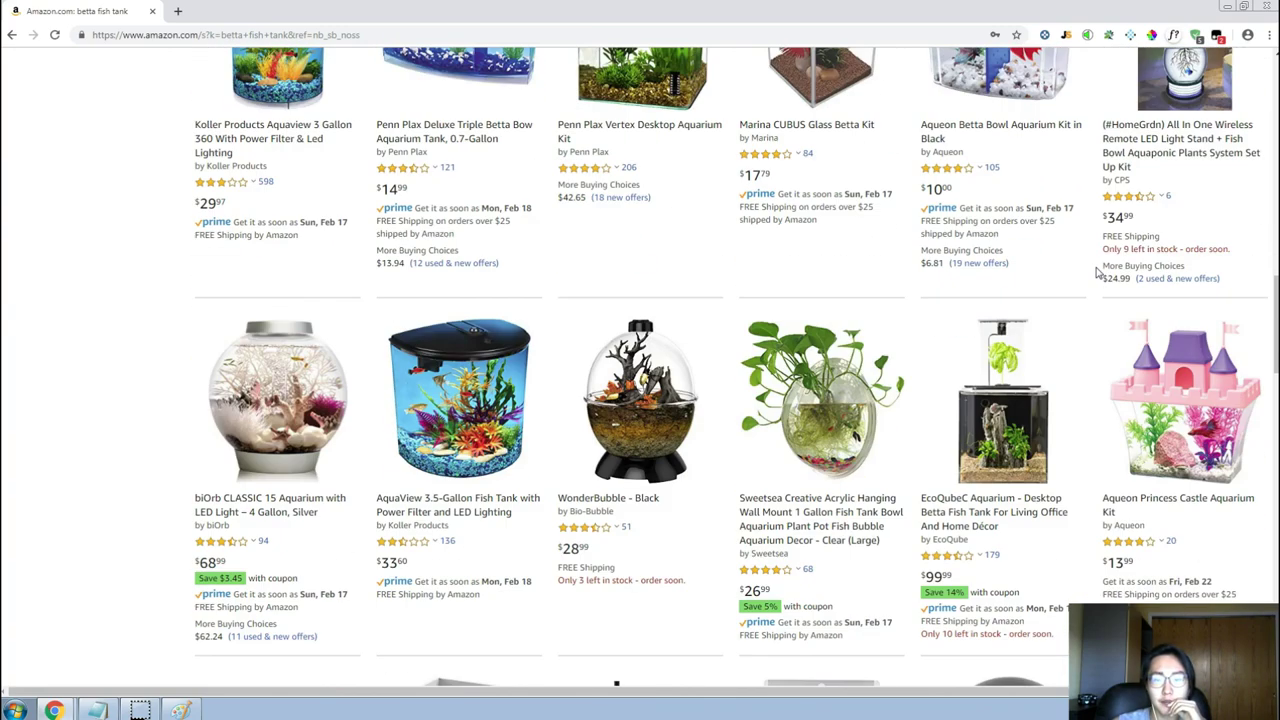
pyautogui.scroll(4, 1097, 272)
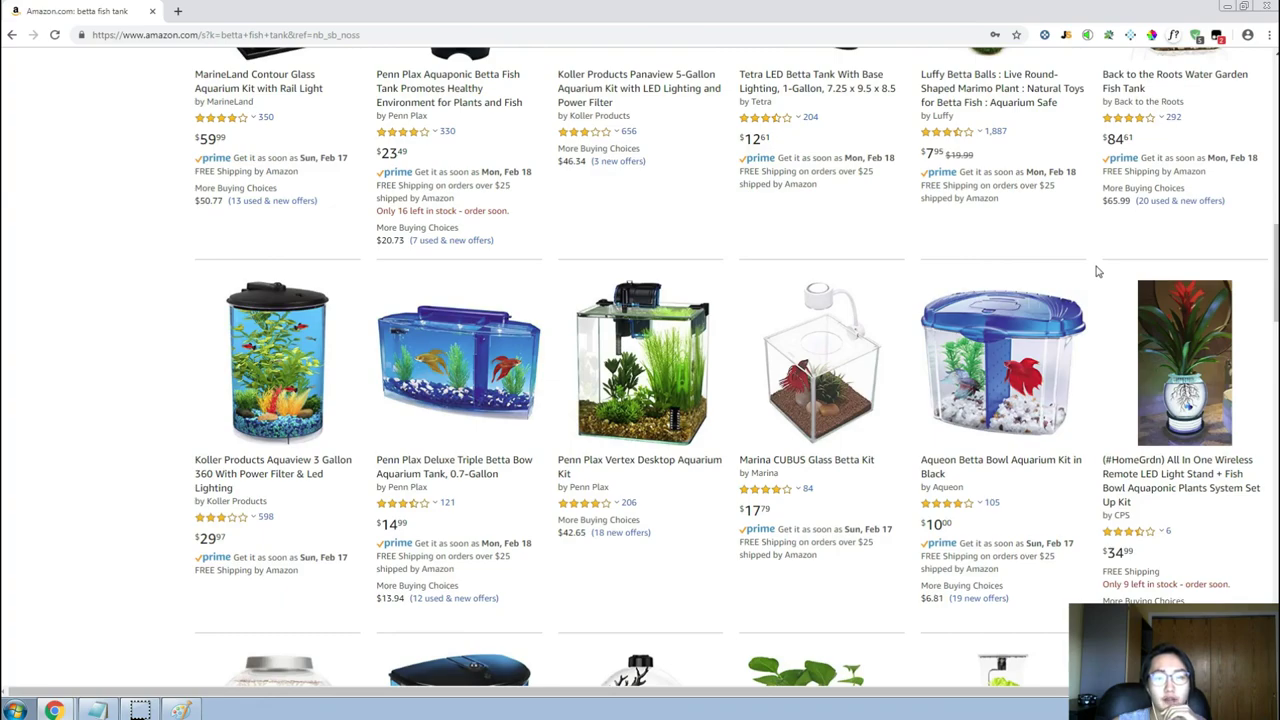
pyautogui.scroll(6, 1097, 272)
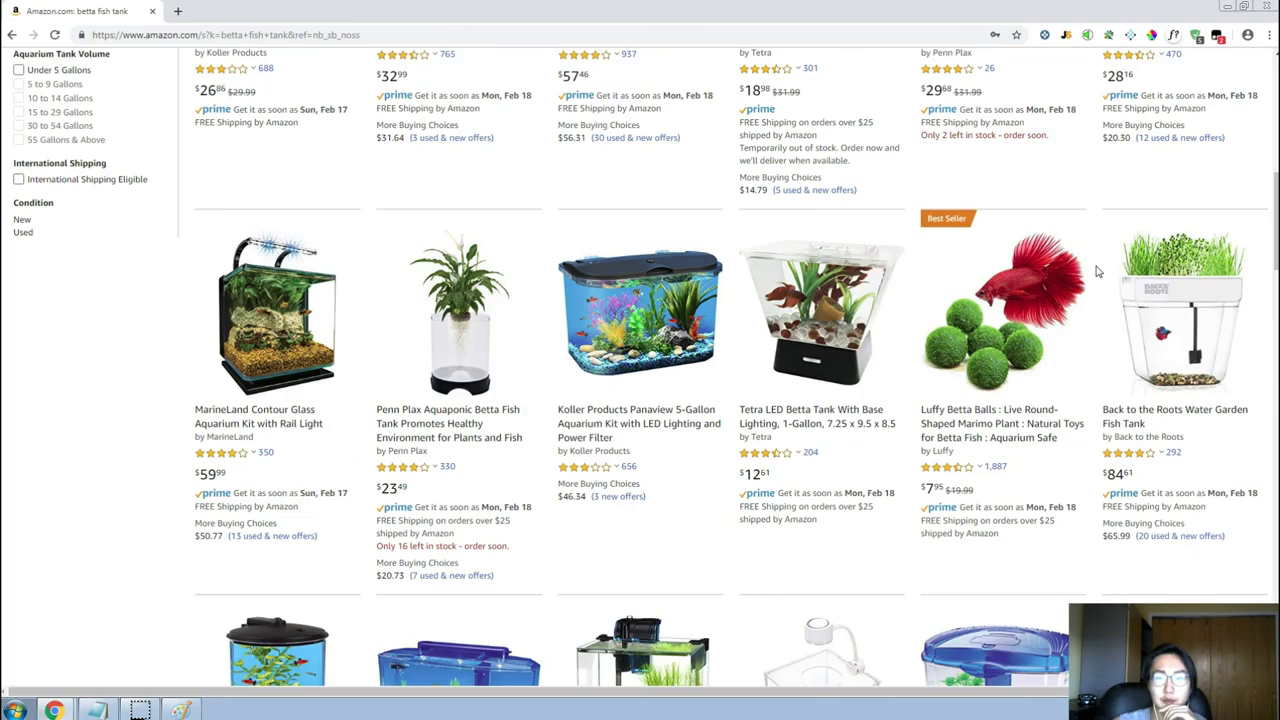
pyautogui.scroll(2, 1097, 272)
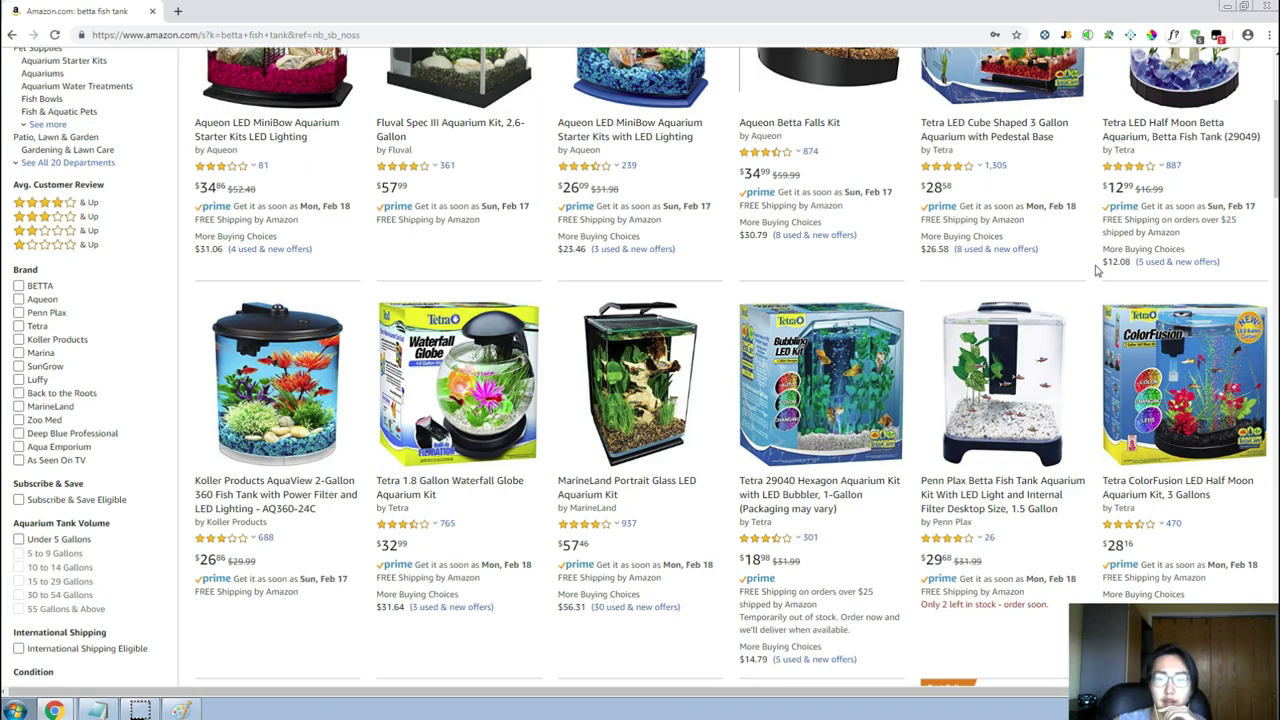
# Re-examine the first-row tanks, comparing their star ratings and review counts to choose a listing with weak reviews.
pyautogui.scroll(3, 1097, 271)
pyautogui.scroll(-1, 1097, 271)
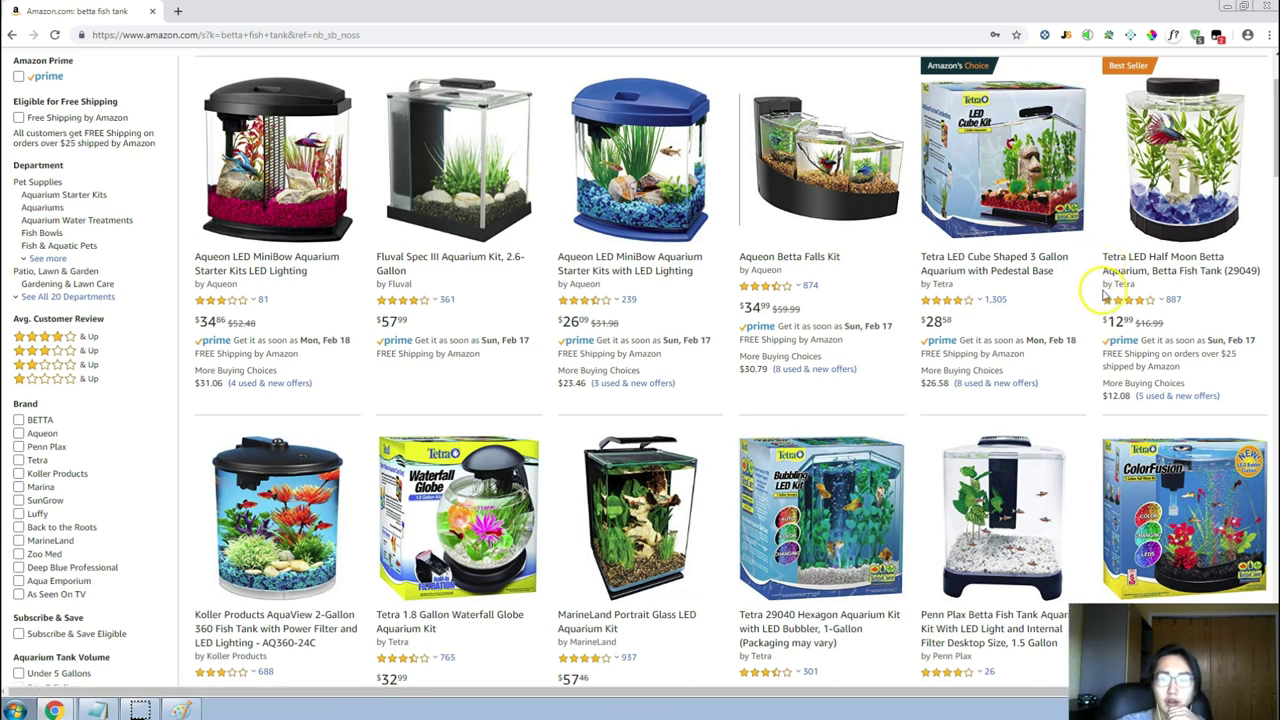
pyautogui.scroll(1, 1100, 316)
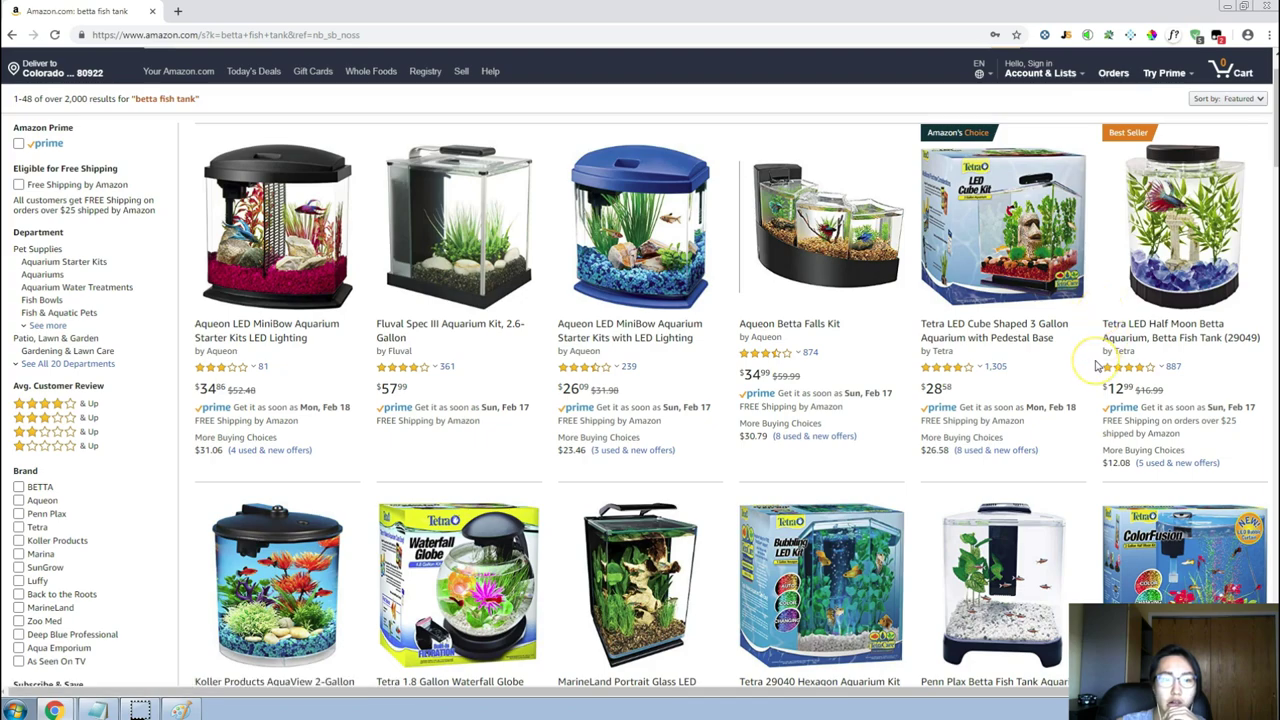
pyautogui.scroll(-3, 1097, 366)
pyautogui.scroll(3, 1097, 366)
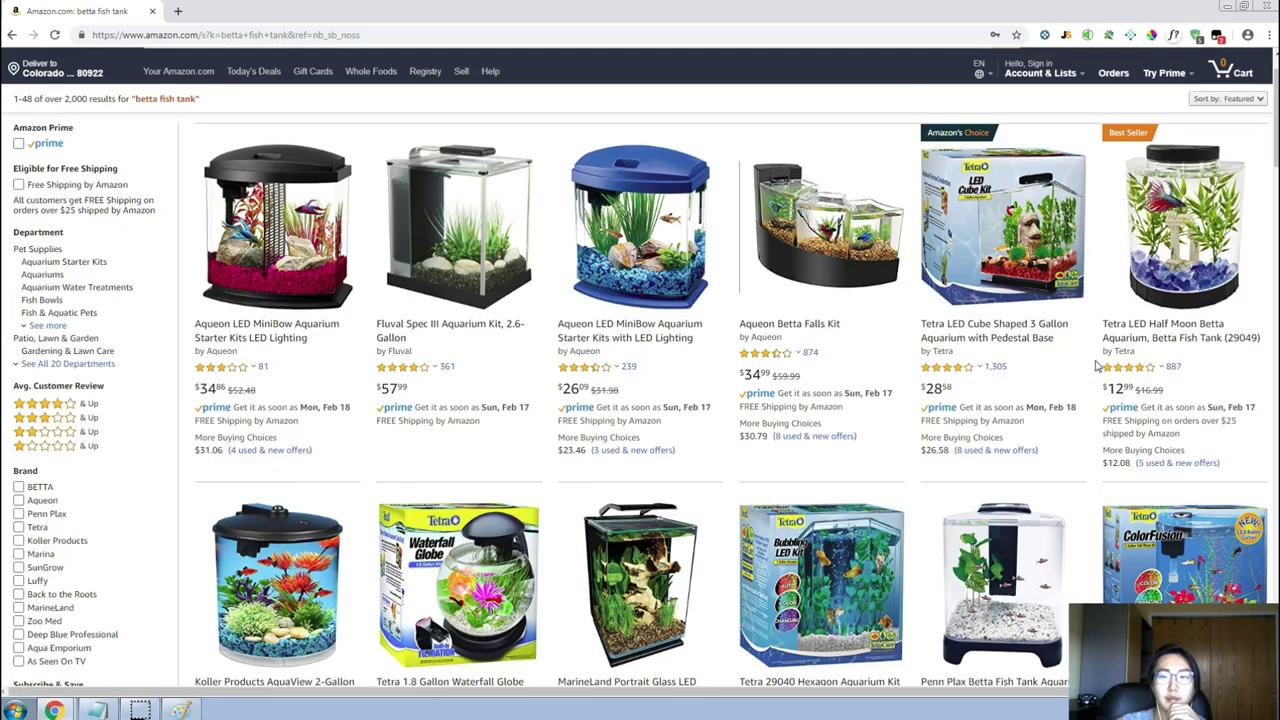
# Check the rating breakdown of the $34.86 Aqueon LED MiniBow kit and open its customer reviews in a separate page.
pyautogui.moveTo(1120, 366)
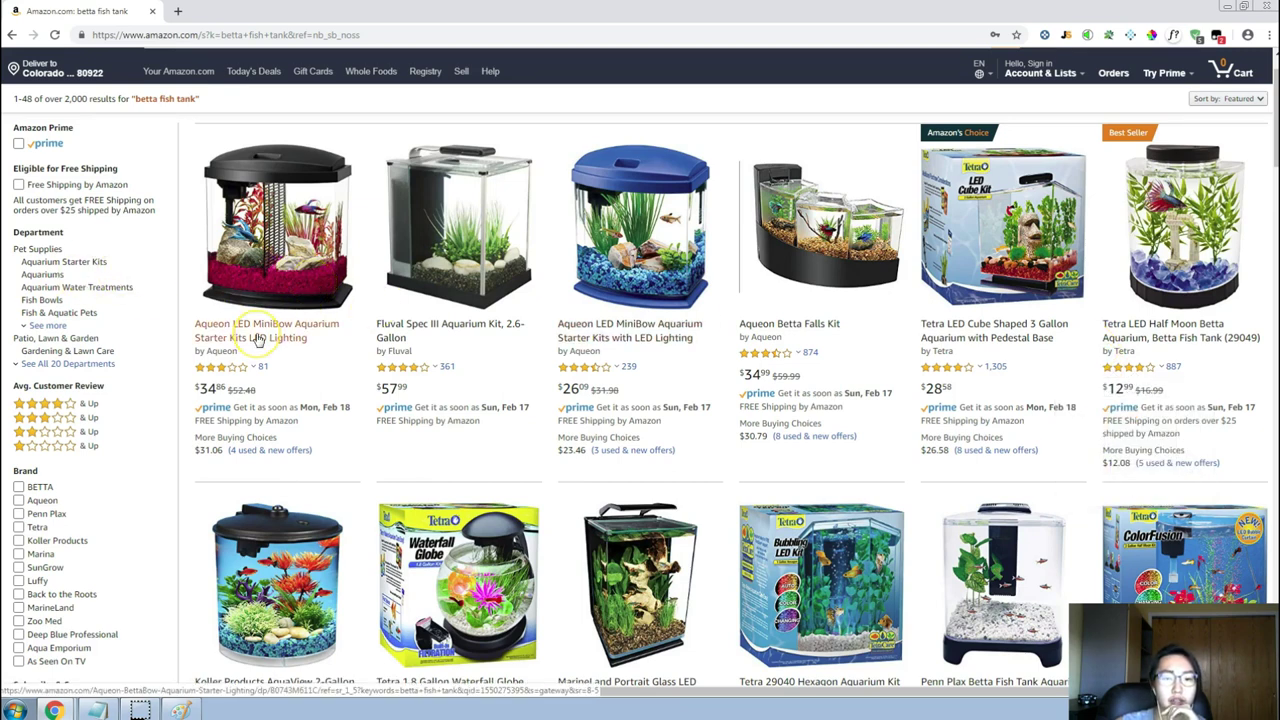
pyautogui.moveTo(255, 369)
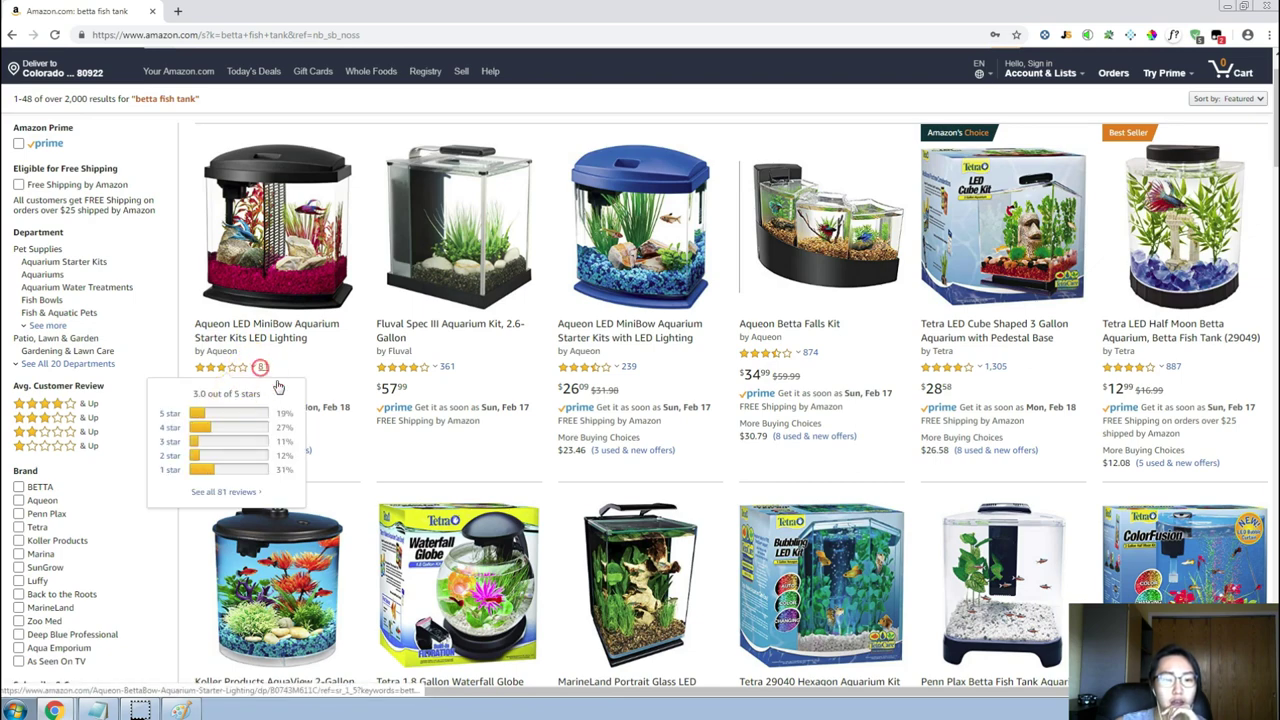
pyautogui.rightClick(276, 370)
pyautogui.click(298, 391)
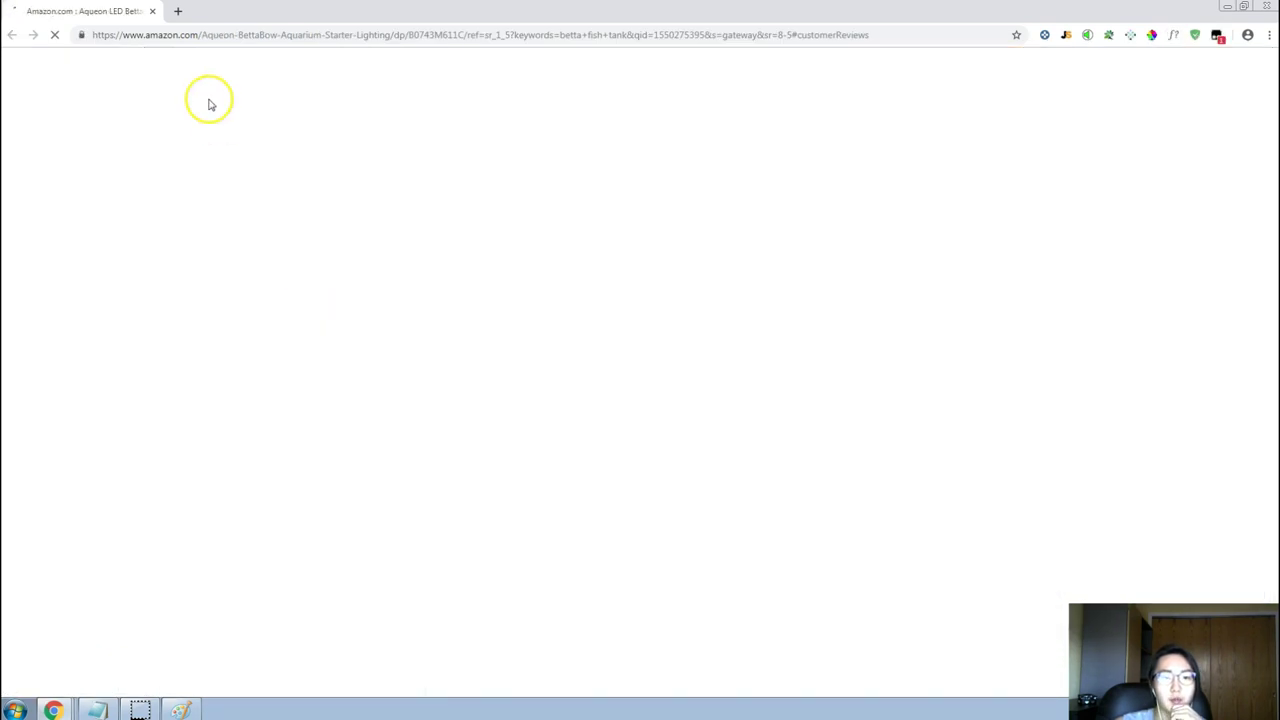
pyautogui.hotkey('alt', 'Tab')
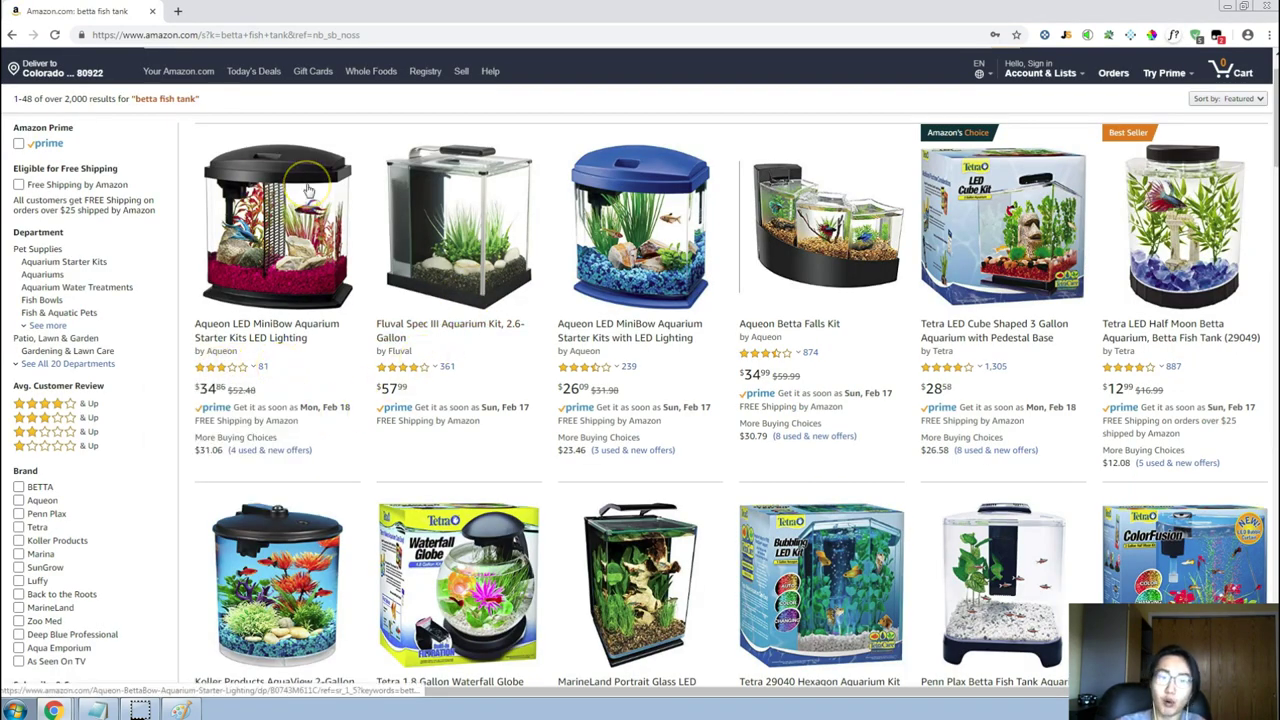
pyautogui.click(257, 330)
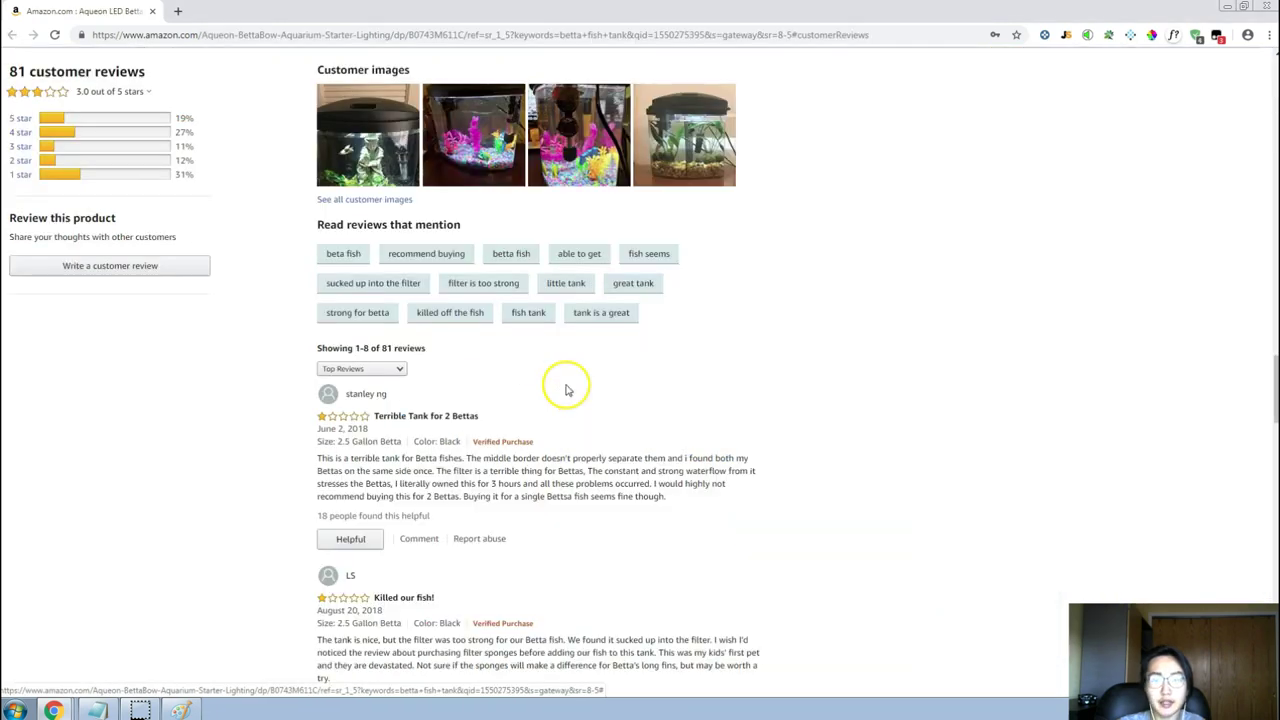
# Read the top customer reviews of the Aqueon LED MiniBow kit, focusing on complaints about the divider and filter flow.
pyautogui.scroll(-5, 664, 408)
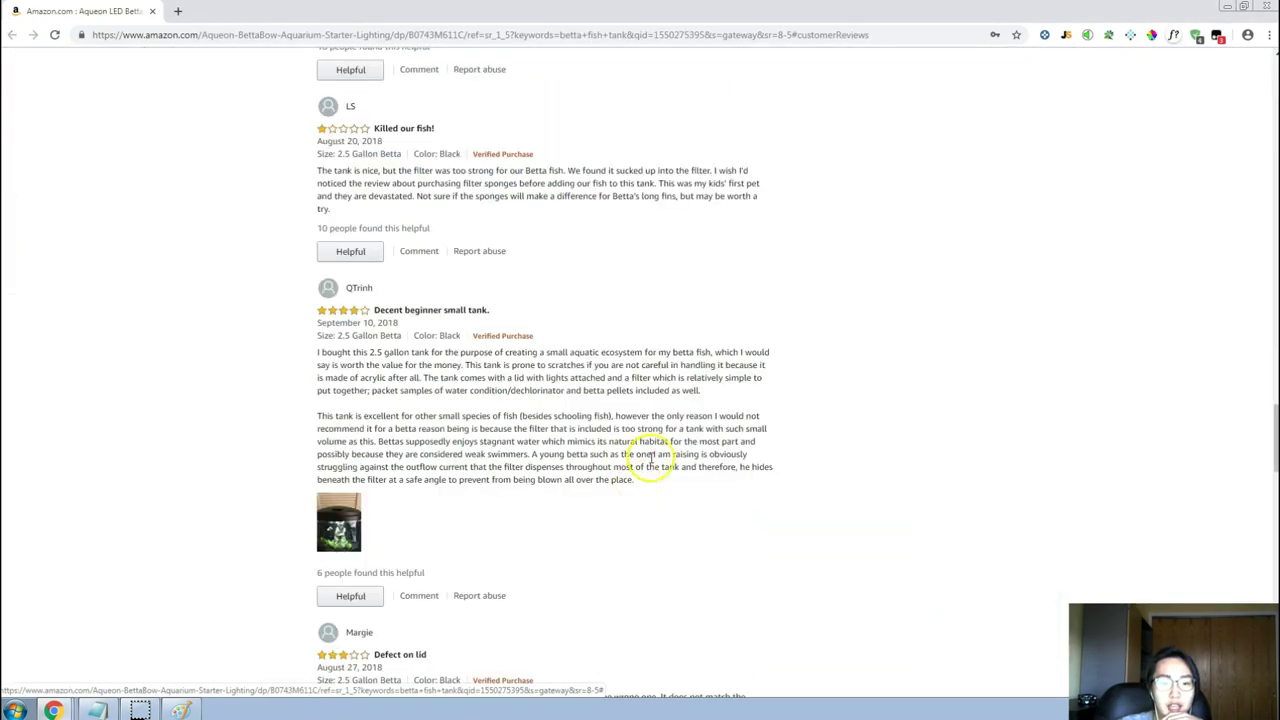
pyautogui.scroll(2, 620, 350)
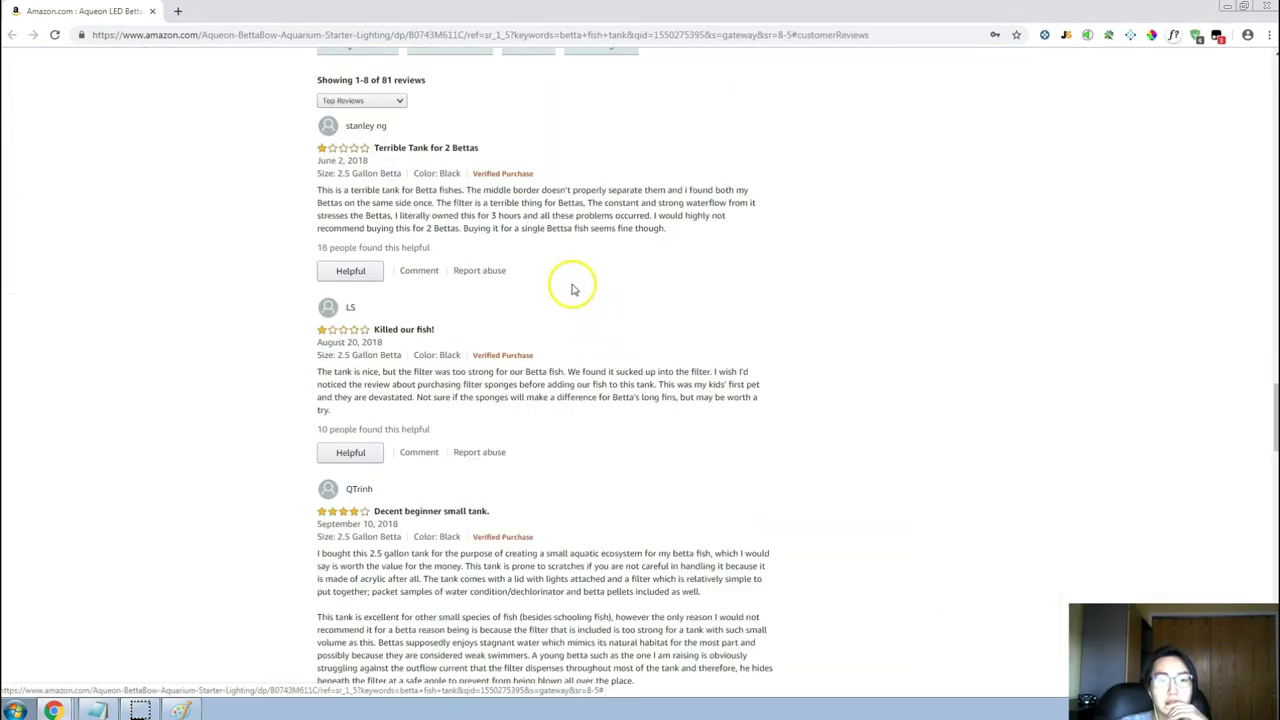
pyautogui.moveTo(666, 229); pyautogui.dragTo(522, 203)
pyautogui.click(631, 201)
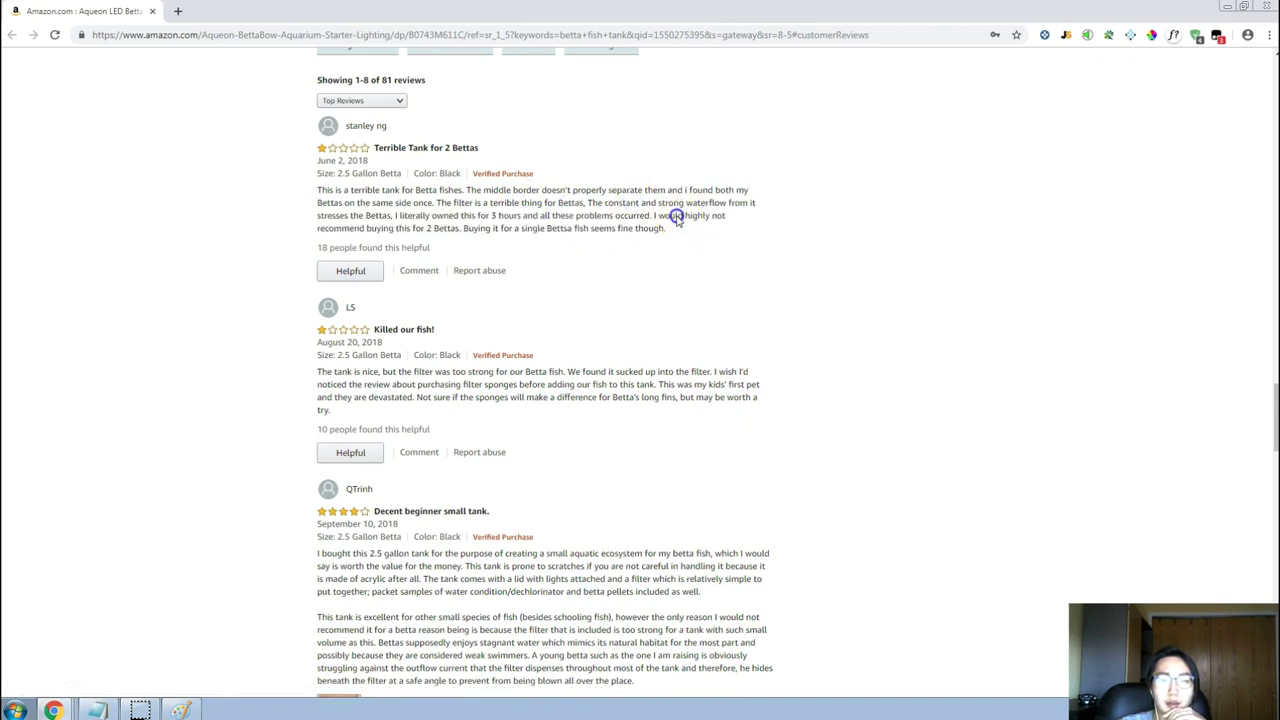
pyautogui.moveTo(667, 229); pyautogui.dragTo(658, 202)
pyautogui.click(620, 212)
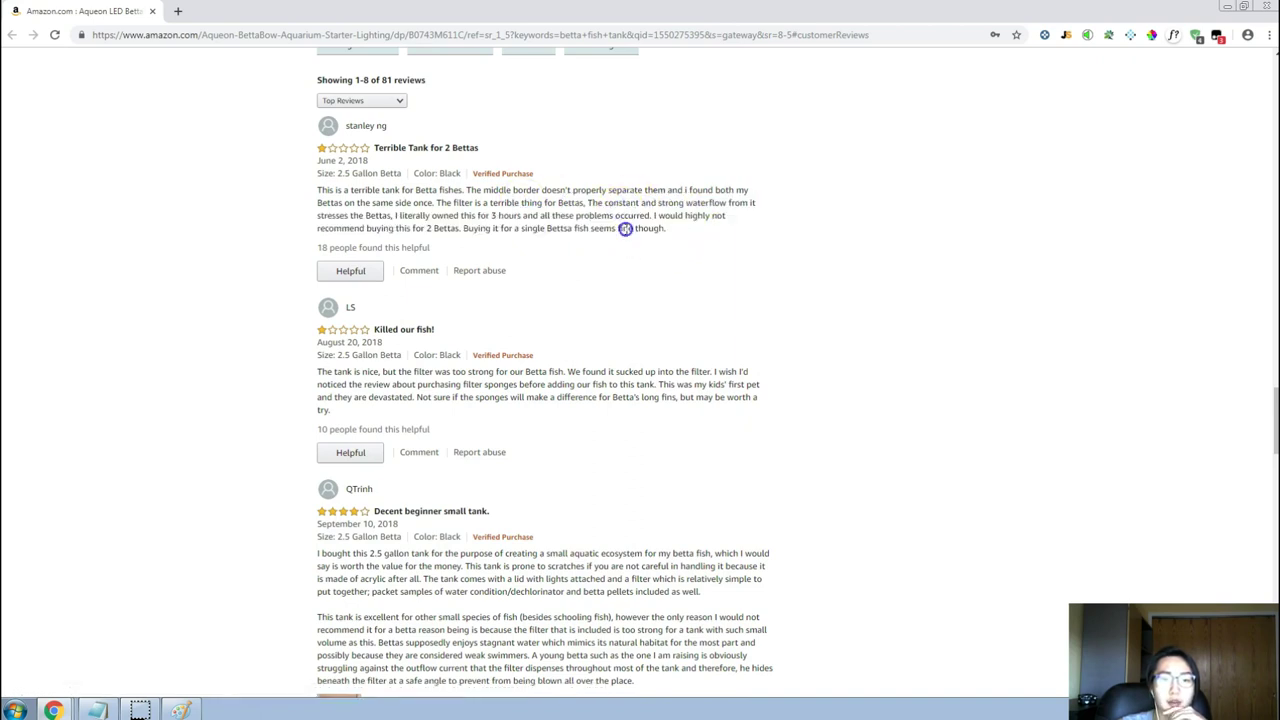
pyautogui.moveTo(568, 229); pyautogui.dragTo(541, 201)
# Check the Aqueon LED MiniBow listing's description and divider images, and return to the betta fish tank search results.
pyautogui.scroll(15, 730, 280)
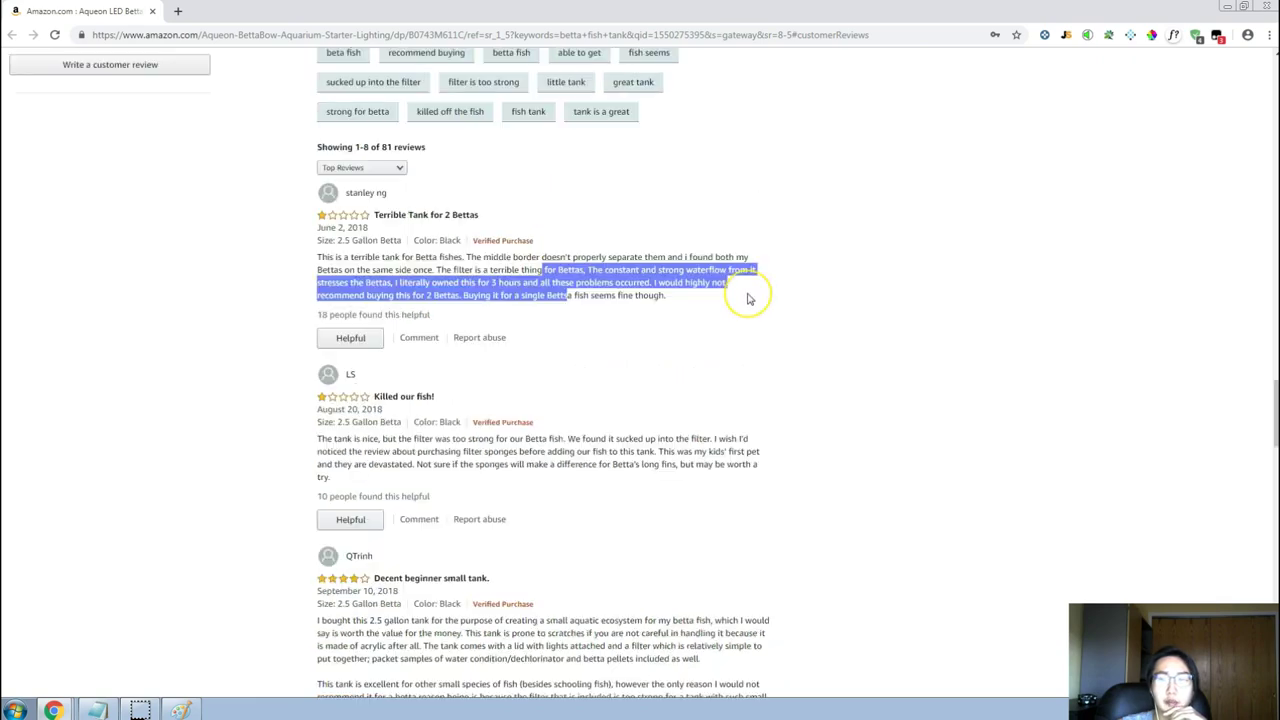
pyautogui.scroll(6, 748, 300)
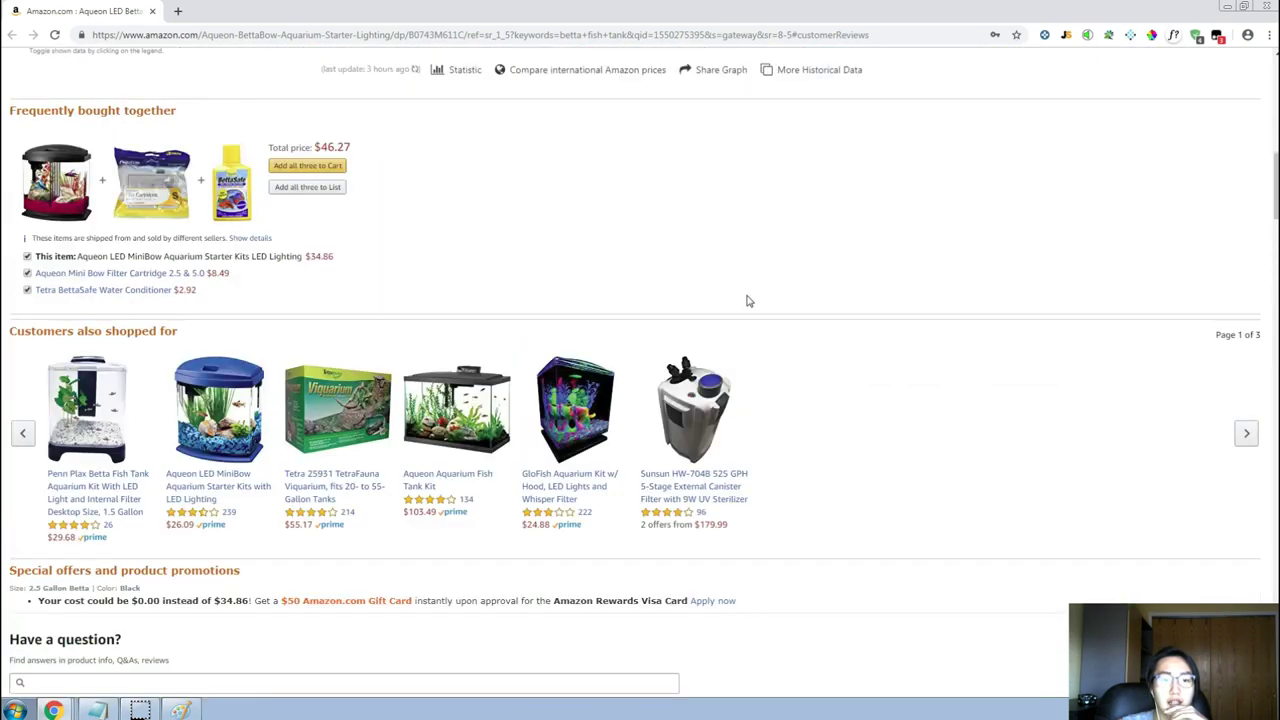
pyautogui.scroll(3, 566, 400)
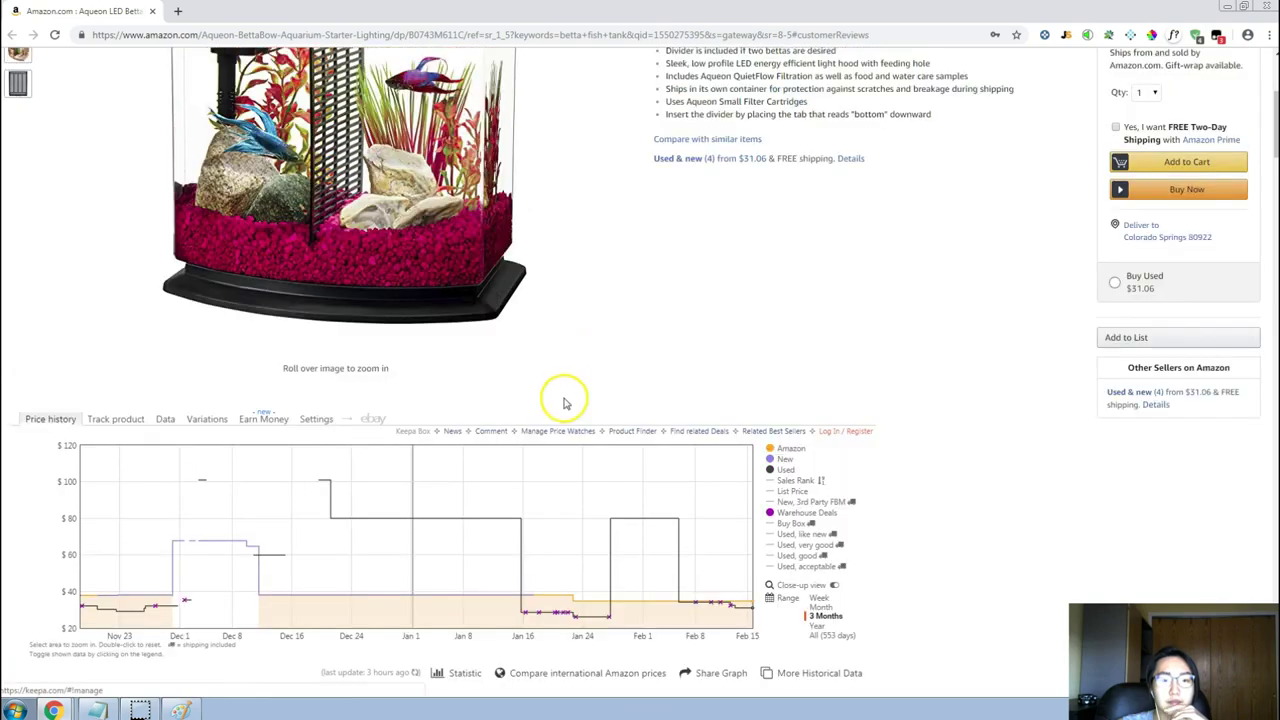
pyautogui.scroll(1, 567, 410)
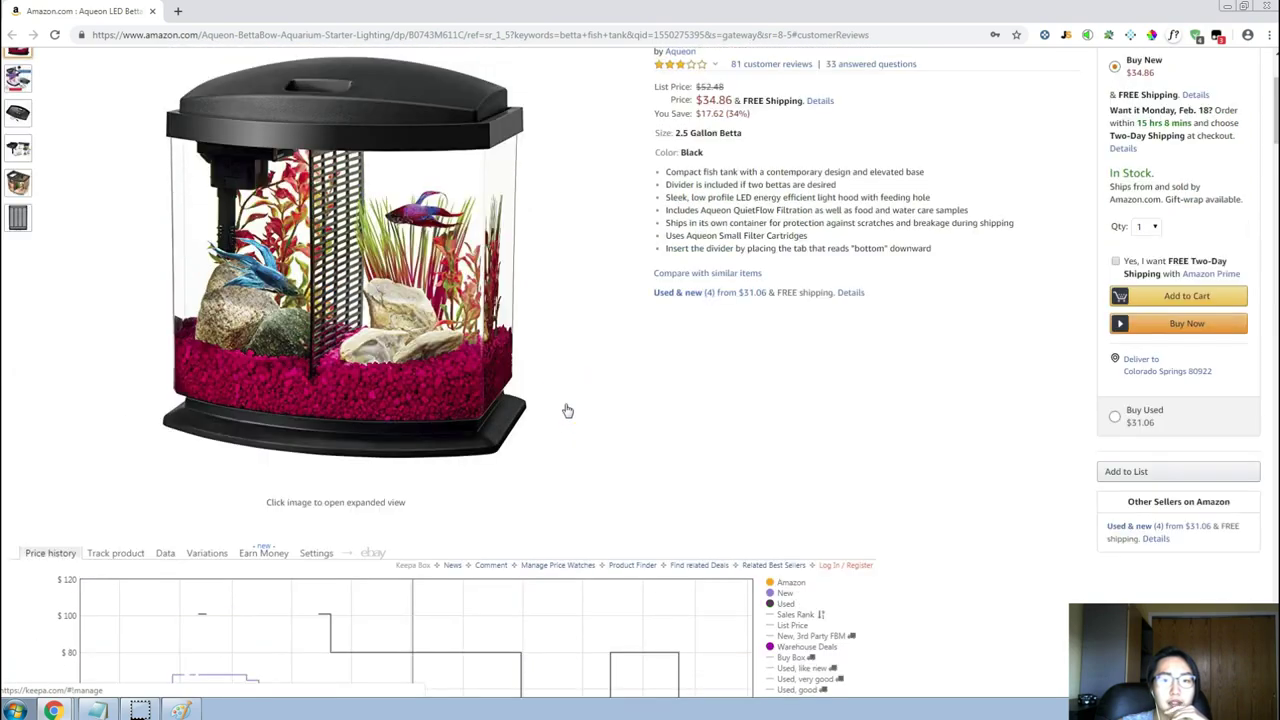
pyautogui.scroll(1, 567, 410)
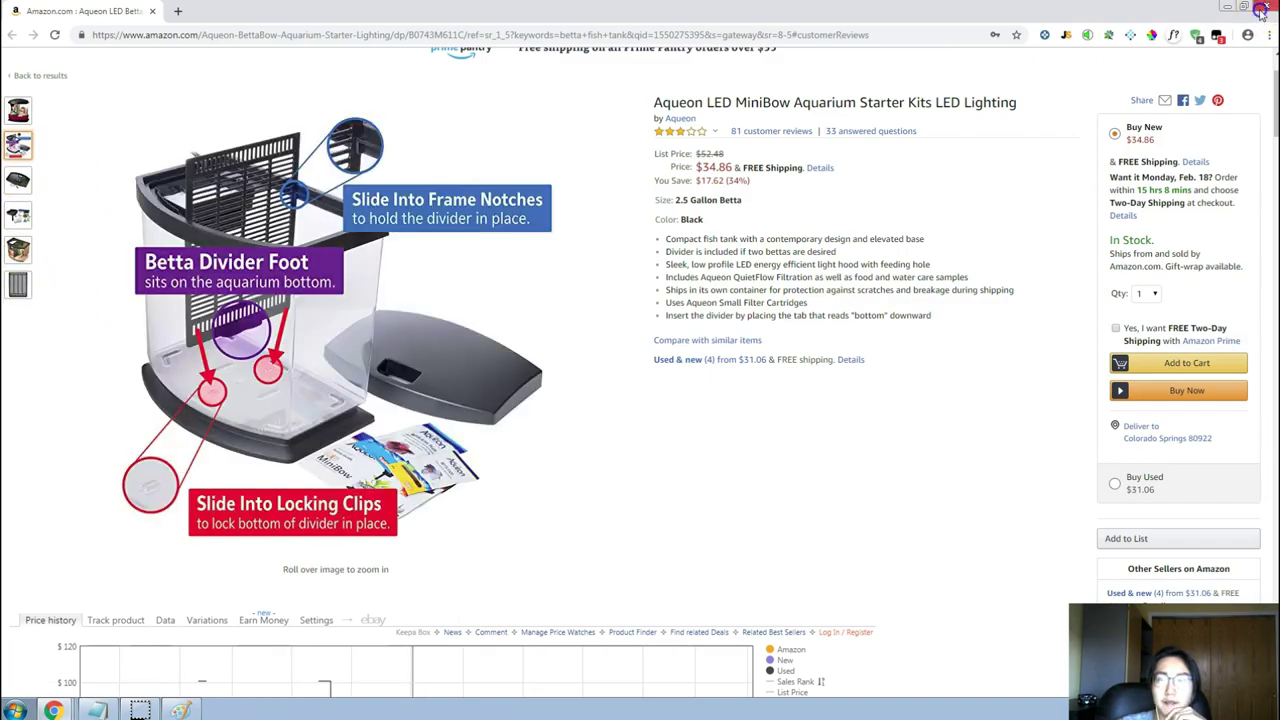
pyautogui.hotkey('alt', 'Left')
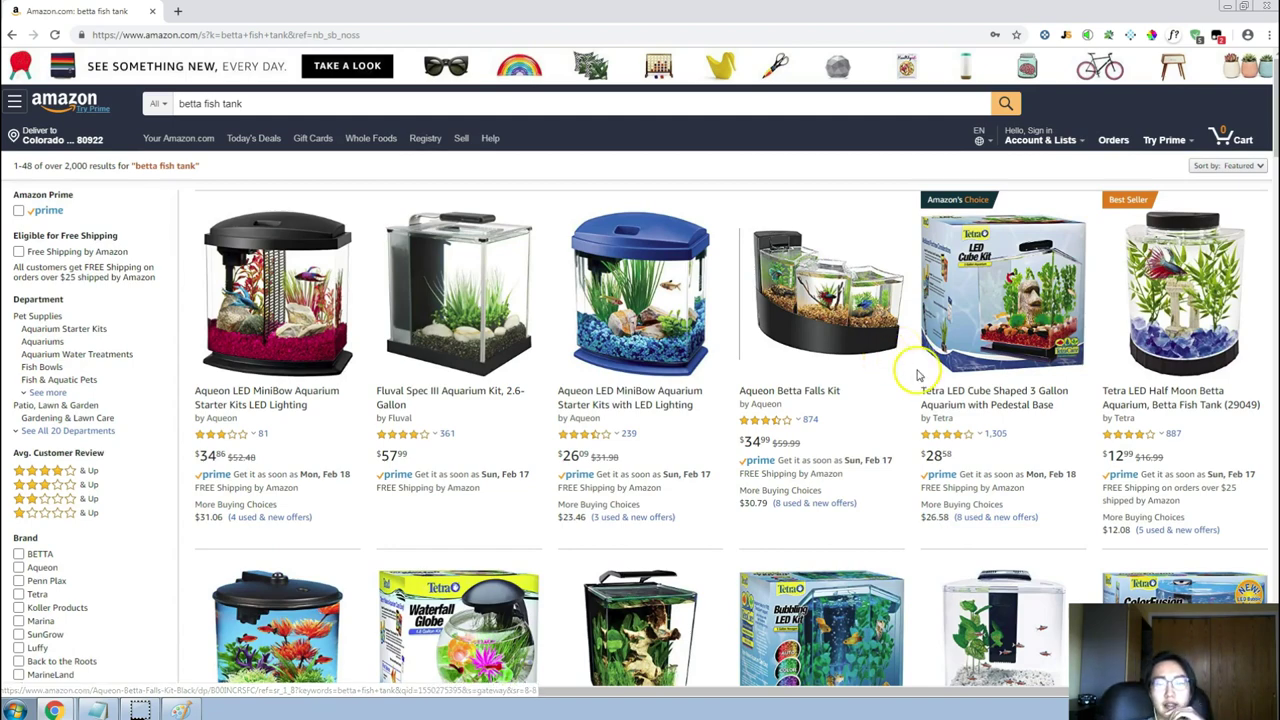
# Browse the betta fish tank results from the first row down to the heaters and decorations, weighing designs, prices and ratings.
pyautogui.scroll(-1, 900, 355)
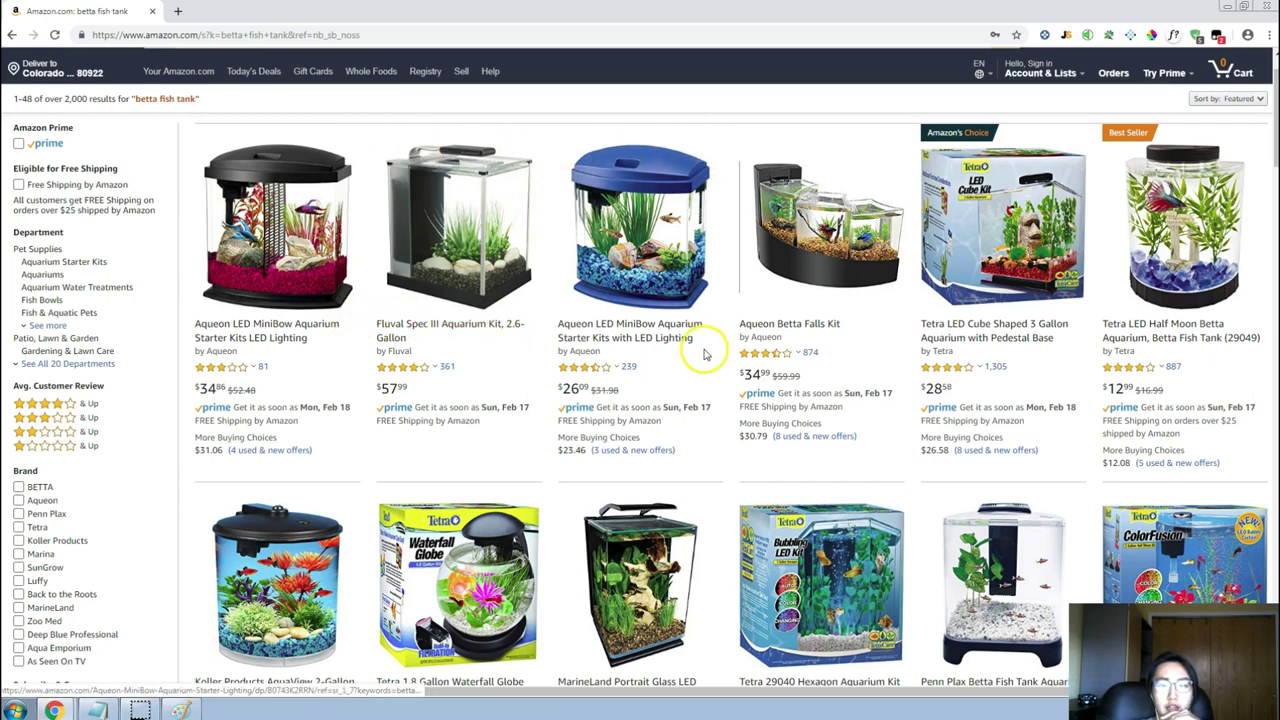
pyautogui.scroll(1, 648, 236)
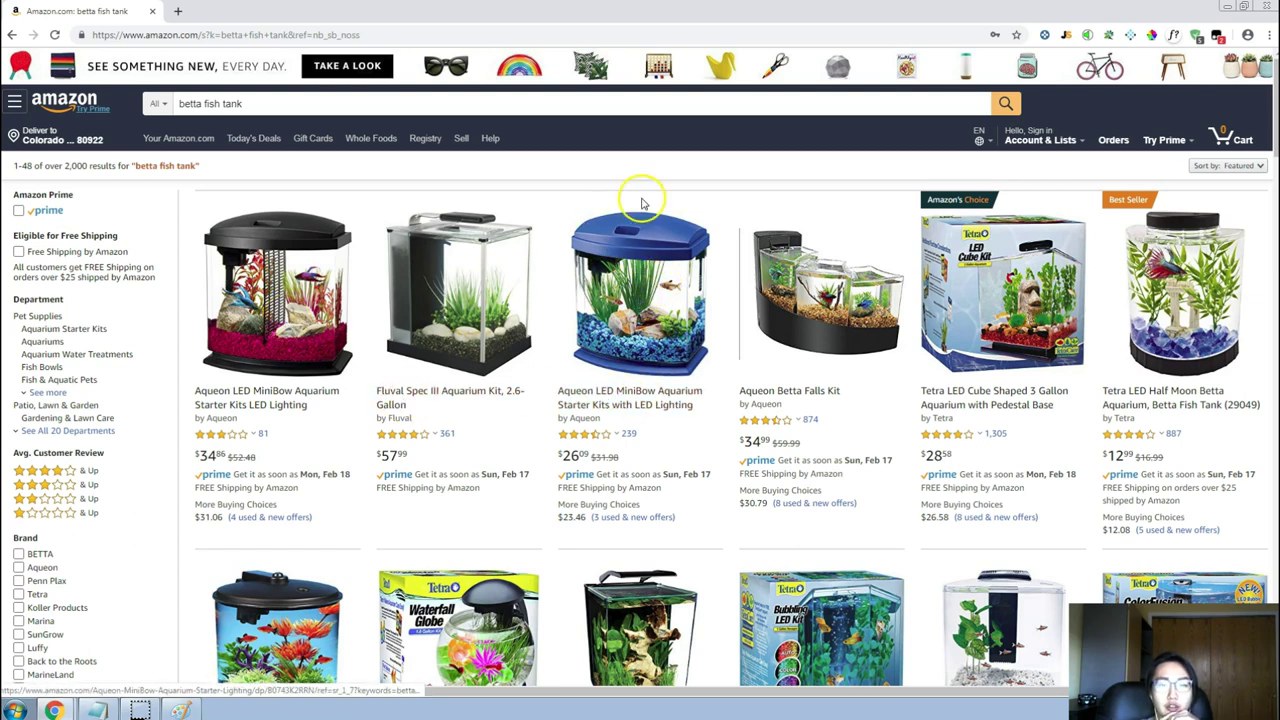
pyautogui.scroll(-5, 750, 312)
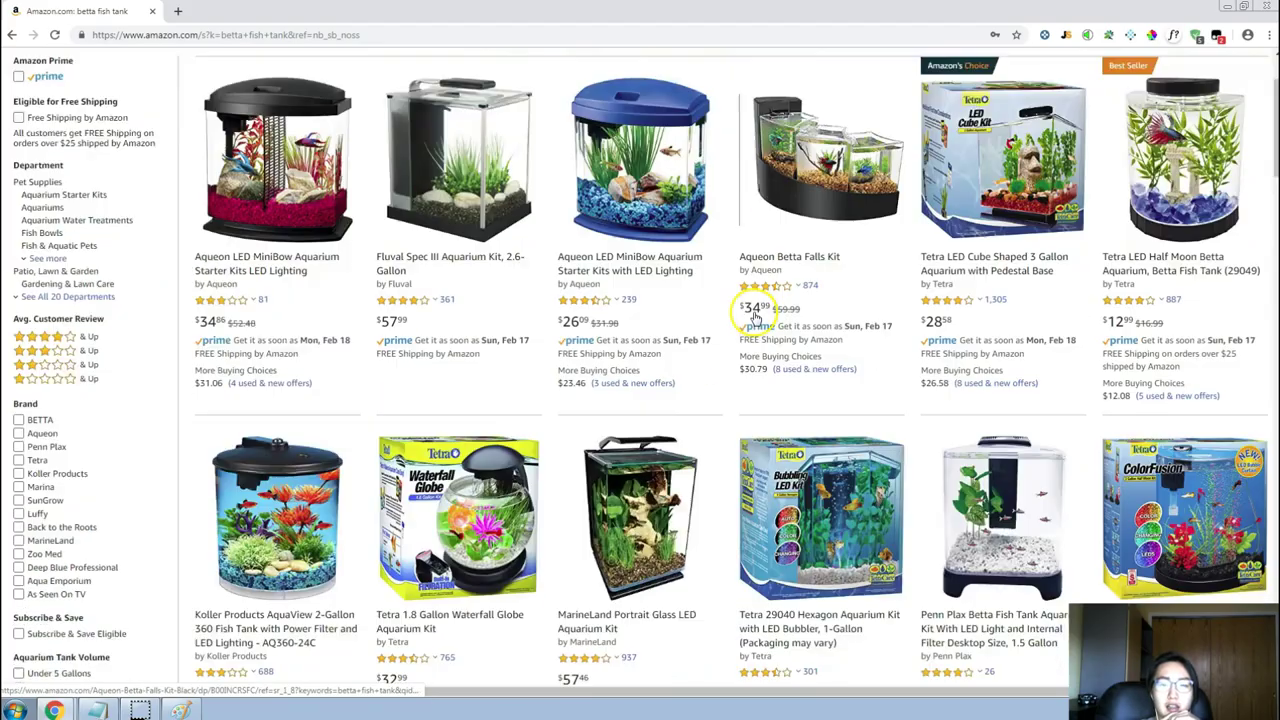
pyautogui.scroll(5, 750, 312)
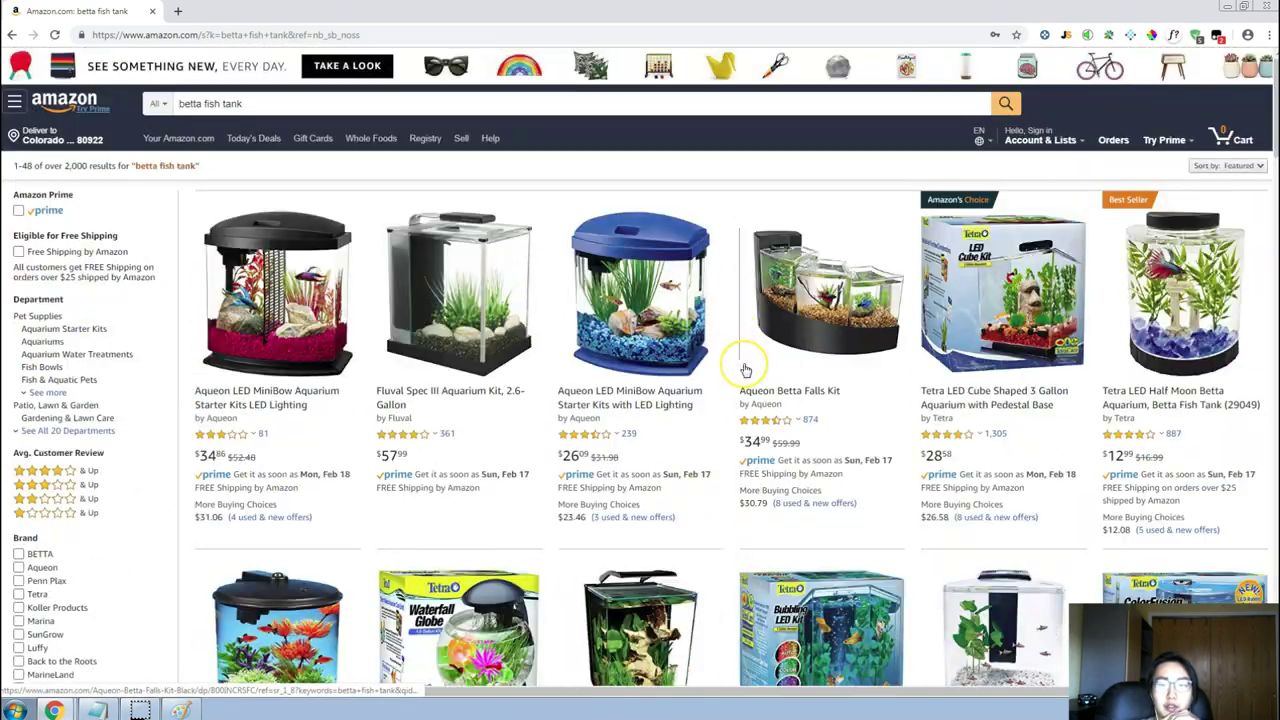
pyautogui.scroll(-10, 745, 360)
pyautogui.scroll(-8, 744, 360)
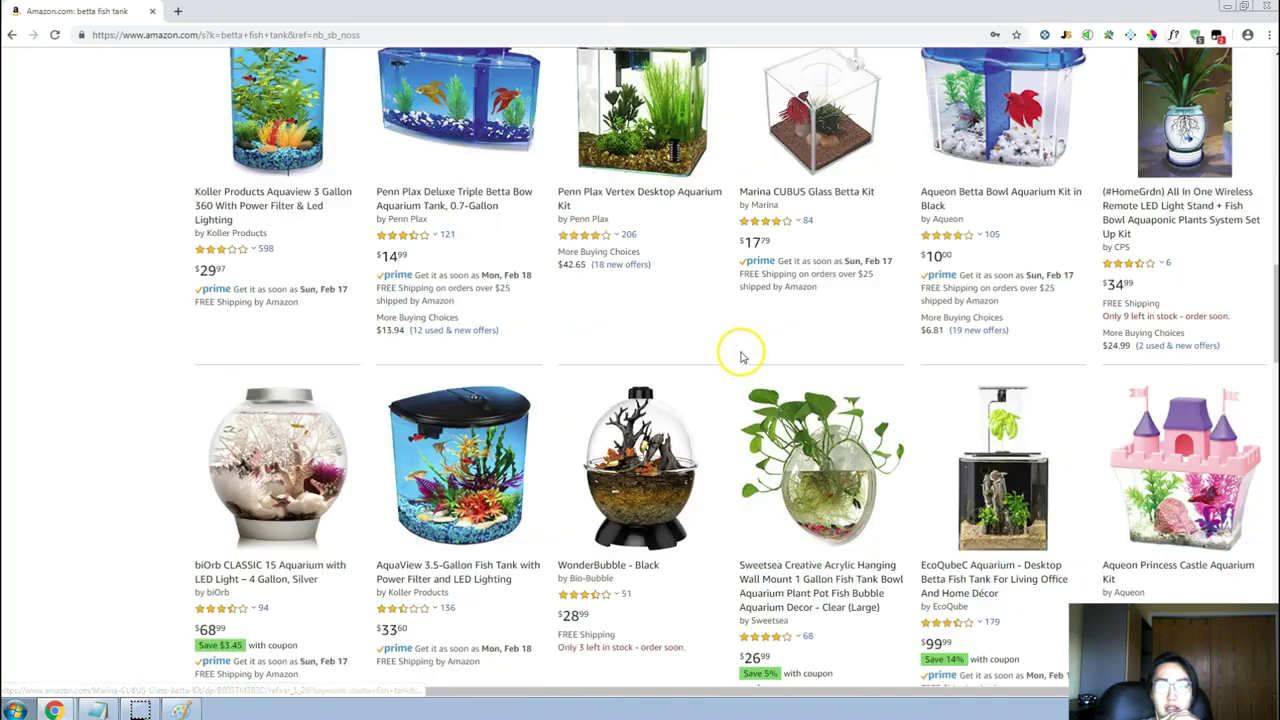
pyautogui.scroll(-8, 740, 350)
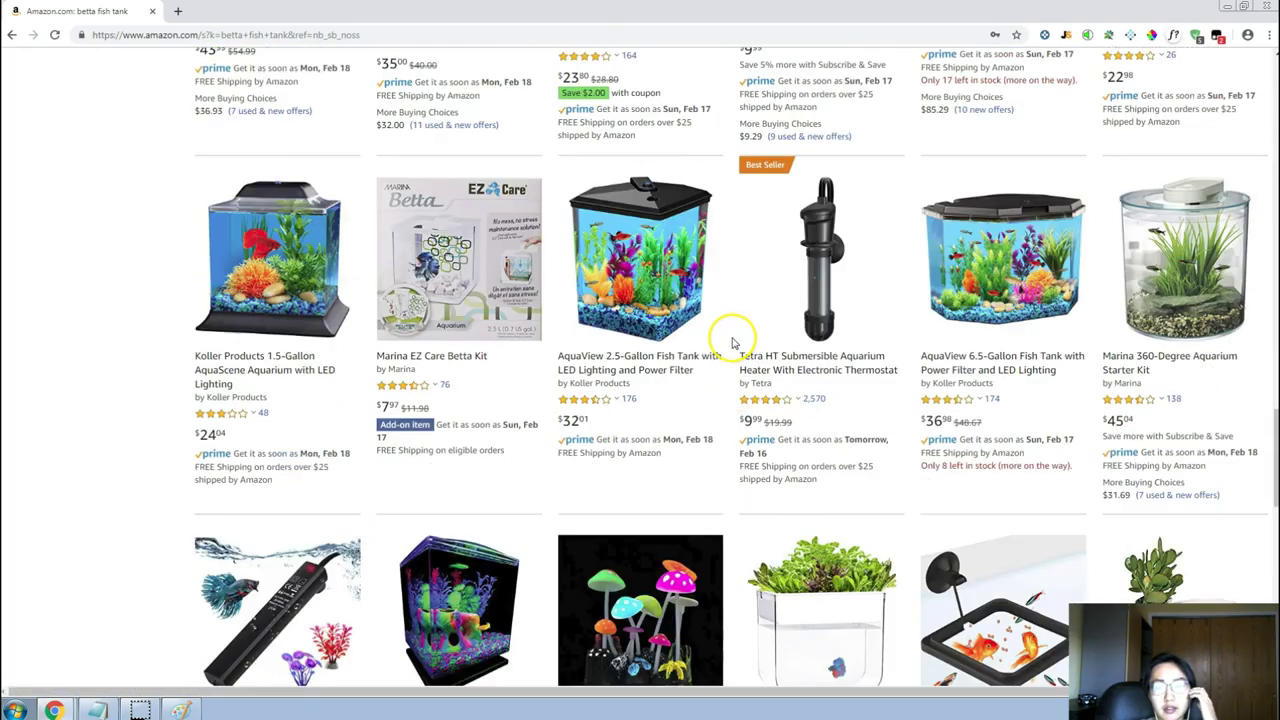
pyautogui.scroll(17, 738, 345)
pyautogui.scroll(10, 733, 342)
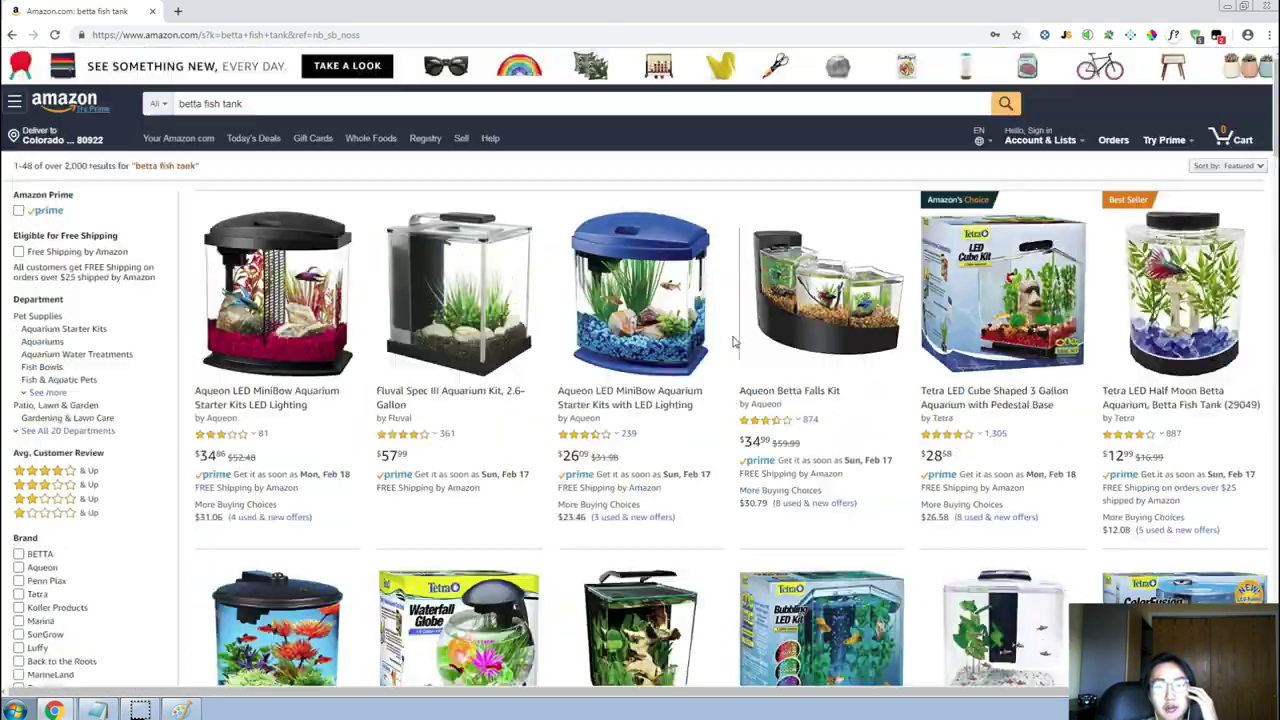
pyautogui.click(730, 337)
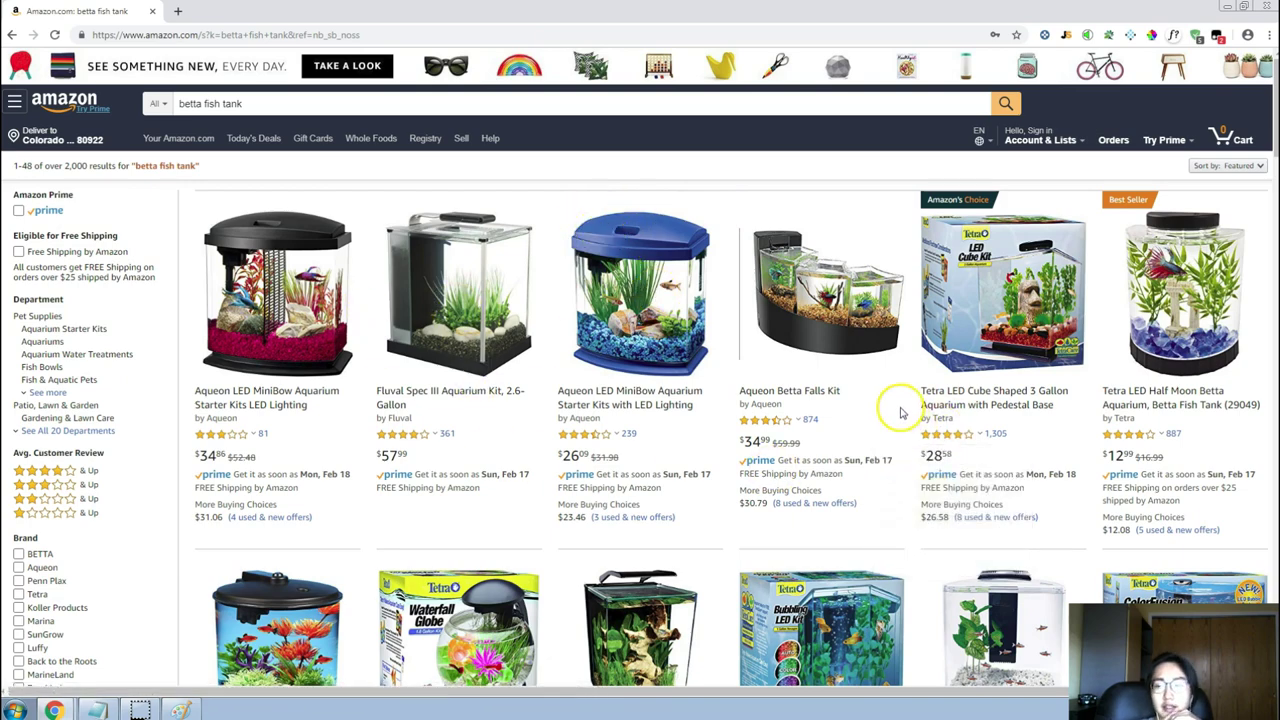
# Add "betta tank" on a new line below the aquarium decorations idea in the Product Ideas notes in Notepad.
pyautogui.scroll(-1, 903, 418)
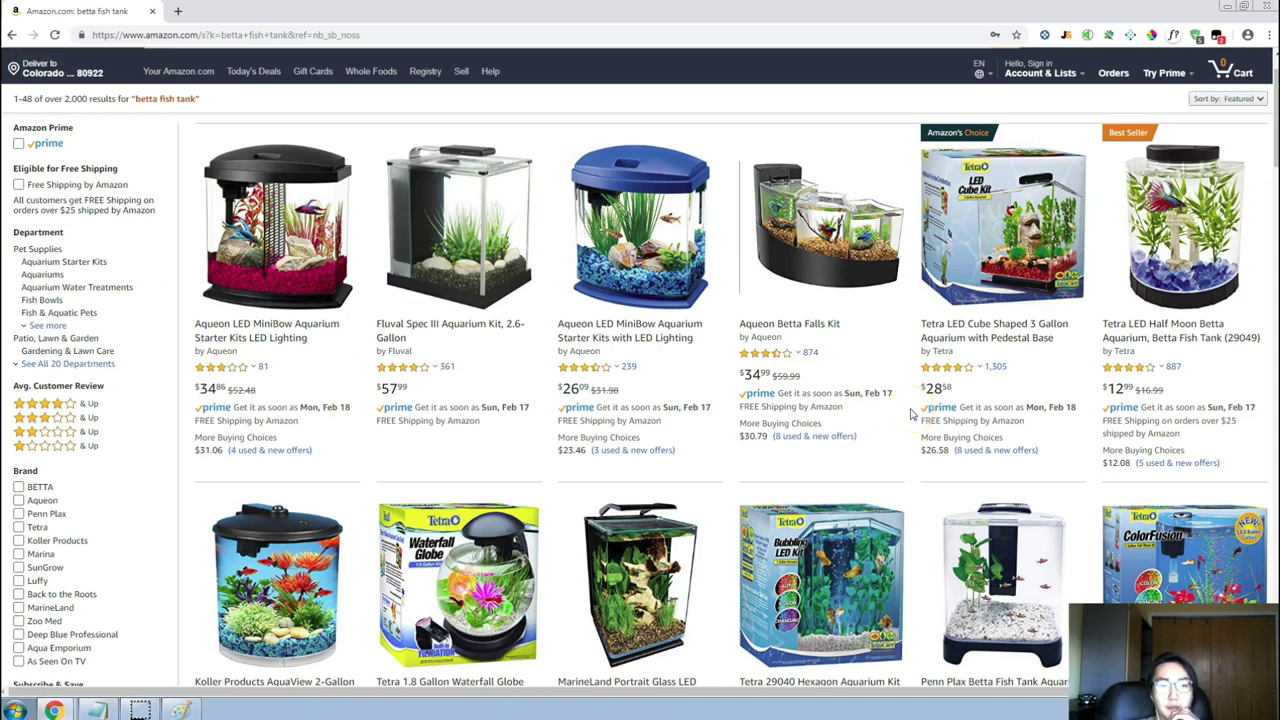
pyautogui.click(96, 710)
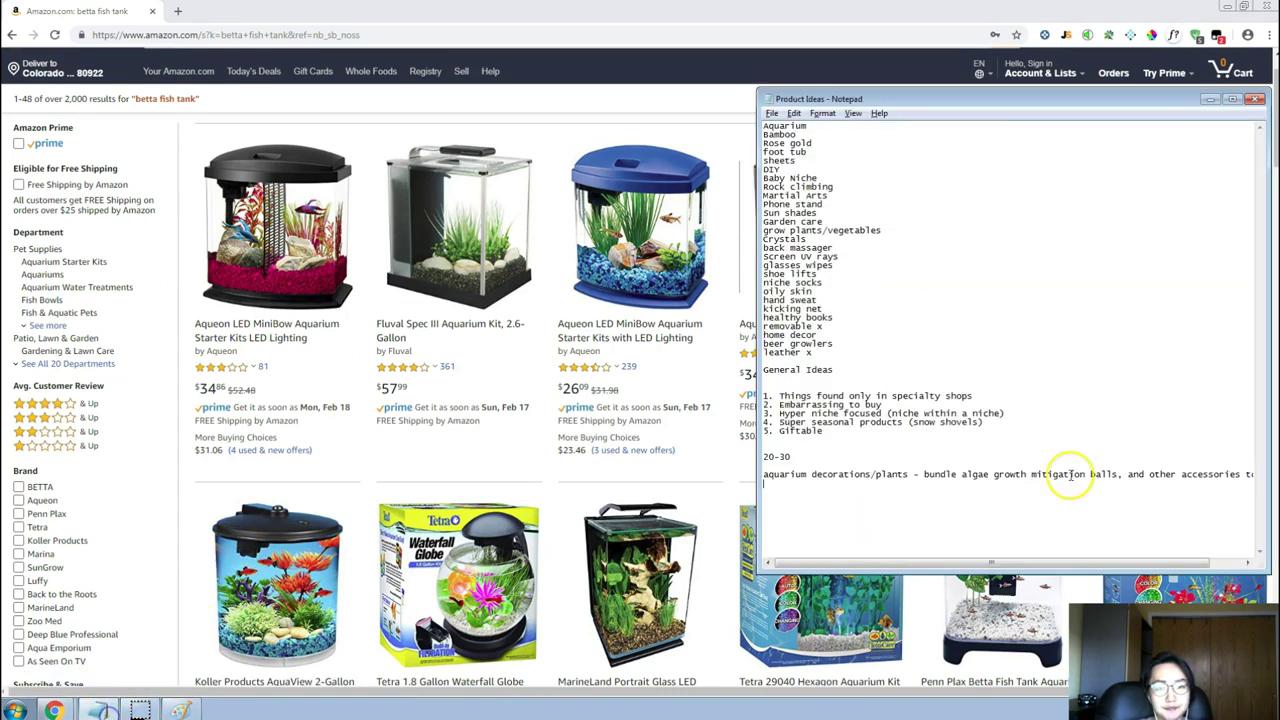
pyautogui.write('betta tank')
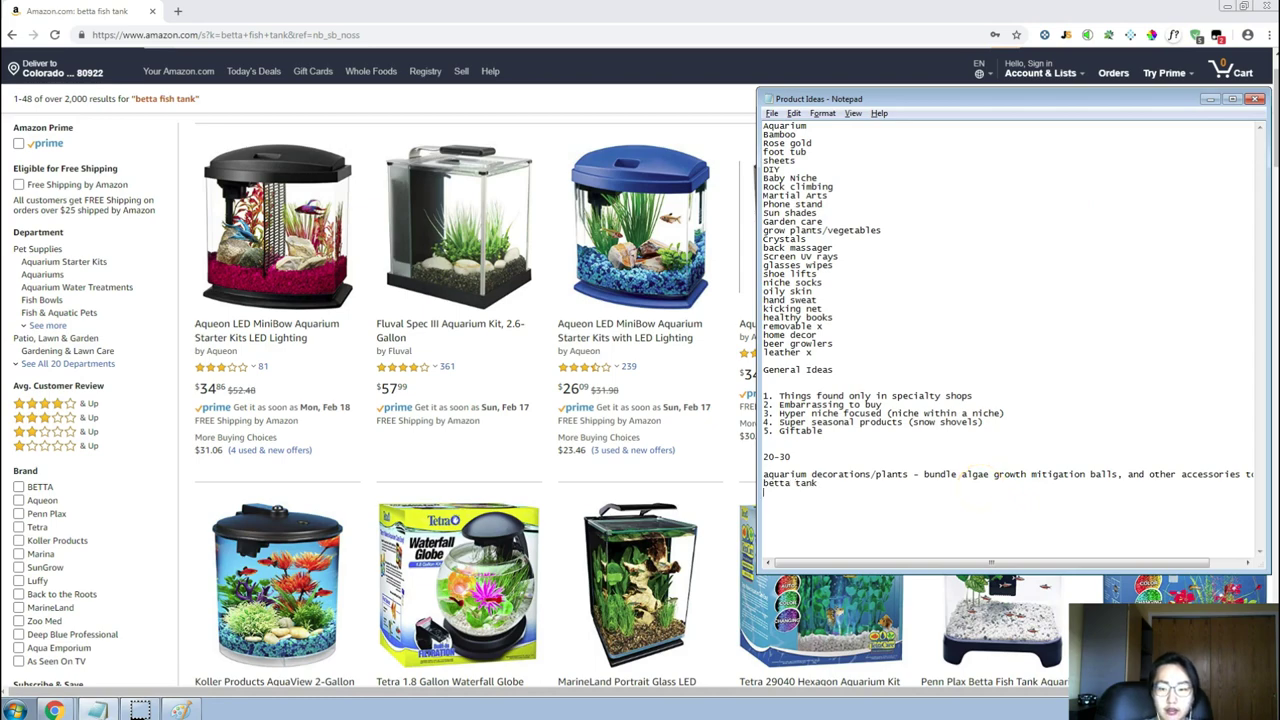
# Switch to the Helium 10 Magnet keyword list and scan the phrases below "betta fish tank" for another product, picking out "turtle tank".
pyautogui.hotkey('alt', 'Tab')
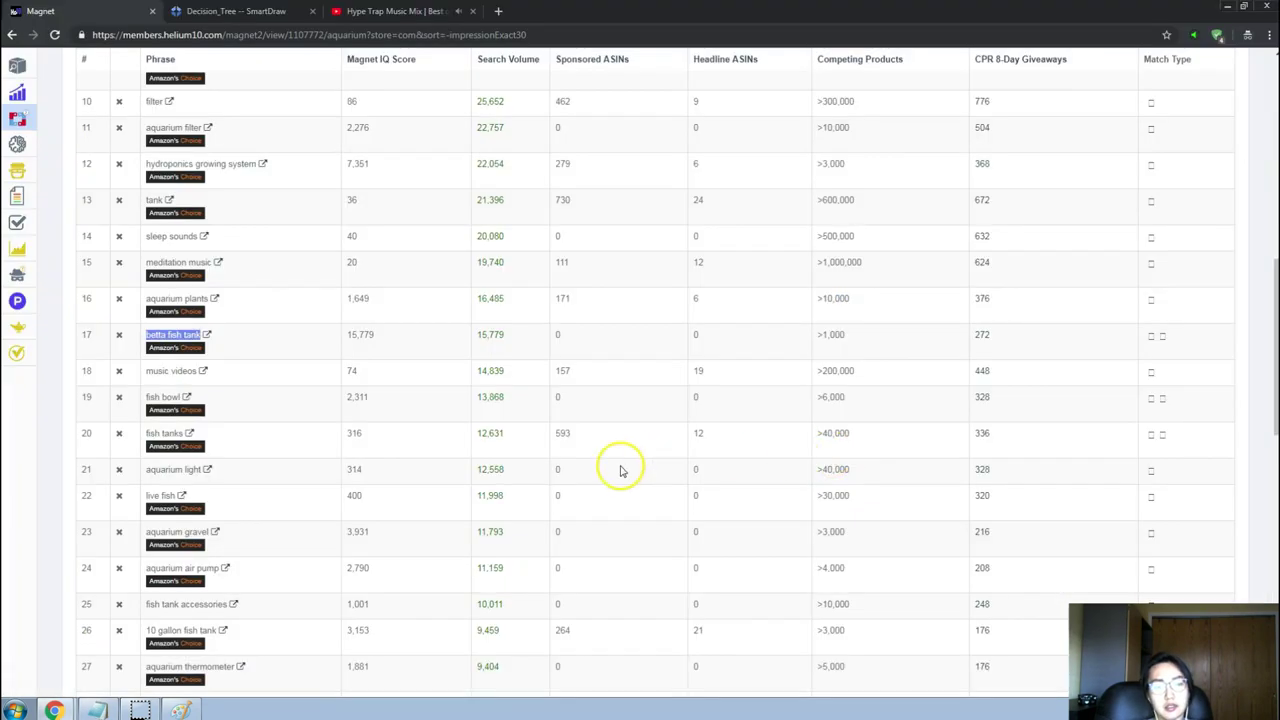
pyautogui.scroll(-1, 323, 371)
pyautogui.scroll(-1, 310, 395)
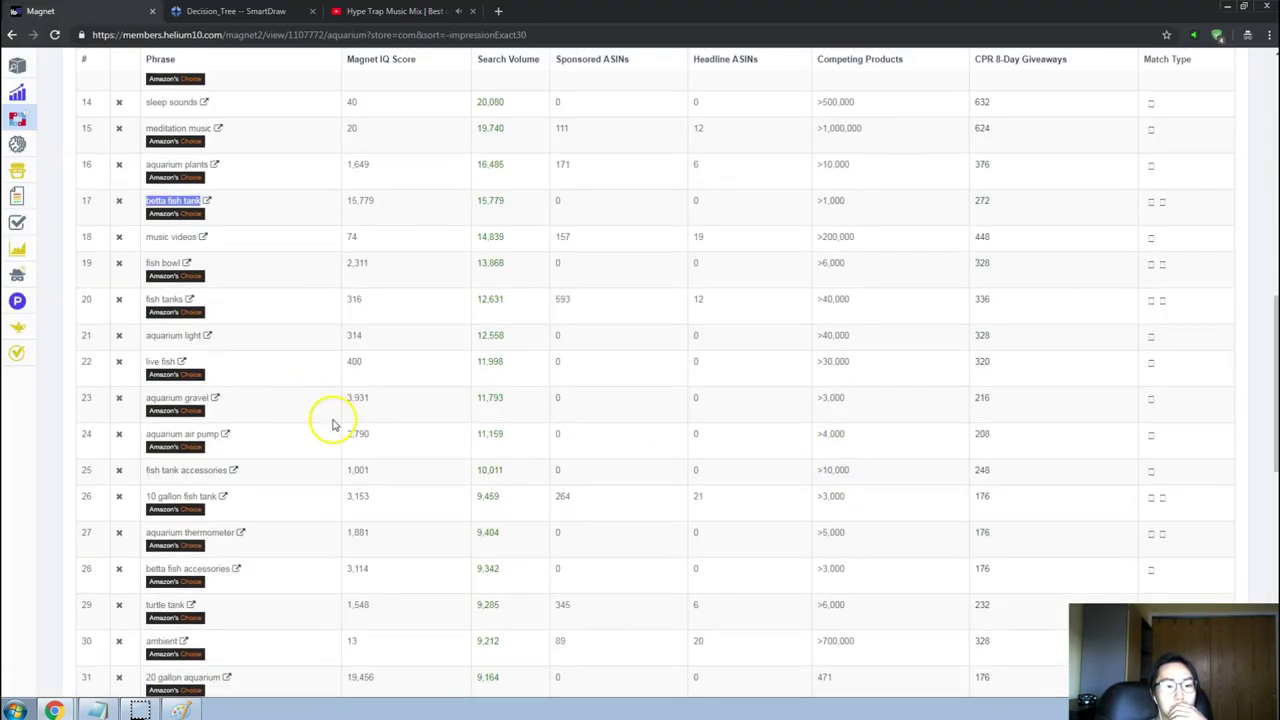
pyautogui.doubleClick(196, 397)
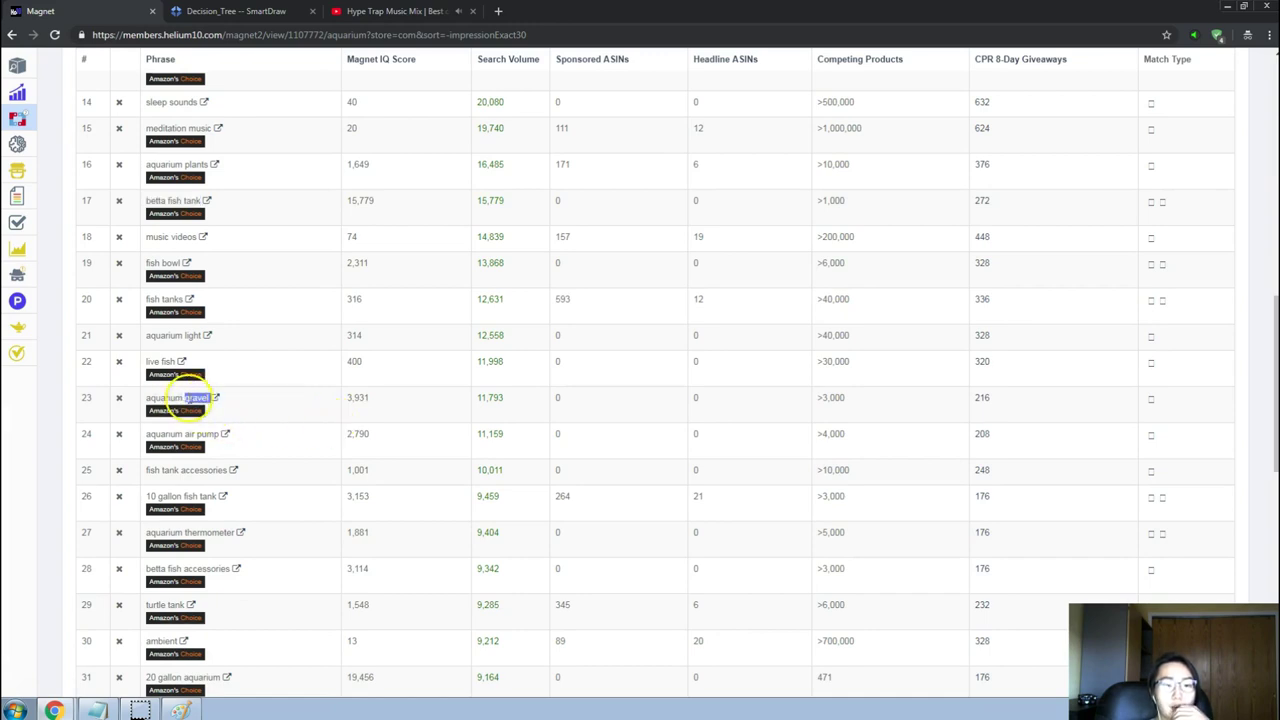
pyautogui.doubleClick(172, 433)
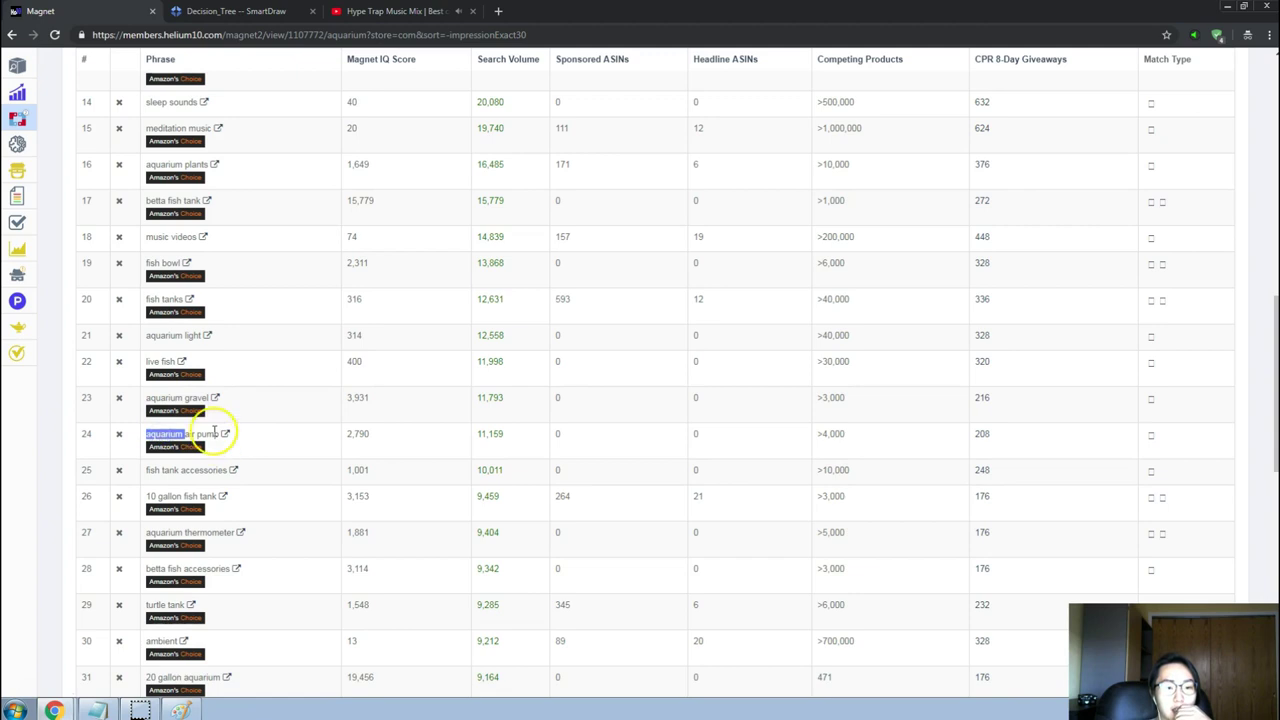
pyautogui.scroll(-2, 213, 430)
pyautogui.scroll(-1, 342, 402)
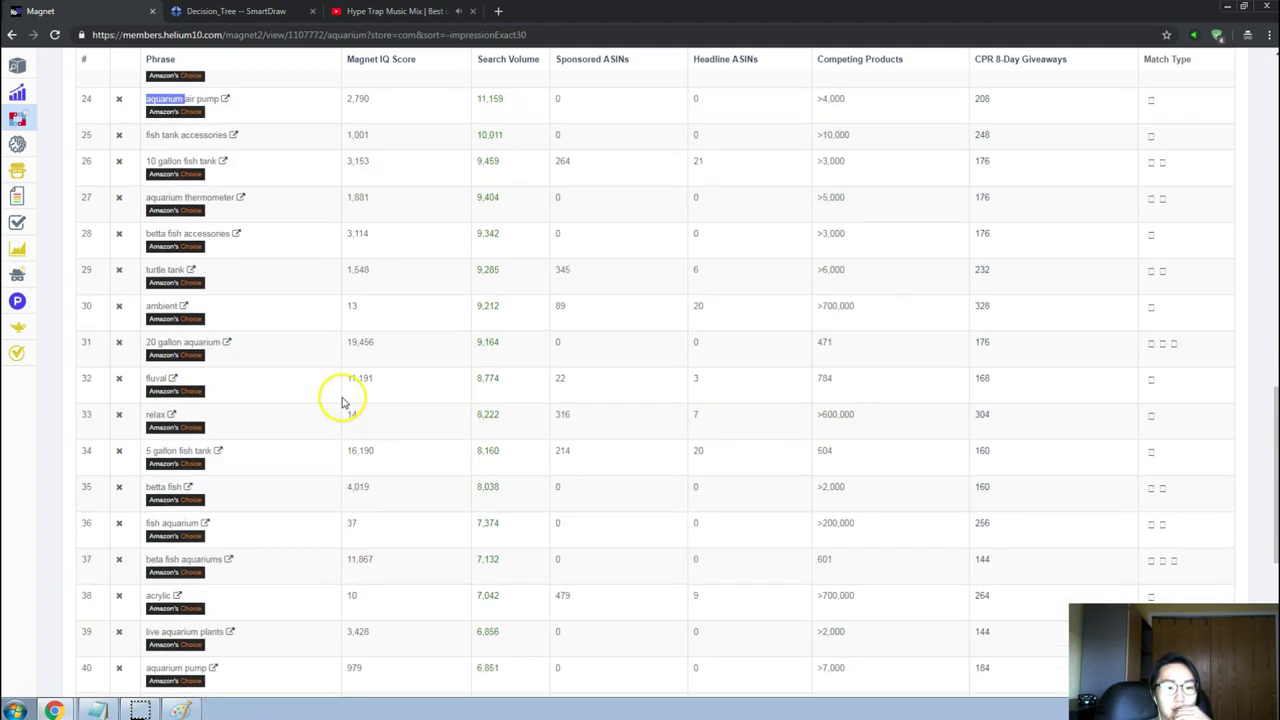
pyautogui.doubleClick(155, 269)
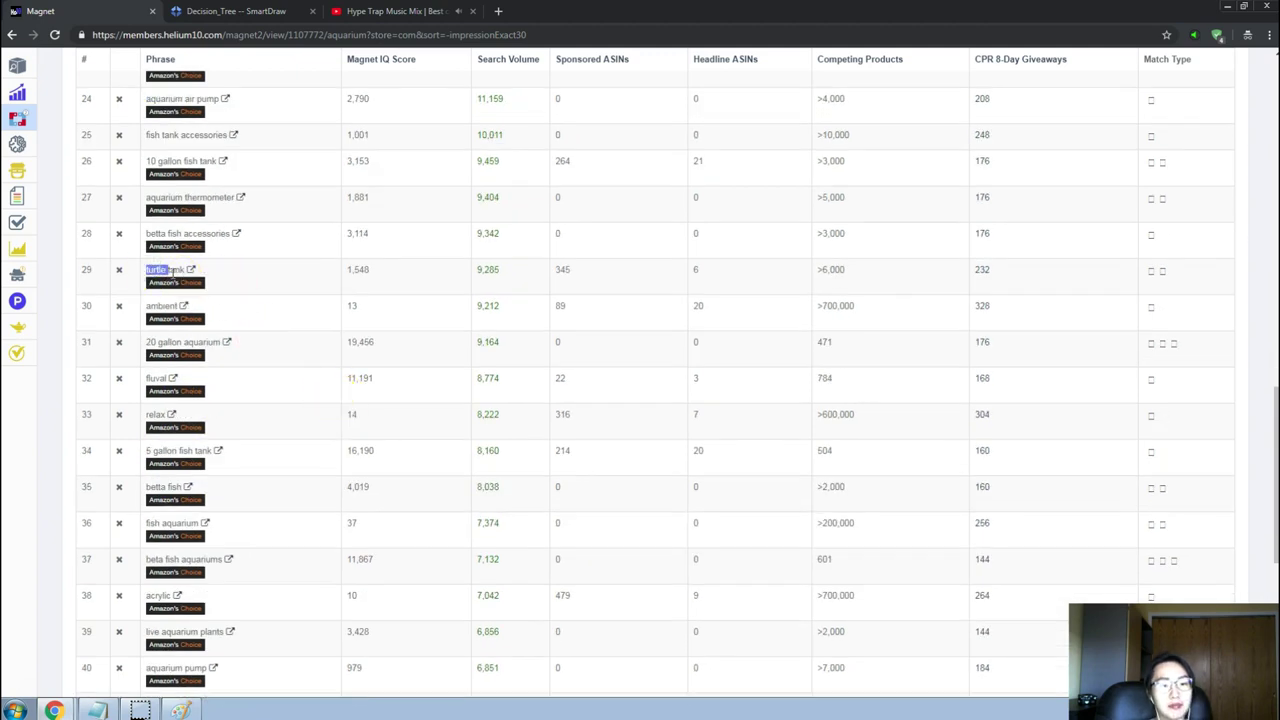
# Switch back to Amazon and search for "turtle tank".
pyautogui.hotkey('alt', 'Tab')
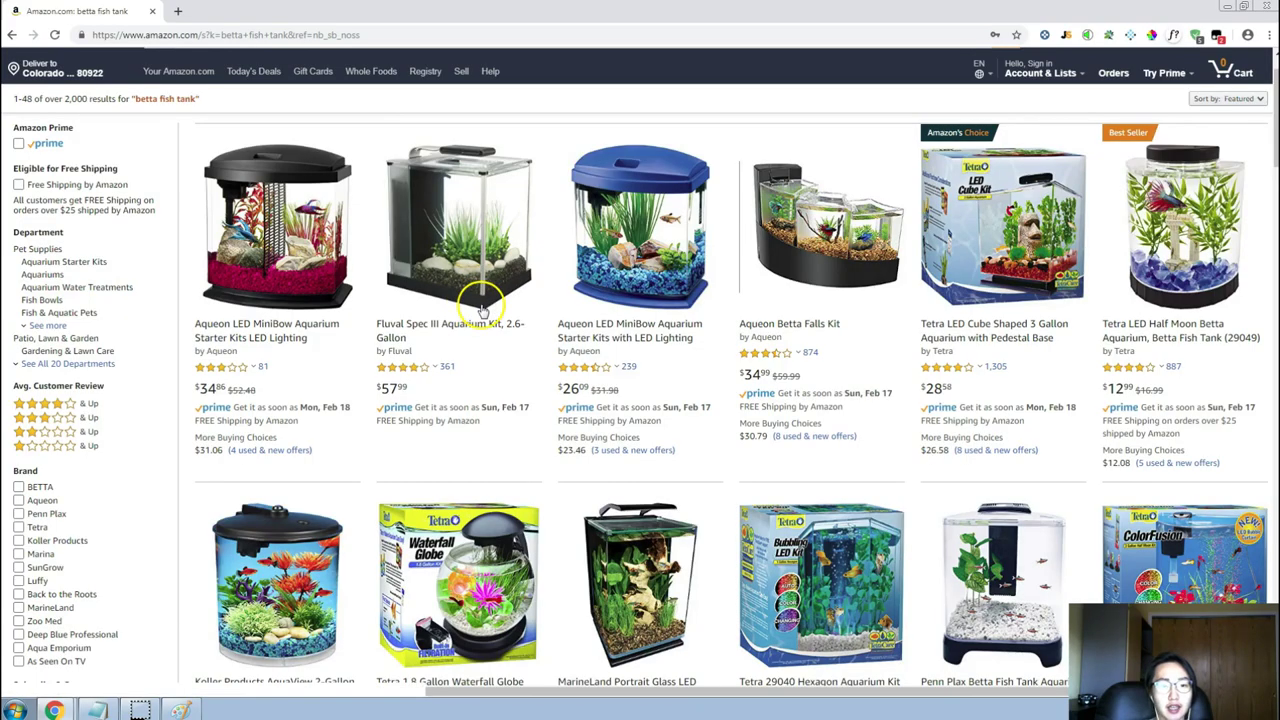
pyautogui.scroll(1, 481, 311)
pyautogui.tripleClick(421, 108)
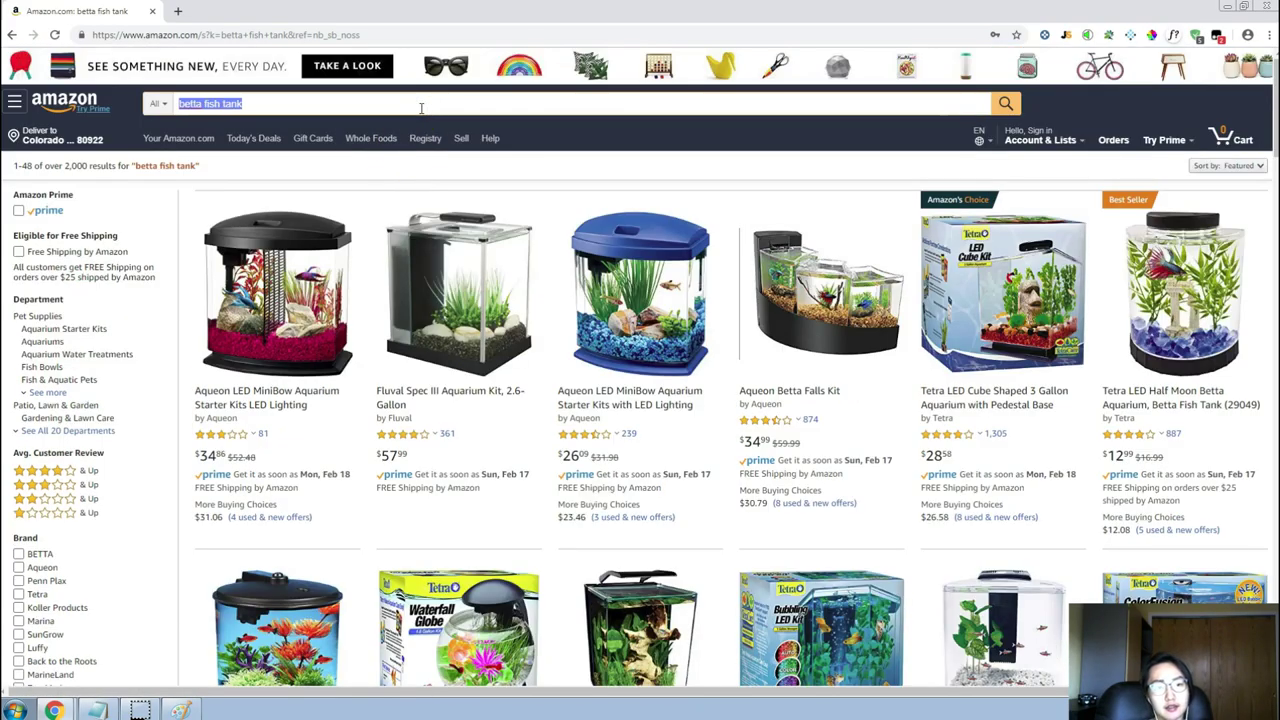
pyautogui.write('turtle tank')
pyautogui.press('Return')
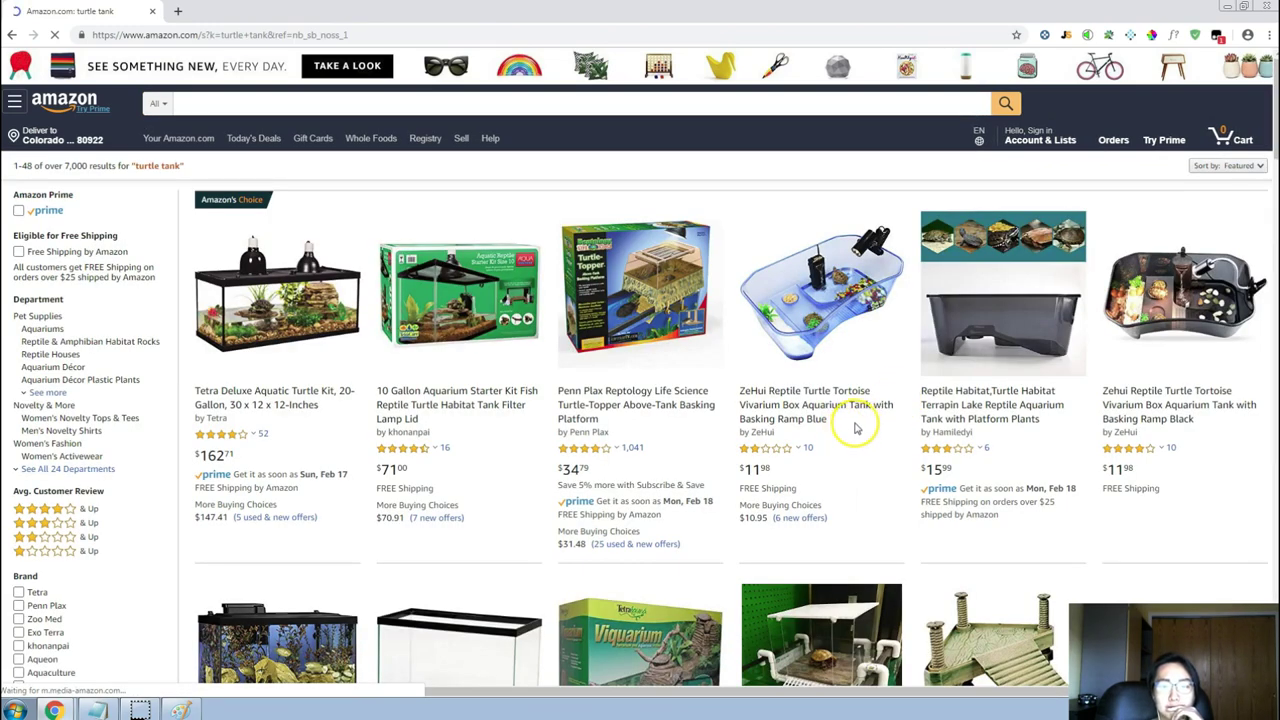
# Examine the first two rows of turtle tank results, comparing designs, prices, star ratings and review counts.
pyautogui.scroll(-1, 897, 447)
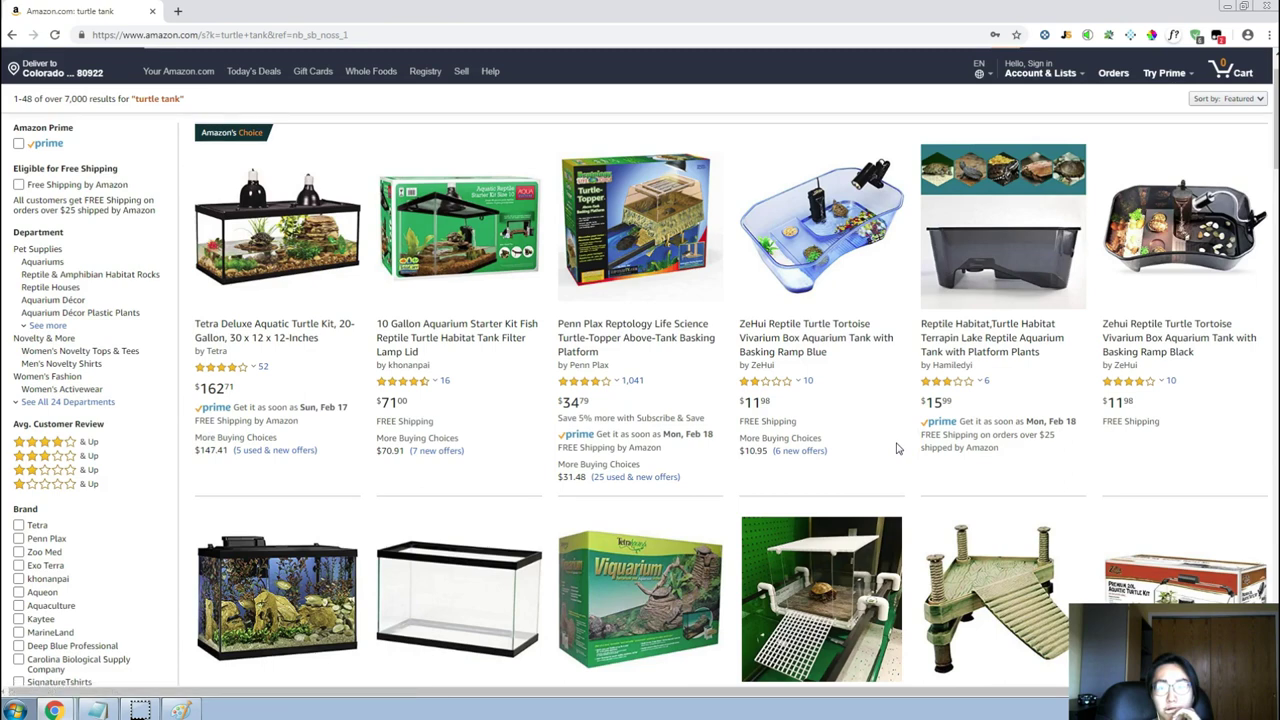
pyautogui.click(1155, 257)
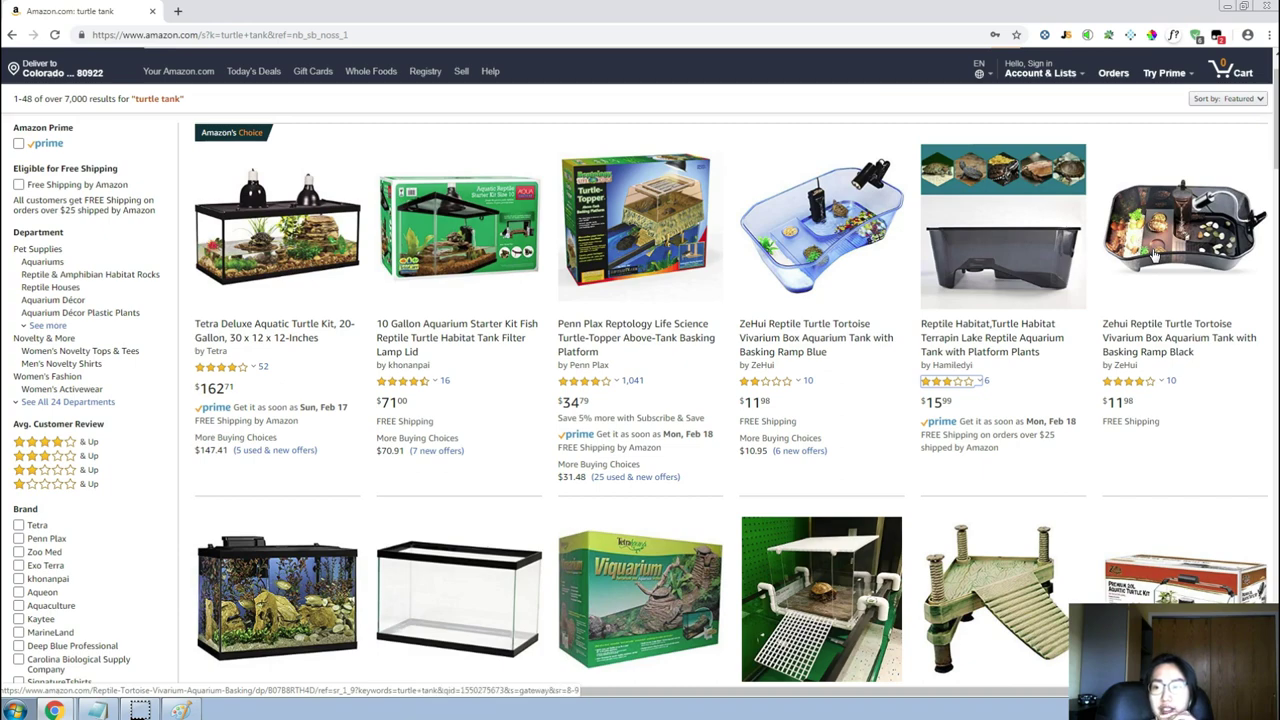
pyautogui.click(1149, 300)
pyautogui.scroll(-2, 1140, 310)
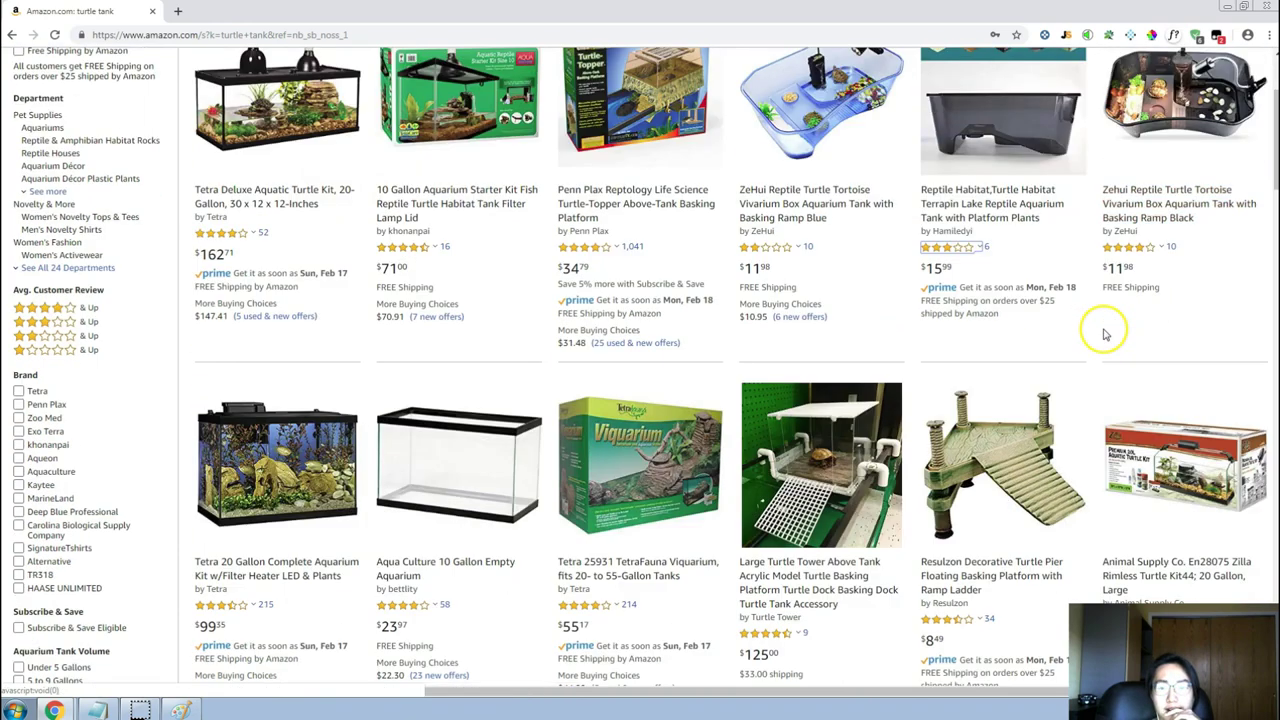
pyautogui.scroll(1, 1110, 335)
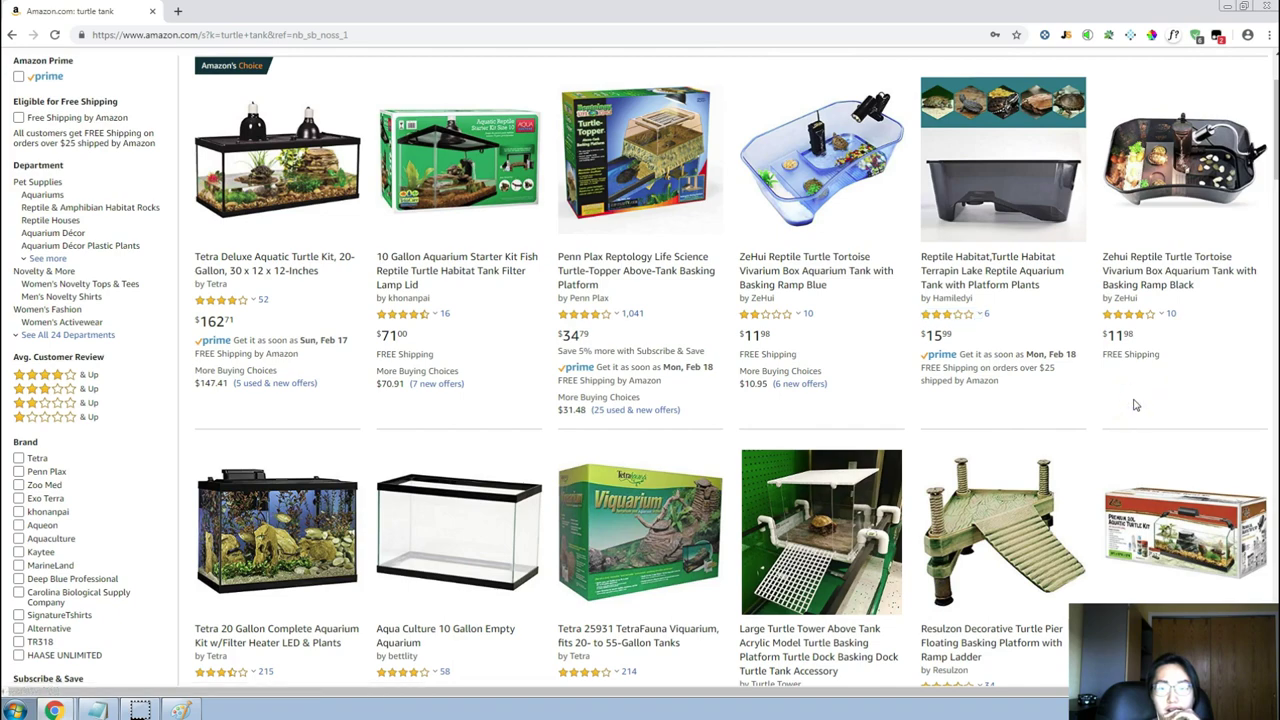
# Launch the Jungle Scout extension on the turtle tank results.
pyautogui.scroll(-1, 1136, 404)
pyautogui.scroll(1, 1136, 404)
pyautogui.click(1066, 35)
pyautogui.scroll(-2, 343, 475)
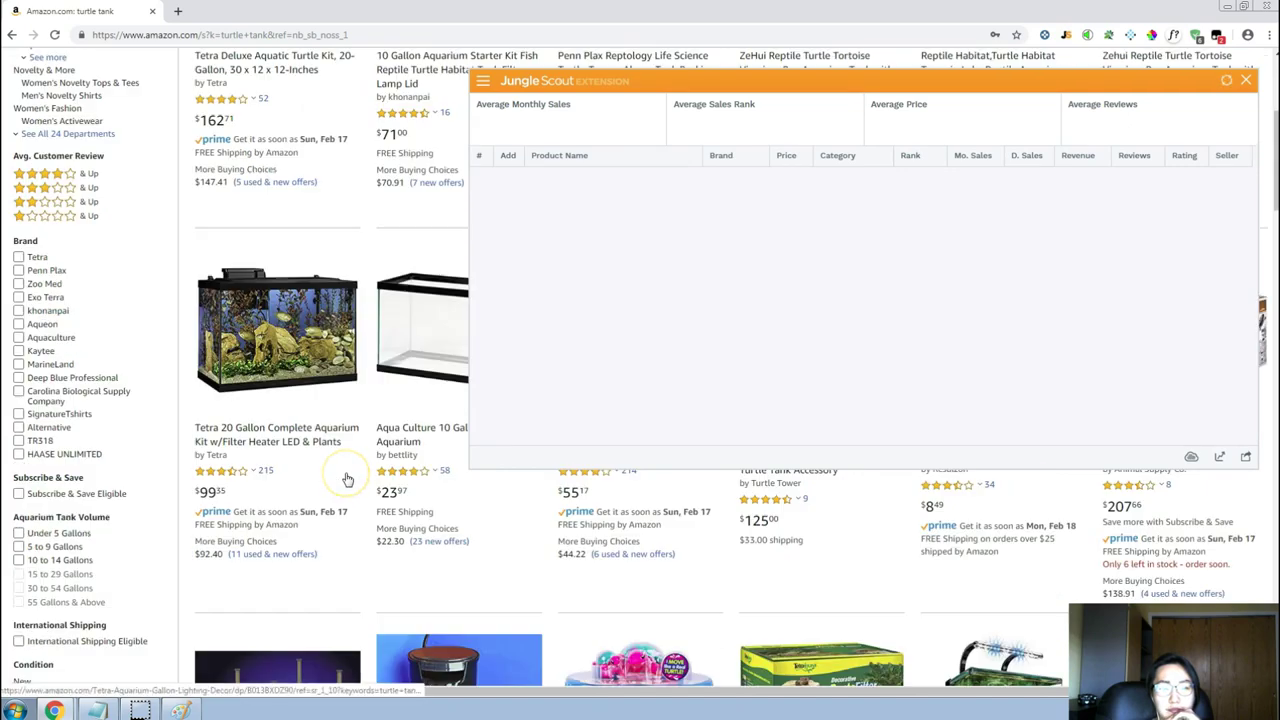
# Examine the Jungle Scout data for the turtle tank results, comparing monthly sales, revenue, prices, reviews and ratings of individual products.
pyautogui.scroll(3, 347, 480)
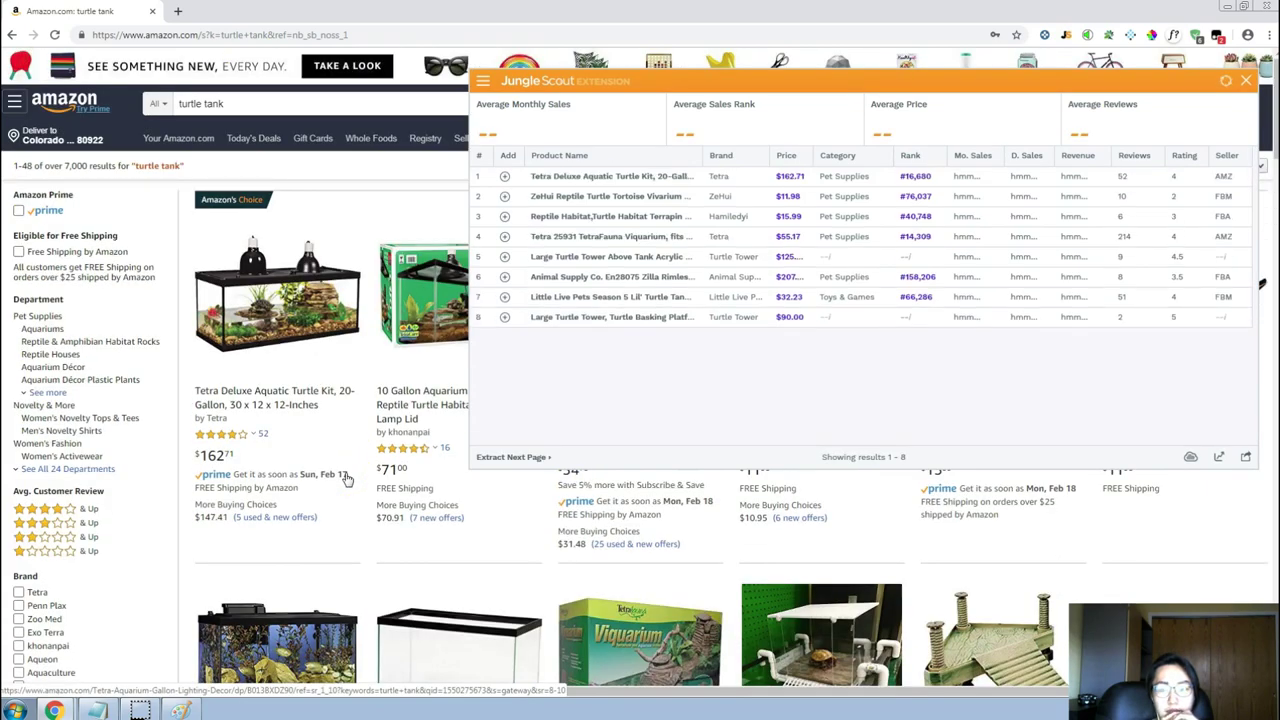
pyautogui.scroll(-1, 345, 479)
pyautogui.scroll(-1, 345, 479)
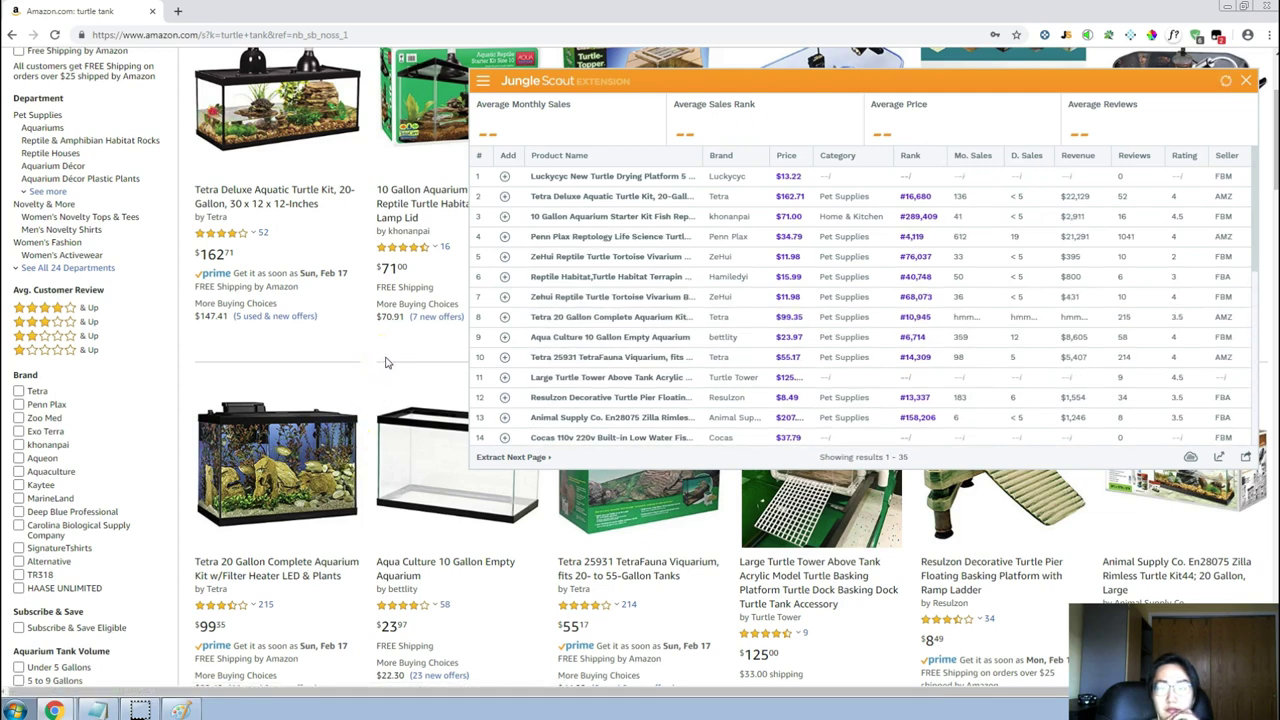
pyautogui.scroll(2, 383, 362)
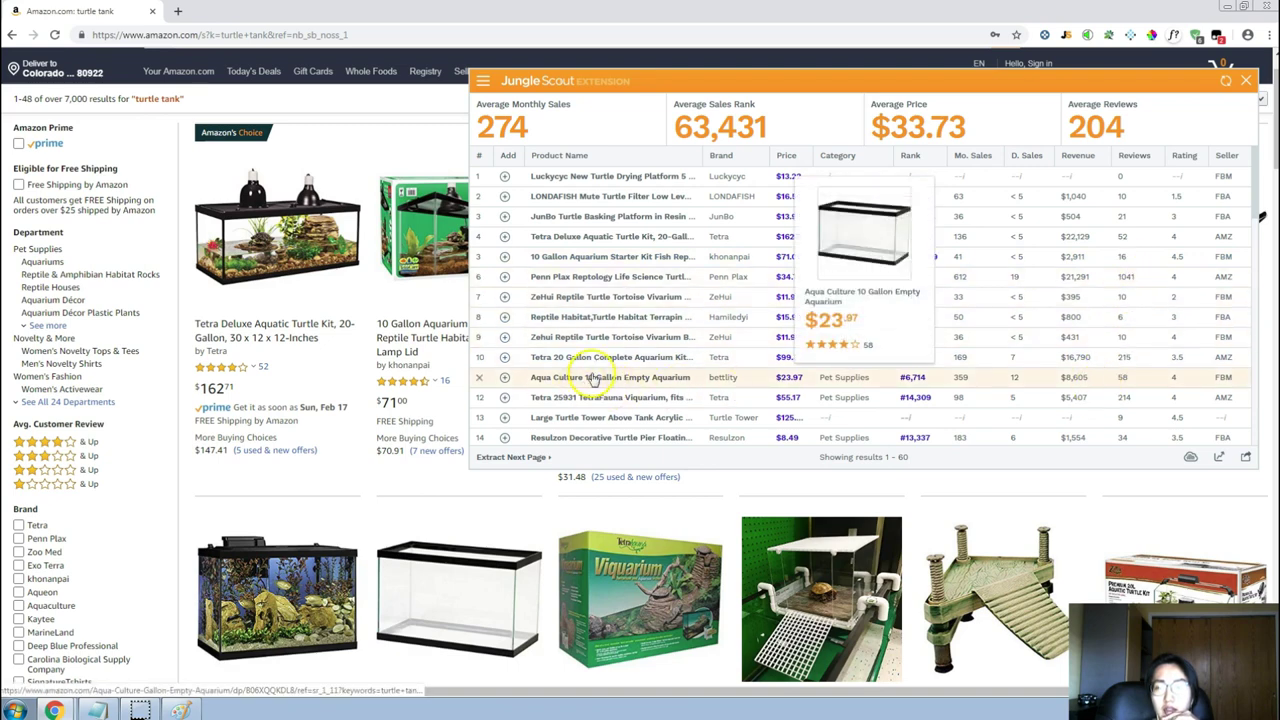
pyautogui.moveTo(597, 388)
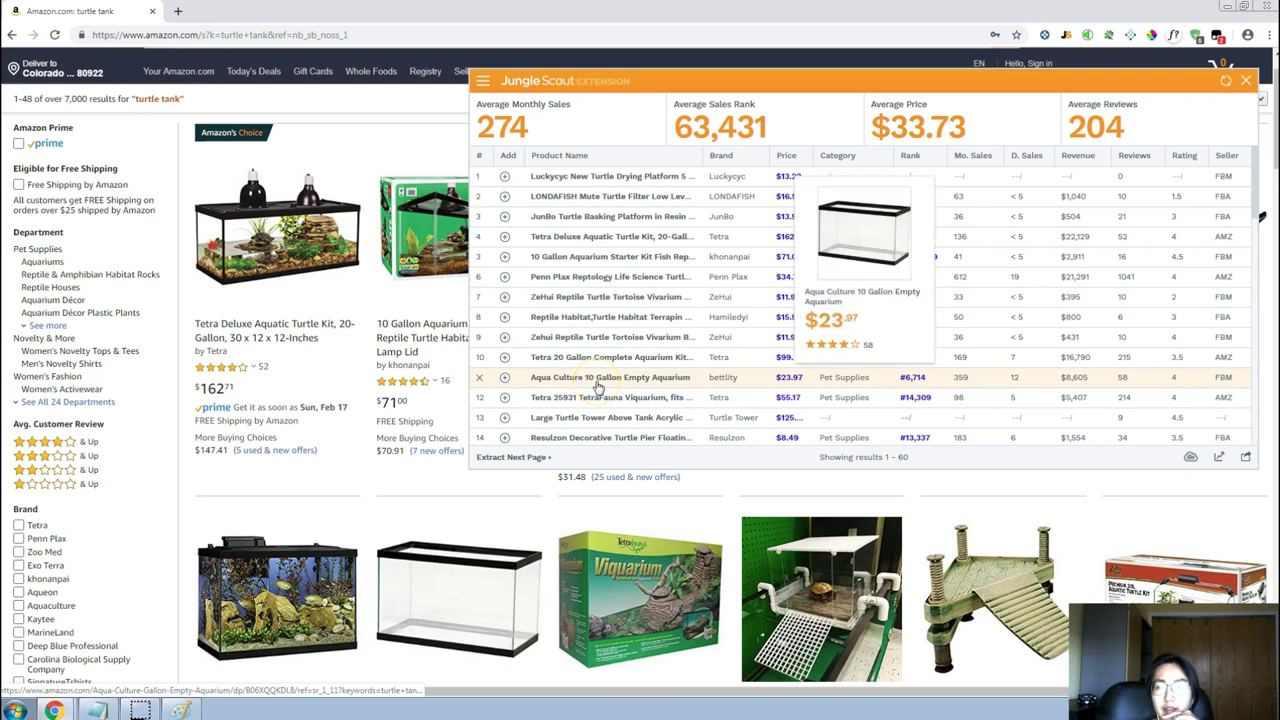
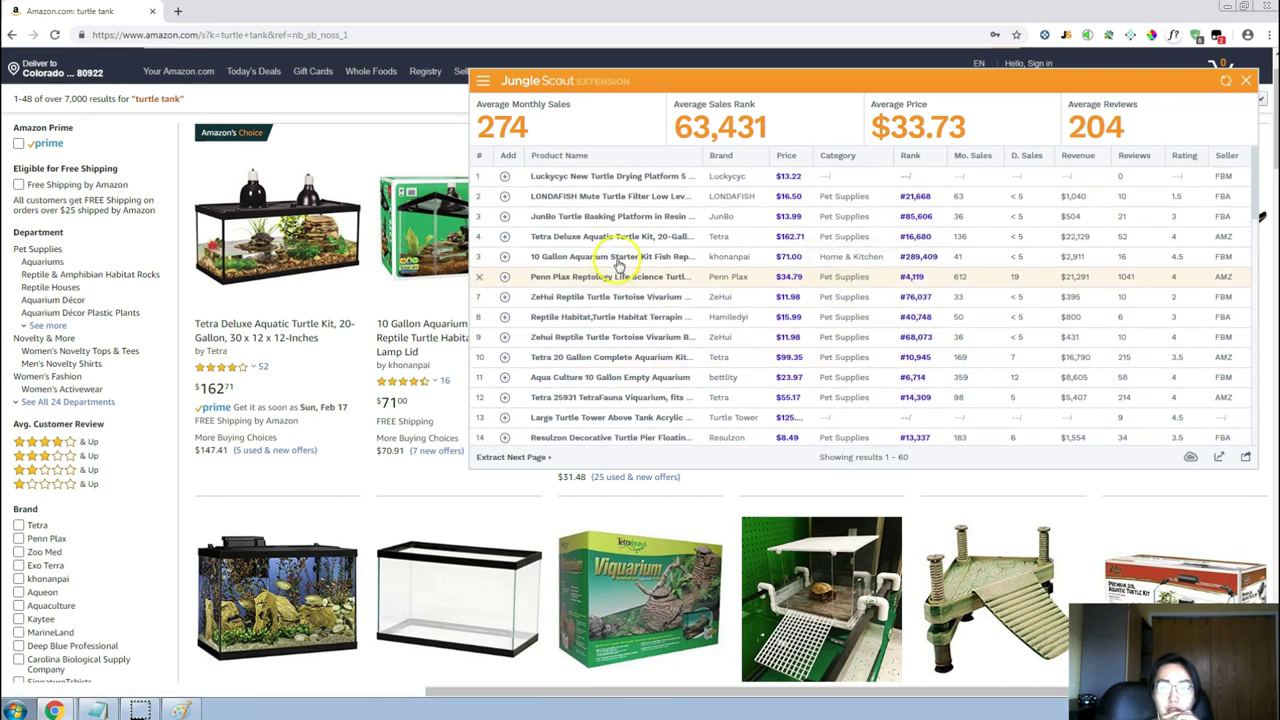
pyautogui.moveTo(625, 232)
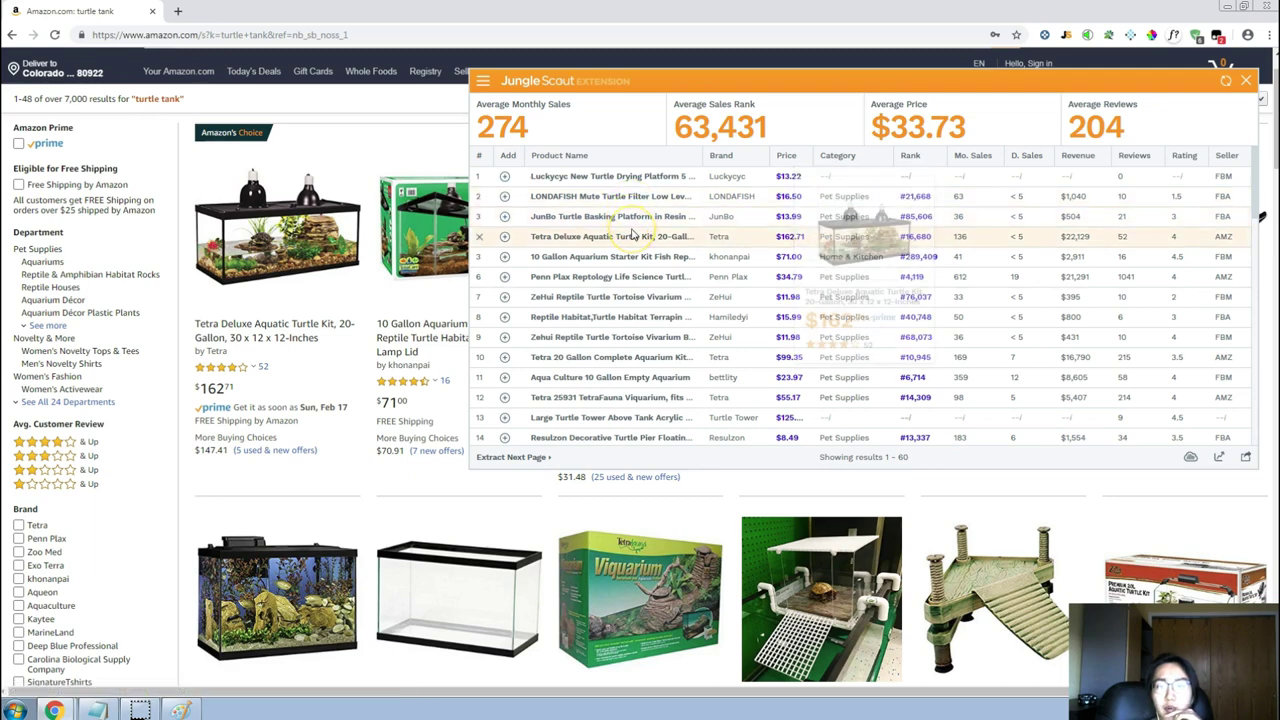
pyautogui.moveTo(626, 262)
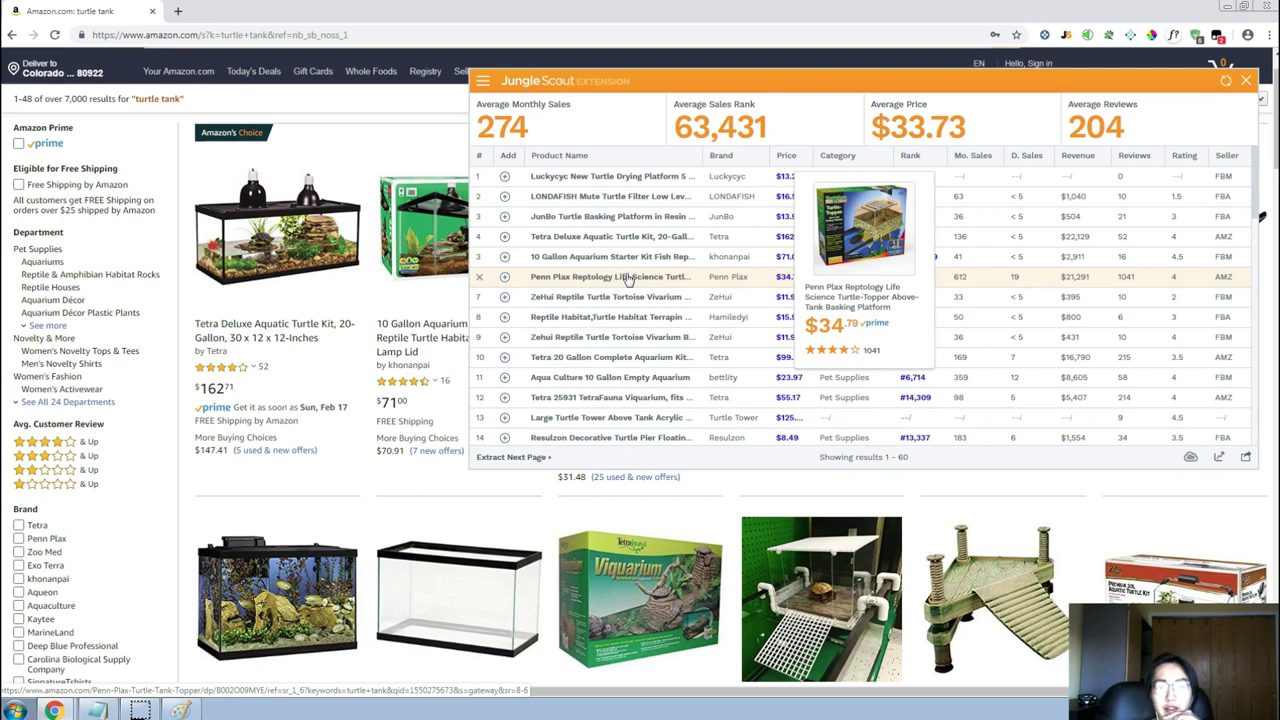
pyautogui.moveTo(622, 317)
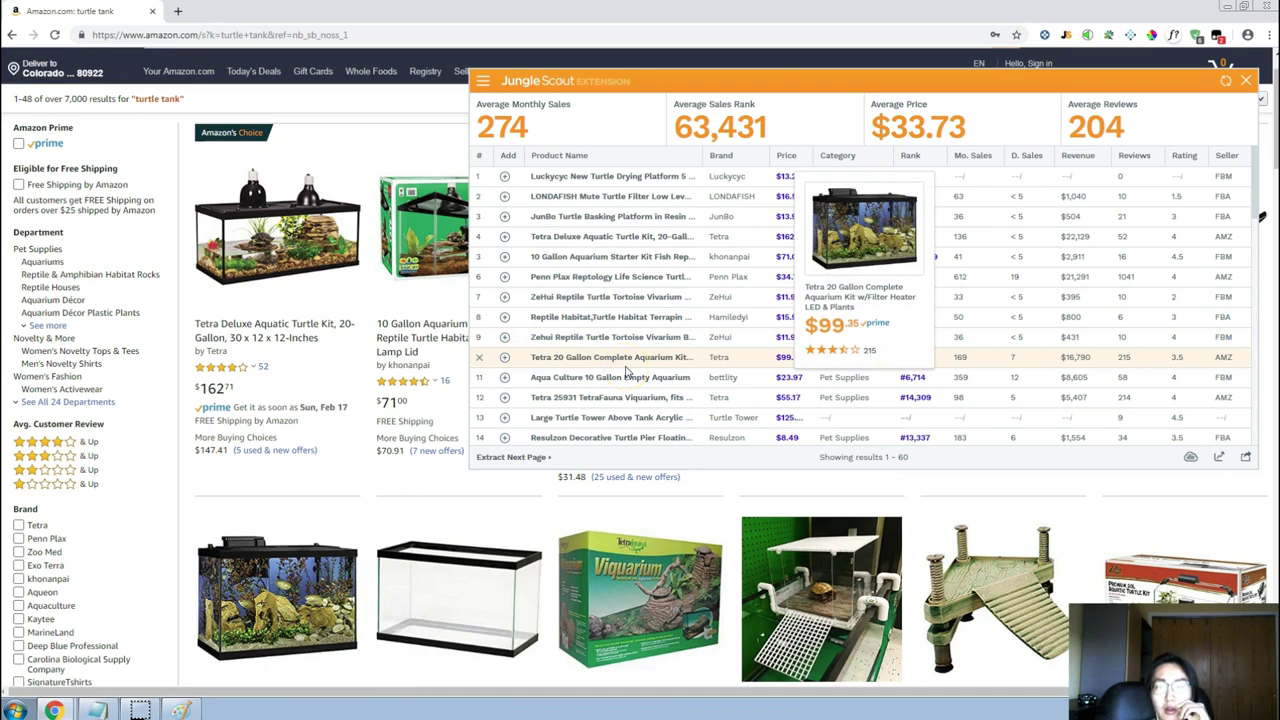
pyautogui.scroll(-2, 627, 370)
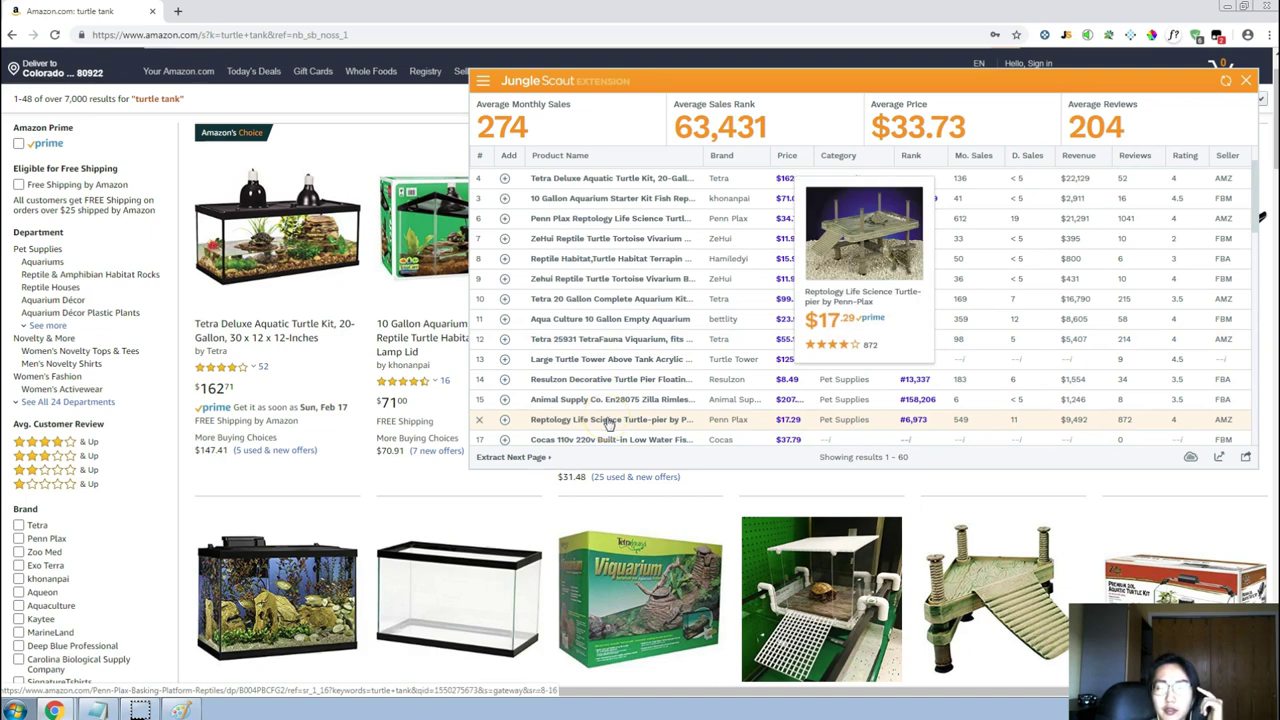
pyautogui.scroll(2, 650, 300)
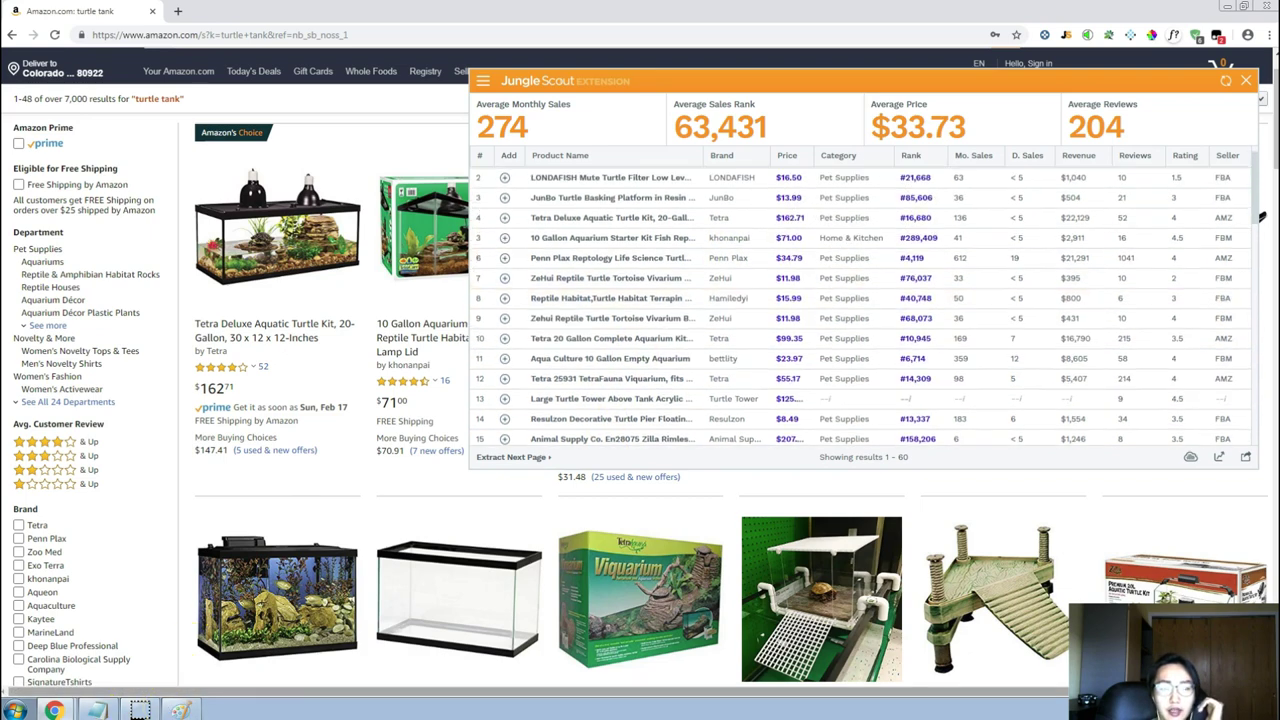
# Switch to the Product Ideas note in Notepad and add "turtle tank" on the line below "betta tank".
pyautogui.hotkey('alt', 'Tab')
pyautogui.click(903, 492)
pyautogui.write('tur')
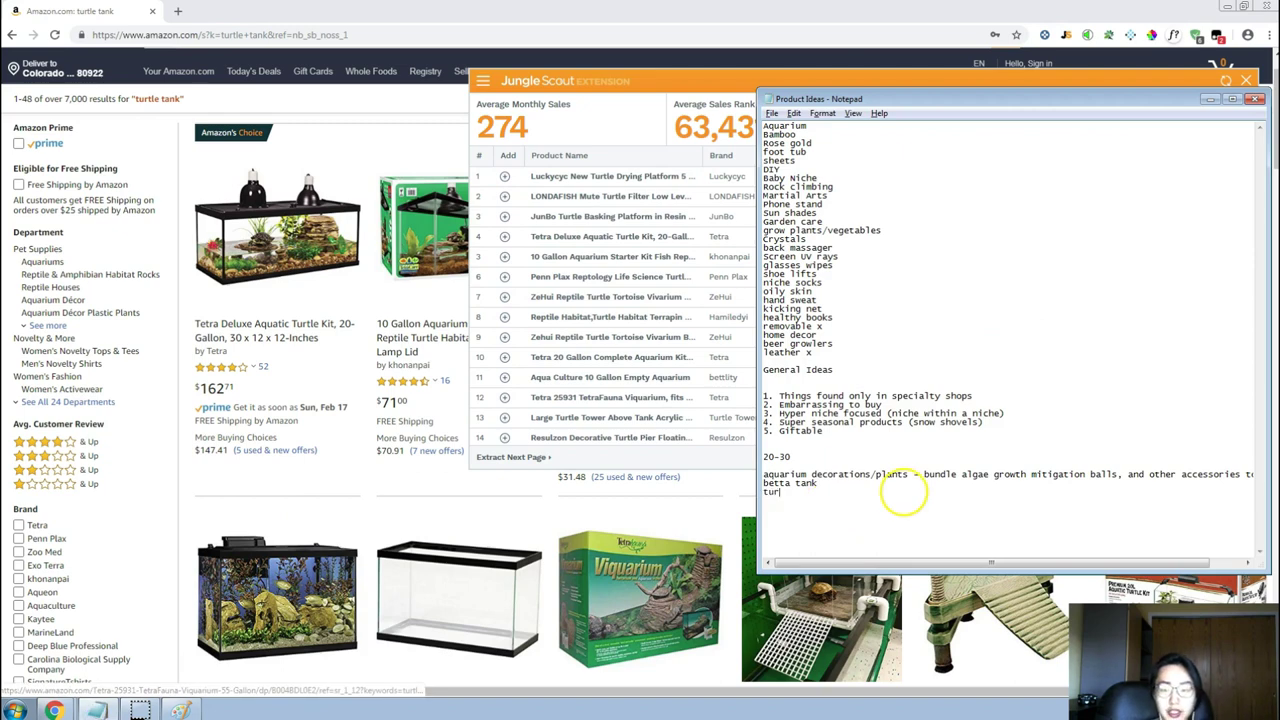
pyautogui.write('tle tank')
# Switch to the Helium 10 Magnet keyword list and check the search volume of "turtle tank".
pyautogui.hotkey('alt', 'Tab')
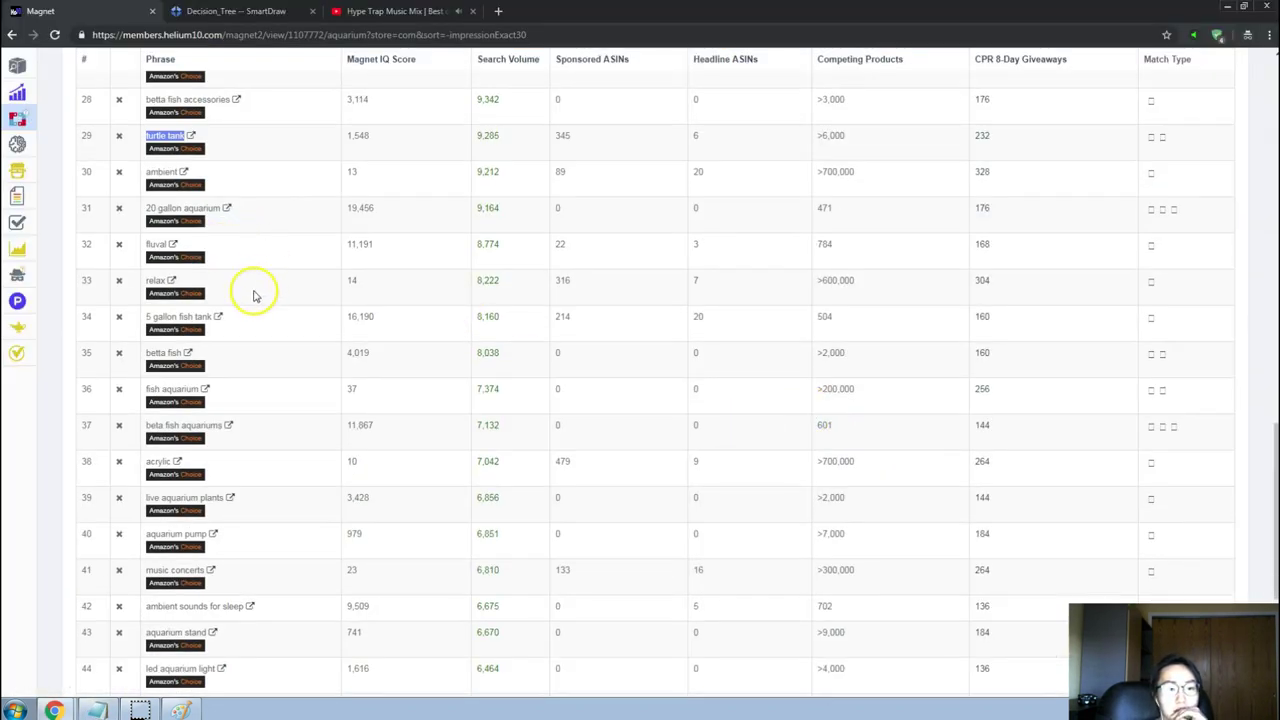
pyautogui.doubleClick(488, 137)
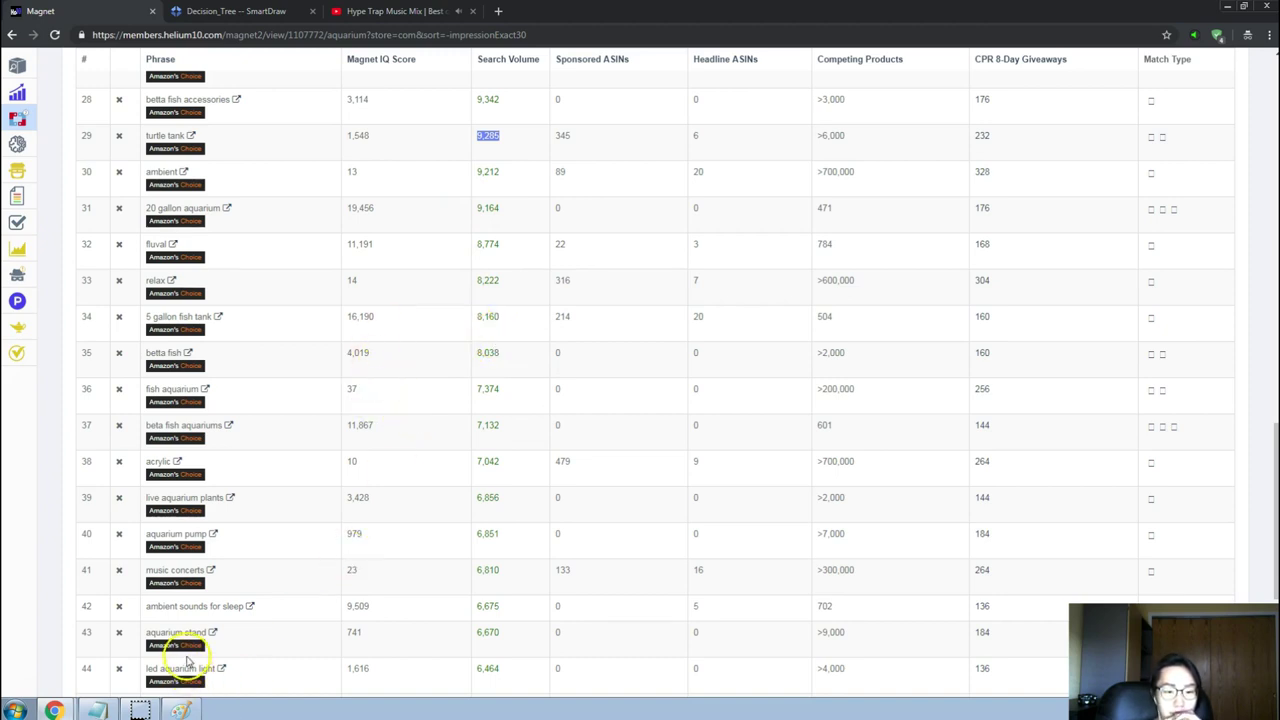
pyautogui.hotkey('alt', 'Tab')
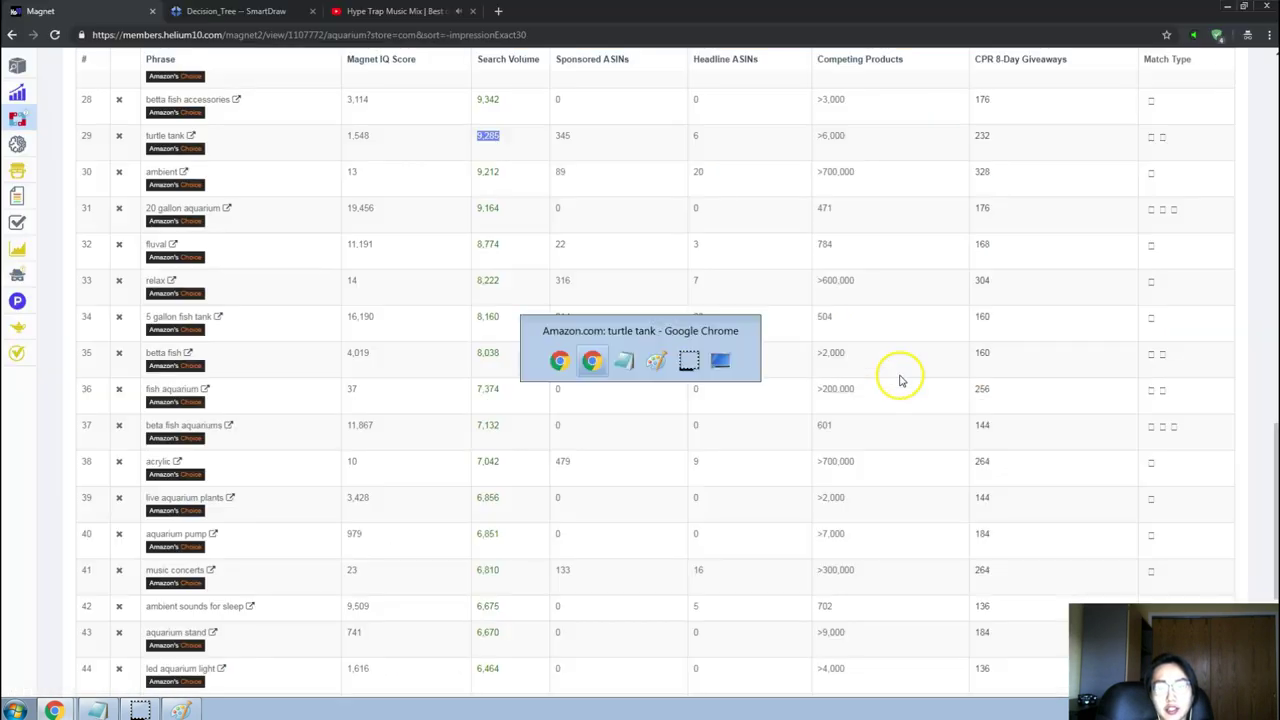
pyautogui.hotkey('alt', 'Tab')
pyautogui.hotkey('alt', 'Tab')
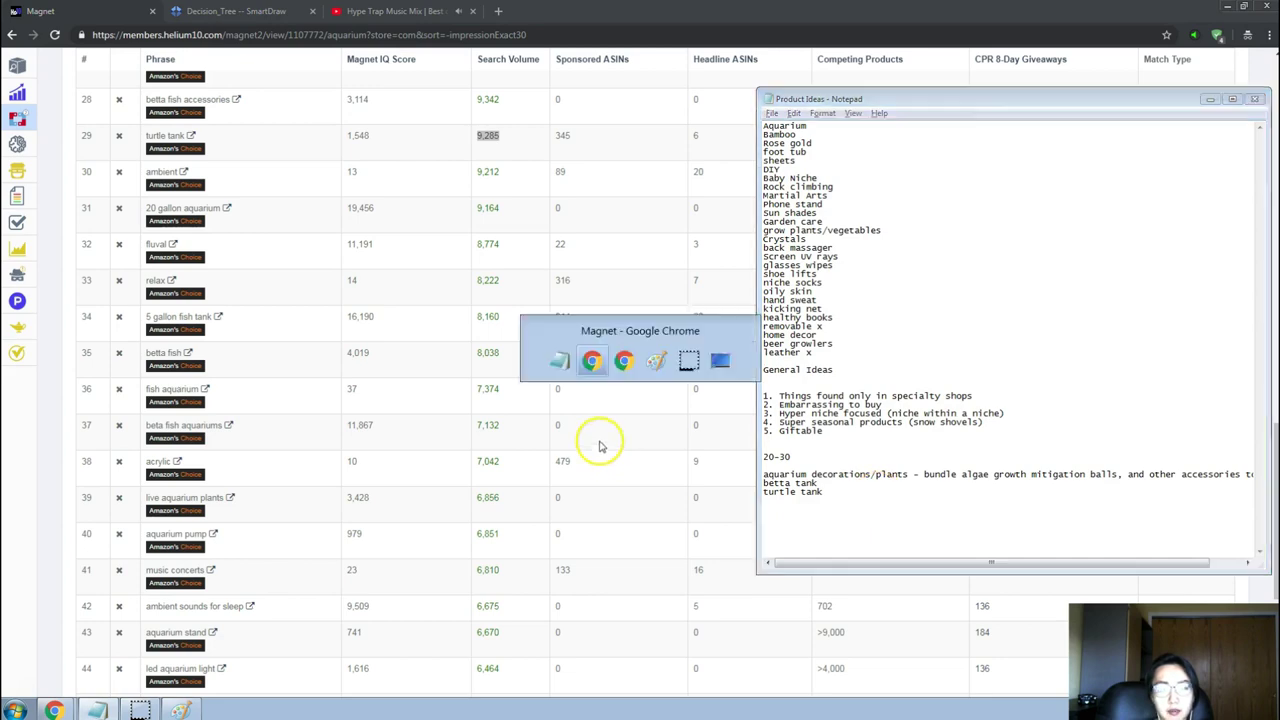
# Switch to the Product Ideas note in Notepad and highlight "Bamboo" as the next niche after aquarium.
pyautogui.scroll(10, 651, 397)
pyautogui.scroll(4, 648, 400)
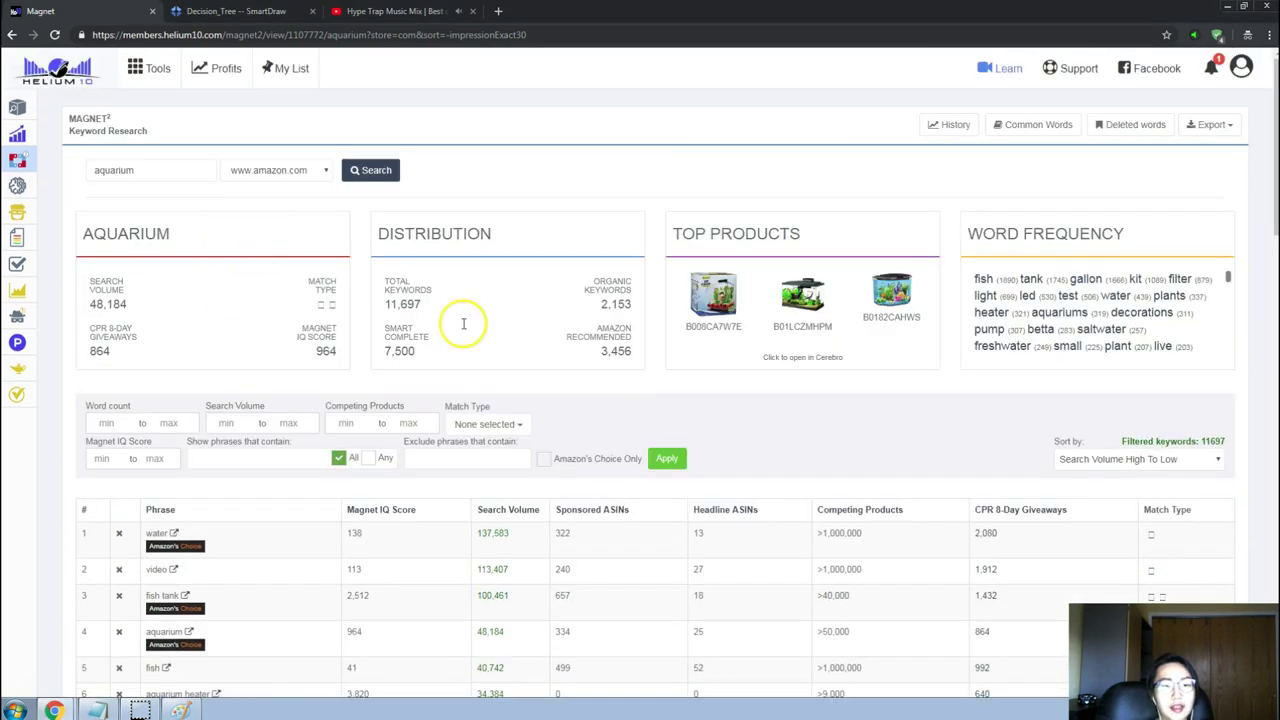
pyautogui.scroll(-2, 646, 349)
pyautogui.hotkey('alt', 'Tab')
pyautogui.moveTo(846, 134); pyautogui.dragTo(765, 128)
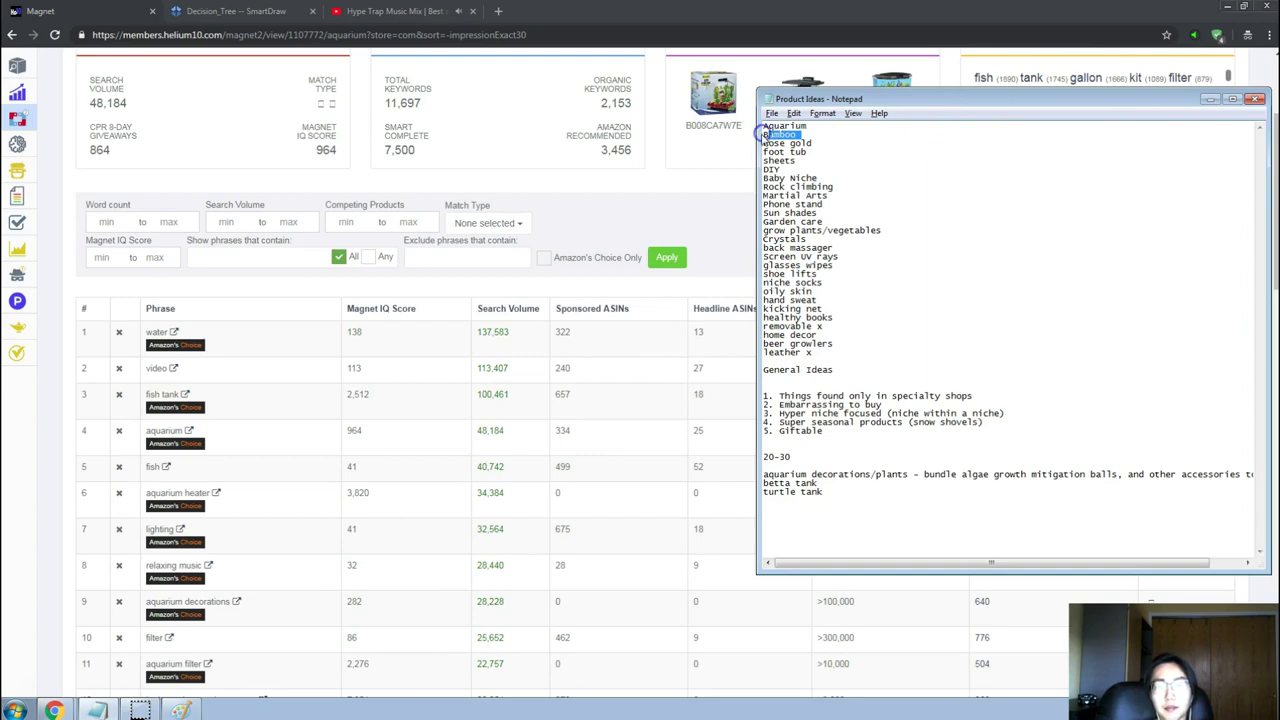
pyautogui.click(543, 194)
pyautogui.scroll(2, 486, 171)
pyautogui.doubleClick(162, 168)
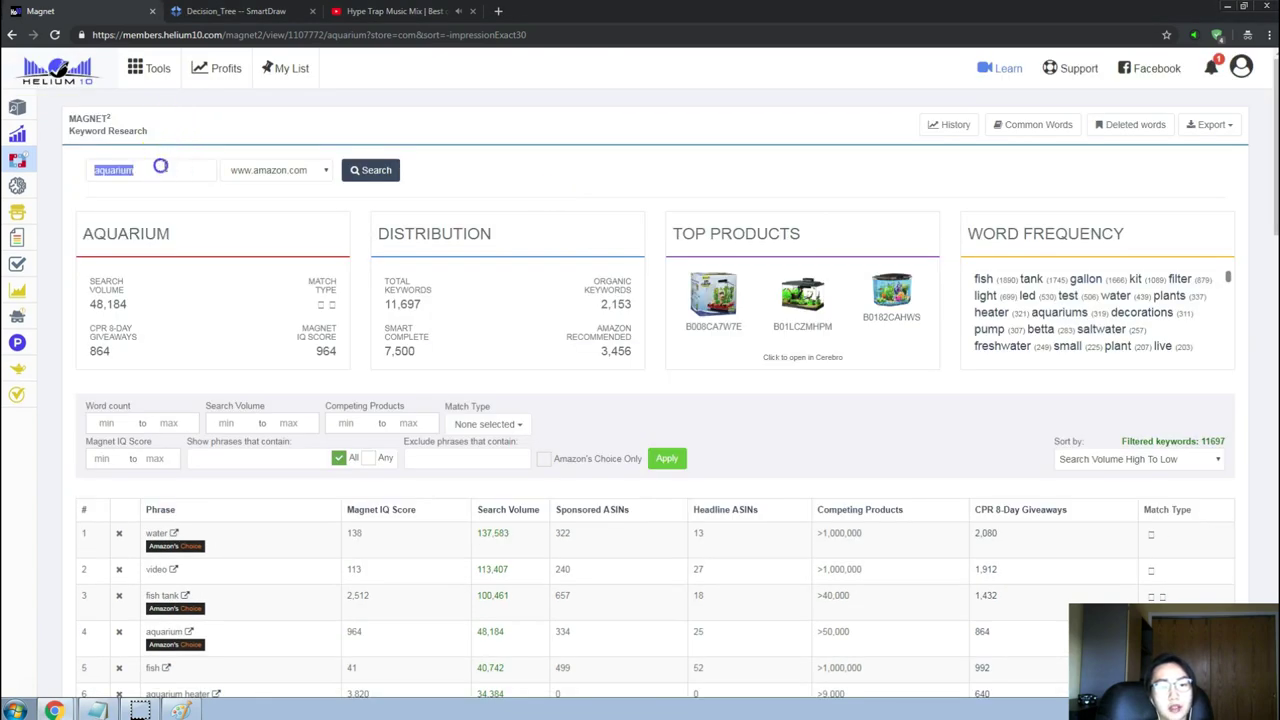
pyautogui.write('Bamboo')
pyautogui.click(389, 172)
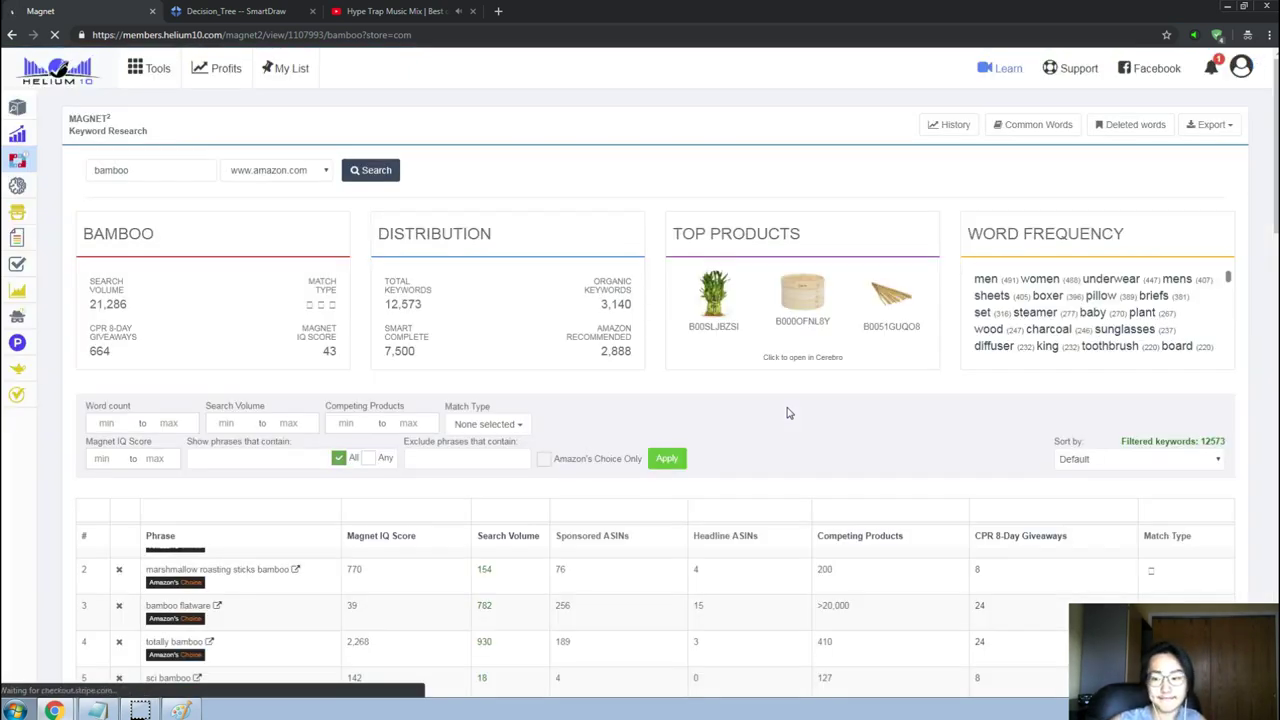
# Sort the bamboo keyword list by search volume from high to low.
pyautogui.scroll(-1, 786, 413)
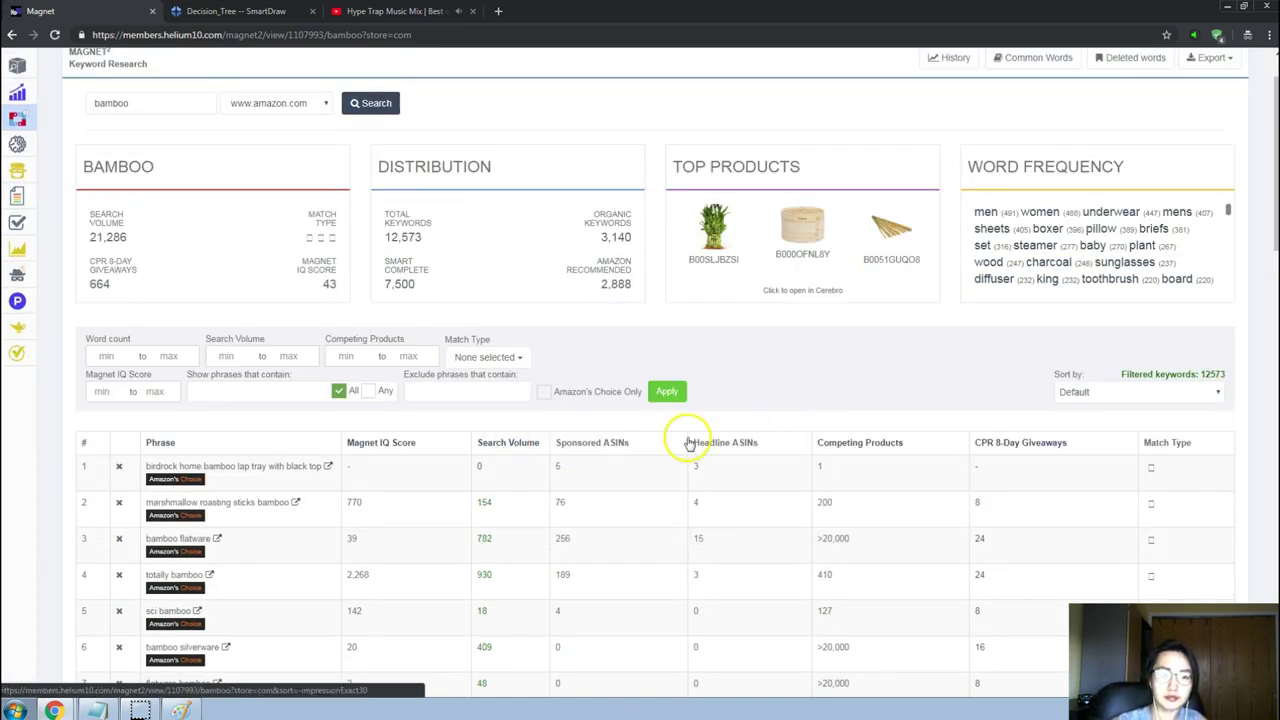
pyautogui.click(510, 443)
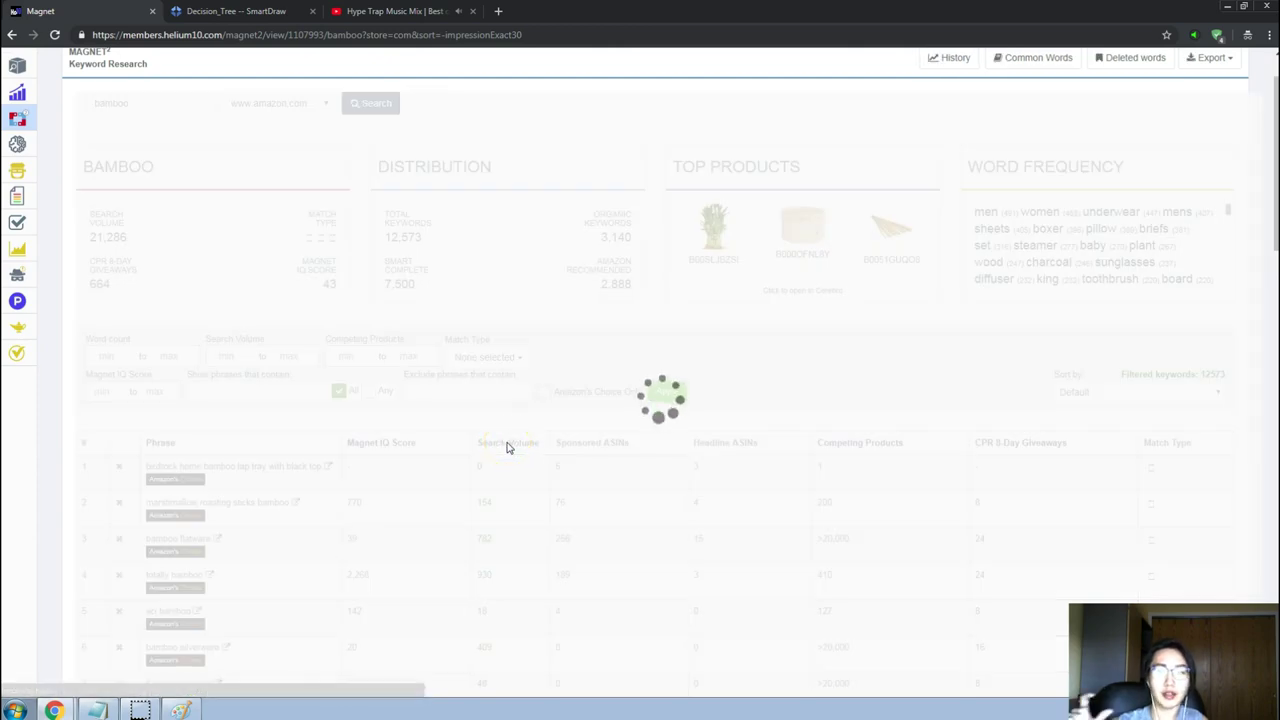
pyautogui.click(501, 448)
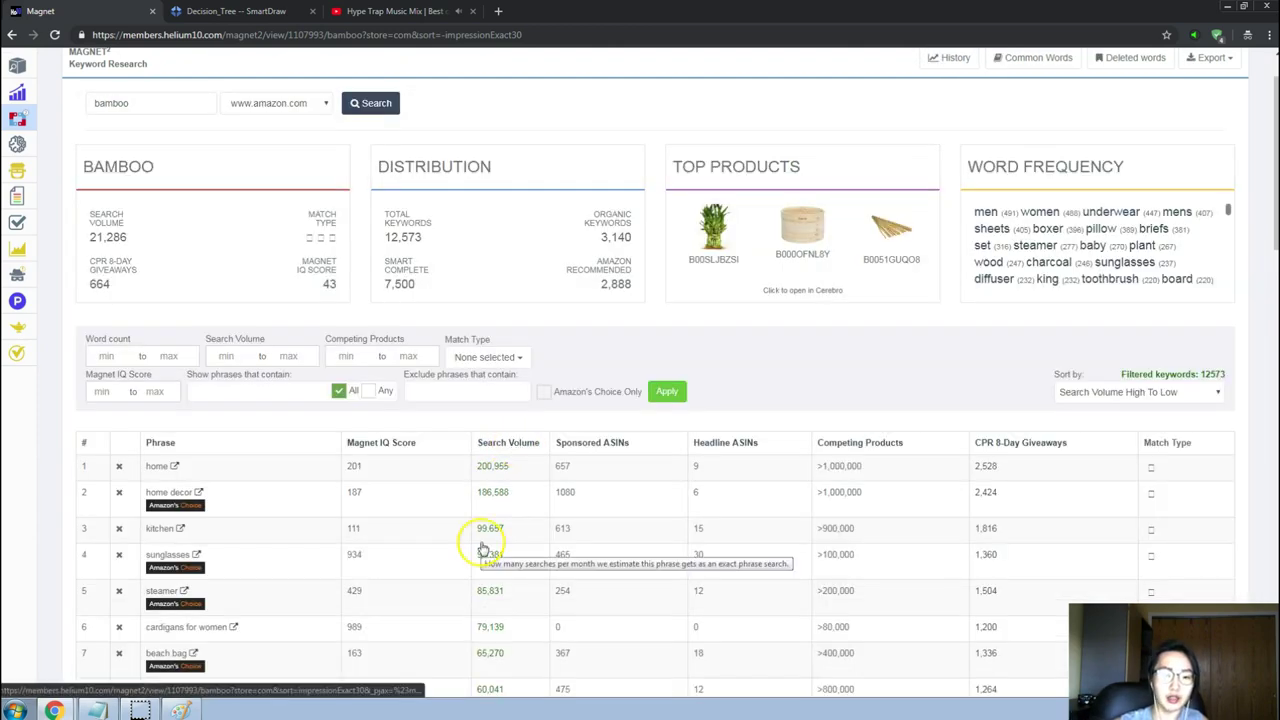
# Scan the highest-volume bamboo phrases for a specific product, checking search volumes and picking out "bamboo sheets".
pyautogui.scroll(-1, 585, 431)
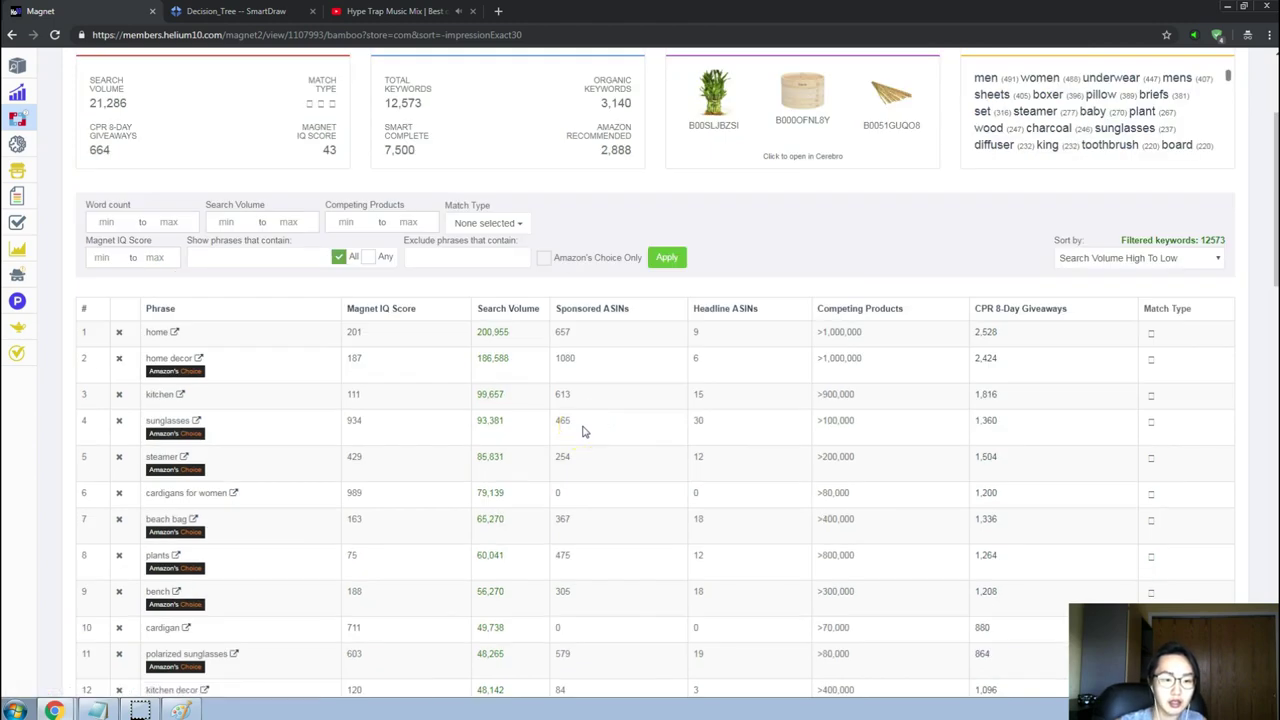
pyautogui.click(311, 437)
pyautogui.scroll(-1, 528, 480)
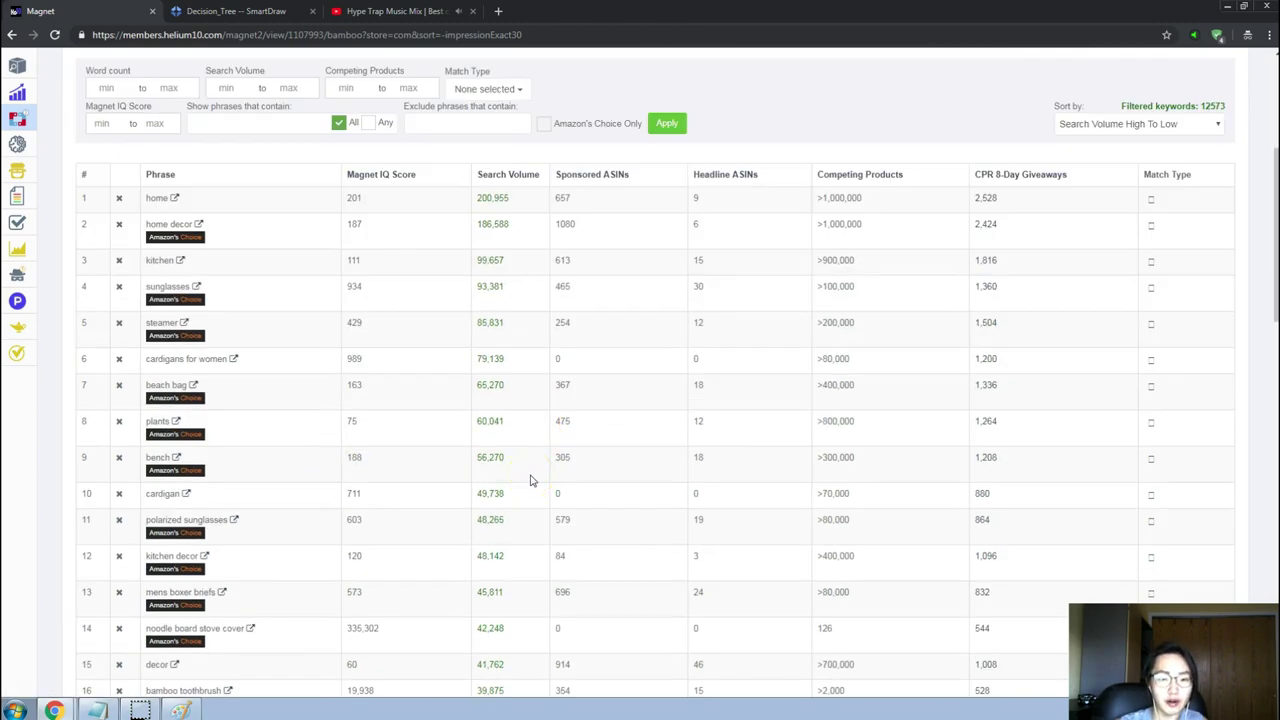
pyautogui.scroll(-1, 531, 481)
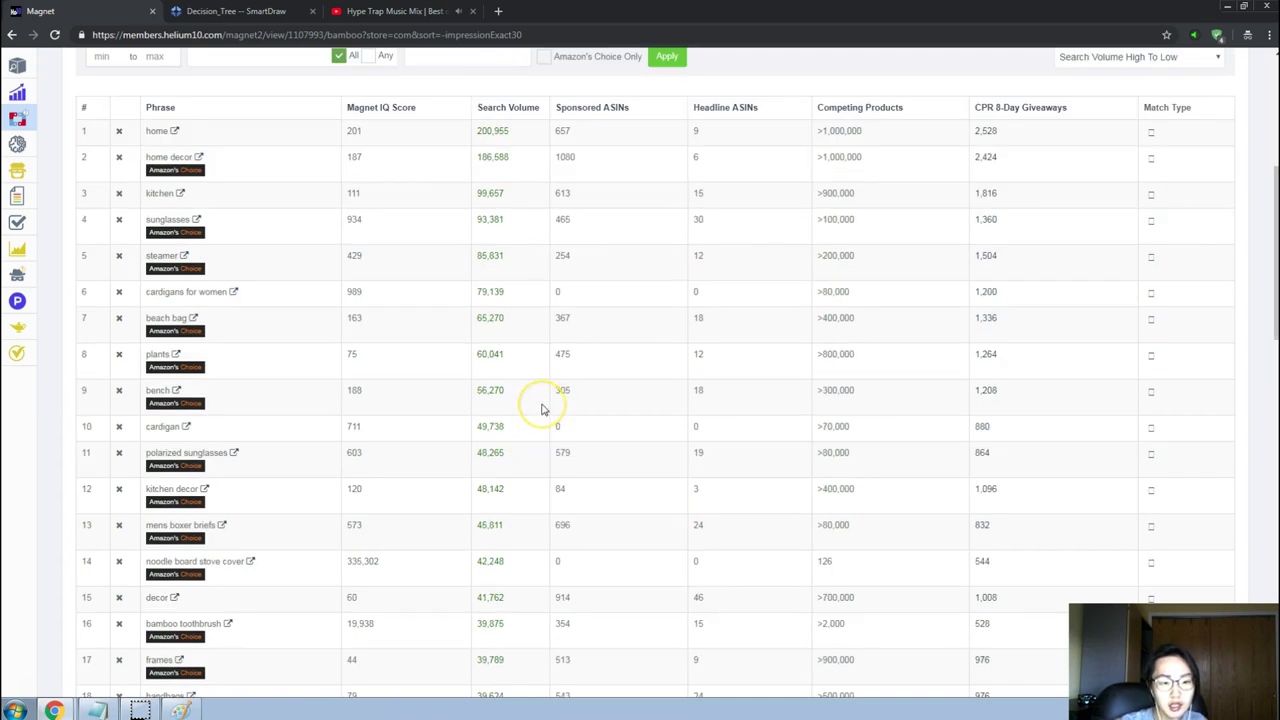
pyautogui.scroll(-1, 543, 409)
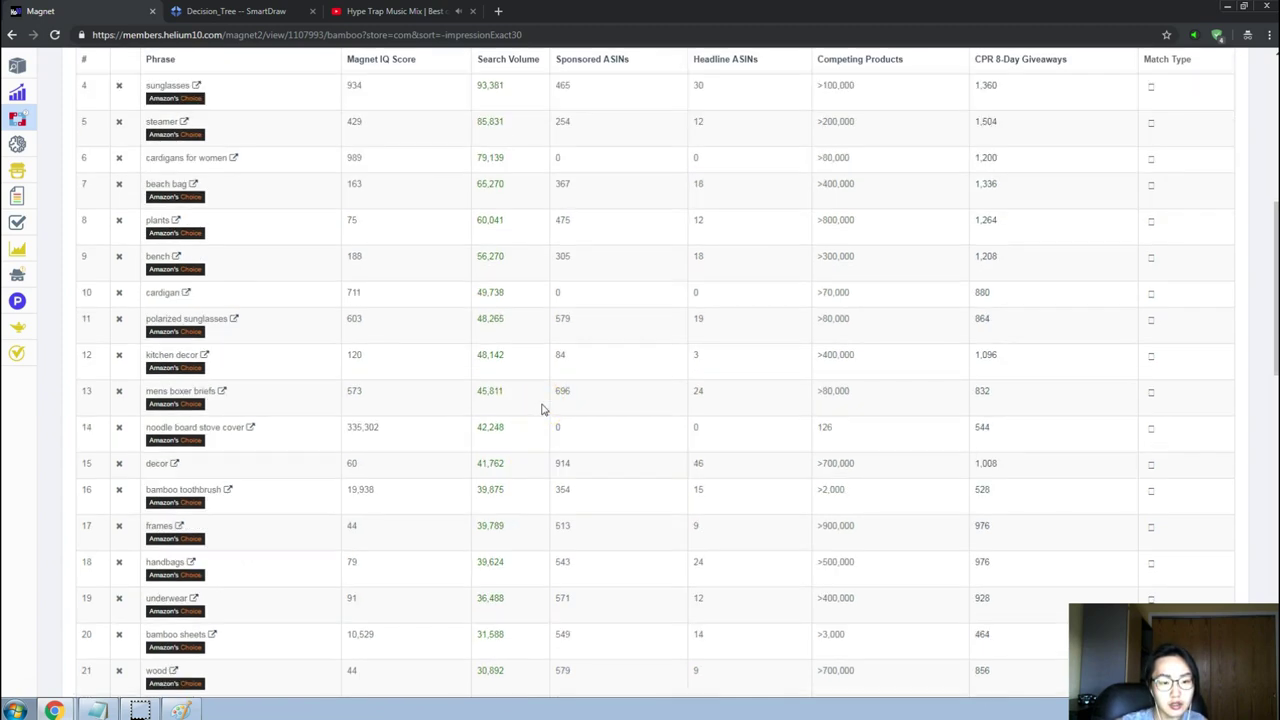
pyautogui.click(494, 489)
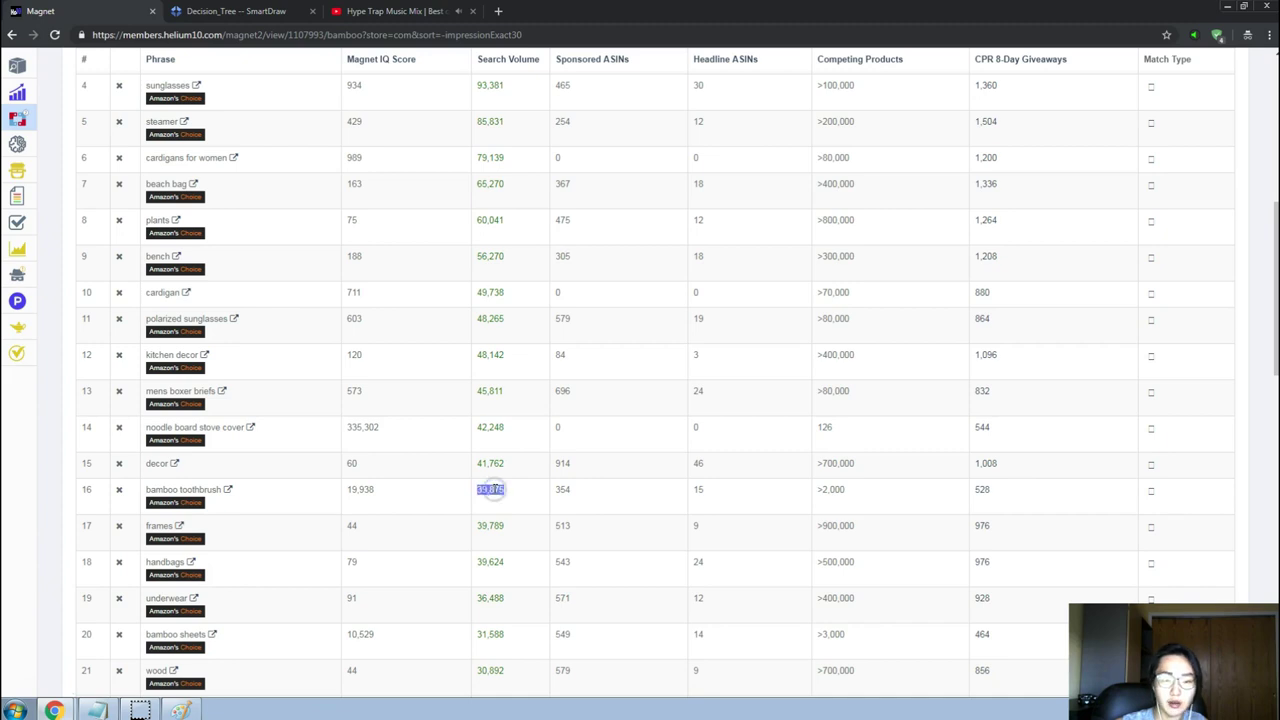
pyautogui.scroll(-1, 493, 491)
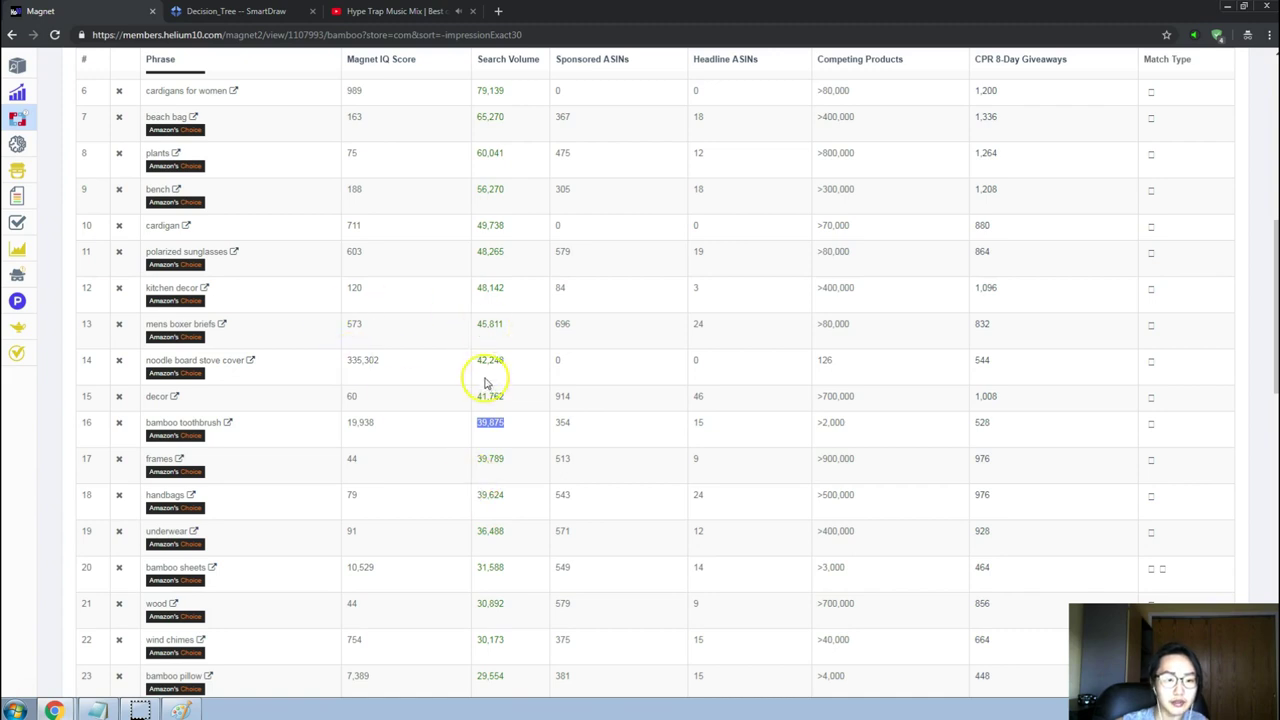
pyautogui.scroll(-1, 485, 383)
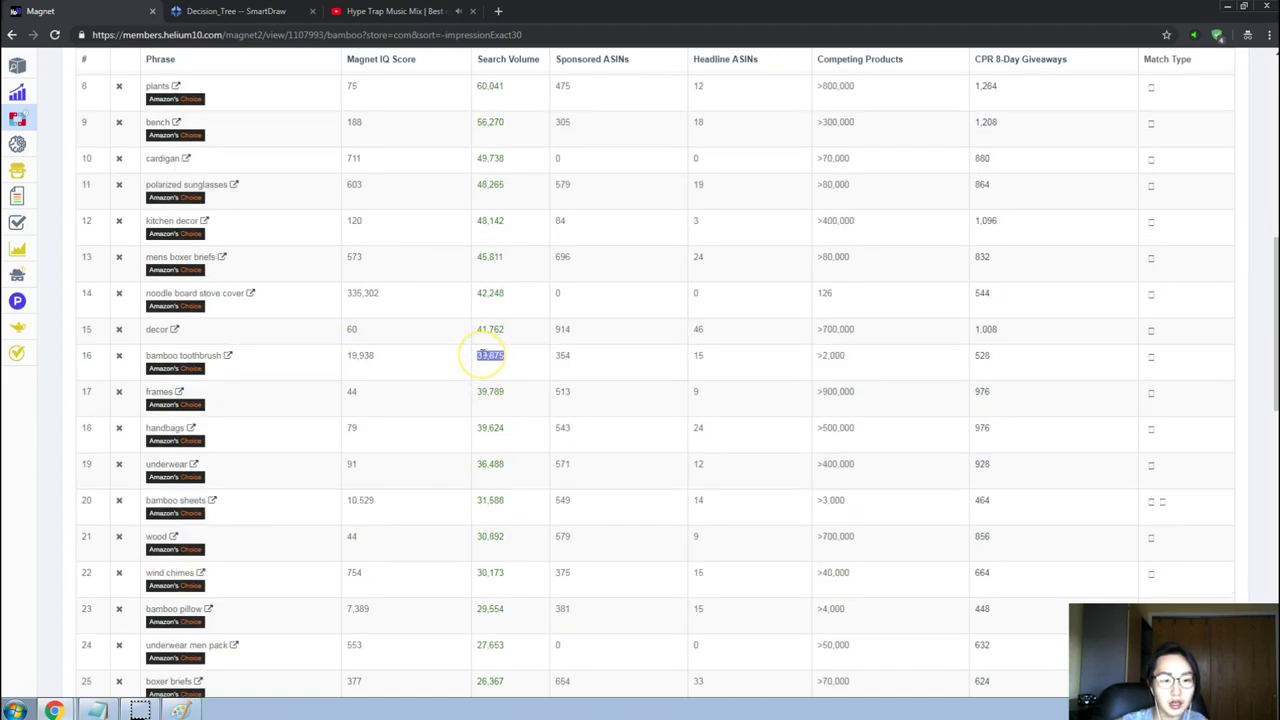
pyautogui.scroll(-2, 481, 358)
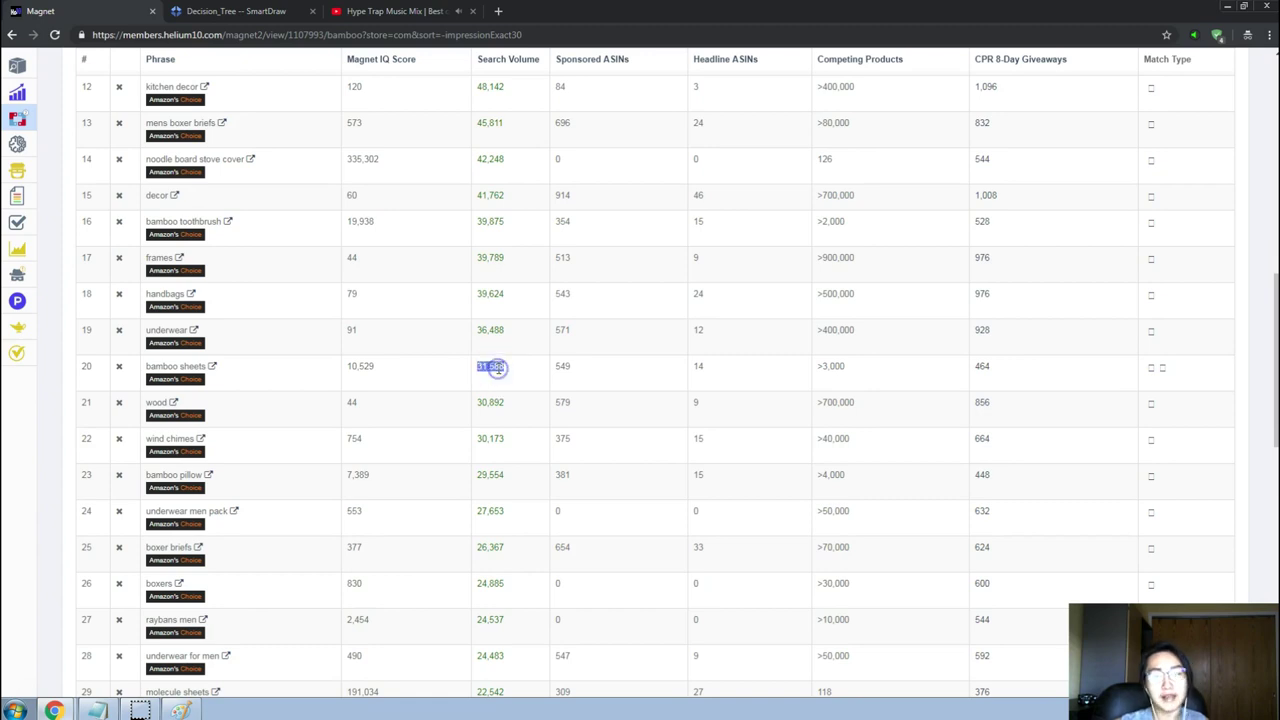
pyautogui.click(168, 366)
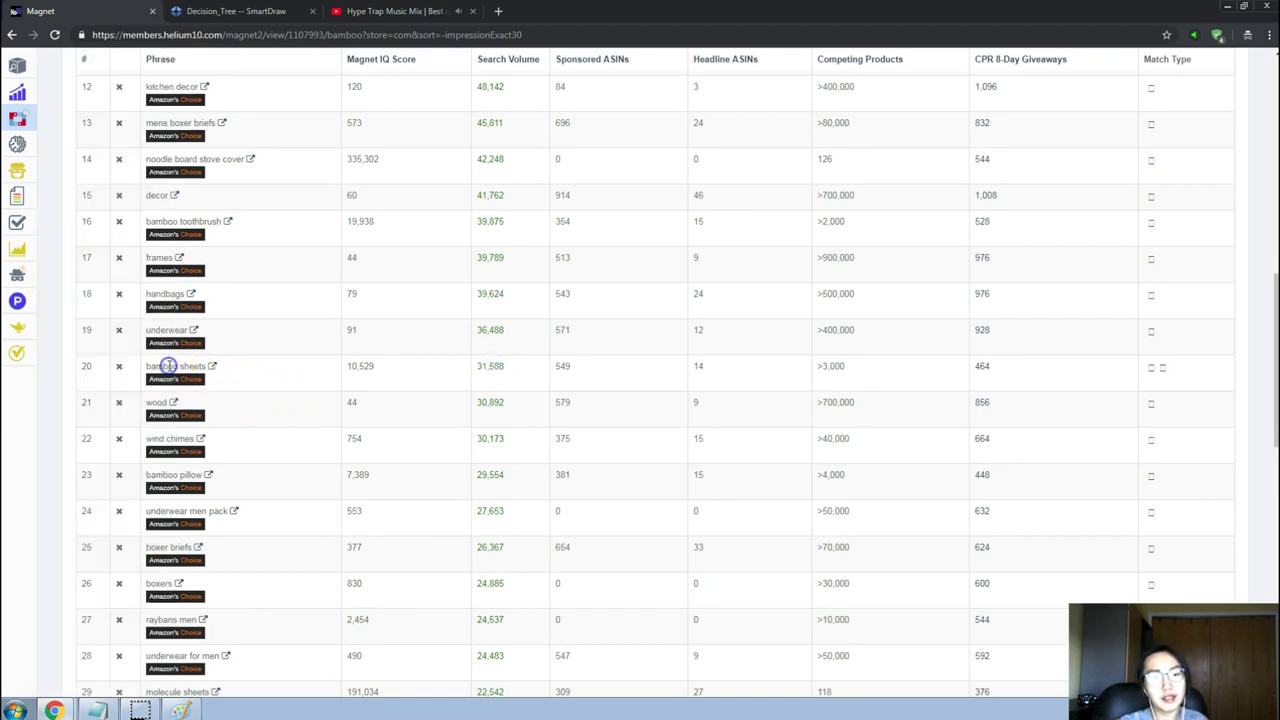
# Switch to the Amazon window and replace the turtle tank search with a search for "bamboo sheets".
pyautogui.hotkey('alt', 'Tab')
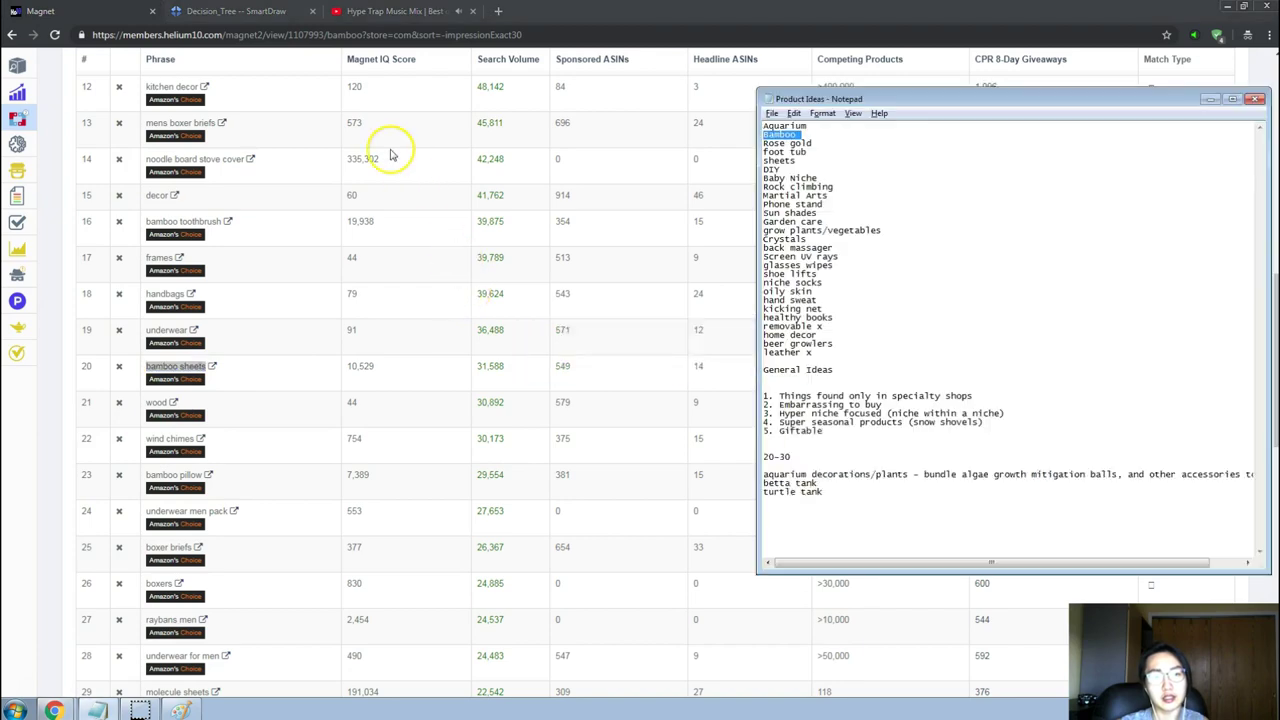
pyautogui.hotkey('alt', 'Tab')
pyautogui.scroll(1, 338, 150)
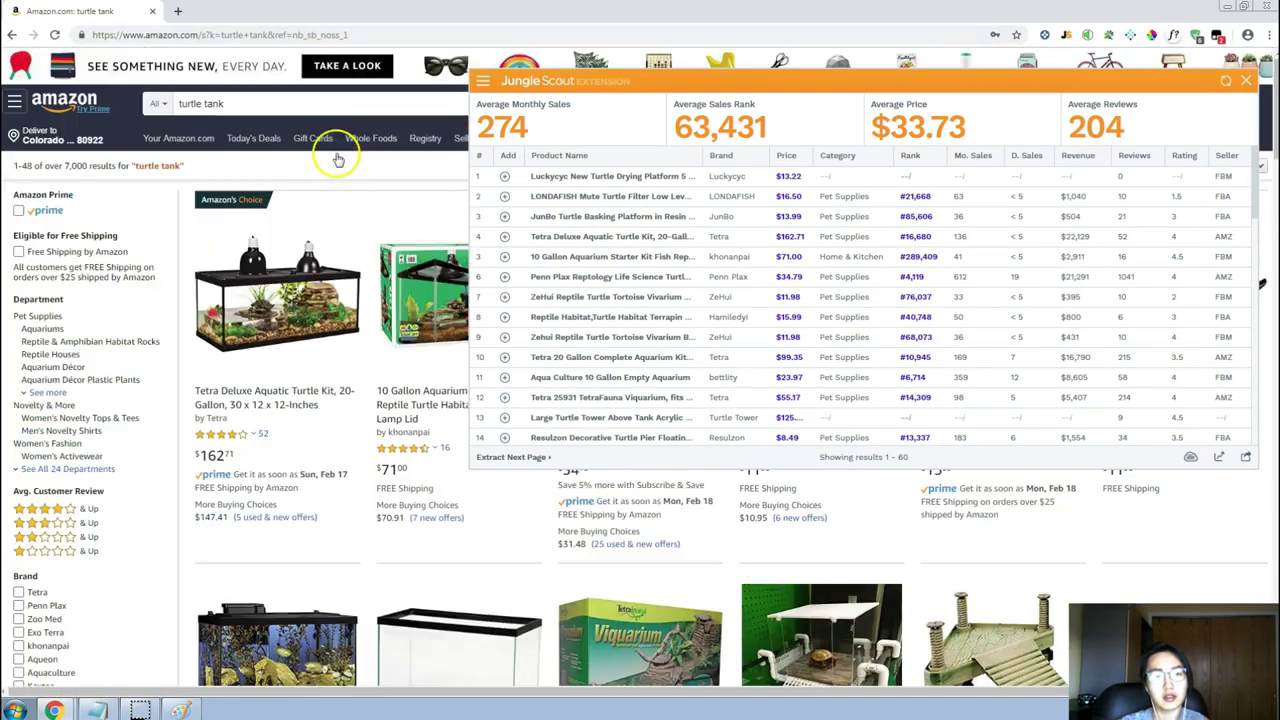
pyautogui.doubleClick(369, 106)
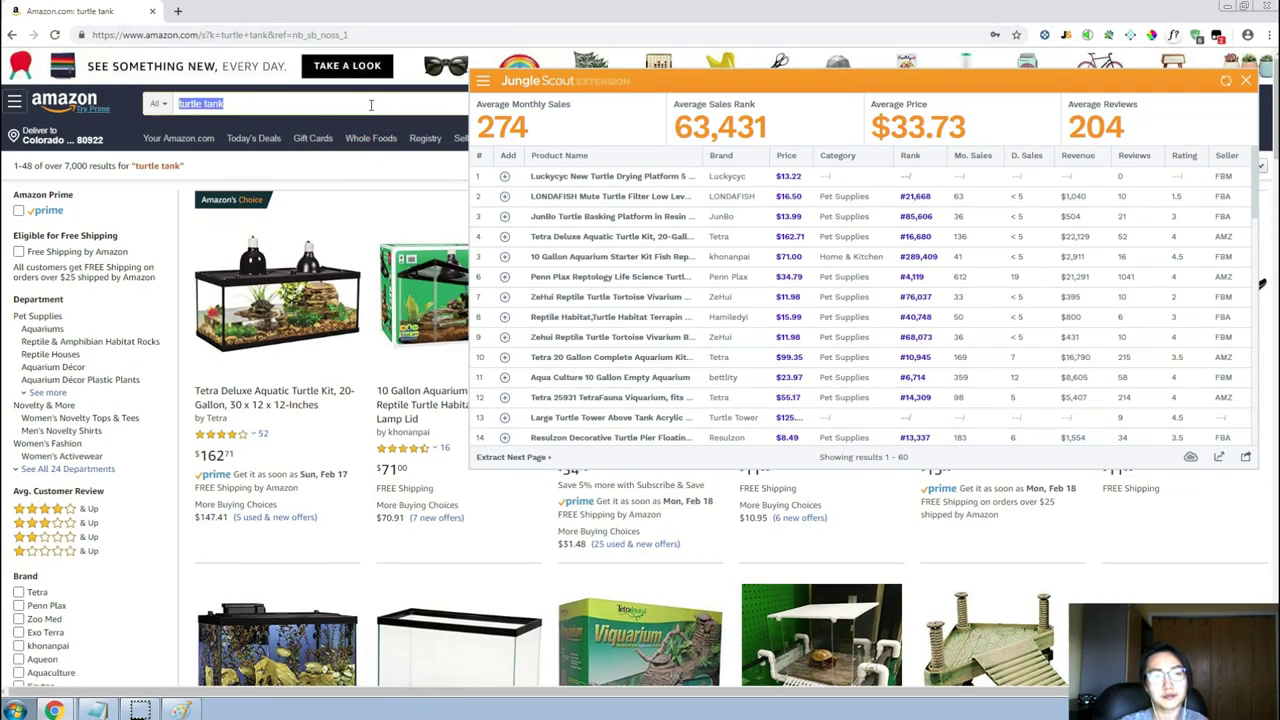
pyautogui.write('bamboo sheets')
pyautogui.press('Return')
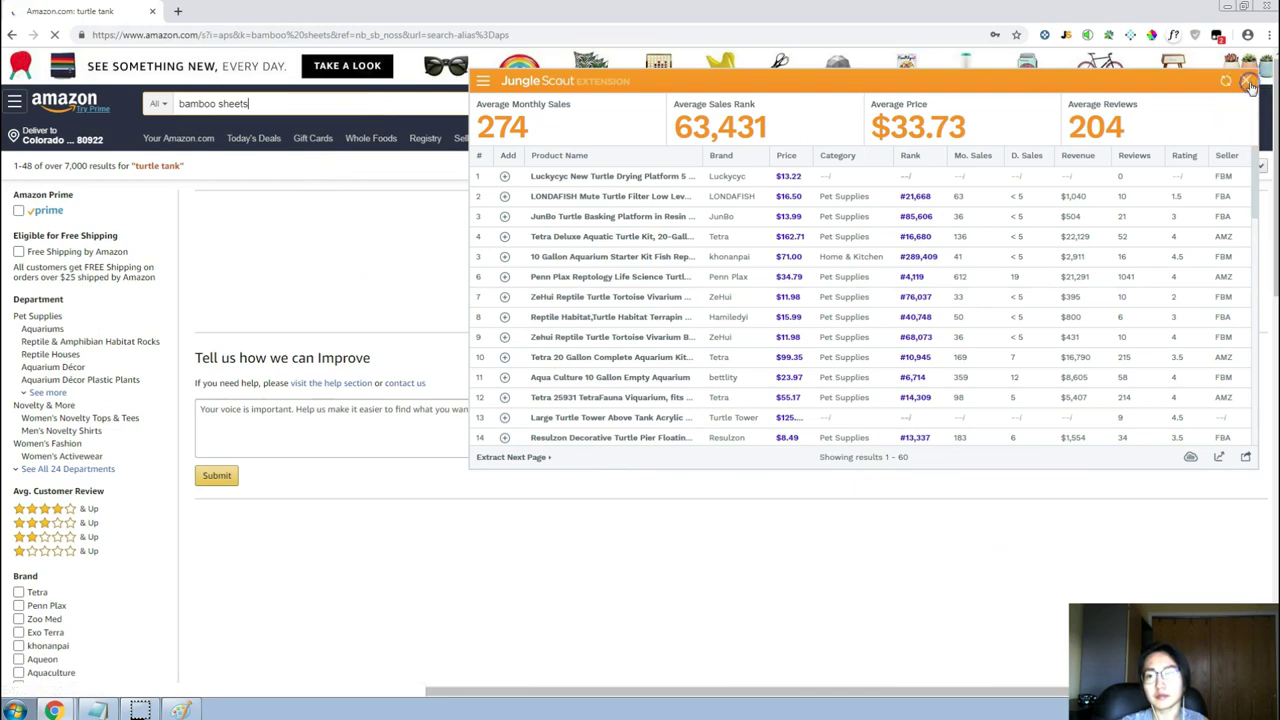
# Close the outdated Jungle Scout results and look over the bamboo sheets listings, checking their prices and review counts.
pyautogui.click(1248, 83)
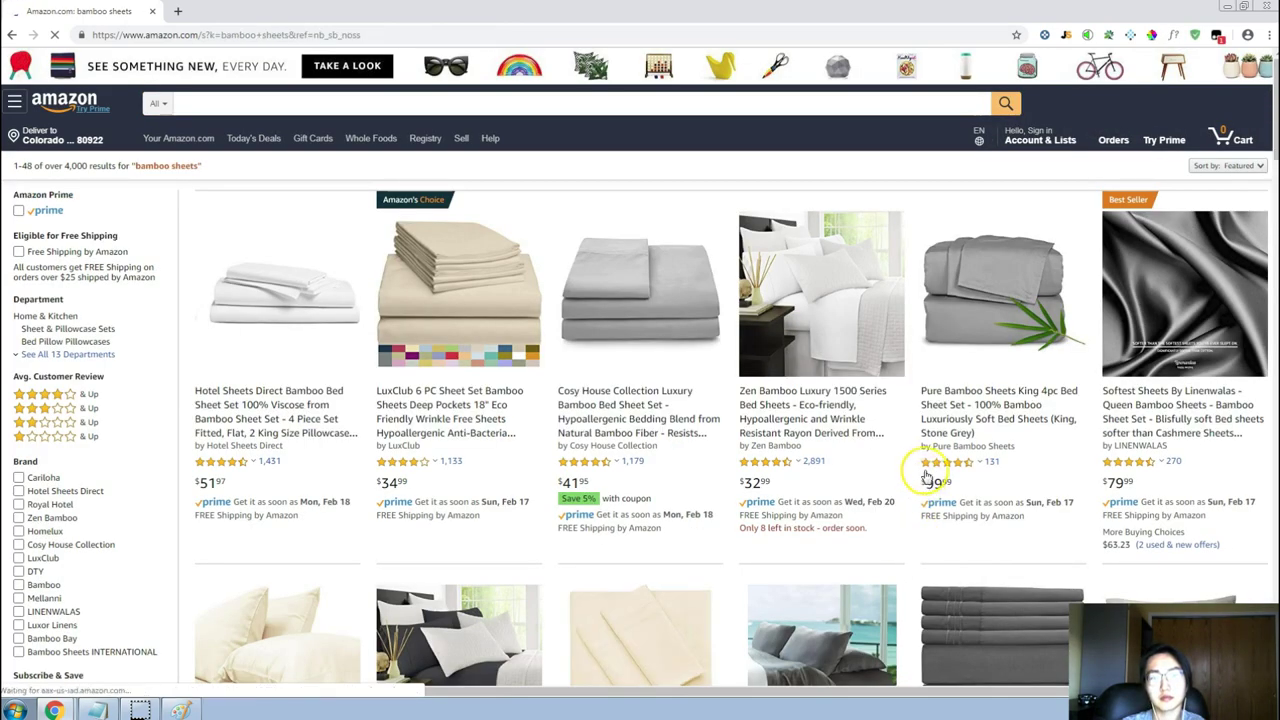
pyautogui.scroll(-5, 930, 485)
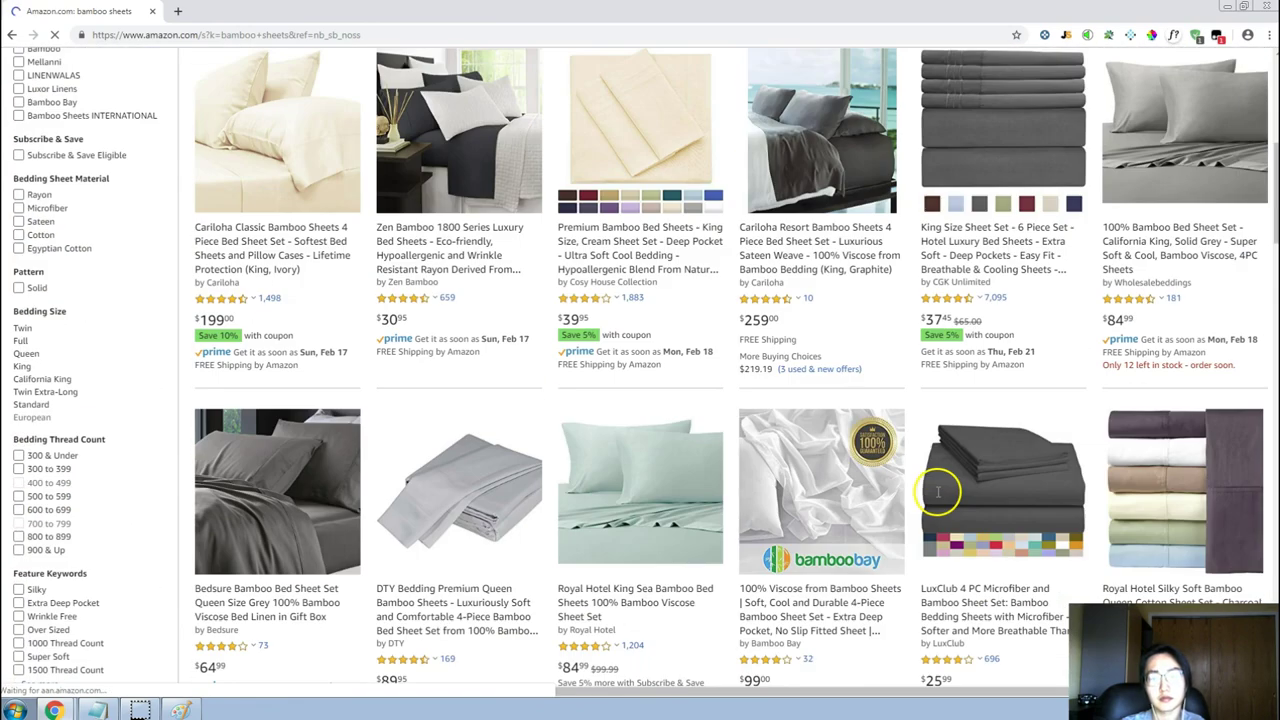
pyautogui.scroll(-3, 938, 490)
pyautogui.scroll(4, 895, 457)
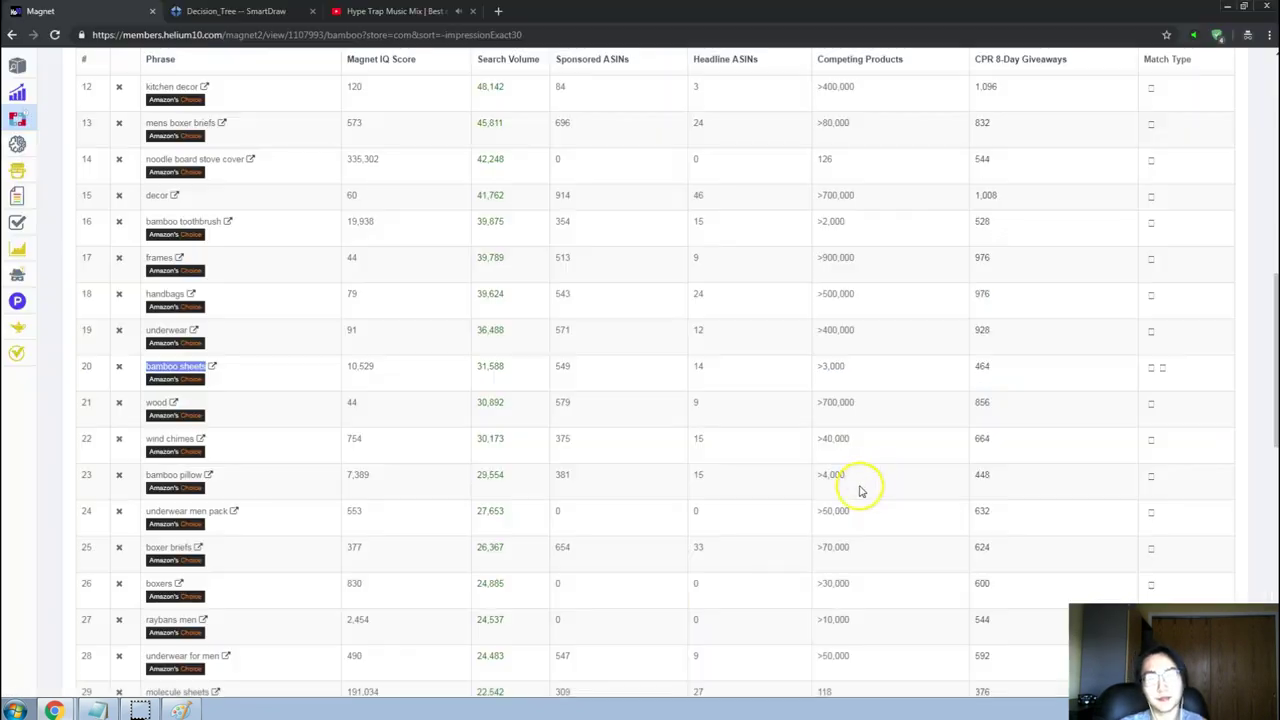
# Switch back to the Helium 10 Magnet keyword list and scan the bamboo phrases ranked below "bamboo sheets" for other product ideas.
pyautogui.scroll(-1, 363, 420)
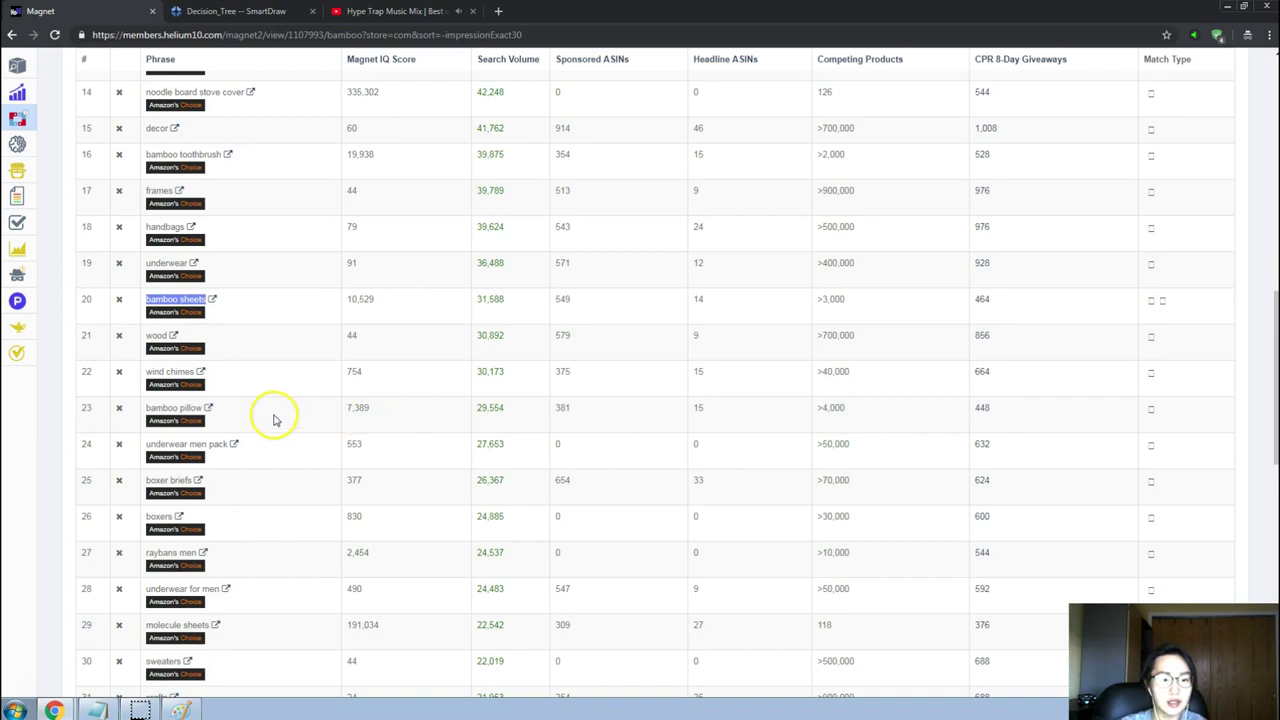
pyautogui.scroll(-1, 275, 420)
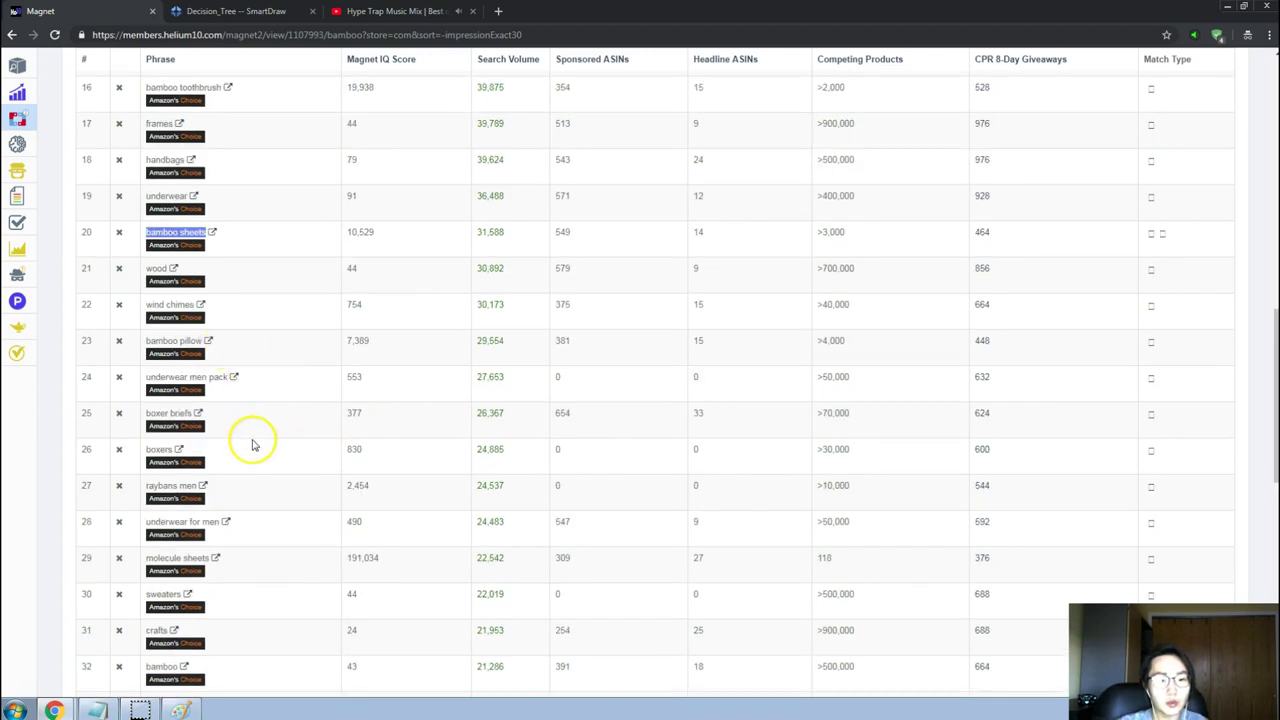
pyautogui.scroll(-1, 258, 436)
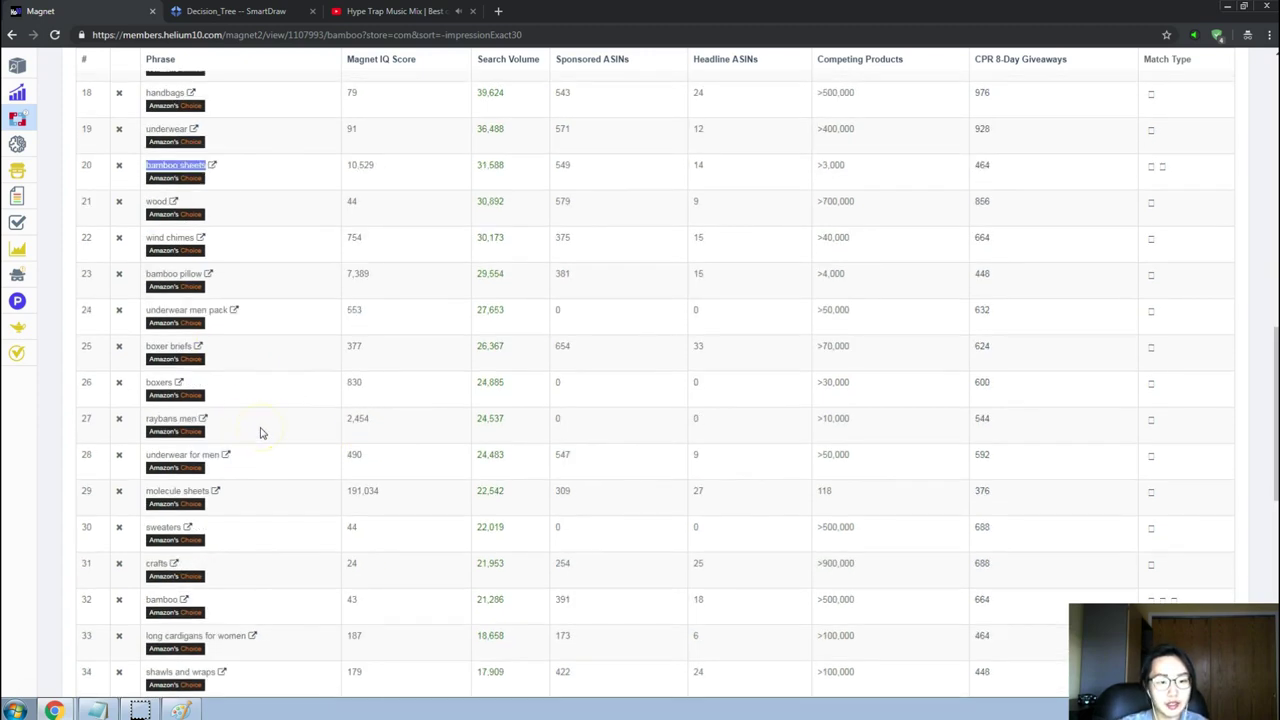
pyautogui.scroll(-3, 260, 433)
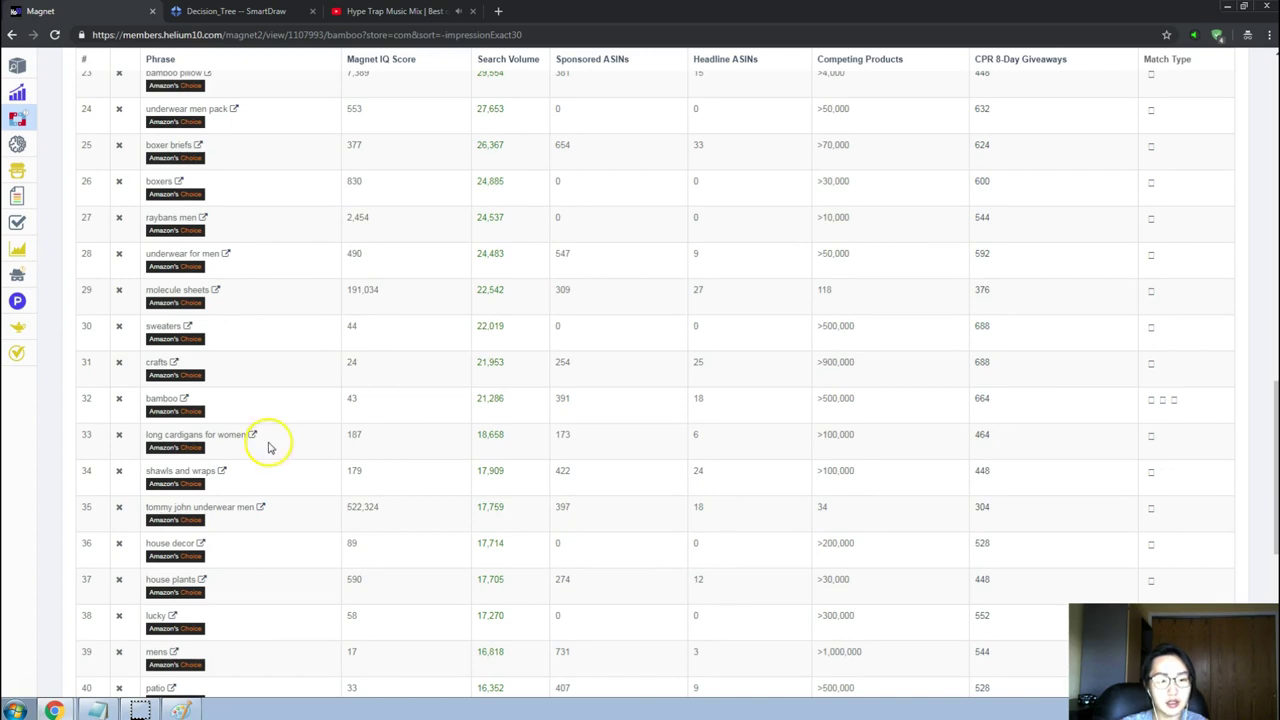
pyautogui.scroll(-1, 268, 428)
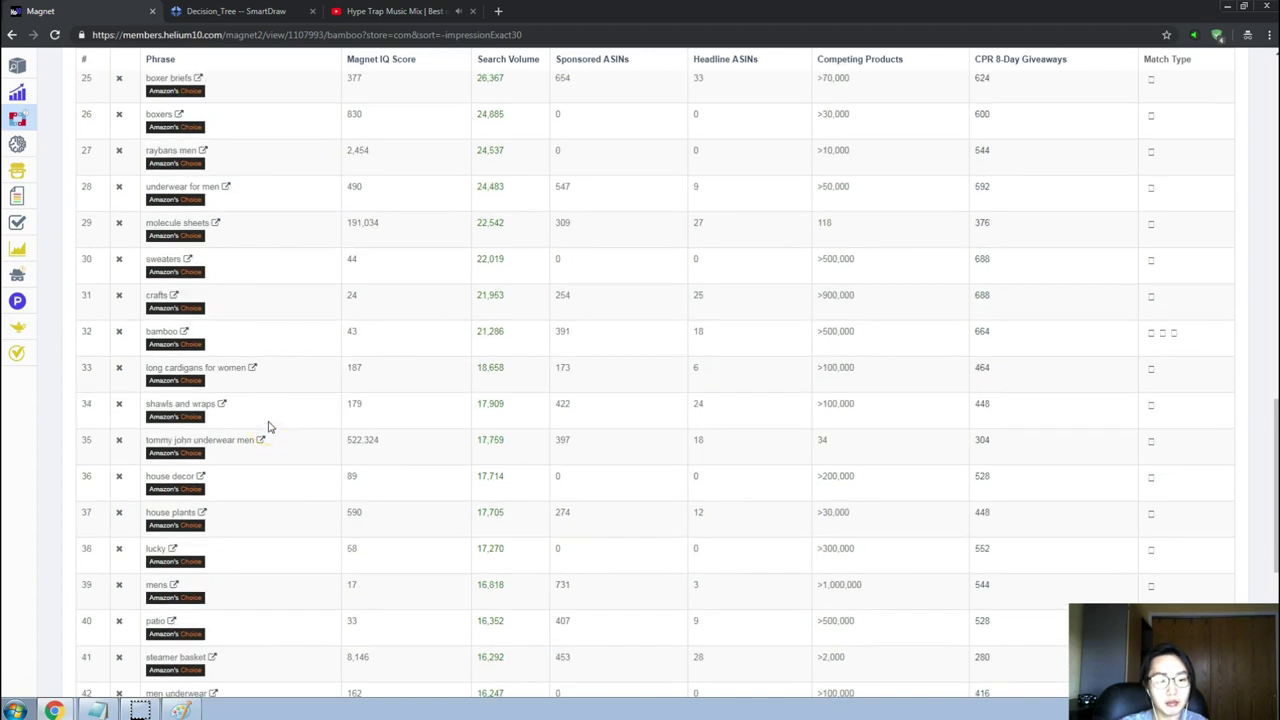
pyautogui.scroll(-3, 265, 438)
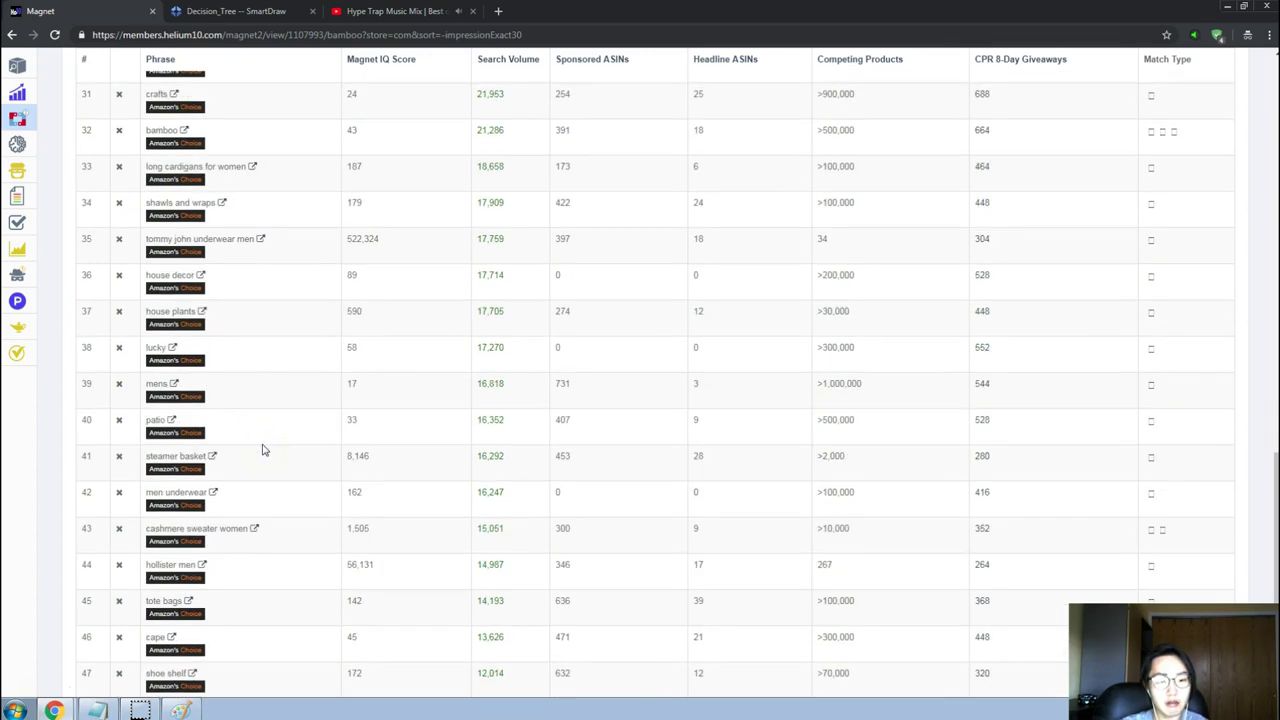
pyautogui.scroll(-3, 262, 450)
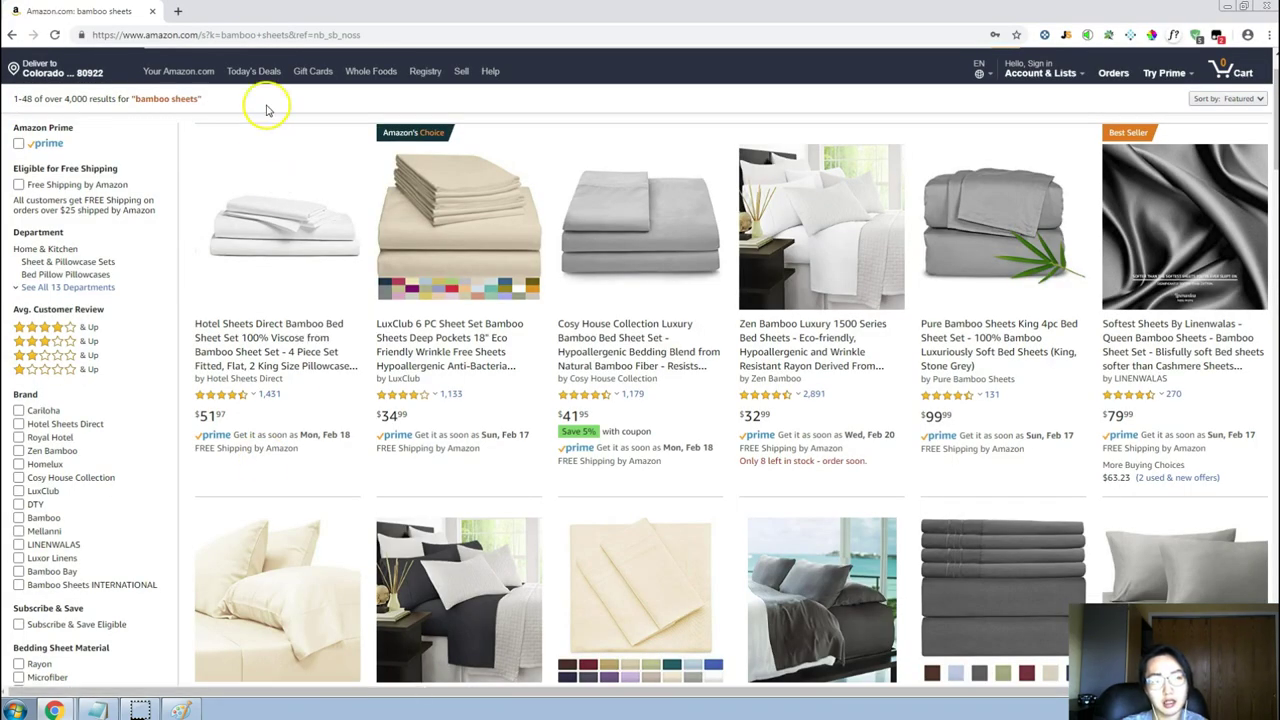
# Return to the Amazon window and change the product search to "bamboo plant".
pyautogui.scroll(1, 263, 106)
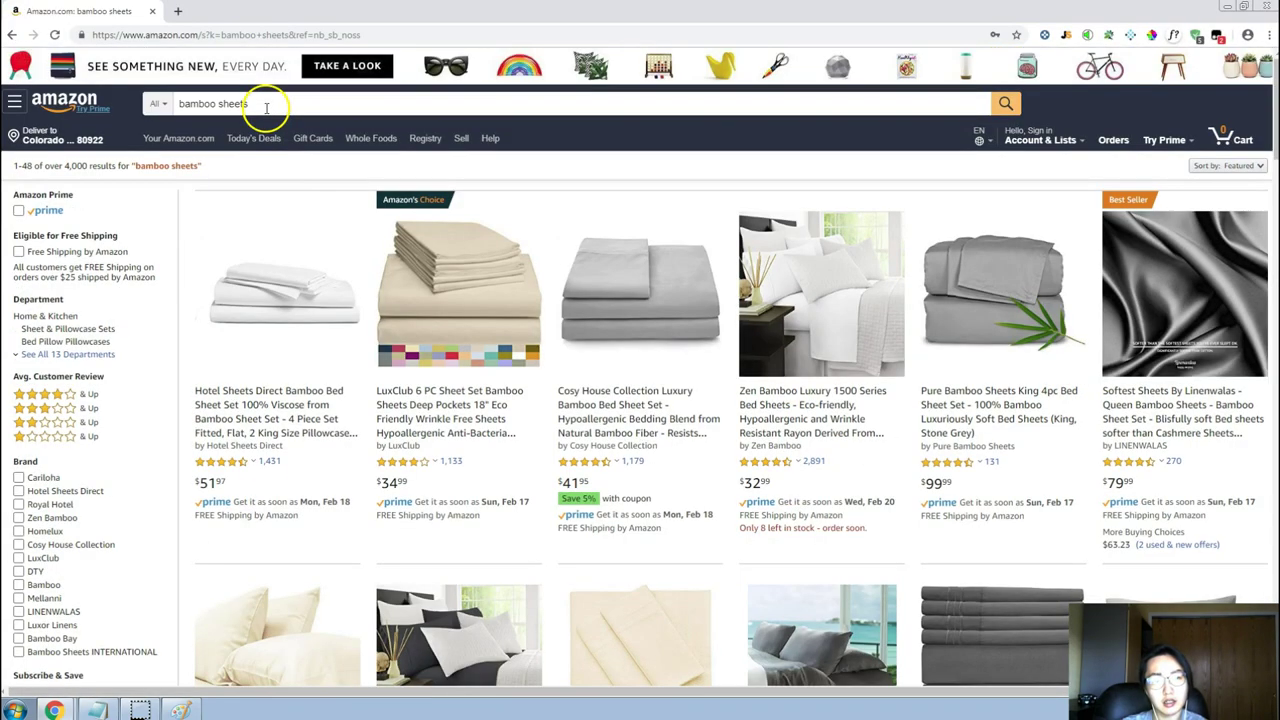
pyautogui.click(266, 106)
pyautogui.doubleClick(266, 106)
pyautogui.write('plant')
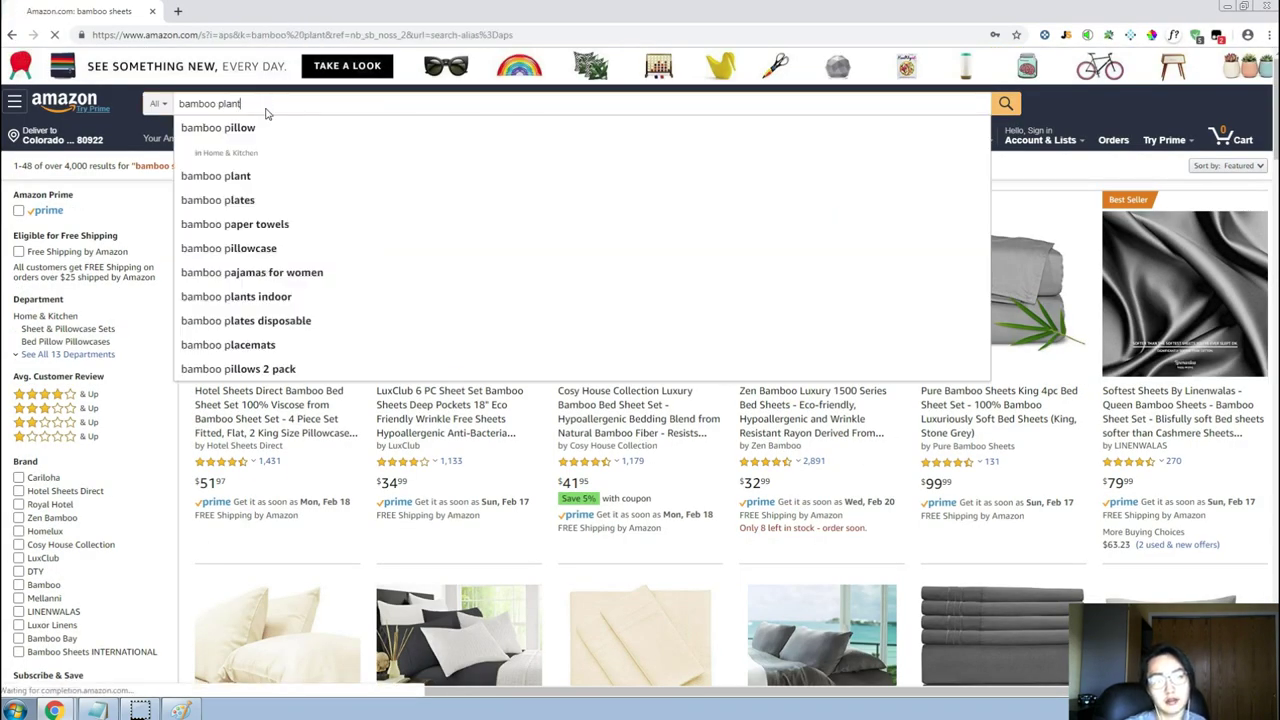
pyautogui.press('Return')
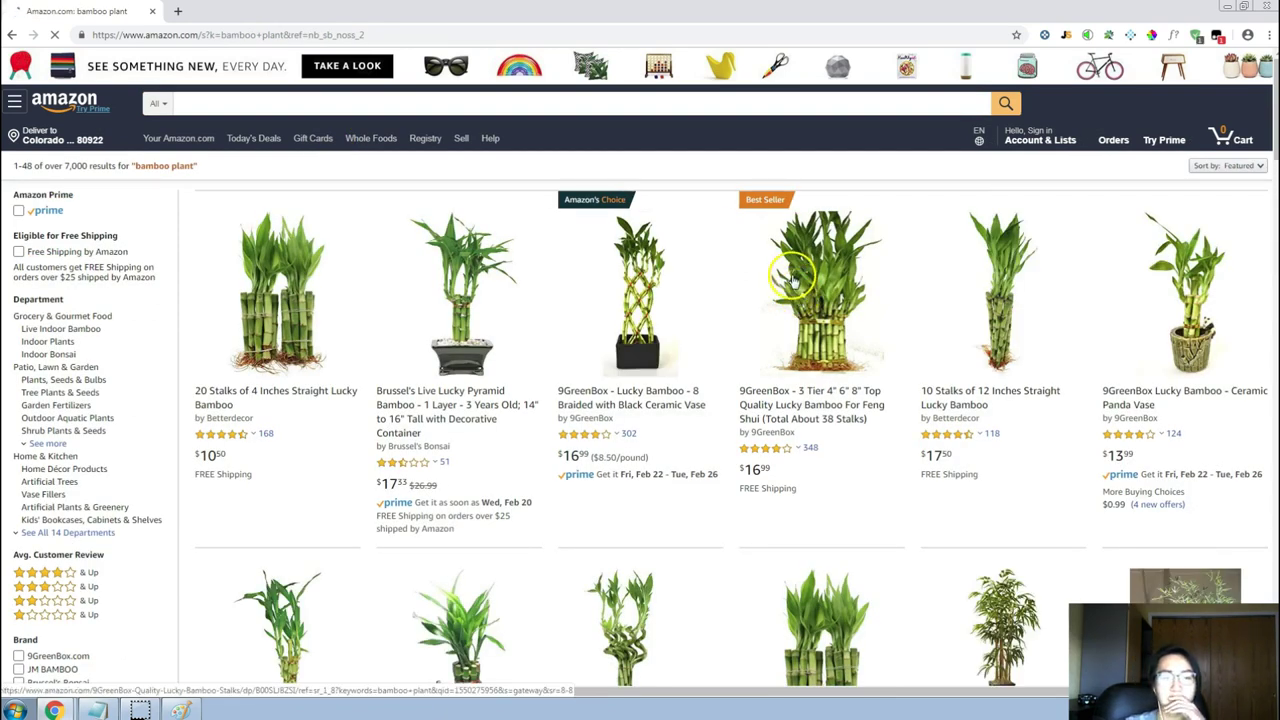
# Browse the bamboo plant listings, comparing the arrangements offered, their prices and review counts.
pyautogui.scroll(-1, 771, 342)
pyautogui.click(771, 342)
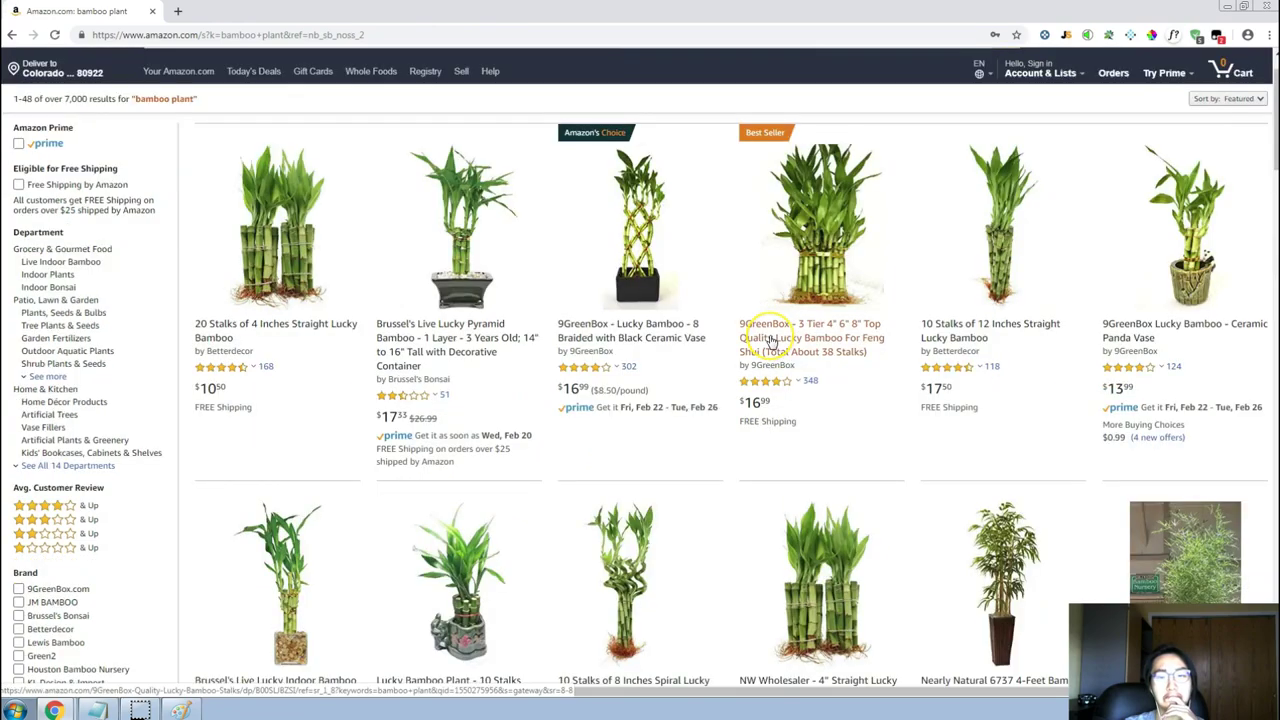
pyautogui.scroll(-3, 771, 342)
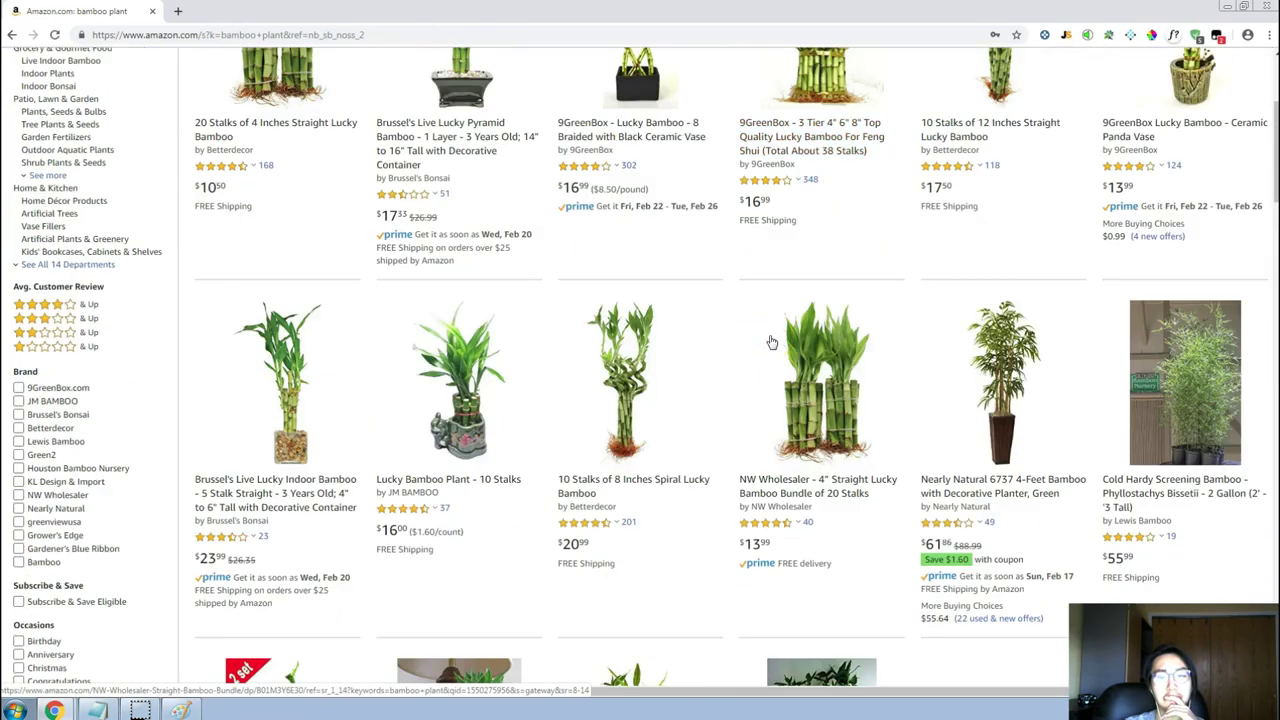
pyautogui.scroll(3, 771, 342)
pyautogui.scroll(-1, 771, 360)
pyautogui.click(771, 368)
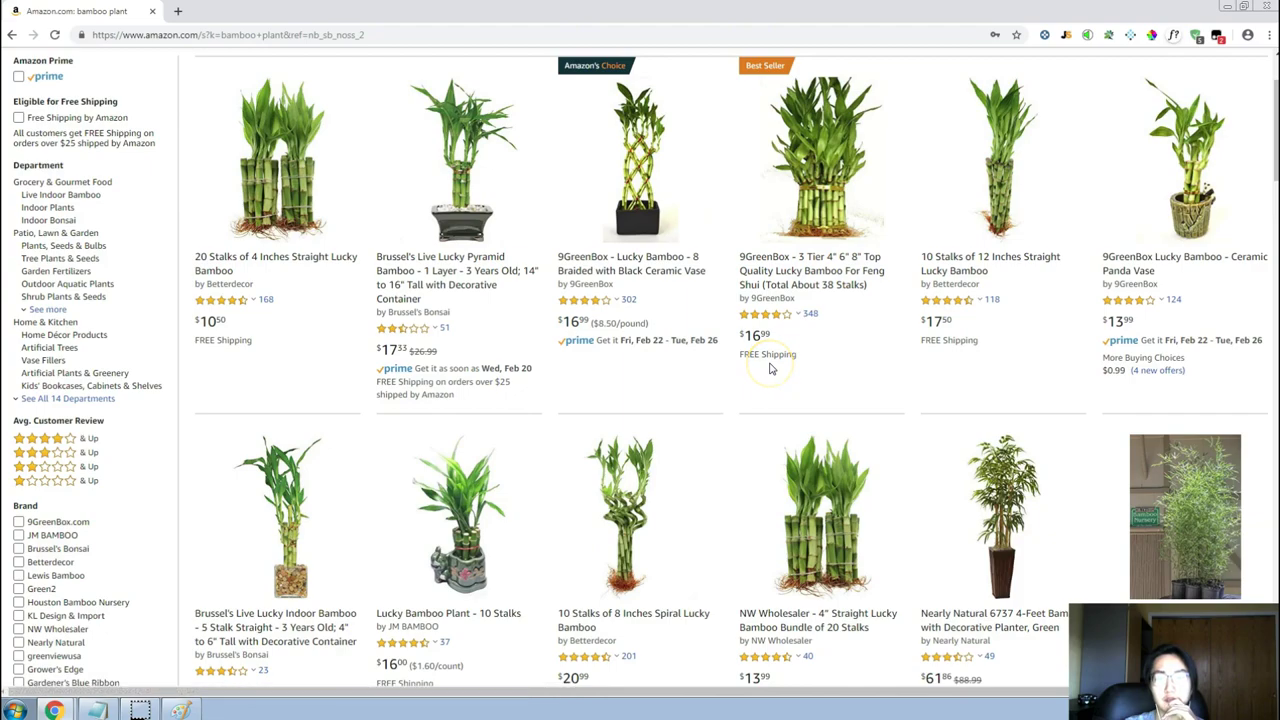
pyautogui.scroll(-2, 770, 368)
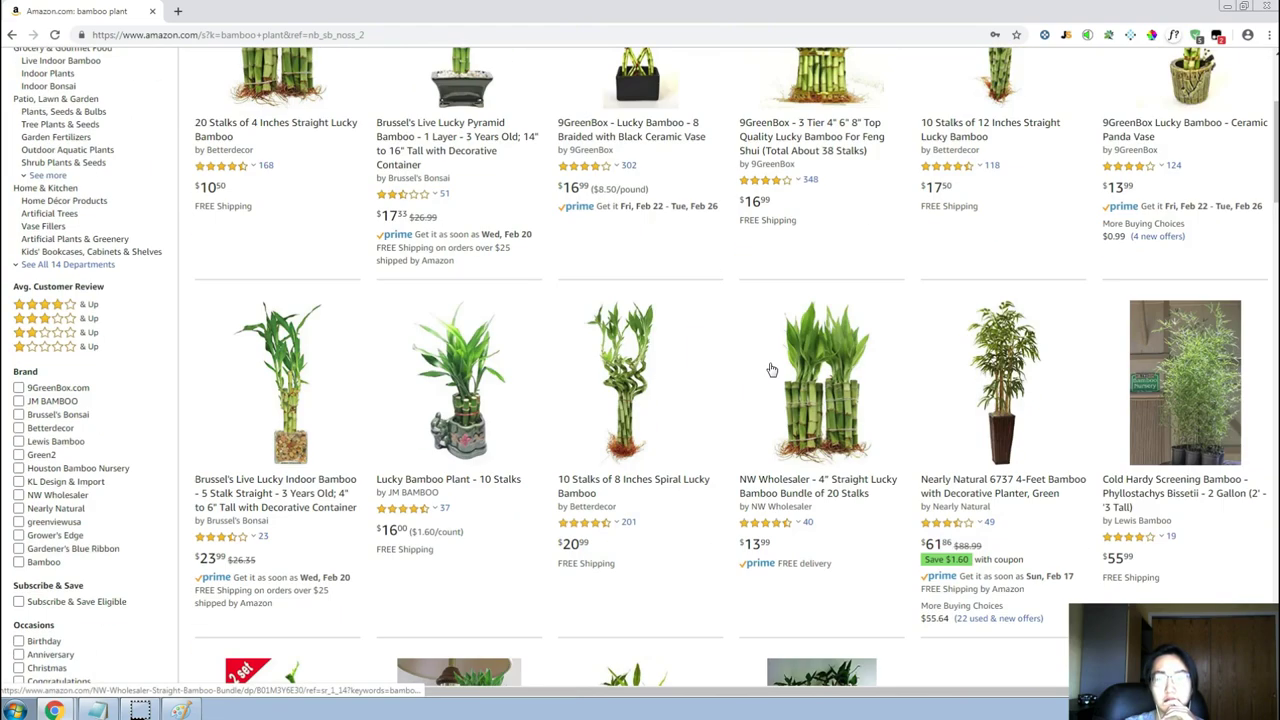
pyautogui.scroll(-5, 771, 370)
pyautogui.scroll(-7, 771, 368)
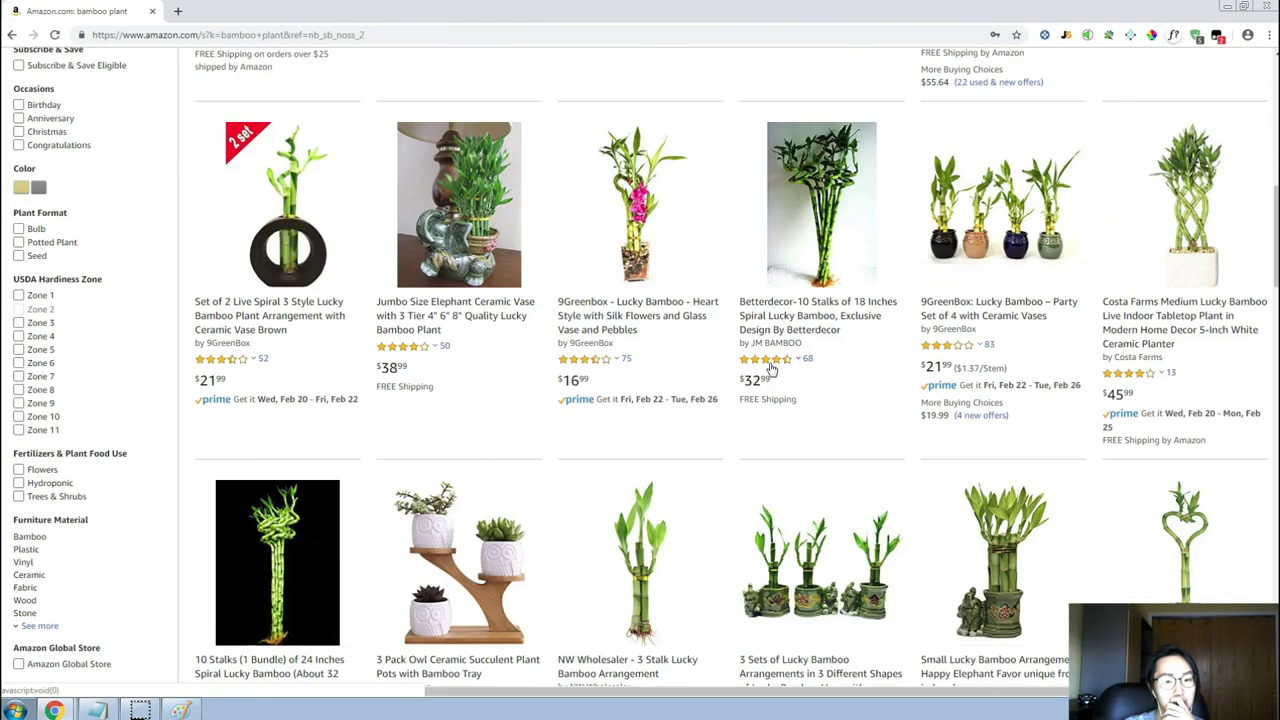
pyautogui.scroll(6, 771, 368)
pyautogui.click(683, 420)
pyautogui.scroll(5, 683, 420)
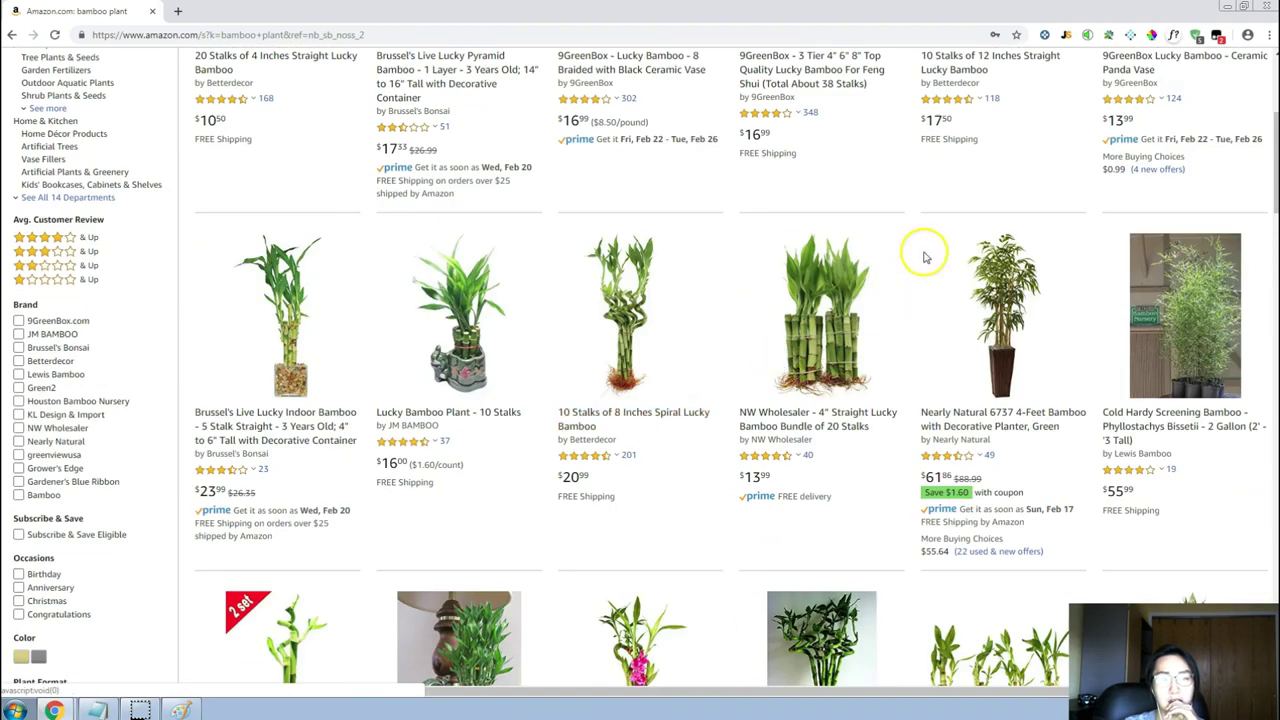
# Run the Jungle Scout extension on the bamboo plant results, review prices, monthly sales and revenue, and close it.
pyautogui.click(1067, 36)
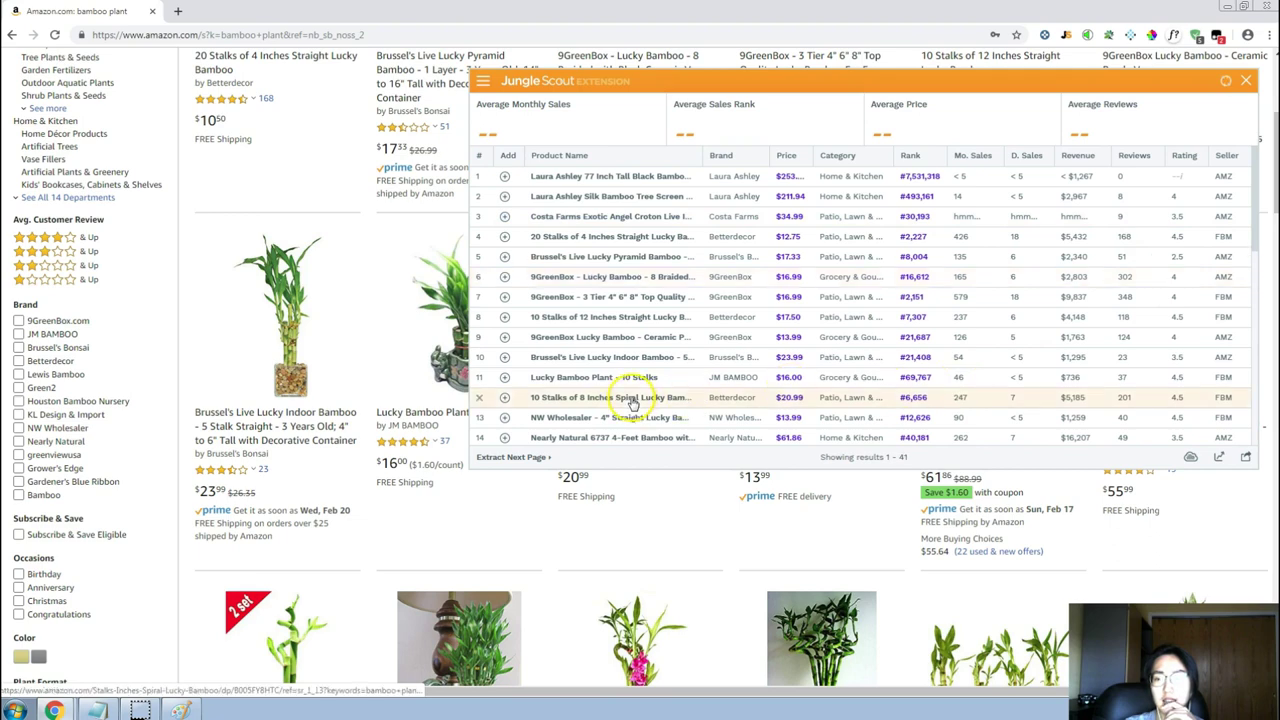
pyautogui.click(1248, 80)
pyautogui.scroll(3, 749, 234)
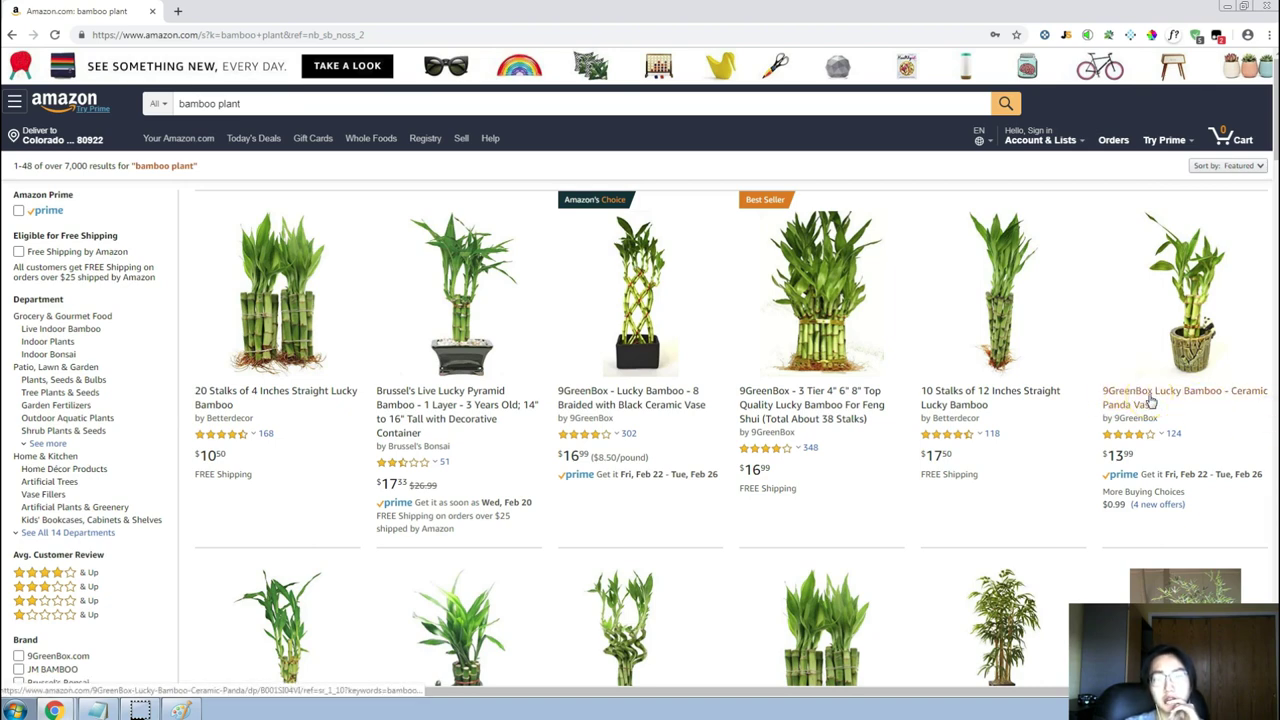
# Replace the bamboo plant search on Amazon with the suggested search "bamboo drawer organizer".
pyautogui.scroll(-5, 1150, 400)
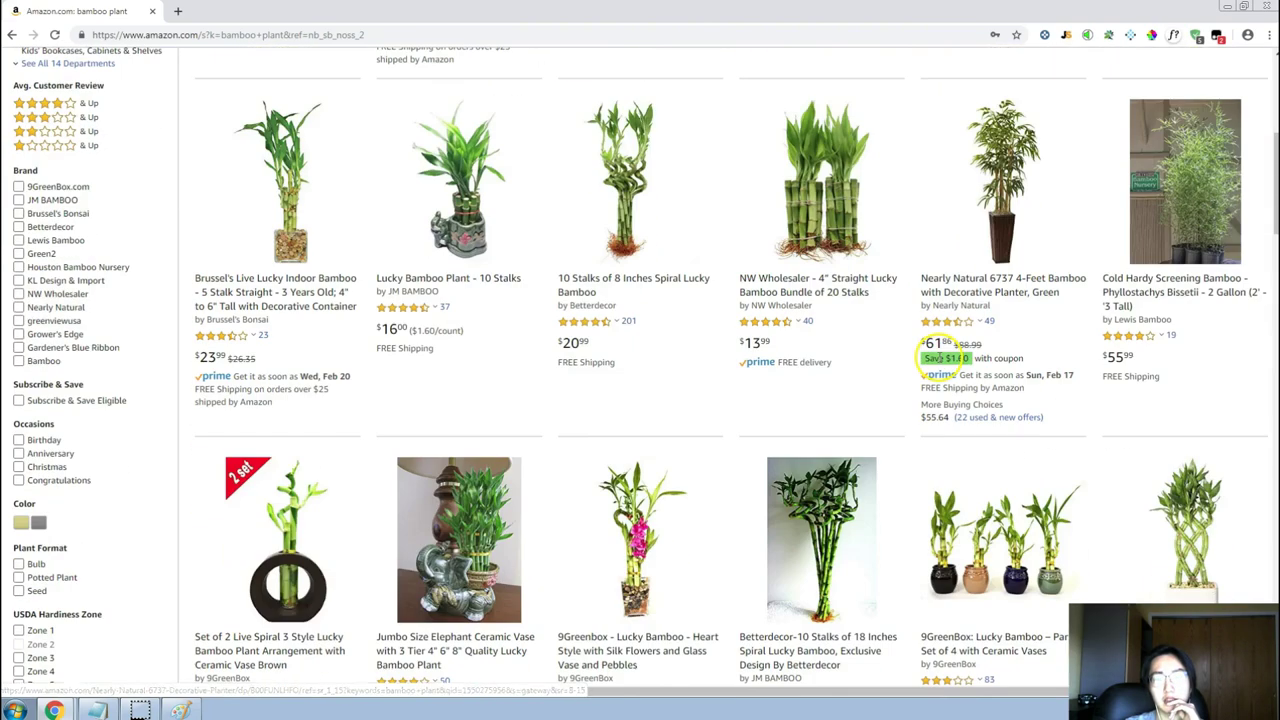
pyautogui.scroll(-2, 850, 353)
pyautogui.scroll(7, 400, 220)
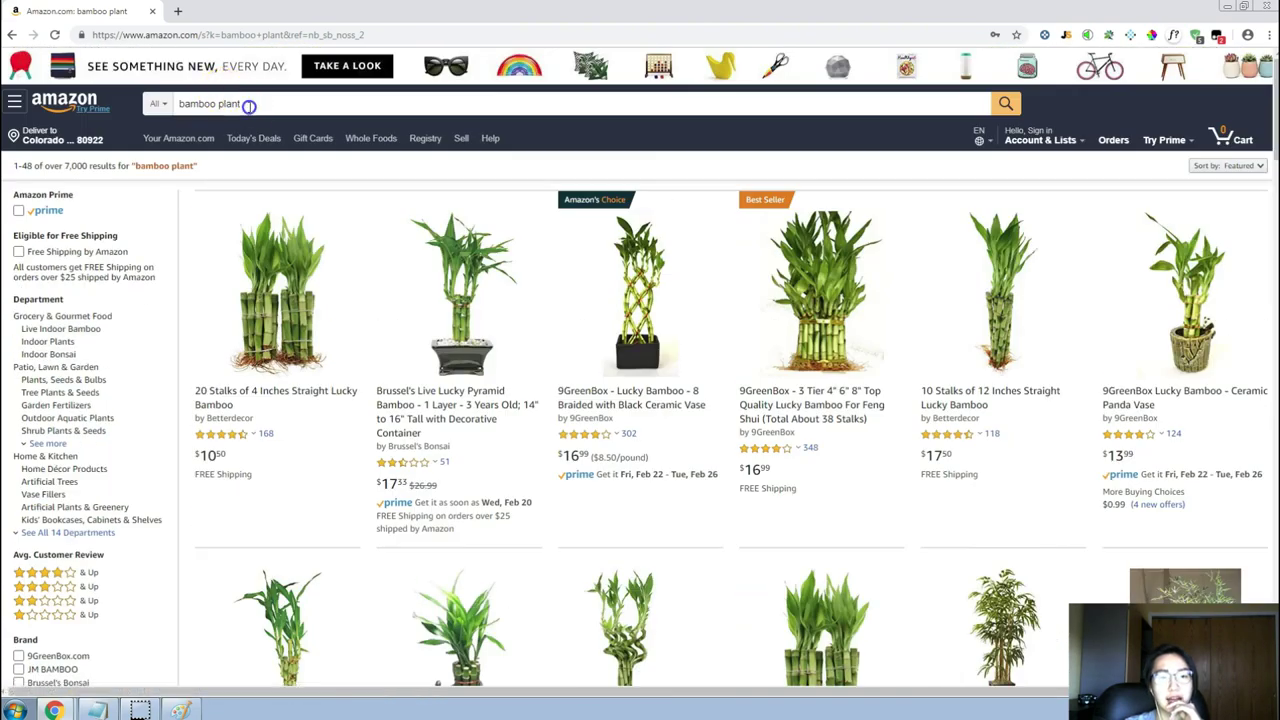
pyautogui.doubleClick(249, 104)
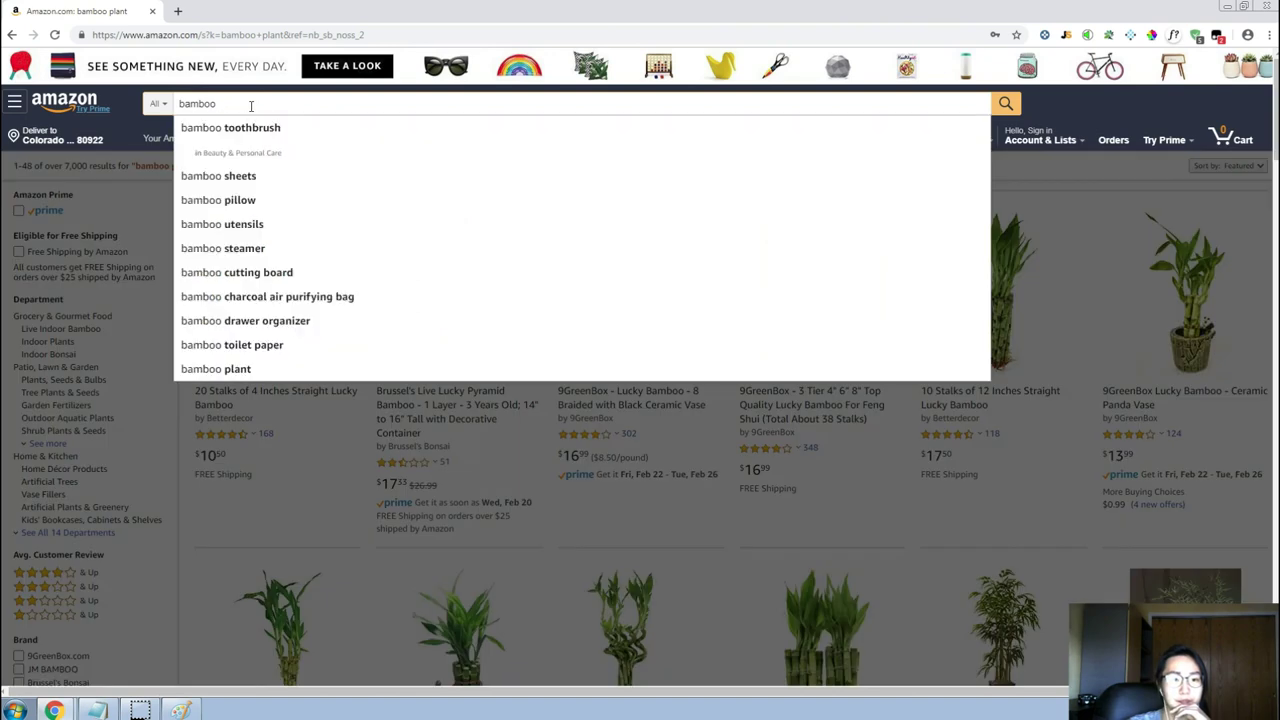
pyautogui.press('Down')
pyautogui.press('Down')
pyautogui.press('Down')
pyautogui.press('Down')
pyautogui.press('Down')
pyautogui.press('Down')
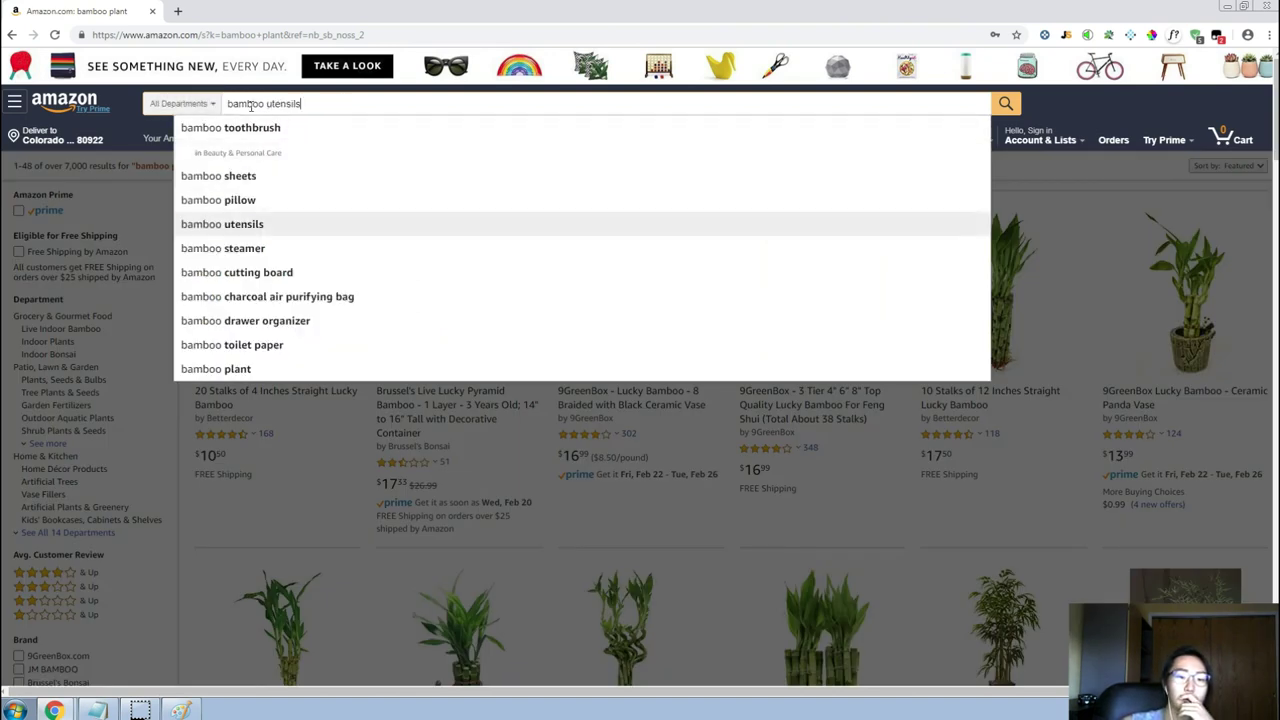
pyautogui.press('Down')
pyautogui.press('Down')
pyautogui.press('Down')
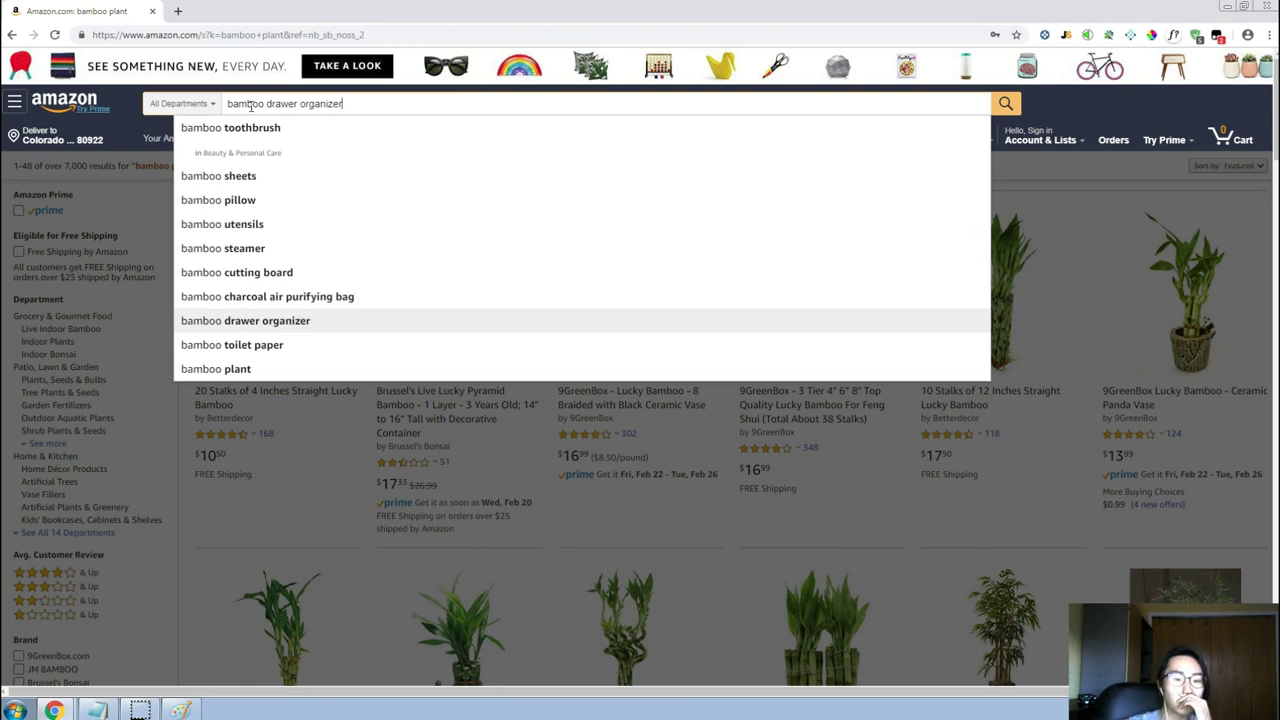
pyautogui.press('Return')
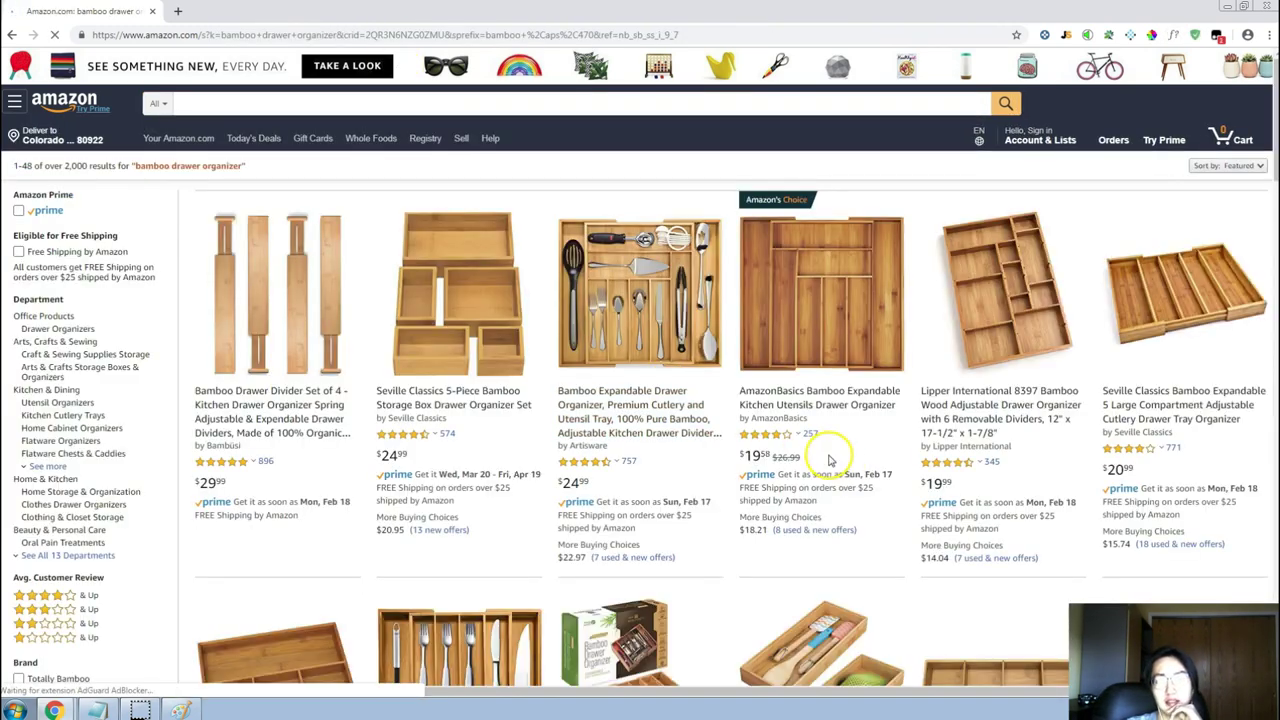
# Examine the bamboo drawer organizer listings, comparing their designs, prices, brands and review counts.
pyautogui.scroll(-1, 880, 452)
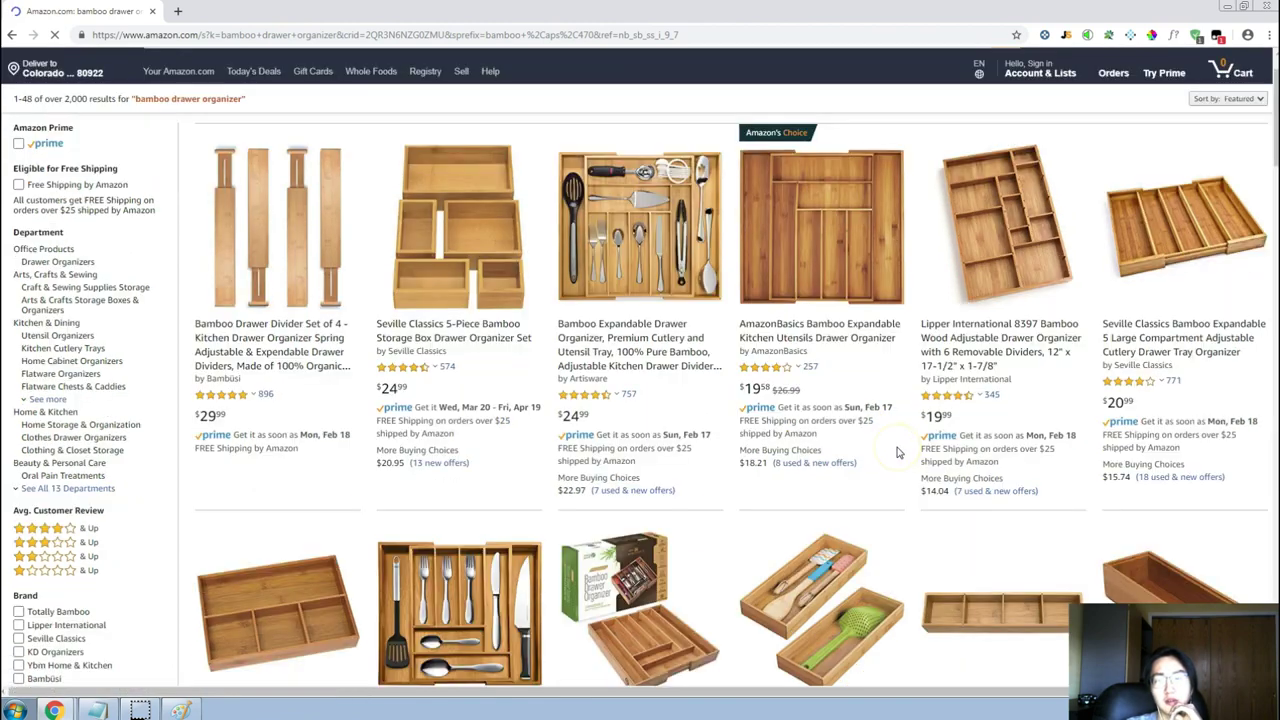
pyautogui.scroll(-1, 897, 453)
pyautogui.scroll(-1, 897, 453)
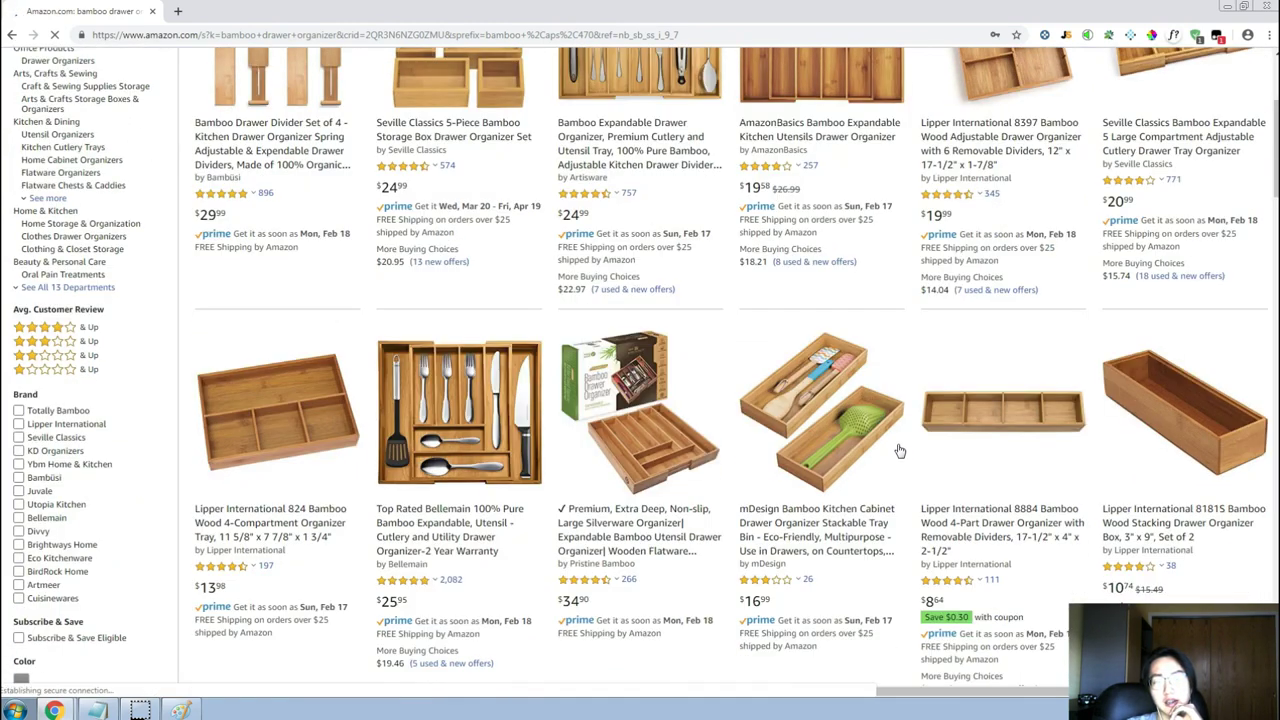
pyautogui.scroll(1, 898, 450)
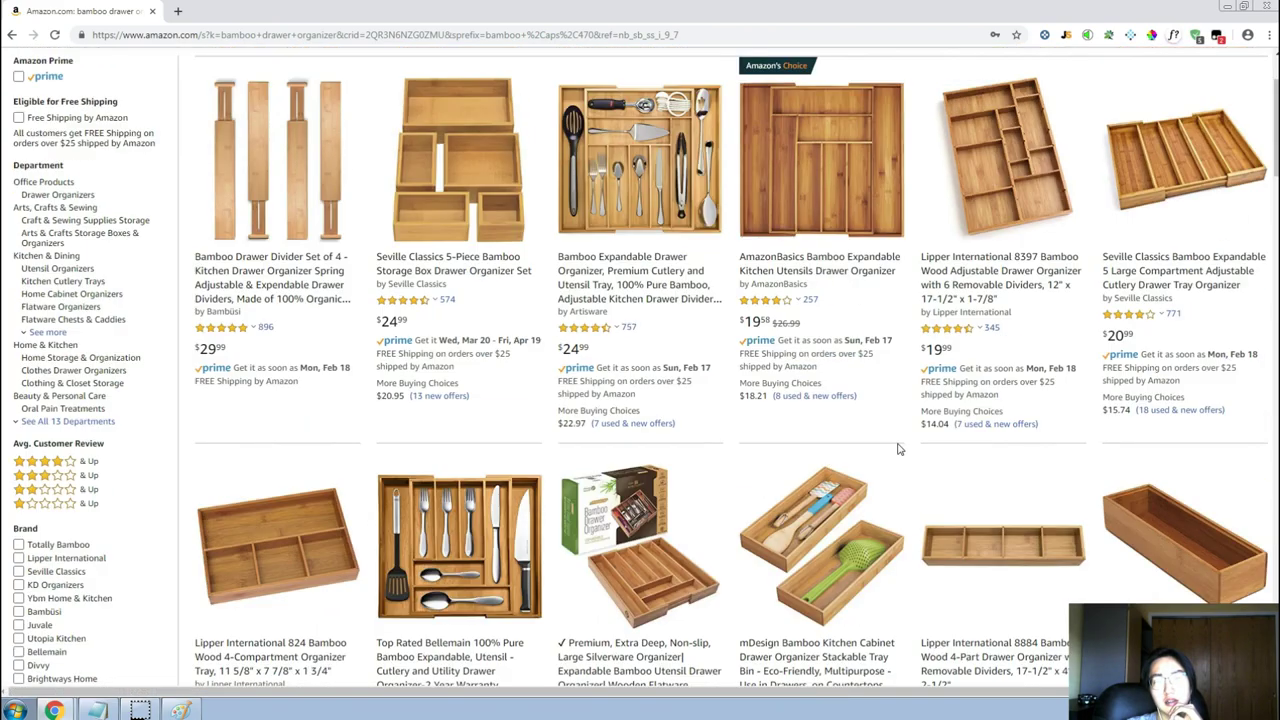
pyautogui.scroll(-2, 897, 449)
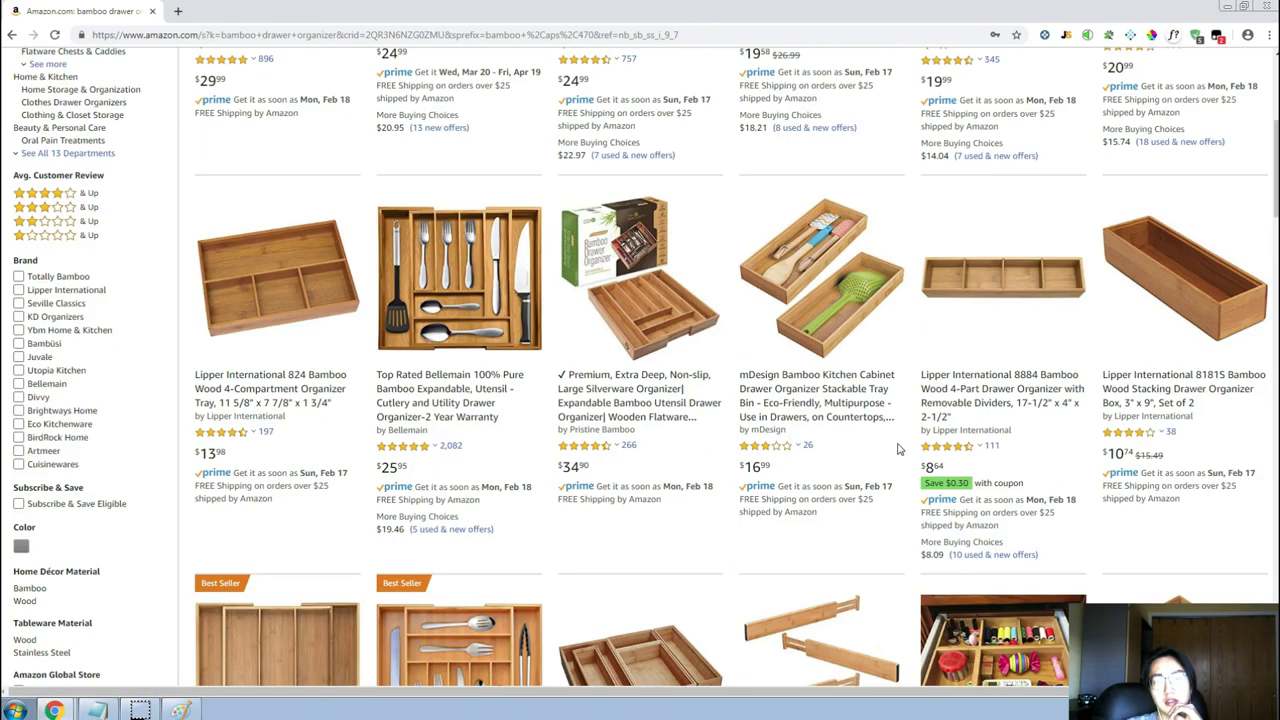
pyautogui.scroll(-3, 898, 450)
pyautogui.scroll(5, 899, 450)
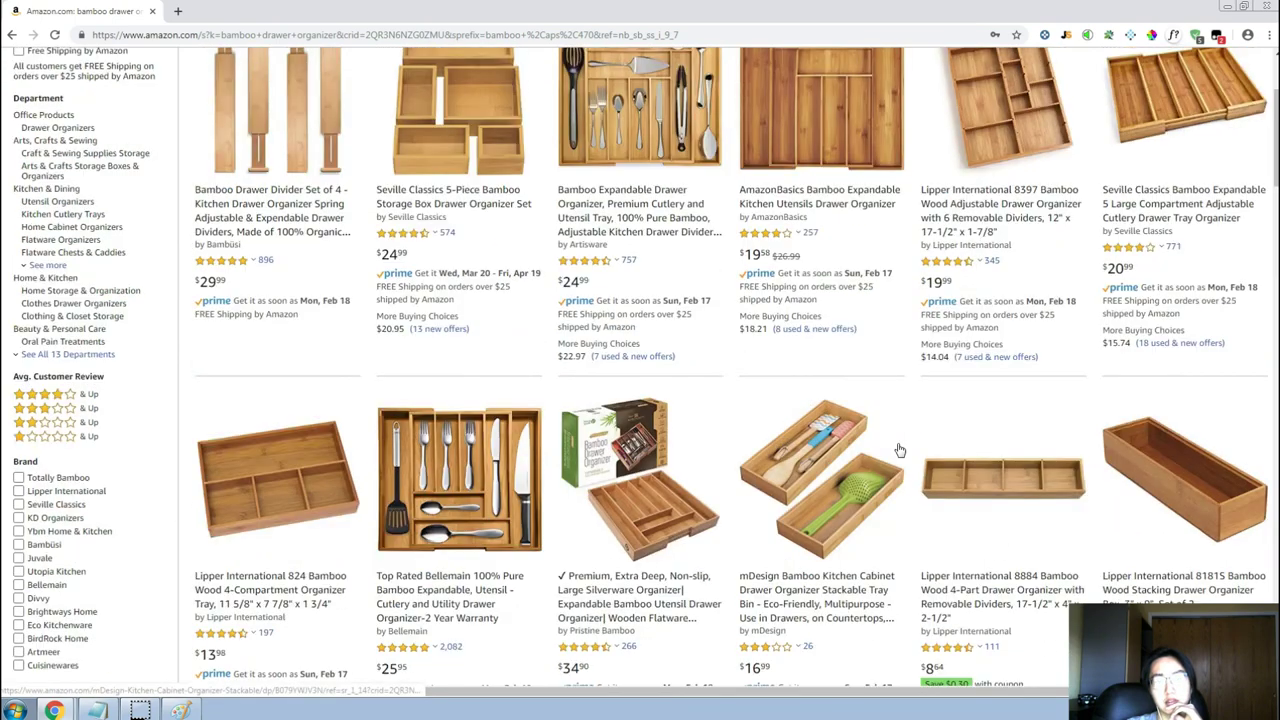
pyautogui.scroll(1, 898, 450)
# Run the Jungle Scout extension on the bamboo drawer organizer results and look over the listings while the data loads.
pyautogui.click(1065, 36)
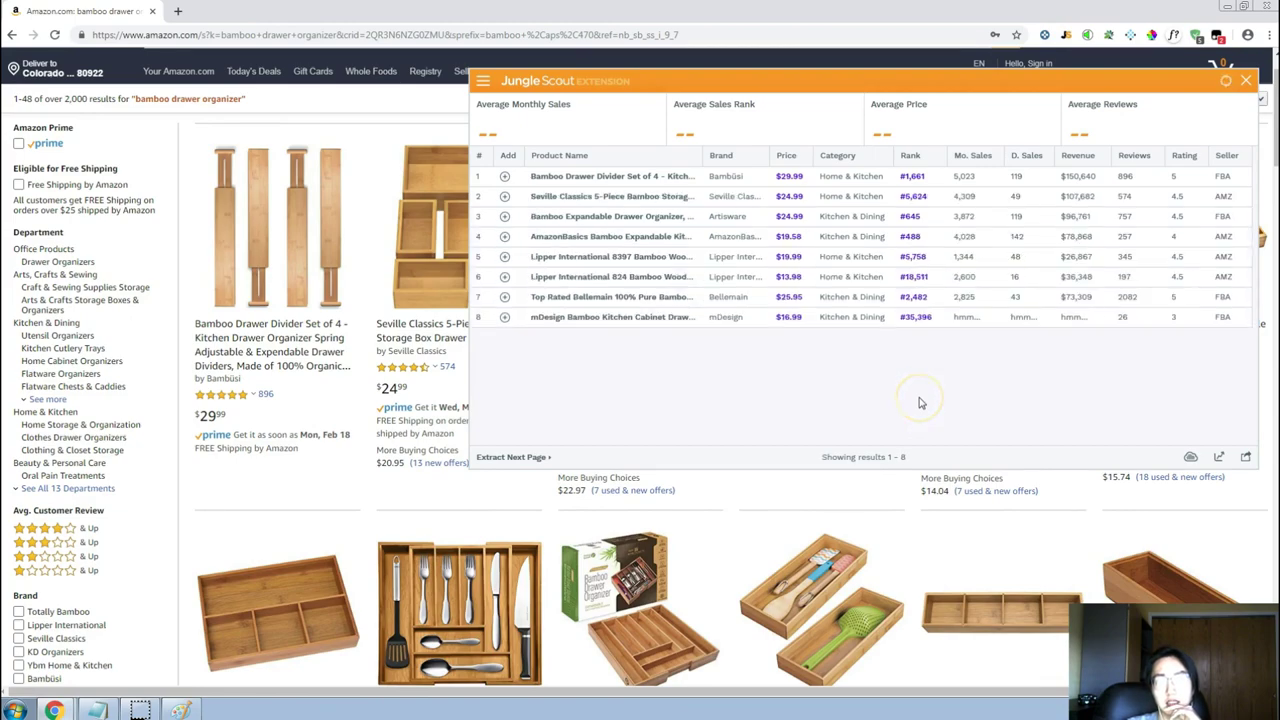
pyautogui.scroll(-6, 845, 540)
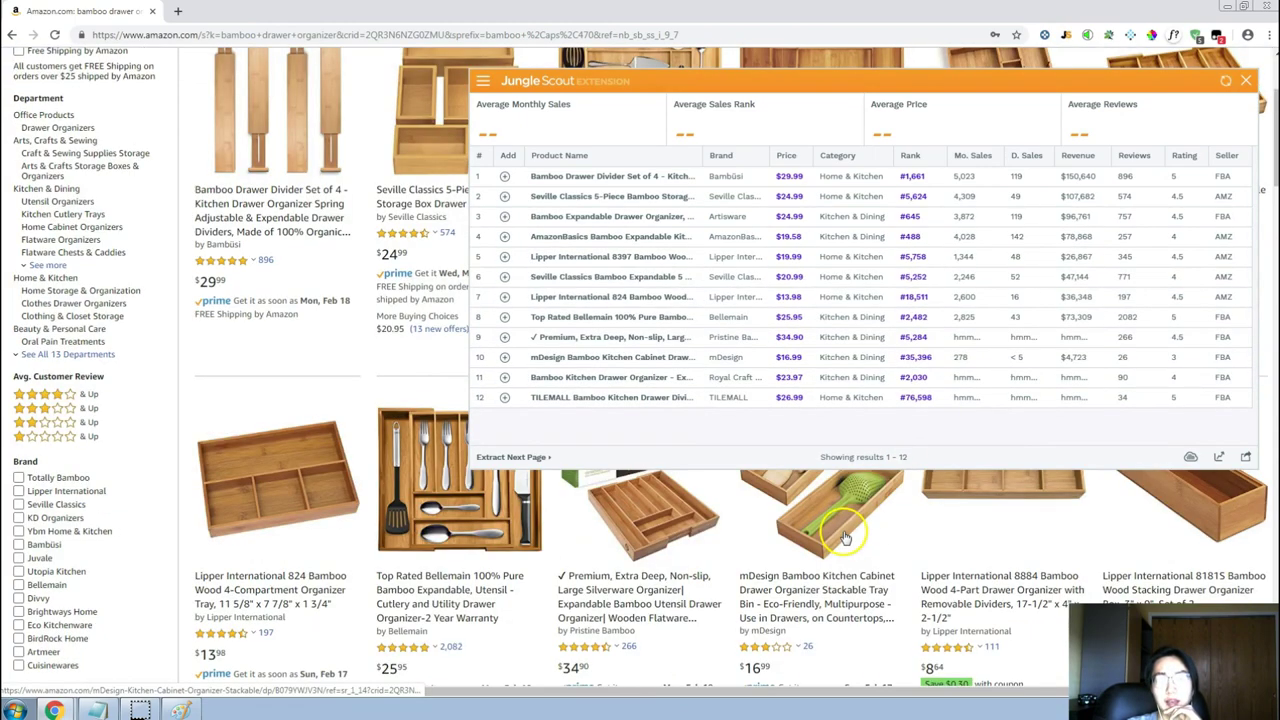
pyautogui.scroll(-3, 845, 530)
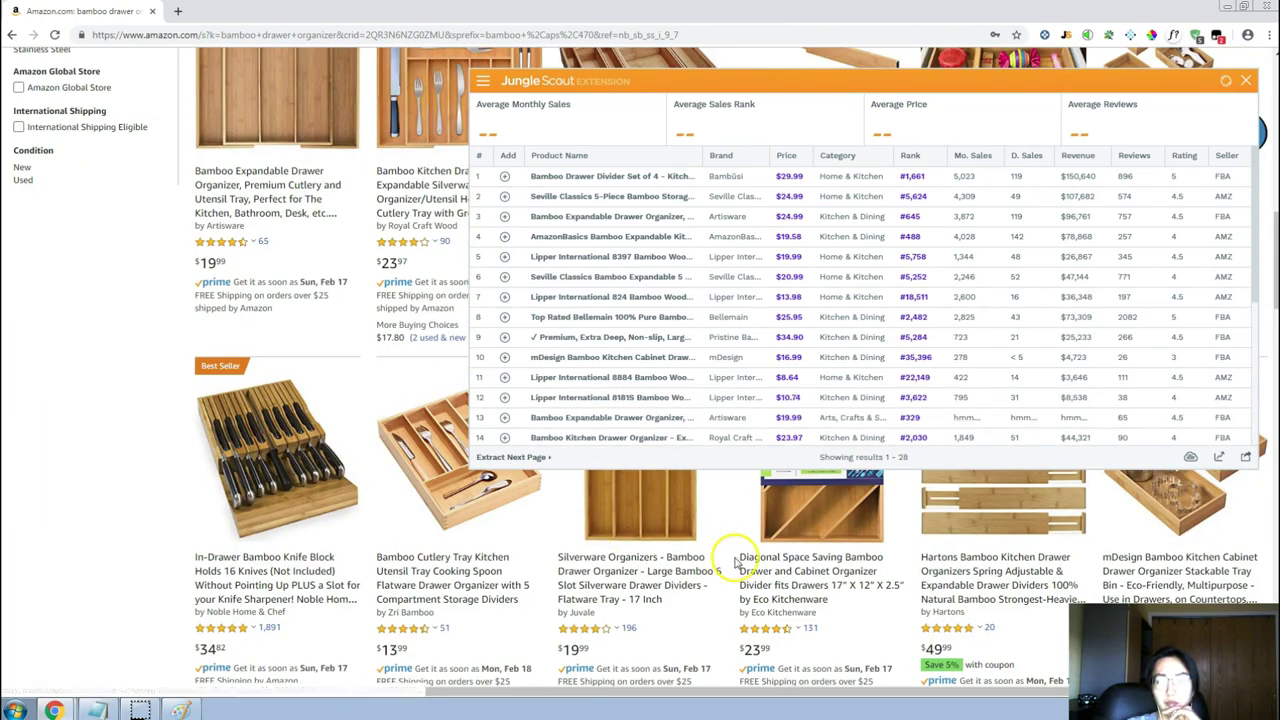
pyautogui.scroll(-2, 735, 562)
pyautogui.scroll(-2, 794, 575)
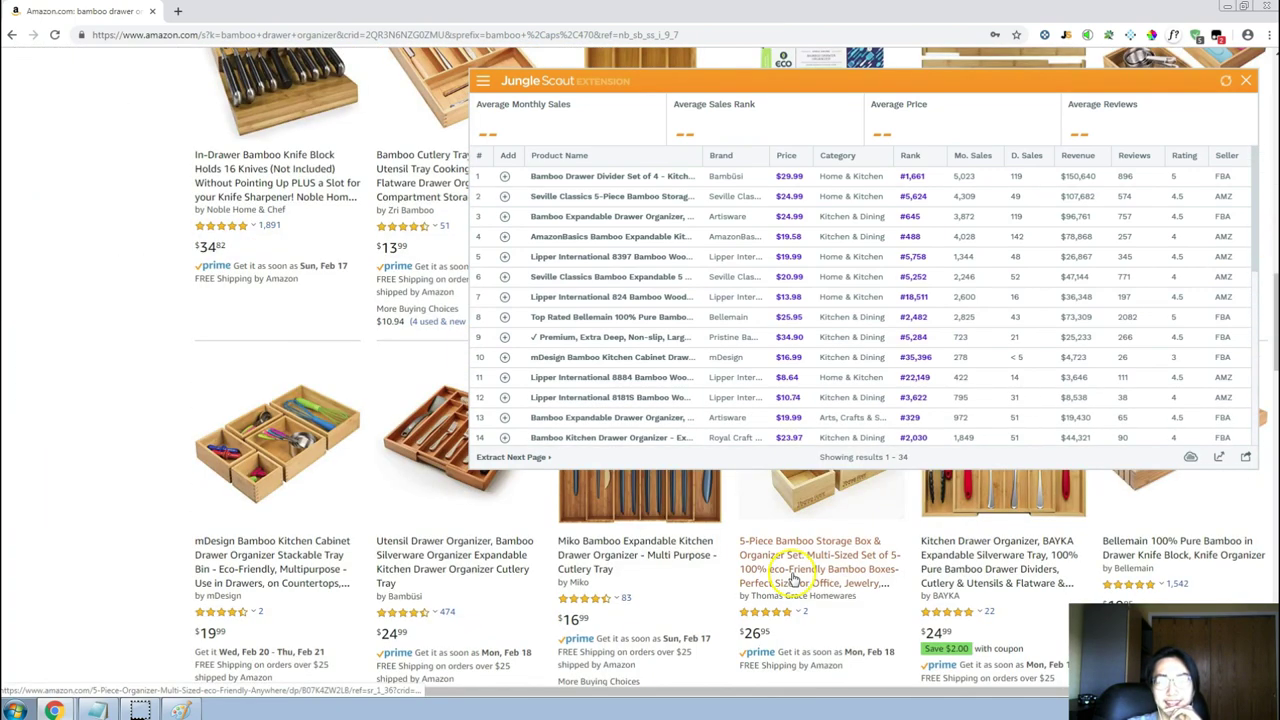
pyautogui.scroll(-1, 790, 575)
pyautogui.scroll(-2, 733, 577)
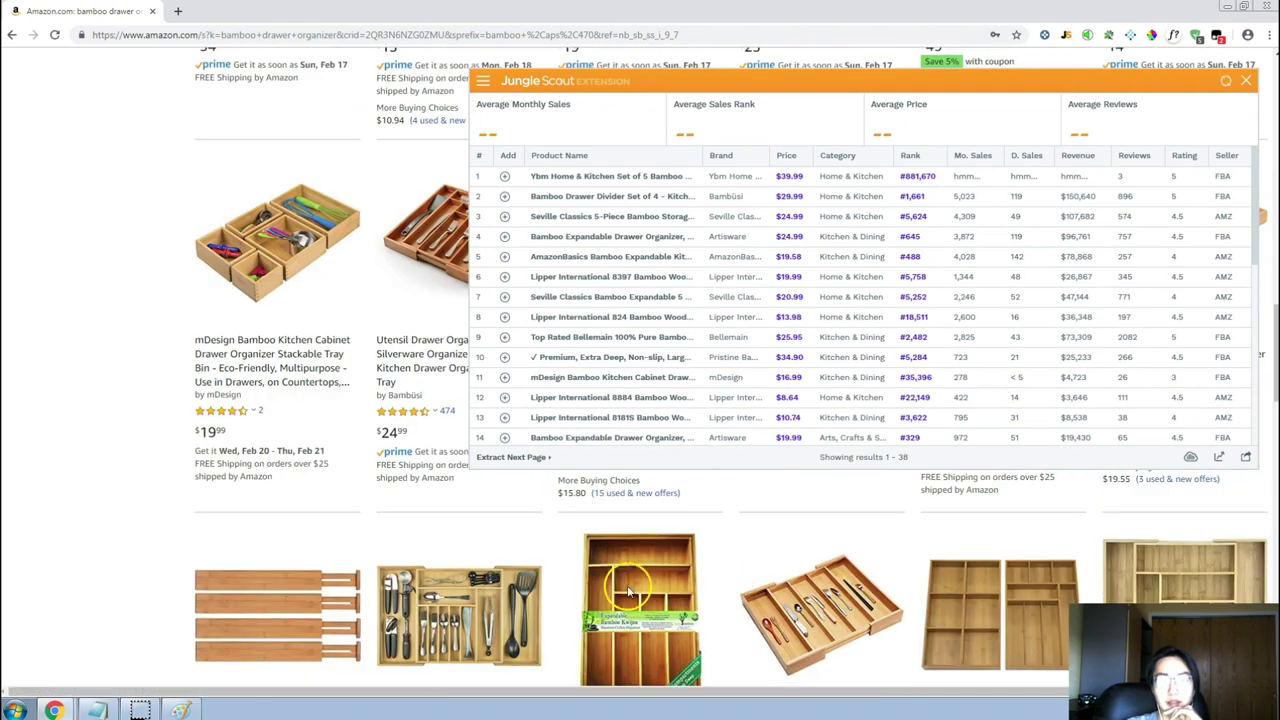
pyautogui.scroll(6, 725, 570)
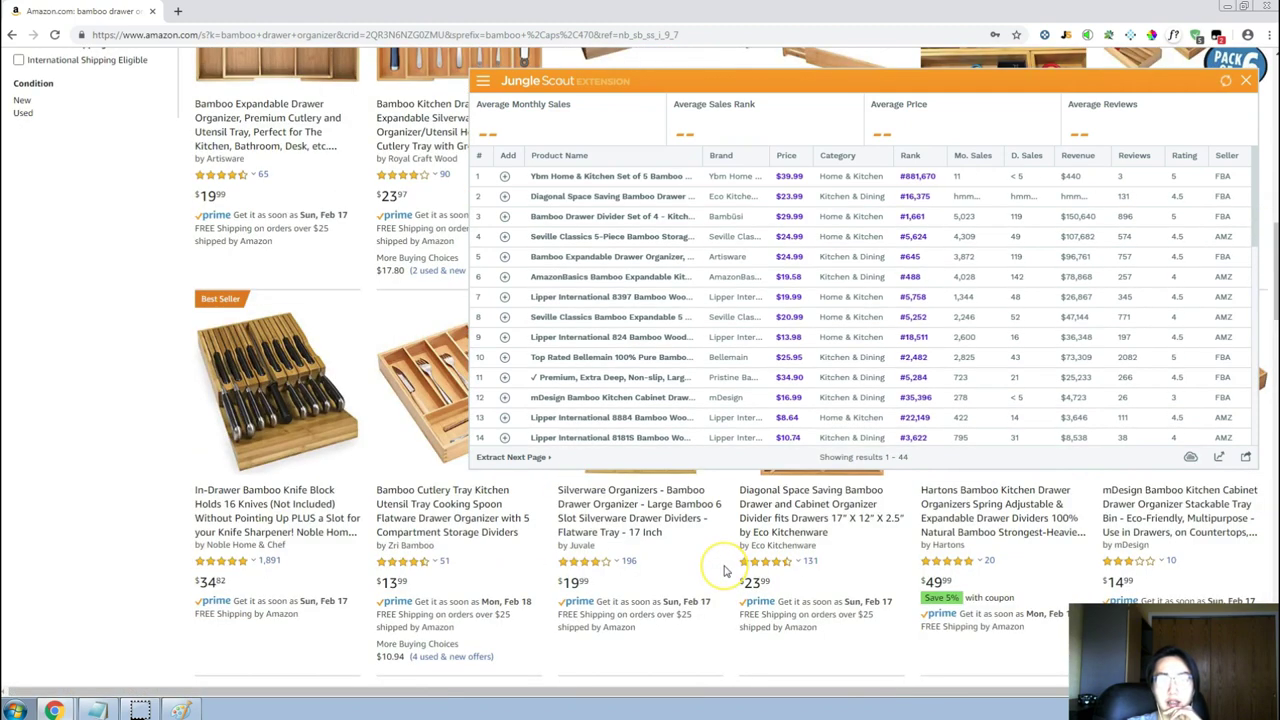
pyautogui.scroll(6, 725, 570)
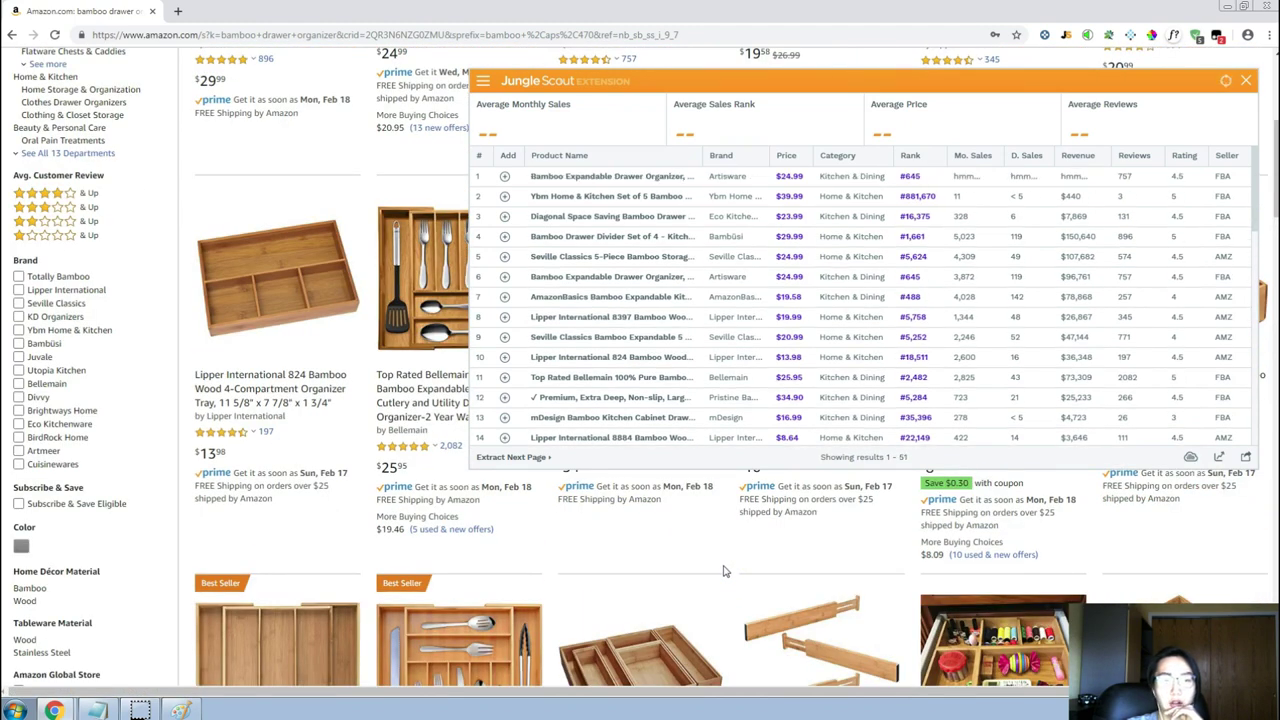
pyautogui.scroll(5, 694, 591)
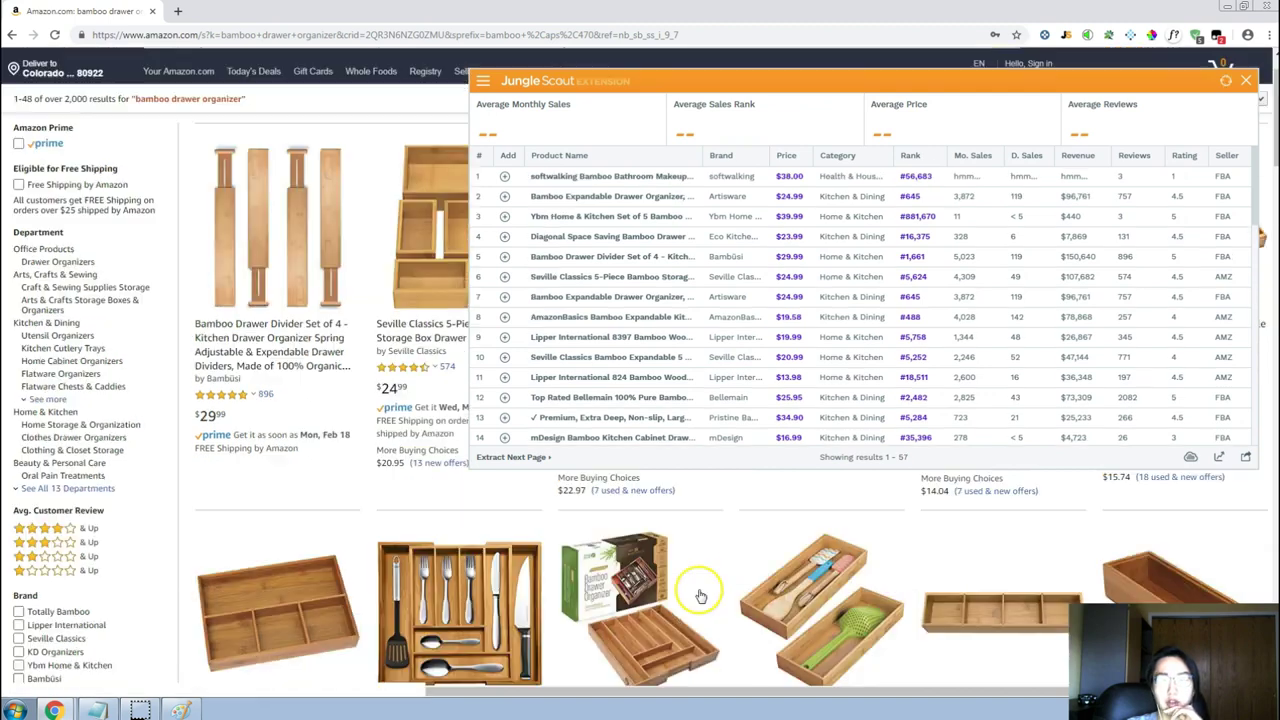
pyautogui.scroll(2, 700, 596)
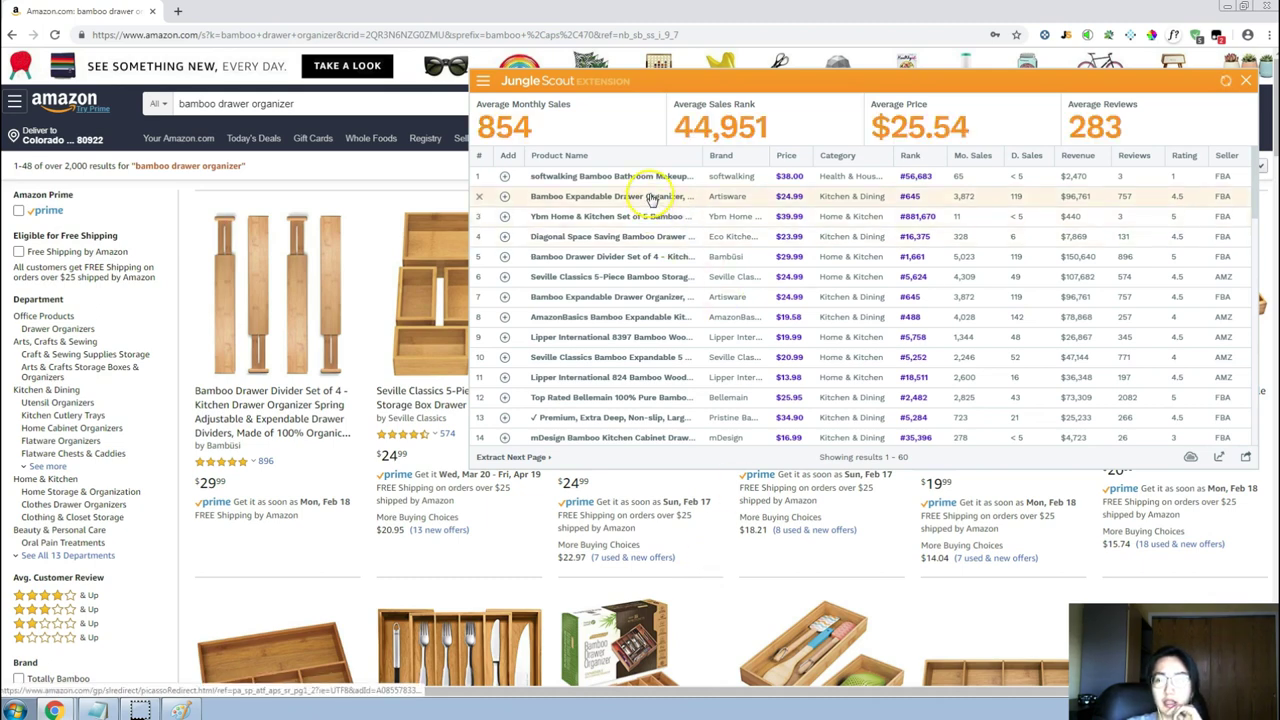
# Review the products' monthly sales, prices and reviews in the Jungle Scout table and close the extension.
pyautogui.moveTo(651, 199)
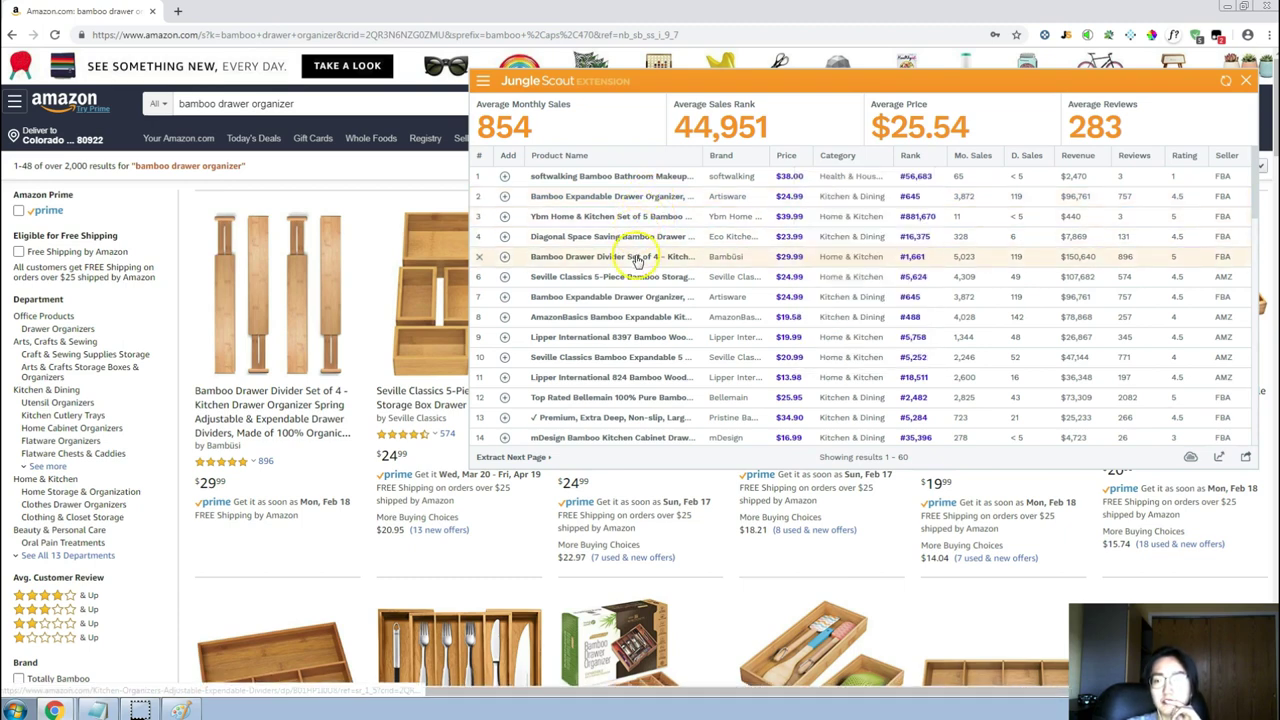
pyautogui.moveTo(636, 274)
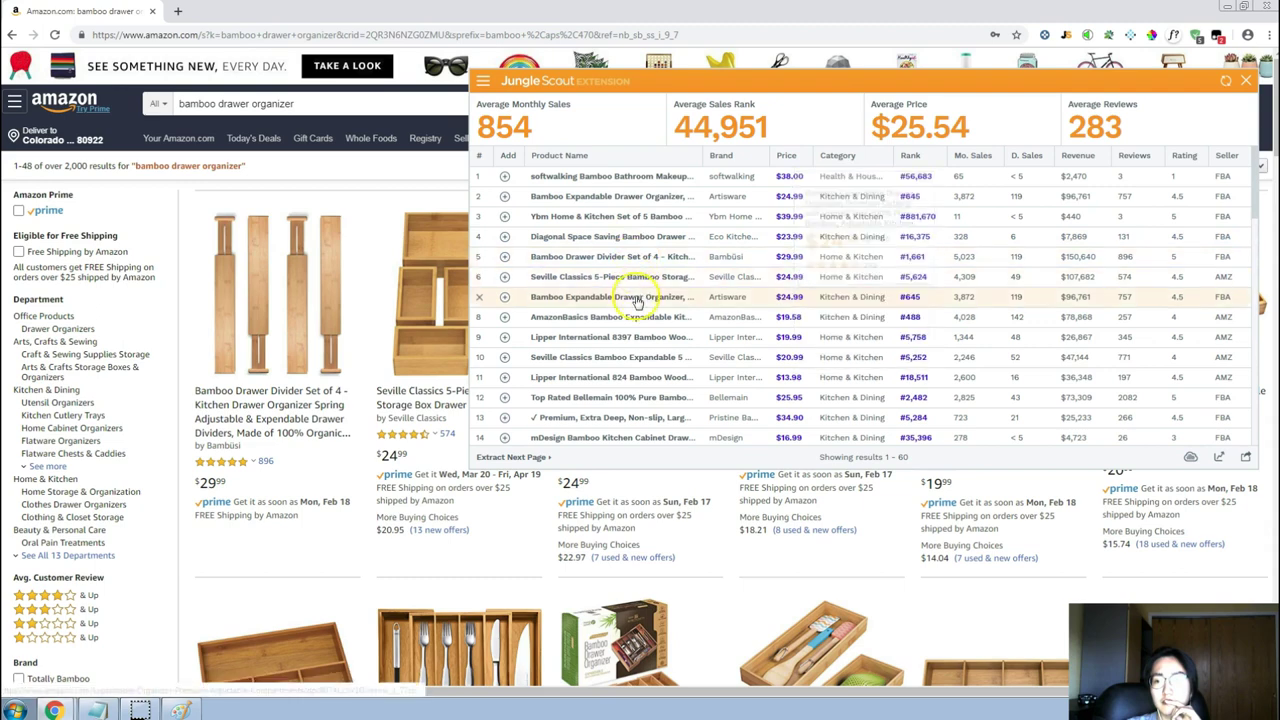
pyautogui.scroll(-1, 643, 400)
pyautogui.scroll(-3, 643, 400)
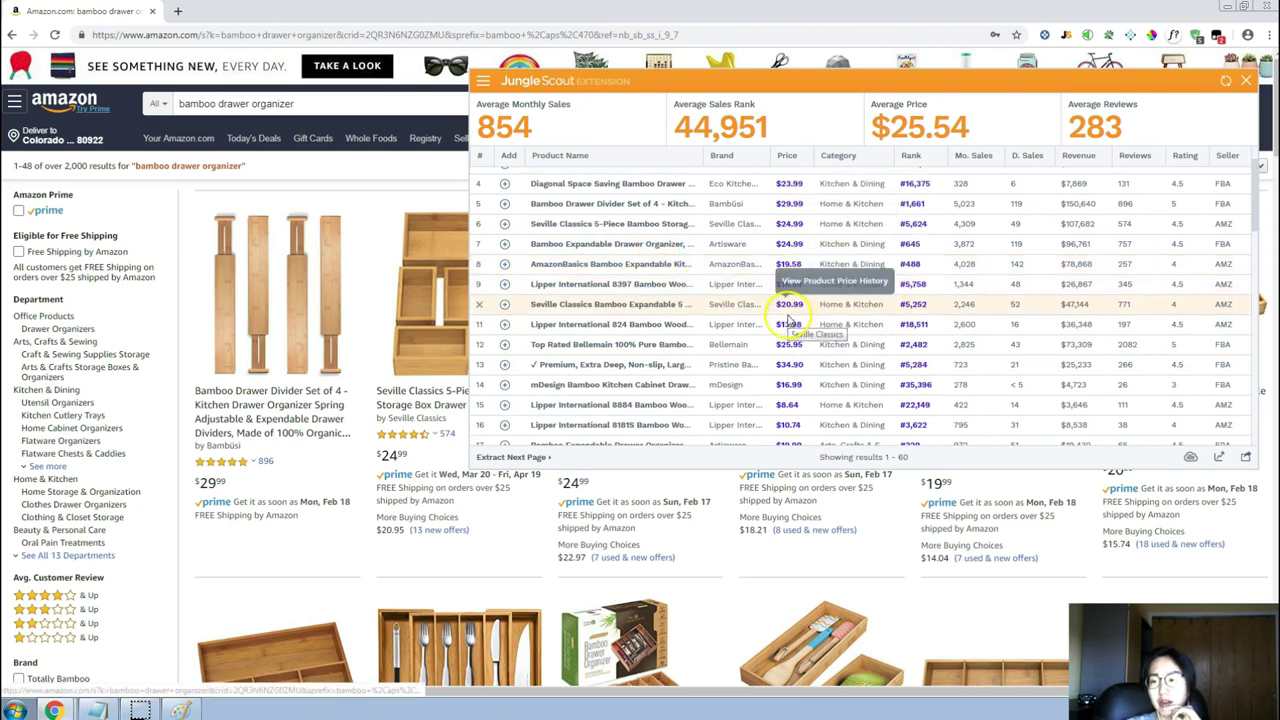
pyautogui.scroll(-1, 790, 280)
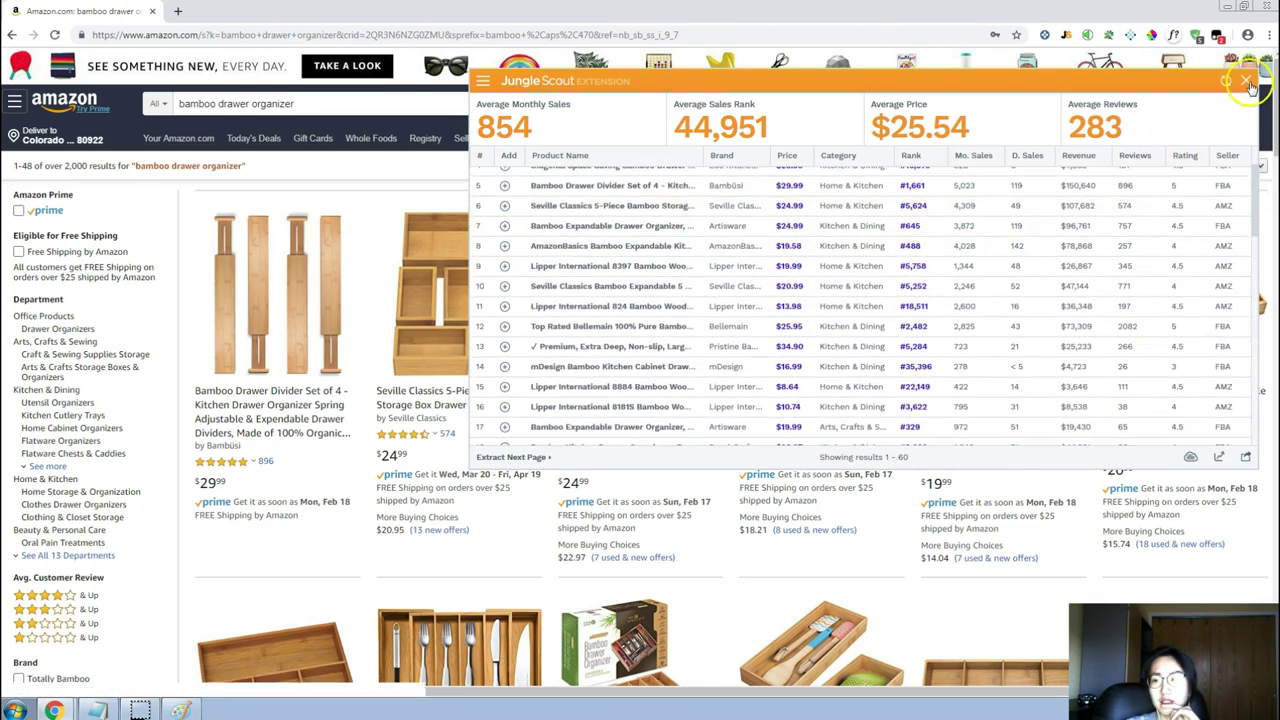
pyautogui.scroll(1, 1000, 300)
pyautogui.click(1245, 80)
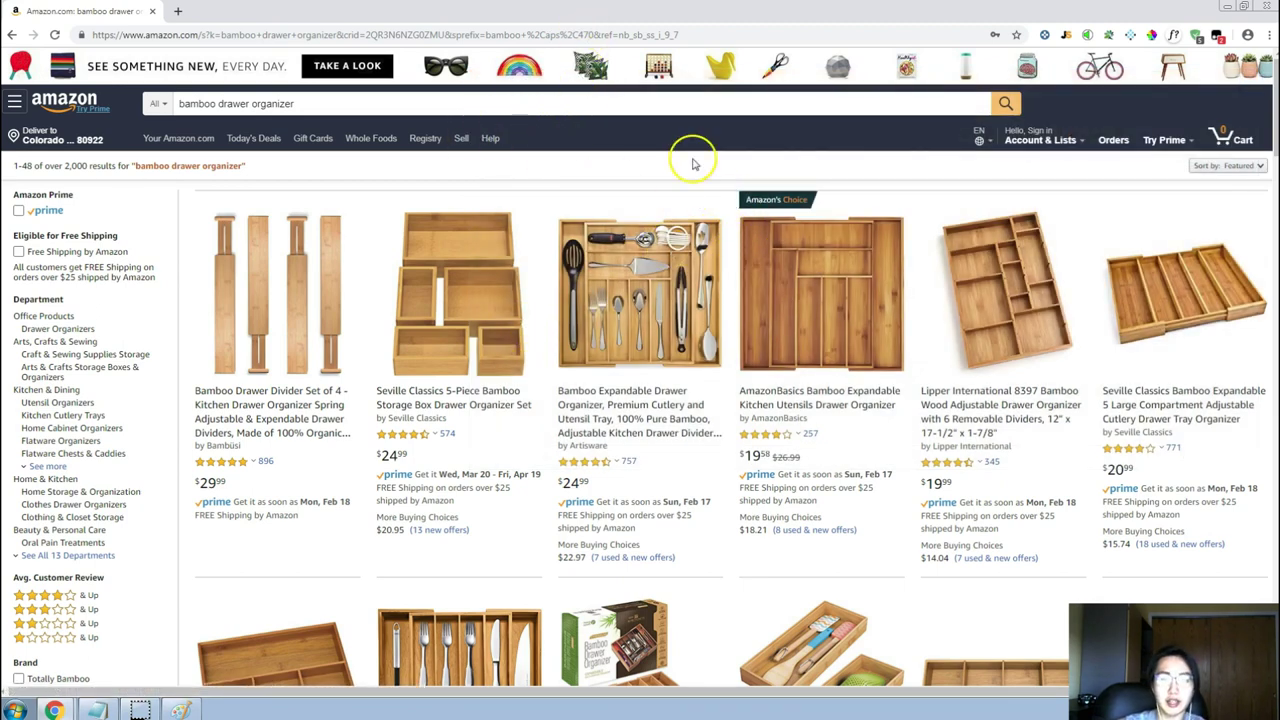
# Switch to Helium 10 Magnet and open page 2 of the bamboo keyword list.
pyautogui.hotkey('alt', 'Tab')
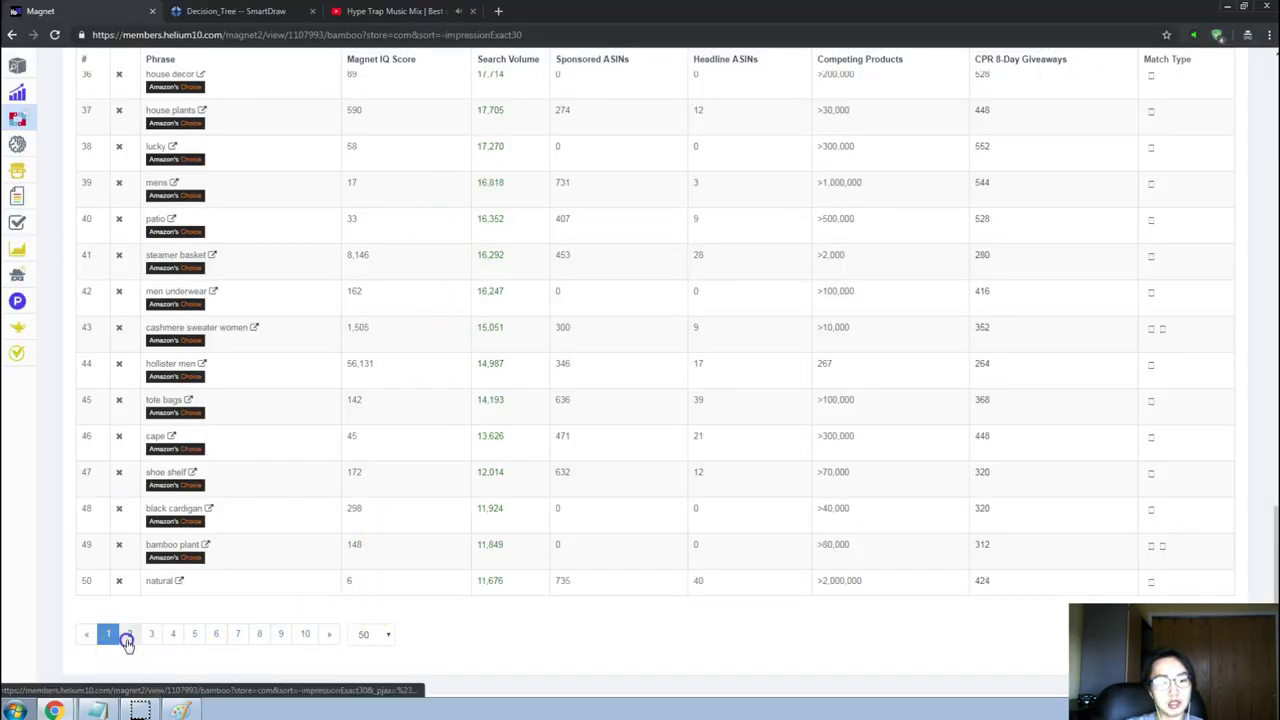
pyautogui.click(128, 637)
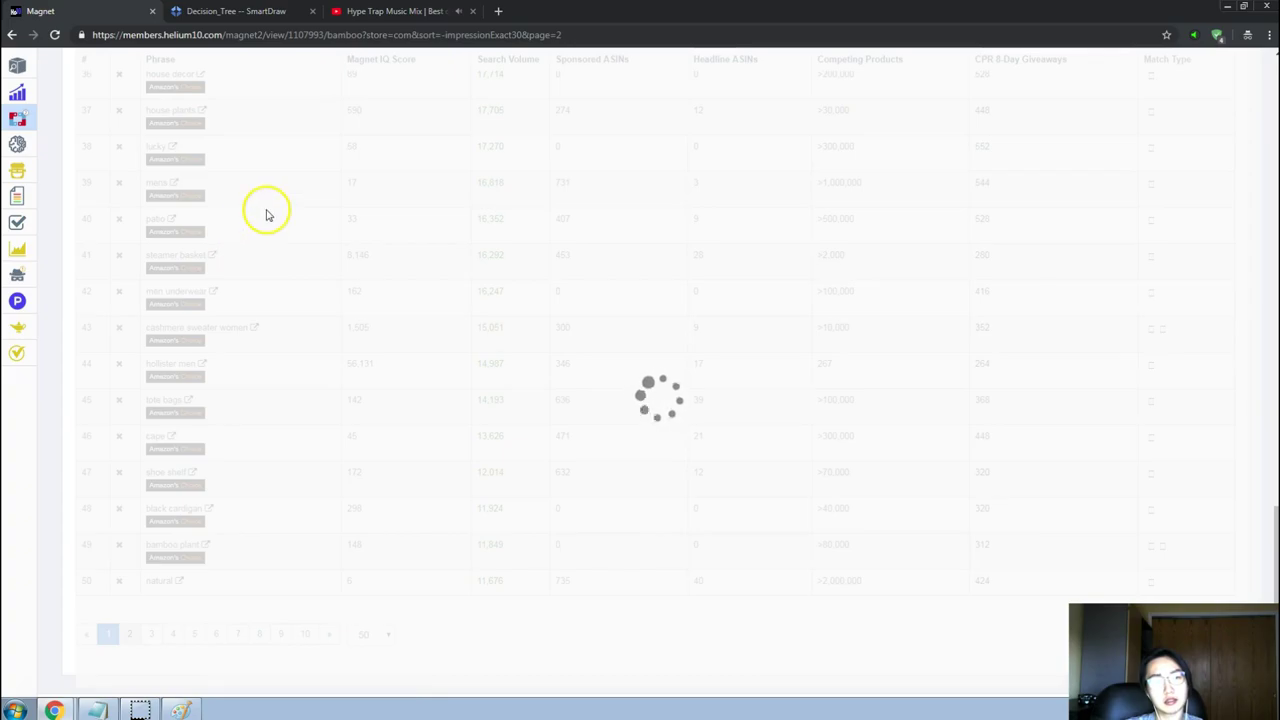
pyautogui.hotkey('alt', 'Tab')
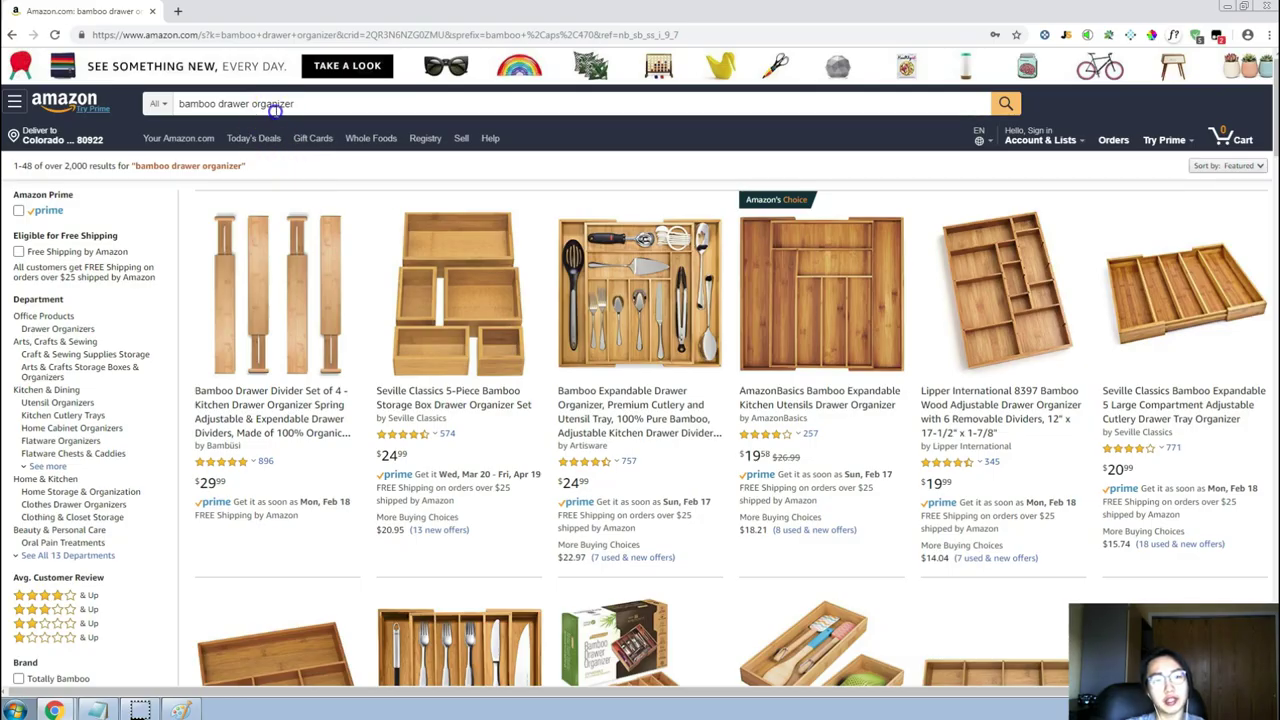
pyautogui.moveTo(251, 104); pyautogui.dragTo(319, 104)
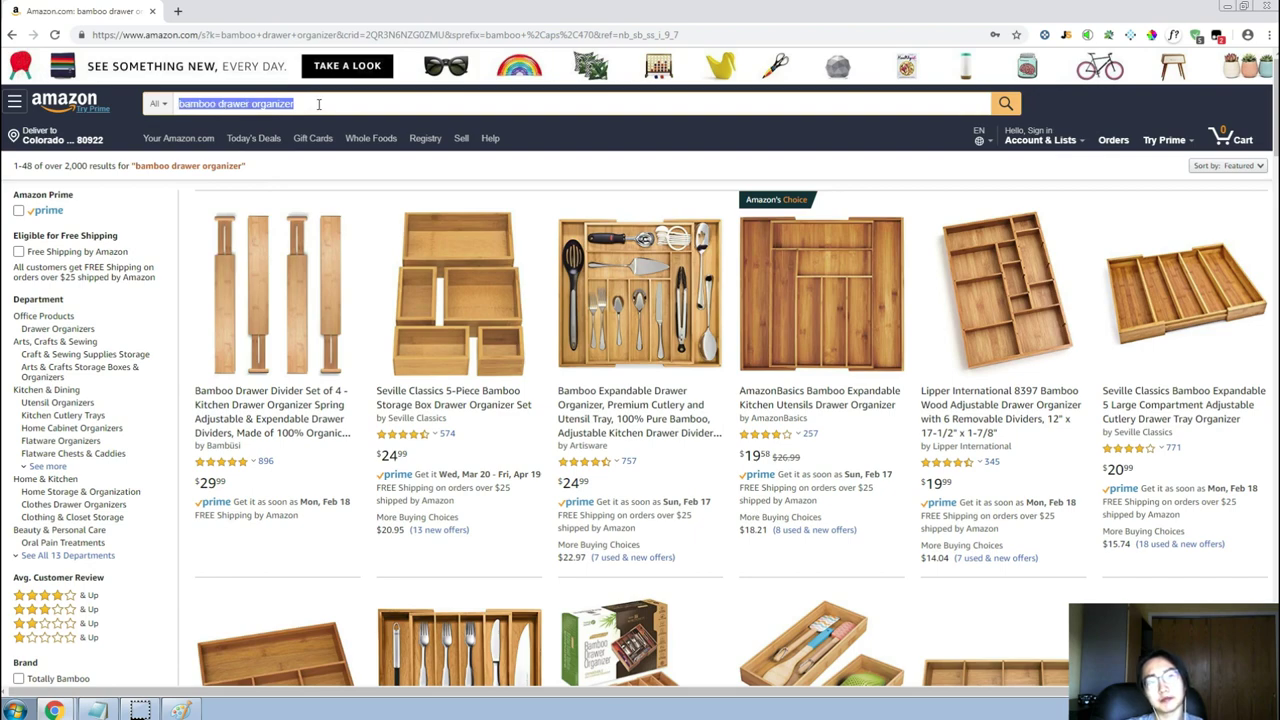
pyautogui.hotkey('alt', 'Tab')
pyautogui.scroll(10, 296, 190)
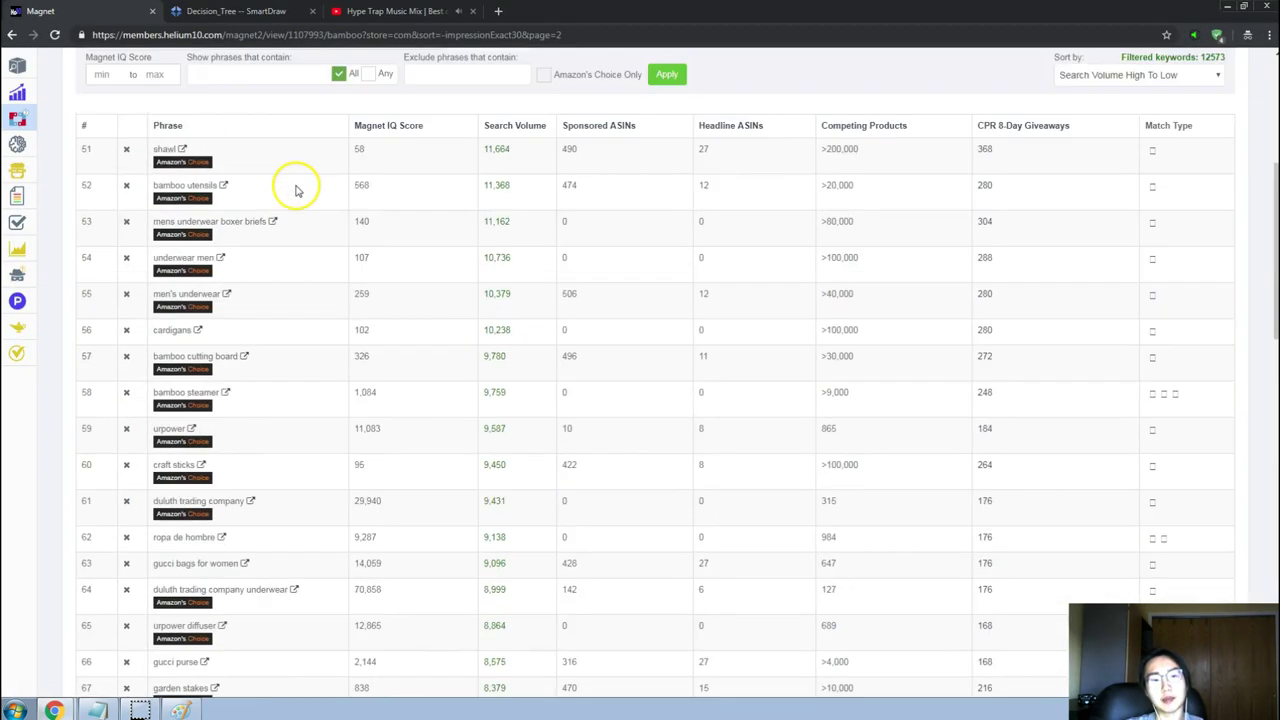
pyautogui.scroll(4, 296, 190)
pyautogui.doubleClick(206, 172)
pyautogui.write('bamboo drawer organizer')
pyautogui.click(388, 174)
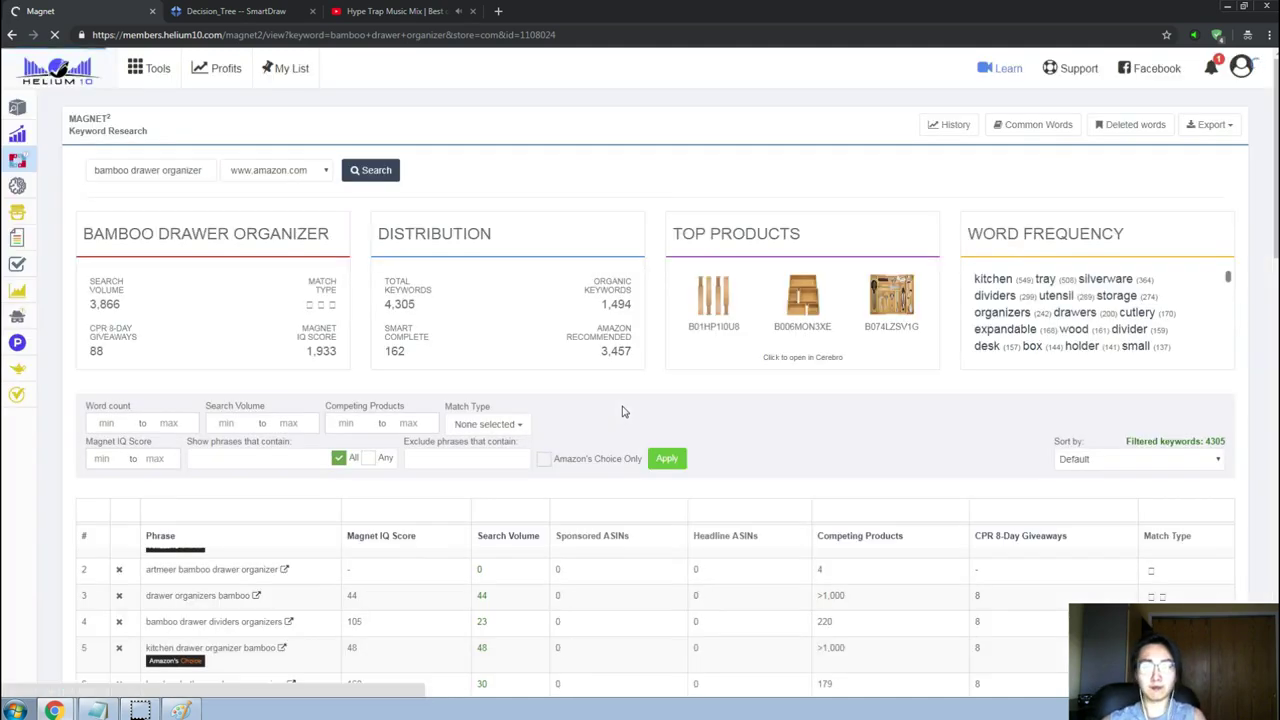
# Sort the bamboo drawer organizer keyword list by search volume from high to low and view its first phrases.
pyautogui.scroll(-1, 705, 315)
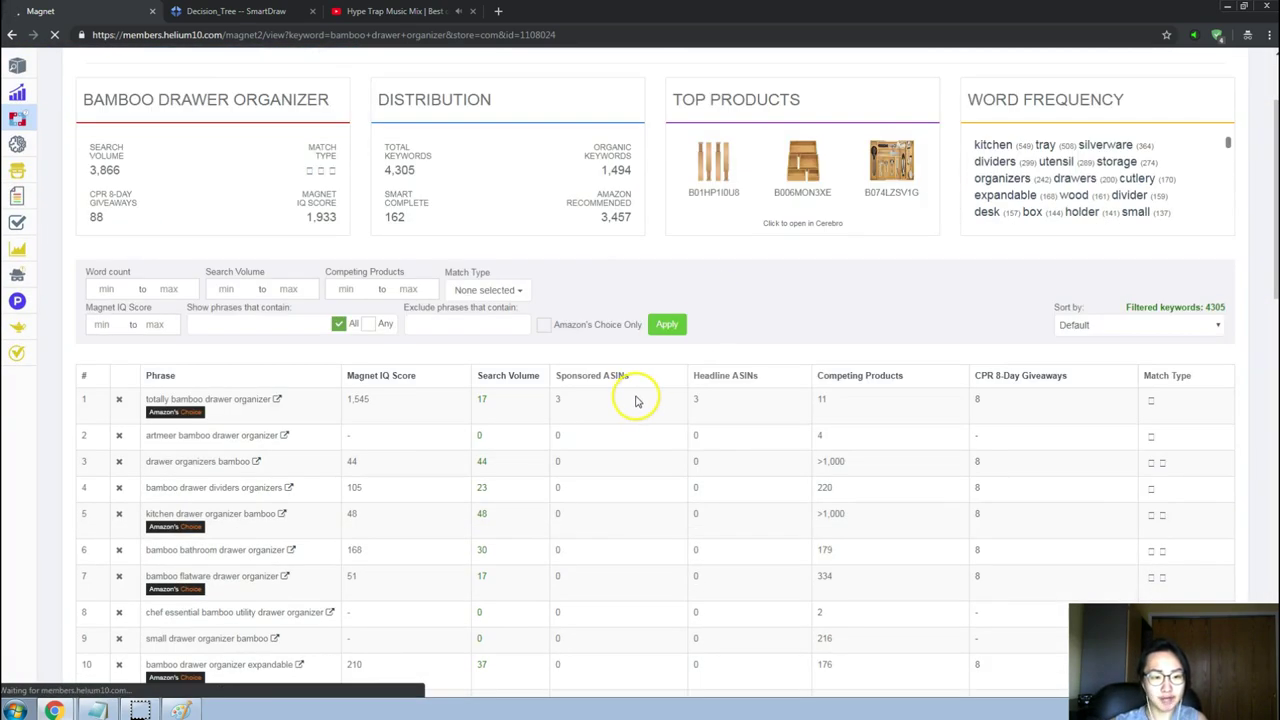
pyautogui.scroll(-1, 632, 401)
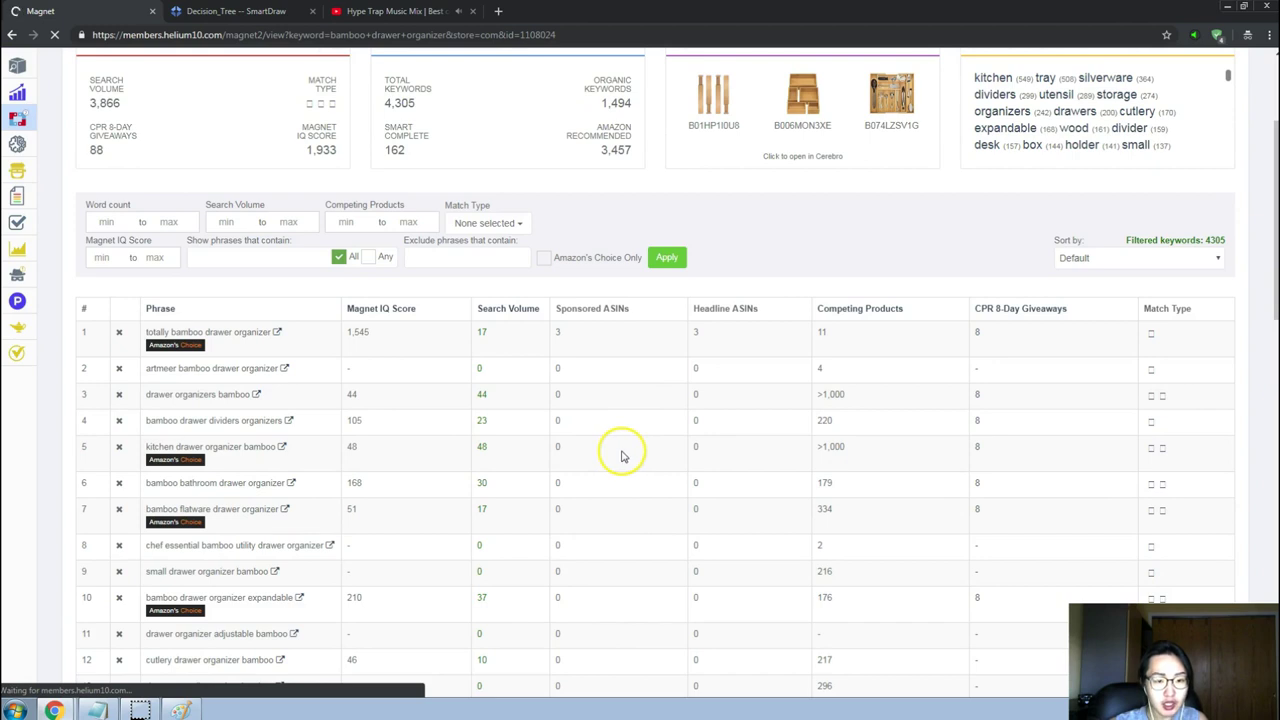
pyautogui.click(515, 312)
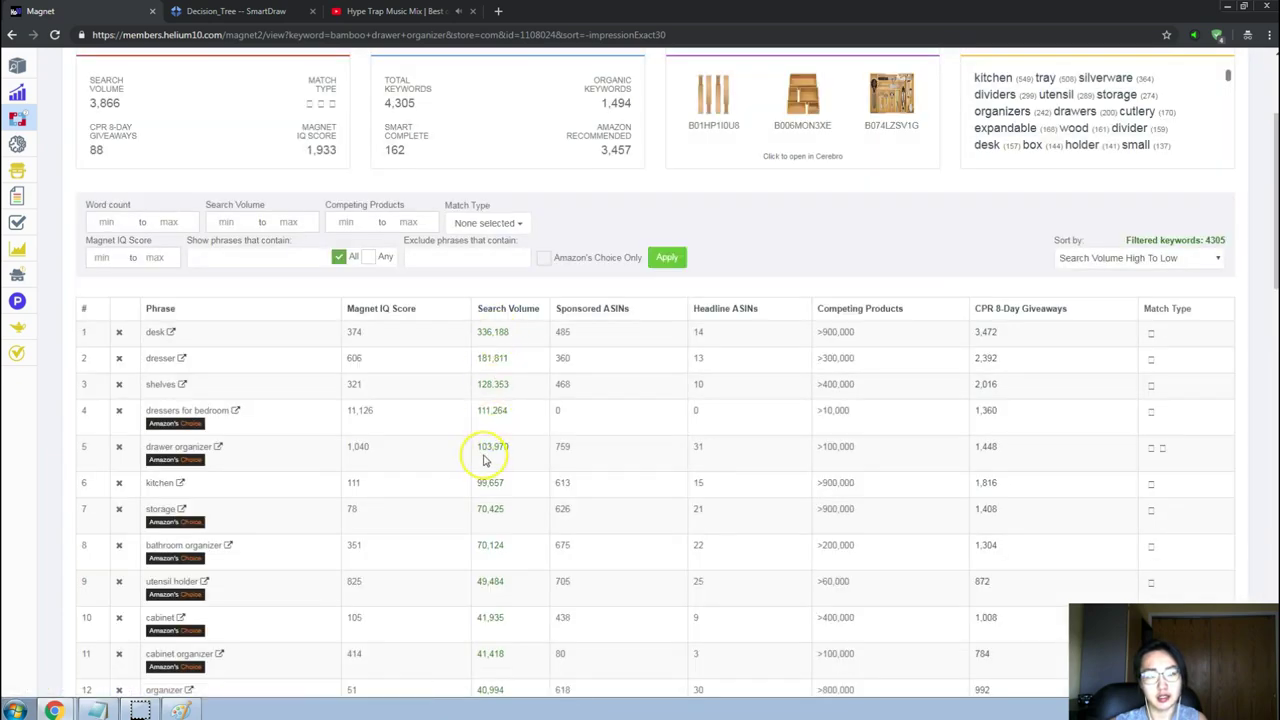
pyautogui.scroll(-1, 484, 460)
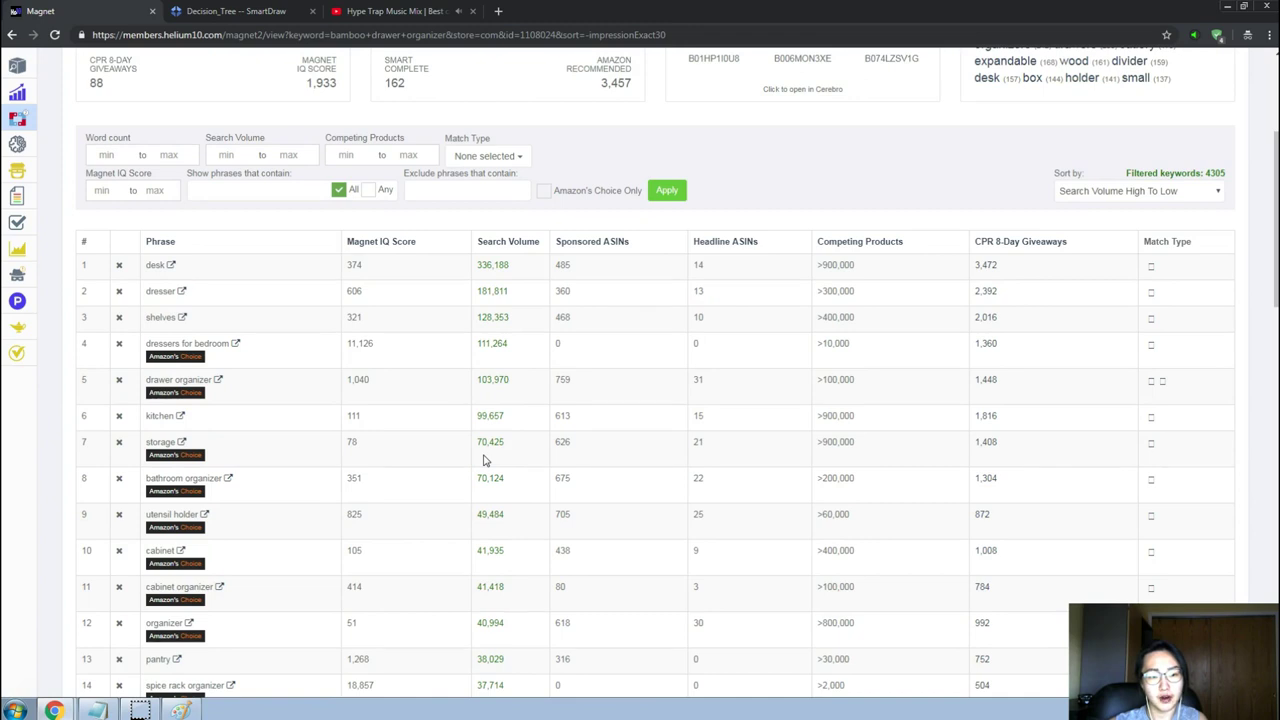
# Take the phrase "spice rack organizer" from the Magnet keyword list and search Amazon for it.
pyautogui.scroll(-1, 484, 460)
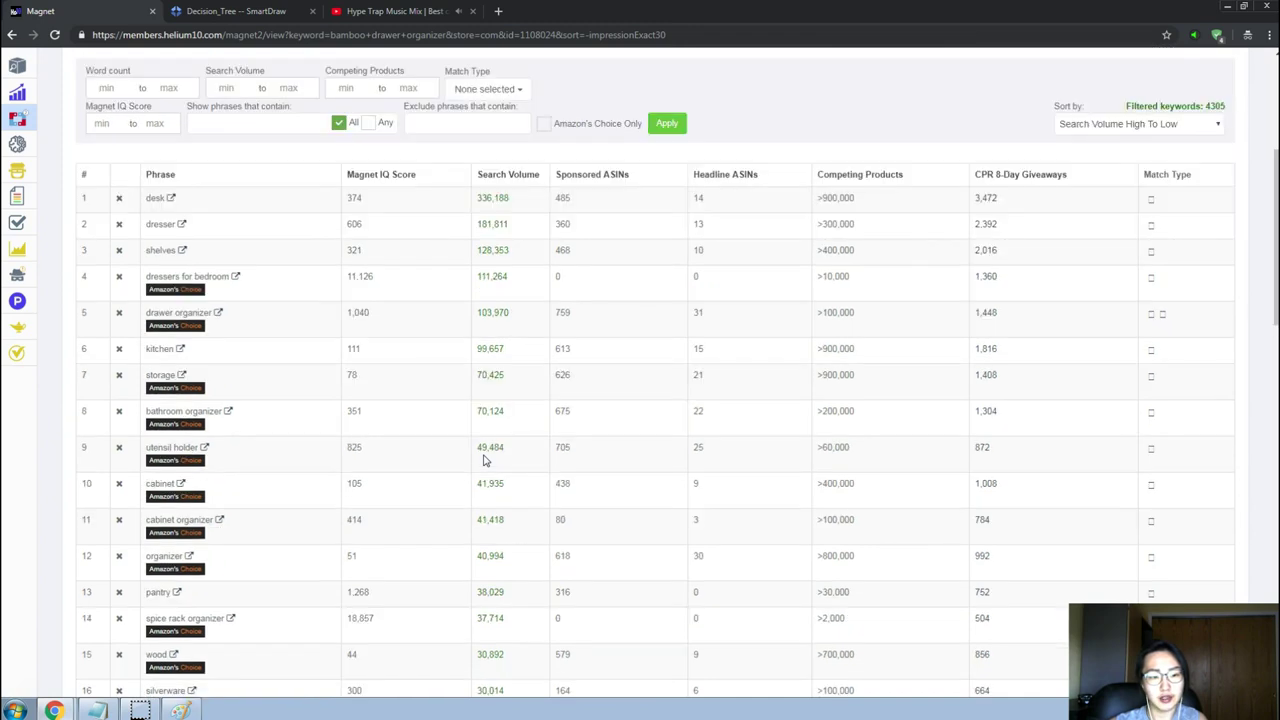
pyautogui.scroll(-1, 484, 460)
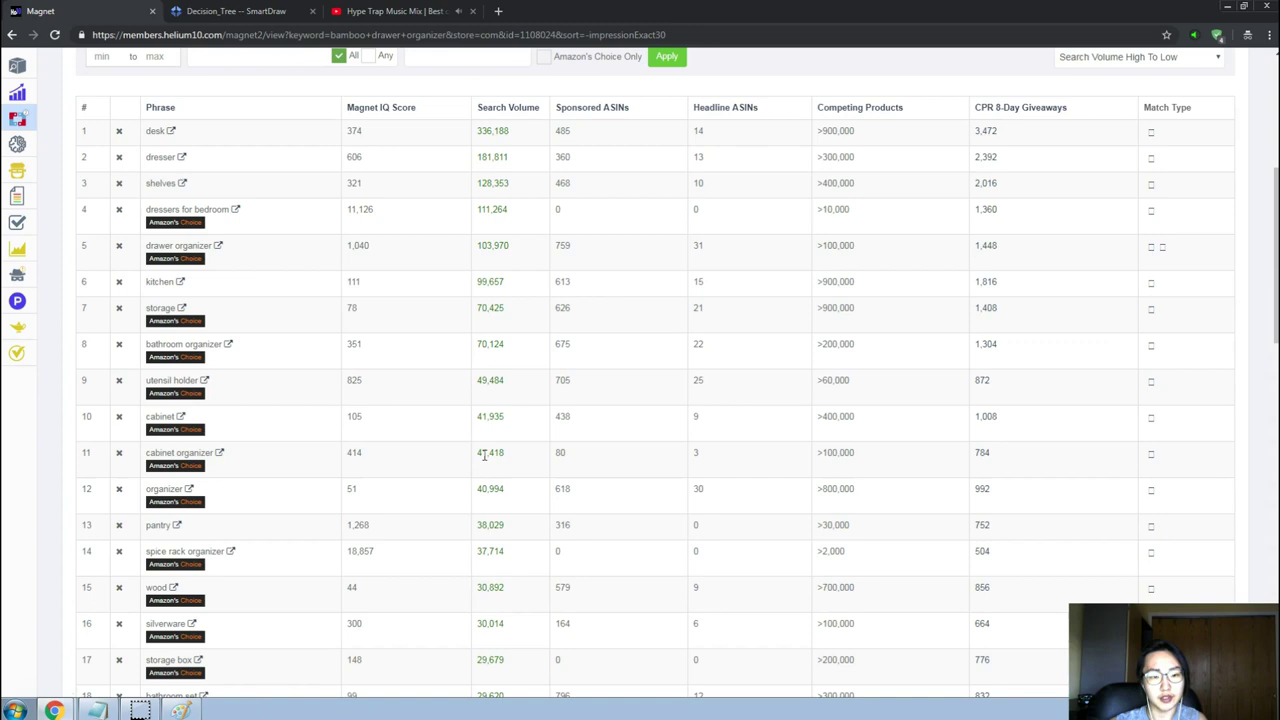
pyautogui.scroll(-1, 484, 456)
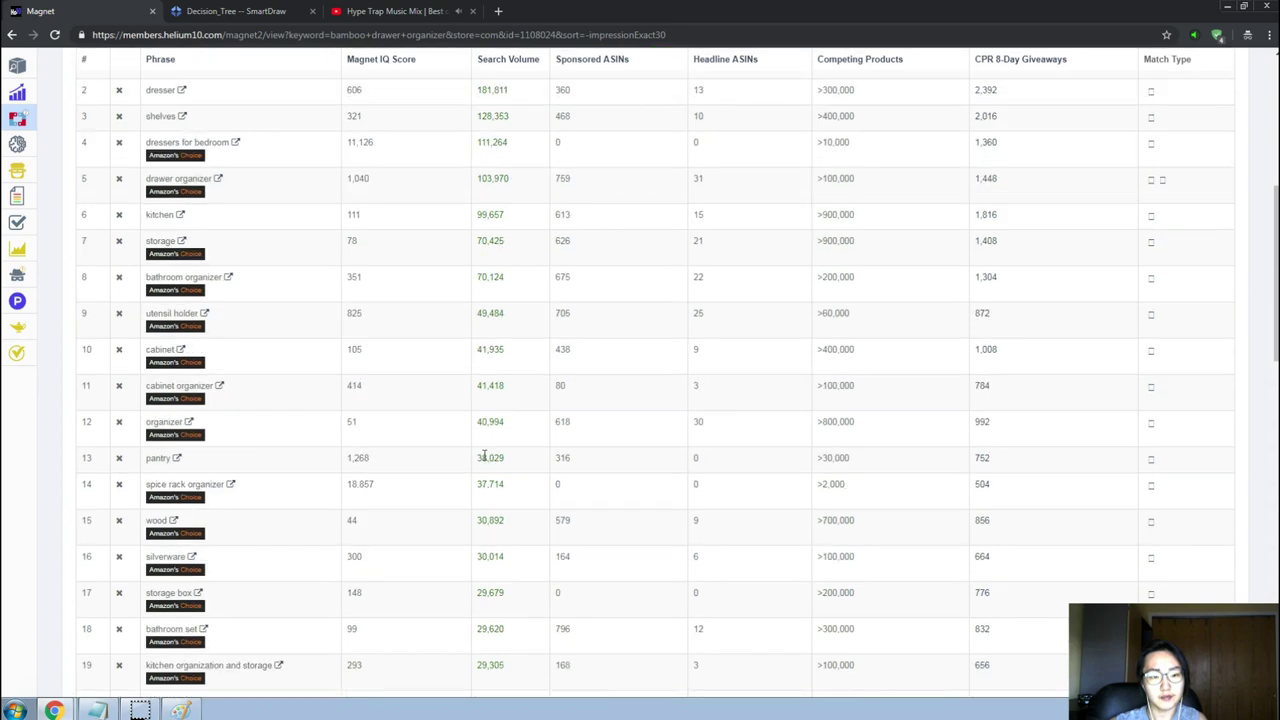
pyautogui.scroll(-1, 491, 483)
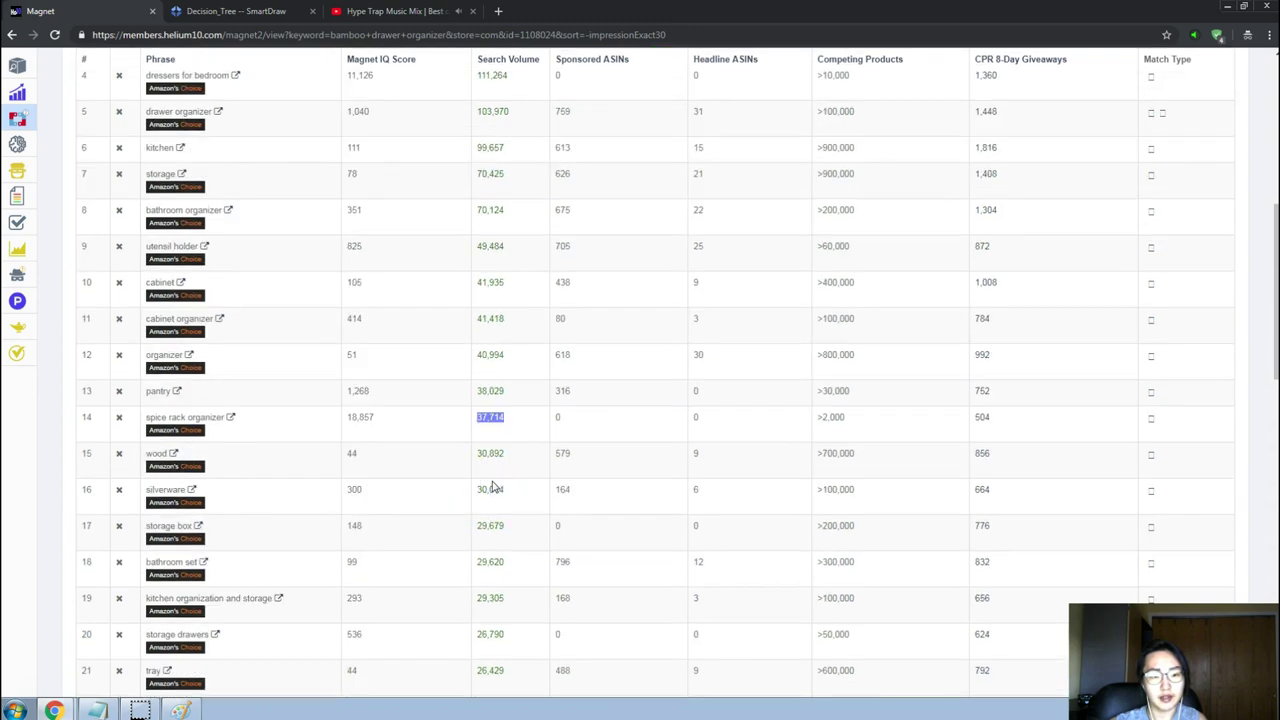
pyautogui.moveTo(228, 417); pyautogui.dragTo(145, 421)
pyautogui.hotkey('alt', 'Tab')
pyautogui.click(346, 107)
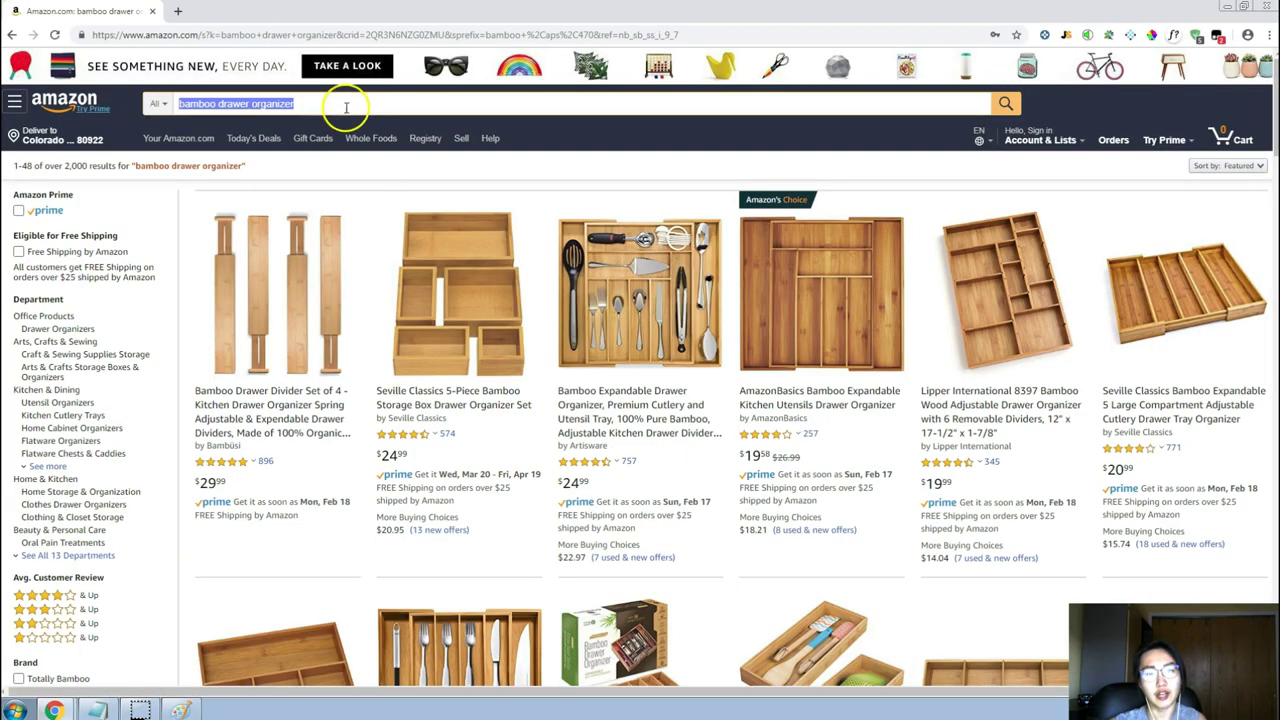
pyautogui.write('spice rack organizer')
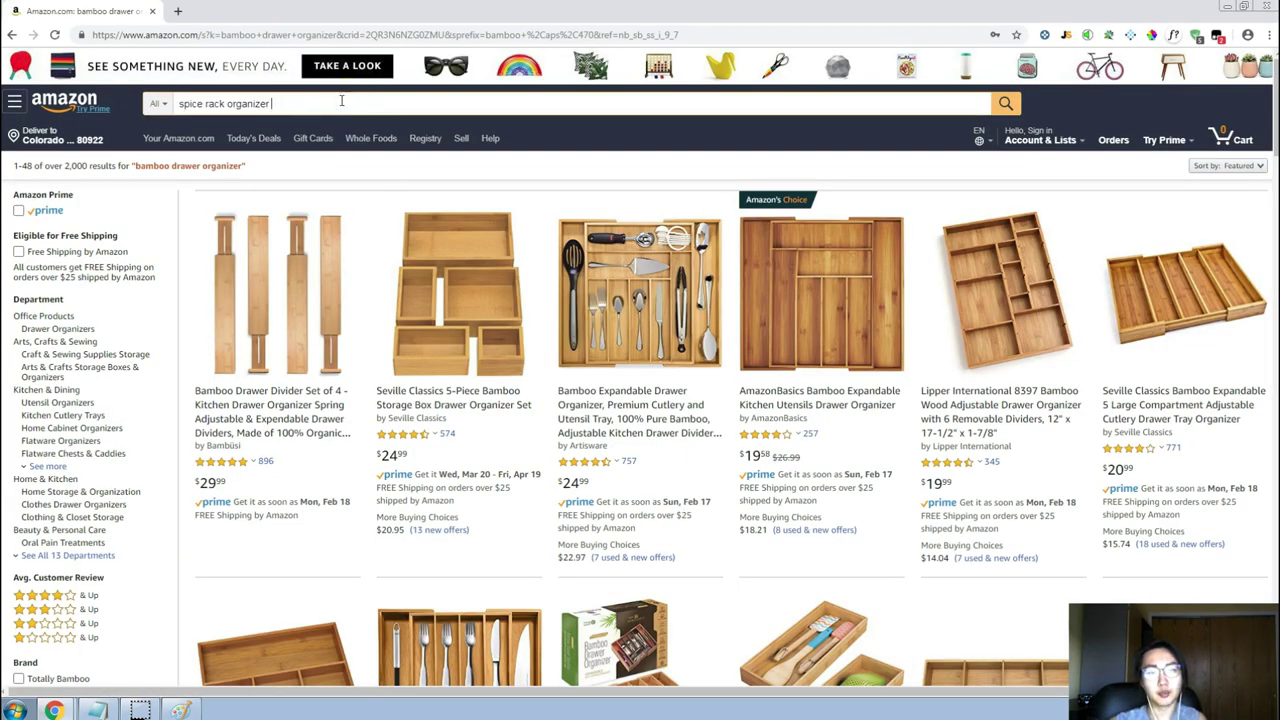
pyautogui.press('Return')
pyautogui.click(366, 112)
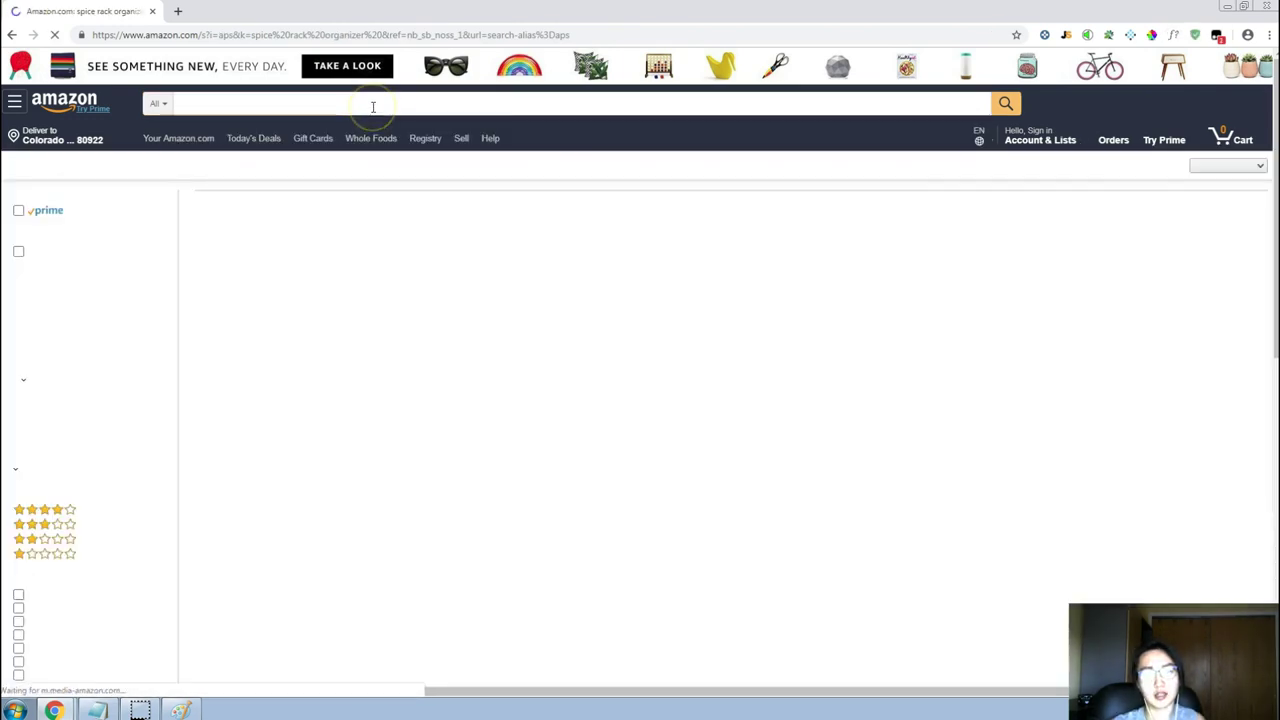
# Open the Copco 2555-0187 Non-Skid 2-Tier Lazy Susan Turntable listing in a separate tab and view it.
pyautogui.click(621, 480)
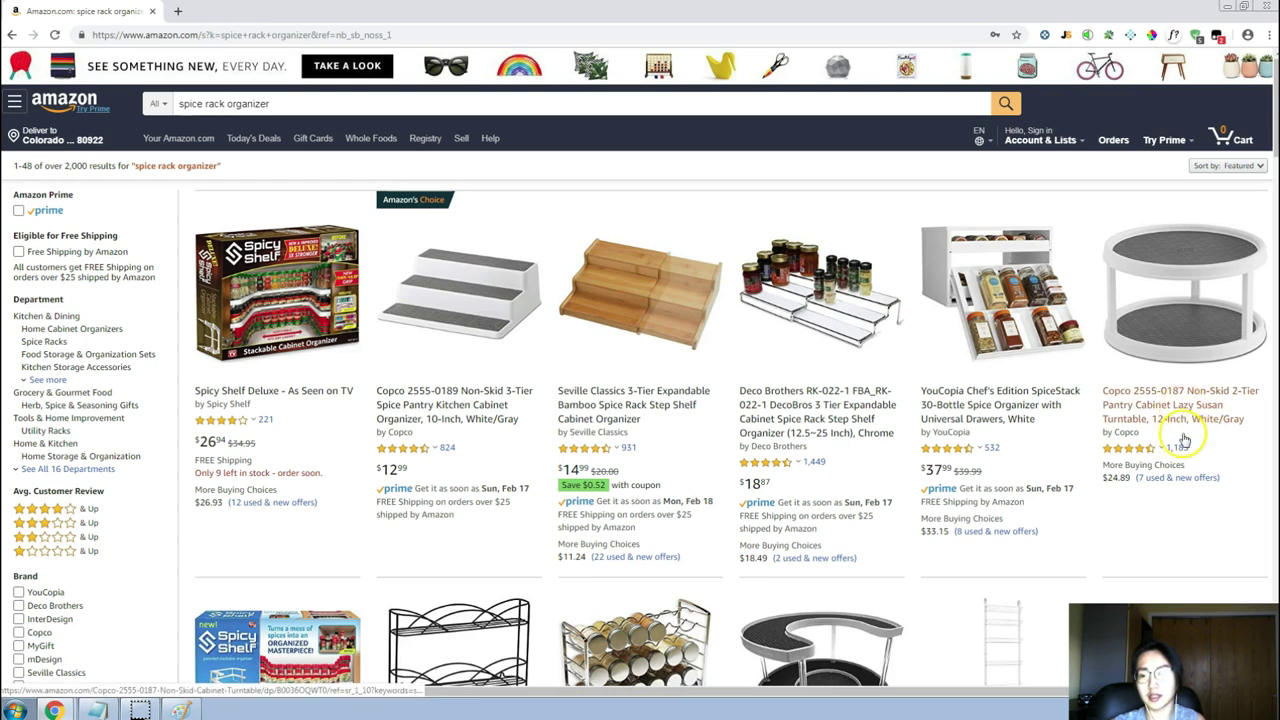
pyautogui.click(1181, 396)
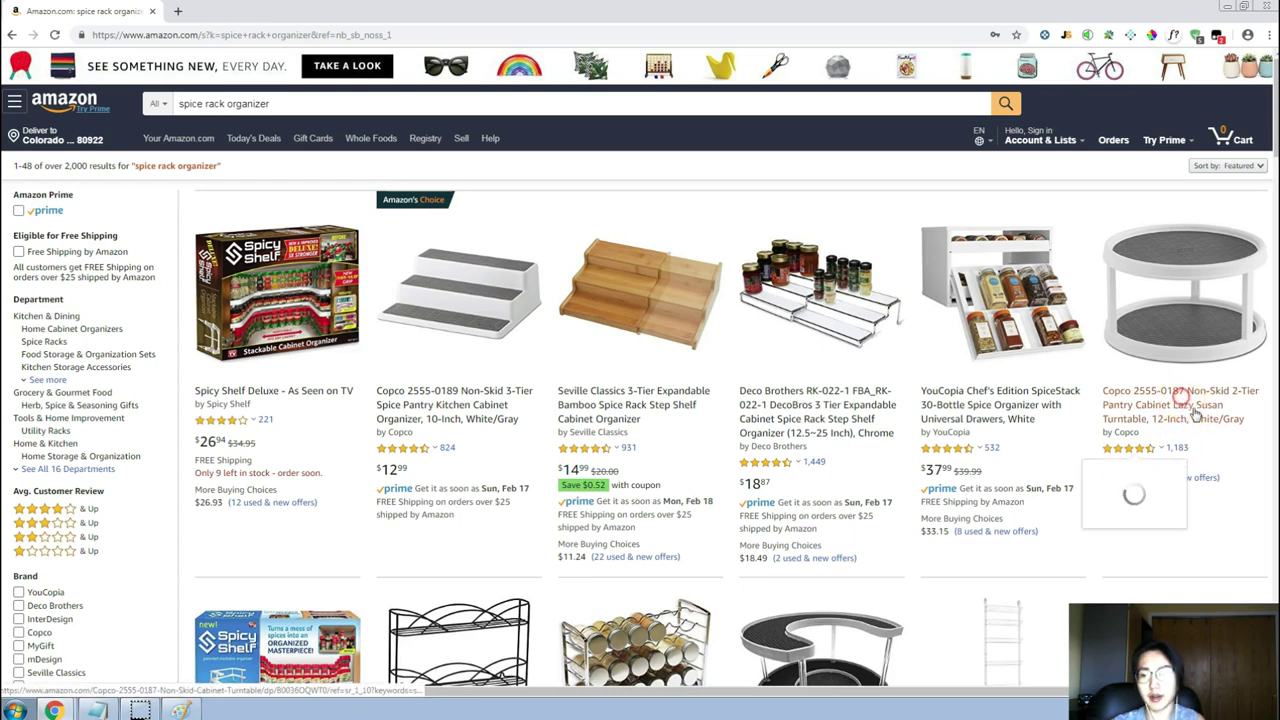
pyautogui.rightClick(1196, 414)
pyautogui.click(1193, 405)
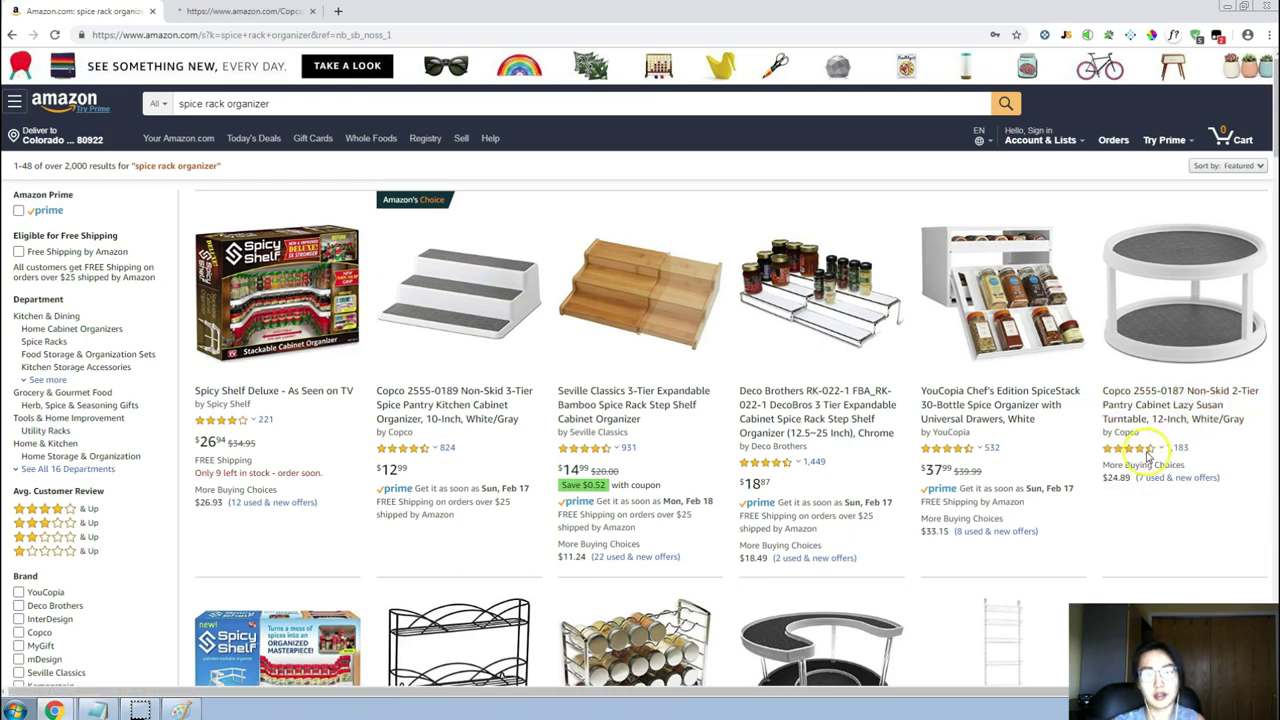
pyautogui.moveTo(1155, 448)
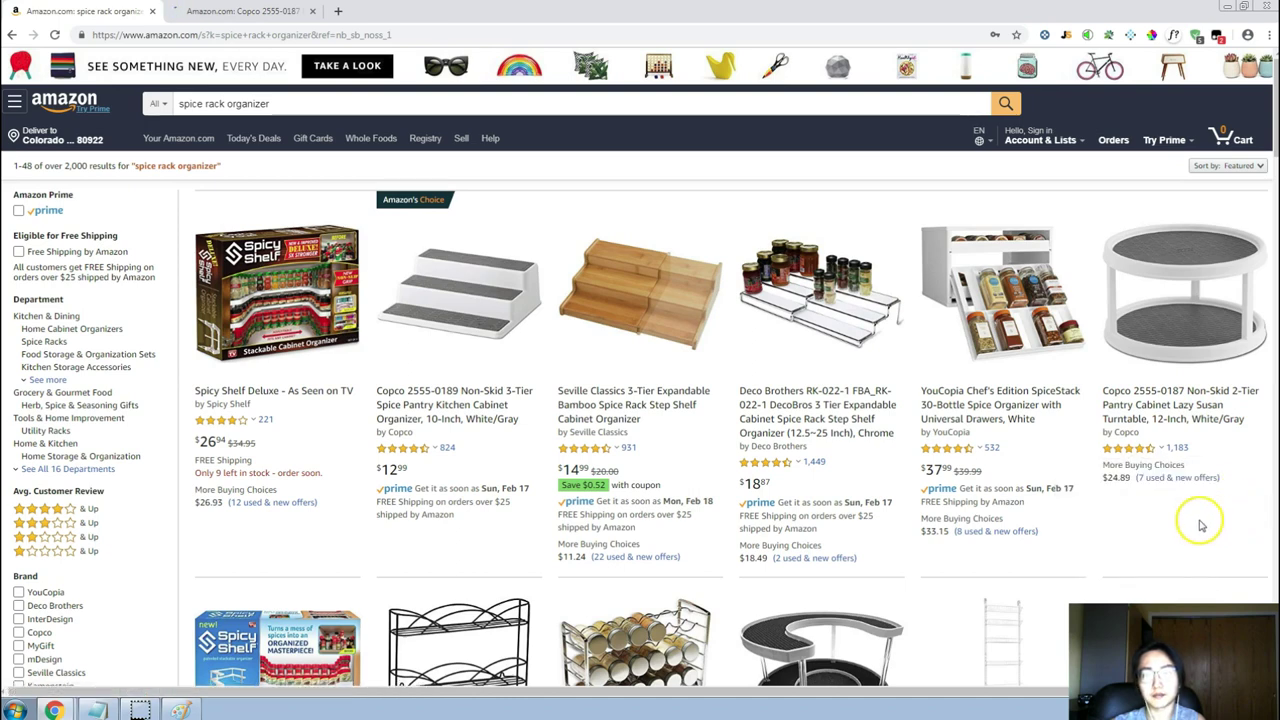
pyautogui.click(236, 11)
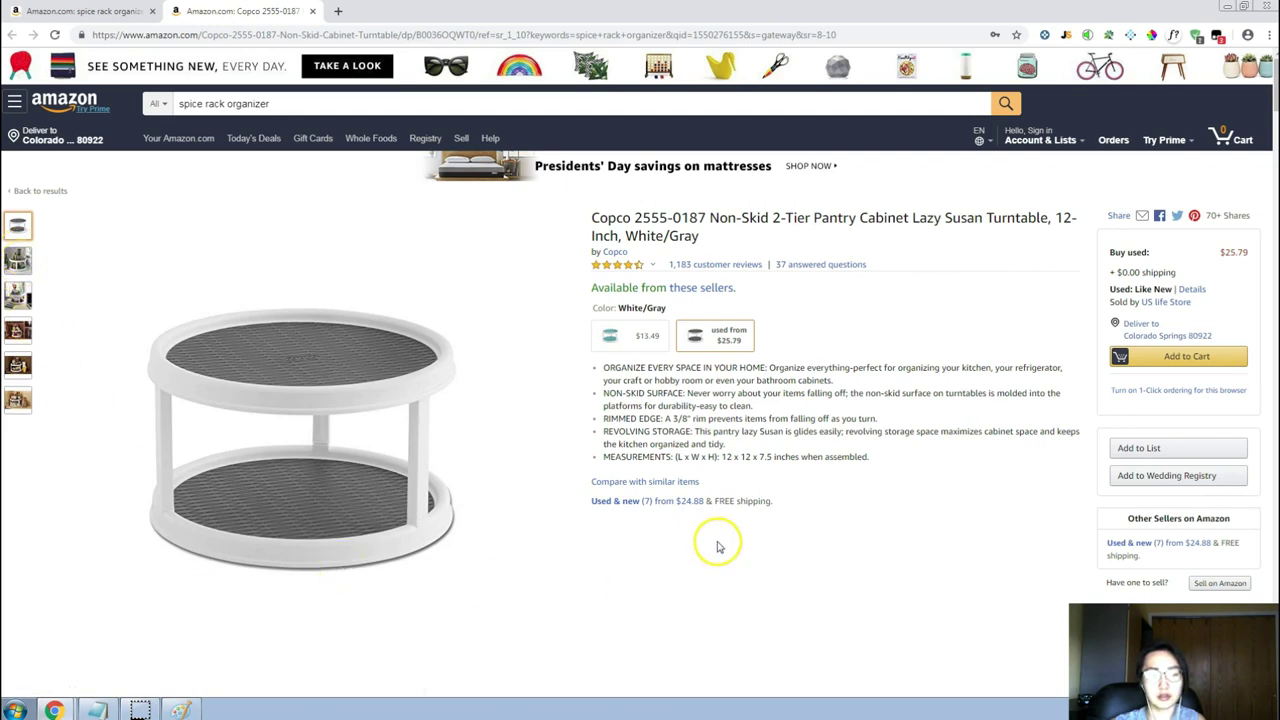
# Set the turntable's price history chart to the All range and hide the Amazon and Used price lines.
pyautogui.scroll(-3, 723, 523)
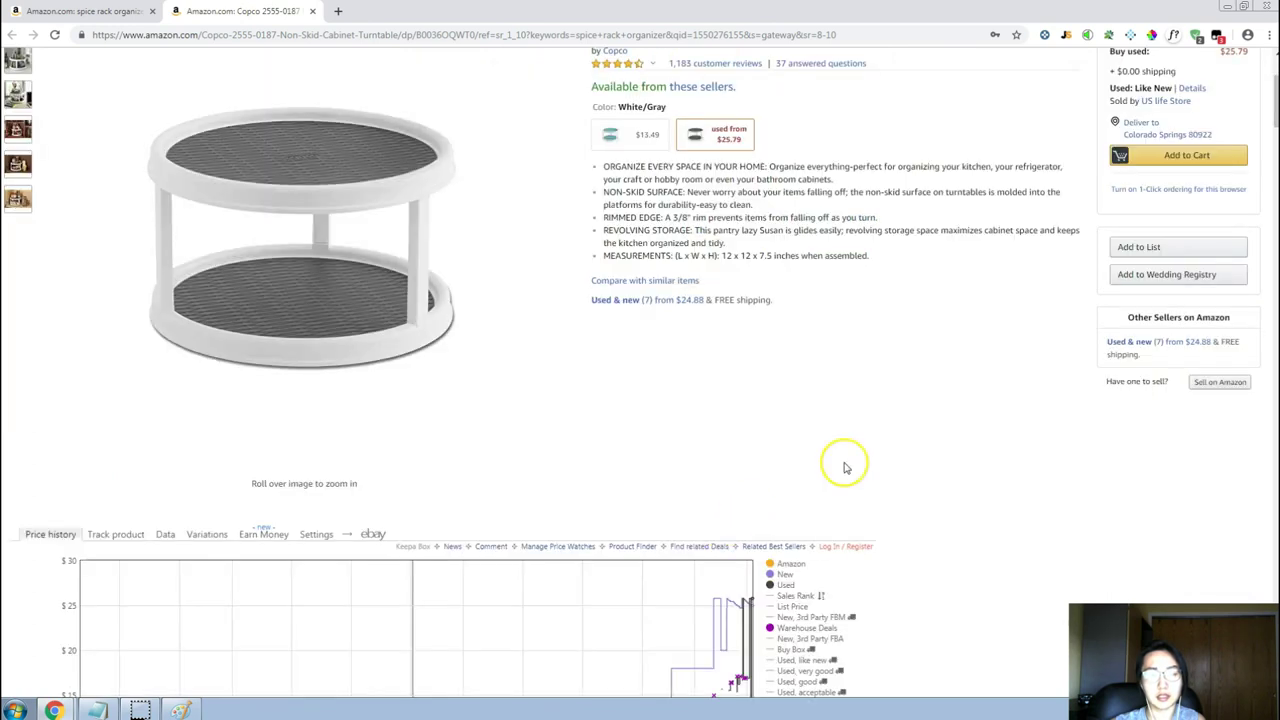
pyautogui.scroll(-2, 845, 467)
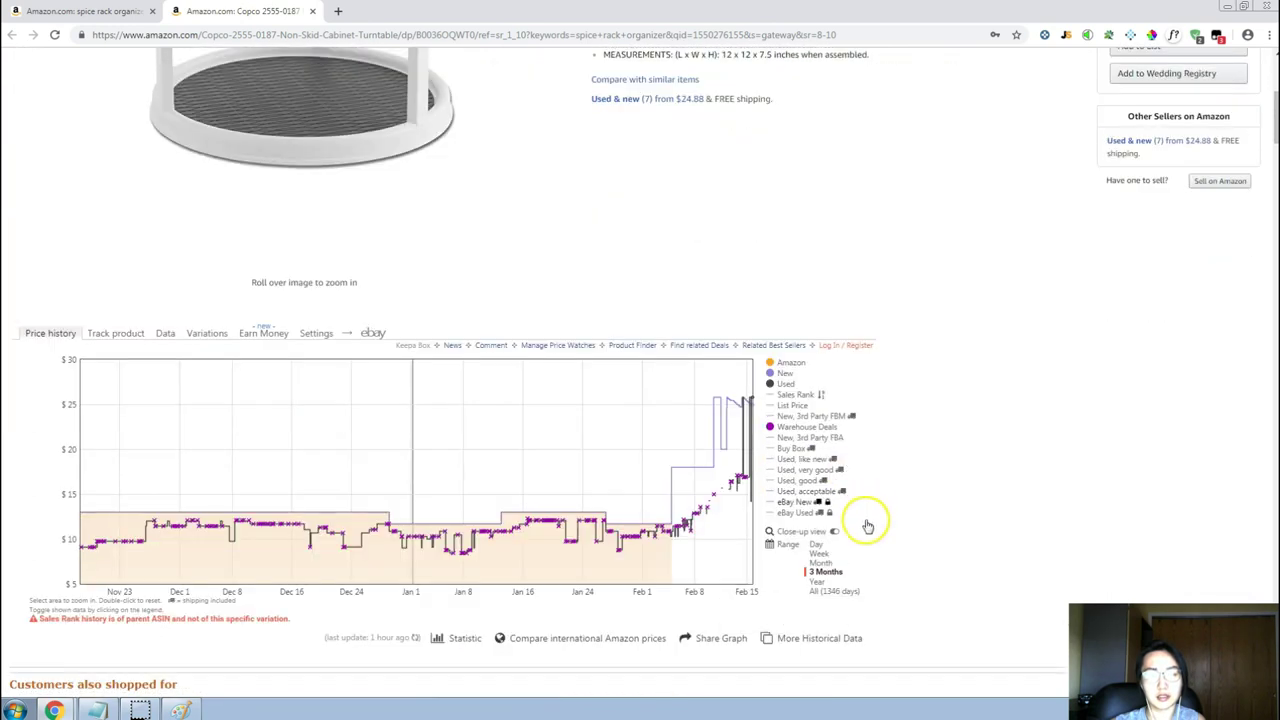
pyautogui.click(833, 592)
pyautogui.click(786, 384)
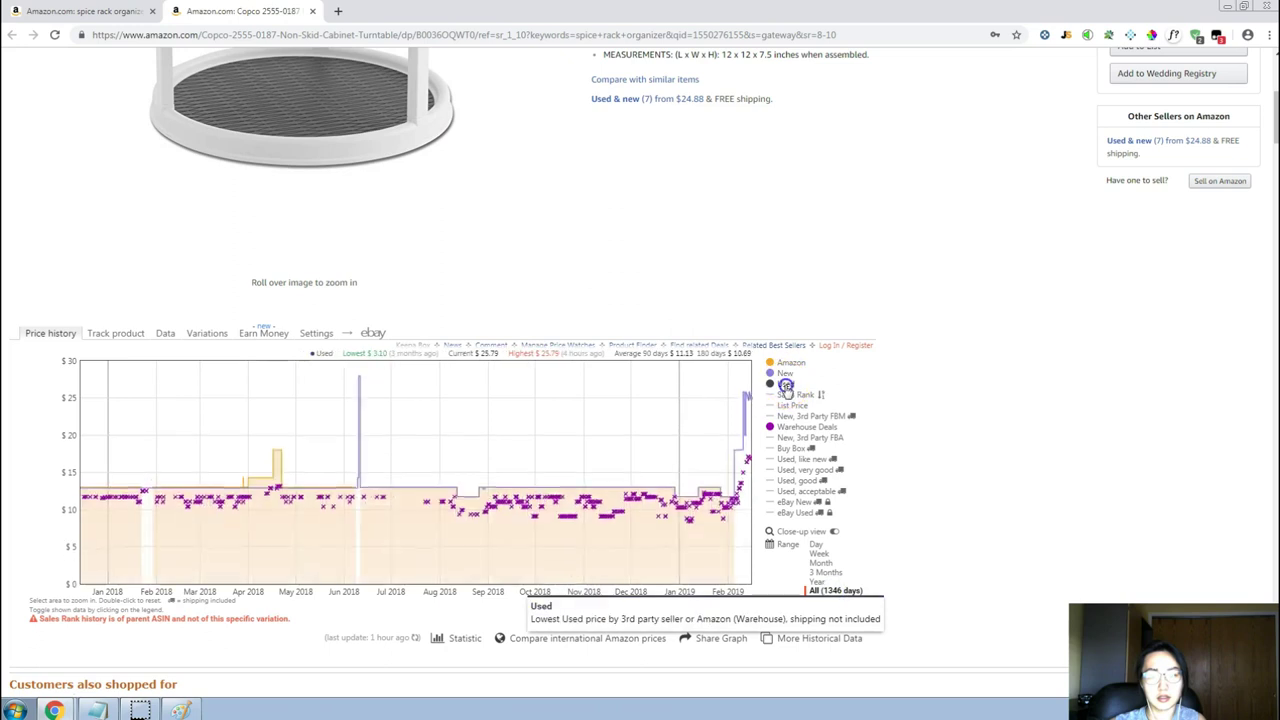
pyautogui.click(786, 373)
pyautogui.click(790, 362)
pyautogui.click(785, 373)
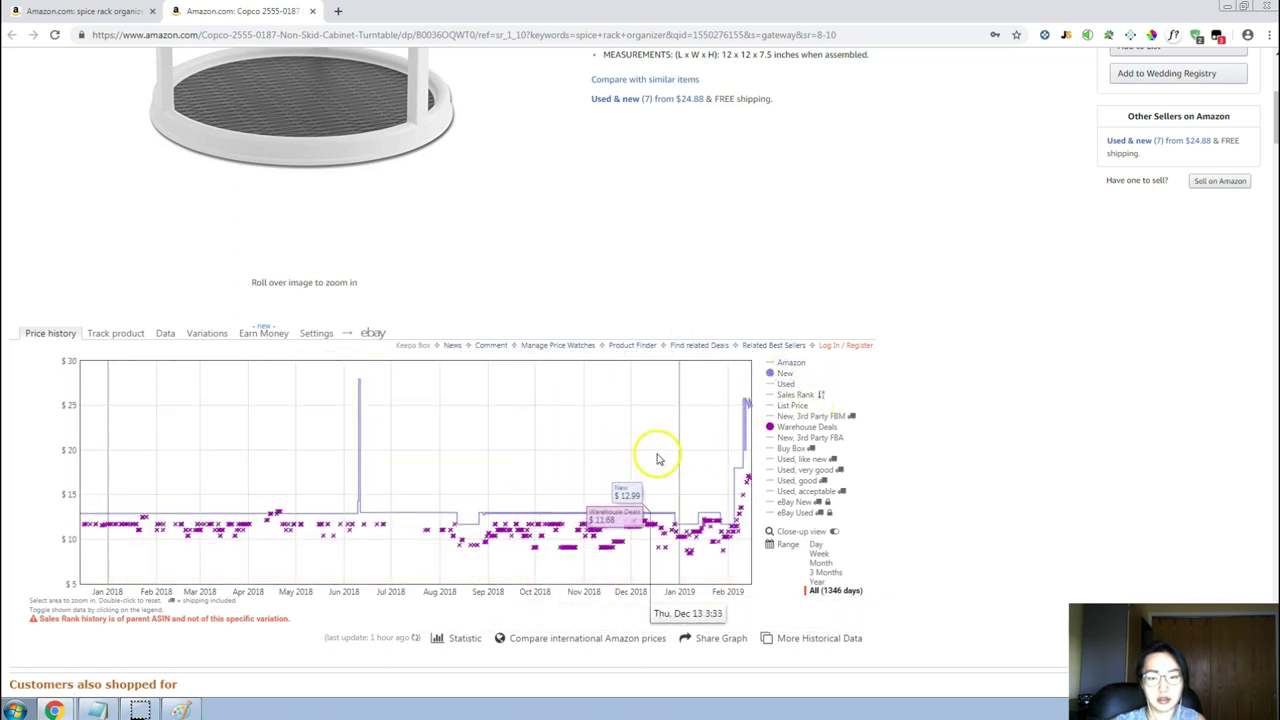
pyautogui.scroll(3, 671, 229)
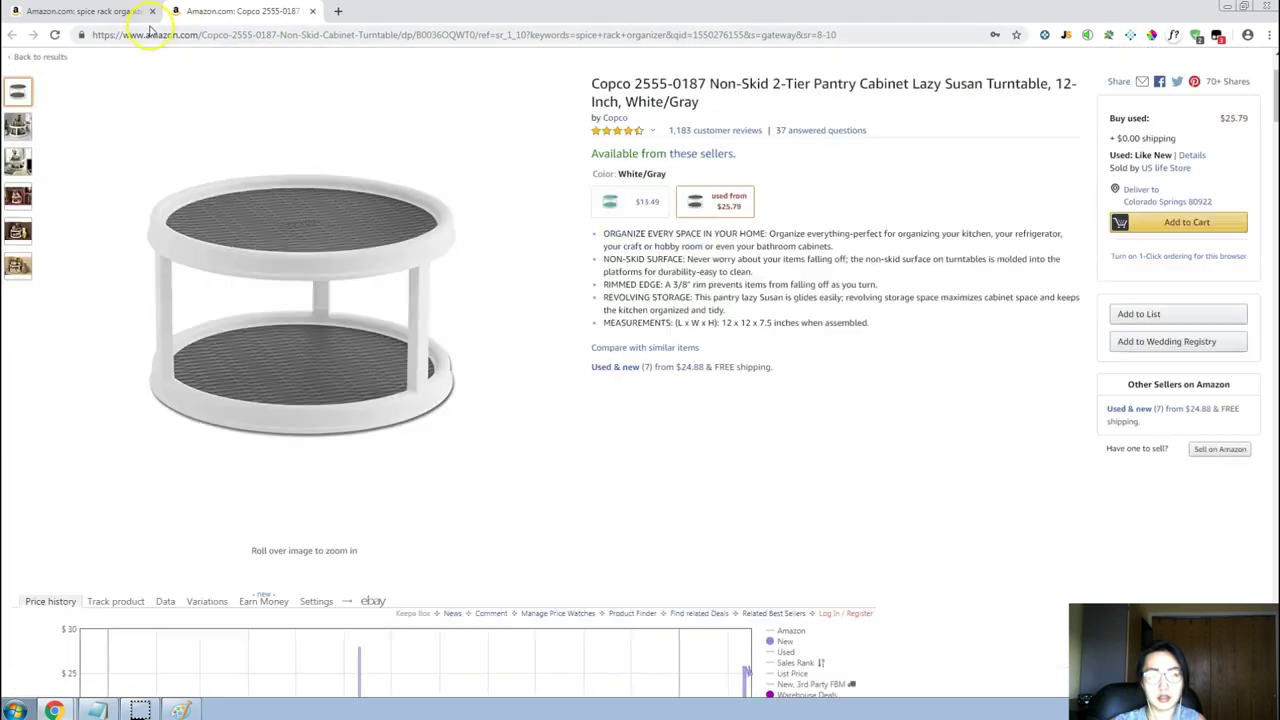
# Return to the spice rack organizer results and browse the listed products, prices and review counts.
pyautogui.click(110, 11)
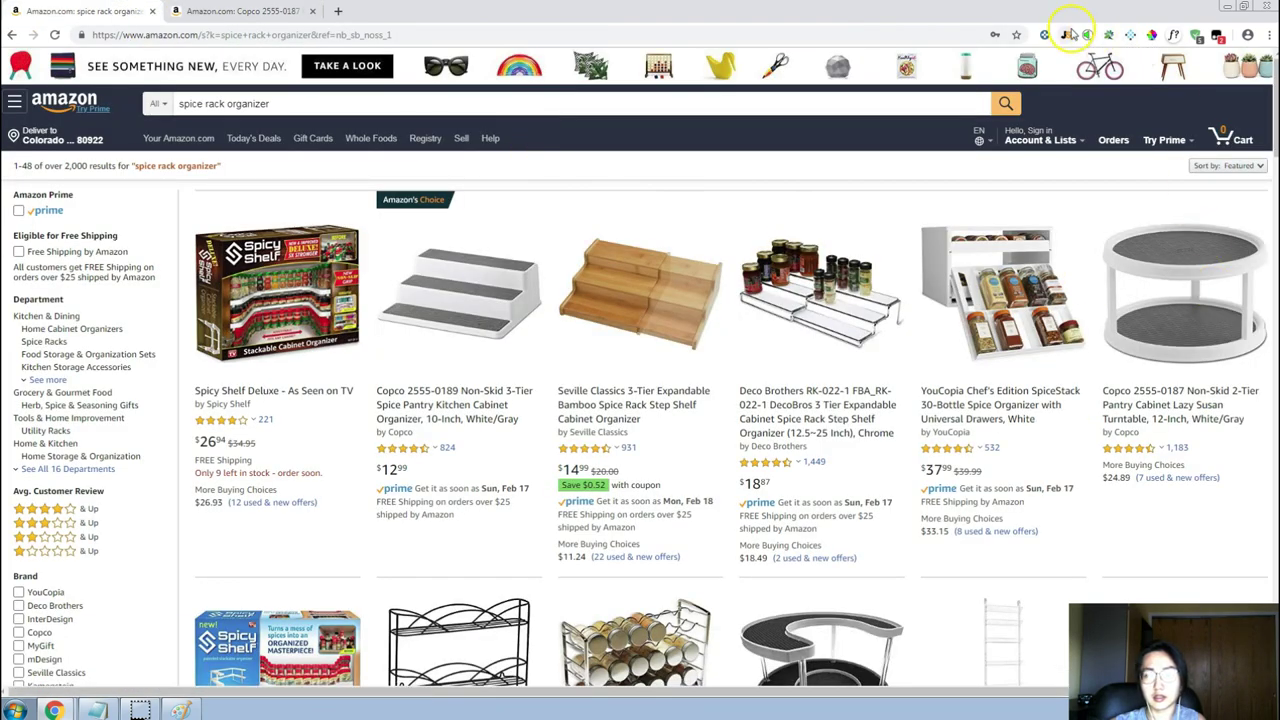
pyautogui.scroll(-2, 810, 180)
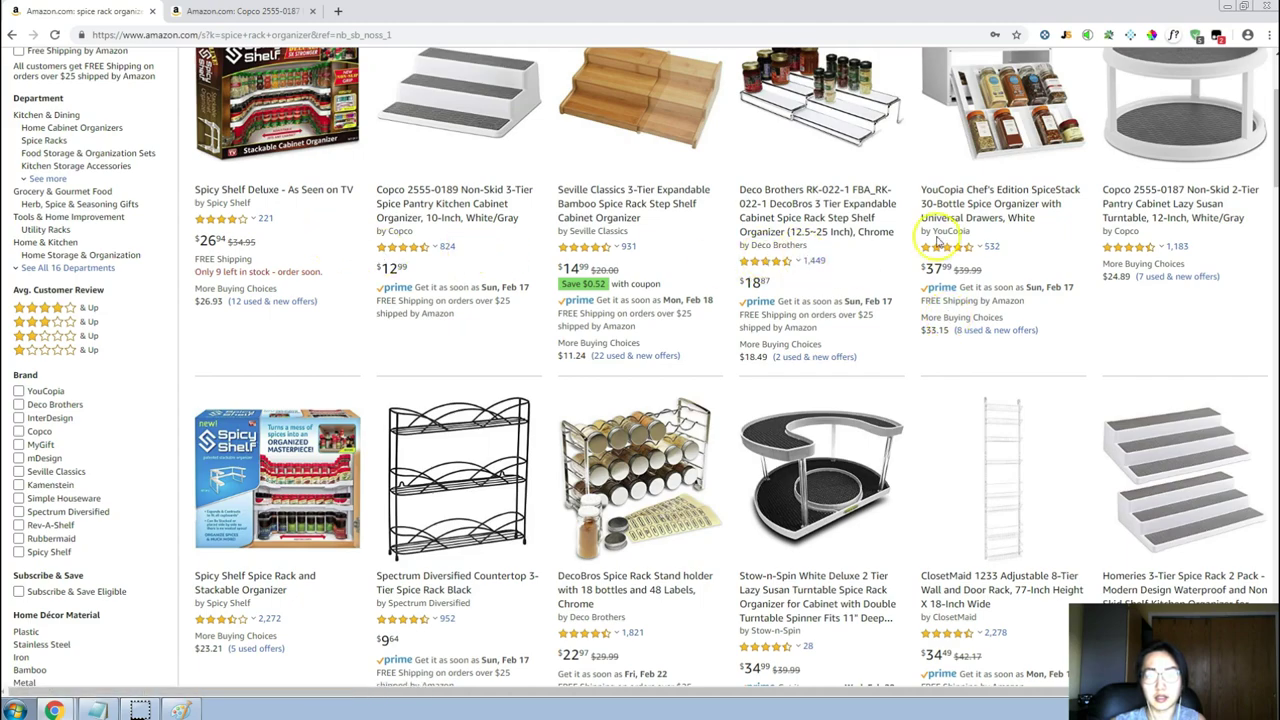
pyautogui.scroll(-3, 1150, 270)
pyautogui.scroll(-2, 995, 268)
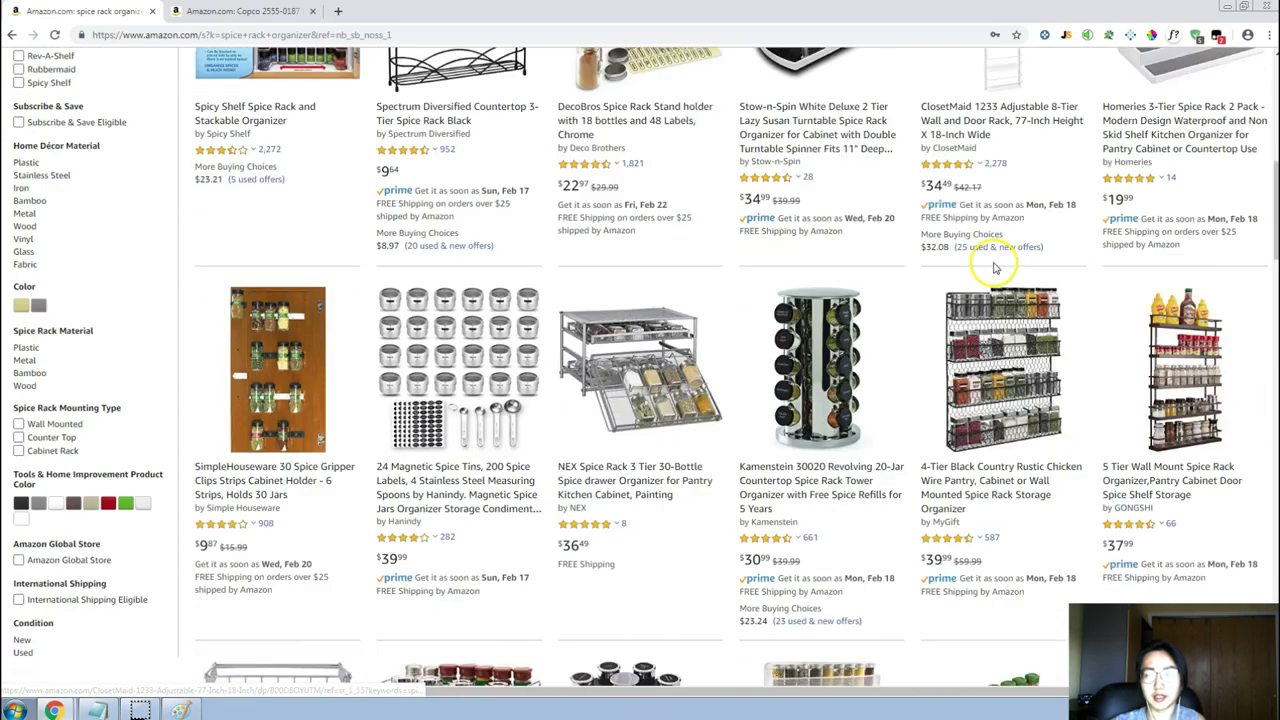
pyautogui.scroll(3, 995, 268)
pyautogui.scroll(-3, 995, 265)
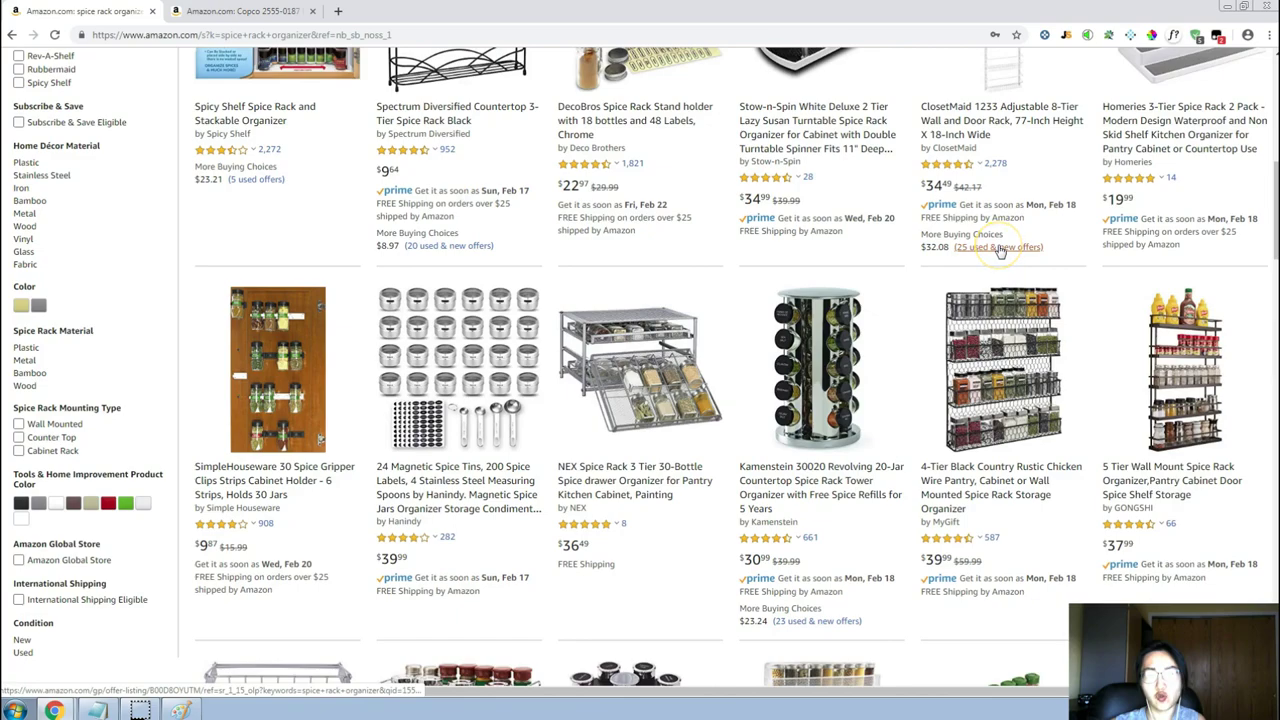
pyautogui.scroll(-6, 998, 250)
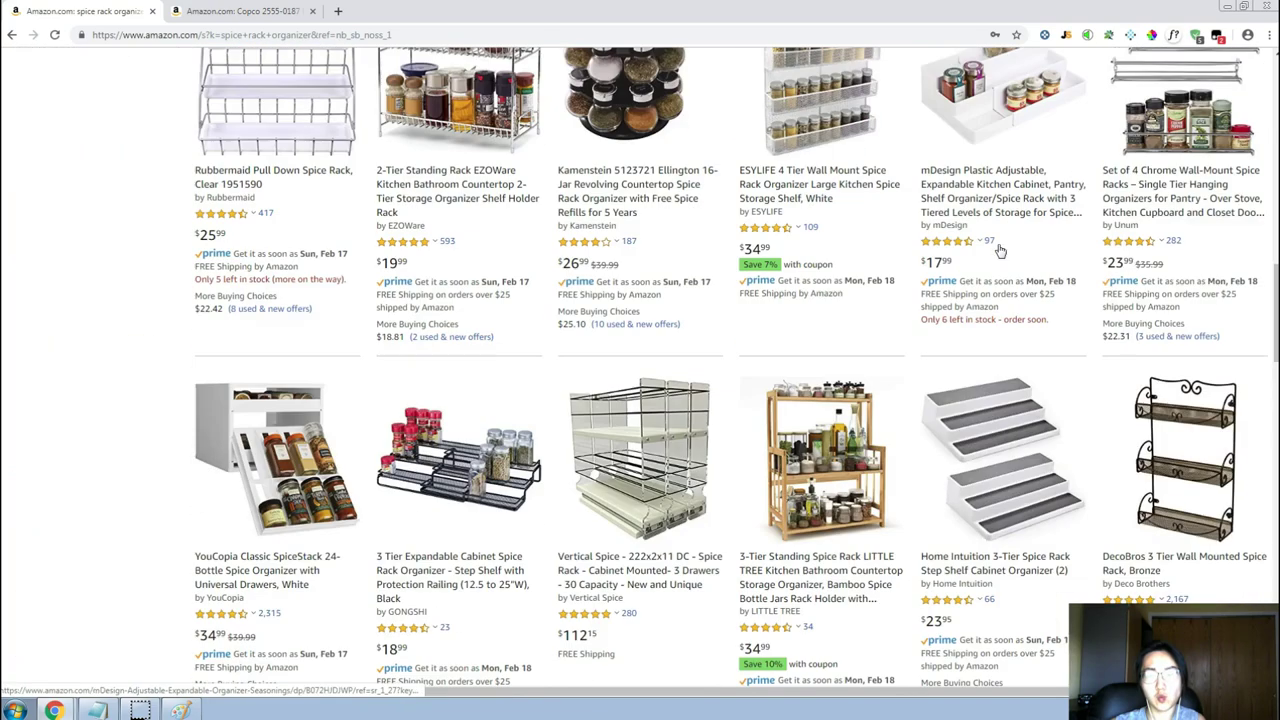
pyautogui.scroll(-9, 998, 250)
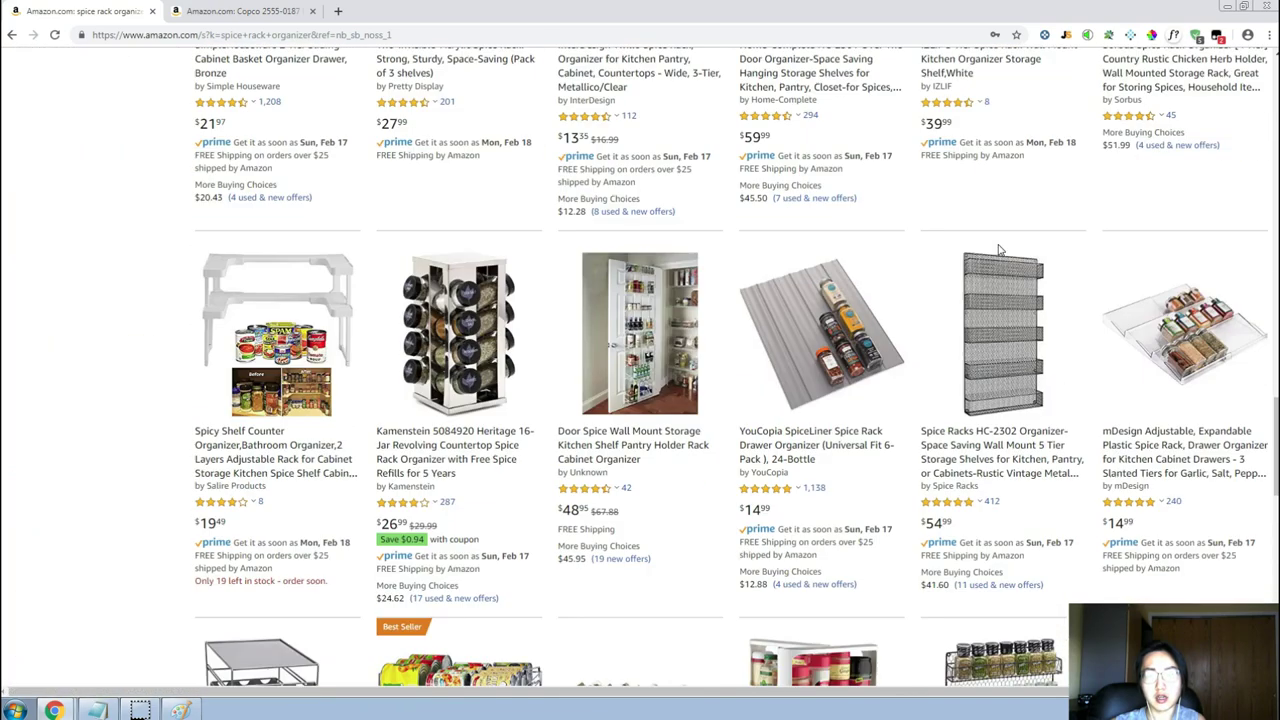
pyautogui.scroll(15, 998, 250)
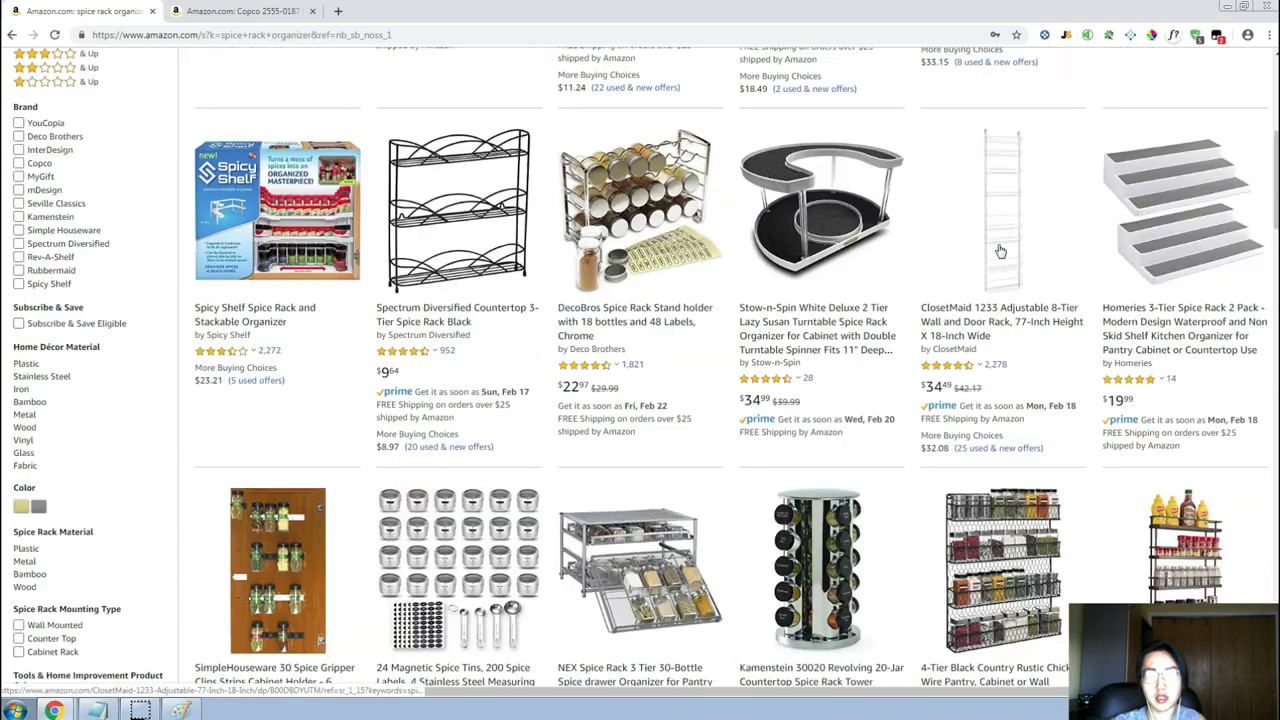
pyautogui.scroll(2, 998, 250)
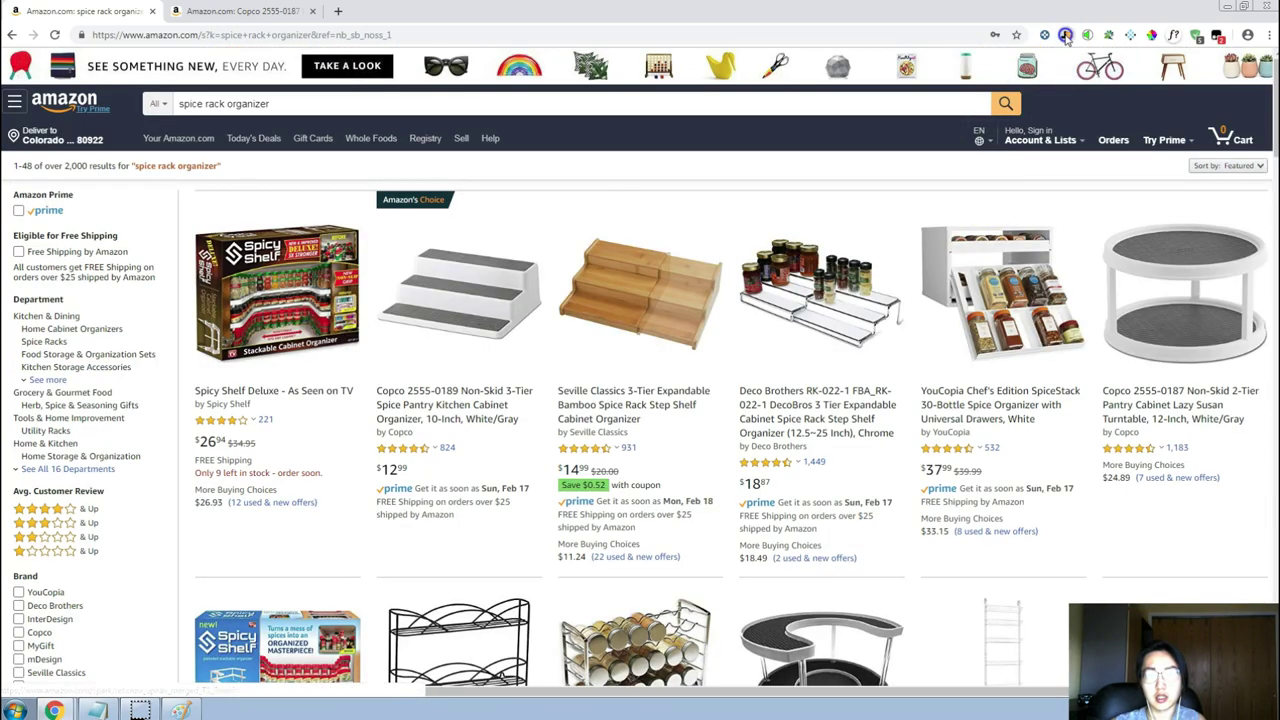
# Review the Jungle Scout sales data for the spice rack organizer results and close the extension's login page.
pyautogui.click(1066, 35)
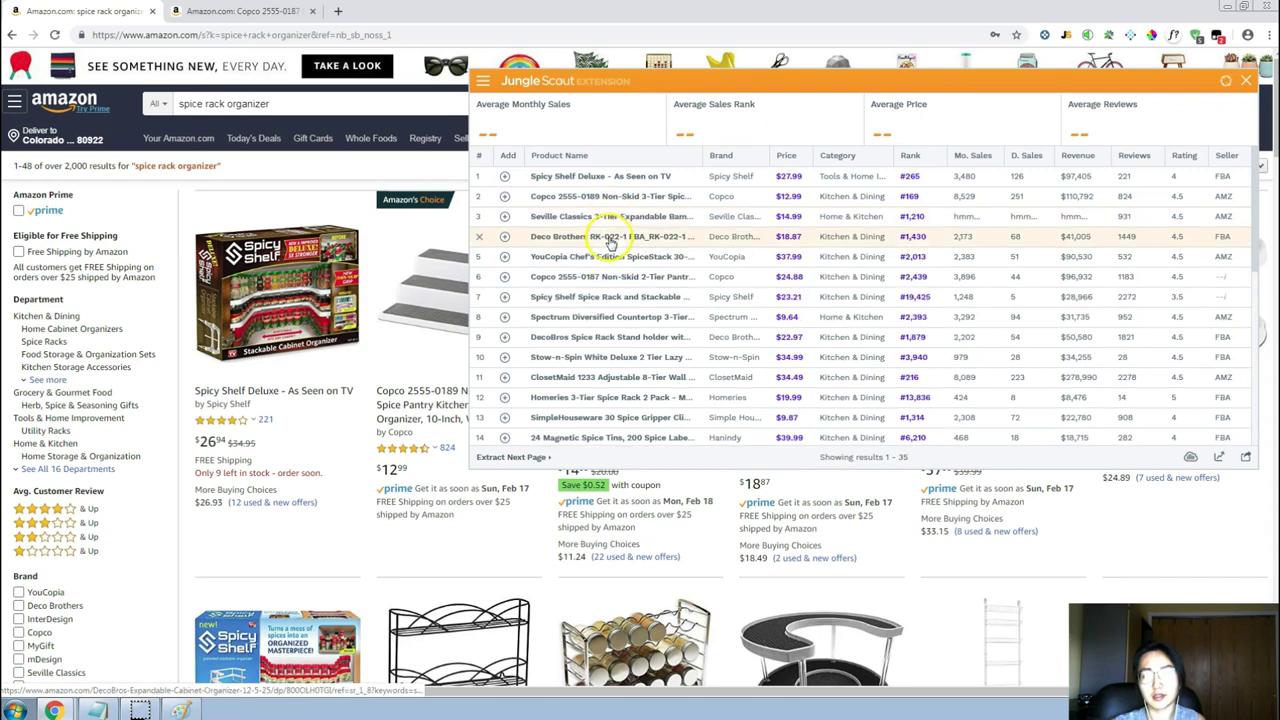
pyautogui.moveTo(604, 226)
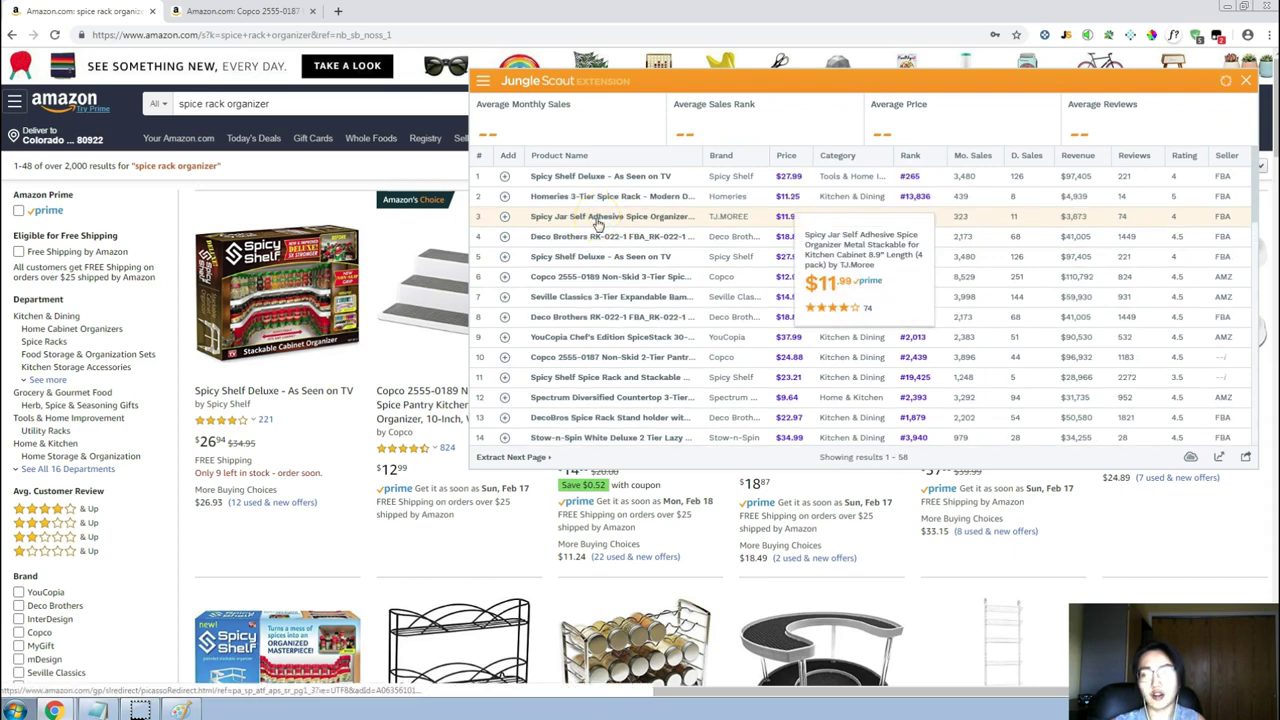
pyautogui.click(675, 242)
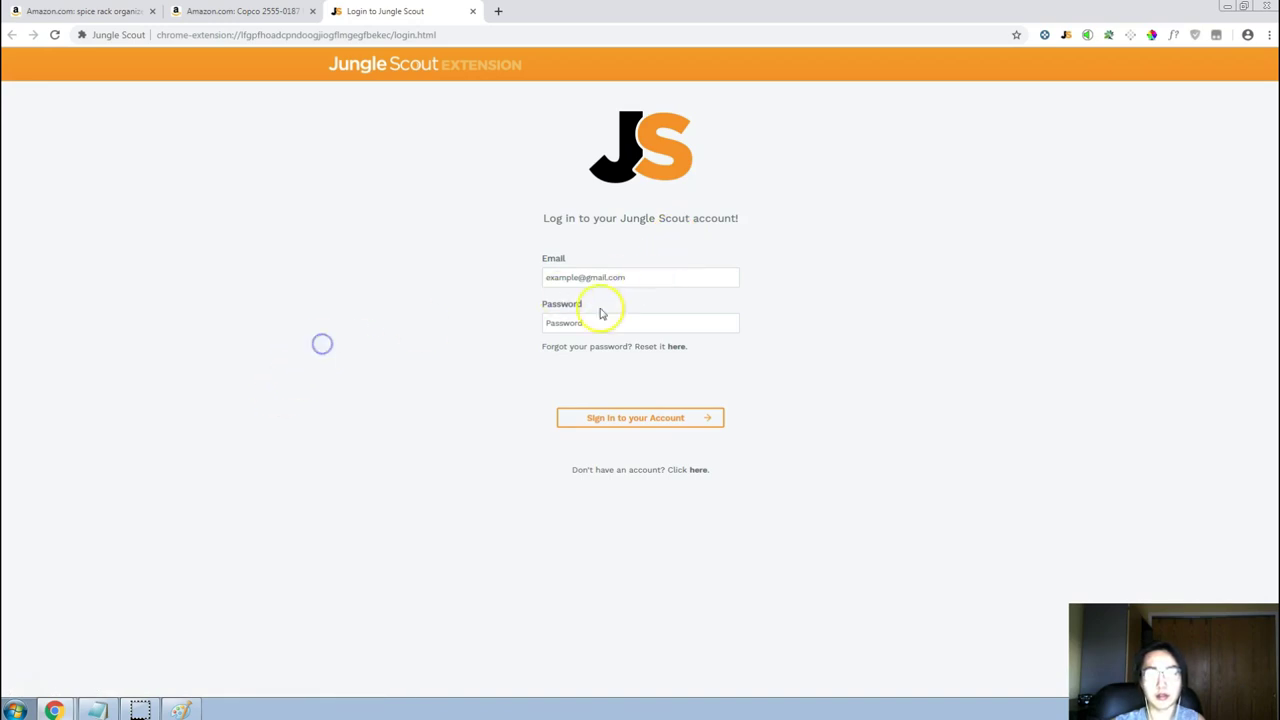
pyautogui.hotkey('ctrl', 'w')
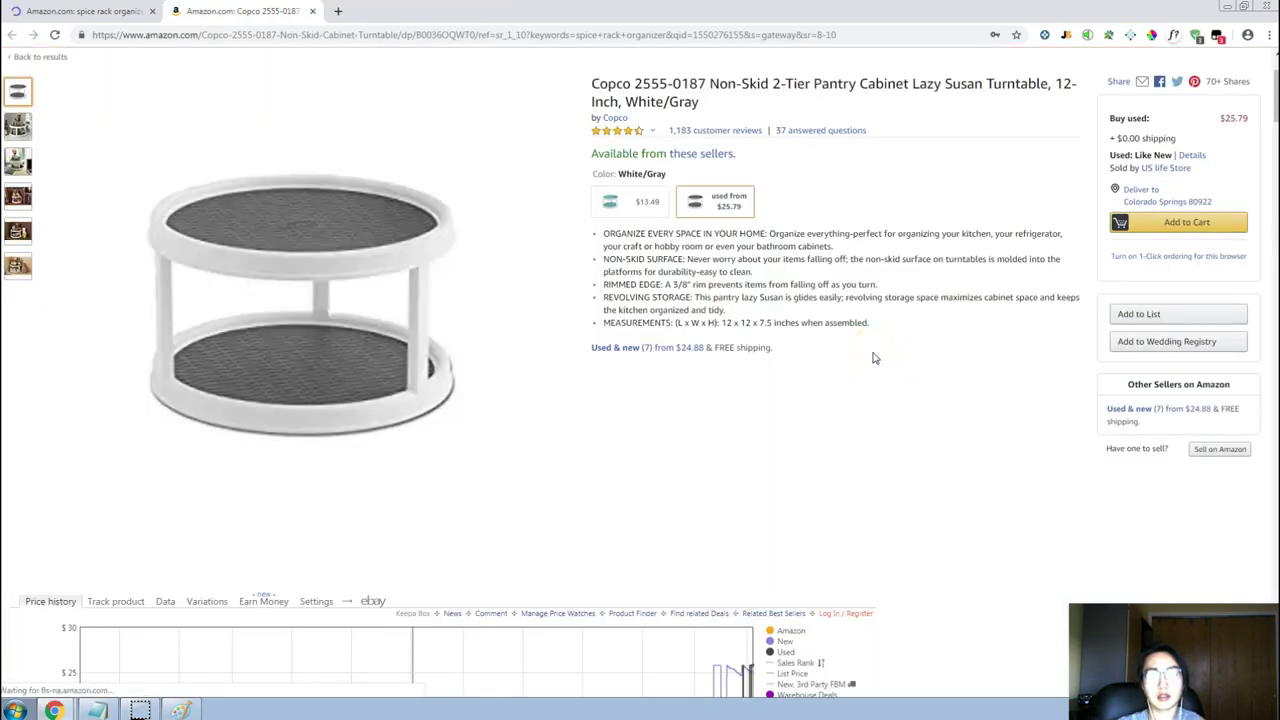
# Look over the Copco turntable listing once more and close it to return to the search results.
pyautogui.scroll(-2, 873, 358)
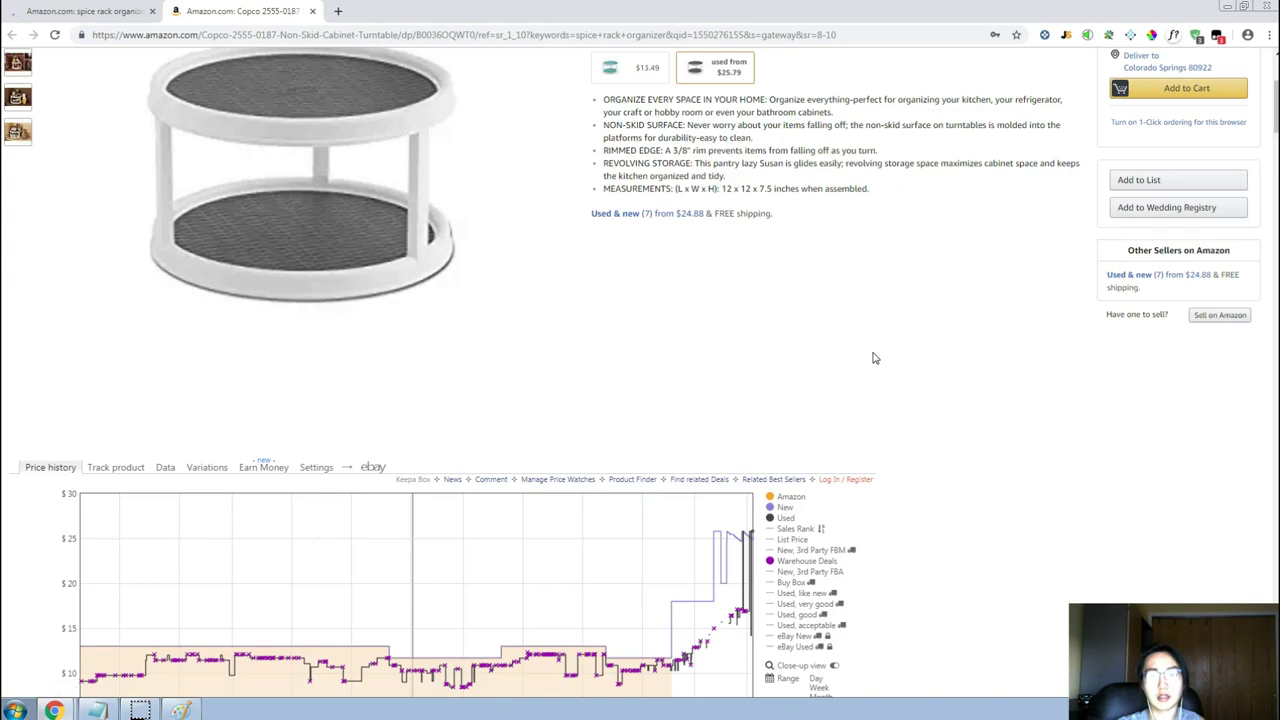
pyautogui.scroll(3, 873, 358)
pyautogui.scroll(1, 288, 248)
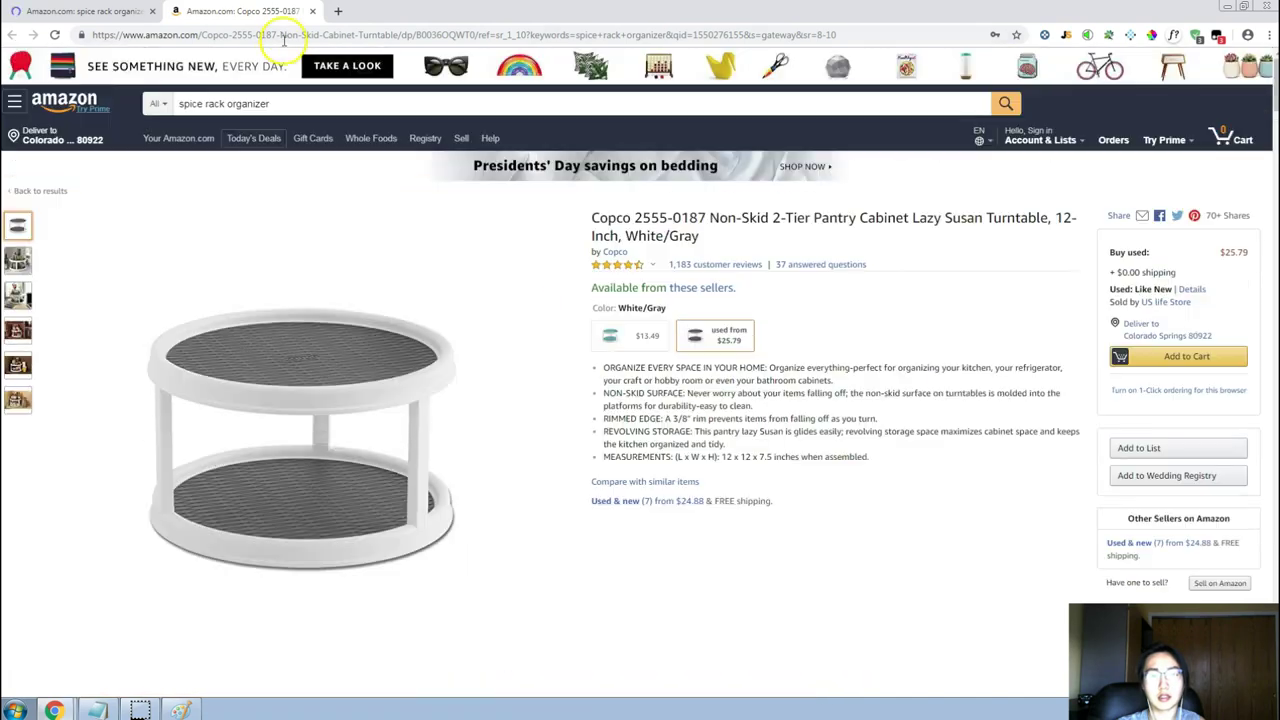
pyautogui.click(312, 12)
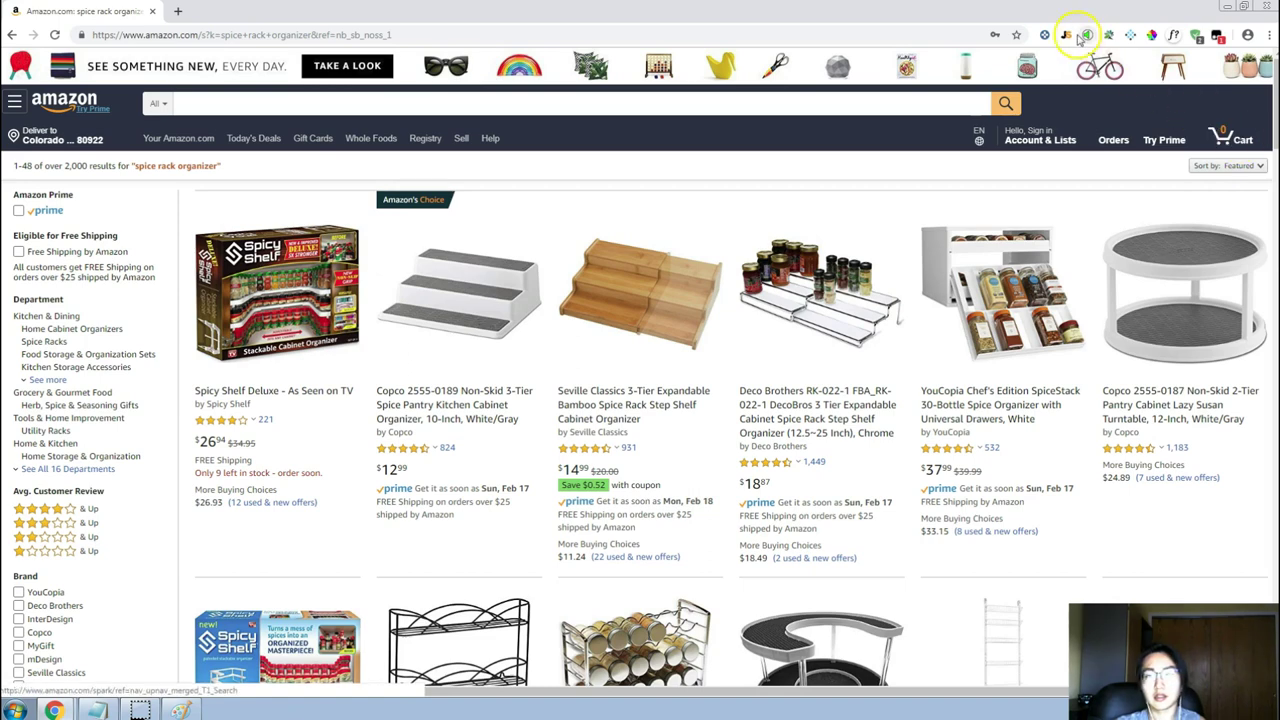
# Try to reload the Jungle Scout data for the spice rack organizer results and close the extension.
pyautogui.click(1069, 35)
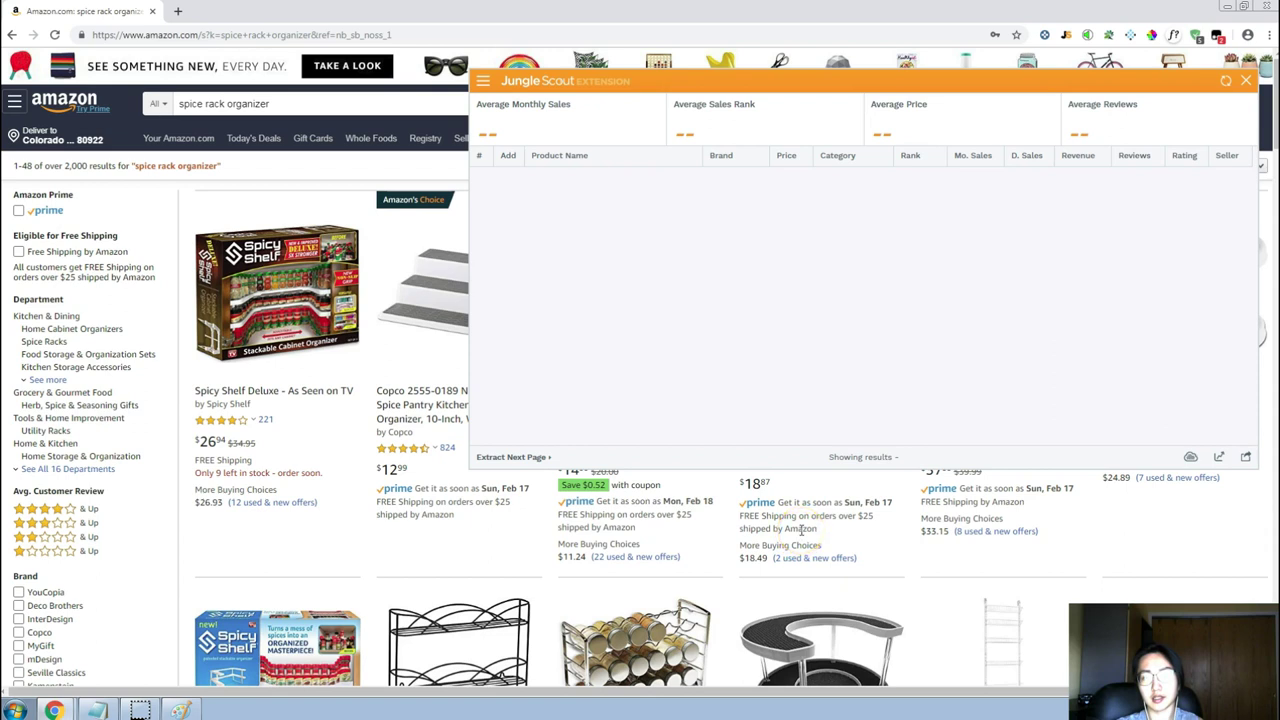
pyautogui.click(1245, 80)
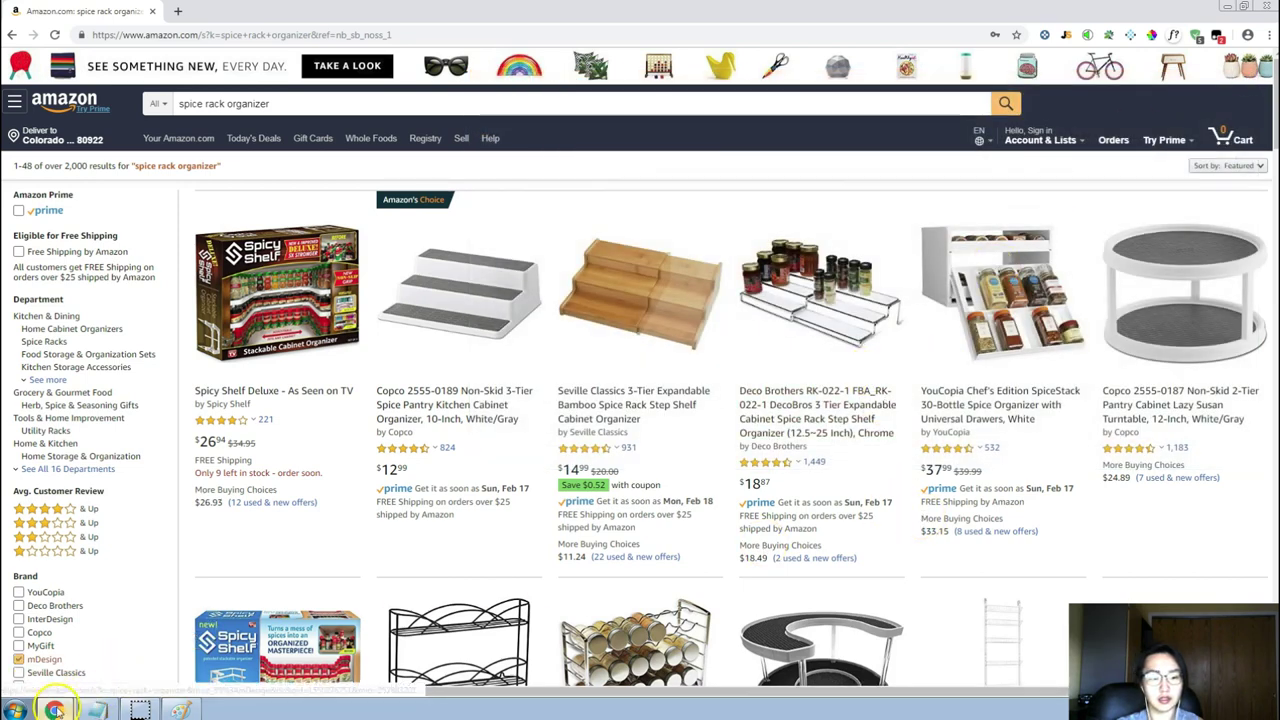
pyautogui.moveTo(54, 710)
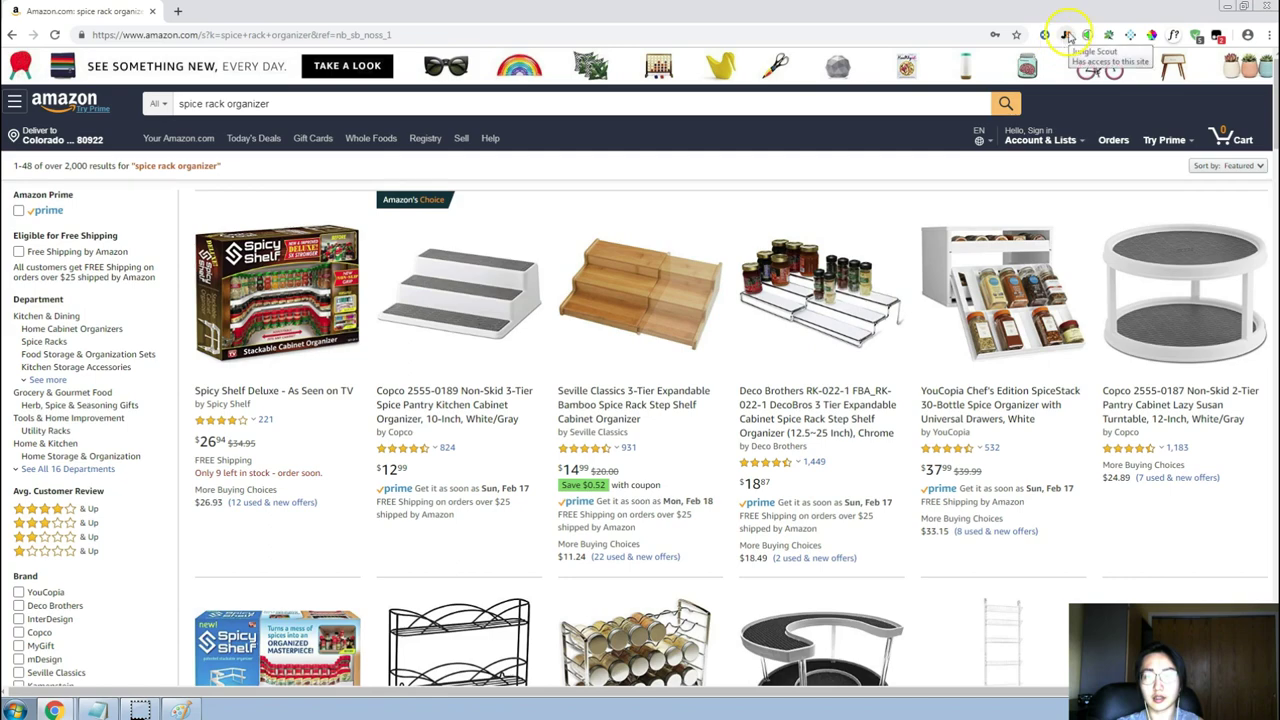
# Switch to the Helium 10 Magnet results for bamboo drawer organizer and look through the keywords below spice rack organizer.
pyautogui.hotkey('alt', 'Tab')
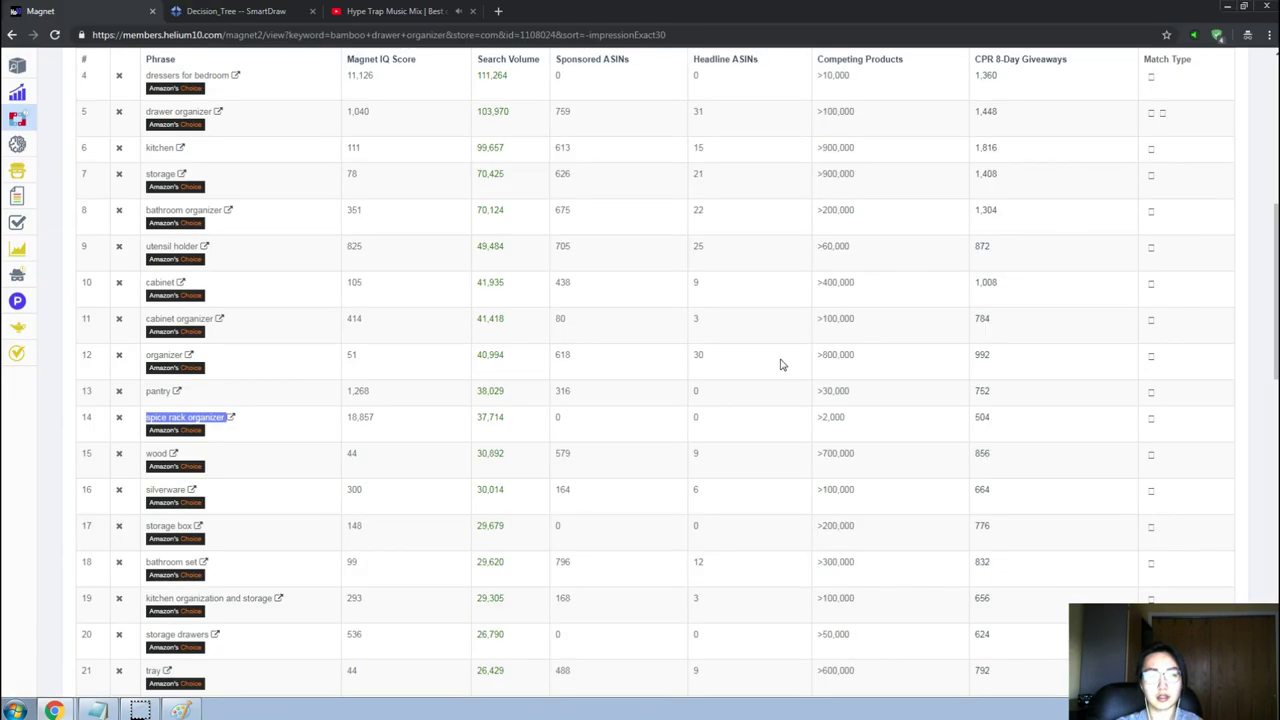
pyautogui.scroll(-3, 325, 500)
pyautogui.scroll(-1, 325, 500)
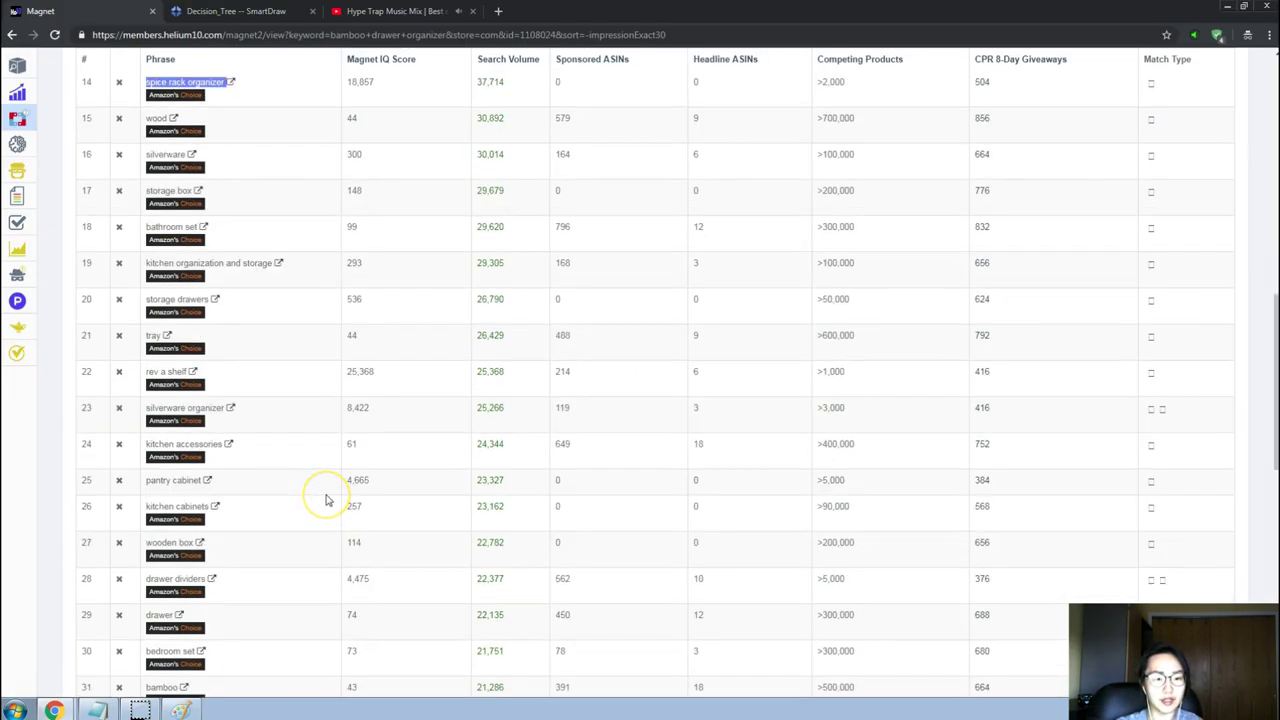
pyautogui.scroll(-5, 325, 500)
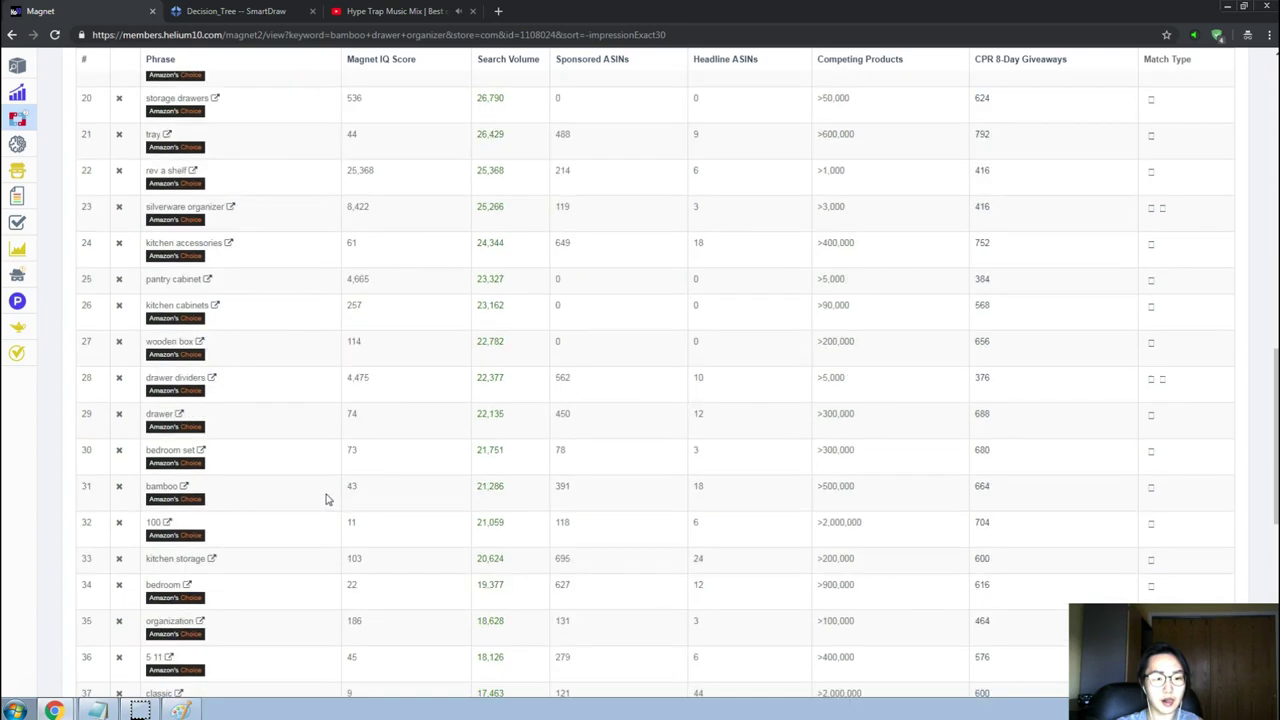
pyautogui.scroll(-3, 325, 498)
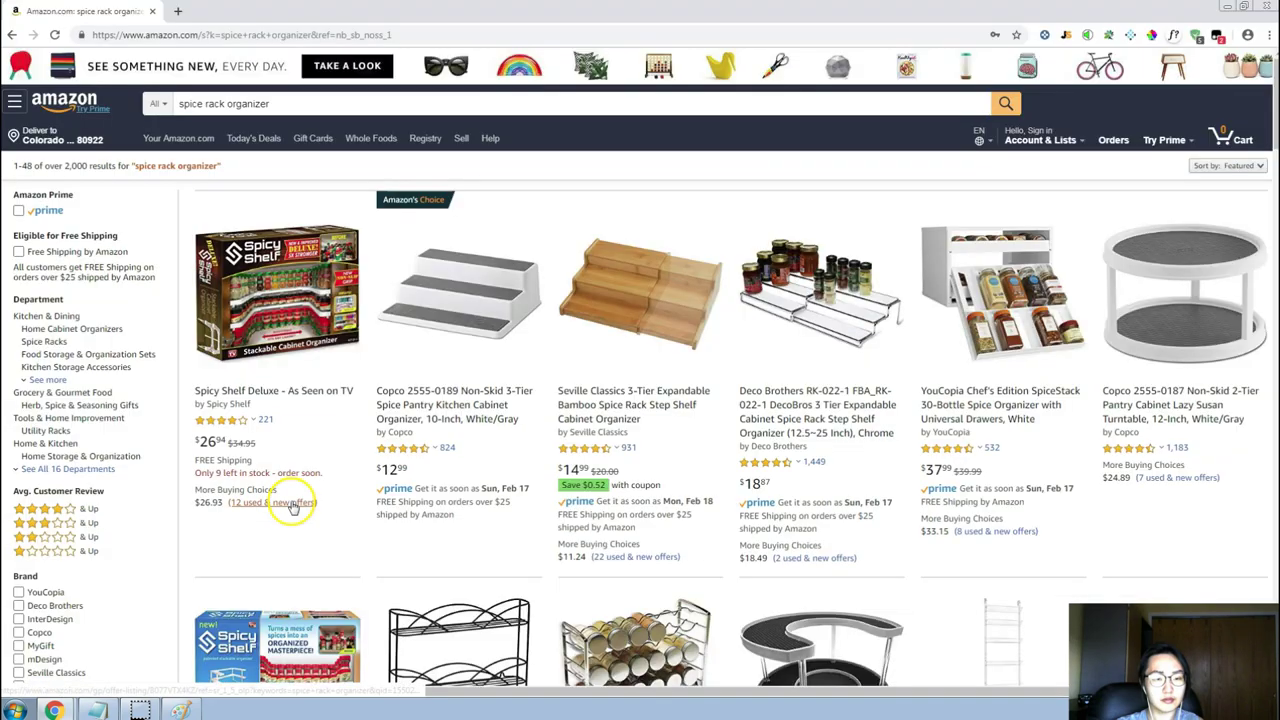
pyautogui.click(99, 710)
pyautogui.click(1053, 148)
pyautogui.click(840, 143)
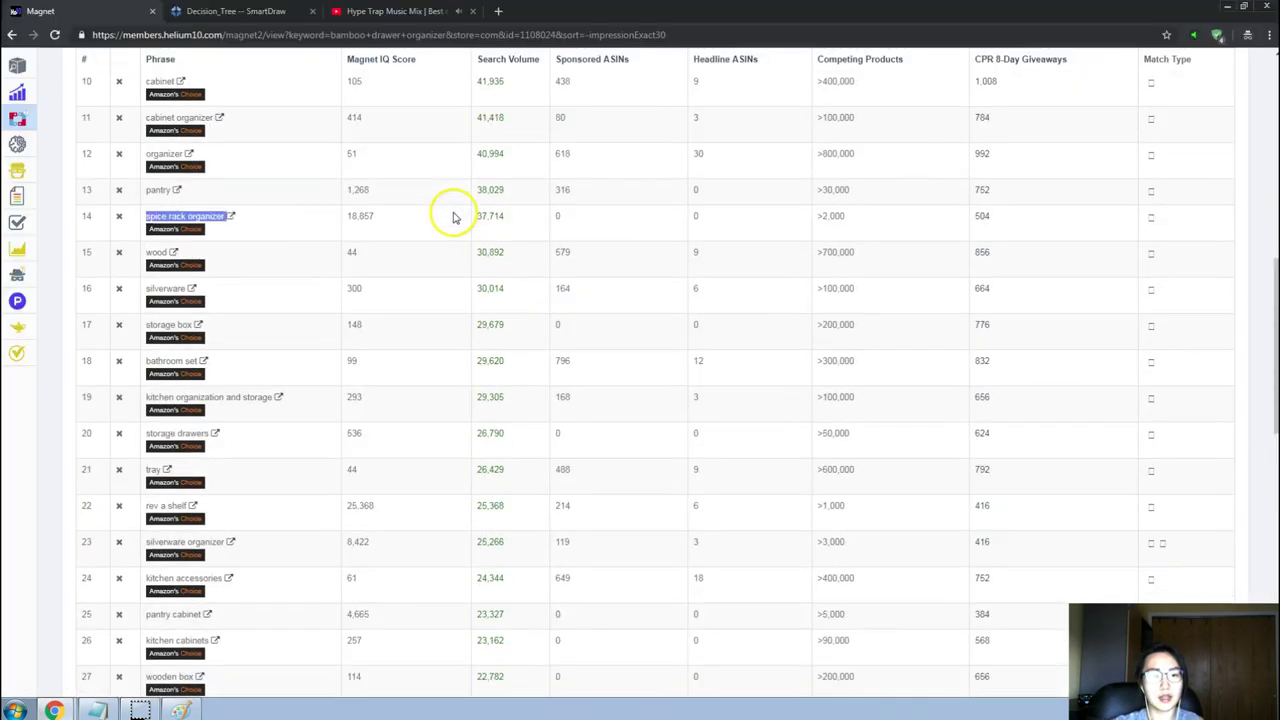
pyautogui.scroll(8, 453, 218)
pyautogui.tripleClick(183, 166)
pyautogui.write('Rose gold')
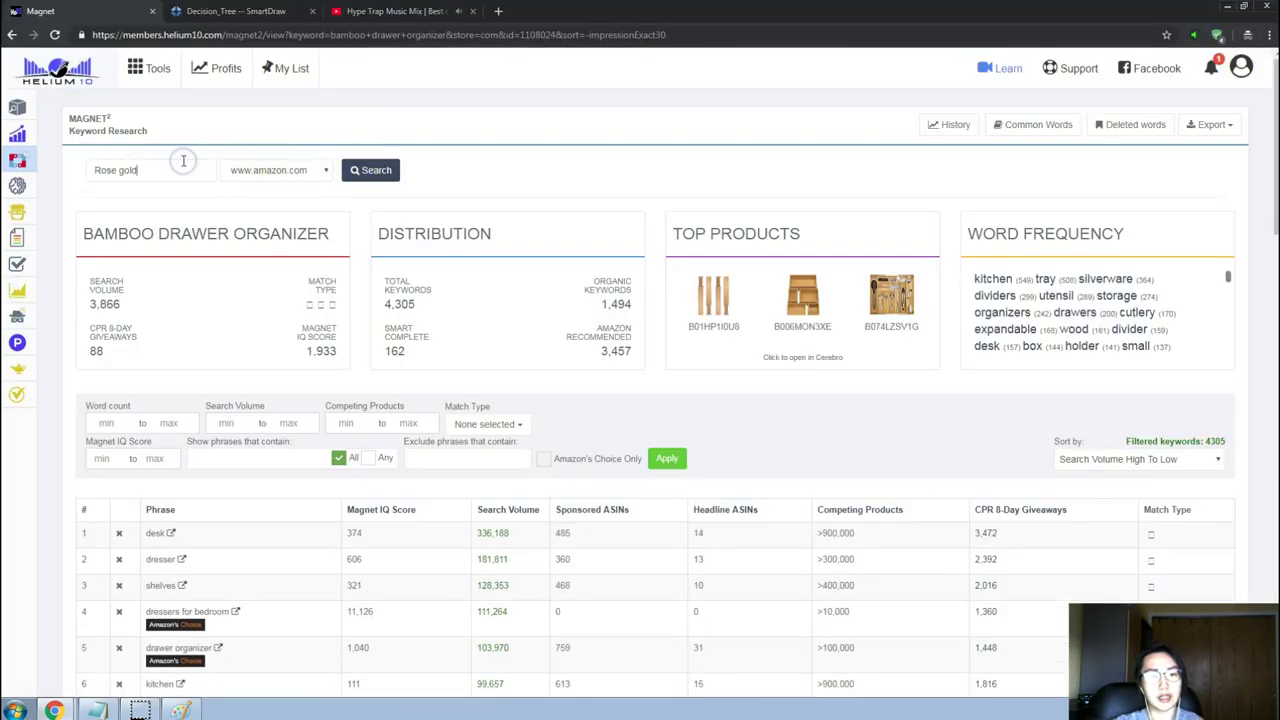
pyautogui.press('Return')
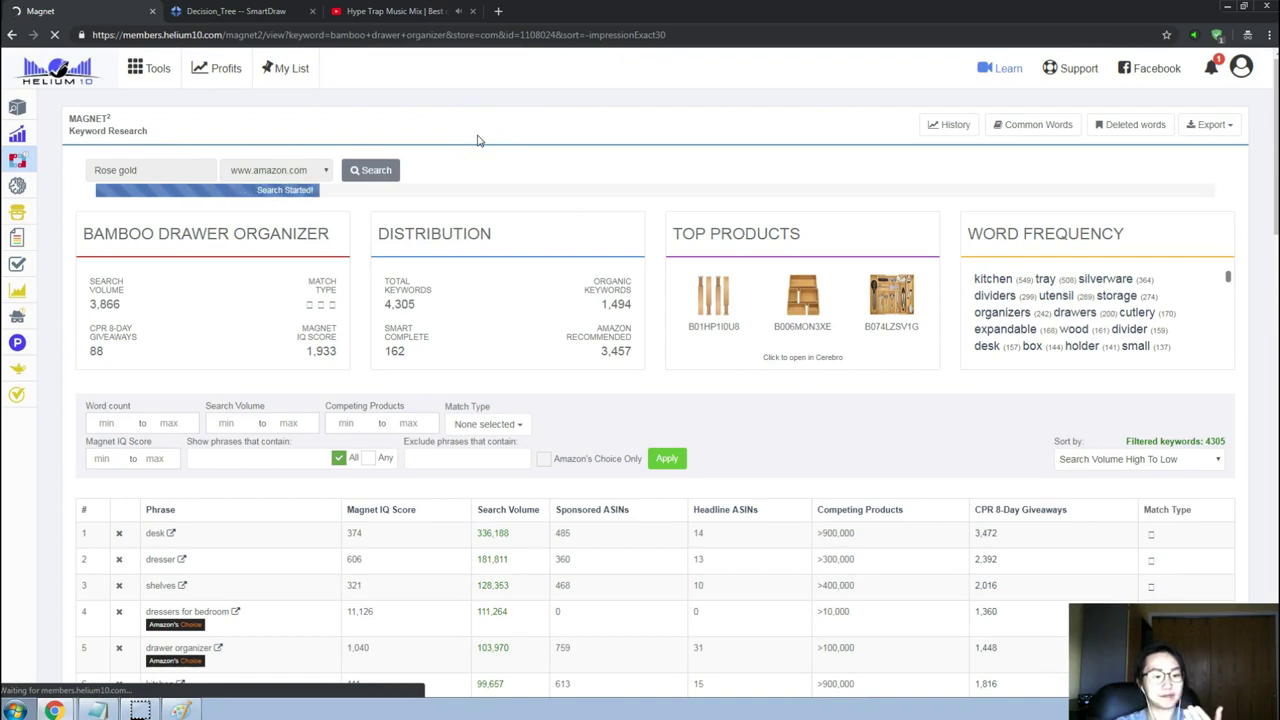
pyautogui.click(487, 199)
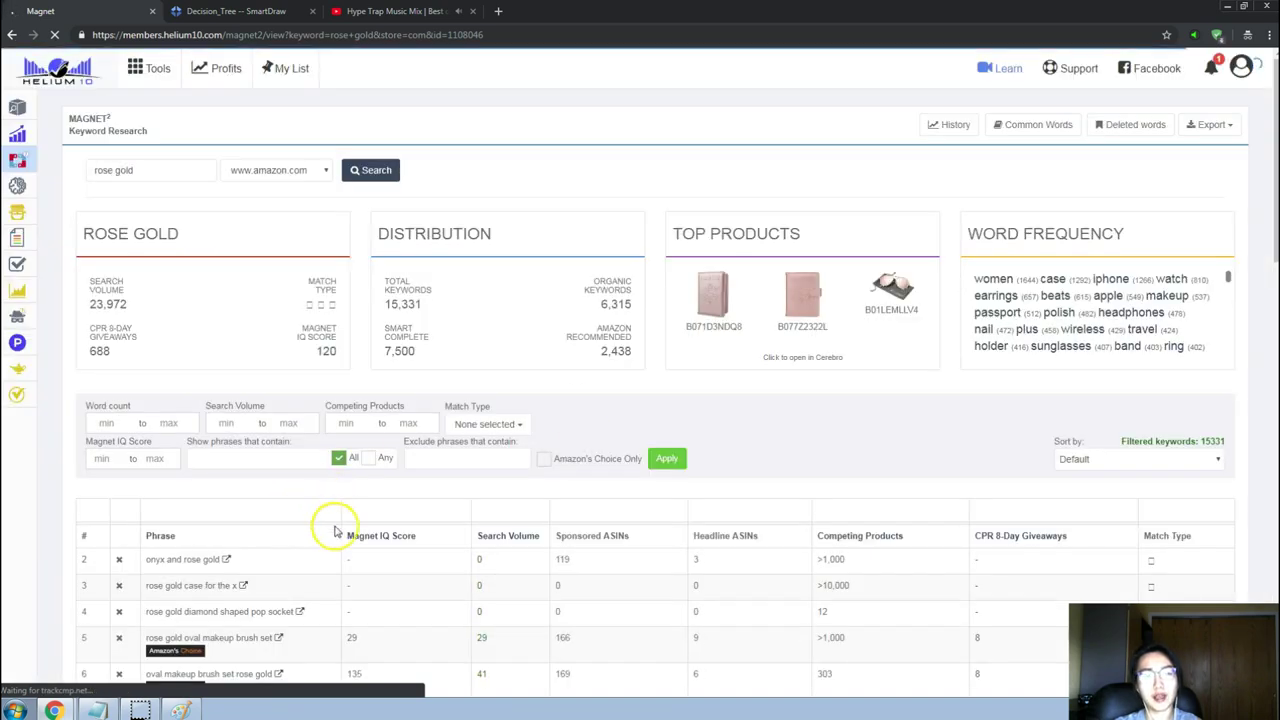
pyautogui.click(513, 540)
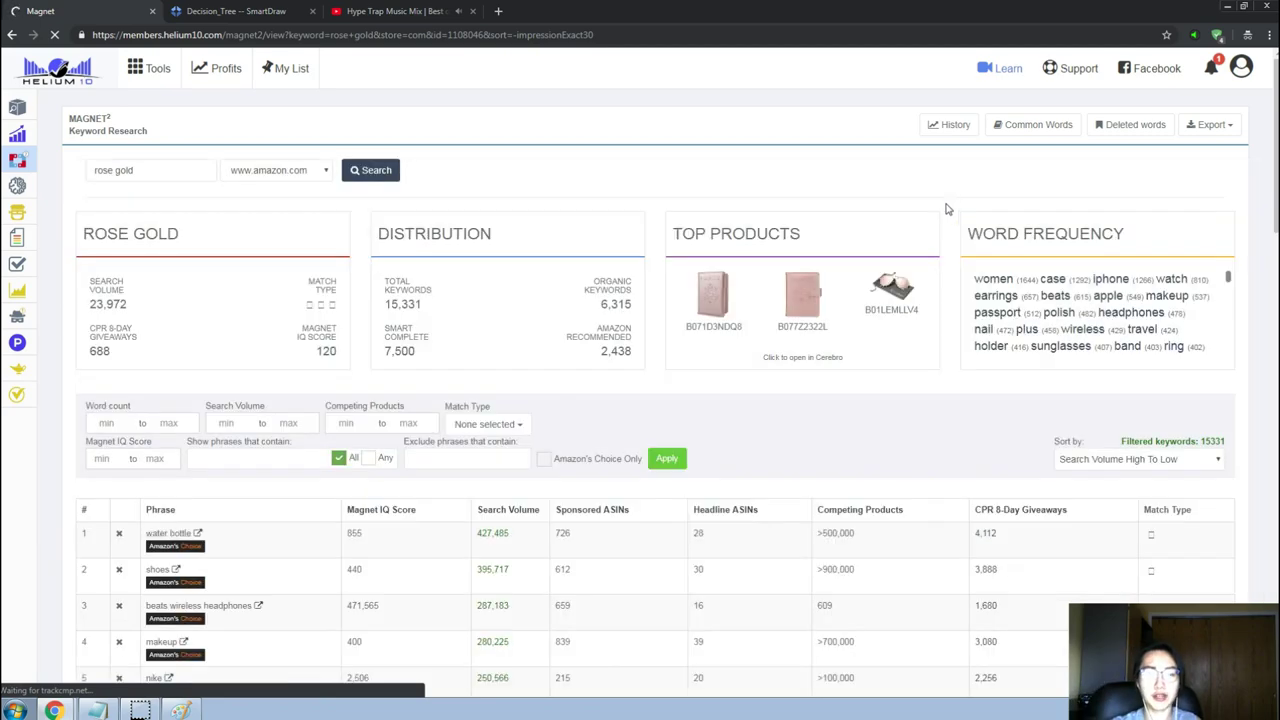
# Examine the rose gold keyword list for product ideas, comparing the phrases' search volumes and competing products.
pyautogui.scroll(-2, 640, 330)
pyautogui.click(511, 368)
pyautogui.scroll(-2, 520, 365)
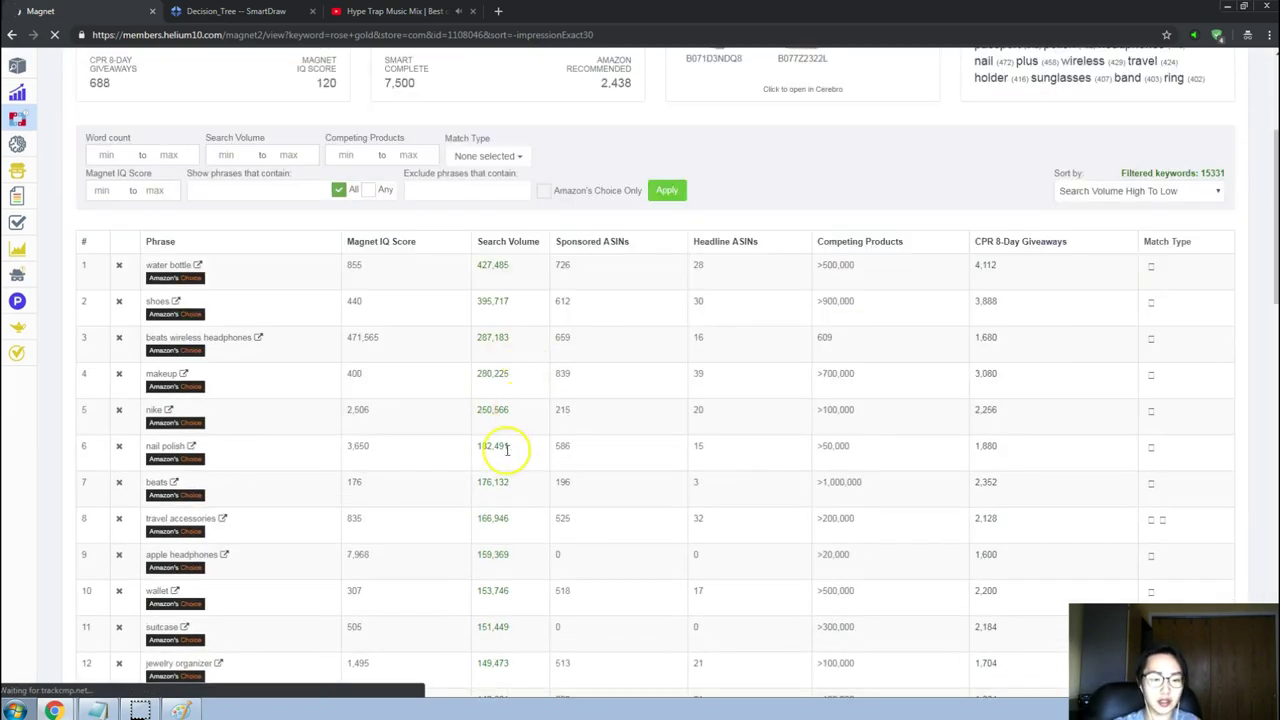
pyautogui.scroll(-2, 510, 450)
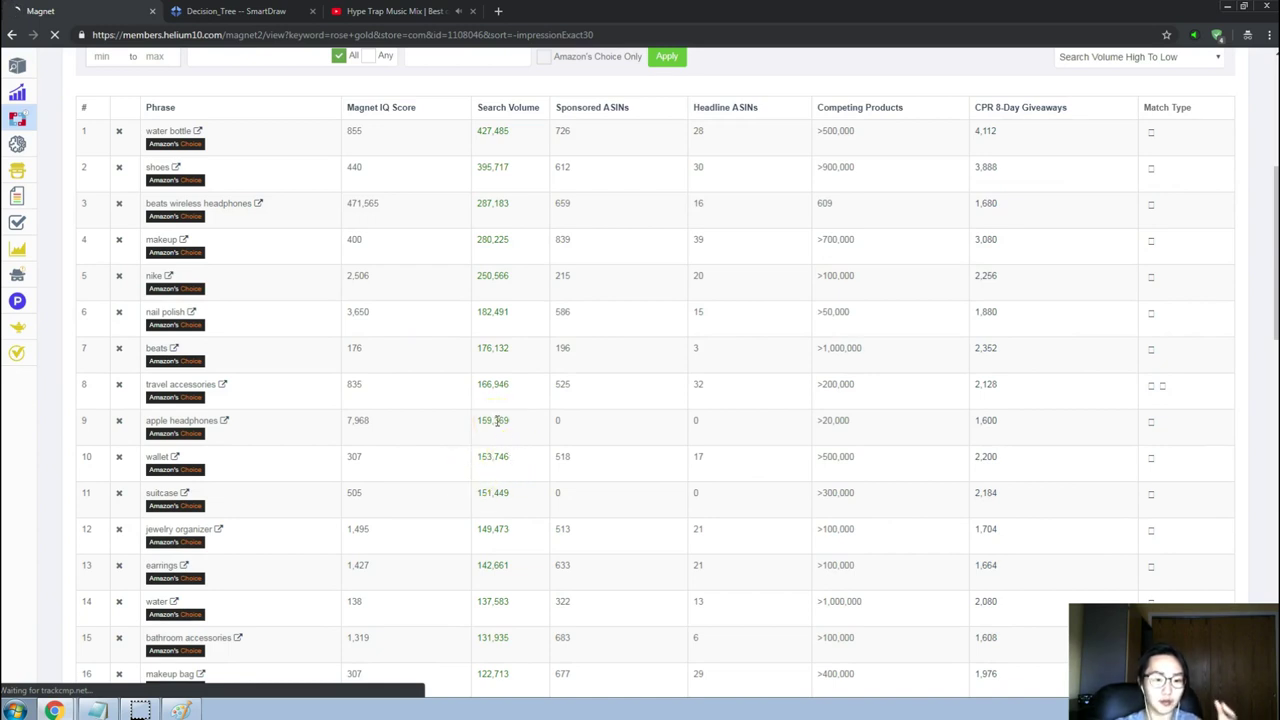
pyautogui.scroll(-1, 497, 421)
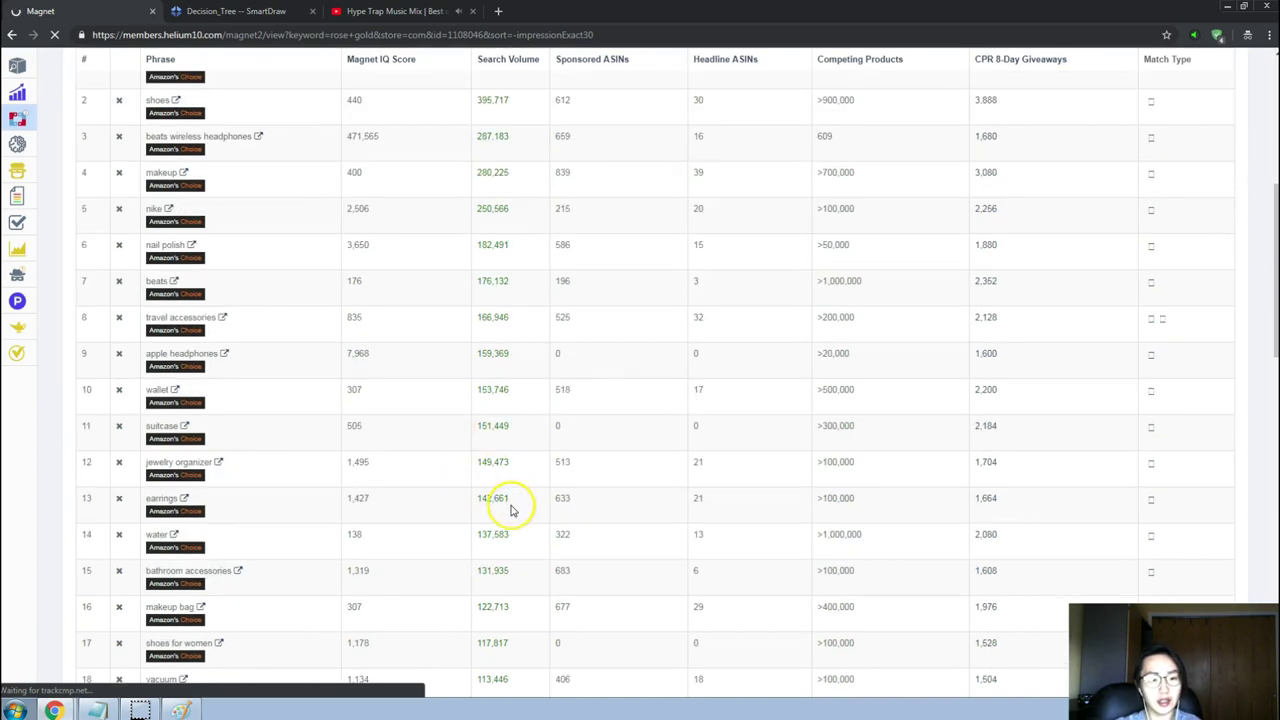
pyautogui.scroll(-7, 528, 500)
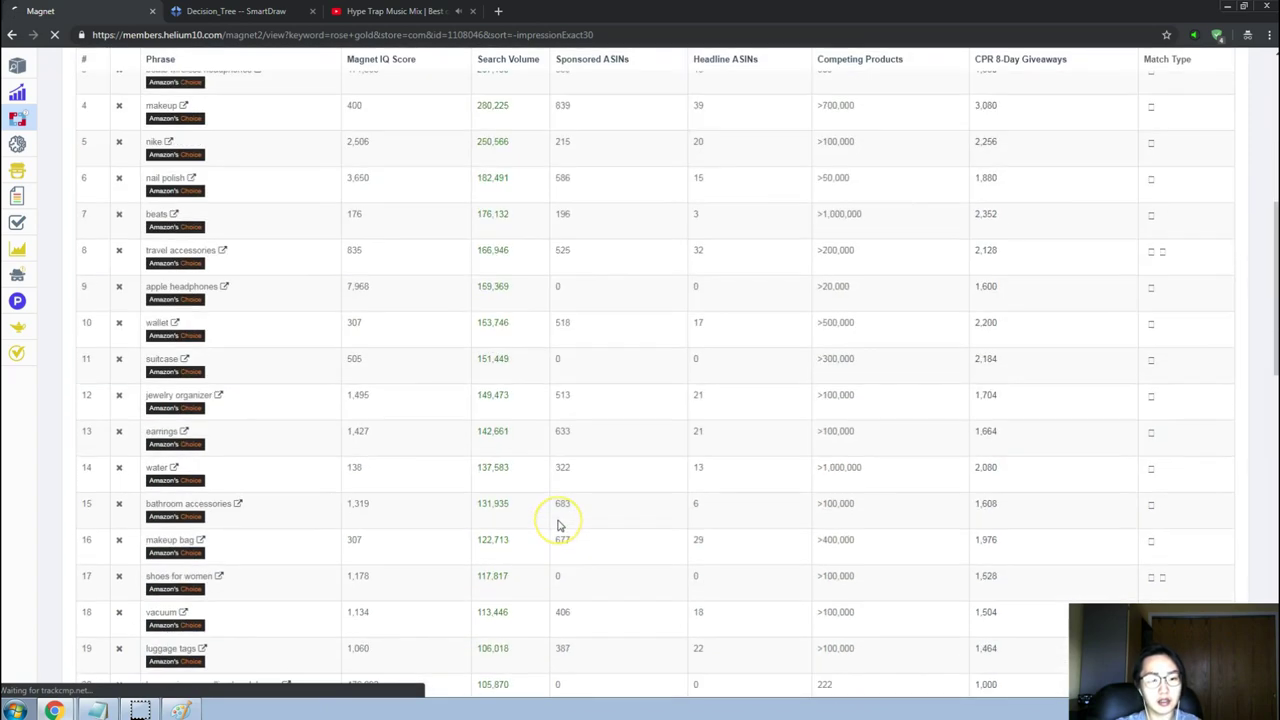
pyautogui.scroll(-3, 560, 525)
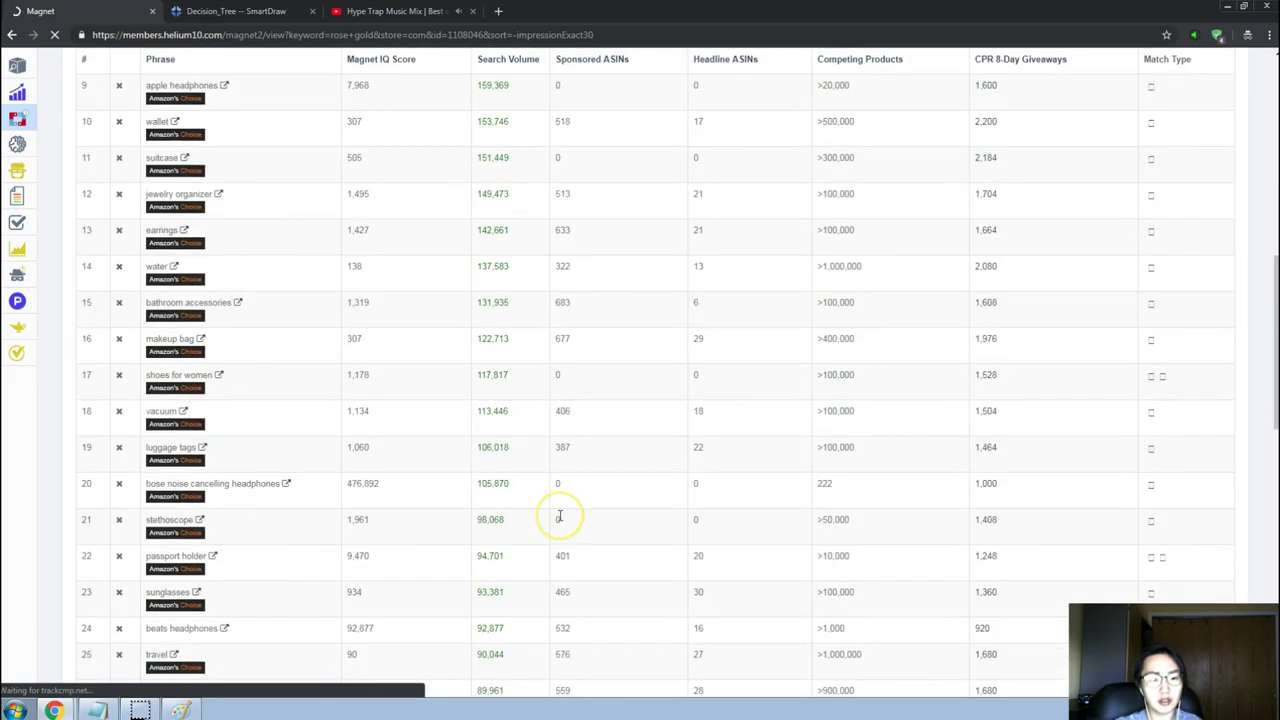
pyautogui.scroll(-3, 560, 516)
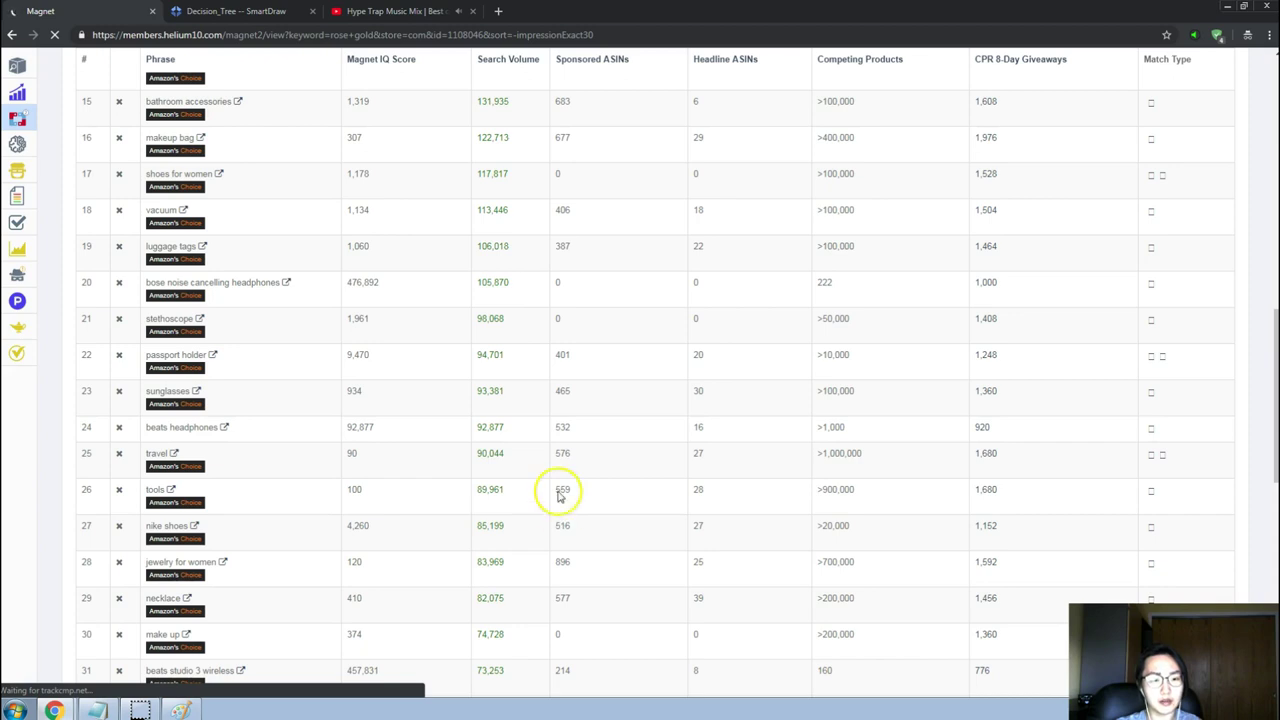
pyautogui.scroll(-2, 551, 453)
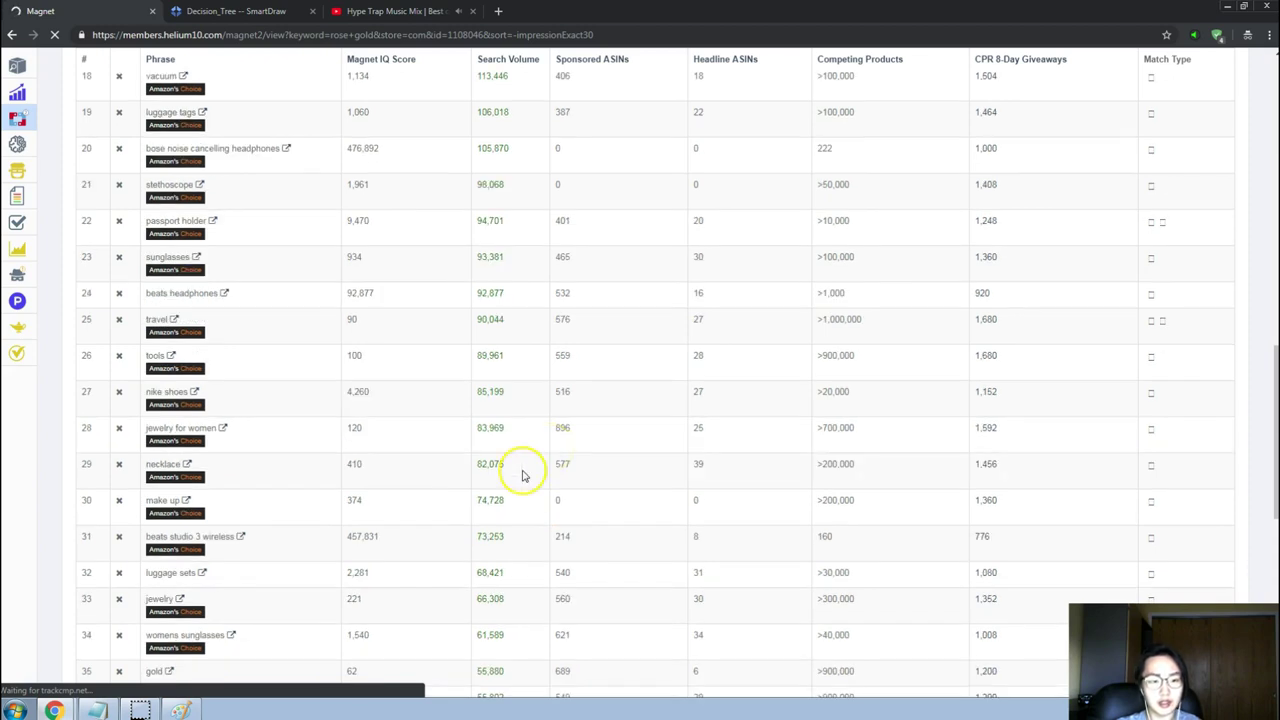
pyautogui.scroll(-1, 522, 475)
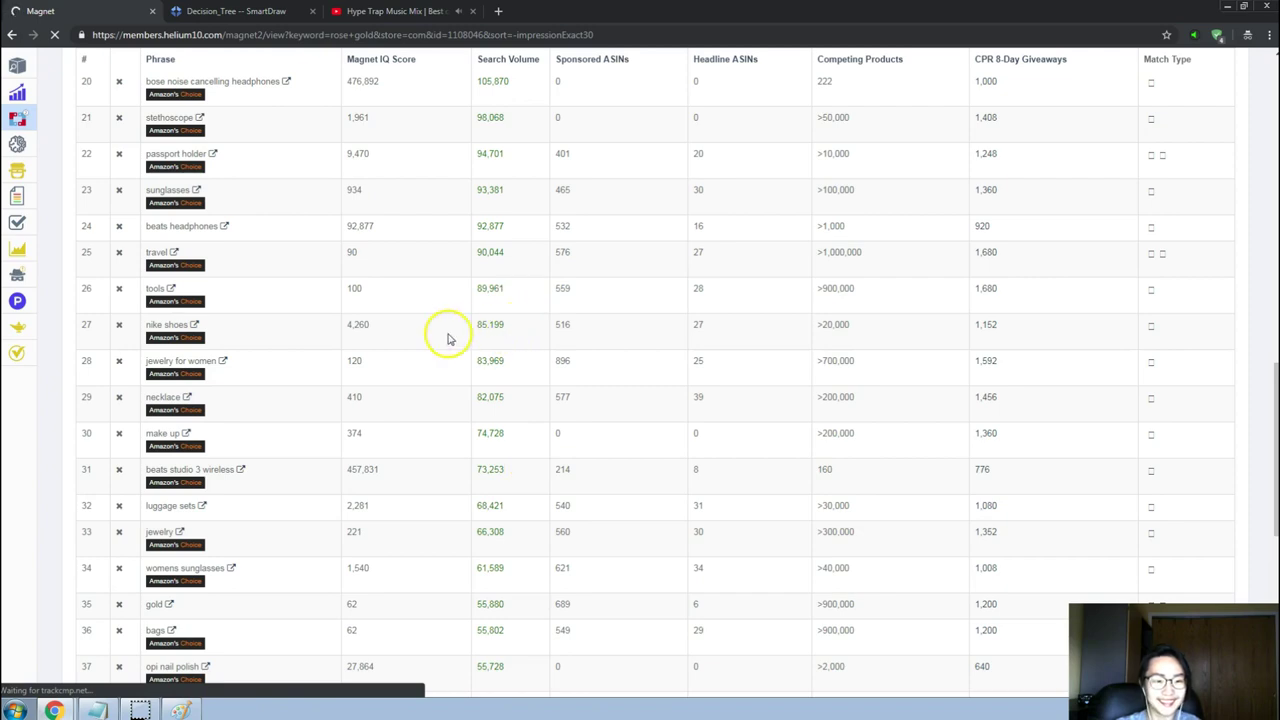
pyautogui.scroll(-2, 447, 255)
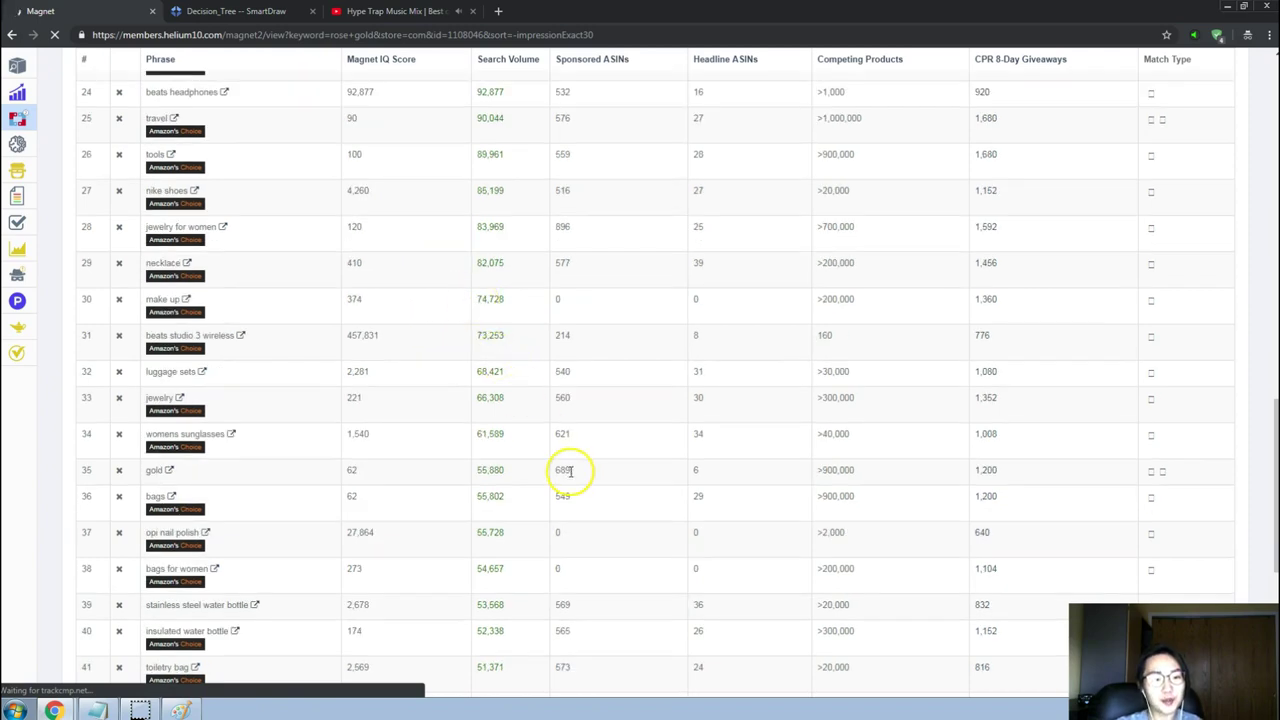
pyautogui.scroll(-2, 594, 471)
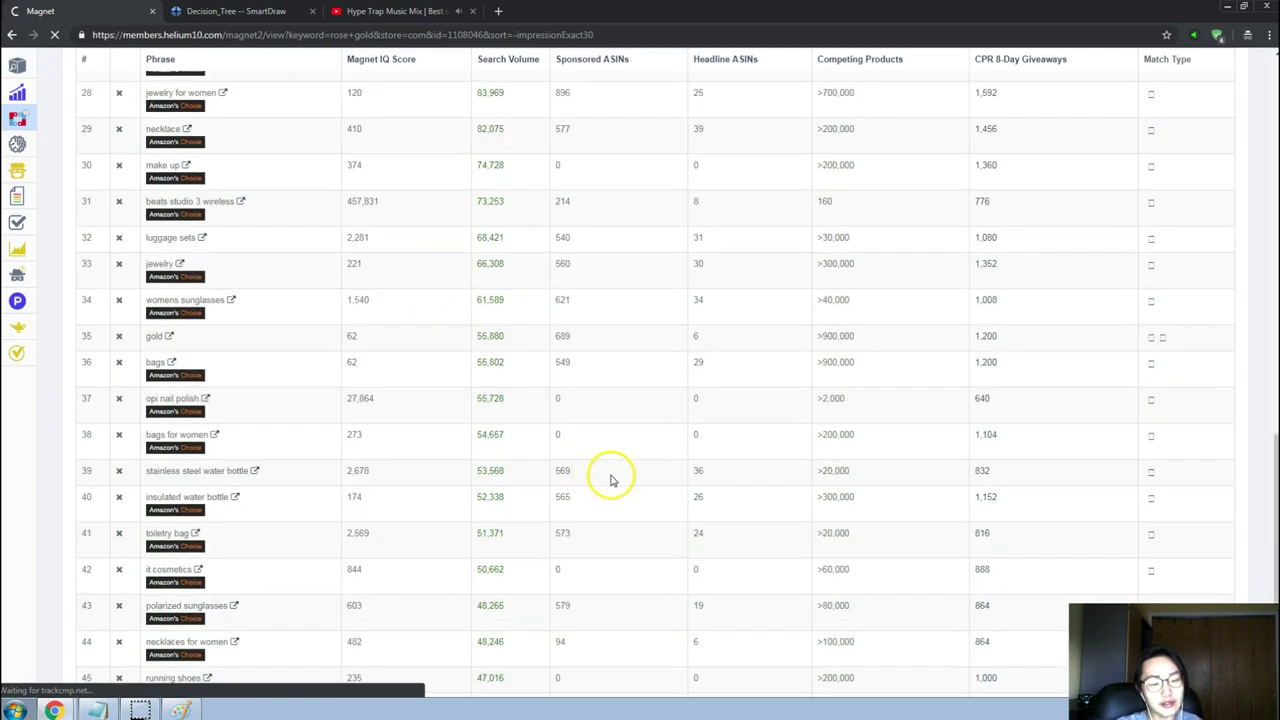
pyautogui.scroll(-1, 609, 477)
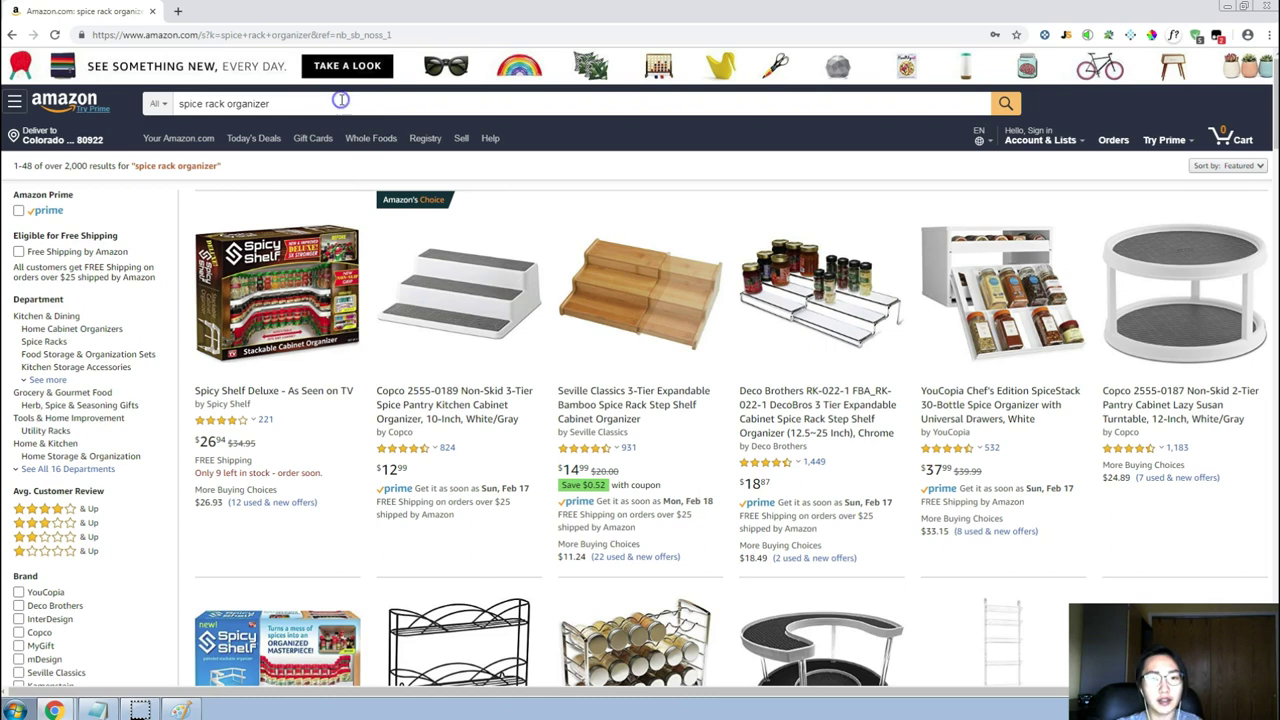
# Switch to Amazon, search for "toiletry bag", and recheck that keyword's row in the Magnet rose gold list.
pyautogui.doubleClick(341, 100)
pyautogui.write('toiletry bag')
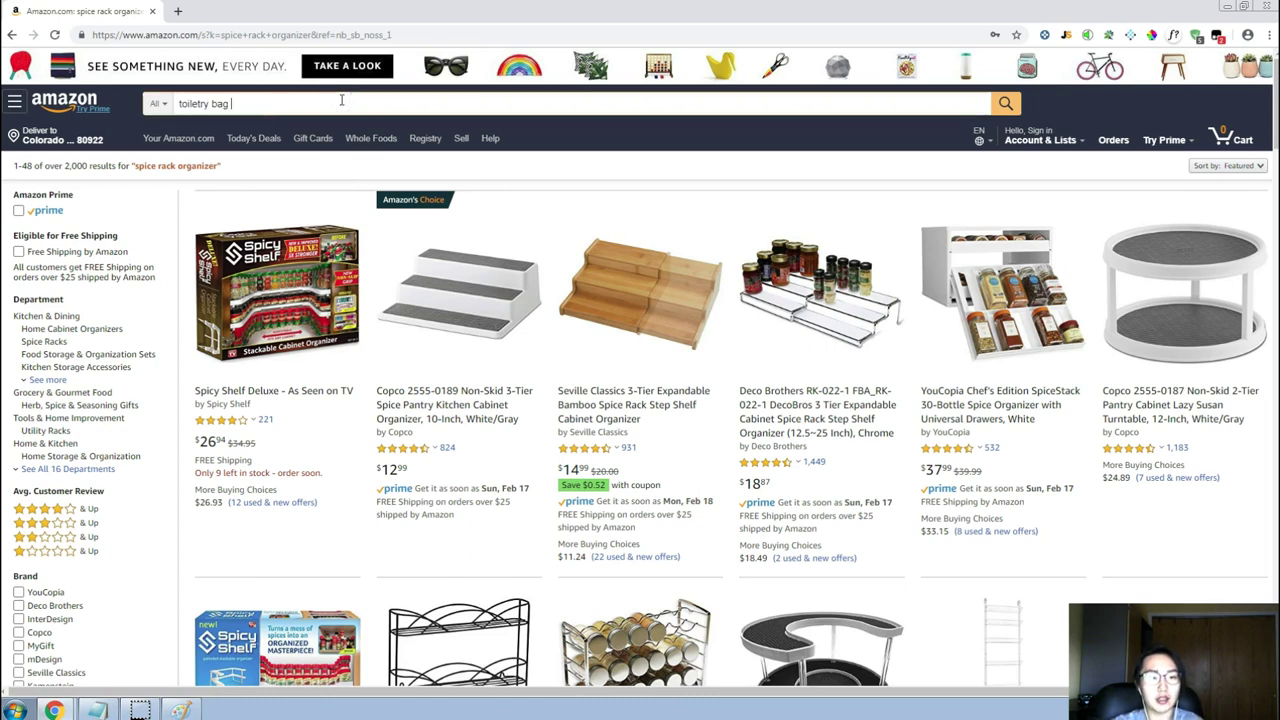
pyautogui.hotkey('alt', 'Tab')
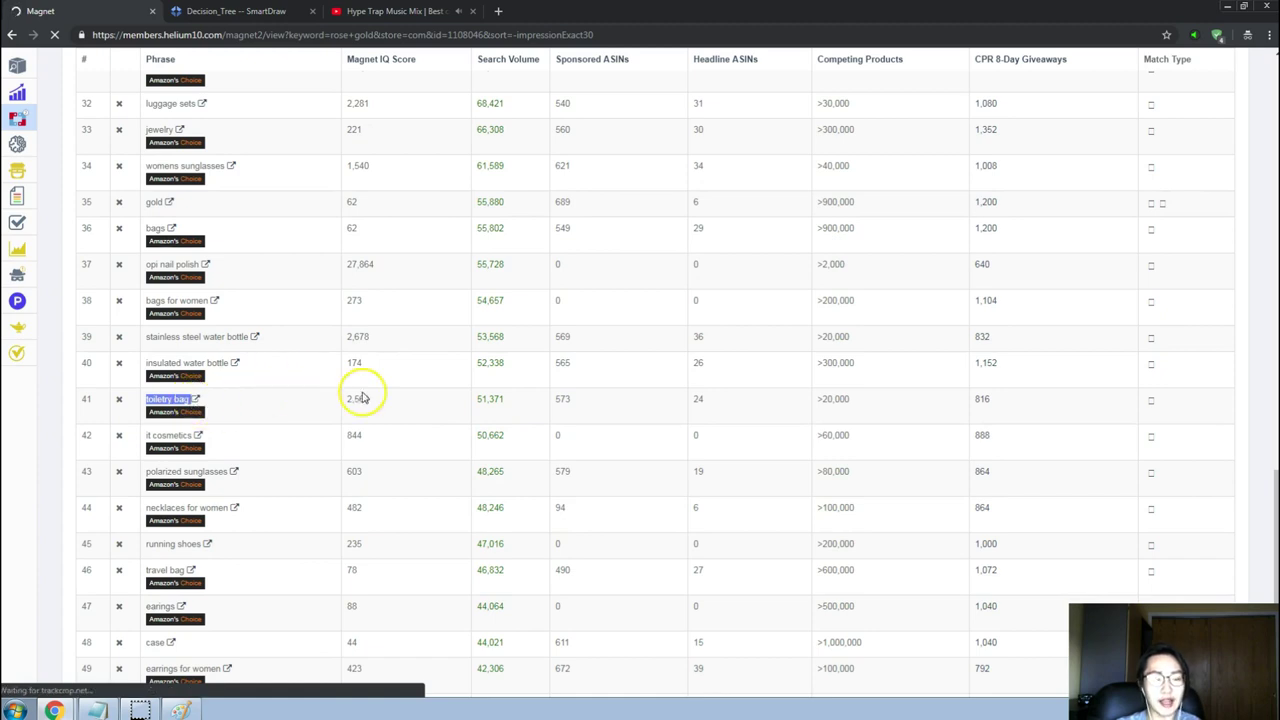
pyautogui.scroll(1, 360, 400)
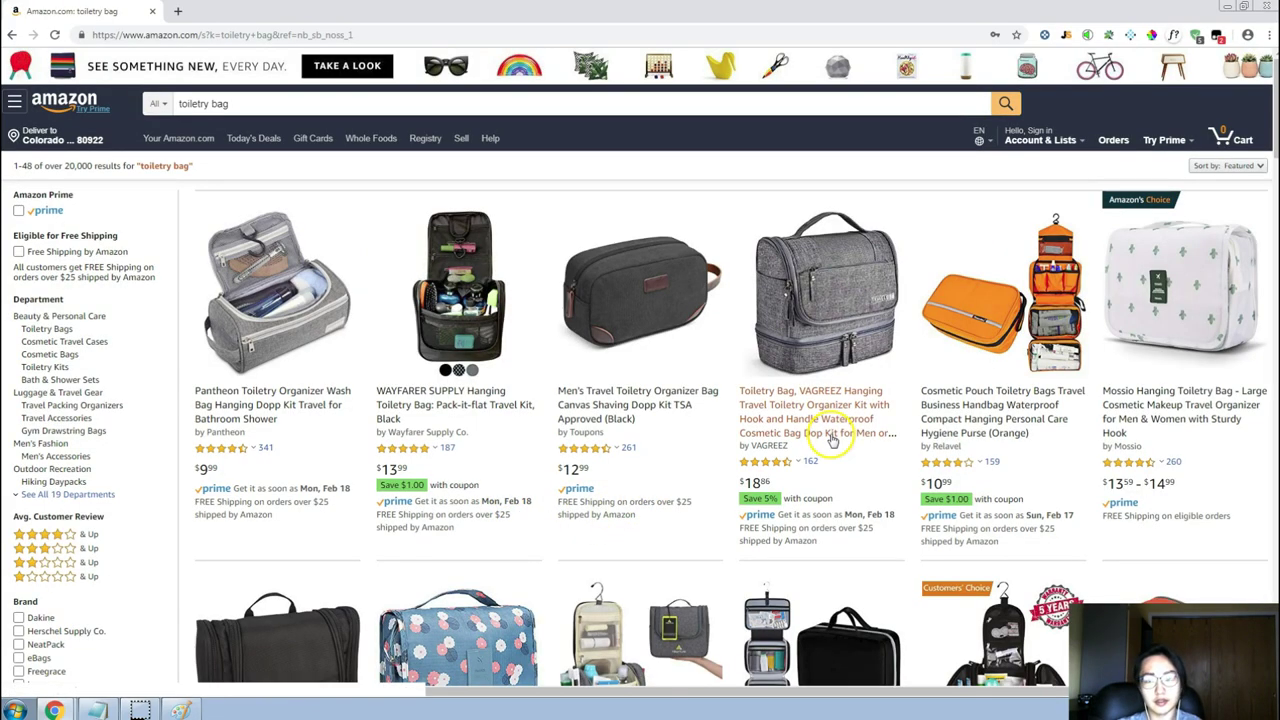
# Browse the toiletry bag search results on Amazon, examining the designs, prices and review counts.
pyautogui.scroll(-2, 890, 450)
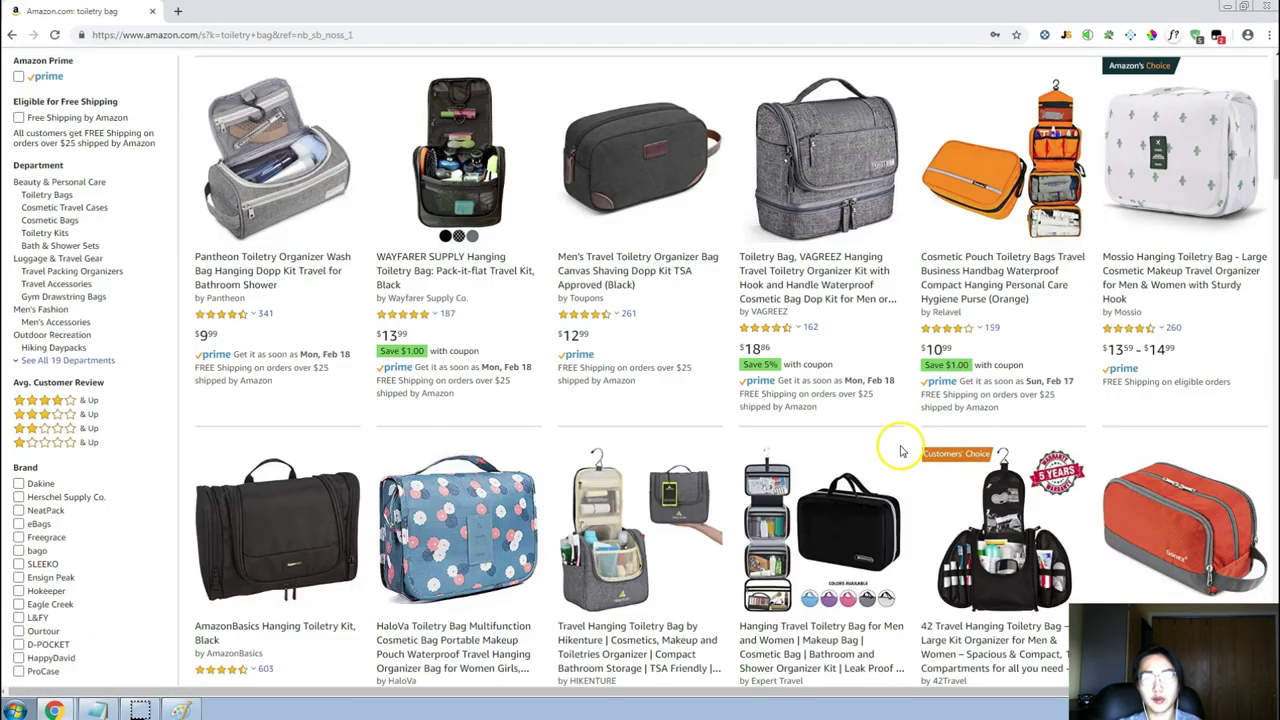
pyautogui.scroll(-3, 902, 451)
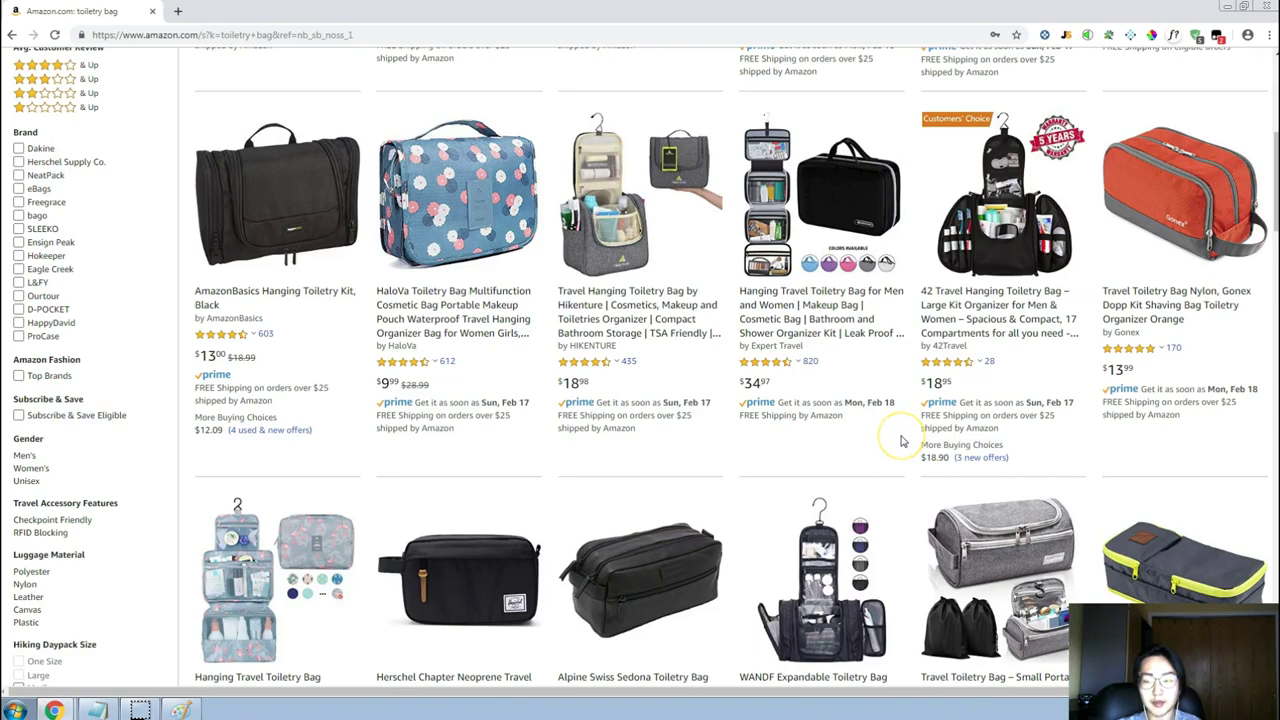
pyautogui.scroll(5, 902, 441)
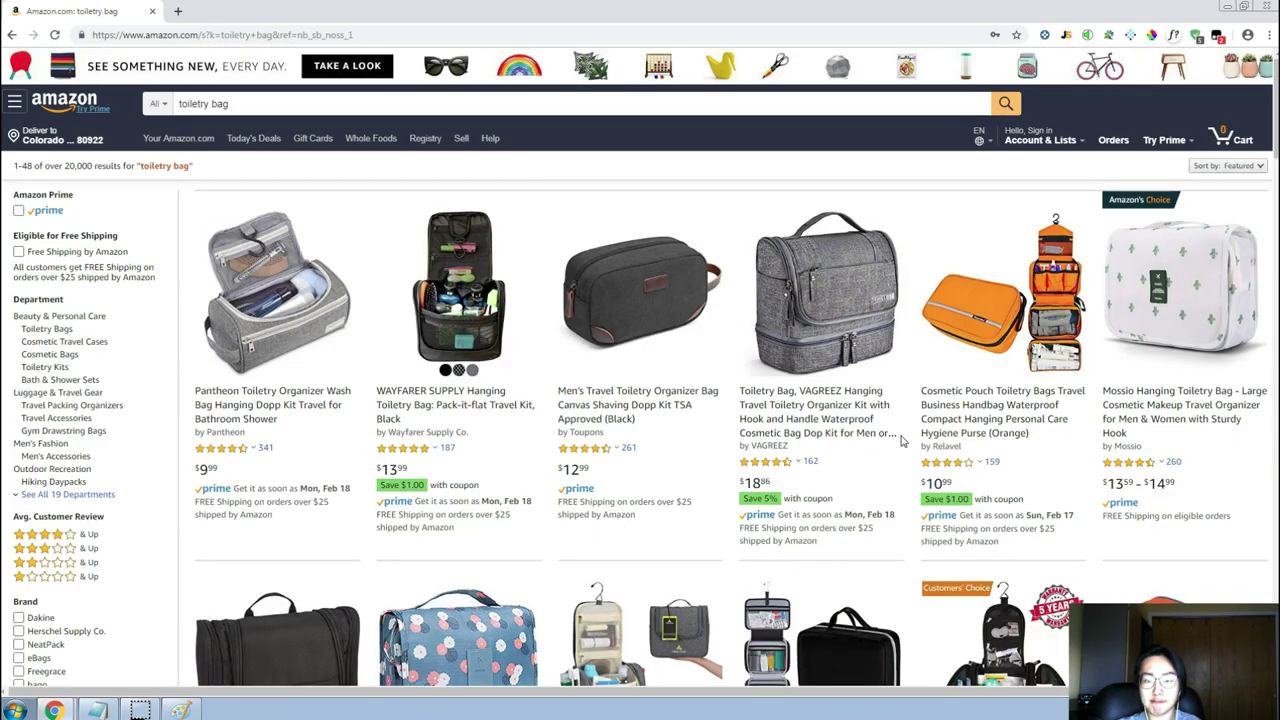
pyautogui.scroll(-2, 902, 441)
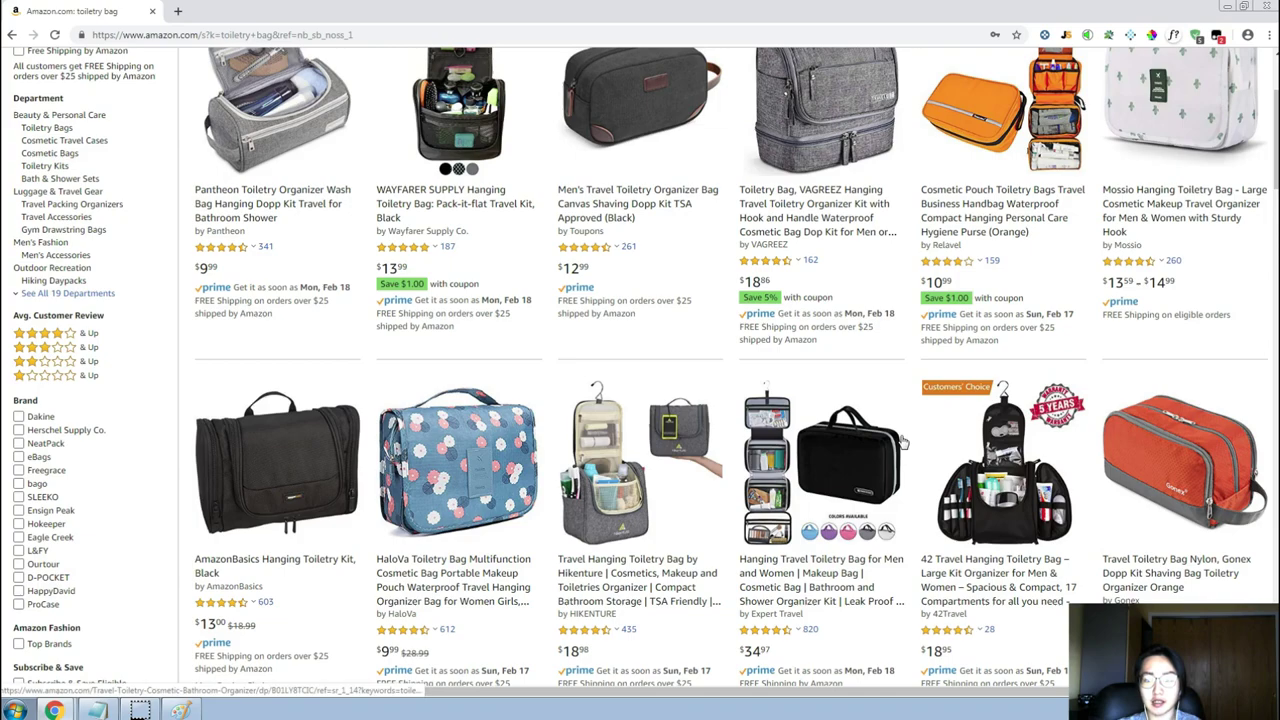
pyautogui.scroll(-5, 902, 441)
pyautogui.scroll(-3, 902, 441)
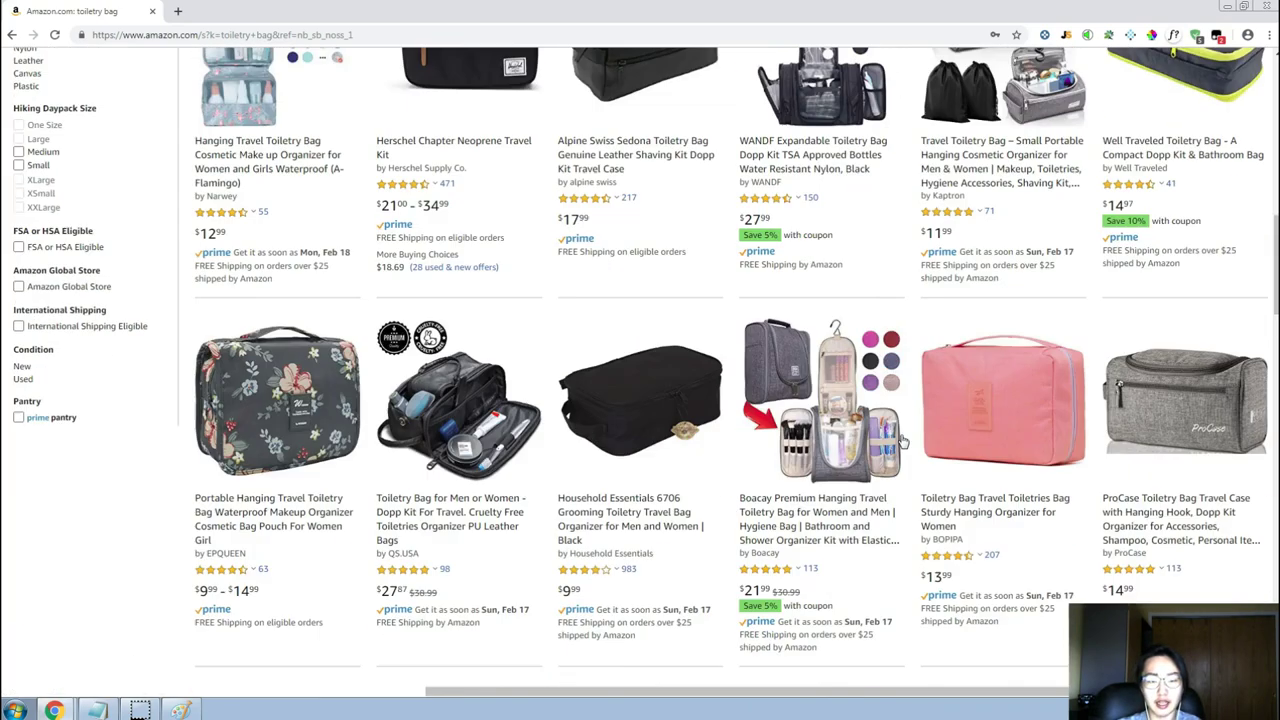
pyautogui.scroll(-5, 902, 441)
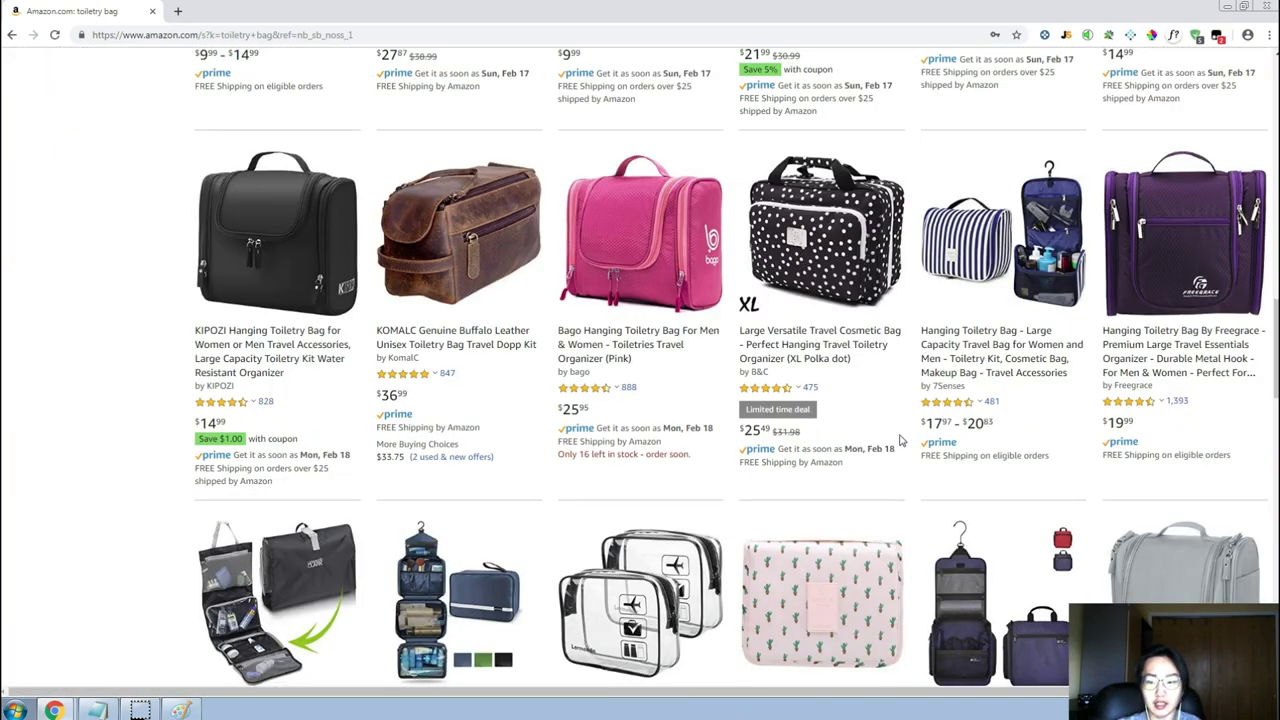
pyautogui.scroll(-8, 899, 441)
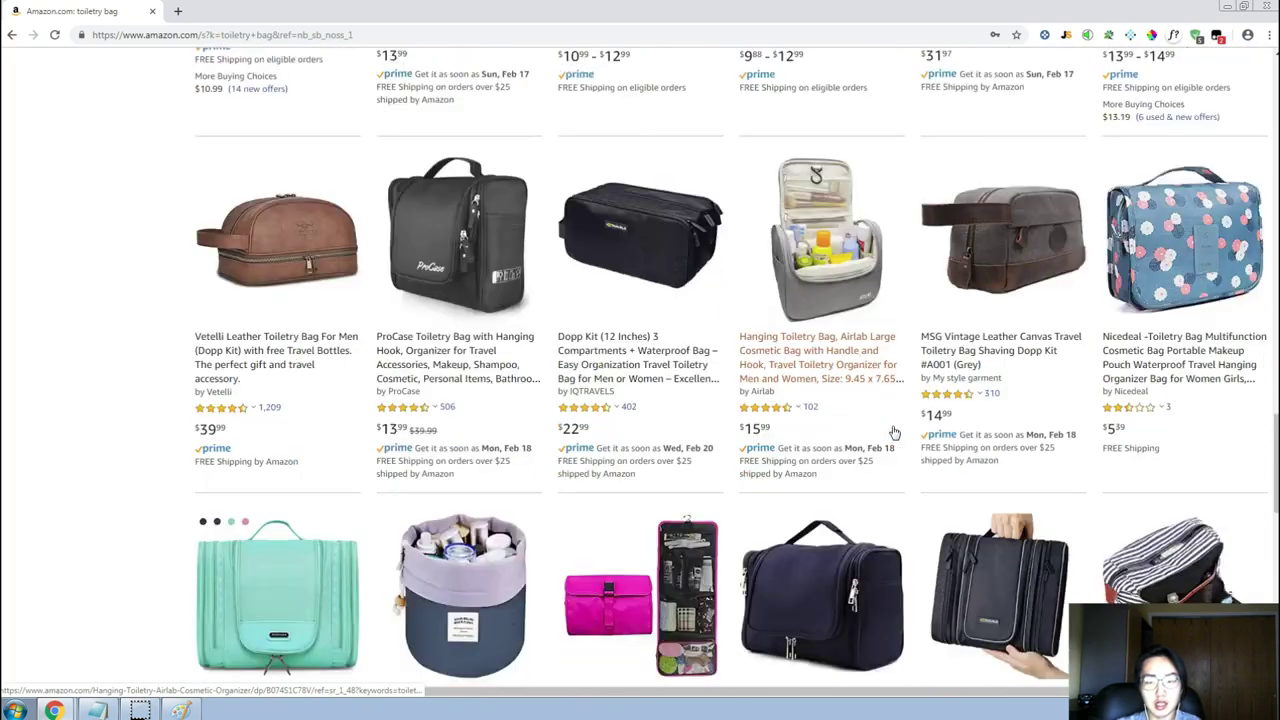
pyautogui.scroll(-3, 894, 432)
pyautogui.scroll(10, 894, 432)
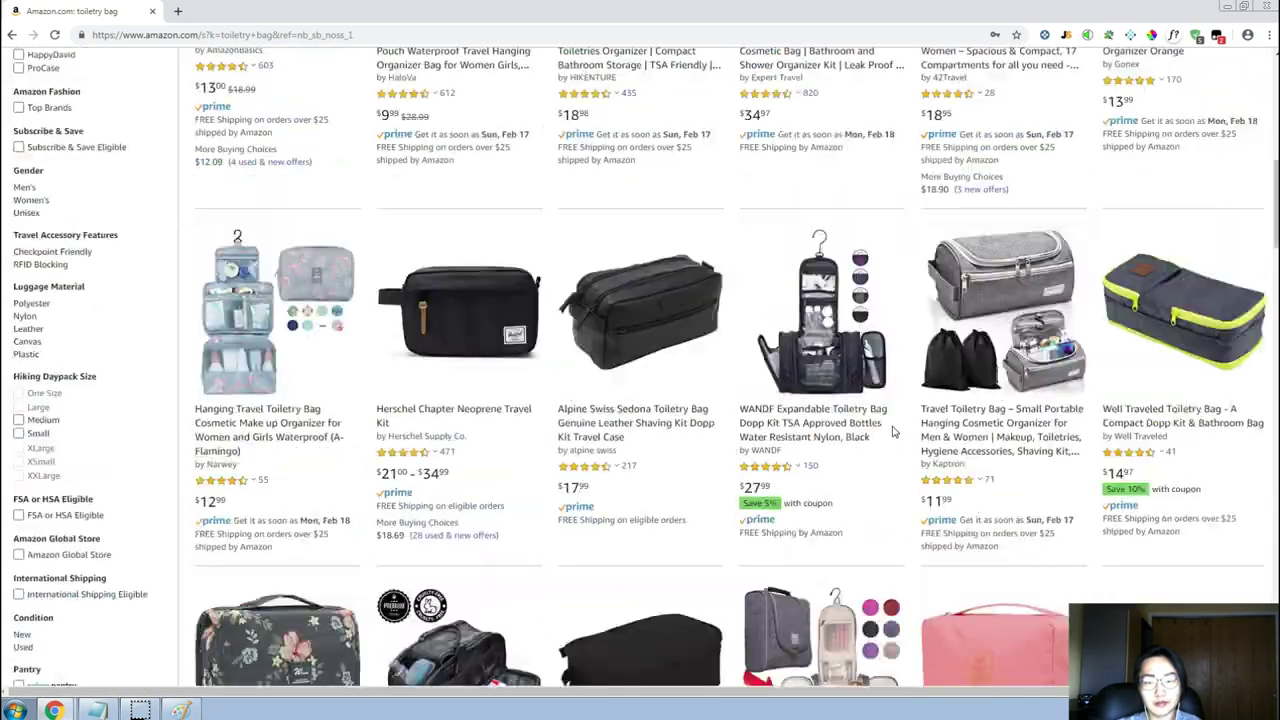
pyautogui.scroll(8, 894, 432)
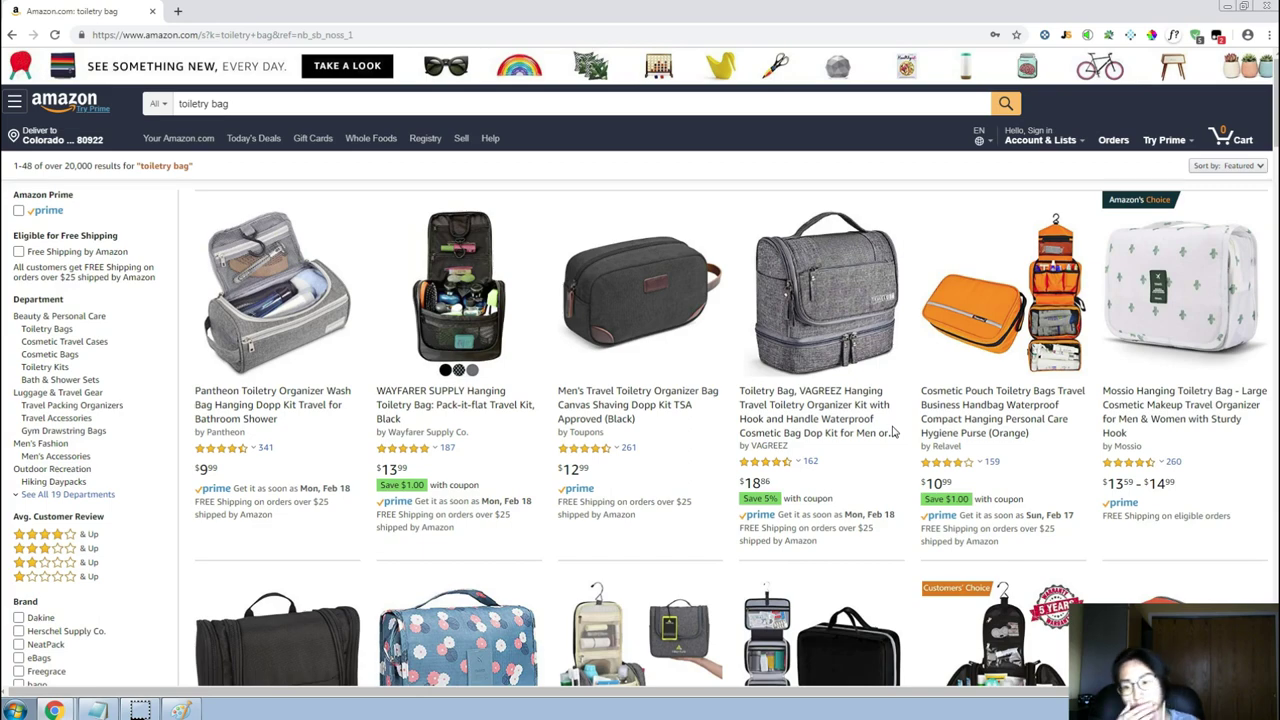
pyautogui.scroll(-5, 894, 432)
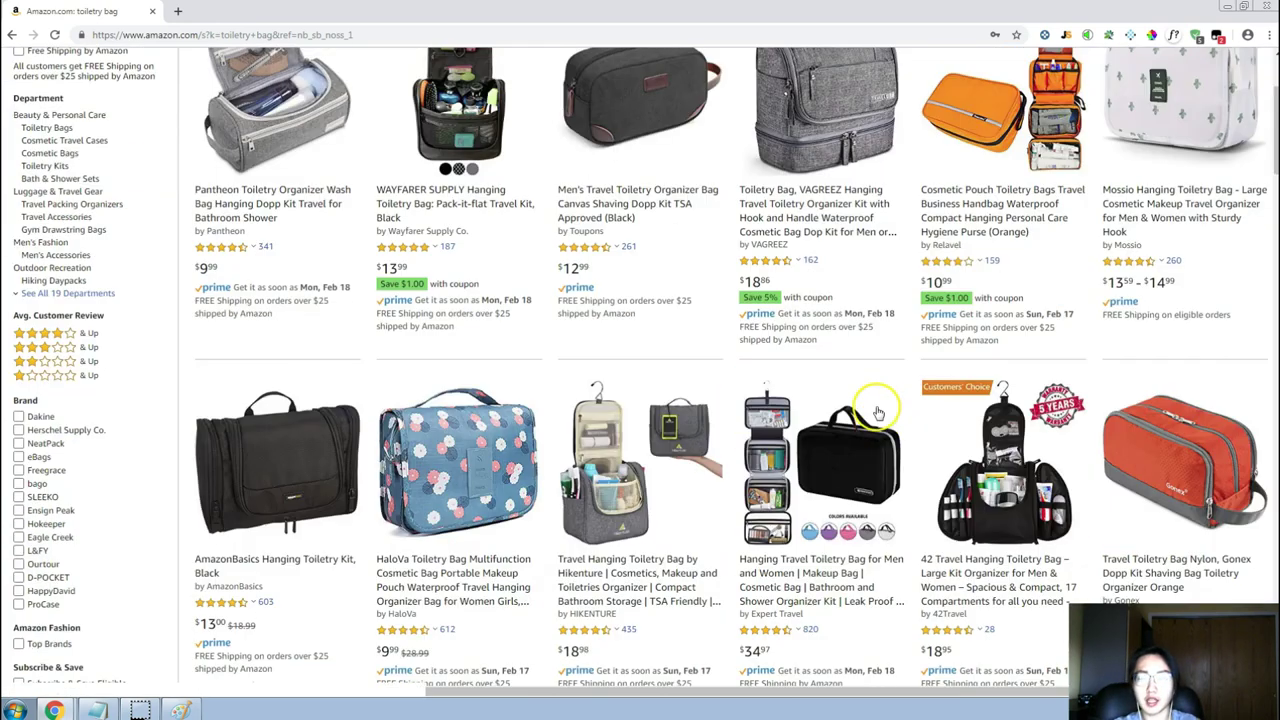
# Switch to Magnet, open page 2 of the rose gold keyword list, and review its highest-volume phrases.
pyautogui.hotkey('alt', 'Tab')
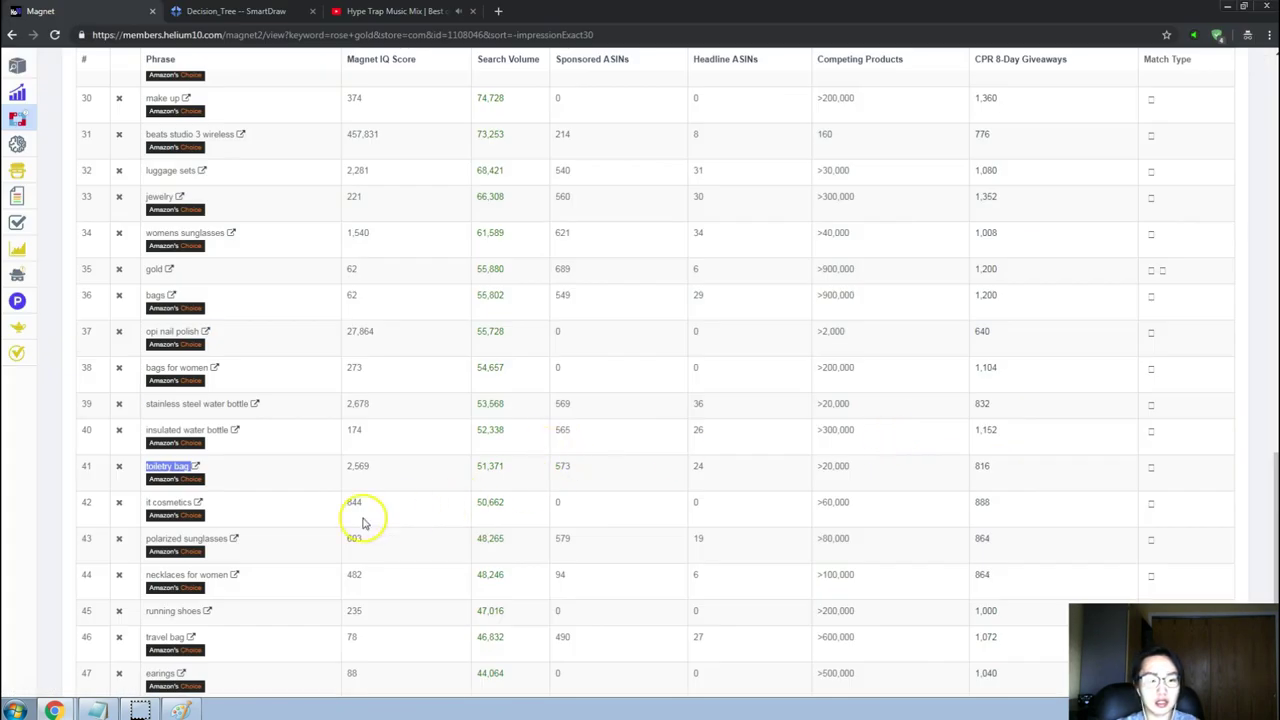
pyautogui.scroll(-2, 363, 523)
pyautogui.scroll(4, 363, 523)
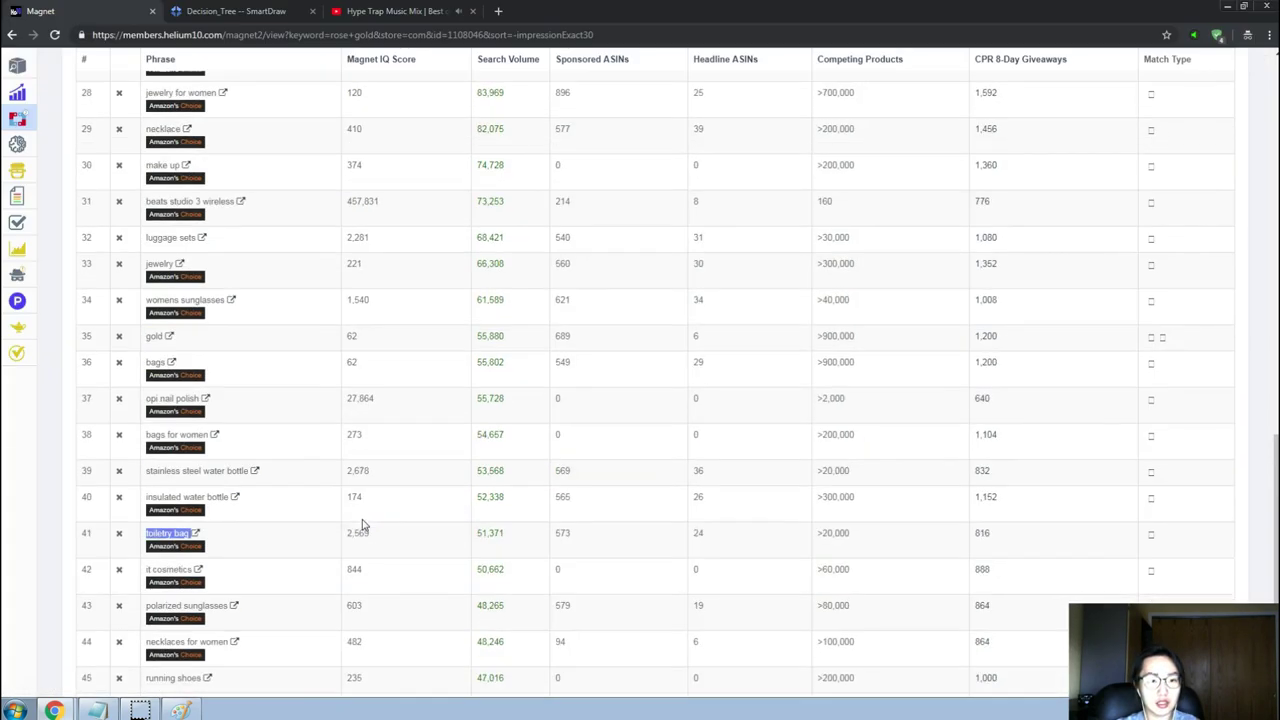
pyautogui.scroll(-5, 363, 523)
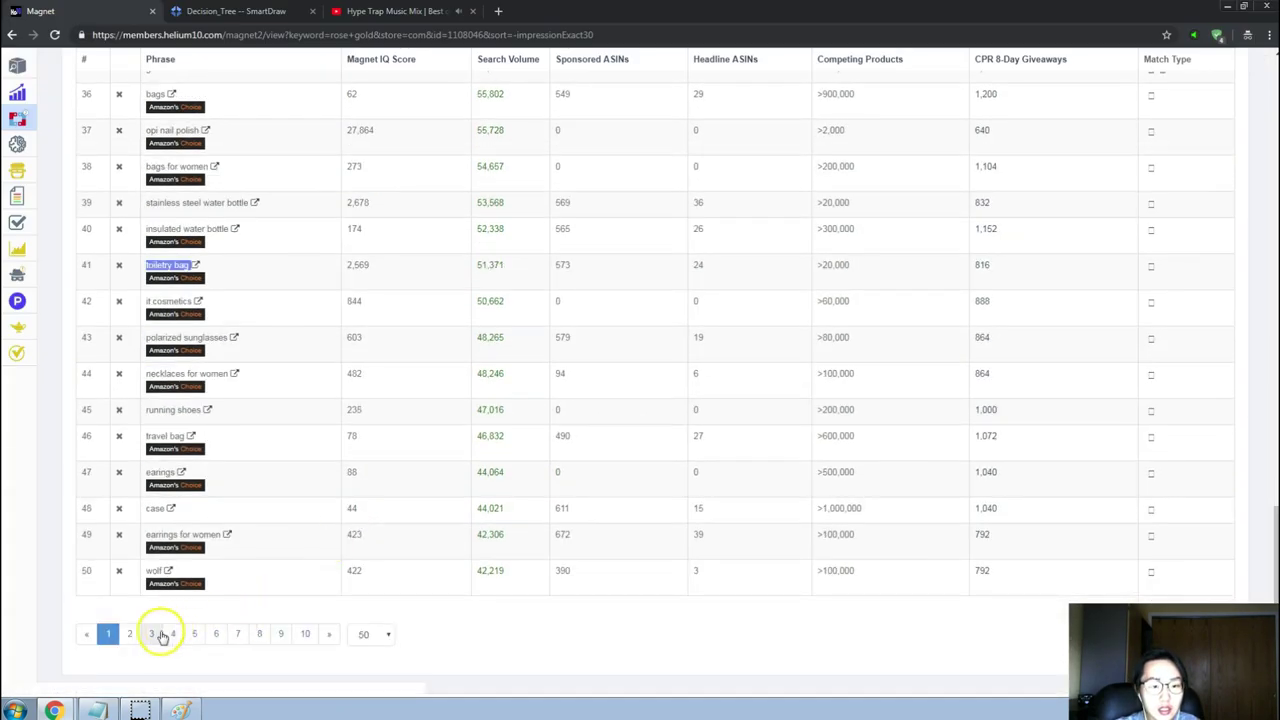
pyautogui.click(129, 634)
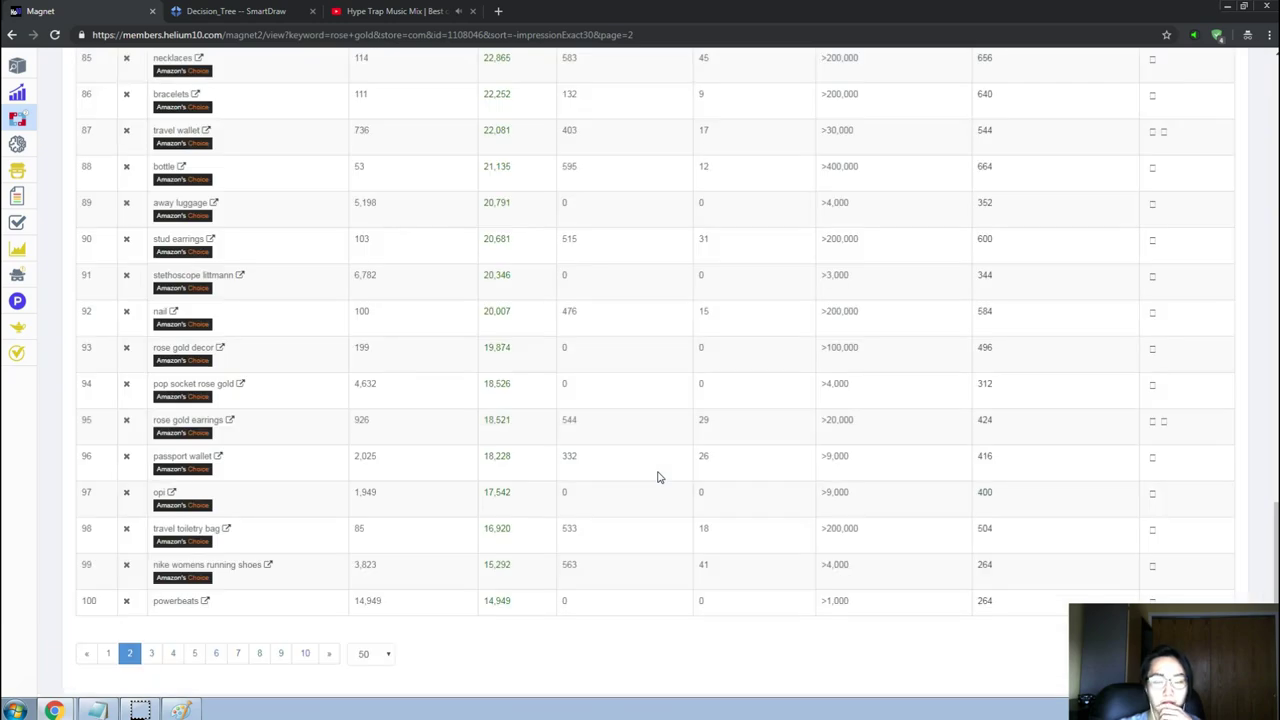
pyautogui.scroll(9, 657, 477)
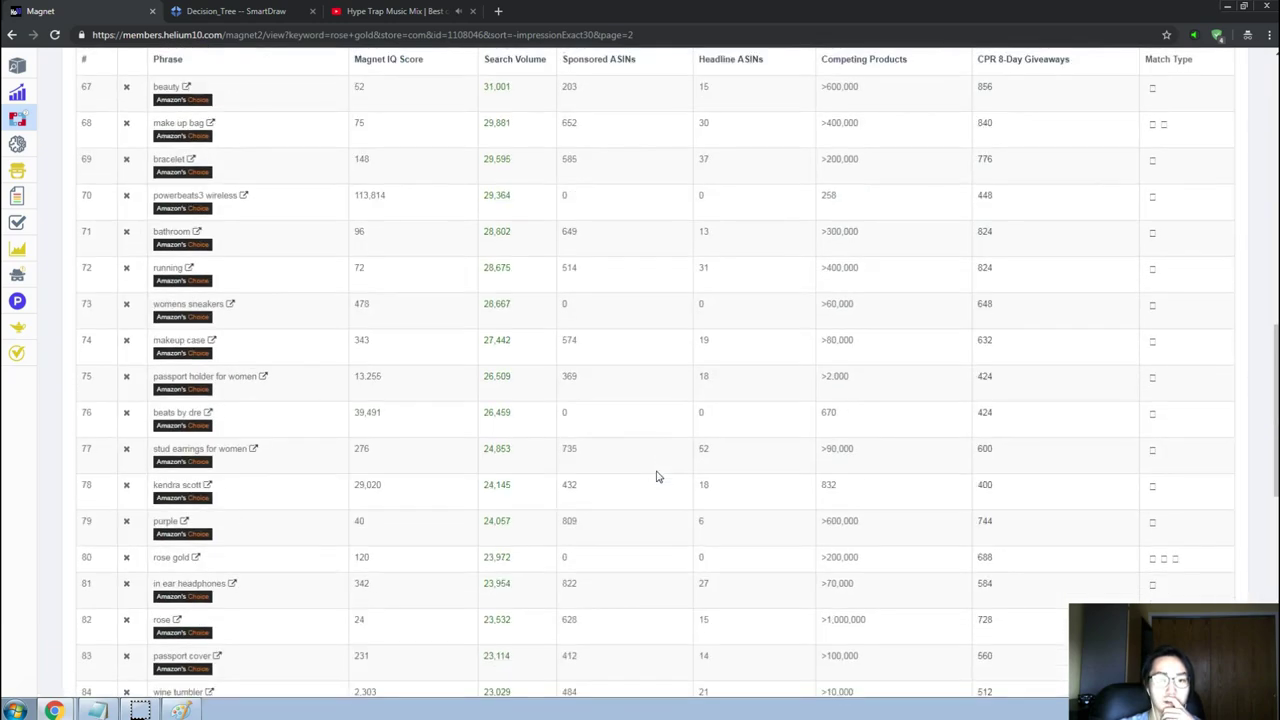
pyautogui.scroll(6, 657, 477)
pyautogui.scroll(-2, 657, 474)
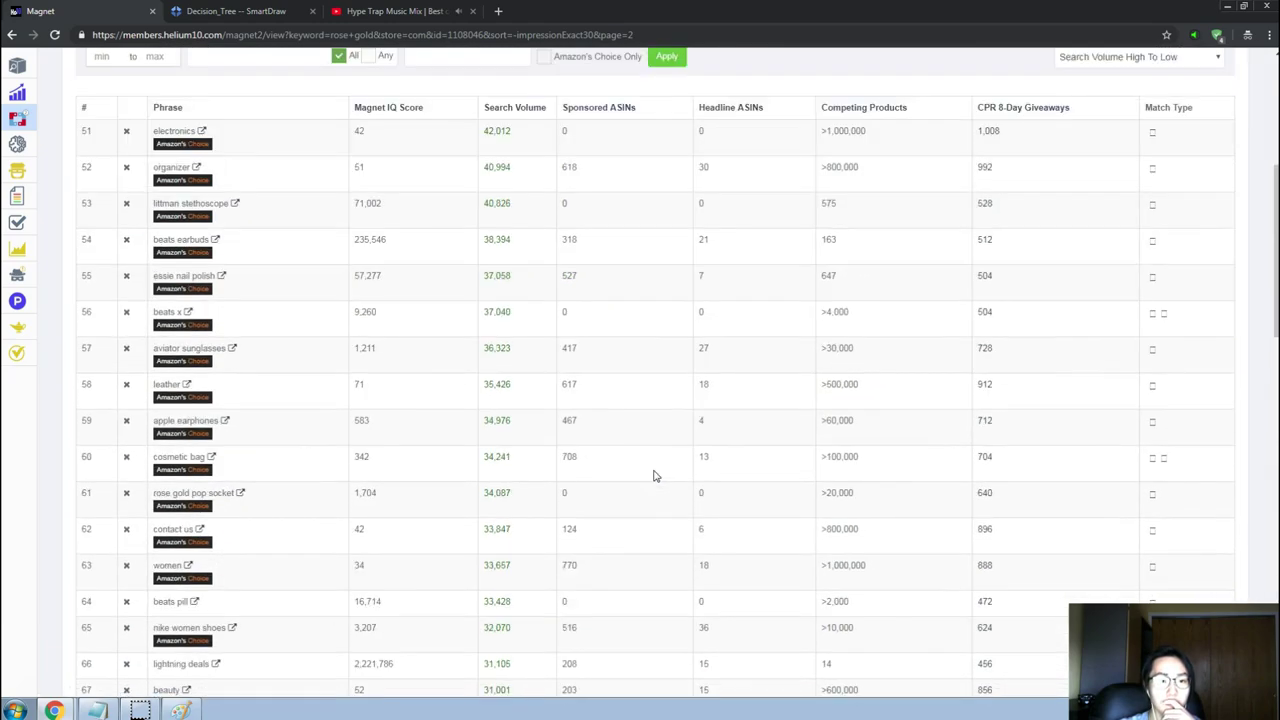
pyautogui.click(357, 280)
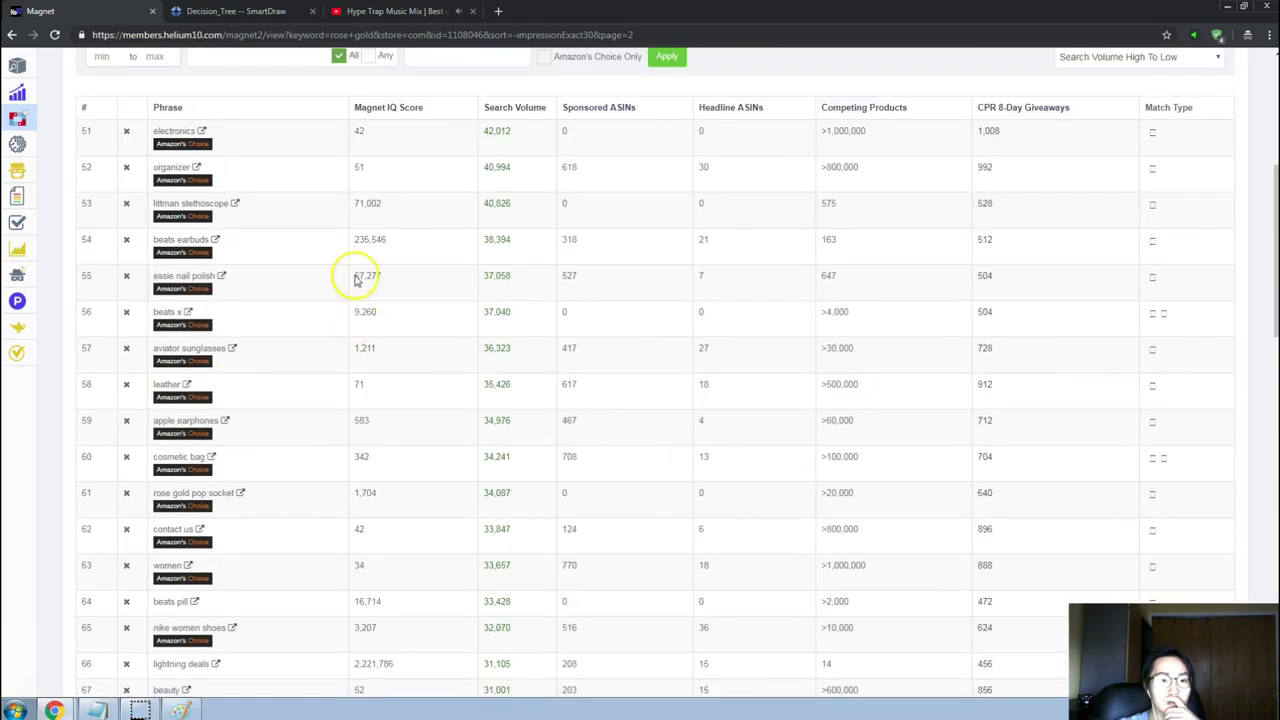
pyautogui.click(310, 230)
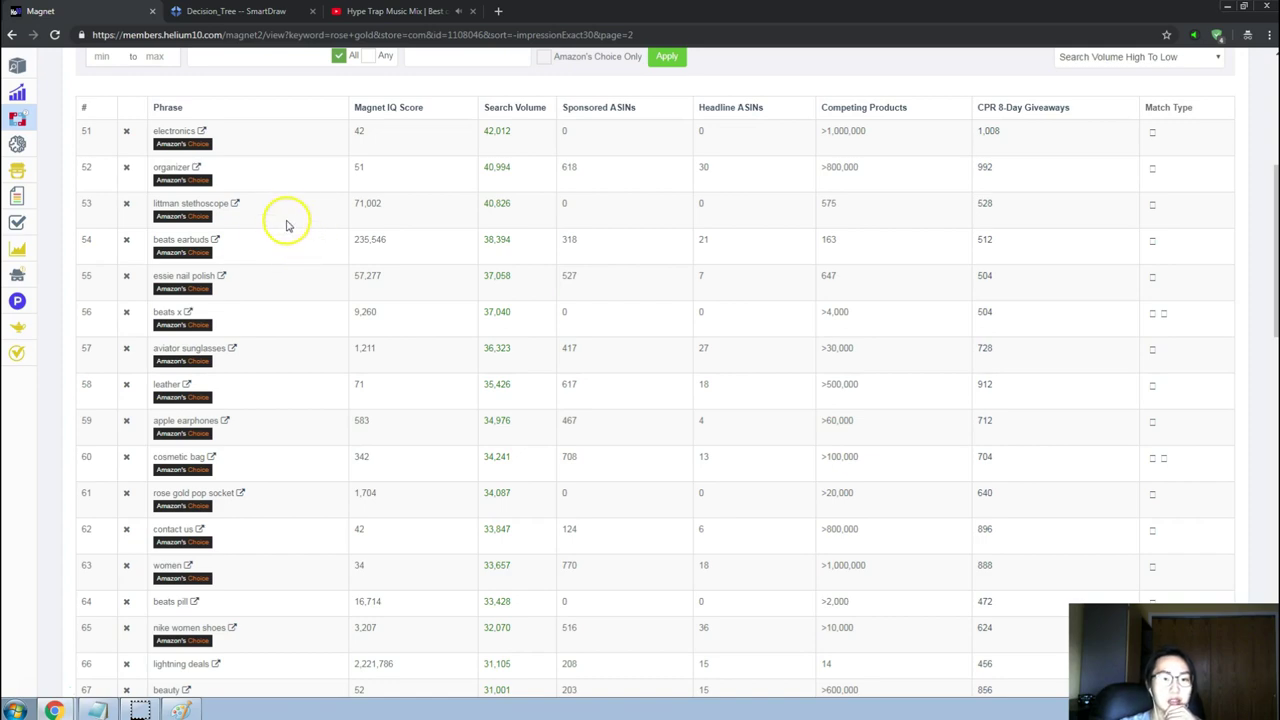
# Copy the "littman stethoscope" phrase from the Magnet list and search Amazon for it.
pyautogui.tripleClick(288, 206)
pyautogui.hotkey('ctrl', 'c')
pyautogui.hotkey('alt', 'Tab')
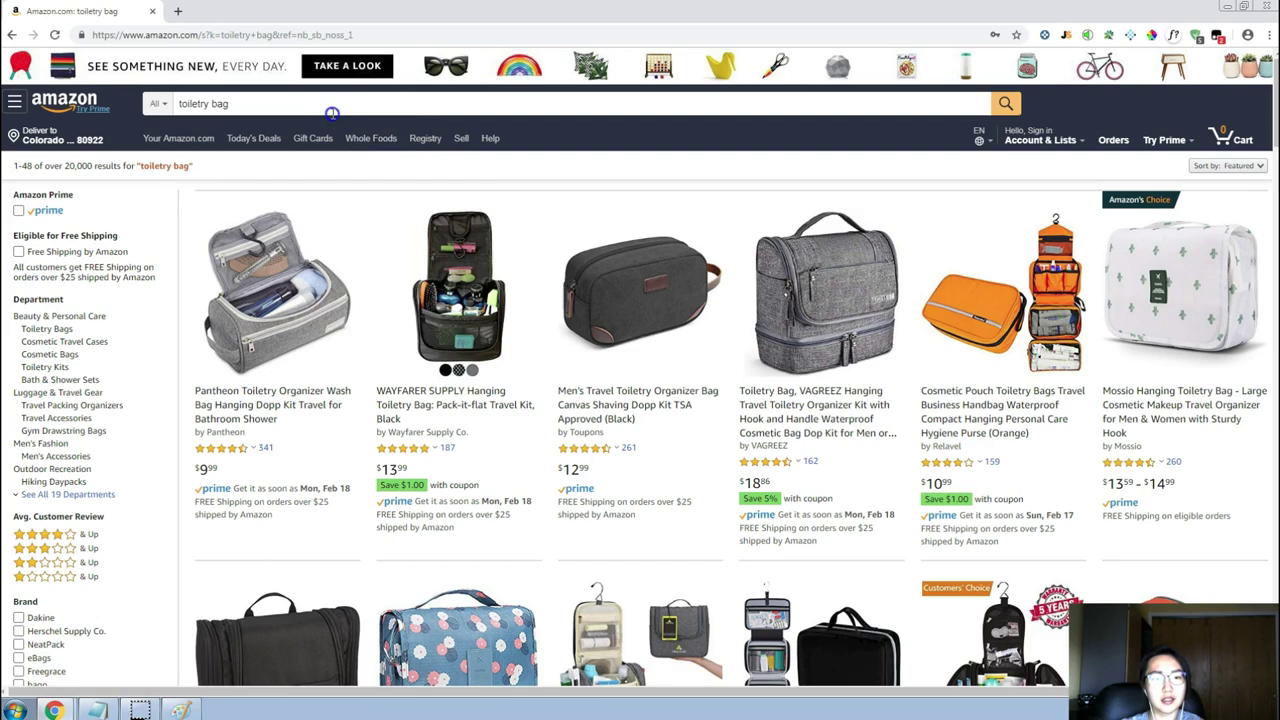
pyautogui.tripleClick(331, 108)
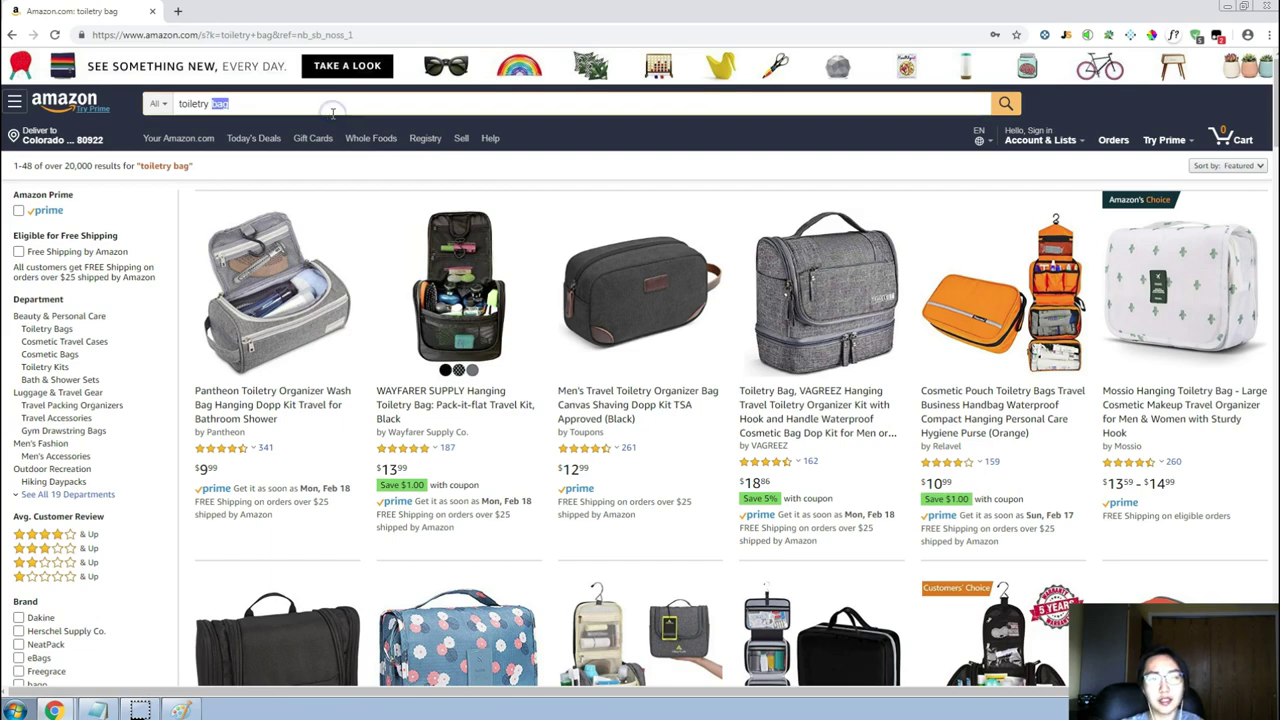
pyautogui.hotkey('ctrl', 'v')
pyautogui.press('Return')
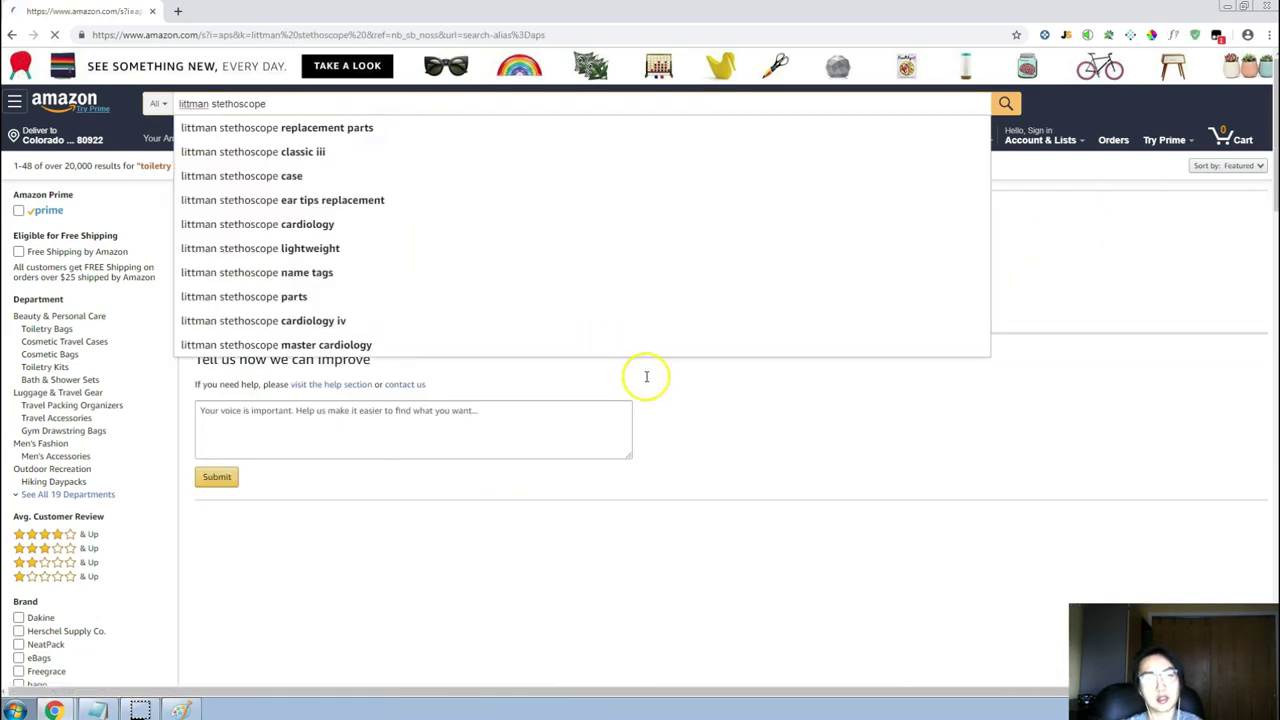
# Examine the stethoscope listings' brands, prices and review counts on Amazon, then return to the Magnet keyword list.
pyautogui.scroll(-4, 845, 486)
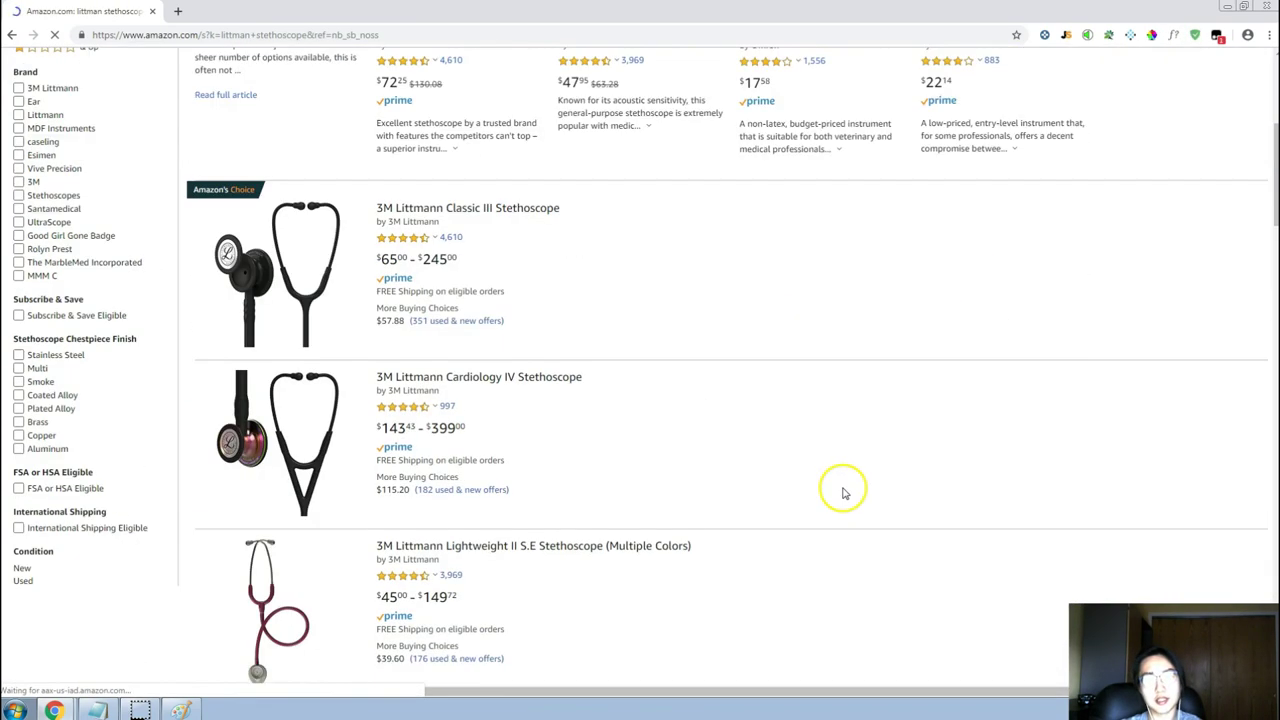
pyautogui.hotkey('alt', 'Tab')
pyautogui.hotkey('alt', 'Tab')
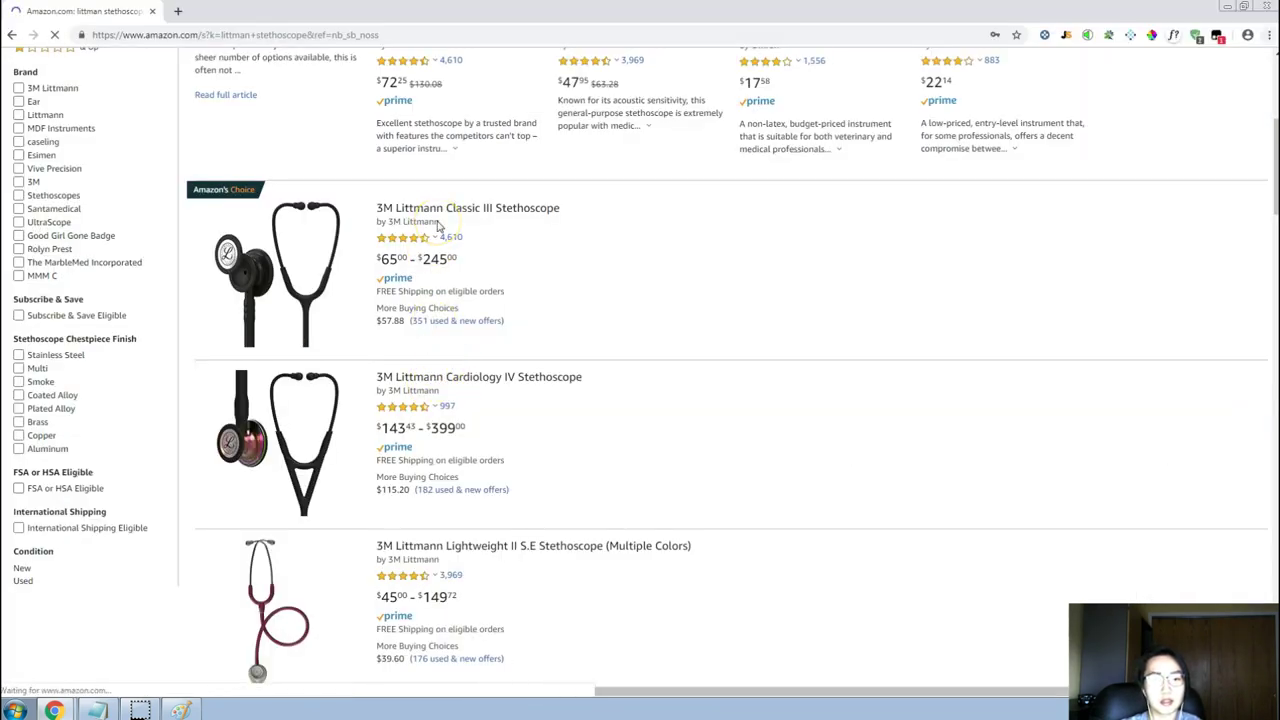
pyautogui.hotkey('alt', 'Tab')
pyautogui.hotkey('alt', 'Tab')
pyautogui.scroll(-5, 551, 486)
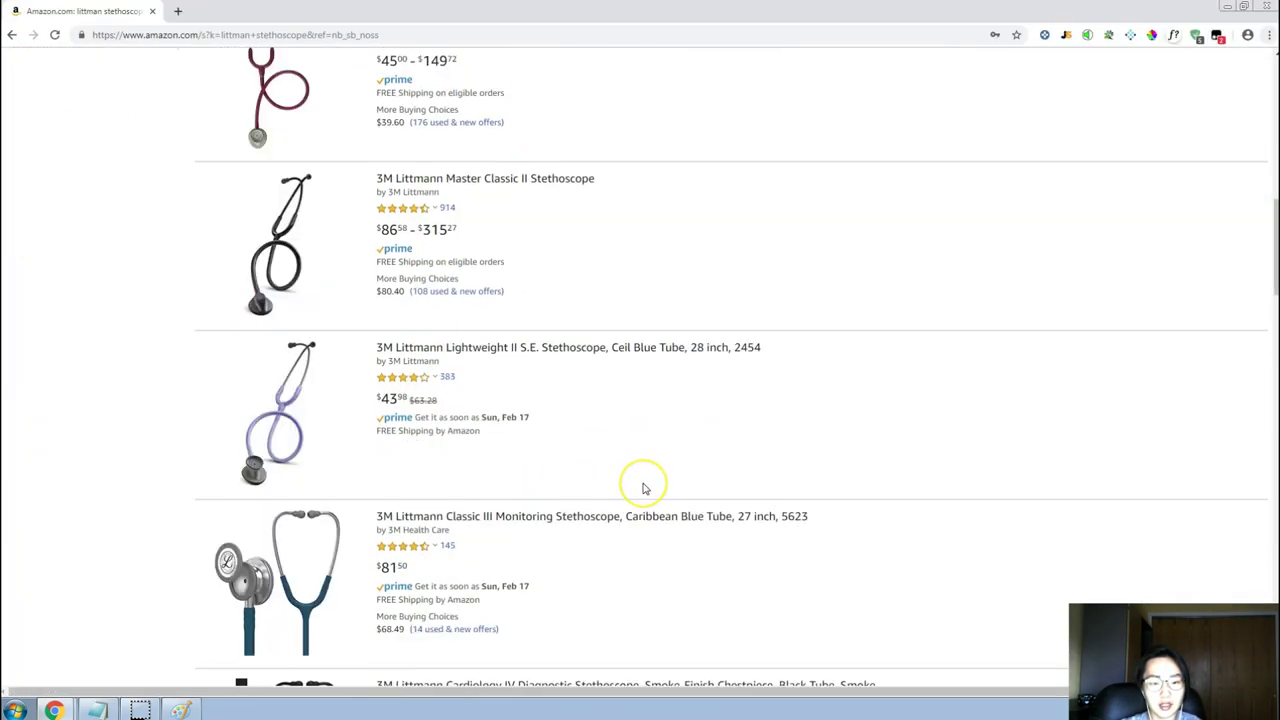
pyautogui.scroll(-3, 644, 488)
pyautogui.scroll(10, 644, 488)
pyautogui.hotkey('alt', 'Tab')
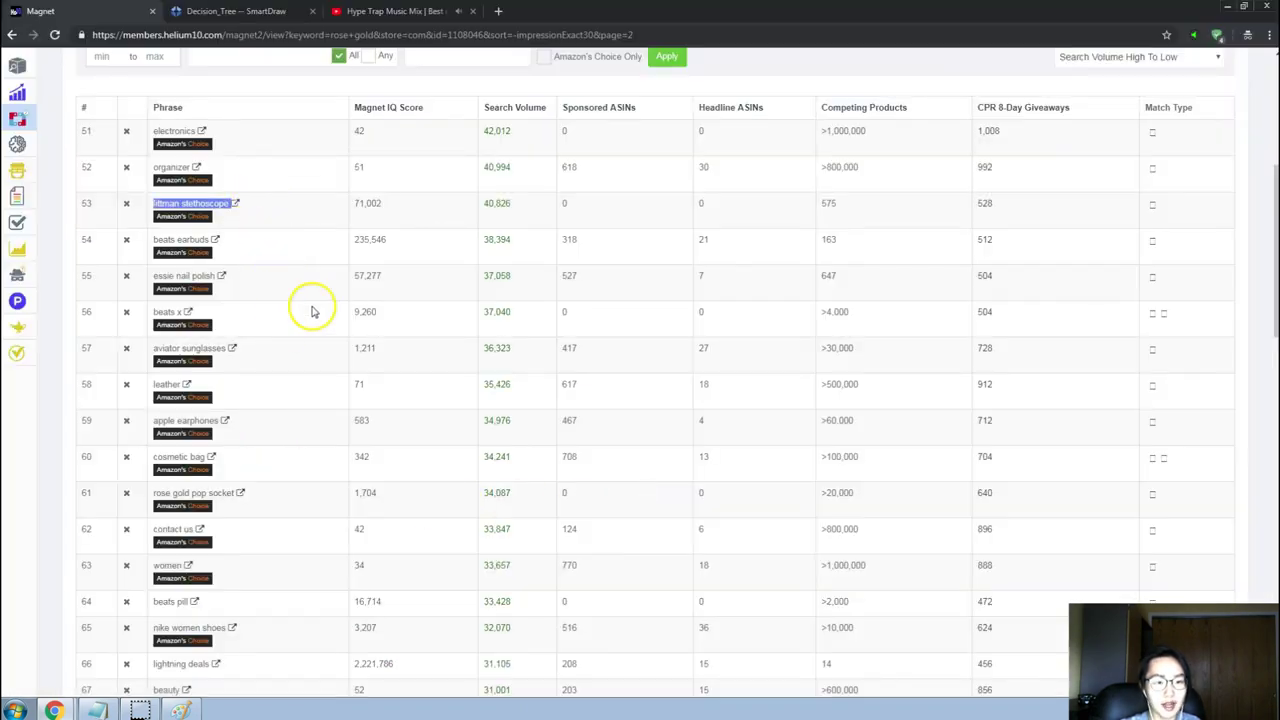
# Examine page 2 of the Magnet keyword list from "essie nail polish" down to "wine tumbler" for product ideas.
pyautogui.tripleClick(267, 278)
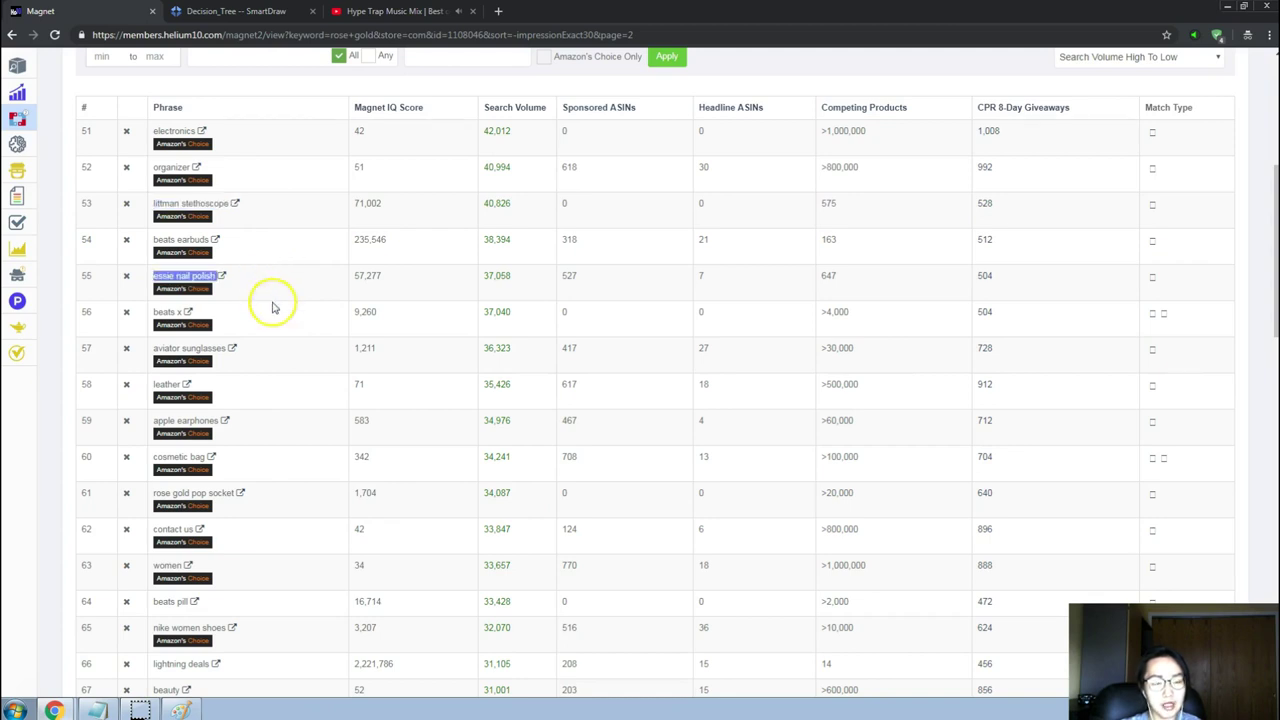
pyautogui.scroll(-1, 268, 393)
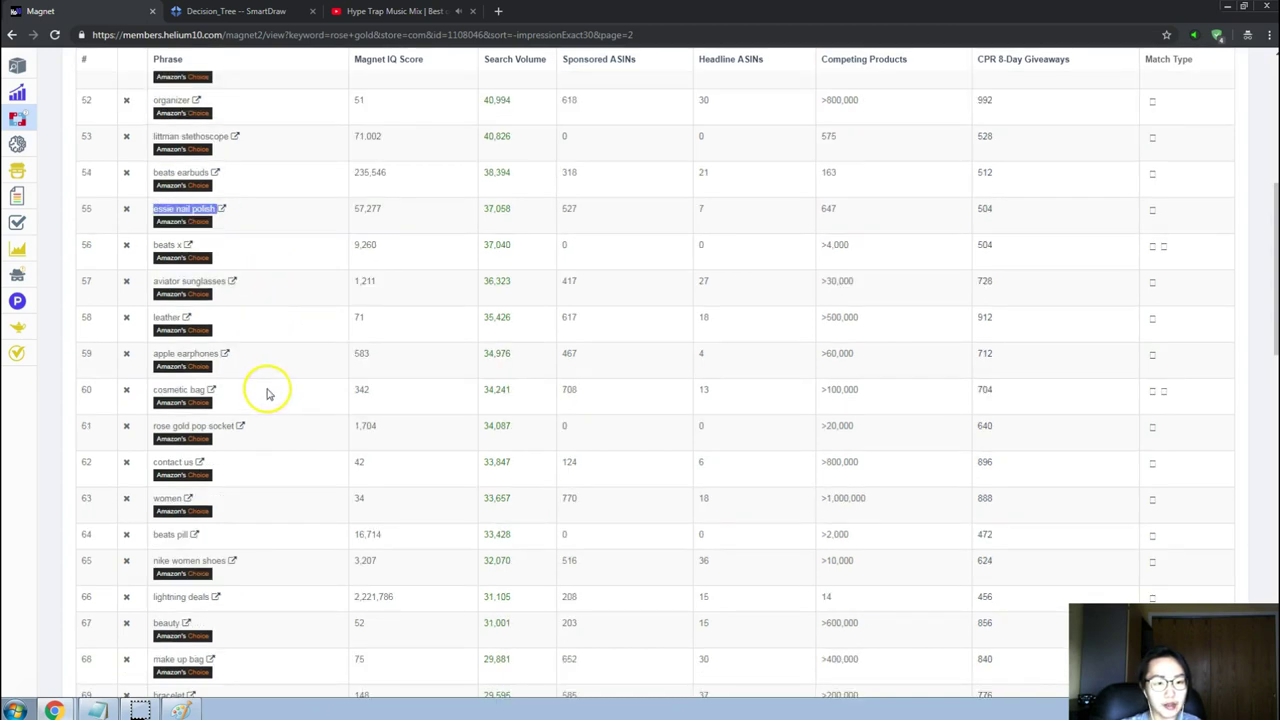
pyautogui.scroll(-2, 265, 393)
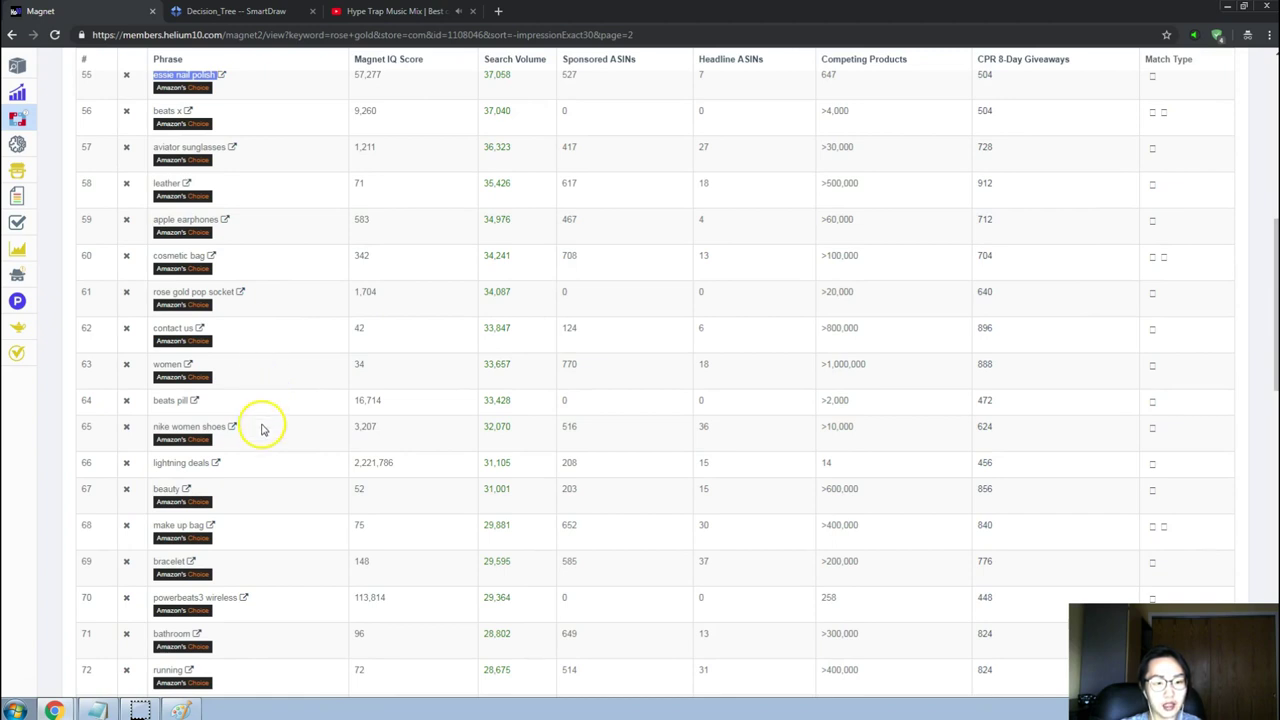
pyautogui.scroll(-1, 262, 432)
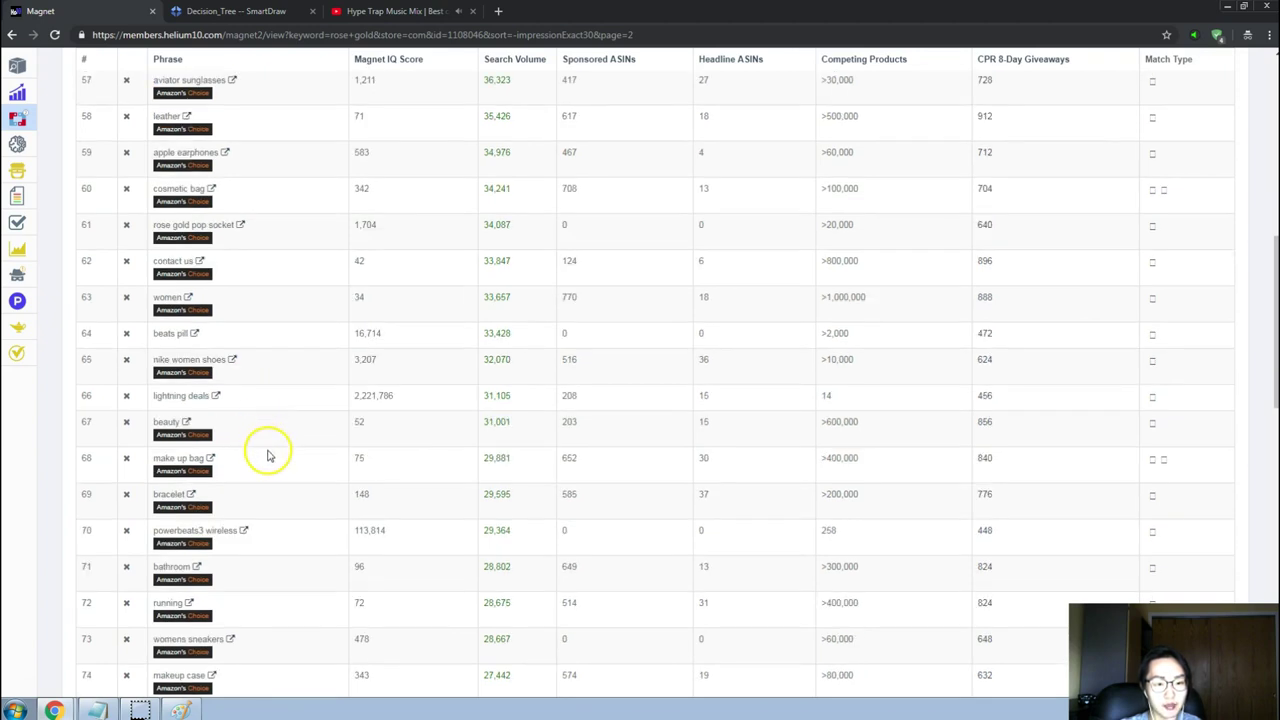
pyautogui.scroll(-1, 266, 449)
pyautogui.scroll(-1, 266, 470)
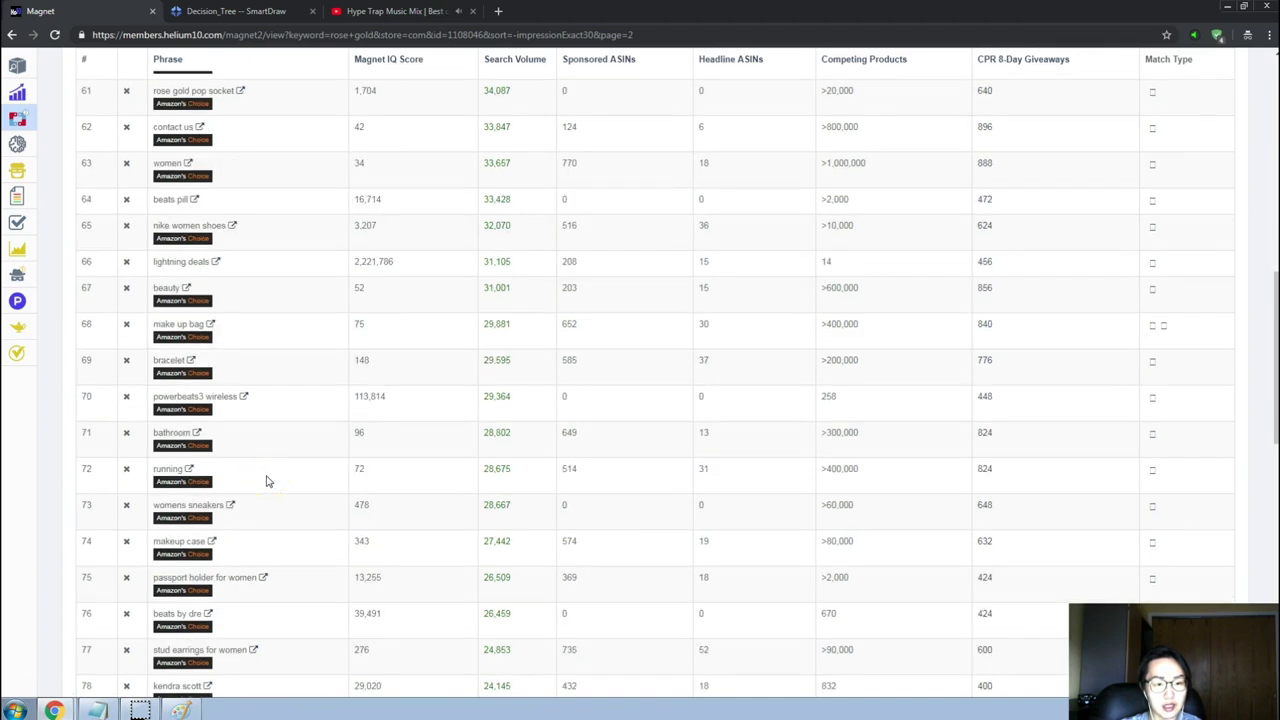
pyautogui.scroll(-1, 266, 482)
pyautogui.scroll(-1, 266, 482)
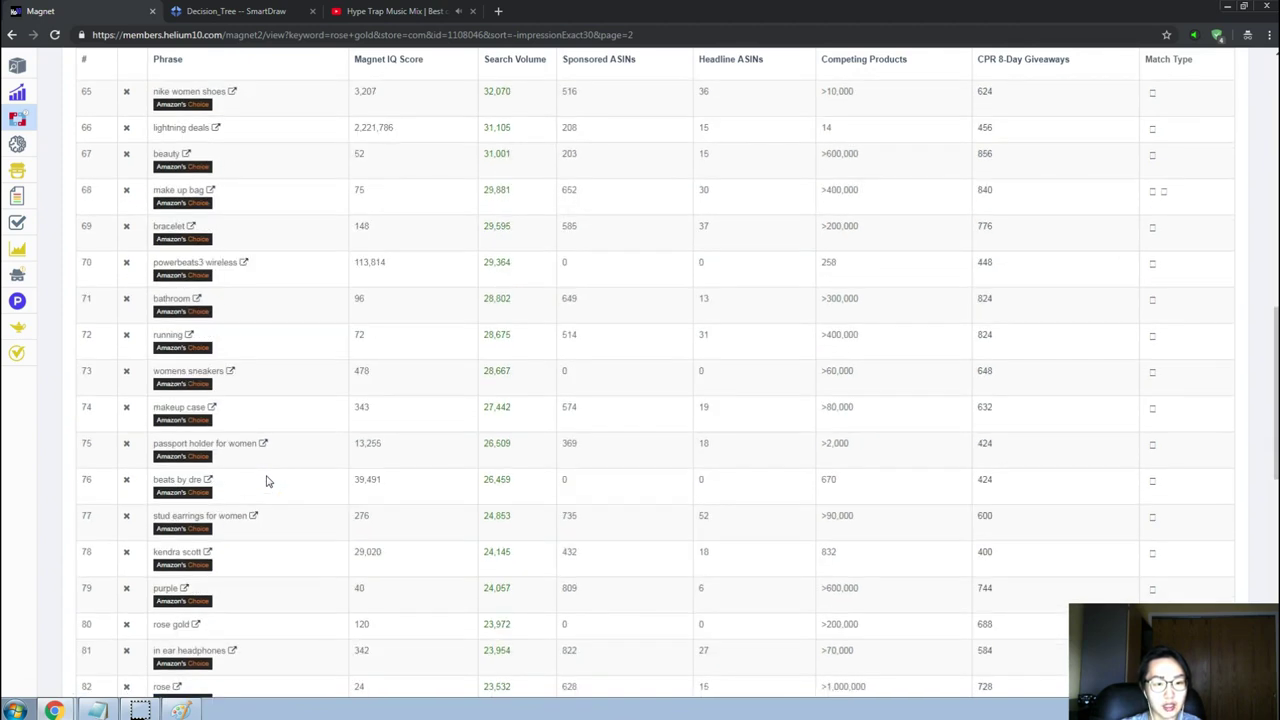
pyautogui.scroll(-1, 266, 482)
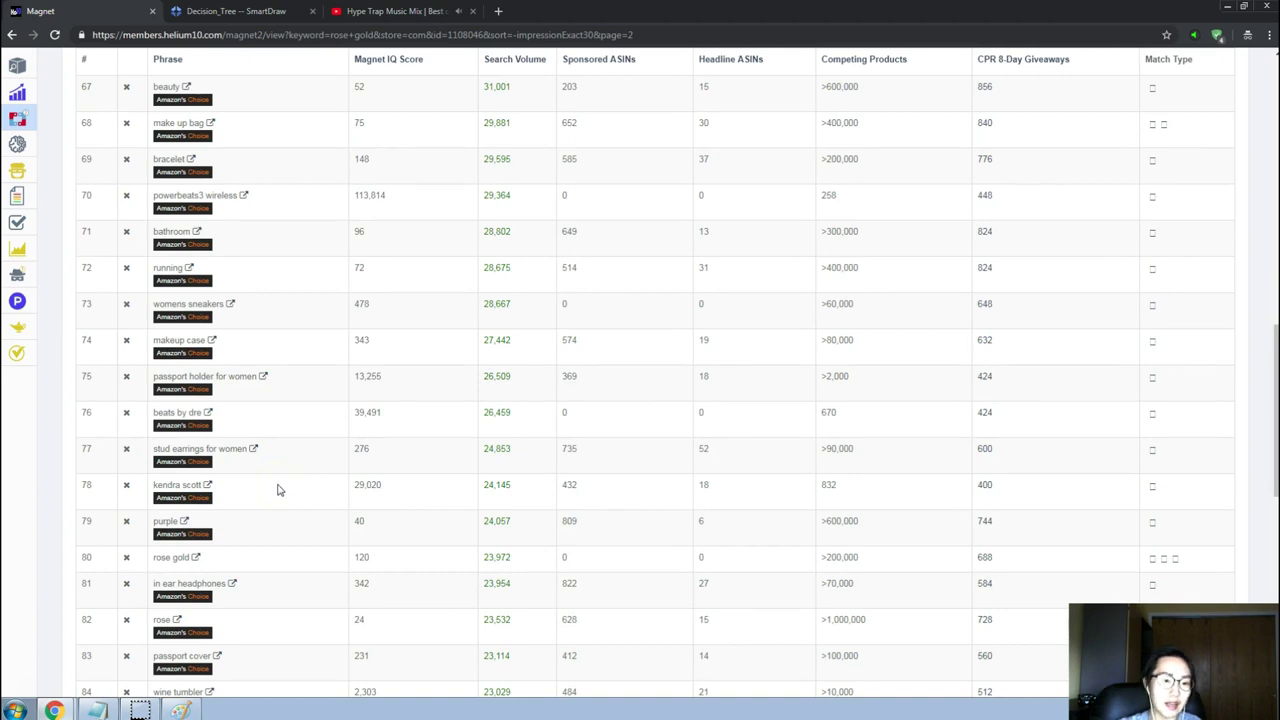
pyautogui.scroll(-2, 279, 490)
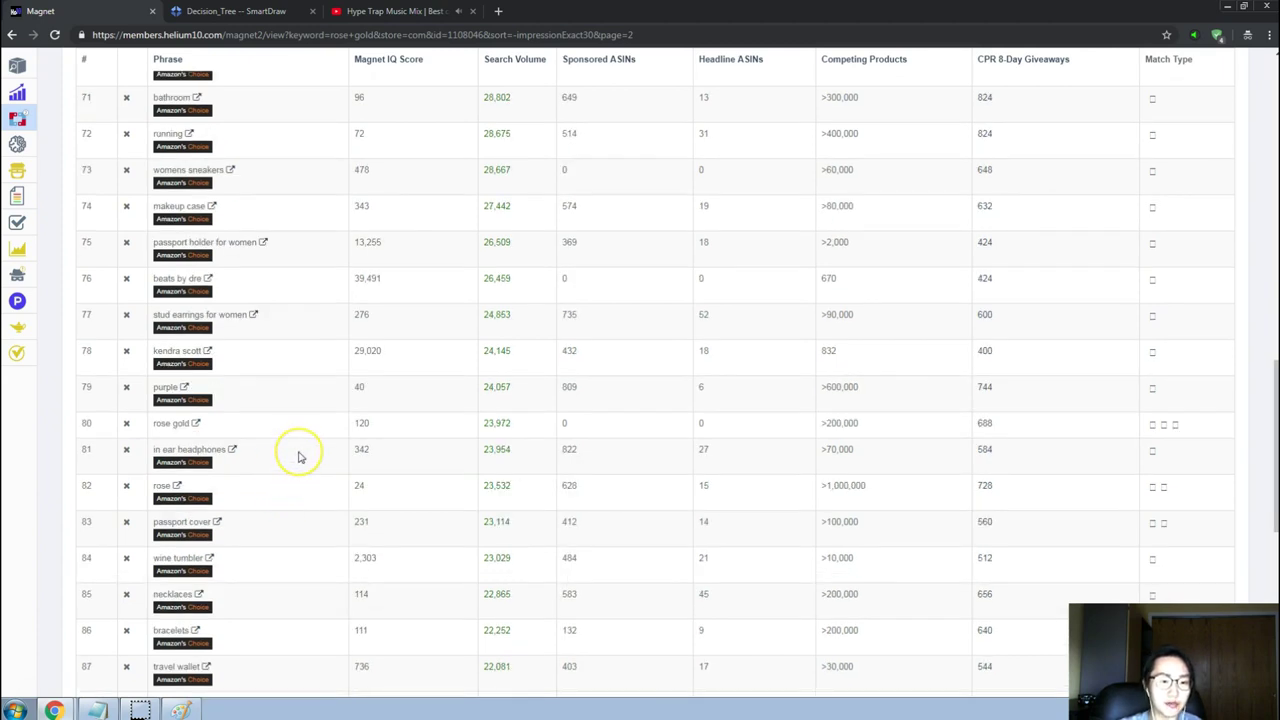
pyautogui.scroll(-1, 304, 462)
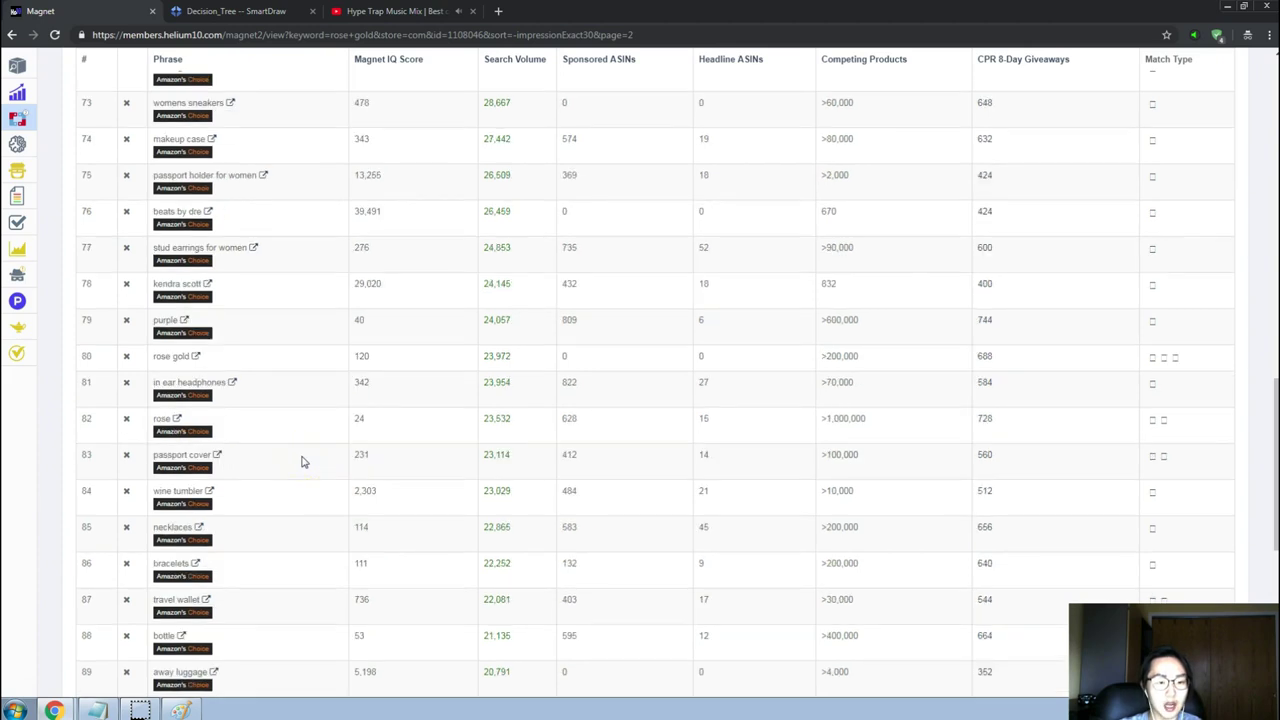
pyautogui.scroll(-1, 320, 443)
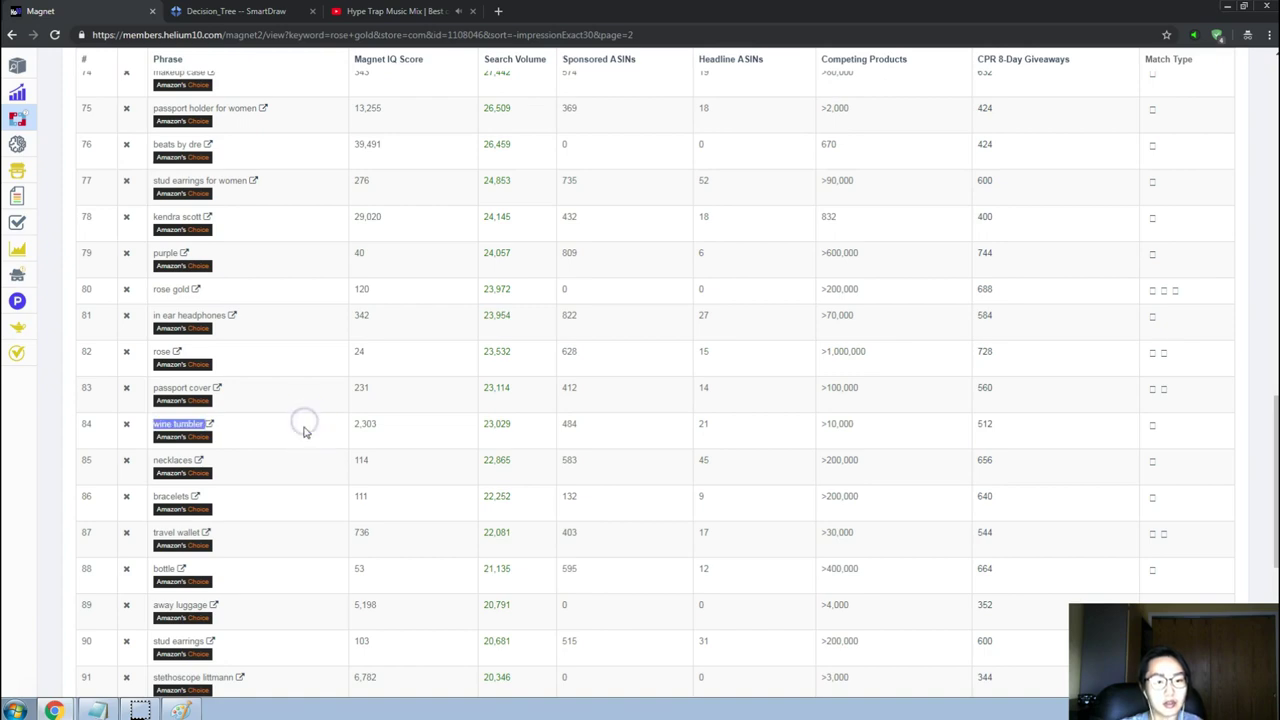
# Switch to Amazon and search for "wine tumbler".
pyautogui.hotkey('alt', 'Tab')
pyautogui.click(411, 104)
pyautogui.hotkey('ctrl', 'a')
pyautogui.write('wine tumbler')
pyautogui.press('Return')
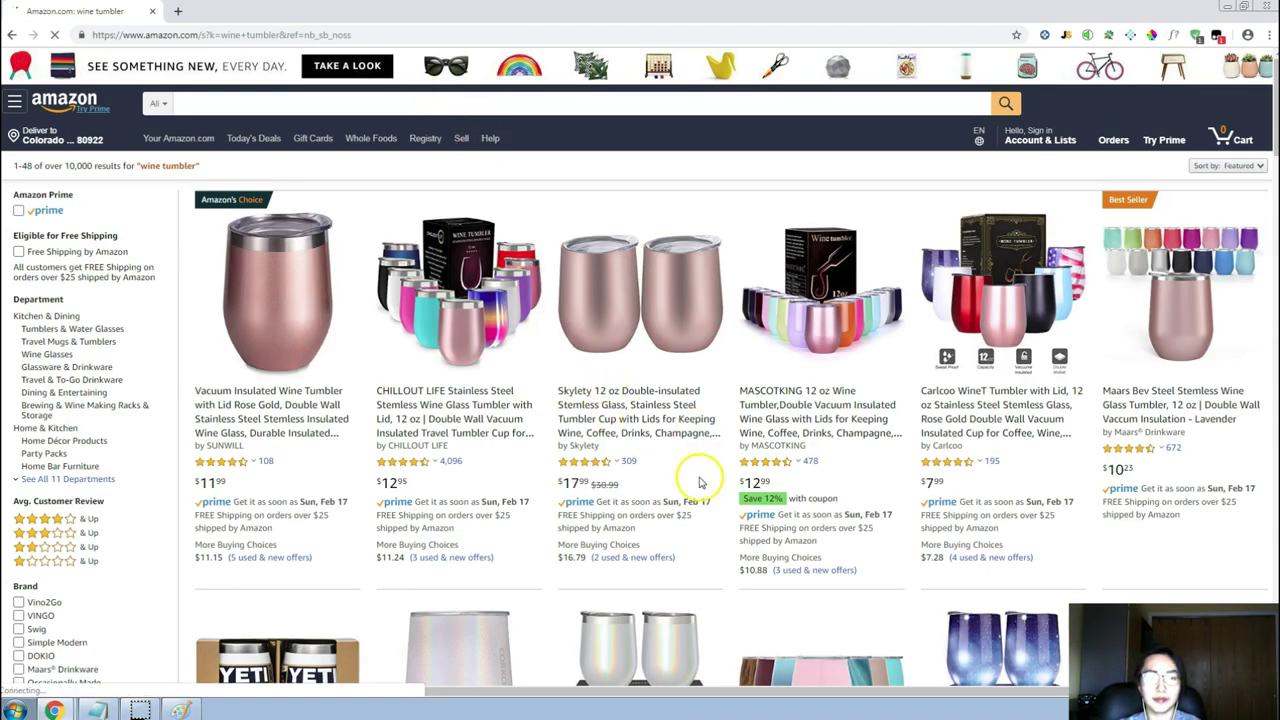
# Browse the wine tumbler search results, comparing the designs, prices and review counts.
pyautogui.scroll(-5, 703, 487)
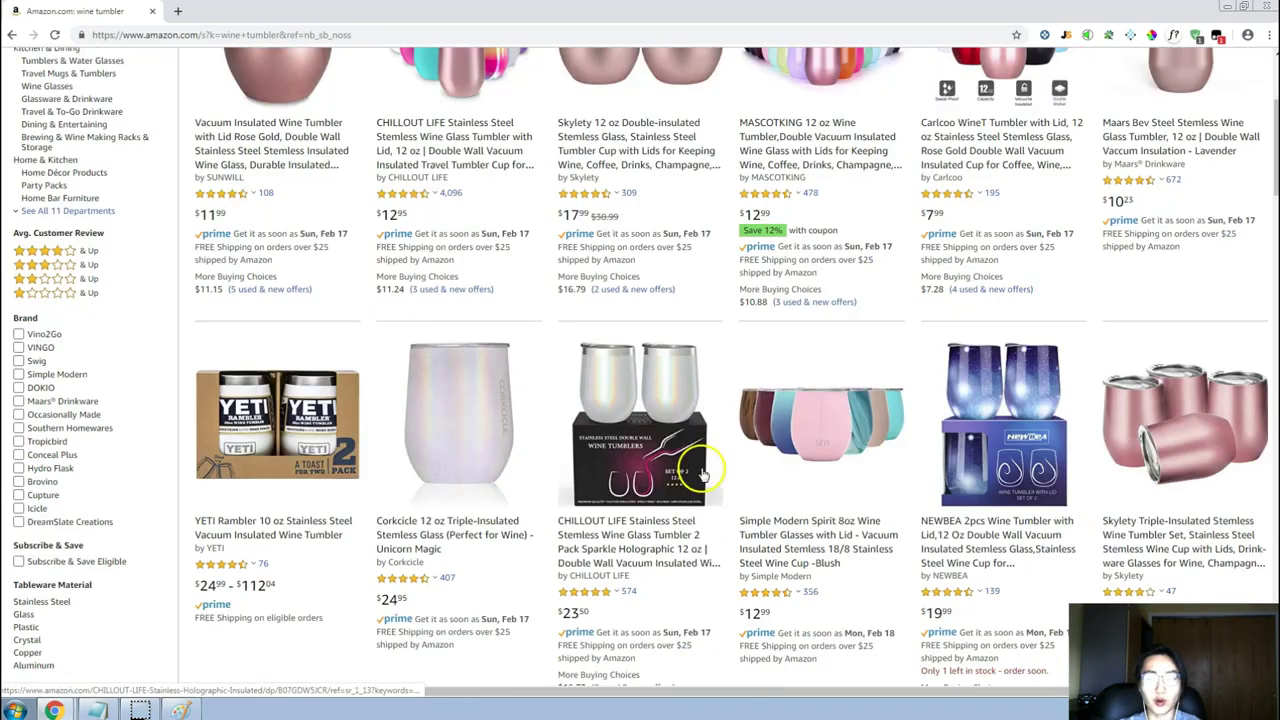
pyautogui.scroll(5, 733, 462)
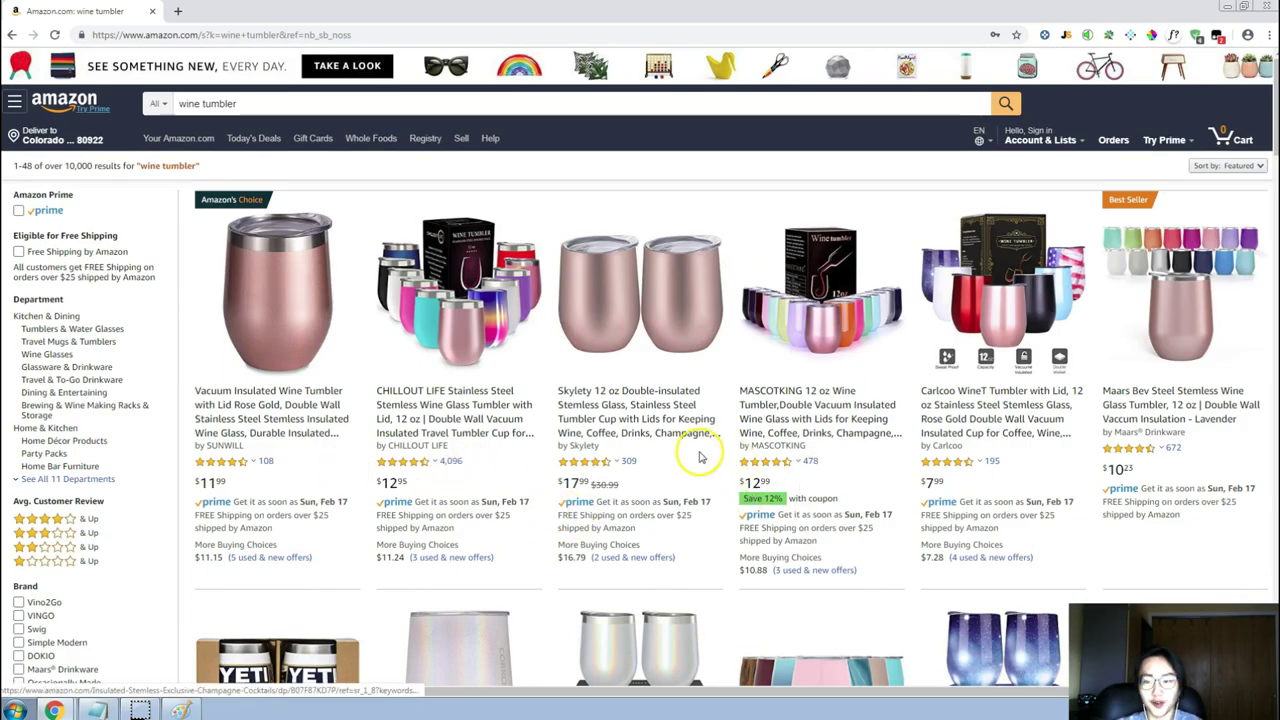
pyautogui.scroll(-4, 694, 451)
pyautogui.scroll(3, 700, 476)
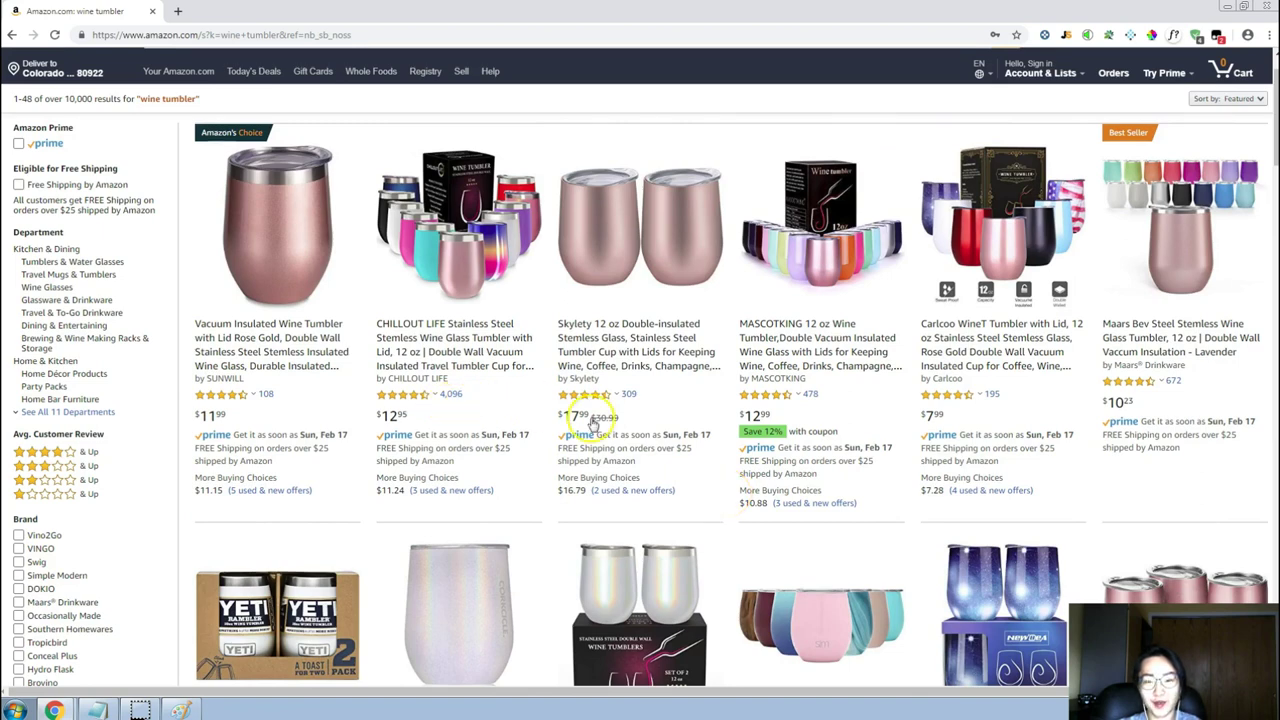
pyautogui.scroll(-4, 1200, 375)
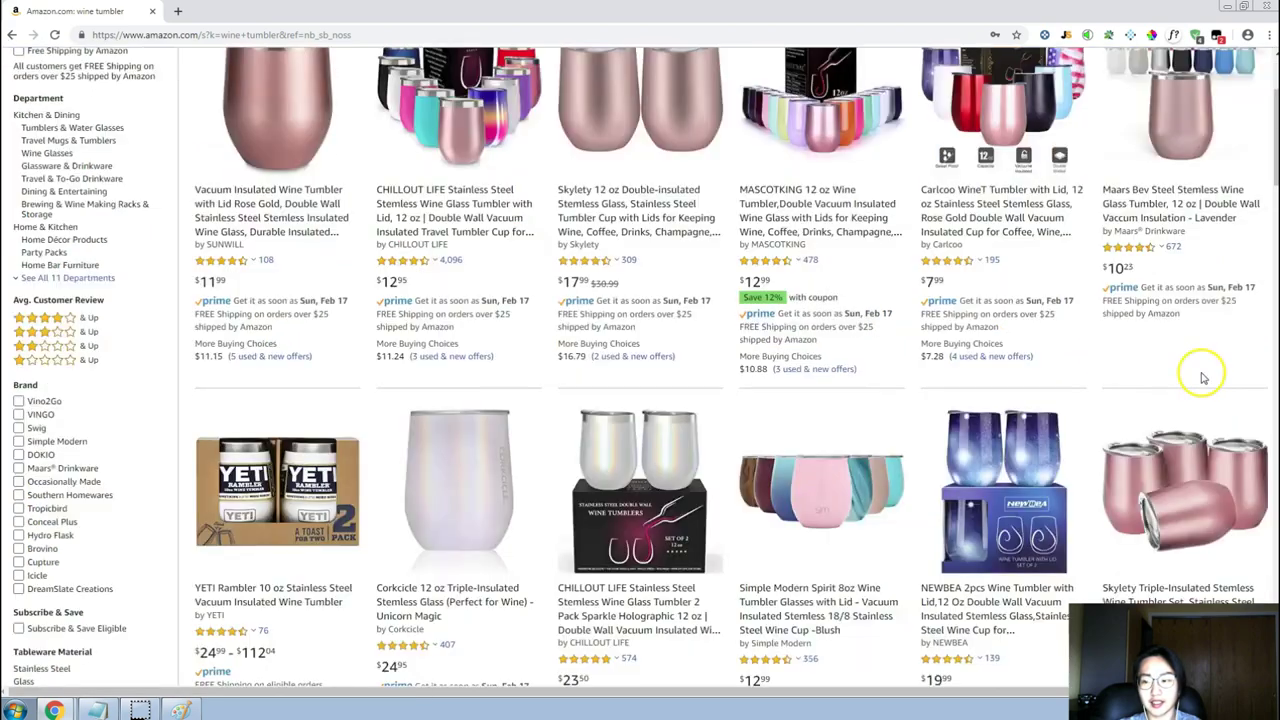
pyautogui.scroll(2, 762, 432)
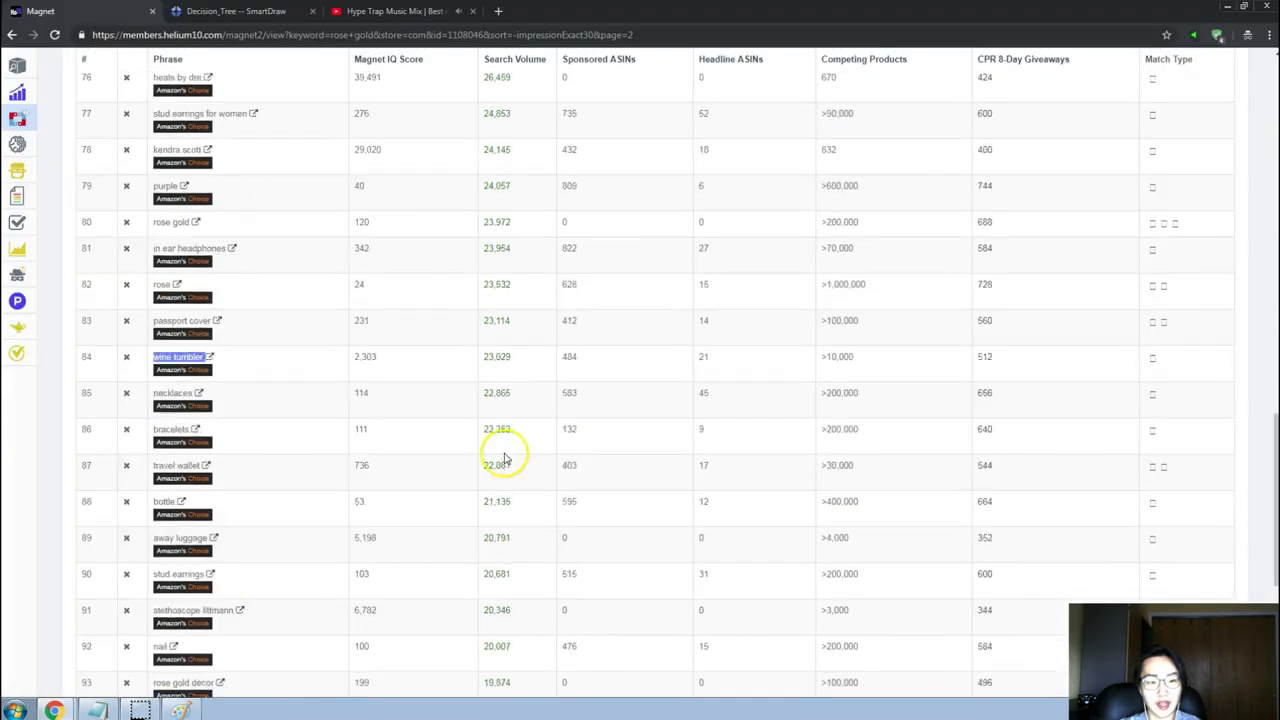
# Check the remaining phrases on page 2 of the Magnet list and view the niche decision tree in SmartDraw.
pyautogui.scroll(-5, 500, 451)
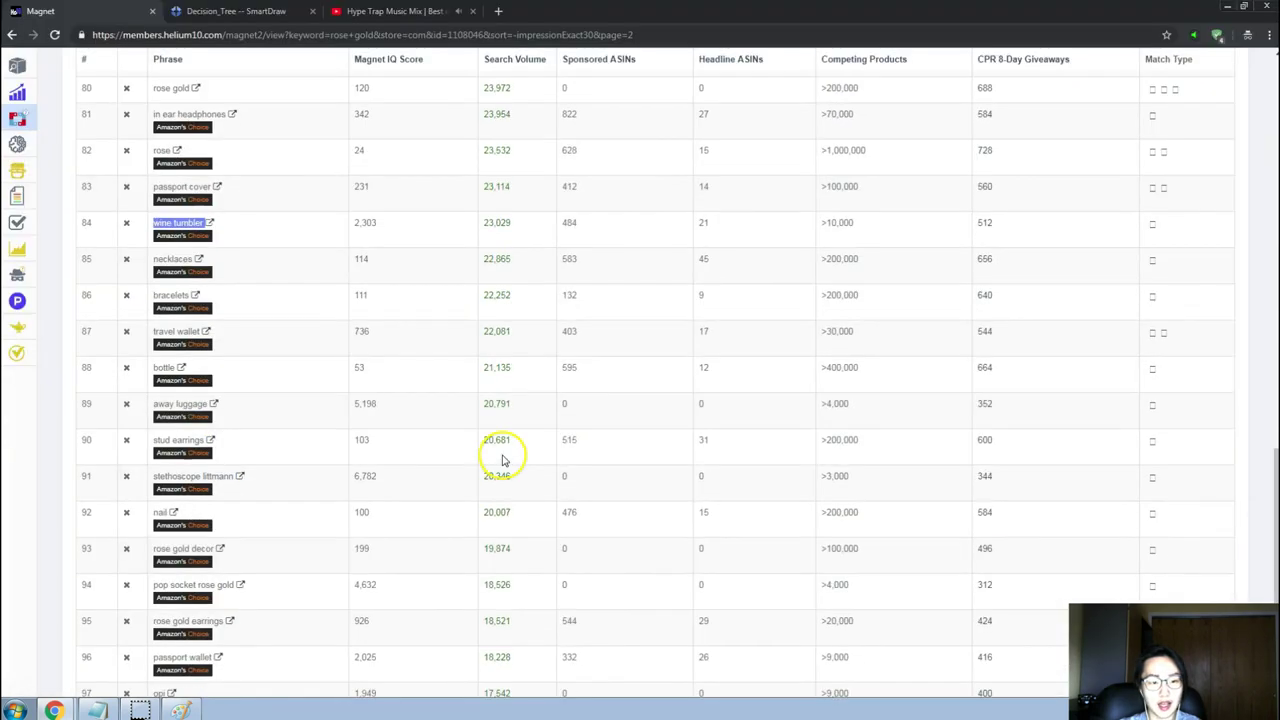
pyautogui.scroll(-2, 503, 450)
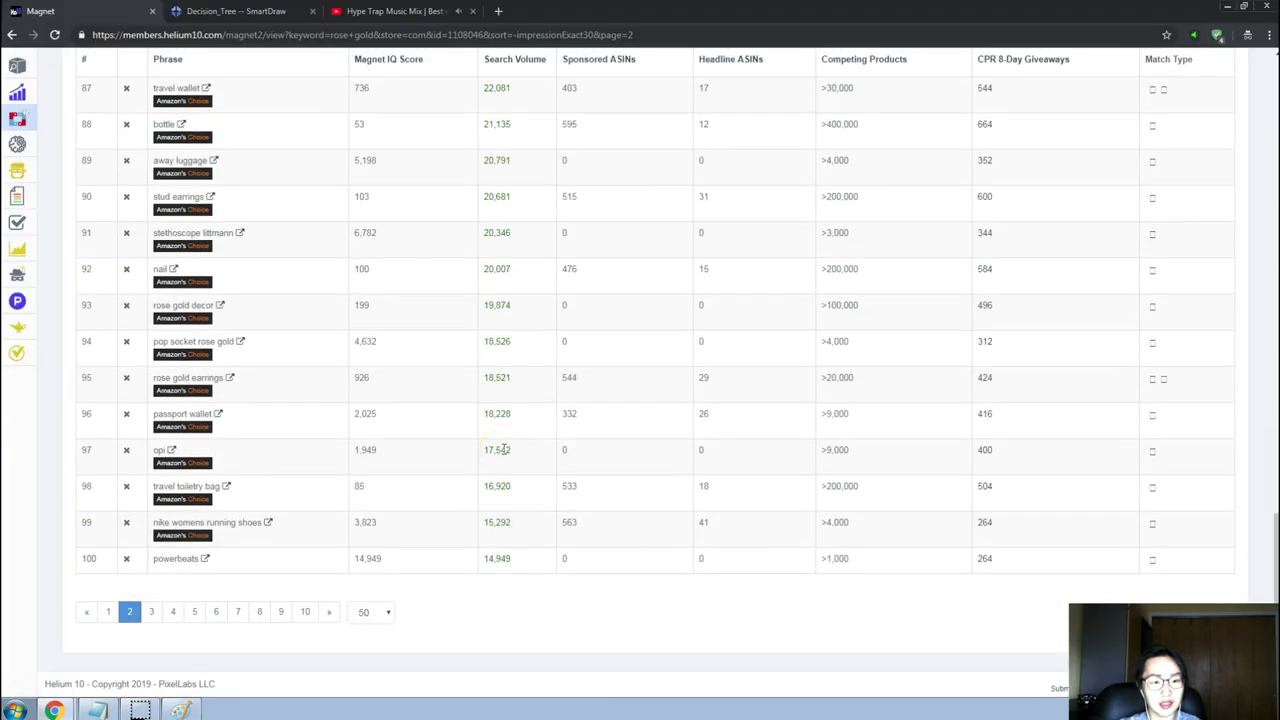
pyautogui.click(269, 11)
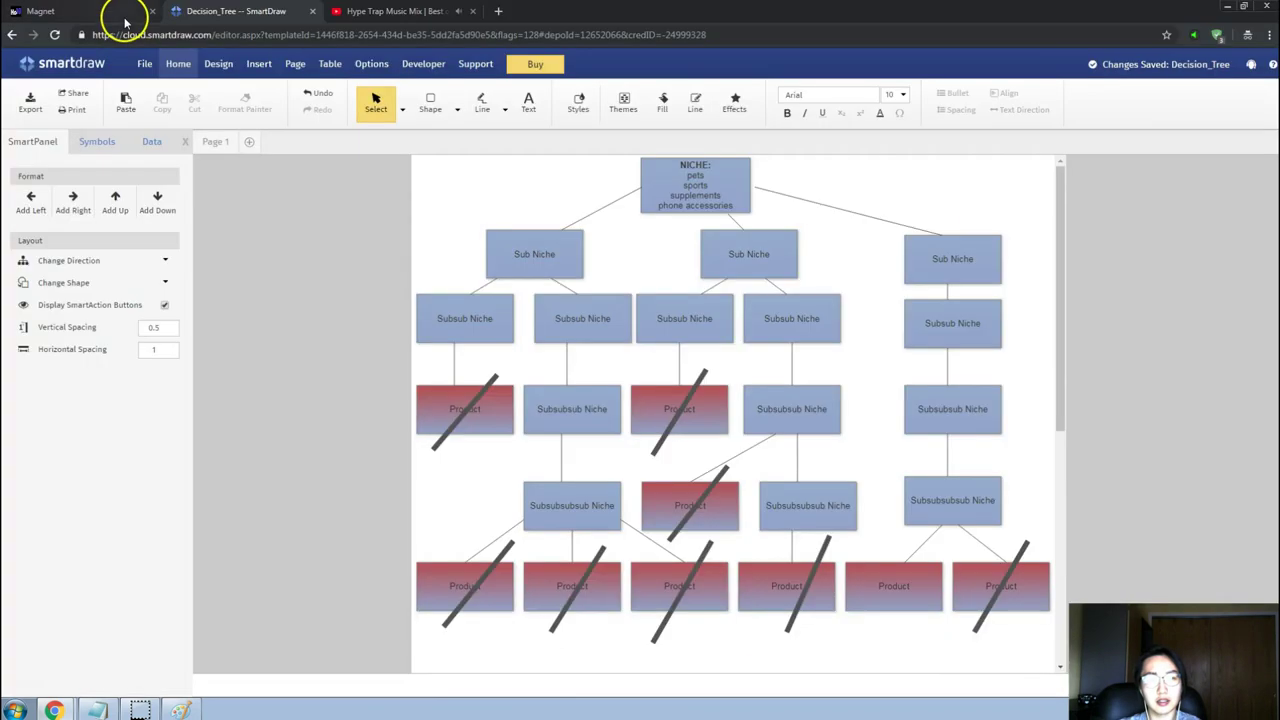
pyautogui.click(122, 12)
pyautogui.hotkey('alt', 'Tab')
pyautogui.hotkey('alt', 'Tab')
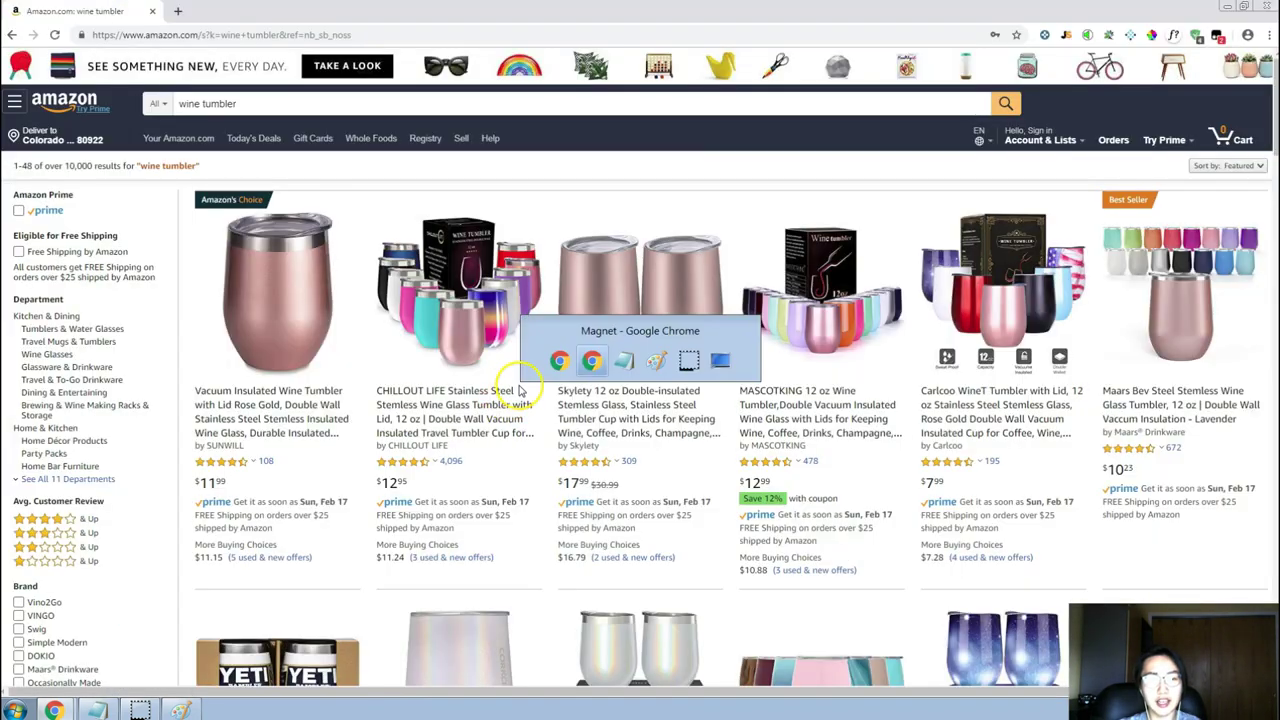
pyautogui.hotkey('alt', 'Tab')
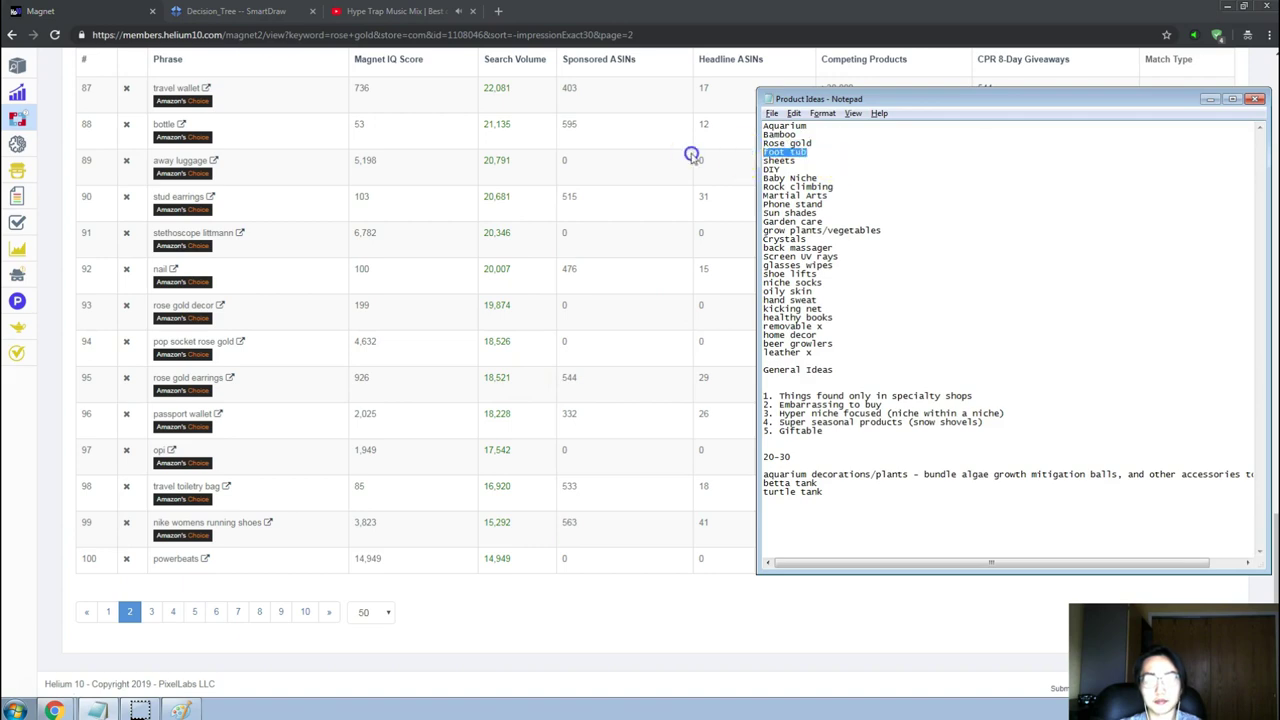
pyautogui.click(449, 265)
pyautogui.scroll(5, 450, 263)
pyautogui.scroll(12, 266, 208)
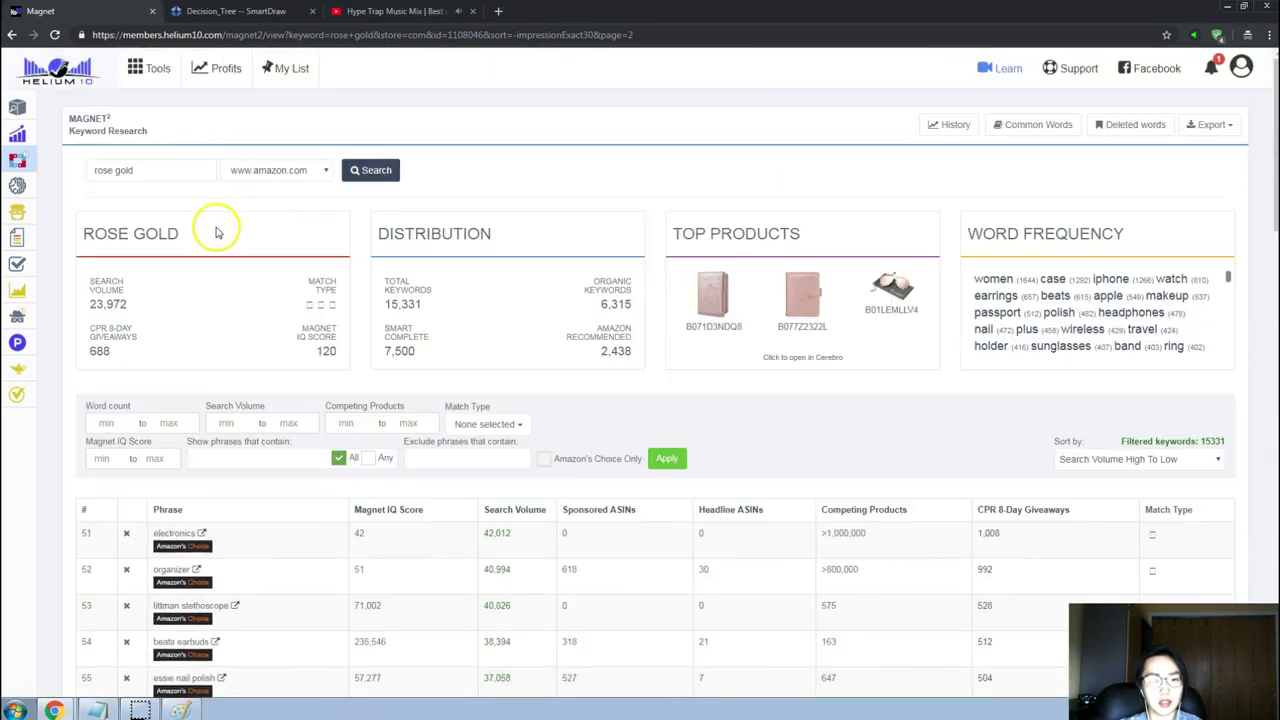
pyautogui.tripleClick(166, 163)
pyautogui.write('foot tub')
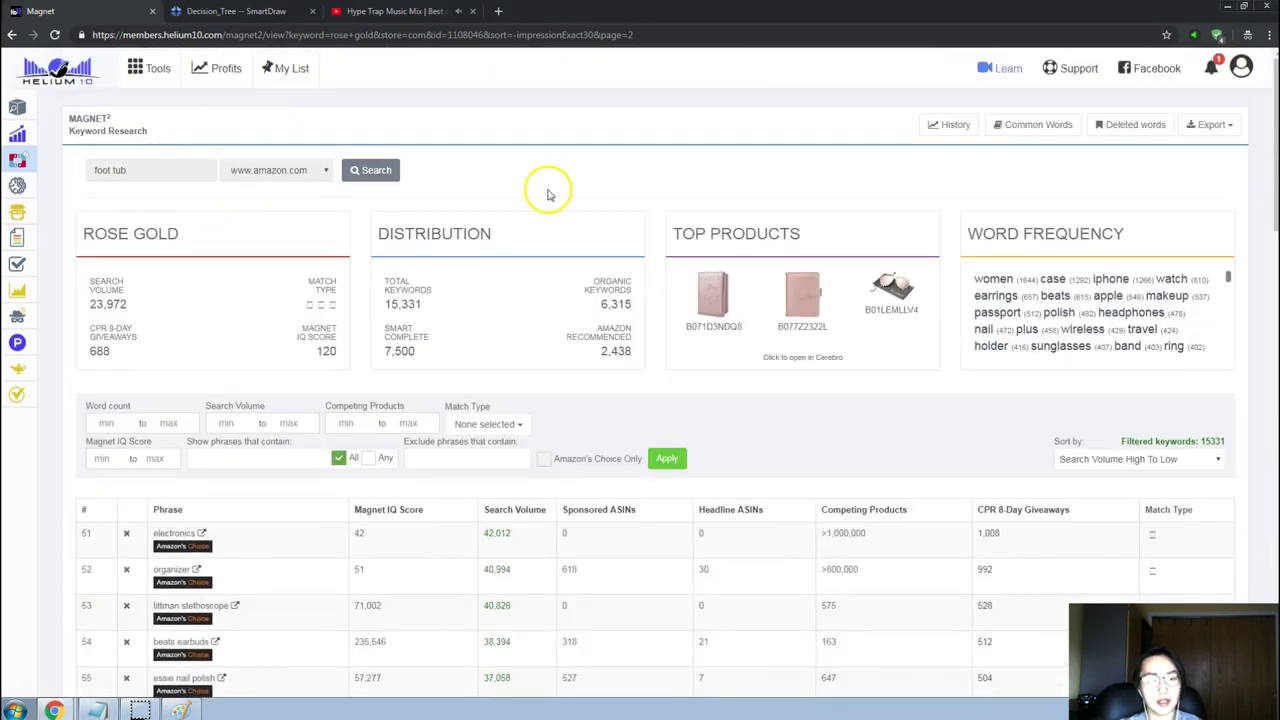
pyautogui.press('Return')
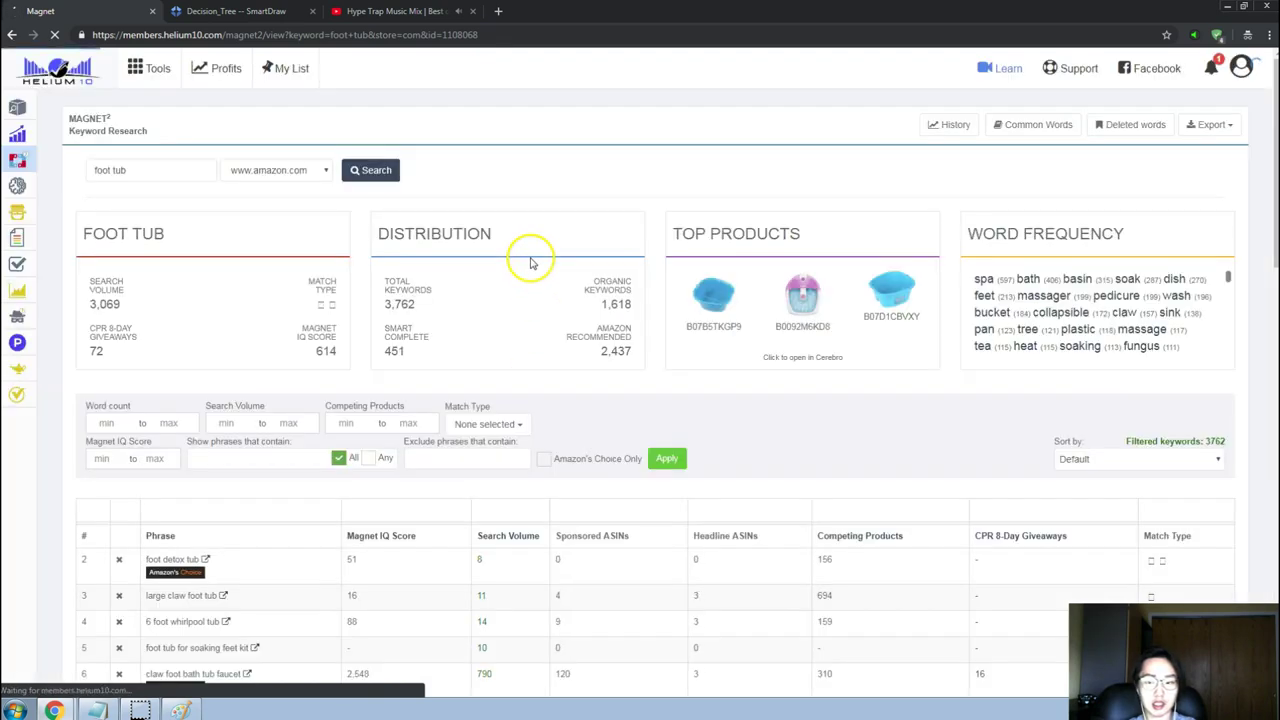
# Sort the "foot tub" keyword list by search volume from high to low.
pyautogui.scroll(-3, 440, 324)
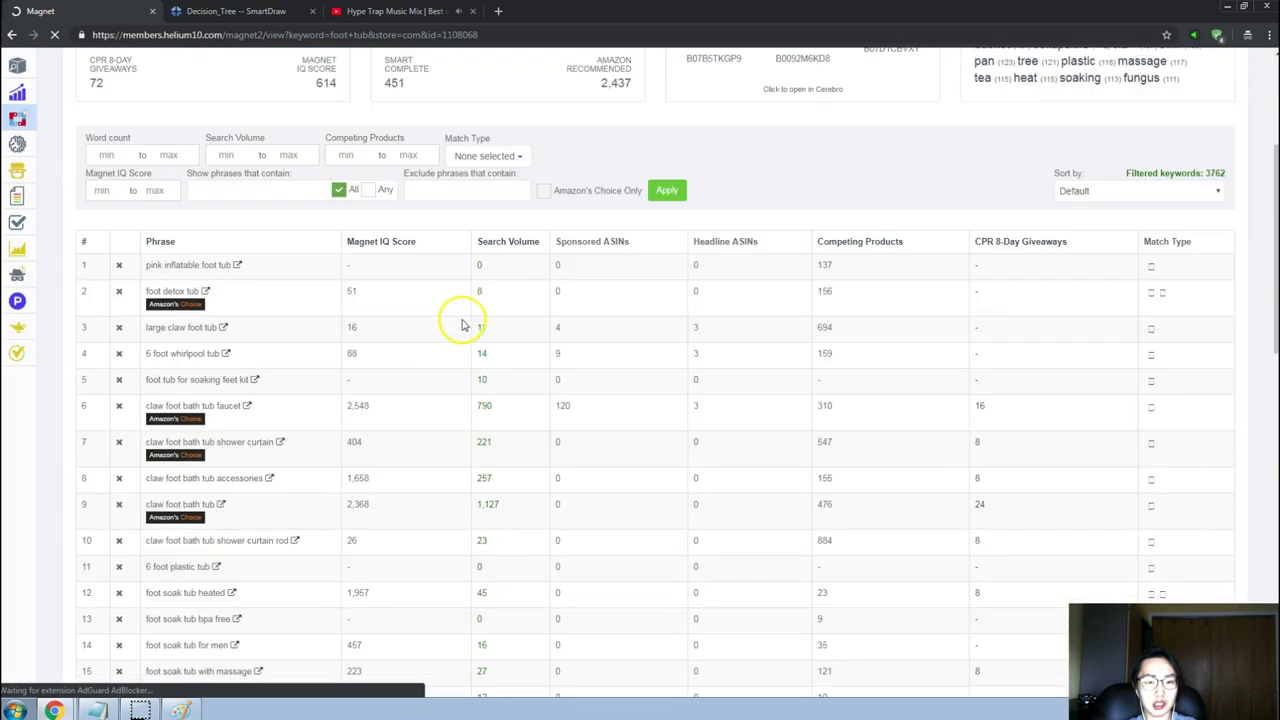
pyautogui.click(507, 243)
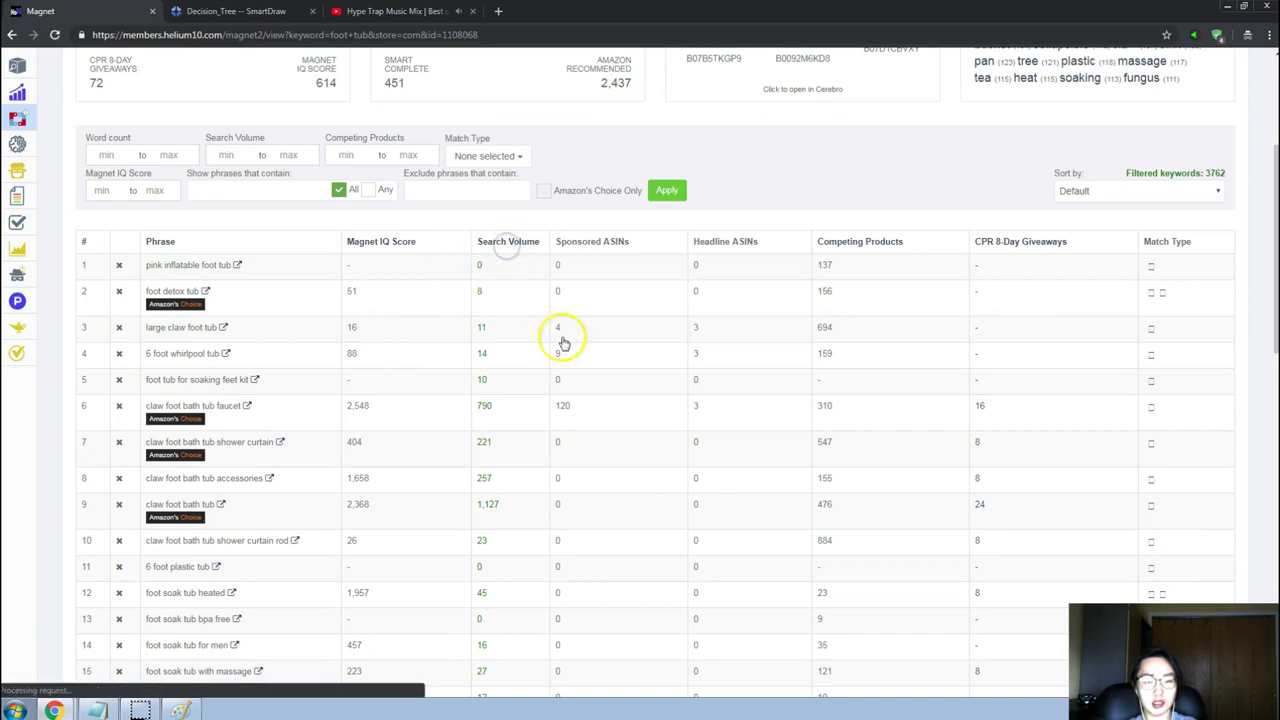
pyautogui.click(604, 460)
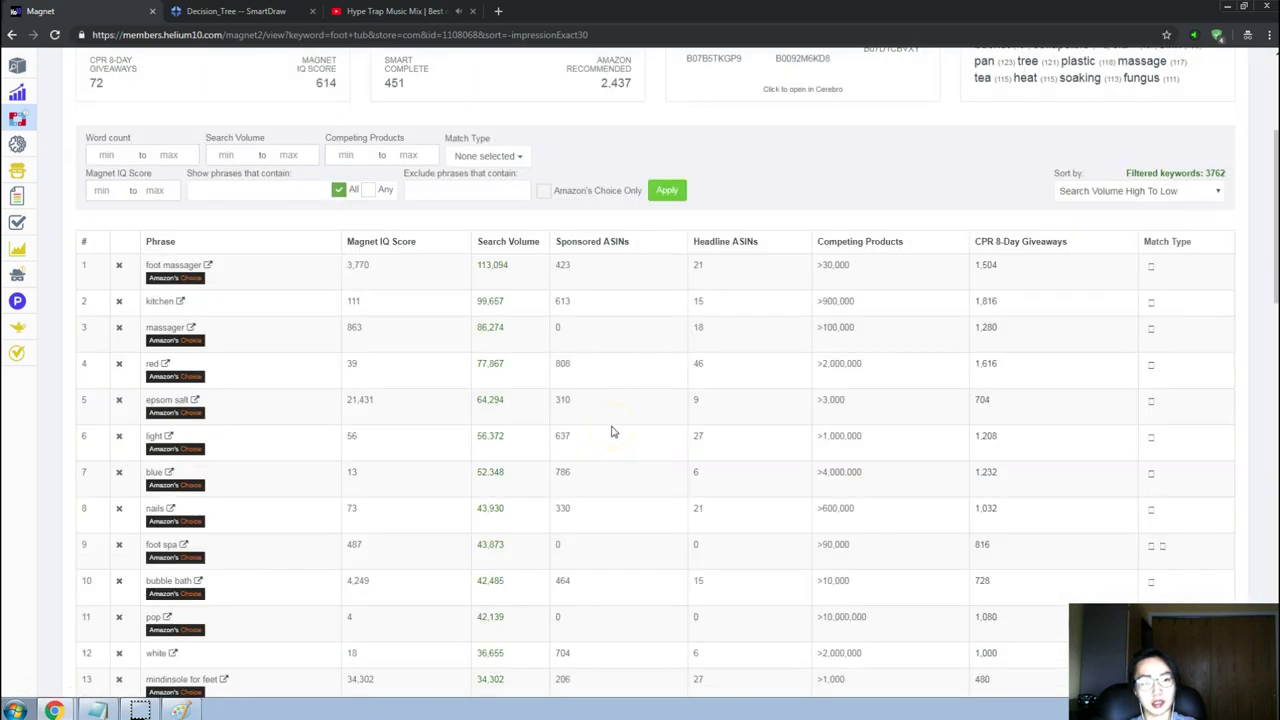
# Examine the sorted "foot tub" keyword list from "foot massager" down to "conair" for product ideas and search volumes.
pyautogui.scroll(-1, 318, 286)
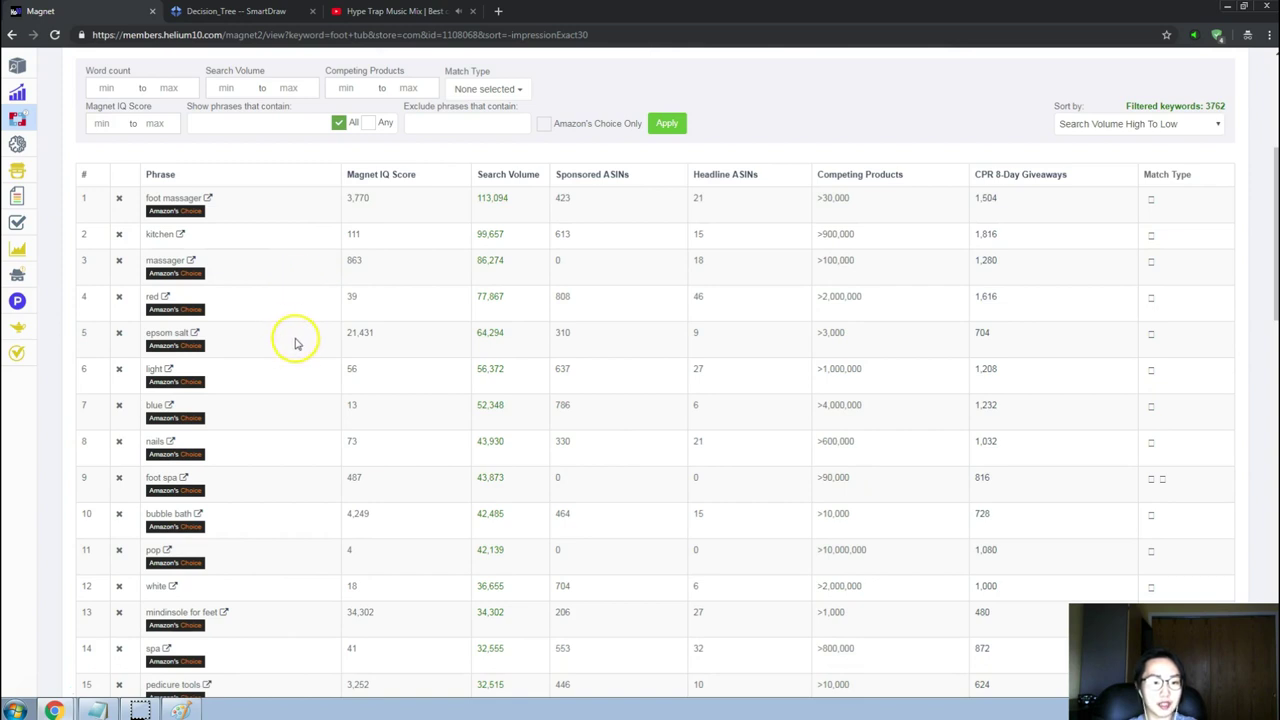
pyautogui.scroll(-1, 305, 441)
pyautogui.scroll(-1, 305, 456)
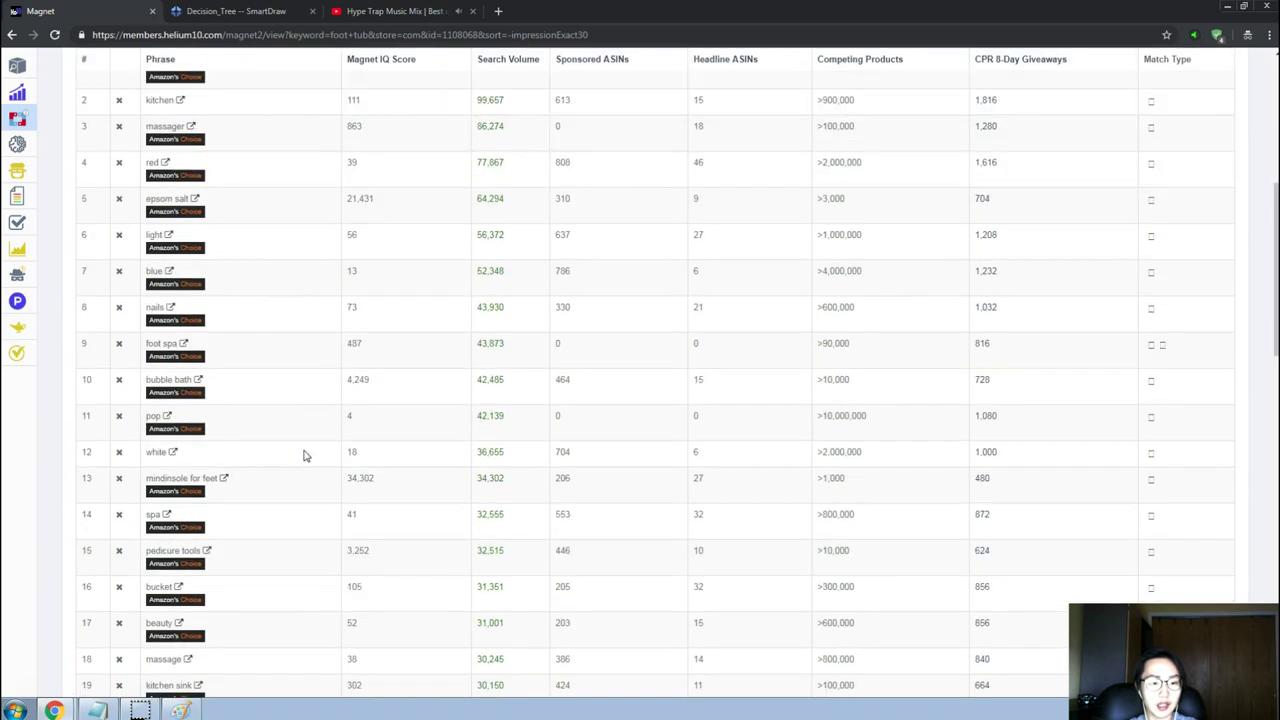
pyautogui.scroll(-1, 305, 456)
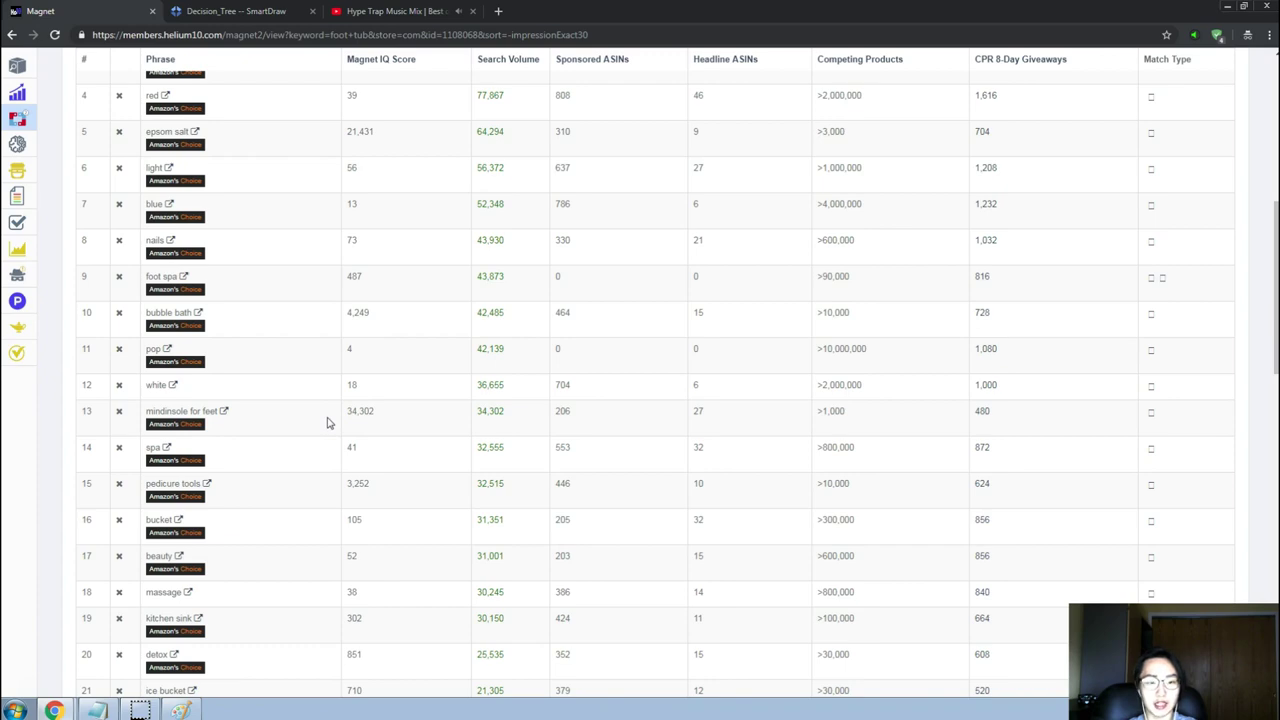
pyautogui.scroll(-1, 330, 410)
pyautogui.scroll(-3, 332, 395)
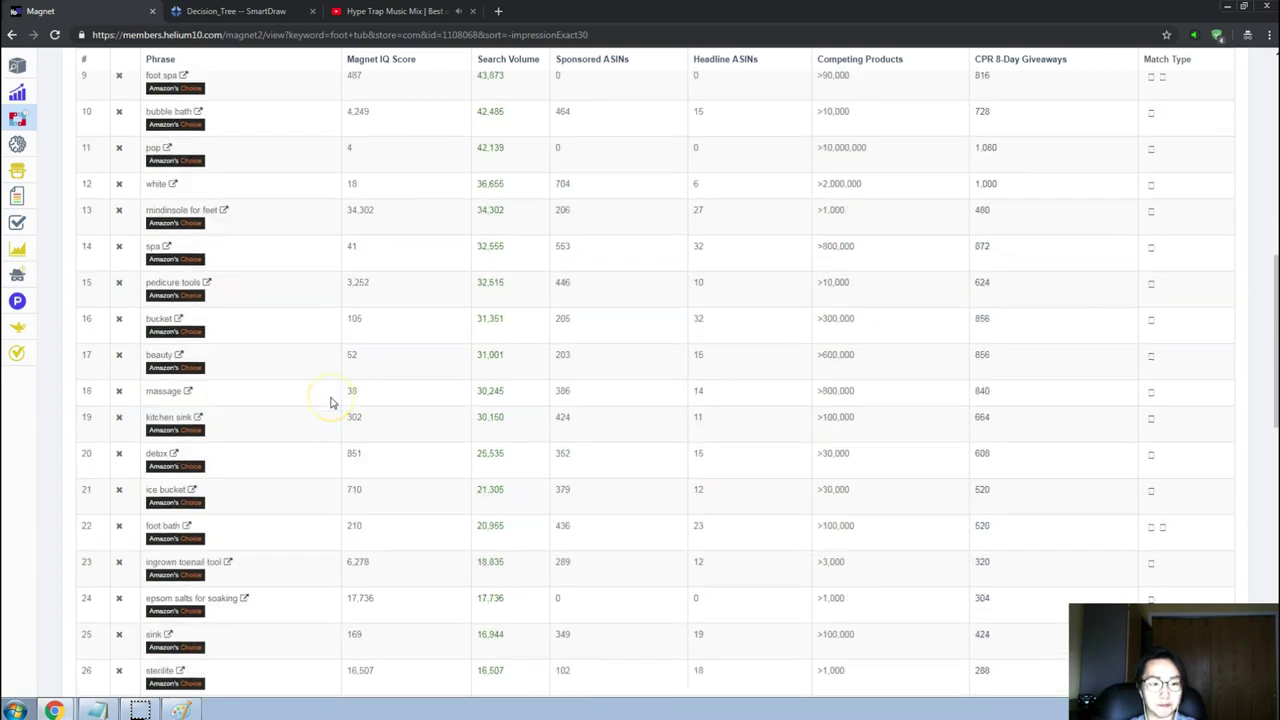
pyautogui.scroll(-2, 332, 404)
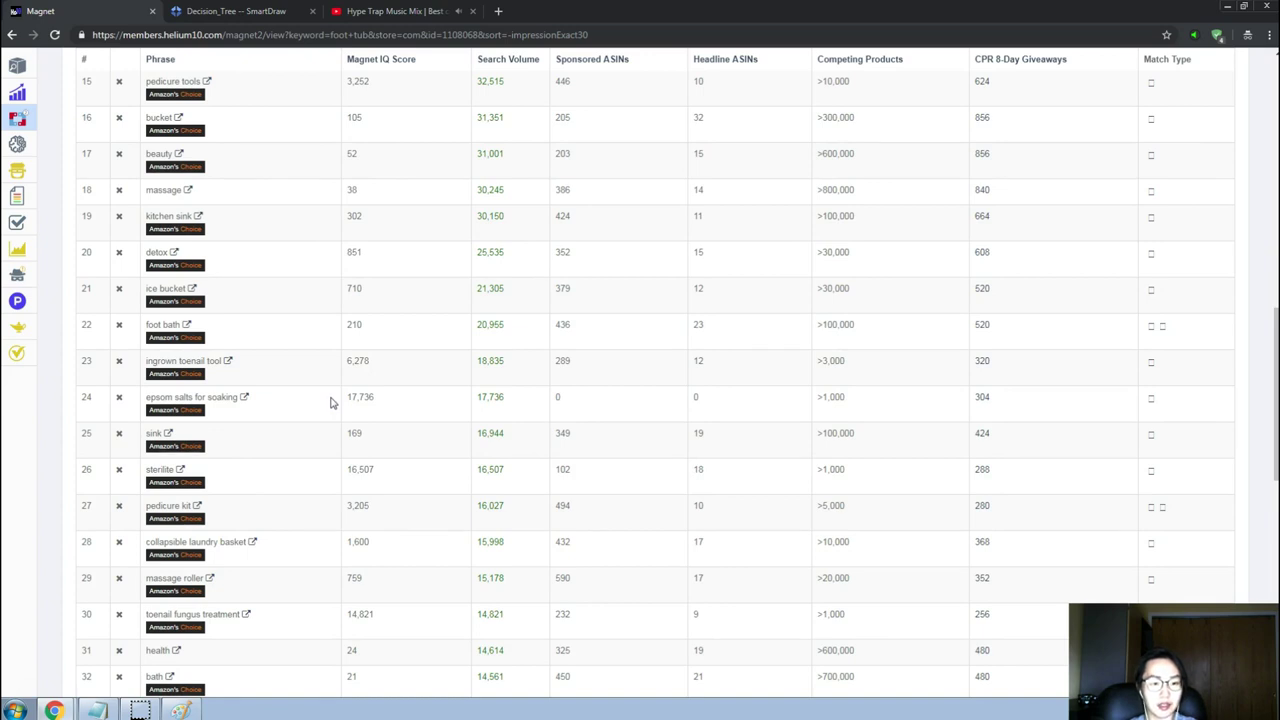
pyautogui.scroll(-1, 332, 403)
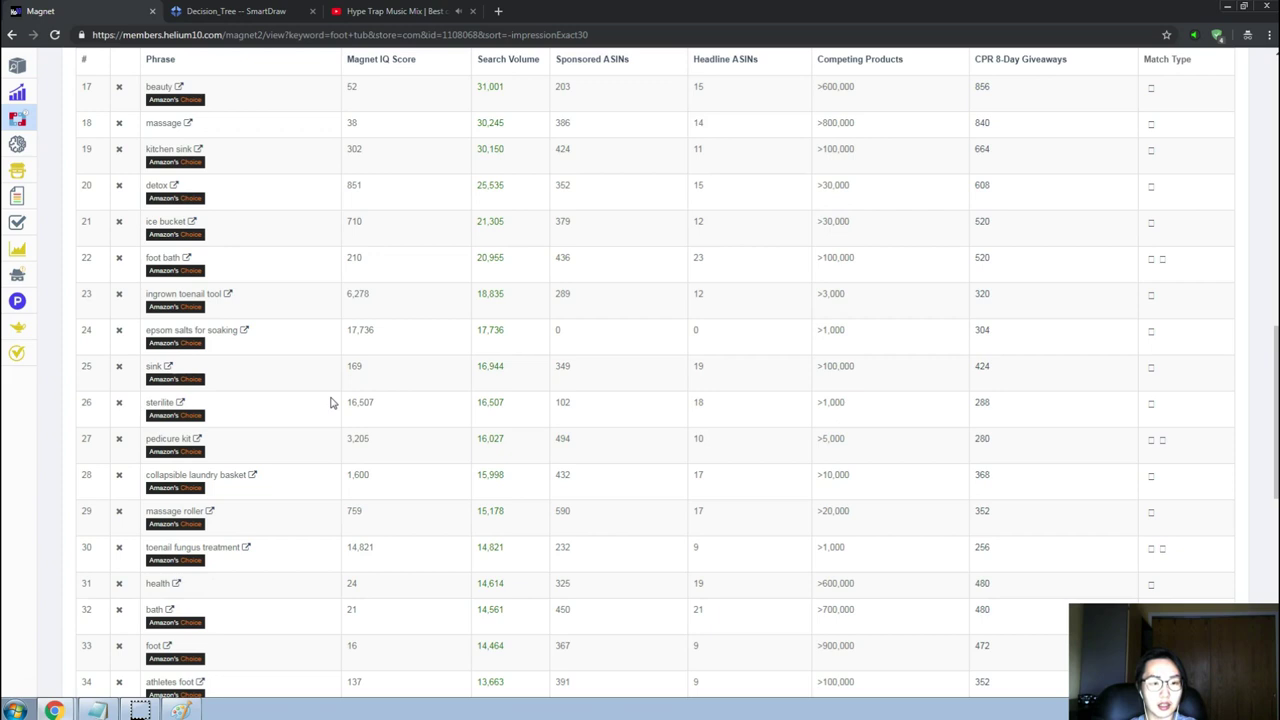
pyautogui.scroll(-1, 332, 403)
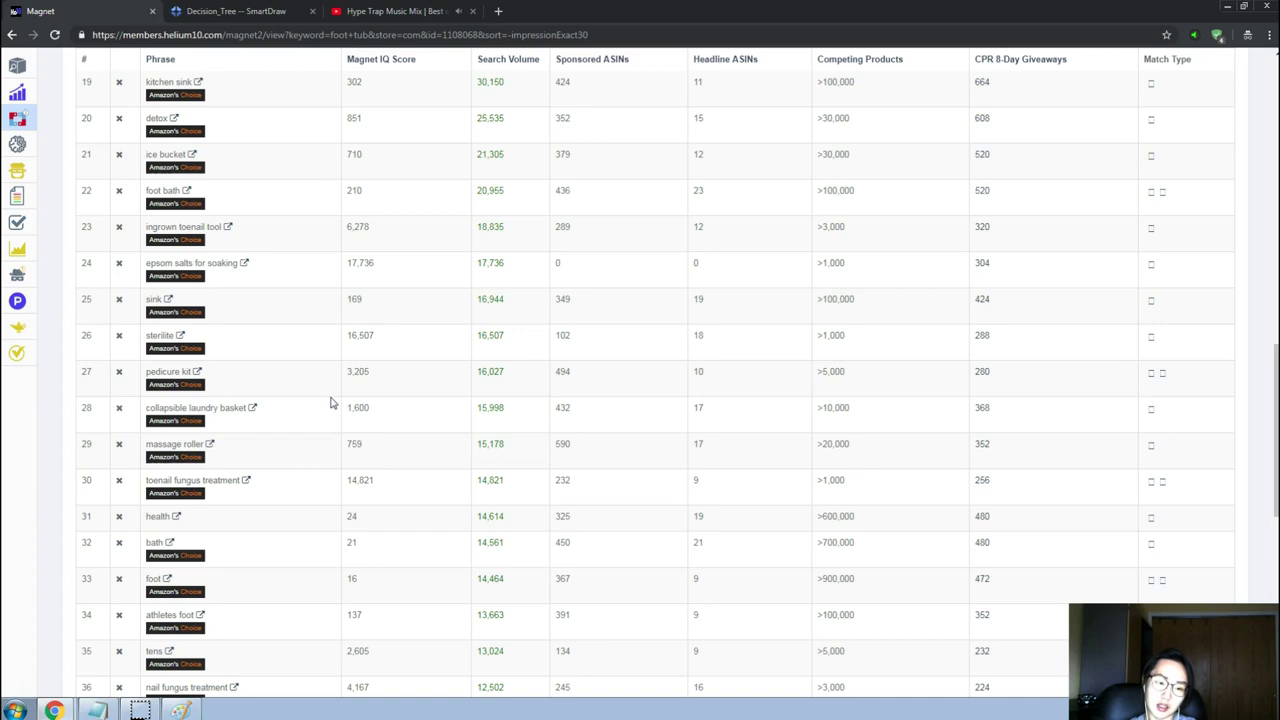
pyautogui.scroll(-2, 332, 403)
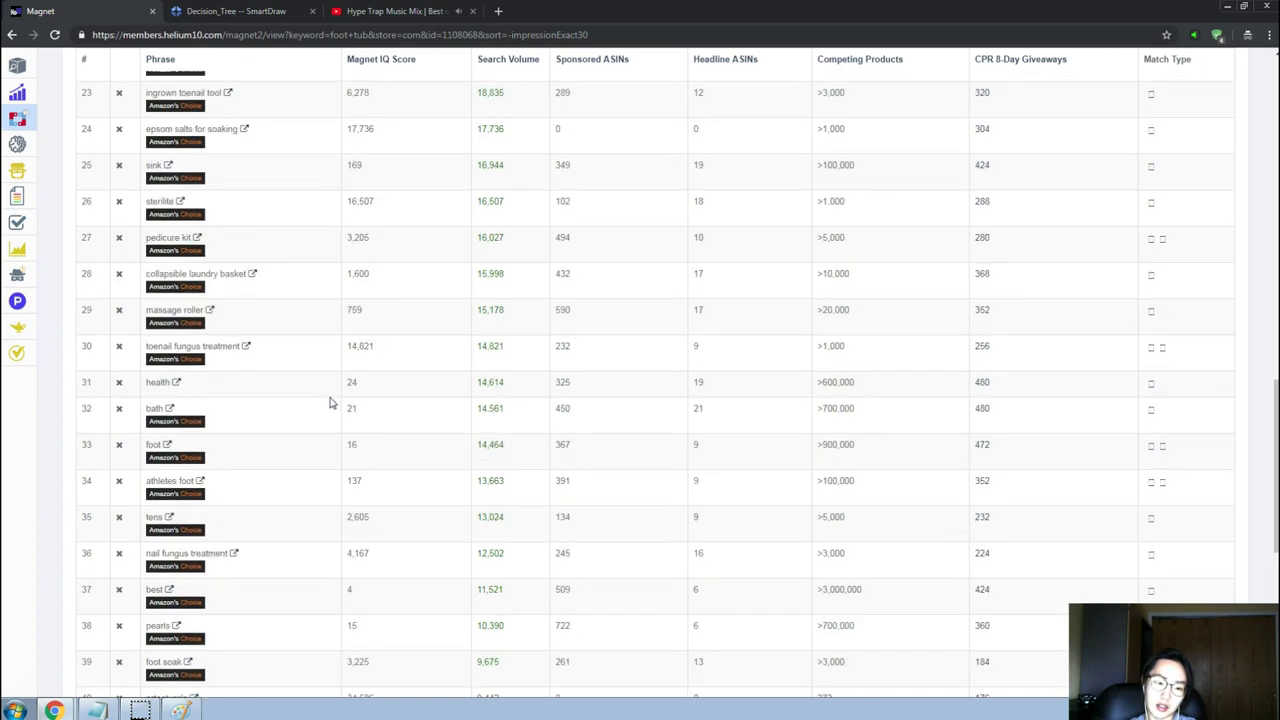
pyautogui.scroll(-2, 332, 403)
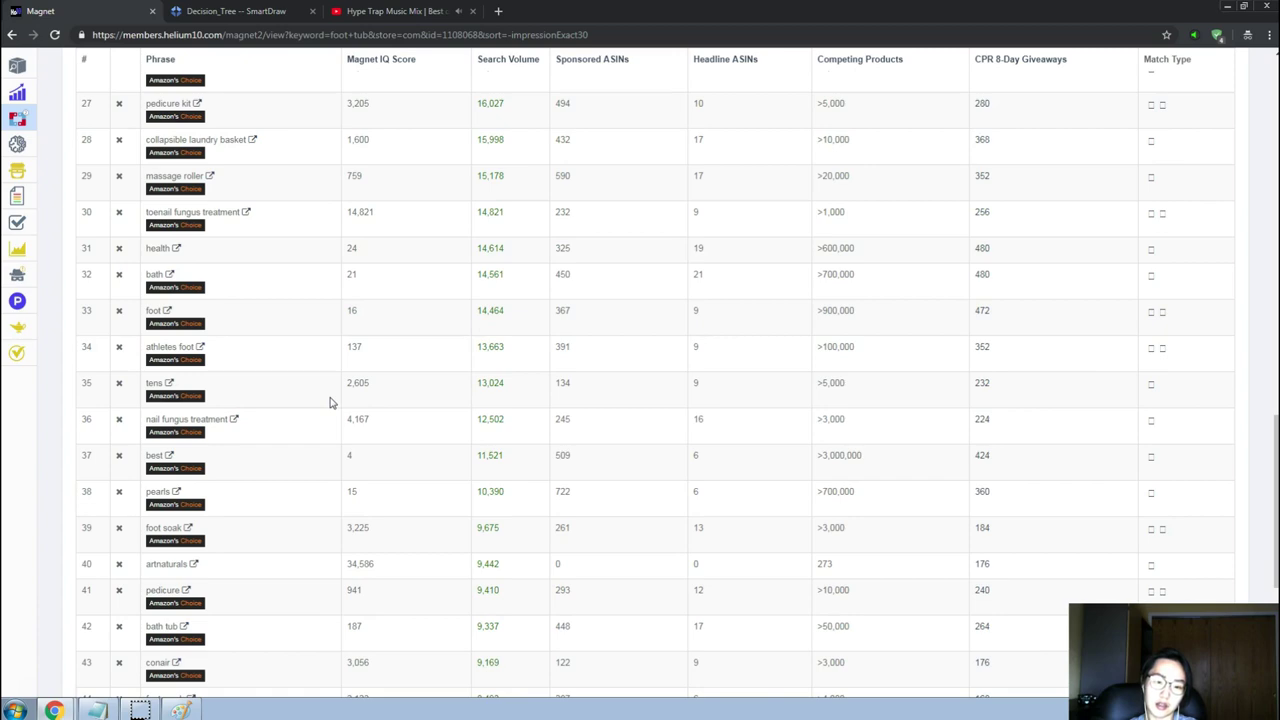
# Switch to Amazon and replace the "wine tumbler" search with a search for "foot tub".
pyautogui.hotkey('alt', 'Tab')
pyautogui.hotkey('alt', 'Tab')
pyautogui.hotkey('alt', 'Tab')
pyautogui.press('Tab')
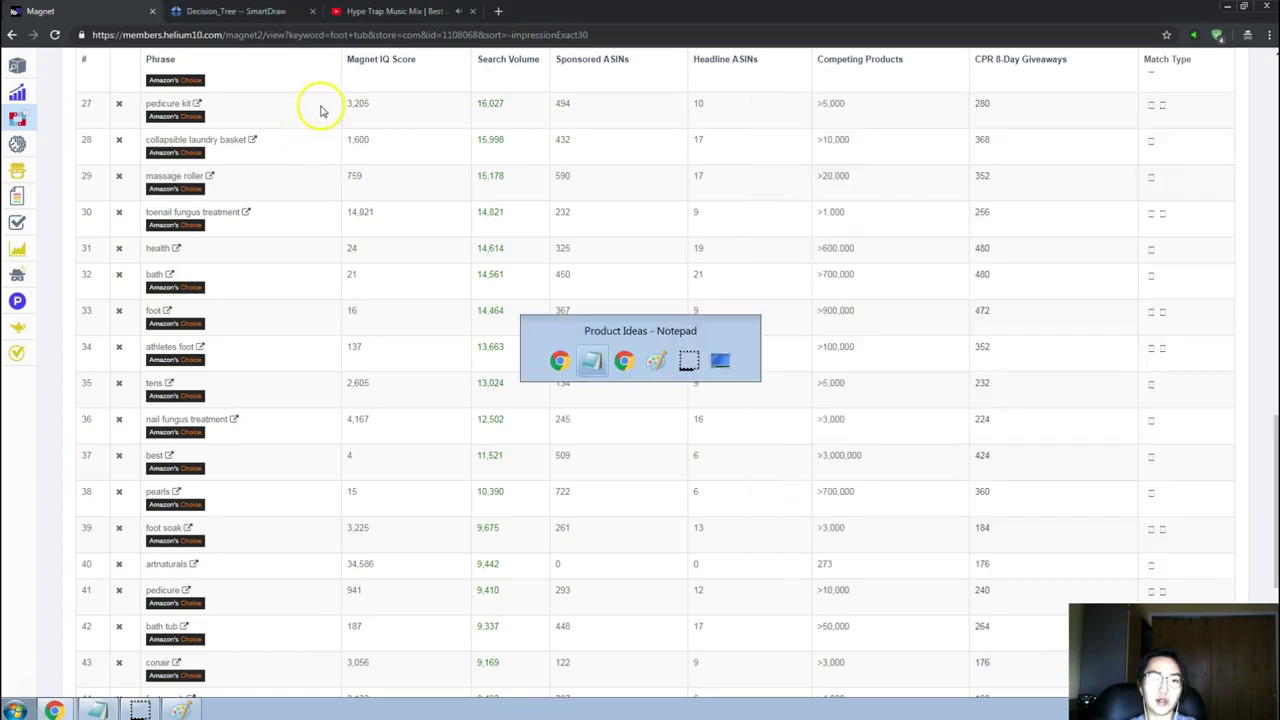
pyautogui.click(318, 101)
pyautogui.hotkey('ctrl', 'a')
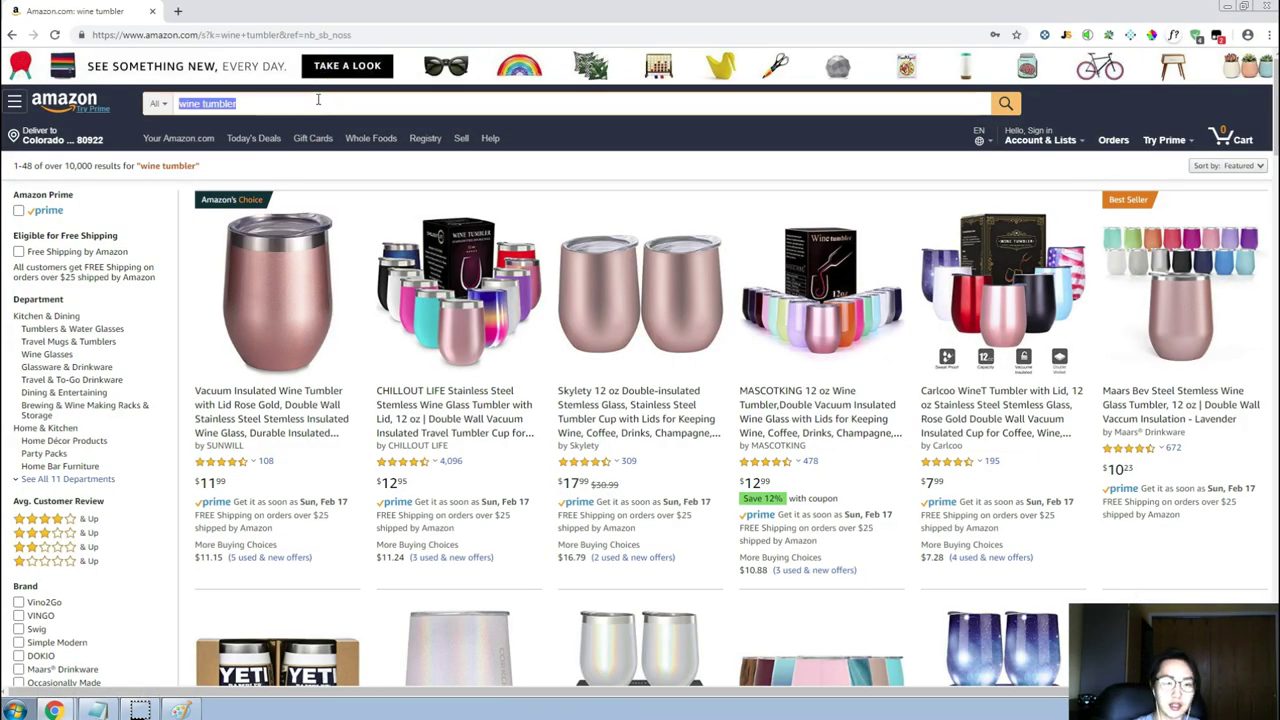
pyautogui.write('foot tub')
pyautogui.press('Return')
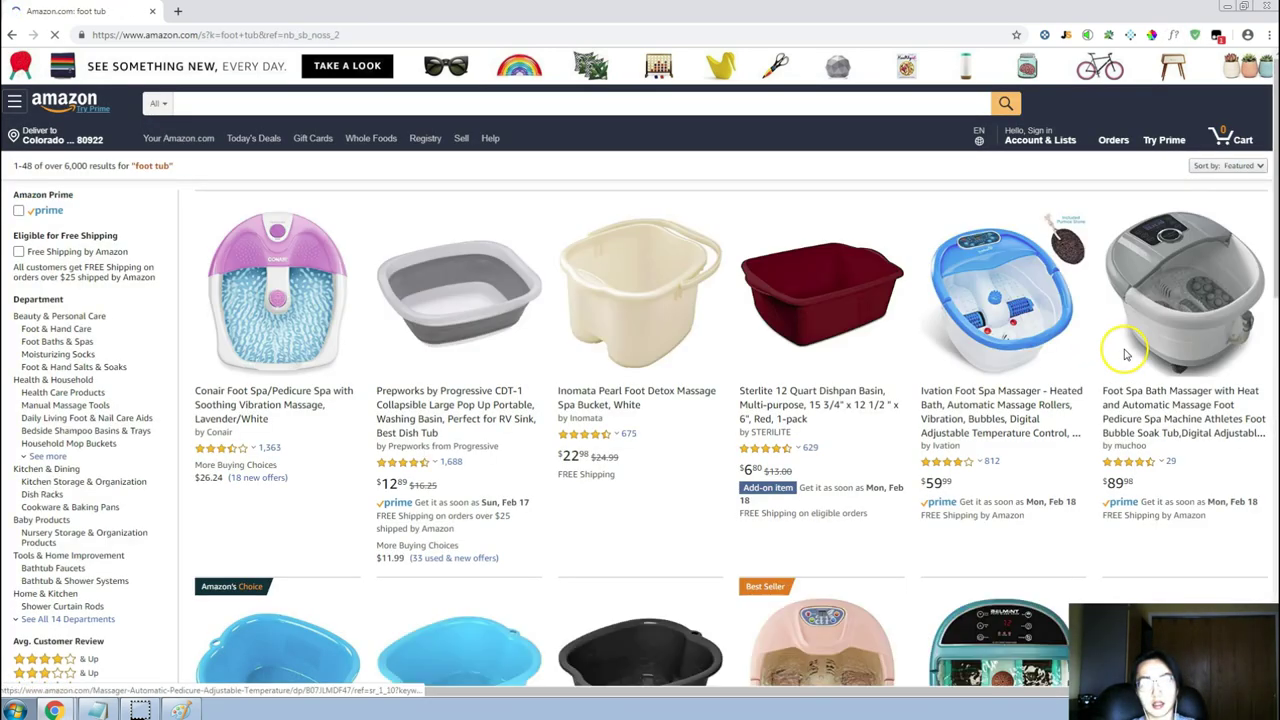
# Browse down the foot tub search results, checking the product types, prices and review counts.
pyautogui.scroll(-3, 1167, 323)
pyautogui.scroll(3, 940, 345)
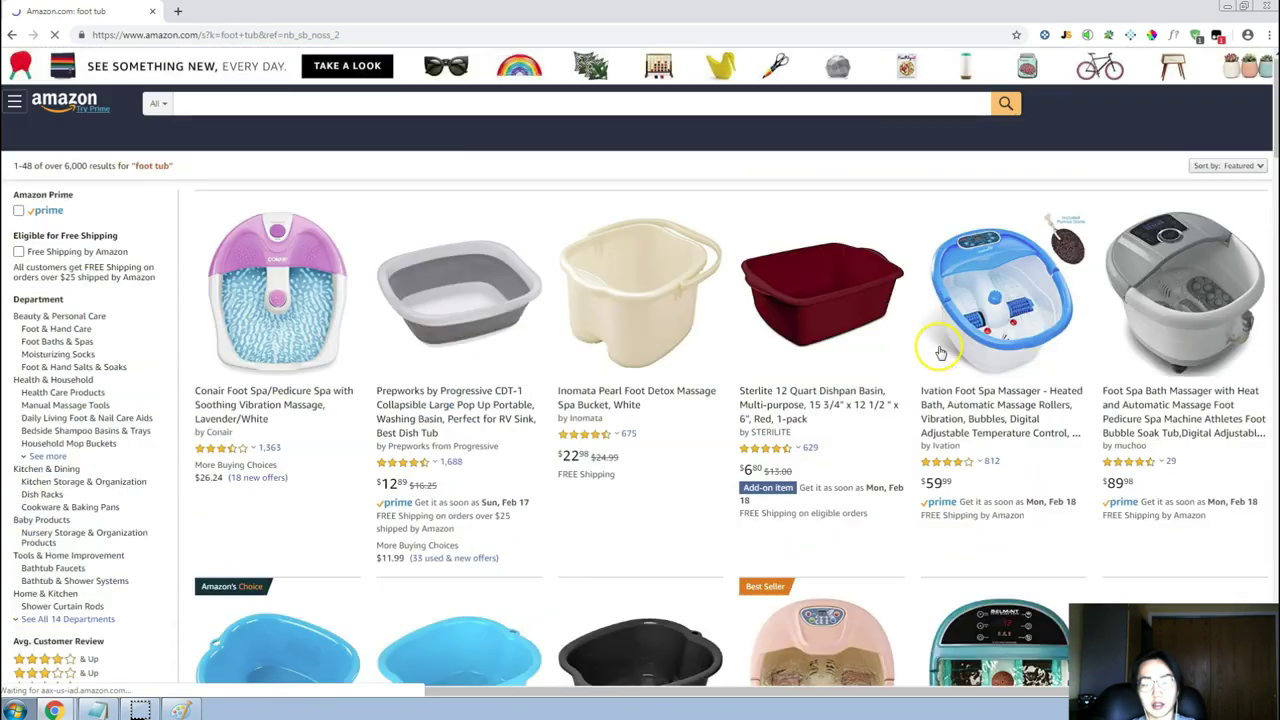
pyautogui.scroll(-3, 863, 459)
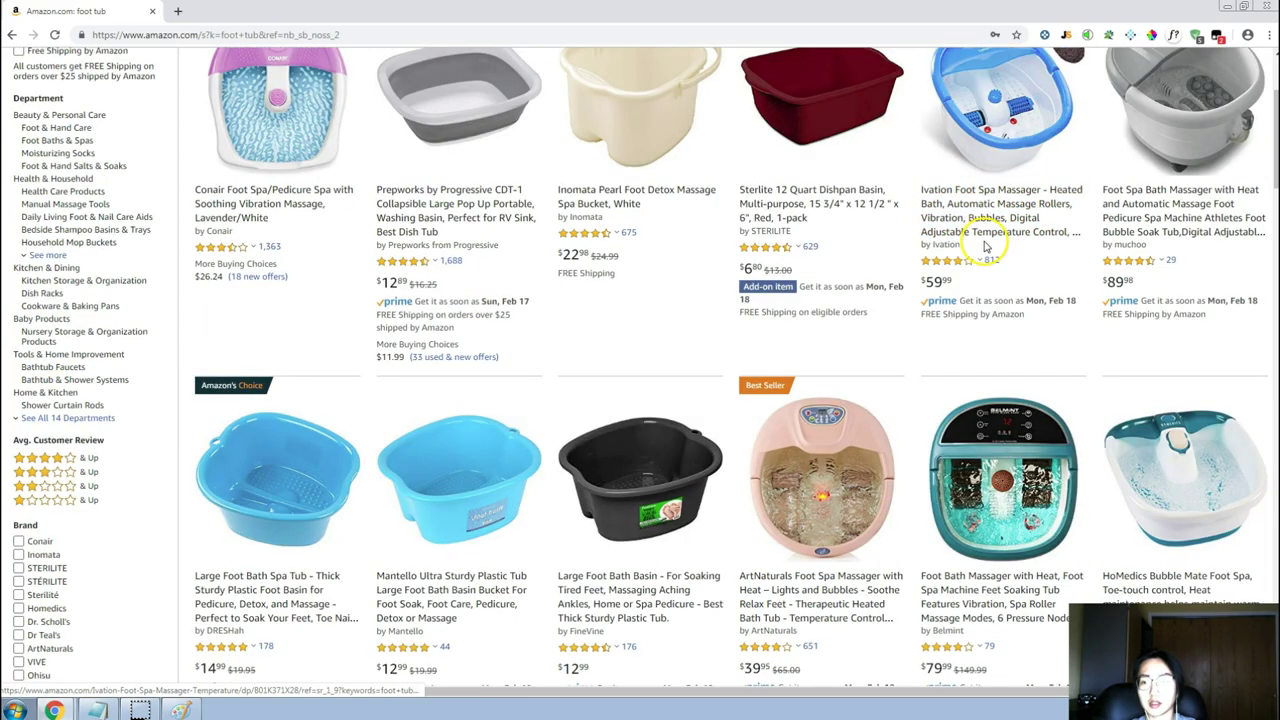
pyautogui.scroll(-1, 980, 243)
pyautogui.scroll(-1, 870, 300)
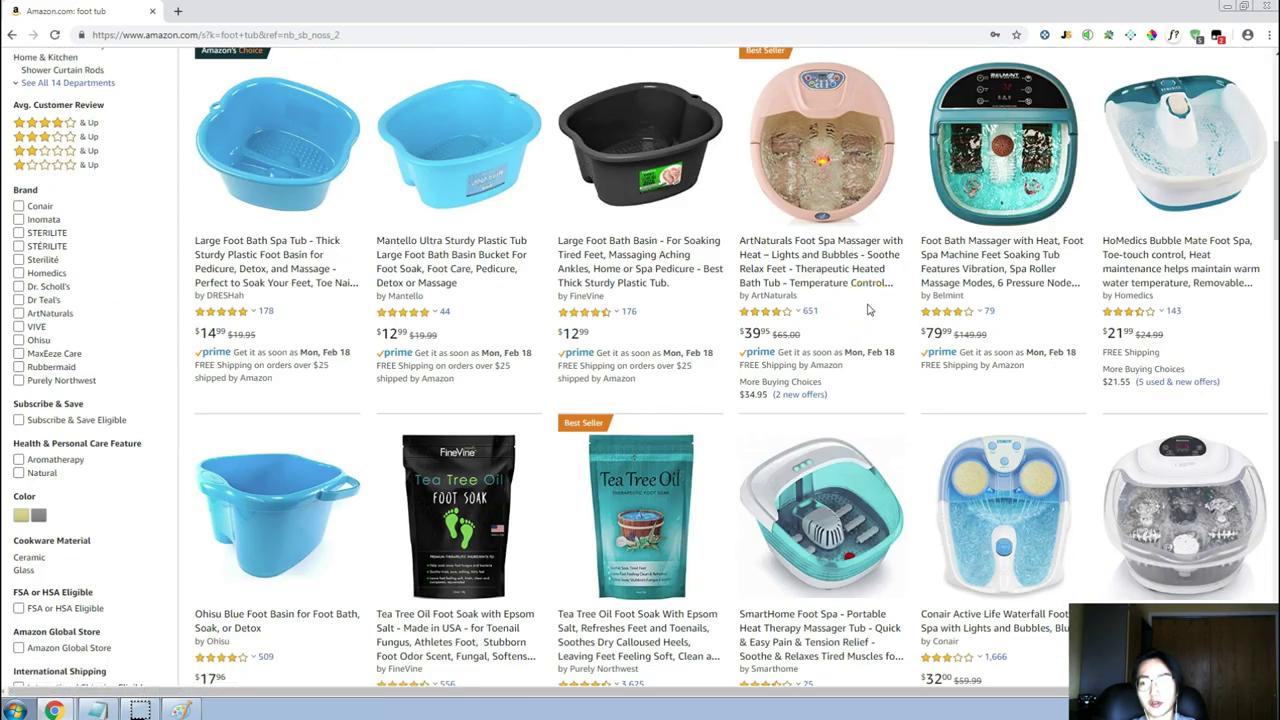
pyautogui.scroll(-2, 868, 310)
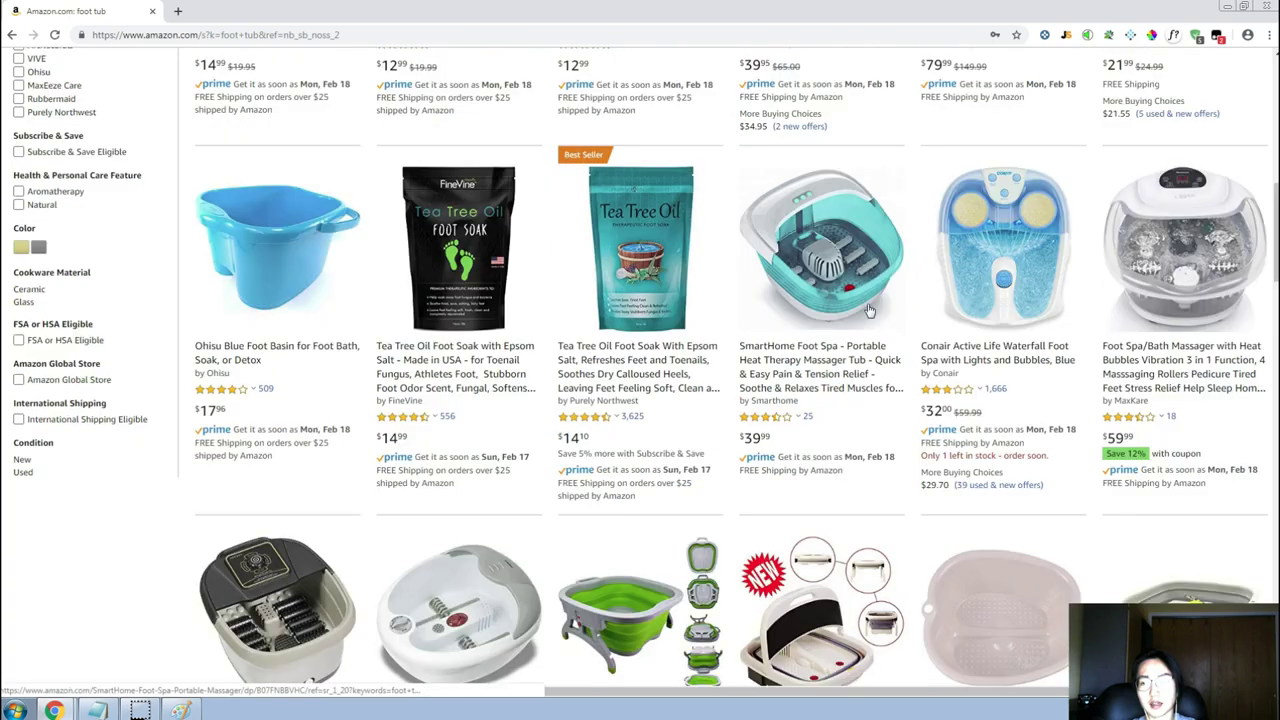
pyautogui.scroll(-3, 870, 310)
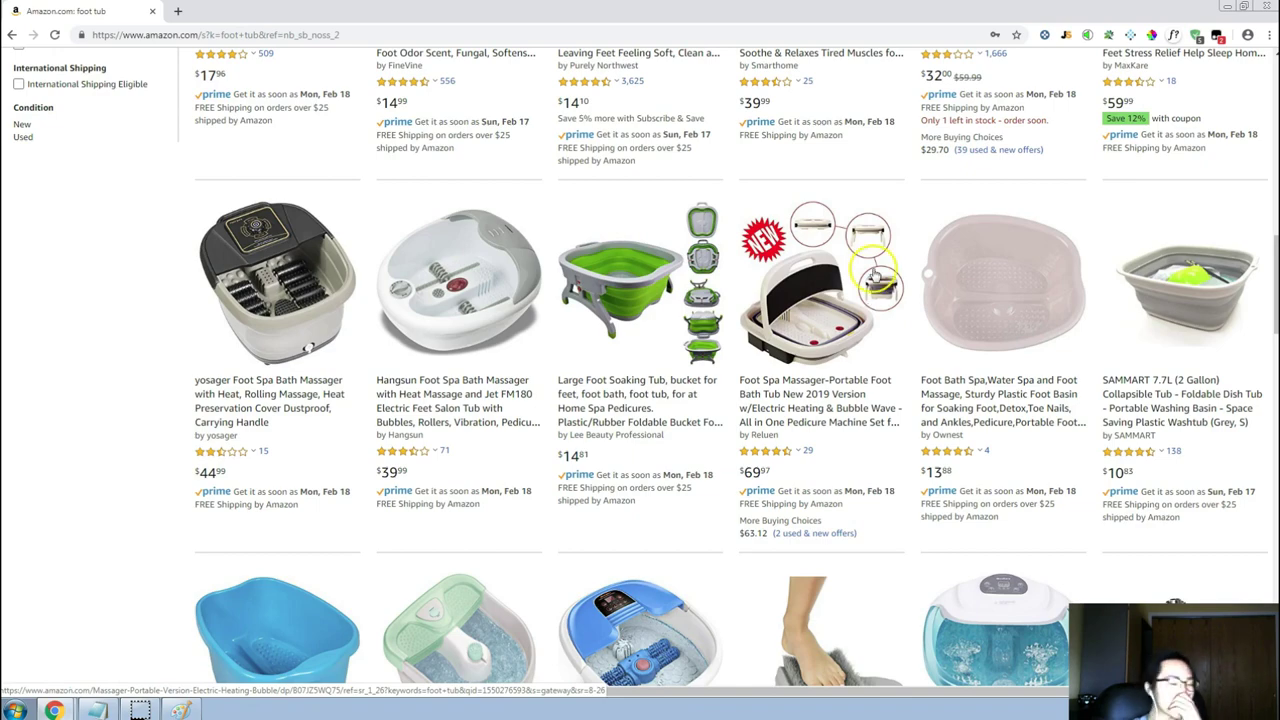
pyautogui.click(910, 370)
pyautogui.scroll(-4, 910, 368)
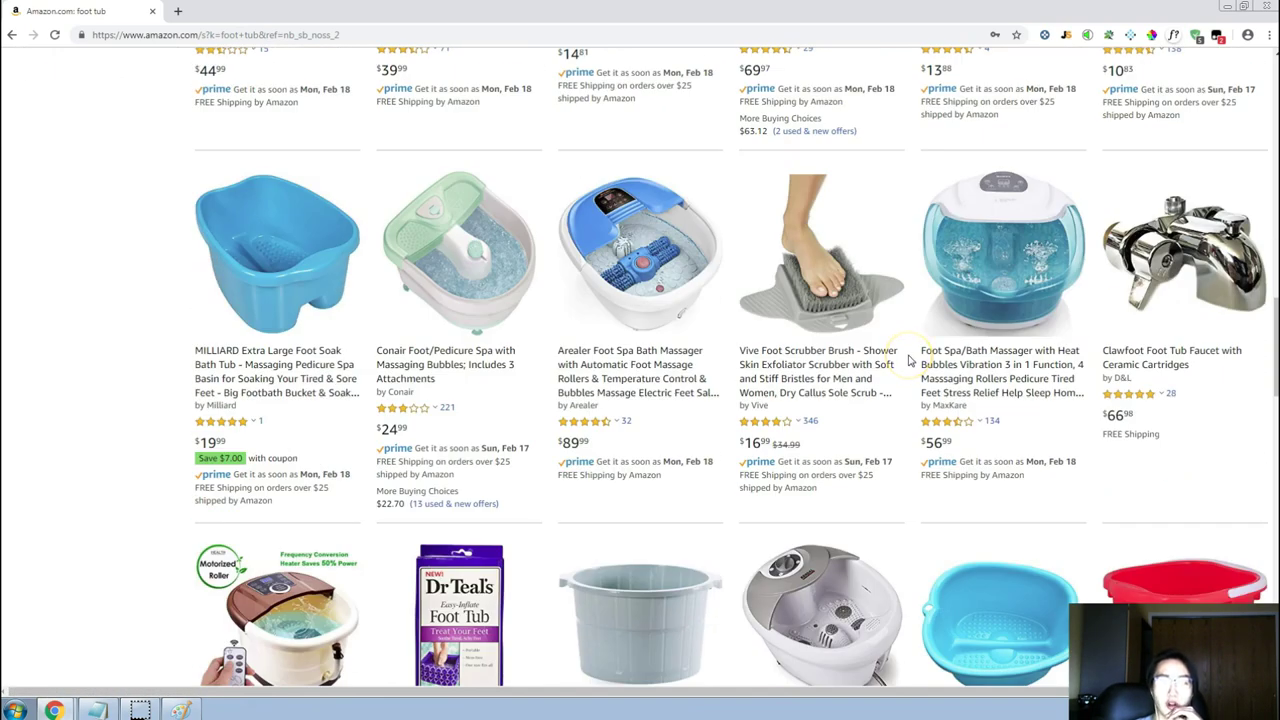
pyautogui.scroll(-1, 910, 361)
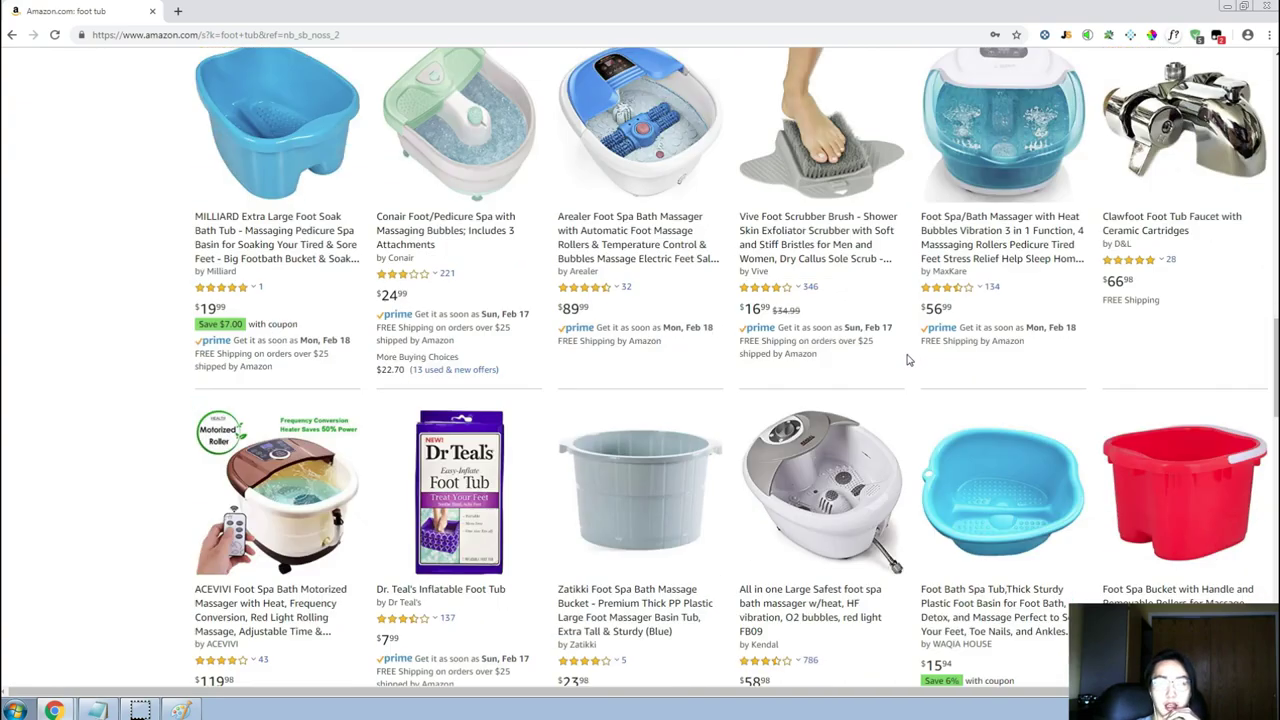
# Review the upper rows of foot tub results again, comparing plain basins with the heated foot spa massagers.
pyautogui.scroll(10, 908, 360)
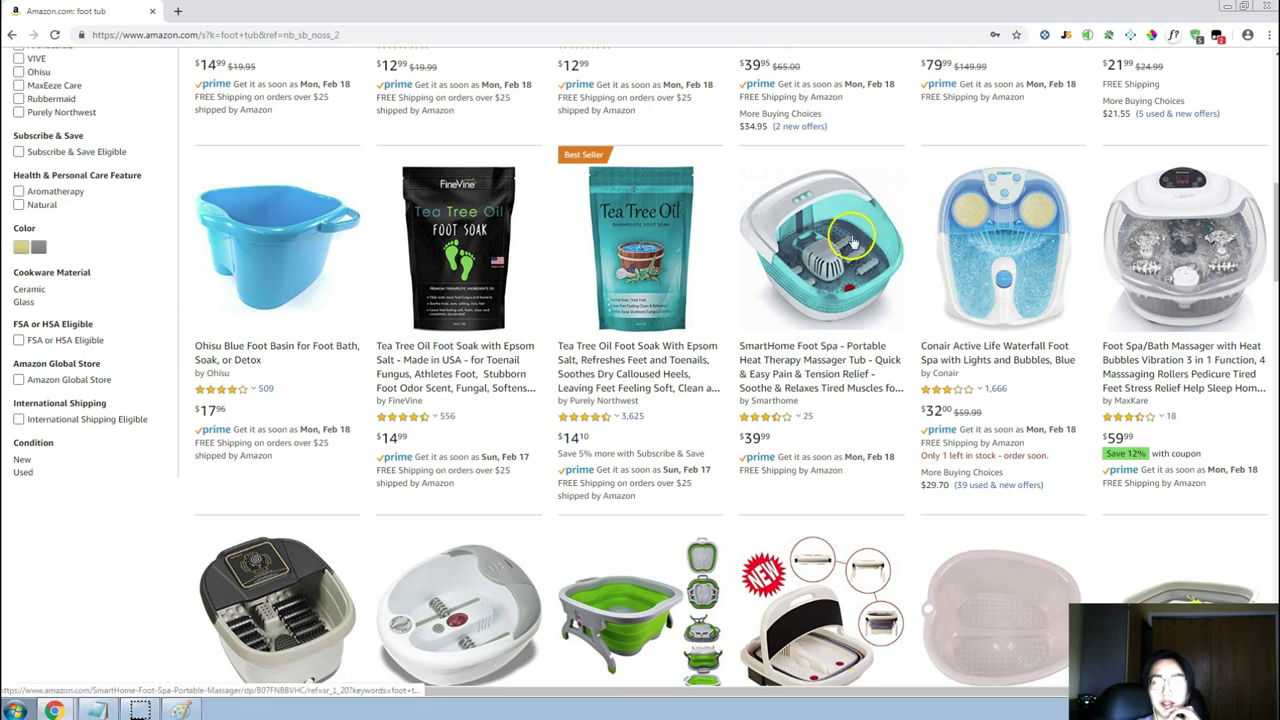
pyautogui.scroll(2, 900, 257)
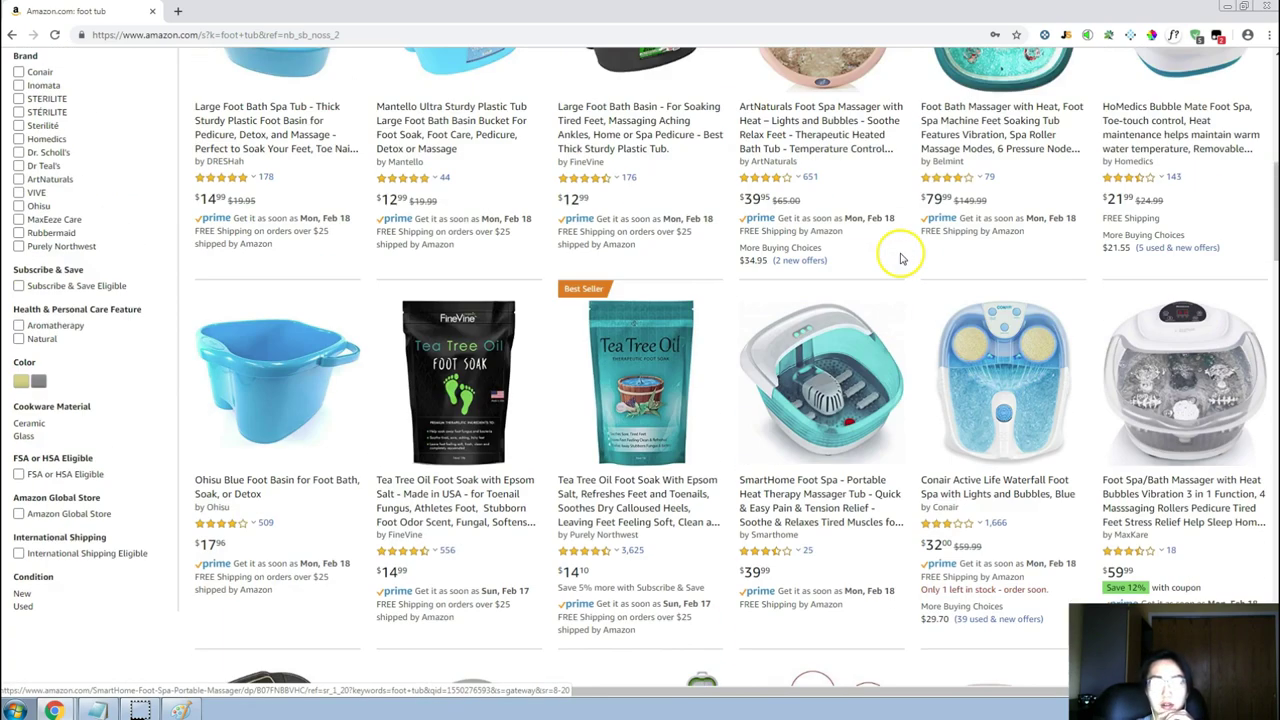
pyautogui.scroll(2, 900, 258)
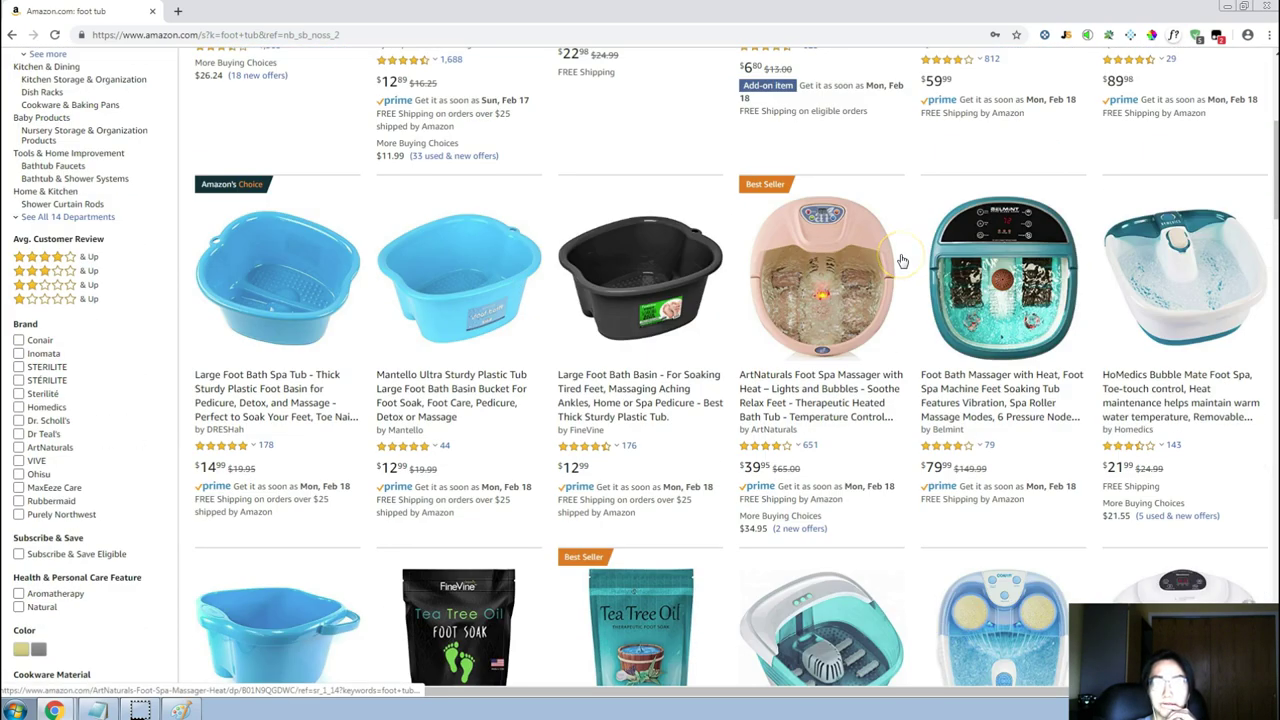
pyautogui.scroll(5, 913, 256)
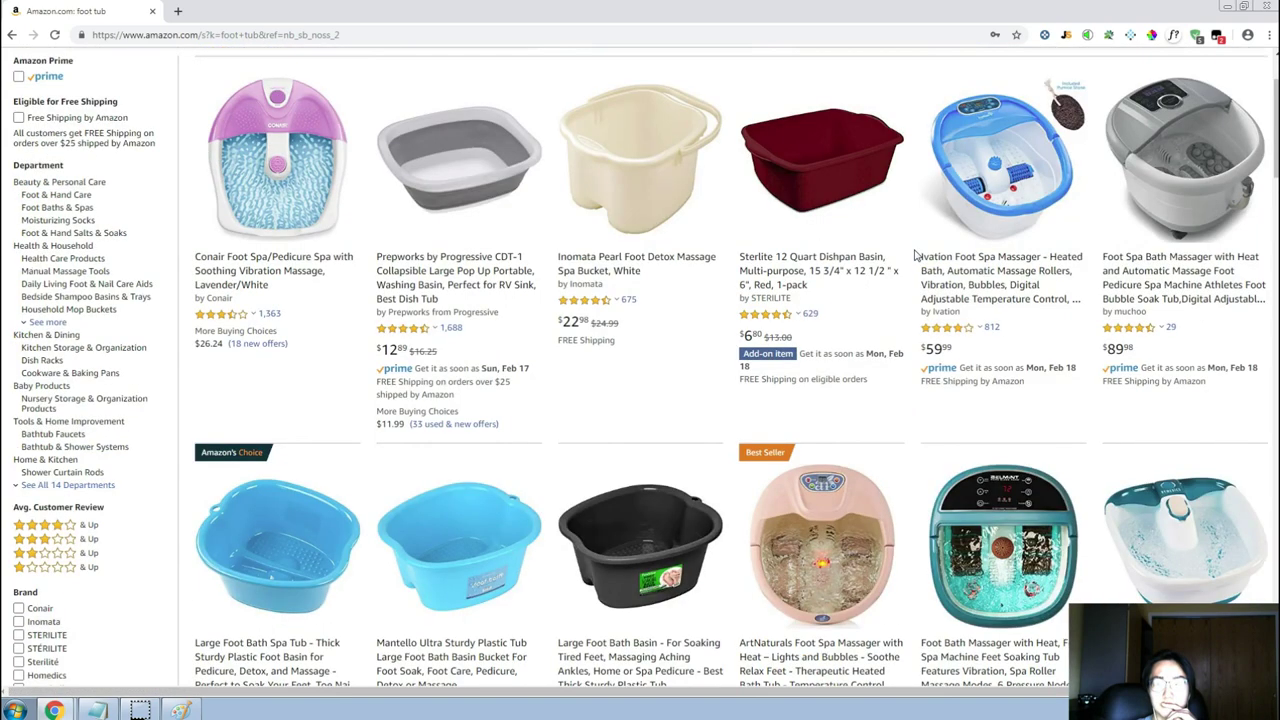
pyautogui.scroll(-2, 913, 256)
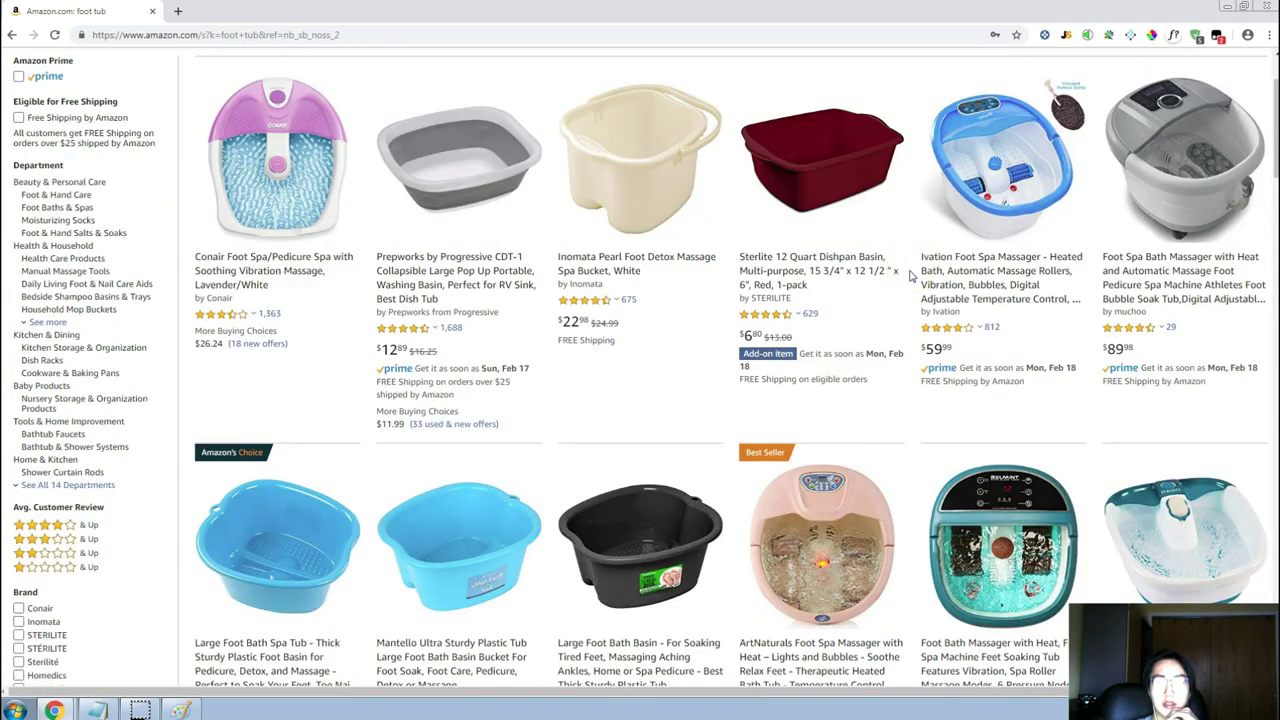
pyautogui.scroll(-1, 910, 276)
pyautogui.scroll(3, 1000, 230)
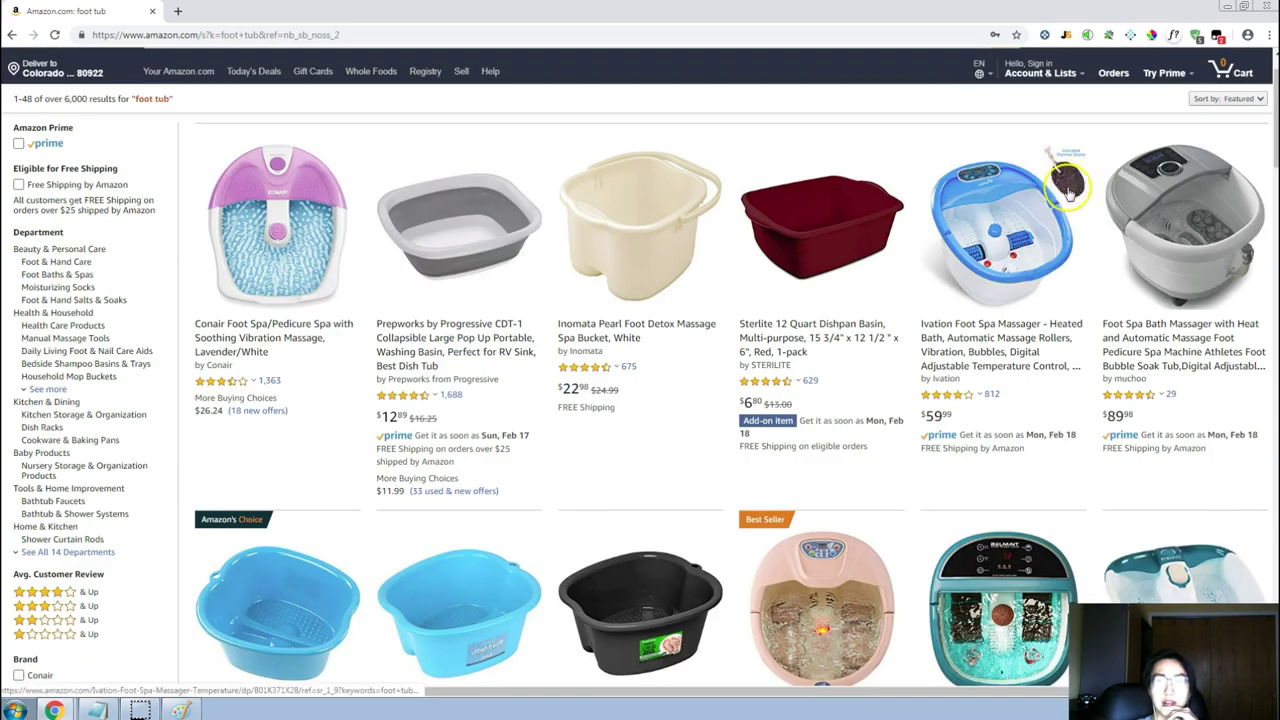
pyautogui.scroll(-3, 1060, 200)
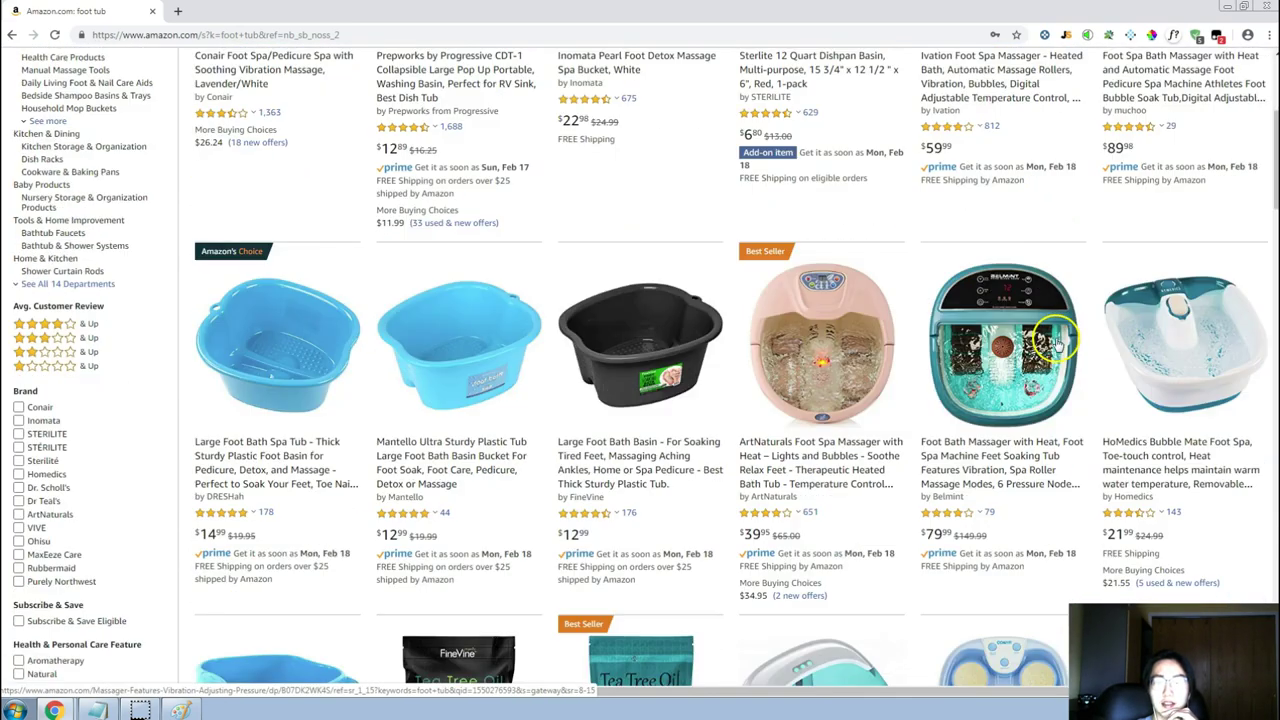
pyautogui.scroll(4, 1050, 320)
pyautogui.scroll(-3, 1005, 320)
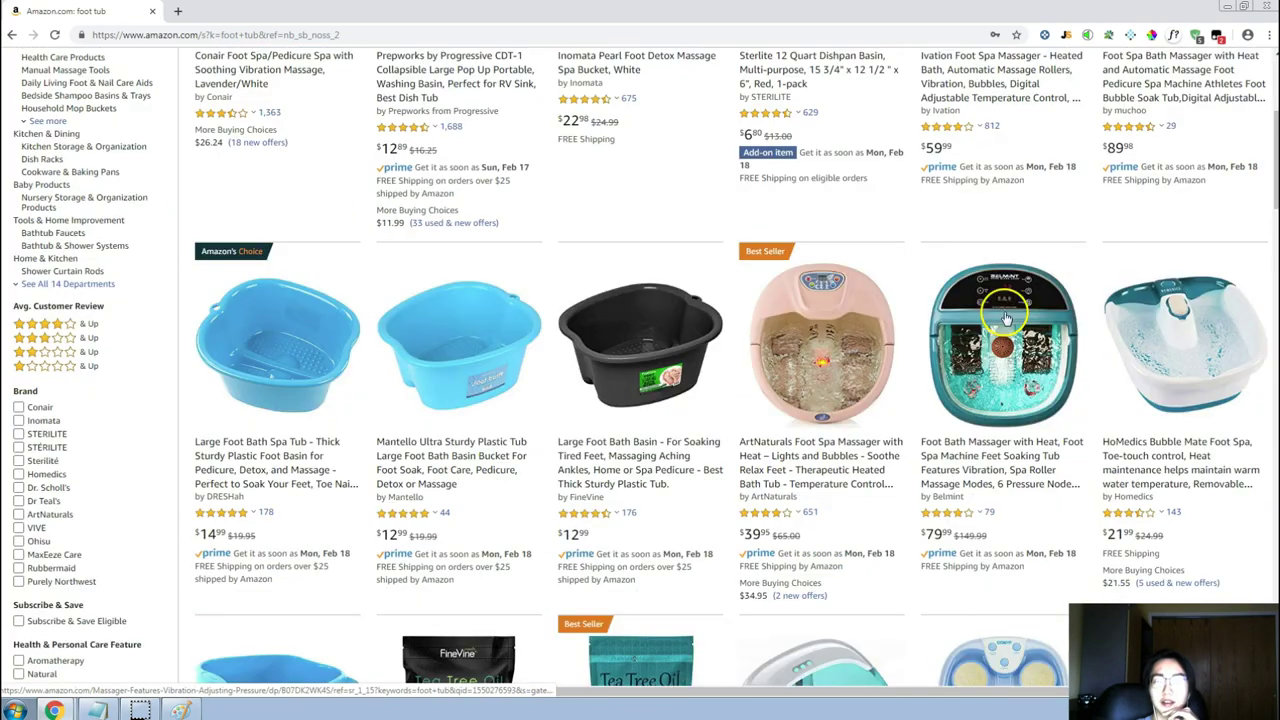
pyautogui.scroll(-4, 1000, 340)
pyautogui.scroll(5, 1003, 355)
pyautogui.scroll(3, 1000, 350)
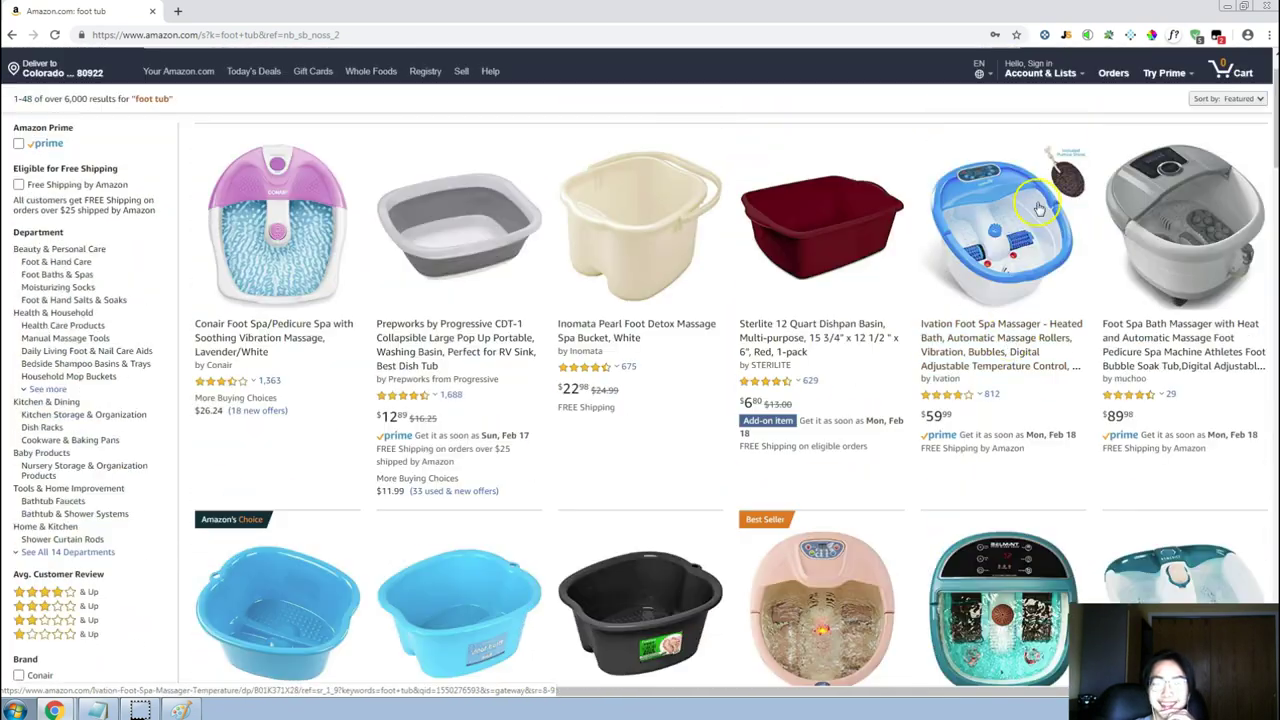
# Check the product types, prices and review counts in the lower rows of foot tub results, then return to the first rows.
pyautogui.scroll(-7, 890, 372)
pyautogui.scroll(-1, 900, 378)
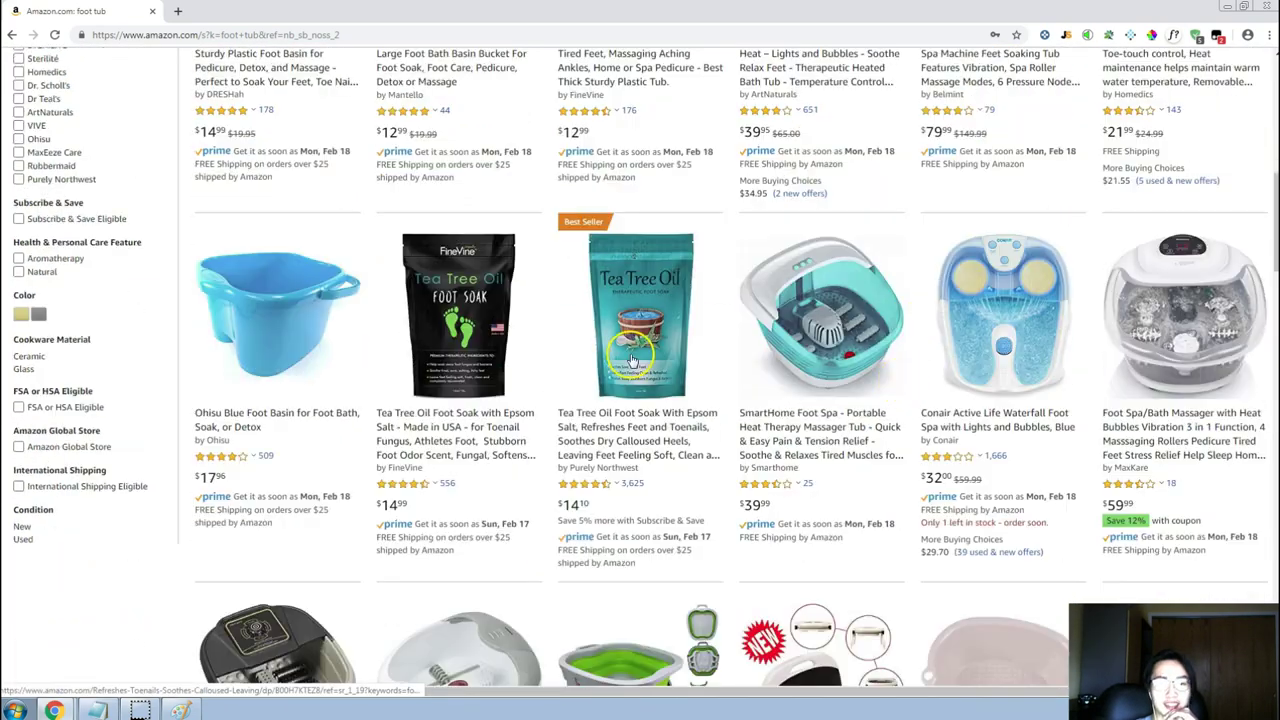
pyautogui.scroll(-2, 760, 390)
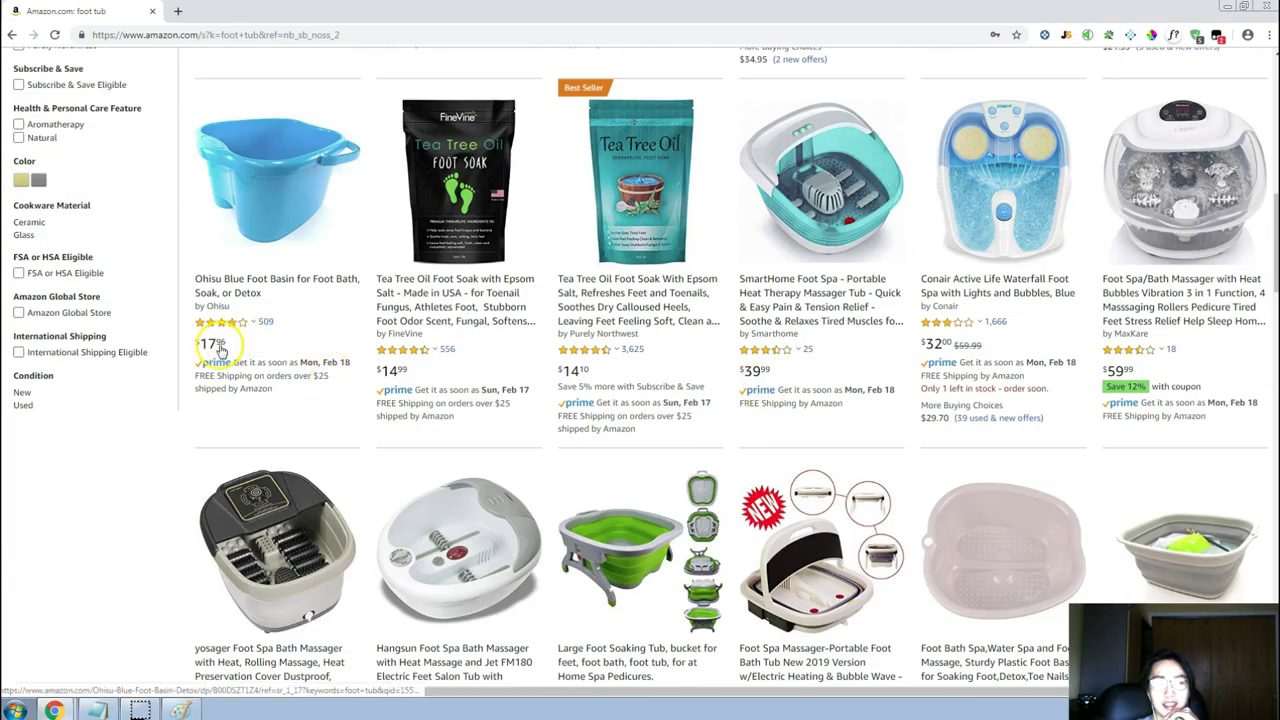
pyautogui.scroll(-3, 560, 400)
pyautogui.scroll(3, 568, 400)
pyautogui.scroll(-3, 565, 400)
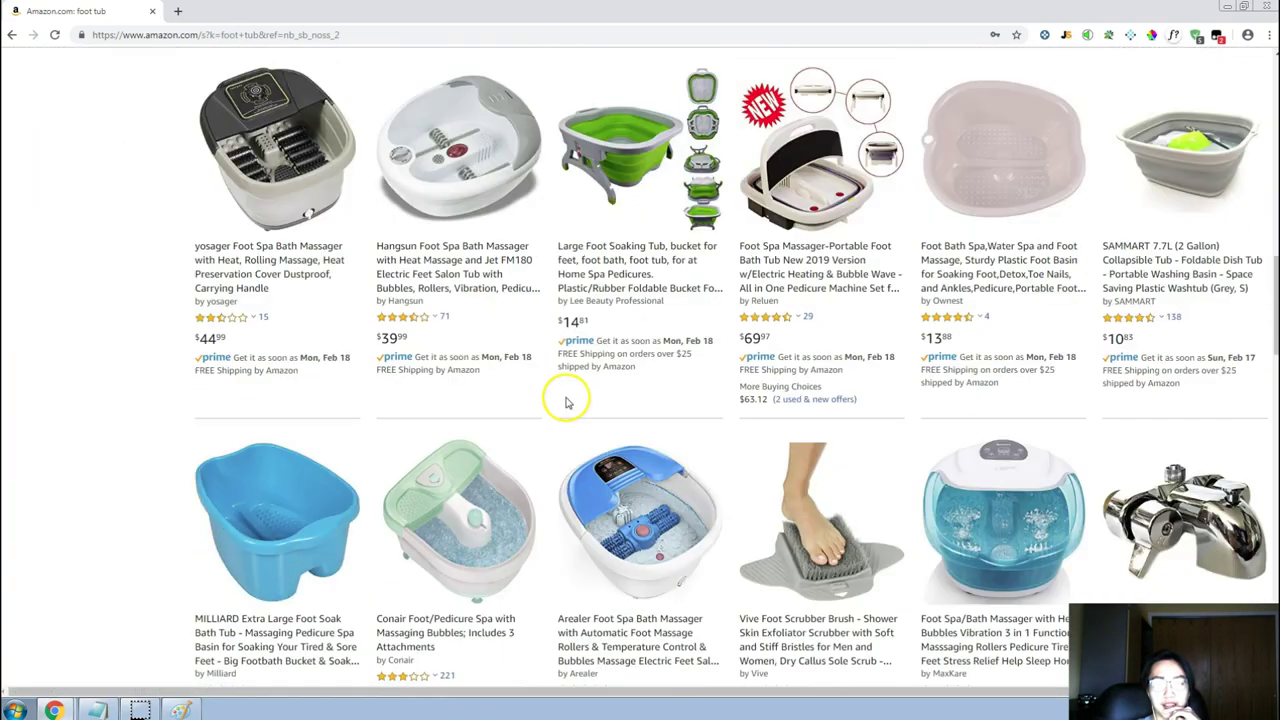
pyautogui.scroll(-3, 650, 390)
pyautogui.scroll(3, 749, 371)
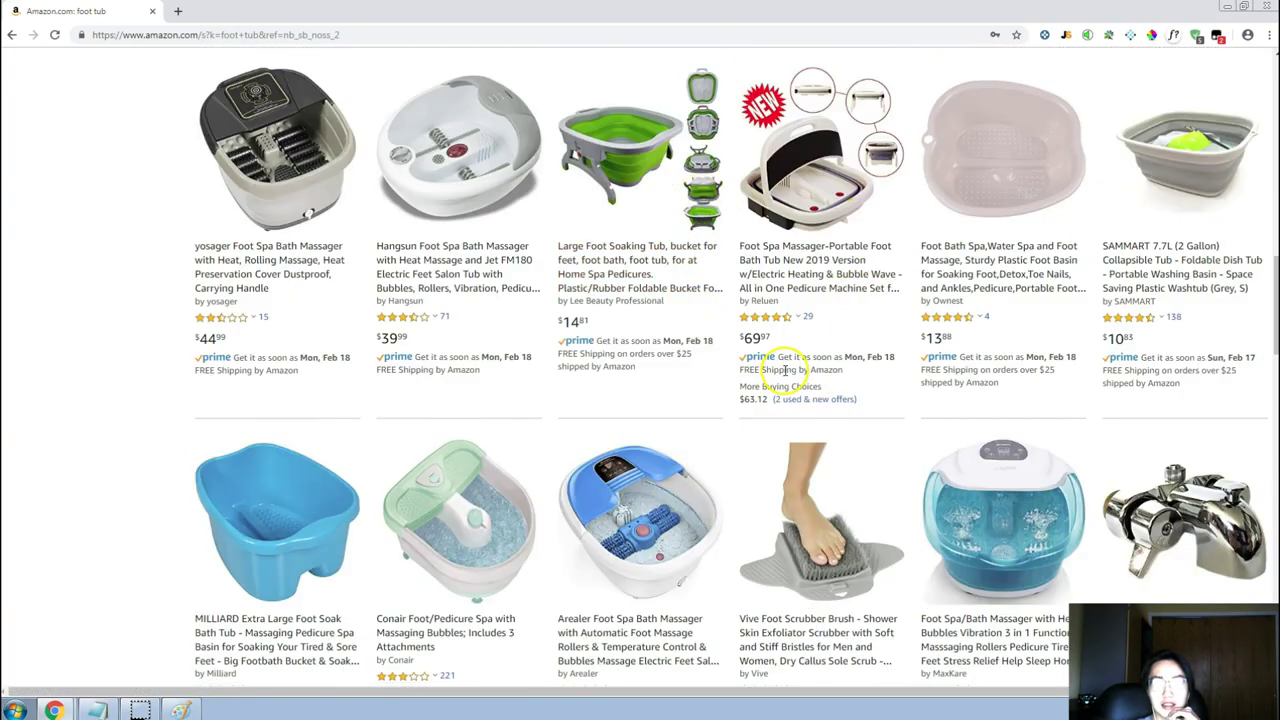
pyautogui.scroll(10, 694, 400)
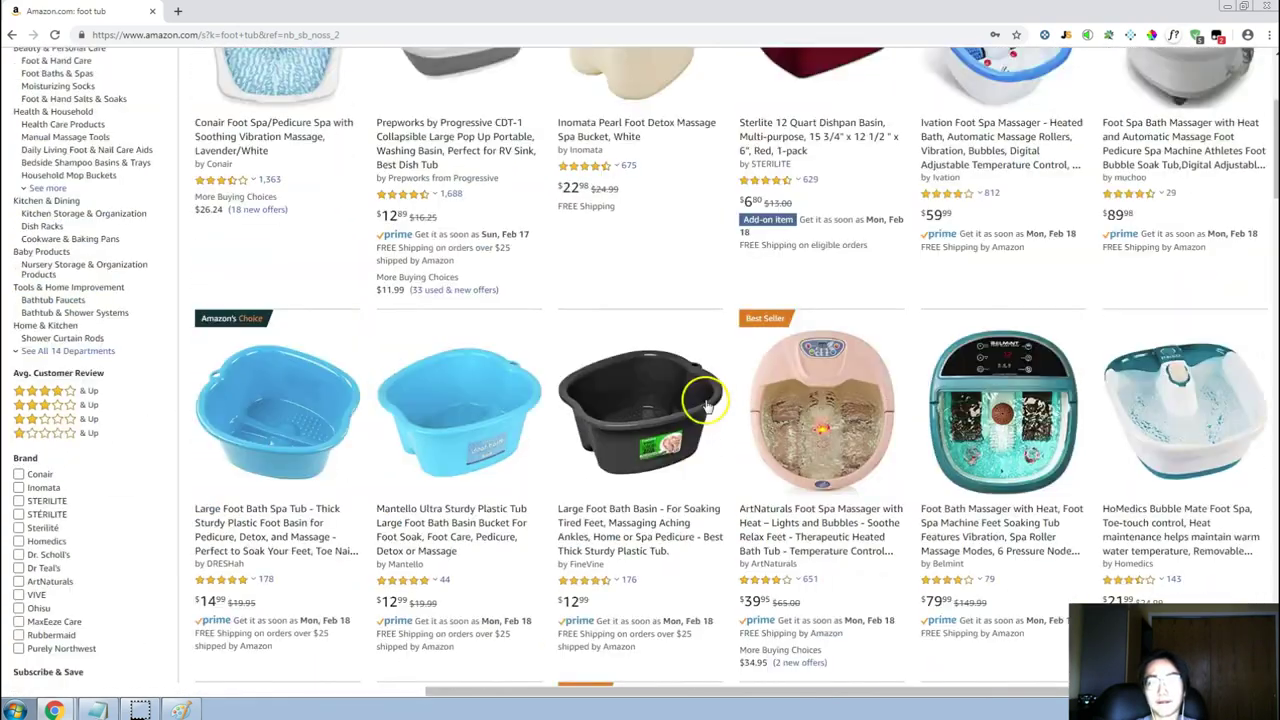
pyautogui.scroll(3, 705, 405)
# Switch back to Magnet, bring up the Product Ideas notes in Notepad and copy the "DIY" entry.
pyautogui.hotkey('alt', 'Tab')
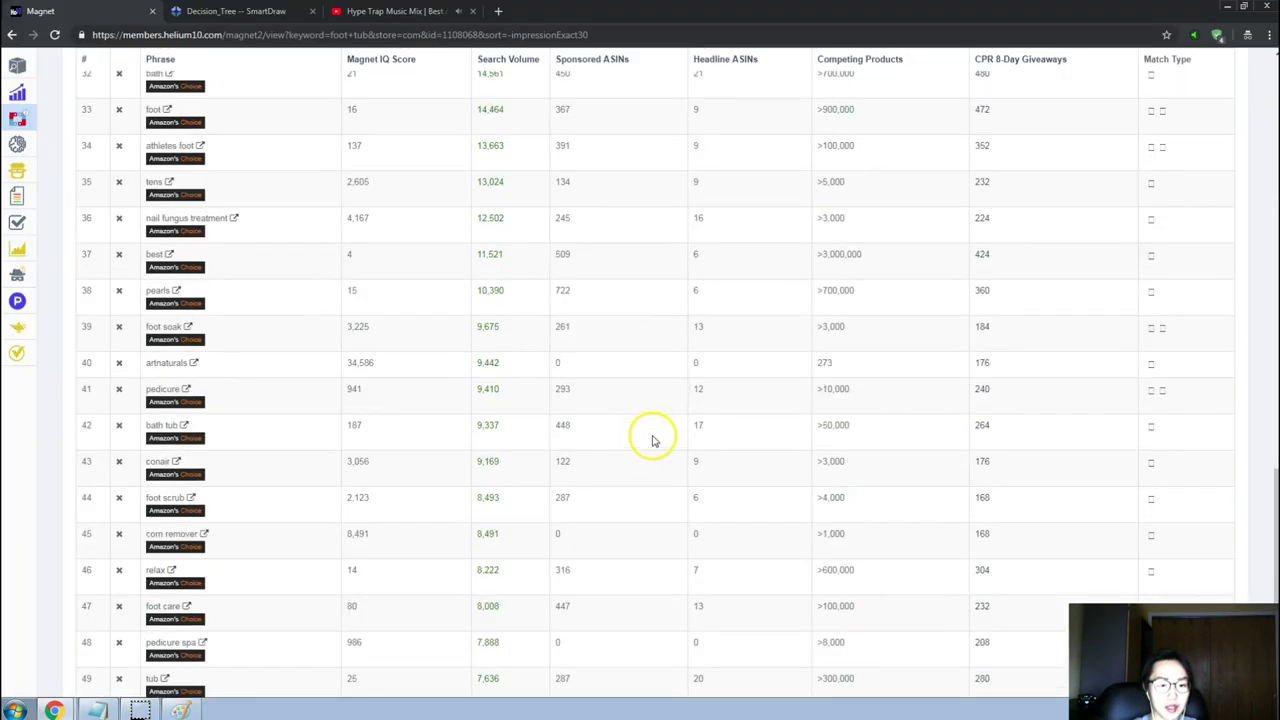
pyautogui.scroll(2, 559, 361)
pyautogui.scroll(12, 559, 361)
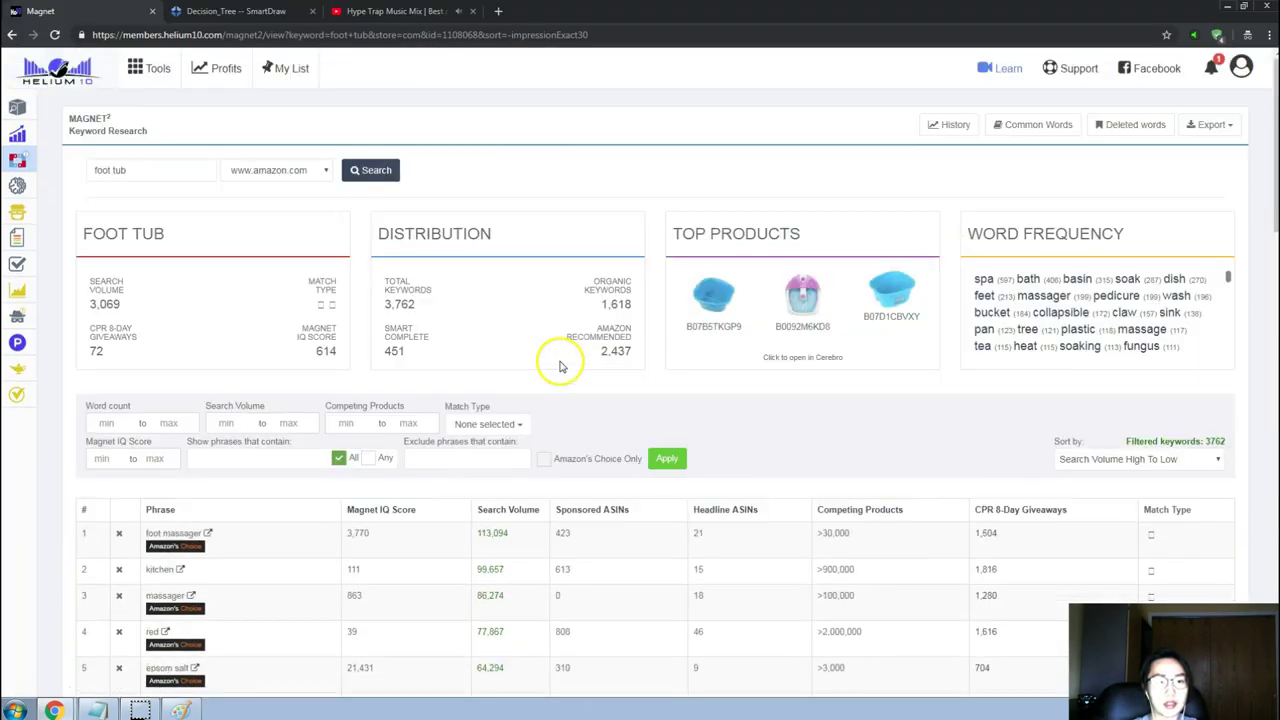
pyautogui.click(100, 710)
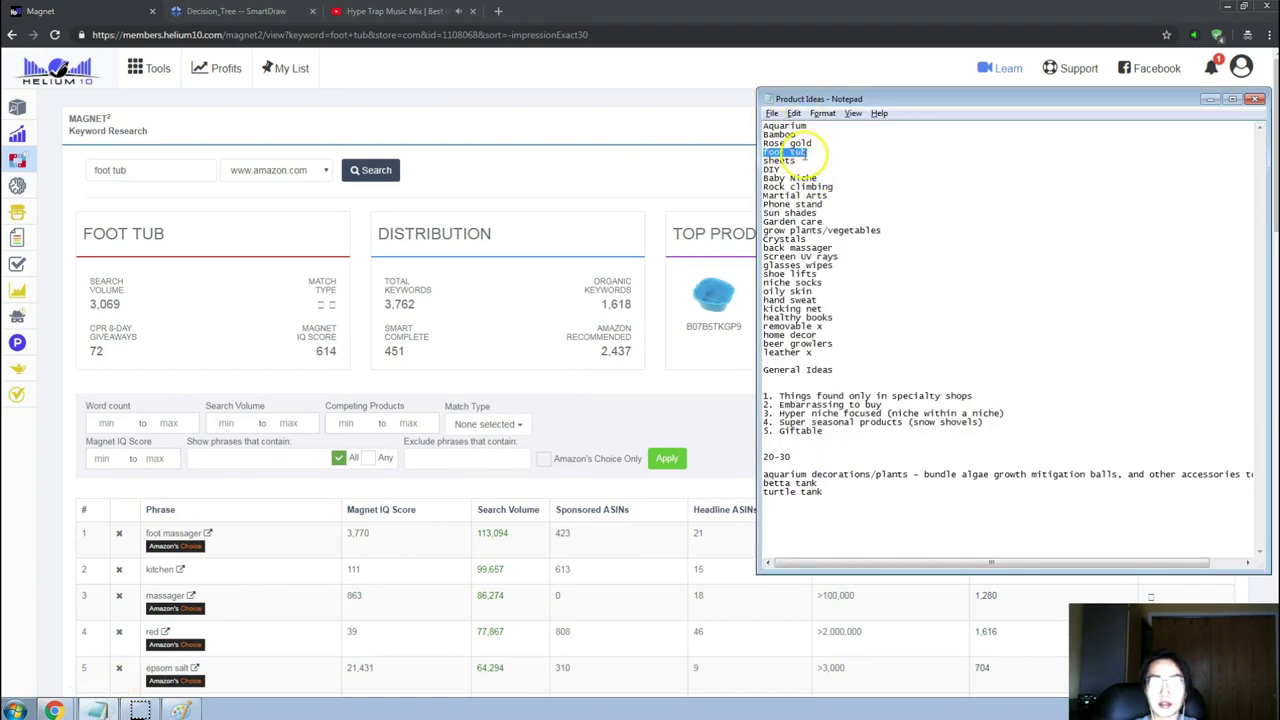
pyautogui.click(803, 160)
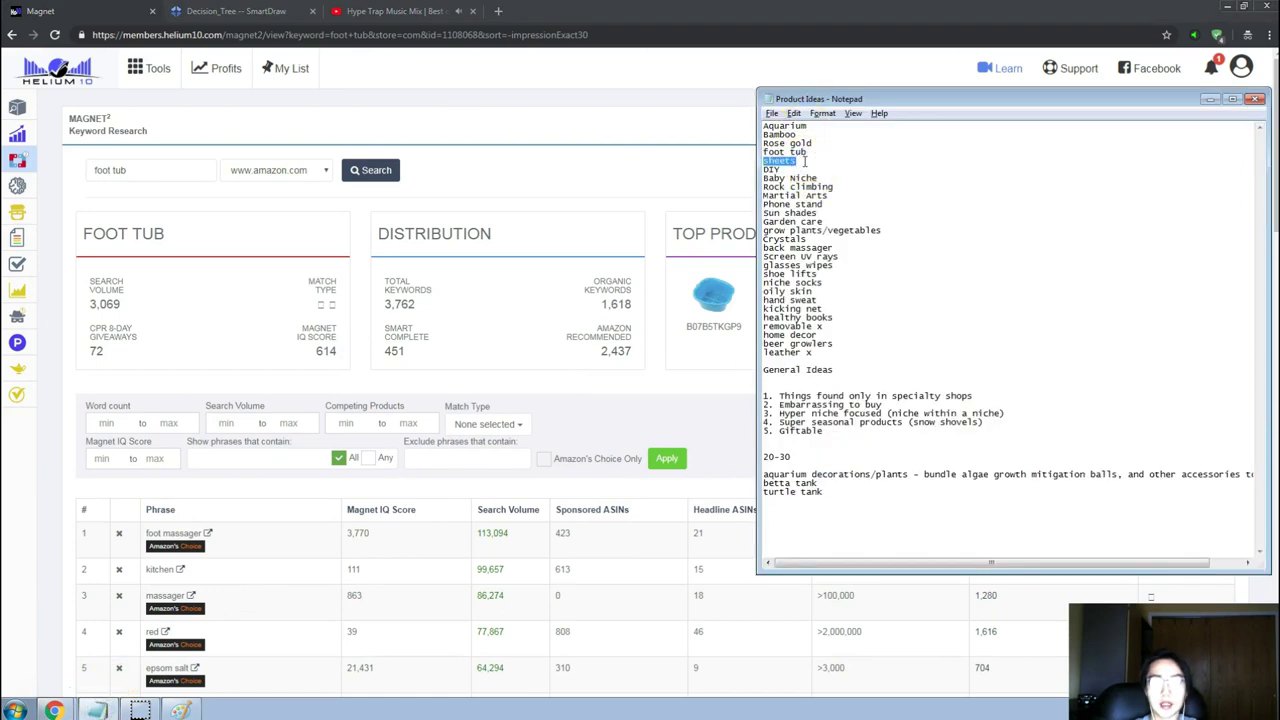
pyautogui.doubleClick(775, 162)
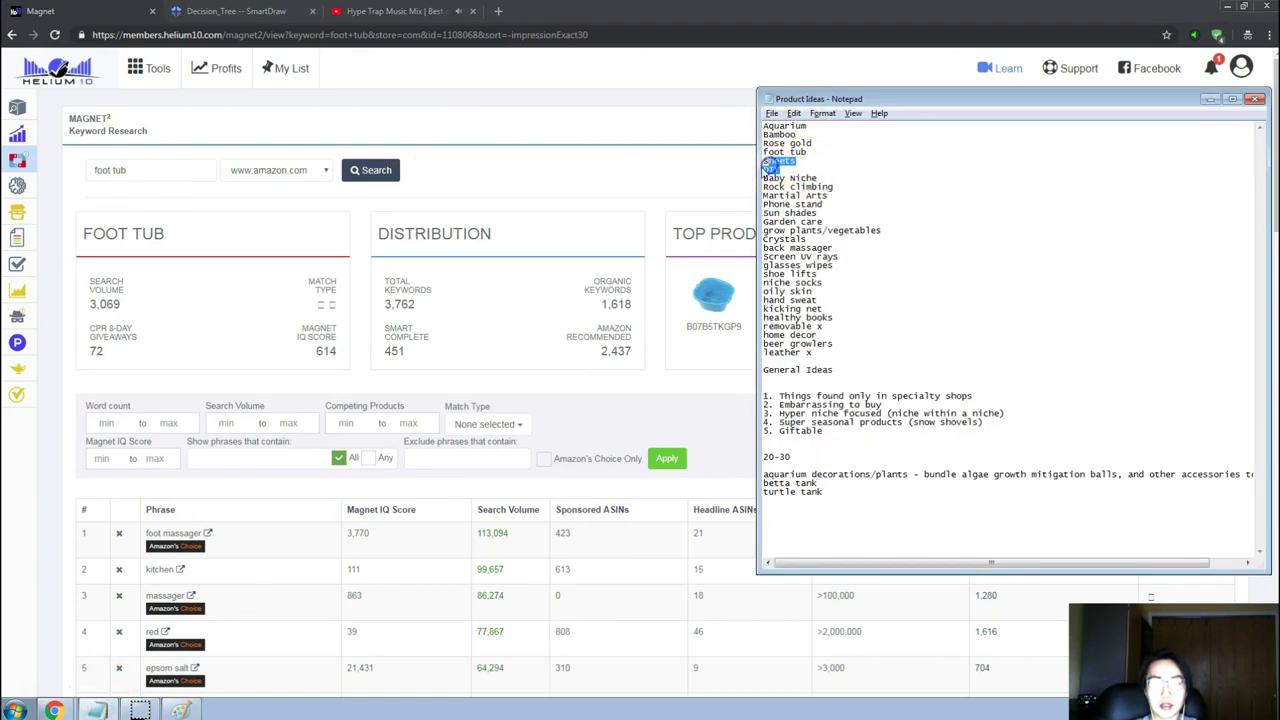
pyautogui.hotkey('ctrl', 'c')
# Replace "foot tub" with "diy" in the Magnet keyword search, run it, and sort the phrases by search volume from high to low.
pyautogui.click(206, 171)
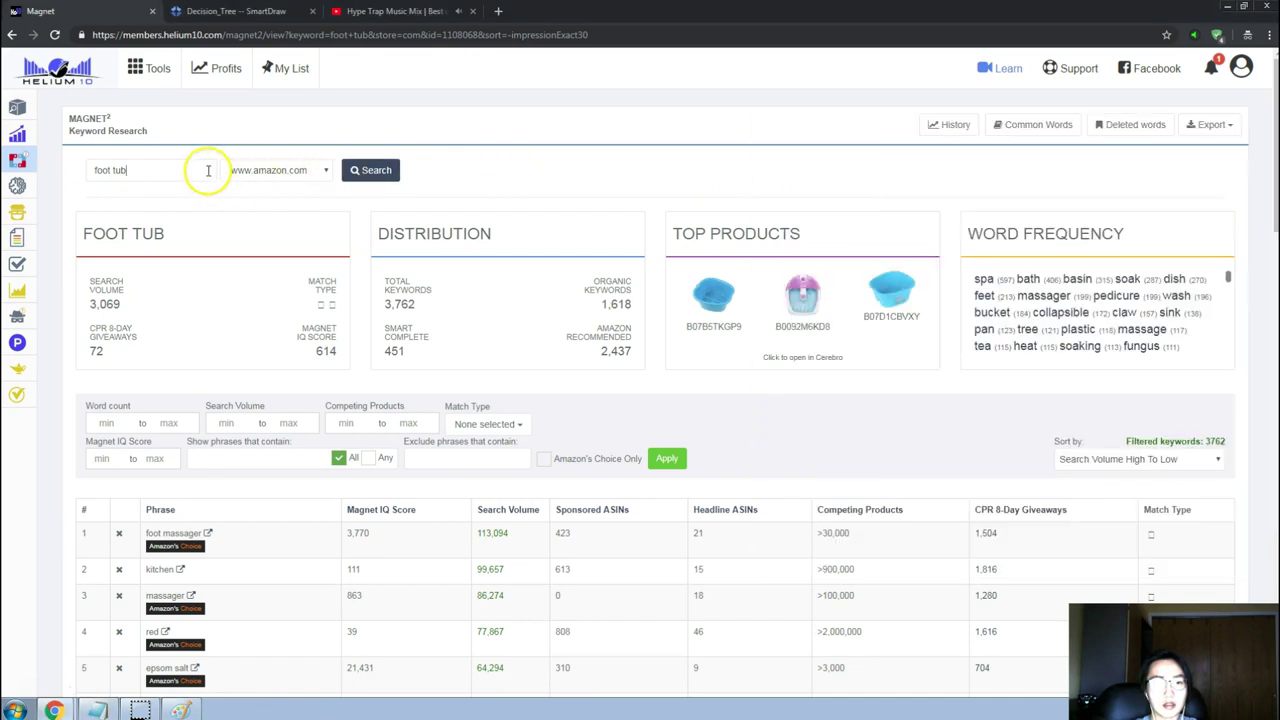
pyautogui.hotkey('ctrl', 'a')
pyautogui.hotkey('ctrl', 'v')
pyautogui.click(349, 171)
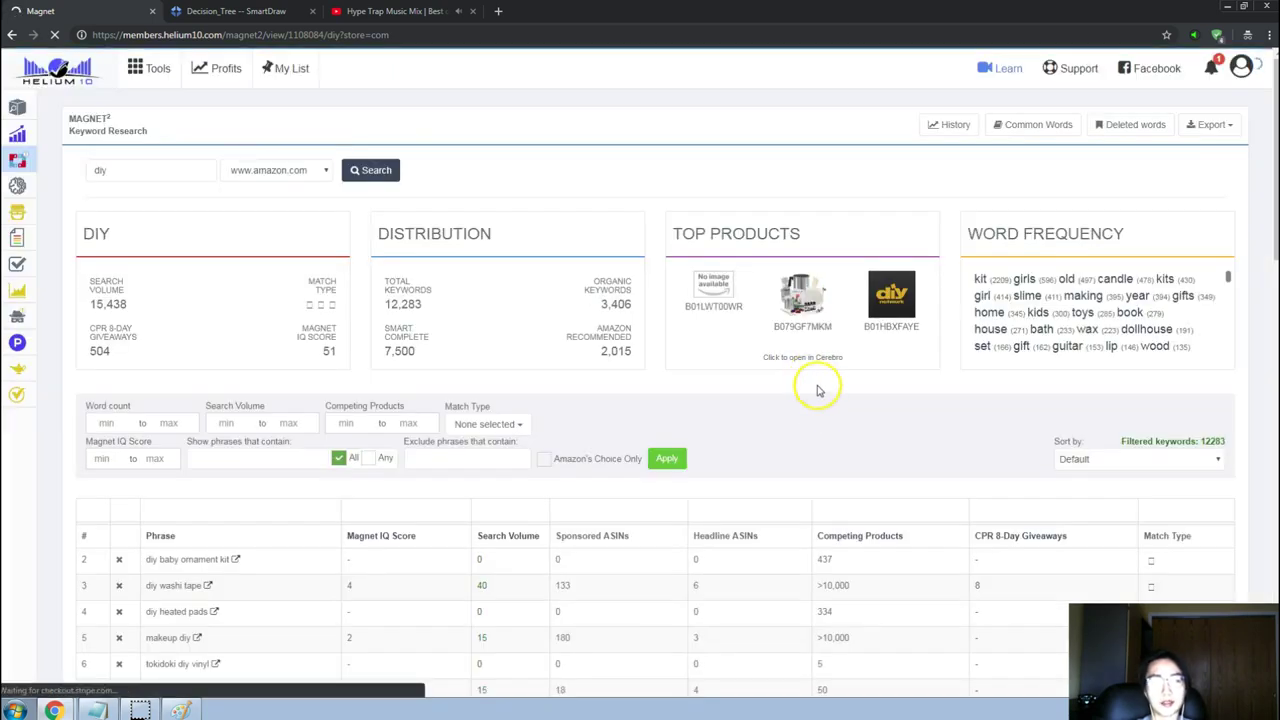
pyautogui.scroll(-2, 851, 406)
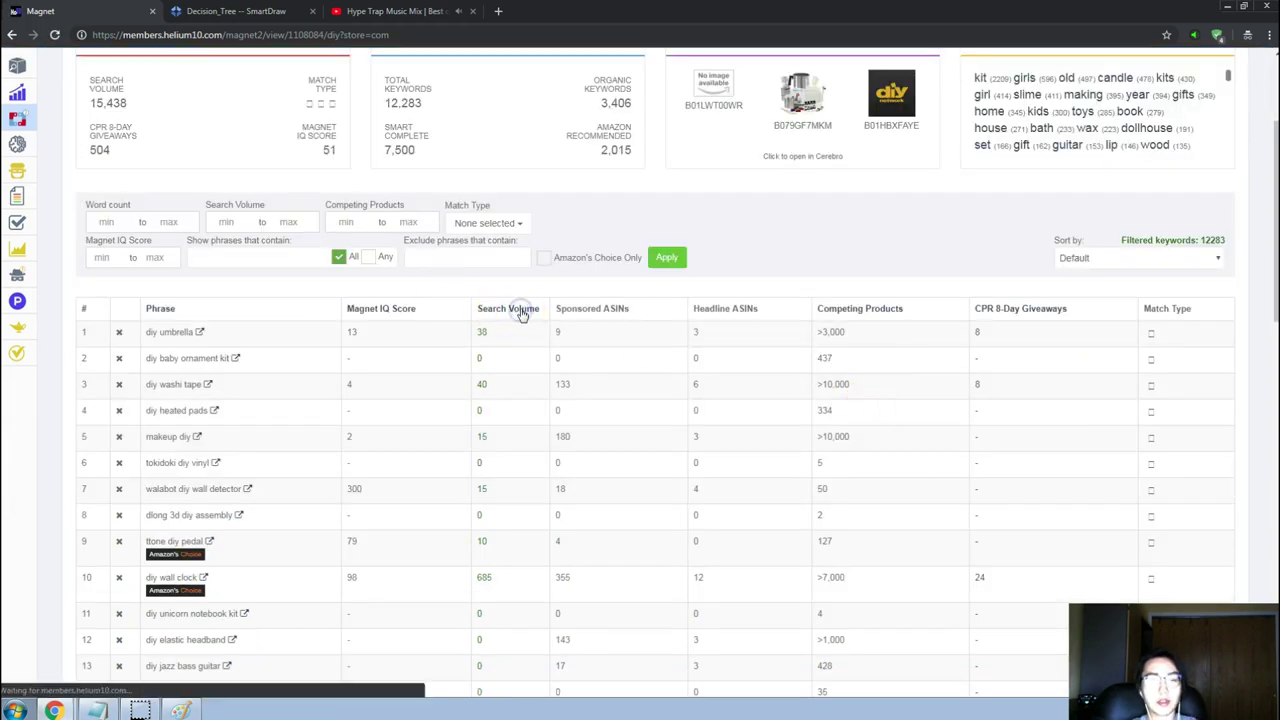
pyautogui.click(520, 314)
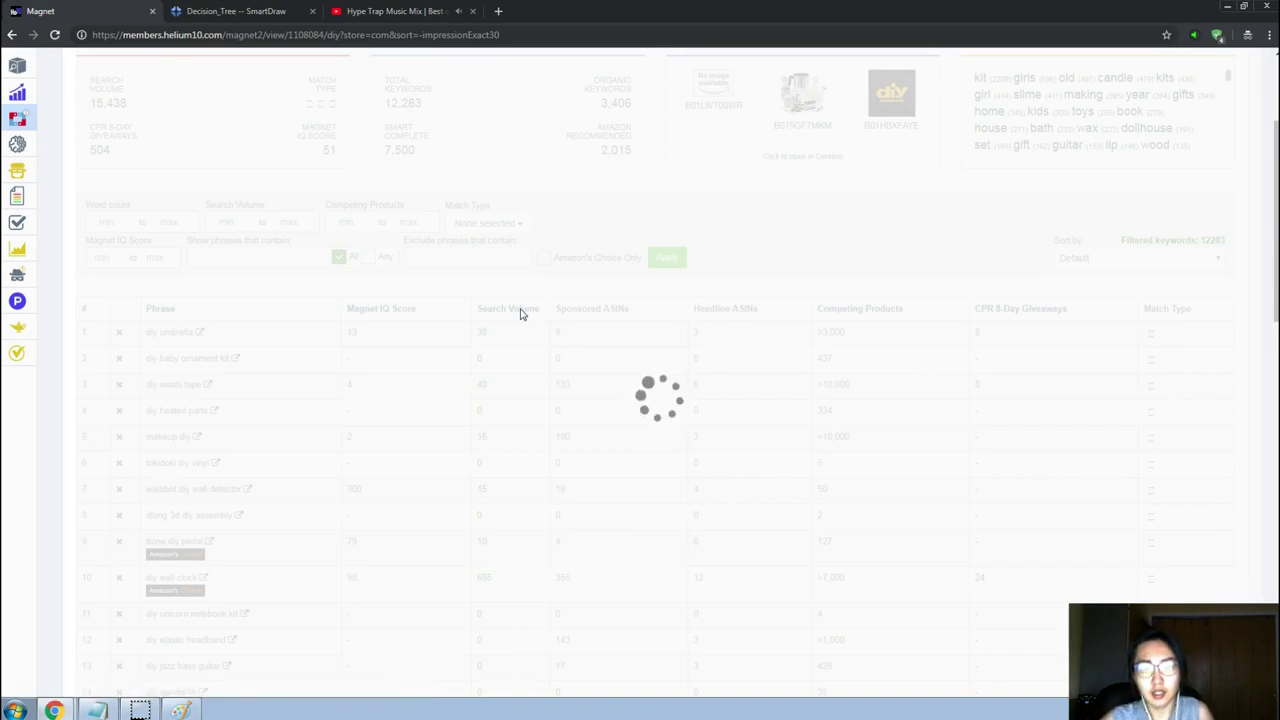
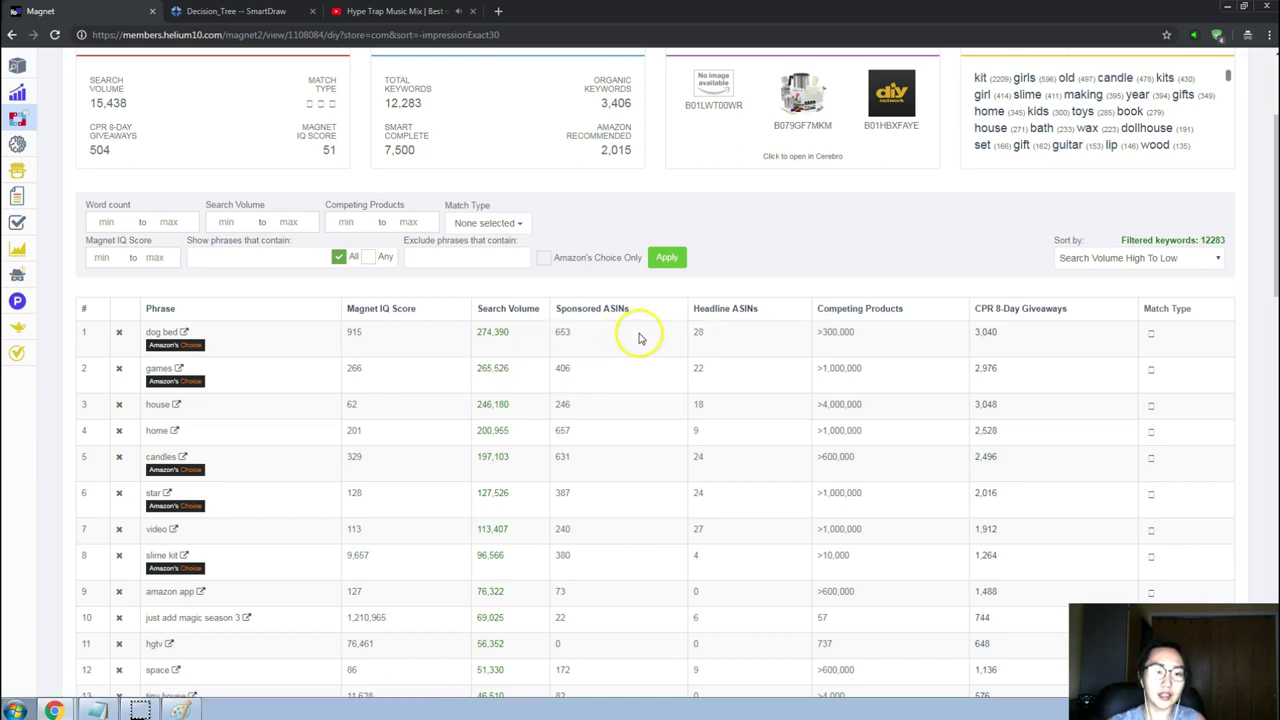
# Examine the sorted "diy" keyword list from "dog bed" down to "gifts for girls" for product ideas and search volumes.
pyautogui.scroll(-5, 560, 420)
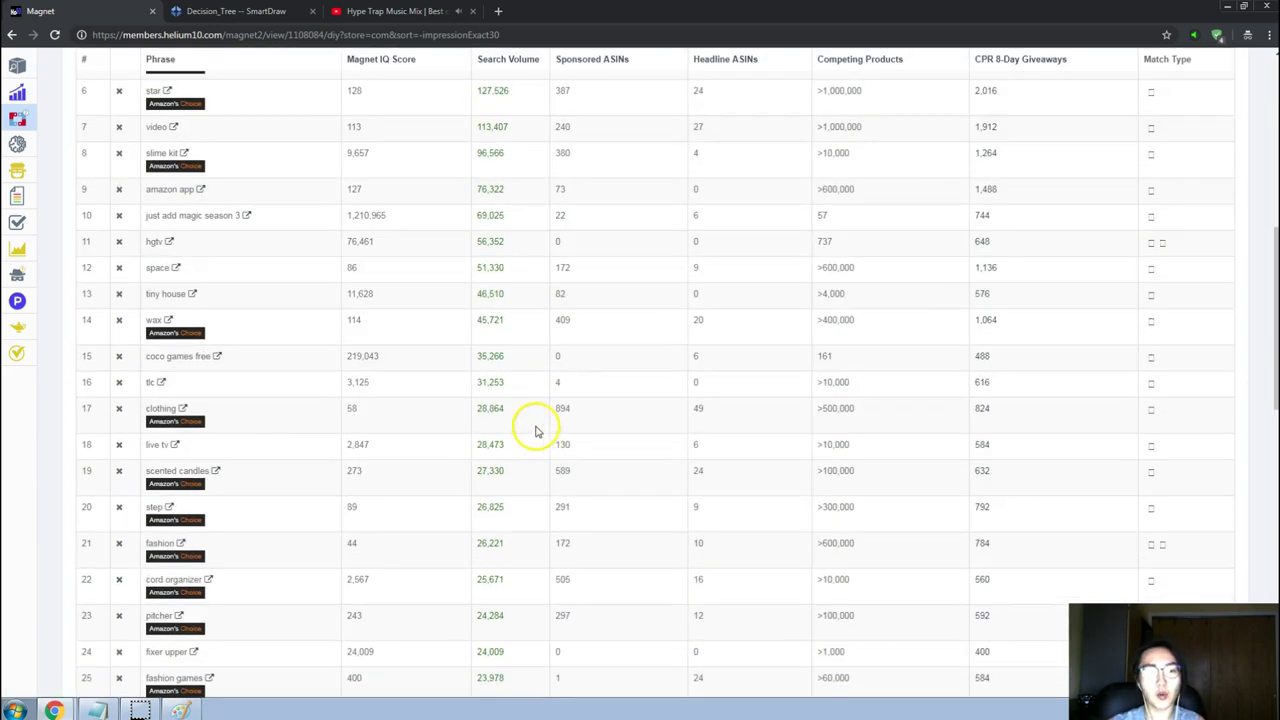
pyautogui.scroll(-1, 535, 426)
pyautogui.scroll(-1, 535, 432)
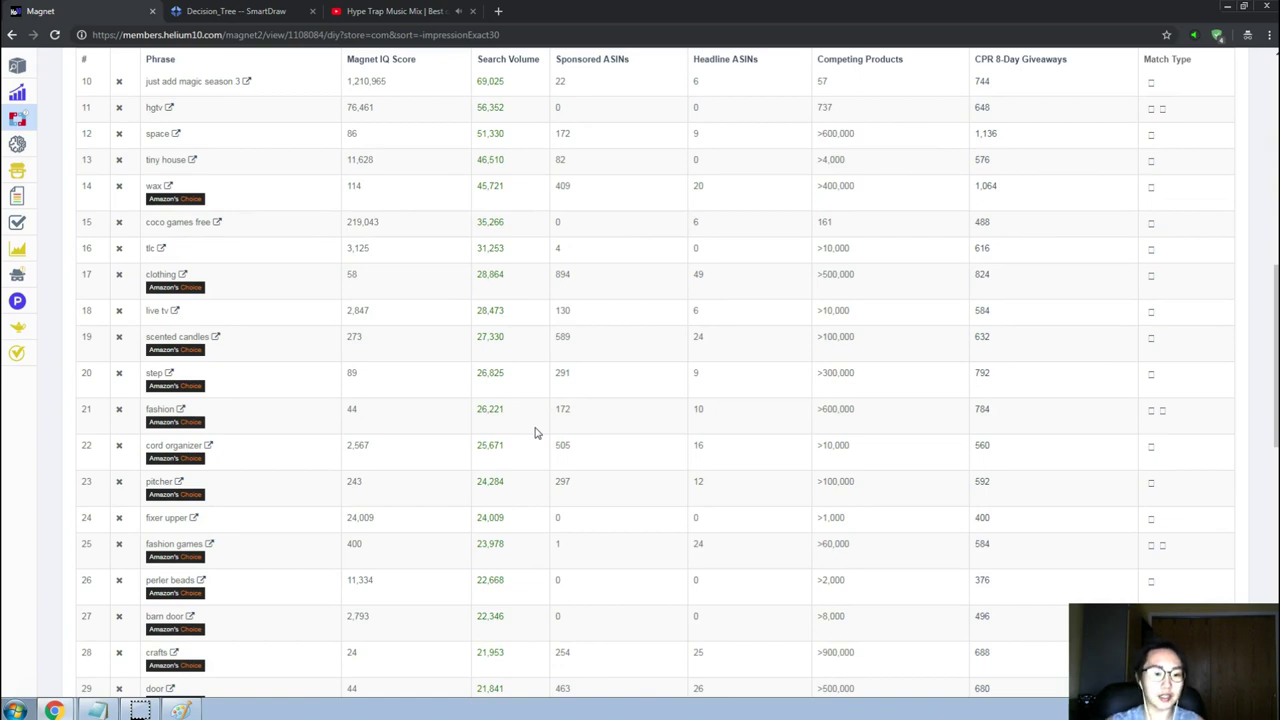
pyautogui.scroll(-2, 535, 432)
pyautogui.scroll(-2, 606, 503)
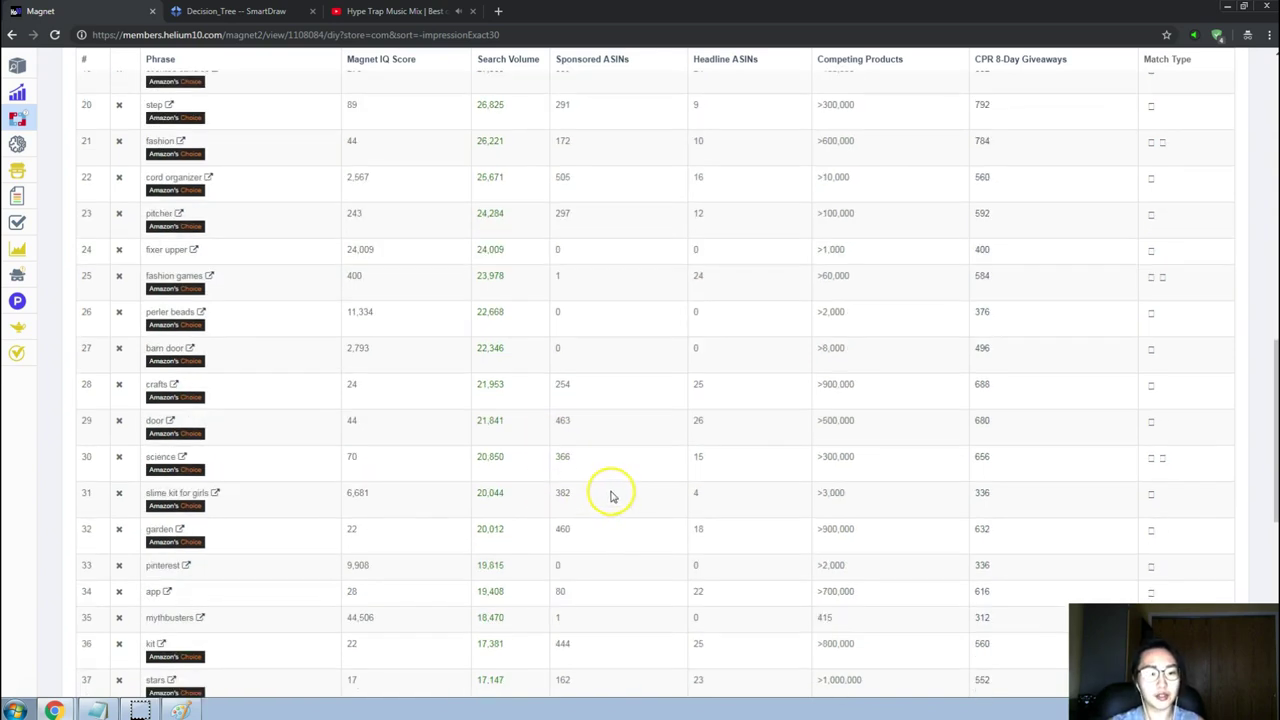
pyautogui.scroll(-1, 610, 495)
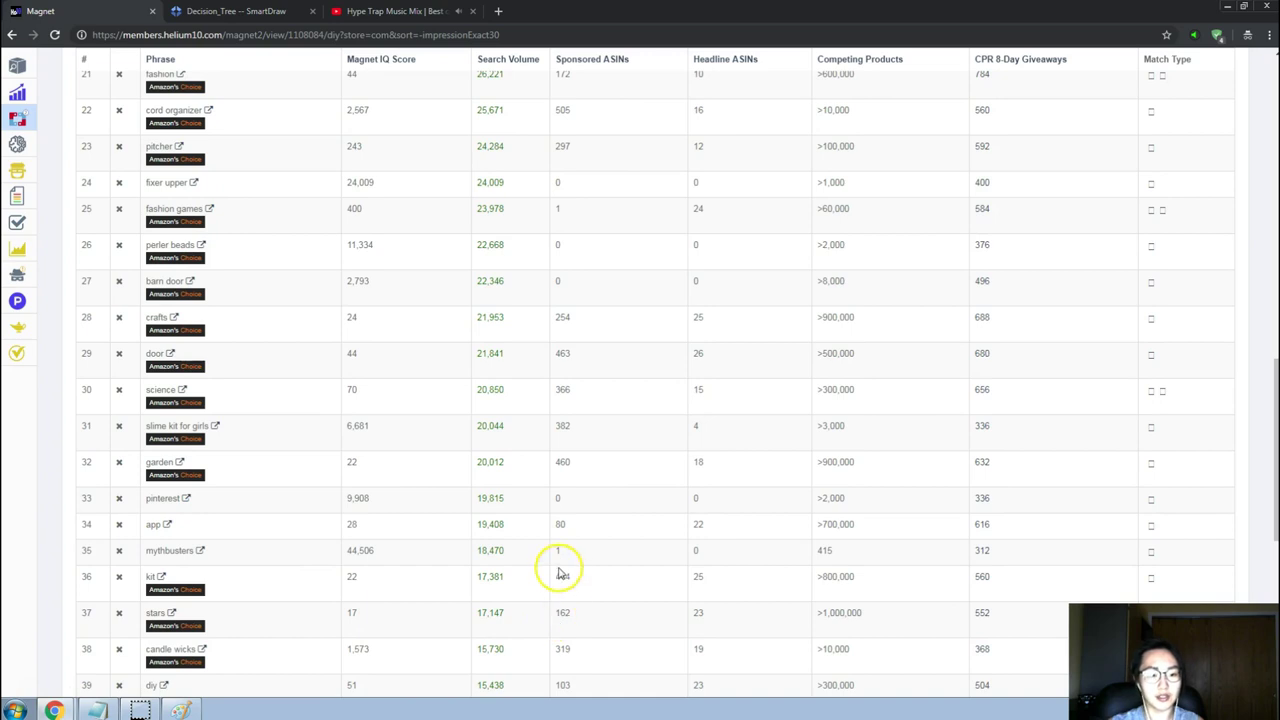
pyautogui.scroll(-1, 560, 571)
pyautogui.scroll(-1, 557, 569)
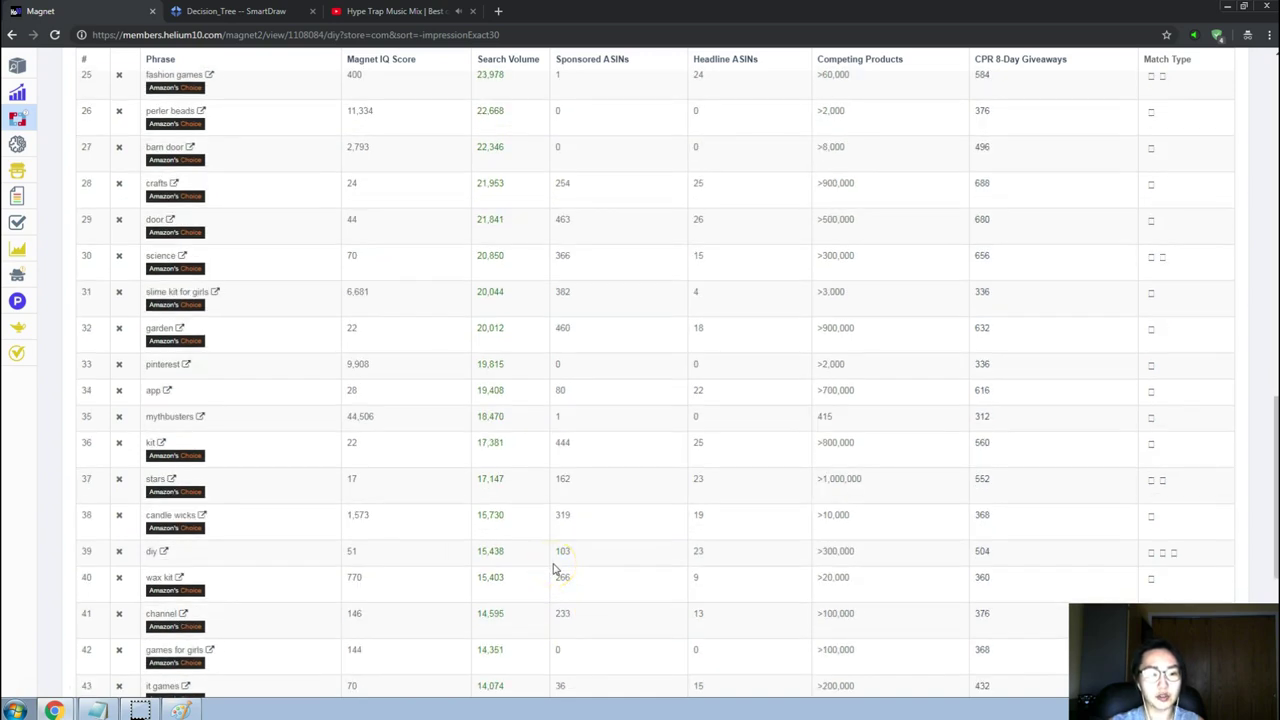
pyautogui.scroll(-1, 557, 569)
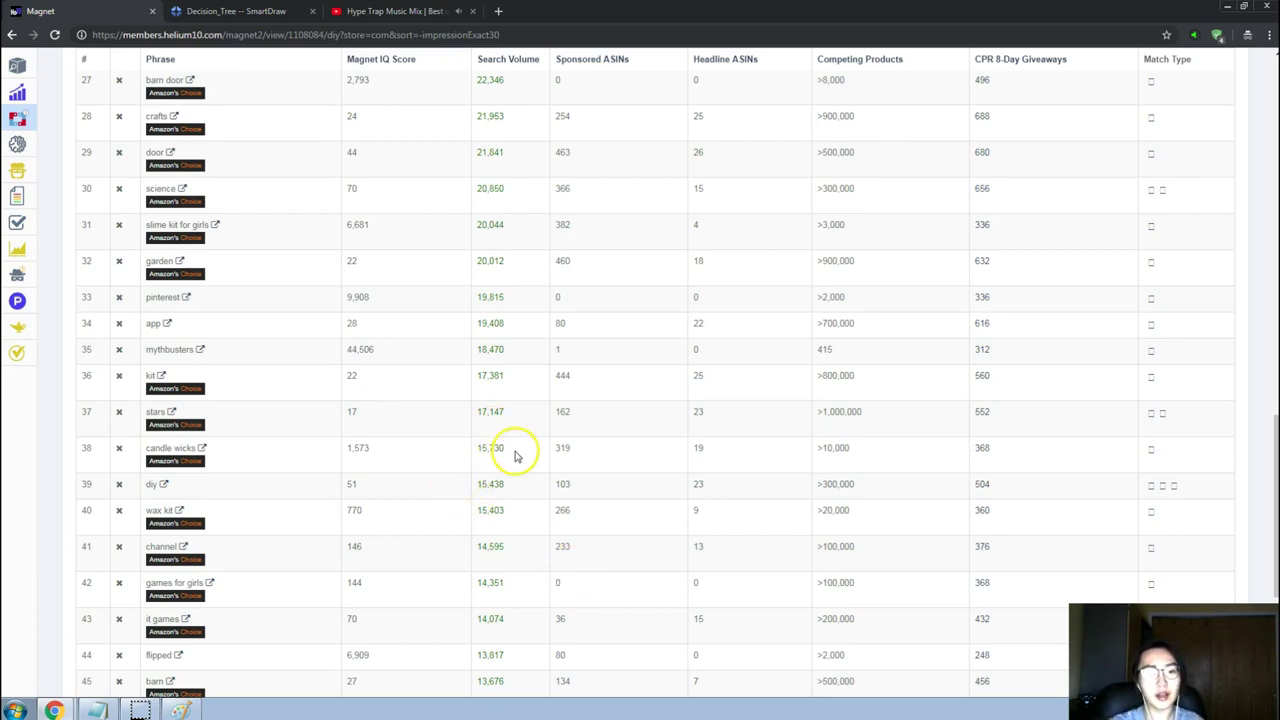
pyautogui.scroll(-3, 531, 510)
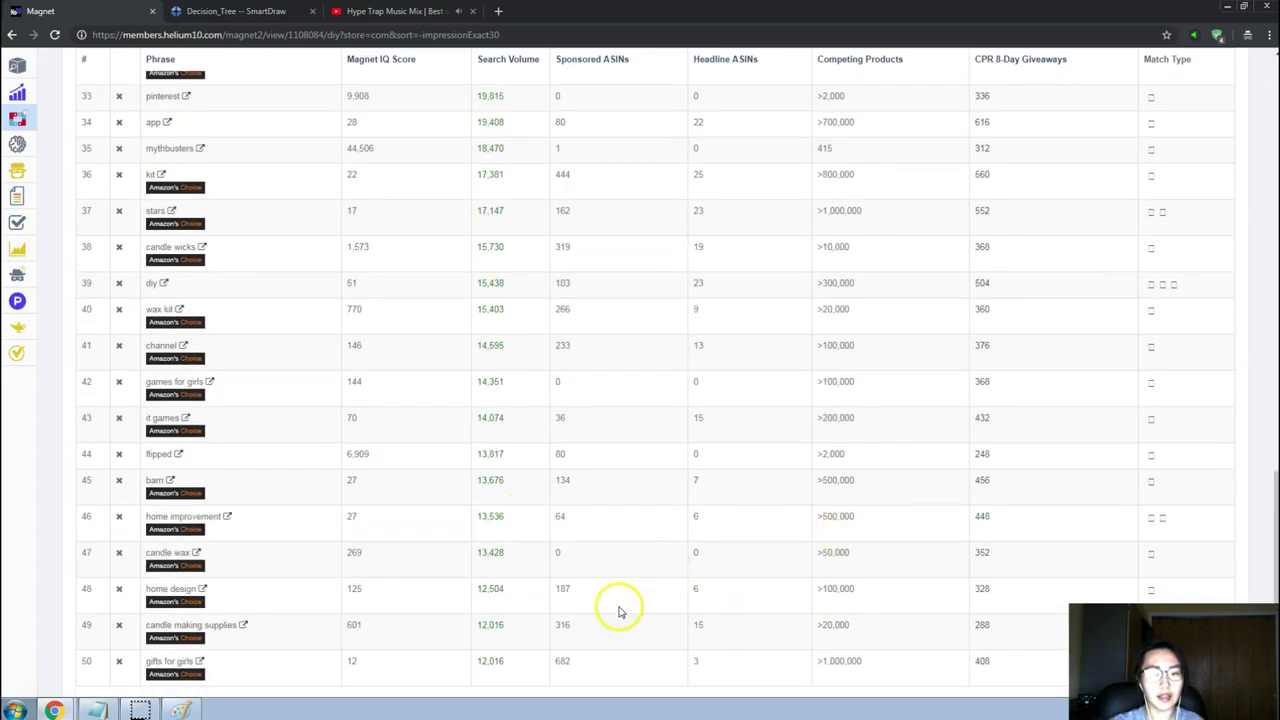
pyautogui.scroll(-2, 625, 590)
pyautogui.scroll(2, 633, 550)
pyautogui.scroll(-2, 634, 540)
pyautogui.scroll(1, 639, 543)
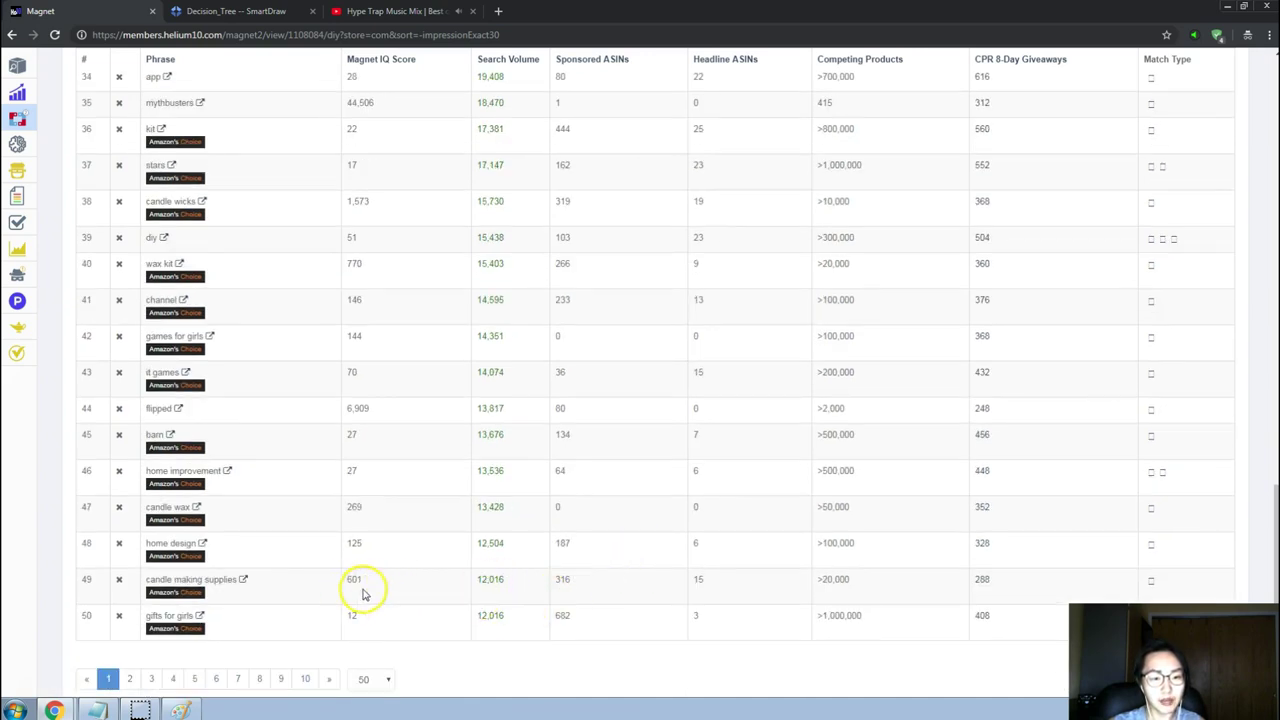
# Copy the phrase "candle making supplies" from the keyword list, switch to Amazon and search for it in place of "foot tub".
pyautogui.moveTo(270, 587); pyautogui.dragTo(137, 587)
pyautogui.hotkey('ctrl', 'c')
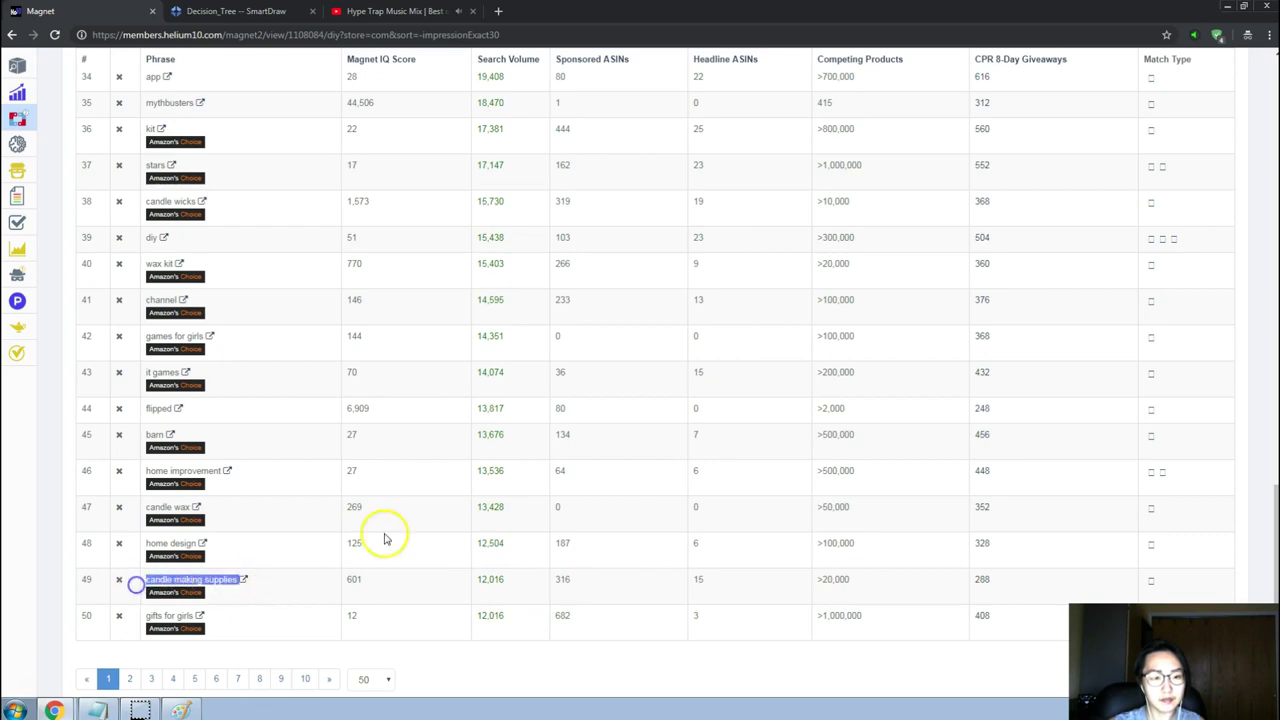
pyautogui.hotkey('alt', 'Tab')
pyautogui.hotkey('alt', 'Tab')
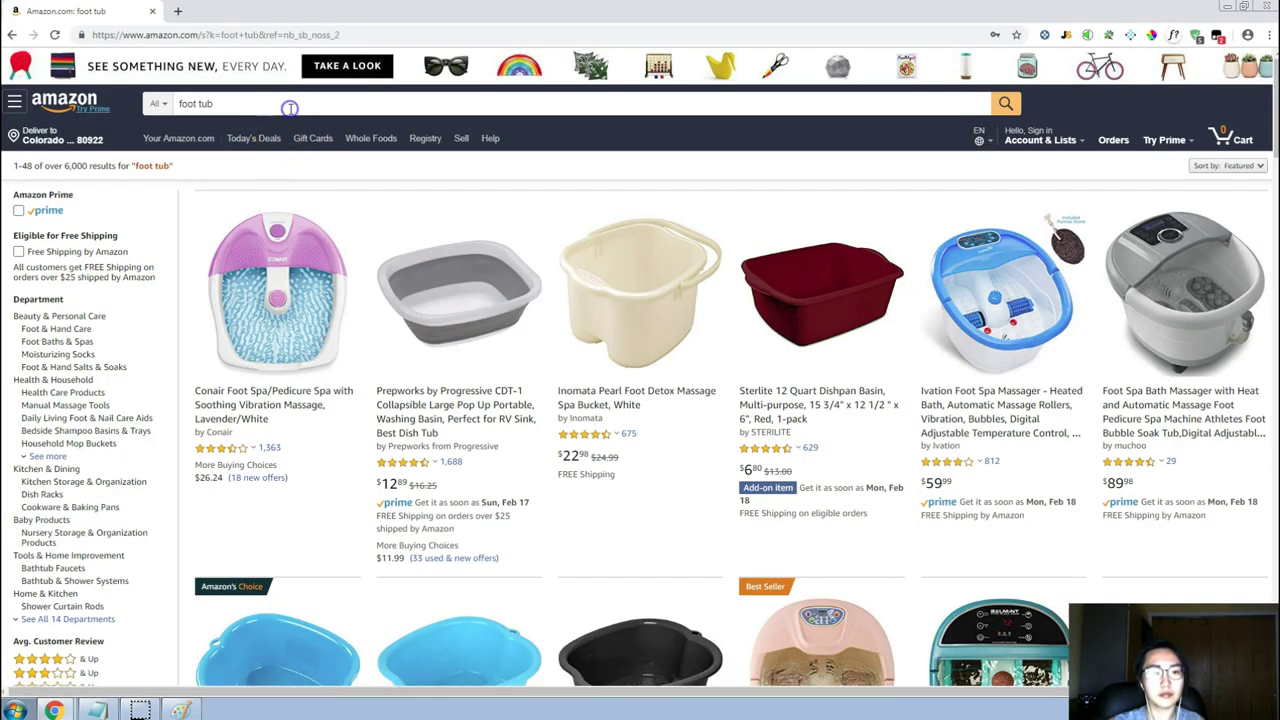
pyautogui.doubleClick(289, 107)
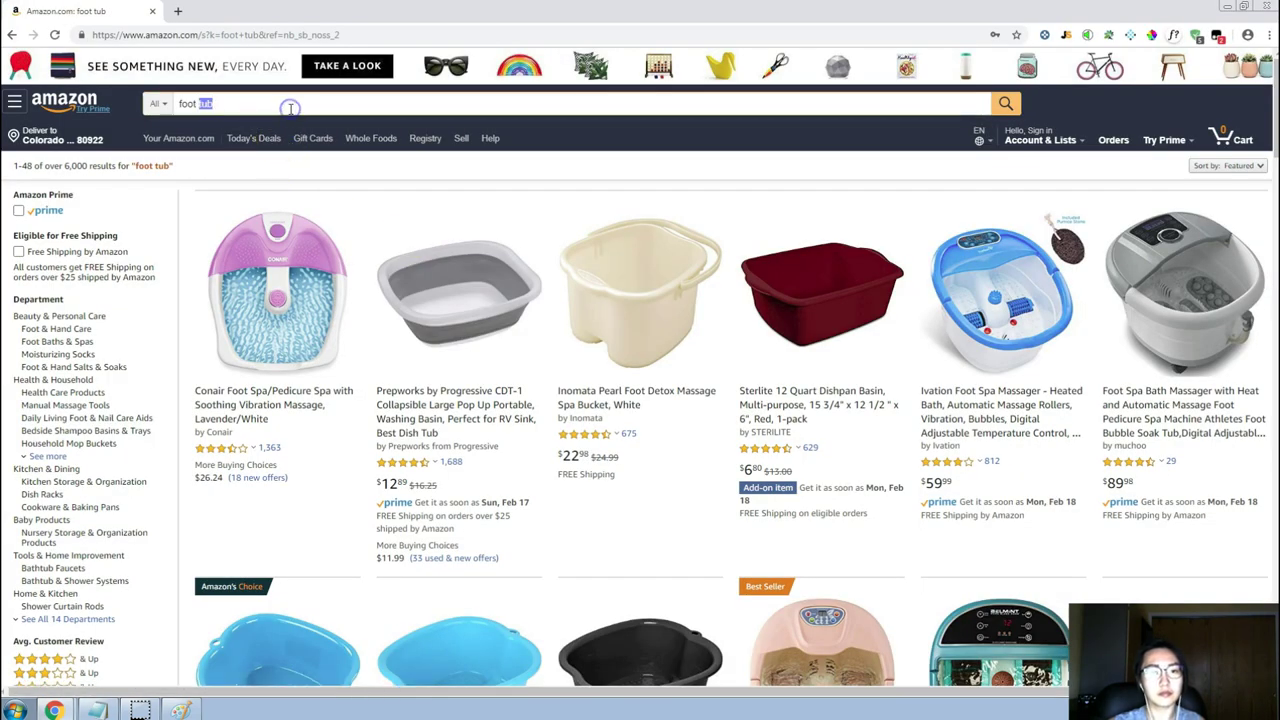
pyautogui.hotkey('ctrl', 'v')
pyautogui.press('Return')
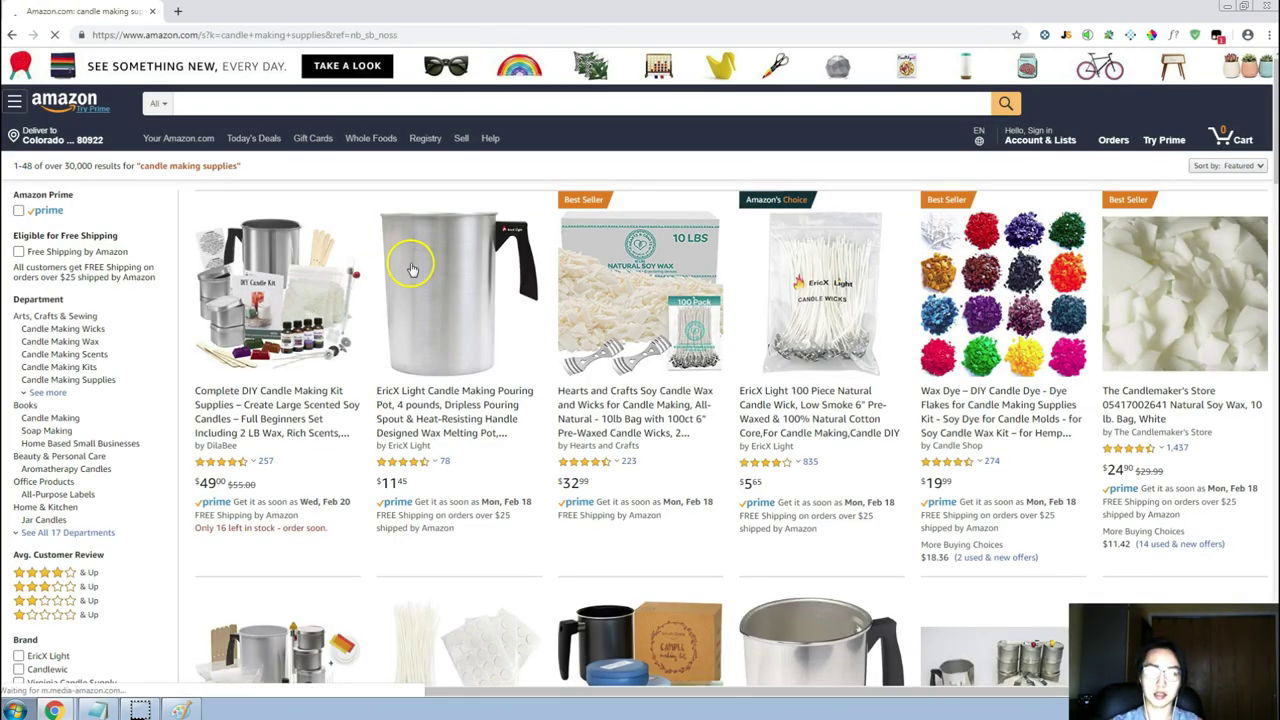
# Look over the candle making supplies results and analyze them with the Jungle Scout extension, comparing prices, monthly sales, revenue and review counts.
pyautogui.scroll(-1, 738, 458)
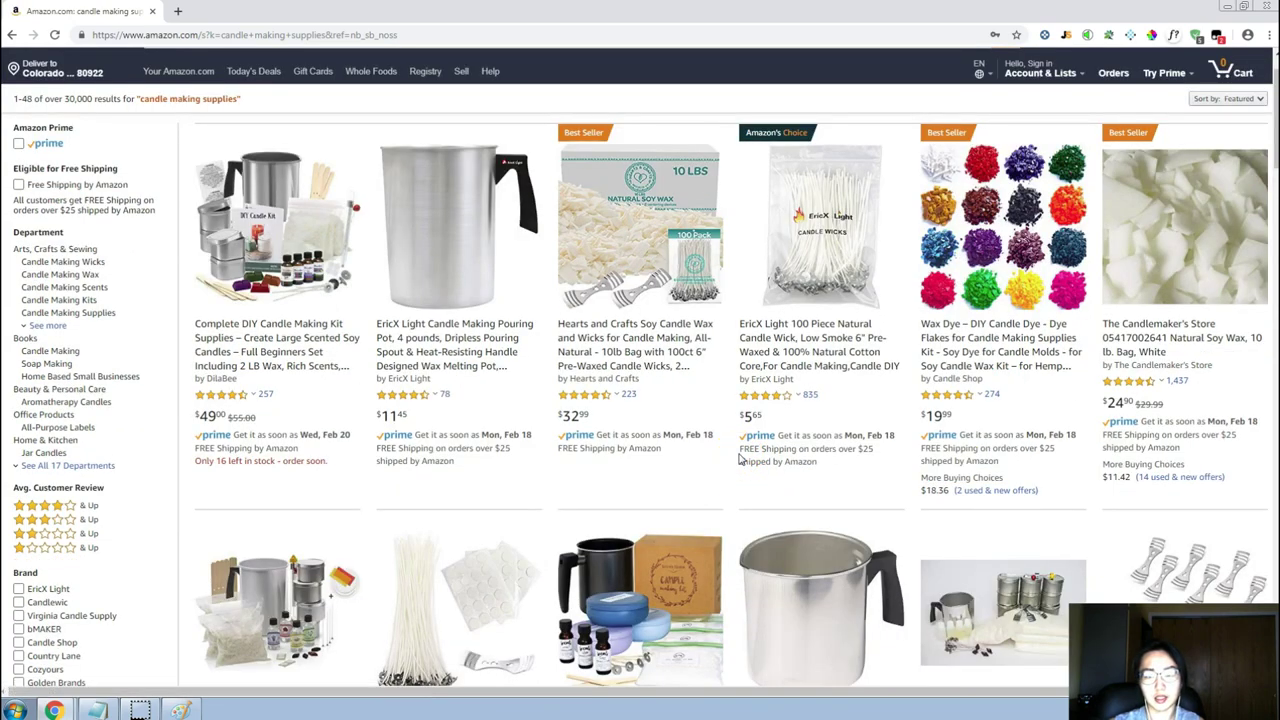
pyautogui.scroll(-3, 740, 458)
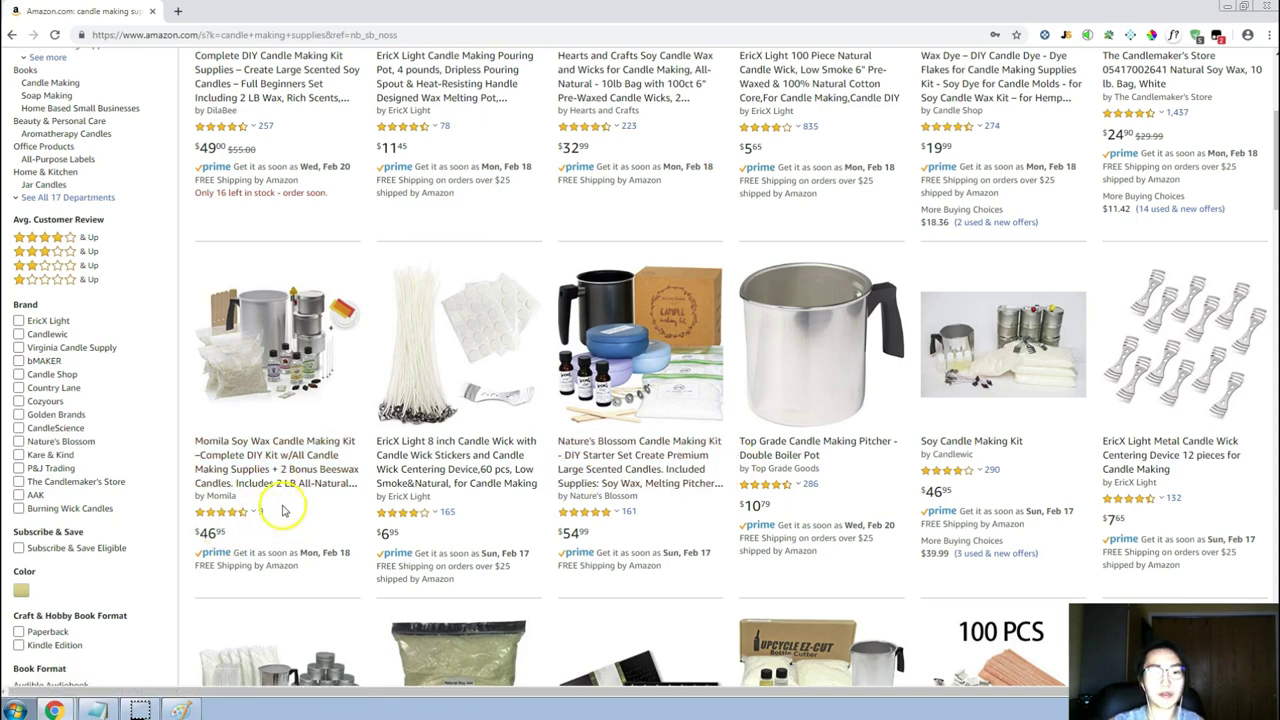
pyautogui.click(1068, 35)
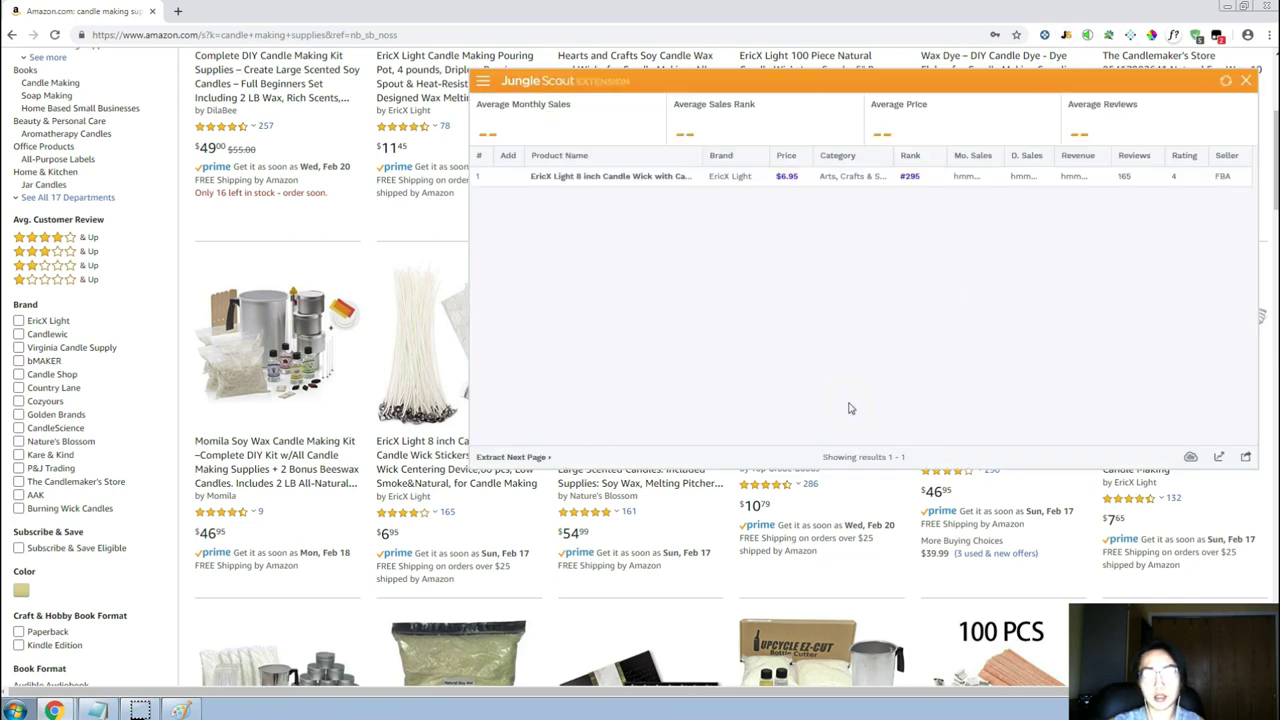
pyautogui.click(850, 457)
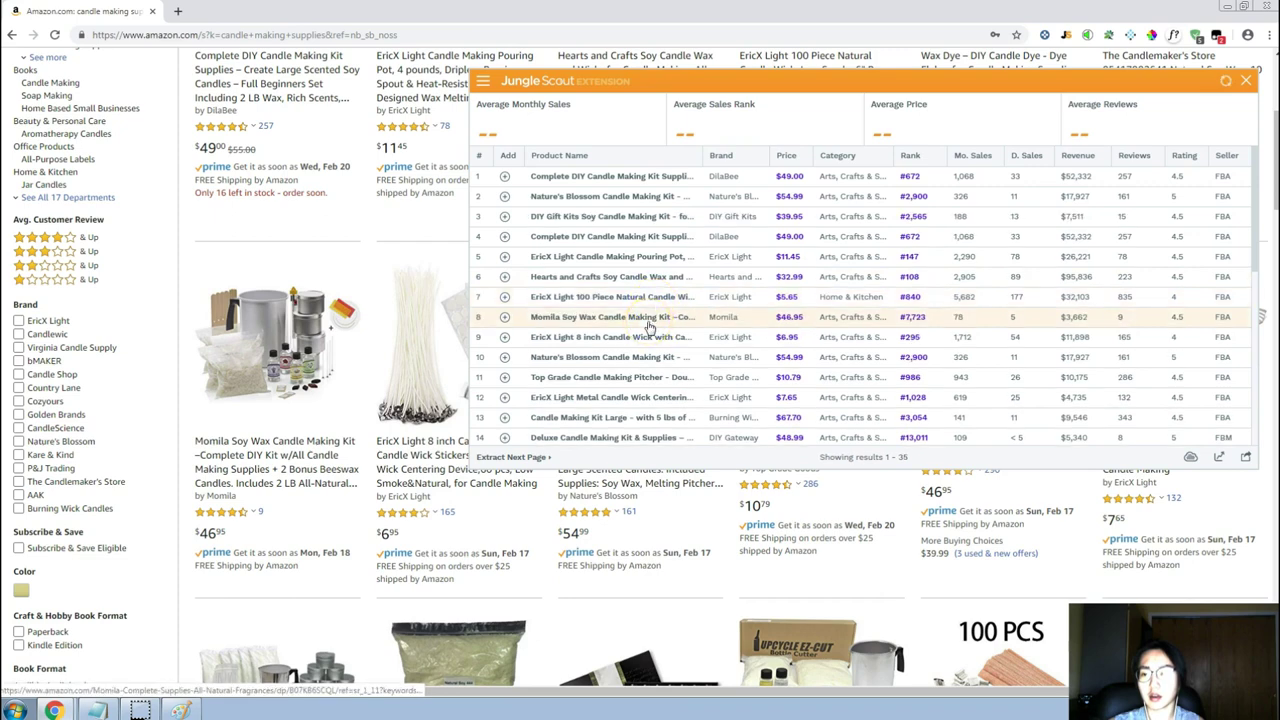
pyautogui.moveTo(648, 327)
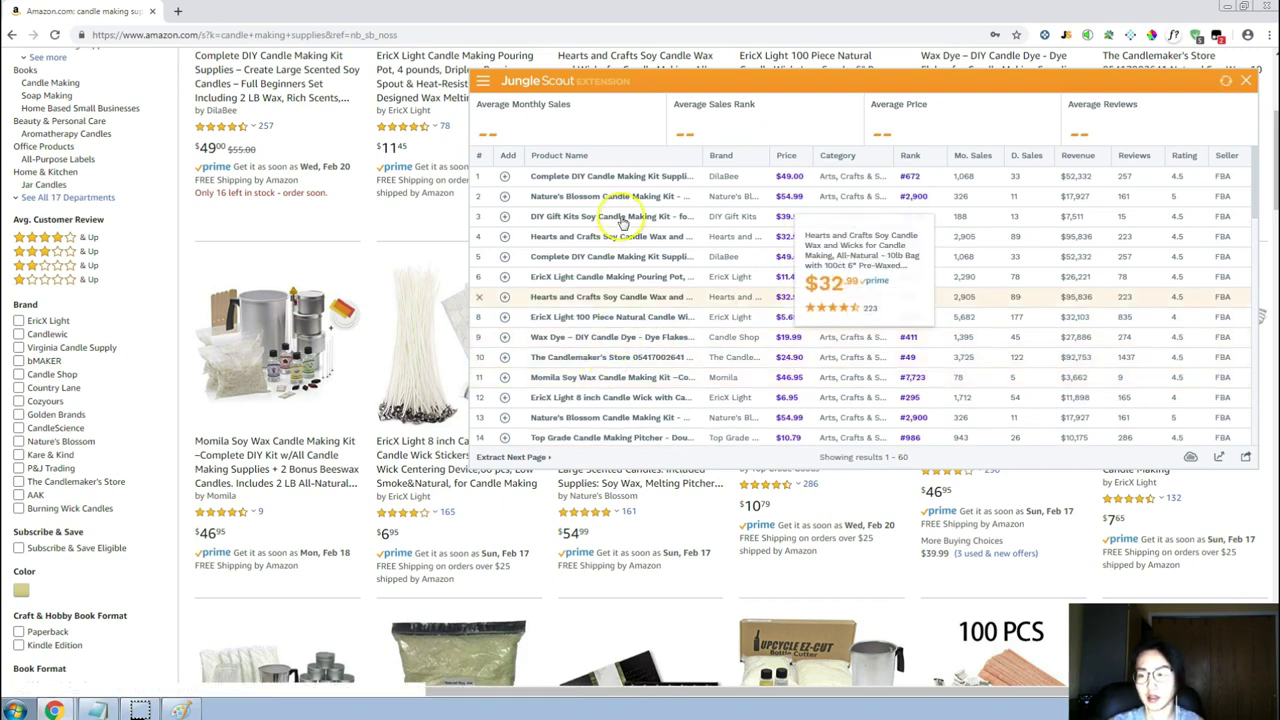
pyautogui.moveTo(637, 177)
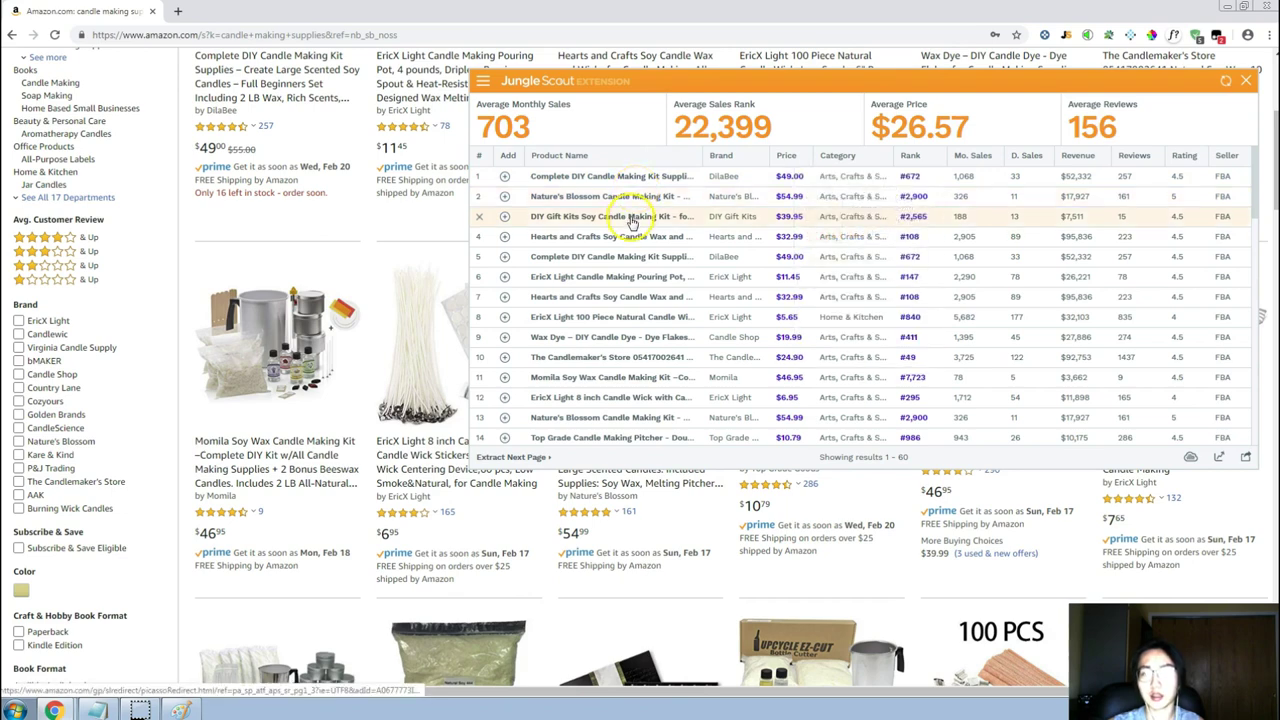
pyautogui.moveTo(631, 245)
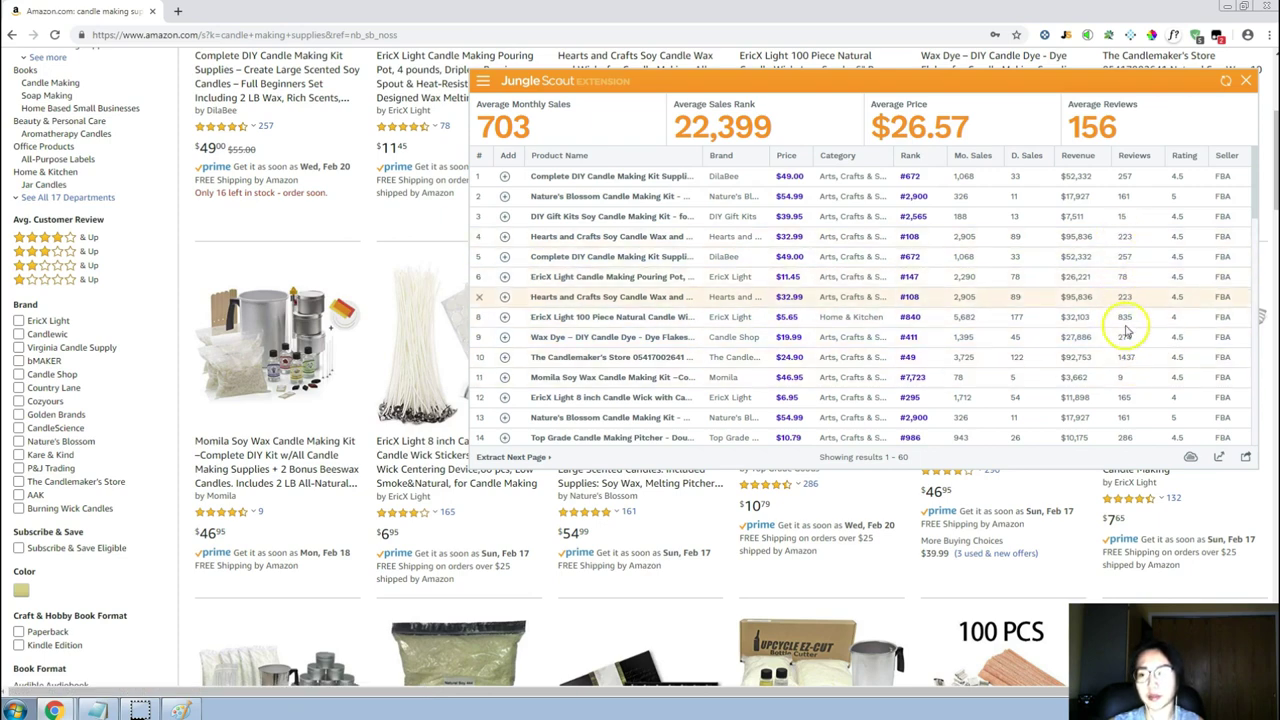
pyautogui.scroll(-2, 1130, 340)
pyautogui.scroll(-2, 1128, 350)
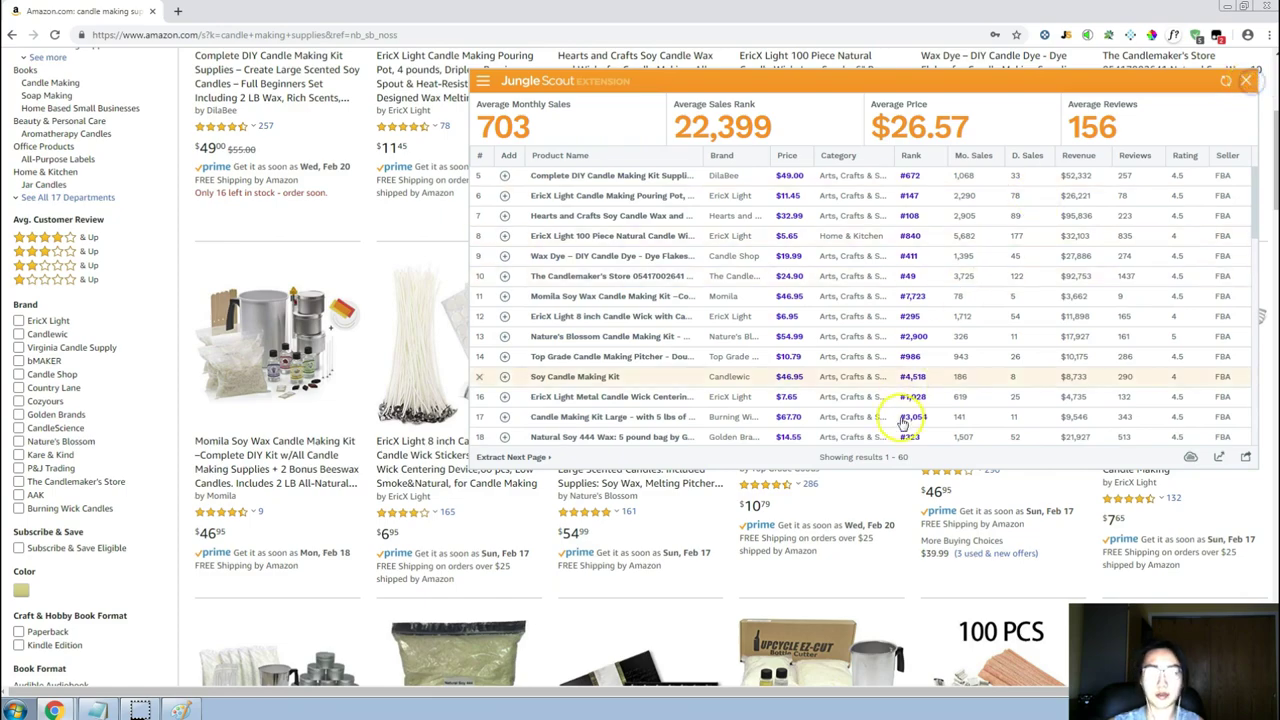
# Close the Jungle Scout results and check the candle making supplies listings on Amazon against the Magnet keyword list.
pyautogui.click(1244, 80)
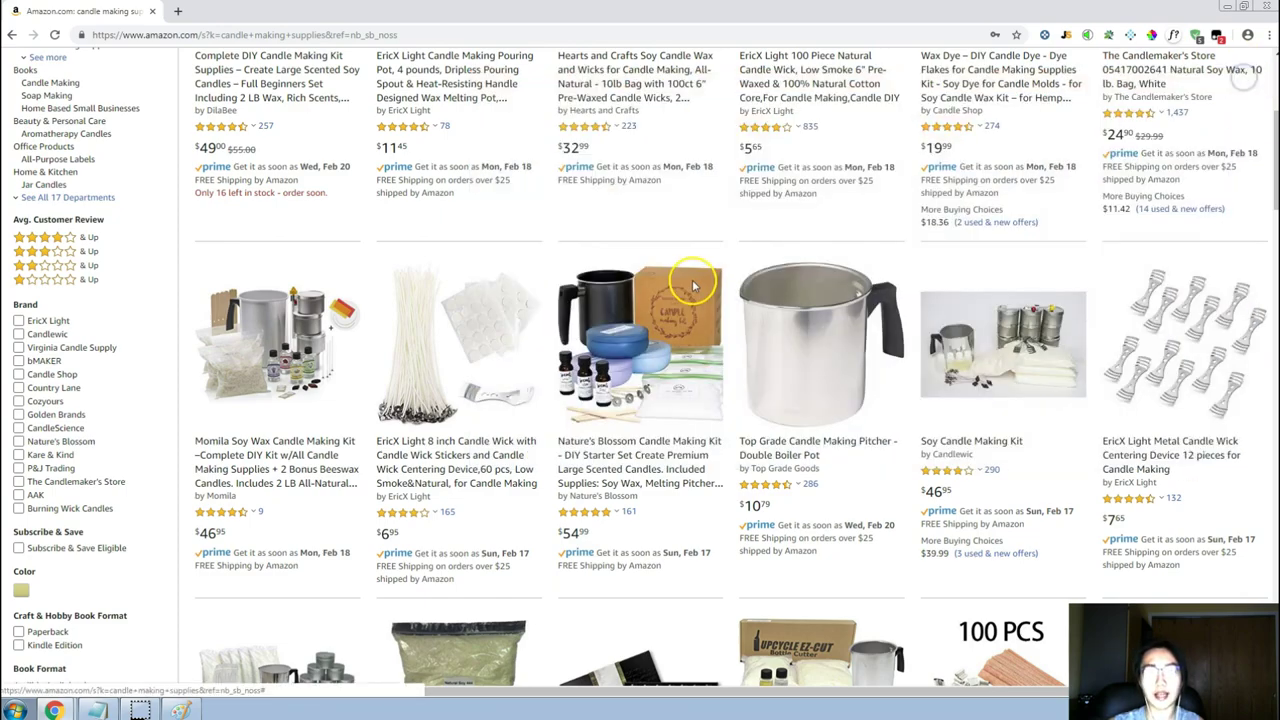
pyautogui.scroll(-3, 640, 400)
pyautogui.scroll(7, 80, 390)
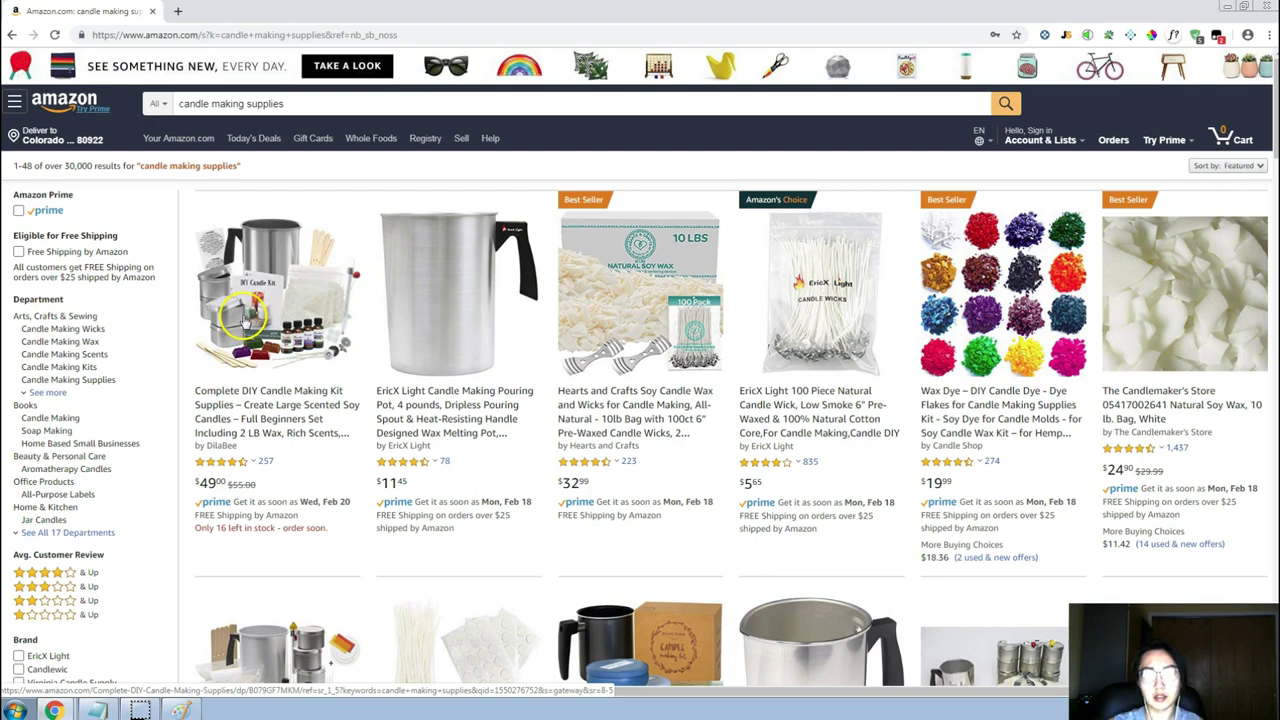
pyautogui.hotkey('alt', 'Tab')
pyautogui.scroll(-2, 340, 434)
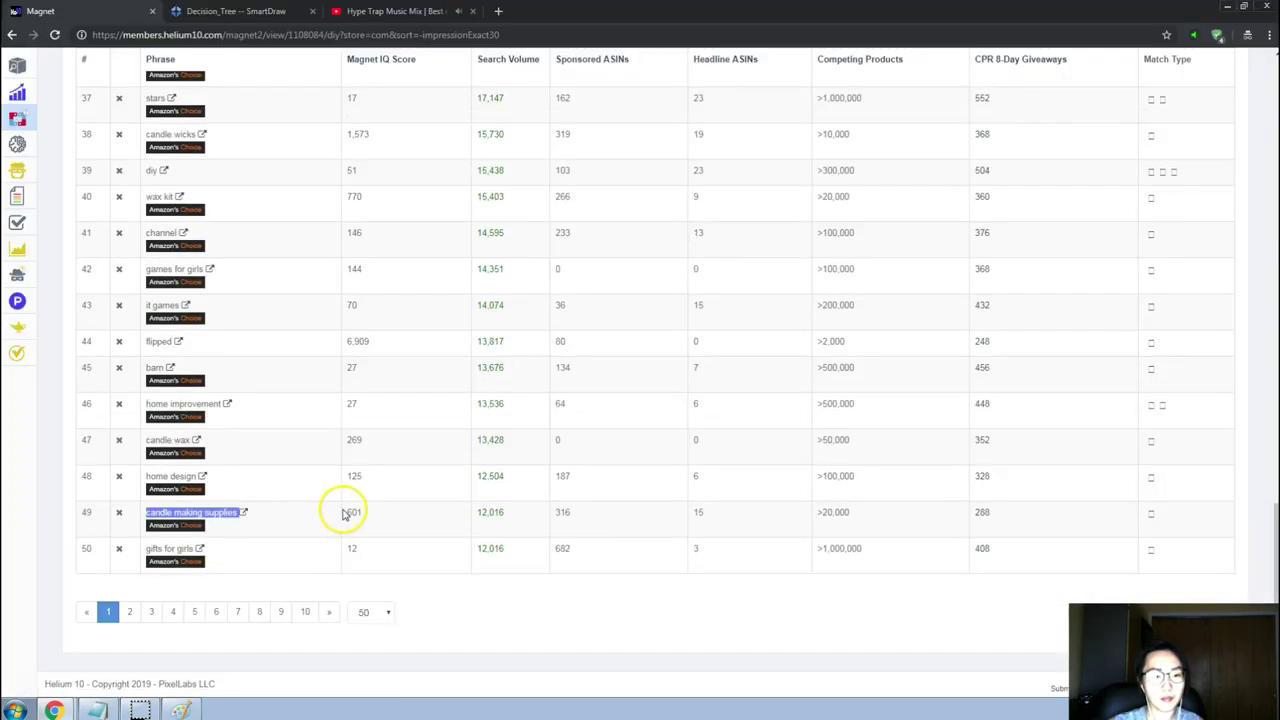
pyautogui.hotkey('alt', 'Tab')
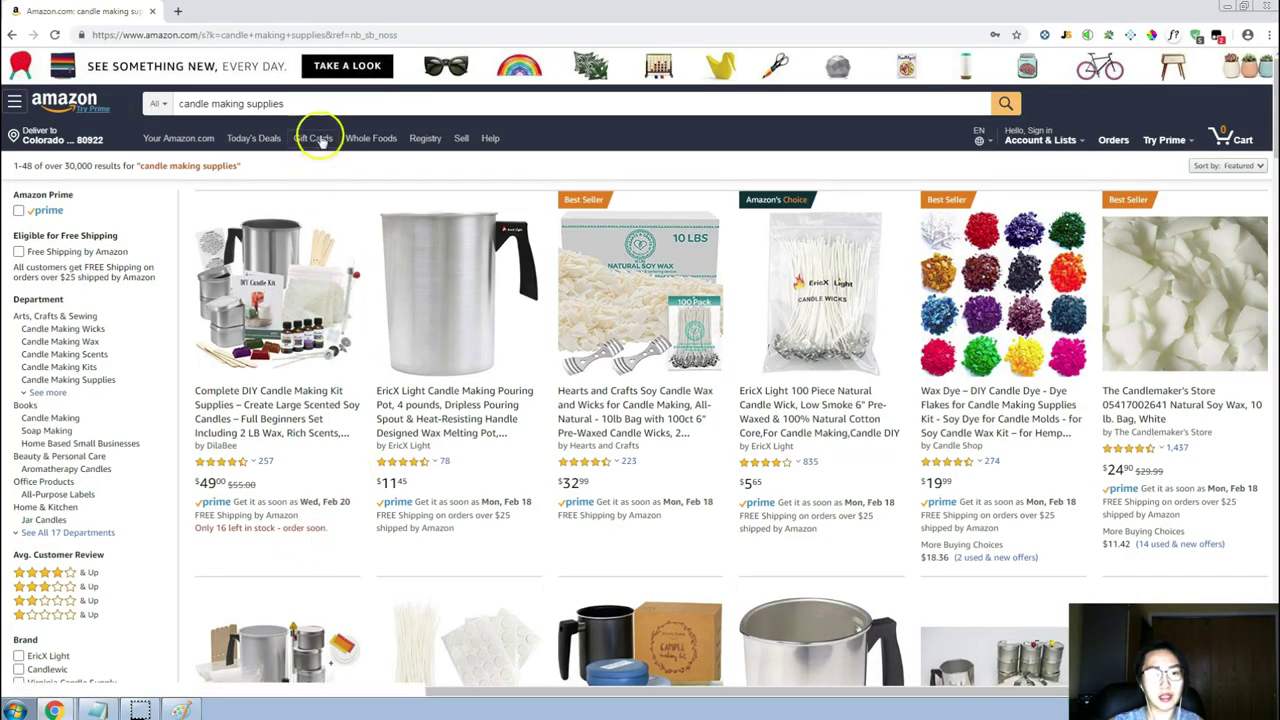
pyautogui.hotkey('alt', 'Tab')
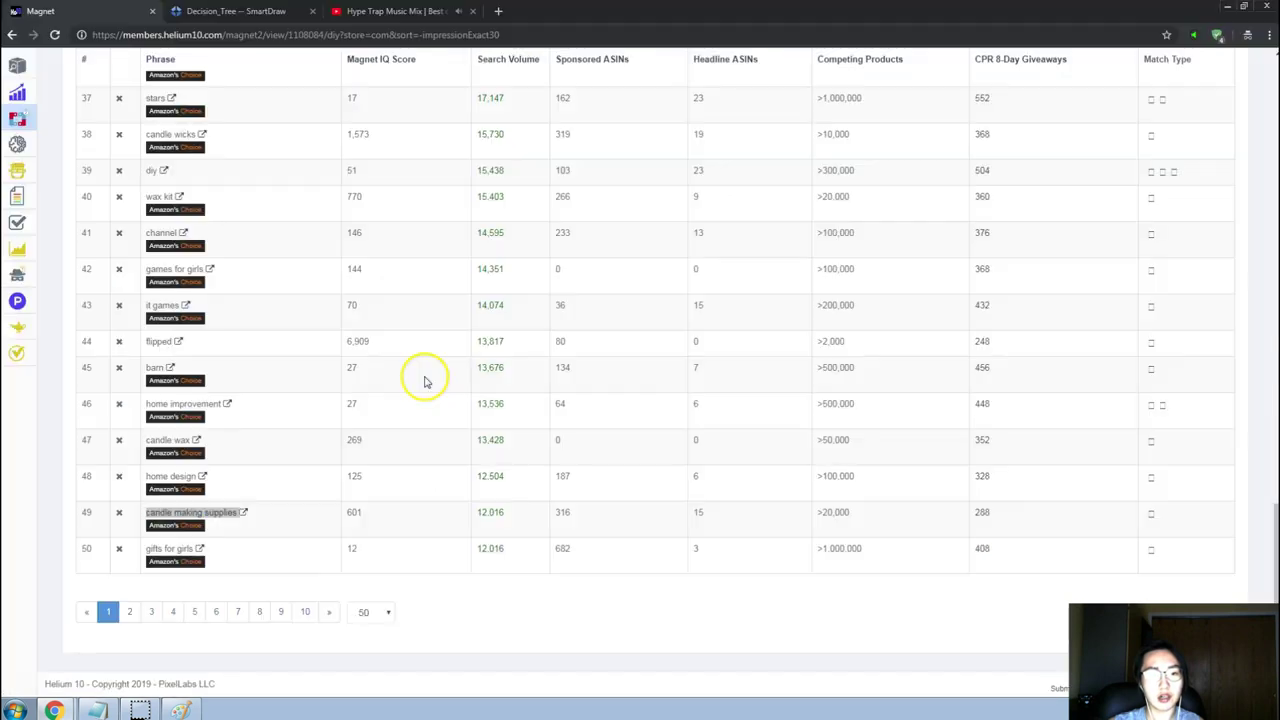
# Switch to the Product Ideas notes in Notepad.
pyautogui.hotkey('alt', 'Tab')
pyautogui.press('Tab')
pyautogui.press('Tab')
pyautogui.moveTo(818, 178); pyautogui.dragTo(731, 177)
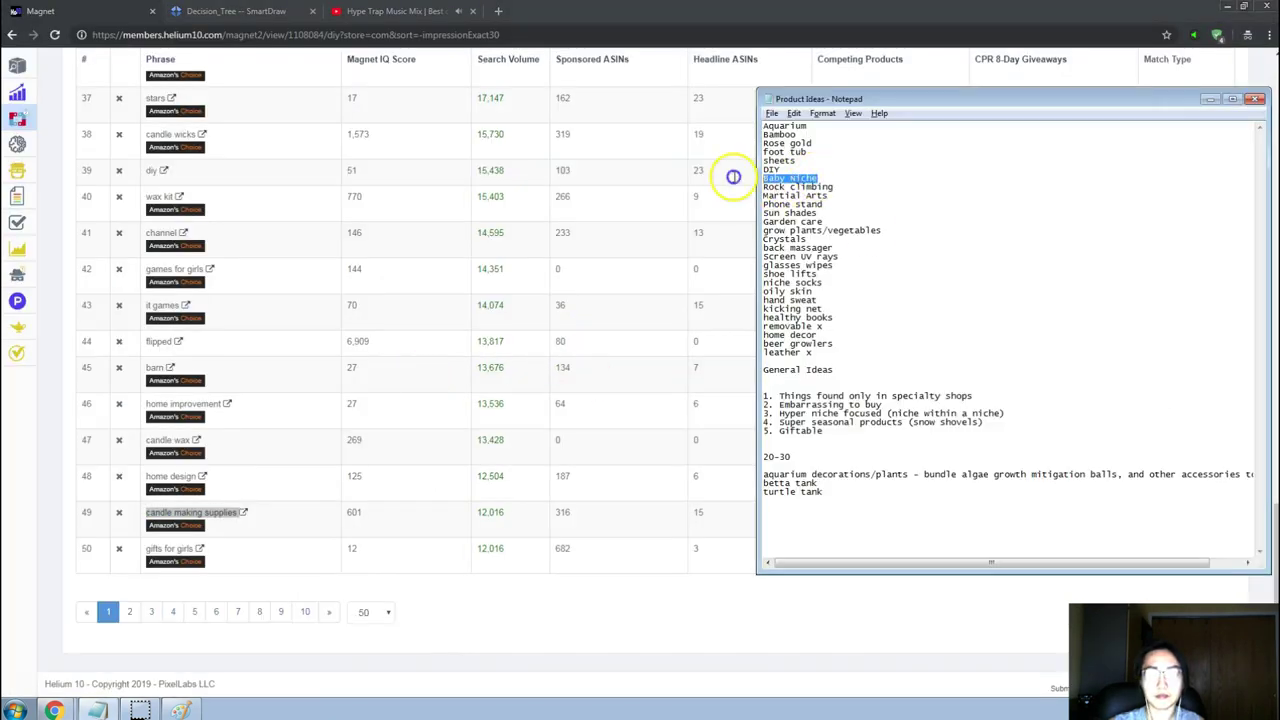
pyautogui.click(832, 180)
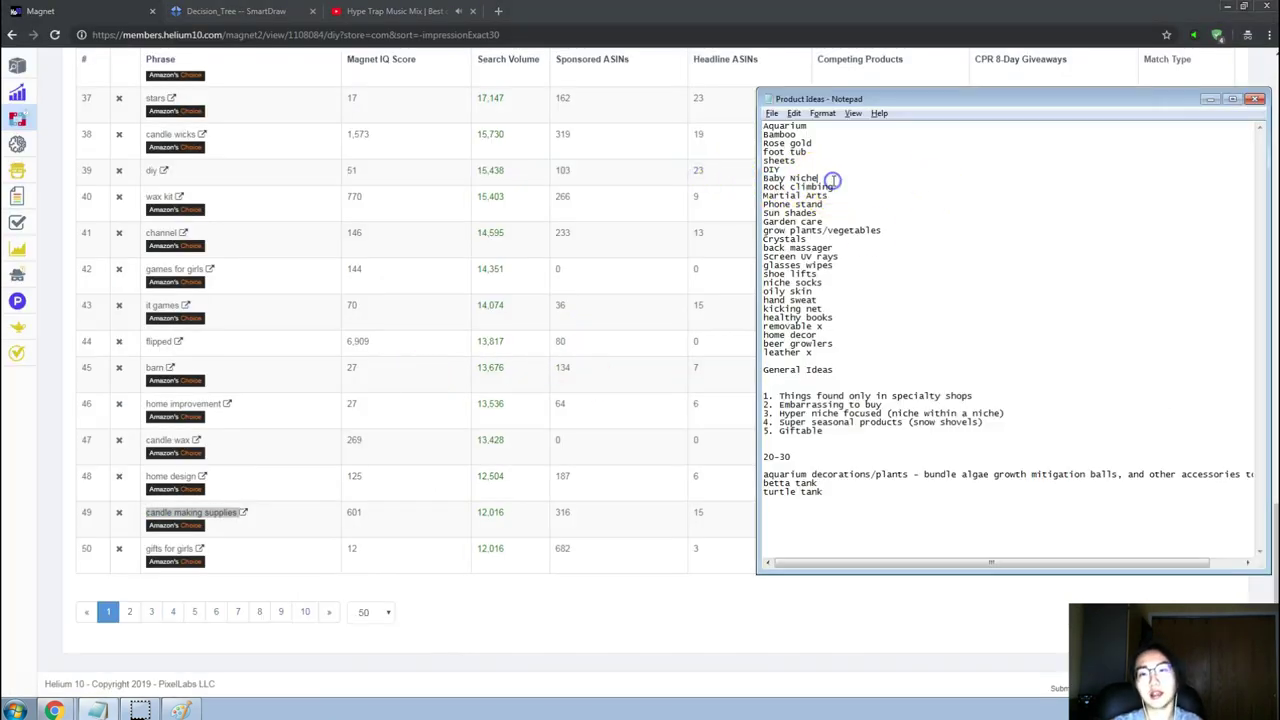
pyautogui.press('Return')
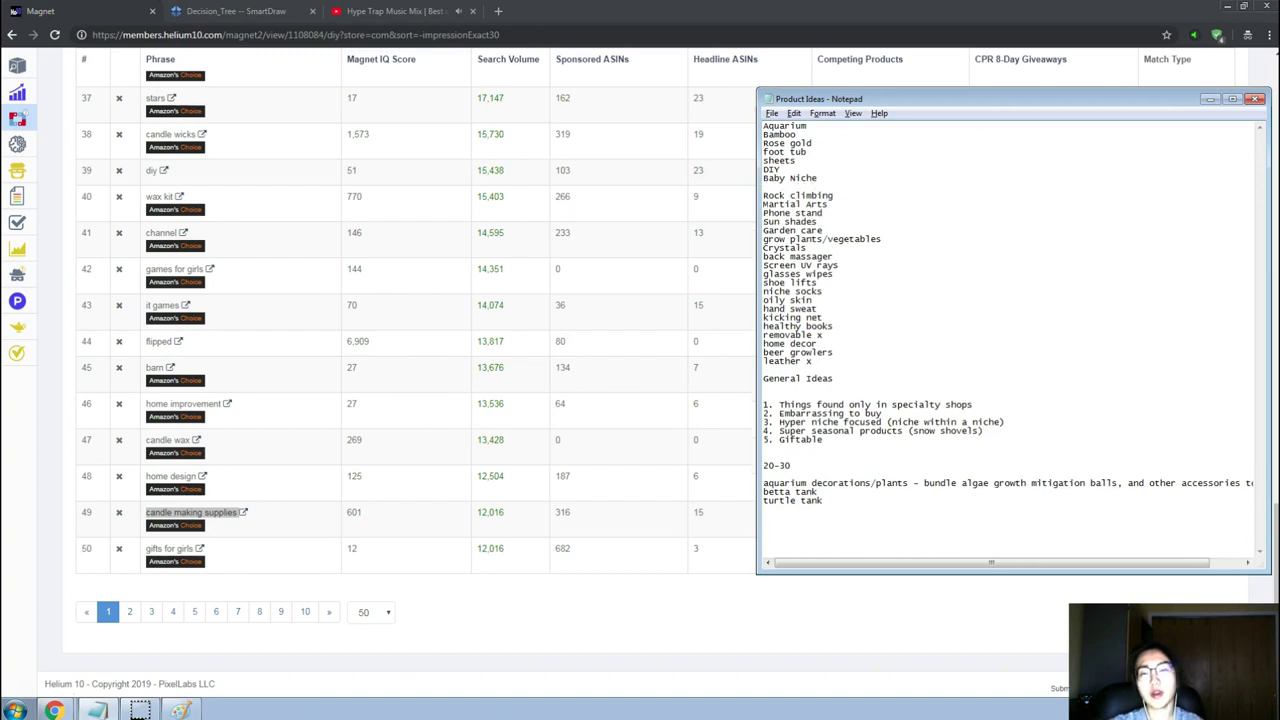
pyautogui.hotkey('alt', 'Tab')
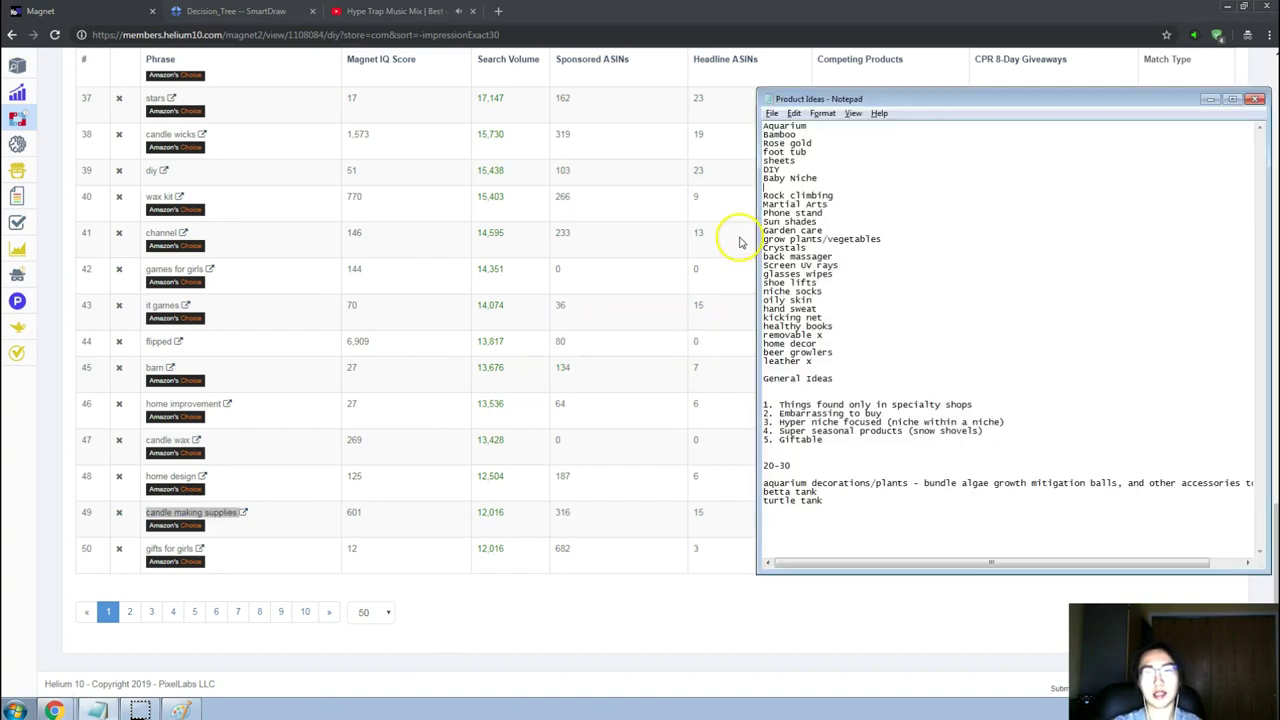
pyautogui.click(822, 175)
pyautogui.press('Delete')
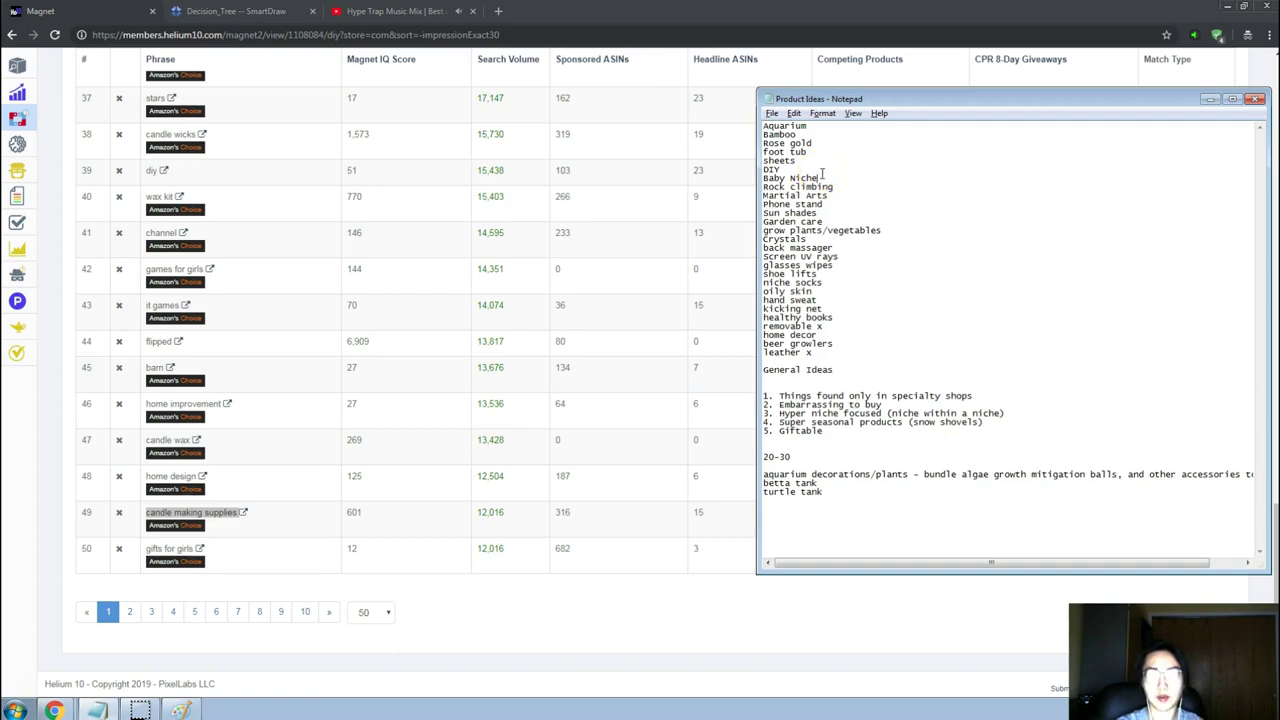
# Copy "Rock climbing" from the Product Ideas notes and run a Magnet keyword search for it in place of "diy".
pyautogui.moveTo(849, 186); pyautogui.dragTo(743, 187)
pyautogui.hotkey('ctrl', 'c')
pyautogui.hotkey('alt', 'Tab')
pyautogui.scroll(15, 508, 200)
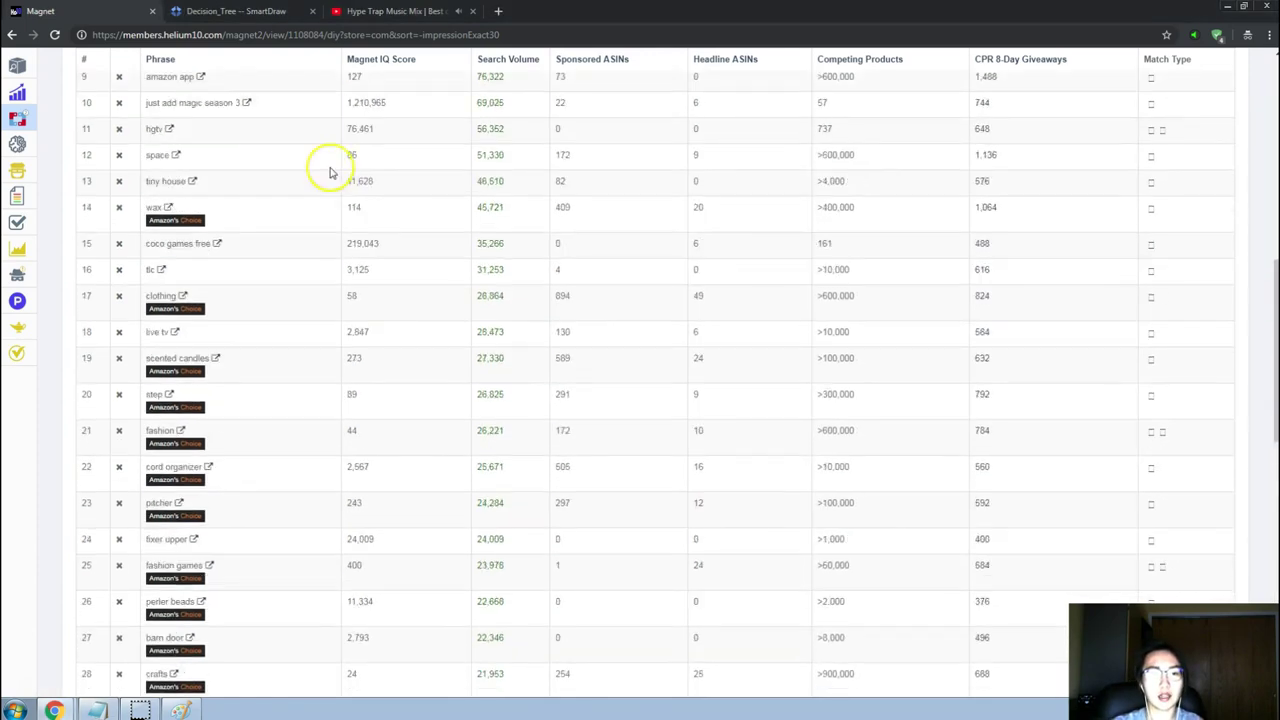
pyautogui.click(186, 126)
pyautogui.hotkey('ctrl', 'a')
pyautogui.press('BackSpace')
pyautogui.hotkey('ctrl', 'v')
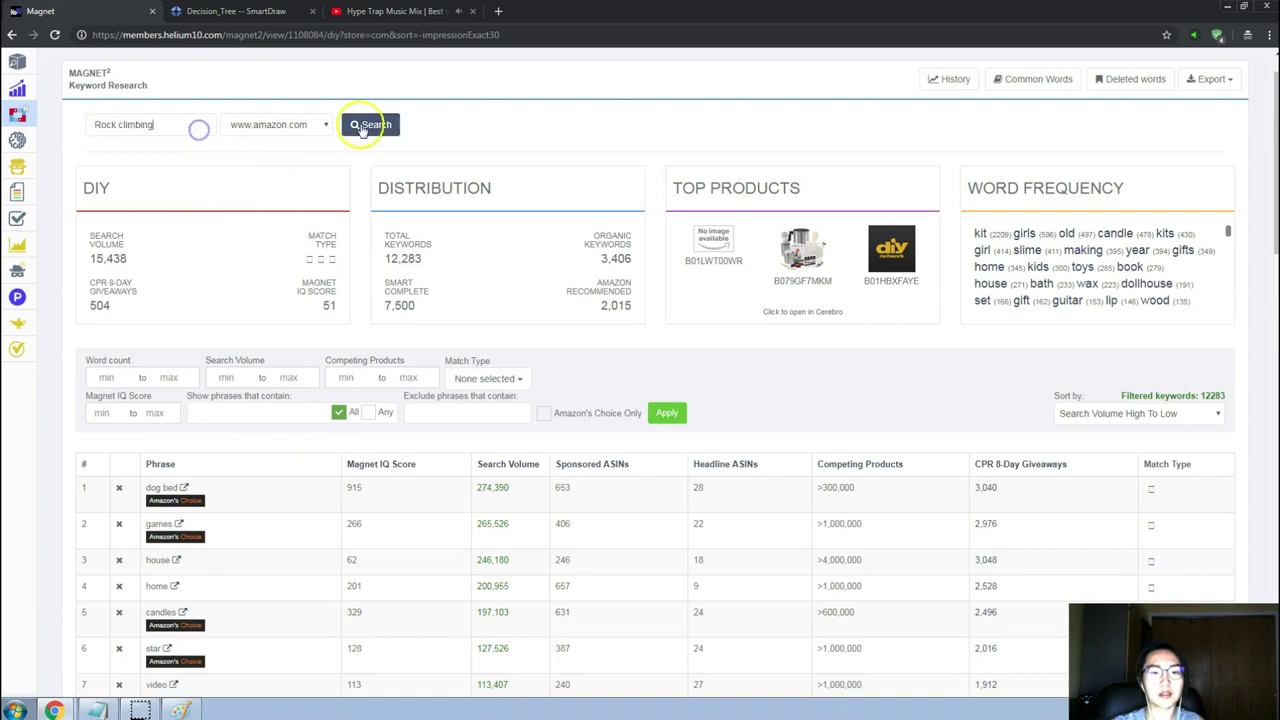
pyautogui.click(368, 124)
# Highlight "Baby Niche" in the Product Ideas notes, return to Magnet and sort the rock climbing phrases by search volume from high to low.
pyautogui.hotkey('alt', 'Tab')
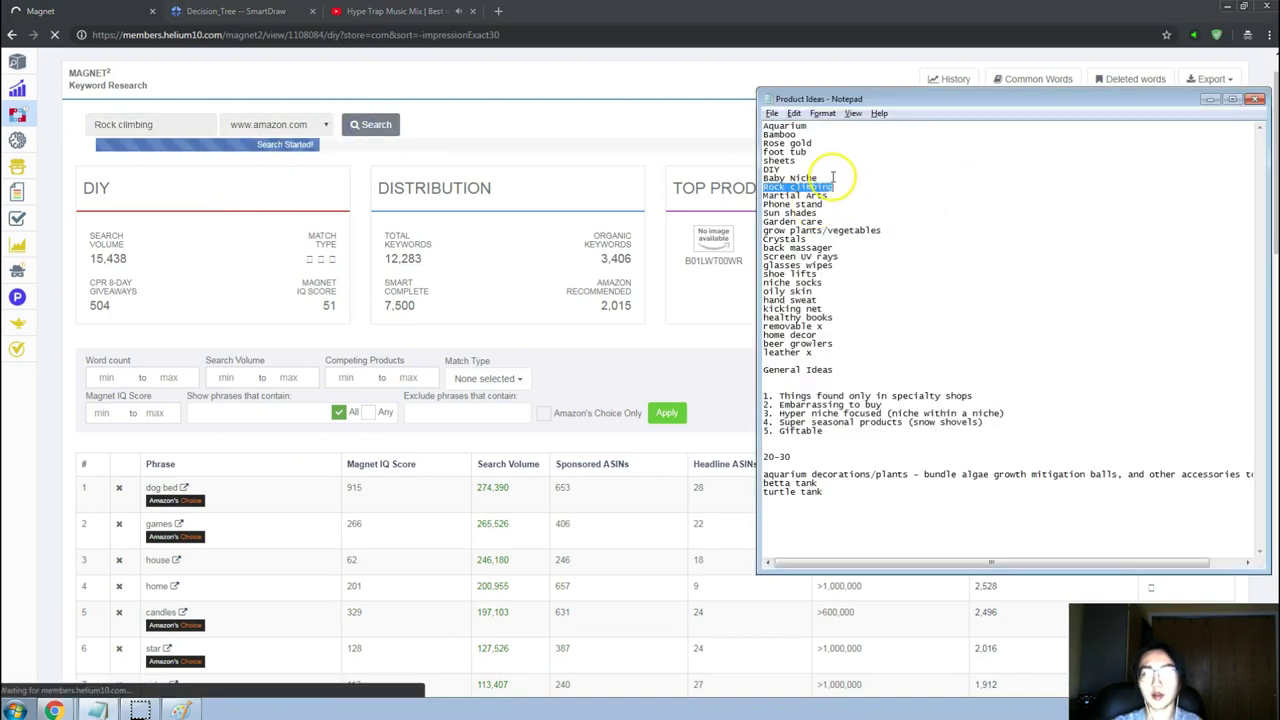
pyautogui.moveTo(763, 178); pyautogui.dragTo(825, 176)
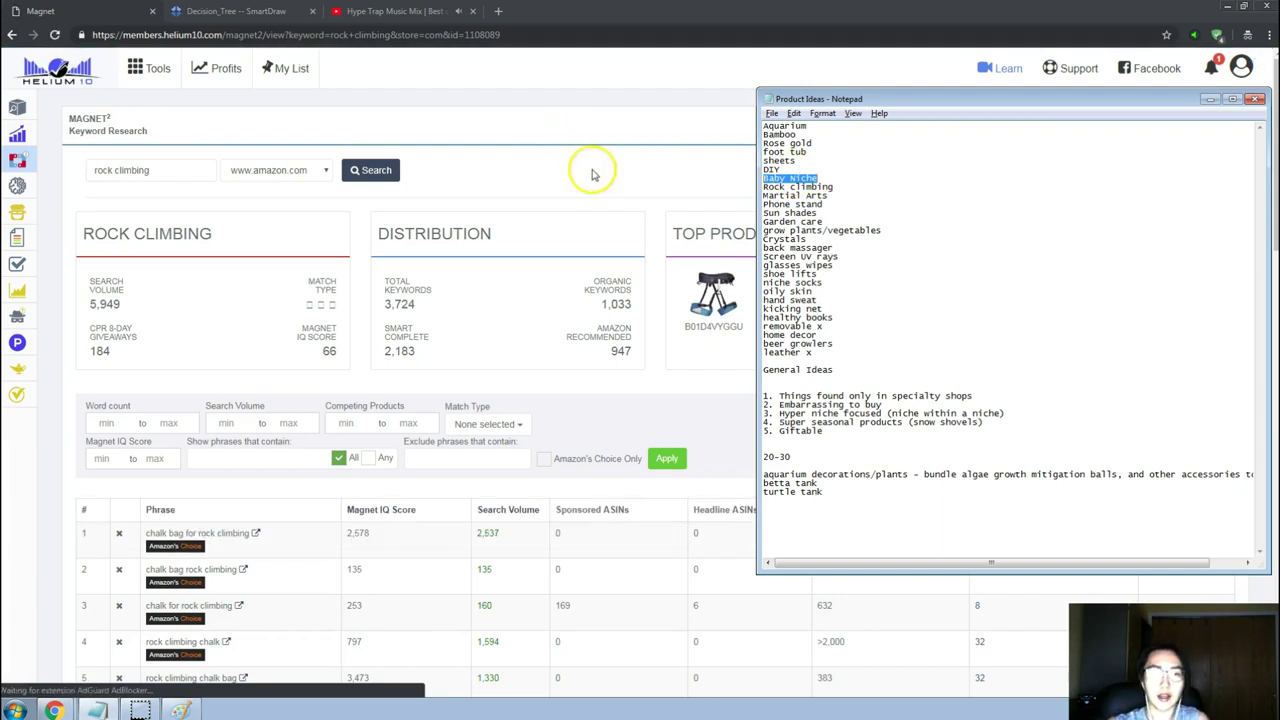
pyautogui.click(600, 200)
pyautogui.scroll(-2, 533, 485)
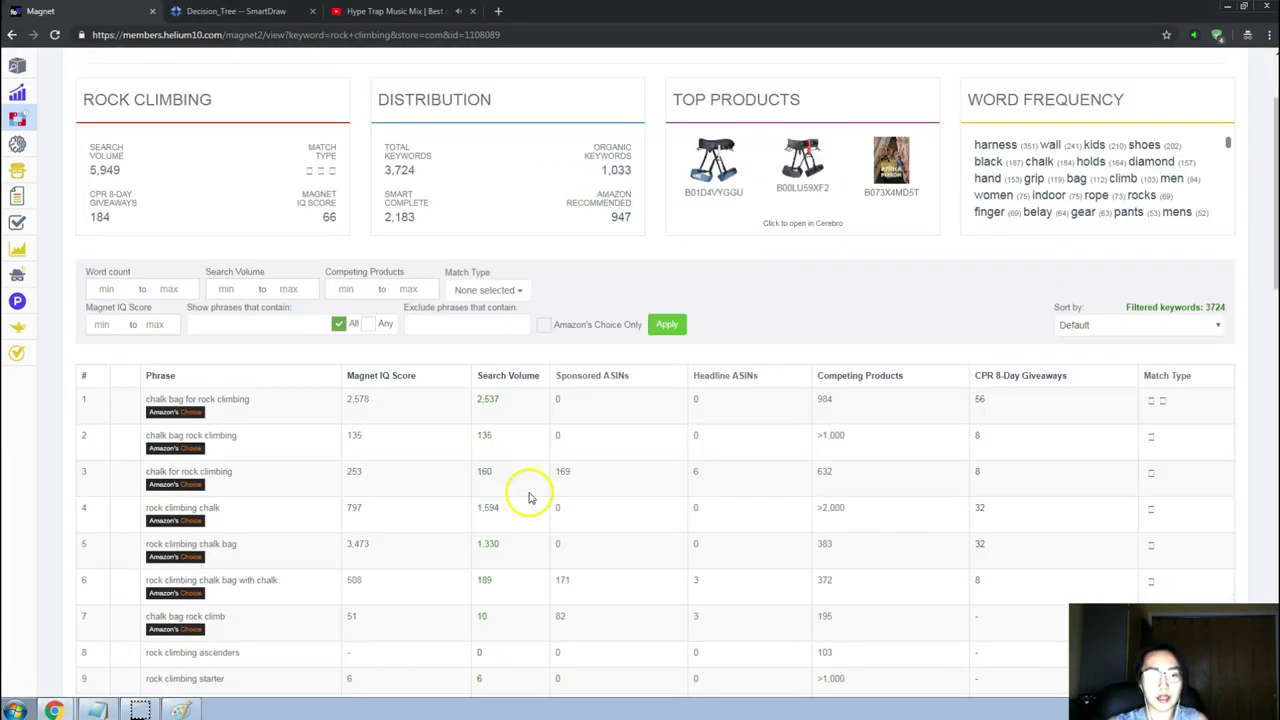
pyautogui.click(515, 378)
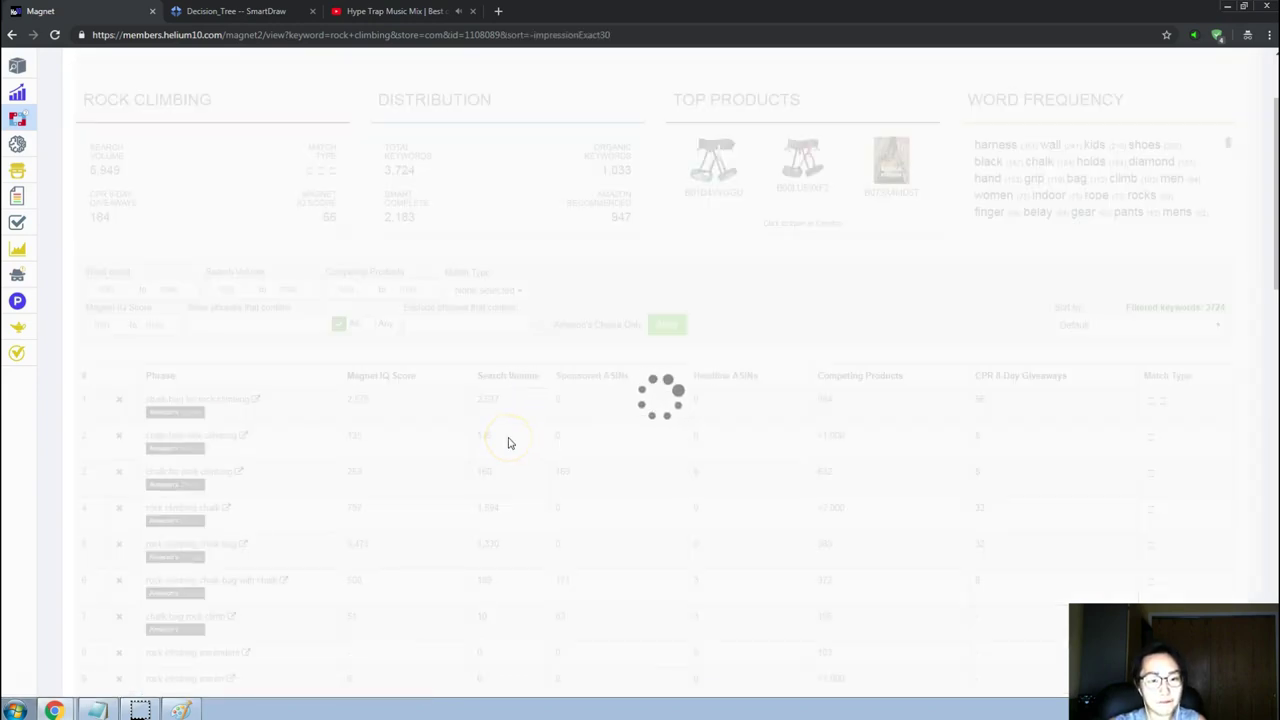
# Examine the sorted rock climbing keyword list from "resistance bands" down to "vertical climber" for product ideas and search volumes.
pyautogui.scroll(-4, 520, 470)
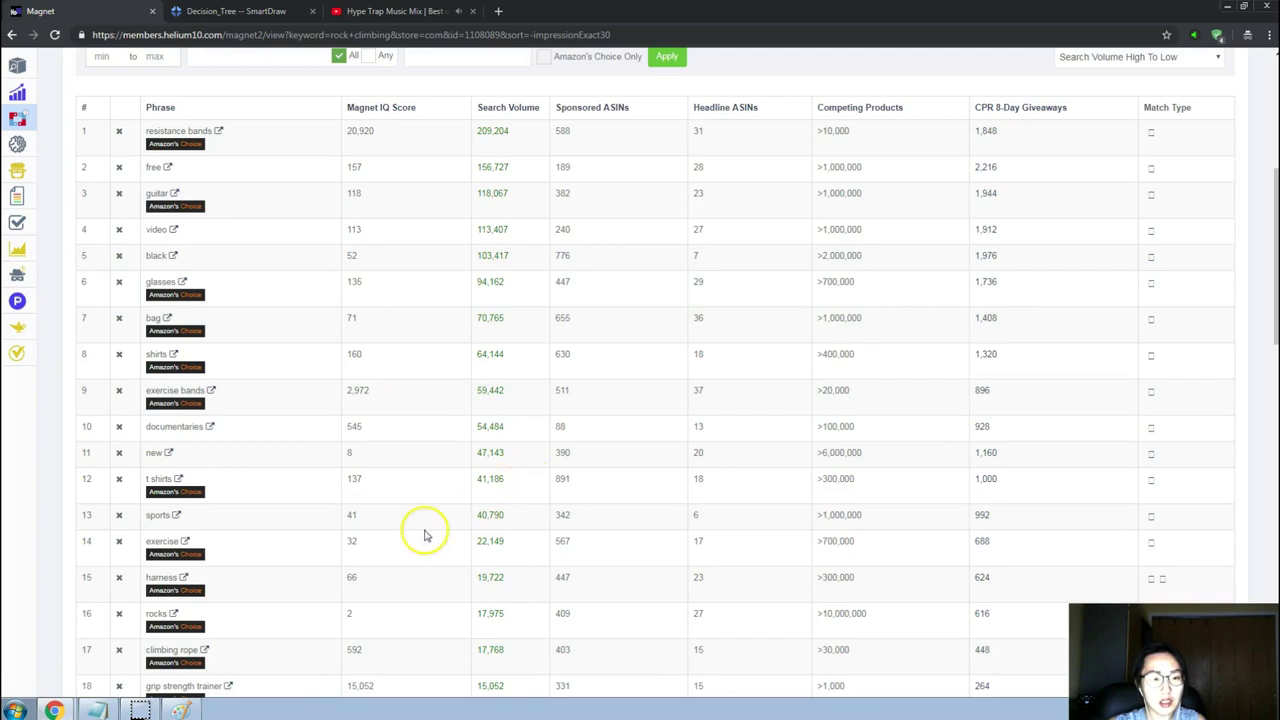
pyautogui.scroll(-4, 424, 536)
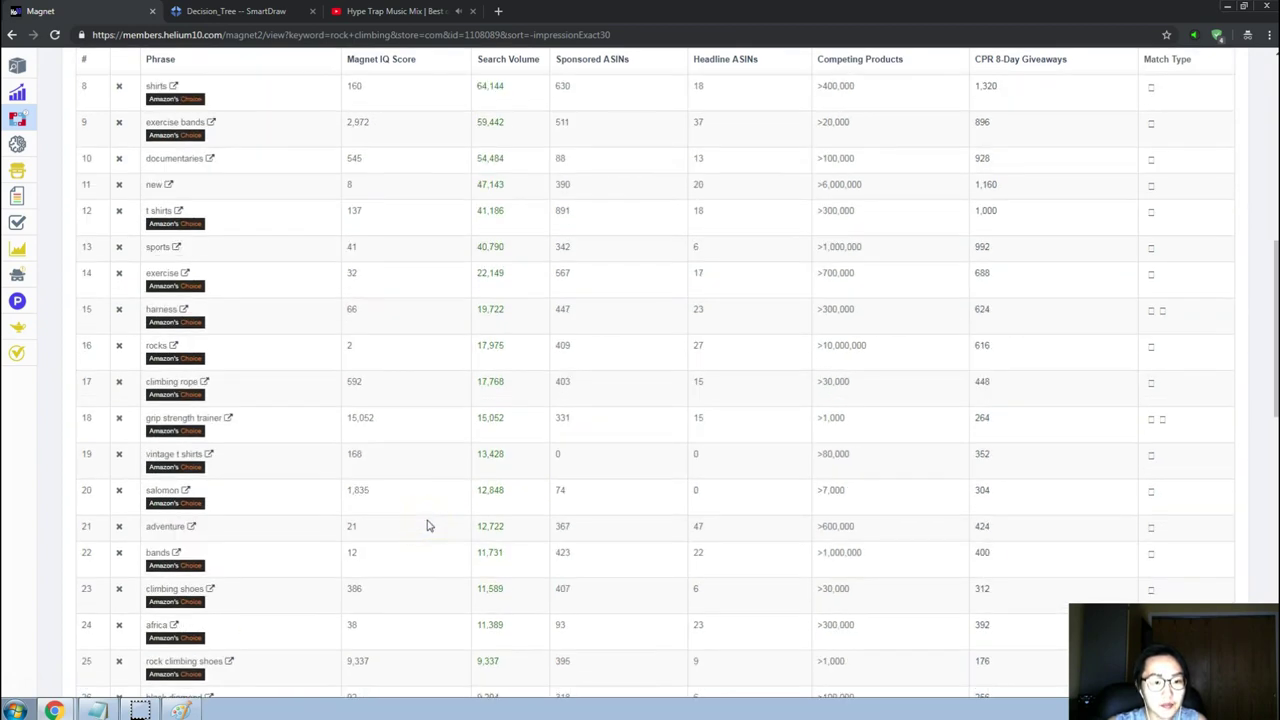
pyautogui.scroll(-2, 427, 525)
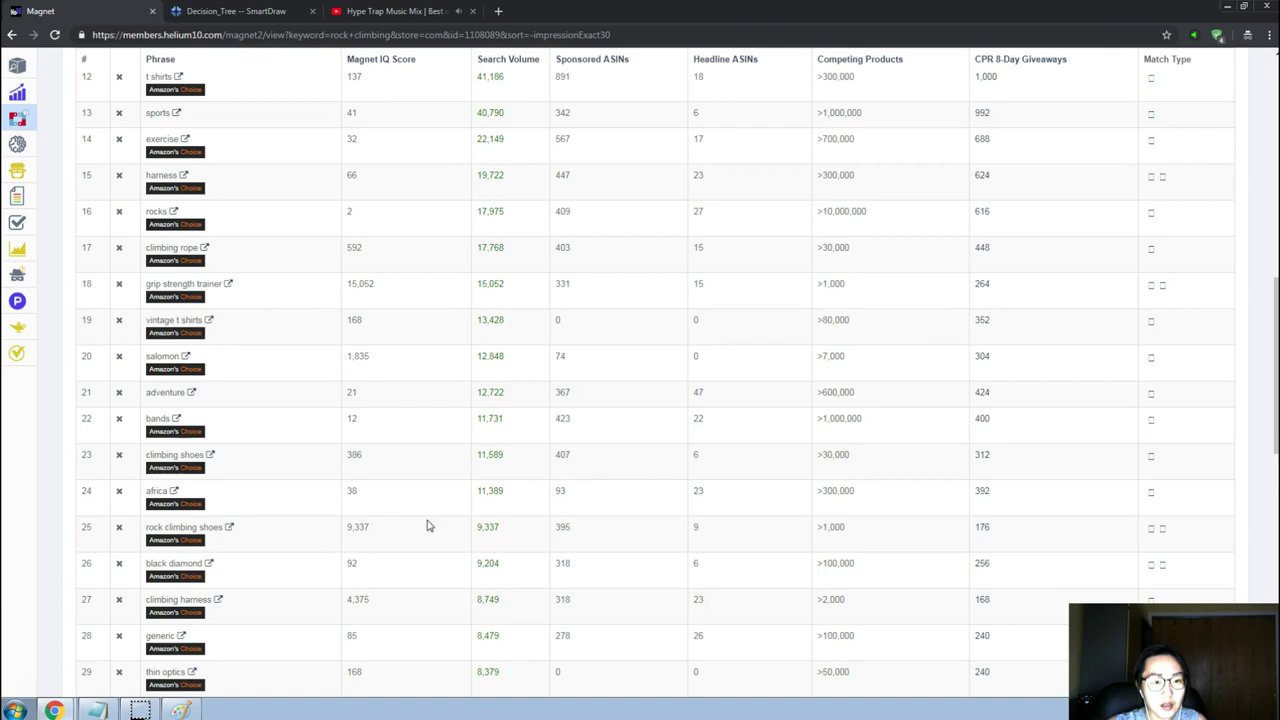
pyautogui.scroll(-2, 427, 525)
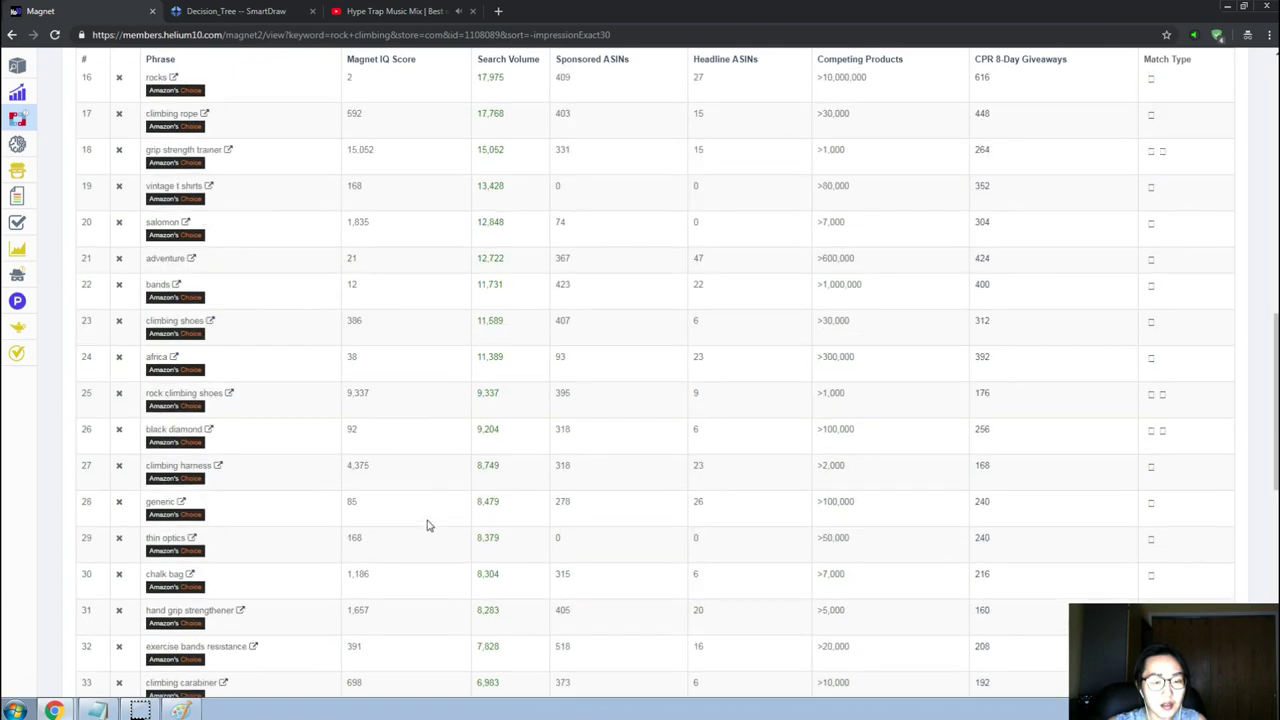
pyautogui.scroll(-2, 427, 525)
pyautogui.scroll(3, 427, 525)
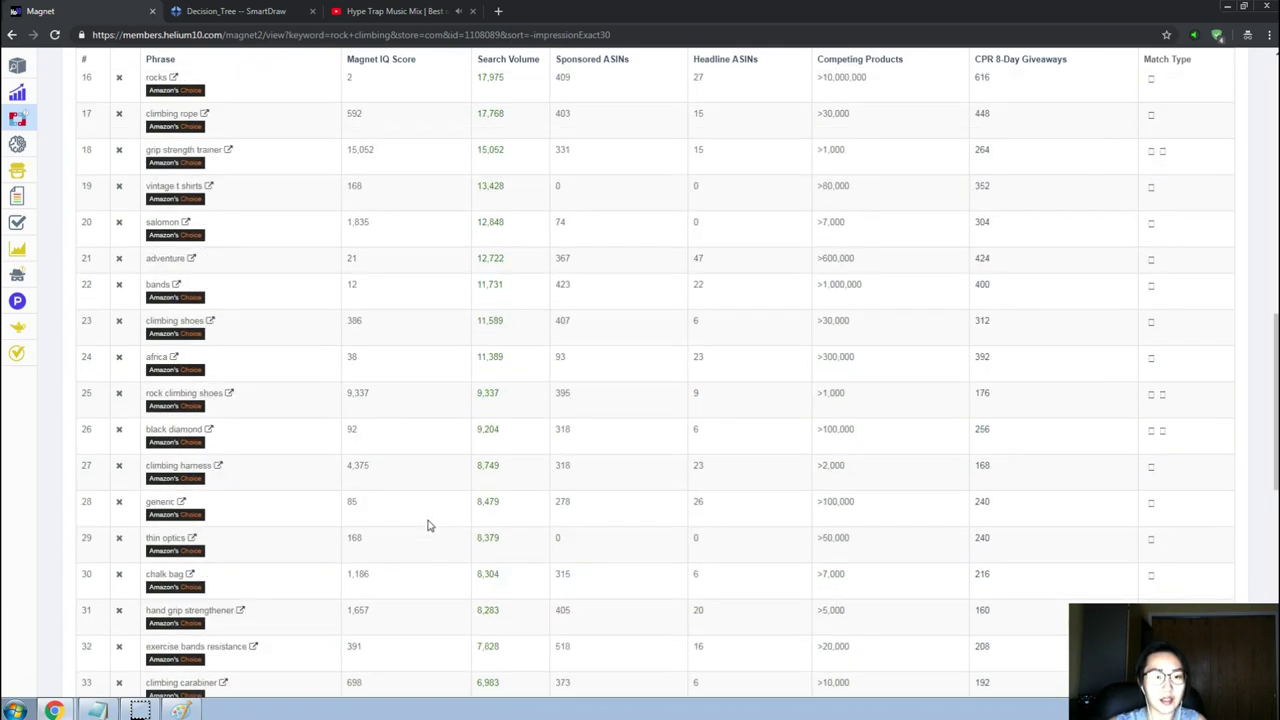
pyautogui.scroll(-2, 427, 525)
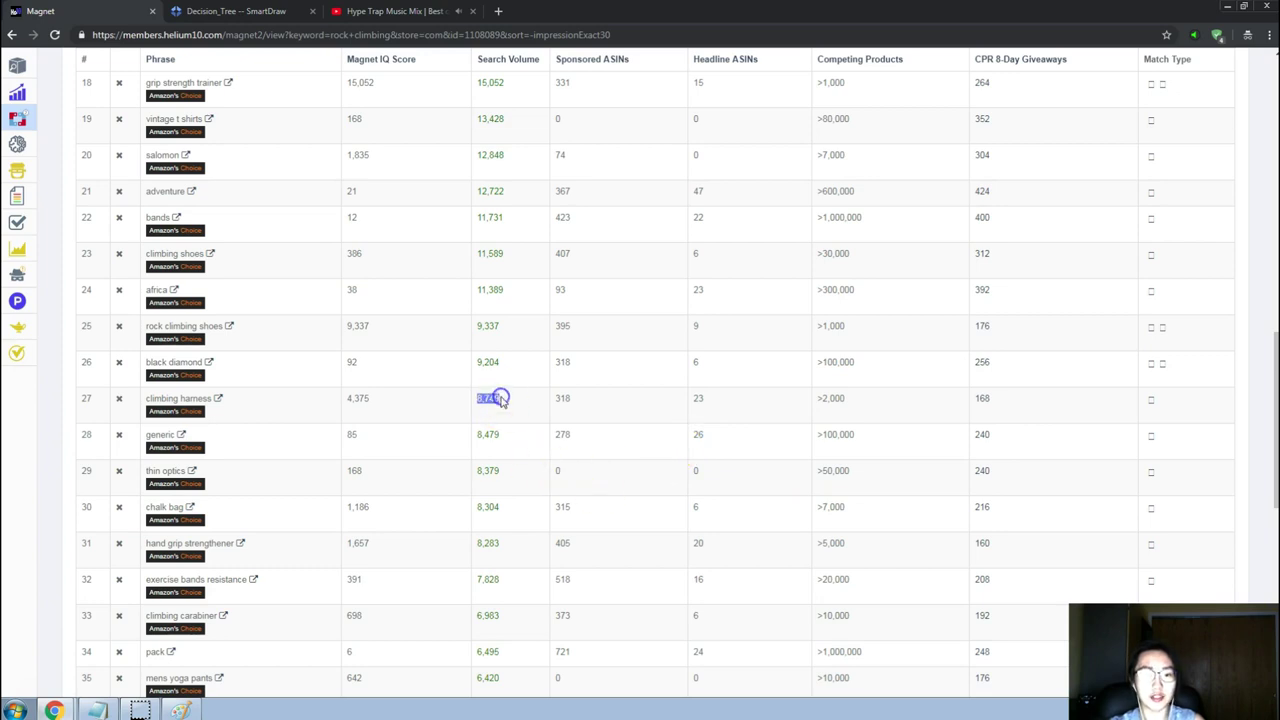
pyautogui.scroll(-2, 502, 400)
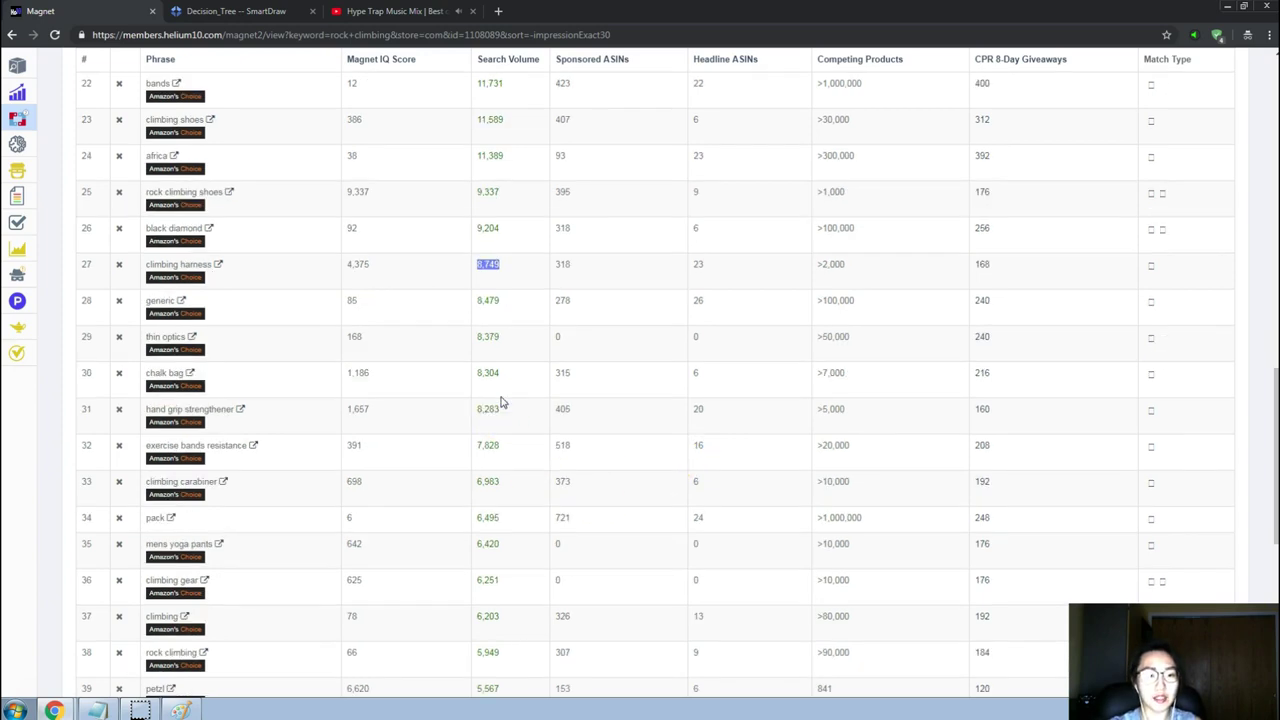
pyautogui.click(490, 408)
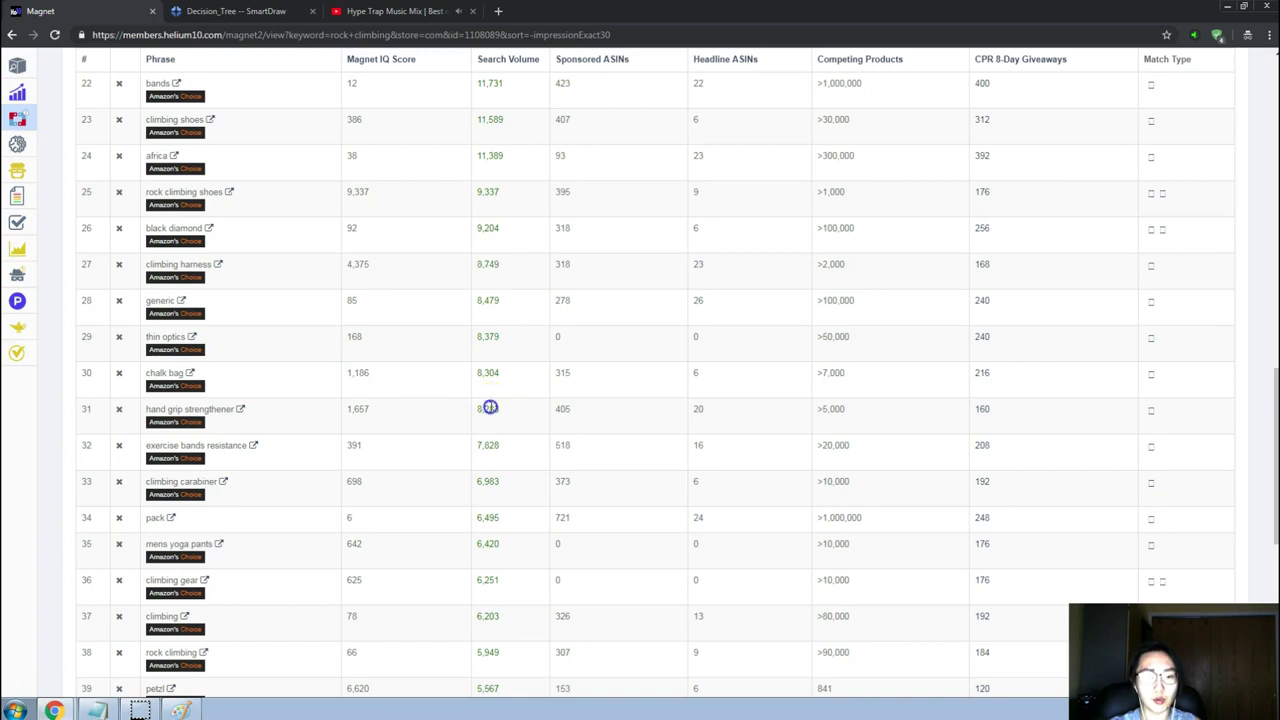
pyautogui.scroll(-2, 490, 408)
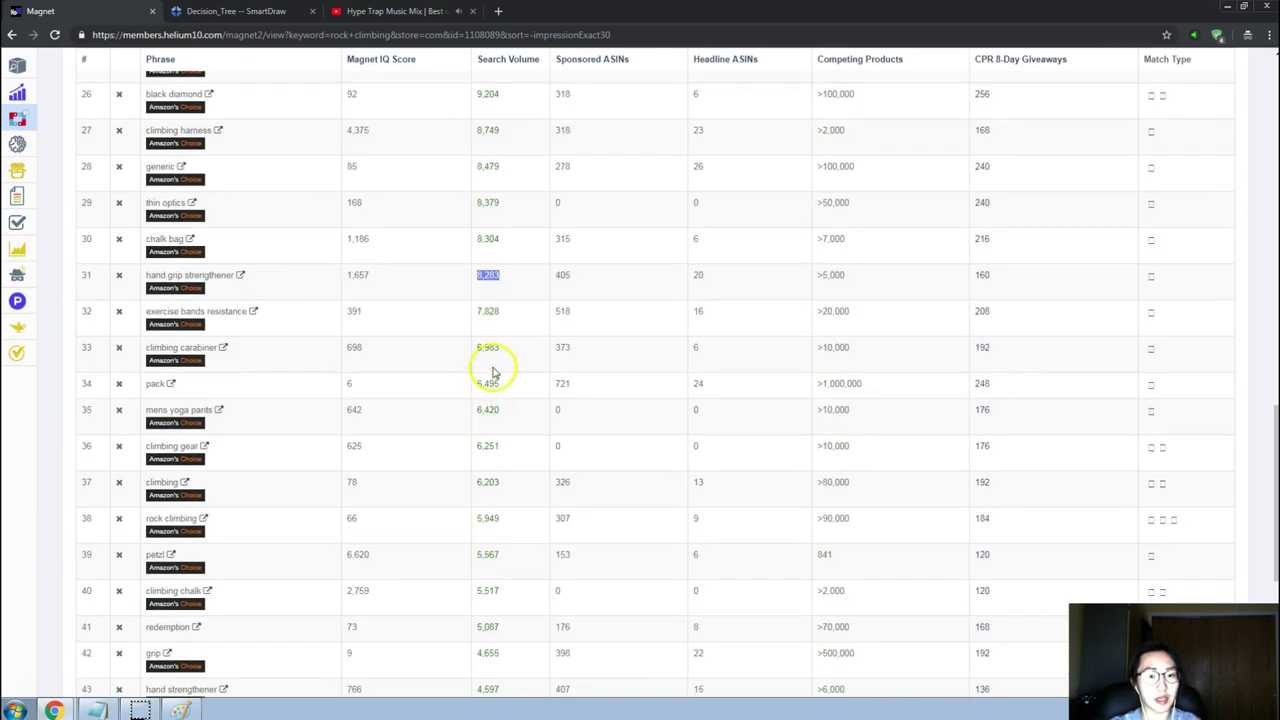
pyautogui.scroll(-1, 498, 352)
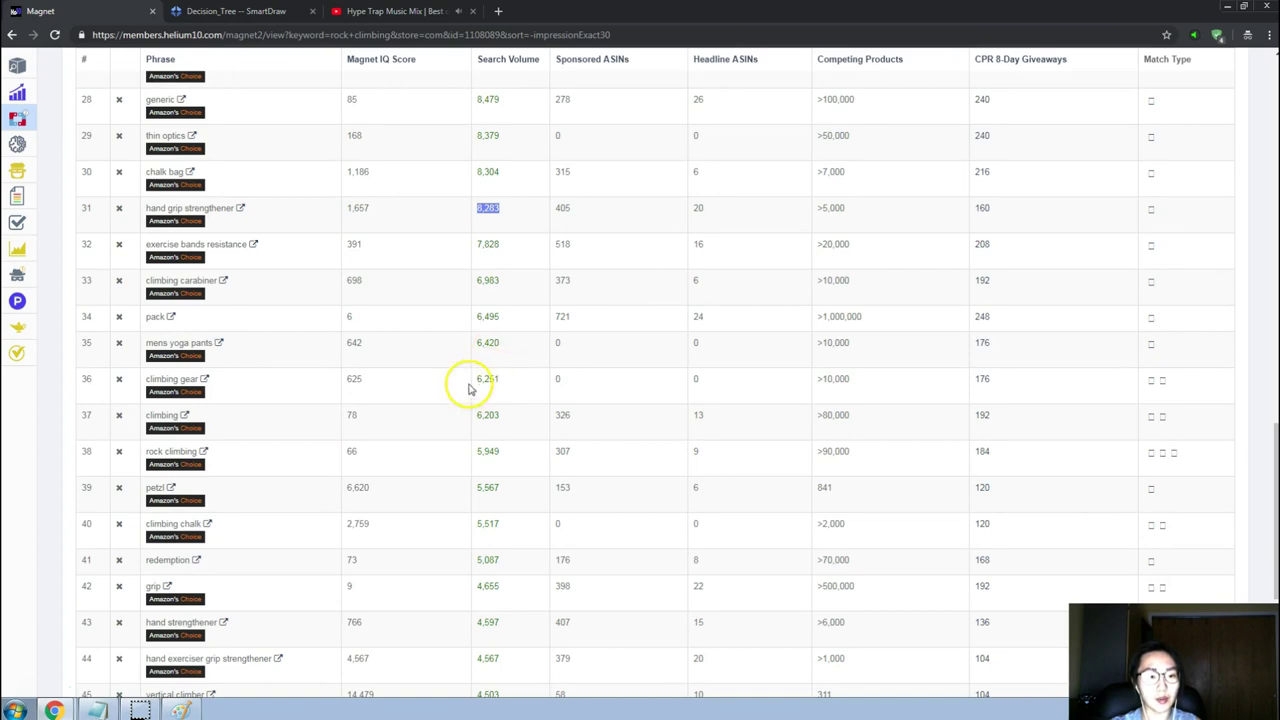
pyautogui.scroll(-1, 471, 375)
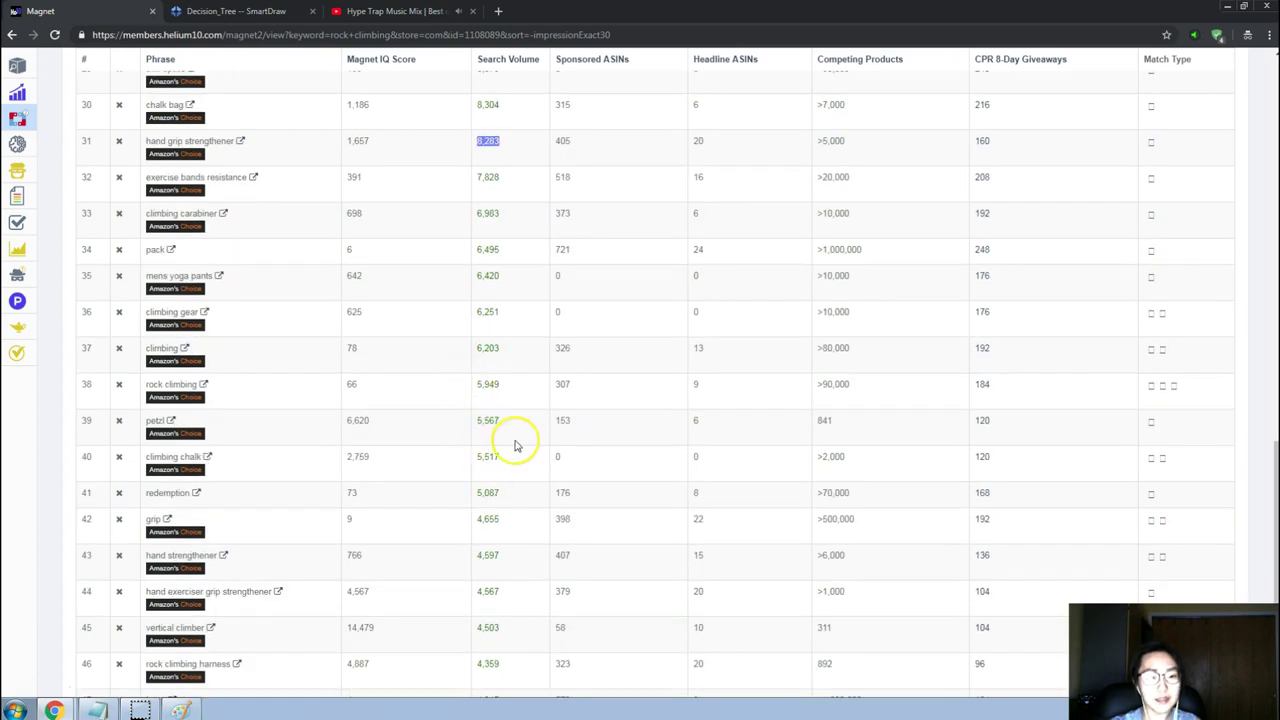
pyautogui.scroll(-1, 515, 445)
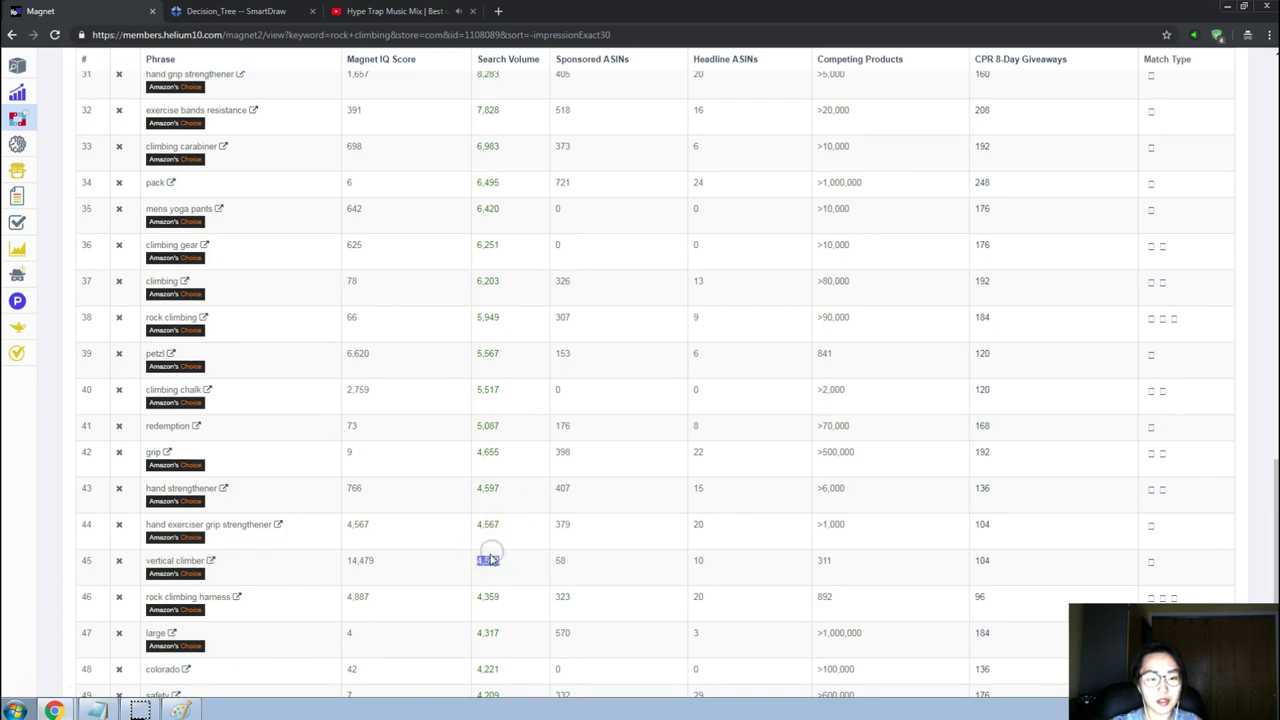
# Copy "vertical climber" from the keyword list, search Amazon for it in place of "candle making supplies" and look over the listings.
pyautogui.doubleClick(183, 563)
pyautogui.moveTo(183, 563); pyautogui.dragTo(145, 563)
pyautogui.hotkey('ctrl', 'c')
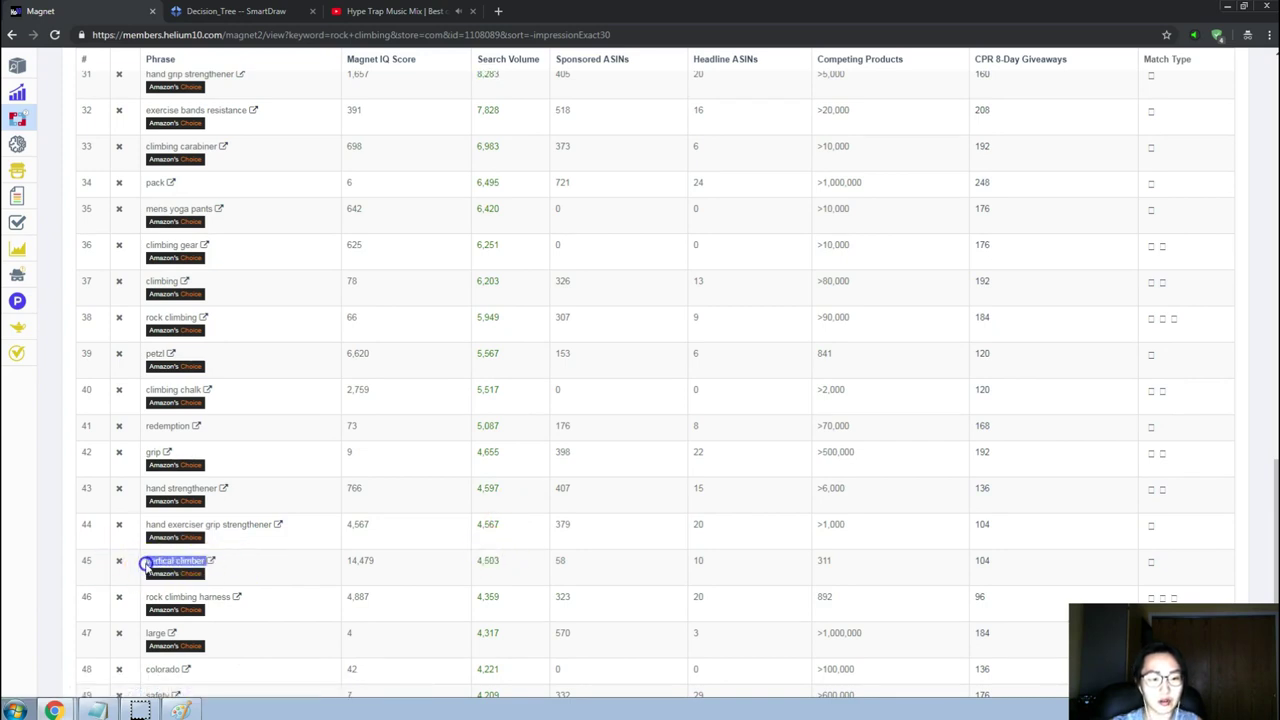
pyautogui.hotkey('alt', 'Tab')
pyautogui.hotkey('alt', 'Tab')
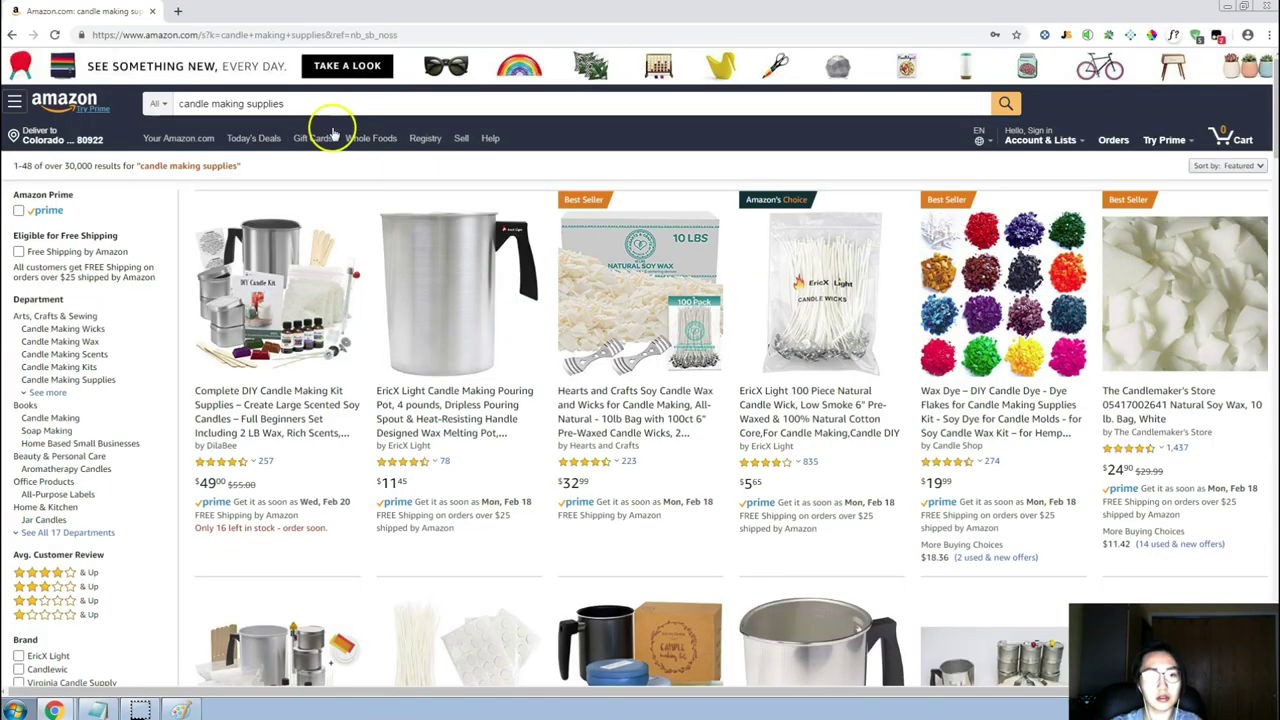
pyautogui.hotkey('ctrl', 'a')
pyautogui.hotkey('ctrl', 'v')
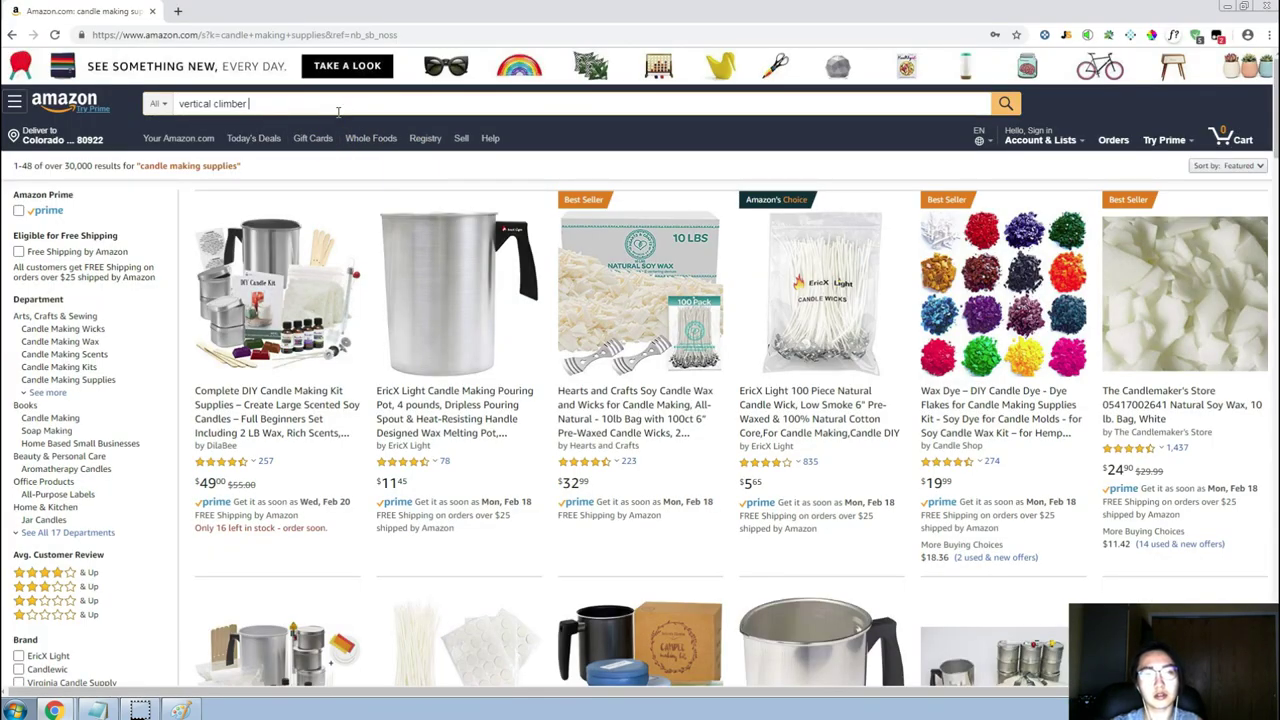
pyautogui.press('Return')
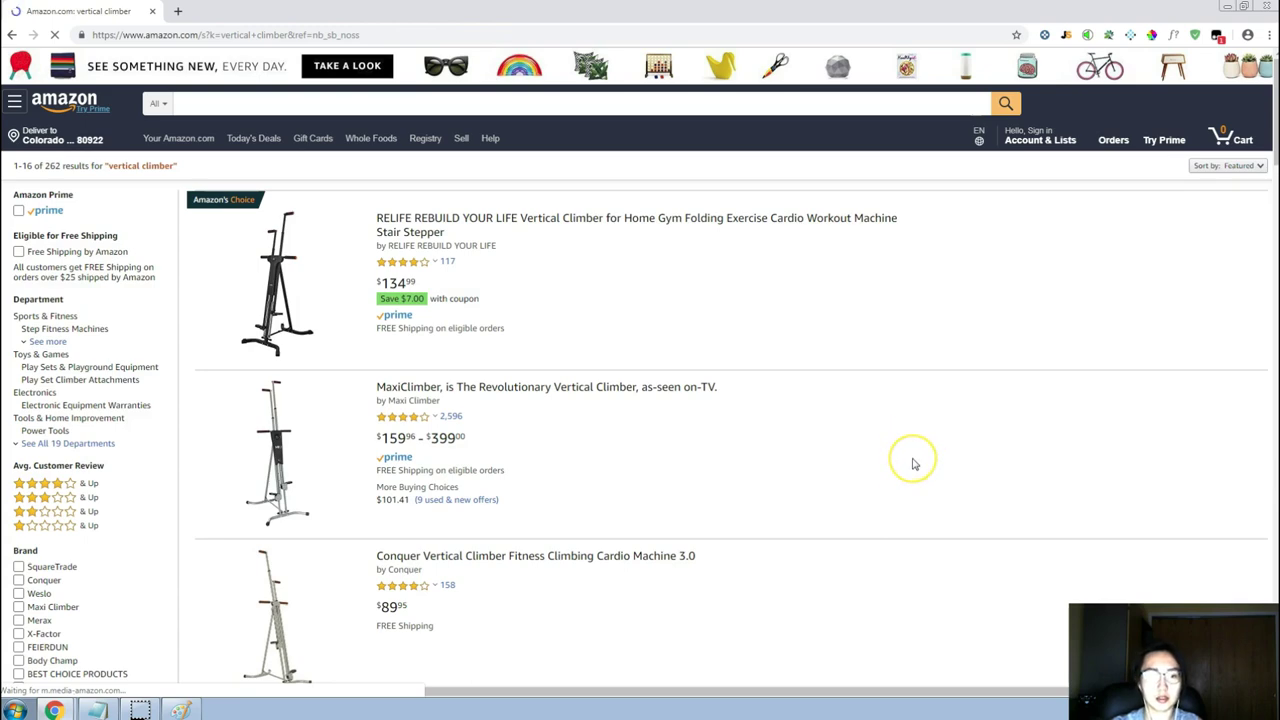
pyautogui.scroll(-3, 912, 463)
# Copy "chalk bag" from the Magnet keyword list and search Amazon for it in place of "vertical climber".
pyautogui.scroll(2, 912, 463)
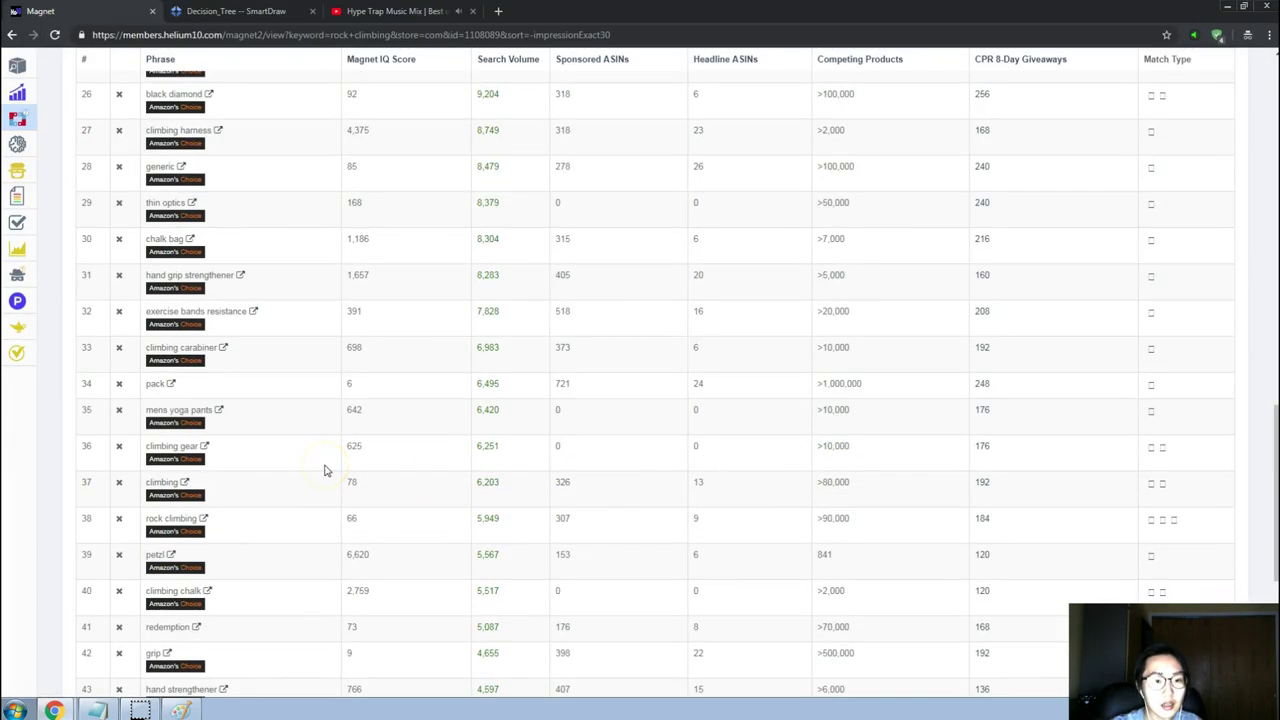
pyautogui.doubleClick(175, 250)
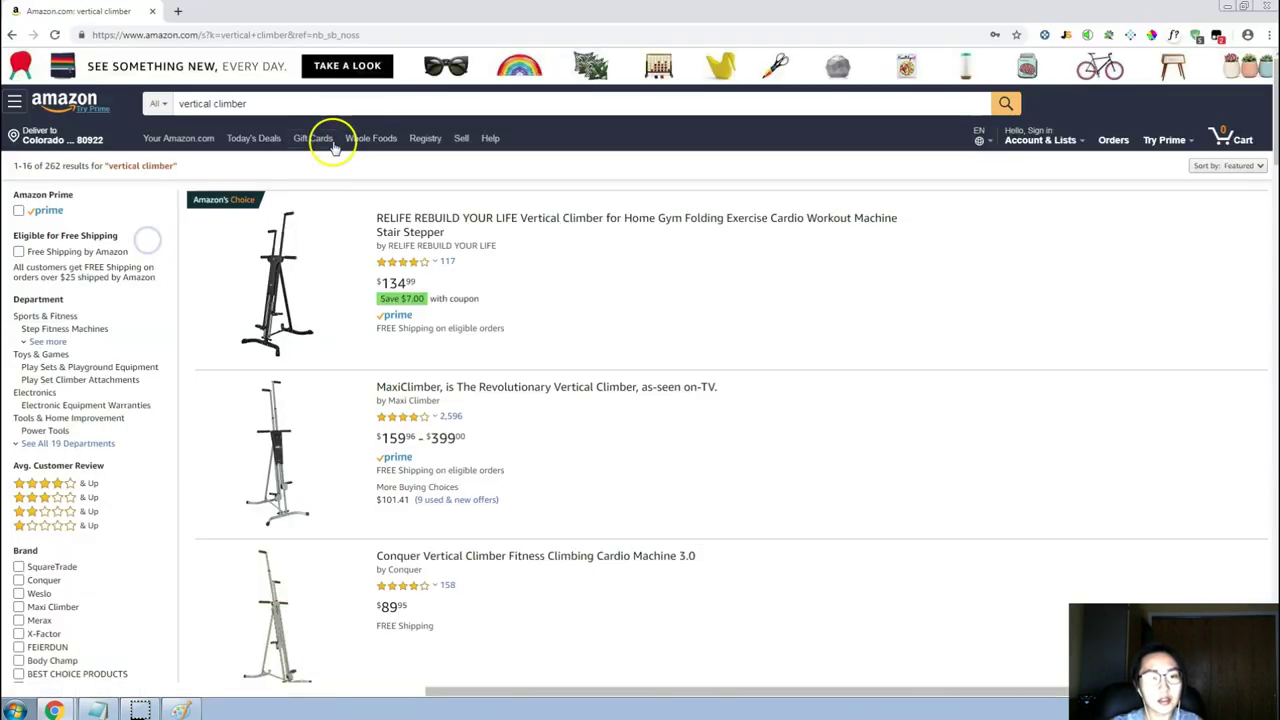
pyautogui.click(334, 103)
pyautogui.write('chalk bag')
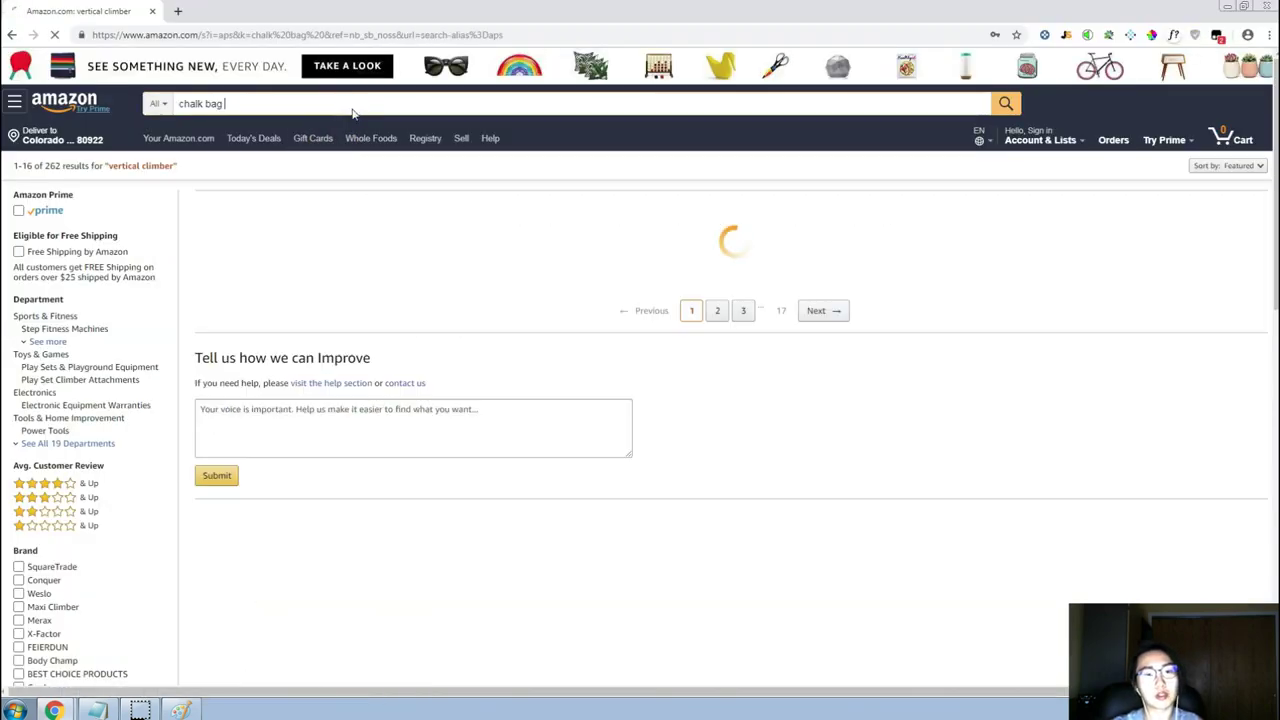
# Run the Amazon search for "chalk bag" and look over the first rows of listings.
pyautogui.press('Return')
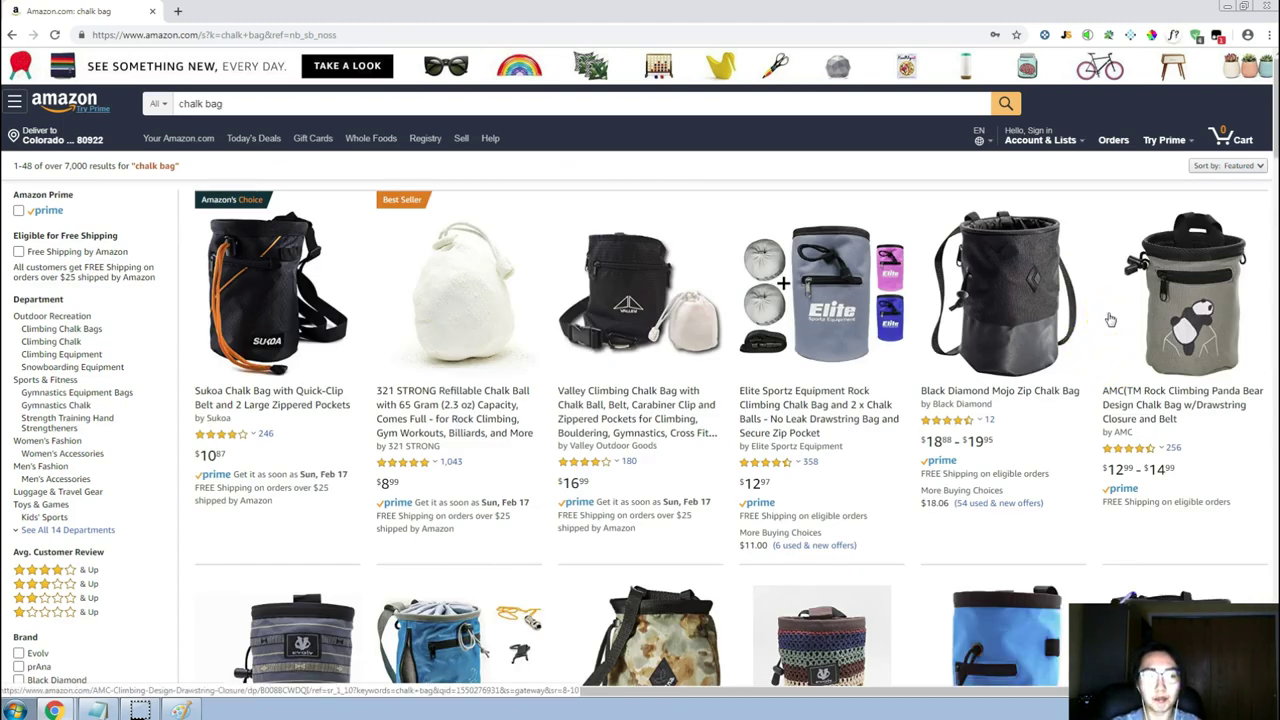
pyautogui.scroll(-3, 1110, 319)
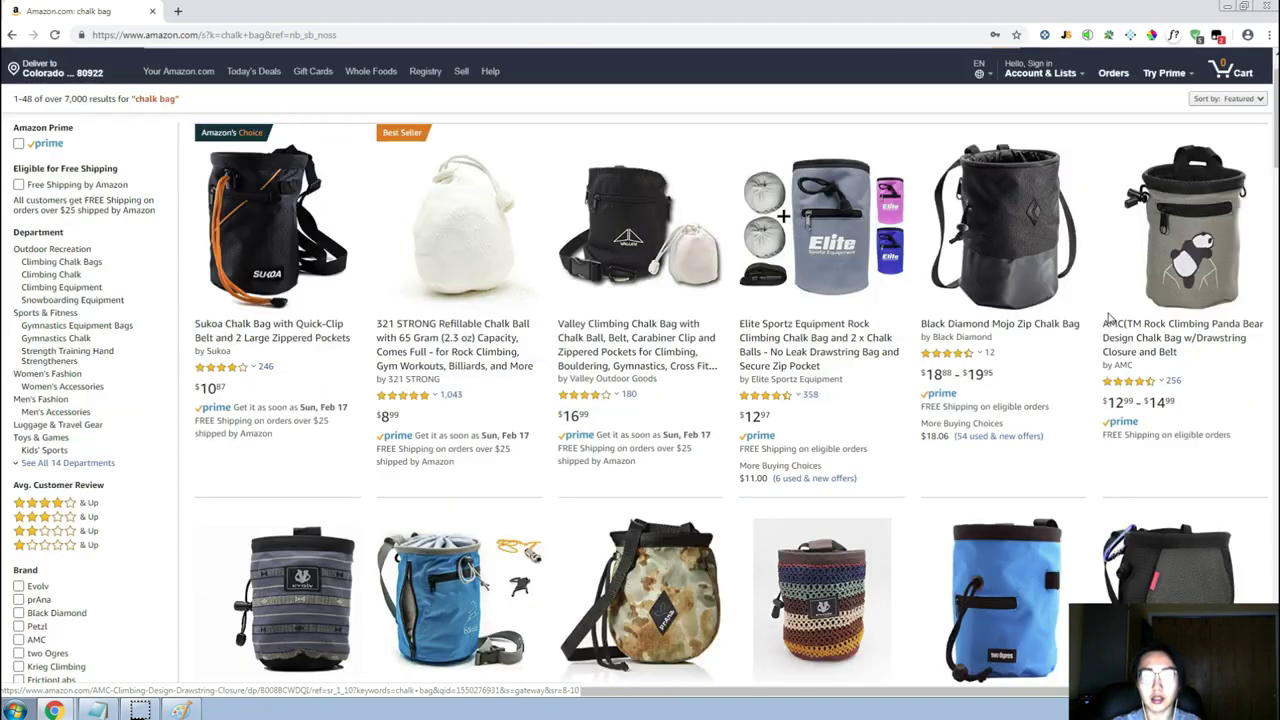
pyautogui.scroll(3, 1110, 319)
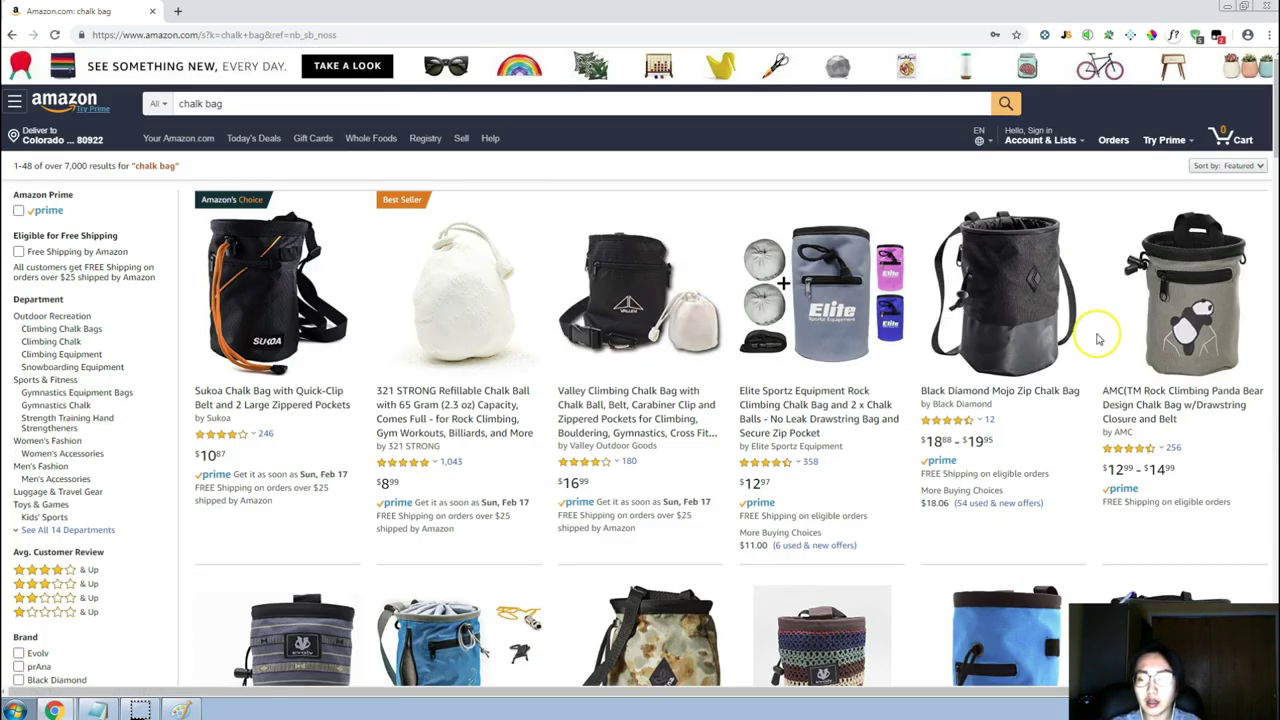
# Switch to the Product Ideas notes, highlight "rock climbing" and "Martial Arts" in turn, and return to the browser.
pyautogui.hotkey('alt', 'Tab')
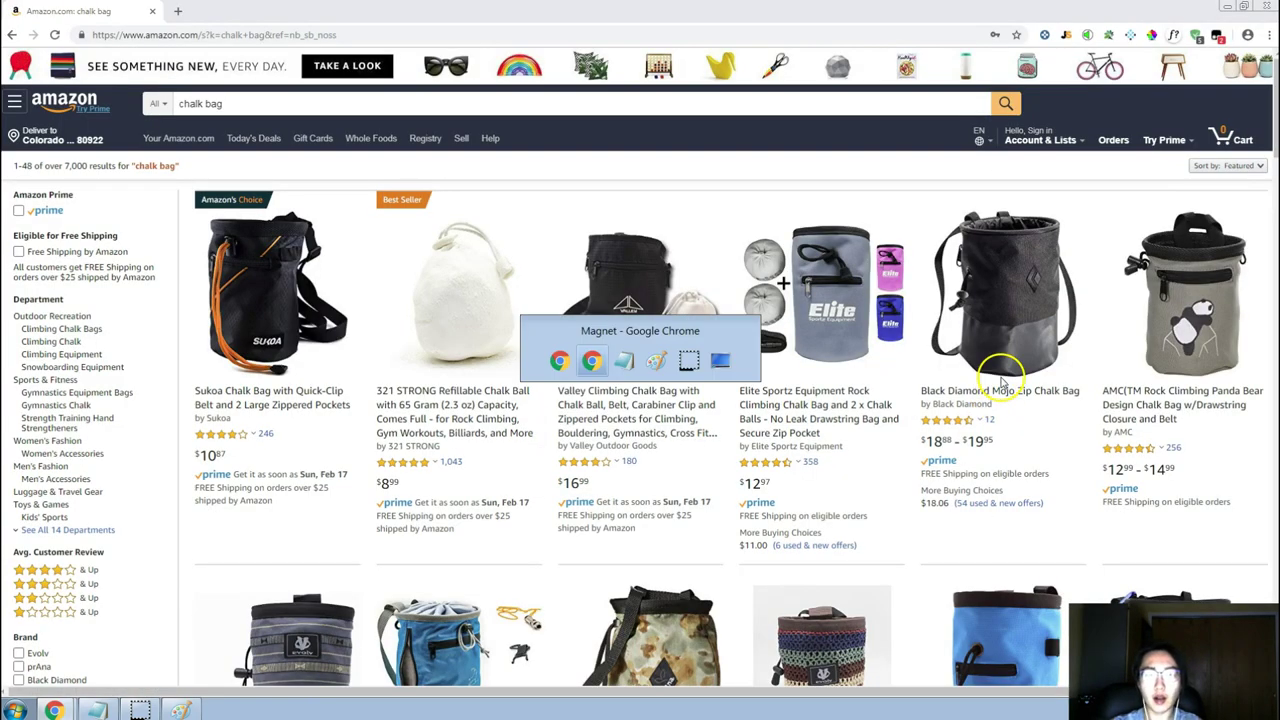
pyautogui.hotkey('alt', 'Tab')
pyautogui.click(940, 511)
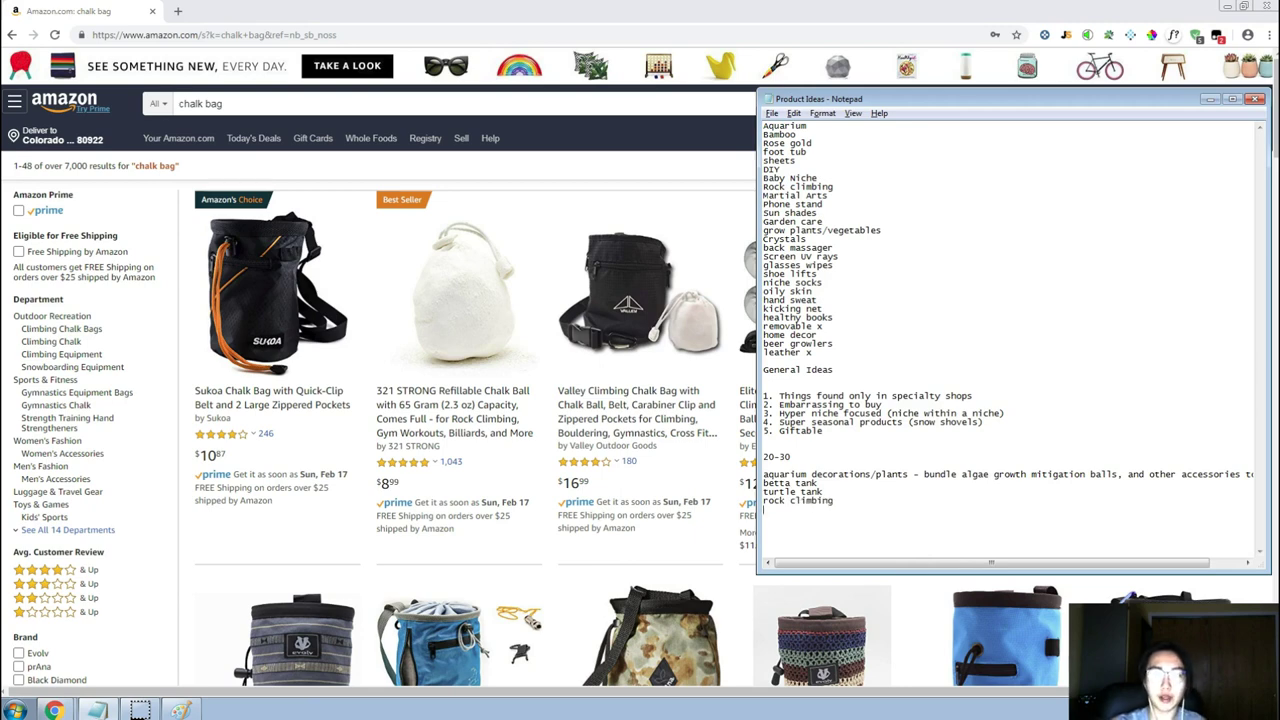
pyautogui.hotkey('shift', 'Home')
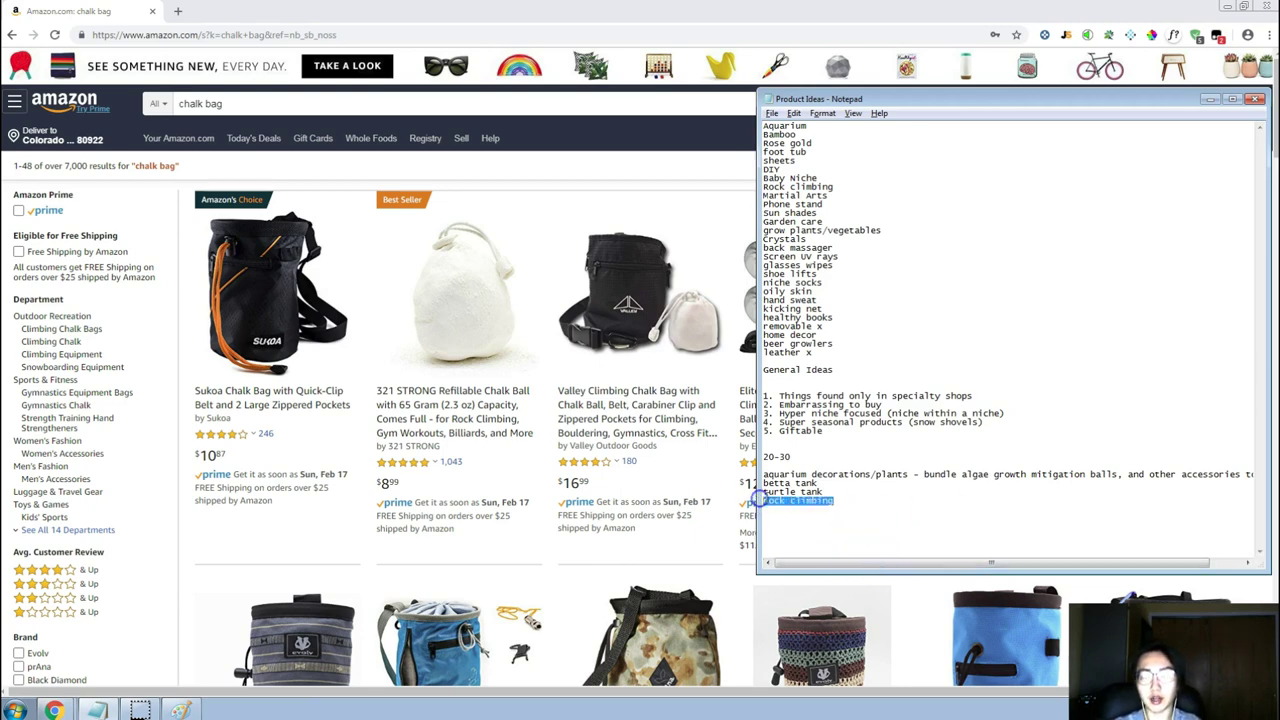
pyautogui.moveTo(848, 196); pyautogui.dragTo(697, 196)
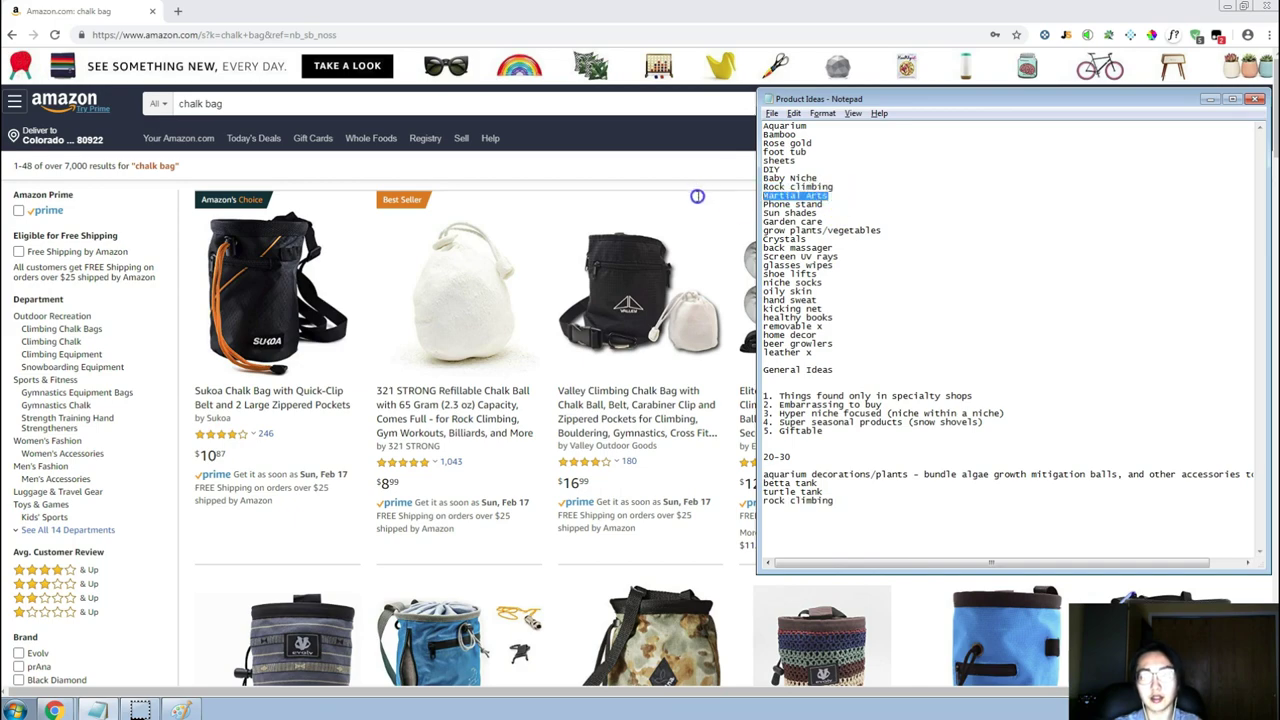
pyautogui.click(205, 127)
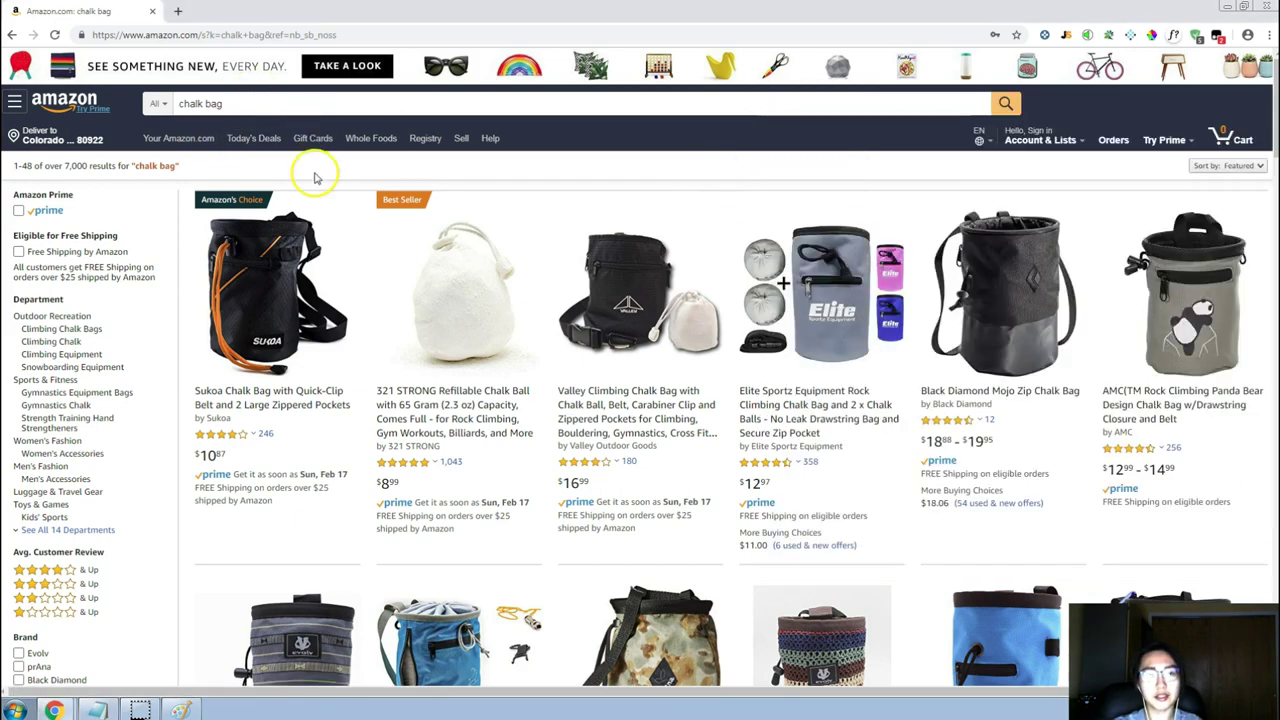
pyautogui.hotkey('ctrl', 'w')
pyautogui.scroll(5, 113, 95)
pyautogui.scroll(3, 113, 95)
pyautogui.doubleClick(151, 173)
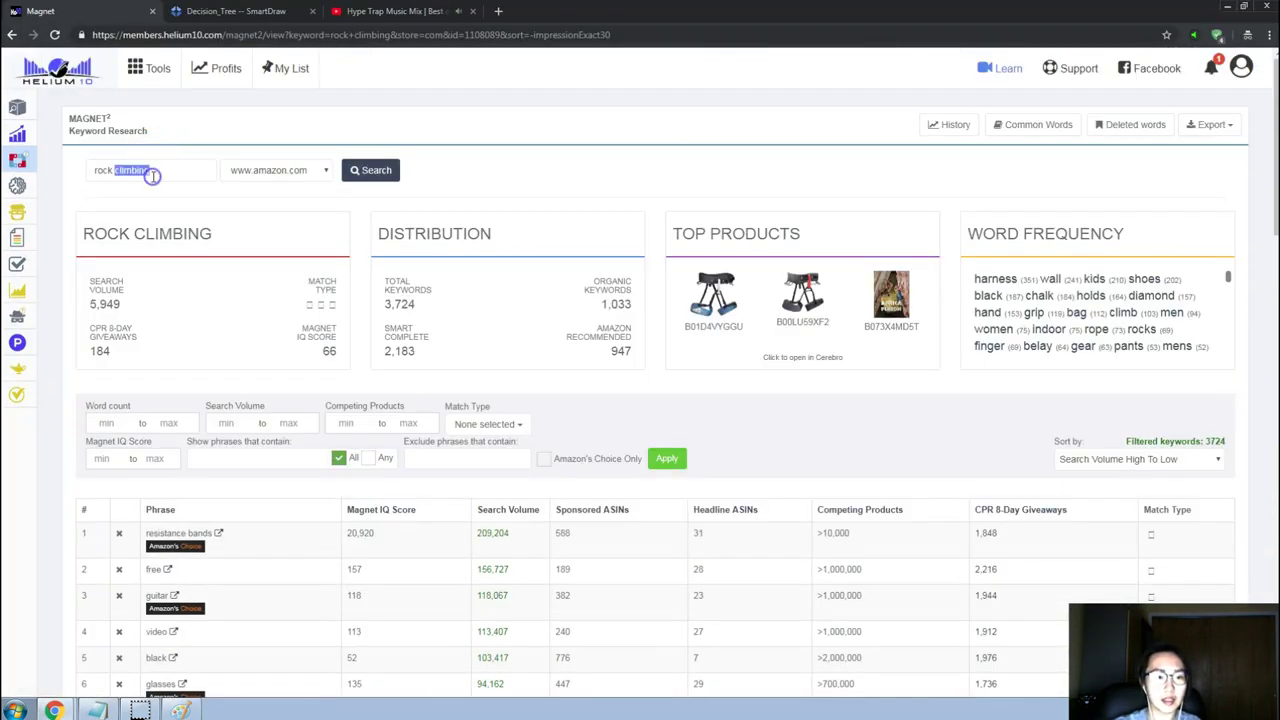
pyautogui.write('martial arts')
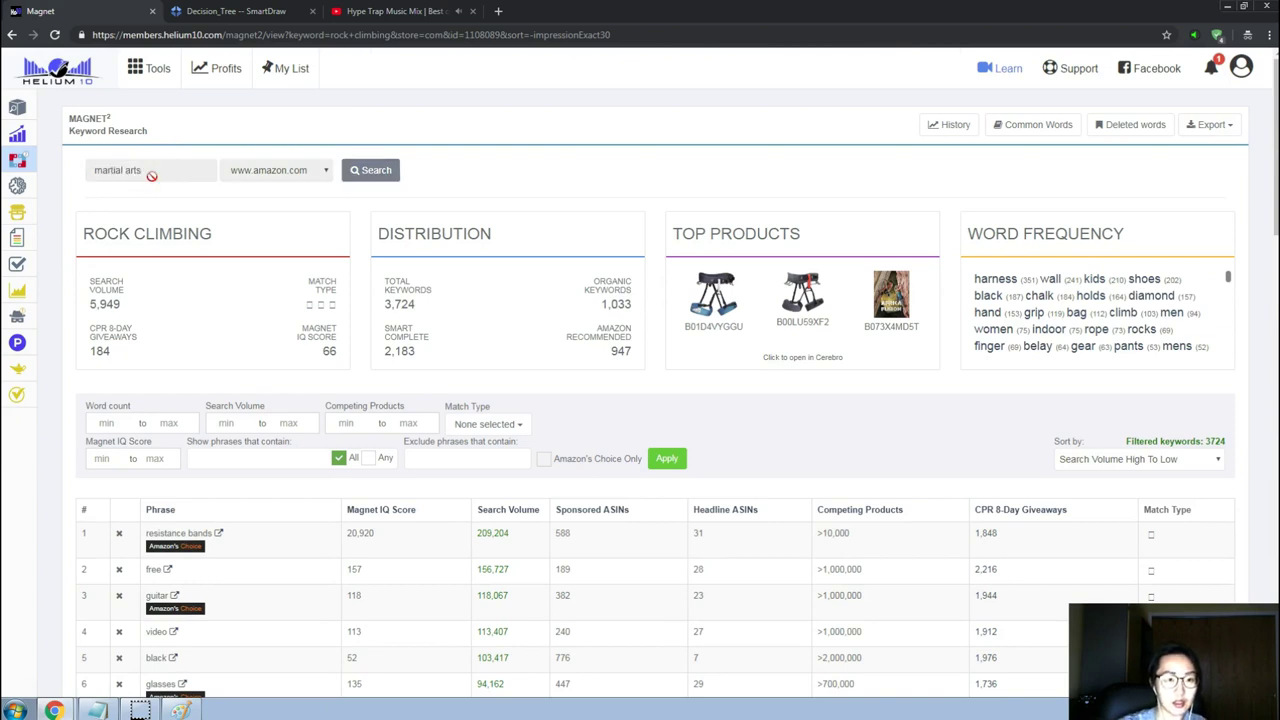
pyautogui.press('Return')
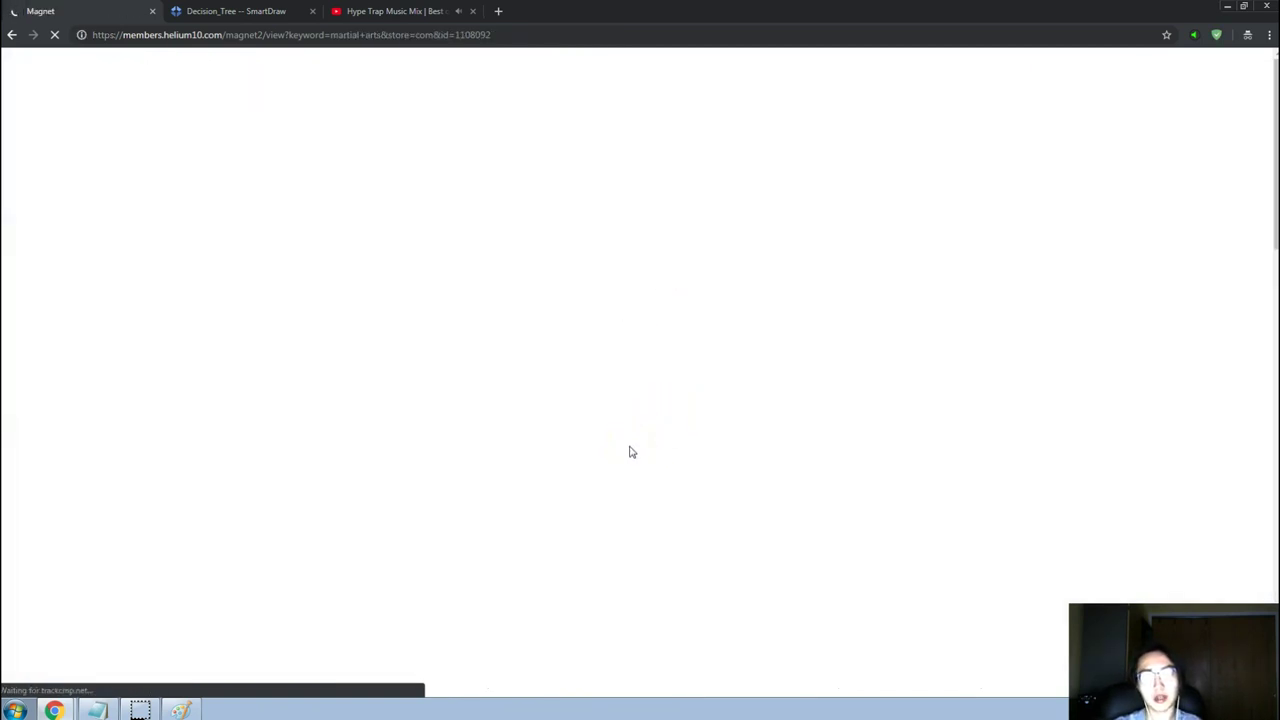
# Sort the martial arts phrases by search volume from high to low.
pyautogui.click(628, 440)
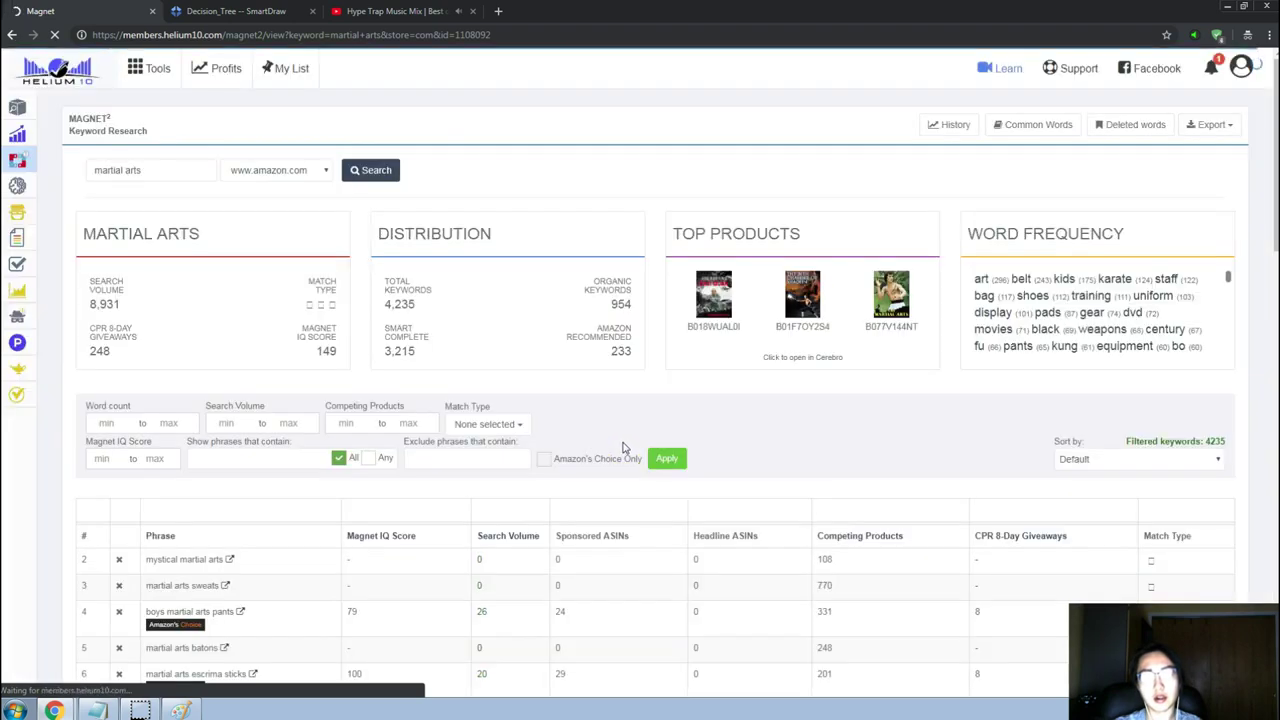
pyautogui.click(645, 491)
pyautogui.scroll(-1, 648, 493)
pyautogui.click(506, 443)
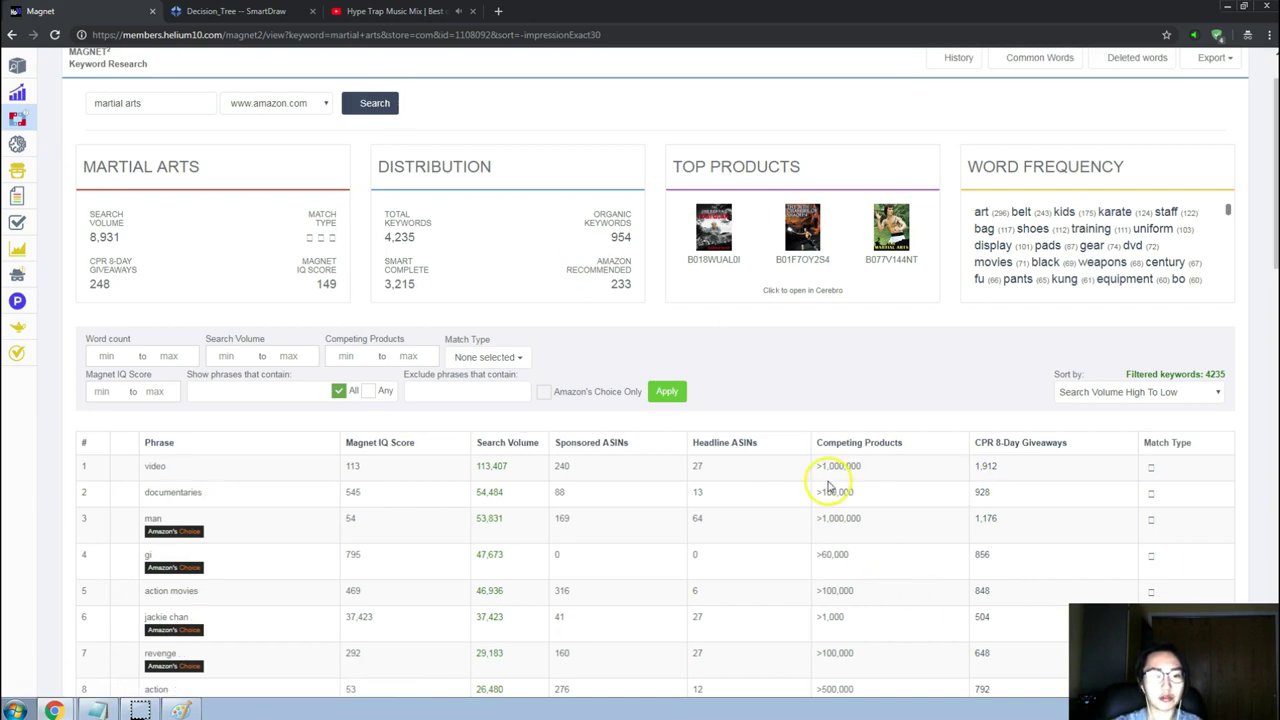
# Examine the sorted martial arts keyword list from "video" down to "birth of the dragon" for product ideas and search volumes.
pyautogui.scroll(-3, 829, 475)
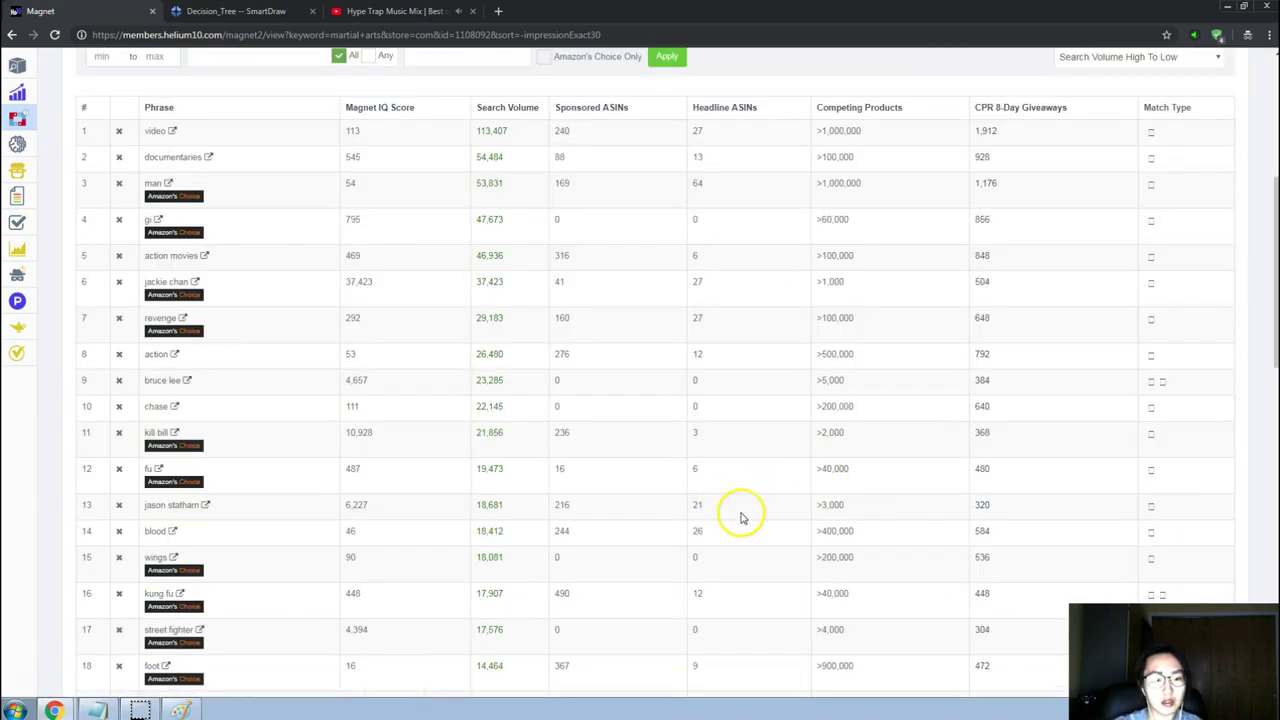
pyautogui.scroll(-1, 744, 514)
pyautogui.scroll(-3, 743, 516)
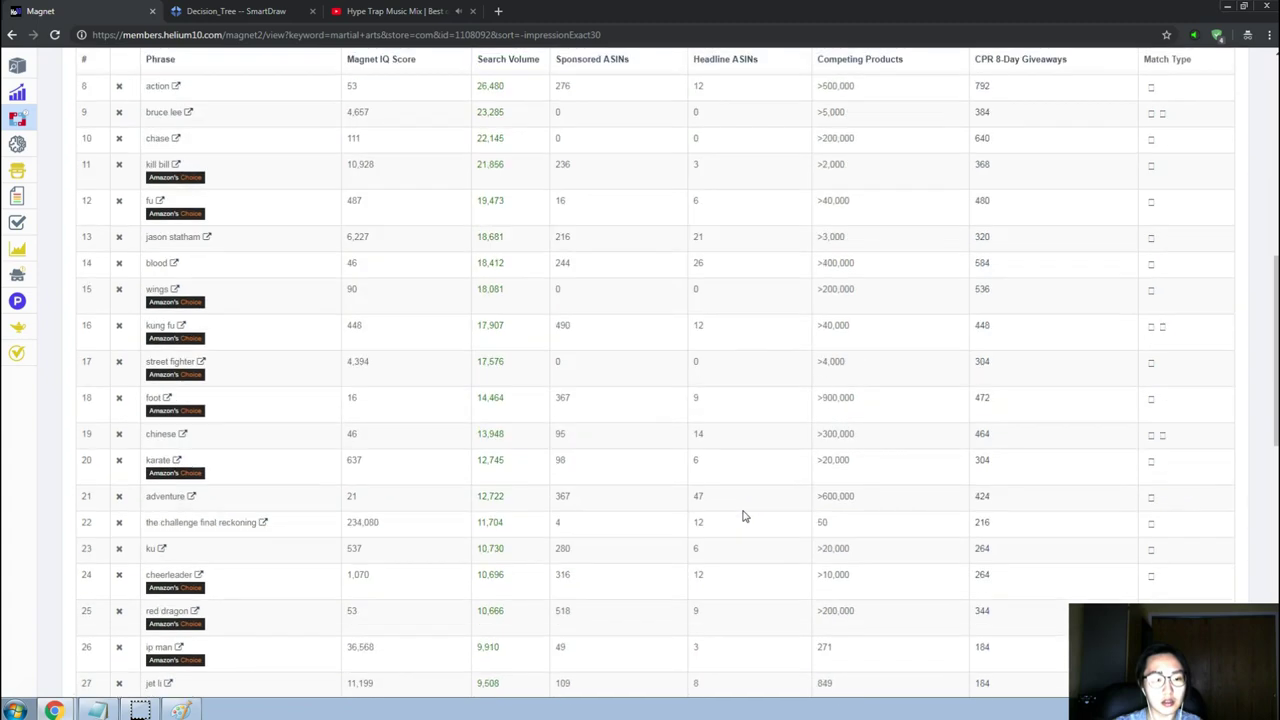
pyautogui.scroll(-2, 743, 516)
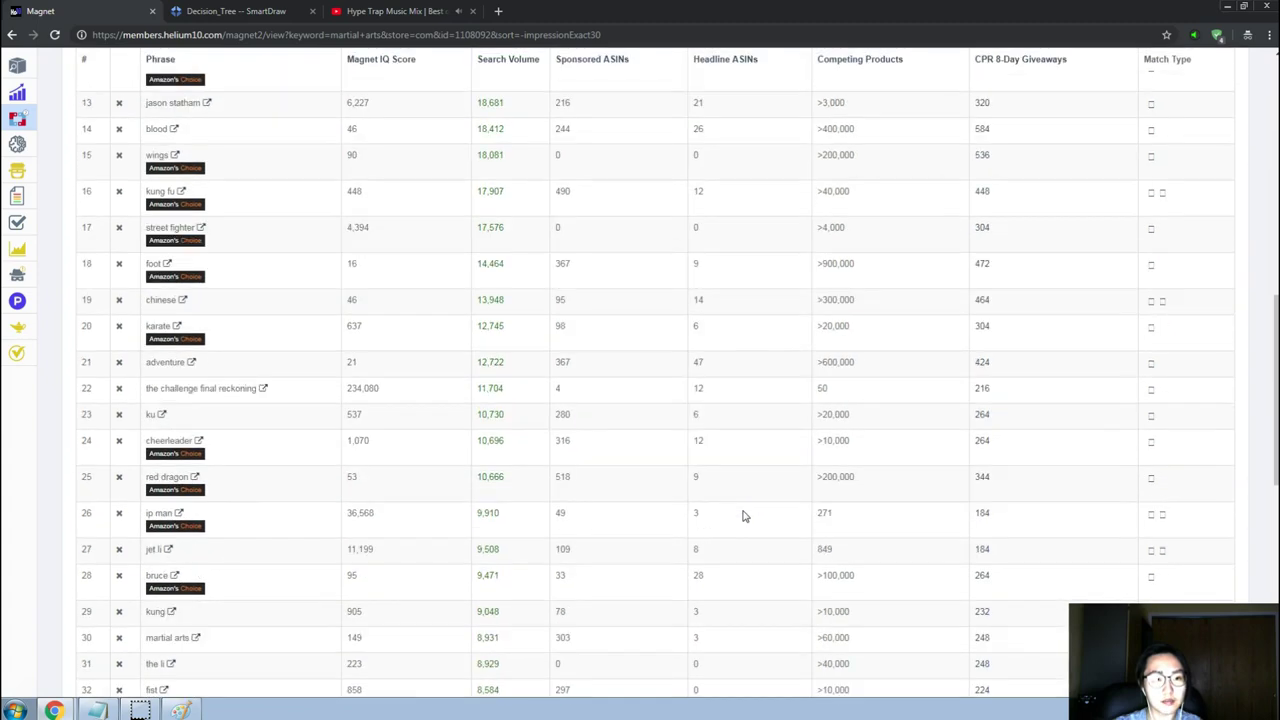
pyautogui.scroll(-1, 743, 516)
pyautogui.scroll(-5, 743, 516)
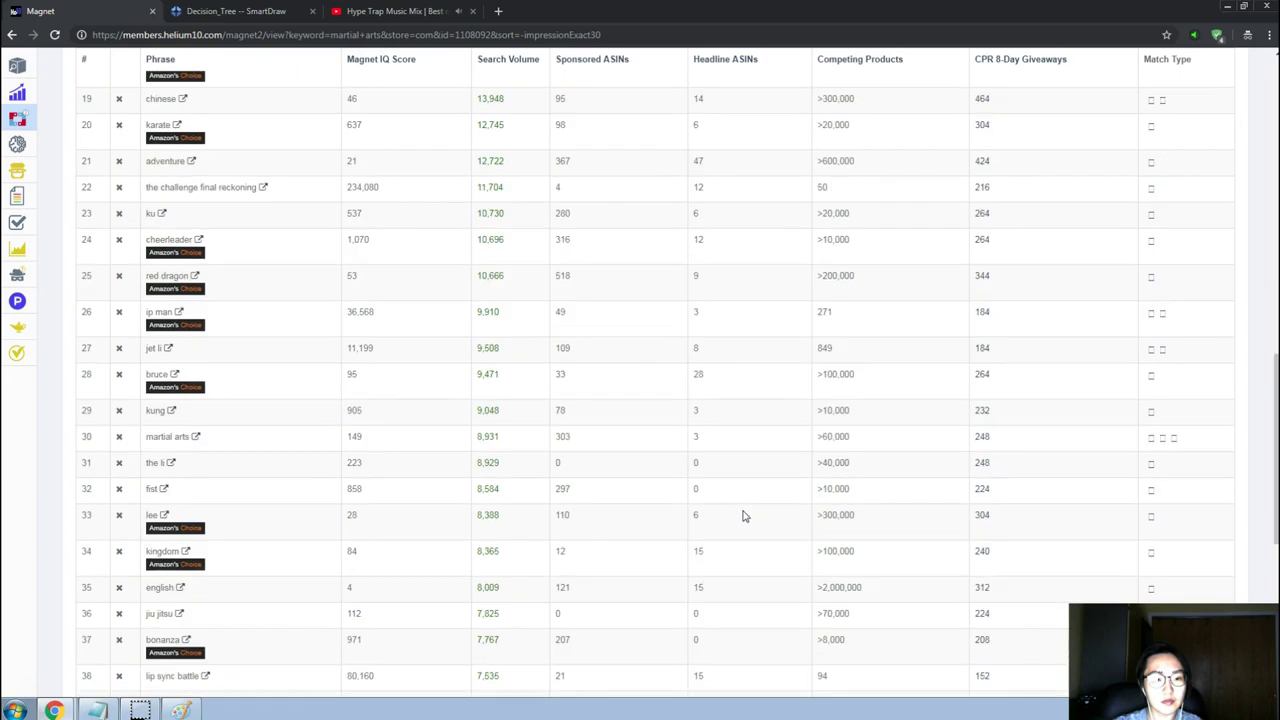
pyautogui.scroll(-2, 743, 516)
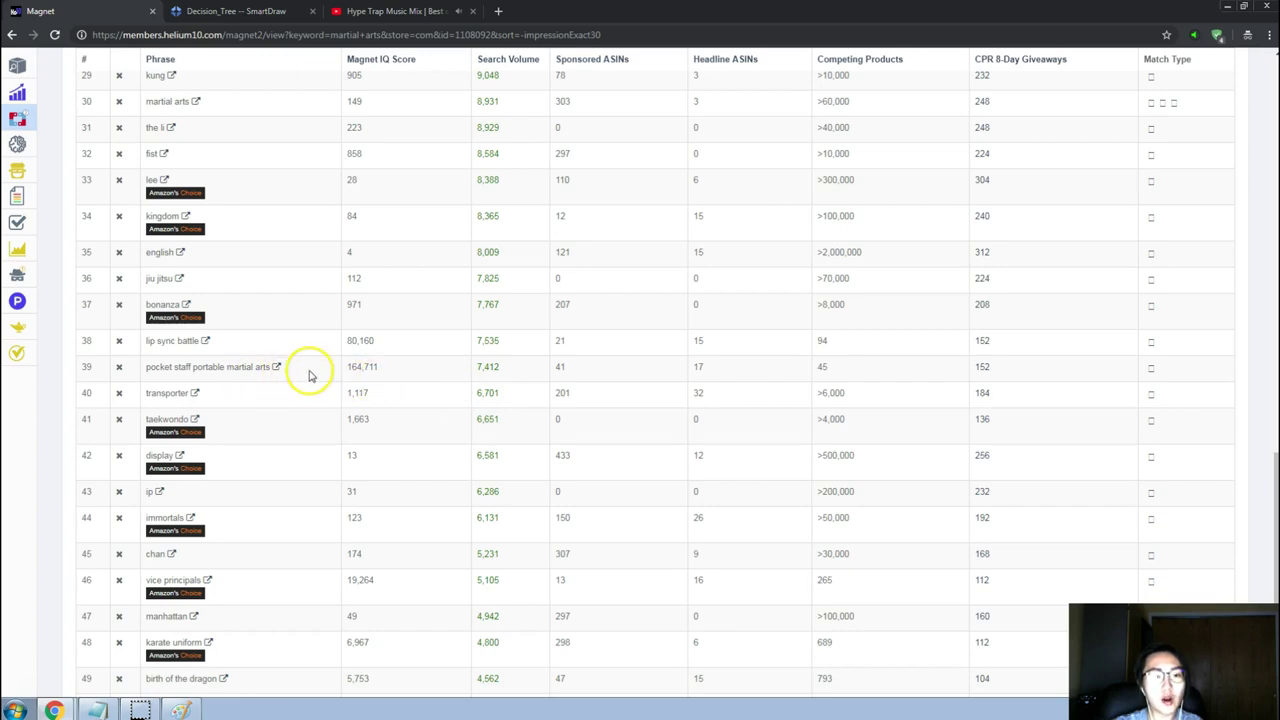
# Copy "pocket staff portable martial arts" from the keyword list and search Amazon for it in place of "chalk bag".
pyautogui.moveTo(303, 366); pyautogui.dragTo(158, 368)
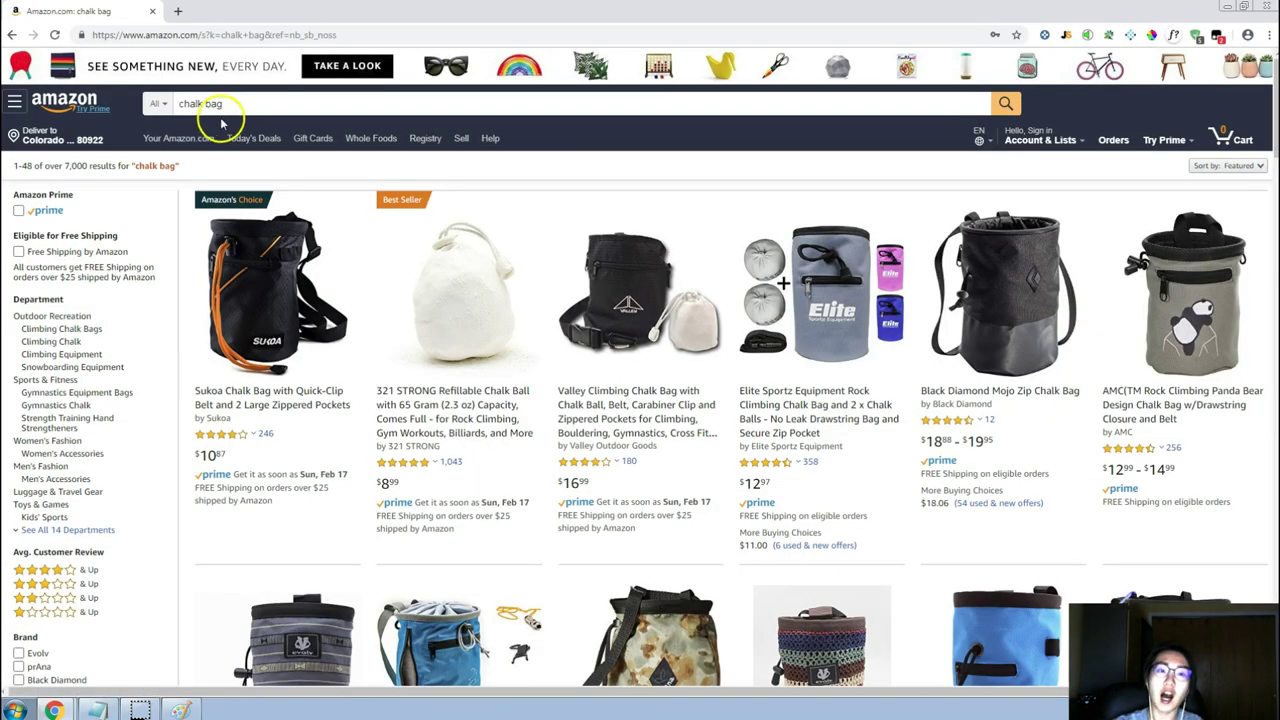
pyautogui.click(229, 109)
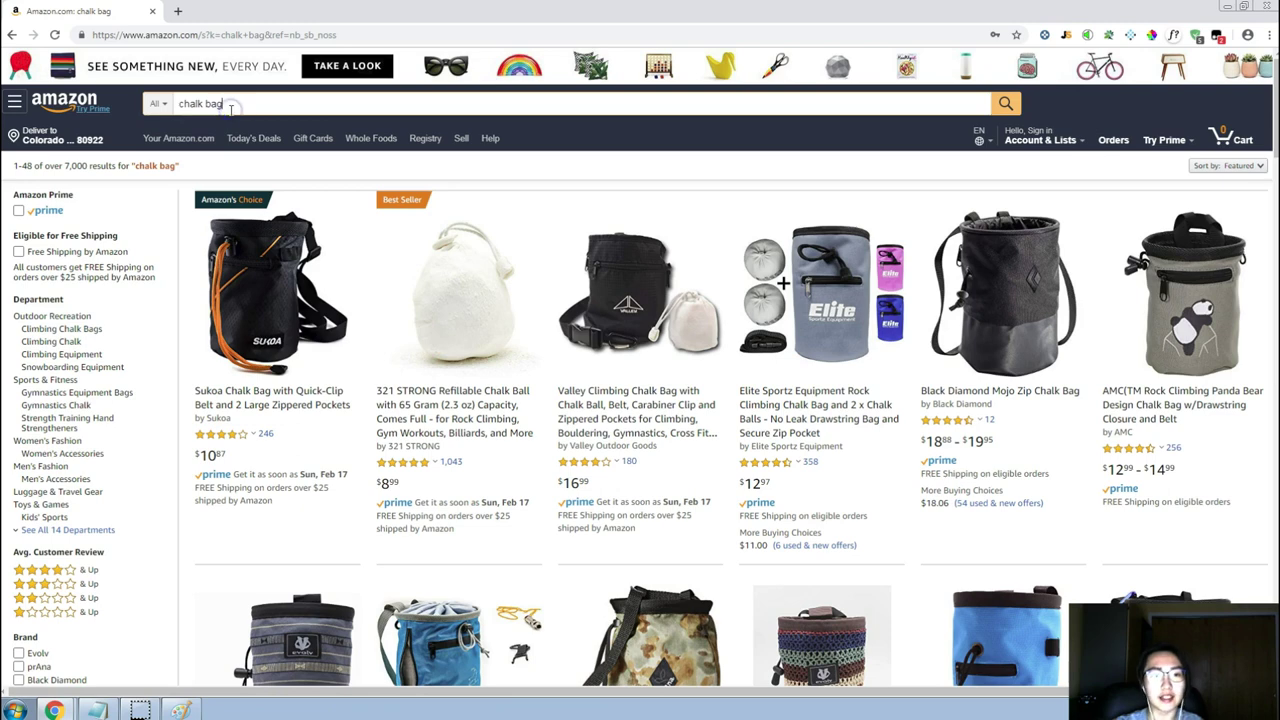
pyautogui.tripleClick(230, 109)
pyautogui.write('pocket staff portable martial arts')
pyautogui.press('Return')
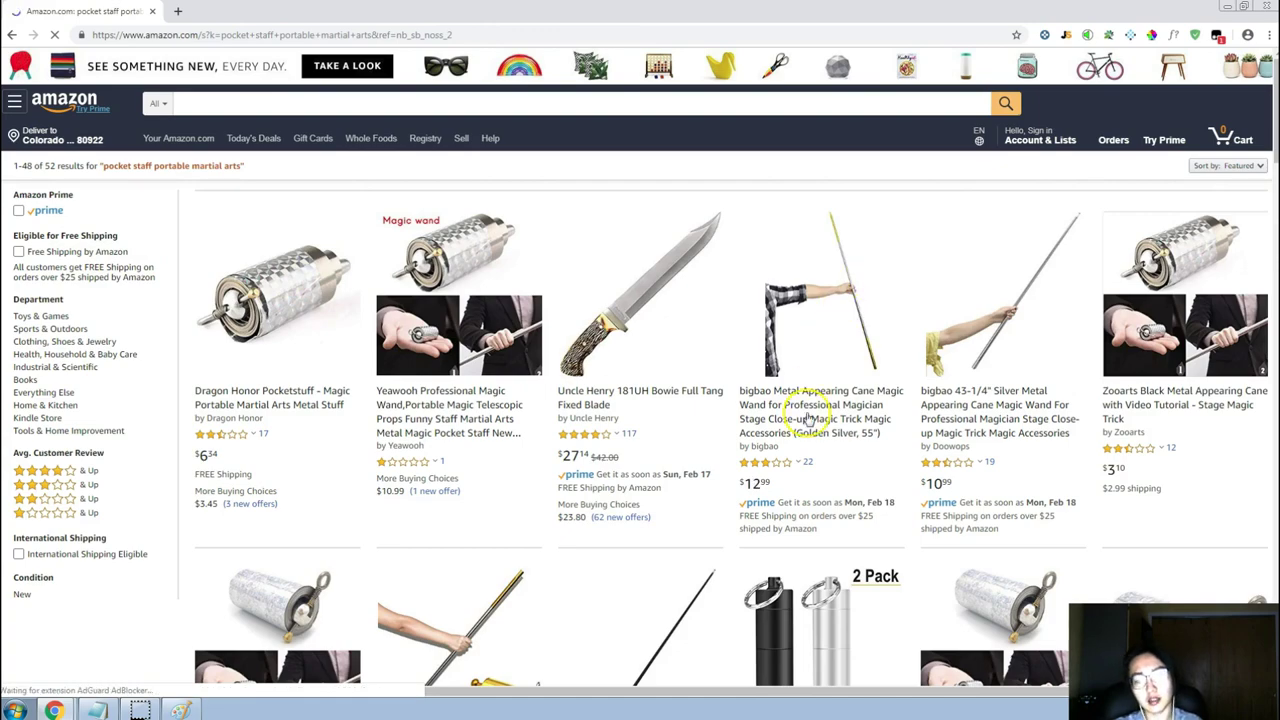
# Look over the pocket staff listings, checking the product types, prices and ratings.
pyautogui.scroll(-3, 813, 420)
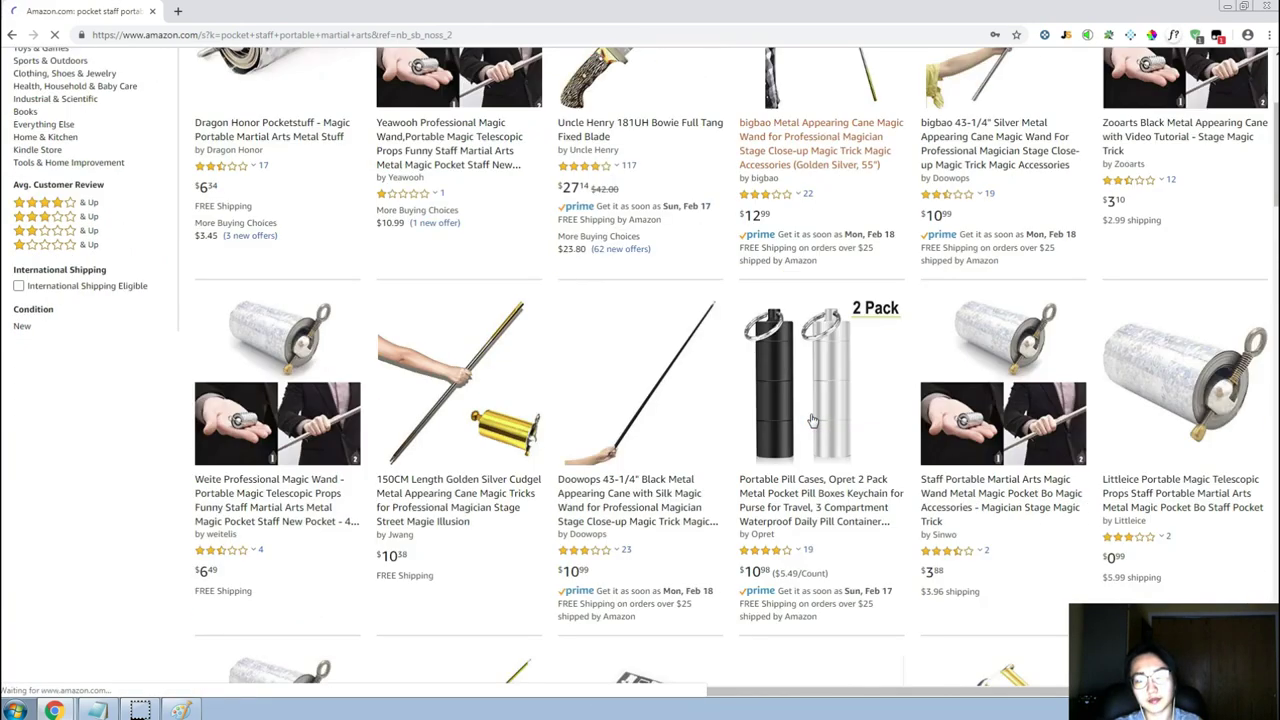
pyautogui.scroll(3, 720, 430)
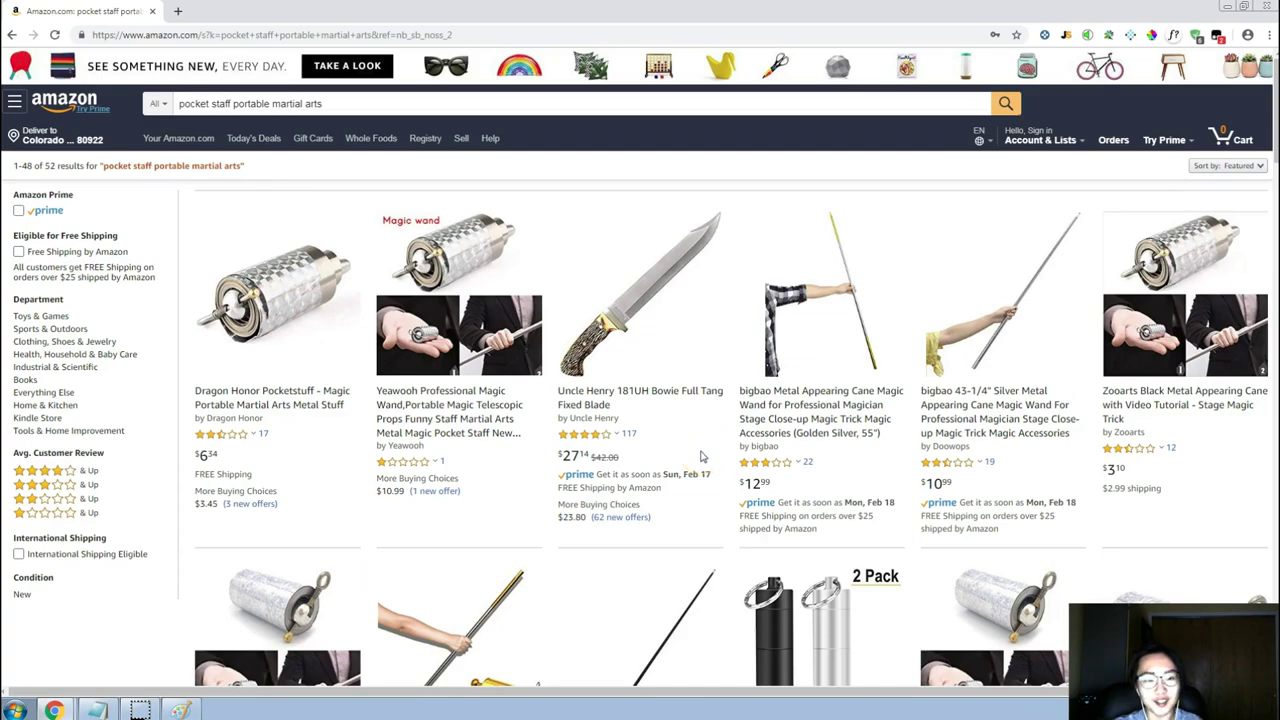
pyautogui.scroll(-5, 702, 457)
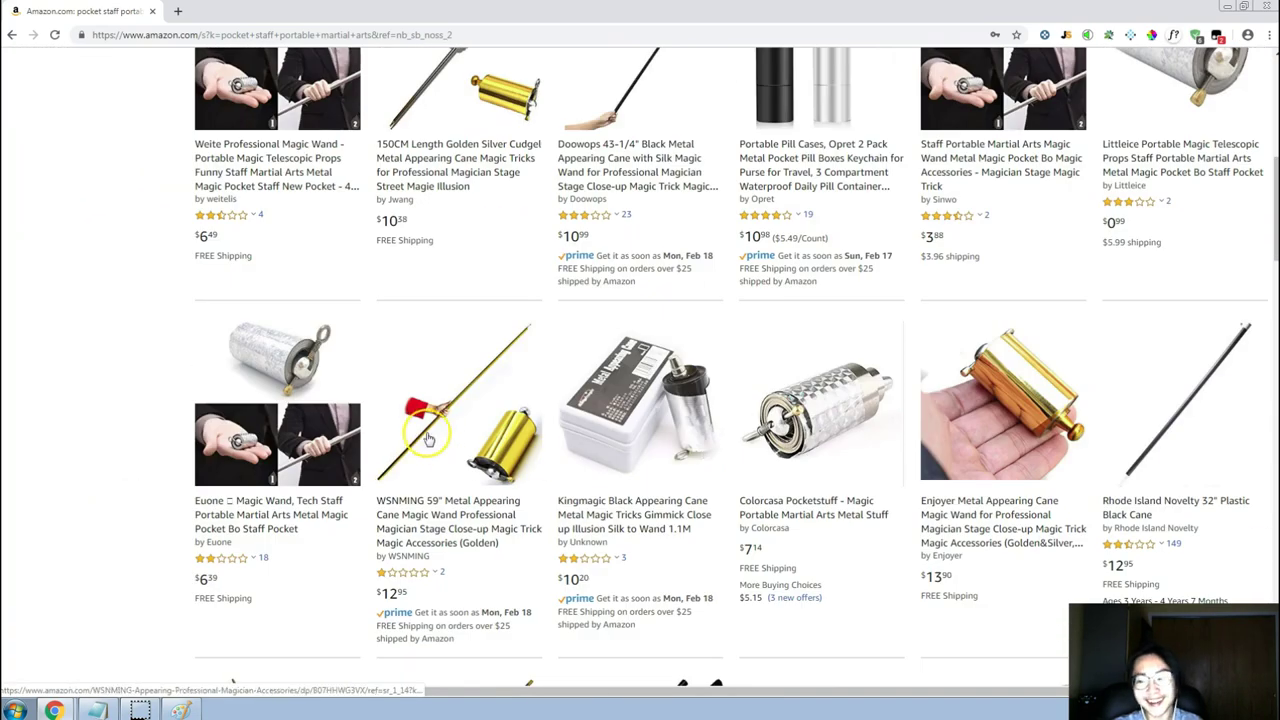
pyautogui.scroll(-3, 471, 400)
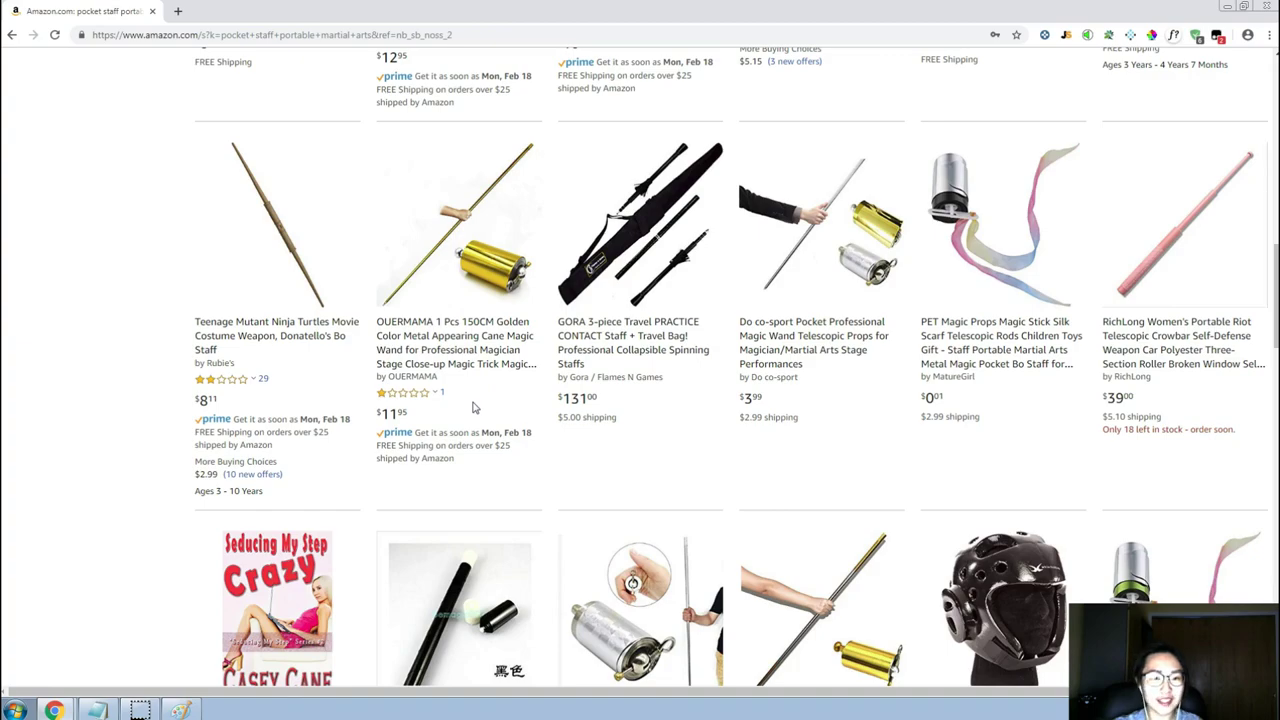
pyautogui.scroll(-3, 702, 484)
pyautogui.scroll(-2, 732, 421)
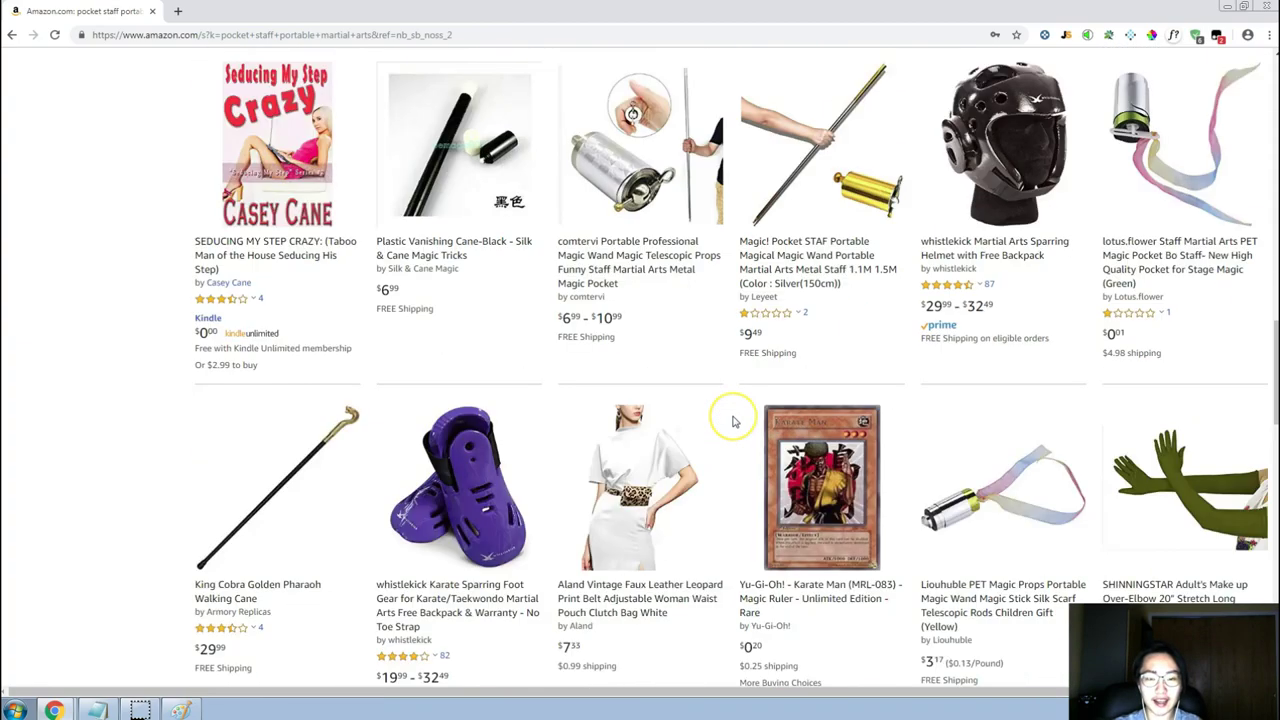
pyautogui.scroll(-1, 732, 421)
pyautogui.scroll(15, 732, 421)
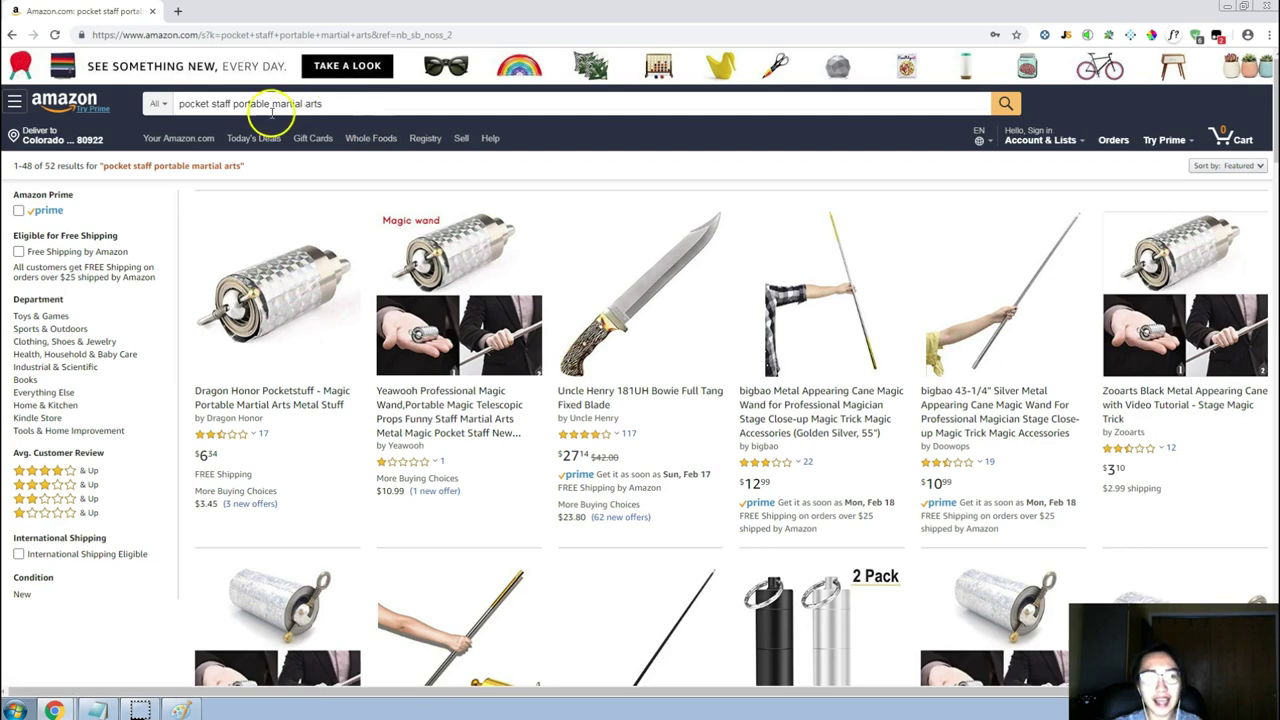
# Shorten the Amazon search to "pocket staff" and look through the resulting listings.
pyautogui.moveTo(232, 103); pyautogui.dragTo(443, 105)
pyautogui.press('BackSpace')
pyautogui.press('Return')
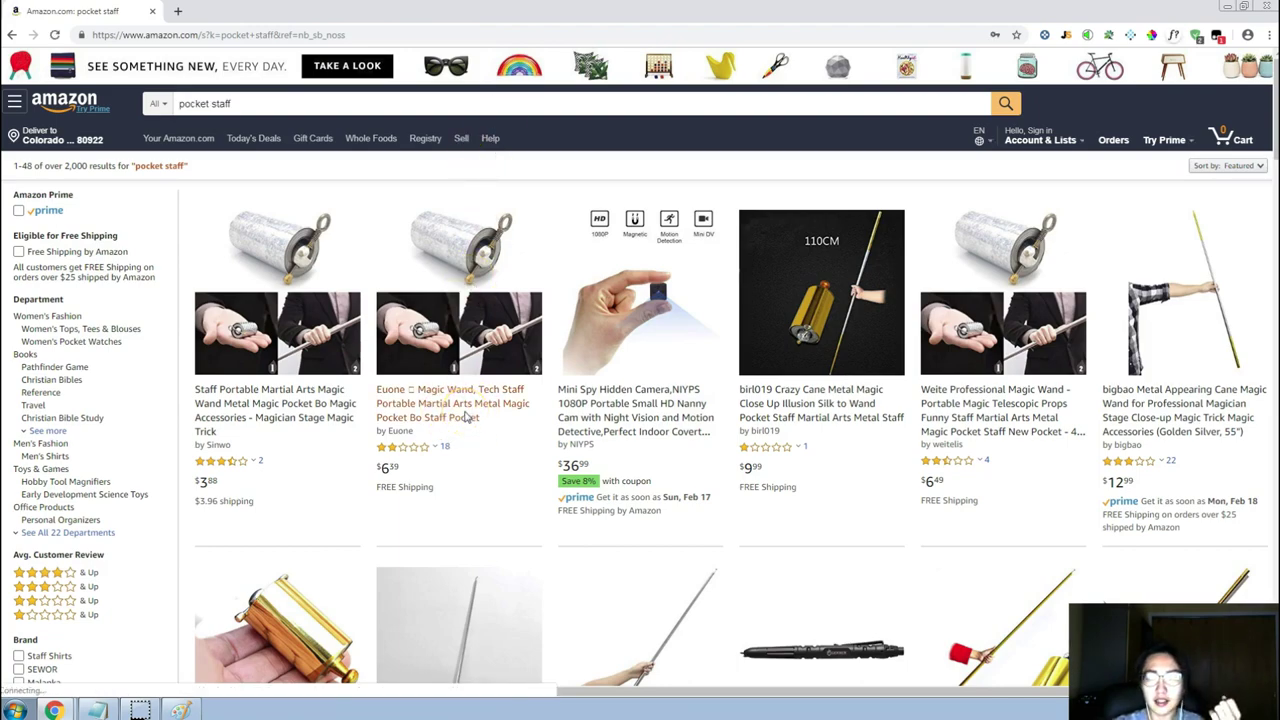
pyautogui.scroll(-5, 465, 418)
pyautogui.scroll(-6, 465, 418)
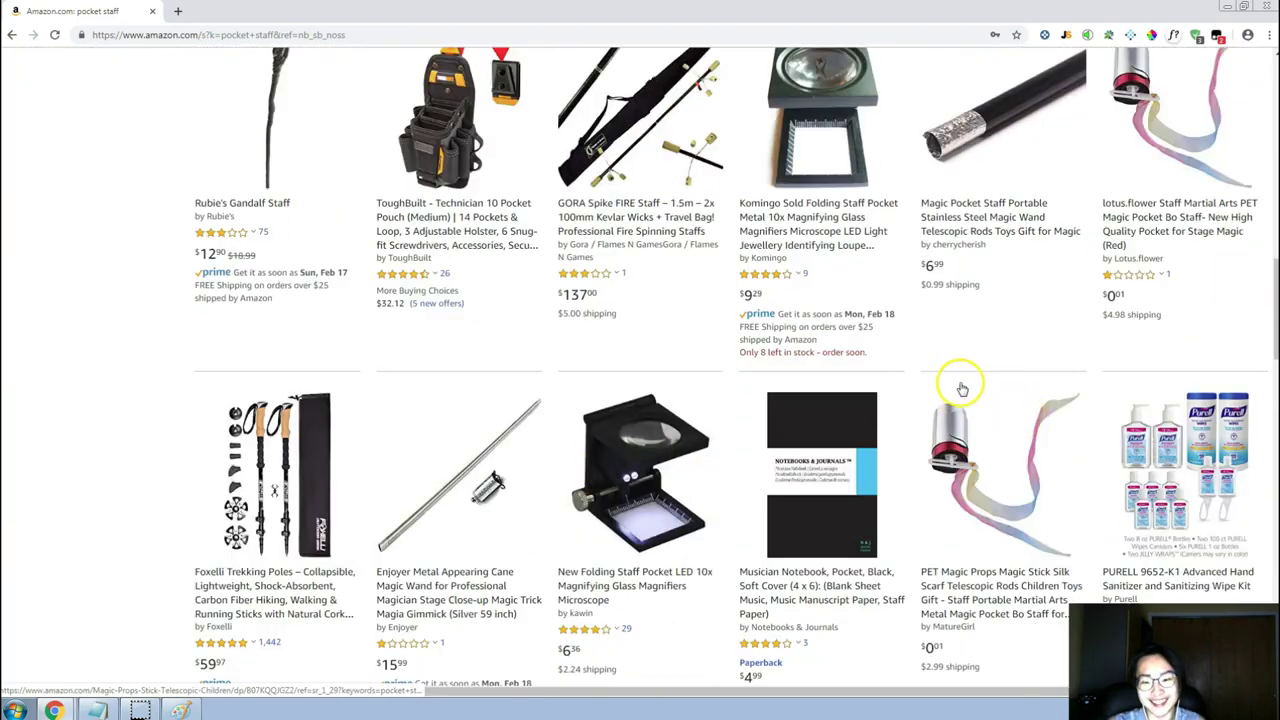
pyautogui.scroll(-3, 960, 360)
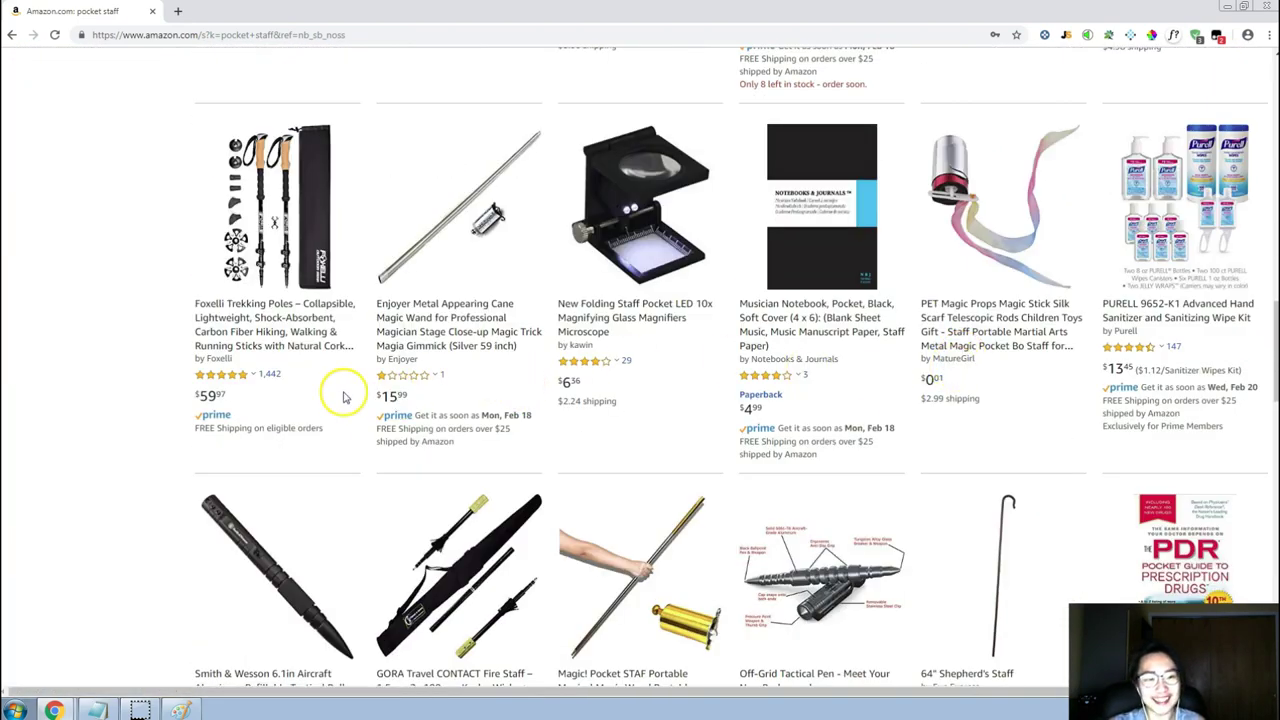
pyautogui.scroll(-6, 345, 397)
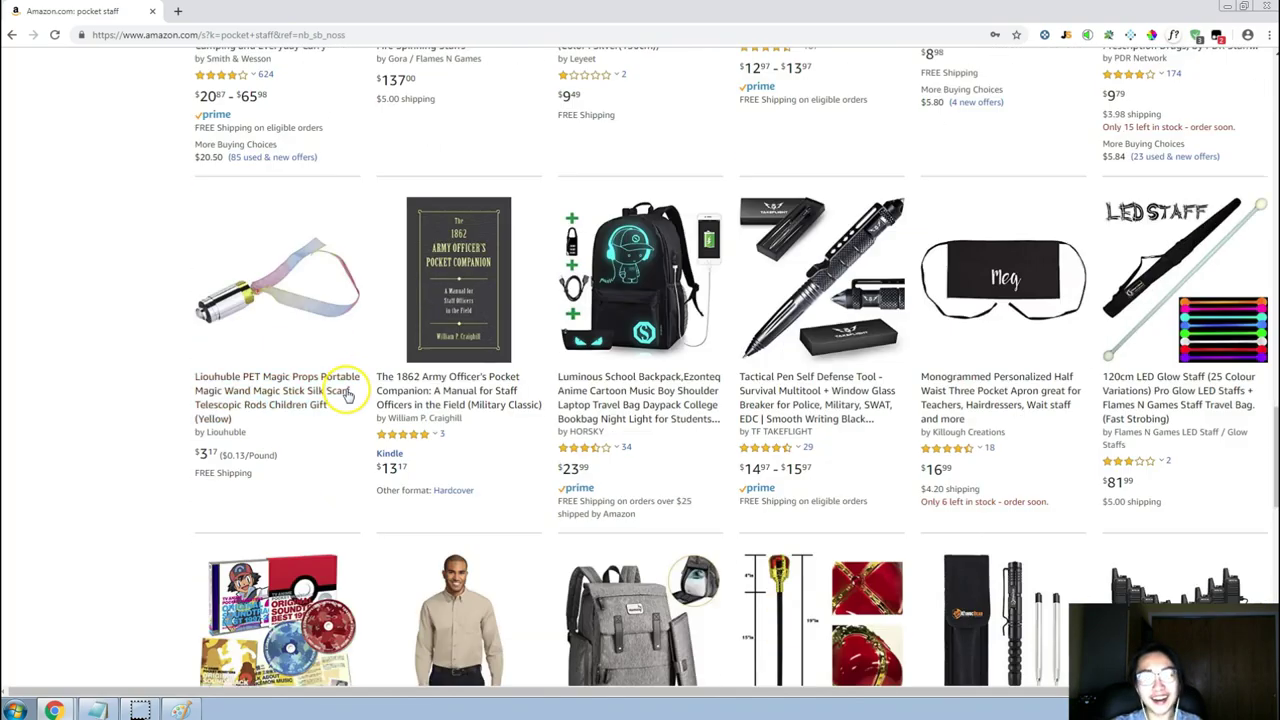
pyautogui.scroll(-5, 345, 397)
pyautogui.scroll(8, 186, 371)
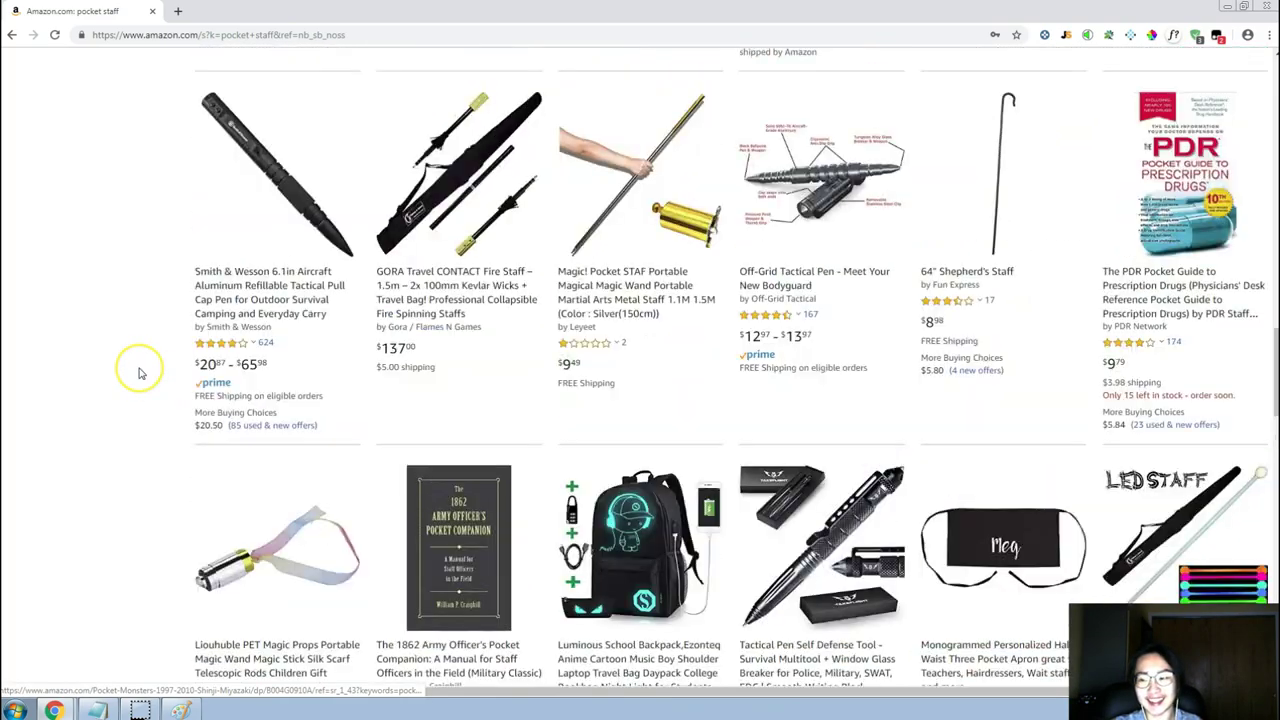
pyautogui.scroll(15, 140, 373)
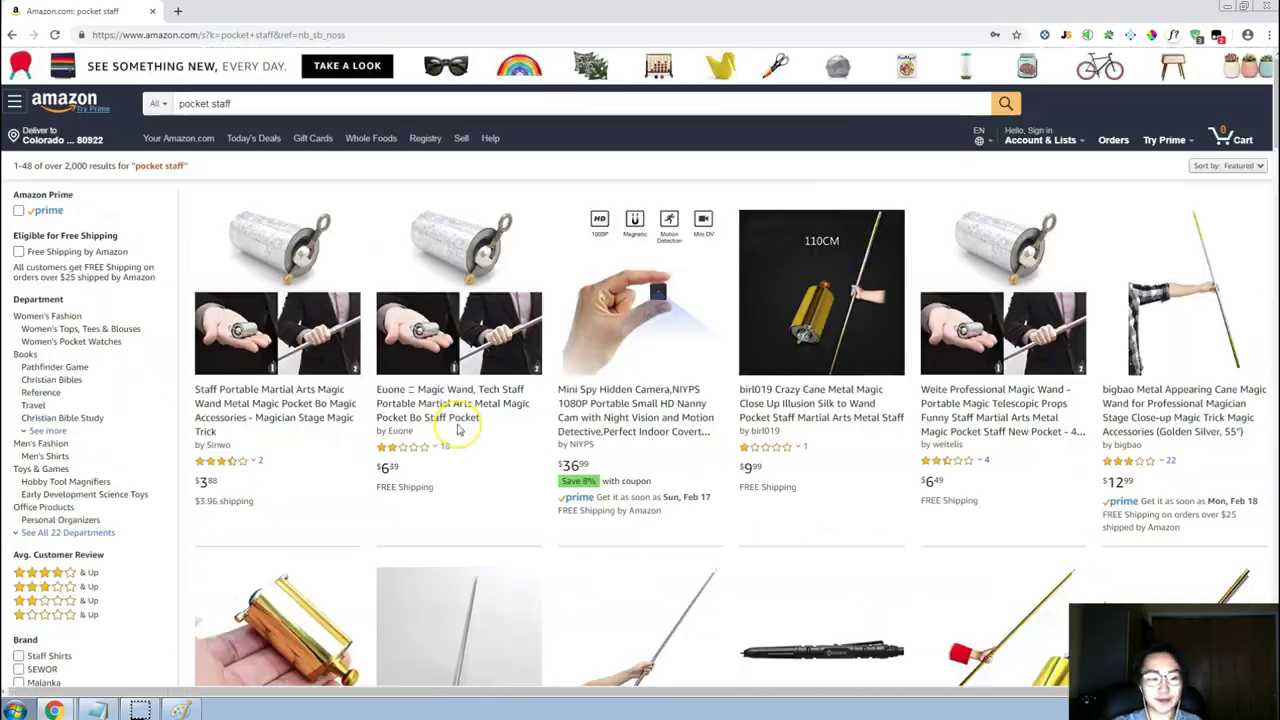
# Return to Magnet and examine the remaining martial arts phrases on the first page, down to "chronicle".
pyautogui.hotkey('alt', 'Tab')
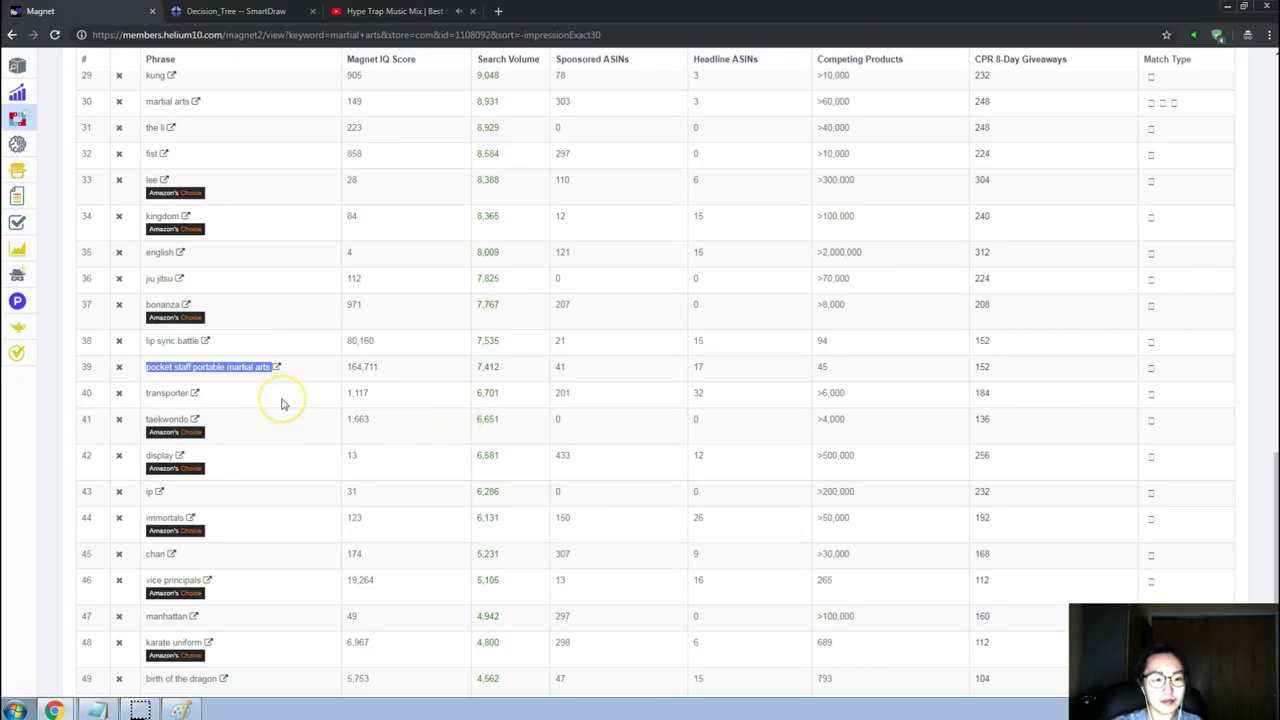
pyautogui.scroll(-3, 282, 404)
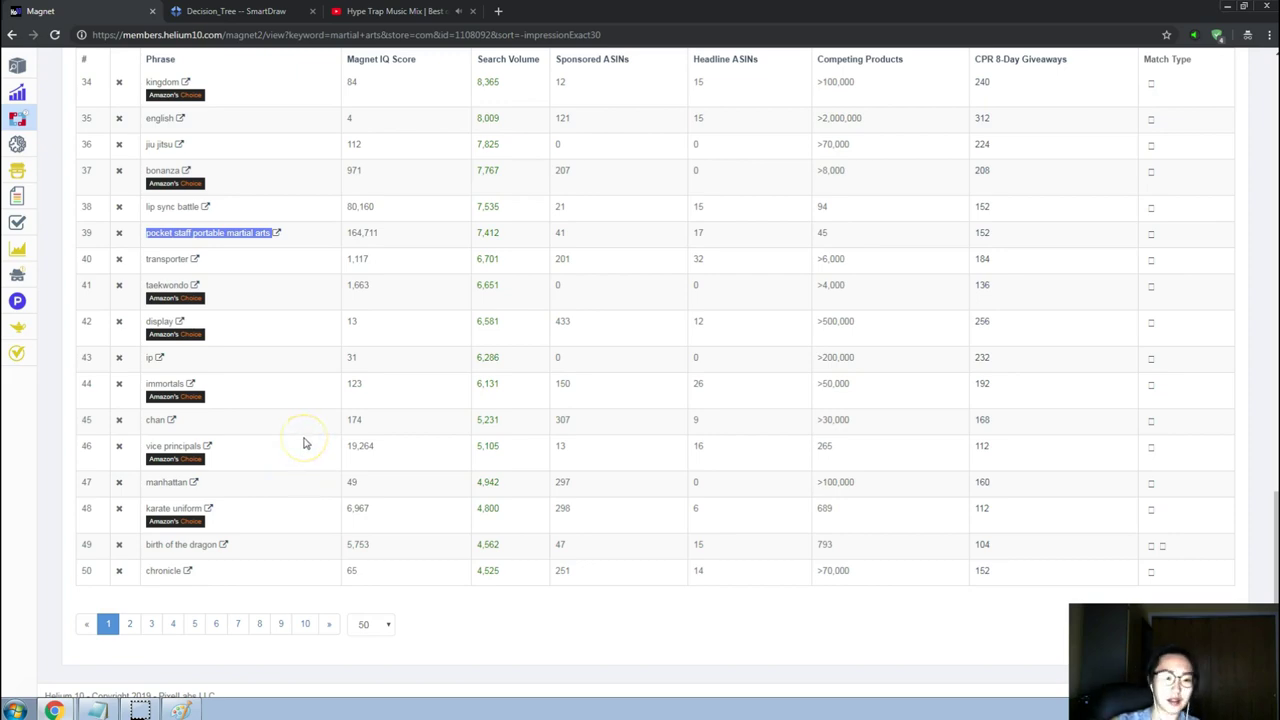
# Run a new Magnet keyword search for "jiu jitsu" in place of "martial arts".
pyautogui.scroll(10, 305, 443)
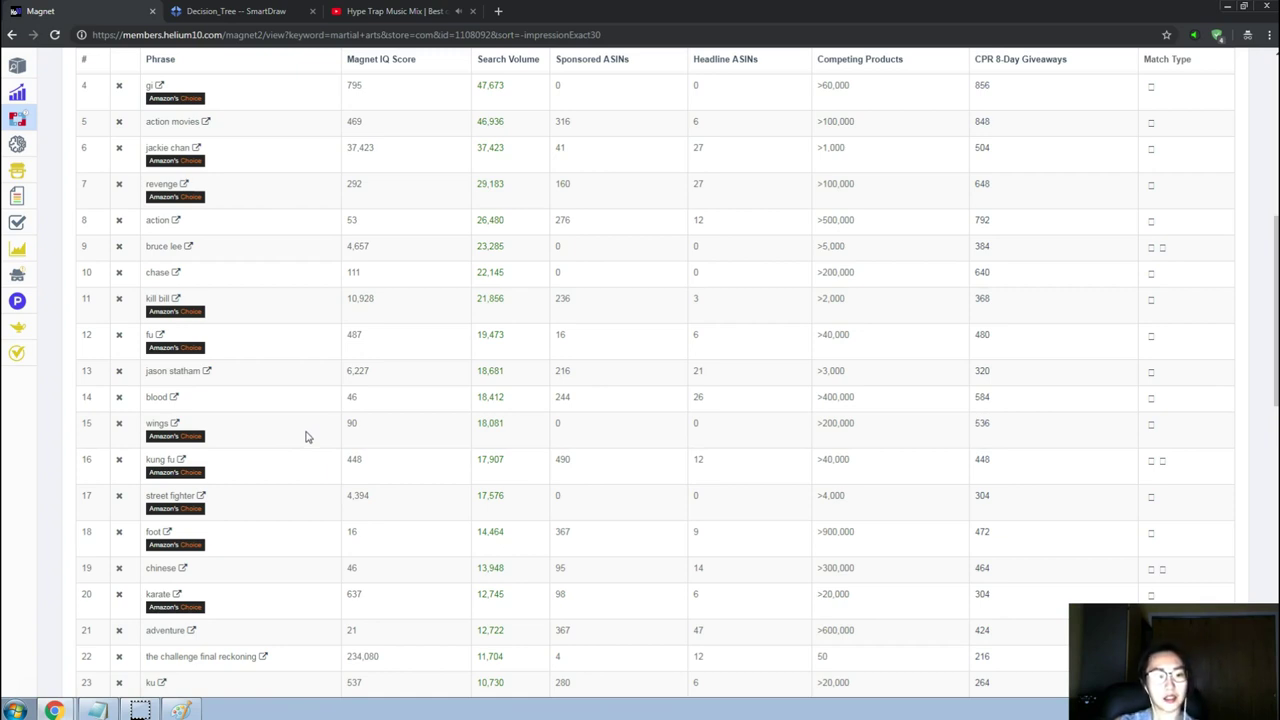
pyautogui.scroll(6, 307, 437)
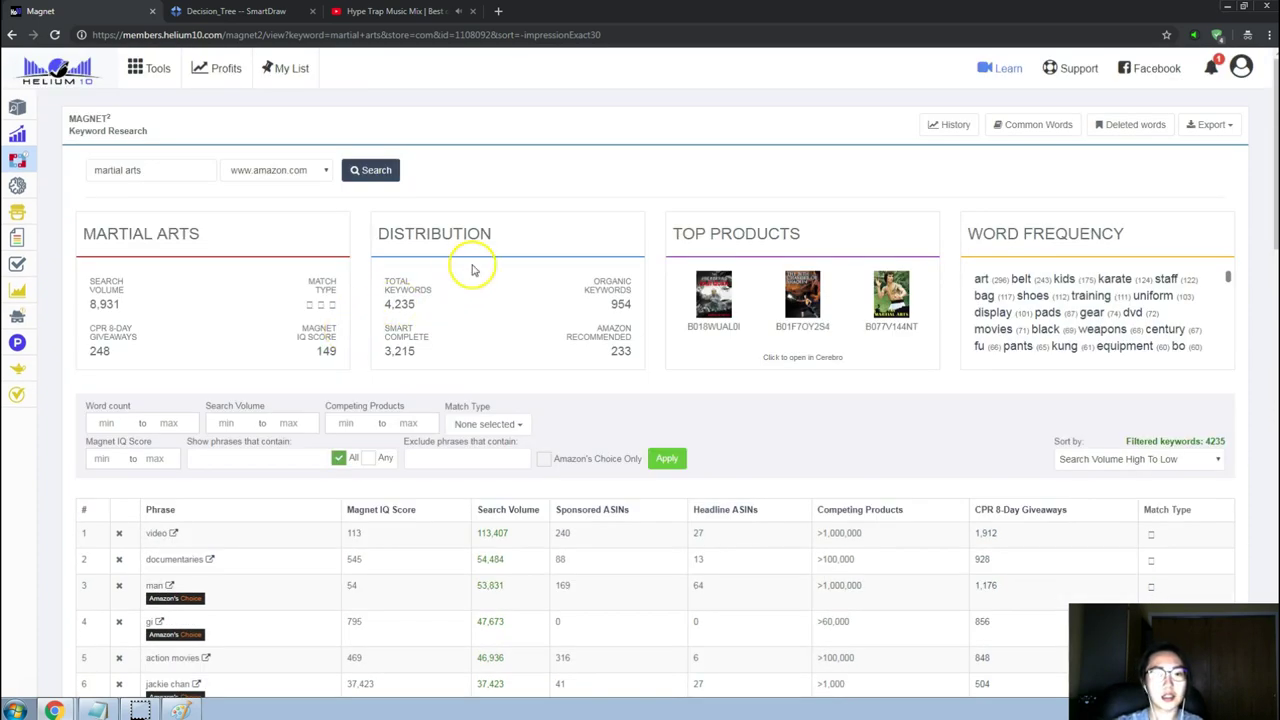
pyautogui.doubleClick(153, 170)
pyautogui.write('j')
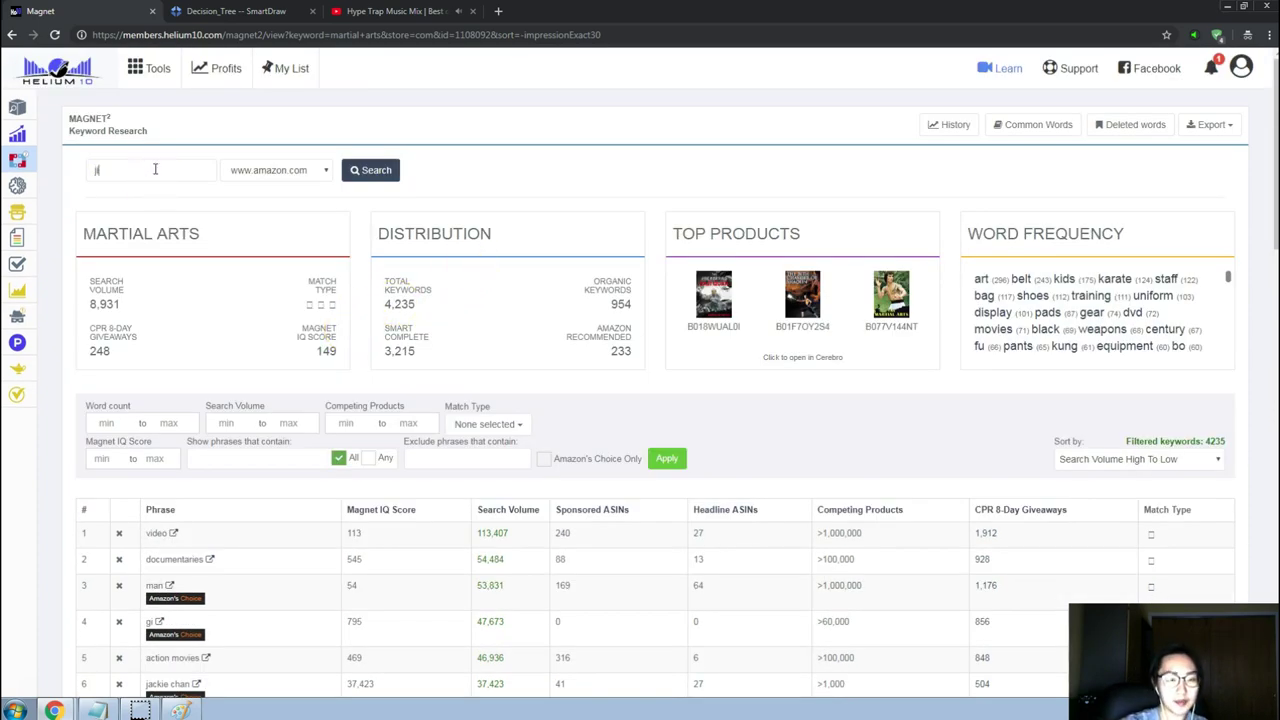
pyautogui.write('iu jitsu')
pyautogui.press('Return')
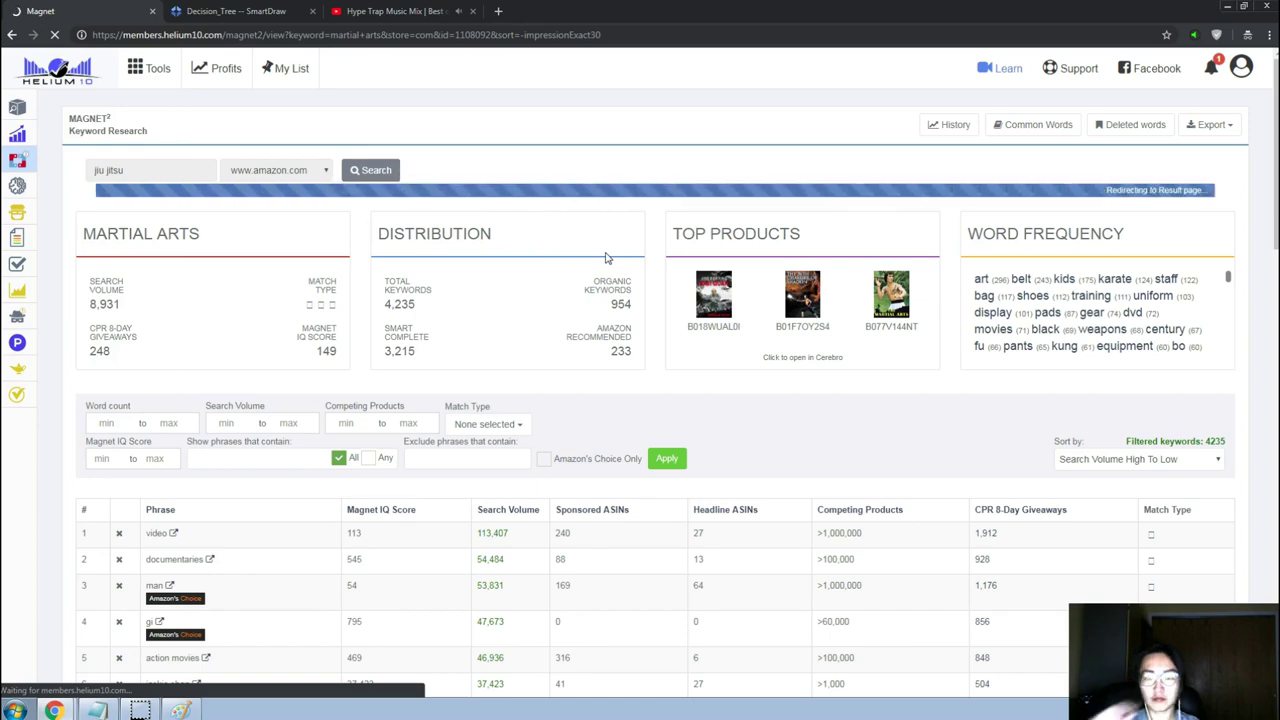
# Switch to the Product Ideas notes in Notepad and add the line "martial arts (jiu jitsu, kickboxing, boxing, wrestling)" below "rock climbing".
pyautogui.hotkey('alt', 'Tab')
pyautogui.press('Tab')
pyautogui.press('Tab')
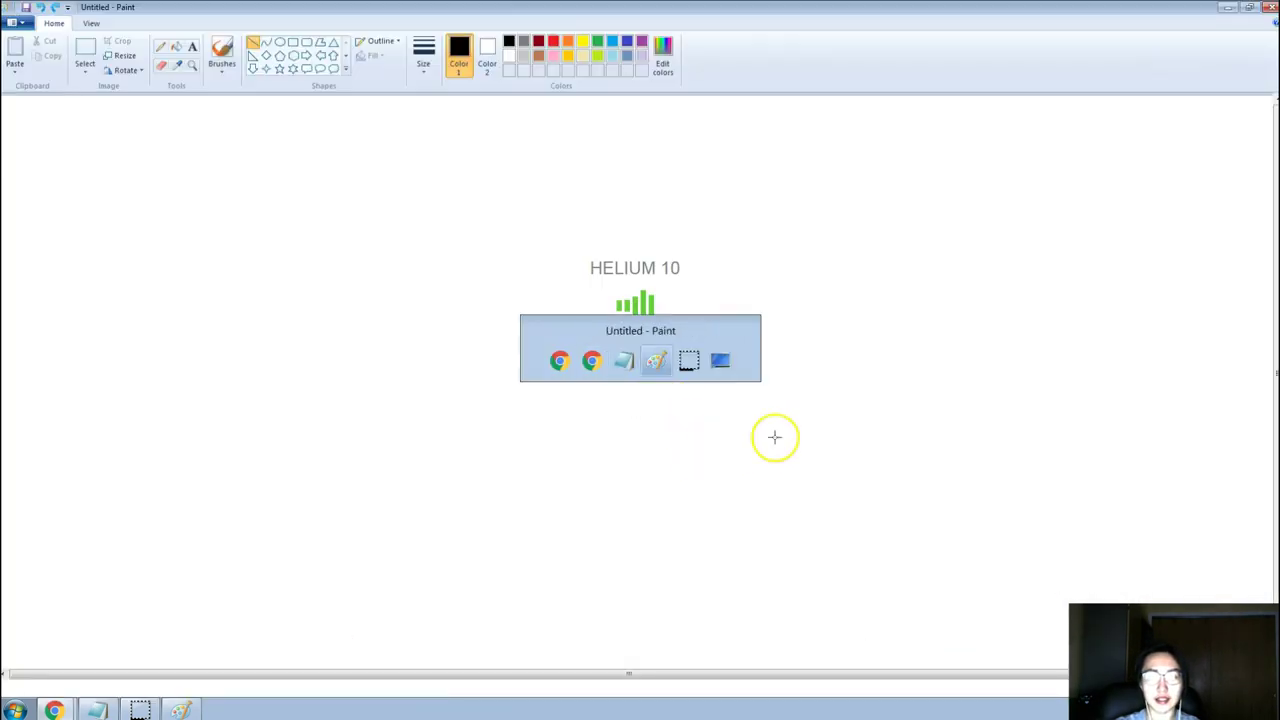
pyautogui.hotkey('alt', 'Tab')
pyautogui.hotkey('alt', 'Tab')
pyautogui.press('Tab')
pyautogui.press('Tab')
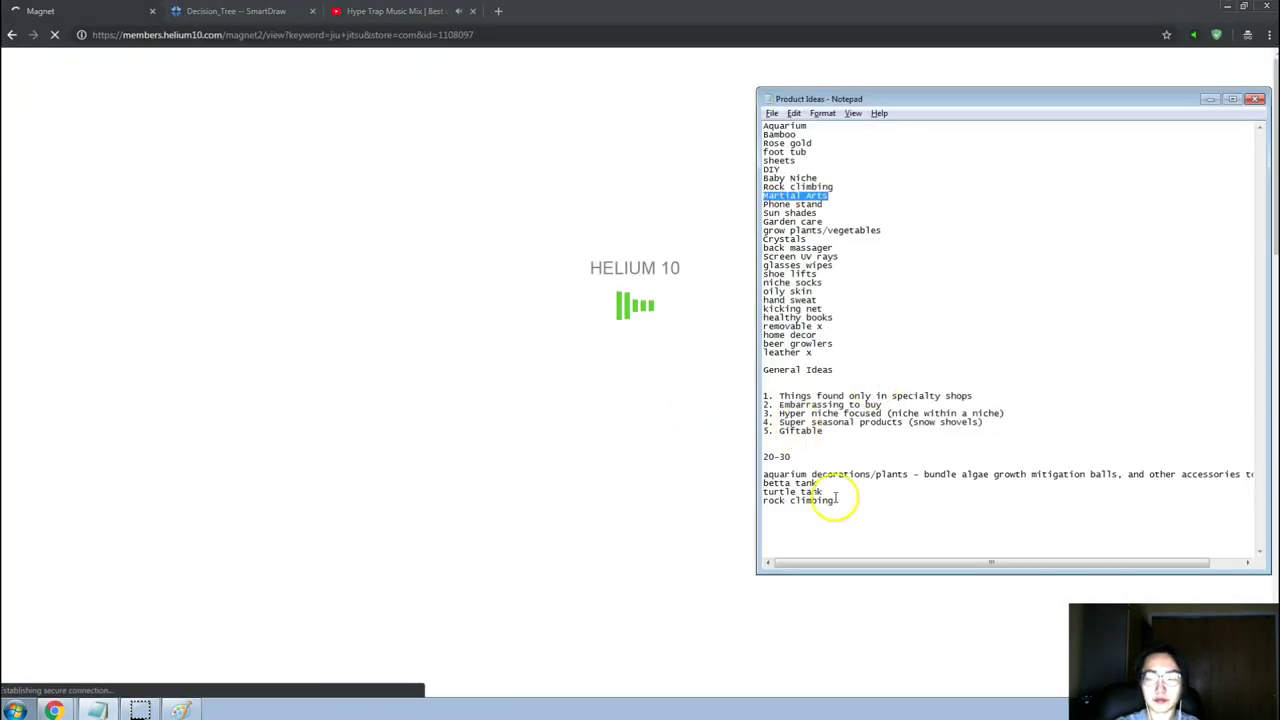
pyautogui.click(855, 514)
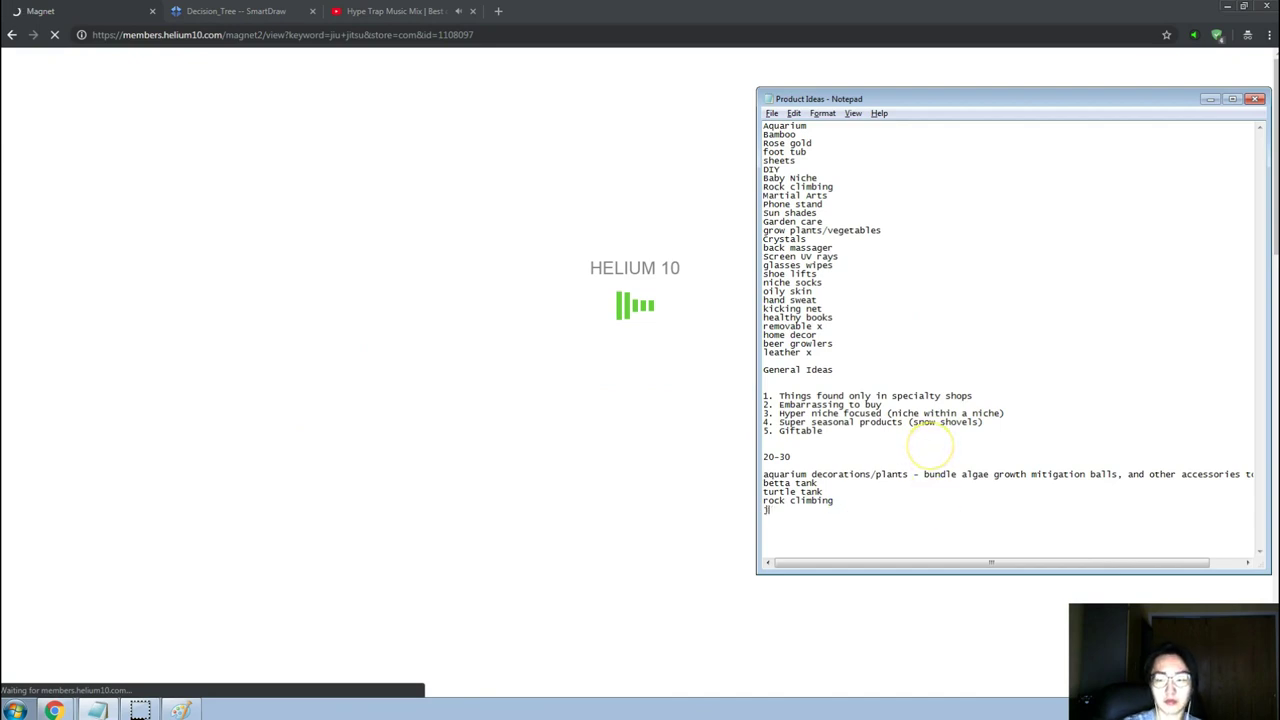
pyautogui.write('martial arts (')
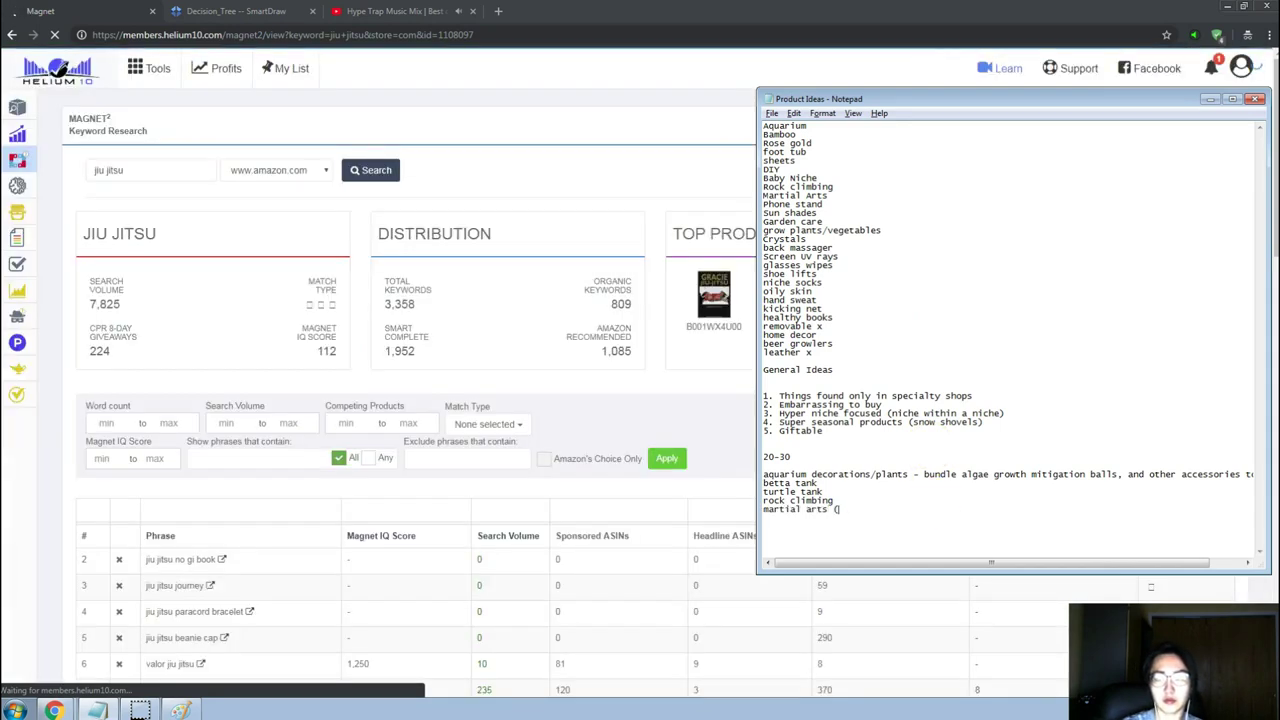
pyautogui.write('jiu jitsu,')
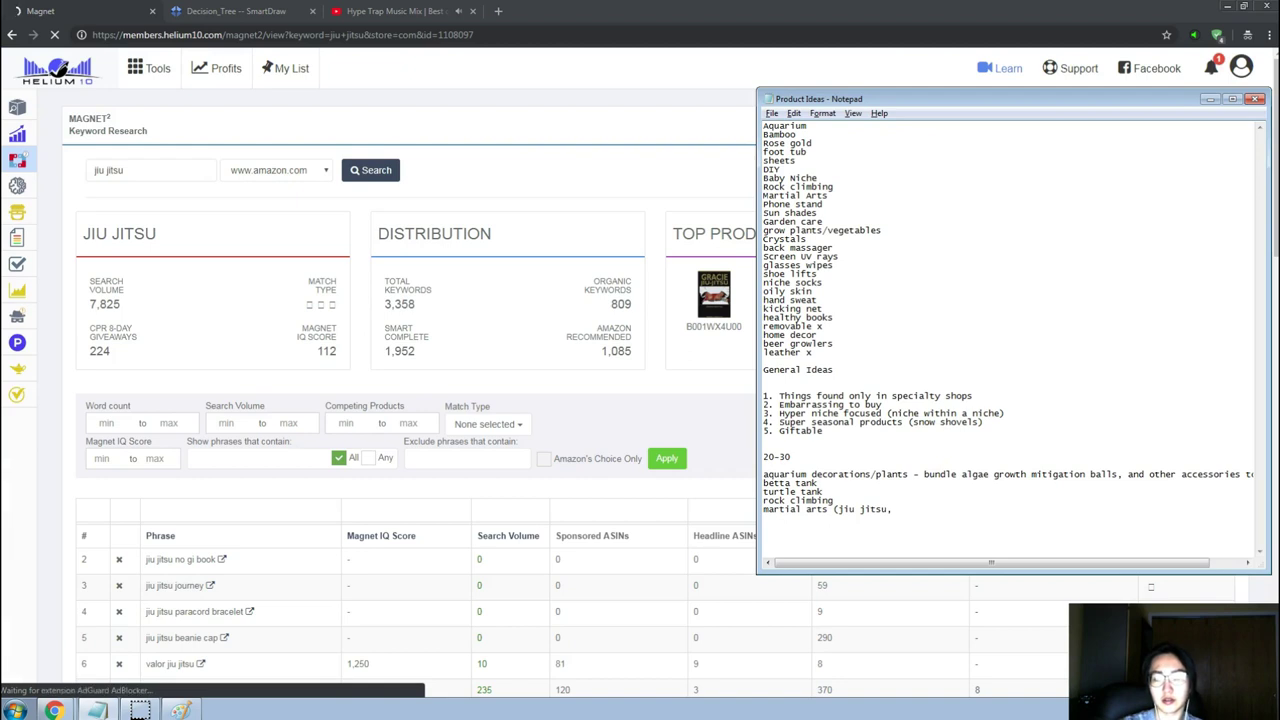
pyautogui.write(' kickboxing, boxin')
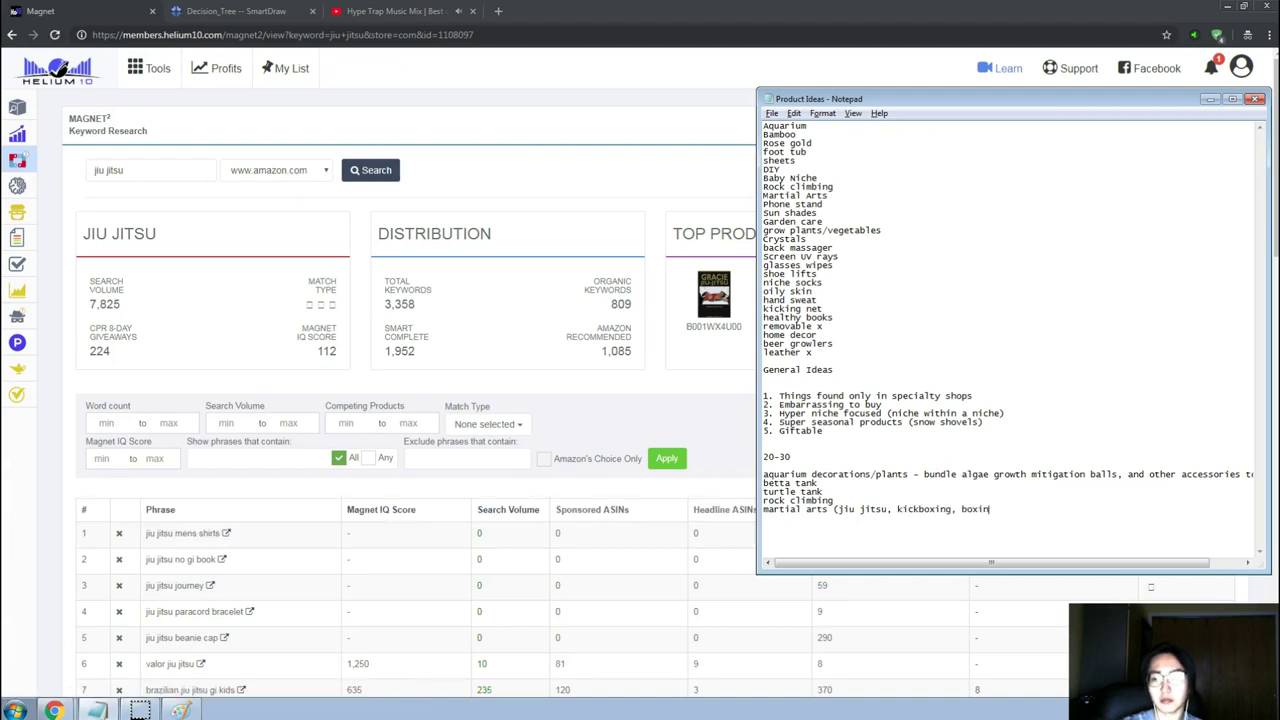
pyautogui.write('g, wrest')
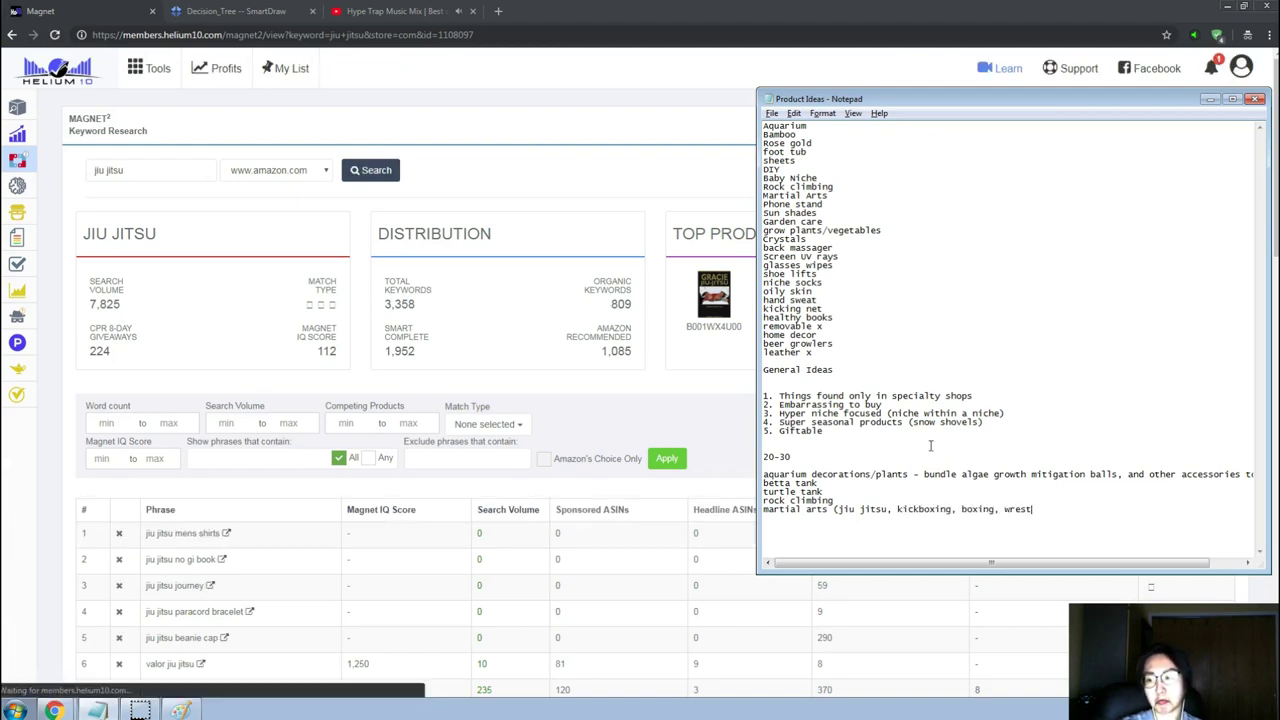
pyautogui.write('ling)')
pyautogui.press('Return')
# Return to Magnet, sort the jiu jitsu phrases by search volume from high to low, and look through the leading phrases.
pyautogui.hotkey('alt', 'Tab')
pyautogui.hotkey('alt', 'Tab')
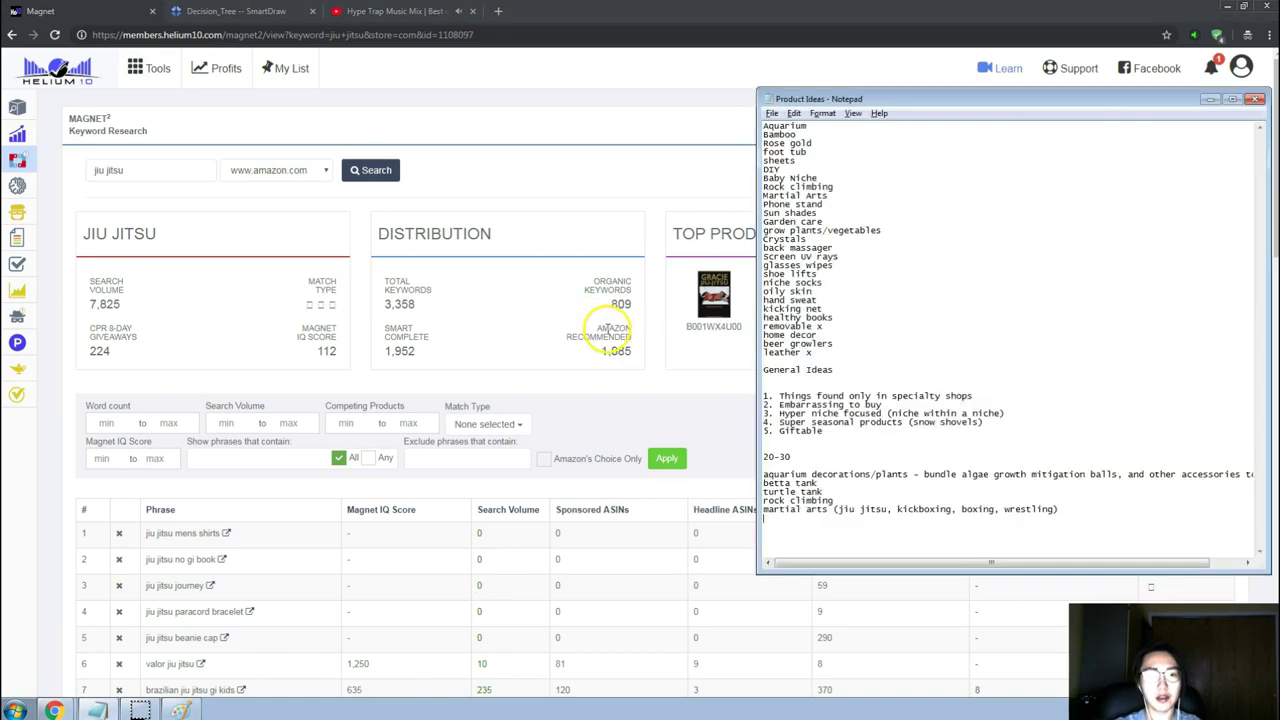
pyautogui.hotkey('alt', 'Tab')
pyautogui.hotkey('alt', 'Tab')
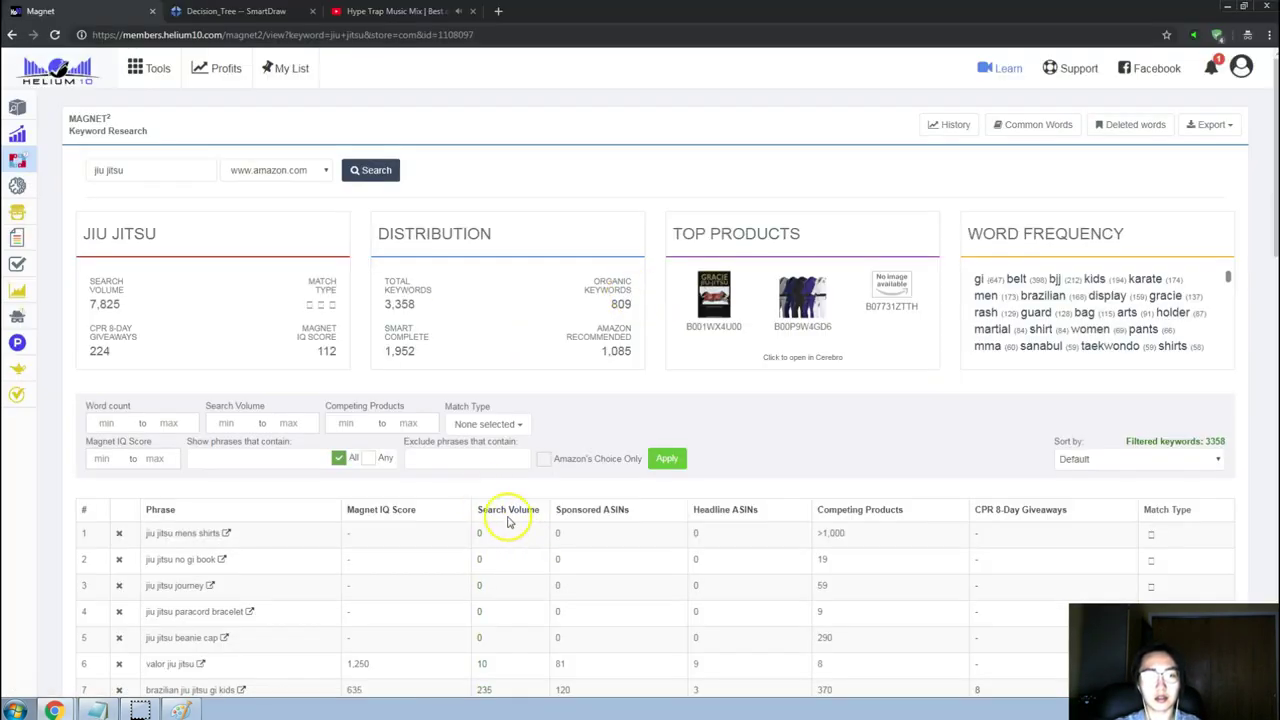
pyautogui.hotkey('alt', 'Tab')
pyautogui.hotkey('alt', 'Tab')
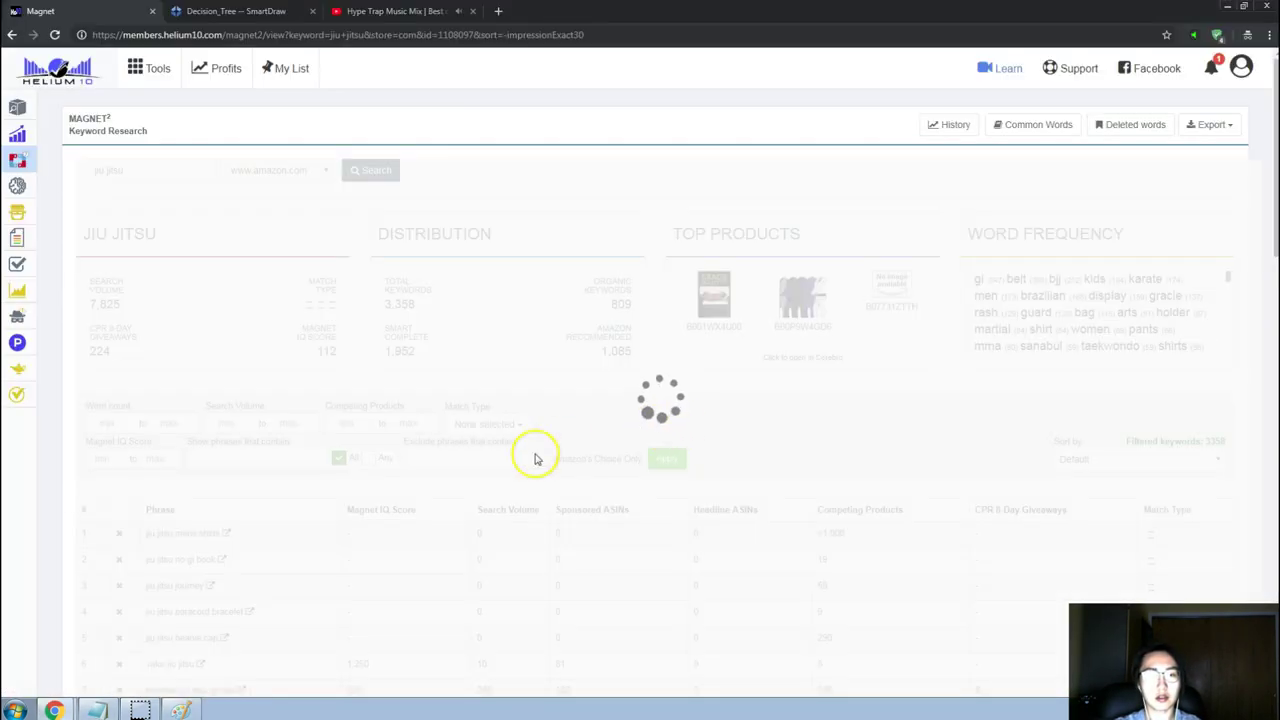
pyautogui.moveTo(54, 708)
pyautogui.click(75, 688)
pyautogui.hotkey('alt', 'Tab')
pyautogui.scroll(-5, 531, 490)
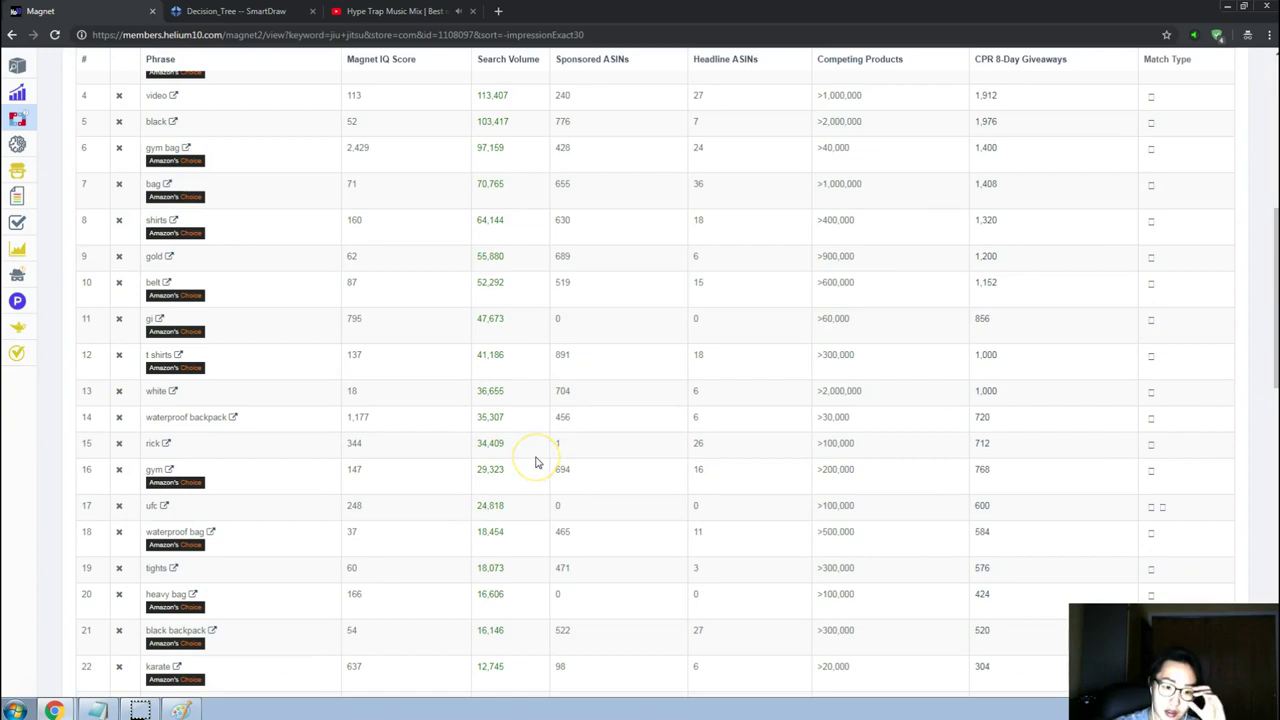
# Copy "waterproof backpack" from the keyword list and search Amazon for it in place of "pocket staff".
pyautogui.moveTo(250, 420); pyautogui.dragTo(170, 432)
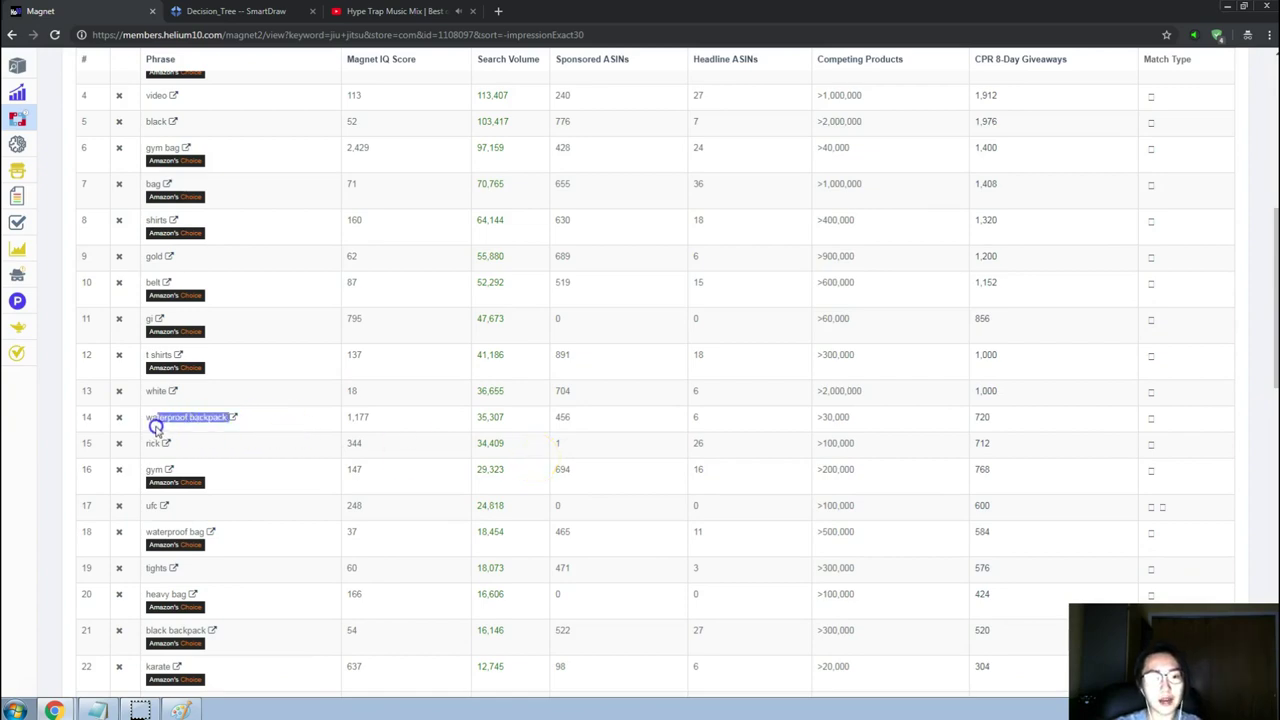
pyautogui.hotkey('alt', 'Tab')
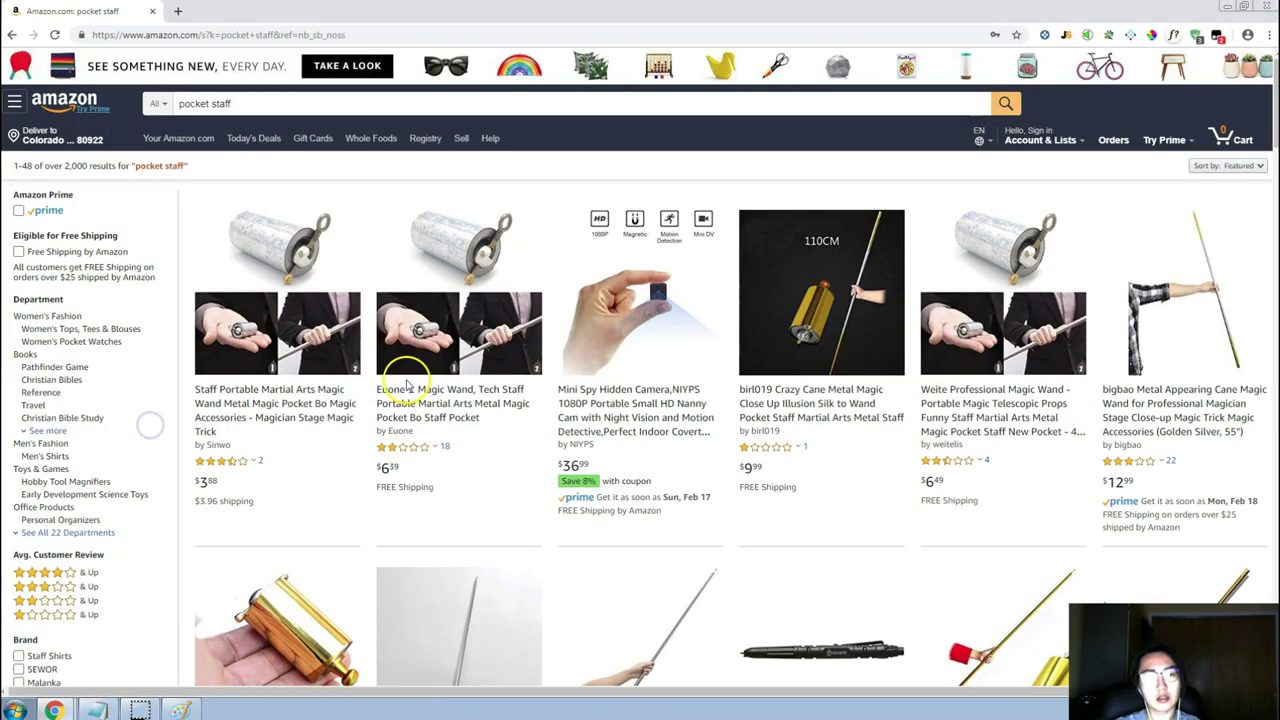
pyautogui.doubleClick(259, 104)
pyautogui.tripleClick(259, 104)
pyautogui.write('waterproof backpack')
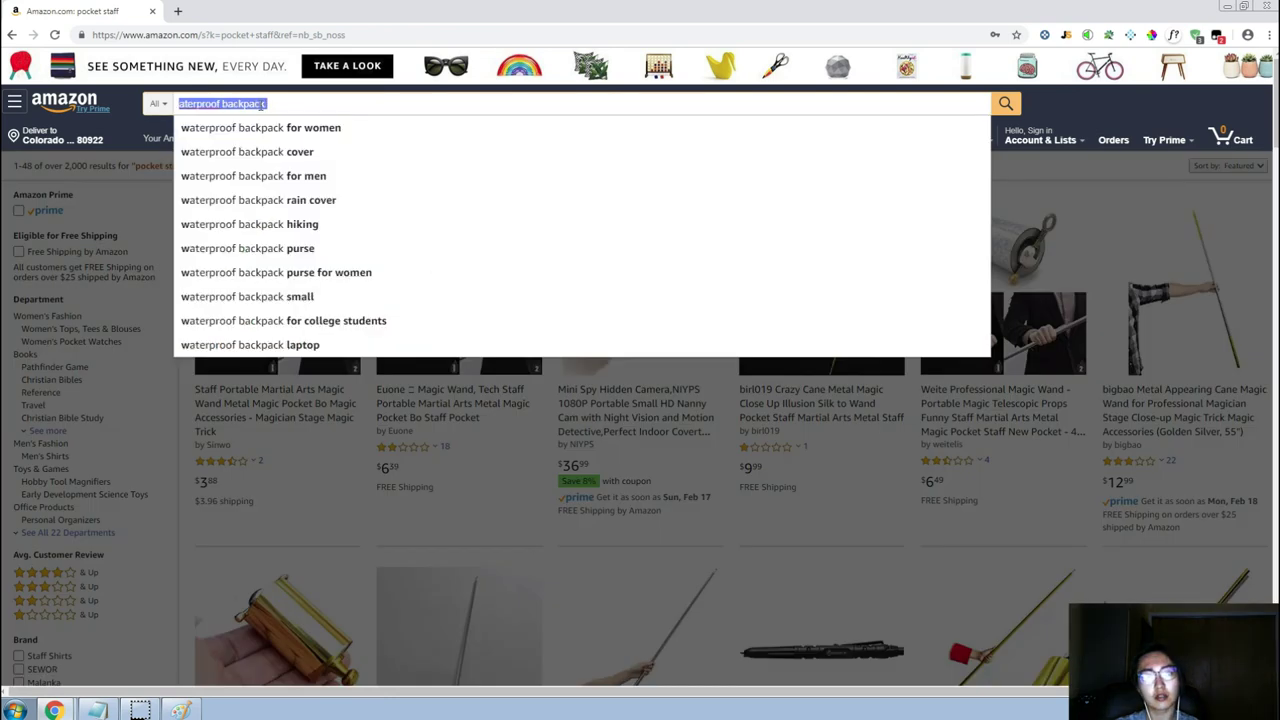
pyautogui.click(263, 104)
pyautogui.press('Return')
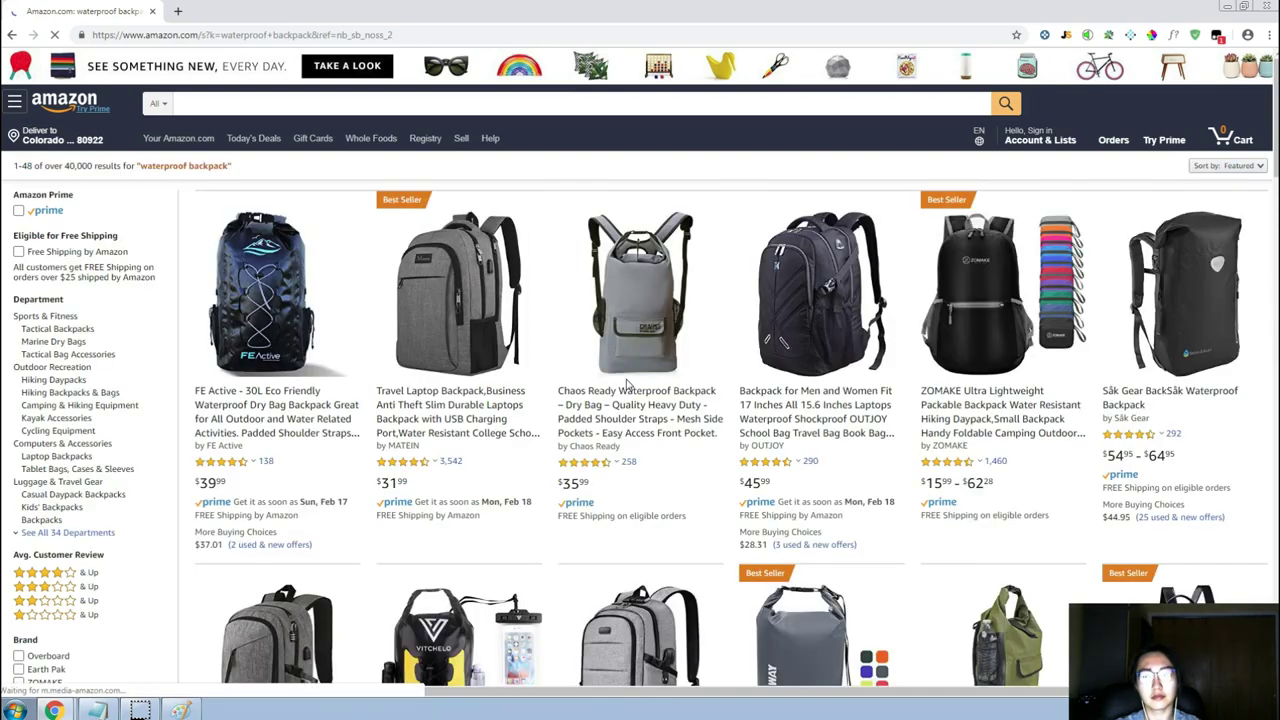
# Examine the waterproof backpack listings, comparing the bag styles, prices, ratings and review counts.
pyautogui.click(728, 396)
pyautogui.scroll(-3, 728, 396)
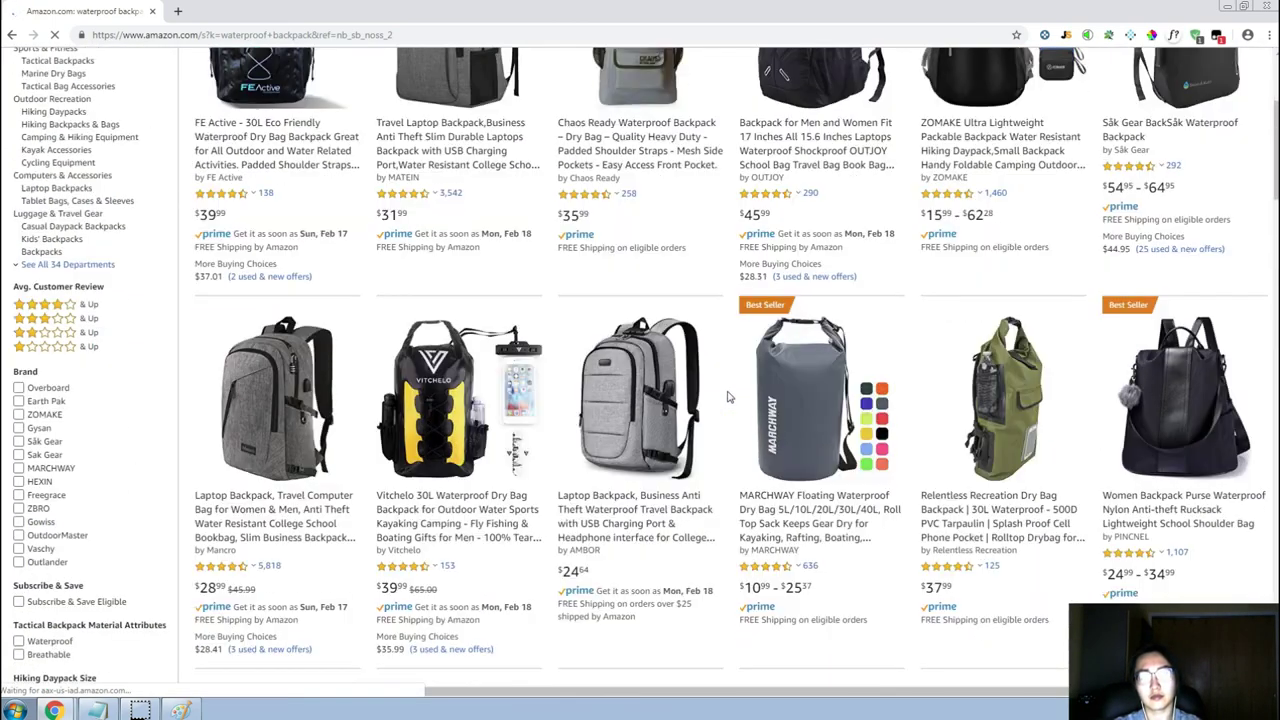
pyautogui.scroll(-4, 728, 396)
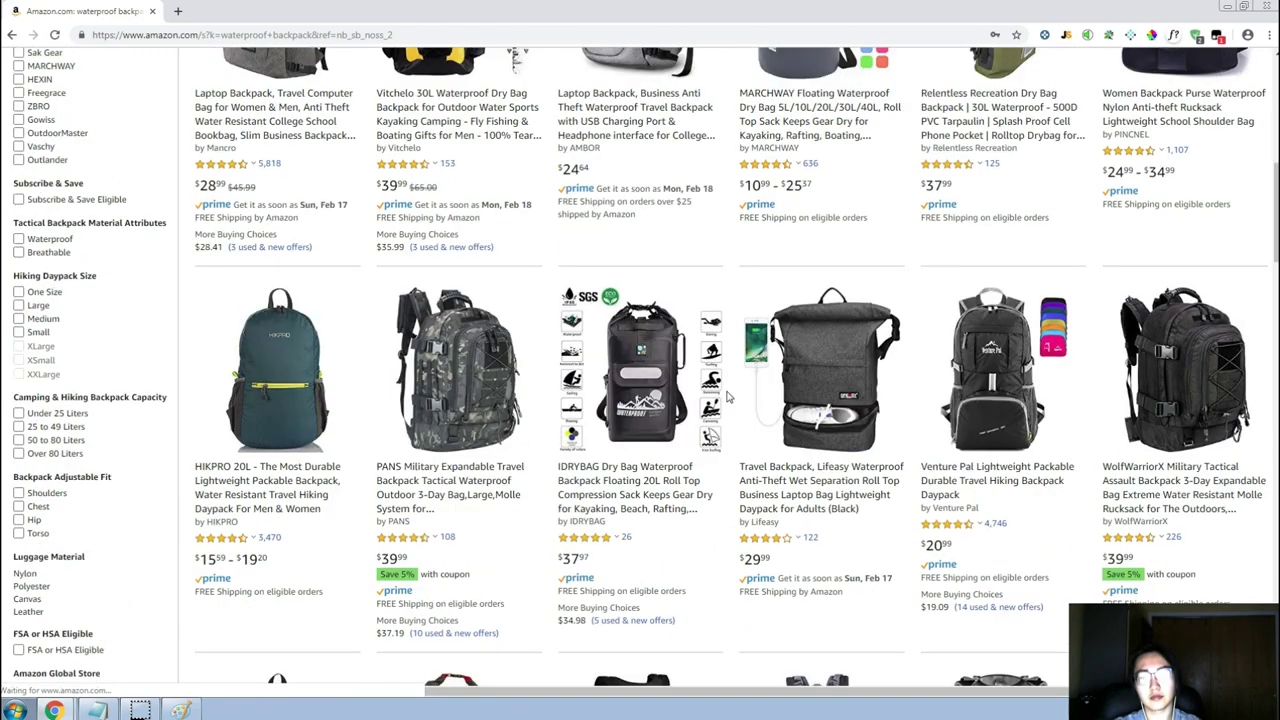
pyautogui.scroll(7, 728, 396)
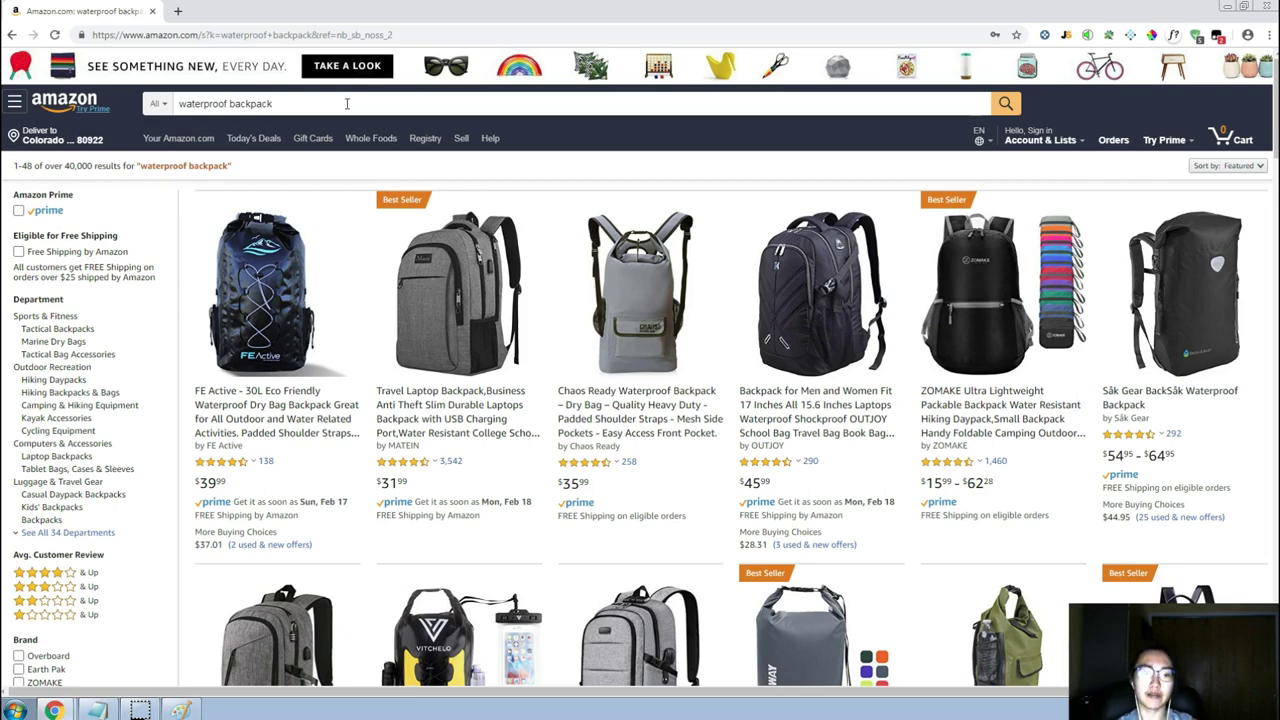
pyautogui.scroll(-2, 280, 280)
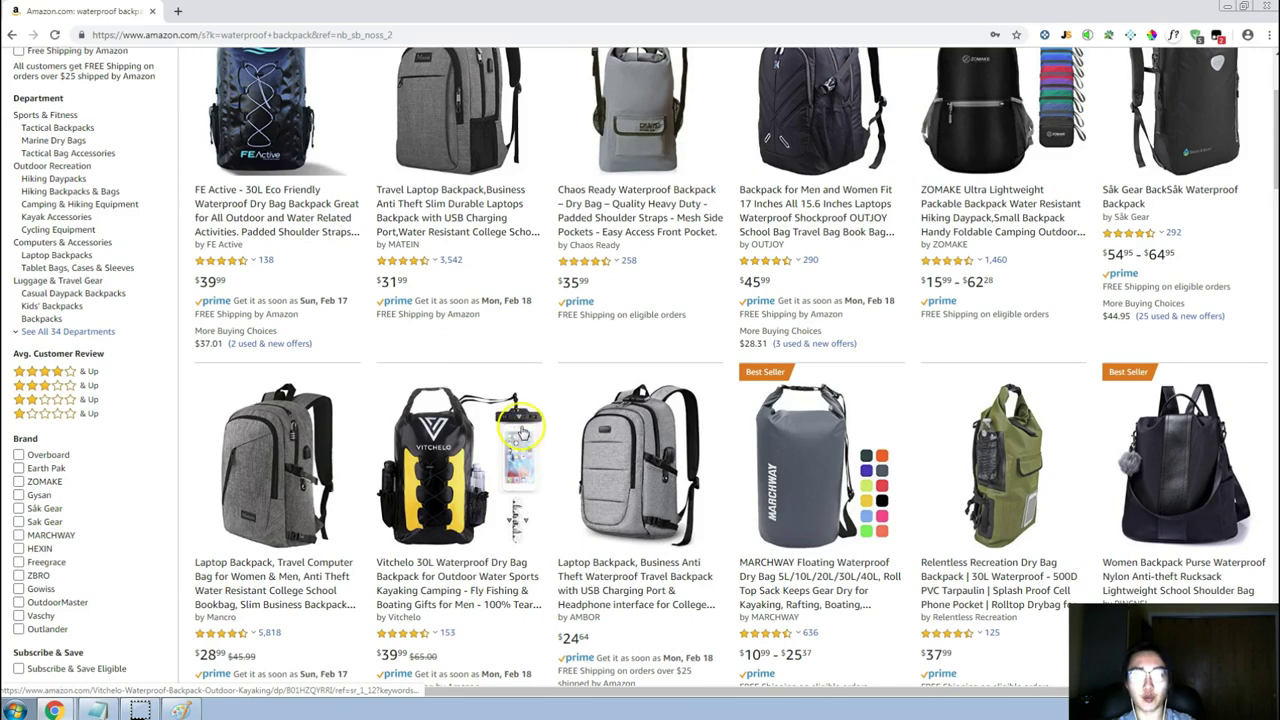
pyautogui.scroll(-2, 848, 443)
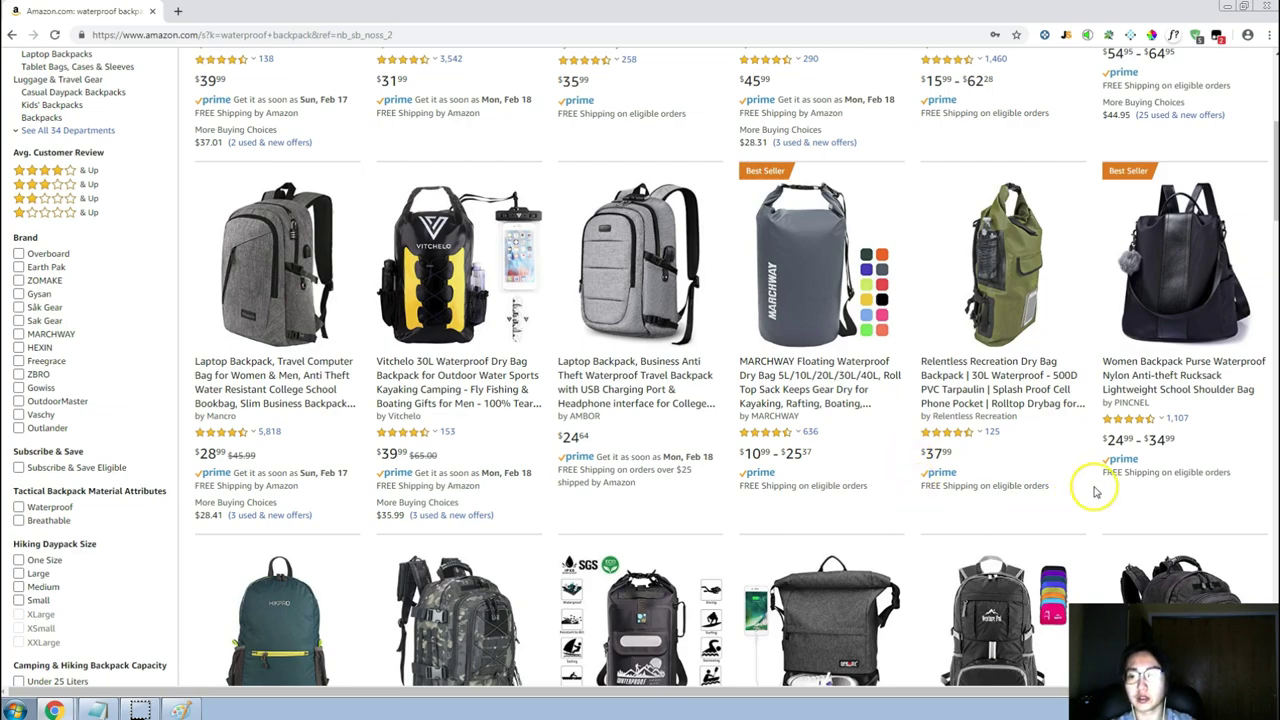
pyautogui.scroll(-5, 1043, 480)
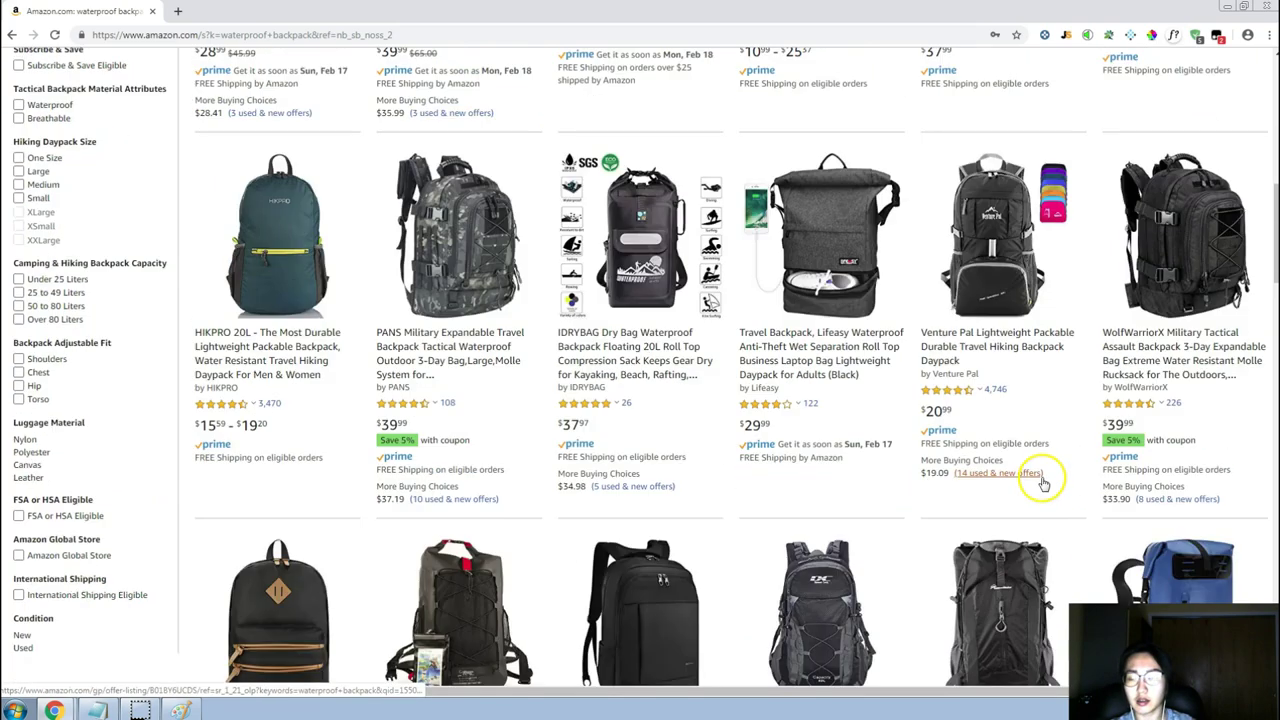
pyautogui.scroll(4, 1043, 483)
pyautogui.scroll(2, 1043, 483)
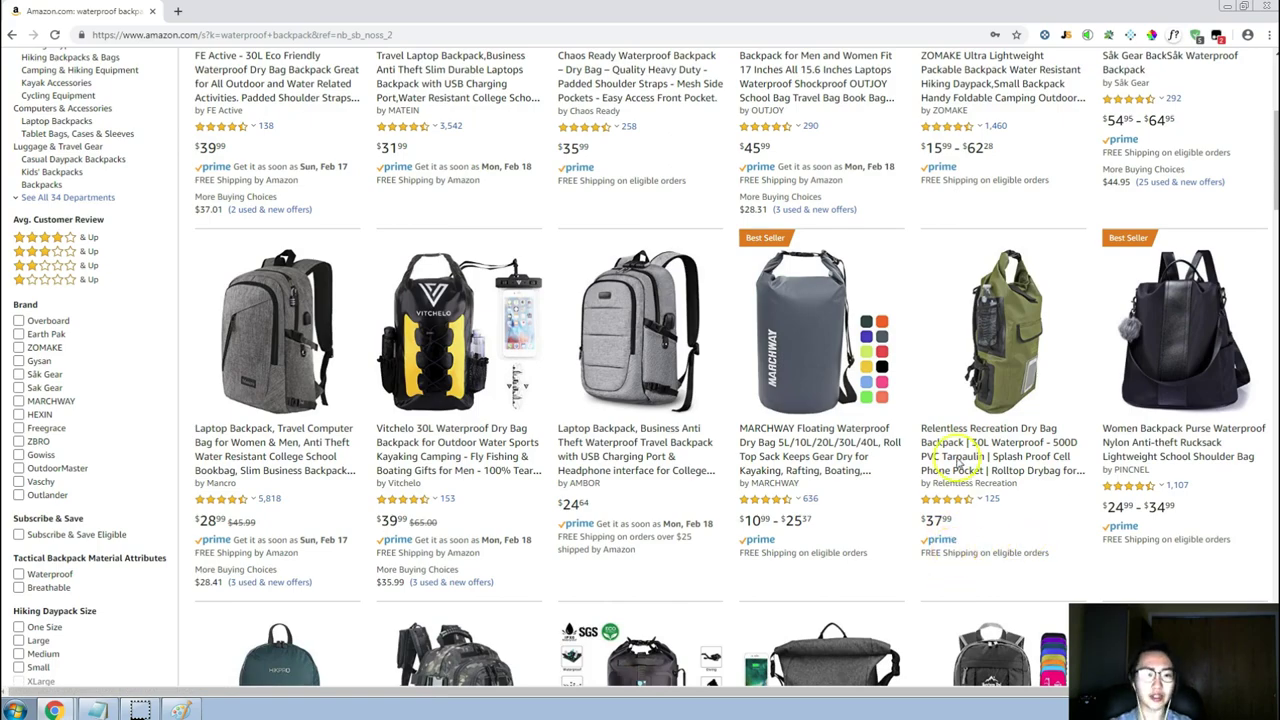
pyautogui.scroll(-2, 978, 415)
pyautogui.scroll(-1, 995, 320)
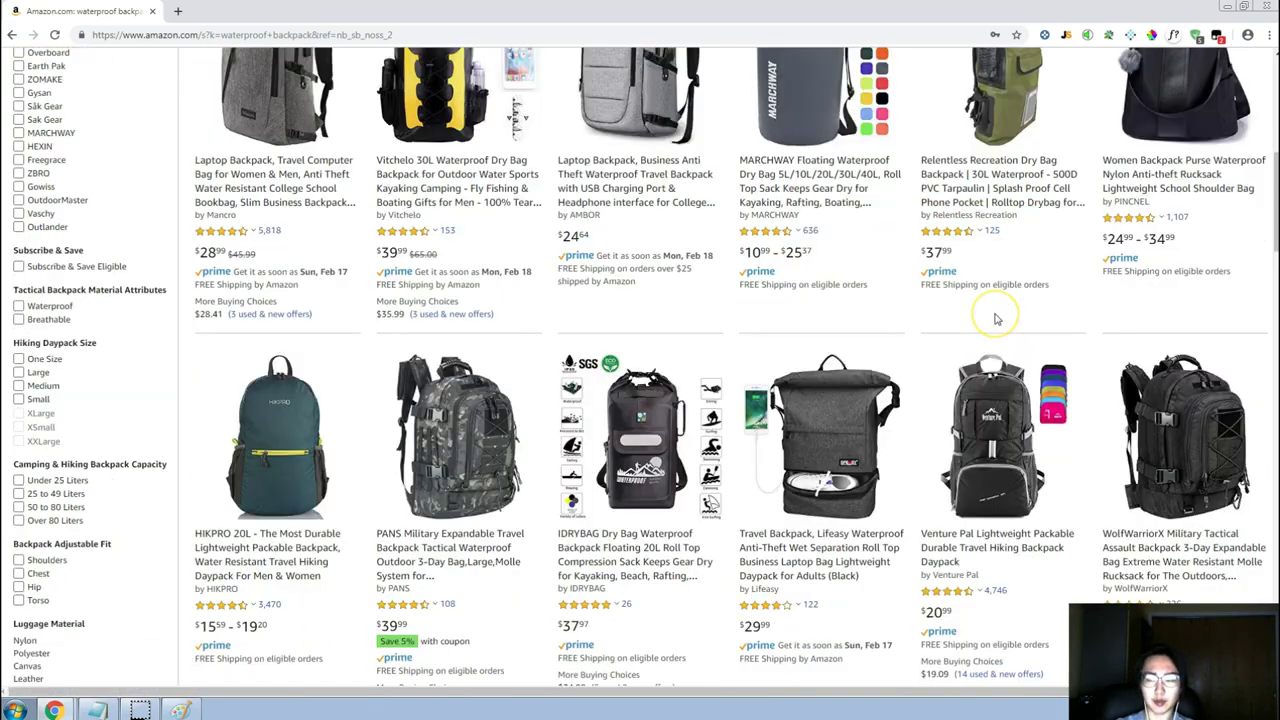
pyautogui.scroll(-4, 995, 319)
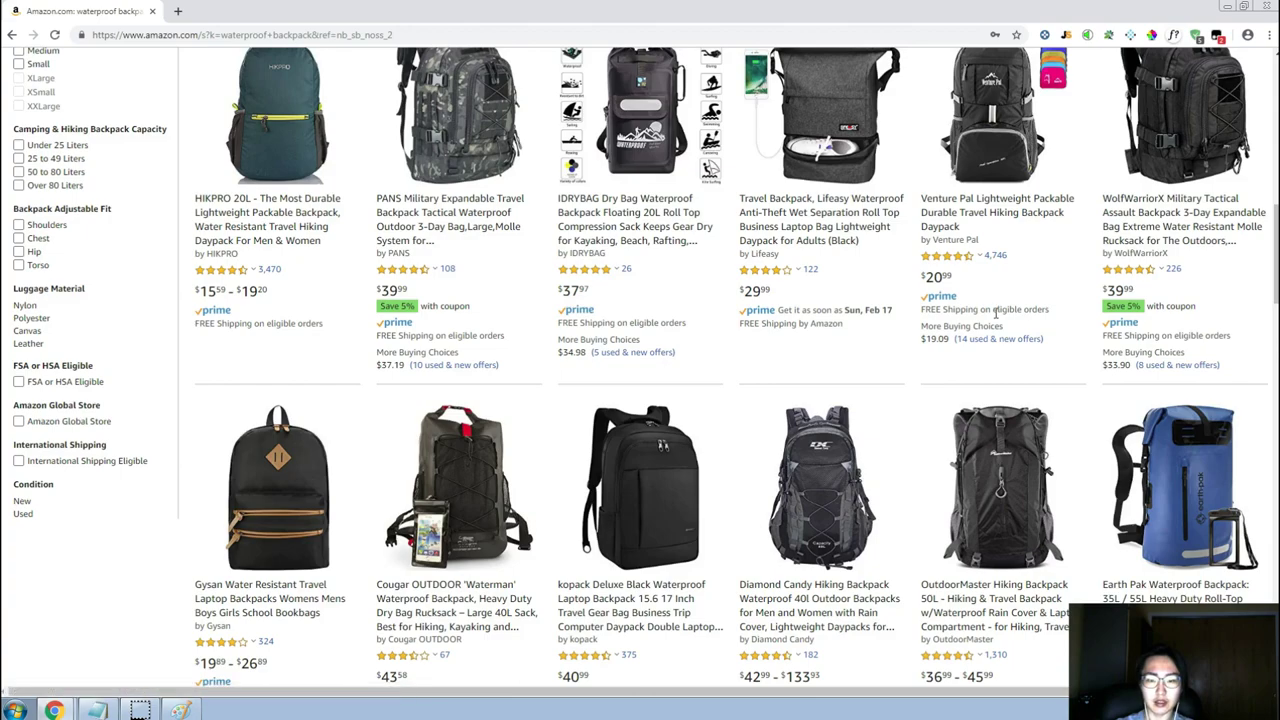
pyautogui.scroll(3, 995, 318)
pyautogui.scroll(8, 995, 318)
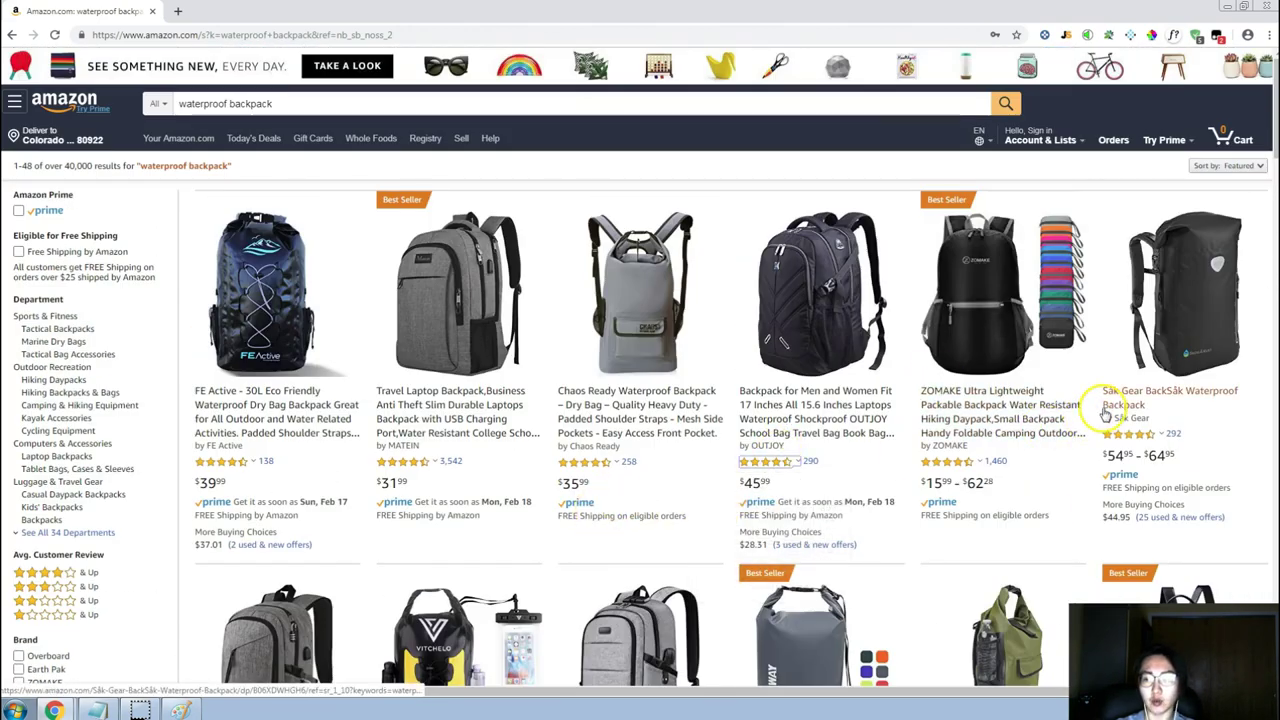
pyautogui.scroll(-4, 1104, 412)
pyautogui.scroll(-1, 1104, 412)
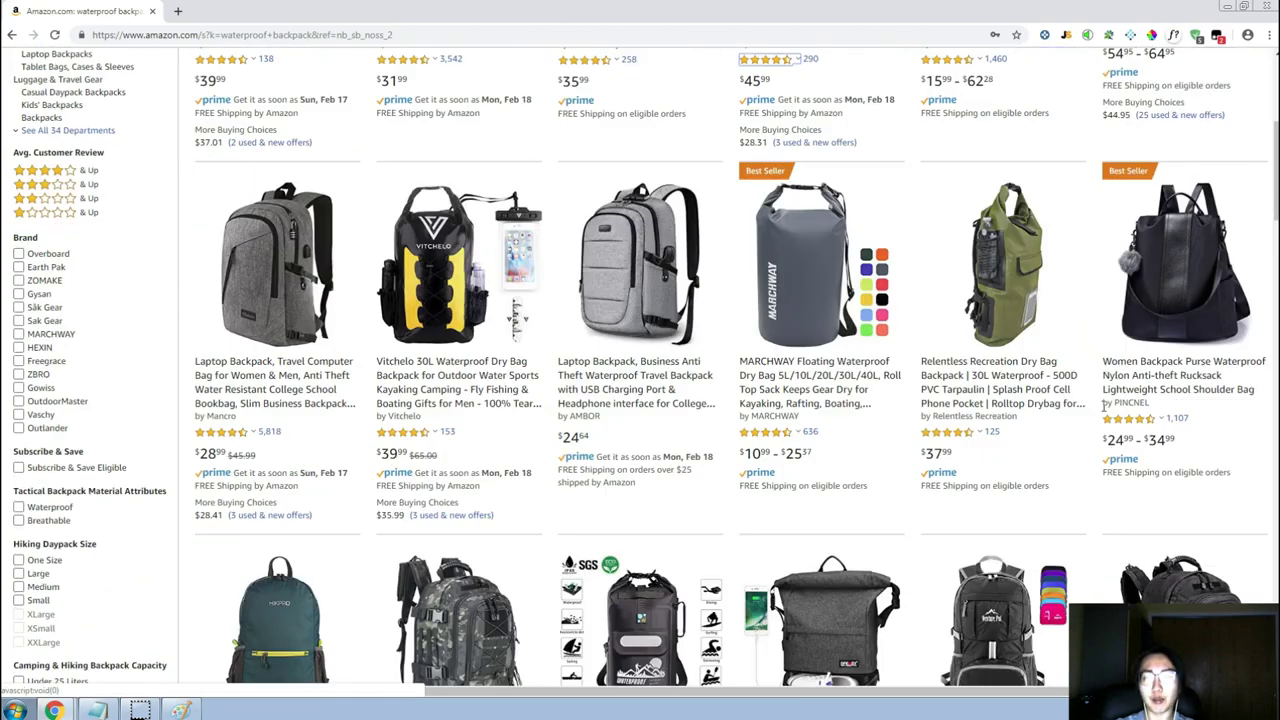
pyautogui.scroll(4, 1104, 411)
pyautogui.scroll(-4, 1095, 430)
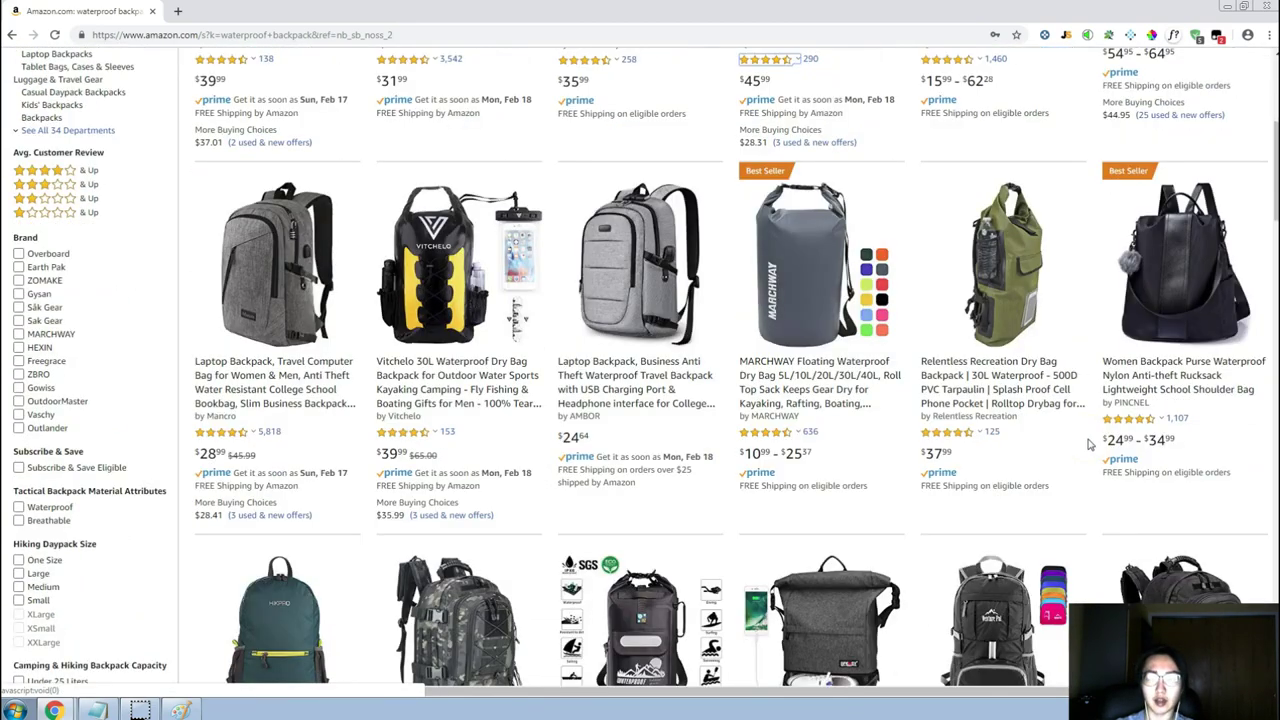
pyautogui.scroll(-1, 1090, 444)
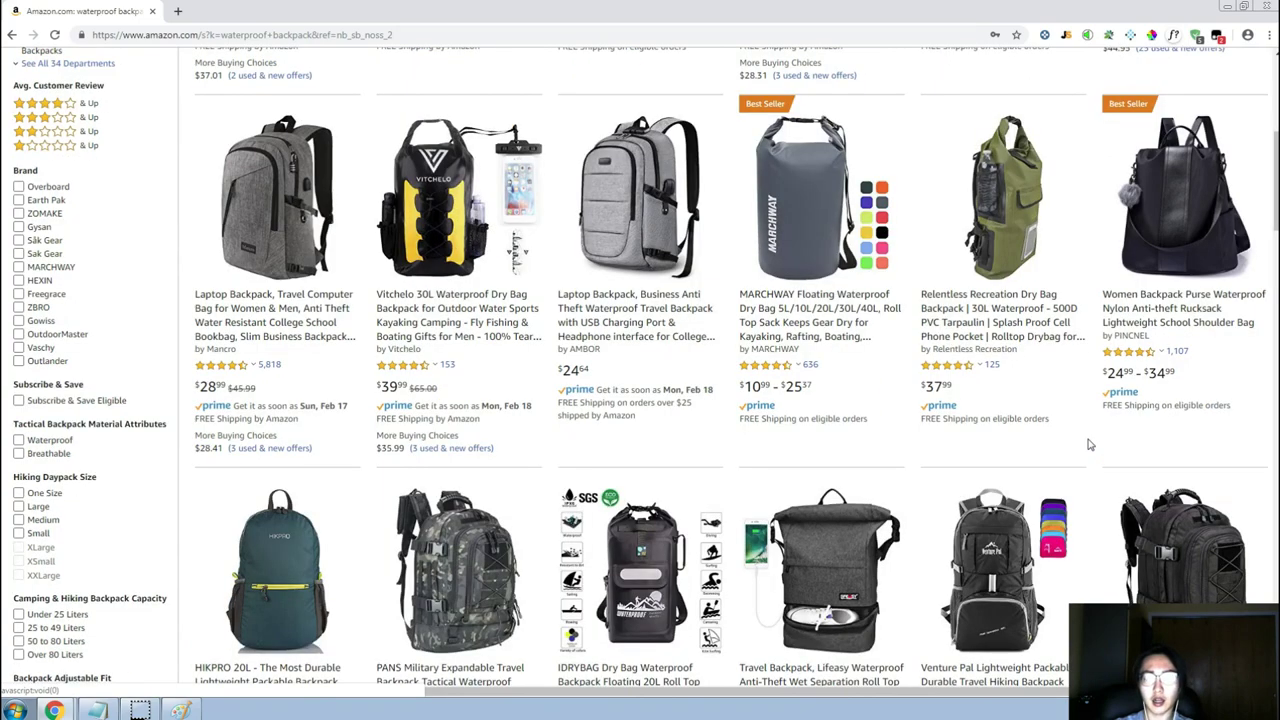
pyautogui.scroll(5, 1090, 445)
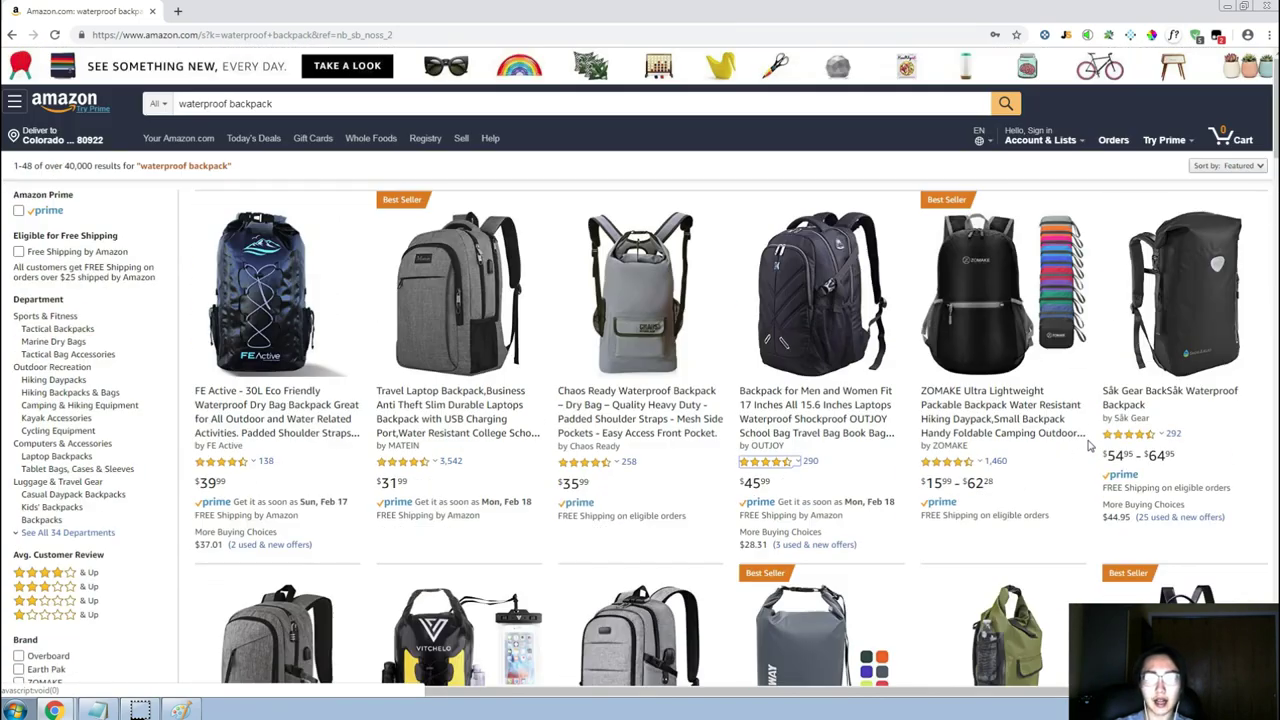
# Launch the Jungle Scout extension on the waterproof backpack results and check the products' price, rank, sales and revenue.
pyautogui.click(1068, 35)
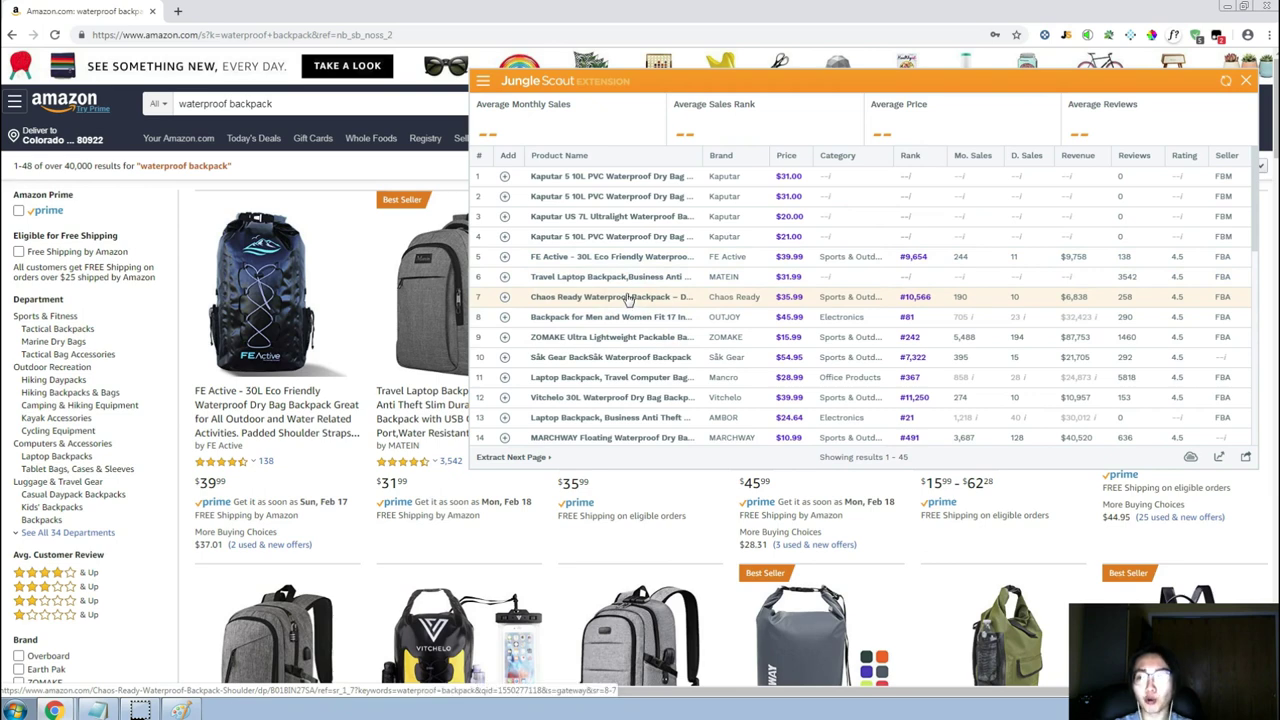
pyautogui.click(648, 268)
pyautogui.moveTo(648, 264)
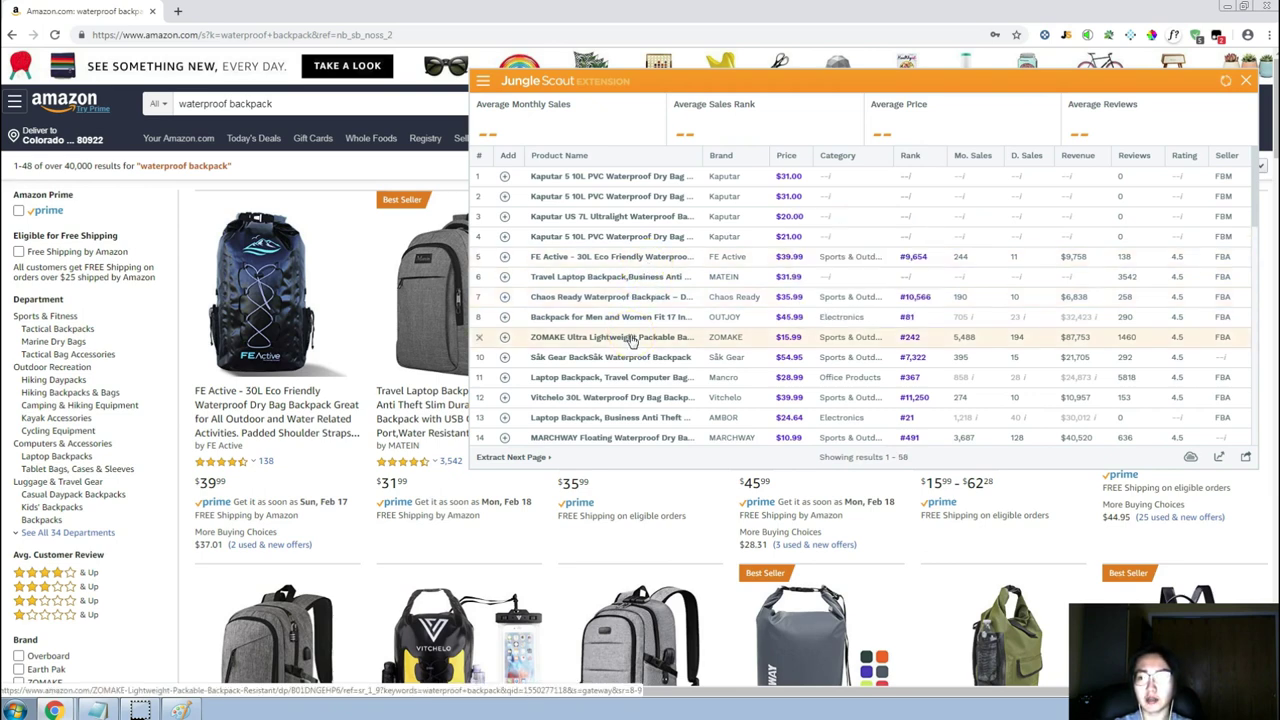
# Review the further Jungle Scout rows for waterproof backpacks, comparing dry bags and travel packs by sales, revenue and reviews, and close the extension.
pyautogui.moveTo(632, 342)
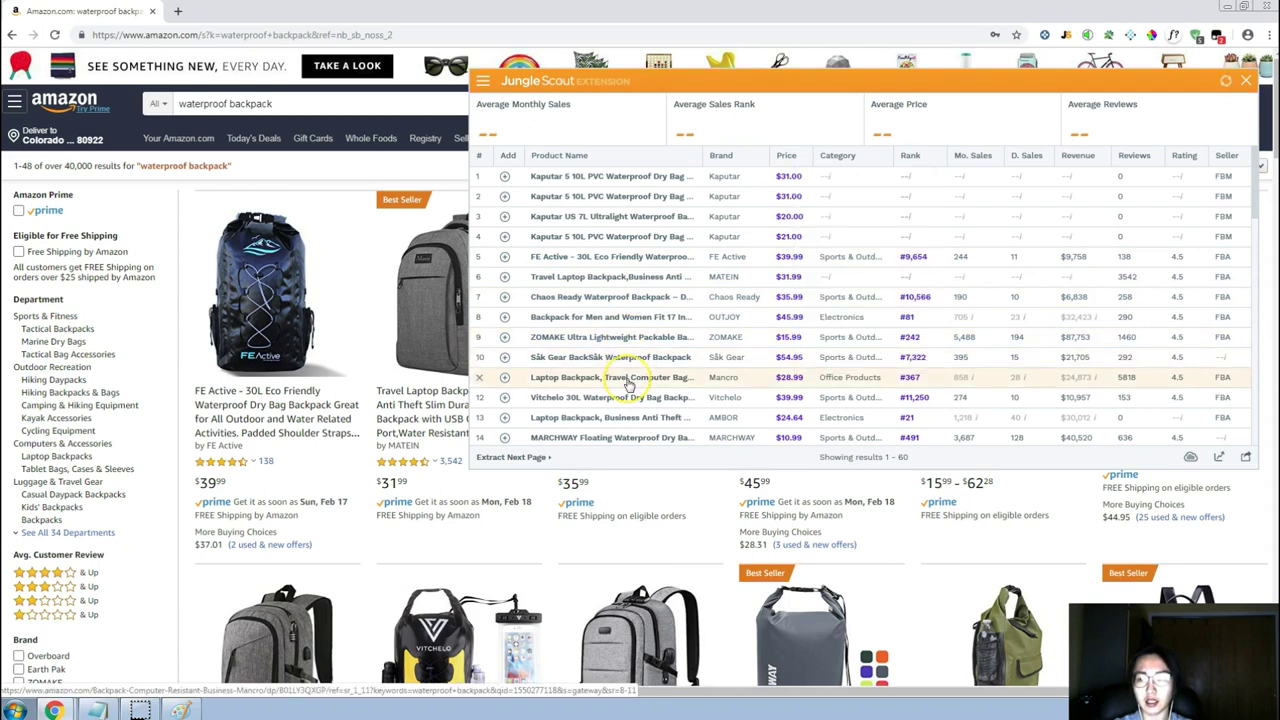
pyautogui.scroll(-1, 628, 383)
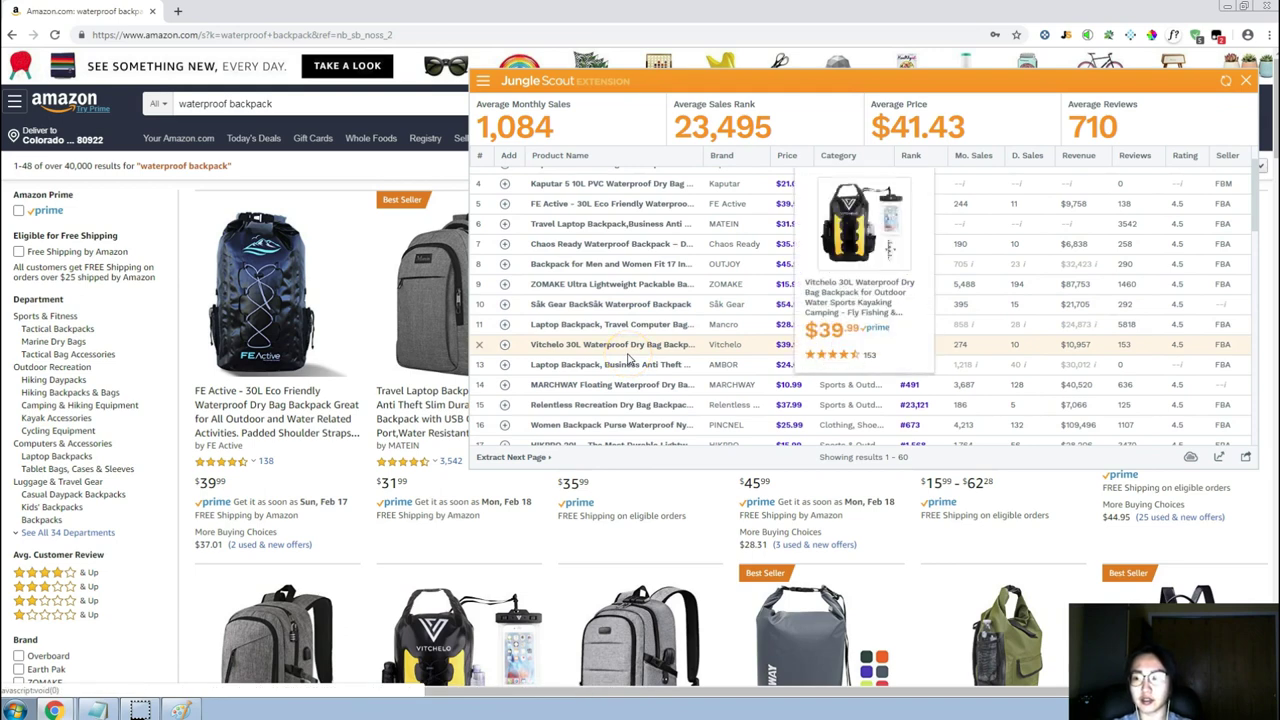
pyautogui.moveTo(615, 390)
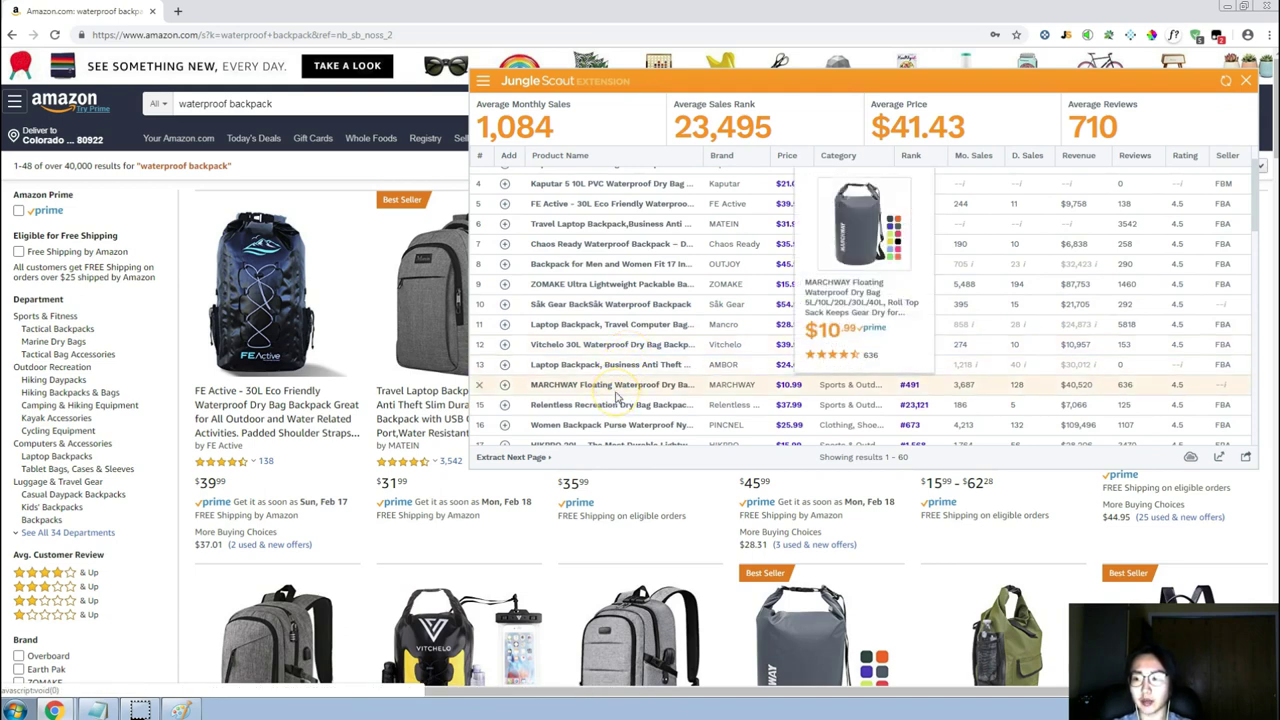
pyautogui.moveTo(618, 425)
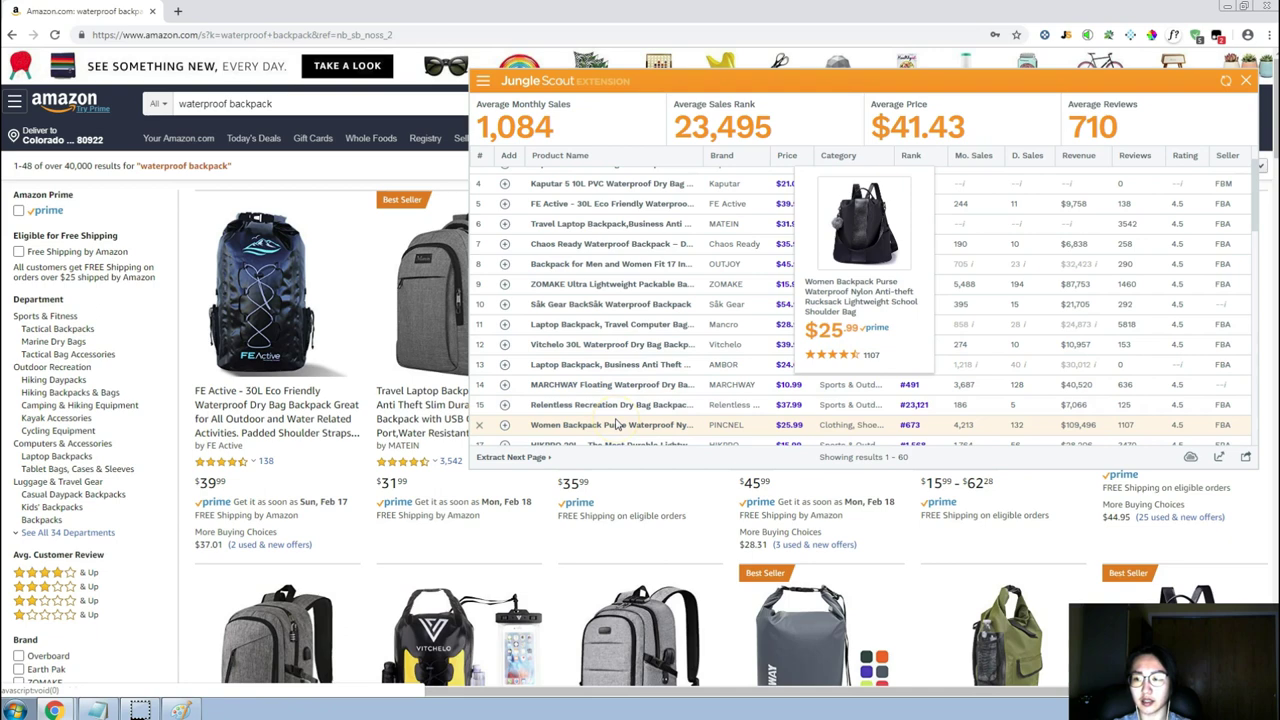
pyautogui.scroll(-1, 617, 420)
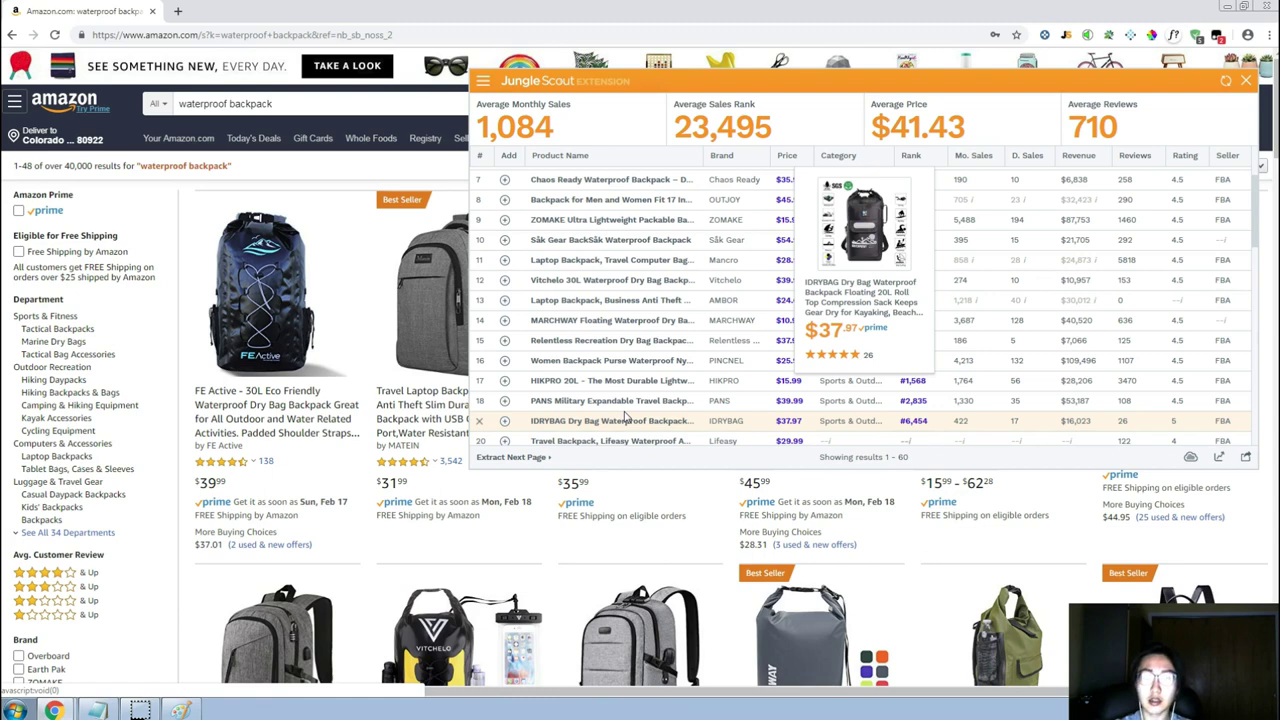
pyautogui.scroll(-3, 645, 375)
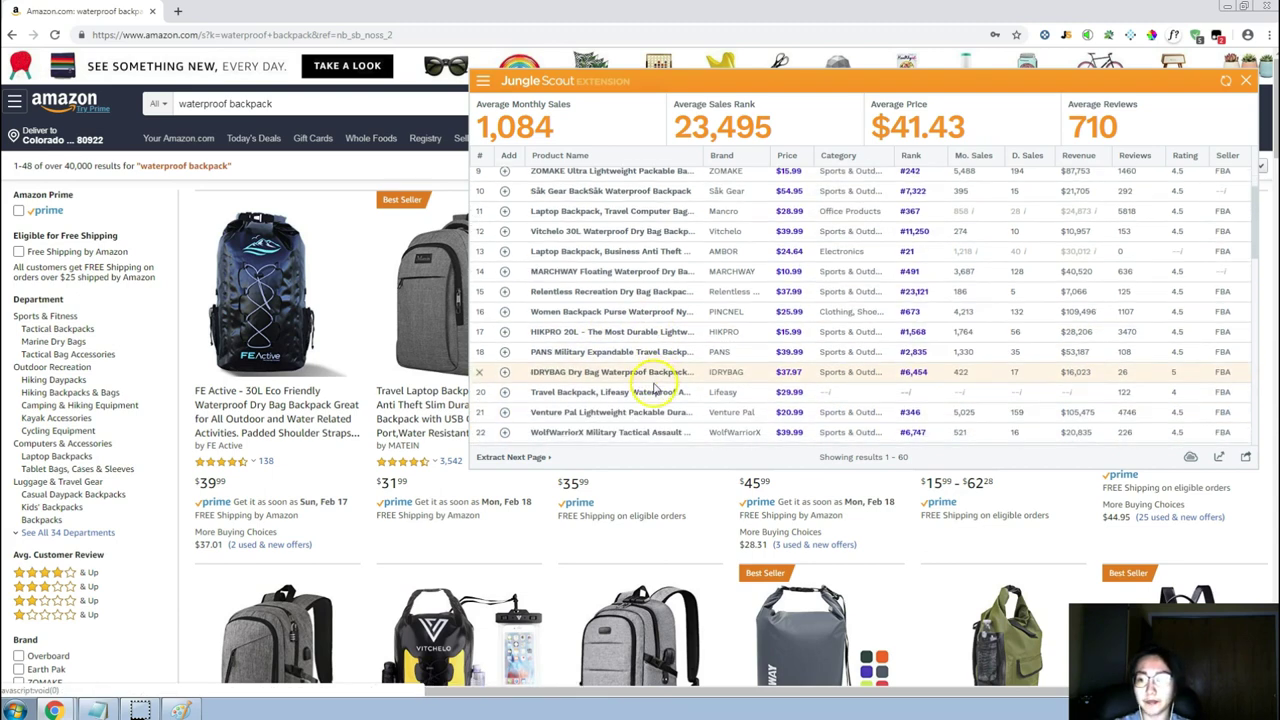
pyautogui.moveTo(637, 370)
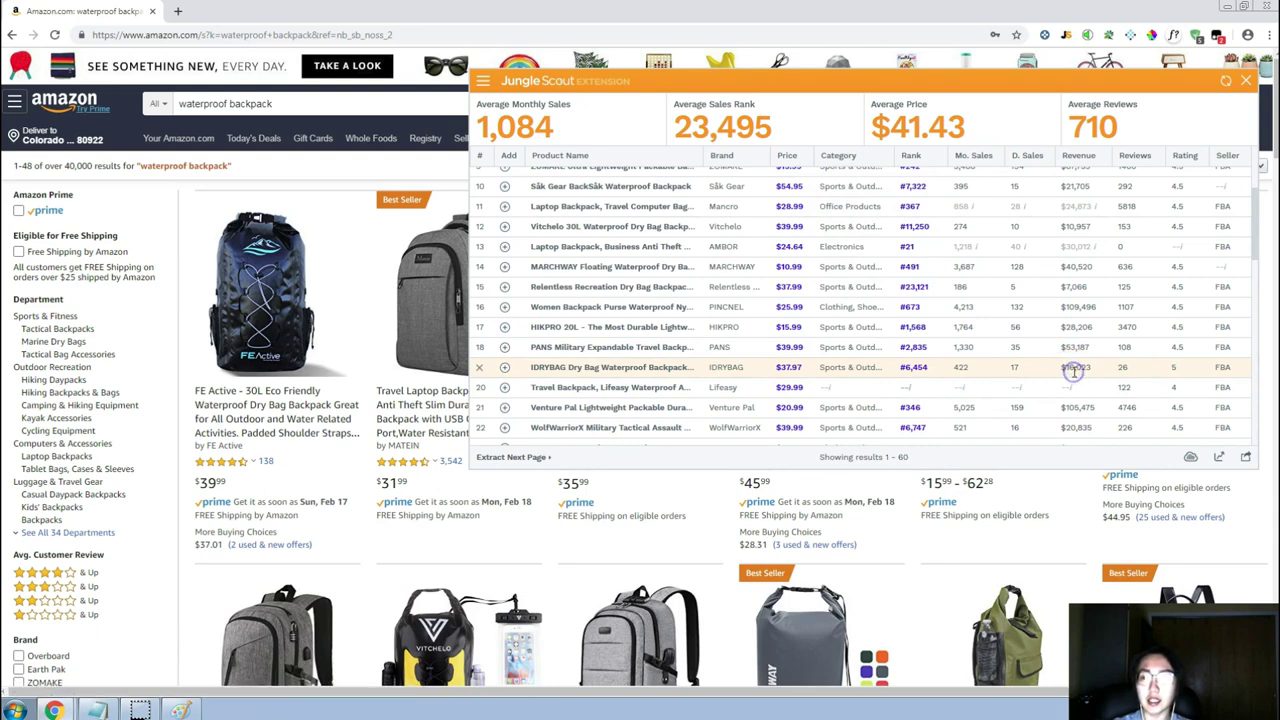
pyautogui.scroll(-2, 1075, 367)
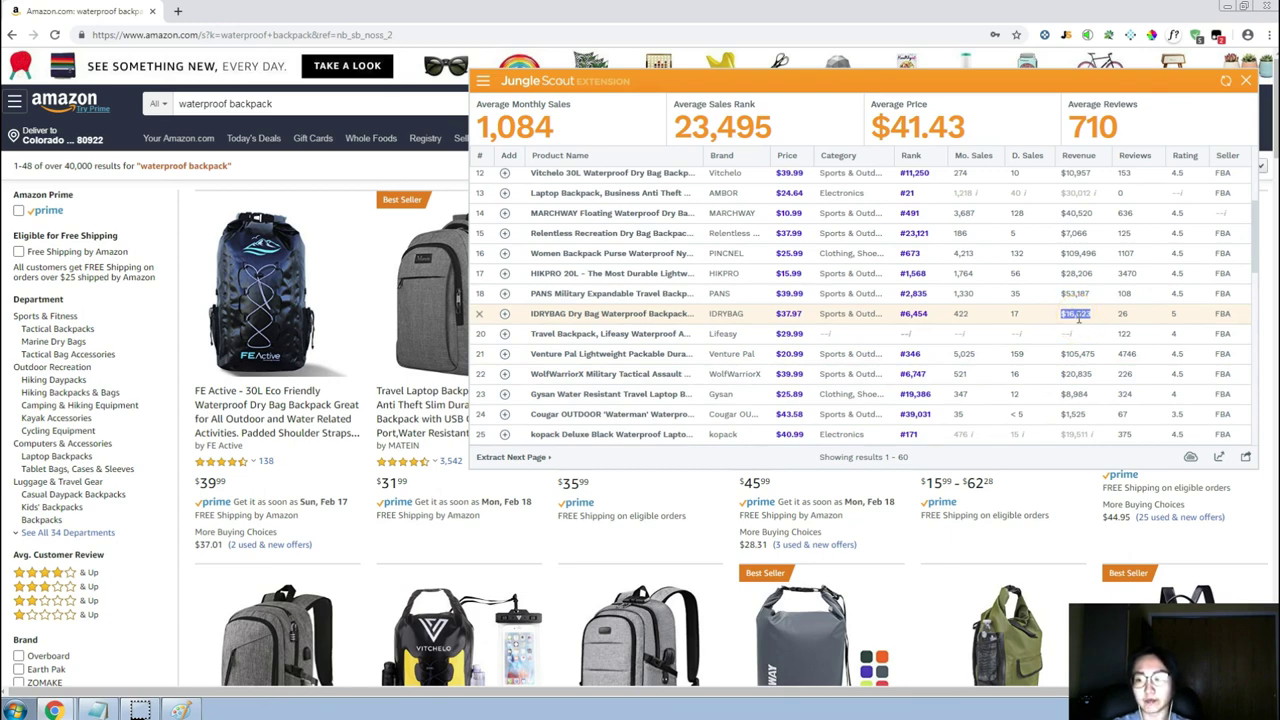
pyautogui.scroll(-2, 1078, 318)
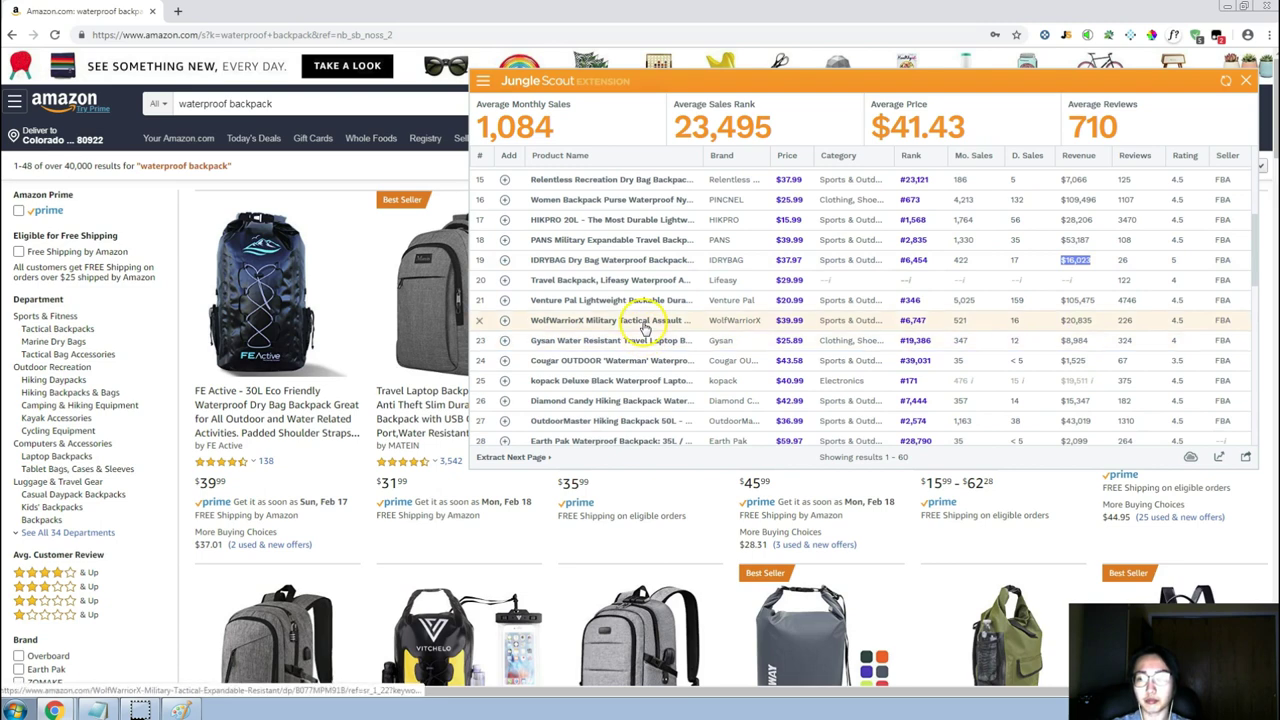
pyautogui.moveTo(645, 328)
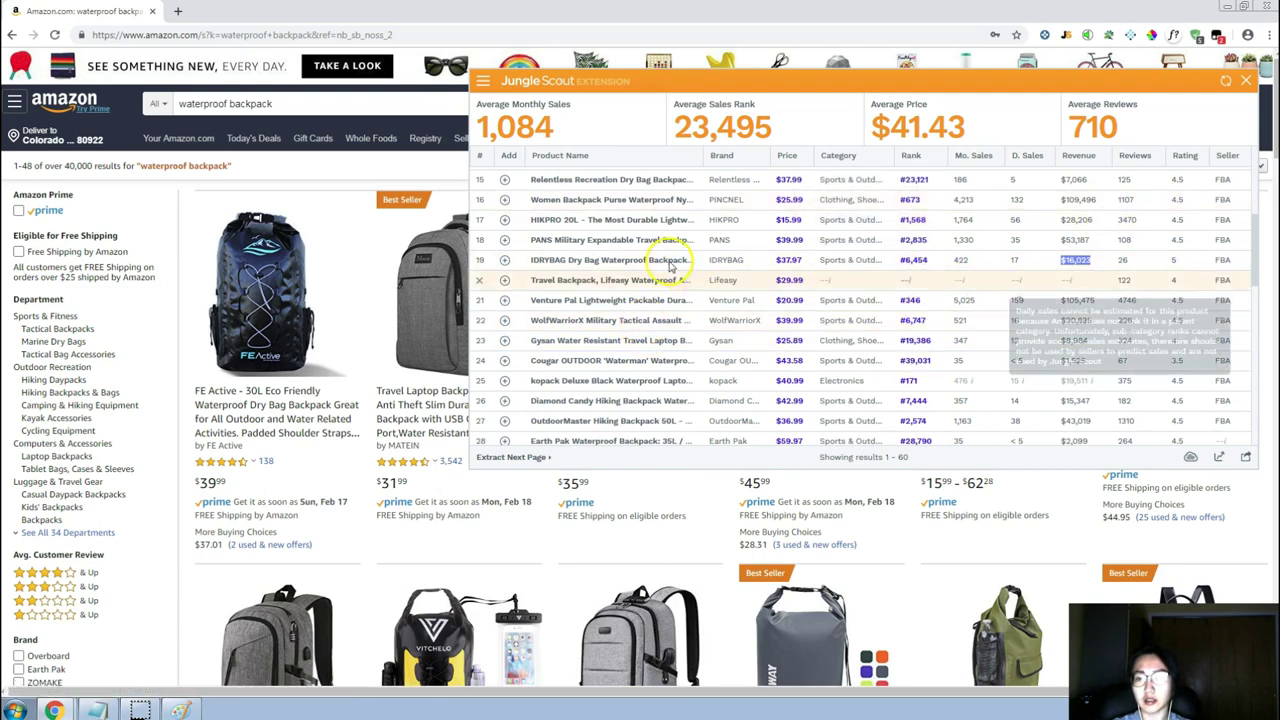
pyautogui.scroll(2, 590, 252)
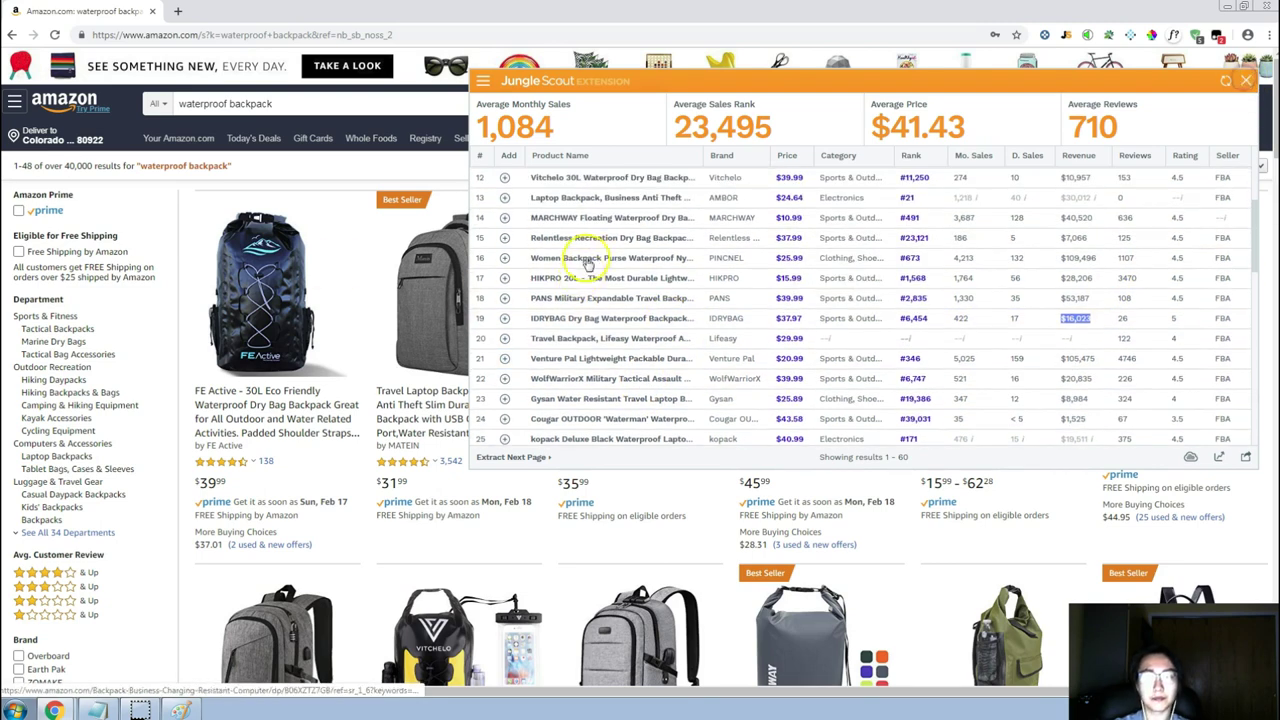
pyautogui.click(1246, 82)
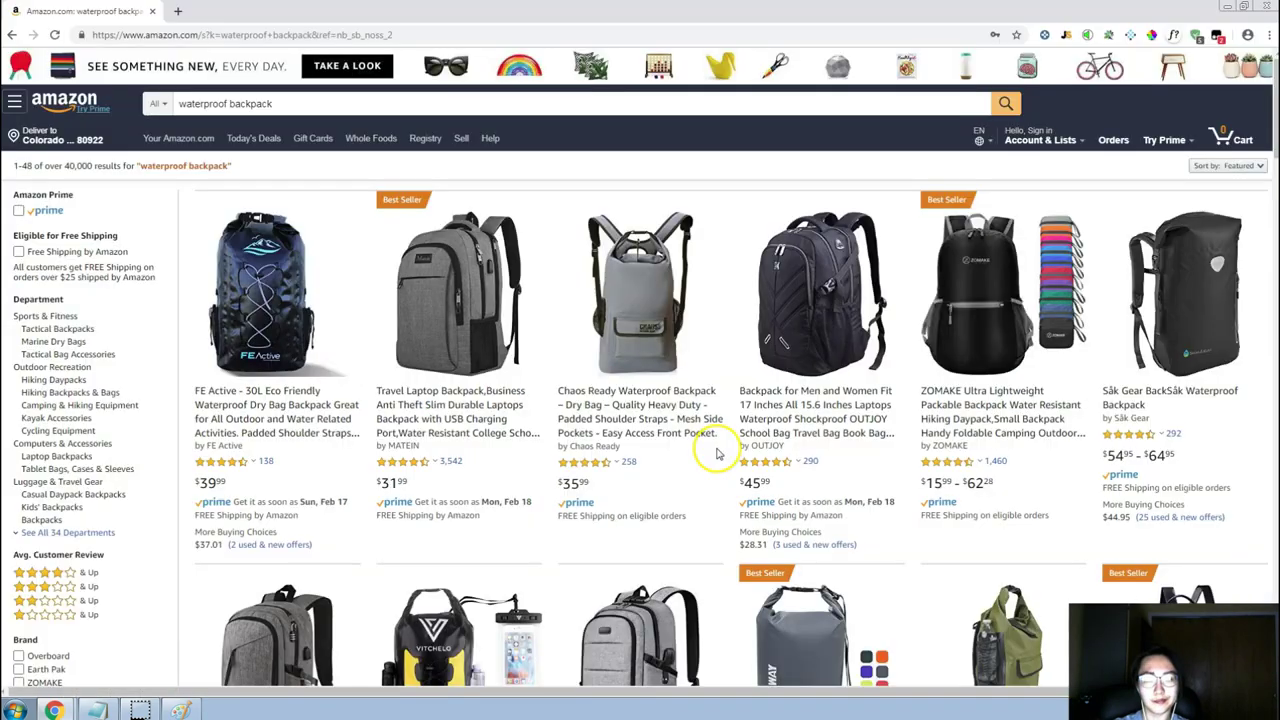
# Switch to the Product Ideas file in Notepad and add a waterproof backpack idea below the martial arts line.
pyautogui.hotkey('alt', 'Tab')
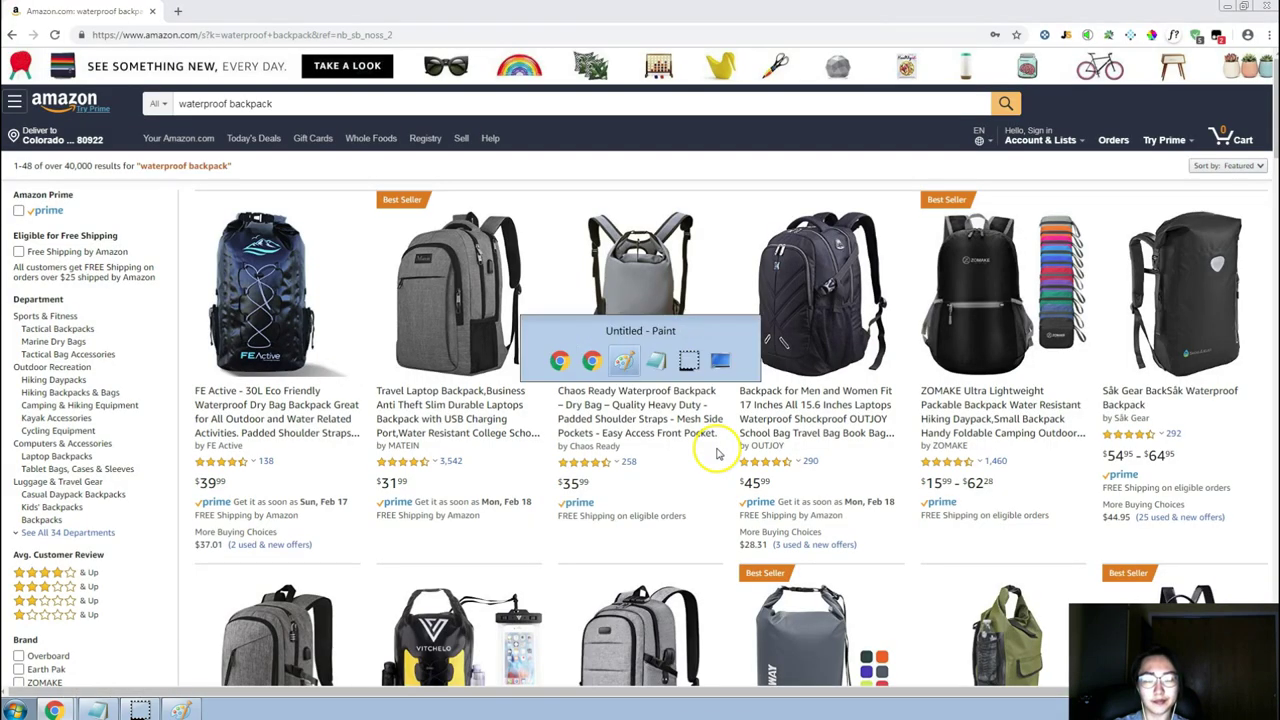
pyautogui.hotkey('alt', 'Tab')
pyautogui.hotkey('alt', 'Tab')
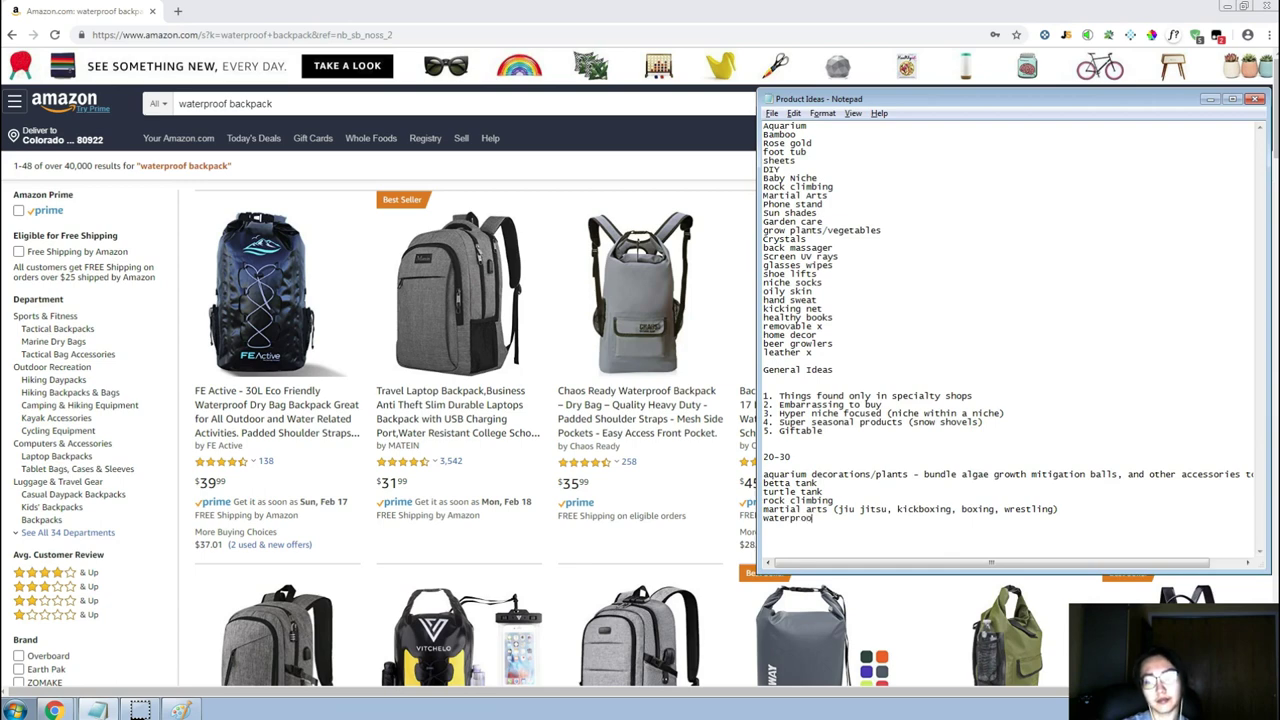
# Return to Amazon in the browser and clear "waterproof backpack" from the product search.
pyautogui.hotkey('alt', 'Tab')
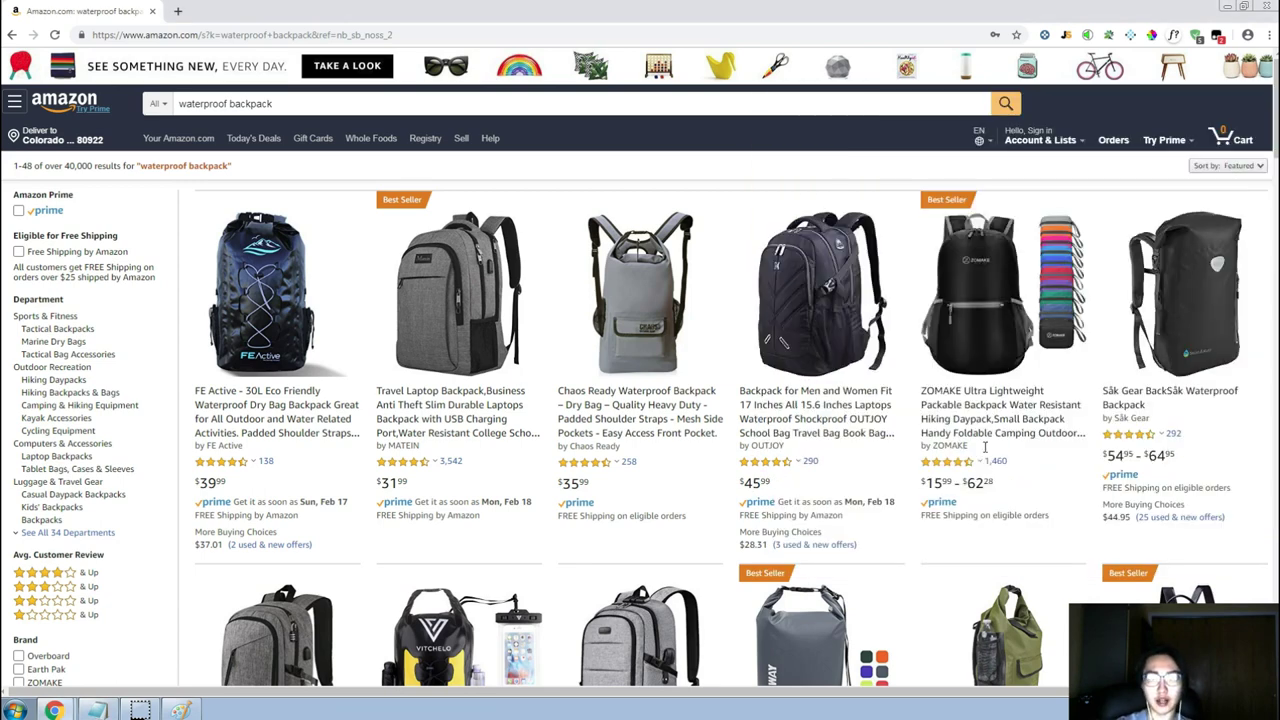
pyautogui.tripleClick(549, 104)
pyautogui.press('BackSpace')
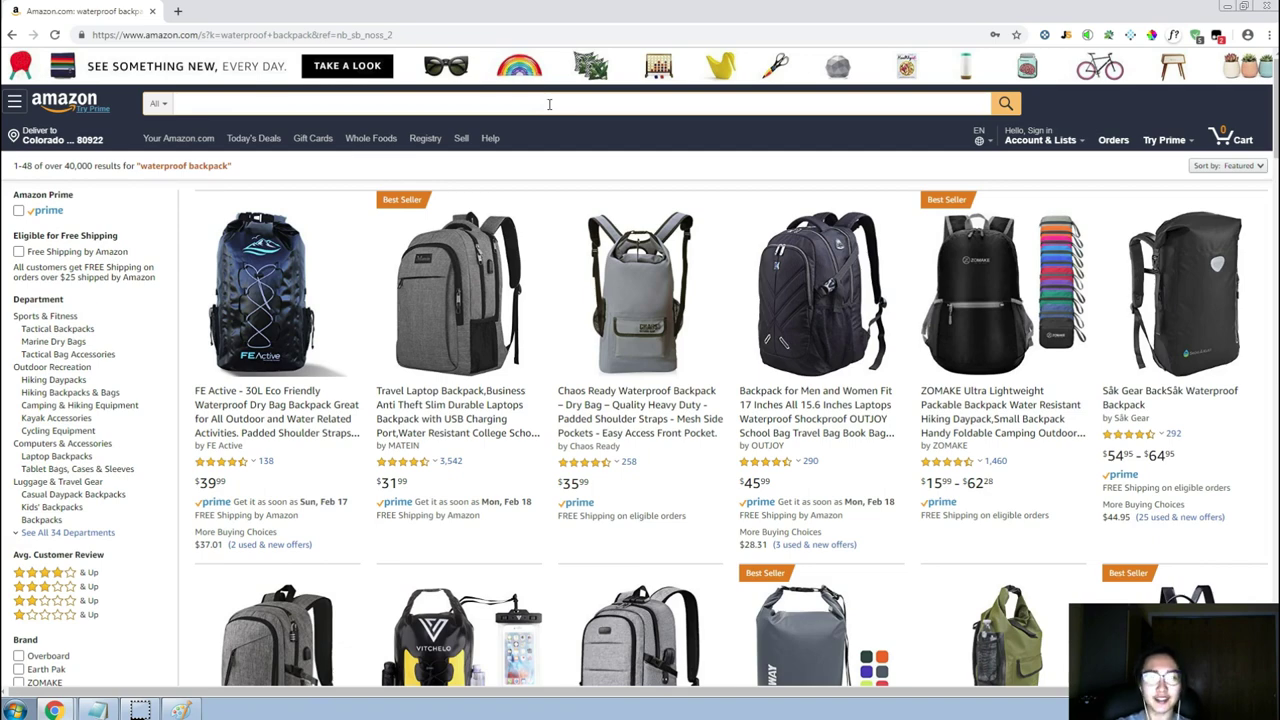
# Switch to the Magnet window in Chrome and review the jiu jitsu keyword list below the "waterproof backpack" row.
pyautogui.hotkey('alt', 'Tab')
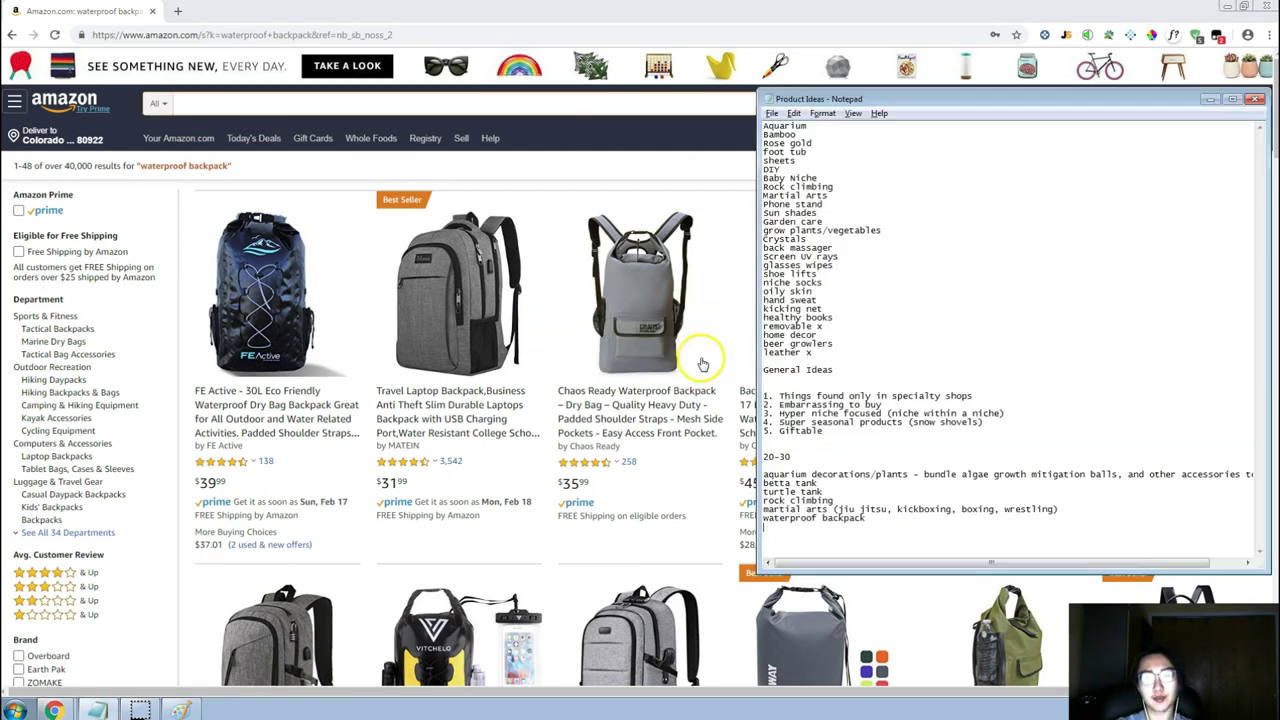
pyautogui.hotkey('alt', 'Tab')
pyautogui.press('Tab')
pyautogui.hotkey('alt', 'Tab')
pyautogui.hotkey('alt', 'Tab')
pyautogui.press('Tab')
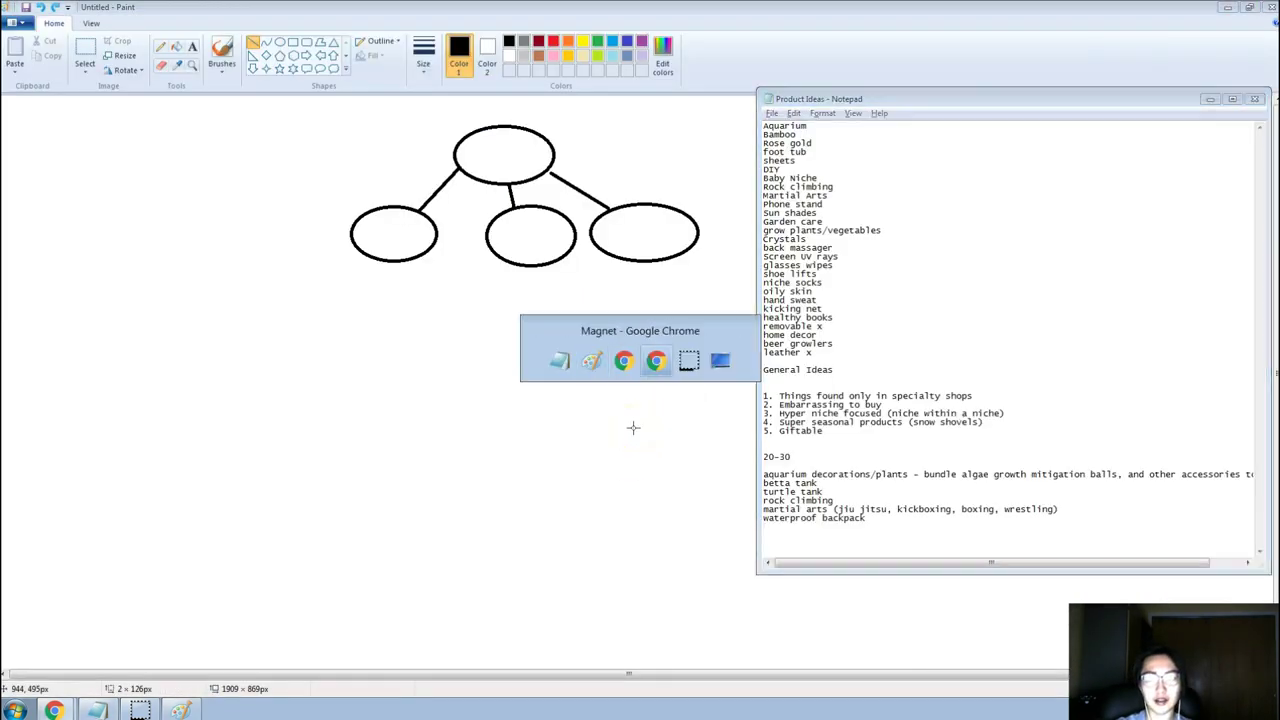
pyautogui.scroll(-3, 286, 465)
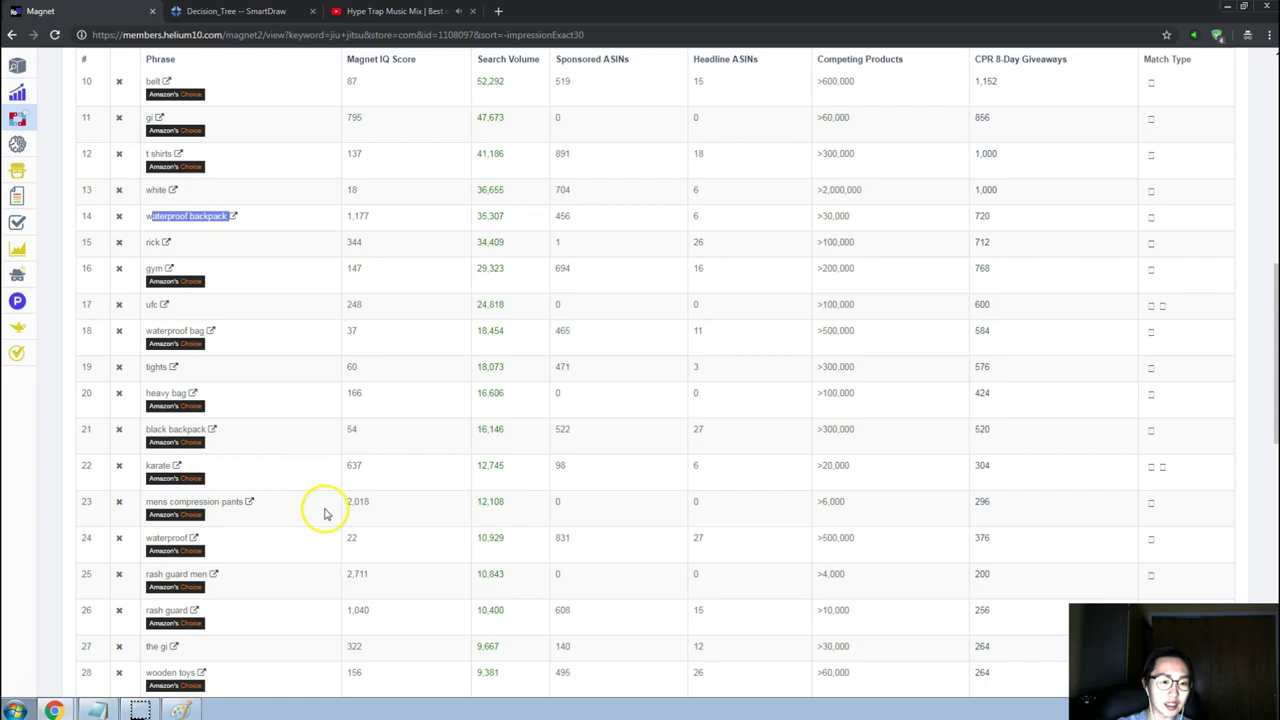
pyautogui.scroll(-2, 325, 515)
pyautogui.scroll(-2, 325, 518)
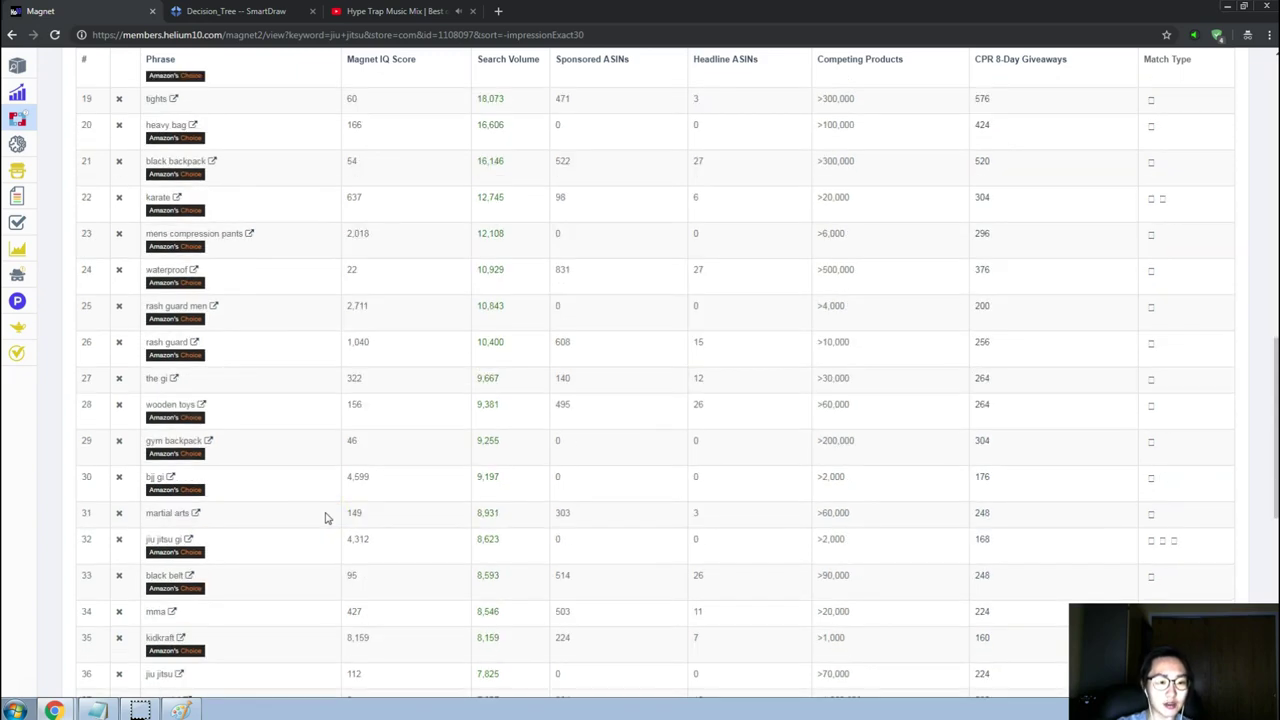
pyautogui.scroll(-2, 325, 518)
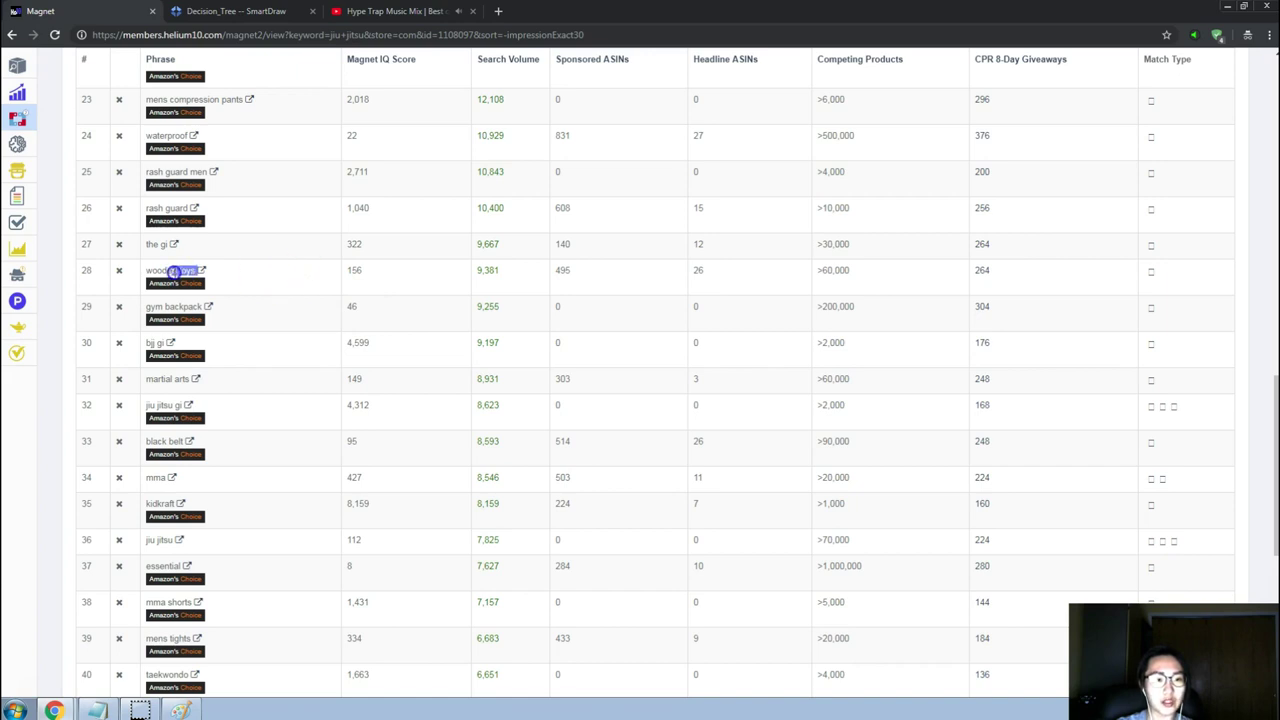
# Copy the phrase "wooden toys" from the keyword list, switch to Amazon, search for it and look over the product results.
pyautogui.tripleClick(144, 276)
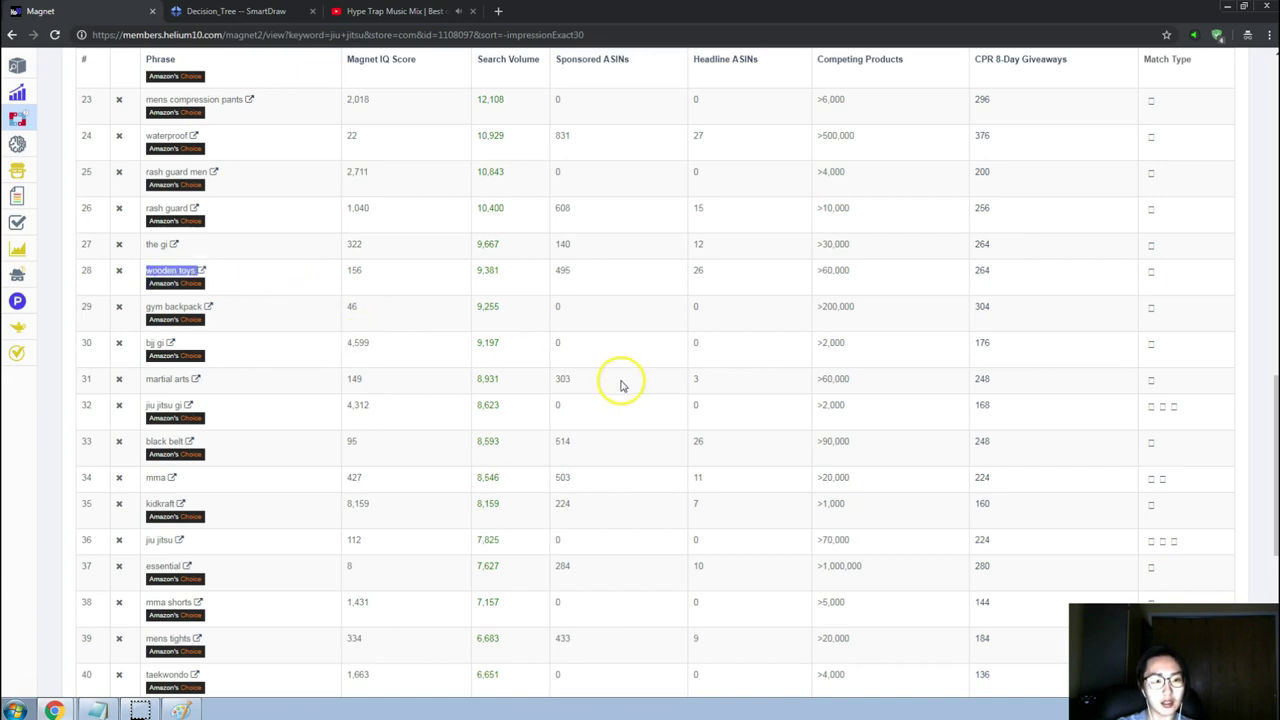
pyautogui.hotkey('alt', 'Tab')
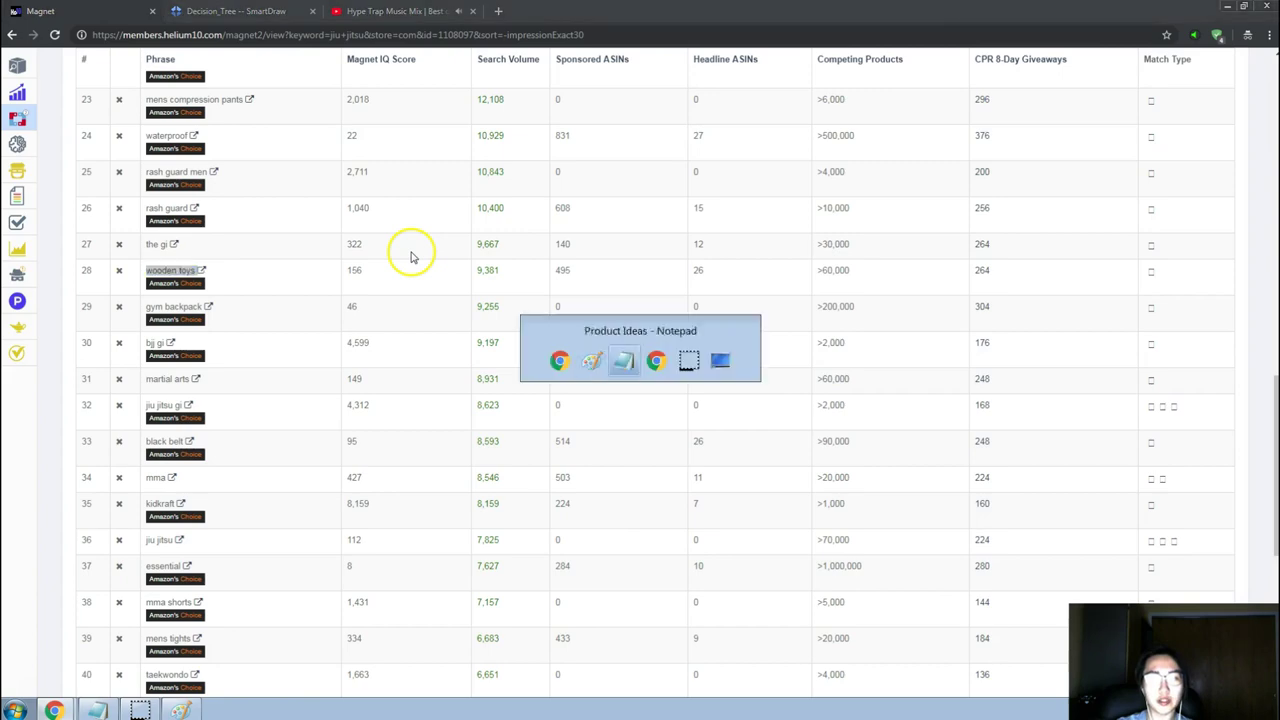
pyautogui.press('Tab')
pyautogui.press('Tab')
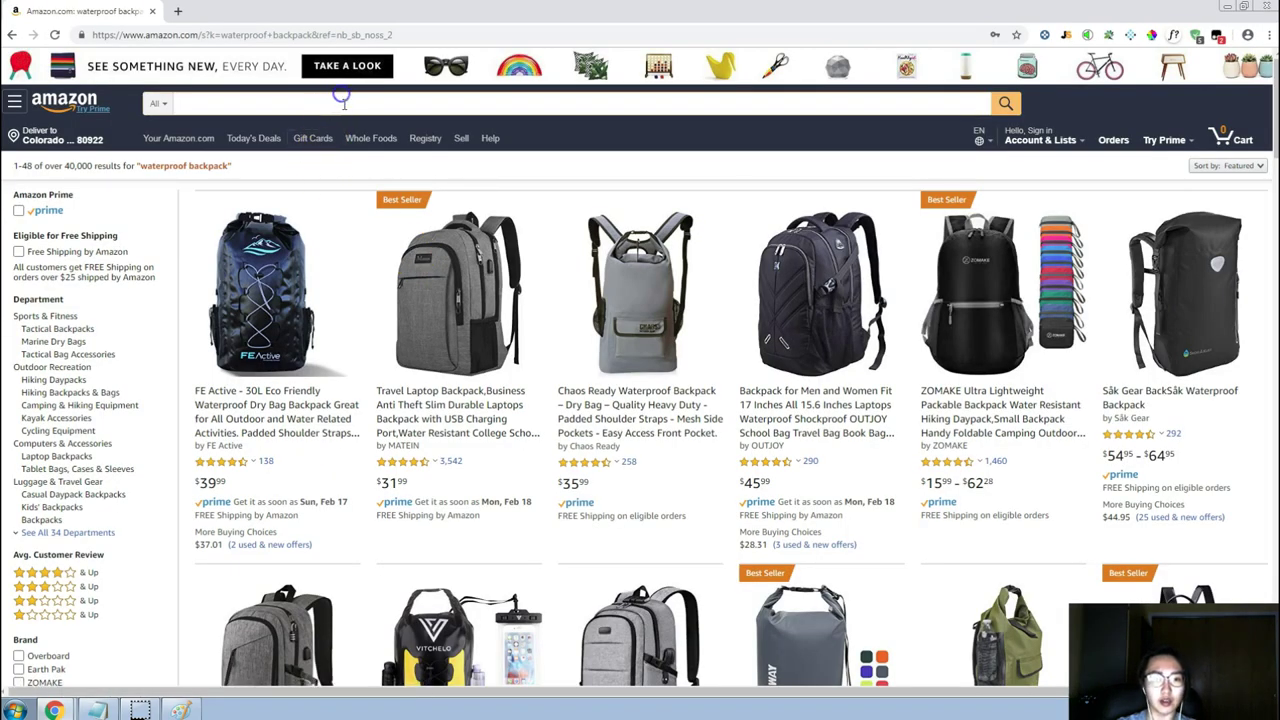
pyautogui.press('Return')
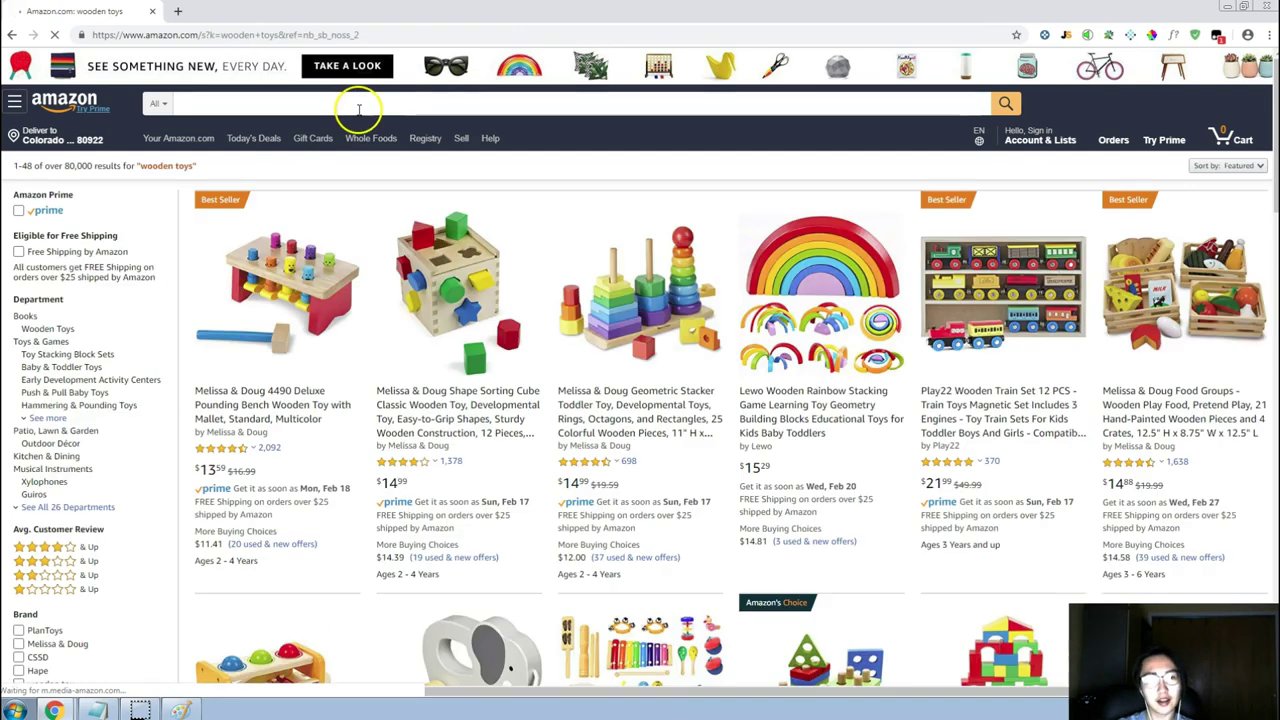
pyautogui.scroll(-2, 556, 303)
pyautogui.scroll(-3, 556, 303)
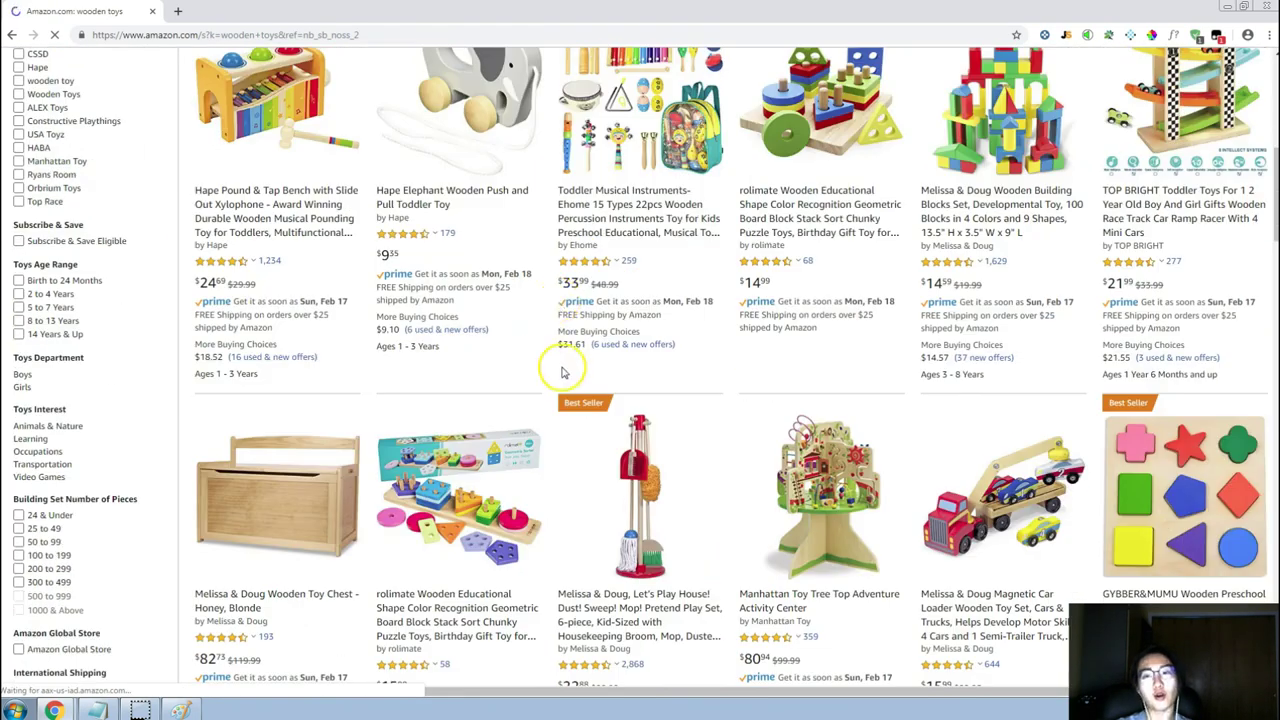
pyautogui.scroll(6, 560, 360)
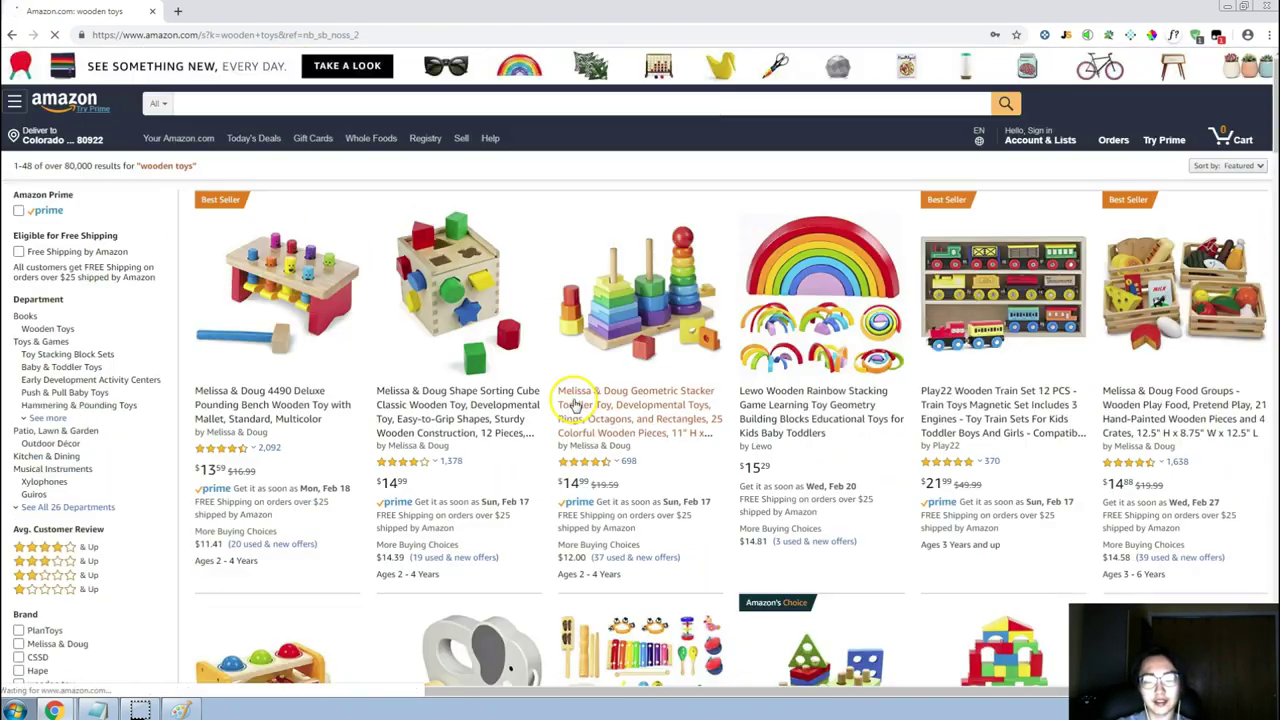
pyautogui.scroll(-3, 552, 393)
pyautogui.scroll(5, 552, 393)
# Switch to the Product Ideas note in Notepad and copy the "Phone stand" idea.
pyautogui.hotkey('alt', 'Tab')
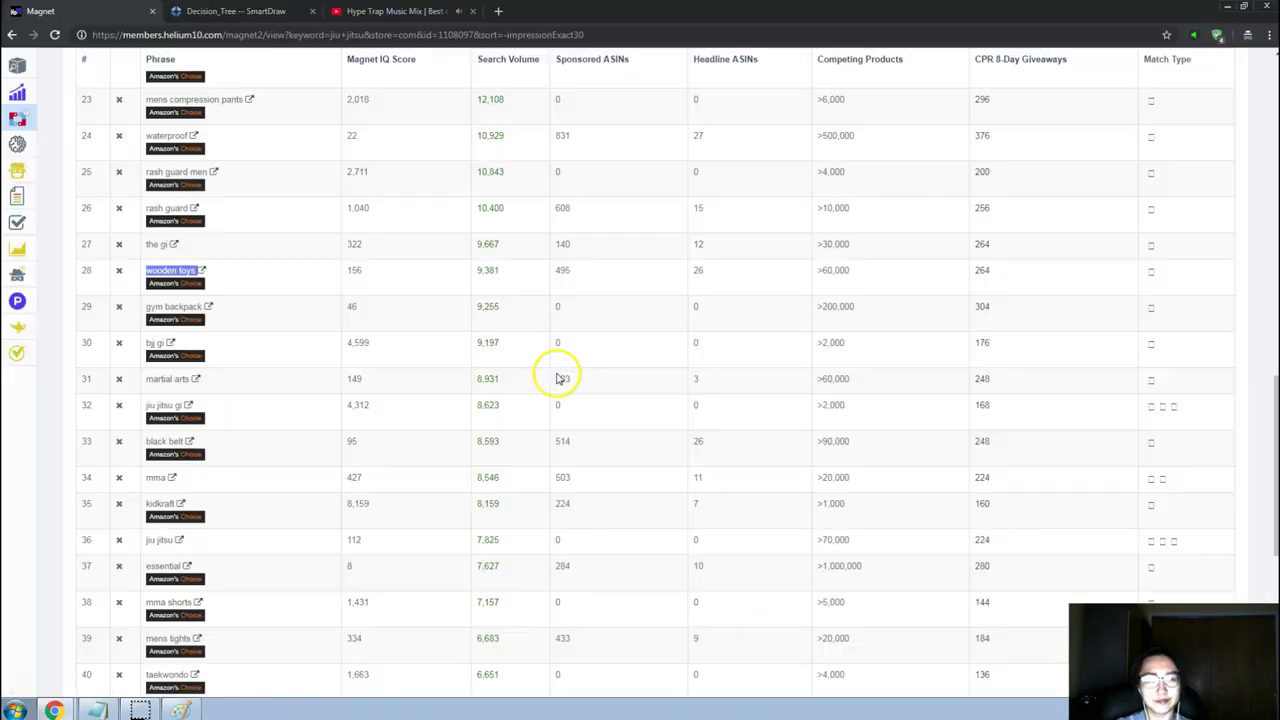
pyautogui.hotkey('alt', 'Tab')
pyautogui.hotkey('alt', 'Tab')
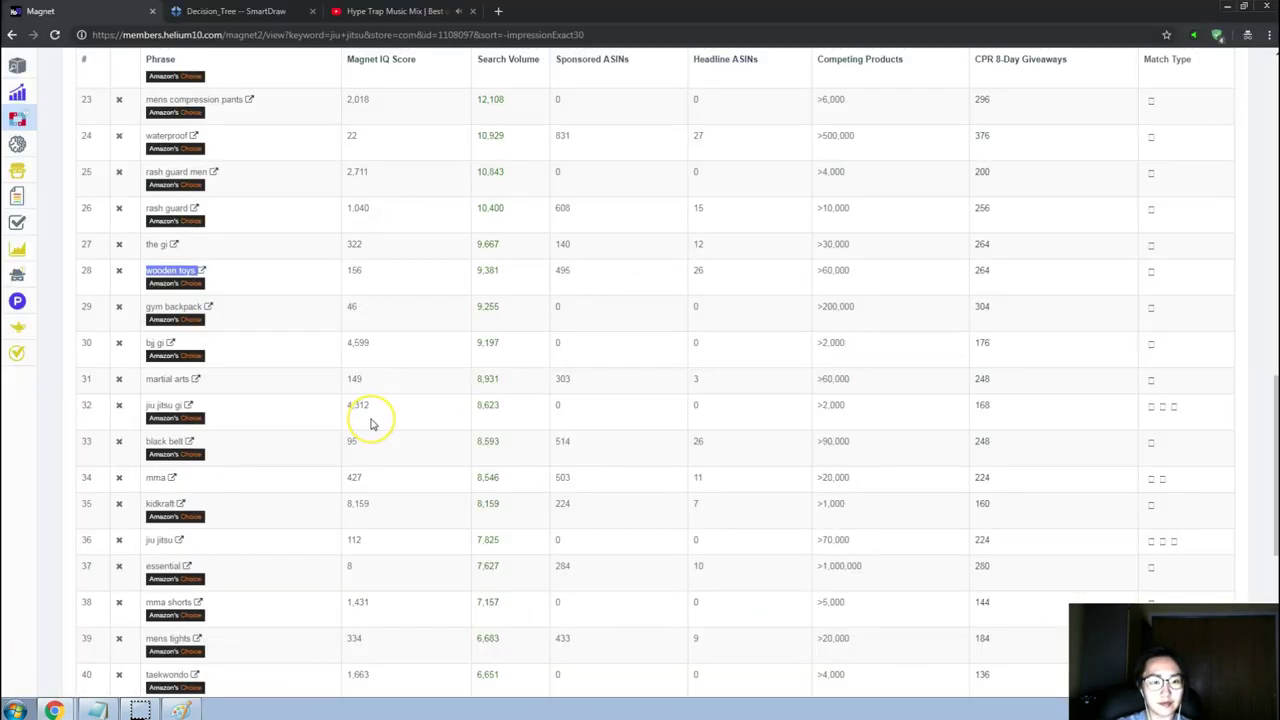
pyautogui.hotkey('alt', 'Tab')
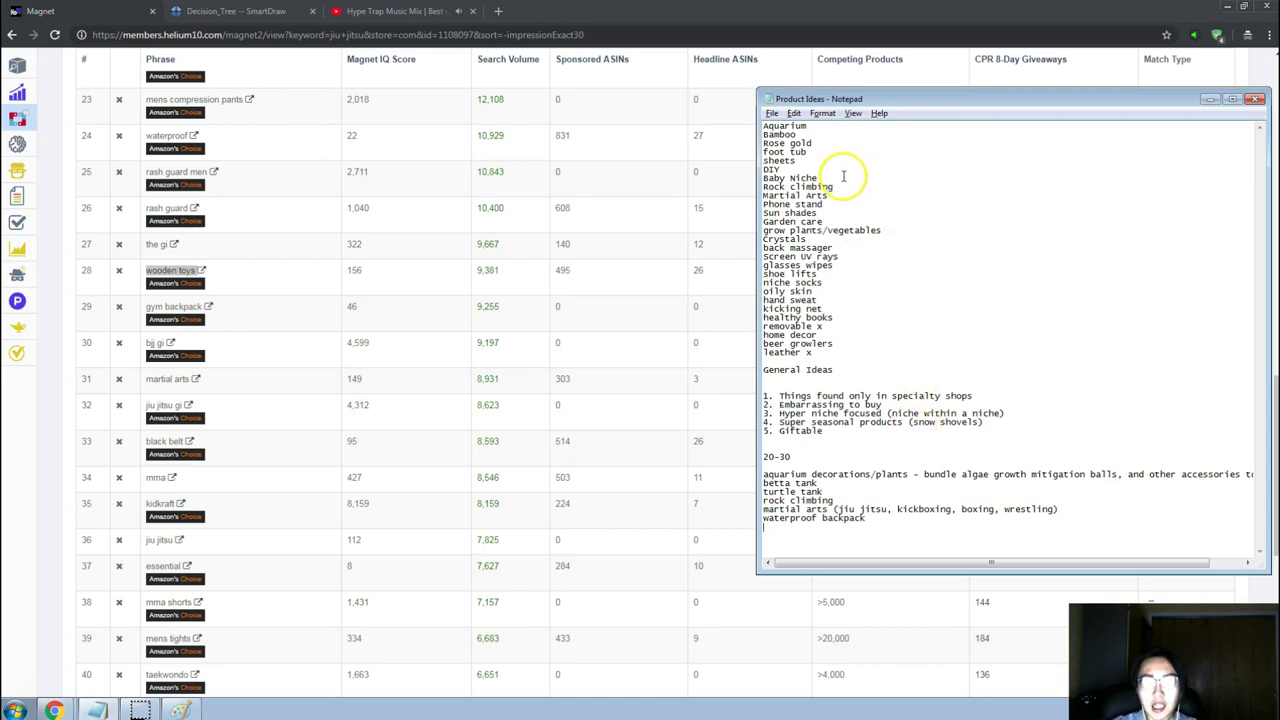
pyautogui.moveTo(857, 212); pyautogui.dragTo(766, 203)
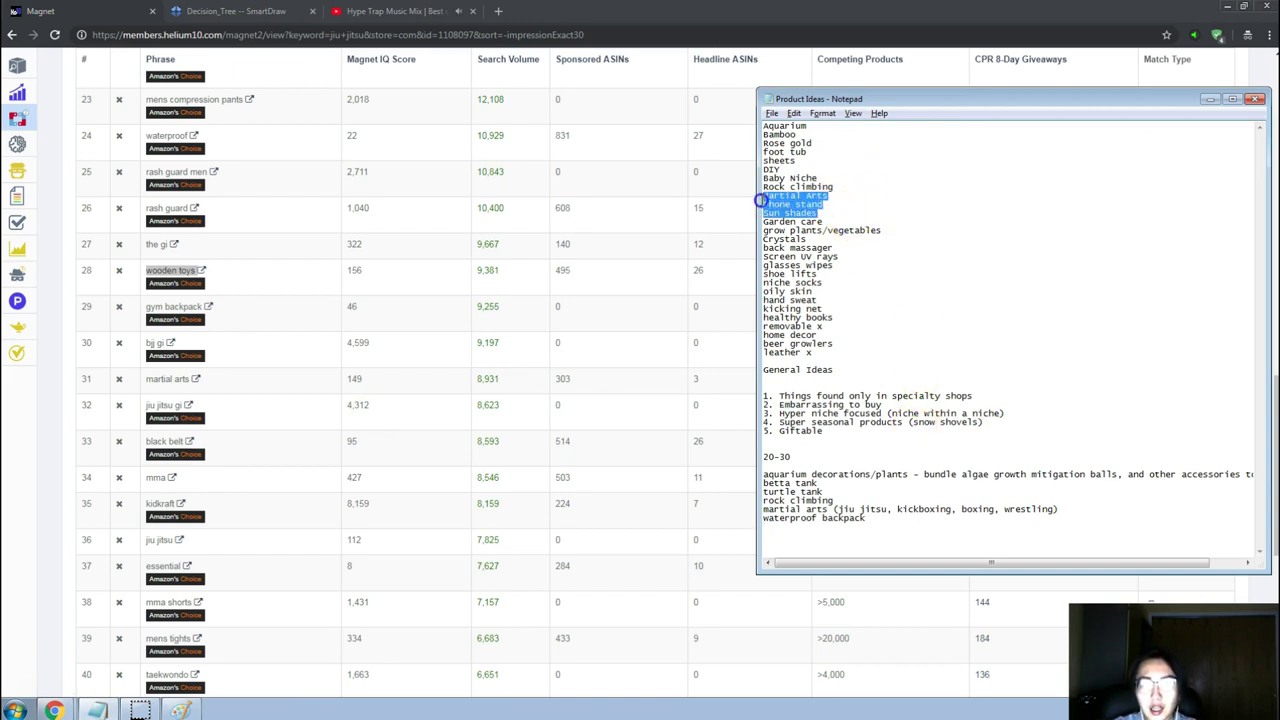
pyautogui.click(876, 211)
pyautogui.moveTo(881, 199); pyautogui.dragTo(686, 200)
pyautogui.hotkey('ctrl', 'c')
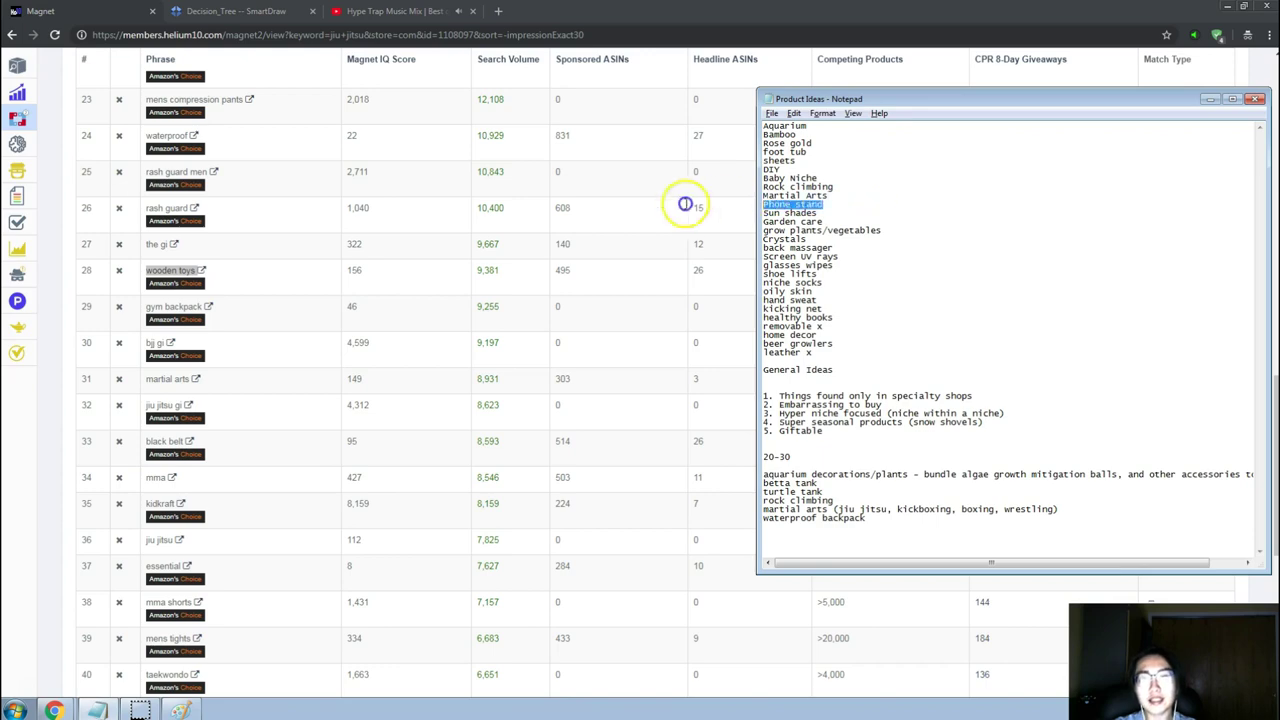
pyautogui.click(620, 229)
pyautogui.scroll(12, 620, 229)
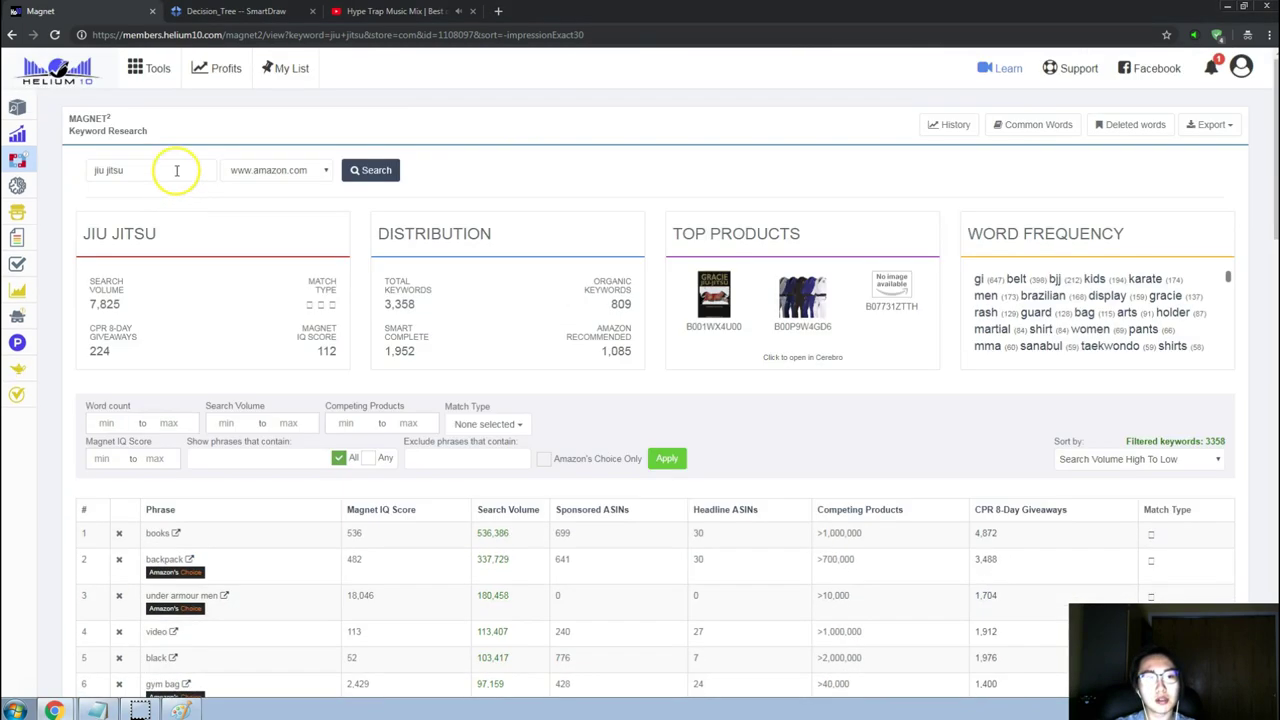
pyautogui.tripleClick(171, 167)
pyautogui.hotkey('ctrl', 'v')
pyautogui.click(372, 170)
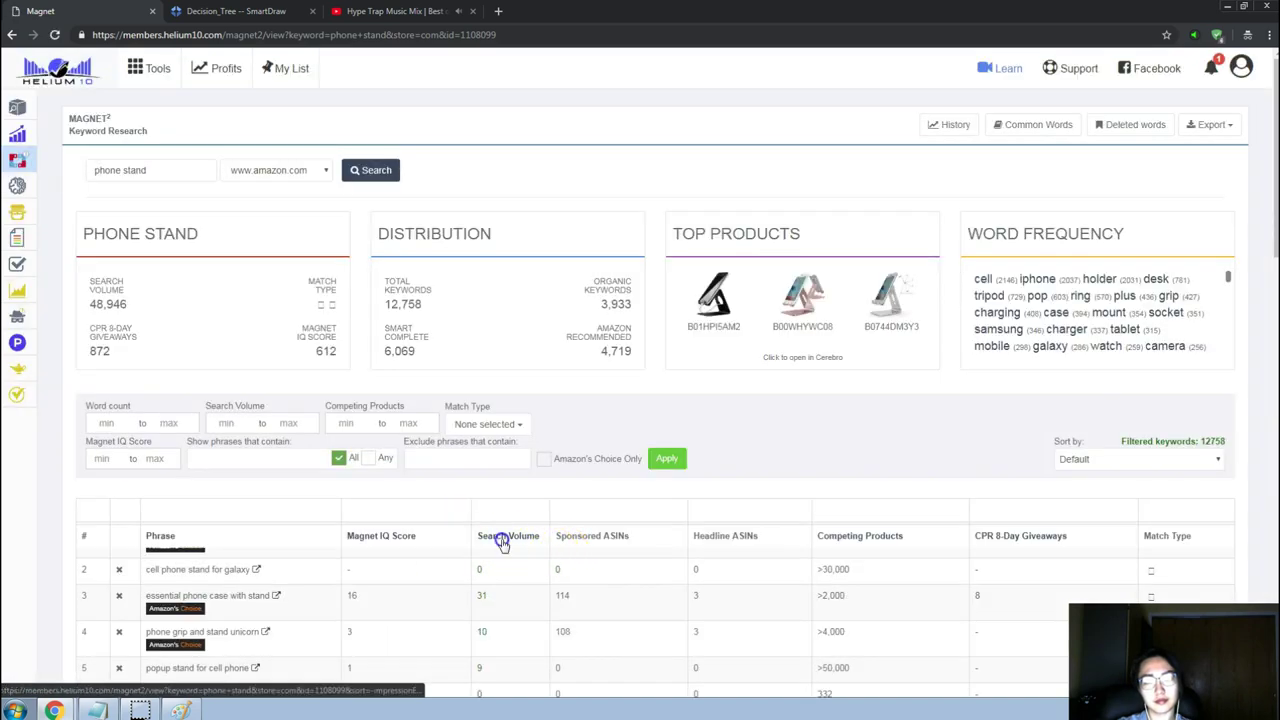
# Sort the phone stand keywords by search volume from high to low and review the first two pages of results.
pyautogui.click(503, 541)
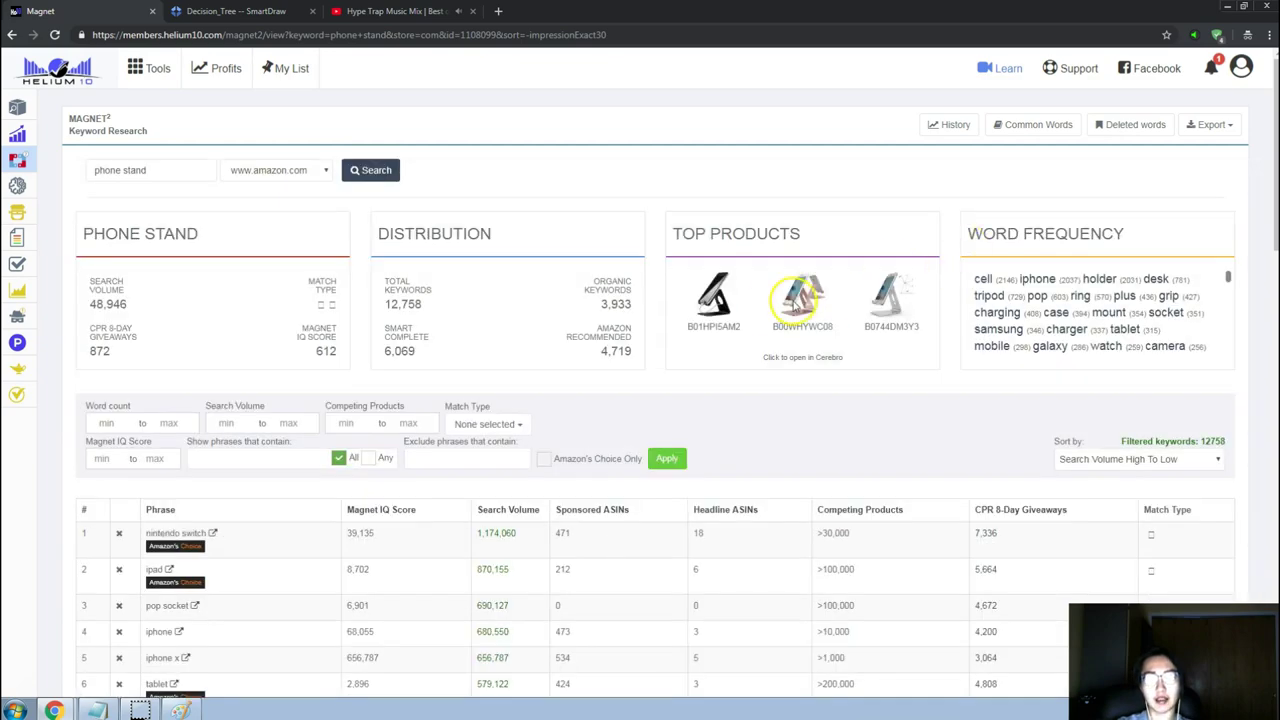
pyautogui.scroll(-3, 718, 335)
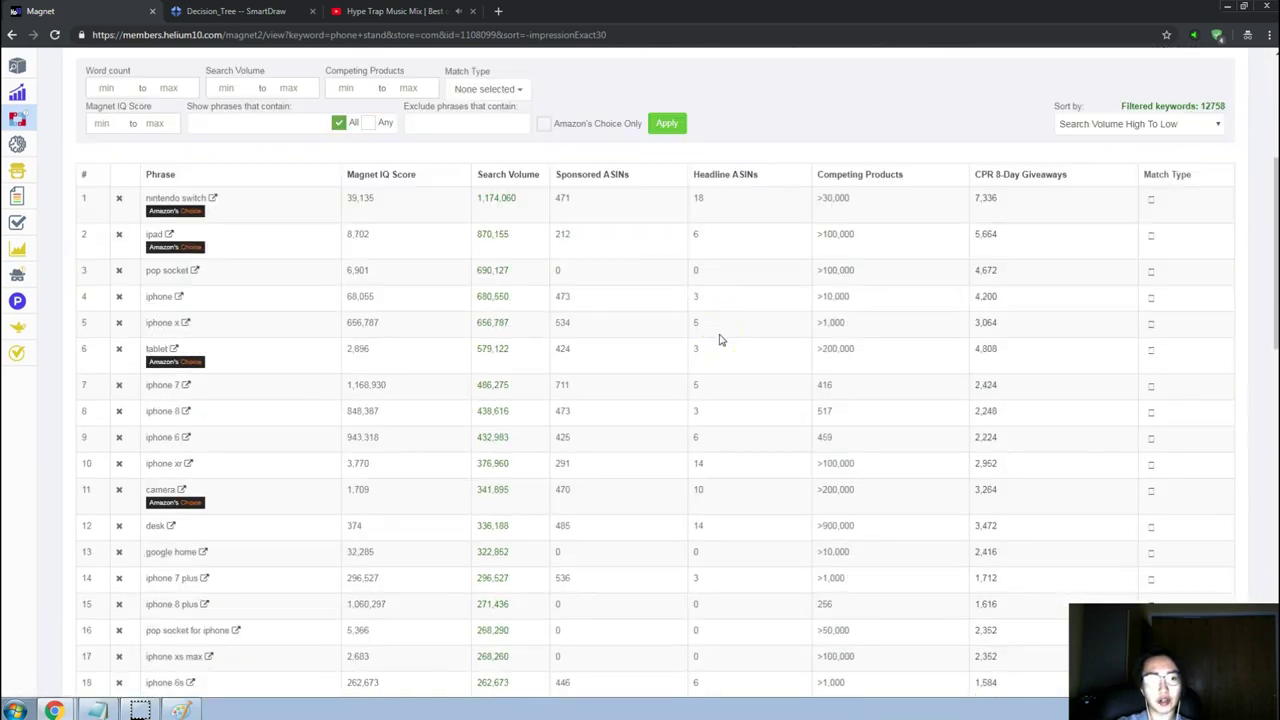
pyautogui.scroll(-1, 720, 340)
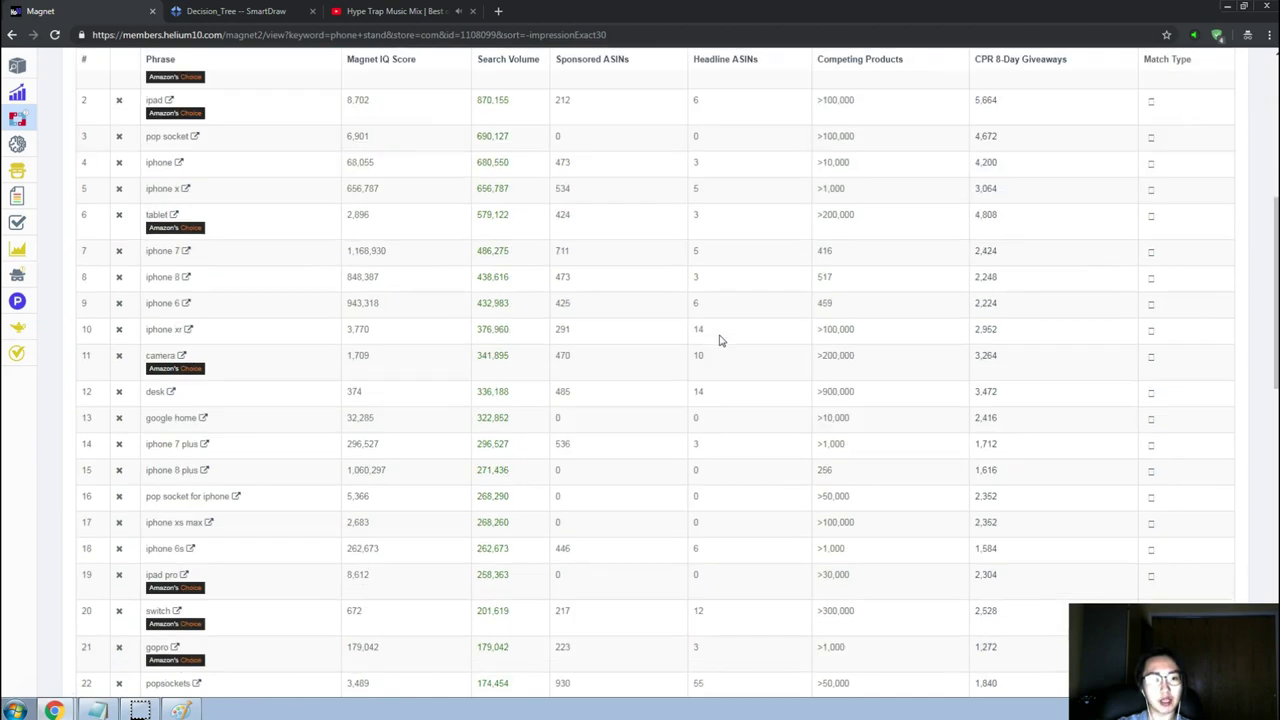
pyautogui.scroll(-4, 720, 340)
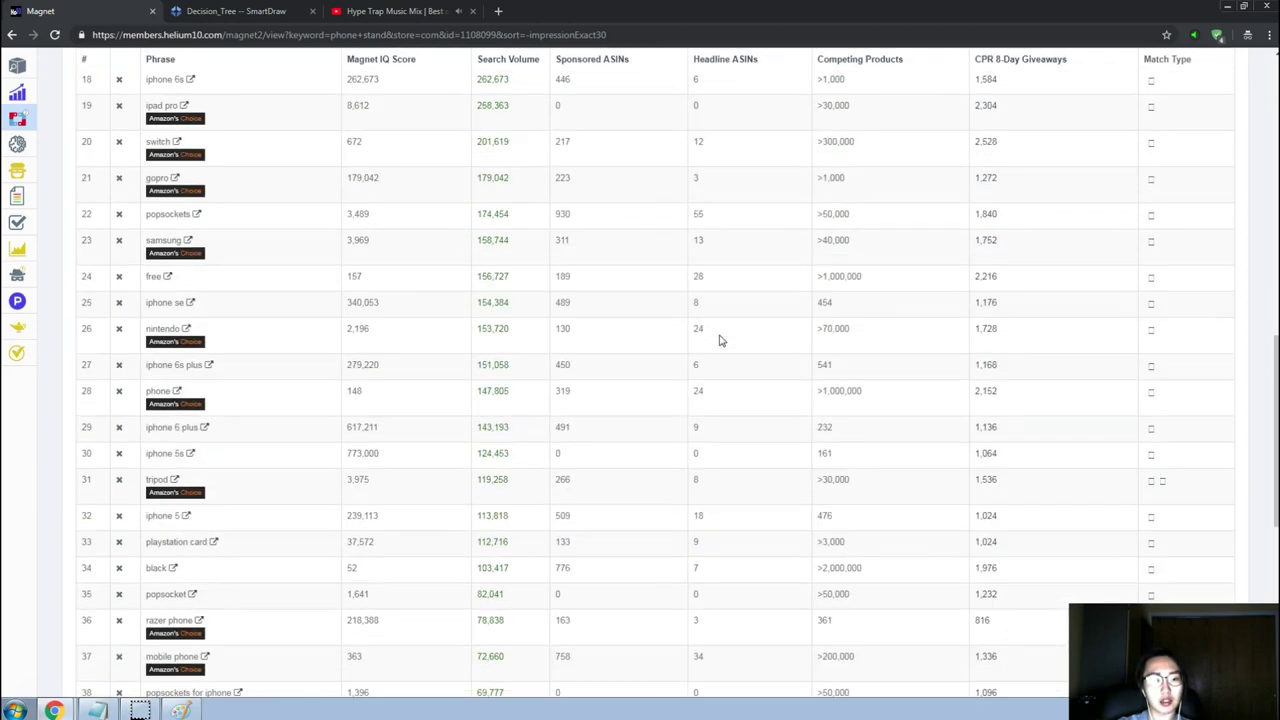
pyautogui.scroll(-5, 719, 340)
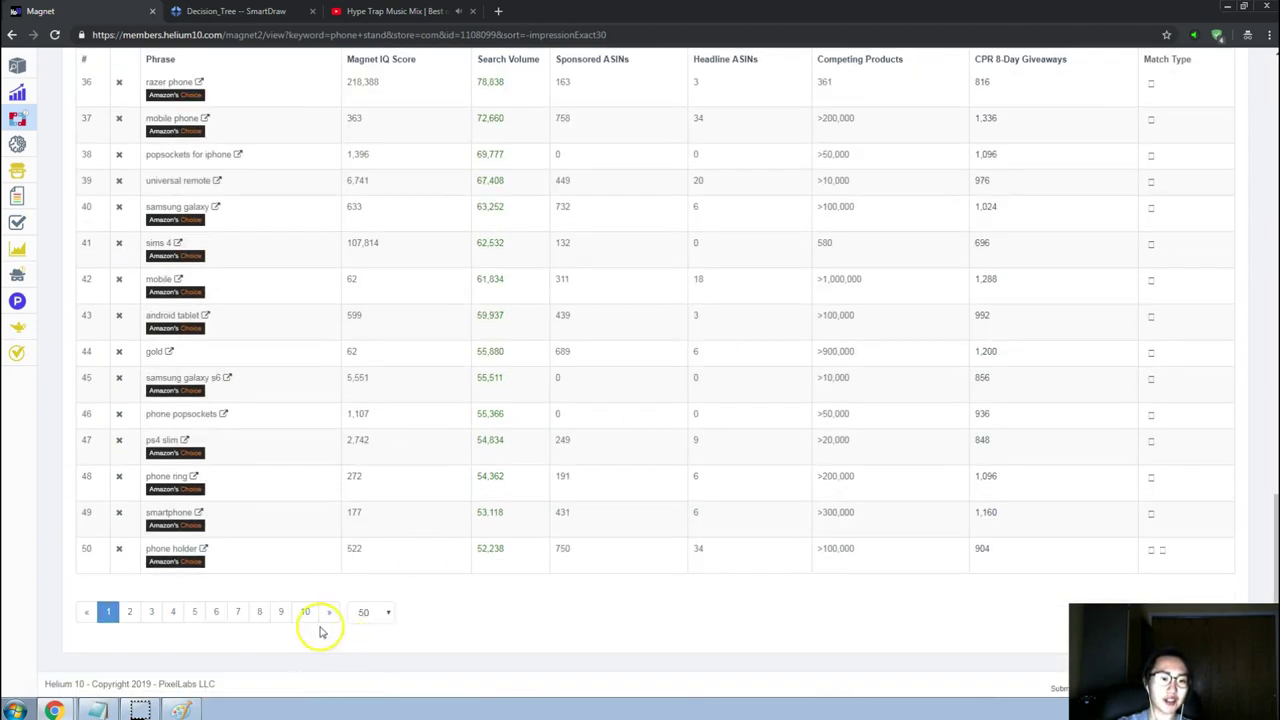
pyautogui.click(130, 611)
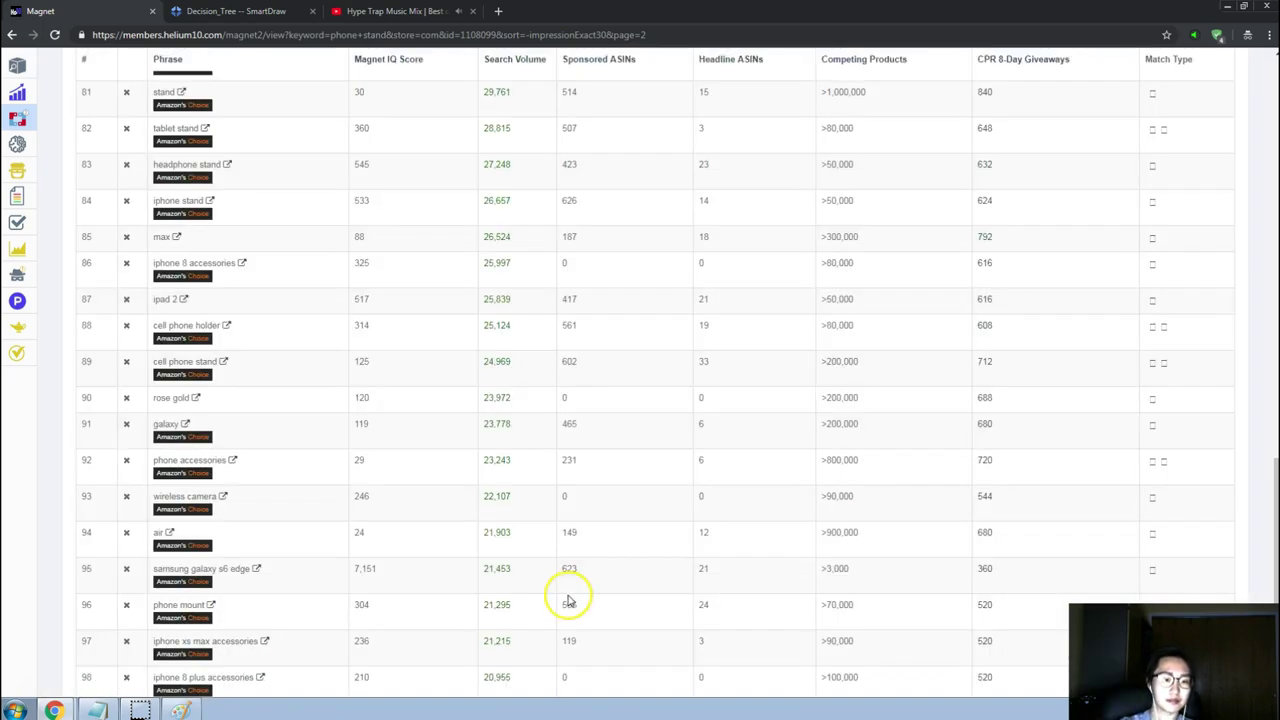
pyautogui.scroll(-3, 500, 520)
pyautogui.scroll(5, 568, 514)
# Switch to the Product Ideas note in Notepad and copy the "Sun shades" idea.
pyautogui.hotkey('alt', 'Tab')
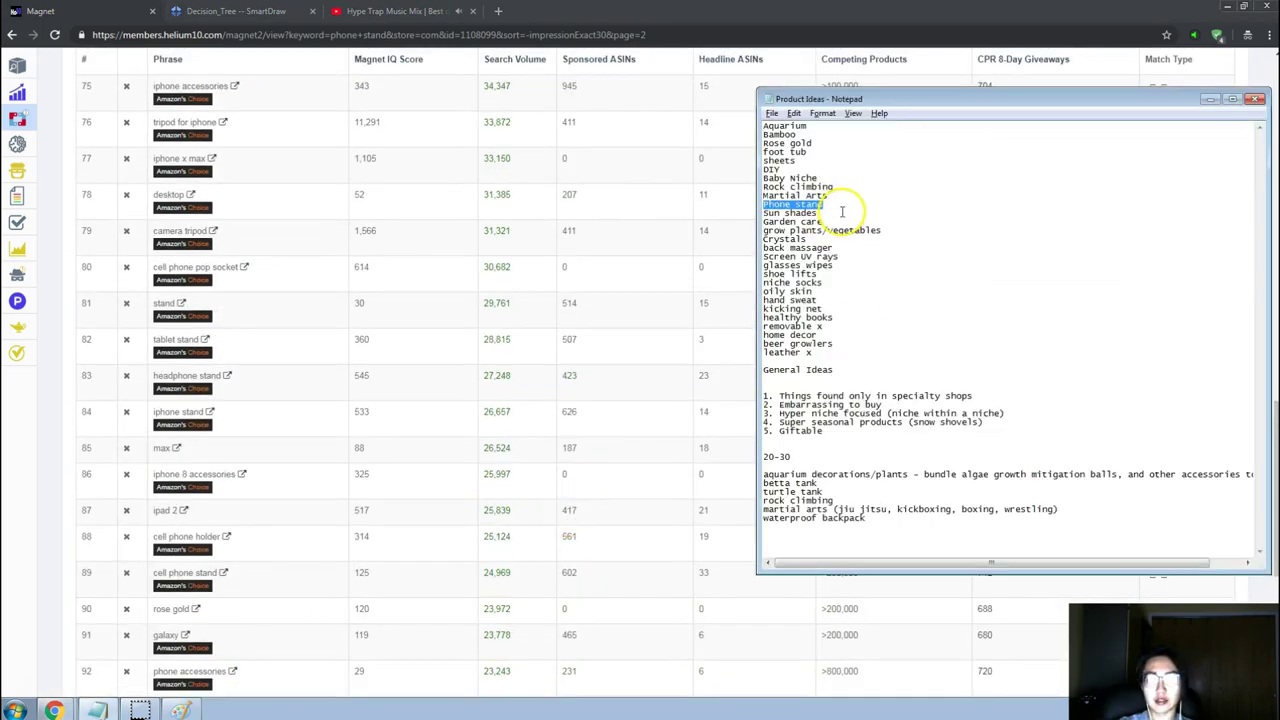
pyautogui.moveTo(818, 213); pyautogui.dragTo(704, 215)
pyautogui.hotkey('ctrl', 'c')
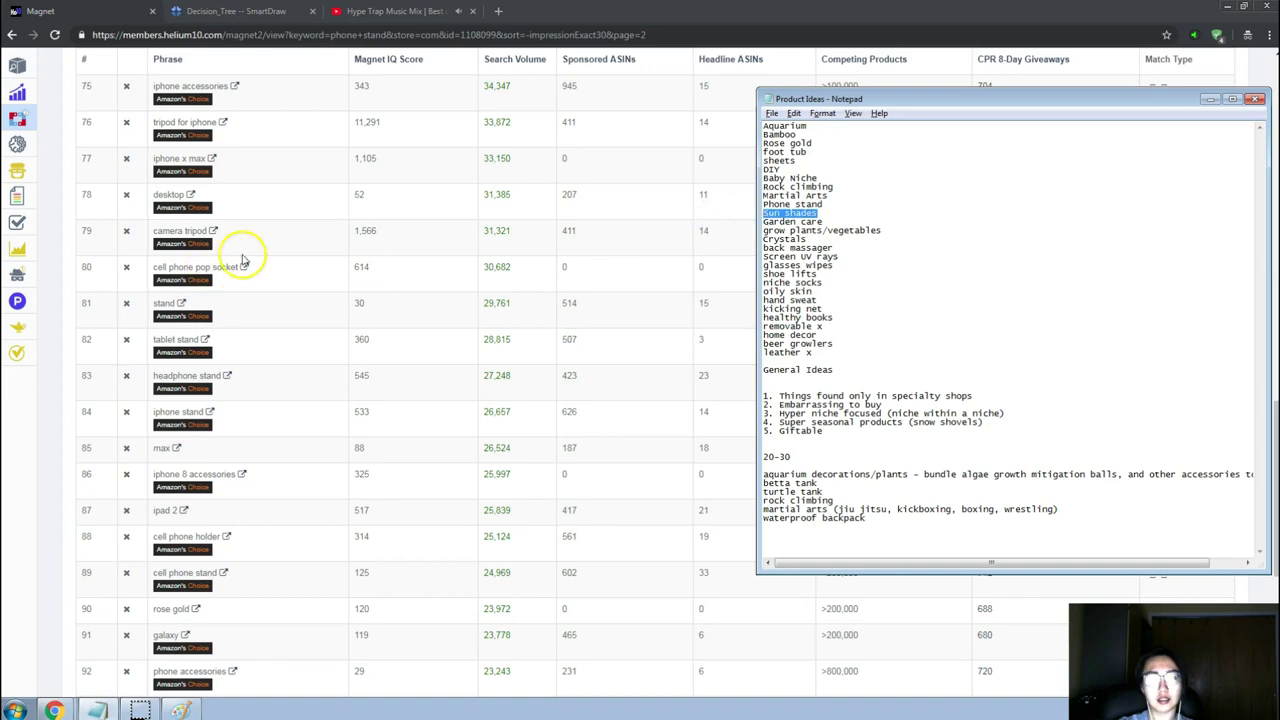
# Switch back to Magnet and replace the phone stand query with a keyword search for "Sun shades".
pyautogui.click(347, 241)
pyautogui.scroll(10, 347, 241)
pyautogui.scroll(1, 197, 180)
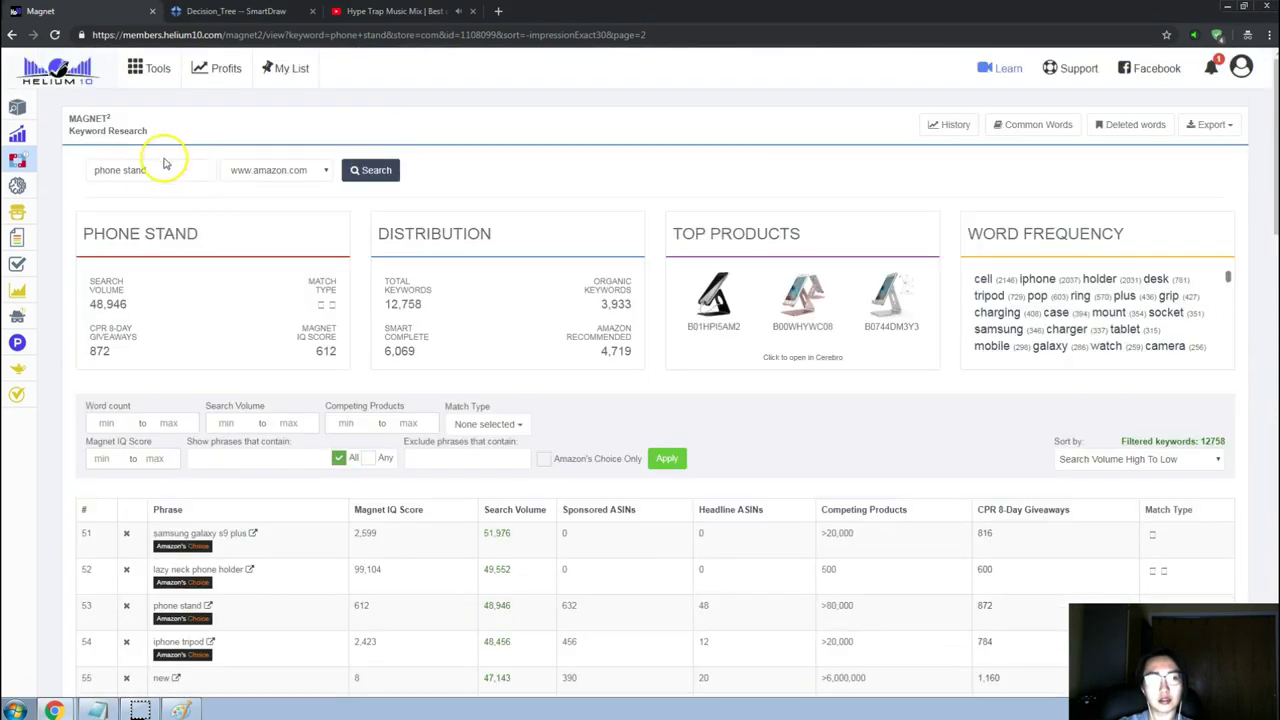
pyautogui.tripleClick(163, 170)
pyautogui.hotkey('ctrl', 'v')
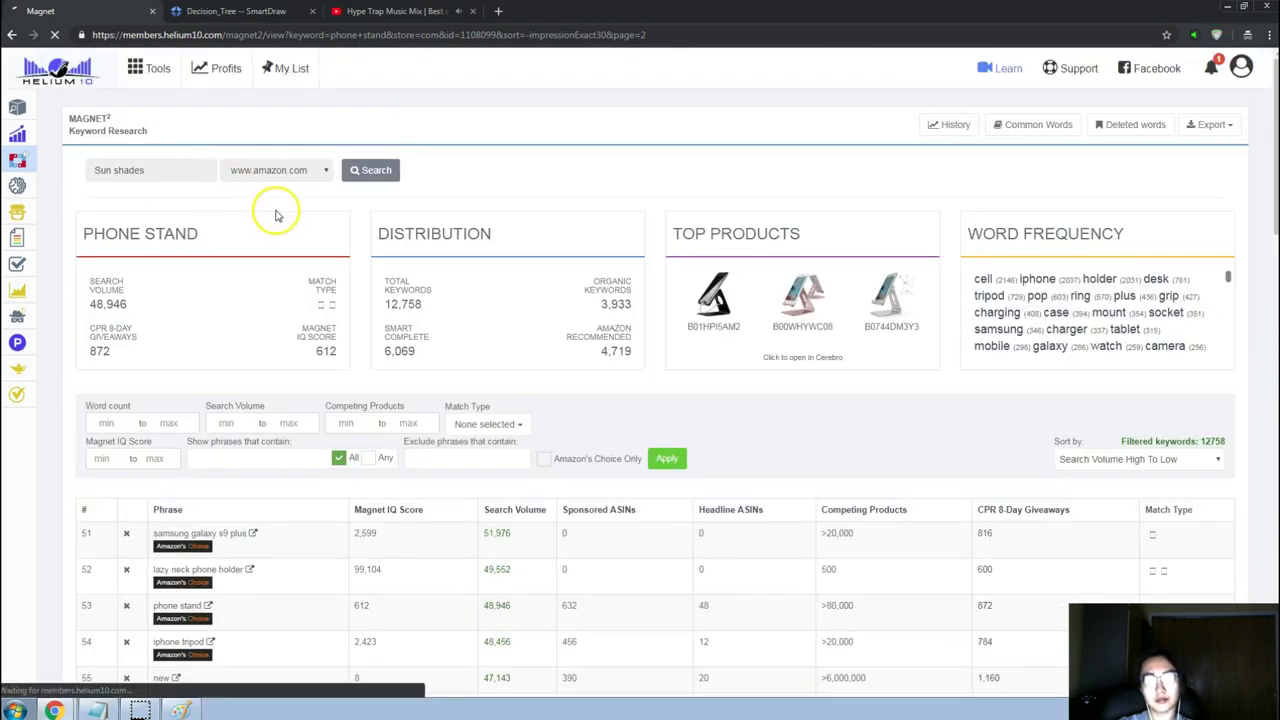
pyautogui.press('Return')
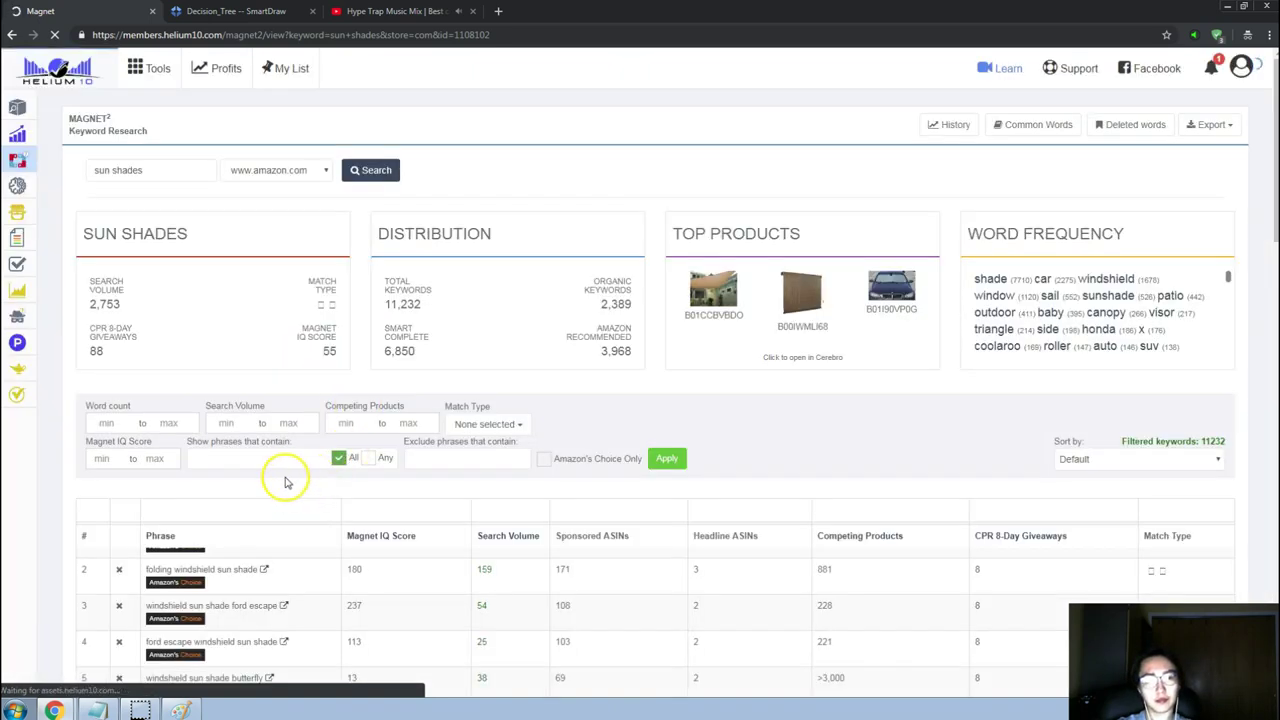
# Sort the sun shades keywords by search volume from high to low and review the highest-volume phrases.
pyautogui.scroll(-1, 323, 490)
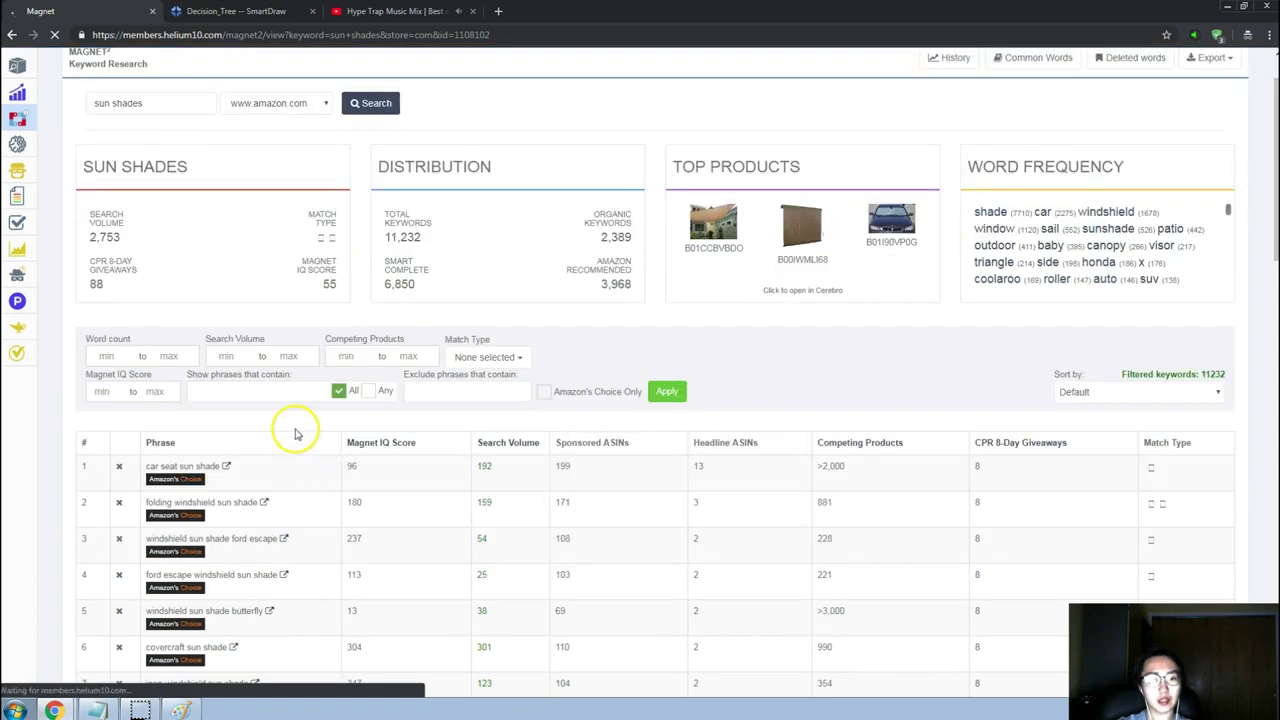
pyautogui.click(508, 442)
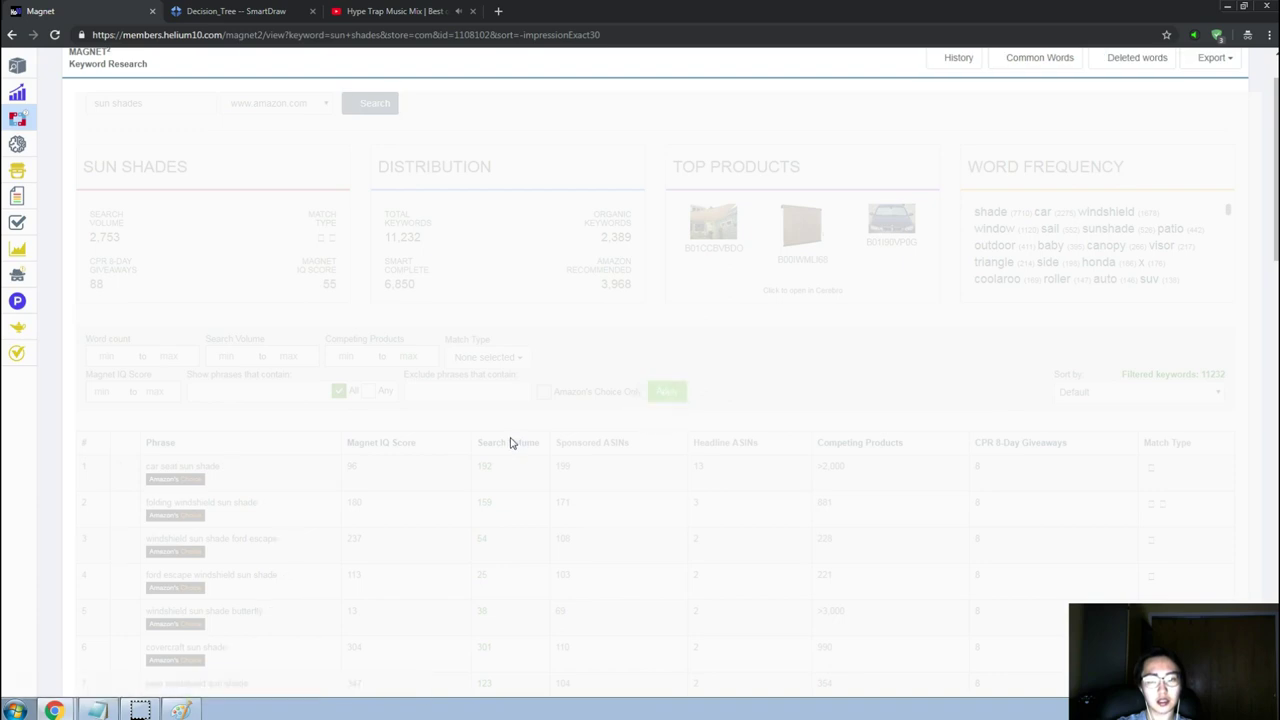
pyautogui.scroll(-2, 508, 450)
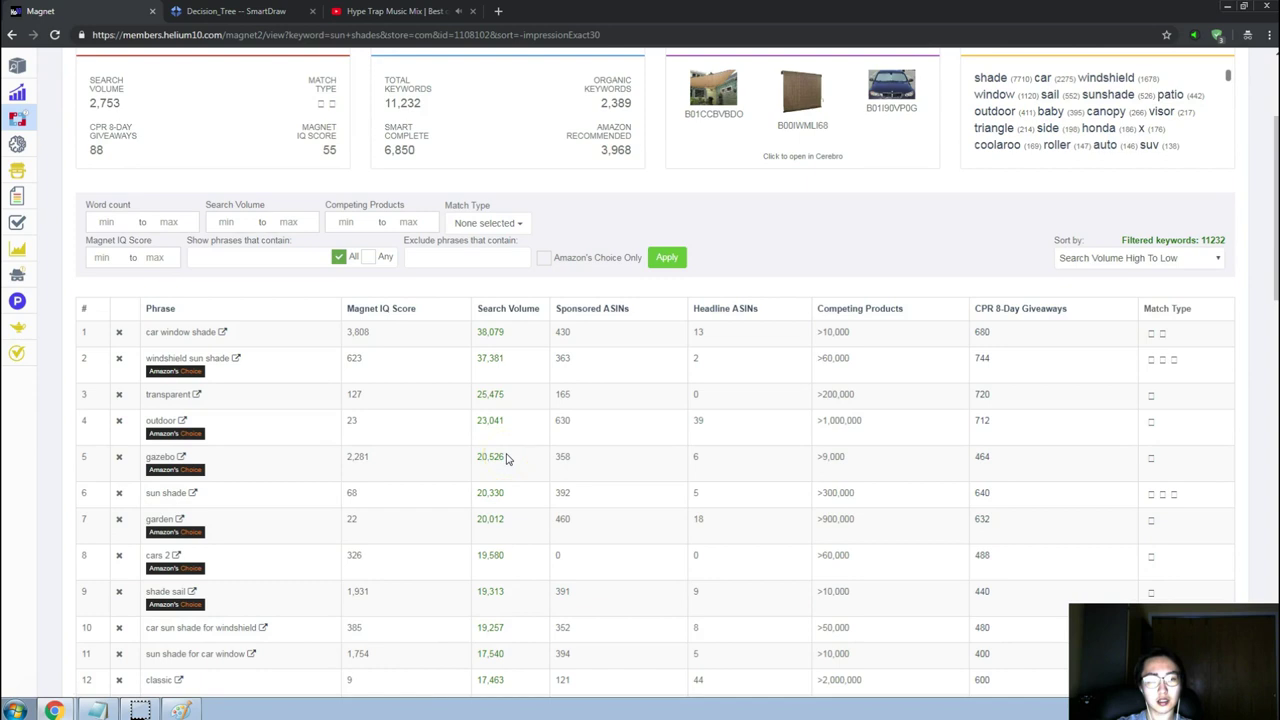
pyautogui.scroll(-1, 507, 458)
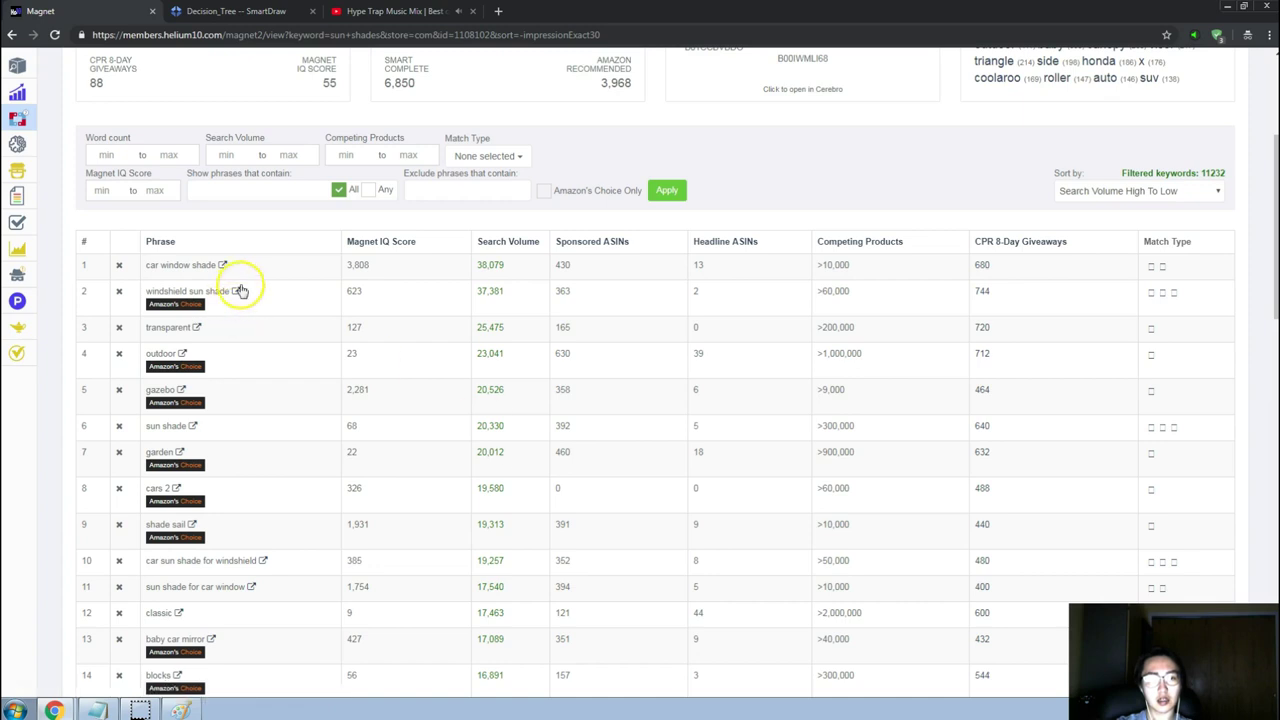
# Copy the phrase "car window shade" from the Magnet results and switch to the Amazon window.
pyautogui.moveTo(250, 265); pyautogui.dragTo(142, 266)
pyautogui.hotkey('ctrl', 'c')
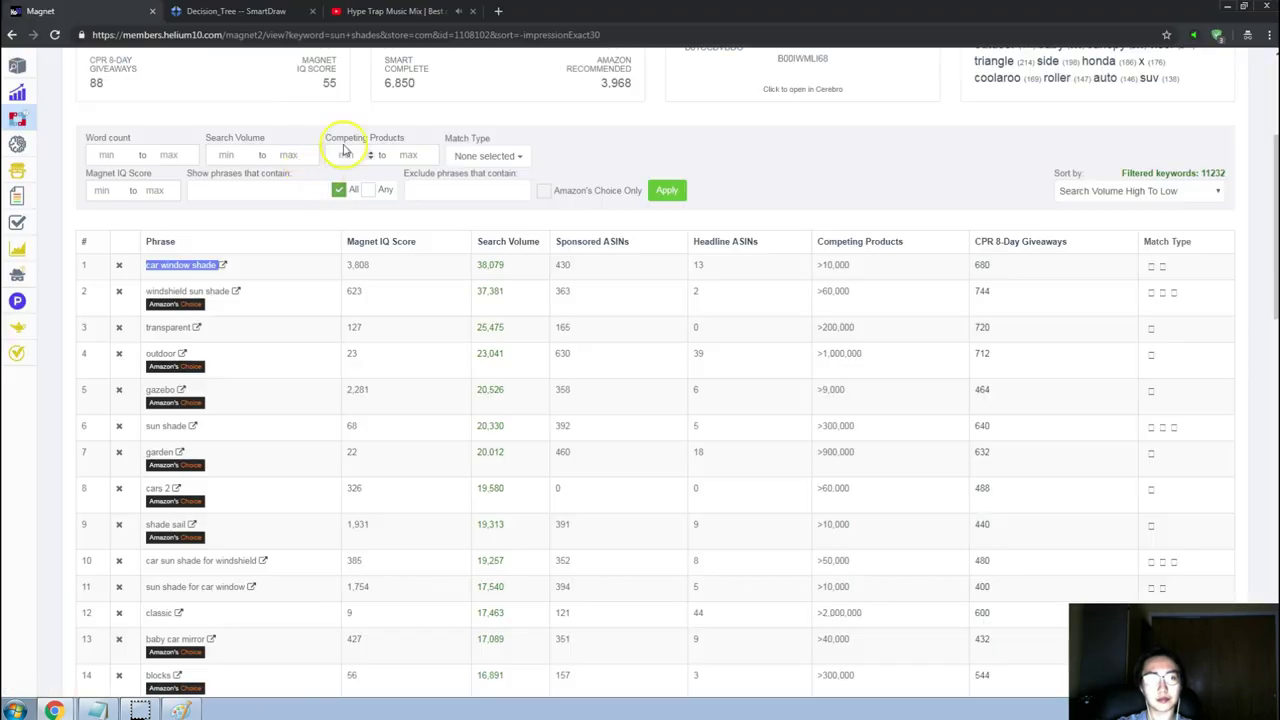
pyautogui.hotkey('alt', 'Tab')
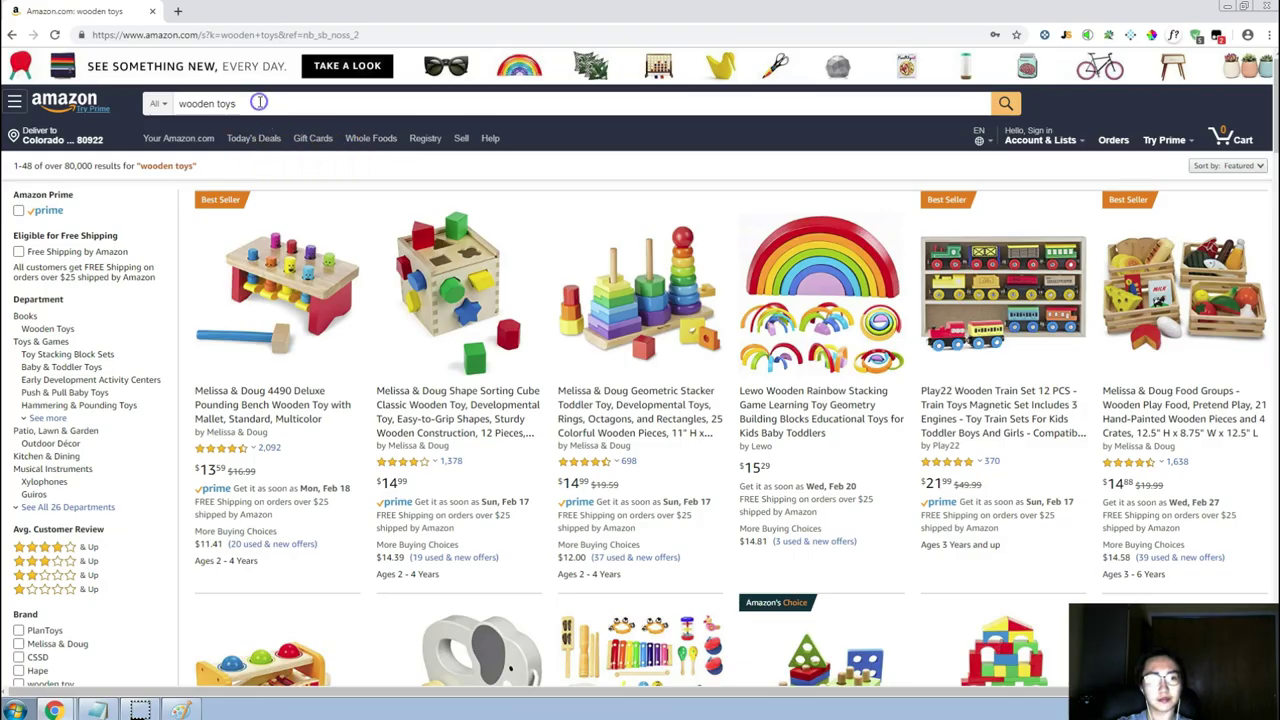
# Replace the "wooden toys" query with a search for "car window shade" and review the listings.
pyautogui.click(256, 104)
pyautogui.hotkey('ctrl', 'a')
pyautogui.hotkey('ctrl', 'v')
pyautogui.press('Return')
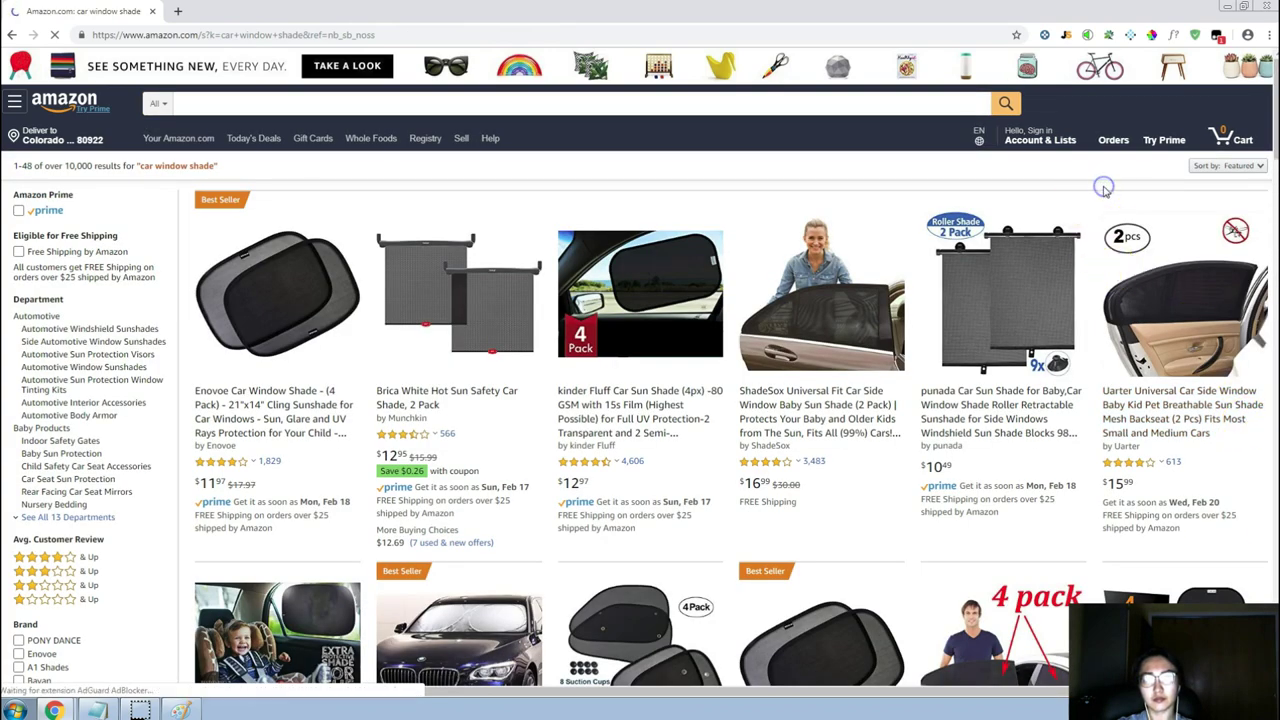
pyautogui.scroll(-3, 1105, 191)
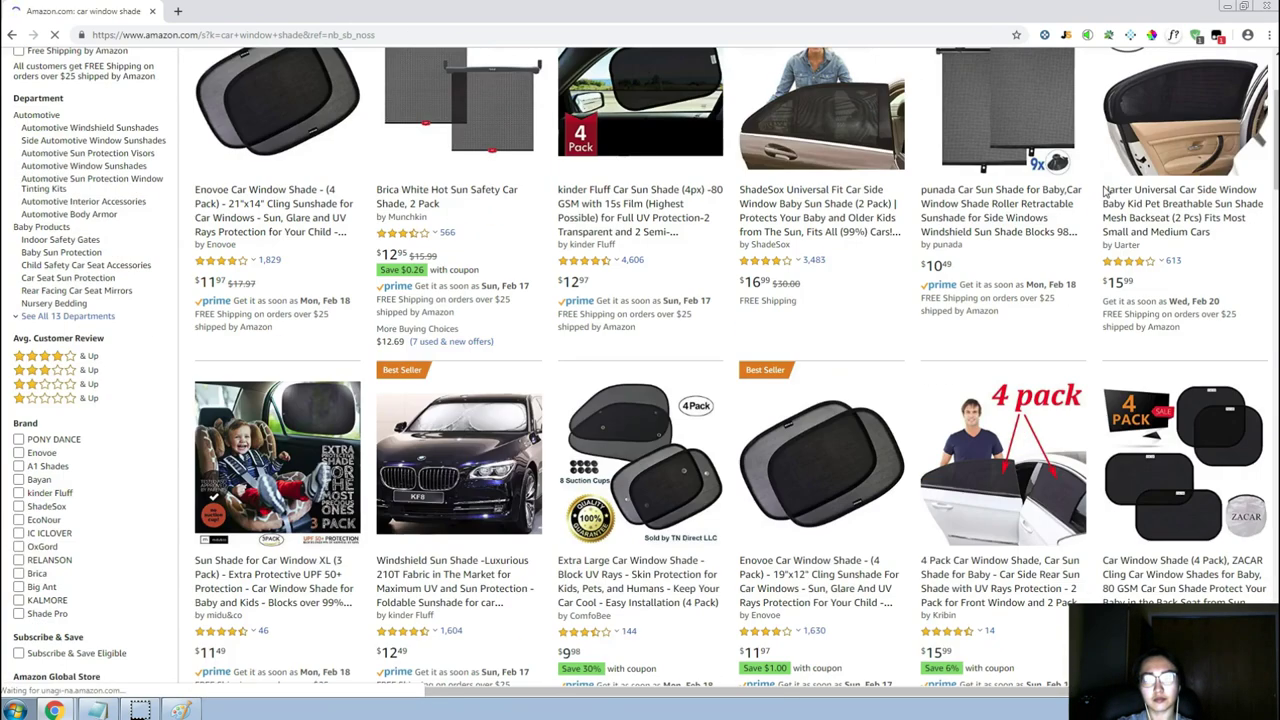
pyautogui.scroll(3, 1105, 188)
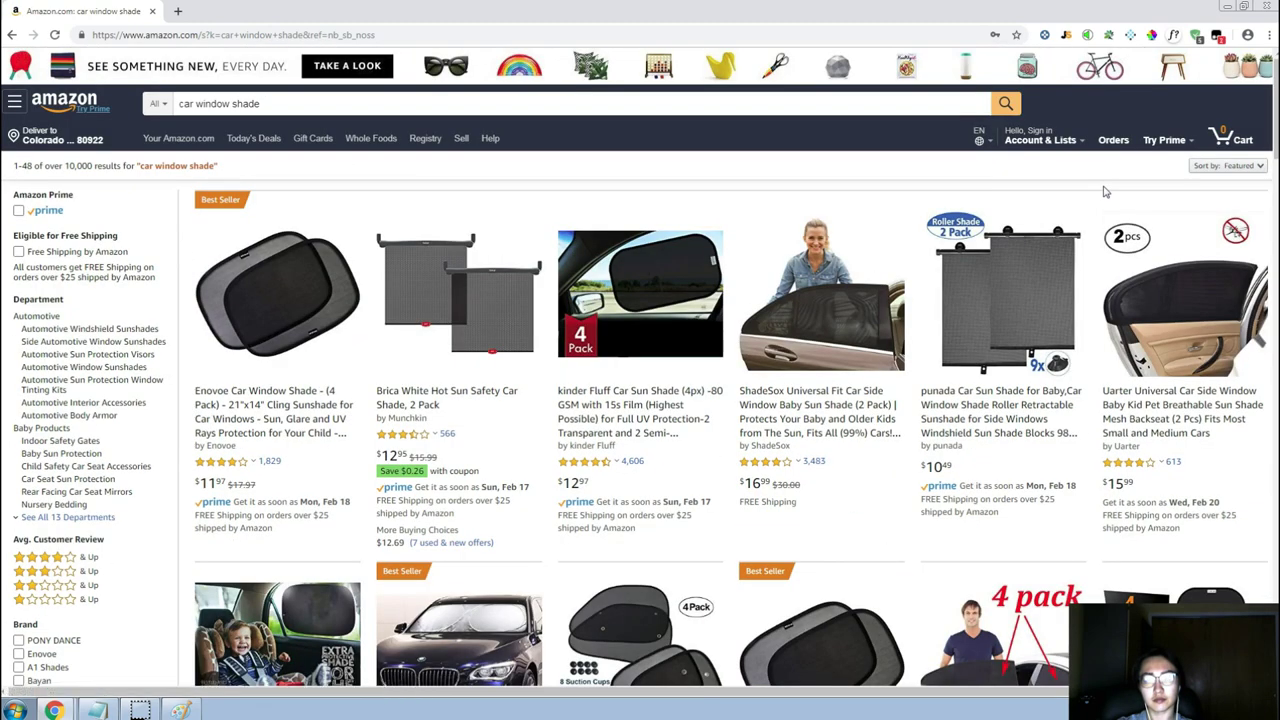
pyautogui.scroll(-3, 1105, 192)
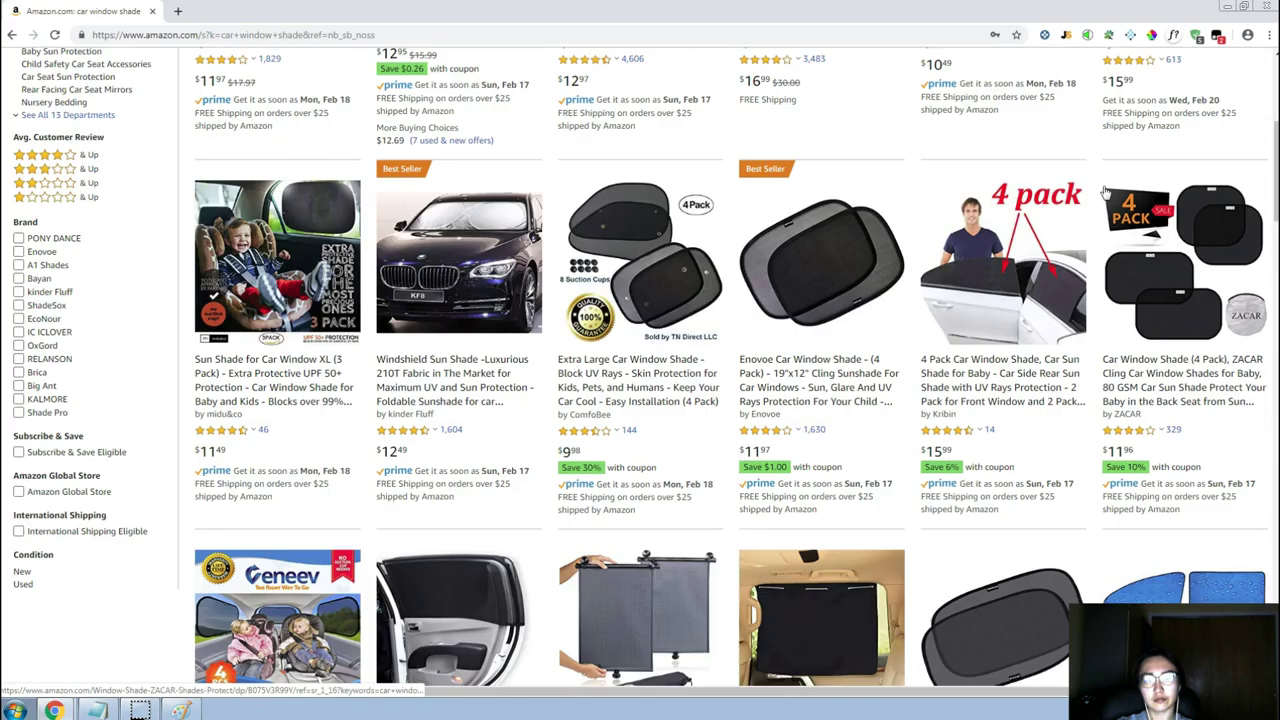
pyautogui.scroll(-4, 1105, 192)
pyautogui.scroll(8, 1000, 220)
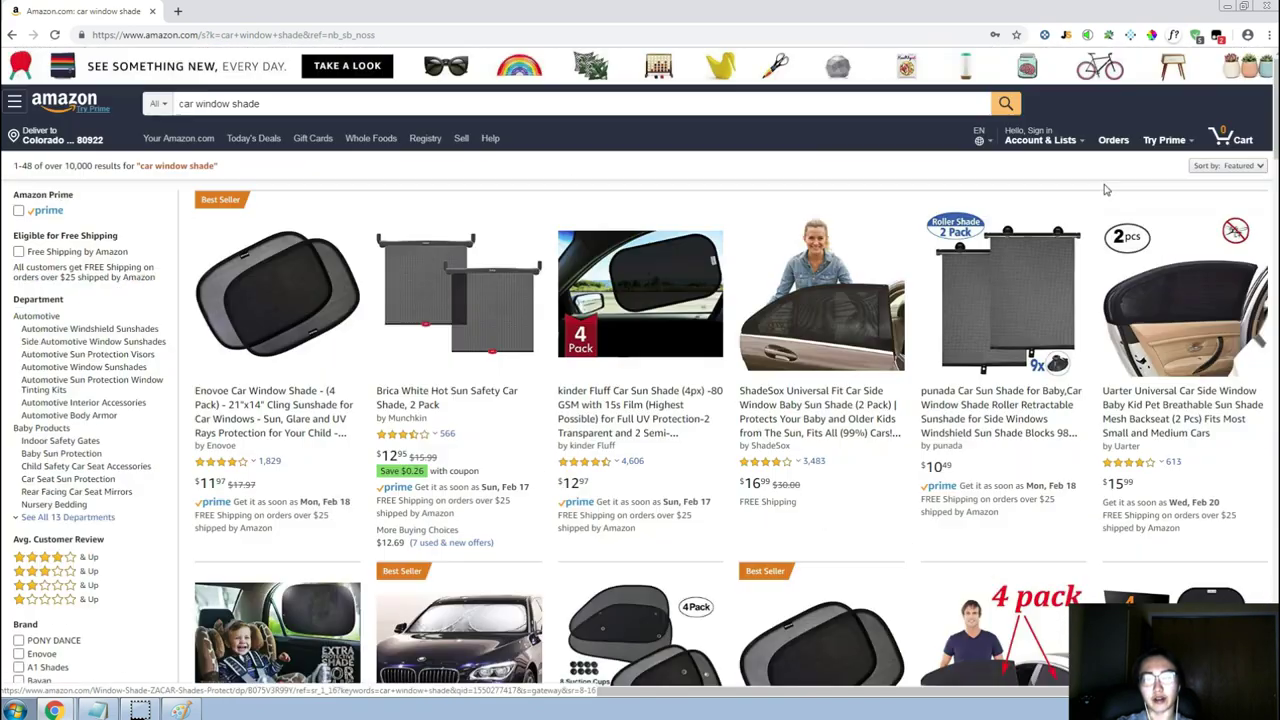
# Switch back to Magnet and copy the phrase "shade sail" from the sun shades keyword list.
pyautogui.hotkey('alt', 'Tab')
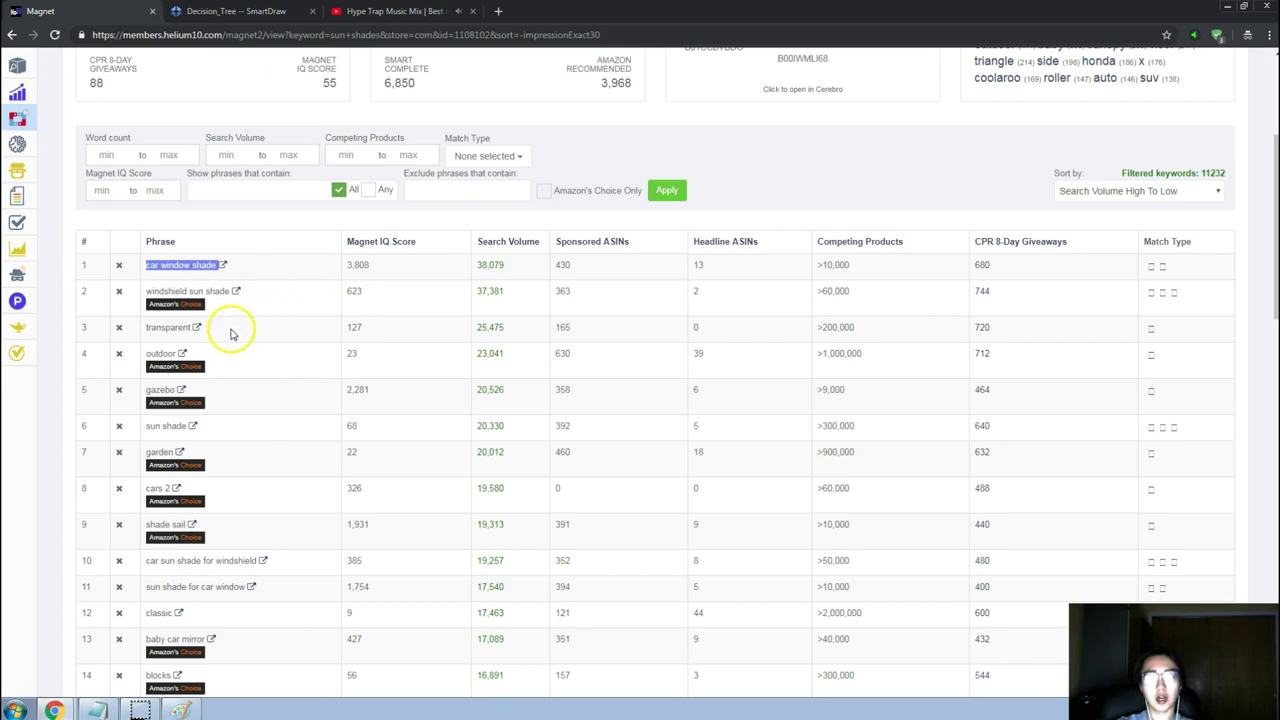
pyautogui.scroll(-1, 250, 350)
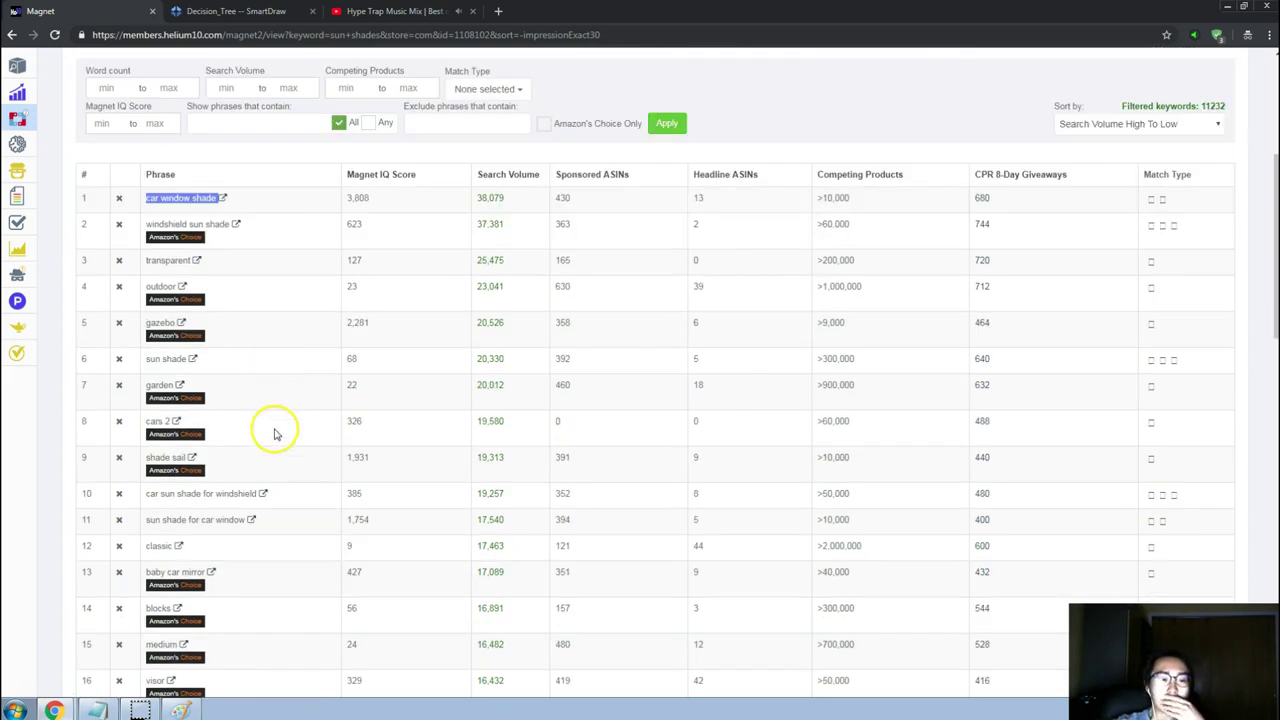
pyautogui.moveTo(240, 462); pyautogui.dragTo(148, 443)
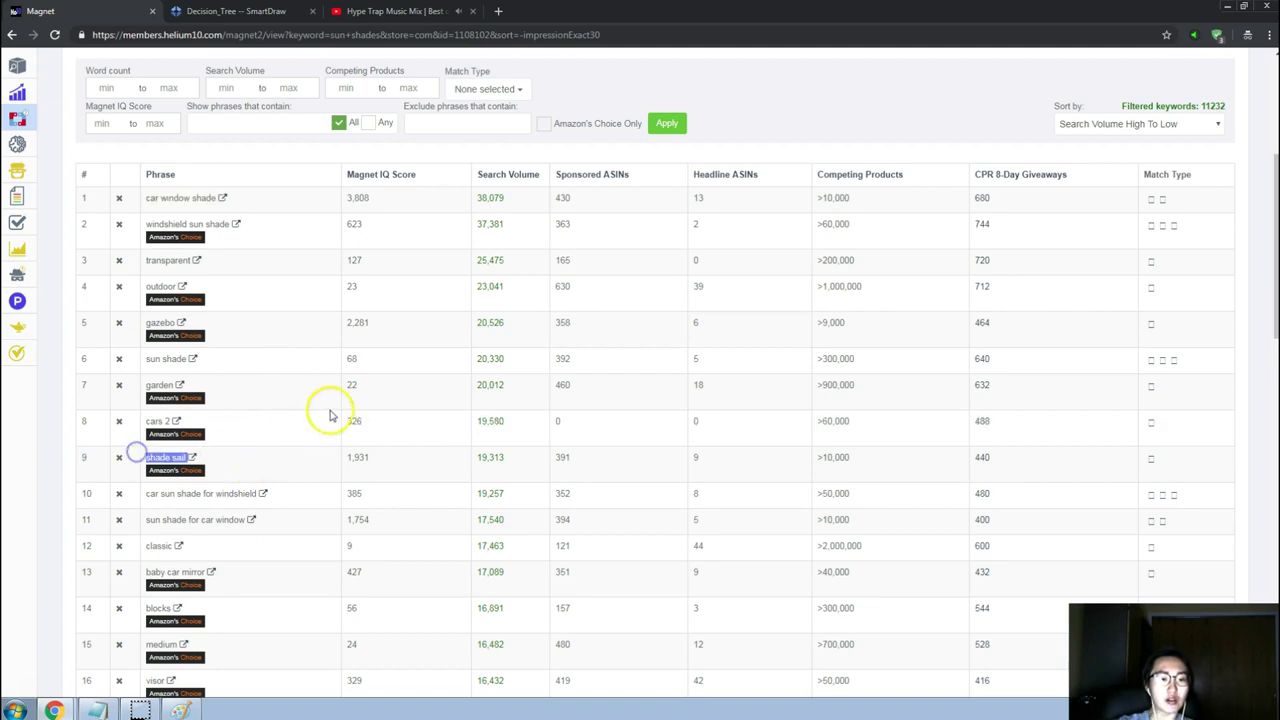
# Switch to Amazon, search for "shade sail" and review the prices and review counts of the listings.
pyautogui.hotkey('alt', 'Tab')
pyautogui.tripleClick(320, 97)
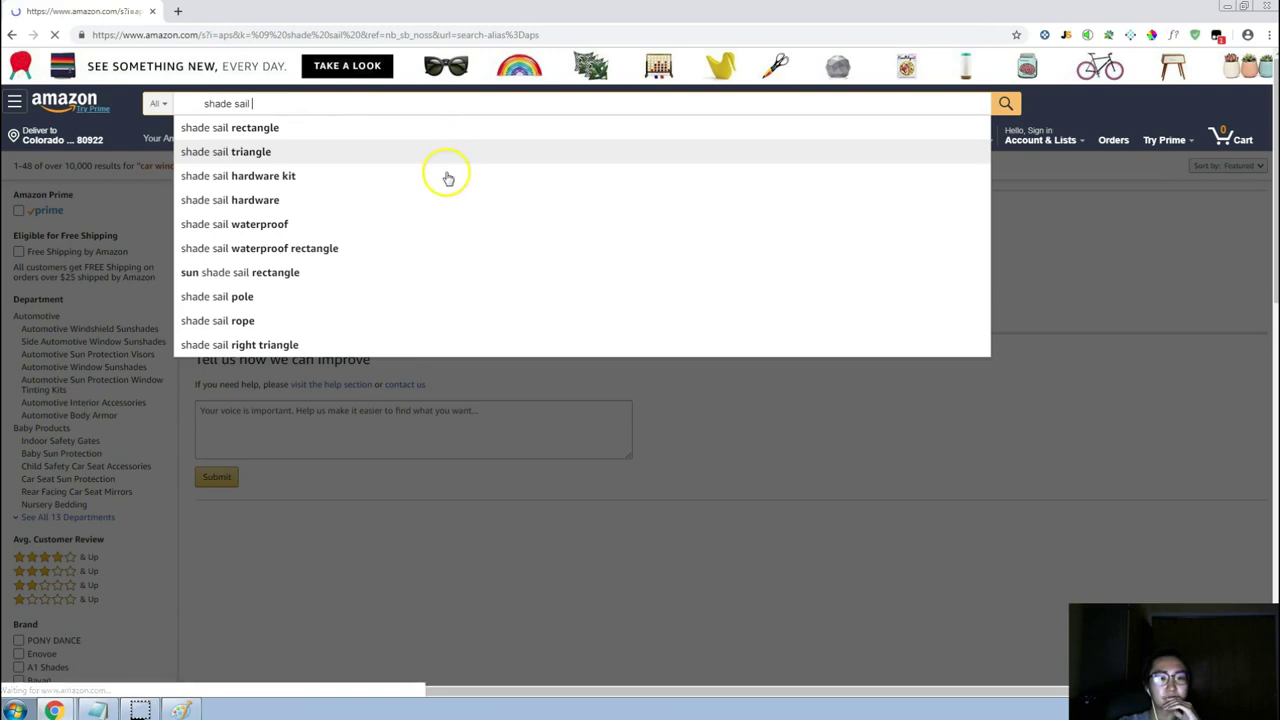
pyautogui.press('Return')
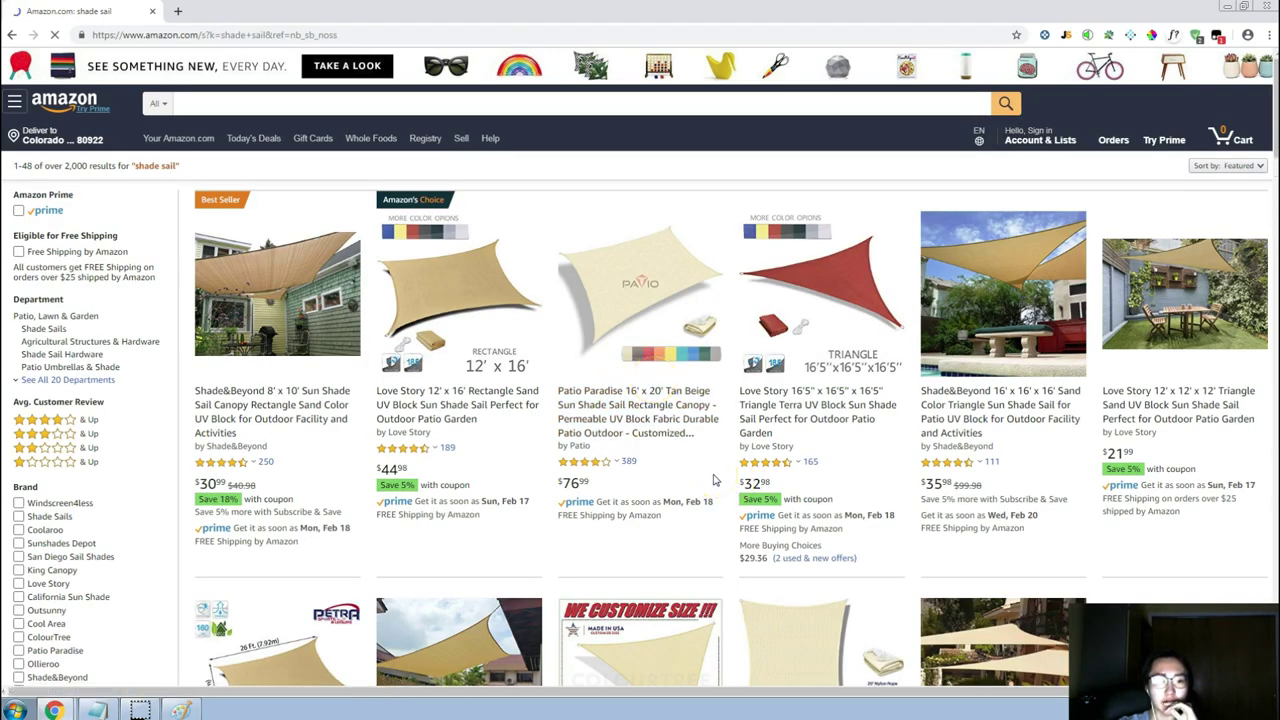
pyautogui.scroll(-3, 711, 463)
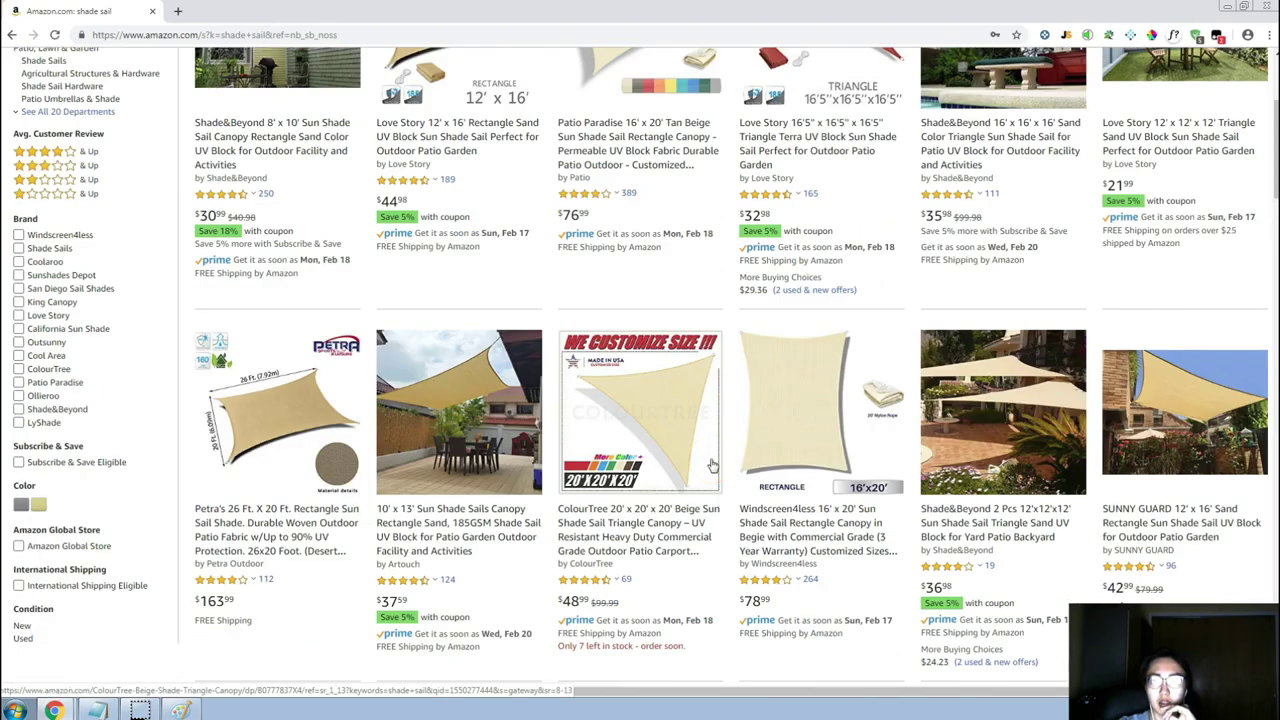
pyautogui.scroll(-5, 711, 463)
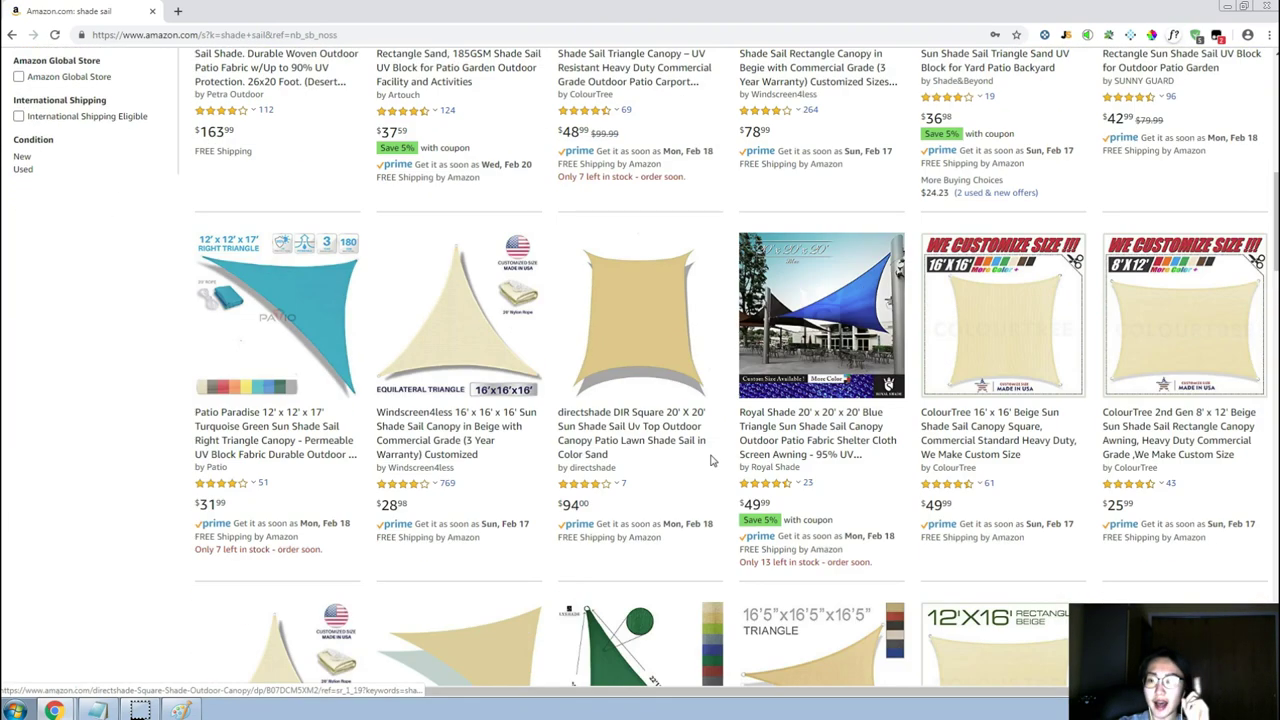
pyautogui.scroll(-1, 711, 460)
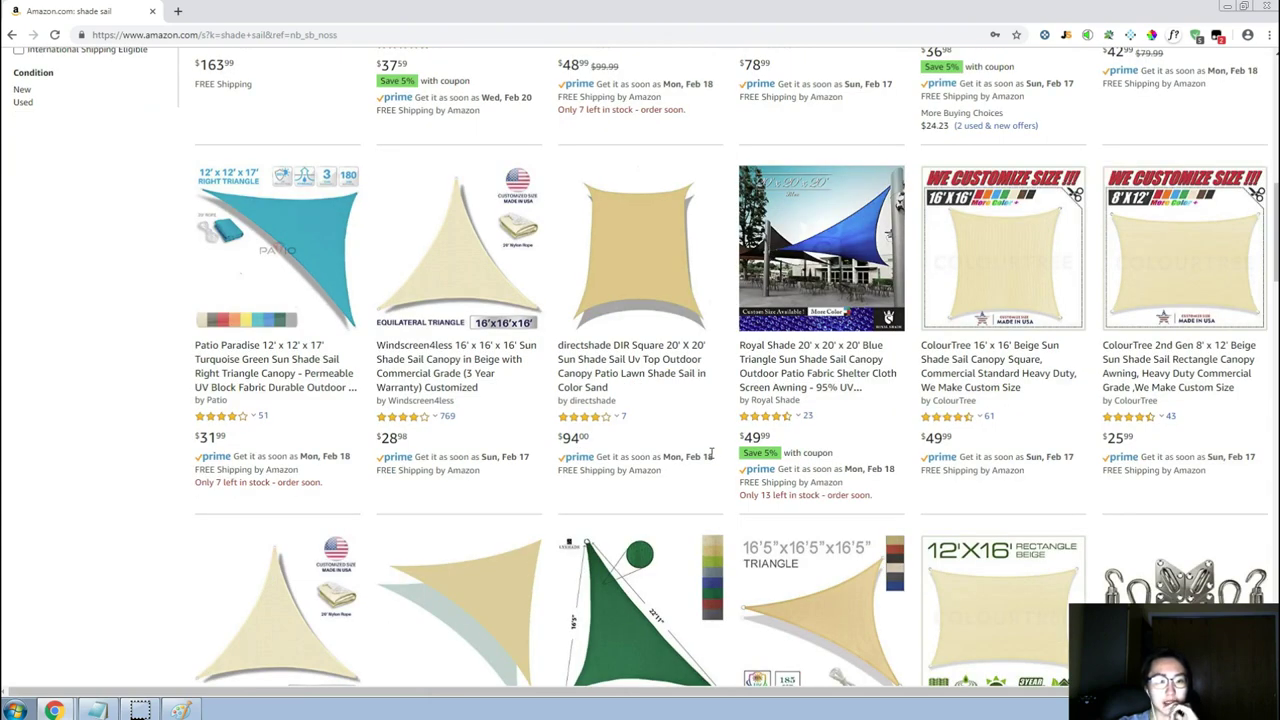
pyautogui.scroll(-6, 711, 455)
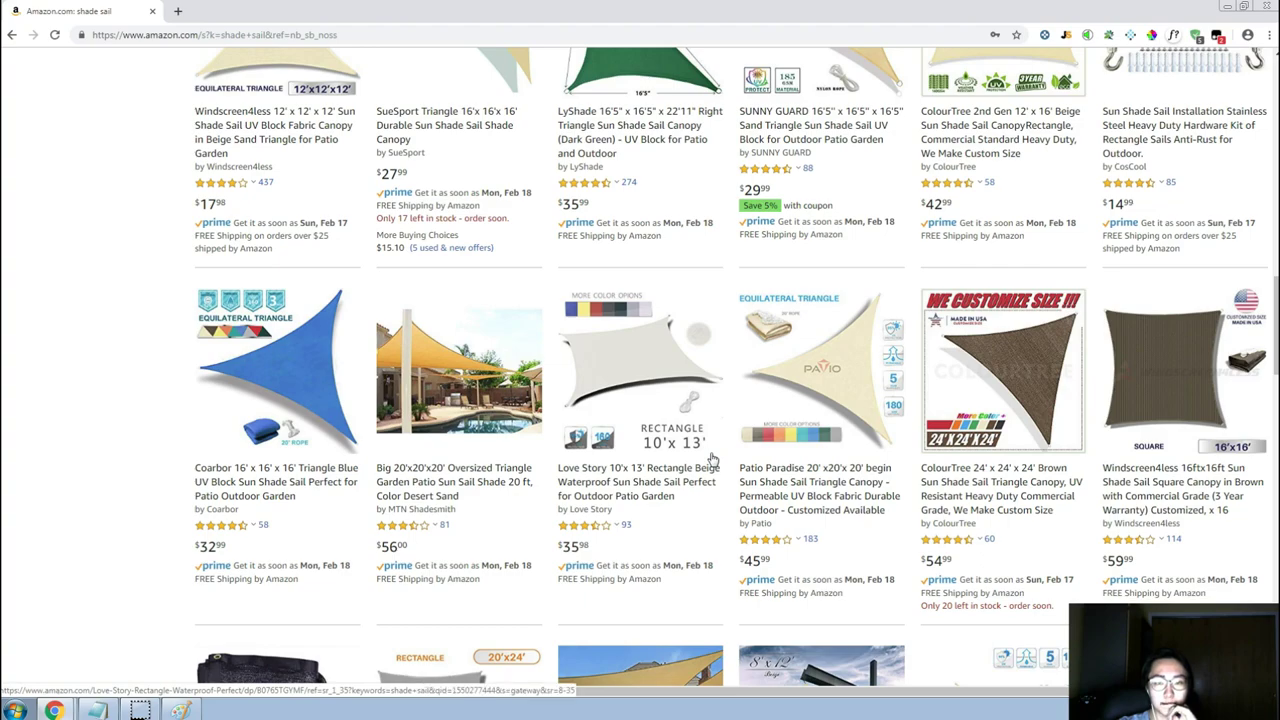
pyautogui.scroll(15, 711, 460)
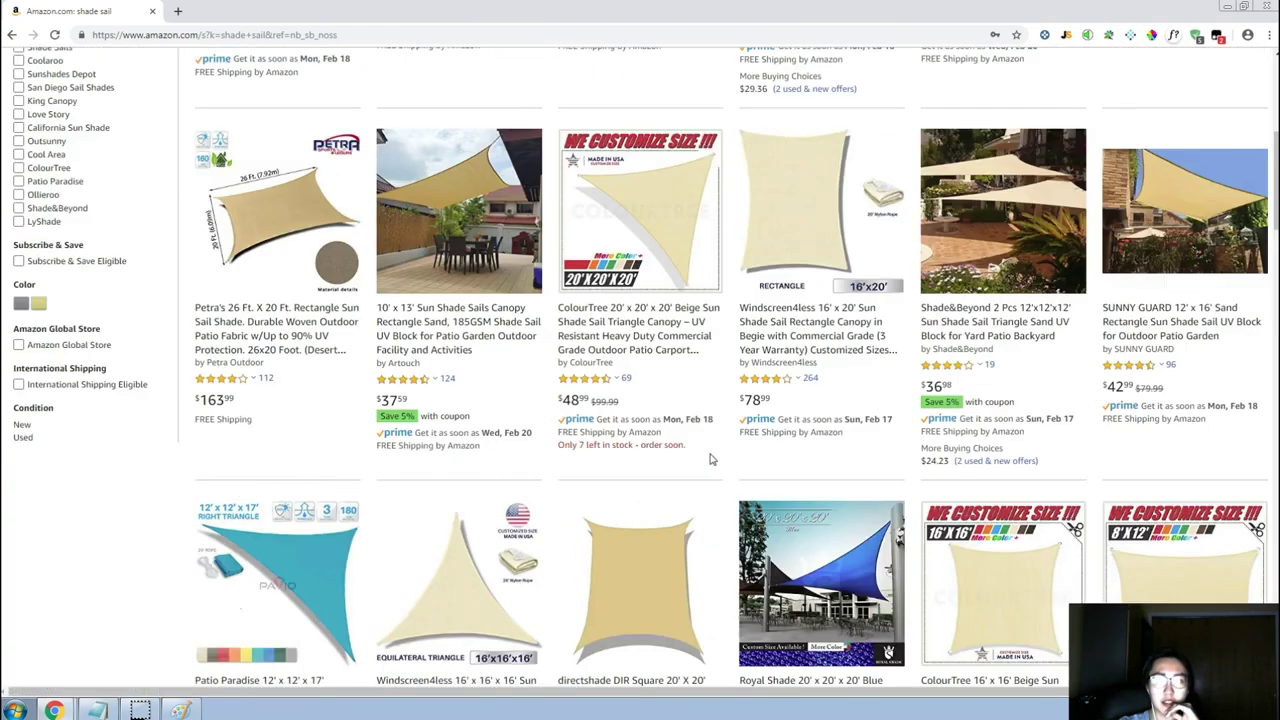
pyautogui.scroll(-1, 1011, 394)
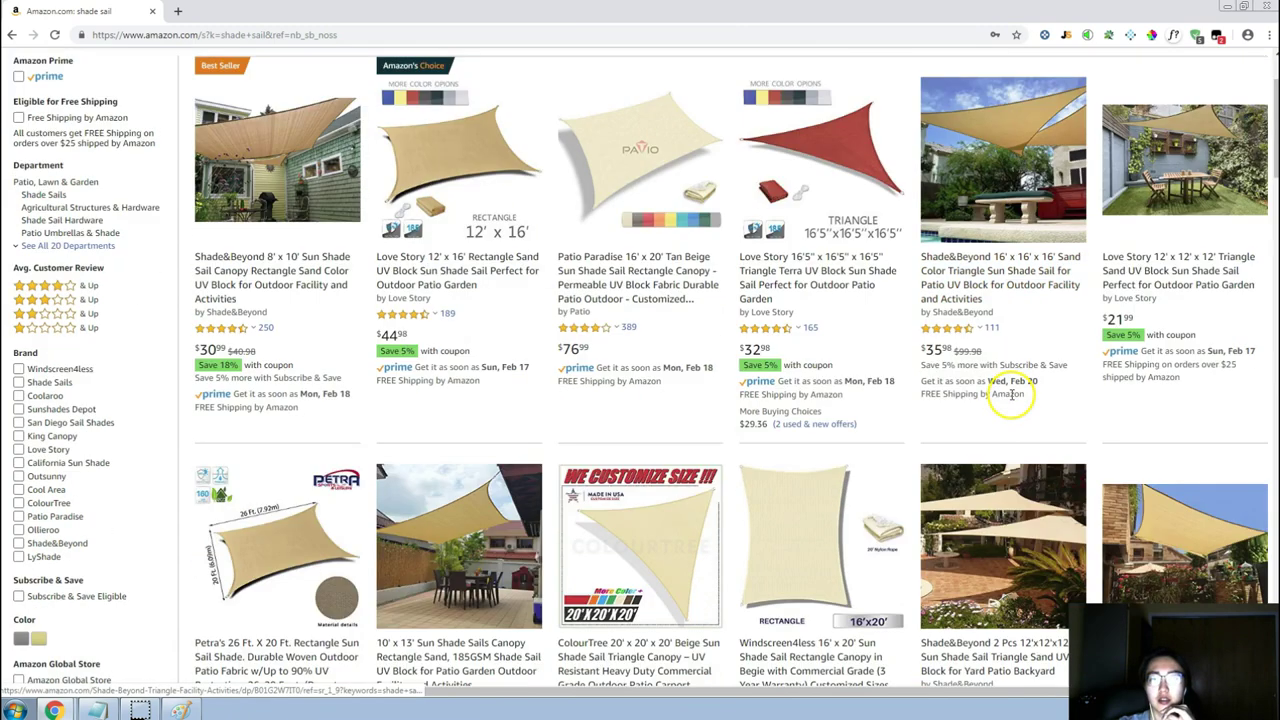
# Run the Jungle Scout extension on the shade sail results and examine each product's price, sales and reviews.
pyautogui.click(1065, 38)
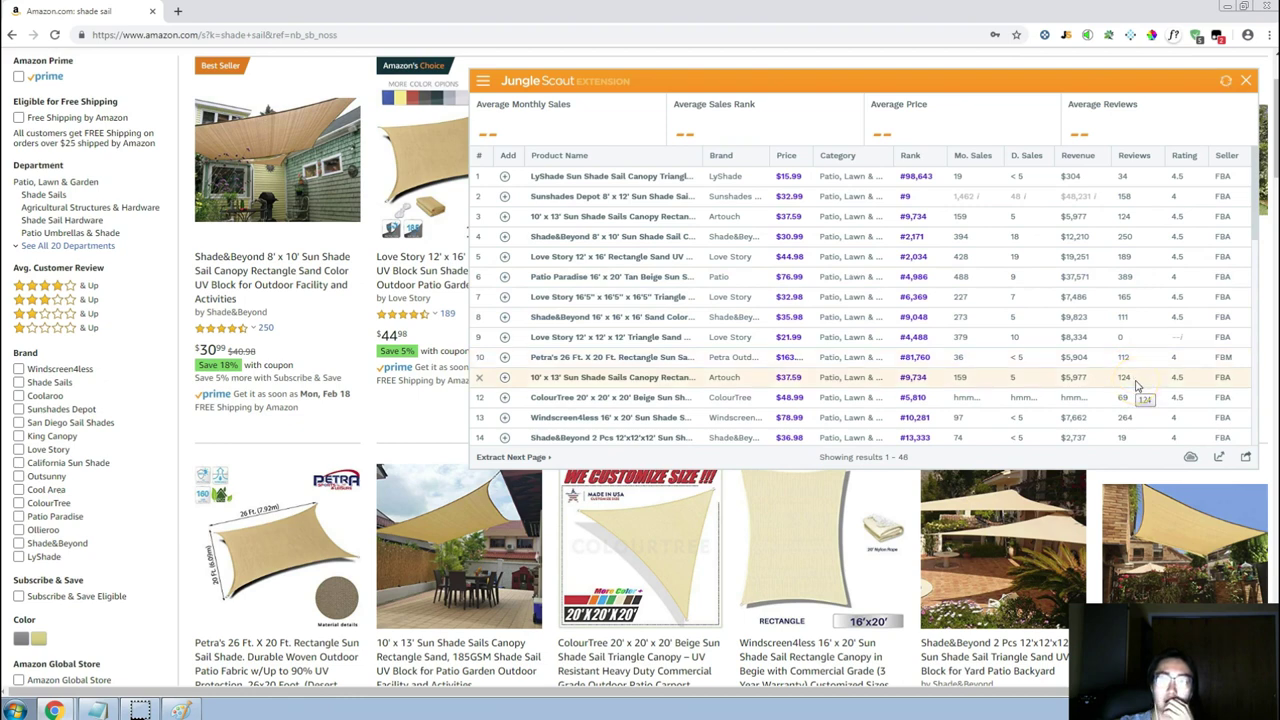
pyautogui.click(1141, 272)
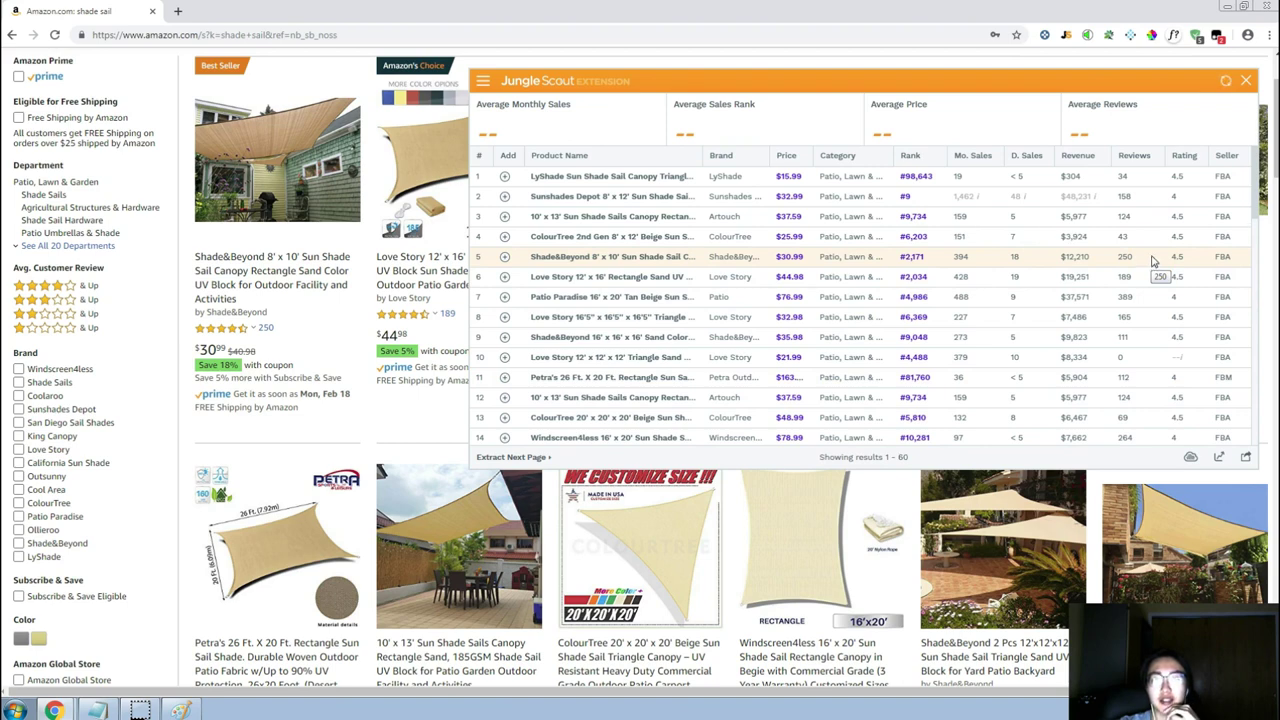
pyautogui.click(831, 194)
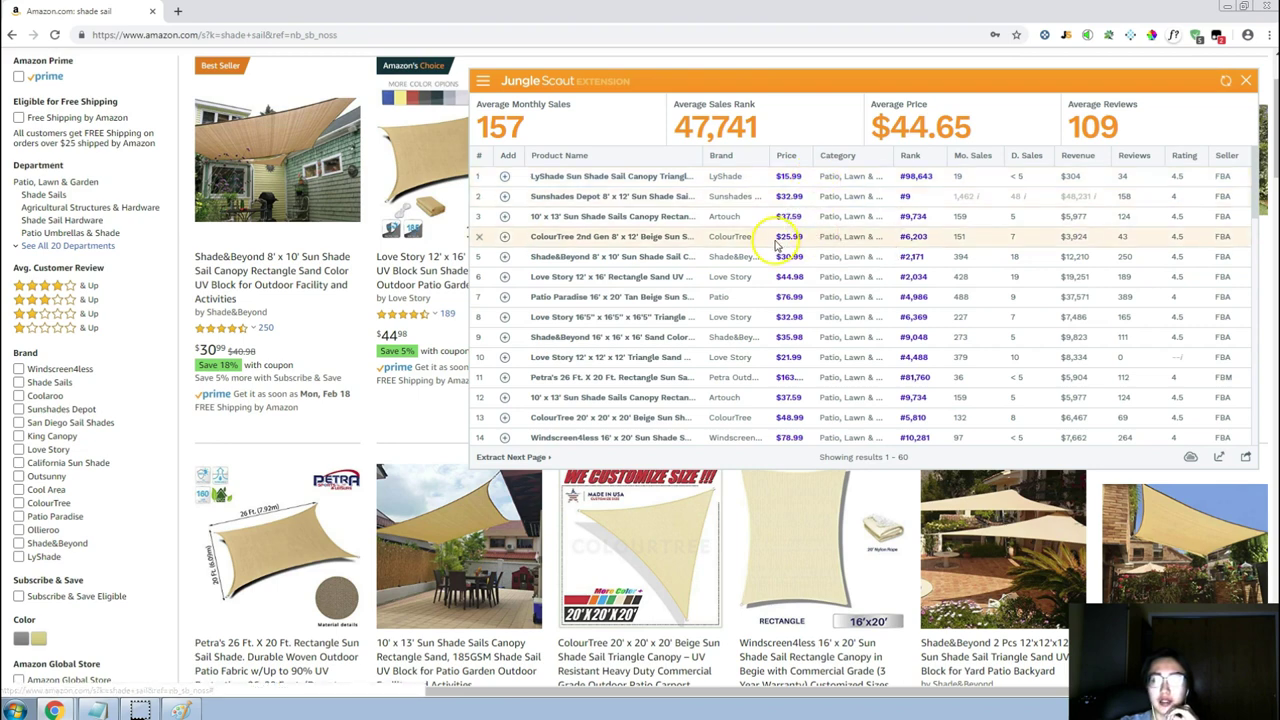
pyautogui.click(1127, 258)
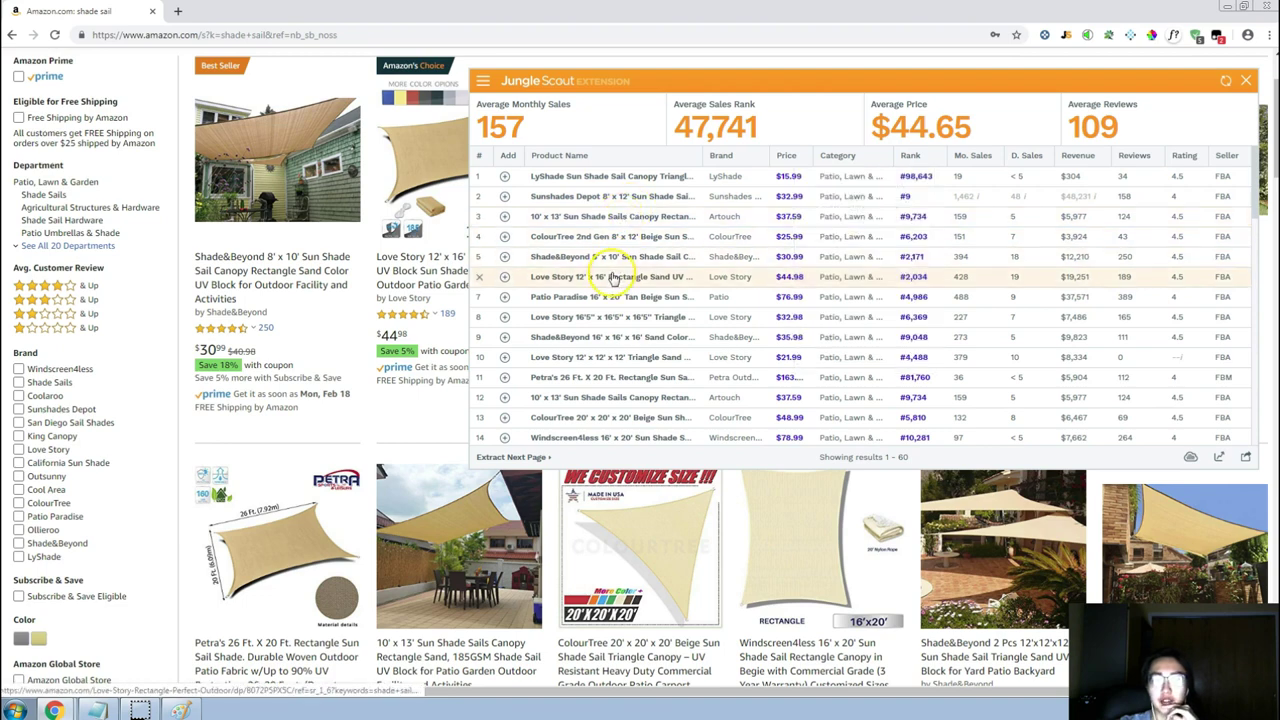
pyautogui.moveTo(613, 278)
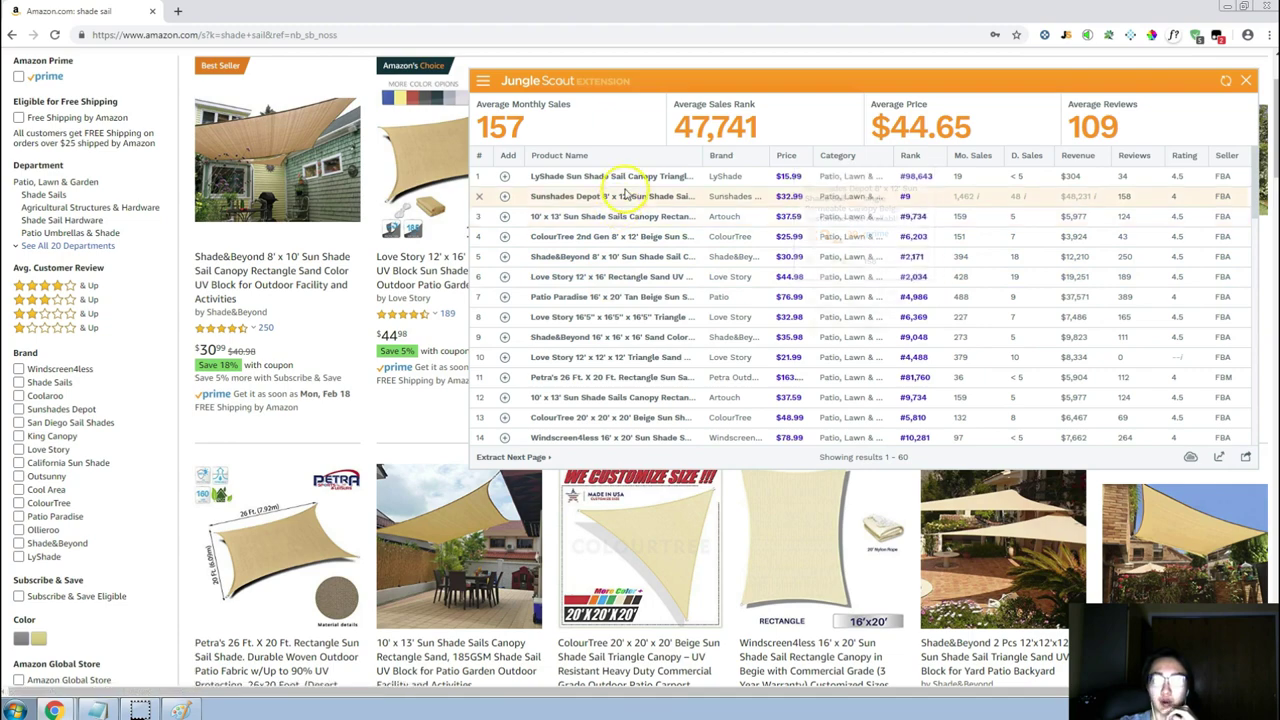
pyautogui.moveTo(651, 172)
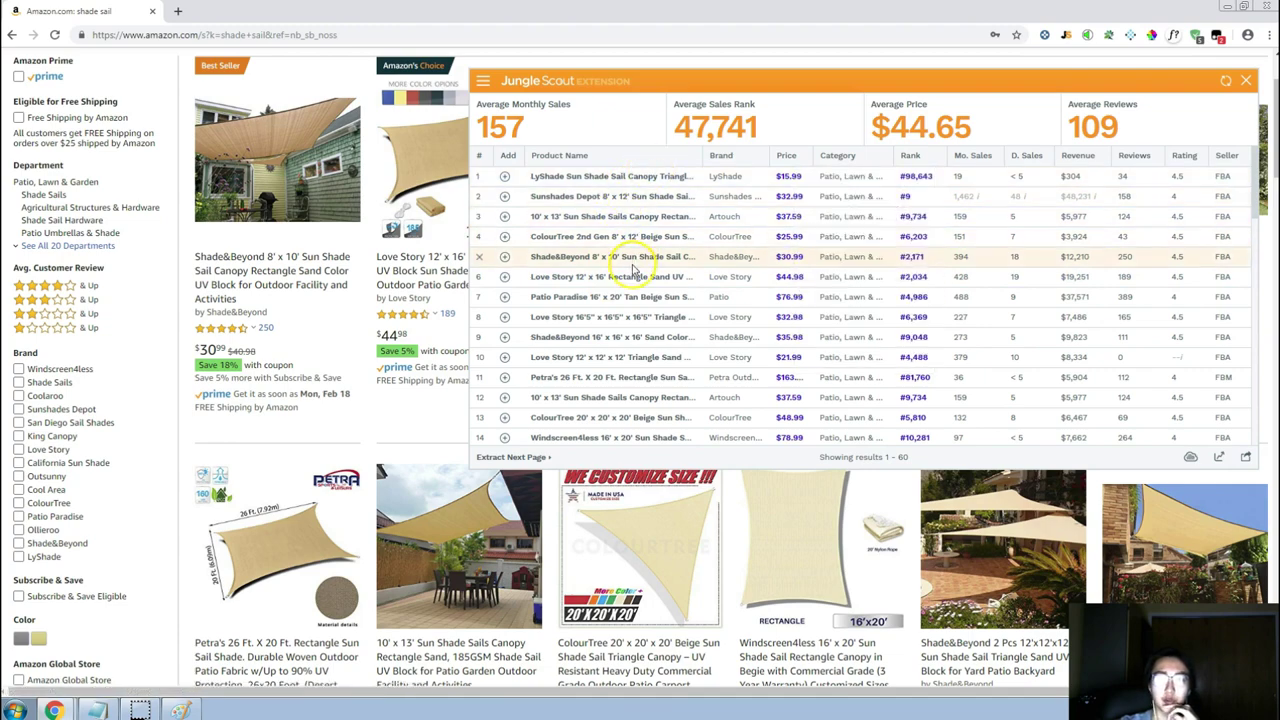
pyautogui.moveTo(614, 340)
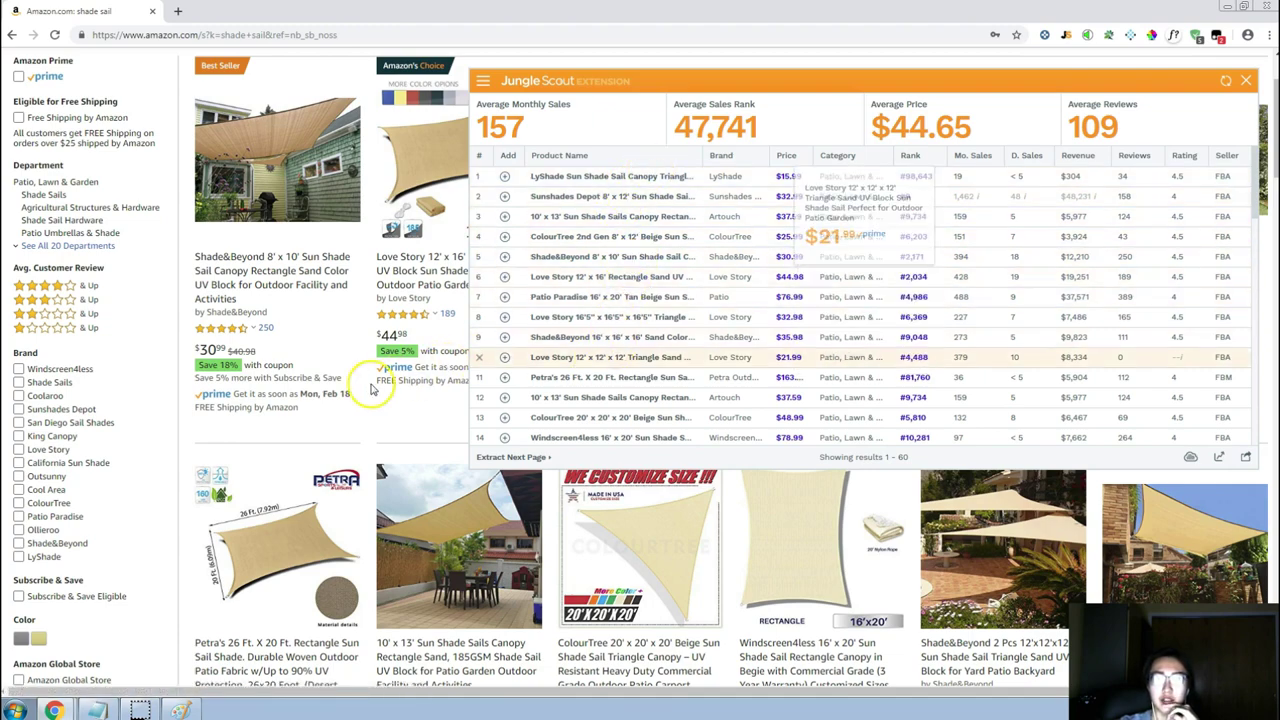
# Look through the shade sail listings alongside the Jungle Scout data, and close the Jungle Scout overlay.
pyautogui.scroll(-5, 362, 380)
pyautogui.scroll(-2, 358, 390)
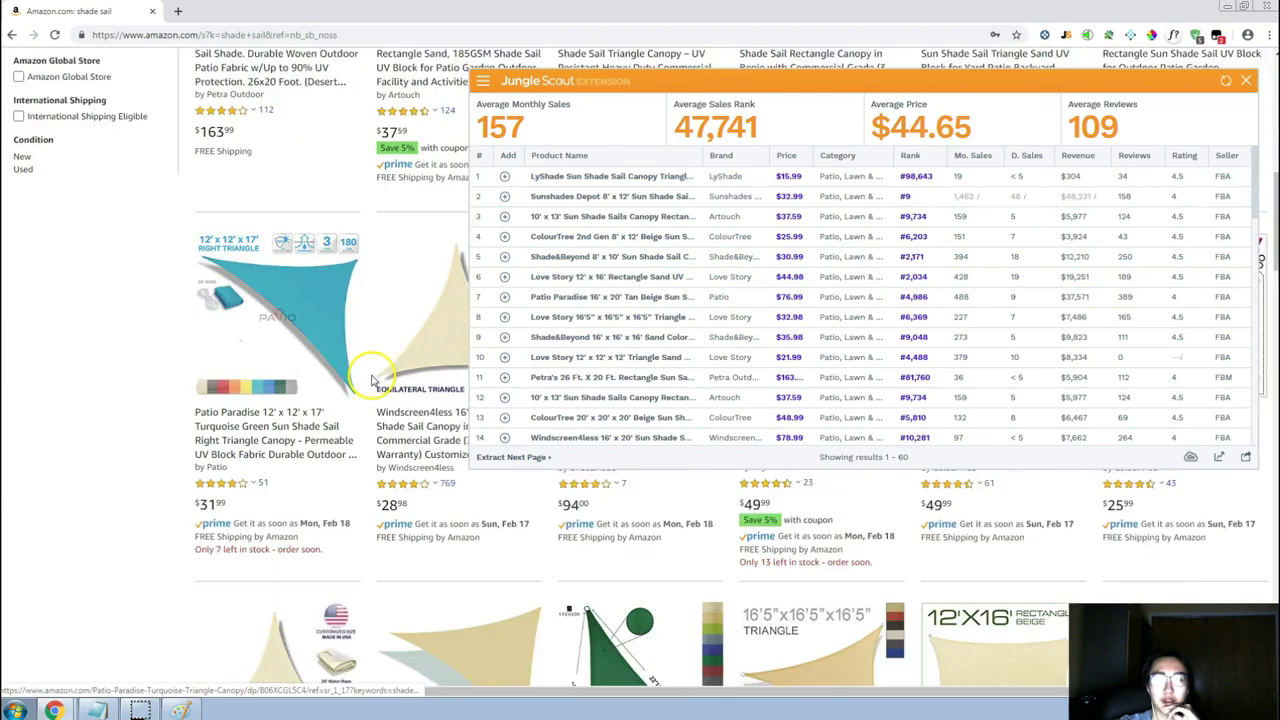
pyautogui.scroll(-2, 365, 377)
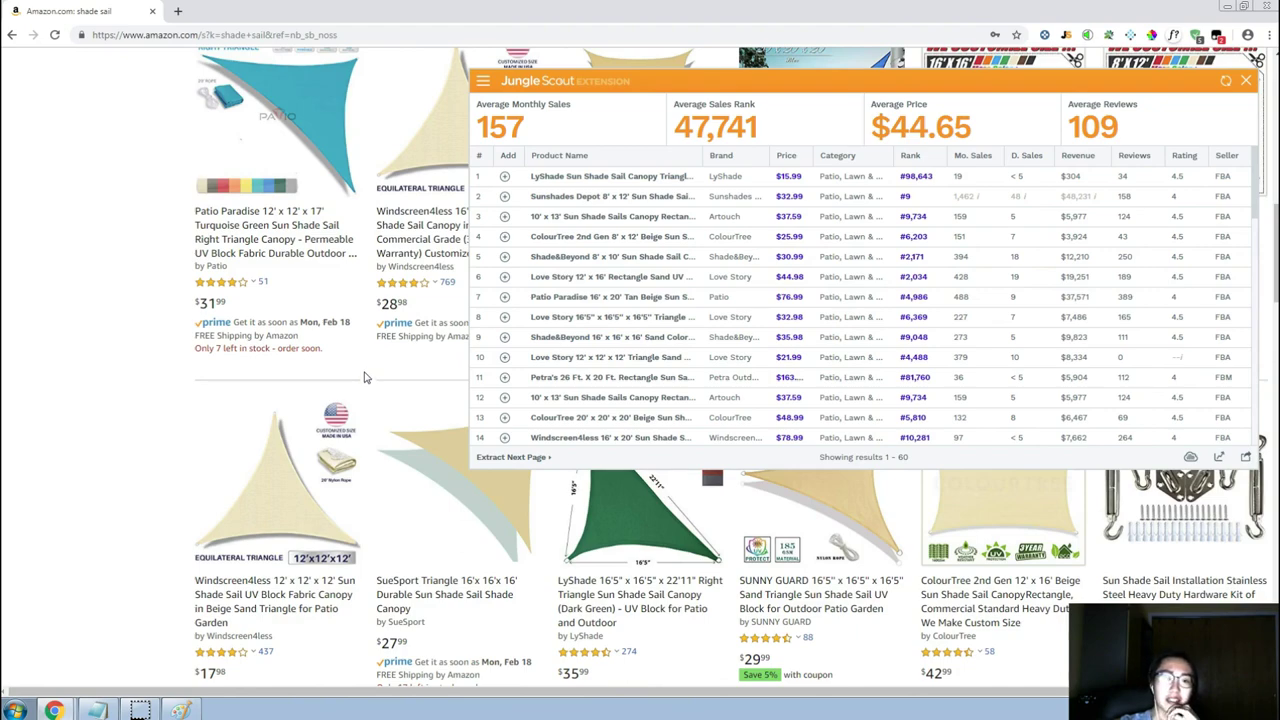
pyautogui.scroll(-5, 364, 377)
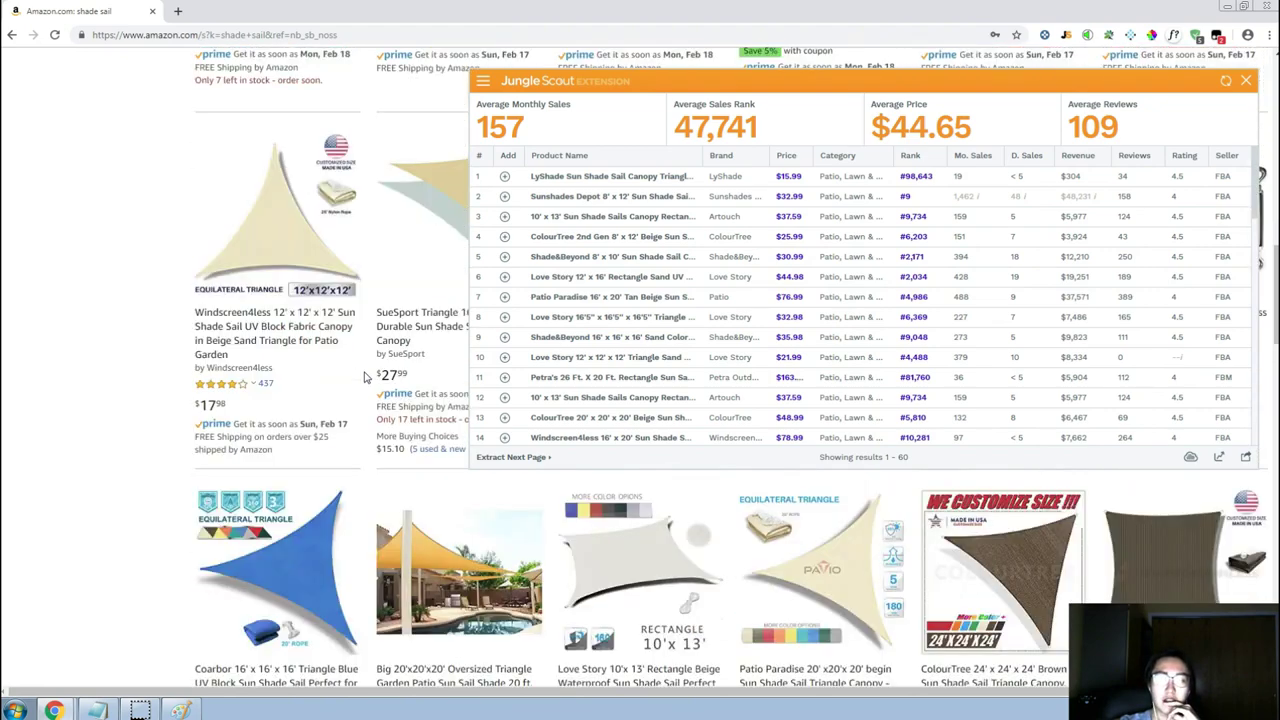
pyautogui.scroll(-3, 365, 377)
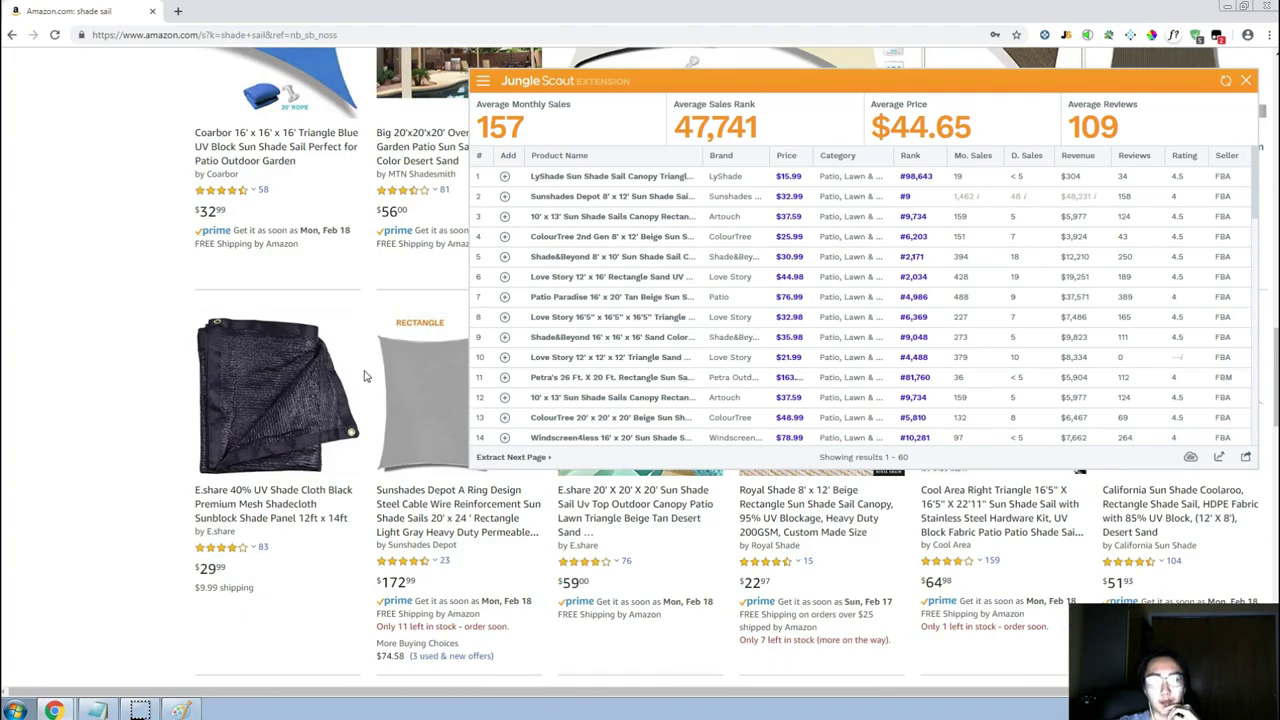
pyautogui.scroll(-2, 364, 377)
pyautogui.scroll(7, 366, 360)
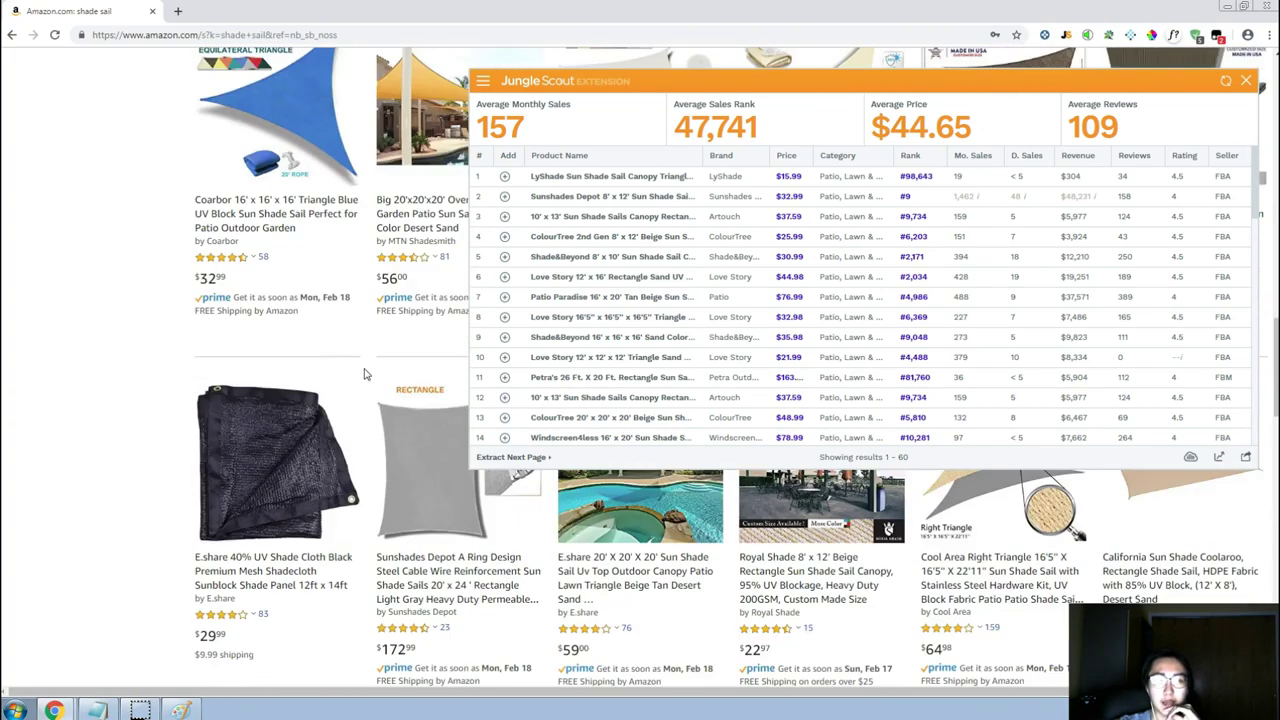
pyautogui.scroll(10, 366, 345)
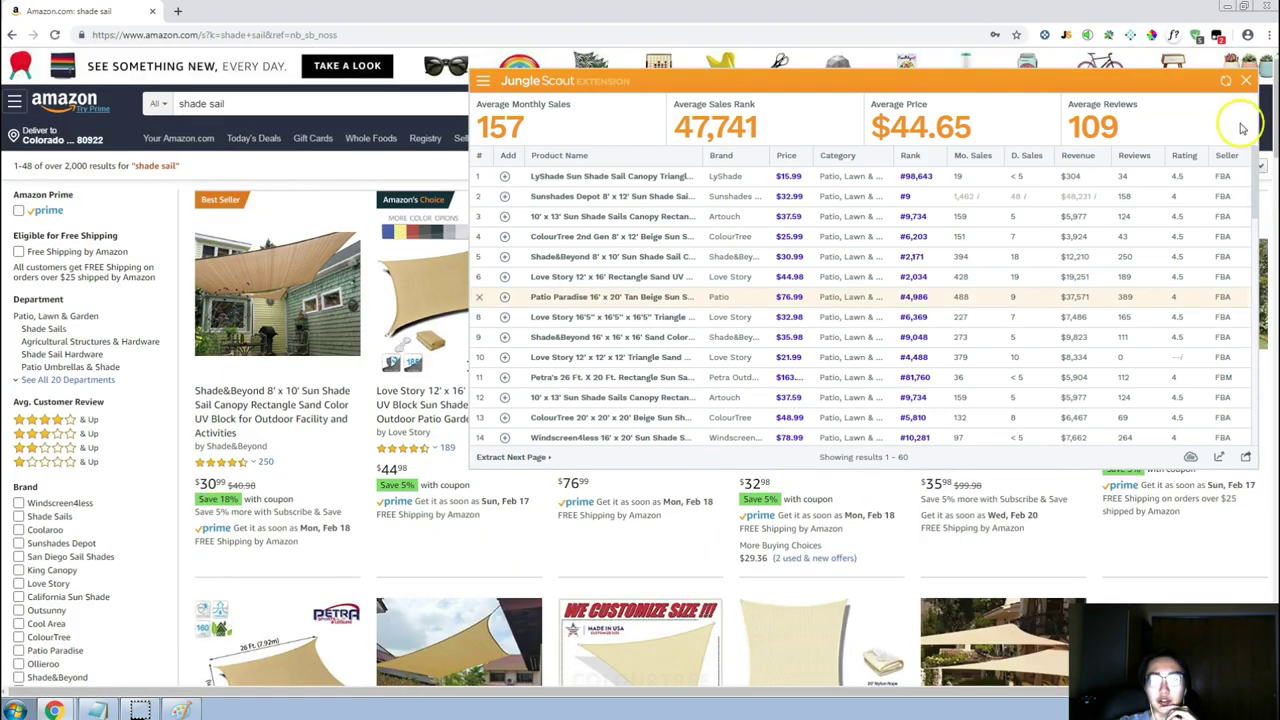
pyautogui.click(1246, 82)
# Open the Shade&Beyond 8' x 10' Sun Shade Sail listing in a new browser tab.
pyautogui.scroll(-4, 889, 316)
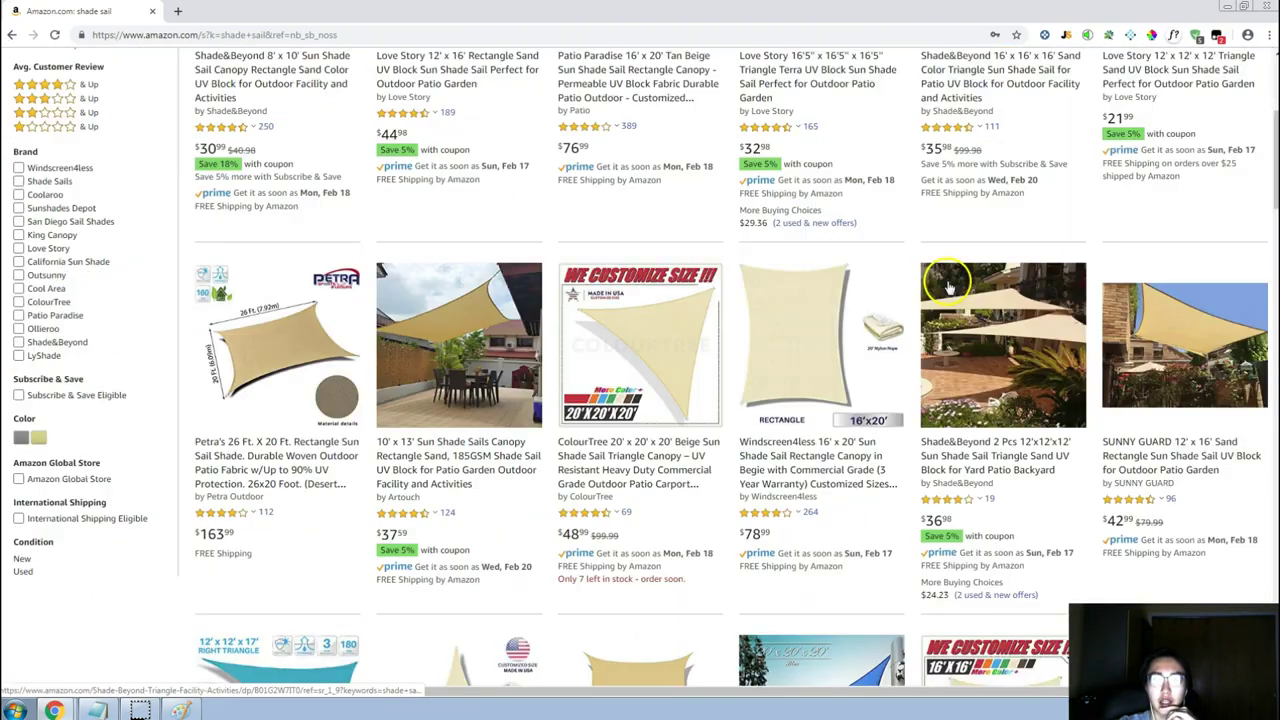
pyautogui.scroll(-2, 889, 316)
pyautogui.scroll(-6, 1249, 415)
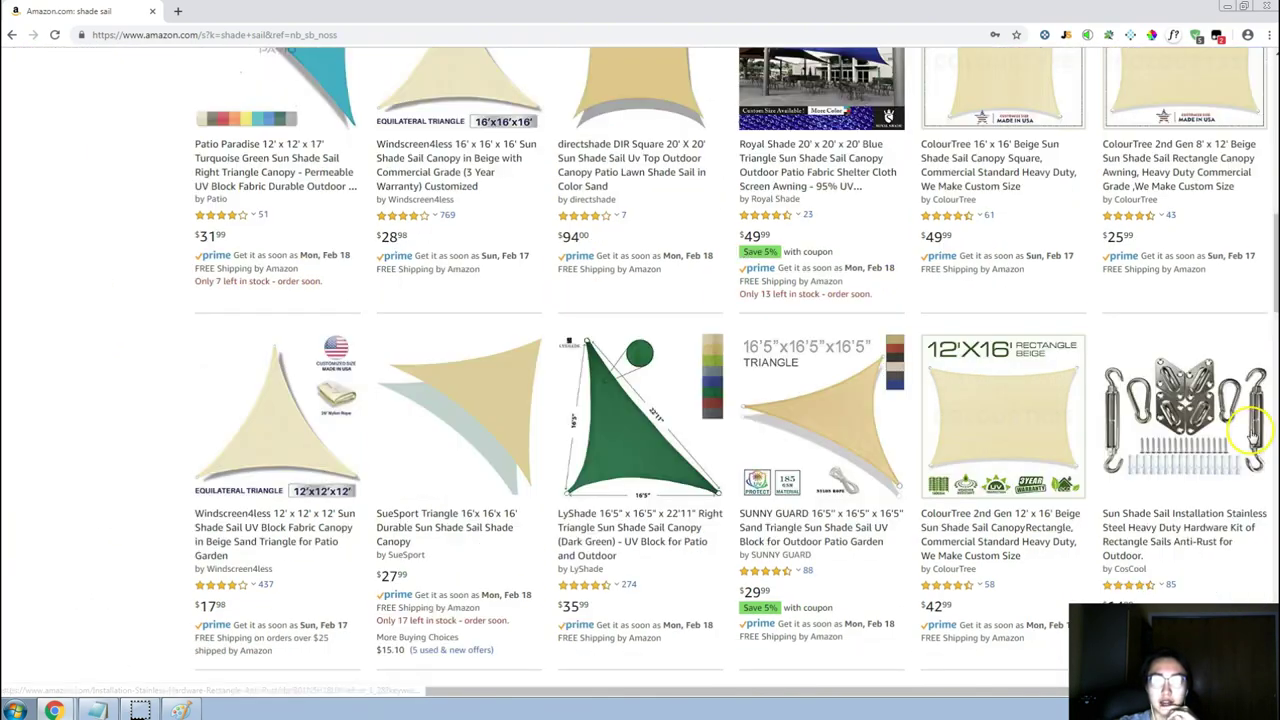
pyautogui.scroll(12, 920, 420)
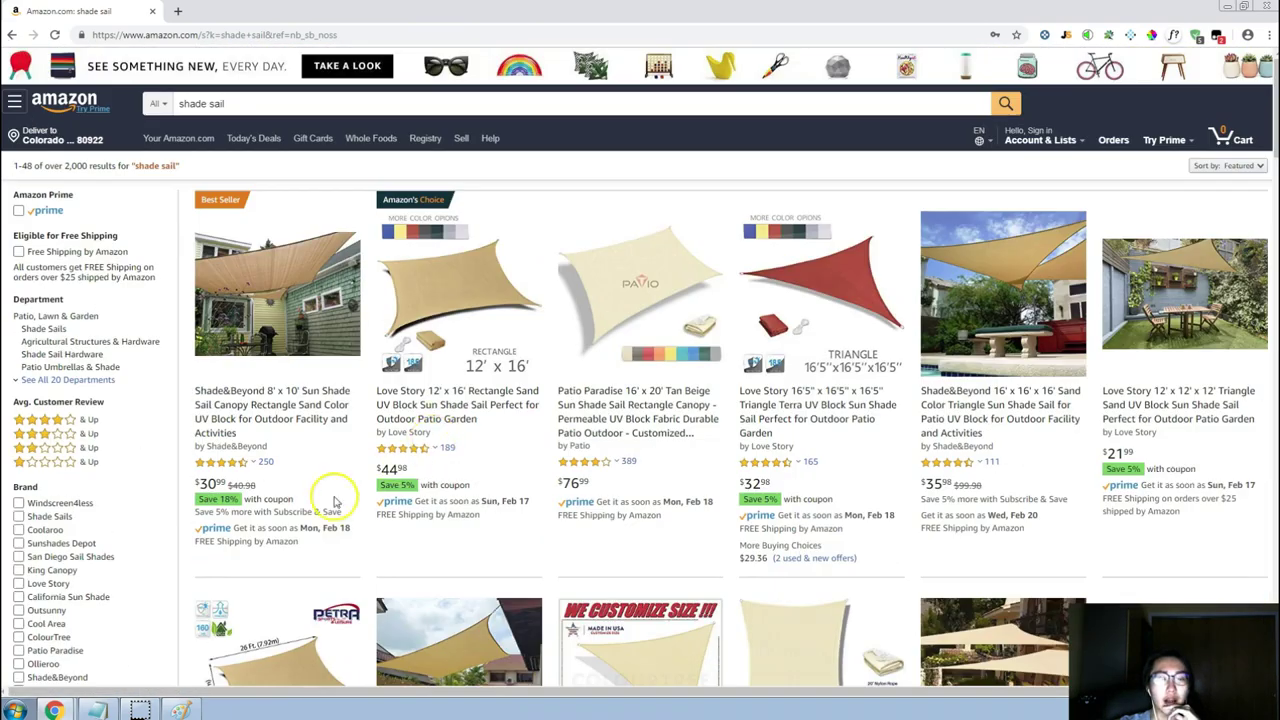
pyautogui.rightClick(283, 410)
pyautogui.click(318, 422)
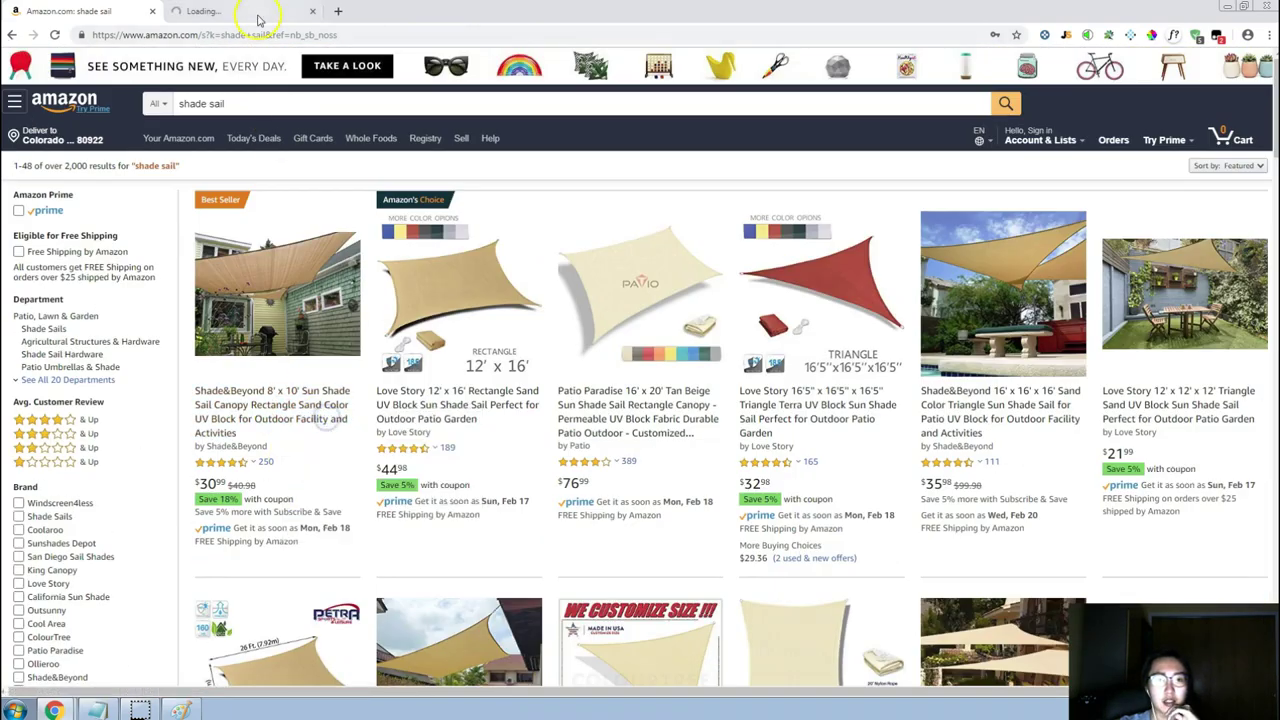
# Open the Love Story 16'5" triangle and Shade&Beyond 16' x 16' x 16' triangle shade sail listings in new tabs.
pyautogui.hotkey('ctrl', 'Tab')
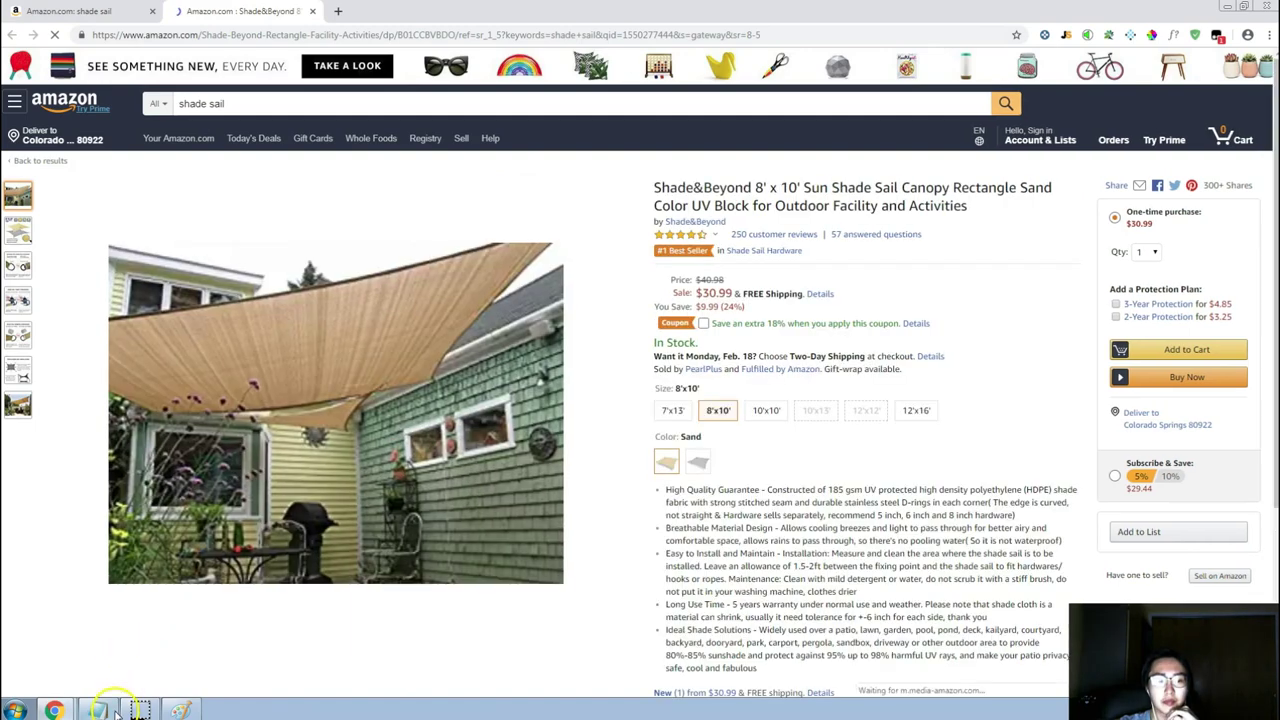
pyautogui.scroll(-5, 766, 484)
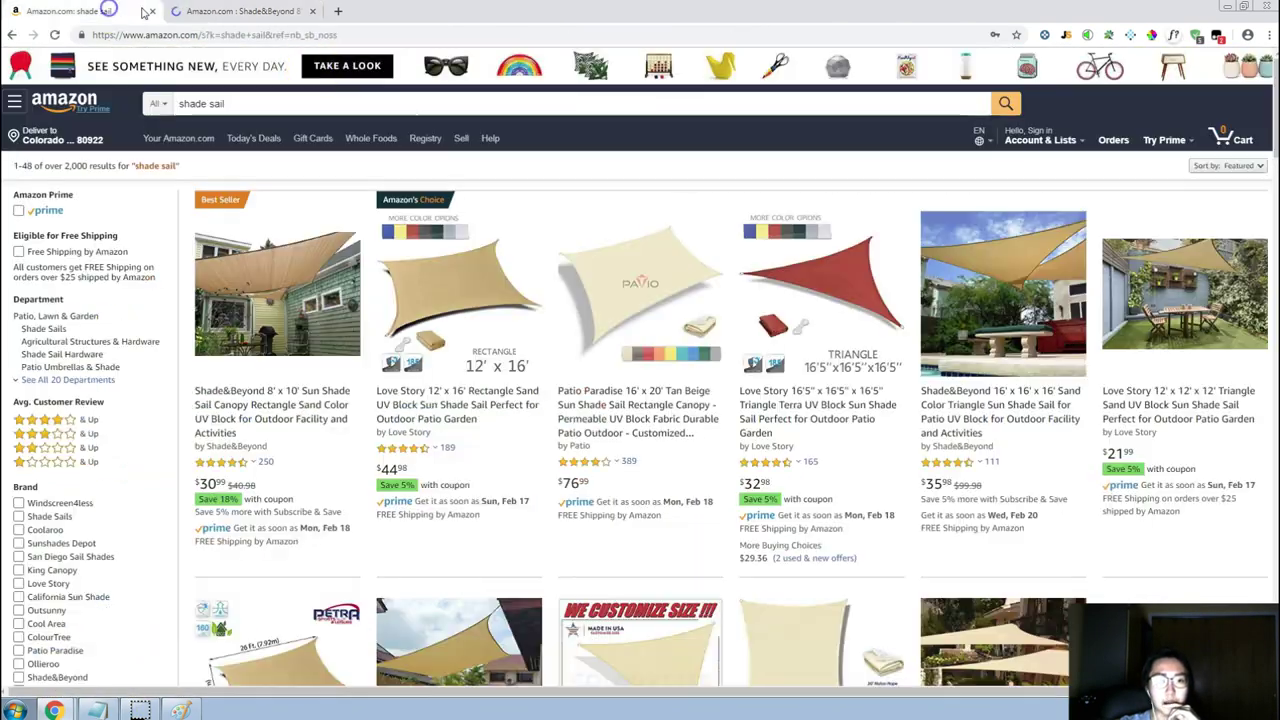
pyautogui.click(80, 11)
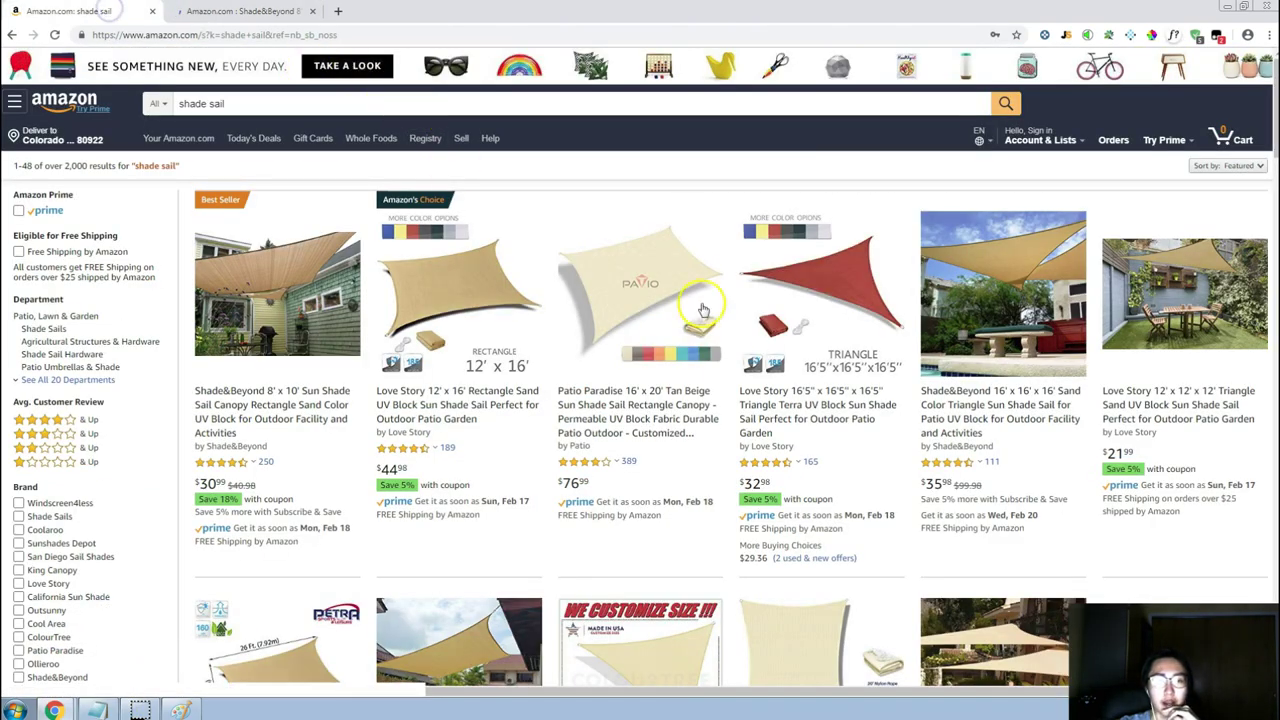
pyautogui.rightClick(800, 424)
pyautogui.click(850, 432)
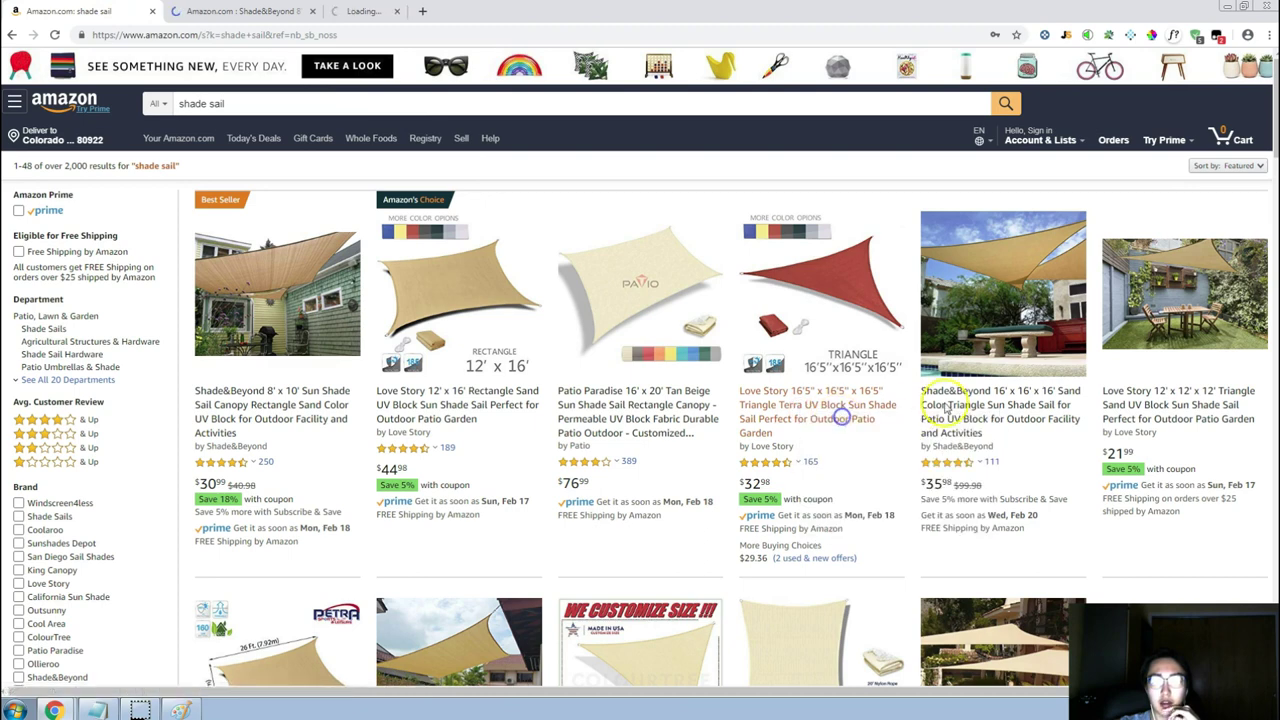
pyautogui.rightClick(966, 412)
pyautogui.click(982, 420)
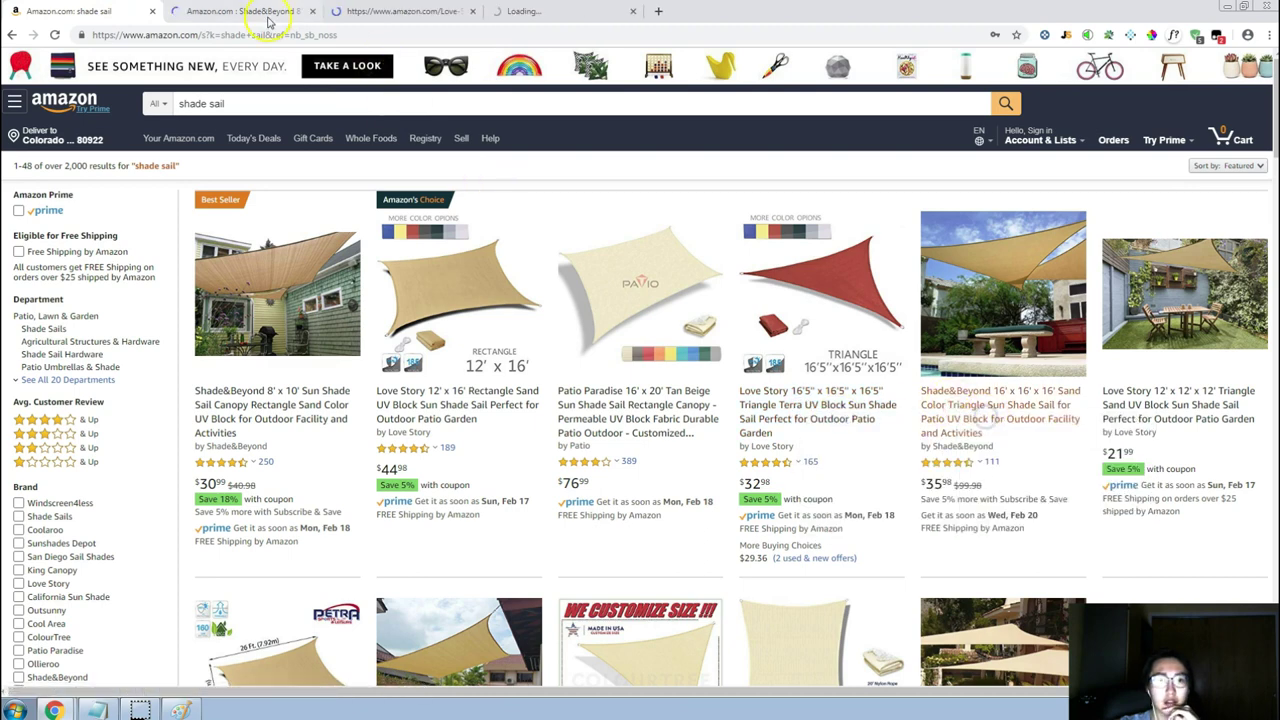
# Close the Shade&Beyond 8' x 10' listing and review the Jungle Scout data on the shade sail results.
pyautogui.click(284, 14)
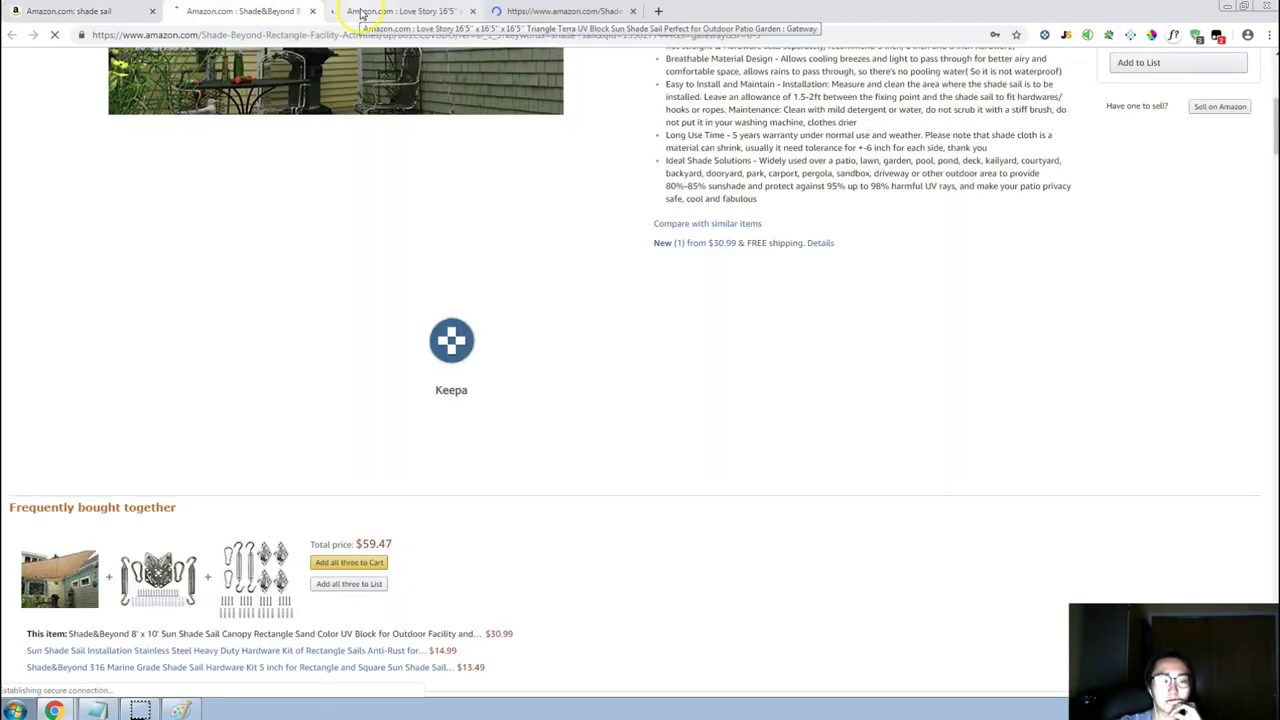
pyautogui.click(362, 12)
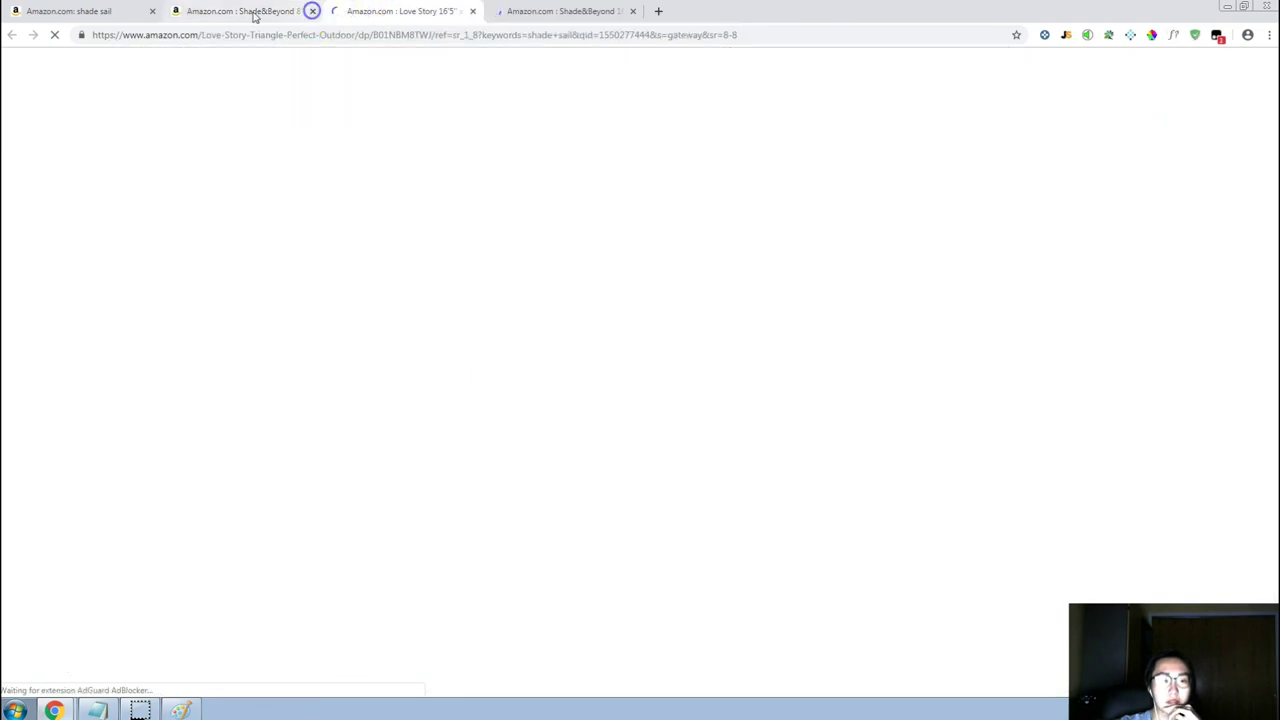
pyautogui.click(312, 11)
pyautogui.click(105, 11)
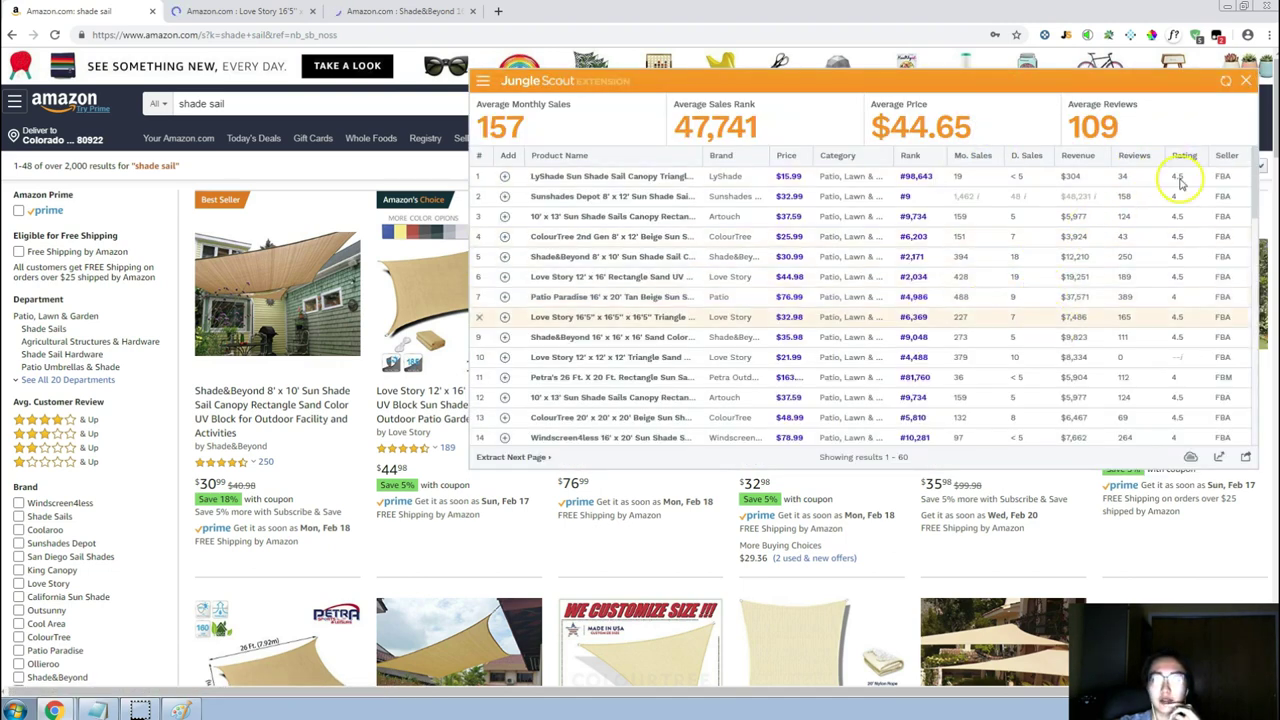
# Review the Love Story triangle shade sail listing, including its product details, Keepa price history and frequently bought together items.
pyautogui.click(277, 12)
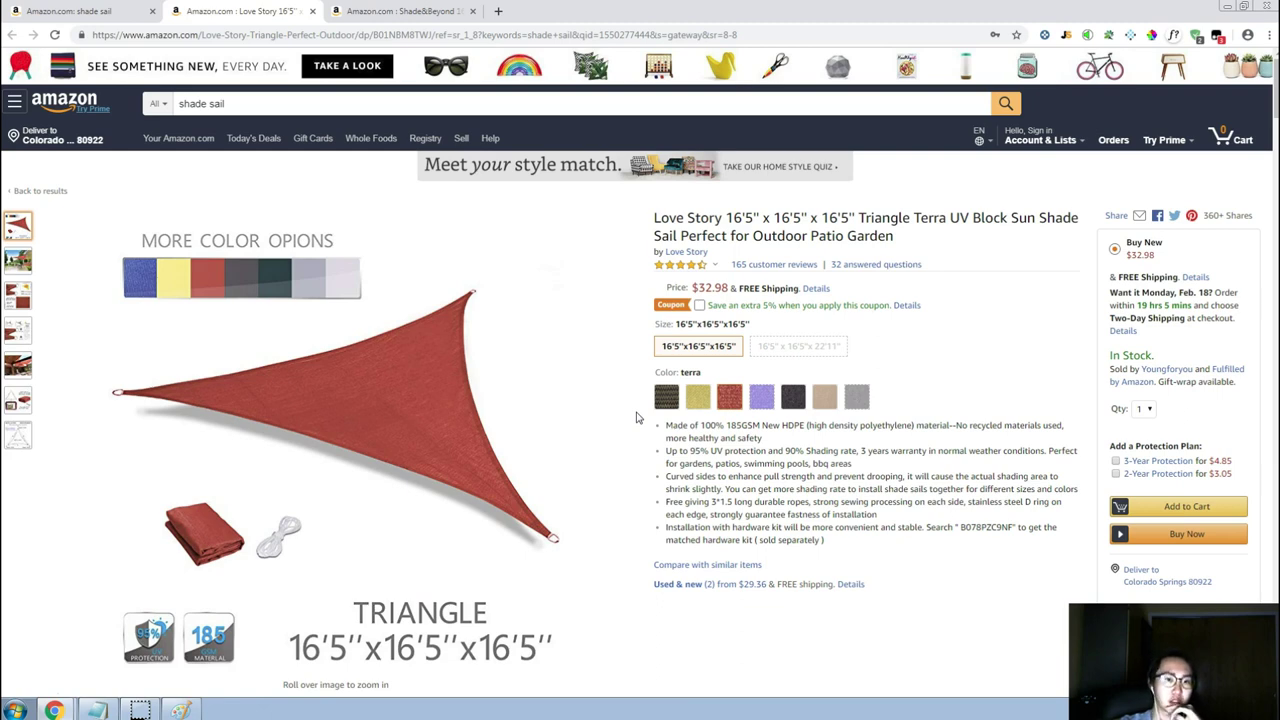
pyautogui.scroll(-1, 636, 417)
pyautogui.scroll(-2, 636, 417)
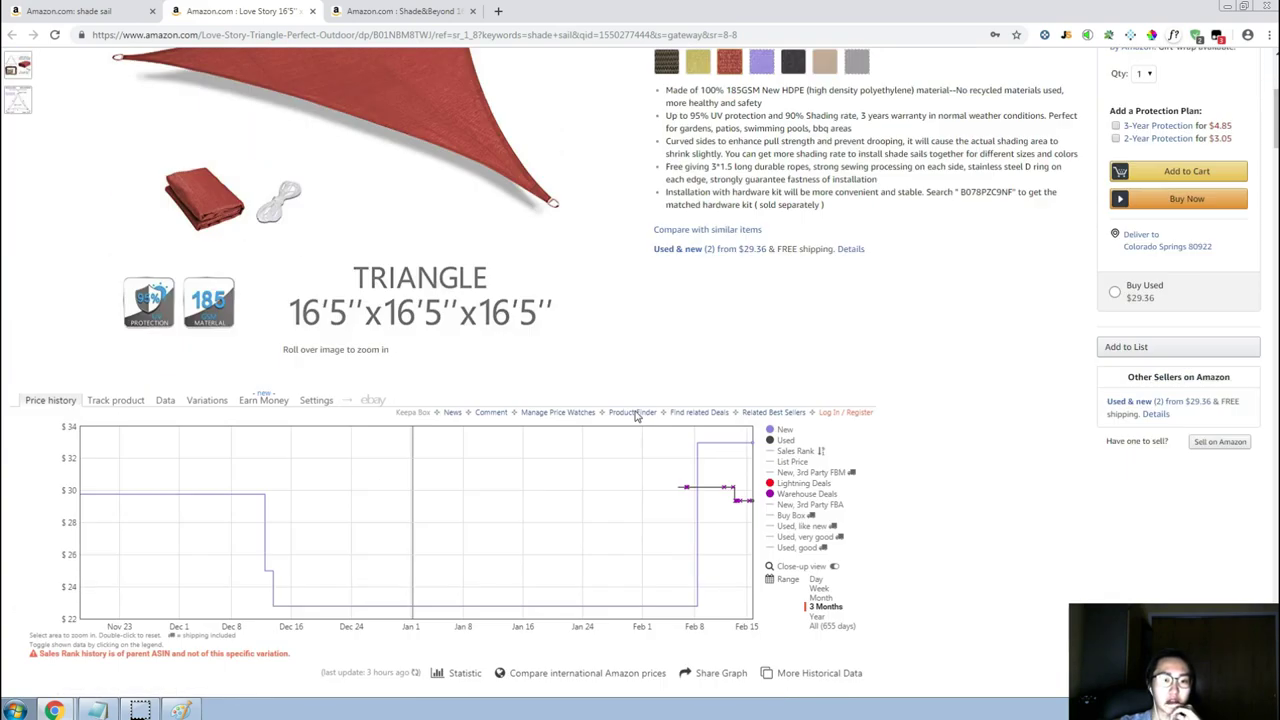
pyautogui.scroll(-2, 1043, 391)
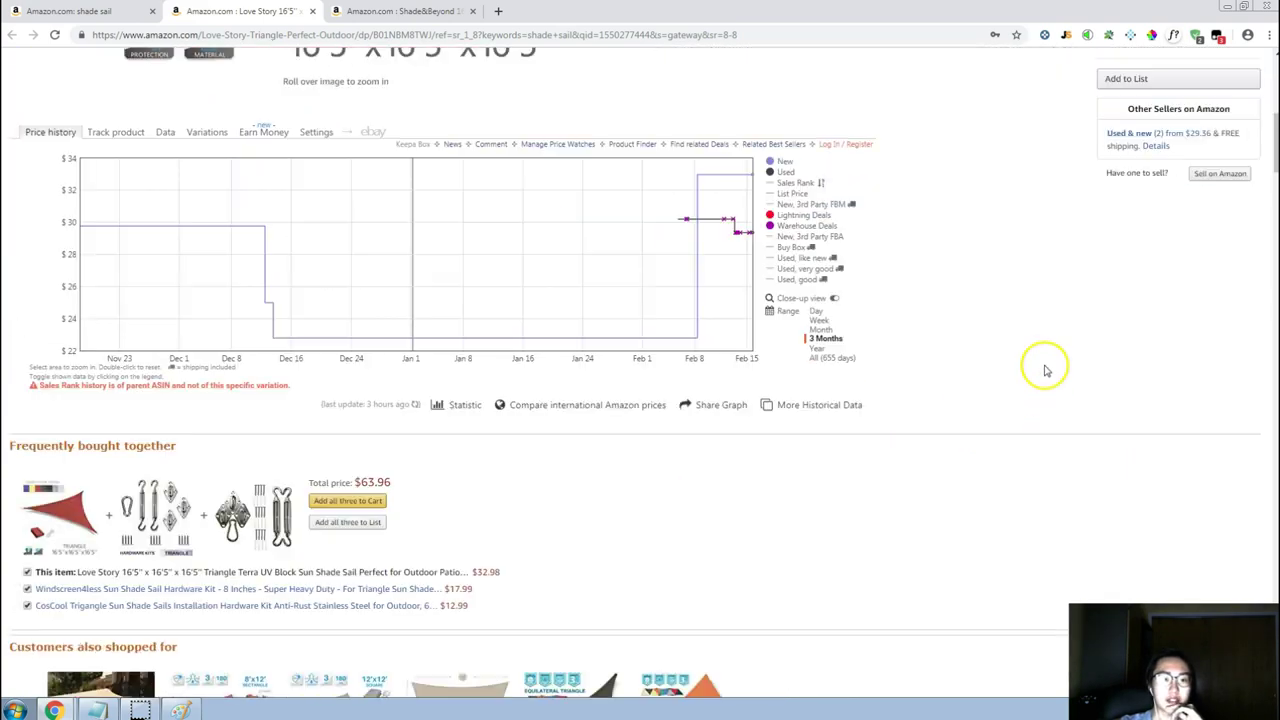
pyautogui.scroll(3, 1047, 360)
pyautogui.scroll(3, 1043, 360)
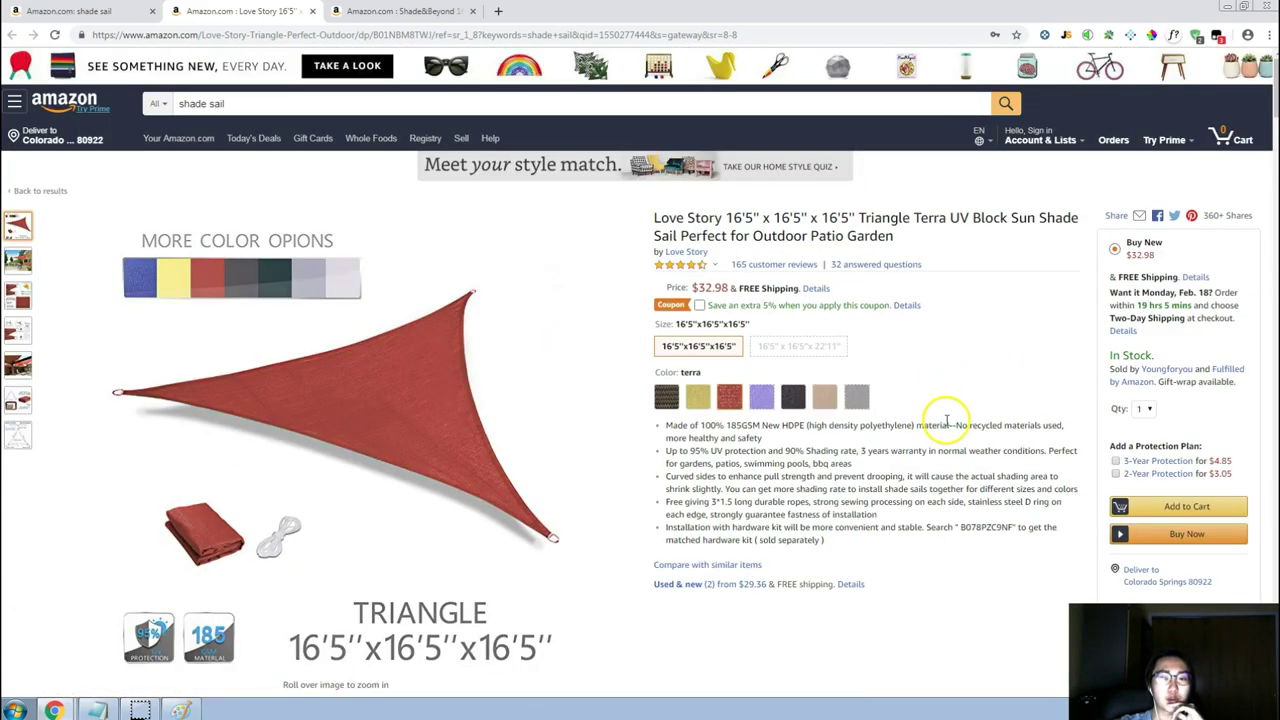
# Examine the Shade&Beyond 16' triangle listing's price history and its images comparing corner rings and webbing with other brands.
pyautogui.click(398, 12)
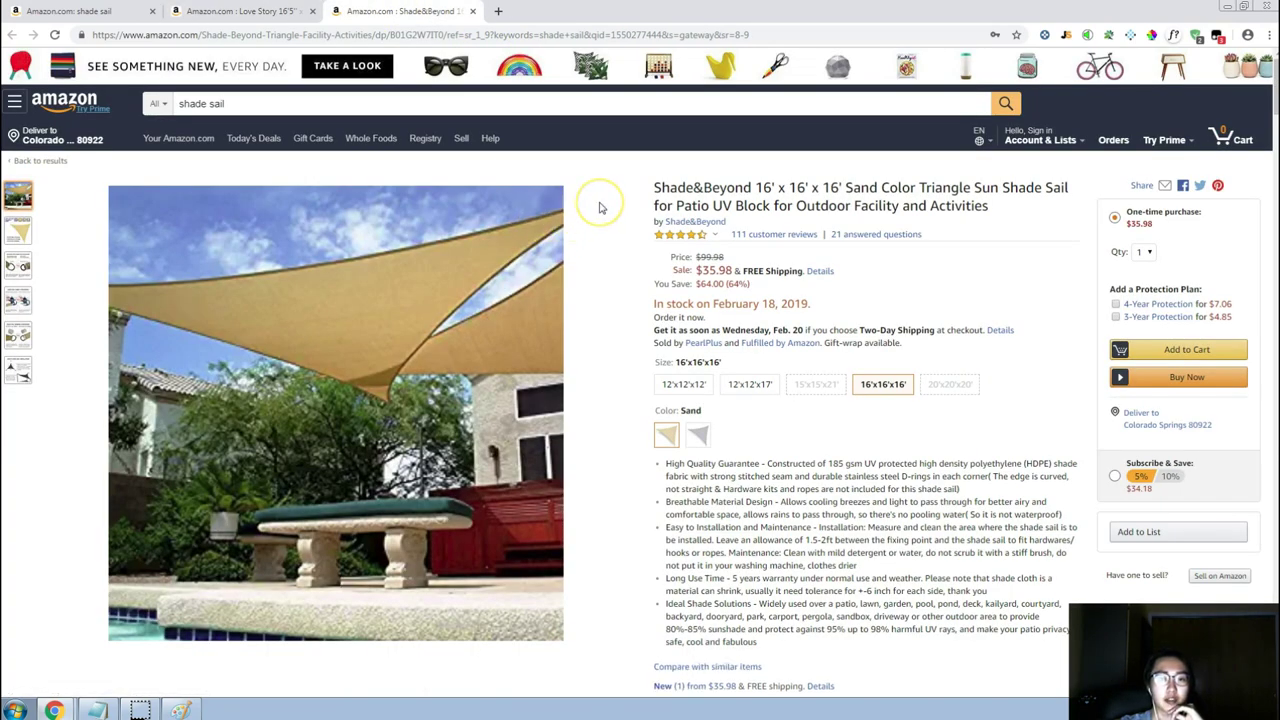
pyautogui.scroll(-4, 600, 207)
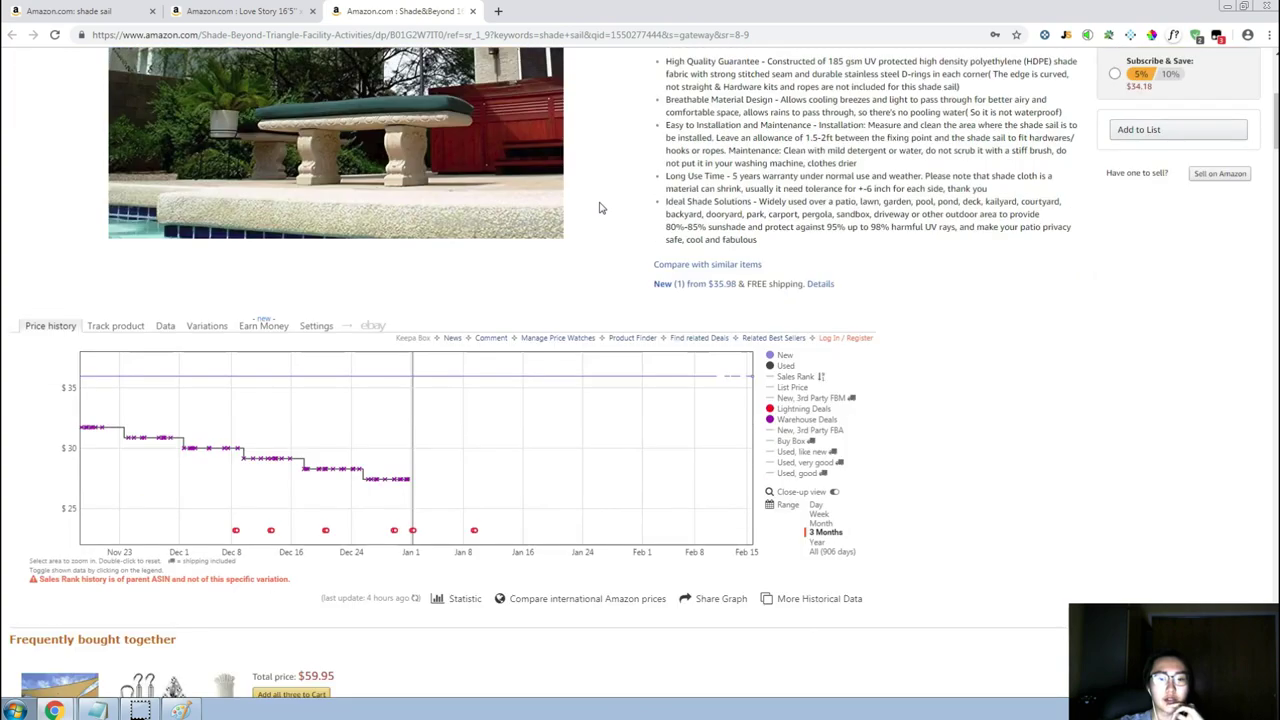
pyautogui.scroll(4, 808, 313)
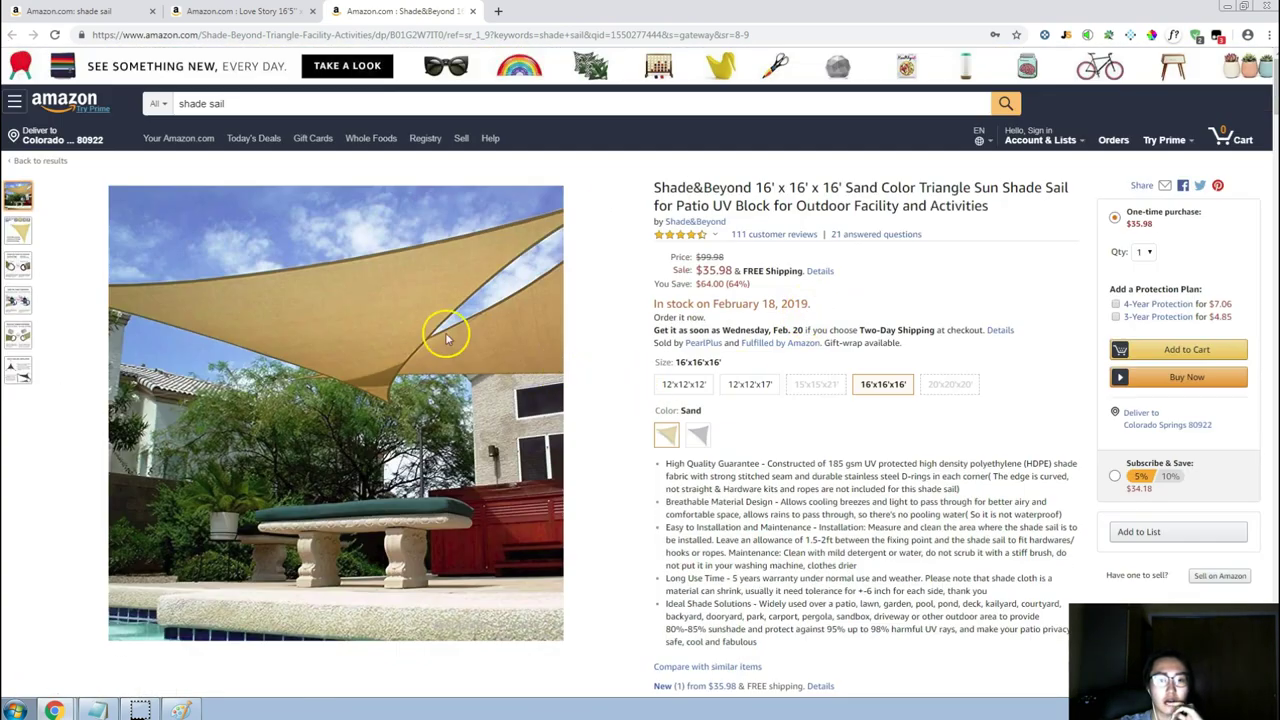
pyautogui.moveTo(20, 280)
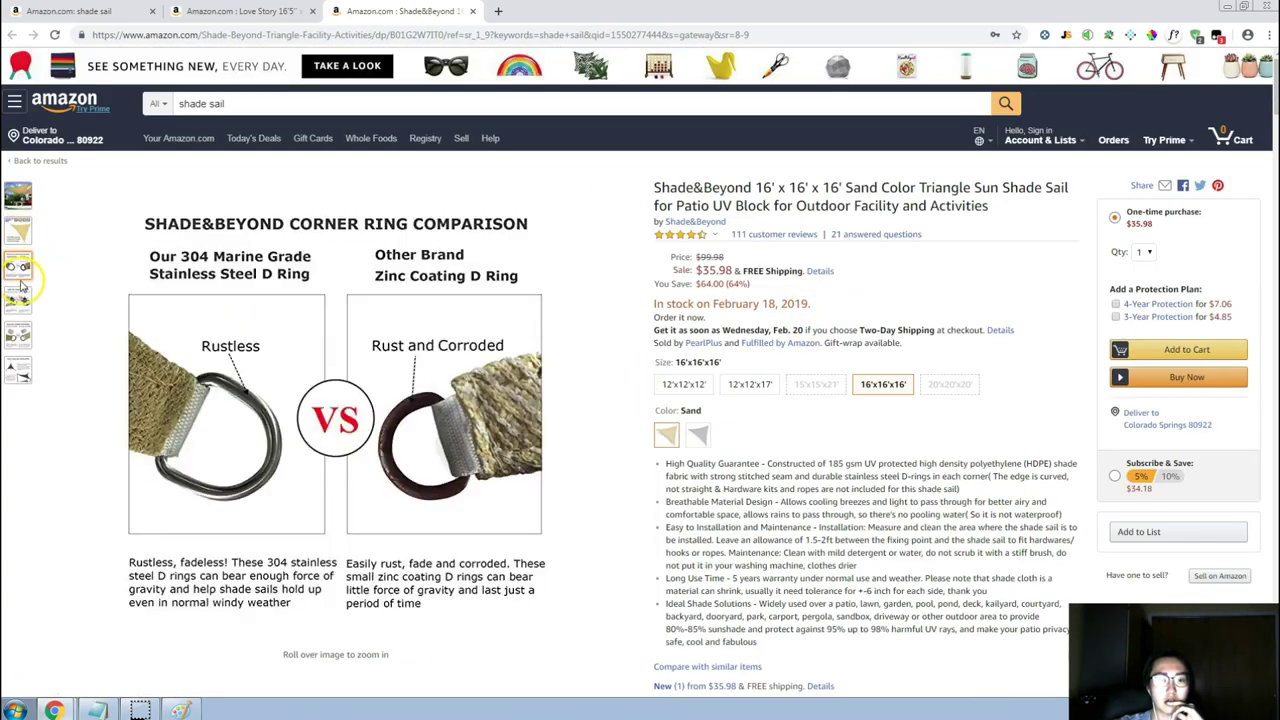
pyautogui.moveTo(20, 340)
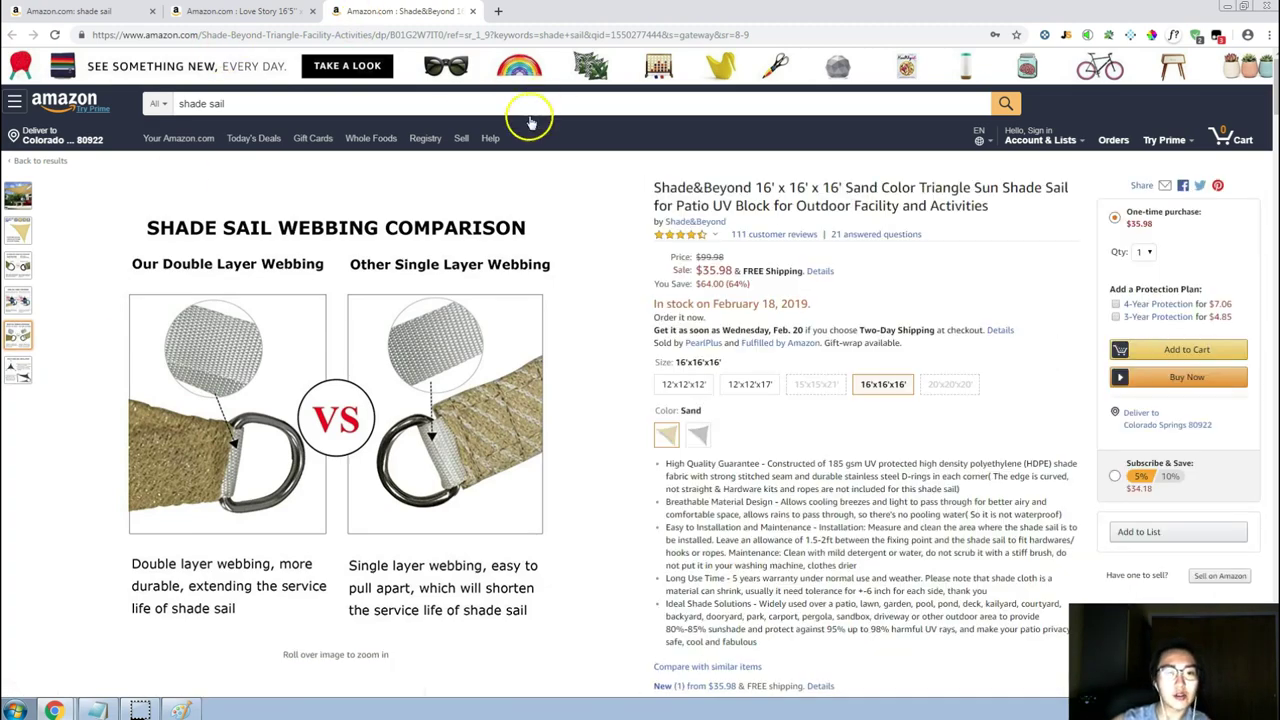
pyautogui.scroll(-10, 886, 377)
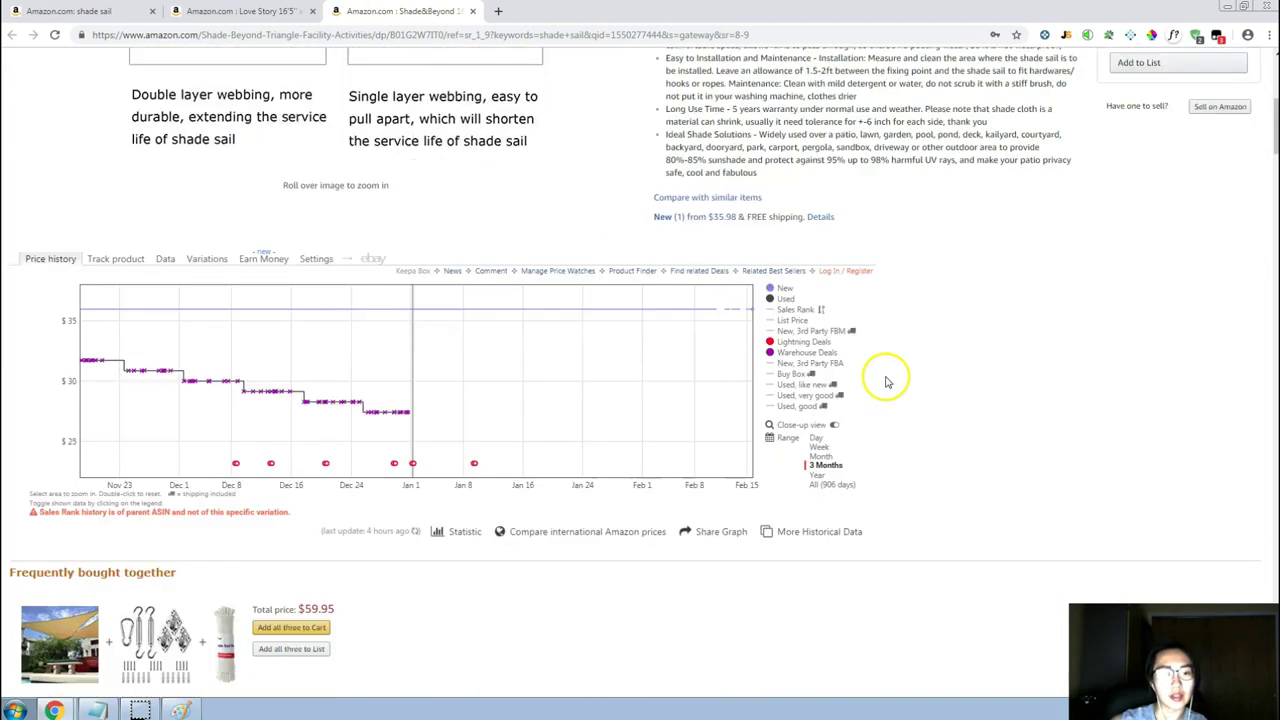
# Close the Shade&Beyond triangle listing, skim the Love Story listing's related products, and close that listing too.
pyautogui.click(471, 12)
pyautogui.scroll(-5, 803, 408)
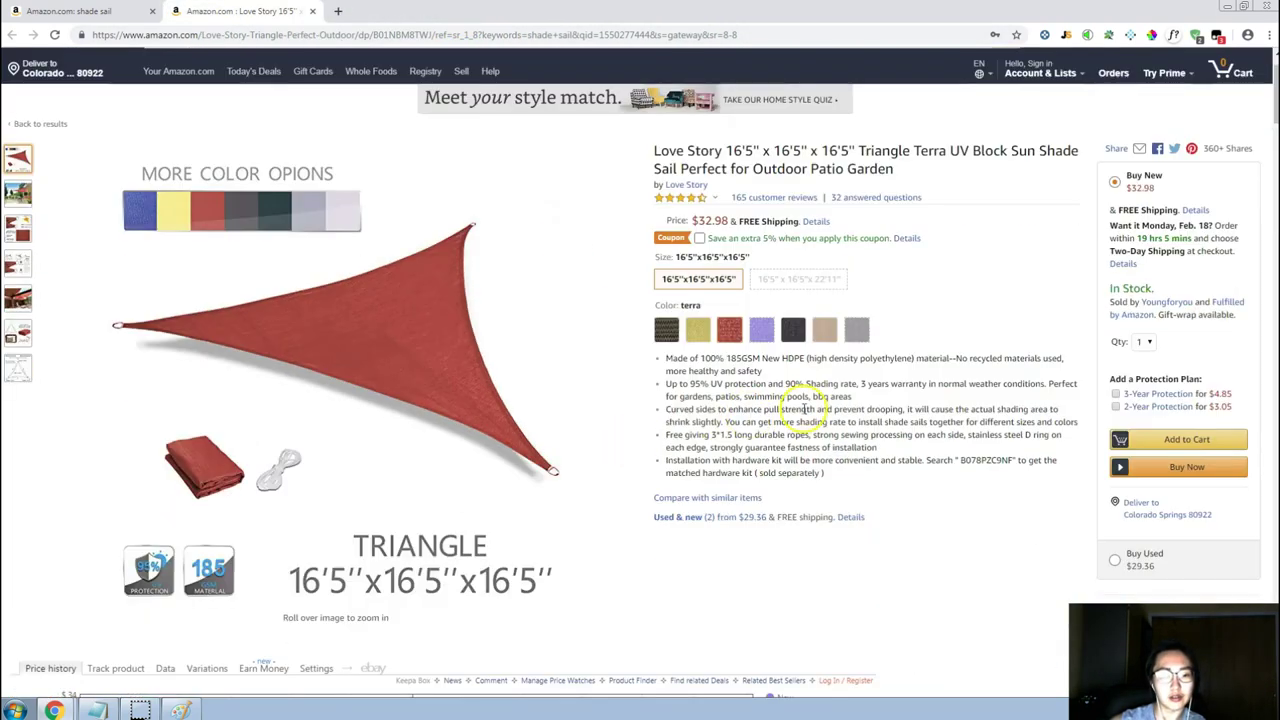
pyautogui.scroll(-3, 806, 400)
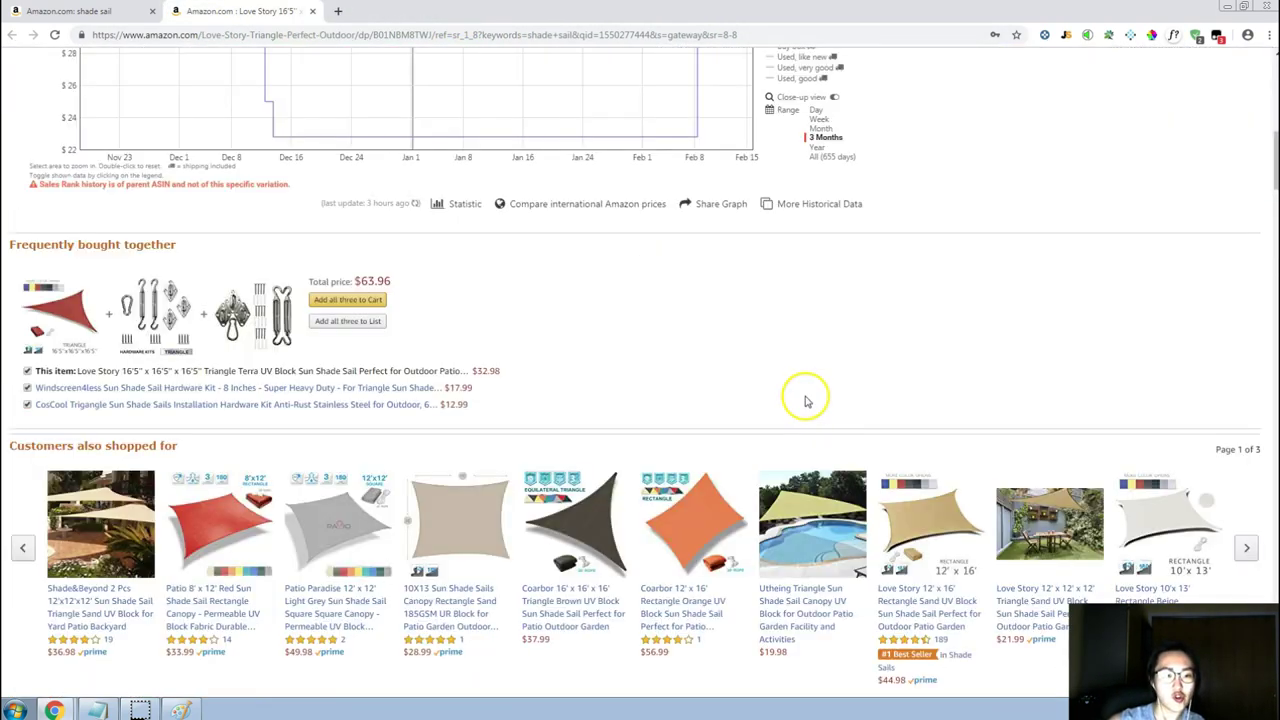
pyautogui.click(312, 12)
# Add "shade sail" to the end of the Product Ideas list in Notepad and return to the Magnet keyword results.
pyautogui.hotkey('alt', 'Tab')
pyautogui.hotkey('alt', 'Tab')
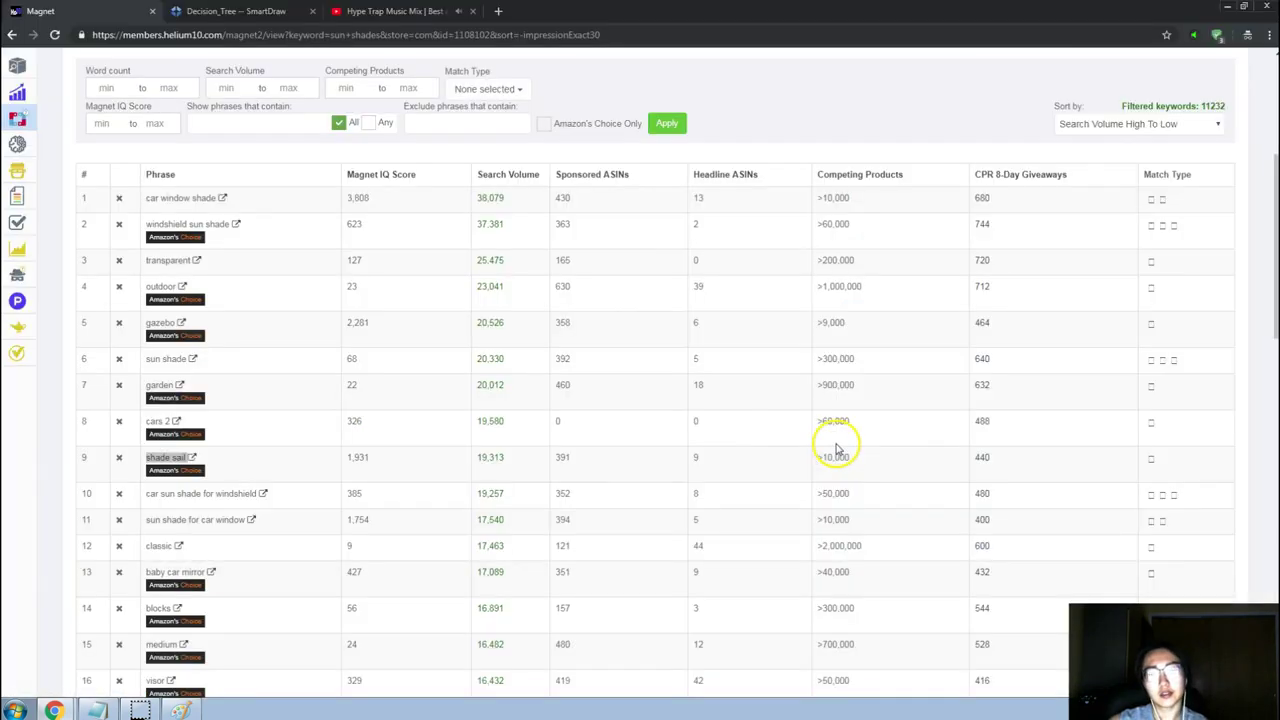
pyautogui.hotkey('alt', 'Tab')
pyautogui.hotkey('alt', 'Tab')
pyautogui.hotkey('alt', 'Tab')
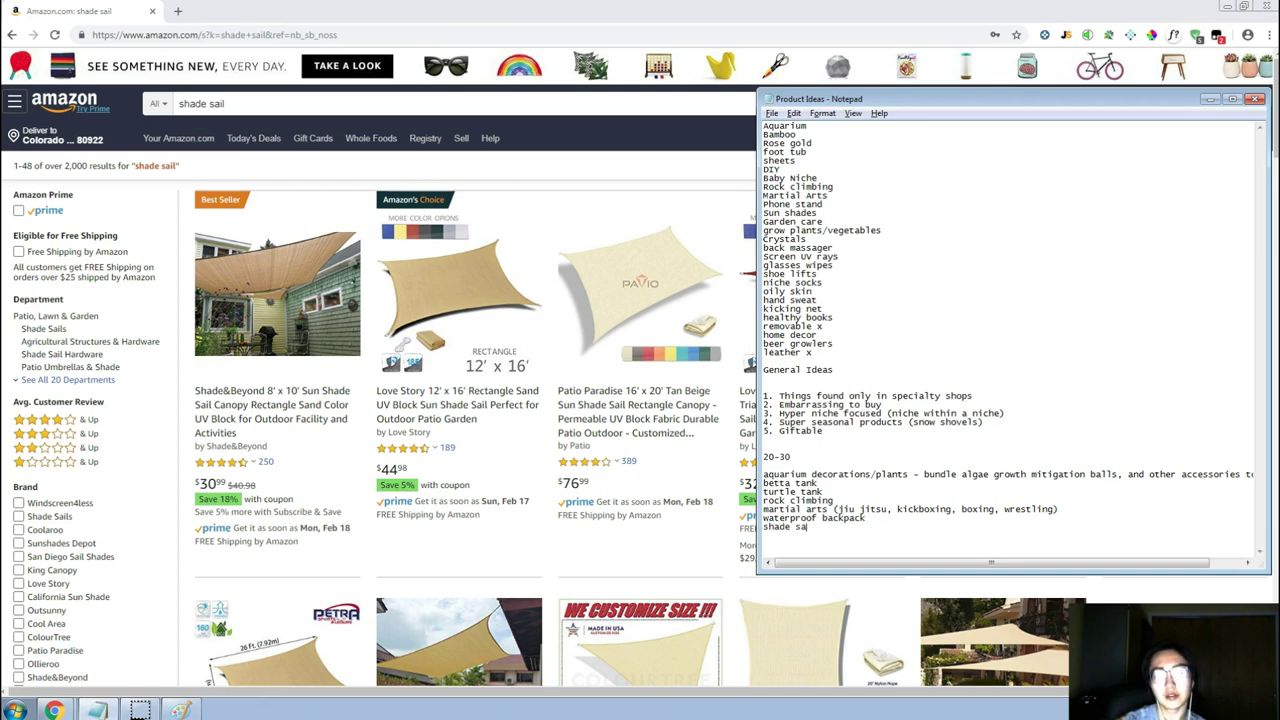
pyautogui.hotkey('alt', 'Tab')
pyautogui.hotkey('alt', 'Tab')
pyautogui.hotkey('alt', 'Tab')
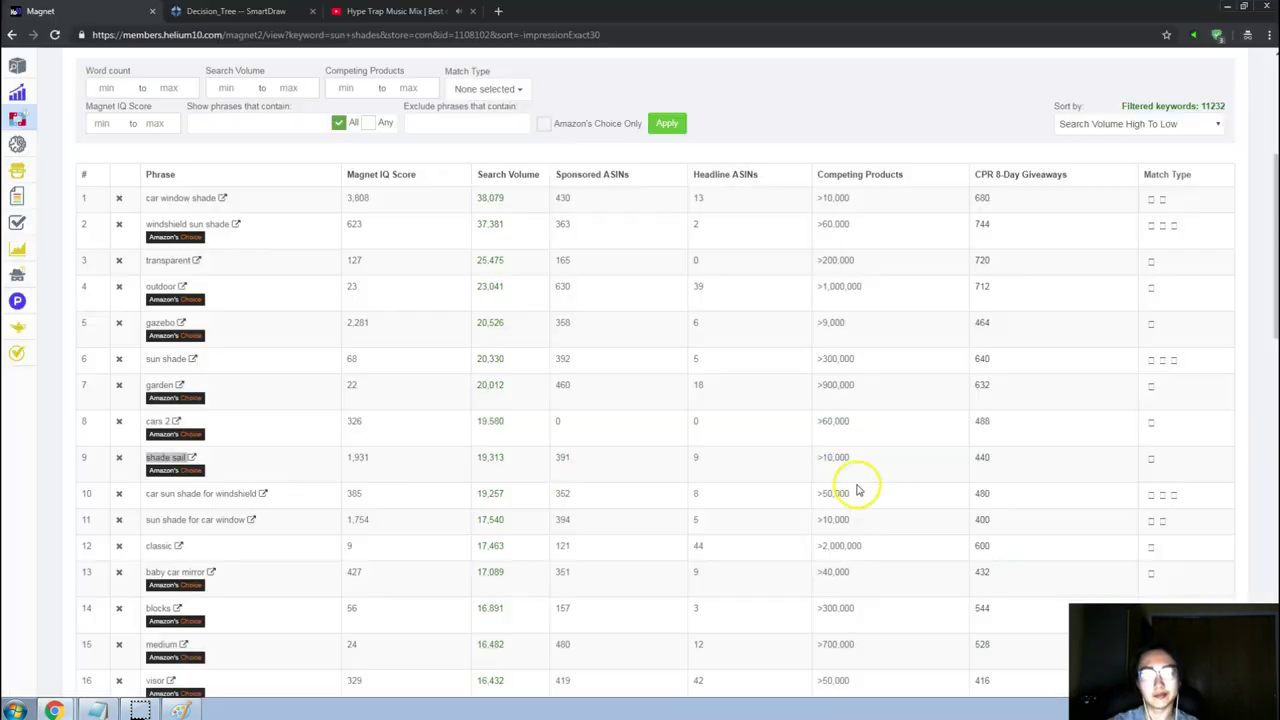
# Examine the high-volume sun shade keywords in Magnet and highlight the phrase "sun shade for car window".
pyautogui.scroll(-1, 350, 500)
pyautogui.scroll(-1, 336, 468)
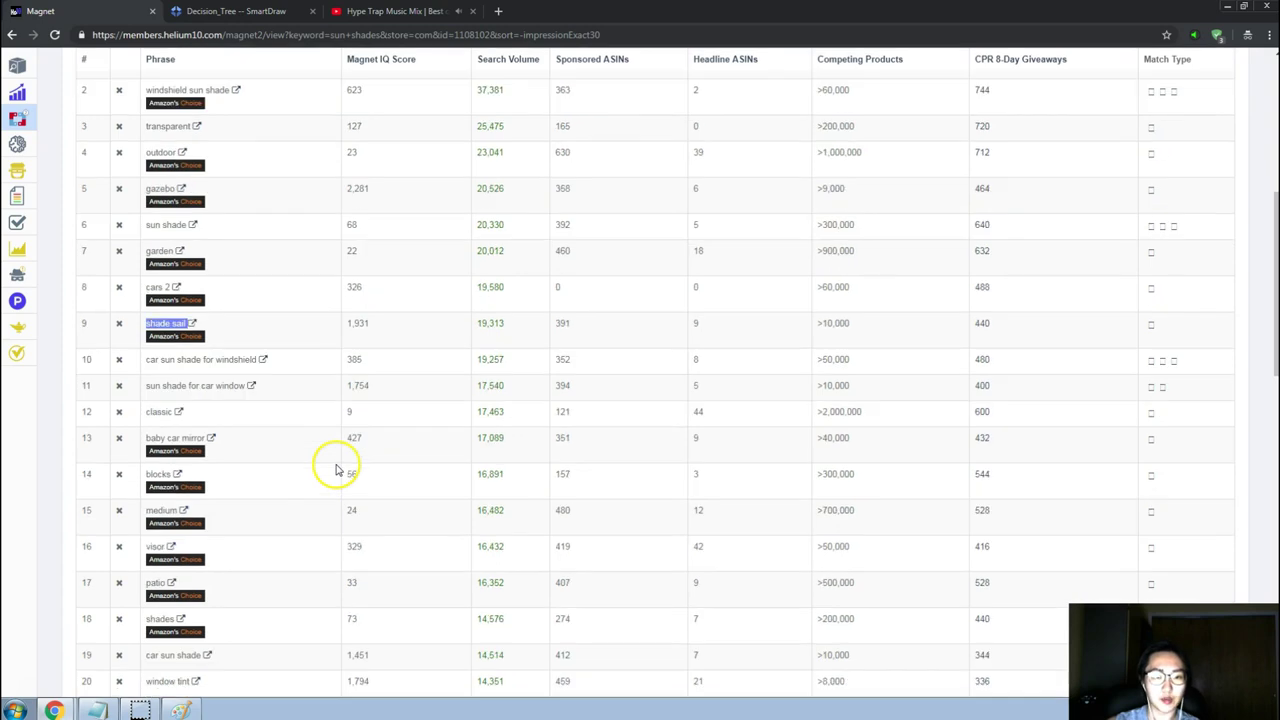
pyautogui.scroll(-1, 260, 425)
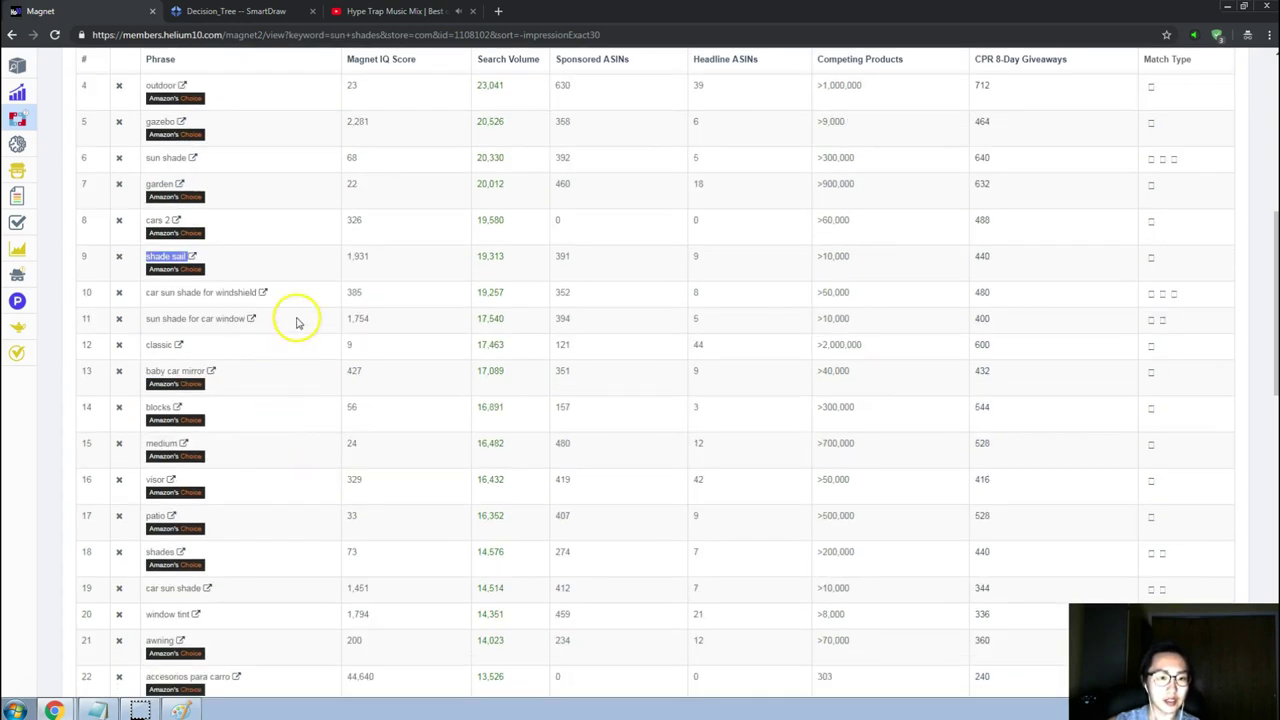
pyautogui.scroll(-1, 294, 325)
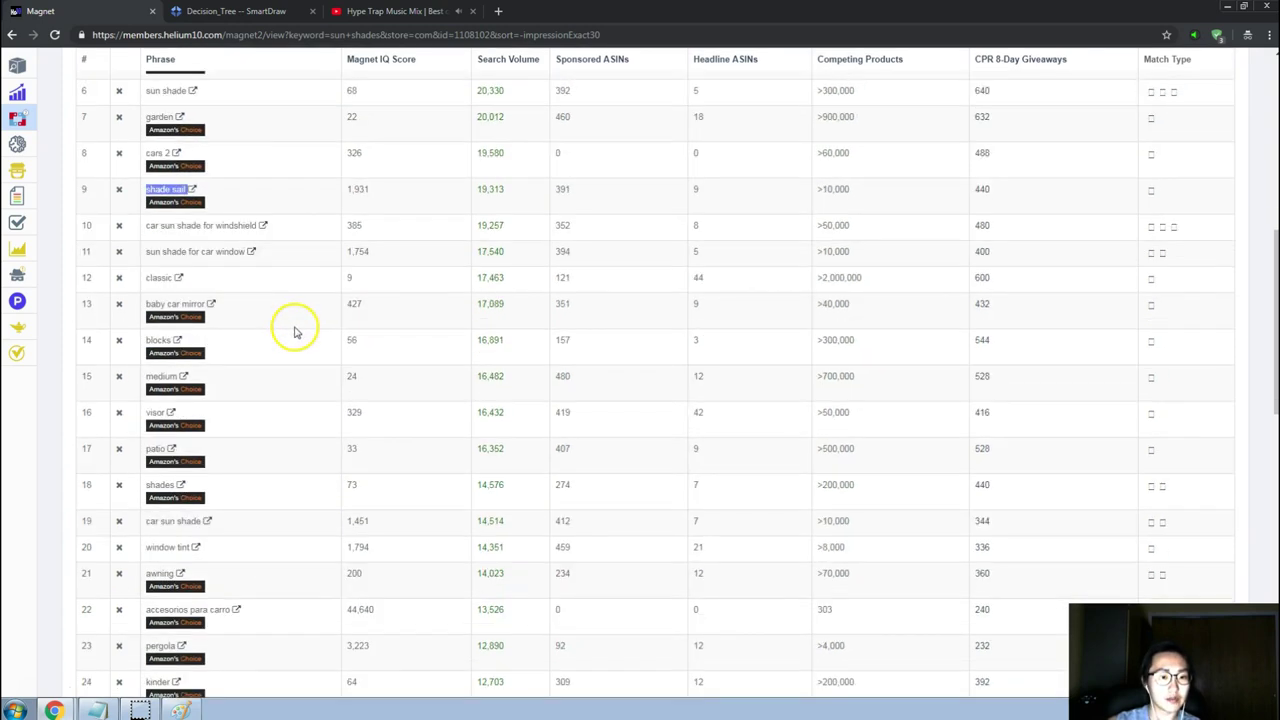
pyautogui.moveTo(256, 252); pyautogui.dragTo(149, 243)
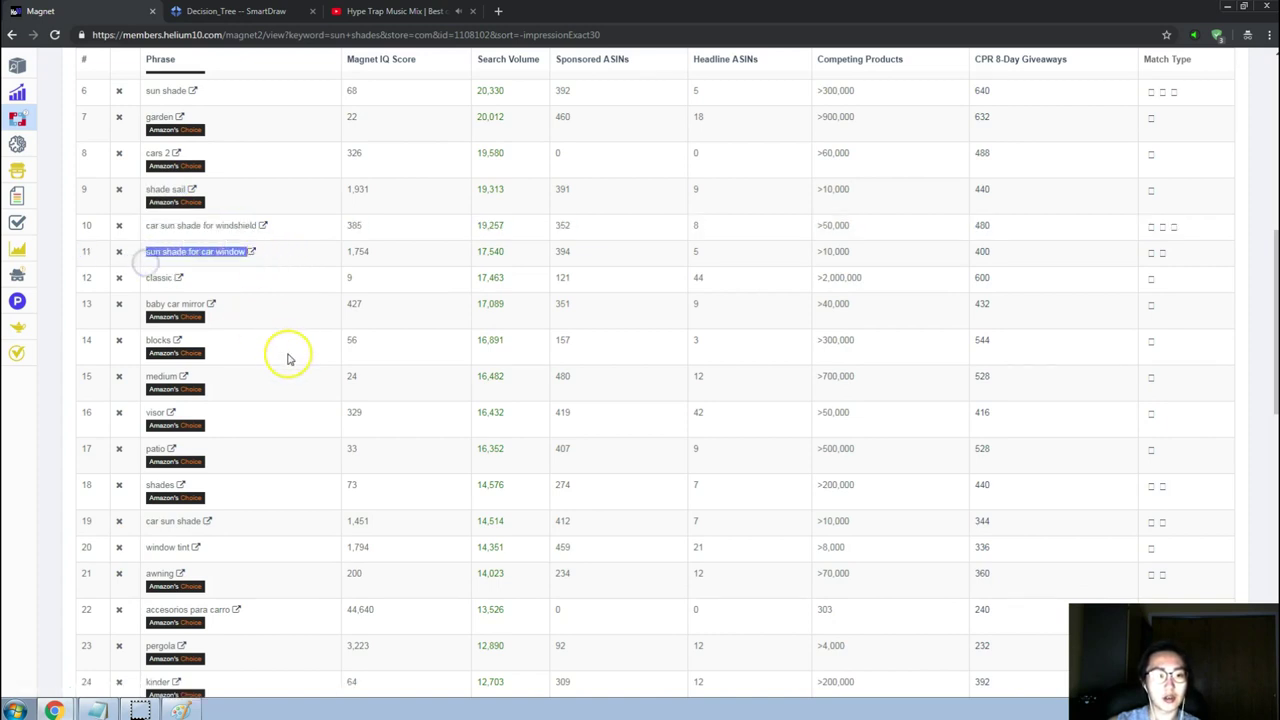
# Look through the remaining sun shade keywords in Magnet for product ideas, checking search volume and competing products.
pyautogui.scroll(-3, 287, 357)
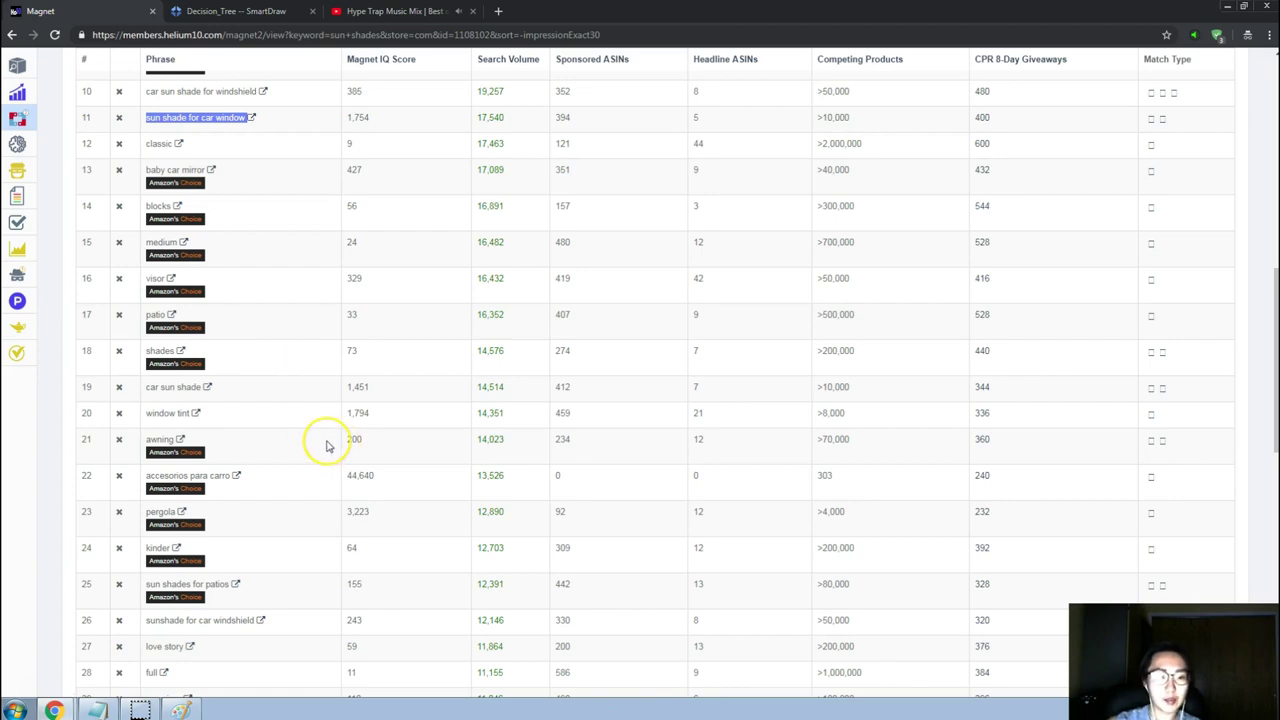
pyautogui.scroll(-3, 328, 471)
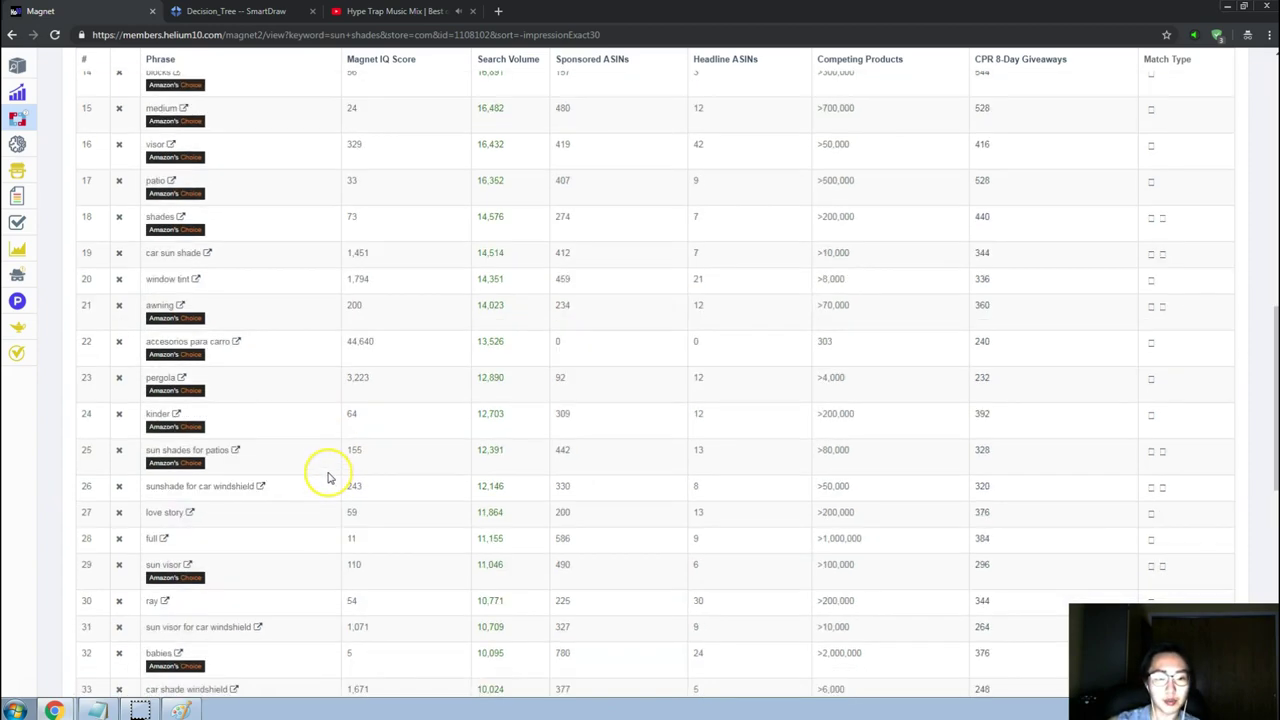
pyautogui.scroll(-2, 328, 478)
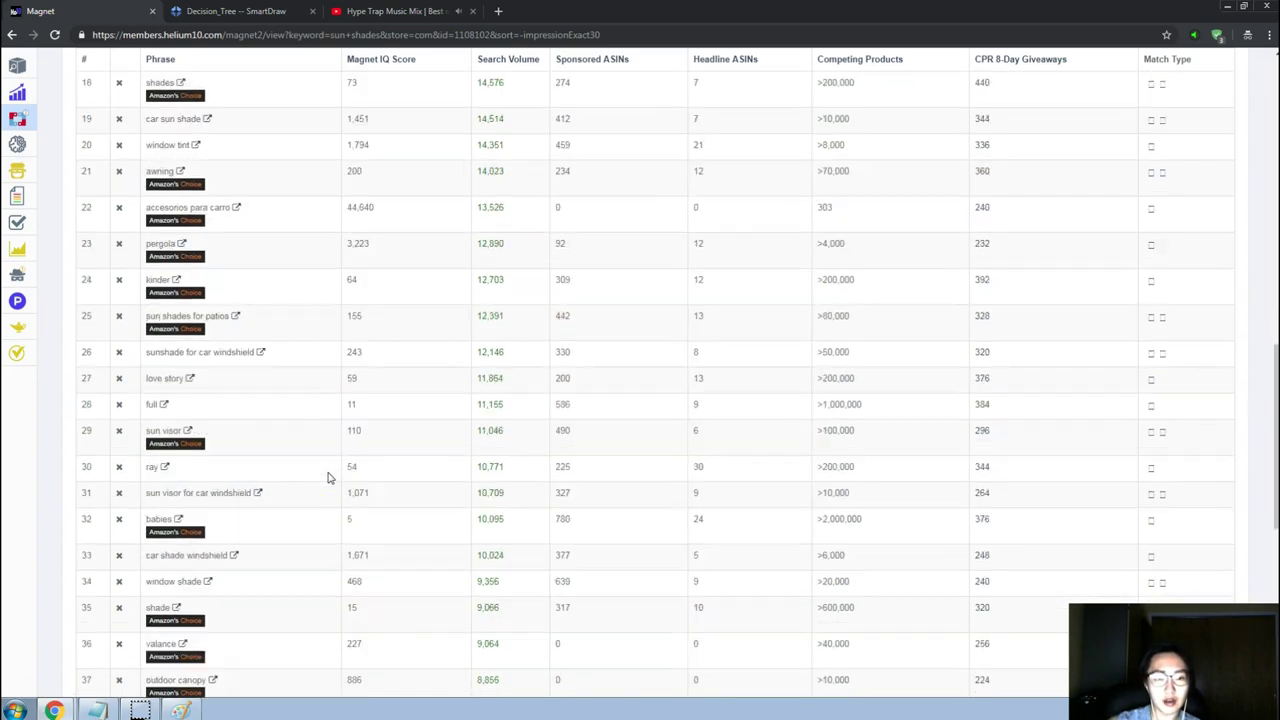
pyautogui.scroll(-4, 328, 478)
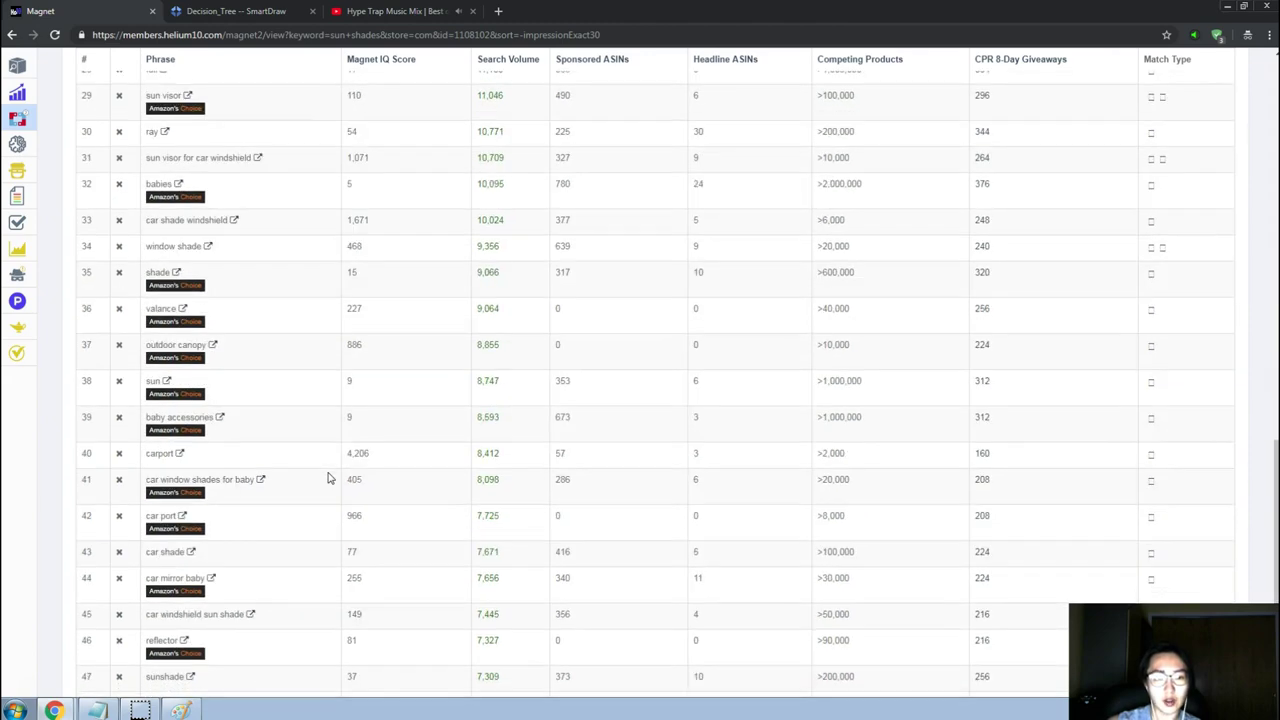
pyautogui.scroll(12, 328, 478)
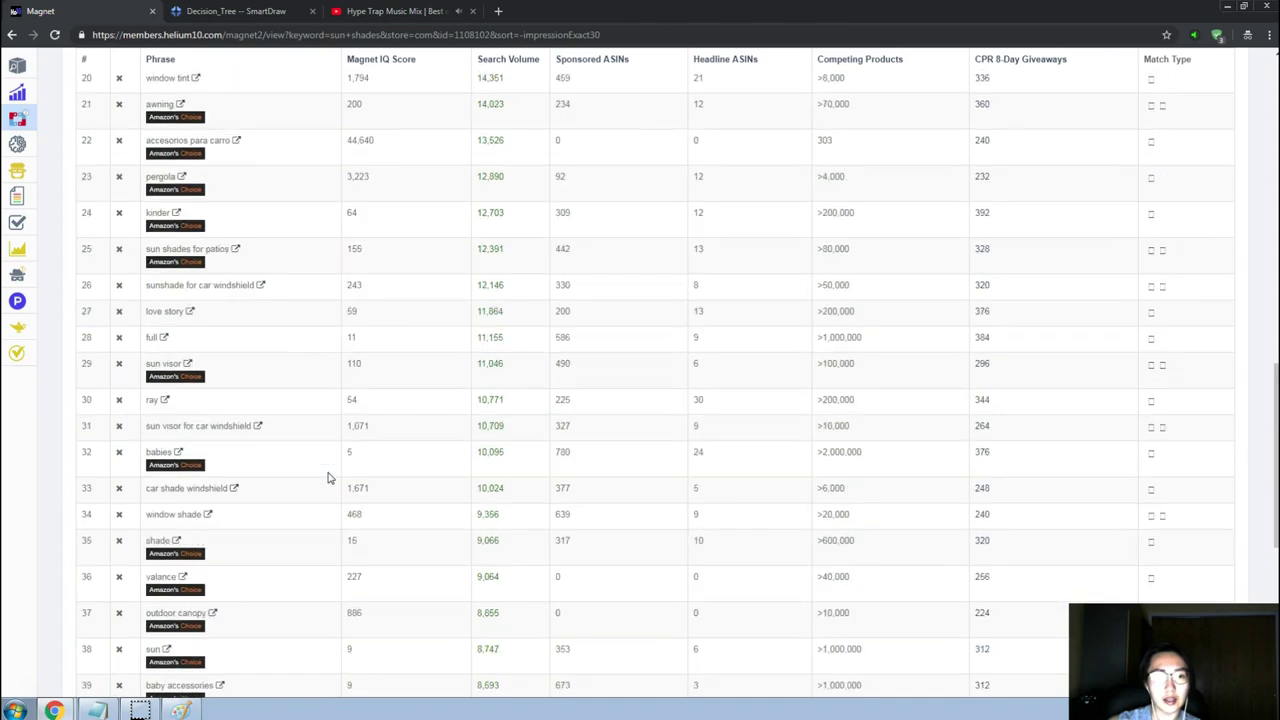
pyautogui.scroll(-3, 328, 478)
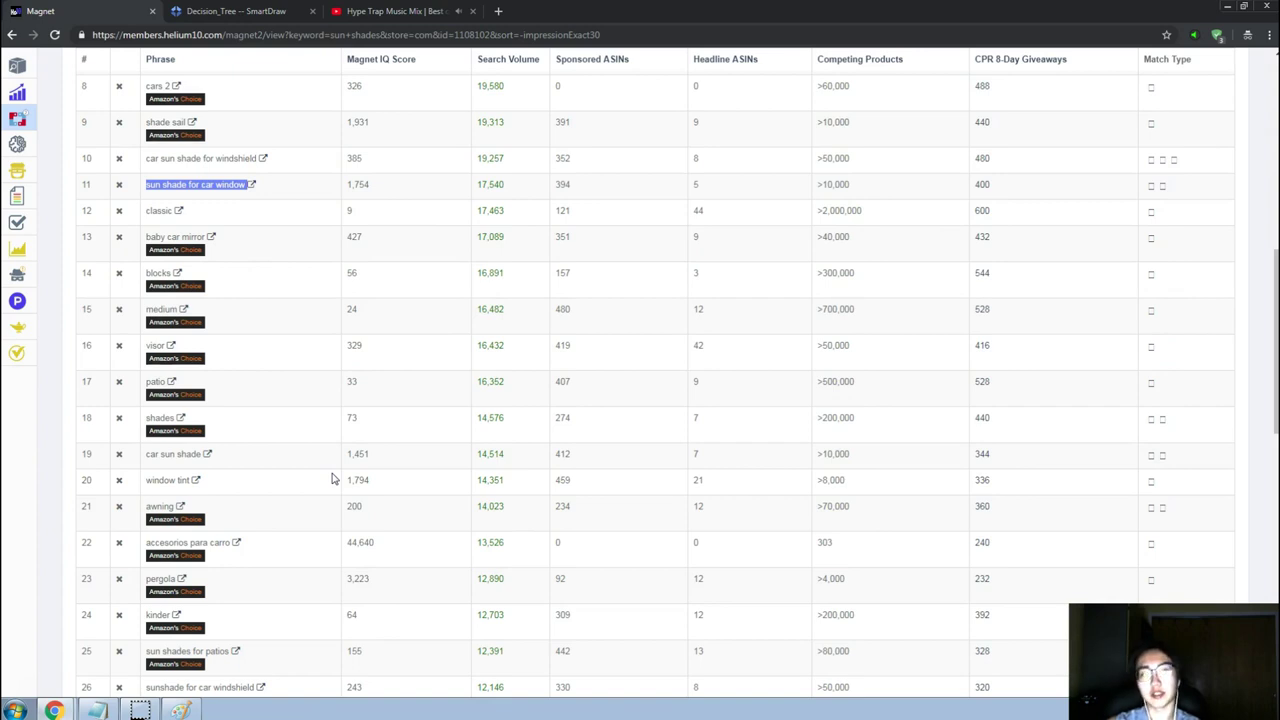
pyautogui.scroll(-1, 323, 471)
pyautogui.scroll(-1, 316, 582)
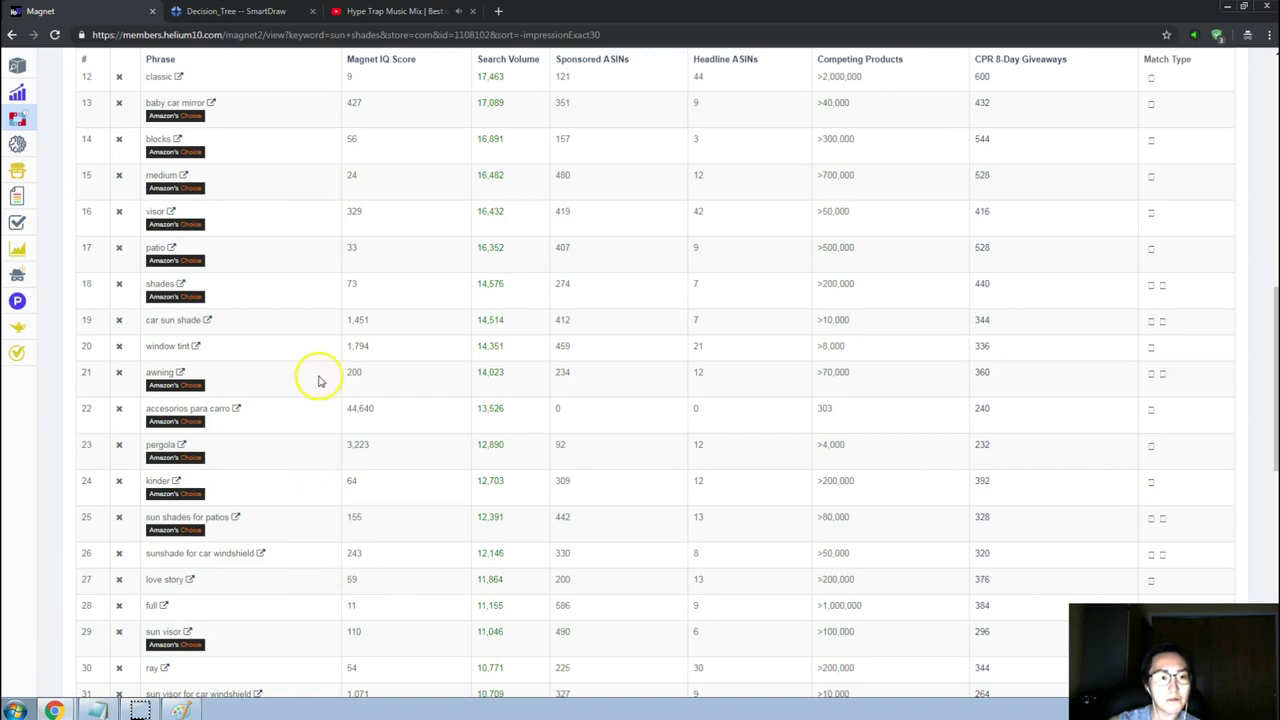
pyautogui.scroll(-1, 325, 366)
pyautogui.scroll(-1, 325, 366)
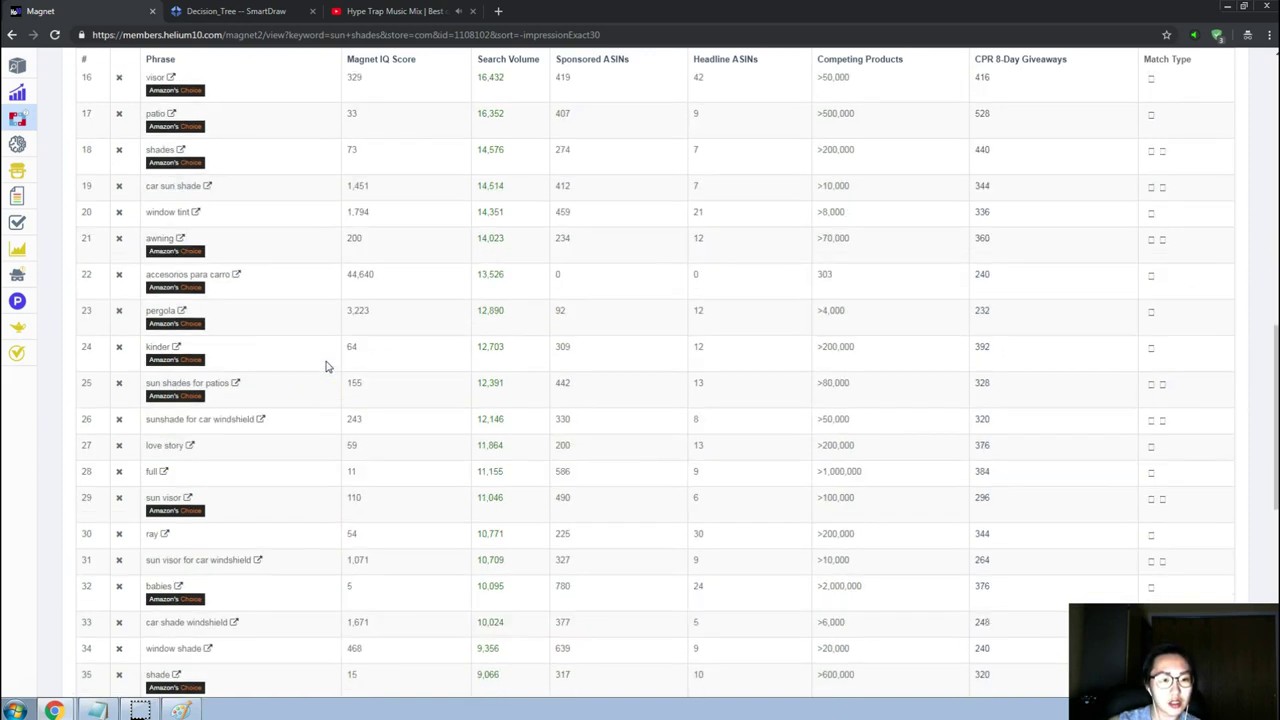
# Copy the keyword "car port" from the Magnet results and search Amazon for it.
pyautogui.scroll(-1, 325, 366)
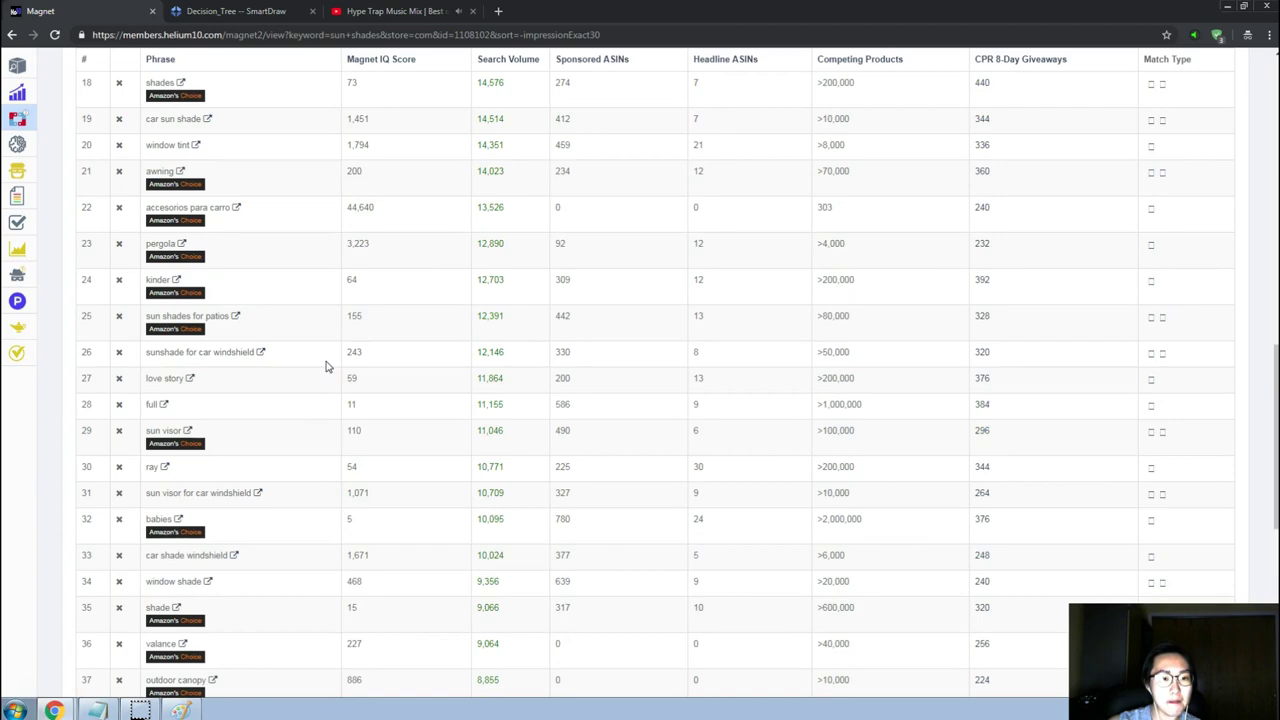
pyautogui.scroll(-3, 325, 366)
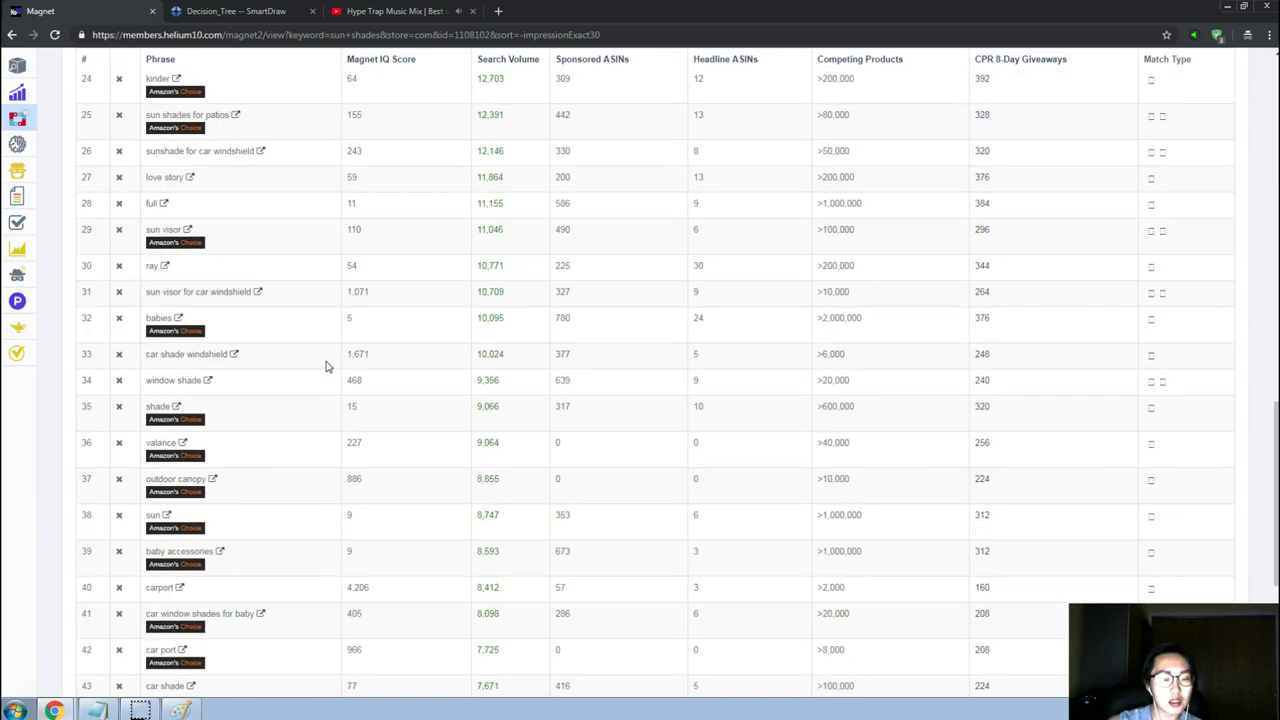
pyautogui.scroll(-5, 325, 366)
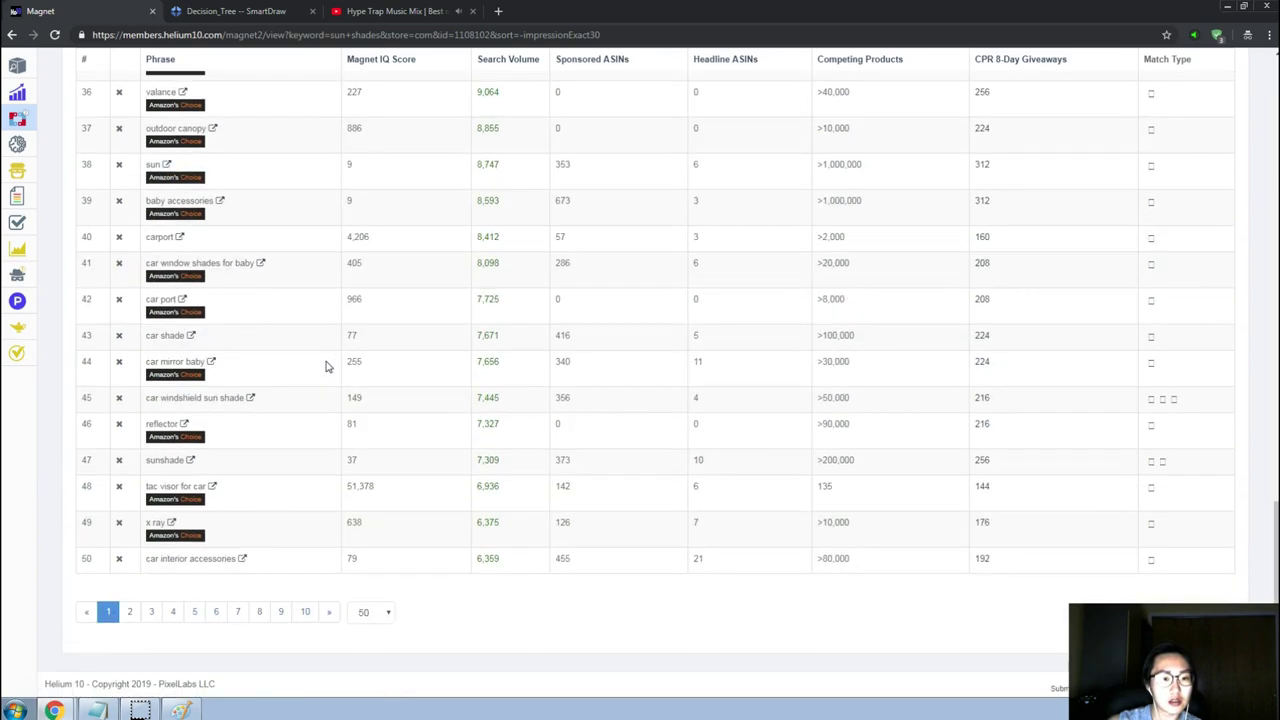
pyautogui.tripleClick(234, 298)
pyautogui.hotkey('ctrl', 'c')
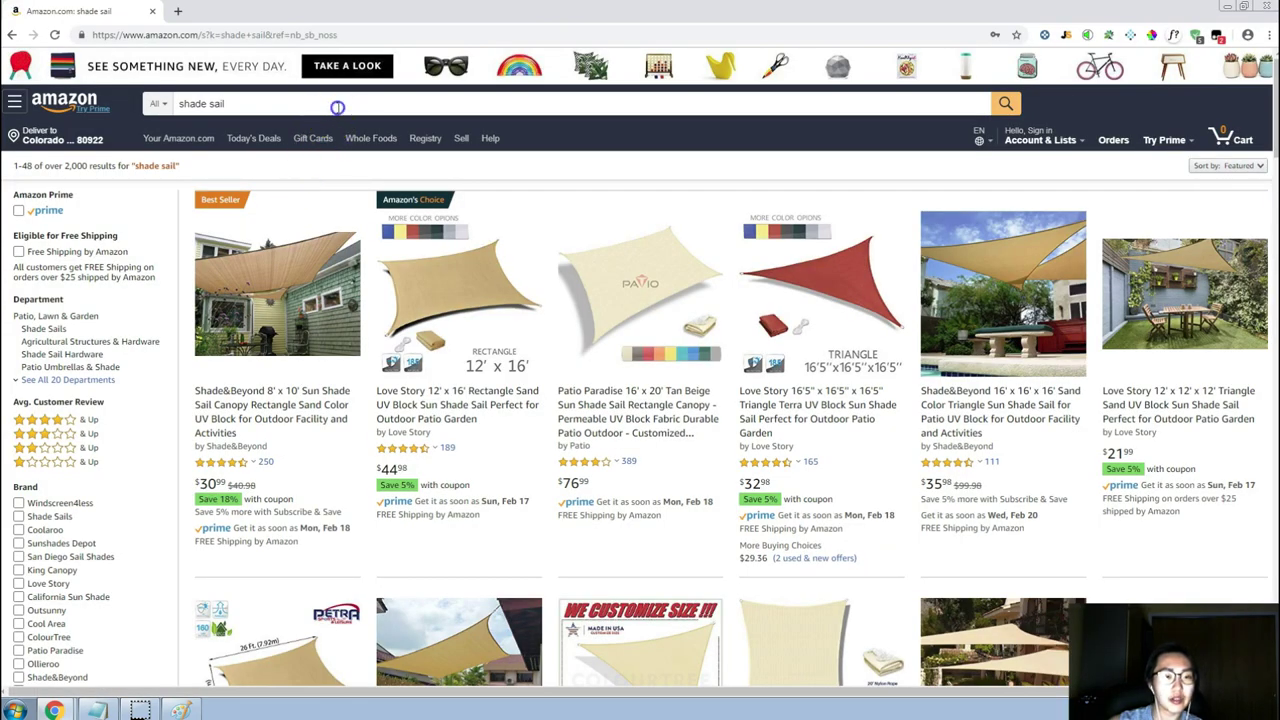
pyautogui.doubleClick(337, 107)
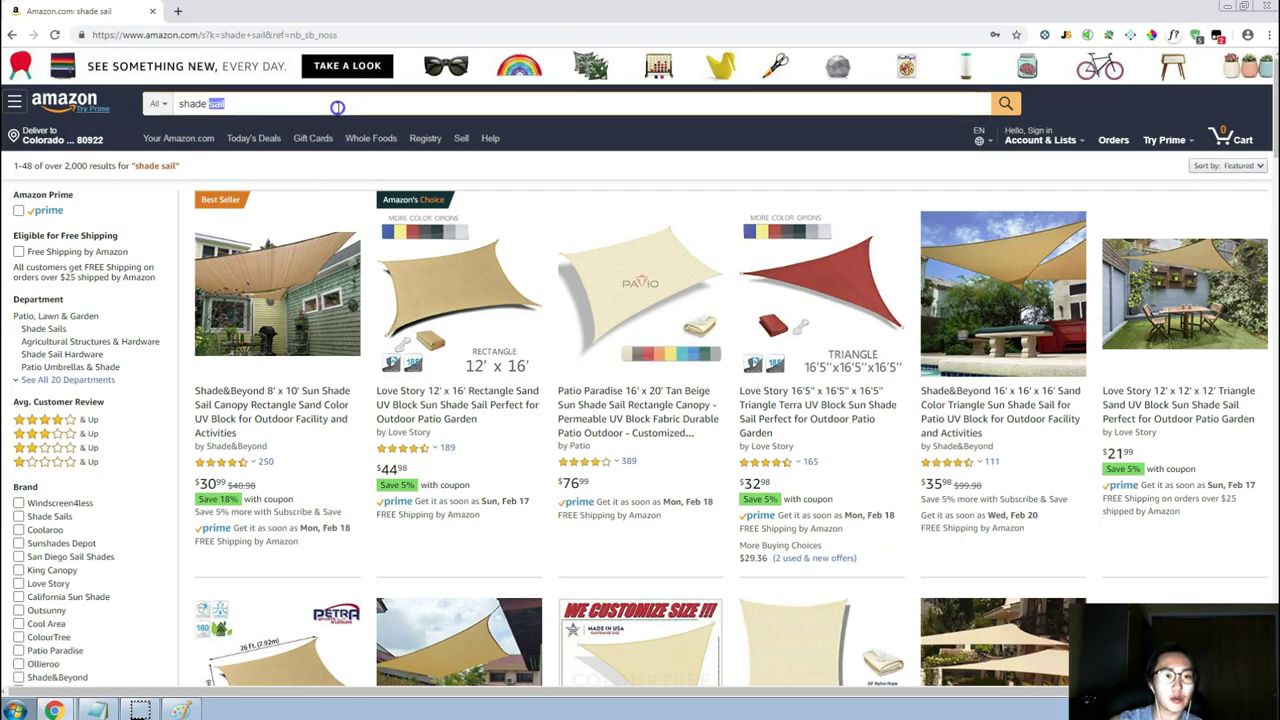
pyautogui.hotkey('ctrl', 'a')
pyautogui.hotkey('ctrl', 'v')
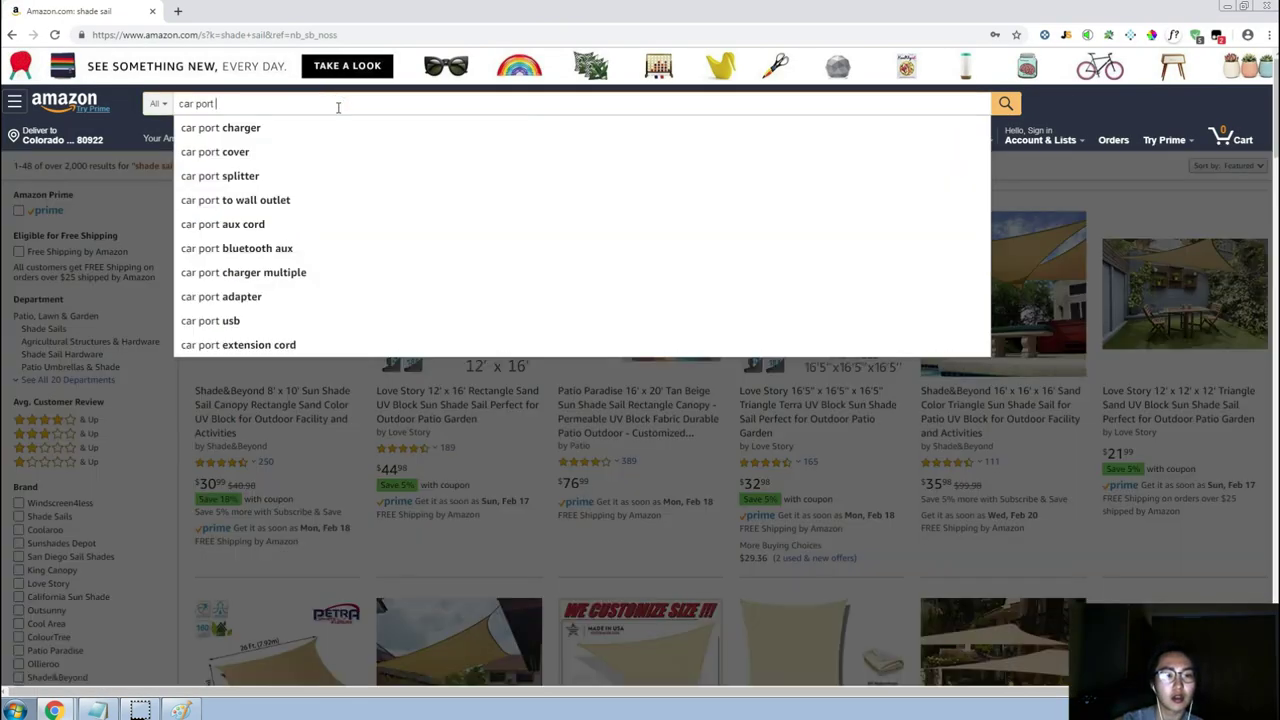
pyautogui.press('Return')
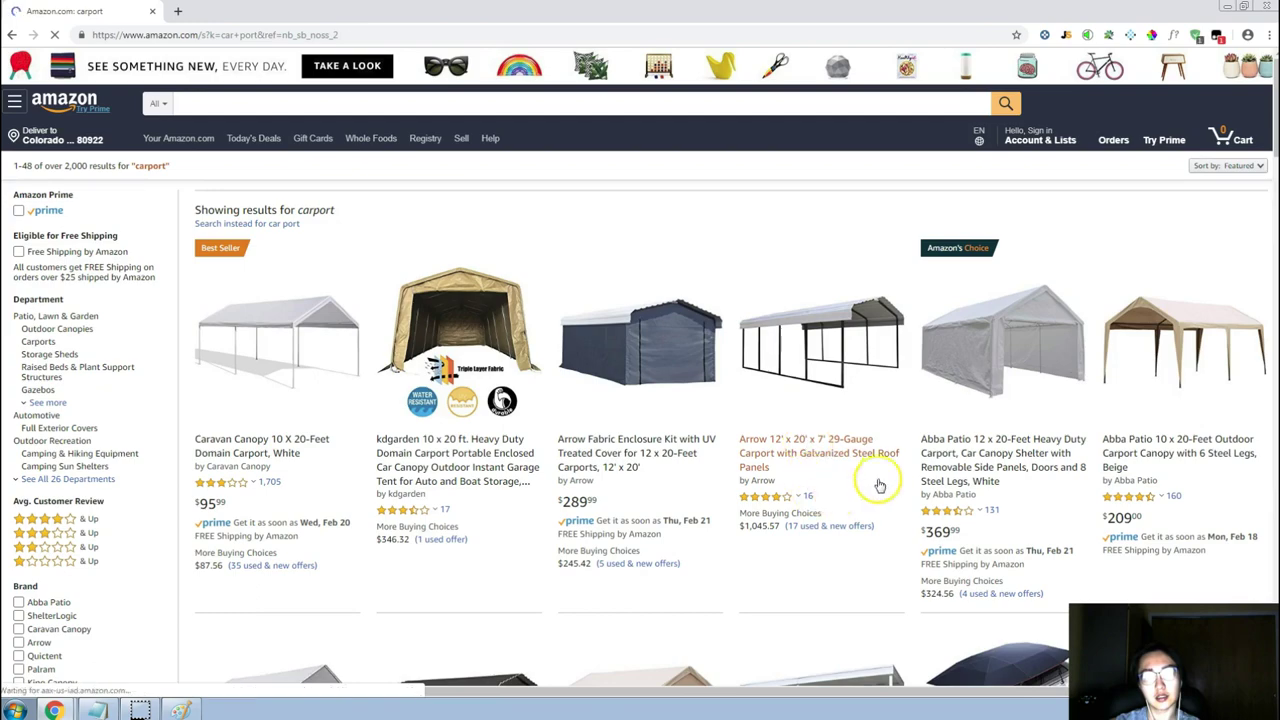
# Skim the Amazon carport results, checking product types, prices and review counts.
pyautogui.scroll(-3, 908, 480)
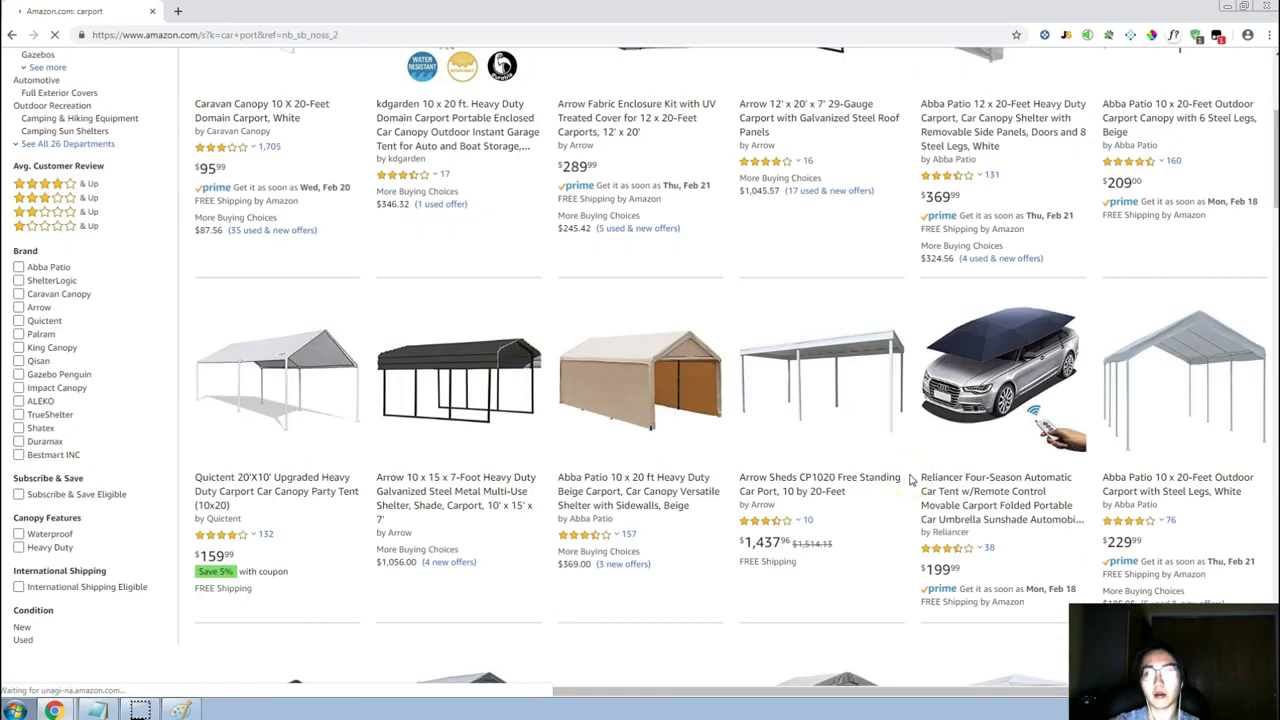
pyautogui.scroll(-4, 910, 480)
pyautogui.scroll(-3, 910, 480)
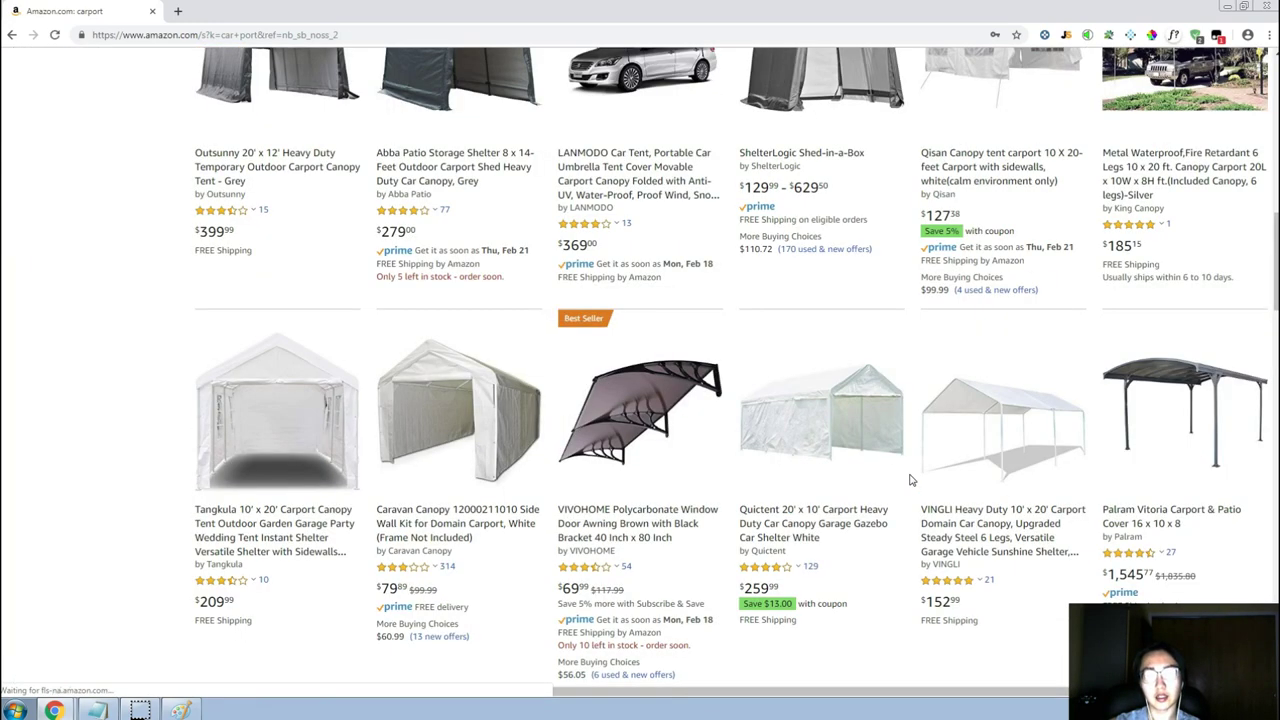
pyautogui.scroll(12, 910, 480)
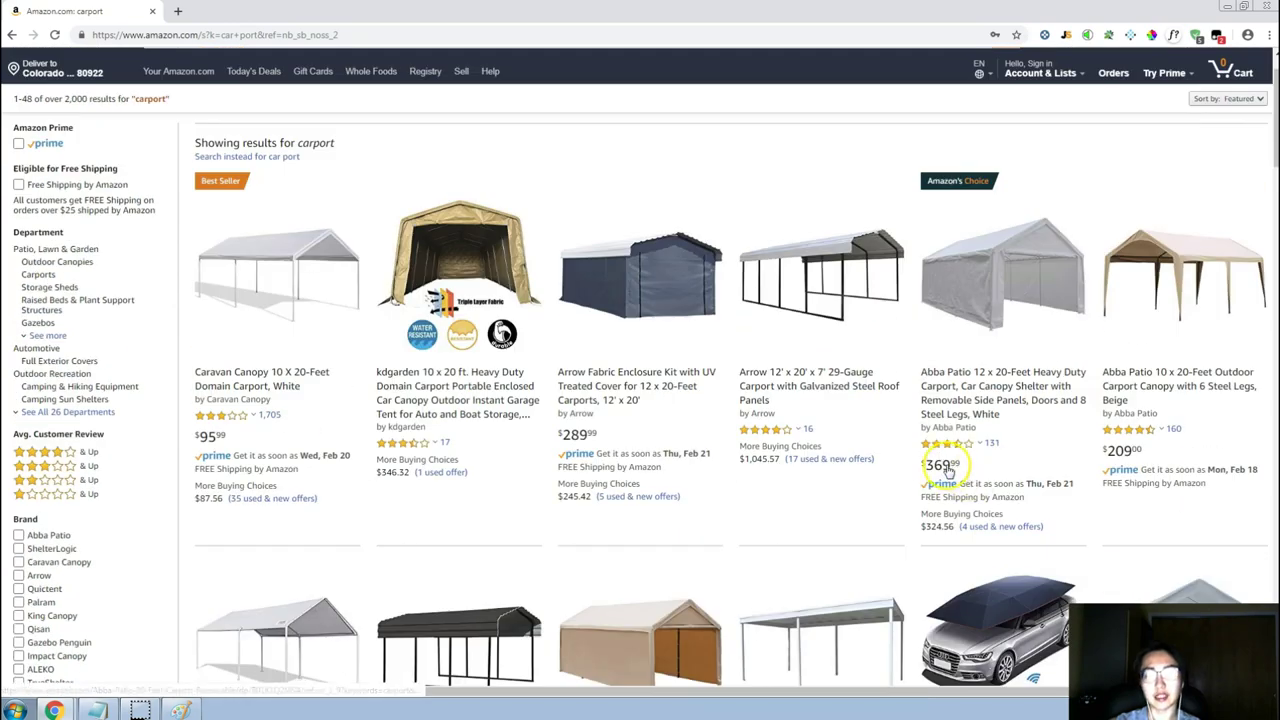
pyautogui.scroll(-3, 920, 478)
pyautogui.scroll(1, 915, 481)
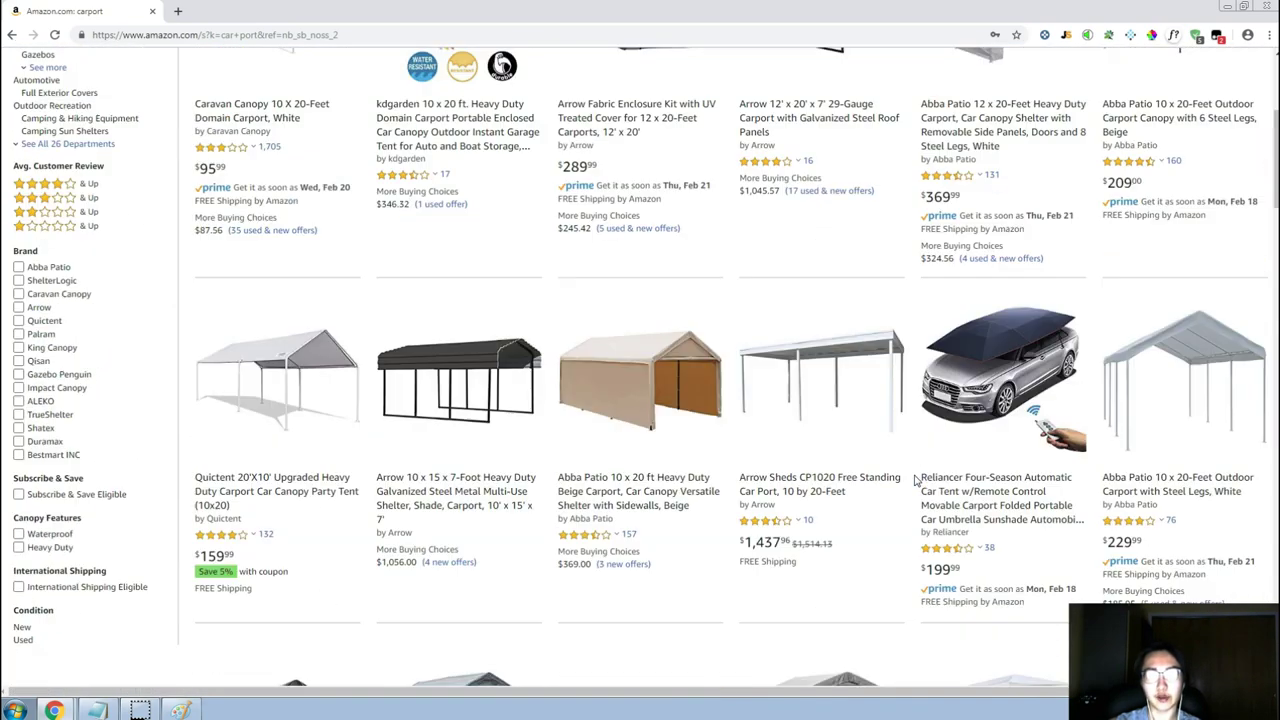
pyautogui.scroll(4, 915, 481)
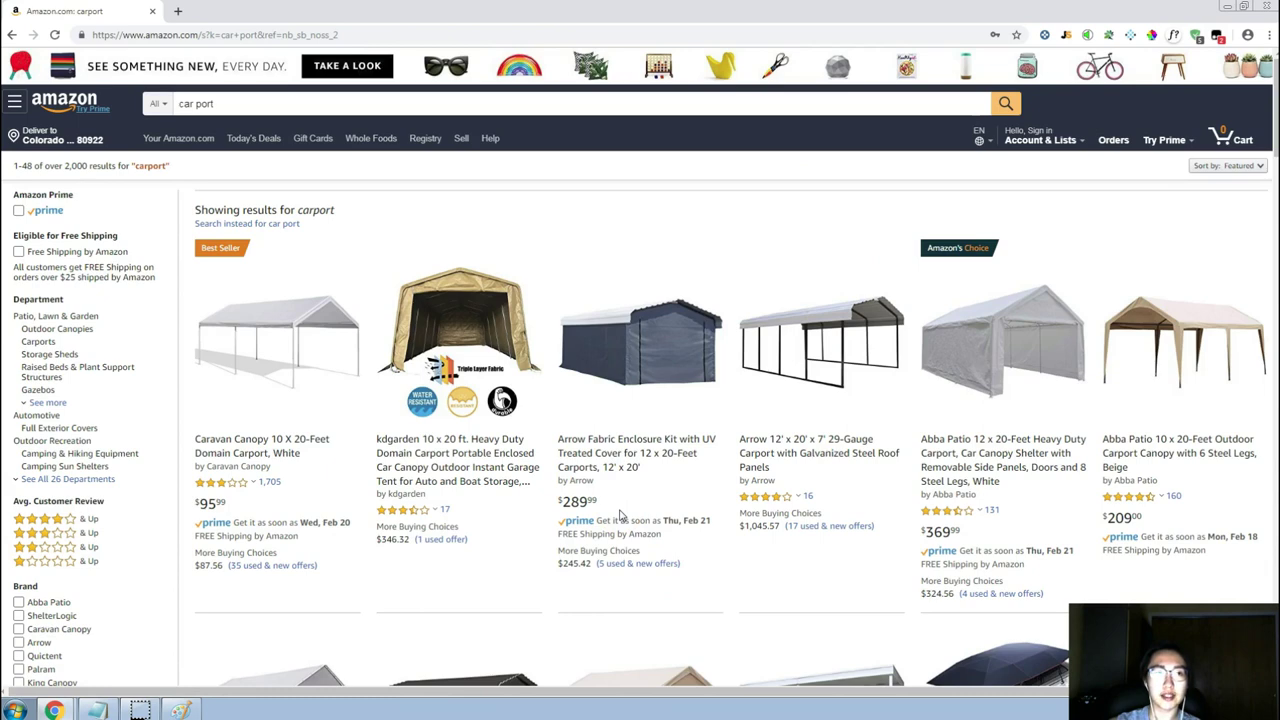
pyautogui.scroll(-3, 748, 514)
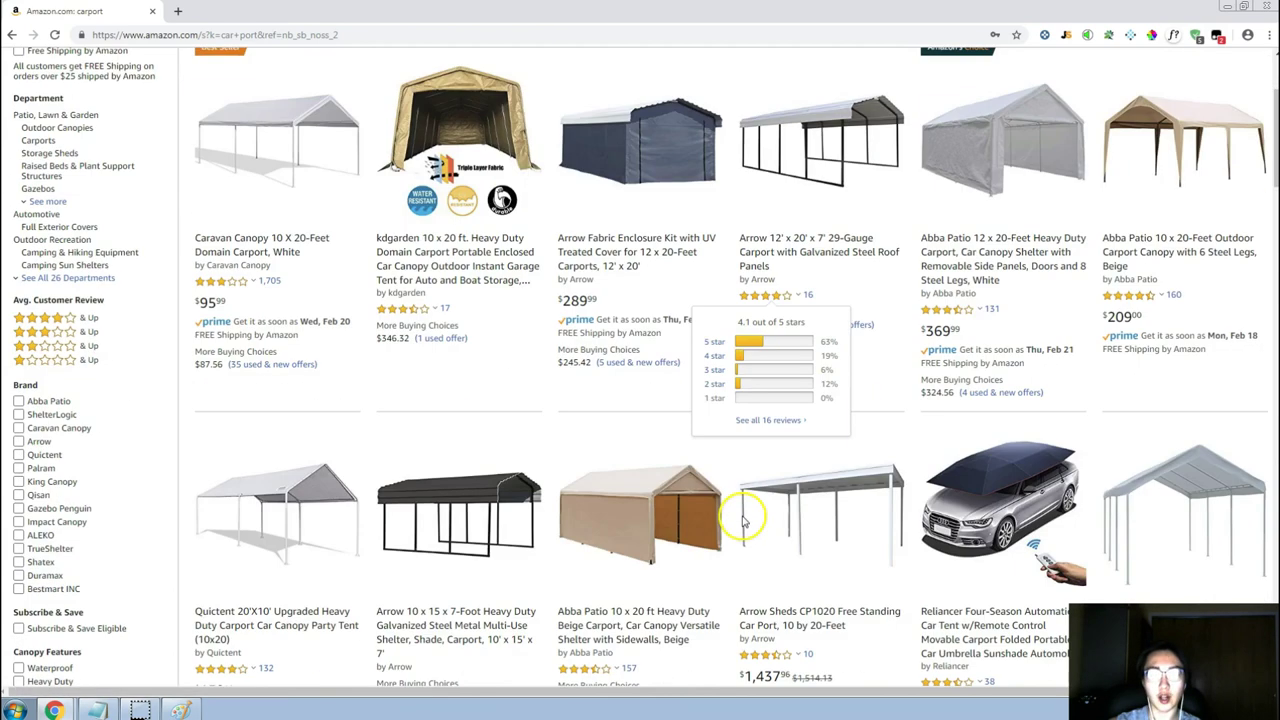
# Open page 2 of the sun shades keywords in Magnet and return to the Amazon carport results.
pyautogui.hotkey('alt', 'Tab')
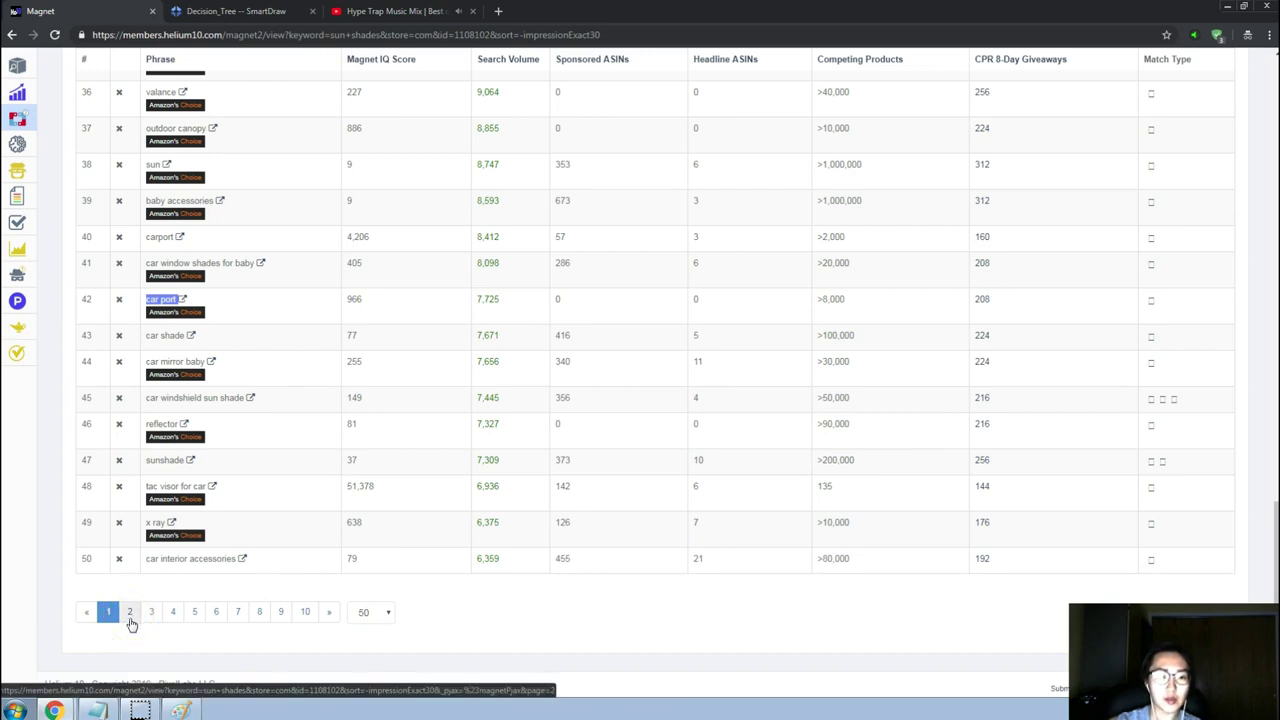
pyautogui.click(130, 614)
pyautogui.hotkey('alt', 'Tab')
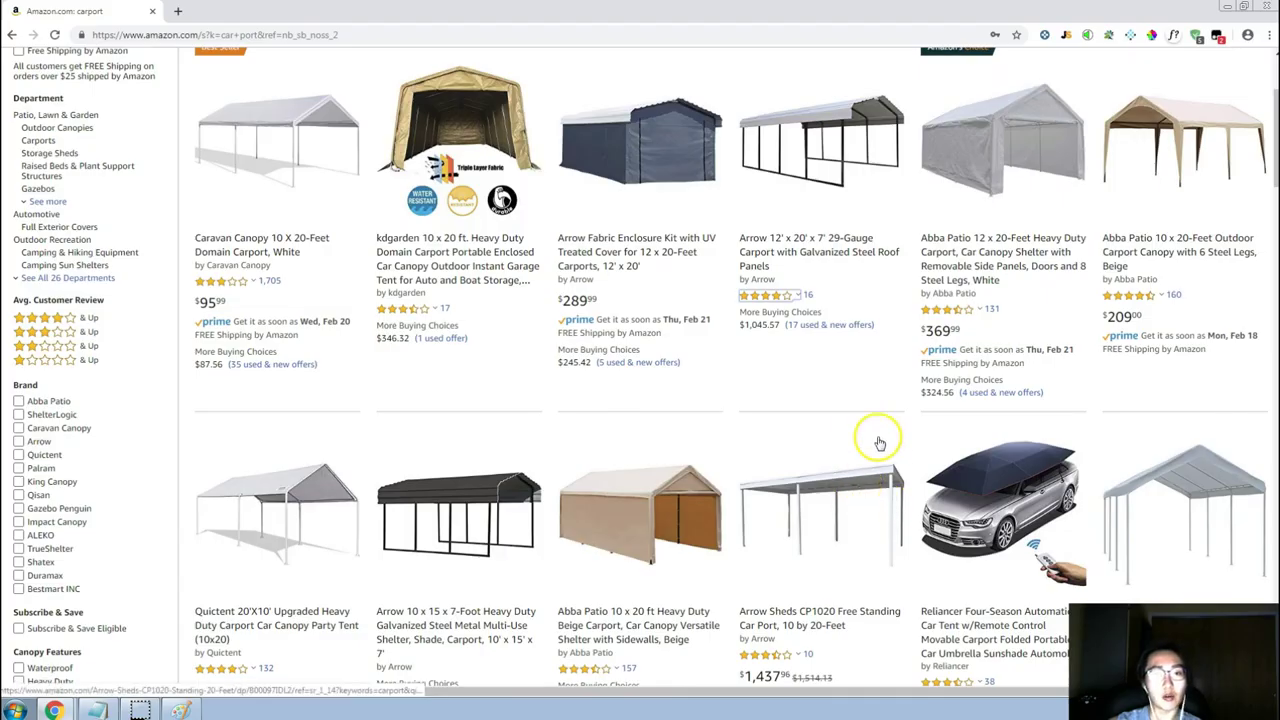
# Run Jungle Scout on the carport results to check monthly sales, revenue and reviews, and close it.
pyautogui.scroll(1, 874, 452)
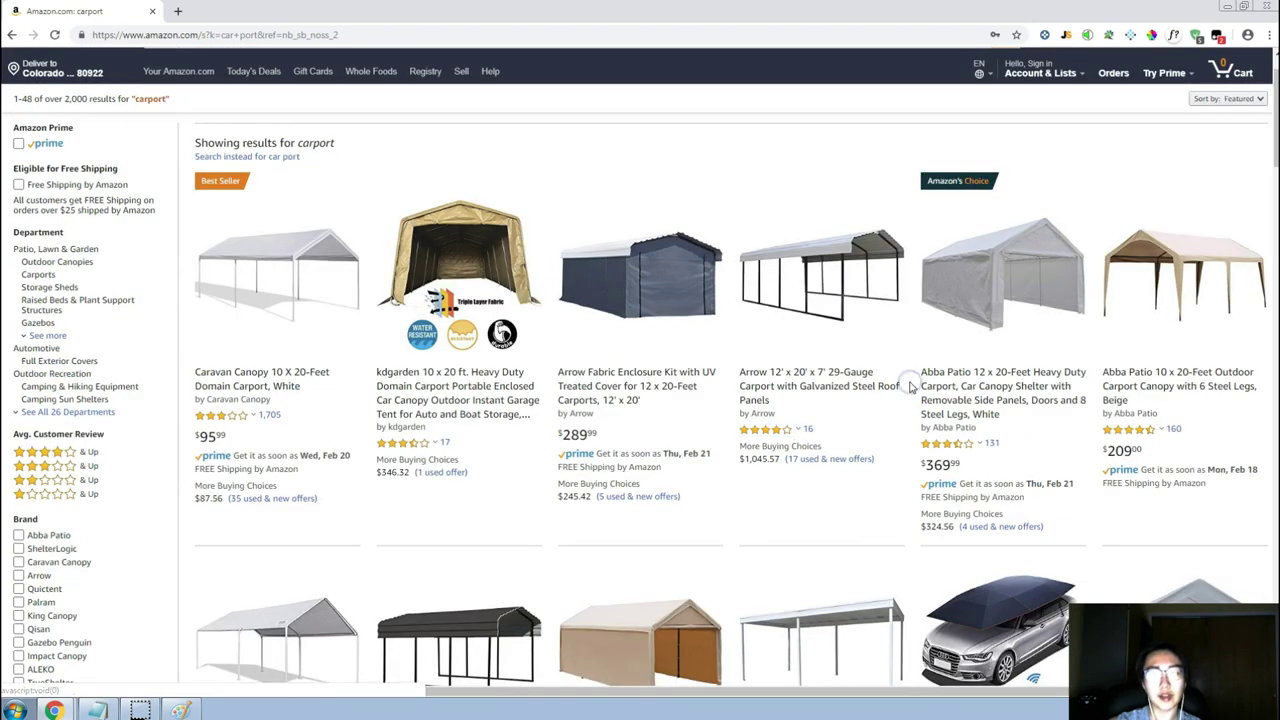
pyautogui.scroll(-2, 910, 387)
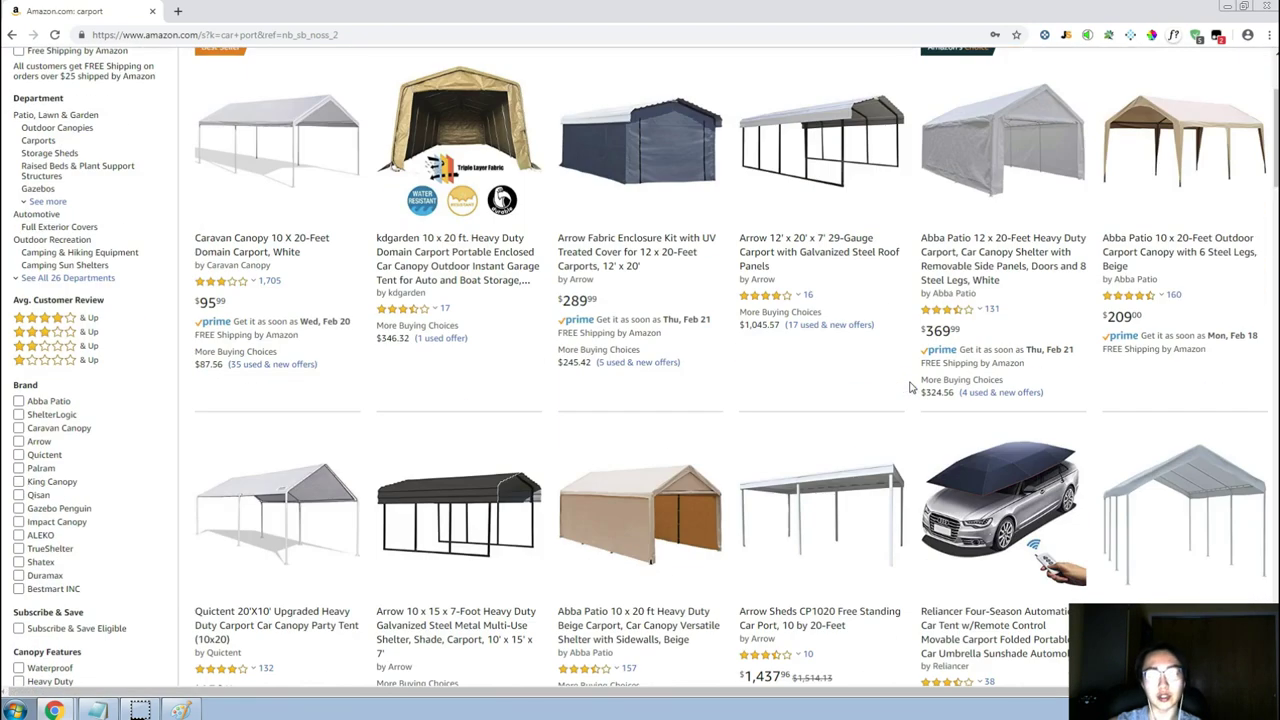
pyautogui.scroll(2, 910, 387)
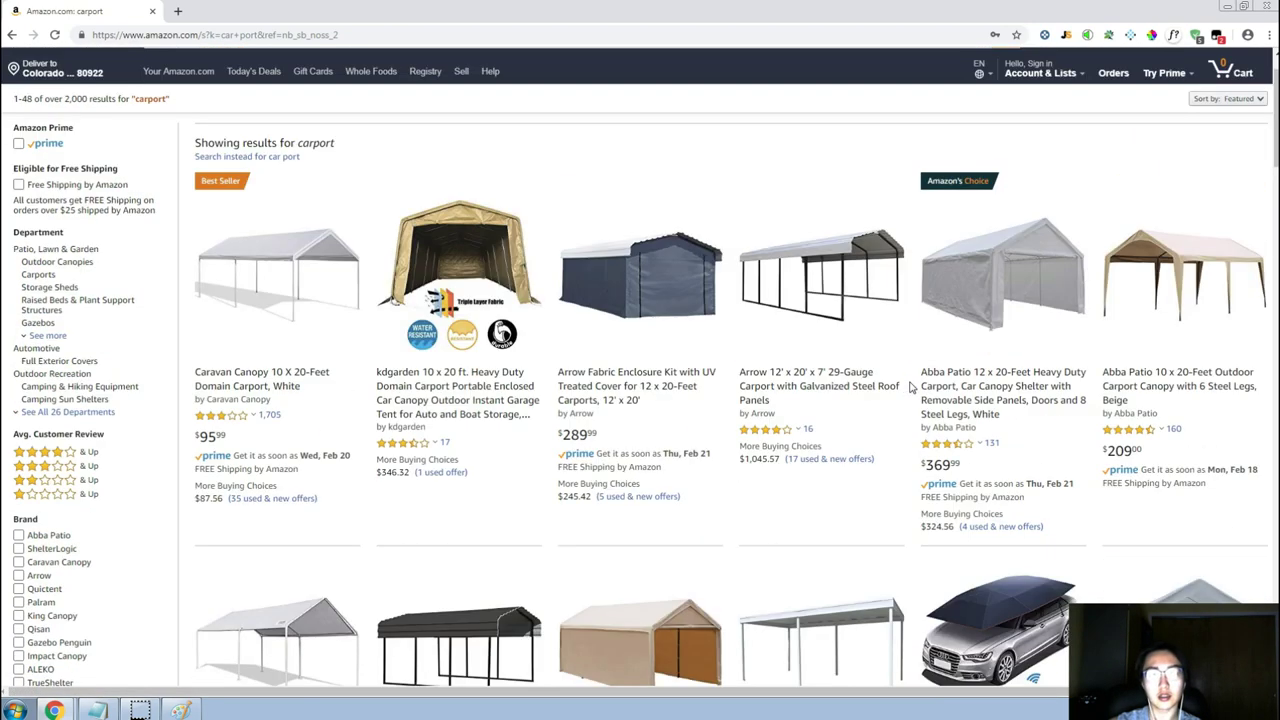
pyautogui.click(1066, 33)
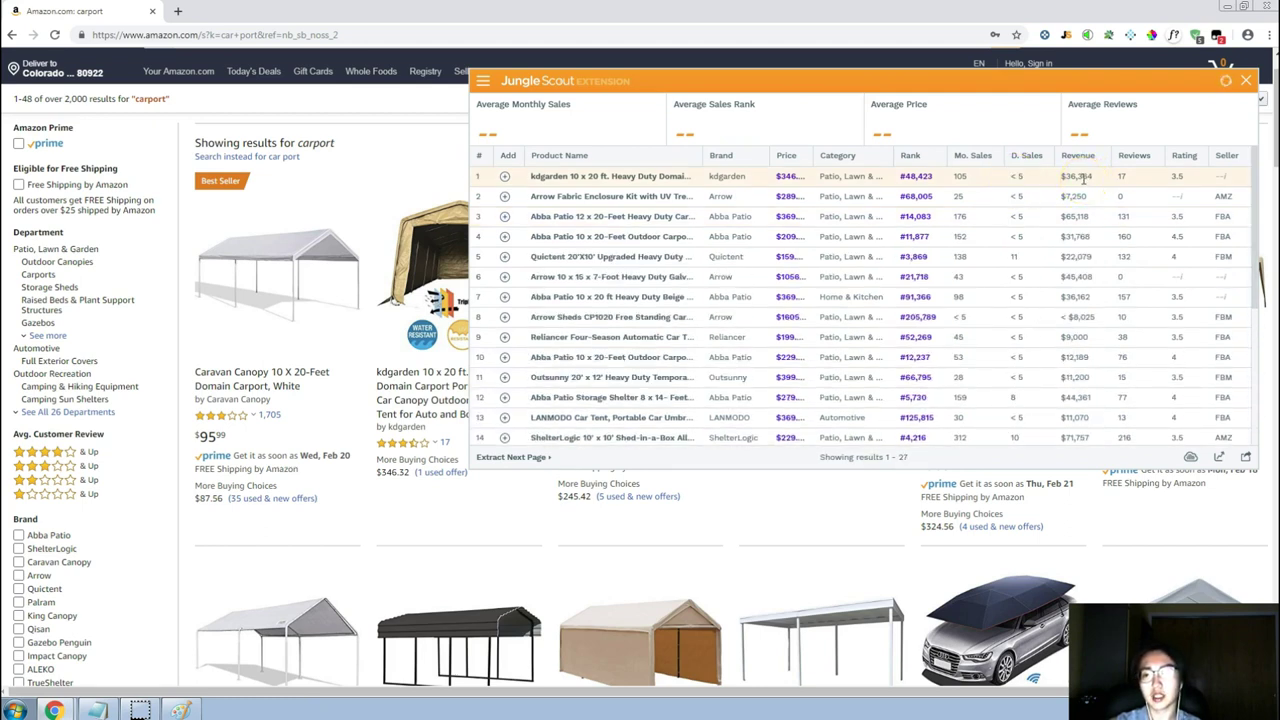
pyautogui.click(1246, 80)
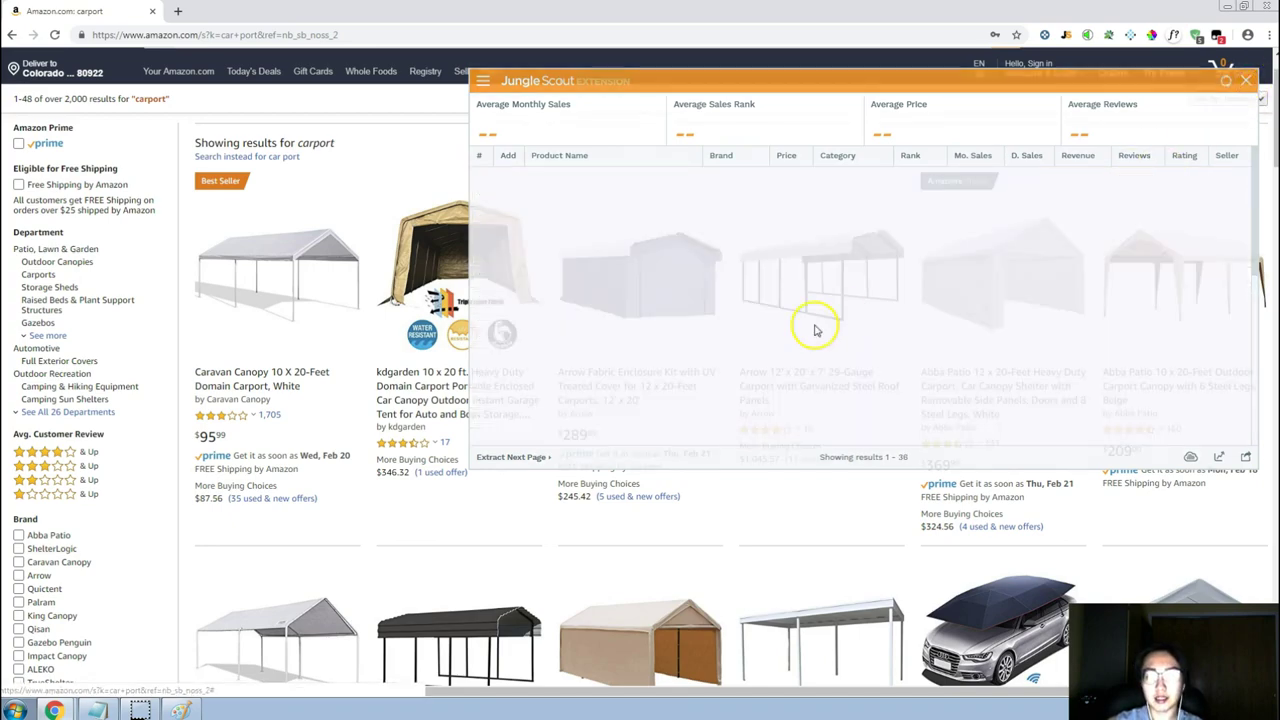
# Compare the carport and canopy listings on Amazon by design, price, rating and number of reviews.
pyautogui.scroll(-7, 815, 330)
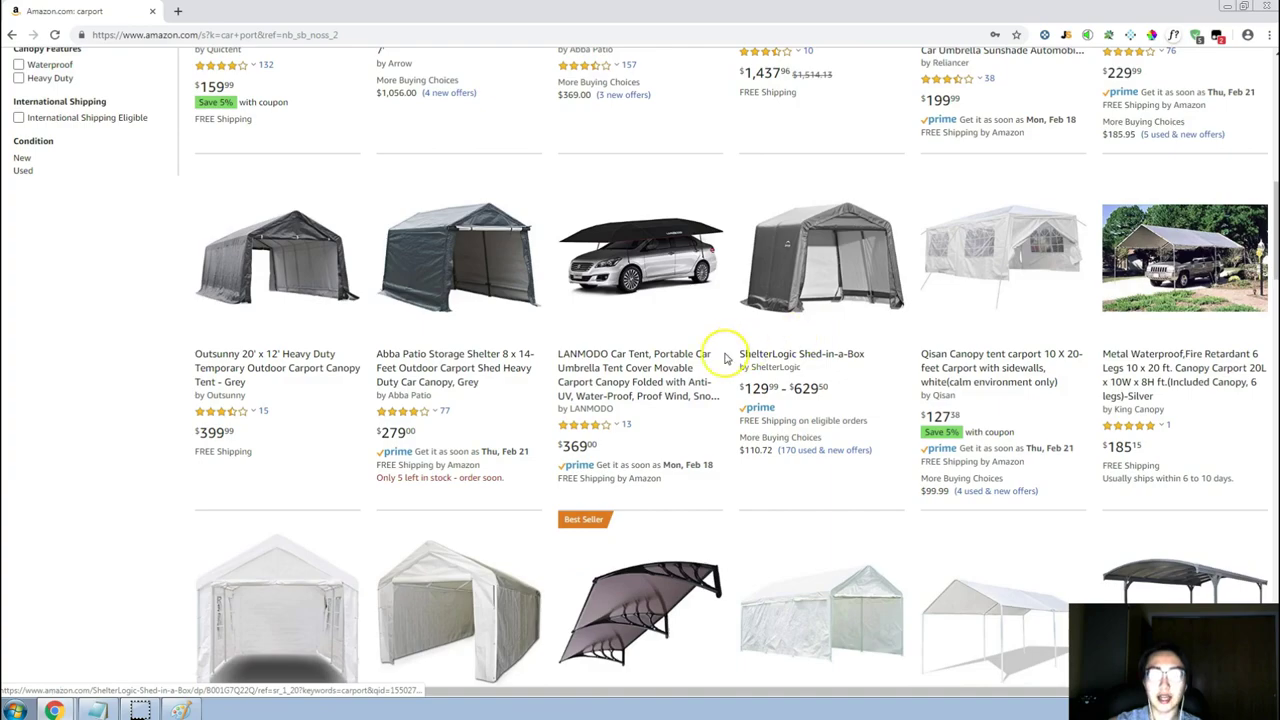
pyautogui.scroll(-3, 726, 358)
pyautogui.scroll(7, 726, 358)
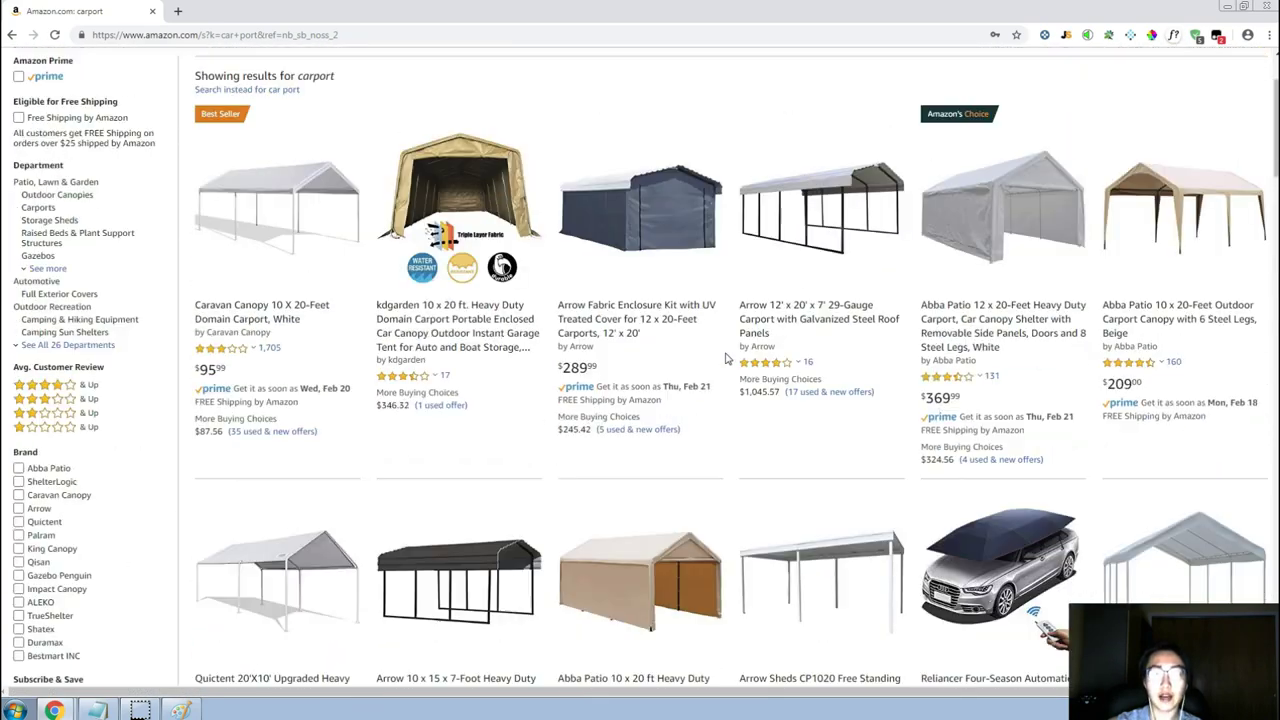
pyautogui.scroll(2, 726, 358)
pyautogui.scroll(-5, 726, 358)
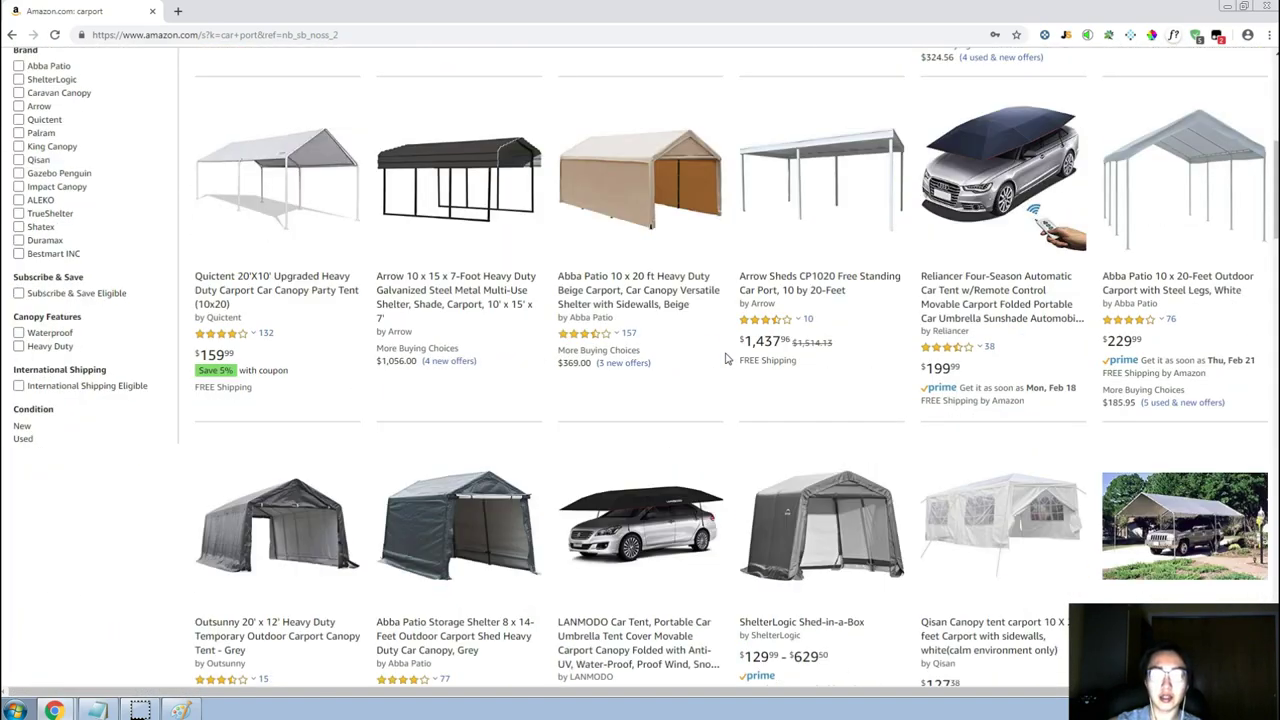
pyautogui.scroll(-9, 726, 358)
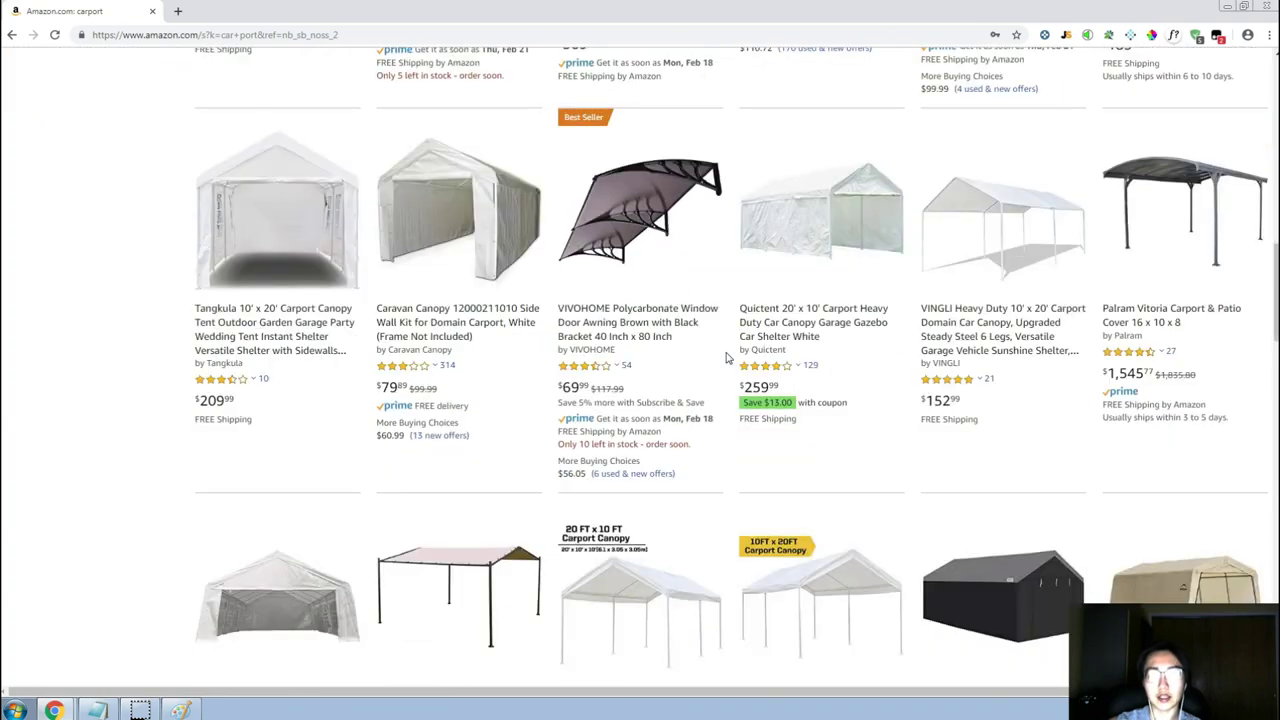
pyautogui.scroll(-3, 726, 358)
pyautogui.scroll(8, 726, 358)
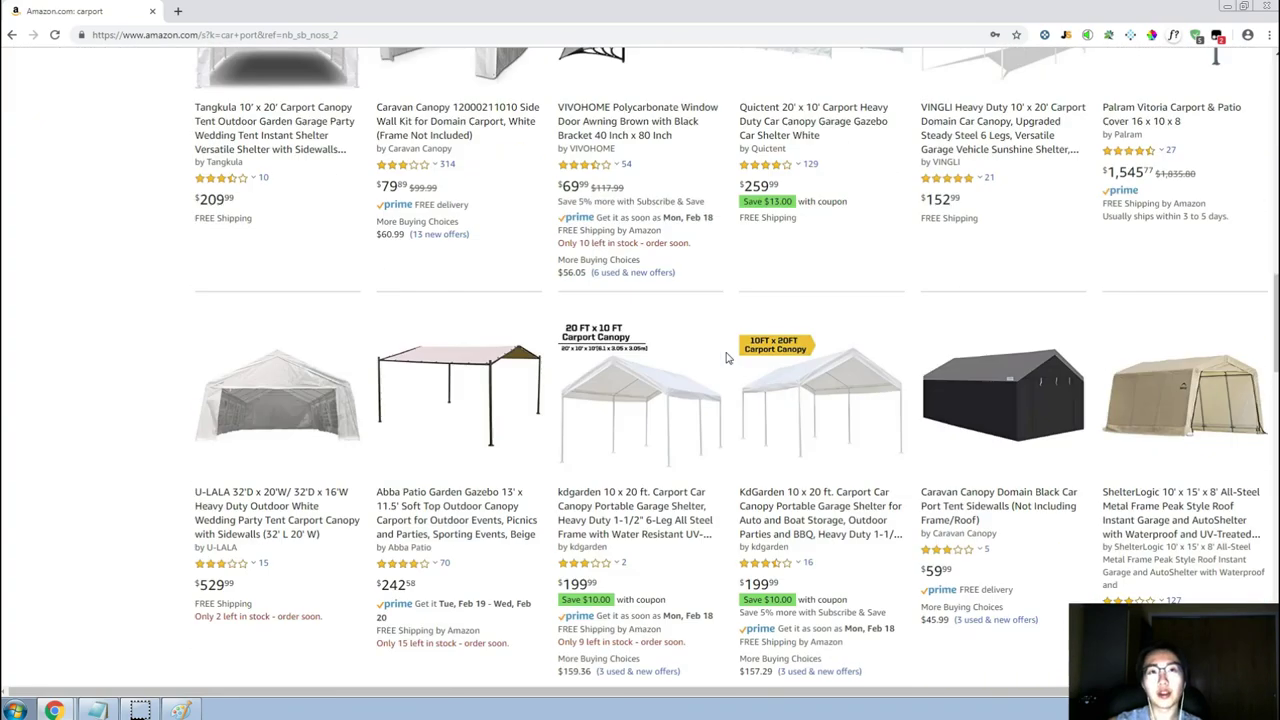
pyautogui.scroll(10, 726, 358)
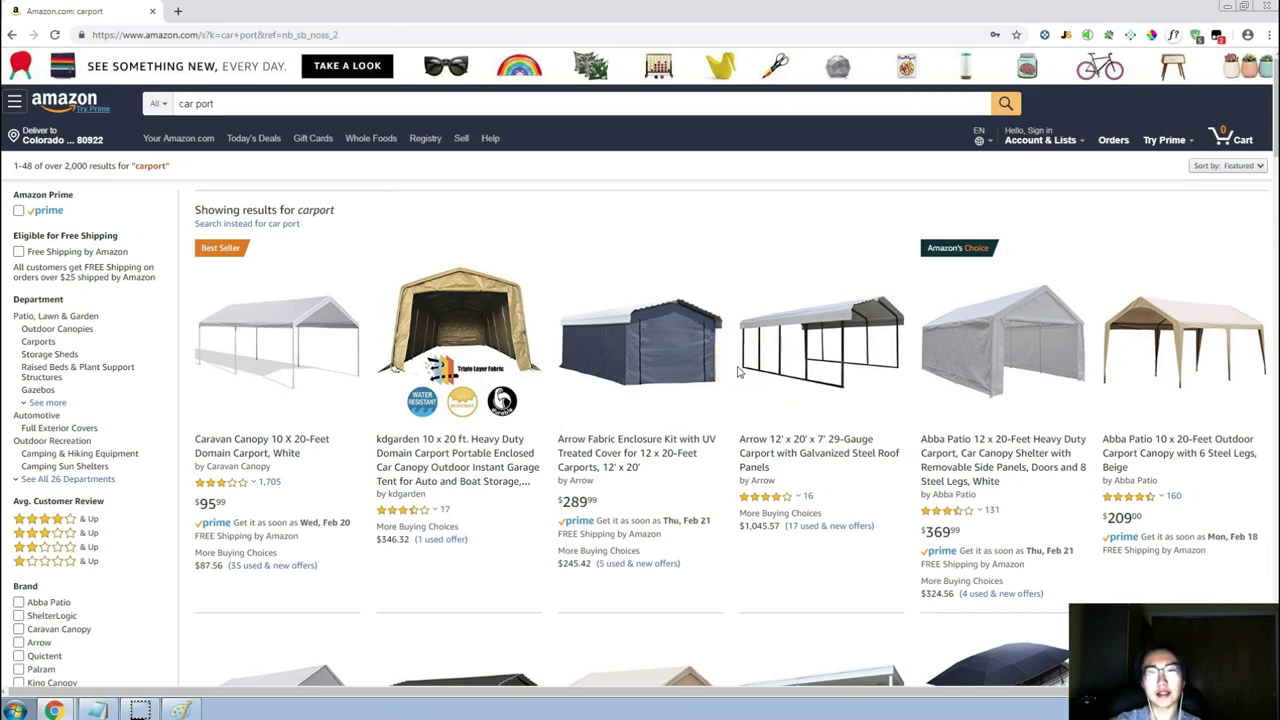
pyautogui.scroll(-3, 738, 372)
pyautogui.scroll(1, 738, 372)
pyautogui.scroll(-1, 738, 372)
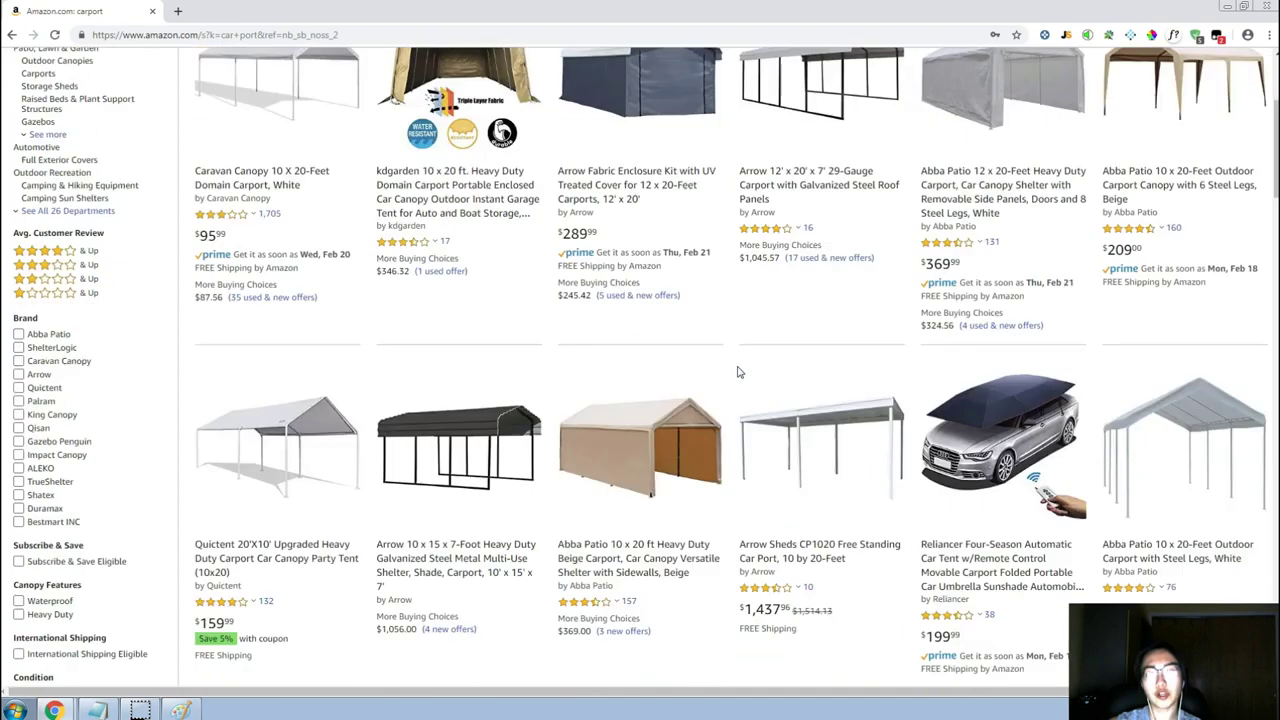
pyautogui.scroll(2, 738, 372)
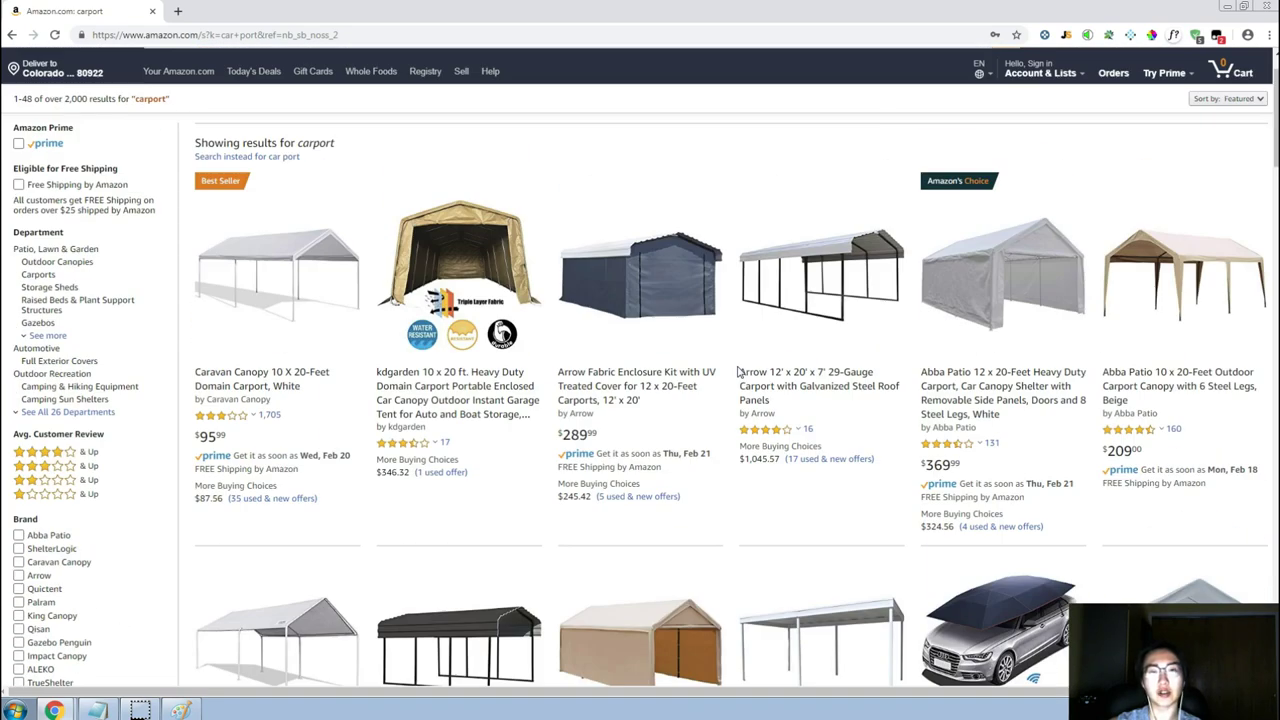
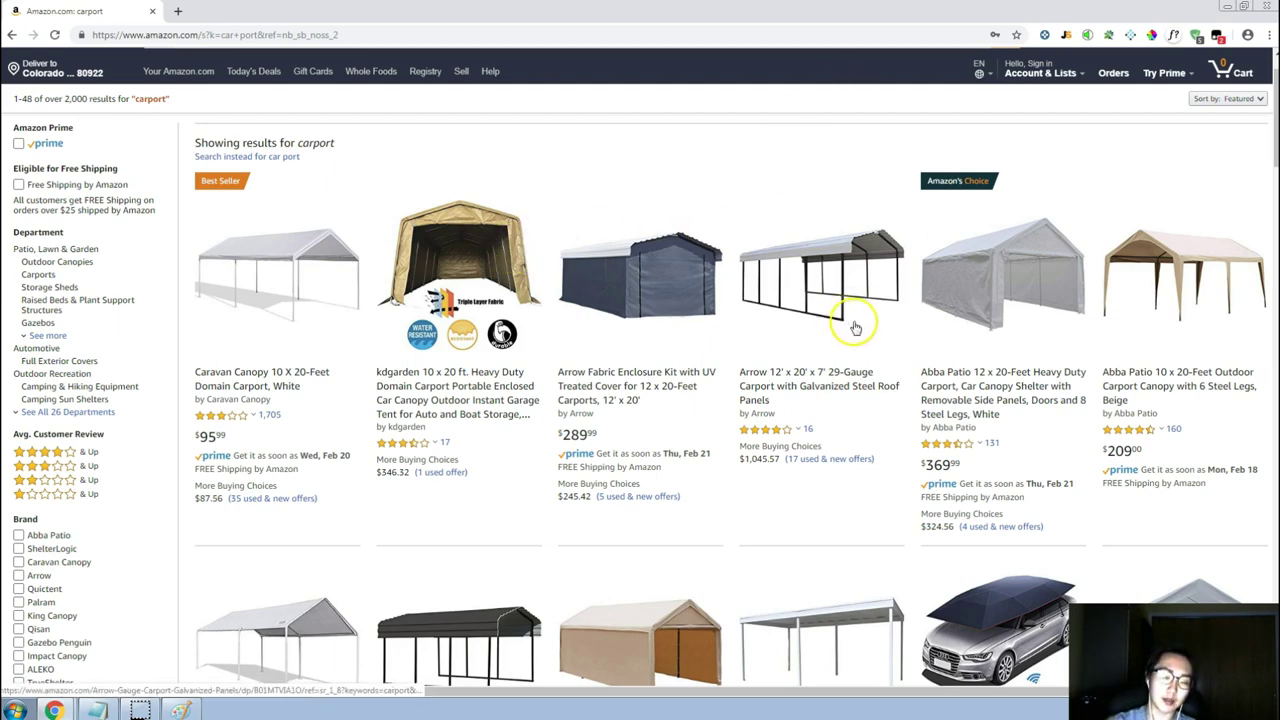
pyautogui.scroll(1, 912, 436)
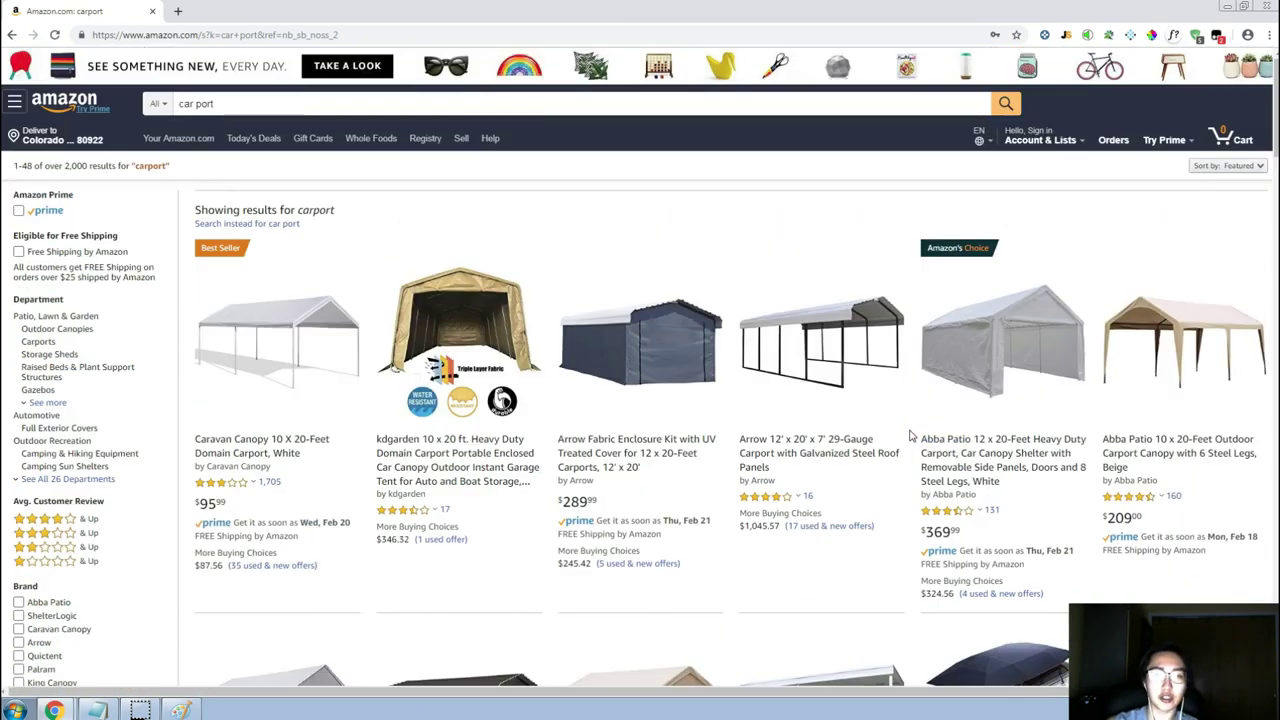
pyautogui.scroll(-3, 910, 420)
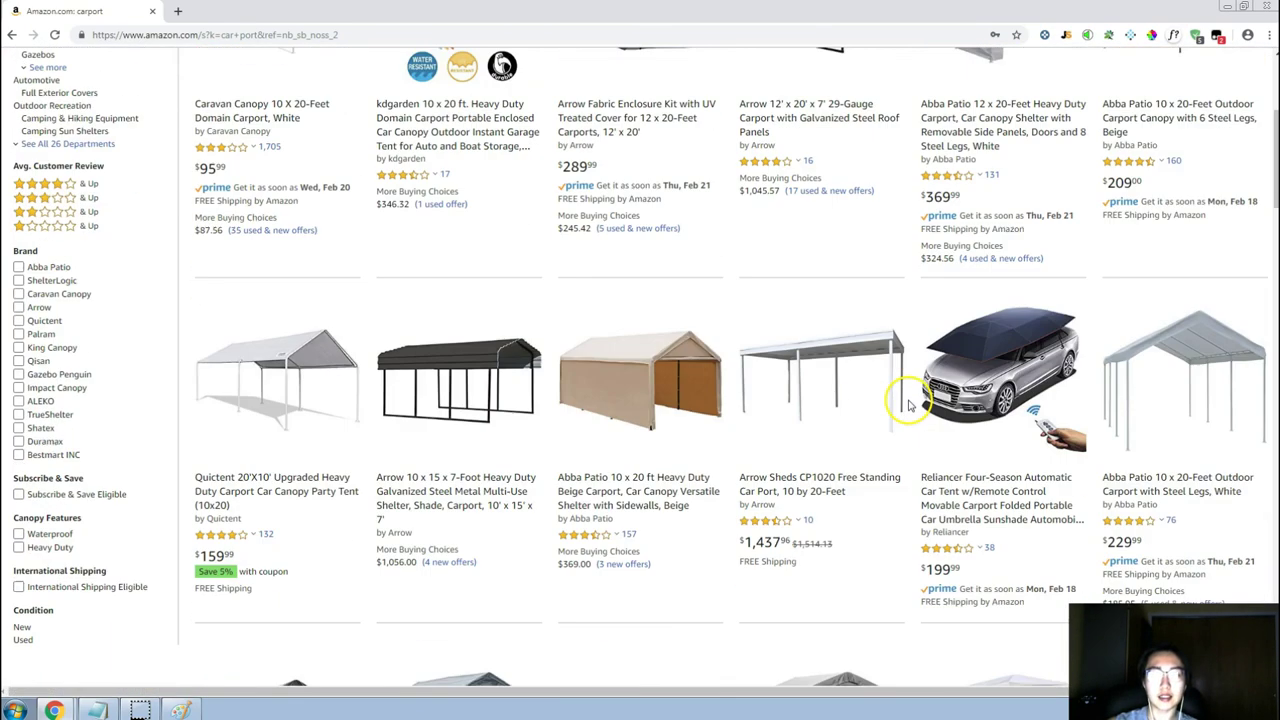
pyautogui.scroll(-1, 914, 405)
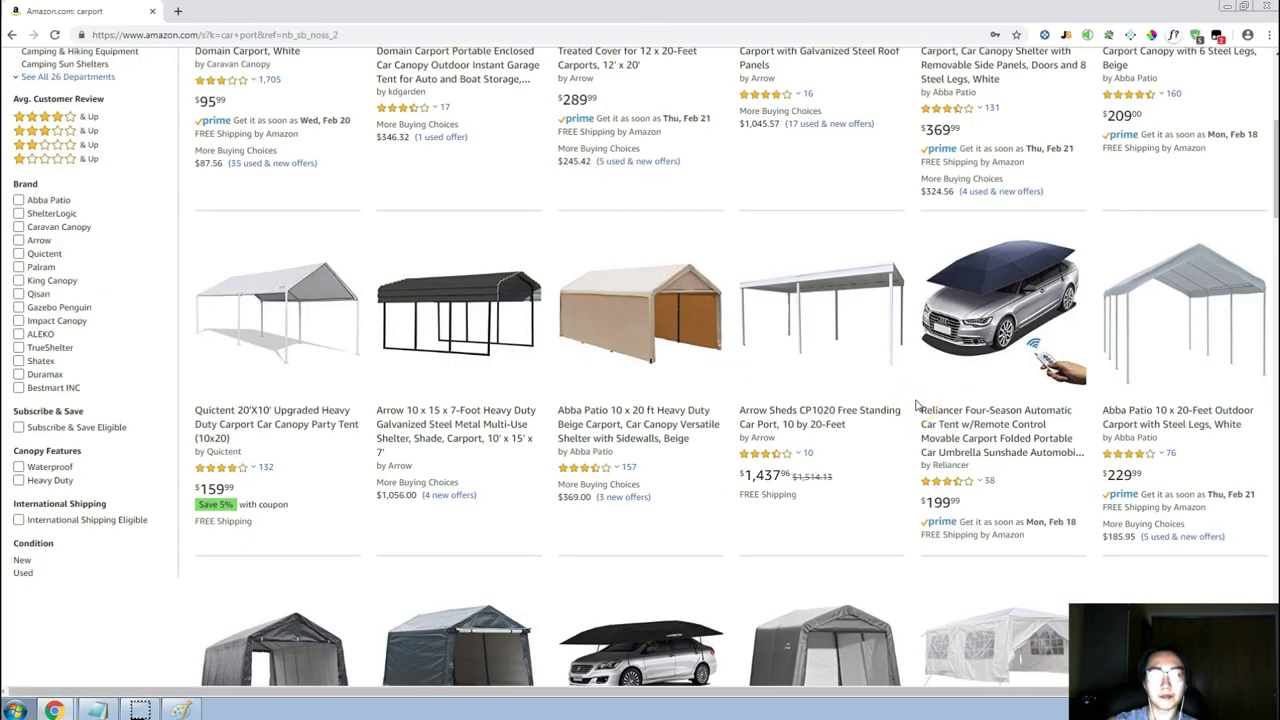
pyautogui.scroll(4, 915, 405)
pyautogui.scroll(-3, 915, 405)
pyautogui.scroll(3, 915, 405)
# Switch back to Magnet and go to the start of page 2 of the sun shades keywords.
pyautogui.click(818, 485)
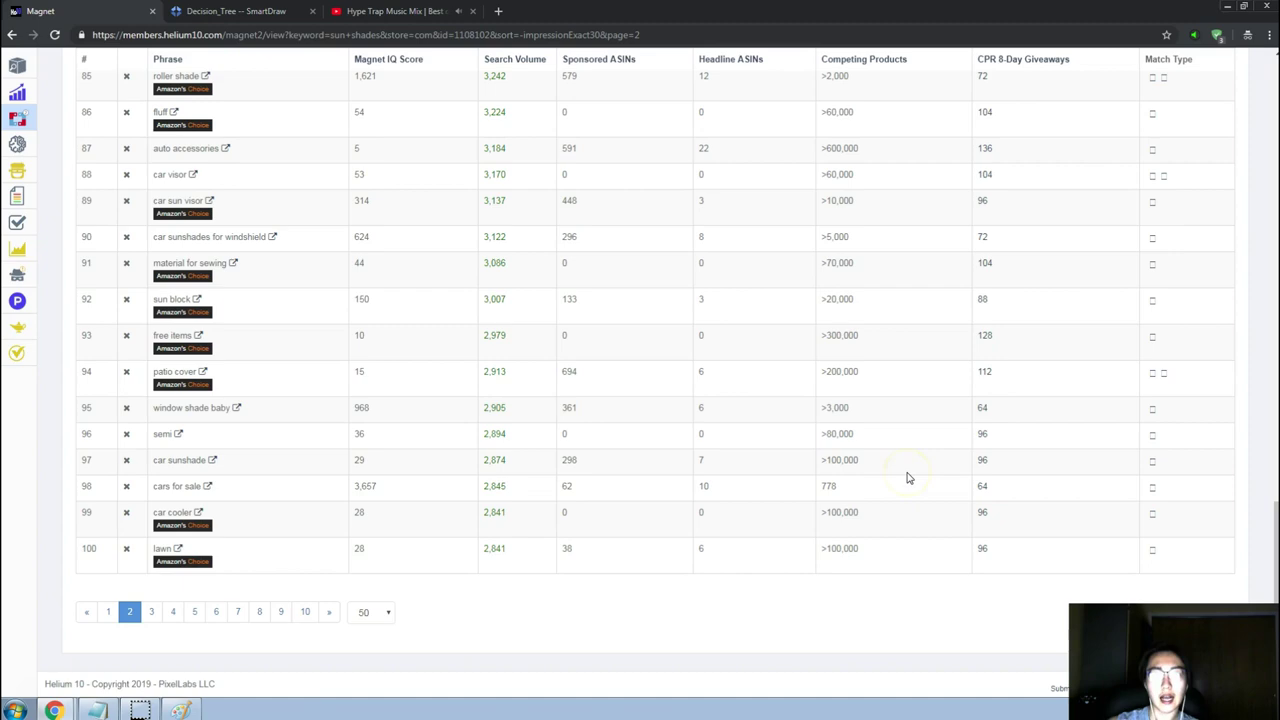
pyautogui.click(160, 600)
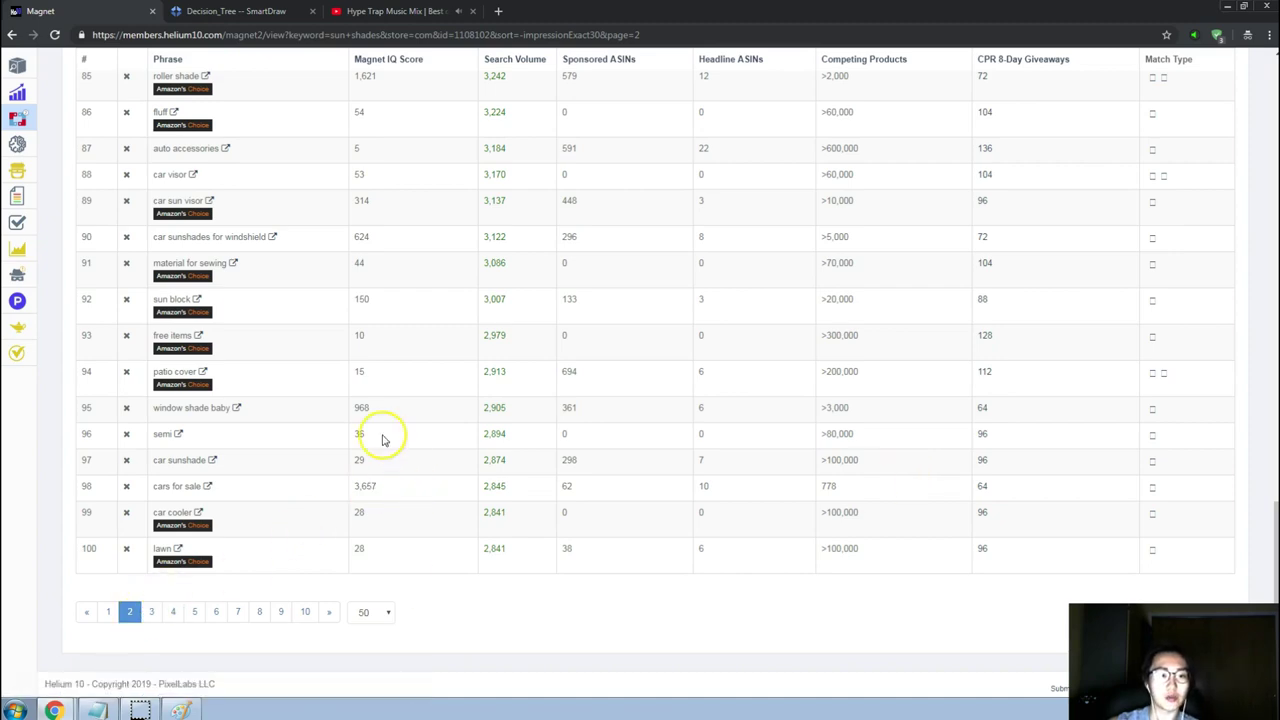
pyautogui.scroll(15, 381, 440)
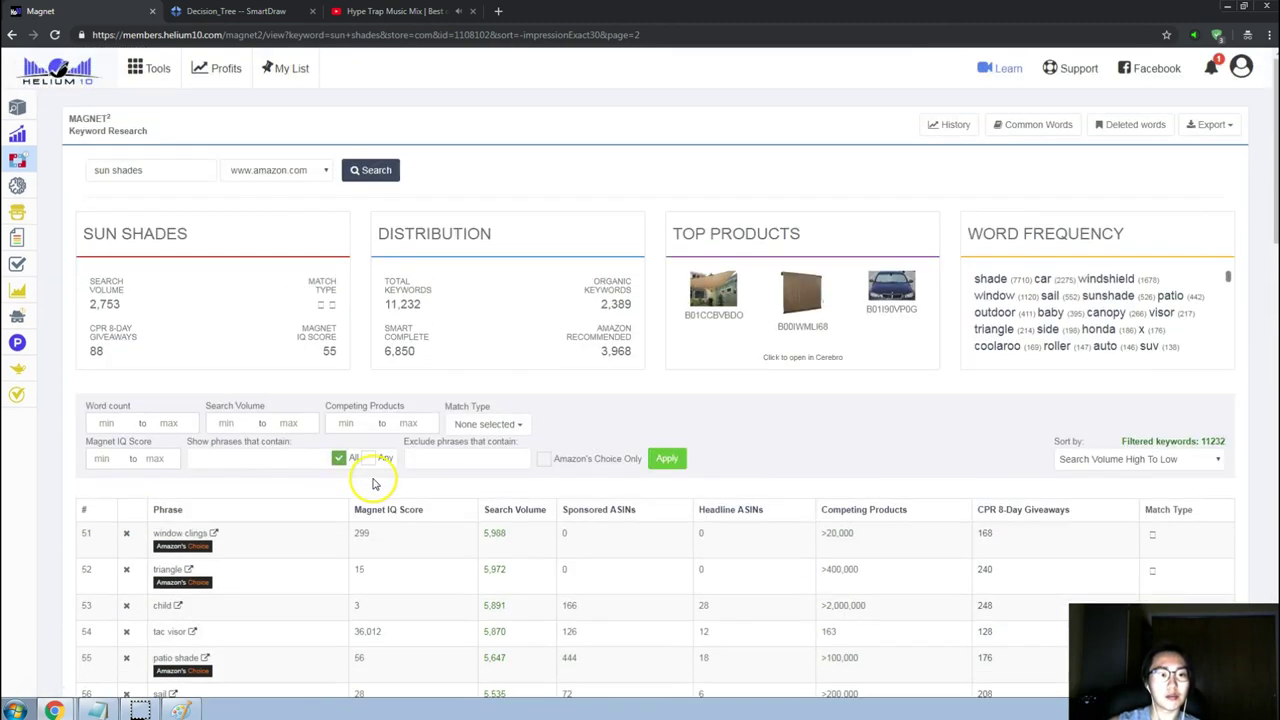
pyautogui.hotkey('alt', 'Tab')
pyautogui.hotkey('alt', 'Tab')
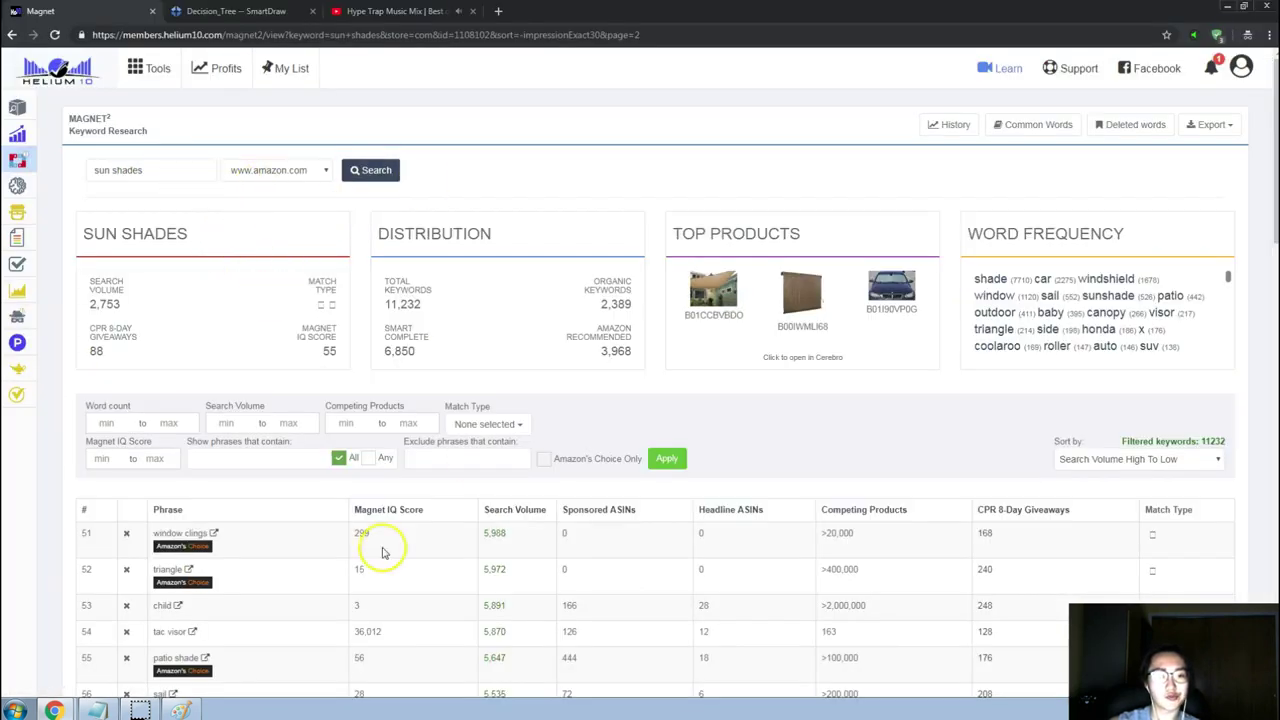
pyautogui.click(140, 710)
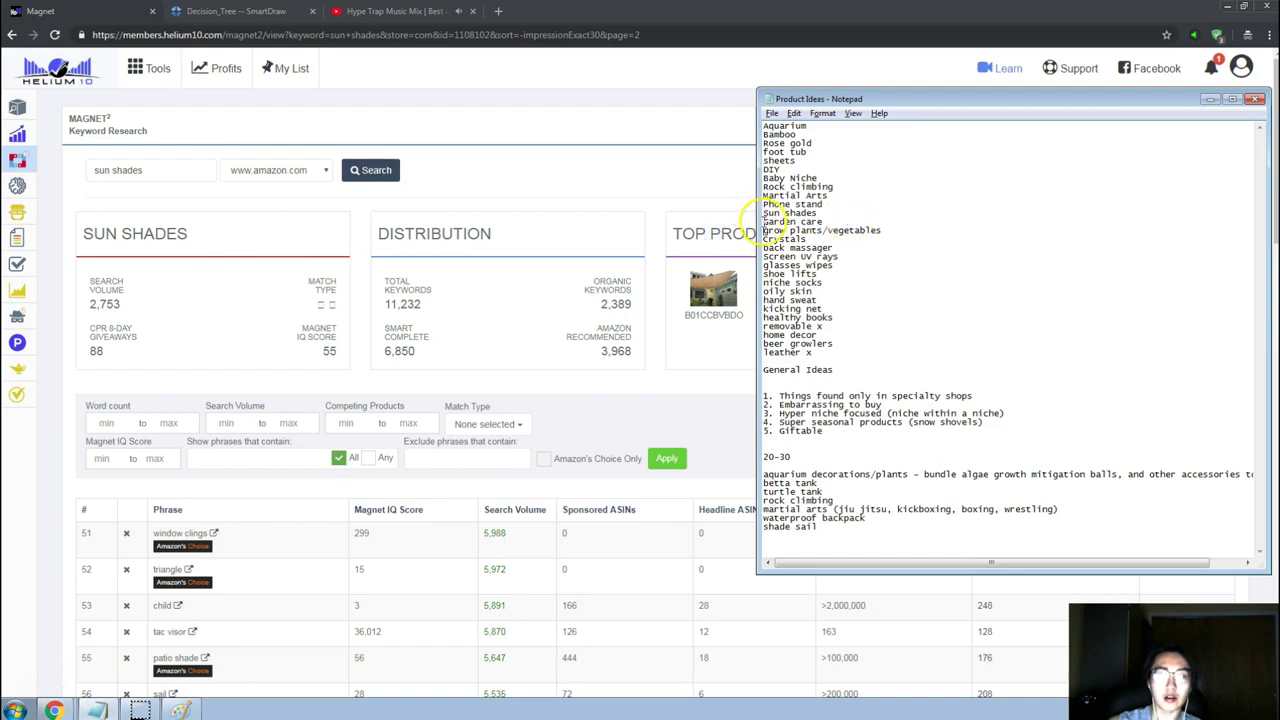
pyautogui.moveTo(763, 221); pyautogui.dragTo(822, 221)
pyautogui.hotkey('ctrl', 'c')
pyautogui.tripleClick(210, 178)
pyautogui.hotkey('ctrl', 'v')
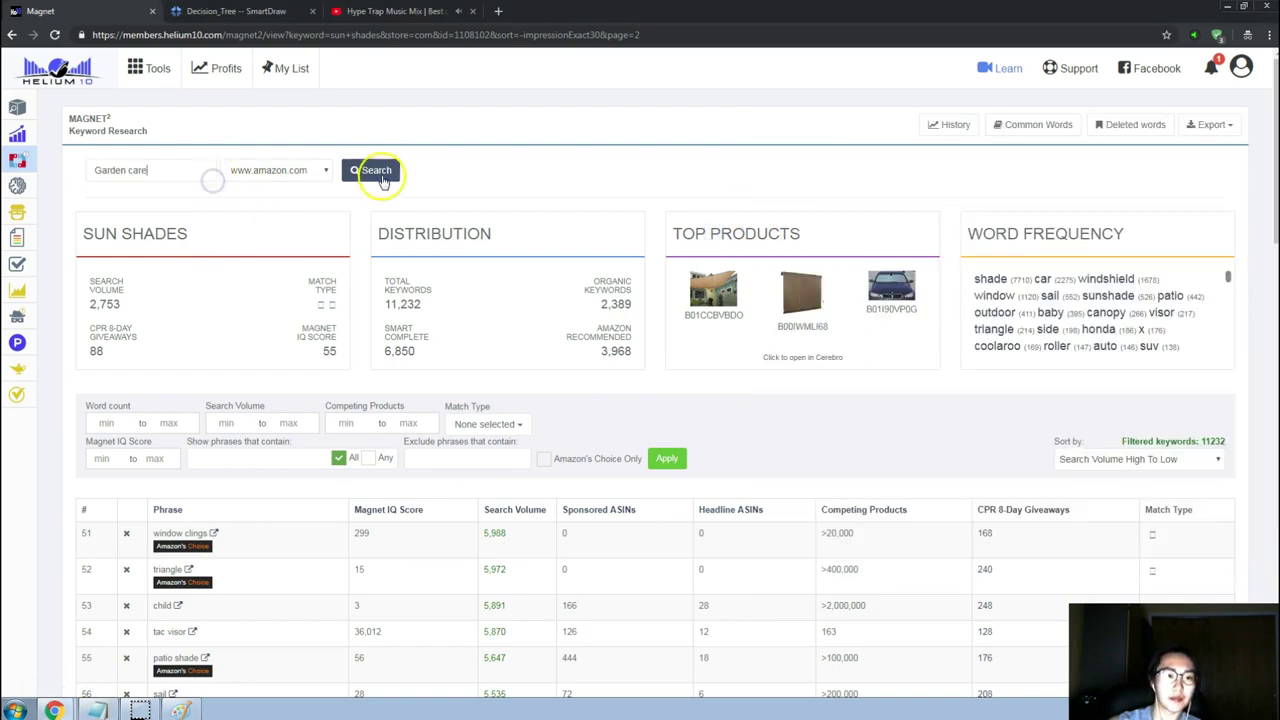
pyautogui.click(380, 178)
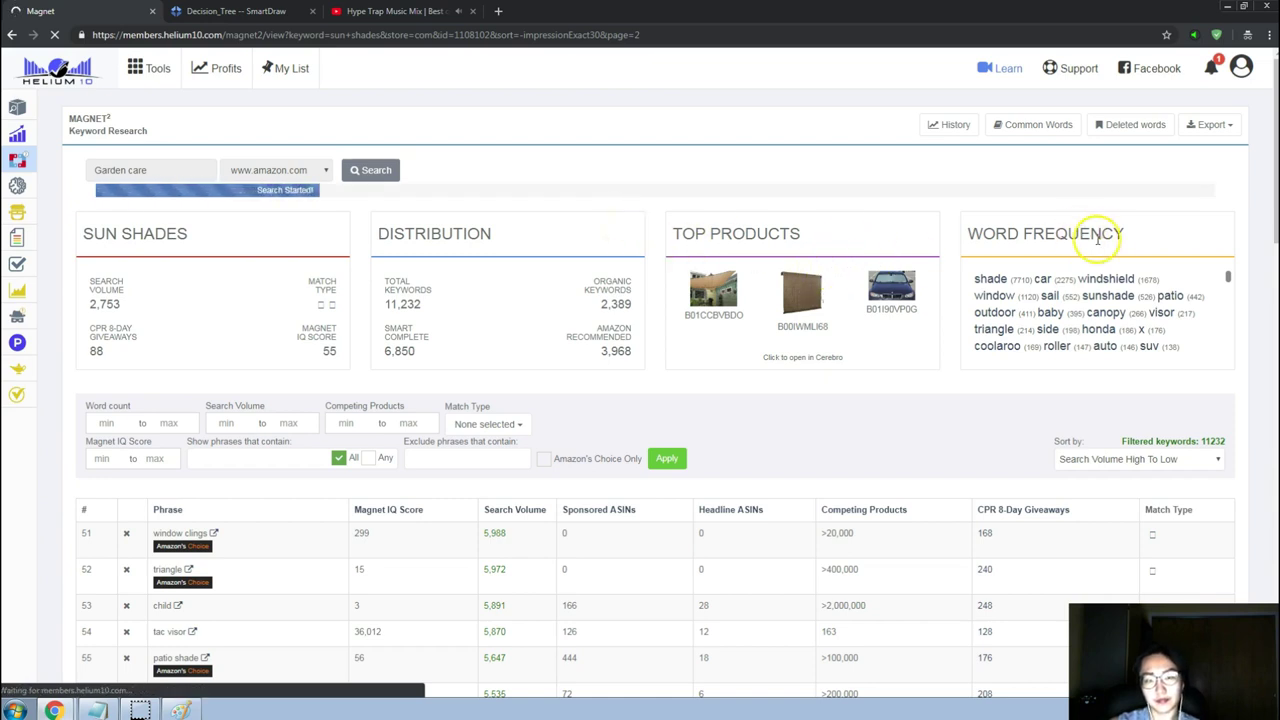
pyautogui.click(1206, 224)
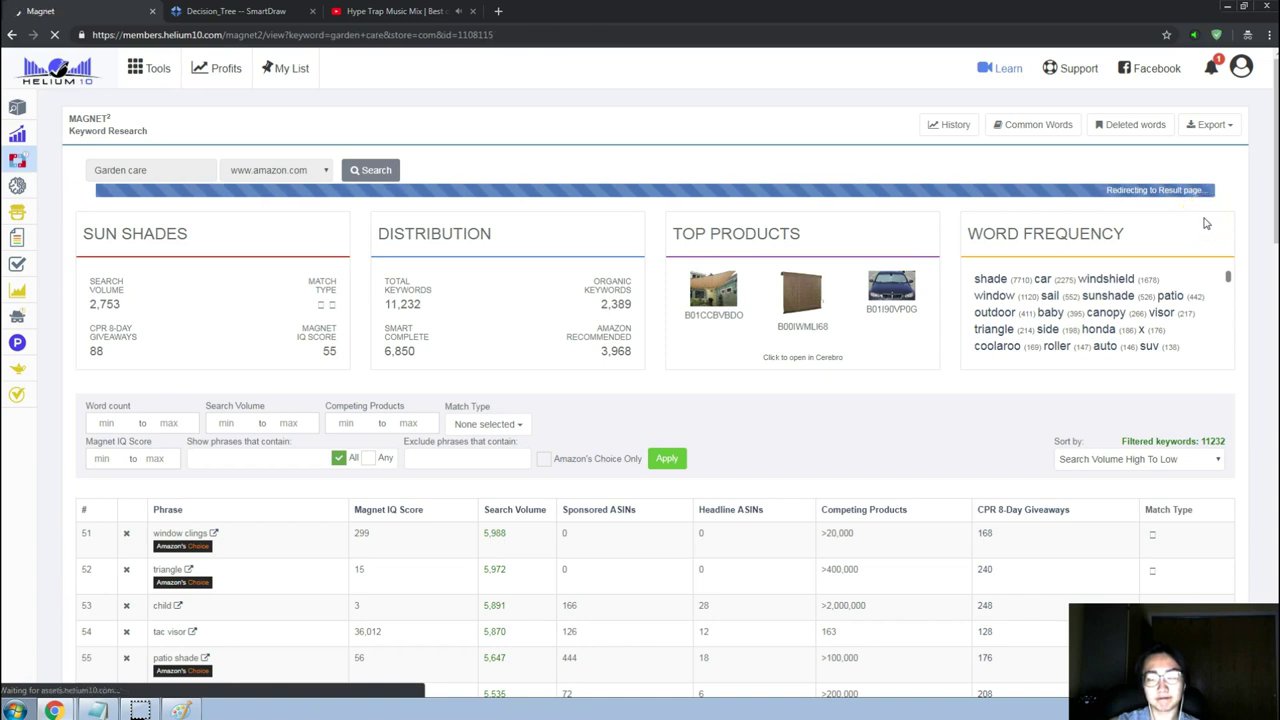
pyautogui.click(1106, 257)
pyautogui.click(631, 262)
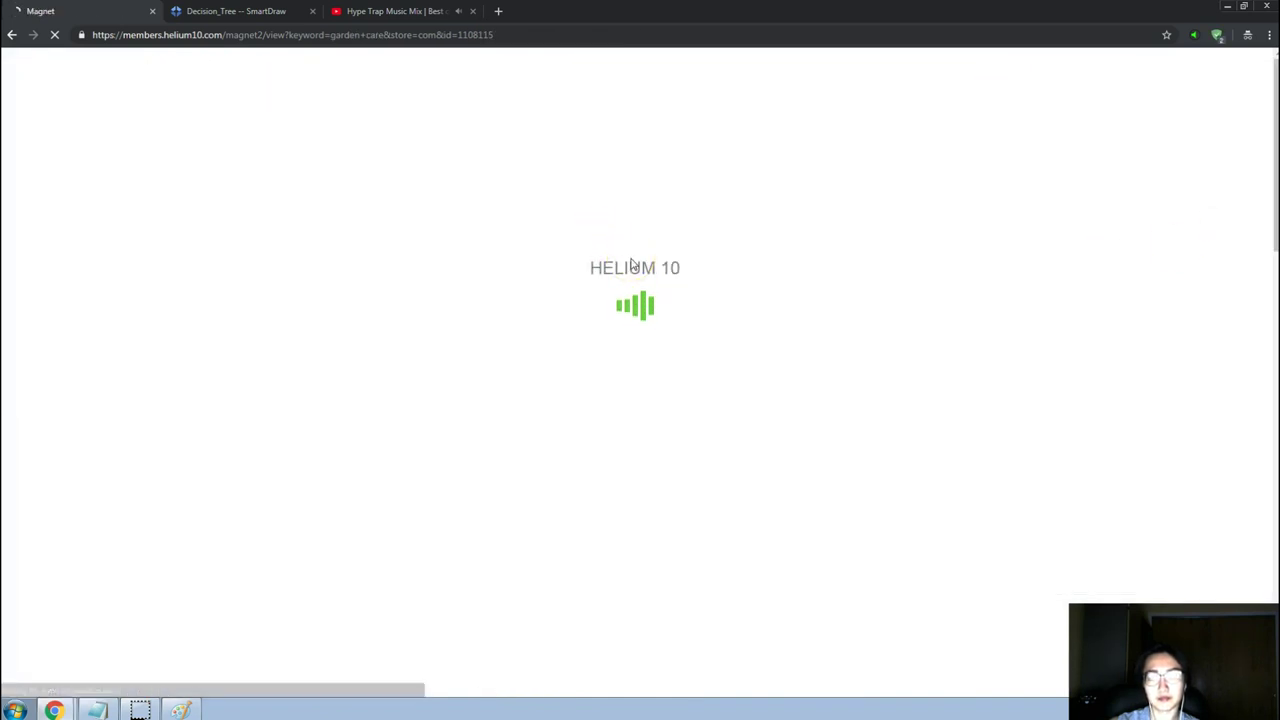
# Sort the garden care keywords in Magnet by search volume from high to low.
pyautogui.click(471, 439)
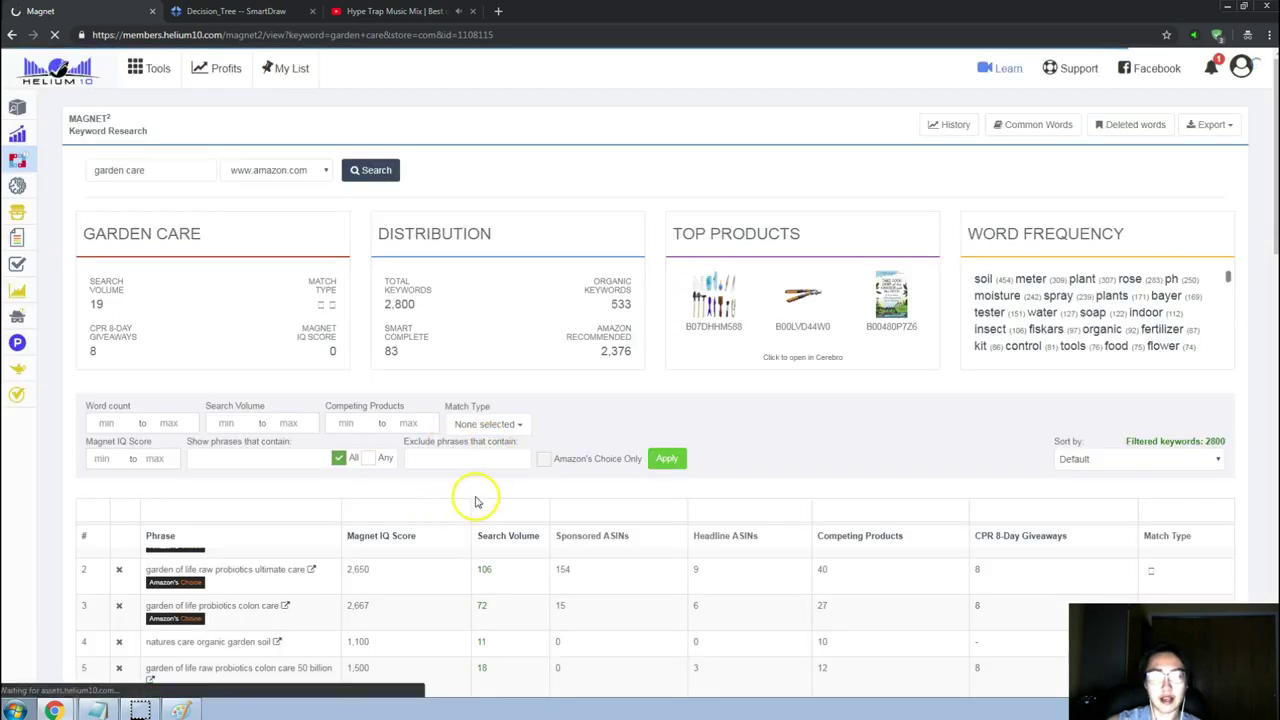
pyautogui.scroll(-1, 477, 494)
pyautogui.click(505, 445)
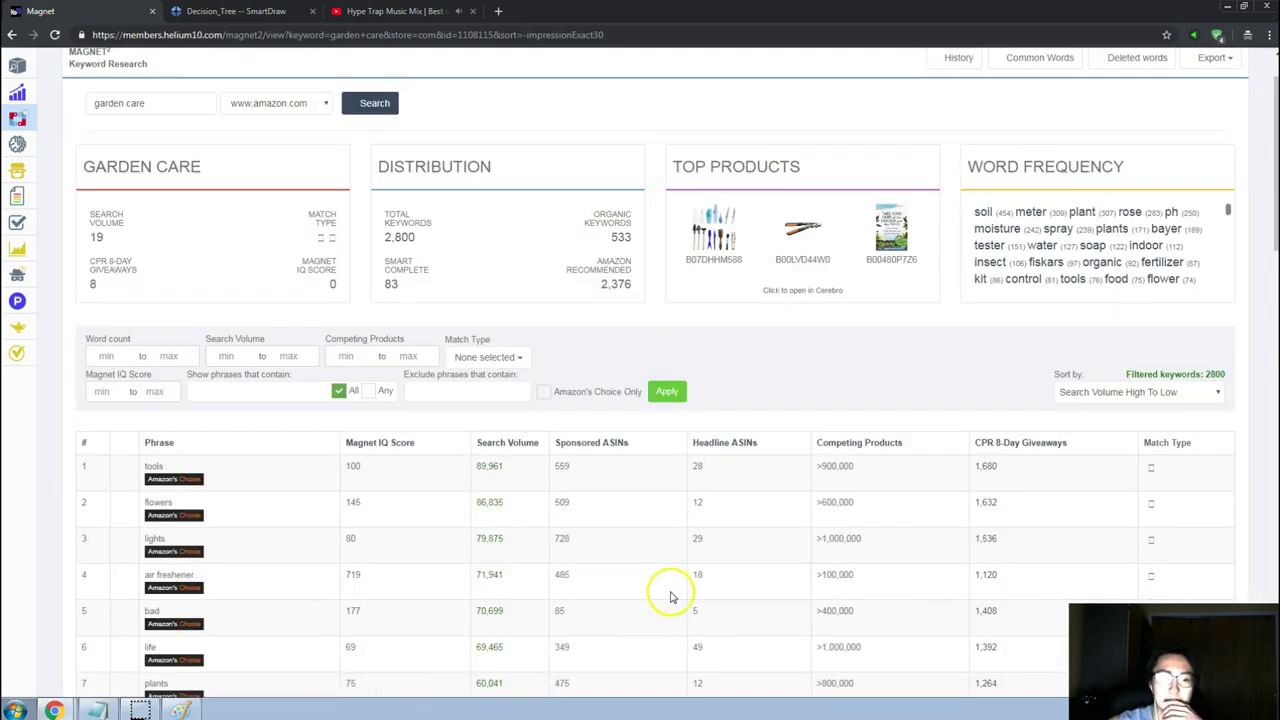
# Copy the keyword "potting soil" from the garden care results in Magnet and search Amazon for it.
pyautogui.scroll(-2, 663, 589)
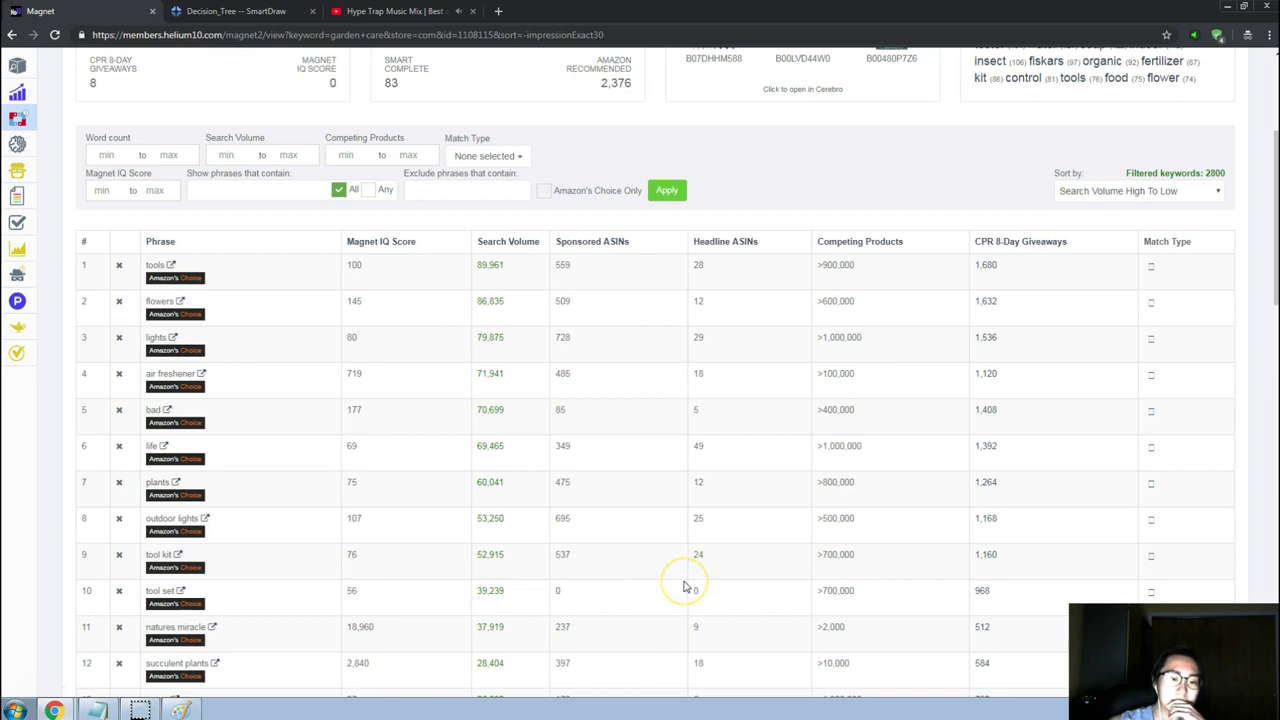
pyautogui.scroll(-2, 686, 587)
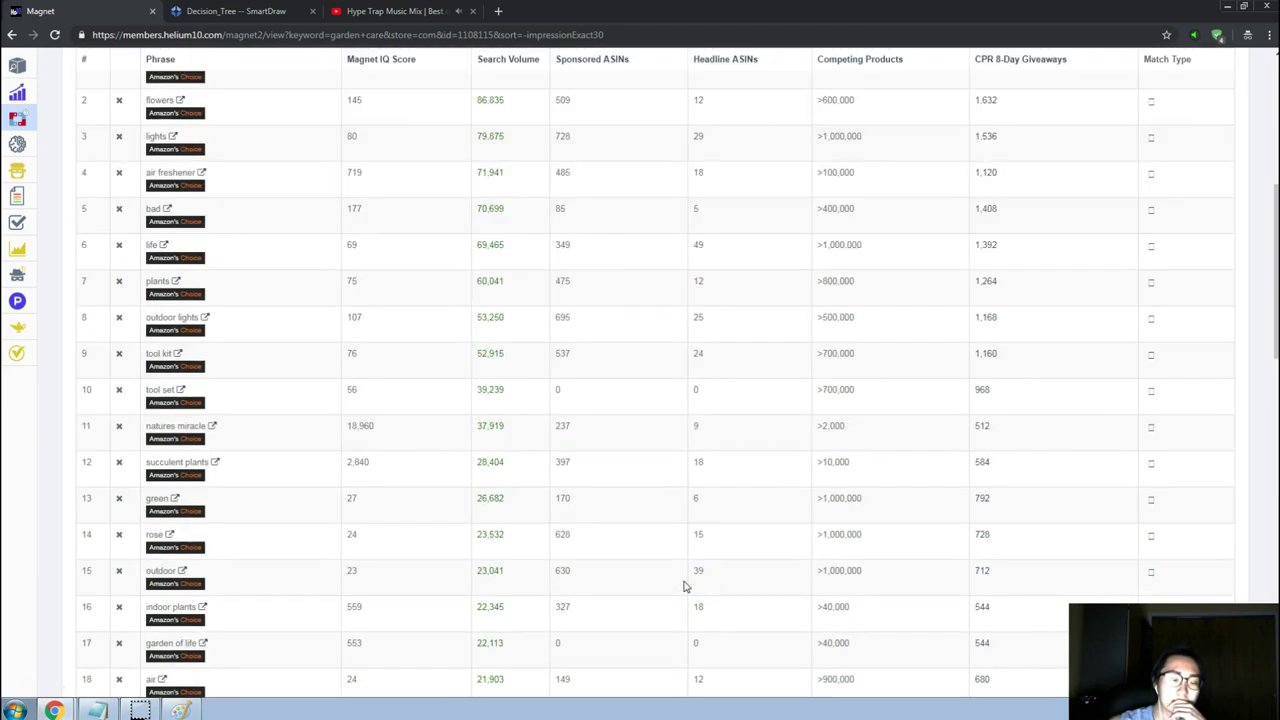
pyautogui.scroll(-1, 686, 587)
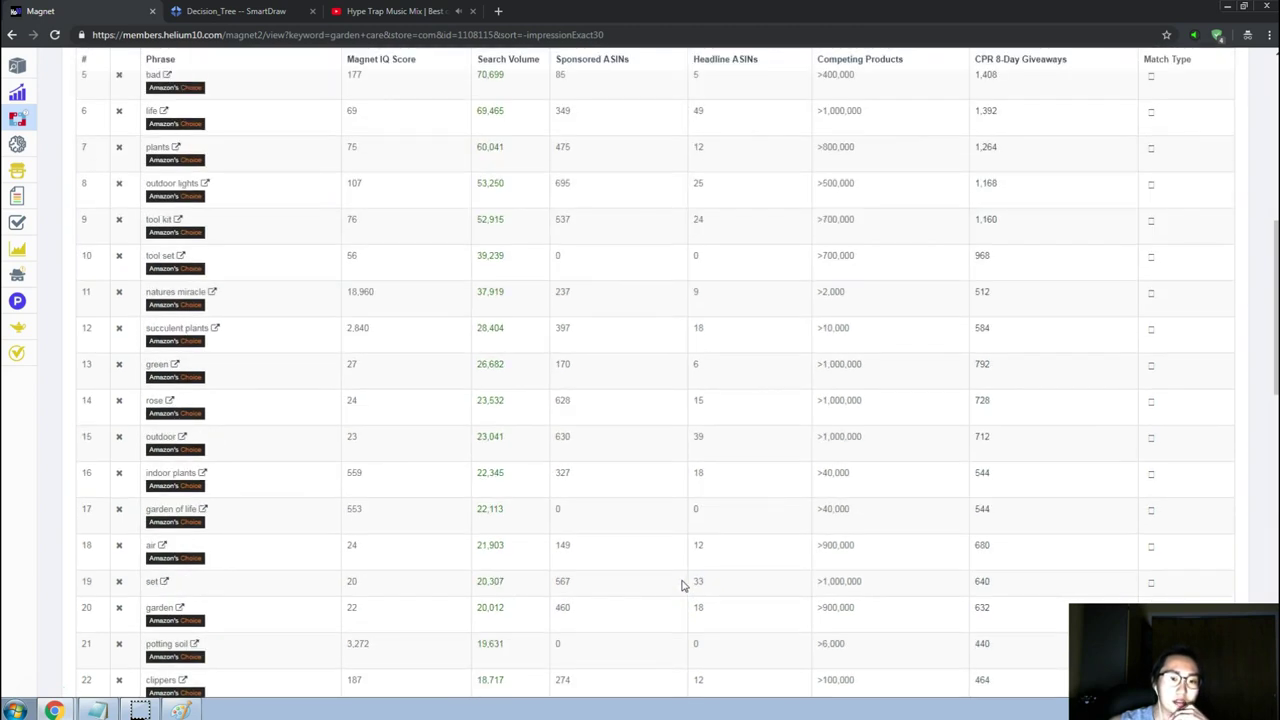
pyautogui.click(537, 480)
pyautogui.scroll(-2, 530, 478)
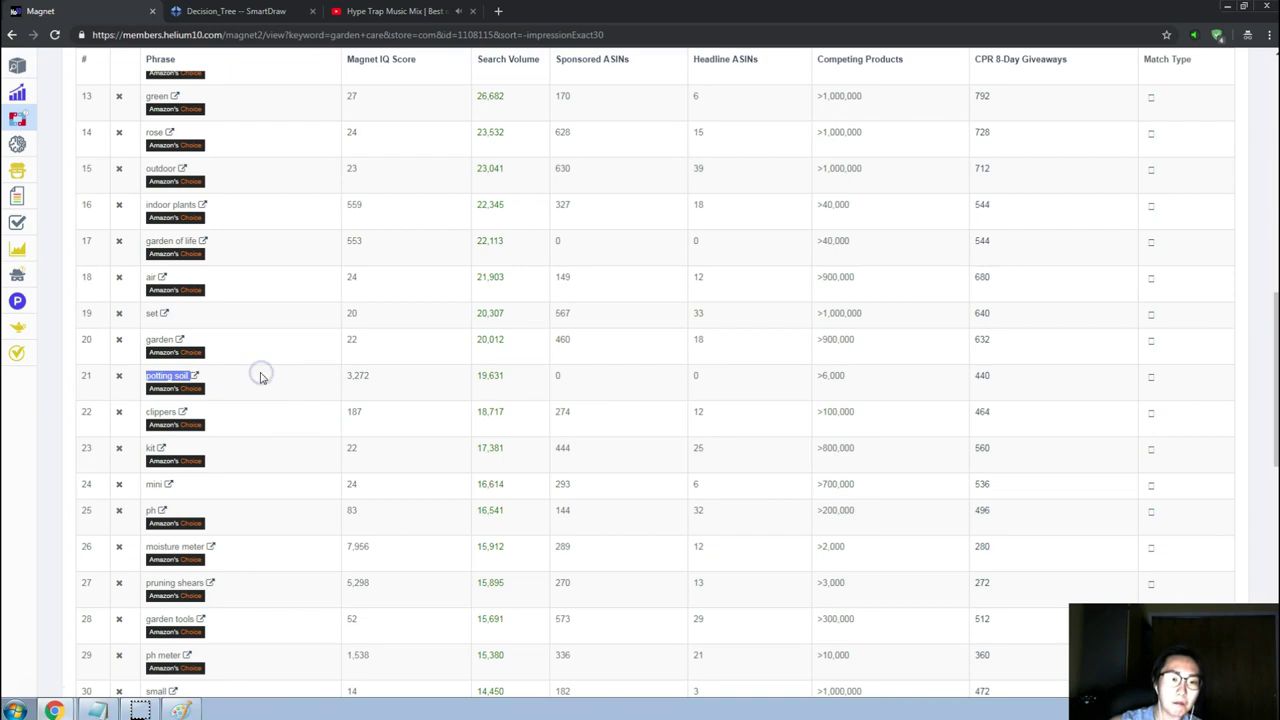
pyautogui.hotkey('alt', 'Tab')
pyautogui.hotkey('alt', 'Tab')
pyautogui.hotkey('alt', 'Tab')
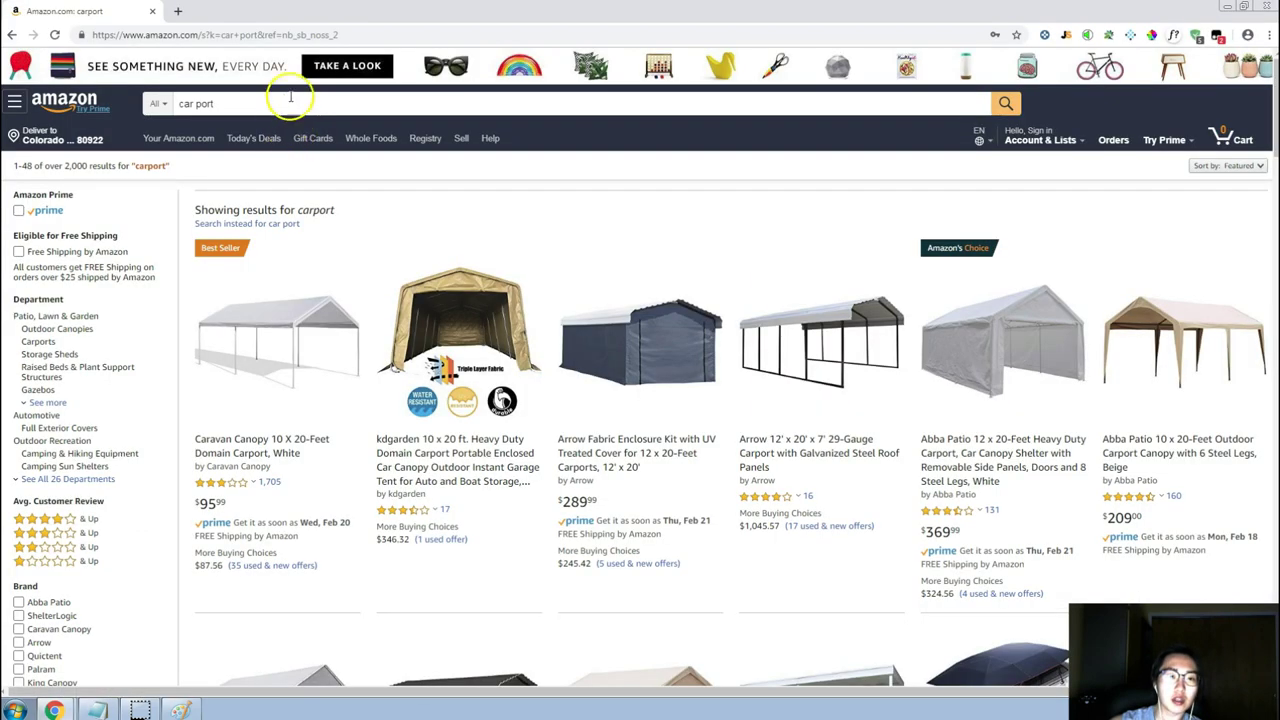
pyautogui.click(283, 104)
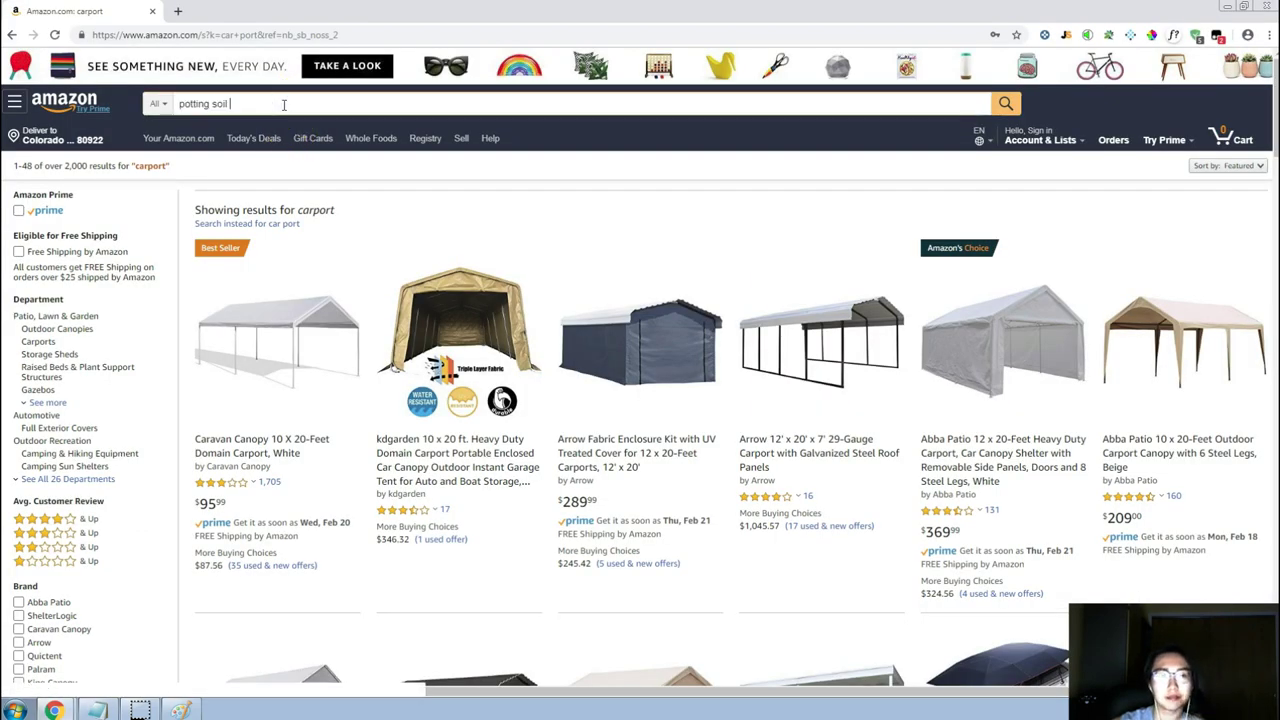
pyautogui.press('Return')
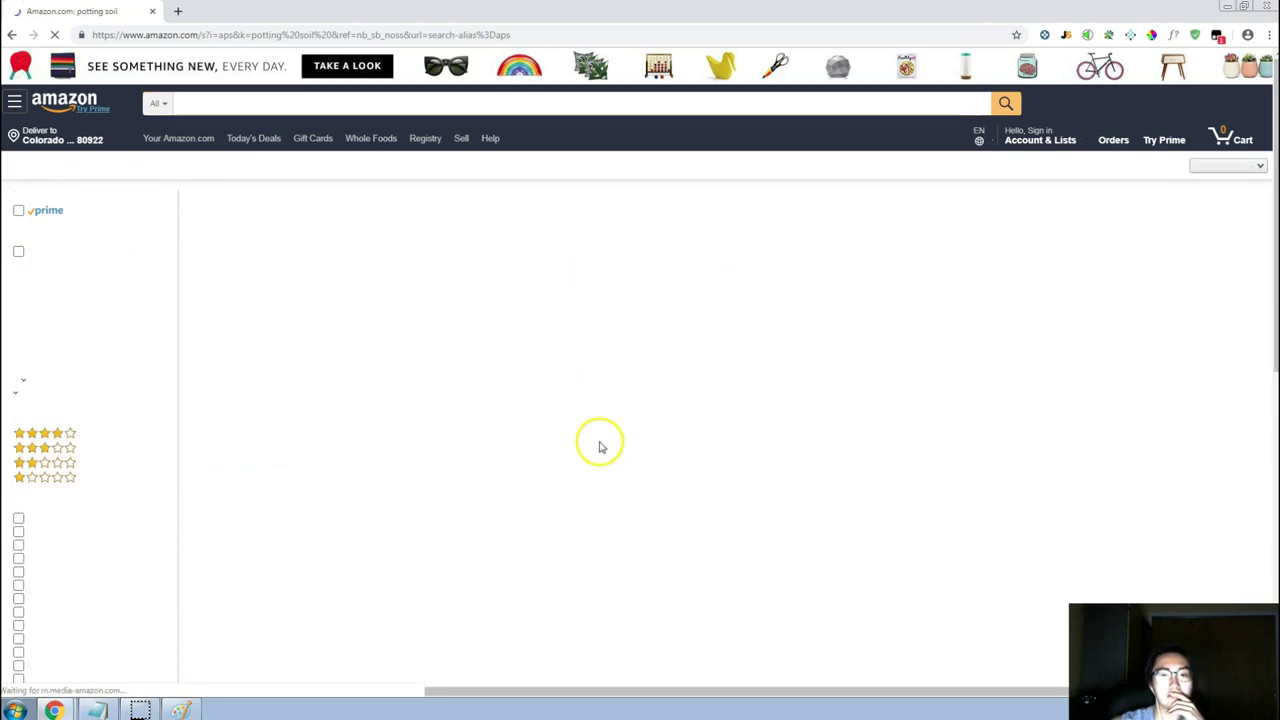
# Look over the potting soil listings on Amazon for brands, prices and number of reviews.
pyautogui.scroll(-1, 600, 444)
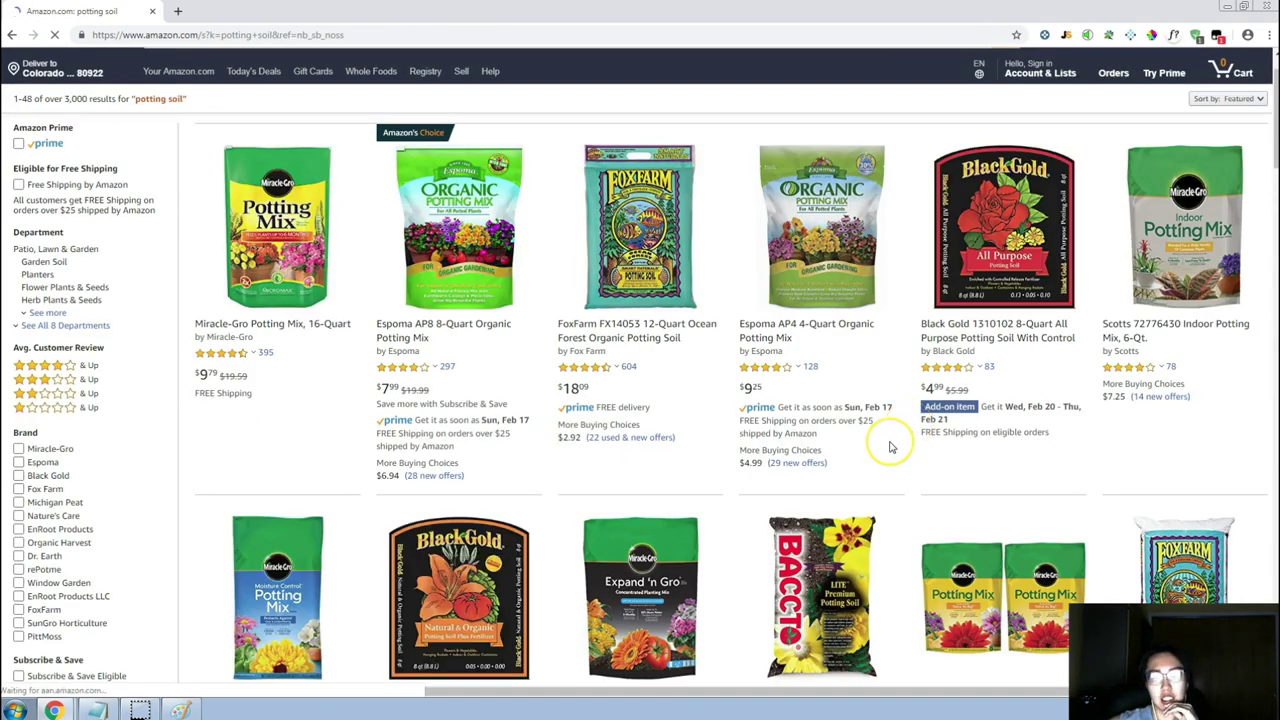
pyautogui.scroll(-5, 890, 447)
pyautogui.scroll(5, 890, 447)
# Return to Magnet, copy the keyword "moisture meter" from the garden care results and search Amazon for it.
pyautogui.hotkey('alt', 'Tab')
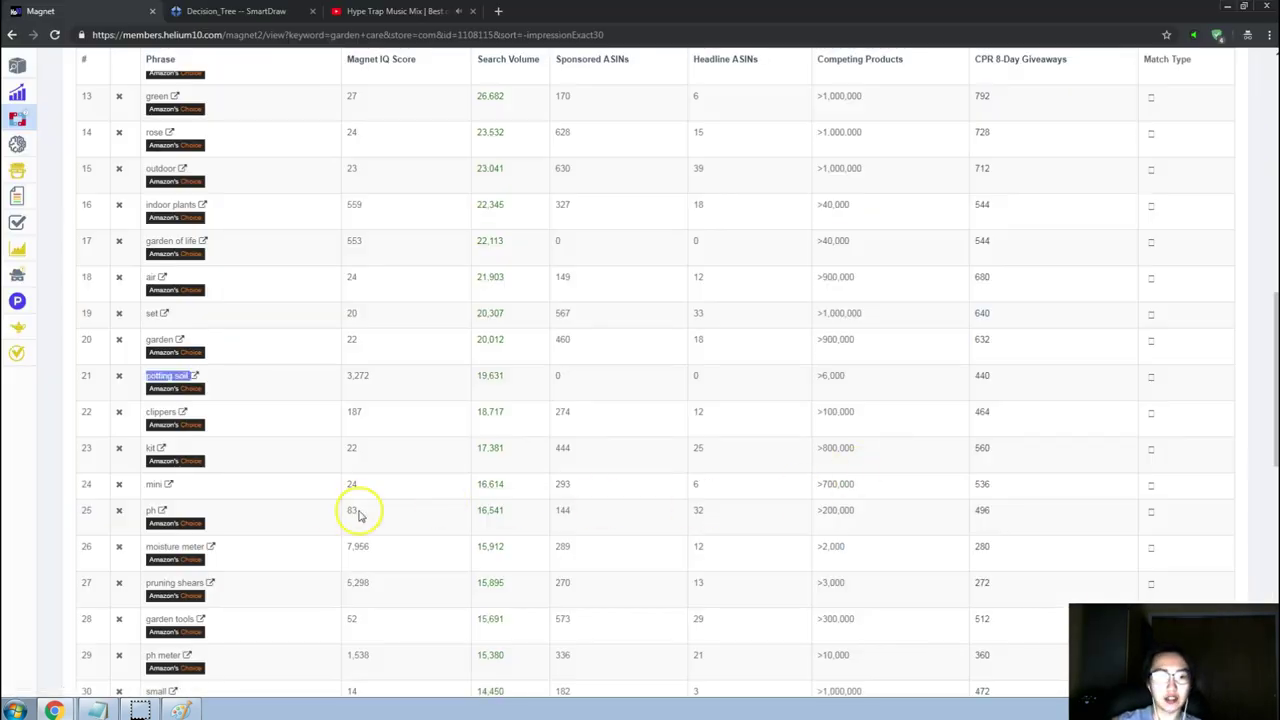
pyautogui.scroll(-2, 350, 515)
pyautogui.scroll(-1, 330, 505)
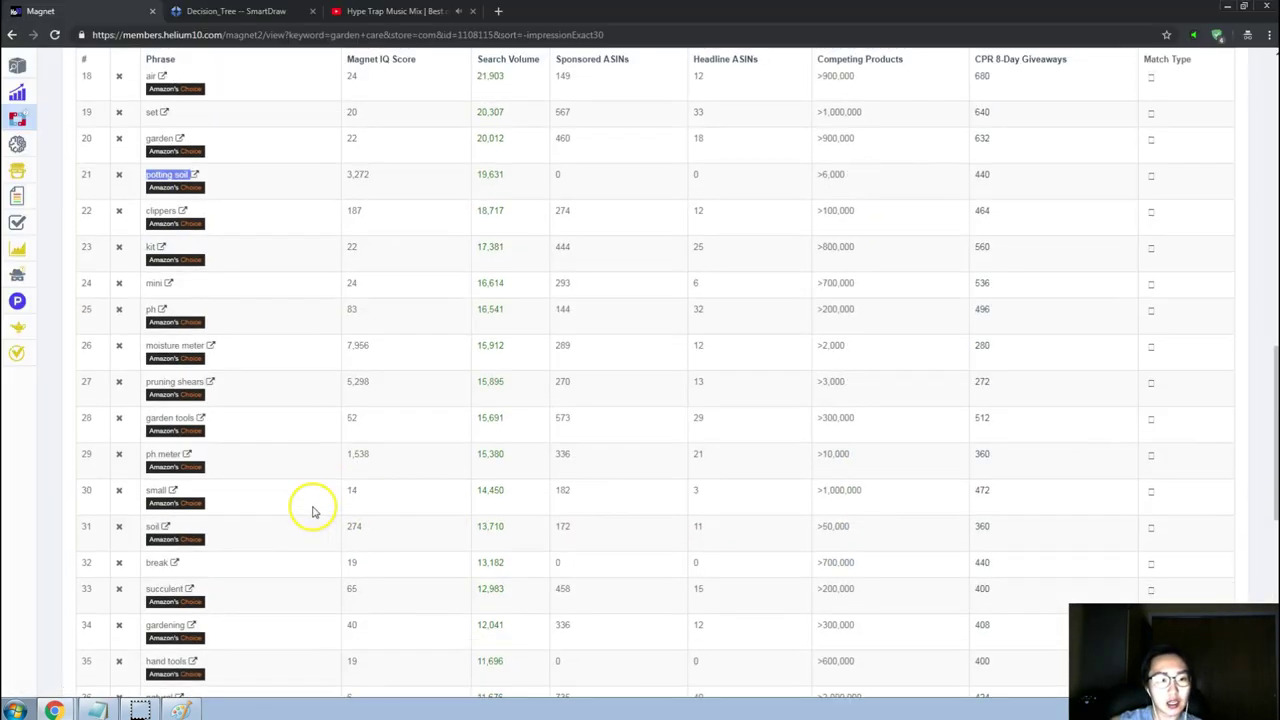
pyautogui.click(257, 351)
pyautogui.click(150, 355)
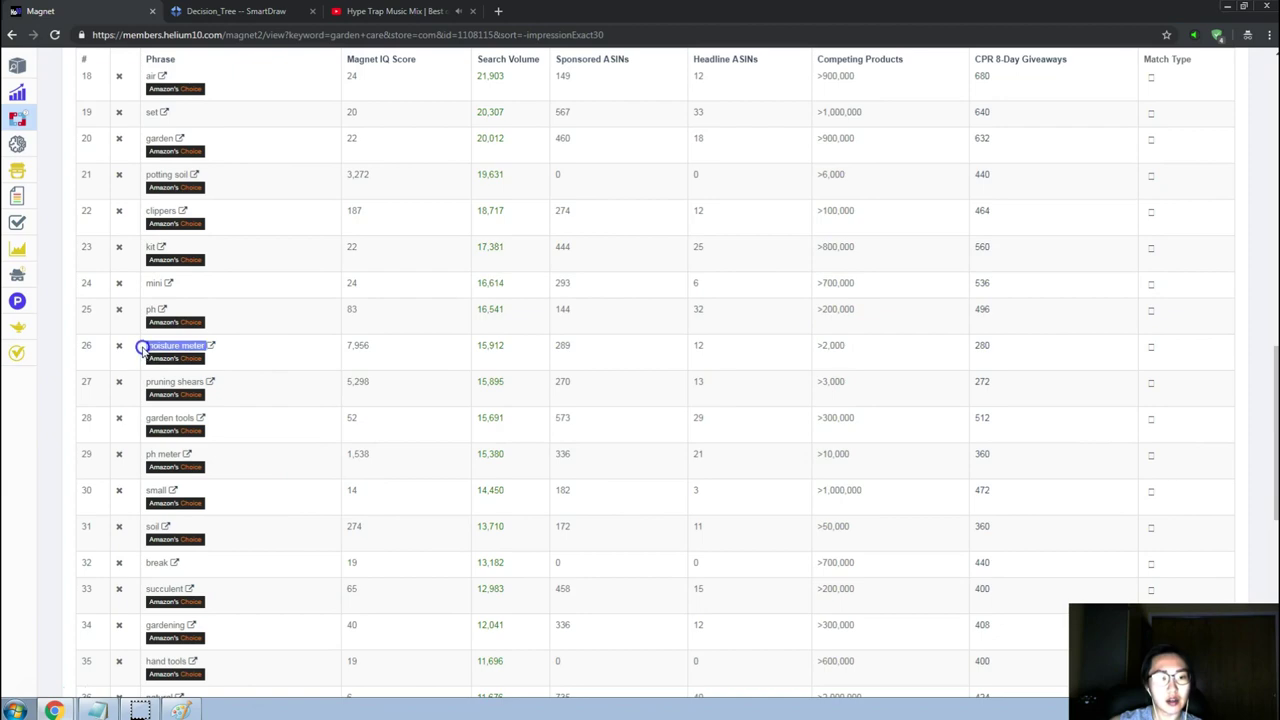
pyautogui.hotkey('alt', 'Tab')
pyautogui.click(332, 100)
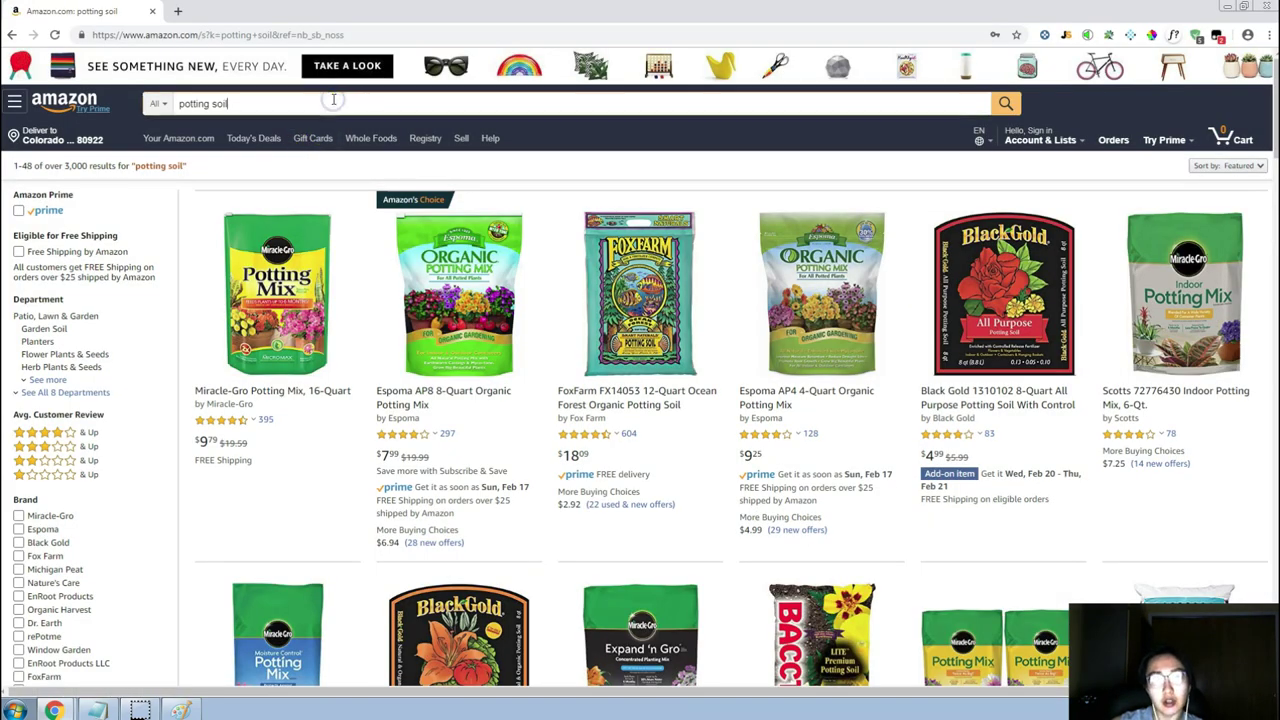
pyautogui.press('Return')
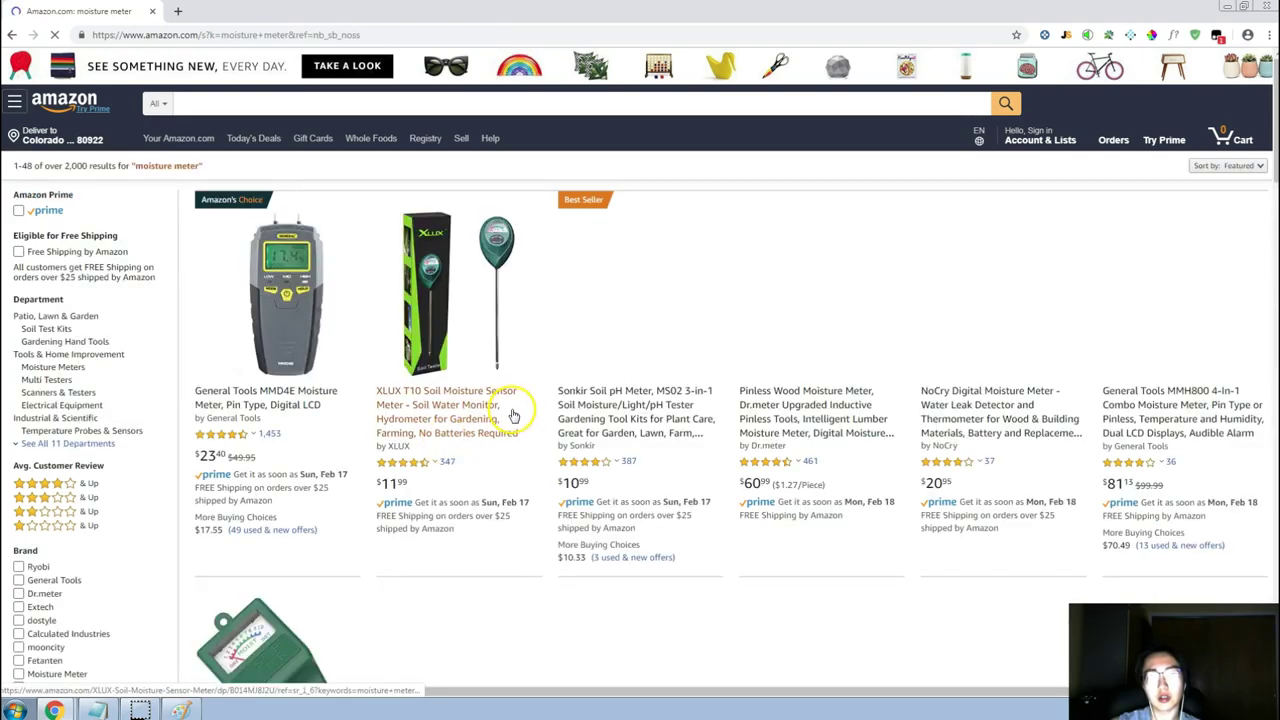
# Examine the moisture meter listings on Amazon by product type, price and number of reviews.
pyautogui.scroll(-8, 545, 450)
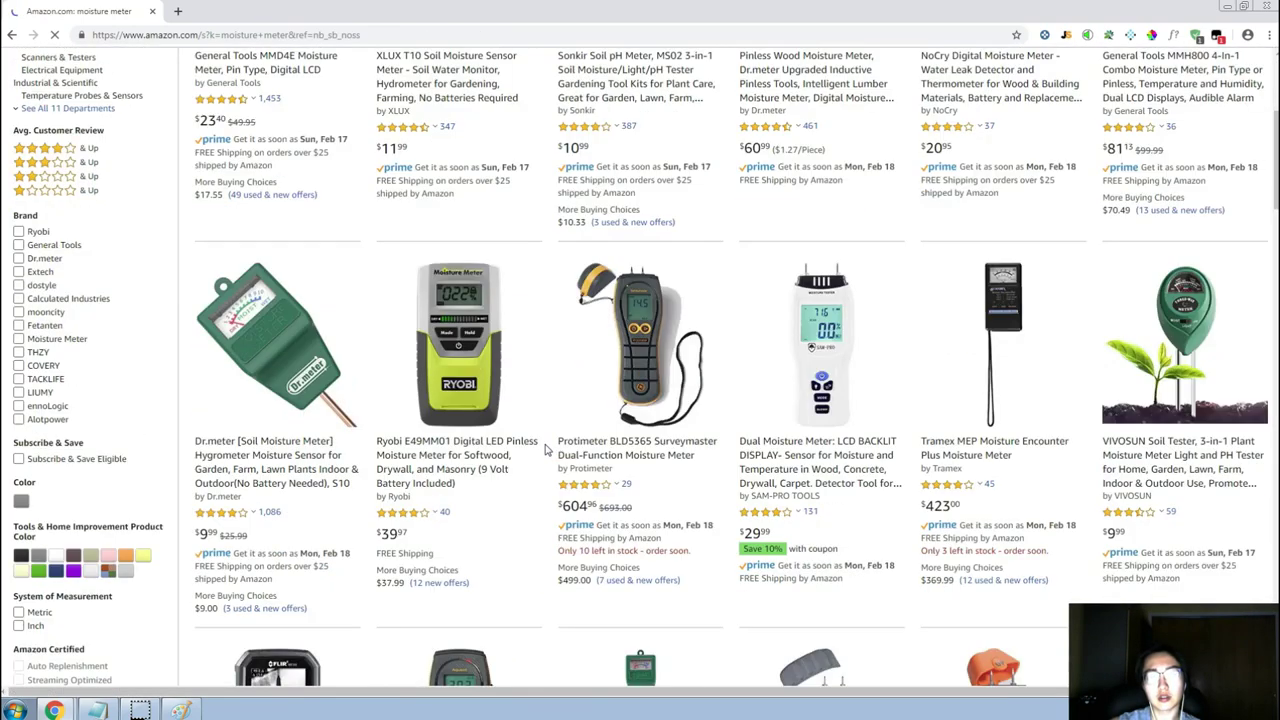
pyautogui.scroll(-5, 545, 450)
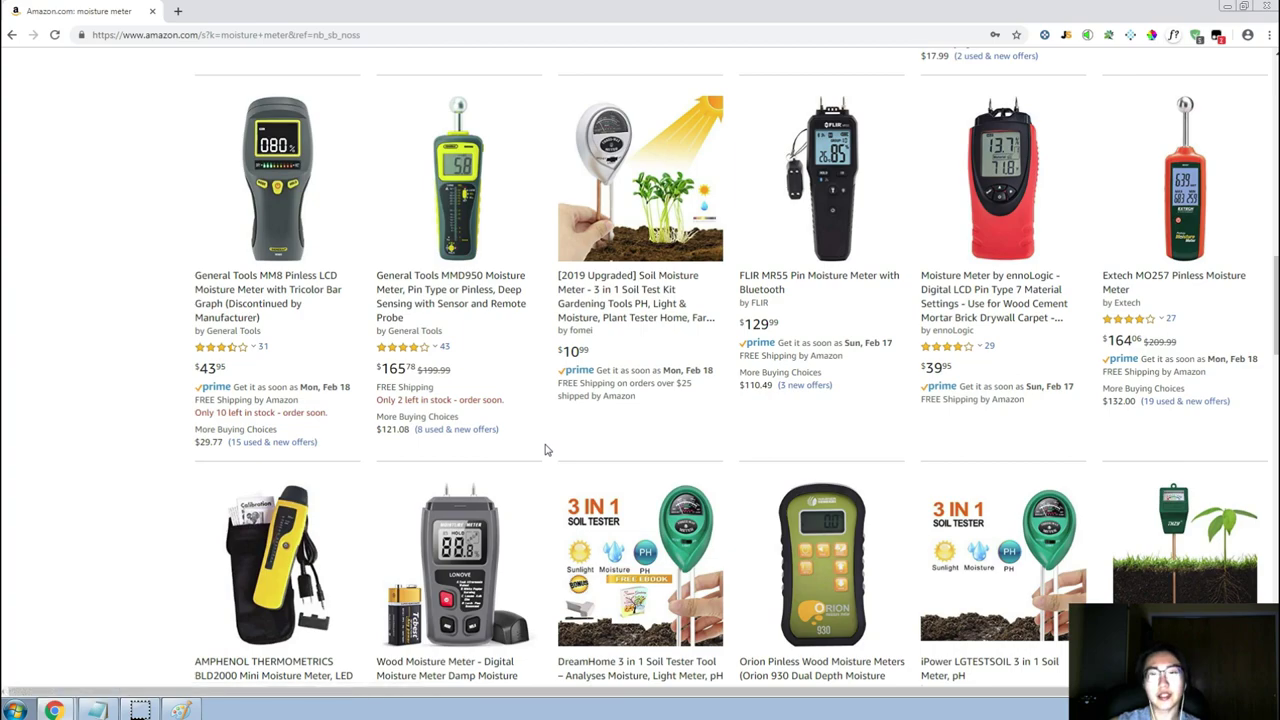
pyautogui.scroll(12, 545, 450)
pyautogui.scroll(1, 545, 450)
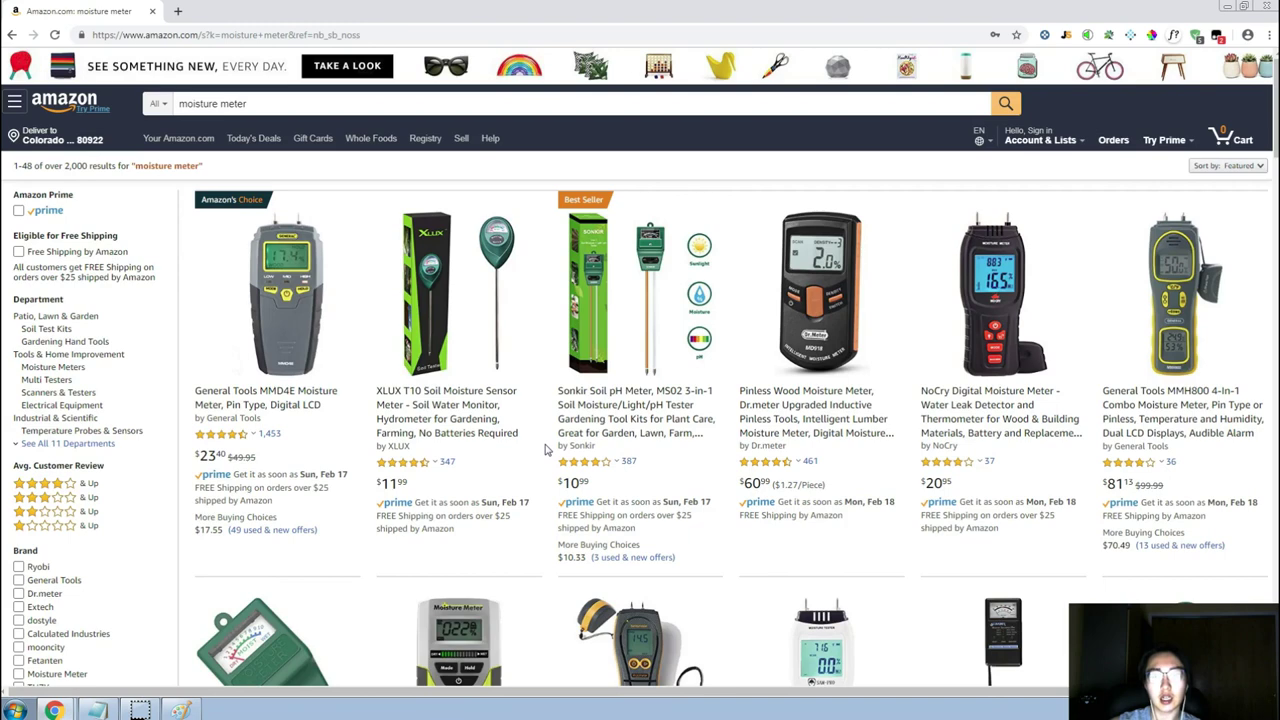
# Switch to Notepad and add "garden care" as a new line below "shade sail" in the Product Ideas candidates.
pyautogui.hotkey('alt', 'Tab')
pyautogui.hotkey('alt', 'Tab')
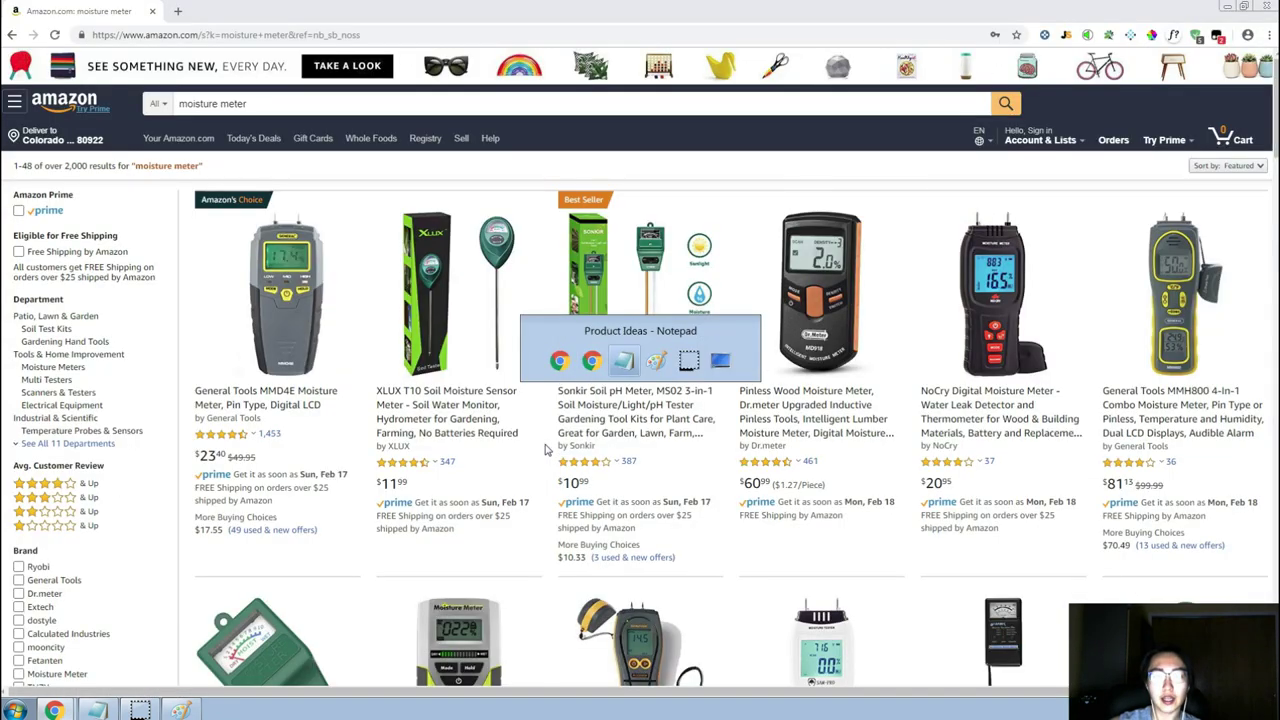
pyautogui.click(925, 503)
pyautogui.click(838, 546)
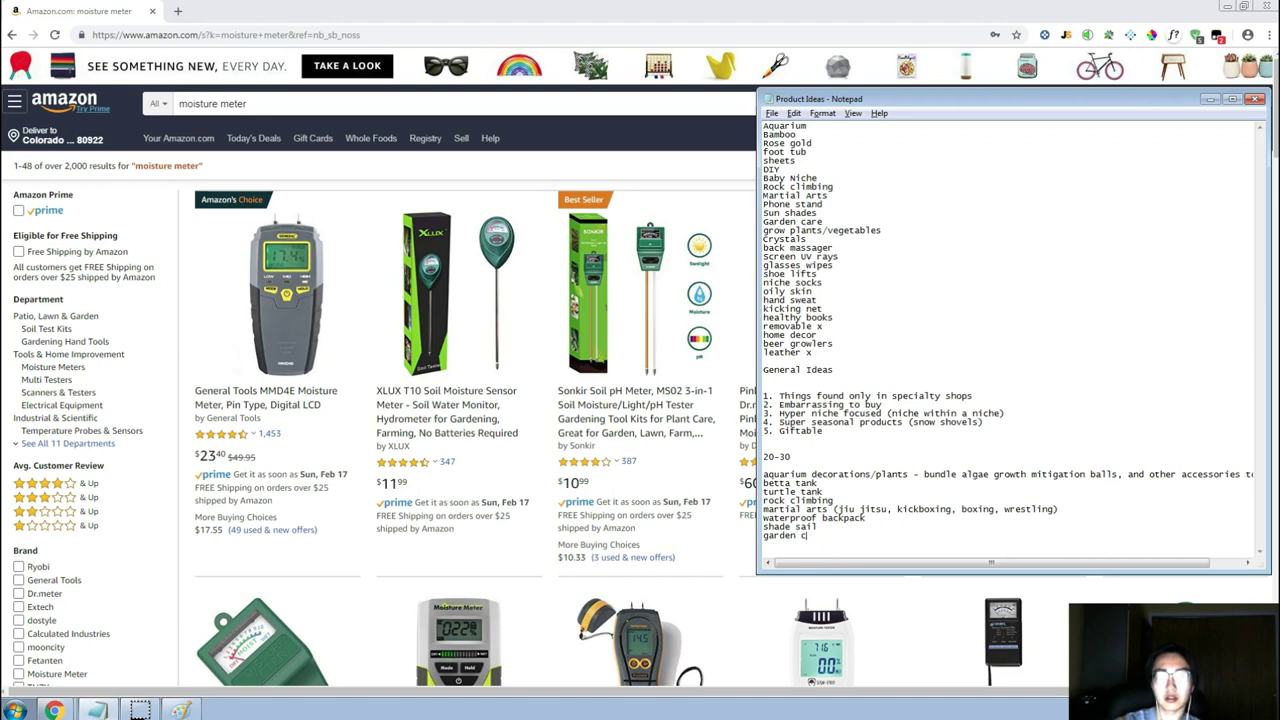
pyautogui.press('Return')
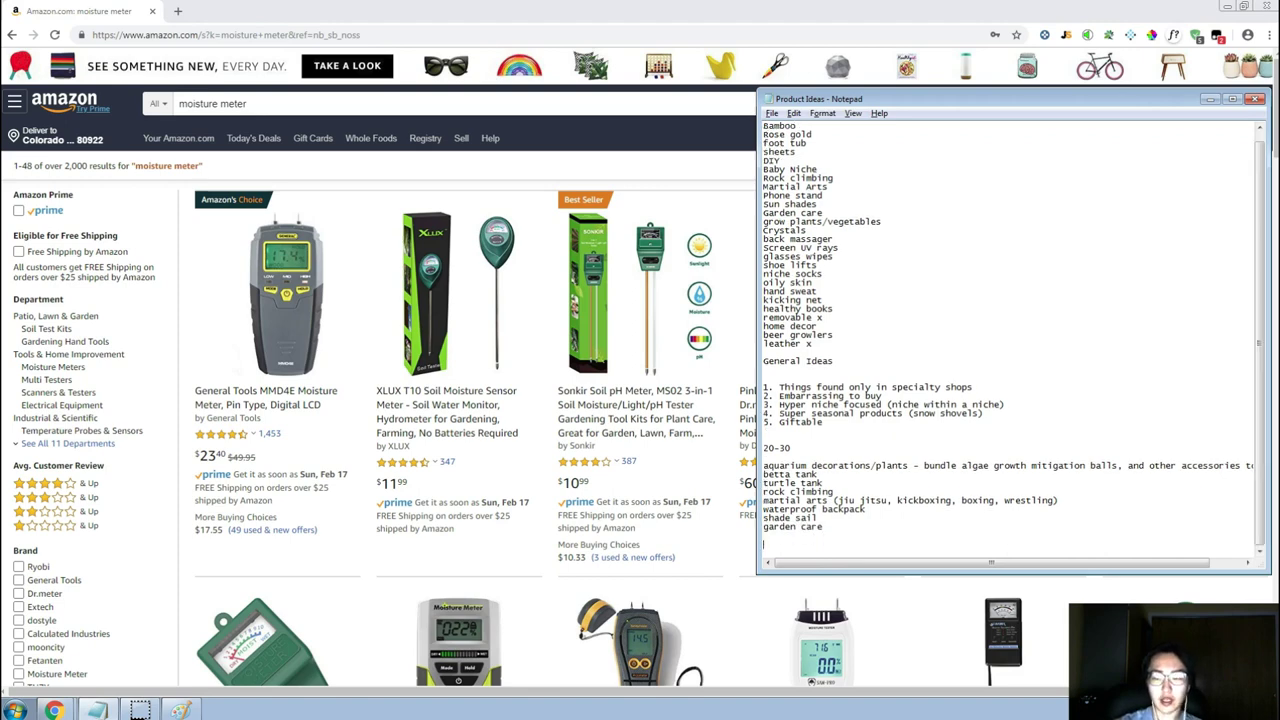
# Go back to Amazon and review the moisture meter results once more.
pyautogui.click(600, 340)
pyautogui.scroll(-8, 560, 360)
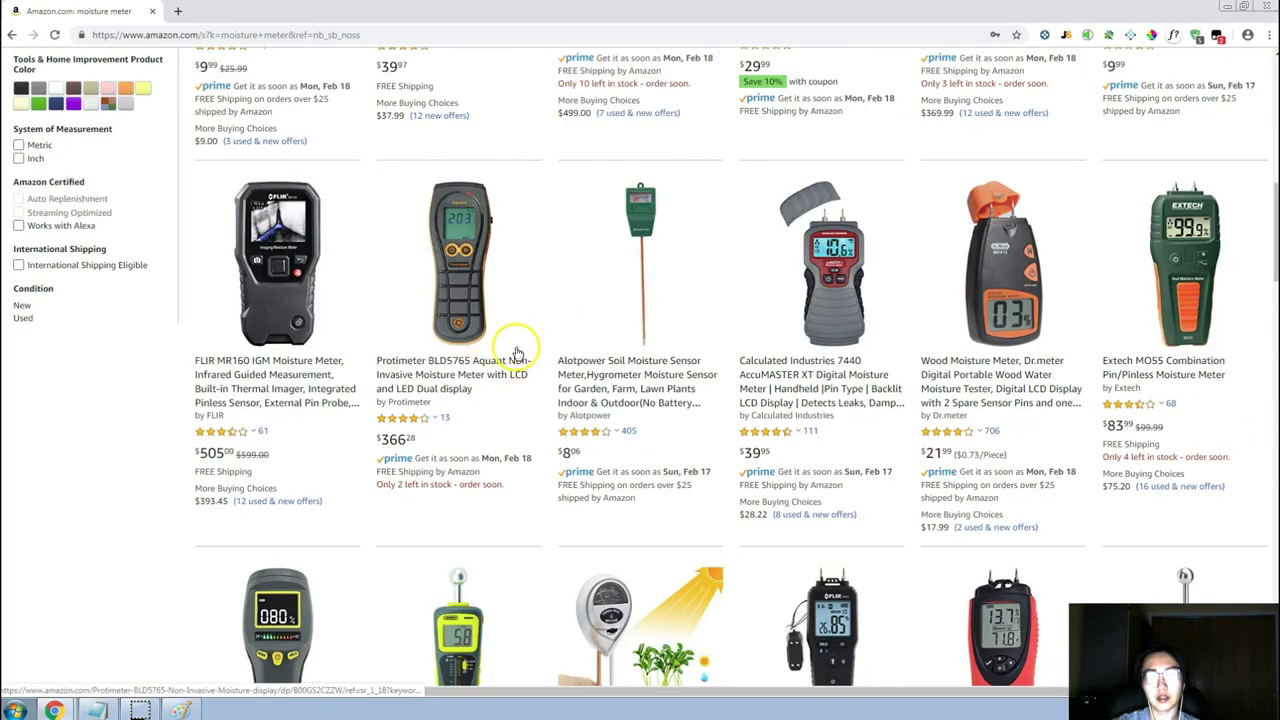
pyautogui.scroll(2, 549, 334)
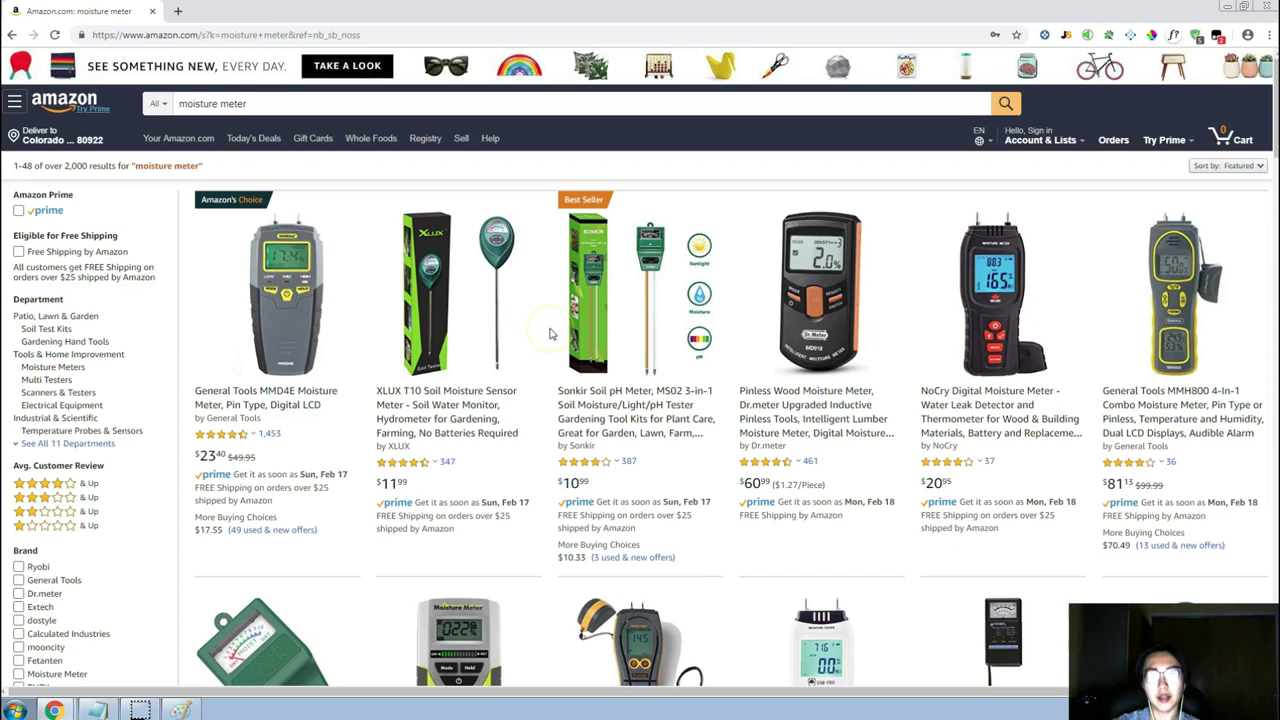
# Return to Magnet and copy the keyword "soil test kit" from the garden care results.
pyautogui.hotkey('alt', 'Tab')
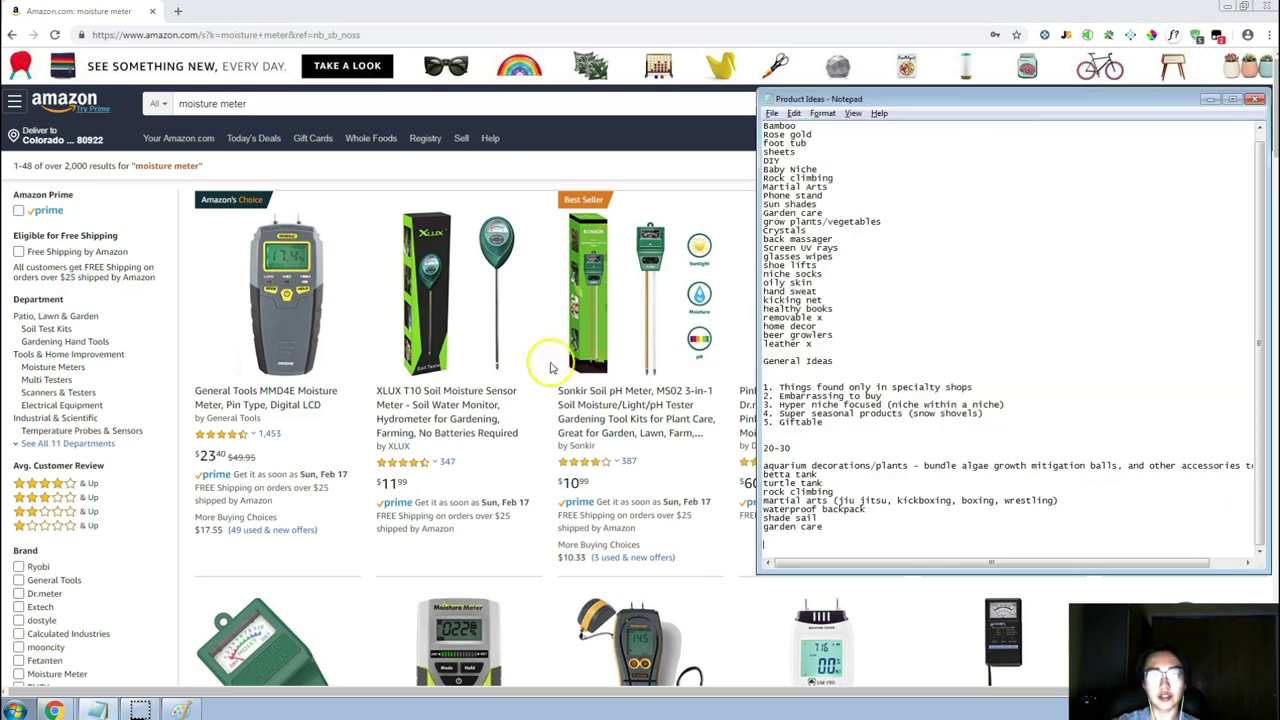
pyautogui.hotkey('alt', 'Tab')
pyautogui.scroll(-2, 380, 466)
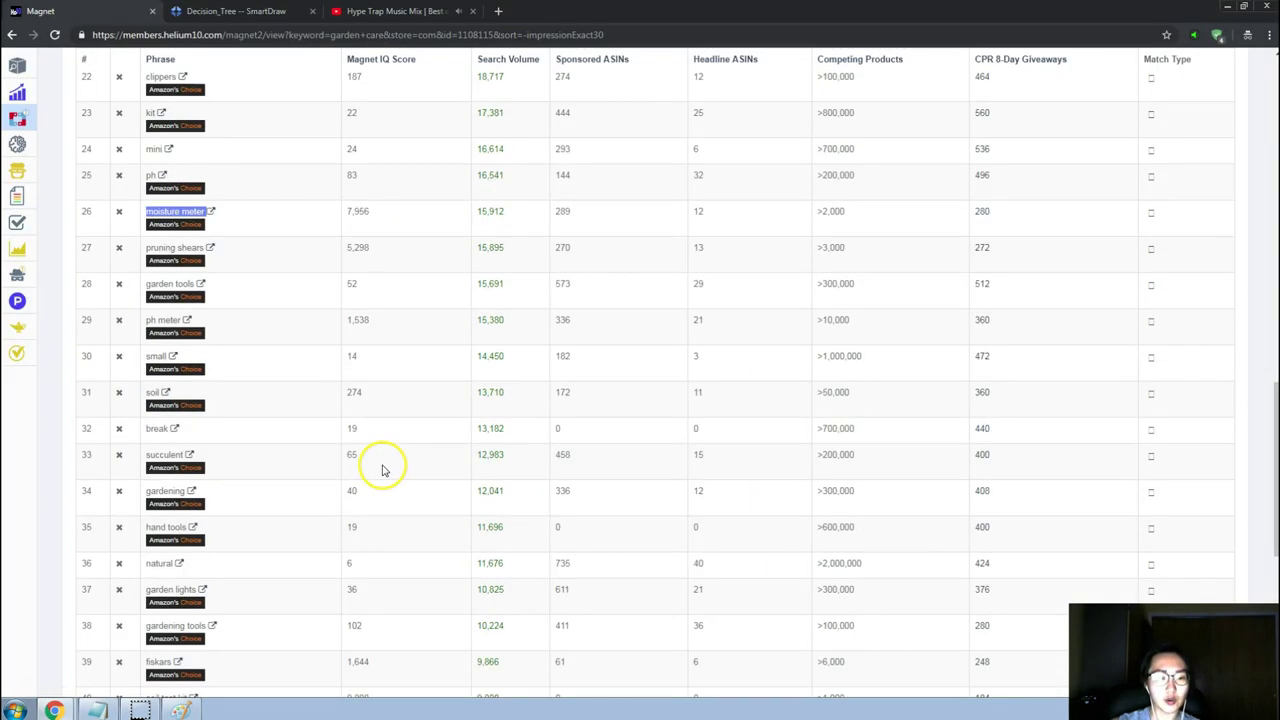
pyautogui.scroll(-1, 350, 555)
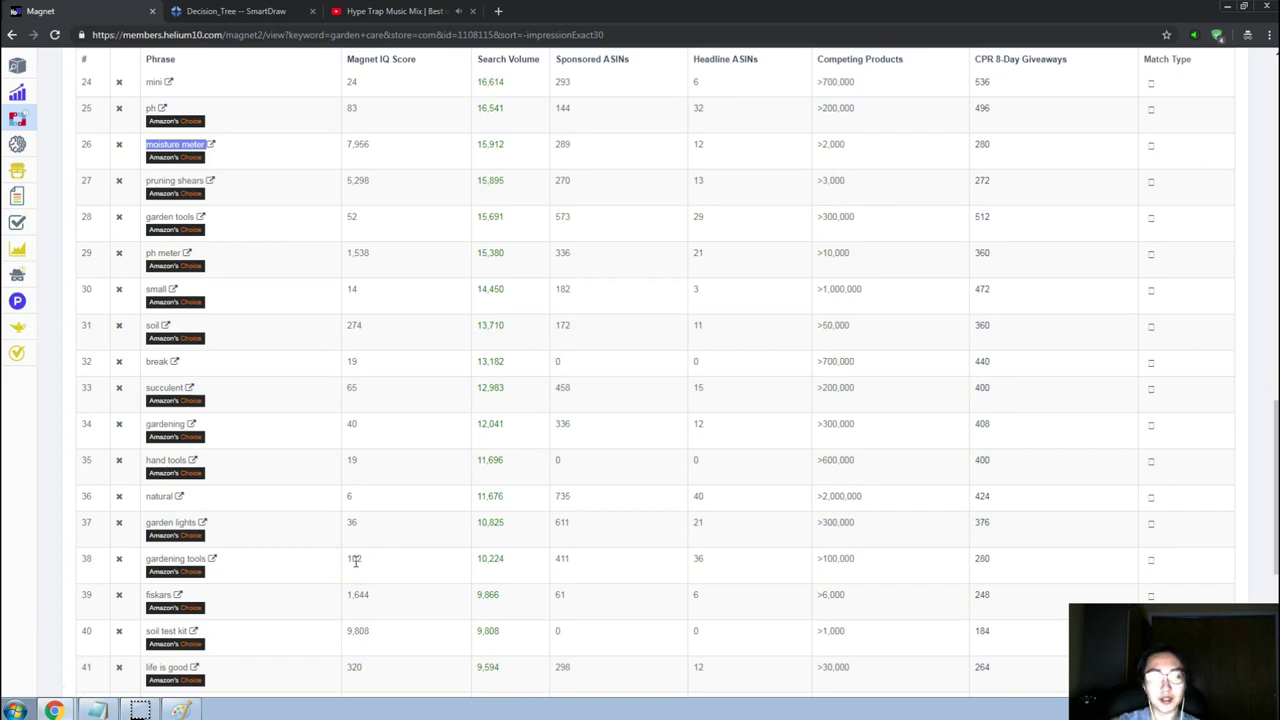
pyautogui.scroll(-1, 355, 562)
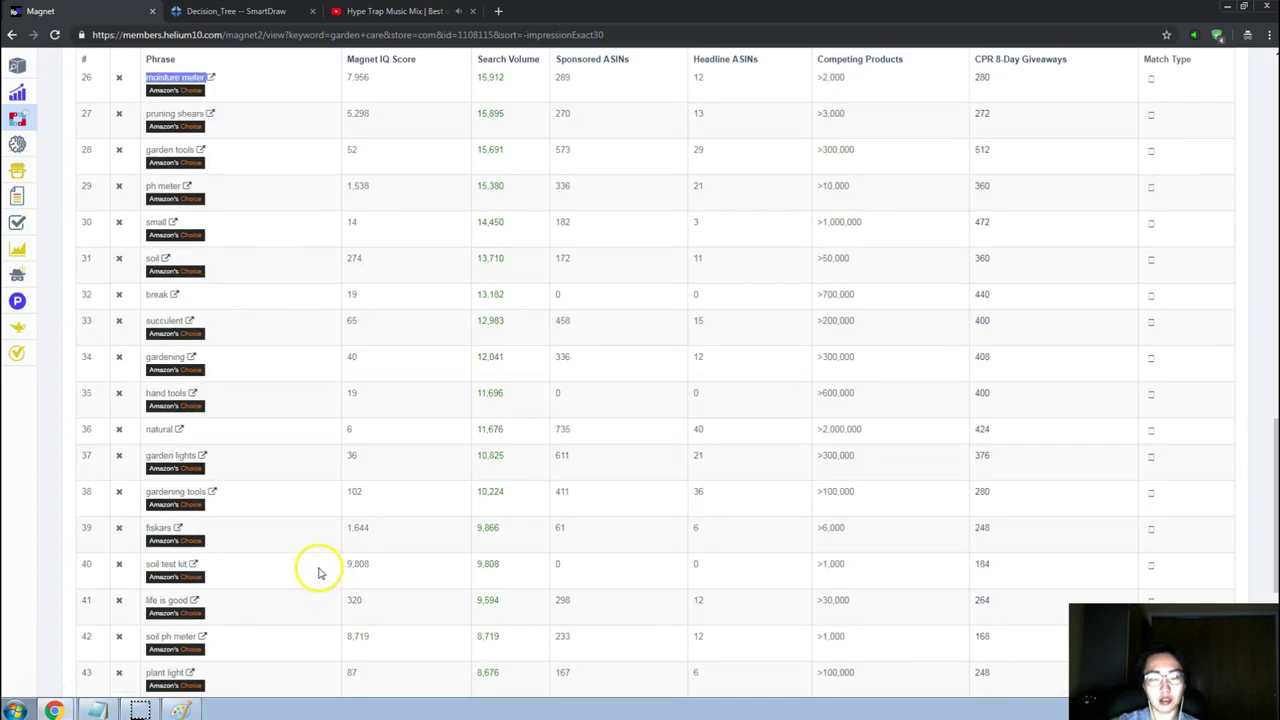
pyautogui.tripleClick(318, 570)
pyautogui.hotkey('ctrl', 'c')
# Switch to Amazon and replace the moisture meter search with one for "soil test kit".
pyautogui.hotkey('alt', 'Tab')
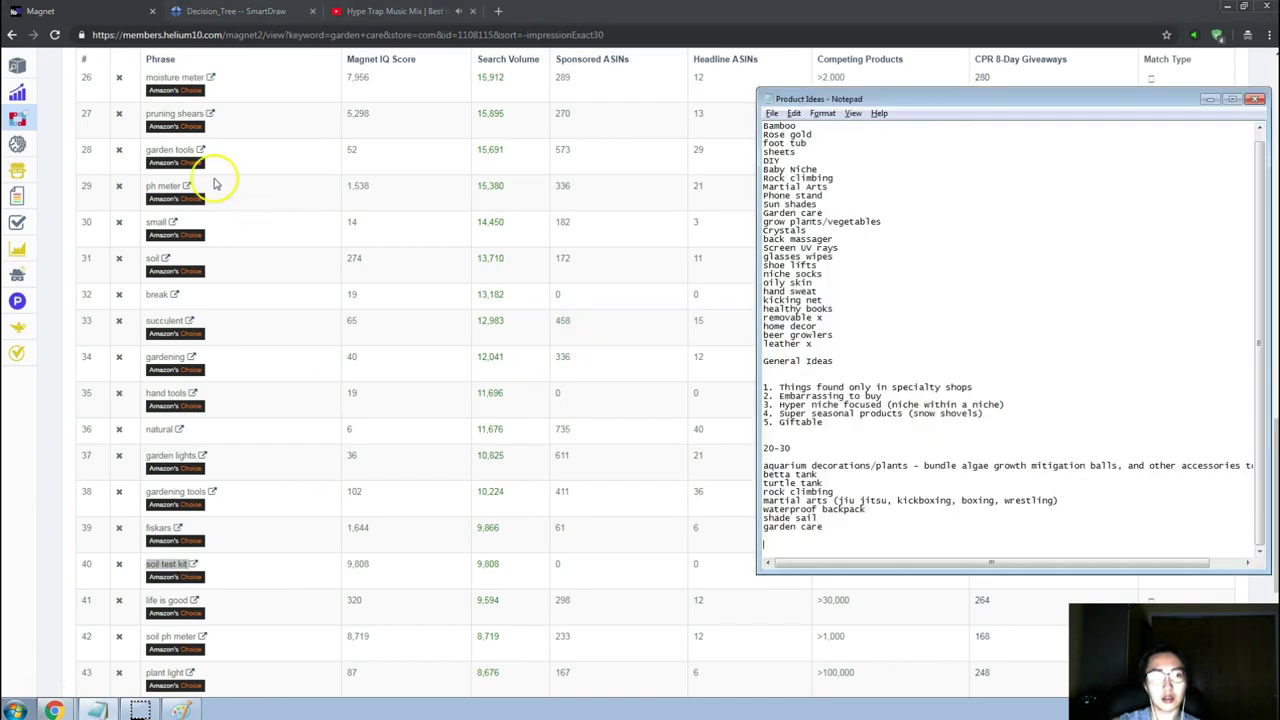
pyautogui.hotkey('alt', 'Tab')
pyautogui.click(249, 106)
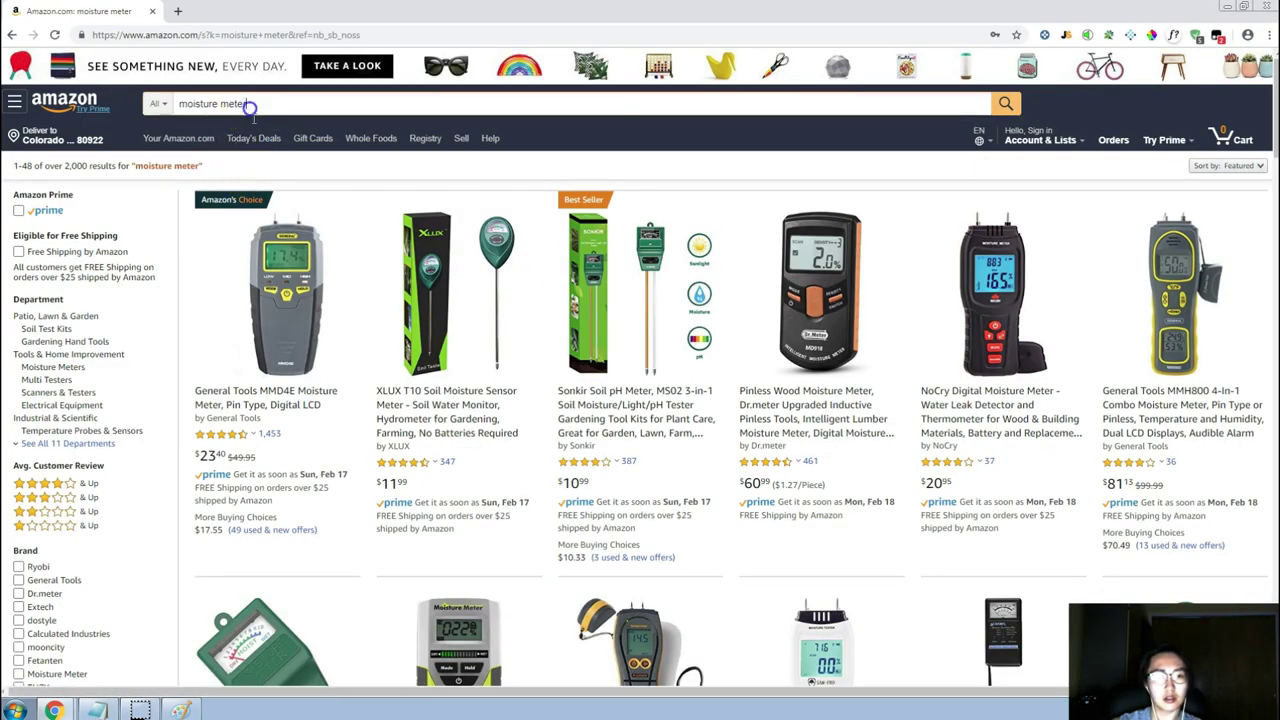
pyautogui.tripleClick(265, 109)
pyautogui.hotkey('ctrl', 'v')
pyautogui.press('Return')
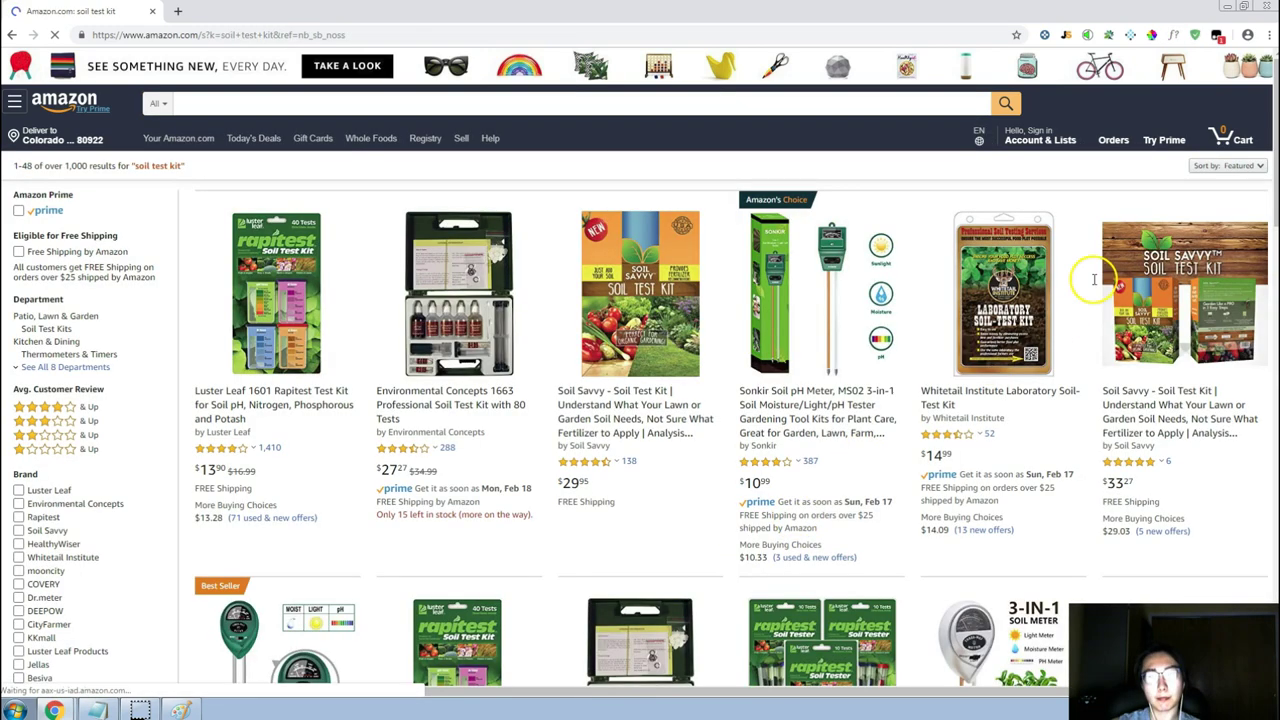
# Skim the soil test kit listings and run the Jungle Scout extension on the results.
pyautogui.click(751, 174)
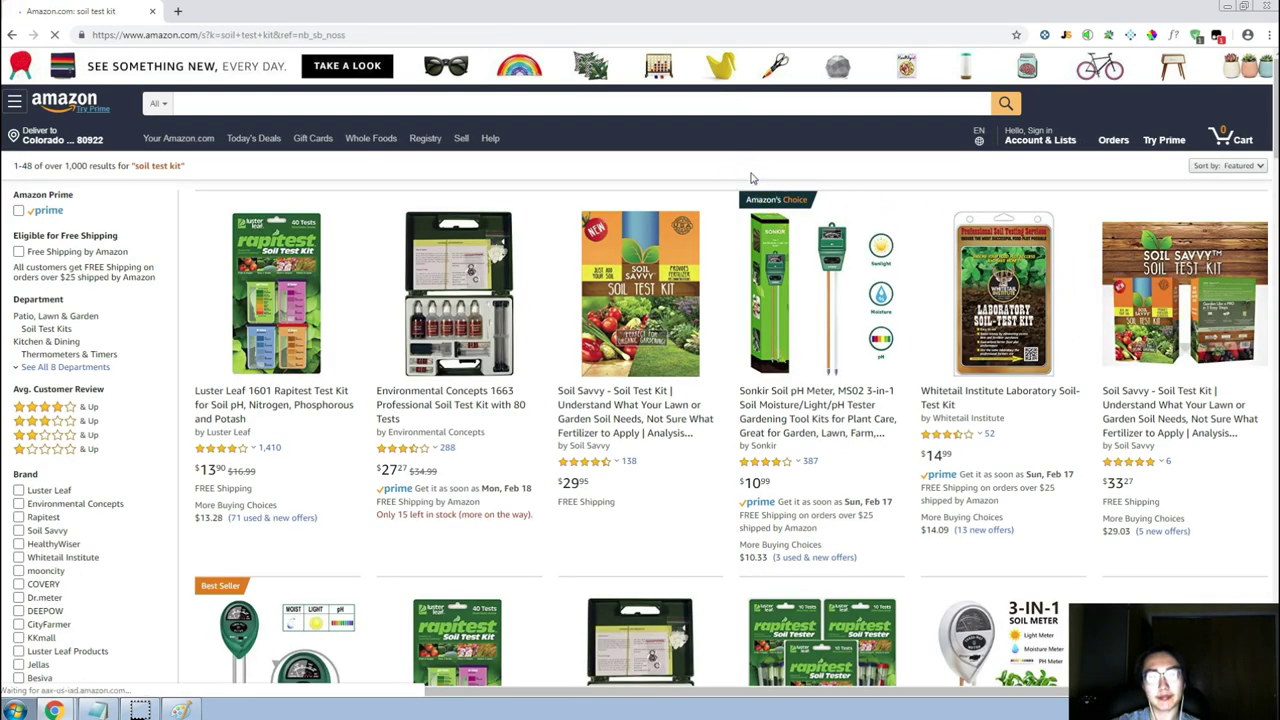
pyautogui.scroll(-5, 730, 311)
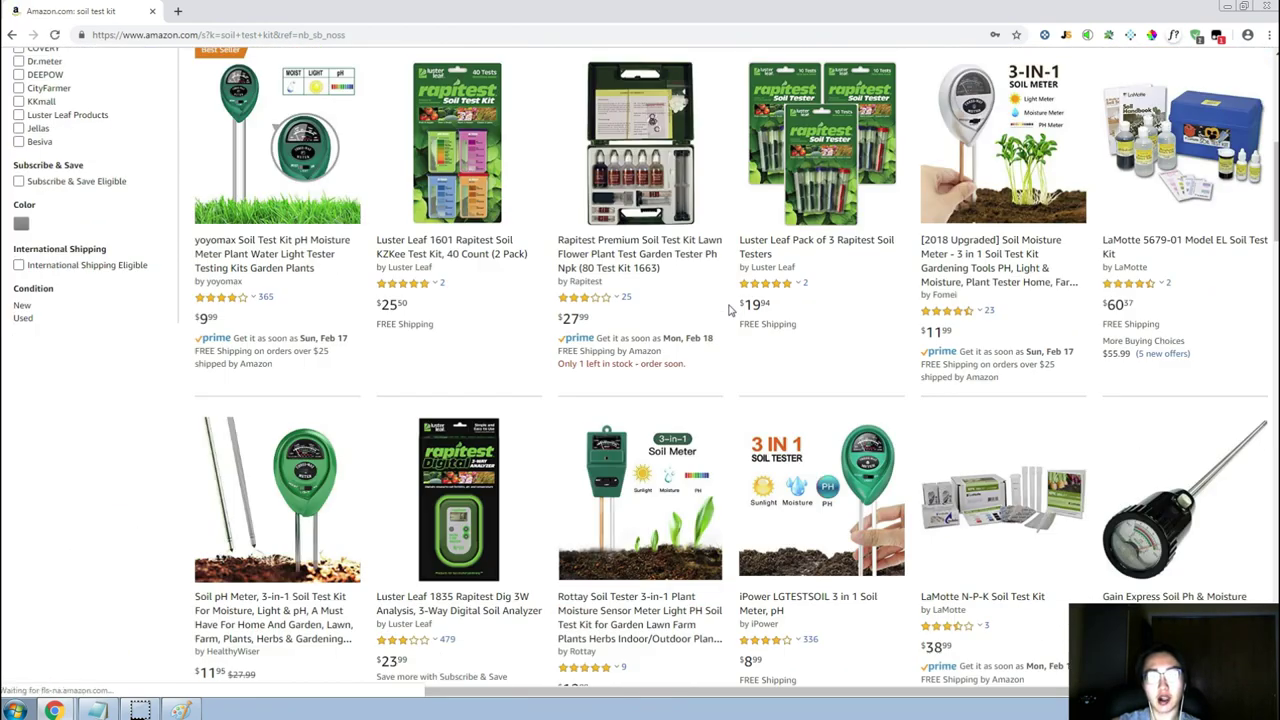
pyautogui.scroll(6, 730, 311)
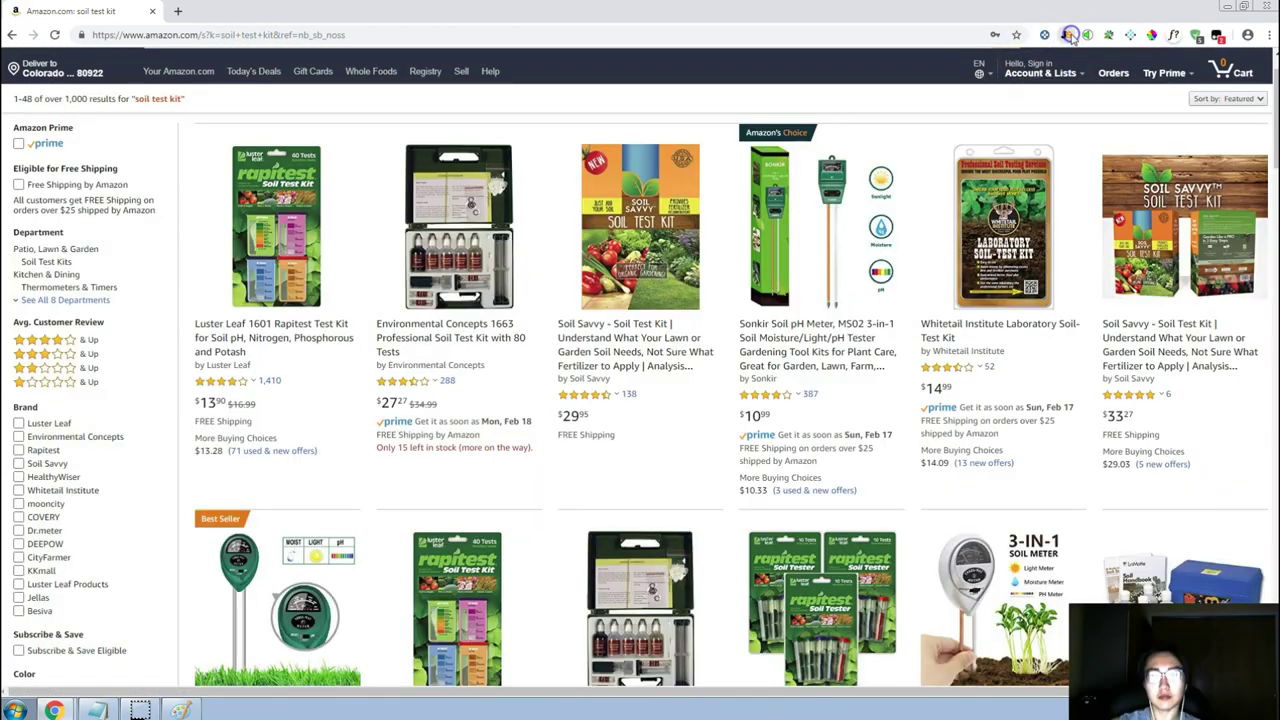
pyautogui.click(1068, 35)
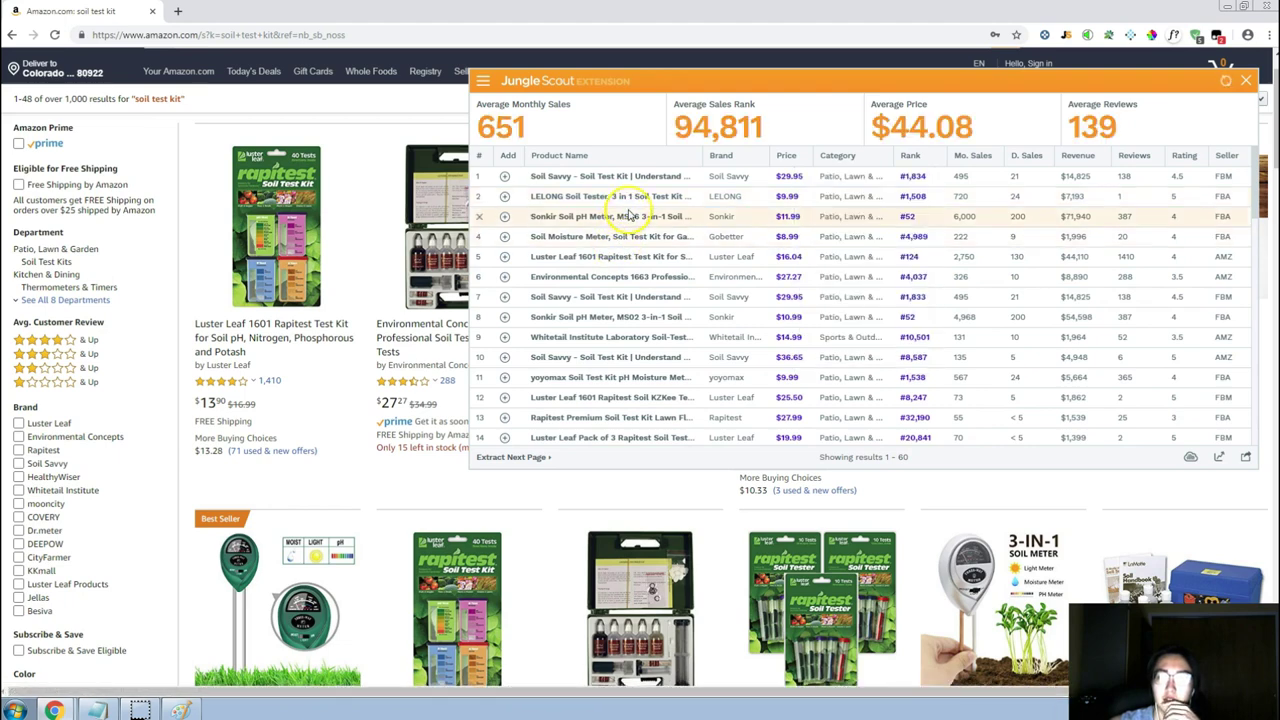
# Open the LELONG 3 in 1 soil tester from the Jungle Scout list in a new tab.
pyautogui.moveTo(631, 207)
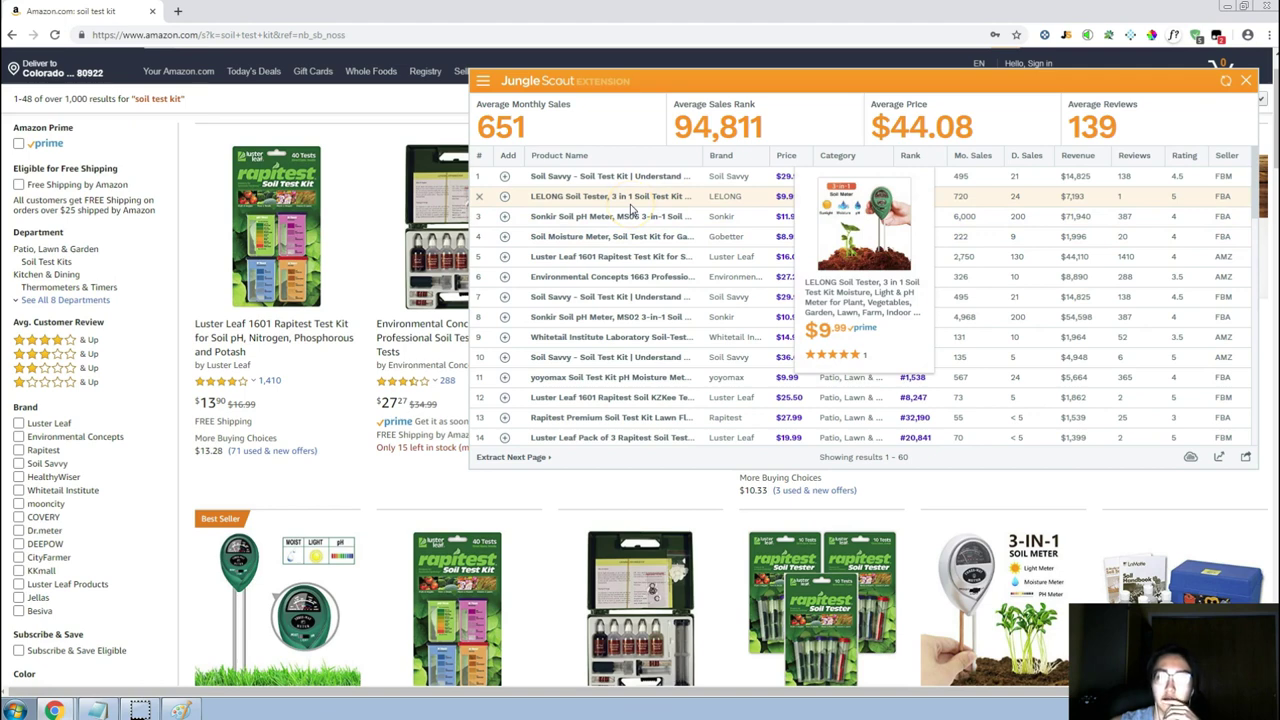
pyautogui.rightClick(633, 190)
pyautogui.click(677, 200)
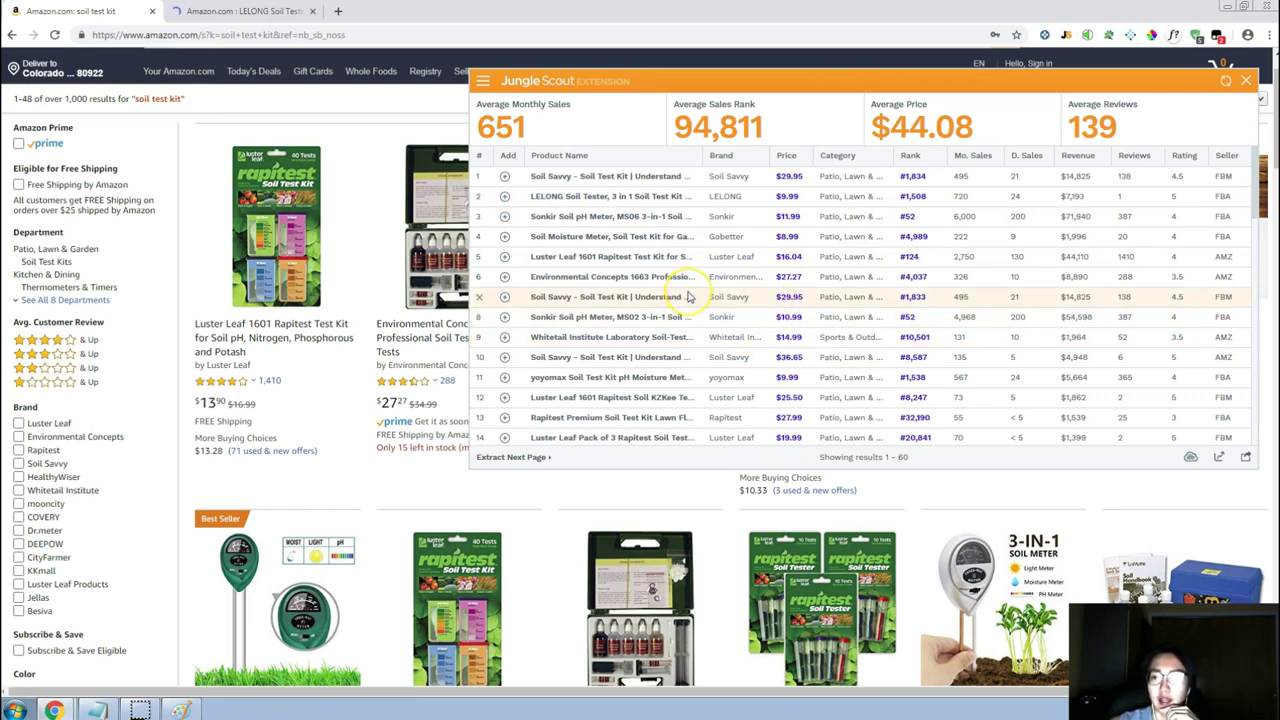
# Review the remaining Jungle Scout entries for sales, price and reviews, and close the extension.
pyautogui.moveTo(687, 297)
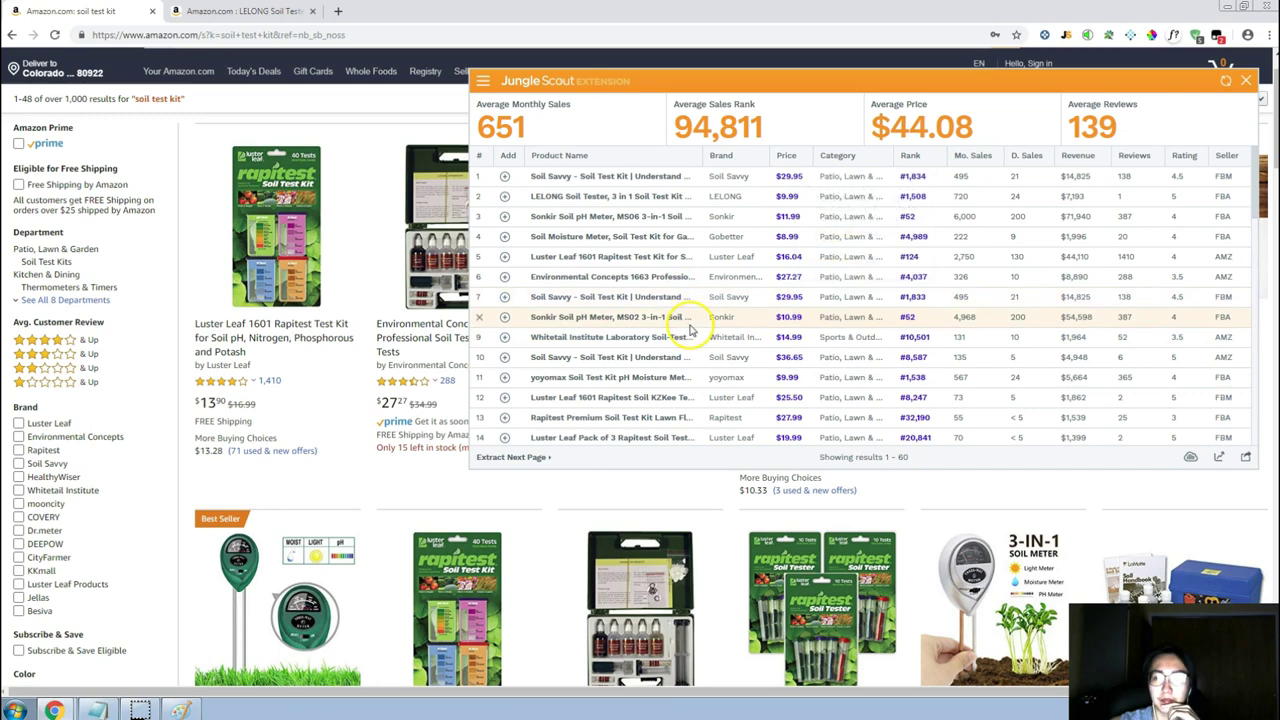
pyautogui.moveTo(680, 370)
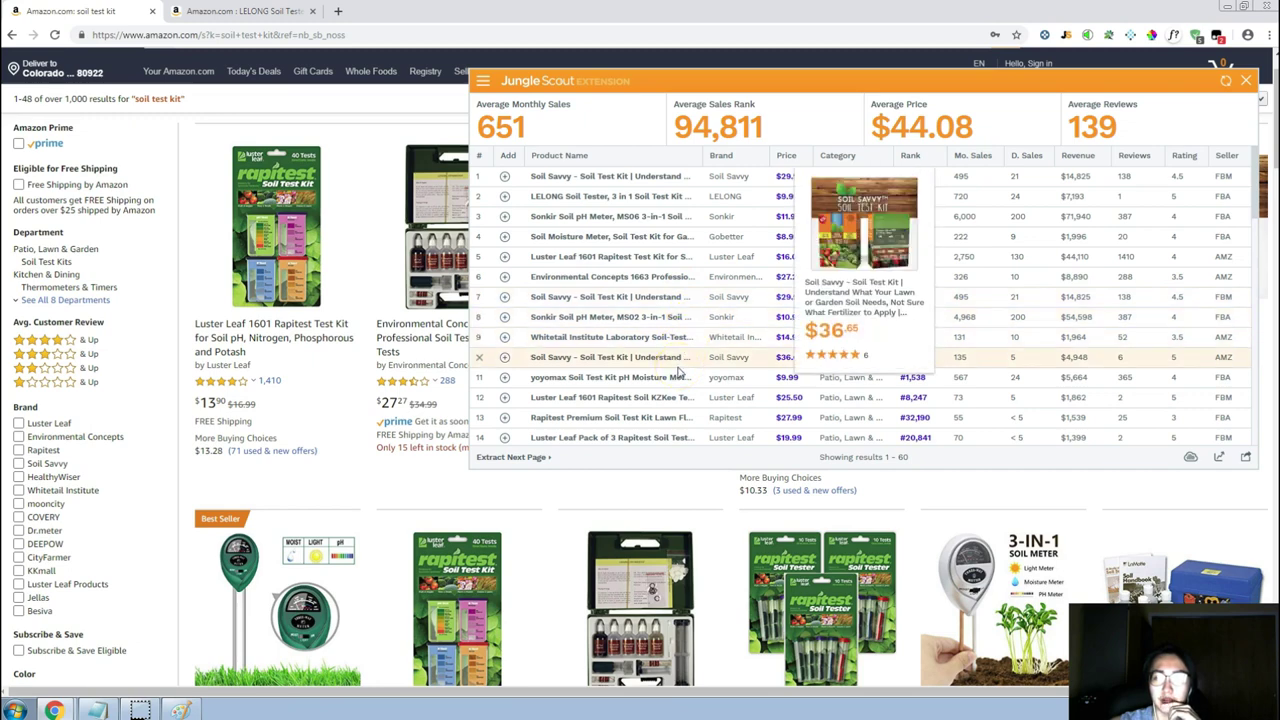
pyautogui.scroll(-3, 668, 384)
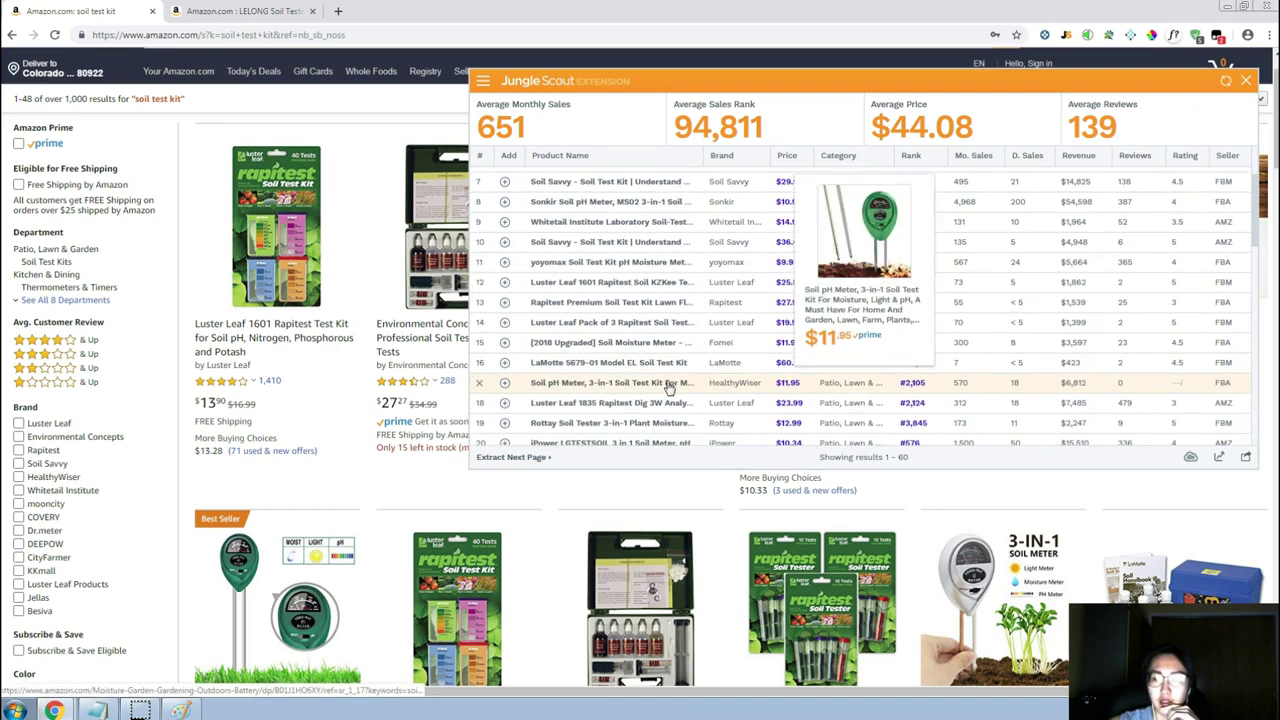
pyautogui.moveTo(666, 412)
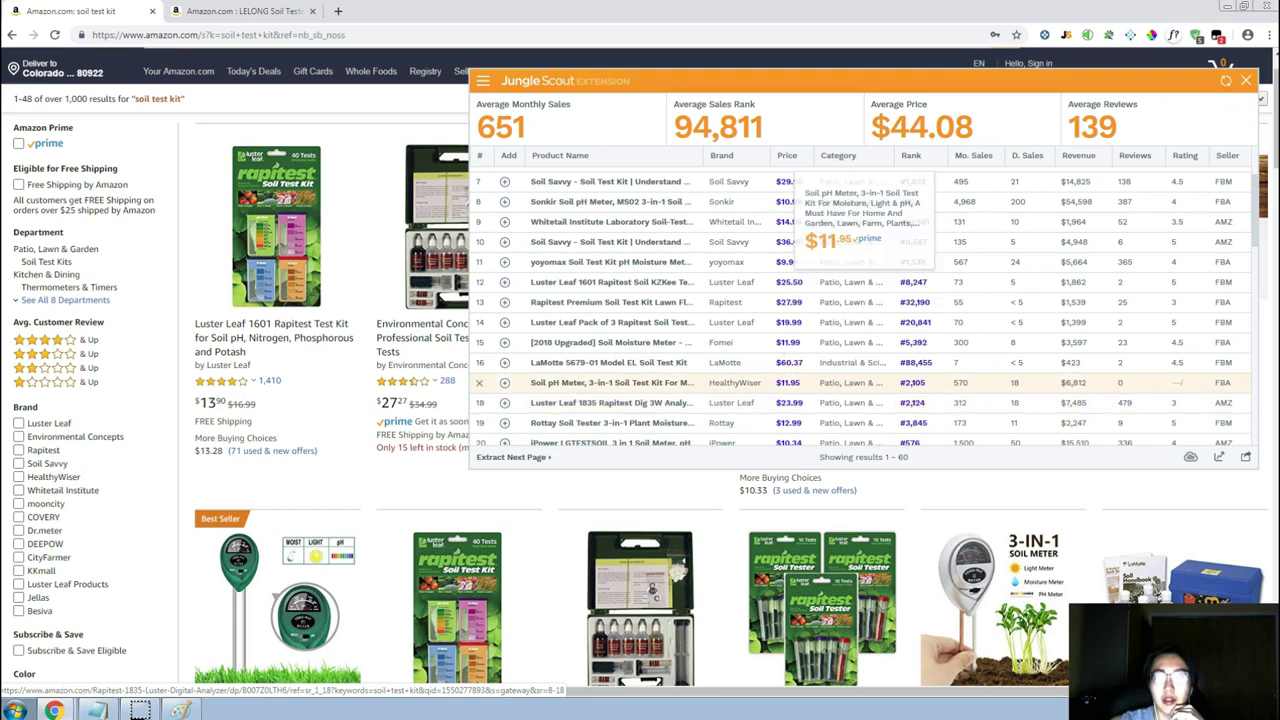
pyautogui.click(1244, 84)
# View the LELONG soil tester page and check its Keepa price history with the range set to All.
pyautogui.click(249, 14)
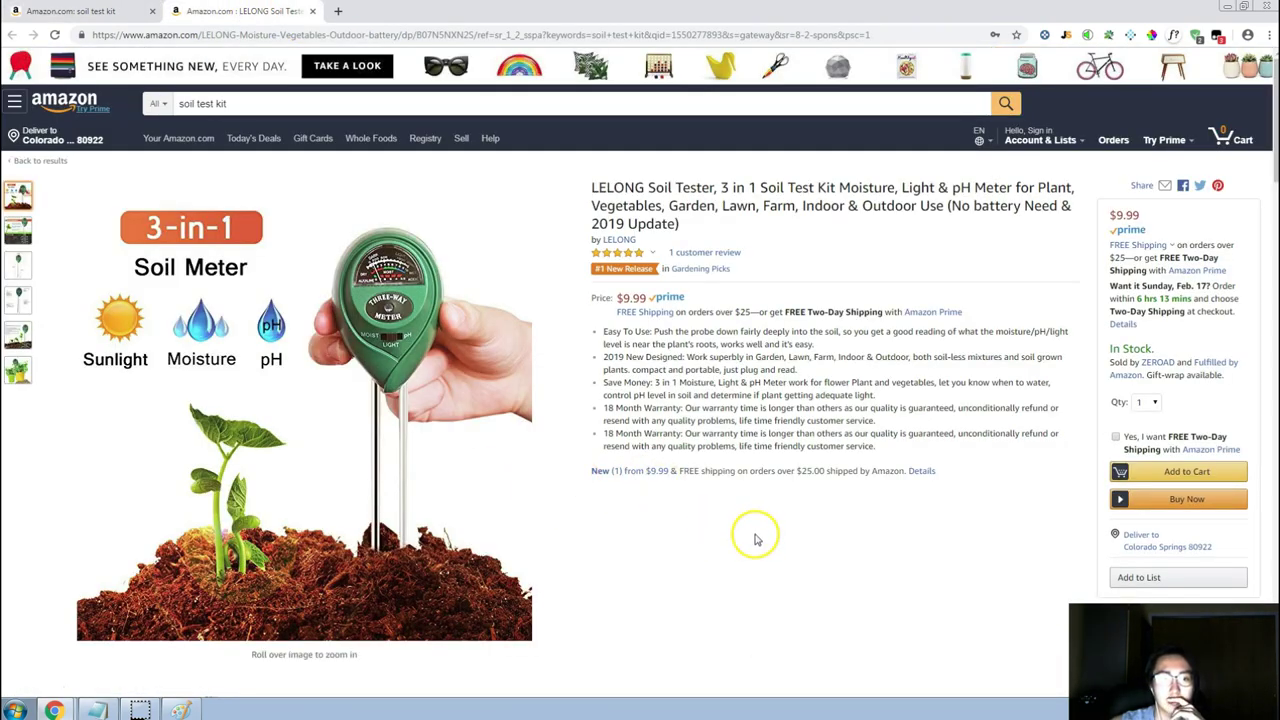
pyautogui.scroll(-4, 757, 533)
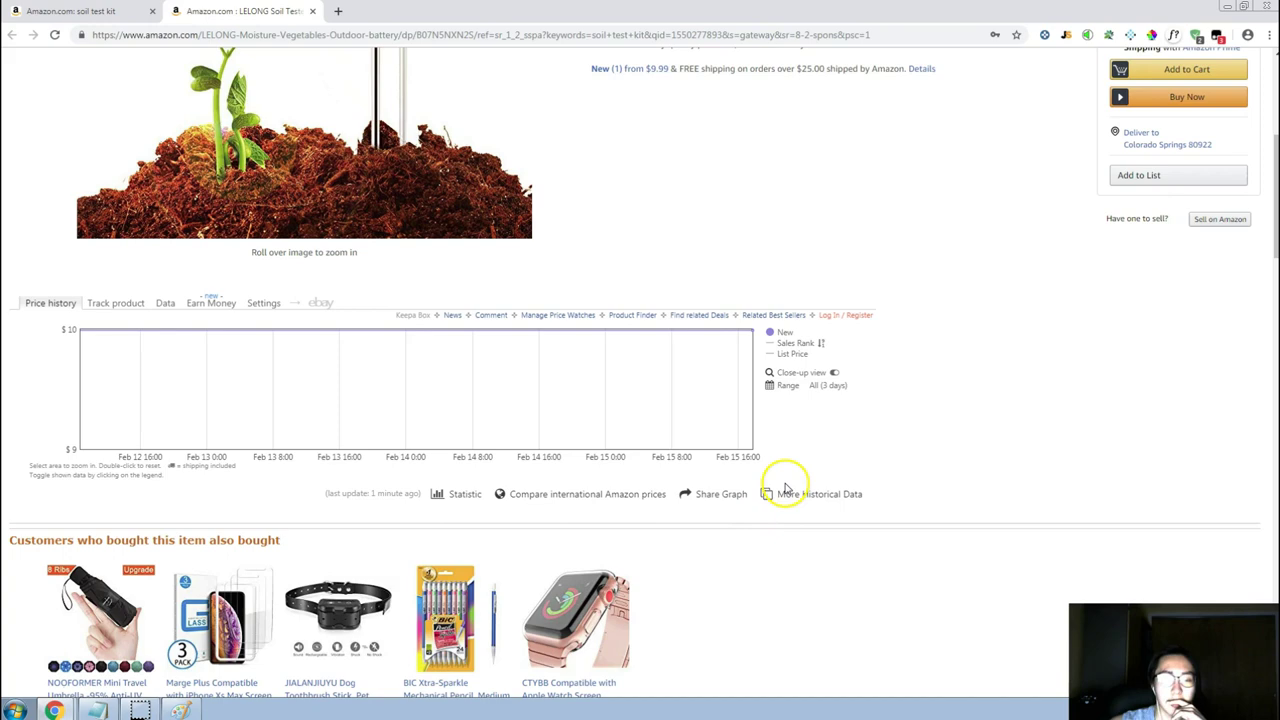
pyautogui.click(829, 385)
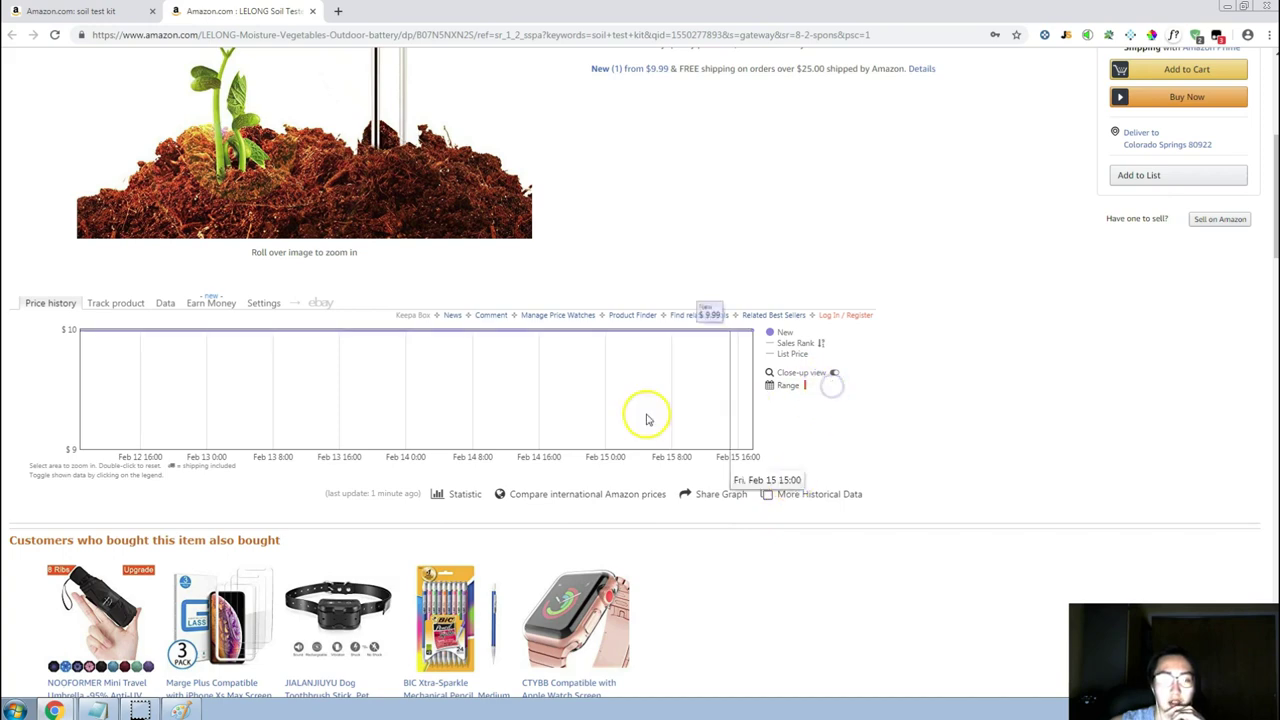
pyautogui.scroll(3, 891, 400)
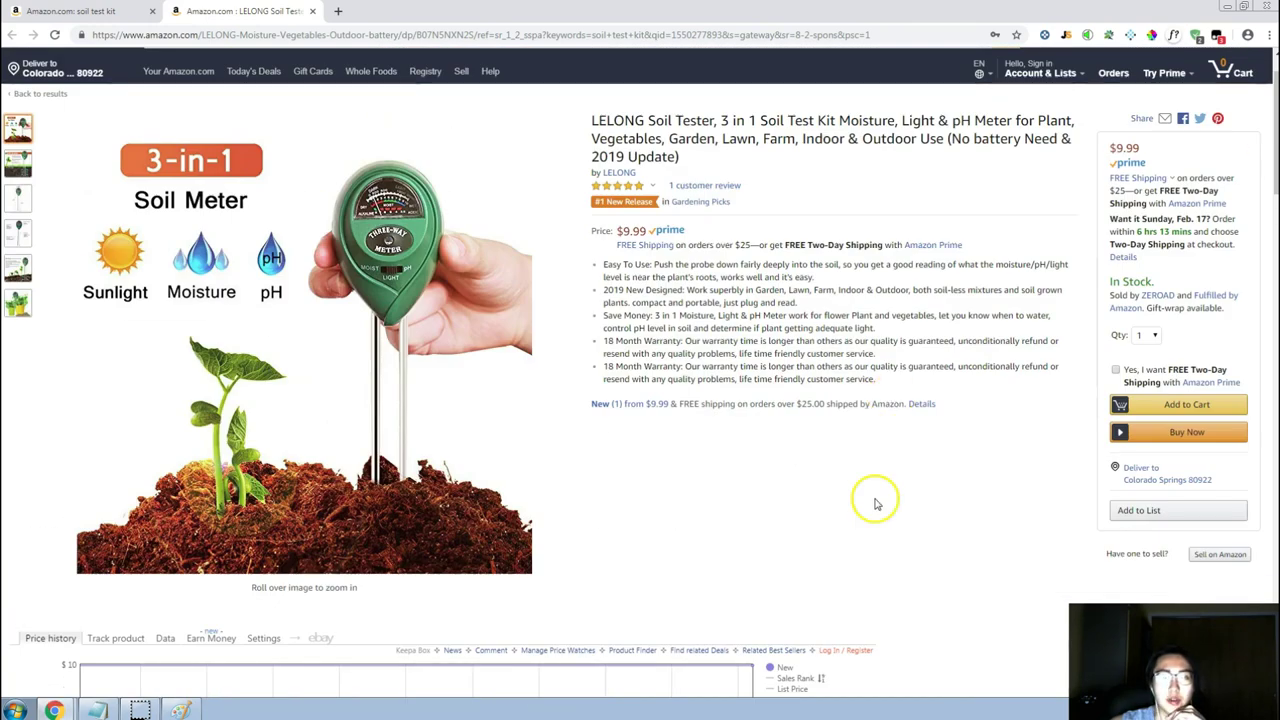
pyautogui.scroll(-10, 875, 505)
pyautogui.scroll(11, 875, 505)
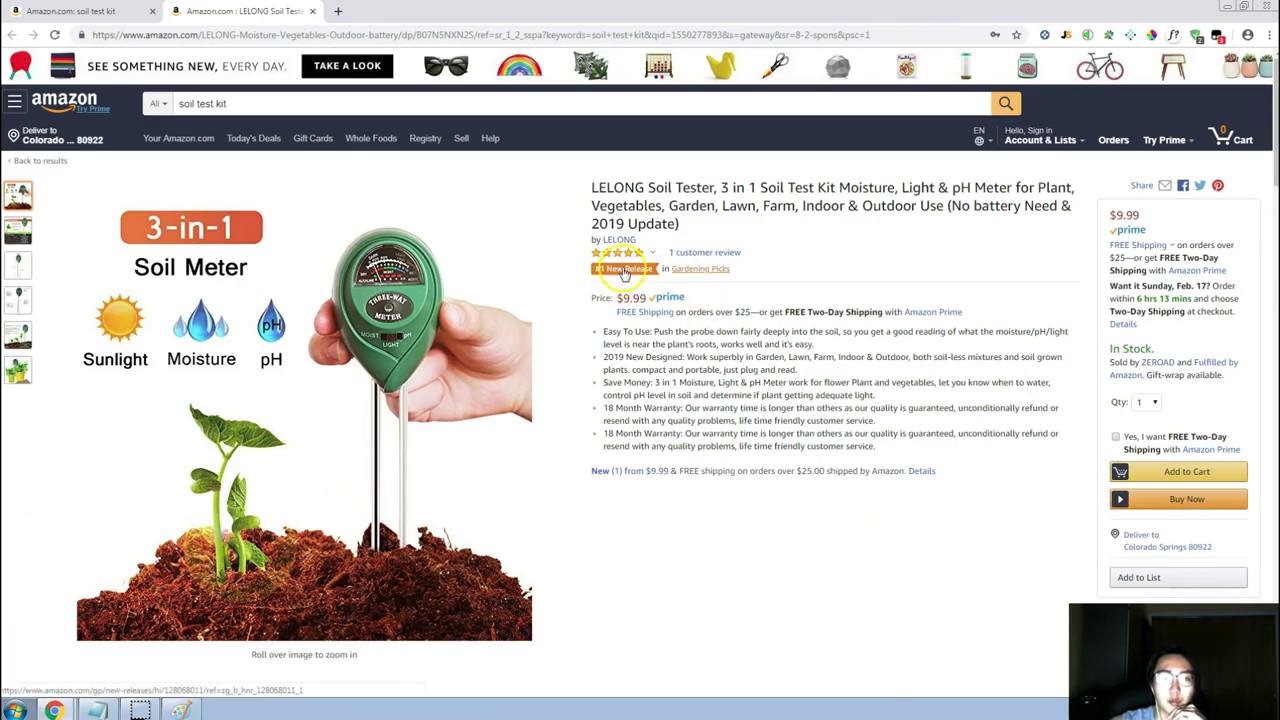
pyautogui.scroll(-10, 742, 370)
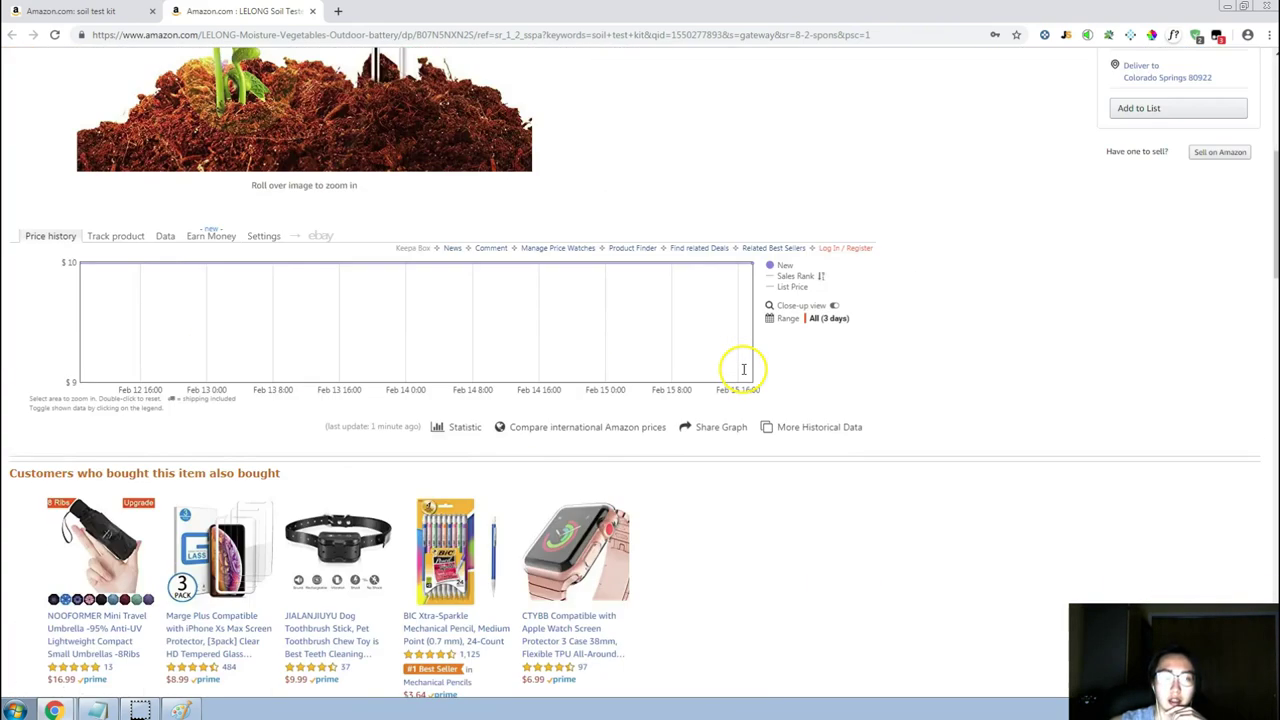
pyautogui.scroll(7, 742, 372)
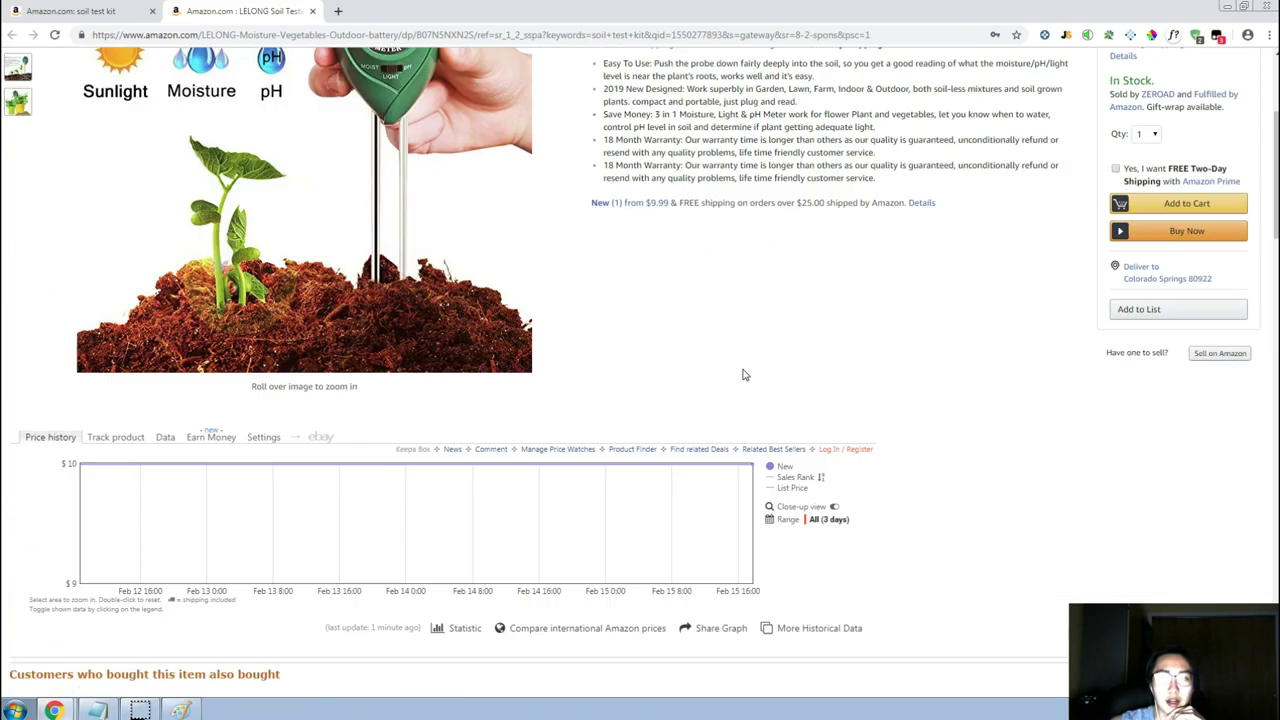
# Examine the LELONG soil tester's description, product information, best sellers rank and customer reviews.
pyautogui.scroll(-10, 874, 497)
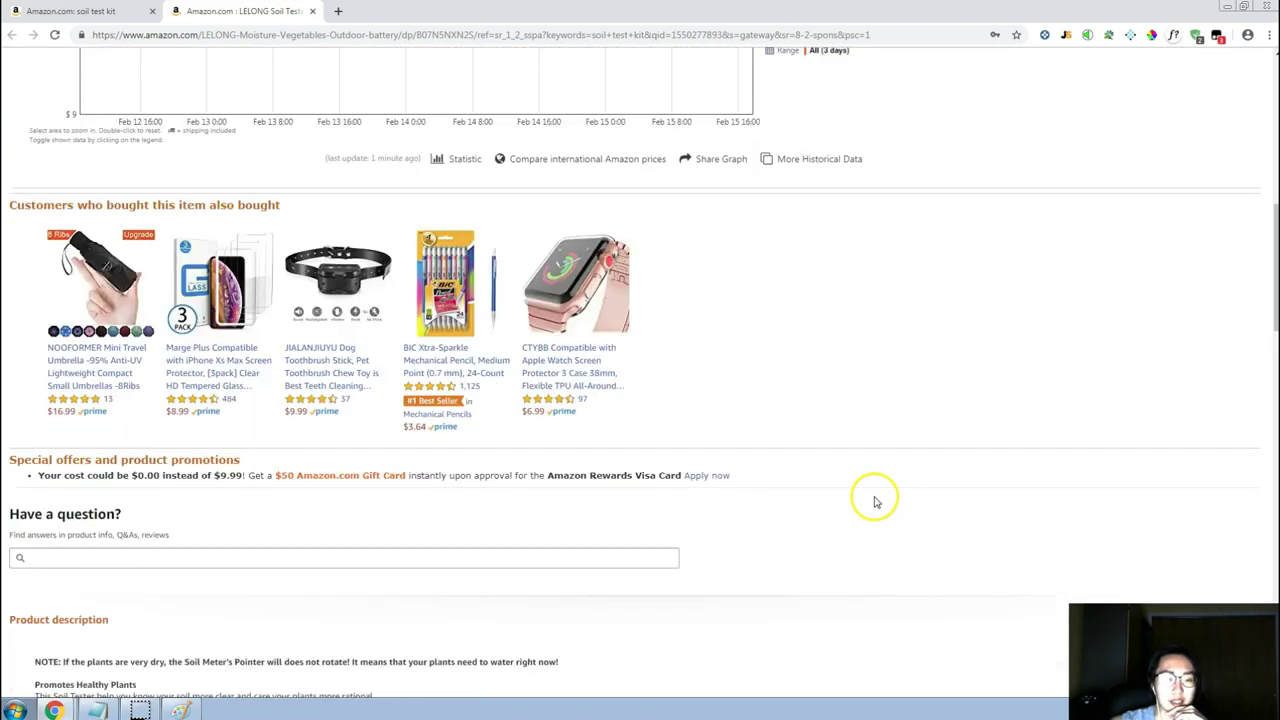
pyautogui.scroll(-1, 874, 488)
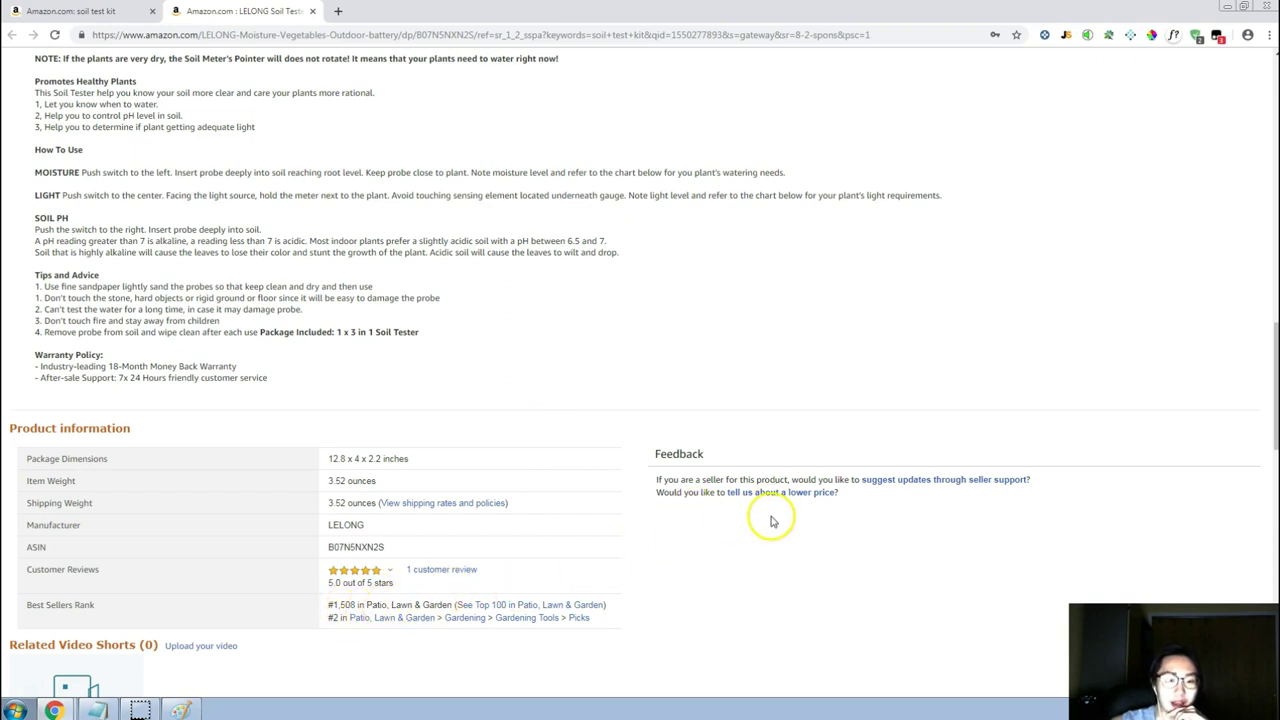
pyautogui.scroll(-5, 771, 500)
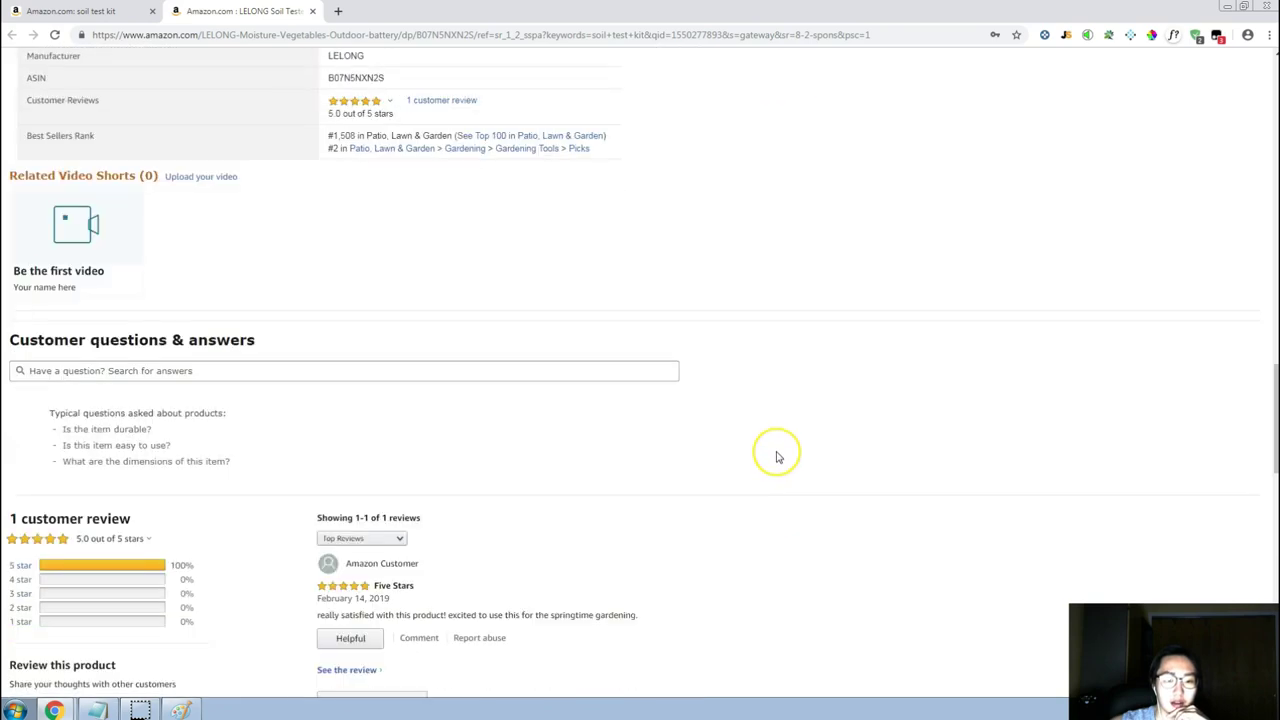
pyautogui.scroll(20, 778, 456)
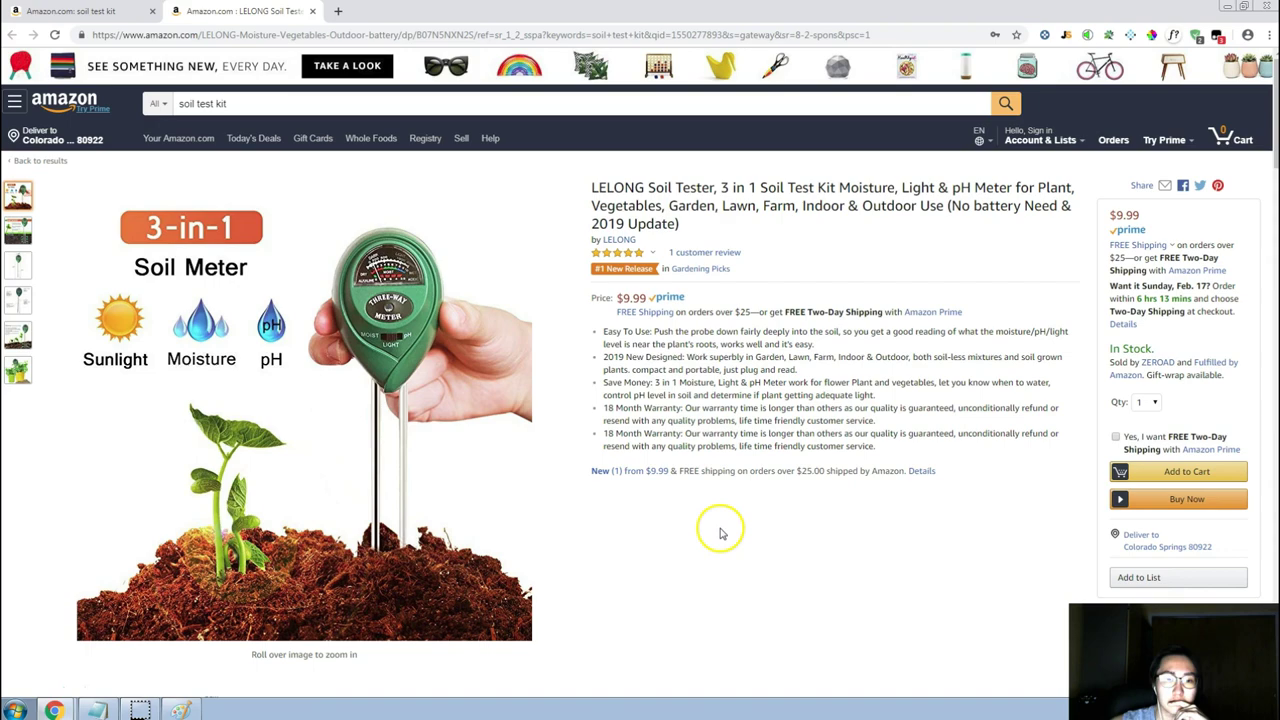
pyautogui.scroll(-3, 718, 533)
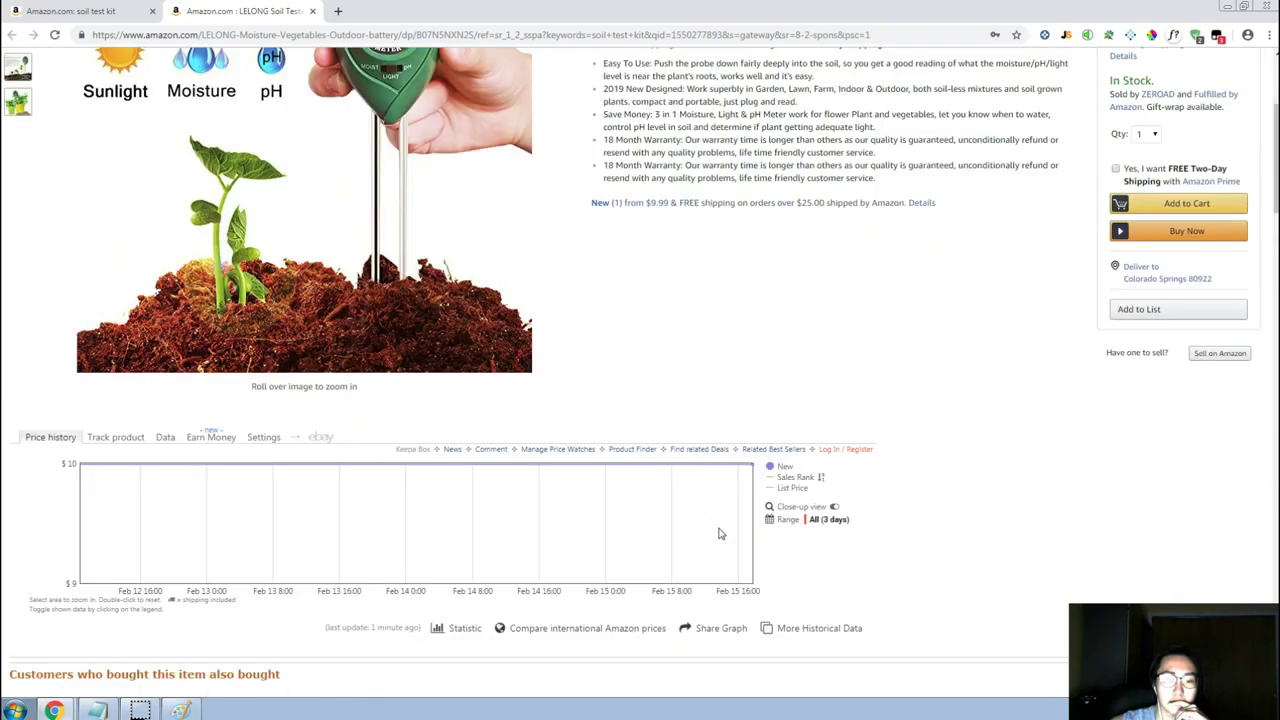
pyautogui.scroll(3, 600, 330)
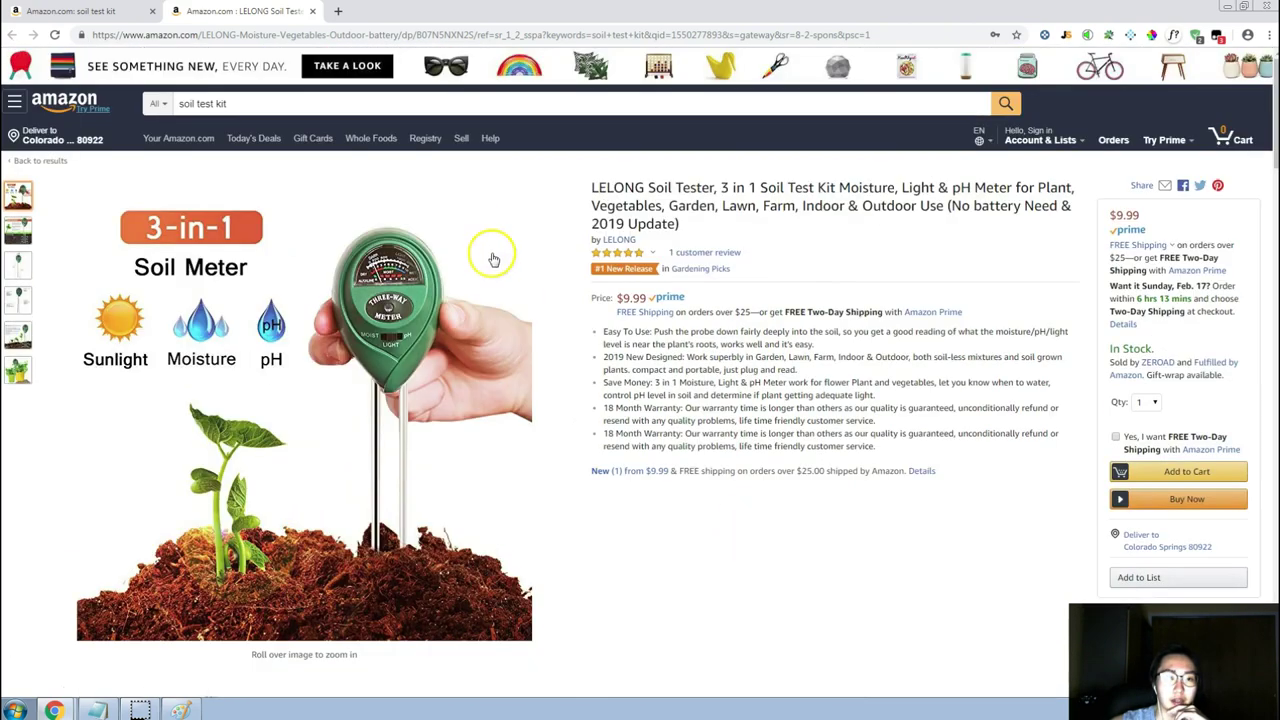
# Close the LELONG product page and examine the soil test kit listings by product type, price and number of reviews.
pyautogui.click(100, 11)
pyautogui.click(312, 11)
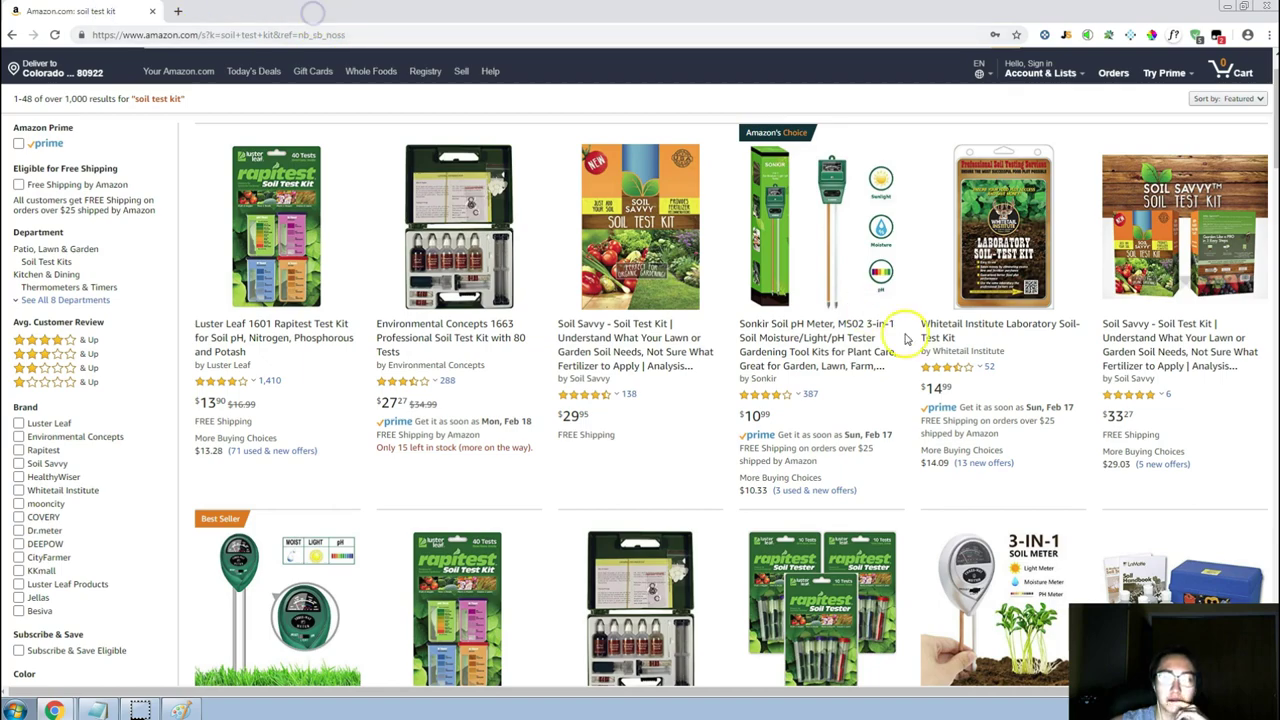
pyautogui.scroll(-7, 920, 345)
pyautogui.scroll(-4, 921, 347)
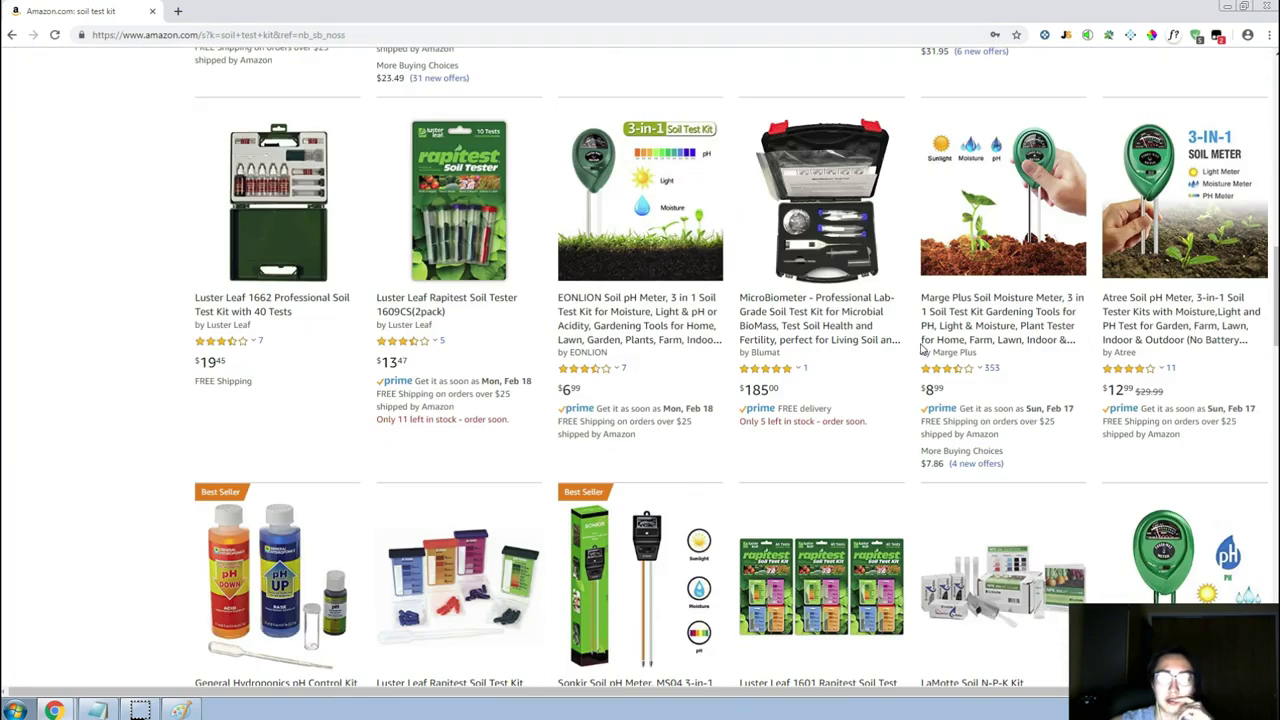
pyautogui.scroll(-4, 921, 347)
pyautogui.scroll(15, 921, 347)
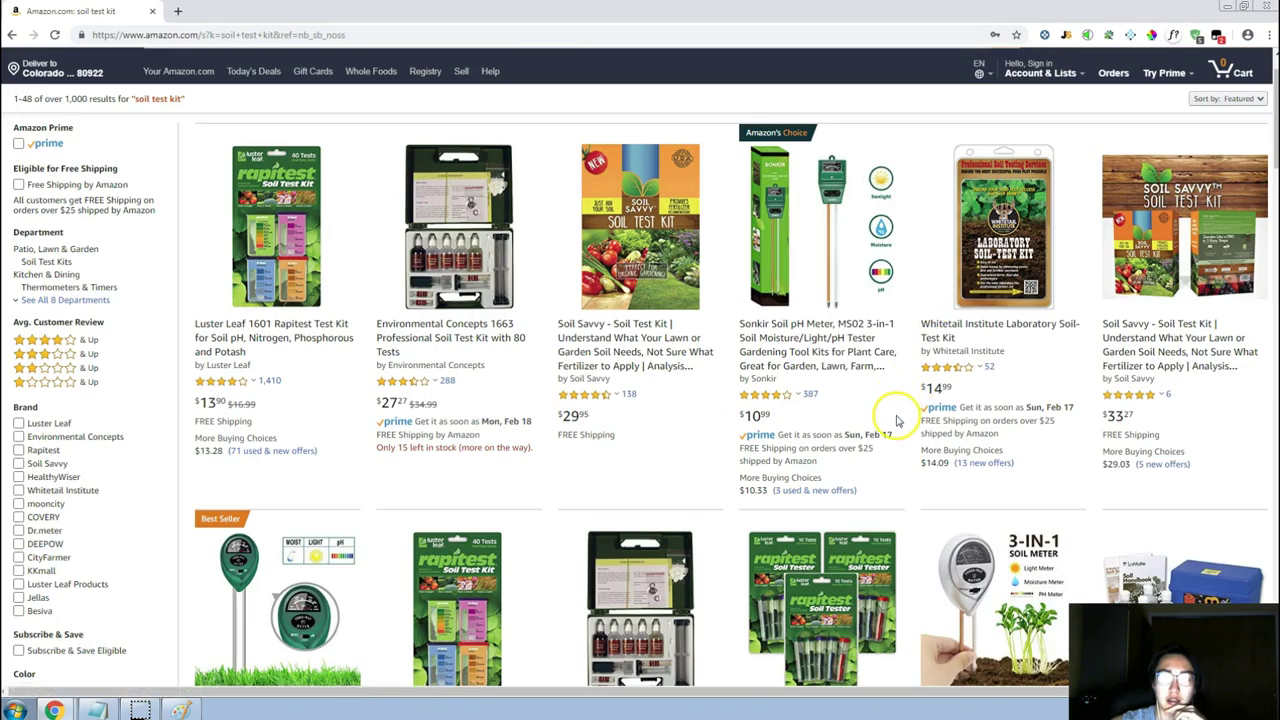
pyautogui.scroll(-3, 897, 420)
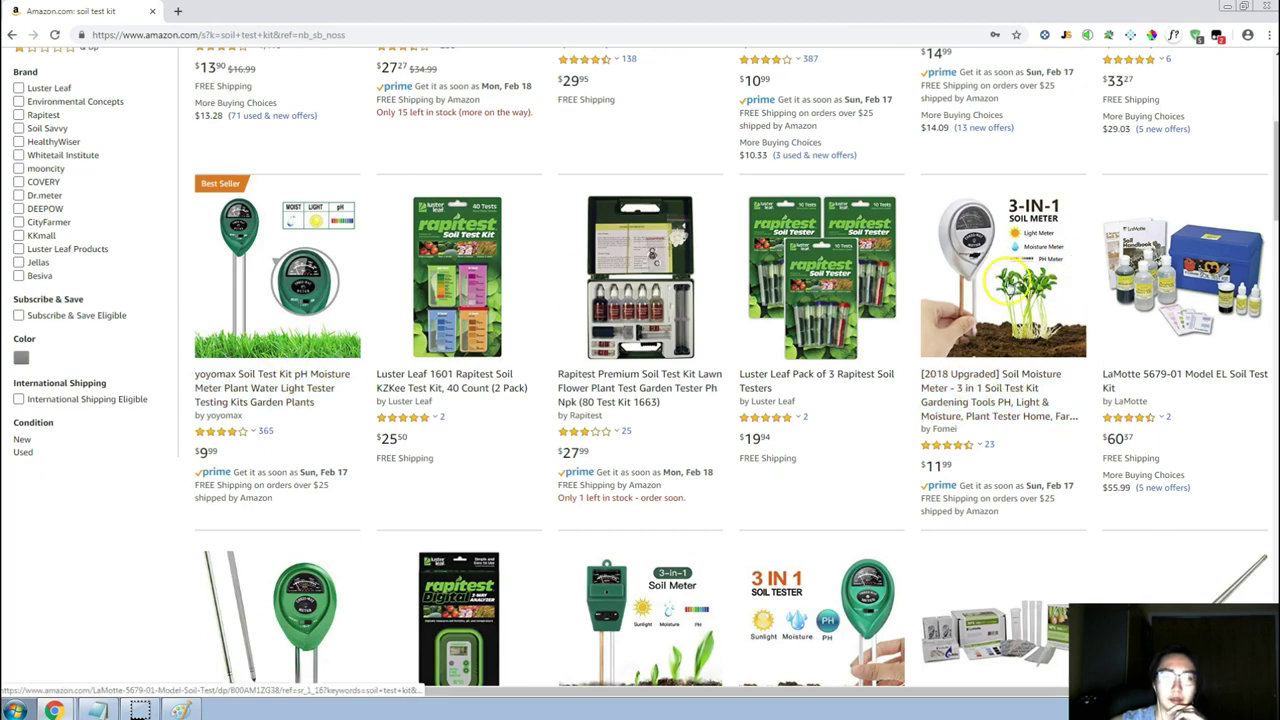
pyautogui.scroll(-2, 220, 452)
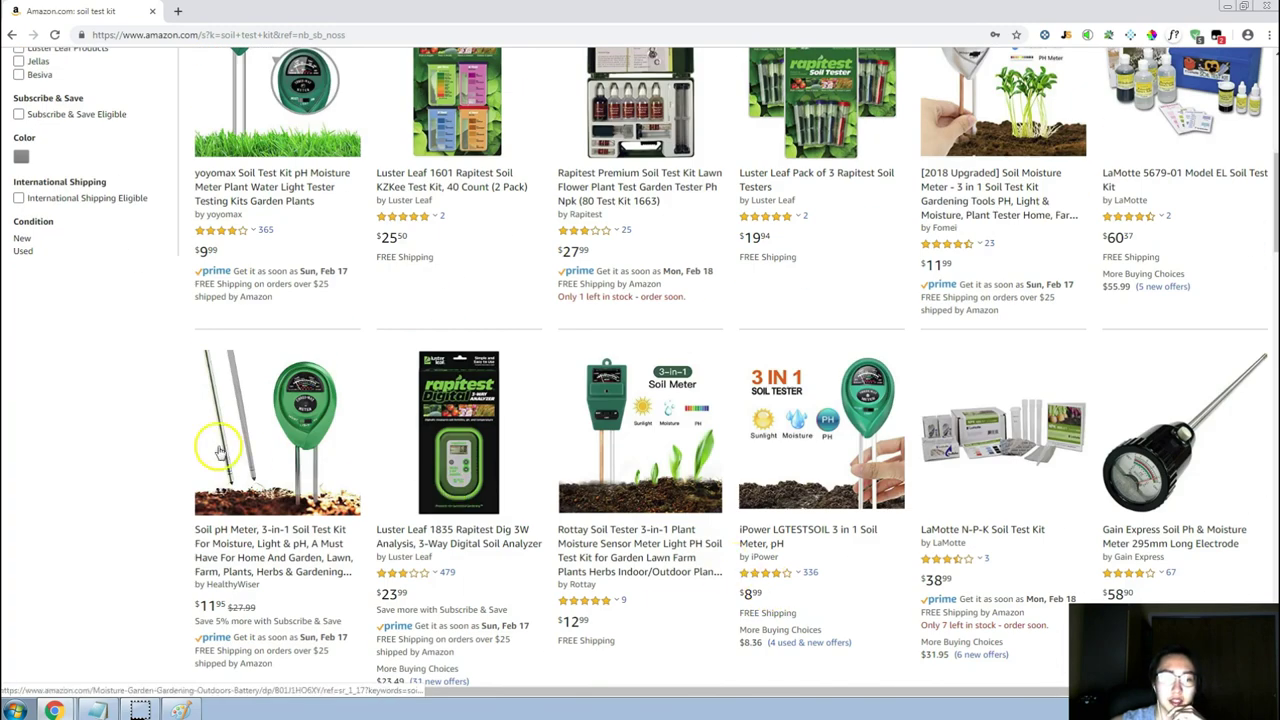
# Compare the remaining soil test kit results, from meters to chemical kits, for price, rating and review count.
pyautogui.scroll(-4, 695, 442)
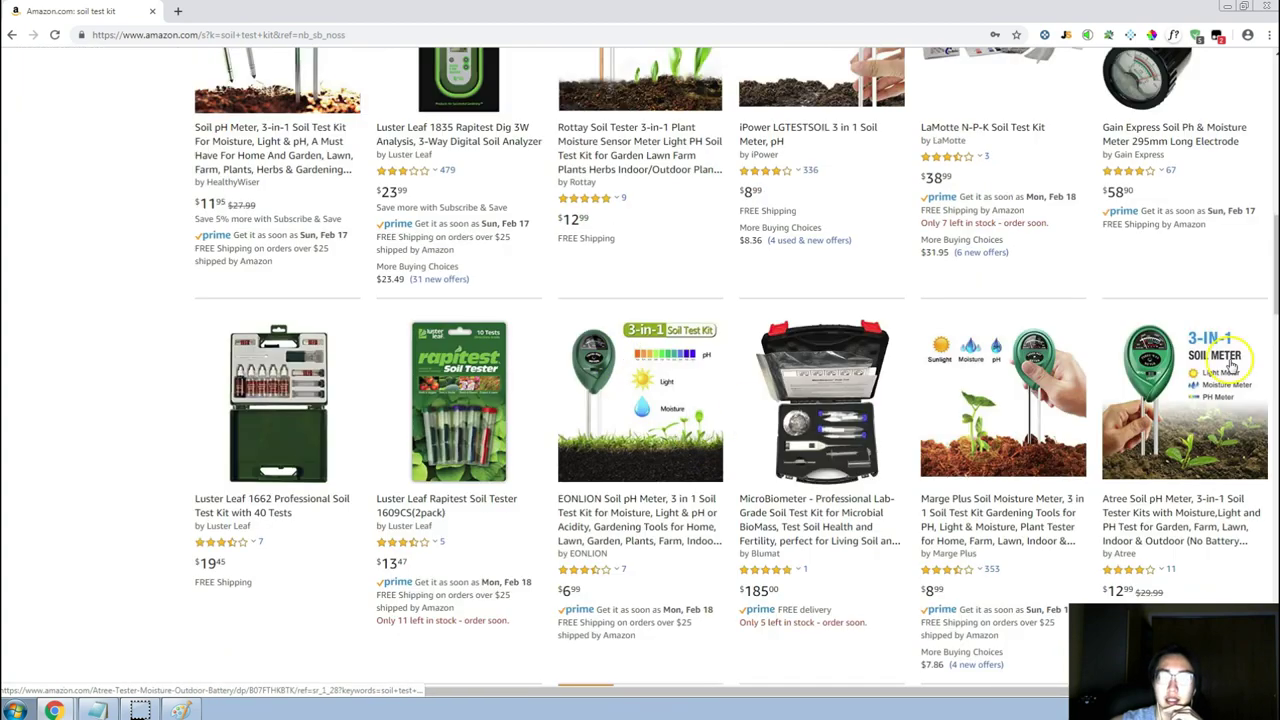
pyautogui.scroll(-3, 1232, 368)
pyautogui.scroll(10, 855, 343)
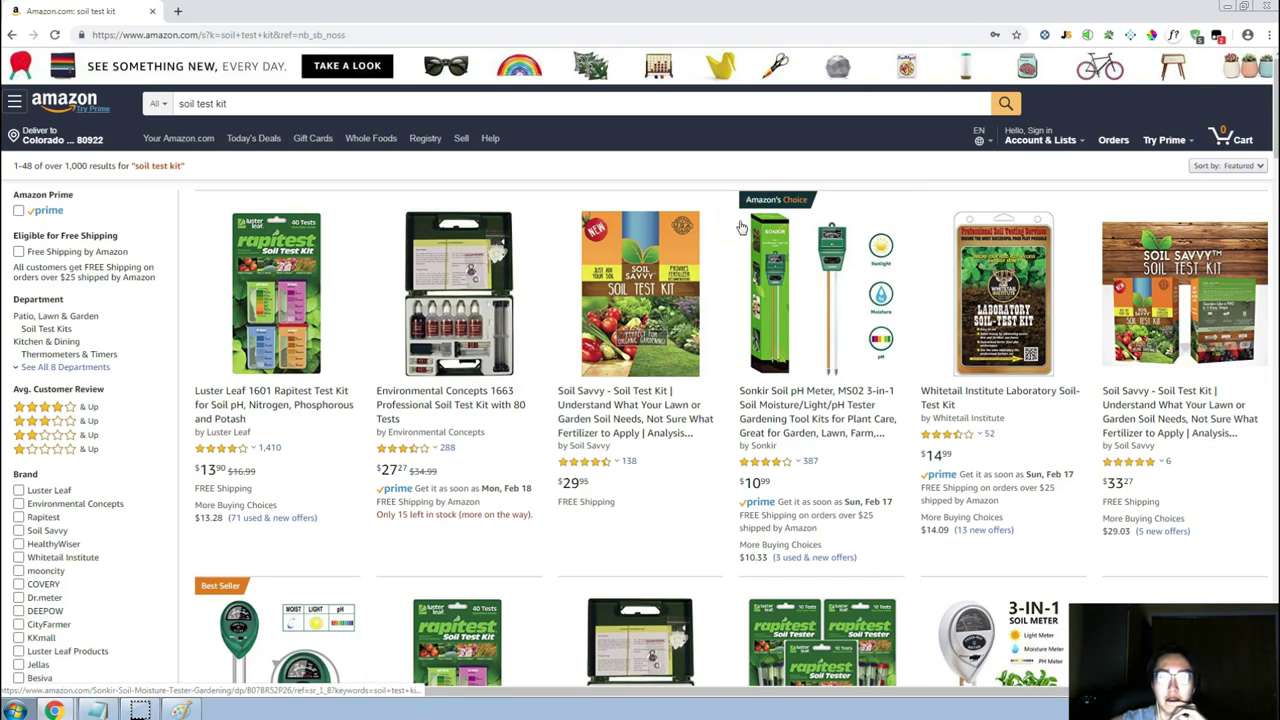
pyautogui.scroll(-1, 730, 230)
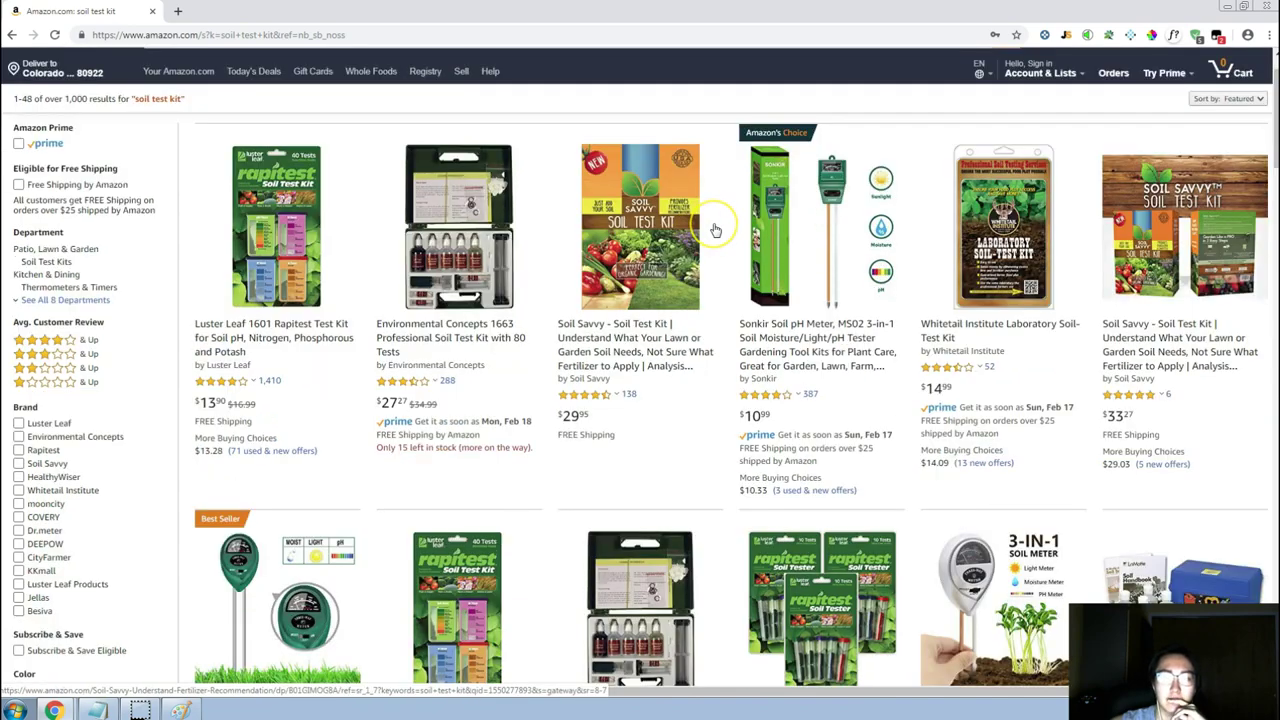
pyautogui.scroll(-1, 715, 231)
pyautogui.scroll(2, 715, 231)
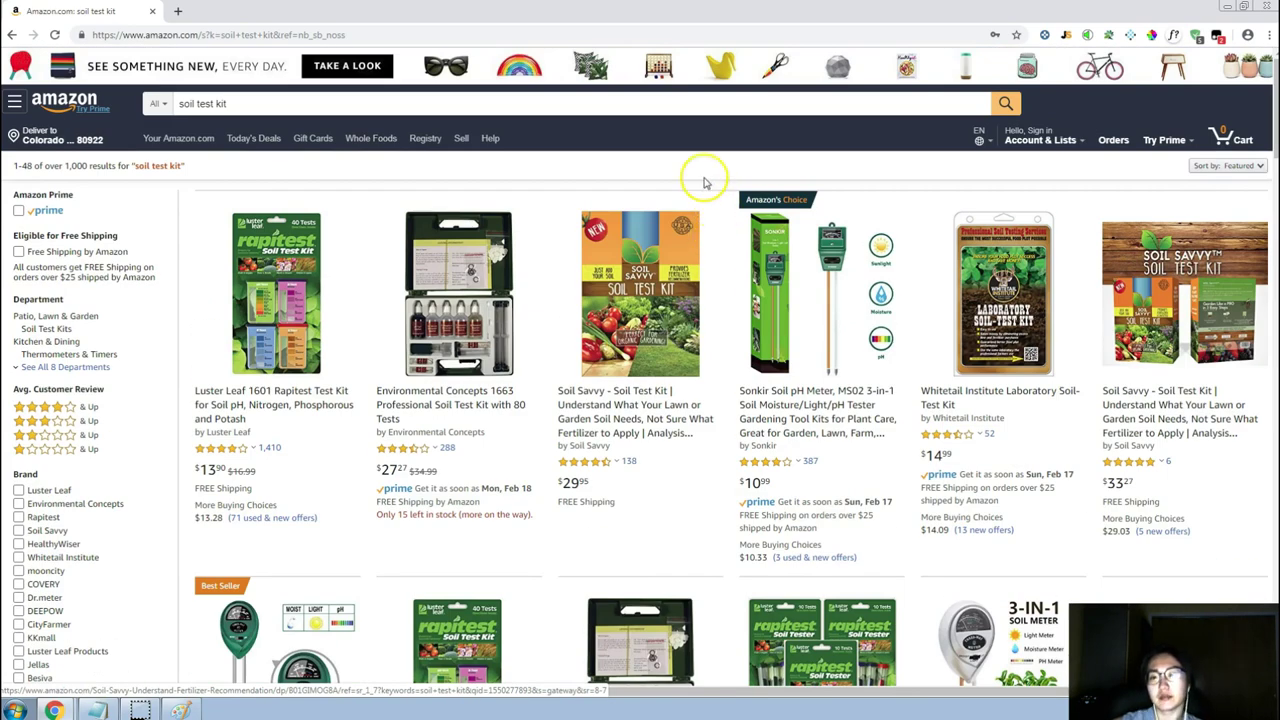
pyautogui.scroll(-4, 700, 190)
pyautogui.click(272, 410)
pyautogui.scroll(4, 271, 408)
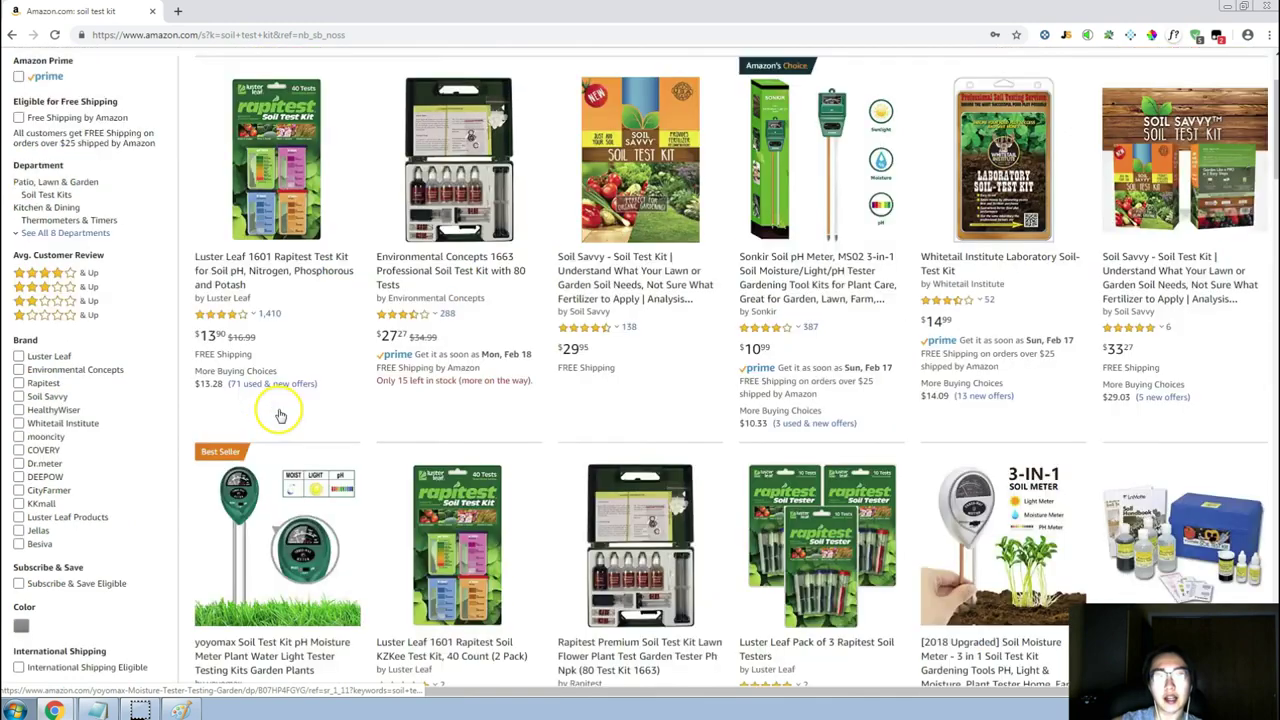
# Switch to Magnet, review the remaining garden care keywords on page 1, and open page 2.
pyautogui.hotkey('alt', 'Tab')
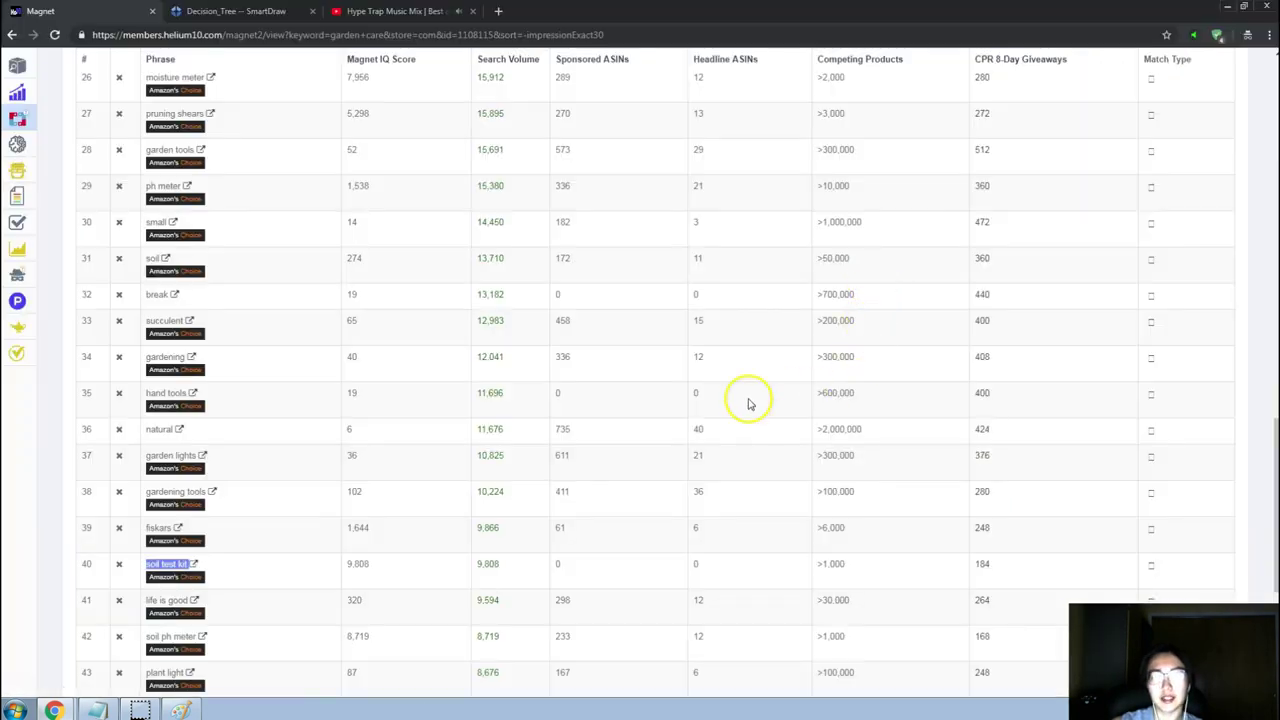
pyautogui.scroll(-2, 370, 460)
pyautogui.scroll(-1, 370, 463)
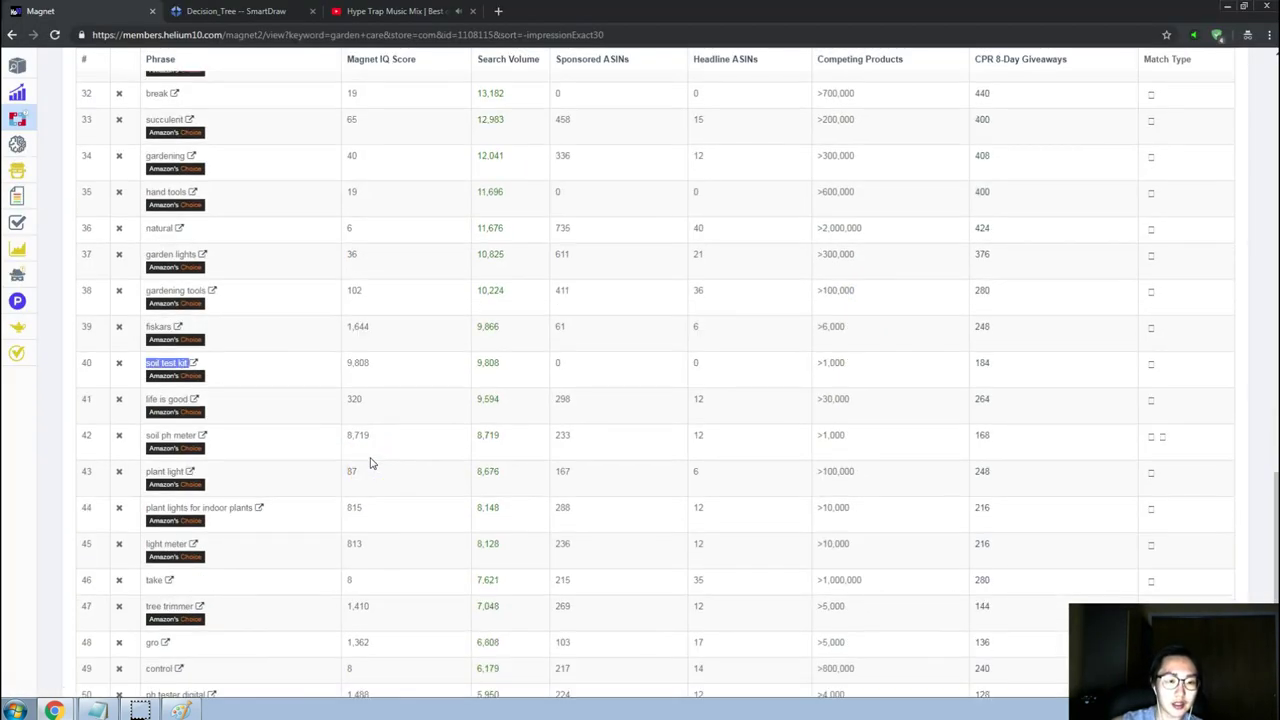
pyautogui.click(254, 443)
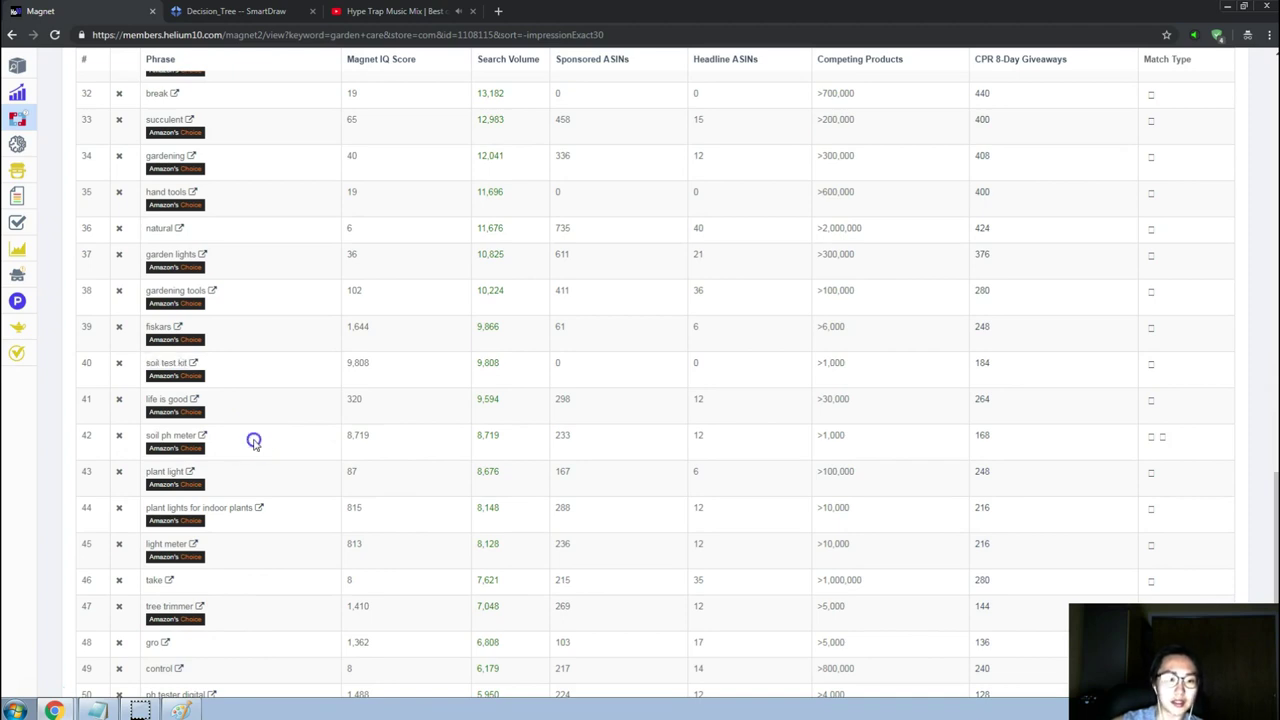
pyautogui.scroll(-2, 291, 440)
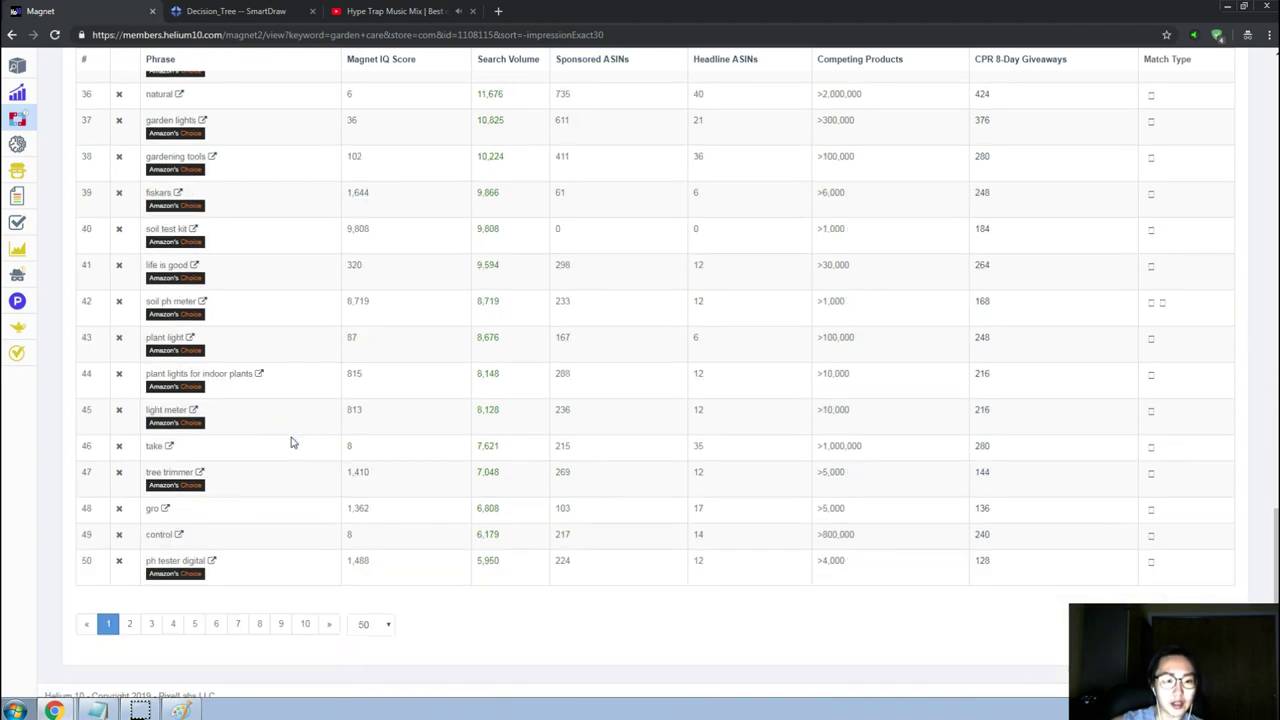
pyautogui.click(131, 626)
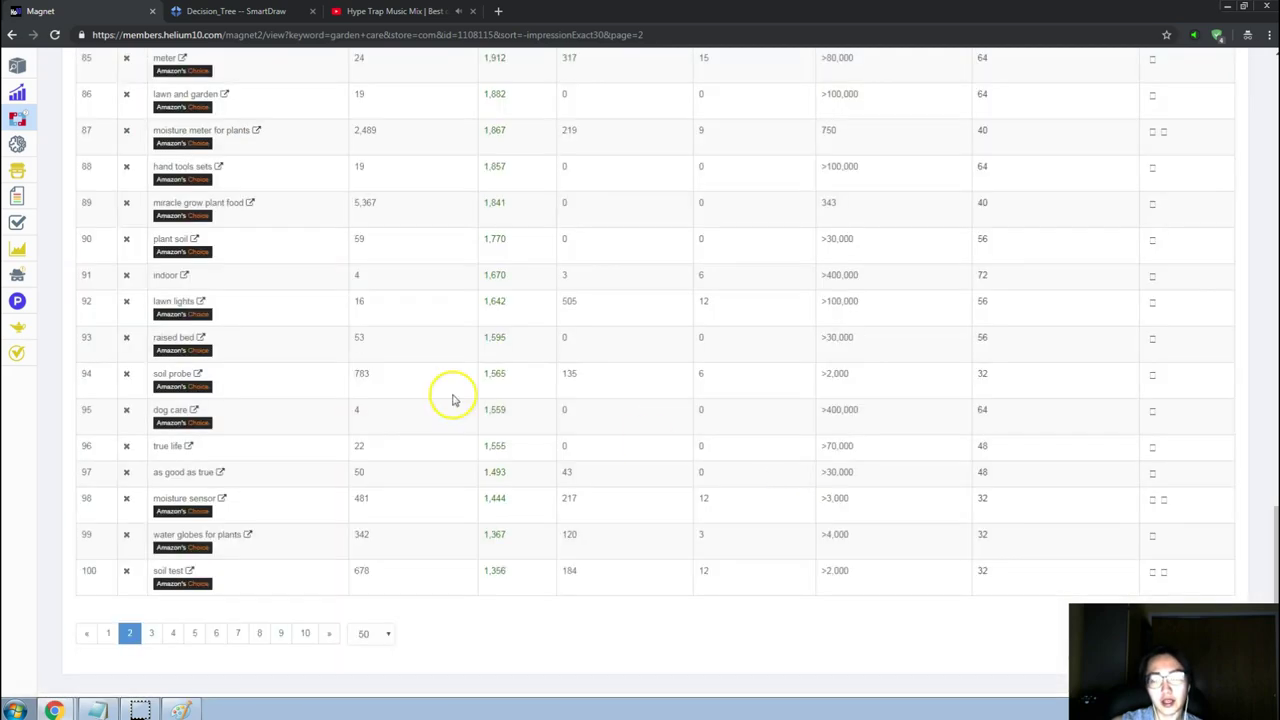
# Examine the garden care keywords on page 2 for search volume and competing products.
pyautogui.scroll(12, 452, 395)
pyautogui.scroll(6, 452, 393)
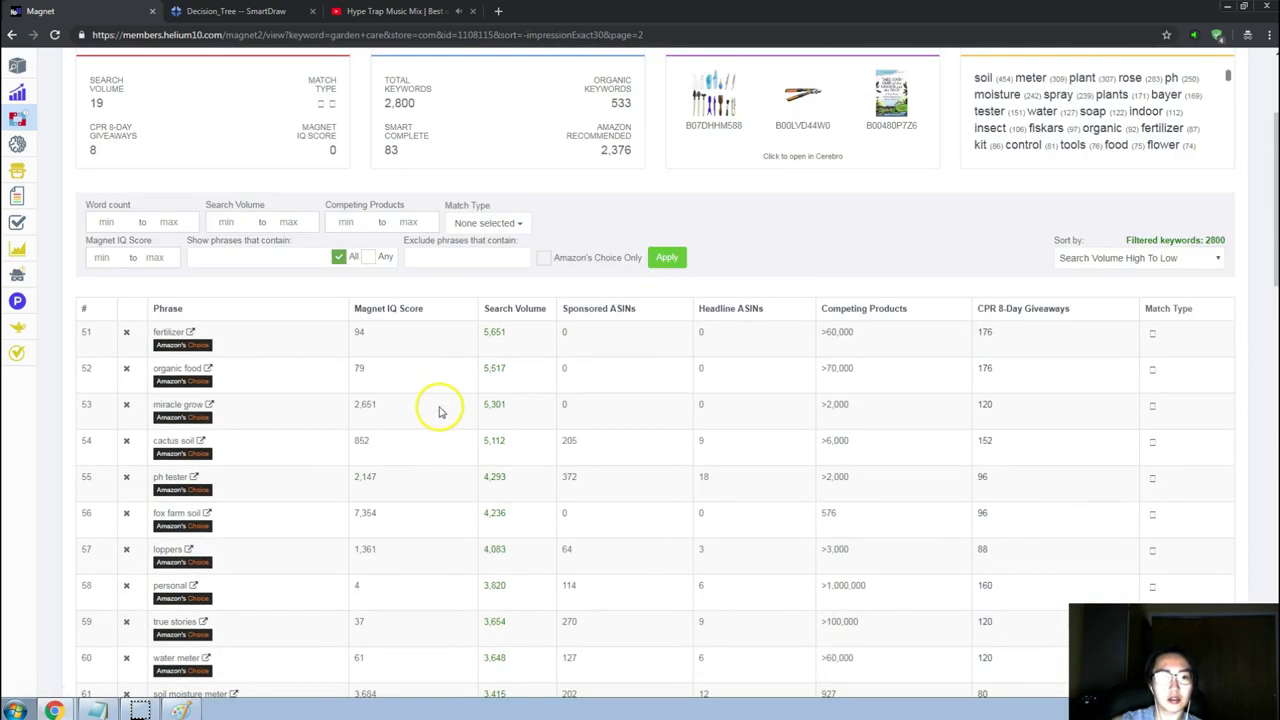
pyautogui.scroll(-5, 437, 408)
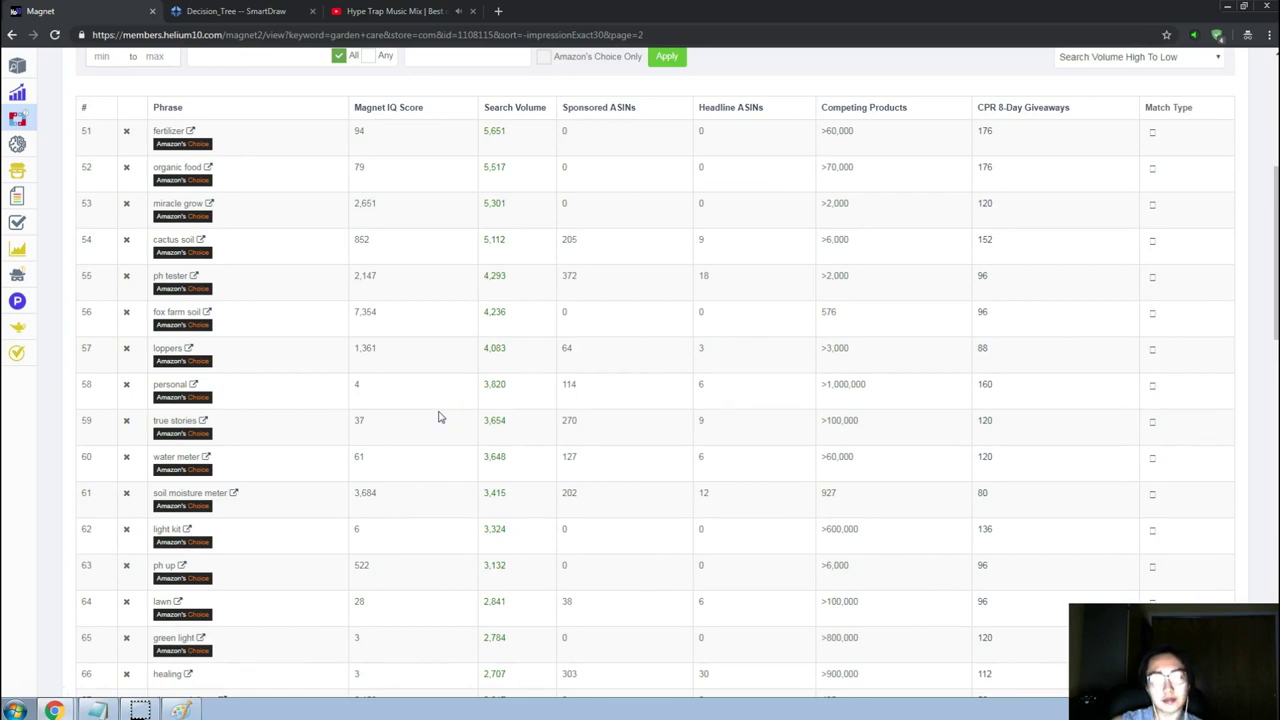
pyautogui.moveTo(451, 405); pyautogui.dragTo(476, 390)
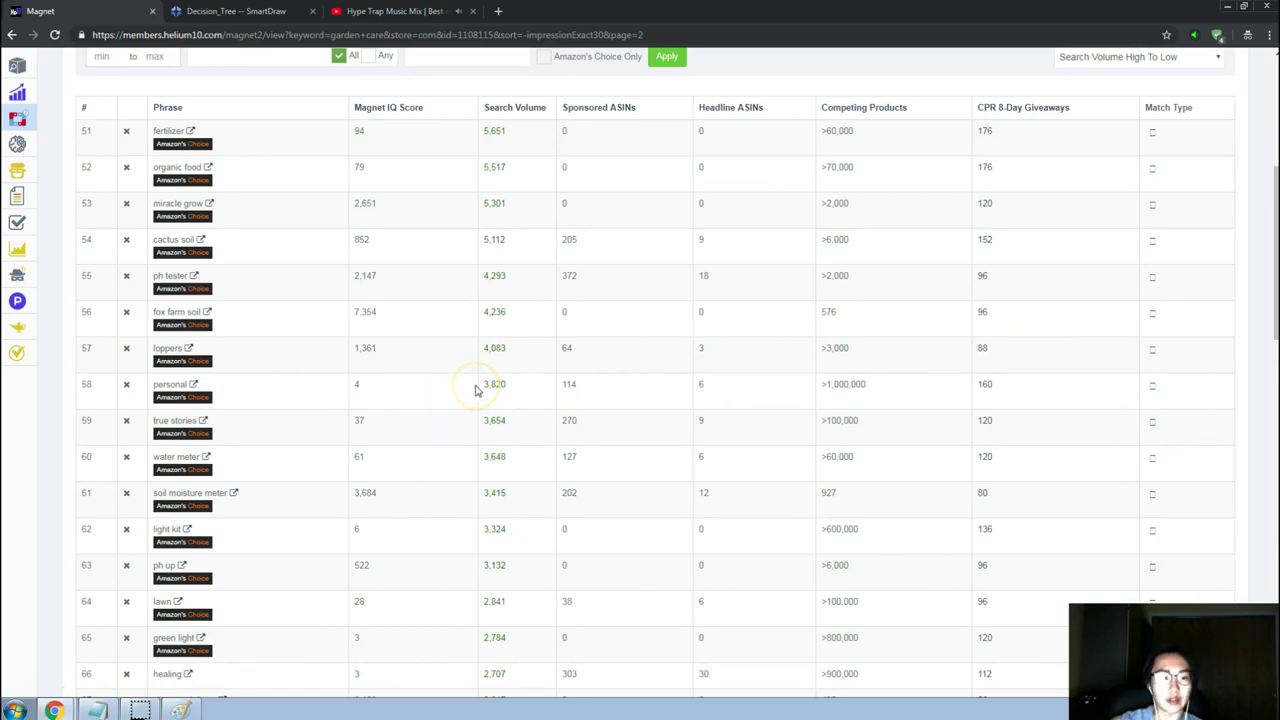
pyautogui.scroll(4, 476, 390)
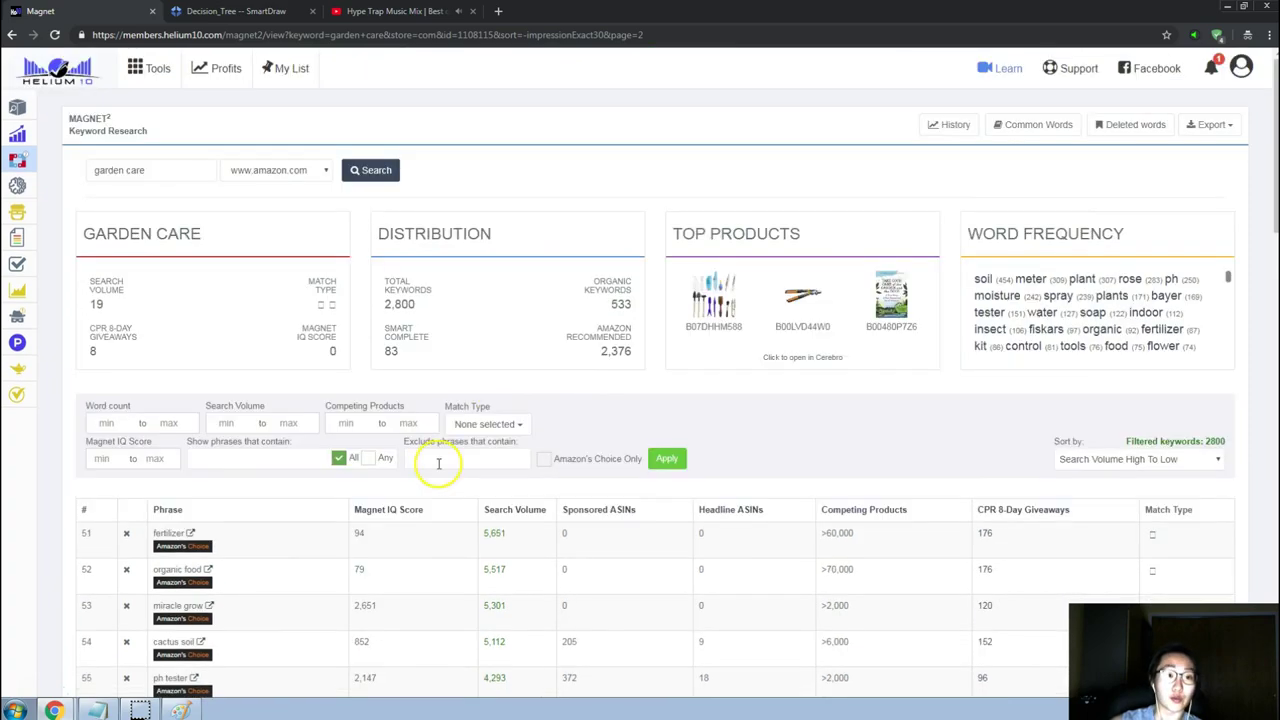
pyautogui.hotkey('alt', 'tab')
pyautogui.press('Tab')
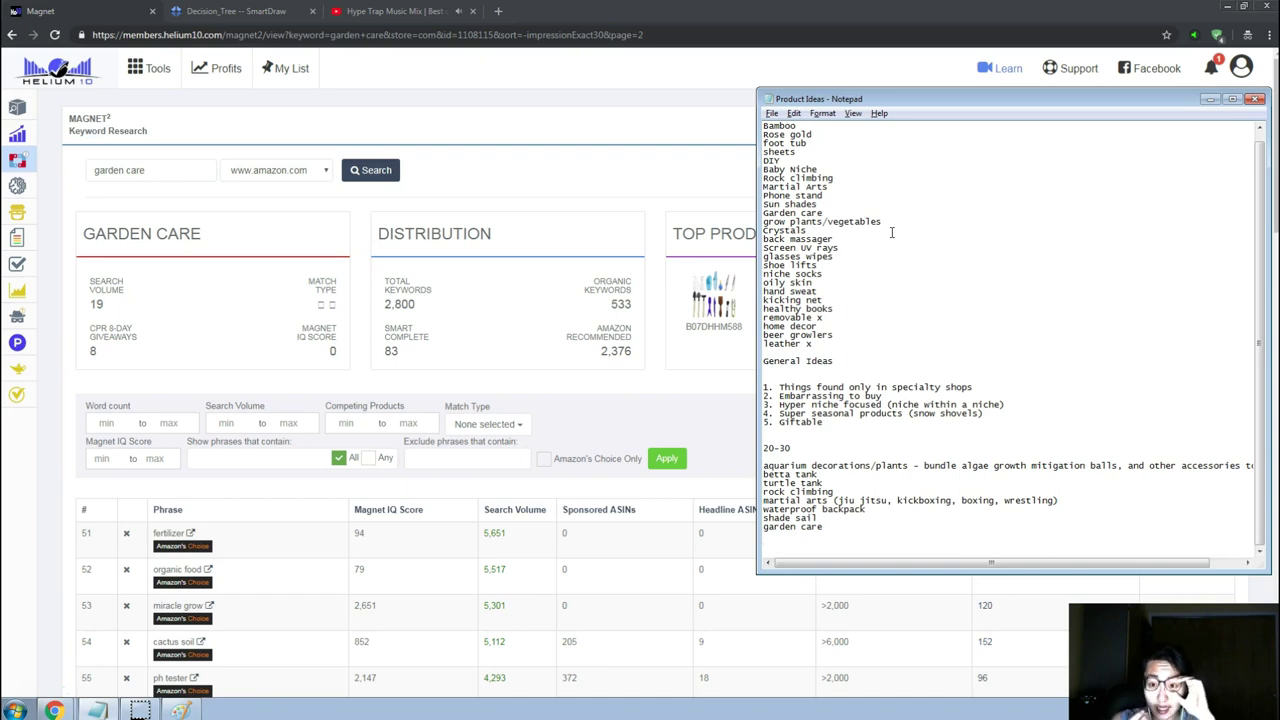
pyautogui.tripleClick(192, 170)
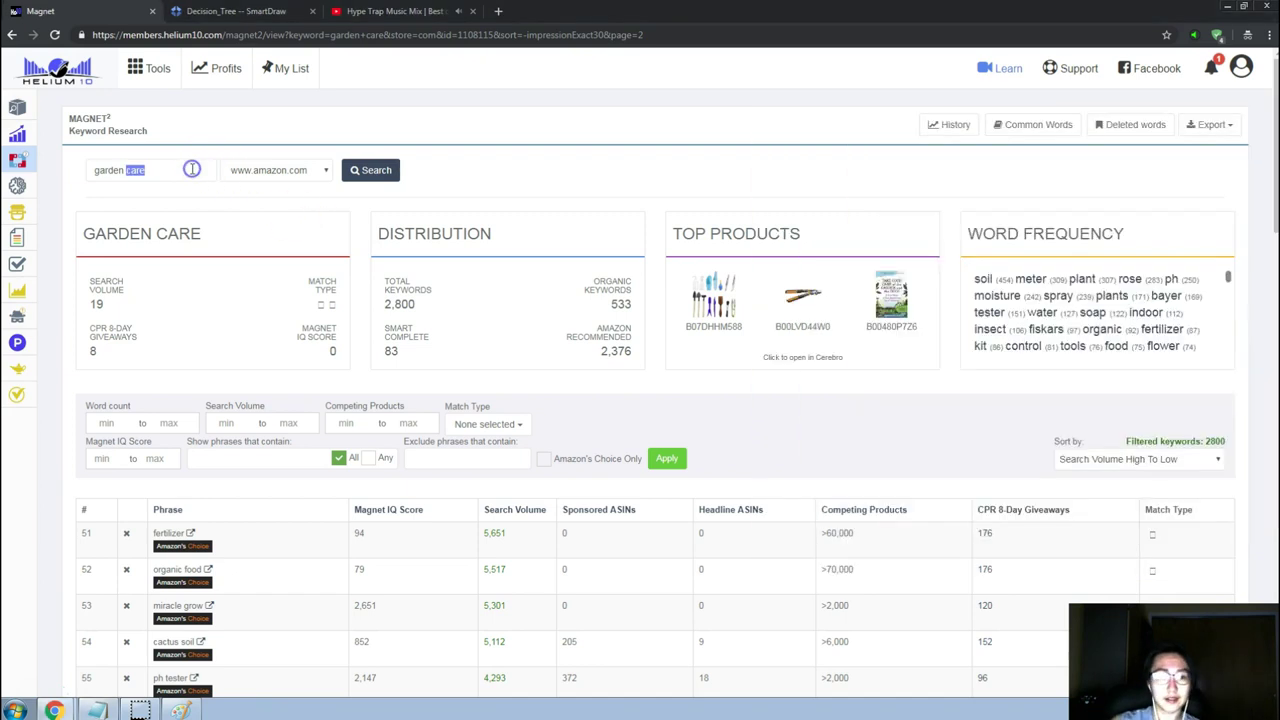
pyautogui.write('crystals')
pyautogui.press('Return')
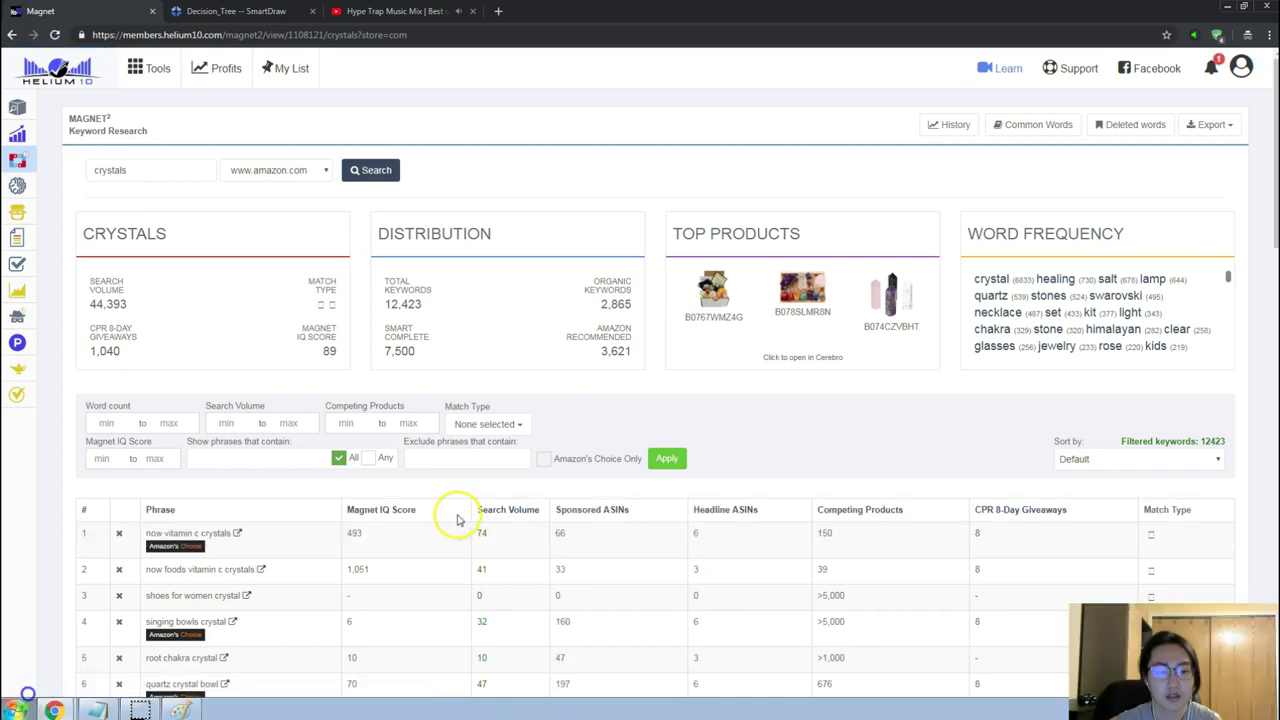
# Sort the crystals keyword results by search volume from high to low.
pyautogui.scroll(-1, 533, 513)
pyautogui.scroll(-3, 533, 513)
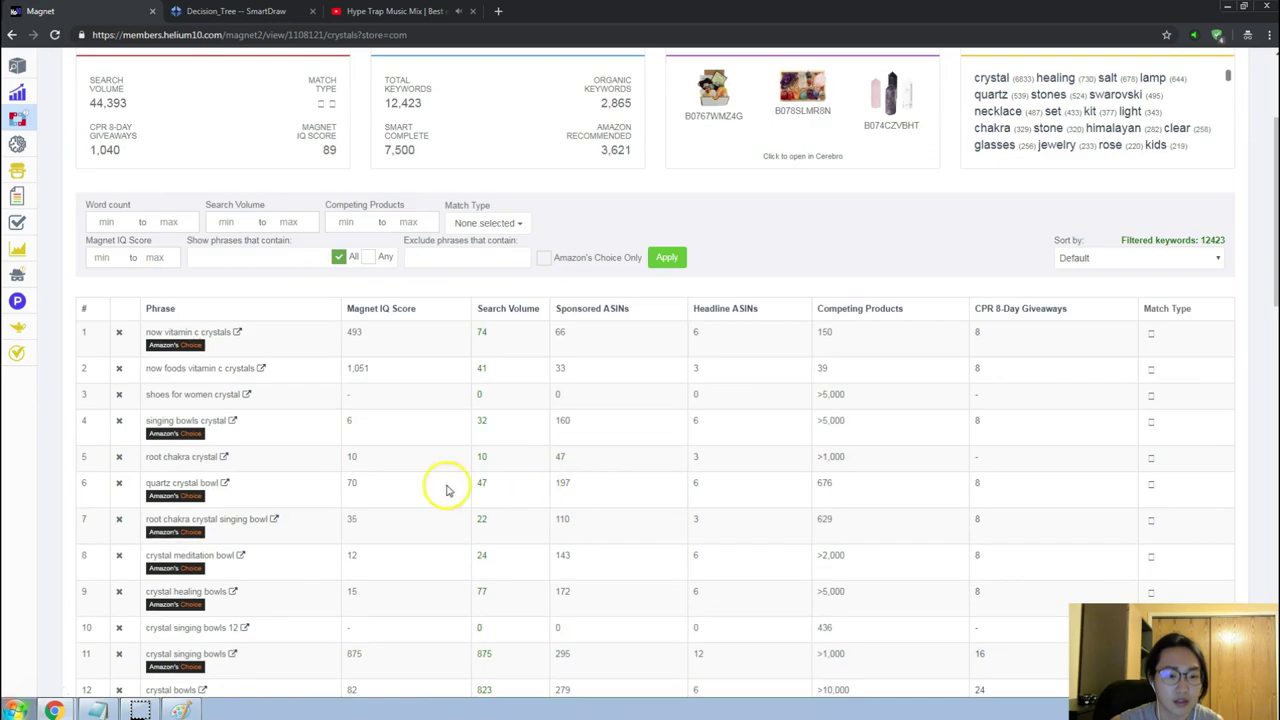
pyautogui.click(495, 243)
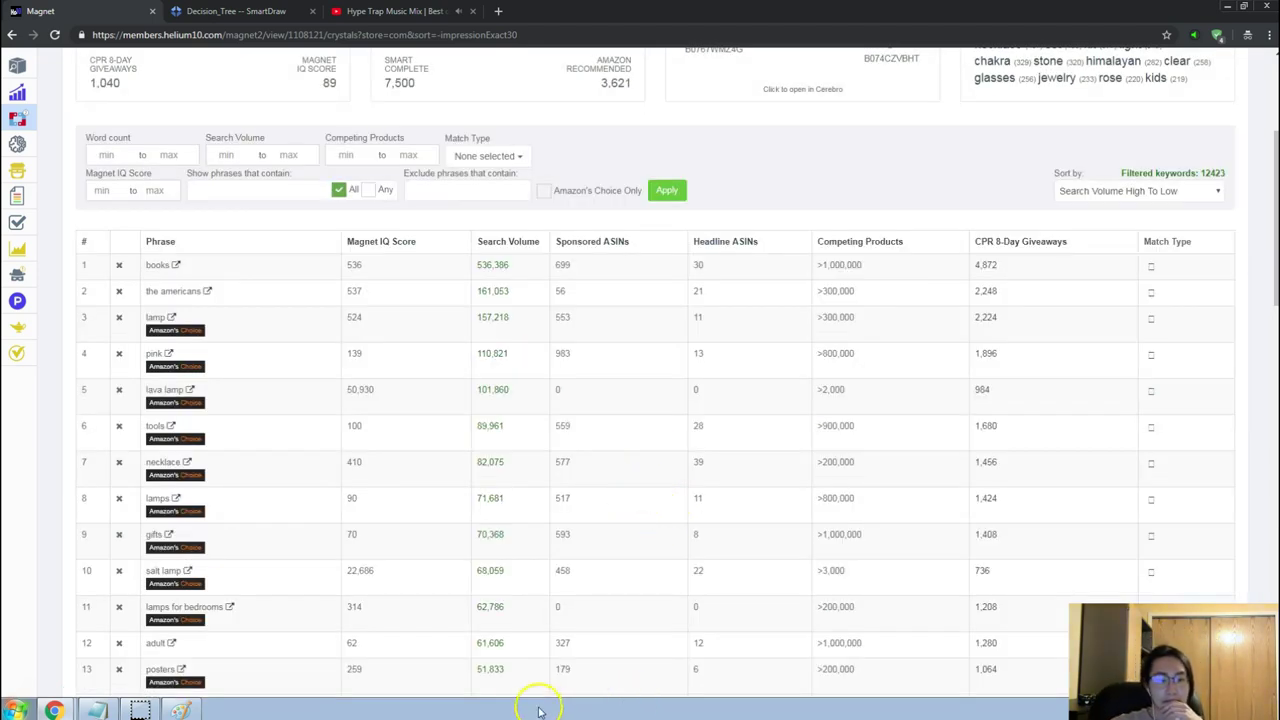
# Scan the sorted crystals keywords for high volume with low competition and copy the phrase "sage smudge stick".
pyautogui.scroll(-2, 471, 557)
pyautogui.scroll(-1, 480, 500)
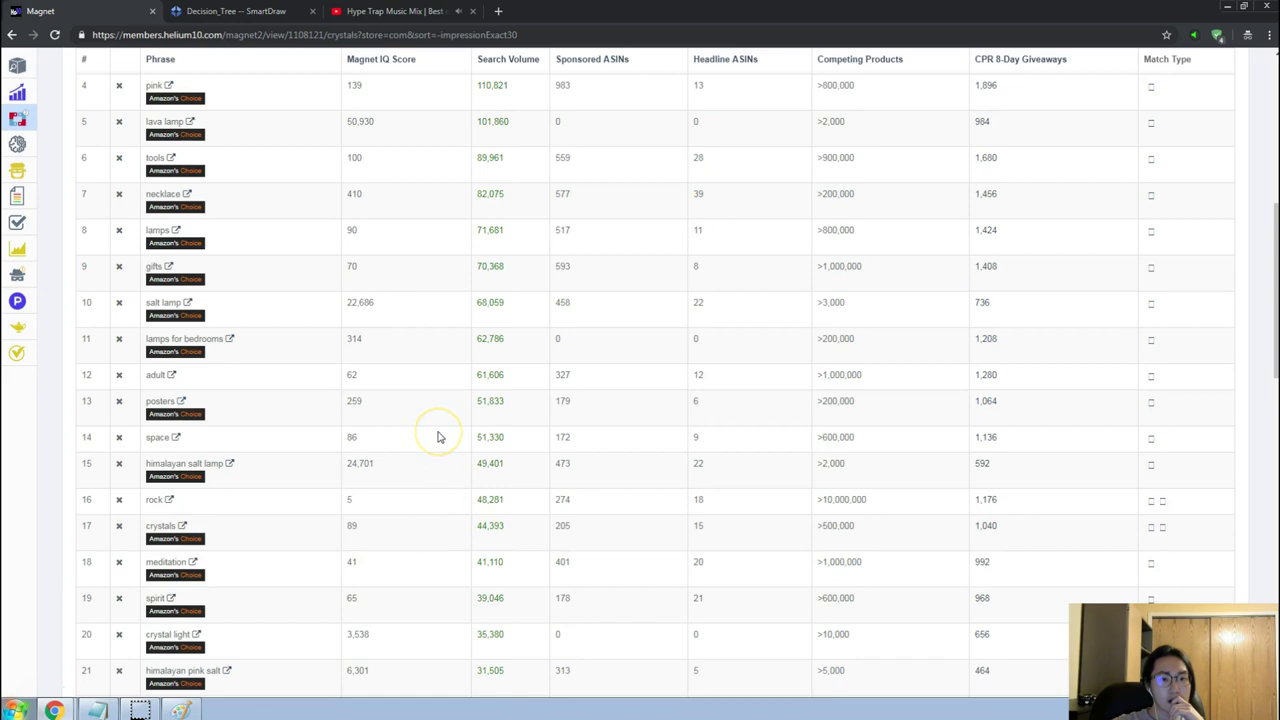
pyautogui.scroll(-3, 437, 437)
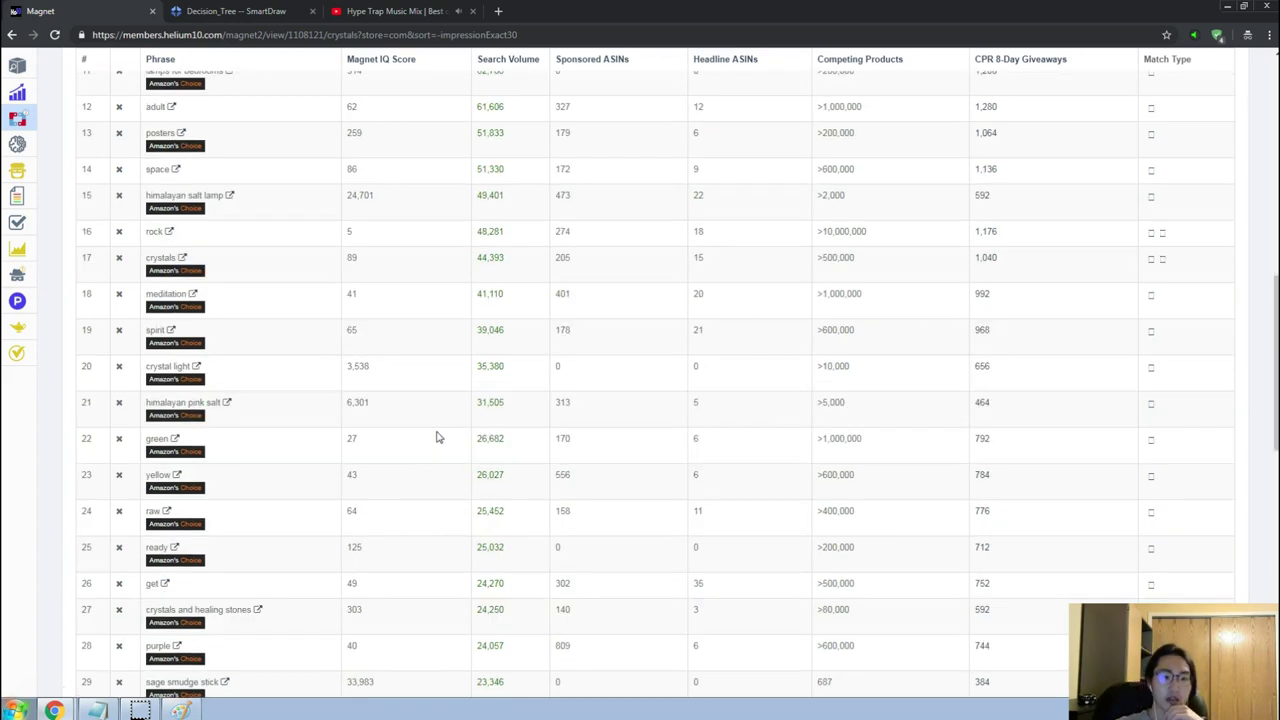
pyautogui.scroll(-1, 352, 440)
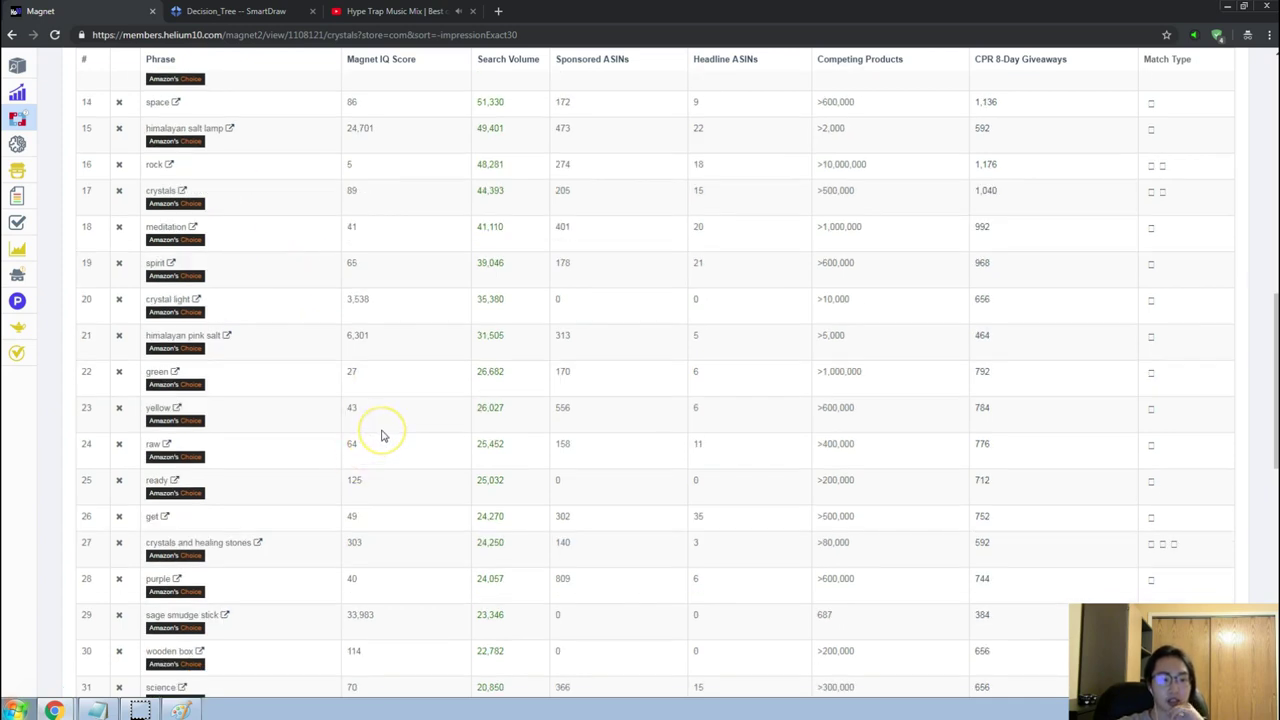
pyautogui.scroll(-2, 381, 436)
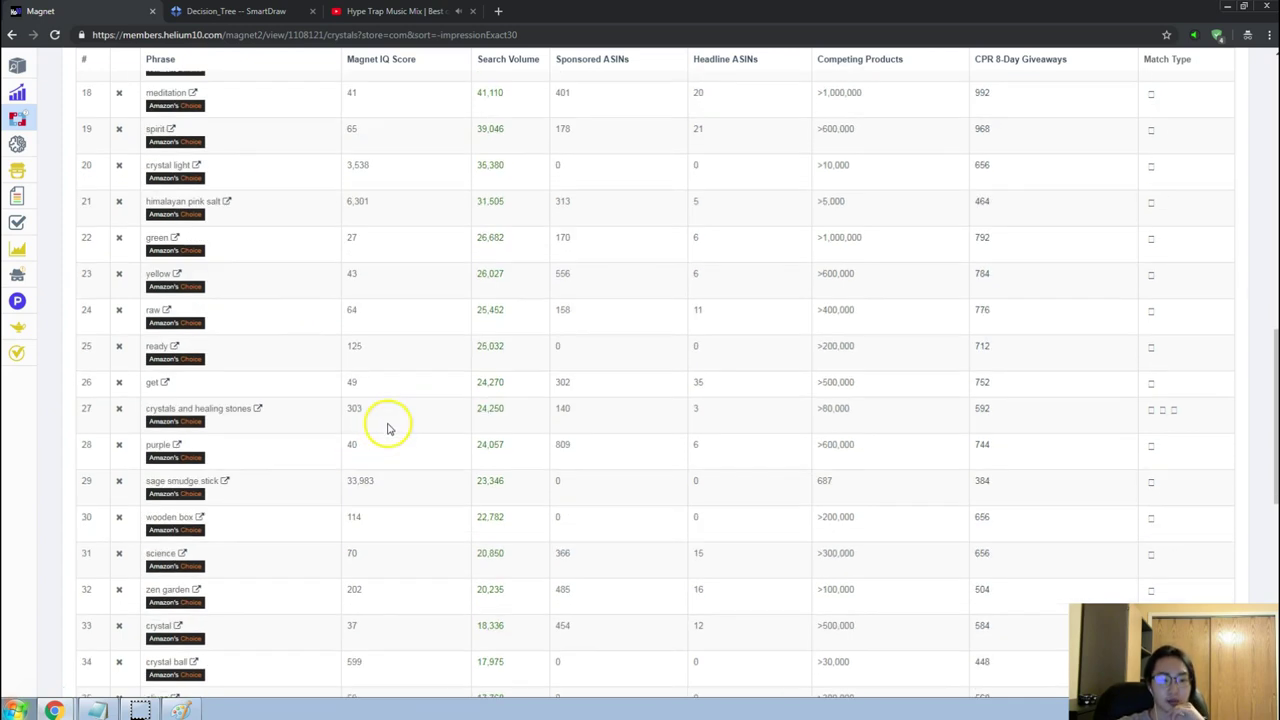
pyautogui.tripleClick(307, 487)
pyautogui.hotkey('ctrl', 'c')
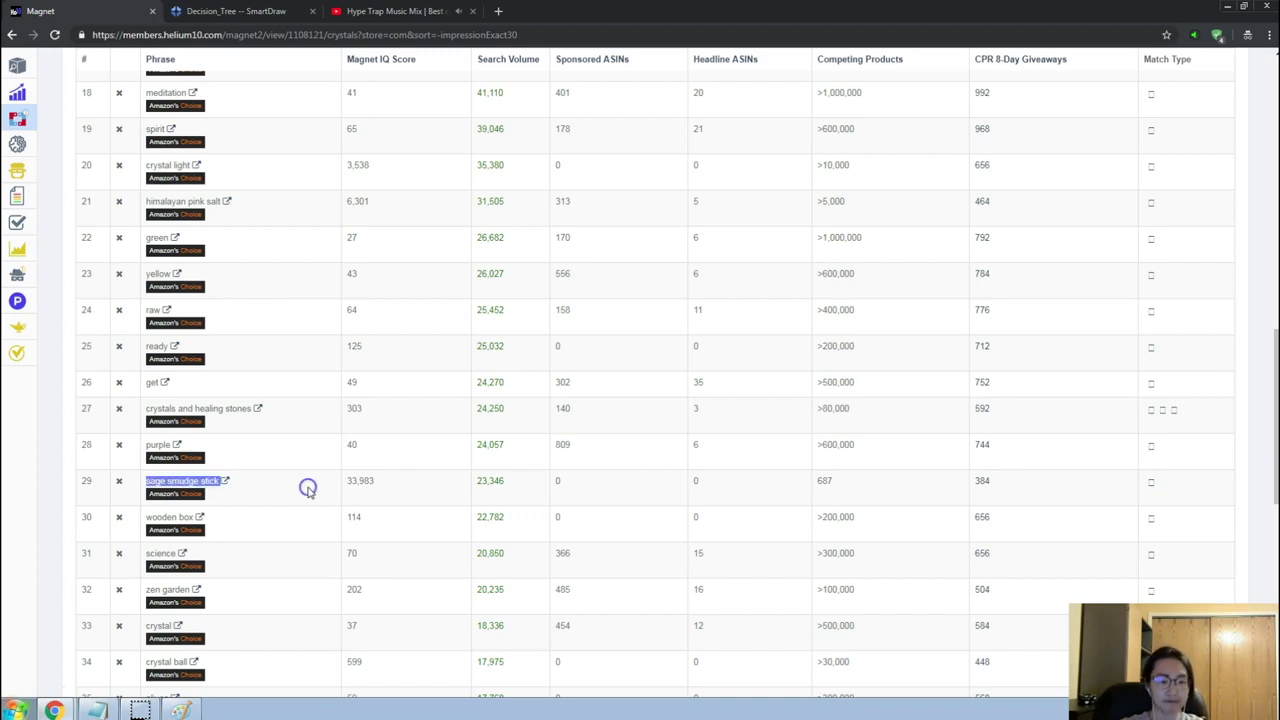
# Switch to the Amazon window and search for "sage smudge stick" in place of the soil test kit query.
pyautogui.hotkey('alt', 'Tab')
pyautogui.hotkey('alt', 'Tab')
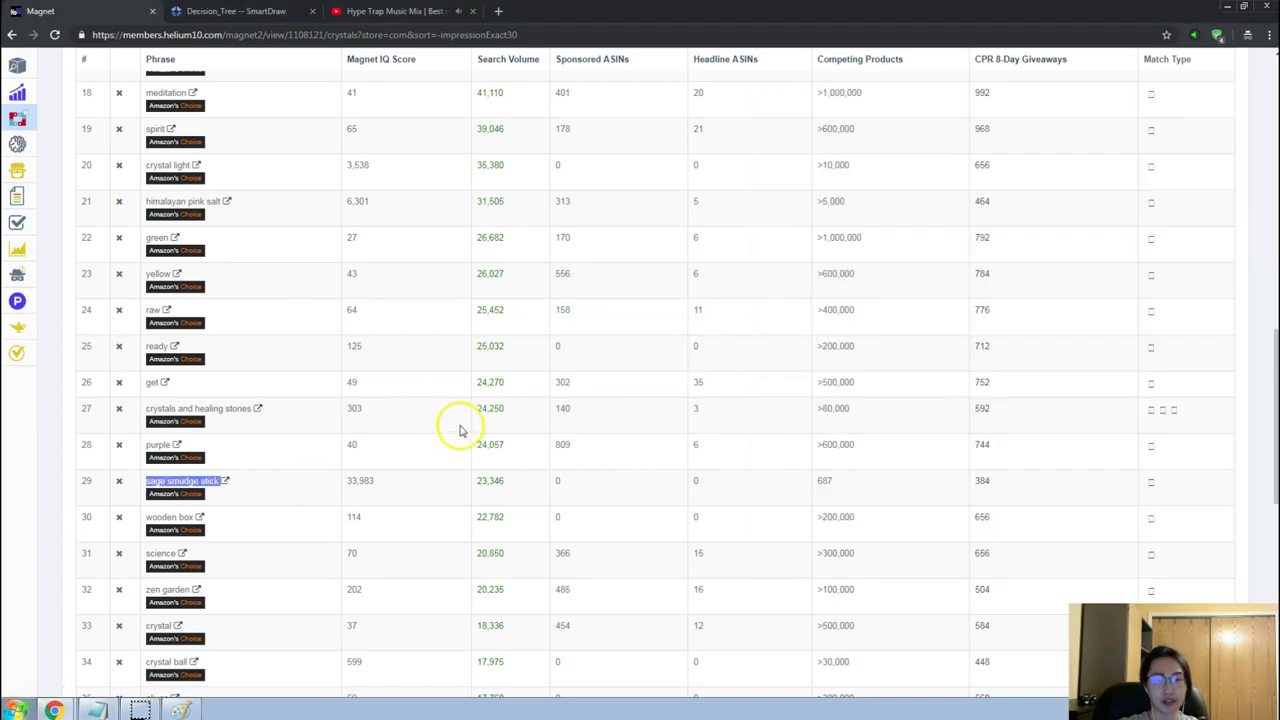
pyautogui.hotkey('alt', 'Tab')
pyautogui.press('Tab')
pyautogui.click(350, 102)
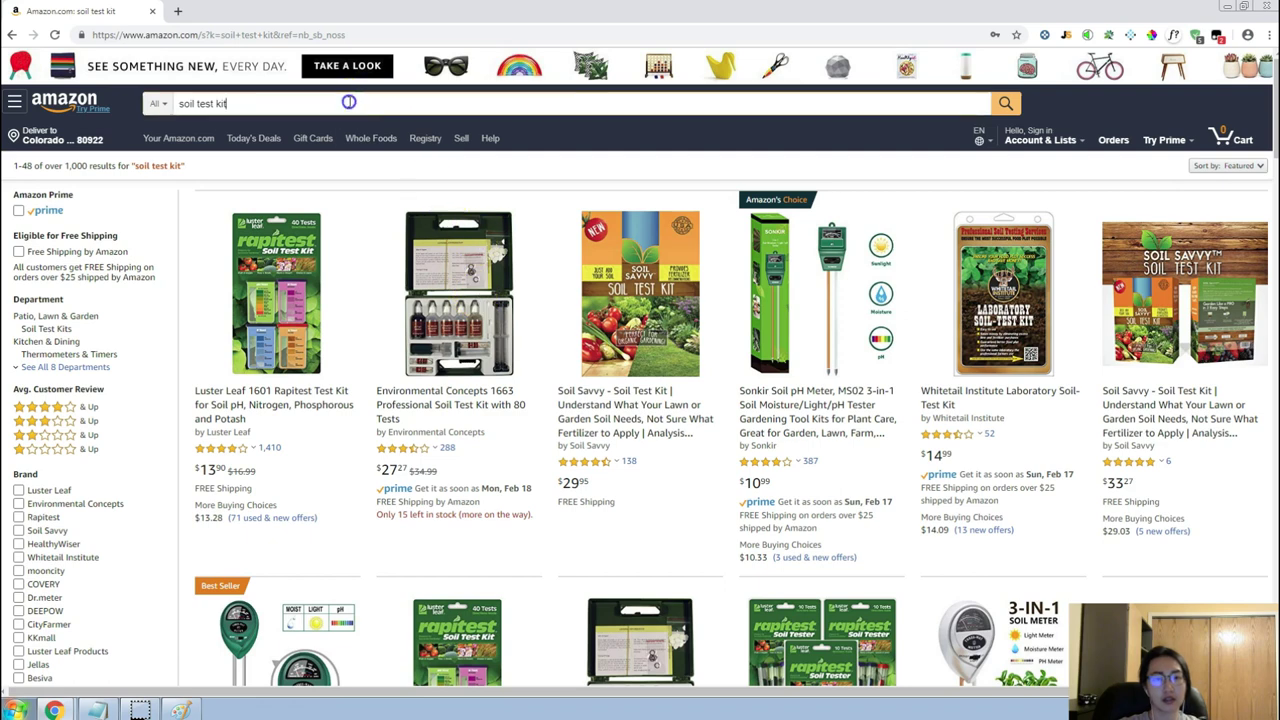
pyautogui.tripleClick(350, 102)
pyautogui.hotkey('ctrl', 'v')
pyautogui.press('Return')
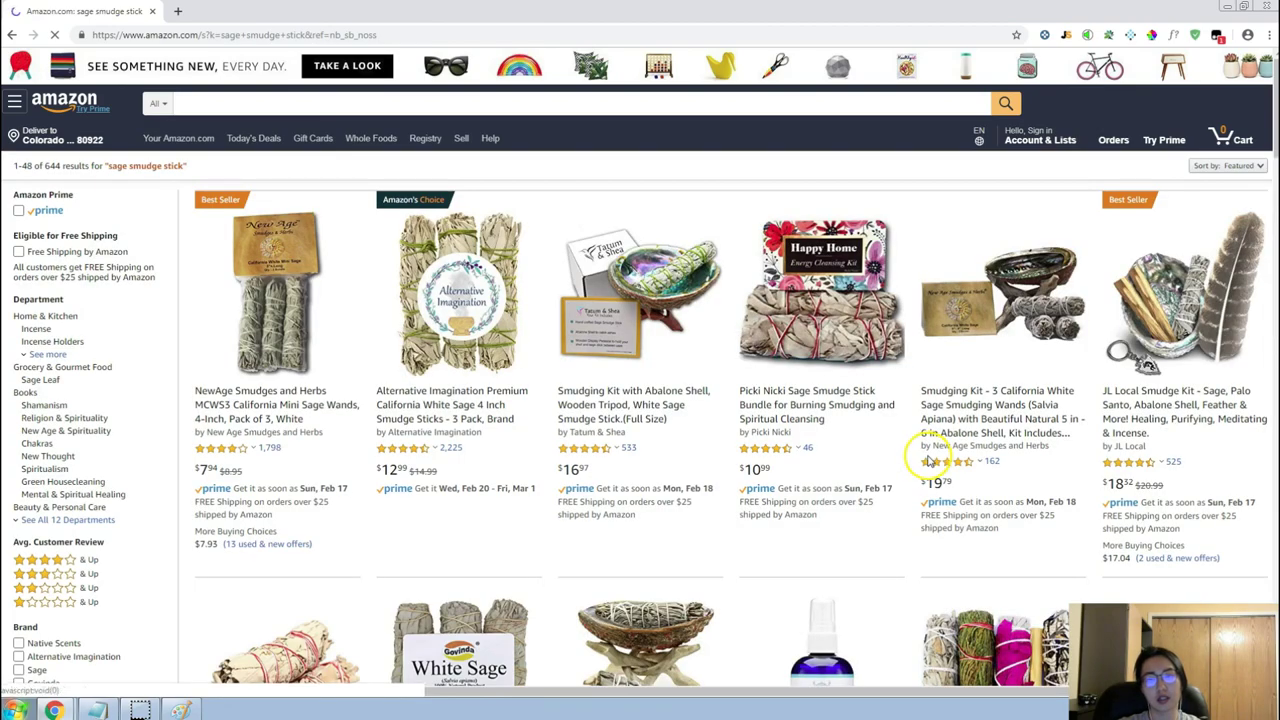
# Examine the sage smudge stick listings for product type, bundle contents, price and number of reviews.
pyautogui.scroll(-4, 925, 455)
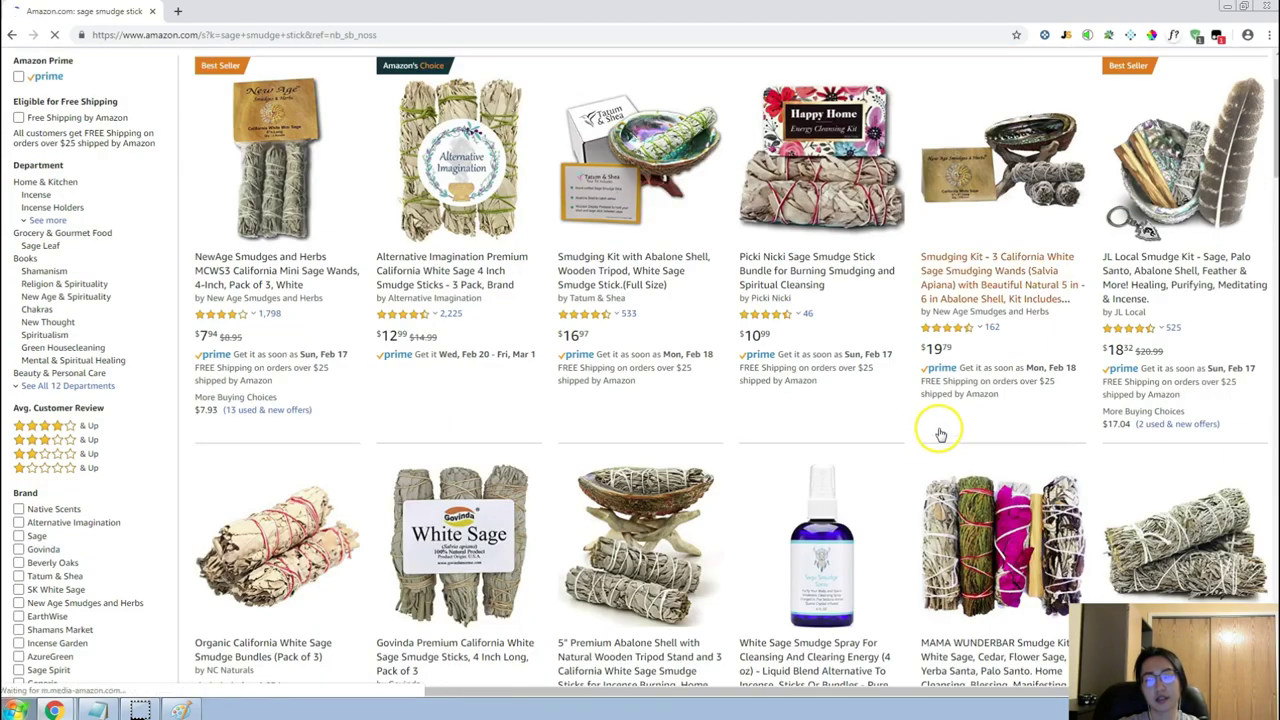
pyautogui.scroll(-2, 918, 445)
pyautogui.scroll(-2, 910, 447)
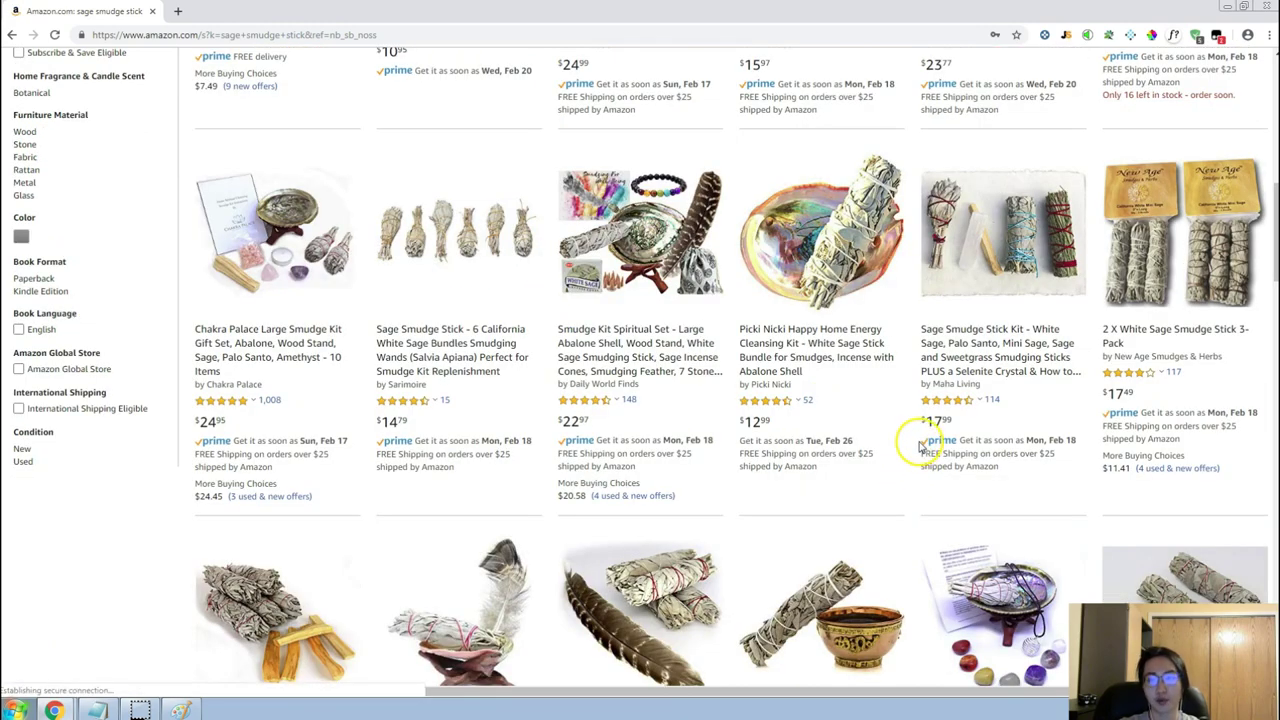
pyautogui.scroll(-3, 918, 445)
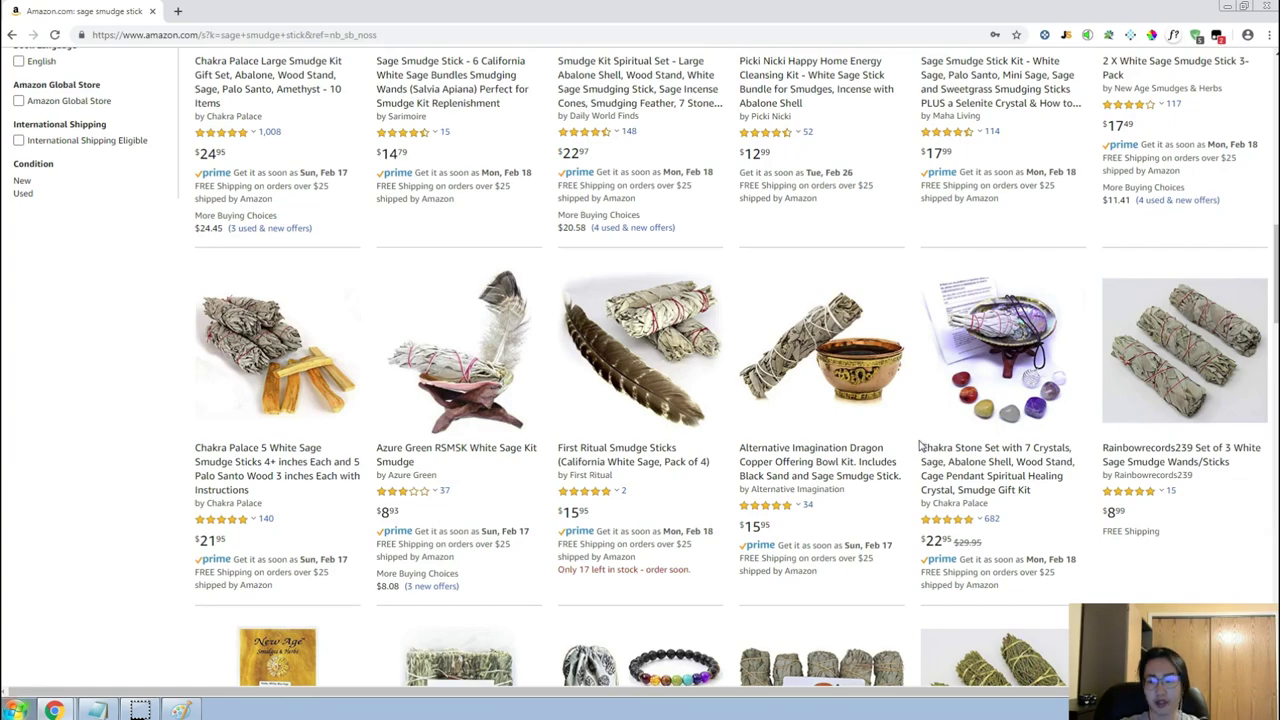
pyautogui.scroll(15, 918, 447)
pyautogui.scroll(-2, 918, 447)
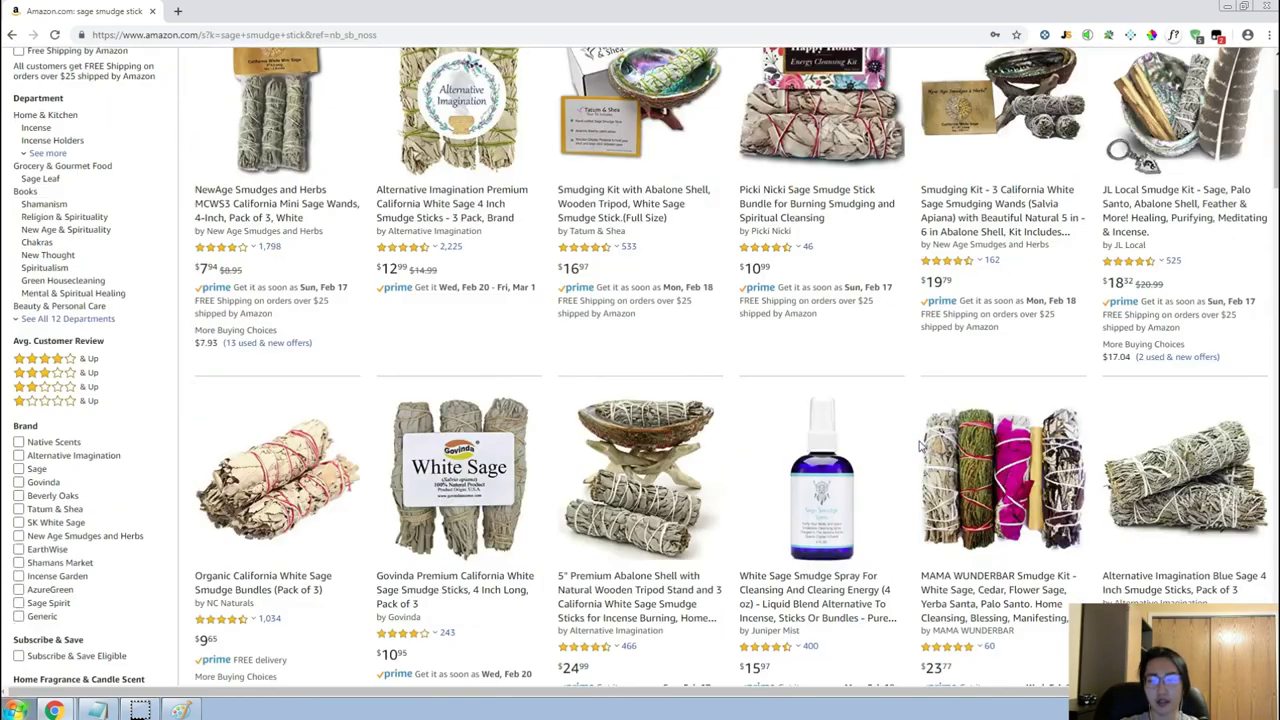
pyautogui.scroll(2, 920, 445)
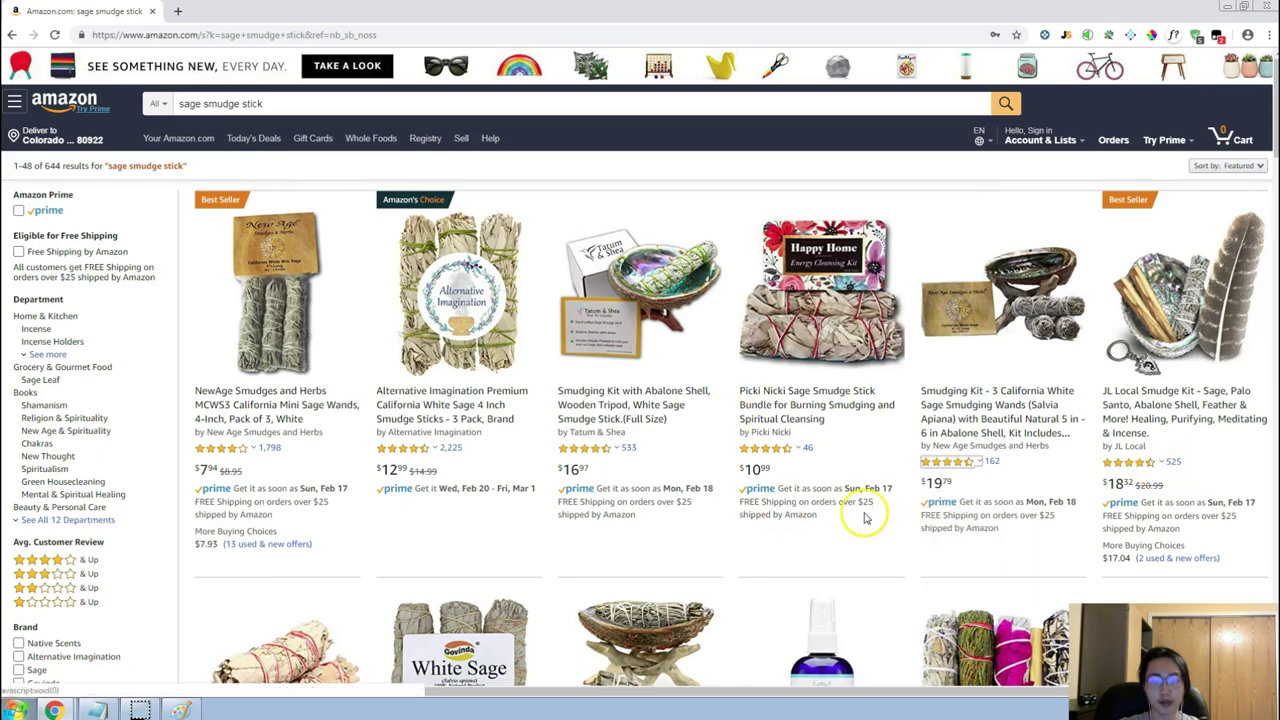
pyautogui.scroll(-1, 886, 486)
pyautogui.scroll(1, 886, 486)
pyautogui.scroll(-2, 570, 283)
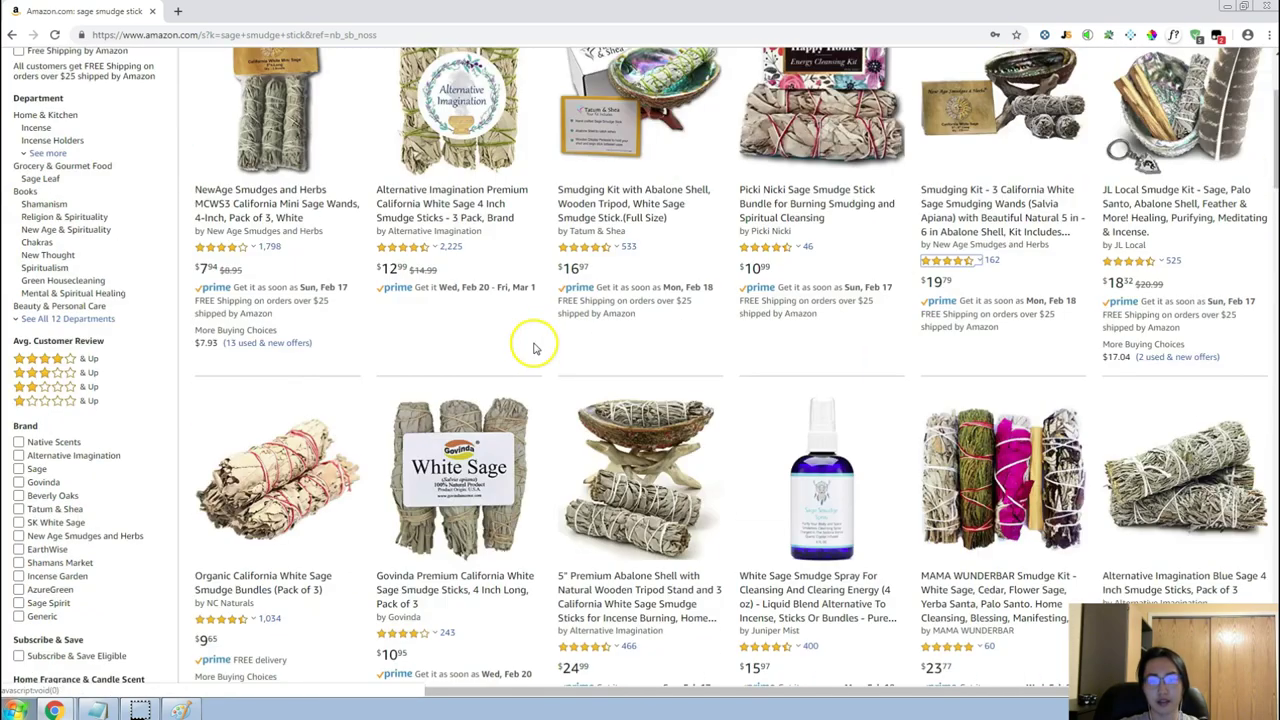
pyautogui.scroll(2, 531, 343)
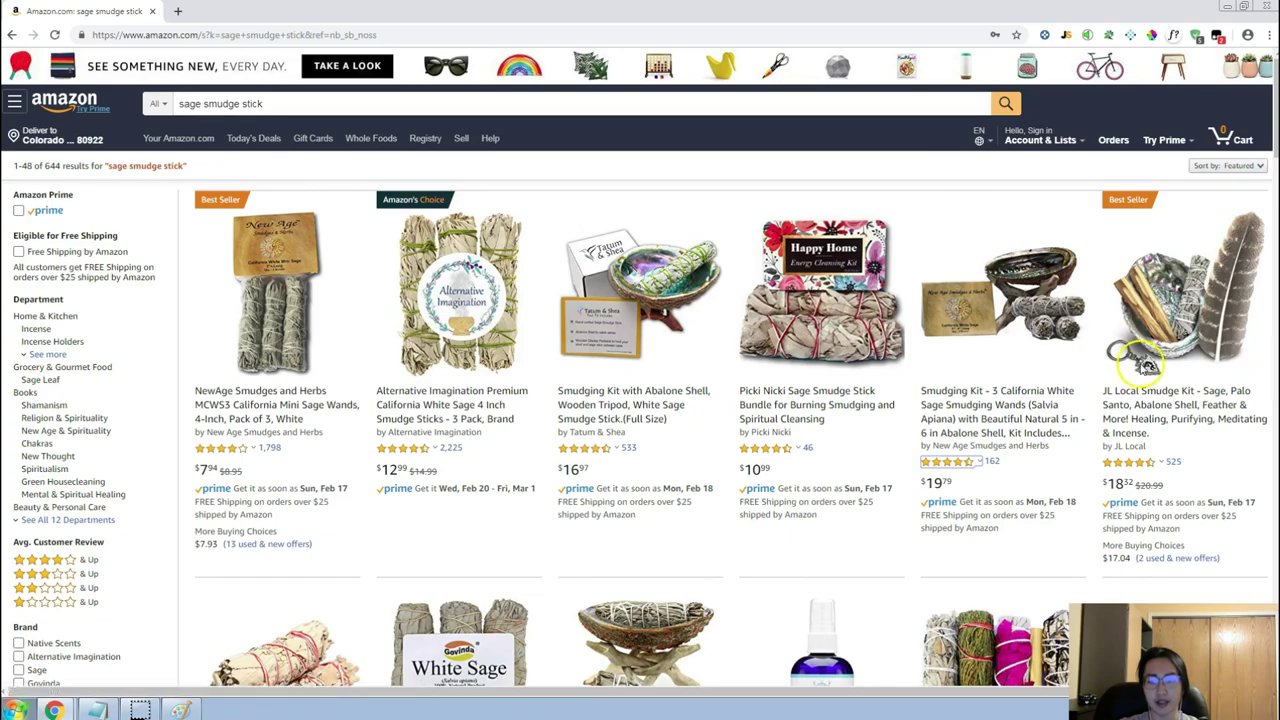
pyautogui.scroll(-2, 732, 342)
pyautogui.scroll(2, 730, 345)
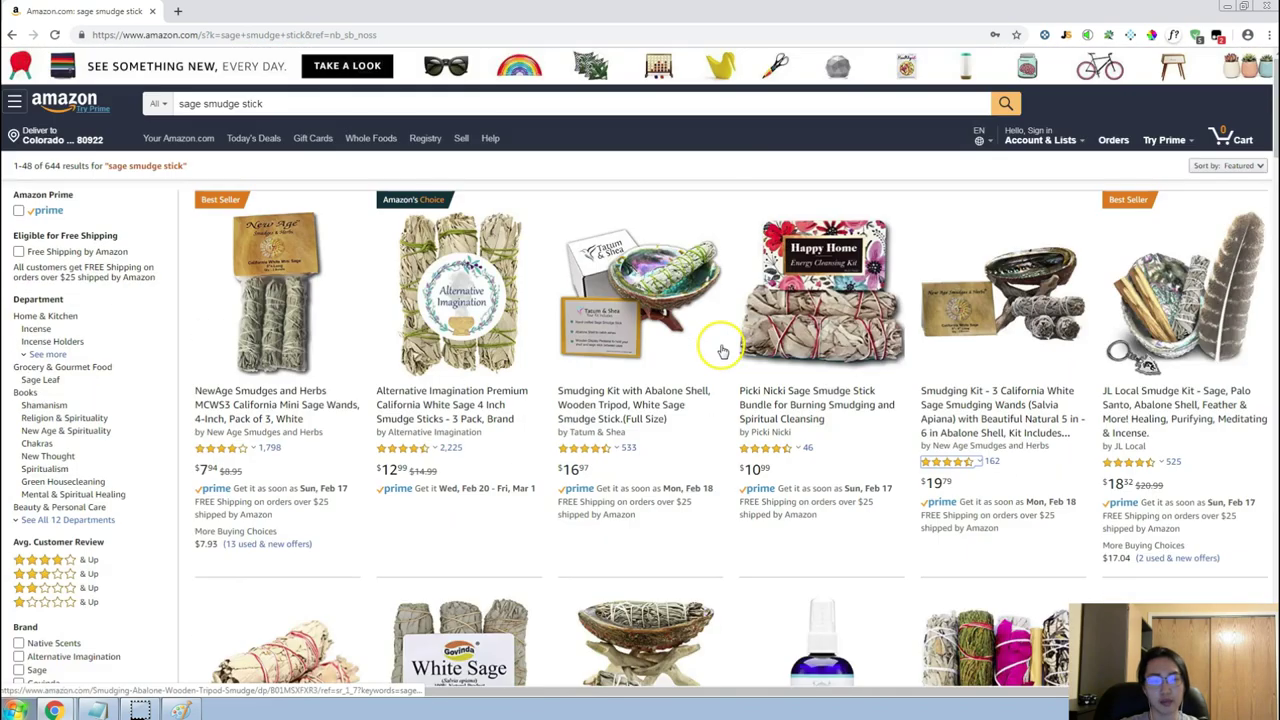
# Switch back to the Magnet crystals results and copy the phrase "zen garden".
pyautogui.hotkey('alt', 'Tab')
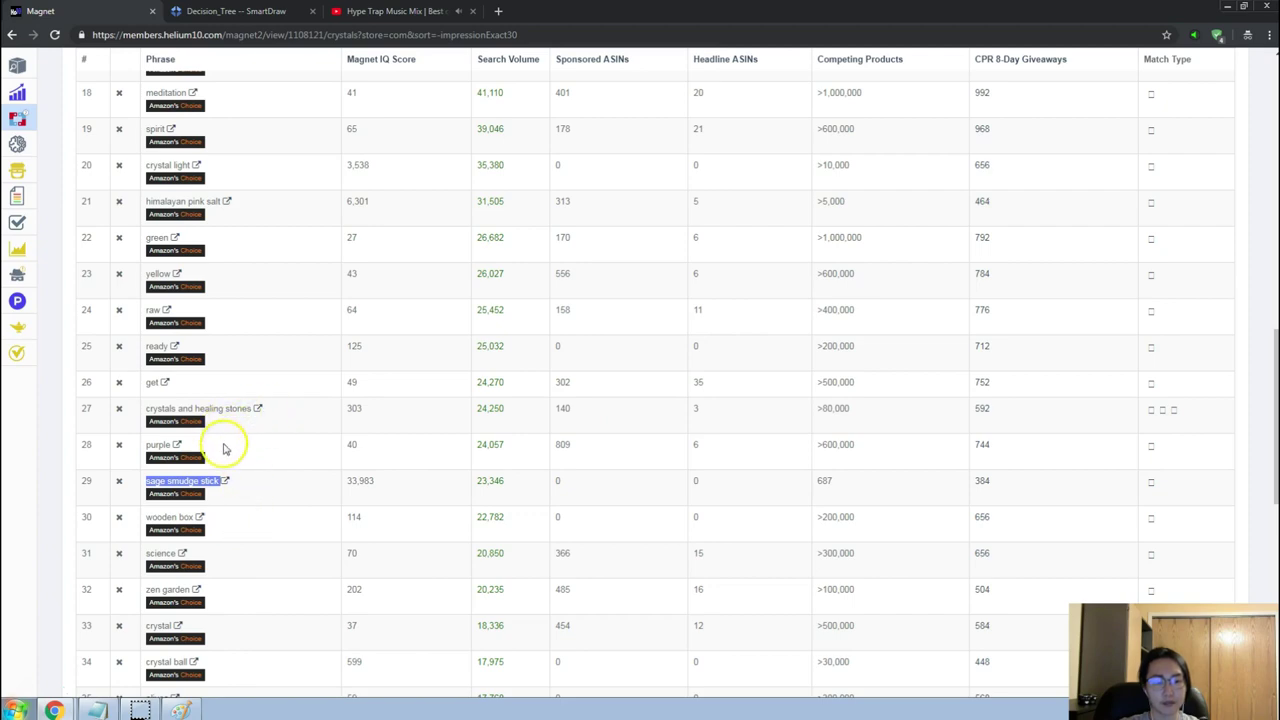
pyautogui.tripleClick(229, 589)
pyautogui.hotkey('ctrl', 'c')
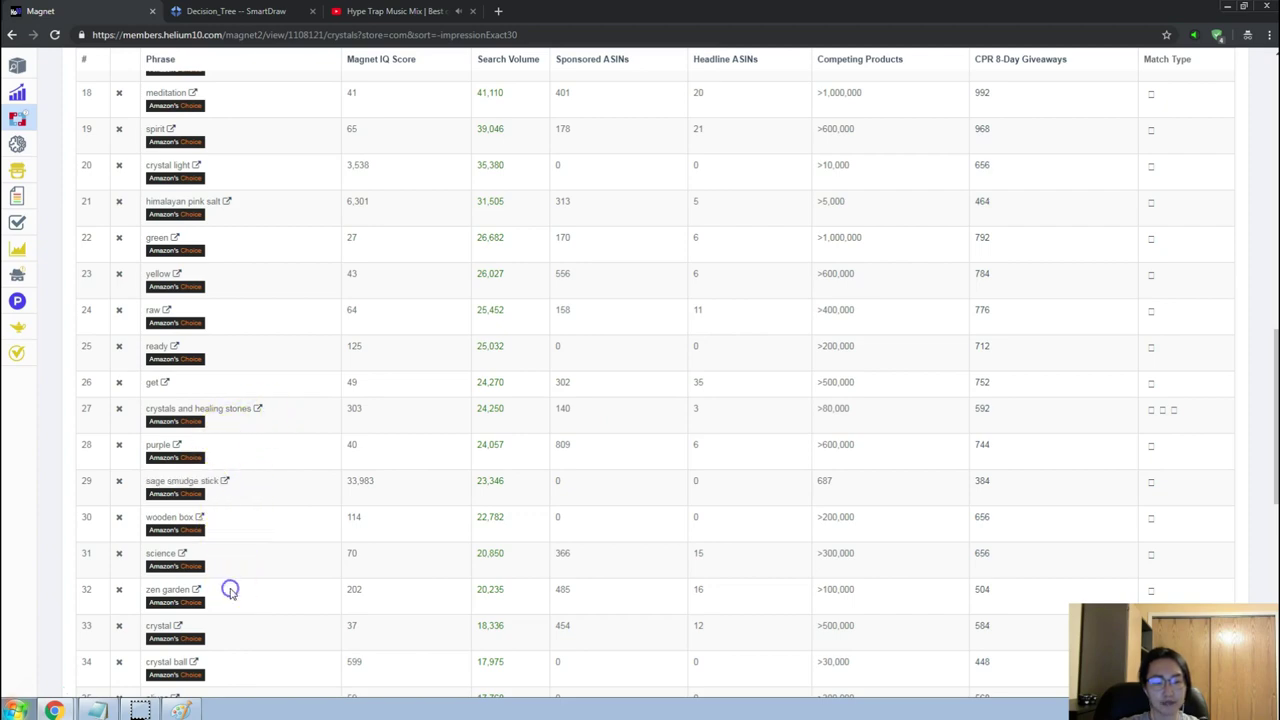
# Switch to the Amazon window and search for "zen garden" in place of the sage smudge stick query.
pyautogui.hotkey('alt', 'Tab')
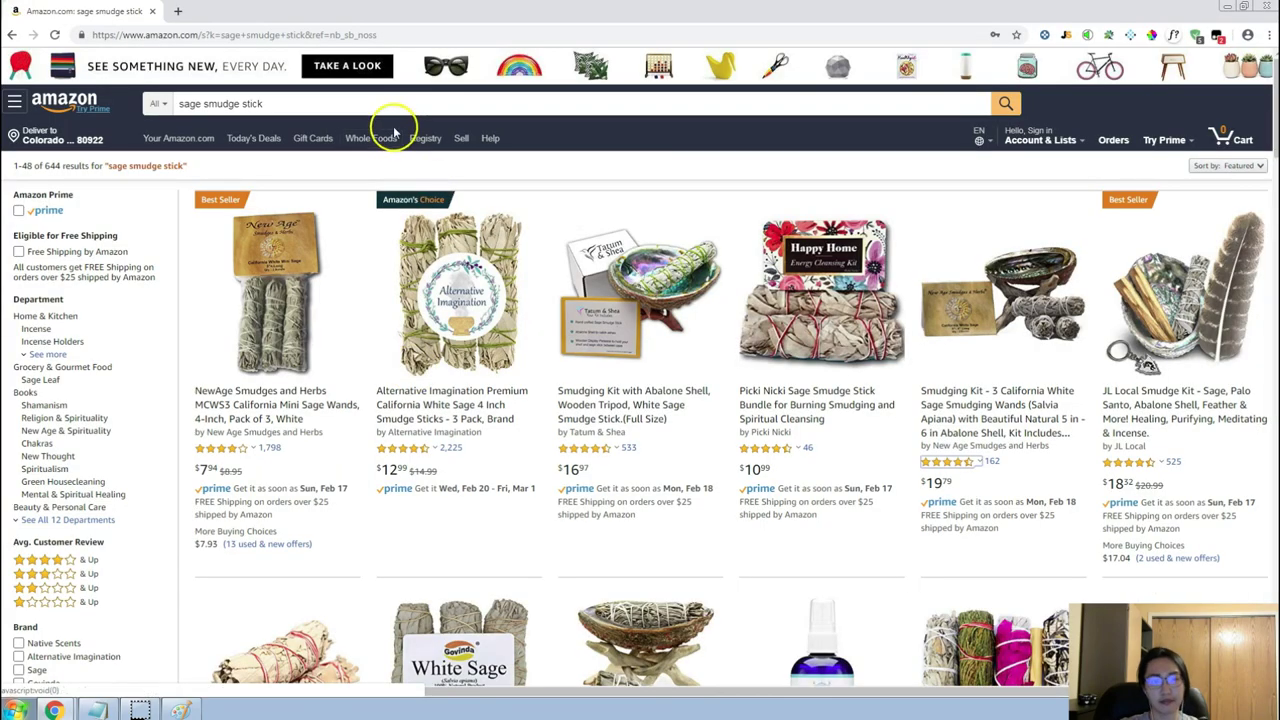
pyautogui.doubleClick(388, 103)
pyautogui.tripleClick(388, 103)
pyautogui.hotkey('ctrl', 'v')
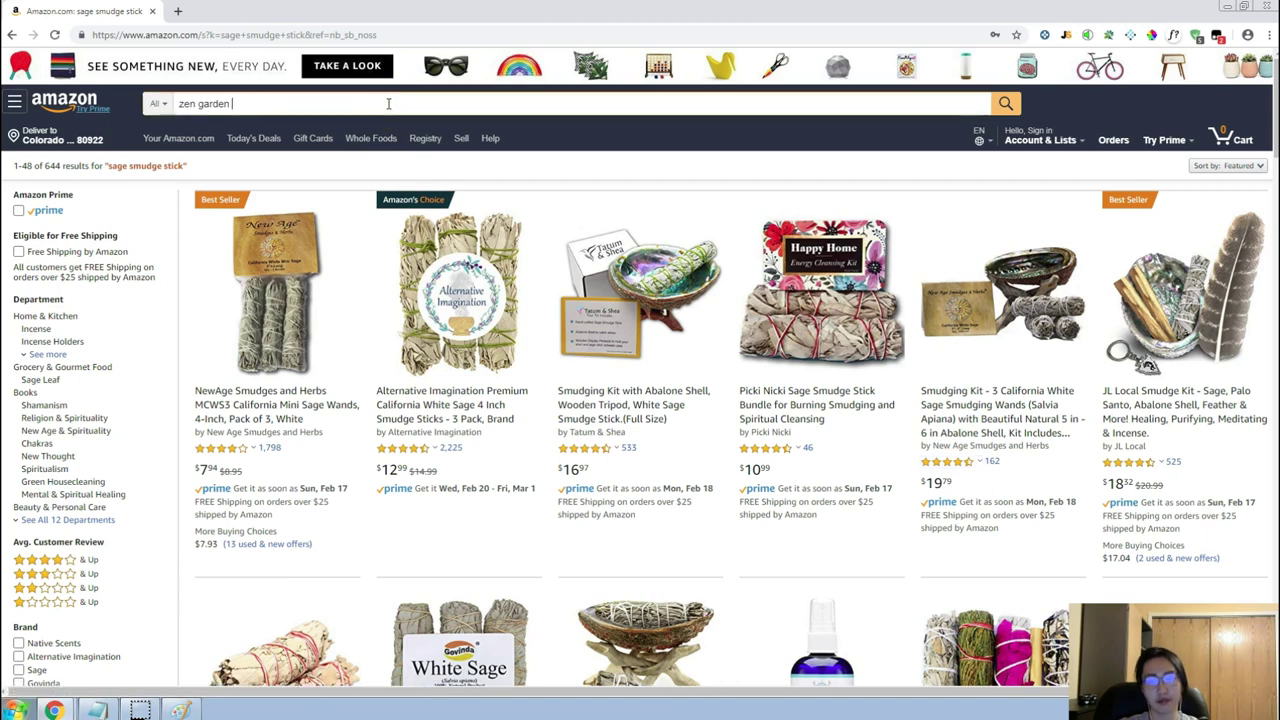
pyautogui.press('Return')
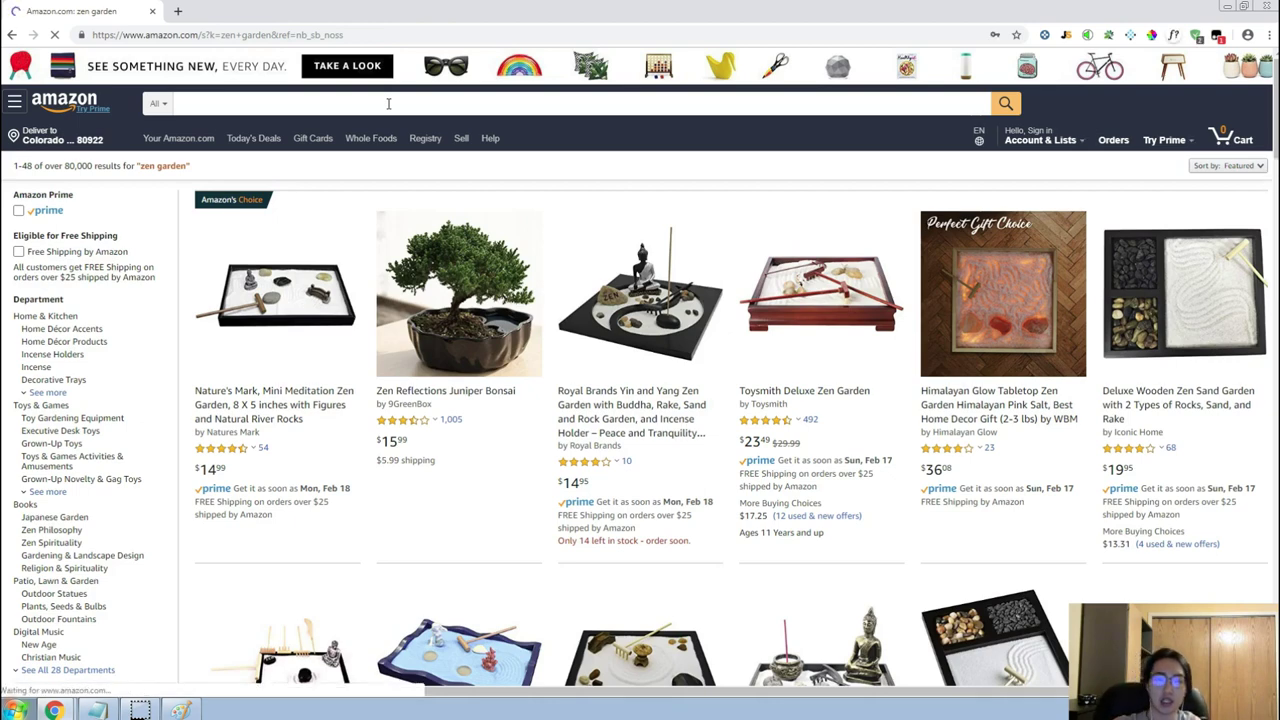
# Skim the zen garden listings and run the Jungle Scout extension on the results page.
pyautogui.scroll(-2, 560, 290)
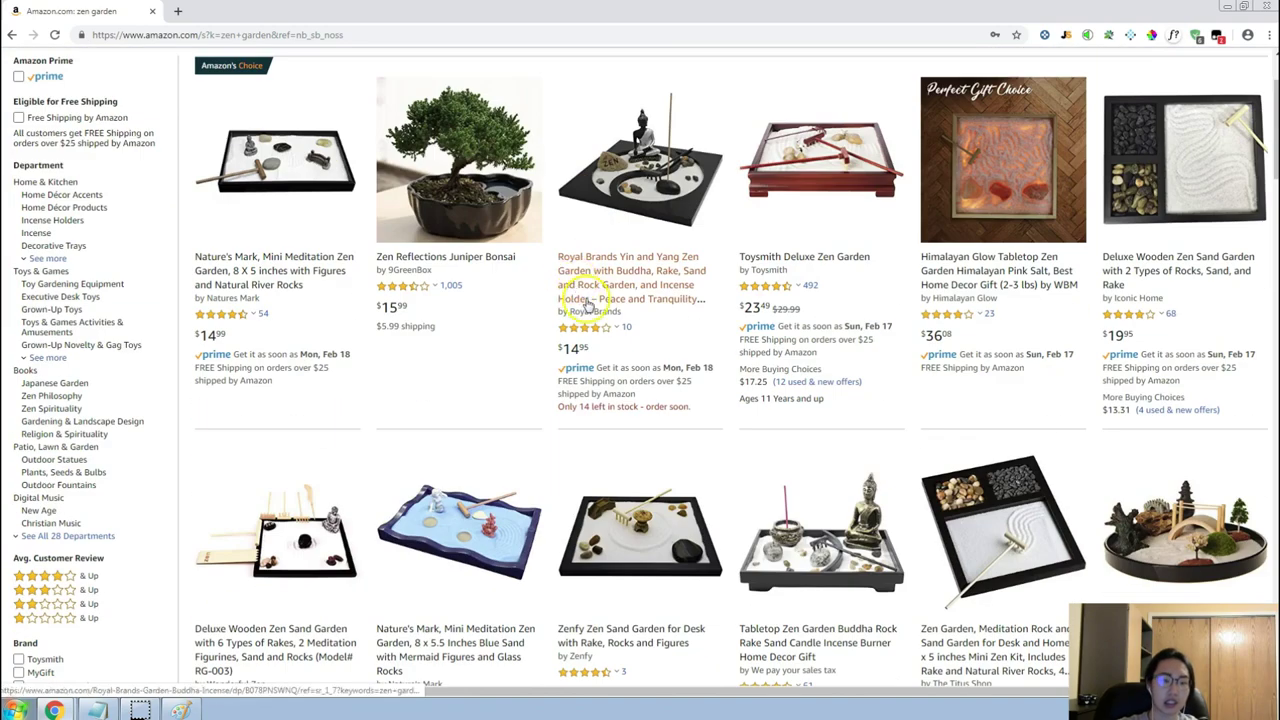
pyautogui.scroll(-5, 588, 305)
pyautogui.scroll(6, 723, 337)
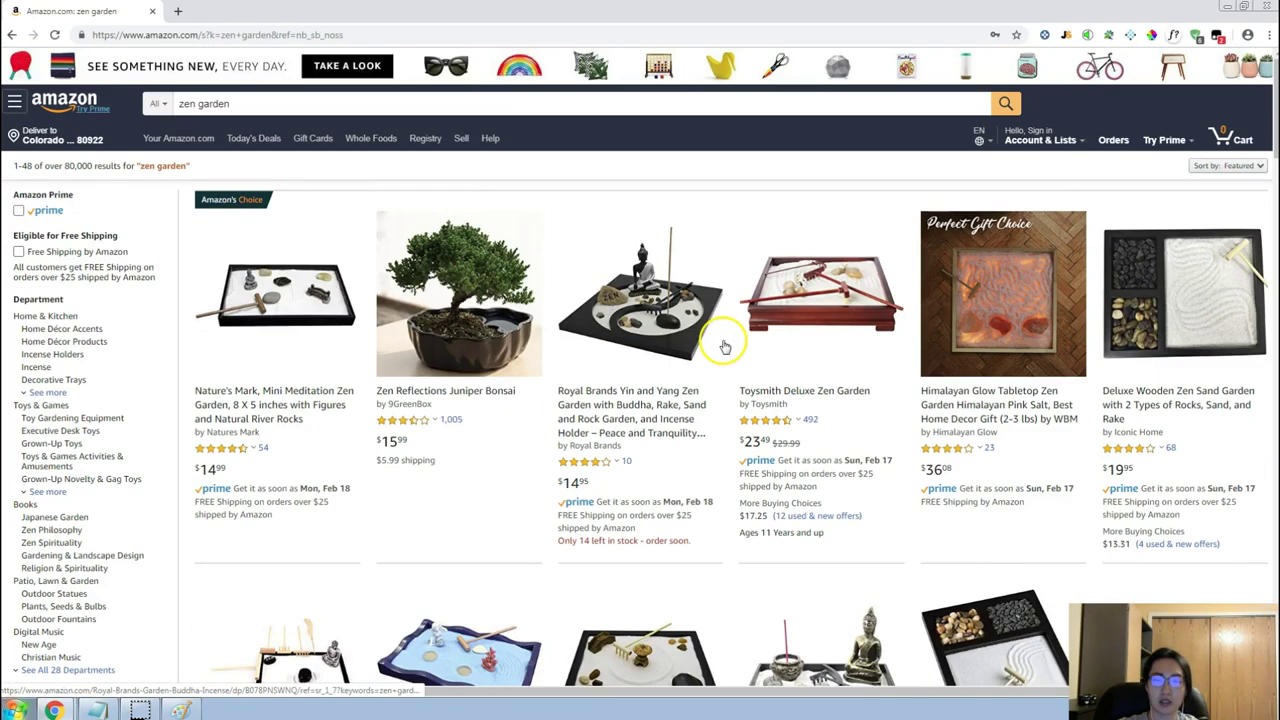
pyautogui.scroll(-2, 724, 346)
pyautogui.scroll(1, 724, 346)
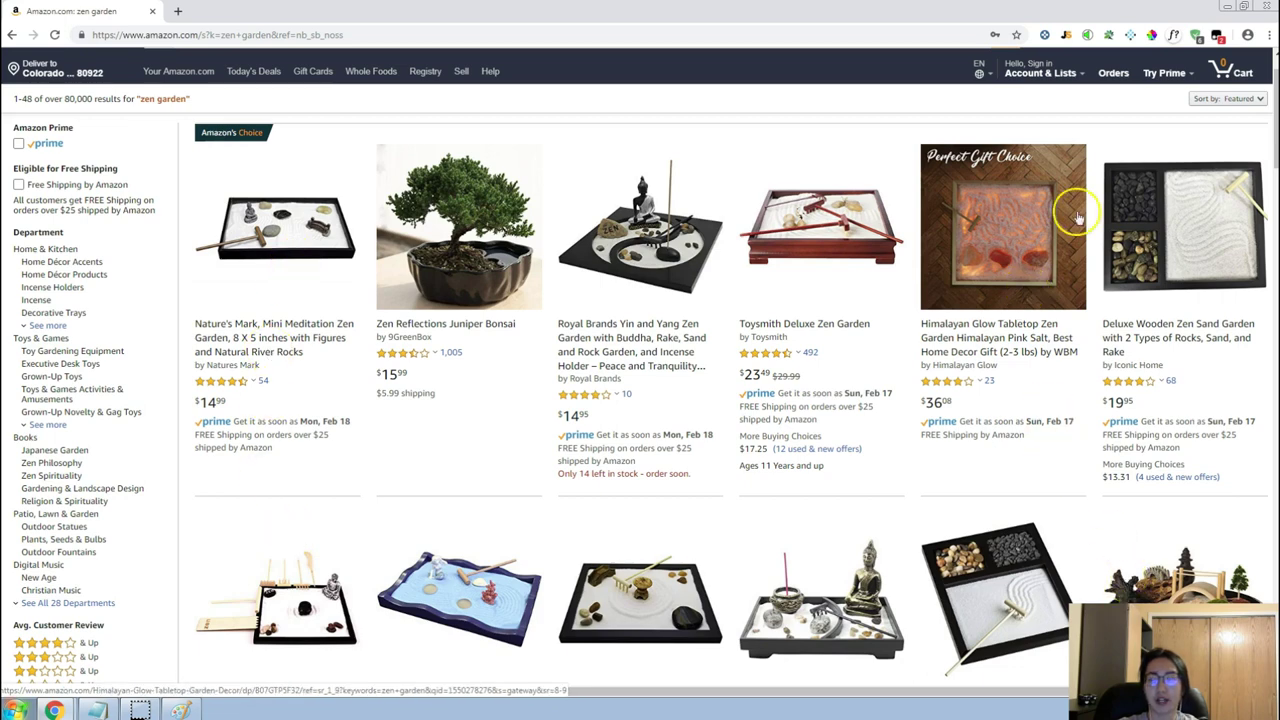
pyautogui.click(1068, 35)
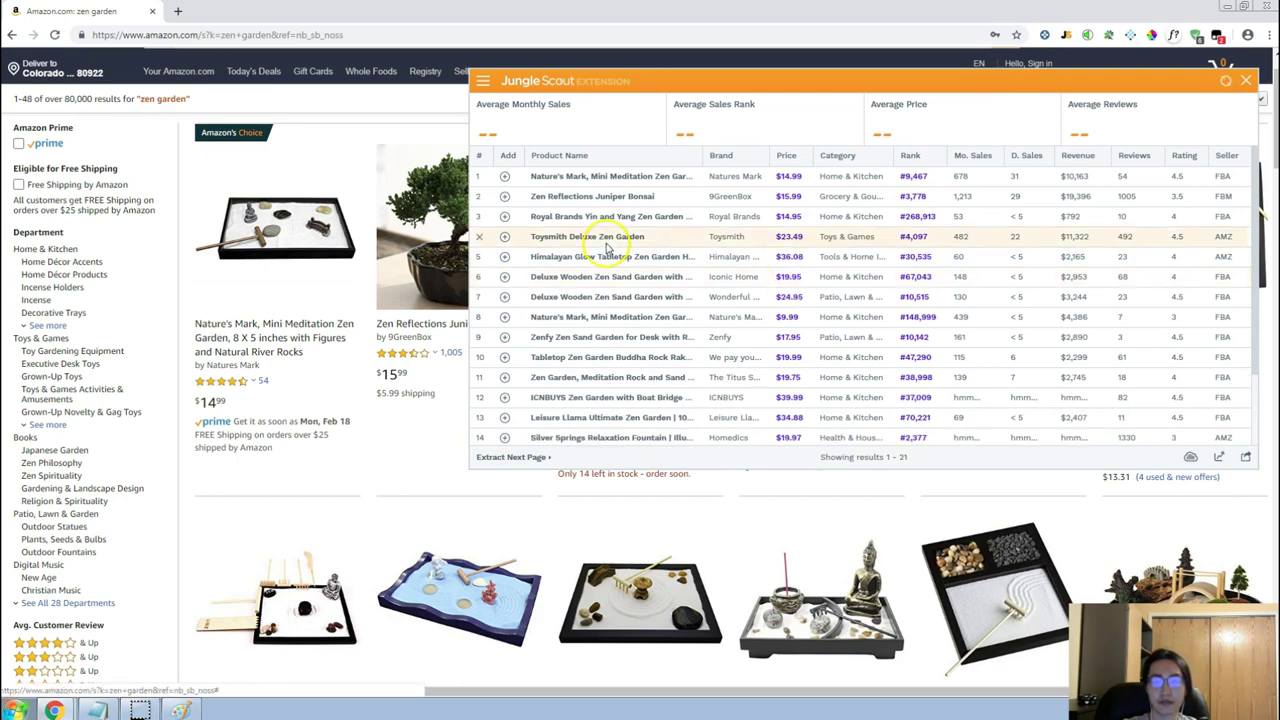
# Examine the Jungle Scout figures for the zen garden products, comparing previews, price, monthly sales and reviews, and close the extension.
pyautogui.moveTo(585, 240)
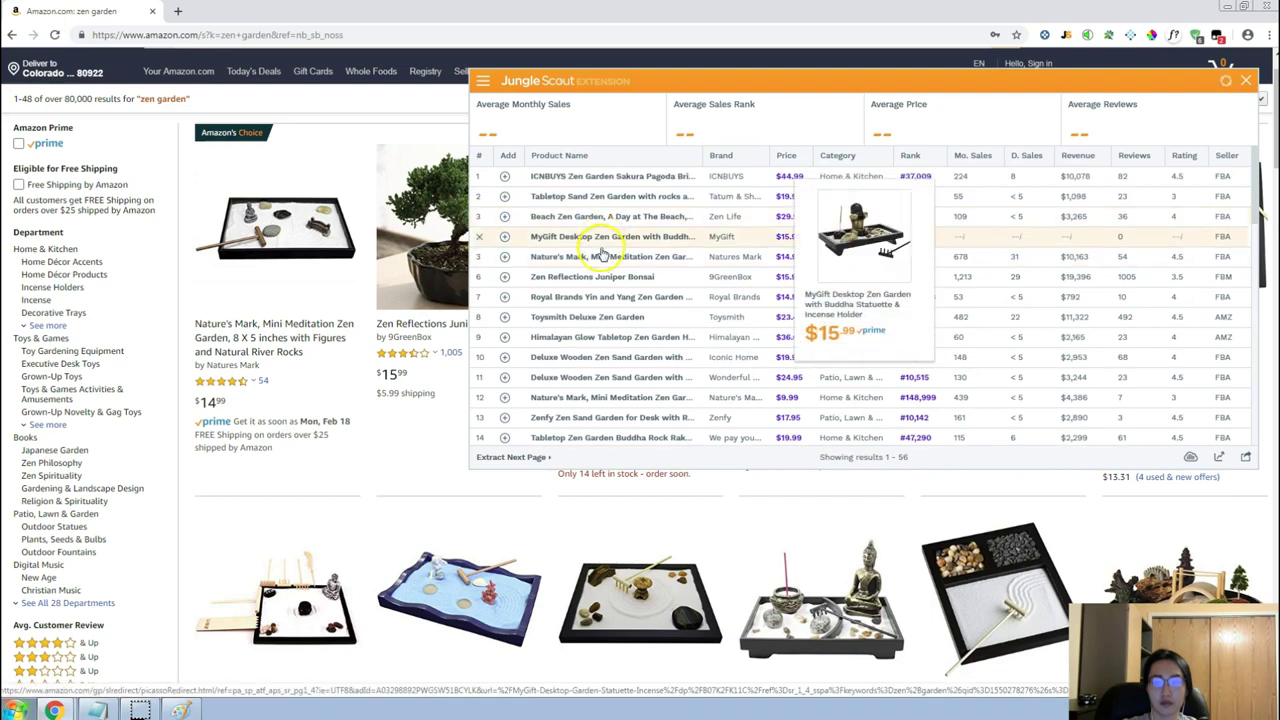
pyautogui.moveTo(600, 272)
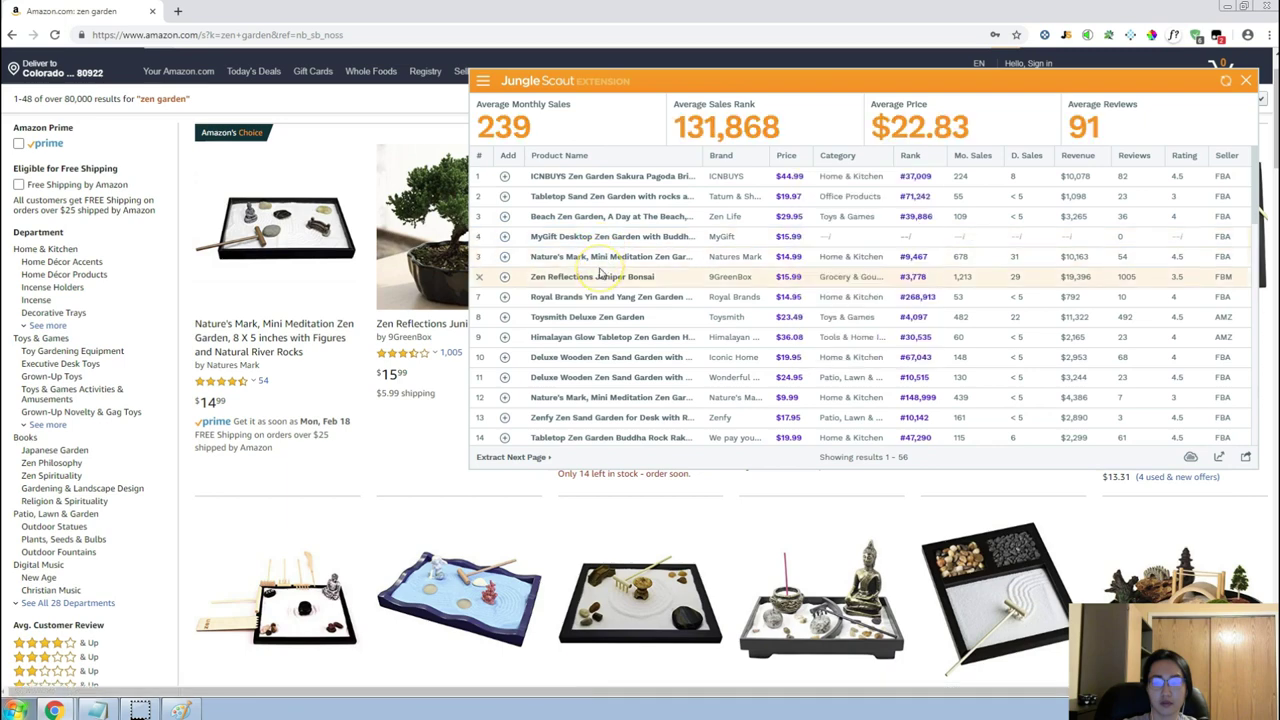
pyautogui.moveTo(626, 200)
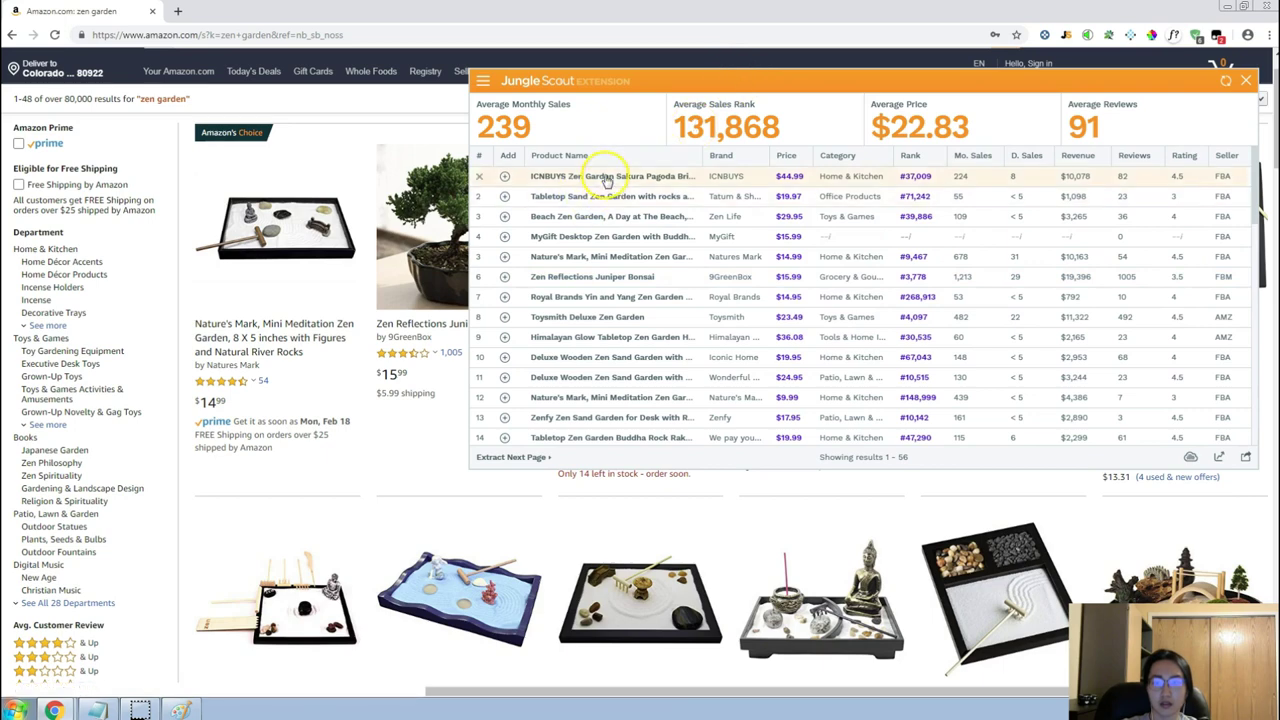
pyautogui.moveTo(605, 197)
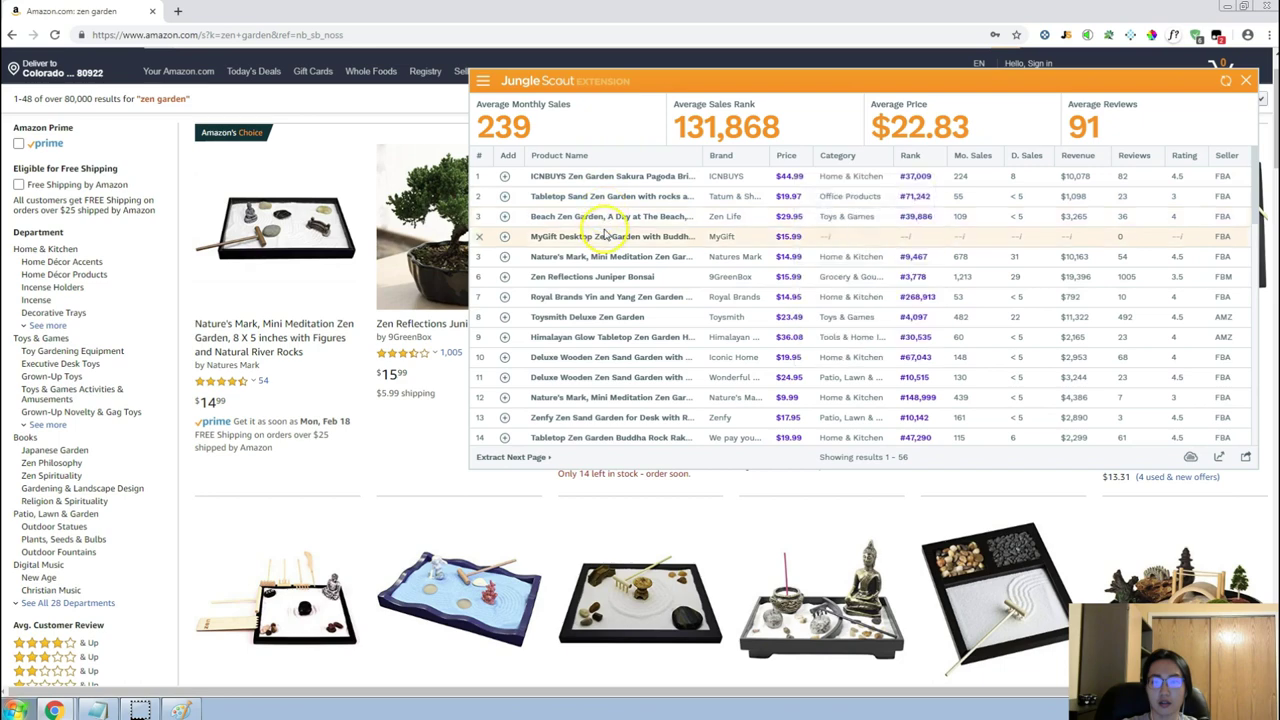
pyautogui.moveTo(600, 258)
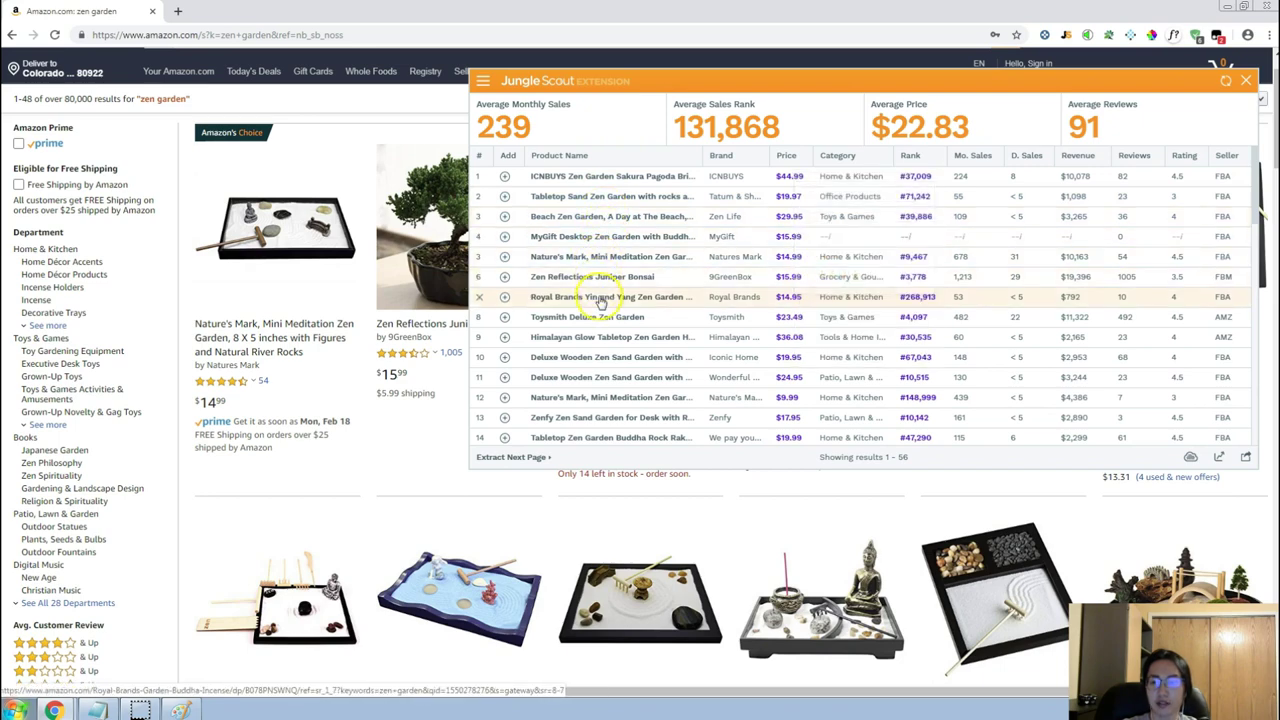
pyautogui.moveTo(600, 300)
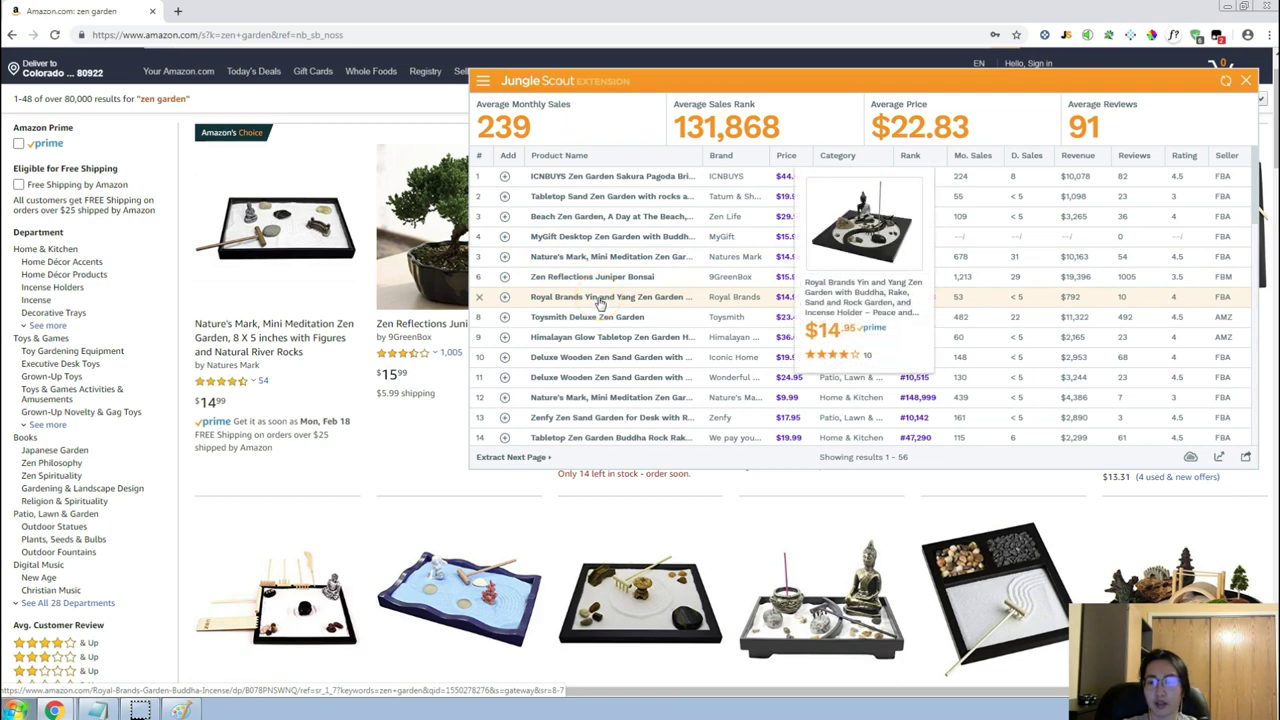
pyautogui.moveTo(600, 322)
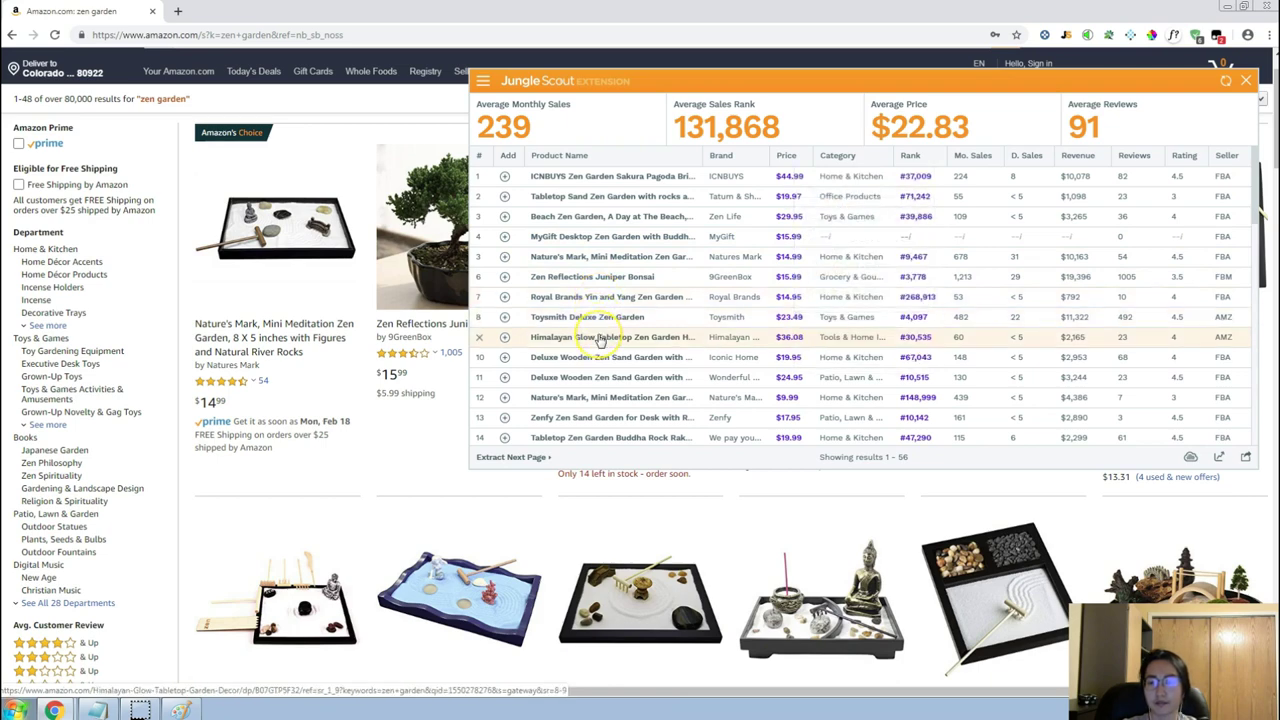
pyautogui.scroll(-1, 600, 338)
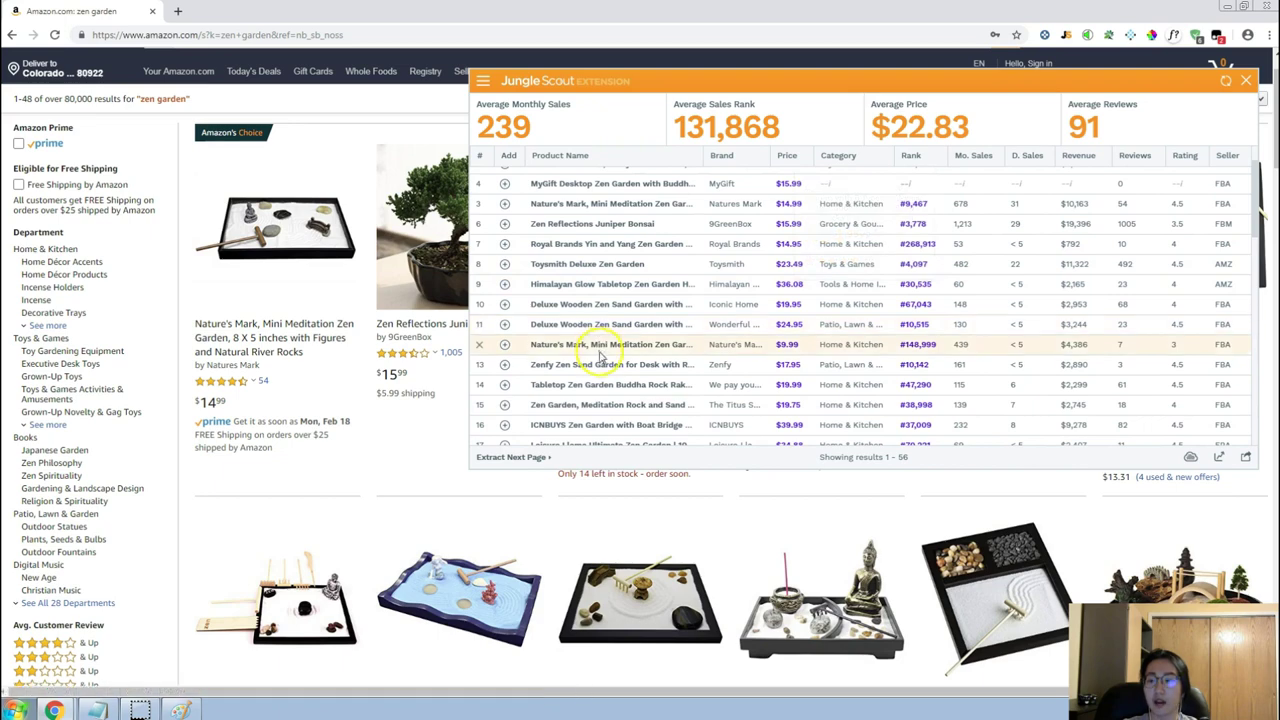
pyautogui.moveTo(606, 356)
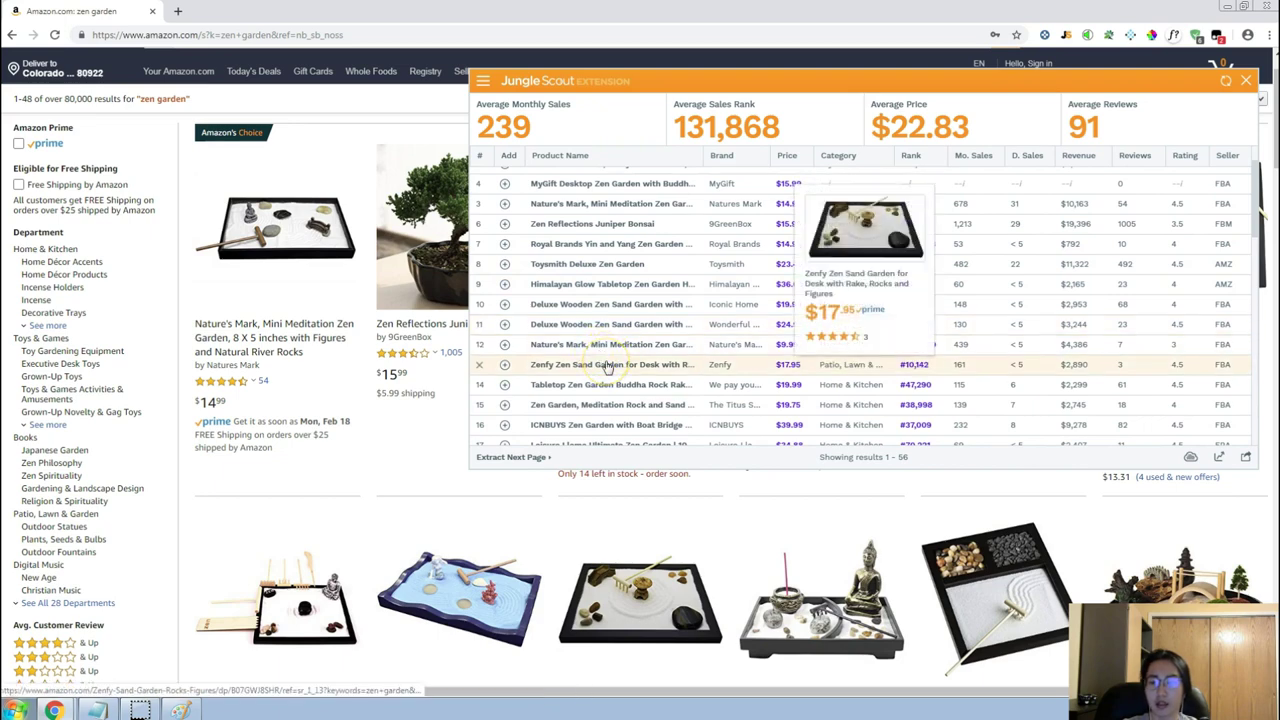
pyautogui.moveTo(614, 395)
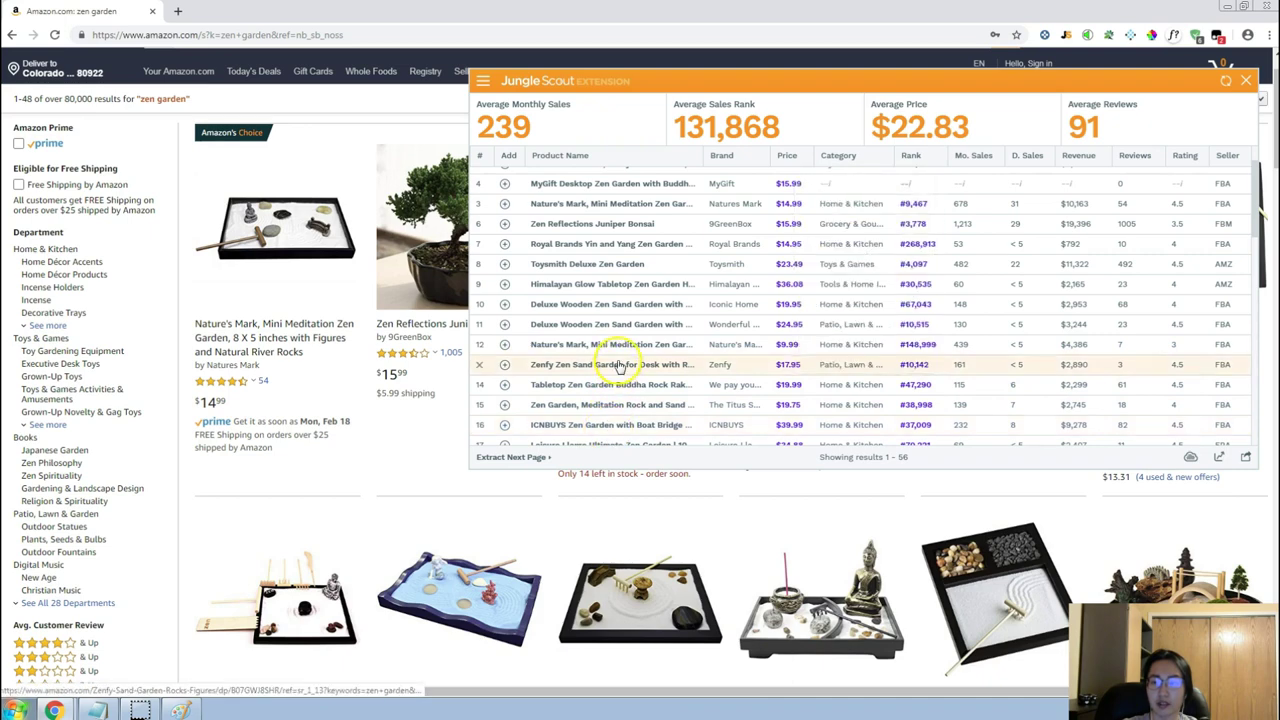
pyautogui.moveTo(648, 297)
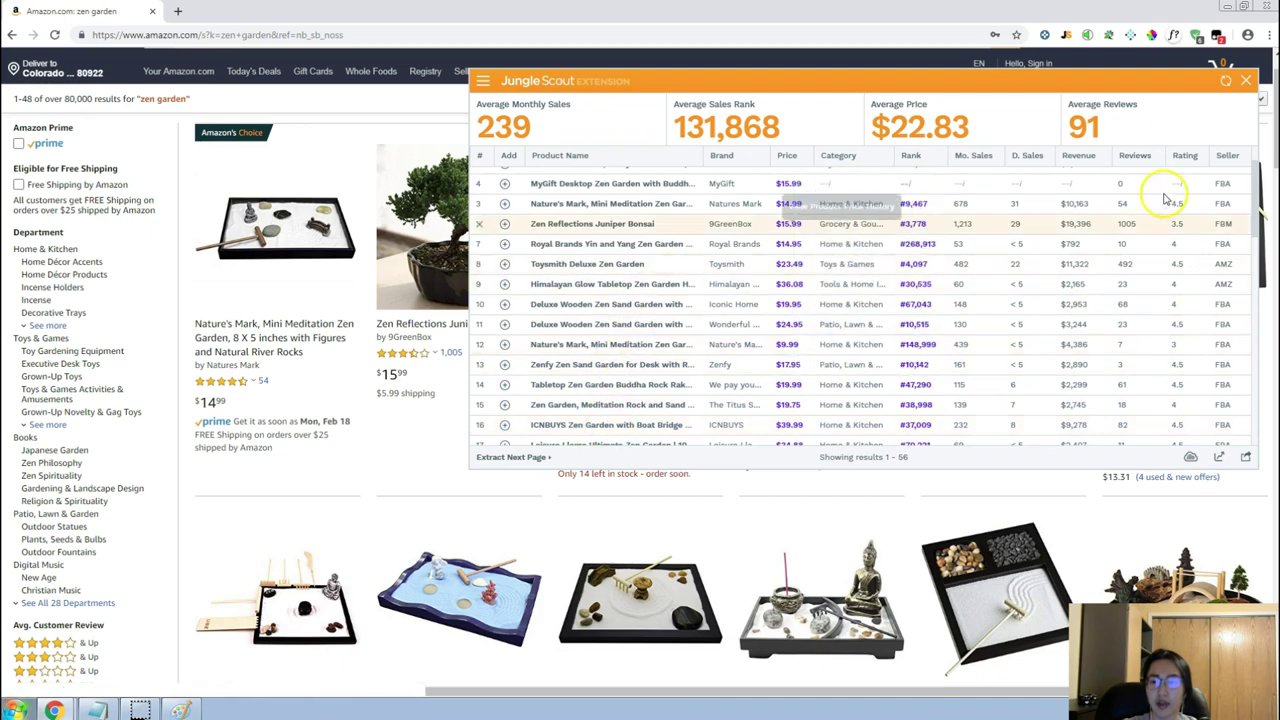
pyautogui.click(1245, 80)
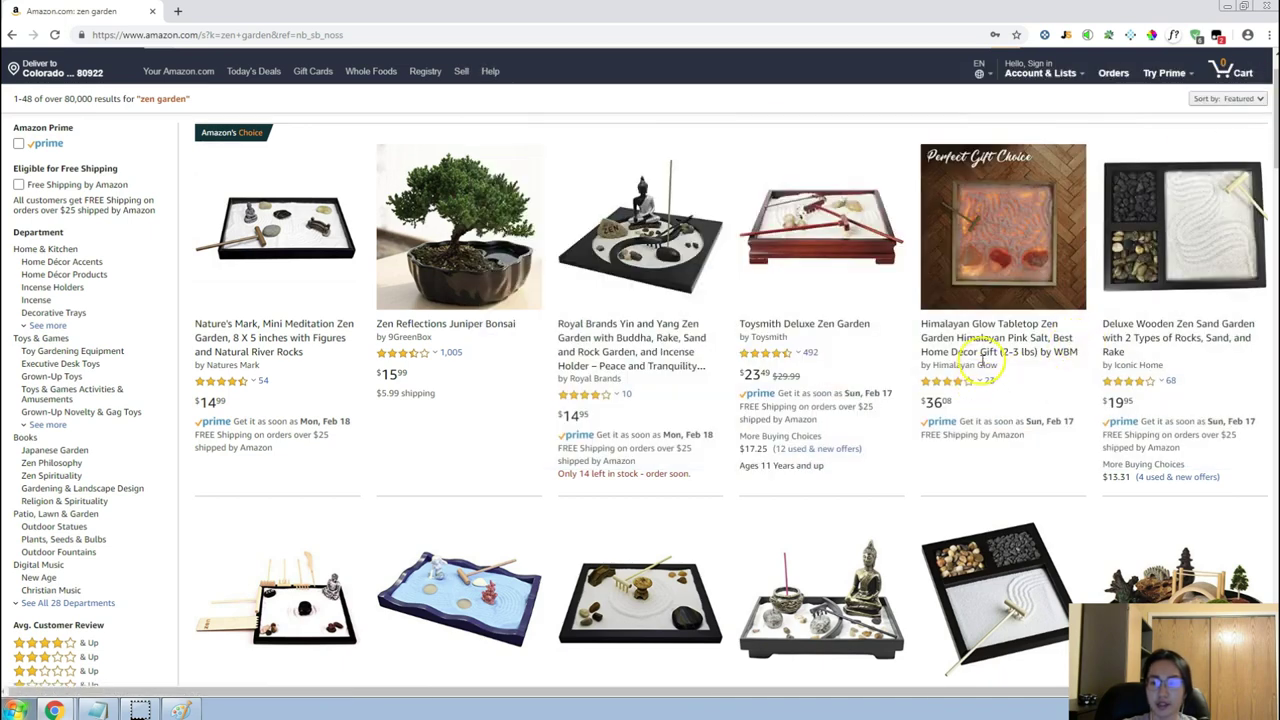
# Reopen Jungle Scout on the zen garden results and open the Silver Springs Relaxation Fountain listing in a new tab.
pyautogui.click(1075, 40)
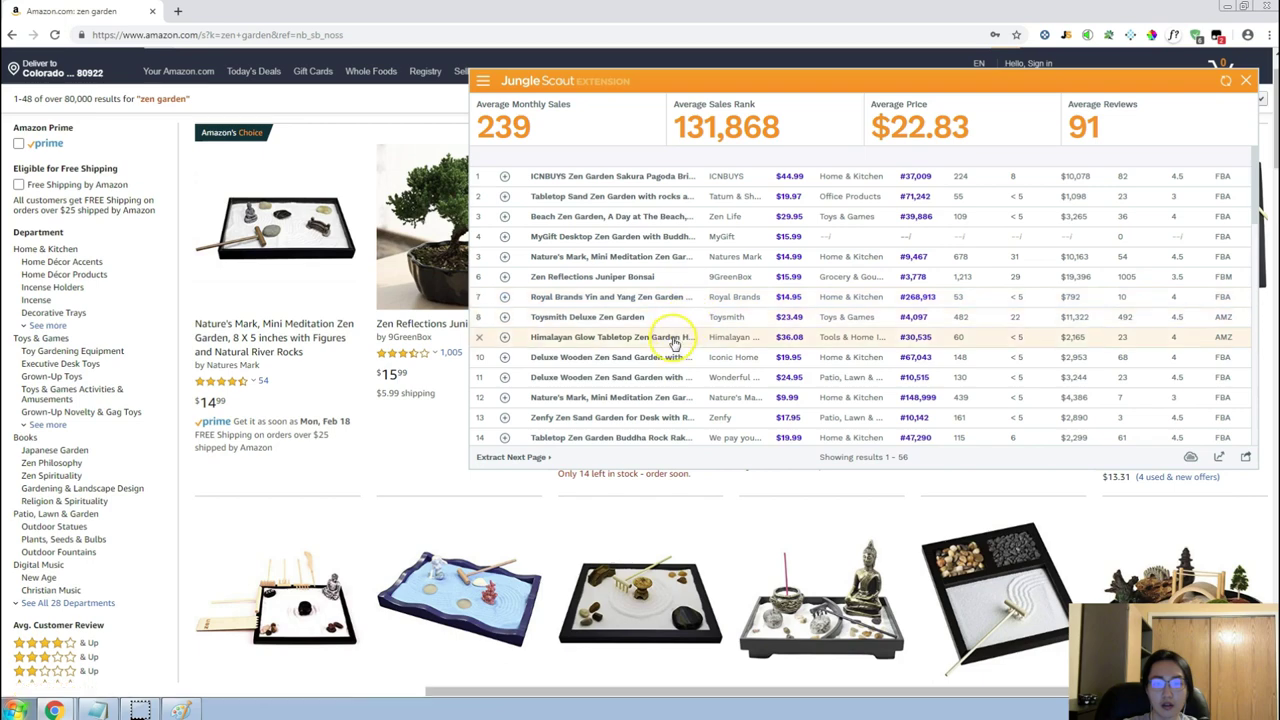
pyautogui.moveTo(675, 342)
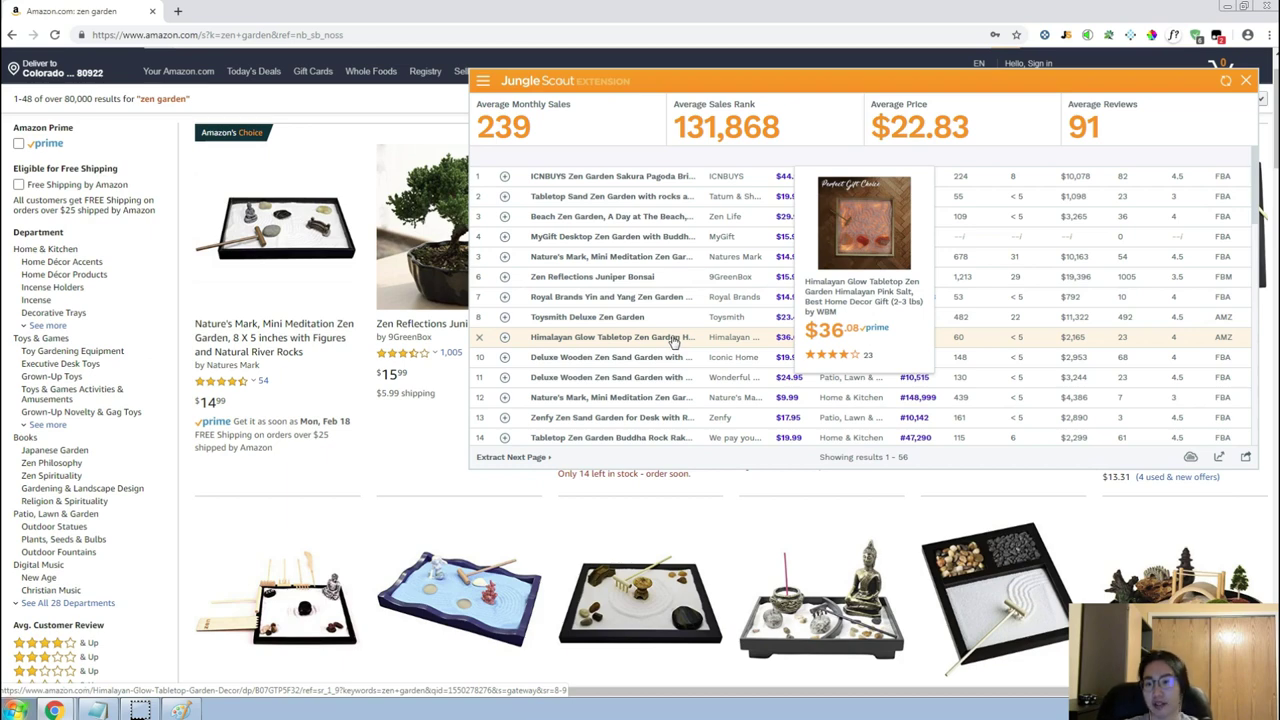
pyautogui.scroll(-2, 675, 342)
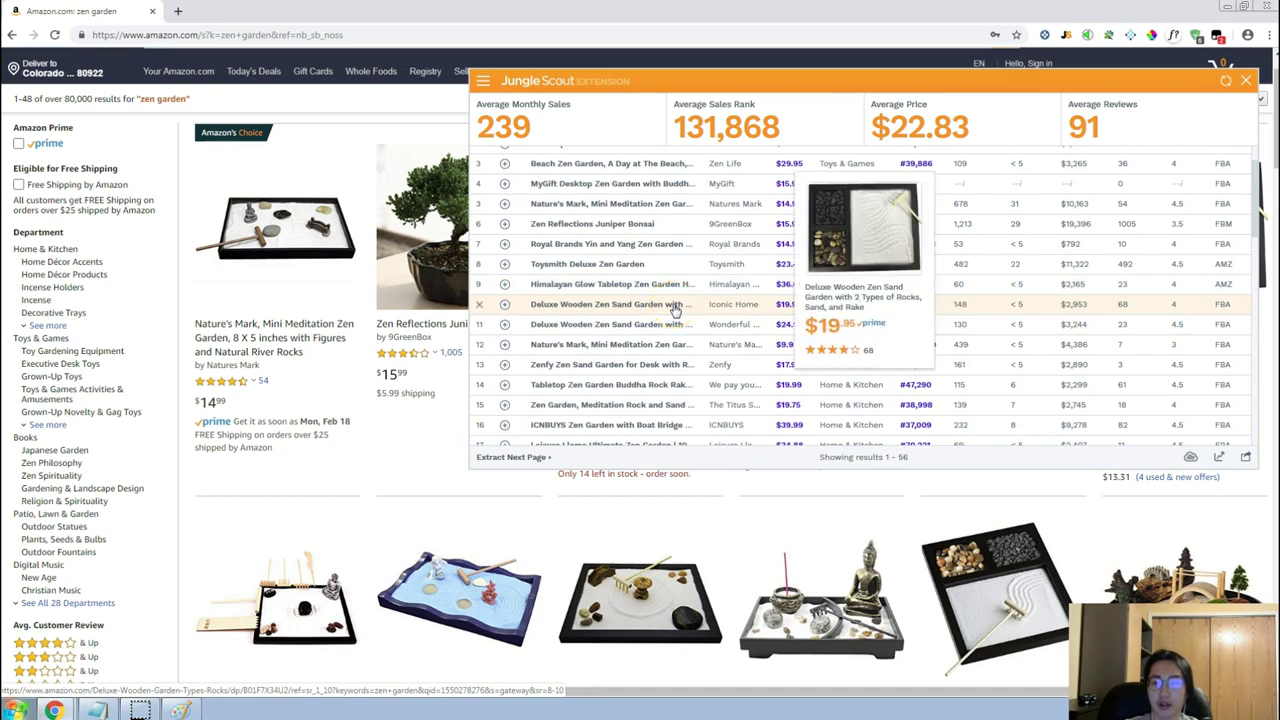
pyautogui.click(665, 347)
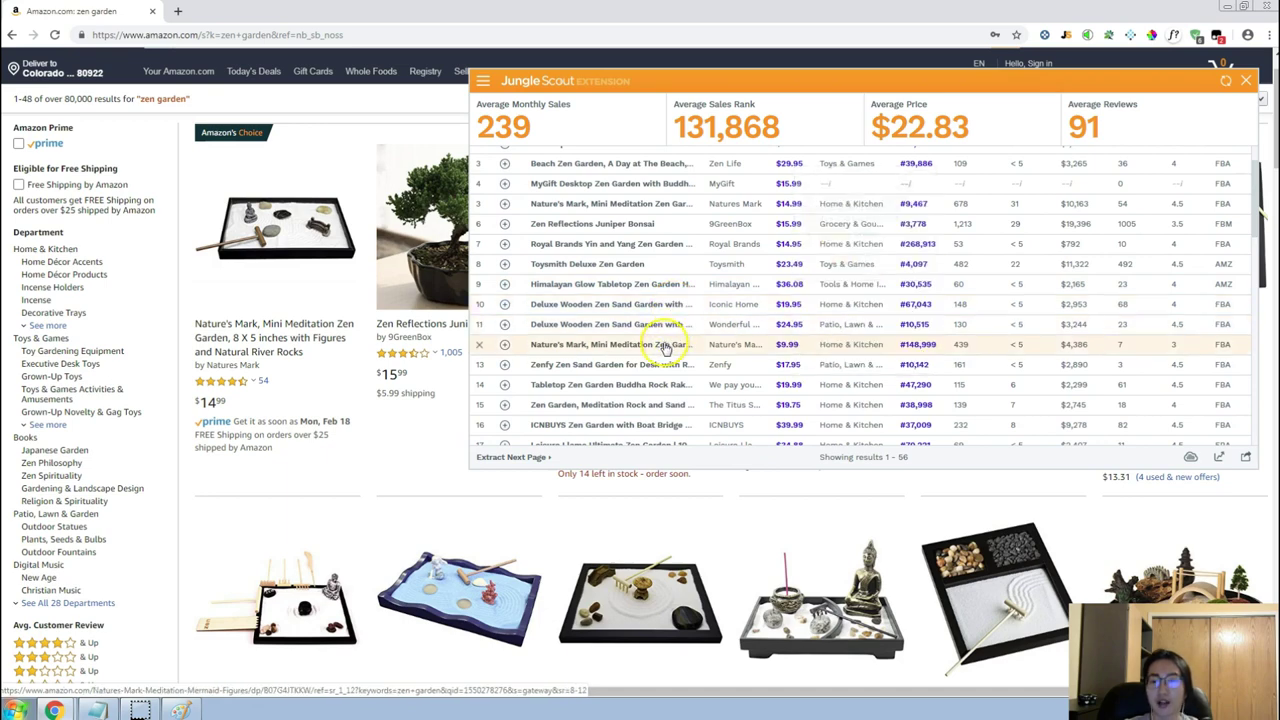
pyautogui.moveTo(665, 347)
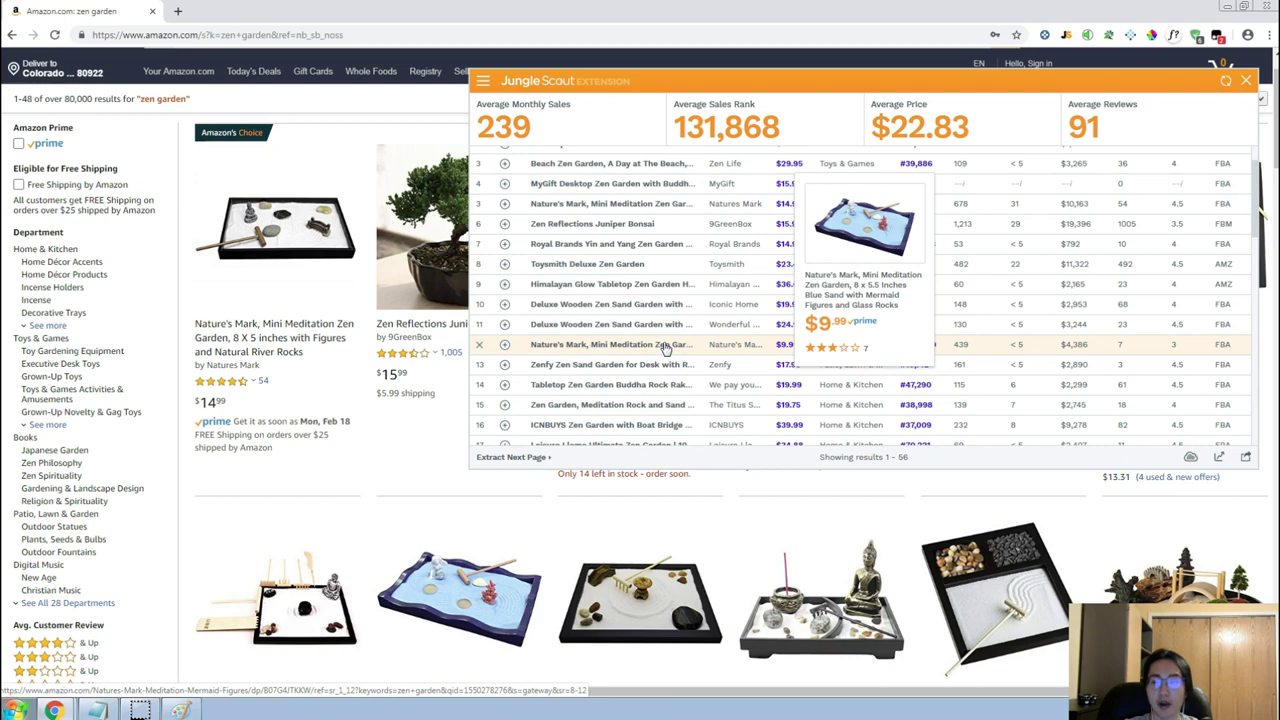
pyautogui.scroll(-3, 665, 347)
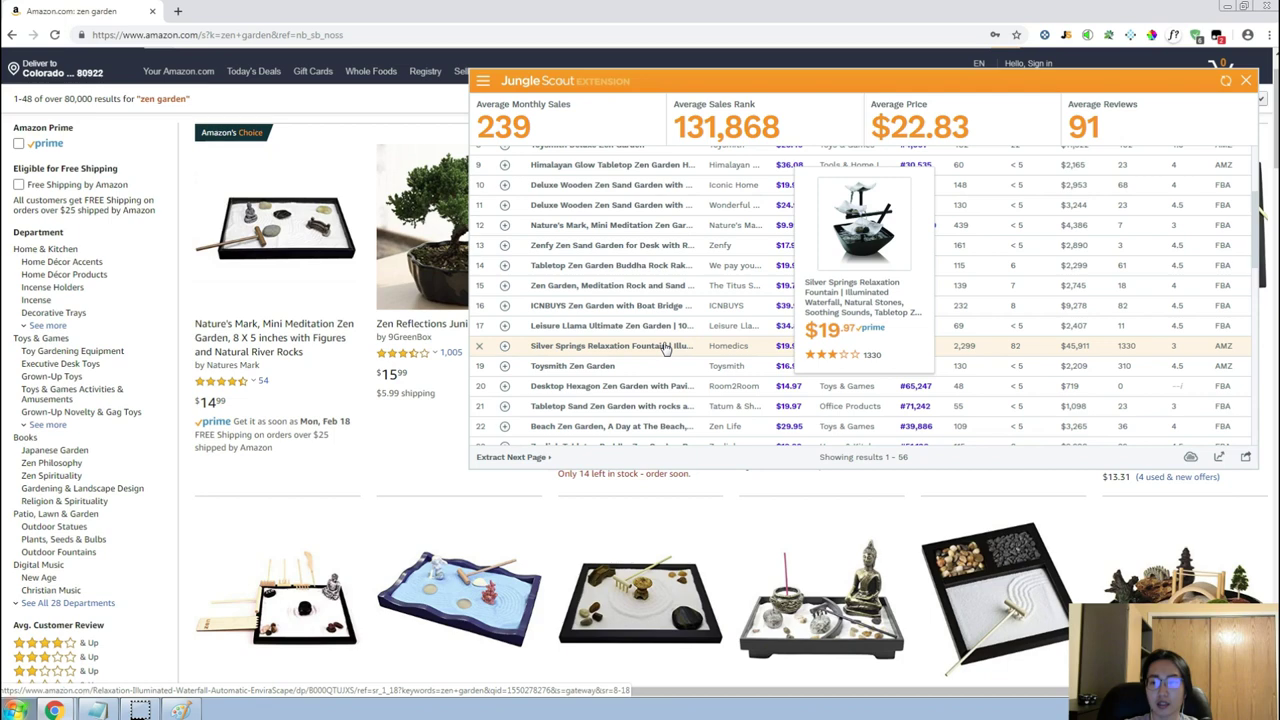
pyautogui.scroll(-2, 665, 347)
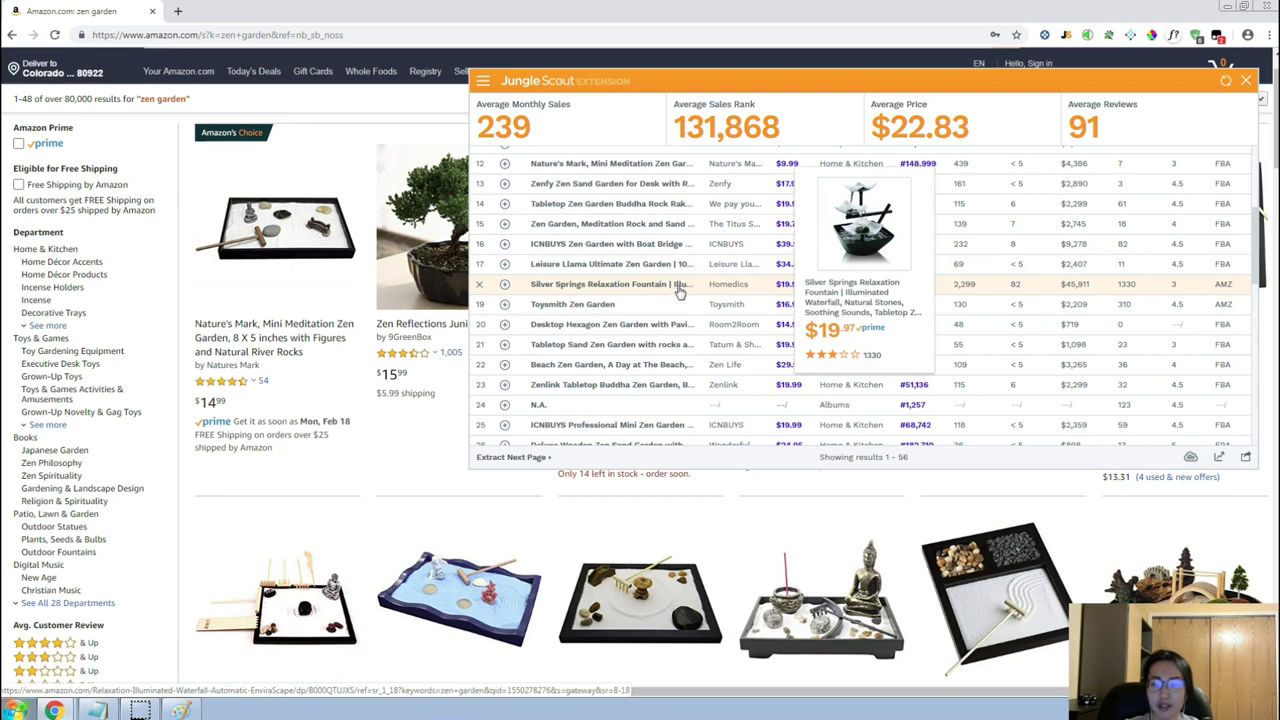
pyautogui.rightClick(678, 287)
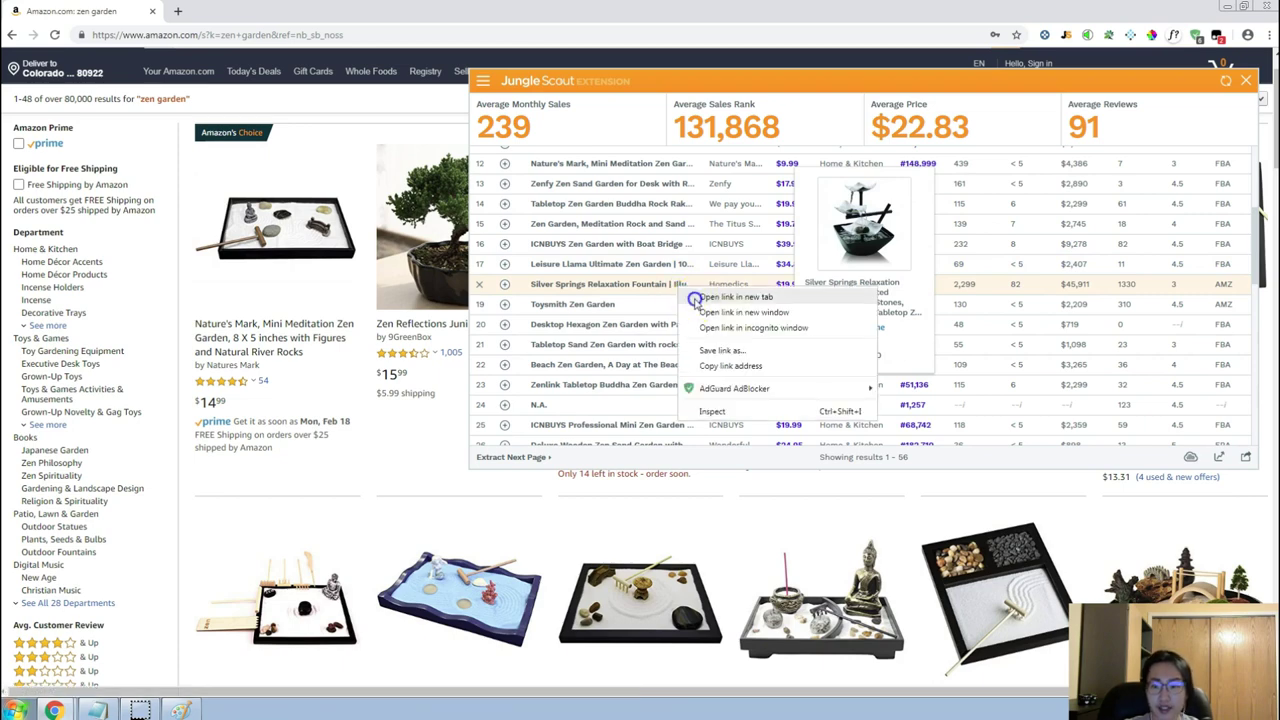
pyautogui.click(695, 298)
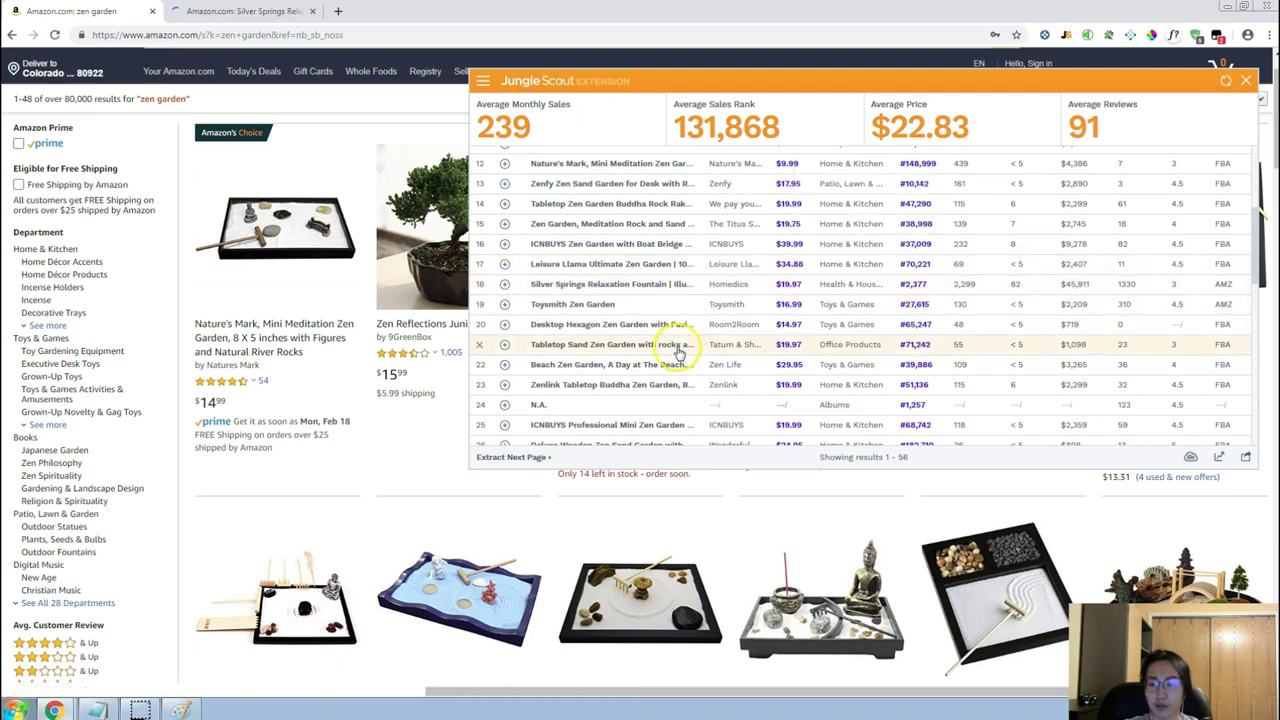
# Open the Buddha Board Mini Buddha Board listing from the Jungle Scout results in a new tab and view its product page.
pyautogui.scroll(-2, 680, 350)
pyautogui.scroll(-6, 680, 350)
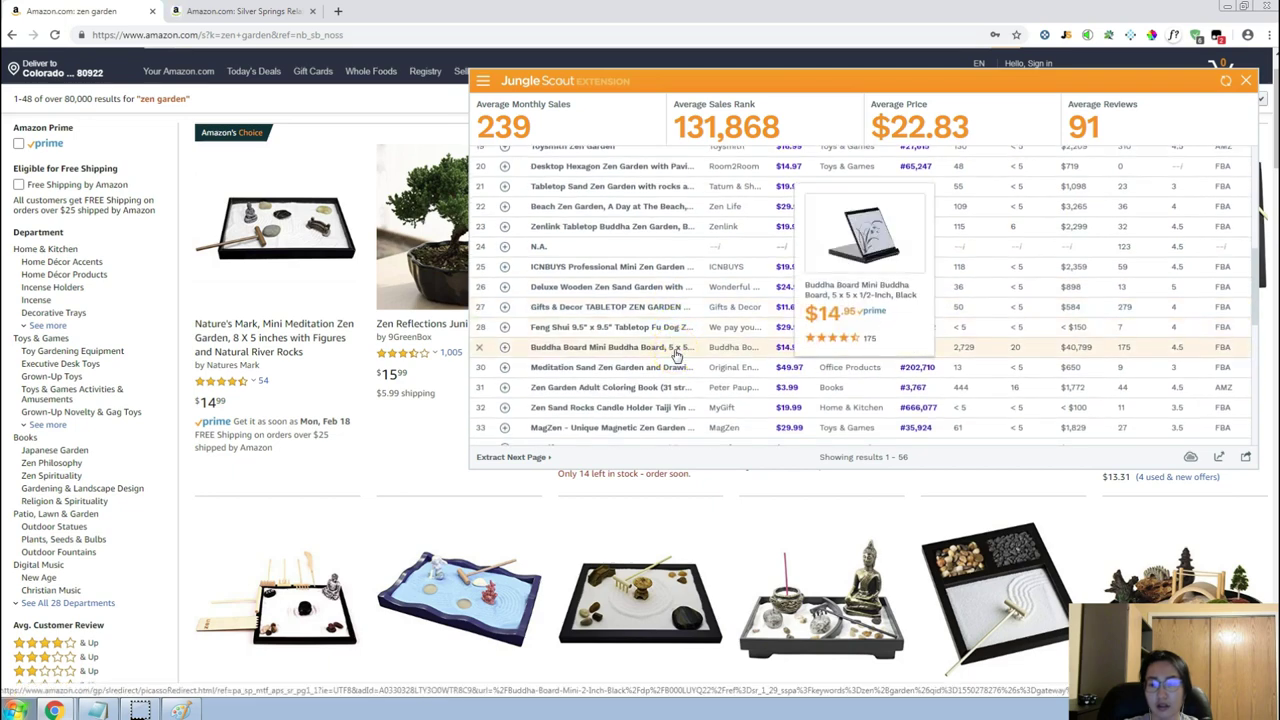
pyautogui.rightClick(683, 362)
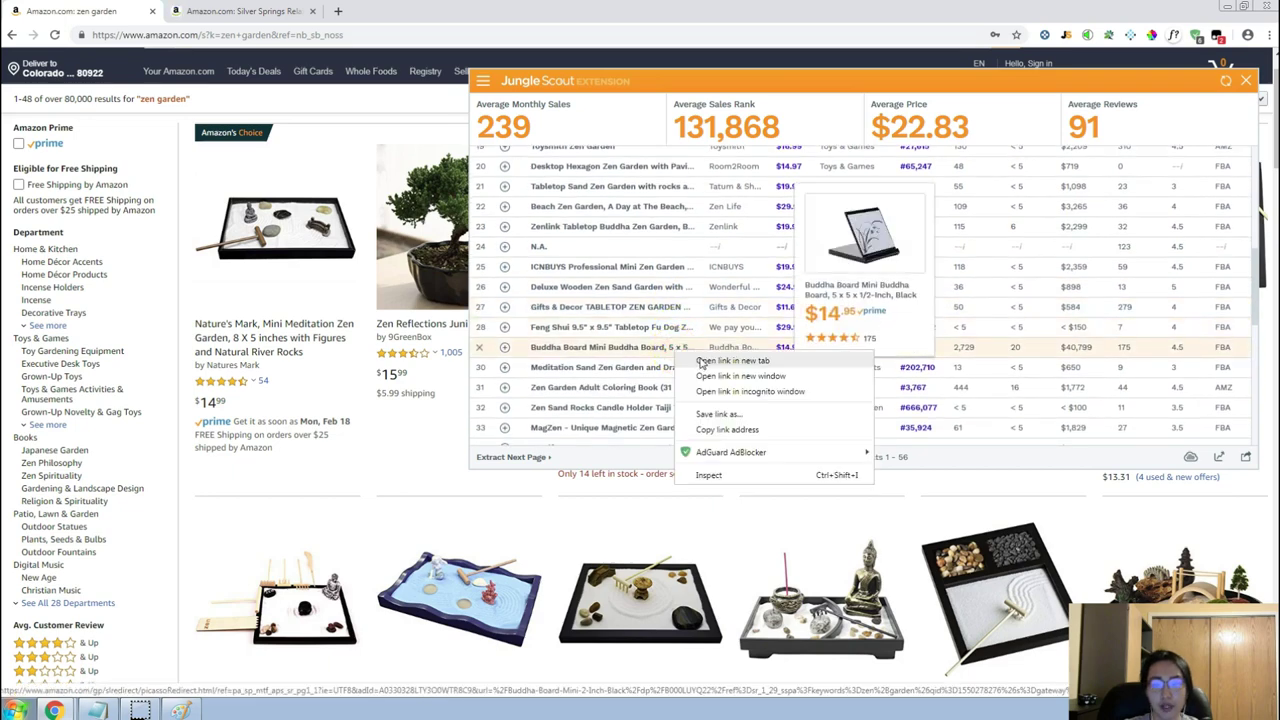
pyautogui.click(705, 372)
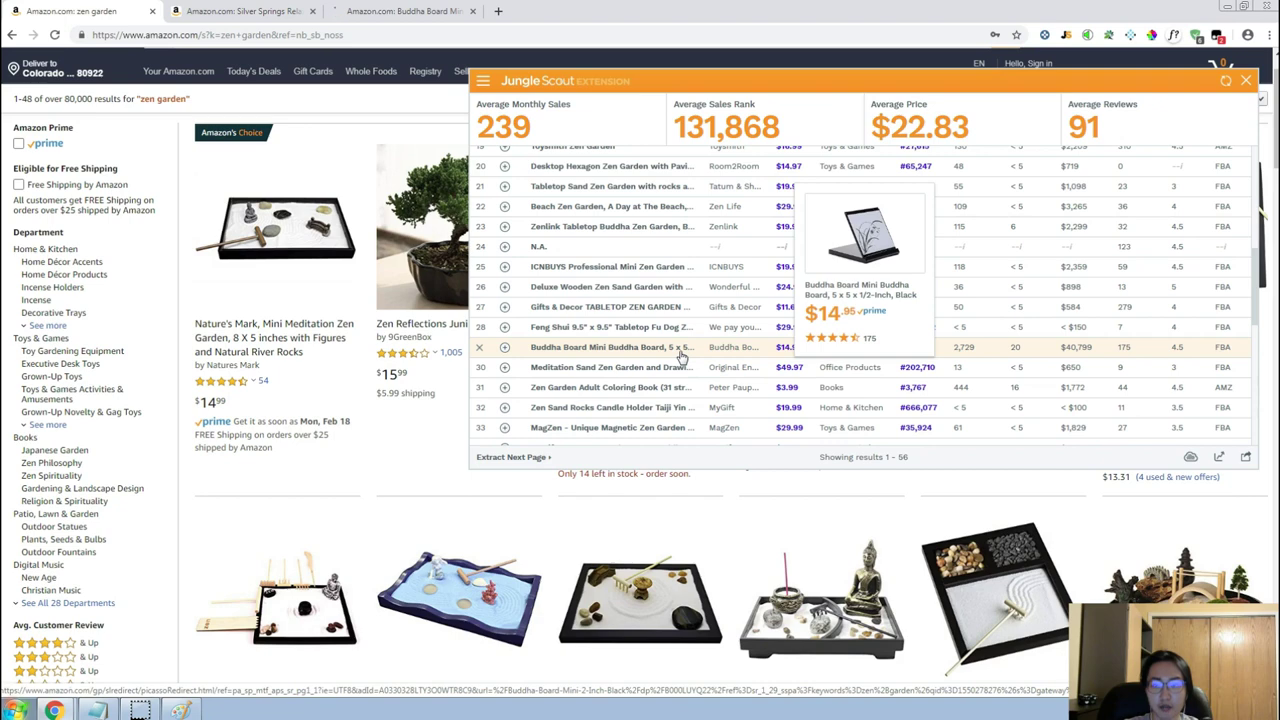
pyautogui.click(420, 14)
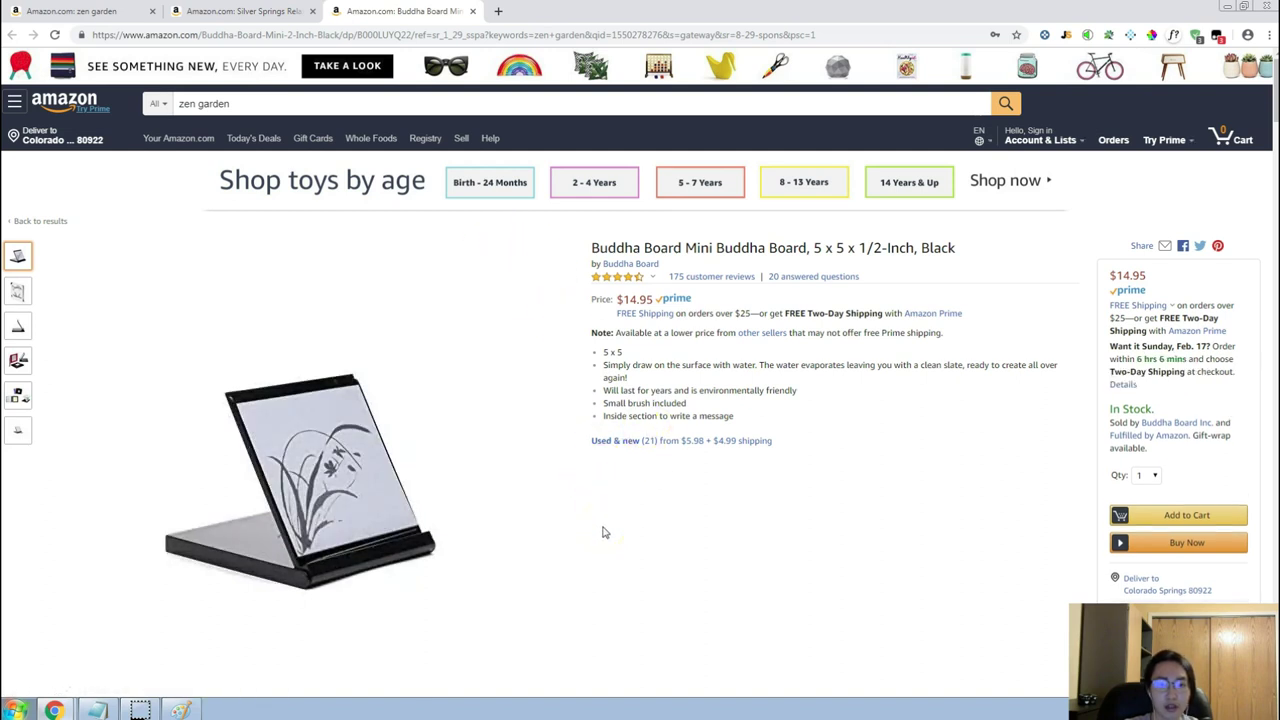
pyautogui.scroll(-1, 603, 532)
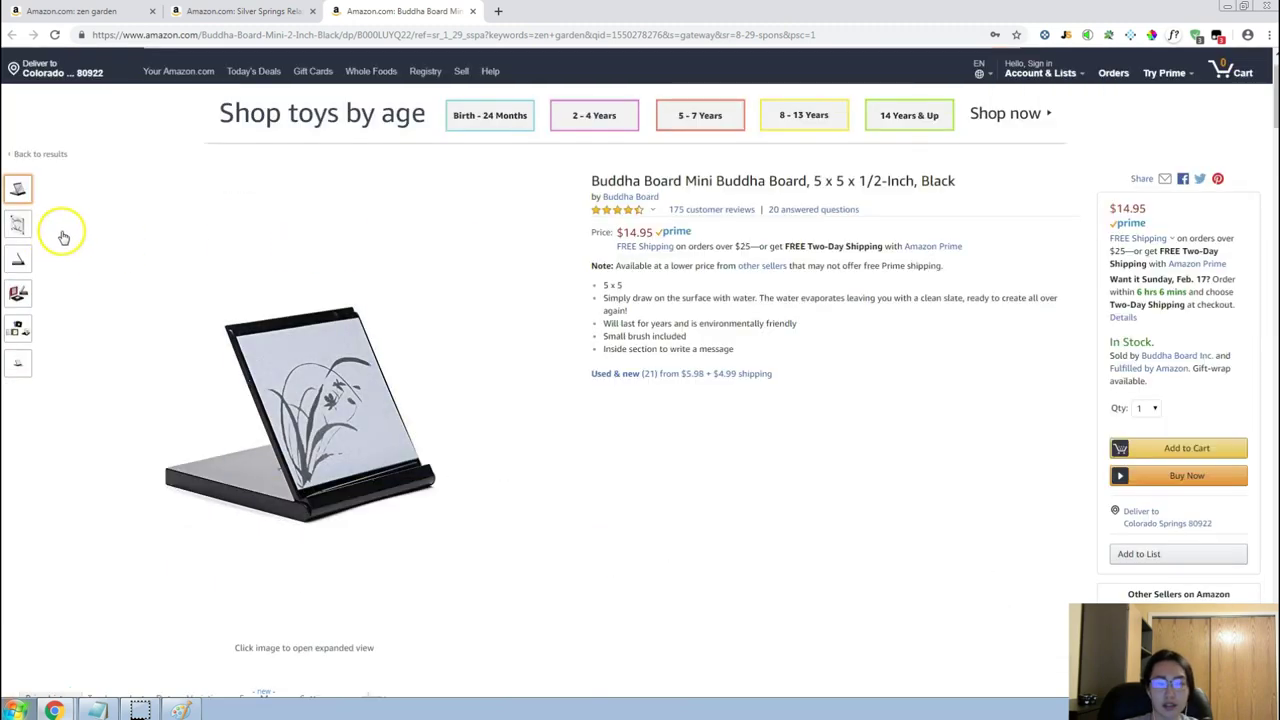
# Examine the Mini Buddha Board's product images, description, product information and customer questions.
pyautogui.moveTo(14, 224)
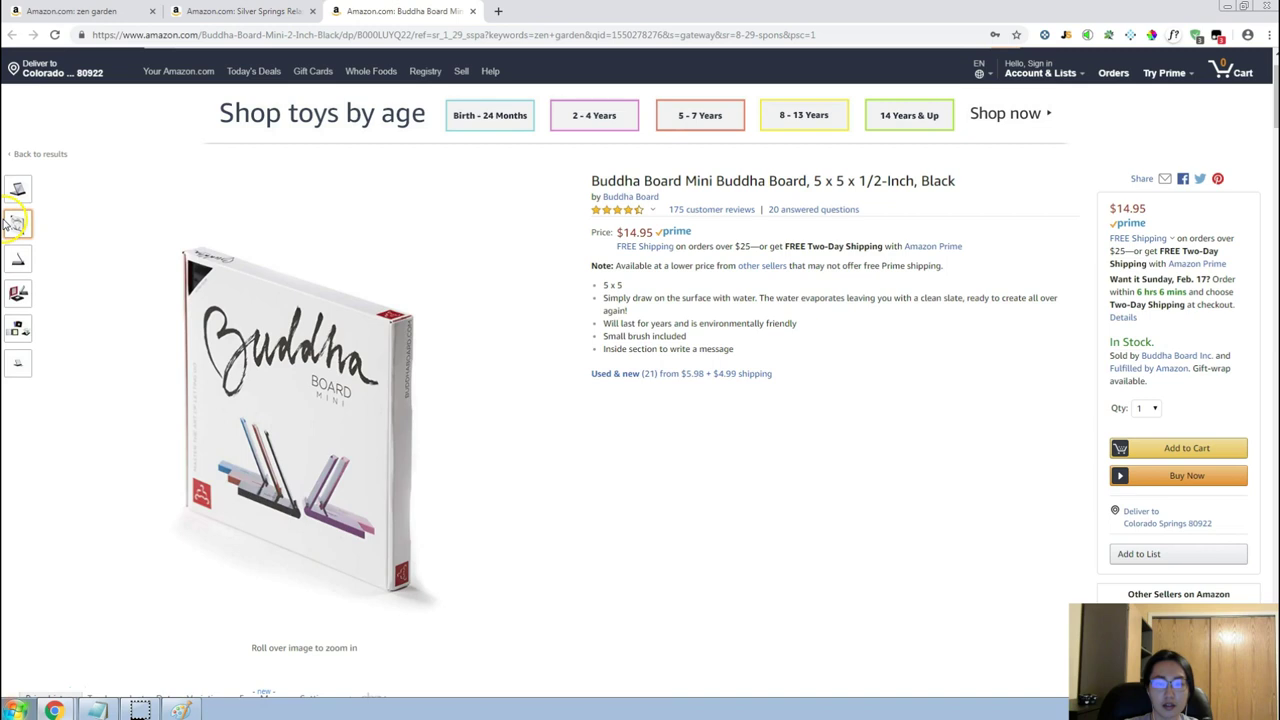
pyautogui.moveTo(16, 268)
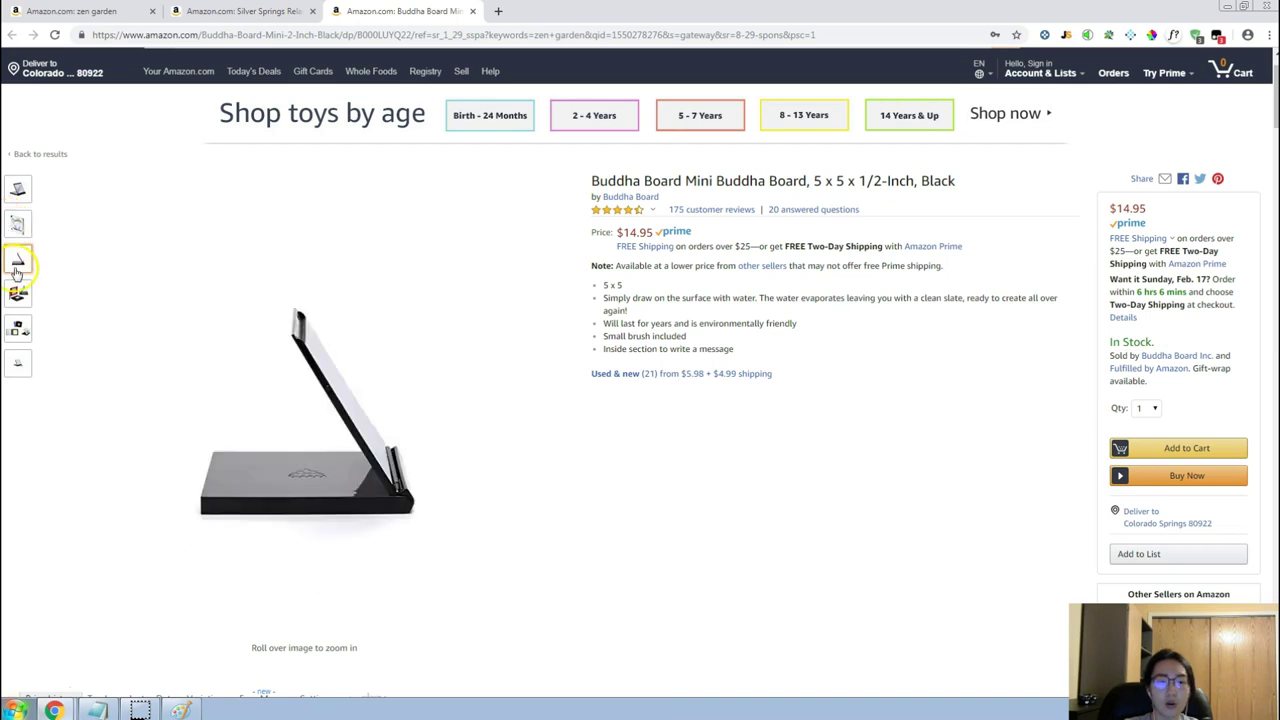
pyautogui.moveTo(20, 335)
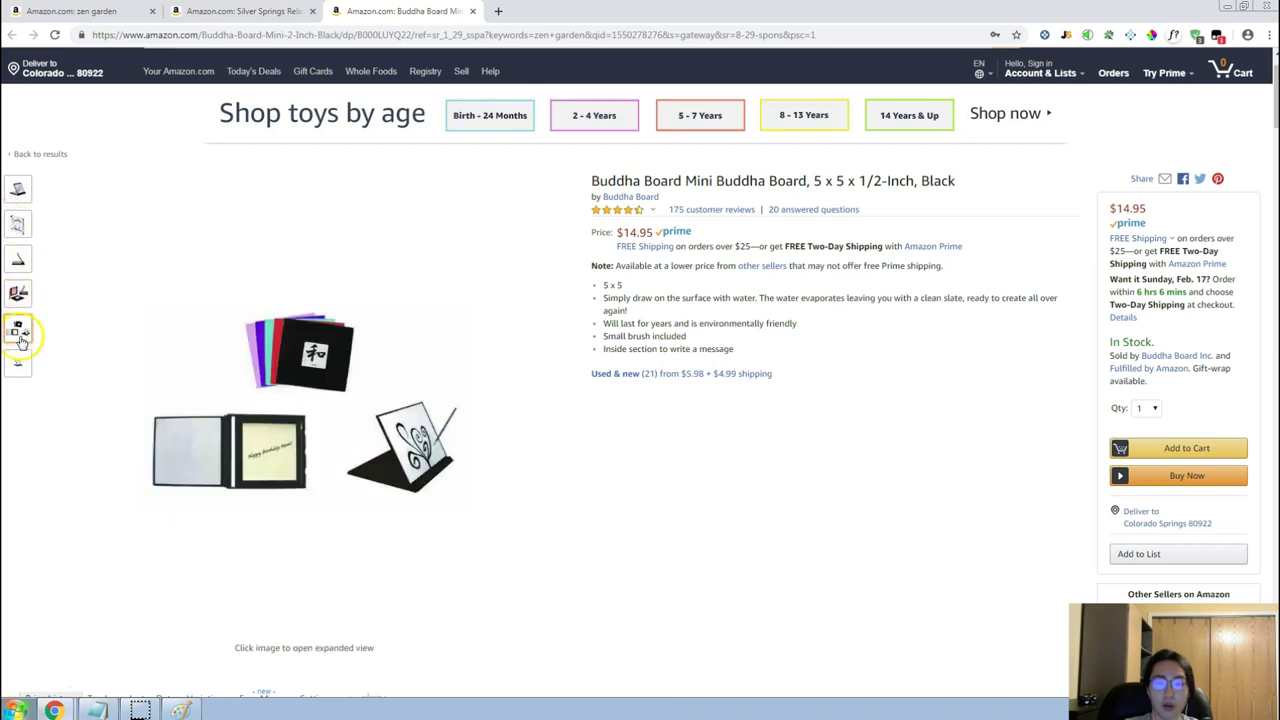
pyautogui.scroll(-2, 815, 462)
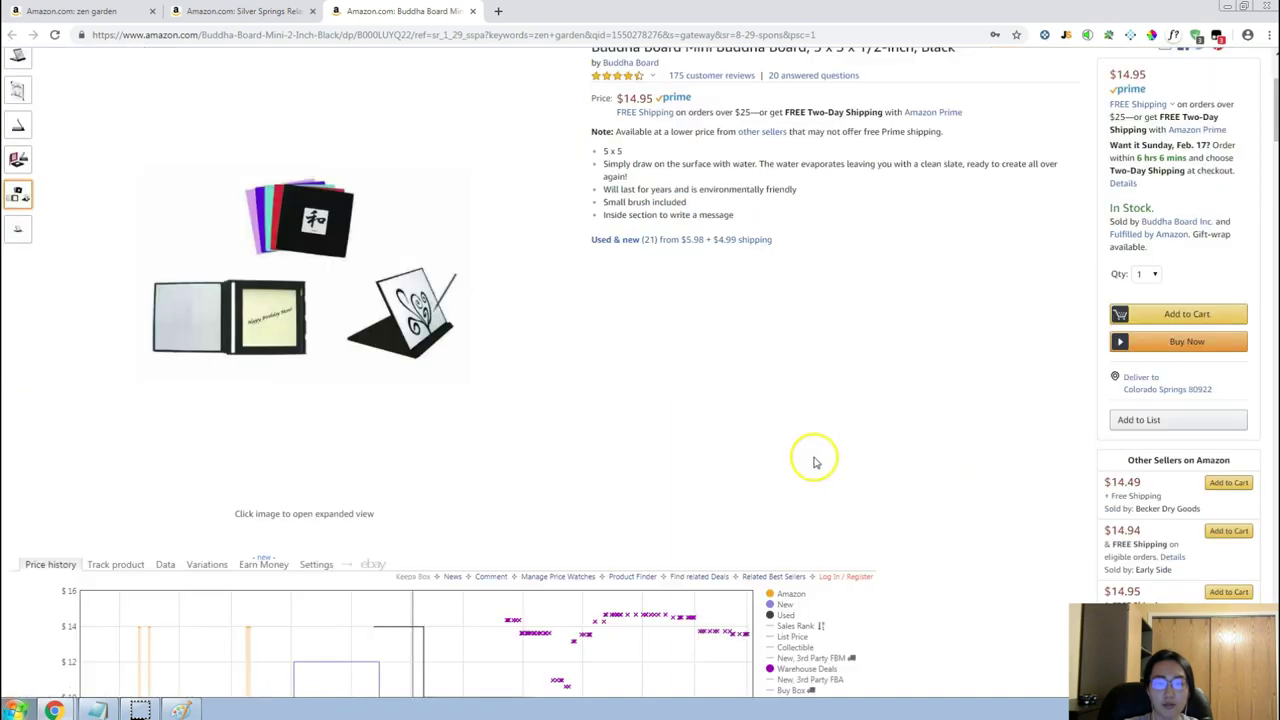
pyautogui.scroll(-15, 815, 462)
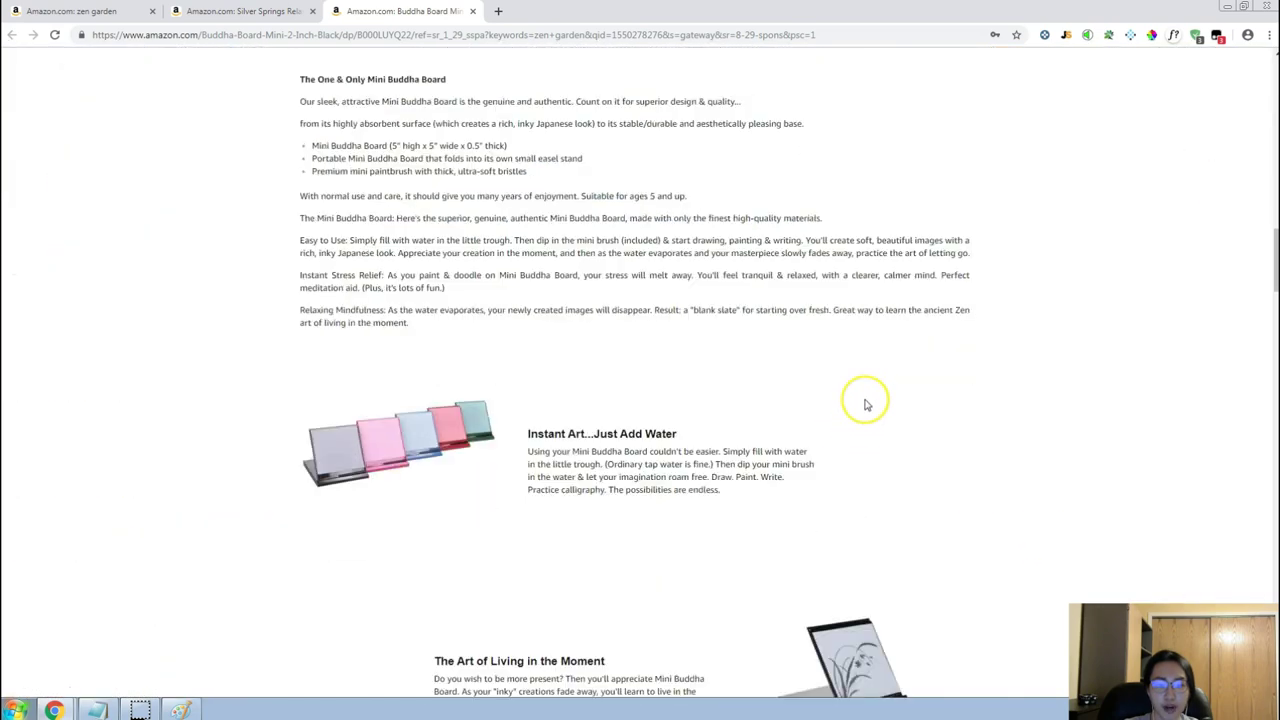
pyautogui.scroll(-12, 866, 405)
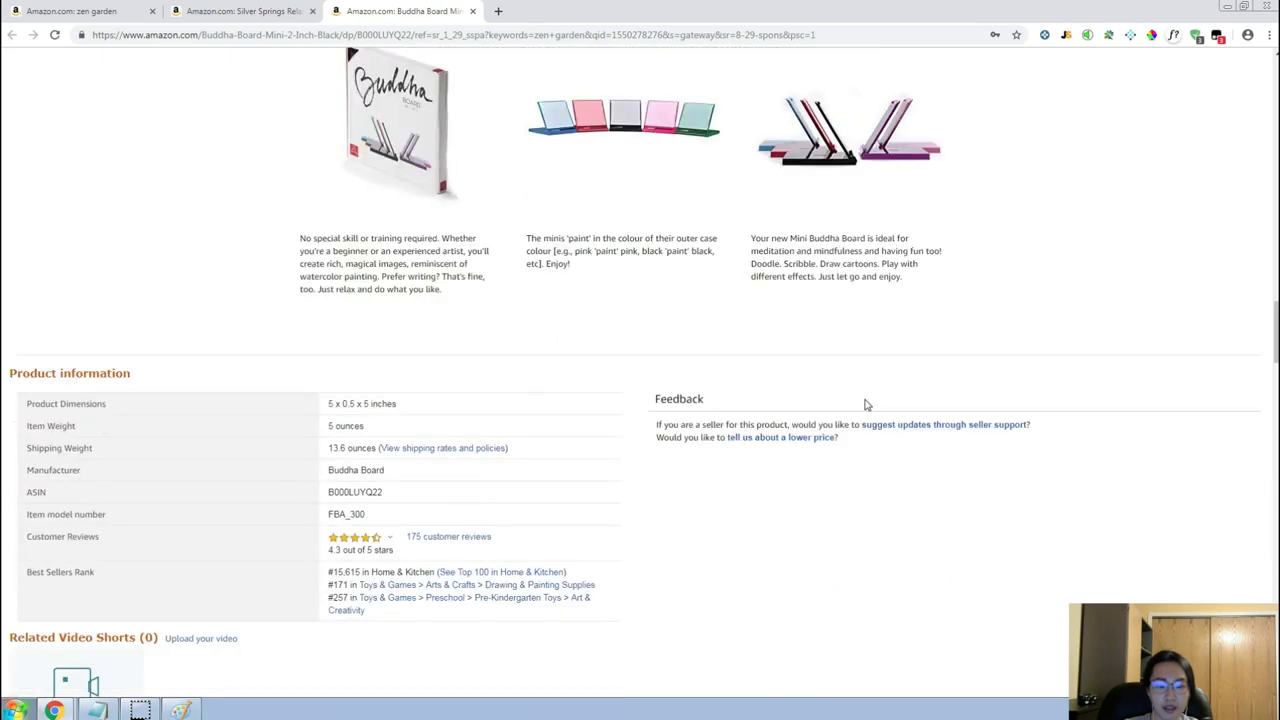
pyautogui.scroll(-4, 1157, 383)
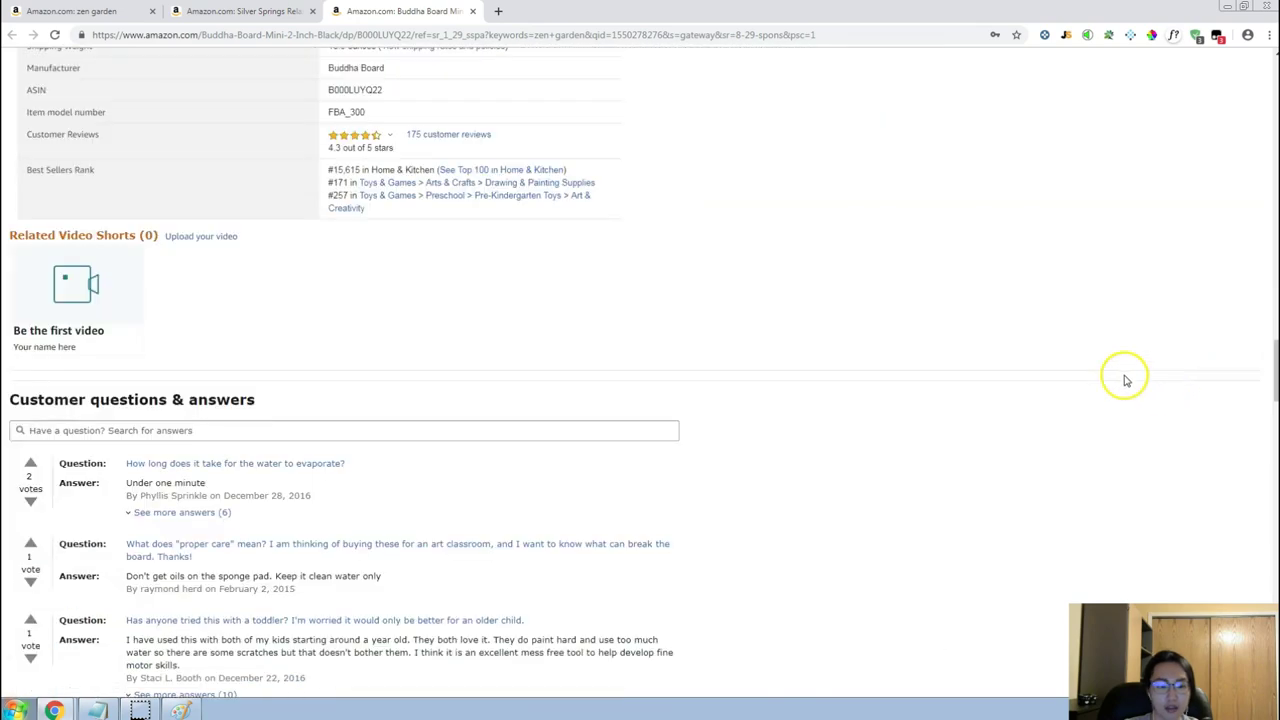
# Review the price history and the "Customers also shopped for" products on the Mini Buddha Board listing.
pyautogui.scroll(20, 1124, 380)
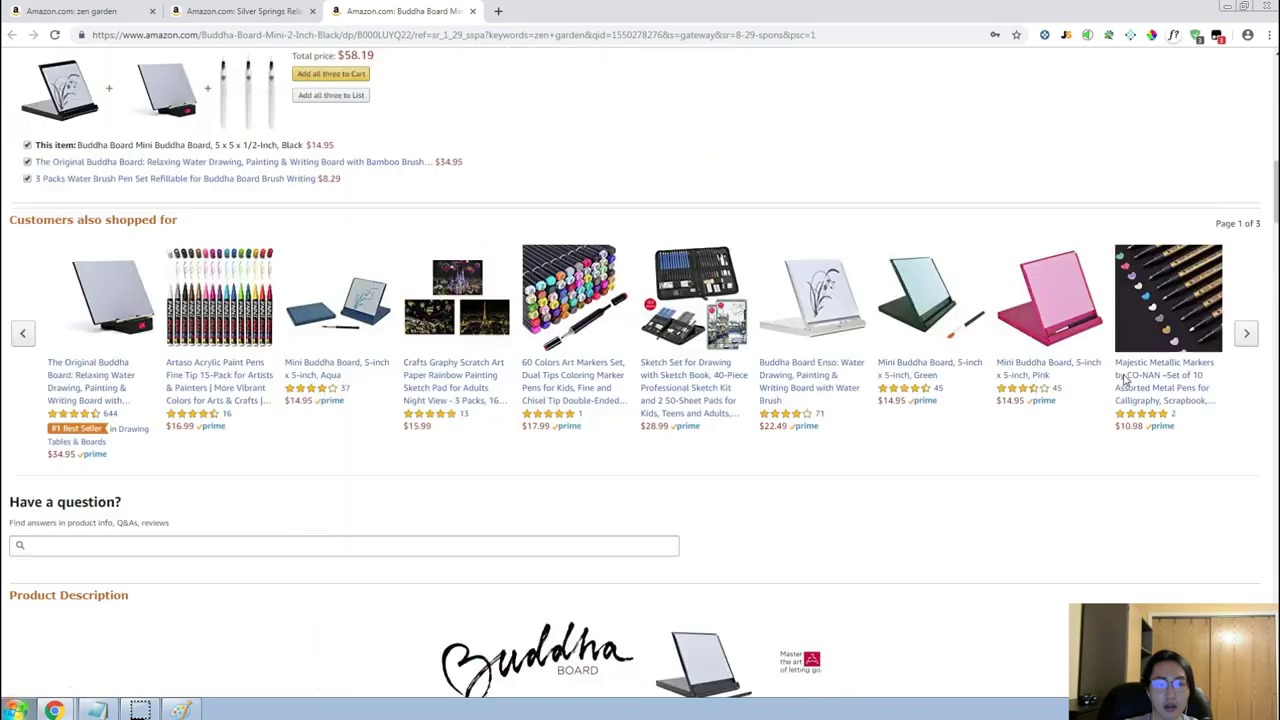
pyautogui.scroll(5, 1124, 380)
pyautogui.scroll(-9, 1023, 409)
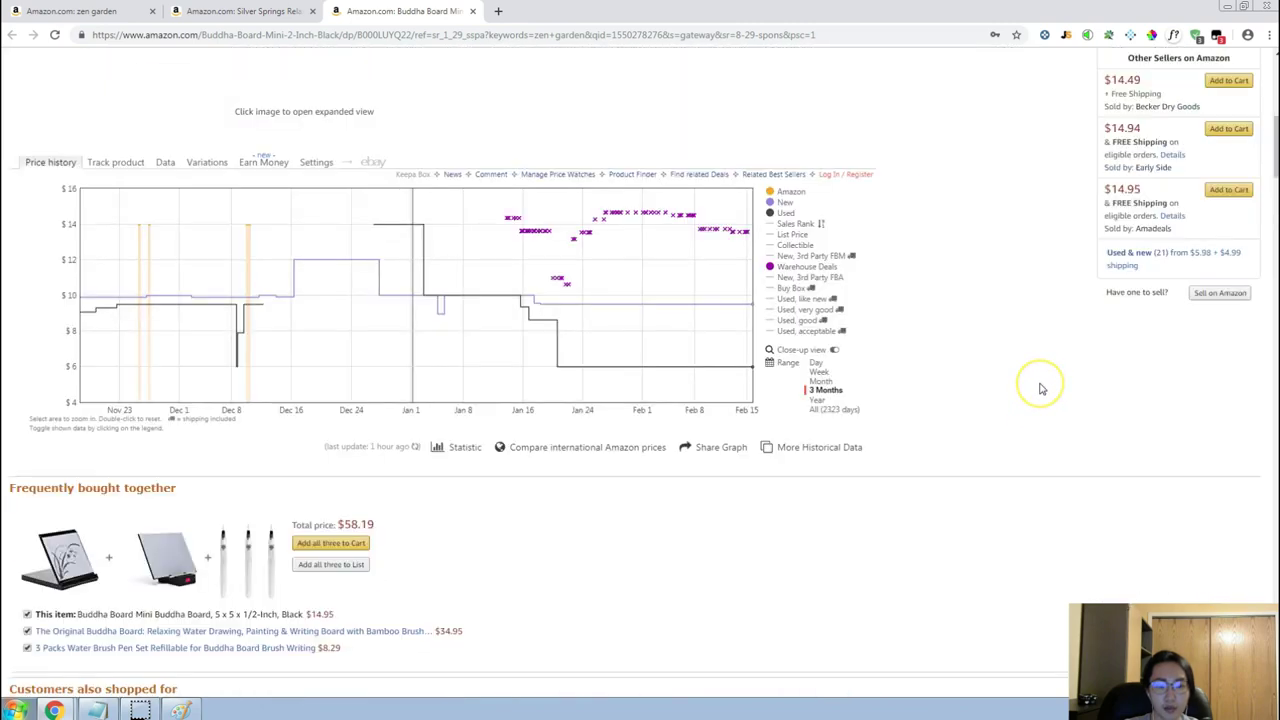
pyautogui.scroll(-5, 1040, 388)
pyautogui.scroll(3, 1038, 389)
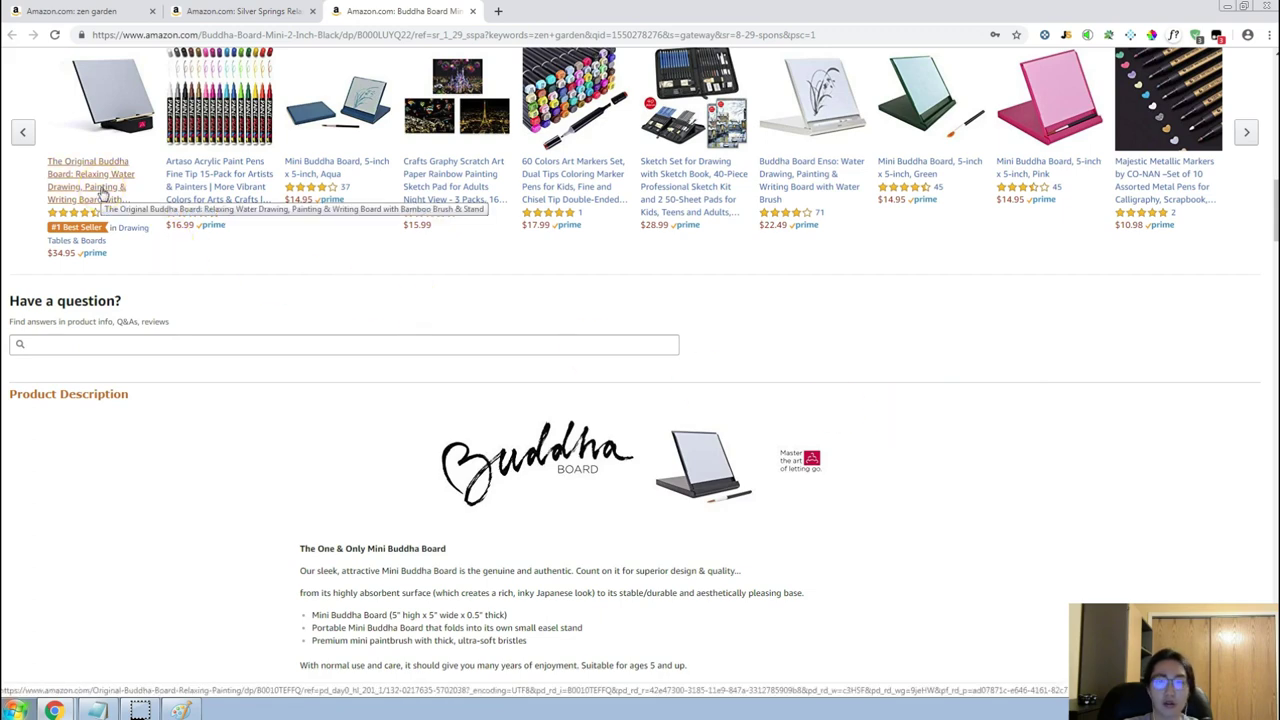
pyautogui.scroll(1, 190, 350)
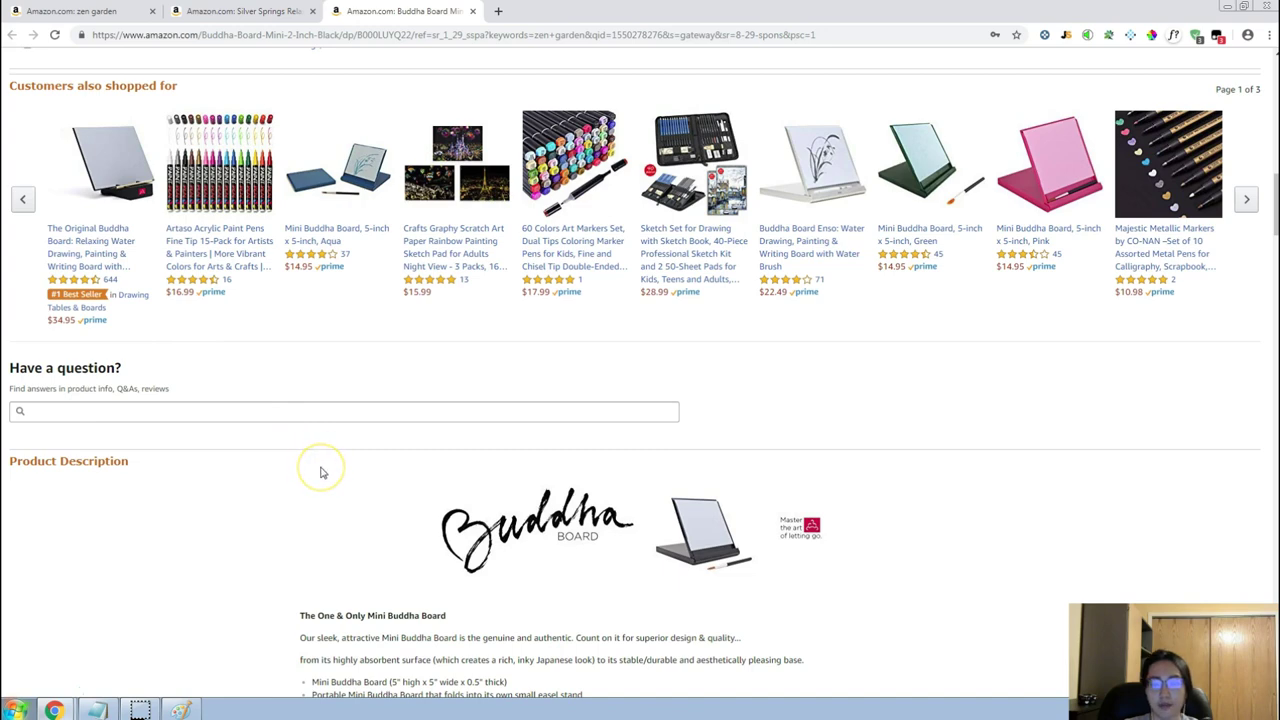
pyautogui.scroll(1, 320, 468)
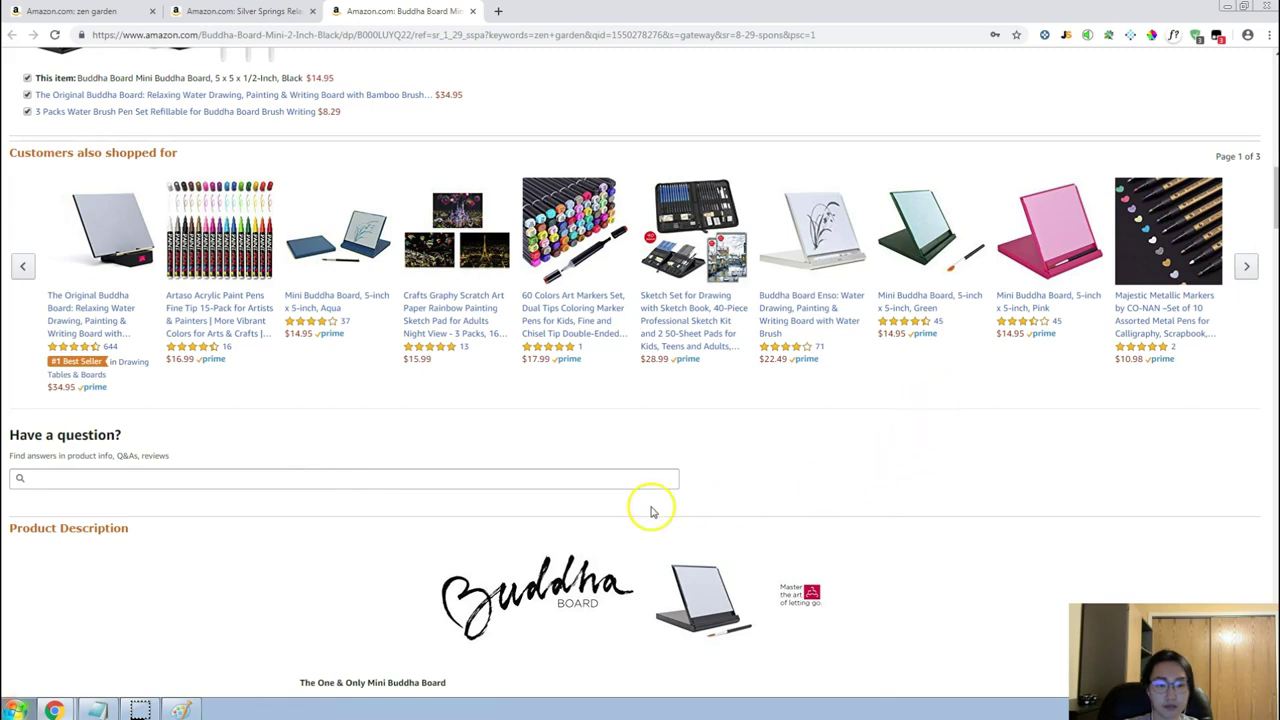
# View the Mini Buddha Board's product images again and close its listing tab.
pyautogui.scroll(5, 647, 511)
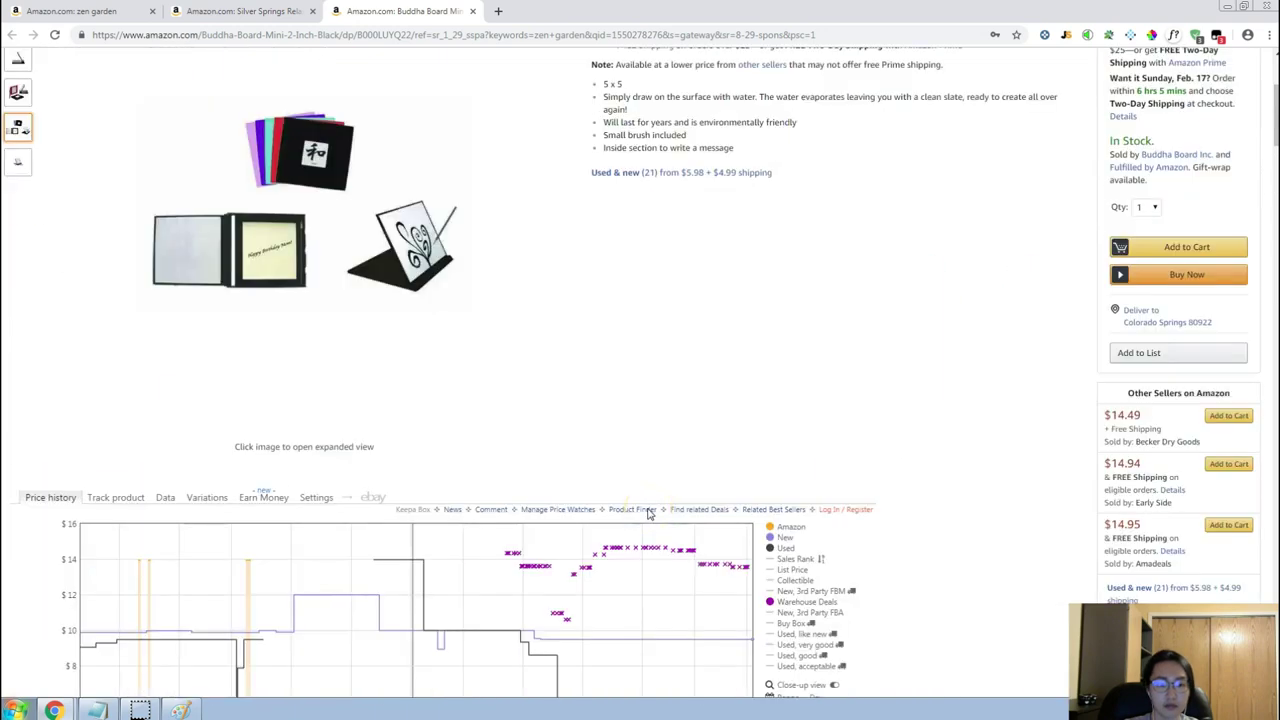
pyautogui.scroll(3, 647, 511)
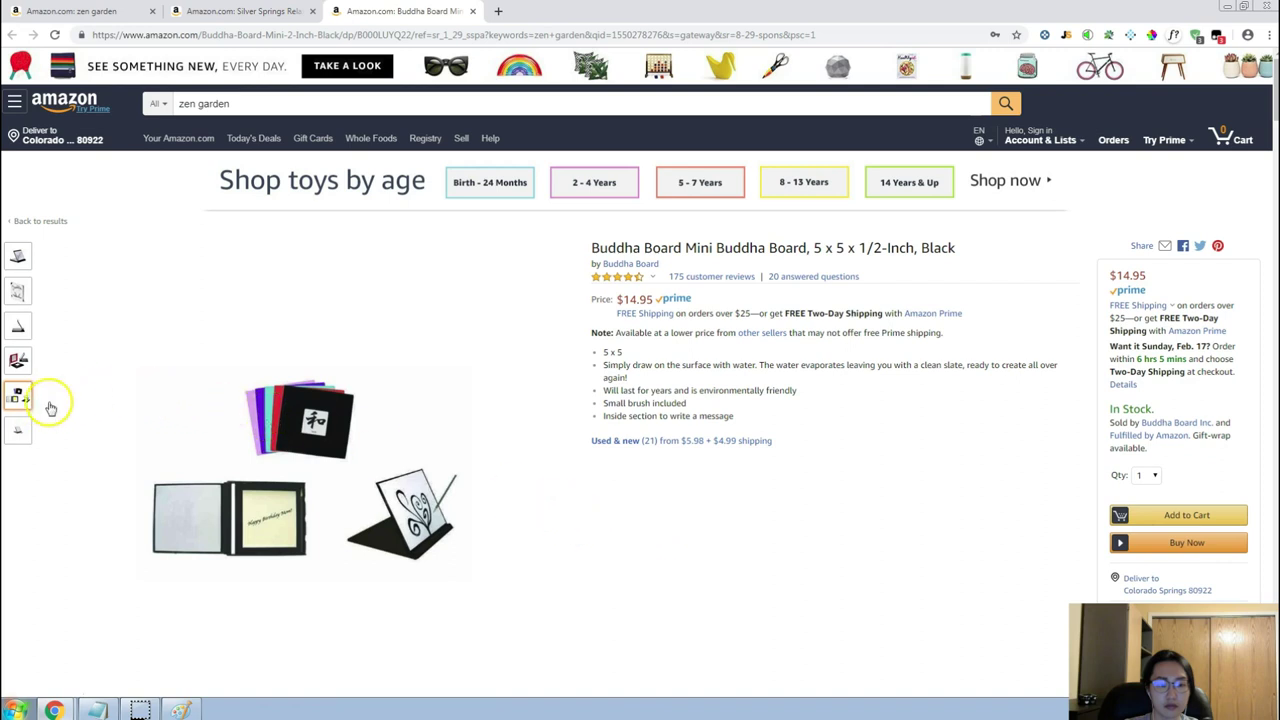
pyautogui.moveTo(24, 362)
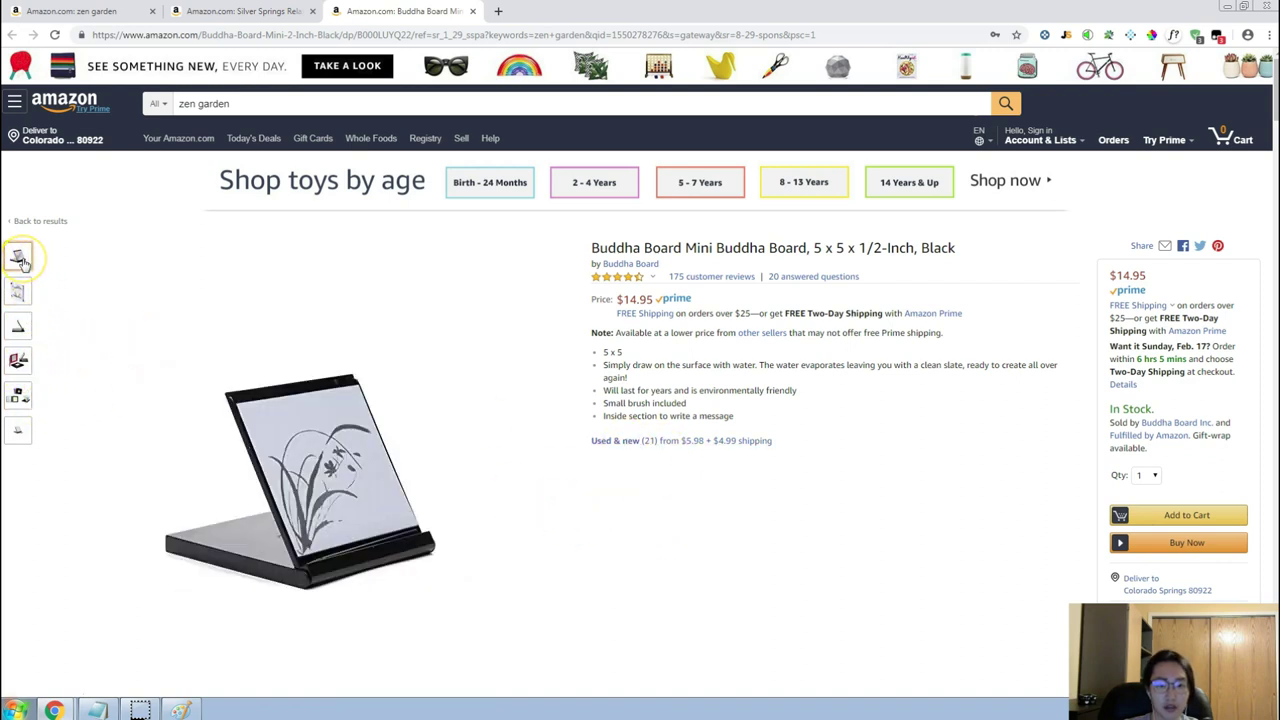
pyautogui.click(18, 293)
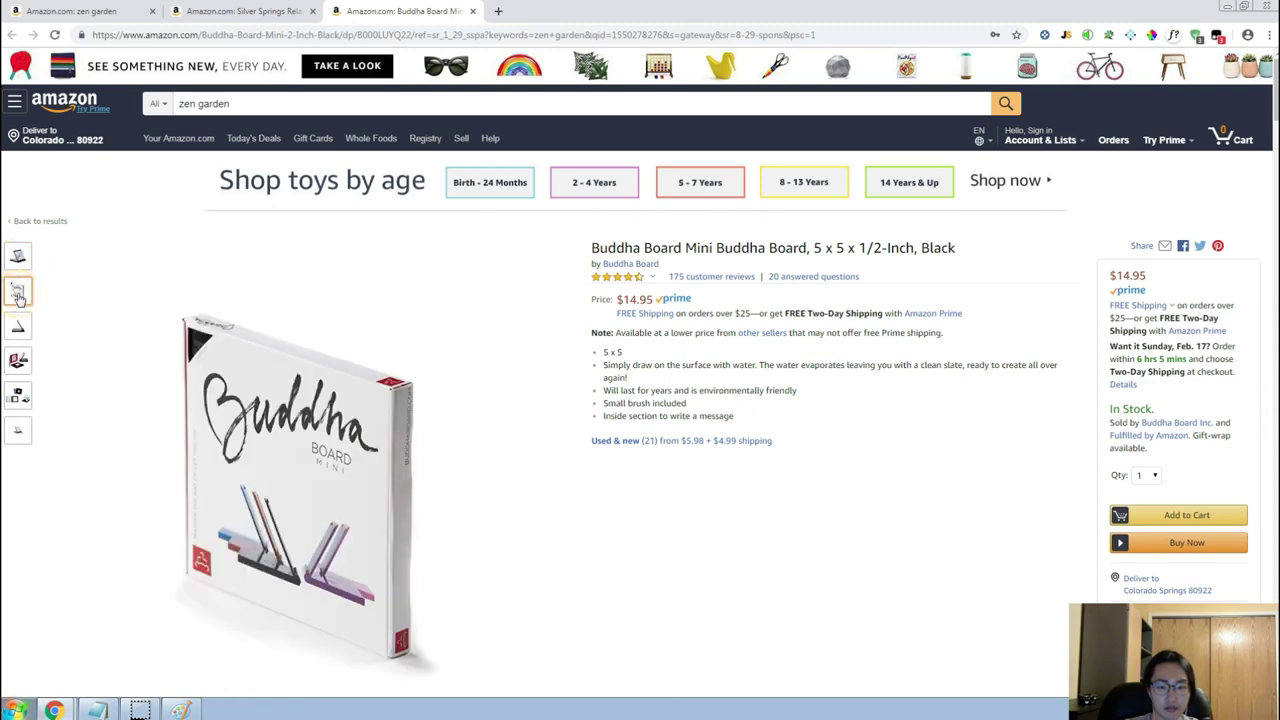
pyautogui.click(476, 11)
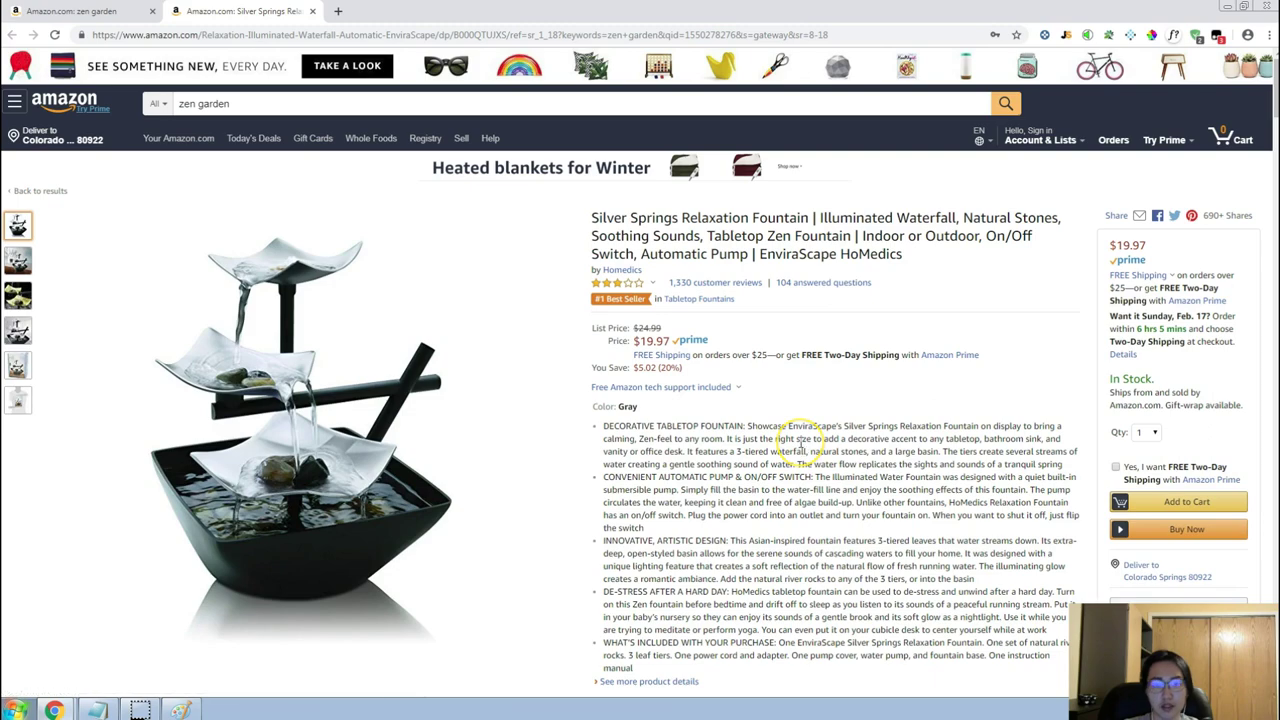
# Skim the Silver Springs fountain listing, open its Tabletop Fountains best seller category in a new tab, and place that tab before the listing.
pyautogui.scroll(-3, 780, 440)
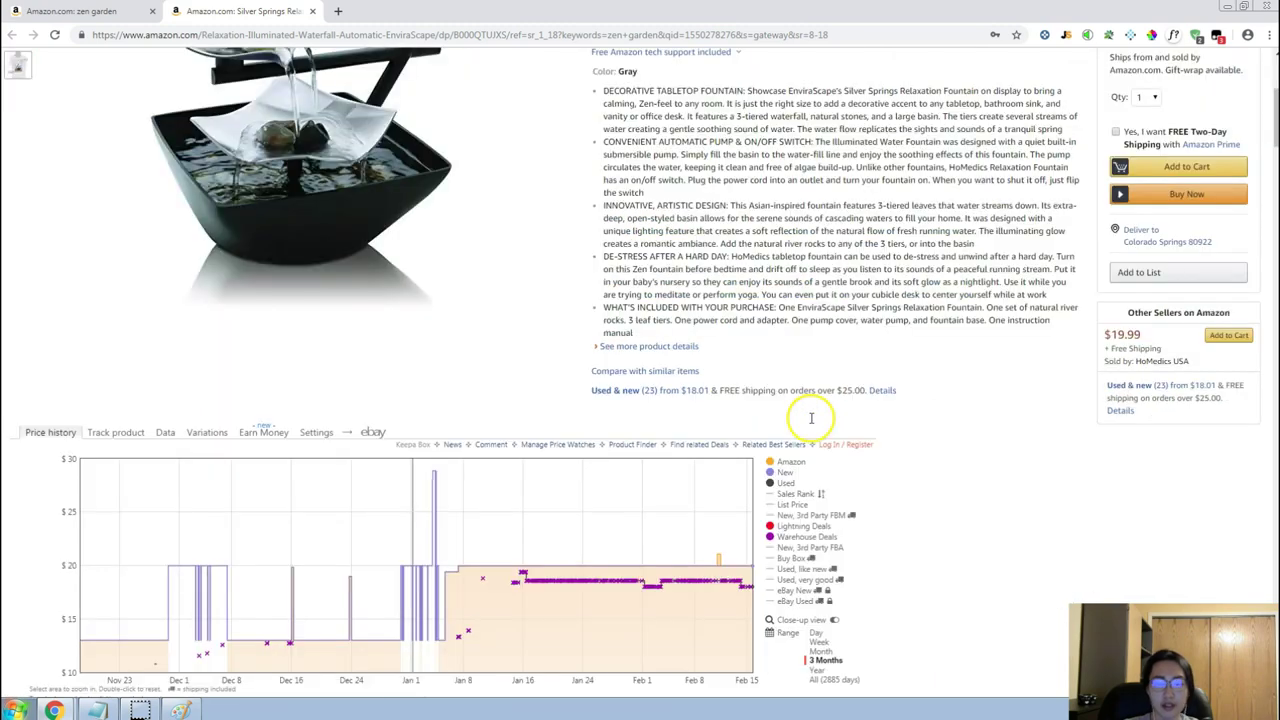
pyautogui.scroll(2, 965, 435)
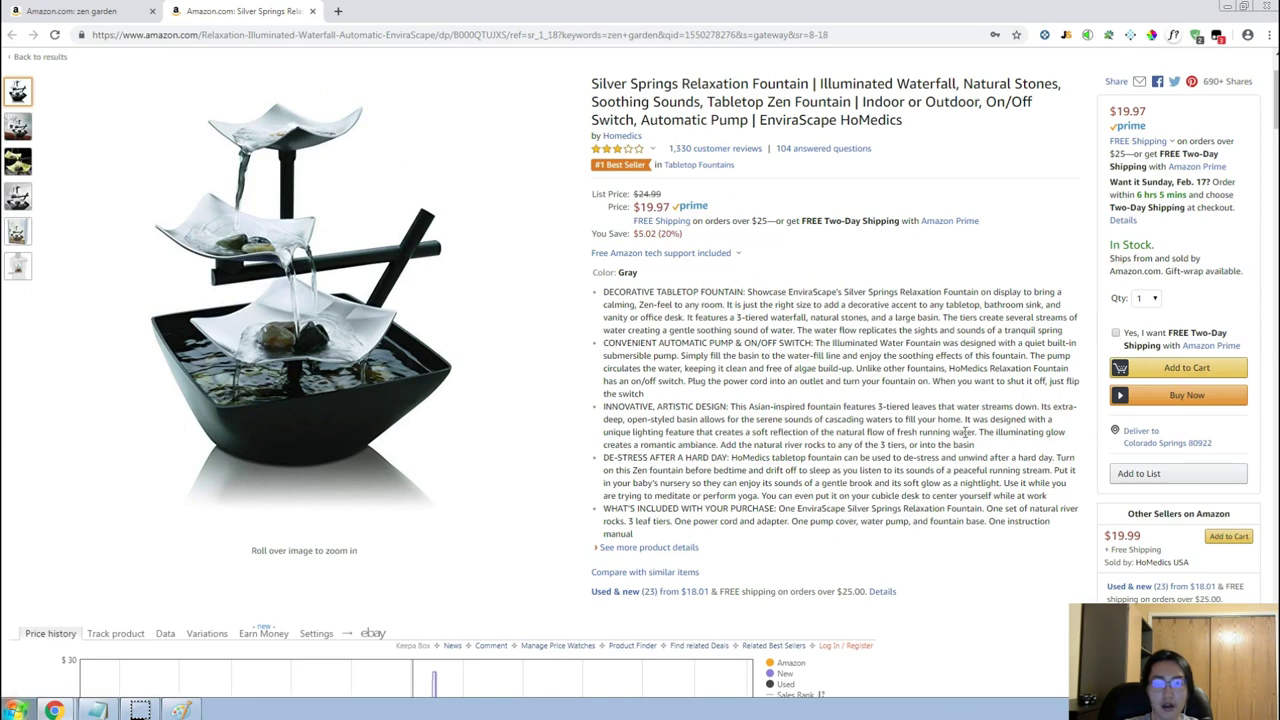
pyautogui.rightClick(692, 174)
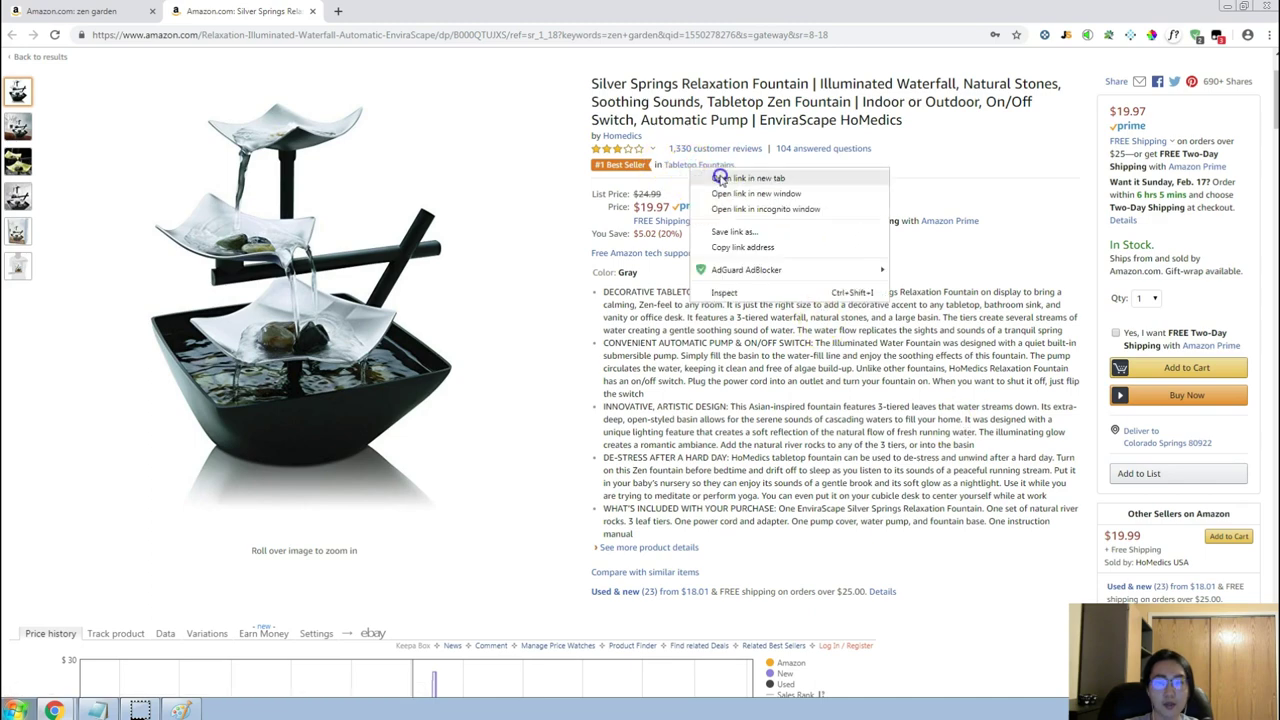
pyautogui.click(721, 176)
pyautogui.moveTo(380, 10); pyautogui.dragTo(214, 9)
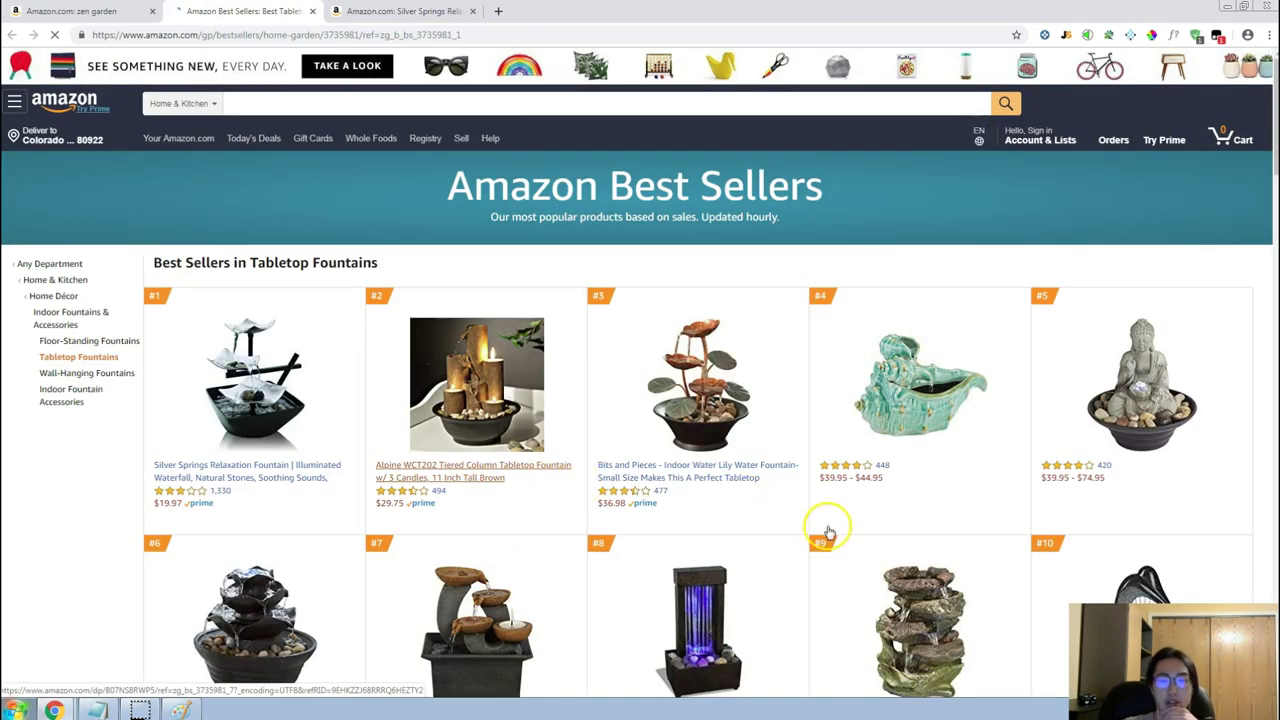
# Skim the Tabletop Fountains best sellers and run the Jungle Scout extension on the page.
pyautogui.scroll(-1, 969, 265)
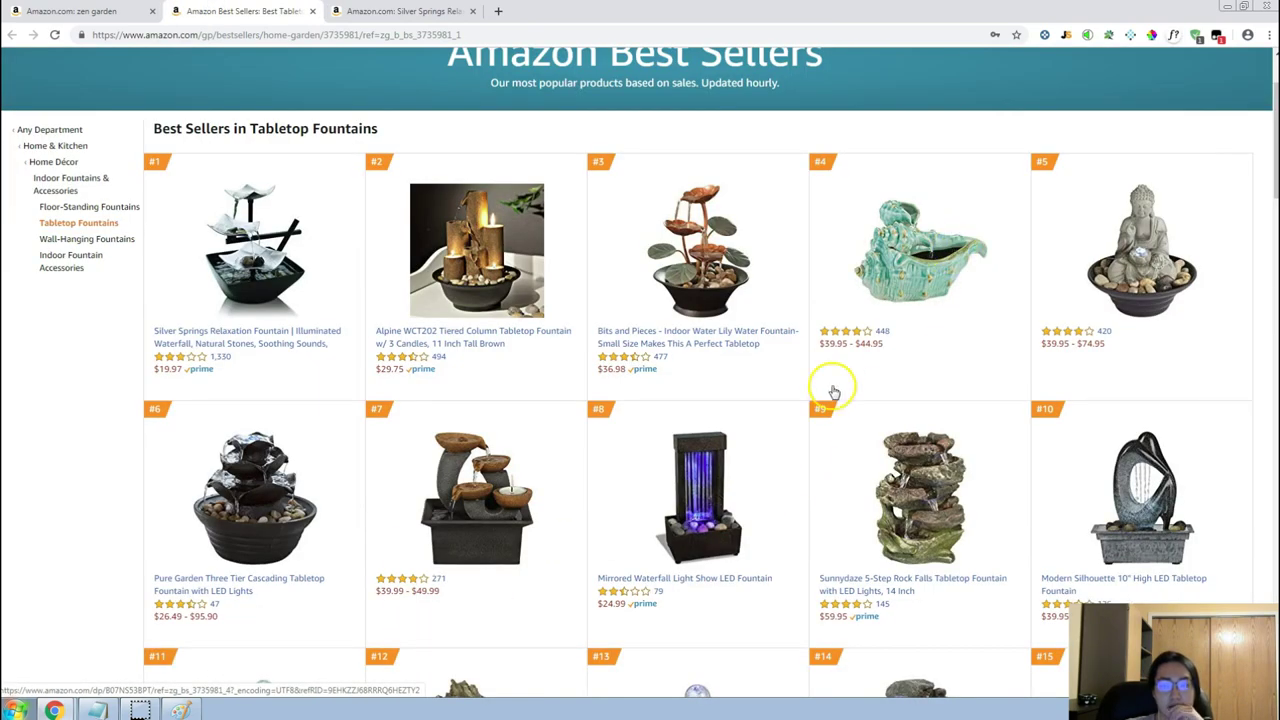
pyautogui.scroll(-2, 832, 383)
pyautogui.scroll(3, 820, 329)
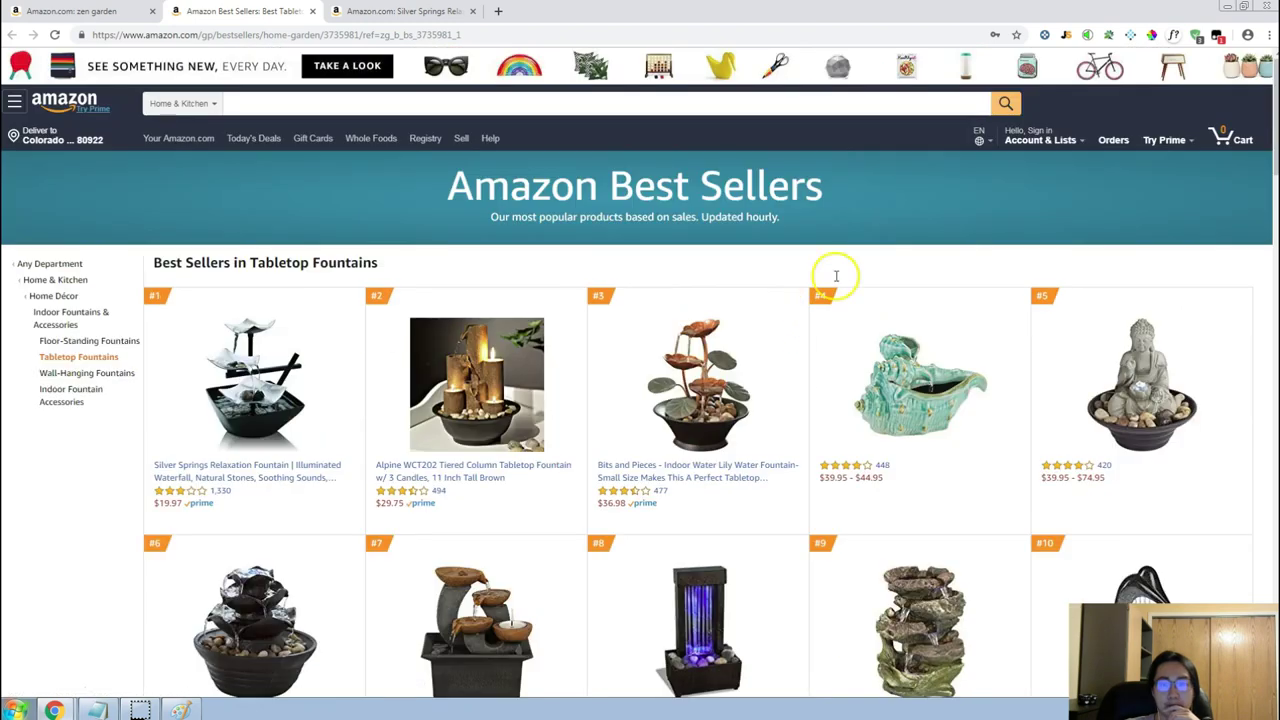
pyautogui.click(1066, 36)
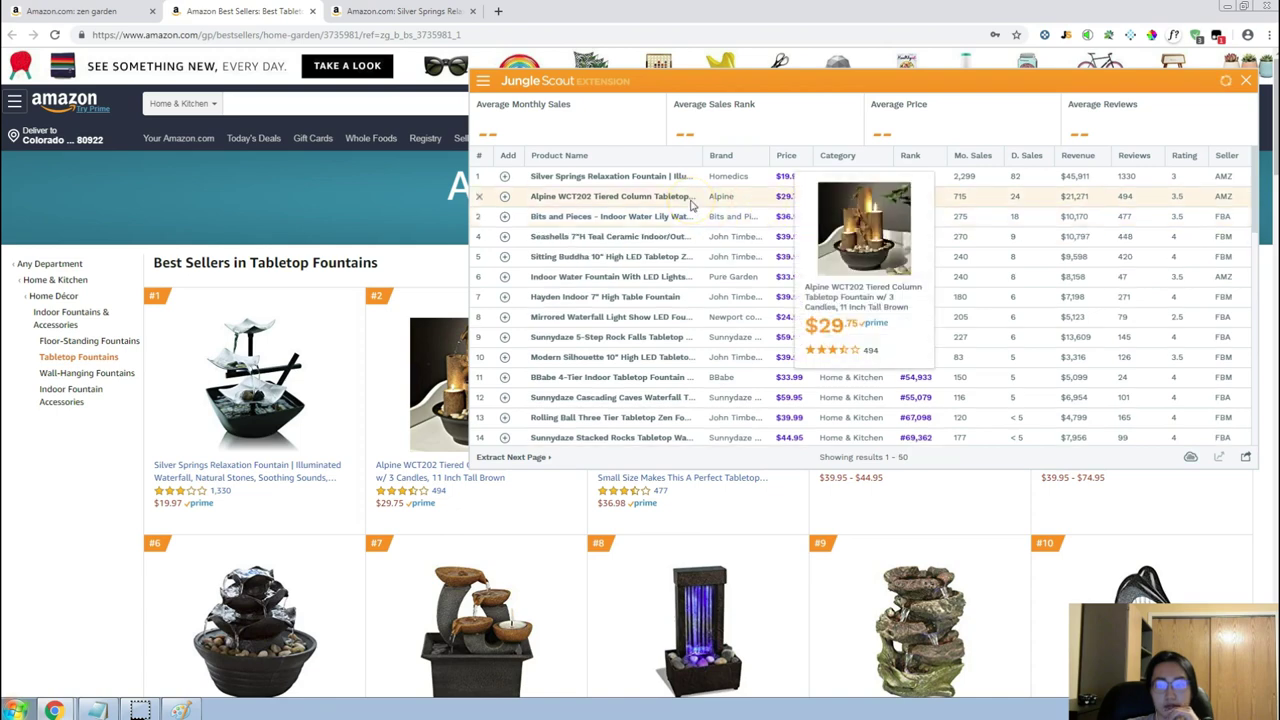
# Look through the Jungle Scout product previews for the tabletop fountains, comparing designs, prices and monthly sales.
pyautogui.moveTo(688, 220)
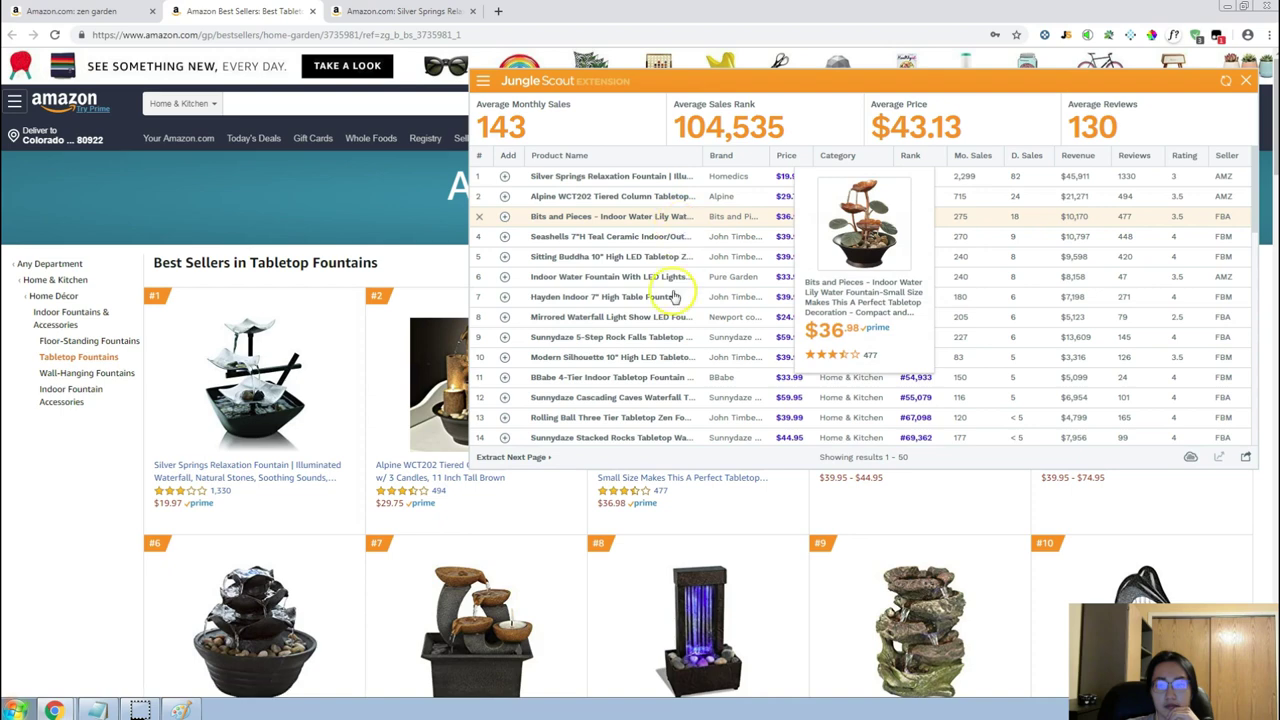
pyautogui.moveTo(663, 238)
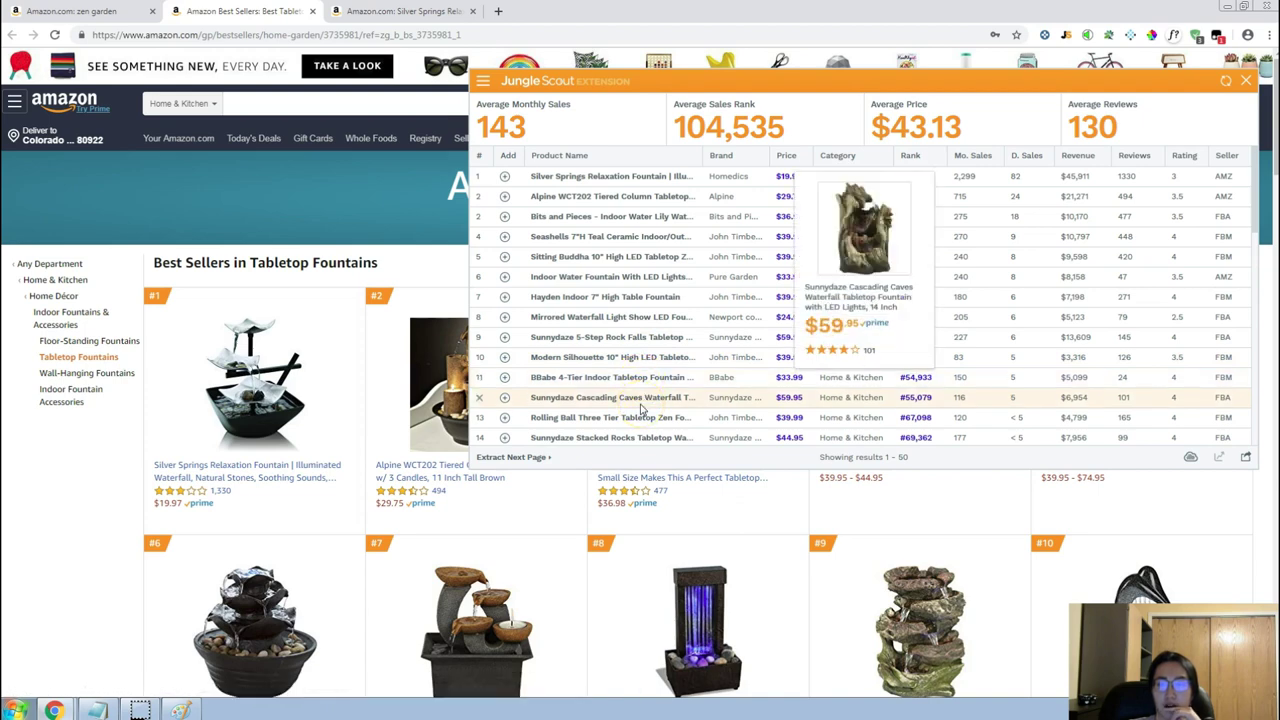
pyautogui.scroll(-1, 642, 414)
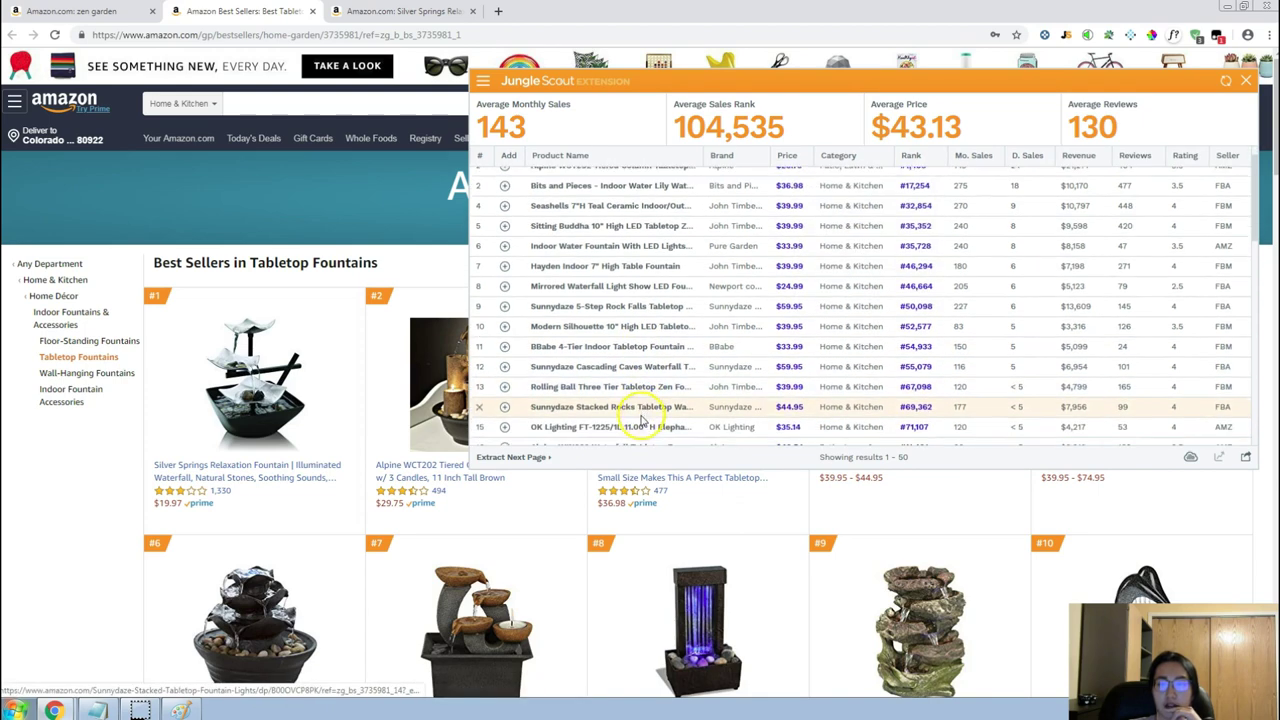
pyautogui.scroll(-1, 641, 418)
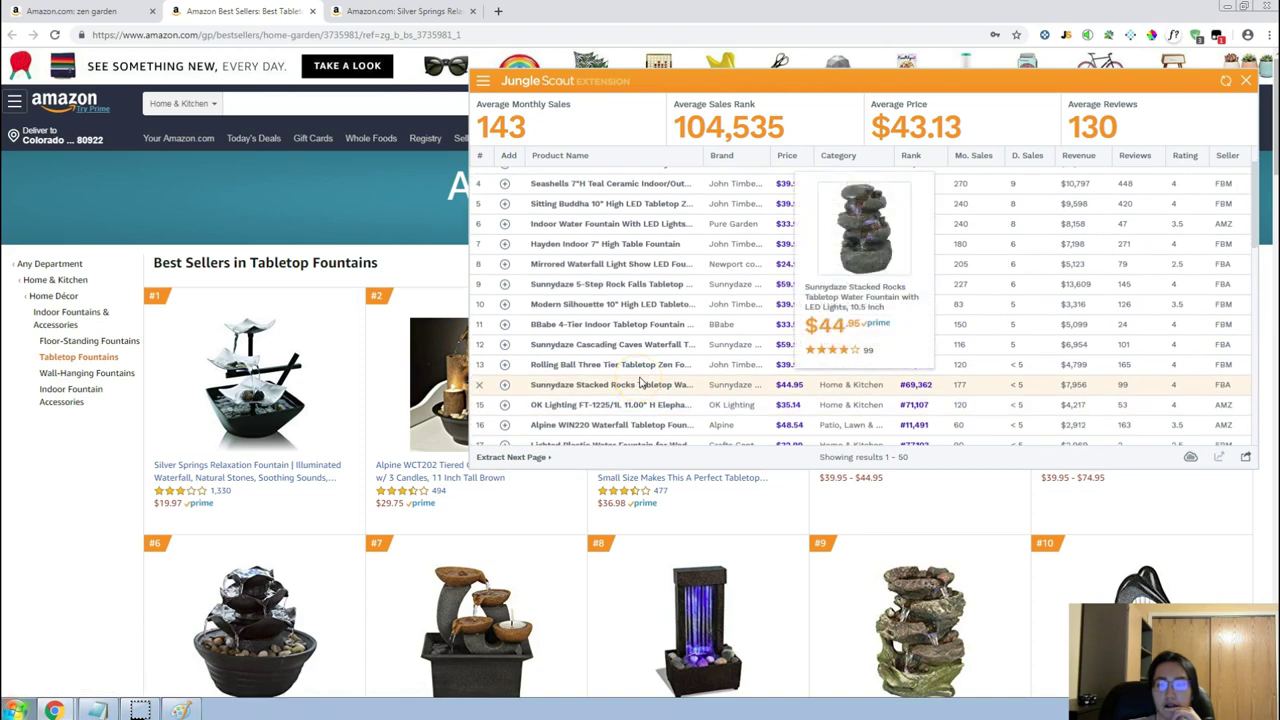
pyautogui.scroll(3, 641, 384)
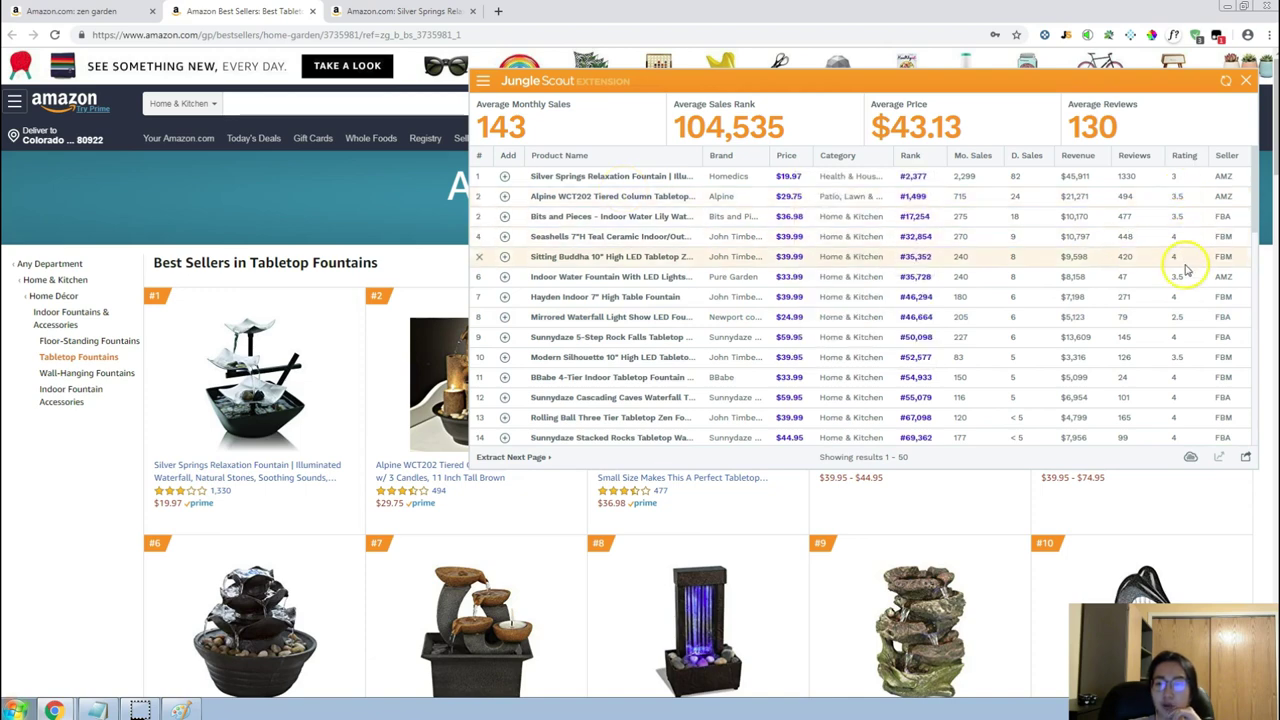
# Compare review counts, sales ranks and monthly sales of the lower-ranked tabletop fountains in Jungle Scout with their Best Sellers entries.
pyautogui.doubleClick(1129, 197)
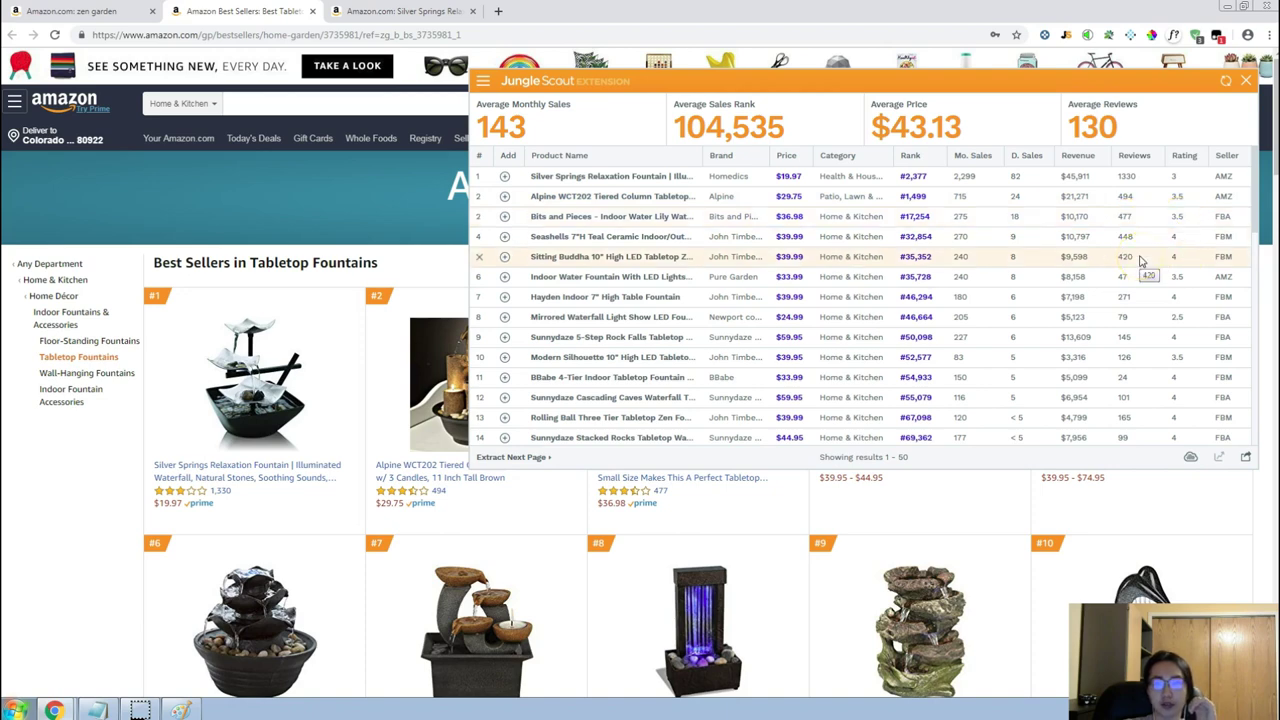
pyautogui.scroll(-3, 1138, 262)
pyautogui.scroll(3, 1132, 272)
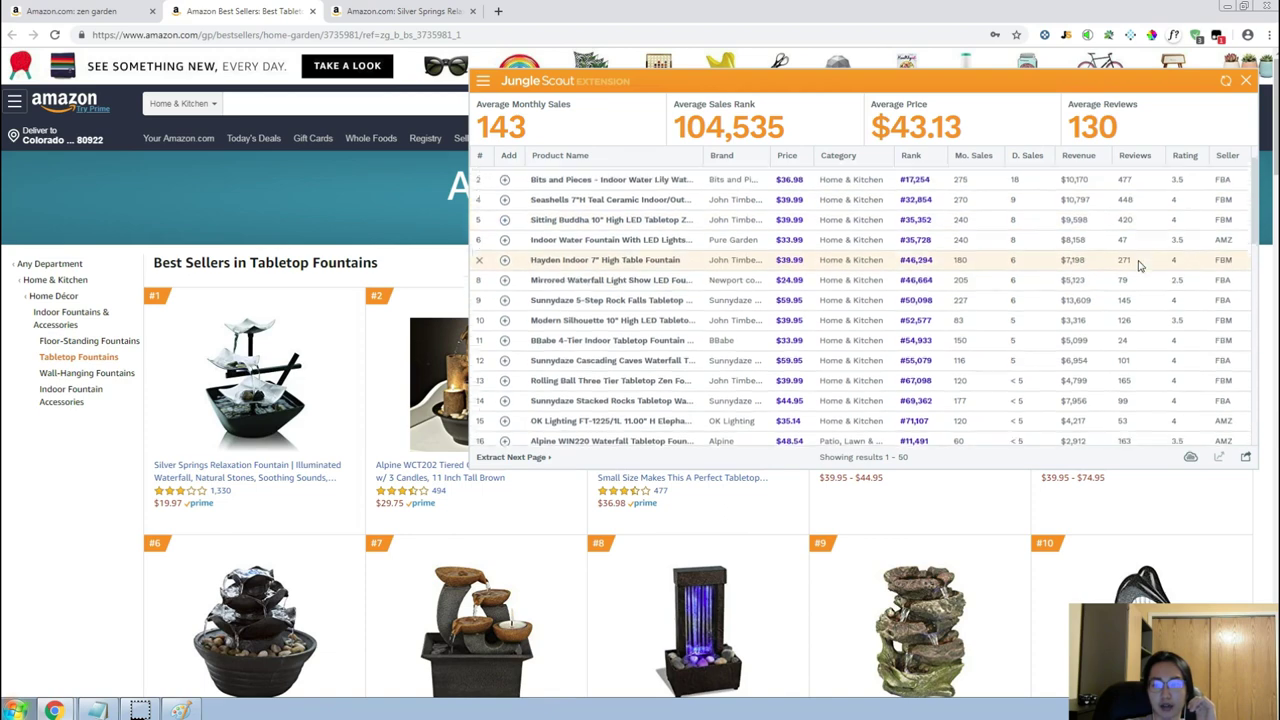
pyautogui.moveTo(531, 276)
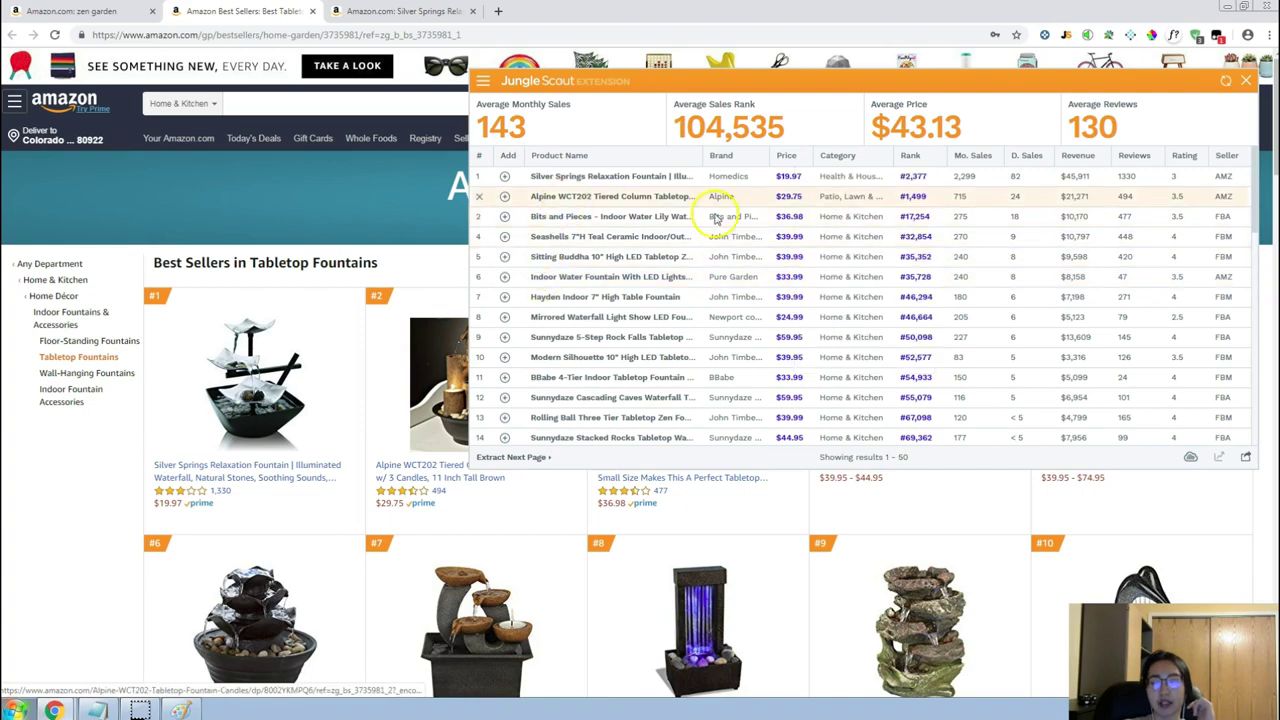
pyautogui.scroll(-2, 783, 287)
pyautogui.scroll(-5, 374, 423)
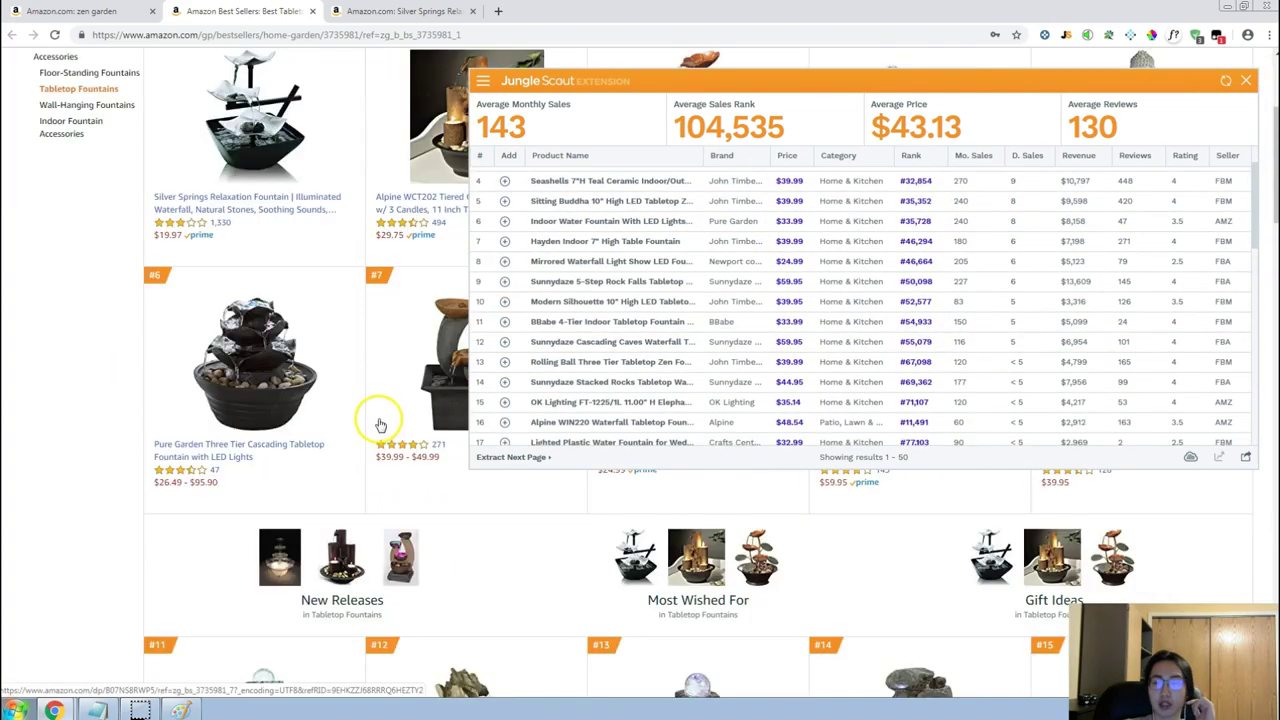
pyautogui.scroll(-3, 960, 325)
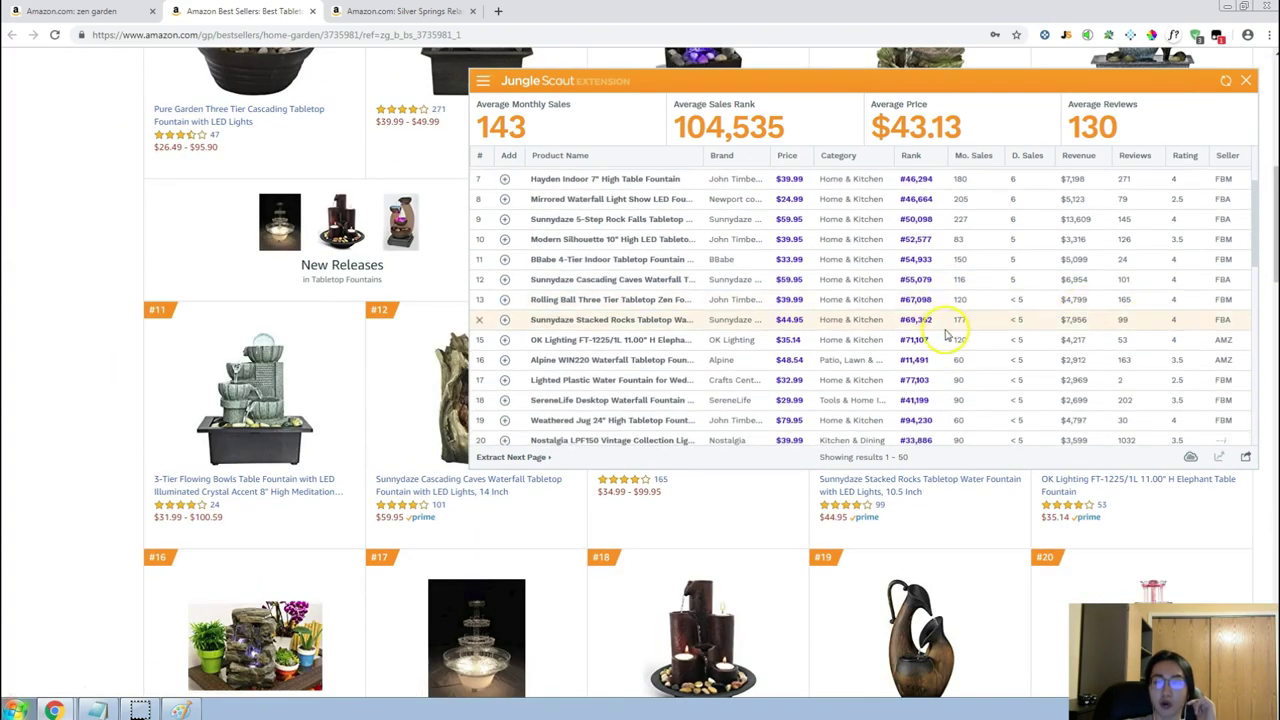
pyautogui.scroll(-5, 971, 318)
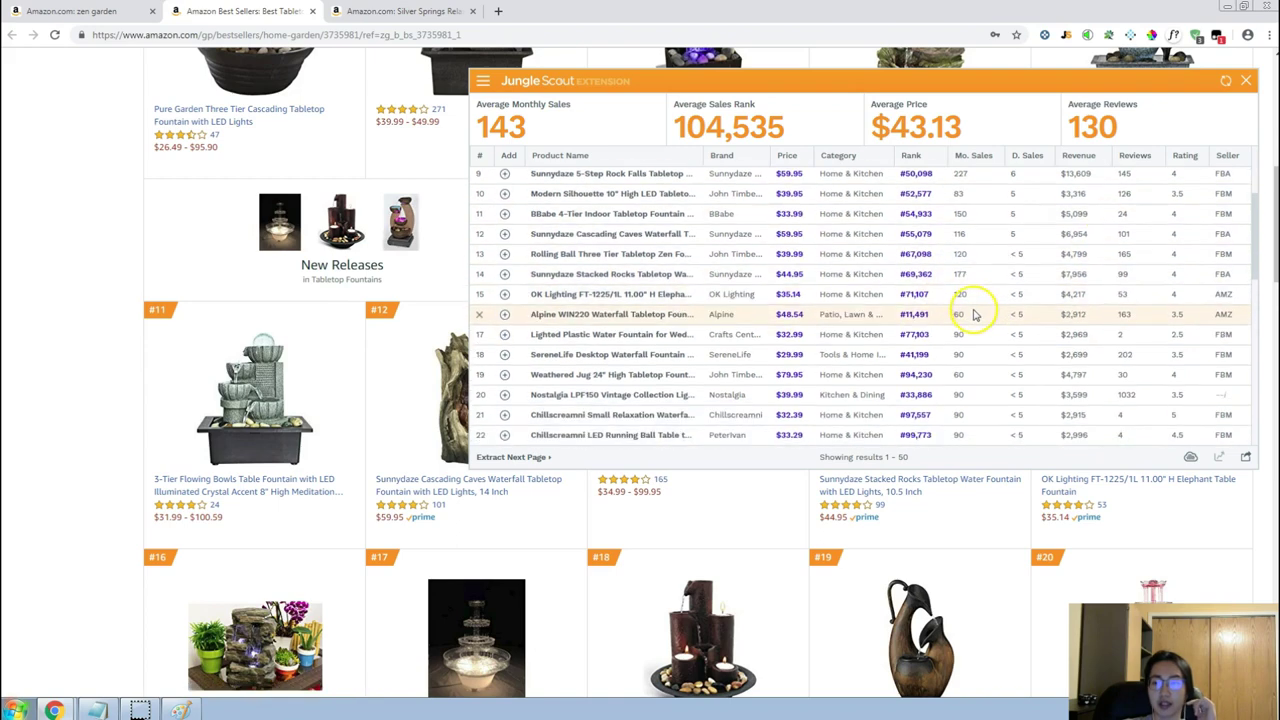
# Review the Jungle Scout table for tabletop fountains, comparing monthly sales, revenue and review counts from the lower-ranked products up to the top sellers.
pyautogui.scroll(-1, 975, 316)
pyautogui.click(958, 336)
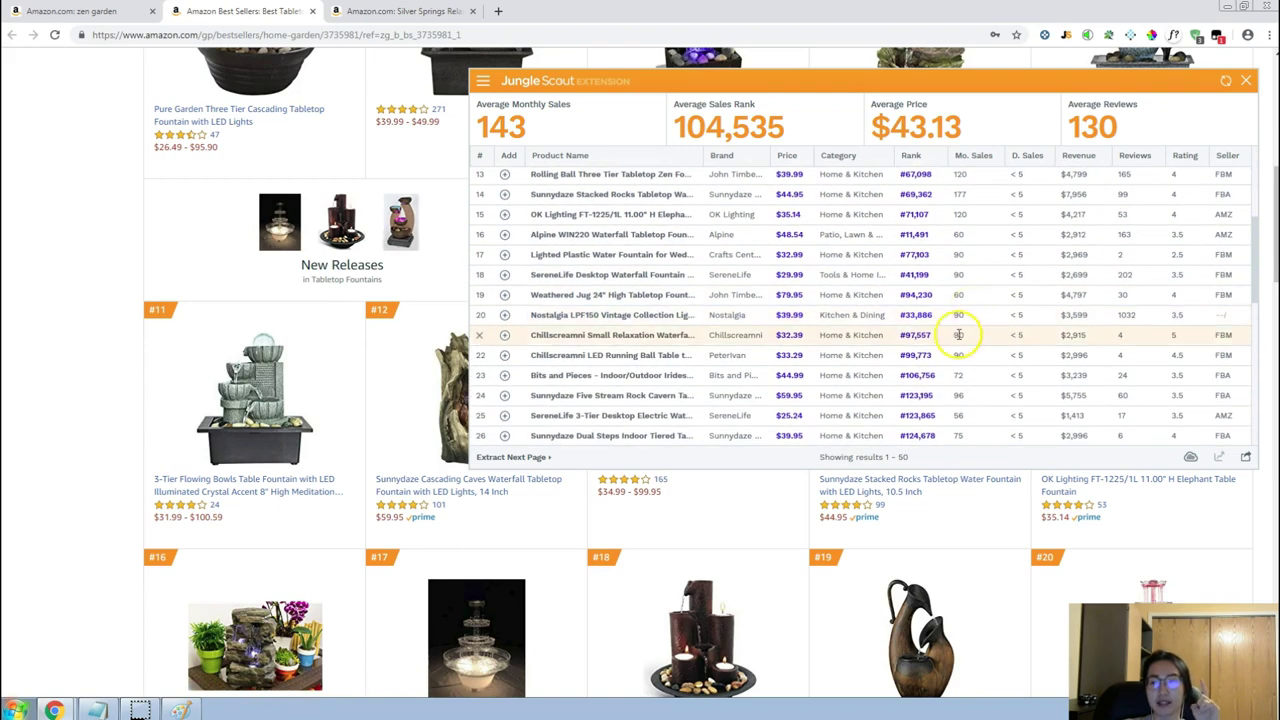
pyautogui.scroll(3, 957, 345)
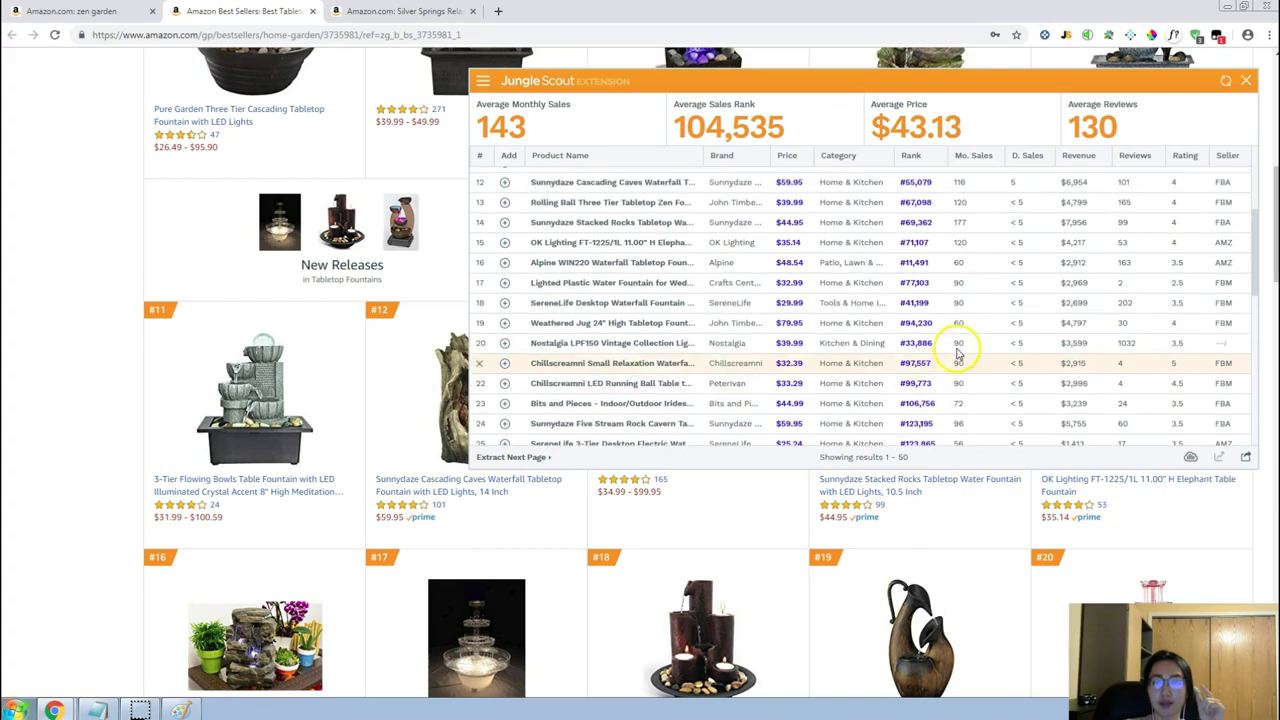
pyautogui.scroll(4, 363, 273)
pyautogui.scroll(2, 363, 273)
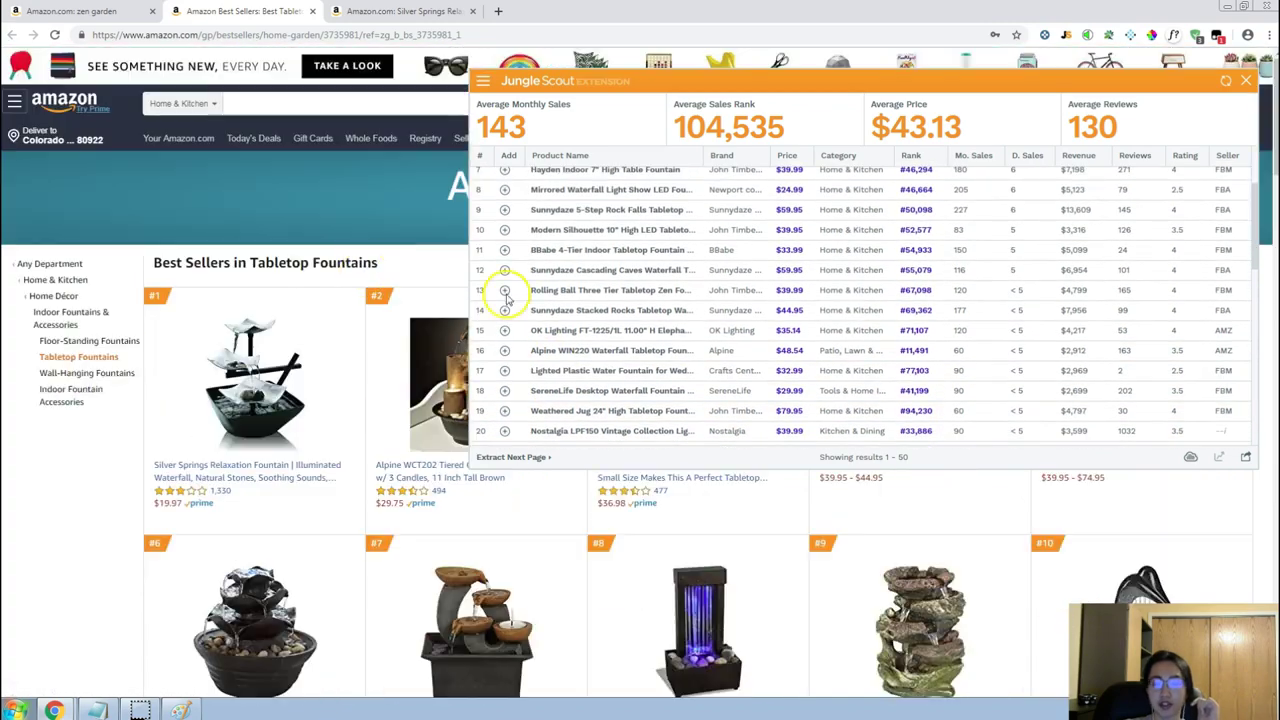
pyautogui.scroll(-2, 427, 263)
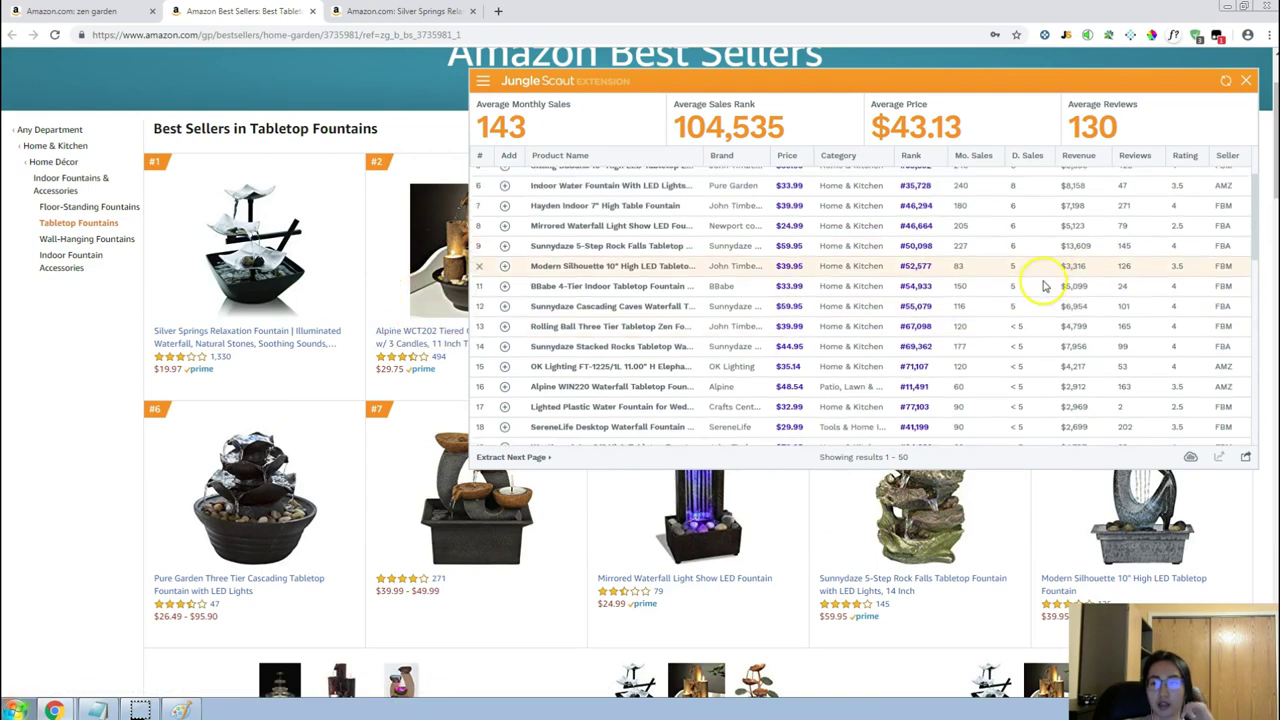
pyautogui.scroll(3, 990, 275)
pyautogui.scroll(1, 985, 280)
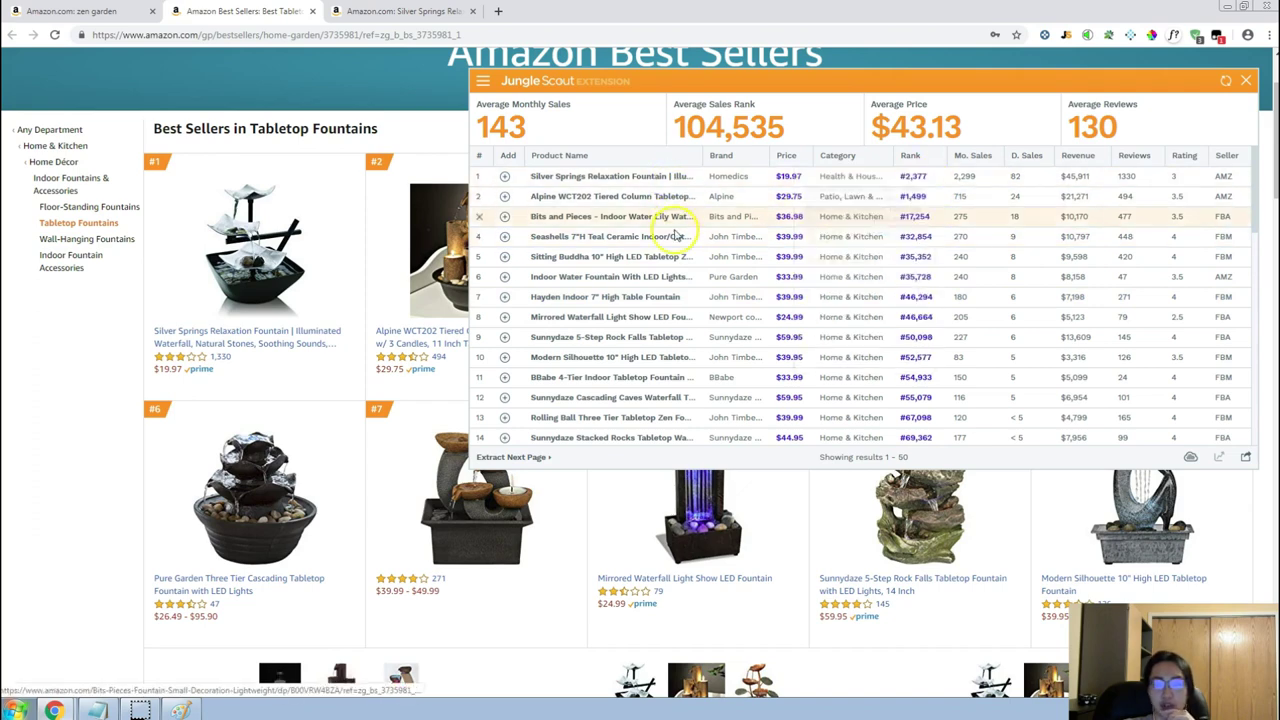
pyautogui.moveTo(675, 274)
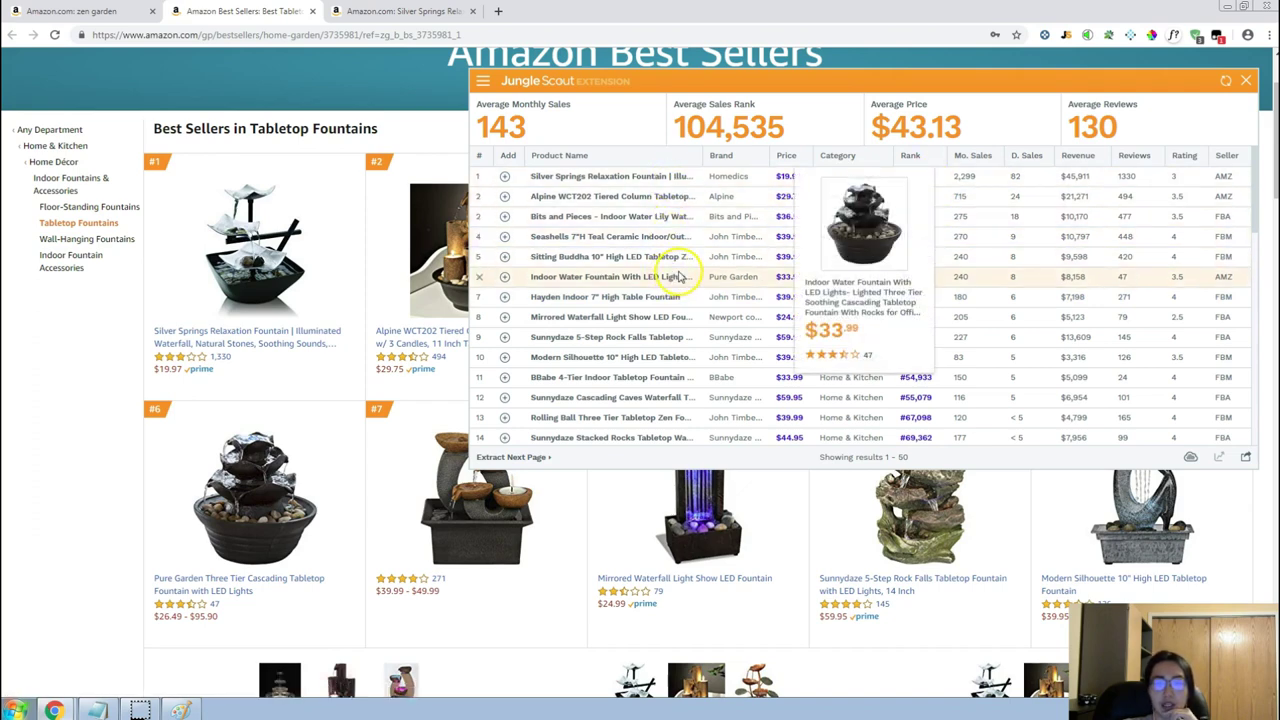
# Close the Jungle Scout results, add "table fountains" to the 20-30 list in the Product Ideas Notepad file, and return to the browser.
pyautogui.click(1245, 80)
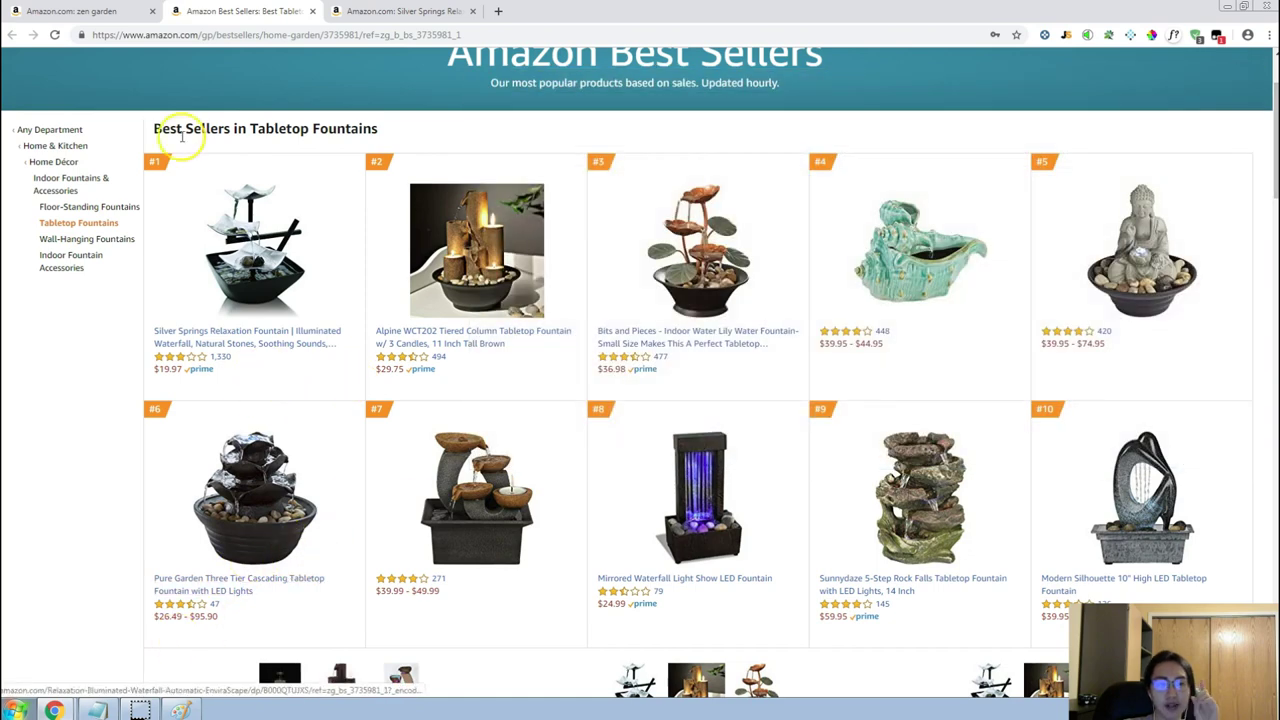
pyautogui.click(97, 709)
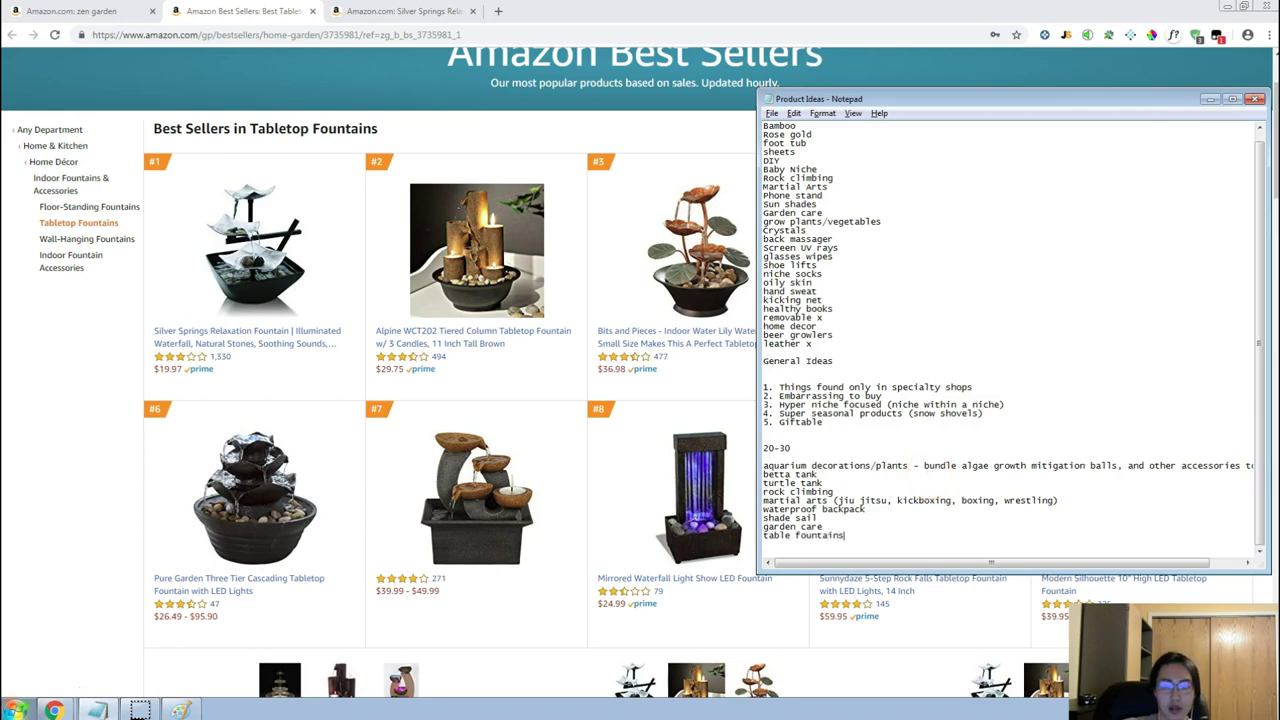
pyautogui.click(108, 409)
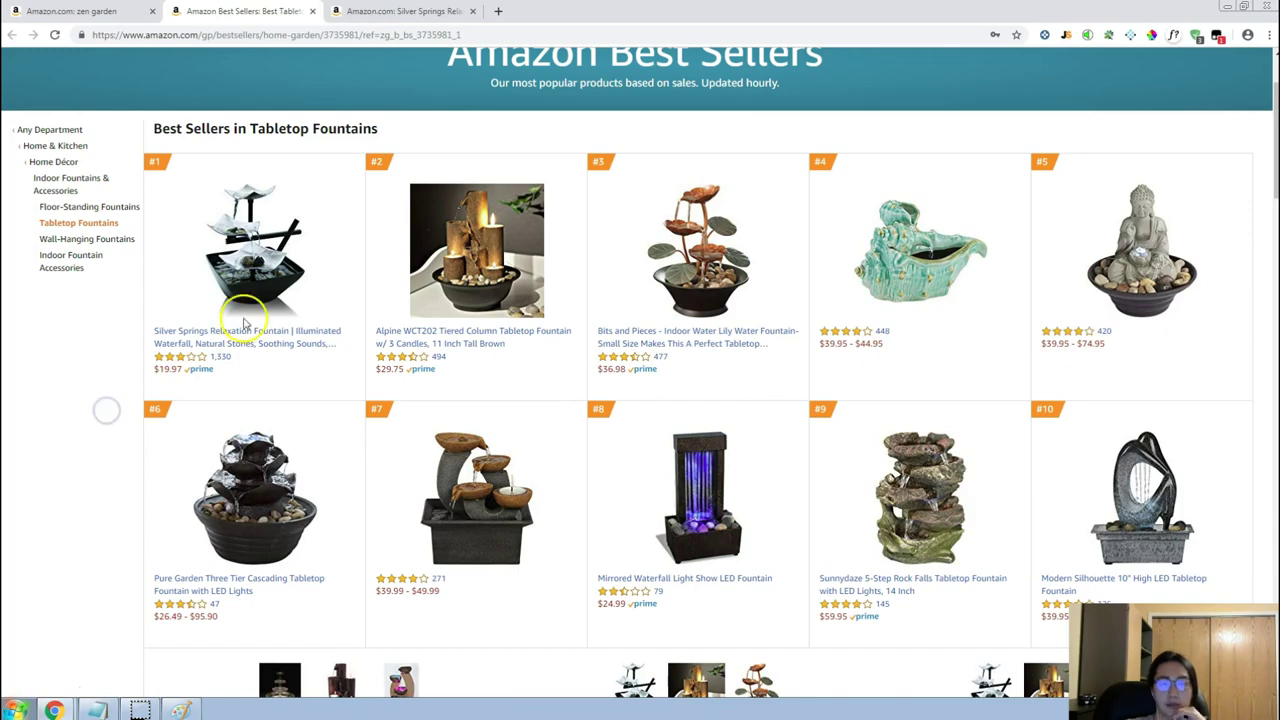
# Examine the top 20 Tabletop Fountains best sellers, comparing their designs, prices, ratings and review counts.
pyautogui.scroll(-2, 777, 425)
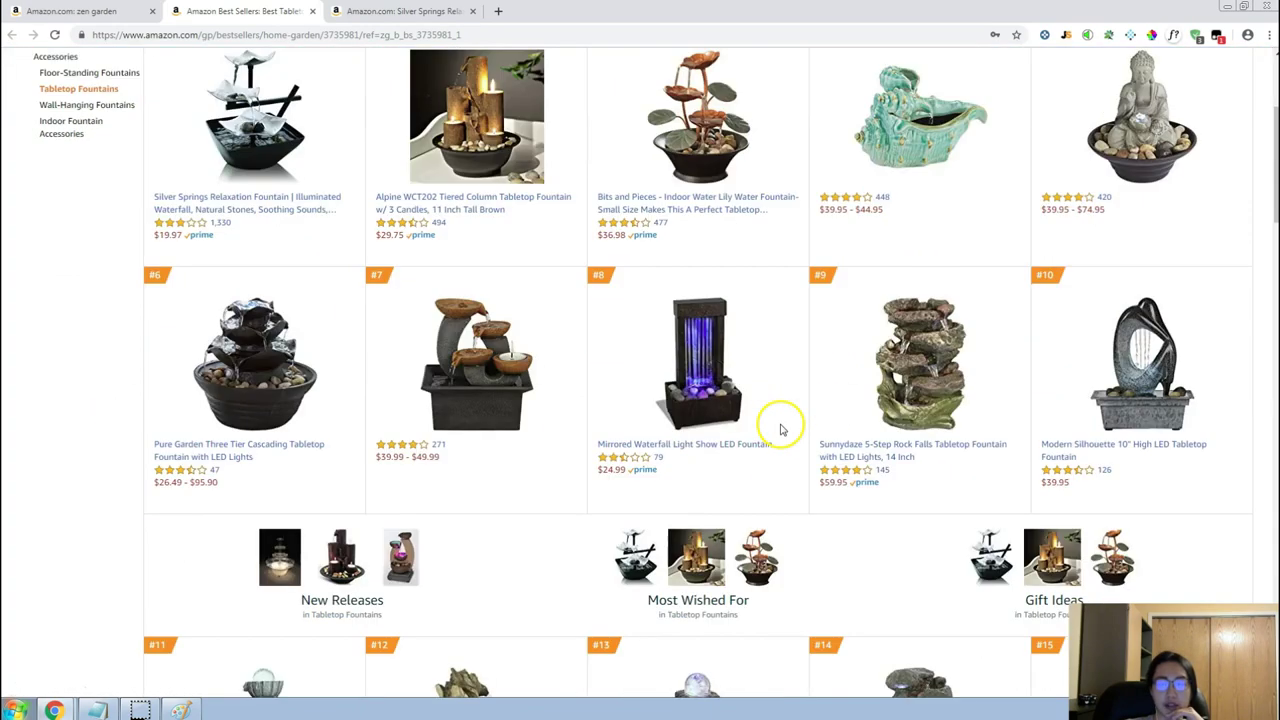
pyautogui.scroll(2, 703, 432)
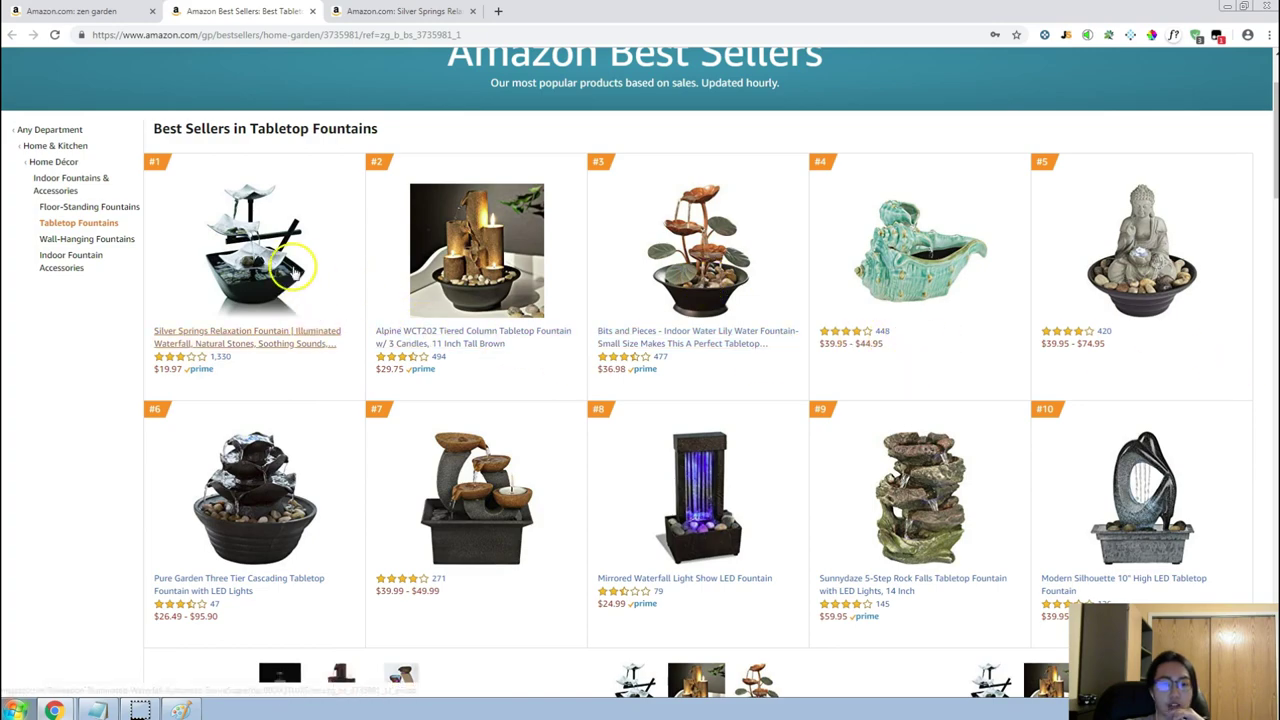
pyautogui.scroll(-5, 1100, 370)
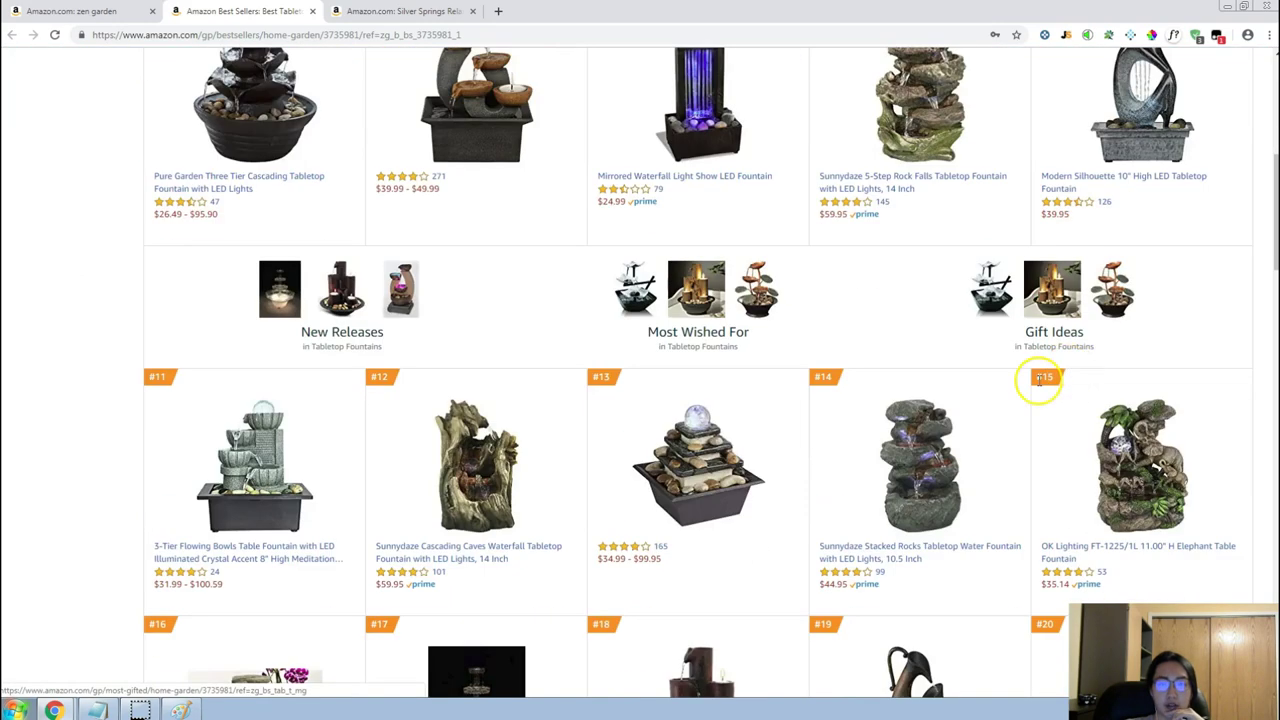
pyautogui.scroll(3, 1120, 370)
pyautogui.scroll(-3, 563, 351)
pyautogui.scroll(6, 563, 371)
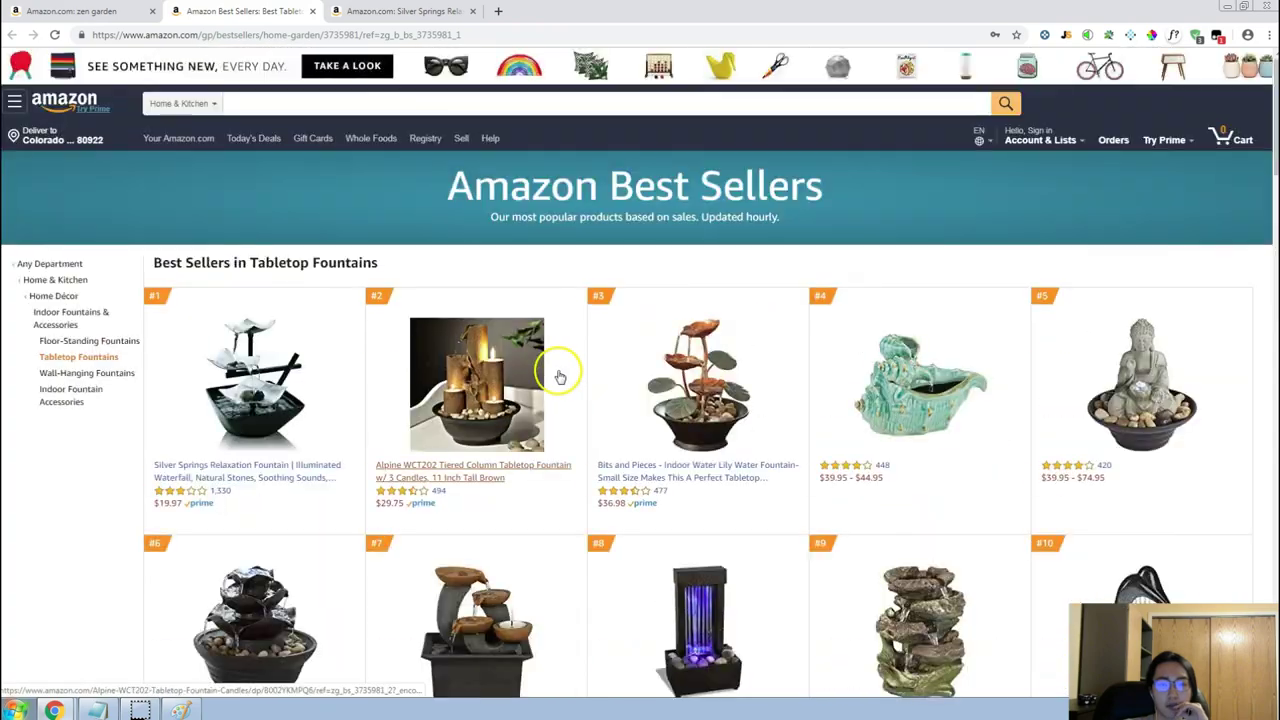
pyautogui.scroll(-2, 672, 430)
pyautogui.scroll(-2, 675, 430)
pyautogui.scroll(2, 666, 429)
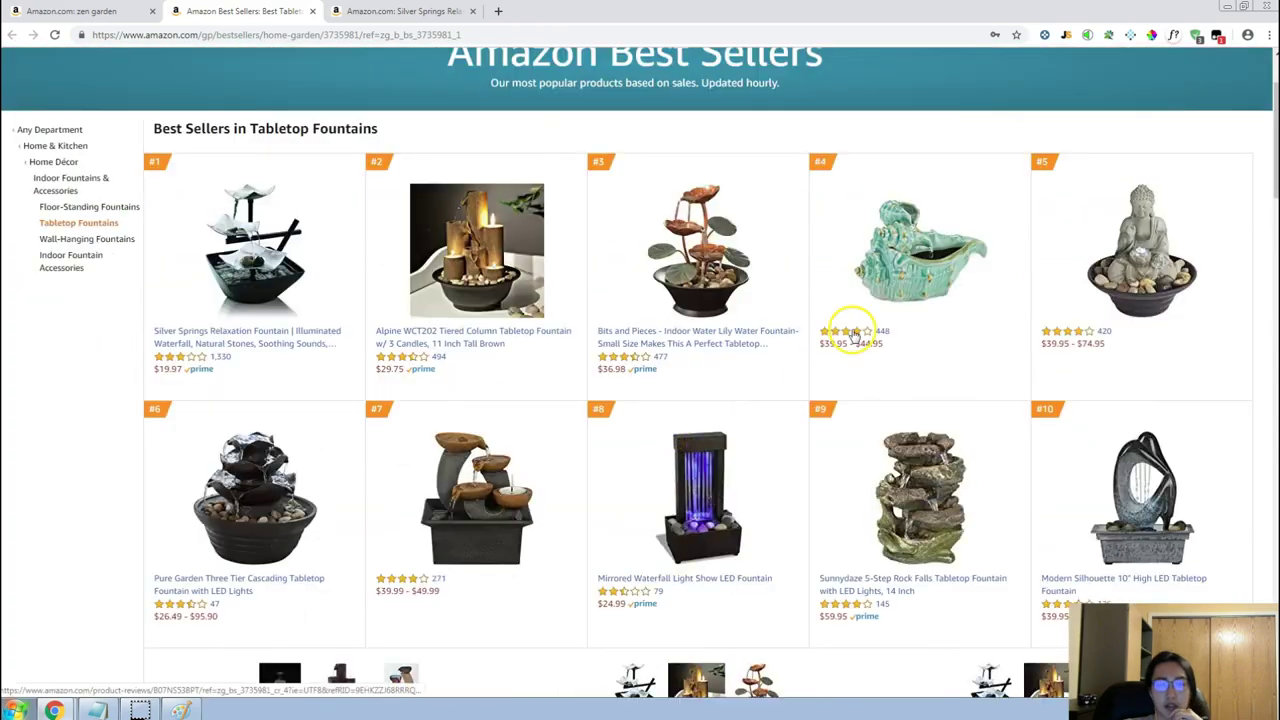
pyautogui.scroll(-2, 848, 343)
pyautogui.scroll(-1, 770, 418)
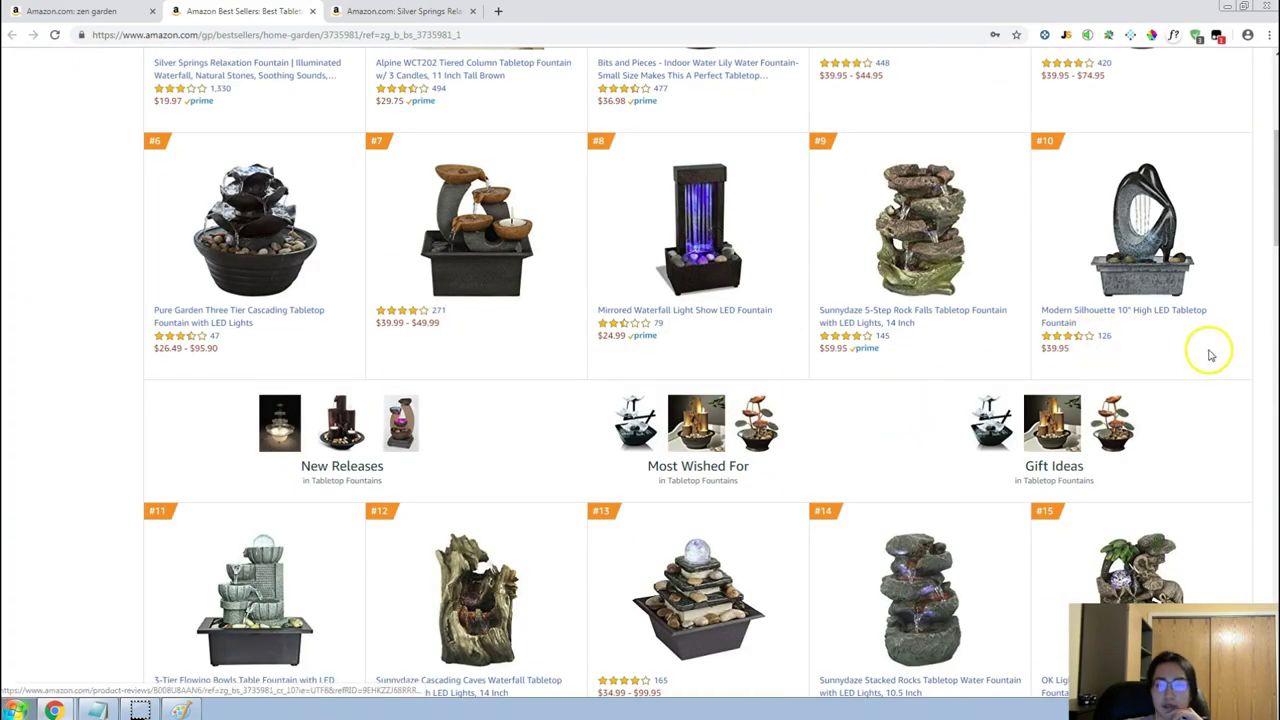
pyautogui.scroll(-1, 1209, 352)
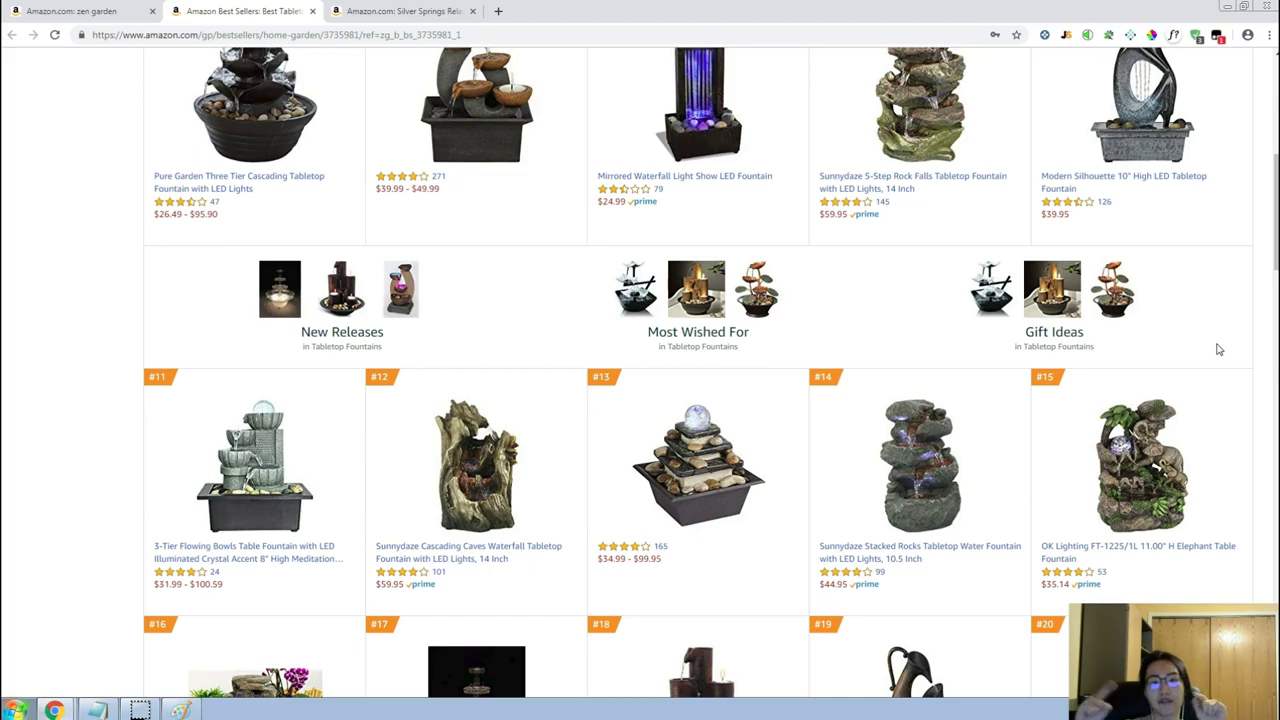
pyautogui.scroll(5, 943, 463)
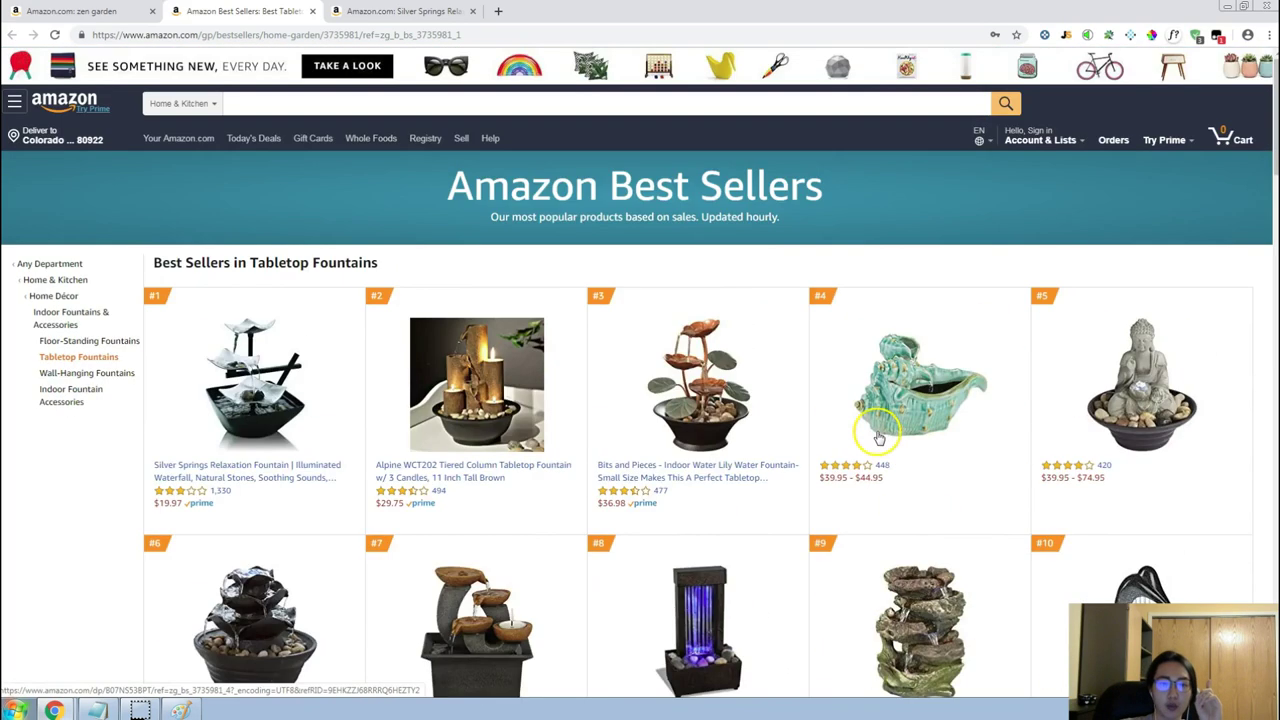
pyautogui.scroll(-2, 857, 429)
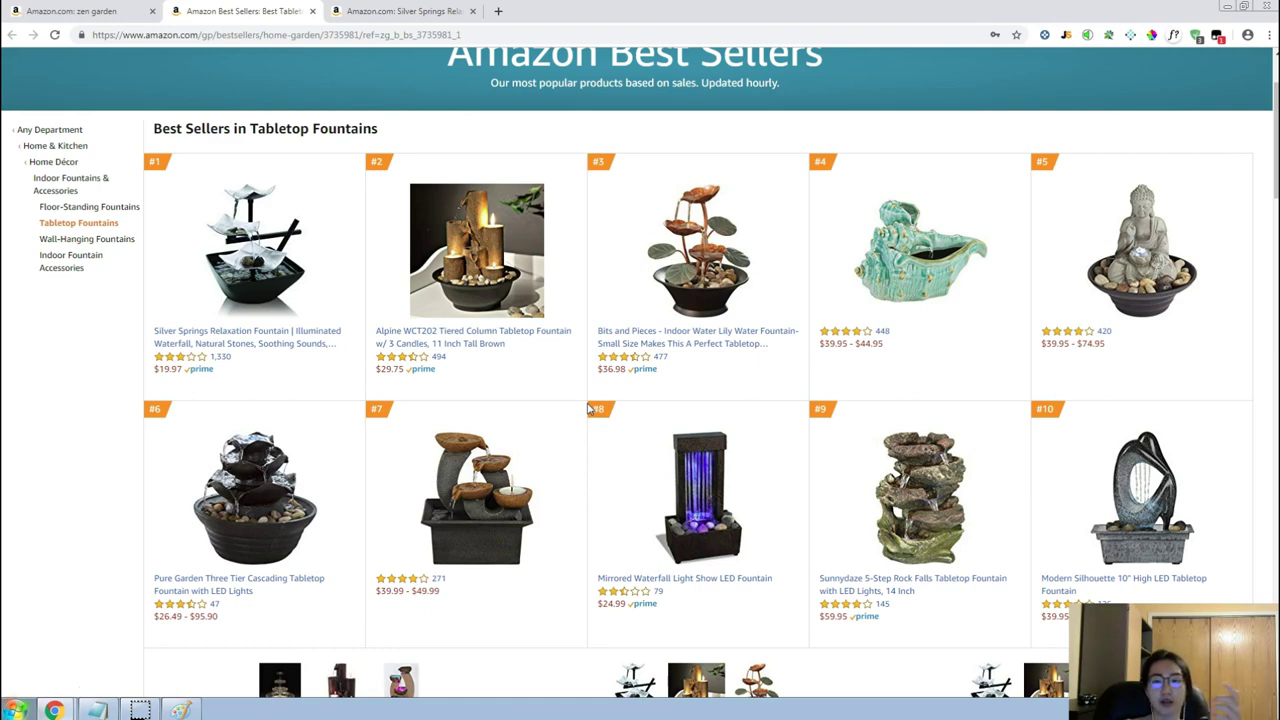
pyautogui.scroll(-3, 588, 408)
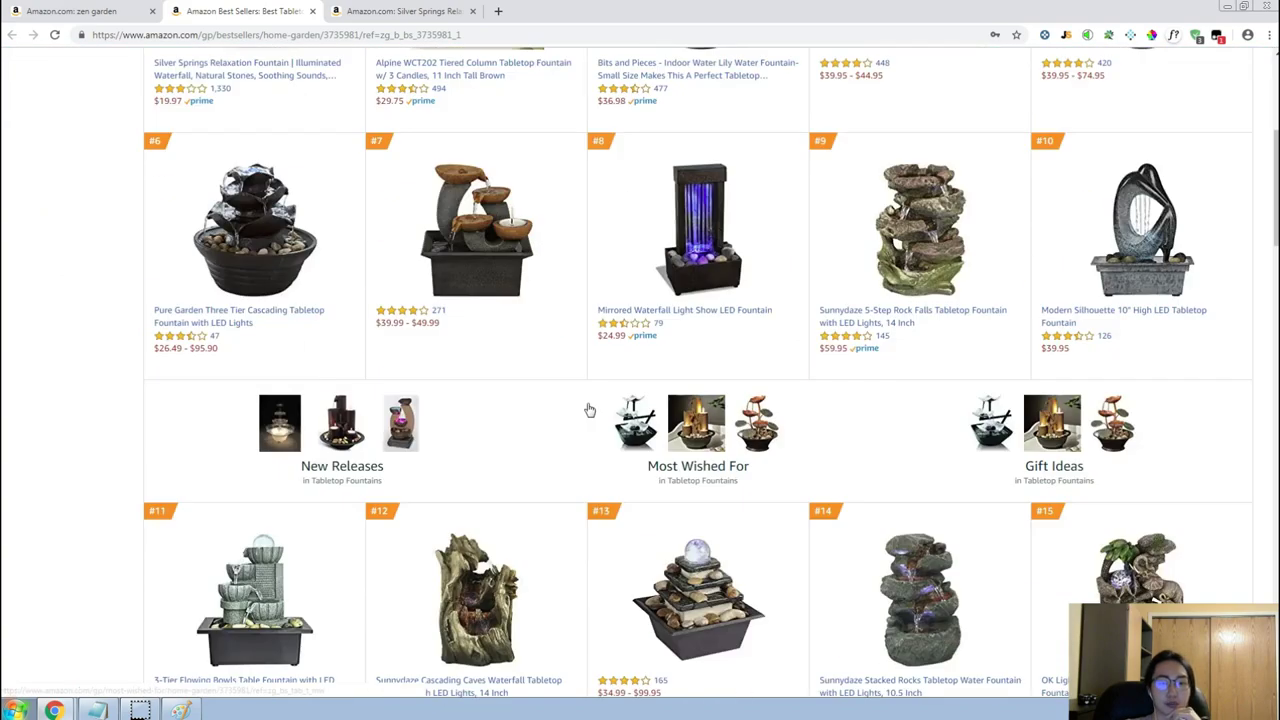
pyautogui.scroll(4, 588, 408)
pyautogui.scroll(-2, 588, 408)
pyautogui.scroll(2, 588, 408)
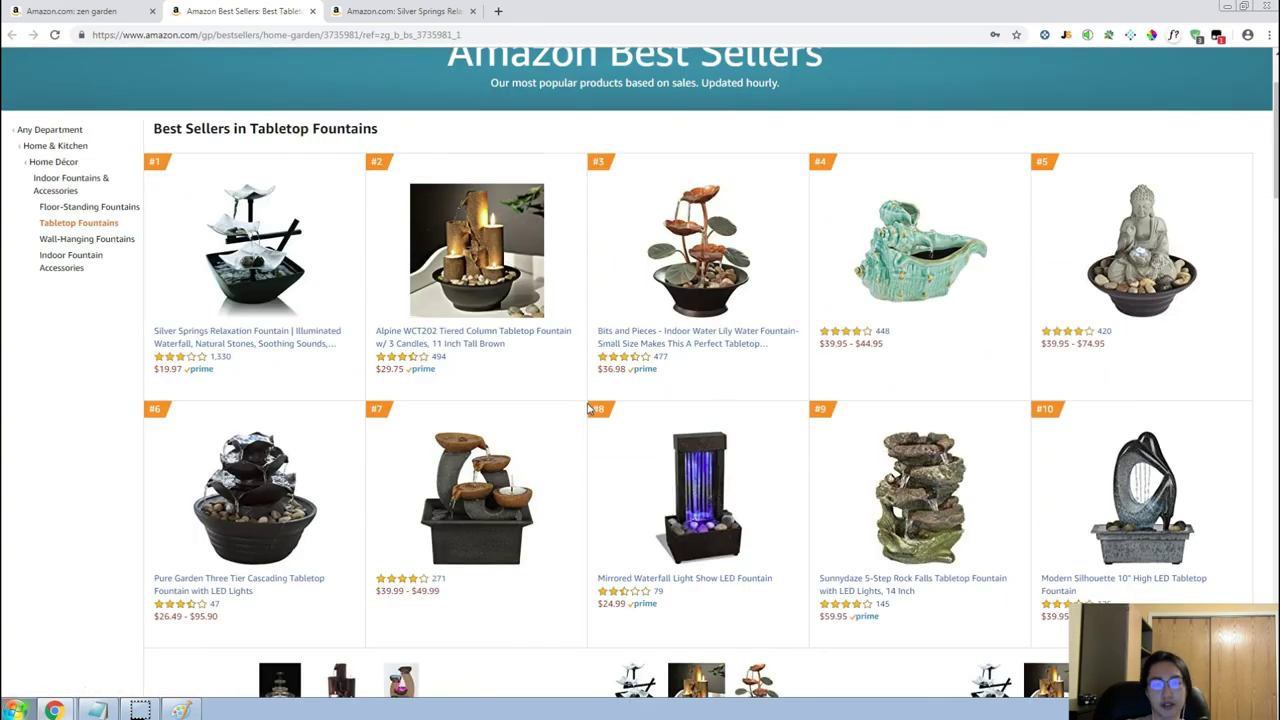
pyautogui.scroll(1, 588, 408)
# Switch to the Product Ideas file in Notepad and select the Crystals entry in the ideas list.
pyautogui.hotkey('alt', 'Tab')
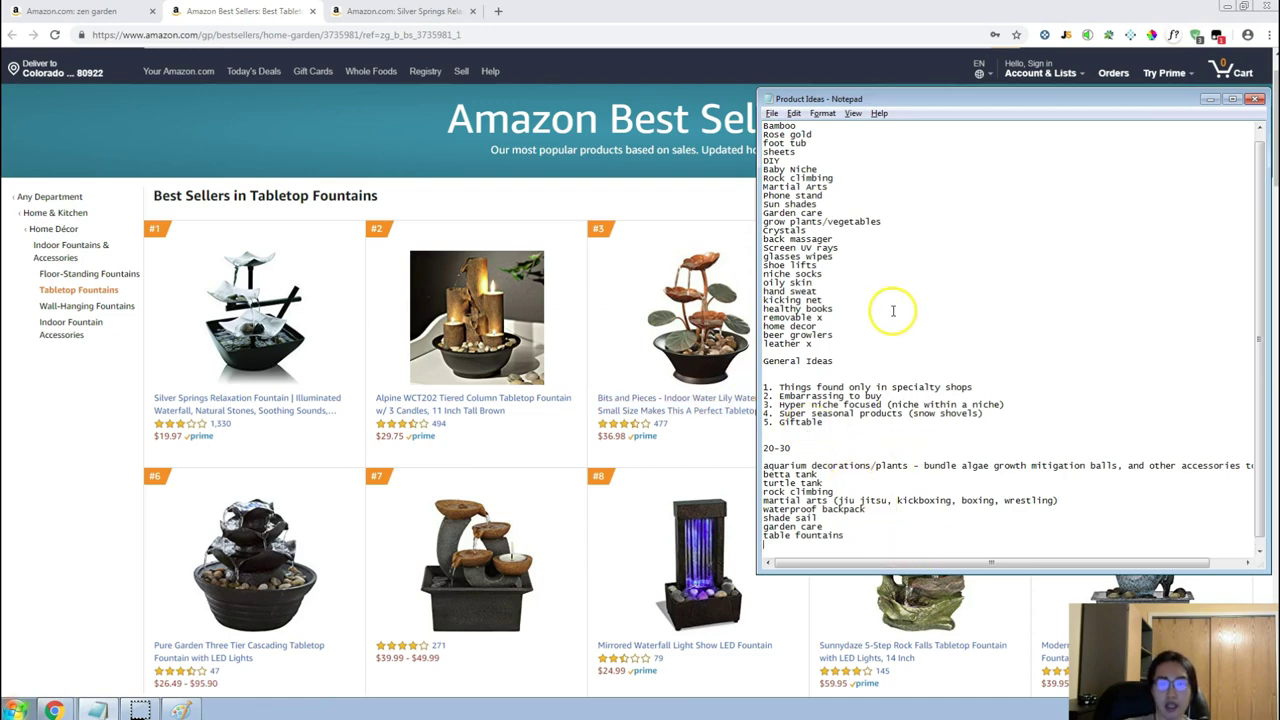
pyautogui.moveTo(811, 222); pyautogui.dragTo(750, 234)
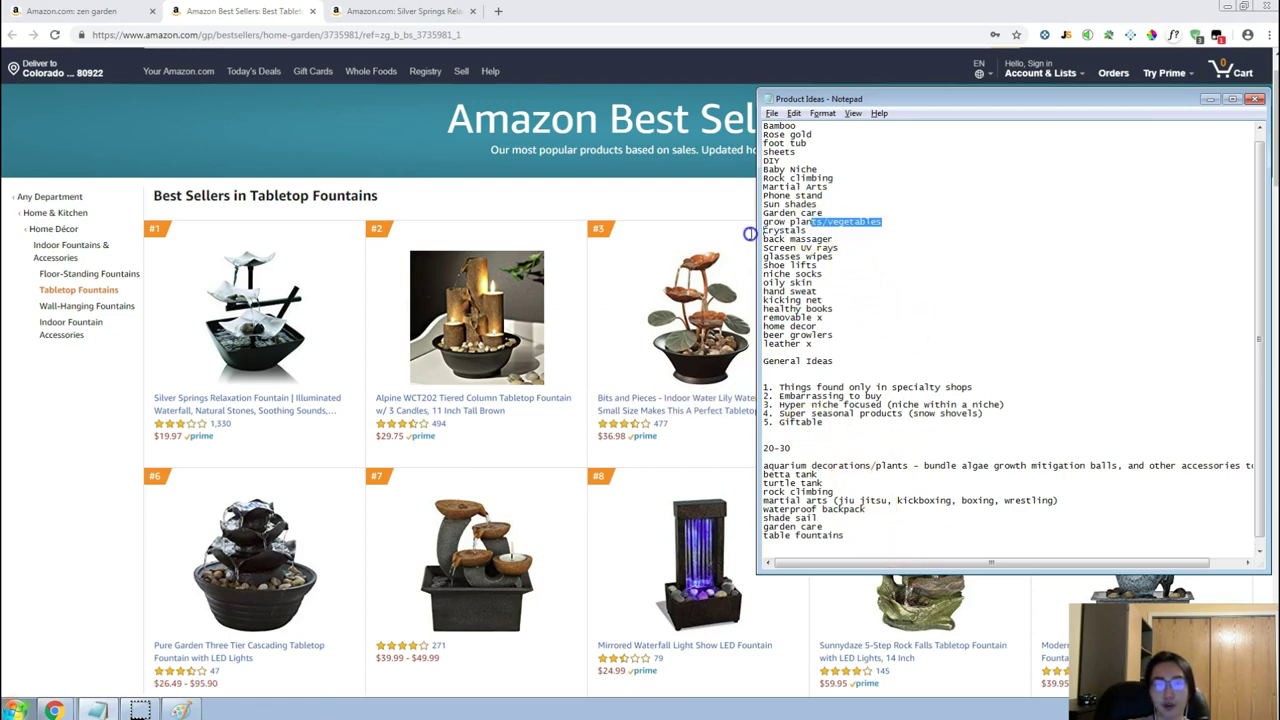
pyautogui.doubleClick(805, 231)
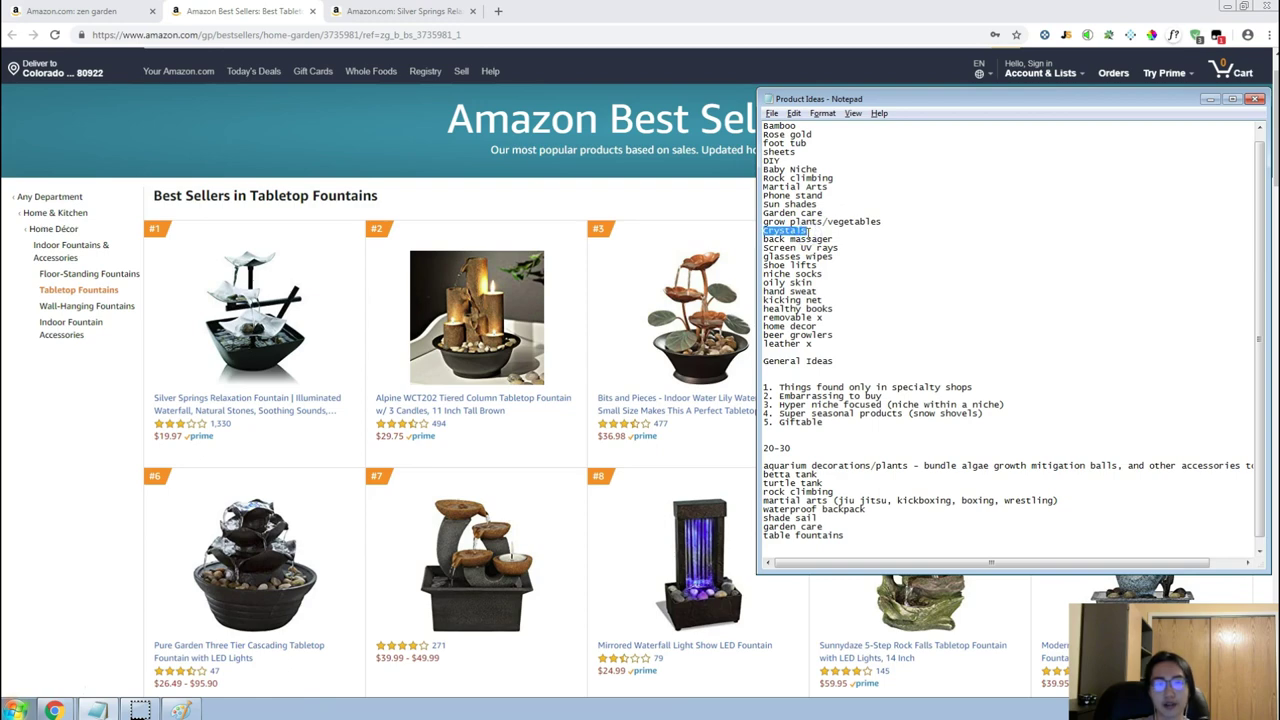
# Take the "back massager" idea from the Product Ideas notes and enter it as the keyword search in Helium 10 Magnet.
pyautogui.doubleClick(849, 241)
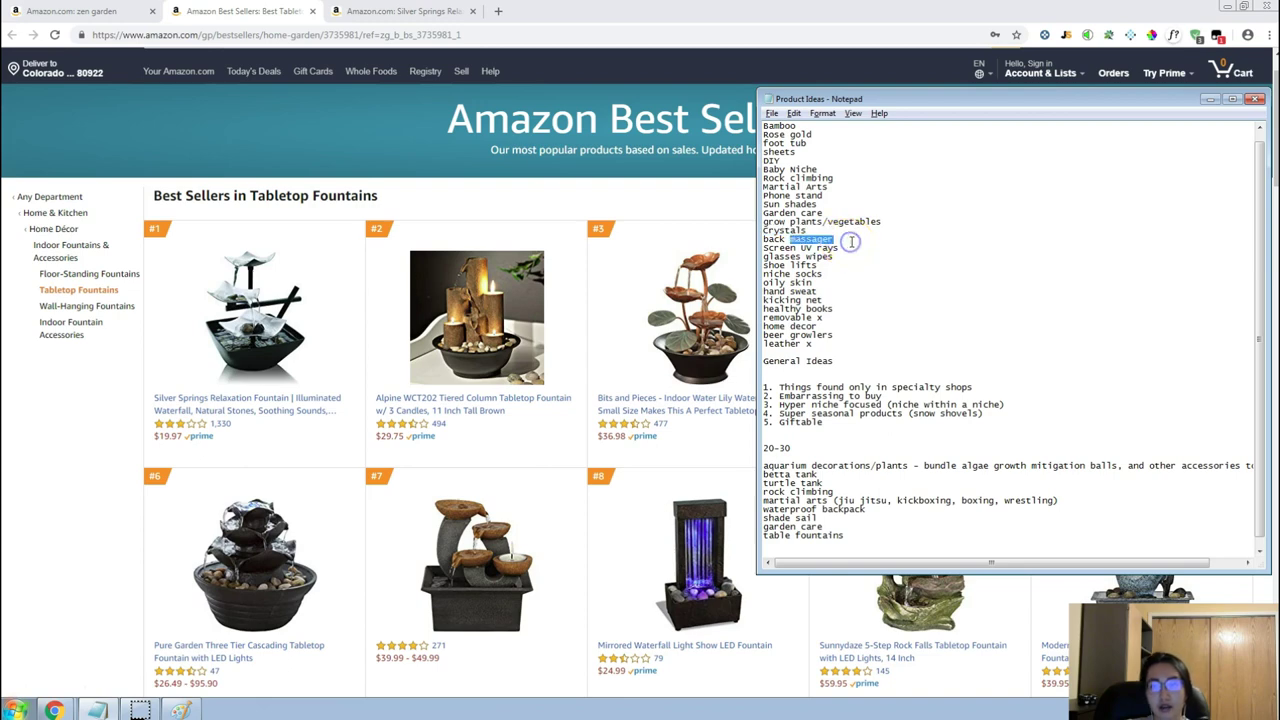
pyautogui.doubleClick(768, 240)
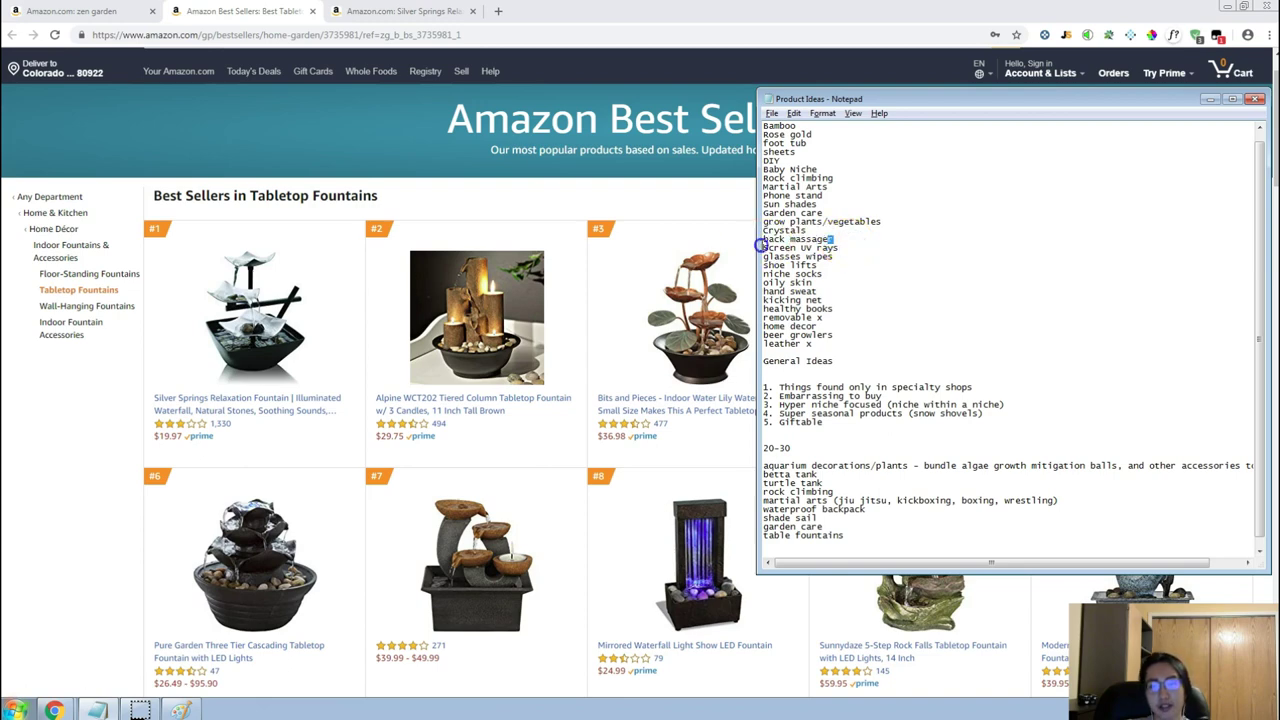
pyautogui.moveTo(812, 243); pyautogui.dragTo(760, 241)
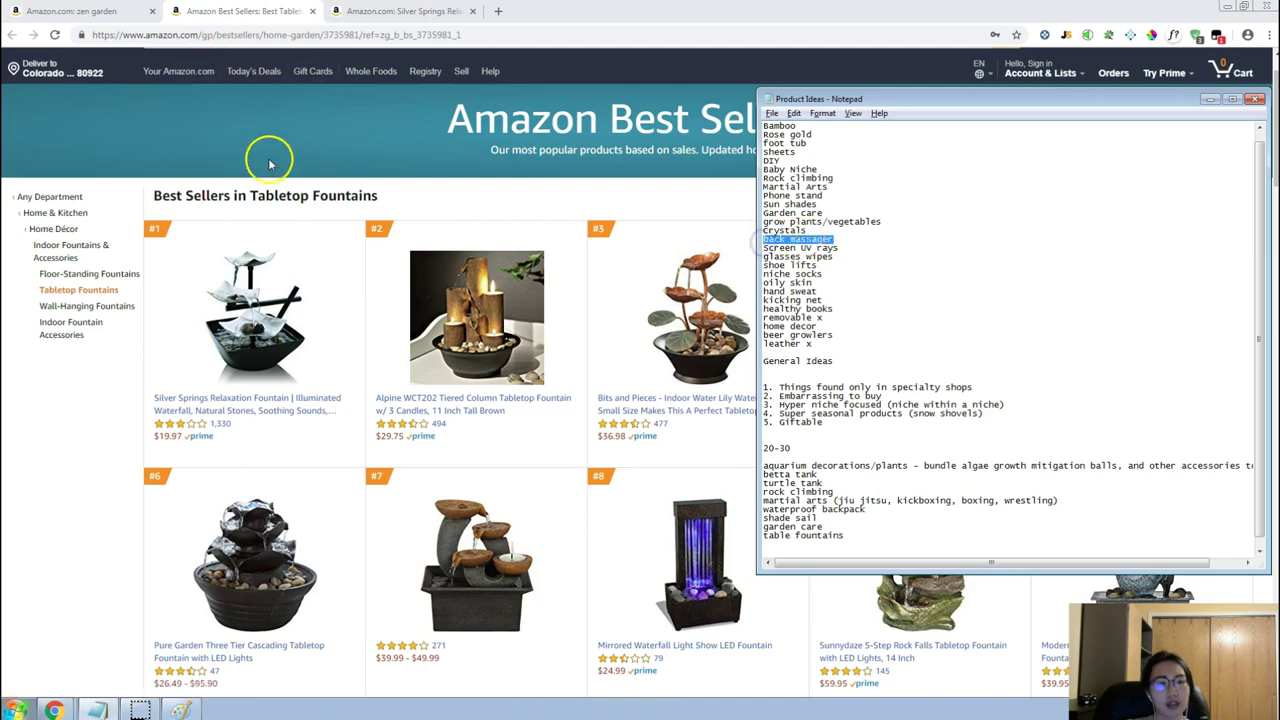
pyautogui.click(420, 265)
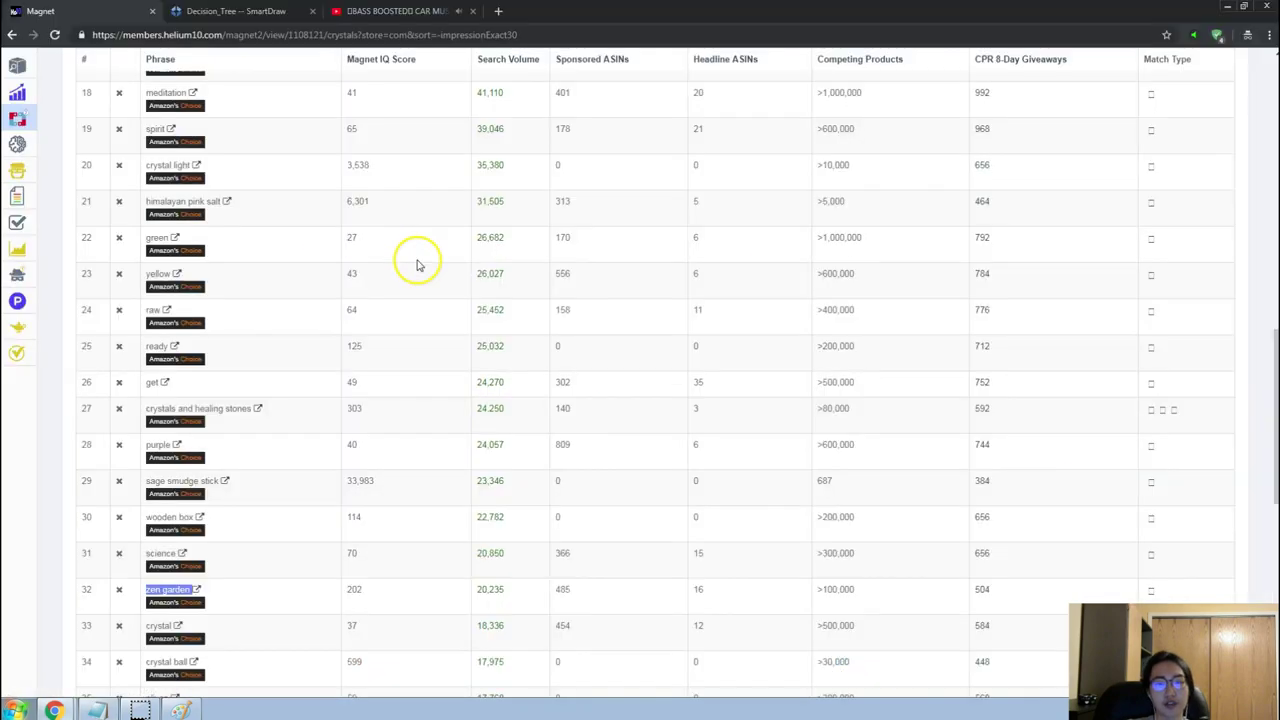
pyautogui.scroll(10, 330, 220)
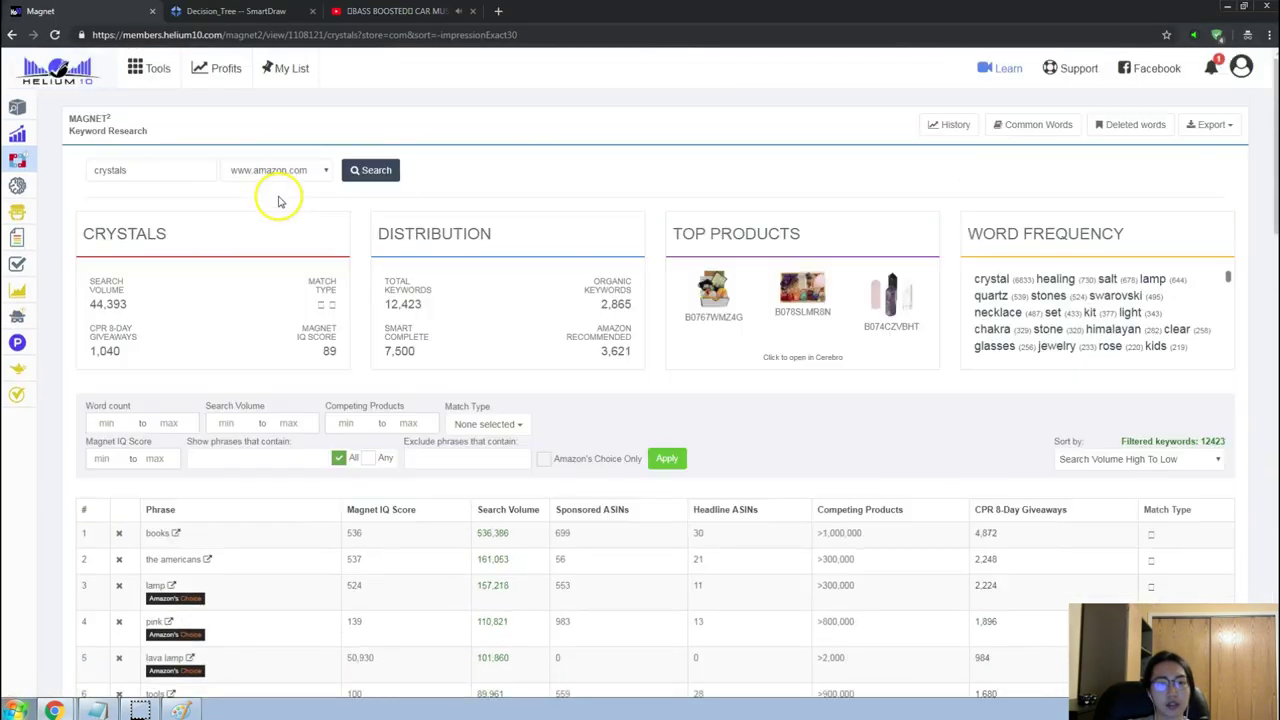
pyautogui.write('back massager')
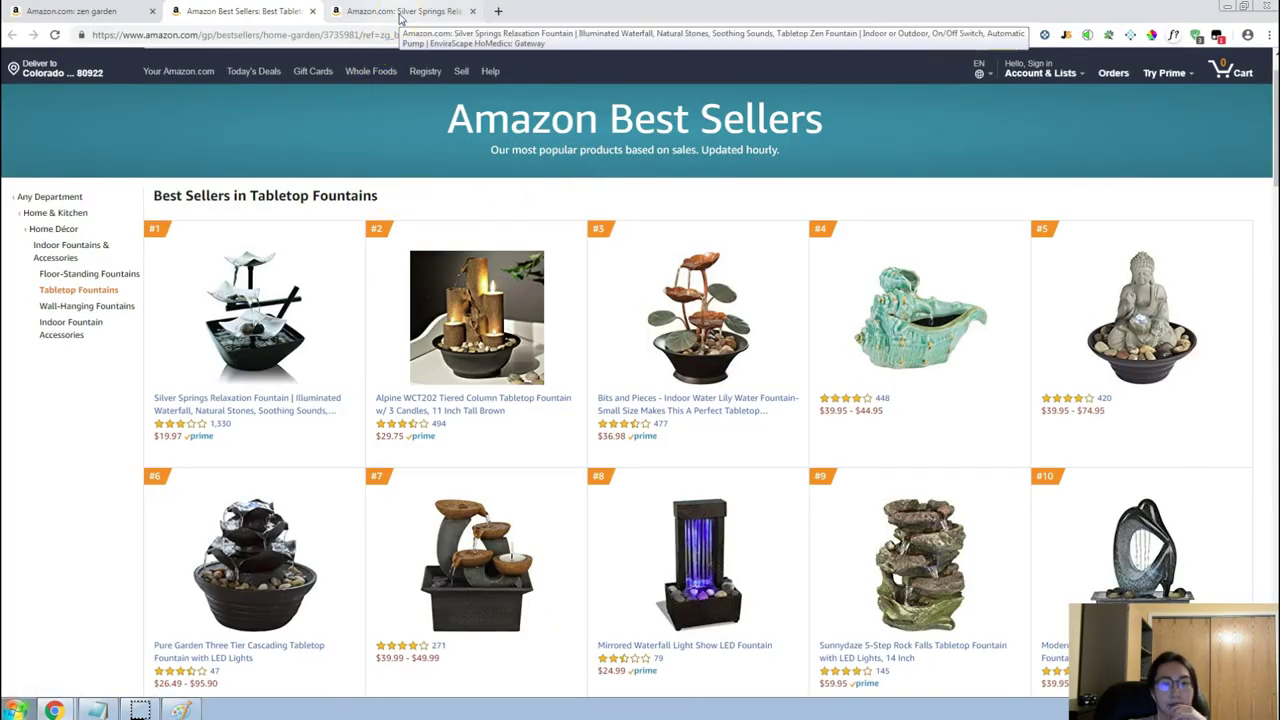
# Return to the Magnet window and sort the "back massager" keywords by search volume, high to low.
pyautogui.click(400, 12)
pyautogui.click(242, 12)
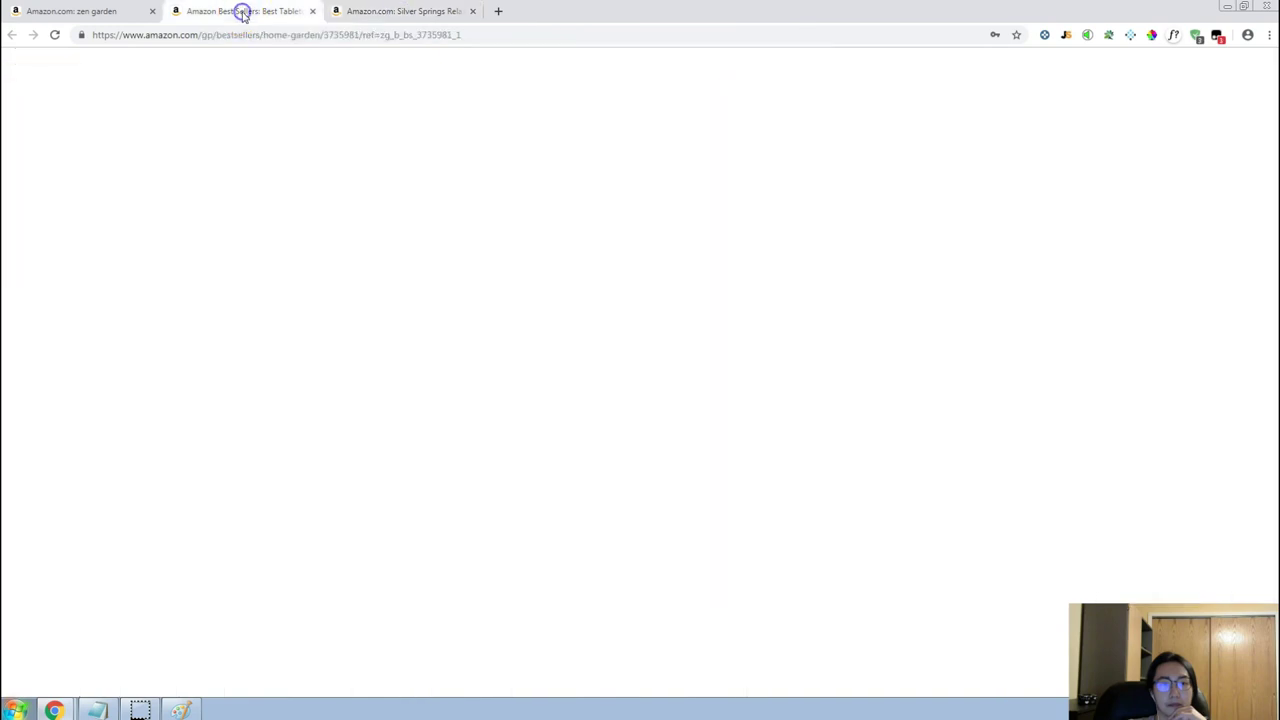
pyautogui.click(54, 710)
pyautogui.click(108, 660)
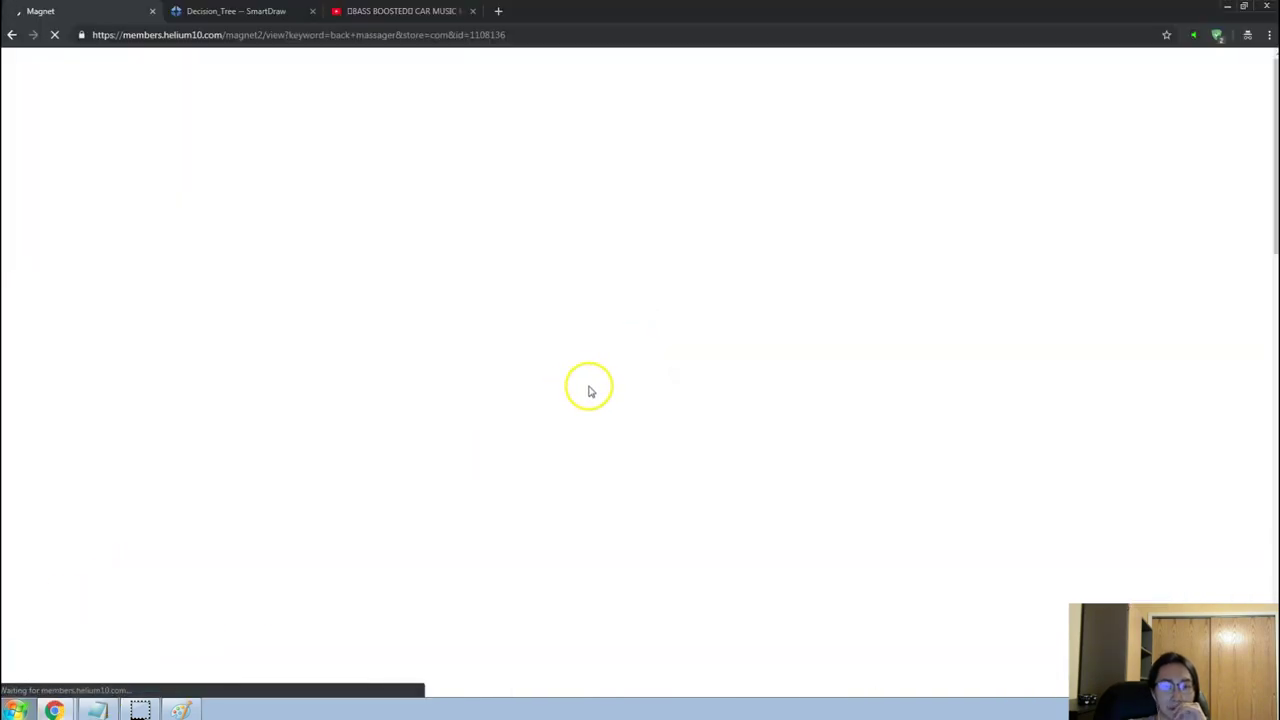
pyautogui.scroll(-1, 519, 424)
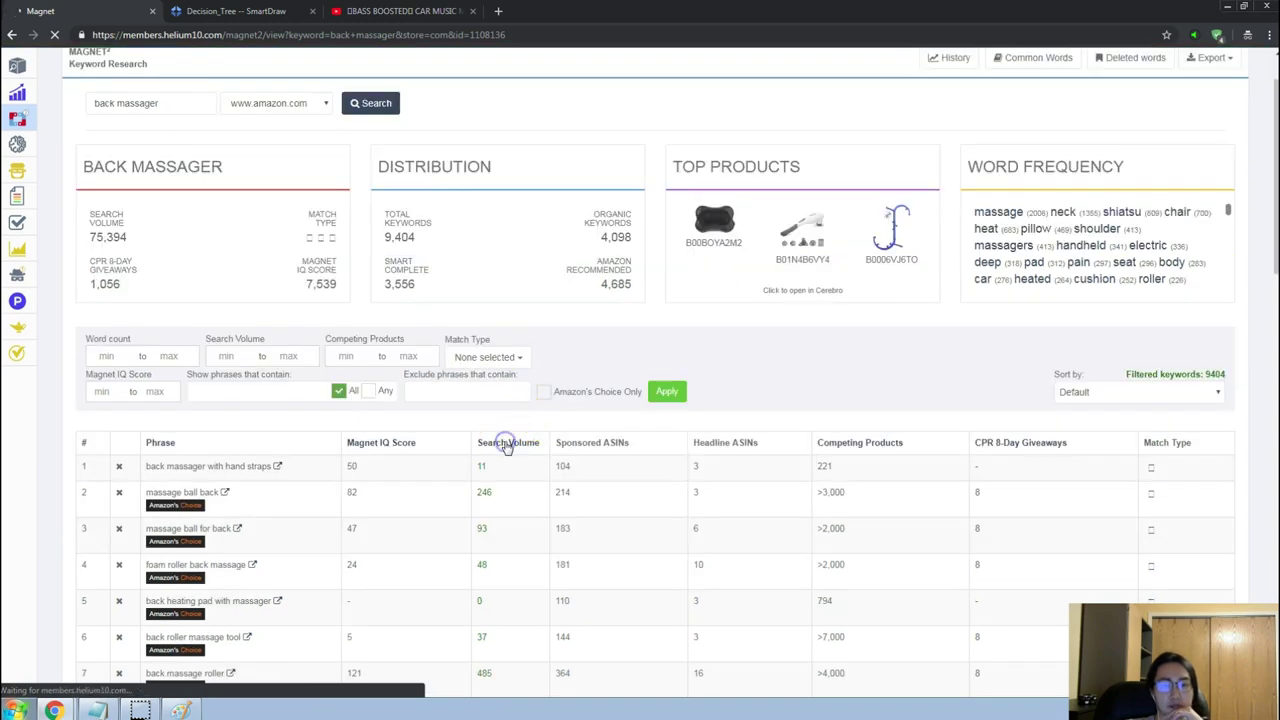
# Resume the paused YouTube music video and go back to the Magnet results.
pyautogui.click(405, 15)
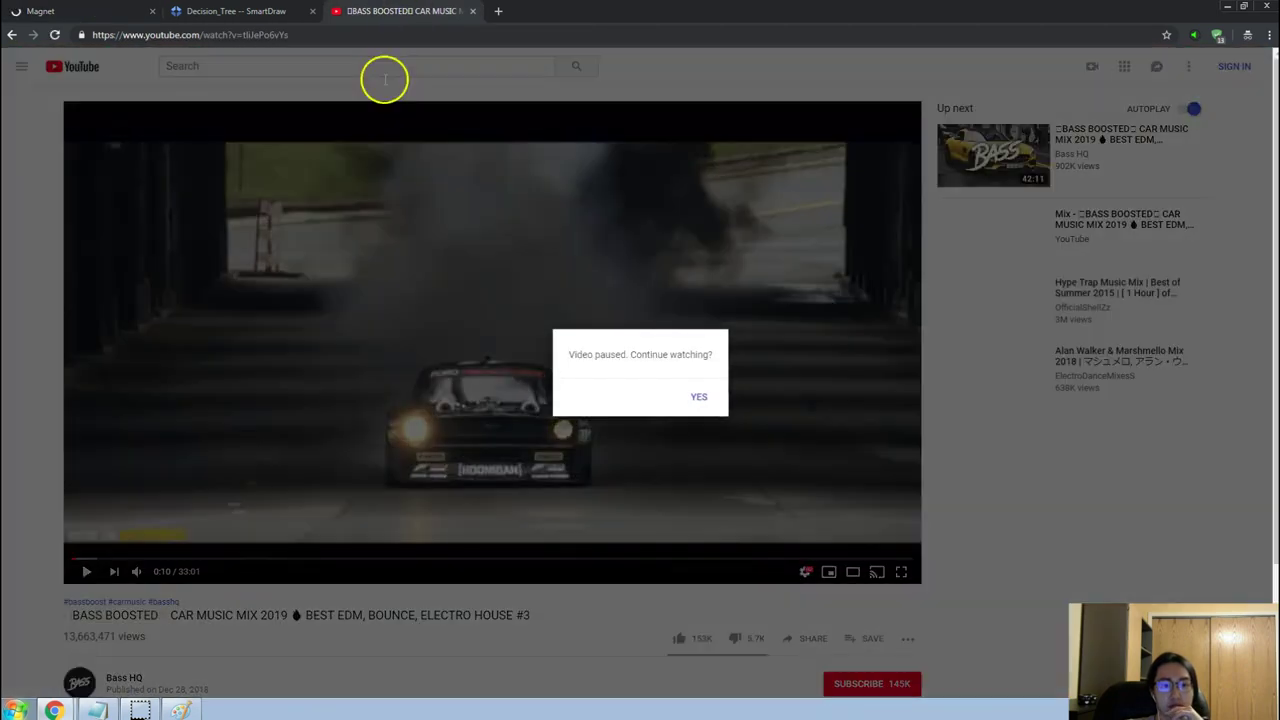
pyautogui.click(700, 400)
pyautogui.click(109, 13)
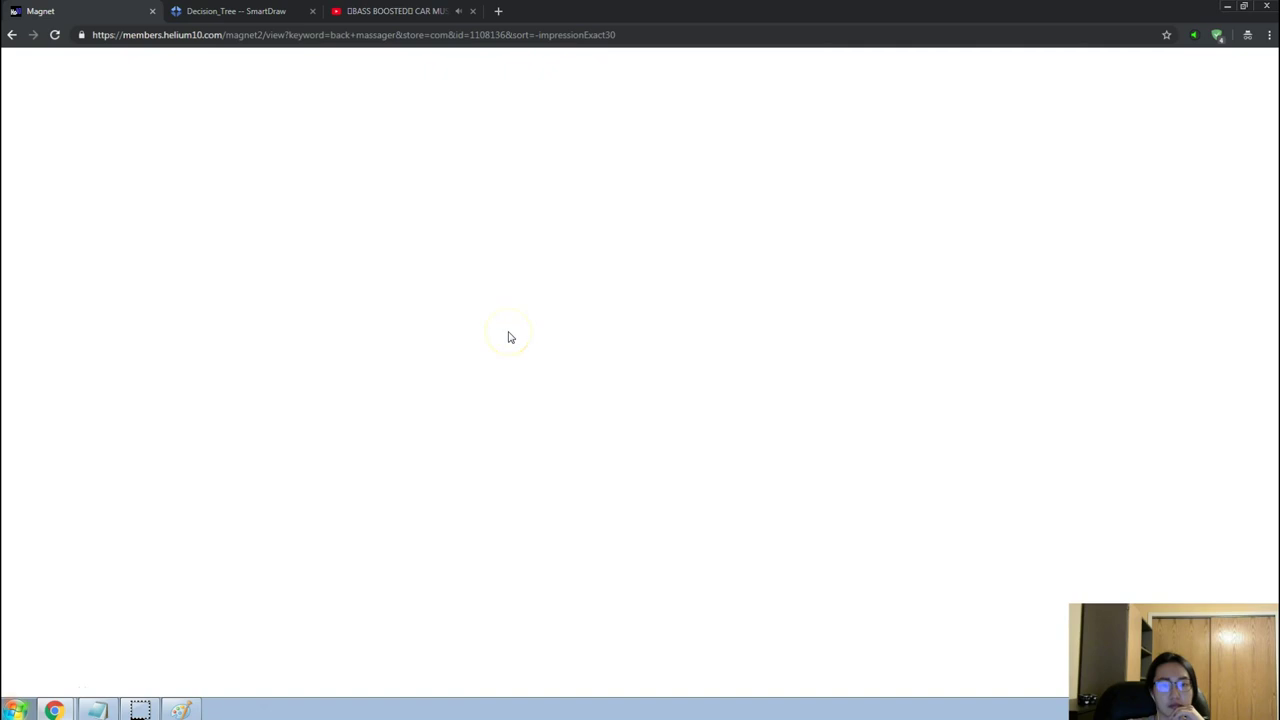
# Examine the first page of "back massager" keywords for product ideas with their search volumes and competing products, and open page 2.
pyautogui.scroll(-2, 500, 447)
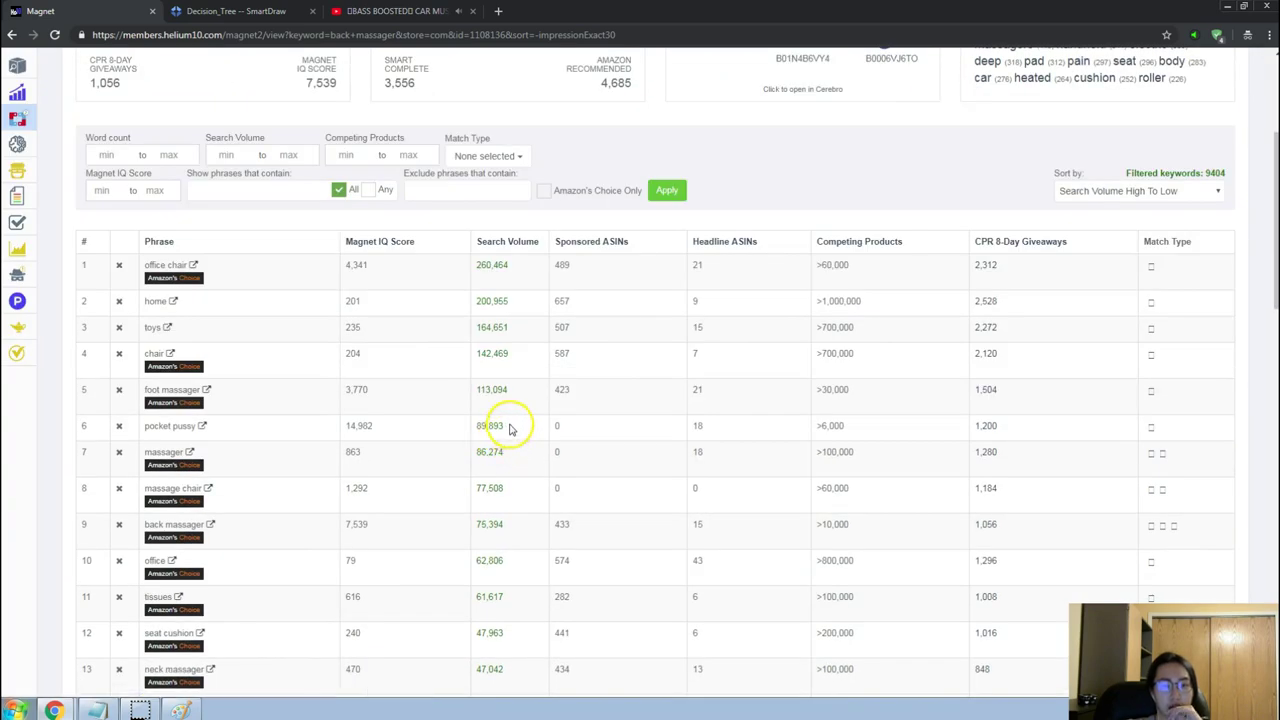
pyautogui.scroll(-5, 509, 428)
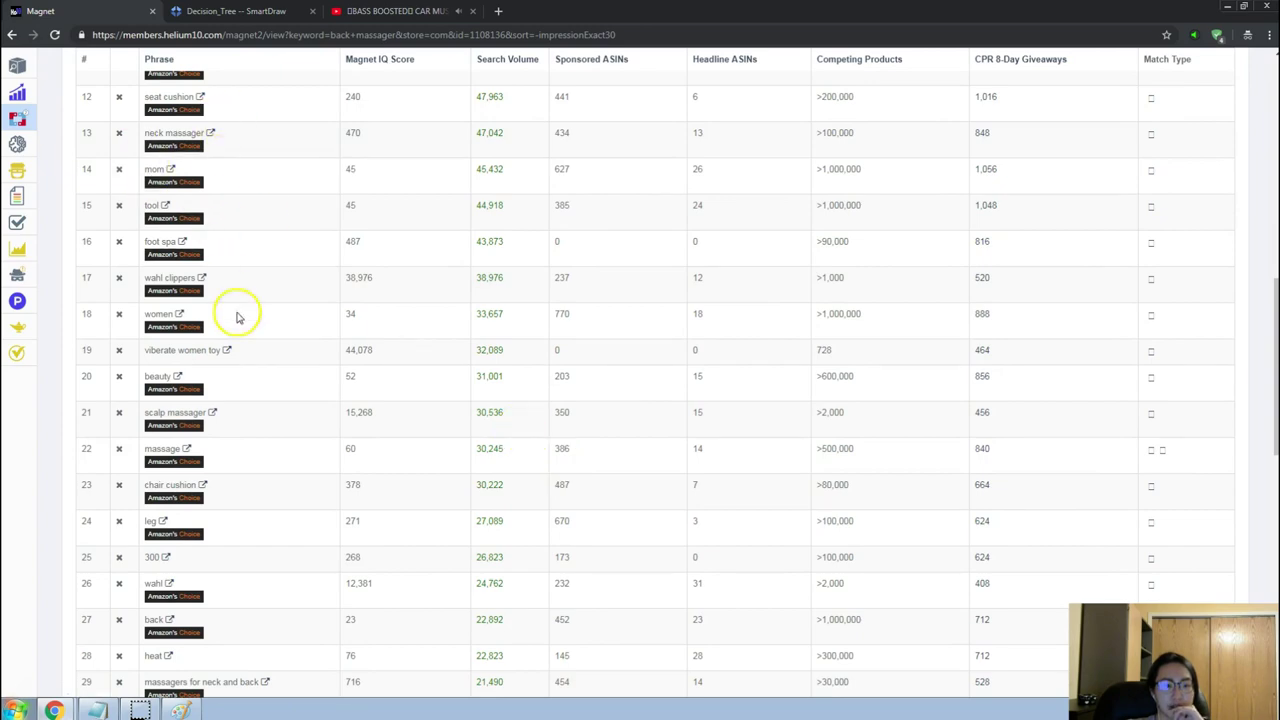
pyautogui.scroll(-1, 250, 370)
pyautogui.scroll(-1, 257, 388)
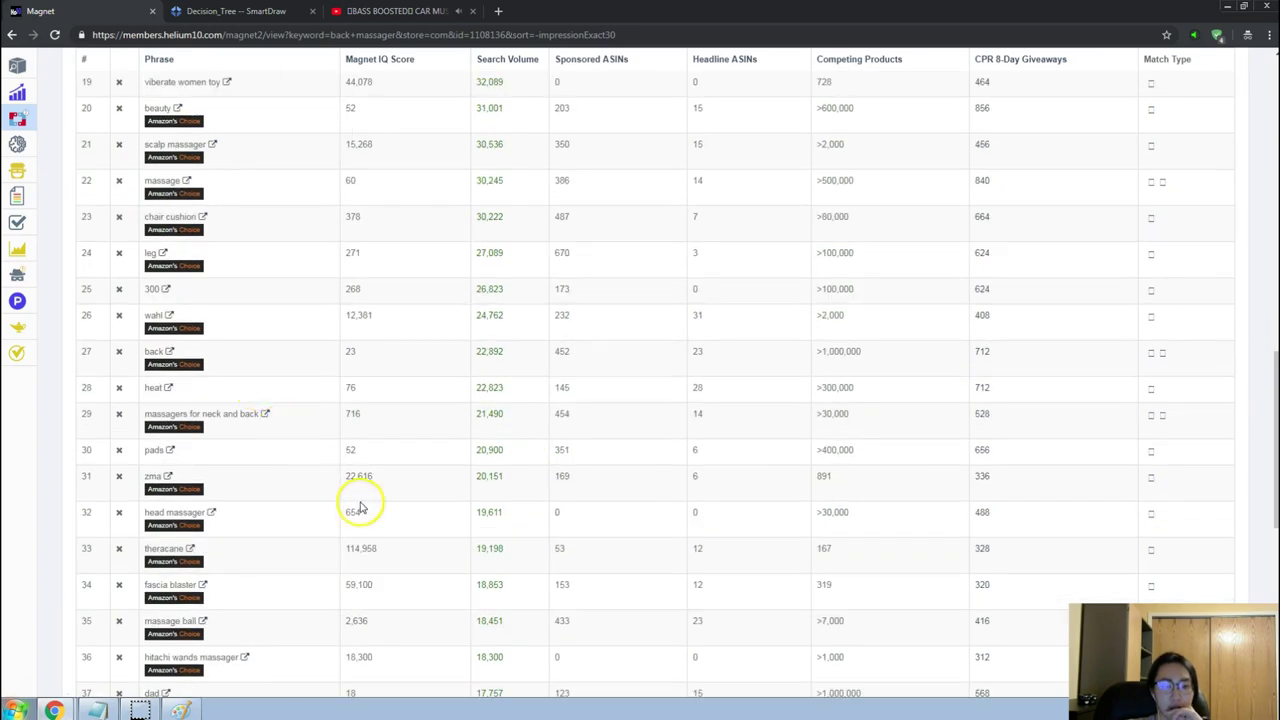
pyautogui.scroll(-2, 350, 500)
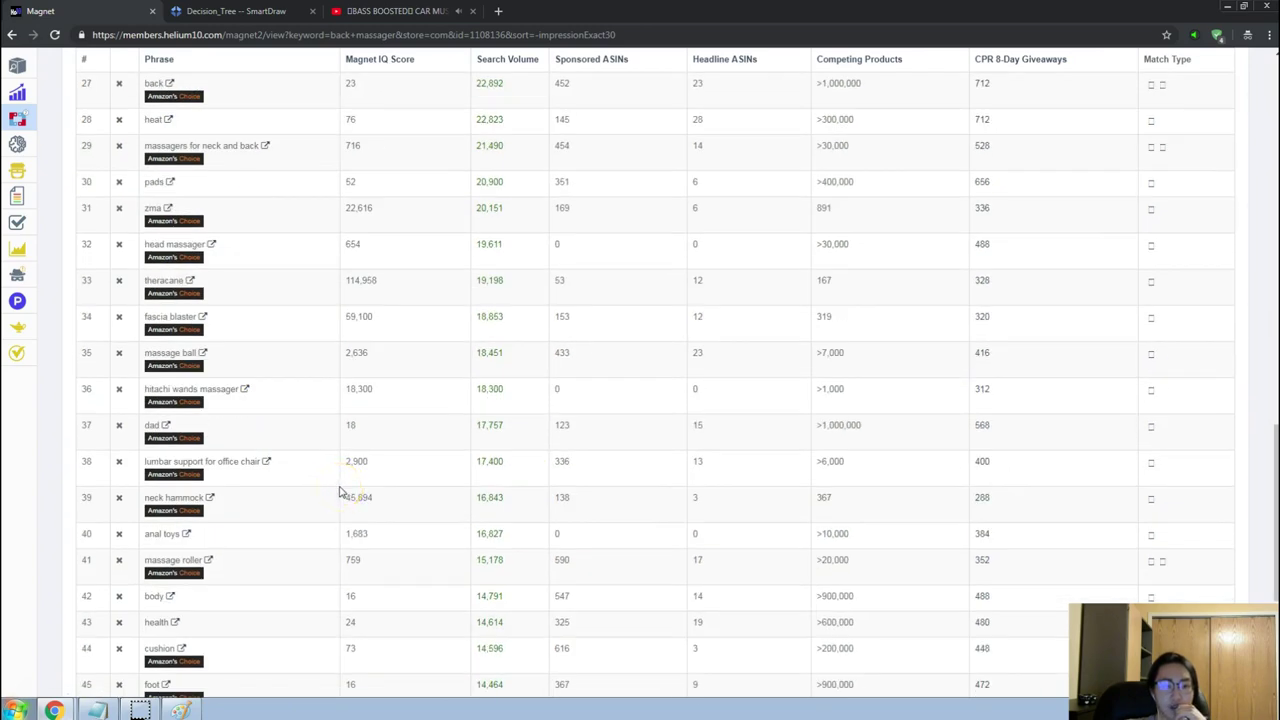
pyautogui.scroll(-2, 340, 492)
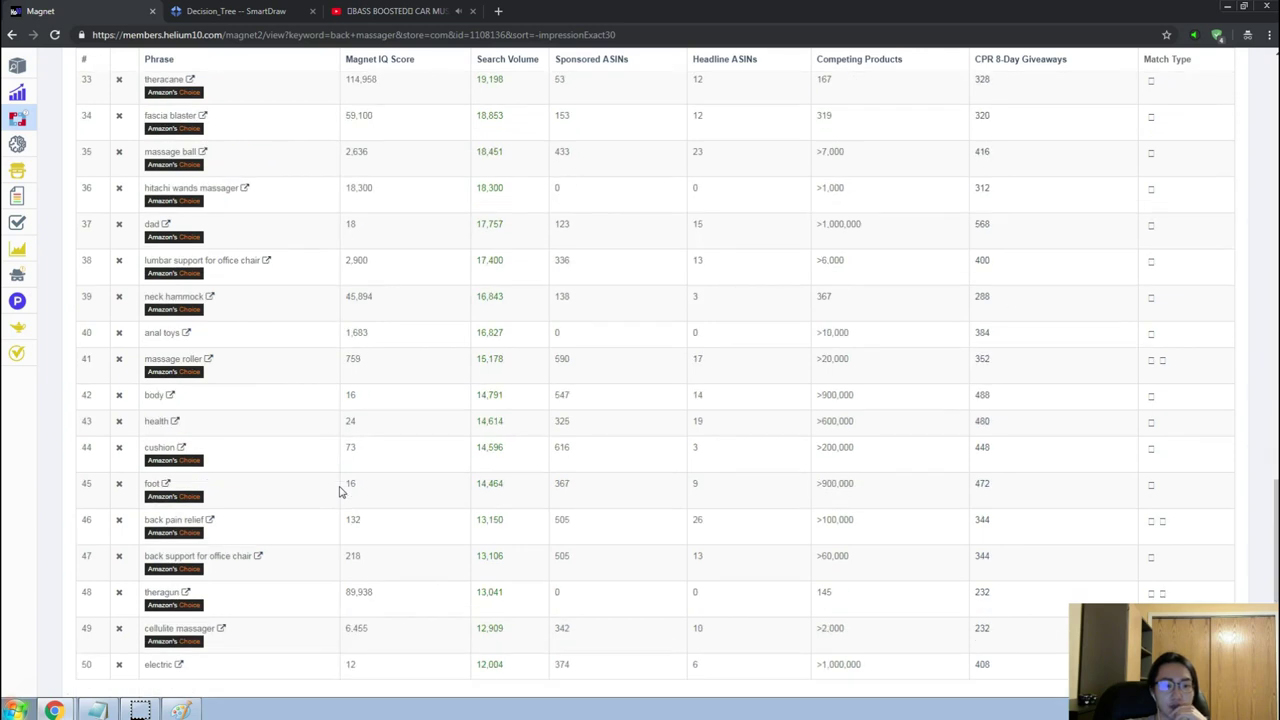
pyautogui.scroll(-1, 339, 492)
pyautogui.click(127, 613)
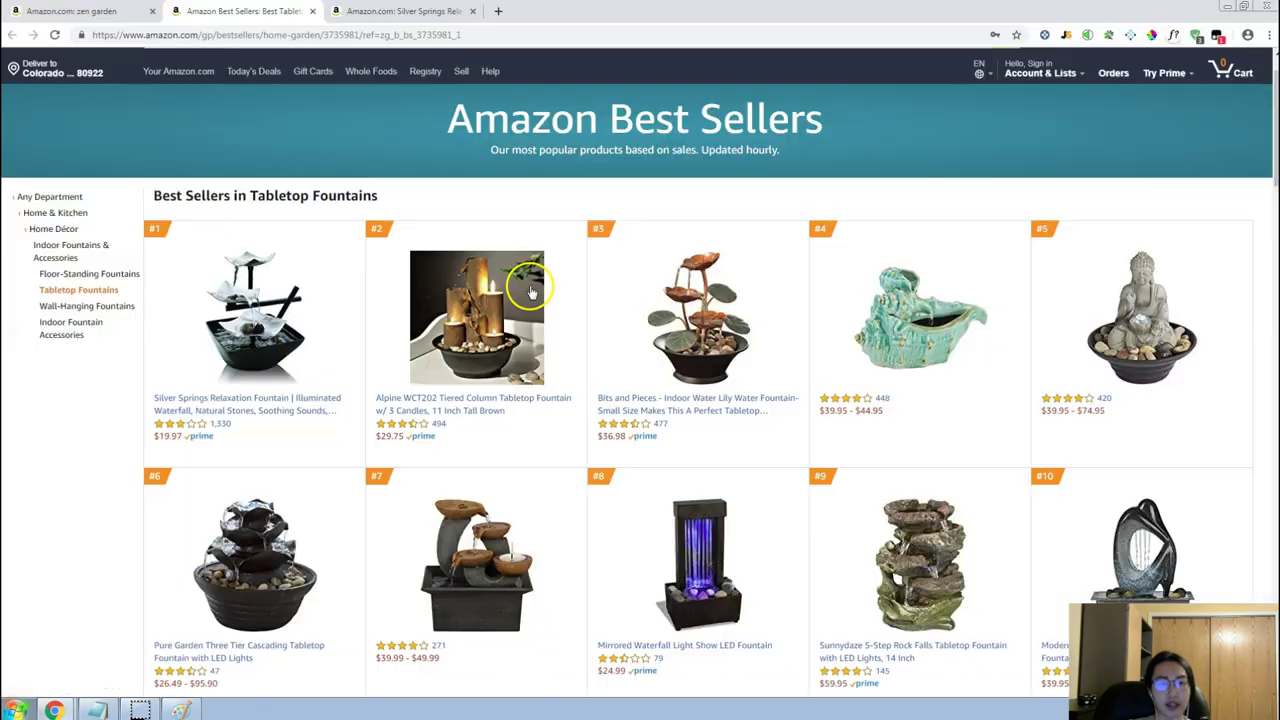
# Close the Tabletop Fountains best sellers page and the Silver Springs fountain page in the Amazon window, keeping the zen garden results.
pyautogui.scroll(1, 320, 95)
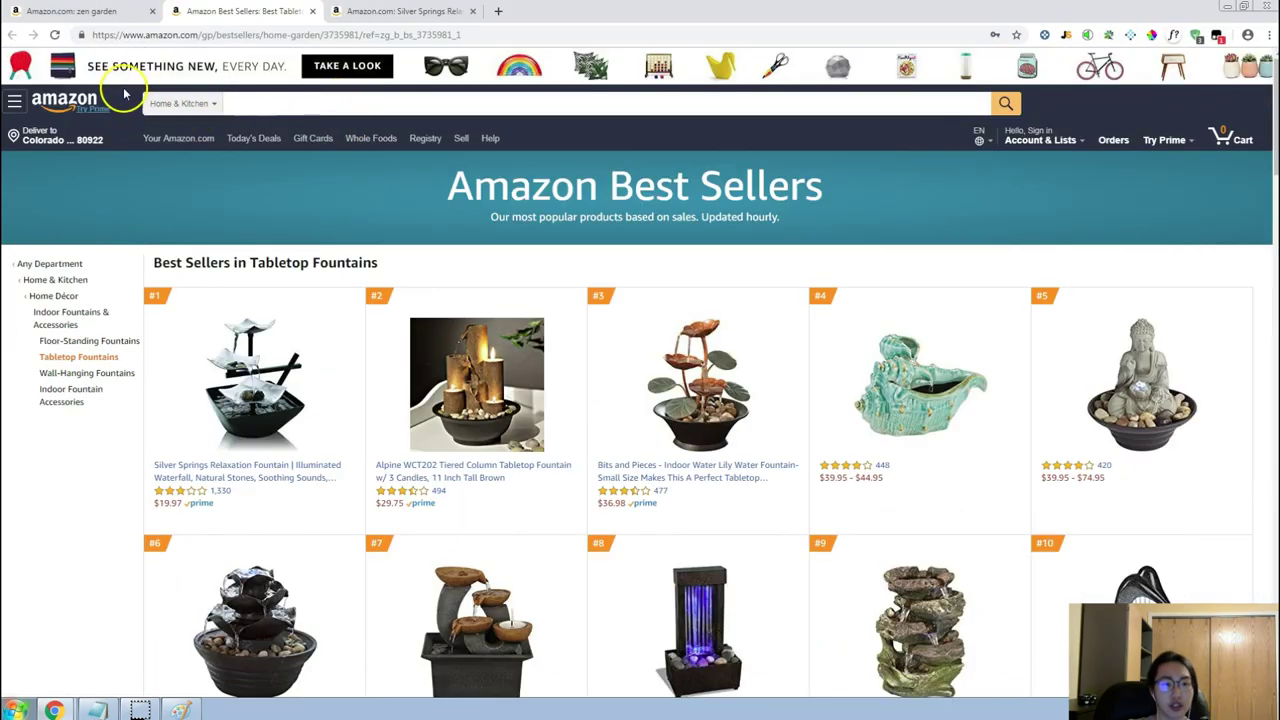
pyautogui.click(114, 11)
pyautogui.click(309, 12)
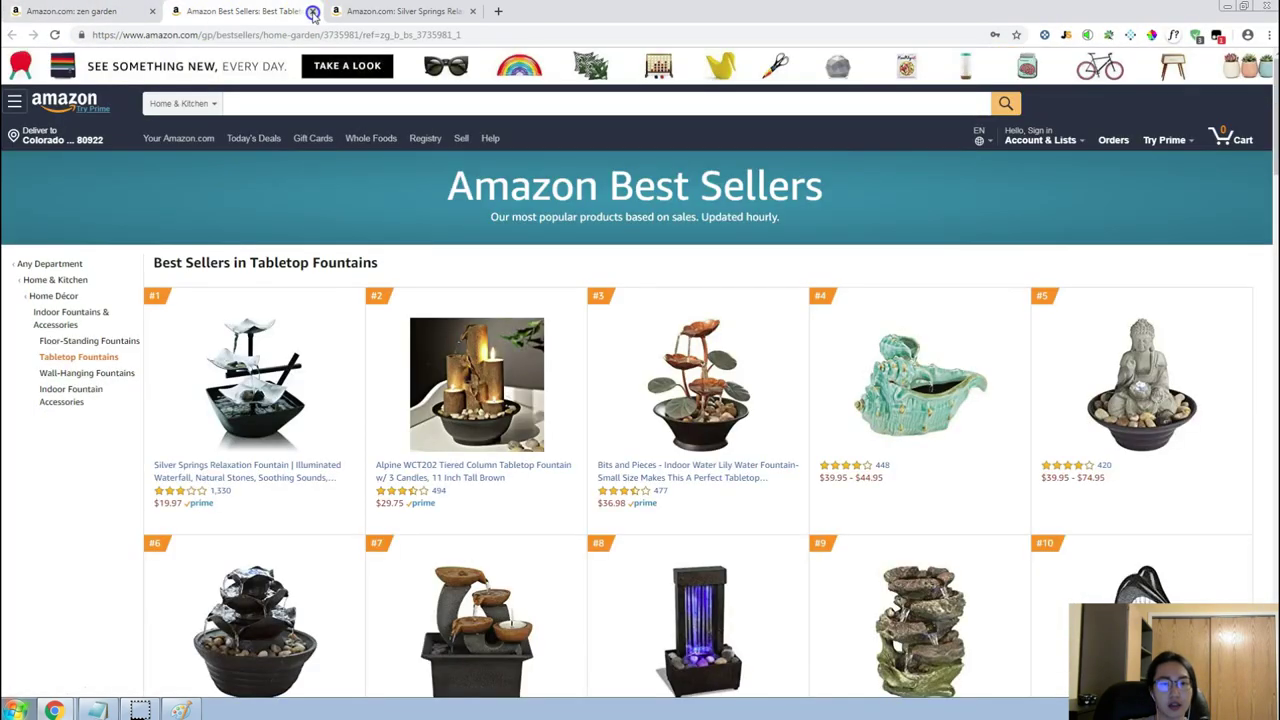
pyautogui.click(313, 12)
pyautogui.click(311, 11)
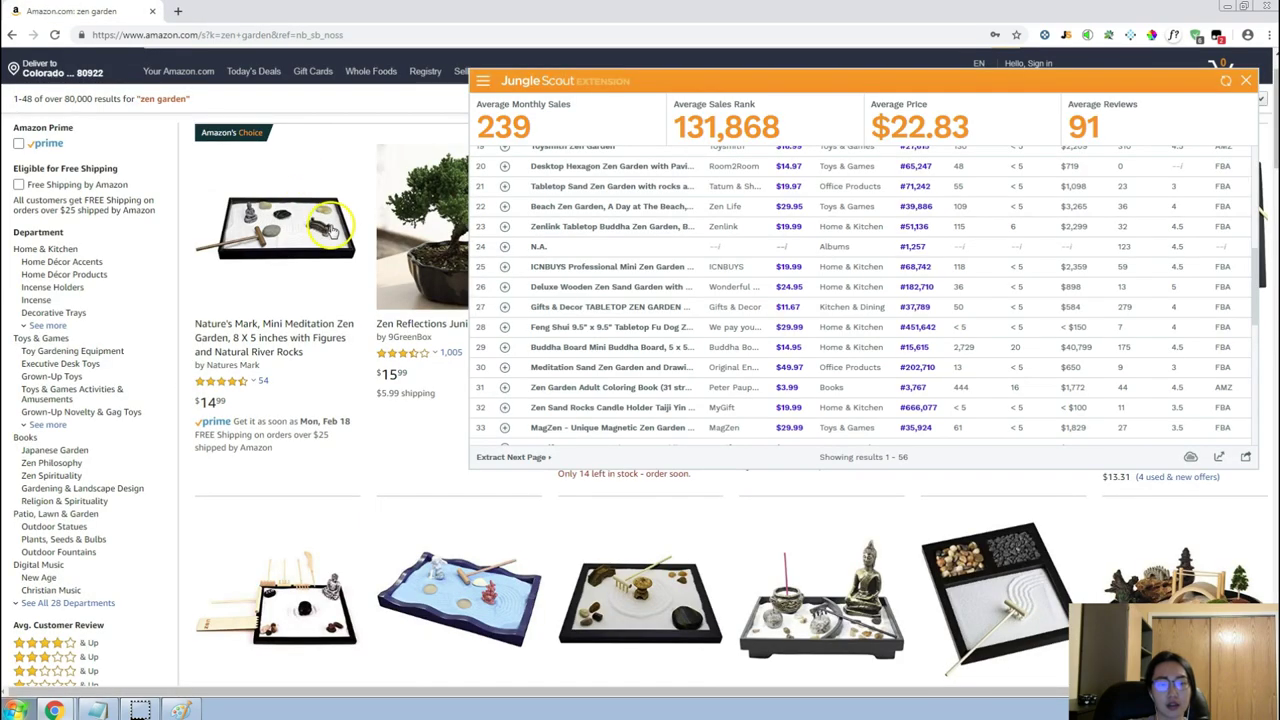
# Add "zen garden" on a new line below "garden care" in the Product Ideas notes and return to Amazon.
pyautogui.scroll(1, 330, 228)
pyautogui.hotkey('alt', 'Tab')
pyautogui.hotkey('alt', 'Tab')
pyautogui.hotkey('alt', 'Tab')
pyautogui.press('Tab')
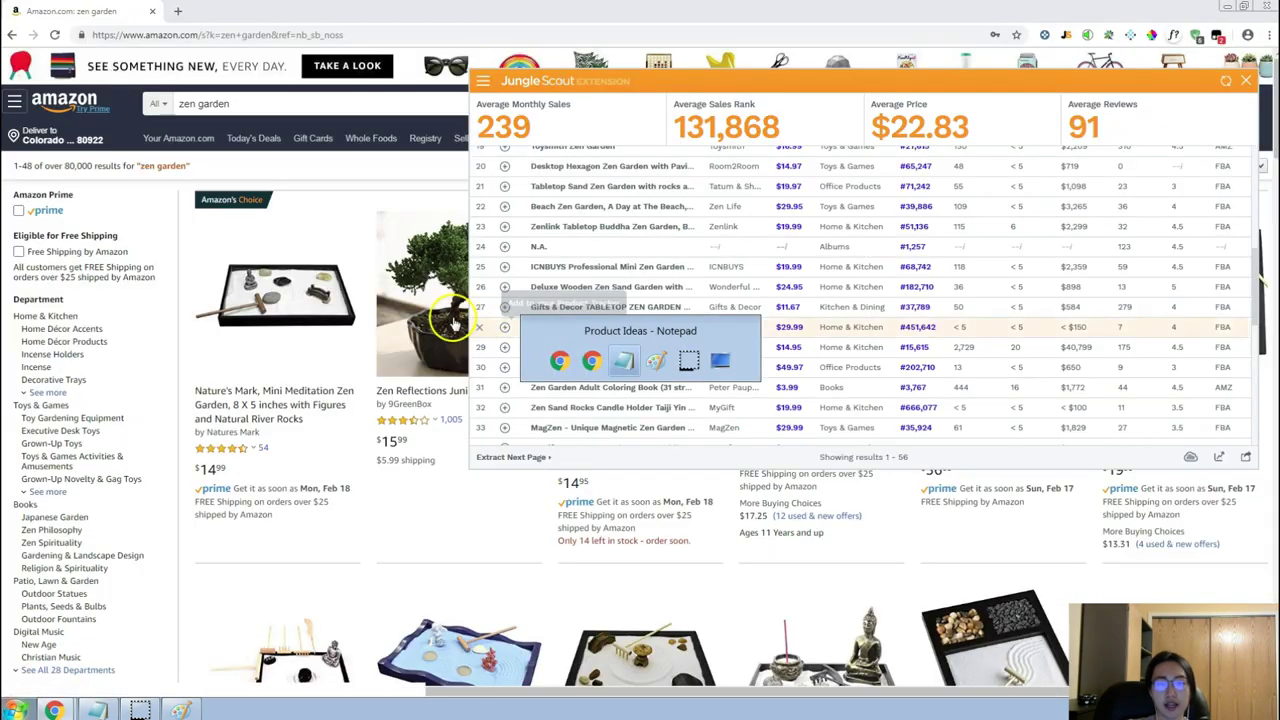
pyautogui.click(882, 524)
pyautogui.press('Return')
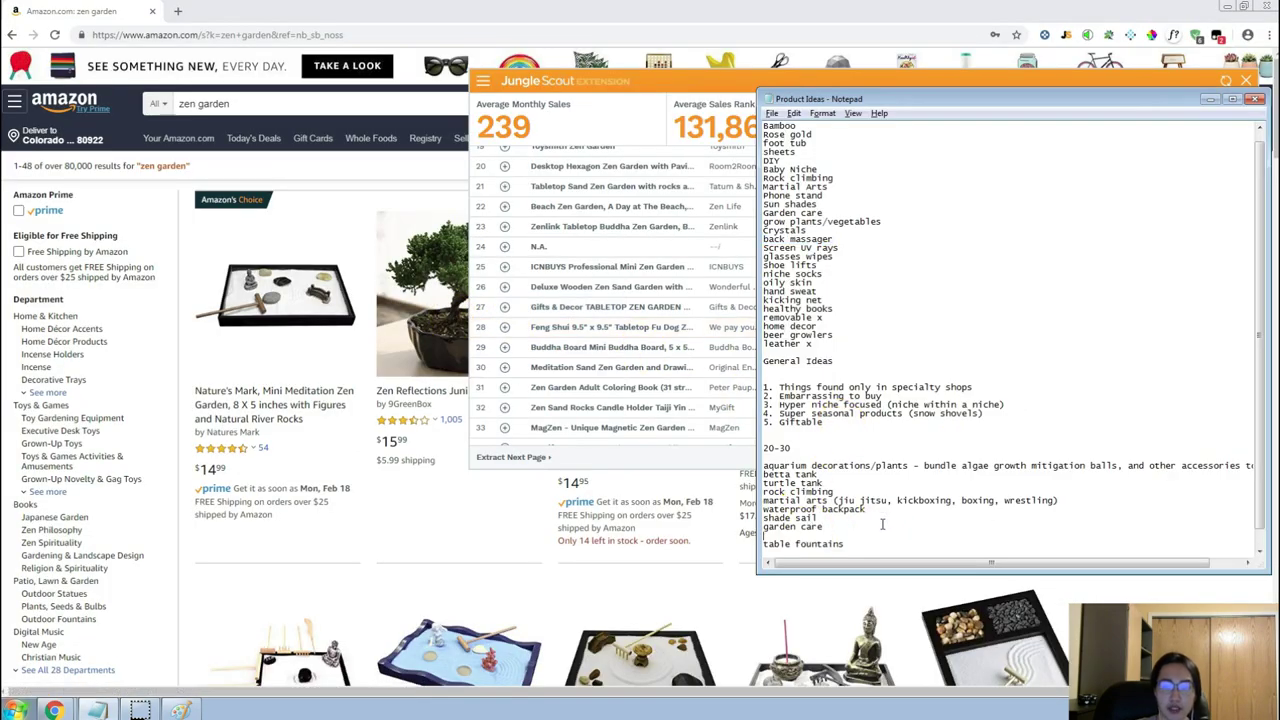
pyautogui.write('zen garden')
pyautogui.hotkey('alt', 'Tab')
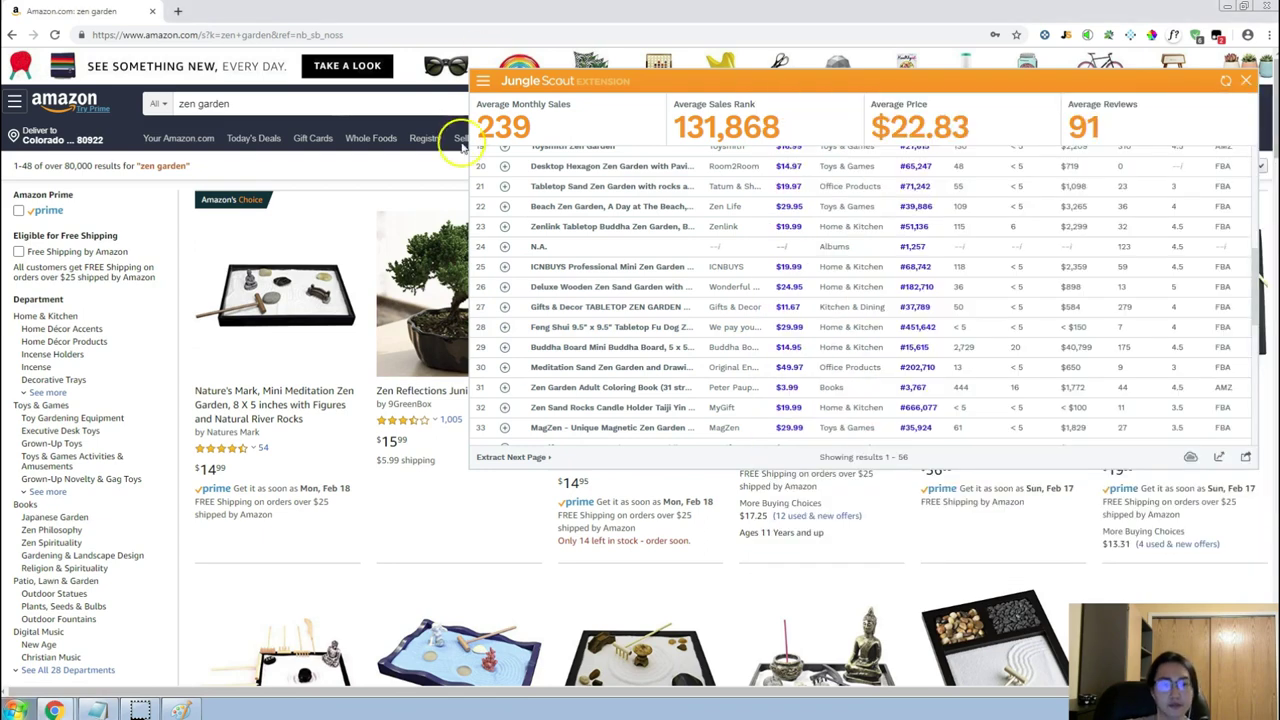
# Check the Magnet keyword list again and search Amazon for "cellulite massager".
pyautogui.hotkey('alt', 'Tab')
pyautogui.press('Tab')
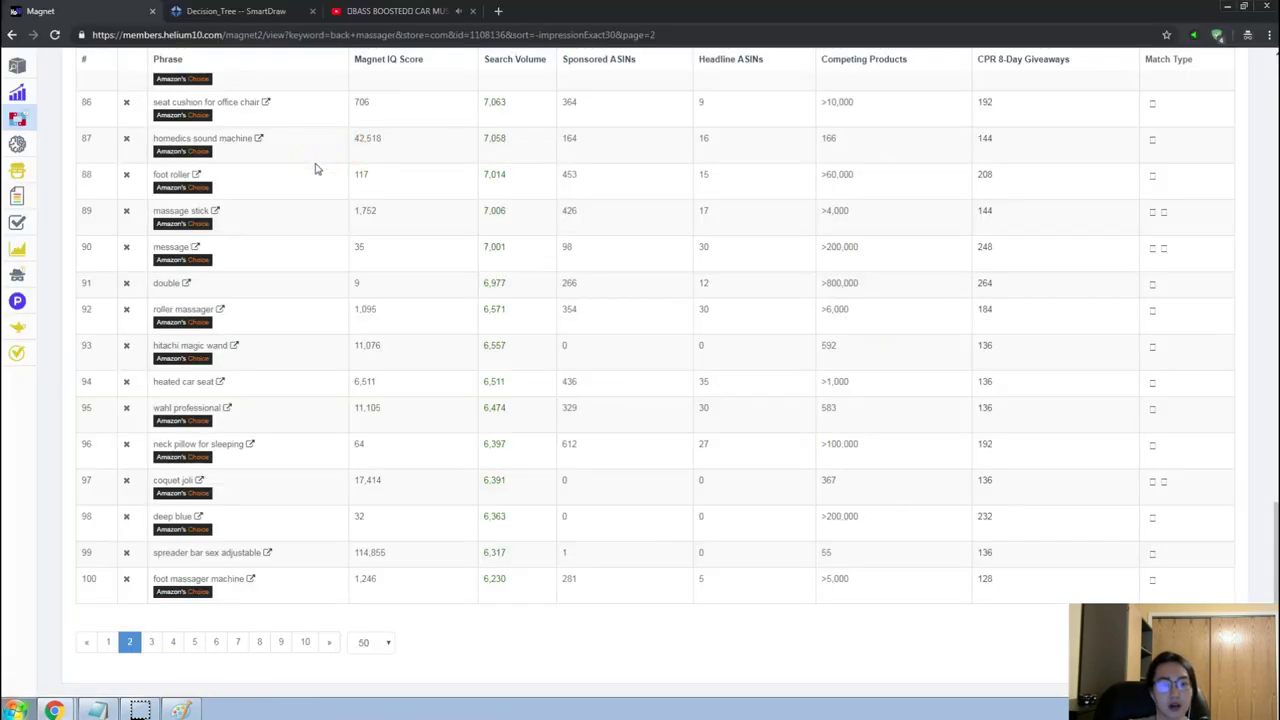
pyautogui.hotkey('alt', 'Tab')
pyautogui.doubleClick(342, 110)
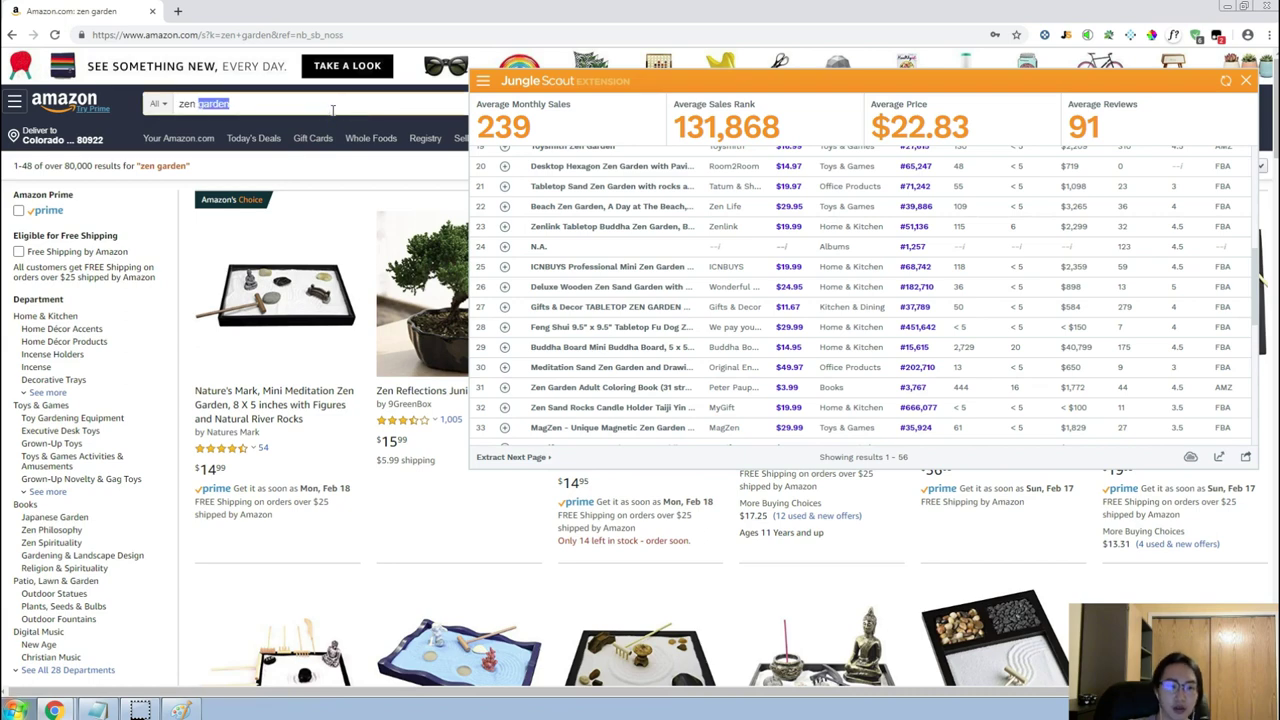
pyautogui.write('cellulite massag')
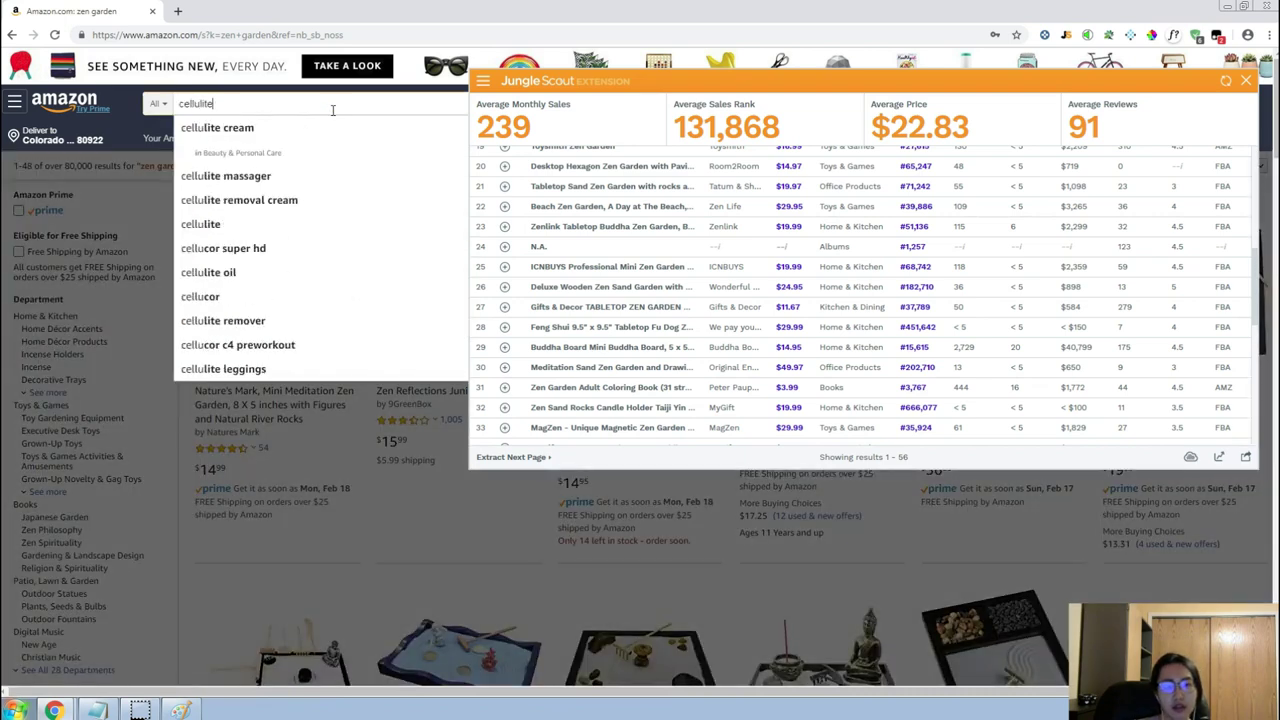
pyautogui.write('er')
pyautogui.press('Return')
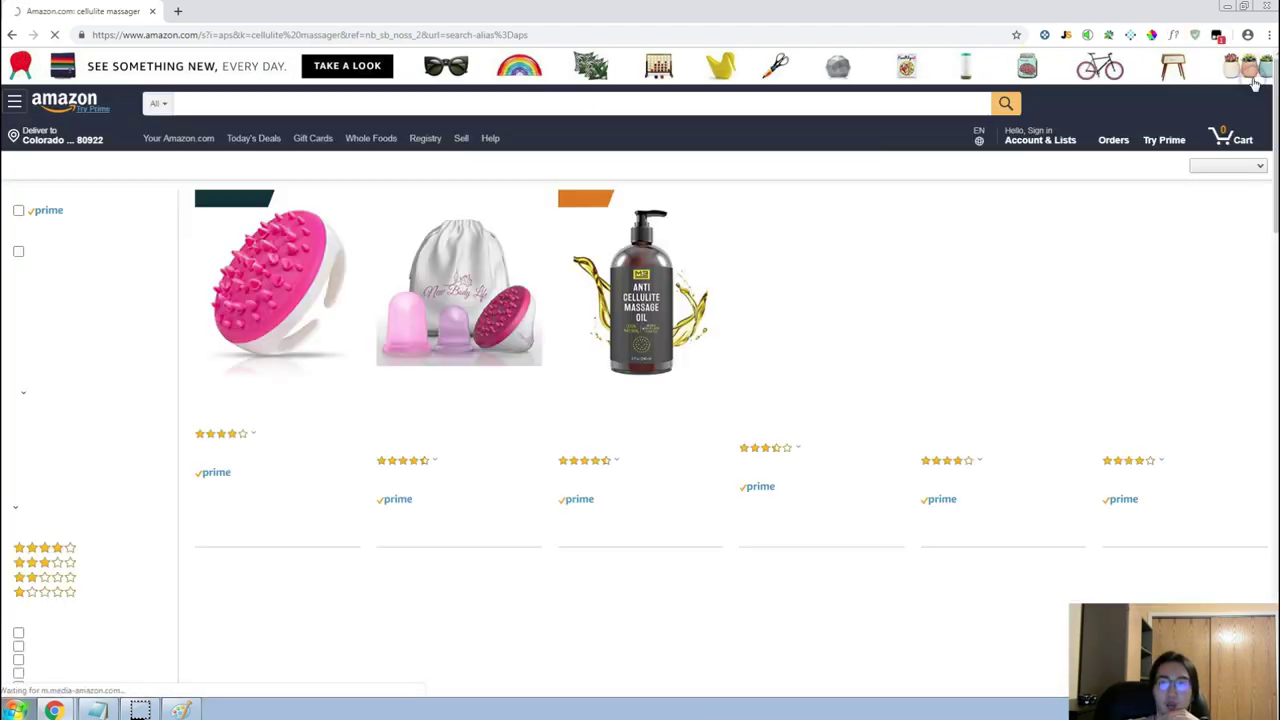
# Look through the cellulite massager results, comparing the product types, prices and review counts.
pyautogui.scroll(-2, 514, 229)
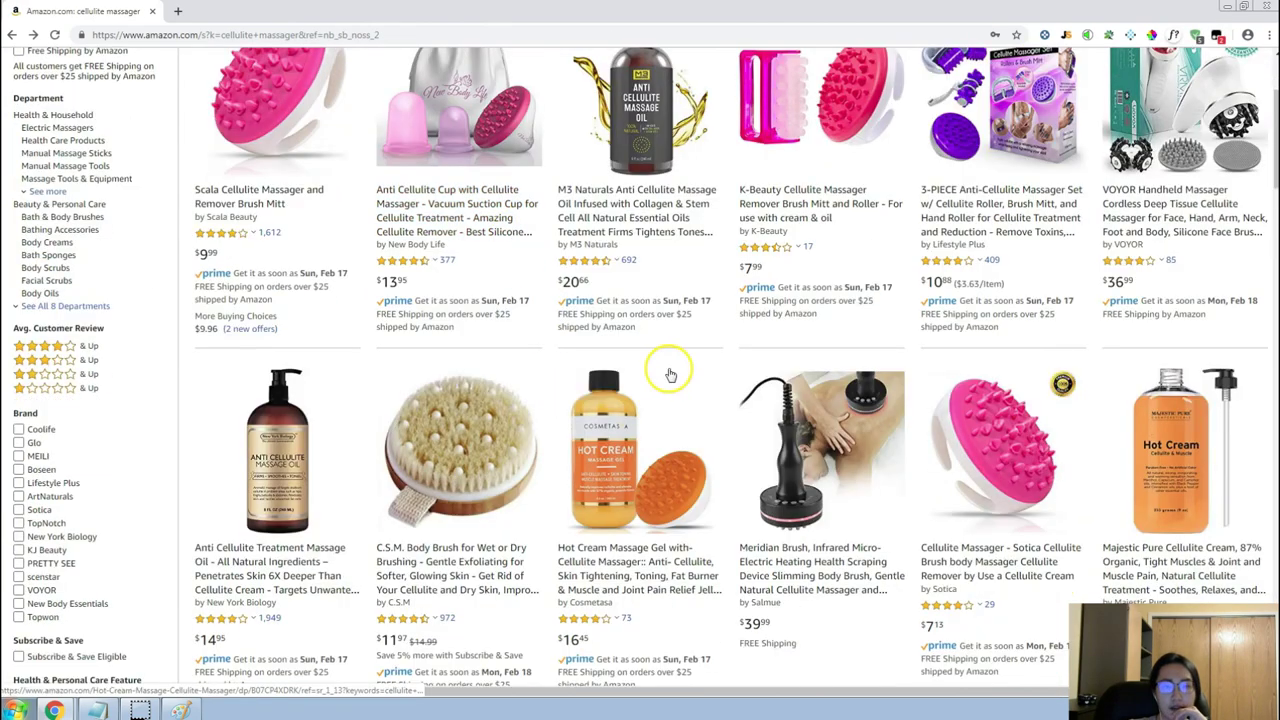
pyautogui.scroll(1, 671, 366)
pyautogui.click(862, 200)
pyautogui.scroll(-3, 786, 337)
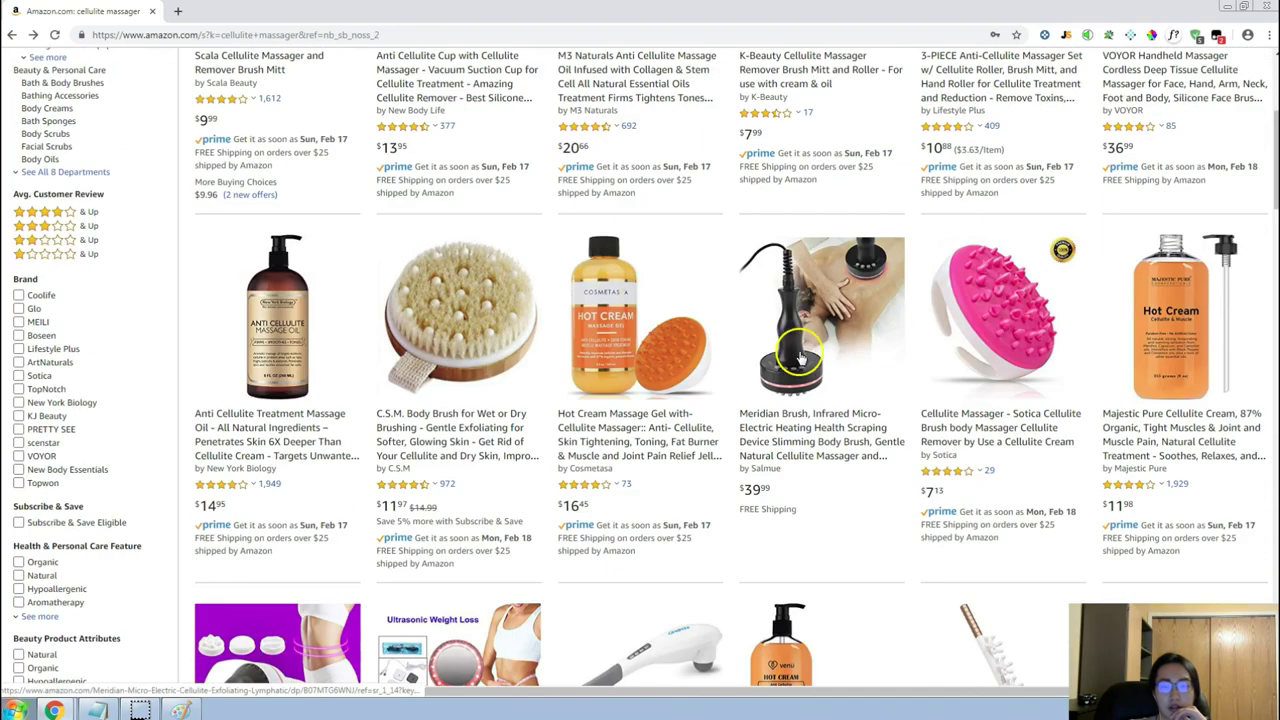
pyautogui.scroll(3, 860, 405)
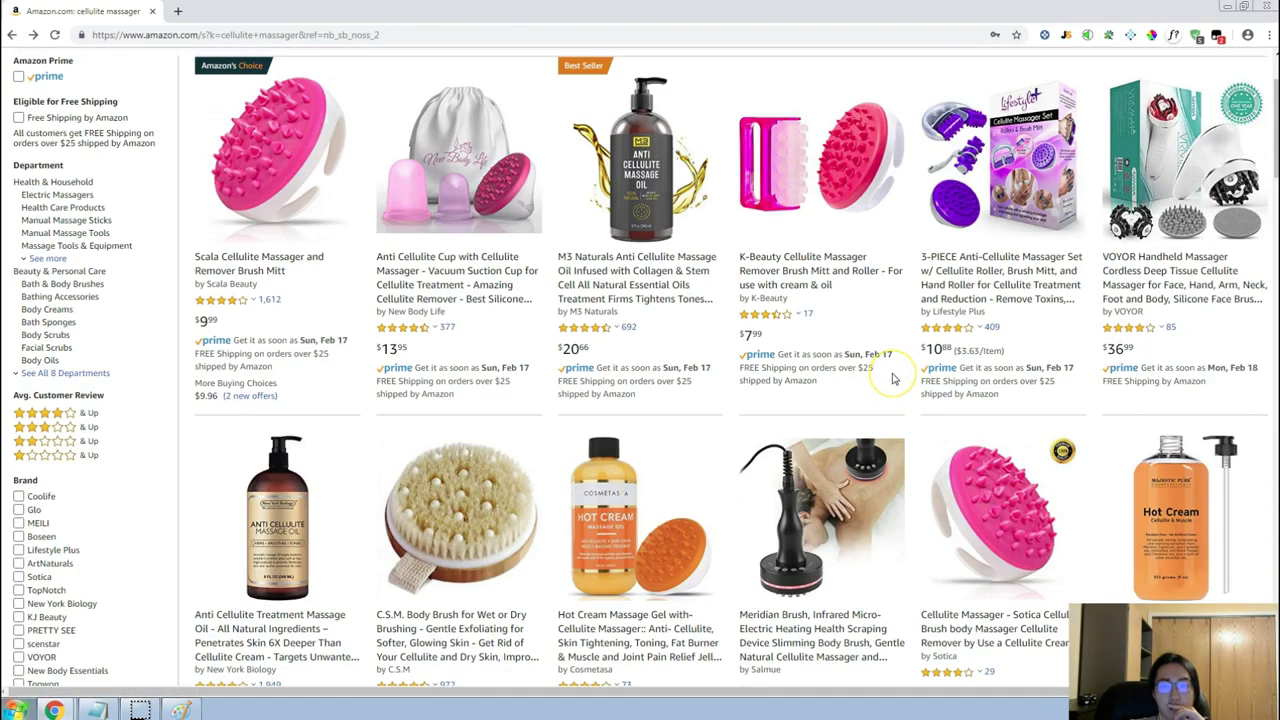
pyautogui.scroll(-10, 893, 378)
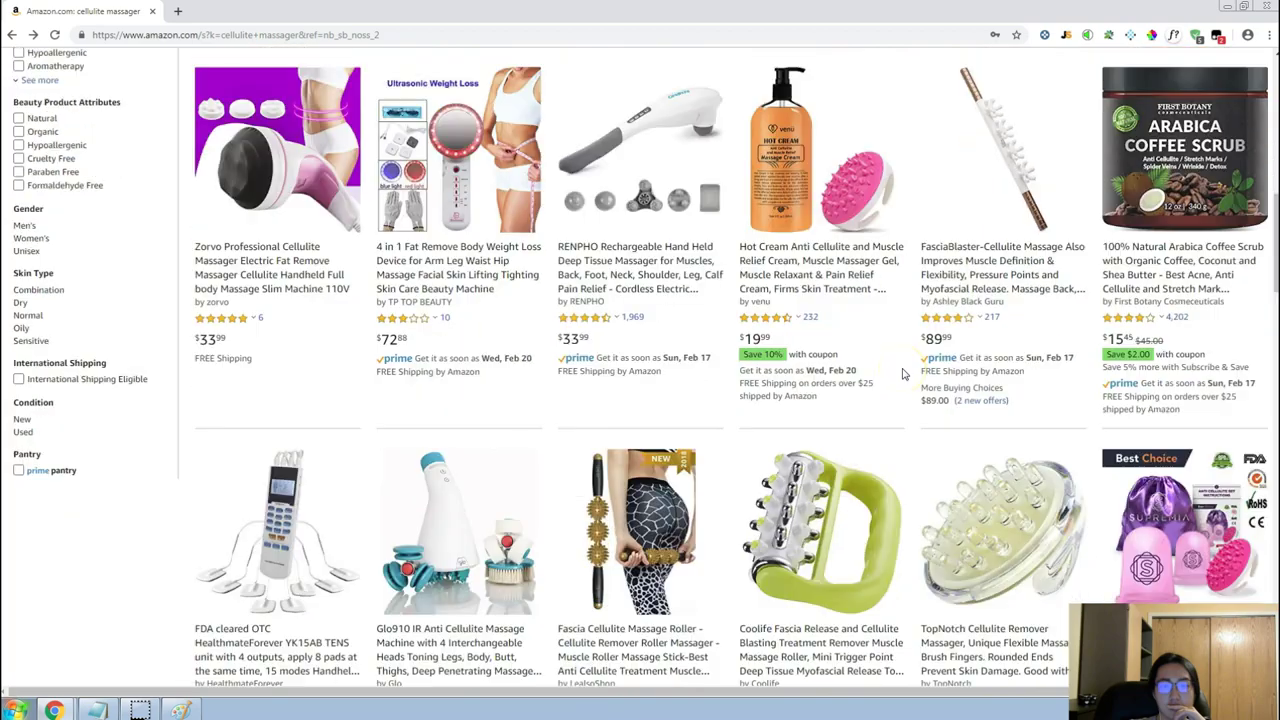
pyautogui.scroll(-3, 903, 374)
pyautogui.scroll(12, 940, 251)
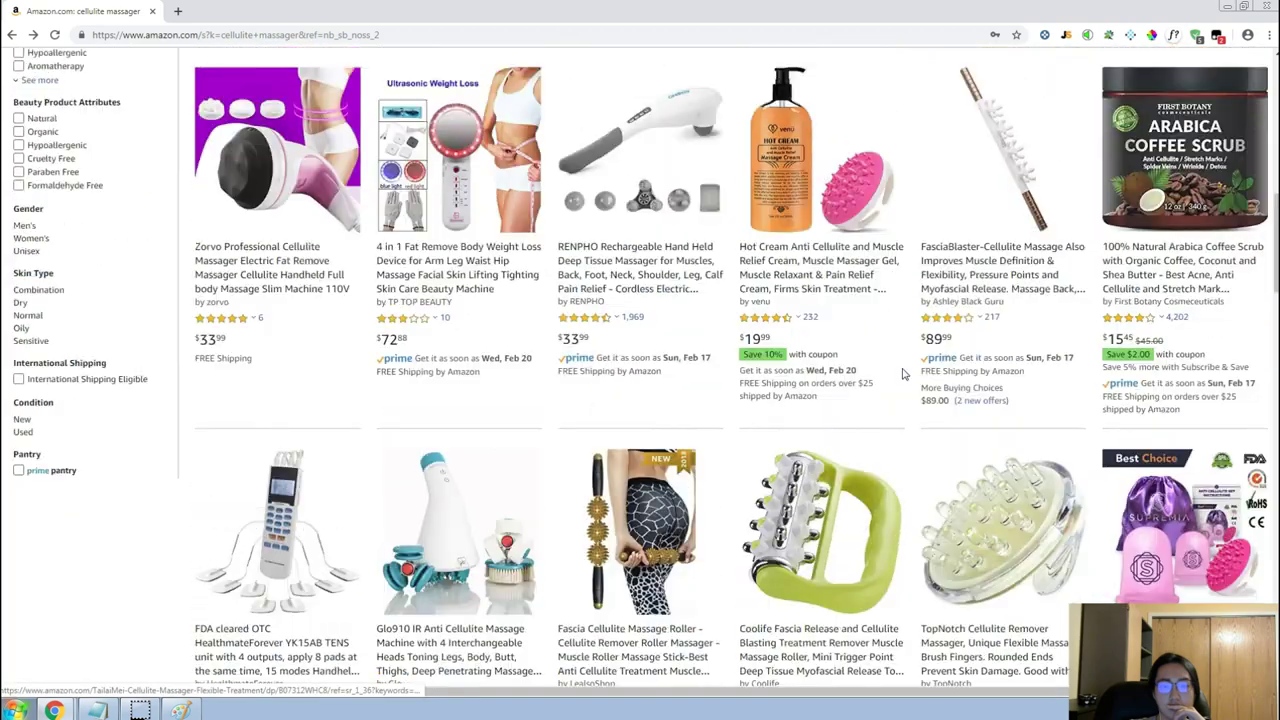
pyautogui.scroll(4, 1063, 120)
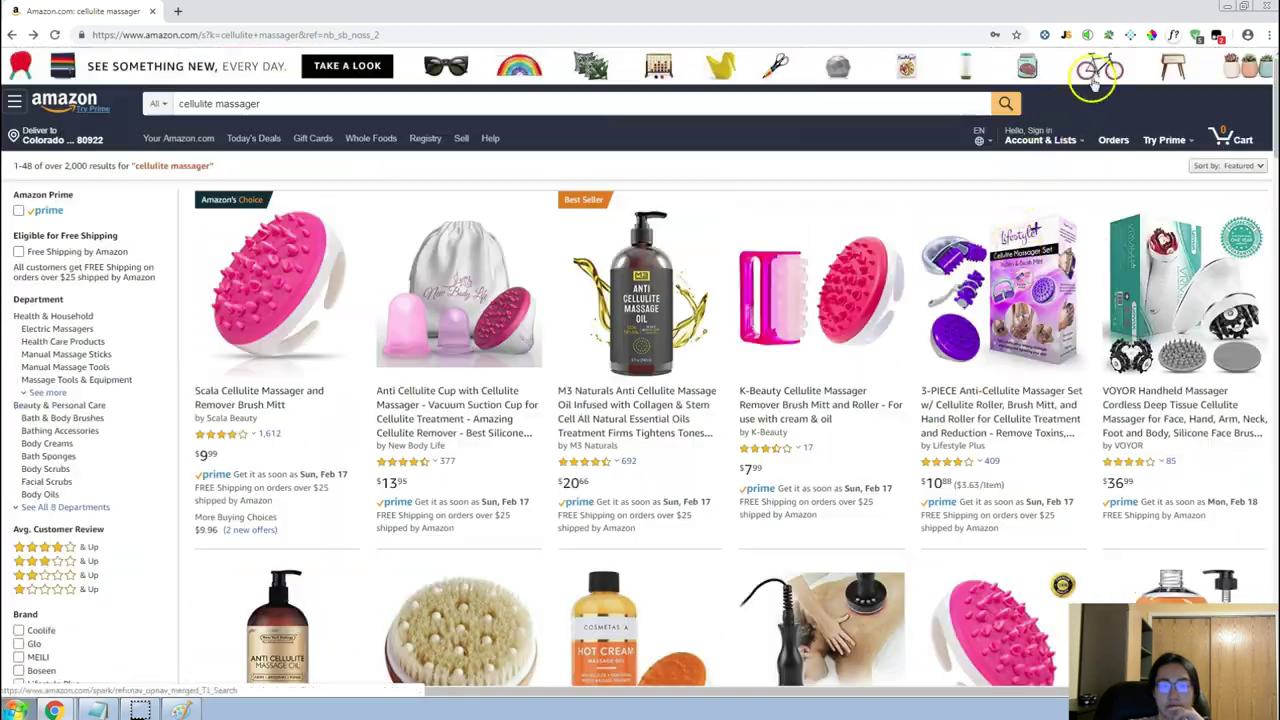
# Run the Jungle Scout extension on the cellulite massager results to get sales and revenue estimates.
pyautogui.click(1068, 36)
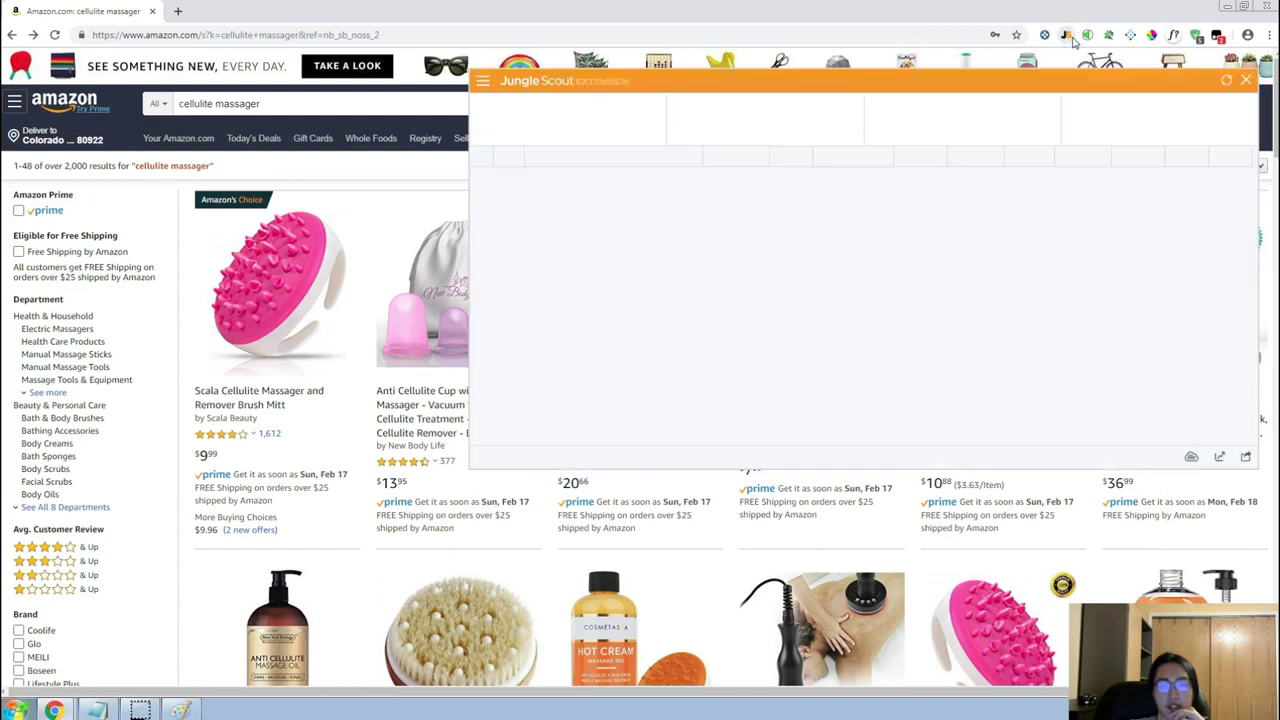
pyautogui.scroll(-2, 855, 590)
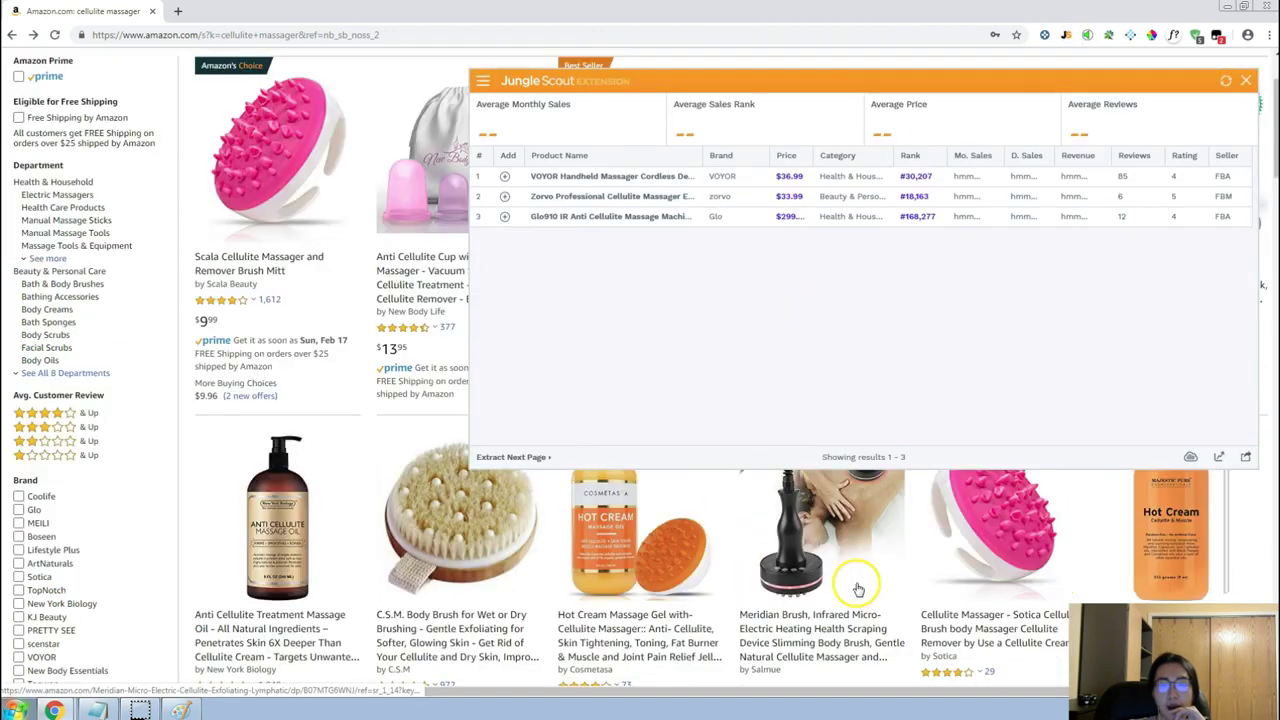
# Look further through the cellulite massager results while Jungle Scout gathers its estimates, comparing product types, prices and review counts.
pyautogui.scroll(-2, 920, 570)
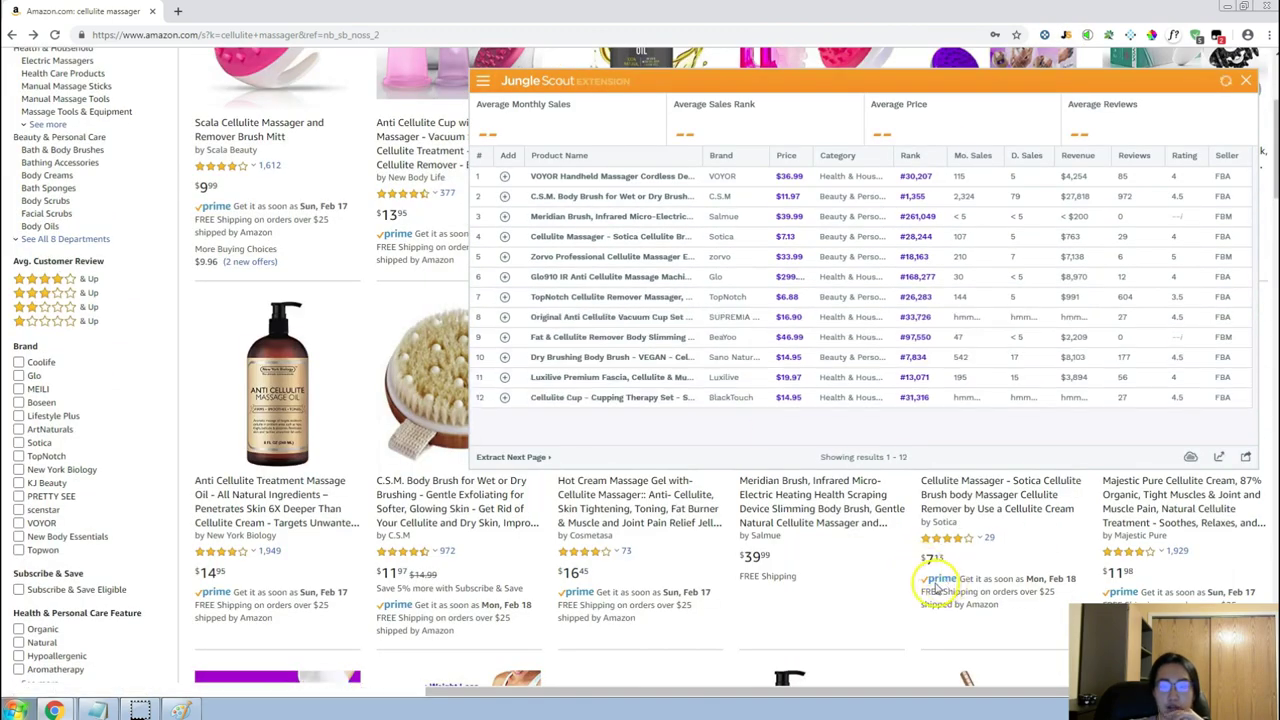
pyautogui.scroll(-3, 943, 571)
pyautogui.scroll(-5, 932, 575)
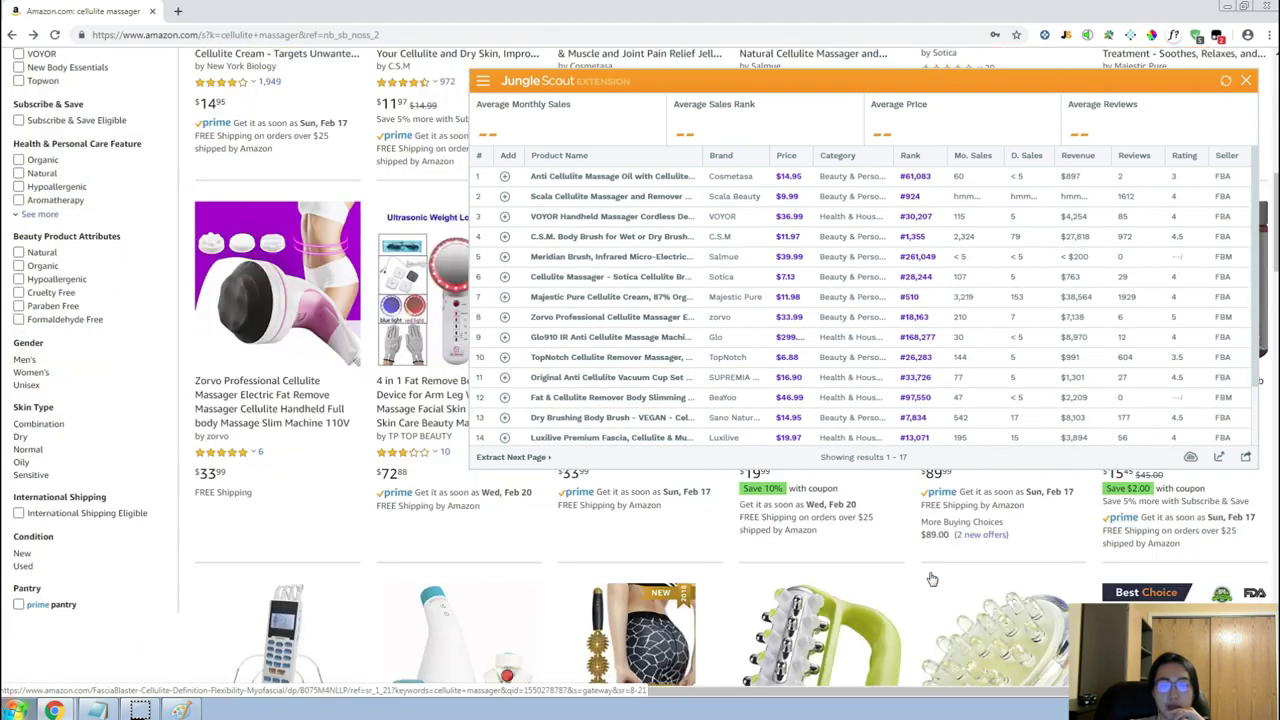
pyautogui.scroll(-2, 888, 582)
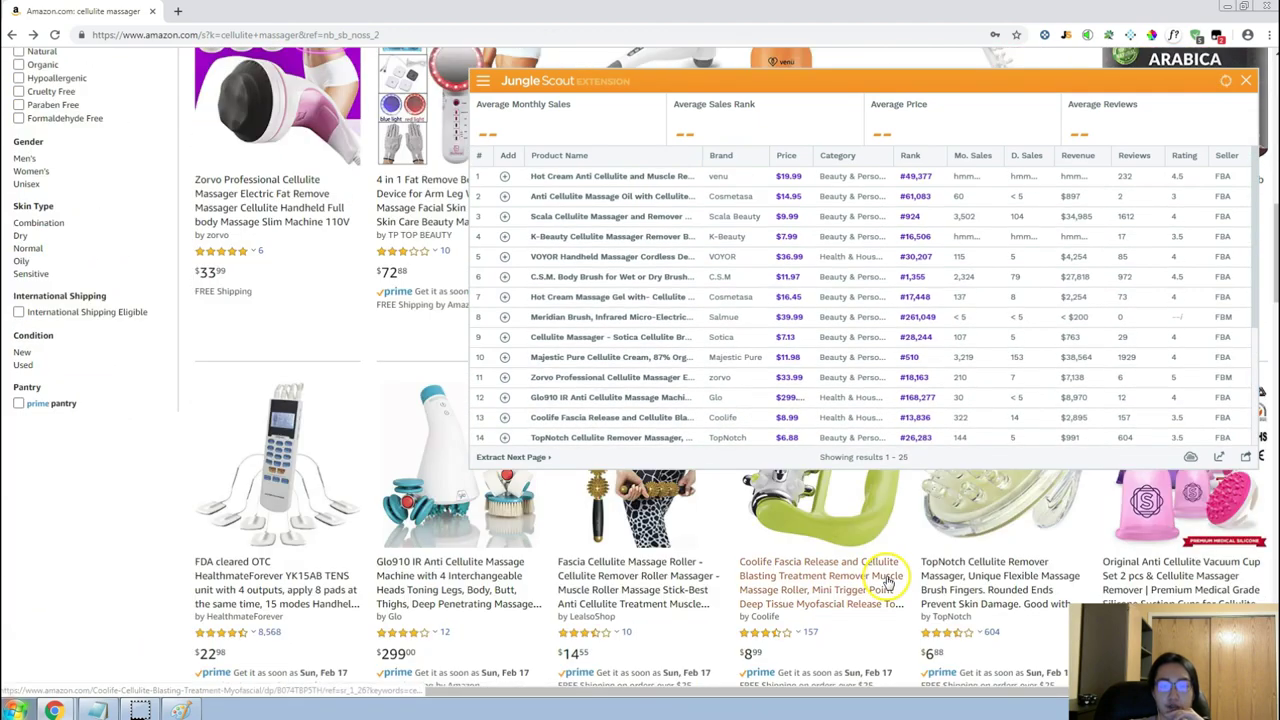
pyautogui.scroll(-1, 886, 582)
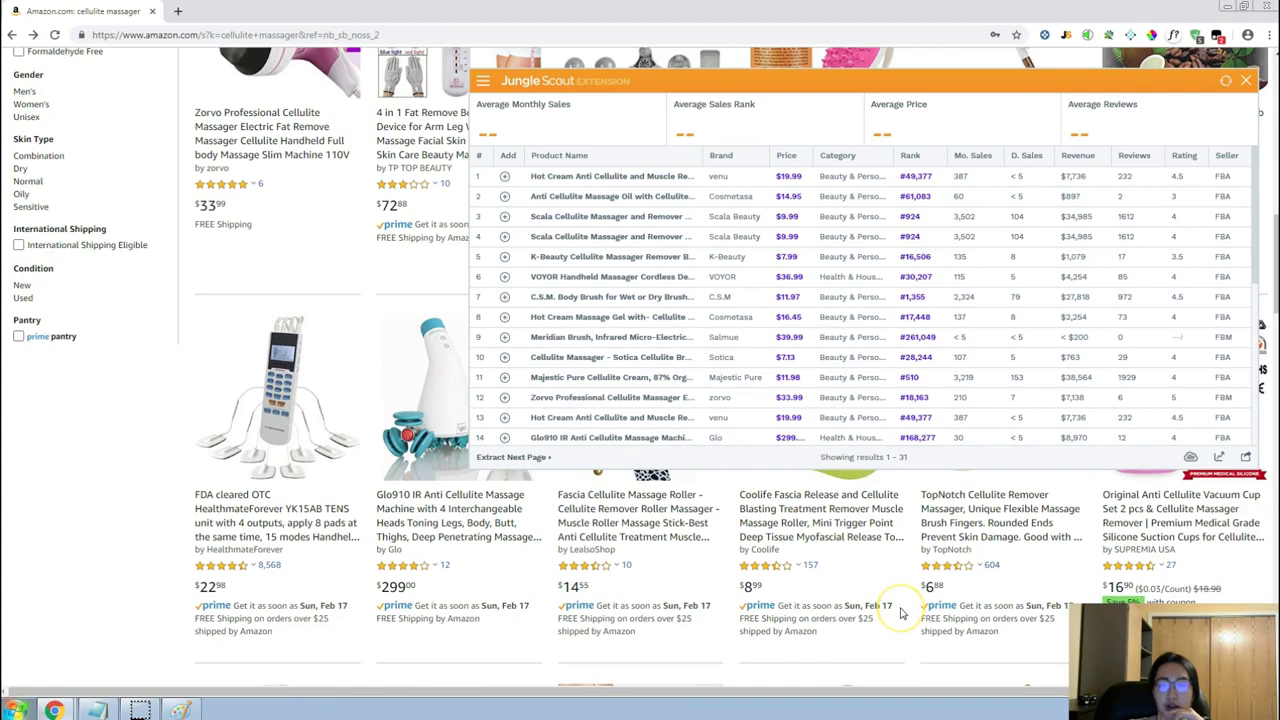
pyautogui.scroll(-2, 900, 612)
pyautogui.scroll(6, 900, 612)
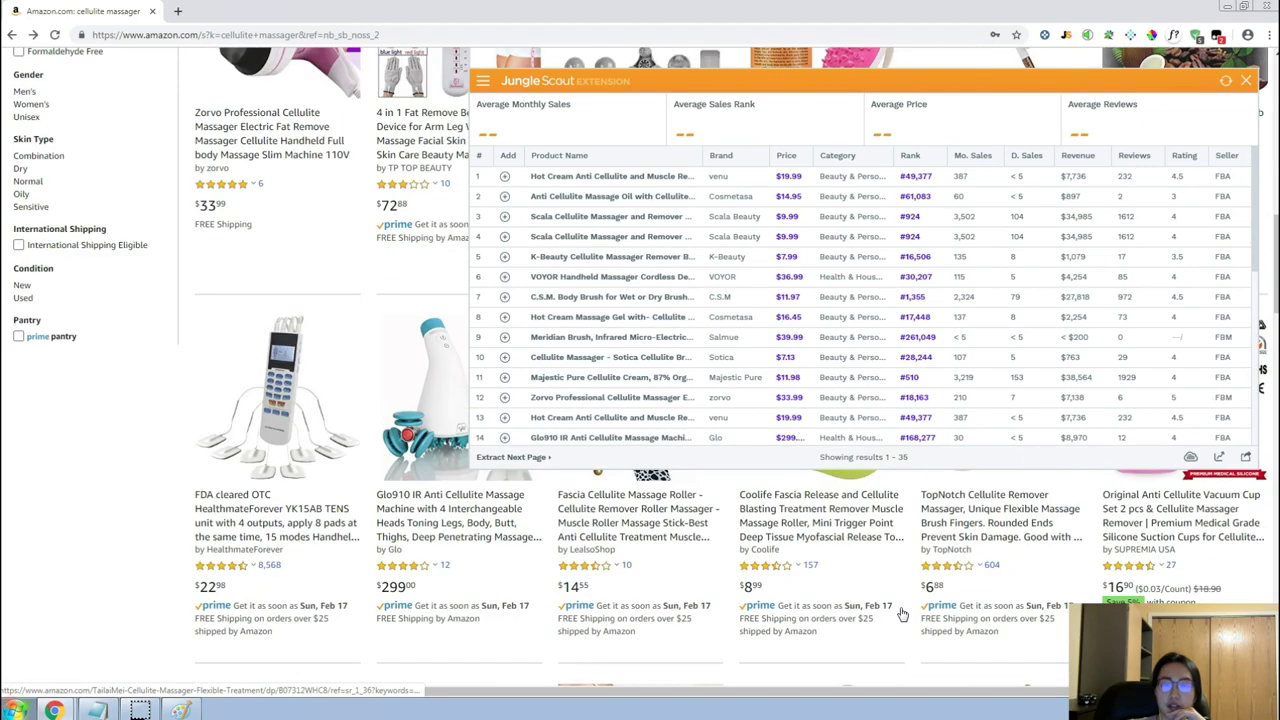
pyautogui.scroll(10, 915, 597)
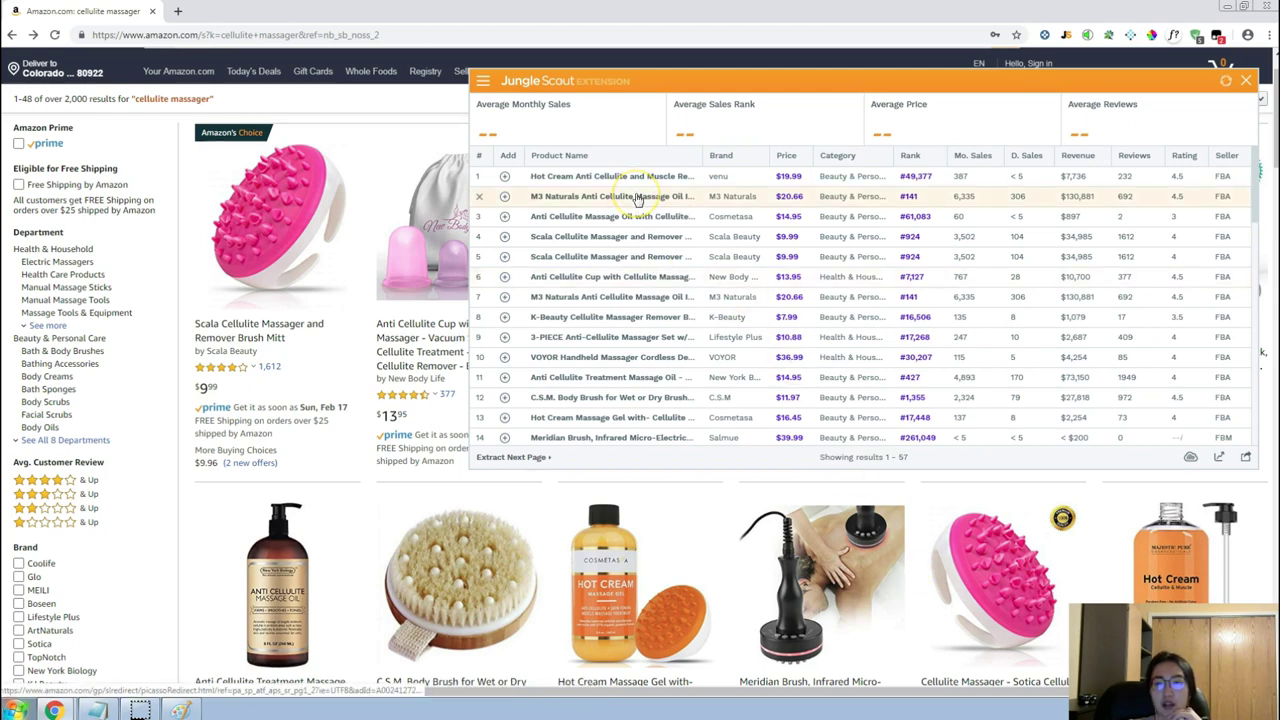
# Examine the Jungle Scout sales, revenue and review figures for the individual cellulite massager products, then close the extension.
pyautogui.moveTo(637, 199)
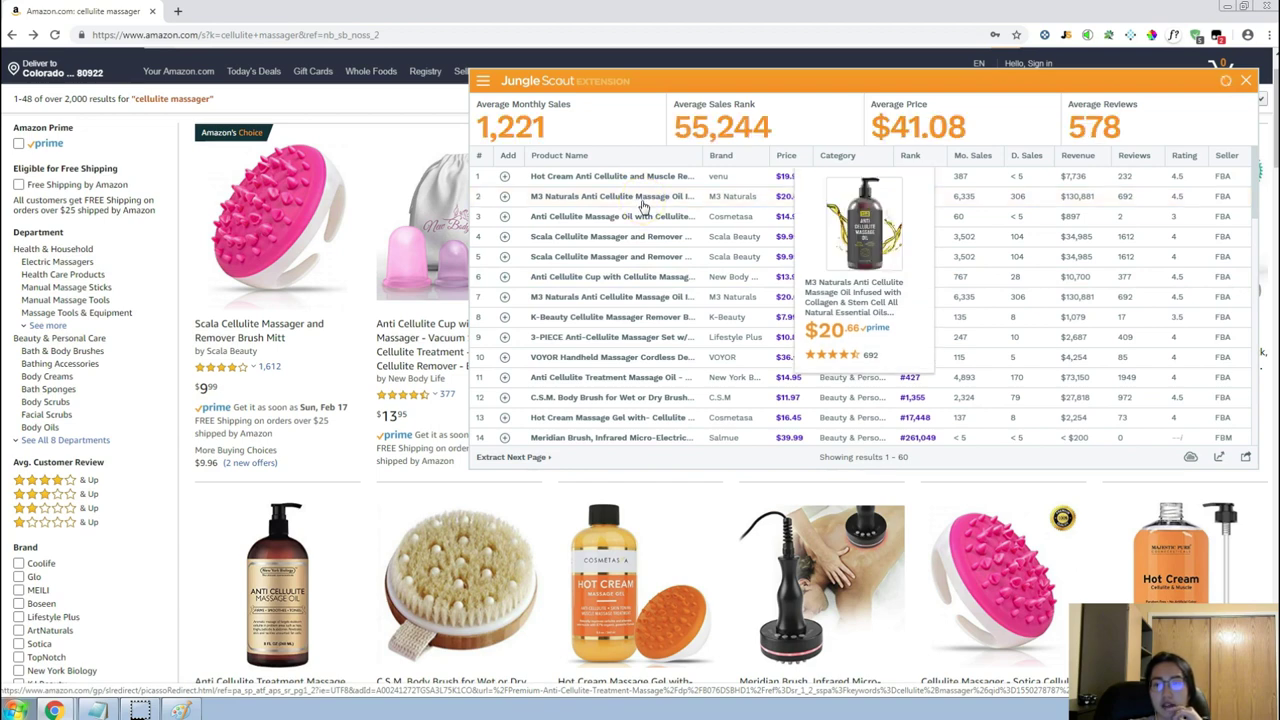
pyautogui.moveTo(633, 222)
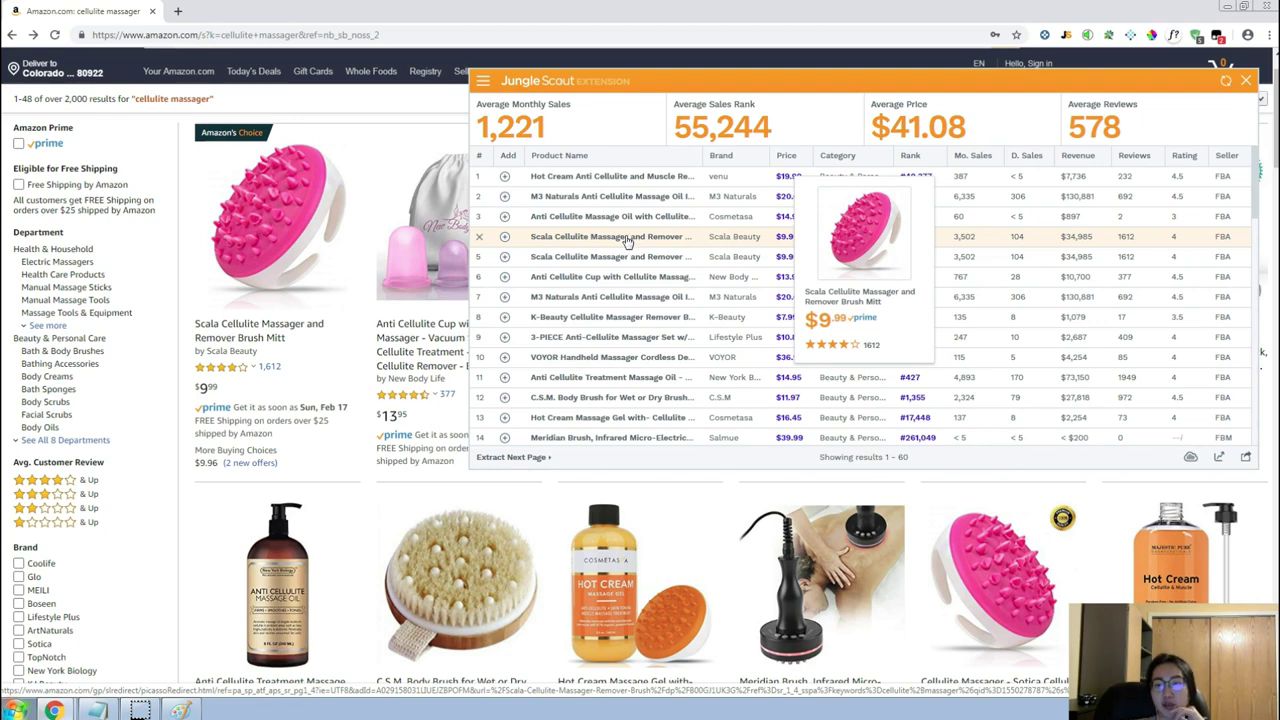
pyautogui.click(632, 246)
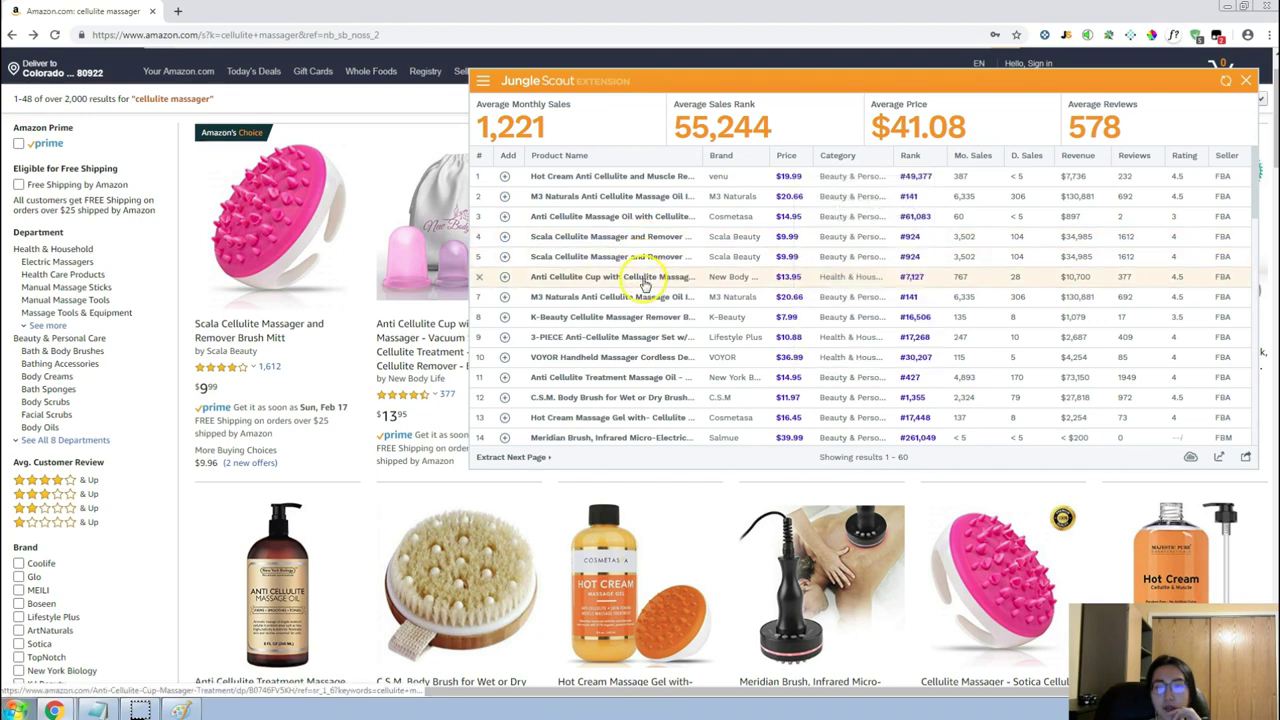
pyautogui.moveTo(645, 258)
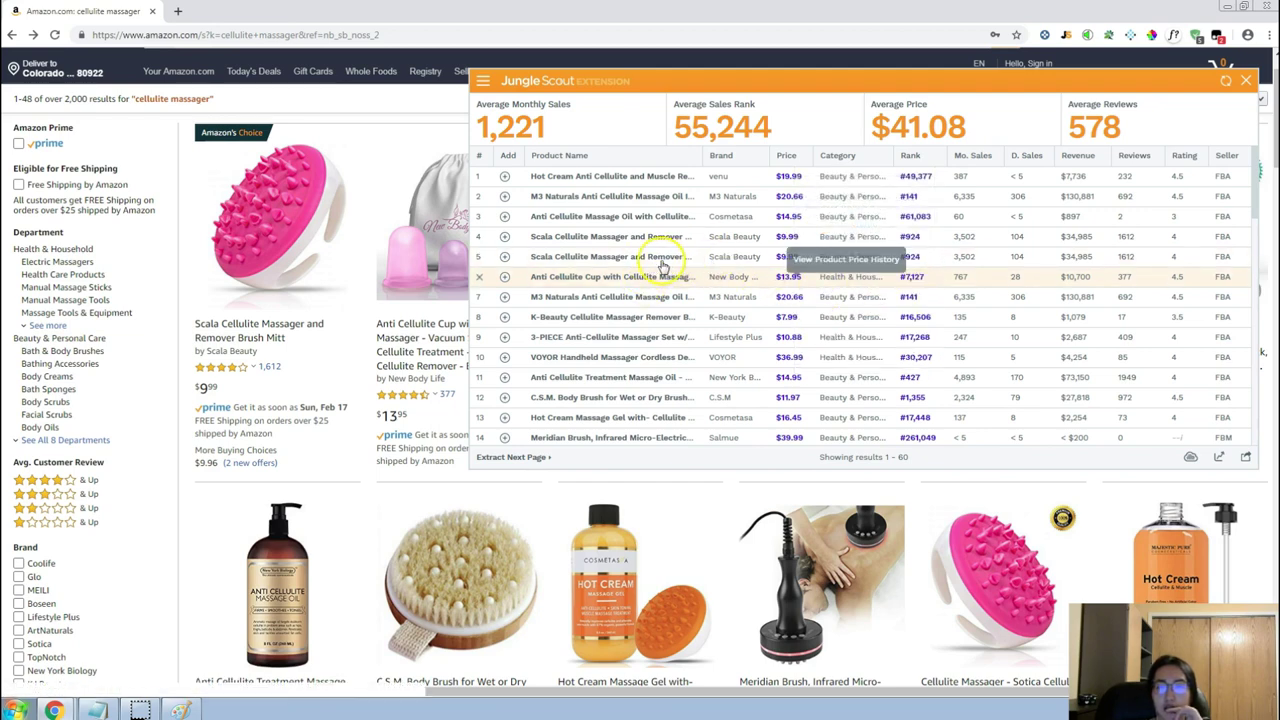
pyautogui.click(644, 262)
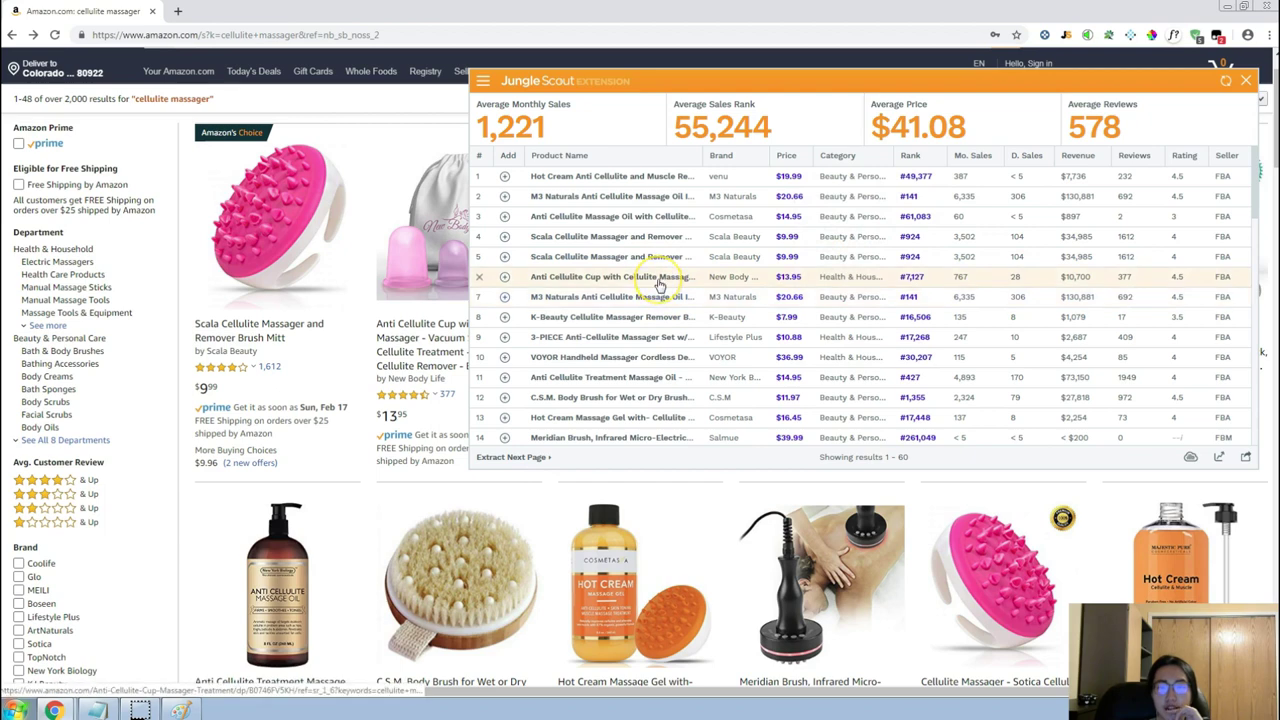
pyautogui.moveTo(659, 286)
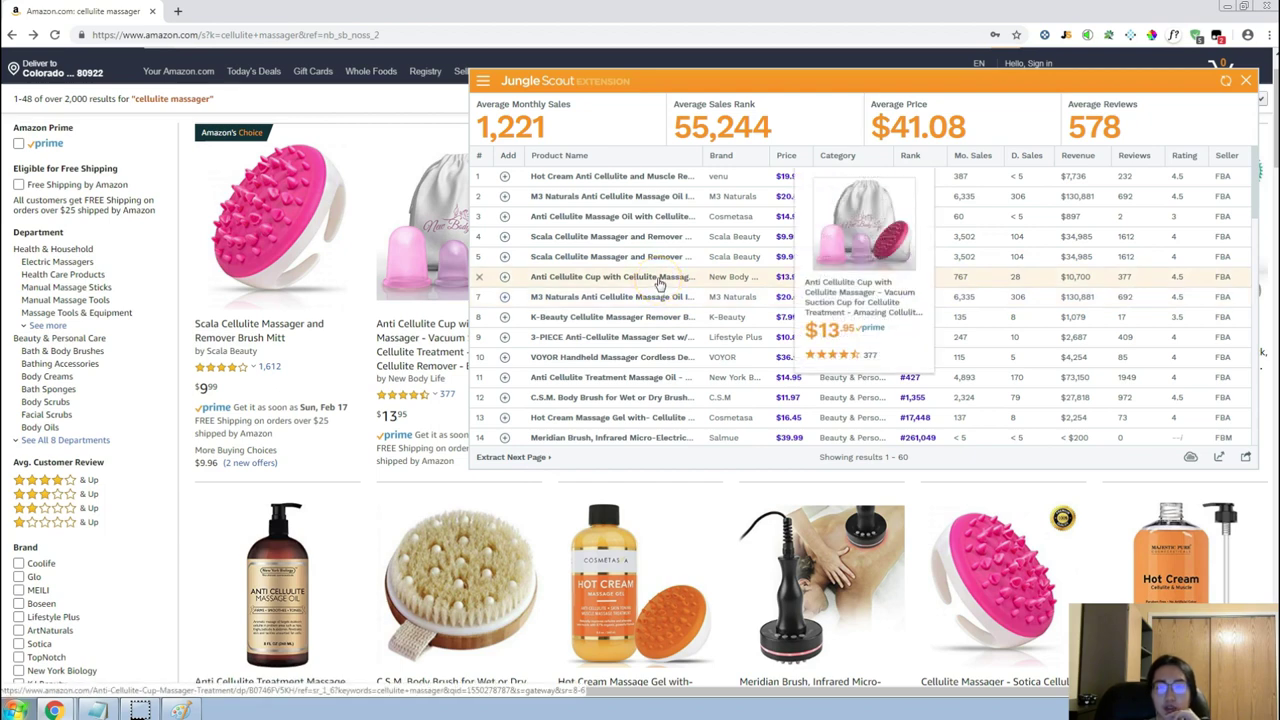
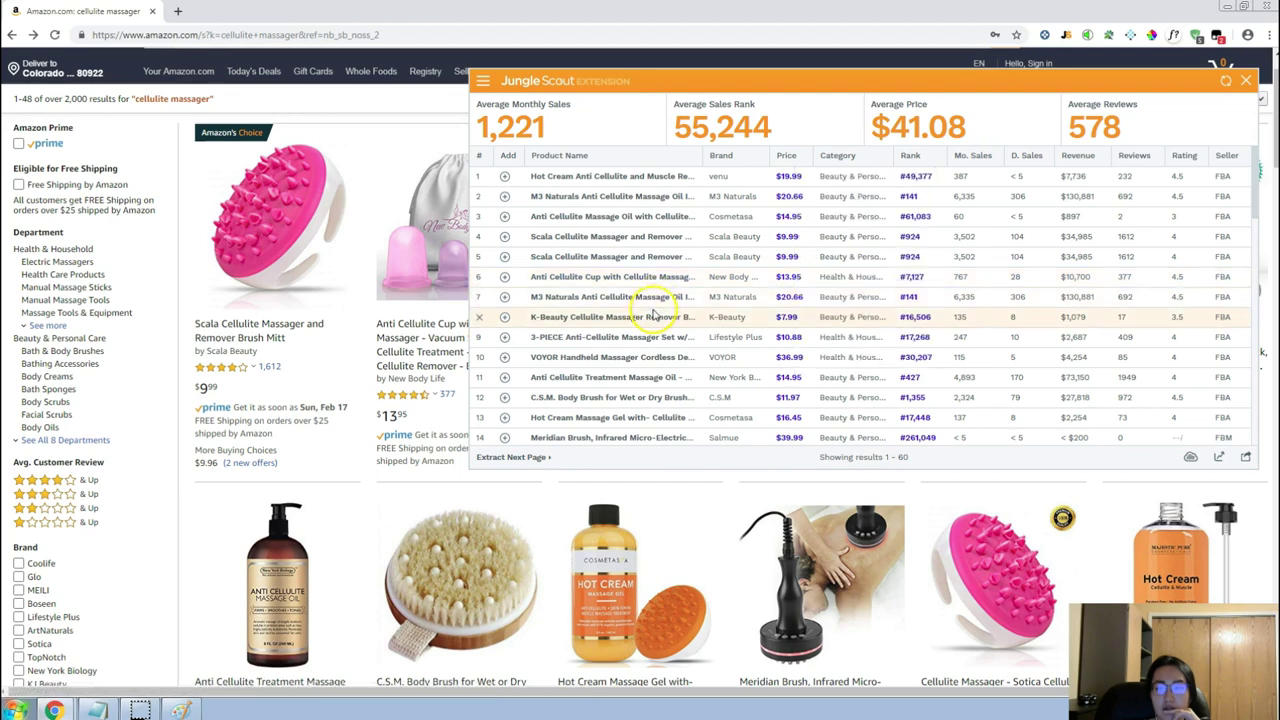
pyautogui.click(655, 362)
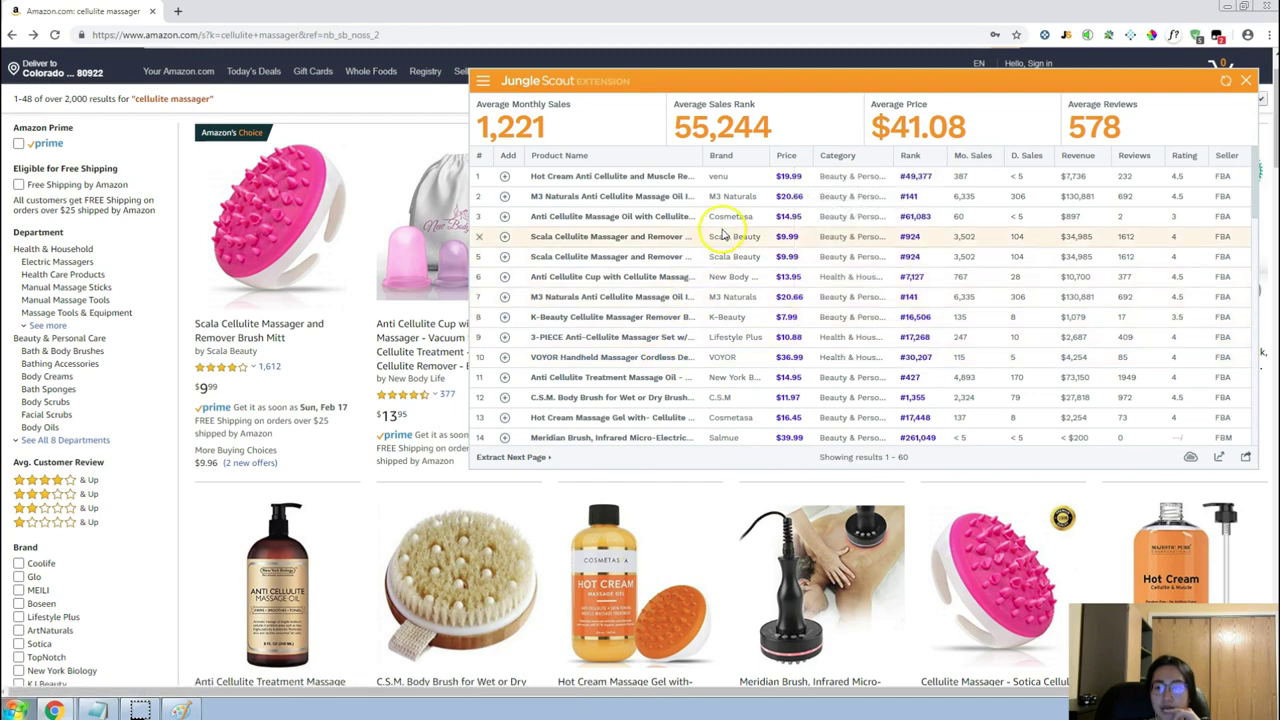
pyautogui.scroll(-2, 722, 236)
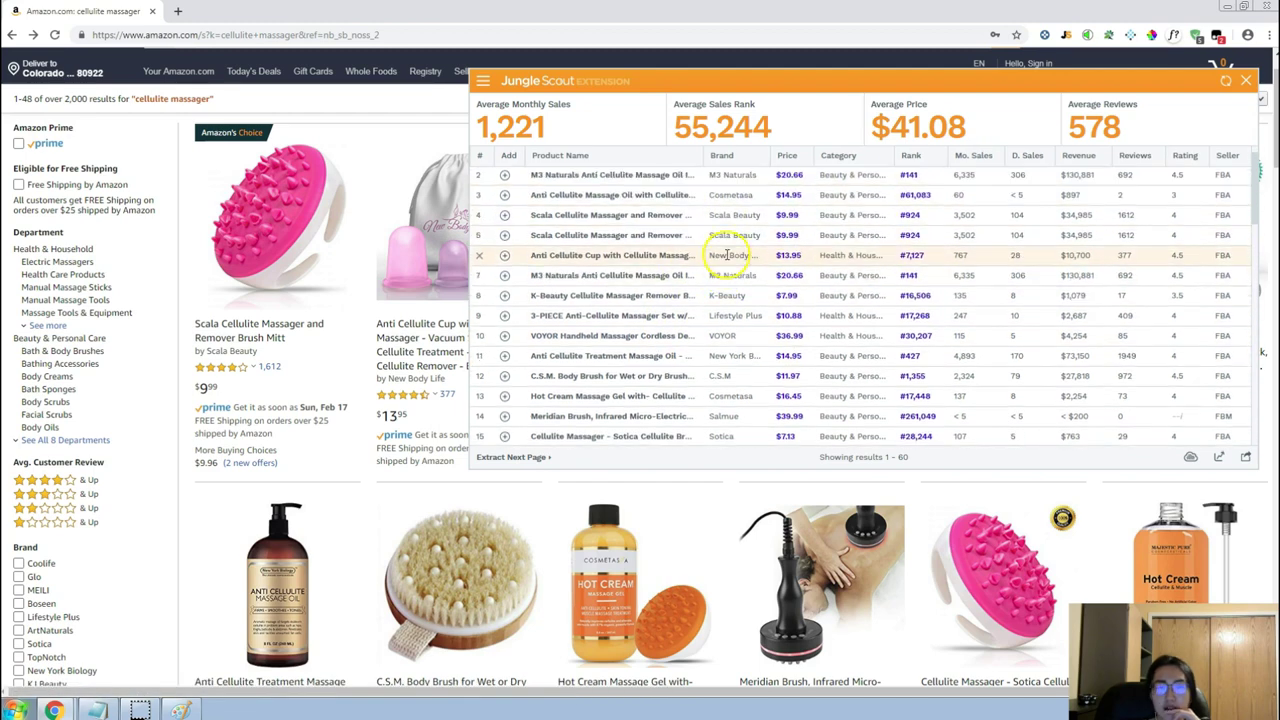
pyautogui.scroll(2, 727, 255)
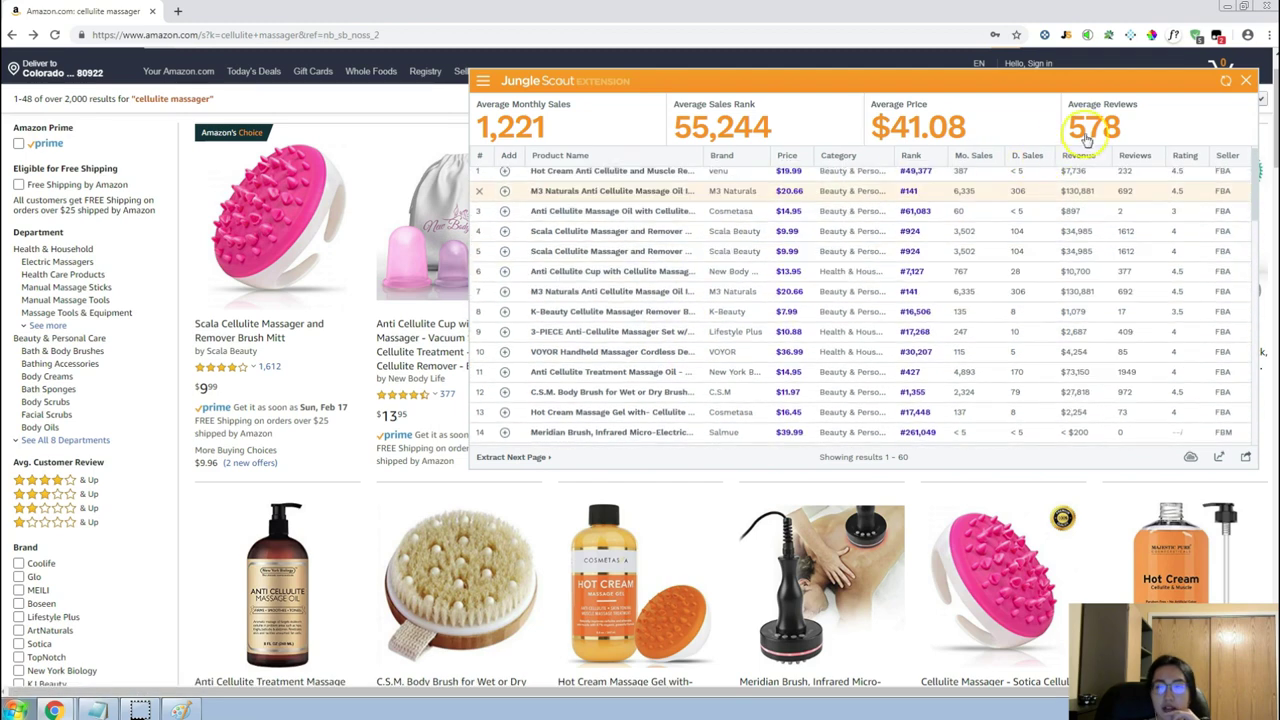
pyautogui.click(1247, 81)
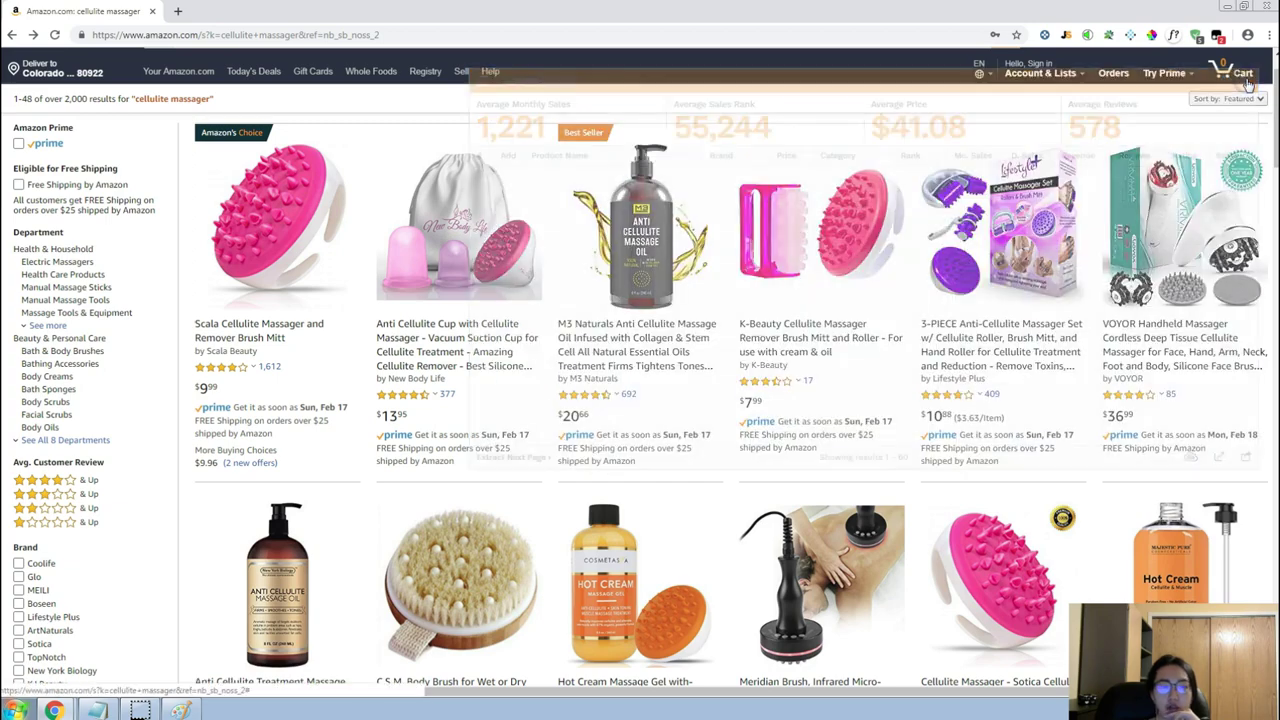
# Copy the "cellulite massager" search term from Amazon and run a Magnet keyword search for it in Helium 10.
pyautogui.scroll(1, 600, 236)
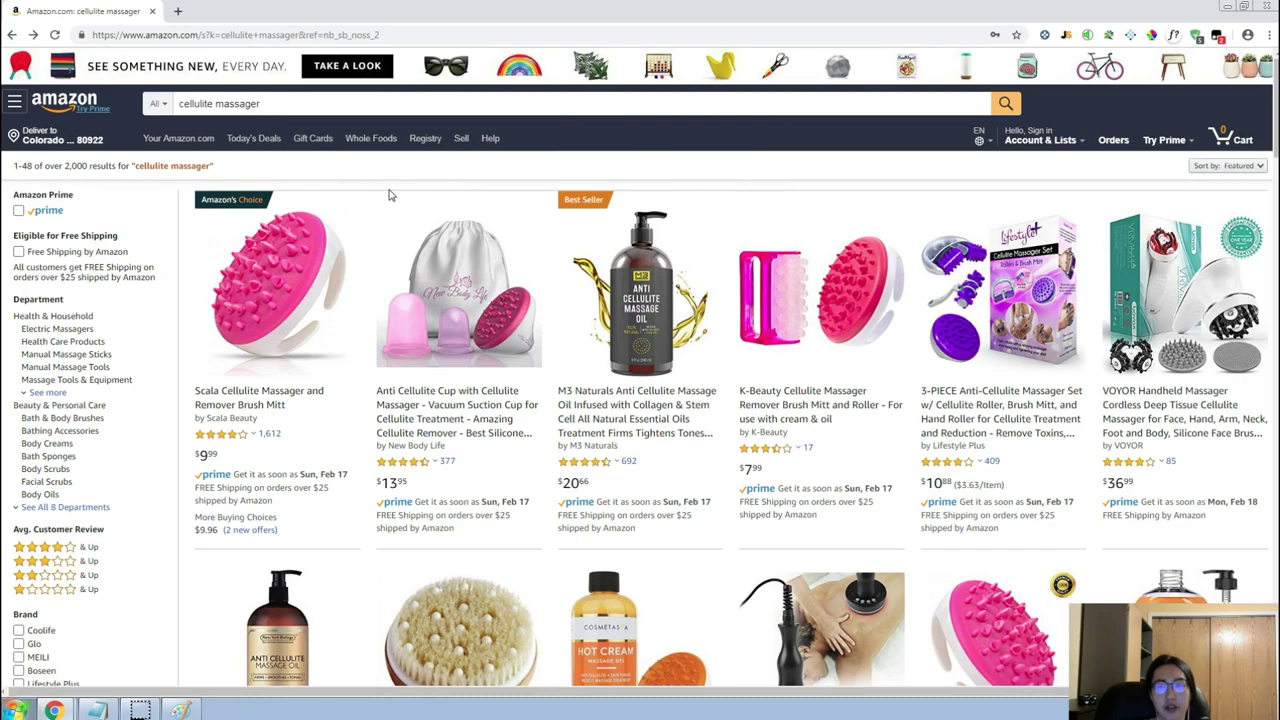
pyautogui.scroll(-5, 390, 195)
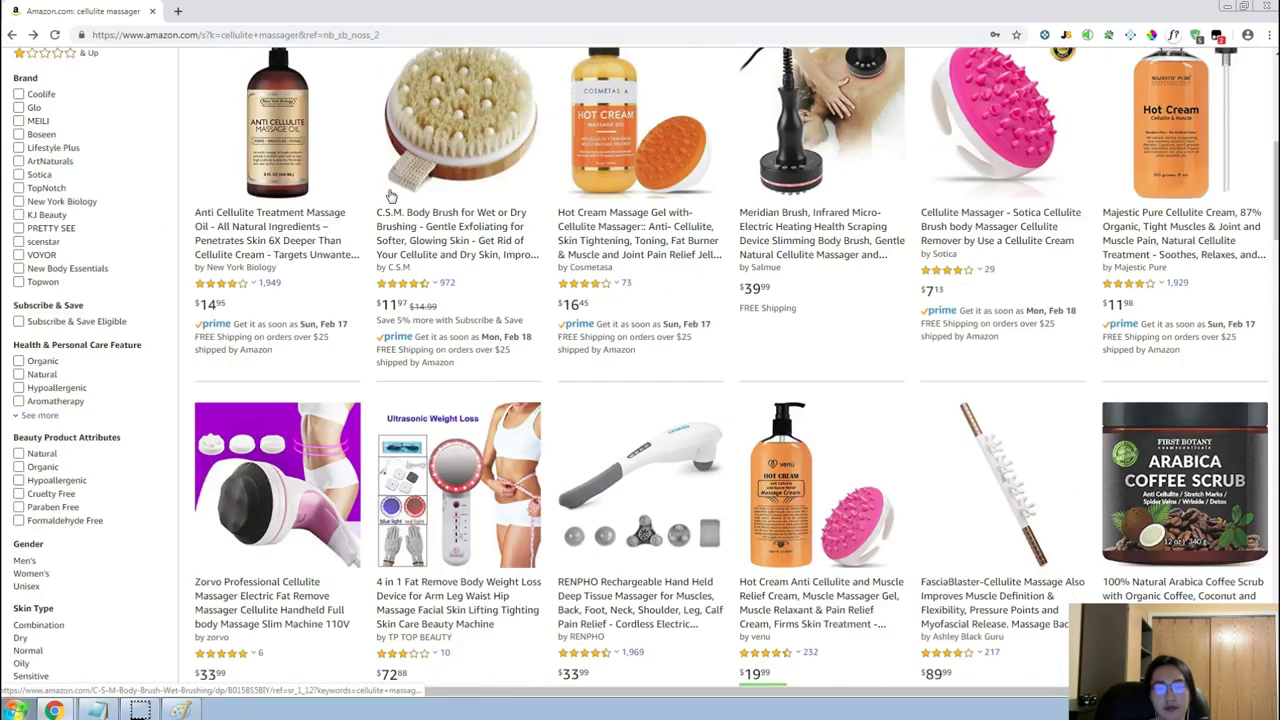
pyautogui.scroll(5, 390, 195)
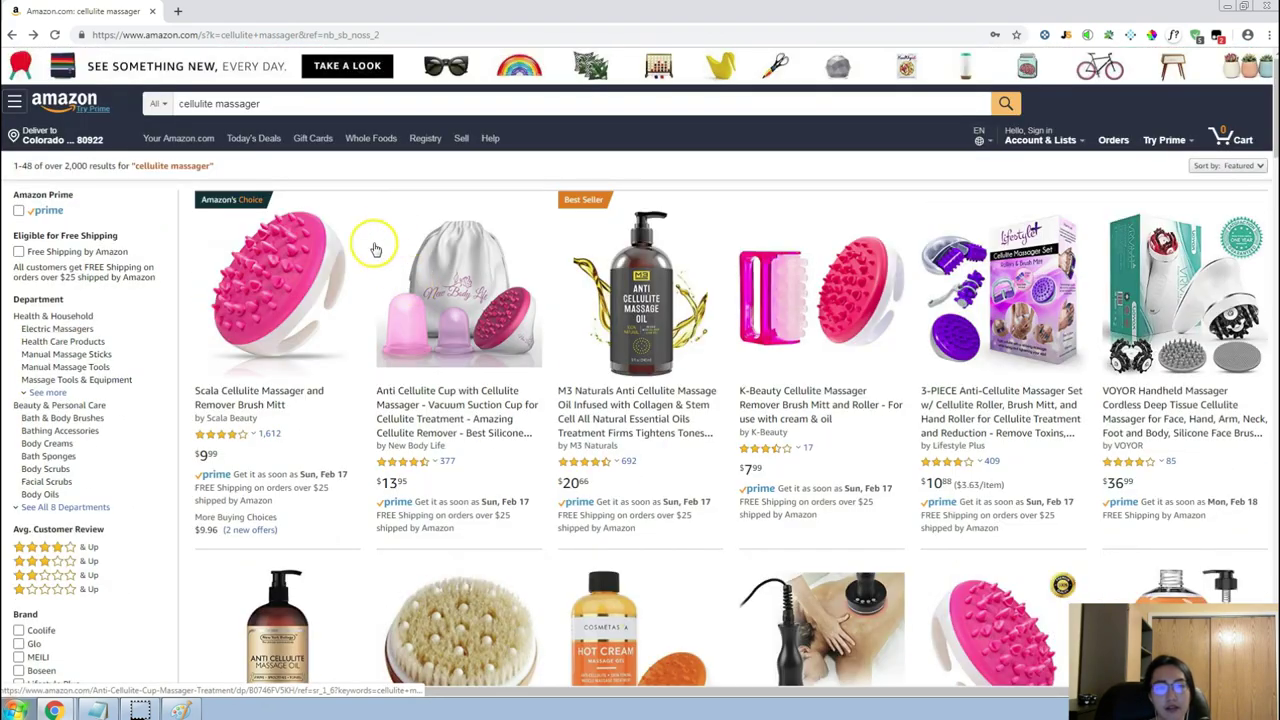
pyautogui.tripleClick(302, 103)
pyautogui.hotkey('ctrl', 'c')
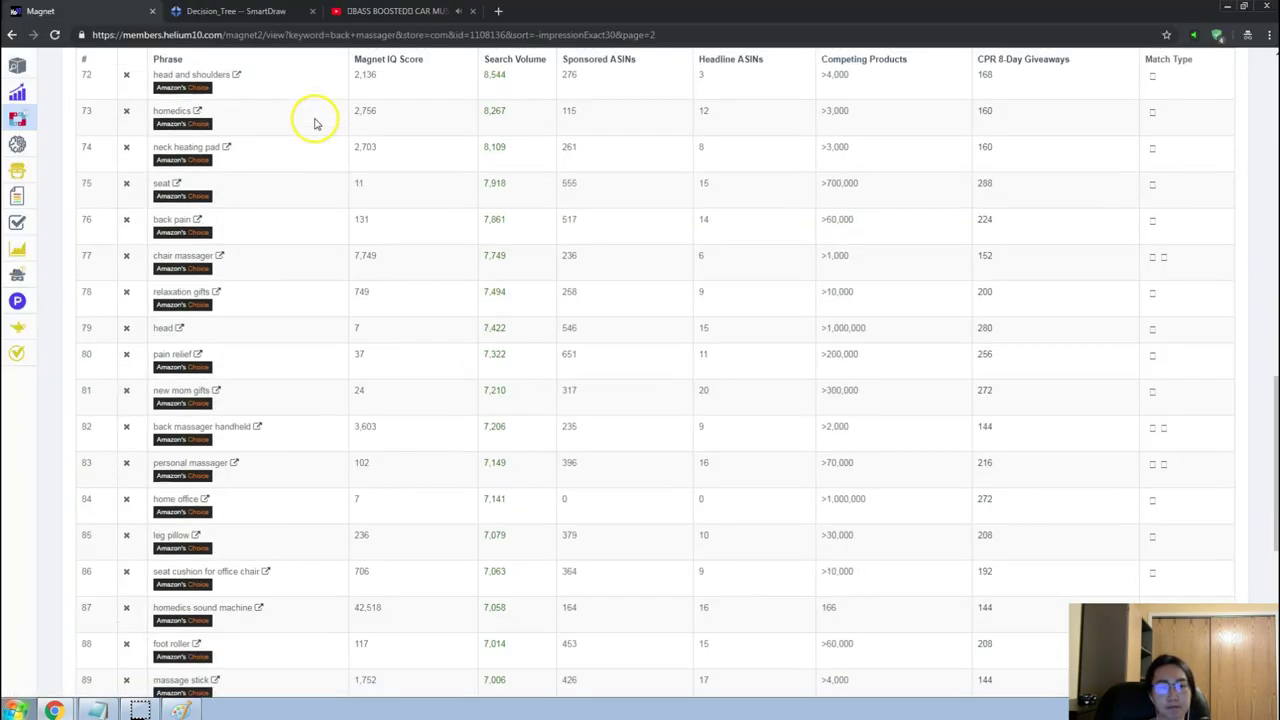
pyautogui.scroll(10, 214, 170)
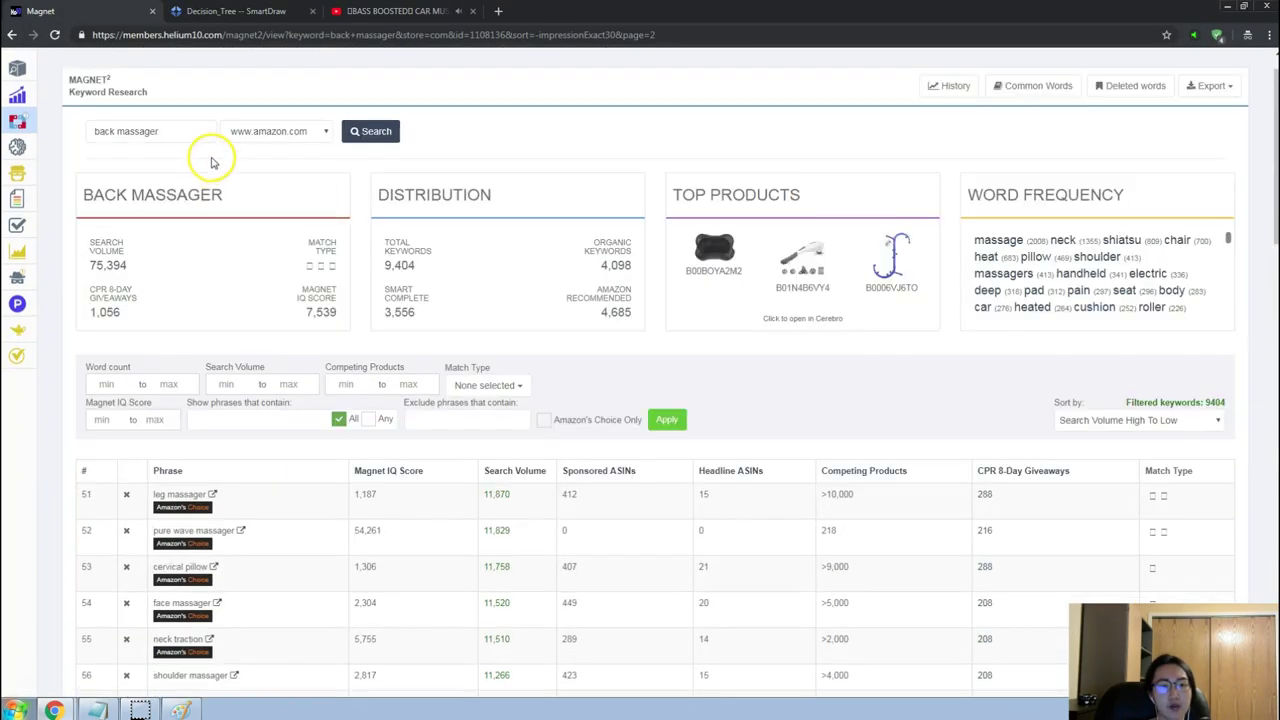
pyautogui.hotkey('ctrl', 'v')
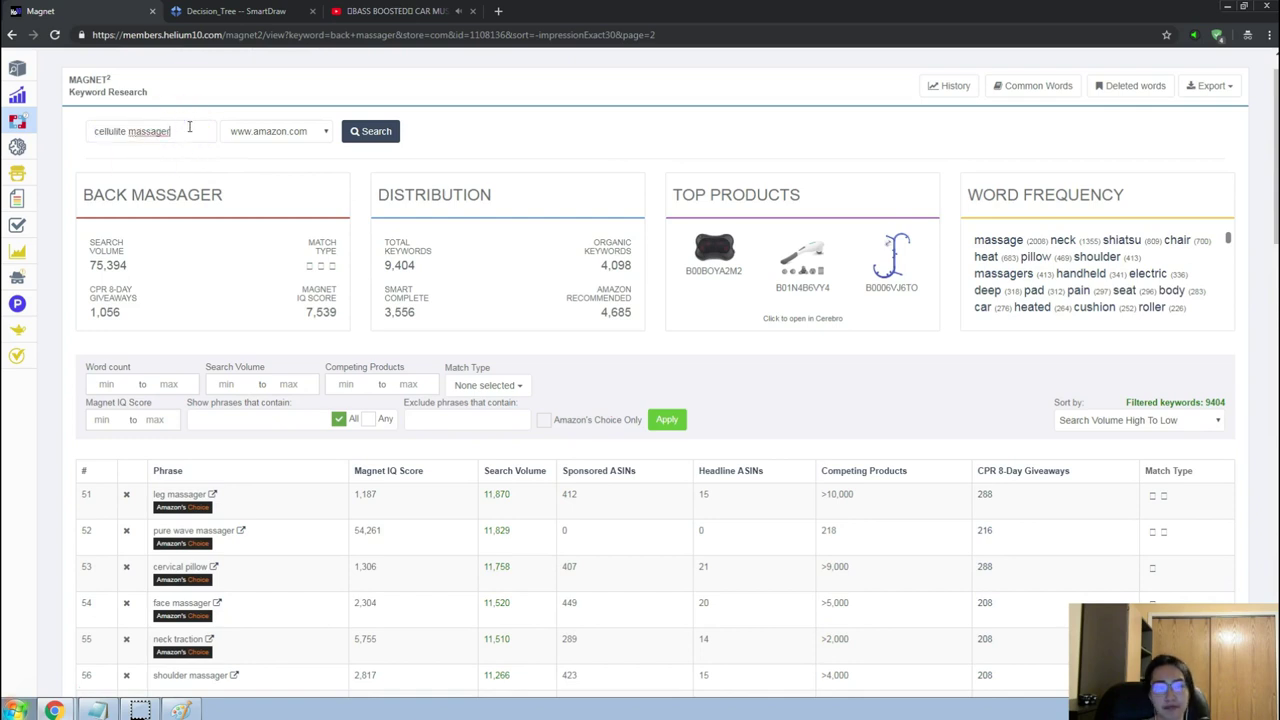
pyautogui.press('Return')
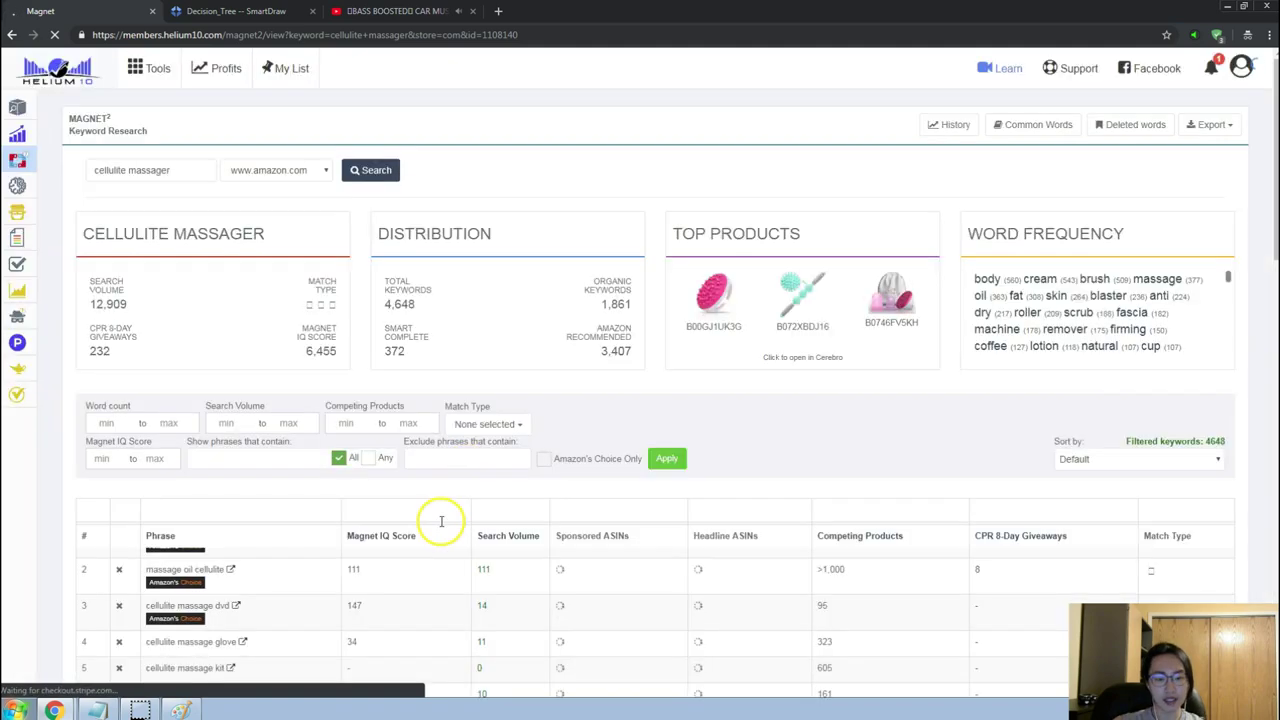
# Sort the cellulite massager keyword list by search volume from high to low and scan the phrases for product ideas.
pyautogui.click(498, 541)
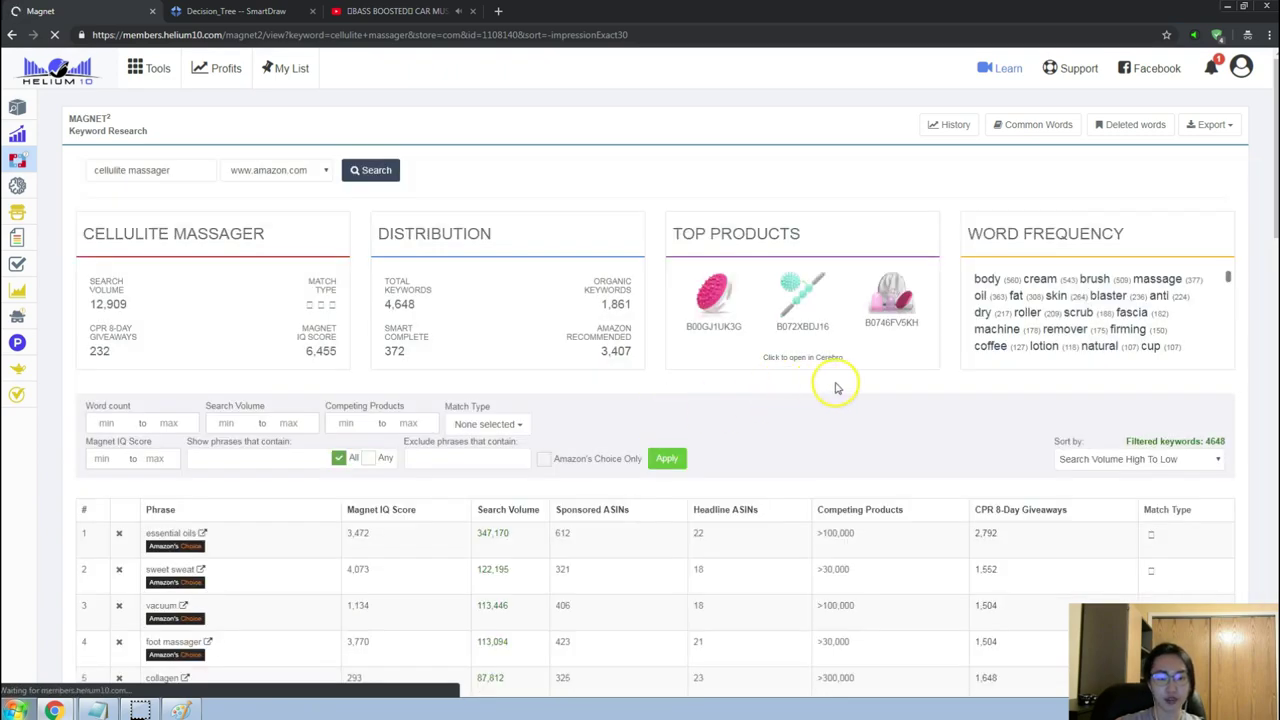
pyautogui.scroll(-2, 835, 387)
pyautogui.scroll(-8, 835, 387)
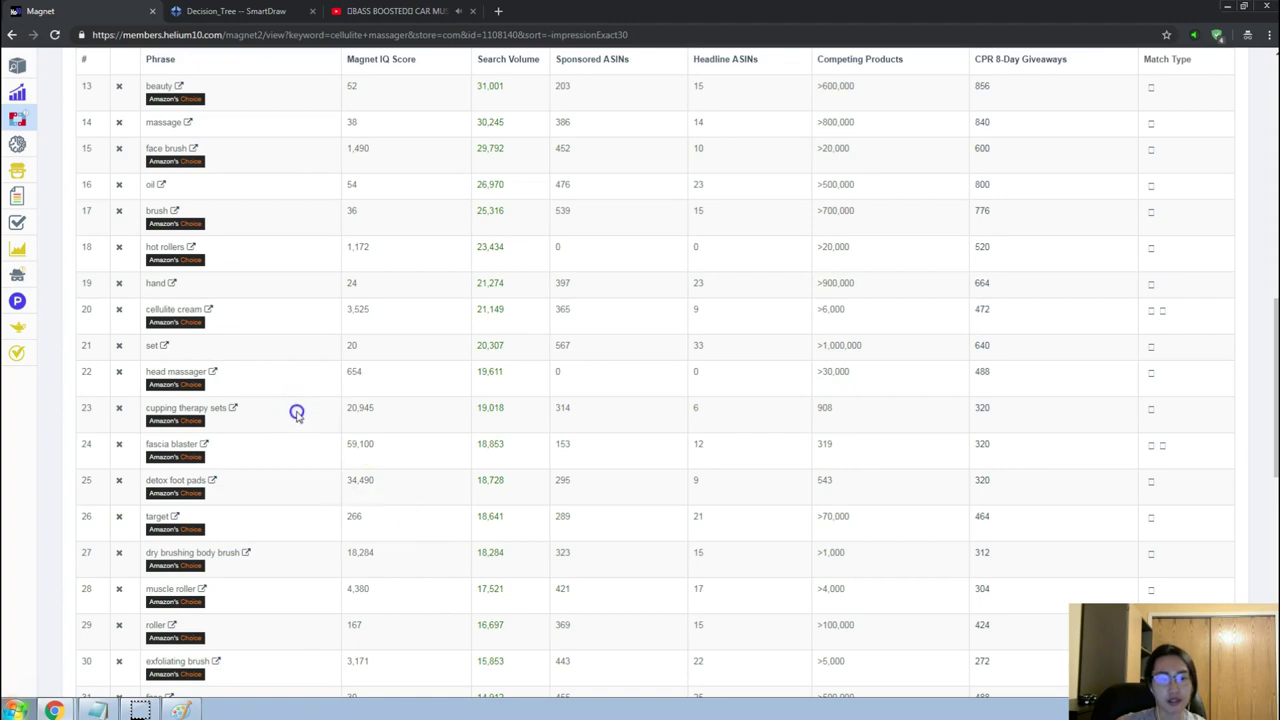
# Copy the phrase "cupping therapy sets" from the Magnet keyword list and search Amazon for it.
pyautogui.moveTo(139, 418); pyautogui.dragTo(228, 410)
pyautogui.hotkey('alt', 'Tab')
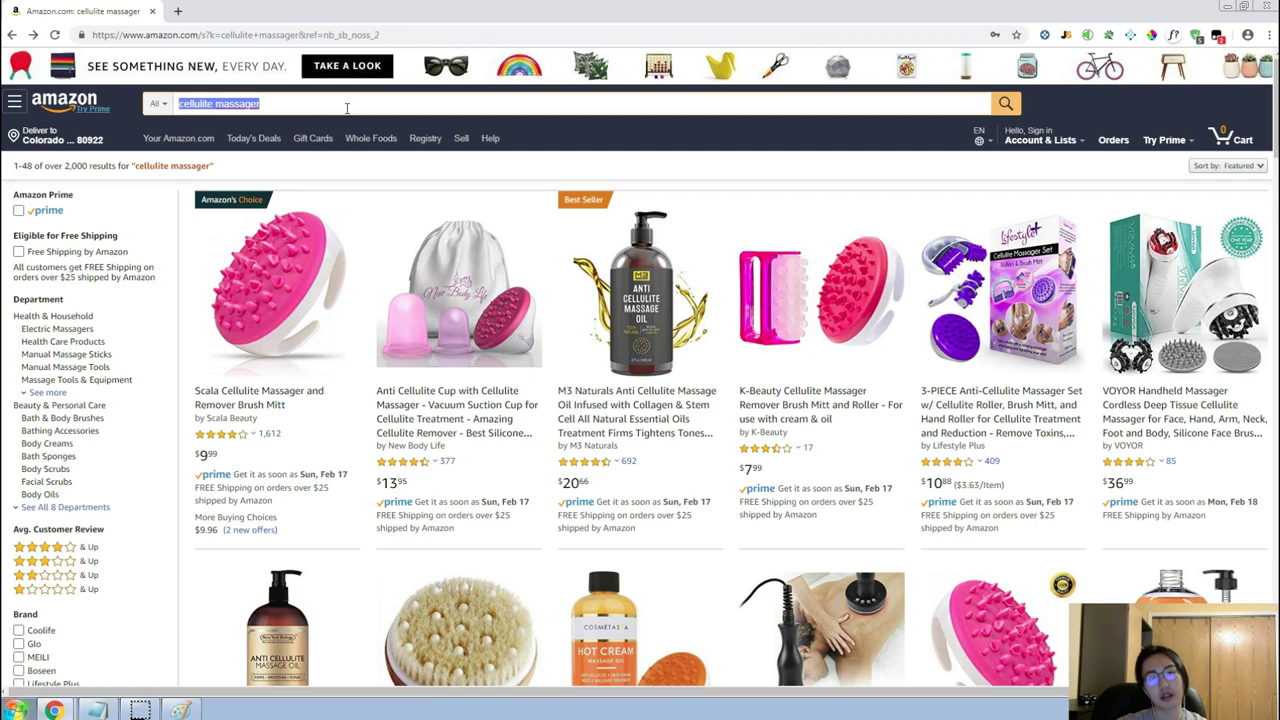
pyautogui.write('cupping therapy sets')
pyautogui.press('Return')
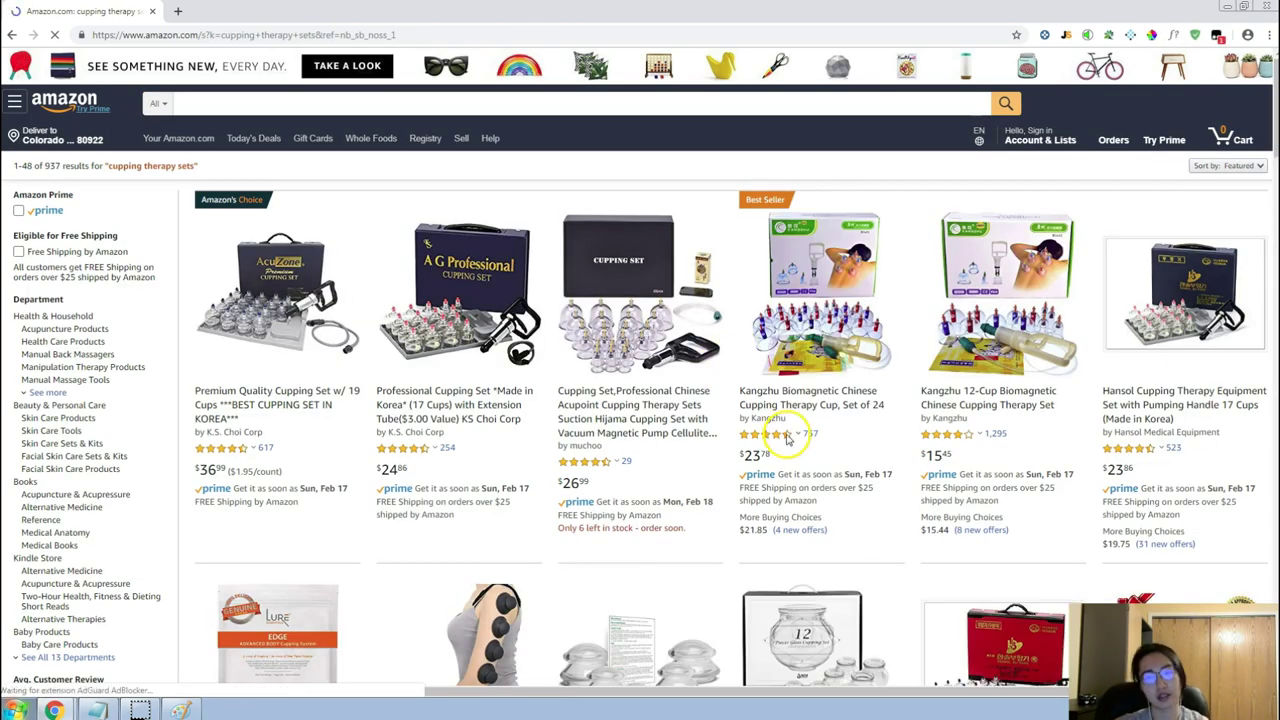
# Compare the products, prices and review counts in the cupping therapy sets results and run the Jungle Scout extension on them.
pyautogui.scroll(-2, 714, 494)
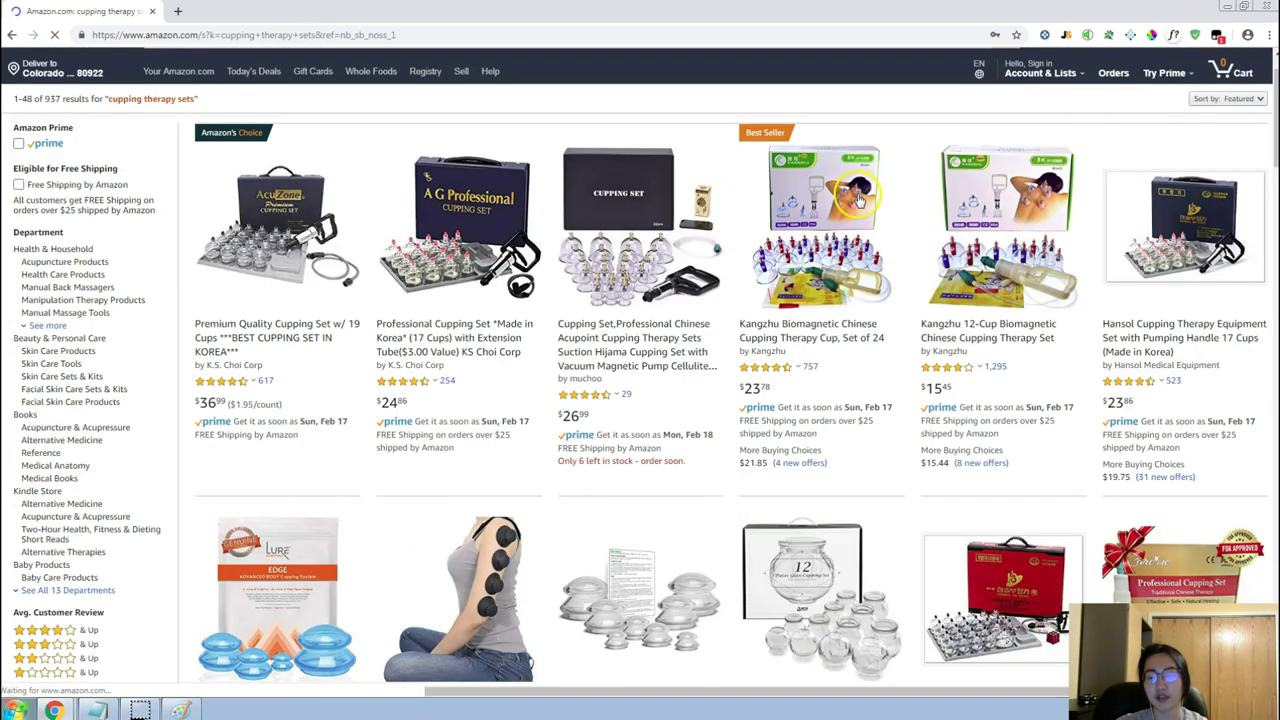
pyautogui.scroll(-3, 858, 200)
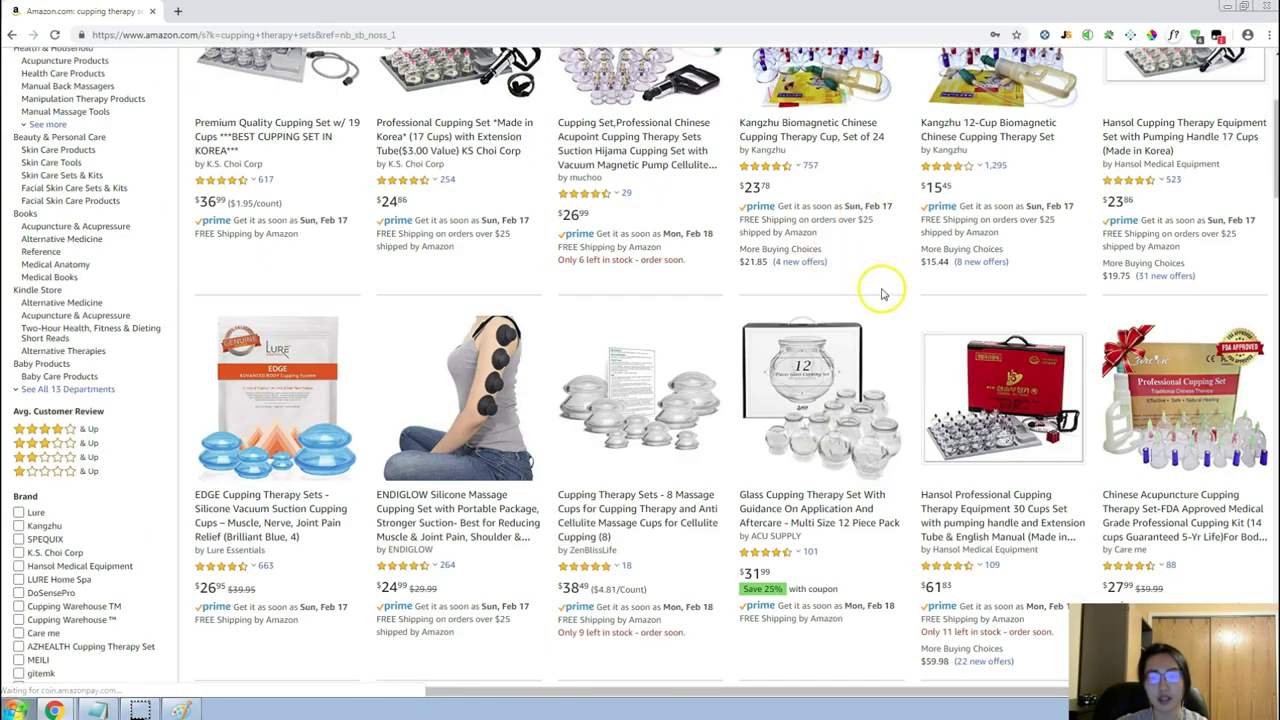
pyautogui.scroll(-2, 882, 293)
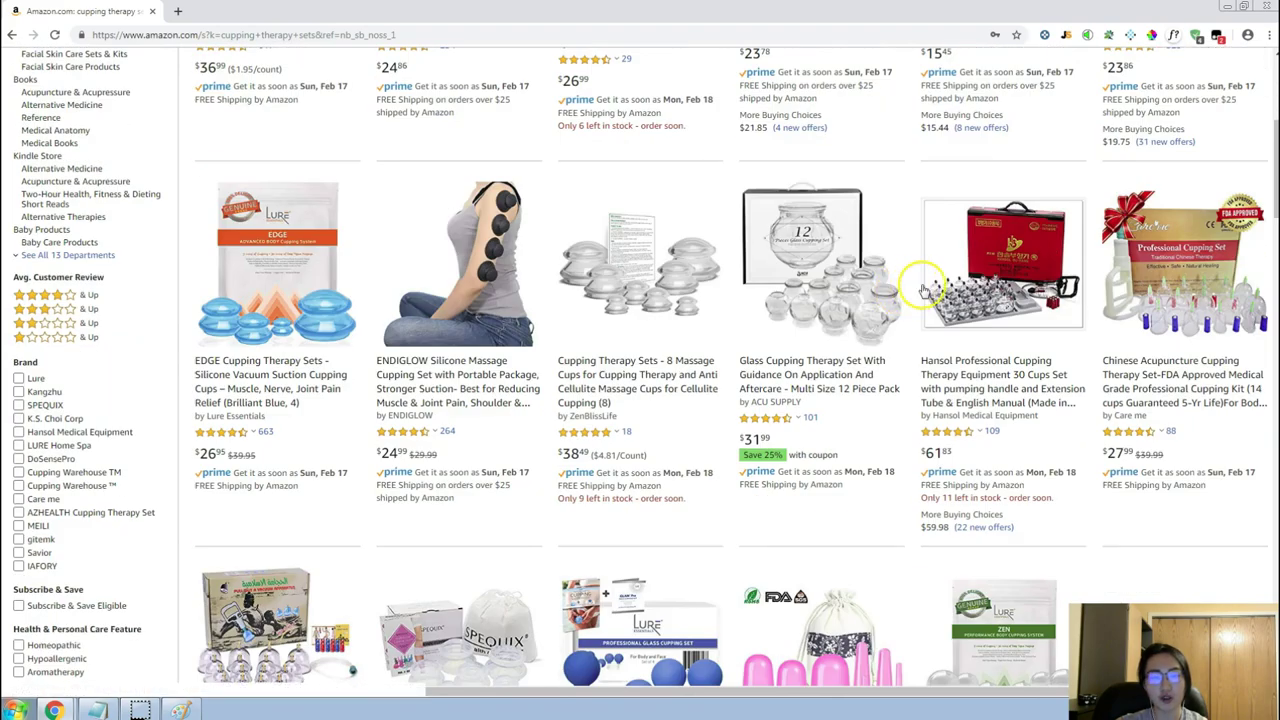
pyautogui.scroll(-5, 922, 290)
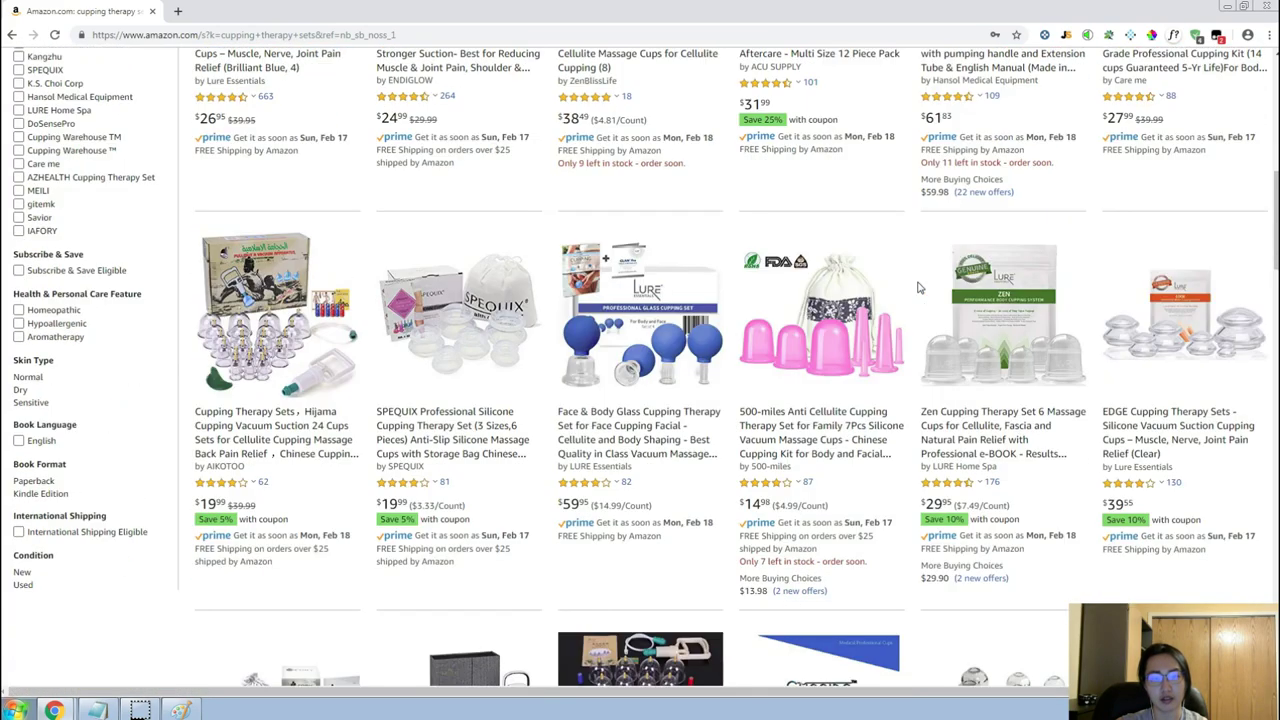
pyautogui.scroll(10, 918, 288)
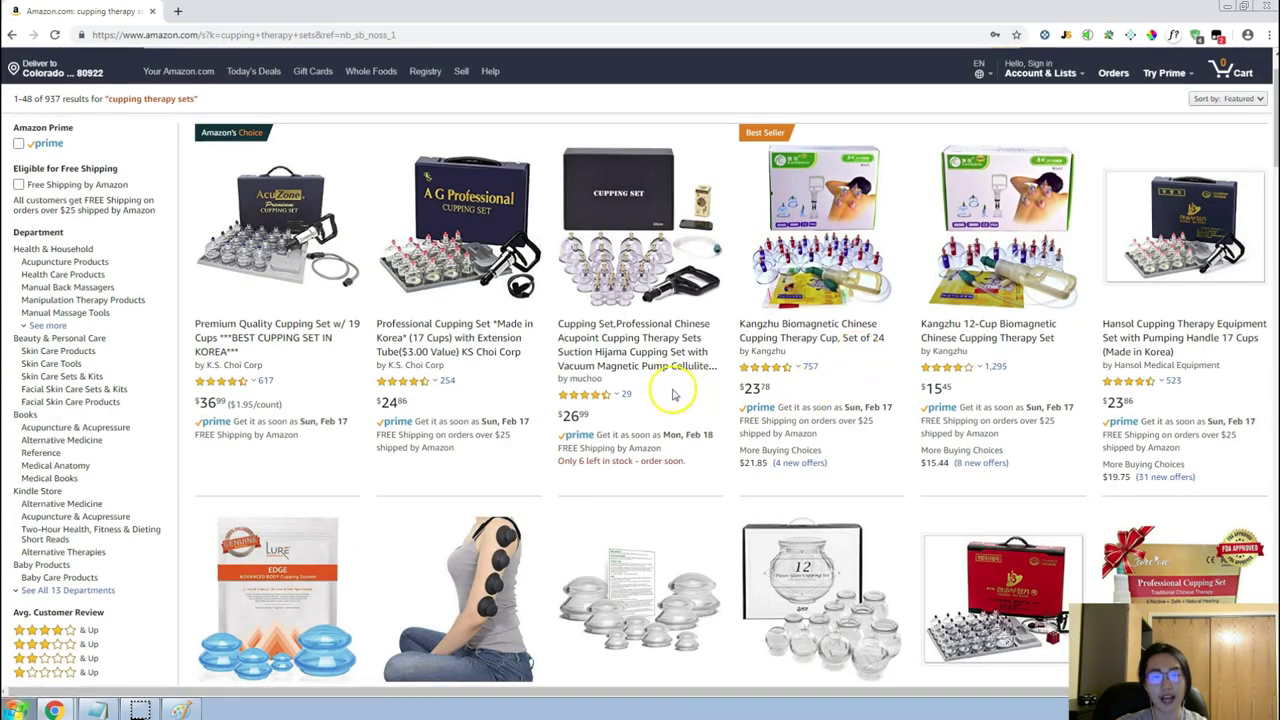
pyautogui.scroll(-1, 670, 368)
pyautogui.scroll(-3, 990, 310)
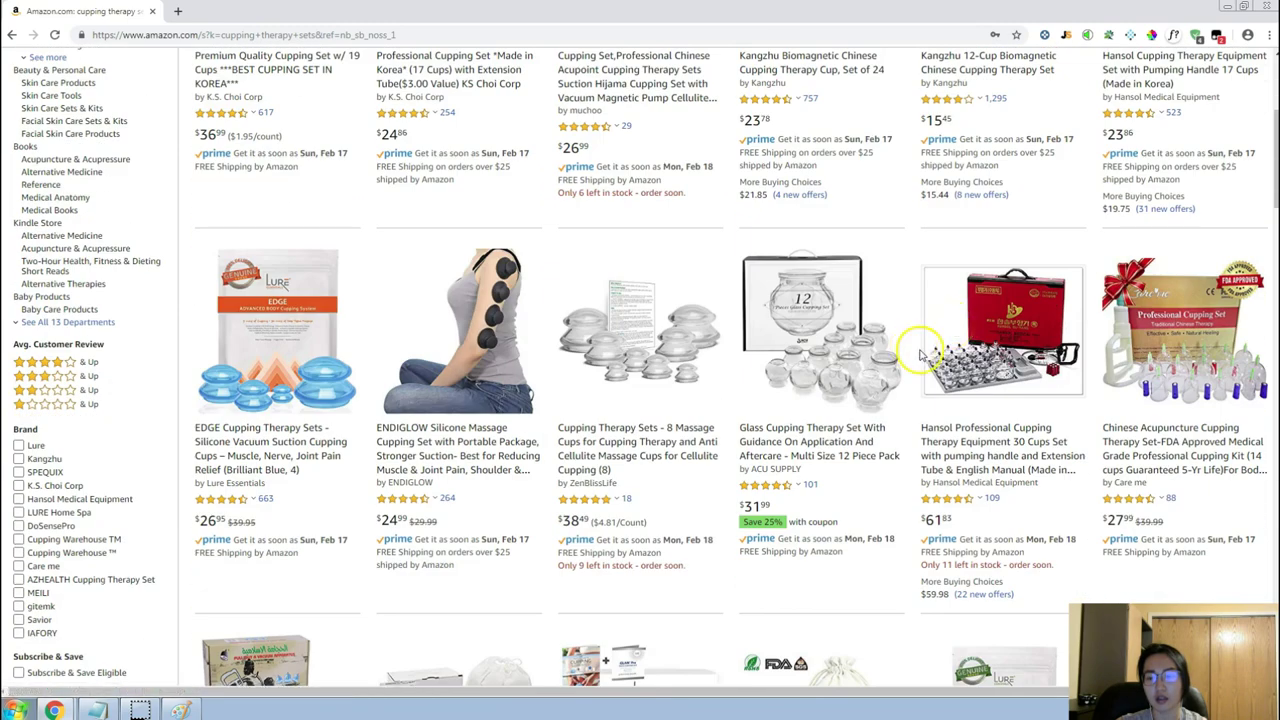
pyautogui.click(1066, 37)
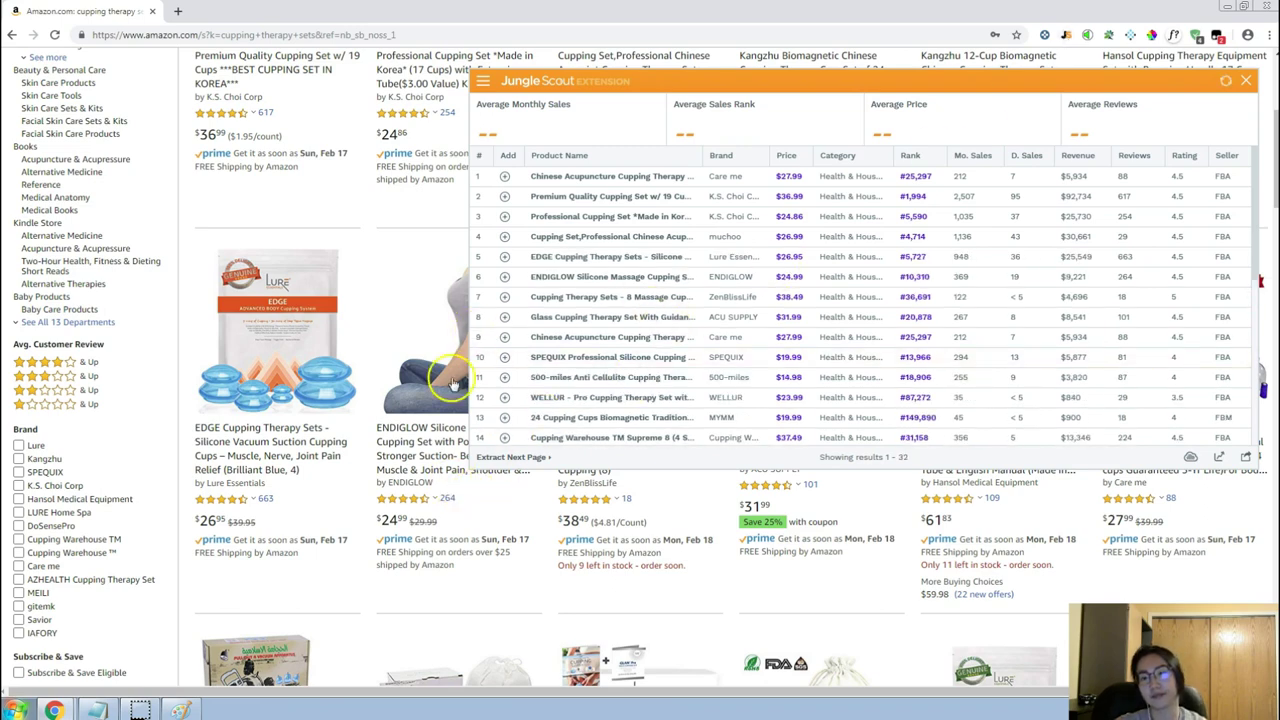
# Review the styles, prices and review counts of the cupping therapy sets listed on the Amazon results page.
pyautogui.scroll(-1, 410, 475)
pyautogui.scroll(-2, 405, 478)
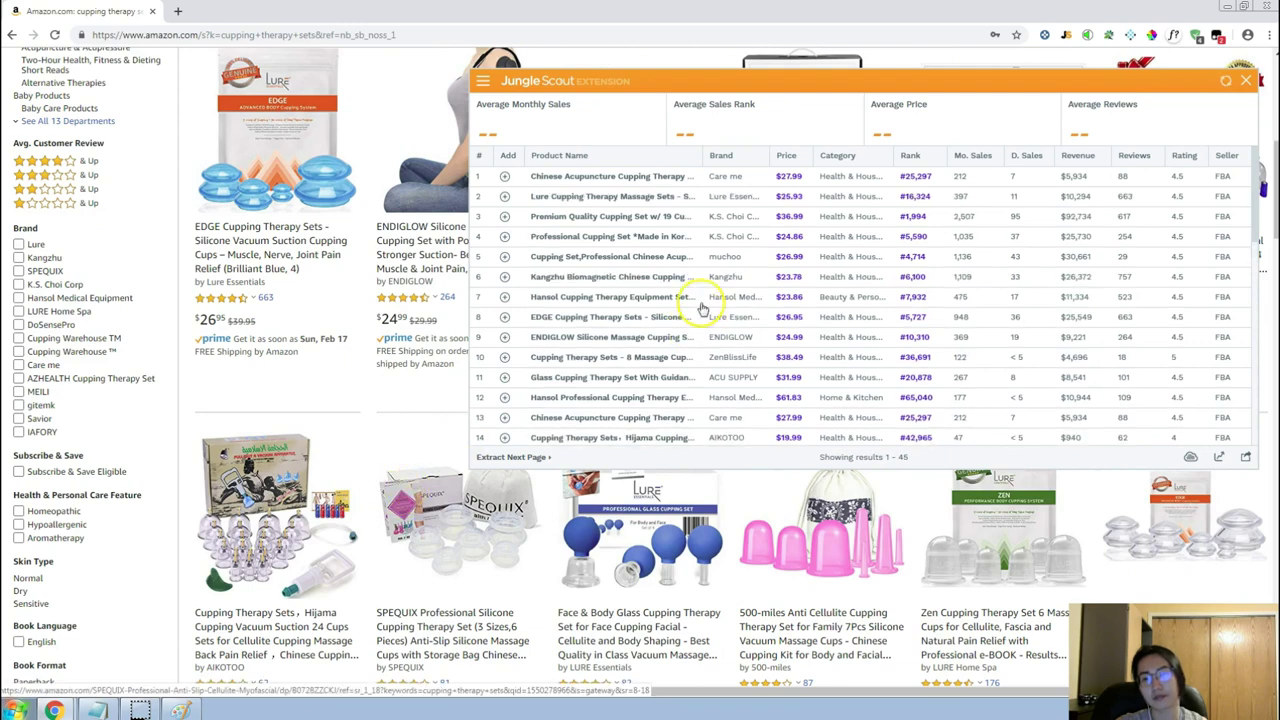
pyautogui.moveTo(628, 215)
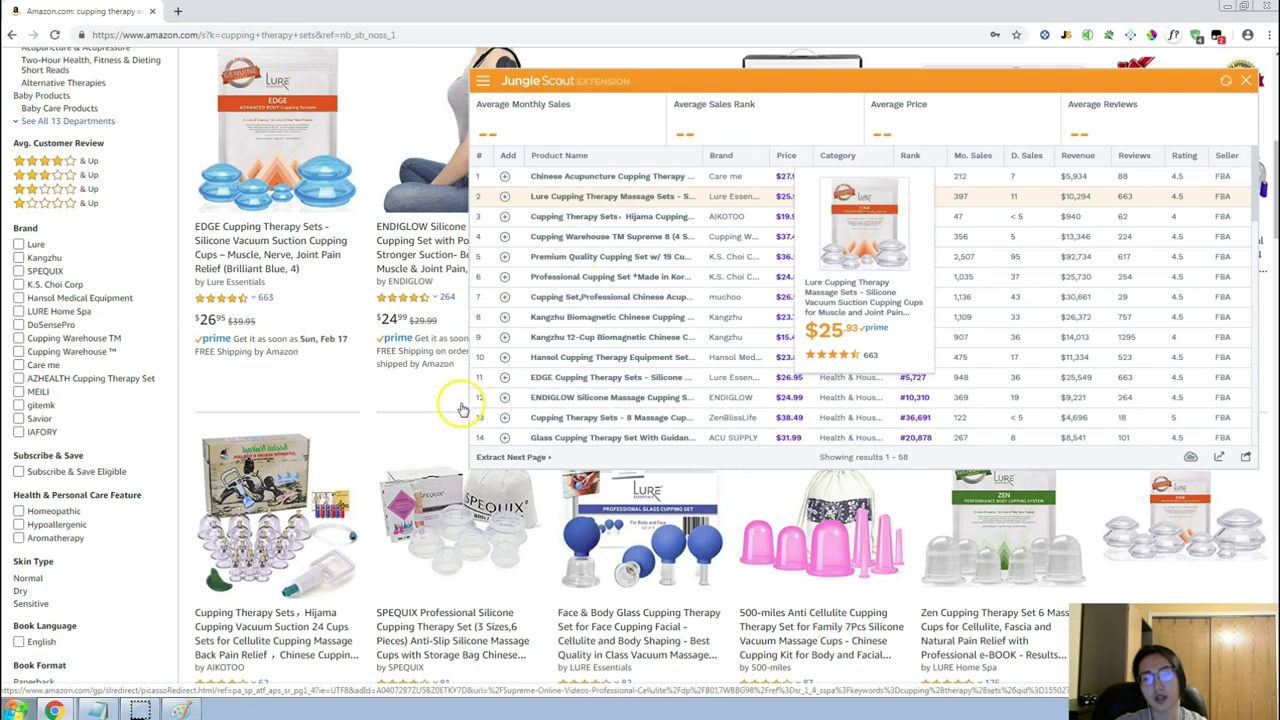
pyautogui.scroll(-2, 432, 390)
pyautogui.scroll(1, 437, 393)
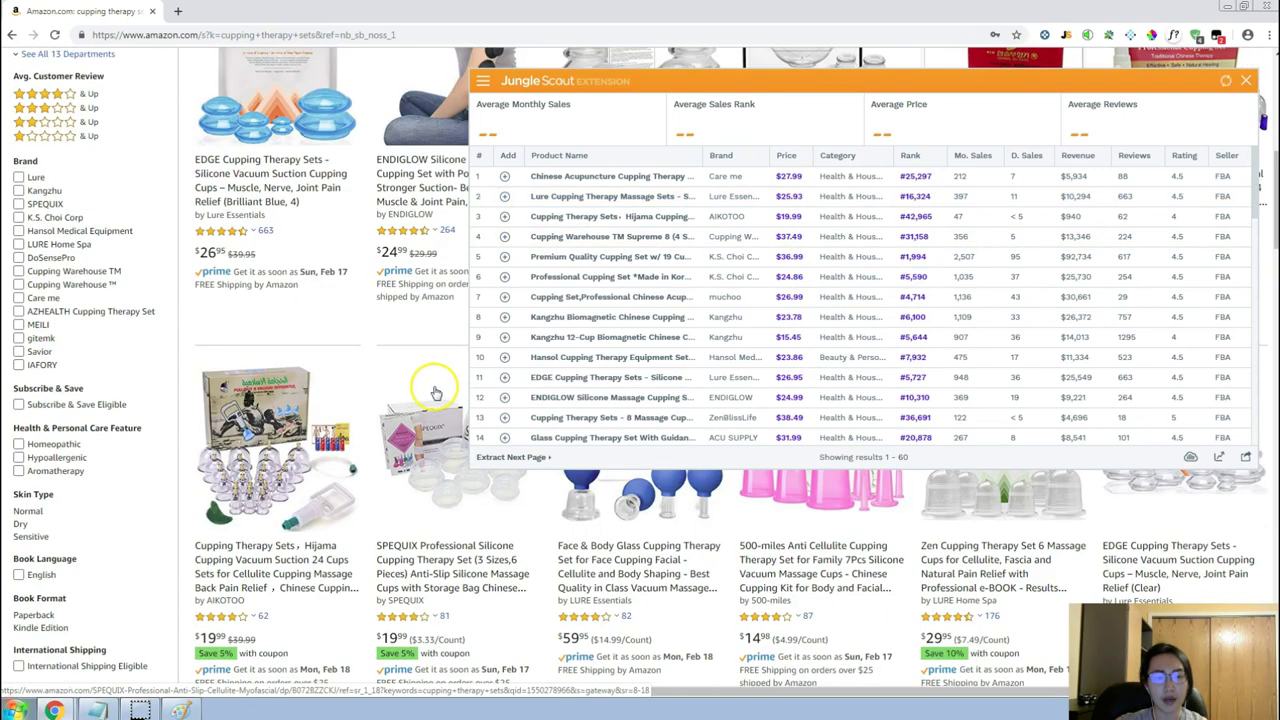
pyautogui.scroll(1, 436, 393)
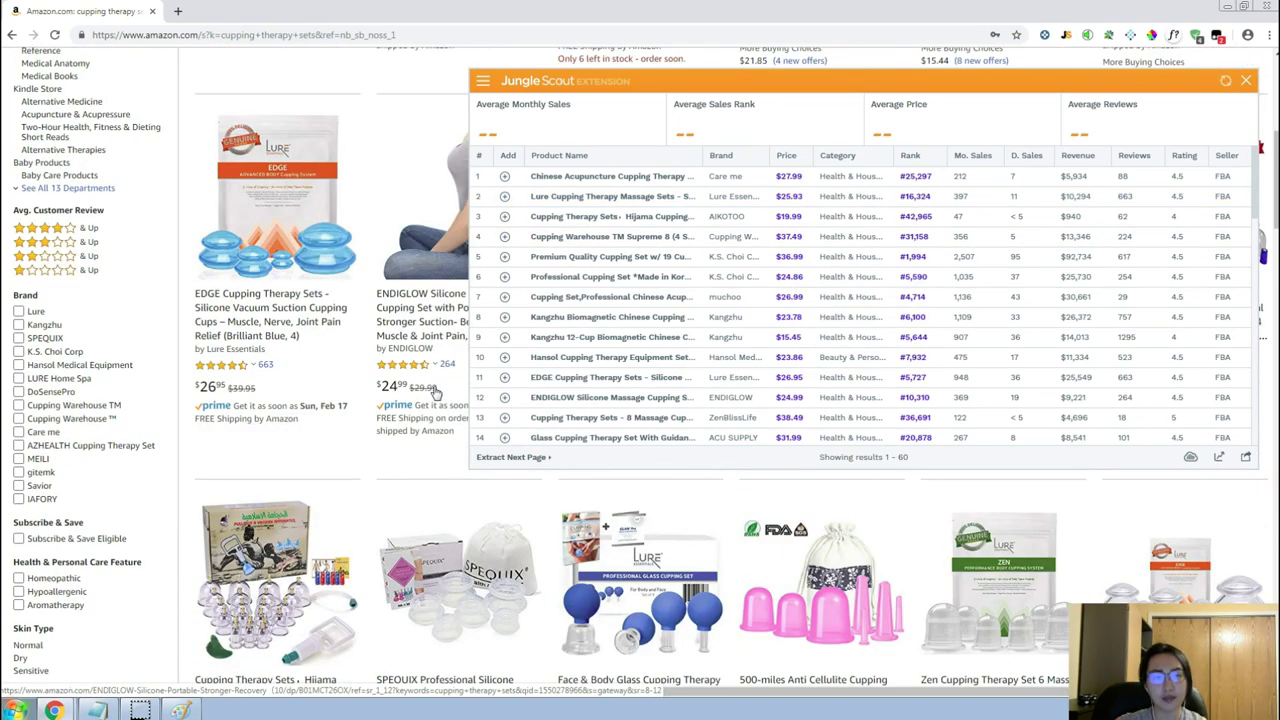
pyautogui.scroll(4, 436, 393)
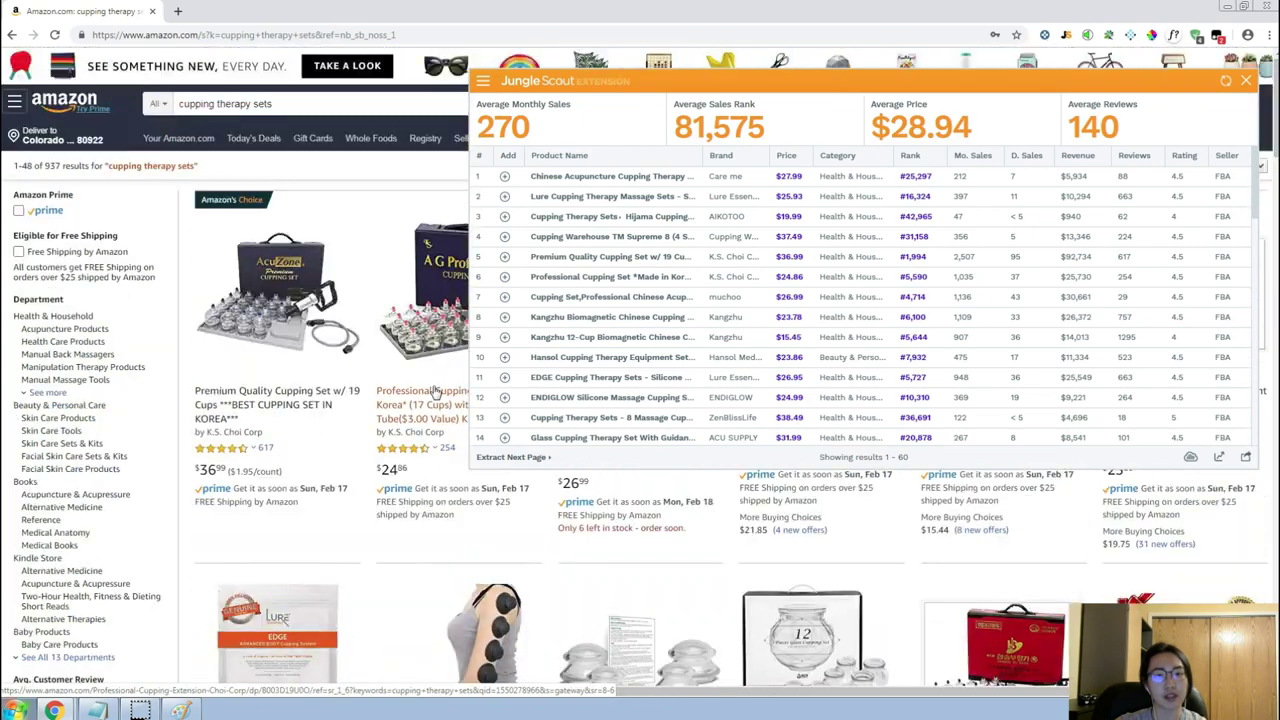
pyautogui.scroll(-1, 436, 393)
pyautogui.scroll(1, 436, 393)
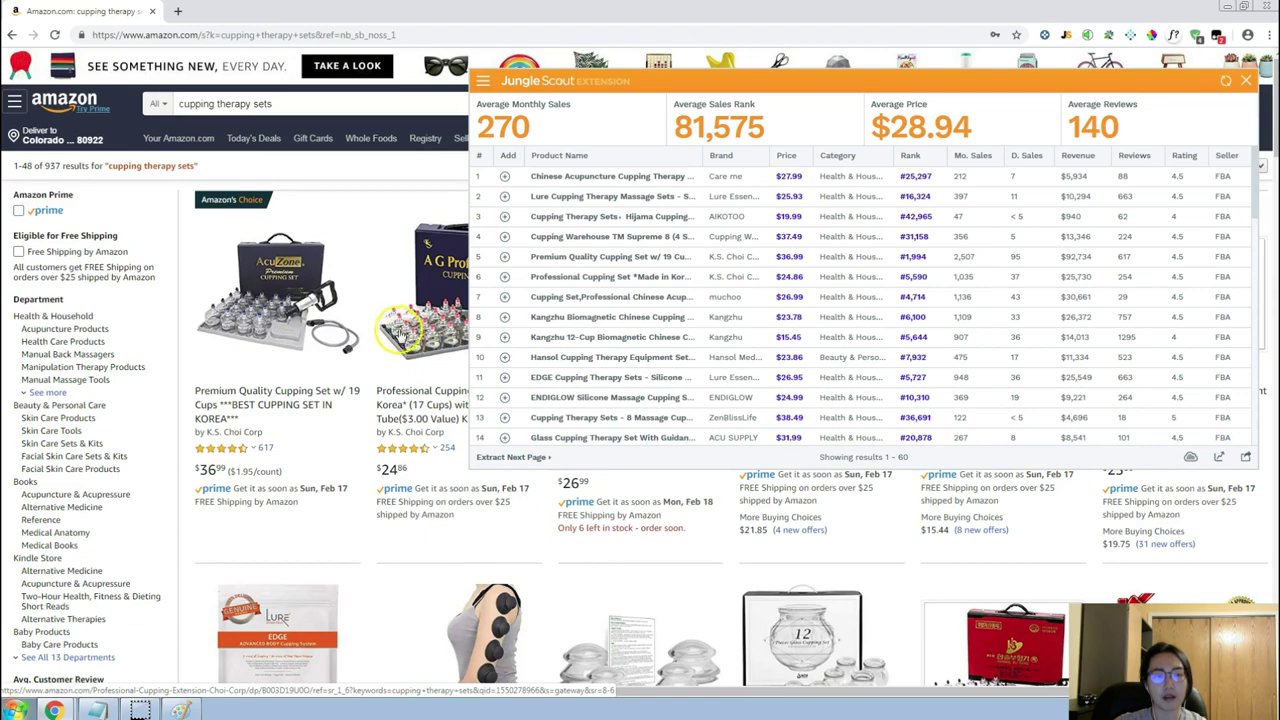
pyautogui.scroll(-1, 365, 357)
pyautogui.scroll(1, 365, 357)
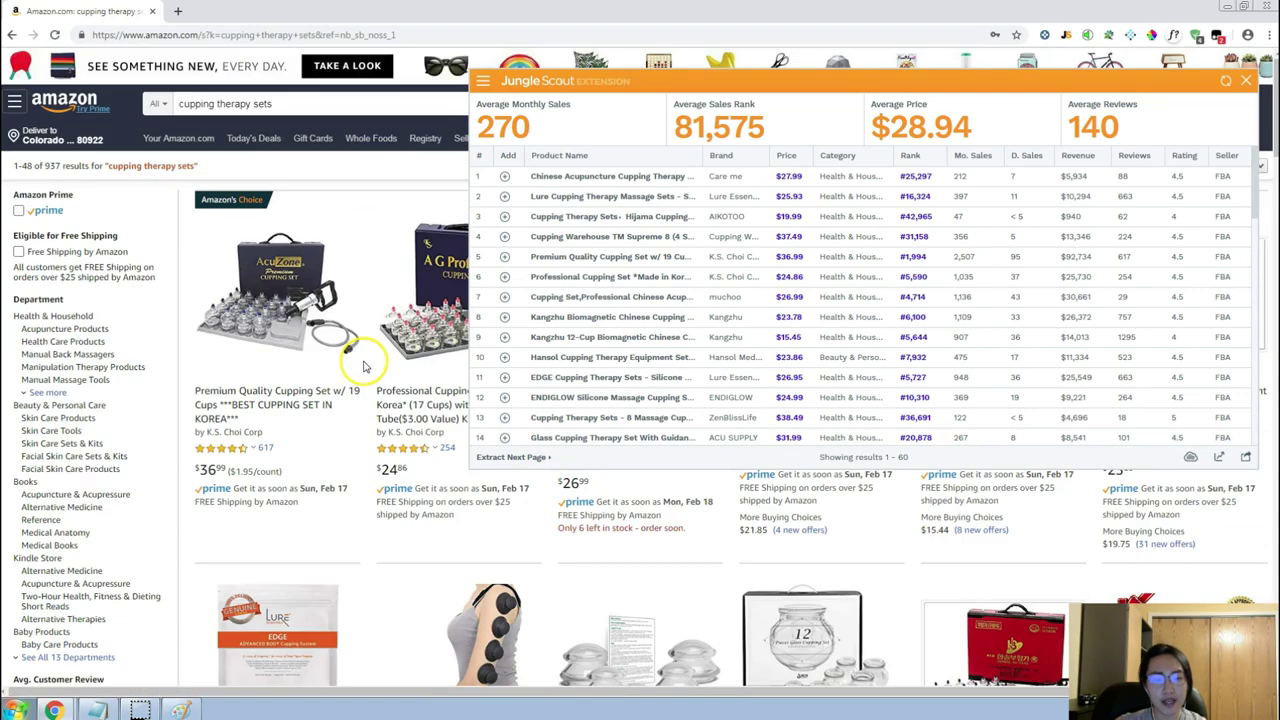
pyautogui.scroll(-2, 365, 420)
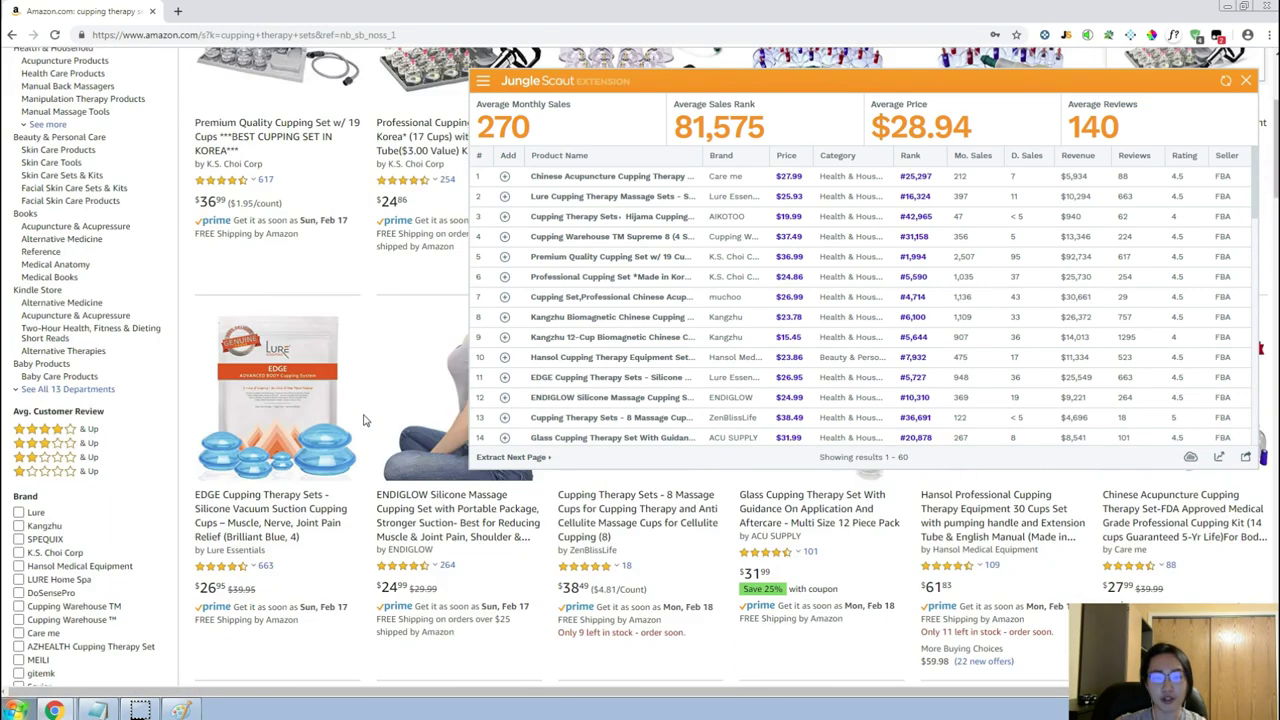
pyautogui.scroll(2, 365, 420)
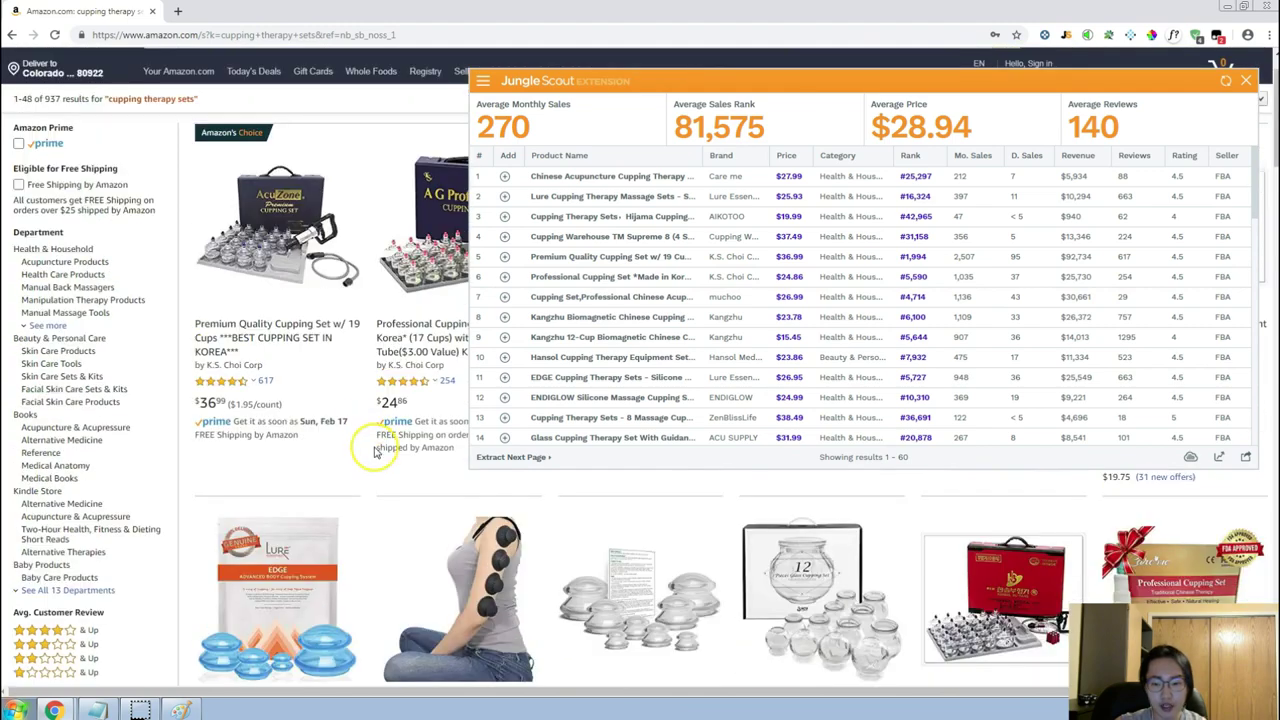
pyautogui.scroll(-2, 374, 452)
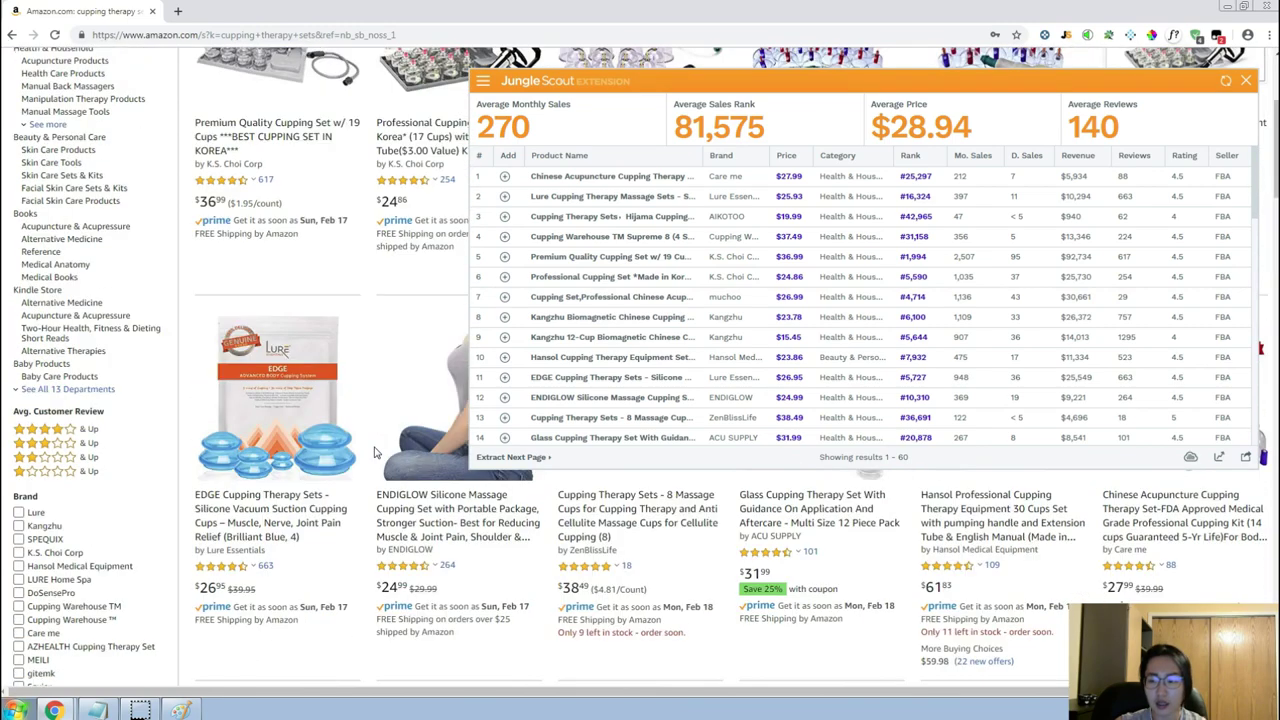
pyautogui.scroll(-2, 374, 452)
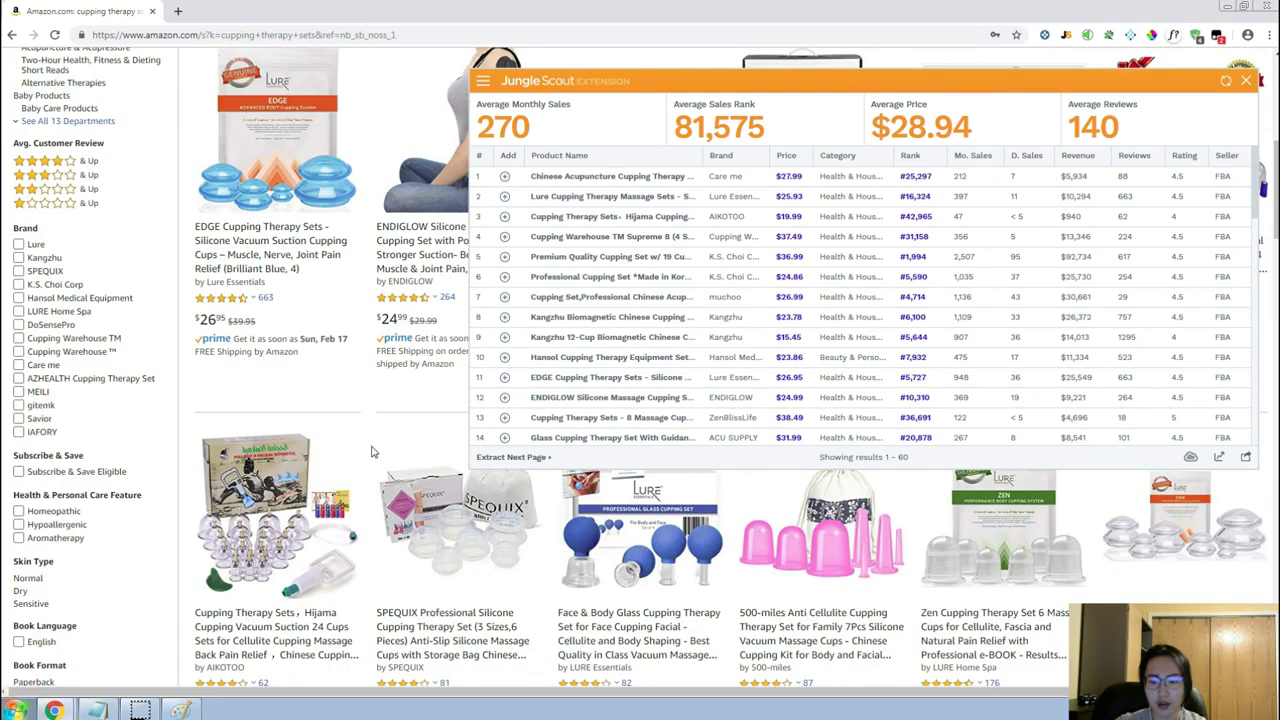
pyautogui.scroll(-1, 371, 452)
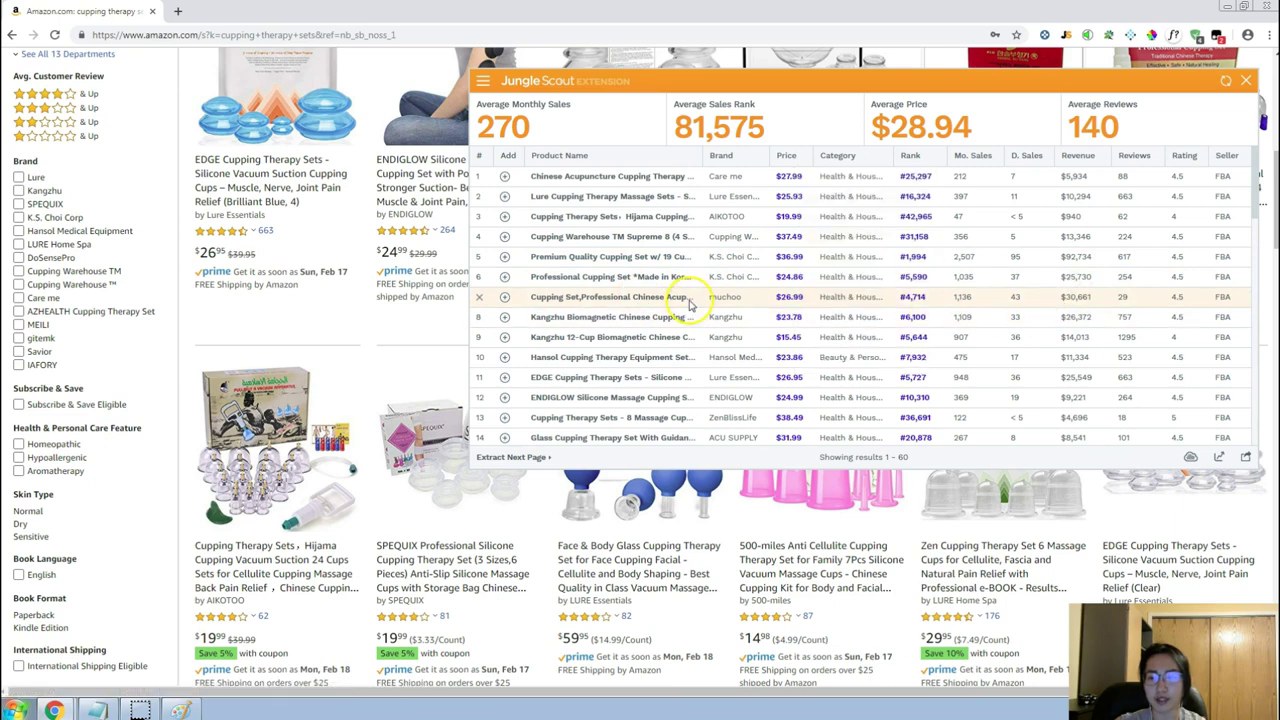
# Preview individual cupping sets in the Jungle Scout results and compare their product types, prices and sales.
pyautogui.moveTo(690, 303)
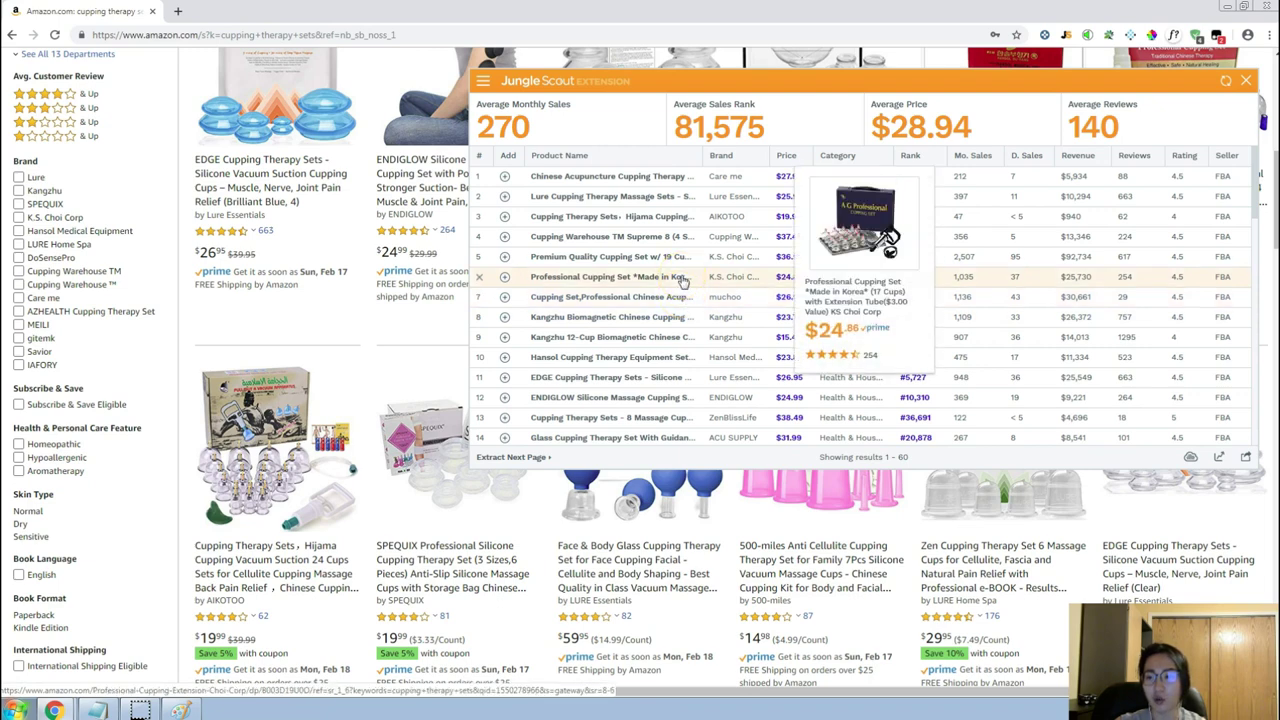
pyautogui.click(675, 199)
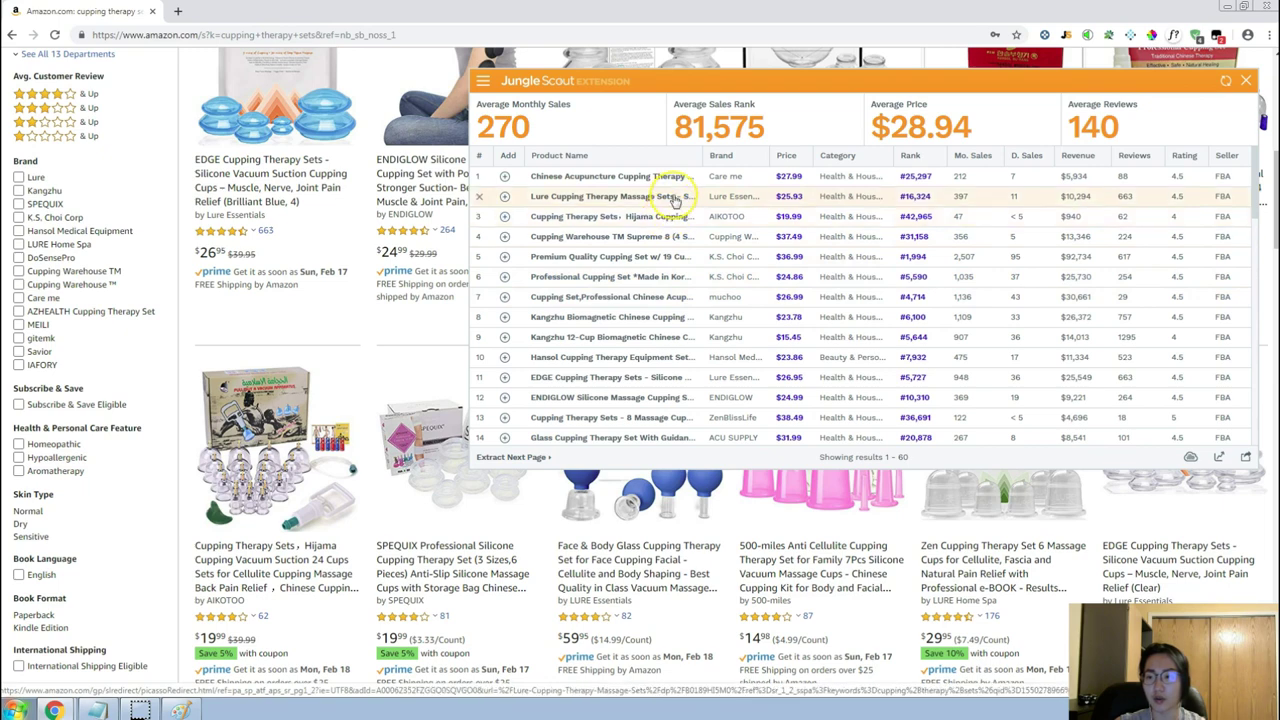
pyautogui.moveTo(675, 200)
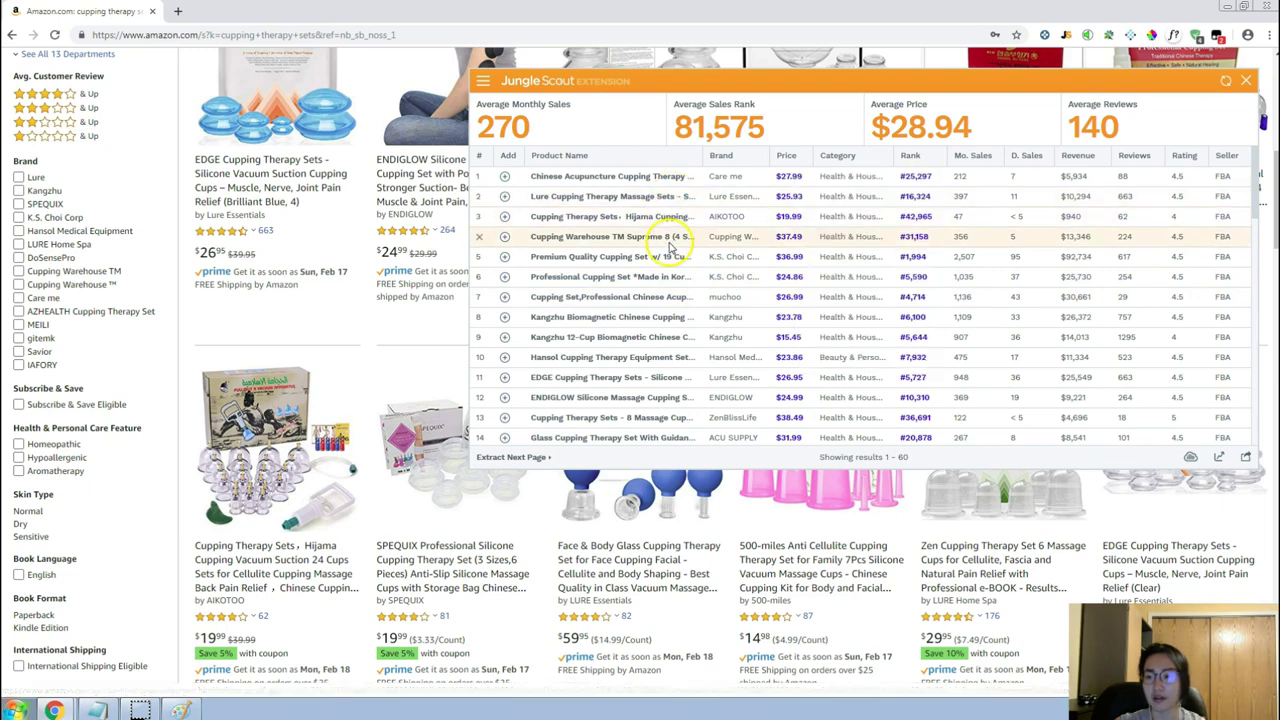
pyautogui.click(660, 435)
pyautogui.moveTo(670, 340)
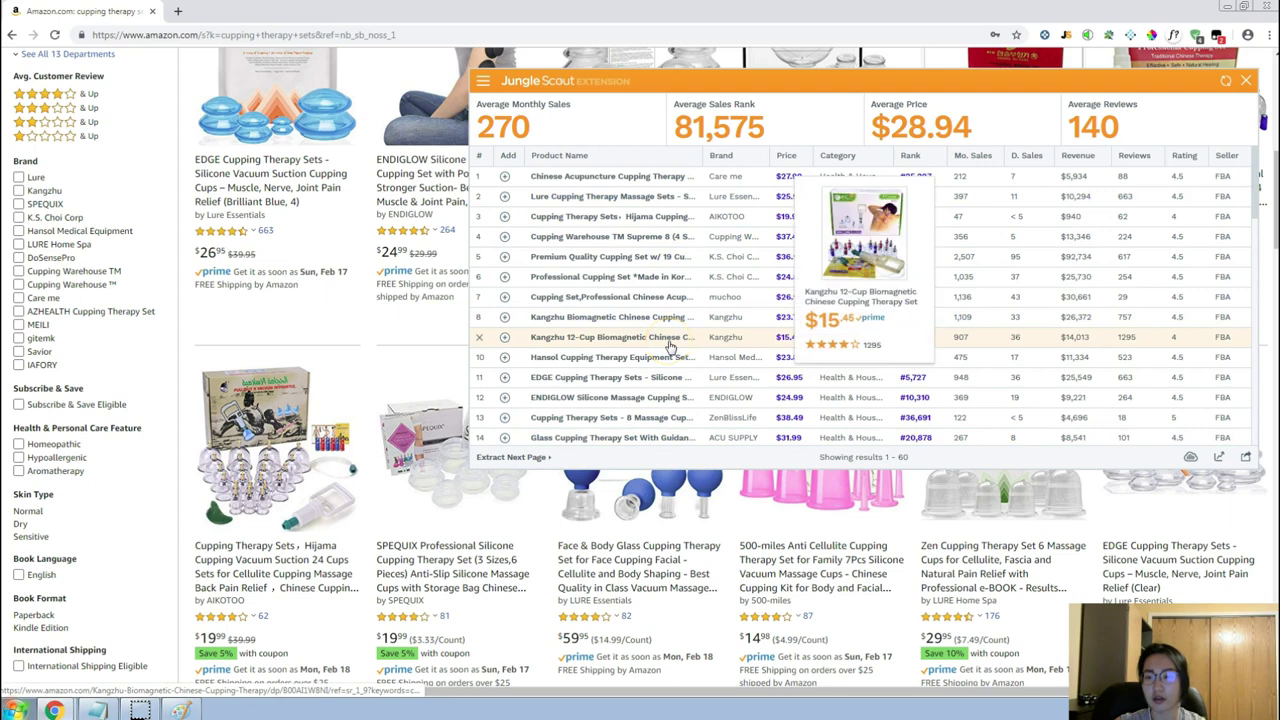
pyautogui.click(665, 386)
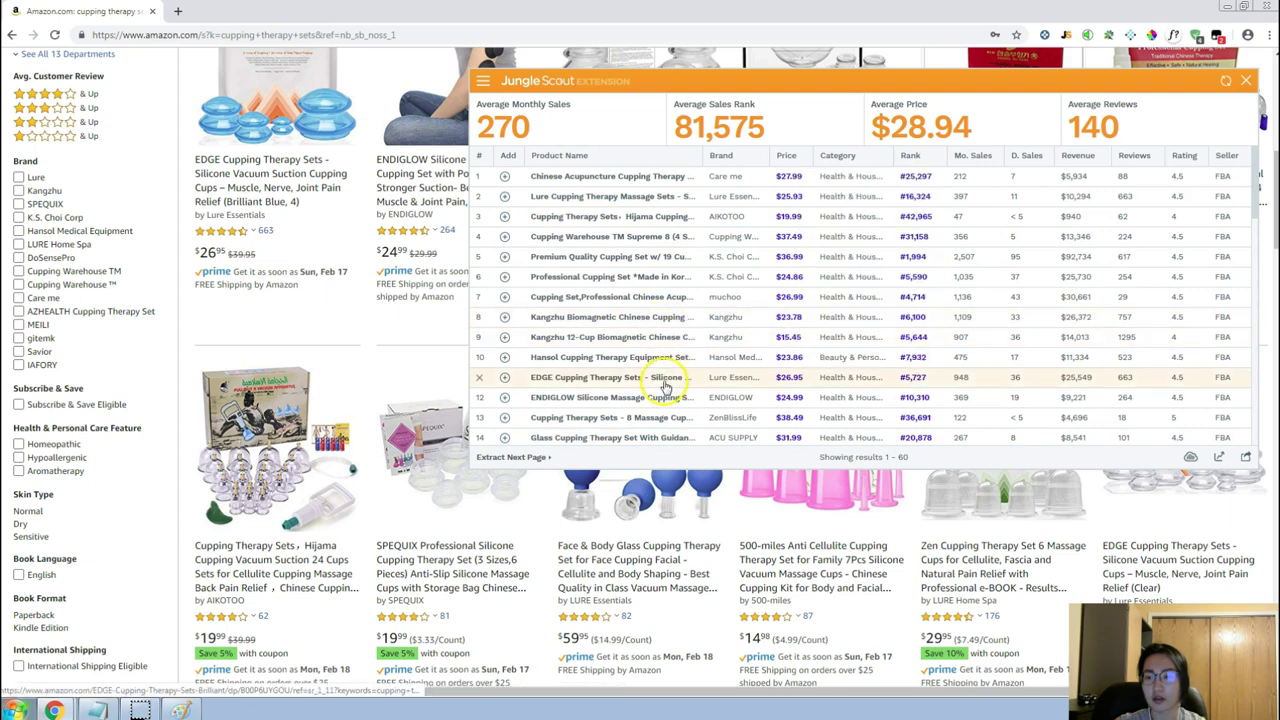
pyautogui.click(652, 437)
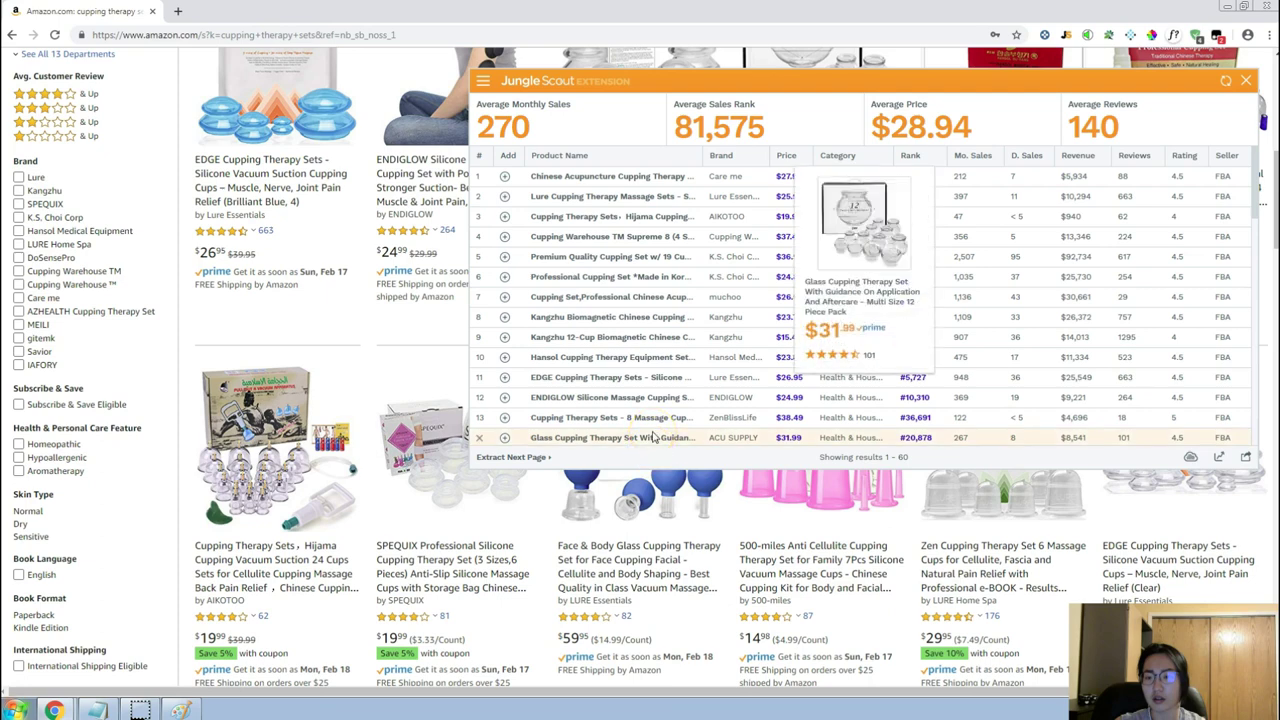
pyautogui.scroll(-3, 700, 410)
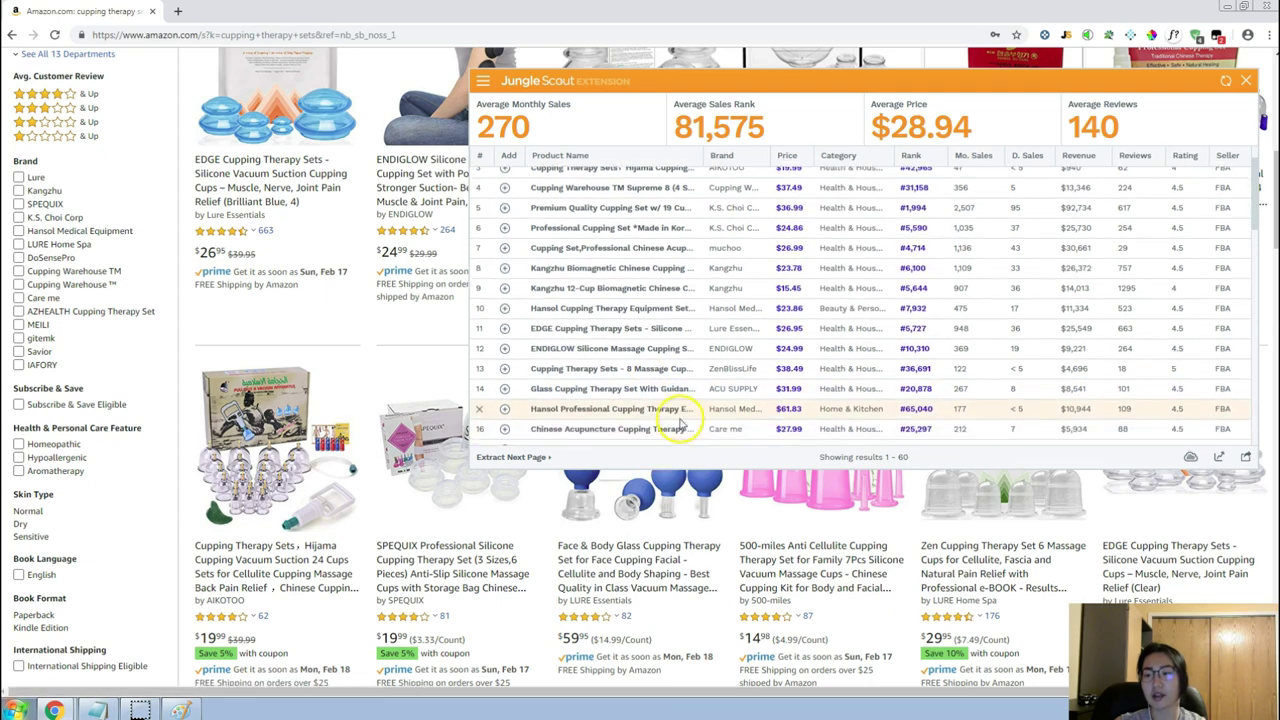
pyautogui.scroll(-2, 680, 385)
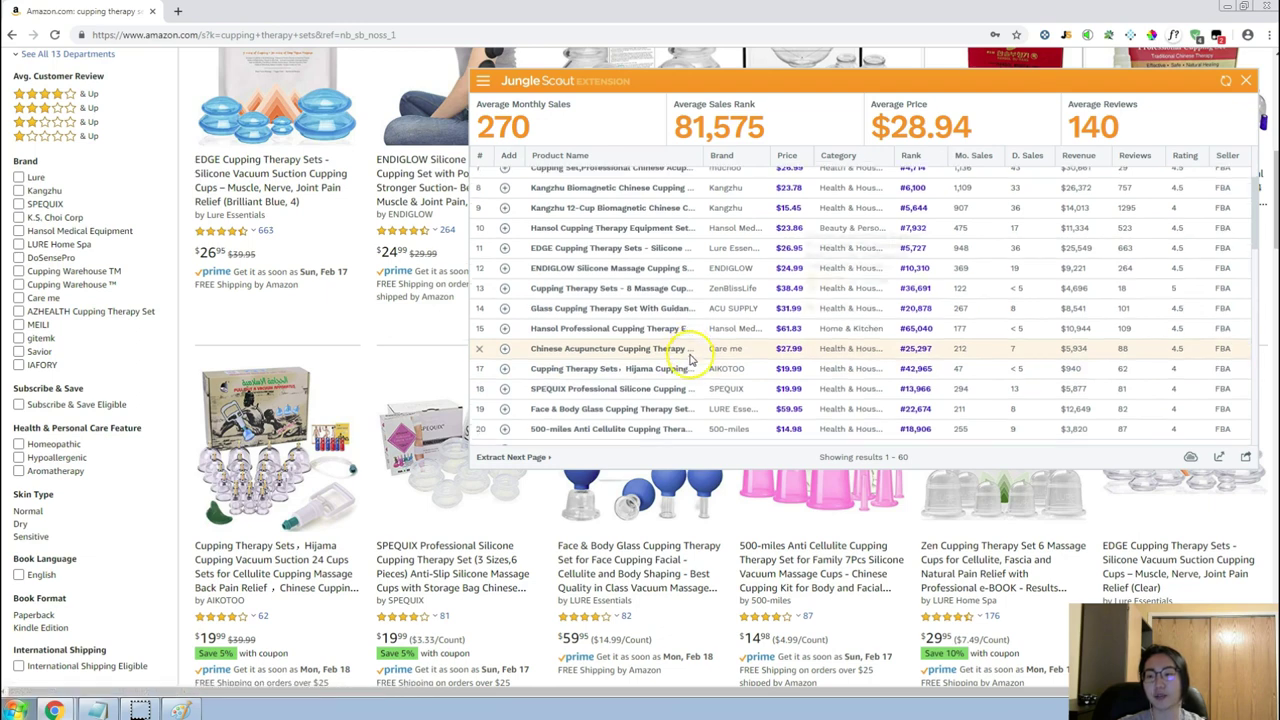
pyautogui.scroll(-1, 648, 362)
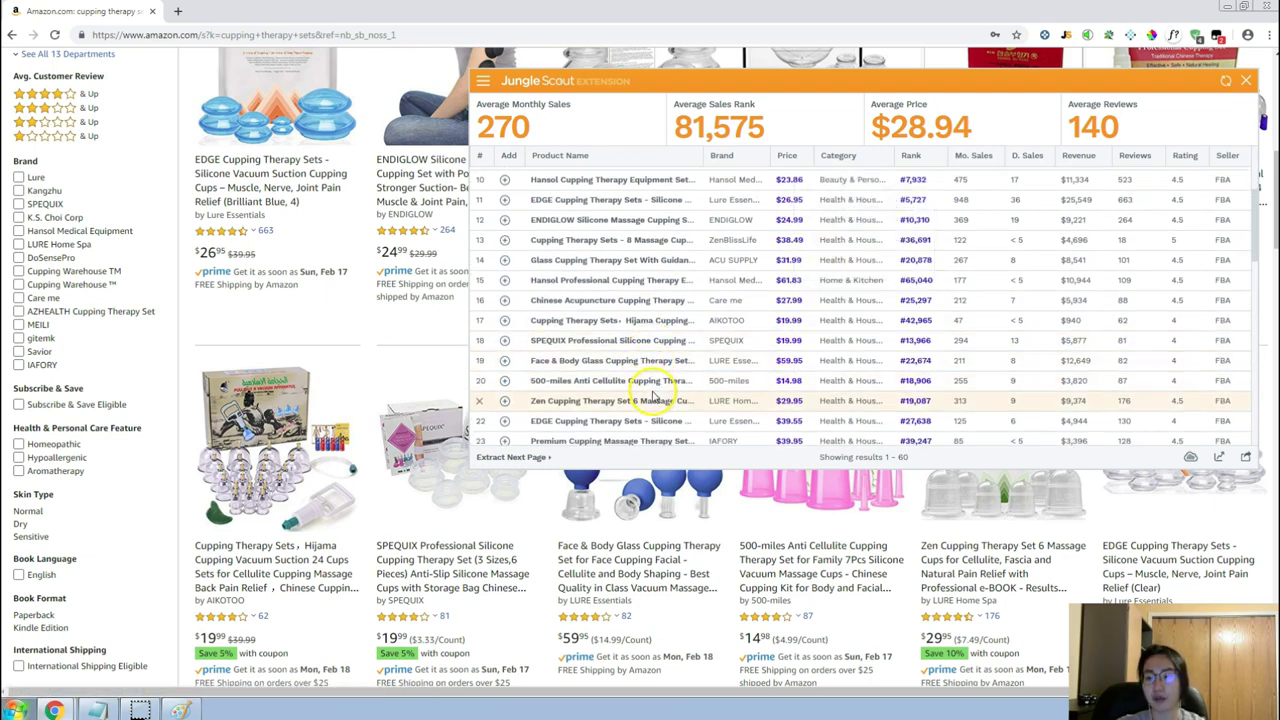
pyautogui.scroll(-1, 651, 395)
pyautogui.scroll(-3, 652, 395)
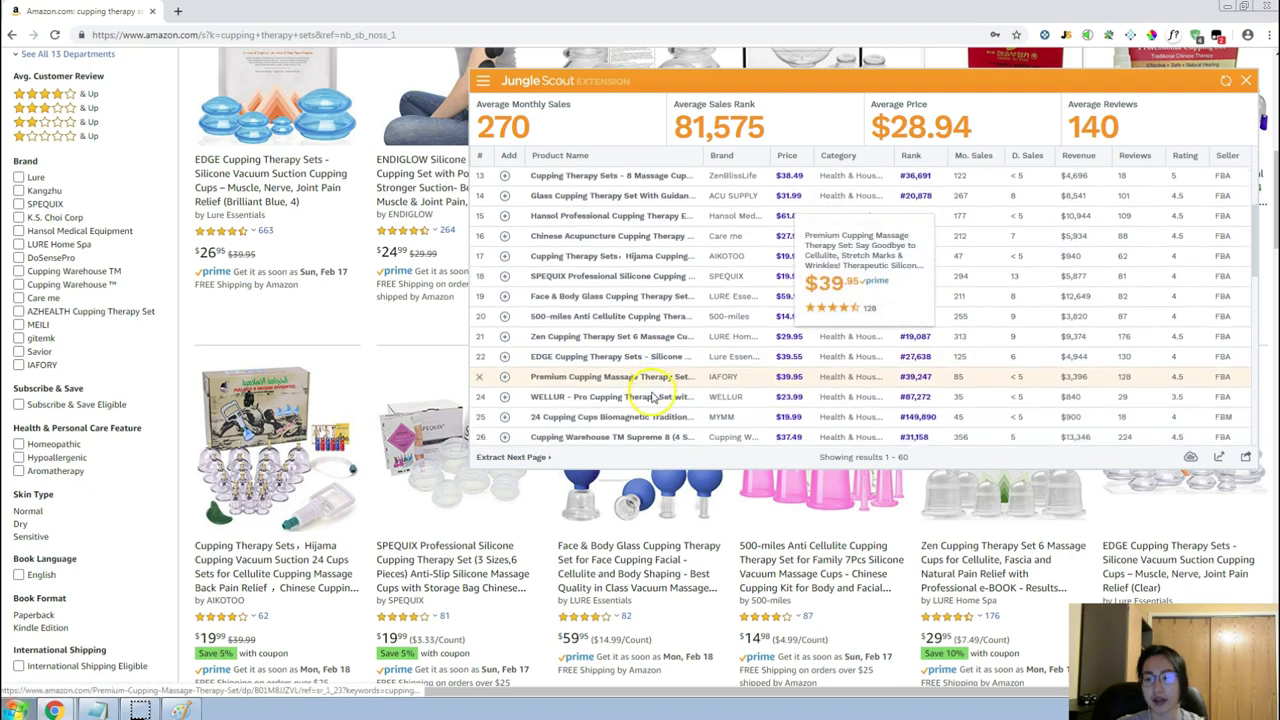
pyautogui.scroll(5, 652, 395)
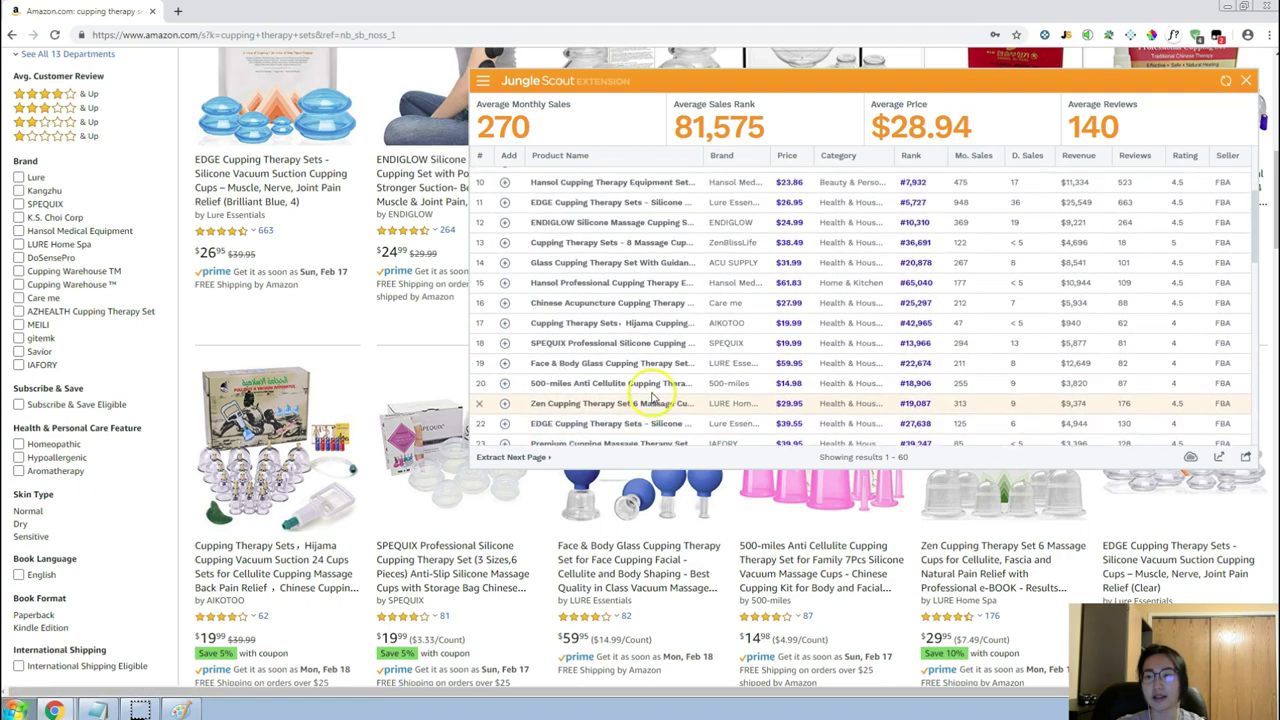
pyautogui.scroll(4, 645, 398)
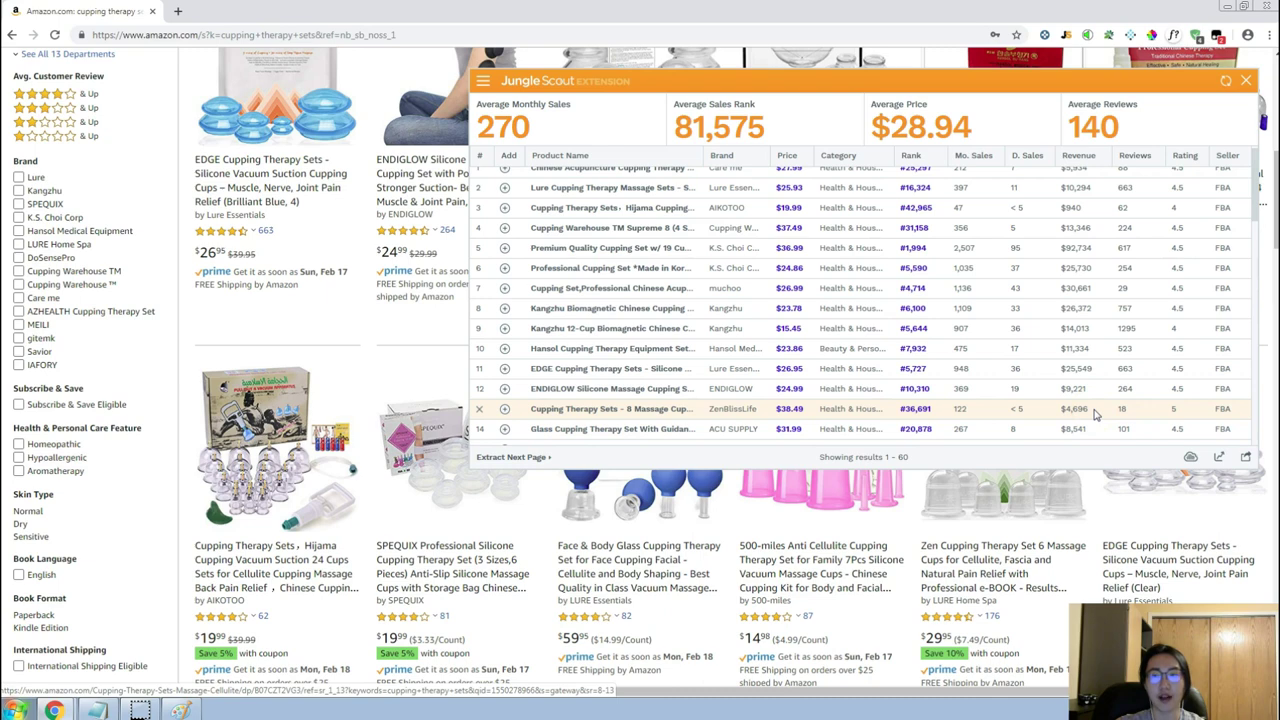
# Examine the monthly revenue and review counts of the cupping sets across the Jungle Scout results to judge the niche.
pyautogui.scroll(1, 1078, 235)
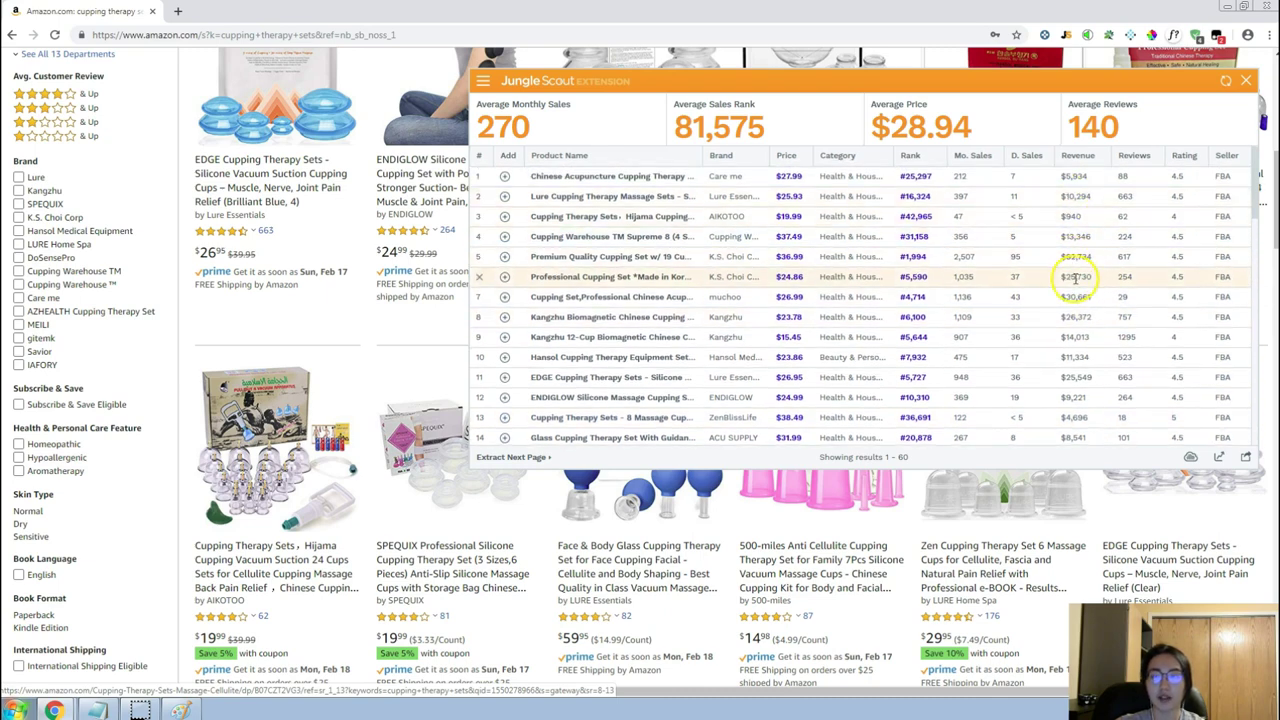
pyautogui.scroll(-1, 1078, 355)
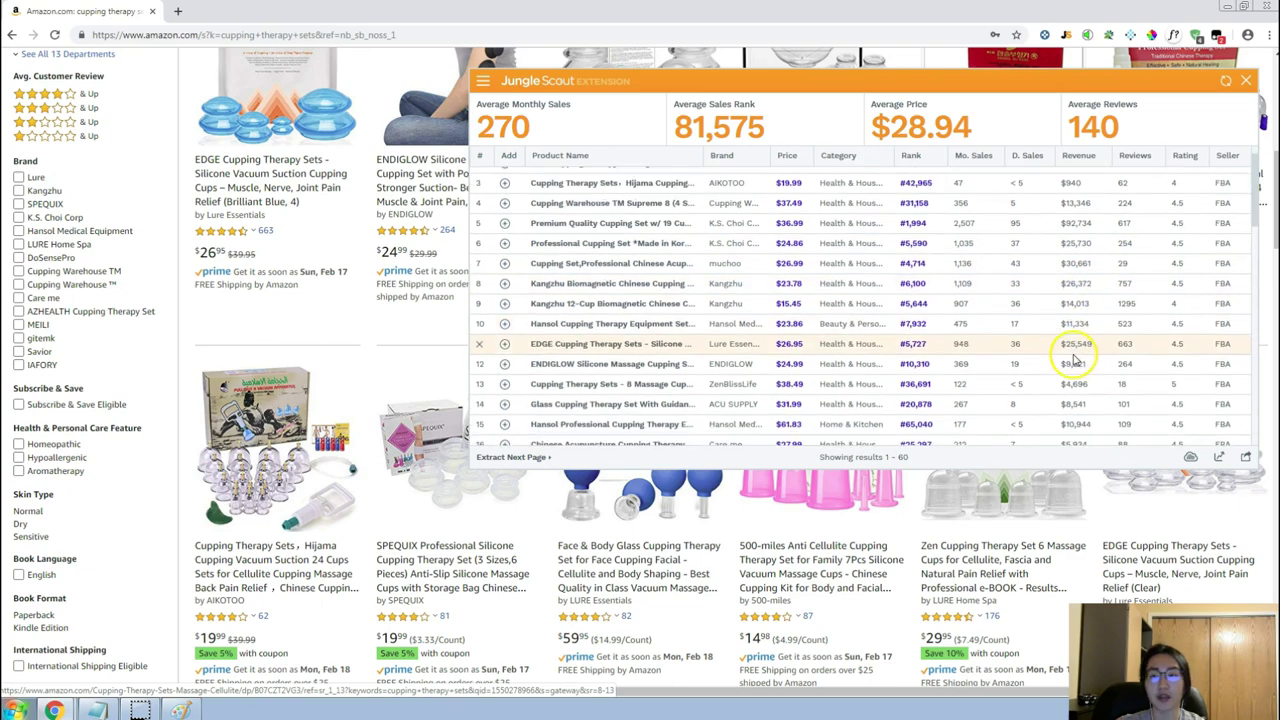
pyautogui.scroll(-4, 1075, 357)
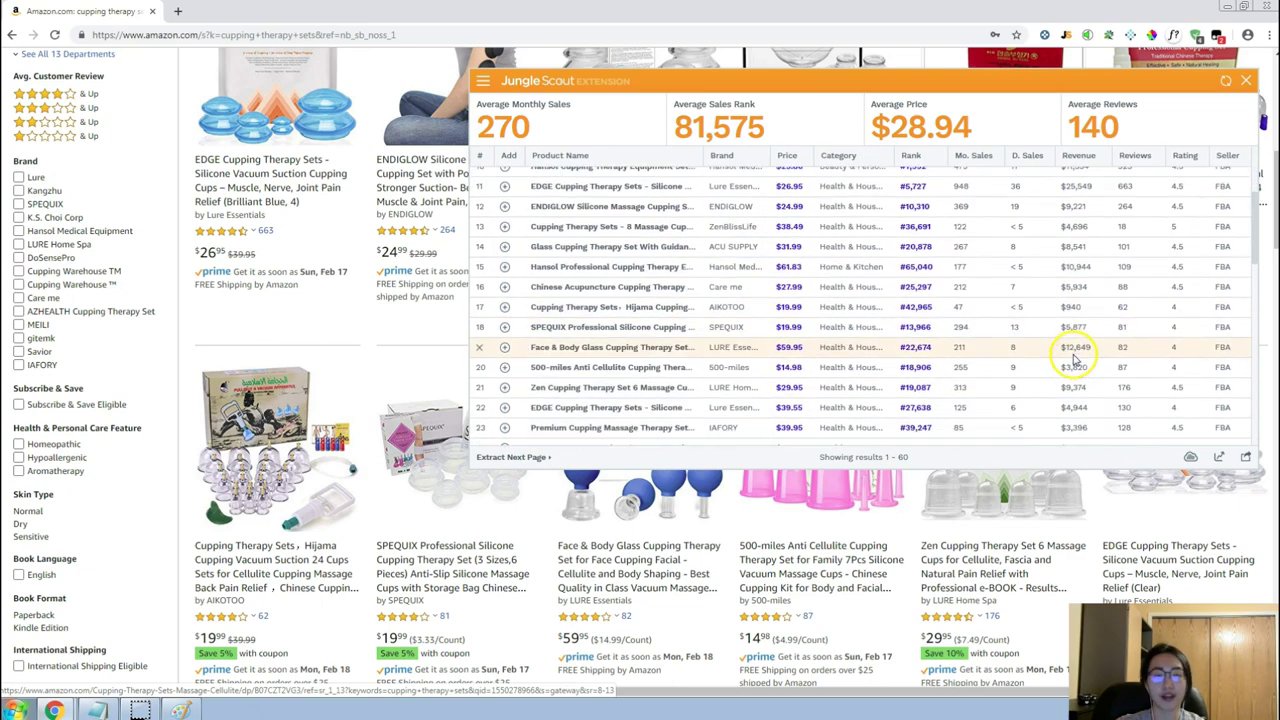
pyautogui.scroll(-2, 1075, 357)
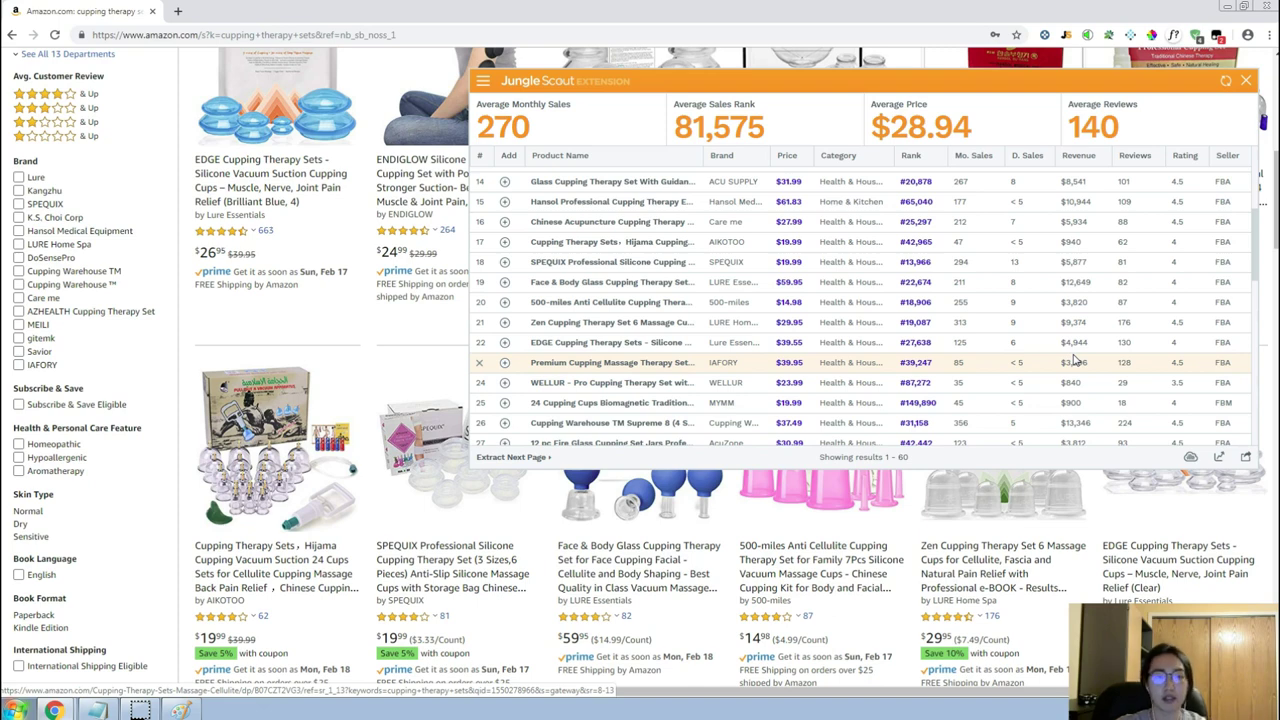
pyautogui.scroll(-1, 915, 356)
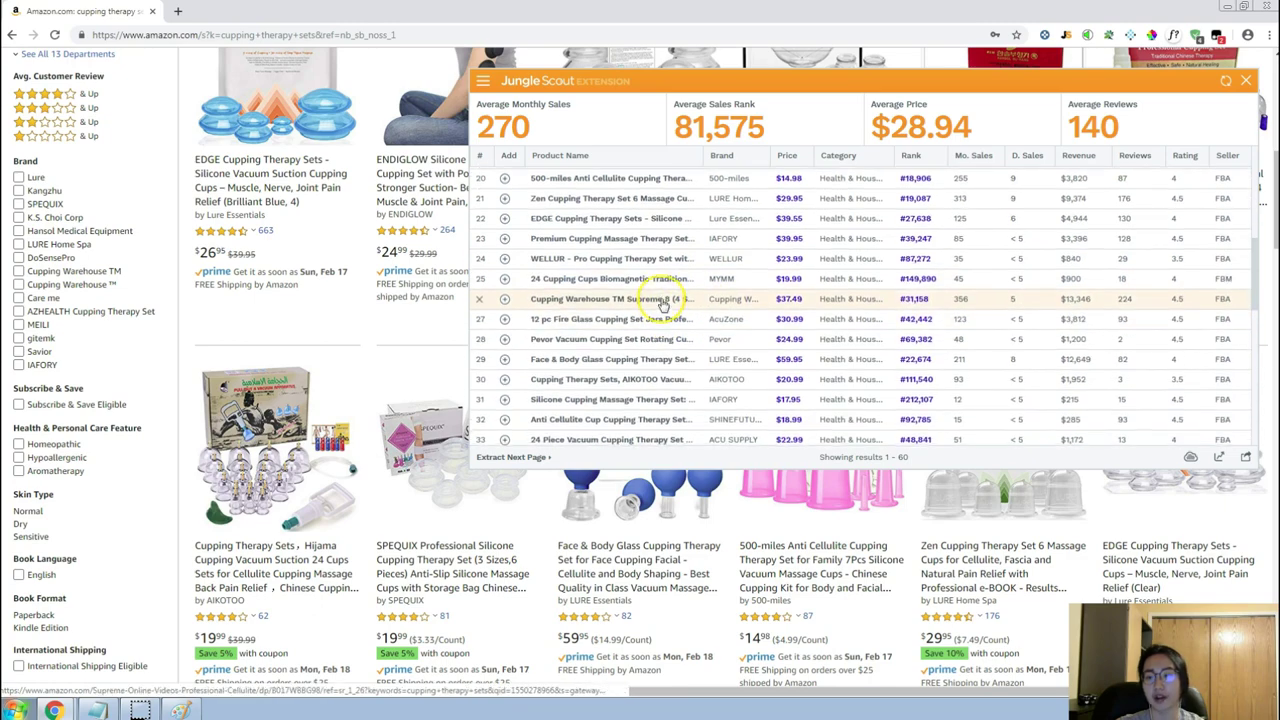
pyautogui.scroll(-1, 663, 303)
pyautogui.moveTo(663, 305)
pyautogui.scroll(-1, 663, 305)
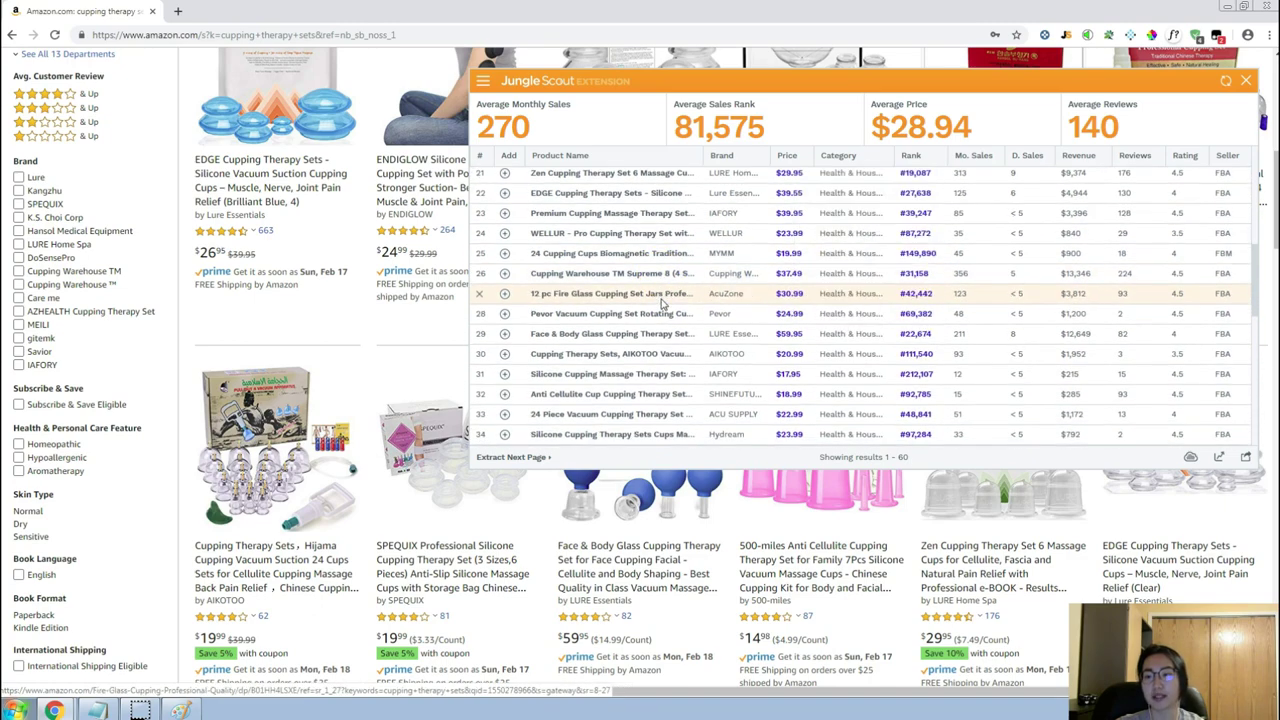
pyautogui.scroll(5, 1135, 303)
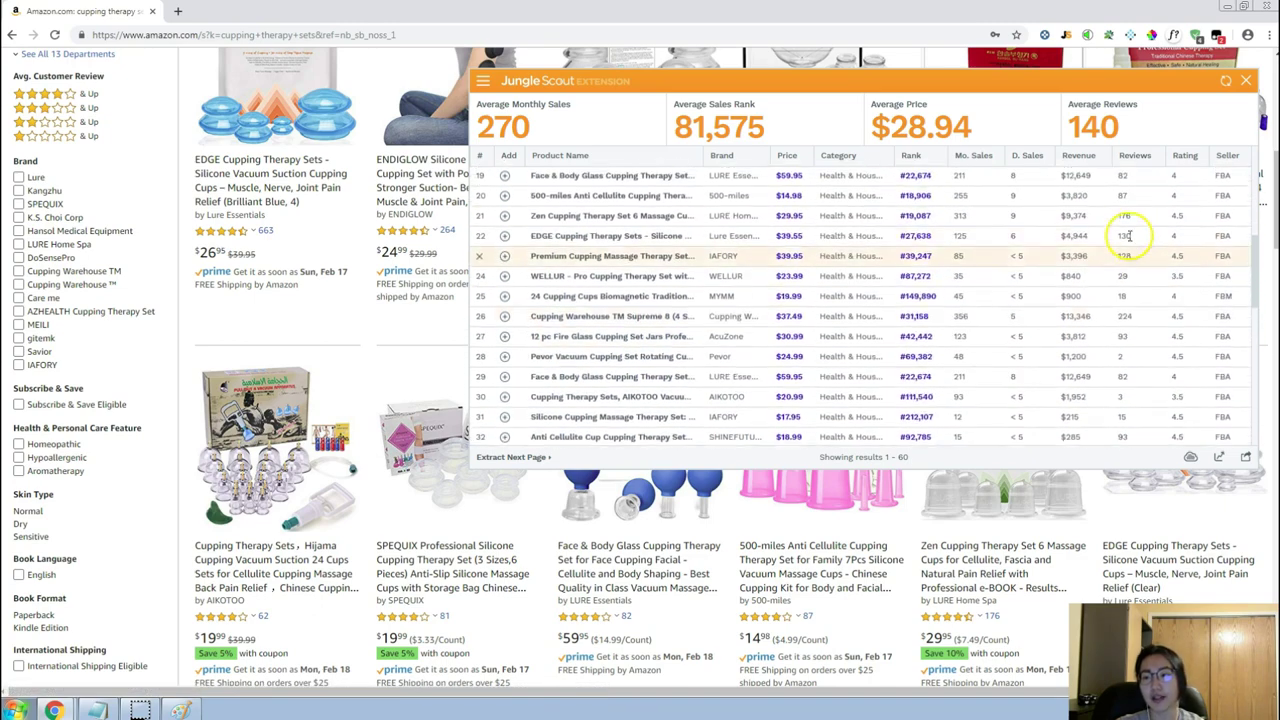
pyautogui.scroll(4, 652, 399)
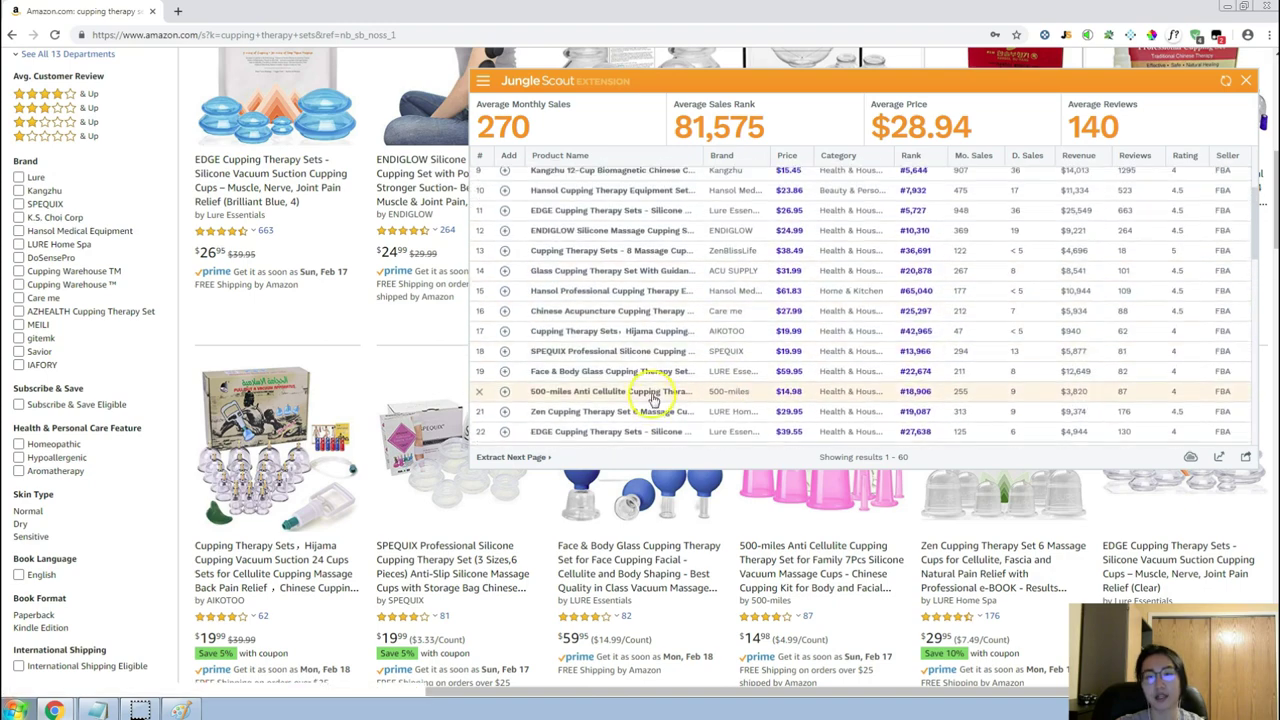
pyautogui.scroll(2, 652, 399)
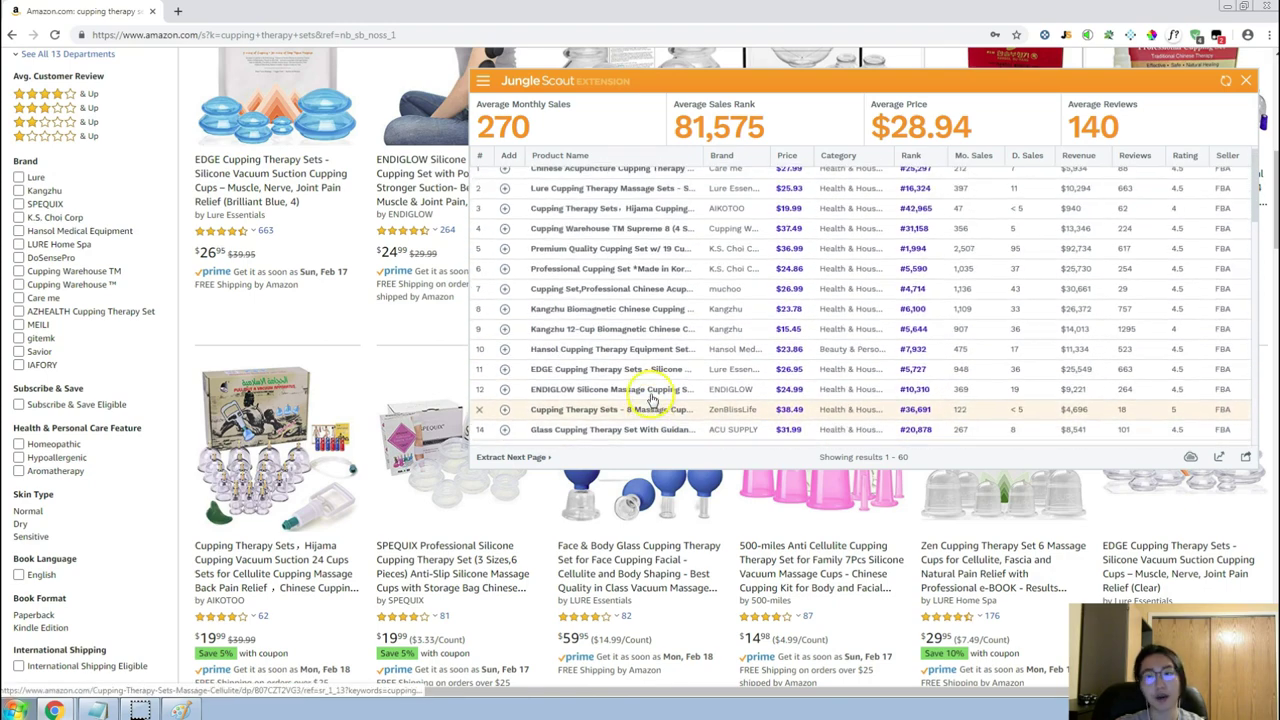
pyautogui.scroll(-1, 659, 371)
pyautogui.scroll(-1, 659, 371)
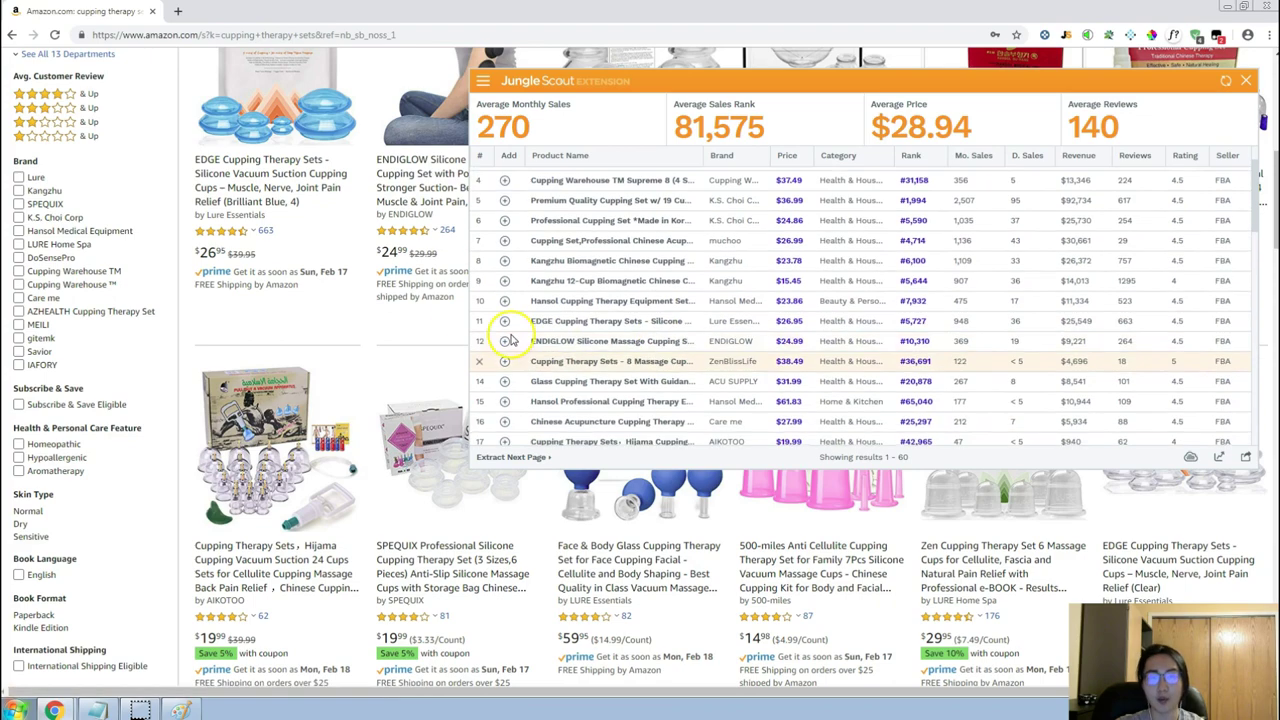
pyautogui.scroll(5, 443, 309)
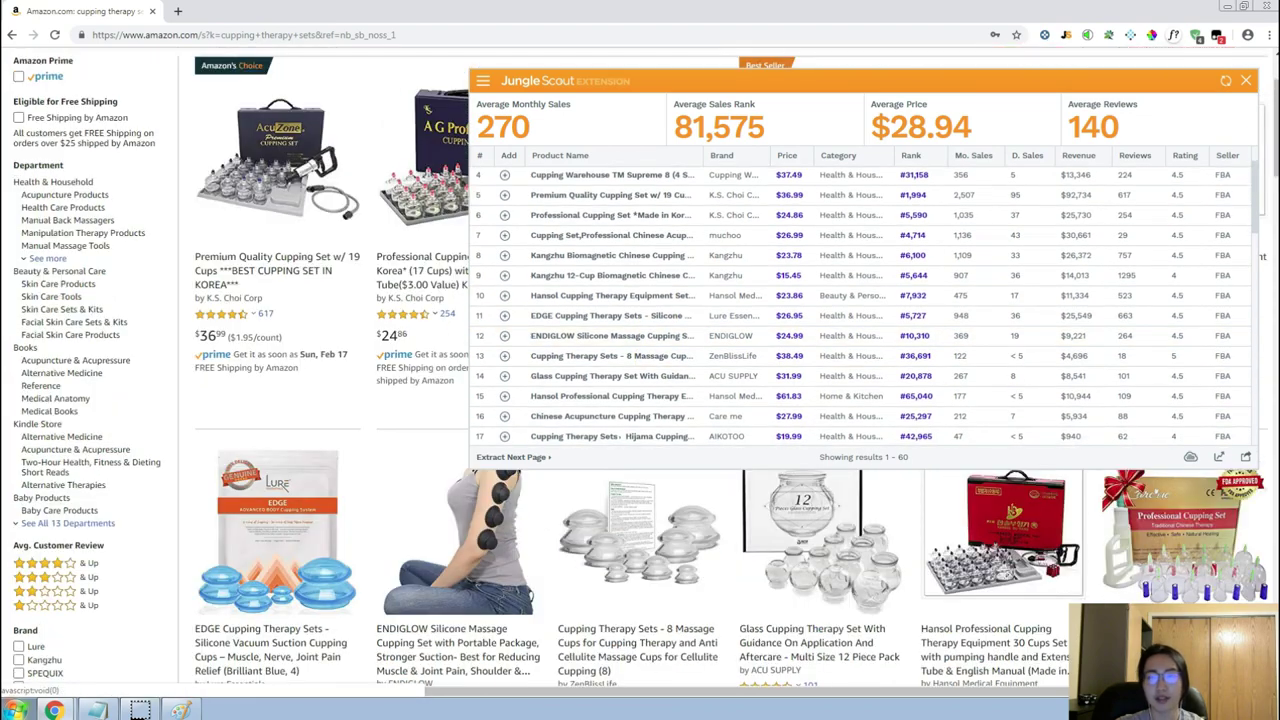
# Close the Jungle Scout results and compare the styles, prices and ratings of the first cupping sets on the Amazon results page.
pyautogui.click(1246, 82)
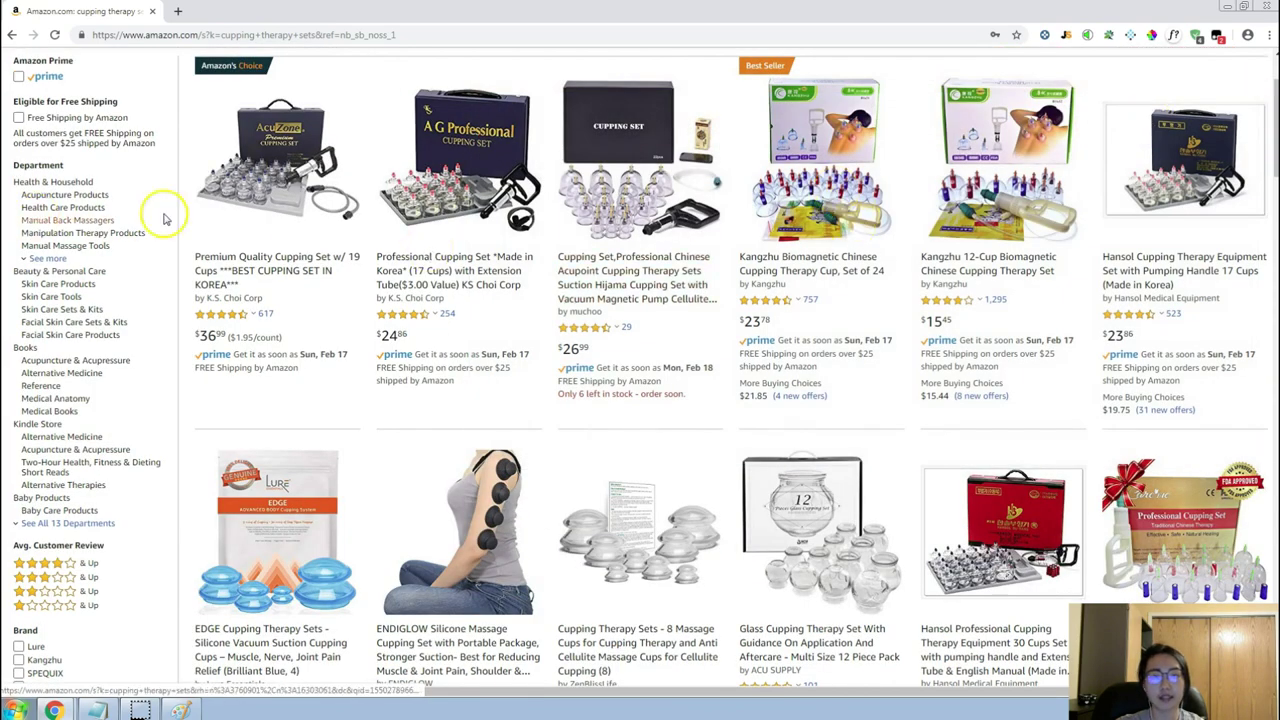
pyautogui.scroll(2, 255, 290)
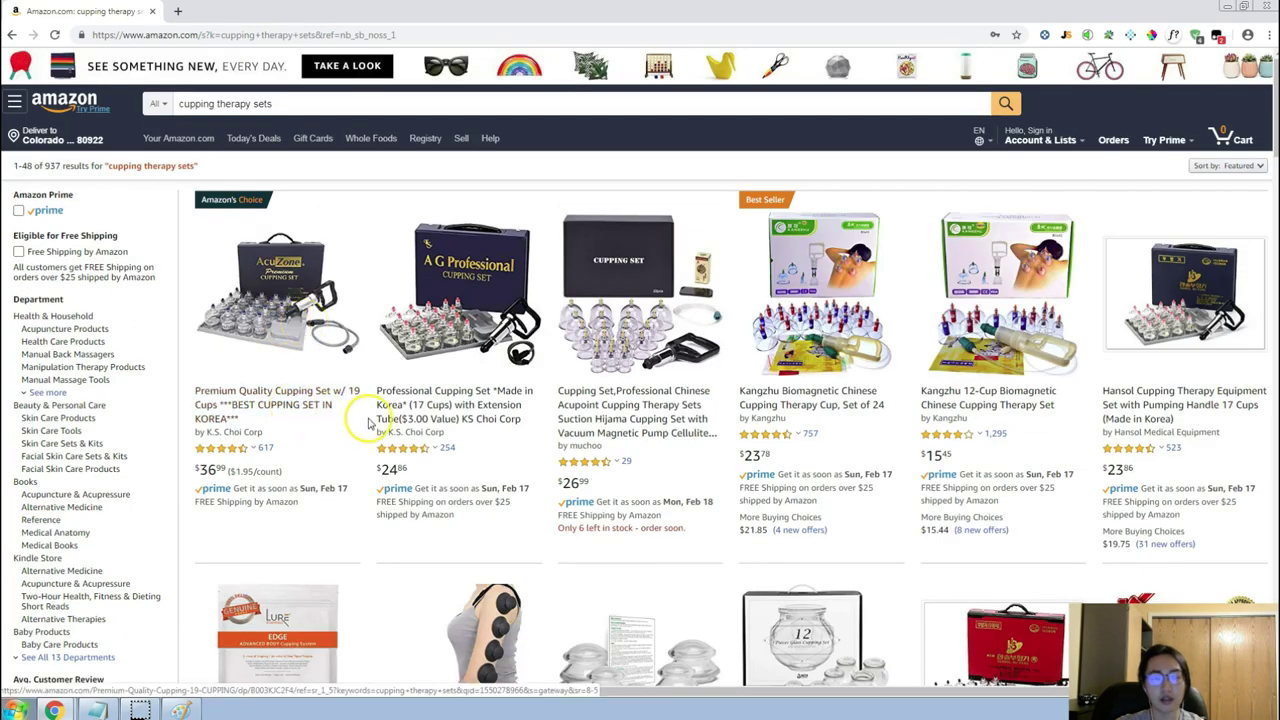
pyautogui.scroll(-2, 368, 412)
pyautogui.scroll(2, 372, 418)
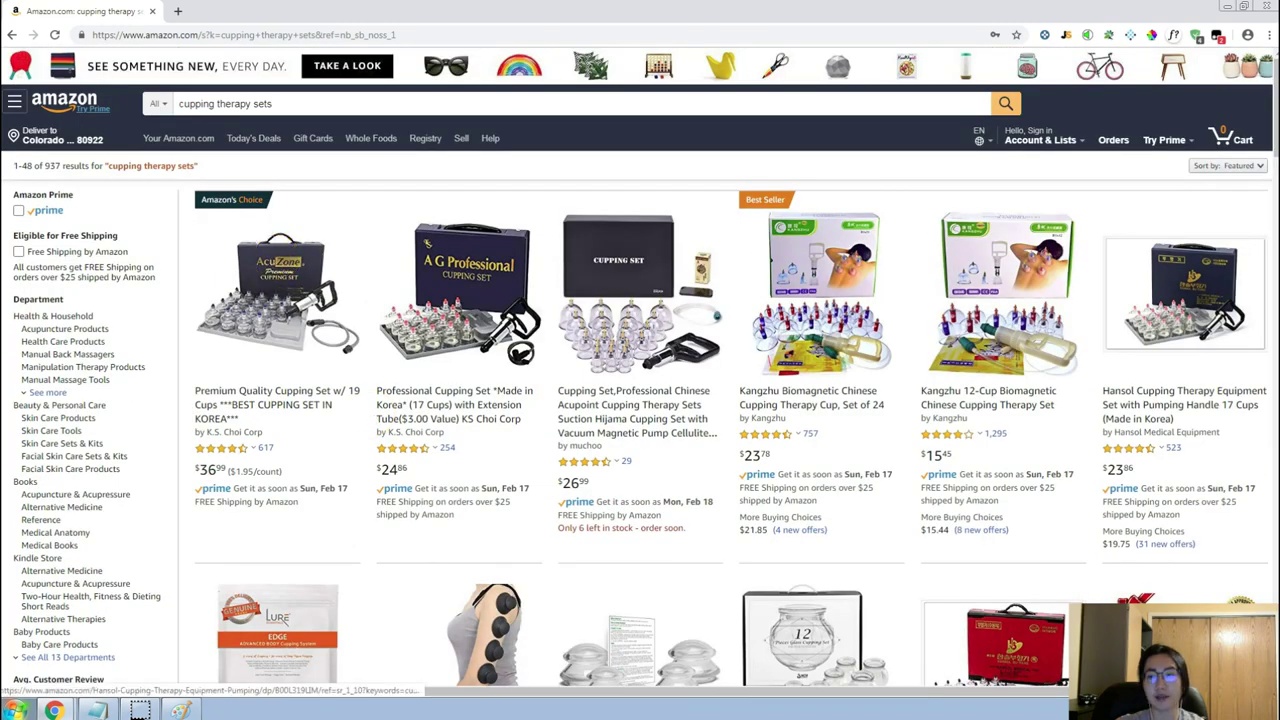
pyautogui.scroll(-2, 1095, 360)
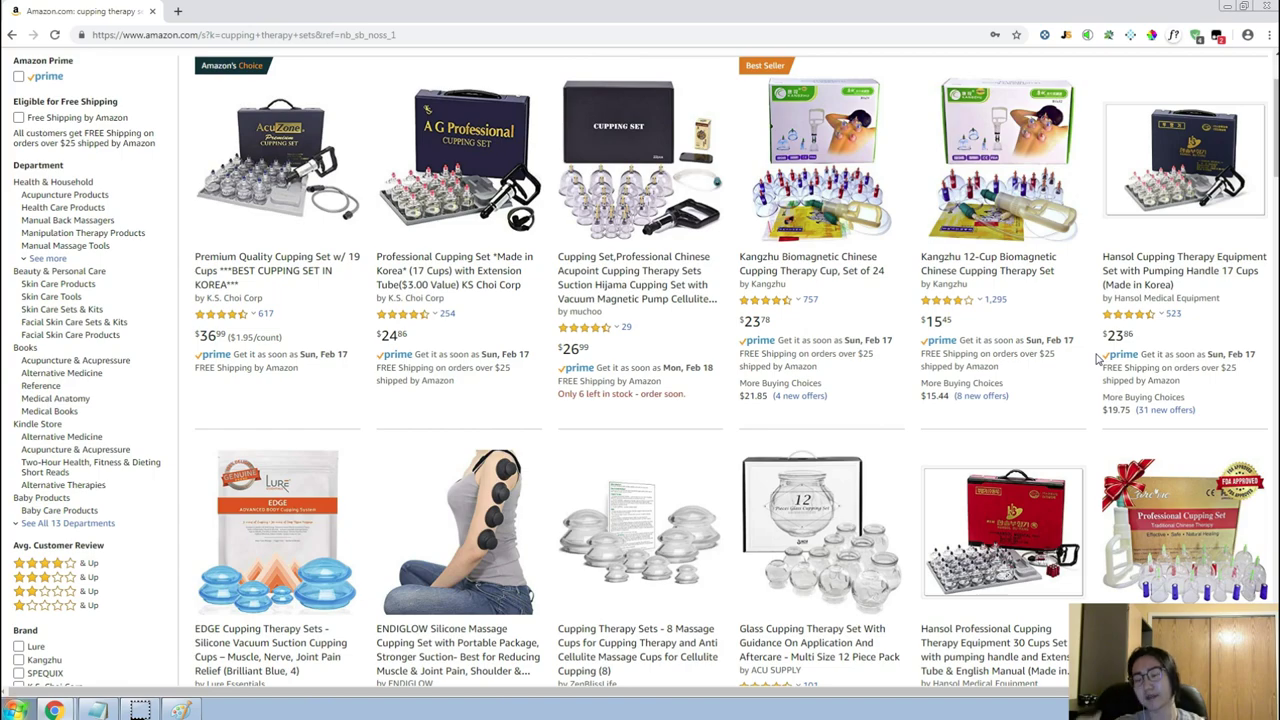
pyautogui.scroll(-3, 1097, 358)
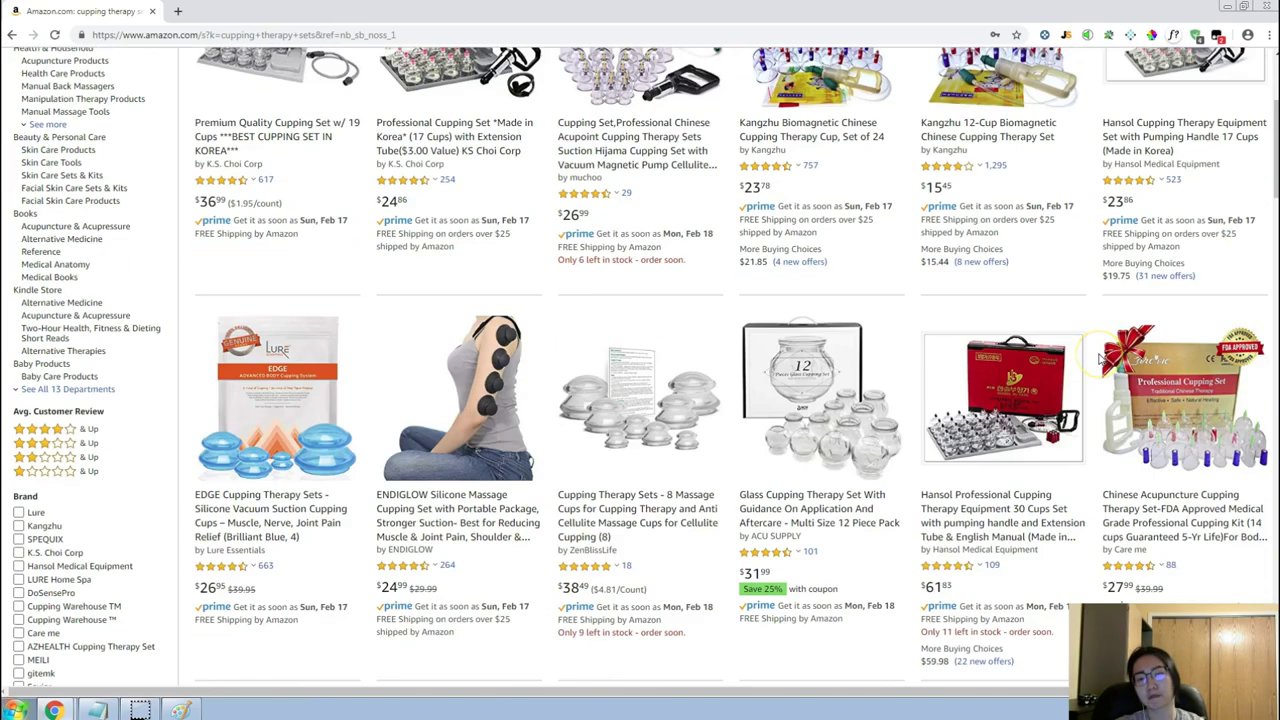
pyautogui.scroll(3, 1097, 343)
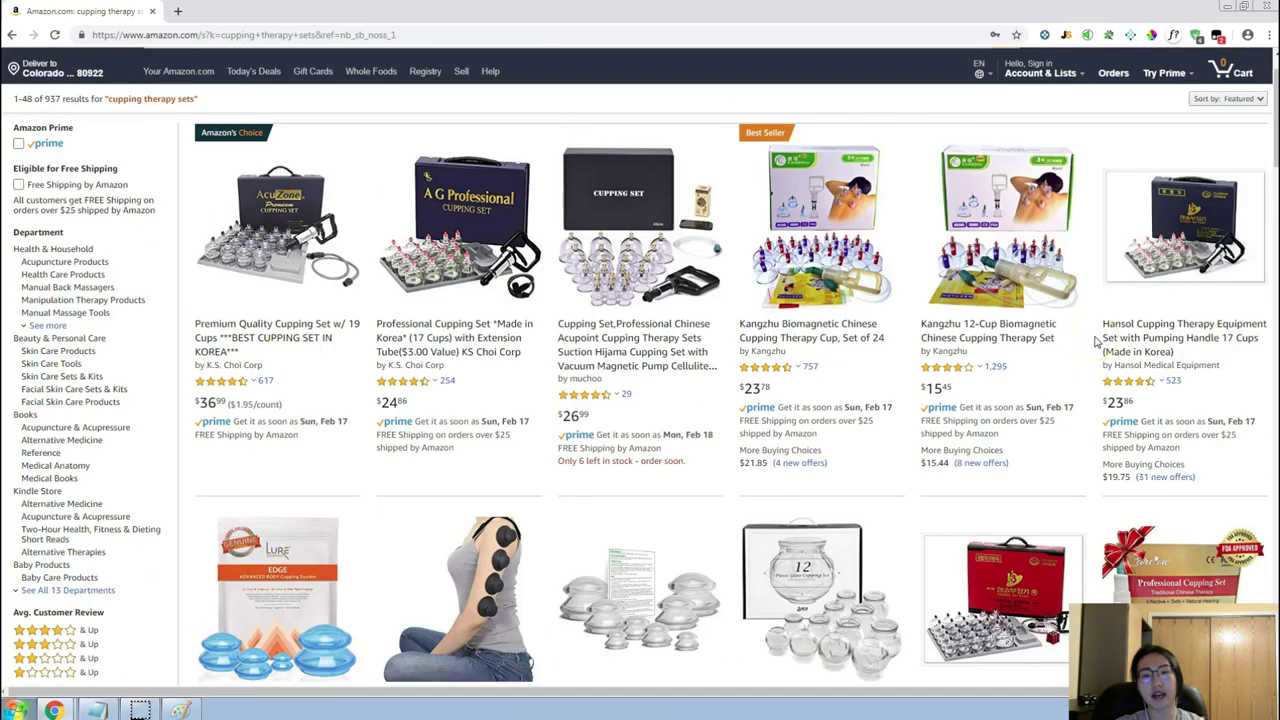
pyautogui.scroll(-1, 1097, 343)
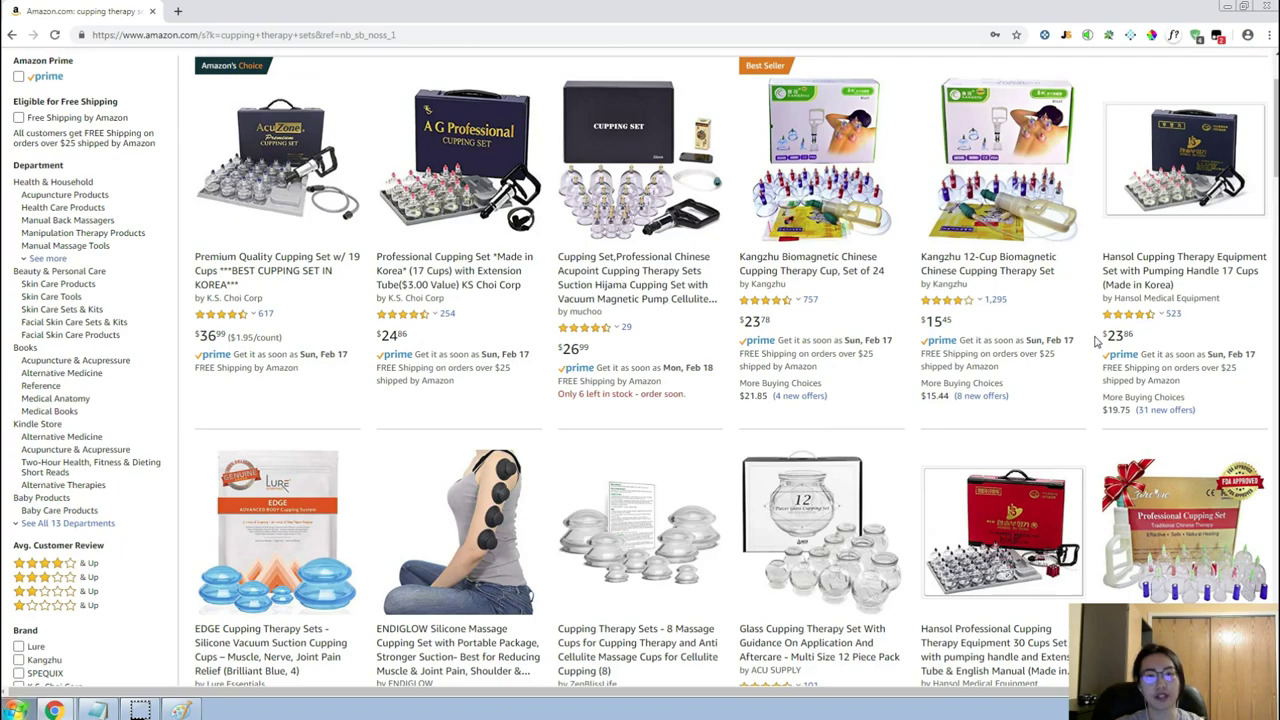
# Examine the cupping sets further down the Amazon results for variety in materials, packaging, prices and review counts.
pyautogui.scroll(-10, 1097, 343)
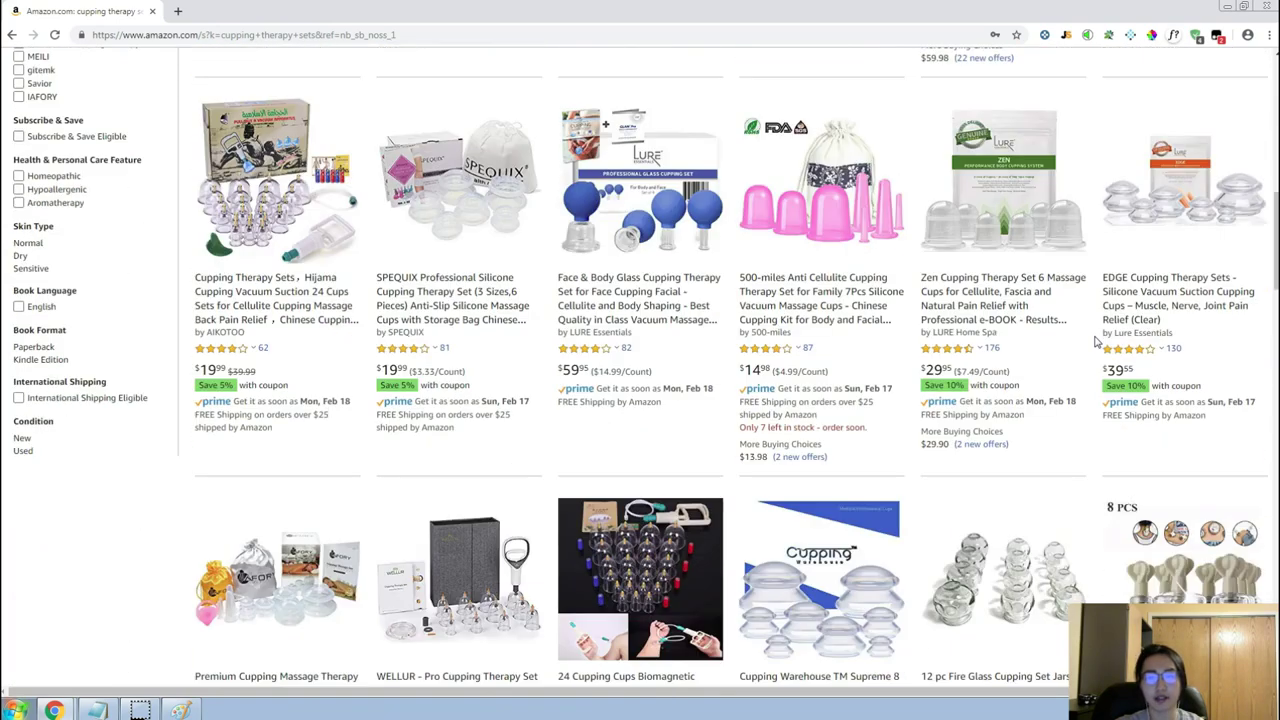
pyautogui.scroll(2, 1097, 343)
pyautogui.scroll(-3, 1095, 342)
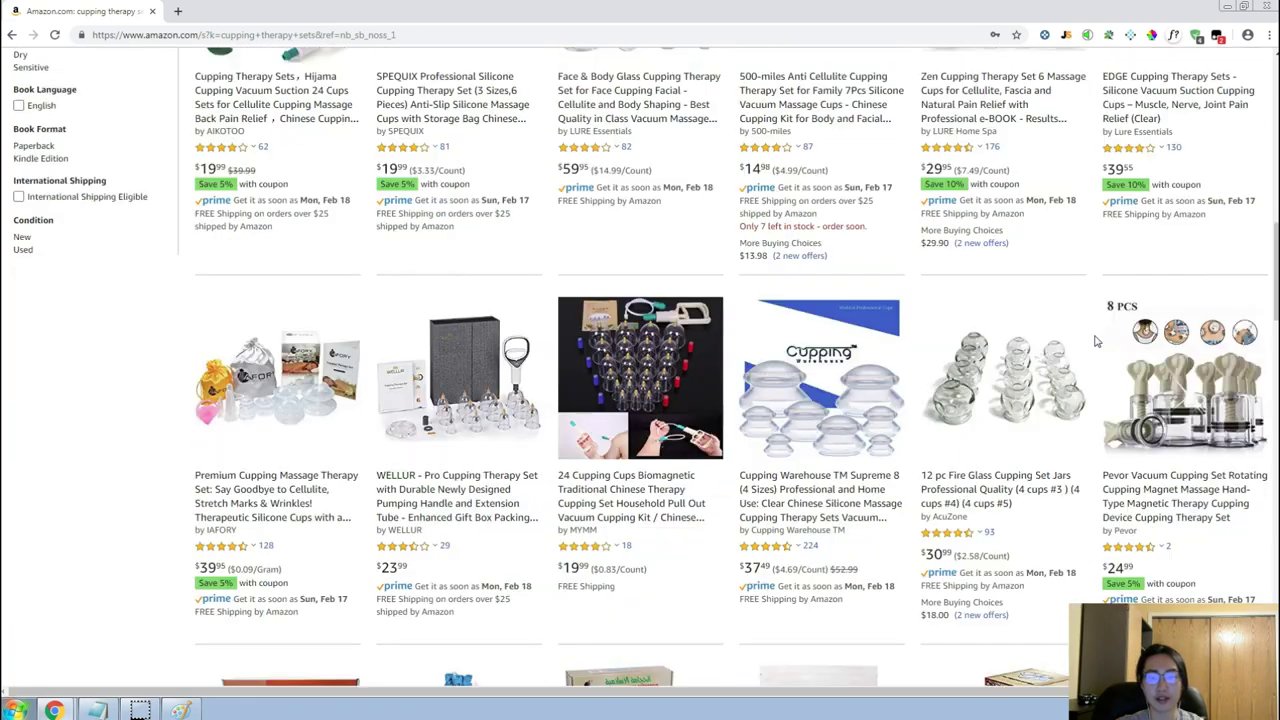
pyautogui.scroll(-2, 1095, 342)
pyautogui.scroll(5, 1095, 342)
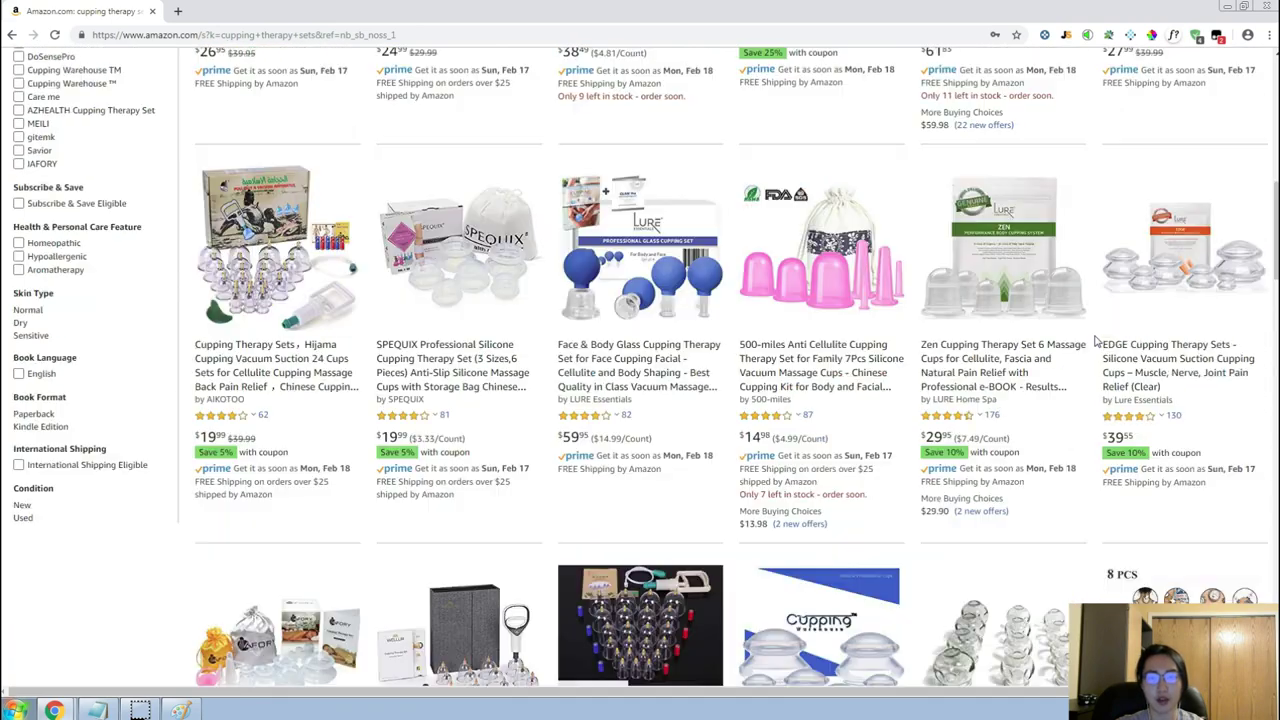
pyautogui.scroll(10, 1095, 342)
pyautogui.scroll(-5, 1095, 342)
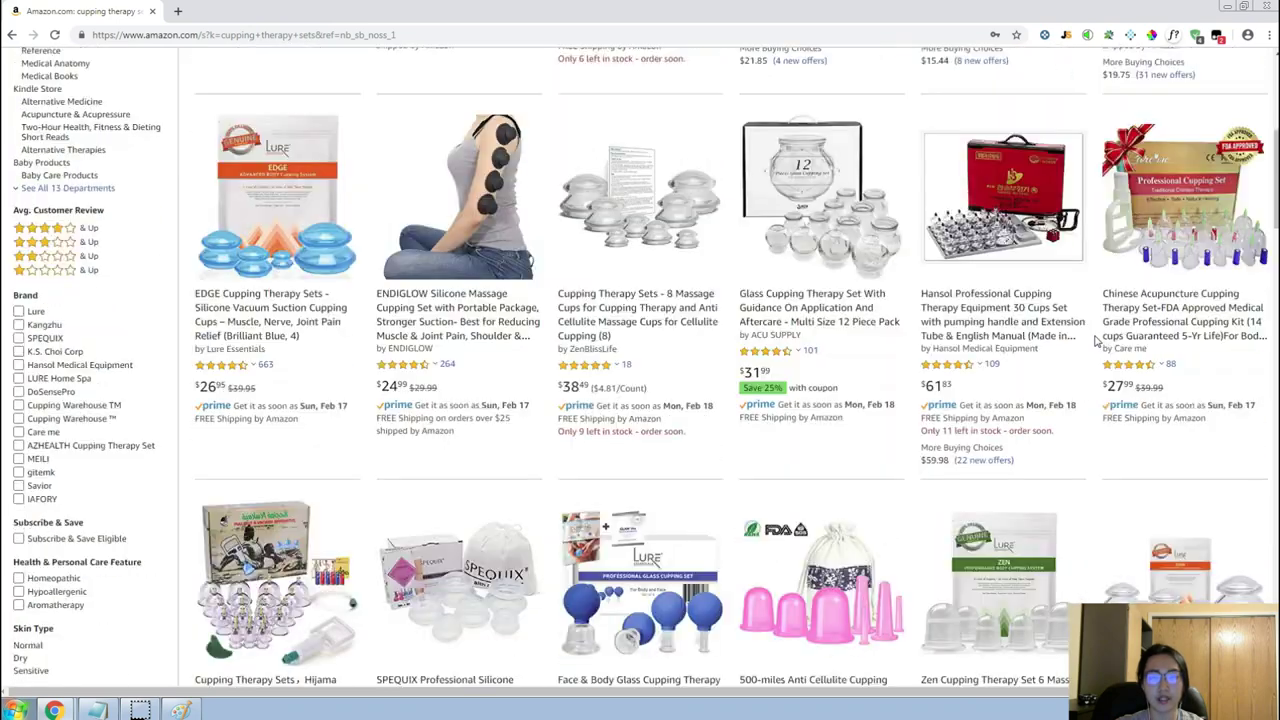
pyautogui.scroll(5, 1095, 342)
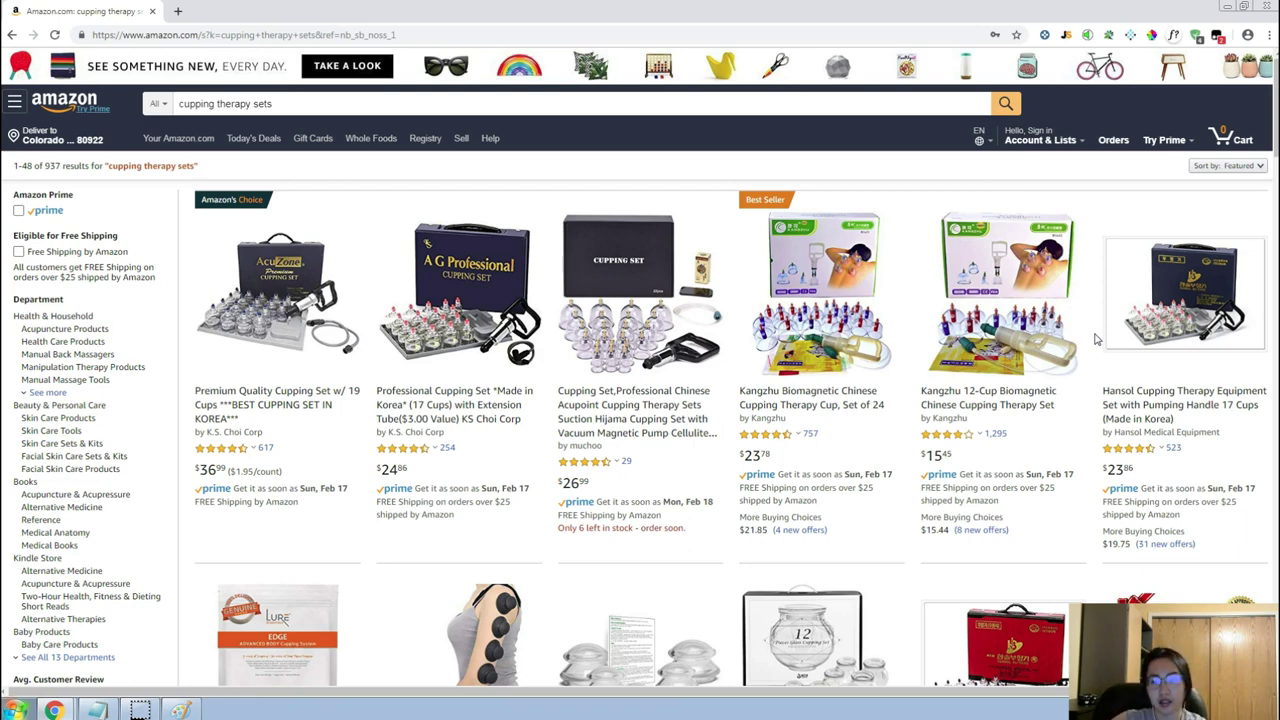
pyautogui.scroll(-8, 1095, 340)
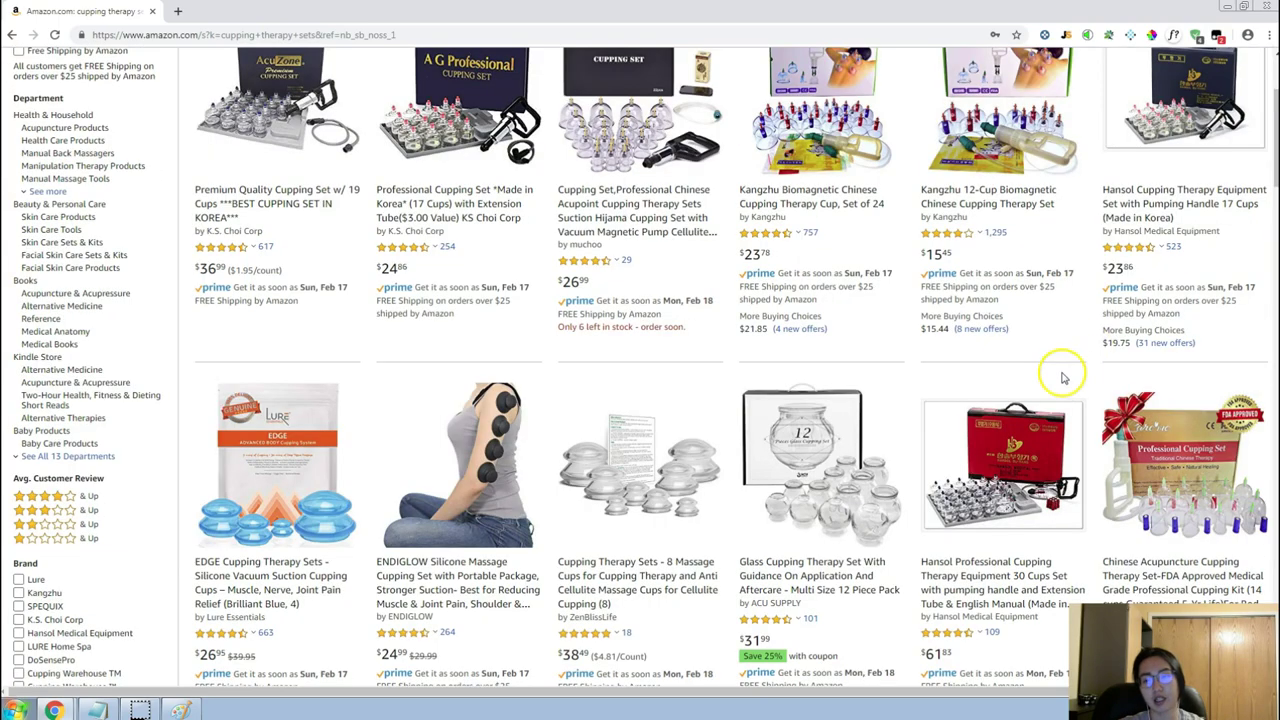
pyautogui.scroll(-15, 1062, 376)
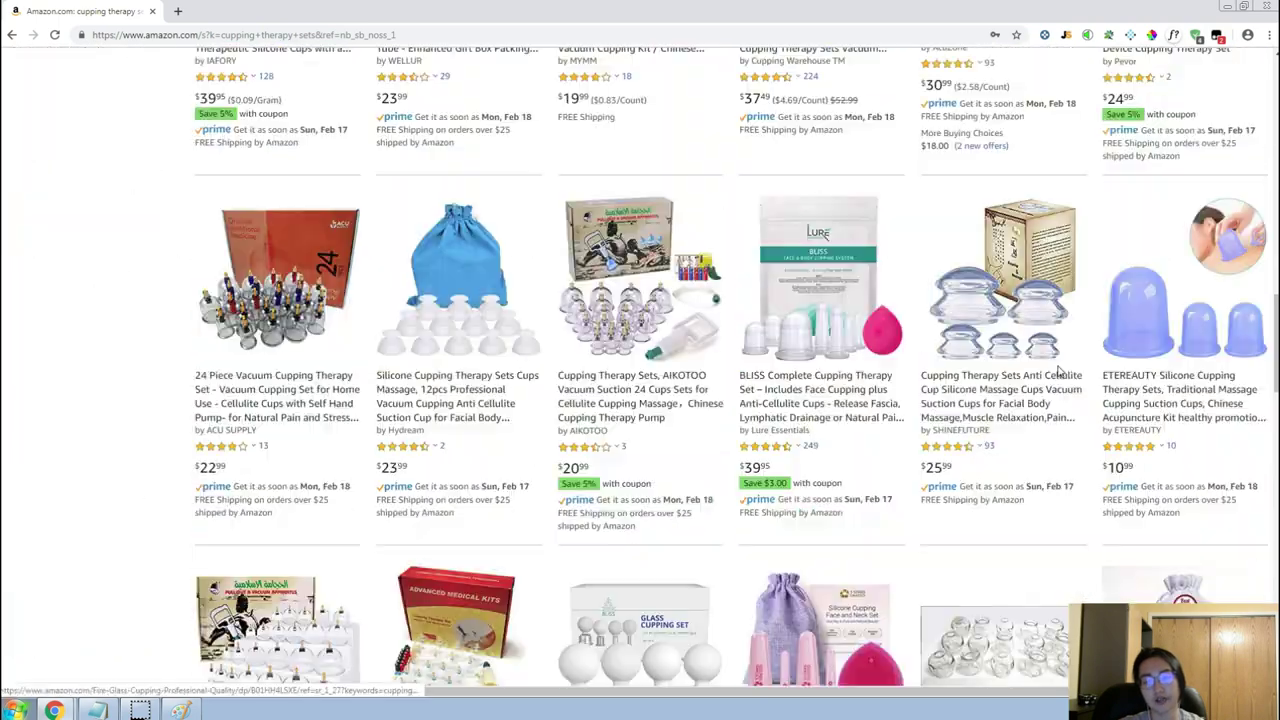
pyautogui.scroll(-3, 1060, 368)
# Switch to the Product Ideas notes in Notepad, add "cupping therapy" to the end of the 20-30 list and start a new line.
pyautogui.hotkey('alt', 'Tab')
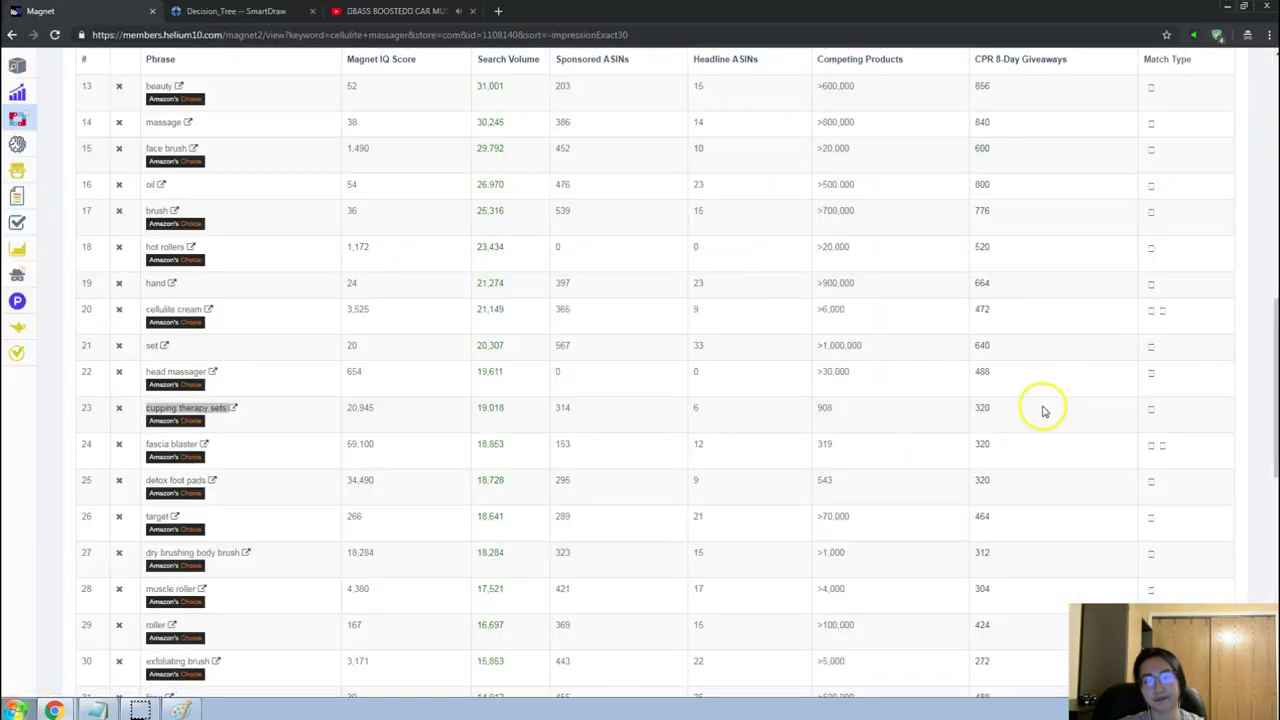
pyautogui.hotkey('alt', 'Tab')
pyautogui.hotkey('alt', 'Tab')
pyautogui.press('Tab')
pyautogui.click(882, 546)
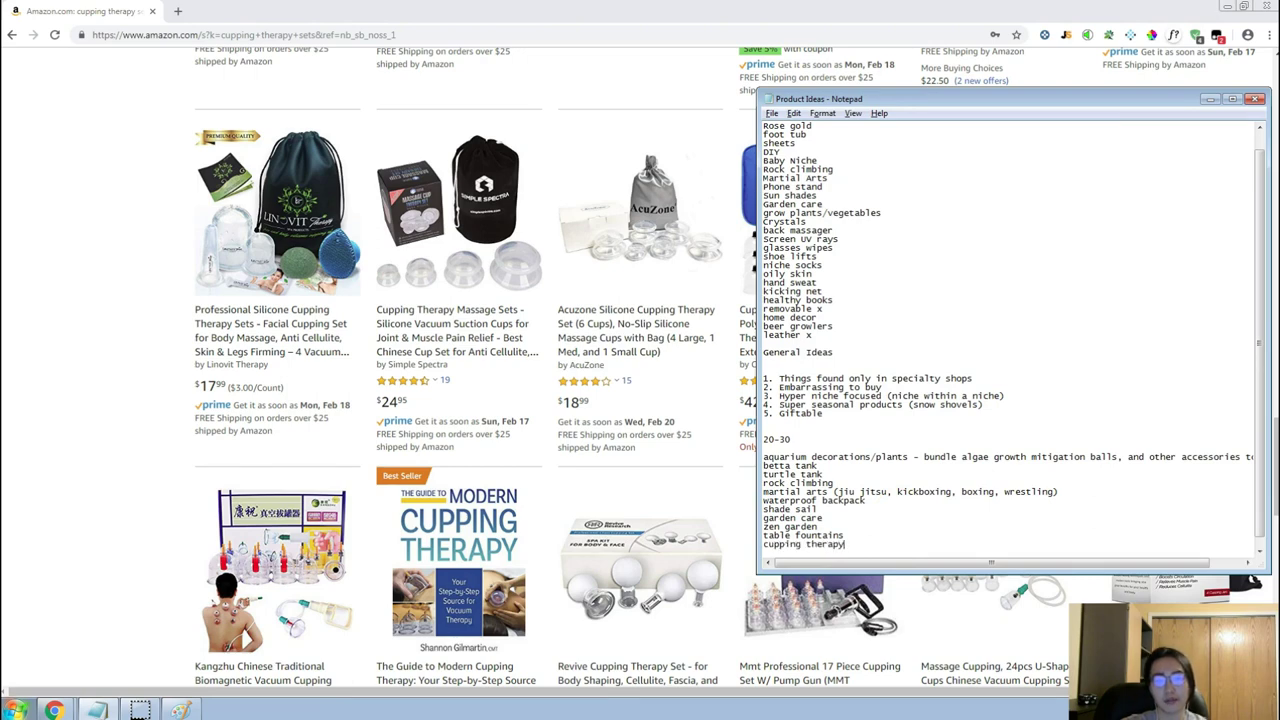
pyautogui.press('Return')
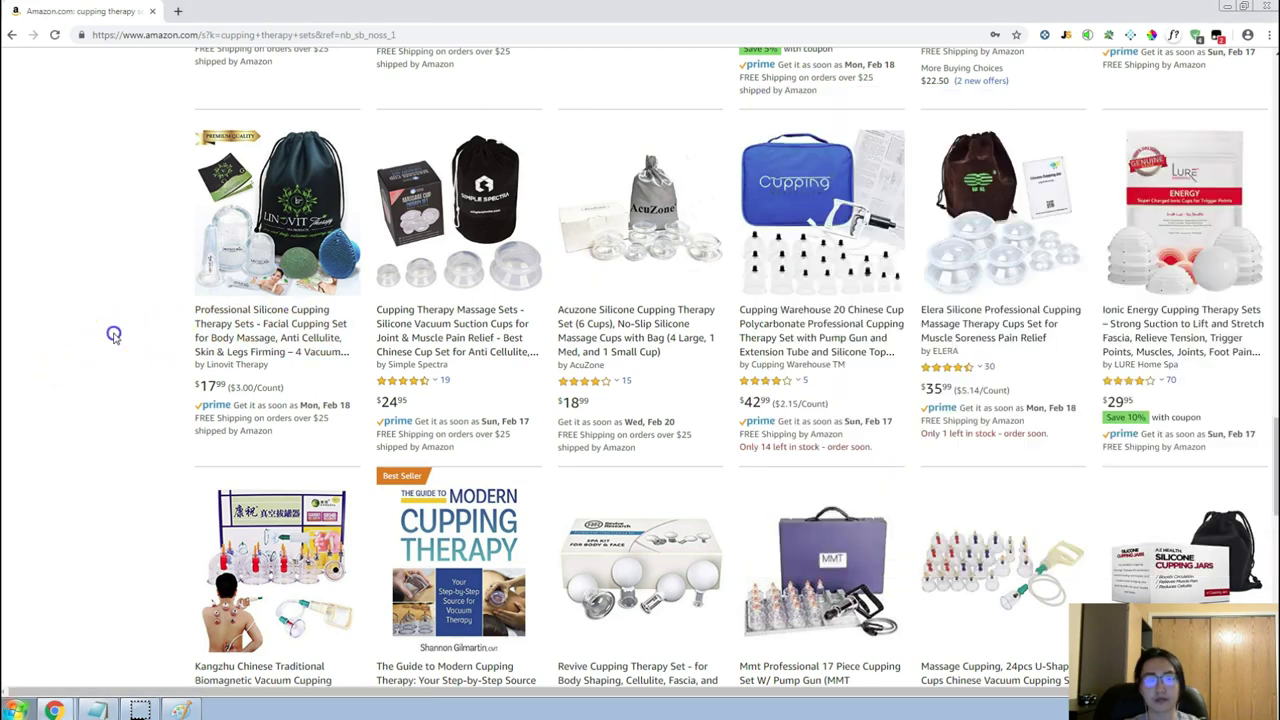
# Return to Helium 10 Magnet and scan the cellulite massager keyword list for other product ideas.
pyautogui.hotkey('alt', 'Tab')
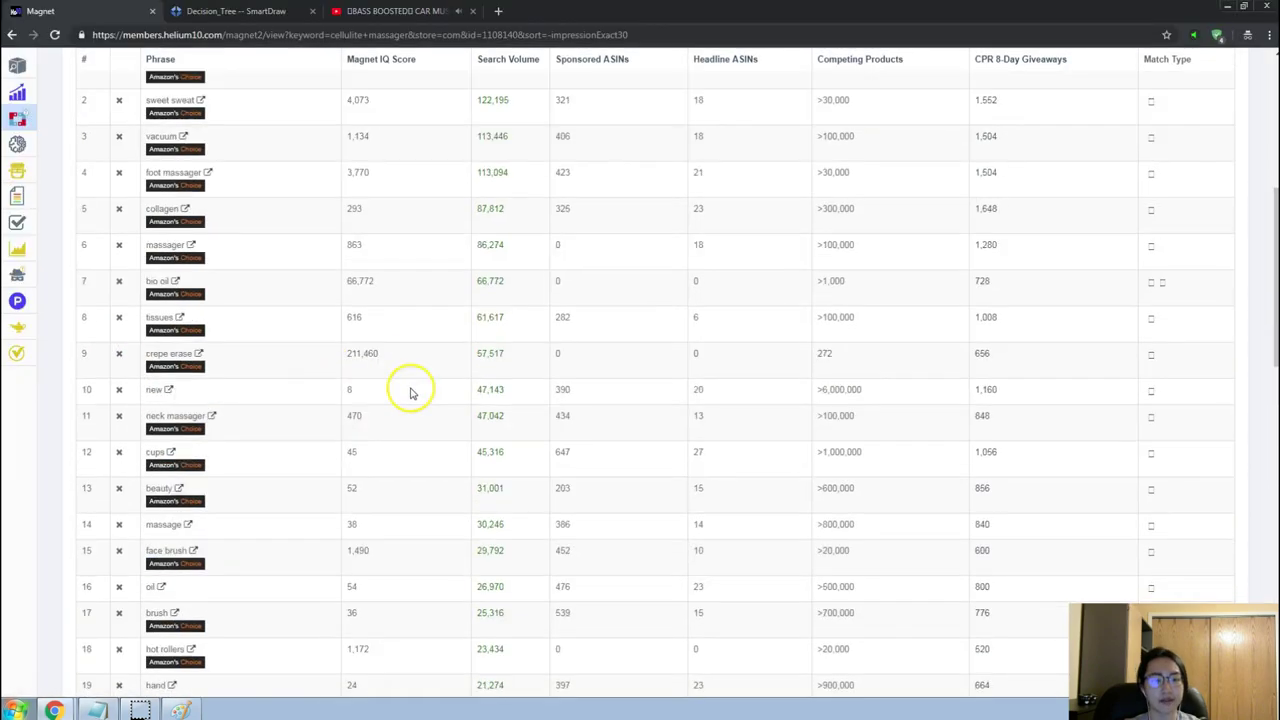
pyautogui.scroll(-3, 410, 393)
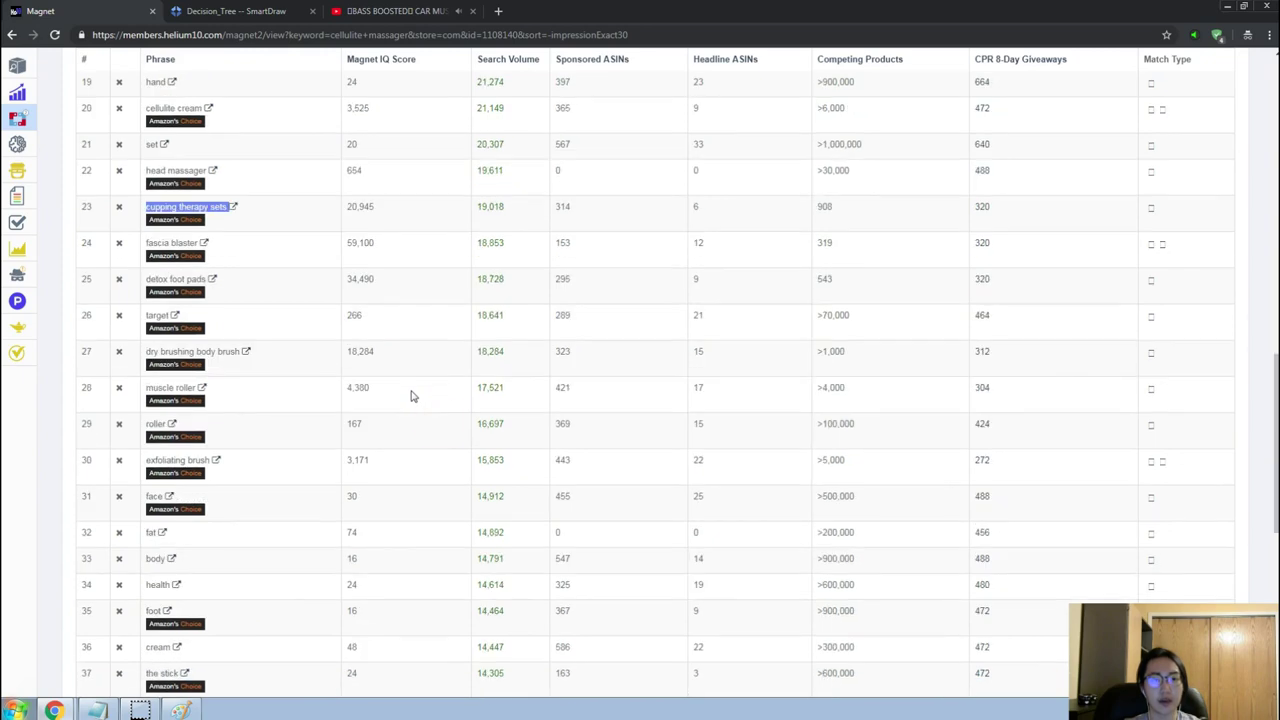
pyautogui.scroll(10, 410, 396)
pyautogui.scroll(-10, 429, 420)
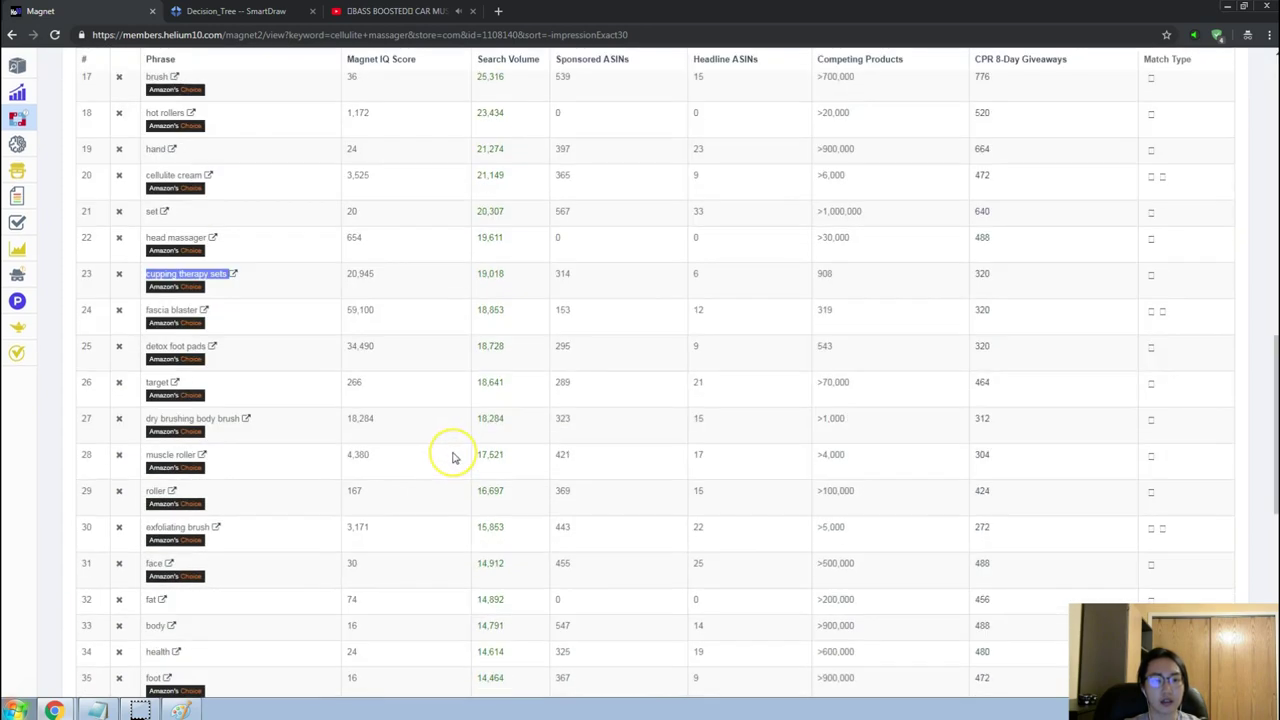
pyautogui.hotkey('alt', 'Tab')
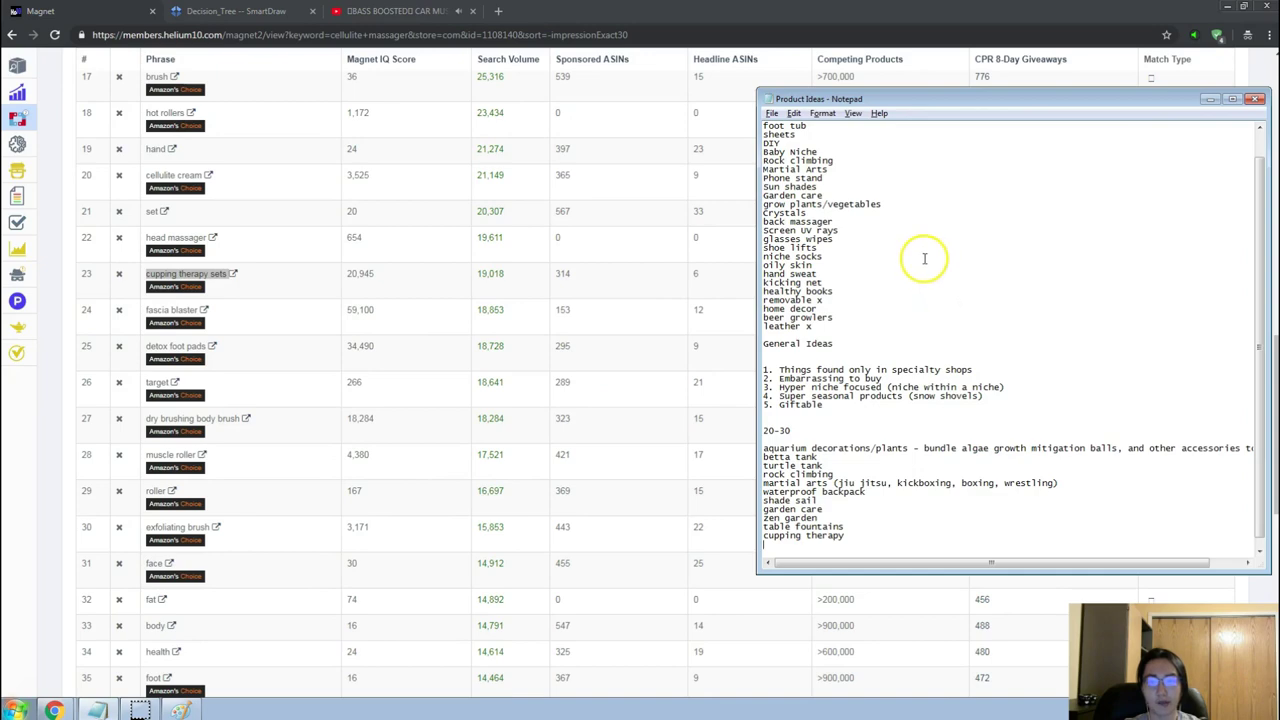
pyautogui.moveTo(764, 221); pyautogui.dragTo(843, 236)
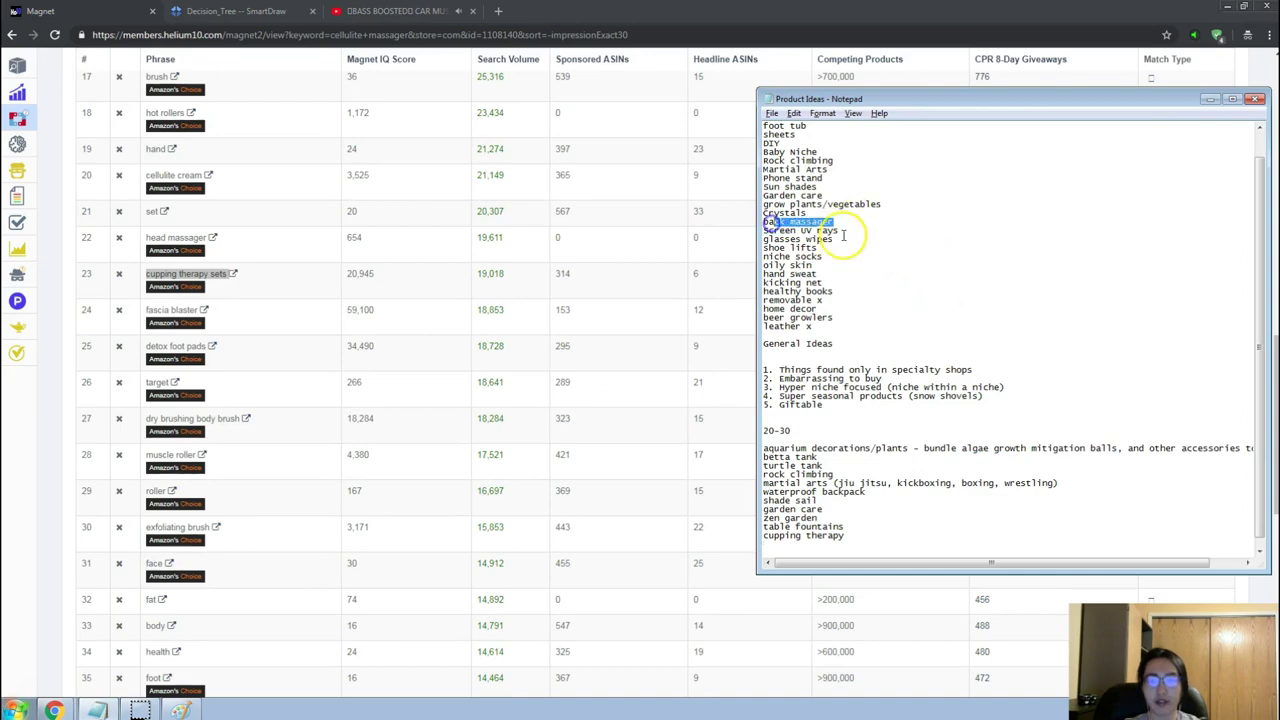
pyautogui.click(508, 236)
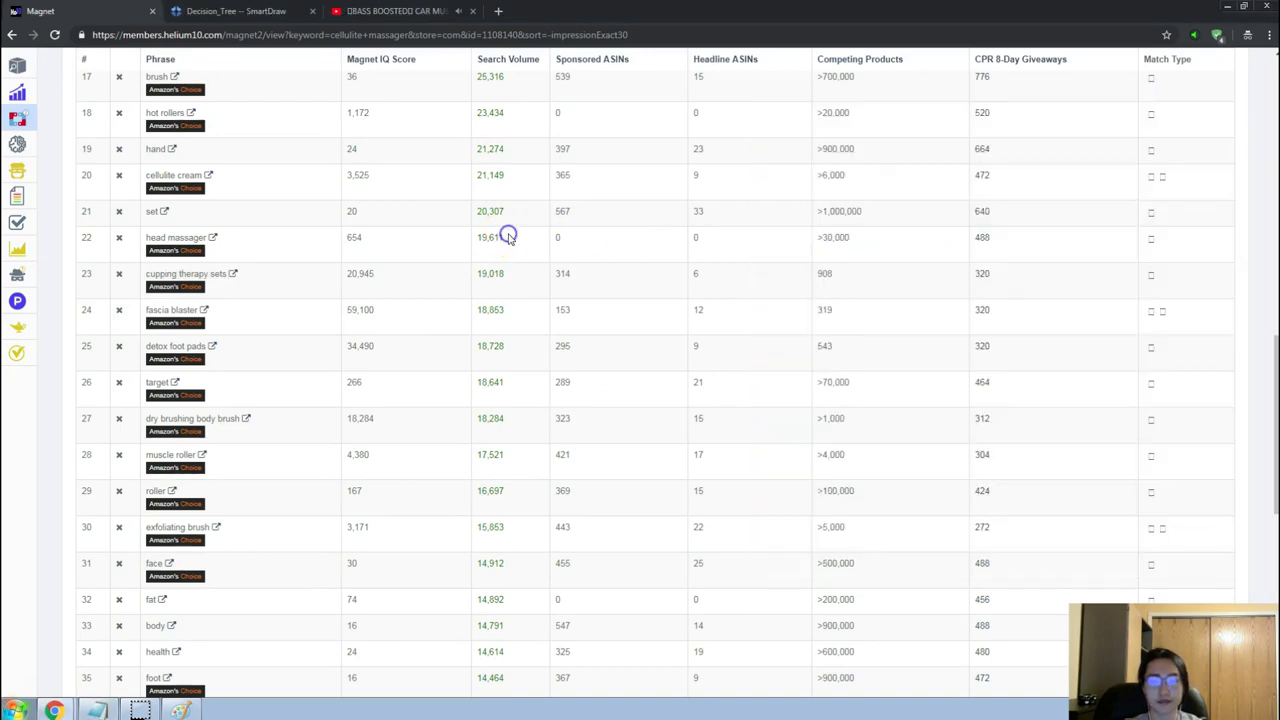
pyautogui.scroll(10, 508, 236)
pyautogui.moveTo(166, 172); pyautogui.dragTo(94, 172)
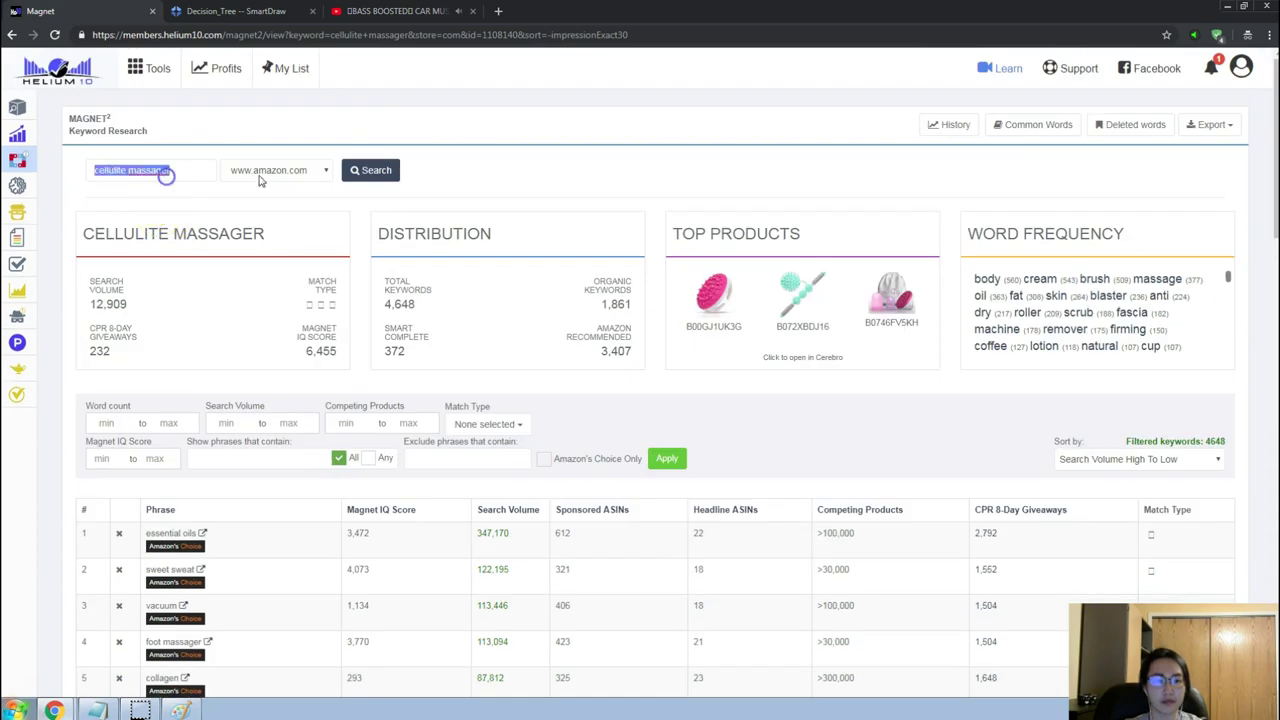
pyautogui.write('Screen UV rays')
pyautogui.click(370, 170)
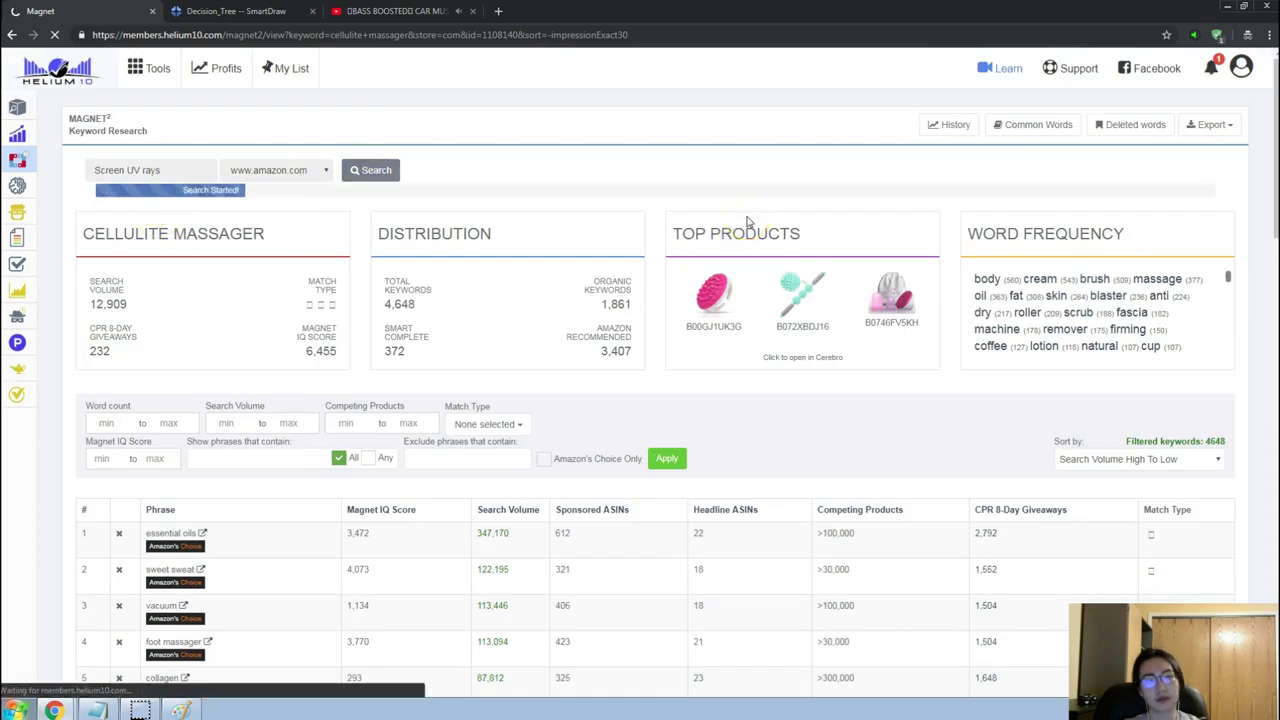
pyautogui.click(748, 198)
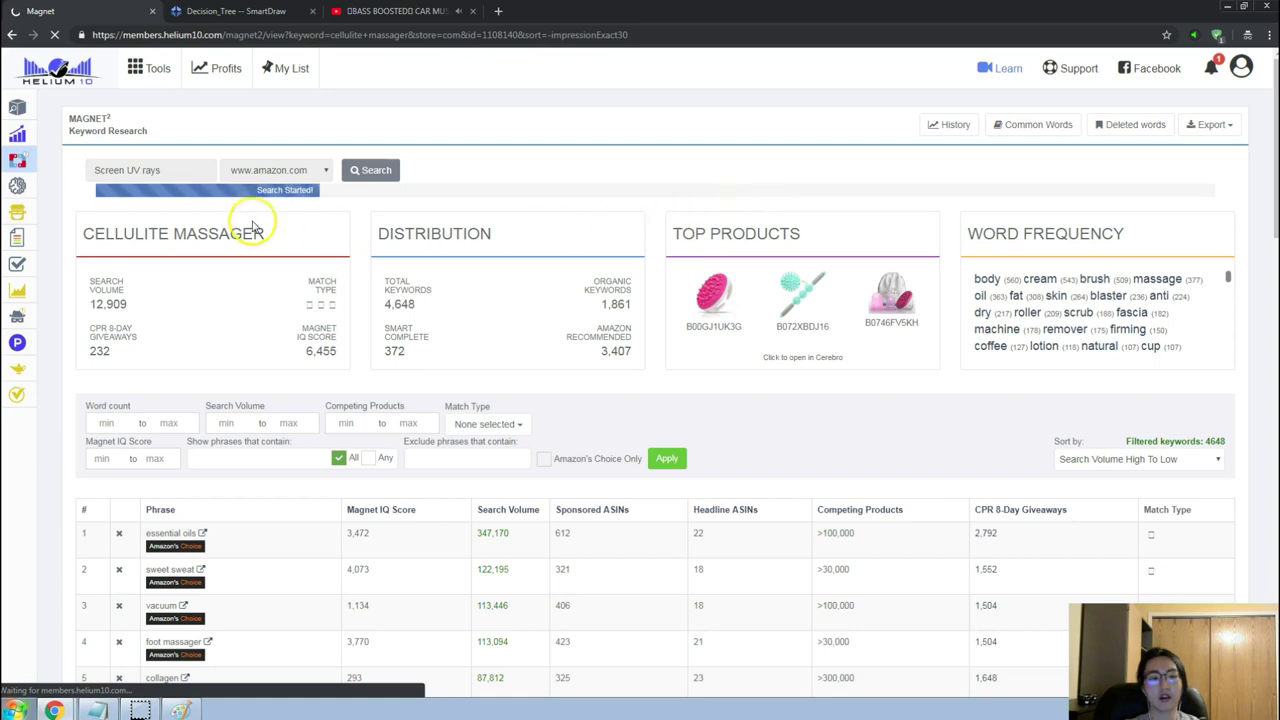
pyautogui.click(150, 171)
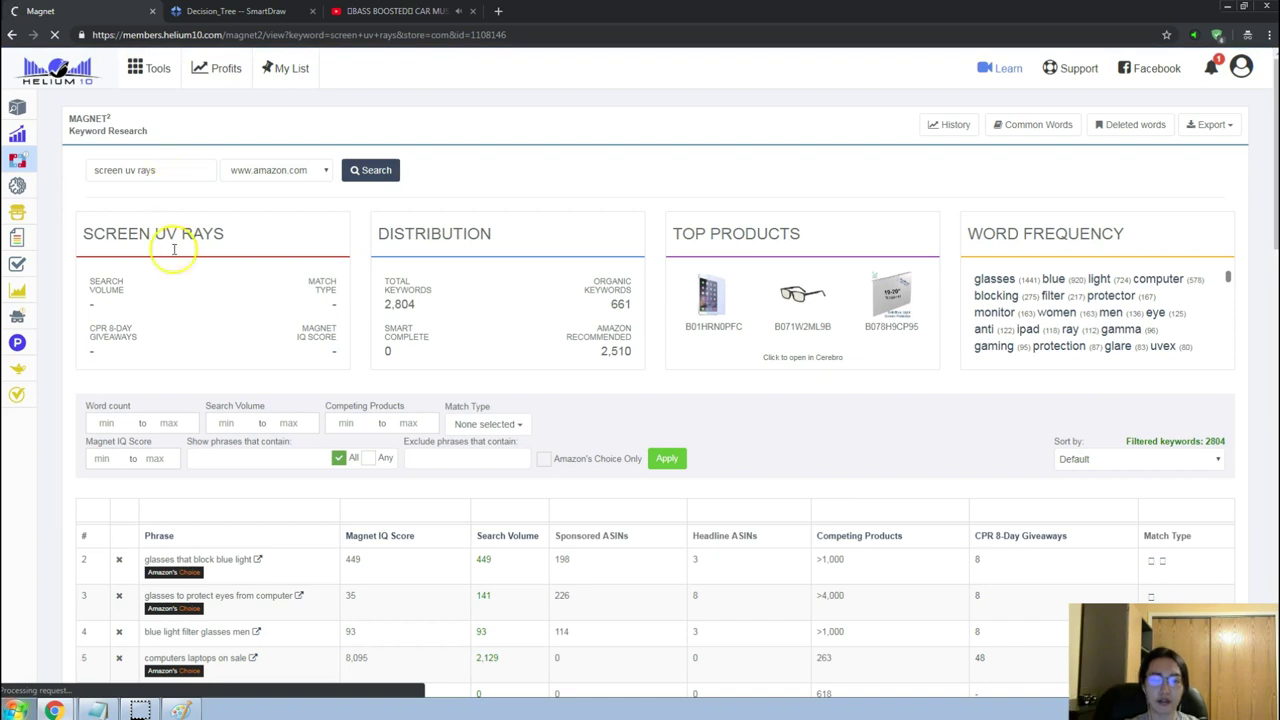
pyautogui.scroll(-1, 449, 500)
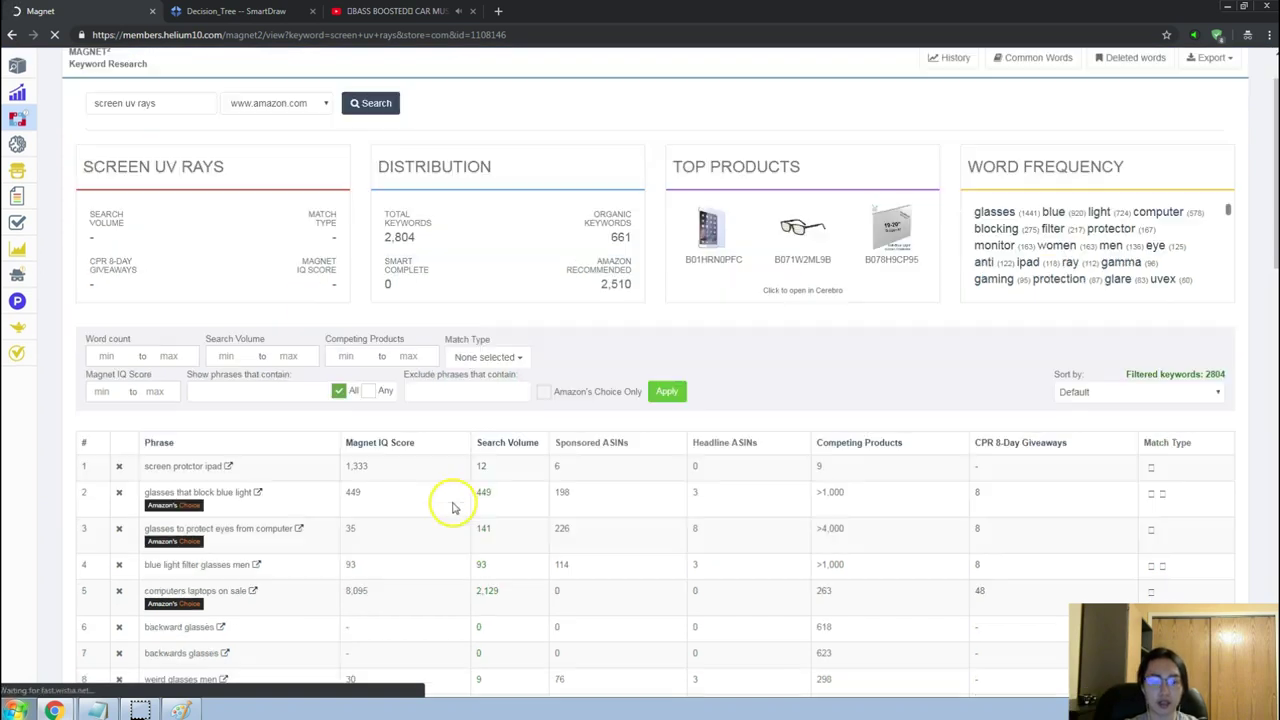
pyautogui.click(508, 445)
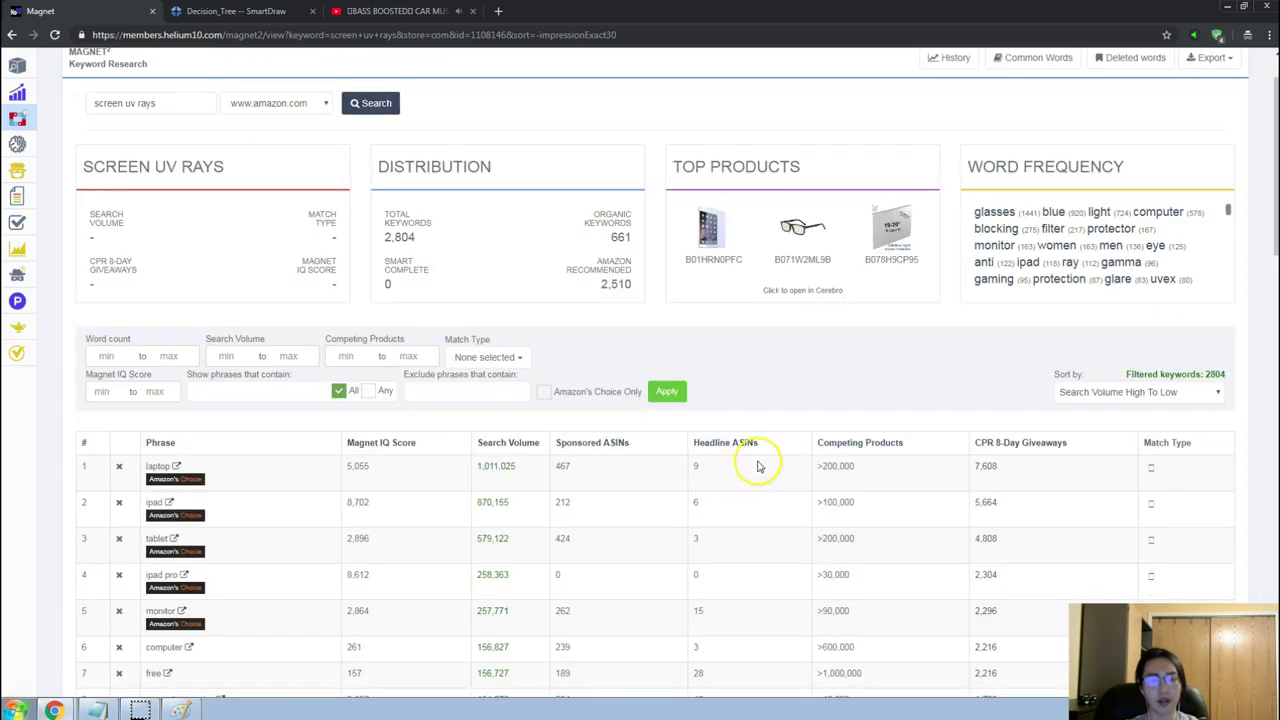
# Review the screen UV rays keywords for product ideas, weighing search volume against competing products.
pyautogui.scroll(-2, 757, 466)
pyautogui.scroll(-1, 757, 466)
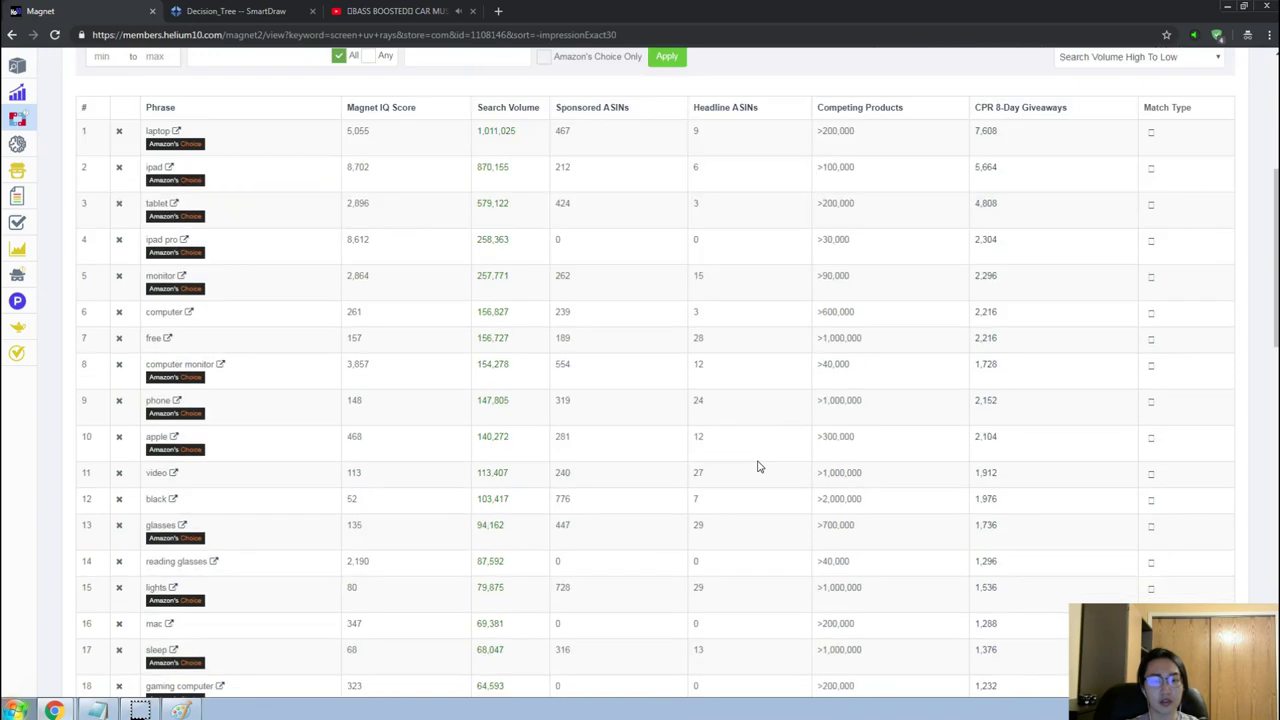
pyautogui.scroll(2, 757, 466)
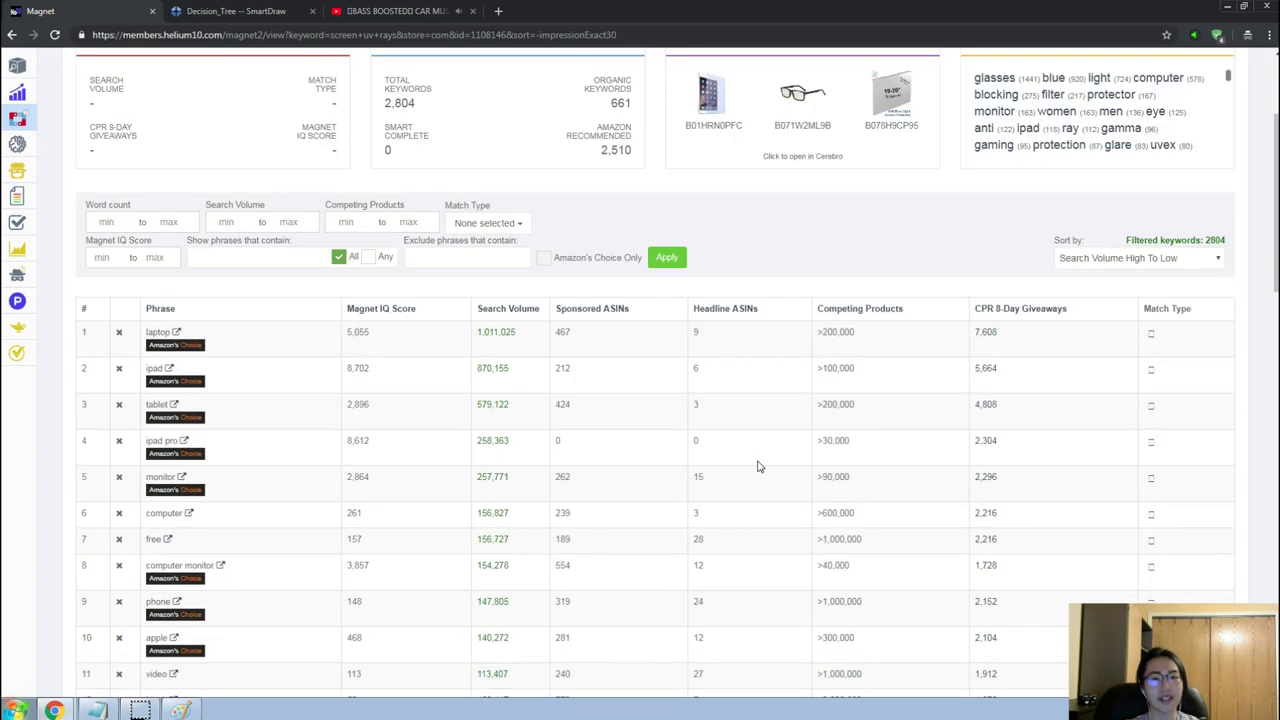
pyautogui.click(771, 428)
pyautogui.scroll(-2, 763, 462)
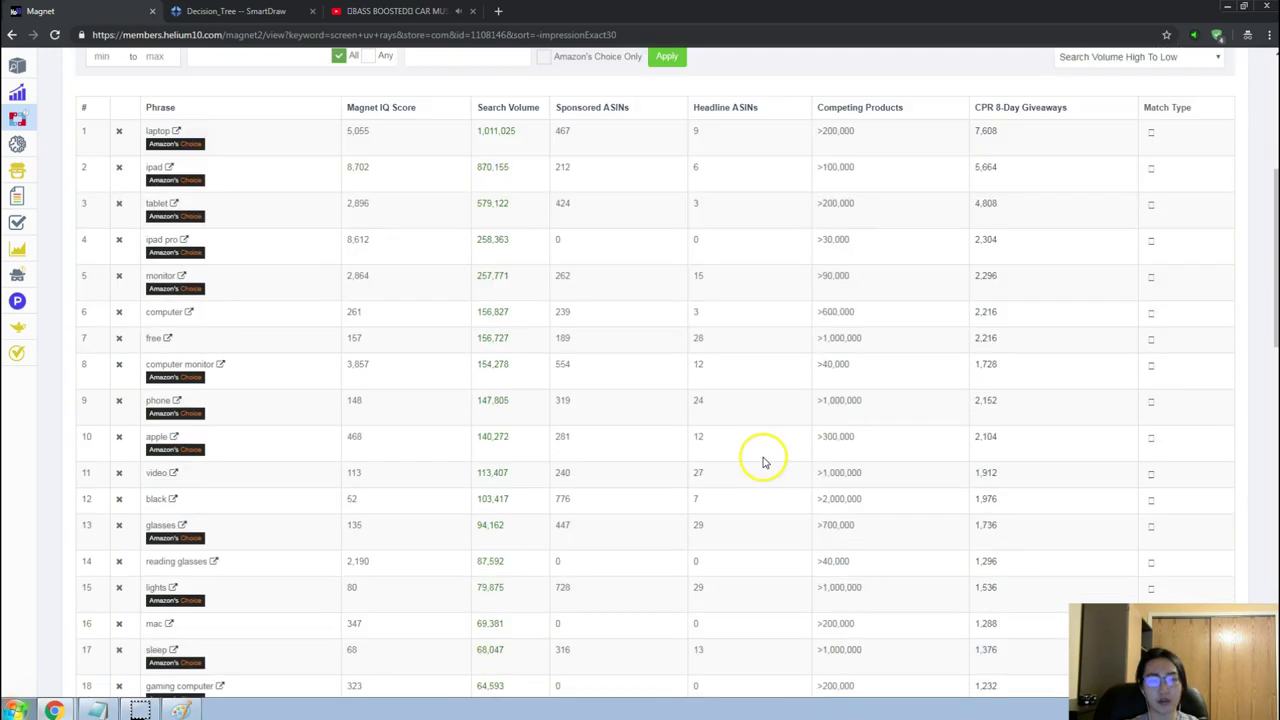
pyautogui.scroll(-1, 763, 462)
pyautogui.scroll(5, 760, 463)
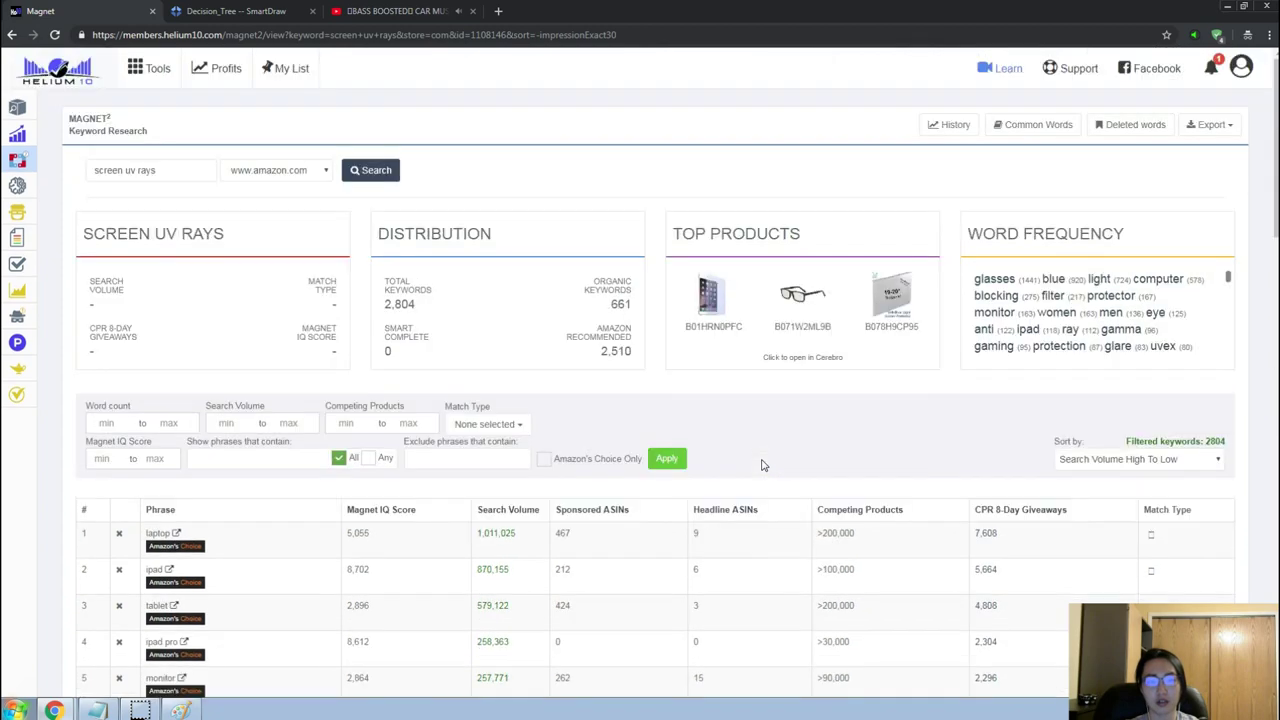
pyautogui.scroll(-8, 366, 337)
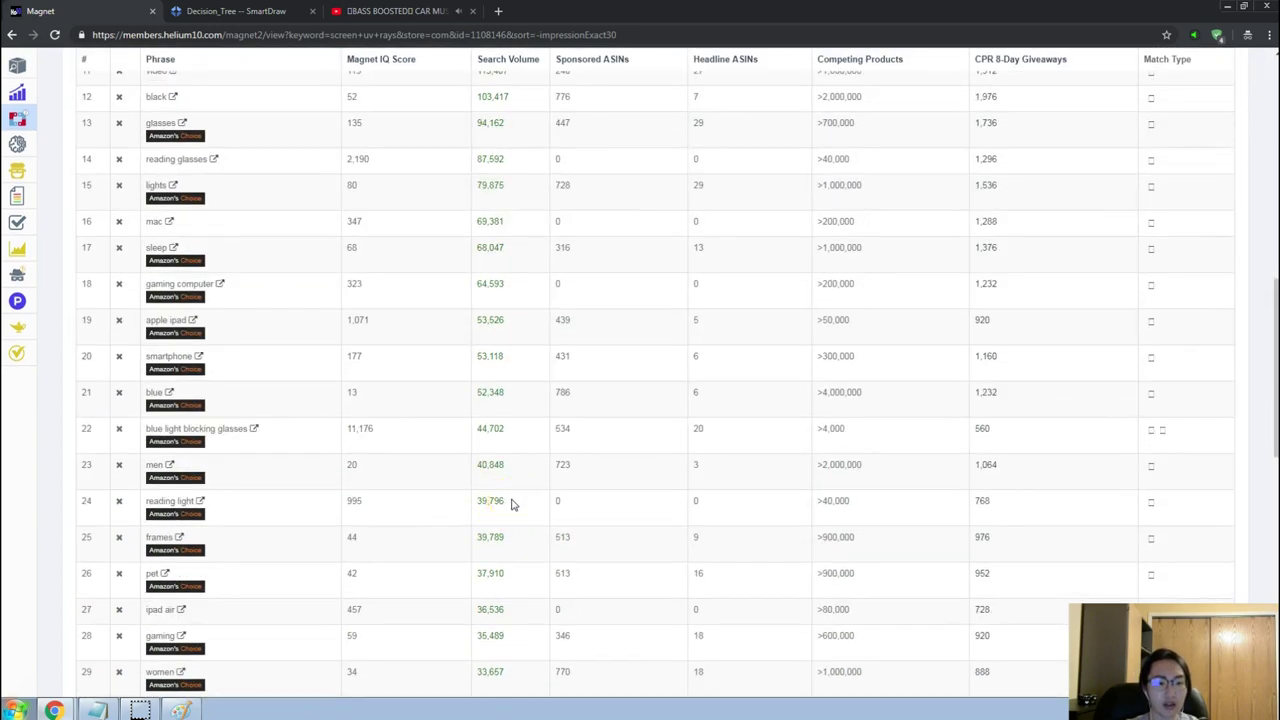
pyautogui.scroll(-3, 511, 504)
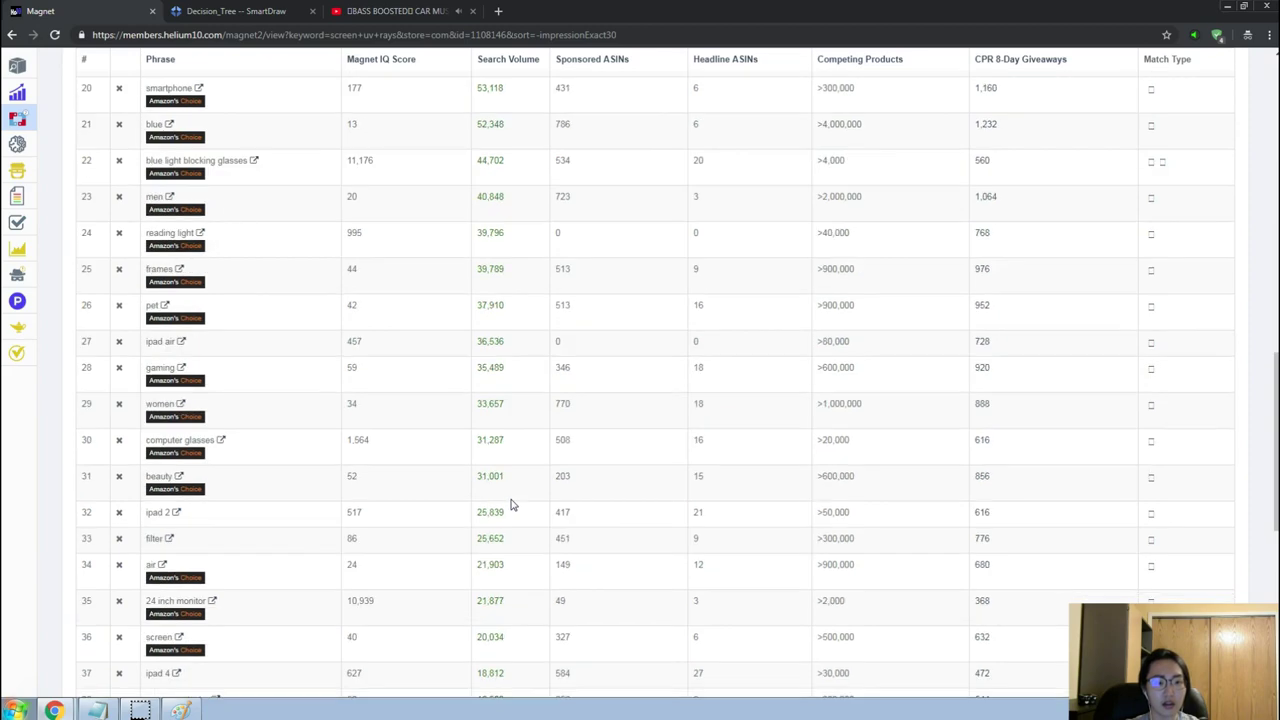
# Finish the first page of screen UV rays keywords, open page 2 and review its phrases by search volume and competing products.
pyautogui.scroll(-6, 510, 504)
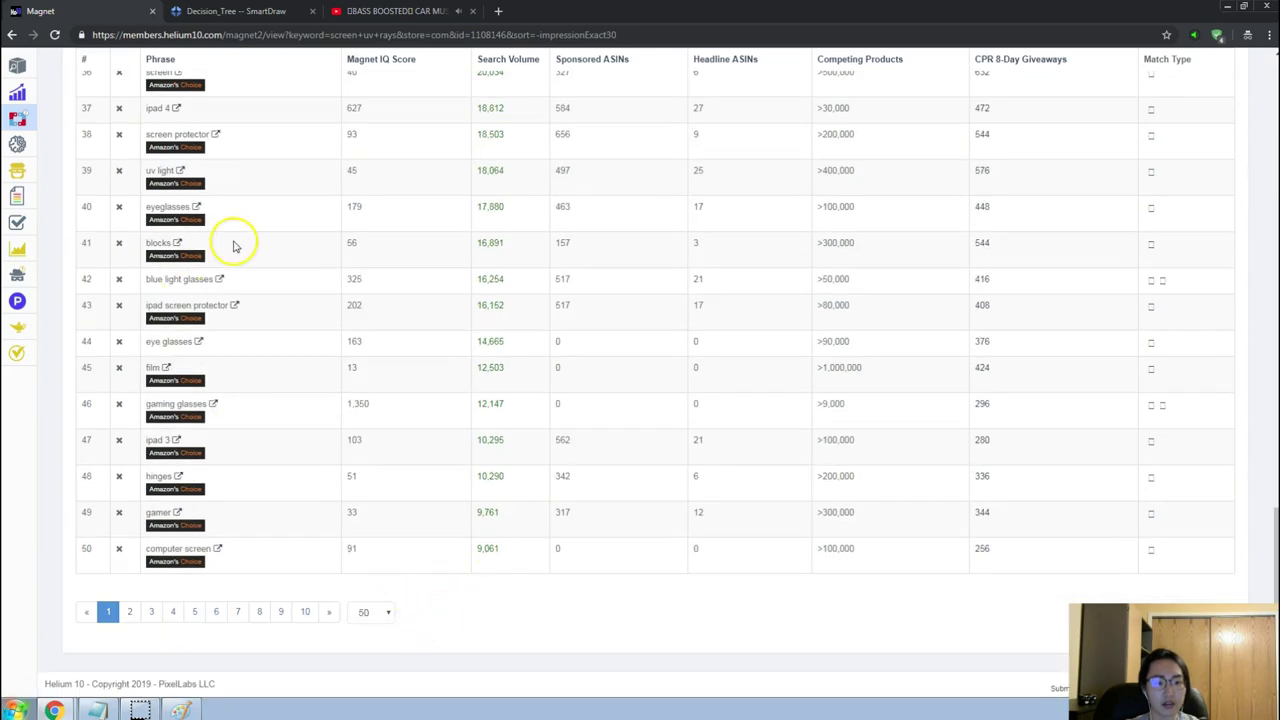
pyautogui.click(131, 615)
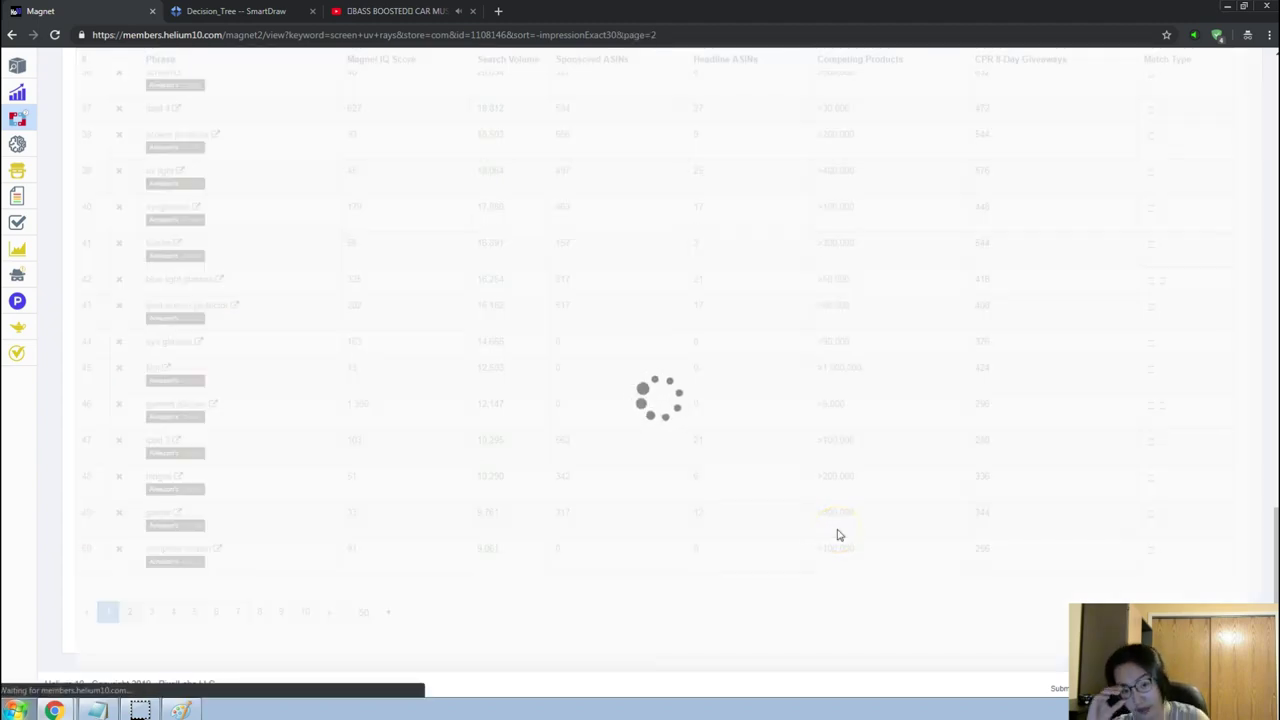
pyautogui.click(818, 496)
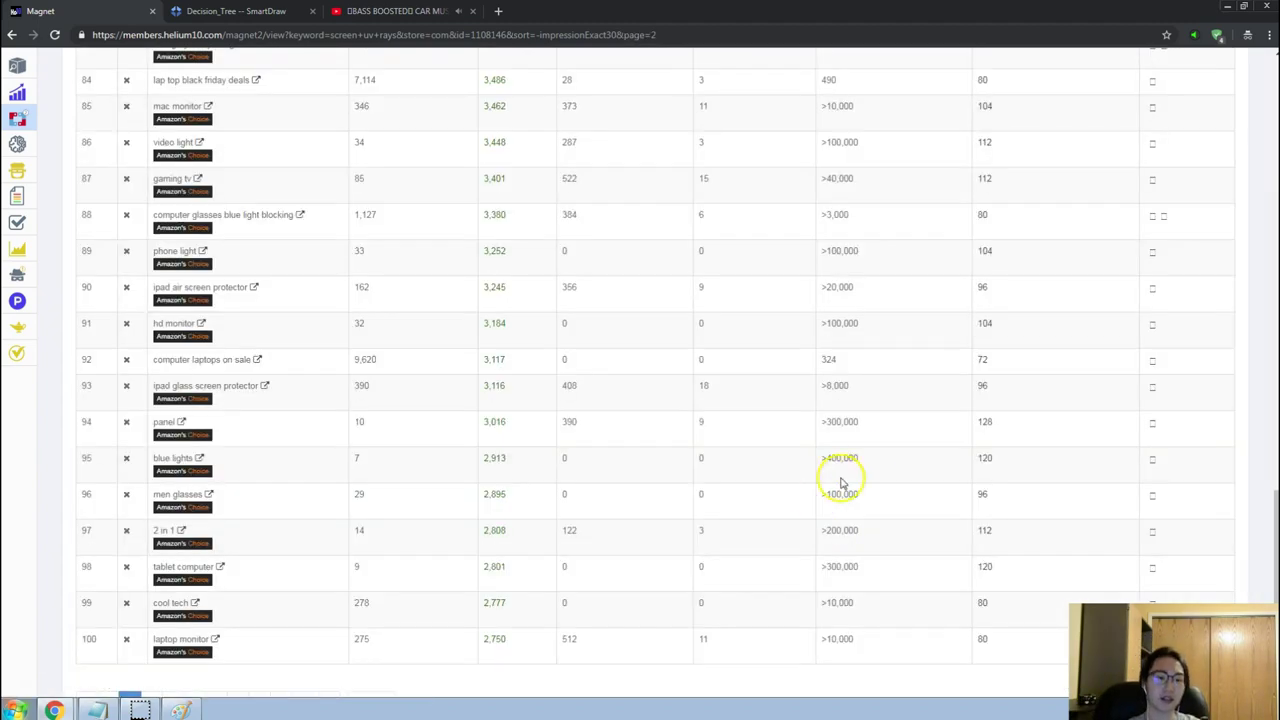
pyautogui.scroll(10, 845, 480)
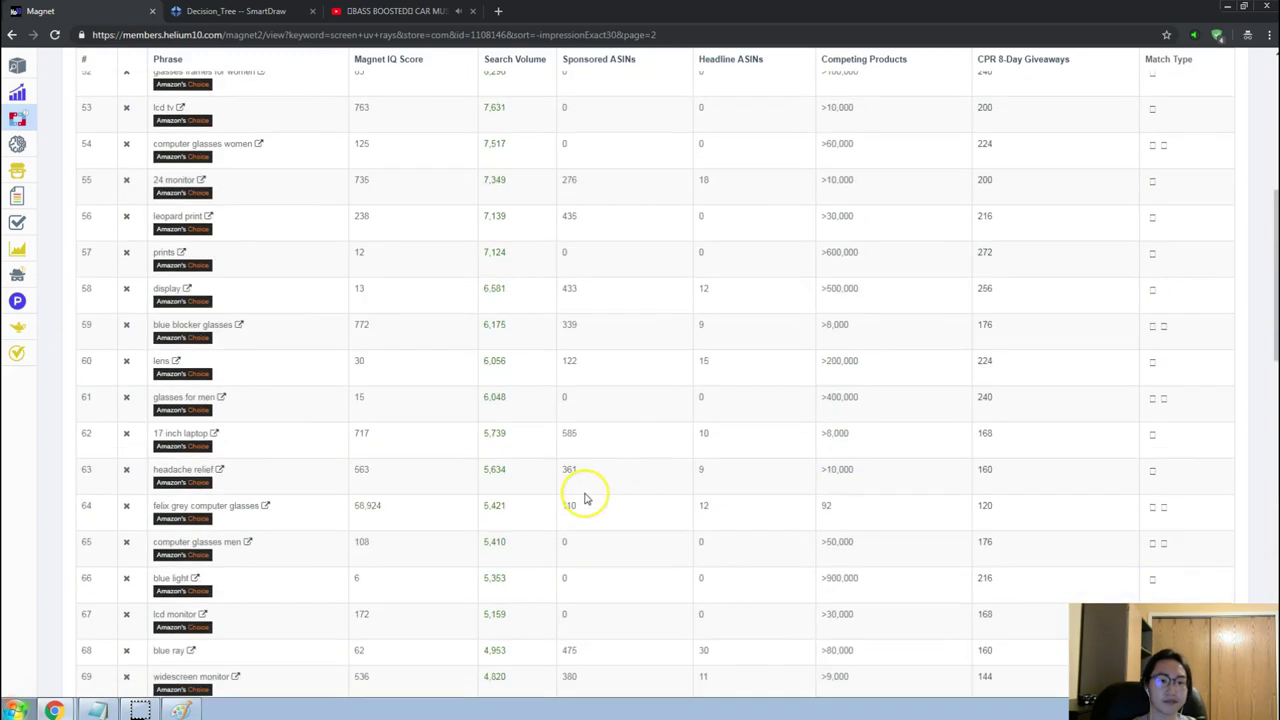
pyautogui.scroll(3, 585, 497)
pyautogui.scroll(-2, 586, 495)
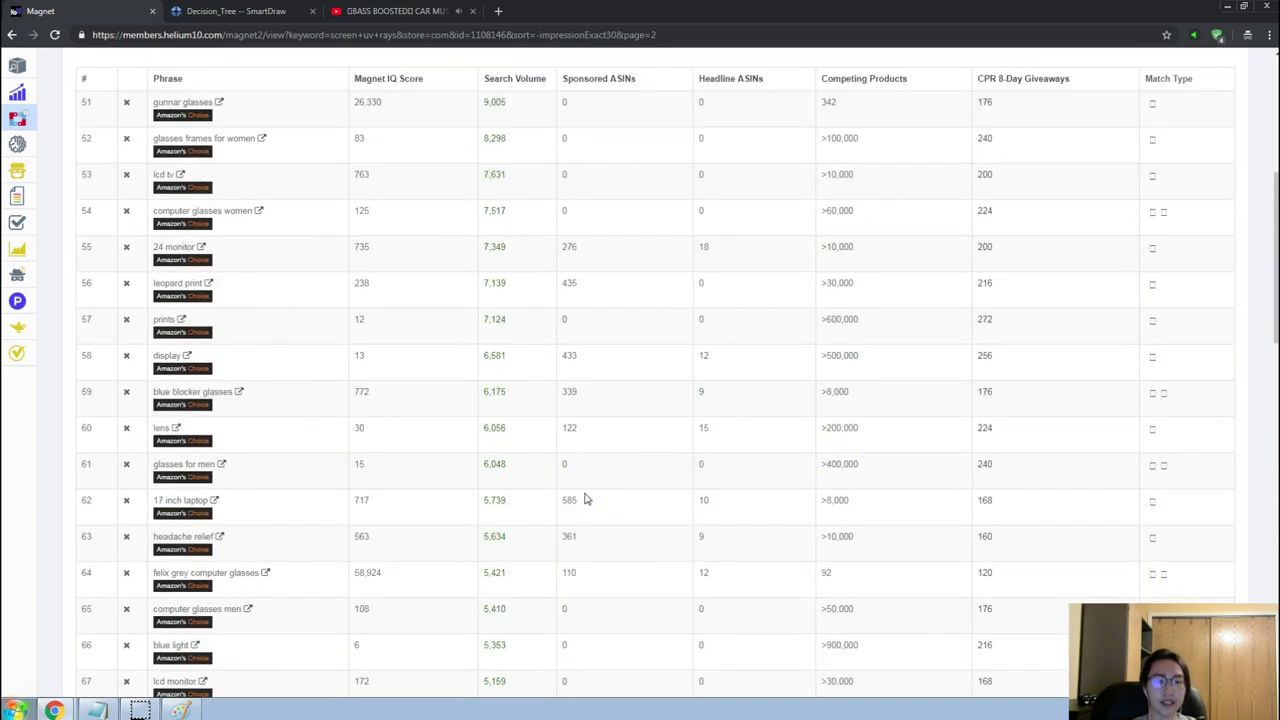
pyautogui.click(544, 518)
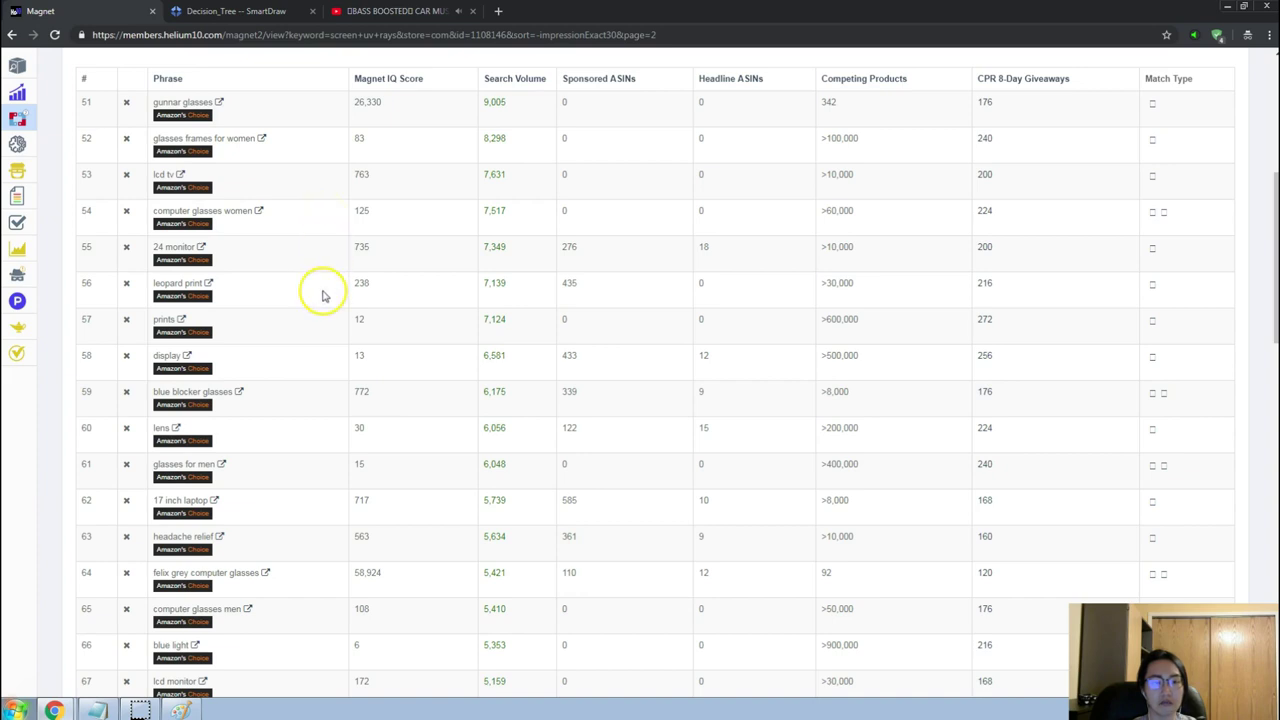
# Take the "leopard print" keyword from the Magnet list and search Amazon for it.
pyautogui.tripleClick(276, 287)
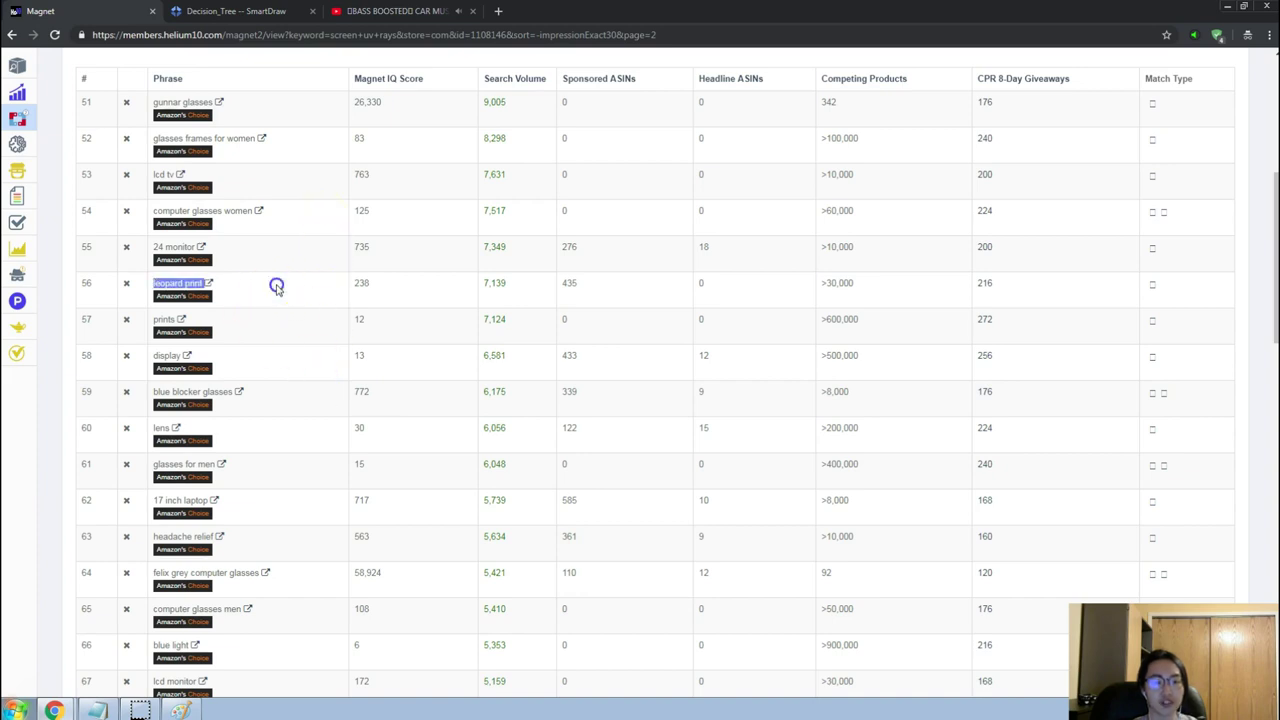
pyautogui.hotkey('alt', 'Tab')
pyautogui.hotkey('alt', 'Tab')
pyautogui.hotkey('alt', 'Tab')
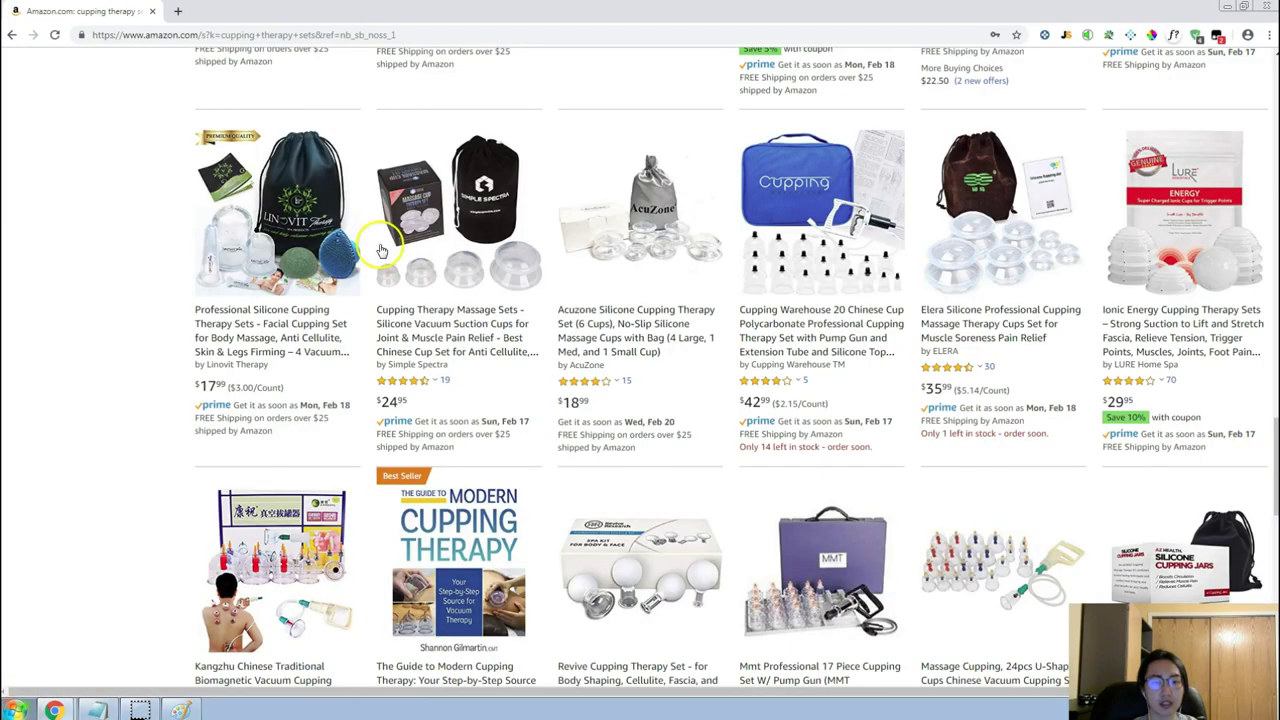
pyautogui.scroll(20, 330, 200)
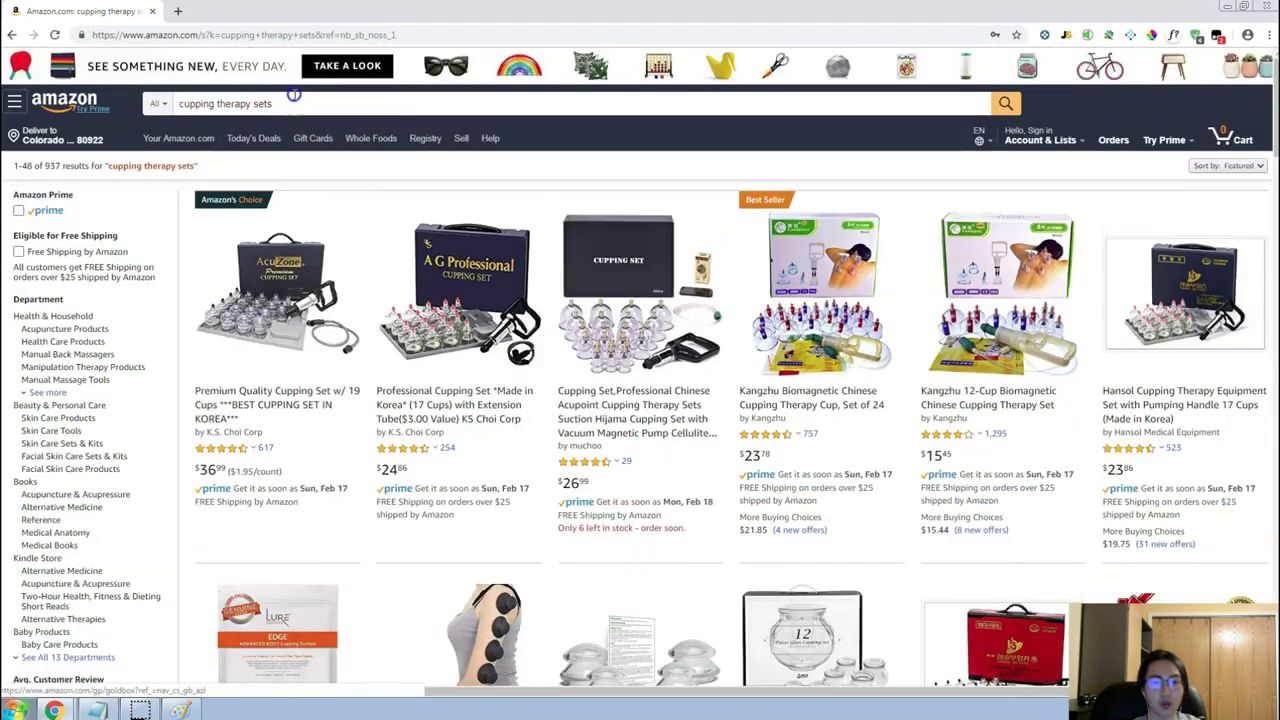
pyautogui.click(293, 95)
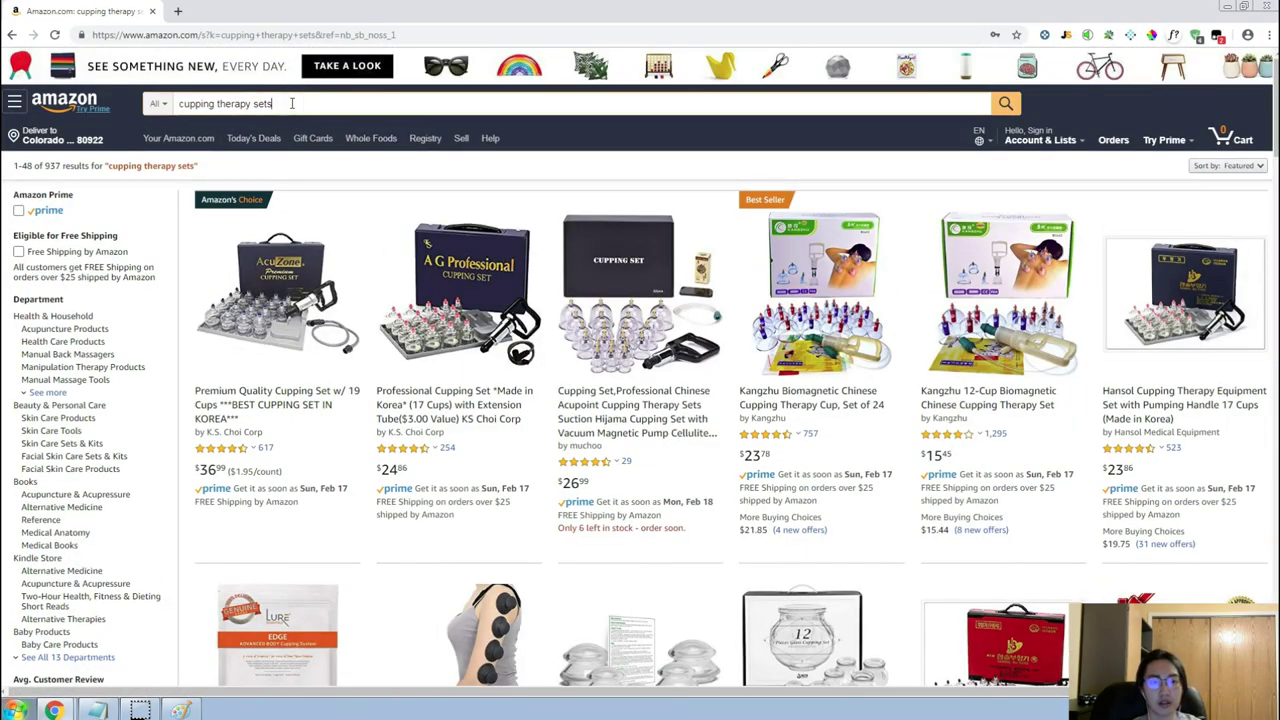
pyautogui.tripleClick(291, 103)
pyautogui.write('leopard print')
pyautogui.press('Return')
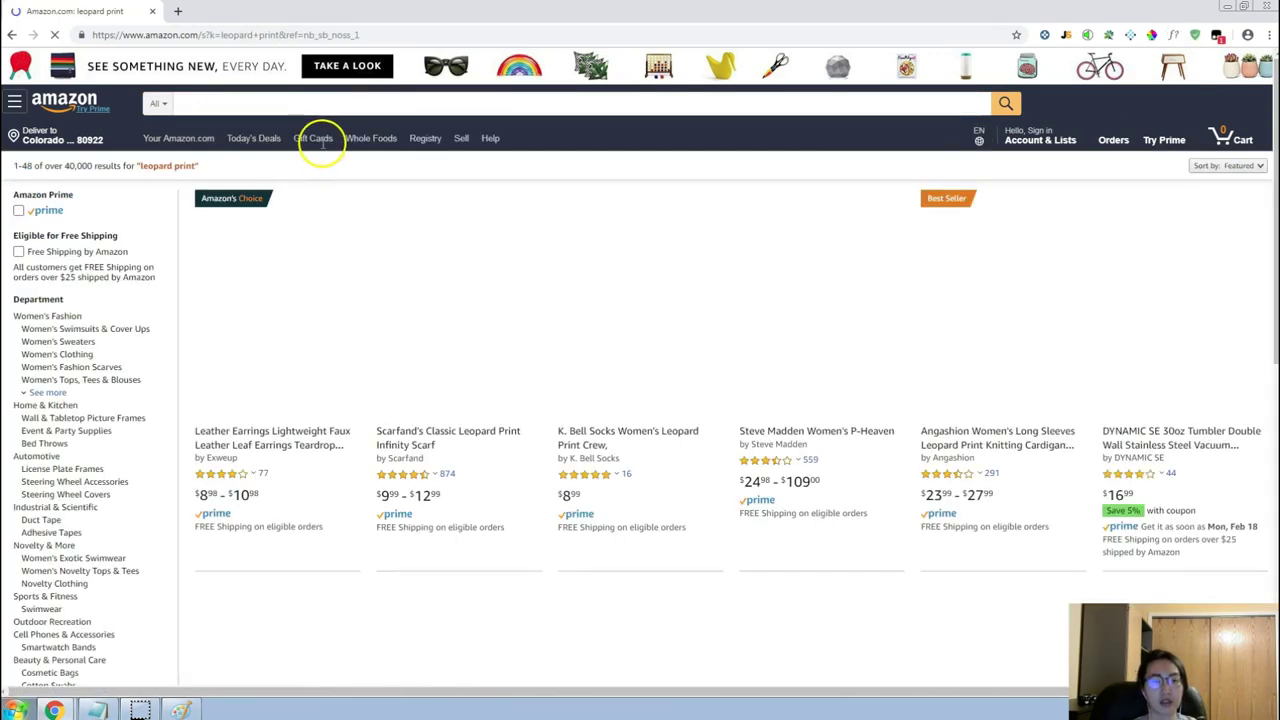
# Return to the Magnet keyword list, pick out the "headache relief" phrase and search Amazon for it.
pyautogui.hotkey('alt', 'Tab')
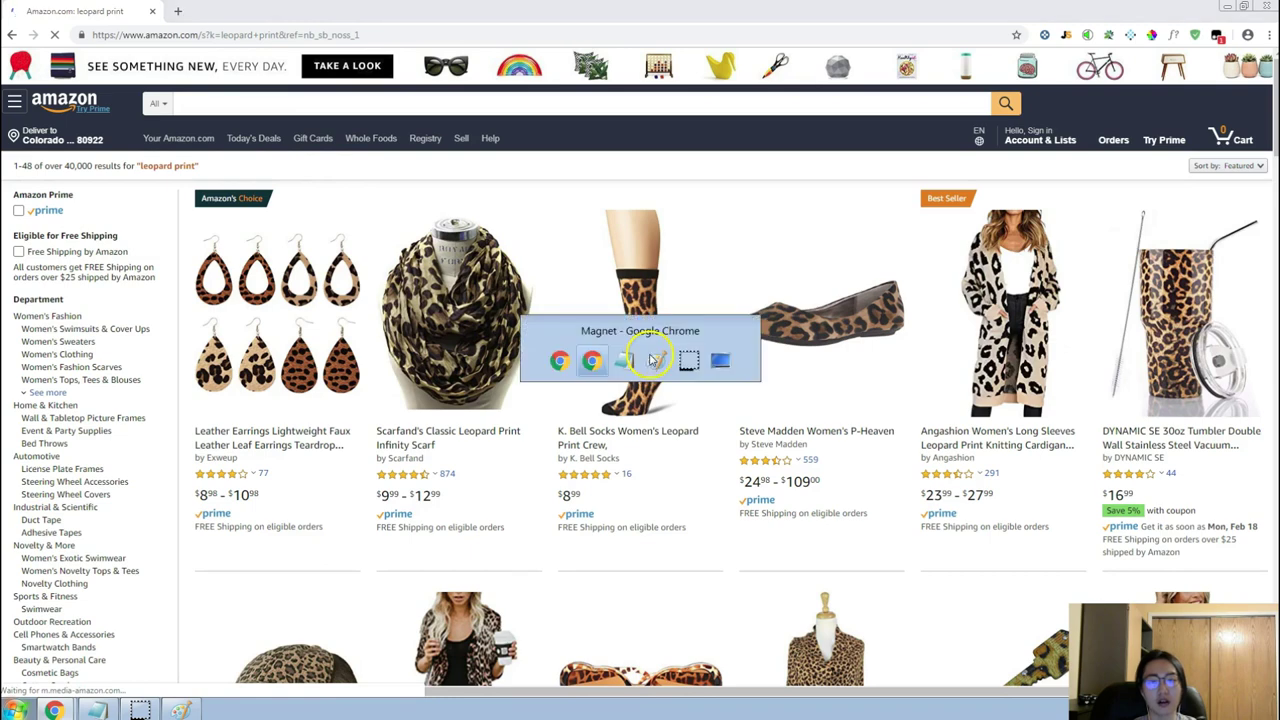
pyautogui.scroll(-5, 263, 391)
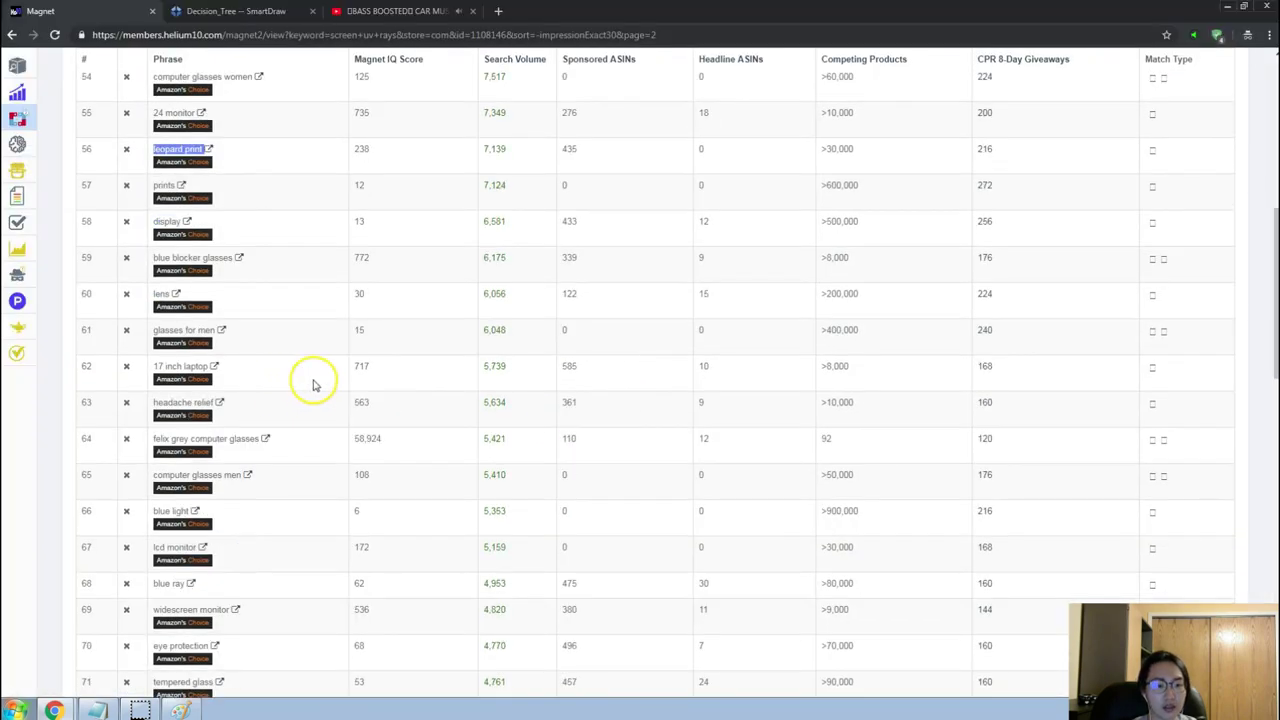
pyautogui.click(316, 347)
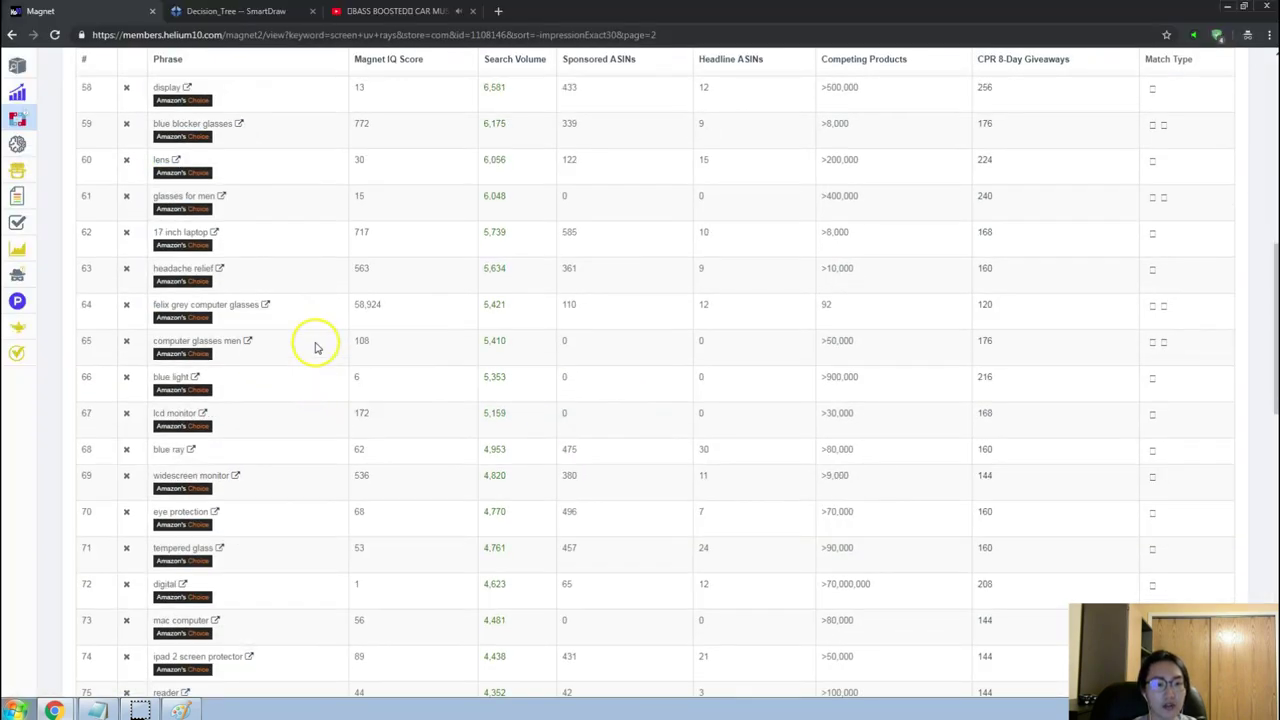
pyautogui.scroll(-1, 316, 347)
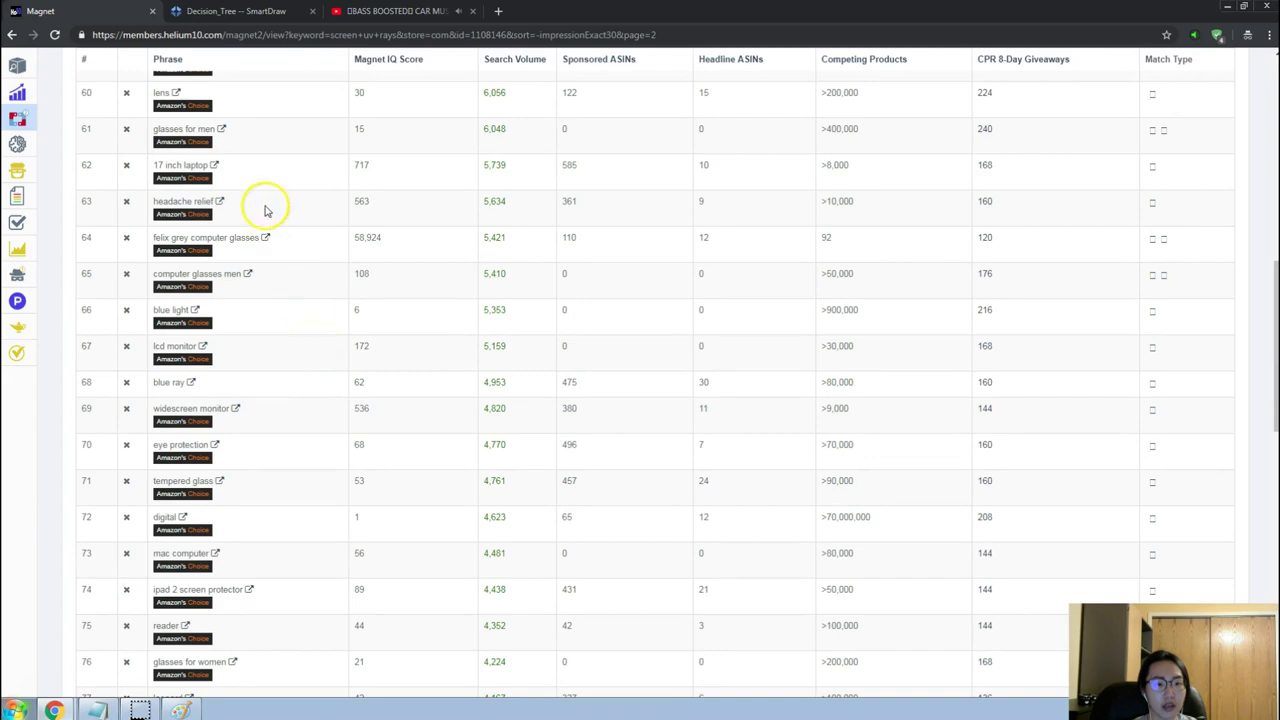
pyautogui.moveTo(218, 201); pyautogui.dragTo(171, 201)
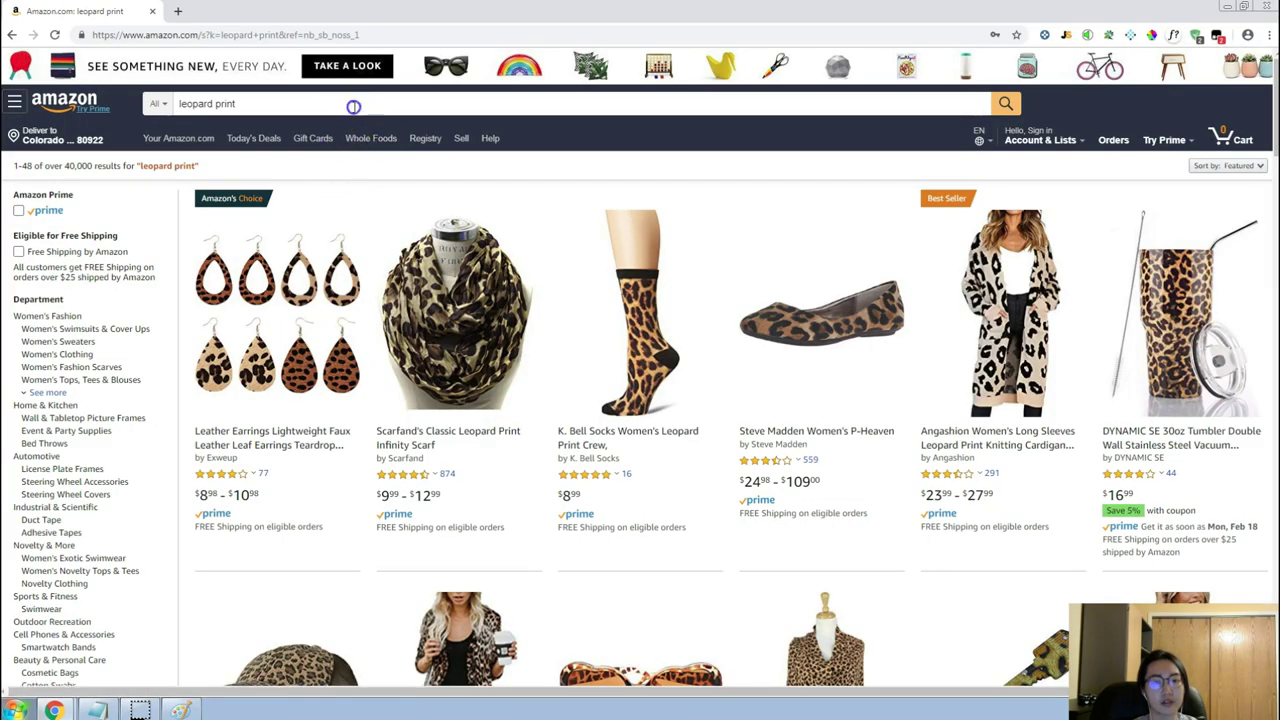
pyautogui.click(353, 106)
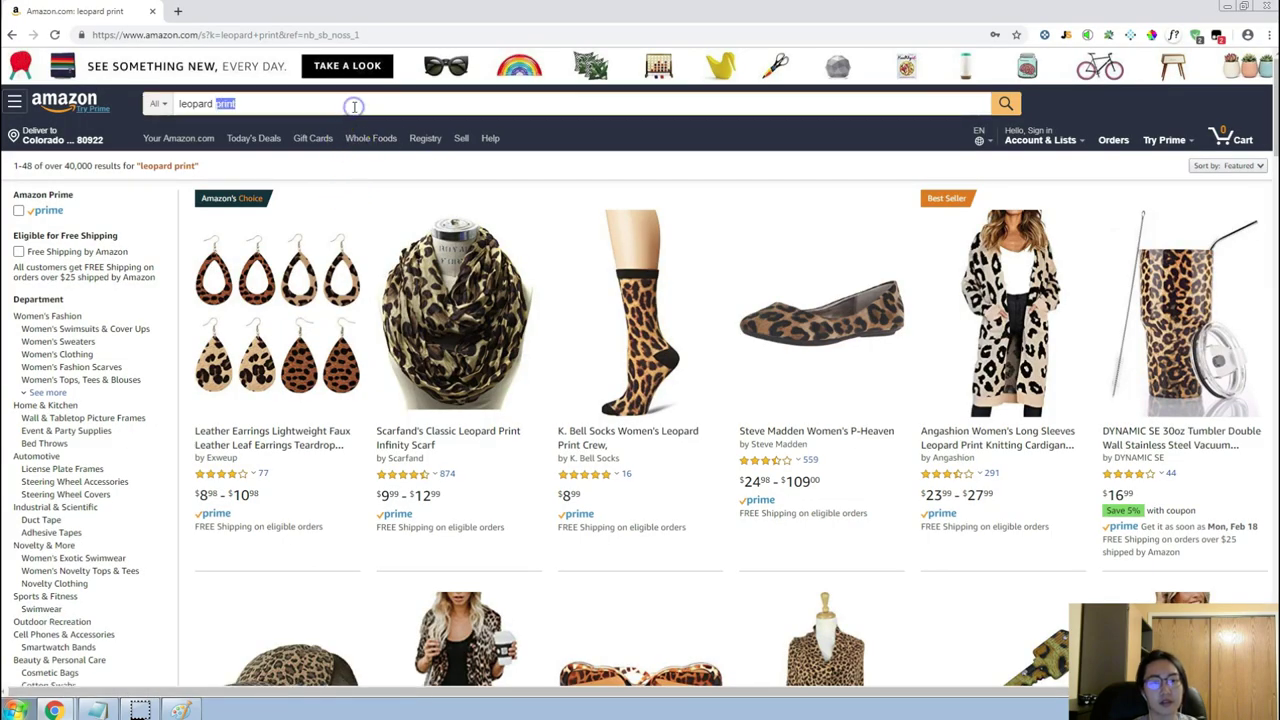
pyautogui.hotkey('ctrl', 'a')
pyautogui.write('headache relief')
pyautogui.press('Return')
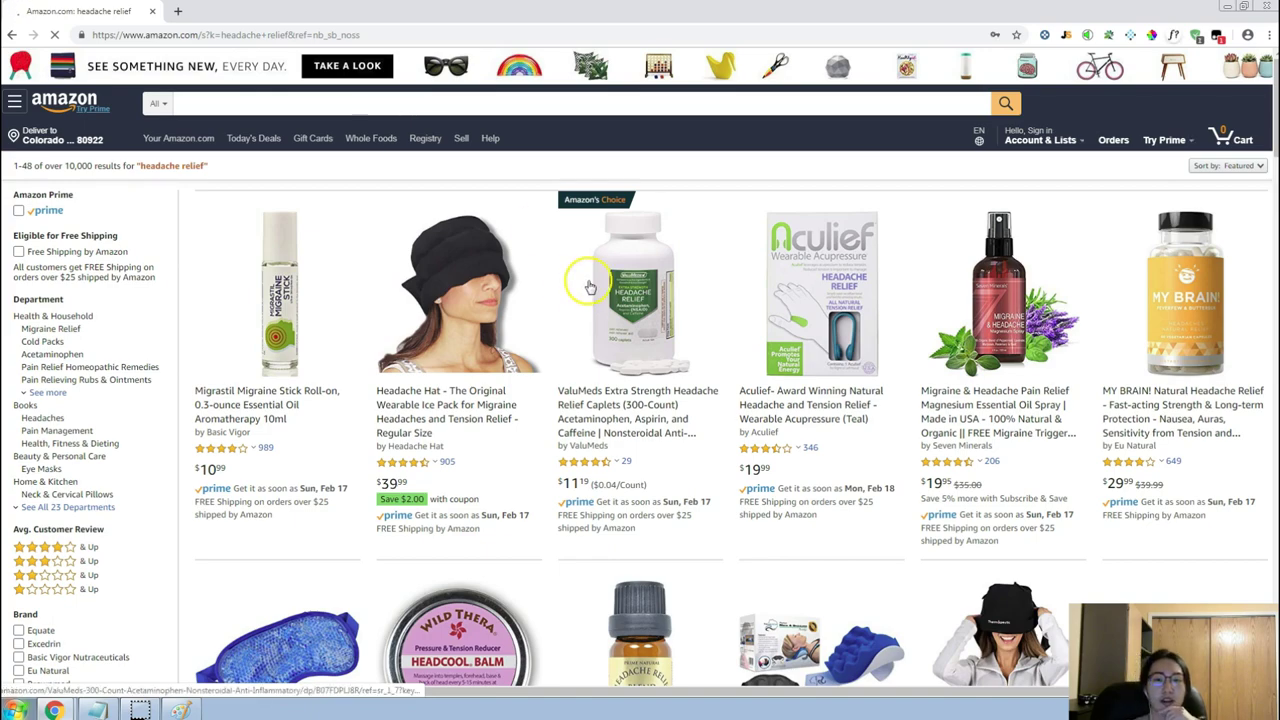
# Examine the first rows of headache relief results, comparing product types, prices and review counts.
pyautogui.scroll(-3, 737, 289)
pyautogui.scroll(-1, 730, 338)
pyautogui.scroll(2, 730, 338)
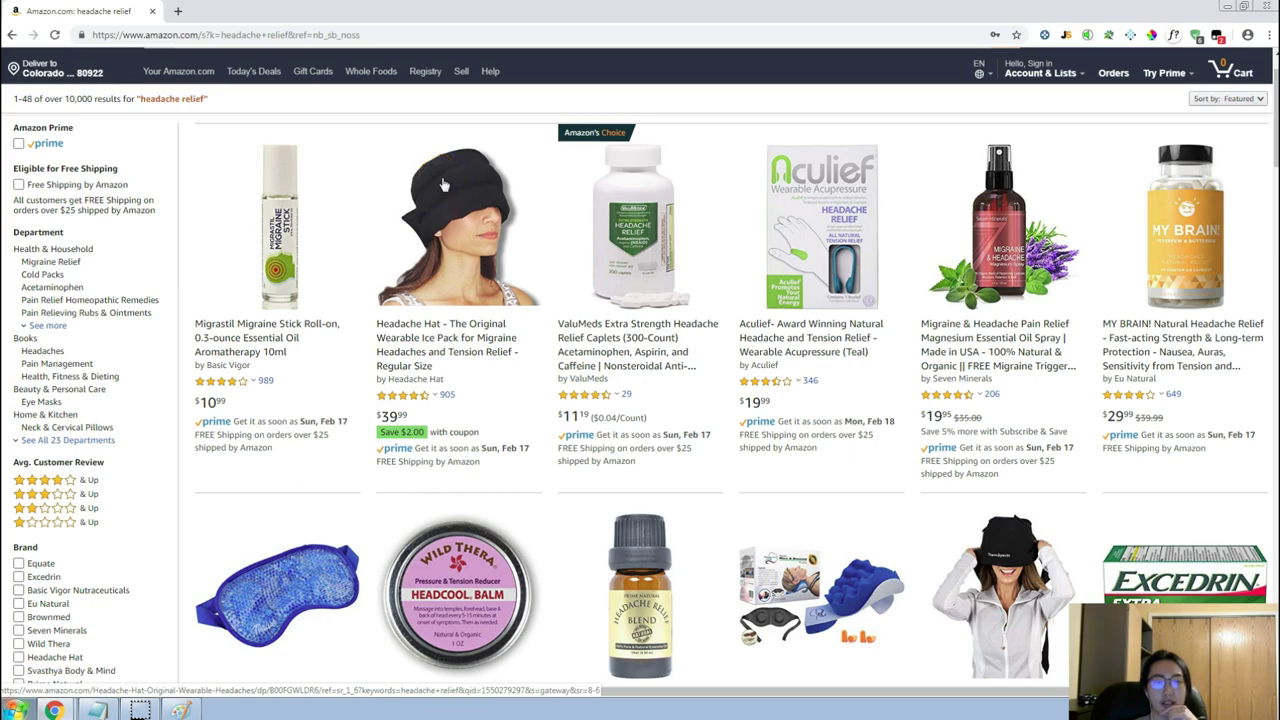
pyautogui.scroll(-2, 726, 360)
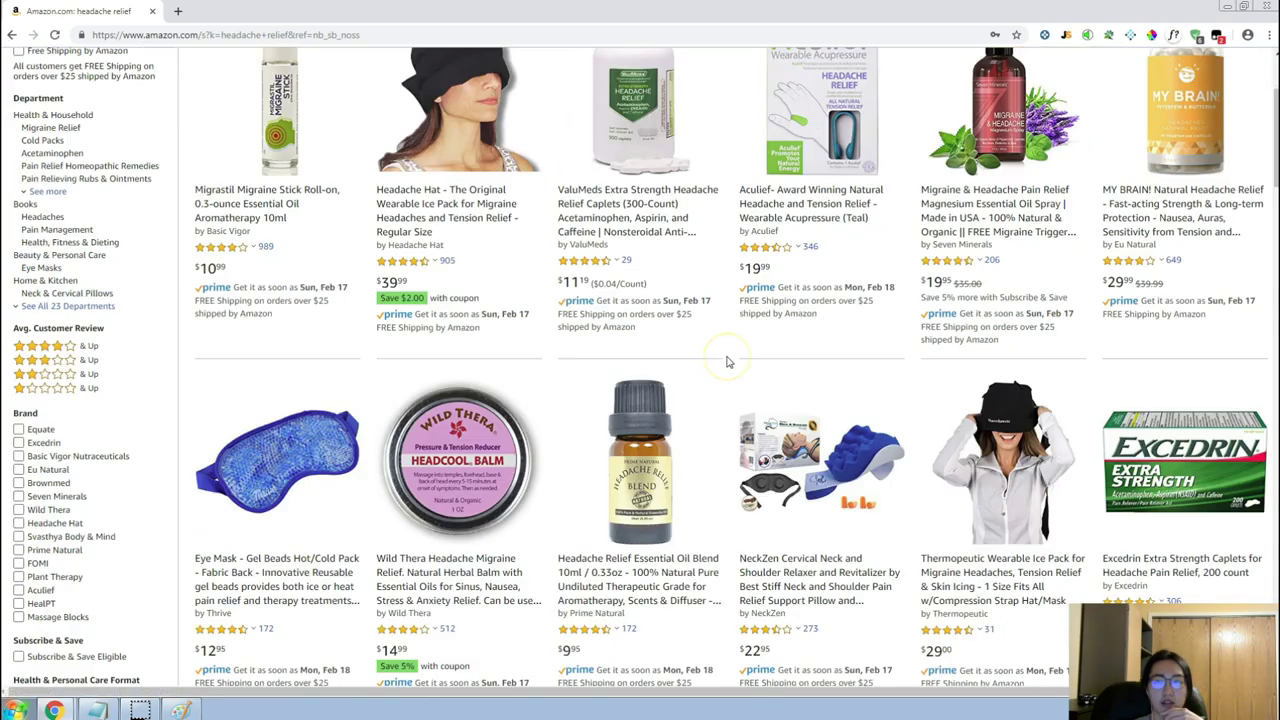
pyautogui.scroll(-2, 904, 411)
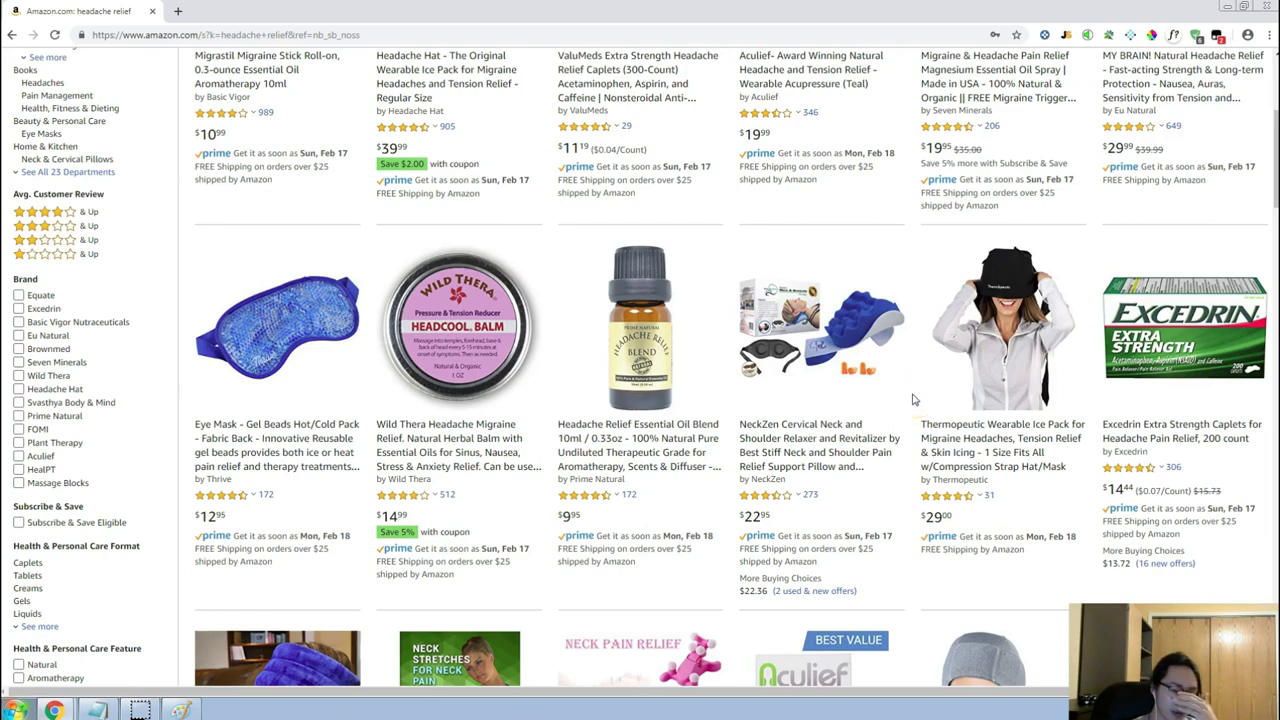
pyautogui.click(897, 540)
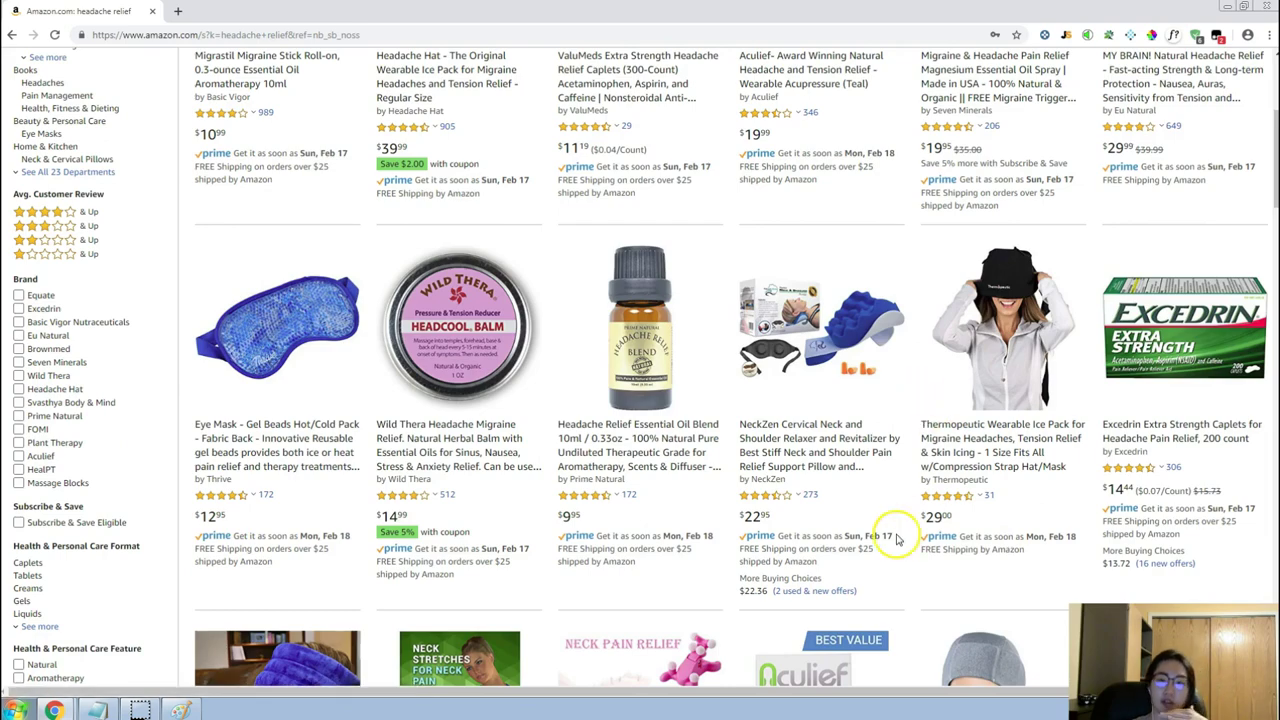
pyautogui.scroll(-4, 897, 540)
pyautogui.click(836, 470)
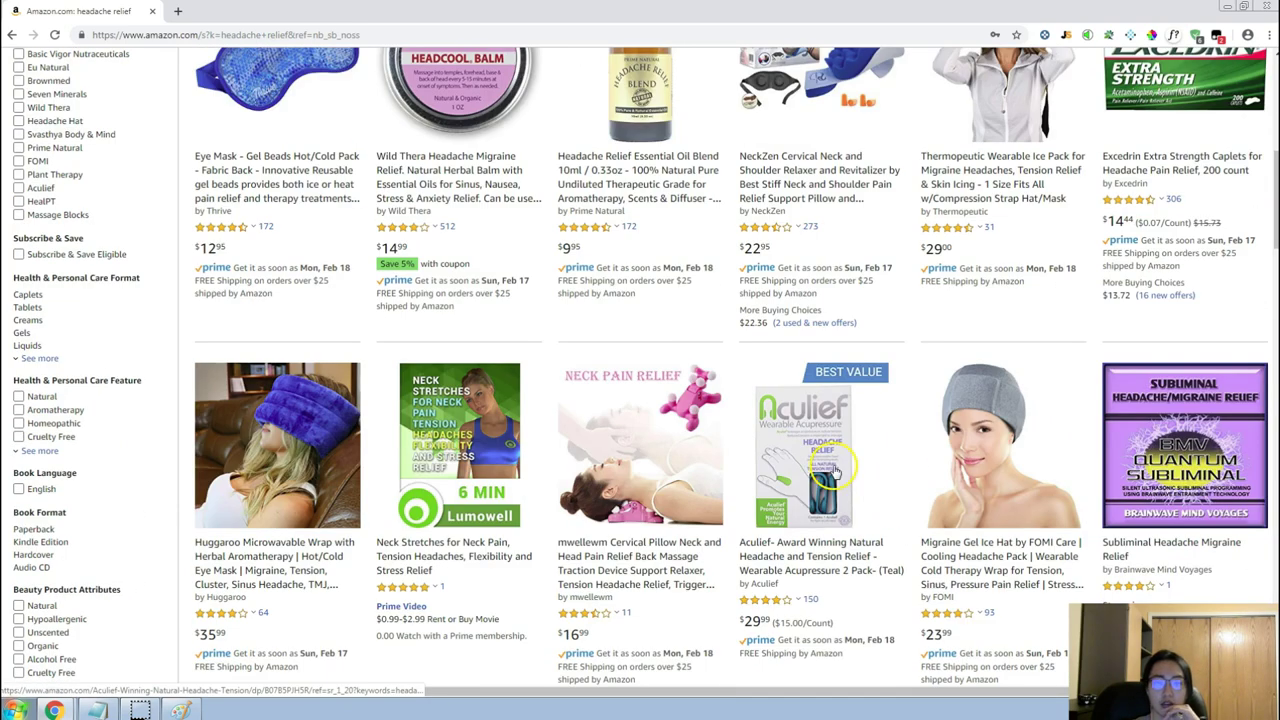
pyautogui.scroll(-4, 836, 470)
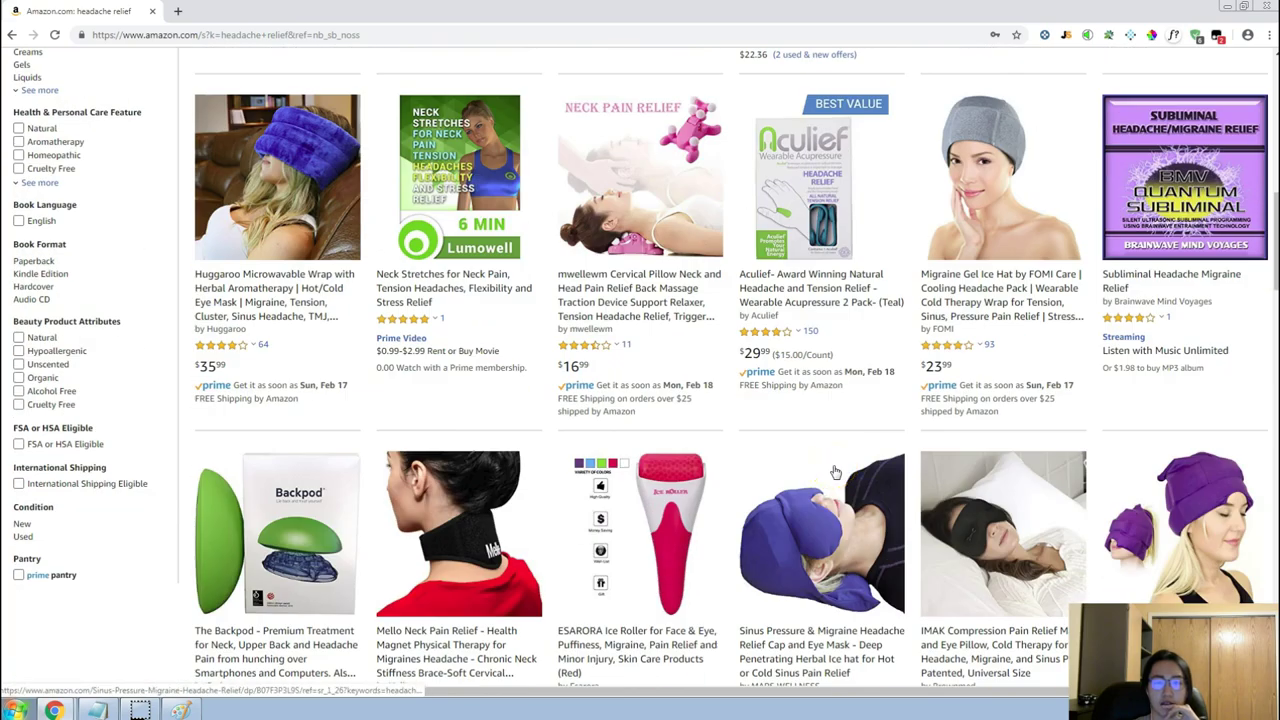
pyautogui.scroll(7, 835, 472)
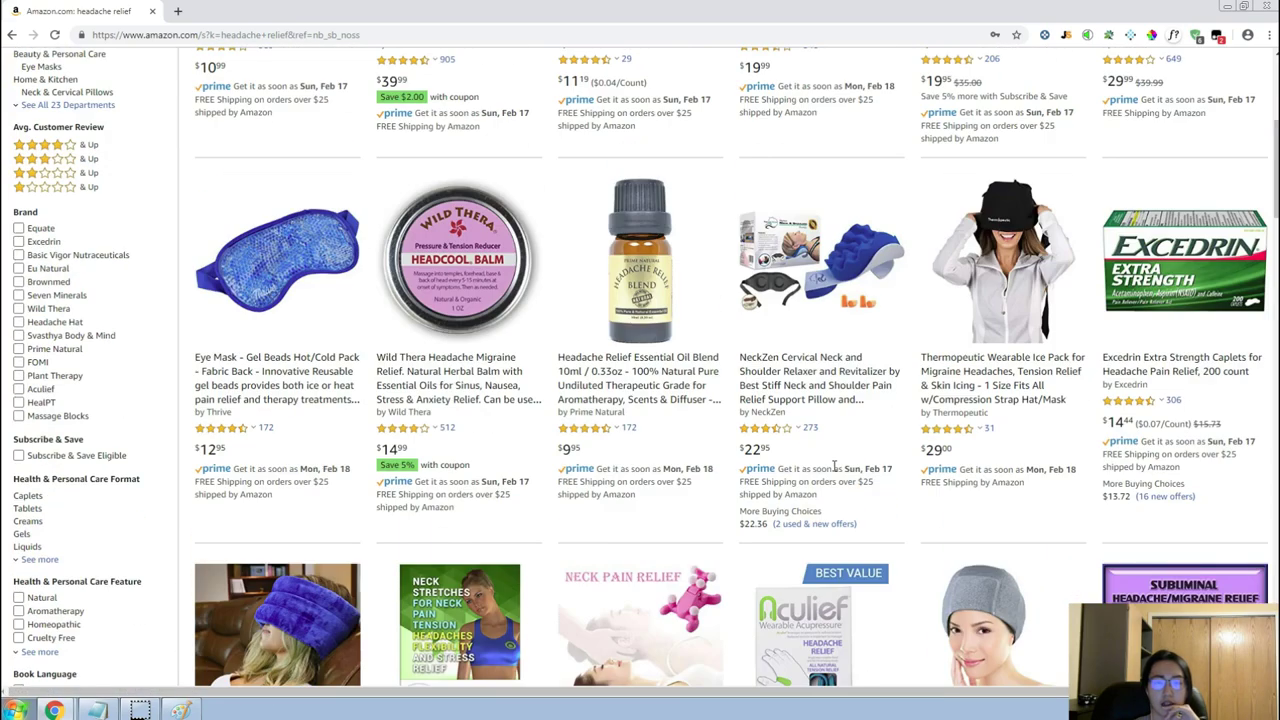
pyautogui.scroll(4, 835, 466)
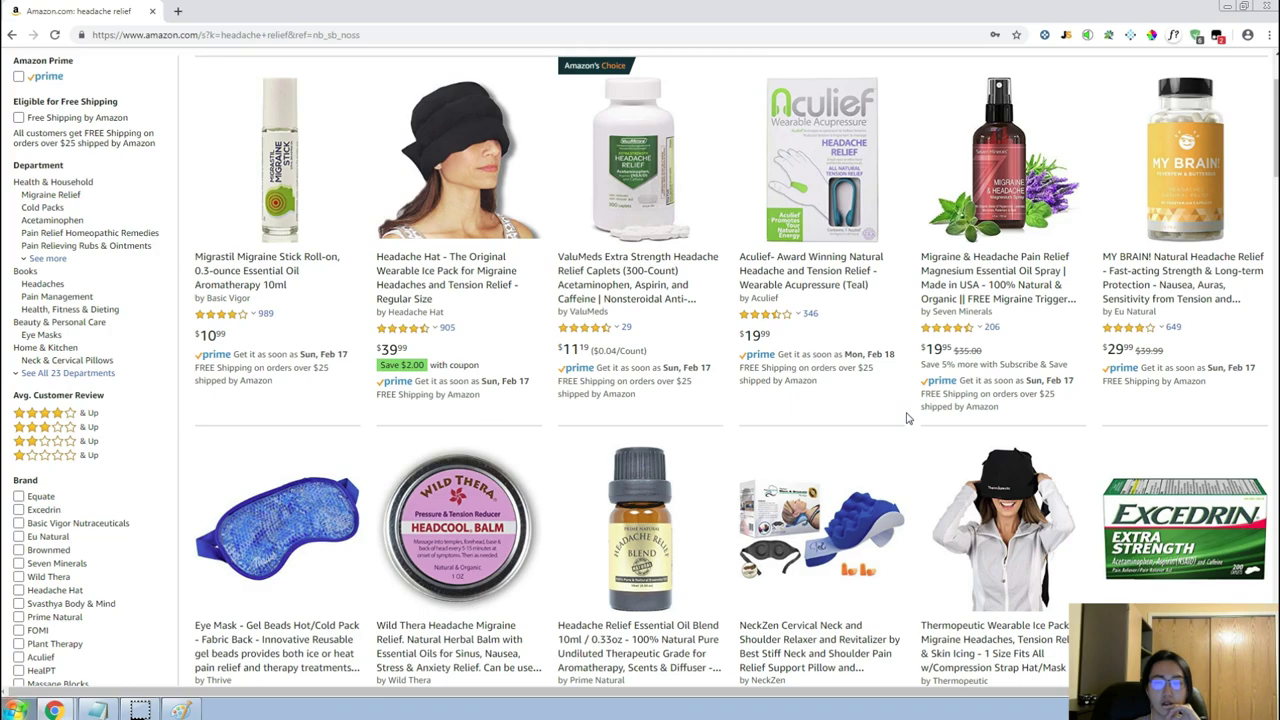
# Look through the whole first page of headache relief results down to the last row and back for product opportunities.
pyautogui.scroll(-2, 907, 418)
pyautogui.scroll(-4, 907, 418)
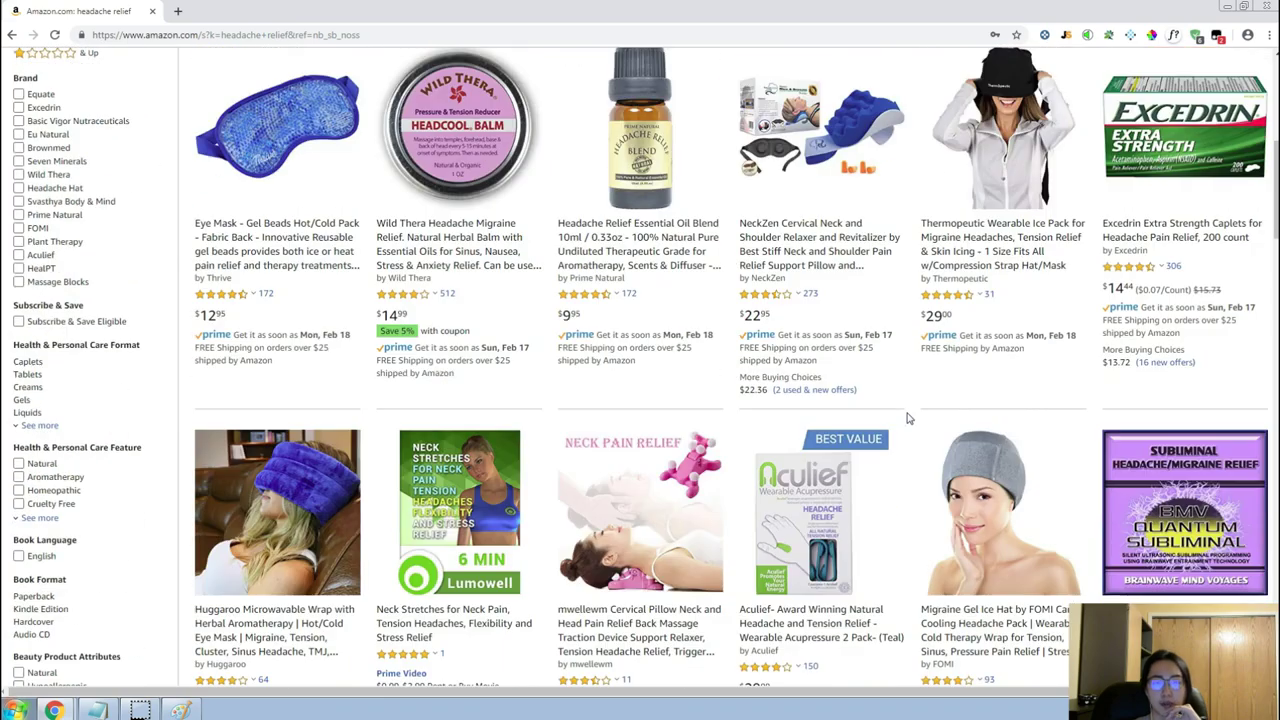
pyautogui.scroll(-2, 907, 418)
pyautogui.scroll(-1, 907, 418)
pyautogui.scroll(-10, 907, 418)
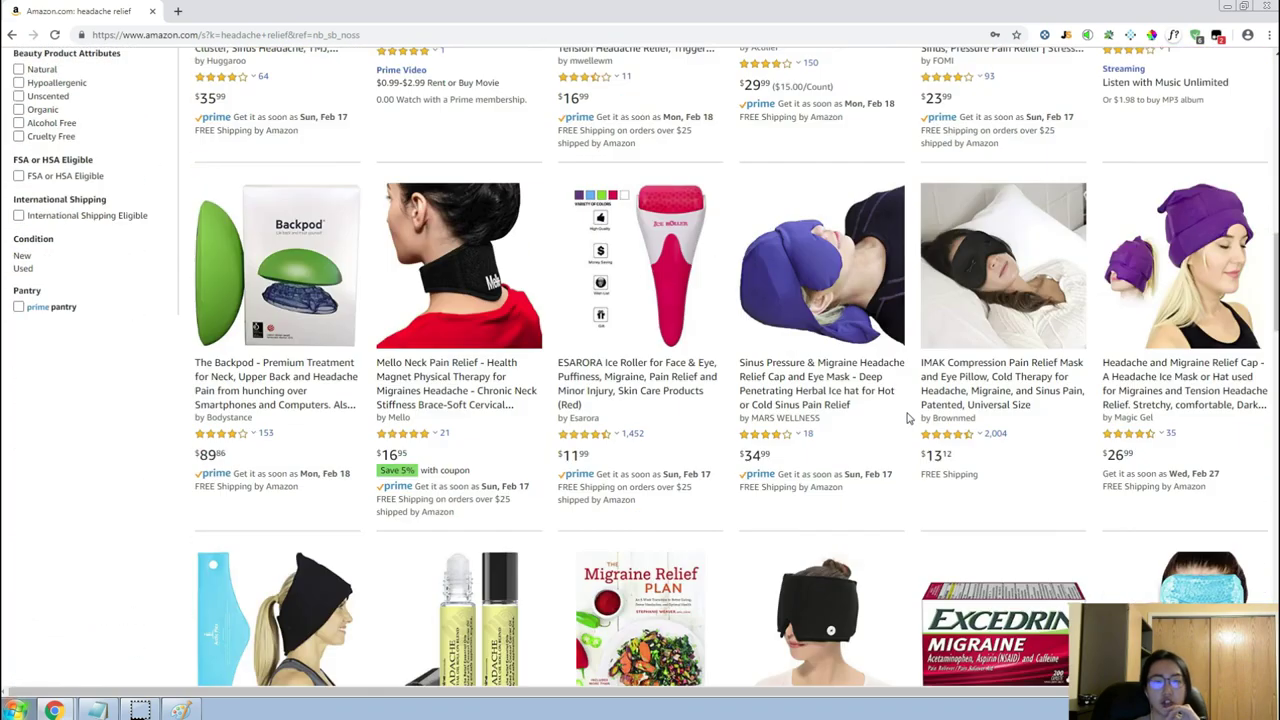
pyautogui.scroll(-9, 909, 416)
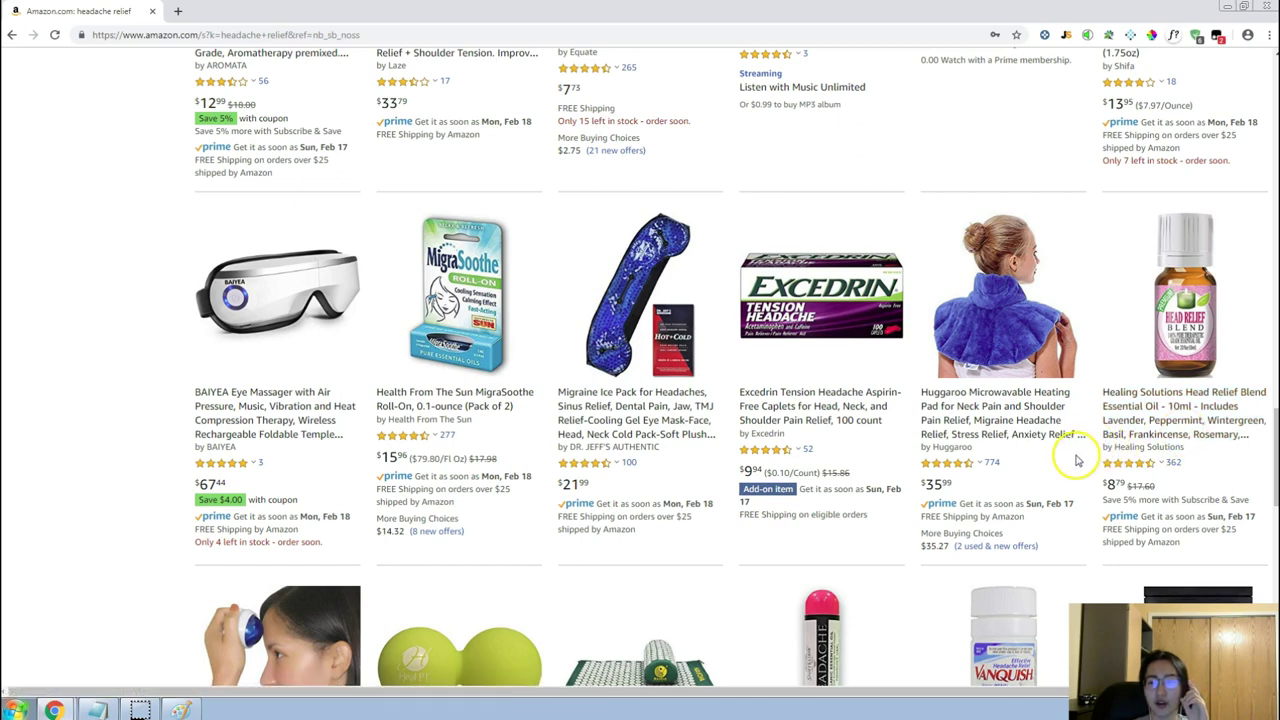
pyautogui.scroll(-2, 1078, 468)
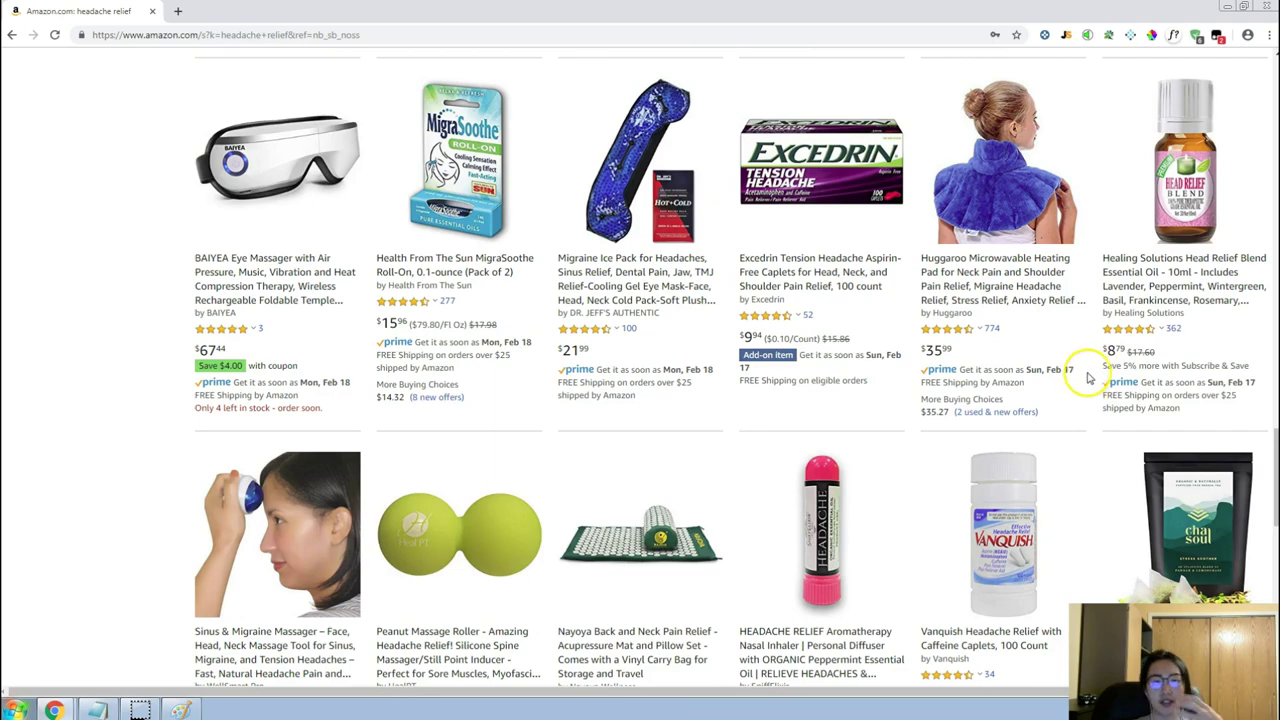
pyautogui.scroll(-2, 1066, 400)
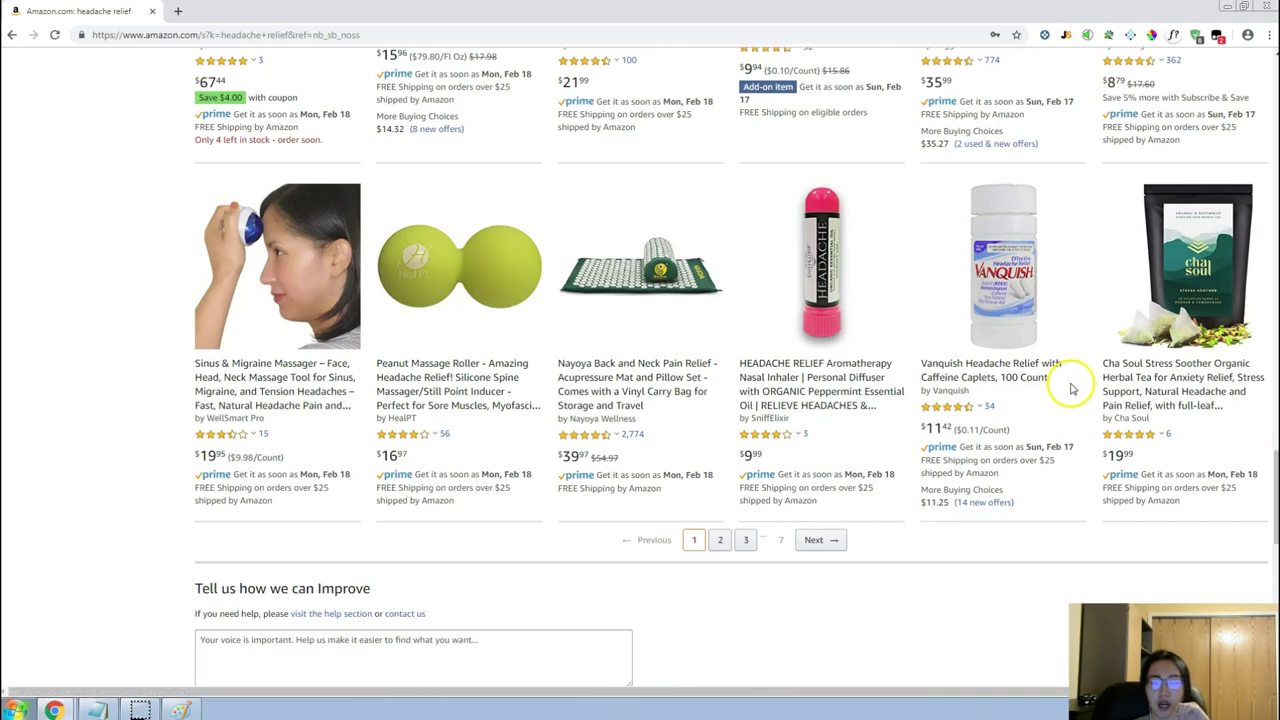
pyautogui.scroll(5, 1078, 440)
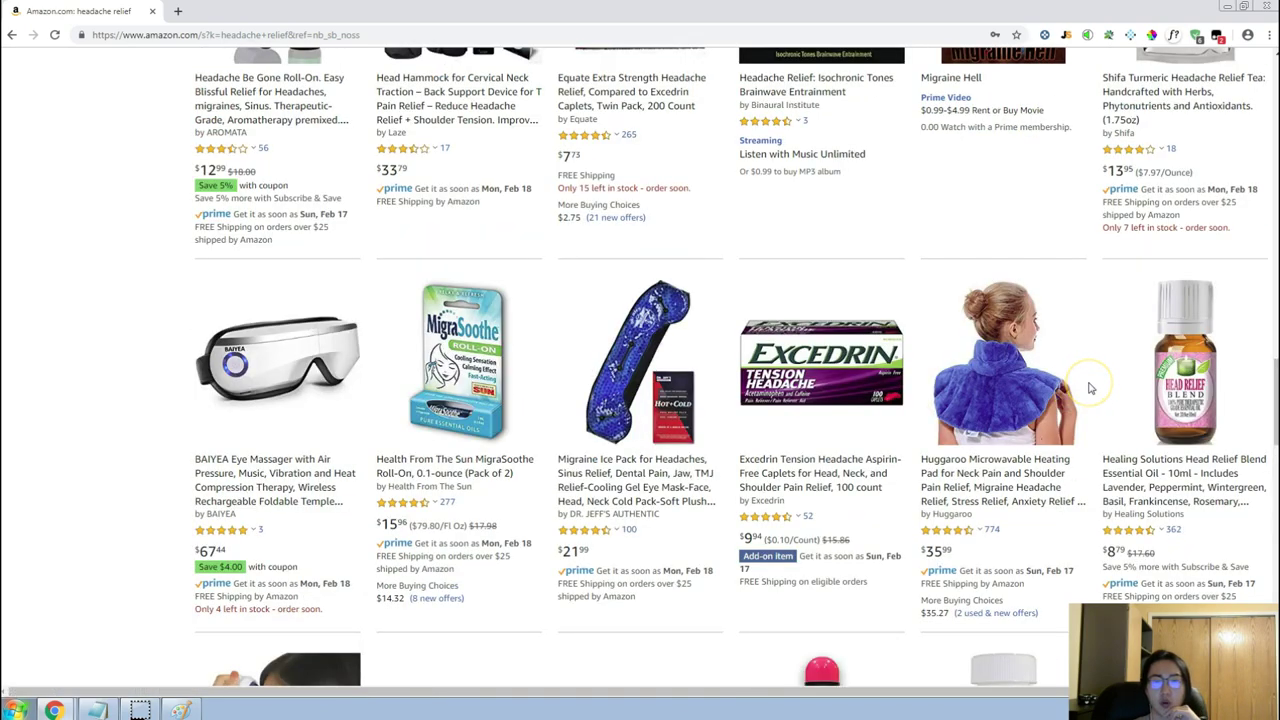
pyautogui.scroll(6, 1090, 388)
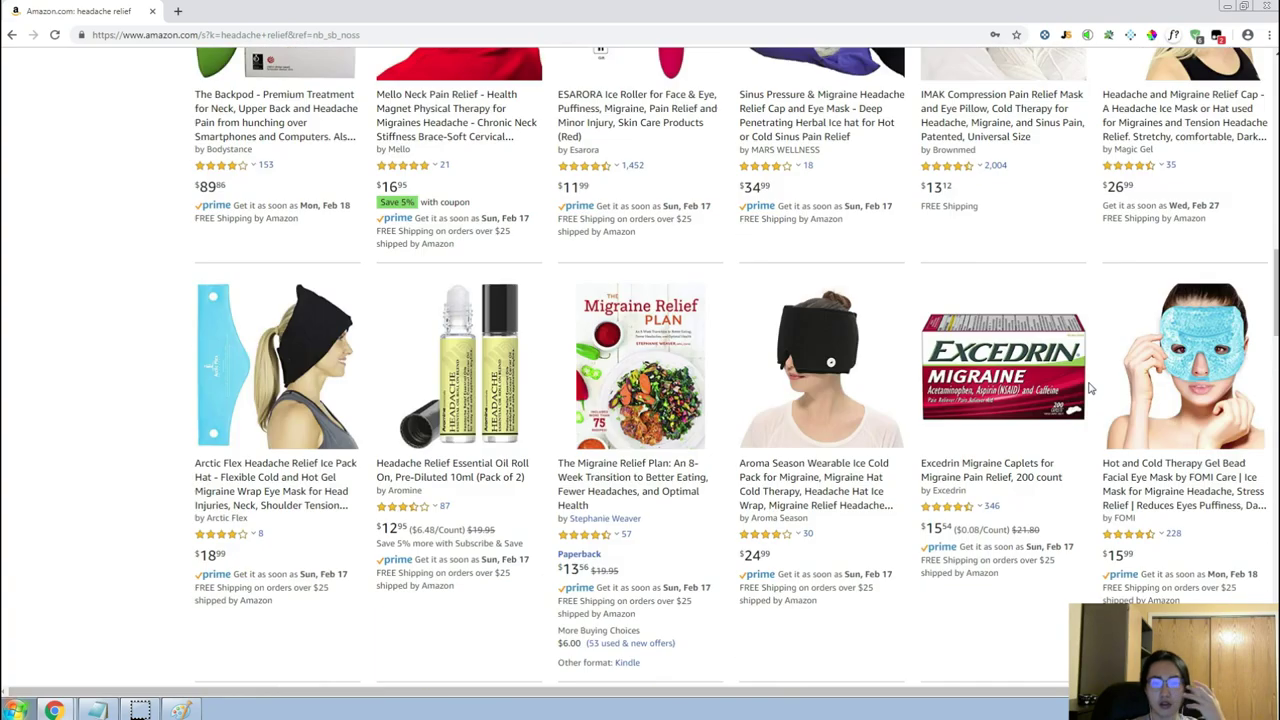
pyautogui.scroll(-1, 1090, 388)
pyautogui.scroll(8, 1090, 388)
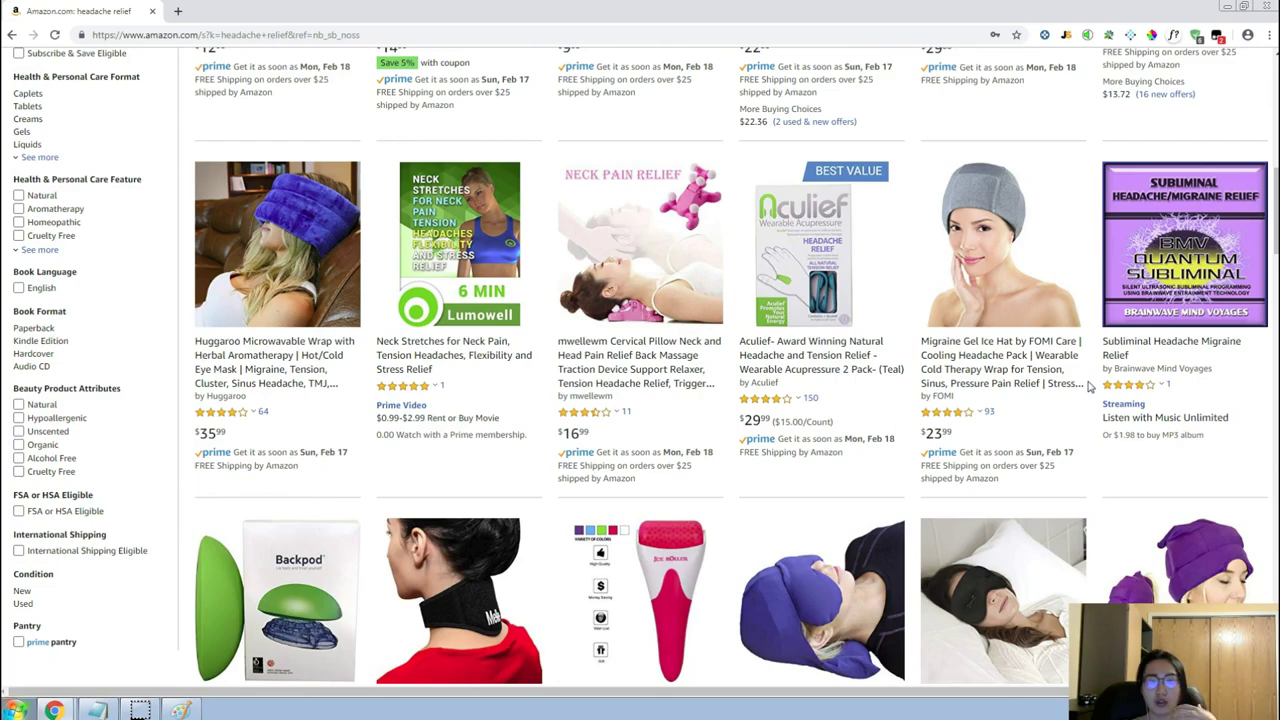
pyautogui.scroll(6, 1090, 388)
pyautogui.scroll(2, 1090, 388)
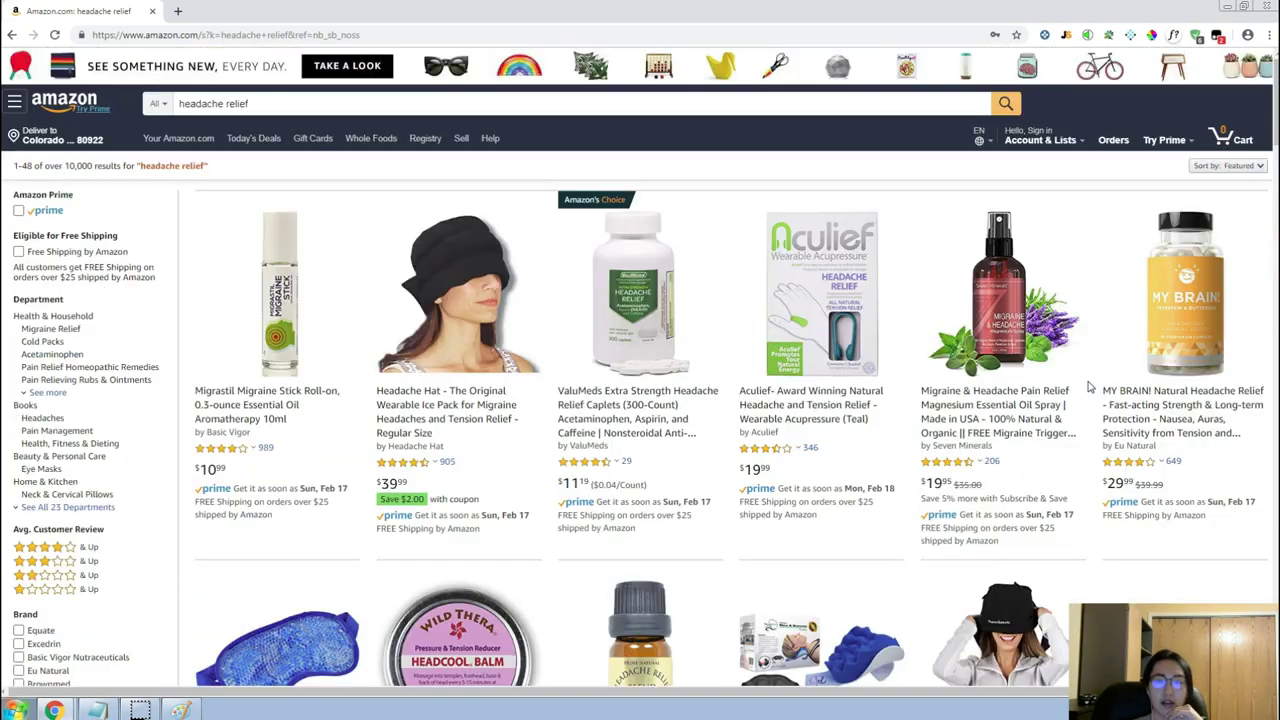
# Run Jungle Scout on the headache relief results, review the sales, price and review data, and close the report.
pyautogui.scroll(-2, 1090, 388)
pyautogui.scroll(-2, 1090, 388)
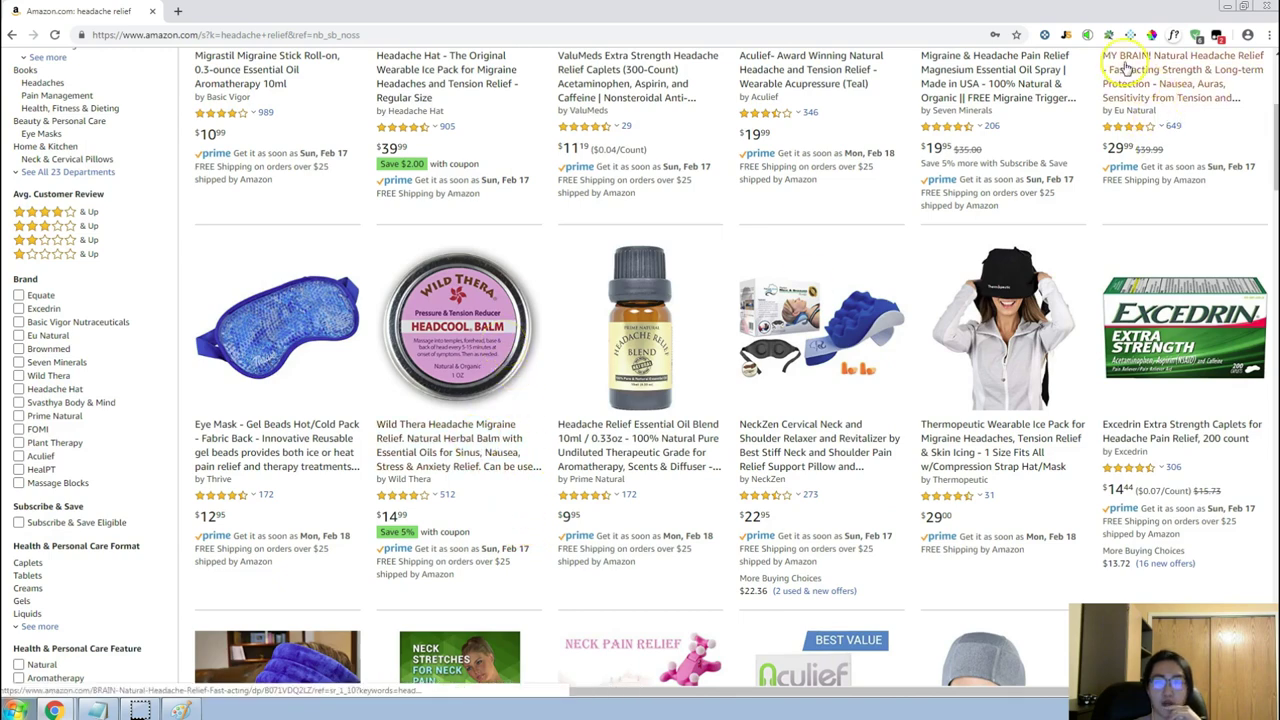
pyautogui.click(1065, 37)
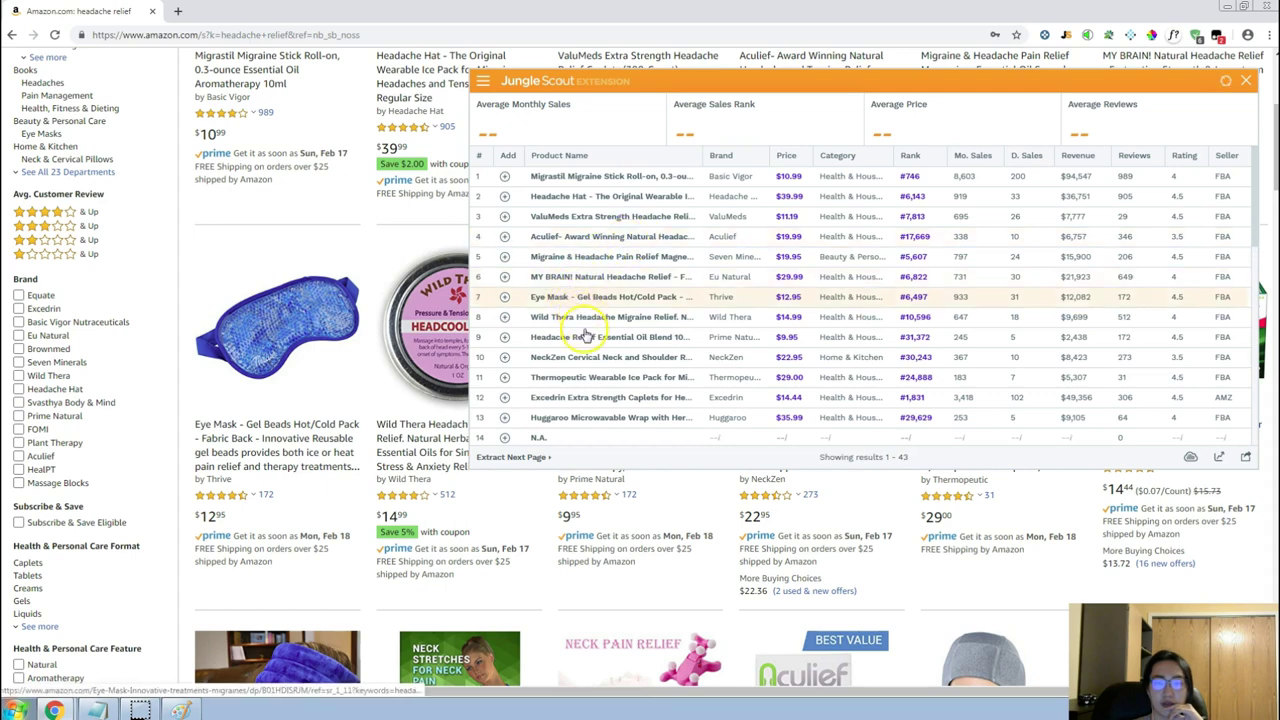
pyautogui.moveTo(582, 340)
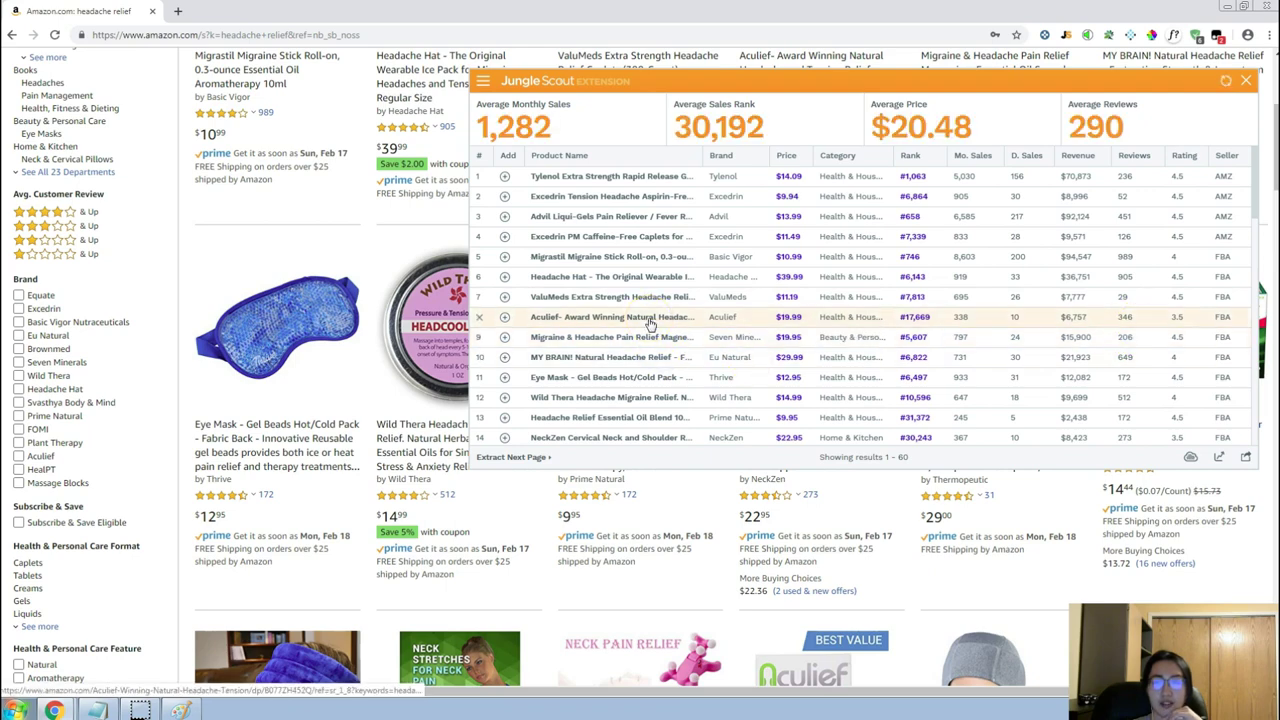
pyautogui.moveTo(651, 324)
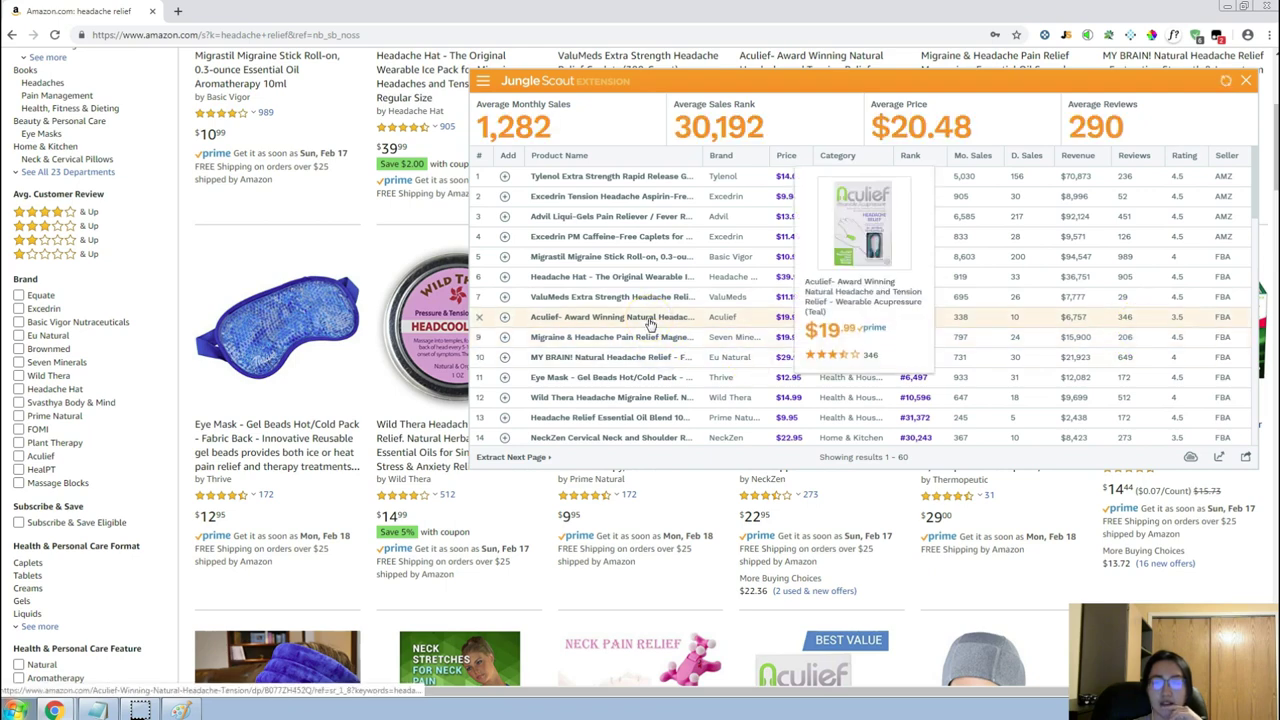
pyautogui.click(1245, 80)
# Examine the top headache relief listings again, focusing on the Headache Hat wearable ice pack's title and price.
pyautogui.scroll(3, 618, 290)
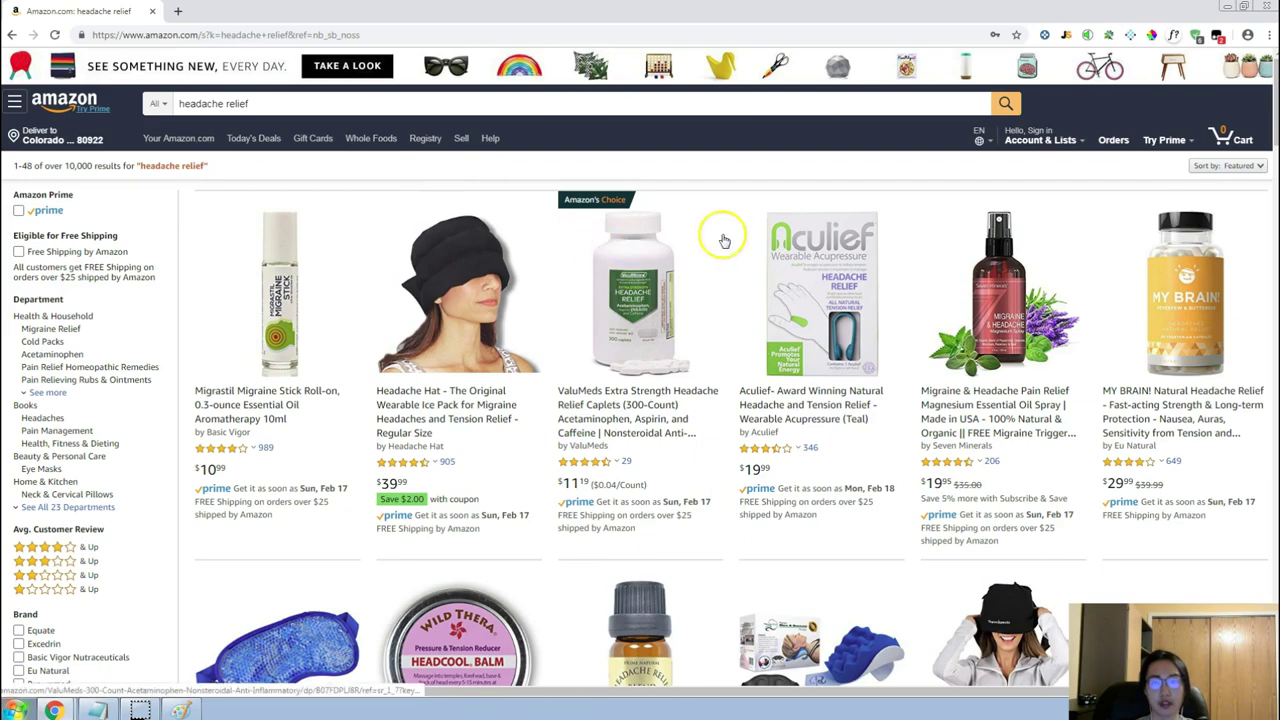
pyautogui.scroll(-2, 737, 306)
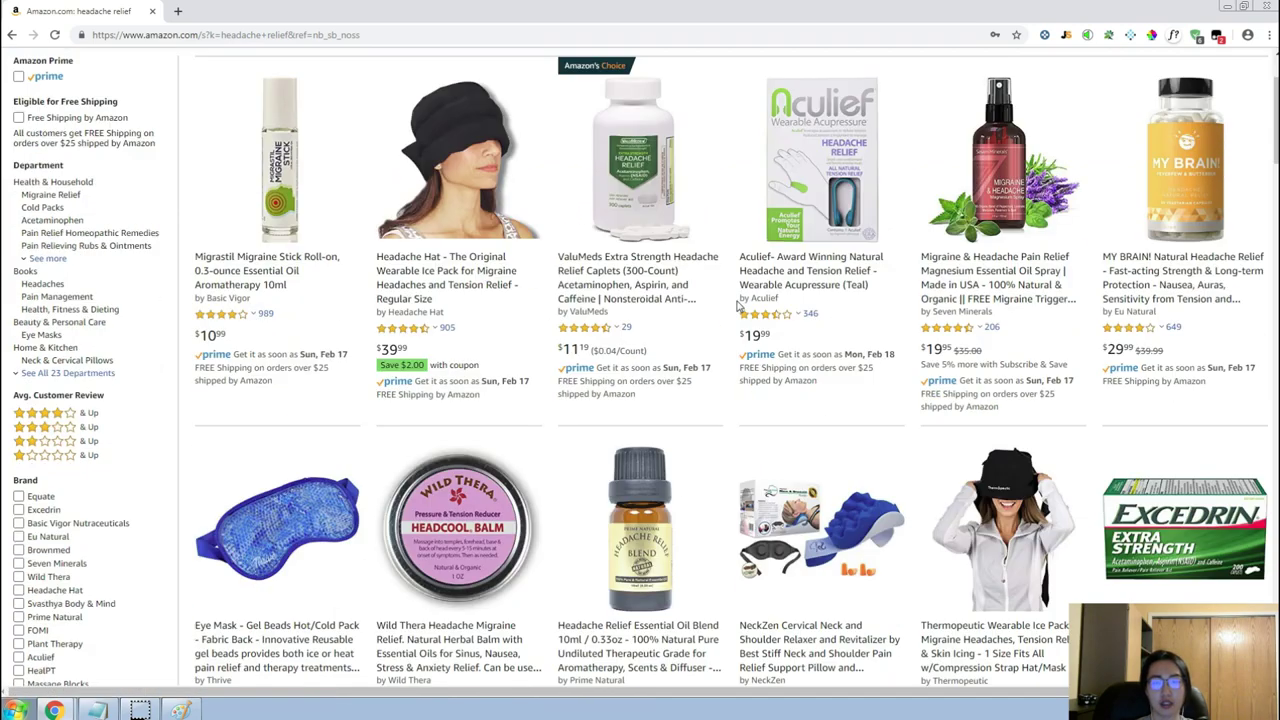
pyautogui.scroll(2, 737, 306)
pyautogui.click(465, 305)
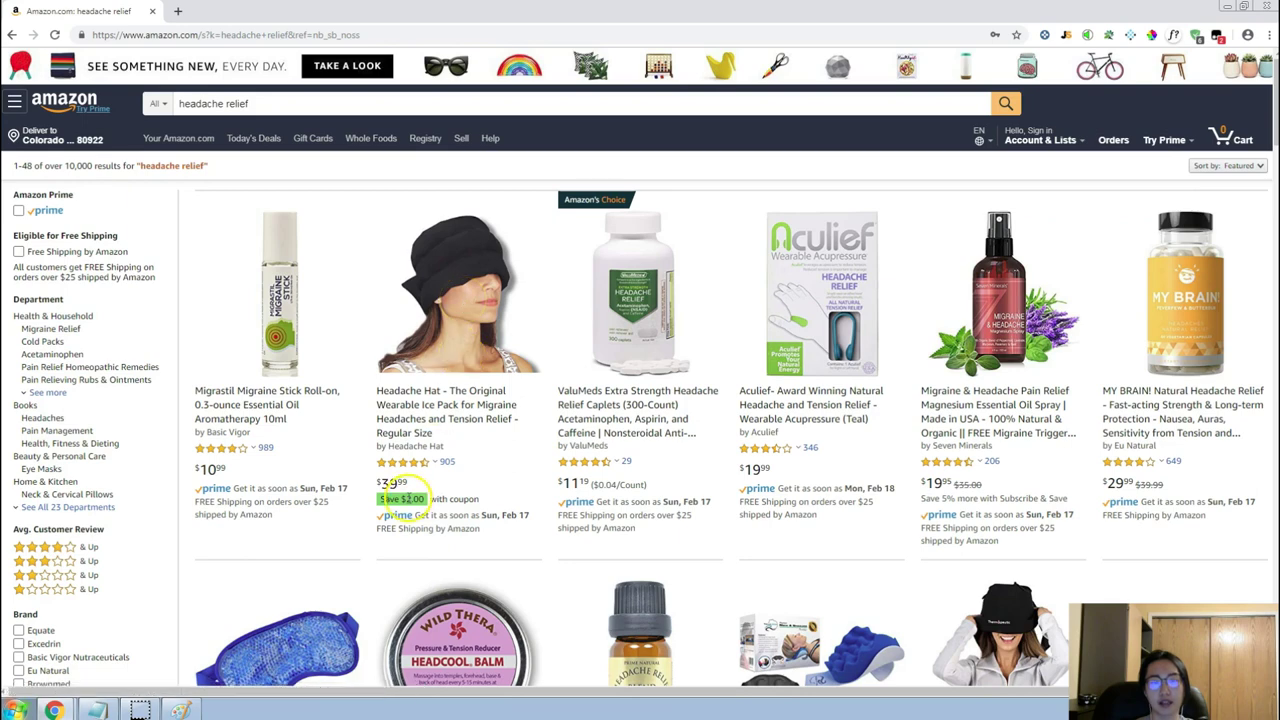
pyautogui.click(392, 488)
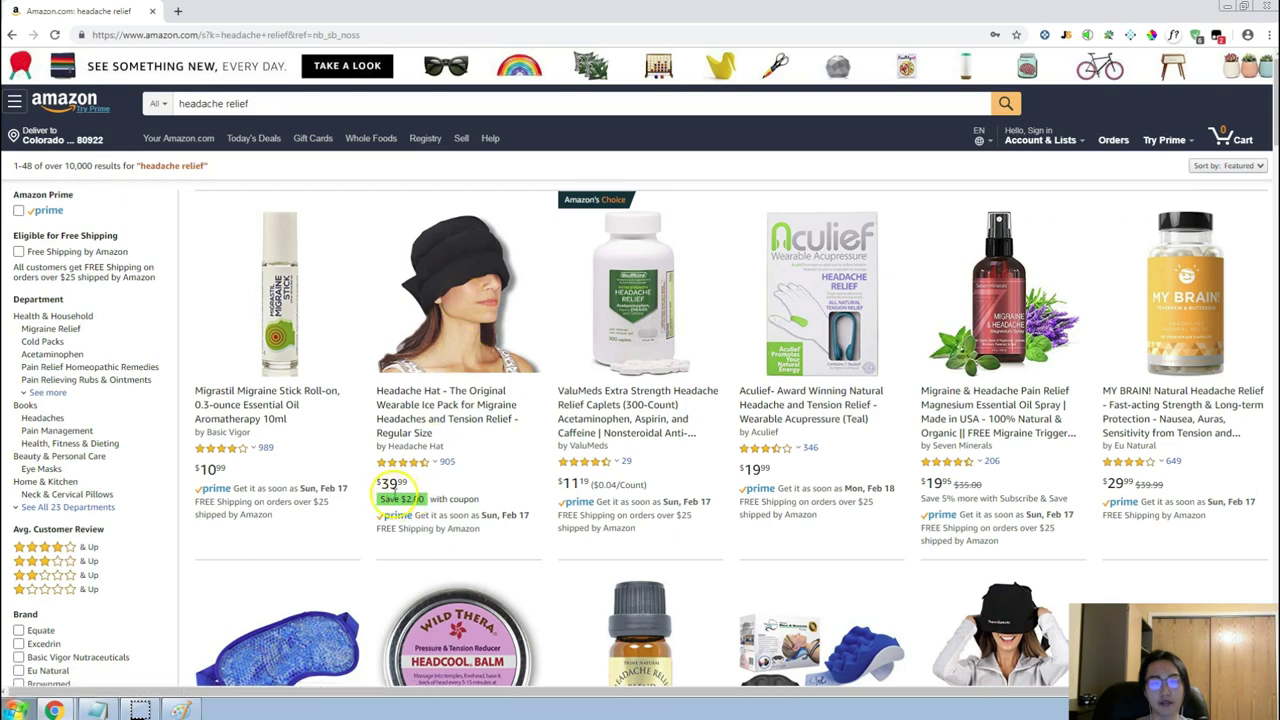
pyautogui.click(399, 486)
pyautogui.click(453, 410)
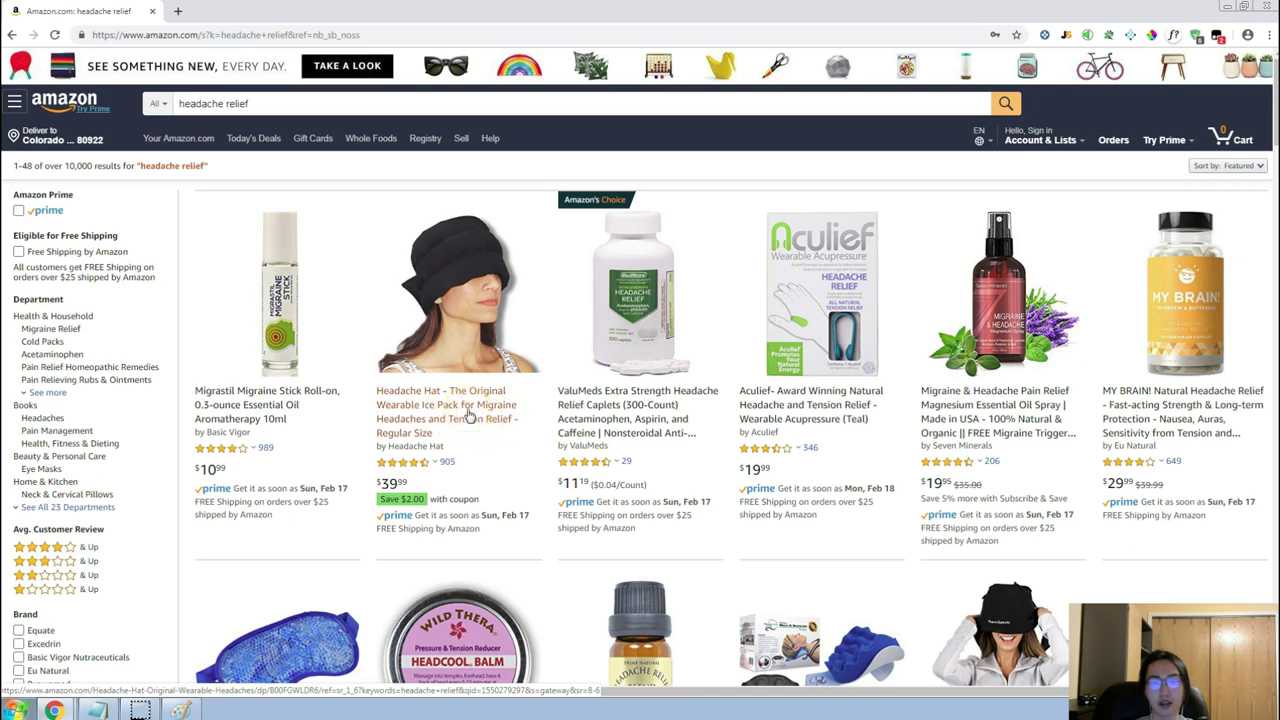
pyautogui.scroll(-4, 468, 416)
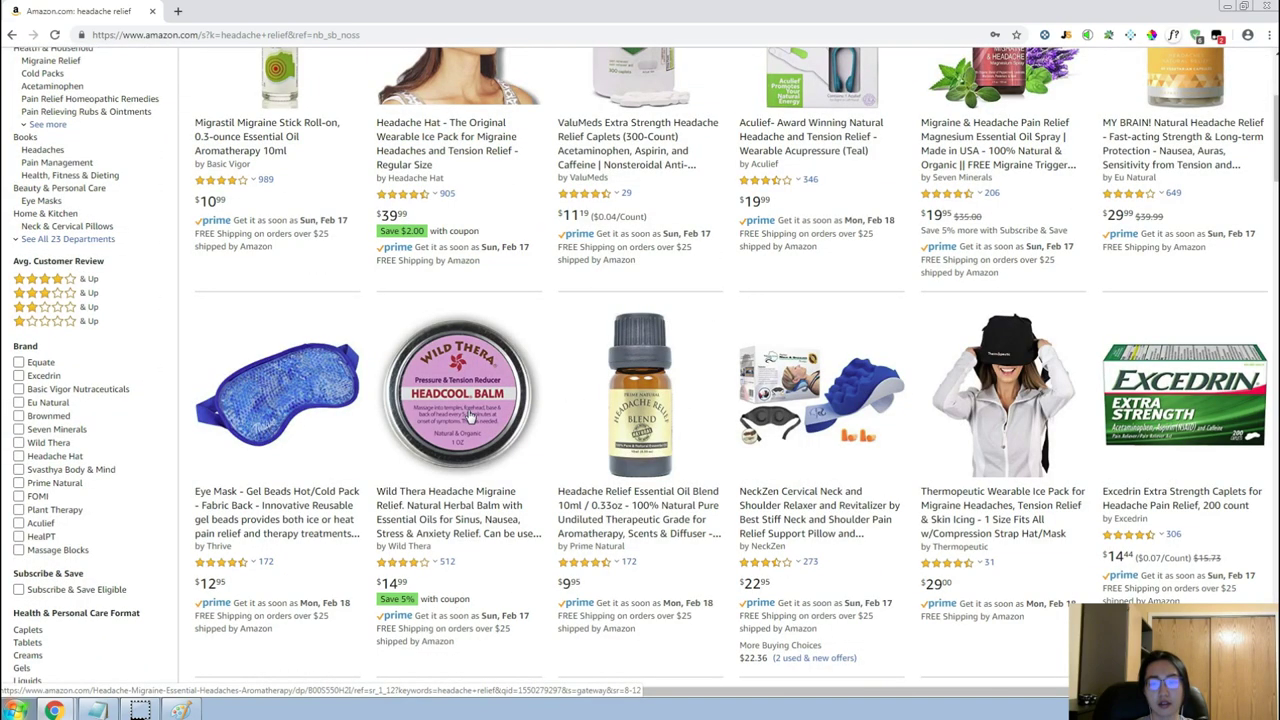
pyautogui.scroll(3, 468, 416)
# Return to the Helium 10 Magnet list and scan the remaining phrases on page 2 for further niche ideas.
pyautogui.hotkey('alt', 'Tab')
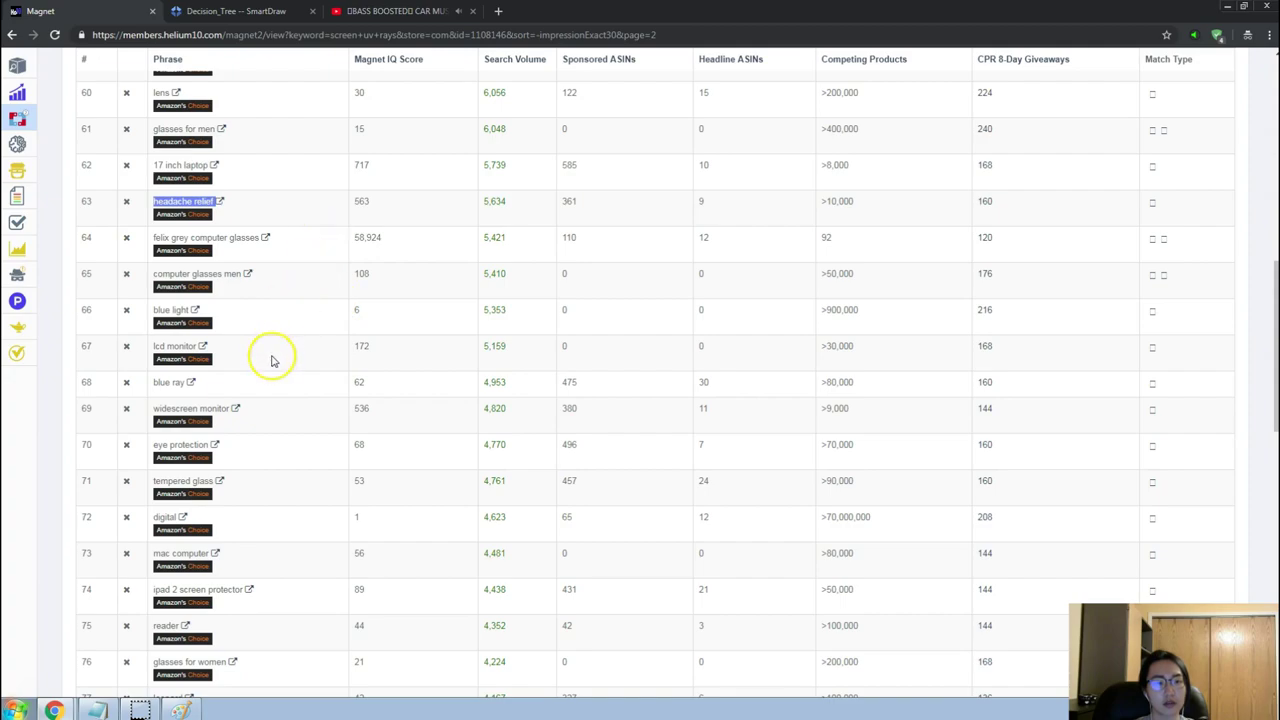
pyautogui.scroll(-1, 271, 360)
pyautogui.hotkey('alt', 'Tab')
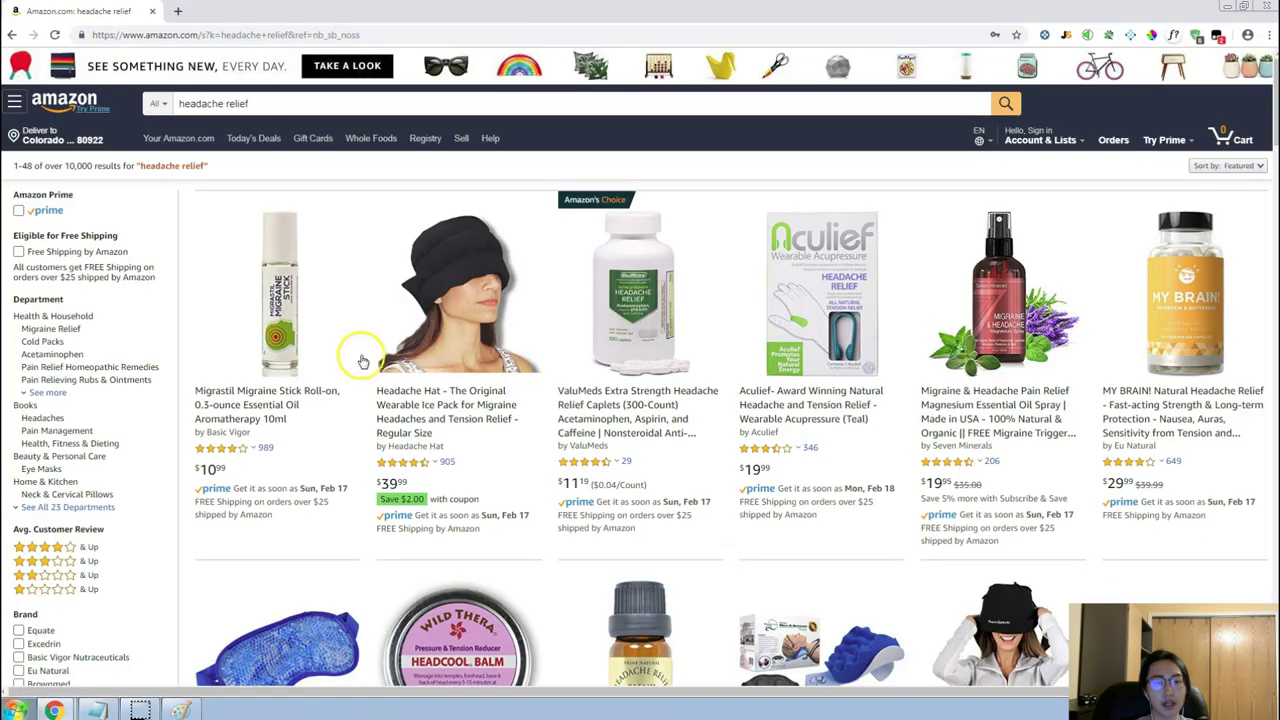
pyautogui.scroll(-3, 600, 463)
pyautogui.hotkey('alt', 'Tab')
pyautogui.scroll(-4, 420, 471)
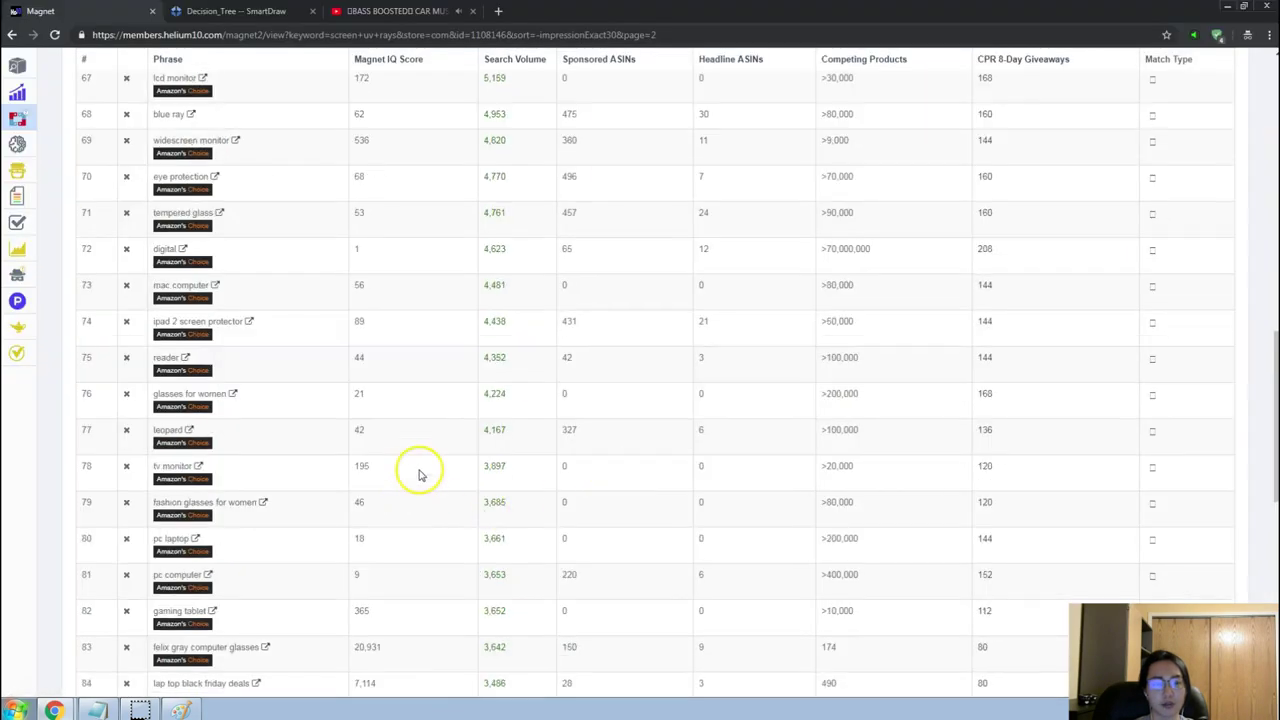
pyautogui.scroll(-4, 362, 432)
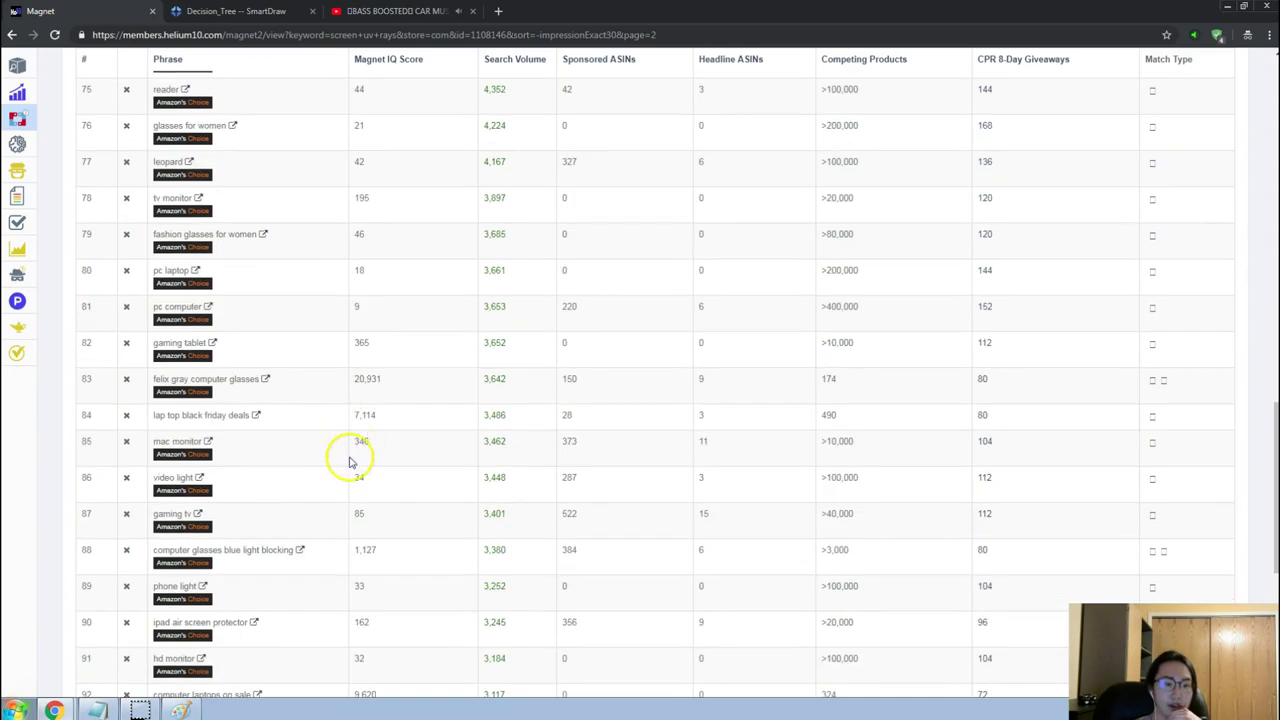
pyautogui.scroll(-2, 360, 455)
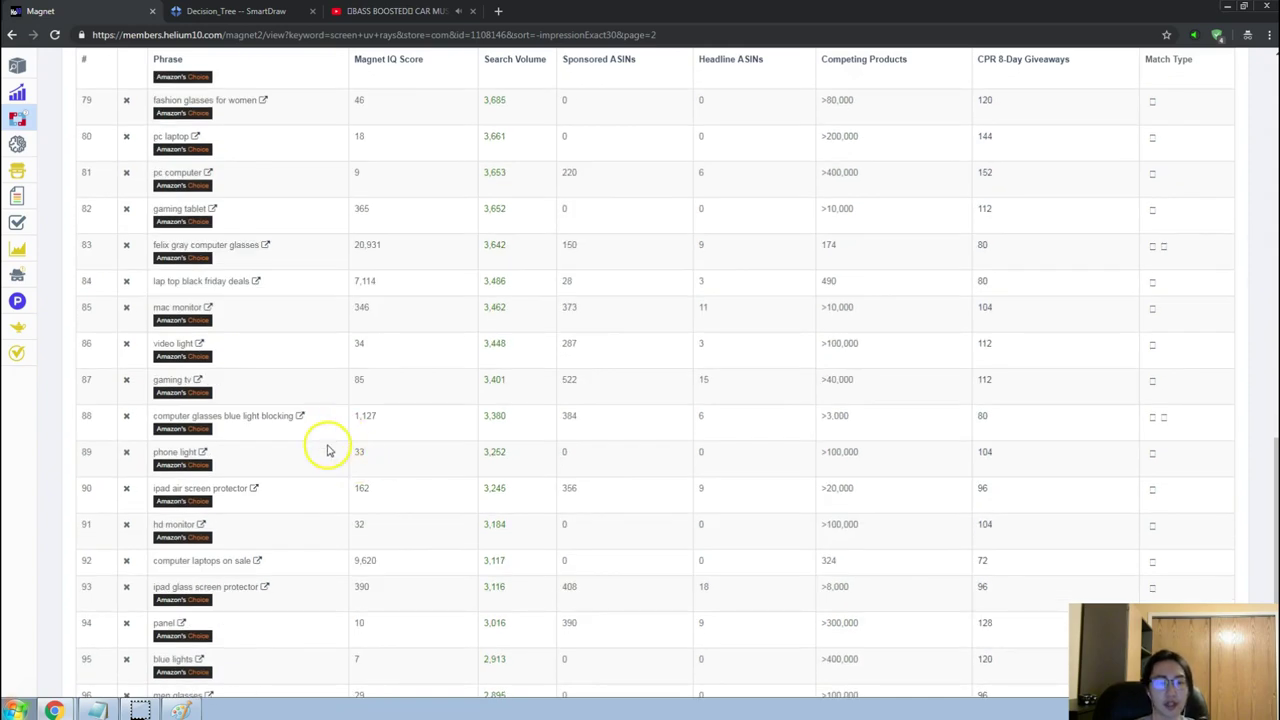
pyautogui.scroll(-2, 325, 455)
pyautogui.scroll(-3, 322, 456)
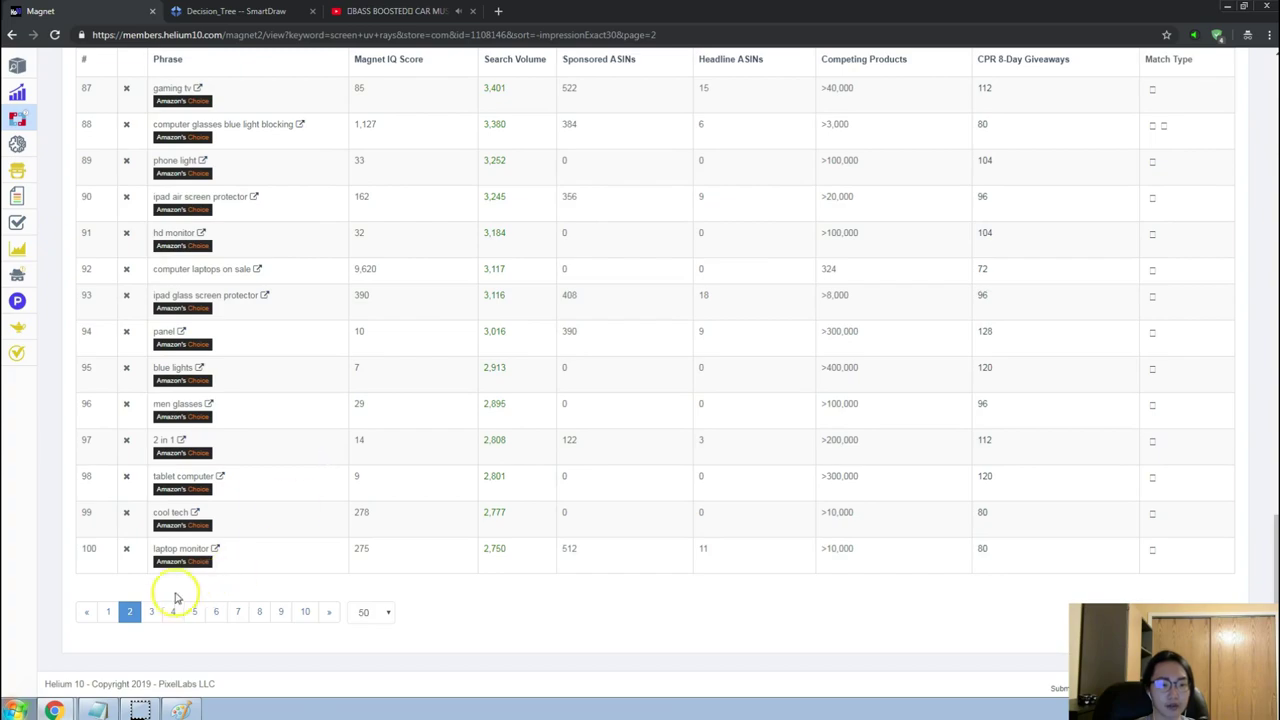
pyautogui.click(151, 613)
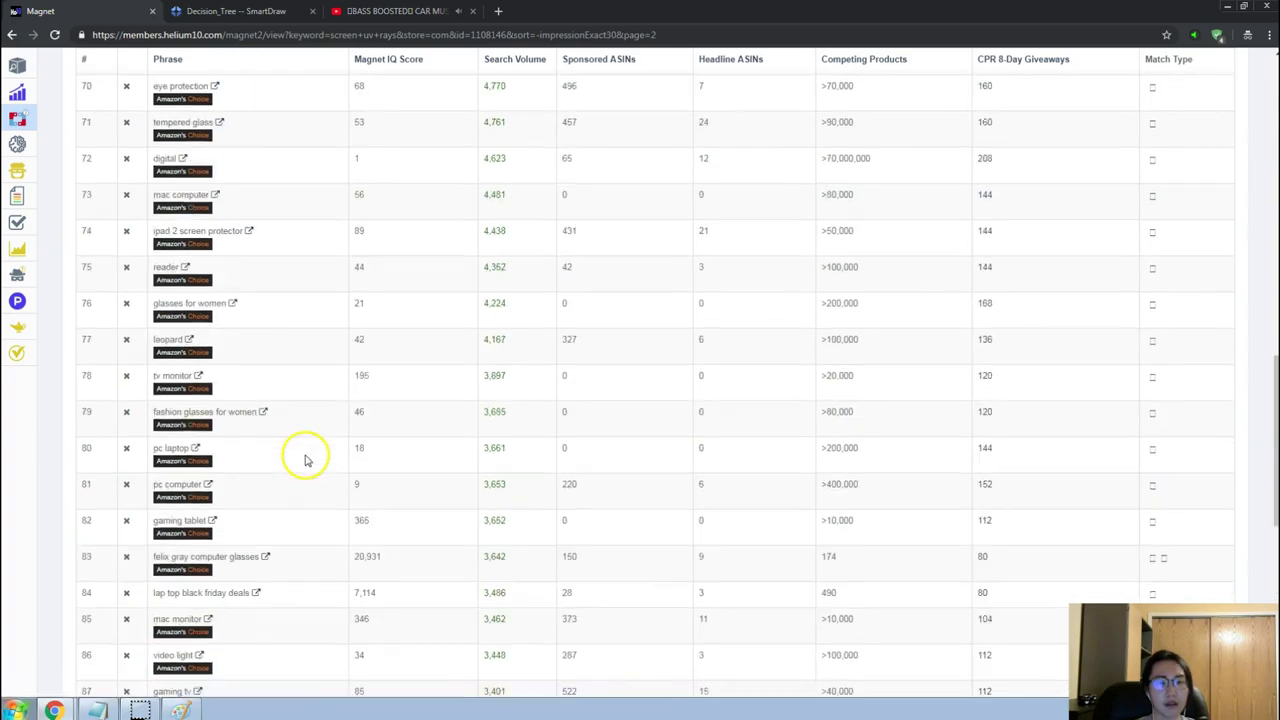
# Copy "glasses wipes" from the Product Ideas note and run a Magnet keyword search for it.
pyautogui.hotkey('alt', 'Tab')
pyautogui.hotkey('alt', 'Tab')
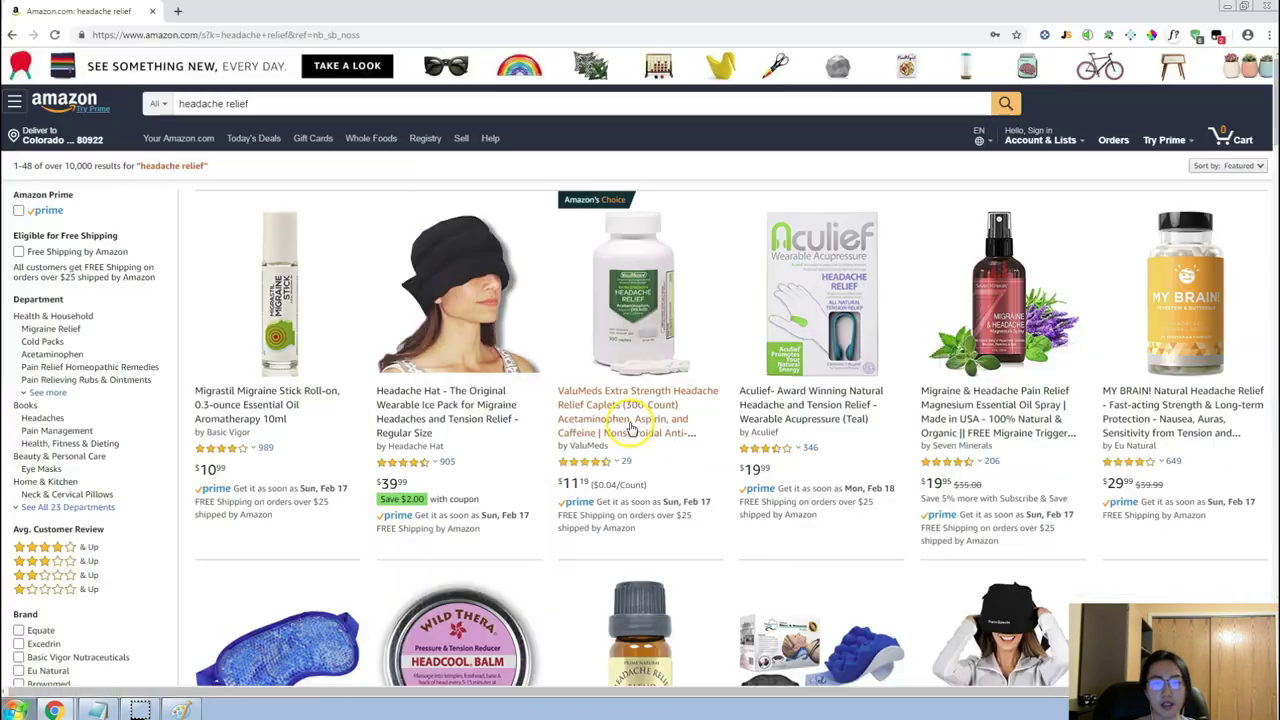
pyautogui.hotkey('alt', 'Tab')
pyautogui.hotkey('alt', 'Tab')
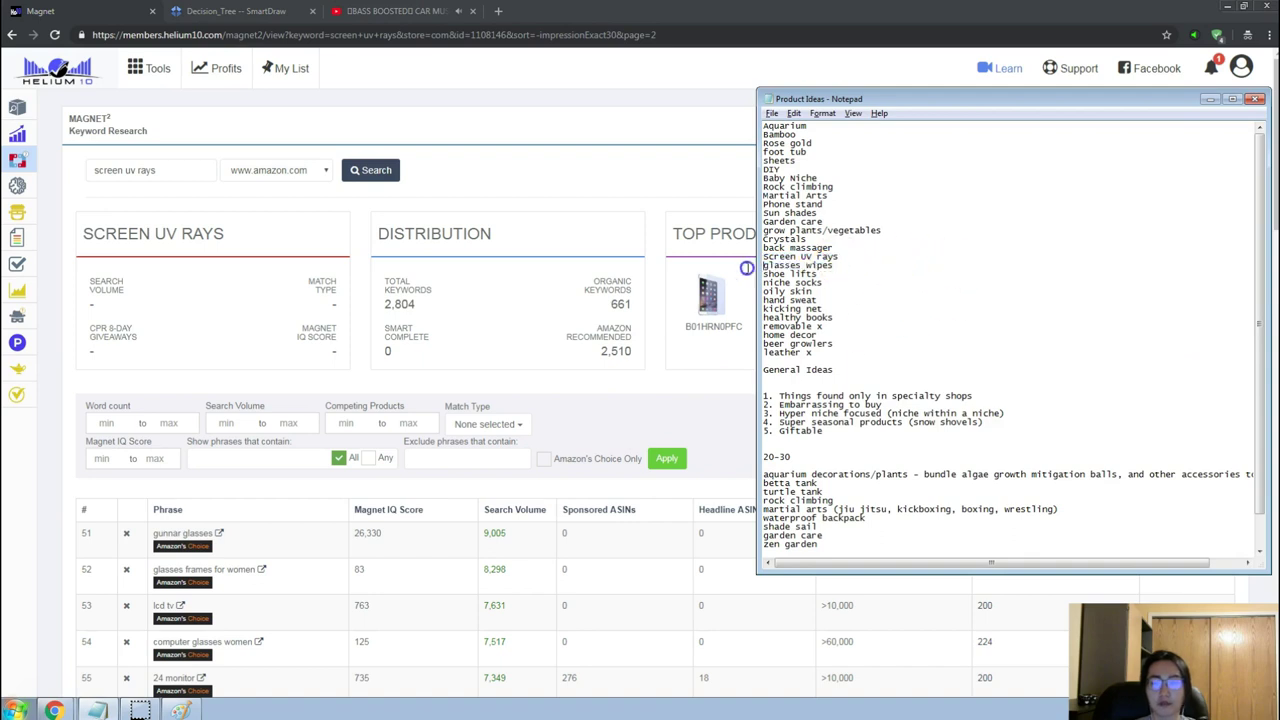
pyautogui.hotkey('ctrl', 'c')
pyautogui.tripleClick(163, 170)
pyautogui.hotkey('ctrl', 'v')
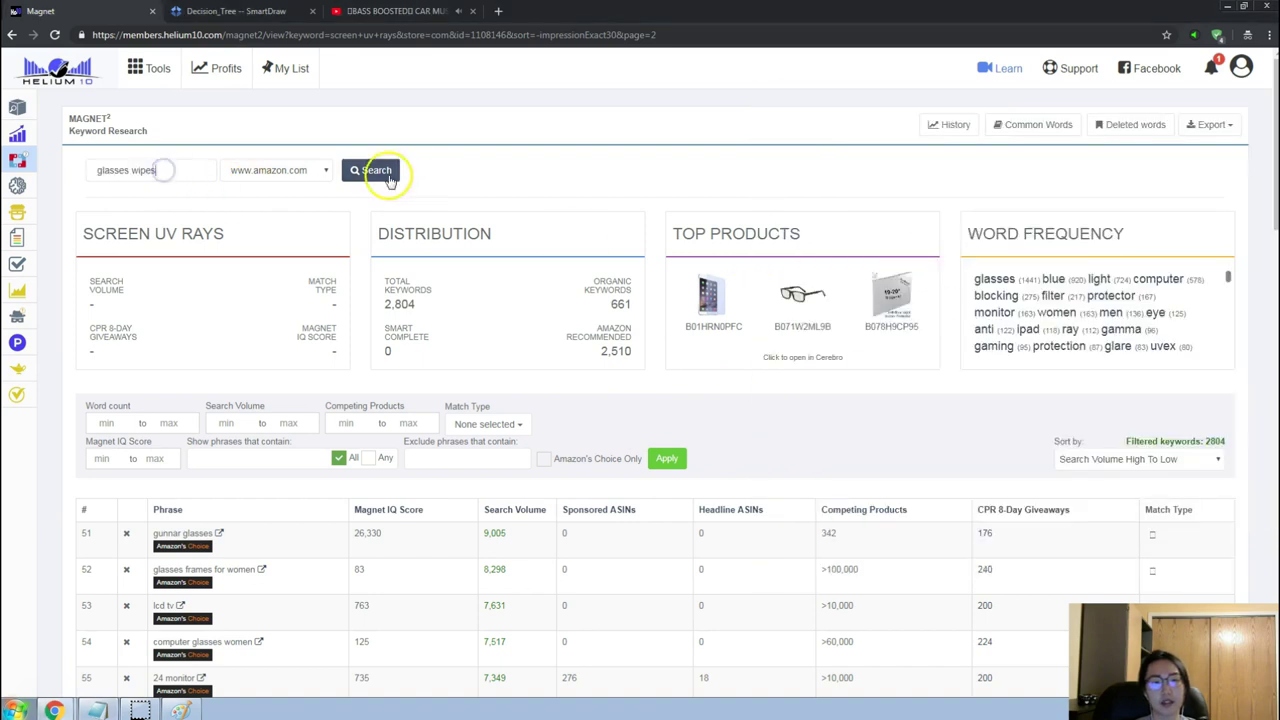
pyautogui.click(371, 170)
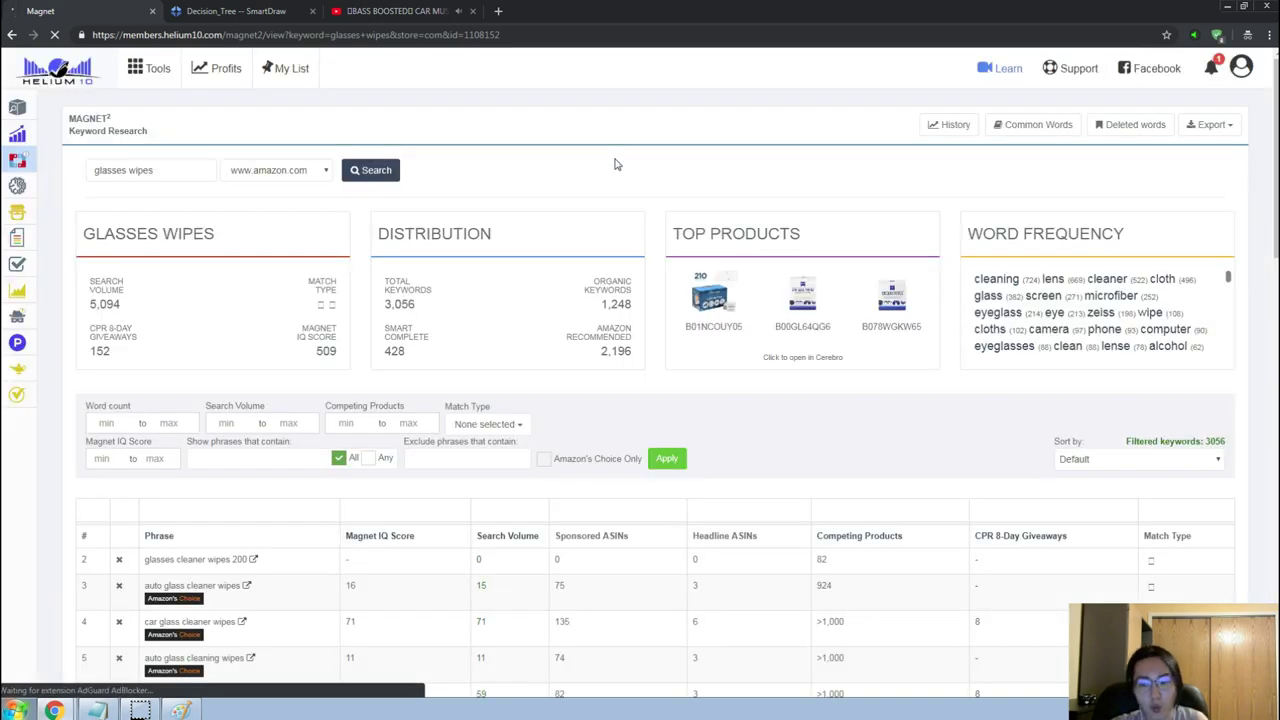
# Sort the glasses wipes keywords by search volume from high to low and scan the top phrases.
pyautogui.scroll(-2, 606, 449)
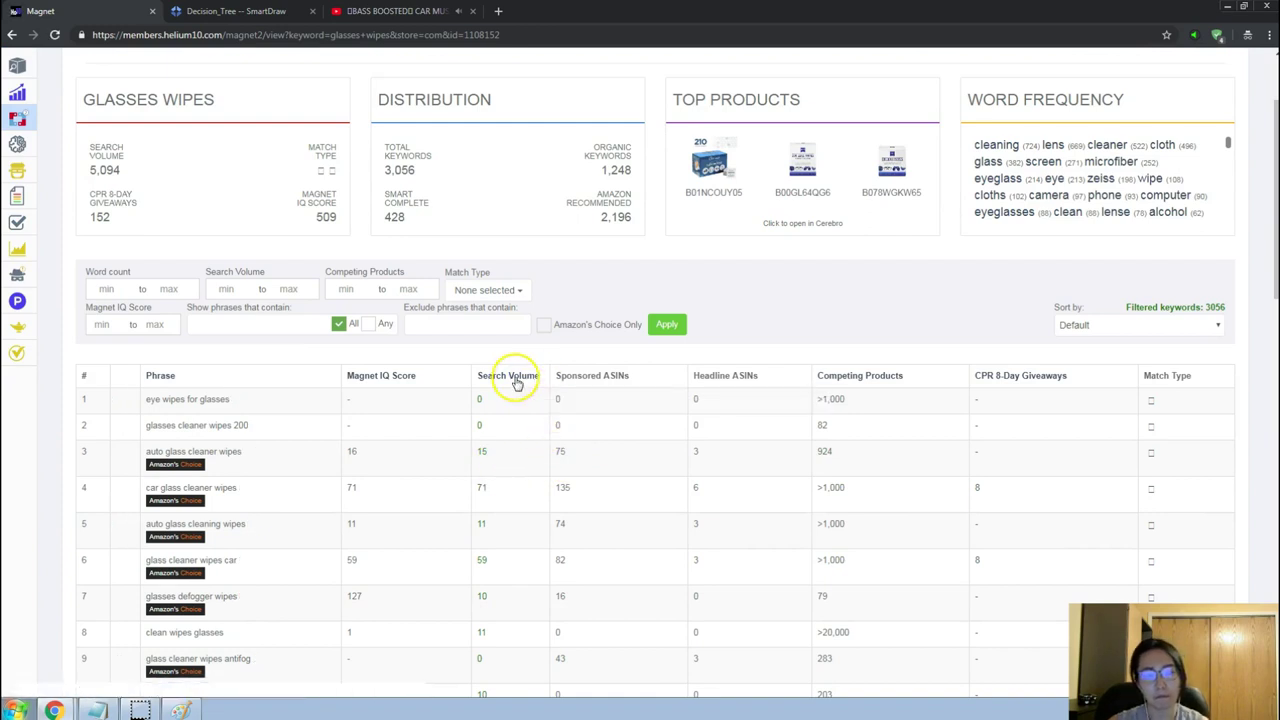
pyautogui.click(515, 380)
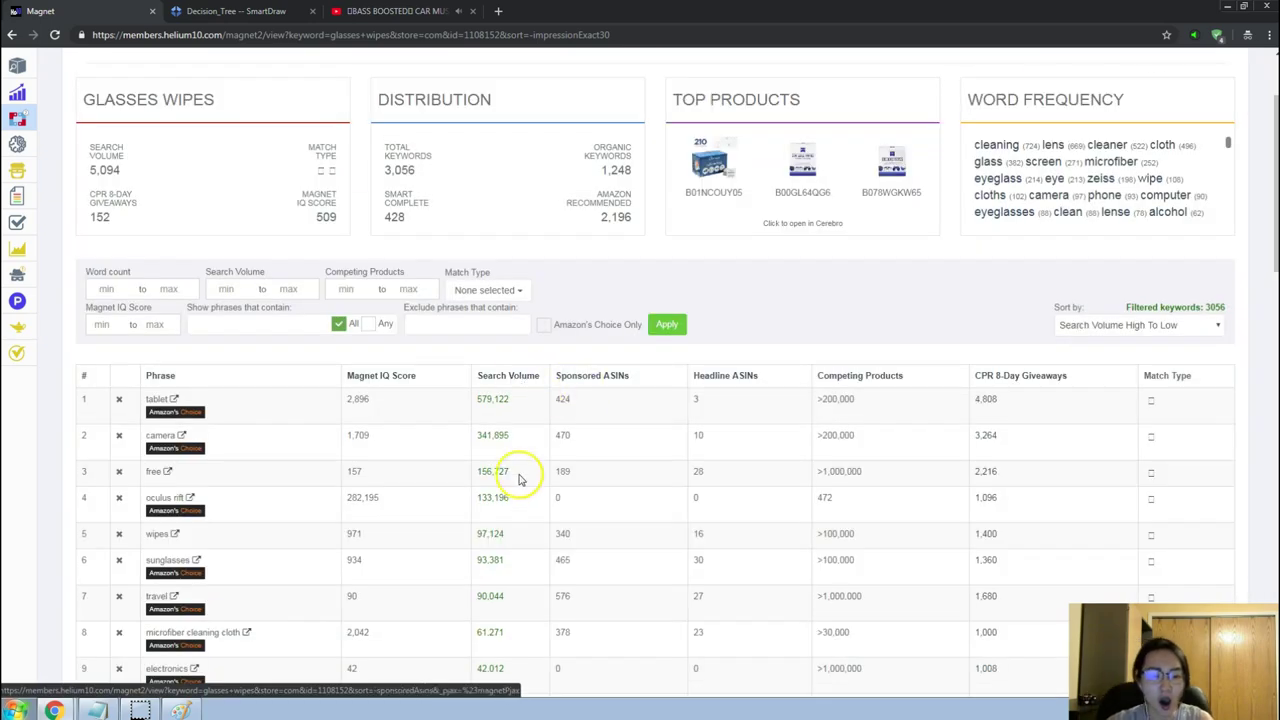
pyautogui.scroll(-2, 600, 520)
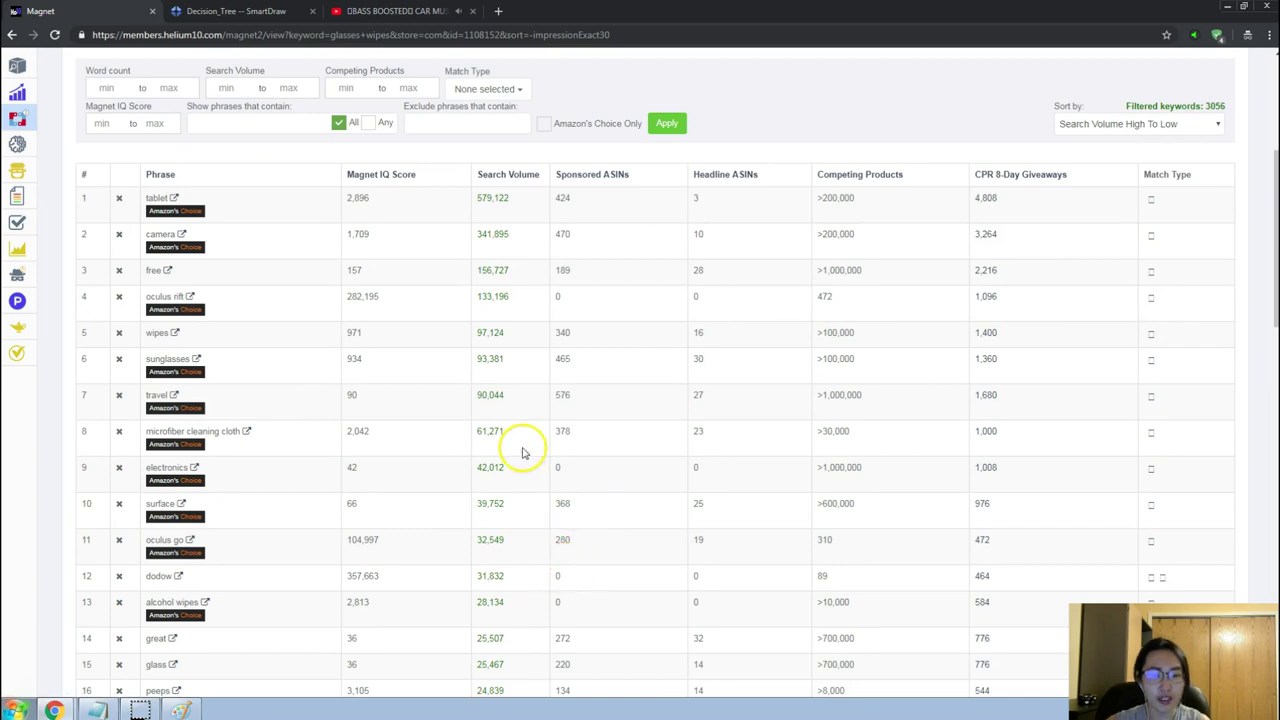
pyautogui.scroll(-1, 522, 470)
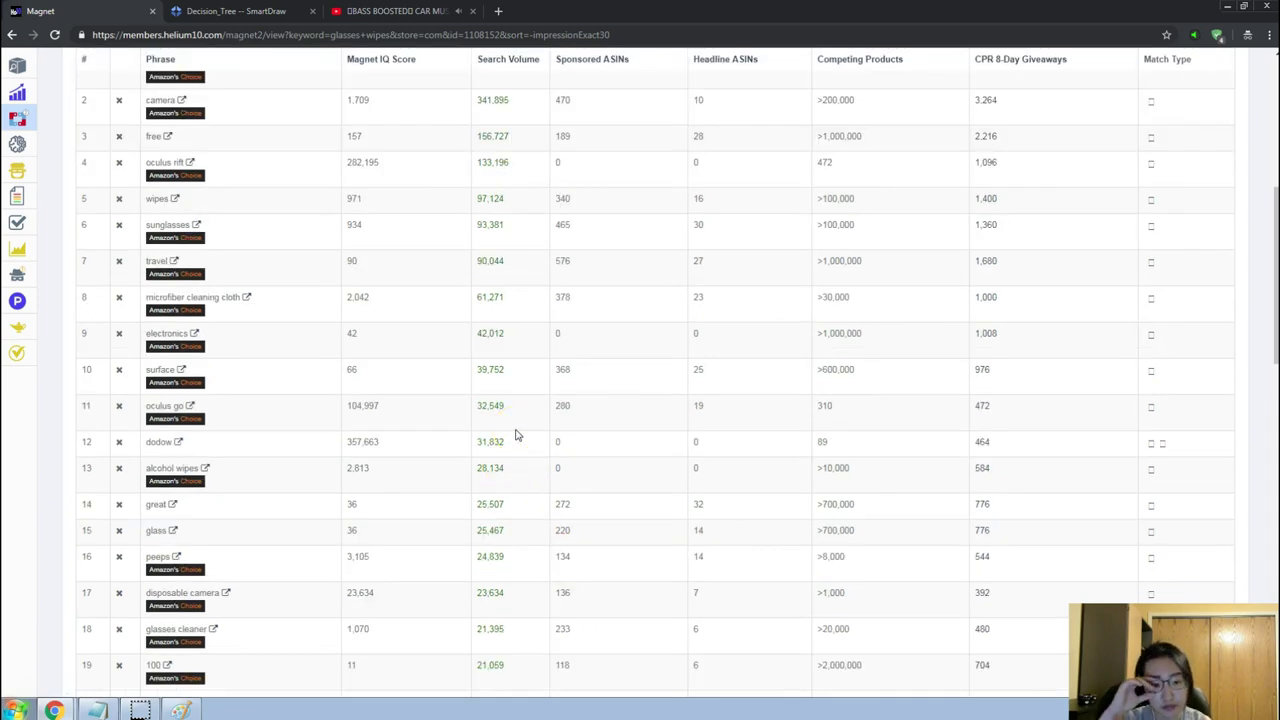
# Switch to Amazon and search for "alcohol wipes" from the Magnet keyword list.
pyautogui.hotkey('alt', 'Tab')
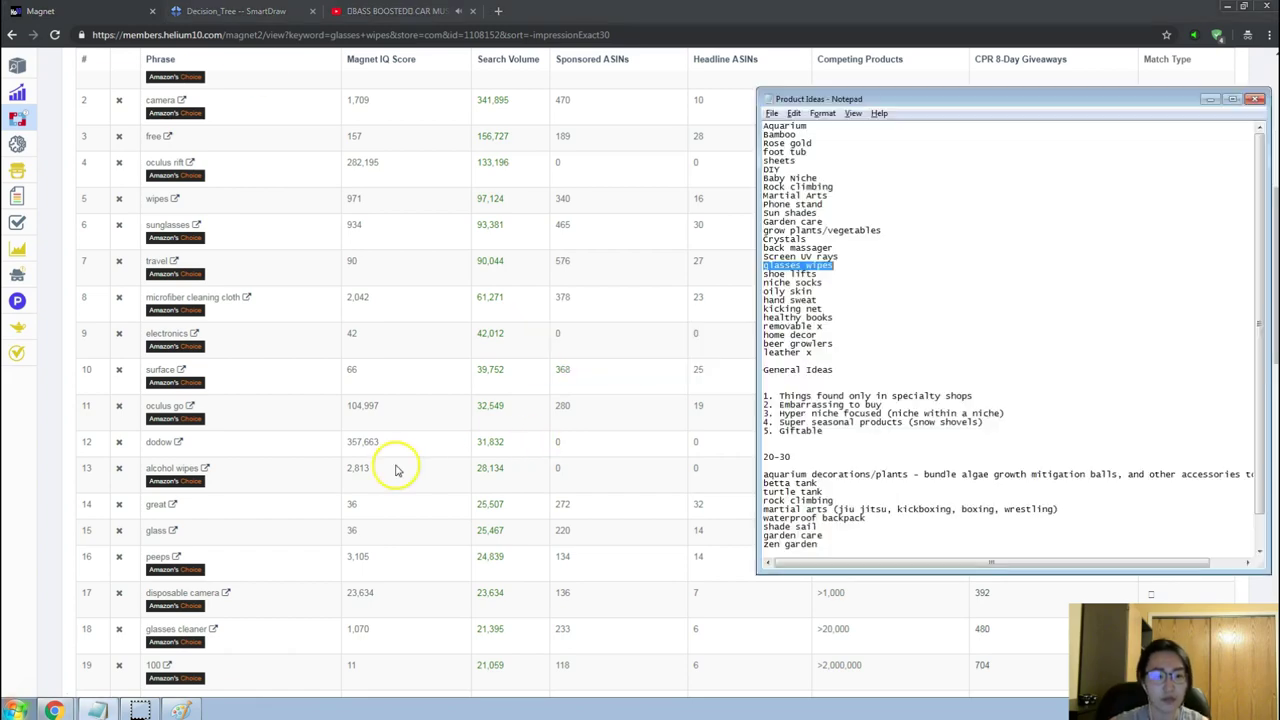
pyautogui.hotkey('alt', 'Tab')
pyautogui.hotkey('alt', 'Tab')
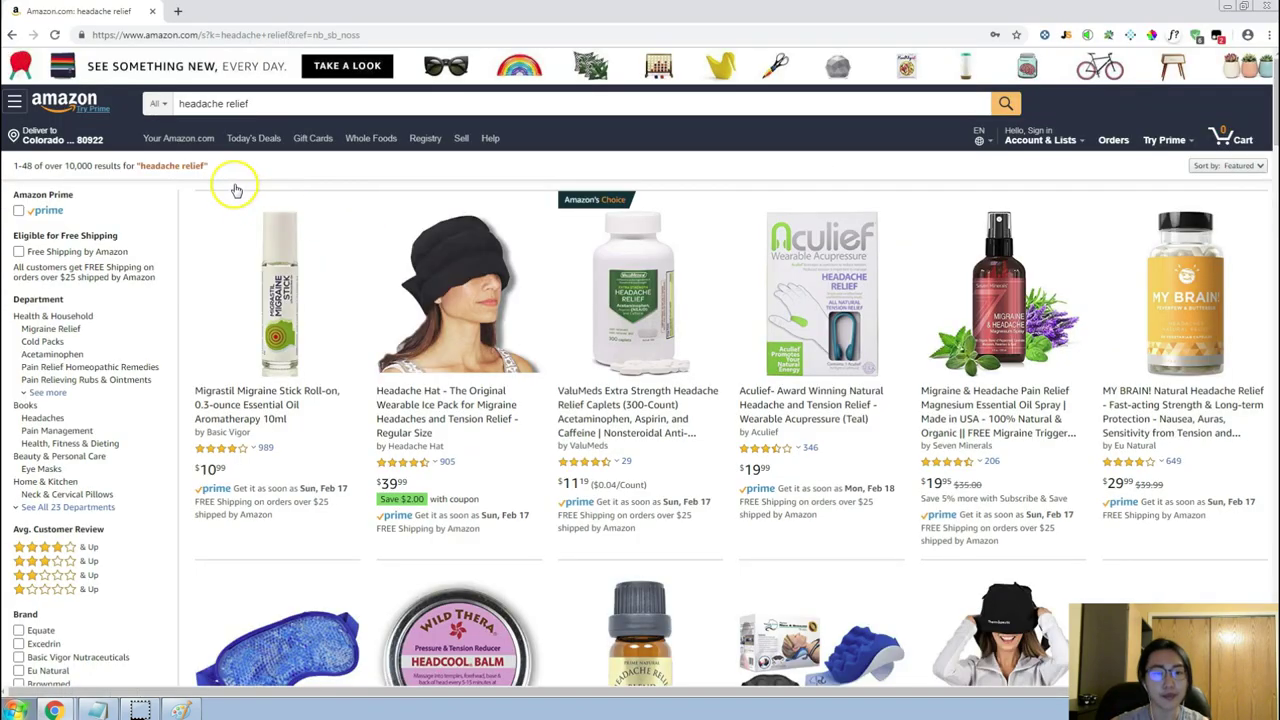
pyautogui.doubleClick(236, 105)
pyautogui.write('alcohol wipes')
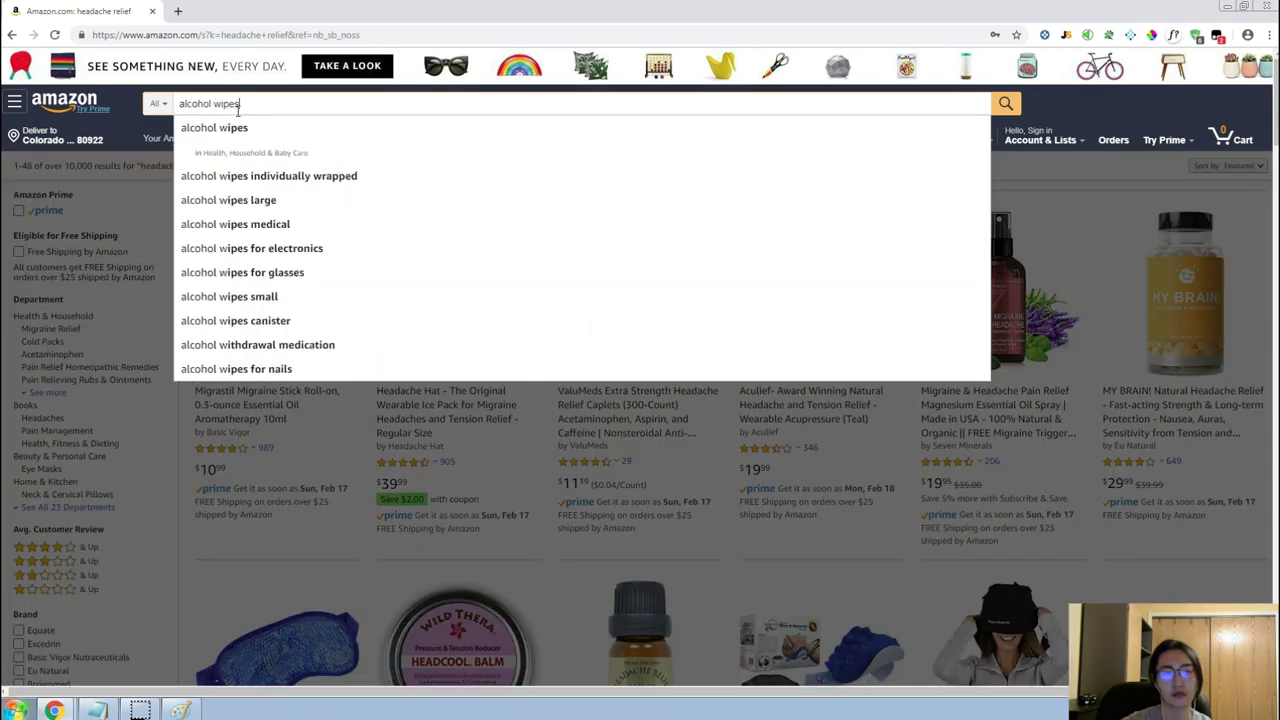
pyautogui.press('Return')
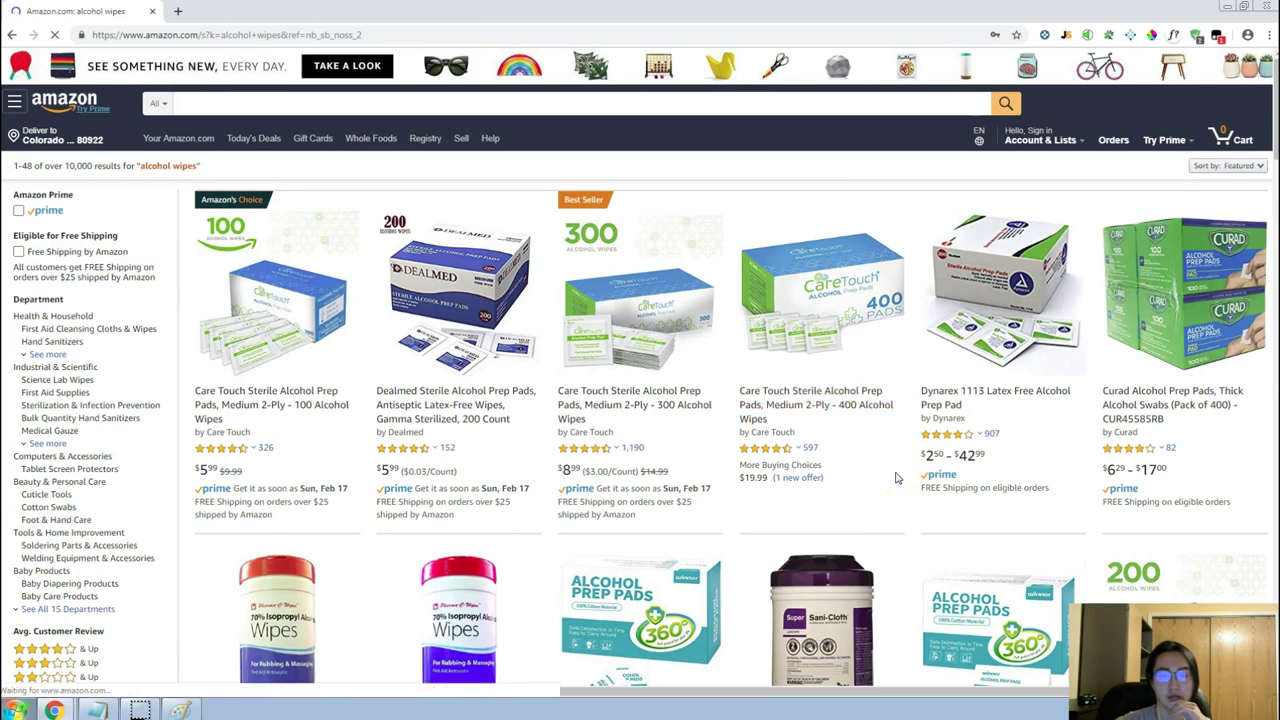
# Look through the alcohol wipes results and run Jungle Scout on them to review sales, prices and review counts.
pyautogui.scroll(-3, 896, 478)
pyautogui.scroll(-5, 896, 478)
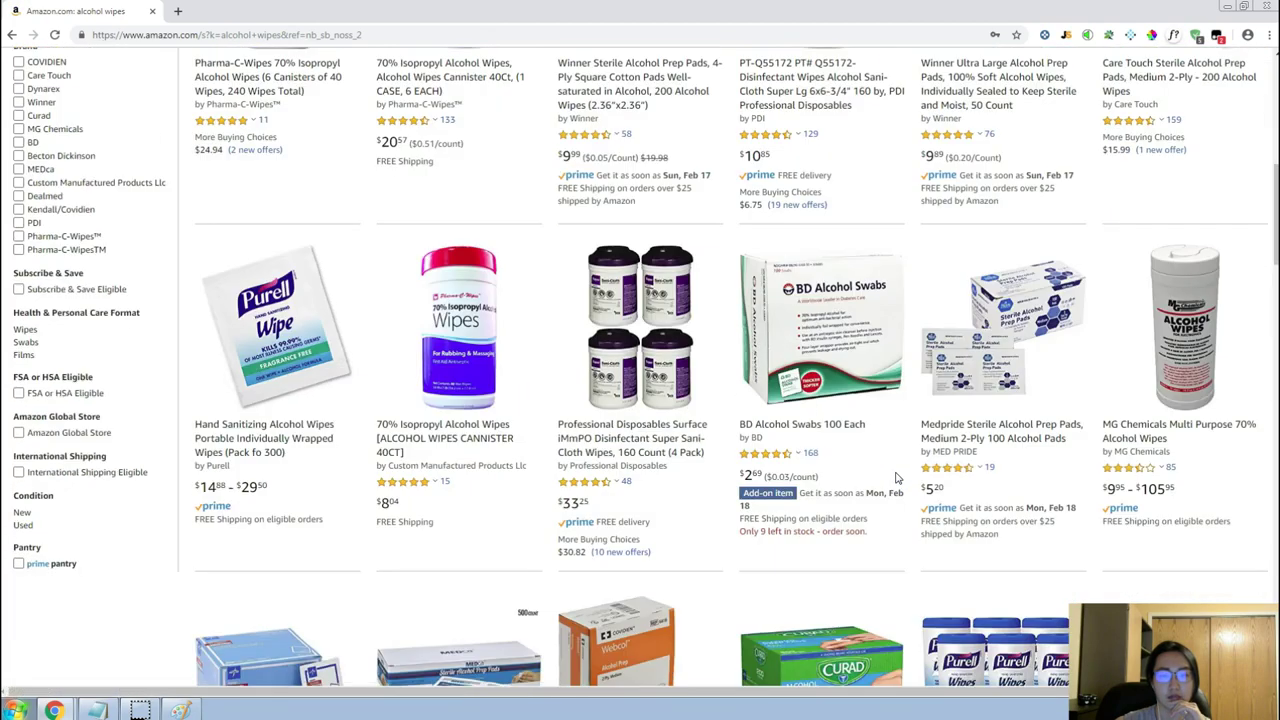
pyautogui.click(1068, 36)
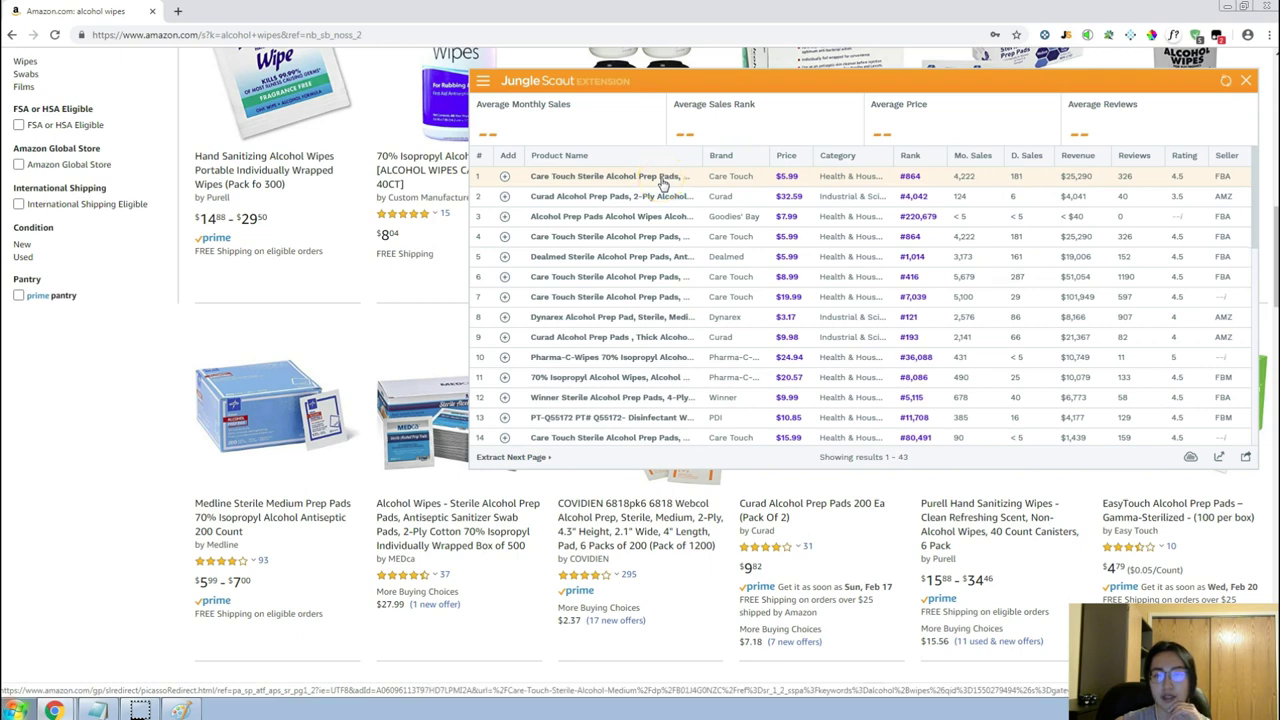
pyautogui.click(672, 188)
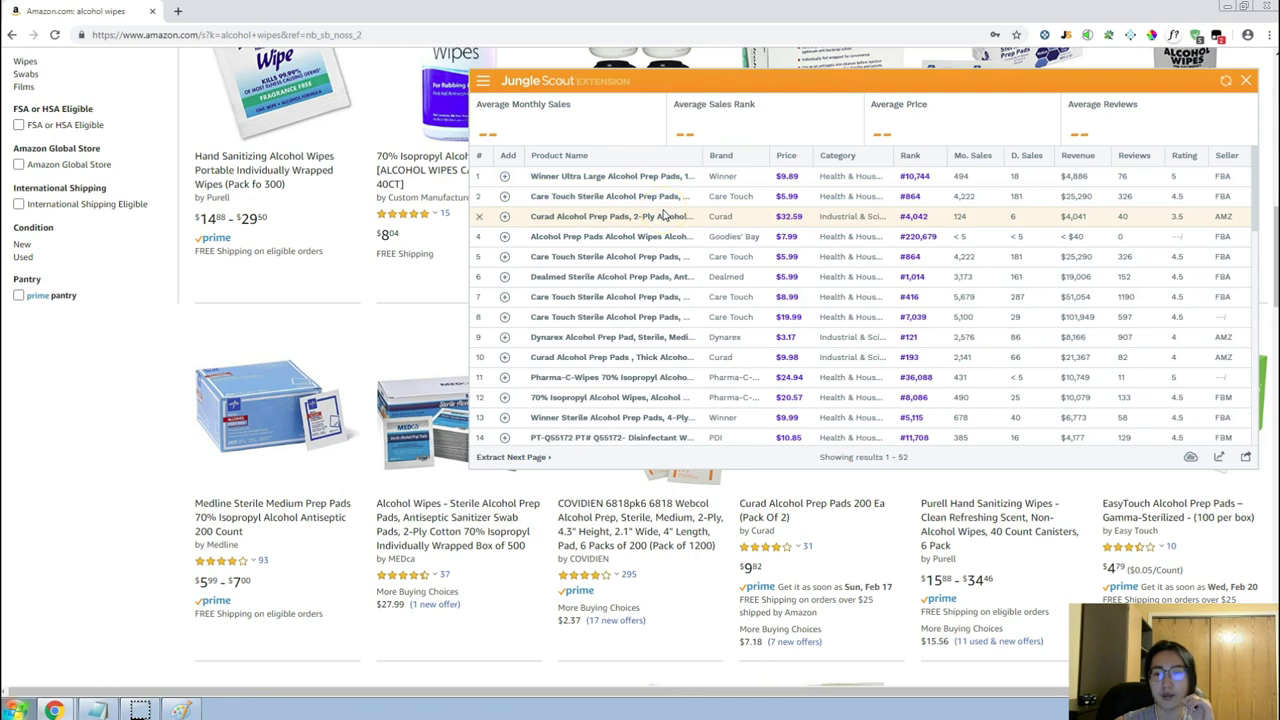
pyautogui.click(662, 256)
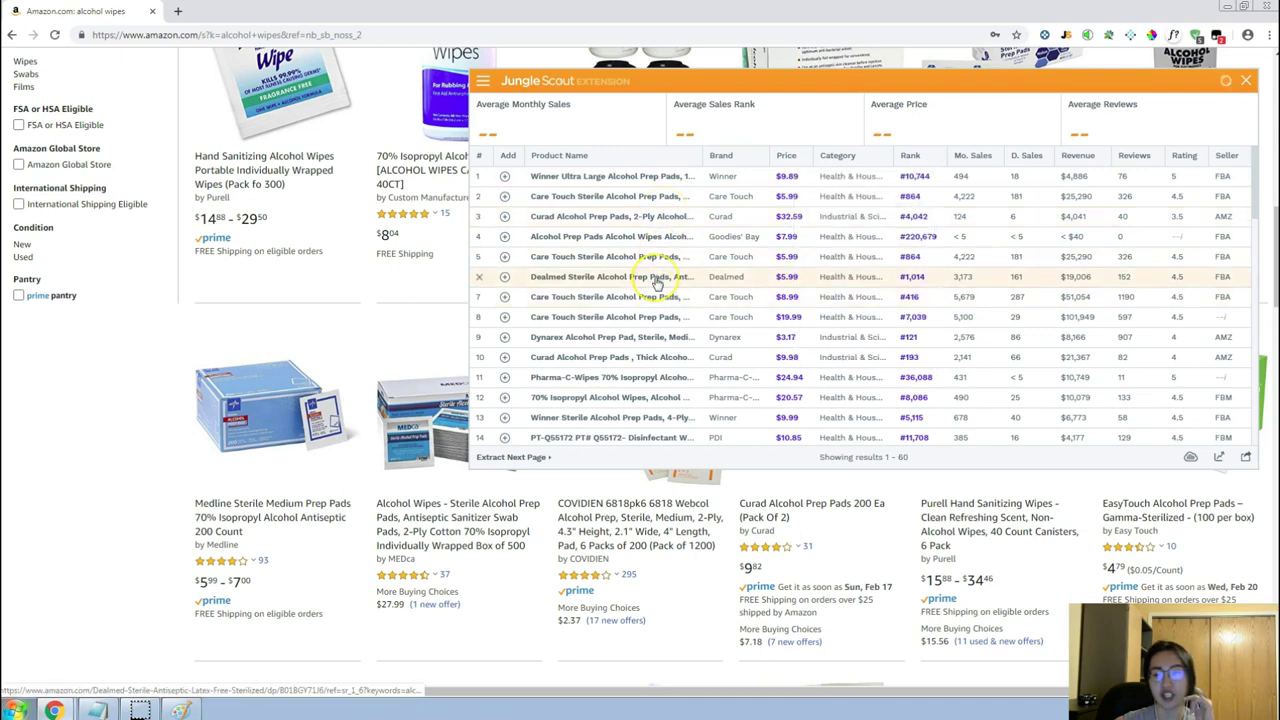
pyautogui.click(657, 292)
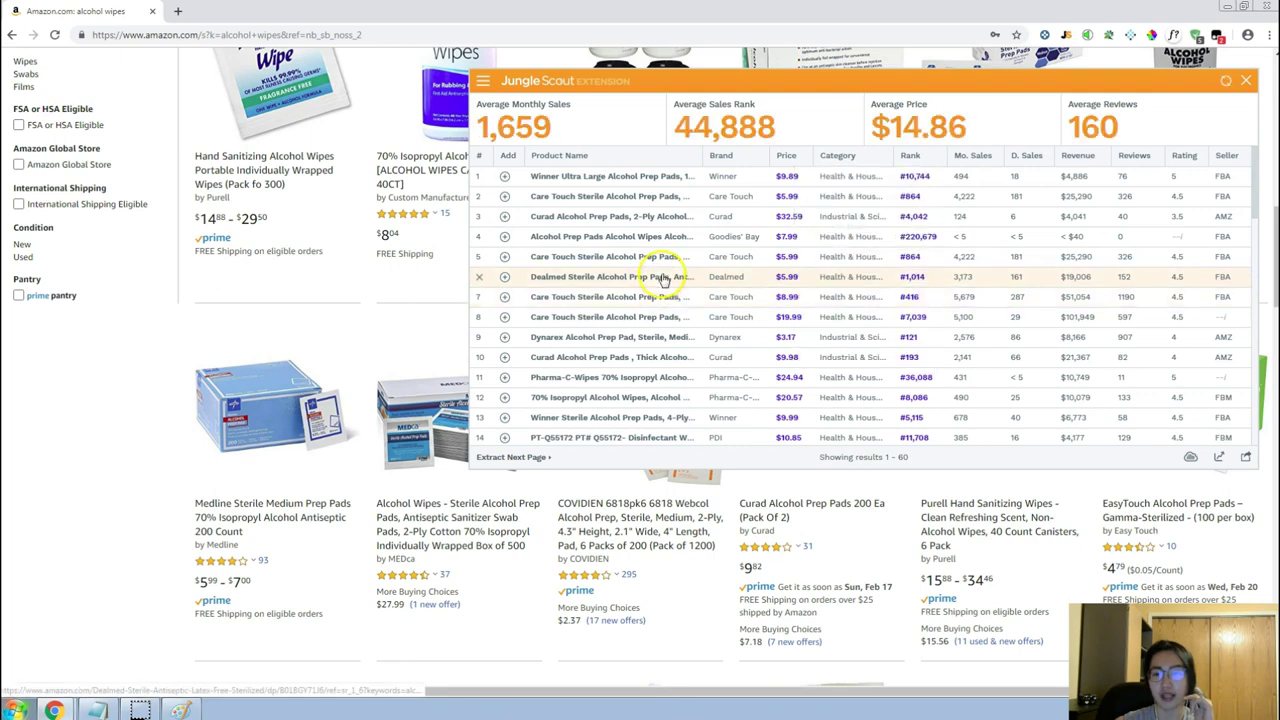
pyautogui.moveTo(657, 281)
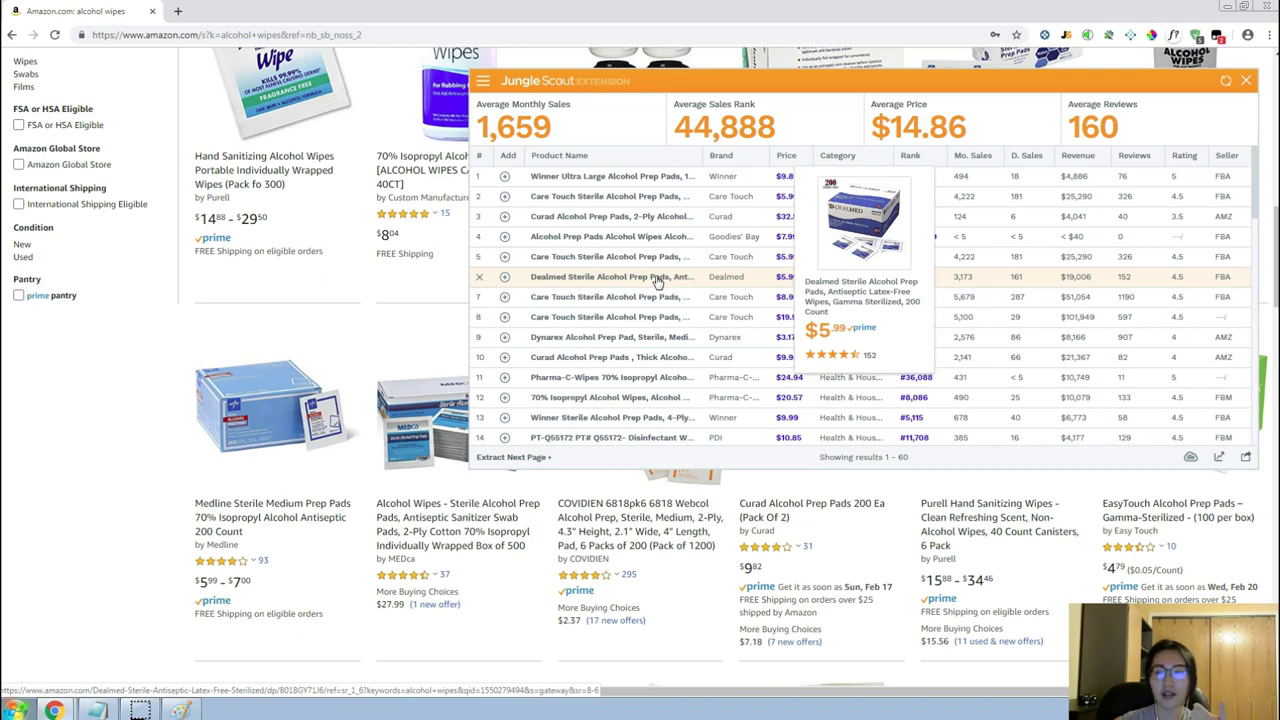
# Review the alcohol wipes products in the Jungle Scout list for price, sales and review counts, and close the list.
pyautogui.click(666, 330)
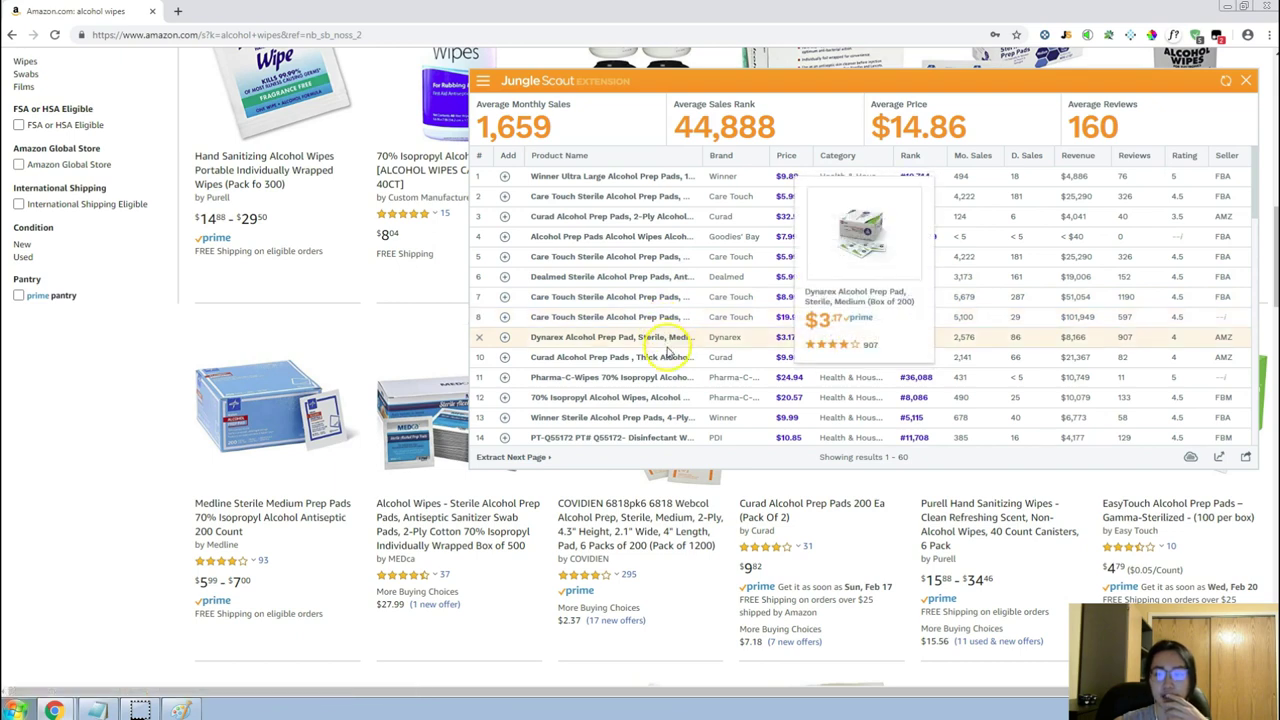
pyautogui.scroll(-2, 668, 365)
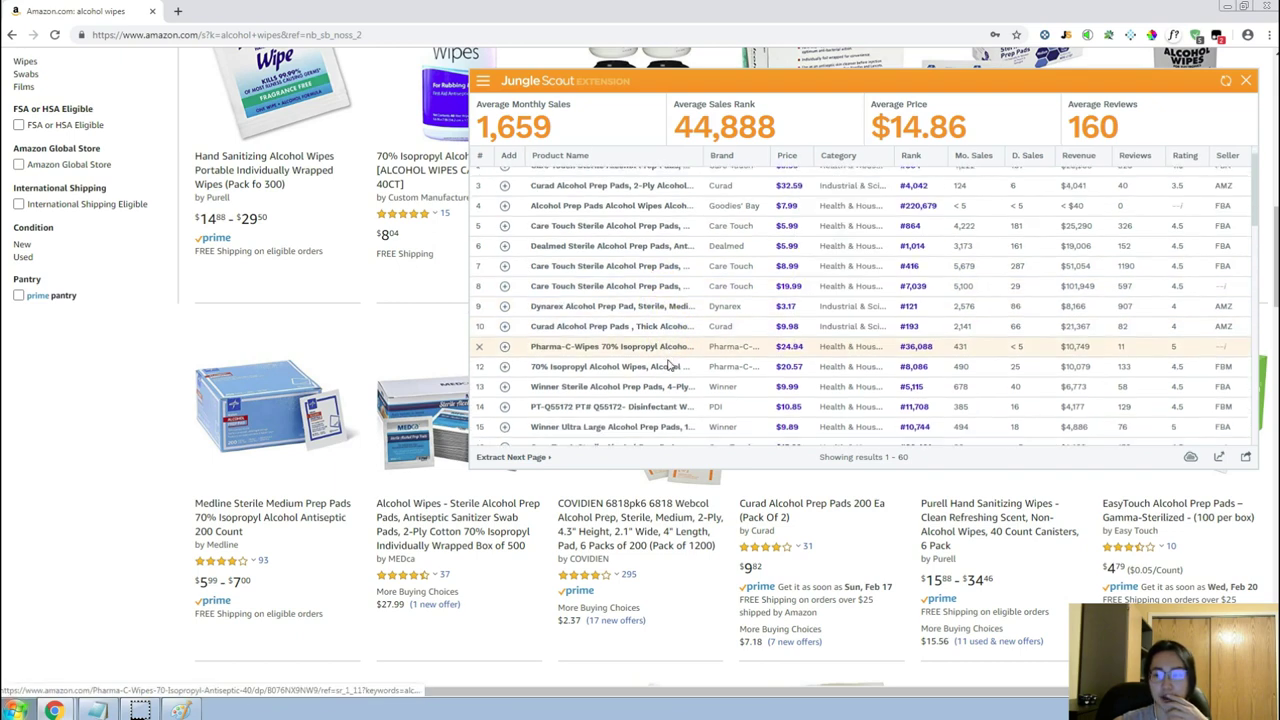
pyautogui.click(667, 348)
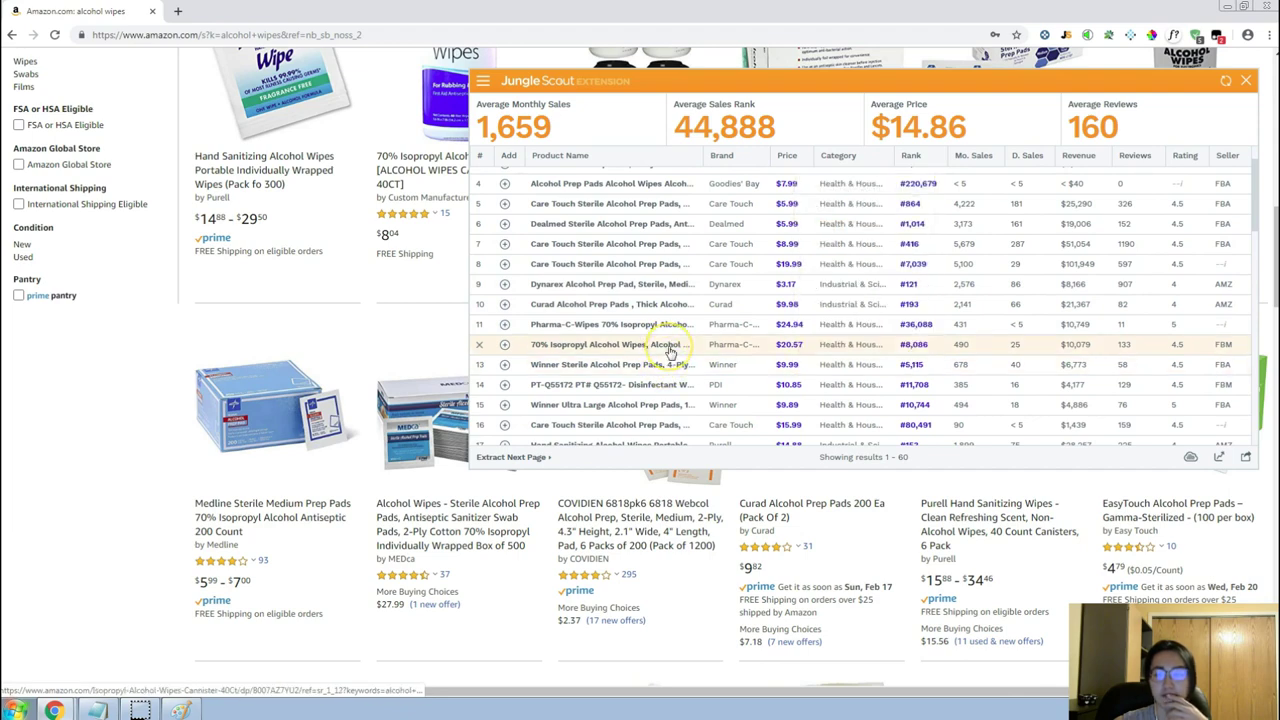
pyautogui.click(668, 350)
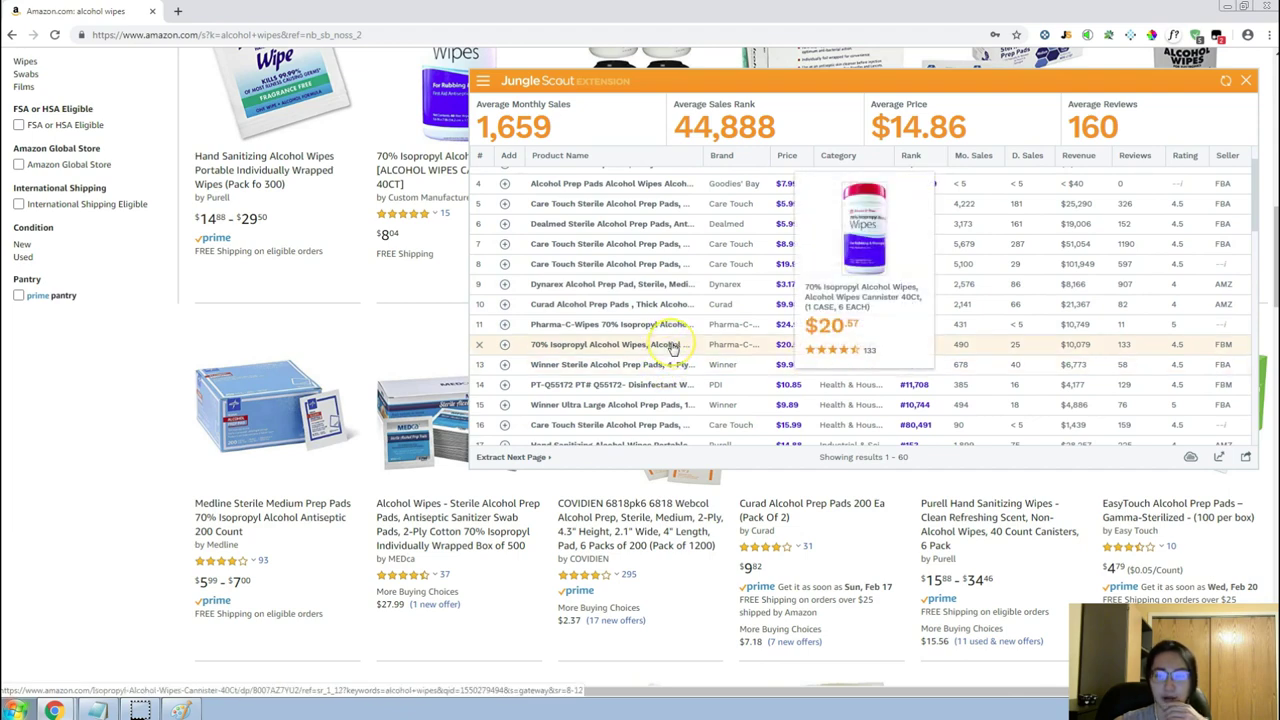
pyautogui.scroll(-3, 673, 347)
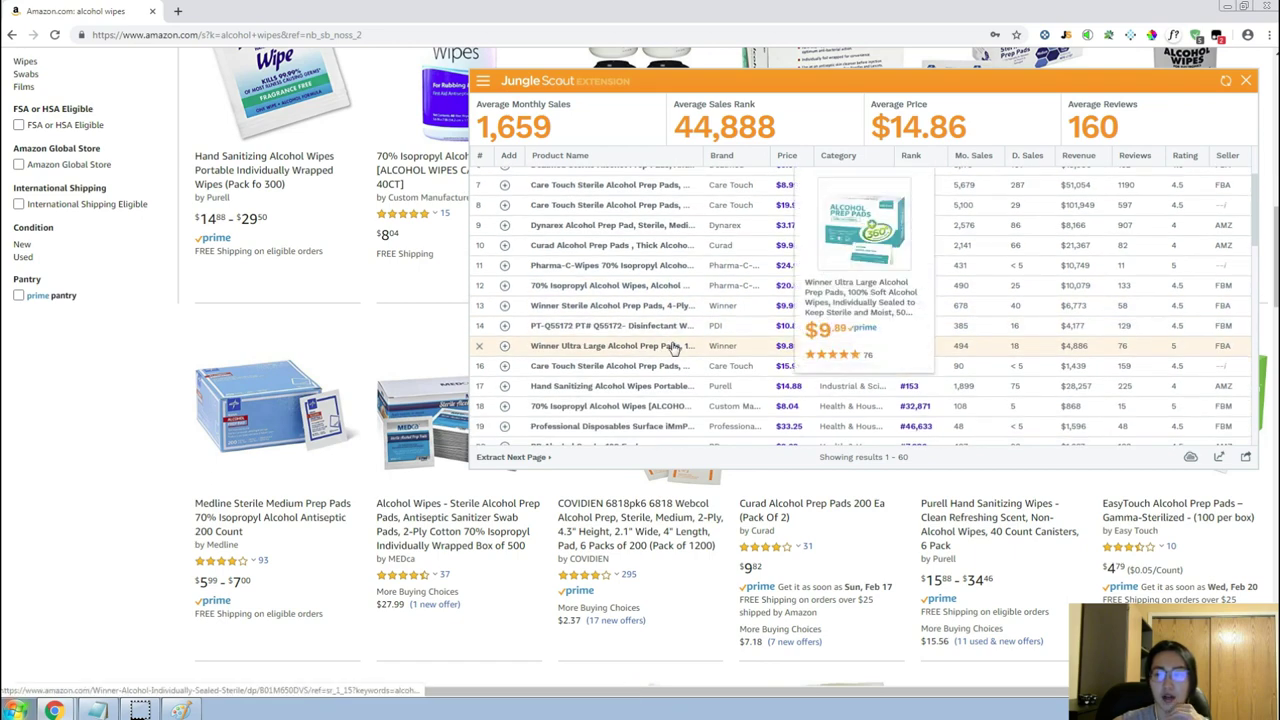
pyautogui.click(675, 390)
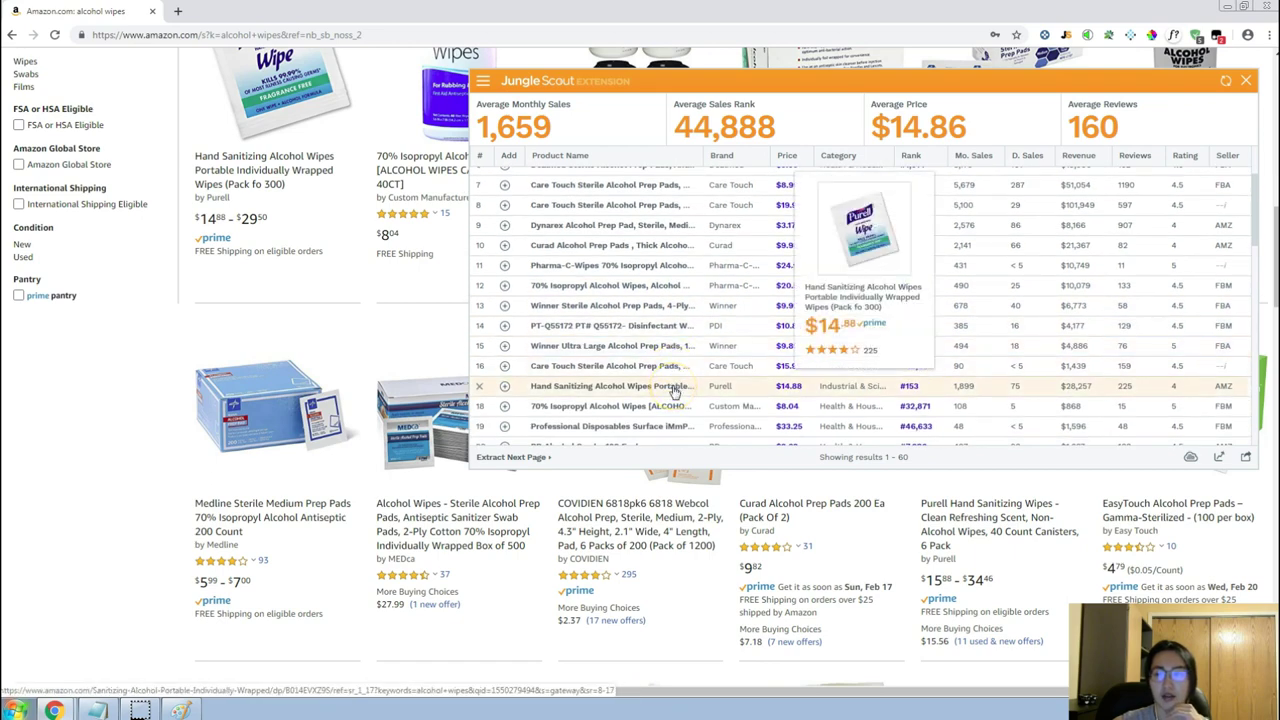
pyautogui.scroll(-5, 675, 390)
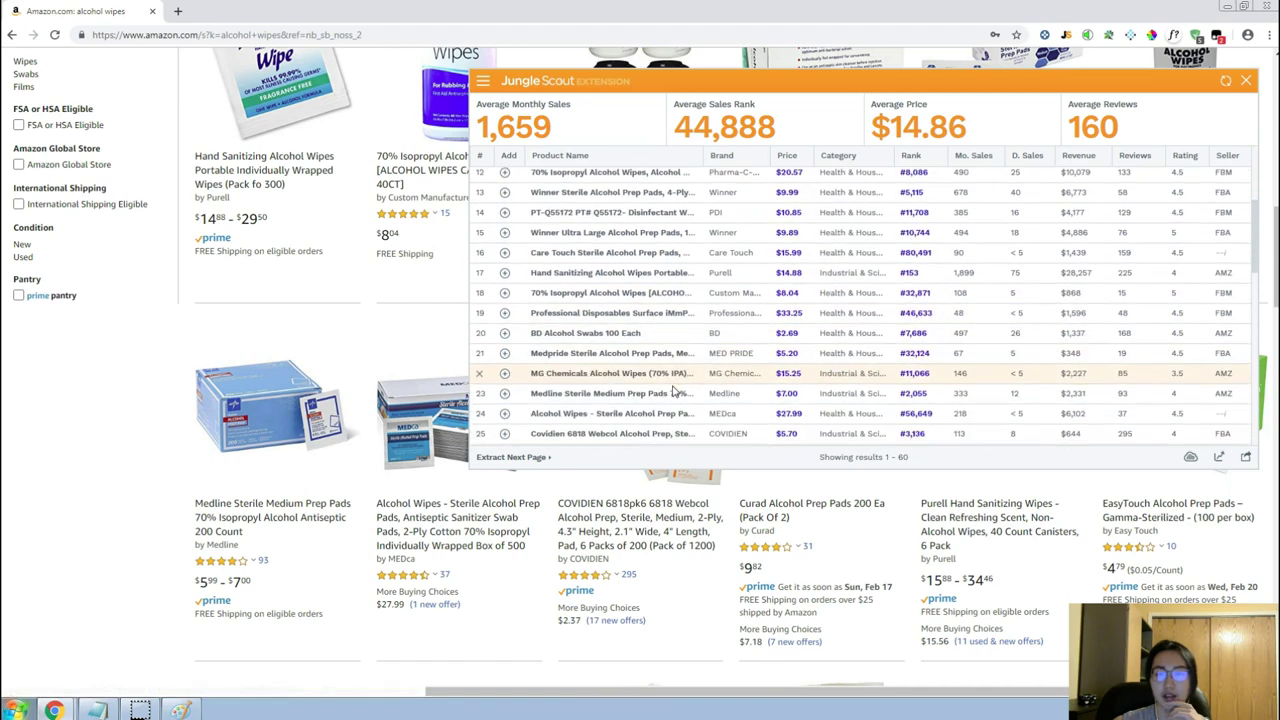
pyautogui.click(675, 375)
pyautogui.scroll(4, 675, 369)
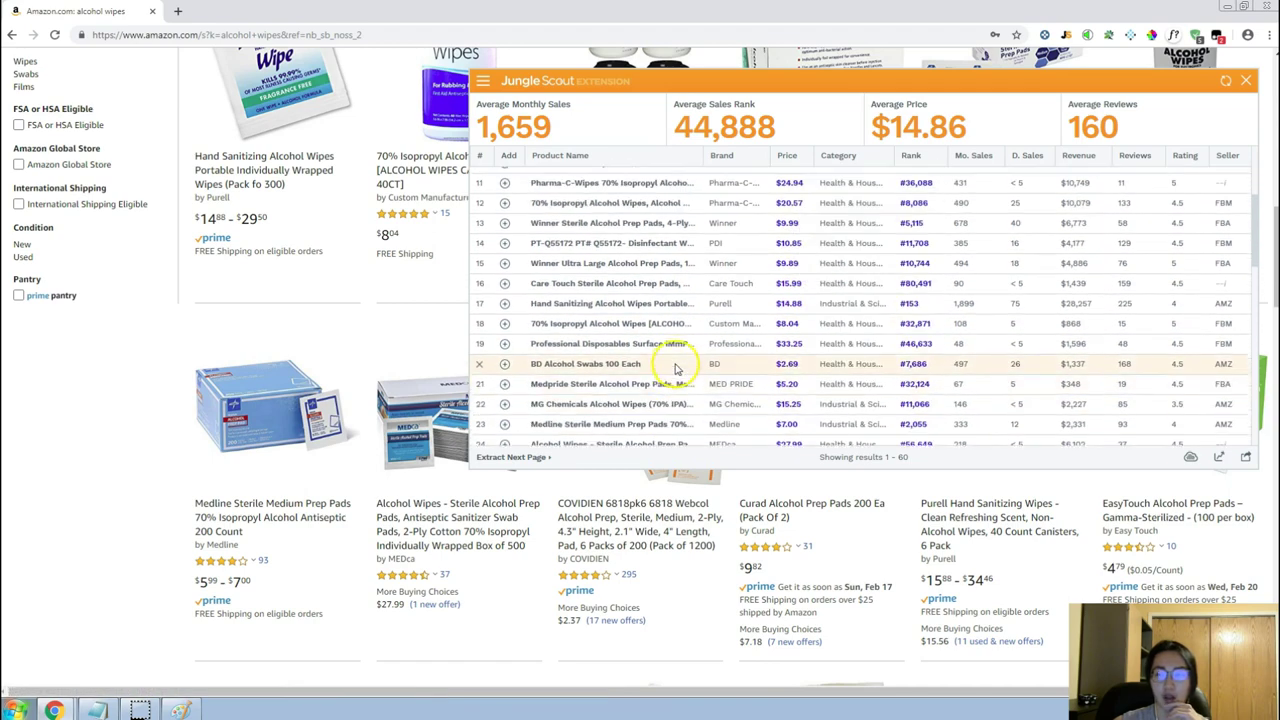
pyautogui.scroll(4, 676, 355)
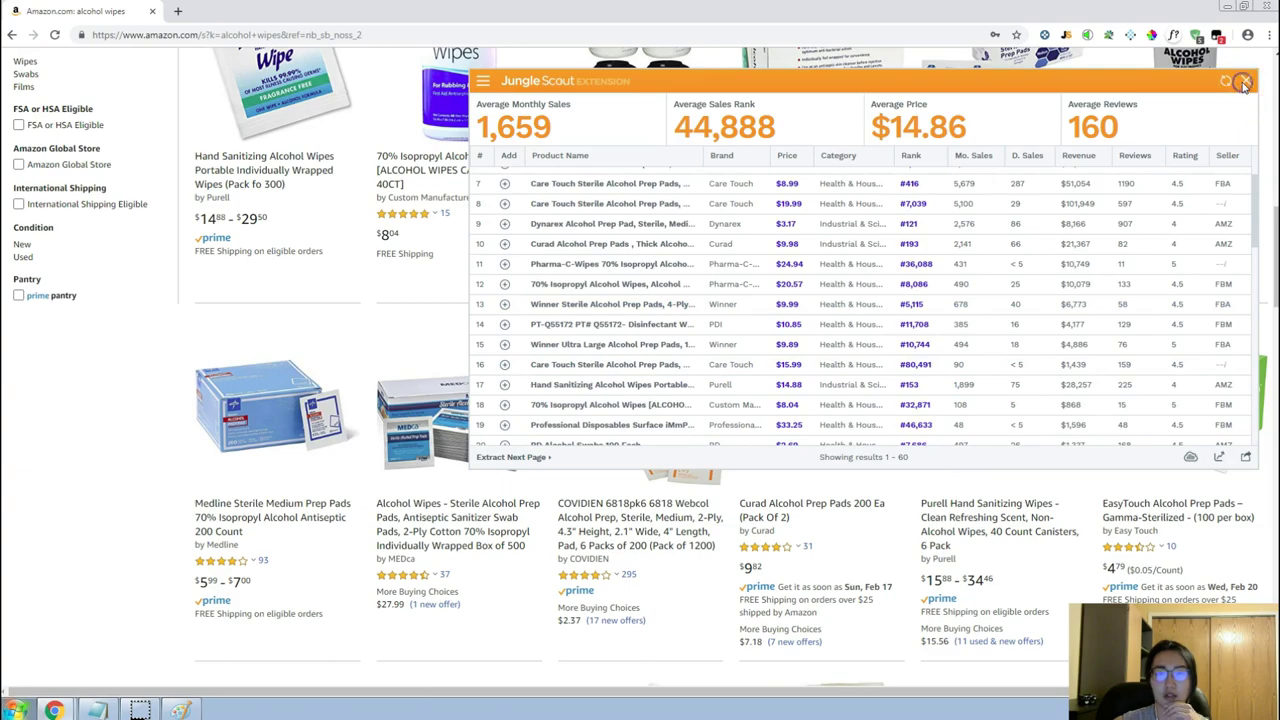
pyautogui.click(1246, 86)
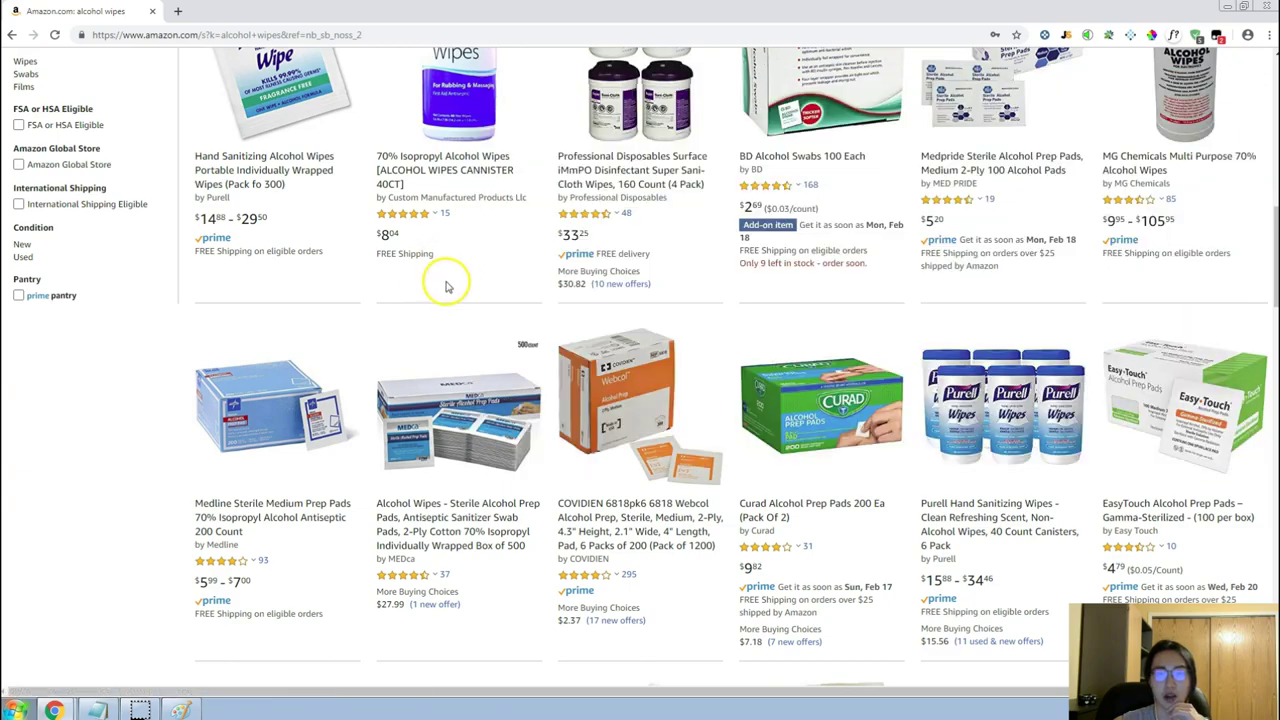
# Look over the top Amazon listings for alcohol wipes again, comparing pack types, prices and ratings.
pyautogui.scroll(5, 446, 282)
pyautogui.scroll(5, 446, 282)
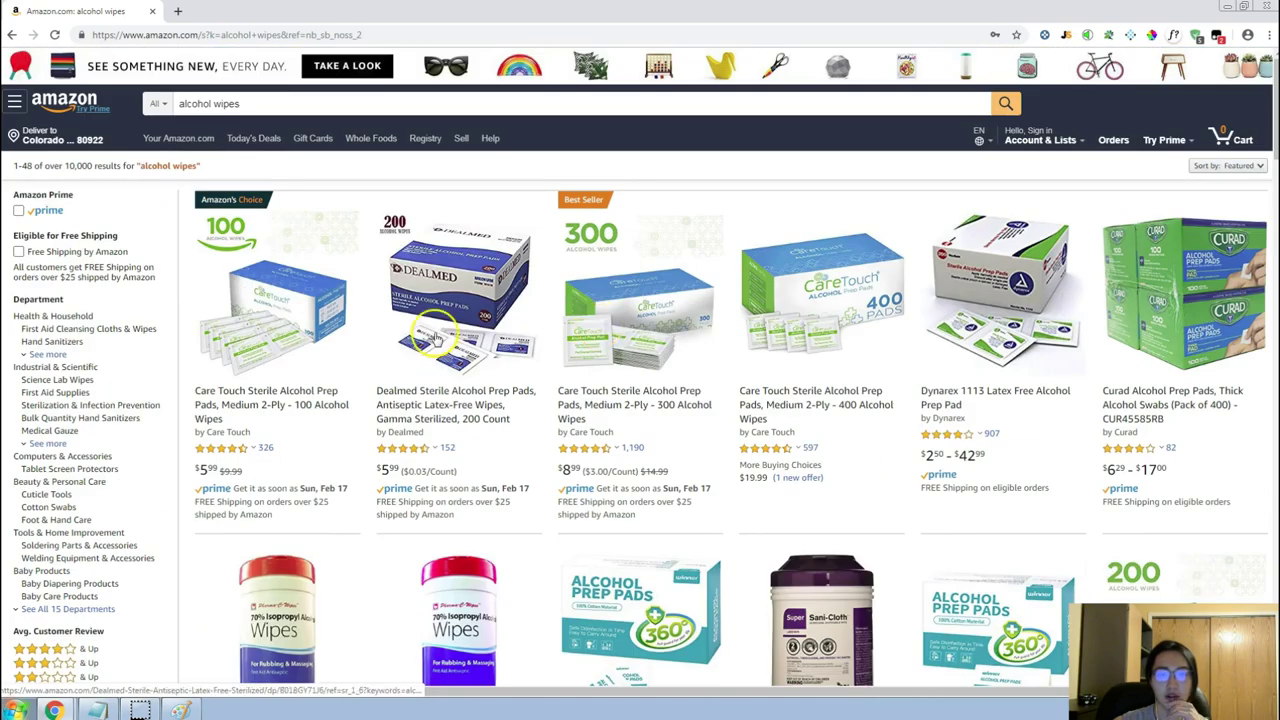
pyautogui.scroll(-2, 1120, 314)
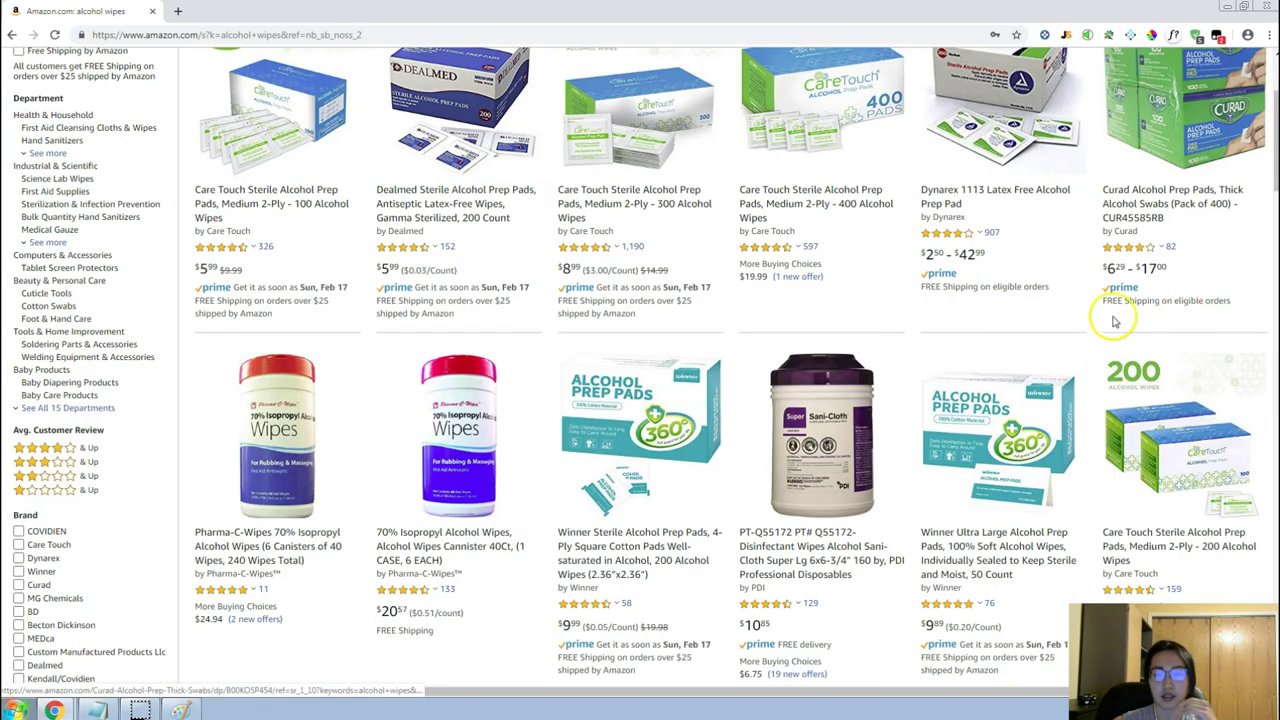
pyautogui.scroll(2, 1086, 332)
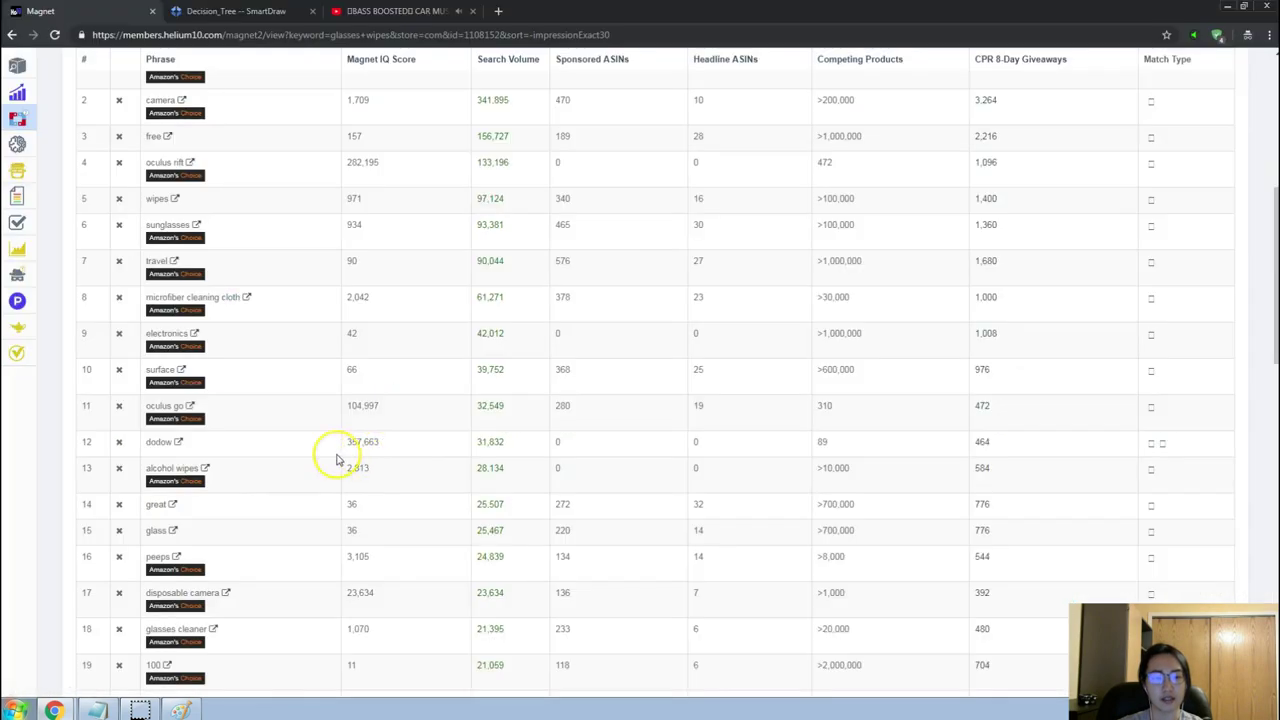
# Scan further down the Magnet keyword list and search Amazon for its "glasses cleaner" phrase.
pyautogui.scroll(-1, 240, 473)
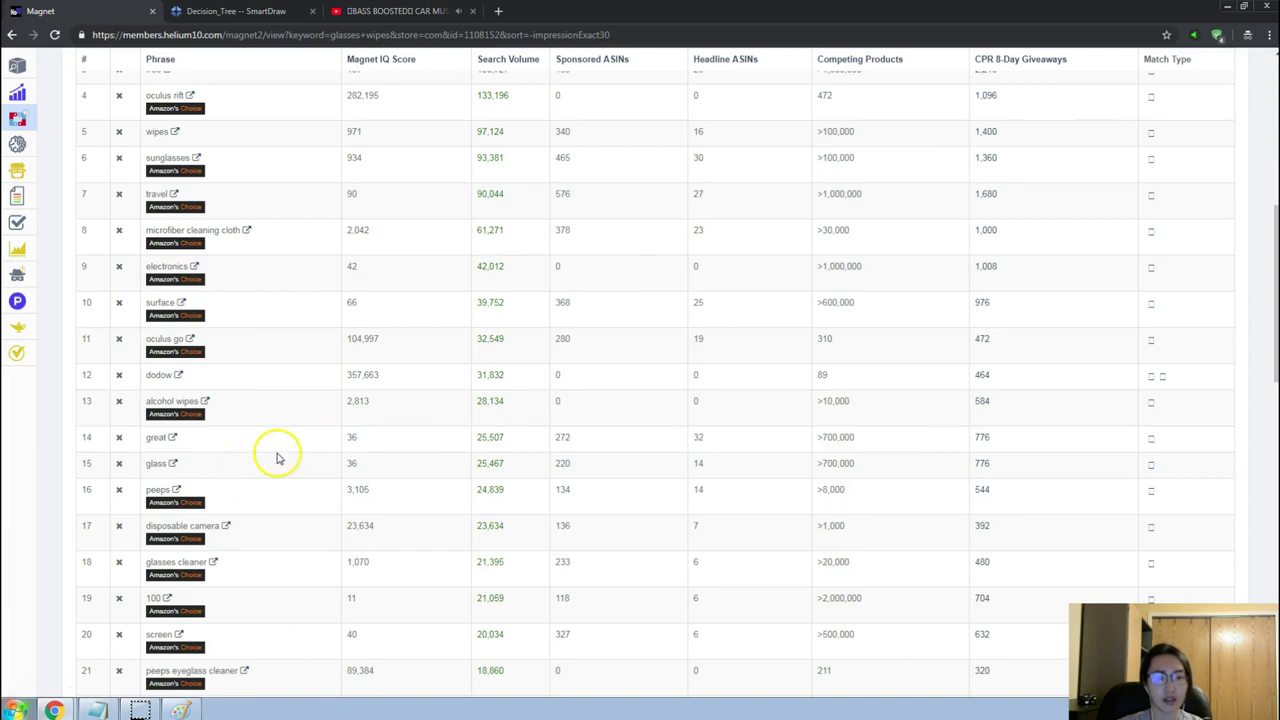
pyautogui.scroll(-1, 280, 458)
pyautogui.scroll(-1, 284, 460)
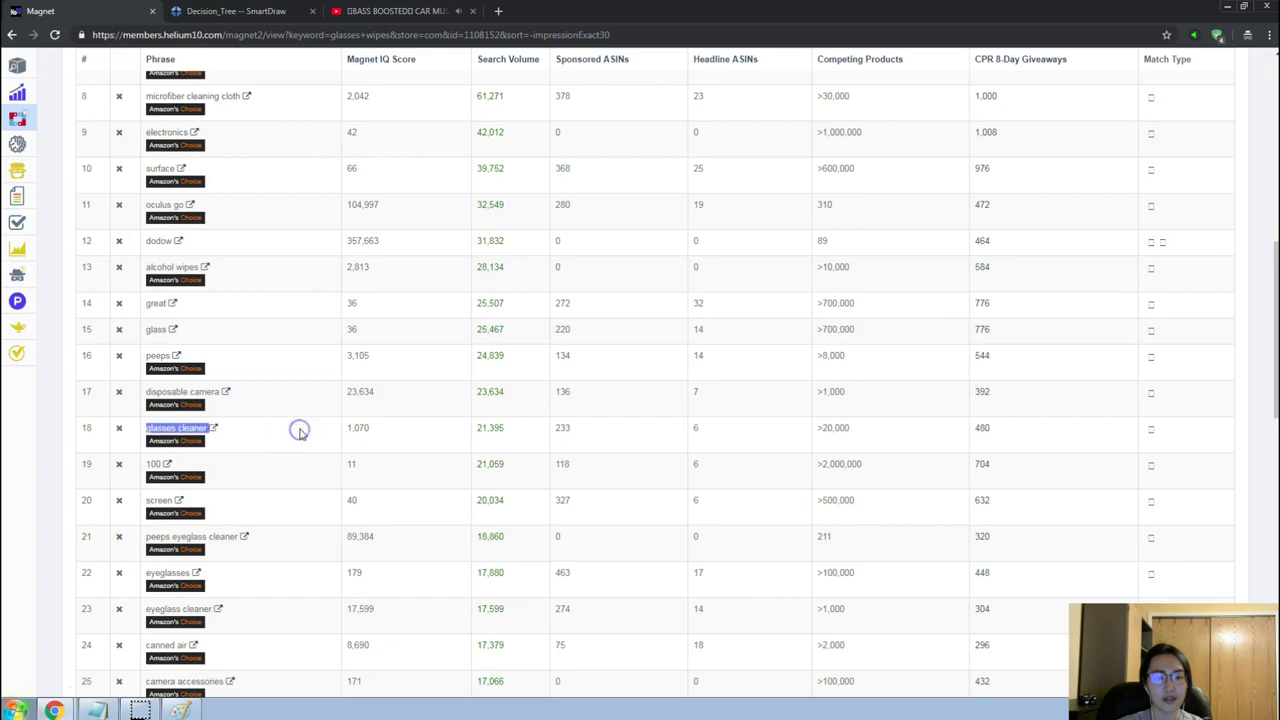
pyautogui.hotkey('alt', 'Tab')
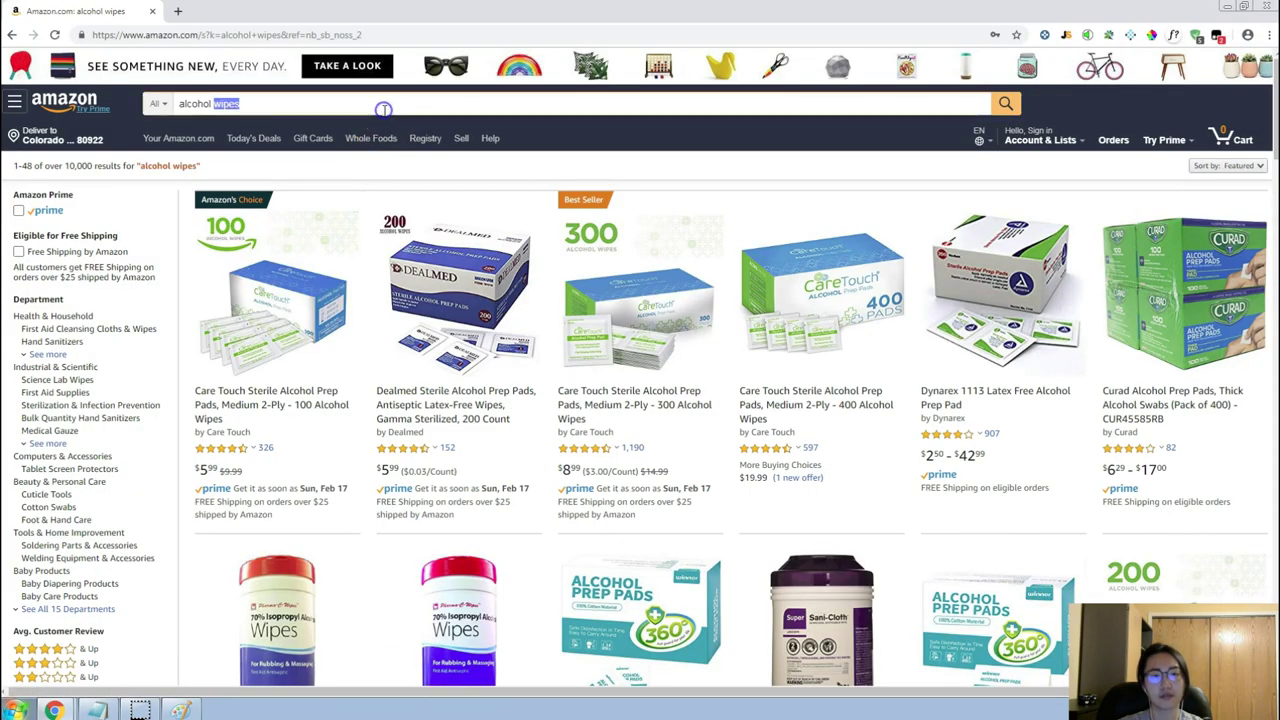
pyautogui.hotkey('alt', 'Tab')
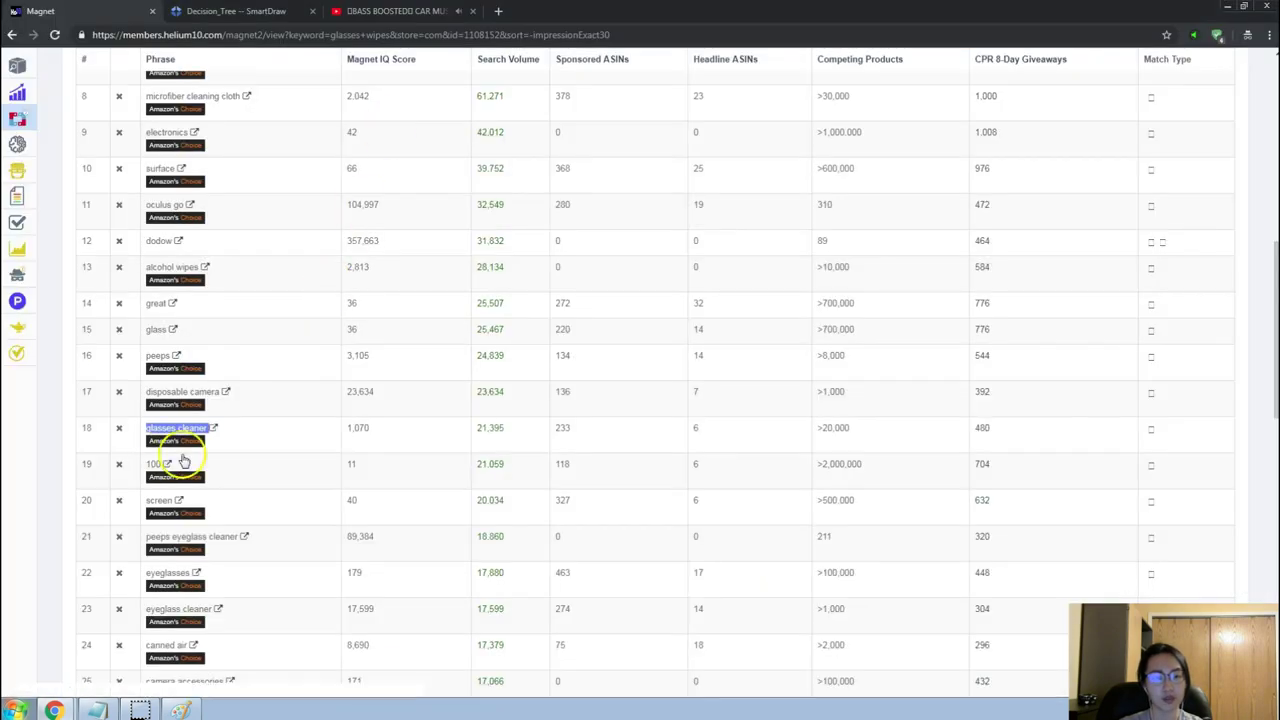
pyautogui.tripleClick(248, 398)
pyautogui.click(213, 427)
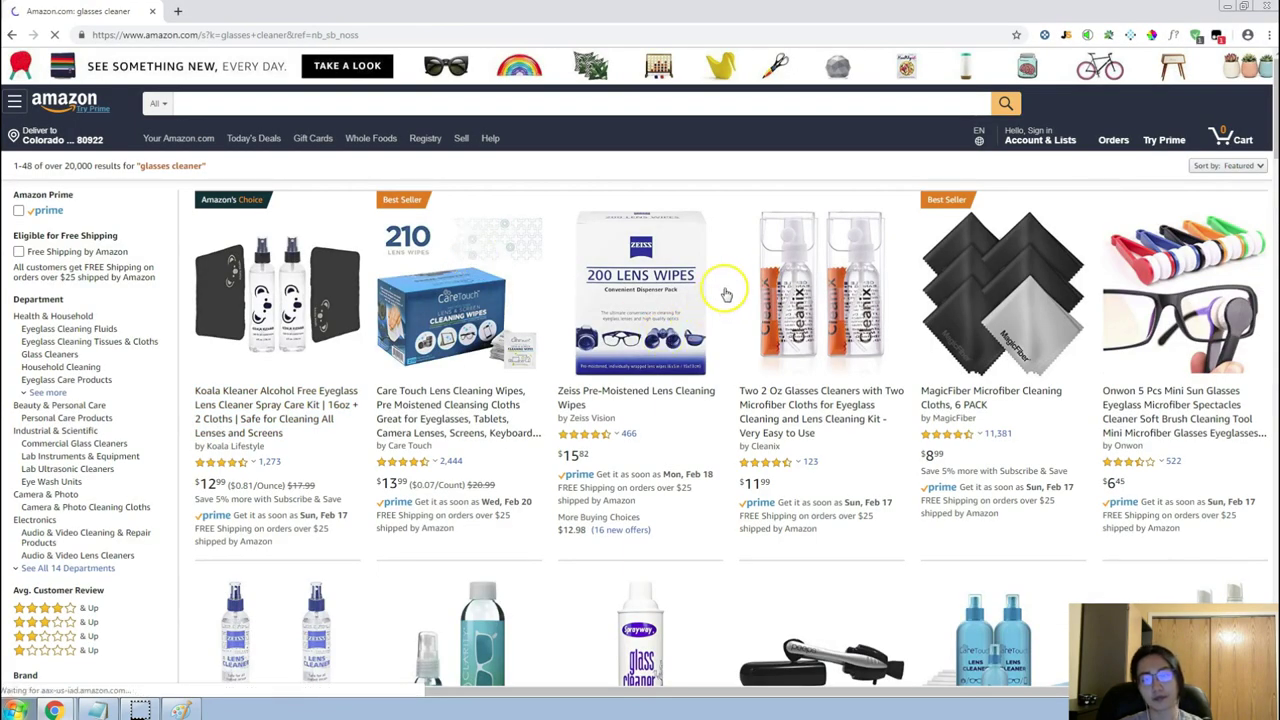
# Look through the glasses cleaner results, review their sales and review counts with Jungle Scout, and close it.
pyautogui.scroll(-2, 725, 290)
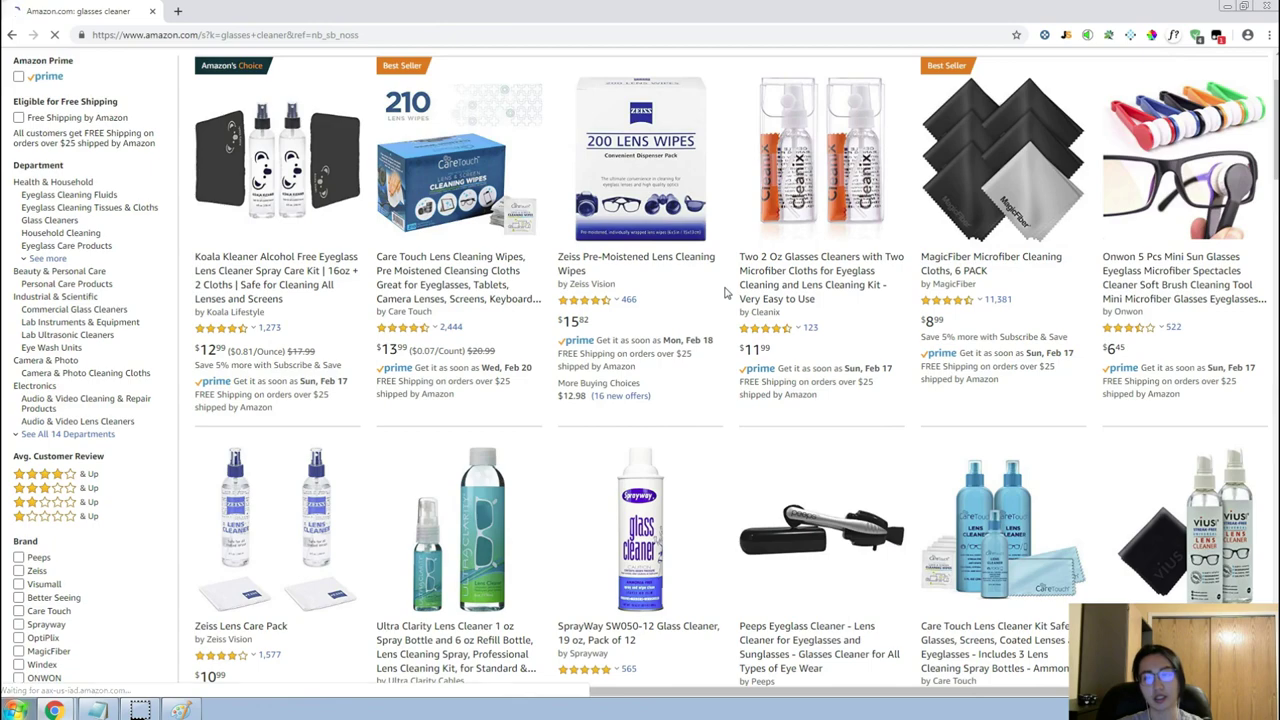
pyautogui.scroll(-3, 725, 292)
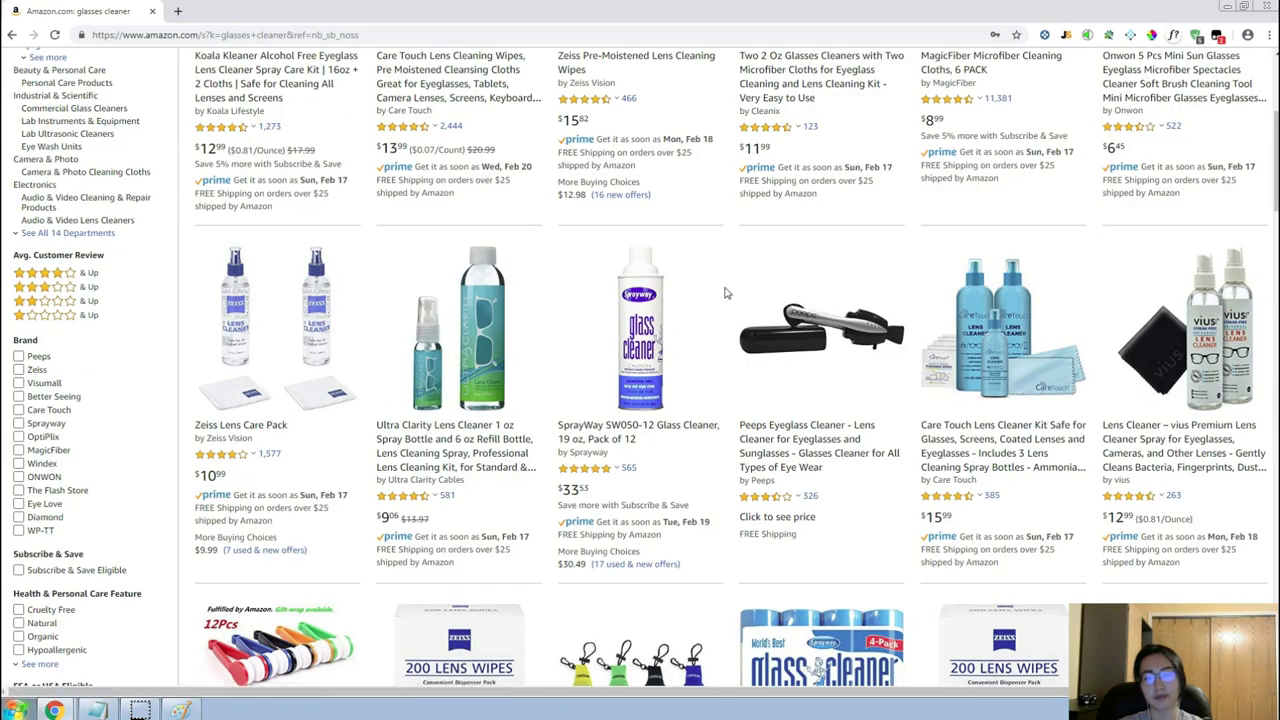
pyautogui.scroll(-2, 725, 293)
pyautogui.scroll(-1, 725, 292)
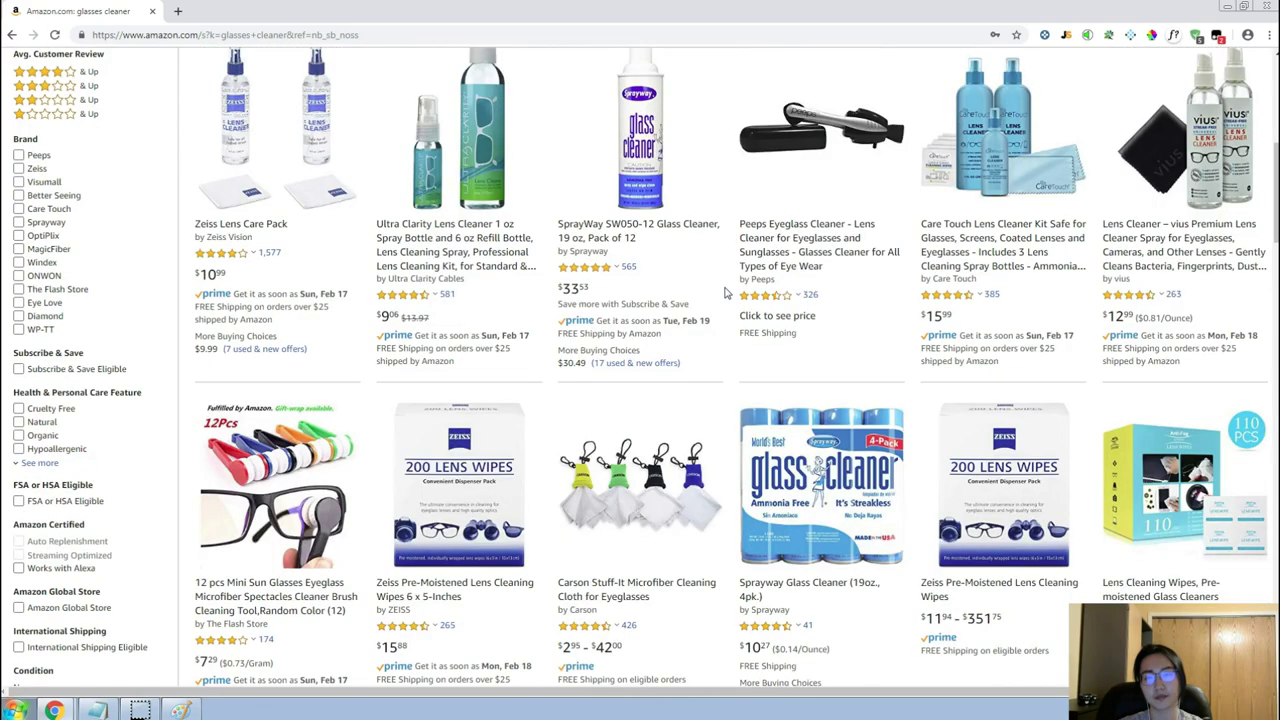
pyautogui.scroll(5, 725, 292)
pyautogui.scroll(2, 725, 293)
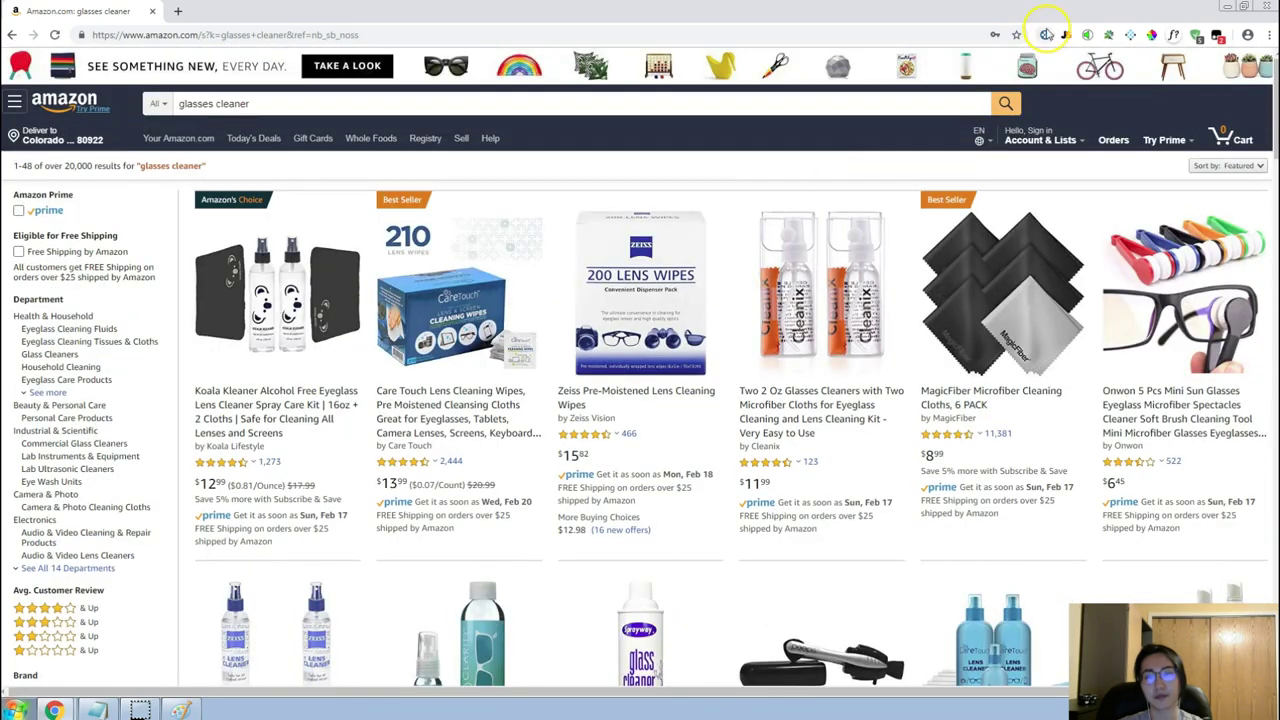
pyautogui.click(1066, 34)
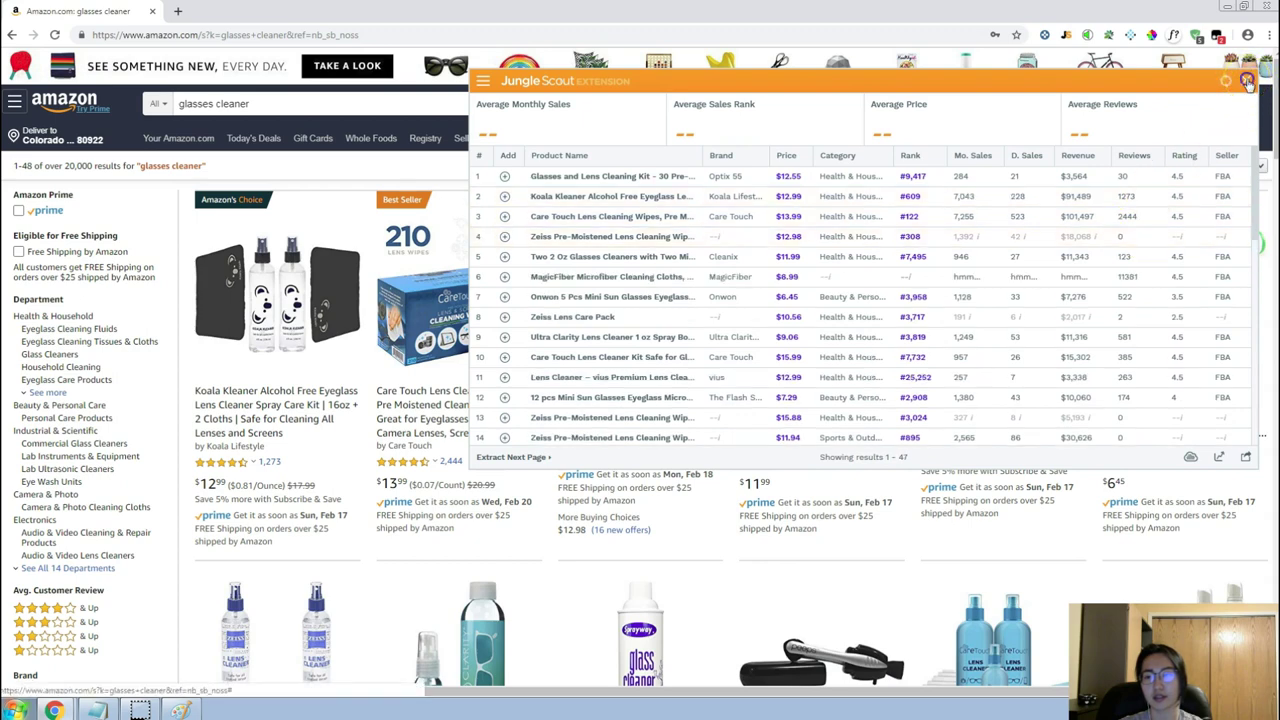
pyautogui.click(1247, 81)
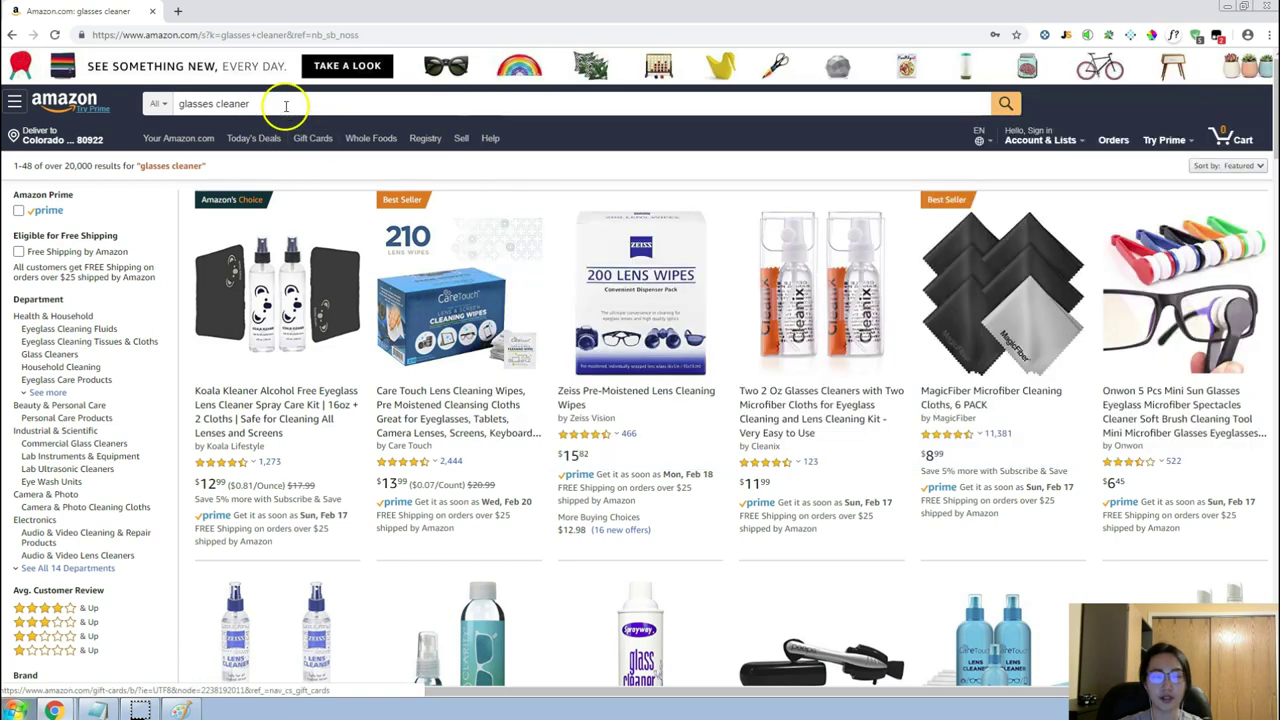
# Search Amazon for "disposable camera" in place of the glasses cleaner query.
pyautogui.click(285, 105)
pyautogui.tripleClick(285, 105)
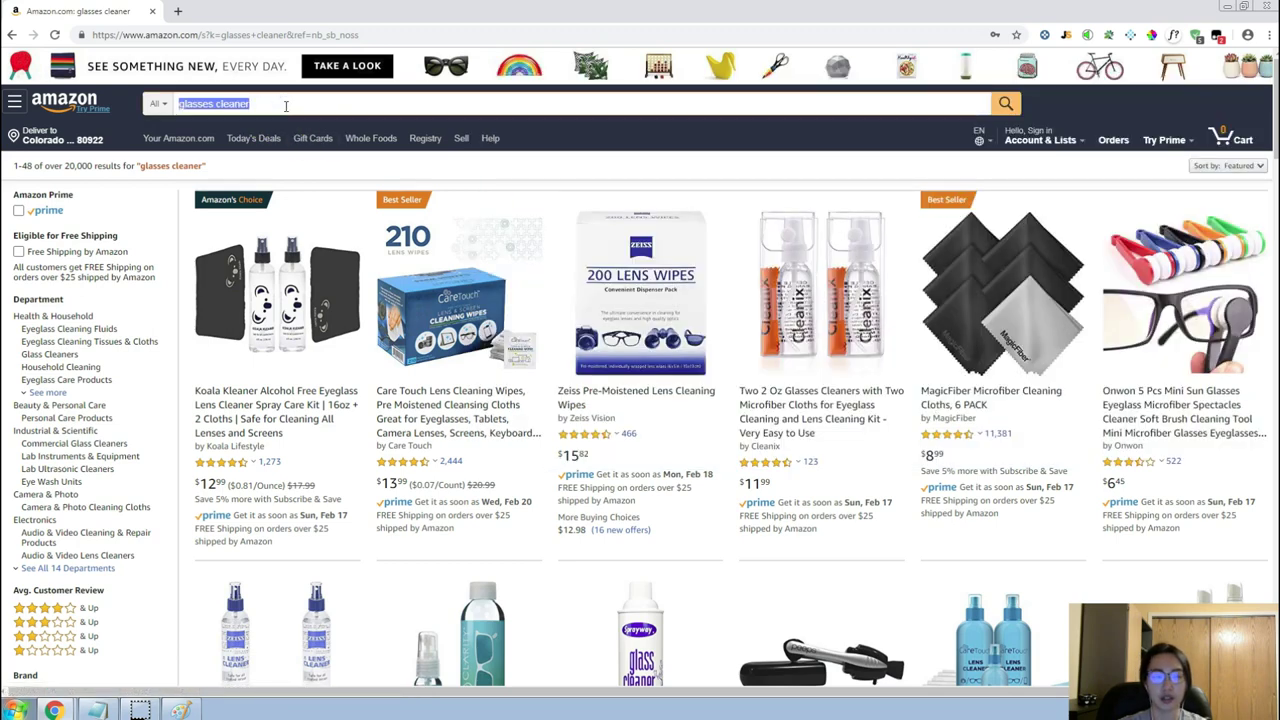
pyautogui.write('disposable camera')
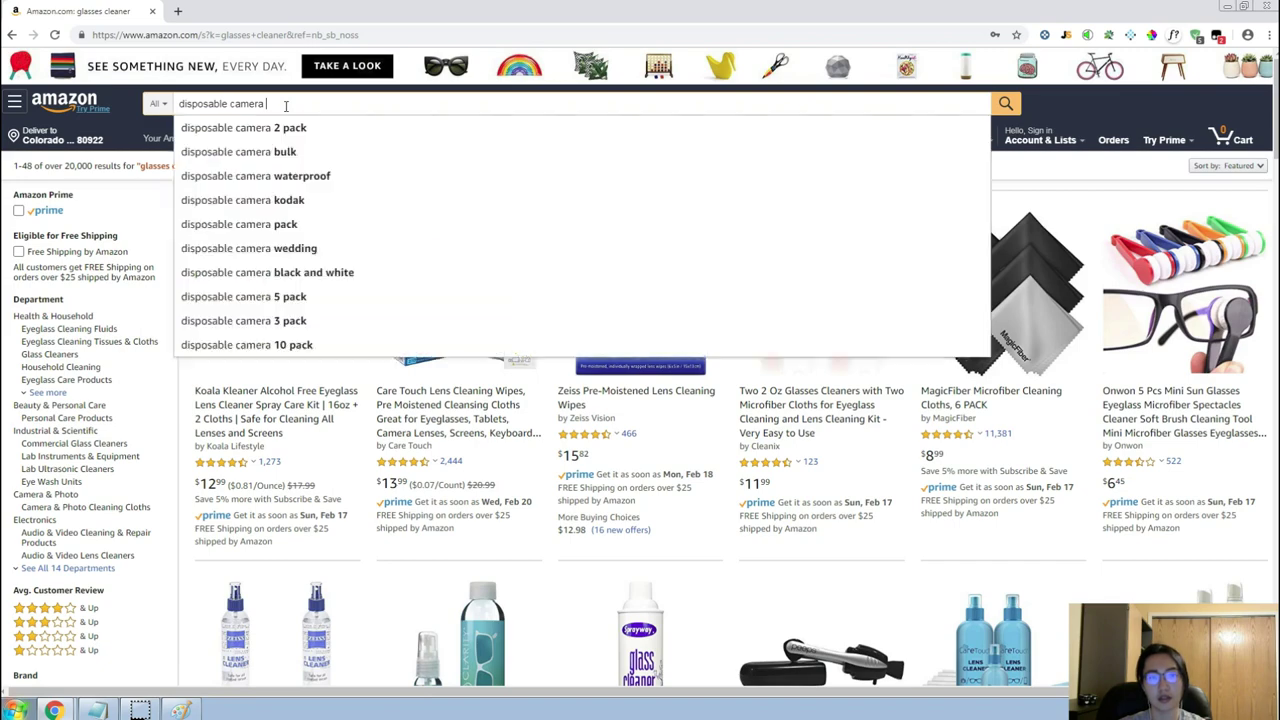
pyautogui.press('Return')
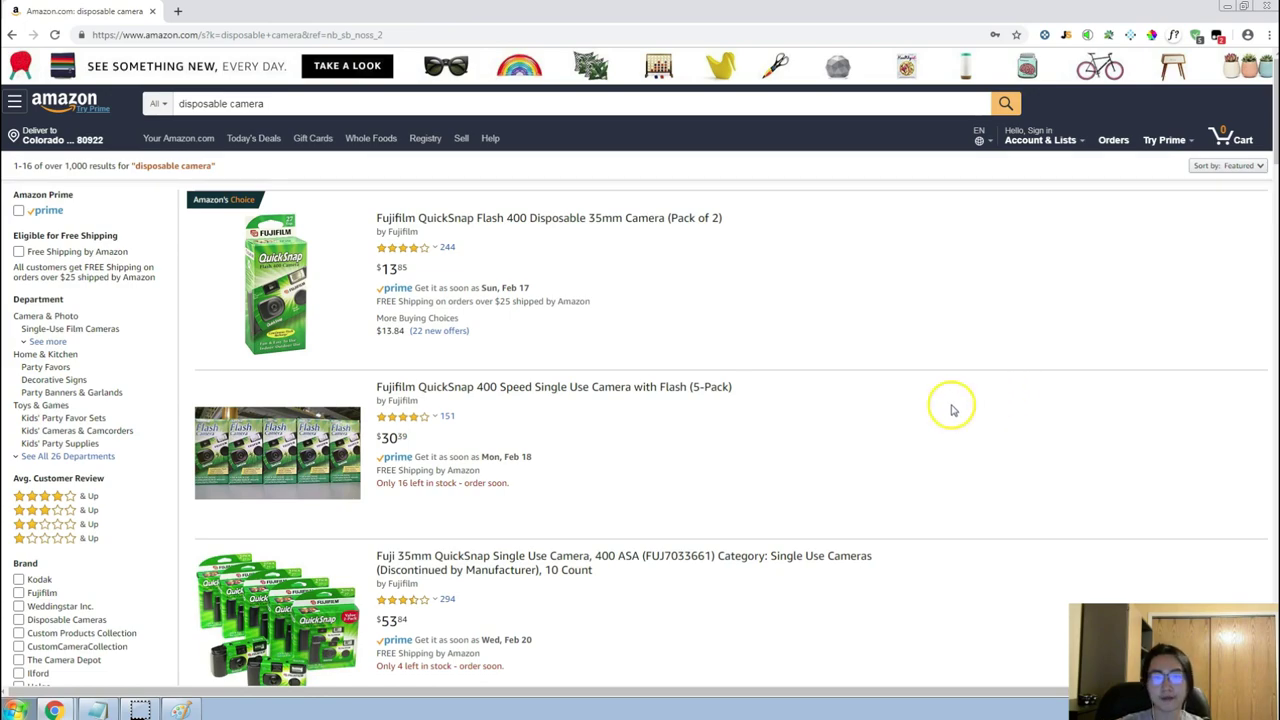
# Examine the first page of disposable camera results for brands, pack sizes, prices and review counts.
pyautogui.scroll(-15, 952, 410)
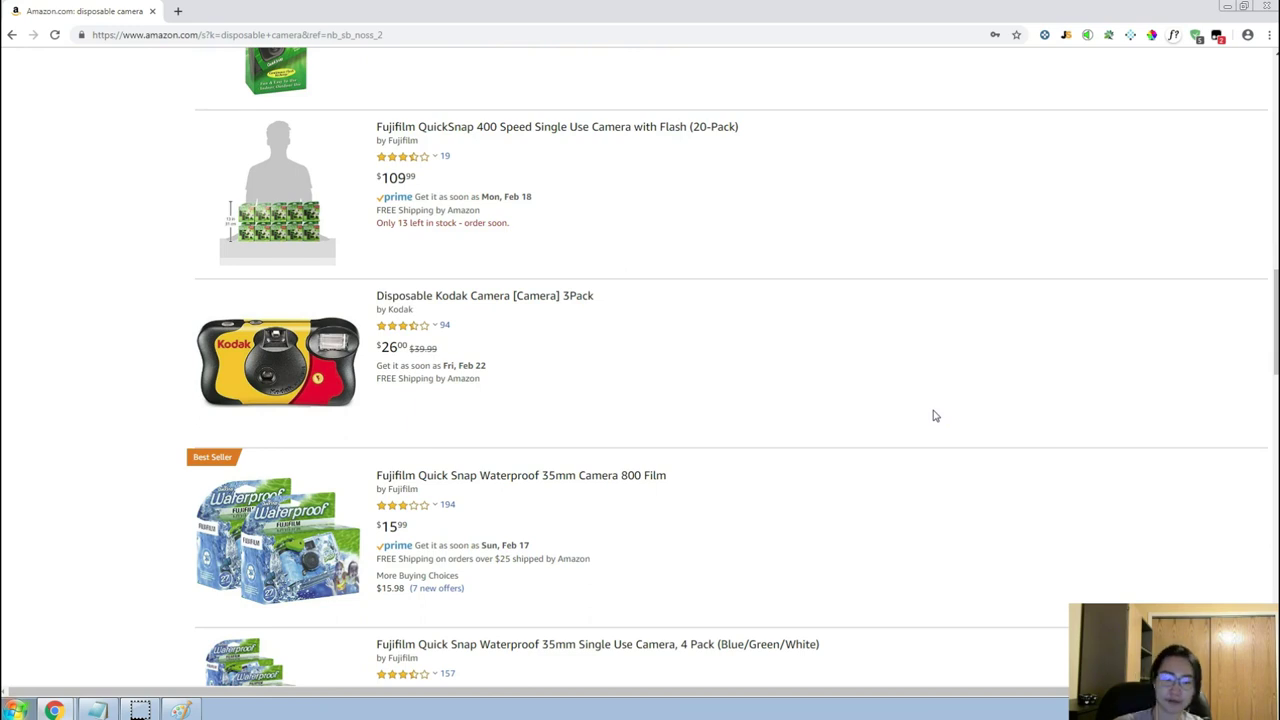
pyautogui.scroll(-8, 806, 509)
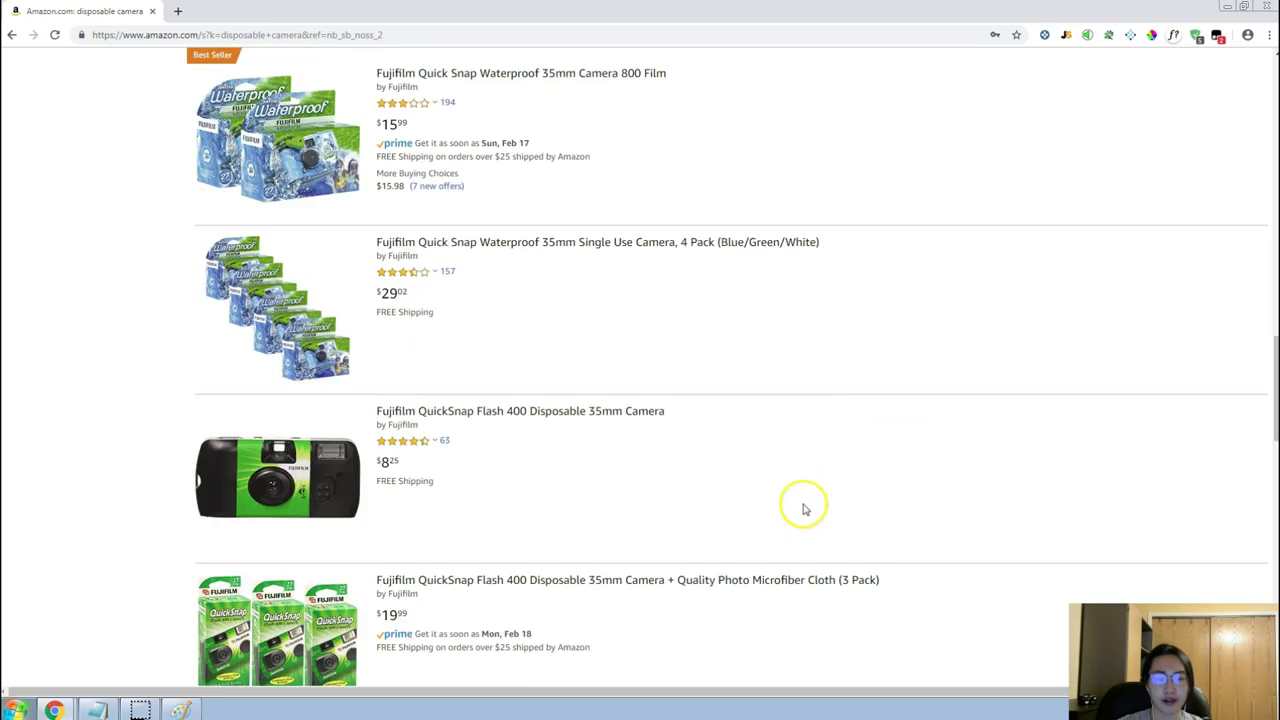
pyautogui.scroll(4, 810, 512)
pyautogui.scroll(15, 811, 514)
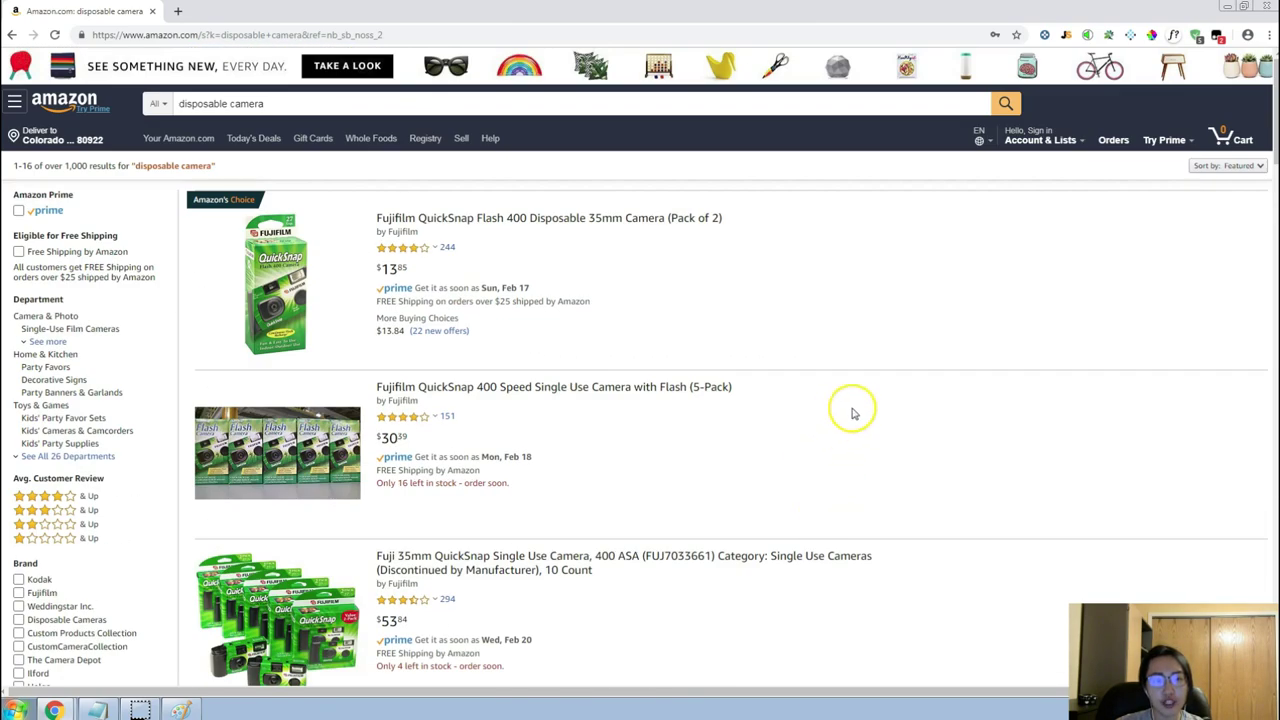
pyautogui.scroll(-15, 852, 413)
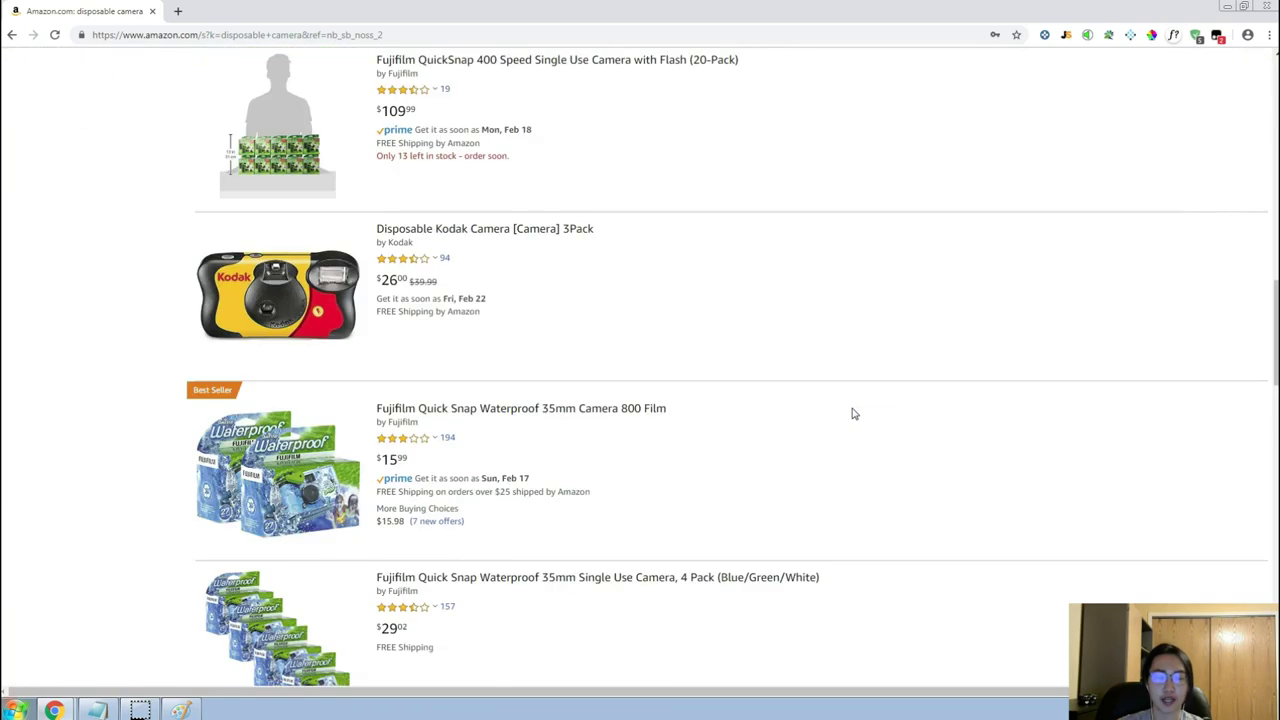
pyautogui.scroll(-10, 852, 413)
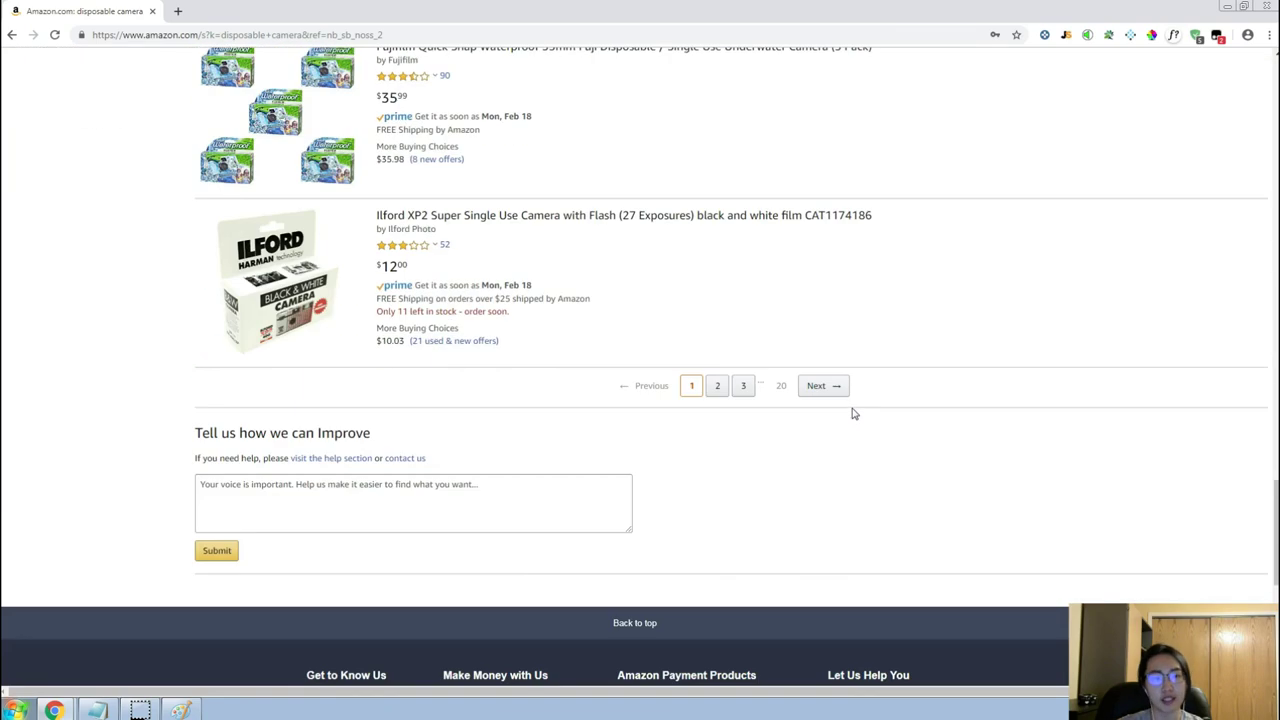
# Open page 2 of the disposable camera results and scan its listings for other brands and product variations.
pyautogui.scroll(1, 851, 411)
pyautogui.click(707, 455)
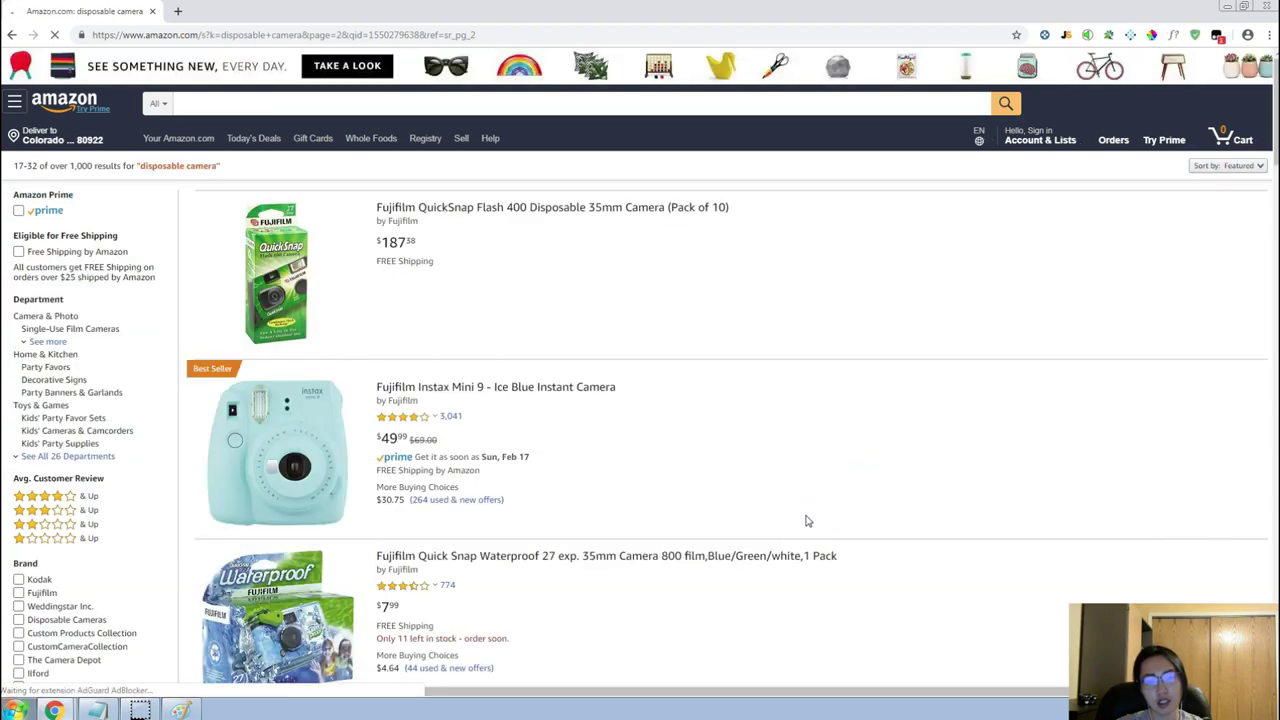
pyautogui.scroll(-4, 808, 521)
pyautogui.scroll(-5, 808, 521)
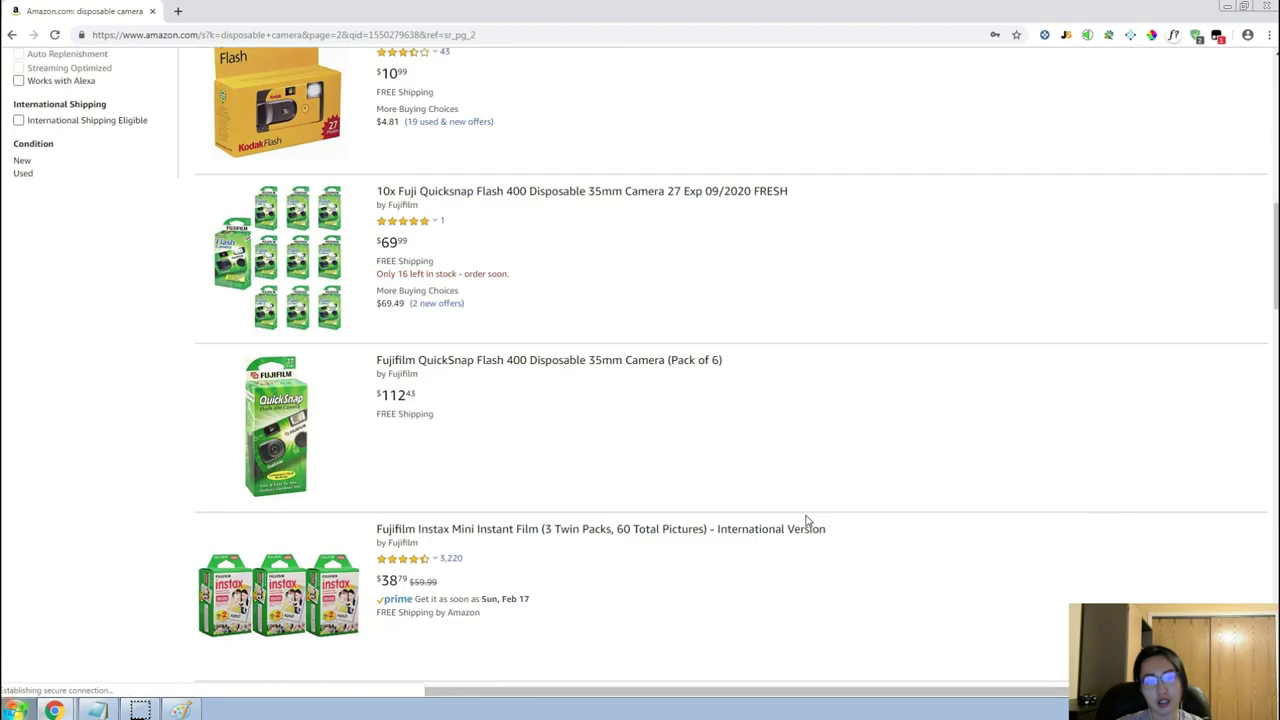
pyautogui.scroll(-10, 808, 521)
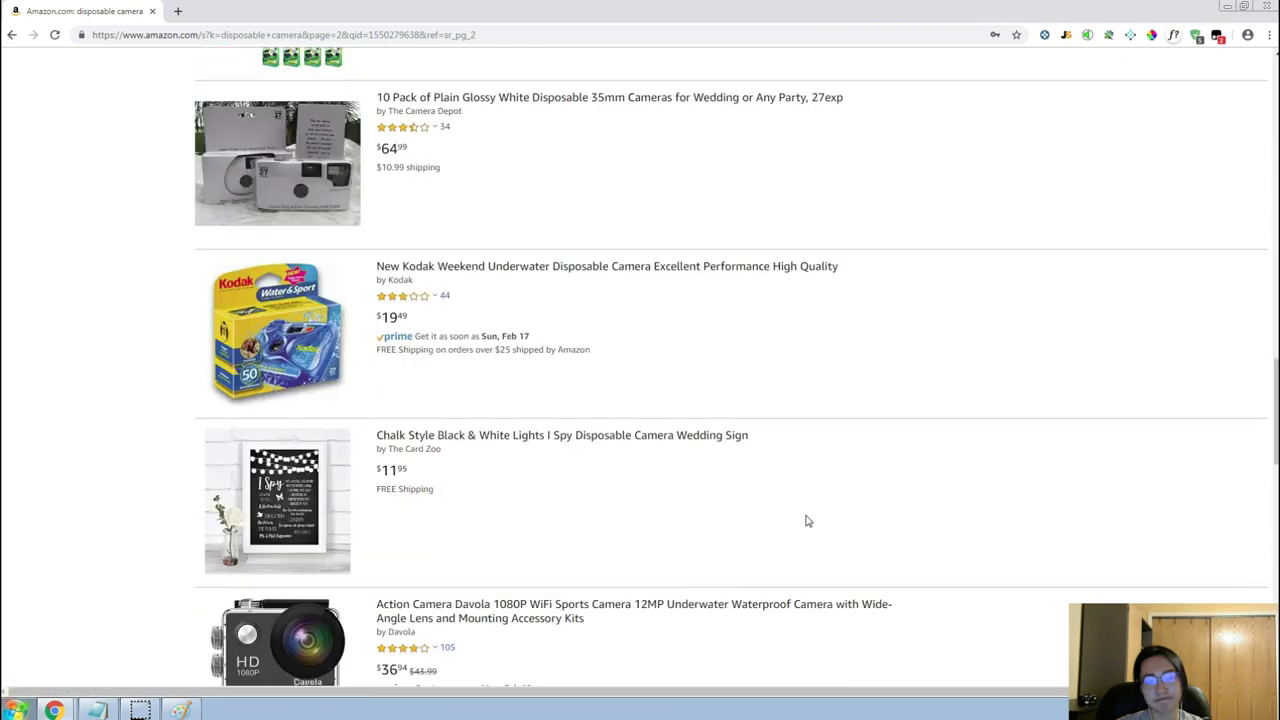
# Finish scanning page 2 of the disposable camera results, return to page 1 and recheck its top listings.
pyautogui.scroll(1, 808, 521)
pyautogui.scroll(-7, 808, 521)
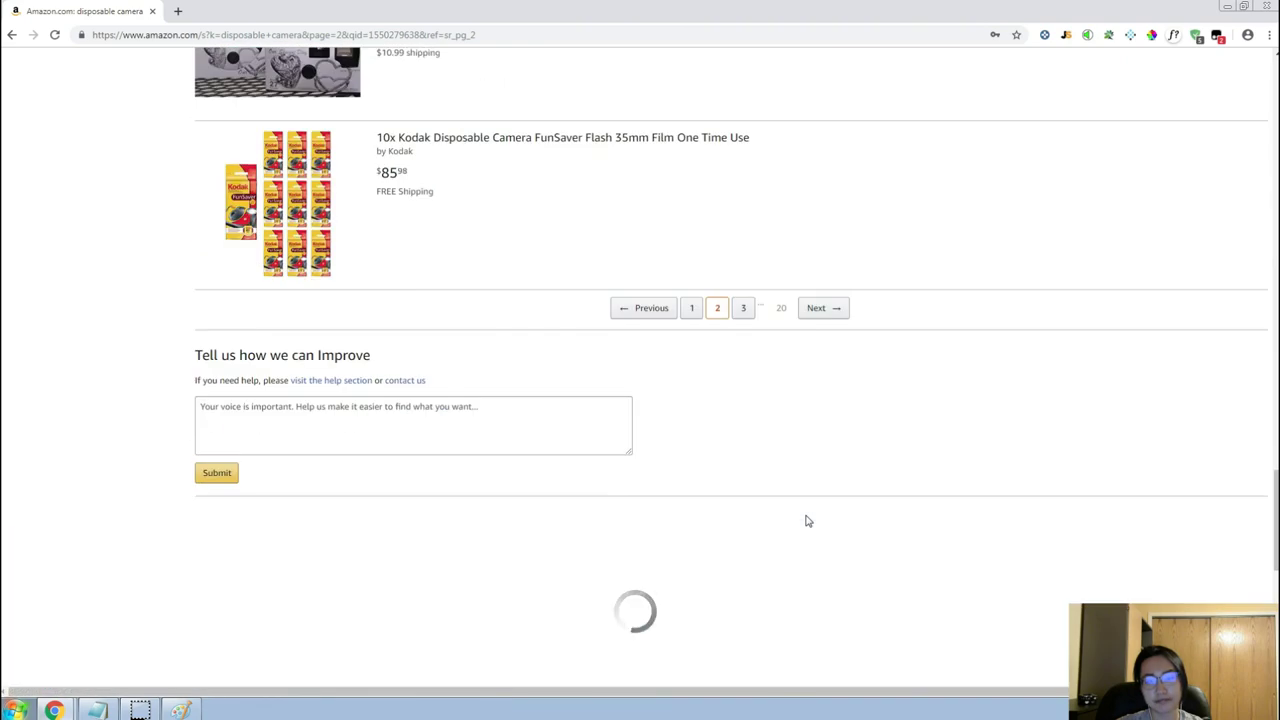
pyautogui.scroll(1, 808, 521)
pyautogui.click(691, 446)
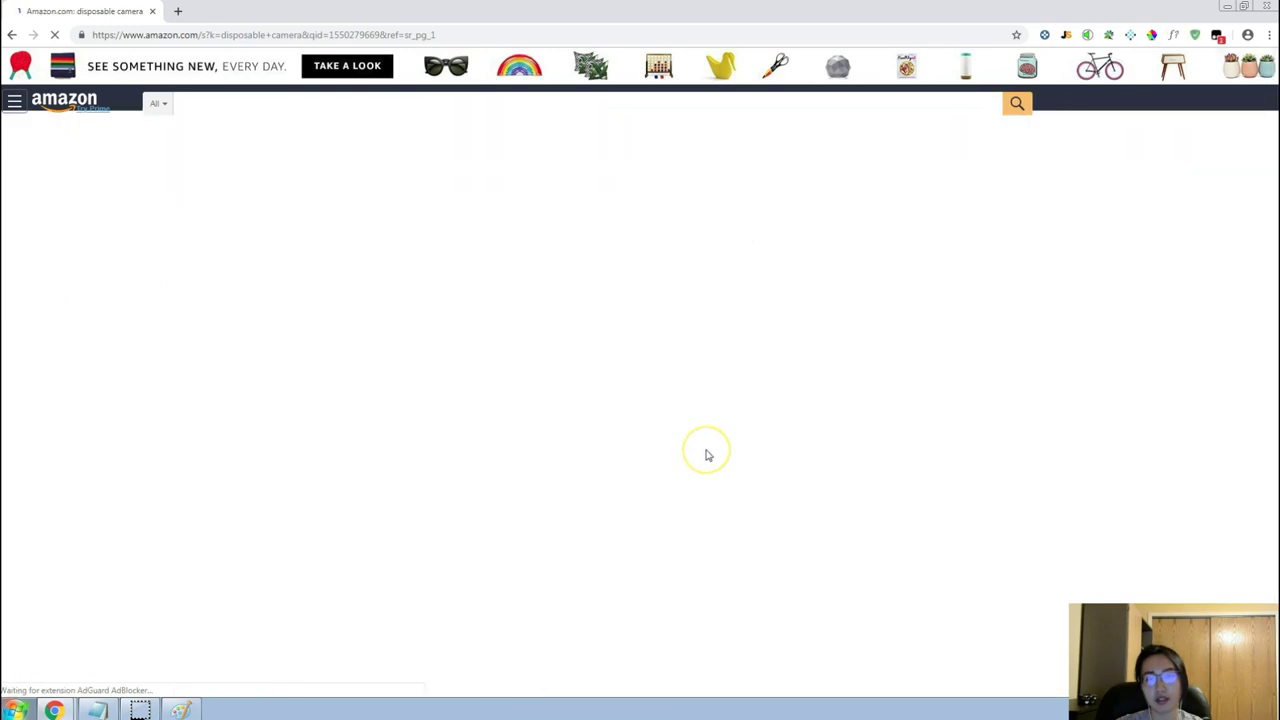
pyautogui.scroll(-5, 705, 455)
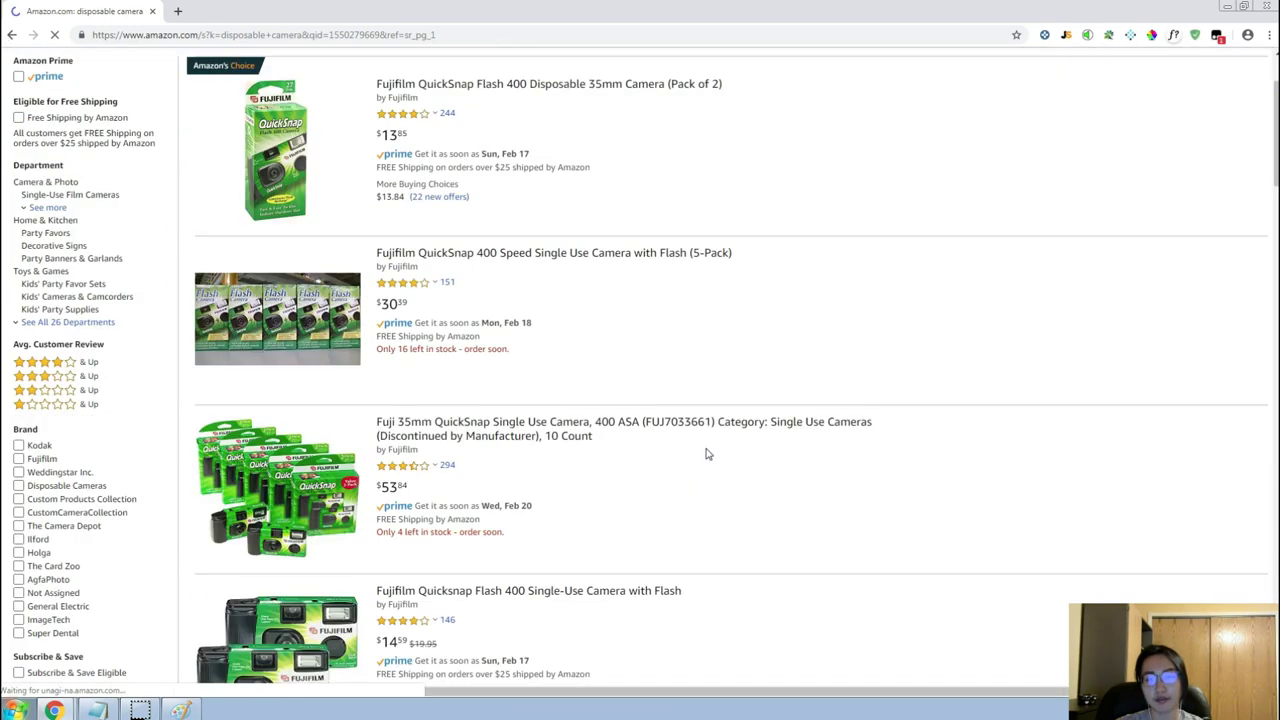
pyautogui.scroll(5, 705, 455)
pyautogui.scroll(1, 705, 455)
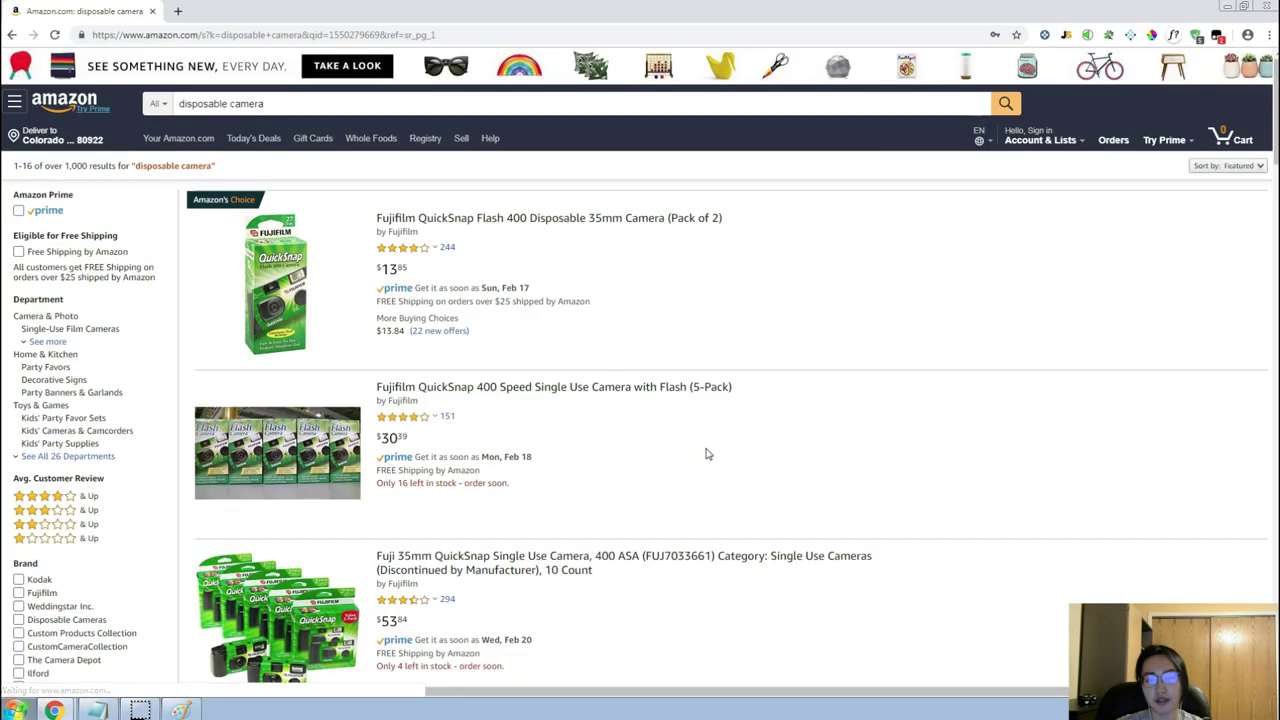
# Switch to the Magnet keyword list for glasses wipes and check the phrases below "disposable camera" for further product ideas.
pyautogui.hotkey('alt', 'Tab')
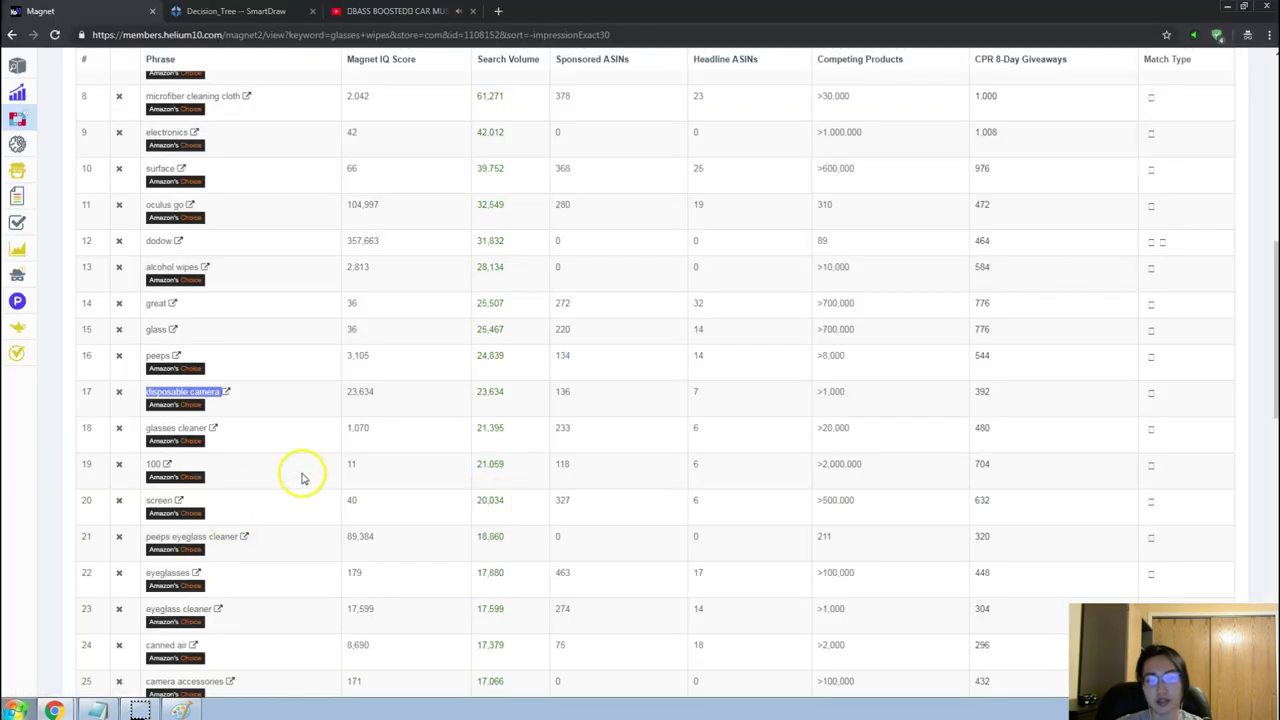
pyautogui.scroll(-3, 305, 465)
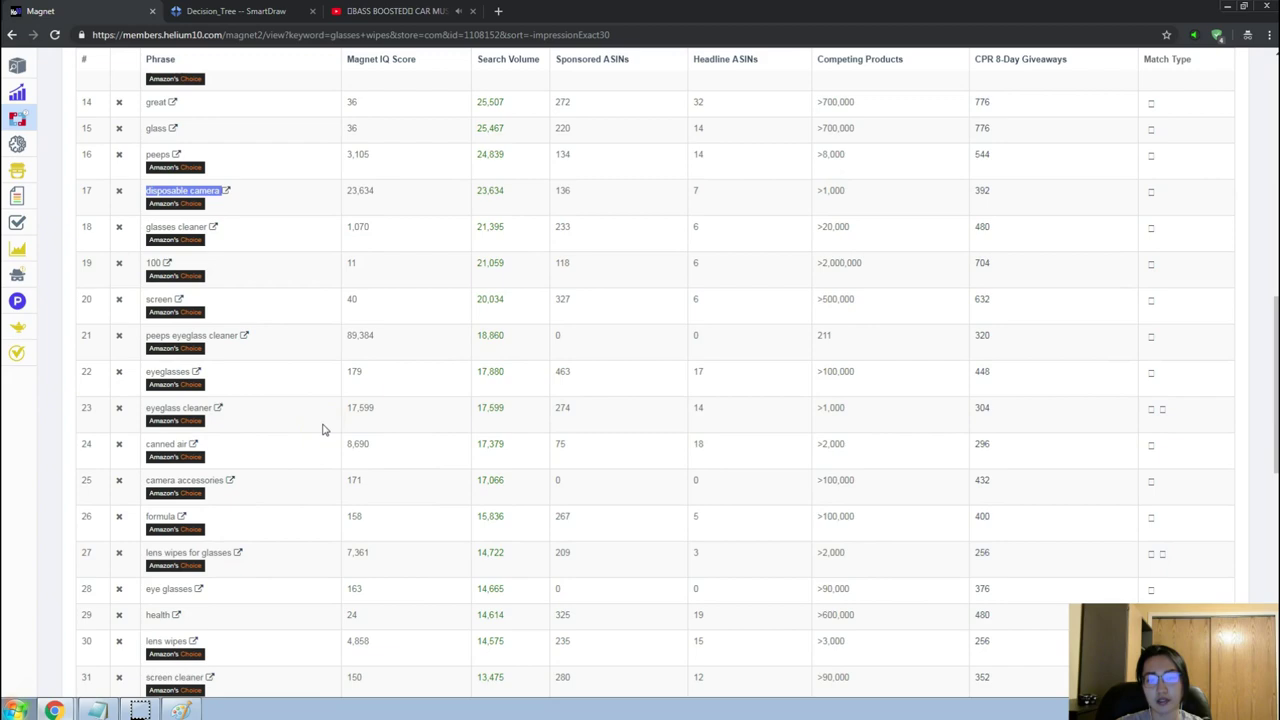
pyautogui.hotkey('alt', 'Tab')
pyautogui.hotkey('alt', 'Tab')
# Run a Magnet keyword search for "shoe lifts" and sort the phrases by search volume from high to low.
pyautogui.scroll(9, 323, 425)
pyautogui.hotkey('alt', 'Tab')
pyautogui.press('Tab')
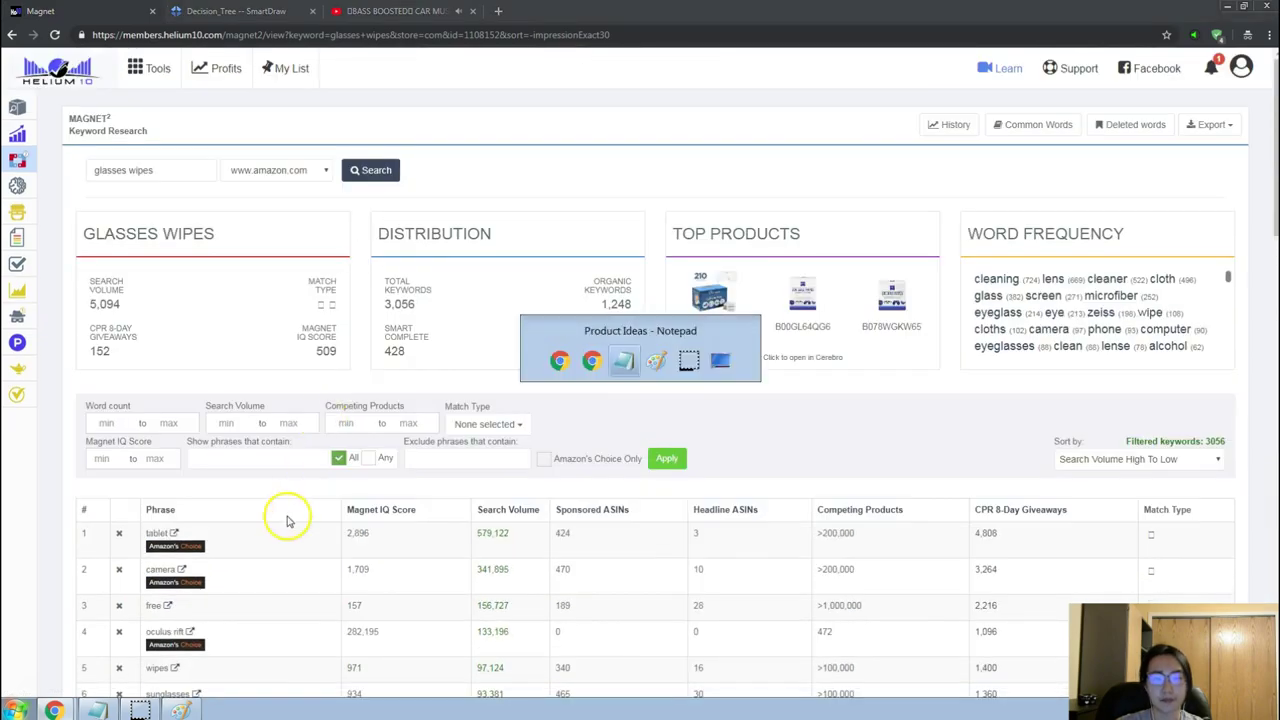
pyautogui.tripleClick(191, 176)
pyautogui.write('shoe lifts')
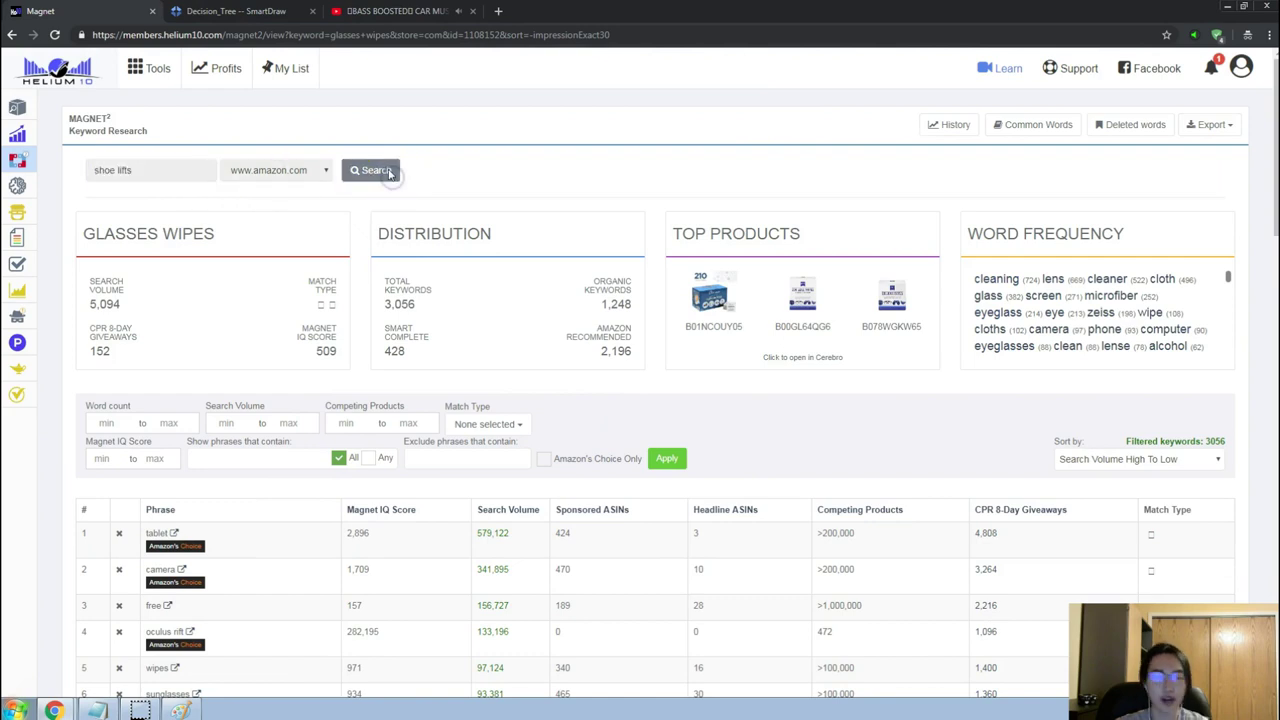
pyautogui.click(388, 173)
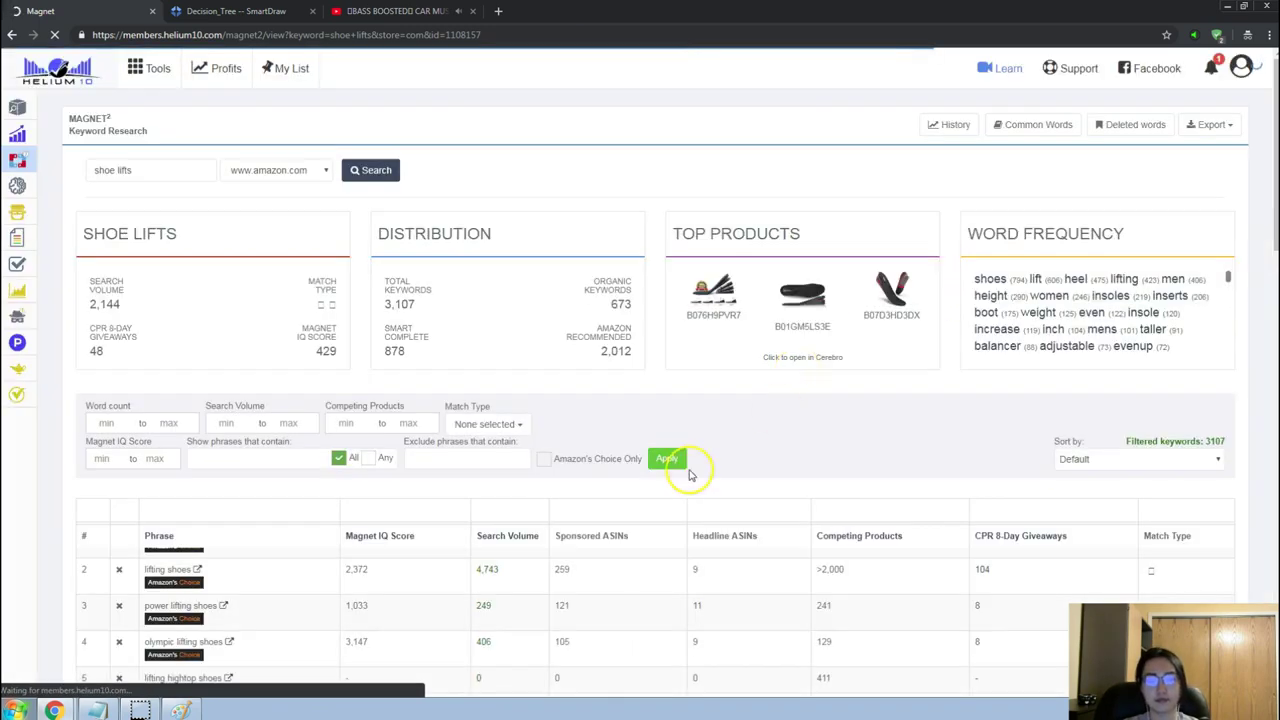
pyautogui.scroll(-1, 620, 500)
pyautogui.click(500, 443)
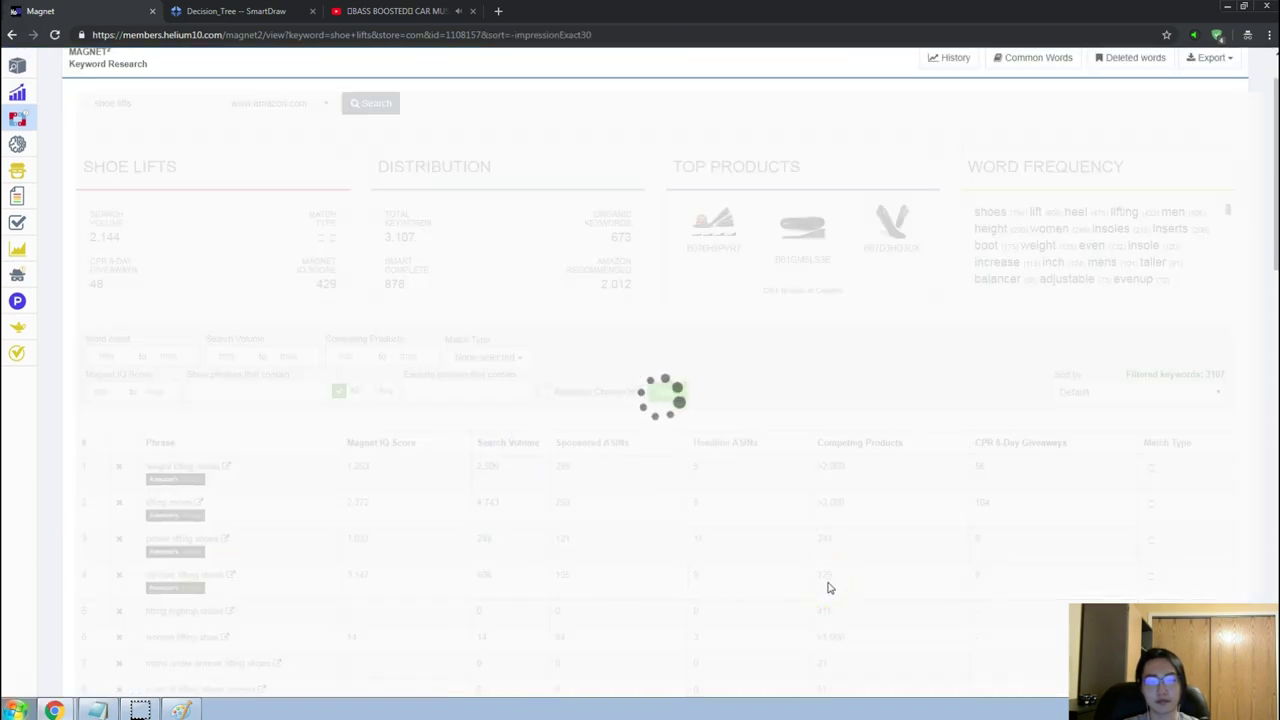
# Switch to the Amazon window and search for "weight lifting shoes" in place of the disposable camera query.
pyautogui.hotkey('alt', 'Tab')
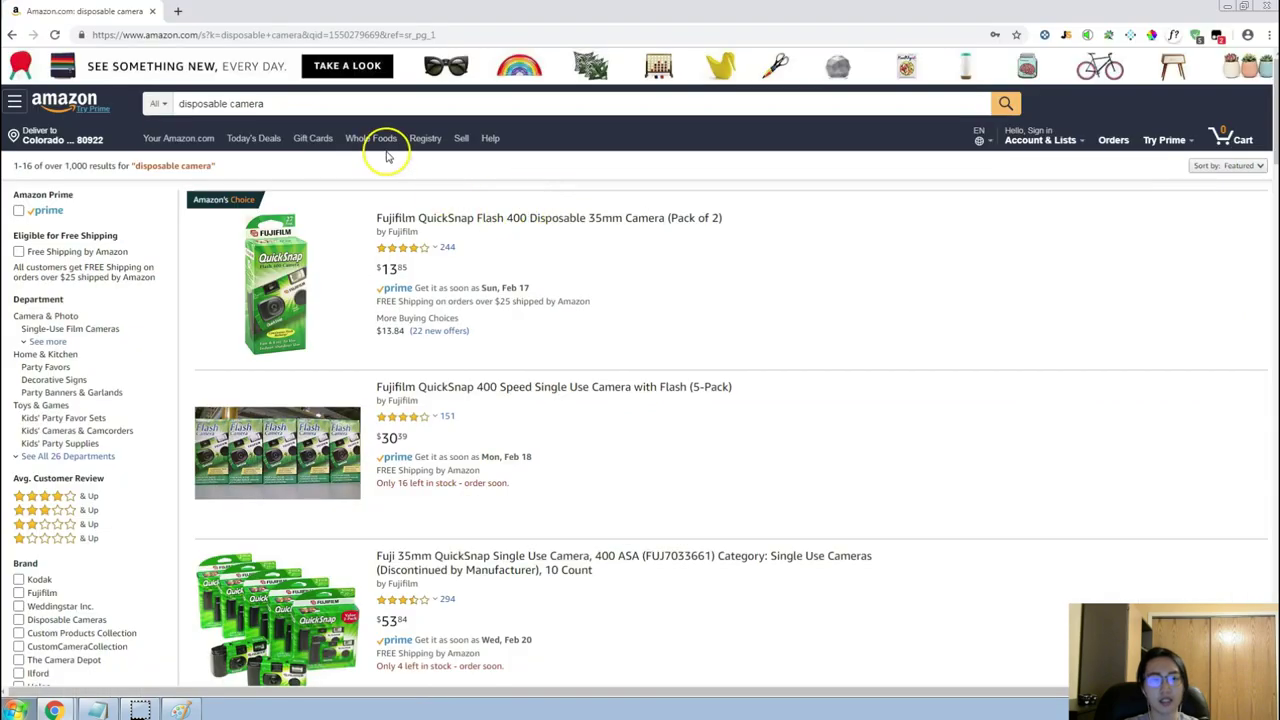
pyautogui.click(333, 108)
pyautogui.hotkey('ctrl', 'a')
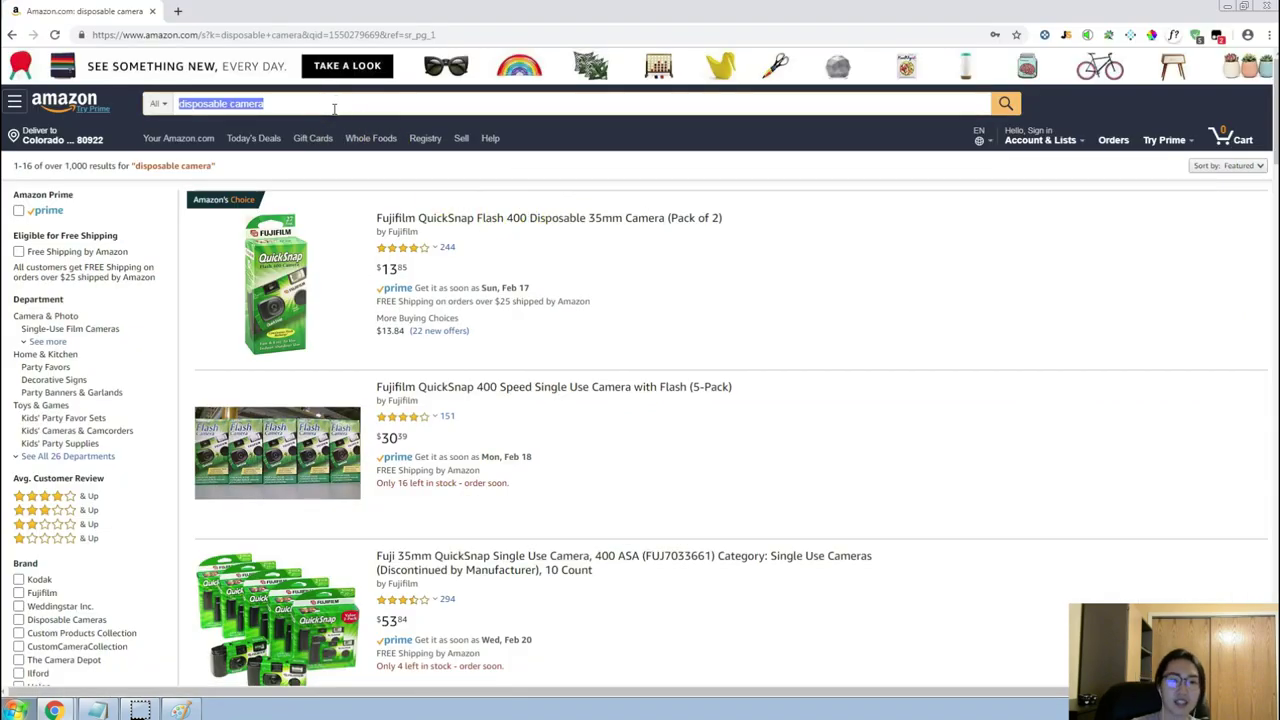
pyautogui.write('weight lifting s')
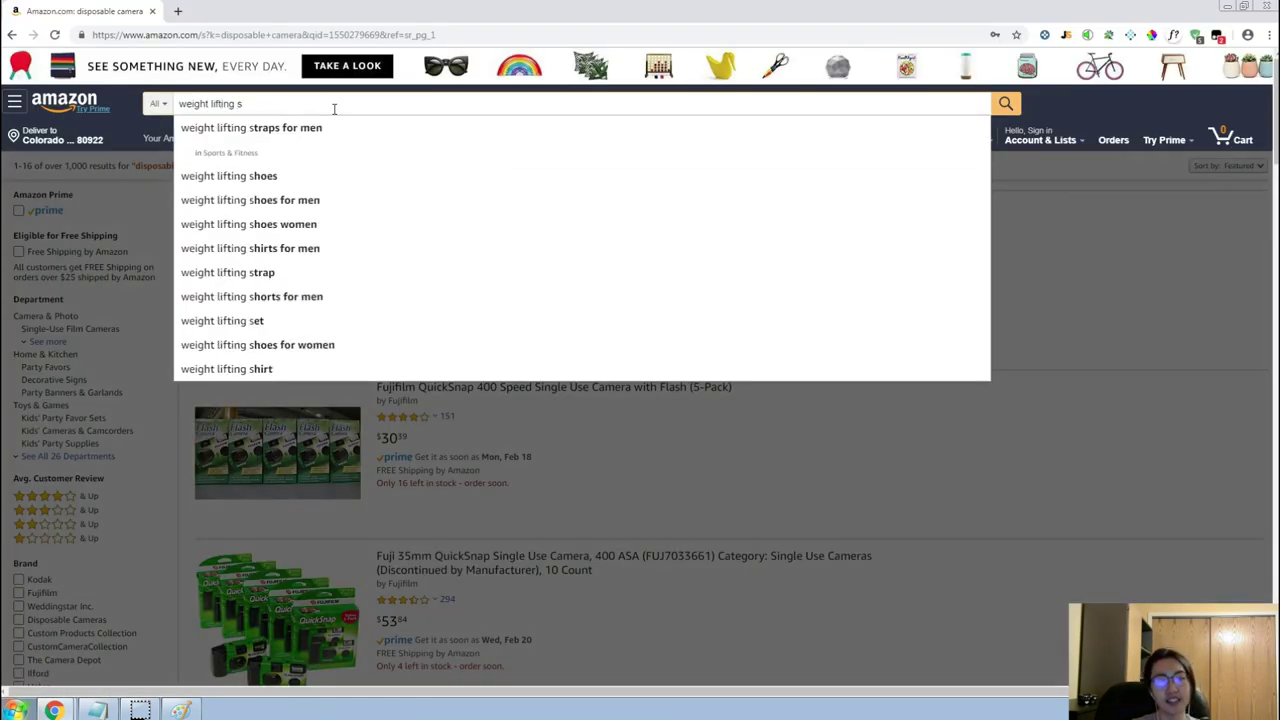
pyautogui.write('hoes')
pyautogui.press('Return')
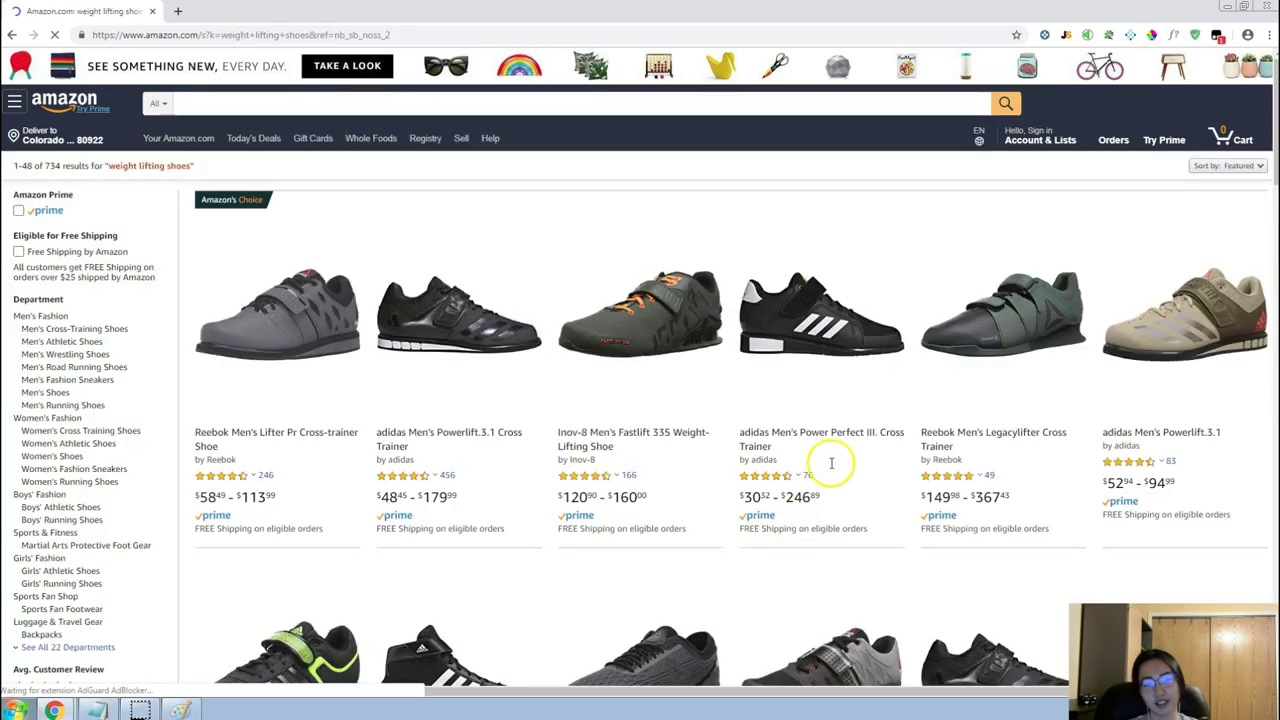
# Skim the first page of weight lifting shoe results for the product types and brands listed.
pyautogui.scroll(-13, 830, 468)
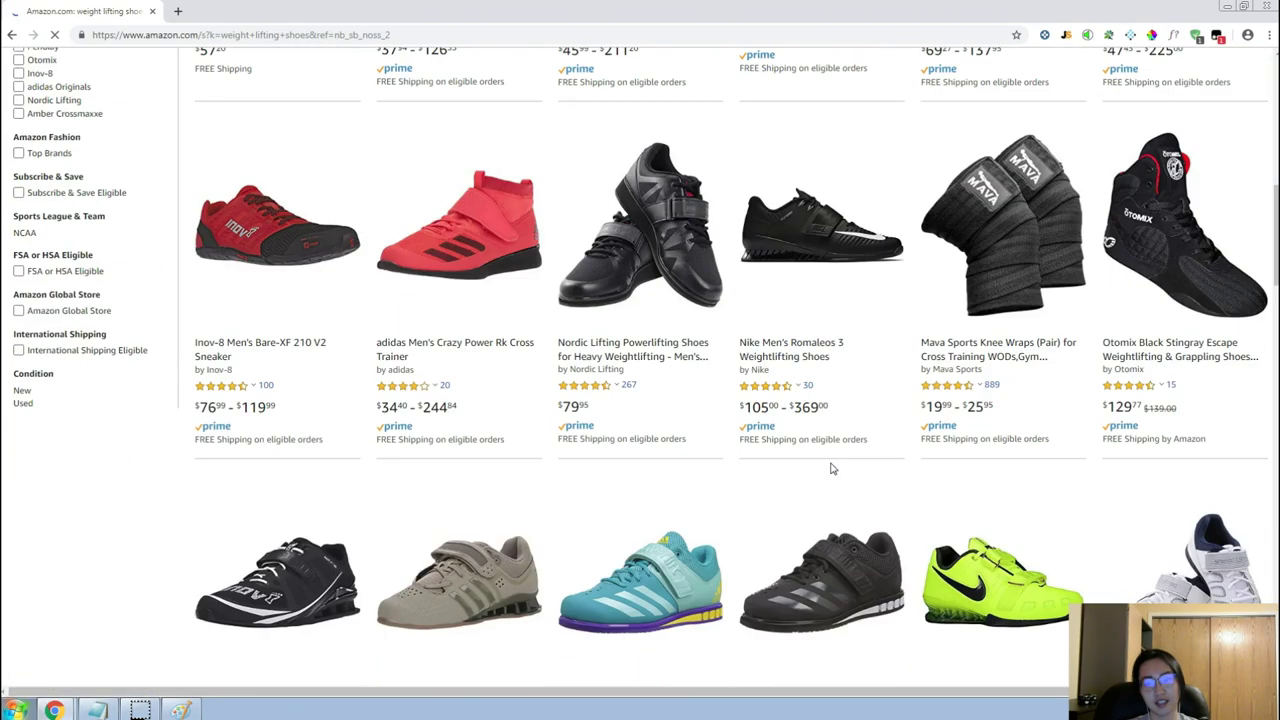
pyautogui.scroll(-2, 830, 468)
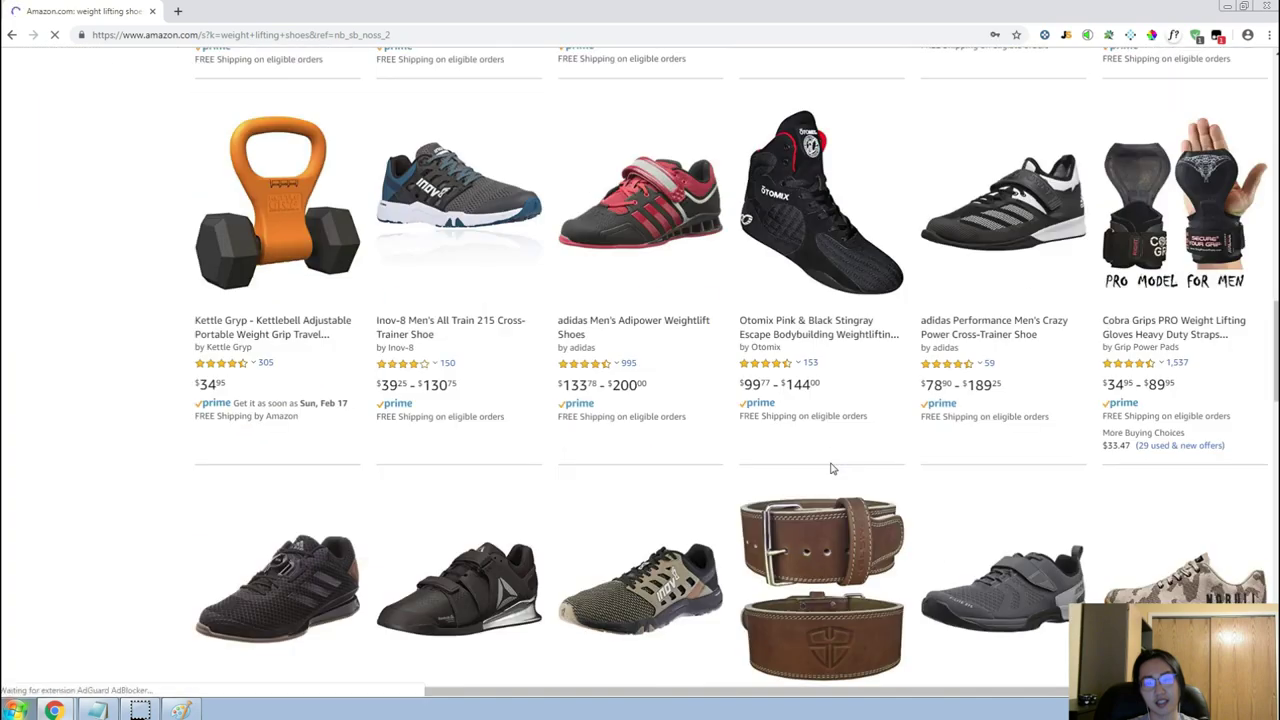
pyautogui.scroll(-4, 830, 468)
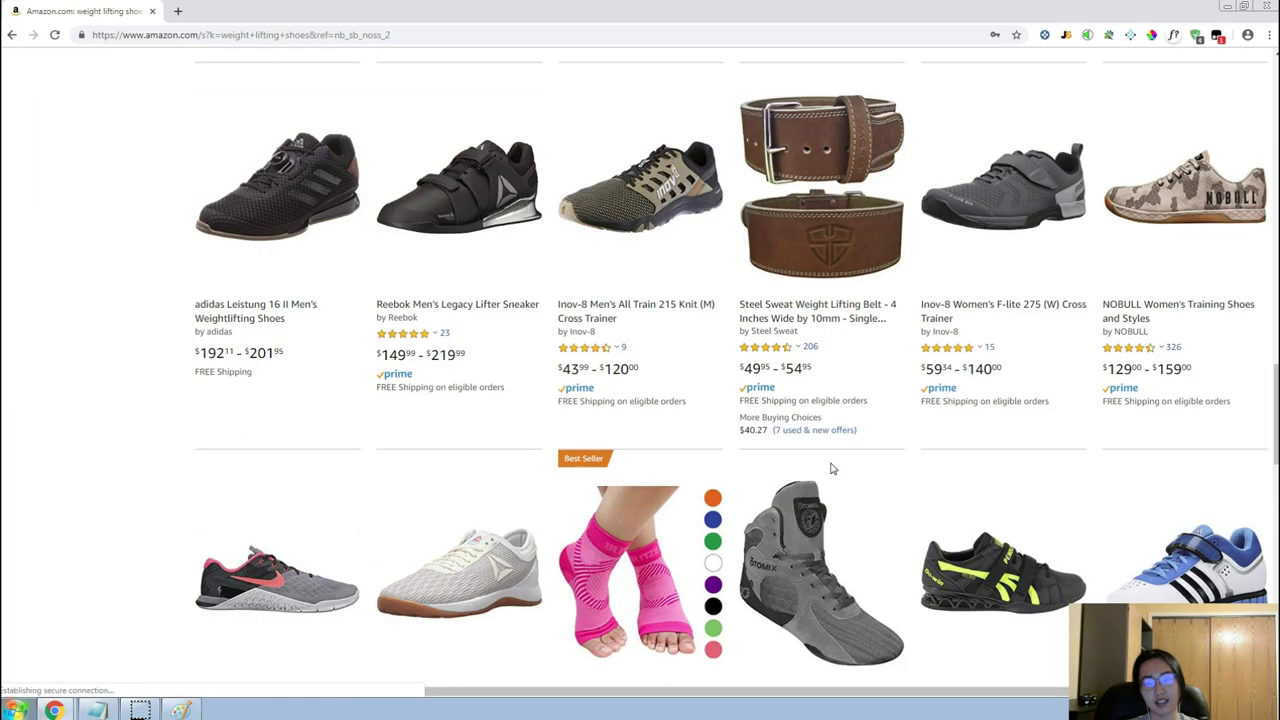
pyautogui.scroll(-1, 830, 468)
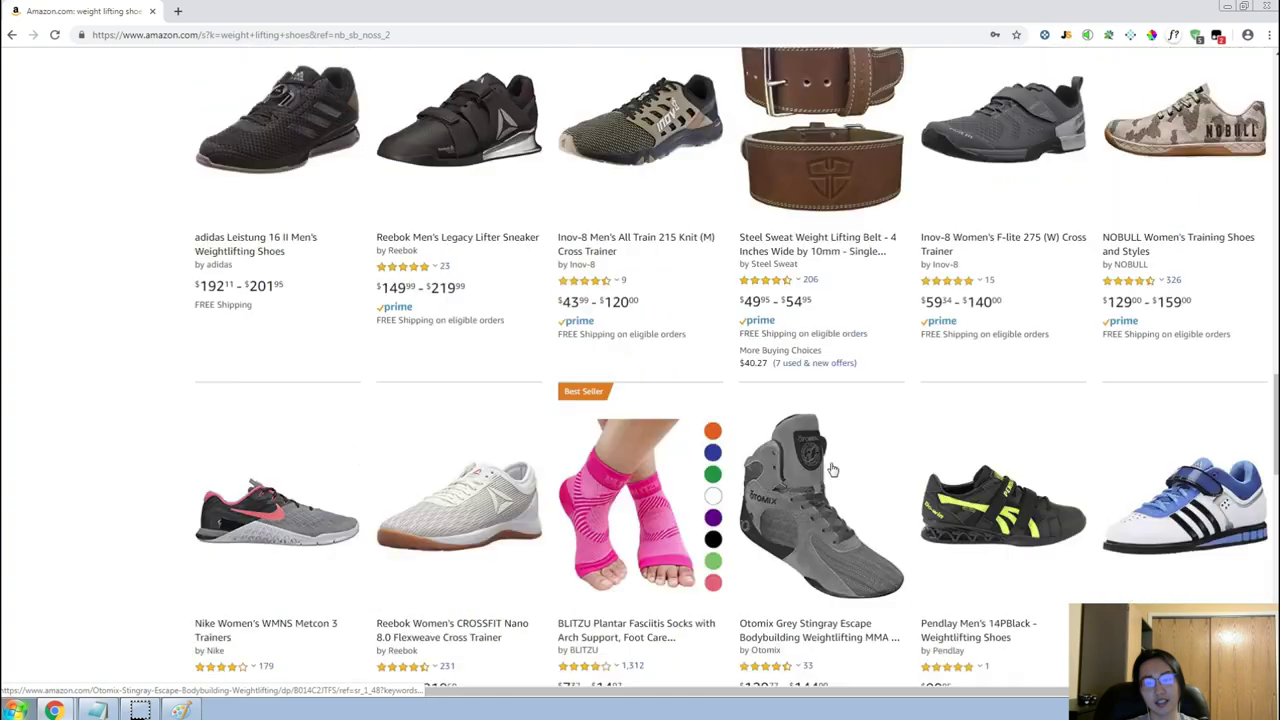
pyautogui.scroll(8, 830, 468)
pyautogui.scroll(10, 830, 468)
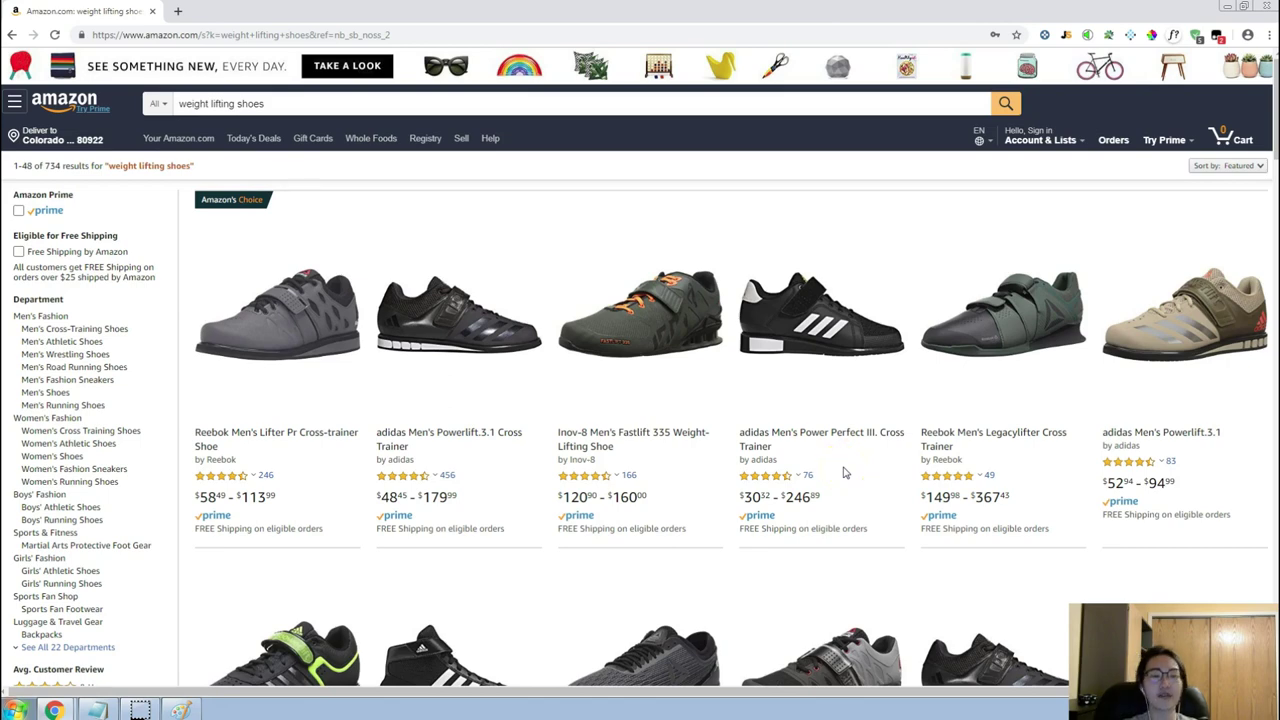
# Go through the weight lifting shoe listings row by row, comparing brands, price ranges and review counts.
pyautogui.scroll(-5, 790, 360)
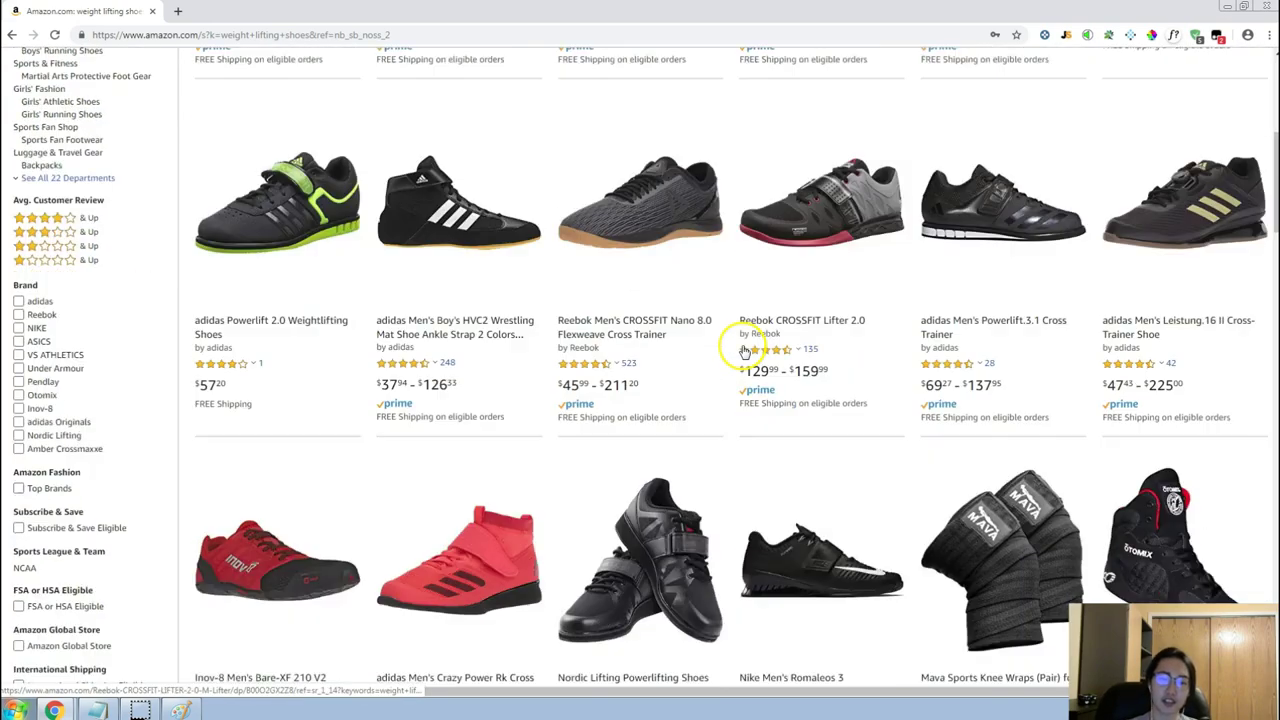
pyautogui.scroll(-1, 745, 352)
pyautogui.scroll(-2, 730, 388)
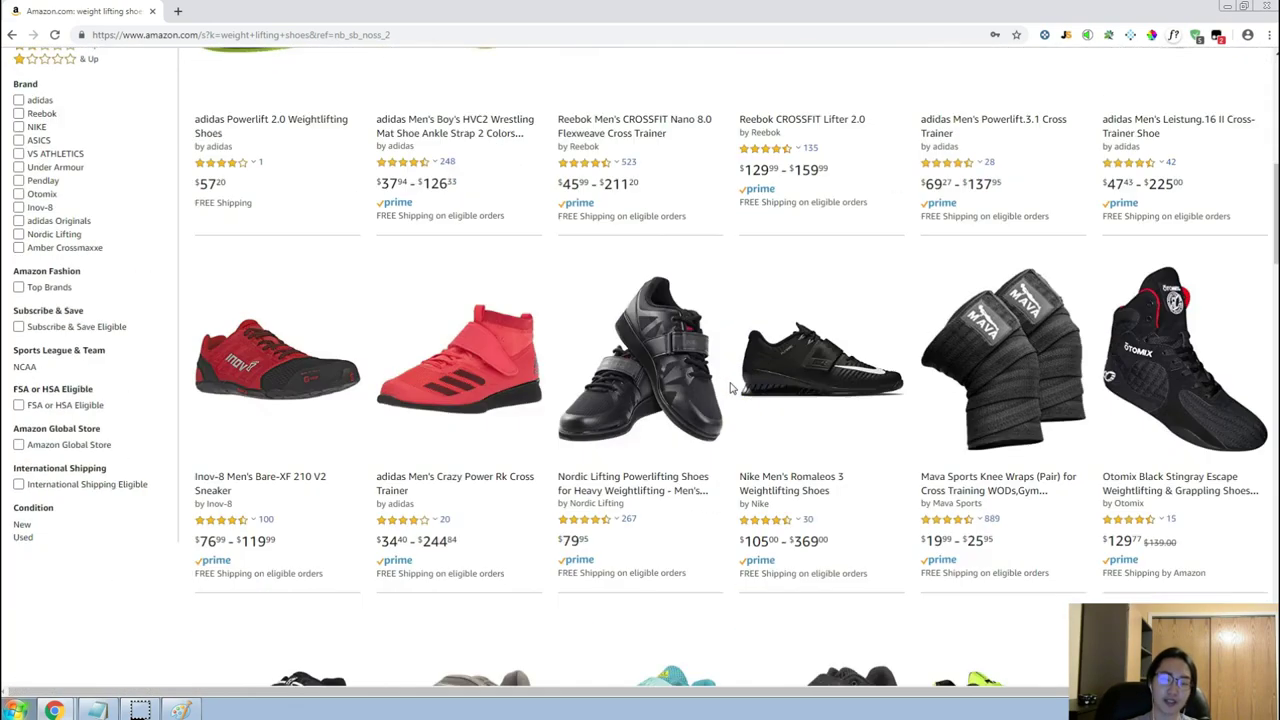
pyautogui.scroll(-4, 730, 388)
pyautogui.scroll(-4, 731, 378)
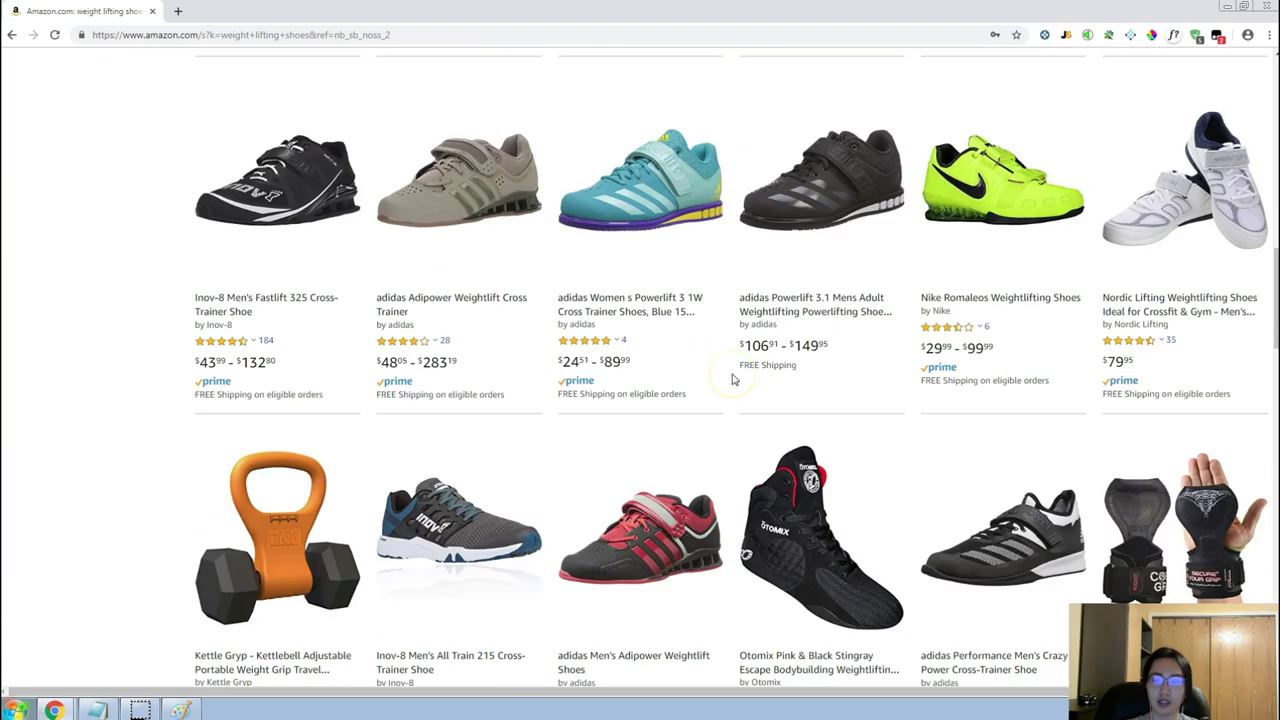
pyautogui.scroll(-2, 731, 378)
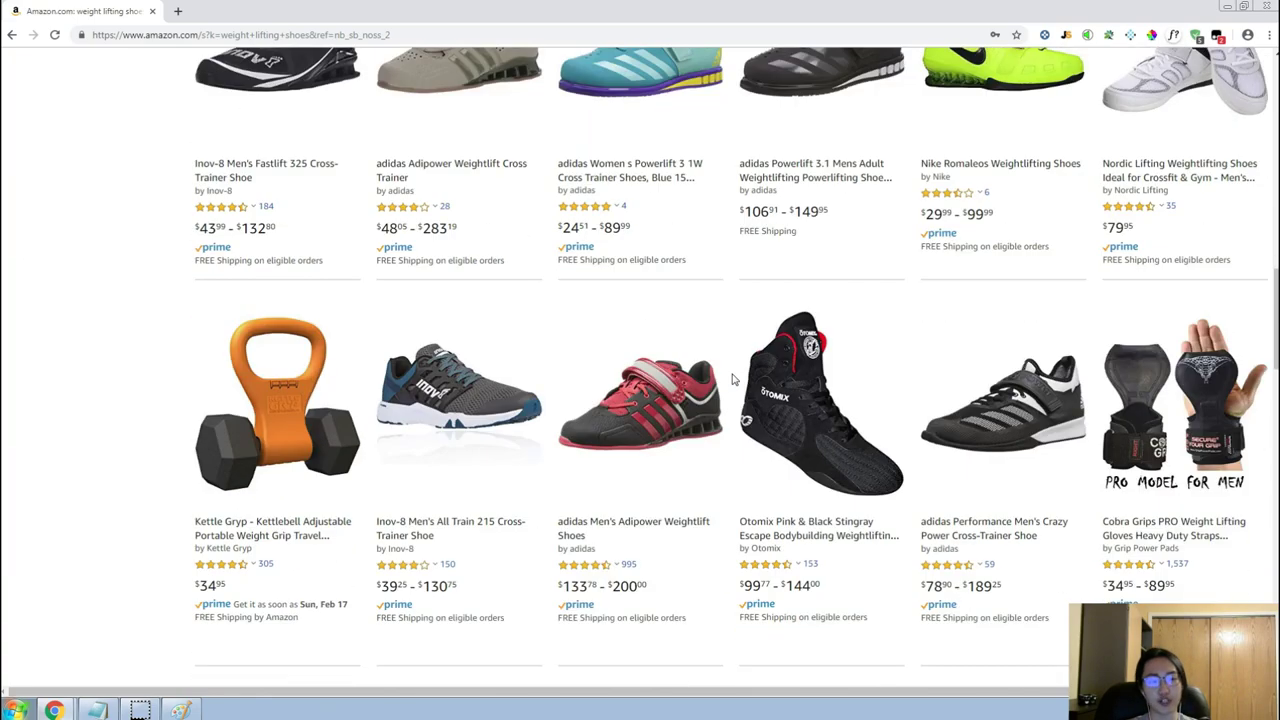
pyautogui.scroll(-6, 731, 378)
pyautogui.scroll(-2, 737, 423)
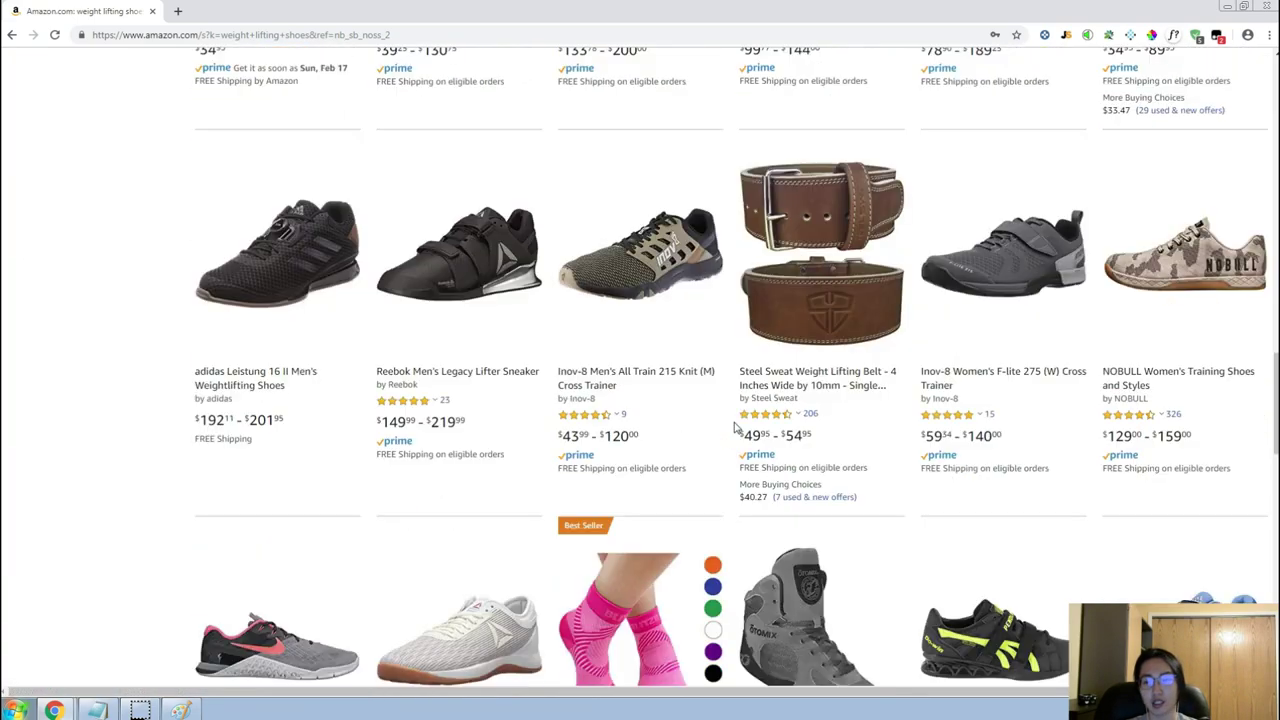
pyautogui.scroll(-2, 737, 428)
pyautogui.scroll(-5, 734, 428)
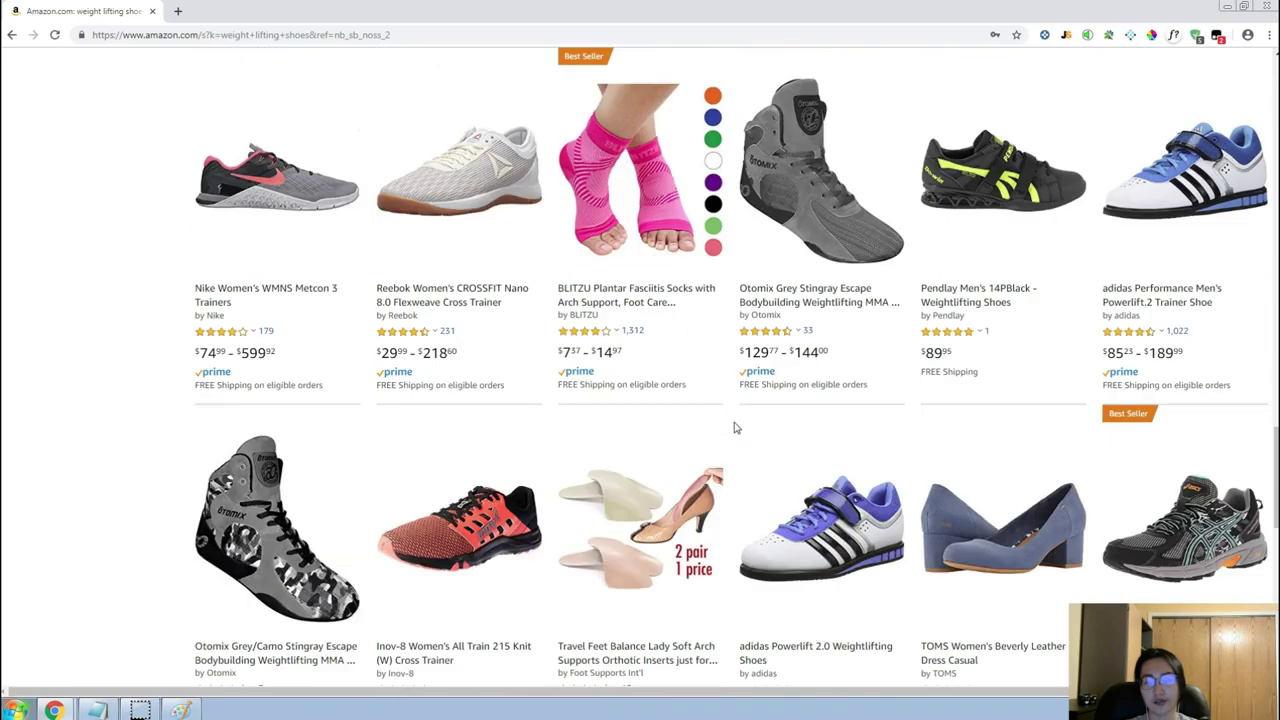
pyautogui.scroll(-1, 734, 428)
pyautogui.scroll(10, 734, 428)
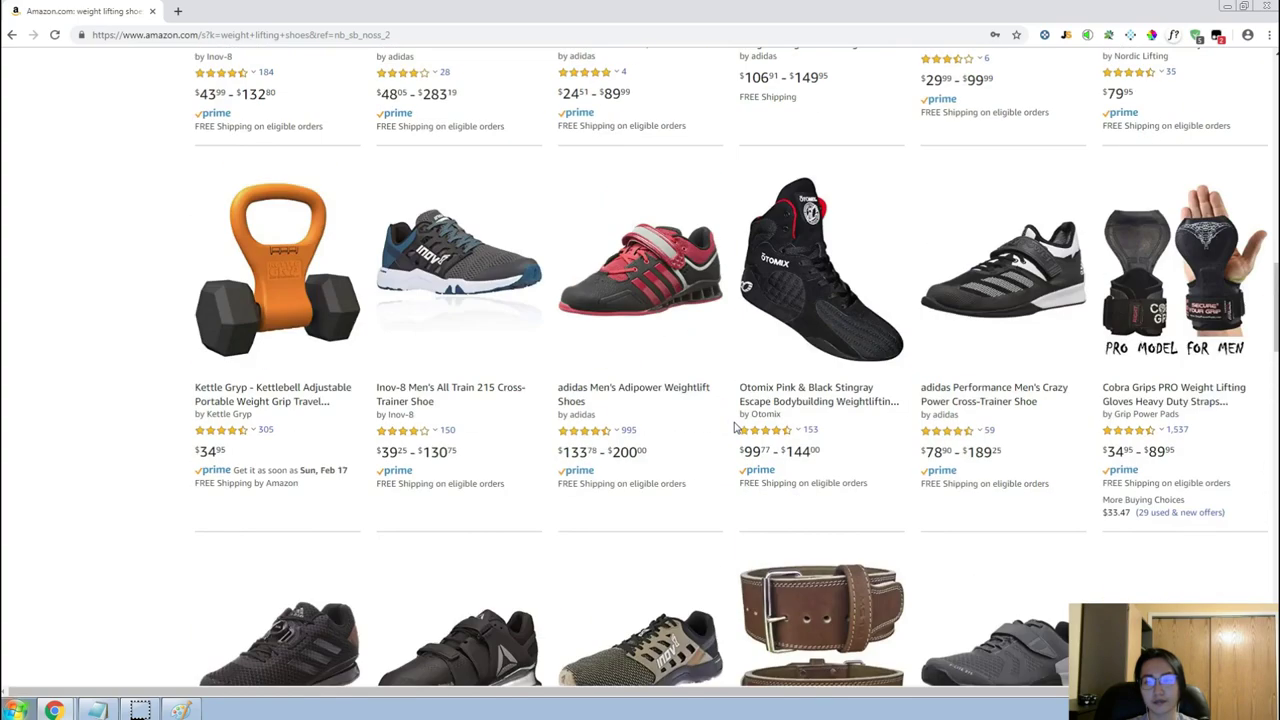
pyautogui.scroll(8, 734, 428)
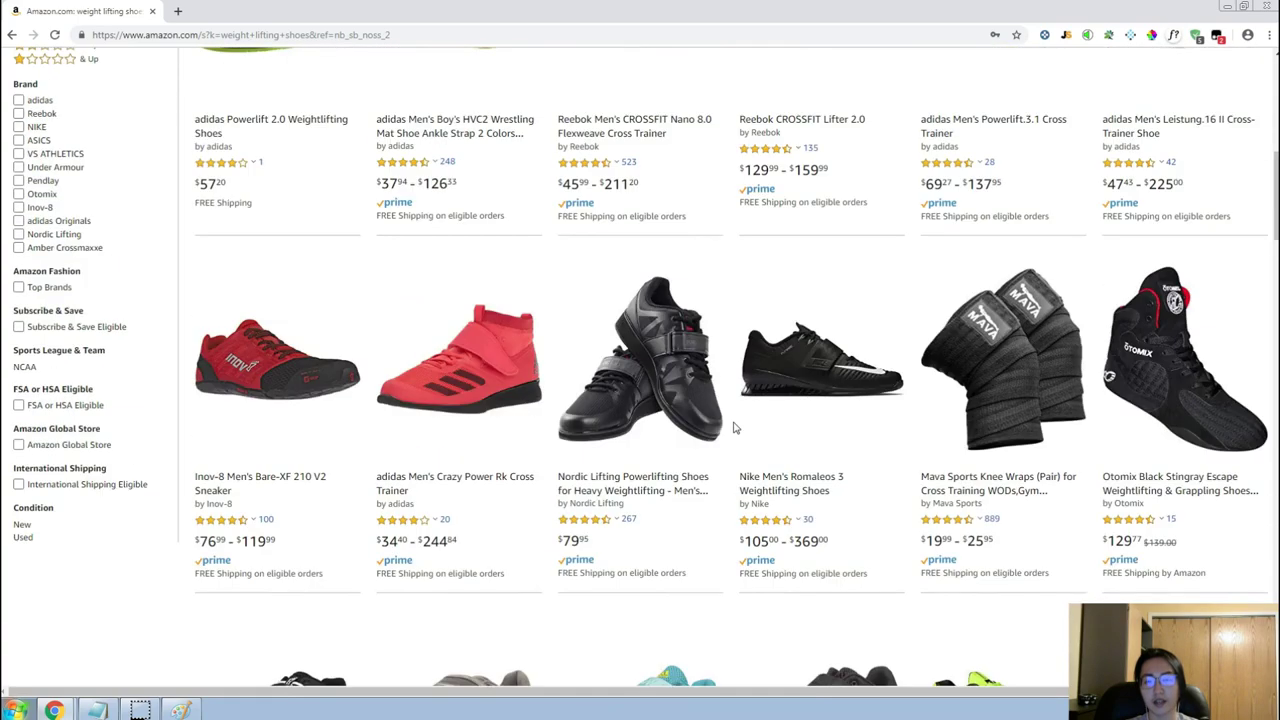
pyautogui.scroll(-2, 734, 428)
pyautogui.scroll(5, 750, 435)
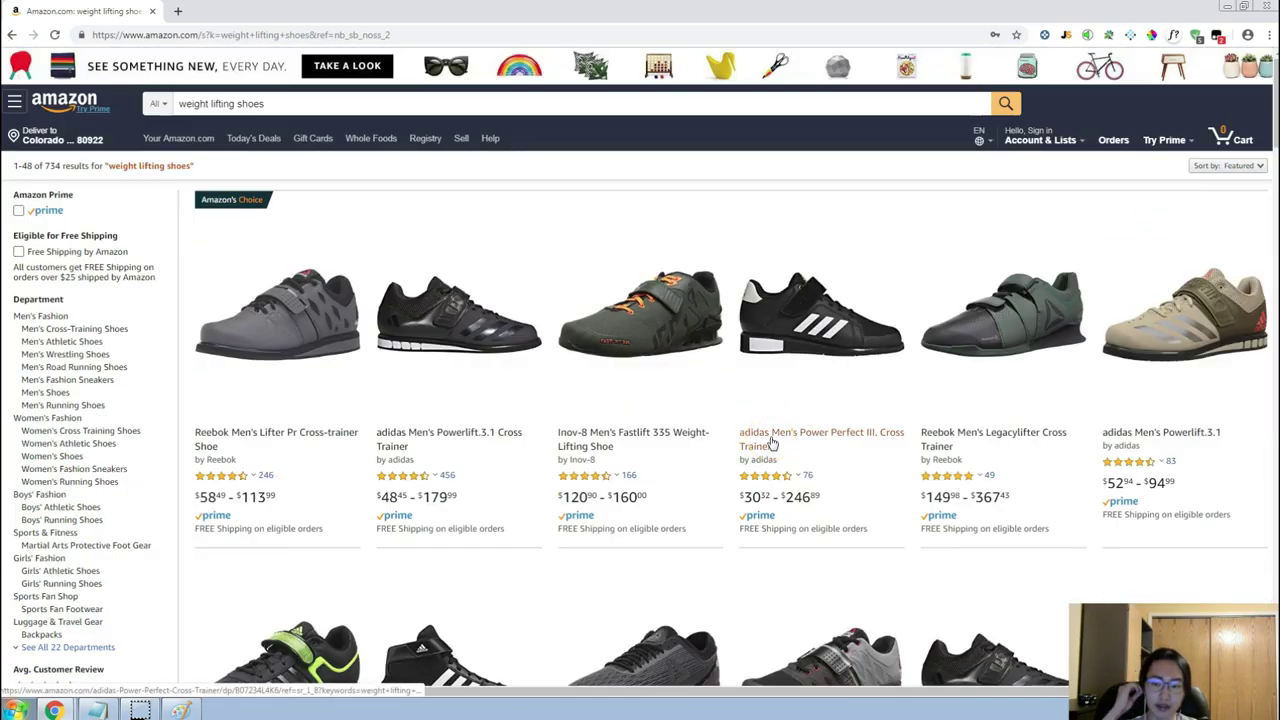
# Look through the rows of weight lifting shoe listings once more, checking brands, prices and review counts, and return to the first row.
pyautogui.click(507, 452)
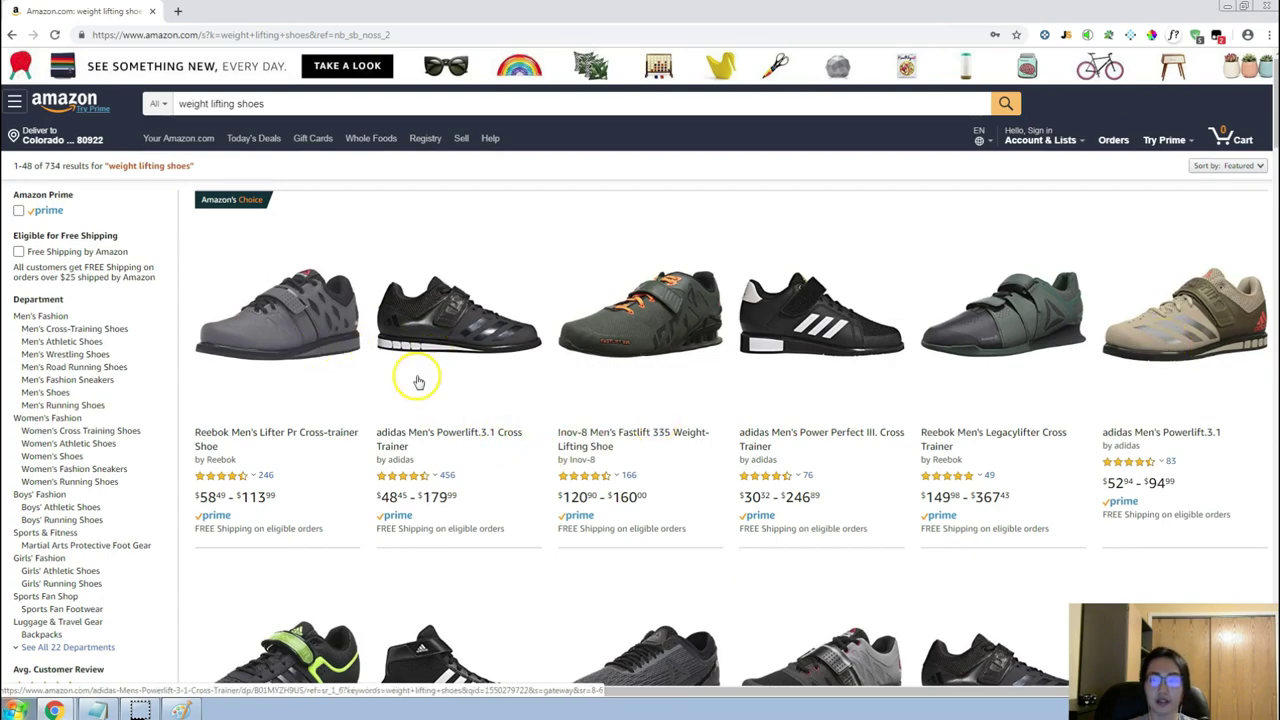
pyautogui.scroll(-3, 288, 366)
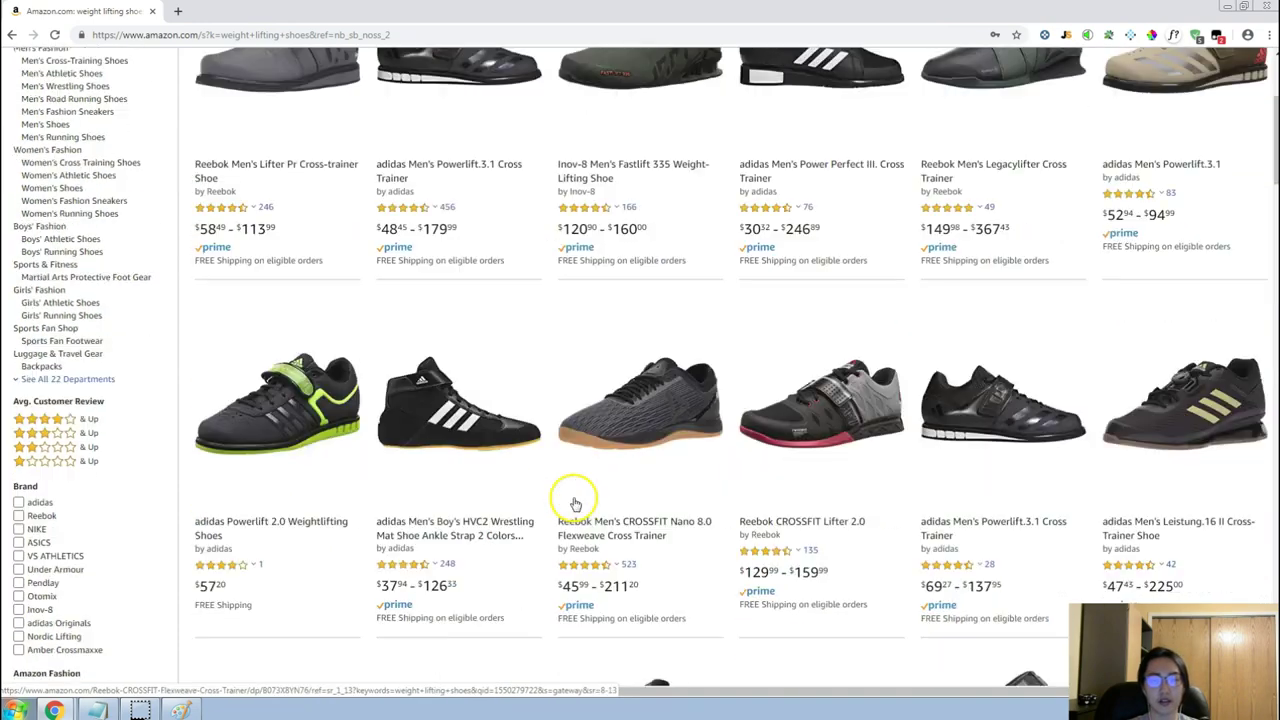
pyautogui.scroll(-3, 575, 503)
pyautogui.scroll(-1, 540, 566)
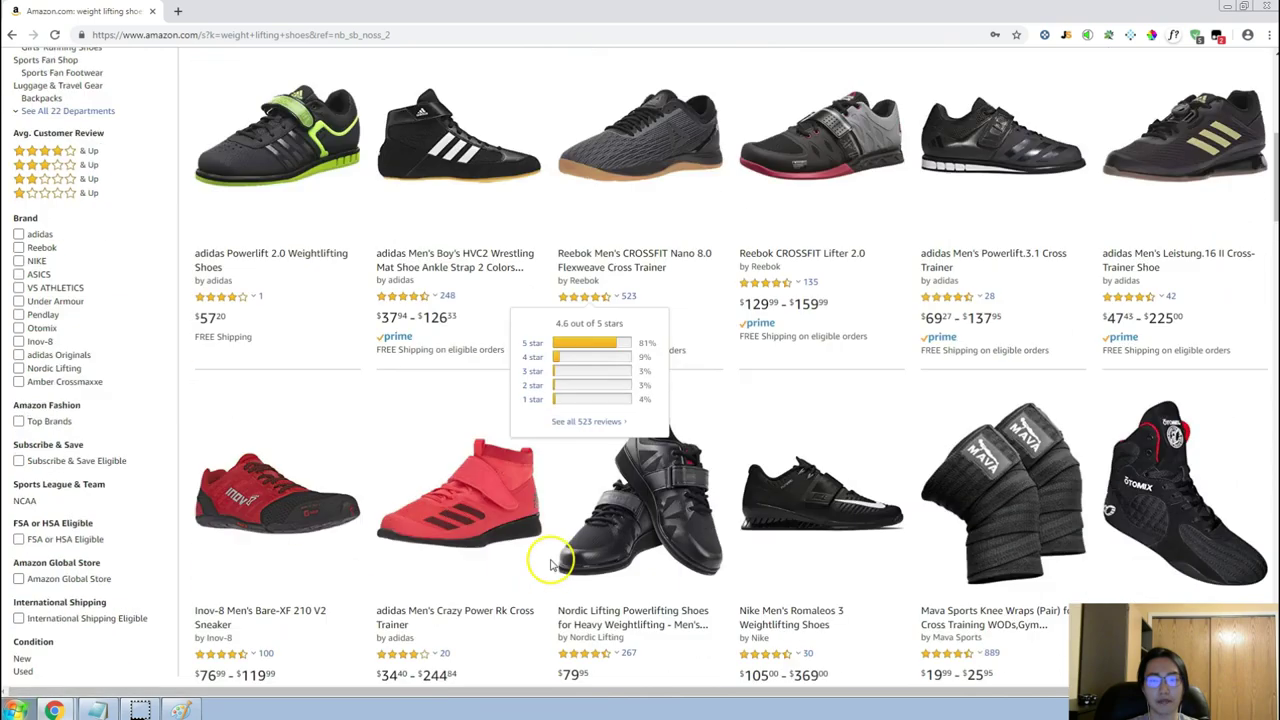
pyautogui.scroll(-2, 550, 566)
pyautogui.scroll(-1, 555, 545)
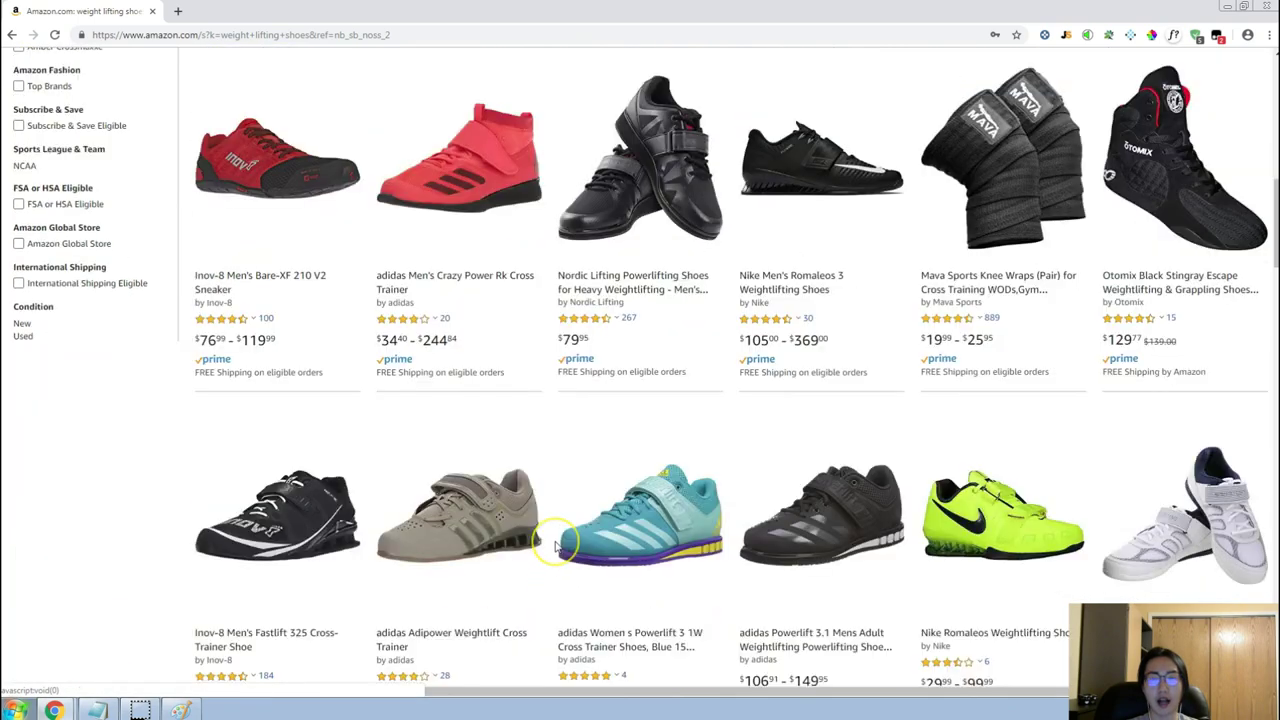
pyautogui.scroll(-1, 556, 546)
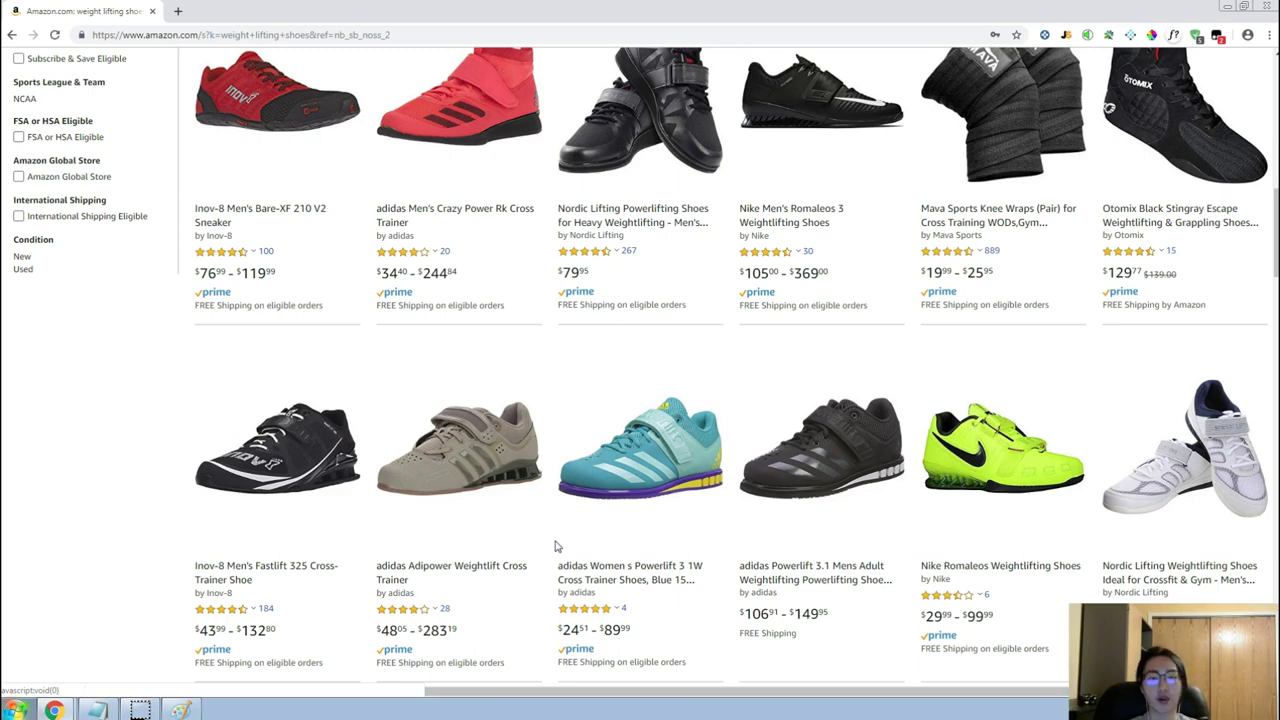
pyautogui.scroll(-6, 700, 470)
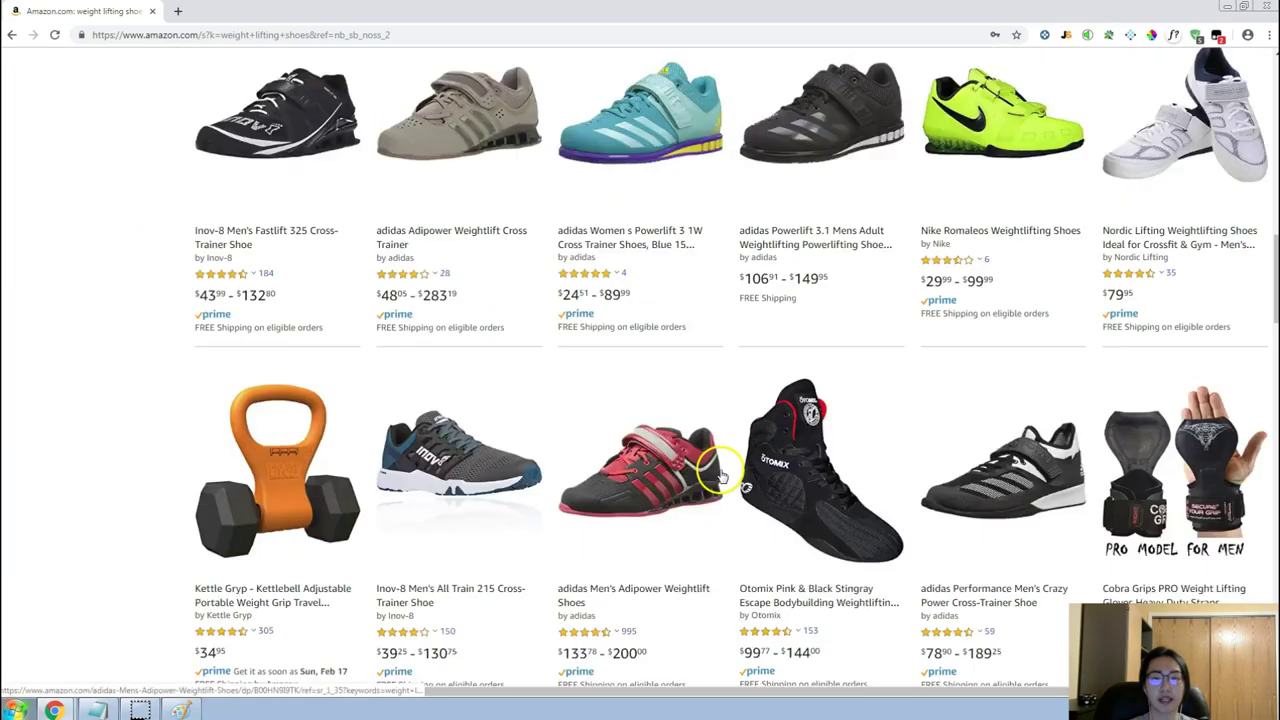
pyautogui.scroll(1, 725, 457)
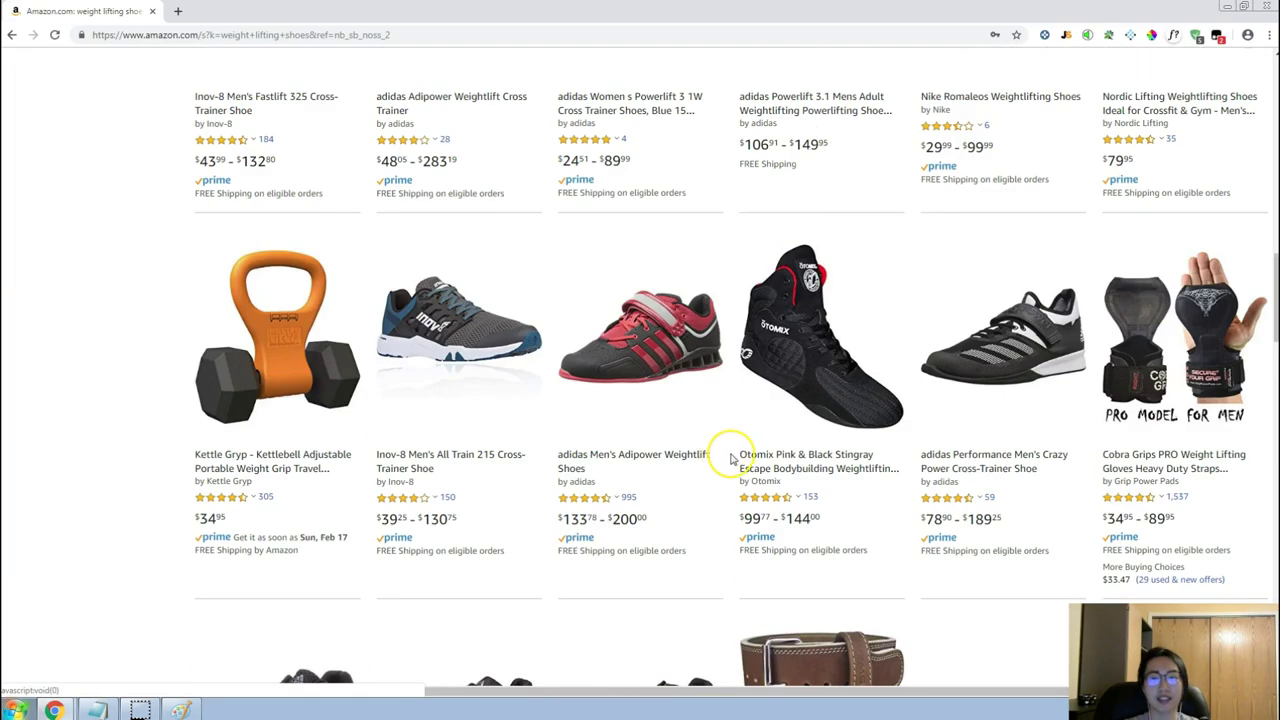
pyautogui.scroll(8, 737, 557)
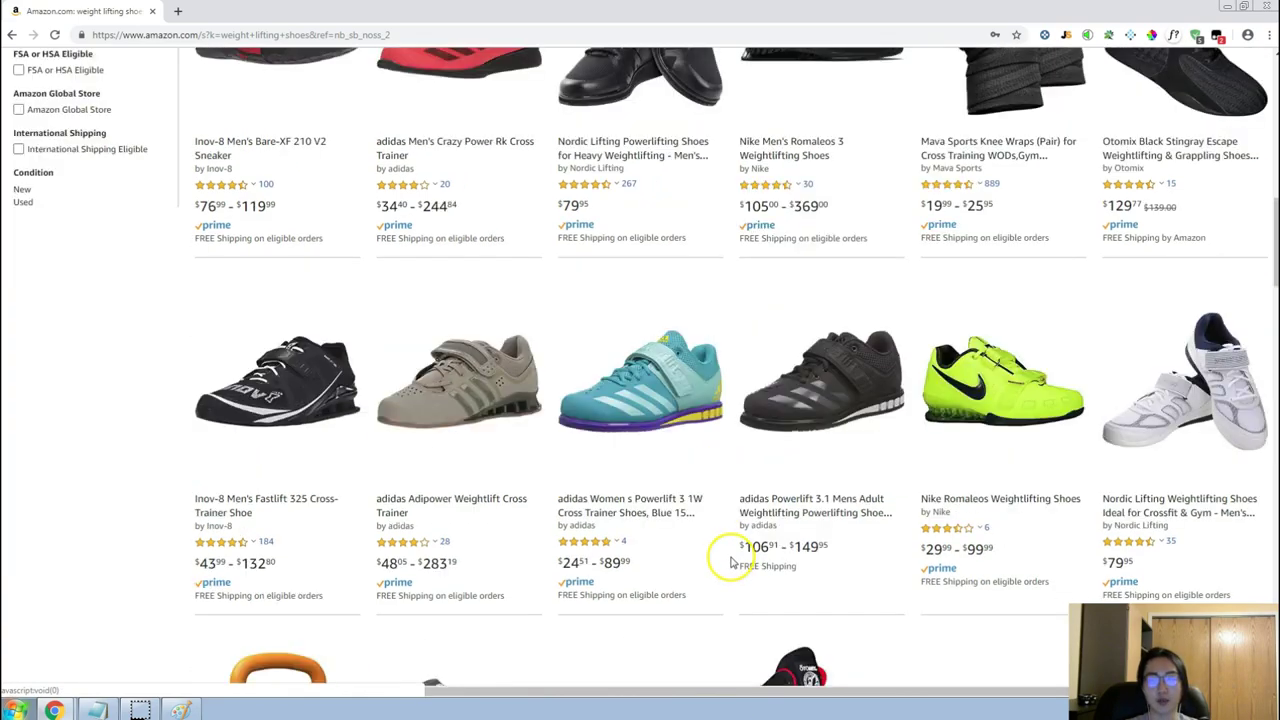
pyautogui.scroll(3, 731, 545)
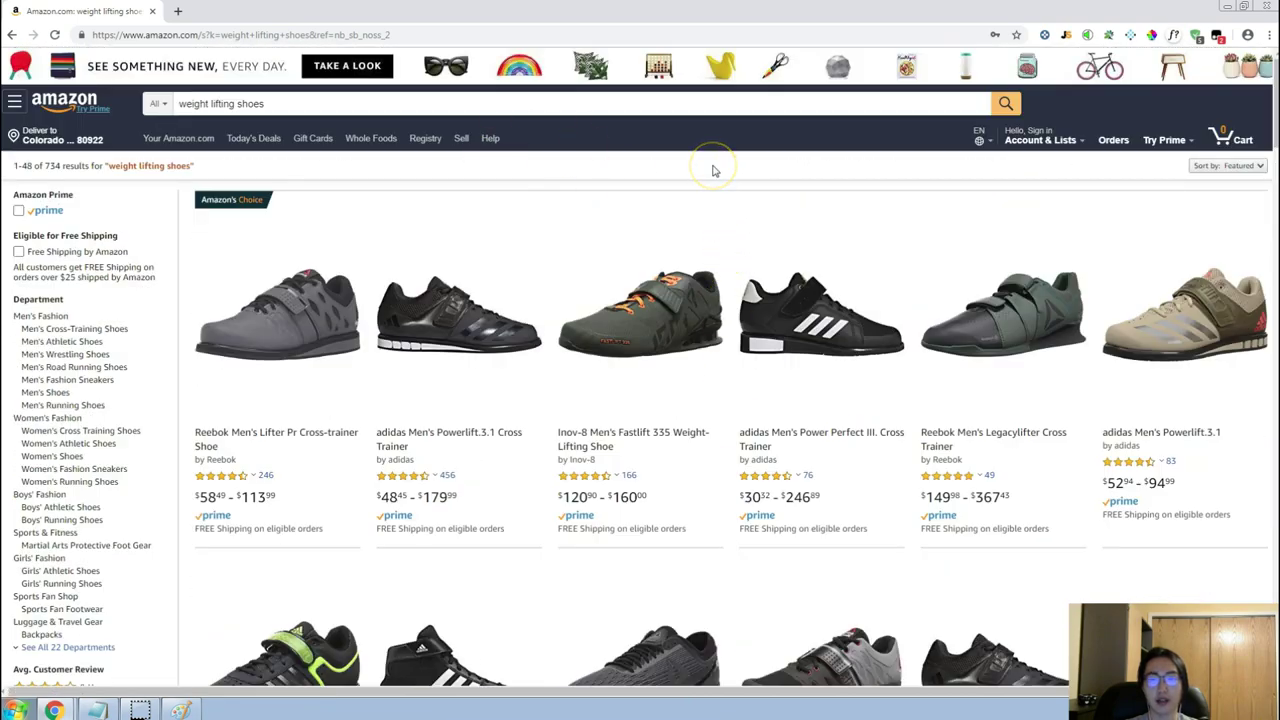
# Switch to the Magnet window and scan the "shoe lifts" phrases by search volume for another product keyword.
pyautogui.click(700, 216)
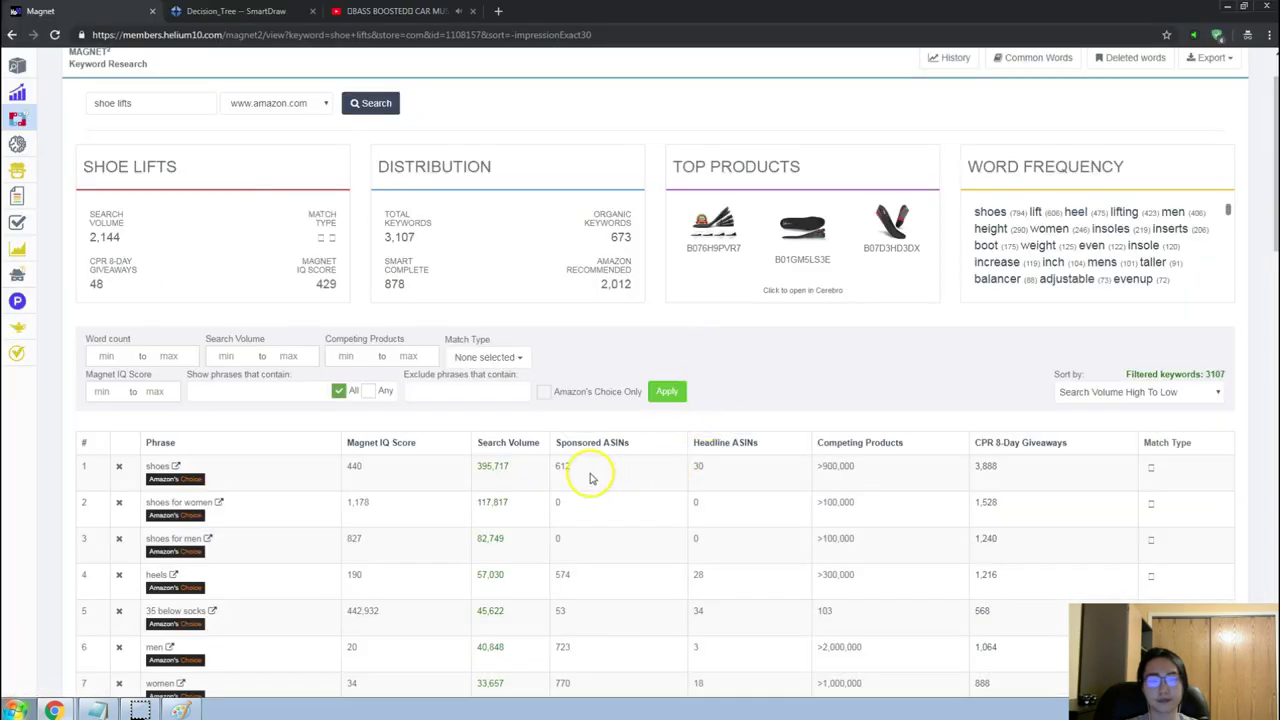
pyautogui.scroll(-5, 590, 478)
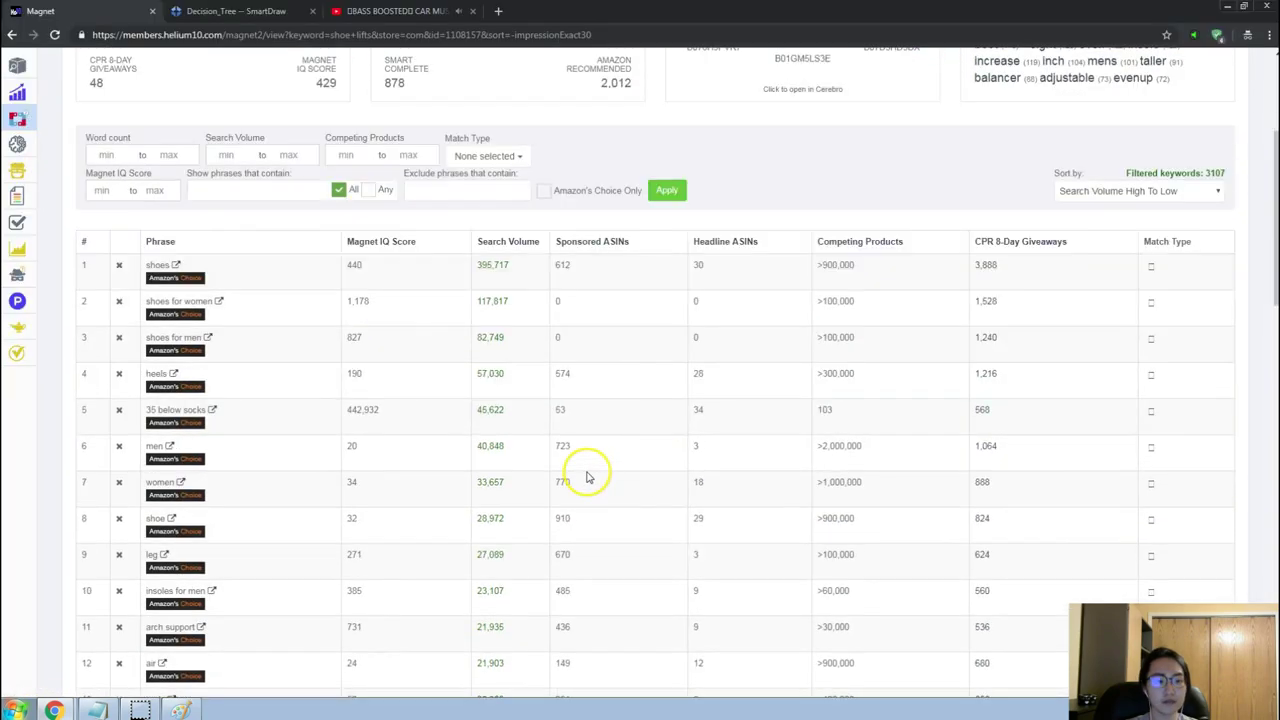
pyautogui.scroll(-1, 588, 482)
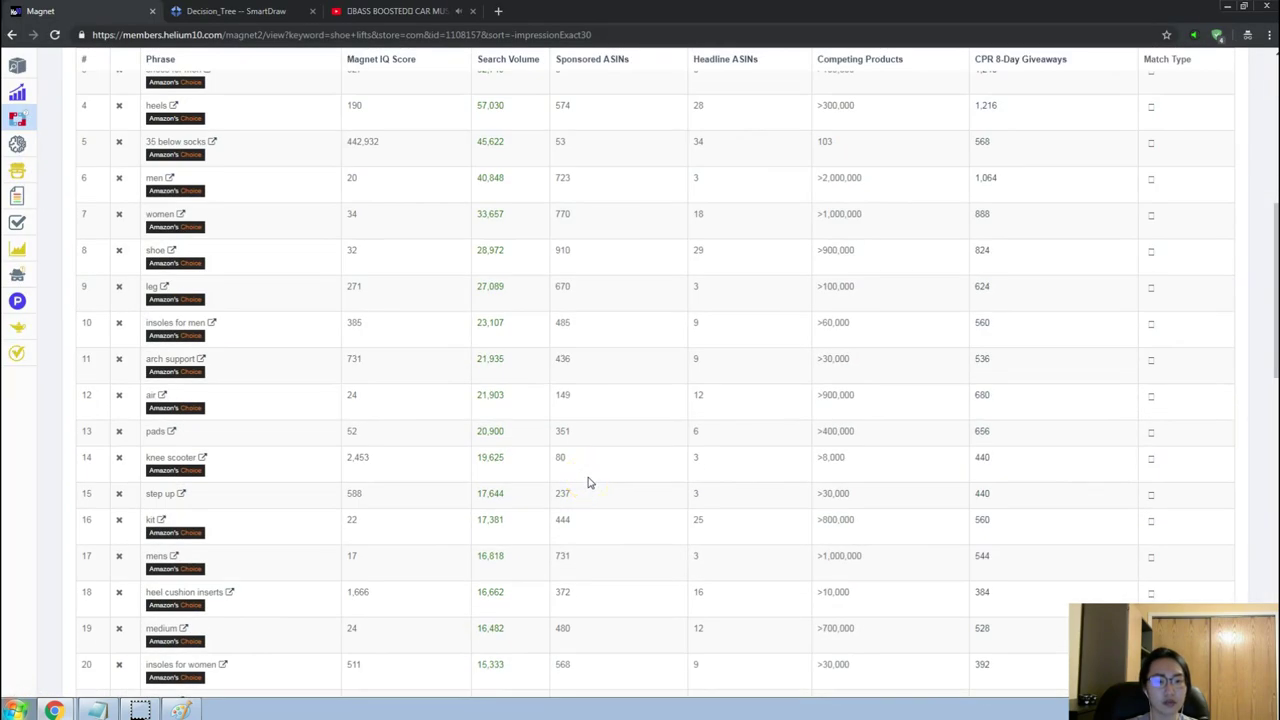
pyautogui.scroll(-2, 588, 483)
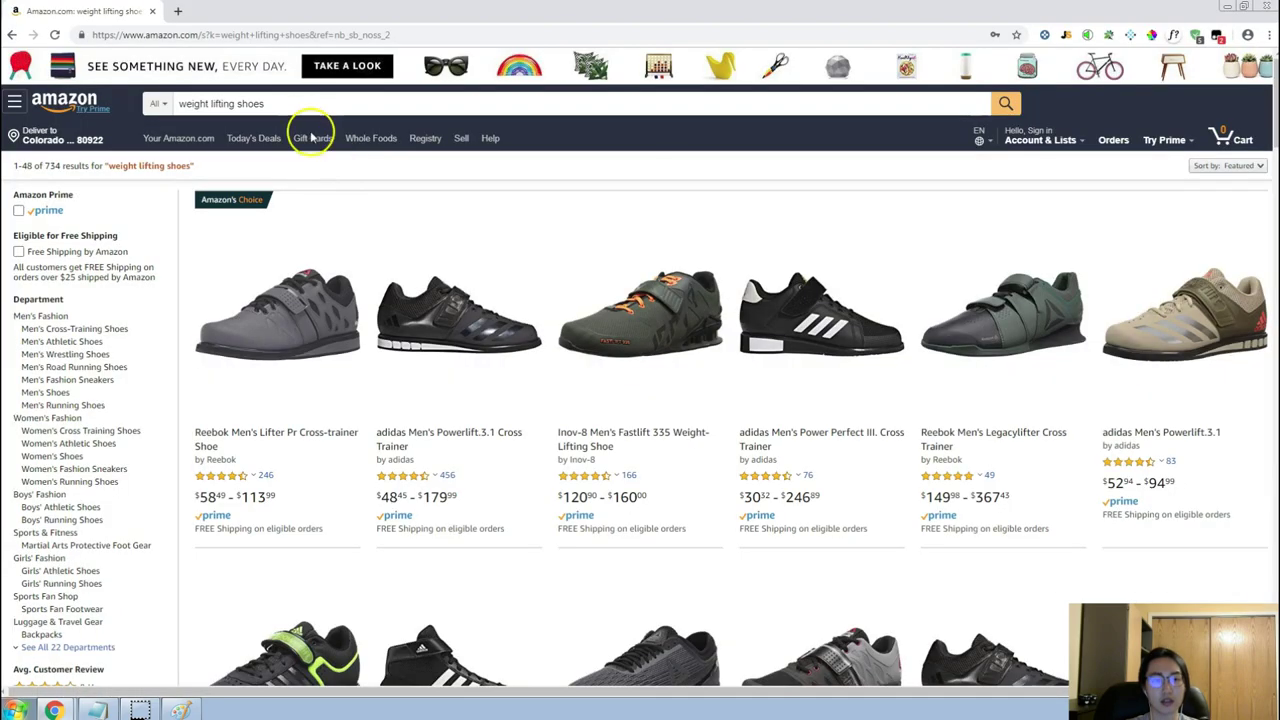
# In the Amazon window, replace the weight lifting shoes query and search for "arch support".
pyautogui.doubleClick(304, 106)
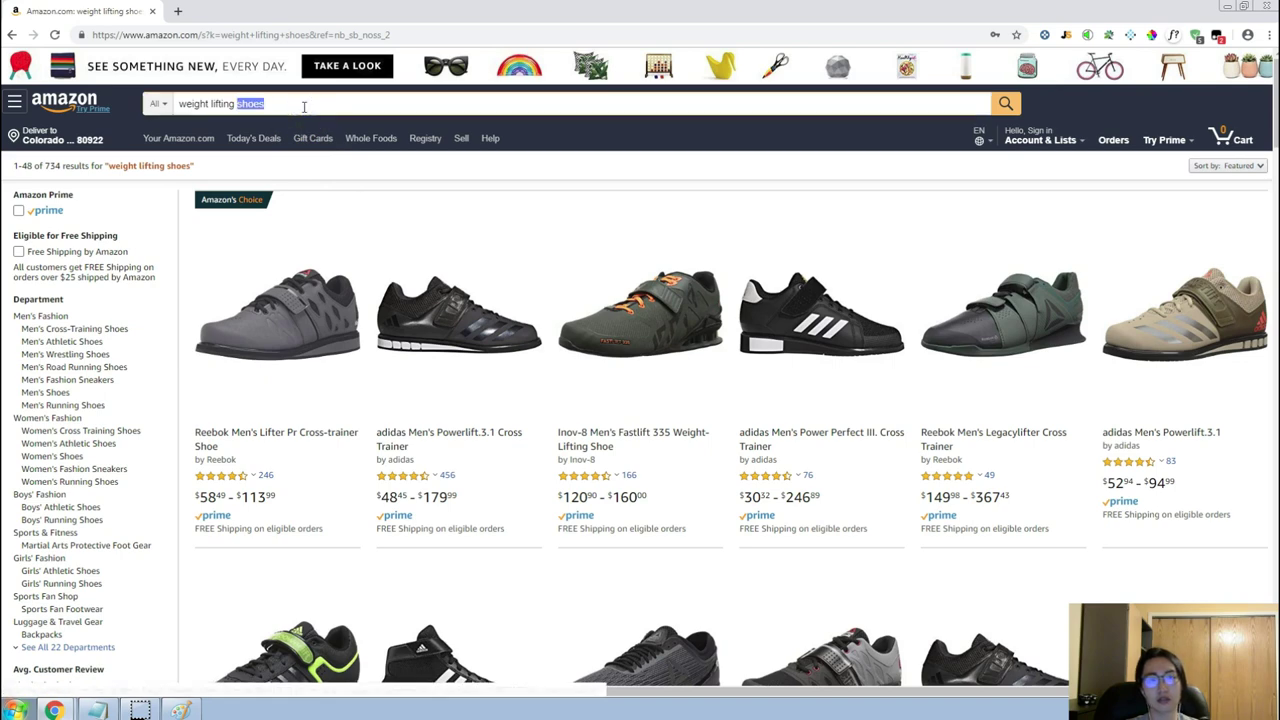
pyautogui.hotkey('ctrl', 'a')
pyautogui.write('arch support')
pyautogui.press('Return')
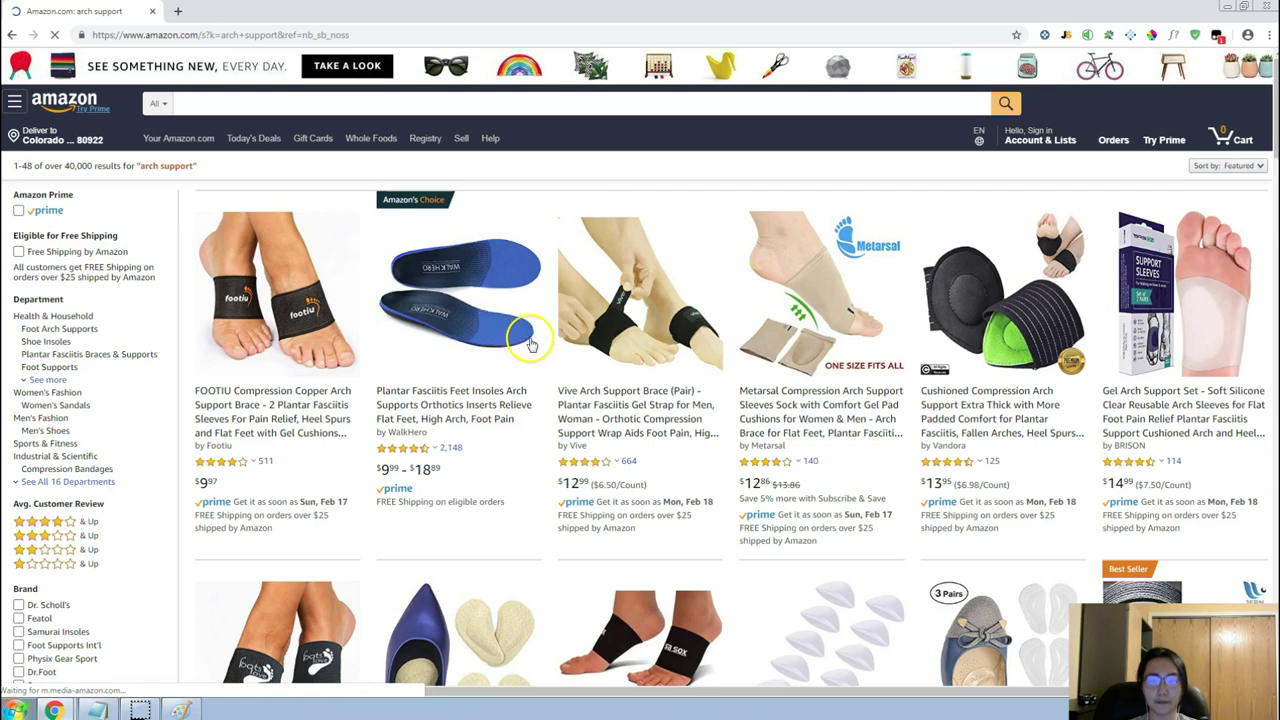
# Look over the first rows of arch support listings, checking product types, prices and review counts.
pyautogui.click(628, 398)
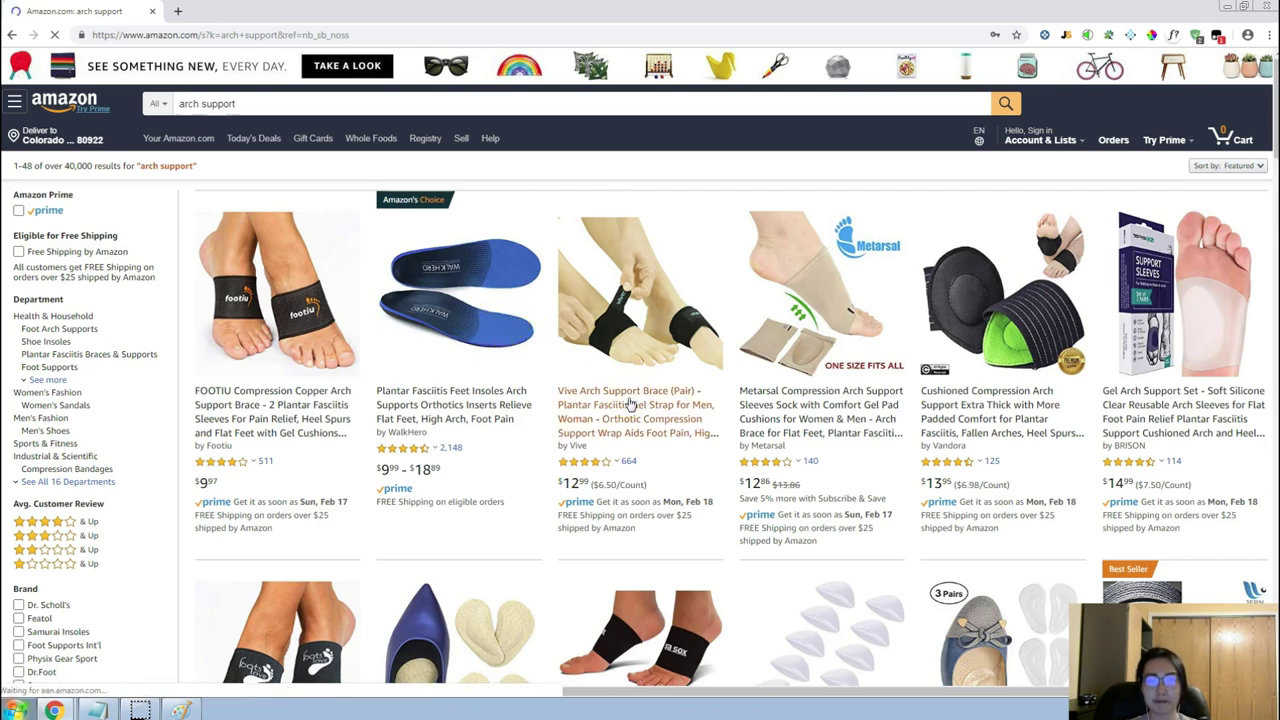
pyautogui.click(656, 470)
pyautogui.click(659, 468)
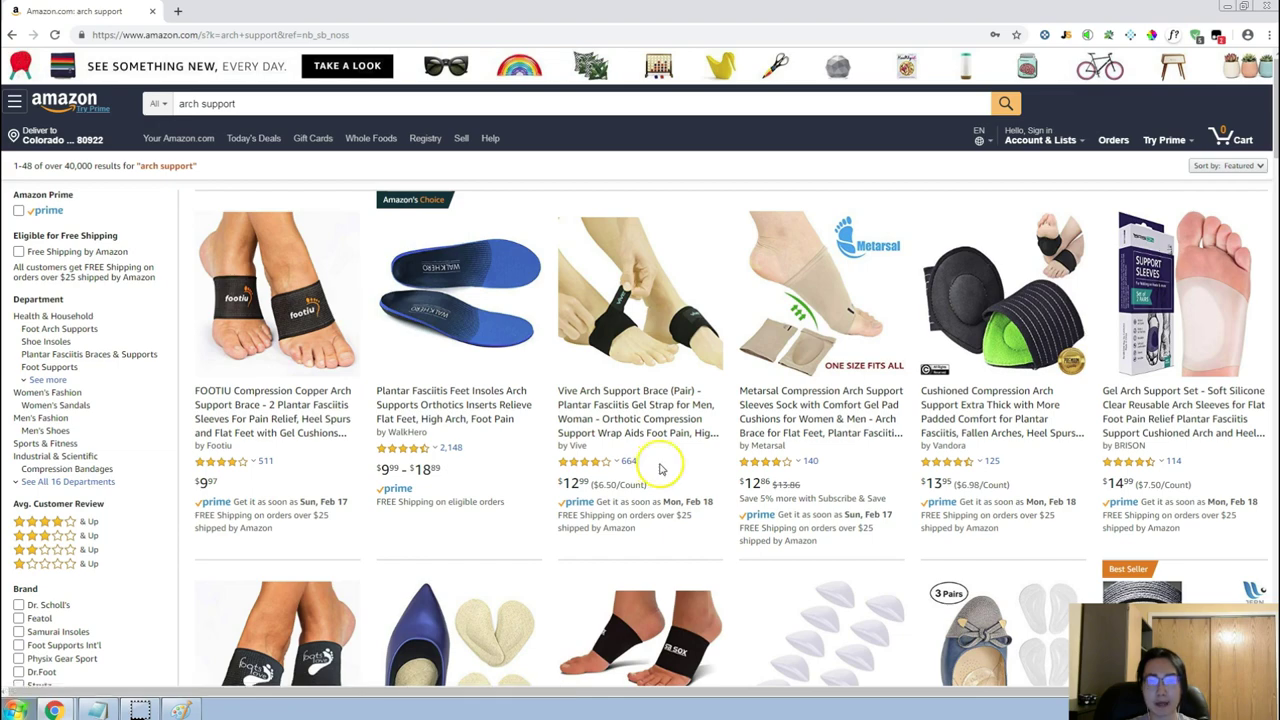
pyautogui.scroll(-3, 660, 468)
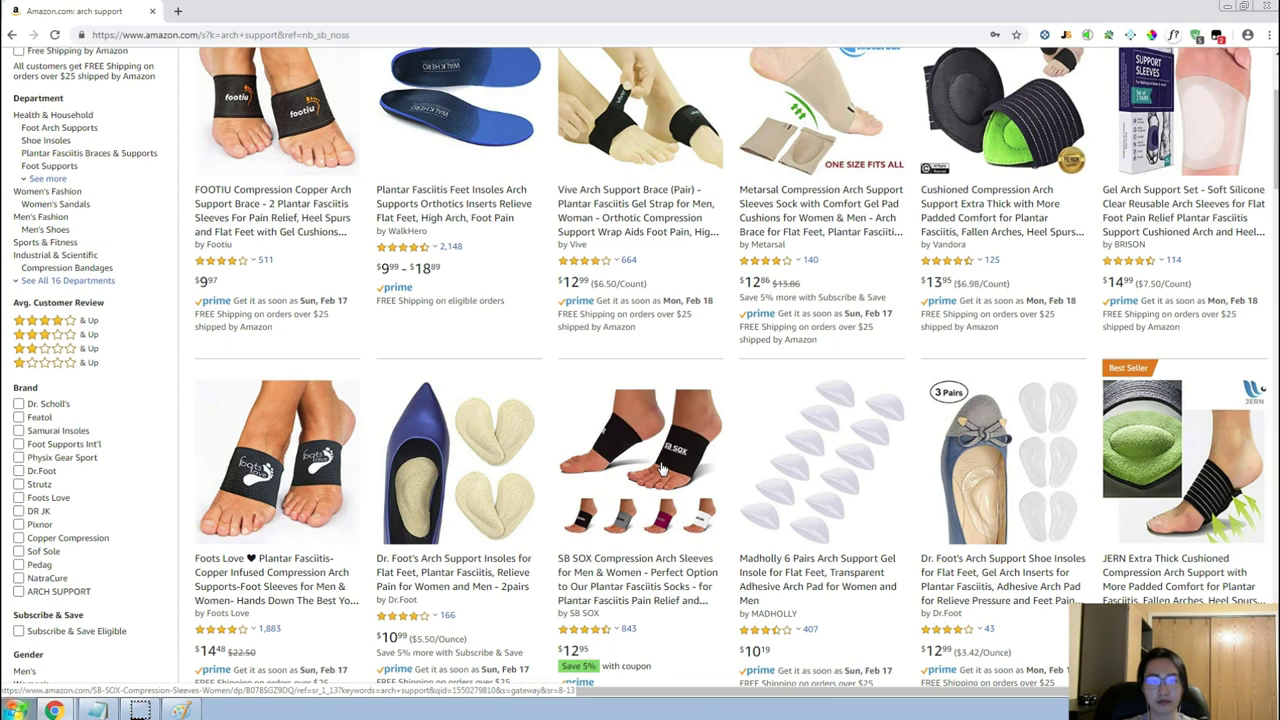
pyautogui.scroll(1, 660, 468)
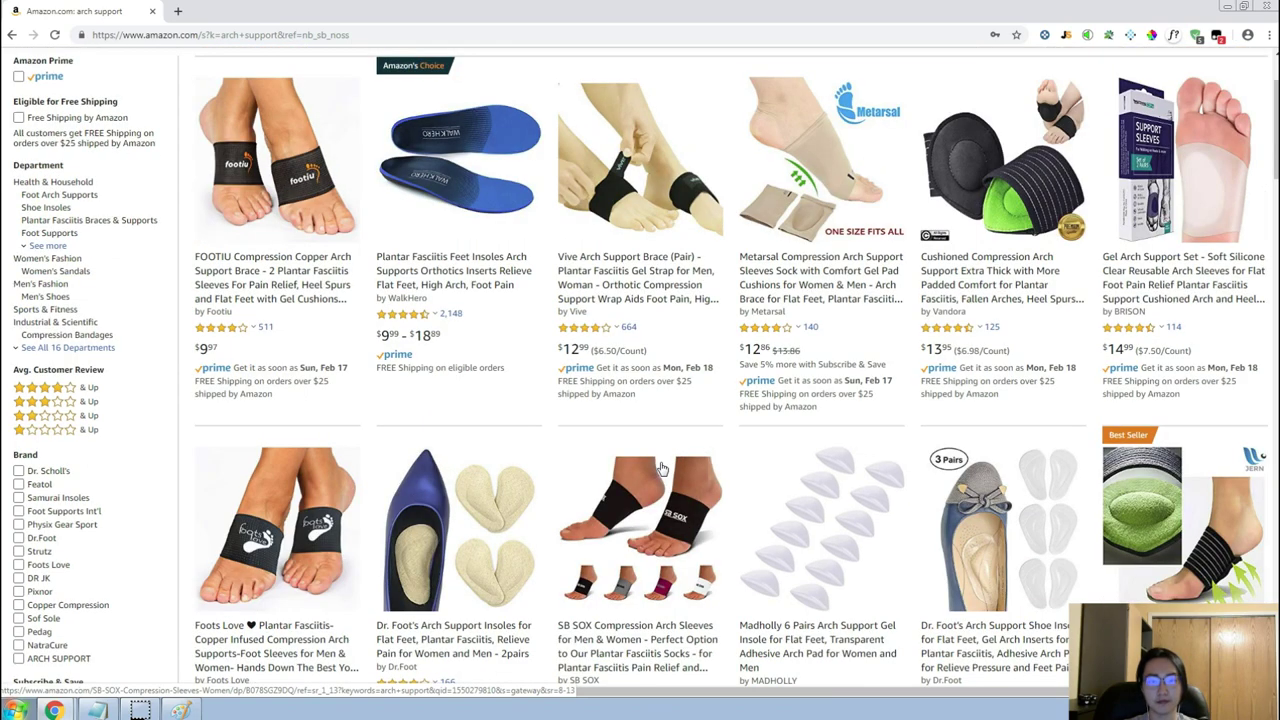
pyautogui.scroll(2, 660, 468)
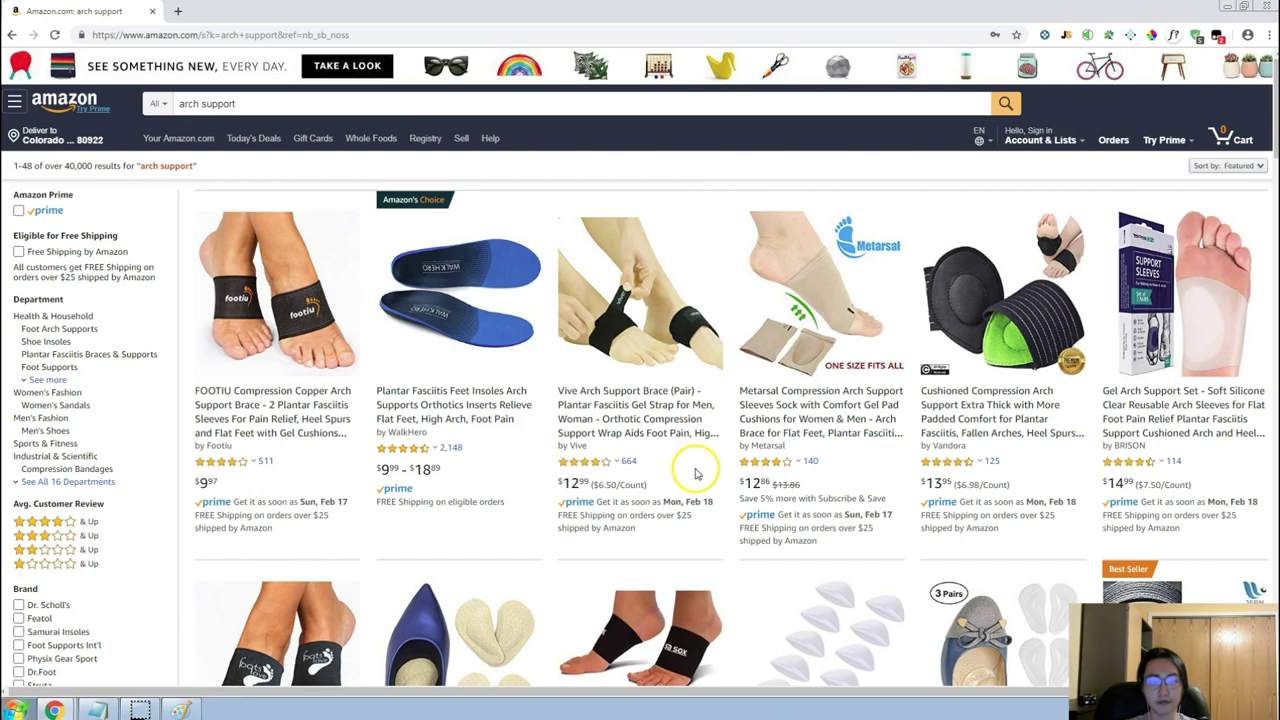
pyautogui.scroll(-2, 710, 480)
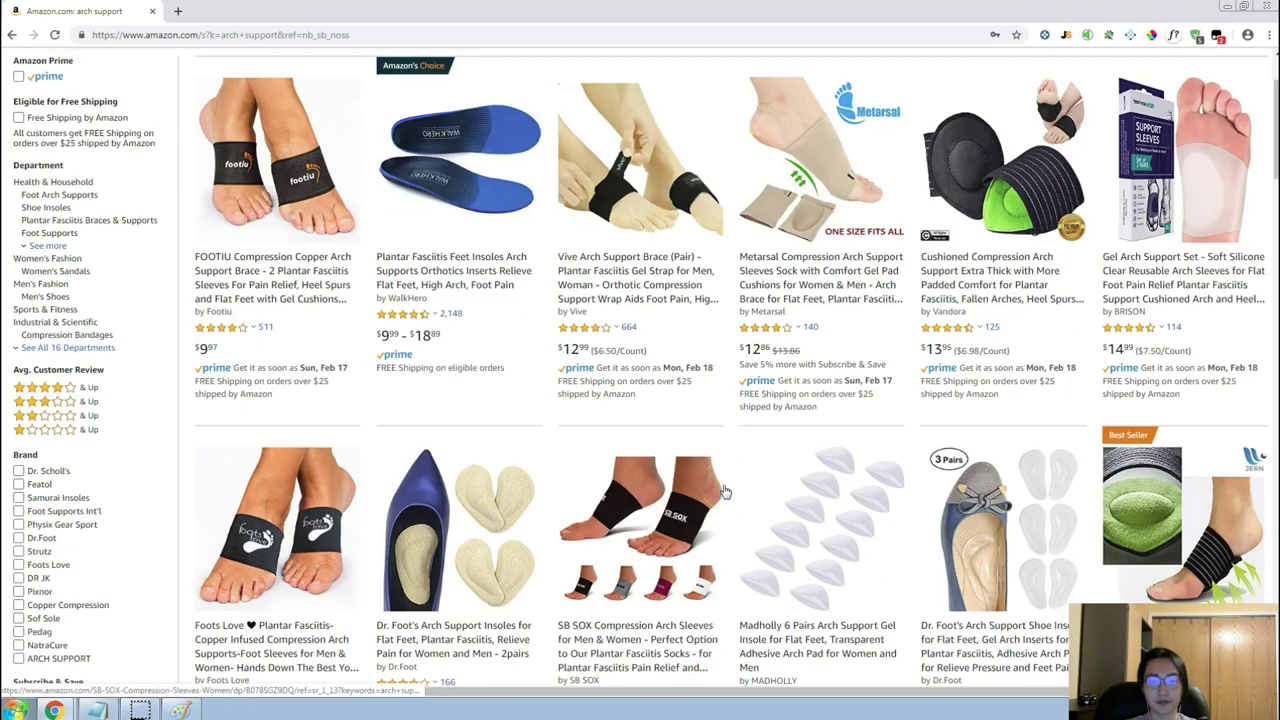
pyautogui.scroll(-5, 726, 491)
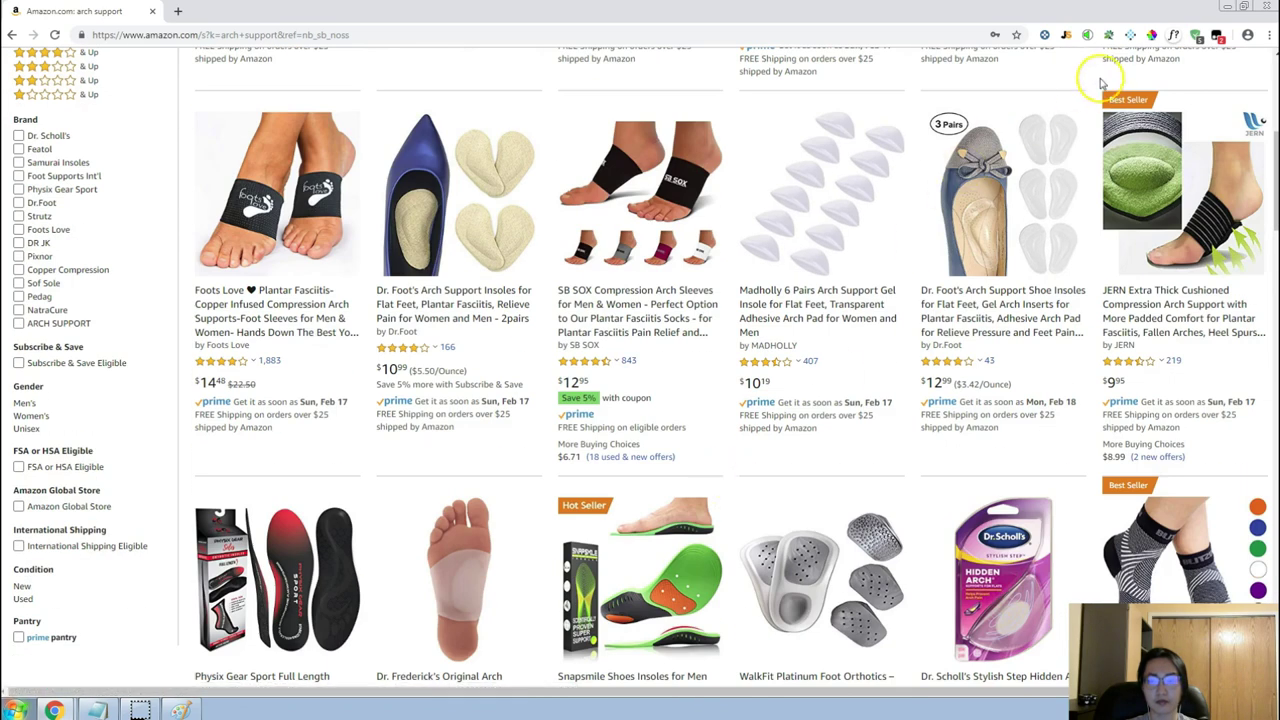
# Run the Jungle Scout extension on the arch support results, review monthly sales, revenue and review counts, and close it.
pyautogui.click(1066, 37)
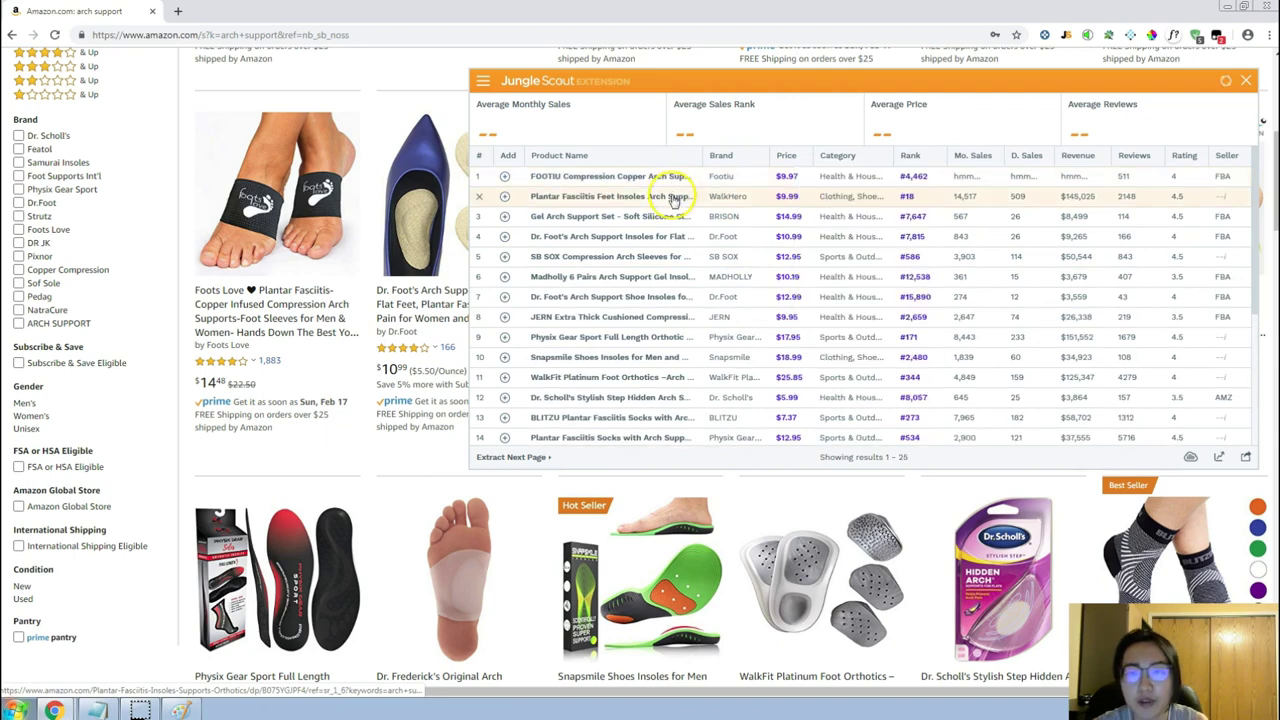
pyautogui.moveTo(668, 205)
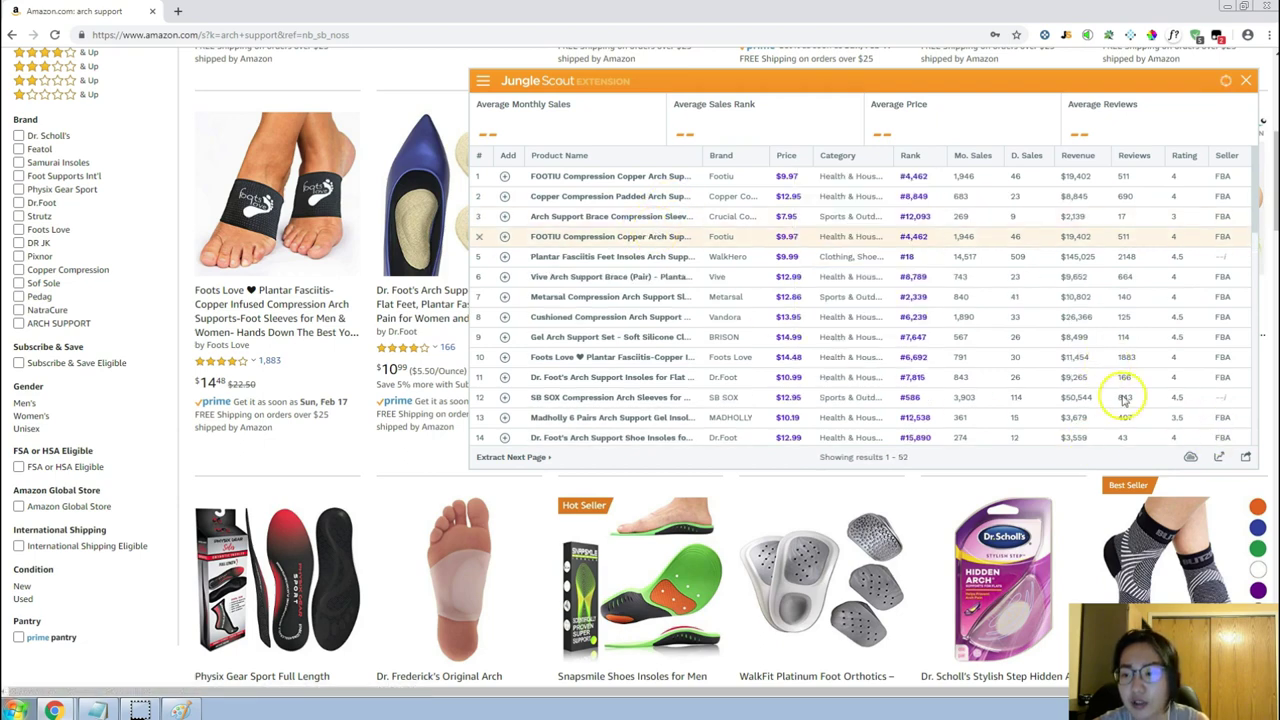
pyautogui.click(1249, 83)
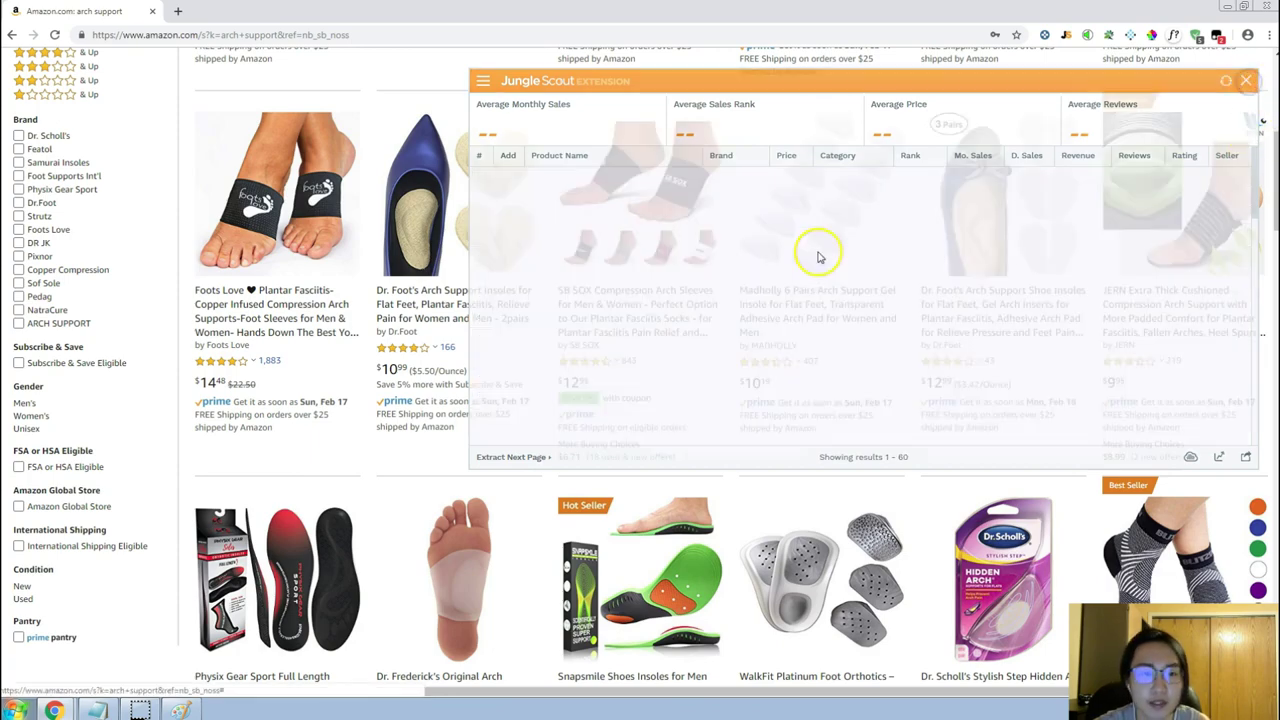
pyautogui.scroll(5, 610, 300)
# Switch back to the Magnet keyword list and select the phrase "heel cushion inserts" for use as a query.
pyautogui.hotkey('alt', 'Tab')
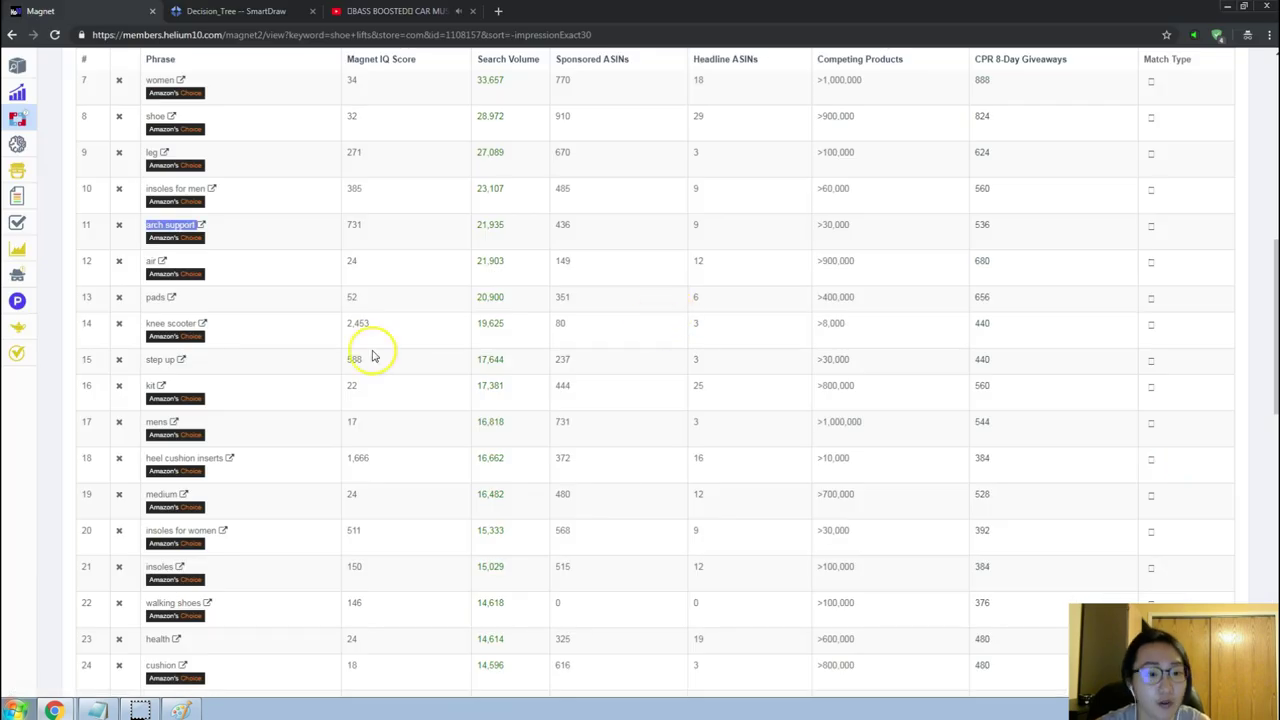
pyautogui.scroll(-1, 289, 329)
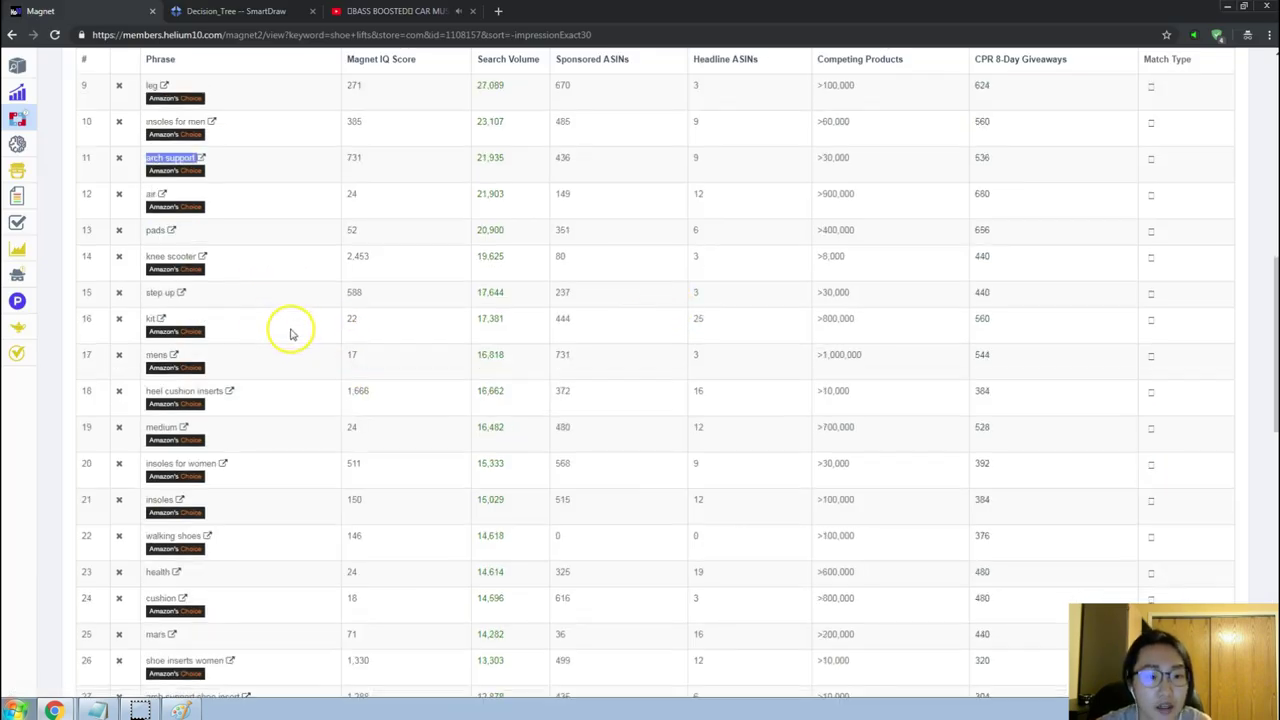
pyautogui.scroll(-1, 269, 337)
pyautogui.click(292, 325)
pyautogui.doubleClick(292, 325)
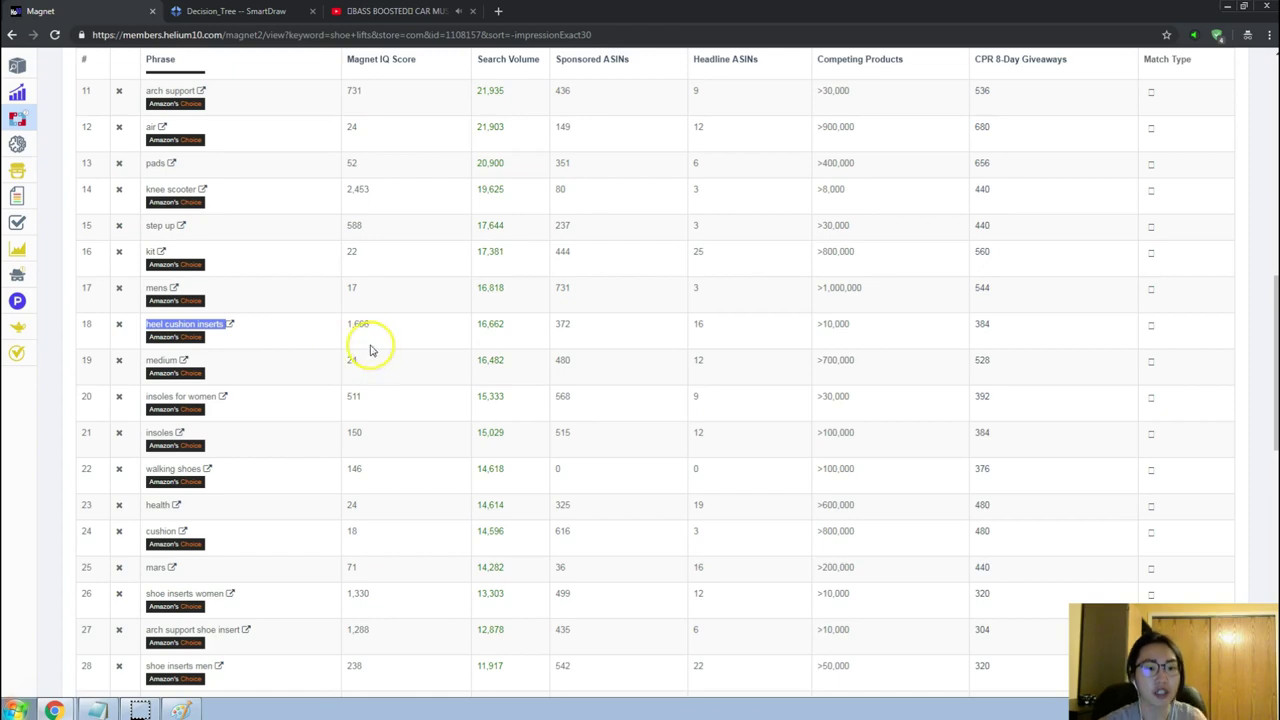
# Switch to the Amazon window and search for "heel cushion inserts" in place of the arch support query.
pyautogui.hotkey('alt', 'Tab')
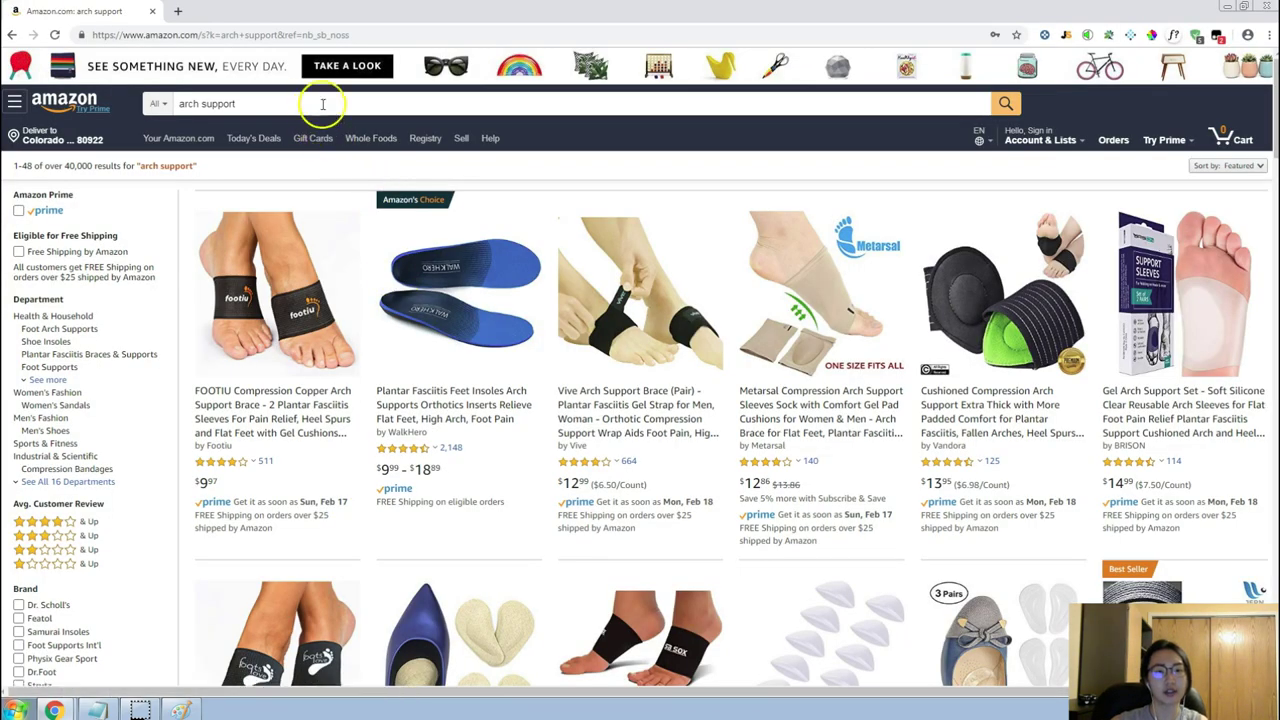
pyautogui.doubleClick(322, 104)
pyautogui.press('Return')
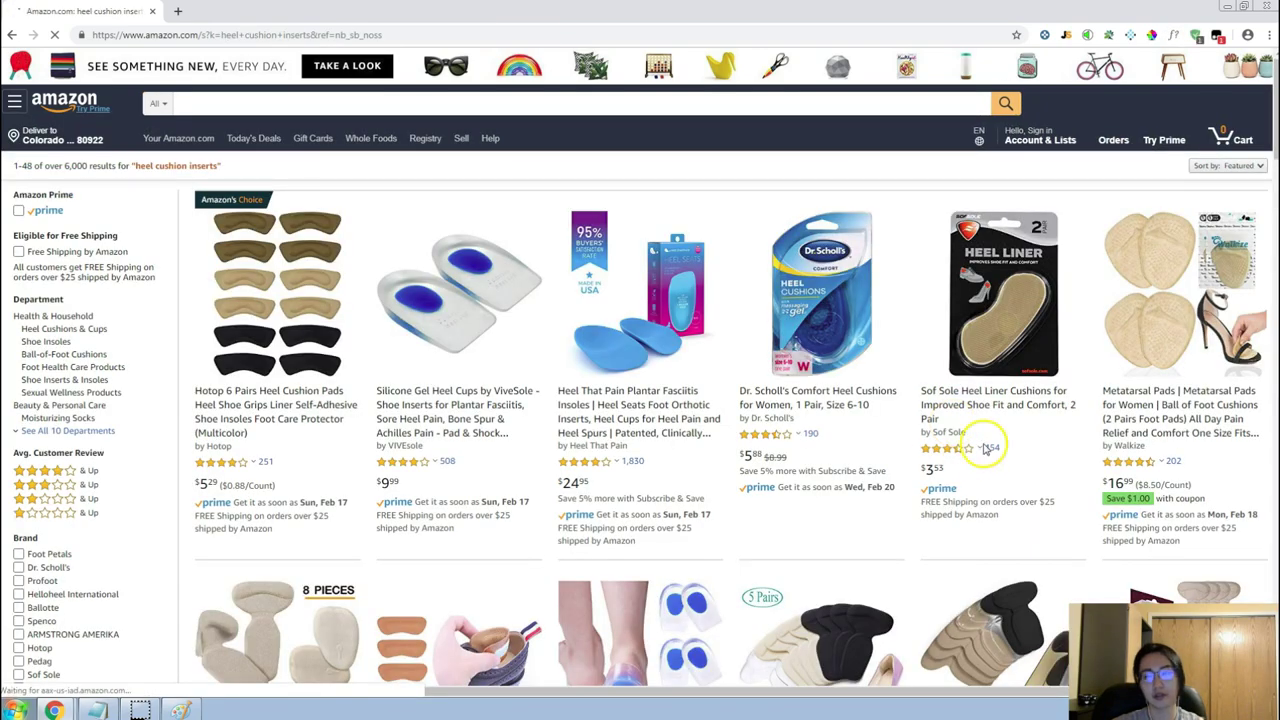
# Skim the first rows of heel cushion insert listings for product types, prices and review counts.
pyautogui.scroll(-3, 985, 447)
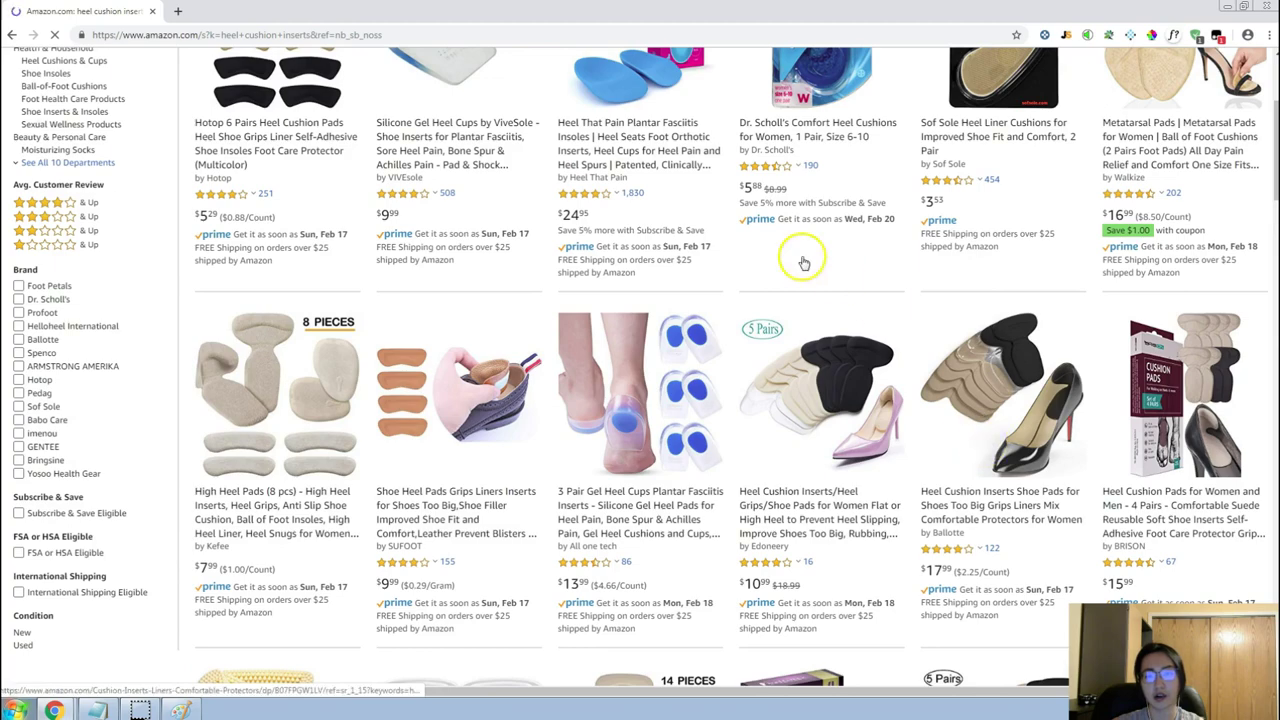
pyautogui.scroll(-3, 1118, 243)
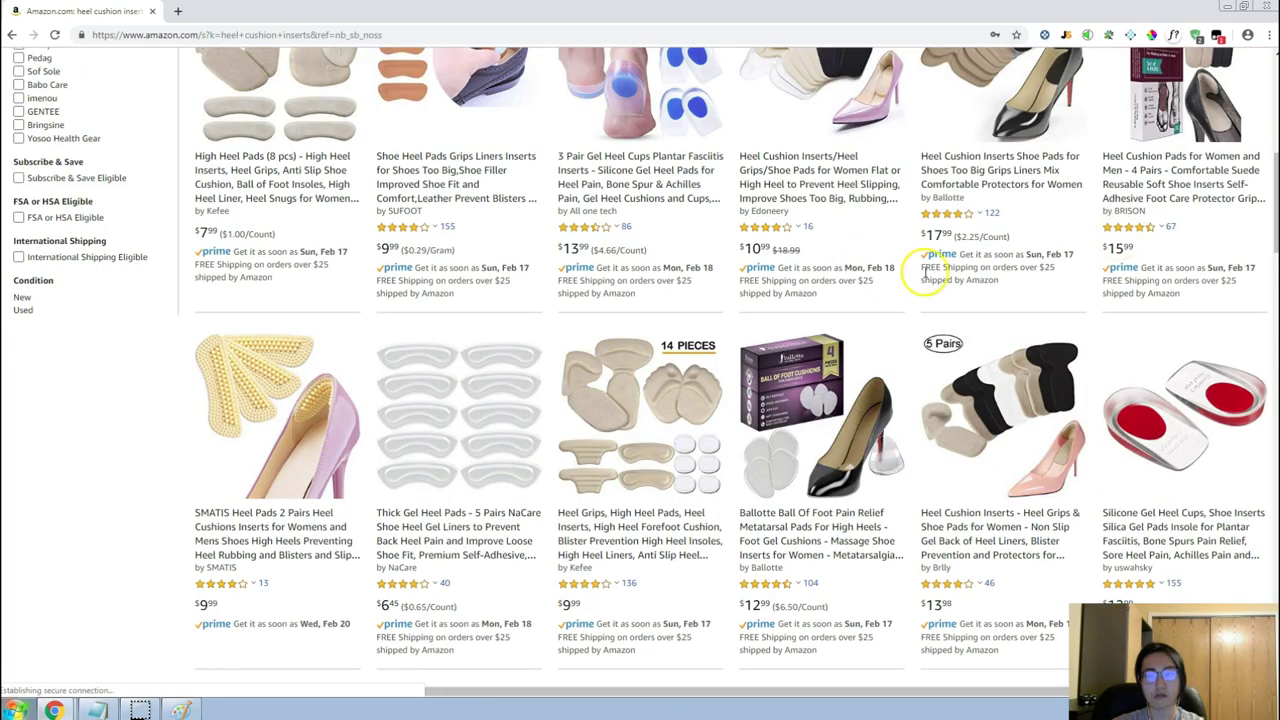
pyautogui.scroll(1, 926, 276)
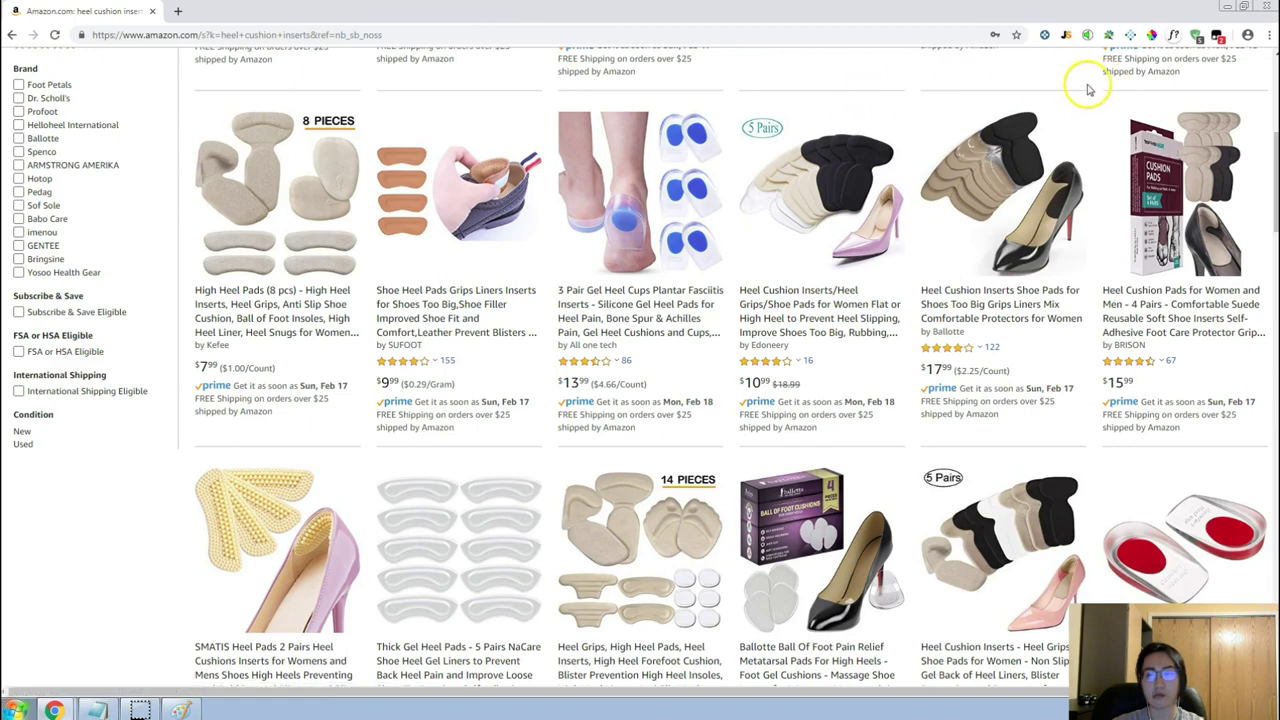
# Run the Jungle Scout extension on the "heel cushion inserts" search results and let it load the product data.
pyautogui.click(1071, 38)
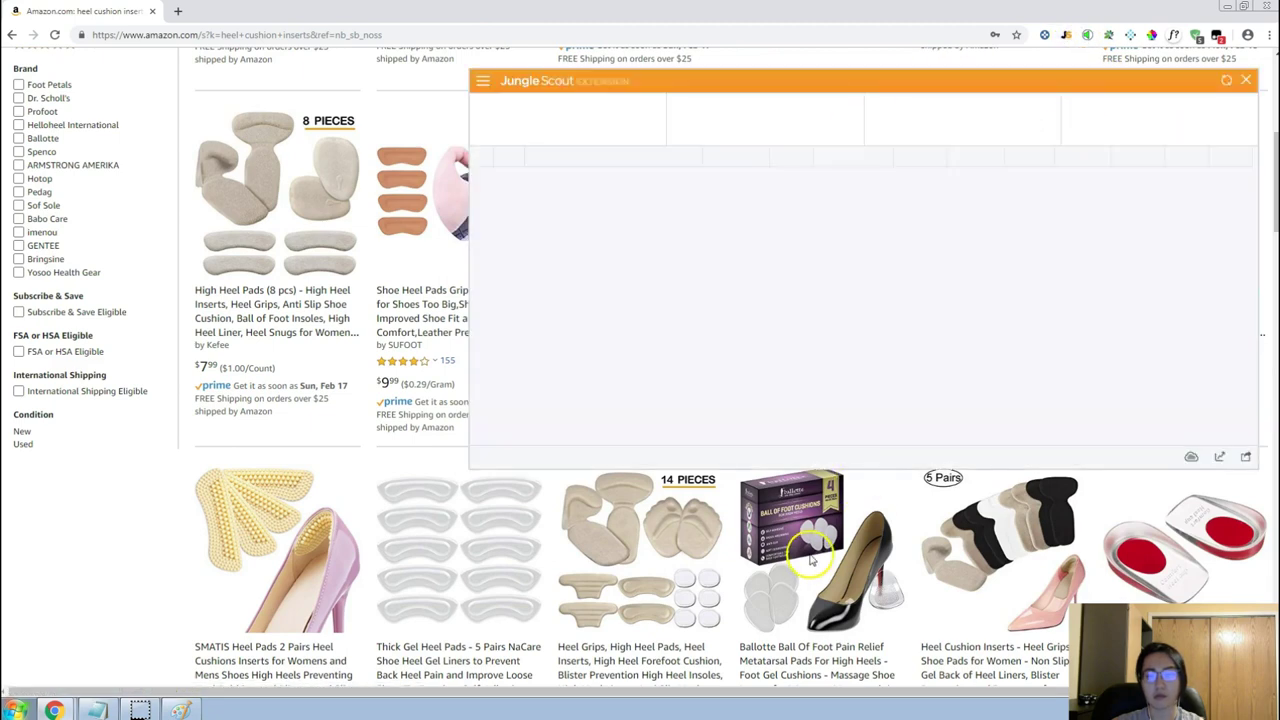
pyautogui.scroll(-1, 922, 543)
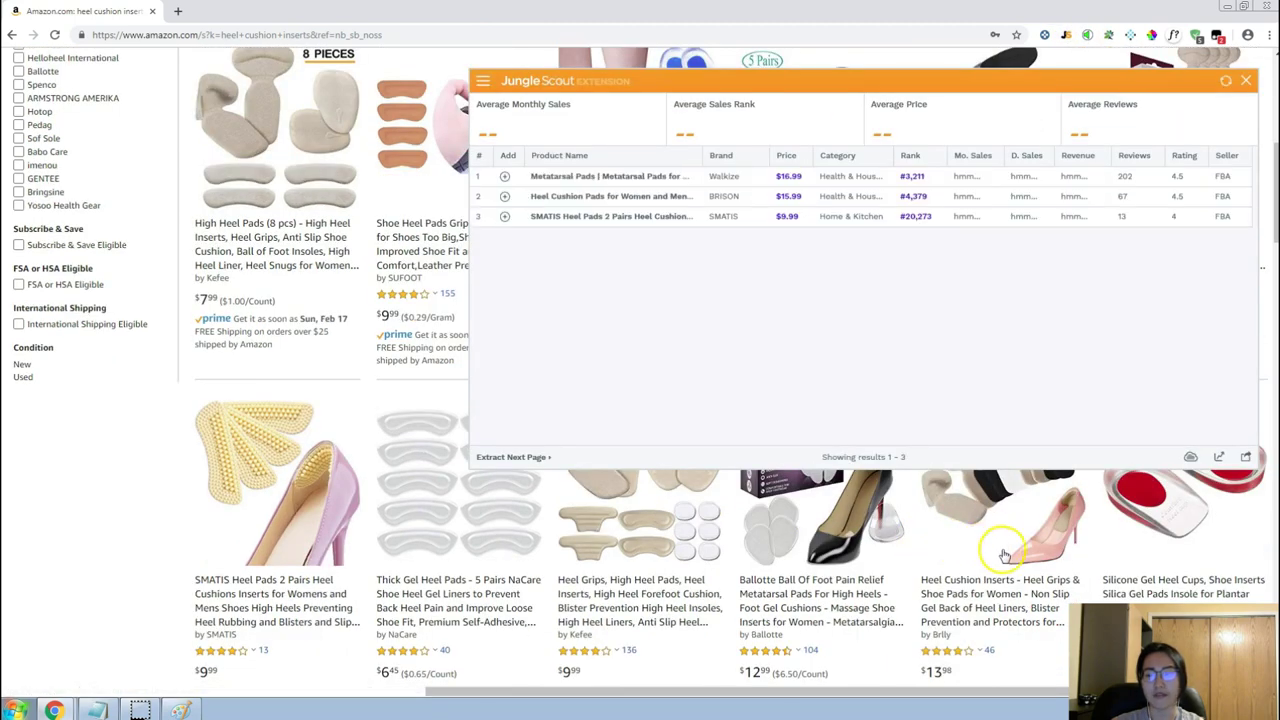
pyautogui.scroll(-1, 1000, 555)
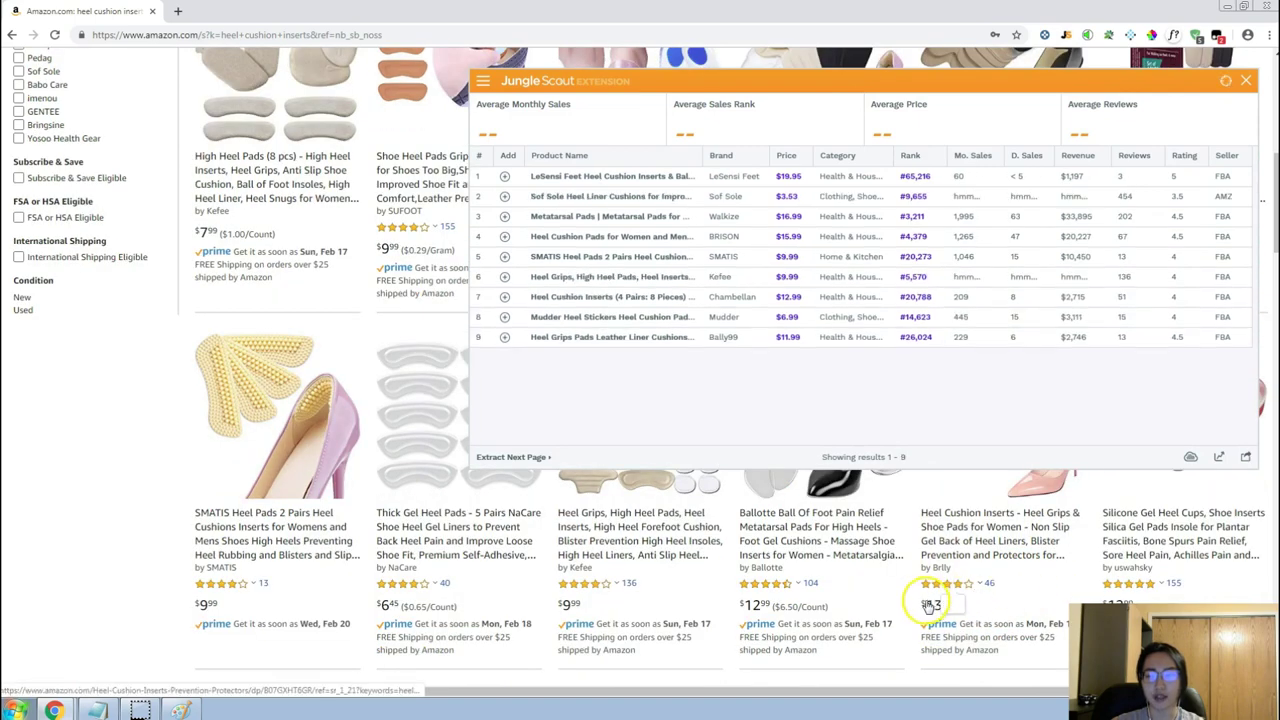
pyautogui.scroll(4, 915, 590)
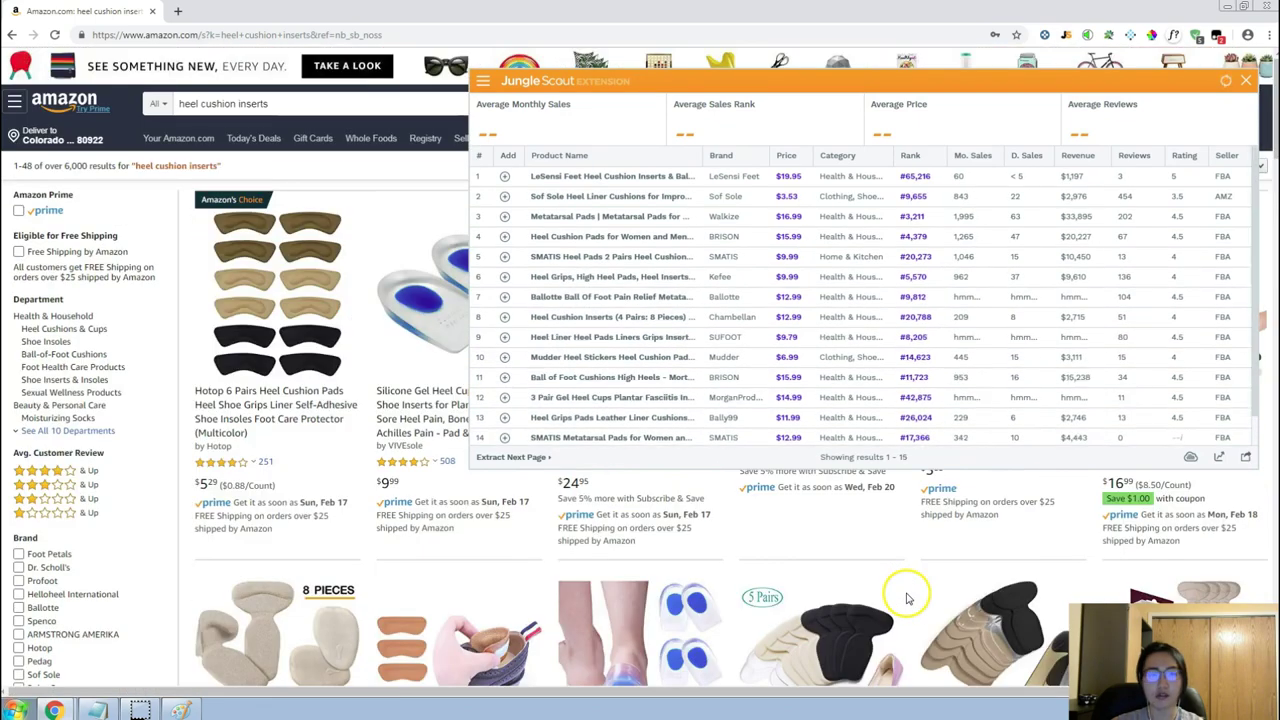
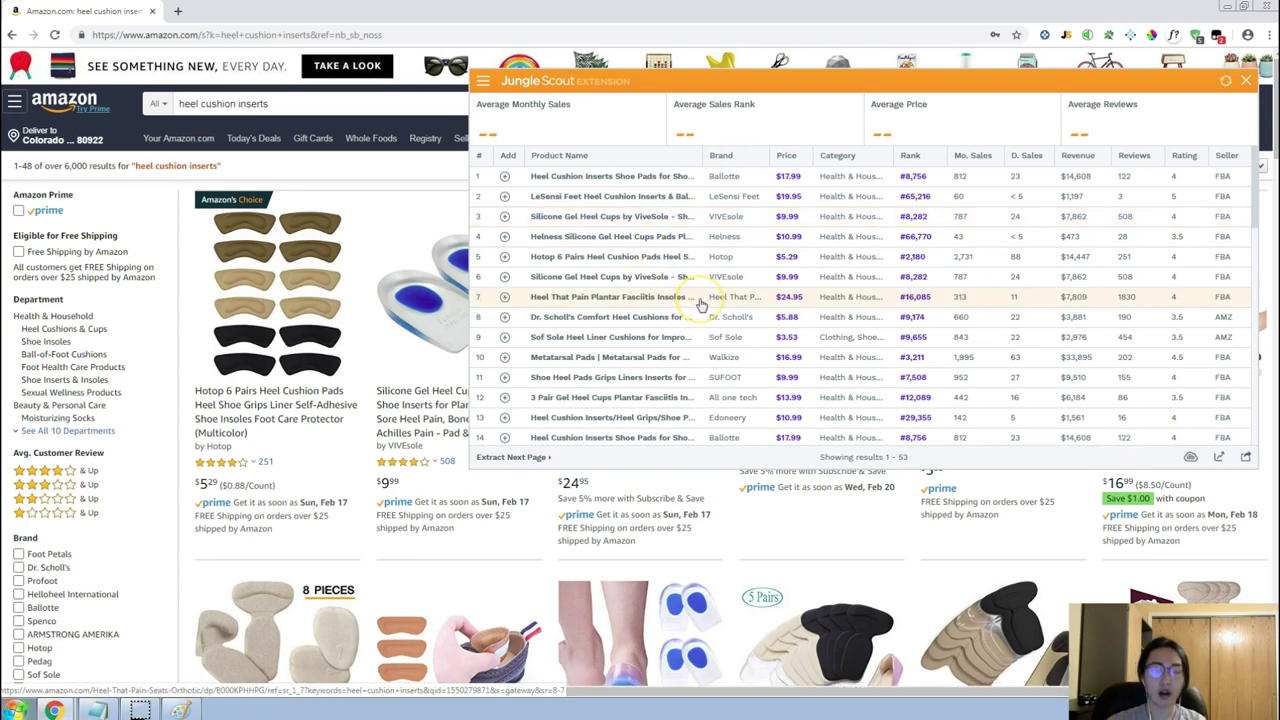
# Review price, monthly sales, revenue and review counts in the Jungle Scout table, previewing the gel heel cups and heel grip products.
pyautogui.moveTo(702, 303)
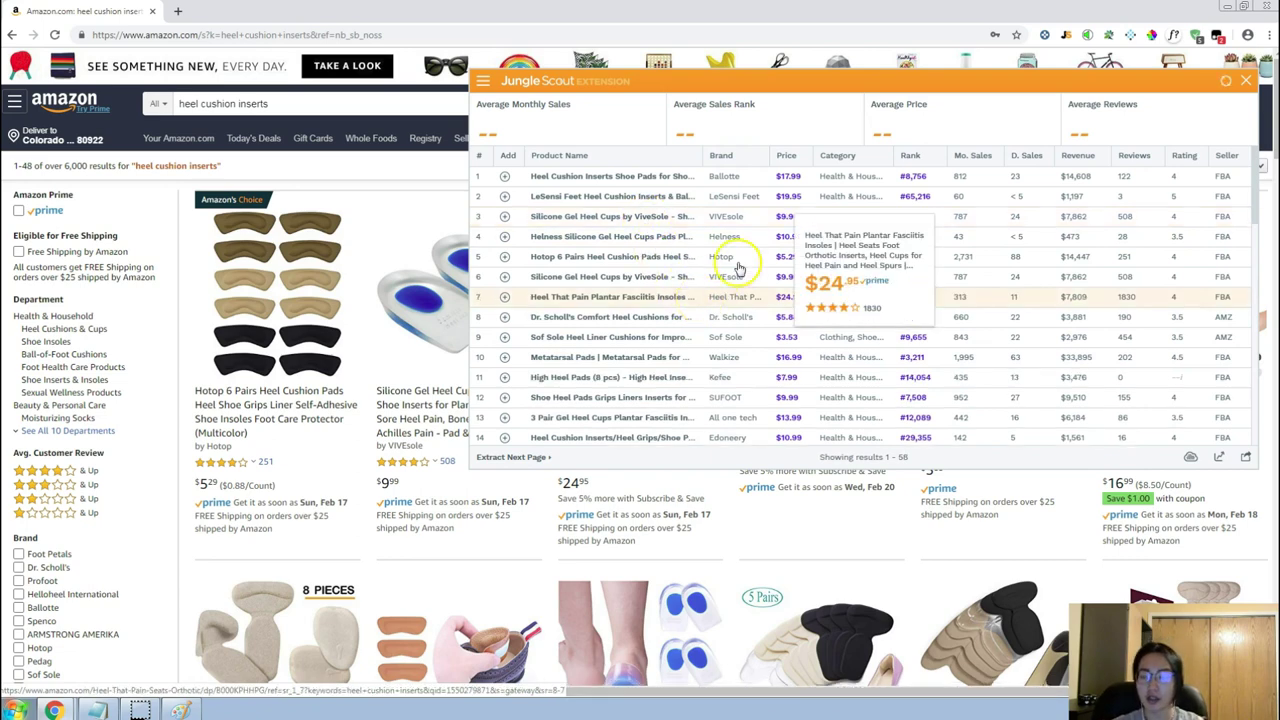
pyautogui.scroll(-2, 769, 232)
pyautogui.scroll(-1, 769, 232)
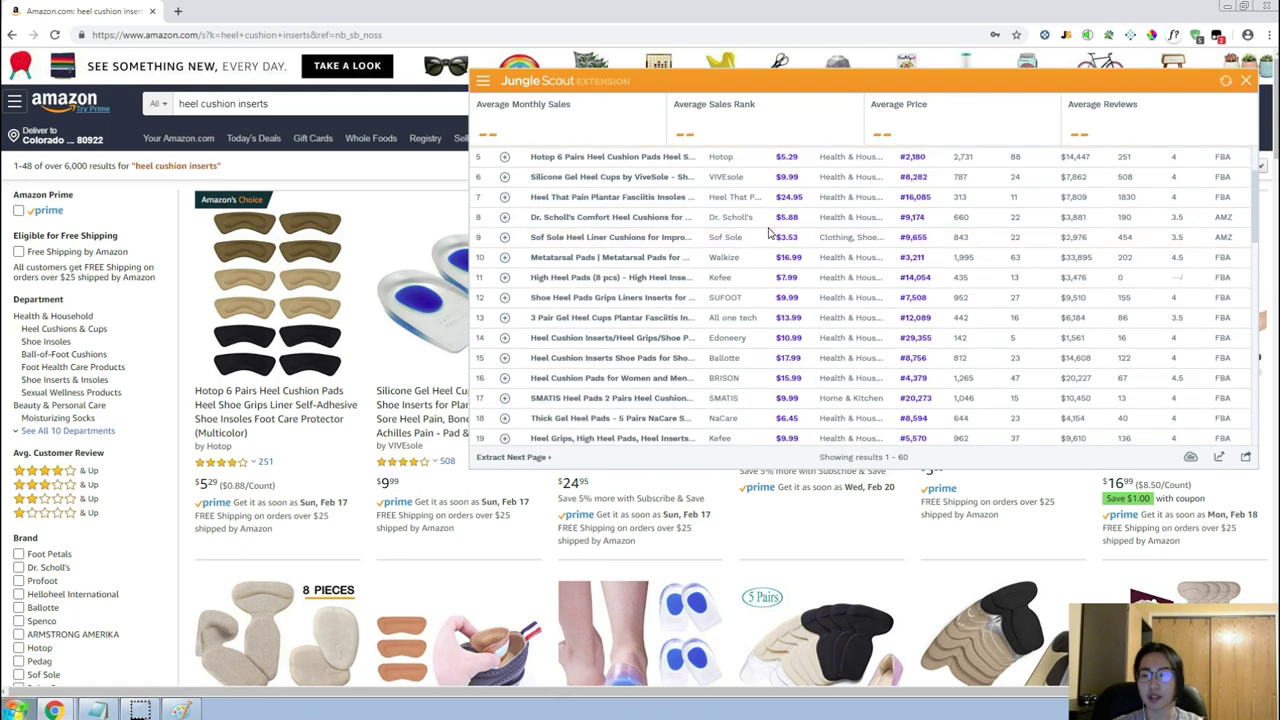
pyautogui.moveTo(679, 265)
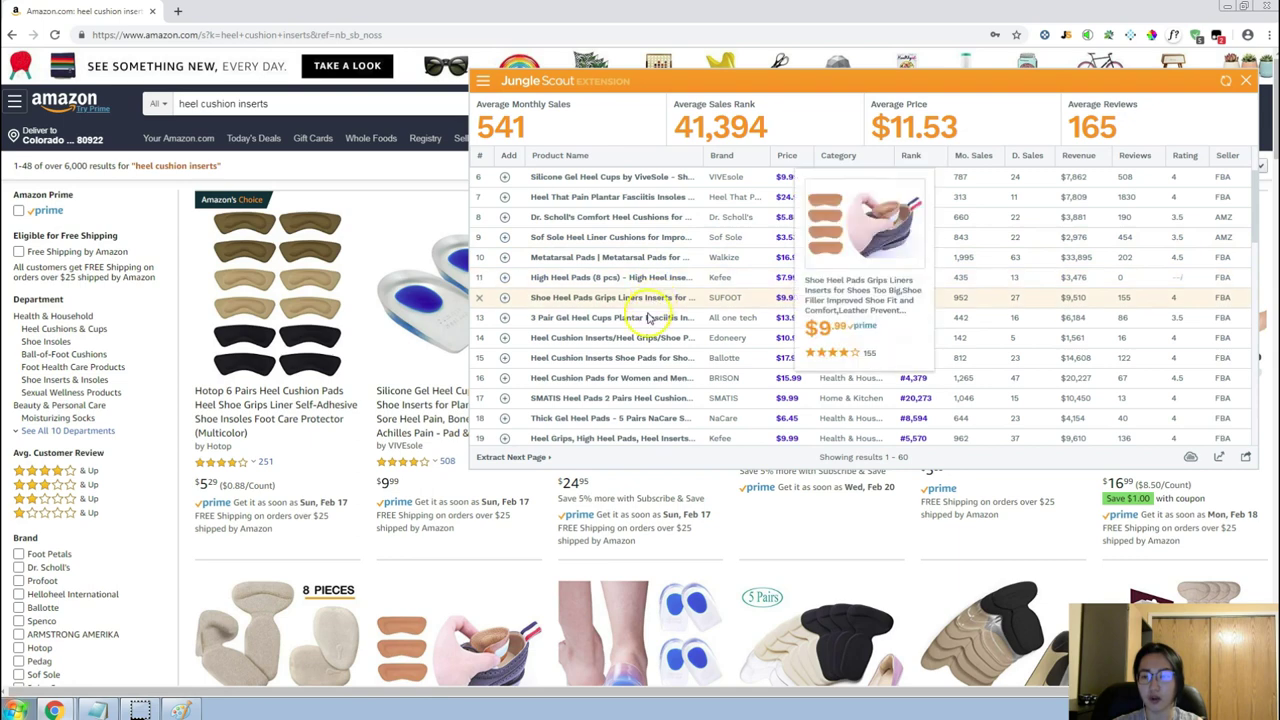
pyautogui.moveTo(647, 324)
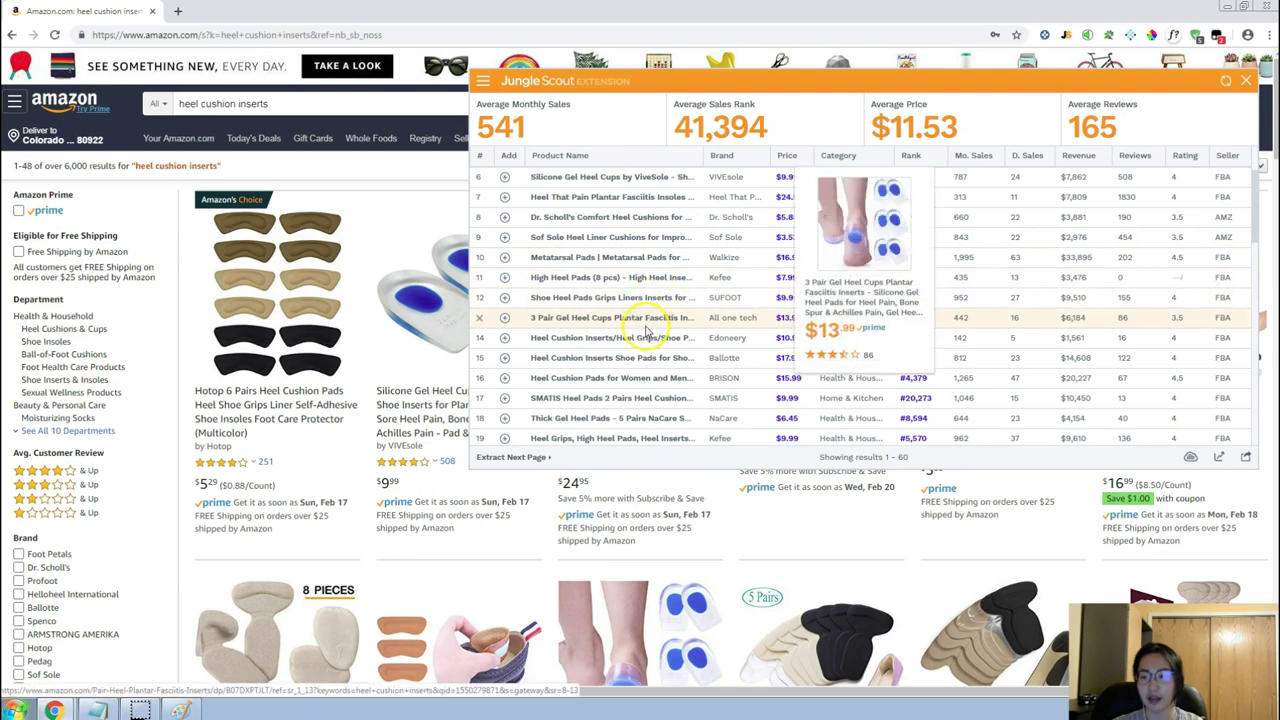
pyautogui.click(650, 330)
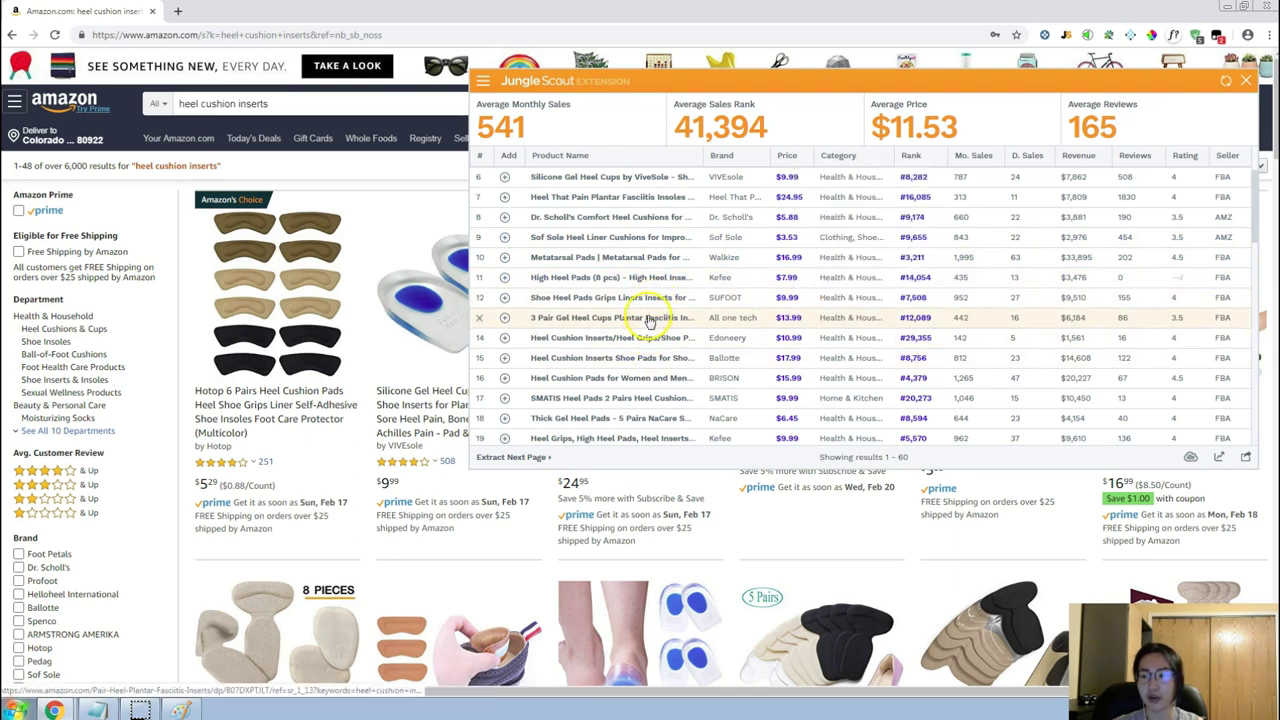
pyautogui.moveTo(645, 357)
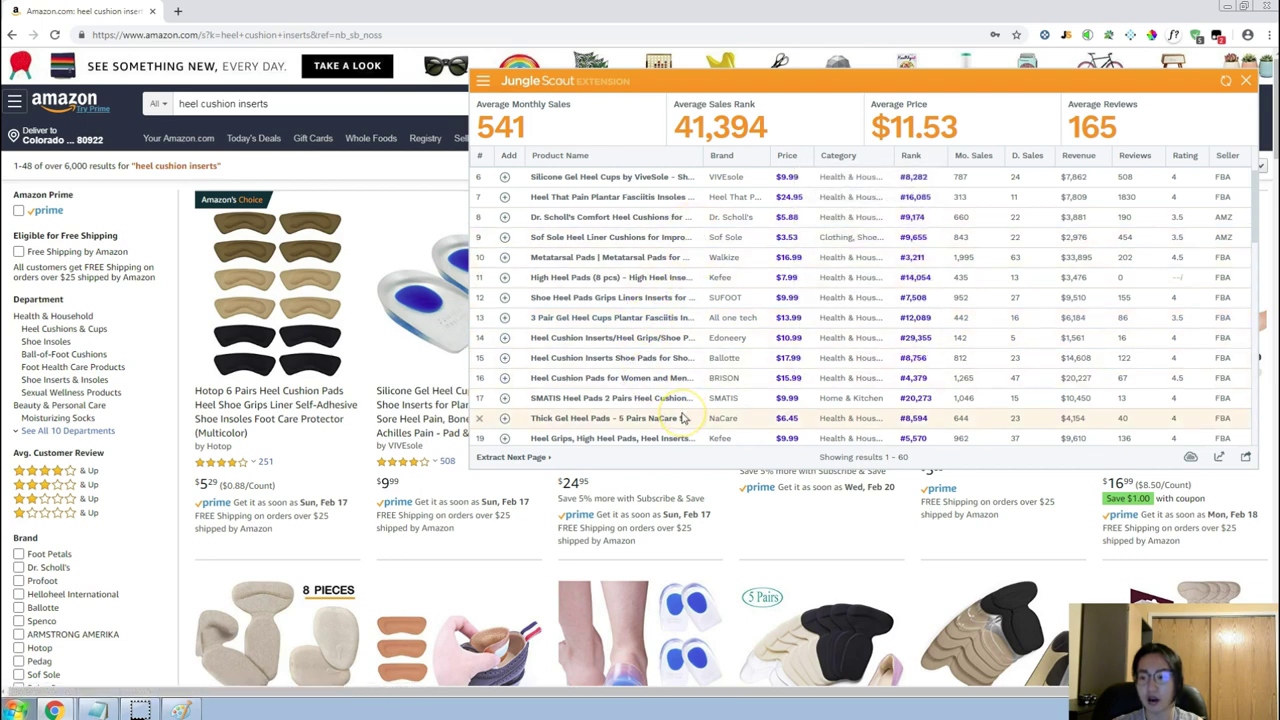
pyautogui.scroll(-3, 684, 410)
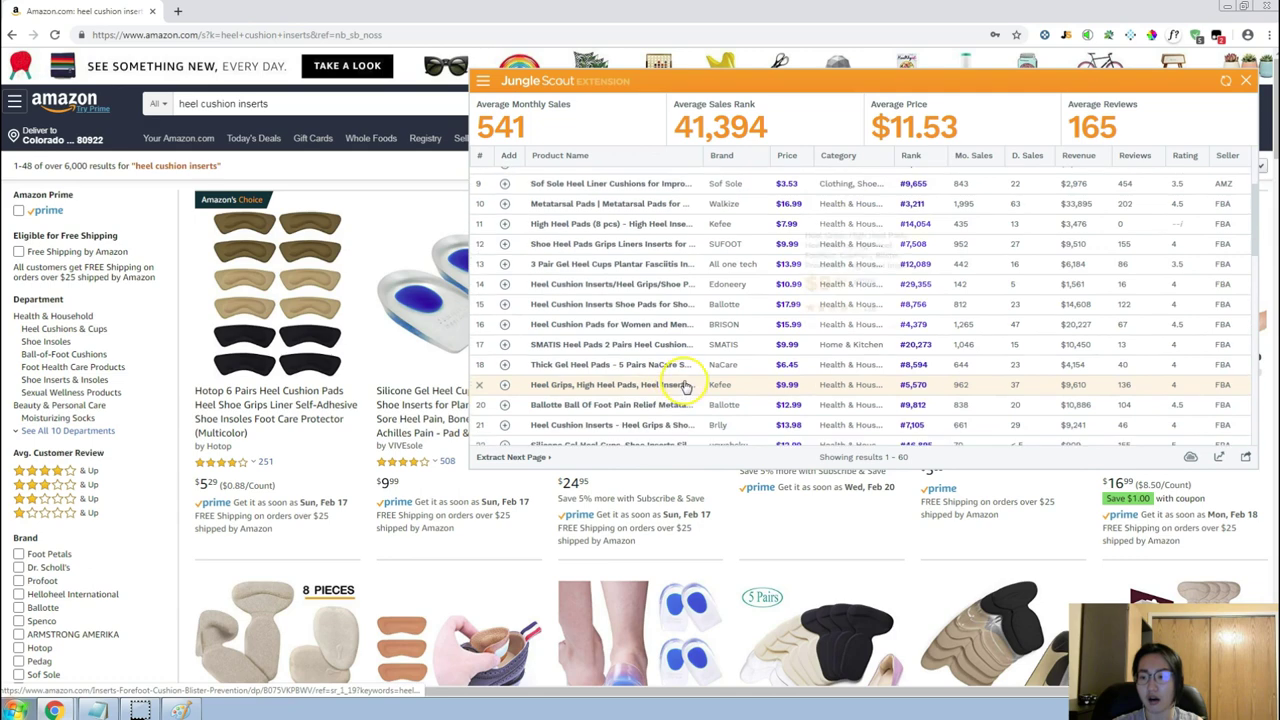
pyautogui.moveTo(686, 387)
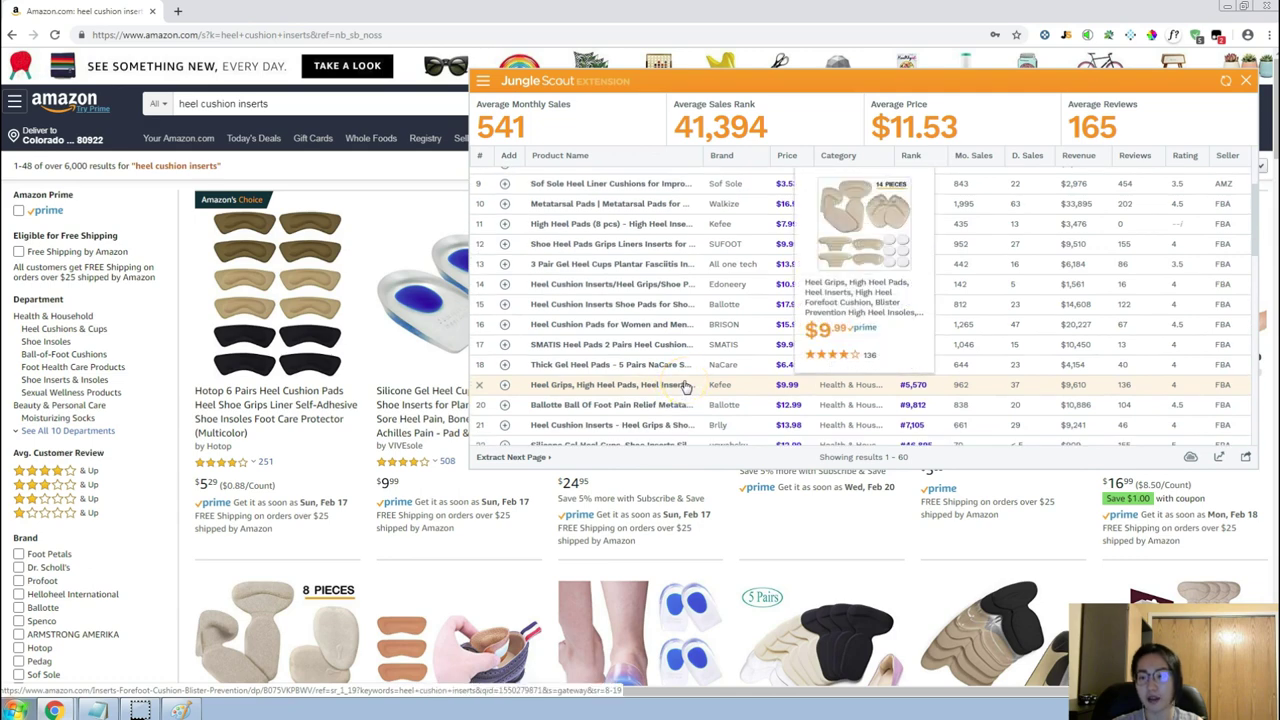
pyautogui.scroll(-3, 686, 387)
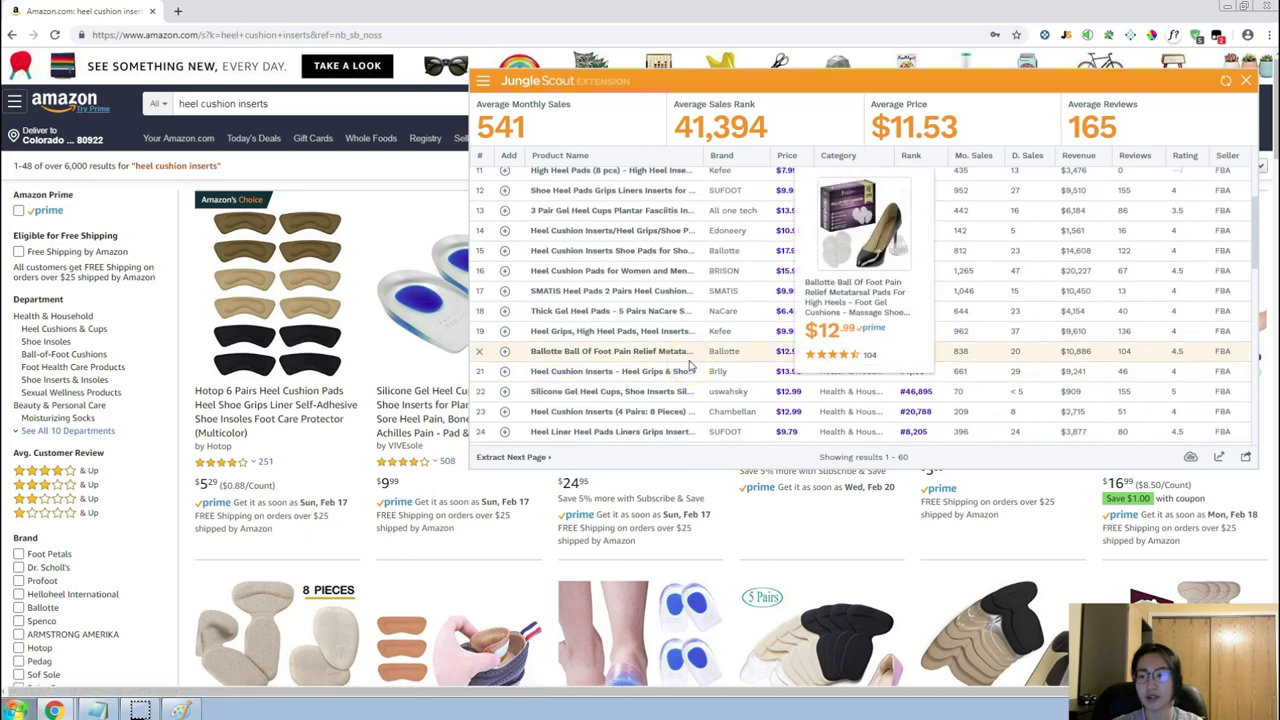
pyautogui.scroll(3, 682, 385)
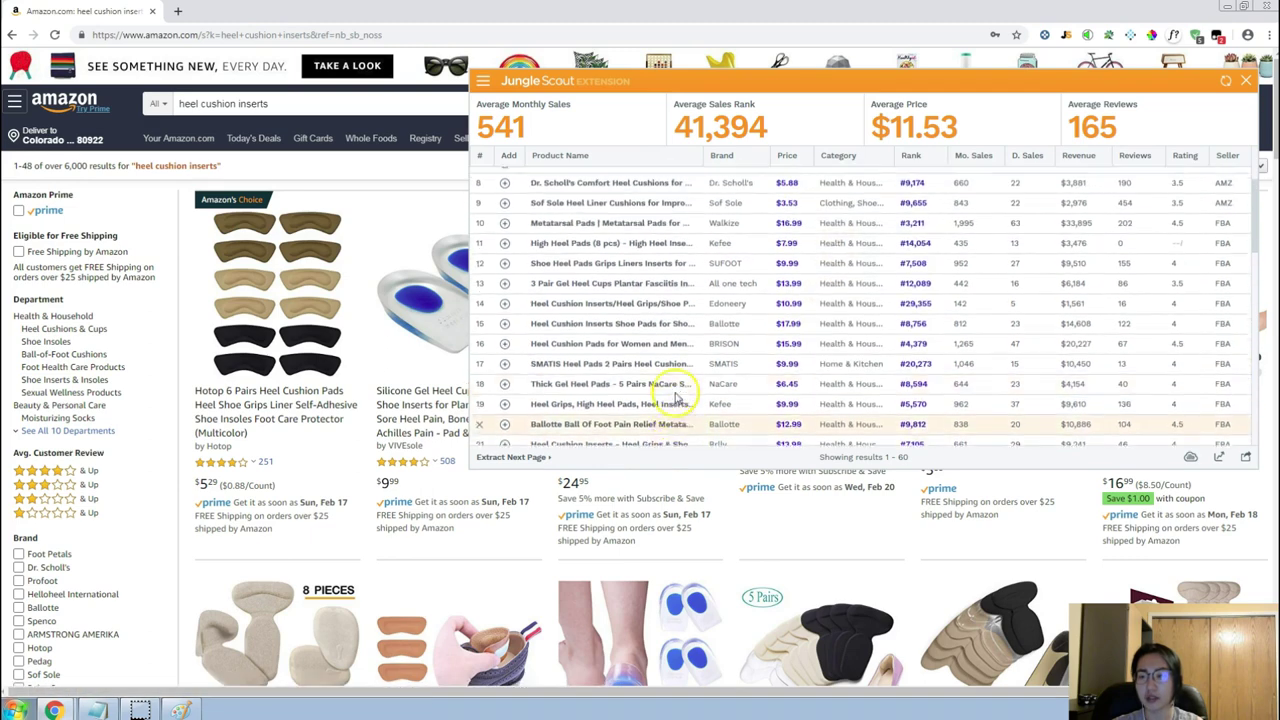
pyautogui.scroll(5, 676, 398)
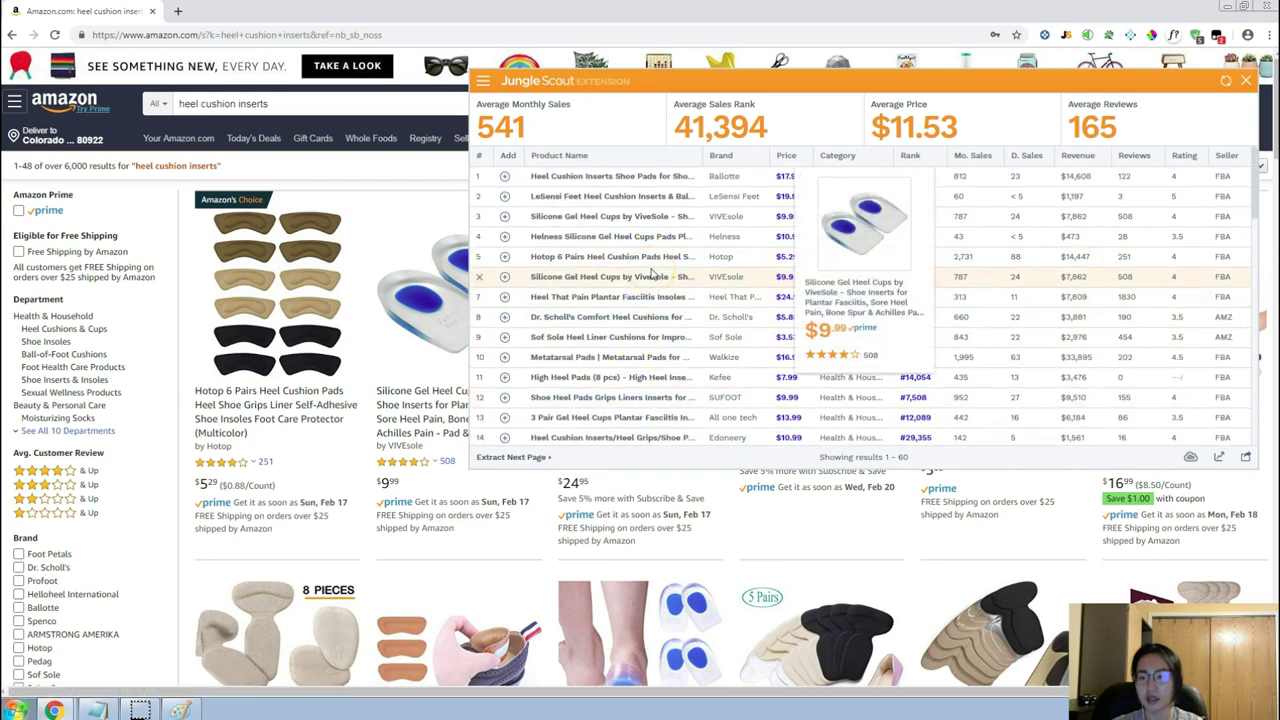
# Compare the sales and reviews of the first Jungle Scout rows, previewing the Ballotte shoe pads and Hotop heel pads, and close the extension.
pyautogui.click(654, 262)
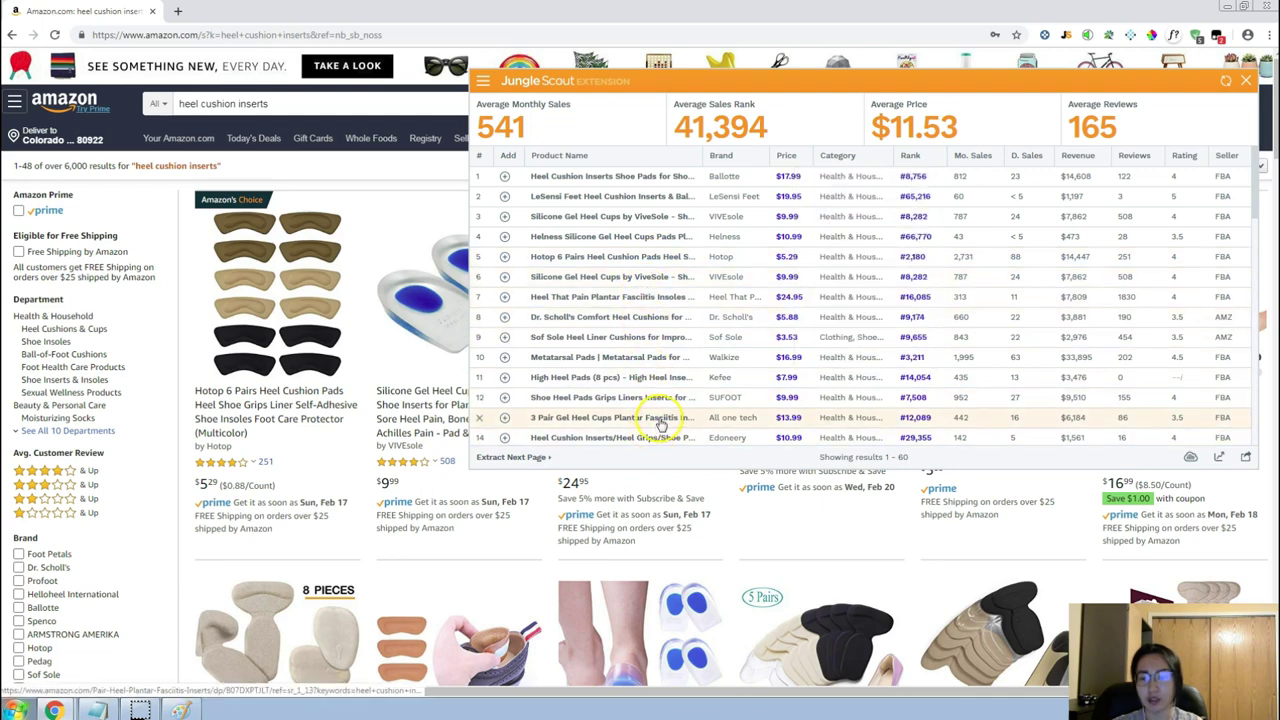
pyautogui.moveTo(659, 180)
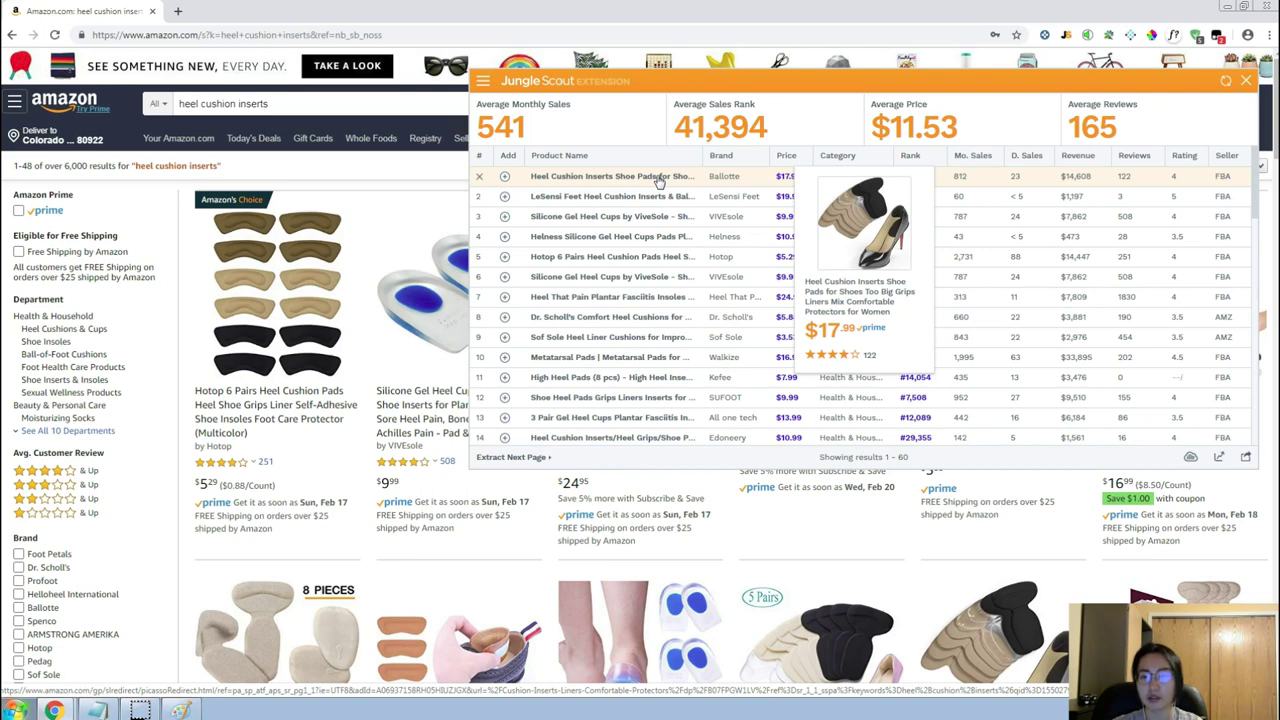
pyautogui.click(656, 222)
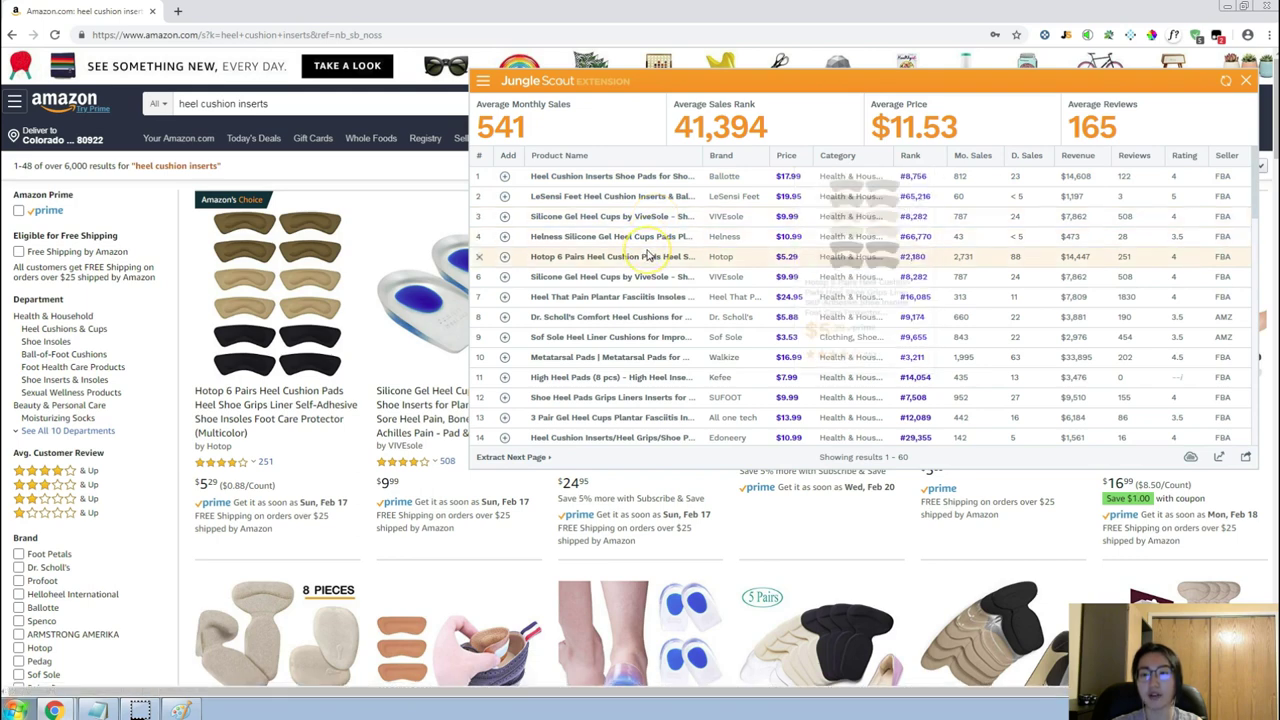
pyautogui.moveTo(648, 256)
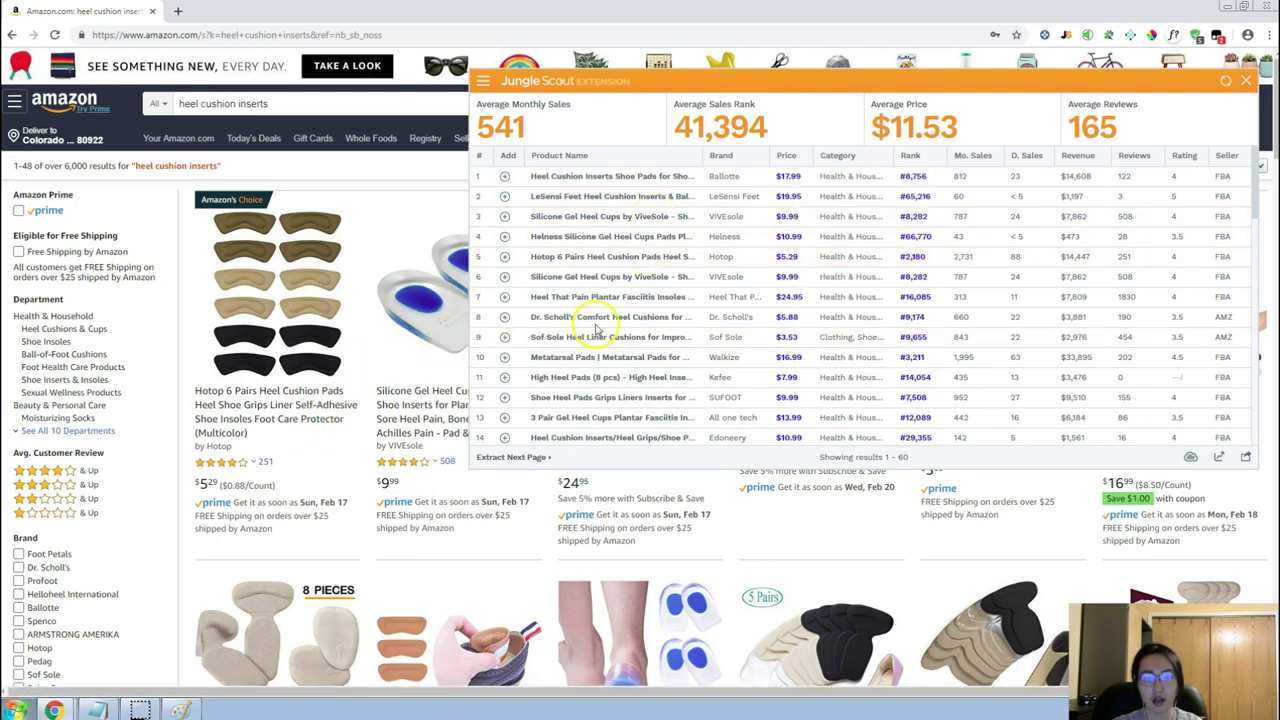
pyautogui.click(1247, 82)
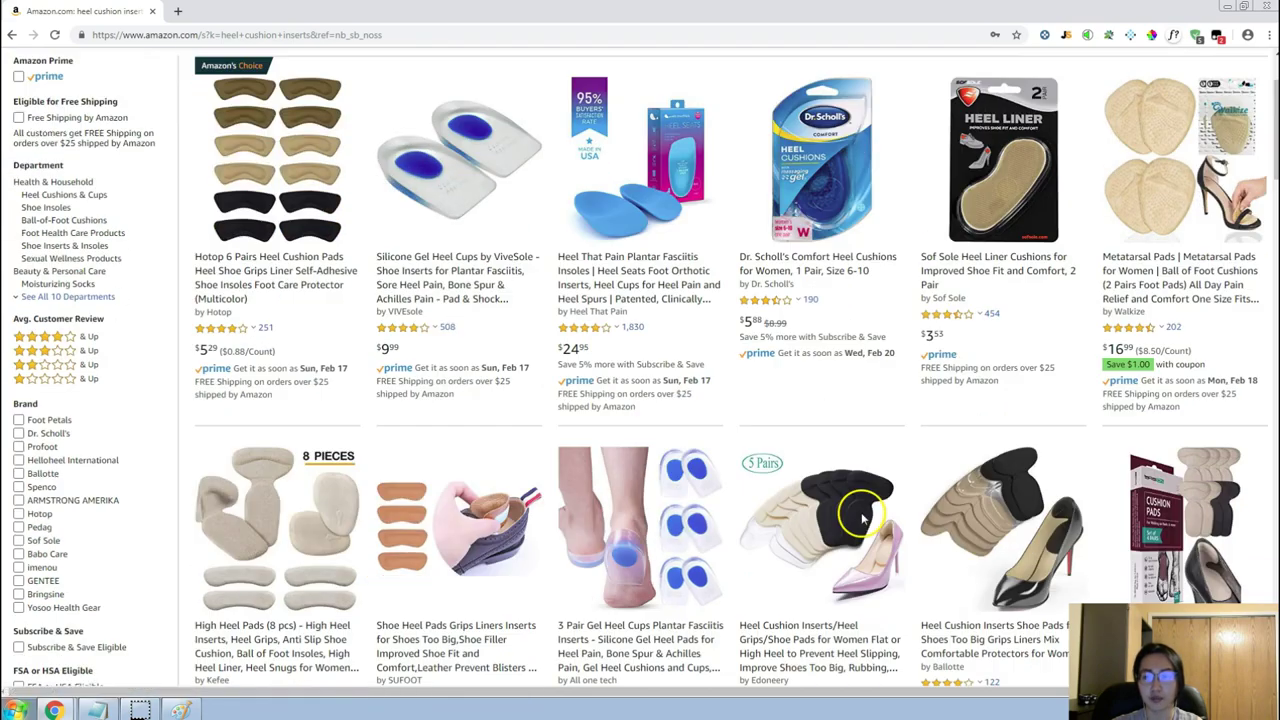
# Find the Ballotte "Heel Cushion Inserts Shoe Pads" listing in the search results and bring up its link options.
pyautogui.scroll(-1, 860, 515)
pyautogui.scroll(-2, 862, 518)
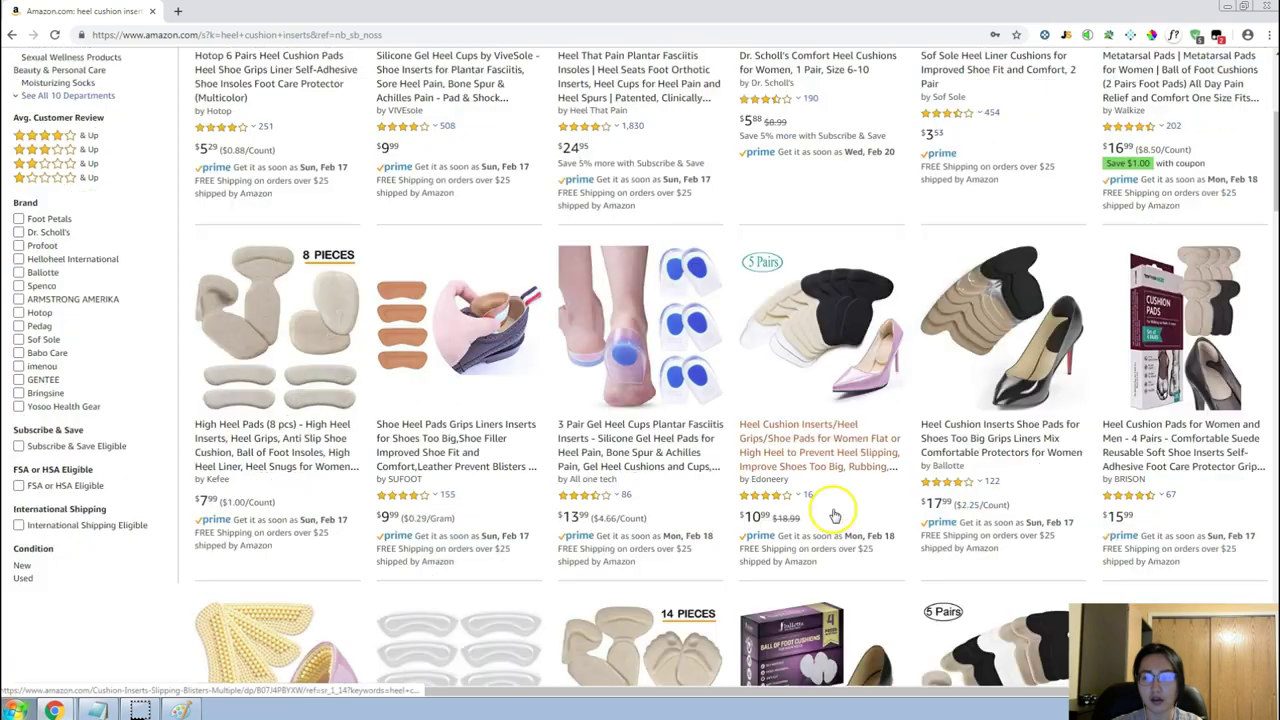
pyautogui.rightClick(957, 451)
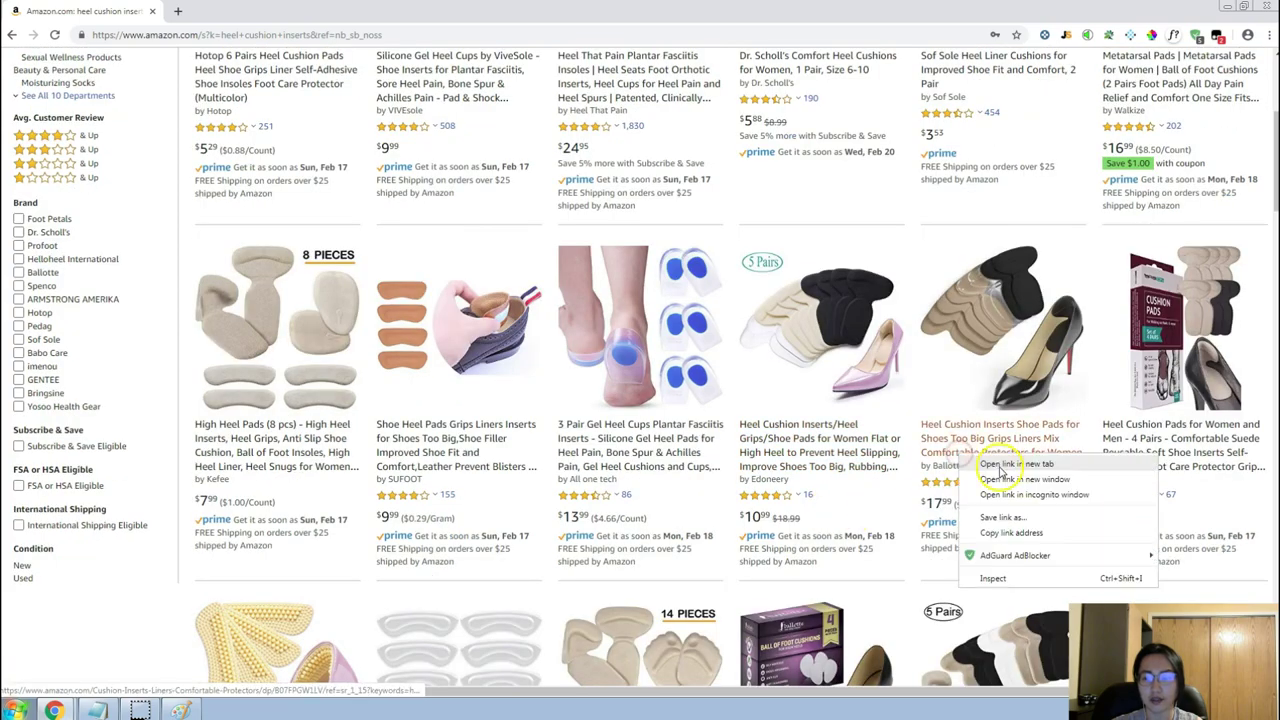
# Open the Ballotte heel cushion inserts and the Walkize metatarsal pads listings from the search results in new tabs.
pyautogui.click(990, 463)
pyautogui.scroll(3, 990, 465)
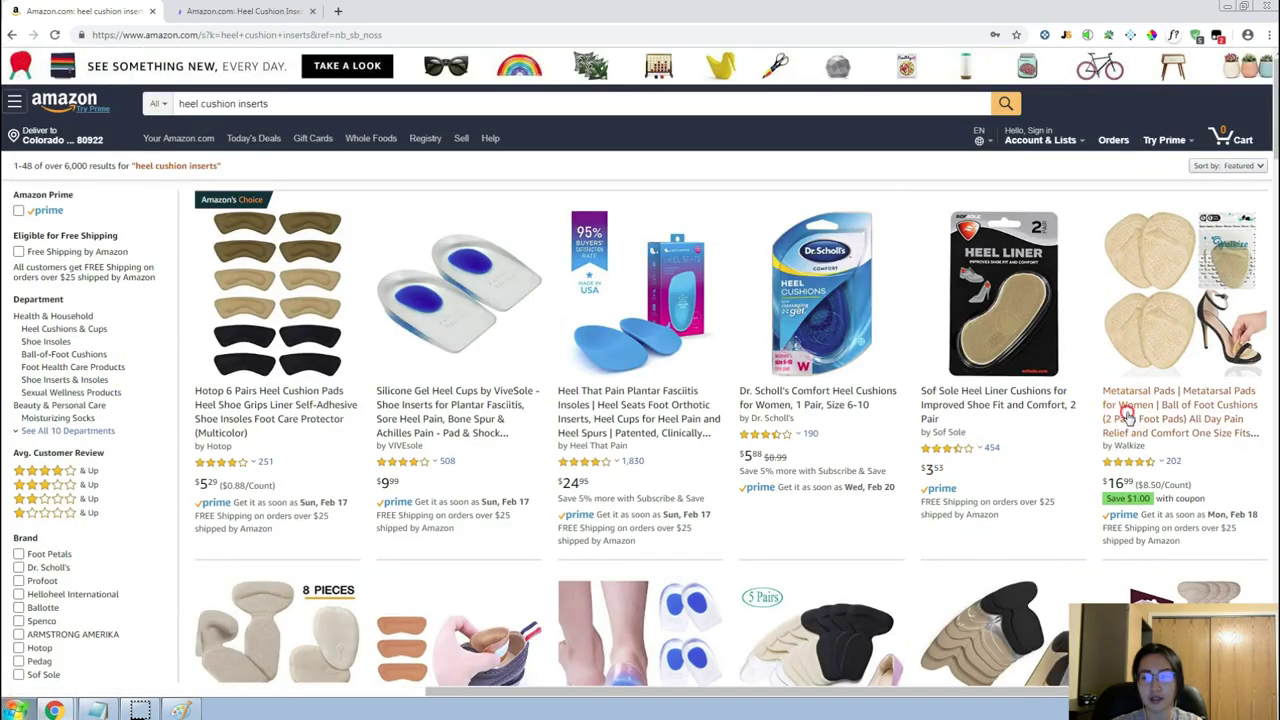
pyautogui.rightClick(1147, 424)
pyautogui.click(1150, 430)
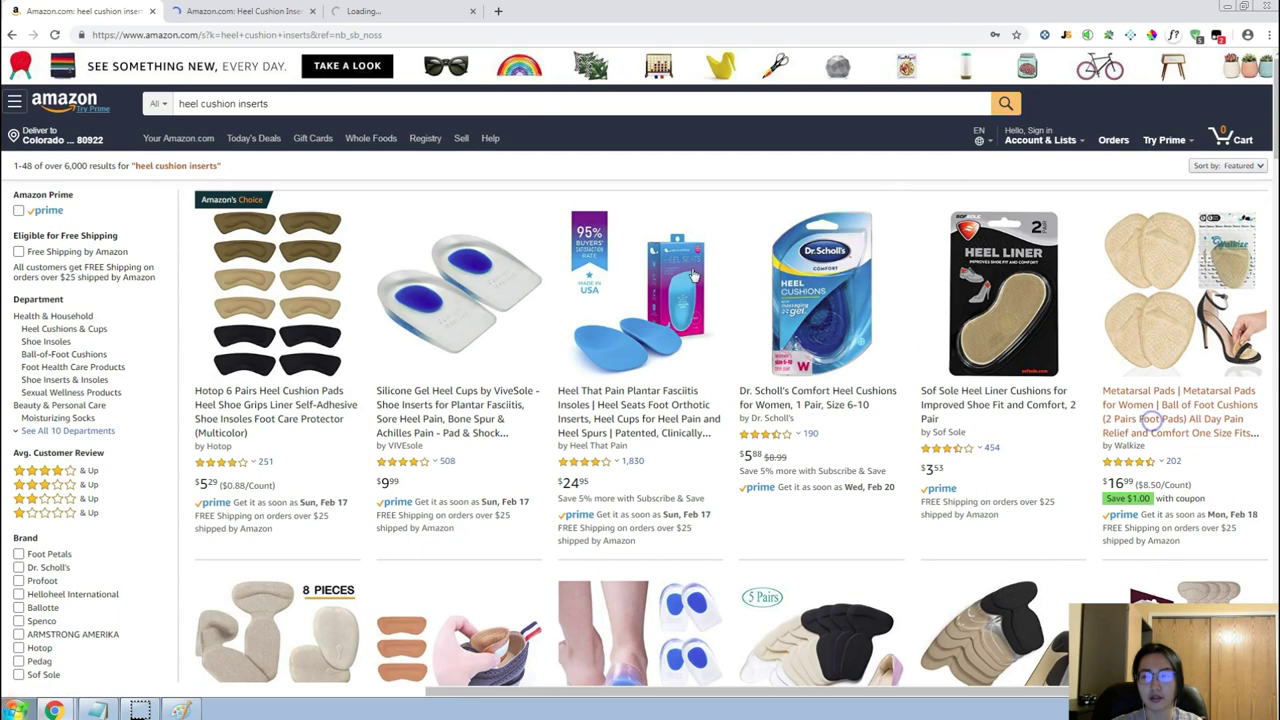
# View the product images on the Ballotte heel cushion inserts listing, including the shoe wipe and packaging pictures.
pyautogui.click(250, 11)
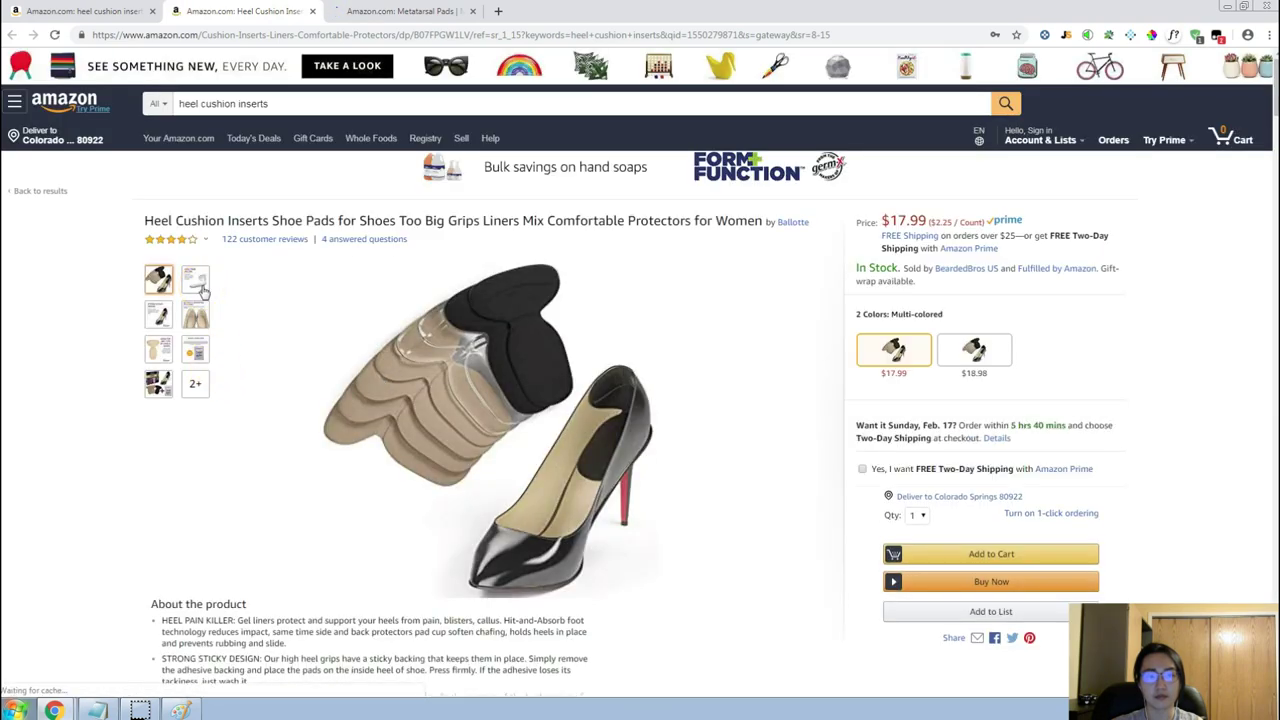
pyautogui.click(201, 289)
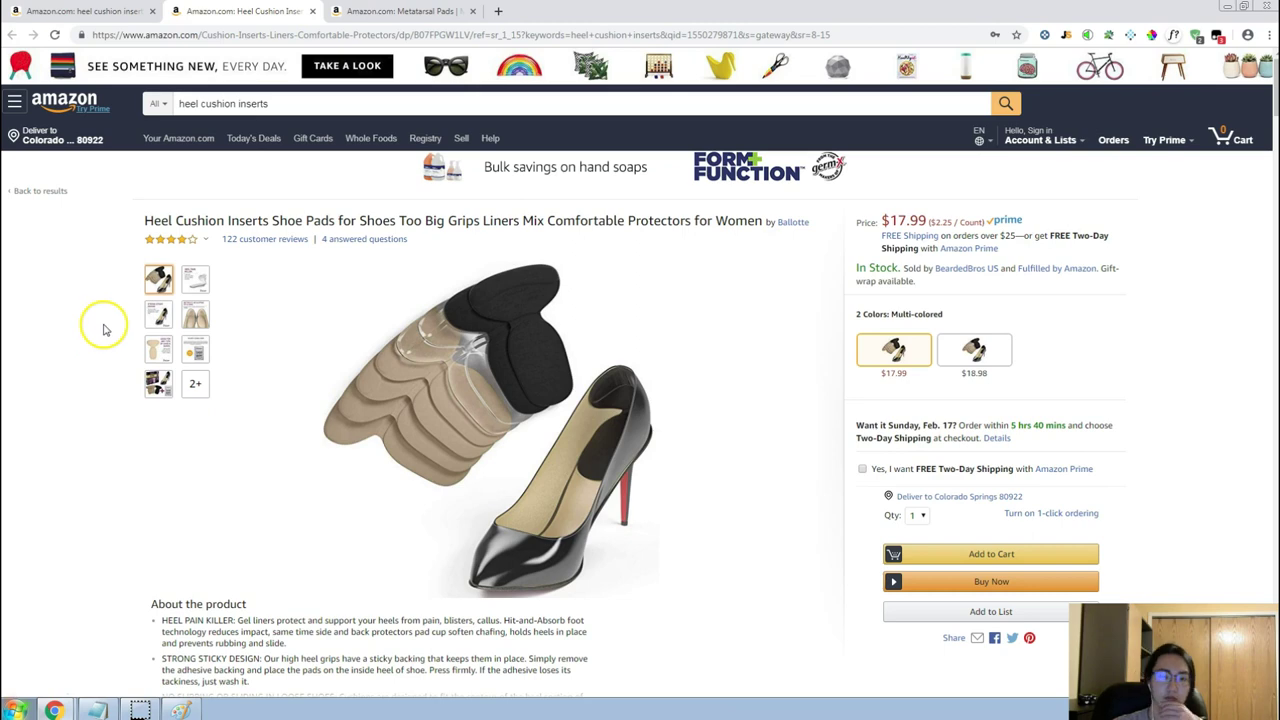
pyautogui.scroll(-1, 110, 300)
pyautogui.moveTo(193, 158)
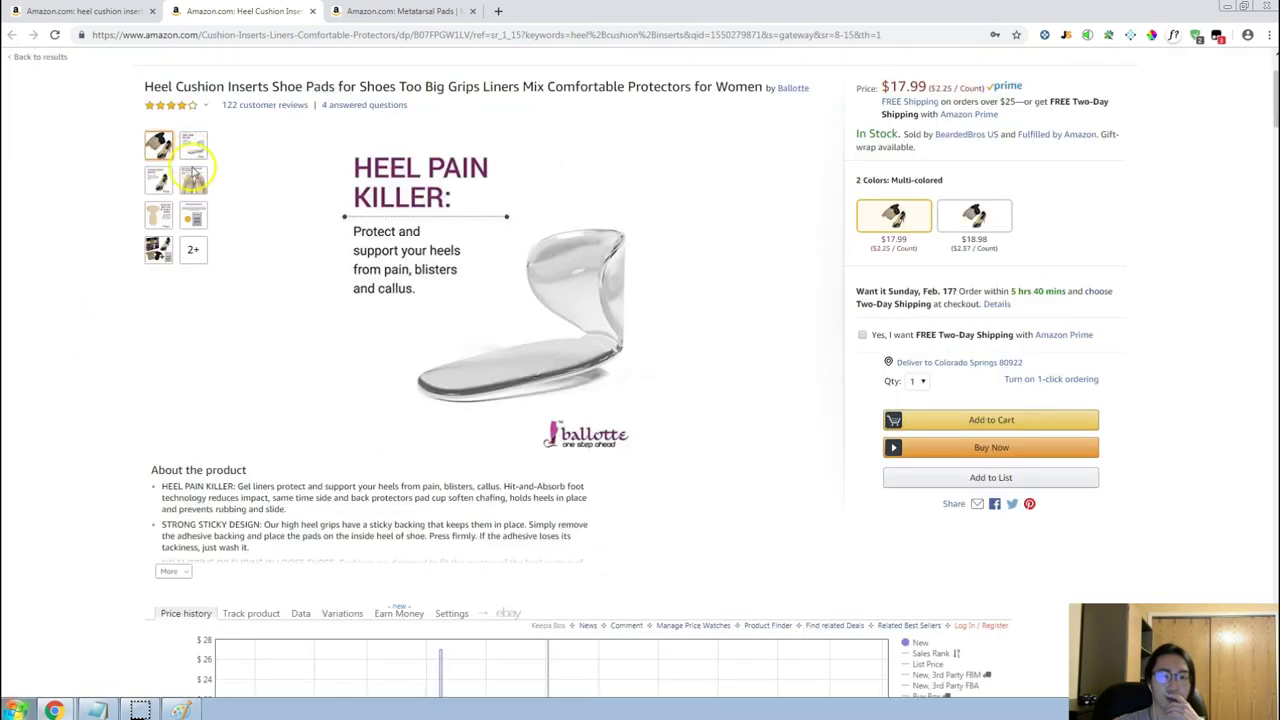
pyautogui.moveTo(195, 230)
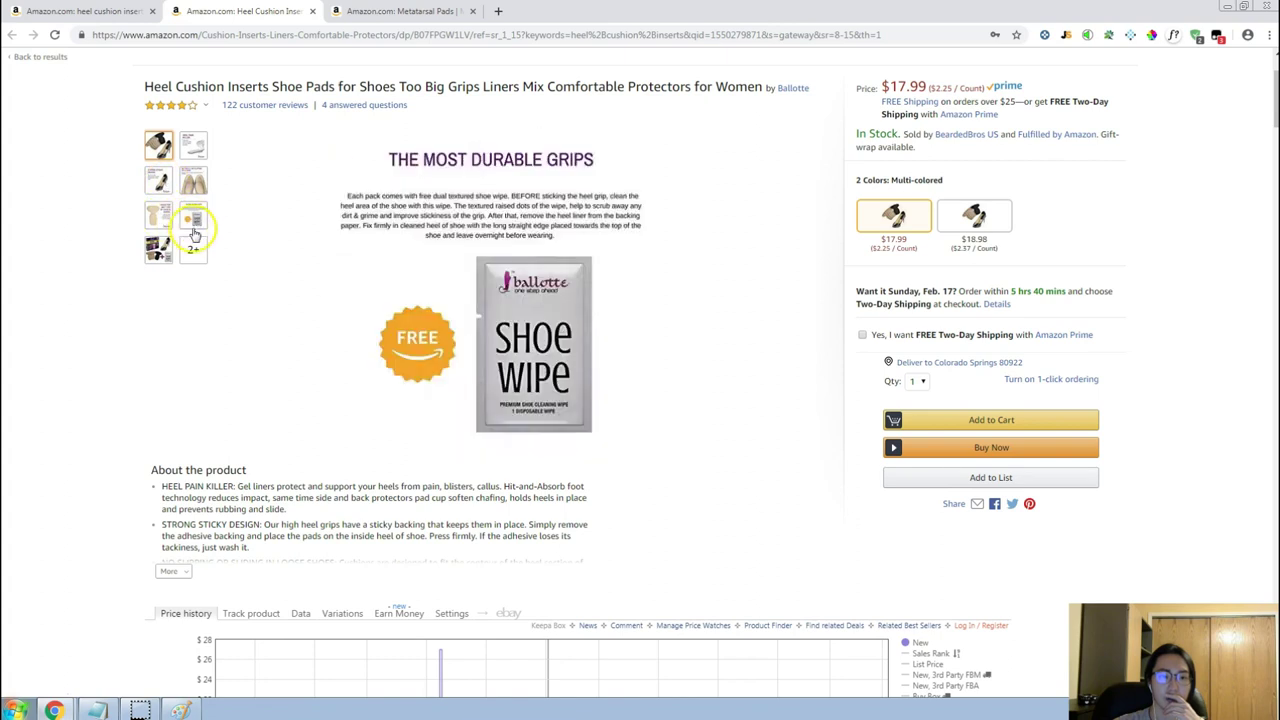
pyautogui.moveTo(160, 253)
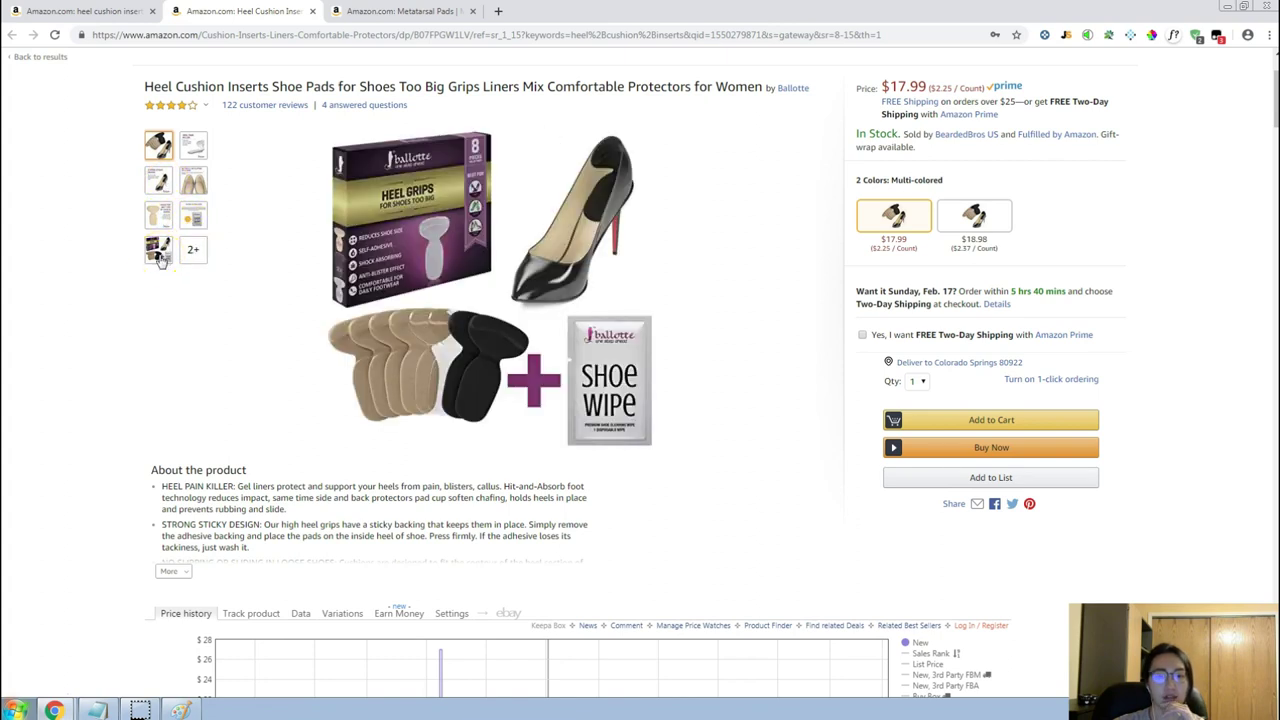
# Check the price history and the frequently bought together items on the Ballotte heel cushion inserts listing.
pyautogui.scroll(-5, 97, 355)
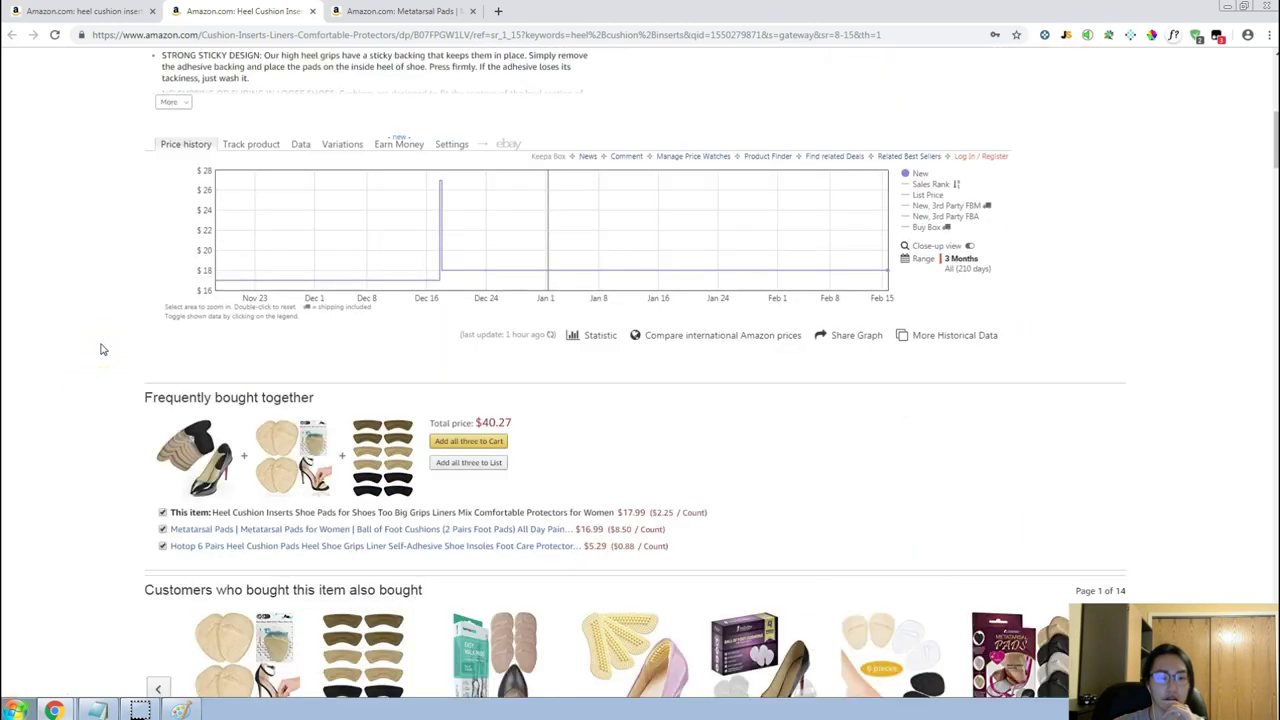
pyautogui.scroll(-2, 101, 349)
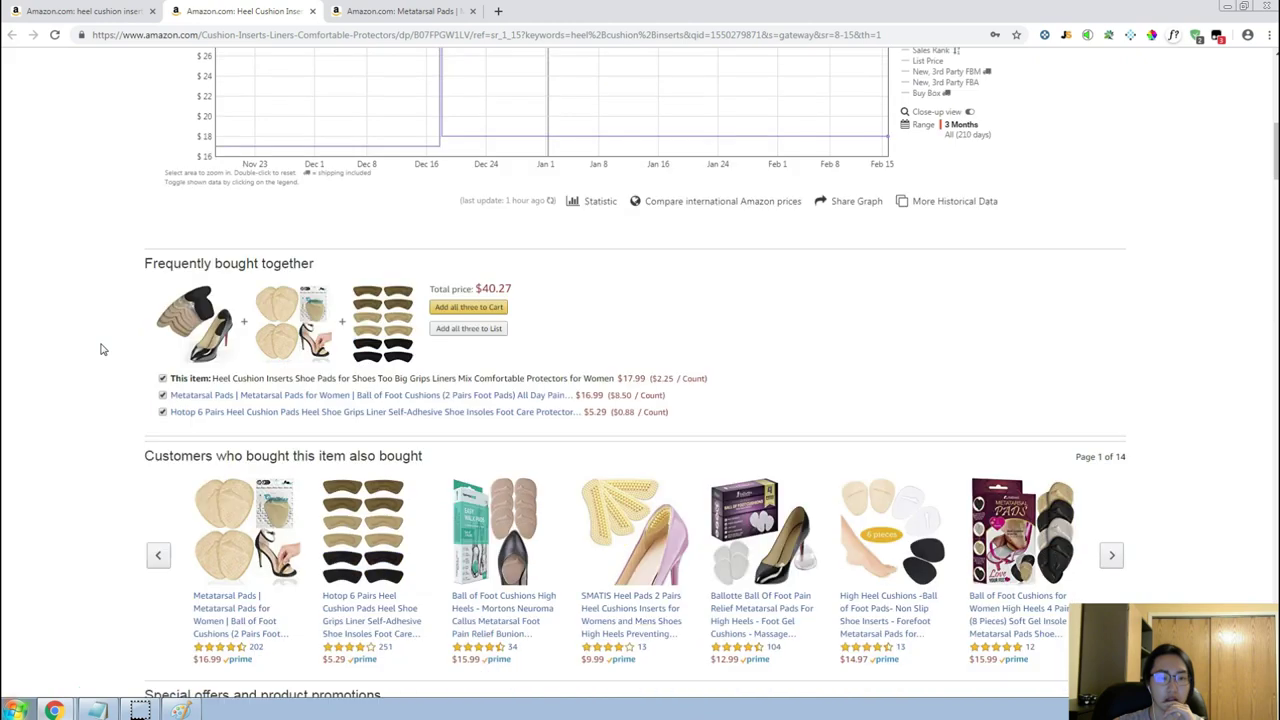
pyautogui.scroll(4, 101, 349)
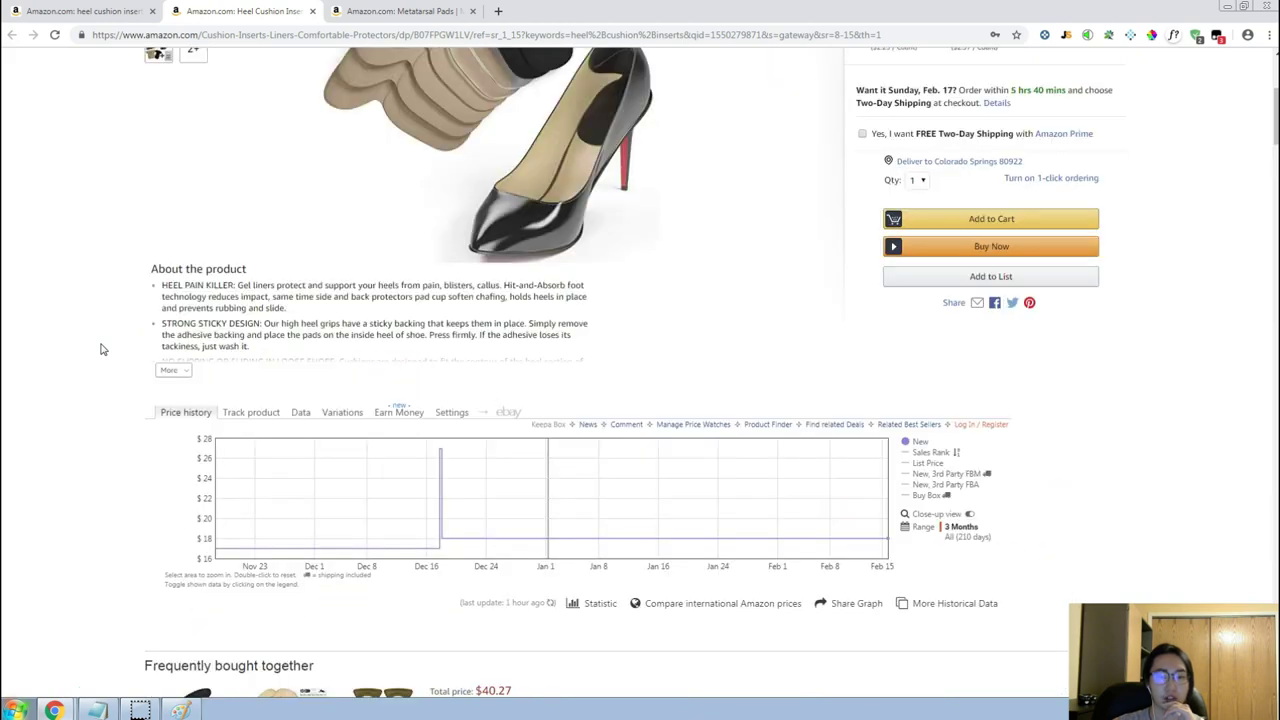
pyautogui.scroll(-2, 100, 349)
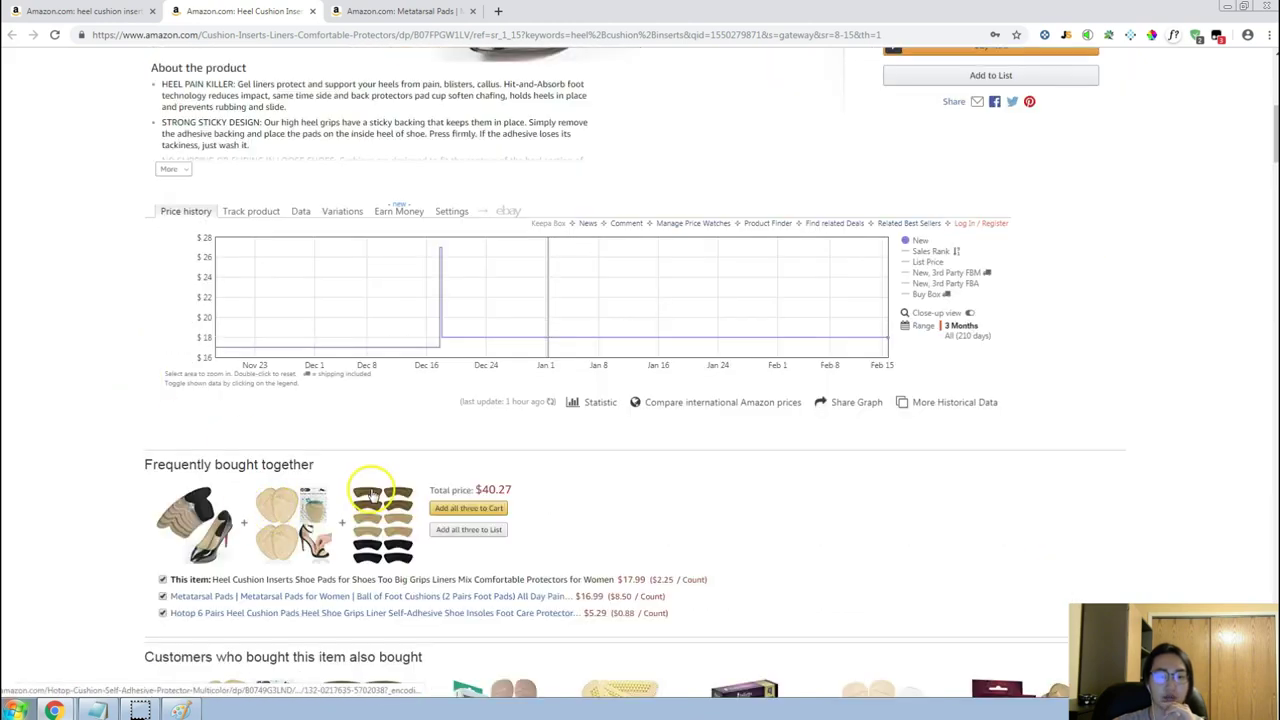
pyautogui.scroll(5, 115, 408)
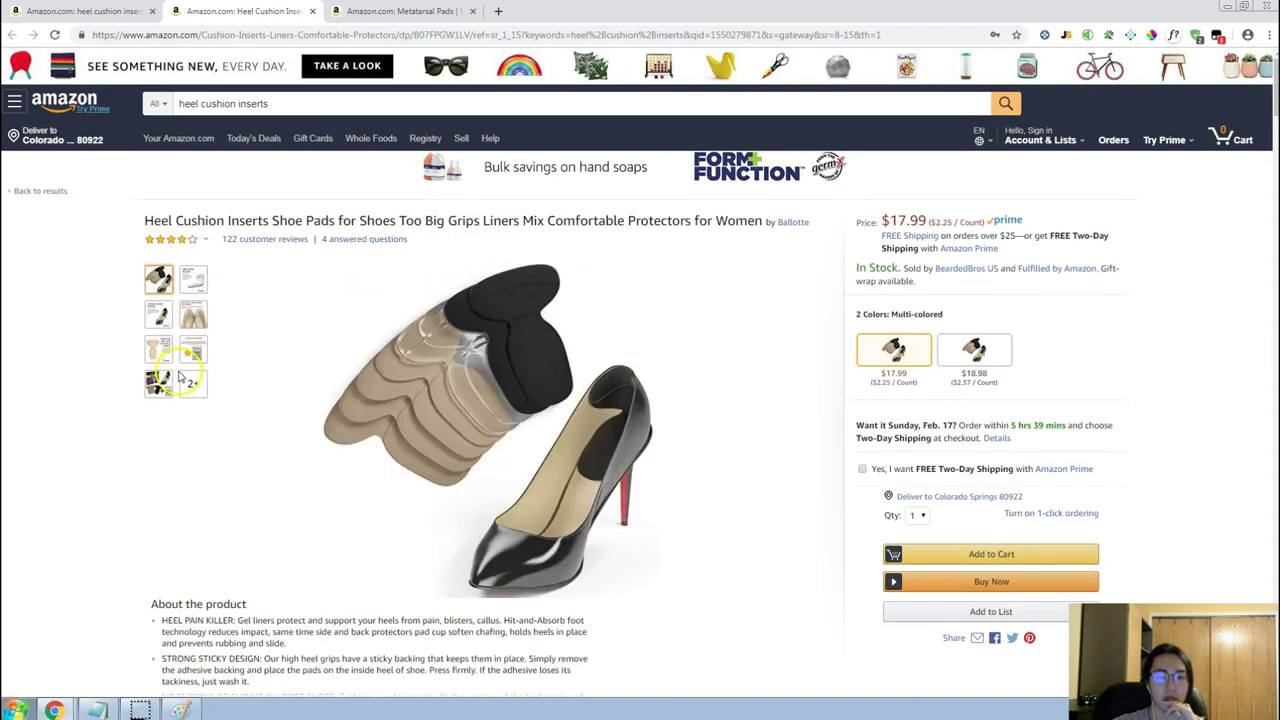
# Compare the Walkize metatarsal pads listing with the Ballotte heel cushion inserts and their product images.
pyautogui.click(440, 10)
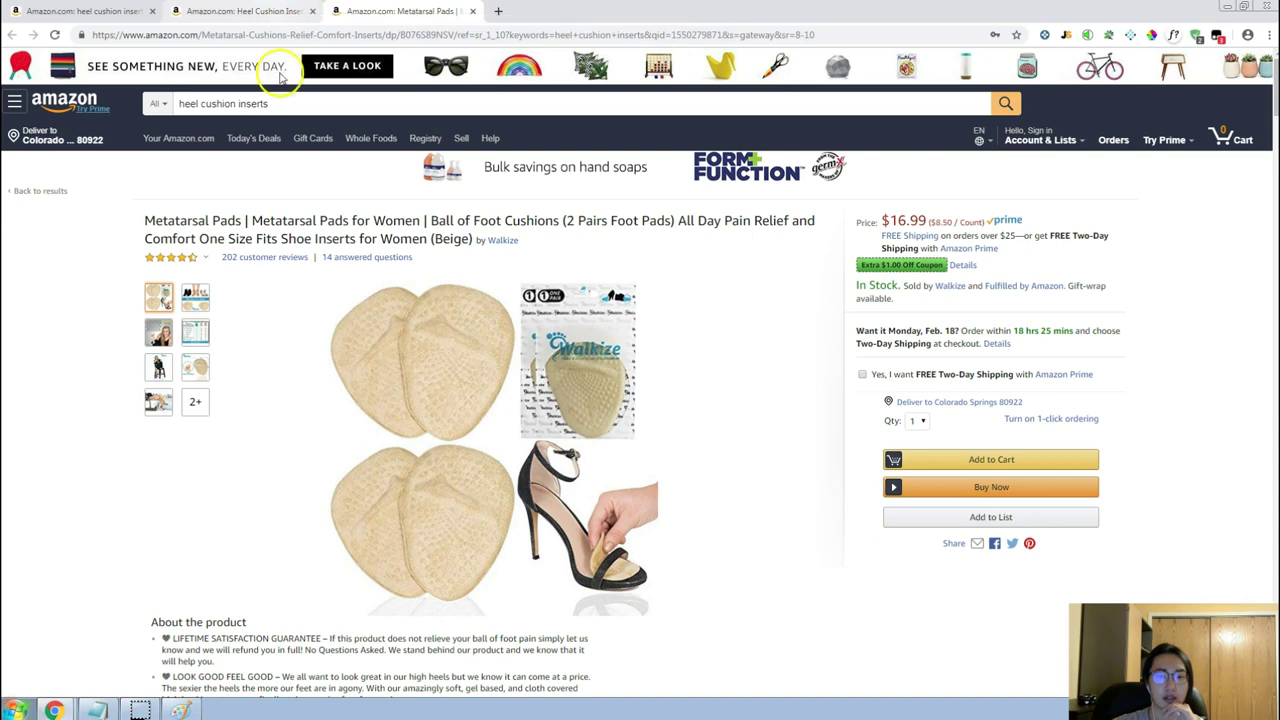
pyautogui.click(278, 10)
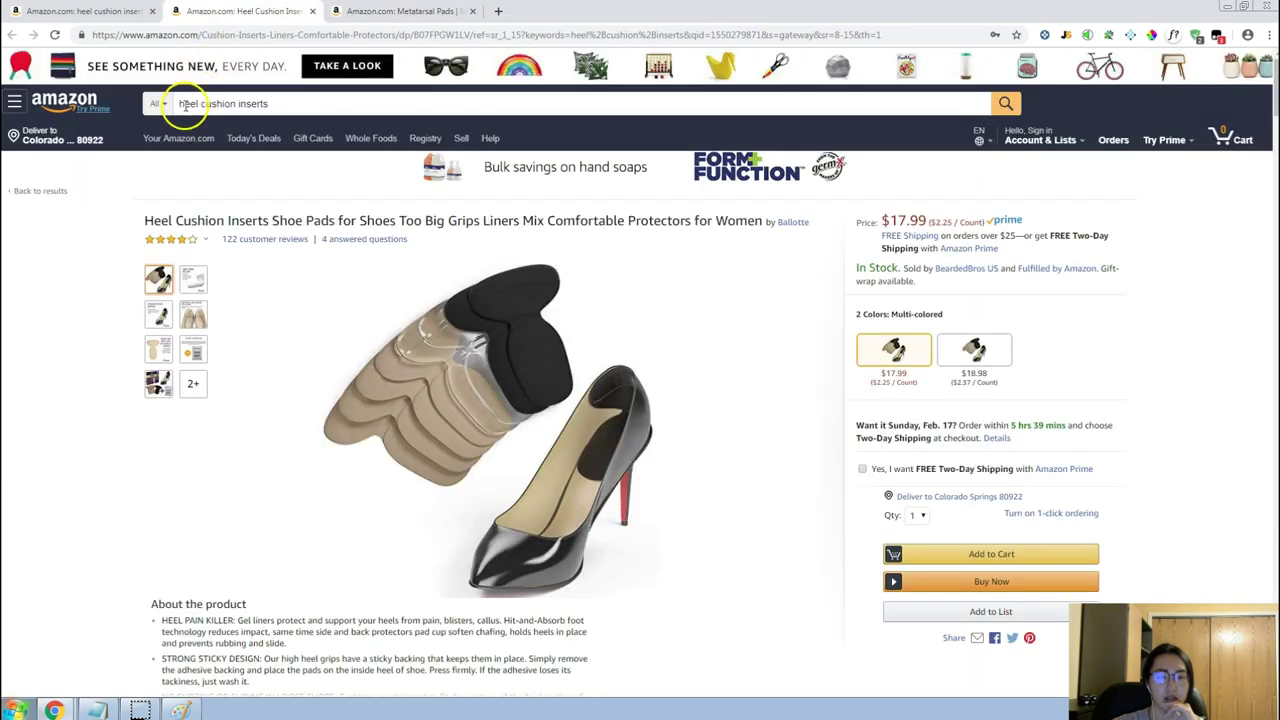
pyautogui.moveTo(165, 322)
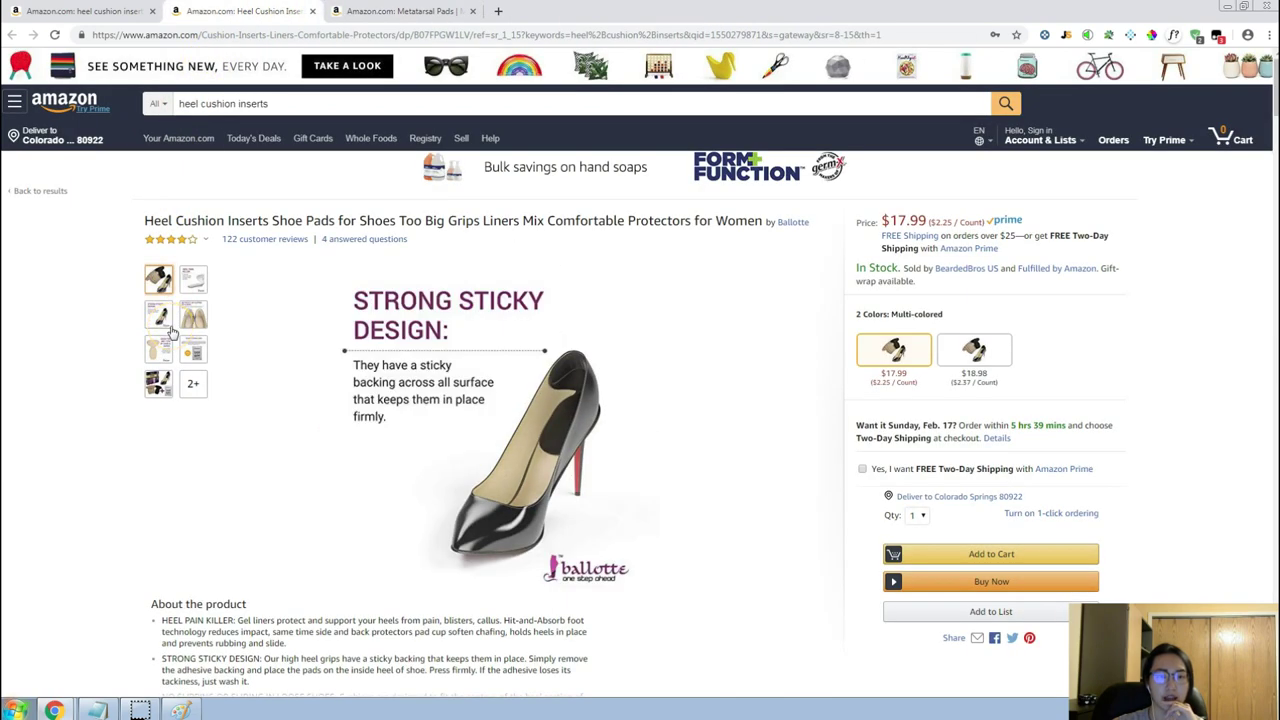
pyautogui.click(158, 386)
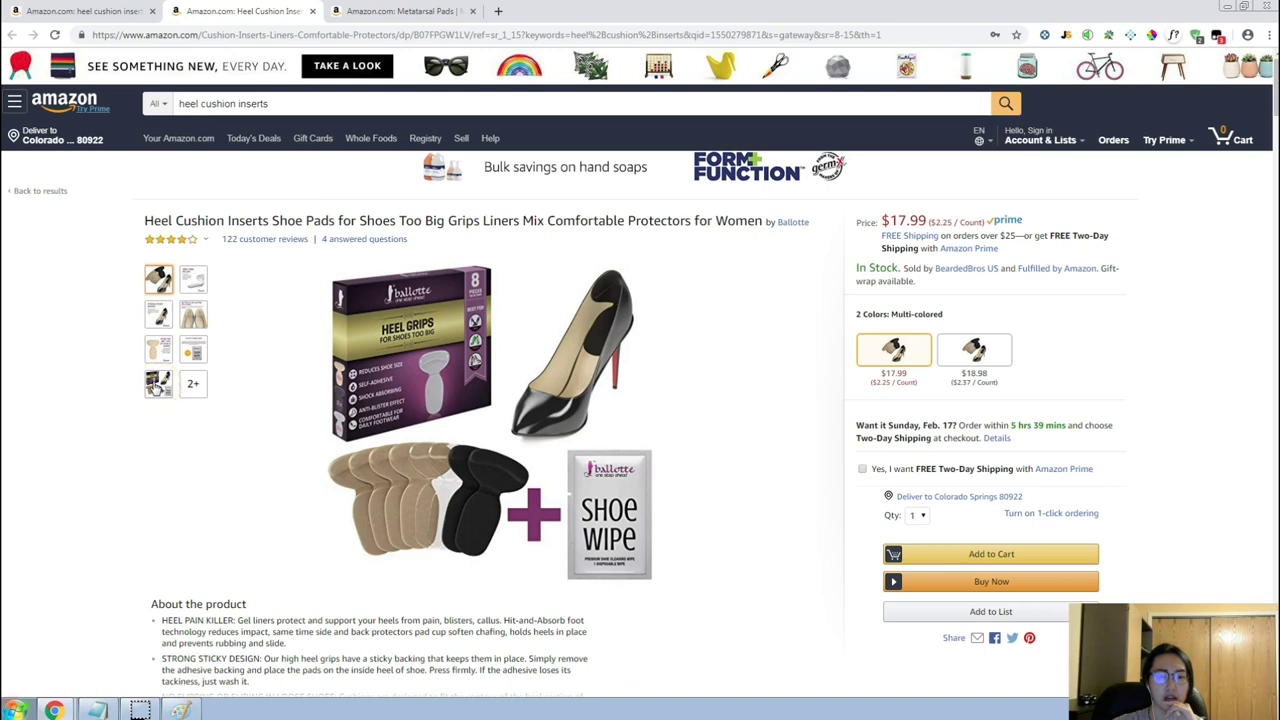
pyautogui.click(158, 355)
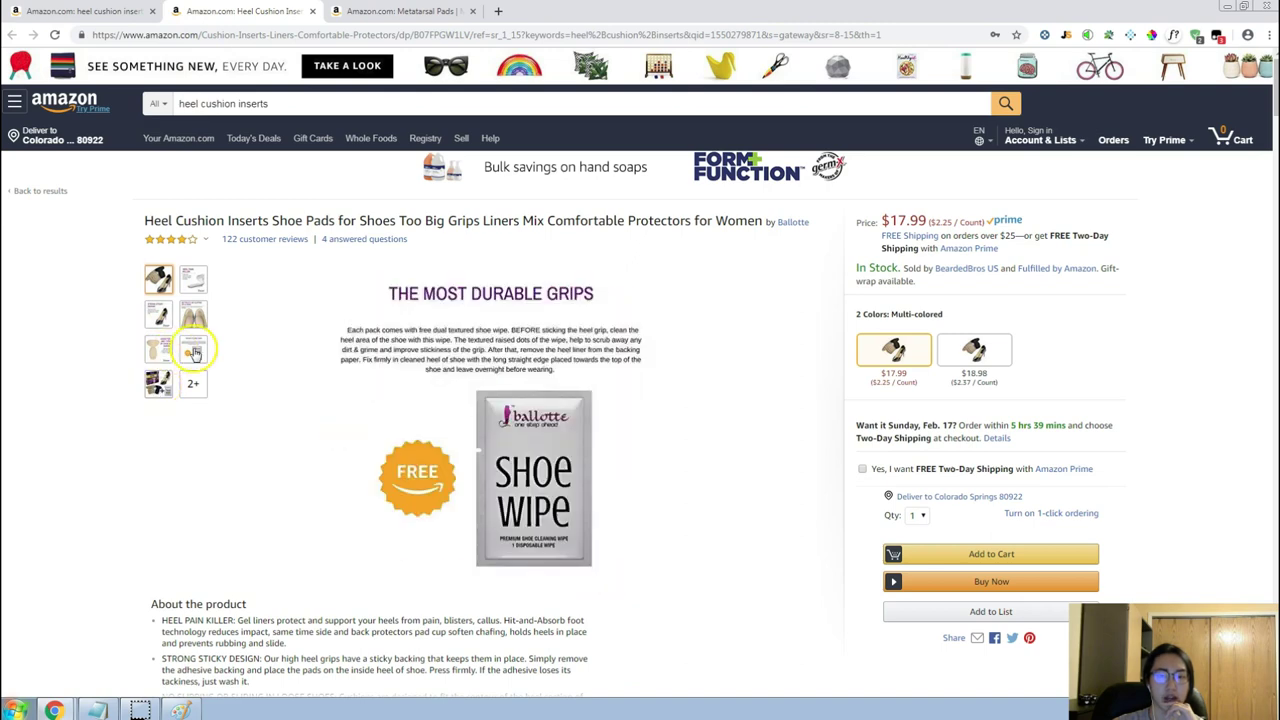
pyautogui.click(193, 283)
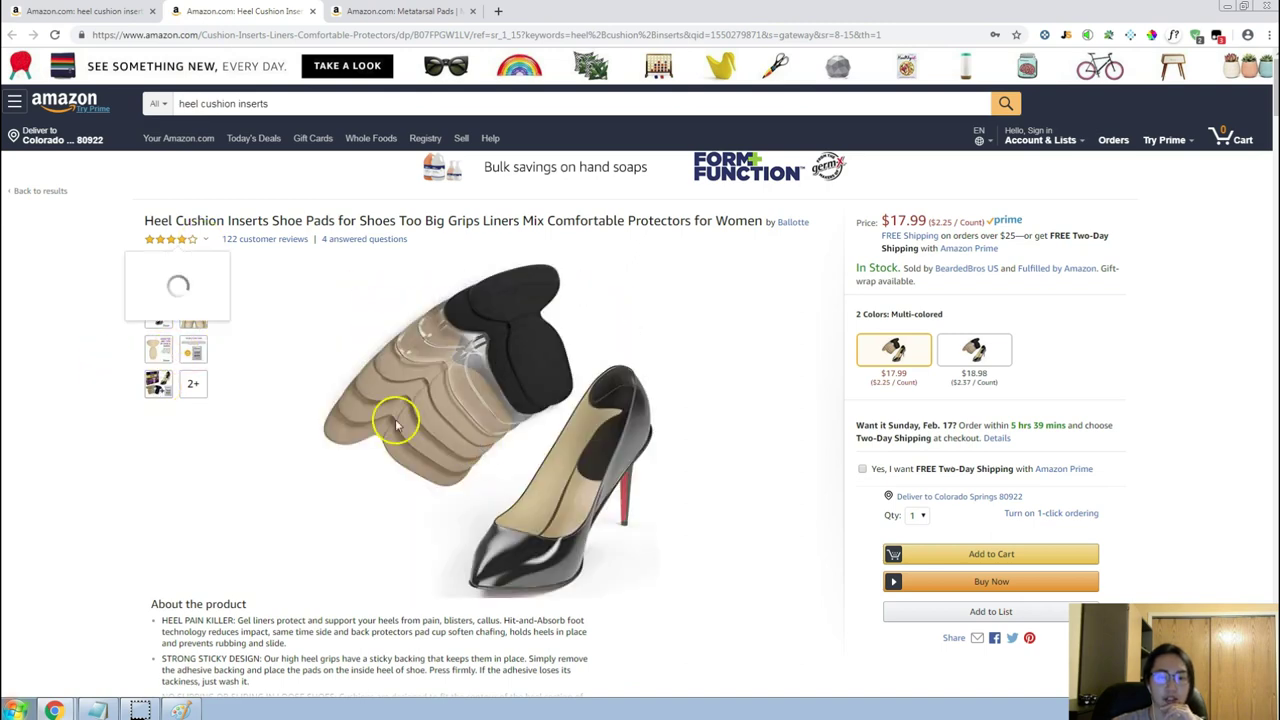
pyautogui.hotkey('ctrl', 'Tab')
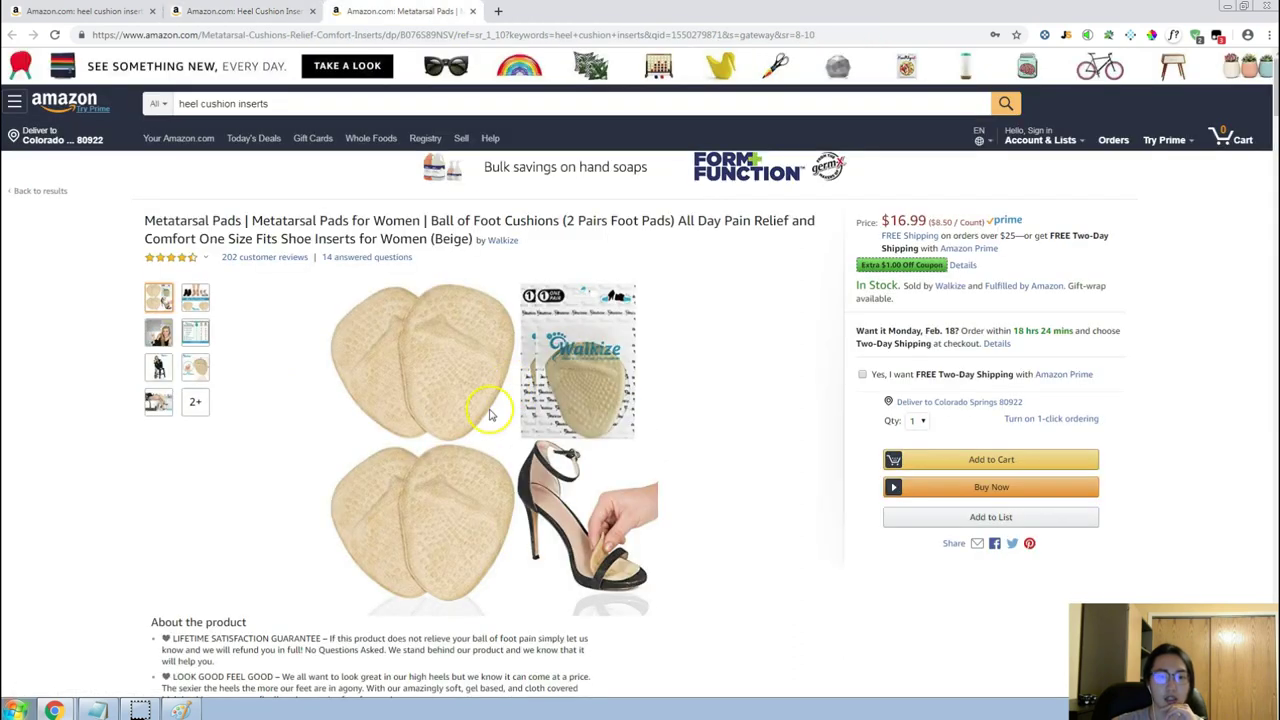
pyautogui.hotkey('ctrl', 'shift', 'Tab')
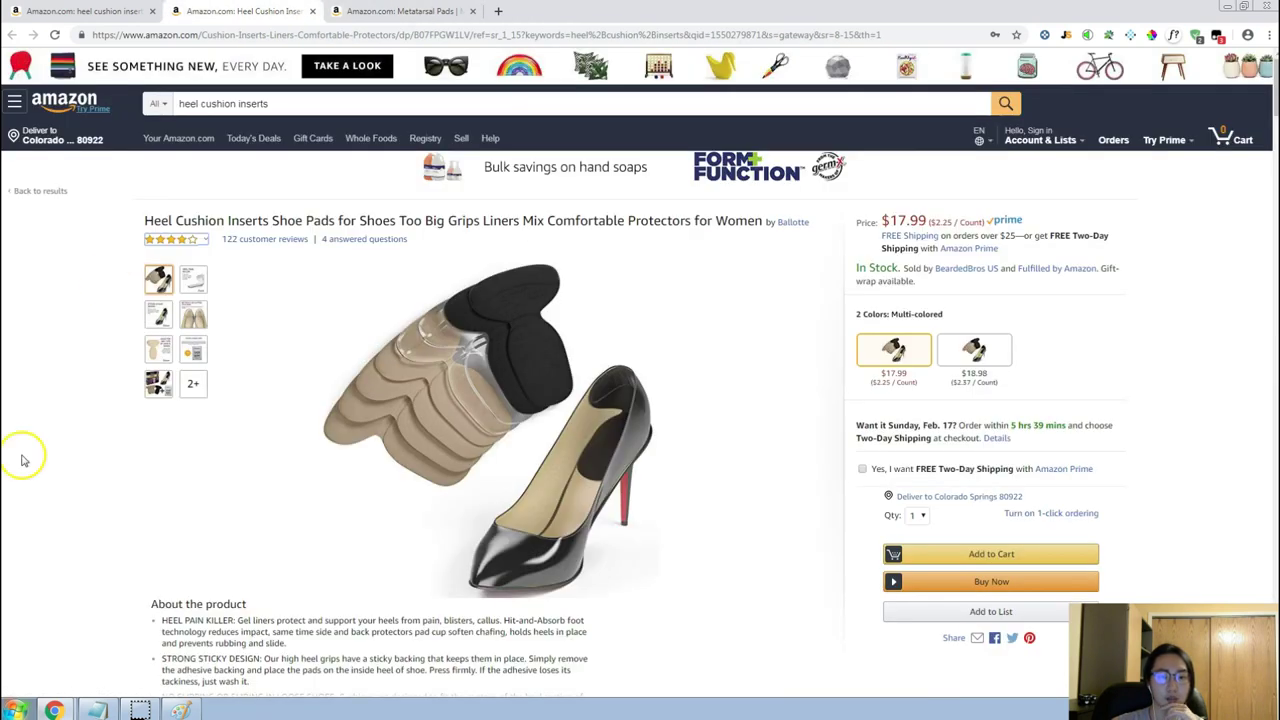
# Examine how the metatarsal pads bought together with the Ballotte heel inserts complement the product in its main image.
pyautogui.scroll(-6, 54, 426)
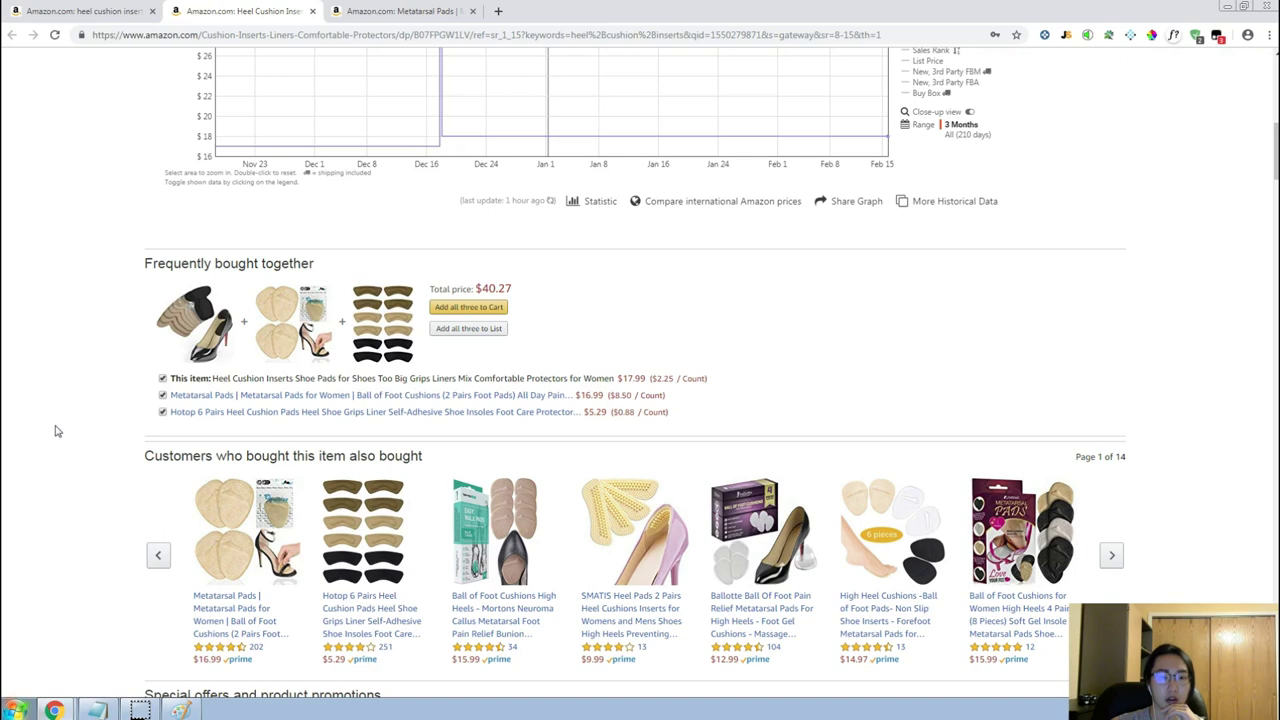
pyautogui.click(295, 335)
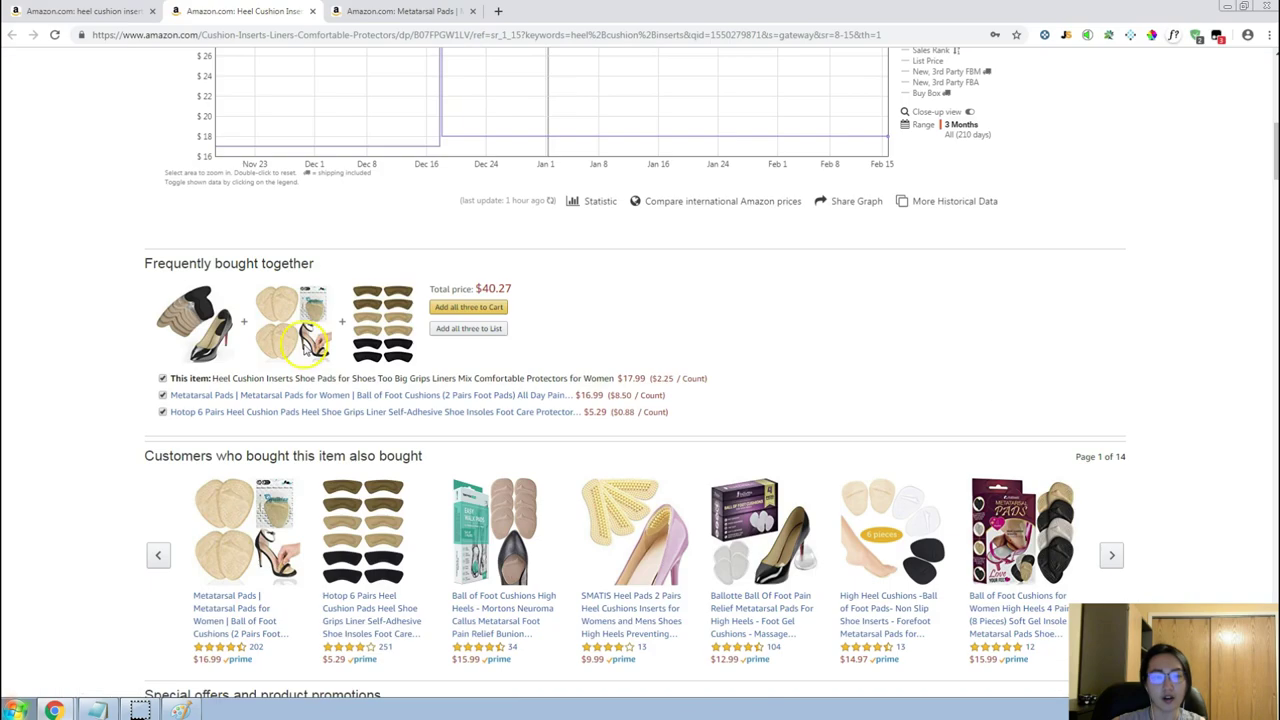
pyautogui.click(207, 342)
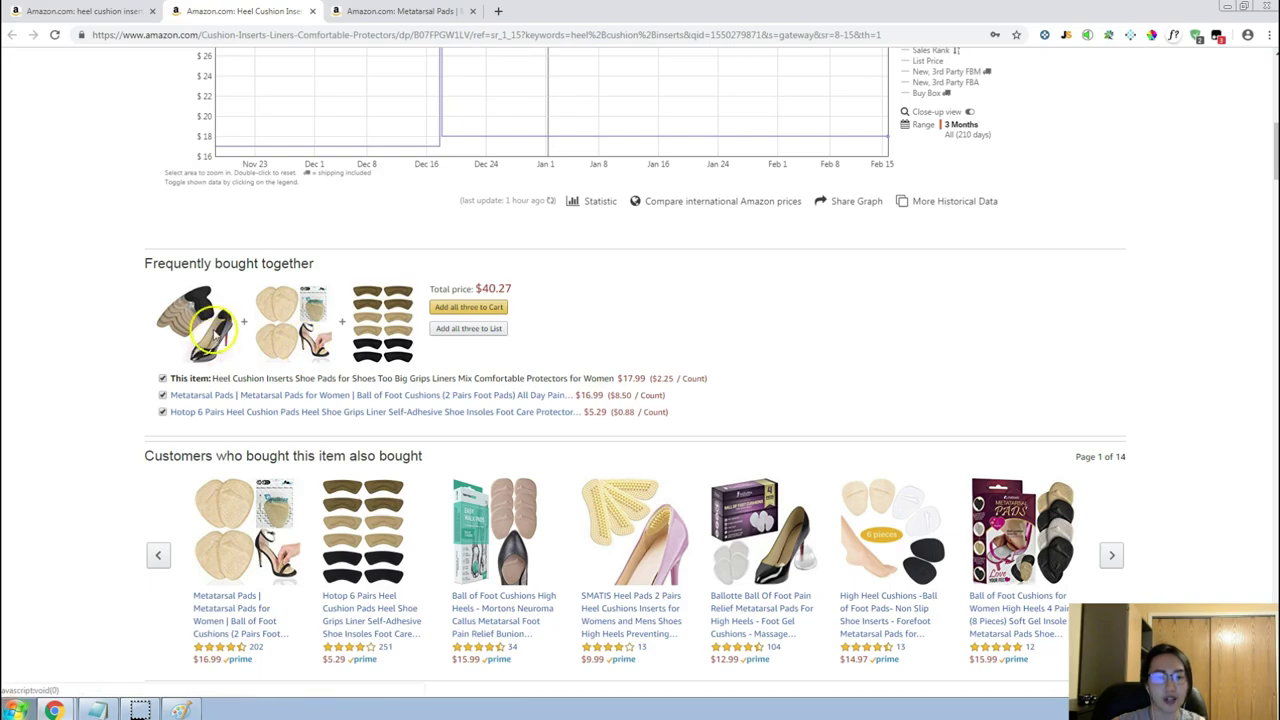
pyautogui.scroll(10, 207, 330)
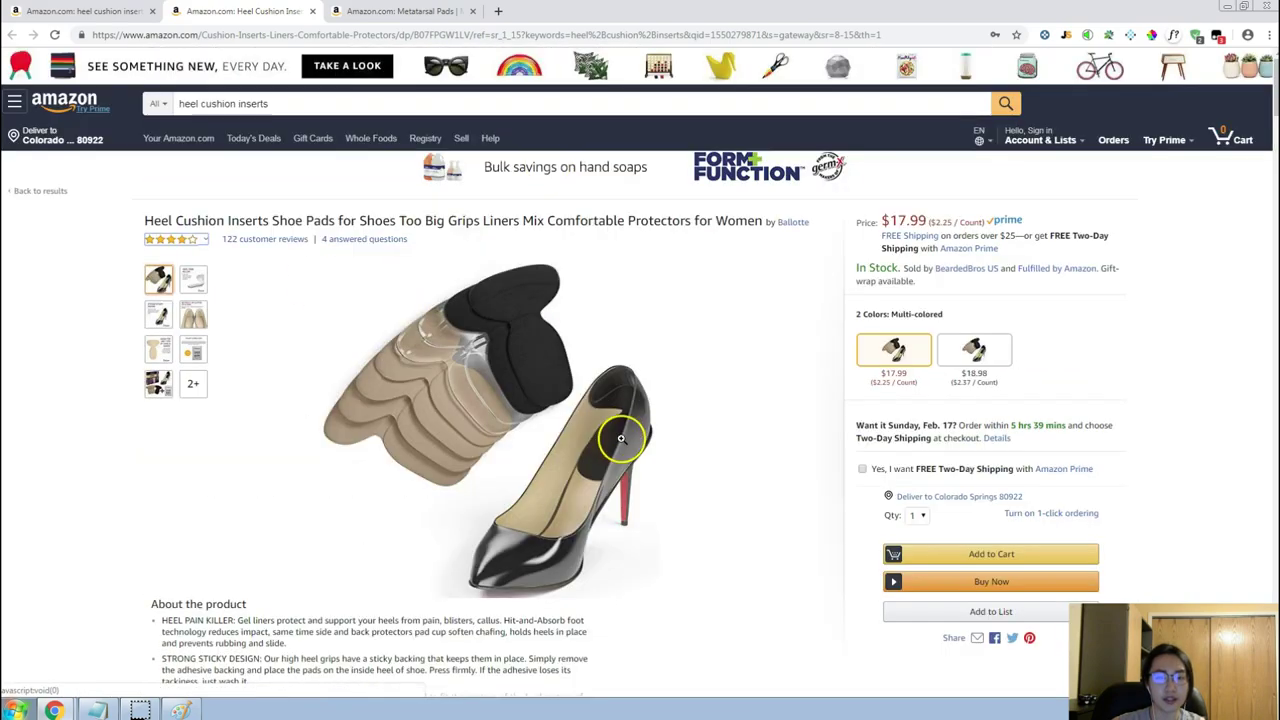
pyautogui.scroll(-1, 620, 438)
pyautogui.scroll(-5, 620, 438)
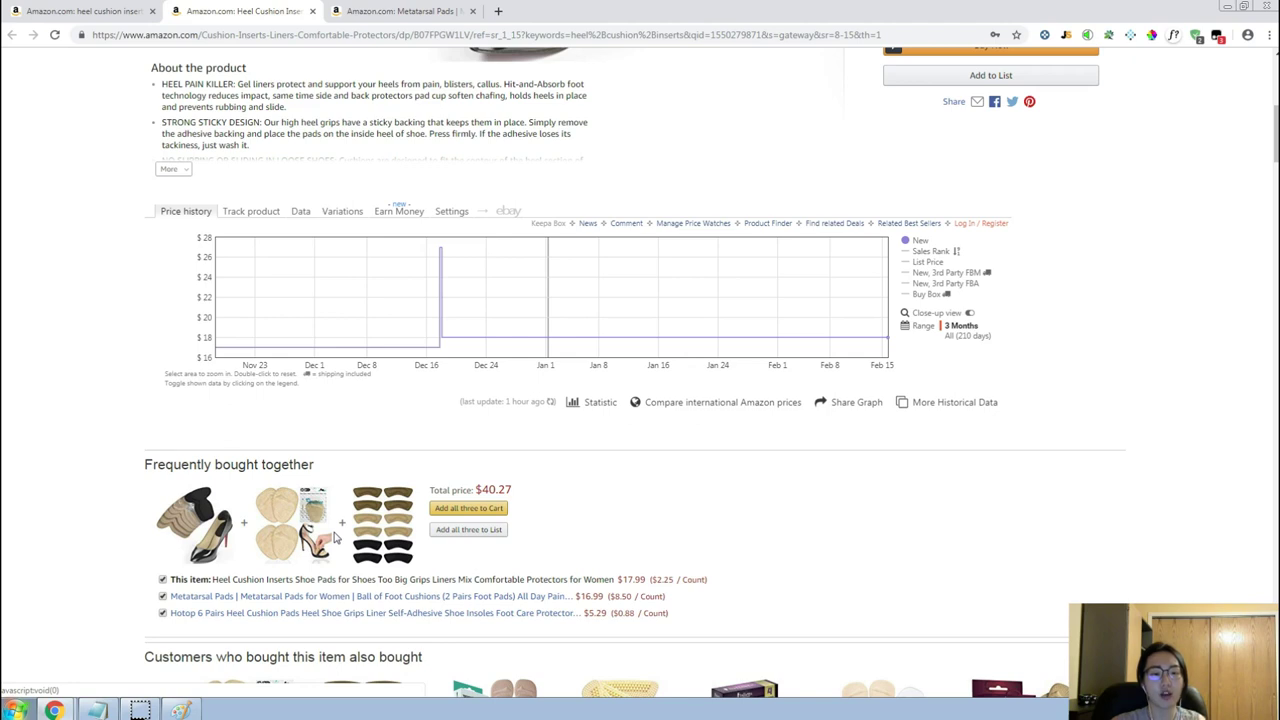
pyautogui.click(180, 553)
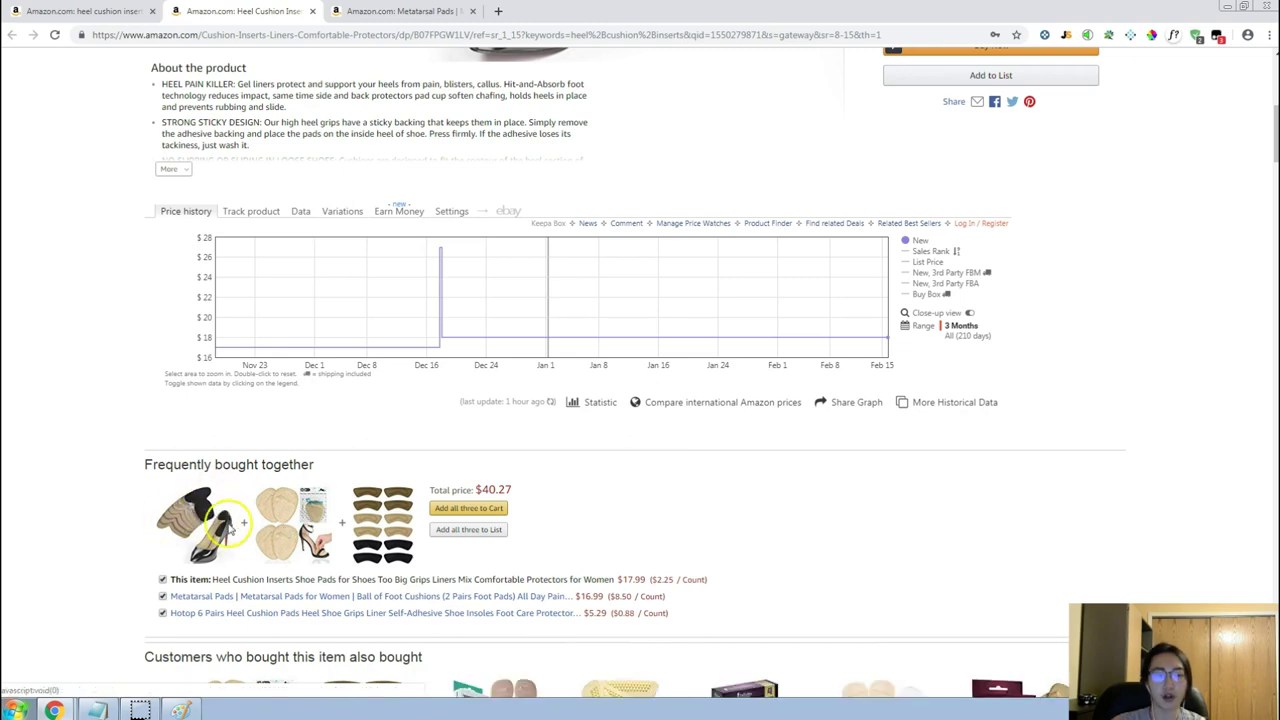
pyautogui.scroll(5, 460, 515)
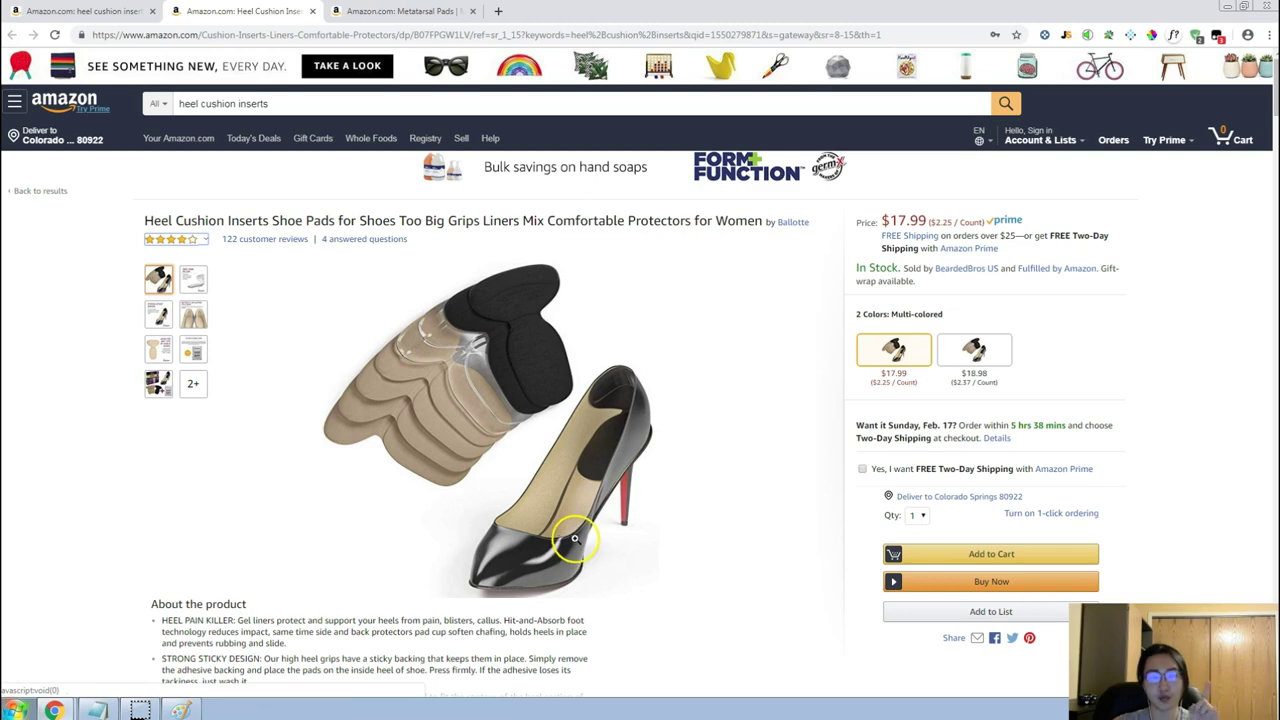
# Switch to the Product Ideas file in Notepad and add "heel cushion inserts - bundle both the heel and toes" below "zen garden".
pyautogui.click(110, 710)
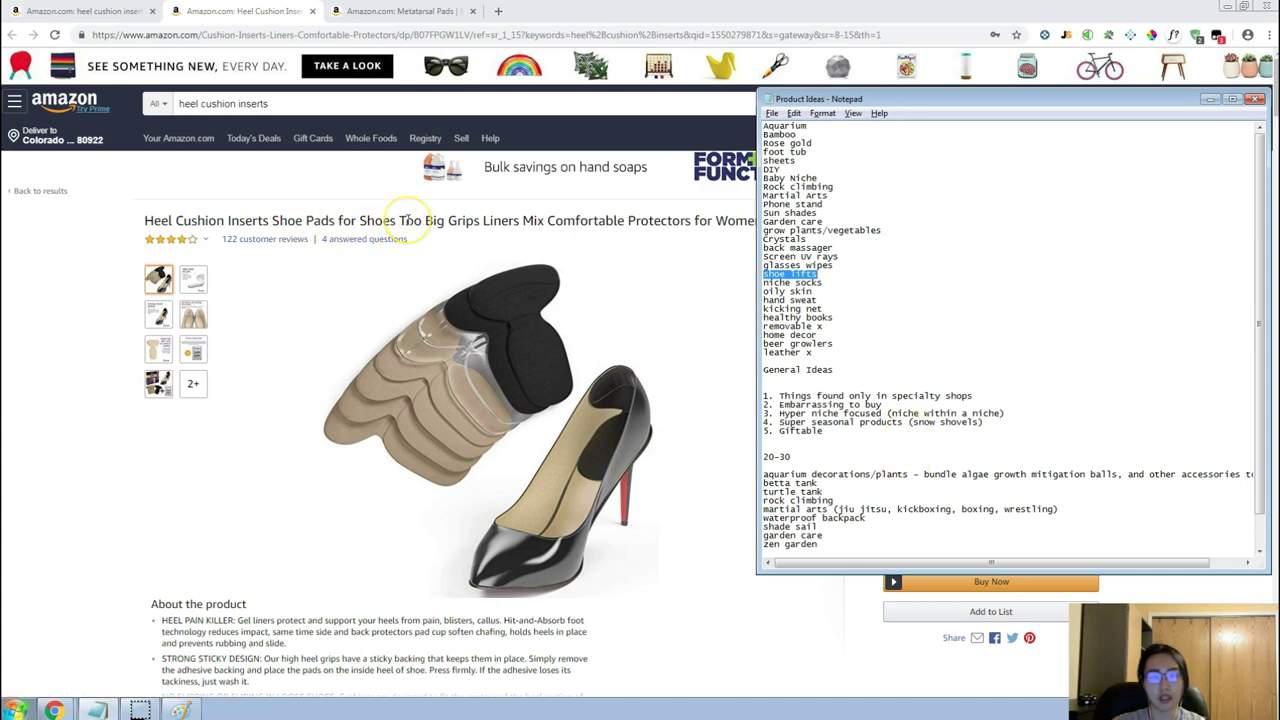
pyautogui.click(826, 538)
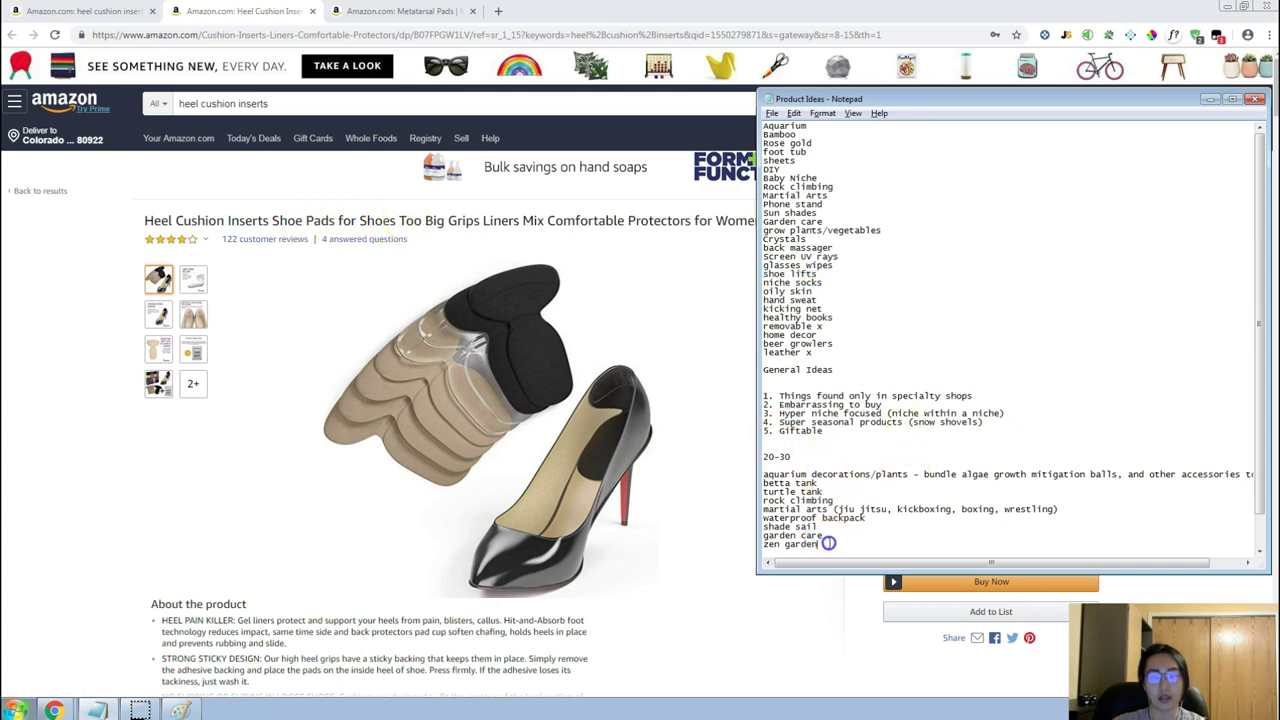
pyautogui.click(893, 542)
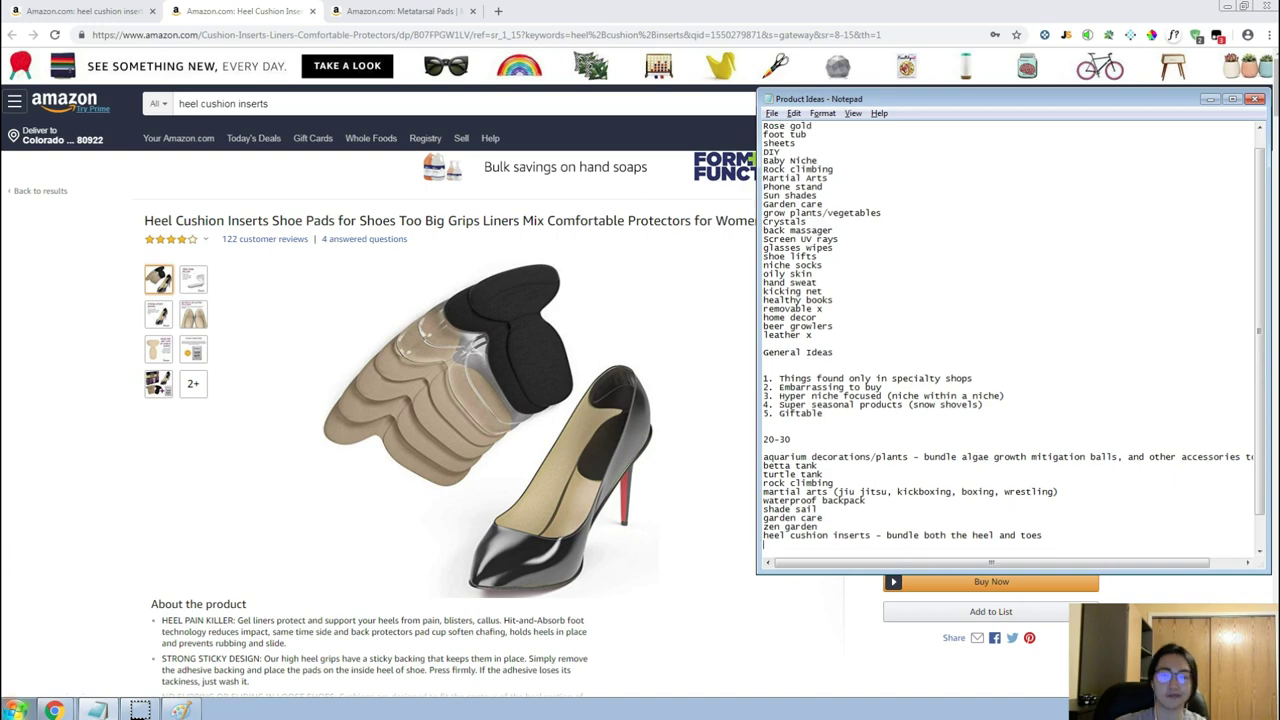
# Return to the Amazon browser window and close the heel cushion inserts and metatarsal pads product tabs.
pyautogui.click(366, 131)
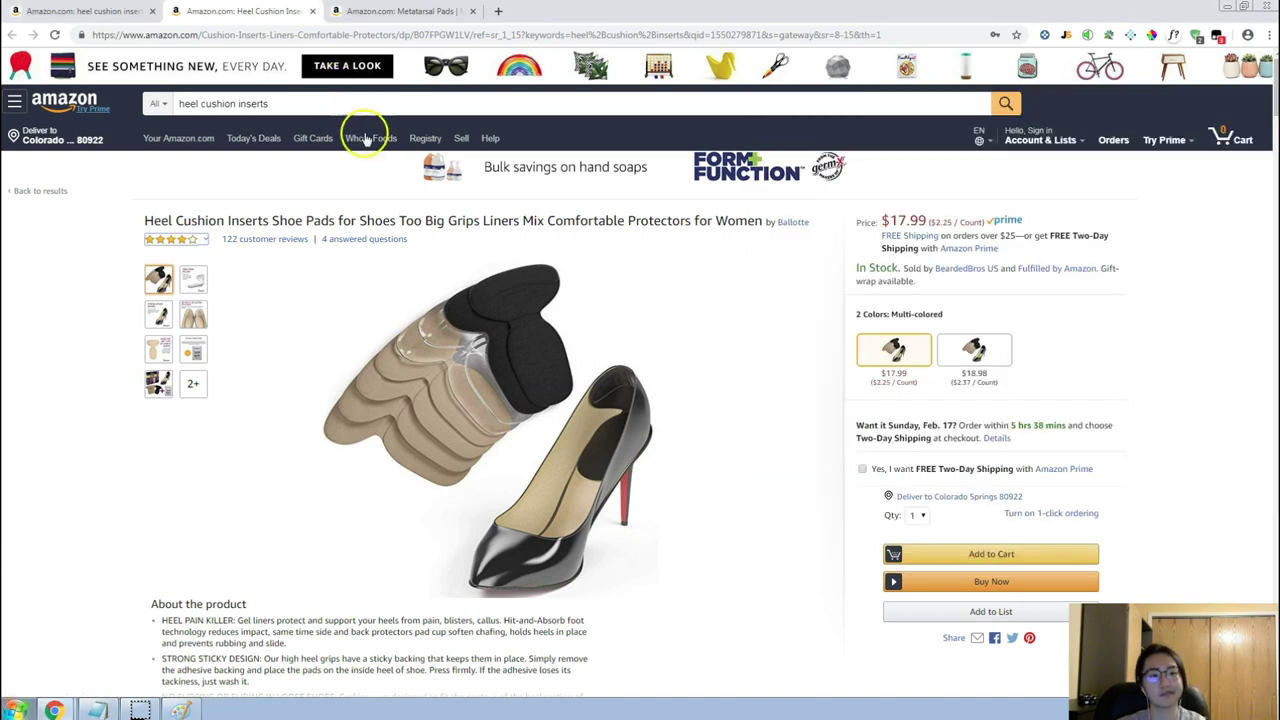
pyautogui.click(313, 10)
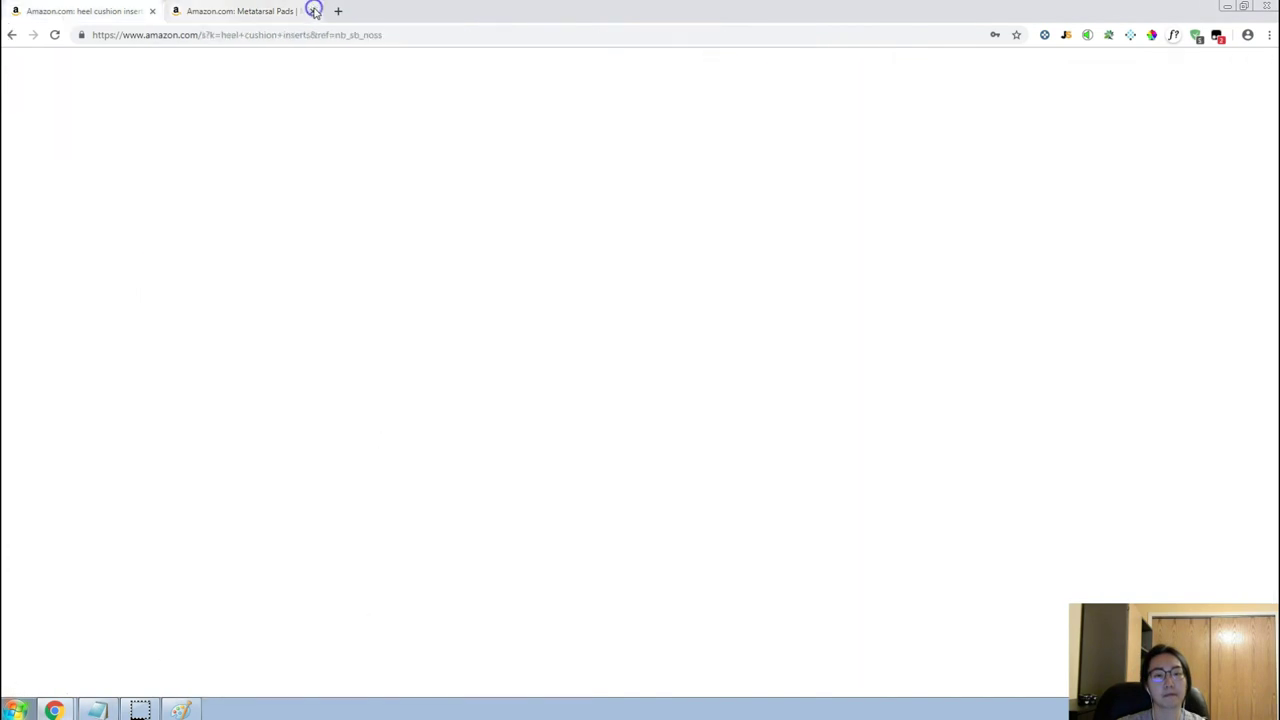
pyautogui.click(313, 10)
# Switch to the Helium 10 Magnet window and look through the remaining shoe lifts keyword phrases.
pyautogui.hotkey('alt', 'Tab')
pyautogui.hotkey('alt', 'Tab')
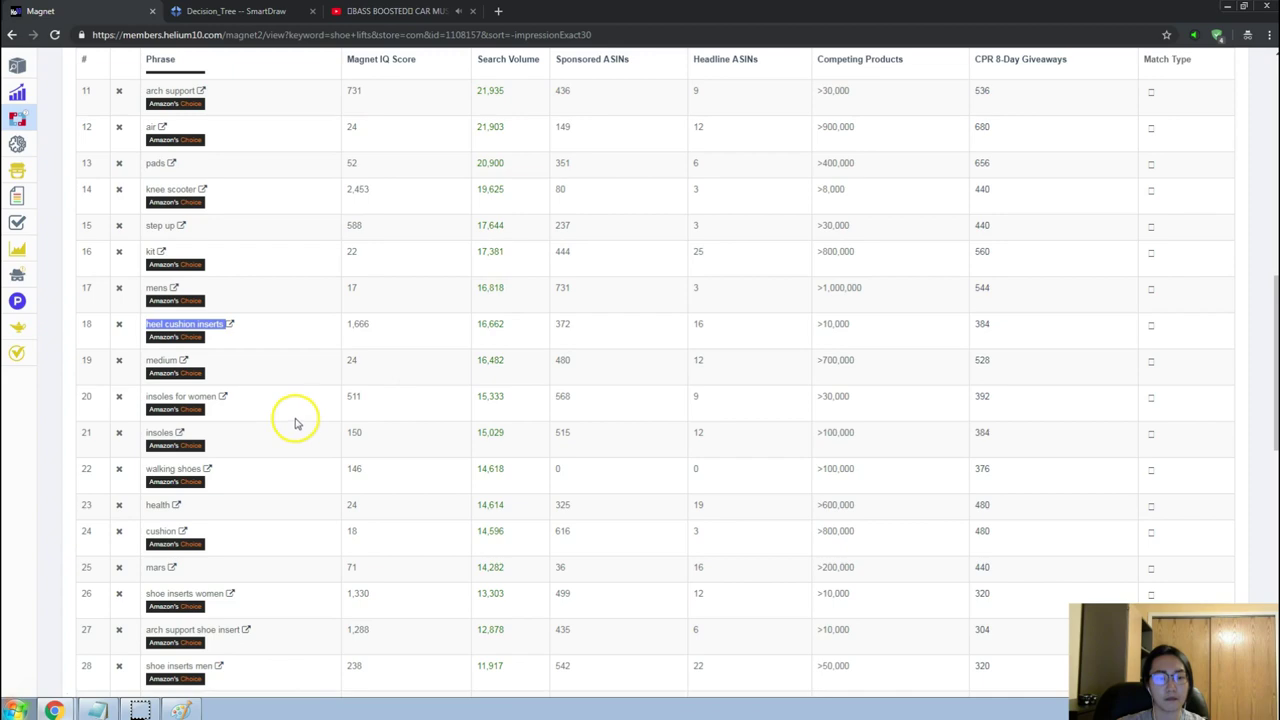
pyautogui.scroll(-1, 295, 423)
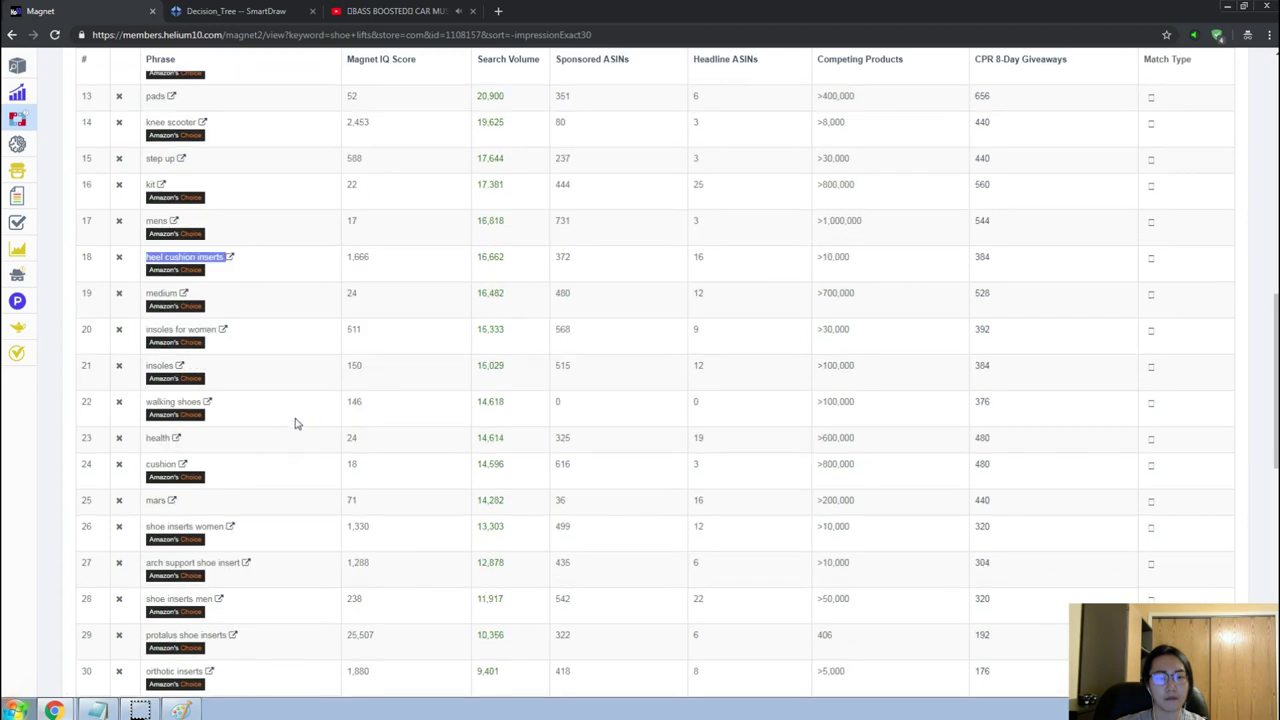
pyautogui.scroll(-2, 295, 423)
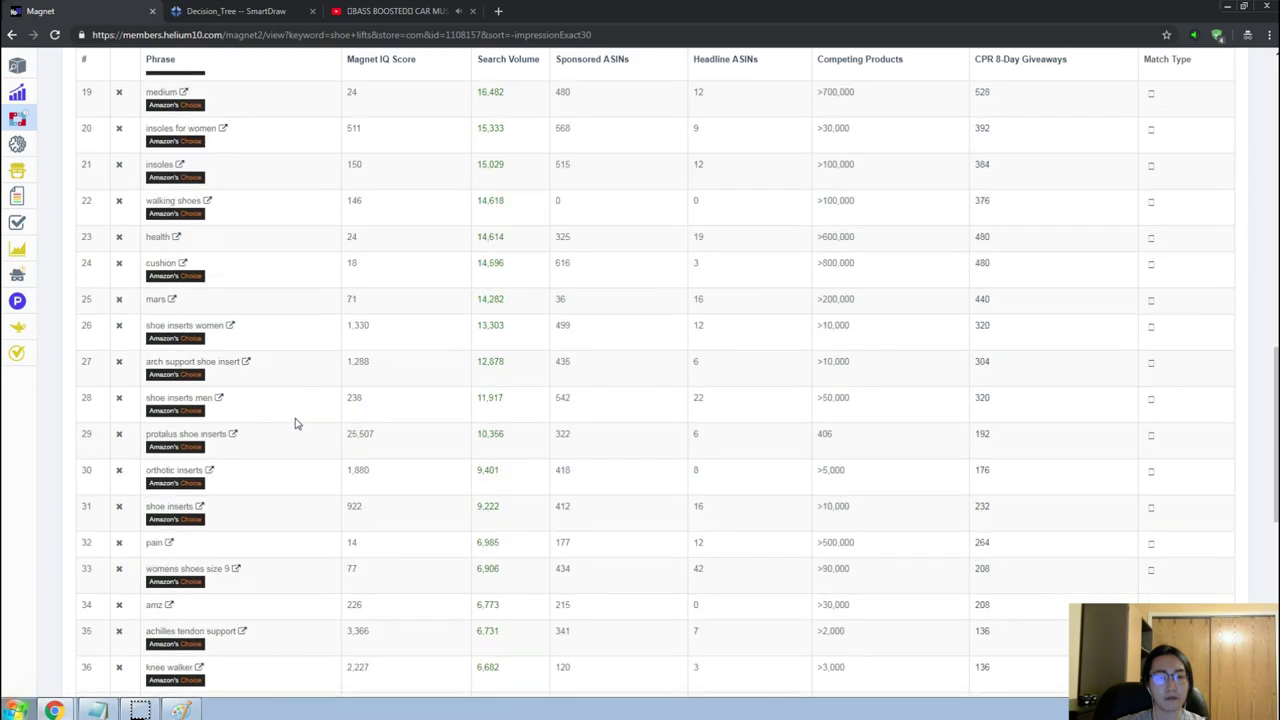
pyautogui.scroll(10, 295, 423)
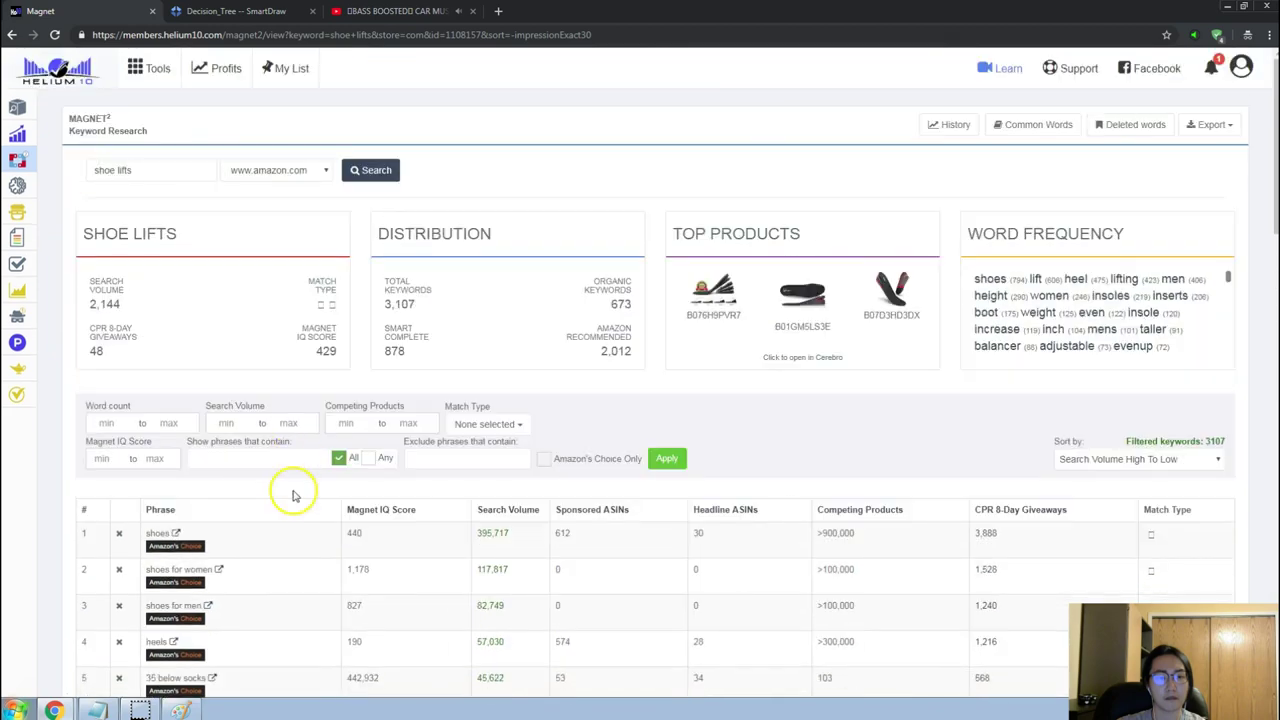
# Pick the "niche socks" idea from the Product Ideas file in Notepad and run a Magnet keyword search for "socks".
pyautogui.hotkey('alt', 'Tab')
pyautogui.hotkey('alt', 'Tab')
pyautogui.hotkey('alt', 'Tab')
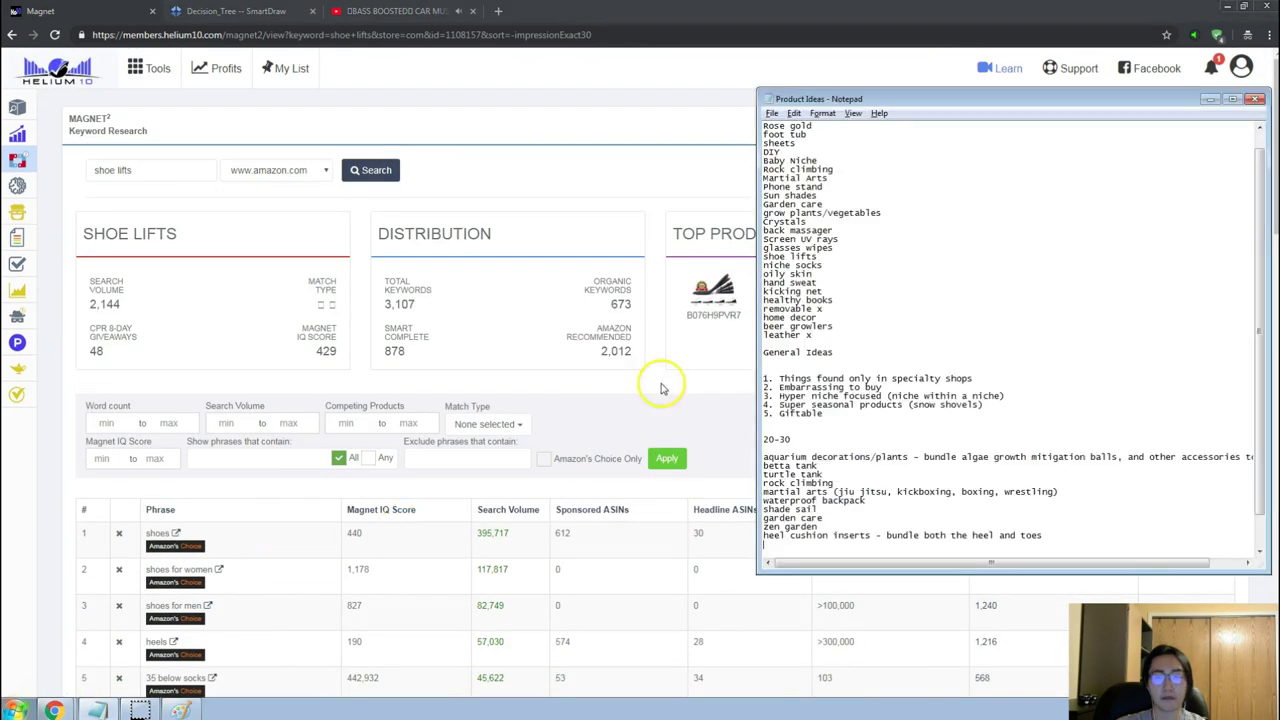
pyautogui.moveTo(857, 266); pyautogui.dragTo(692, 265)
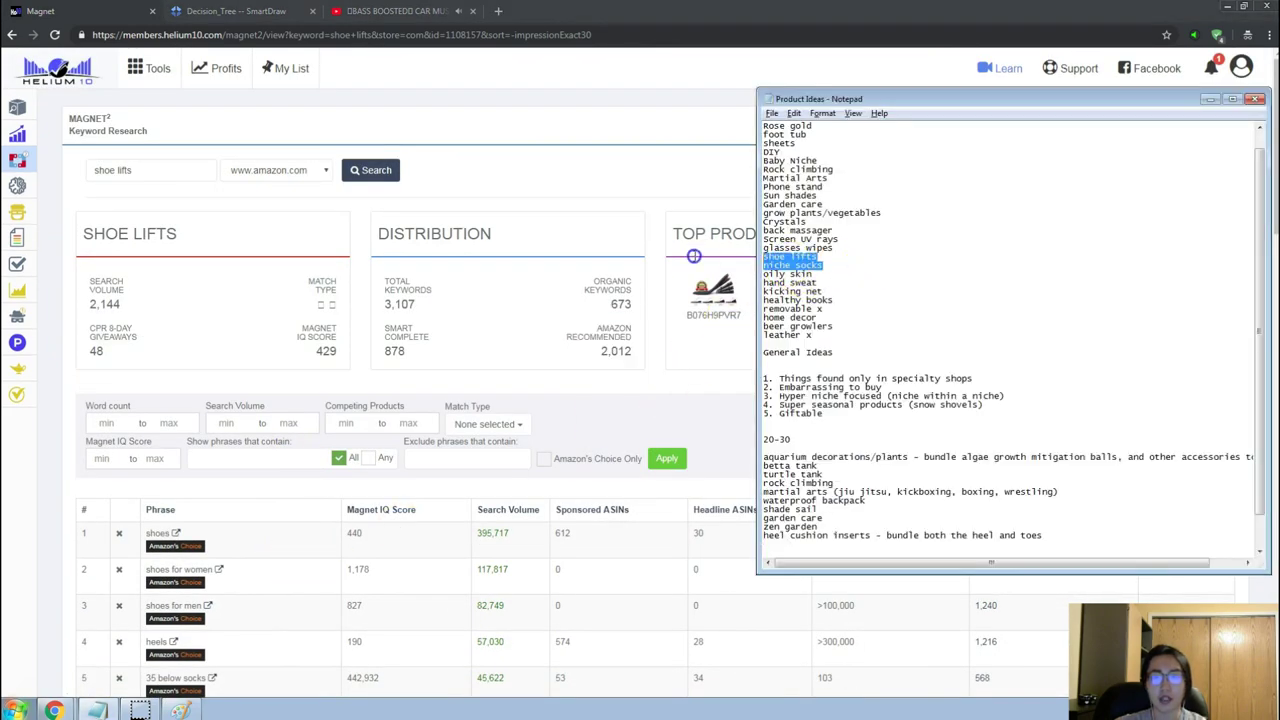
pyautogui.doubleClick(171, 177)
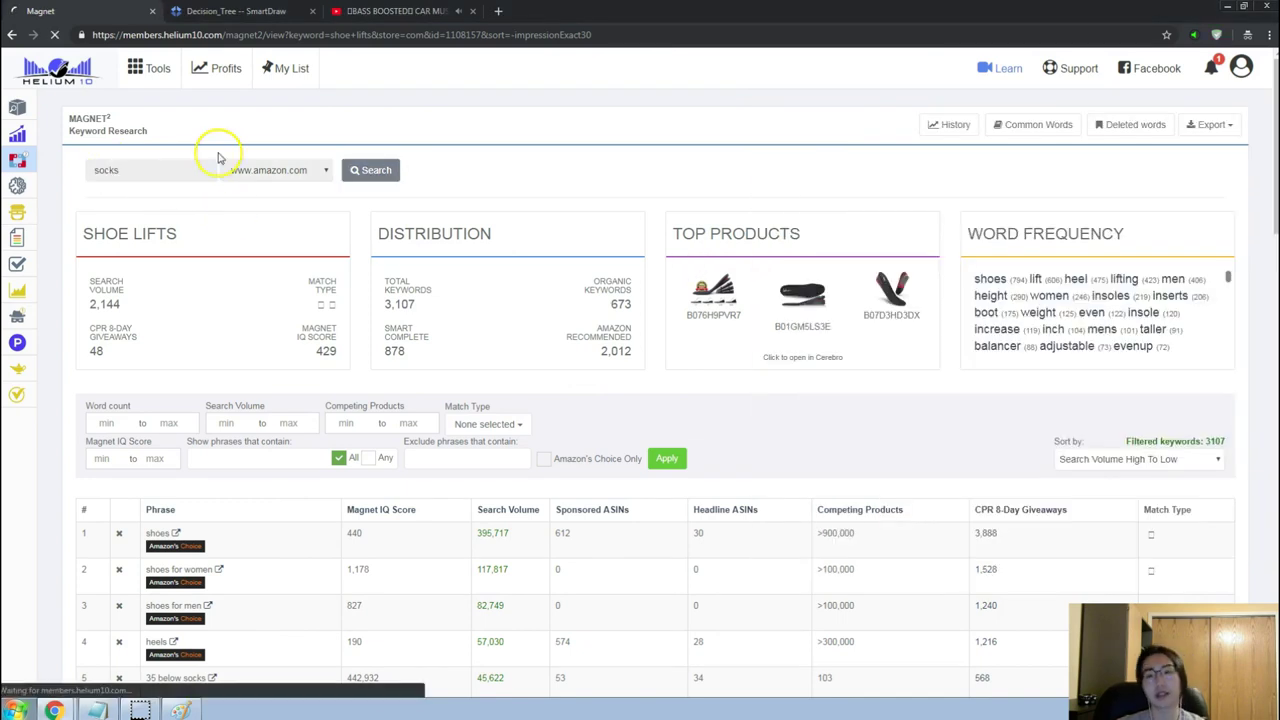
pyautogui.press('Return')
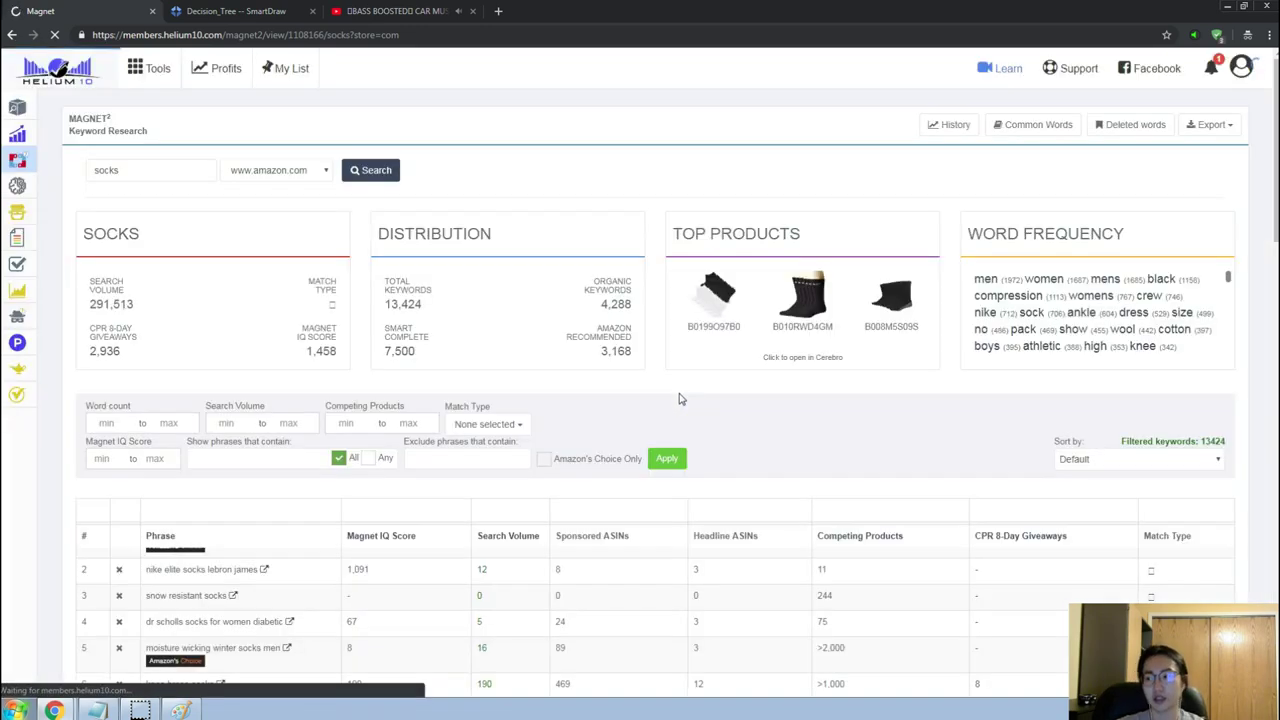
# Sort the socks keywords by search volume from high to low and review the first page of phrases.
pyautogui.scroll(-1, 578, 490)
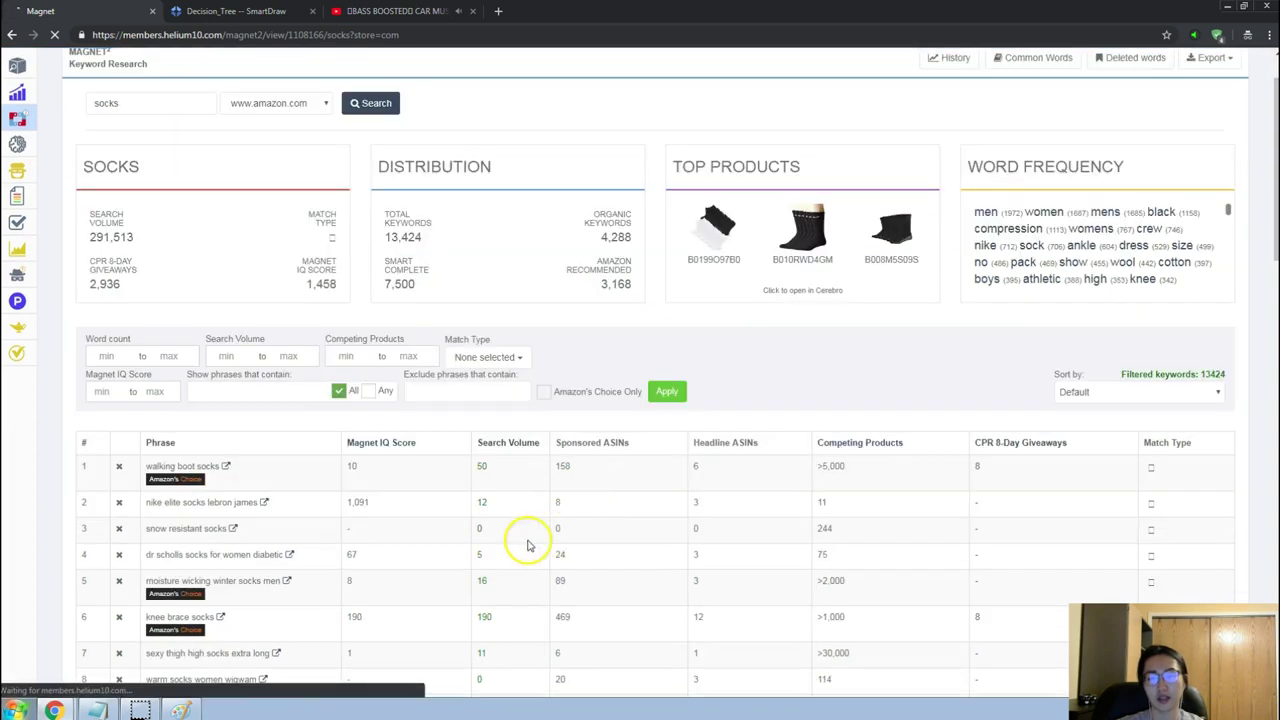
pyautogui.click(521, 443)
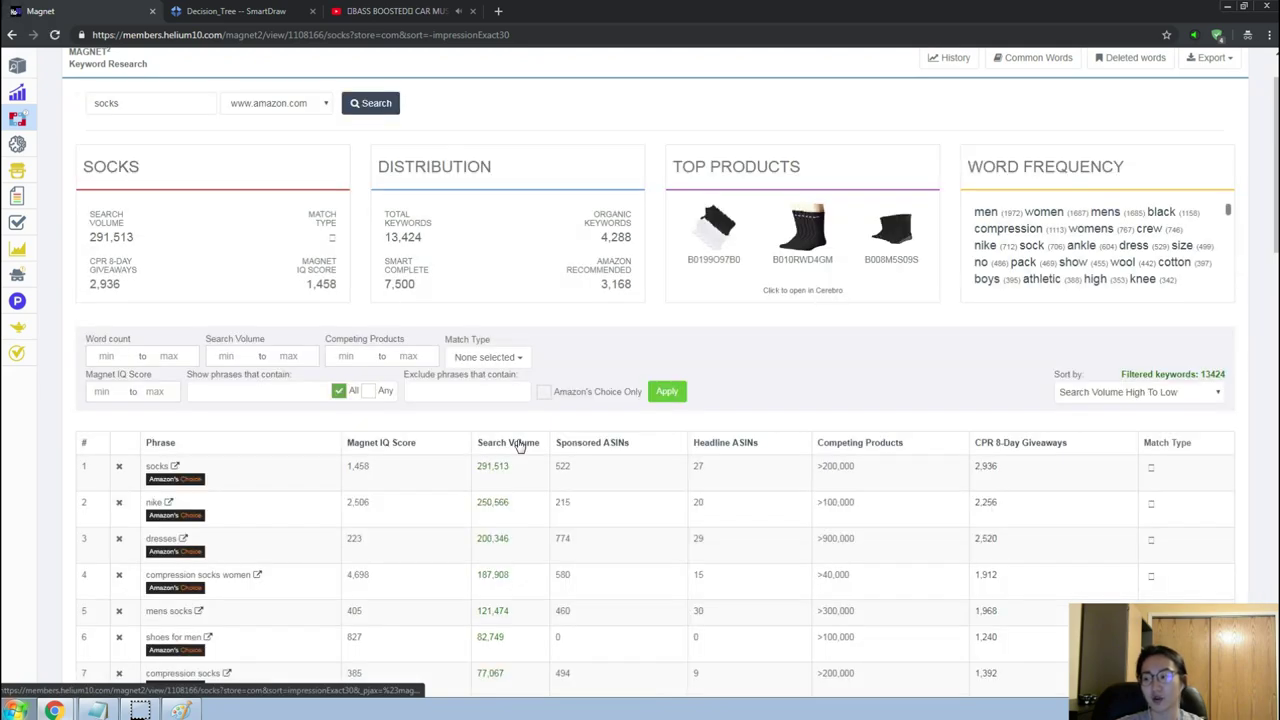
pyautogui.scroll(-2, 519, 446)
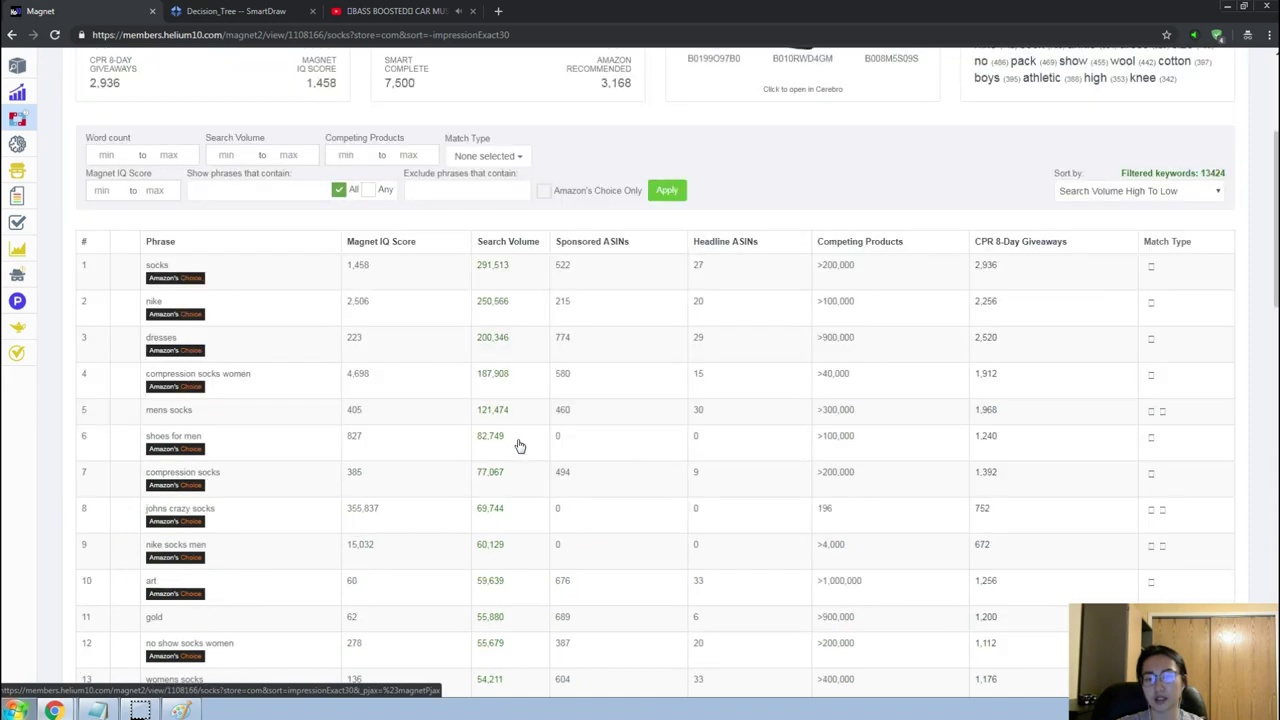
pyautogui.scroll(-1, 519, 446)
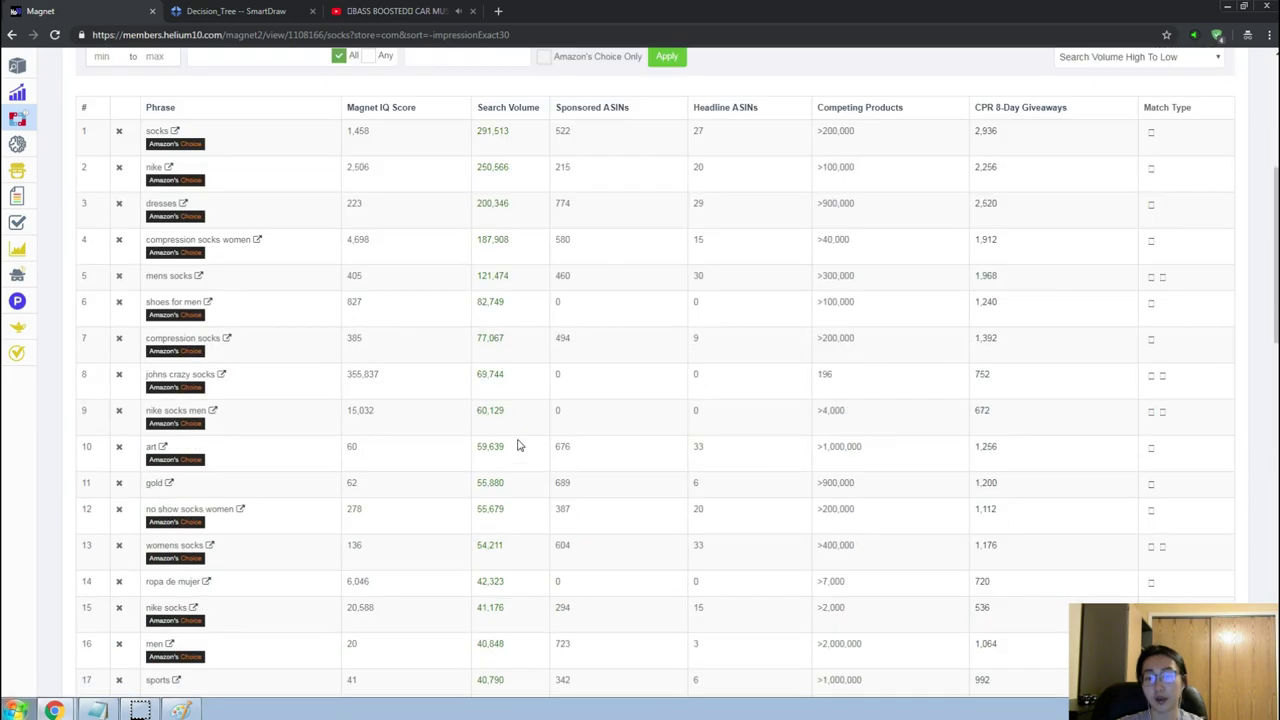
pyautogui.scroll(-7, 519, 446)
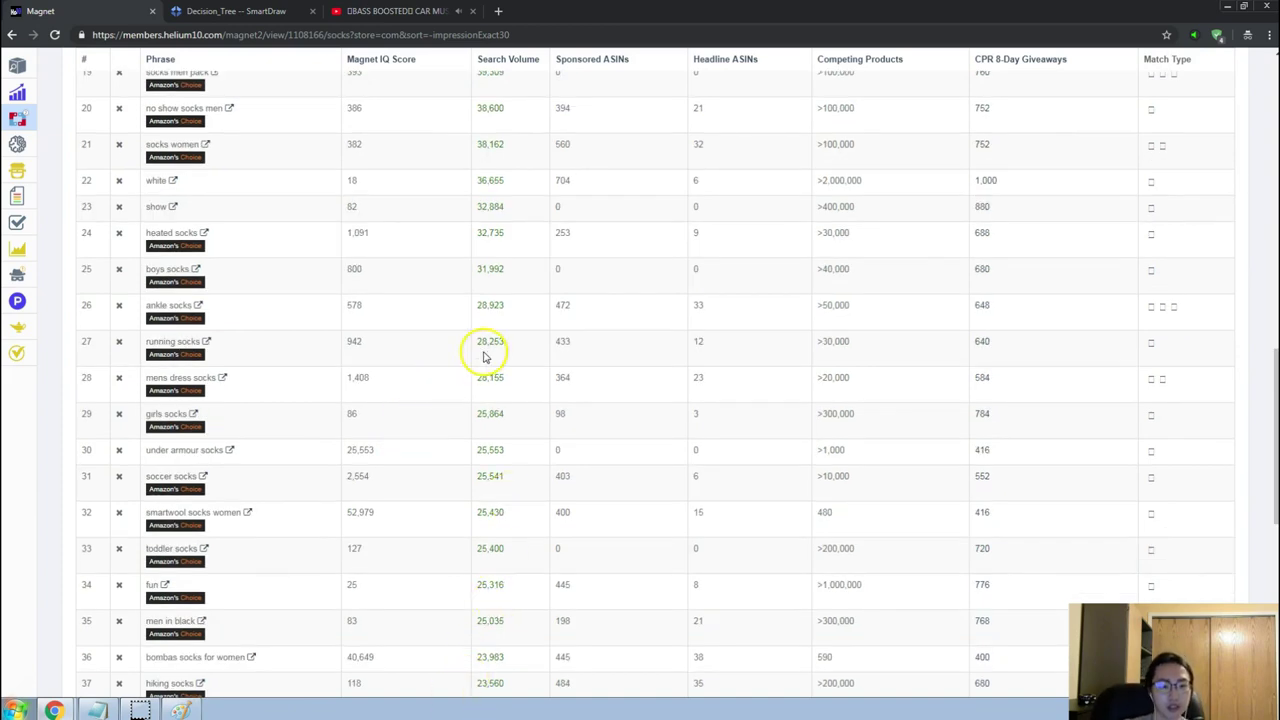
pyautogui.scroll(-1, 566, 445)
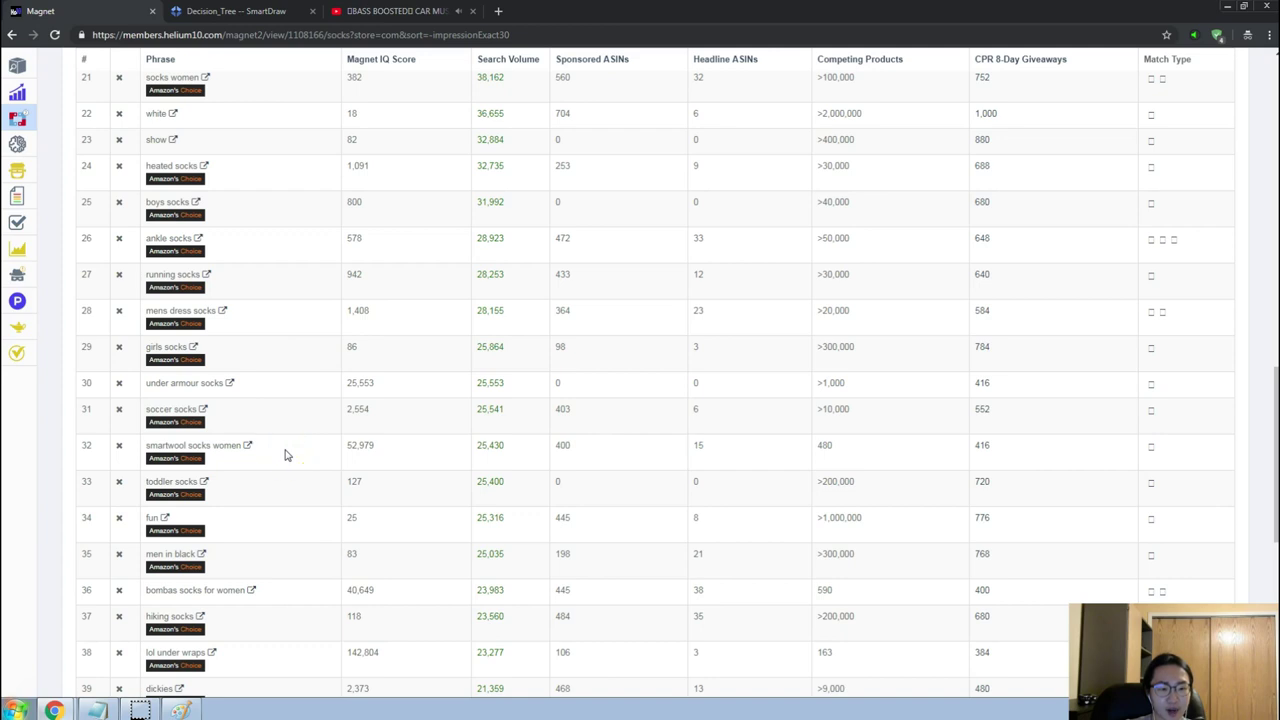
pyautogui.scroll(-1, 285, 455)
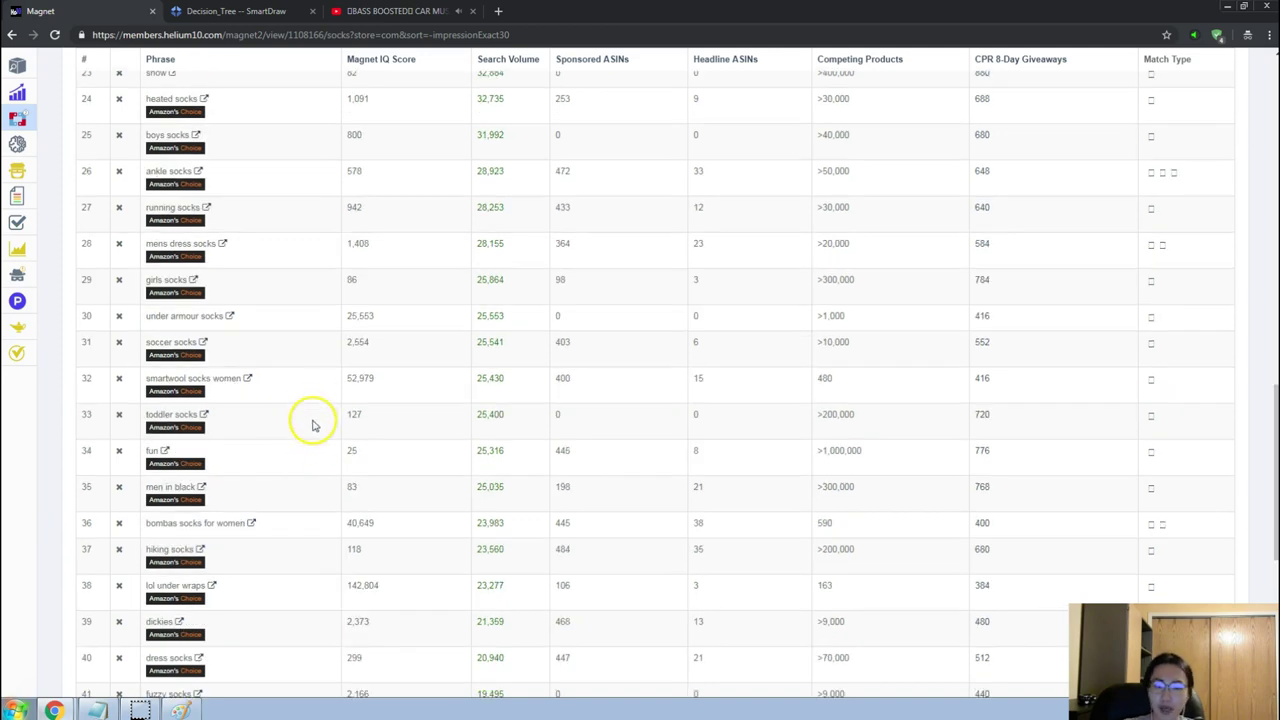
pyautogui.scroll(-1, 300, 440)
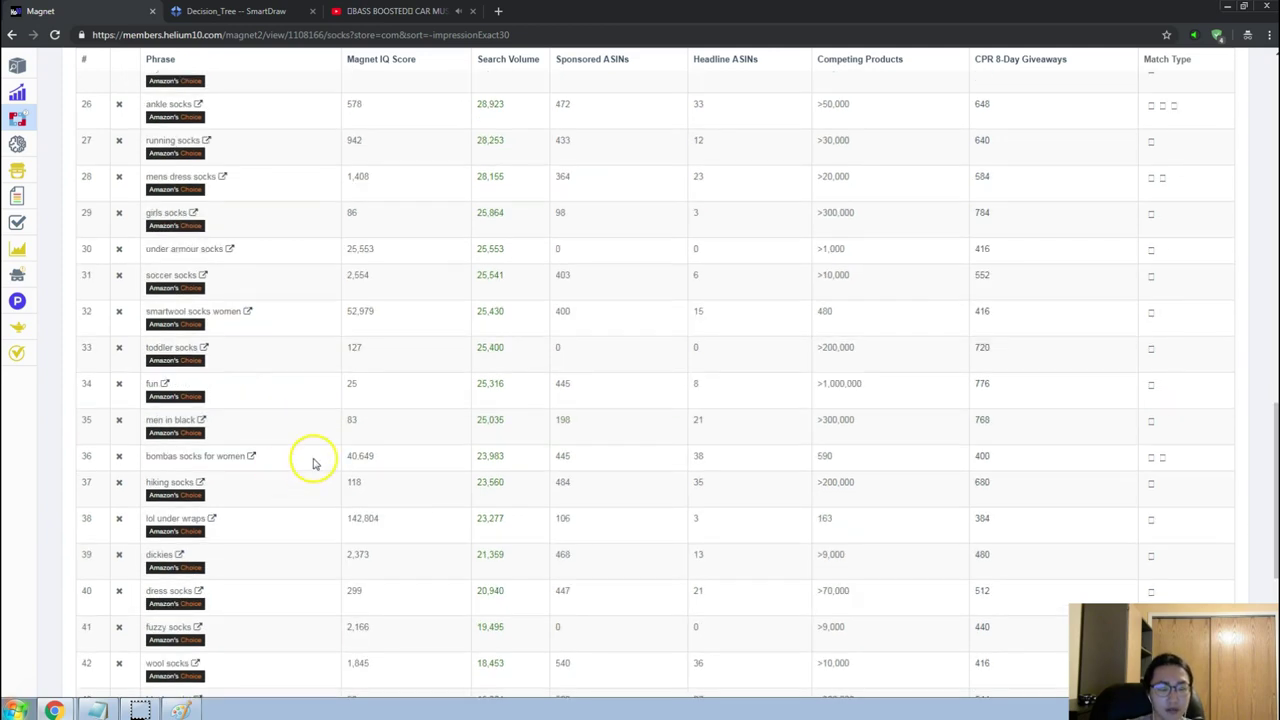
pyautogui.scroll(-2, 313, 463)
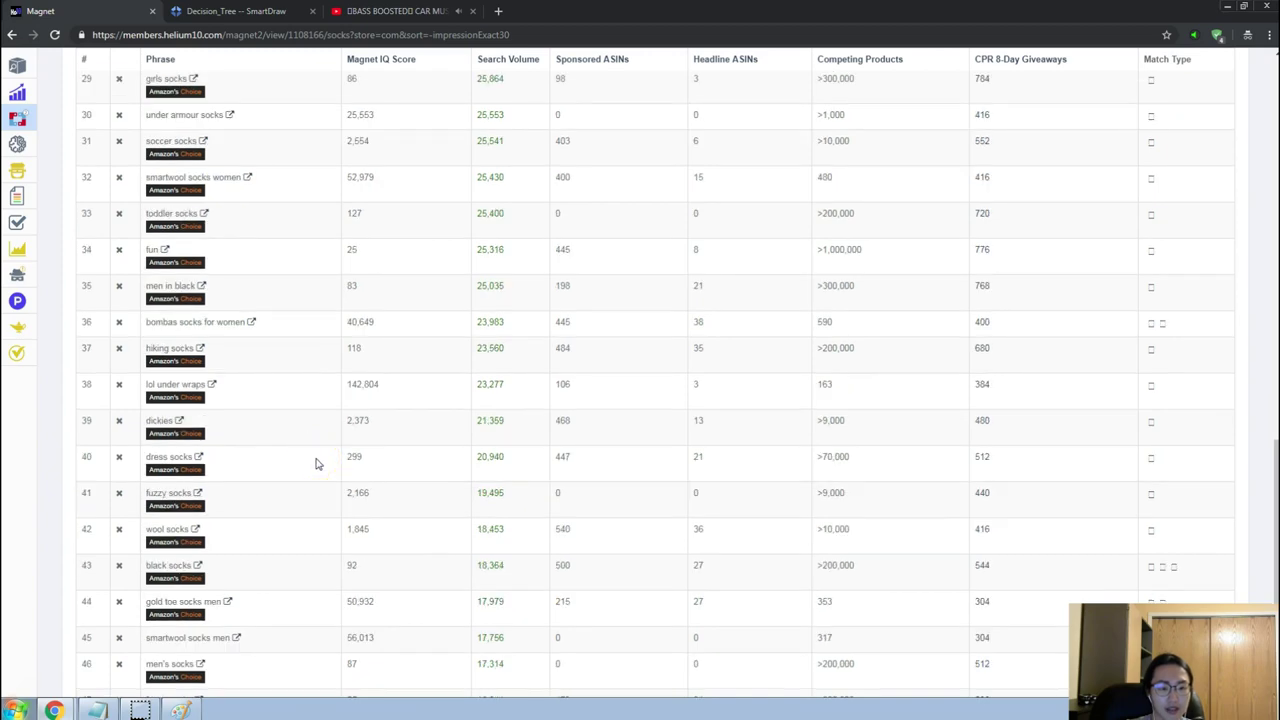
pyautogui.scroll(-4, 316, 463)
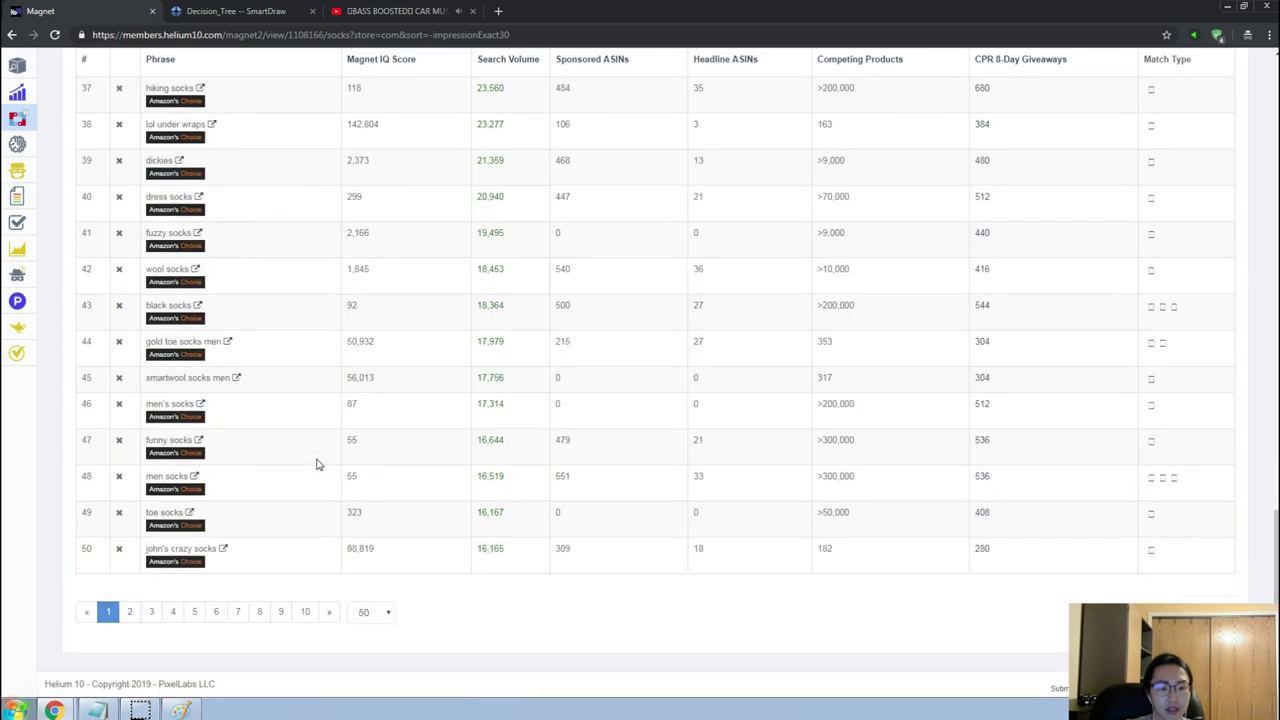
# Browse the second page of socks keywords and copy the phrase "diabetic socks for men".
pyautogui.click(130, 616)
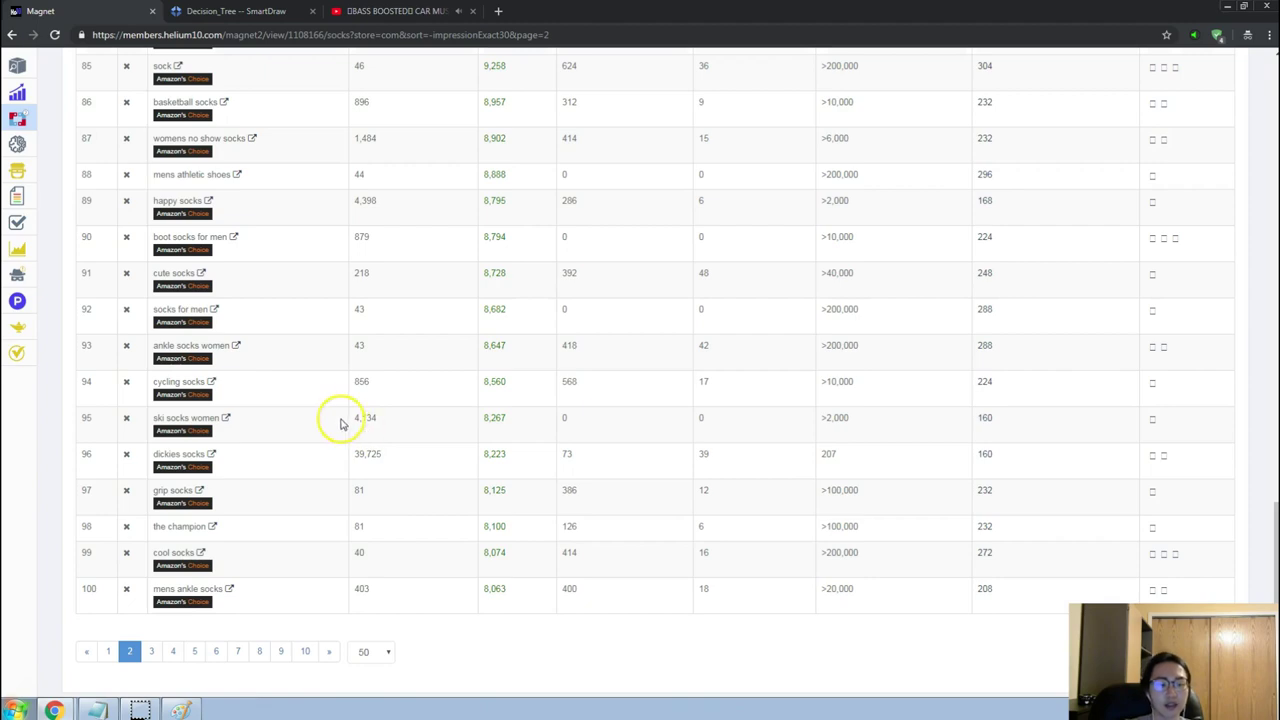
pyautogui.scroll(15, 340, 424)
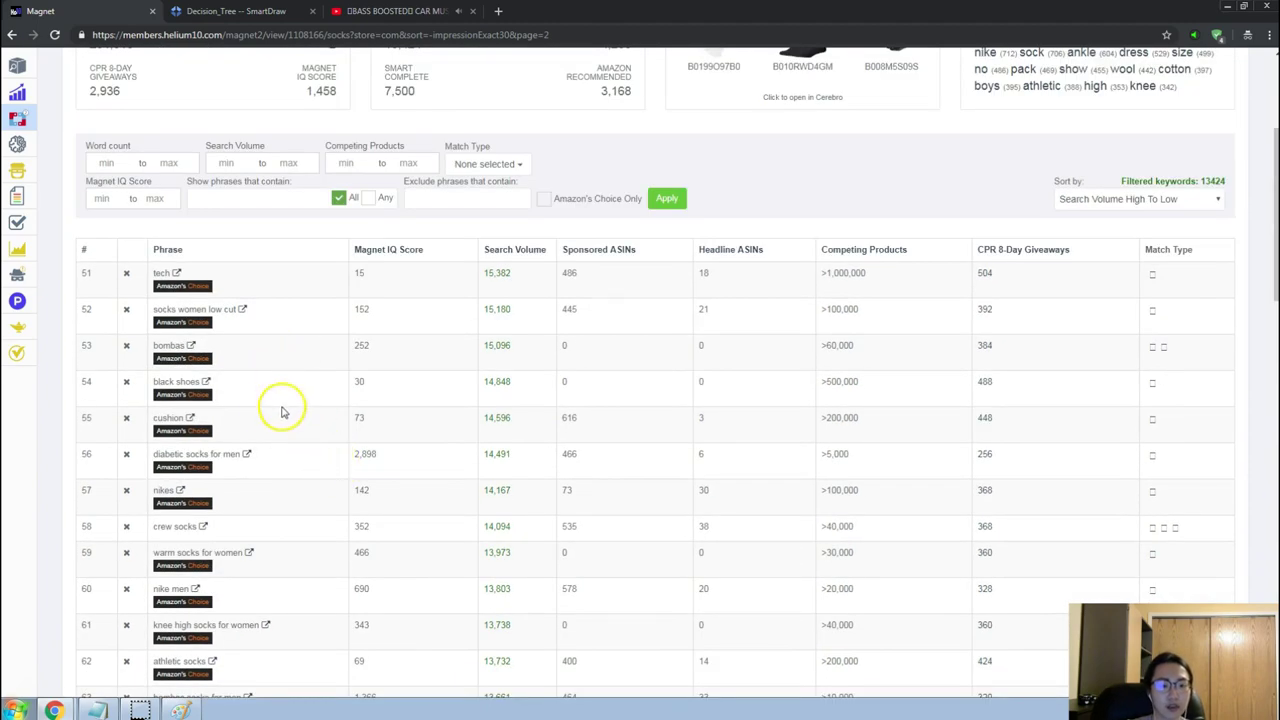
pyautogui.scroll(-2, 246, 390)
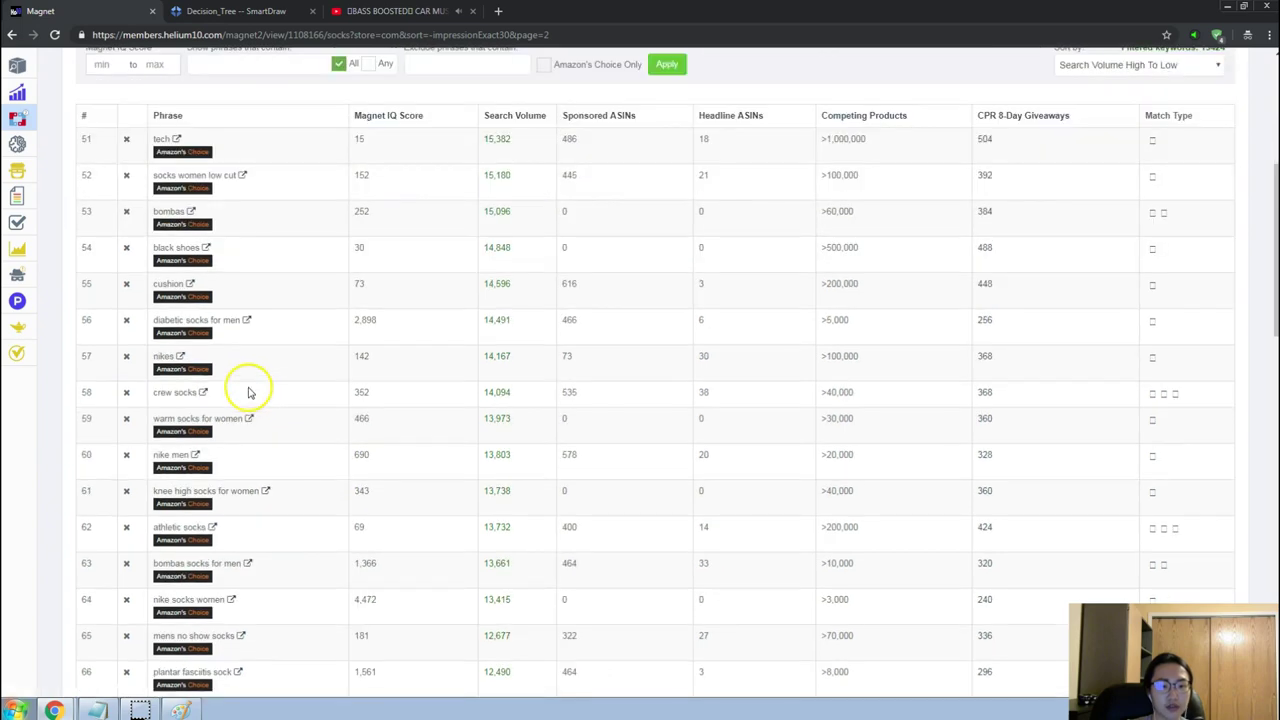
pyautogui.scroll(-2, 291, 318)
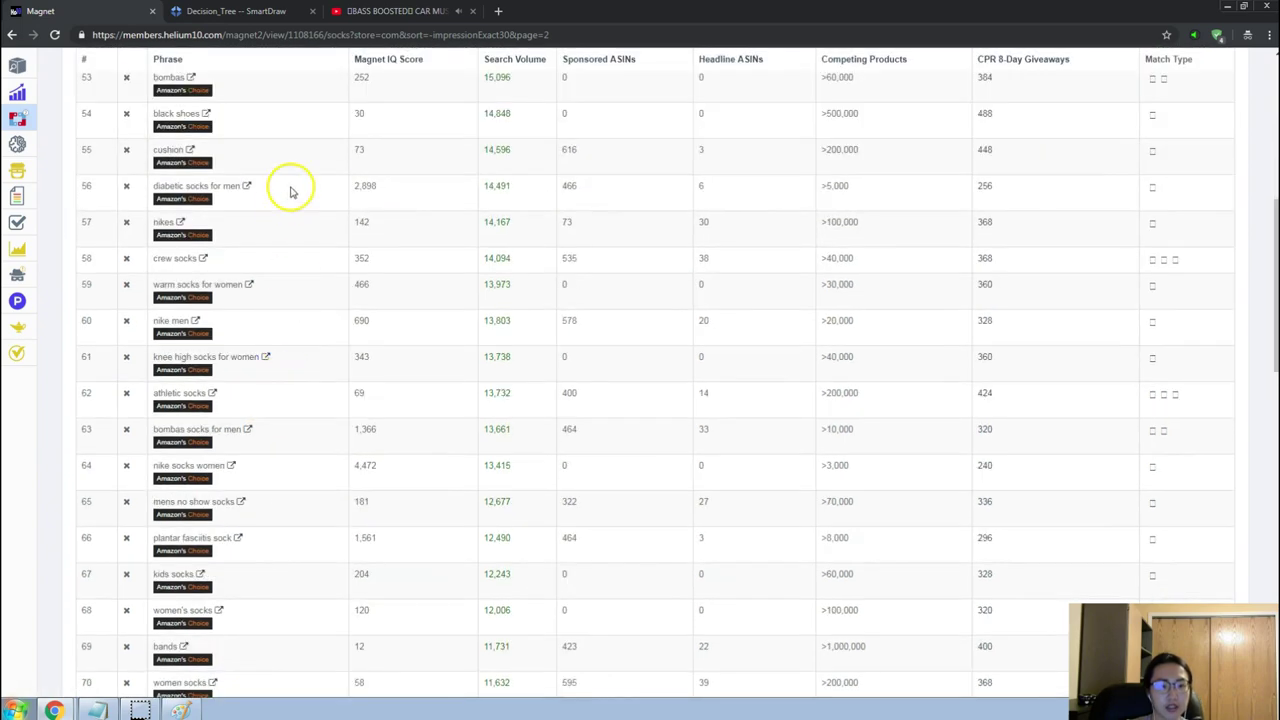
pyautogui.moveTo(244, 187); pyautogui.dragTo(146, 195)
pyautogui.hotkey('ctrl', 'c')
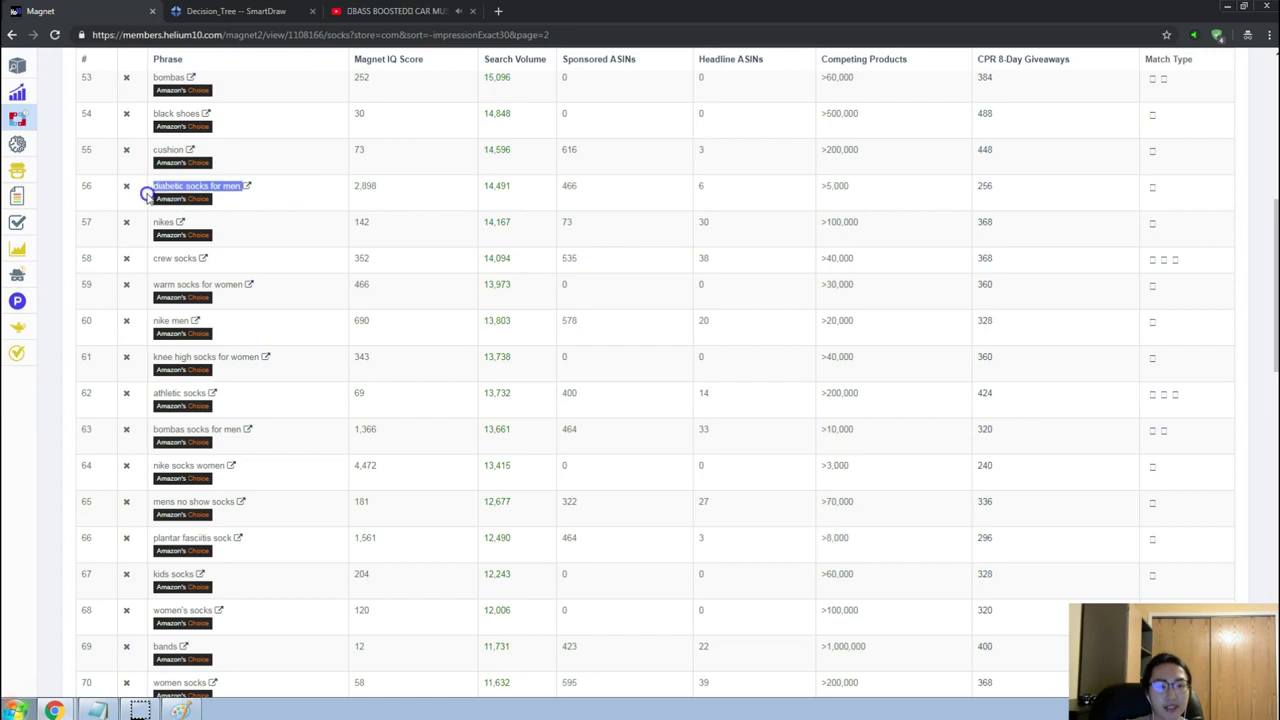
# Switch to the Amazon browser window and search for the copied phrase "diabetic socks for men".
pyautogui.hotkey('alt', 'Tab')
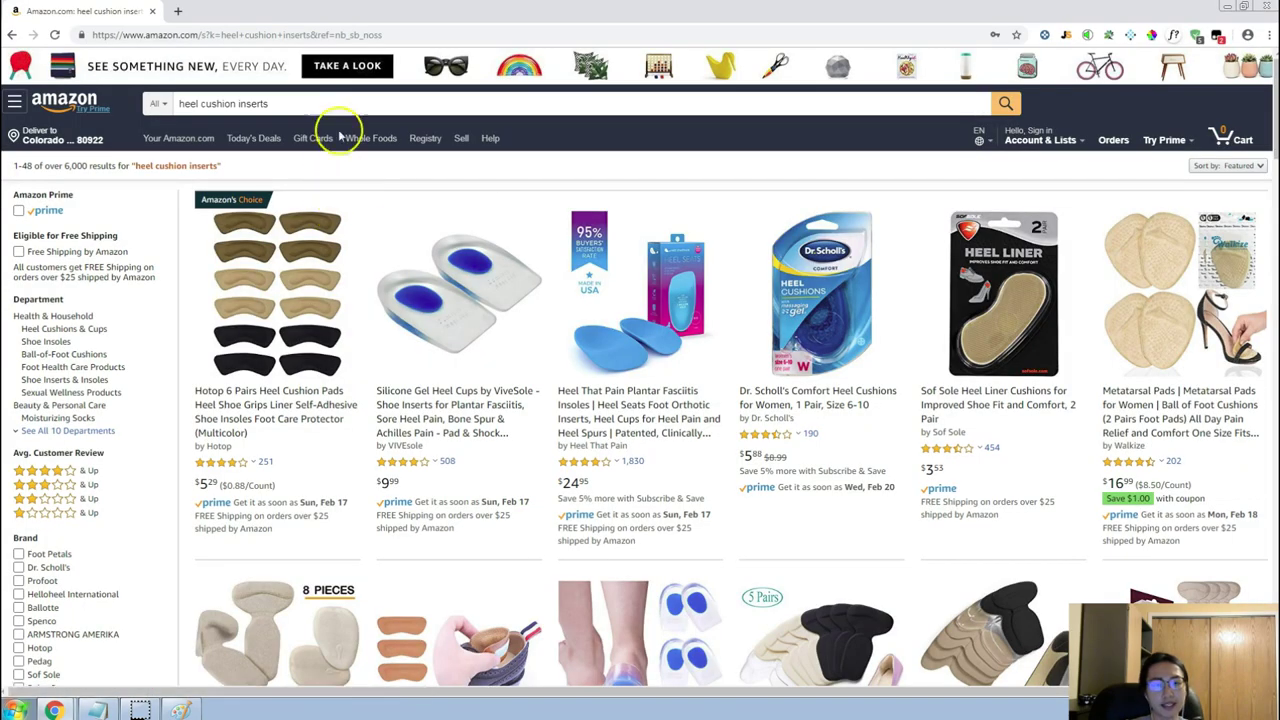
pyautogui.doubleClick(344, 100)
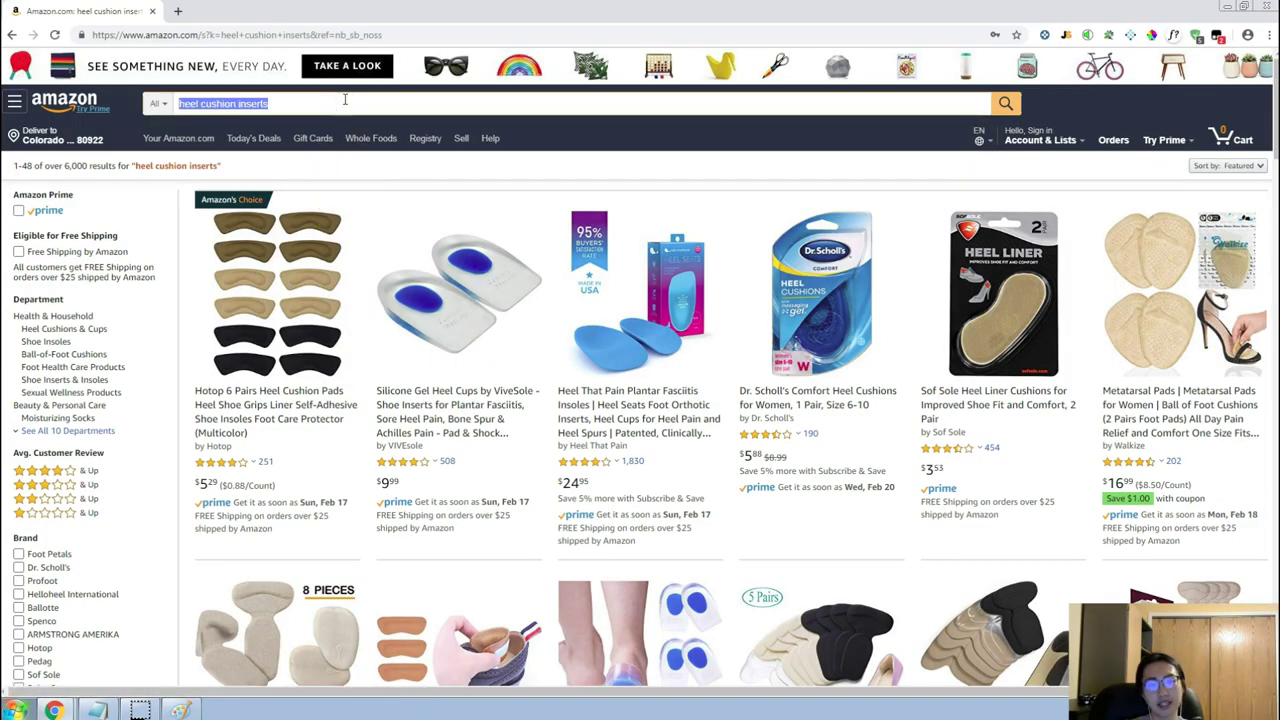
pyautogui.hotkey('ctrl', 'v')
pyautogui.press('Return')
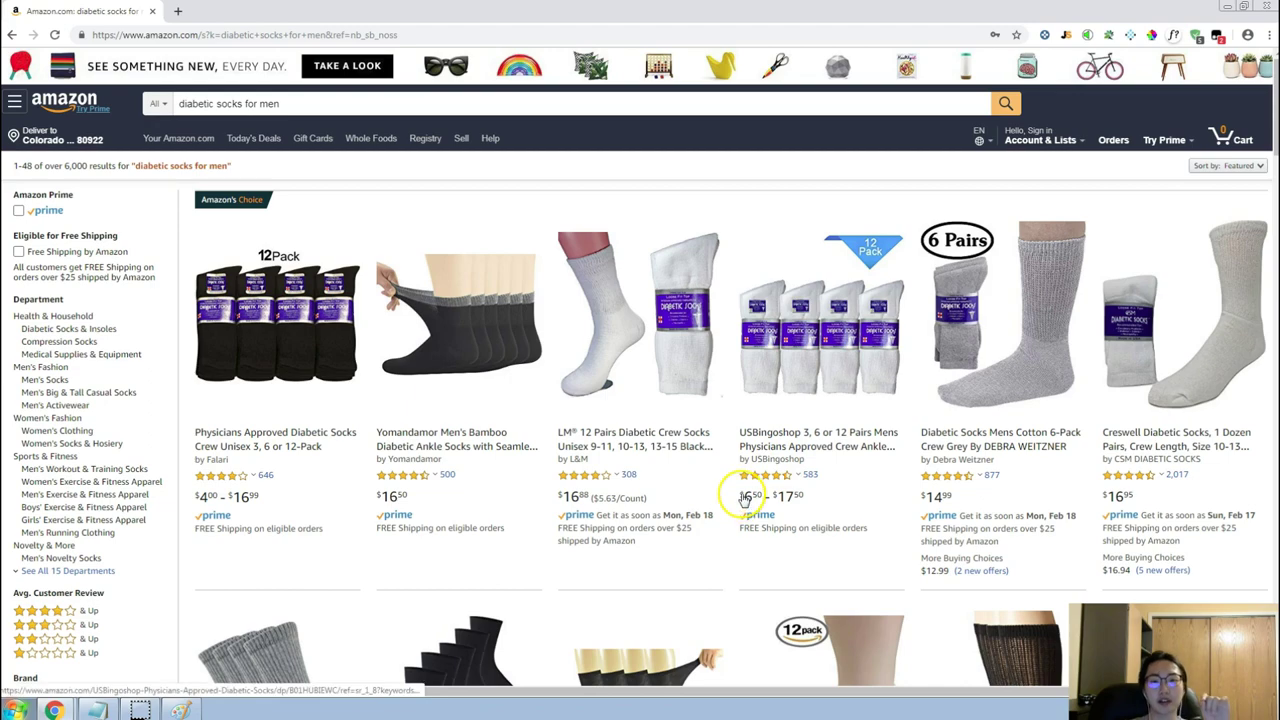
# Examine the diabetic socks listings, comparing their prices, review counts, ratings and pack designs.
pyautogui.scroll(-3, 757, 517)
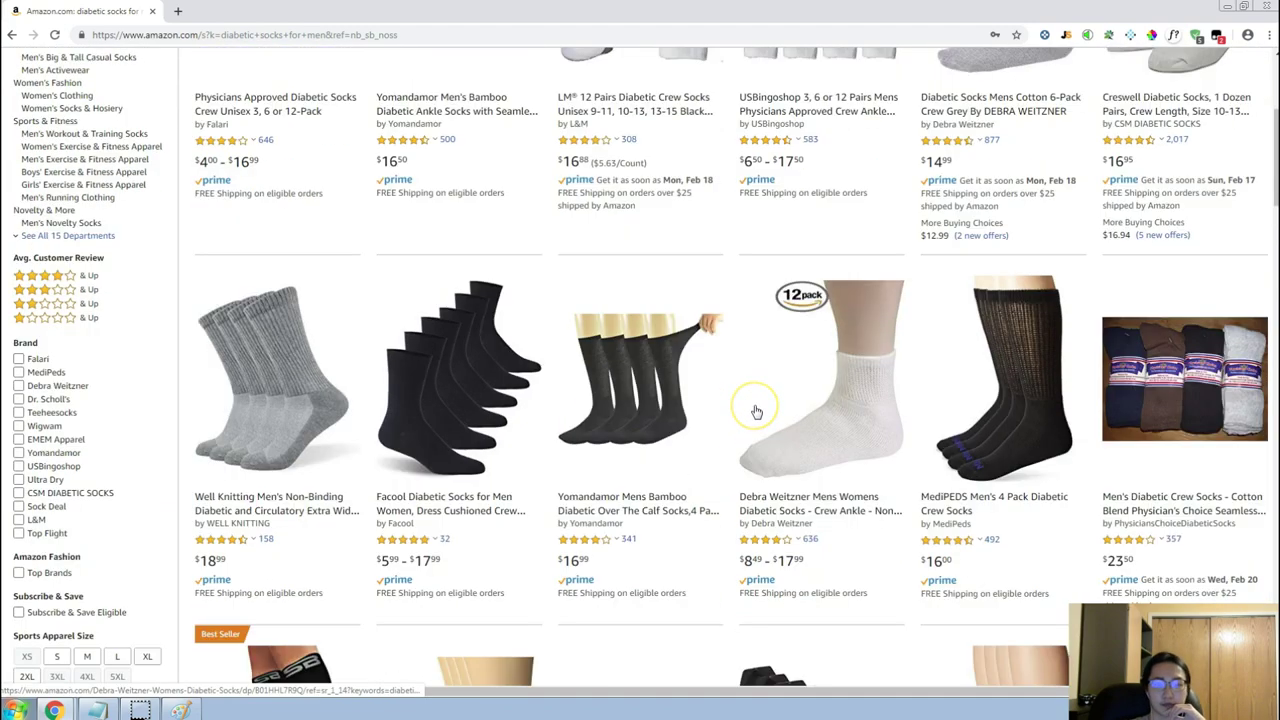
pyautogui.scroll(2, 756, 412)
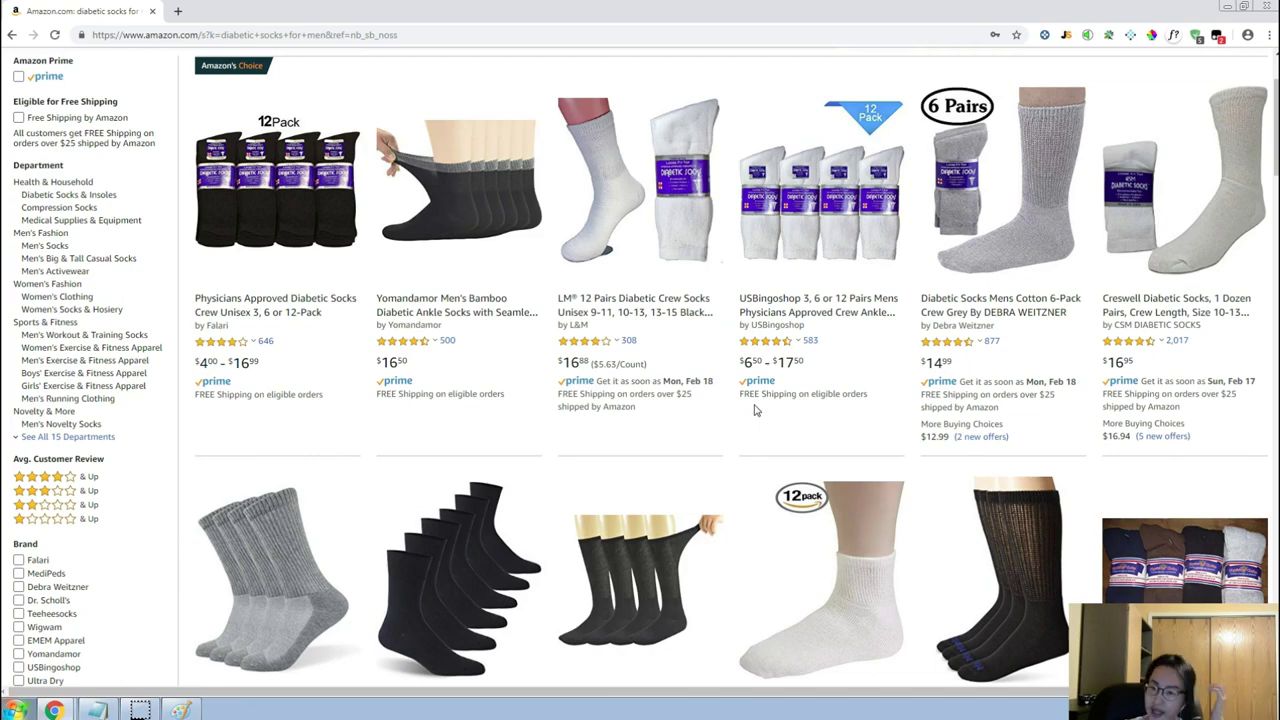
pyautogui.scroll(-3, 756, 410)
pyautogui.moveTo(752, 408)
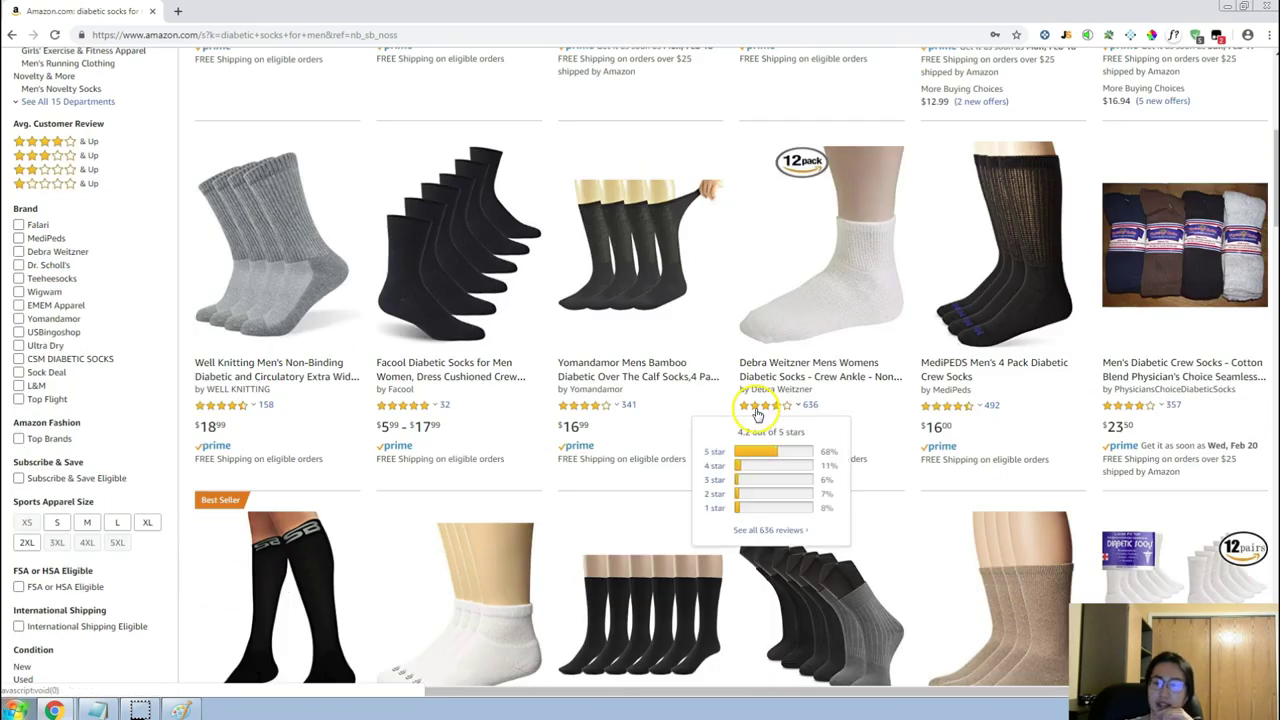
pyautogui.scroll(-3, 725, 362)
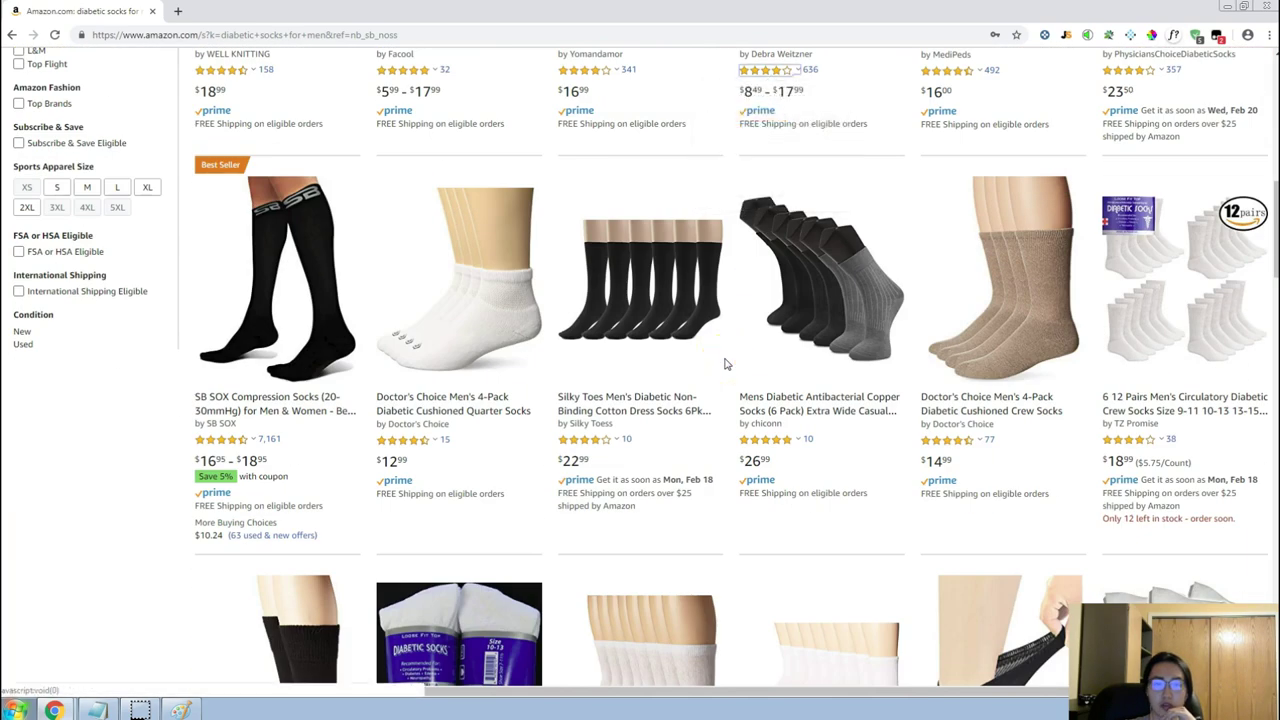
pyautogui.scroll(-4, 725, 364)
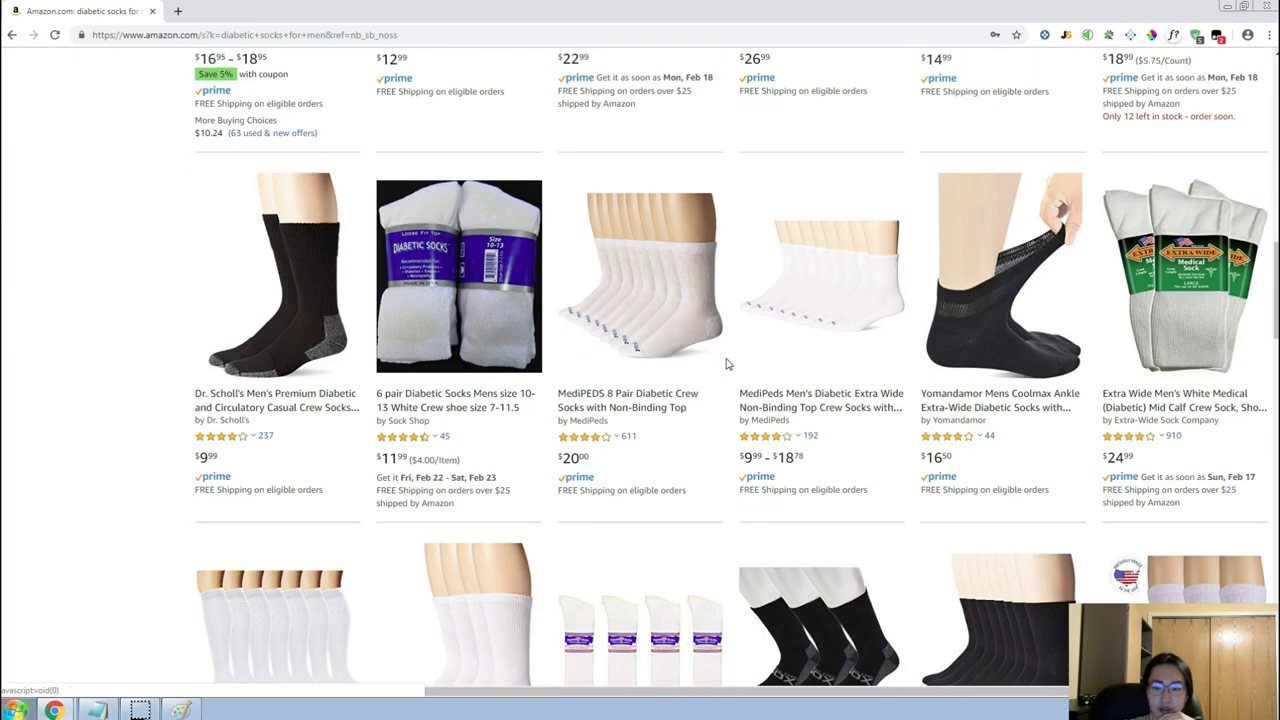
pyautogui.click(735, 369)
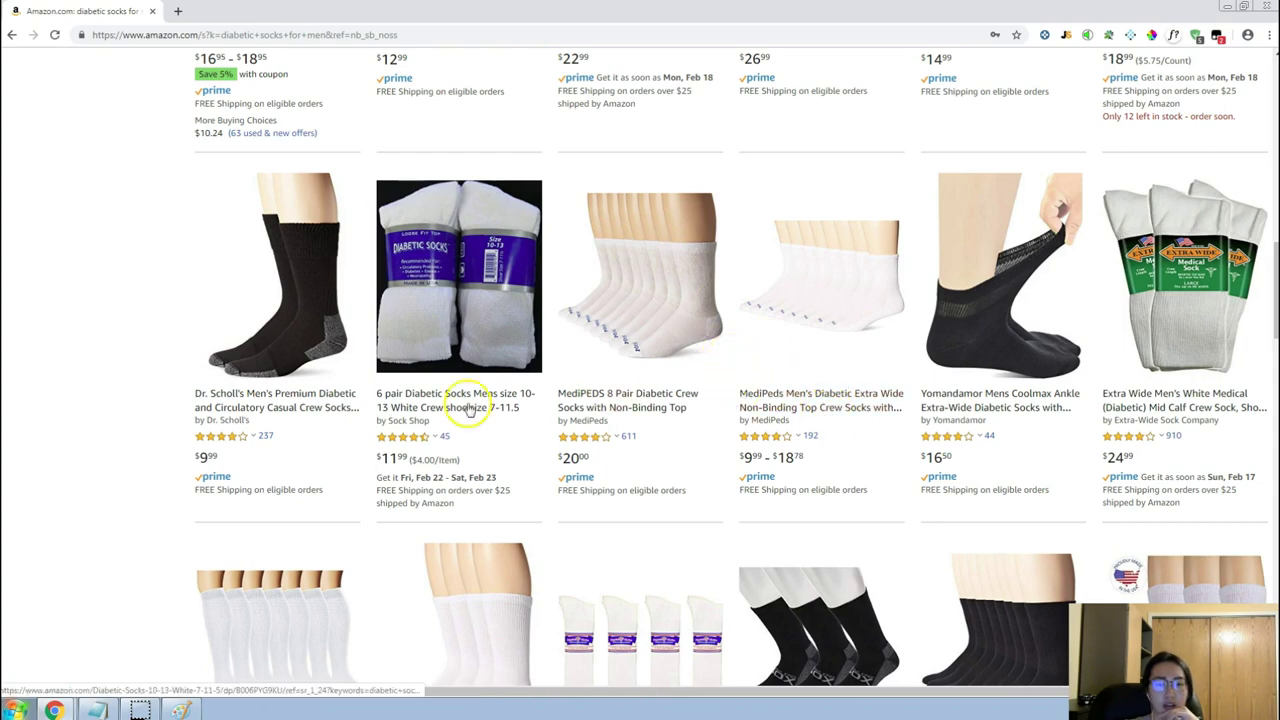
# Run the Jungle Scout extension on the diabetic socks results to examine monthly sales, revenue and reviews.
pyautogui.scroll(4, 652, 397)
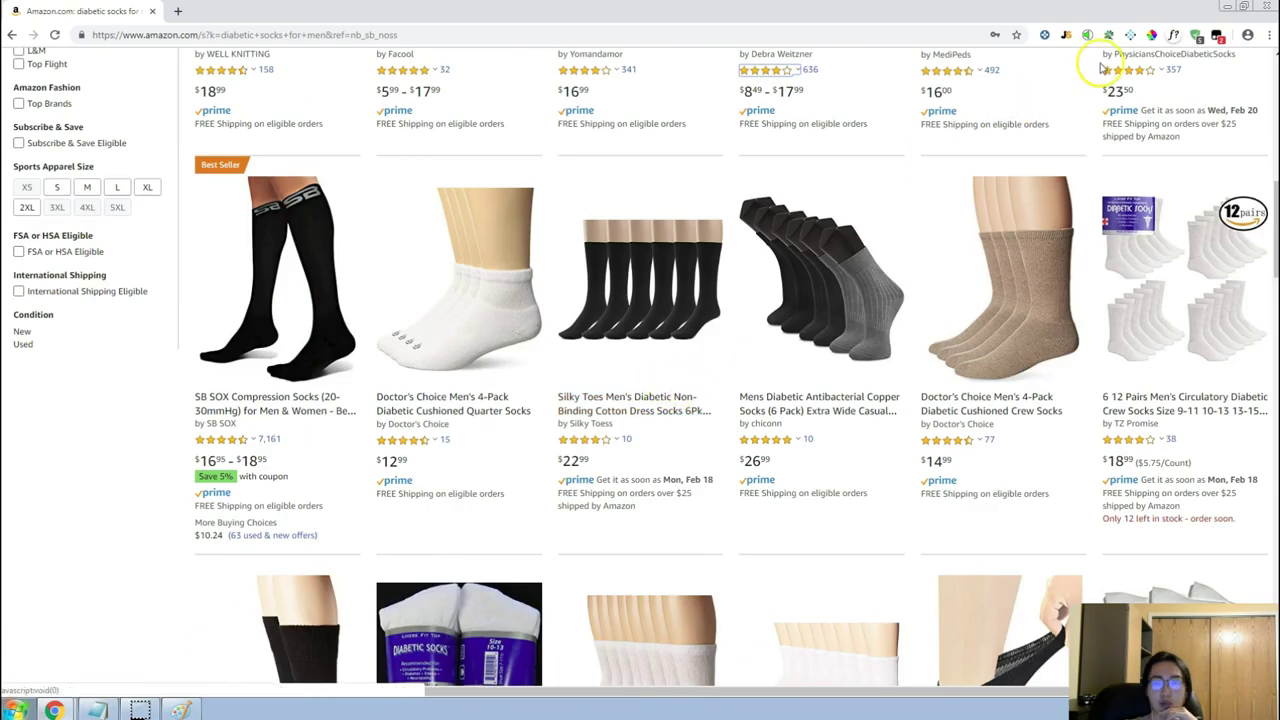
pyautogui.click(1068, 36)
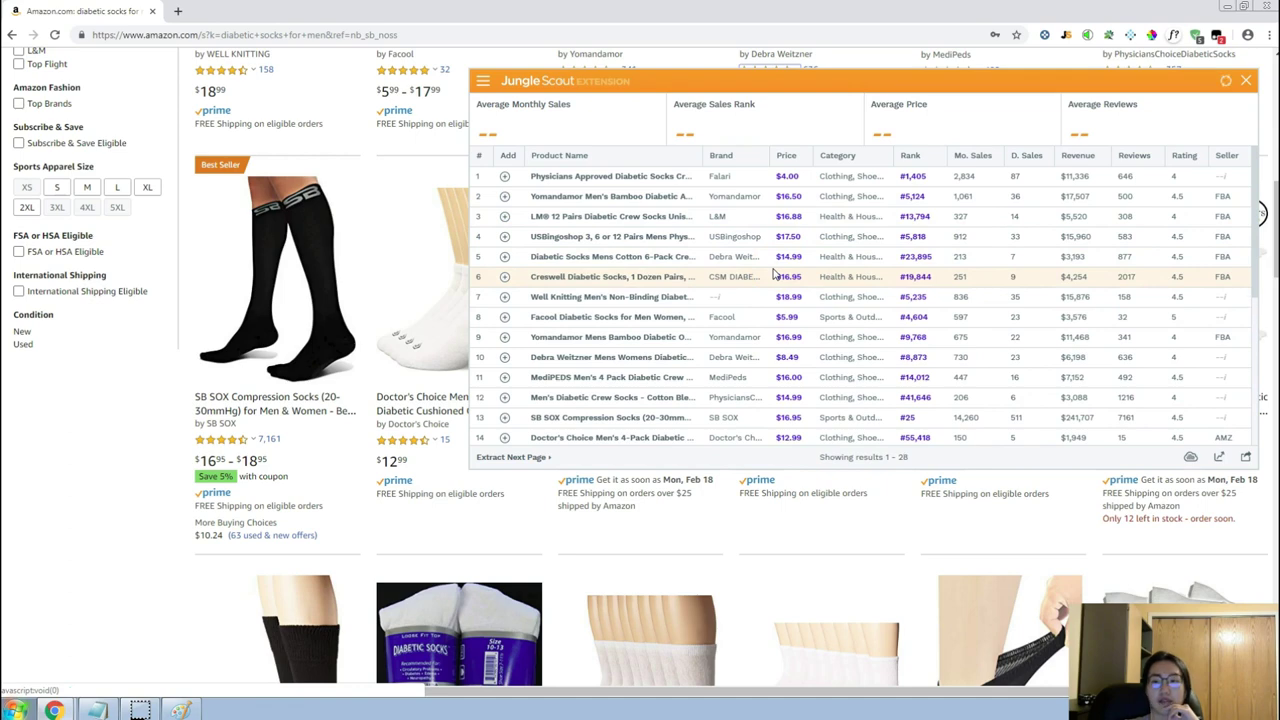
pyautogui.click(1014, 193)
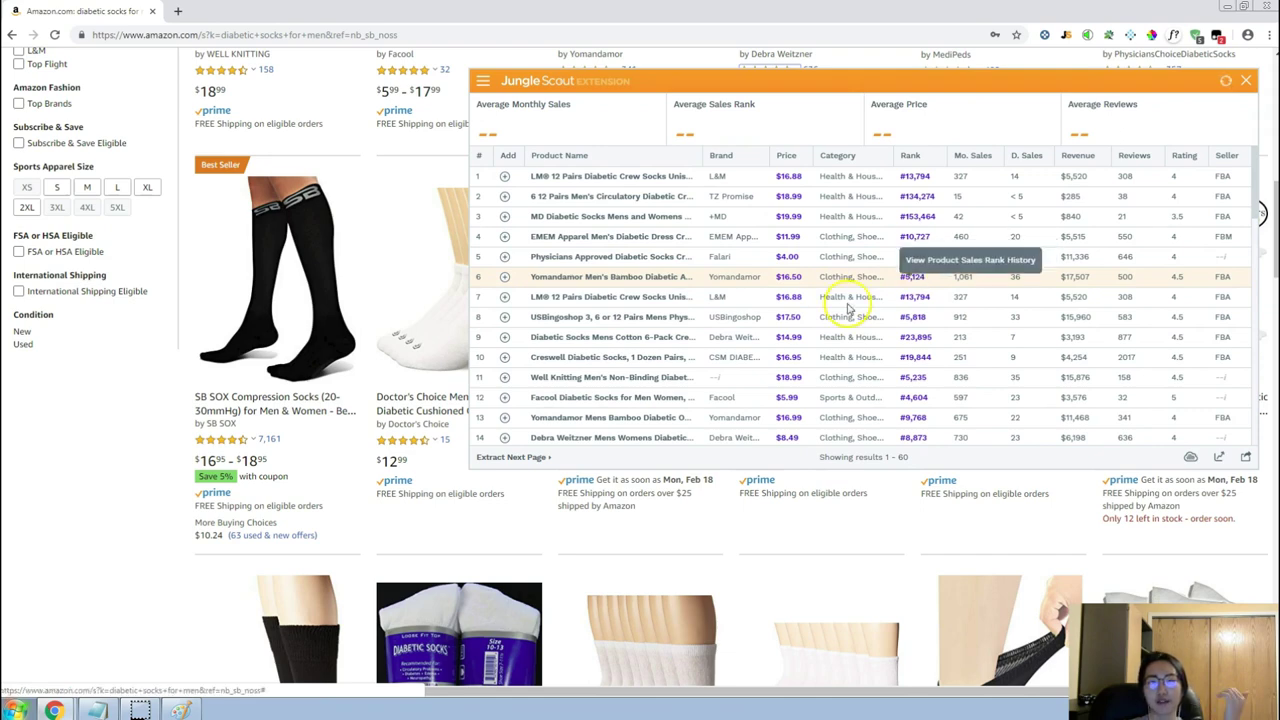
# Review the first rows of the Jungle Scout table for diabetic socks, comparing sales, revenue and reviews, and preview a 6-pack product.
pyautogui.click(796, 278)
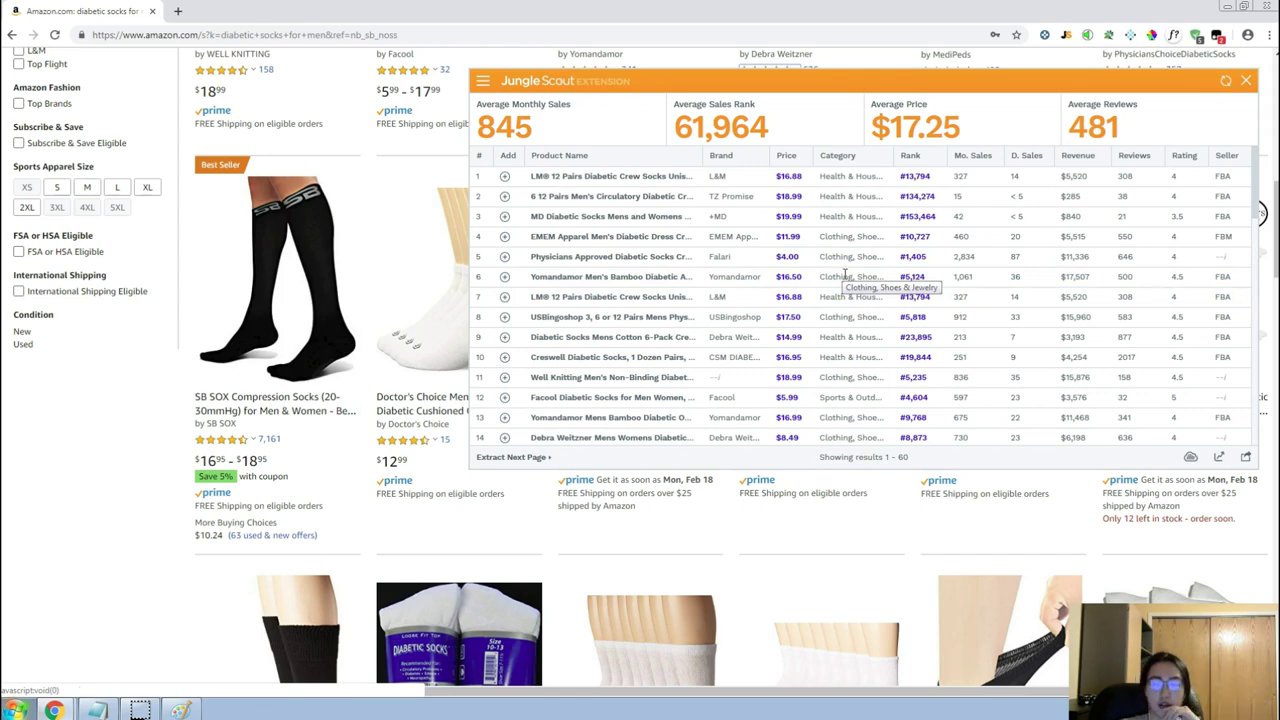
pyautogui.scroll(-2, 845, 276)
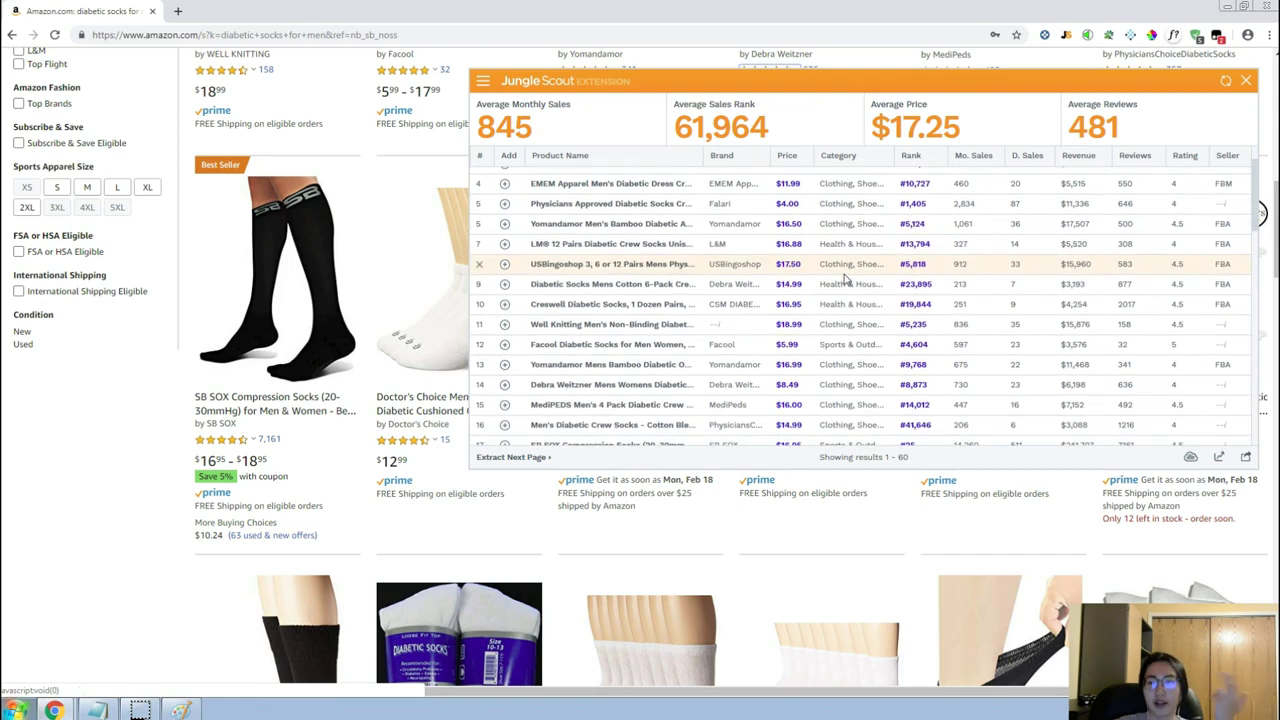
pyautogui.scroll(-3, 845, 280)
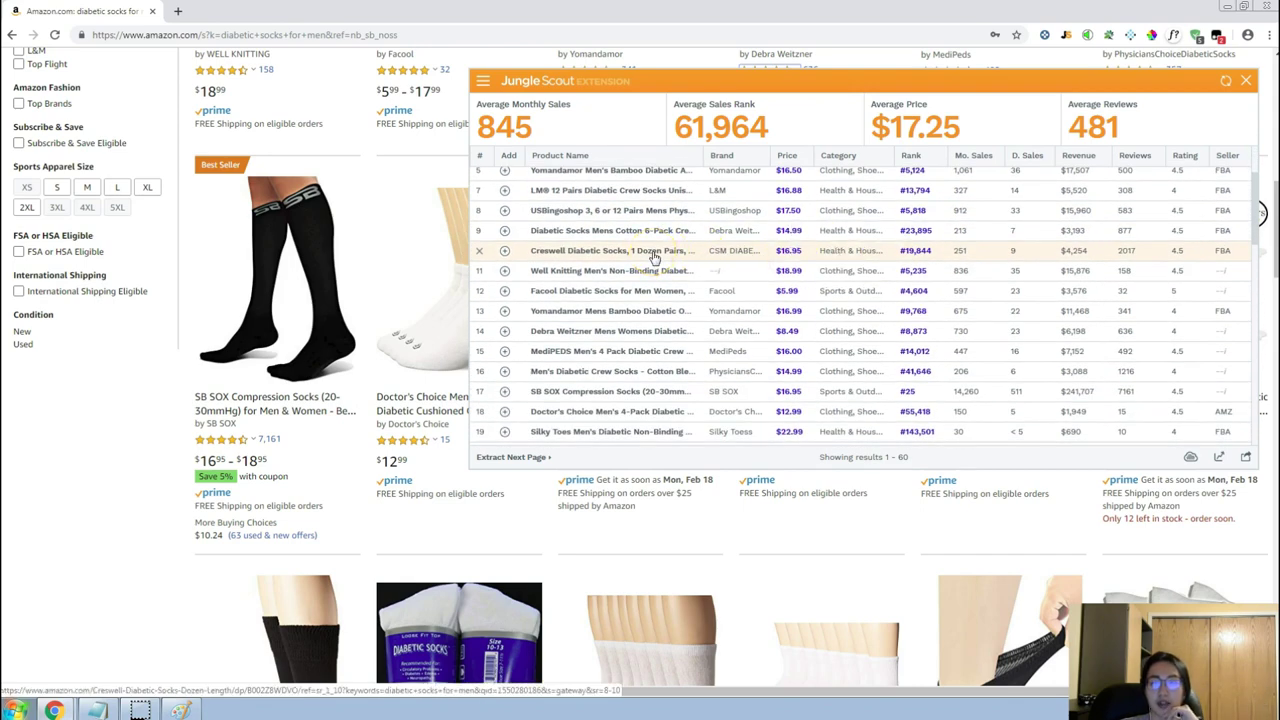
pyautogui.moveTo(652, 236)
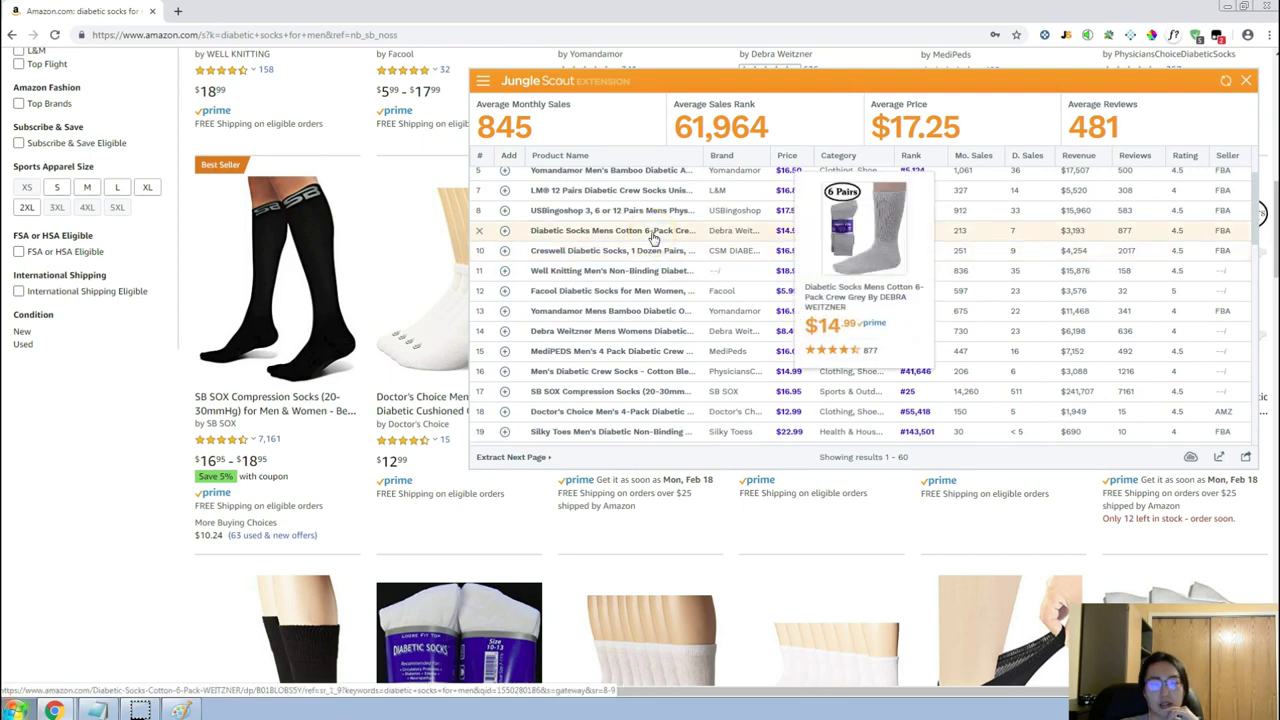
# Compare the diabetic socks listings behind the Jungle Scout results by pack size, design, price and rating.
pyautogui.scroll(2, 420, 470)
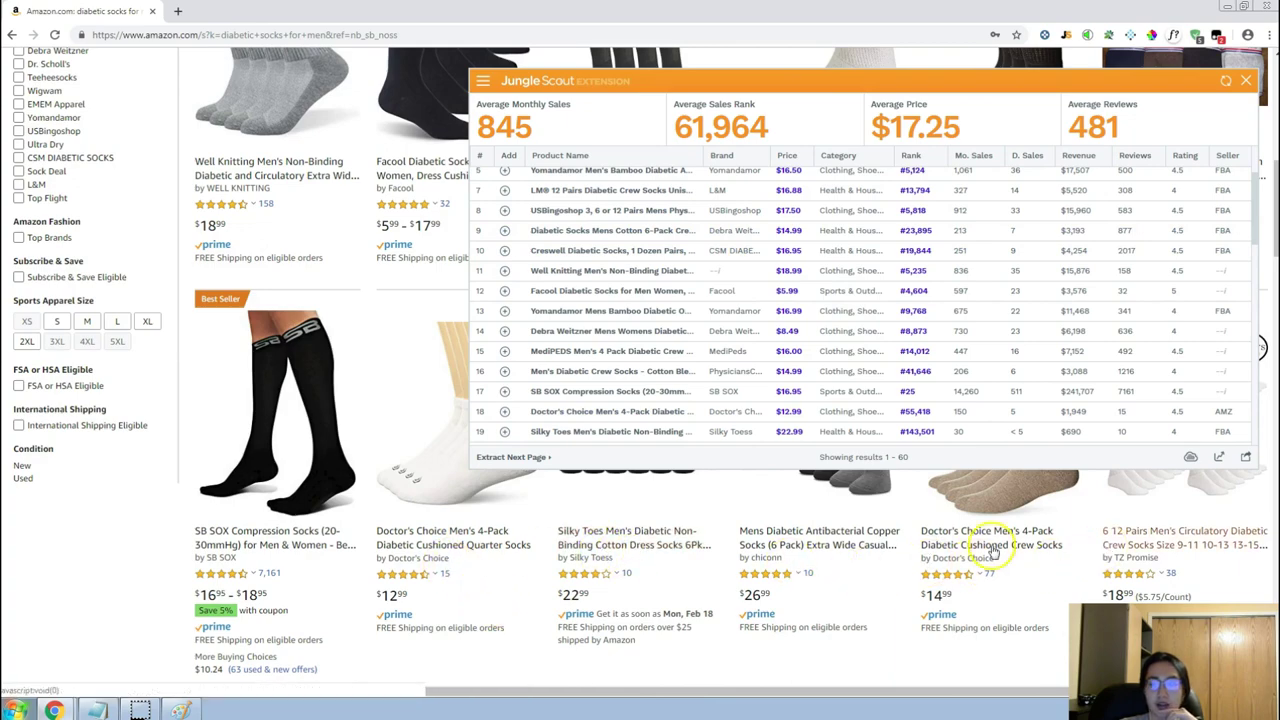
pyautogui.scroll(5, 737, 580)
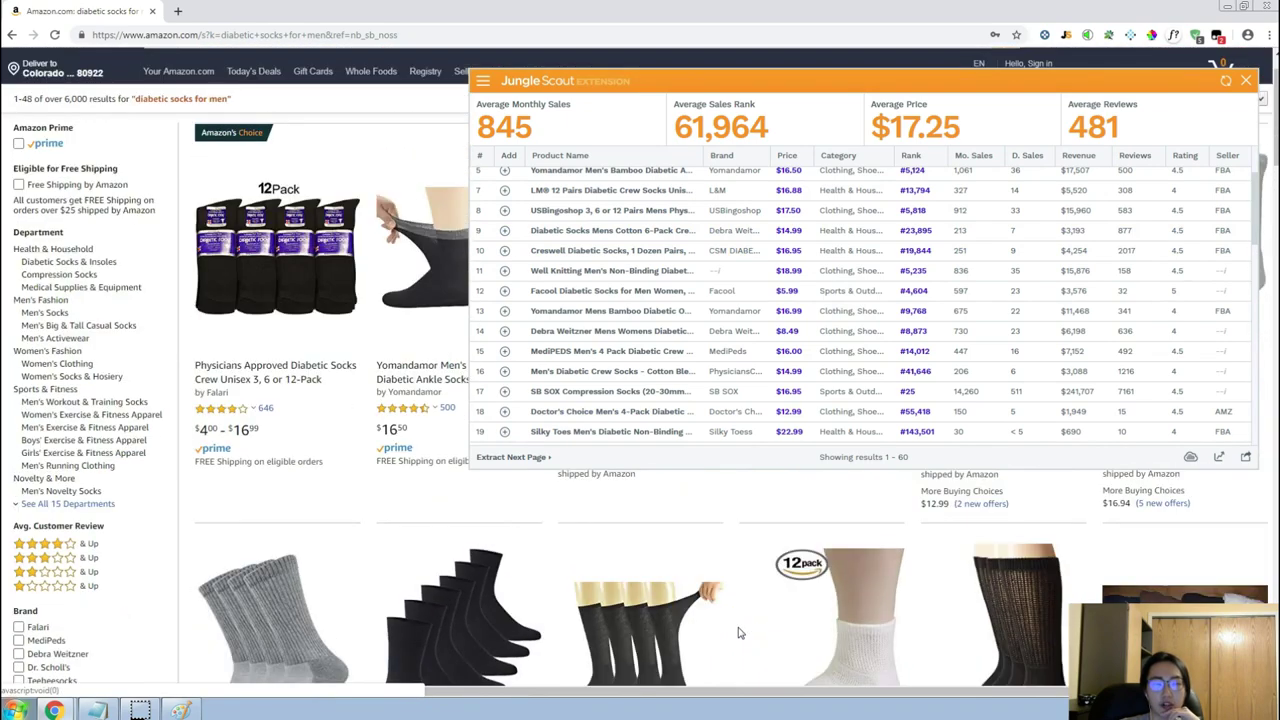
pyautogui.scroll(-3, 740, 632)
pyautogui.scroll(-1, 655, 648)
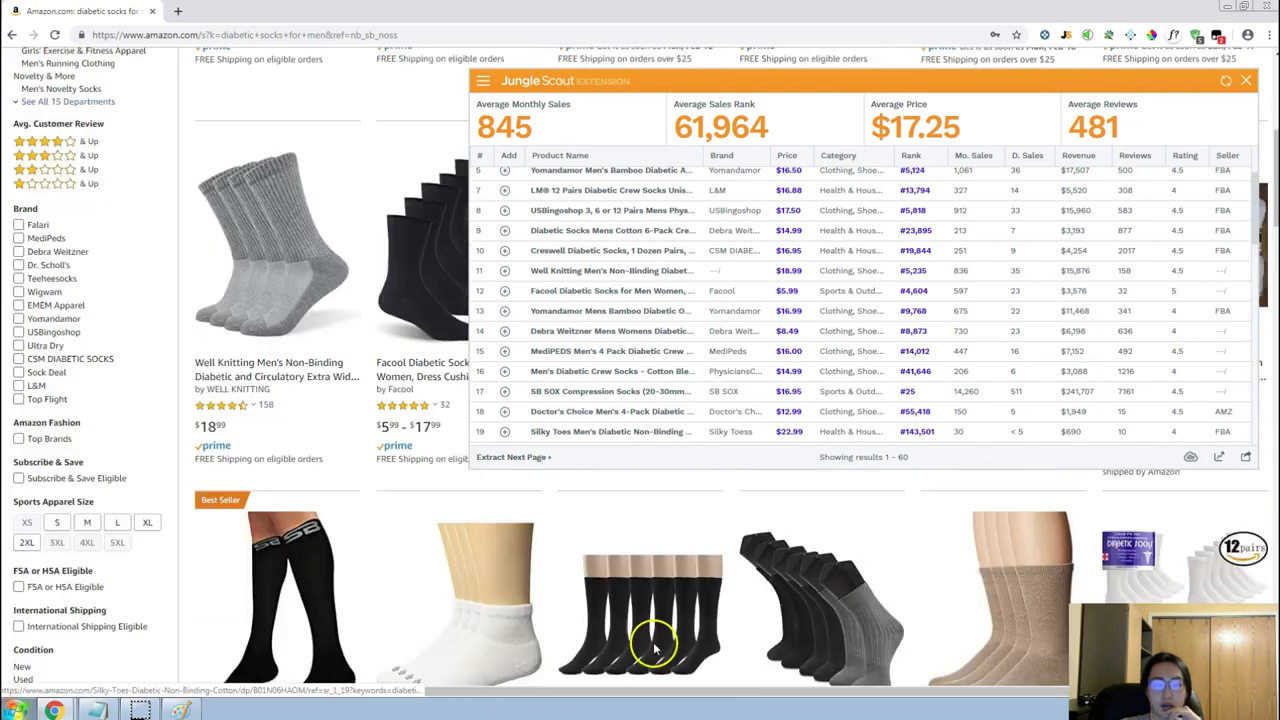
pyautogui.scroll(-5, 655, 648)
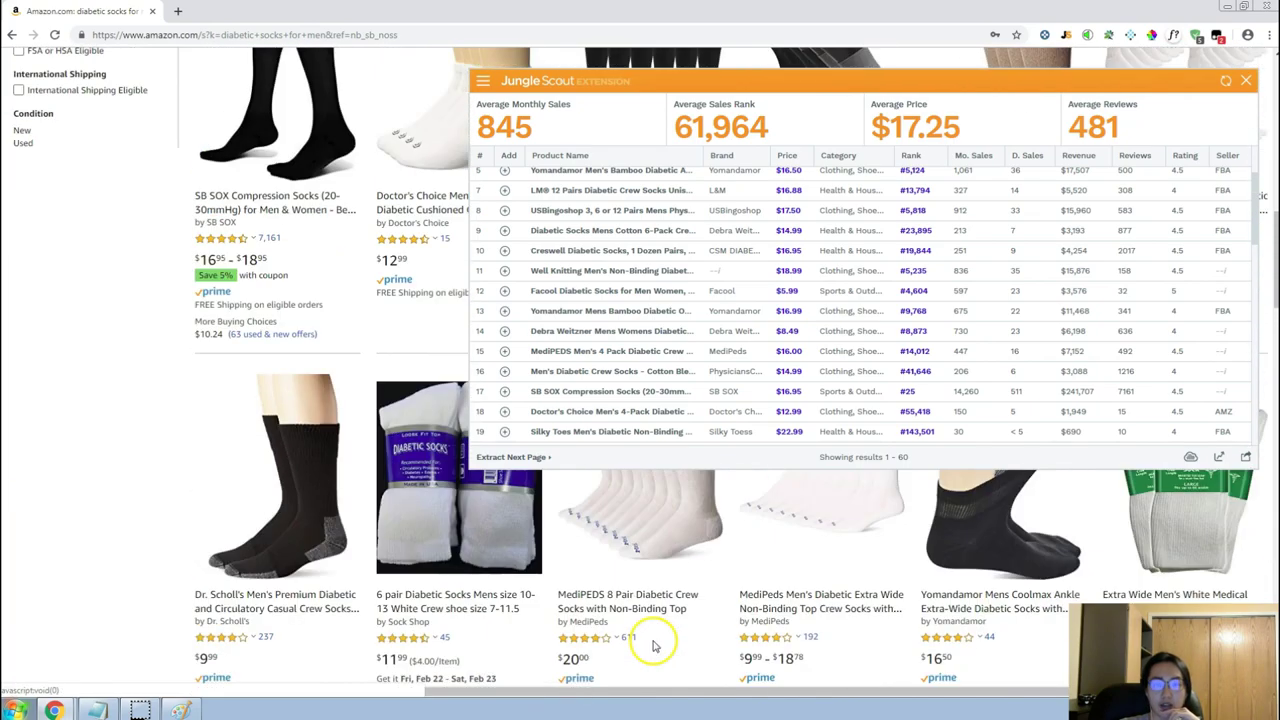
pyautogui.scroll(-3, 655, 648)
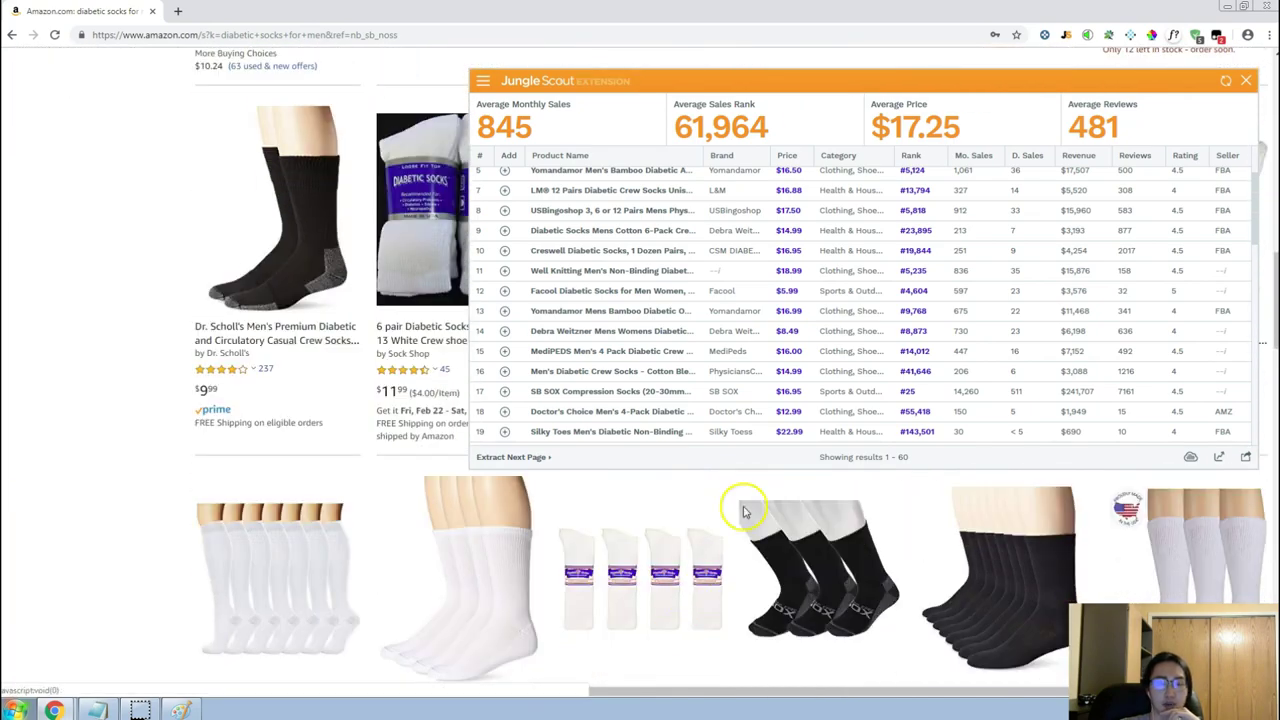
pyautogui.scroll(-2, 766, 371)
# Examine further diabetic socks rows in Jungle Scout, preview individual products such as the SB SOX compression socks, and dismiss the extension.
pyautogui.scroll(-1, 714, 514)
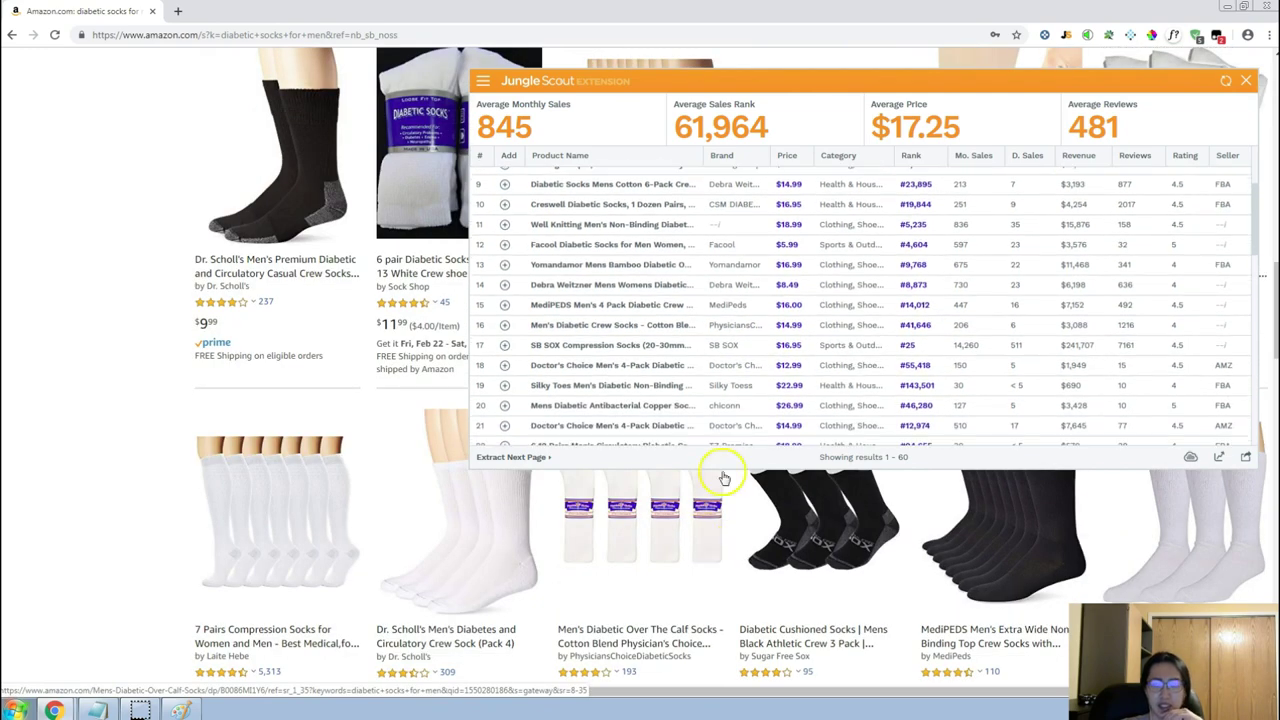
pyautogui.moveTo(618, 256)
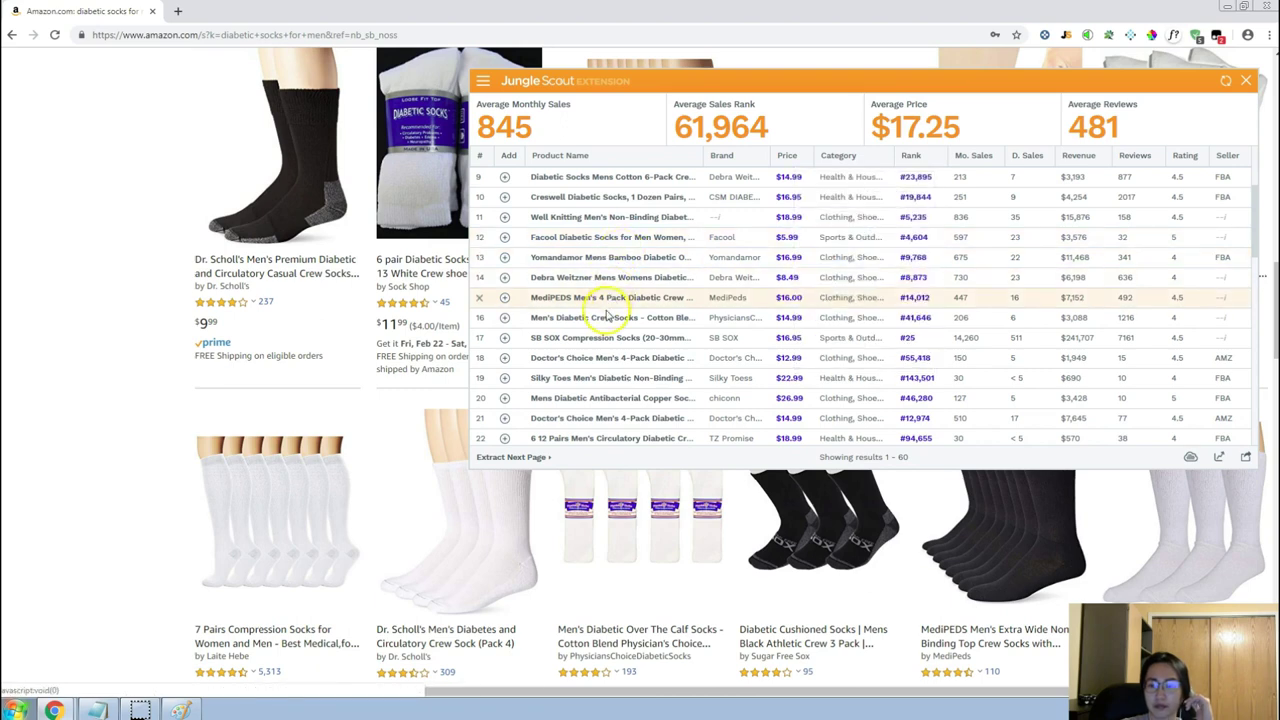
pyautogui.moveTo(608, 326)
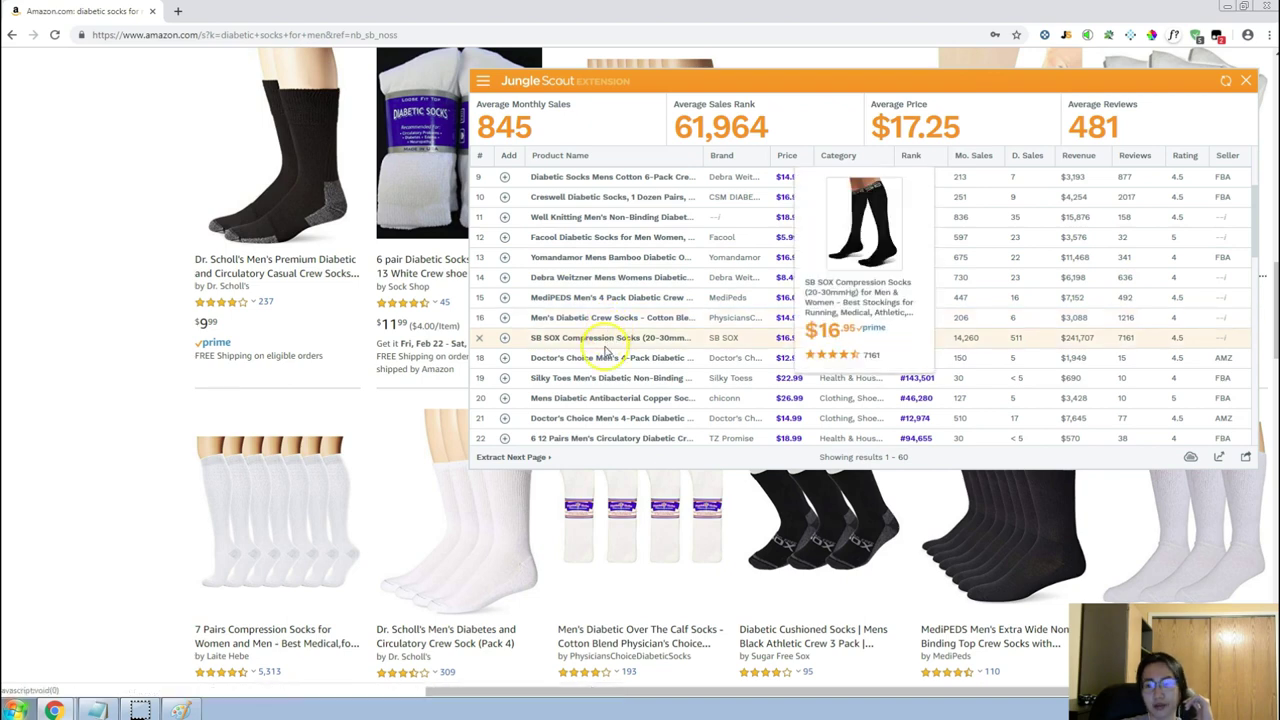
pyautogui.scroll(-1, 605, 363)
pyautogui.moveTo(605, 363)
pyautogui.scroll(3, 605, 363)
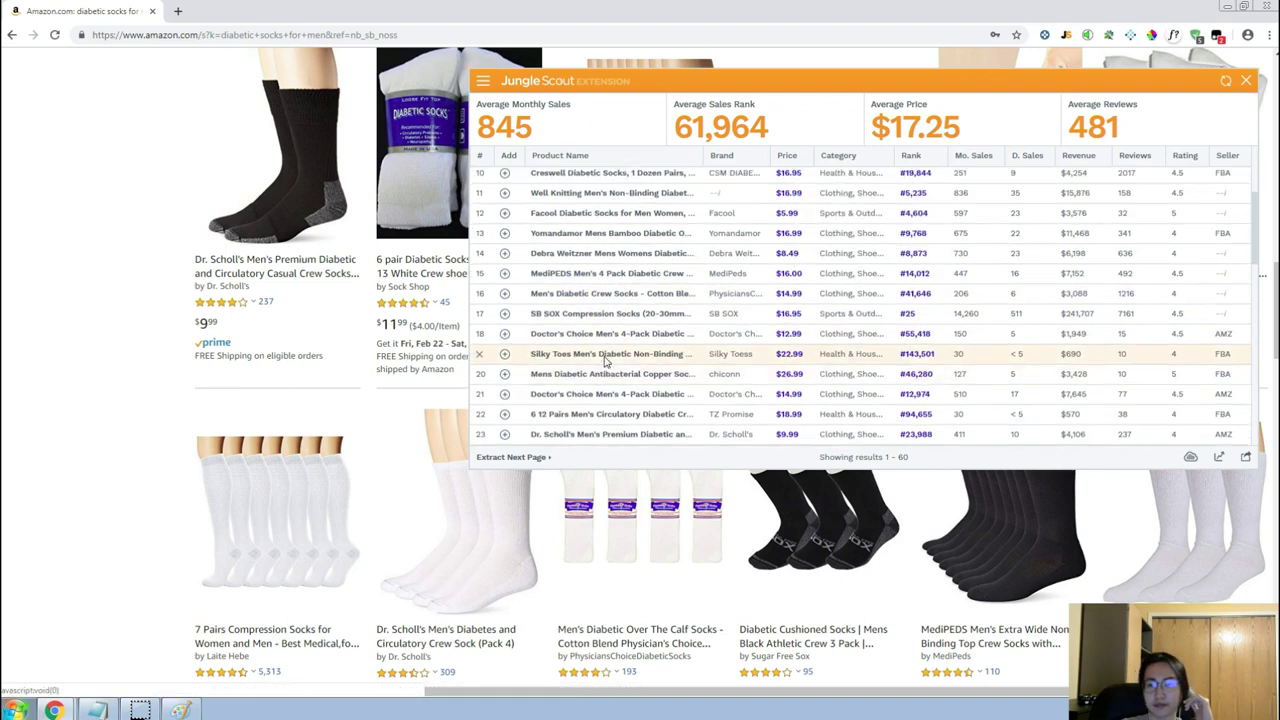
pyautogui.scroll(5, 605, 363)
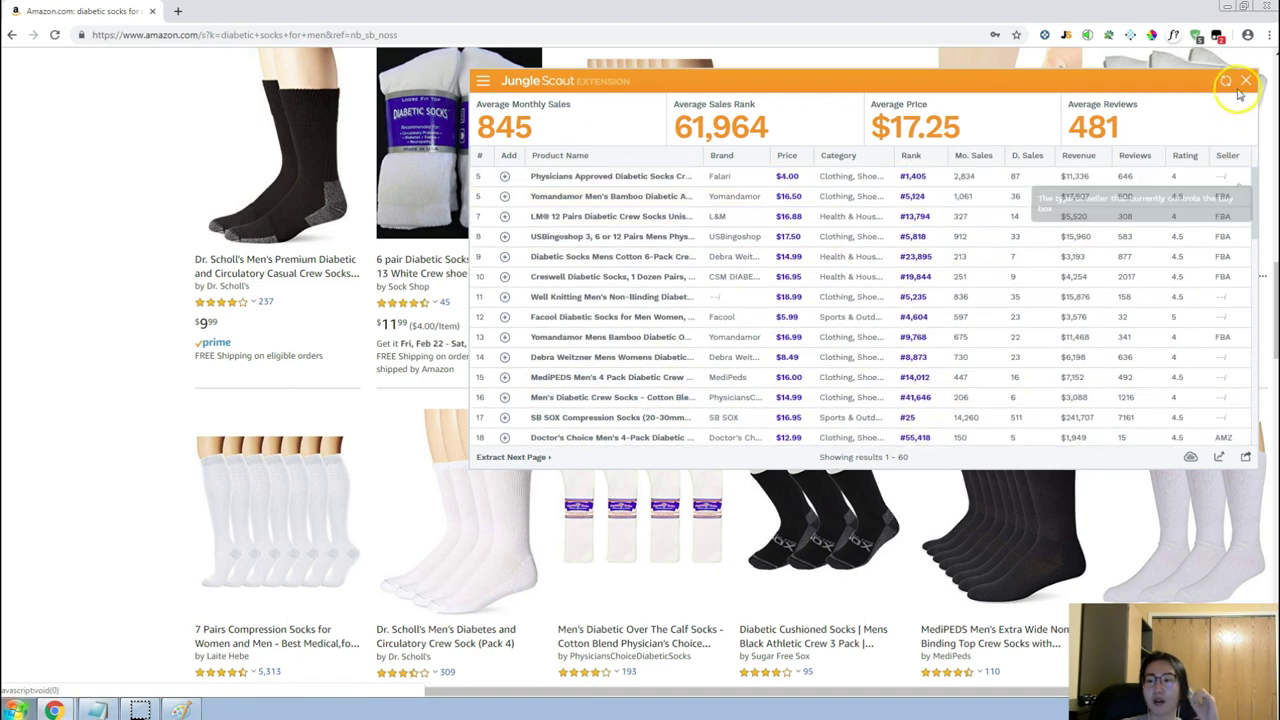
pyautogui.click(126, 286)
pyautogui.scroll(10, 126, 286)
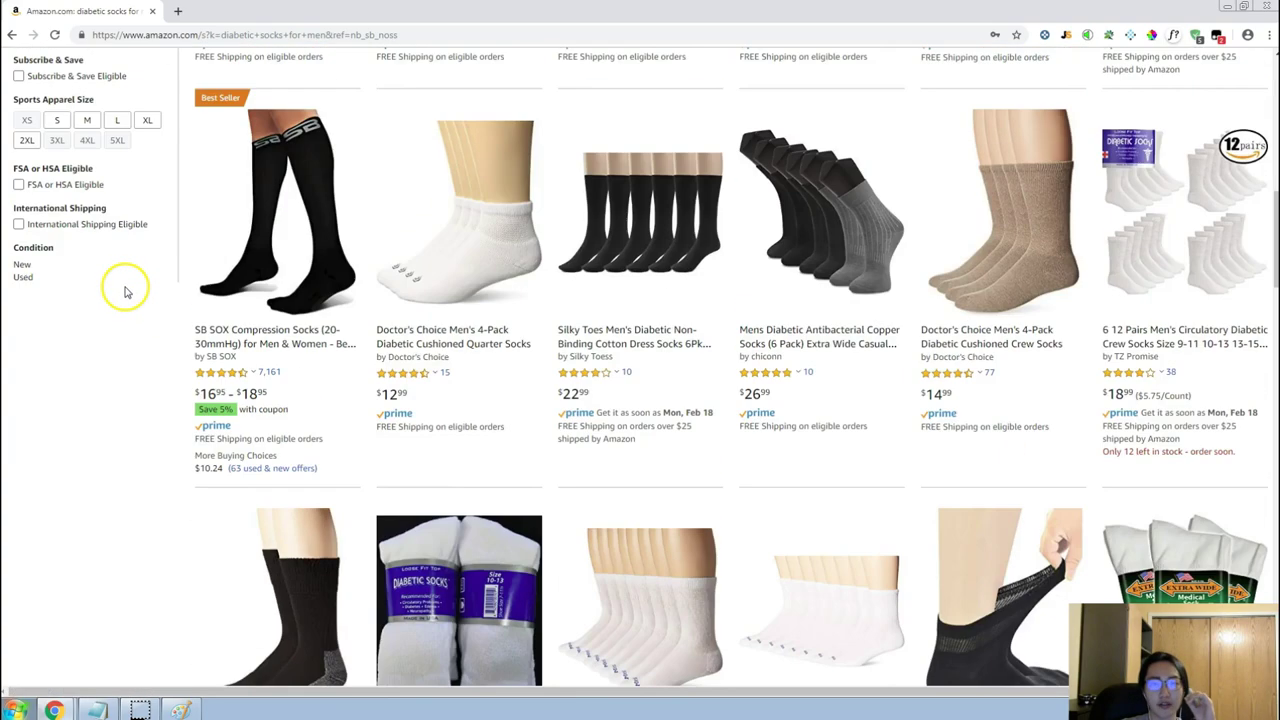
# Switch to the Helium 10 Magnet window and look through the remaining second-page socks keywords for another niche.
pyautogui.hotkey('alt', 'Tab')
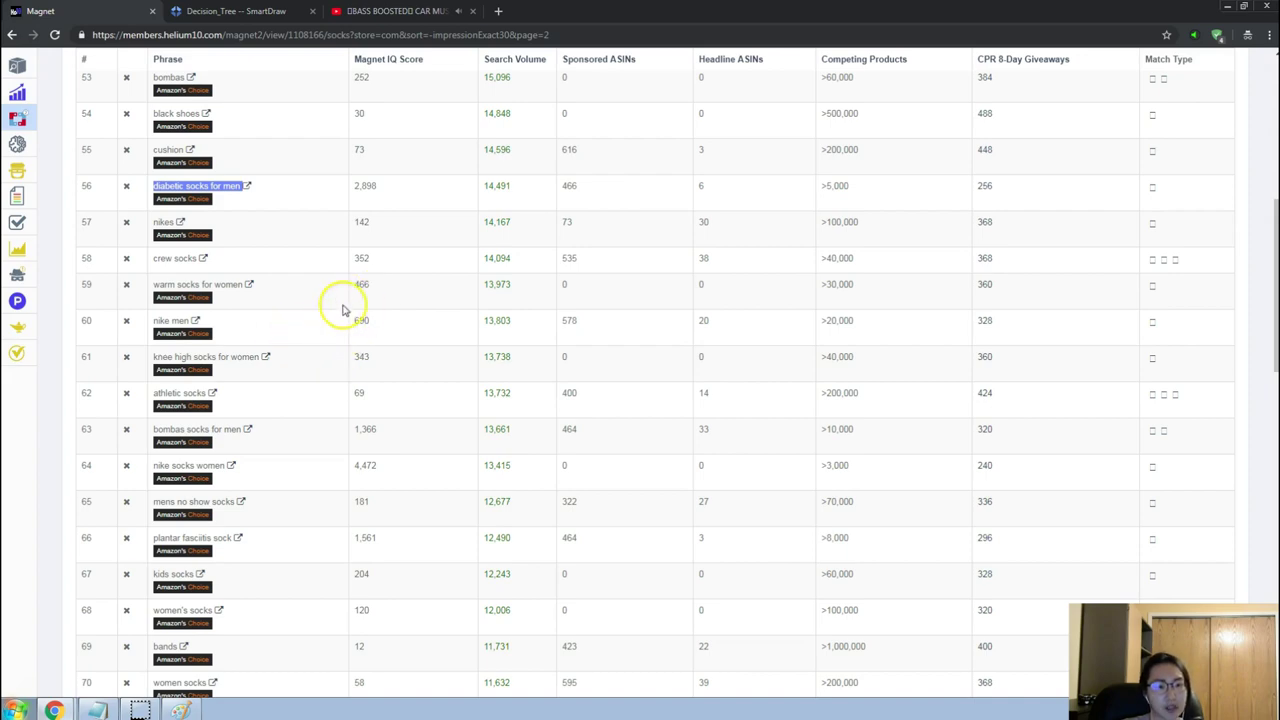
pyautogui.scroll(-3, 350, 355)
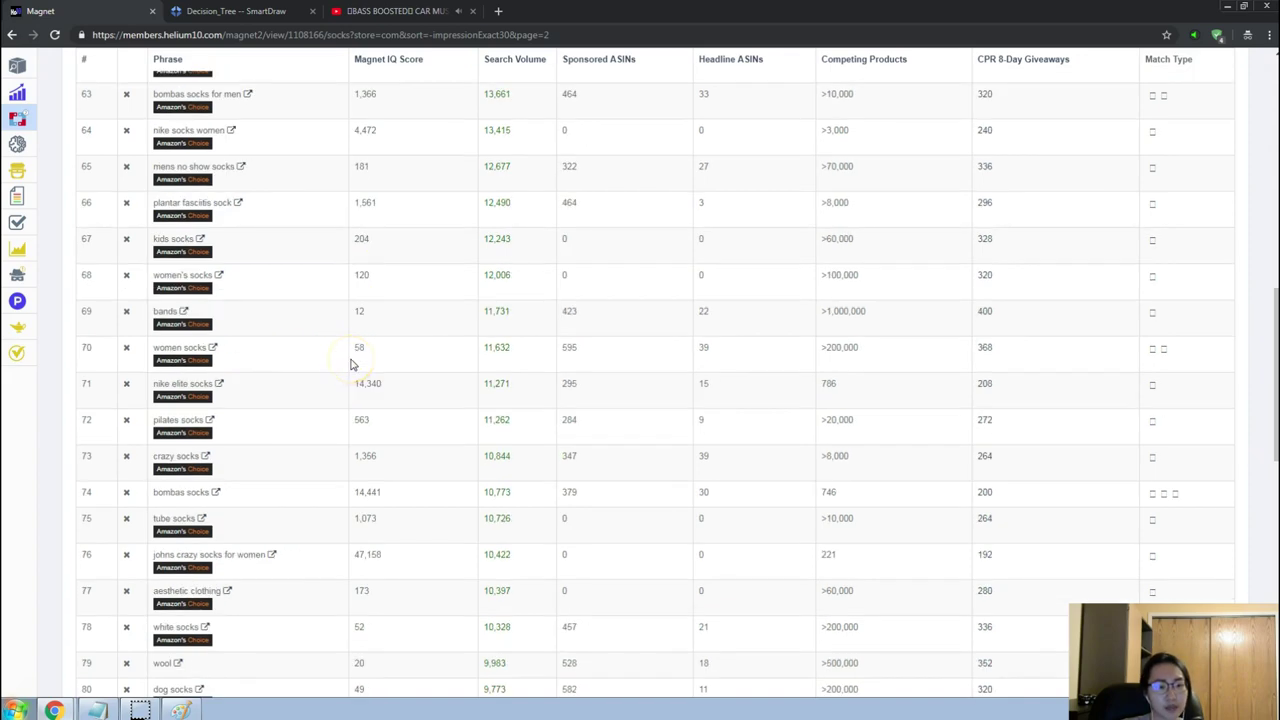
pyautogui.scroll(-3, 350, 364)
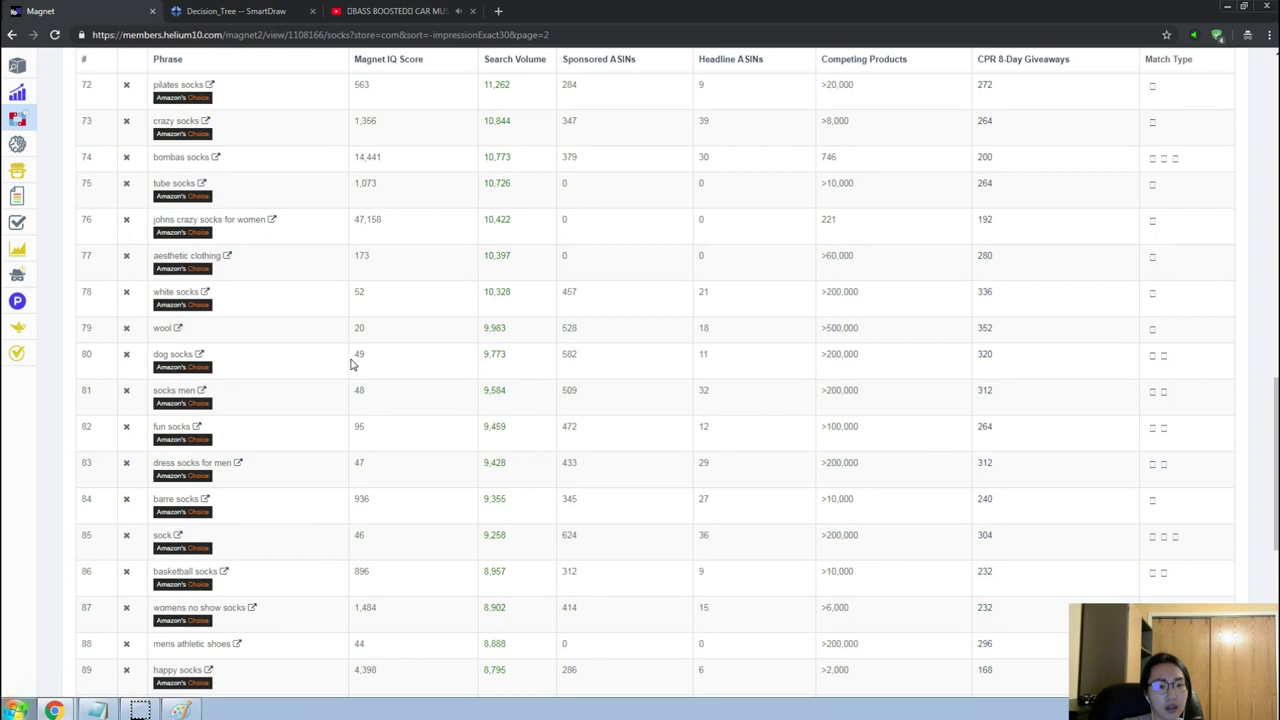
pyautogui.scroll(1, 350, 364)
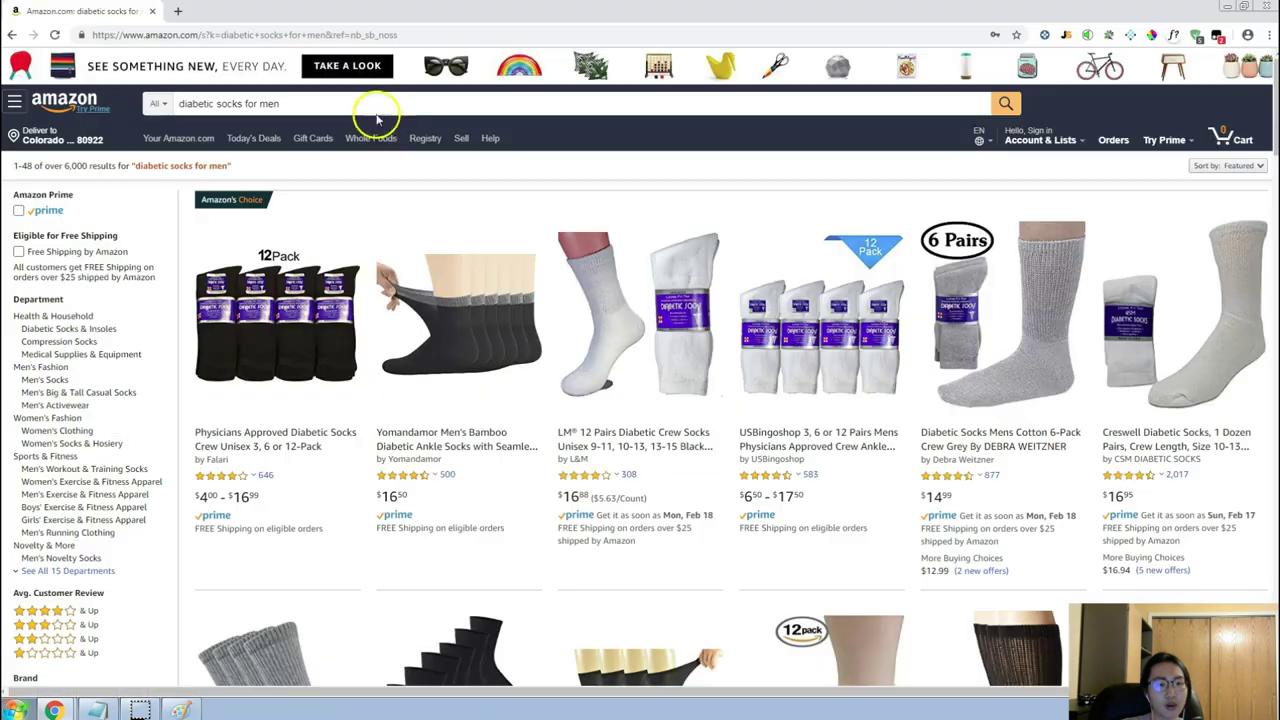
# Return to the Amazon window and search for "pilates socks".
pyautogui.tripleClick(358, 100)
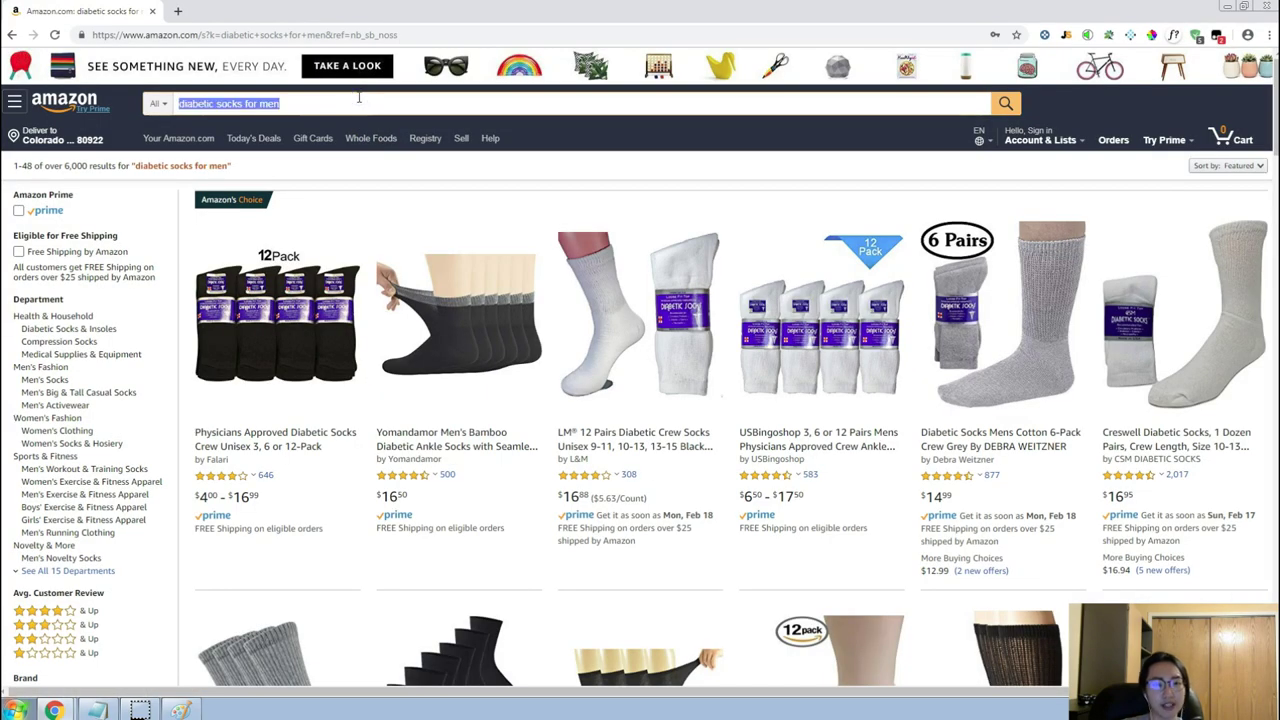
pyautogui.write('pilates socks')
pyautogui.press('Return')
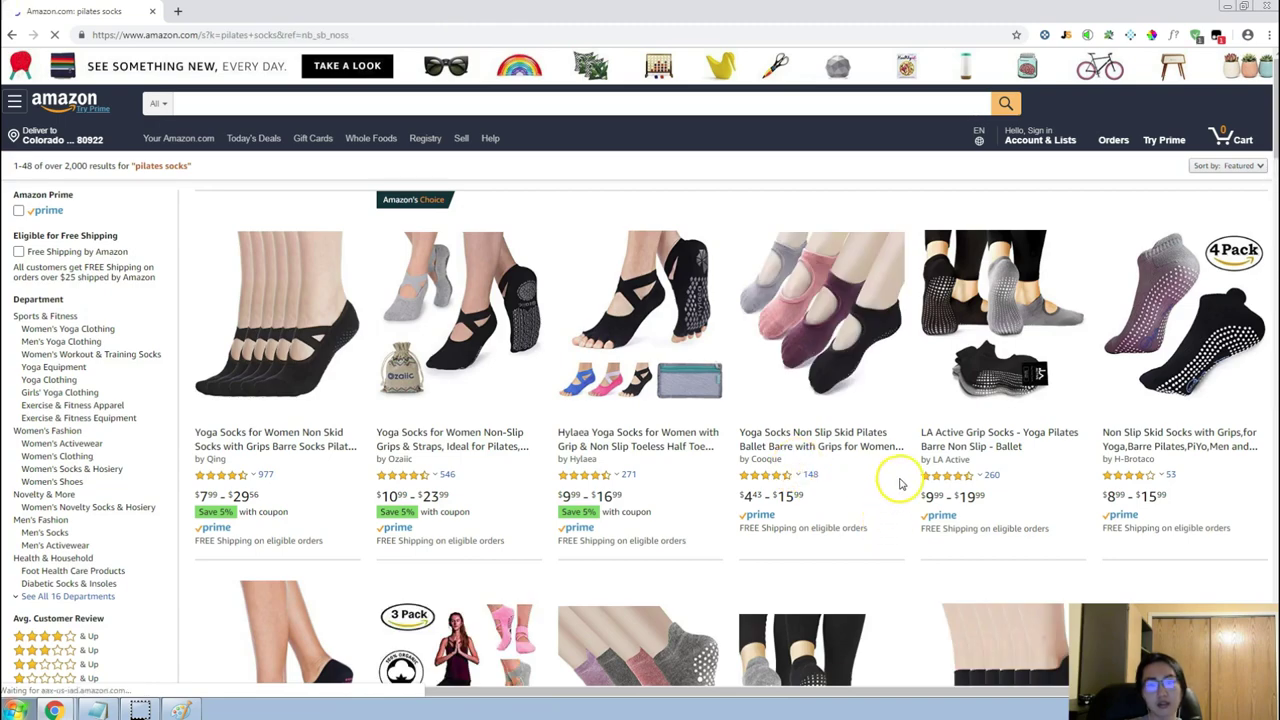
# Examine the pilates socks listings, comparing grip designs, pack sizes, prices and review counts.
pyautogui.scroll(-4, 900, 484)
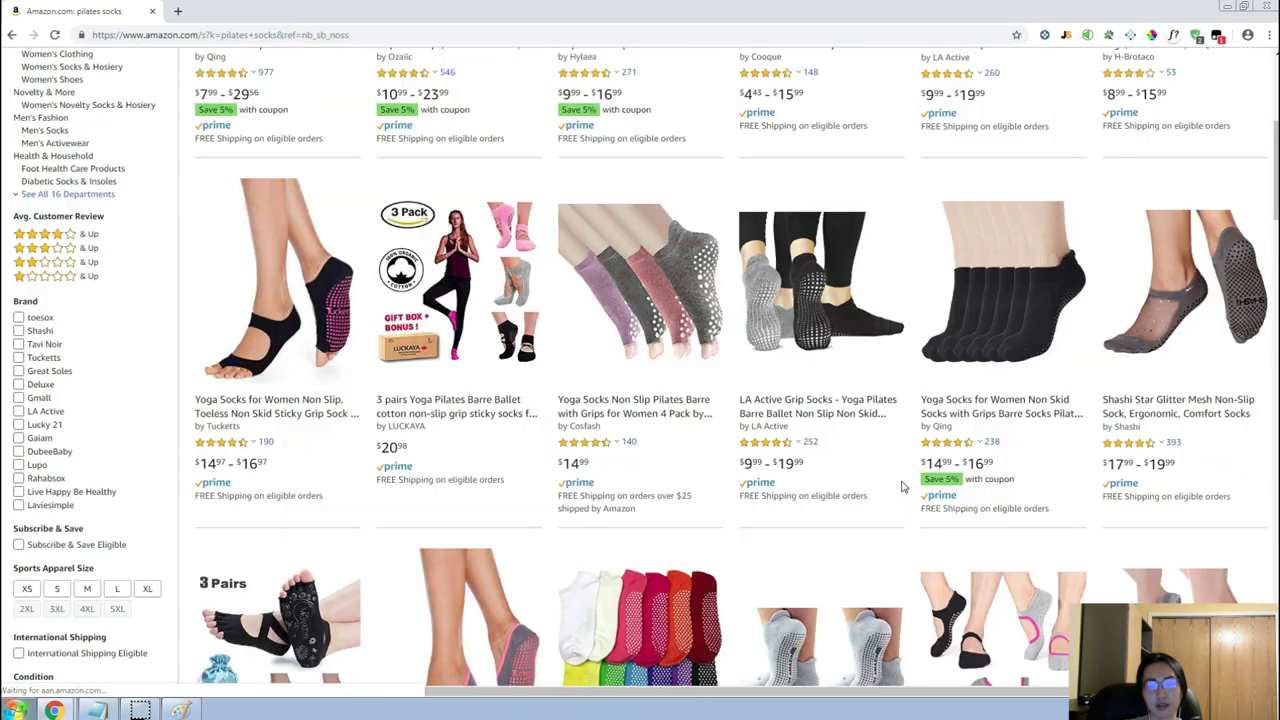
pyautogui.scroll(-3, 900, 484)
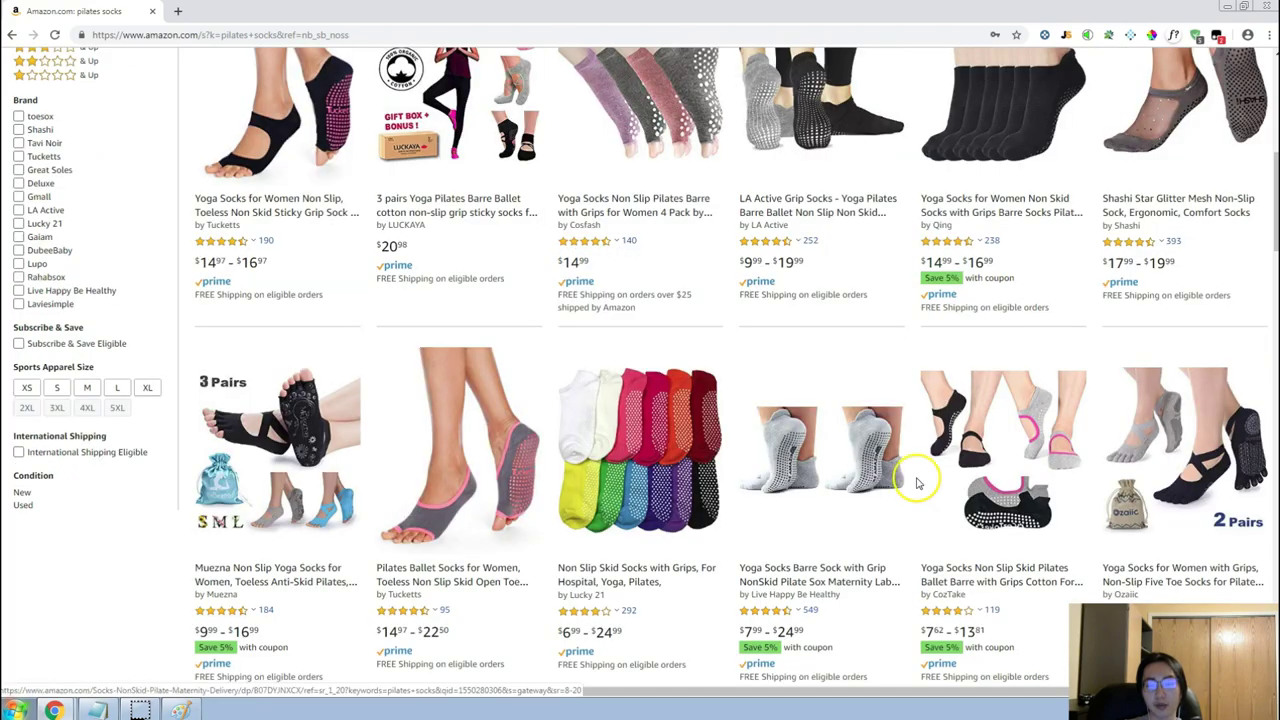
pyautogui.scroll(-5, 922, 484)
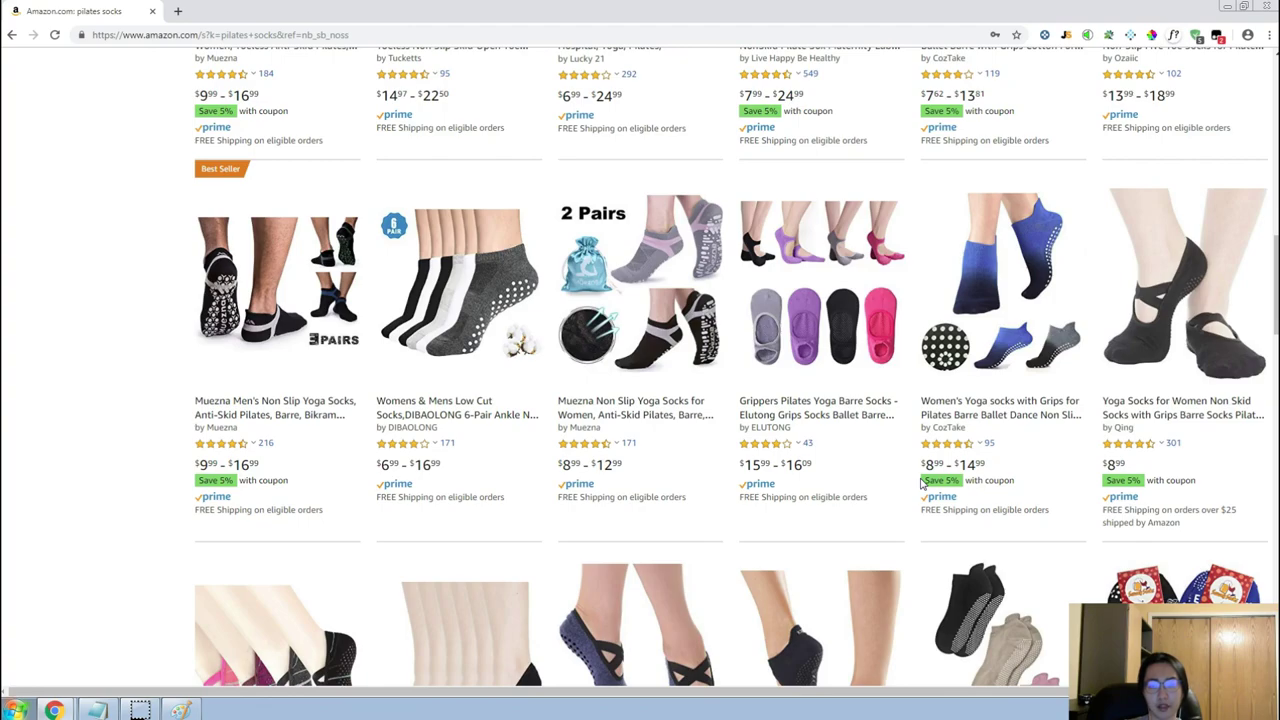
pyautogui.scroll(4, 922, 484)
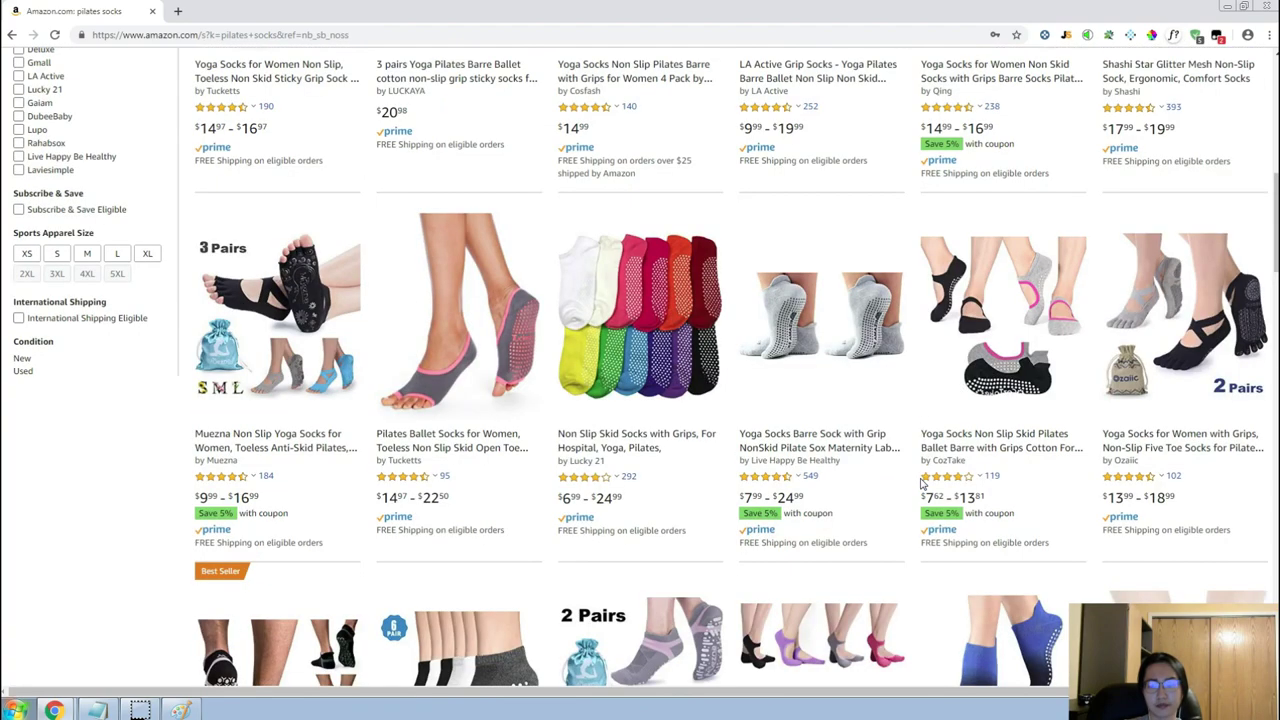
pyautogui.scroll(8, 922, 484)
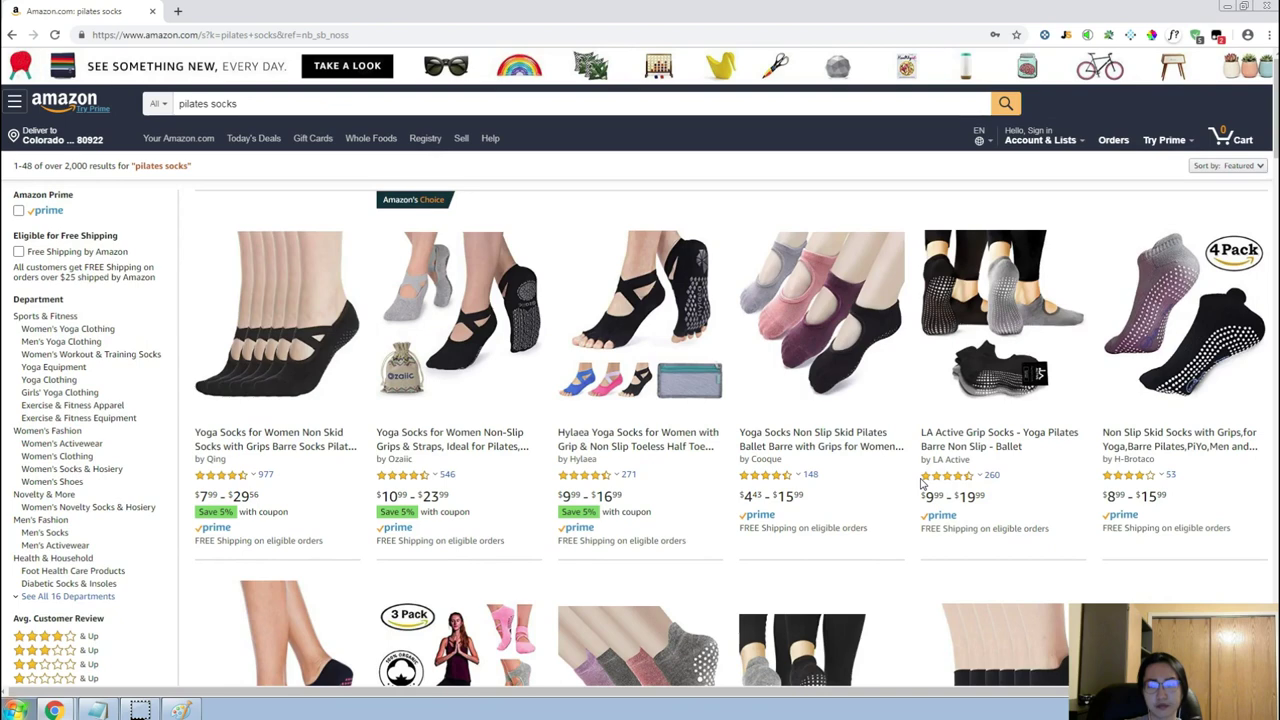
# Replace the Amazon search phrase with "socks with grips" and run the search.
pyautogui.click(258, 105)
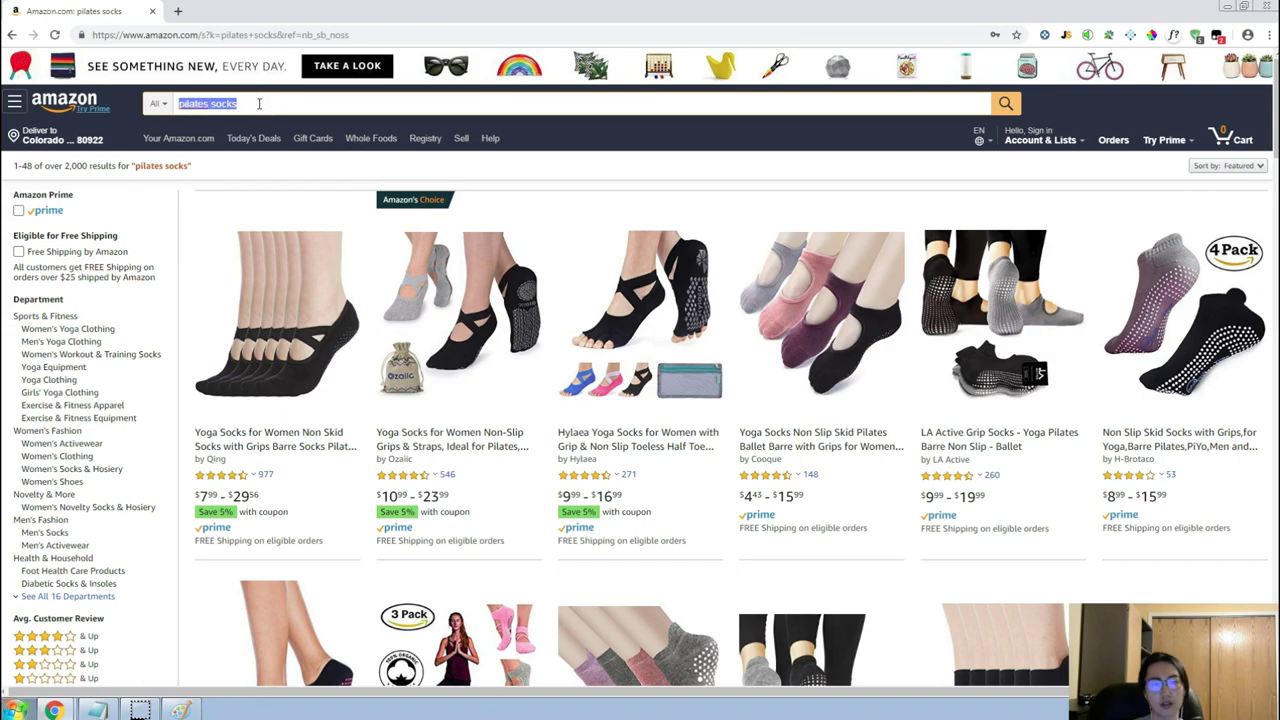
pyautogui.write('socks with grips')
pyautogui.press('Return')
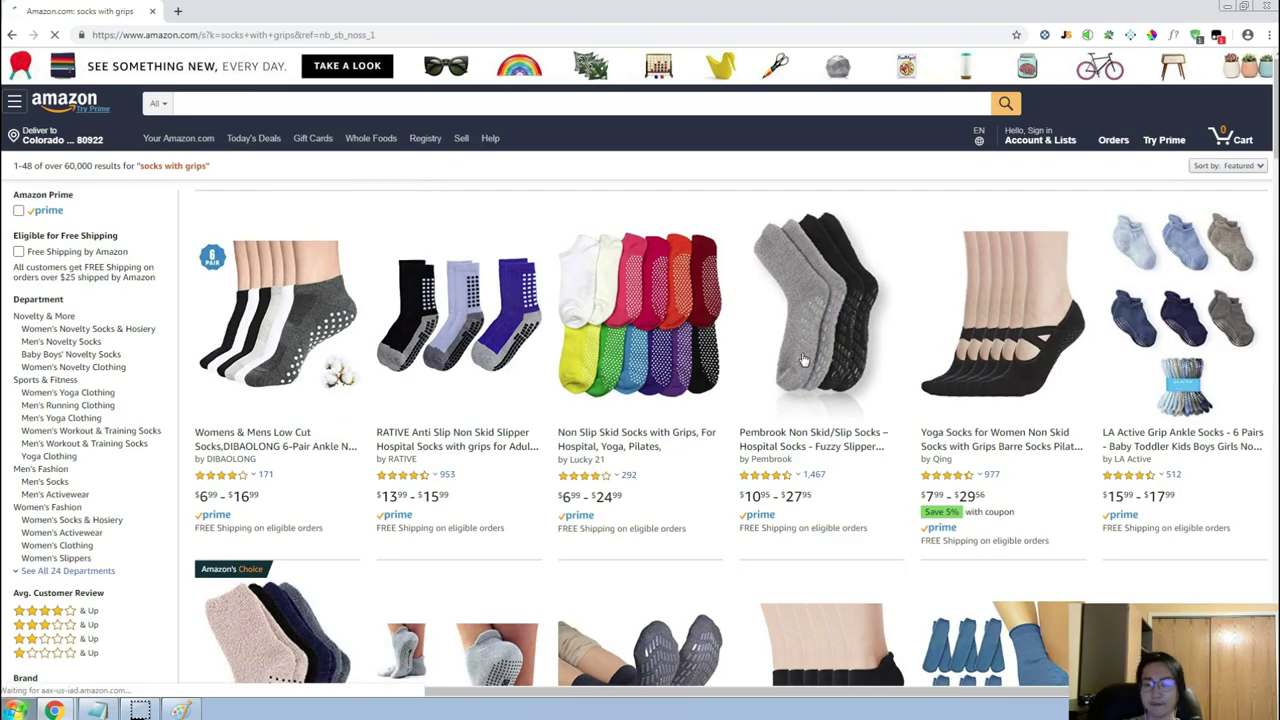
# Examine the socks with grips listings, comparing yoga, hospital and slipper styles along with their prices and review counts.
pyautogui.scroll(-3, 803, 358)
pyautogui.click(820, 344)
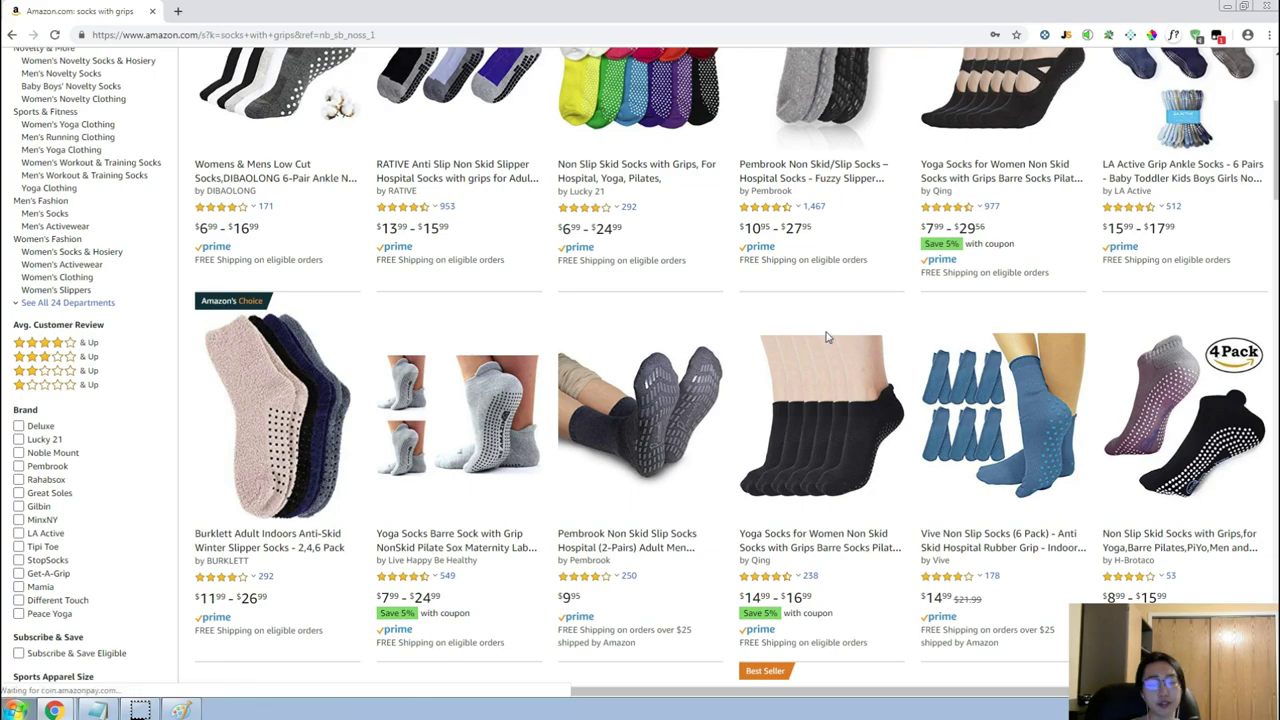
pyautogui.scroll(3, 858, 350)
pyautogui.scroll(-5, 850, 380)
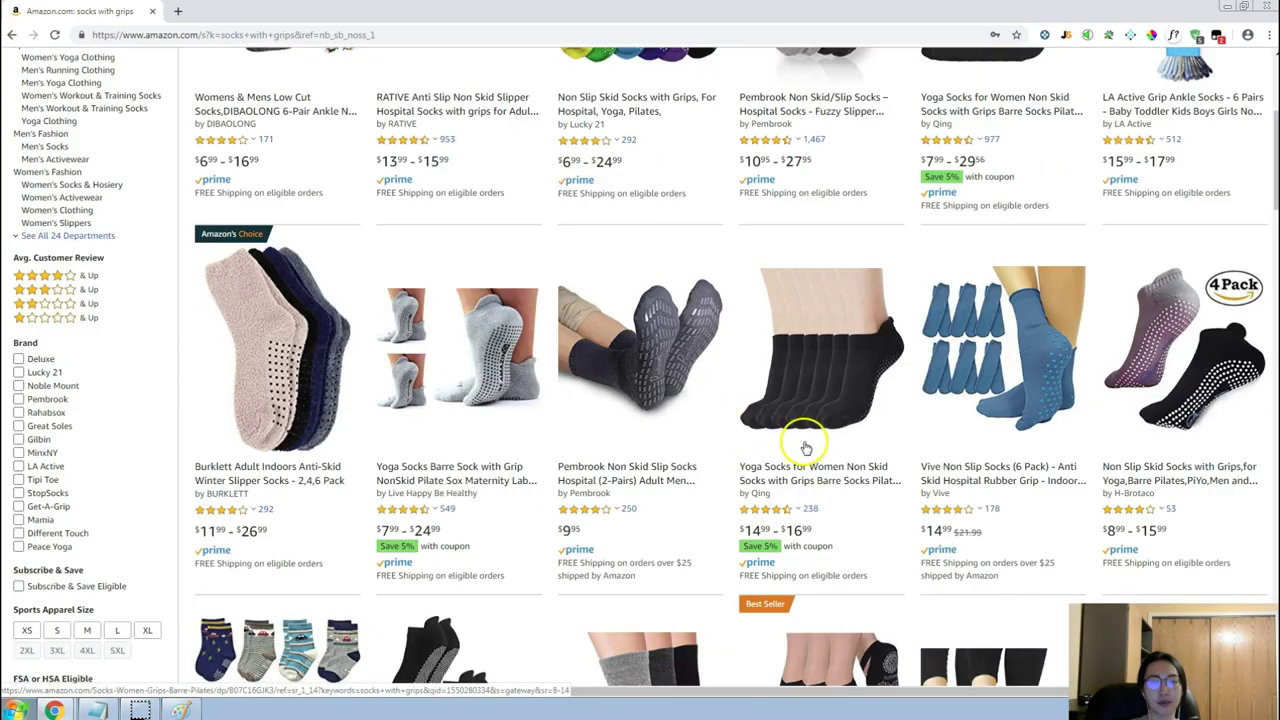
pyautogui.scroll(-2, 706, 430)
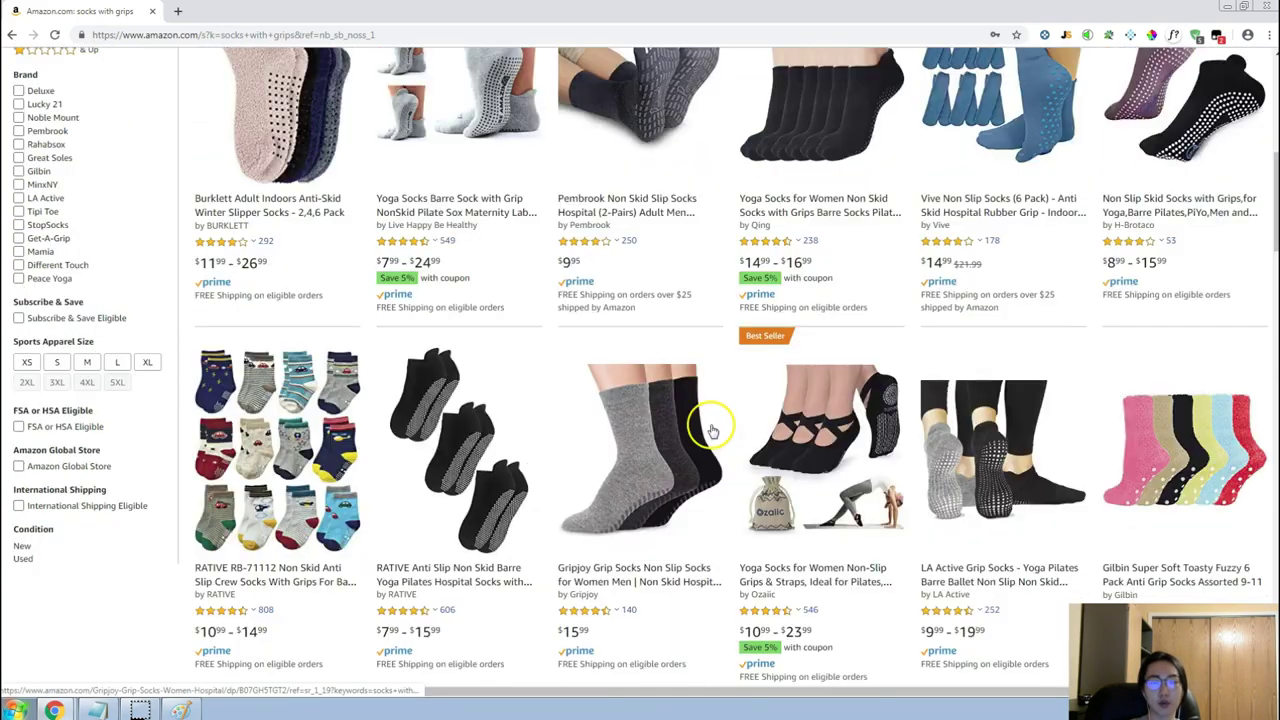
pyautogui.scroll(4, 709, 430)
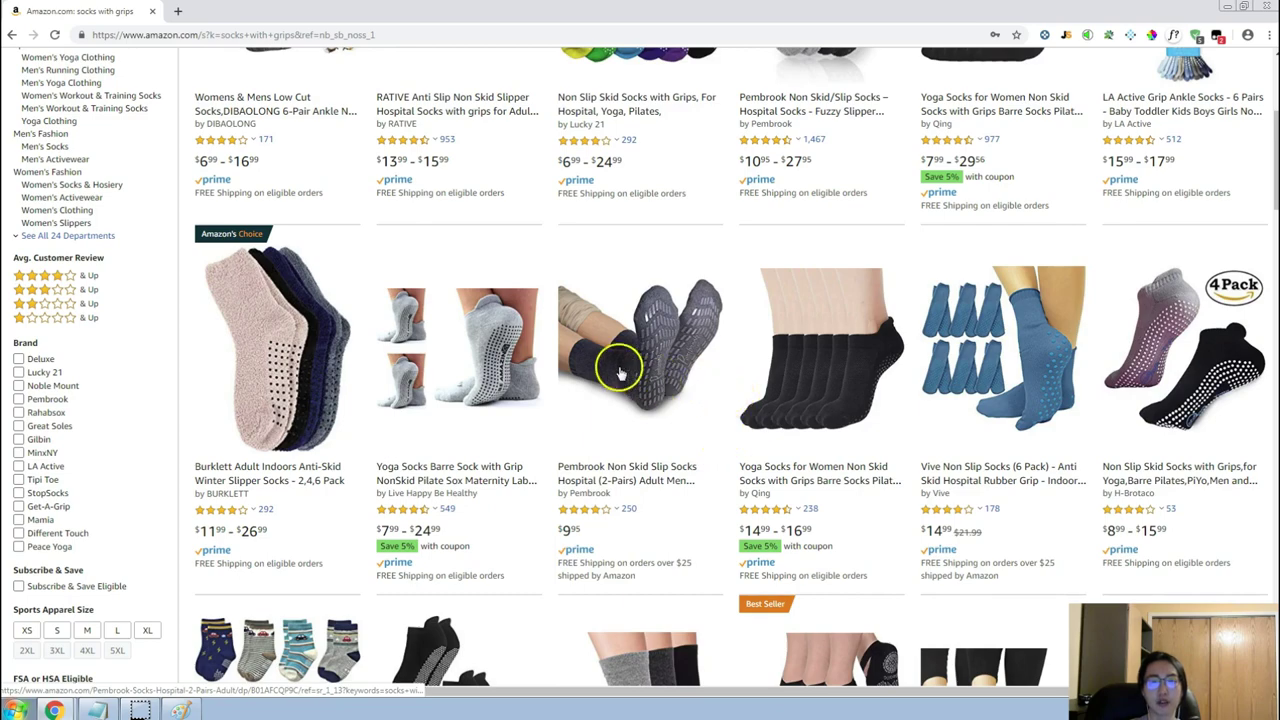
pyautogui.scroll(1, 620, 370)
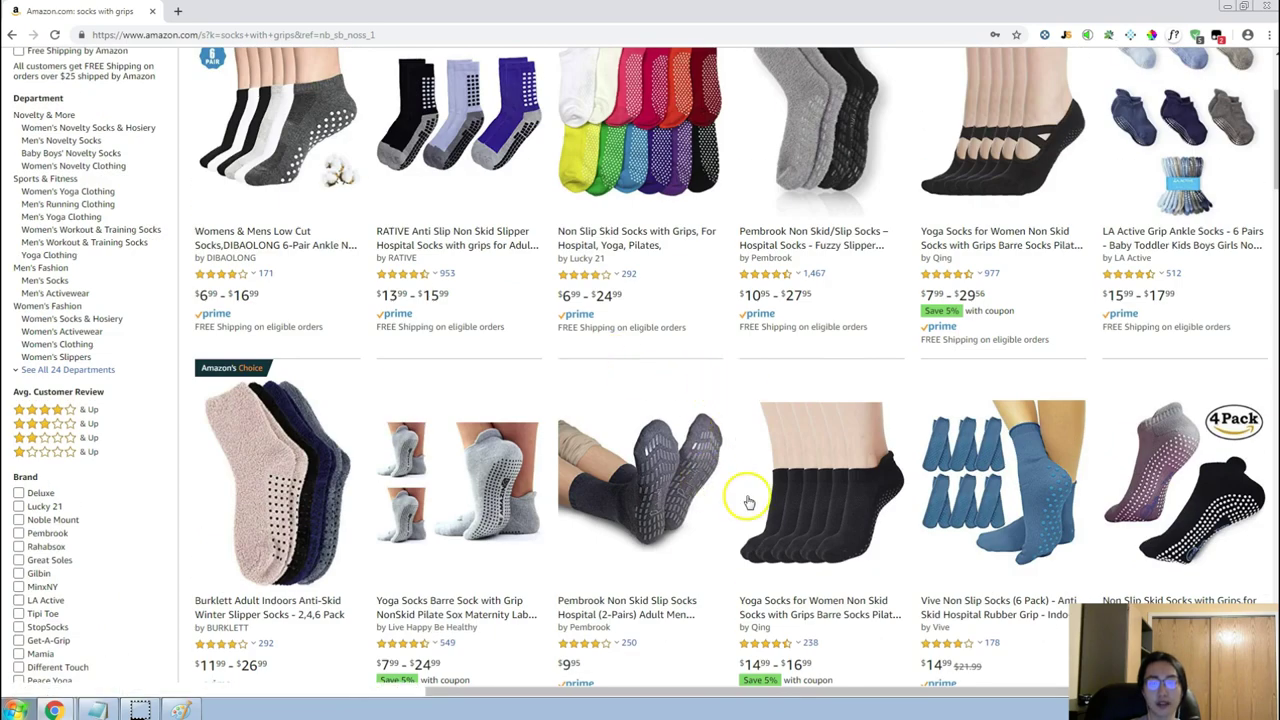
# Run the Jungle Scout extension on the socks with grips results.
pyautogui.scroll(-2, 731, 456)
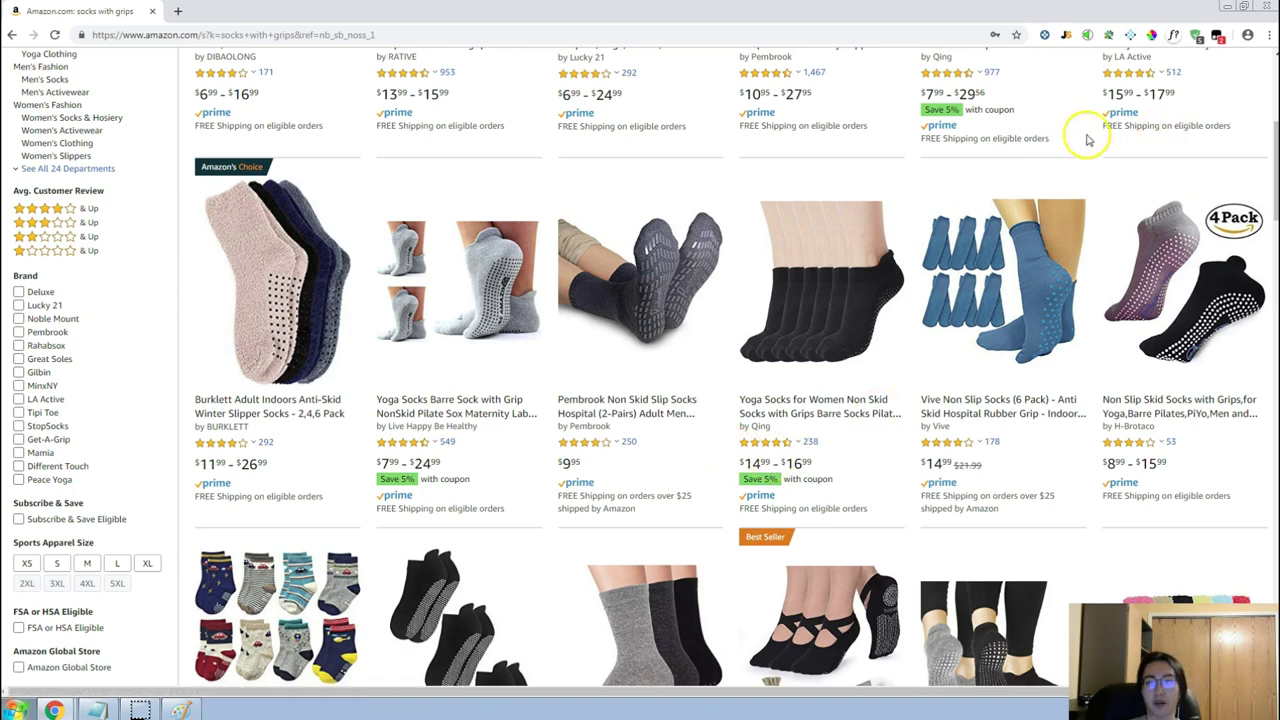
pyautogui.click(1066, 35)
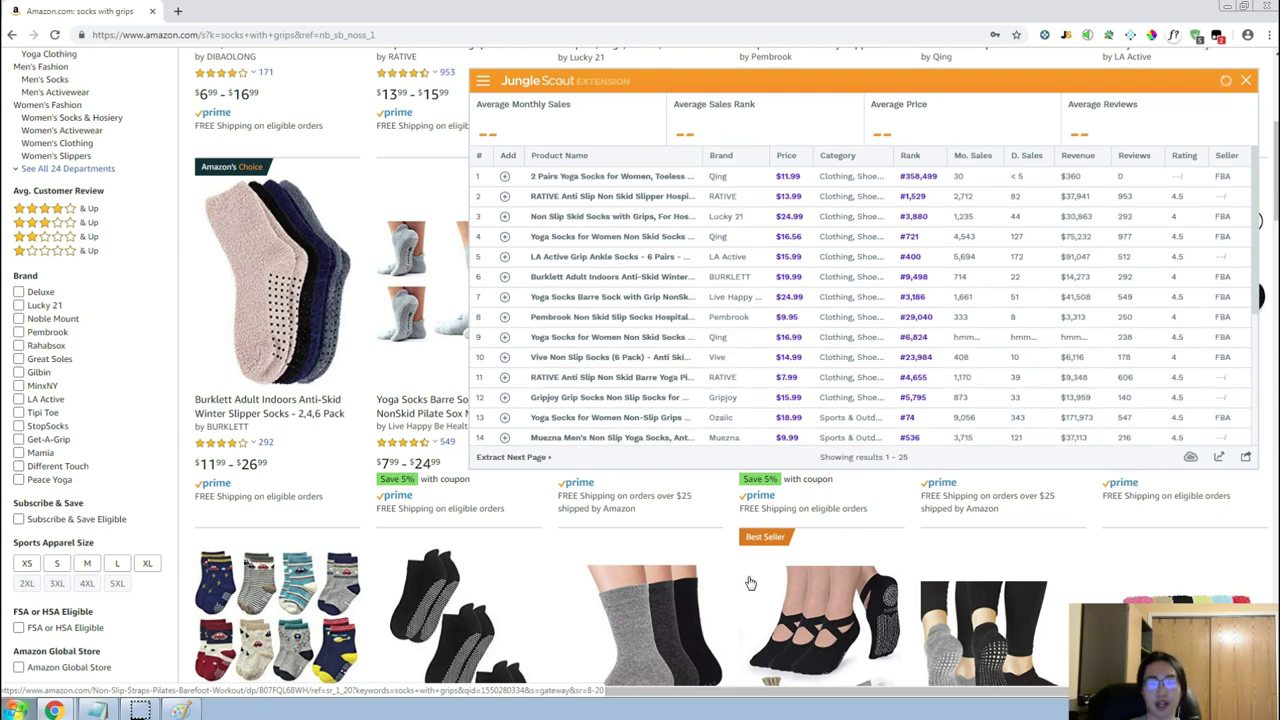
# Return from the socks with grips results to the pilates socks results and run the Jungle Scout extension on them.
pyautogui.click(768, 588)
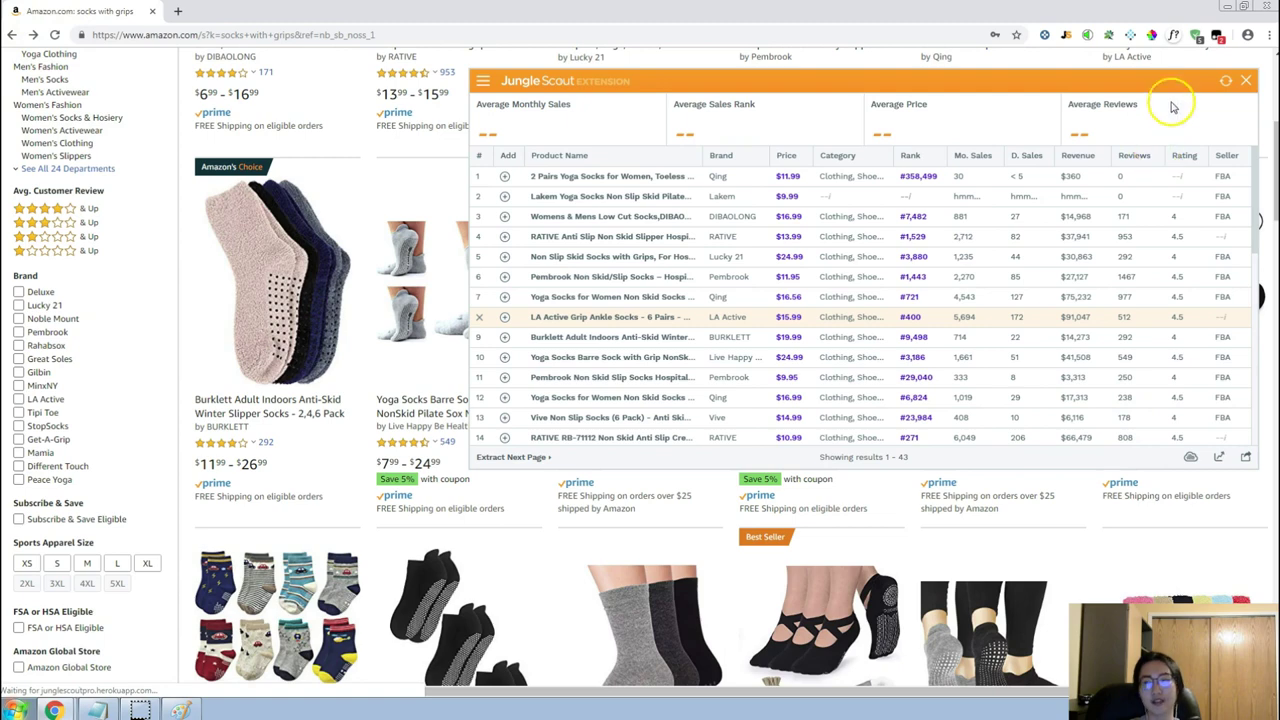
pyautogui.click(1246, 81)
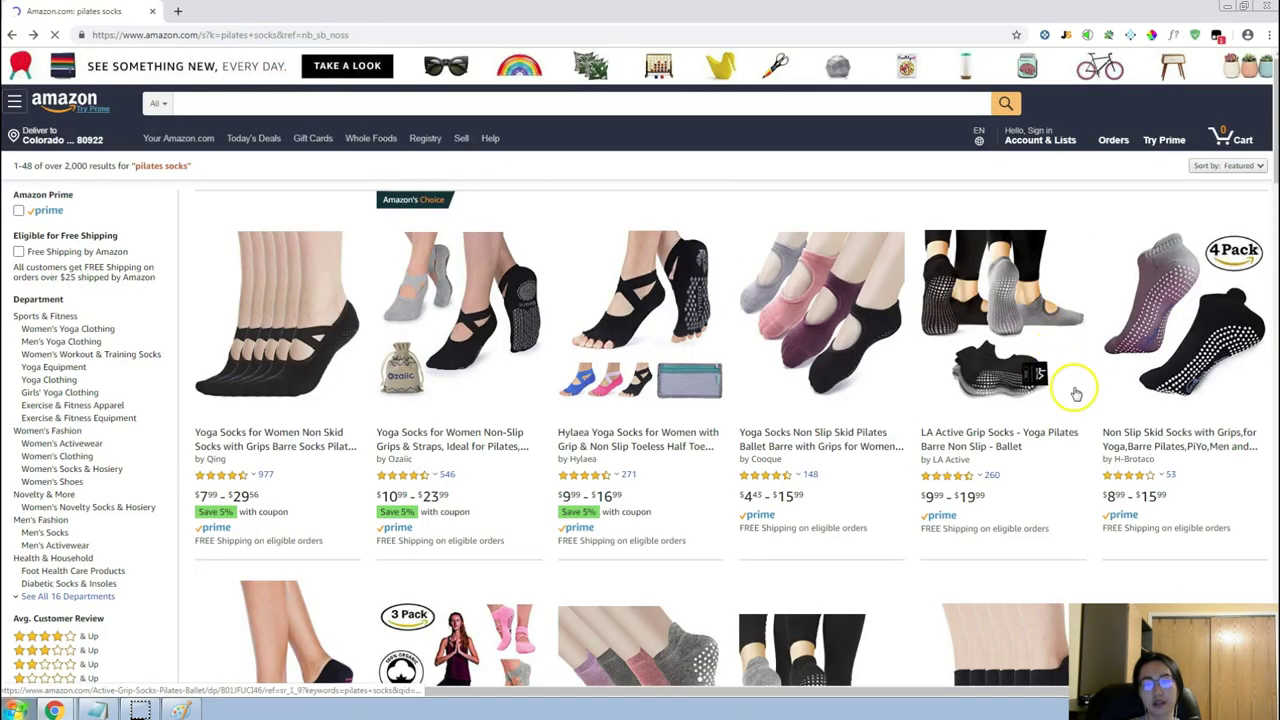
pyautogui.scroll(-5, 1076, 396)
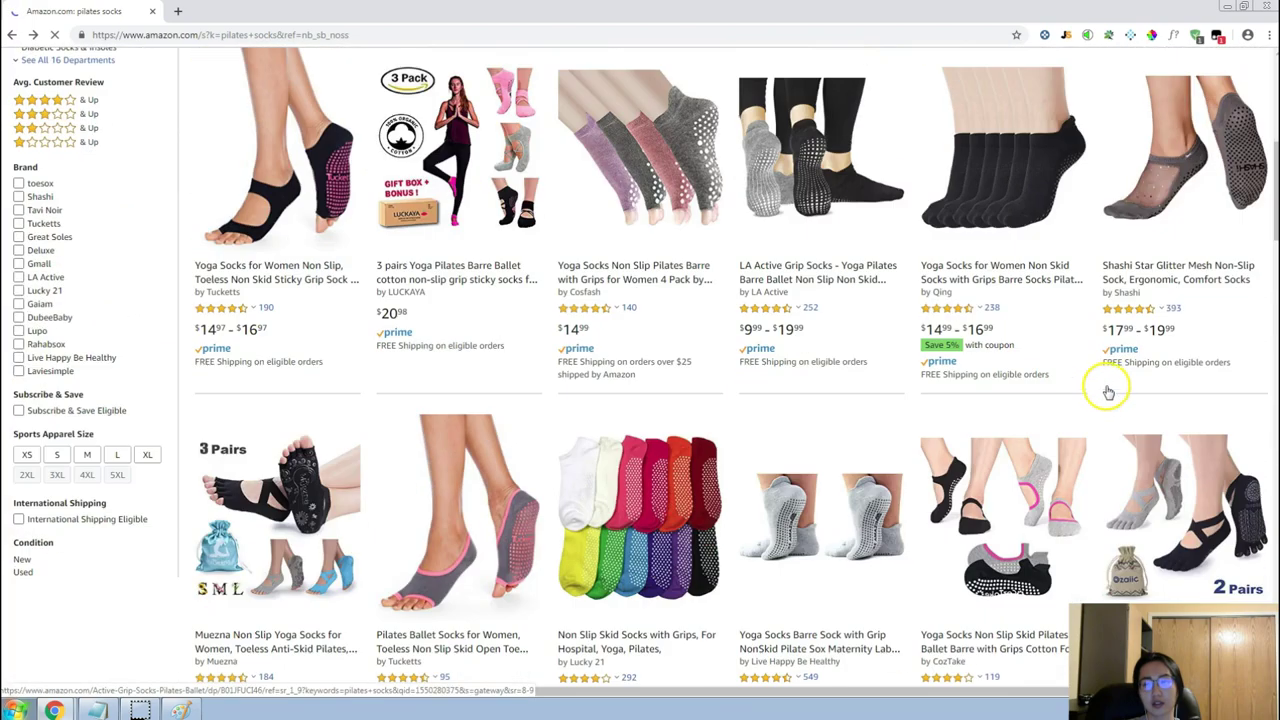
pyautogui.scroll(-3, 634, 320)
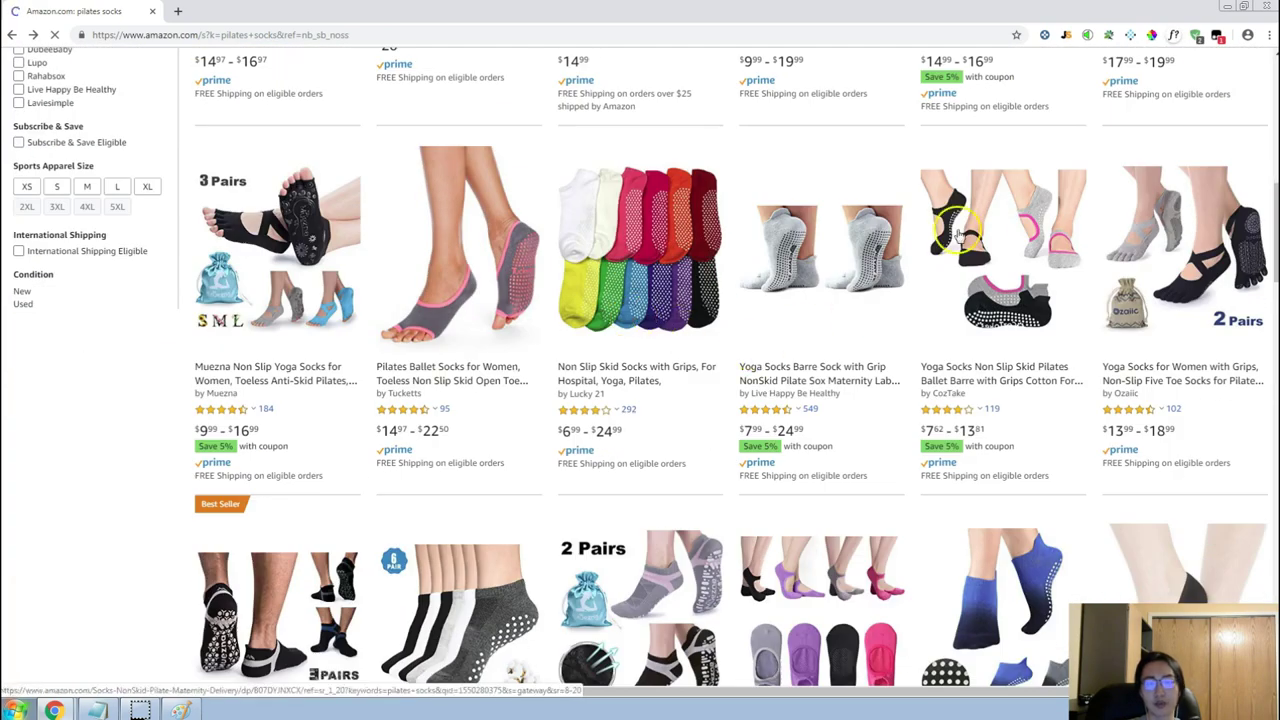
pyautogui.scroll(-3, 1029, 195)
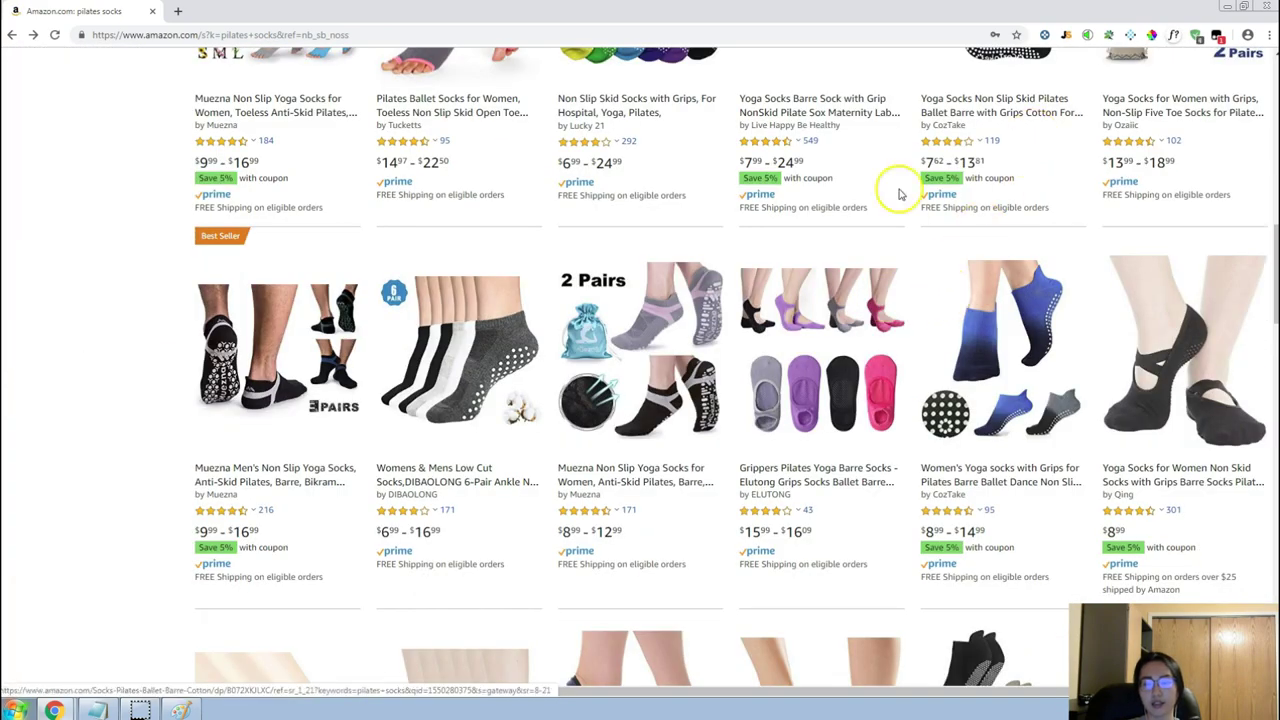
pyautogui.click(1066, 34)
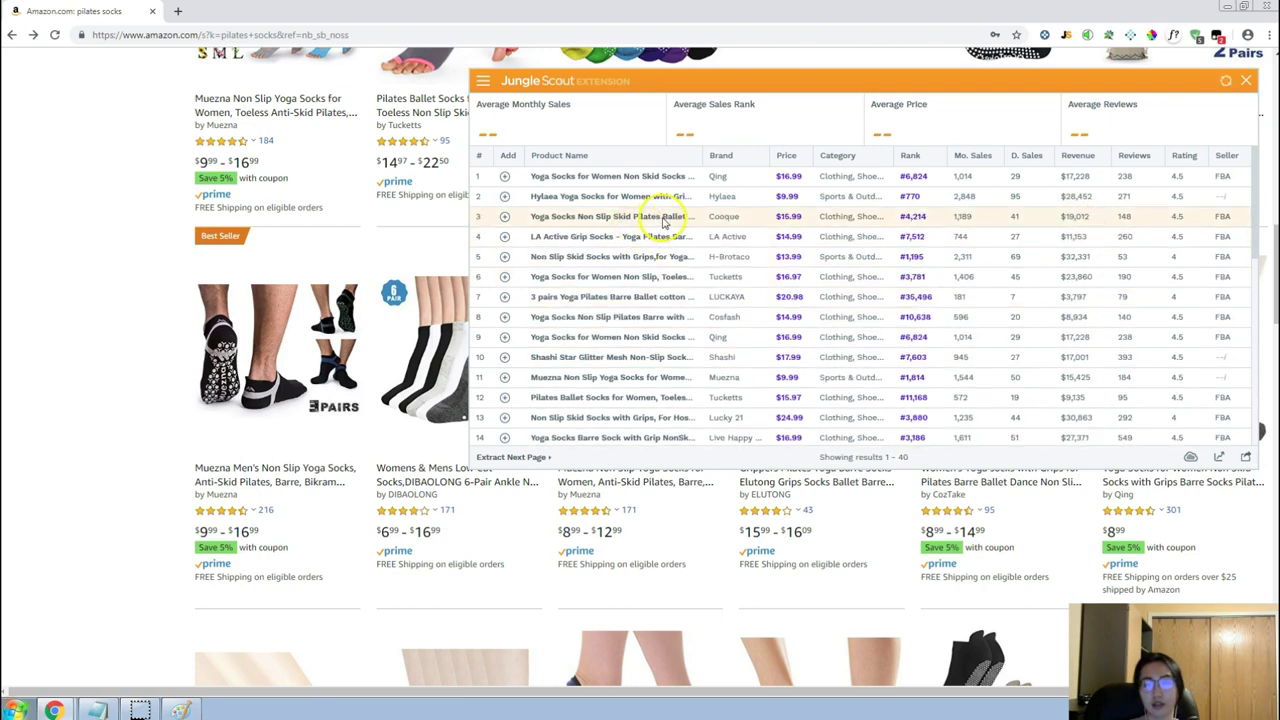
# Examine the Jungle Scout pilates socks table, comparing monthly sales, rank, price, revenue and reviews per product, and close it.
pyautogui.moveTo(663, 222)
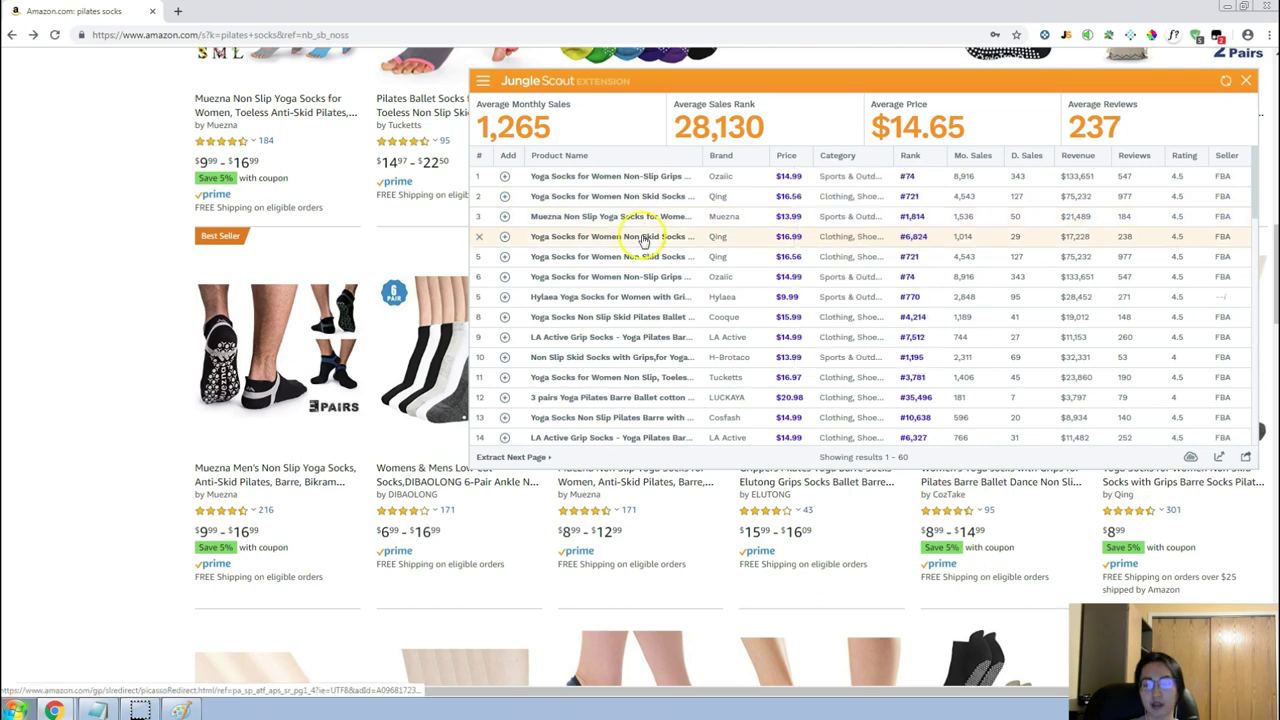
pyautogui.moveTo(639, 273)
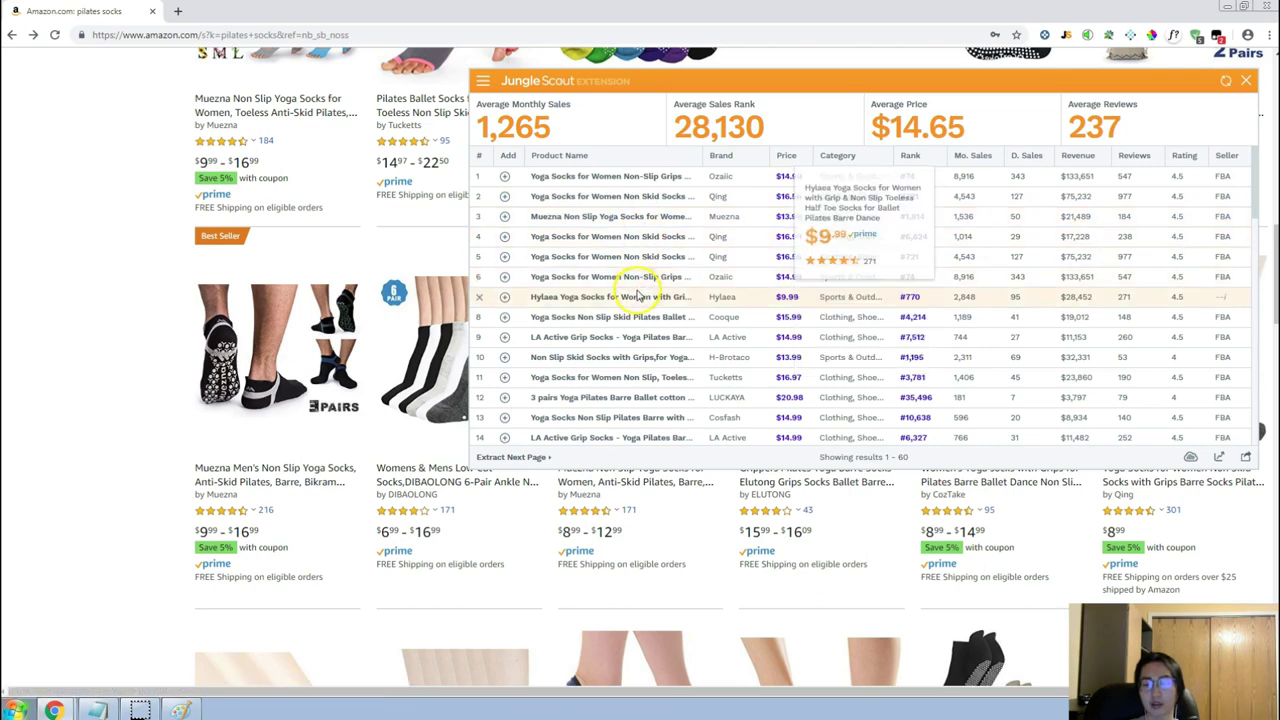
pyautogui.moveTo(638, 298)
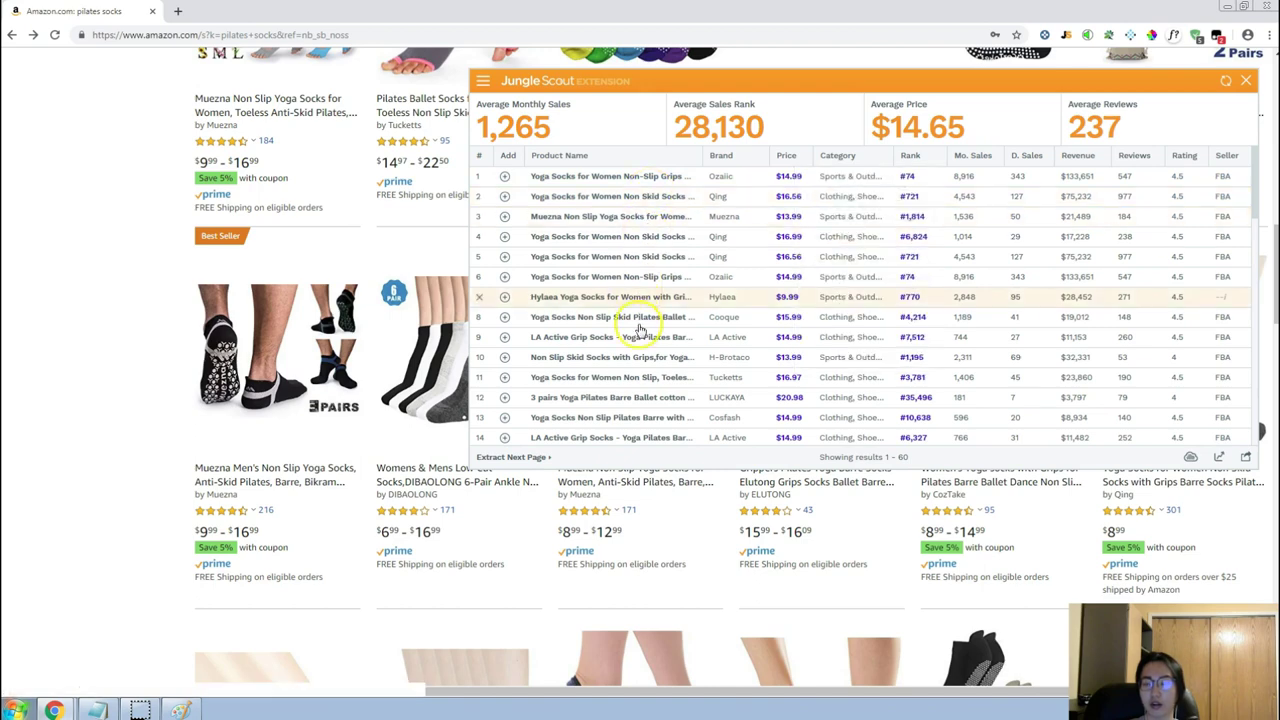
pyautogui.scroll(-1, 635, 370)
pyautogui.scroll(-3, 635, 372)
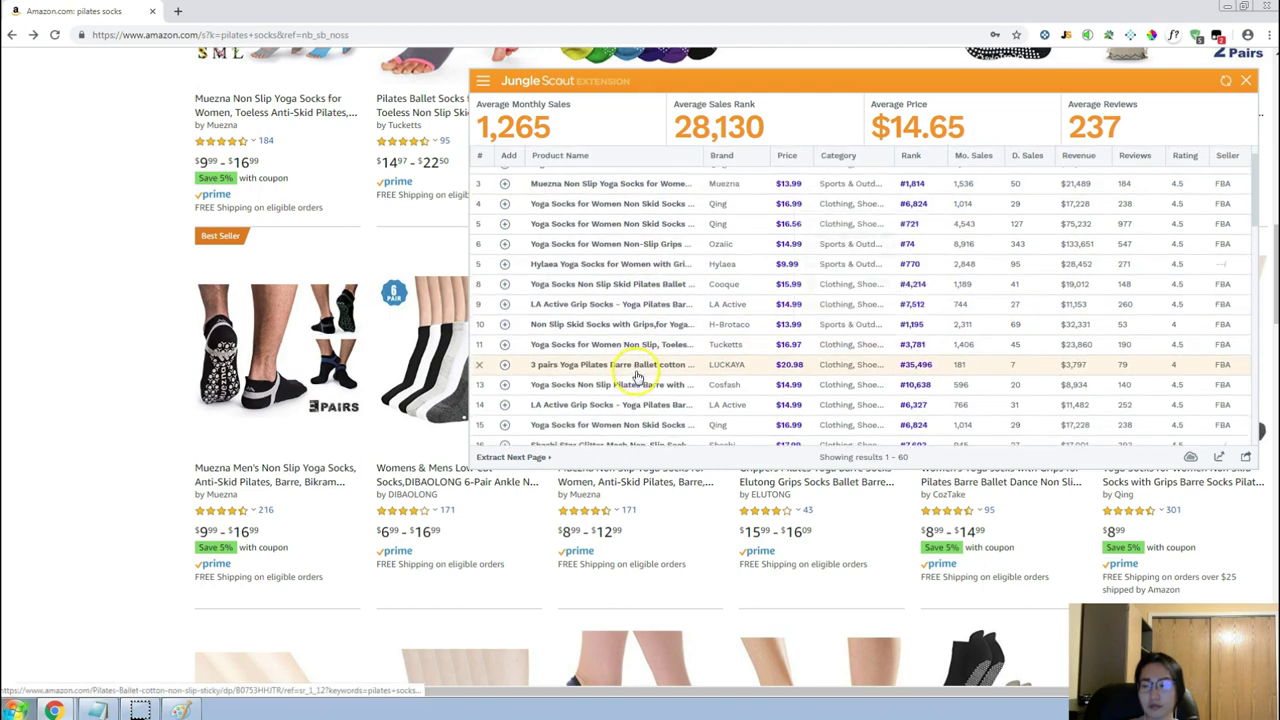
pyautogui.scroll(-1, 636, 372)
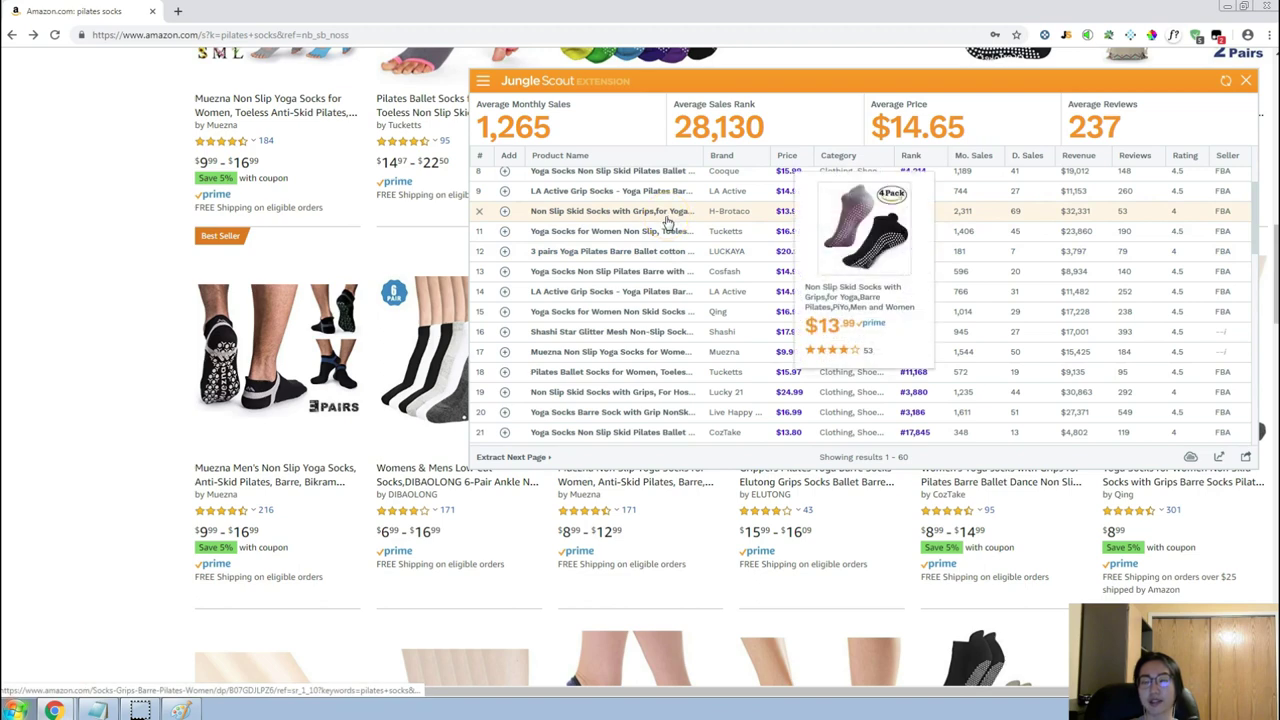
pyautogui.scroll(3, 664, 230)
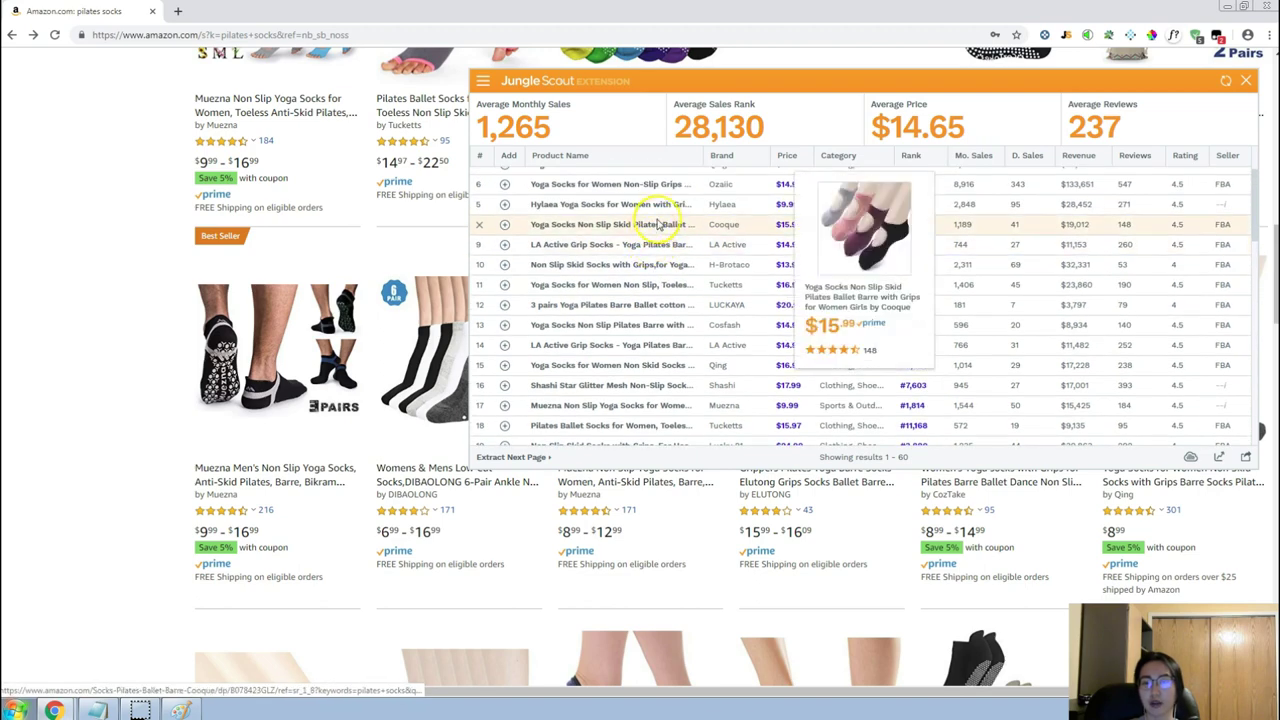
pyautogui.scroll(2, 660, 228)
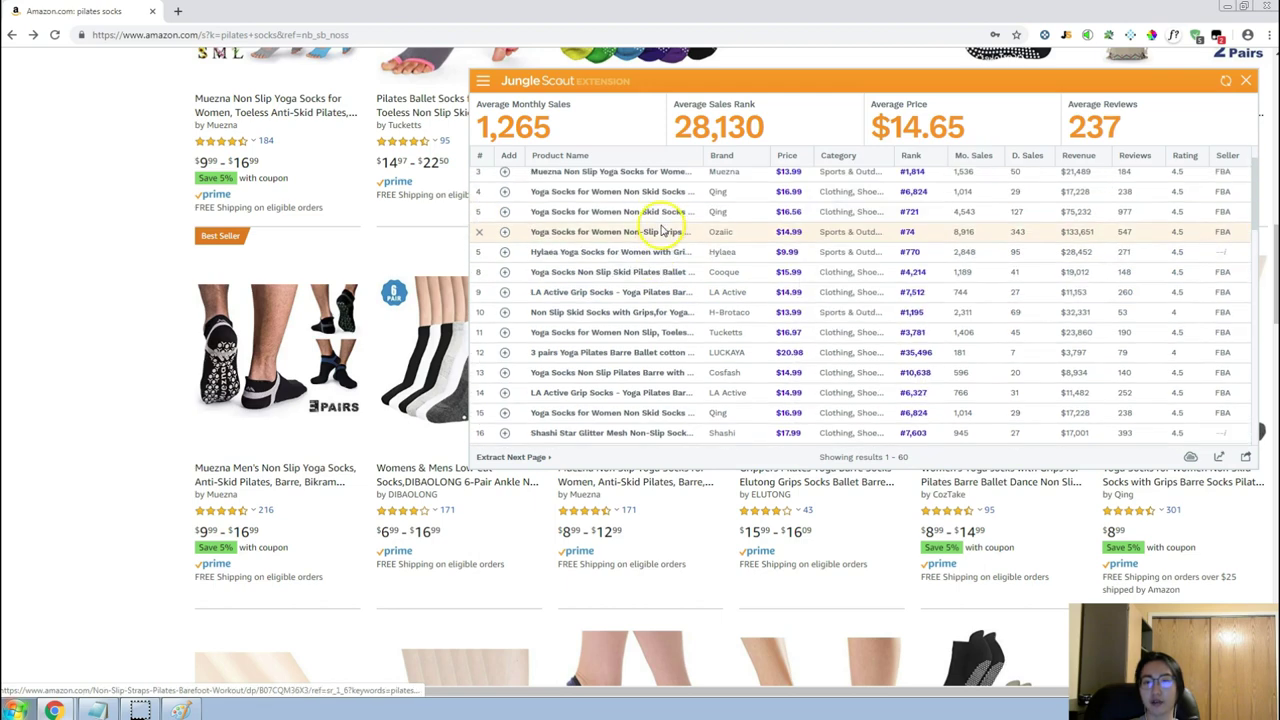
pyautogui.scroll(1, 655, 255)
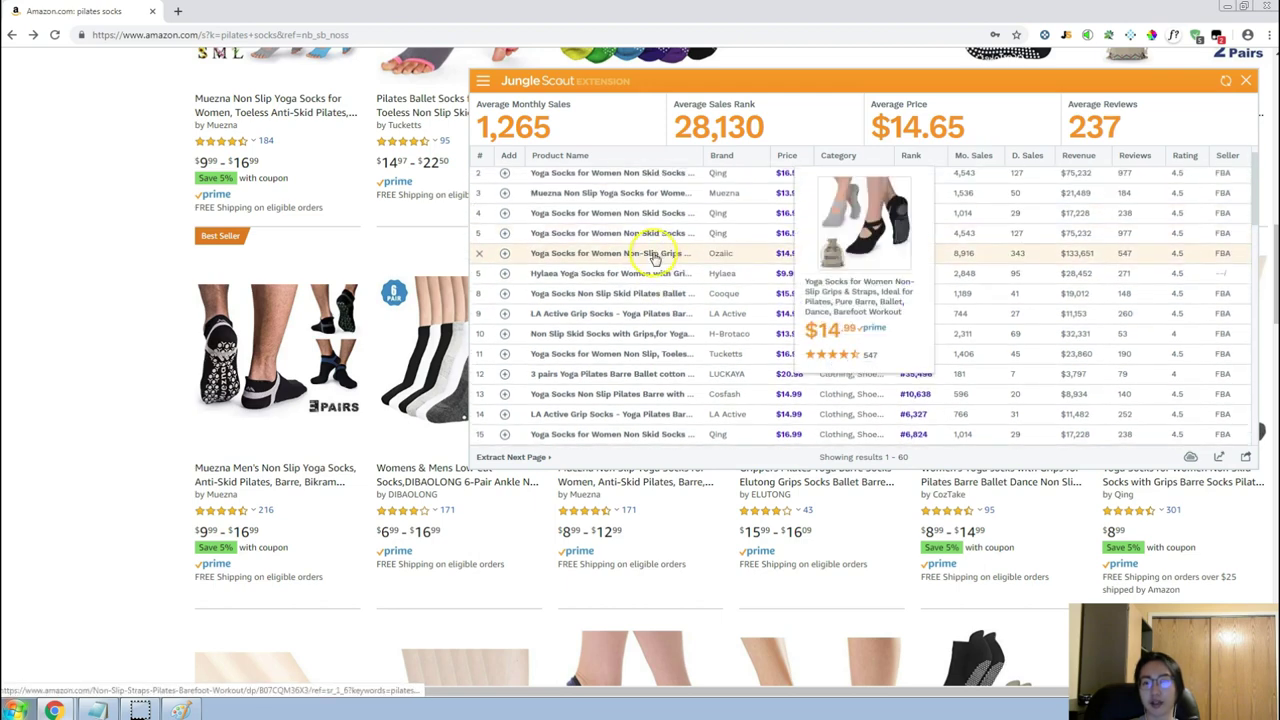
pyautogui.scroll(2, 655, 258)
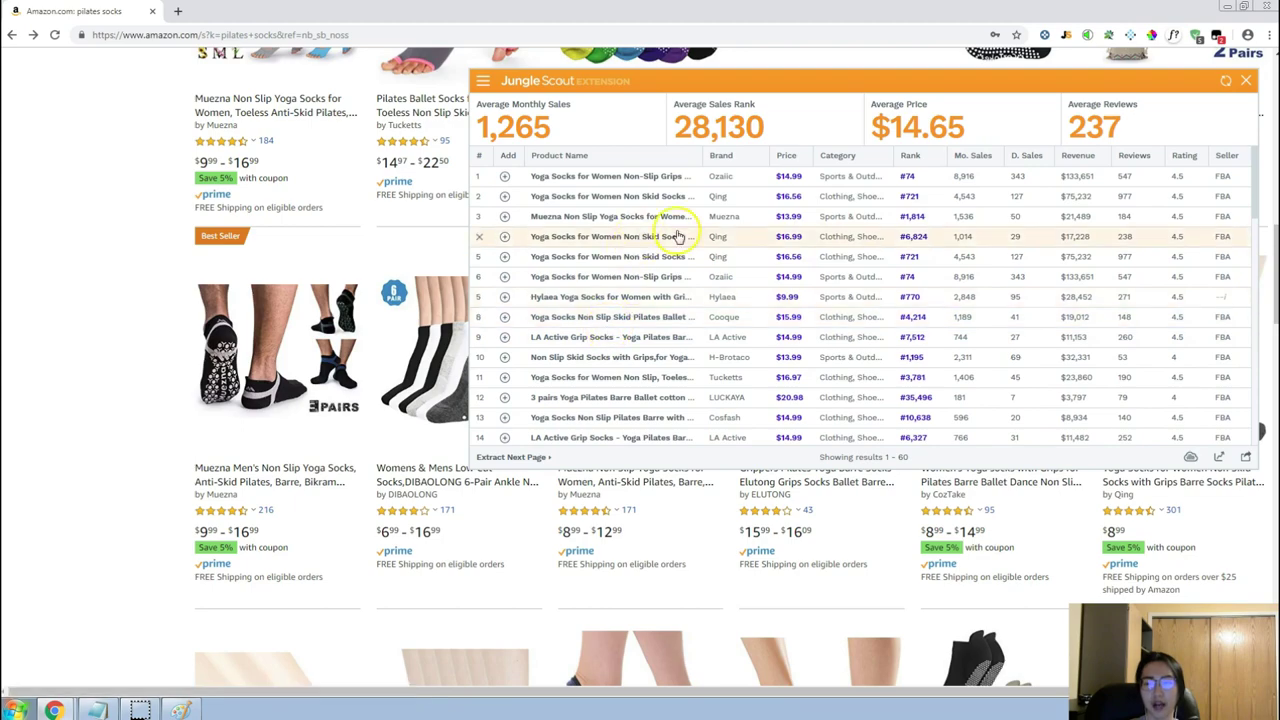
pyautogui.click(1245, 80)
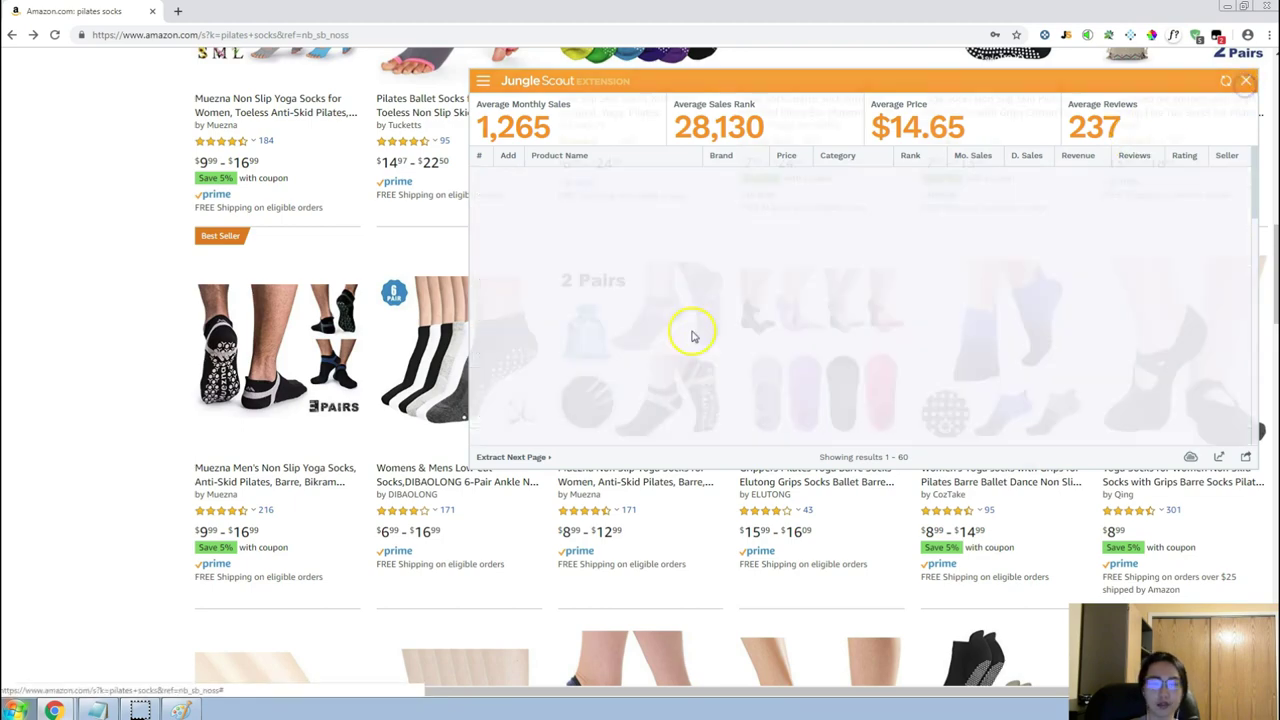
# Switch to Helium 10 Magnet and review the remaining socks keywords below pilates socks.
pyautogui.hotkey('alt', 'Tab')
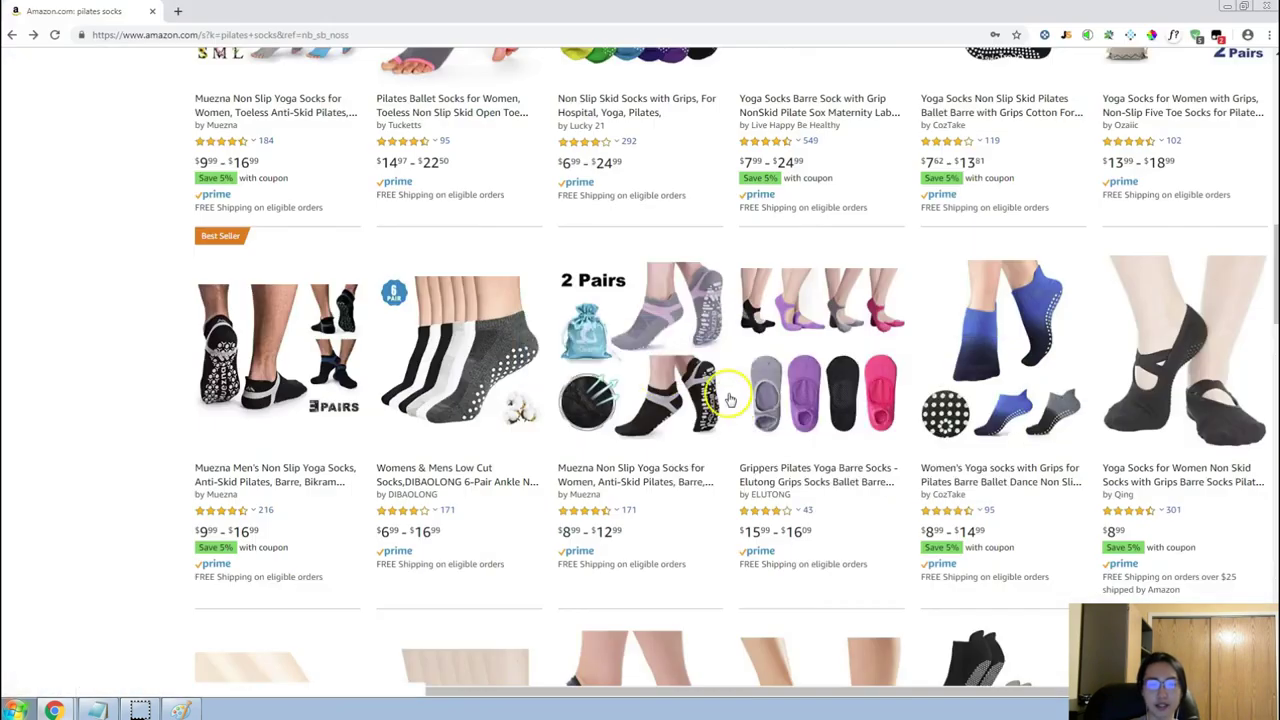
pyautogui.hotkey('alt', 'Tab')
pyautogui.scroll(-1, 350, 380)
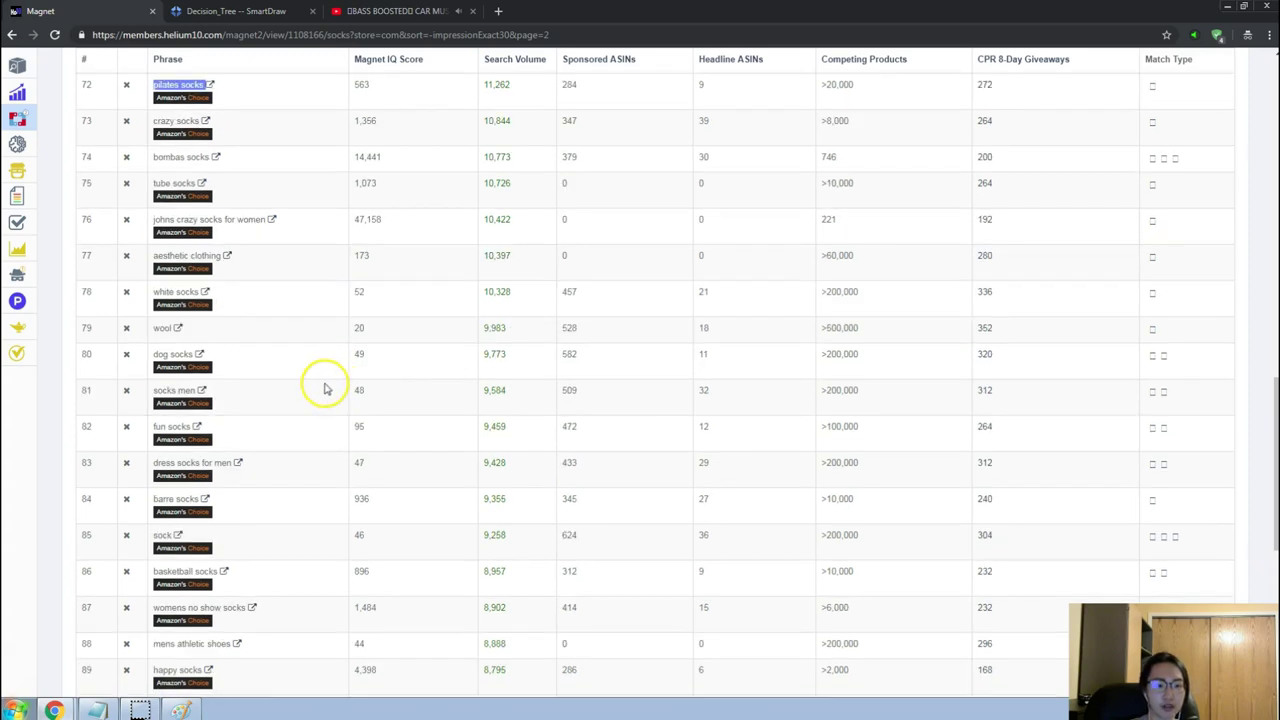
pyautogui.scroll(-3, 328, 390)
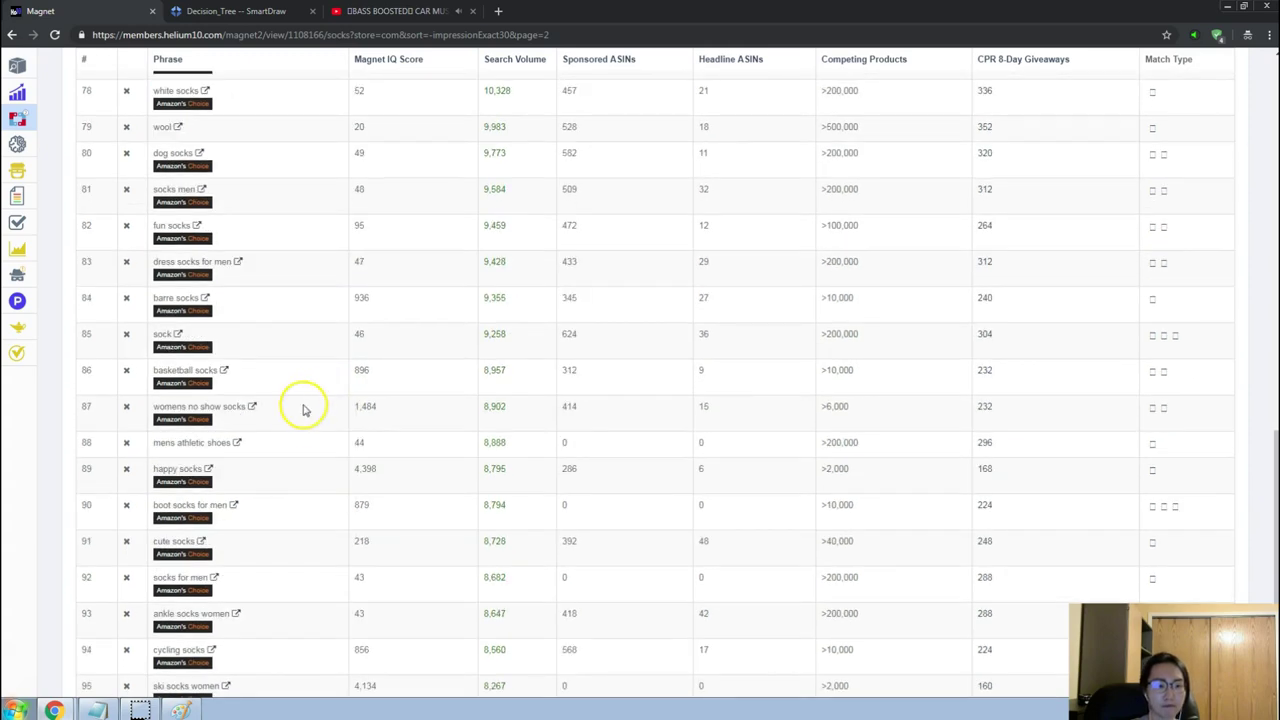
# Copy the idea "oily skin" from the Product Ideas list in Notepad and return to Magnet.
pyautogui.hotkey('alt', 'Tab')
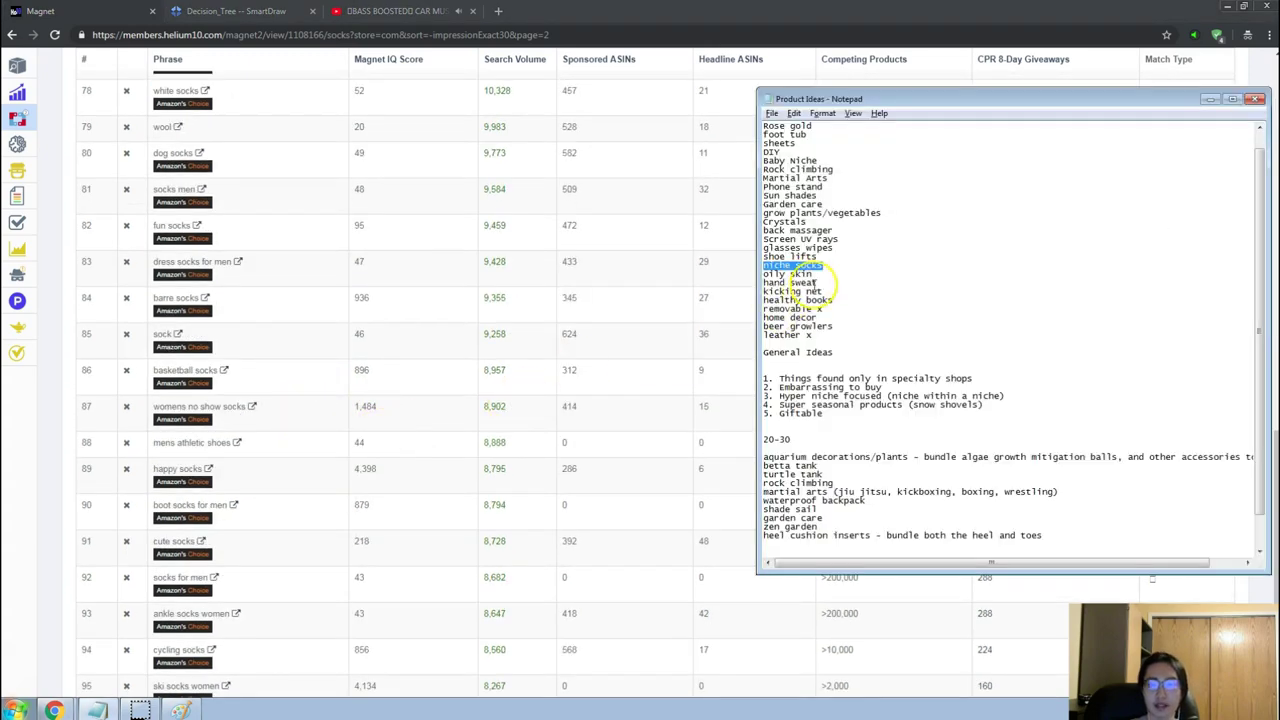
pyautogui.moveTo(812, 274); pyautogui.dragTo(728, 272)
pyautogui.hotkey('ctrl', 'c')
pyautogui.click(688, 292)
pyautogui.scroll(10, 290, 250)
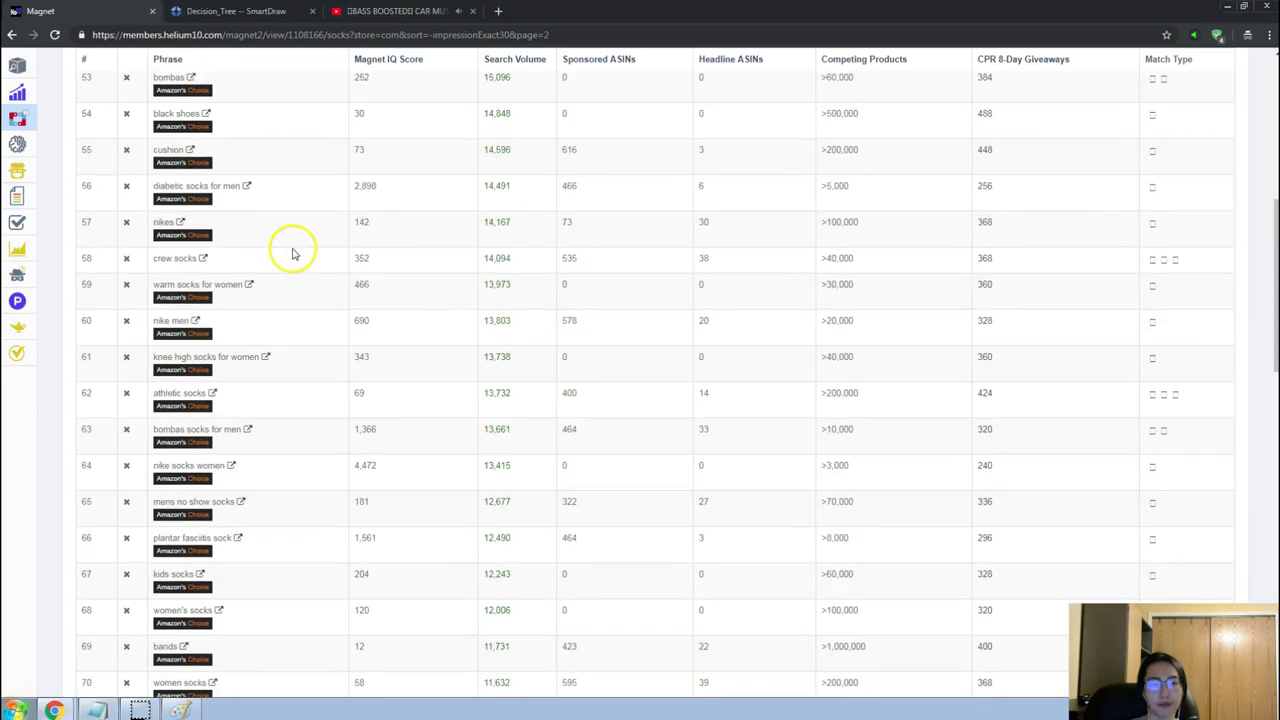
pyautogui.click(186, 174)
pyautogui.hotkey('ctrl', 'a')
pyautogui.hotkey('ctrl', 'v')
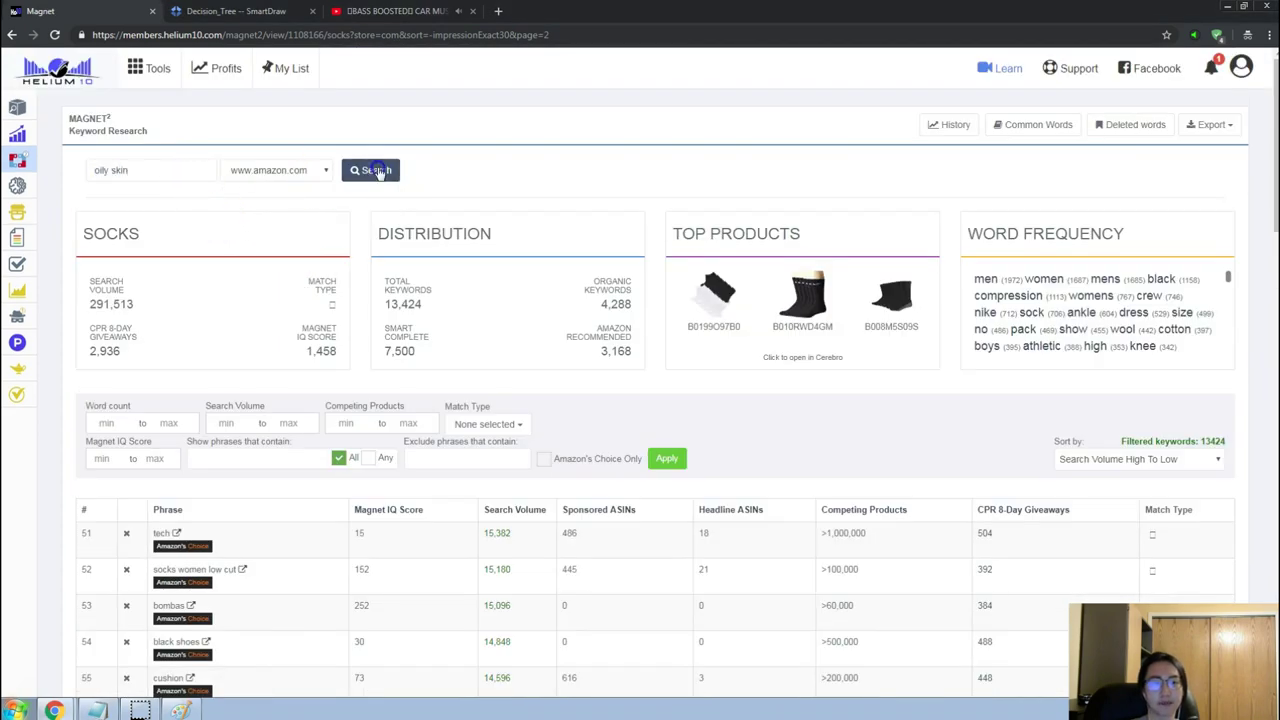
pyautogui.click(368, 170)
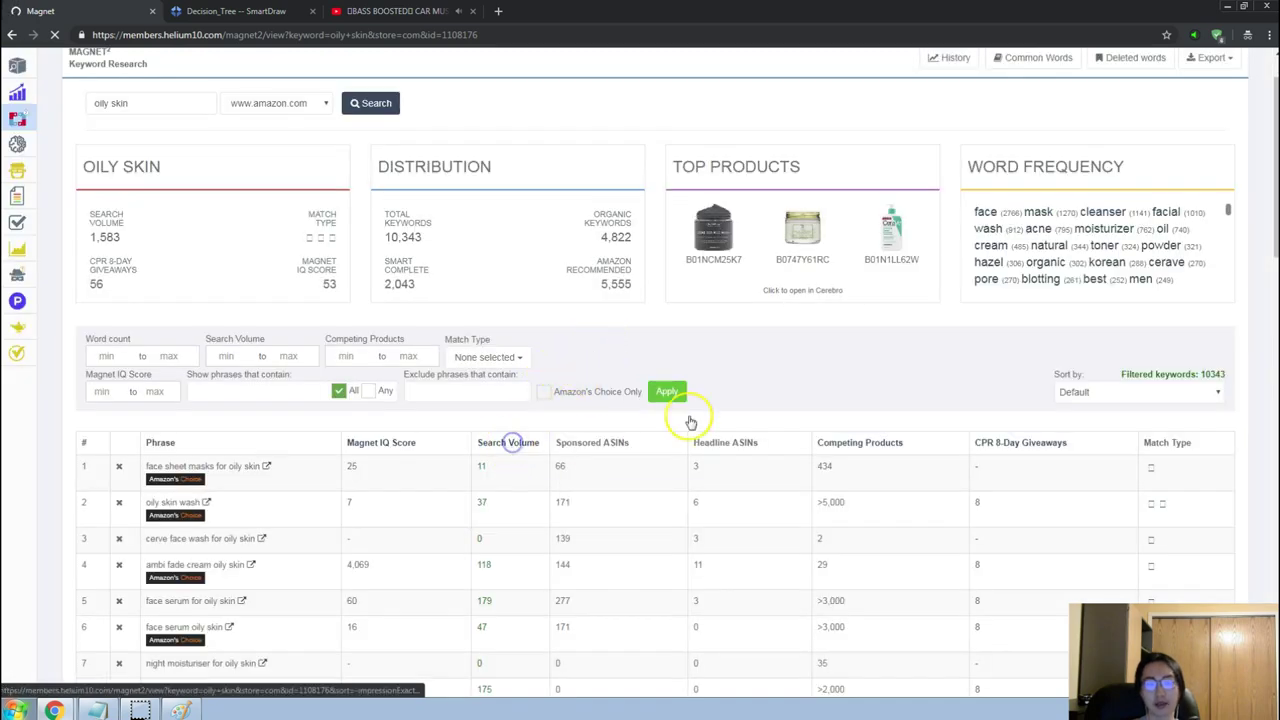
pyautogui.click(748, 358)
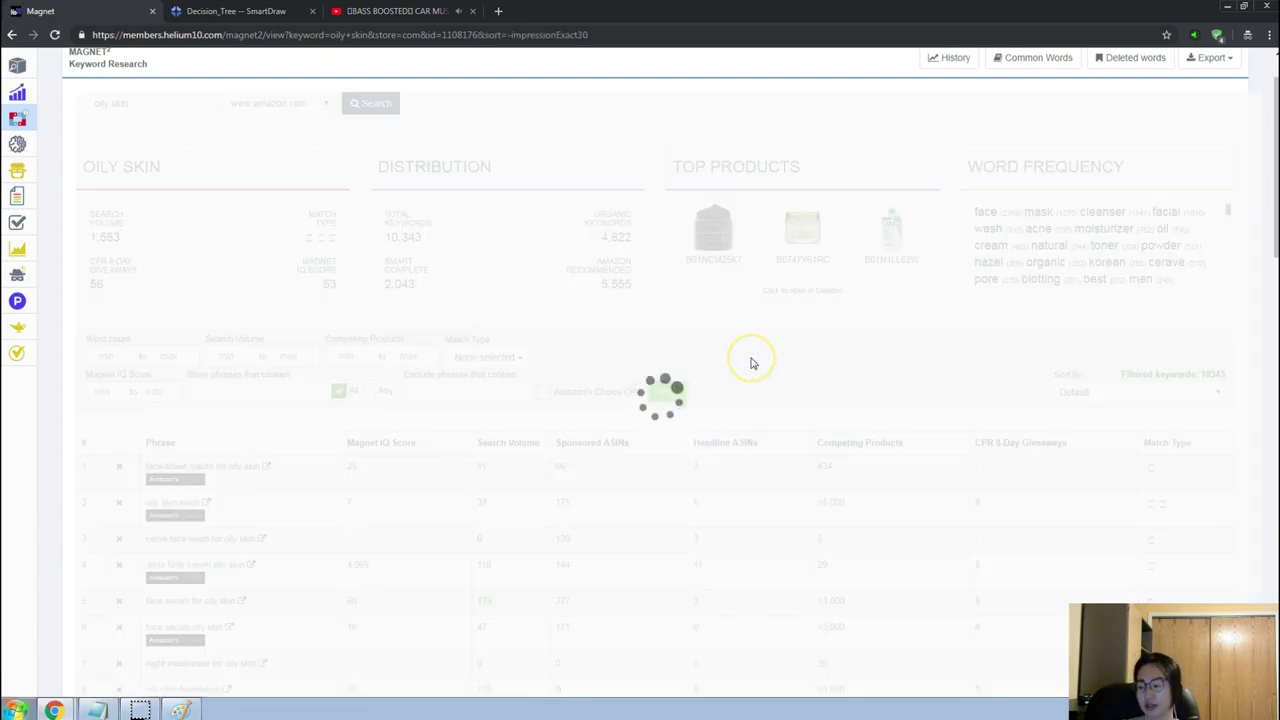
pyautogui.click(762, 378)
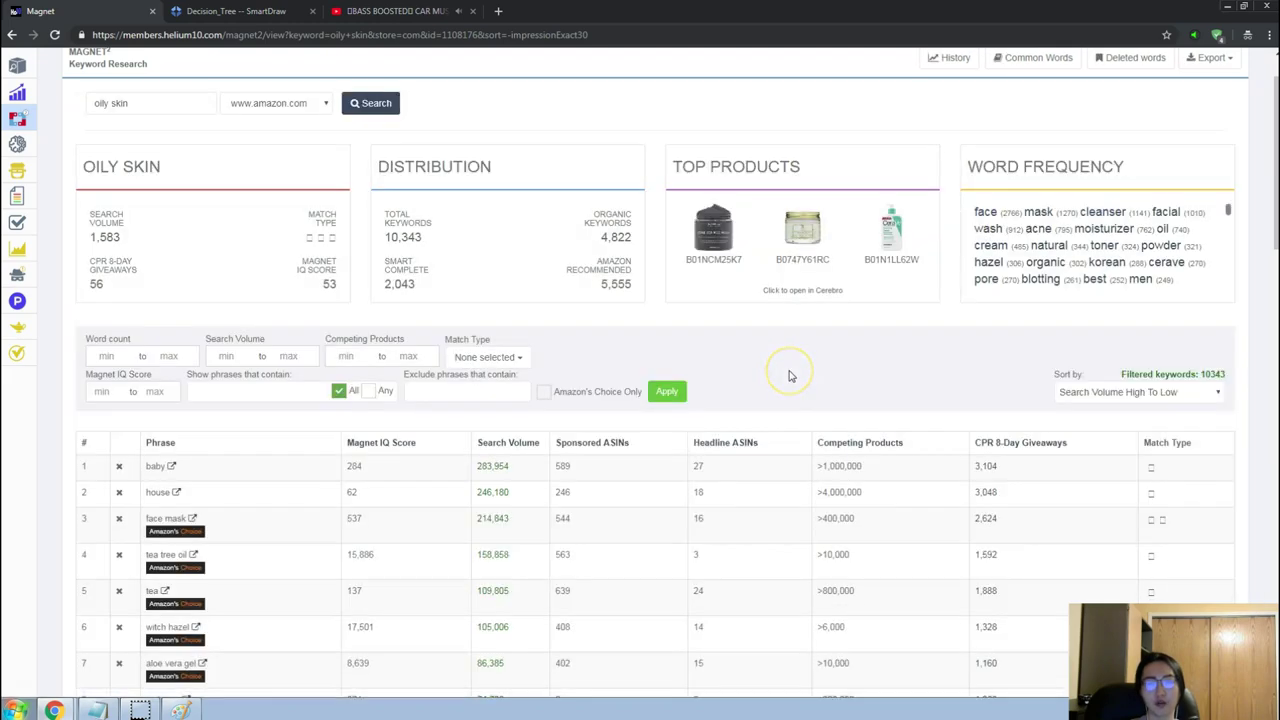
# Examine the first page of oily skin keywords, comparing search volume, Magnet IQ score and competing products for promising phrases.
pyautogui.scroll(-3, 789, 376)
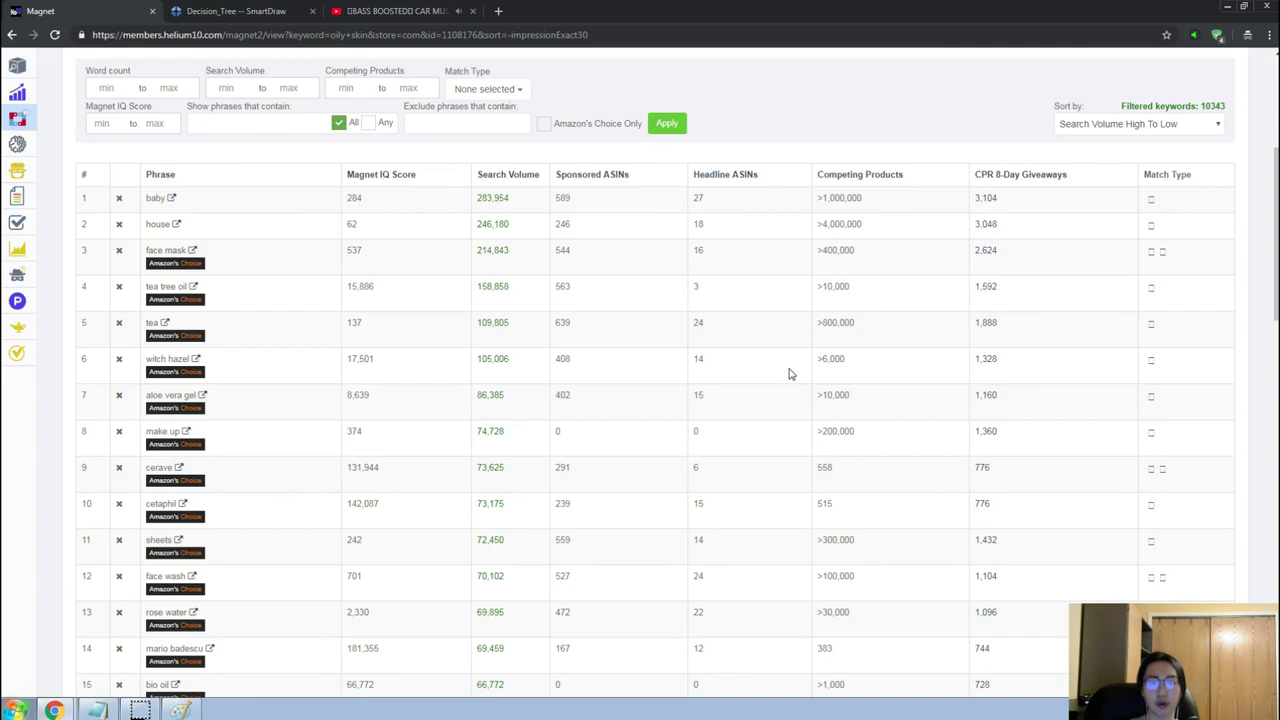
pyautogui.scroll(-6, 590, 460)
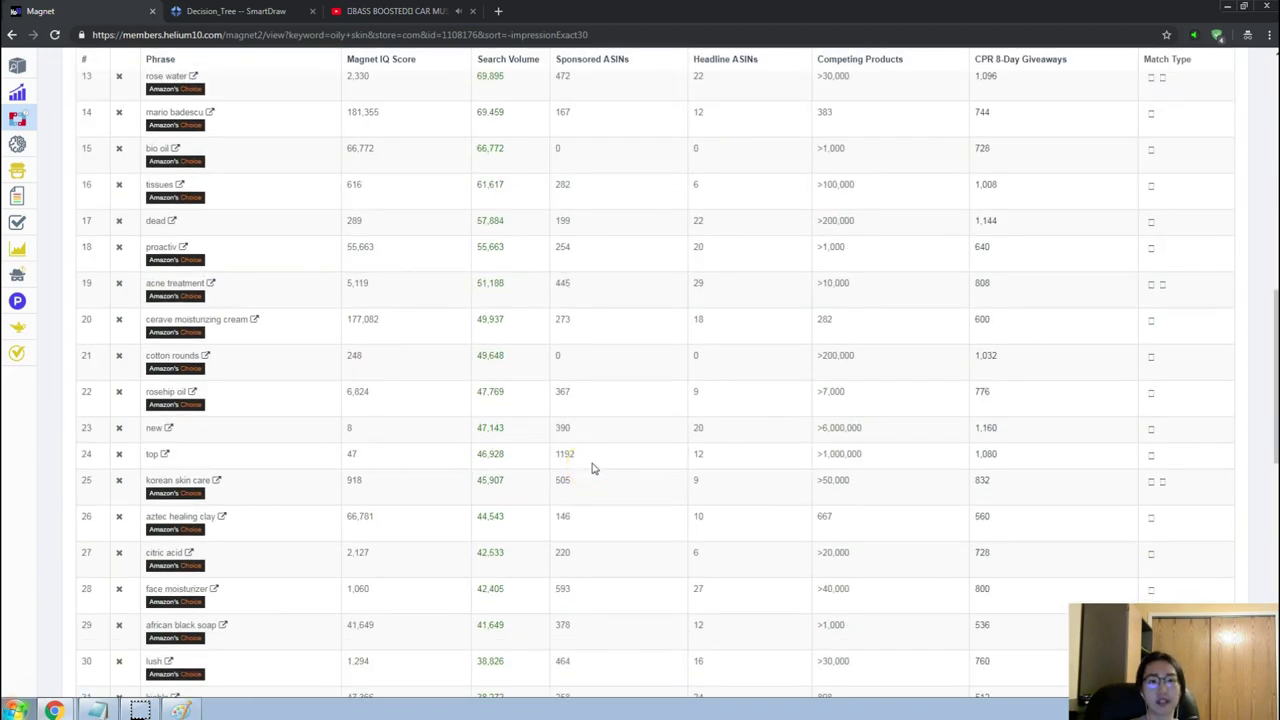
pyautogui.scroll(-1, 596, 463)
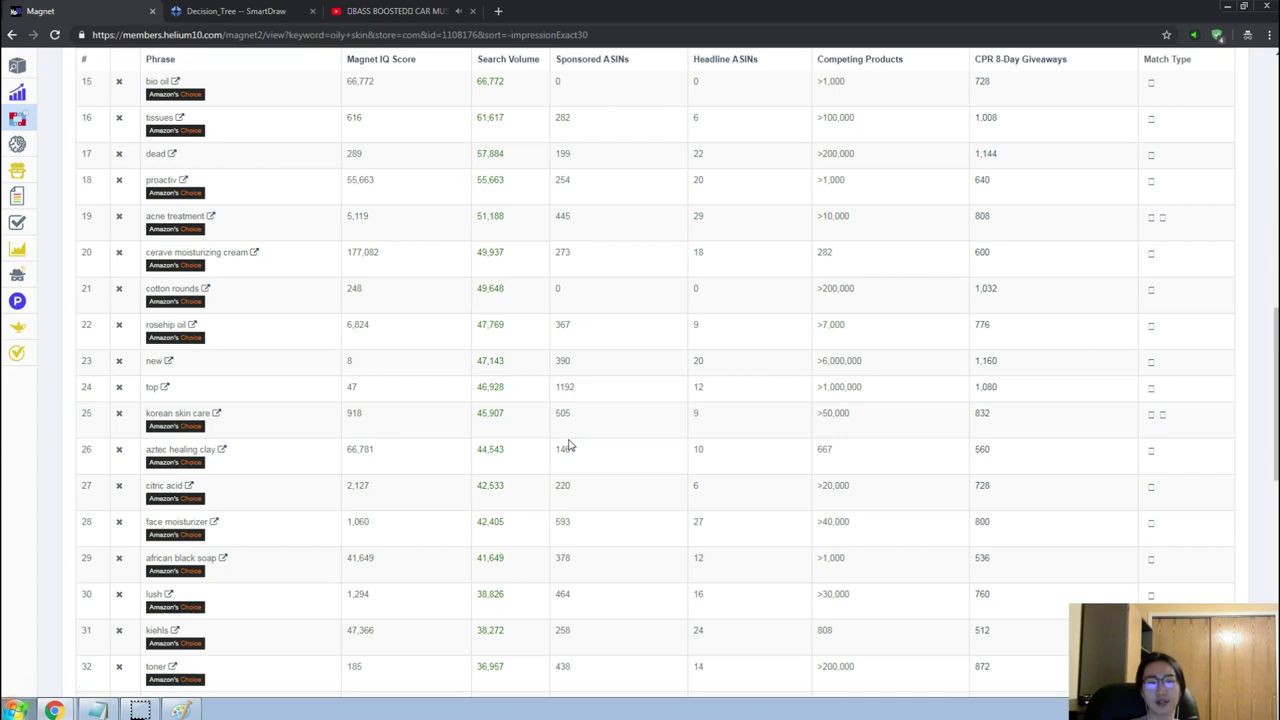
pyautogui.scroll(-1, 568, 445)
pyautogui.scroll(3, 568, 445)
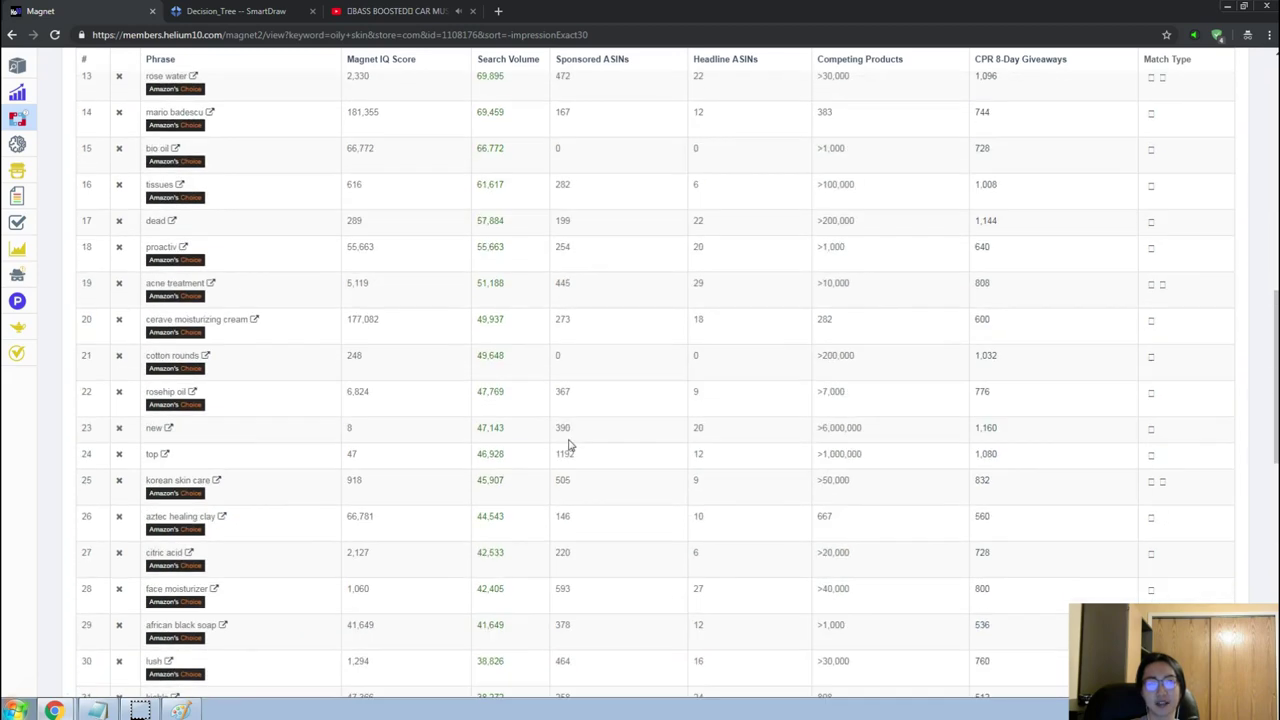
pyautogui.scroll(-2, 568, 445)
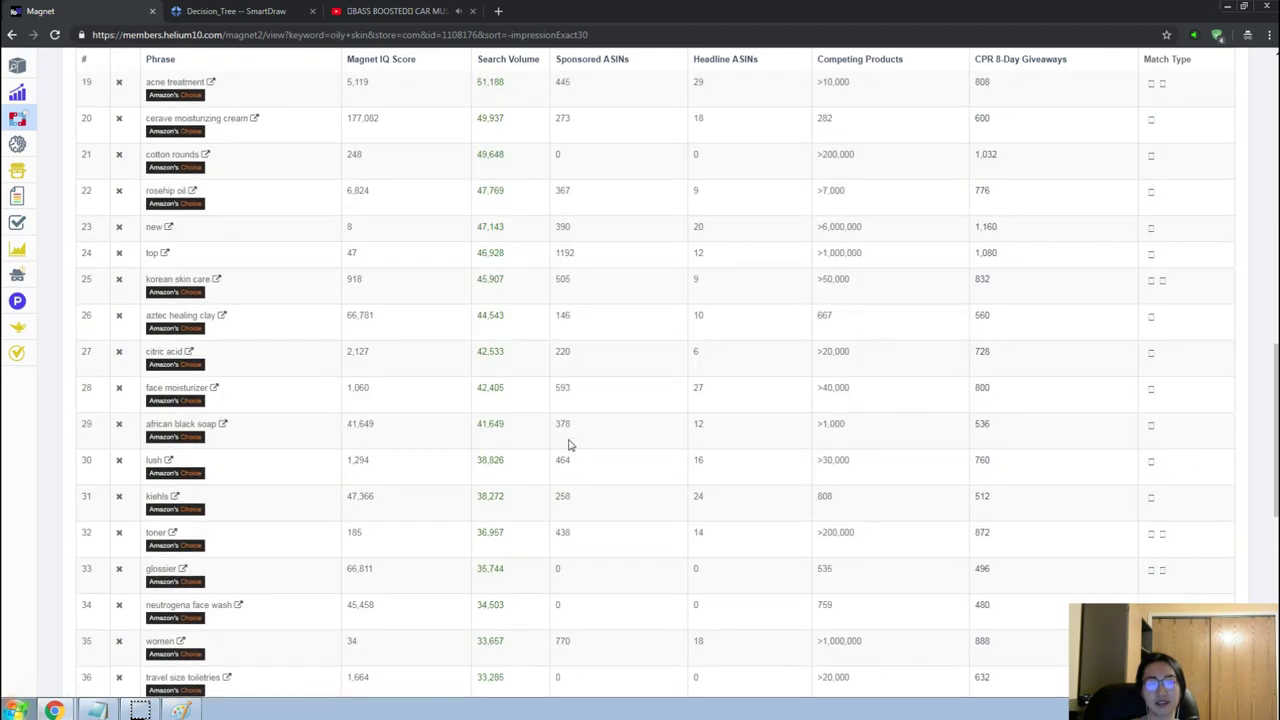
pyautogui.scroll(3, 568, 445)
pyautogui.scroll(-6, 570, 441)
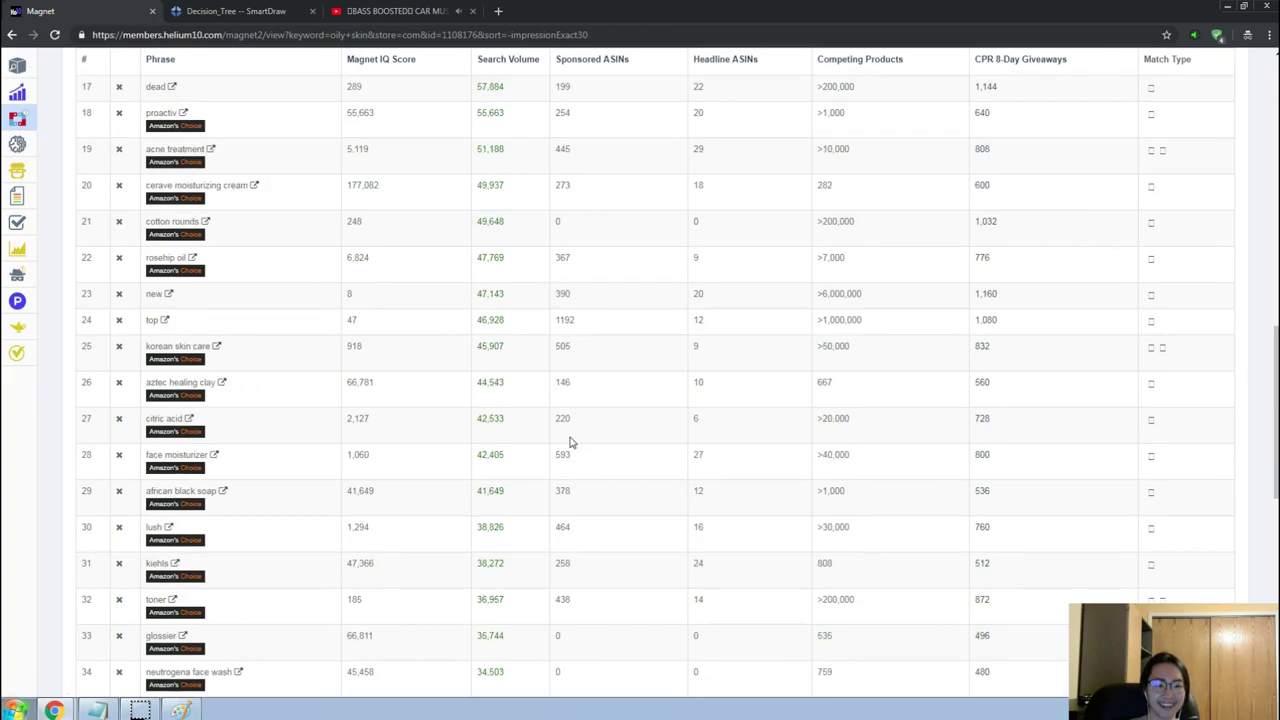
pyautogui.scroll(-1, 571, 441)
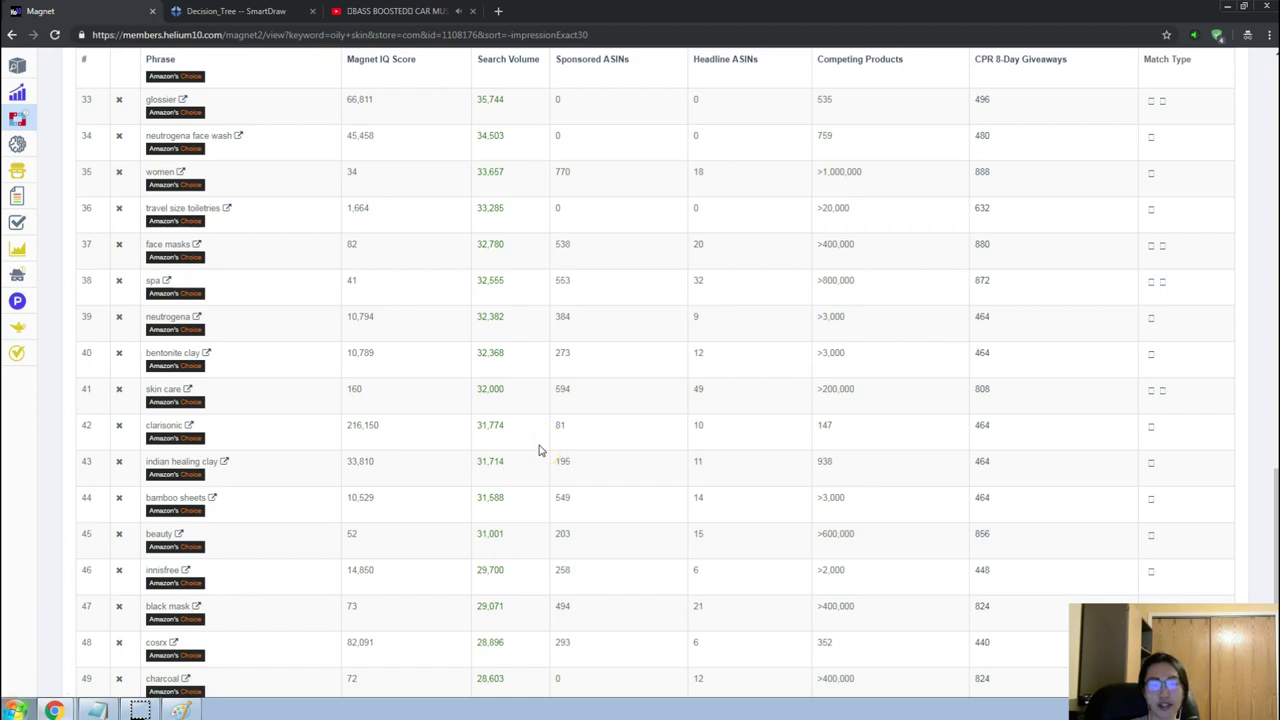
pyautogui.scroll(-2, 538, 450)
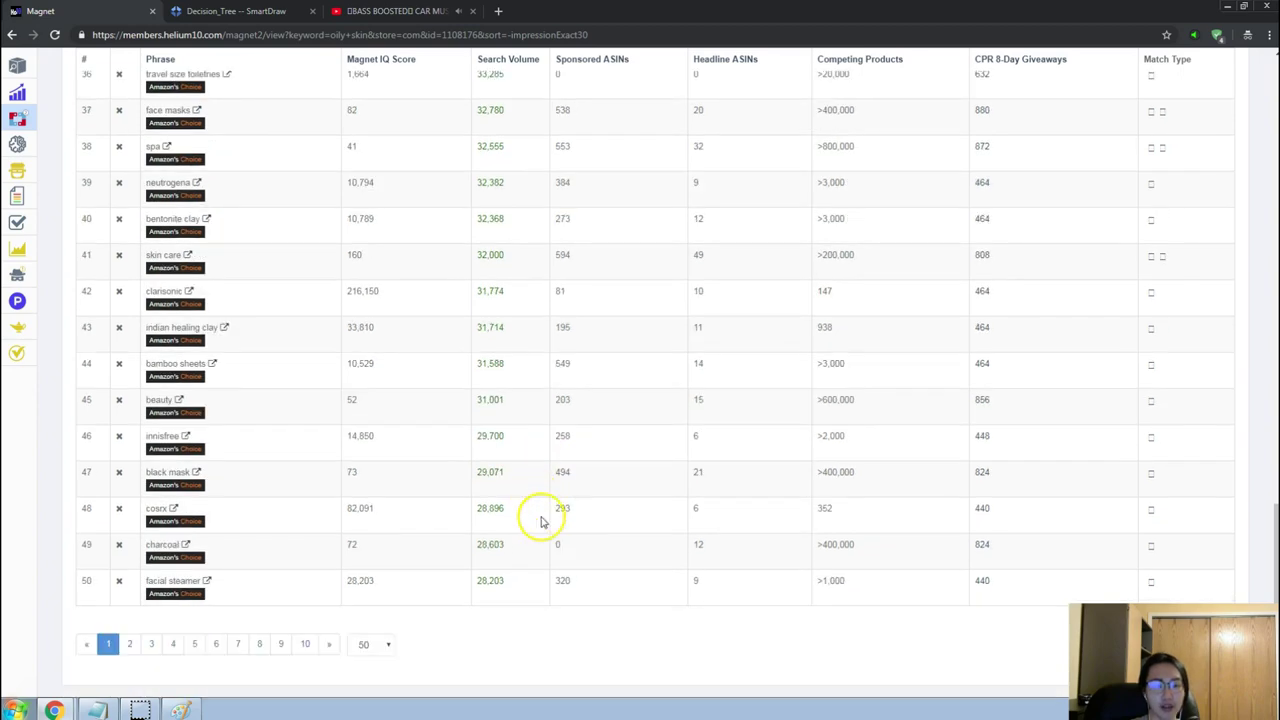
pyautogui.scroll(1, 540, 520)
pyautogui.scroll(15, 540, 520)
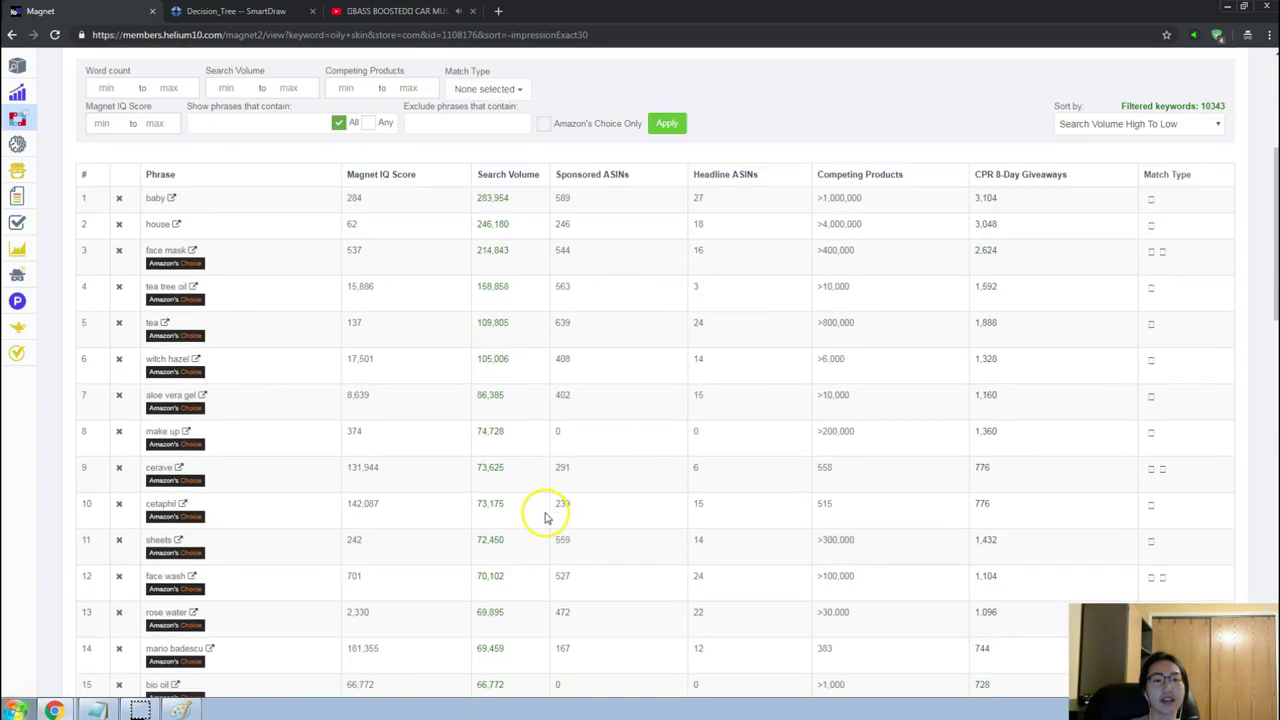
pyautogui.scroll(-1, 226, 493)
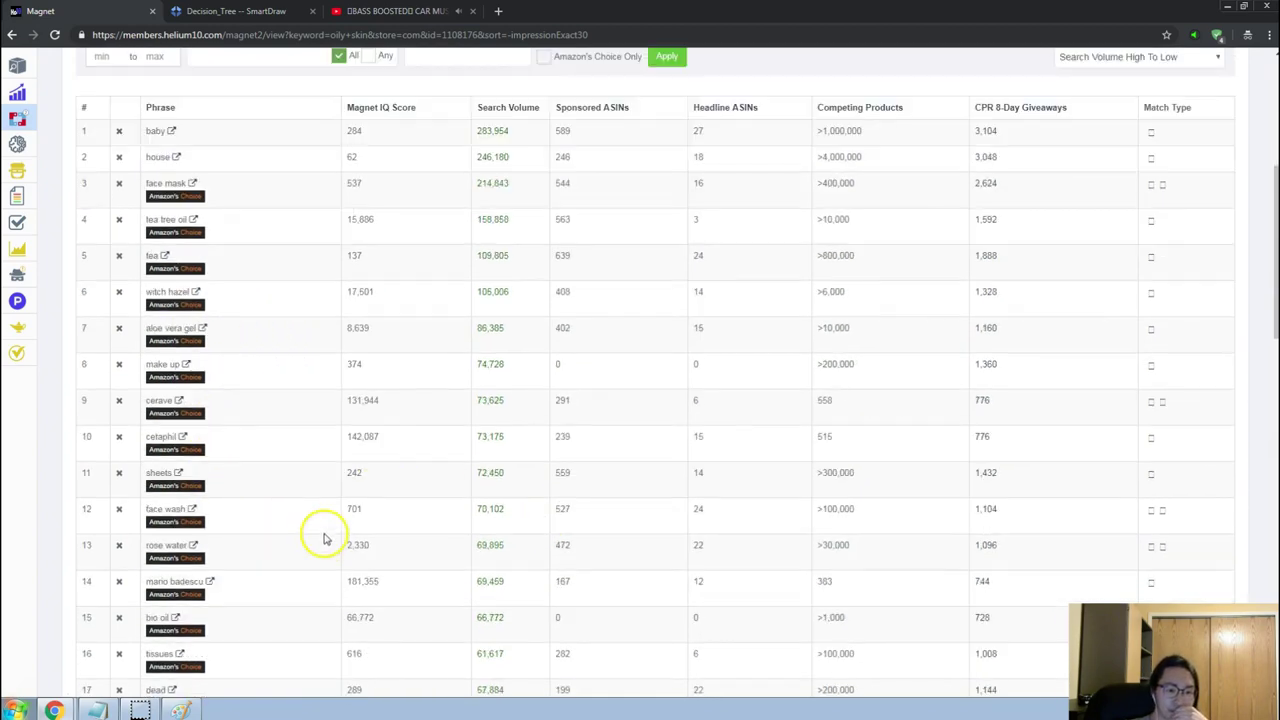
# Scan the rest of the oily skin keywords through row 50 and back up to the bio oil phrase for promising candidates.
pyautogui.scroll(-1, 367, 466)
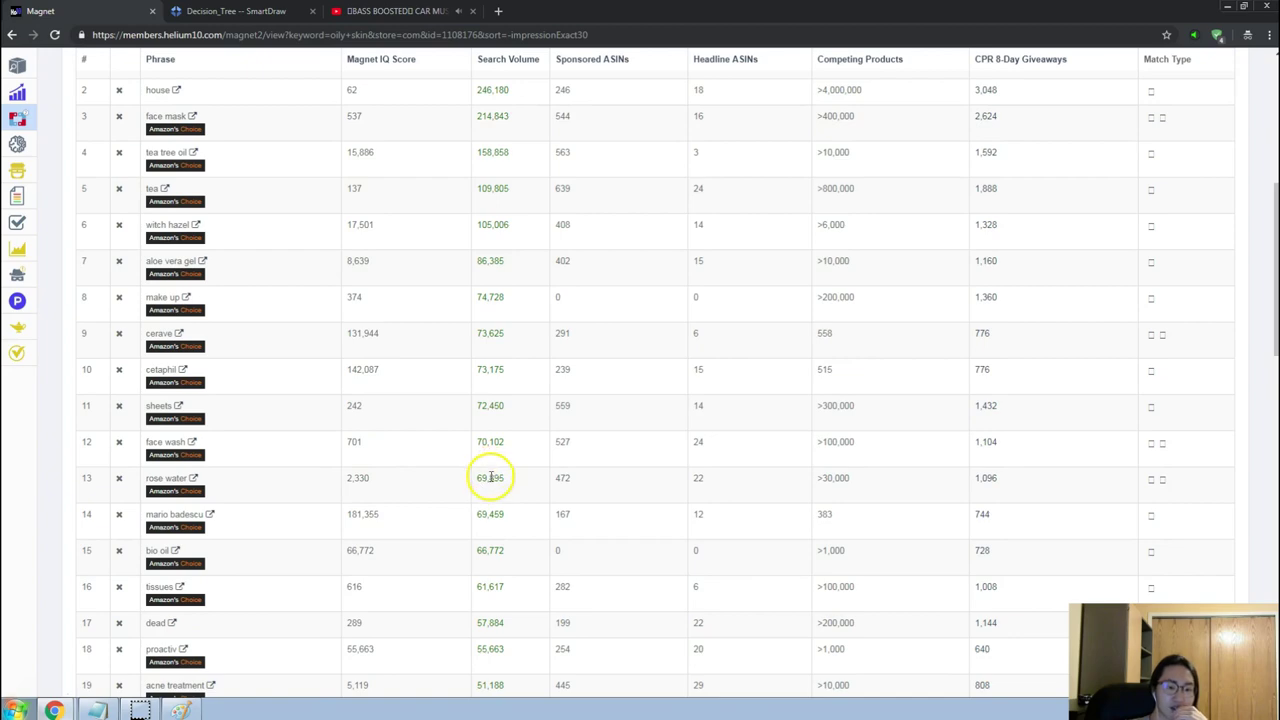
pyautogui.scroll(-2, 491, 478)
pyautogui.scroll(-11, 443, 486)
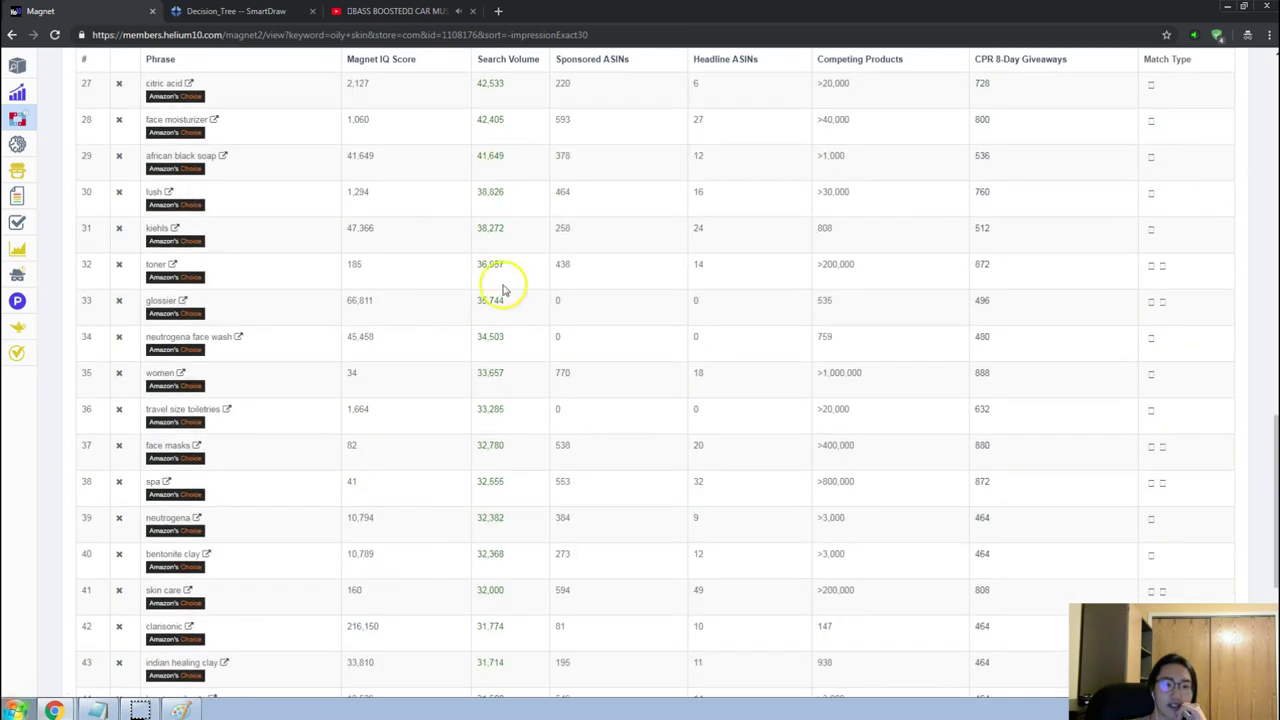
pyautogui.scroll(-4, 503, 289)
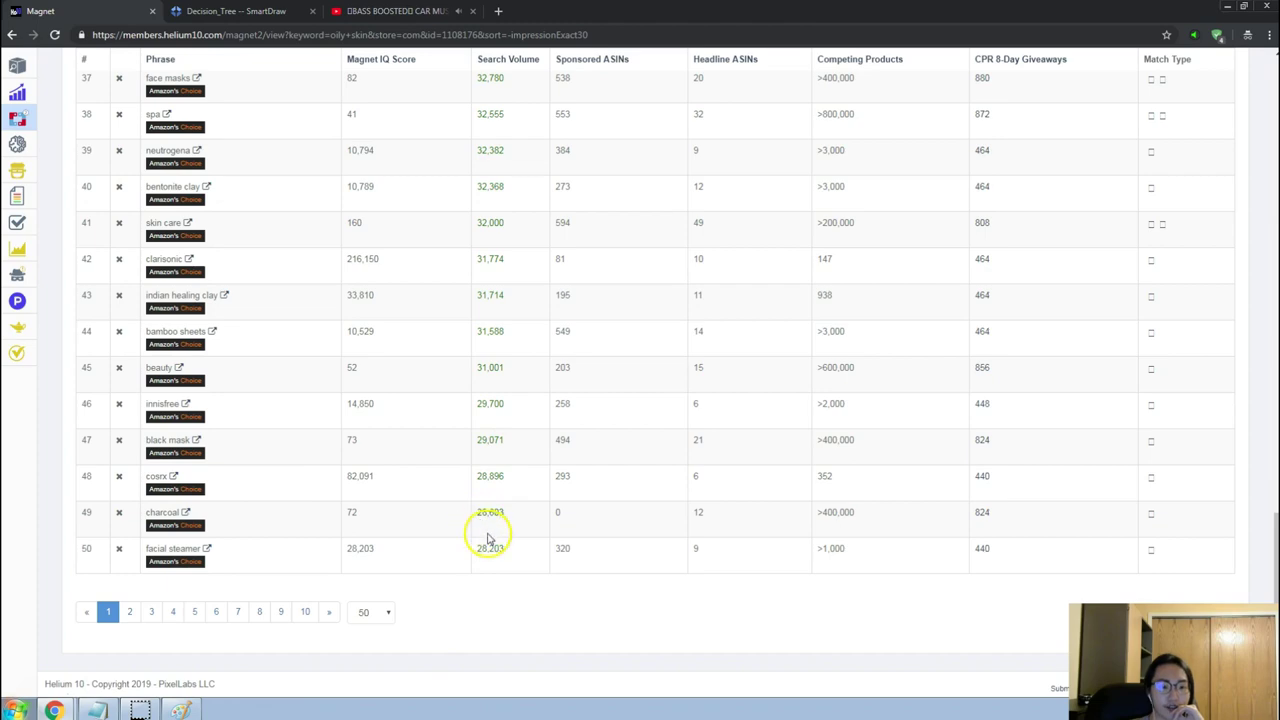
pyautogui.scroll(1, 488, 540)
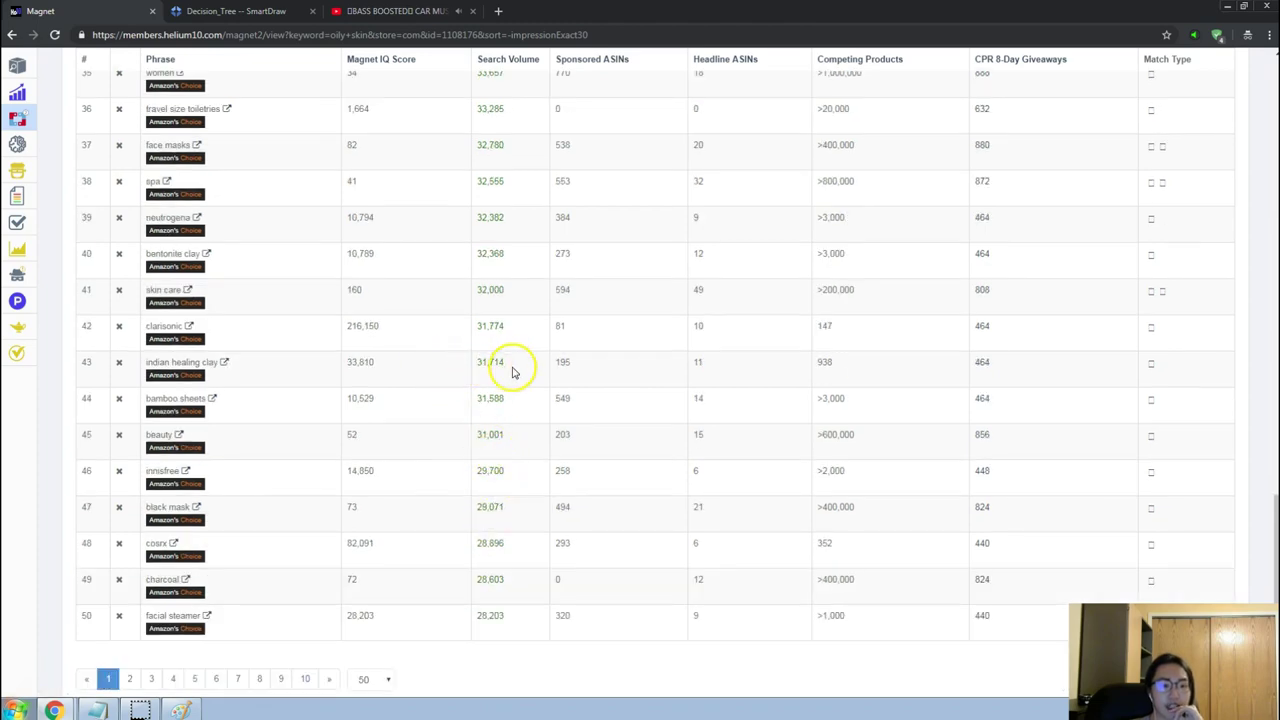
pyautogui.scroll(4, 512, 368)
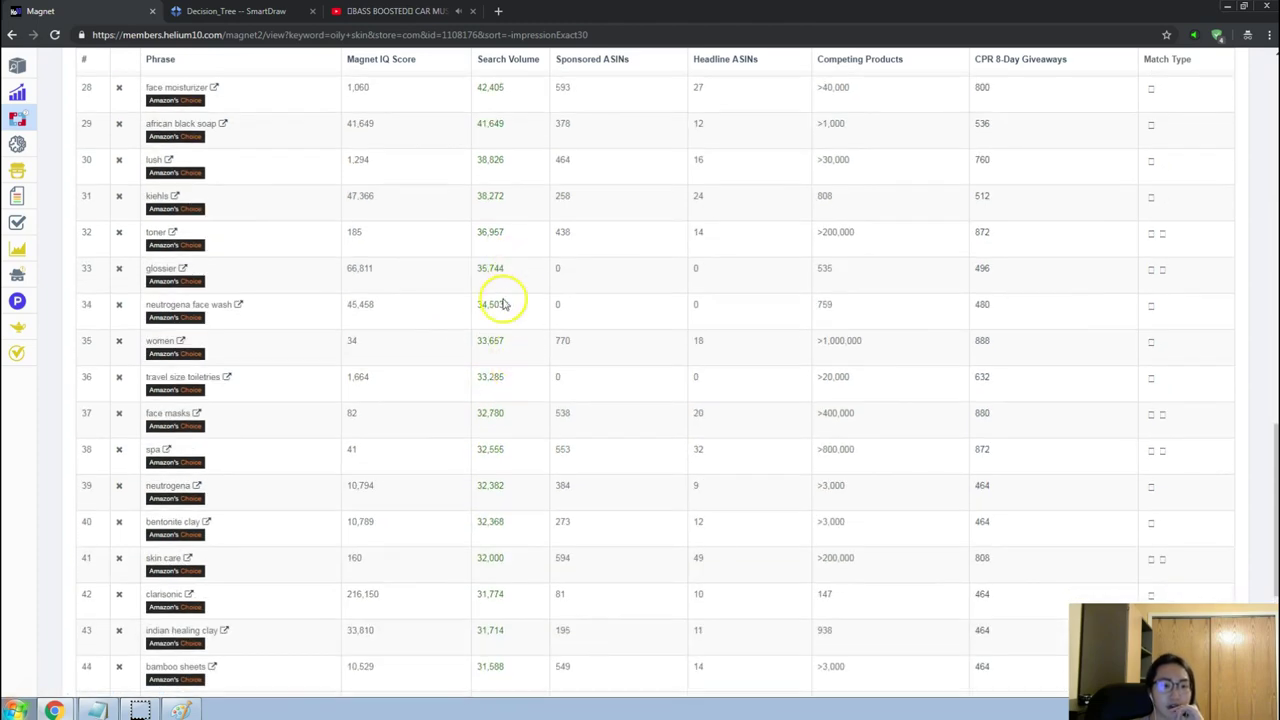
pyautogui.scroll(6, 490, 360)
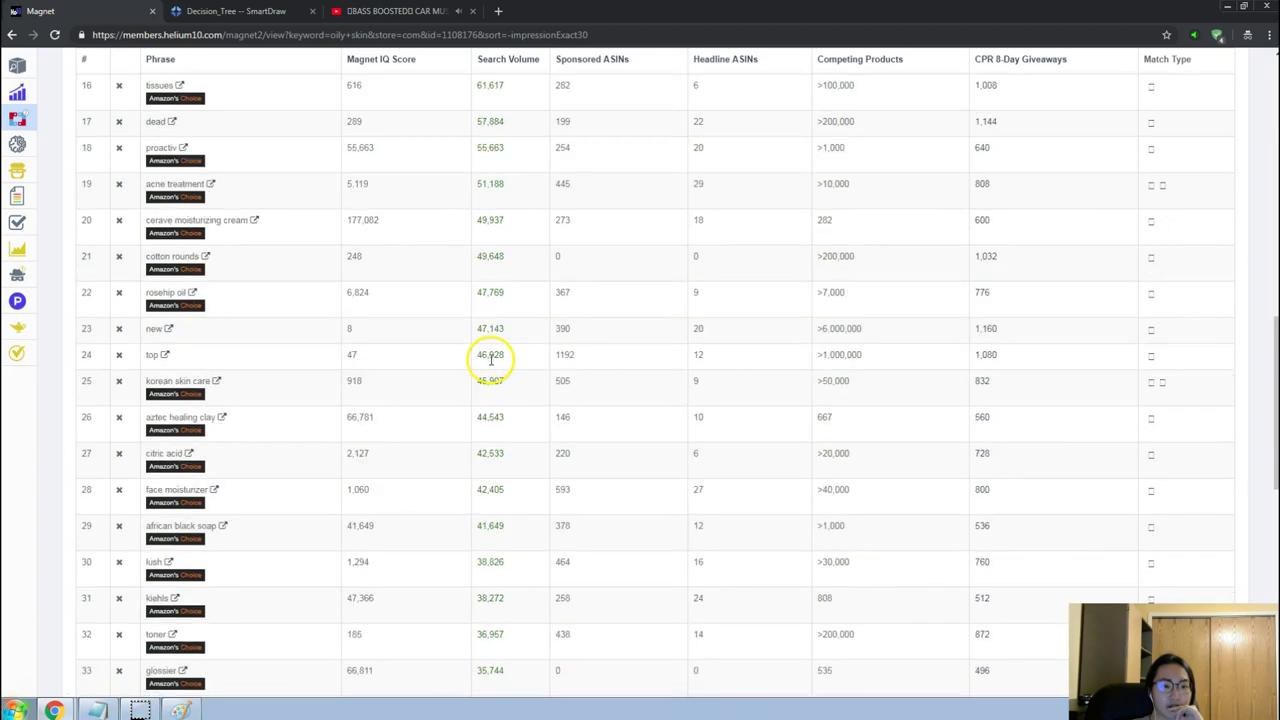
pyautogui.scroll(4, 490, 360)
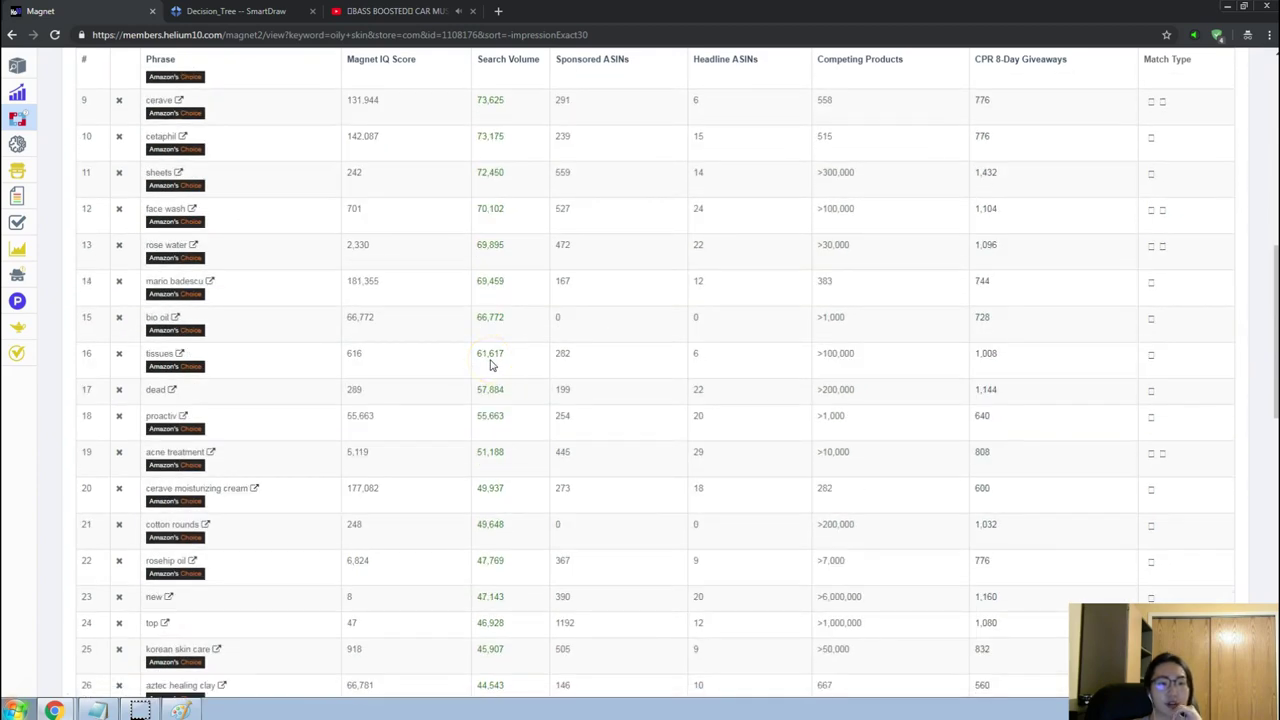
# Switch to Amazon, search for "bio oil" and look over the top product results.
pyautogui.hotkey('alt', 'Tab')
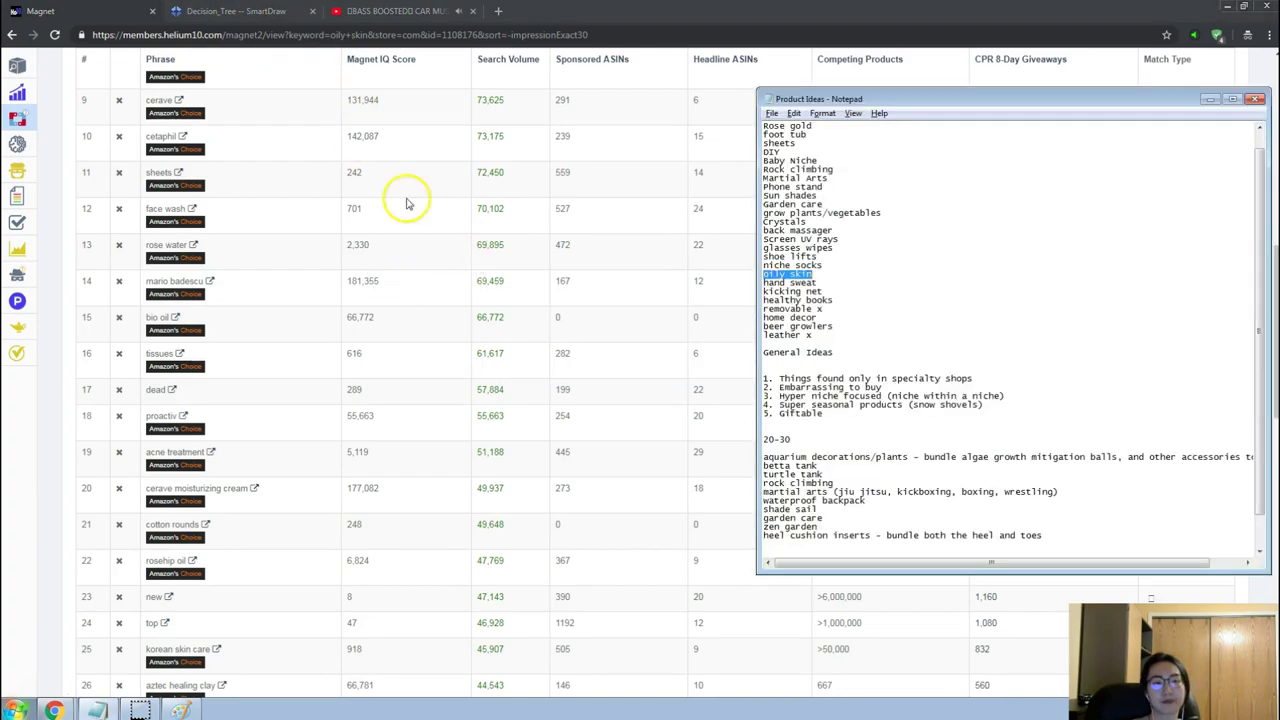
pyautogui.hotkey('alt', 'Tab')
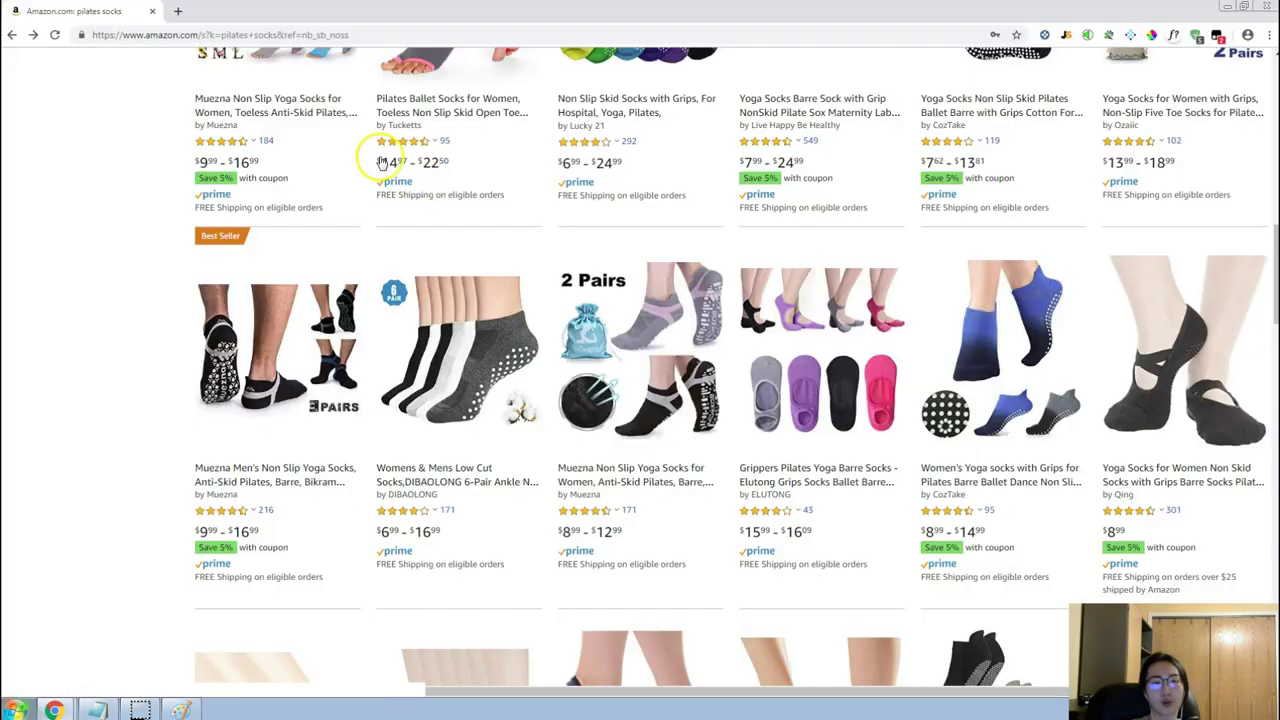
pyautogui.scroll(10, 370, 150)
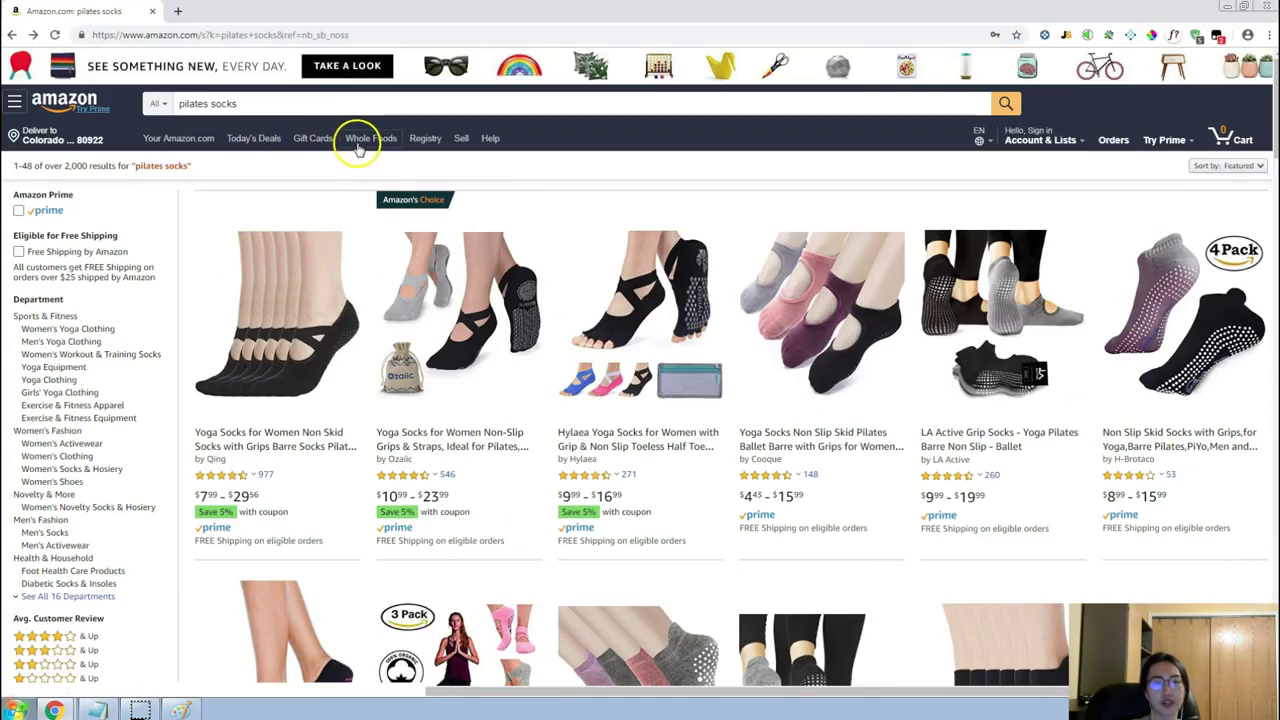
pyautogui.click(333, 105)
pyautogui.hotkey('ctrl', 'a')
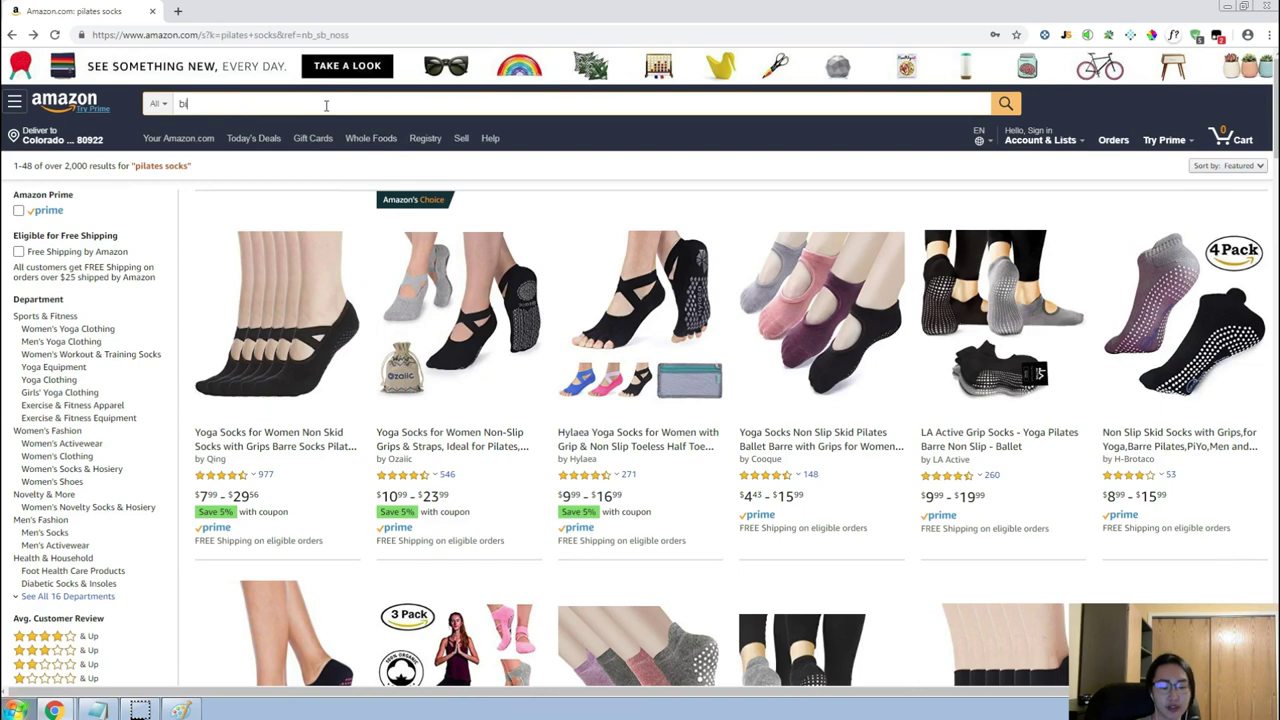
pyautogui.write('bio oil')
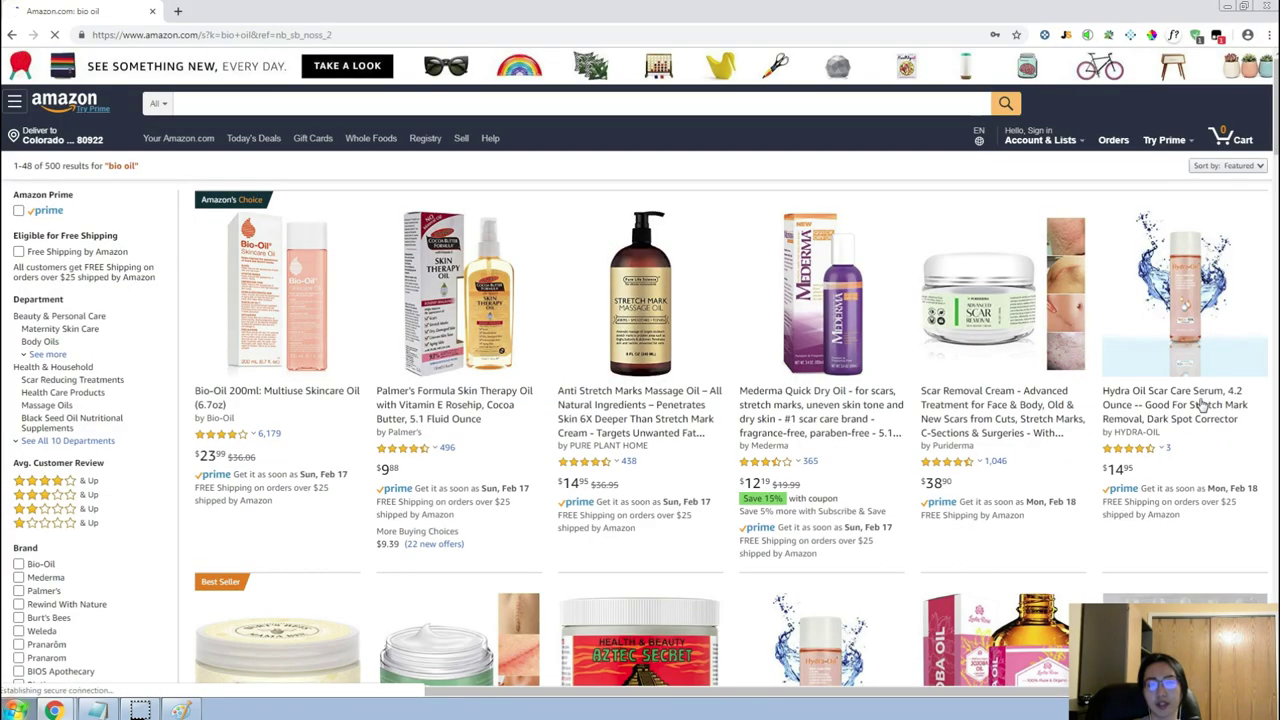
pyautogui.scroll(-3, 1105, 483)
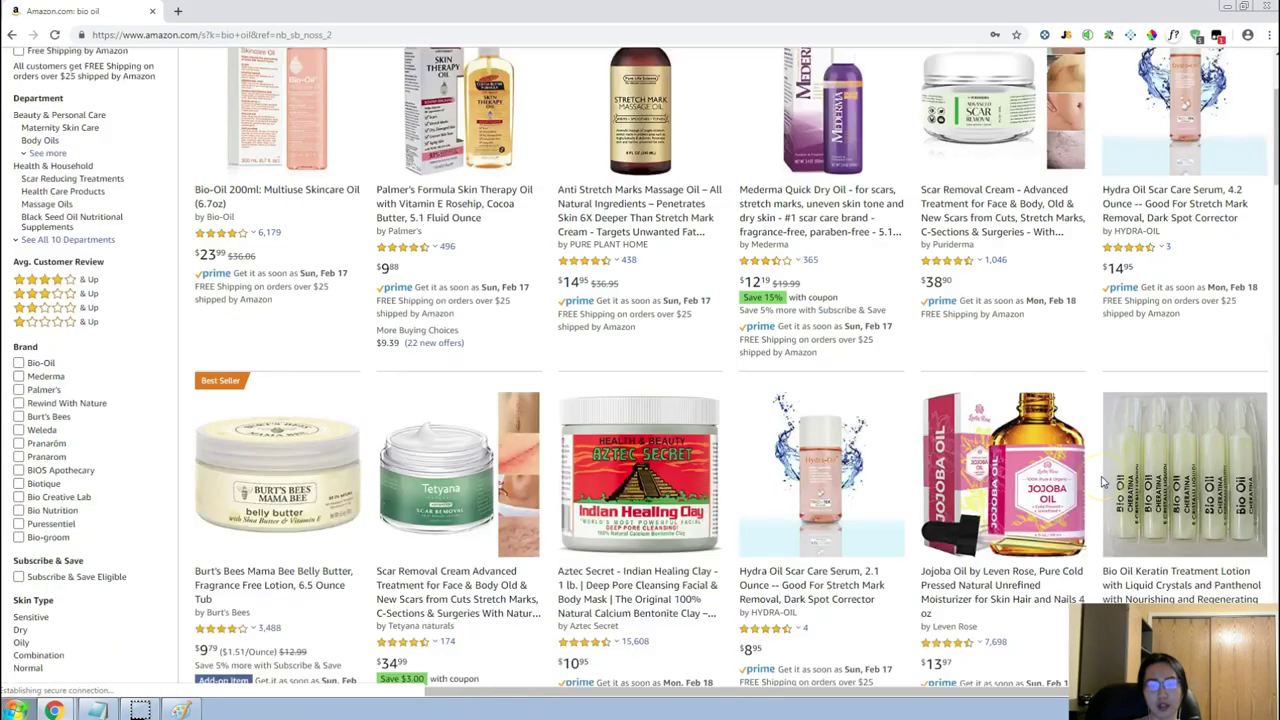
pyautogui.scroll(3, 1105, 483)
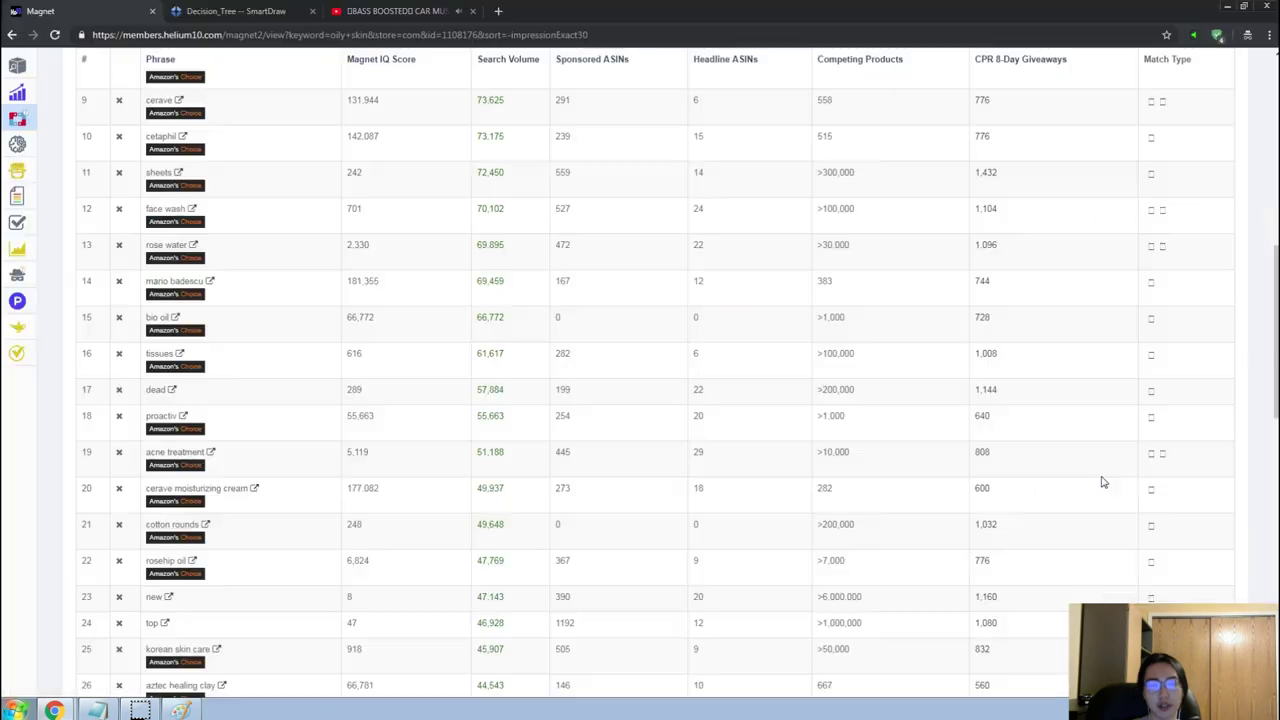
# Pick the phrase "african black soap" from Magnet's oily skin keywords and search for it on Amazon.
pyautogui.scroll(-2, 374, 486)
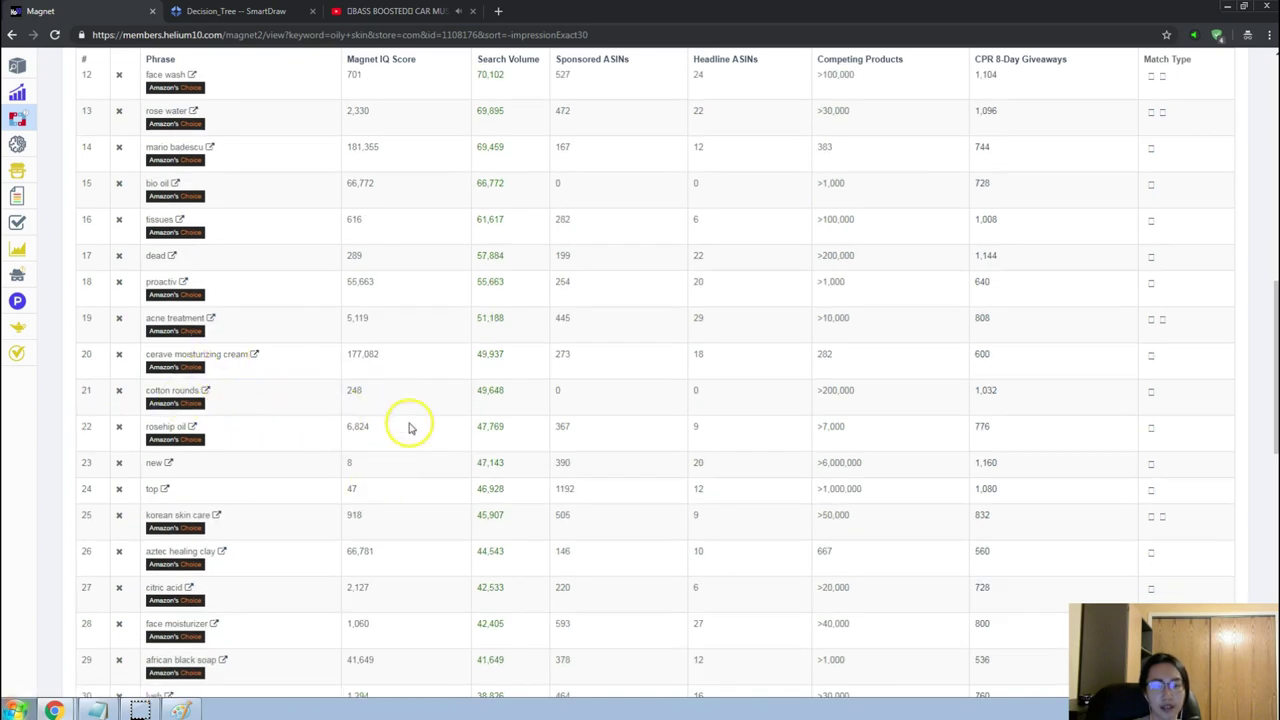
pyautogui.scroll(-5, 486, 463)
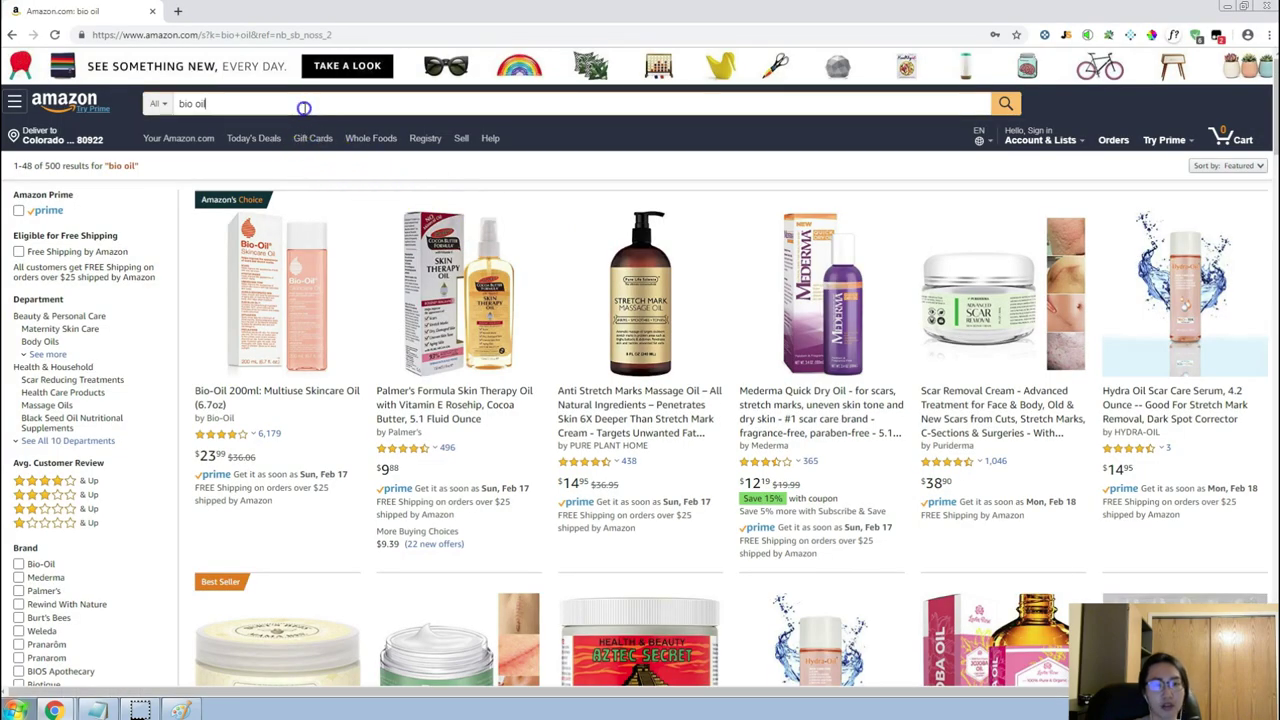
pyautogui.write('african black soap')
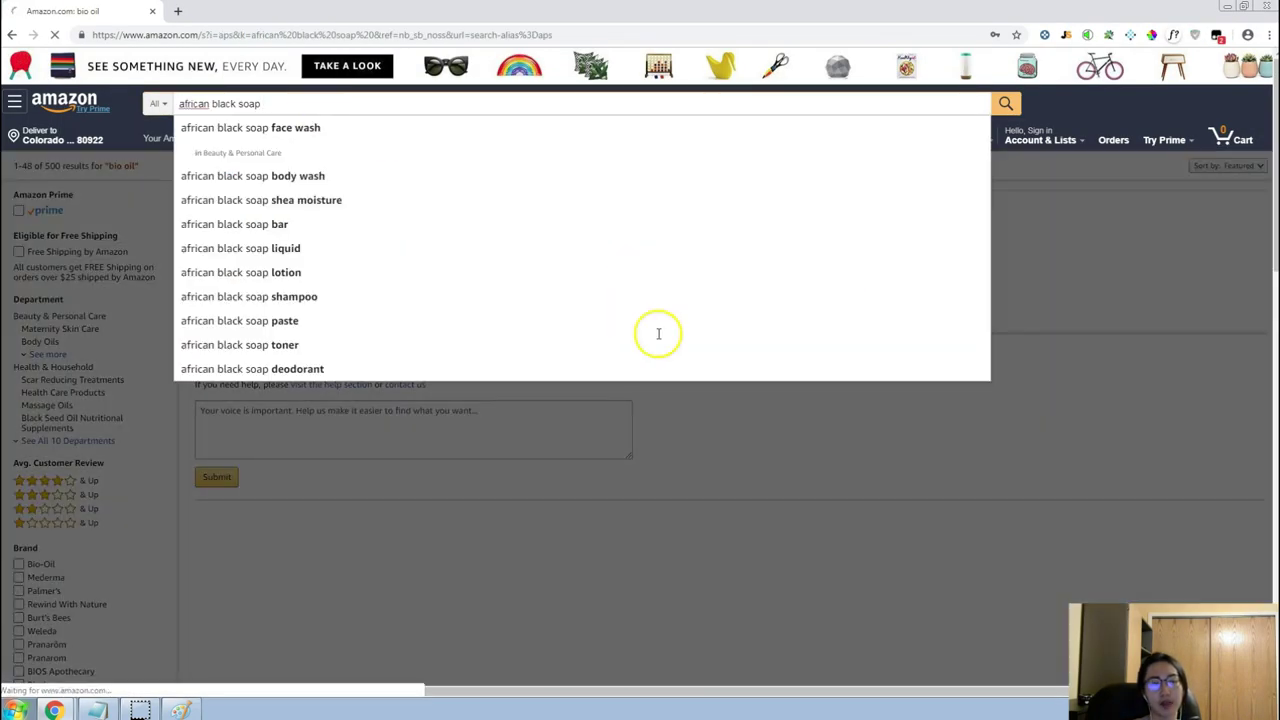
pyautogui.press('Return')
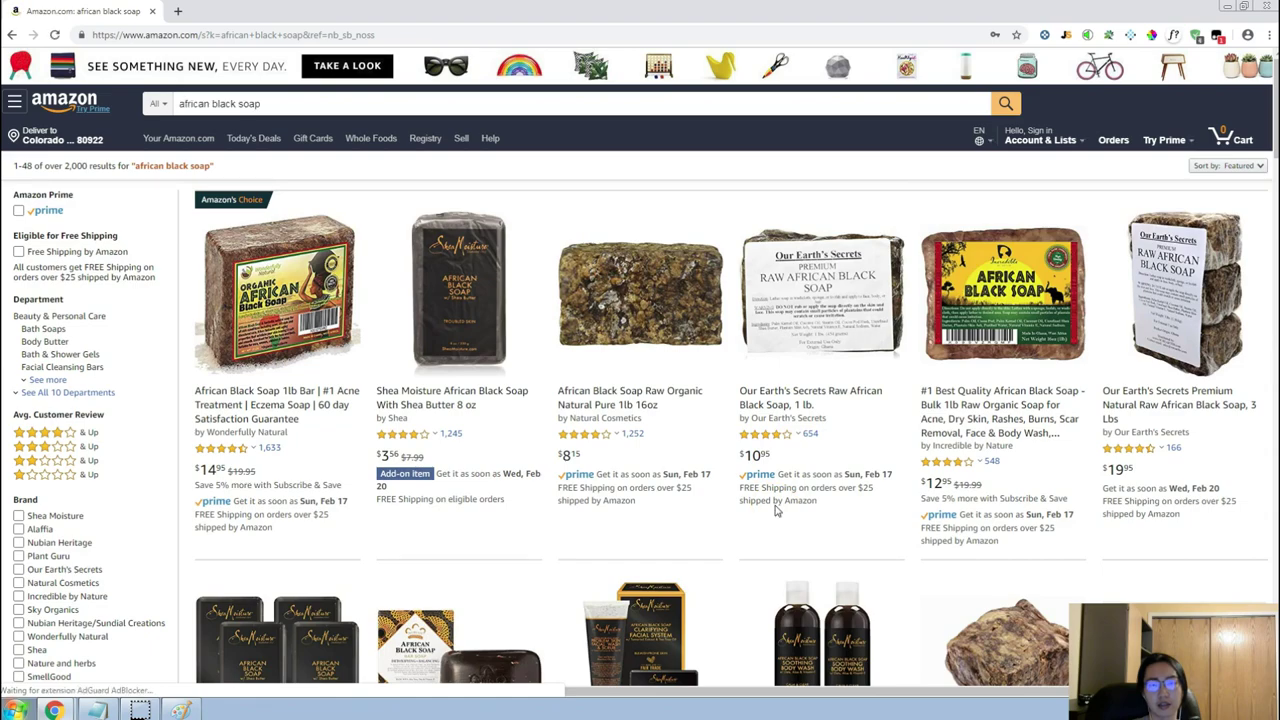
# Review the Amazon results for african black soap, comparing brands, prices and review counts.
pyautogui.scroll(-4, 776, 510)
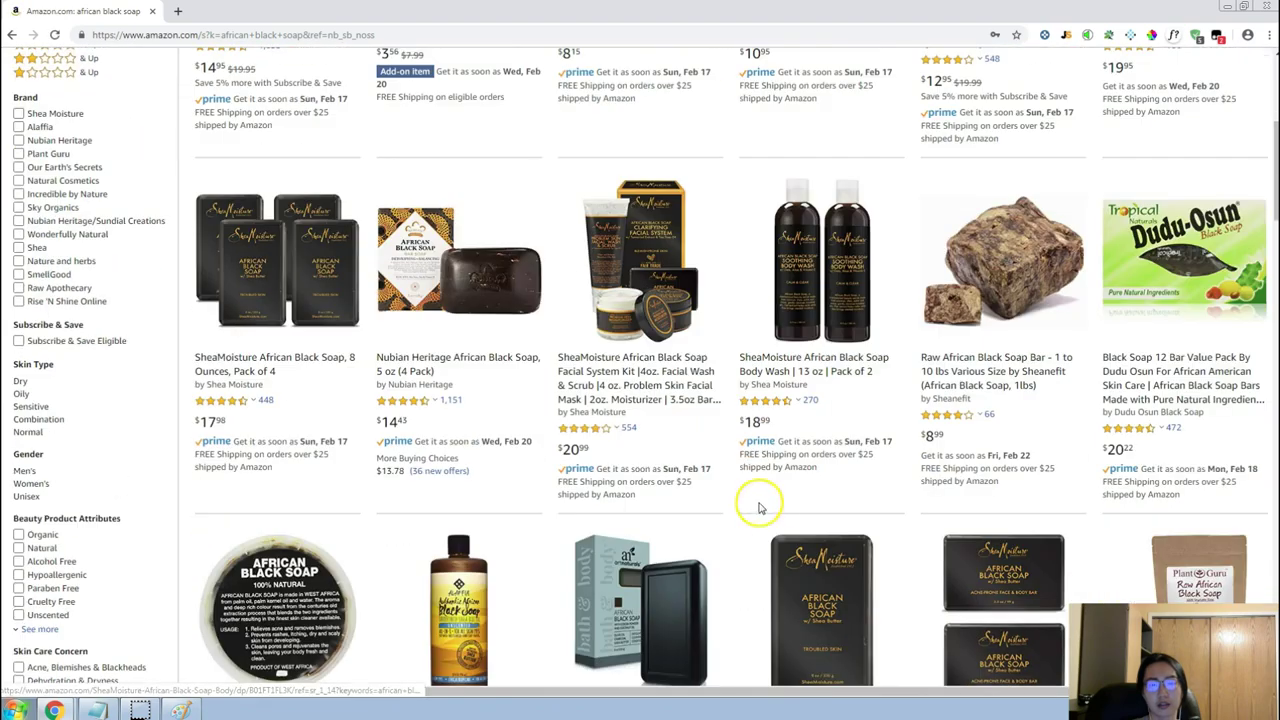
pyautogui.scroll(-3, 758, 508)
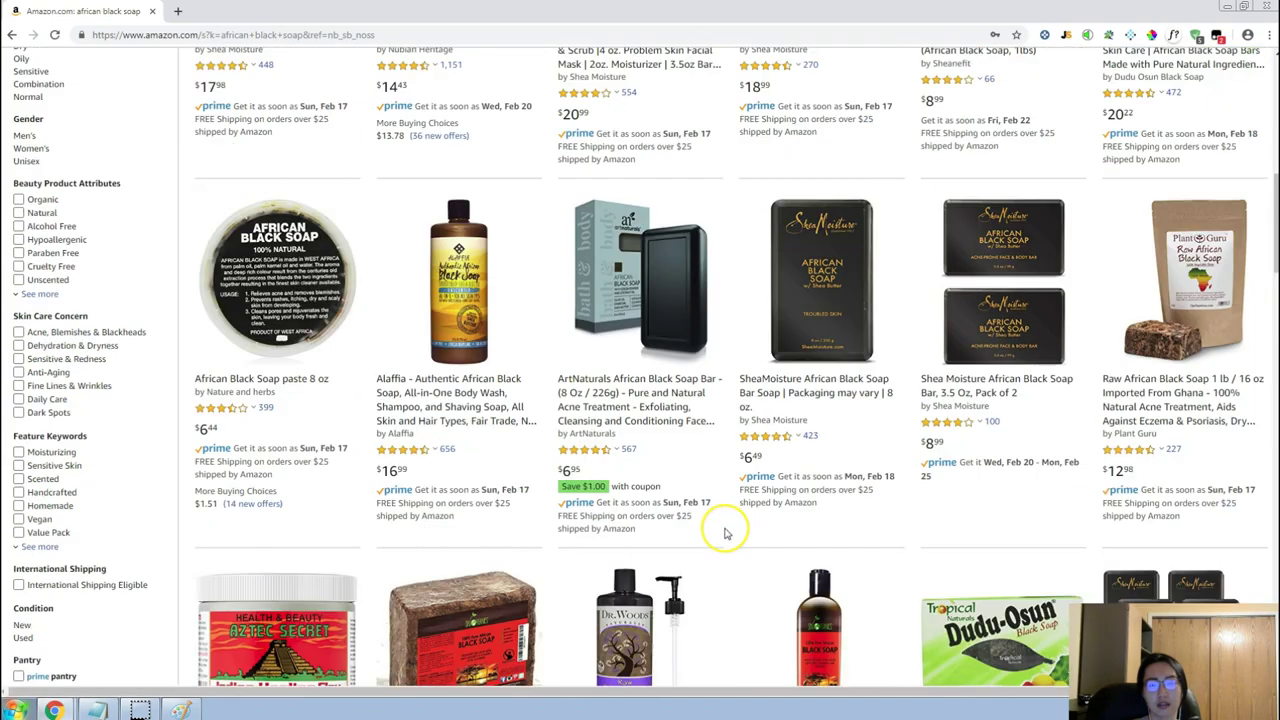
pyautogui.scroll(-2, 726, 533)
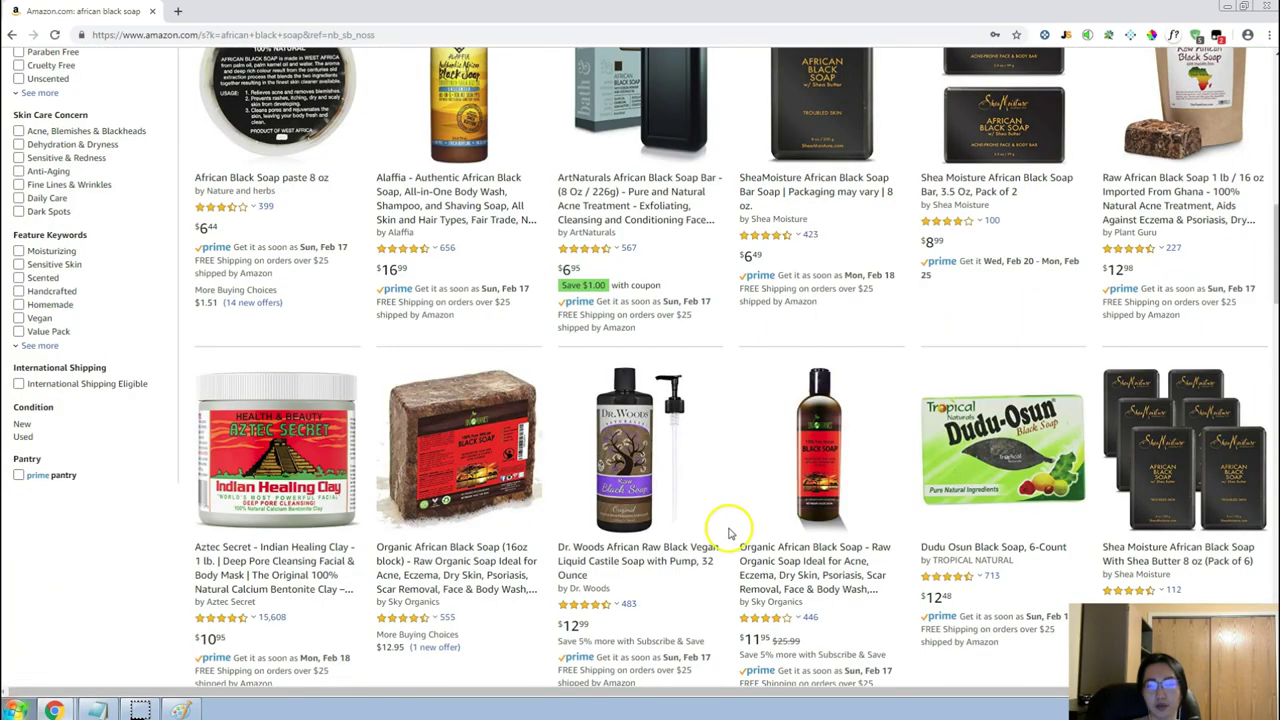
pyautogui.scroll(10, 729, 533)
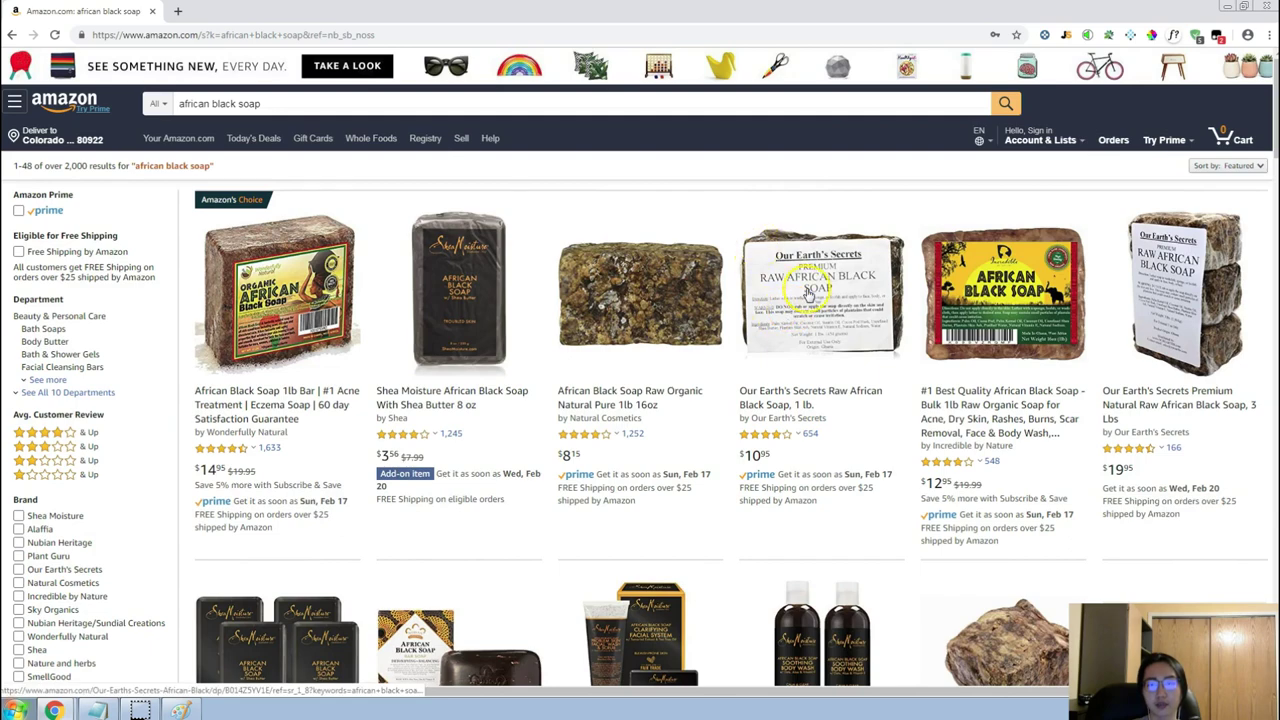
# Open the Our Earth's Secrets Raw African Black Soap, 1 lb. listing in a new tab, examine its details and reviews, and close it.
pyautogui.middleClick(810, 293)
pyautogui.click(245, 12)
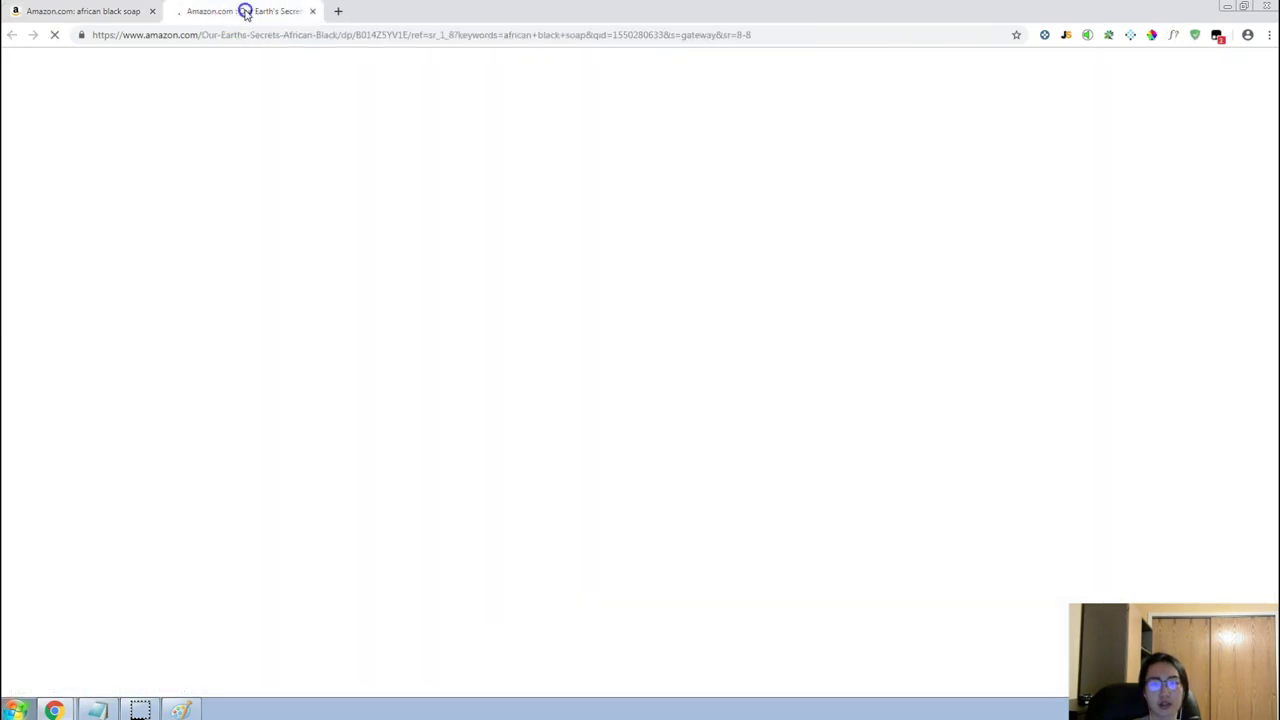
pyautogui.scroll(-2, 338, 315)
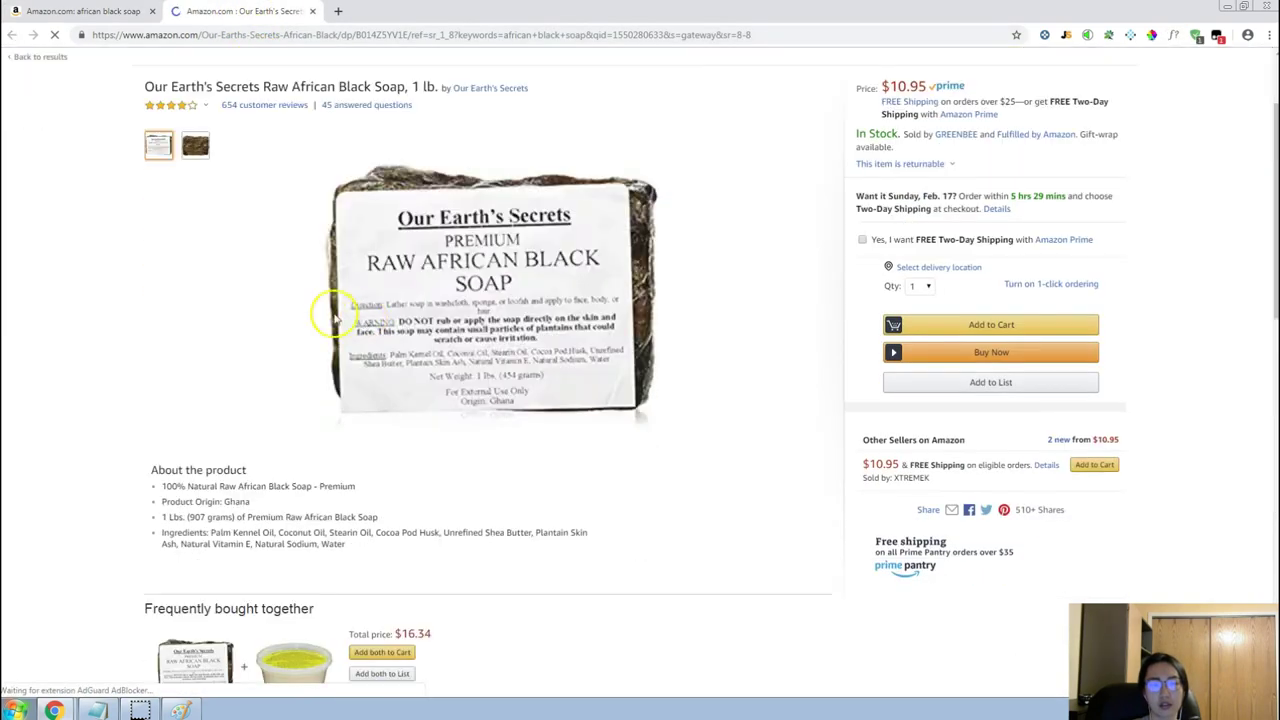
pyautogui.scroll(-1, 182, 283)
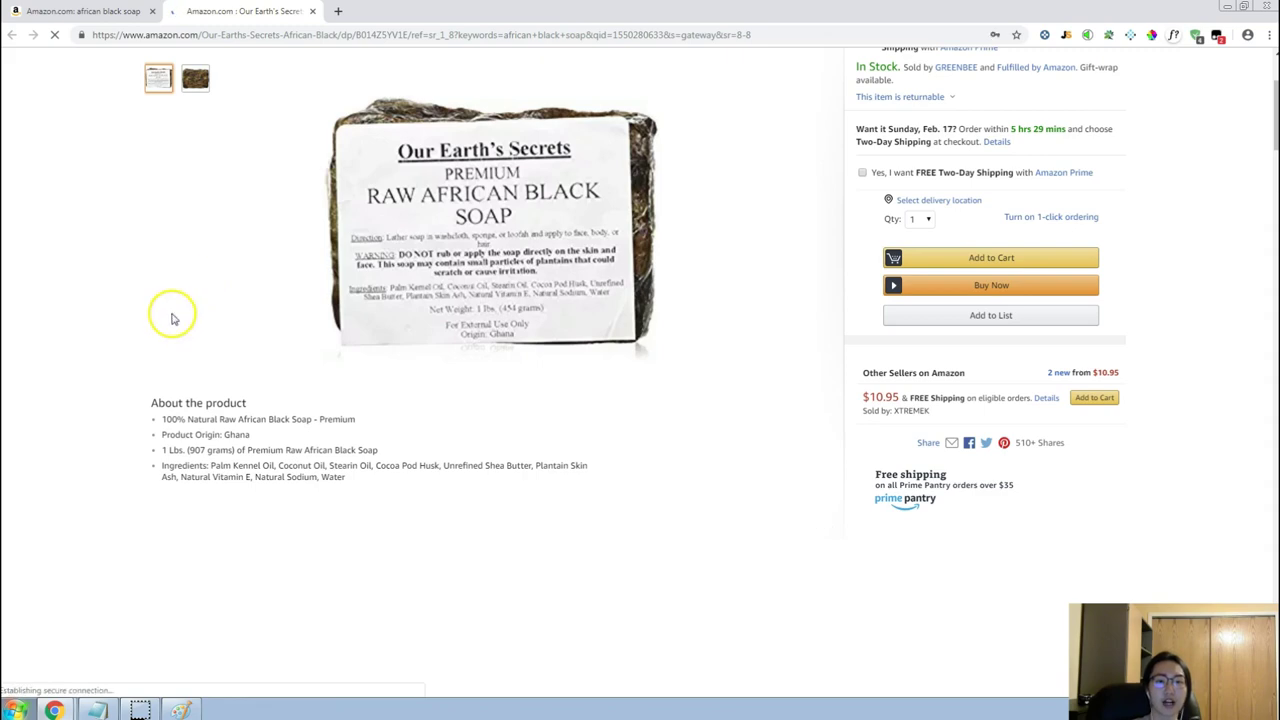
pyautogui.scroll(2, 120, 440)
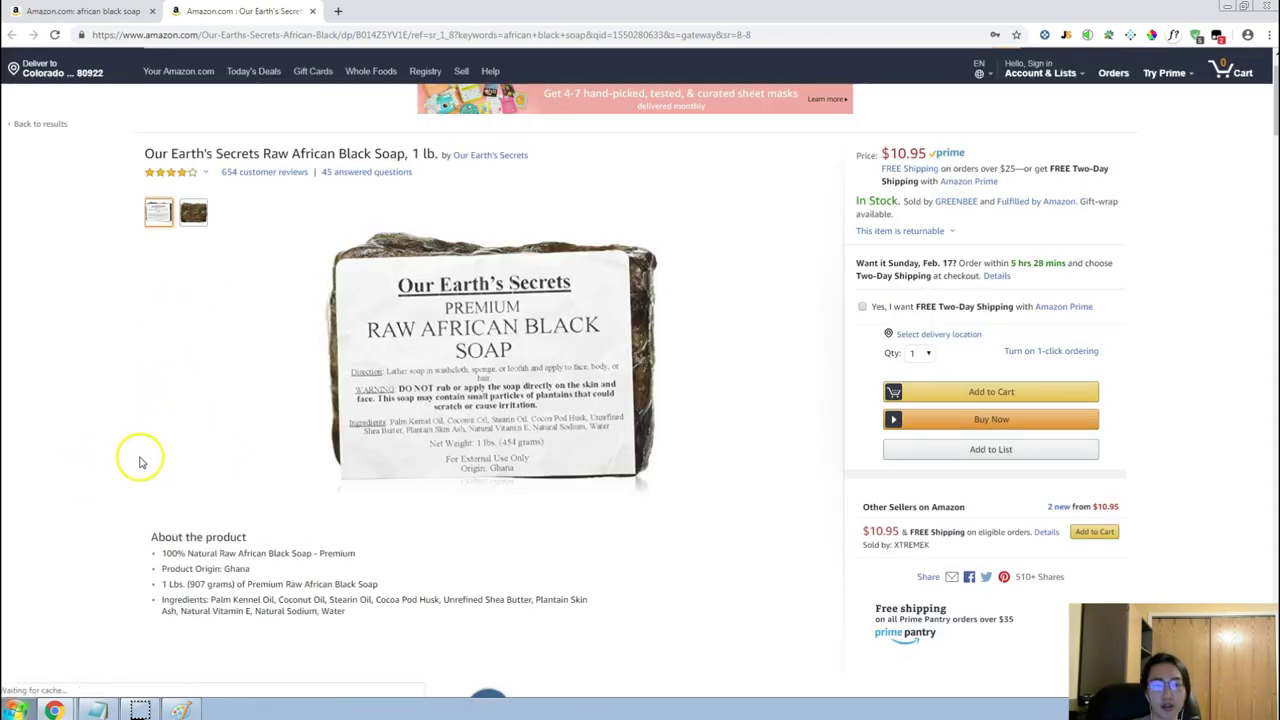
pyautogui.scroll(-5, 148, 432)
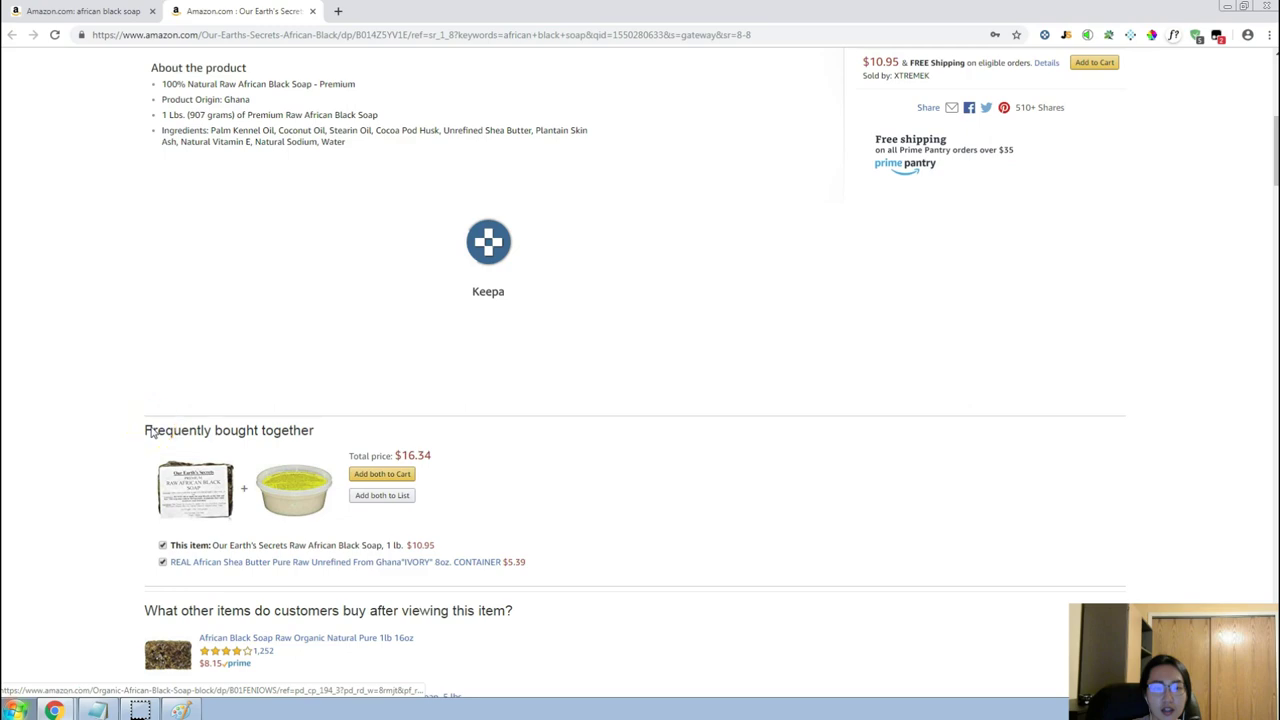
pyautogui.scroll(-7, 140, 425)
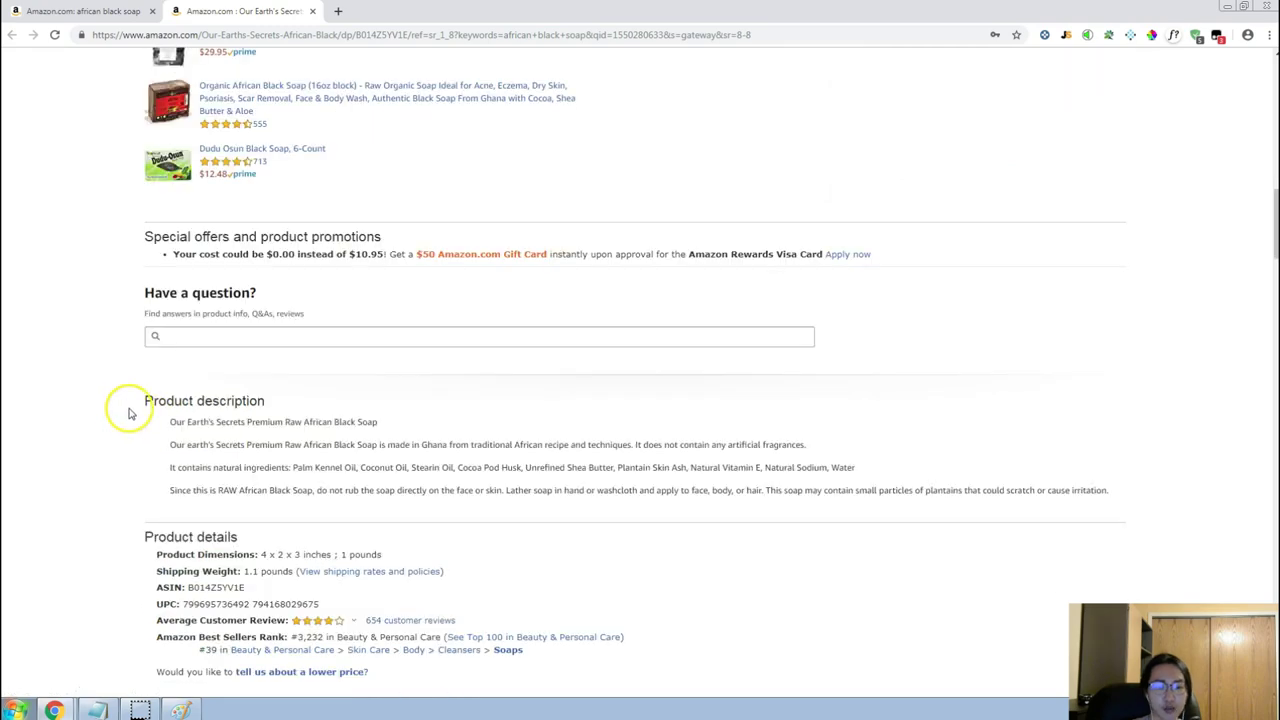
pyautogui.scroll(-3, 128, 414)
pyautogui.scroll(-4, 120, 400)
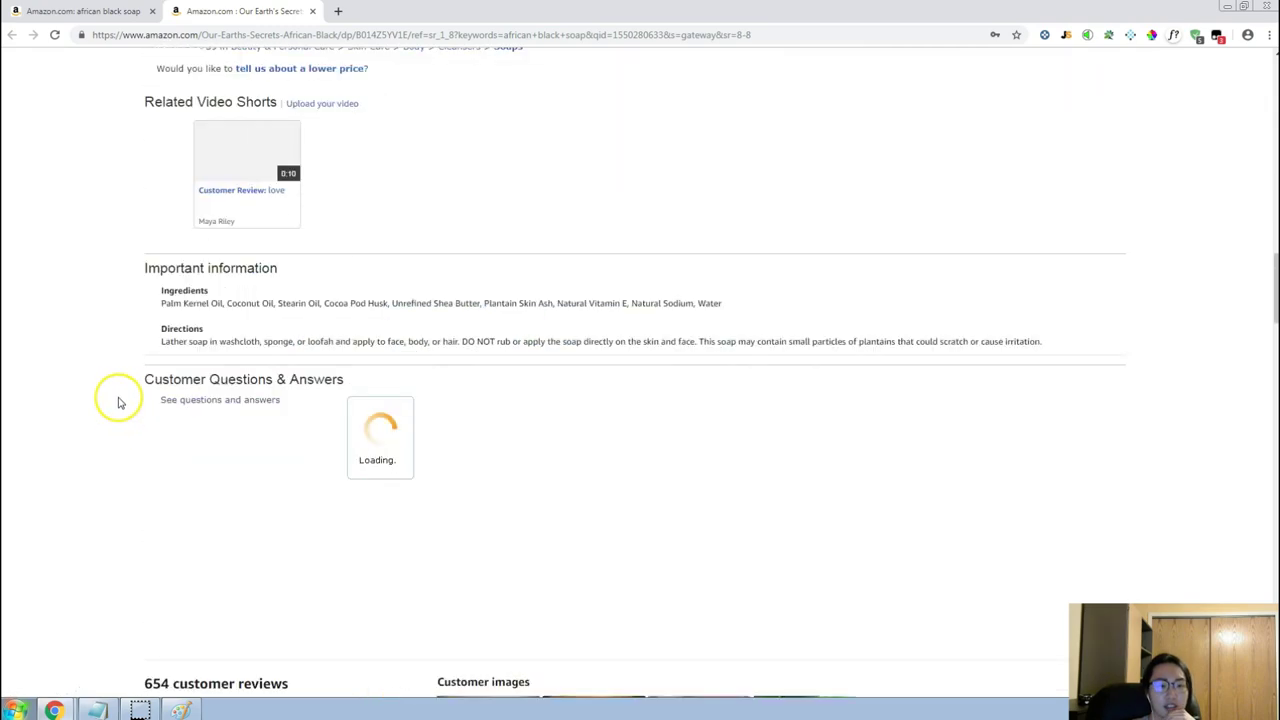
pyautogui.scroll(-5, 118, 400)
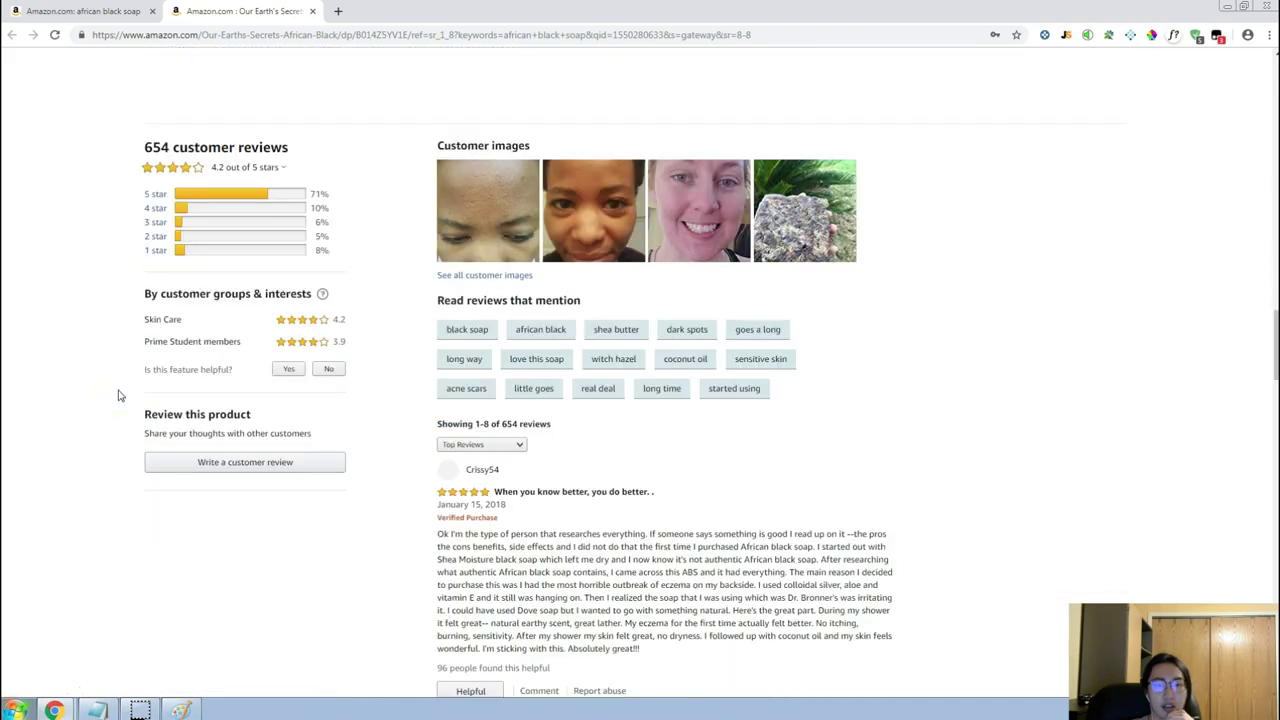
pyautogui.scroll(-1, 118, 395)
pyautogui.click(312, 11)
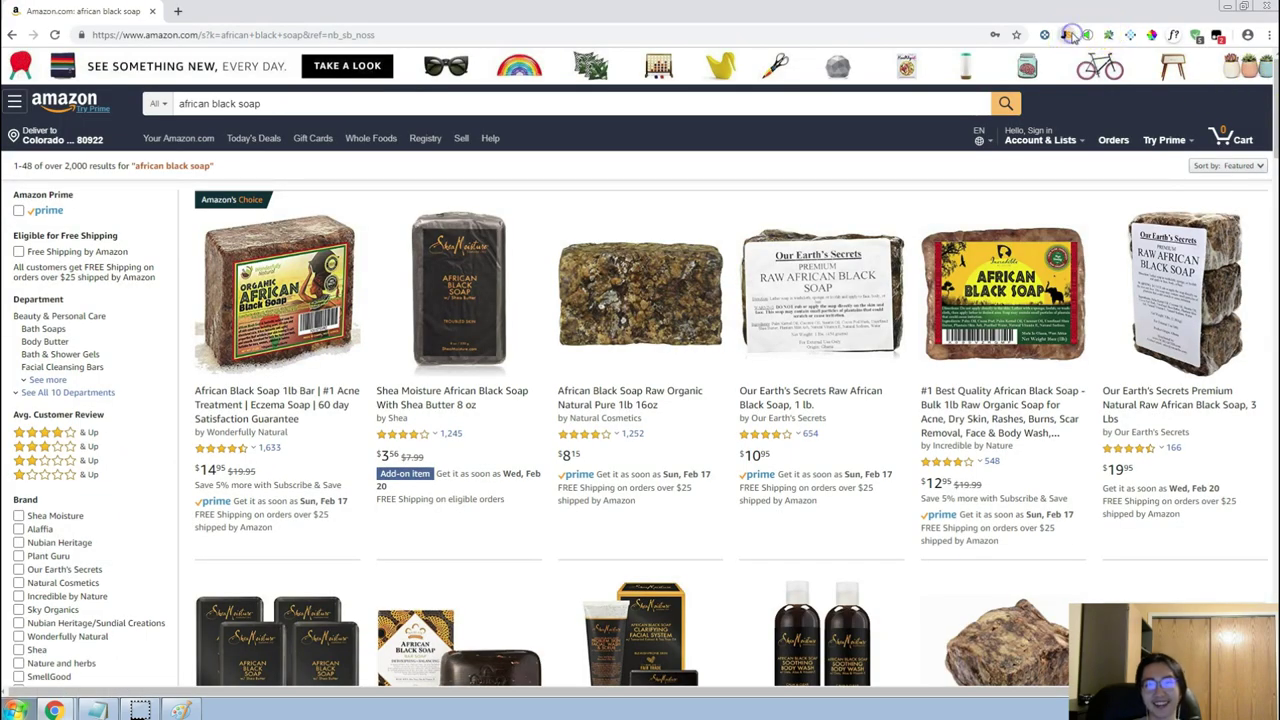
# Launch Jungle Scout on the african black soap results and return to Magnet to review the keywords below that phrase.
pyautogui.click(1068, 36)
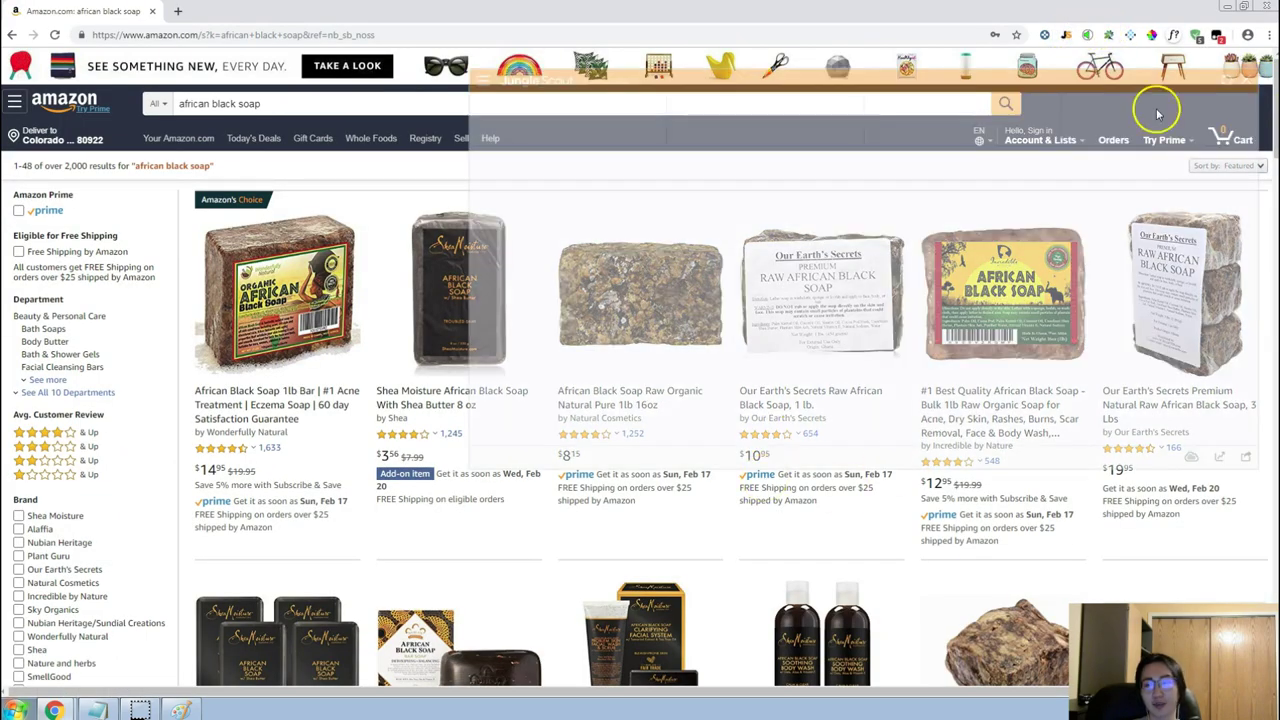
pyautogui.hotkey('alt', 'Tab')
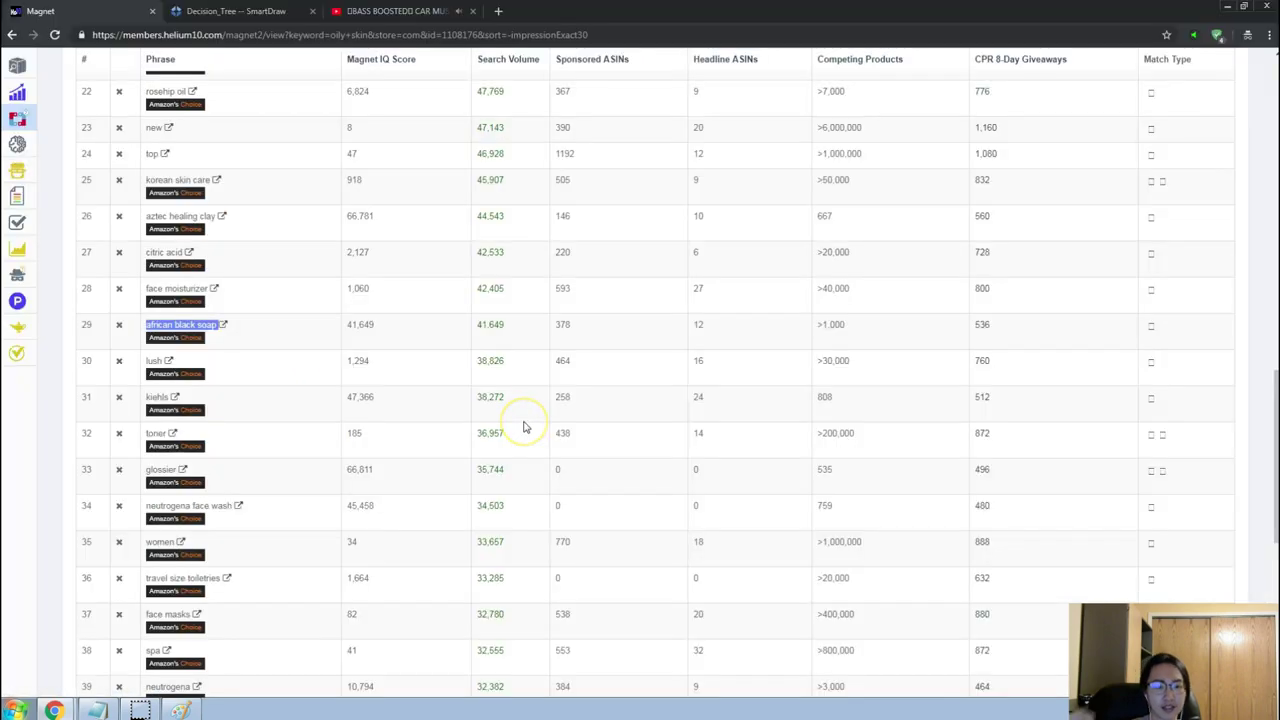
pyautogui.scroll(-1, 464, 395)
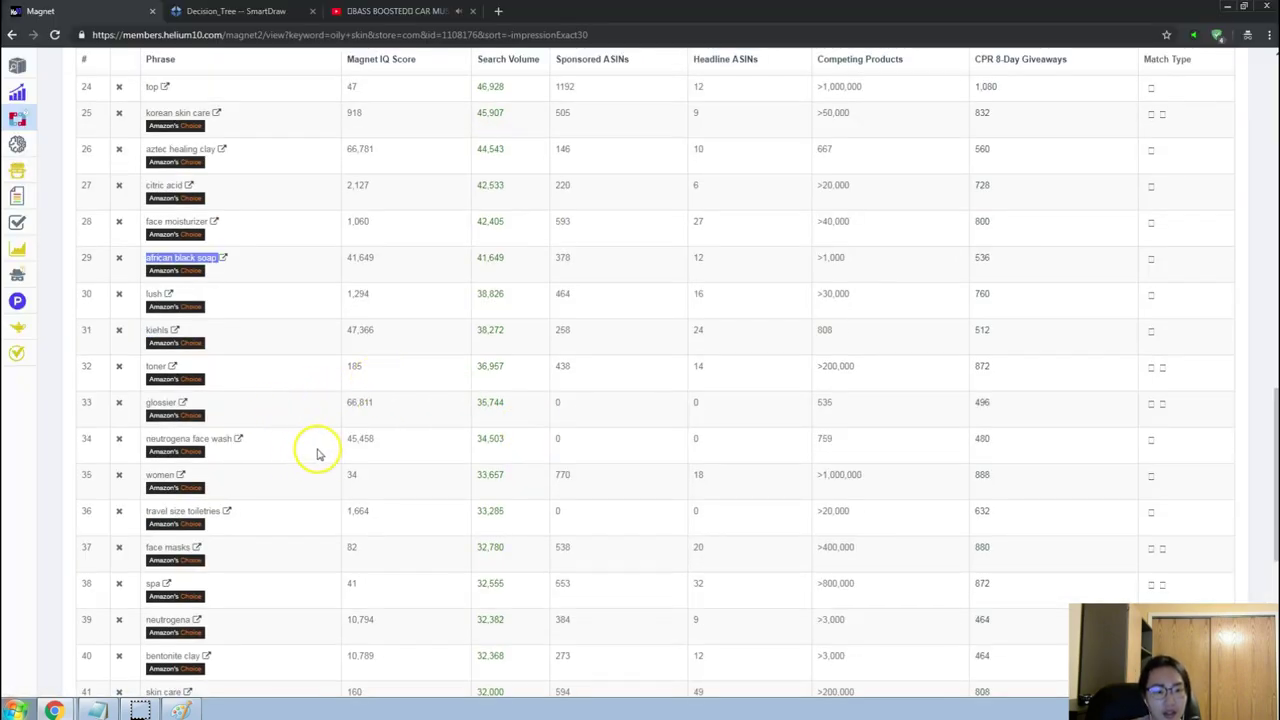
pyautogui.scroll(-3, 323, 471)
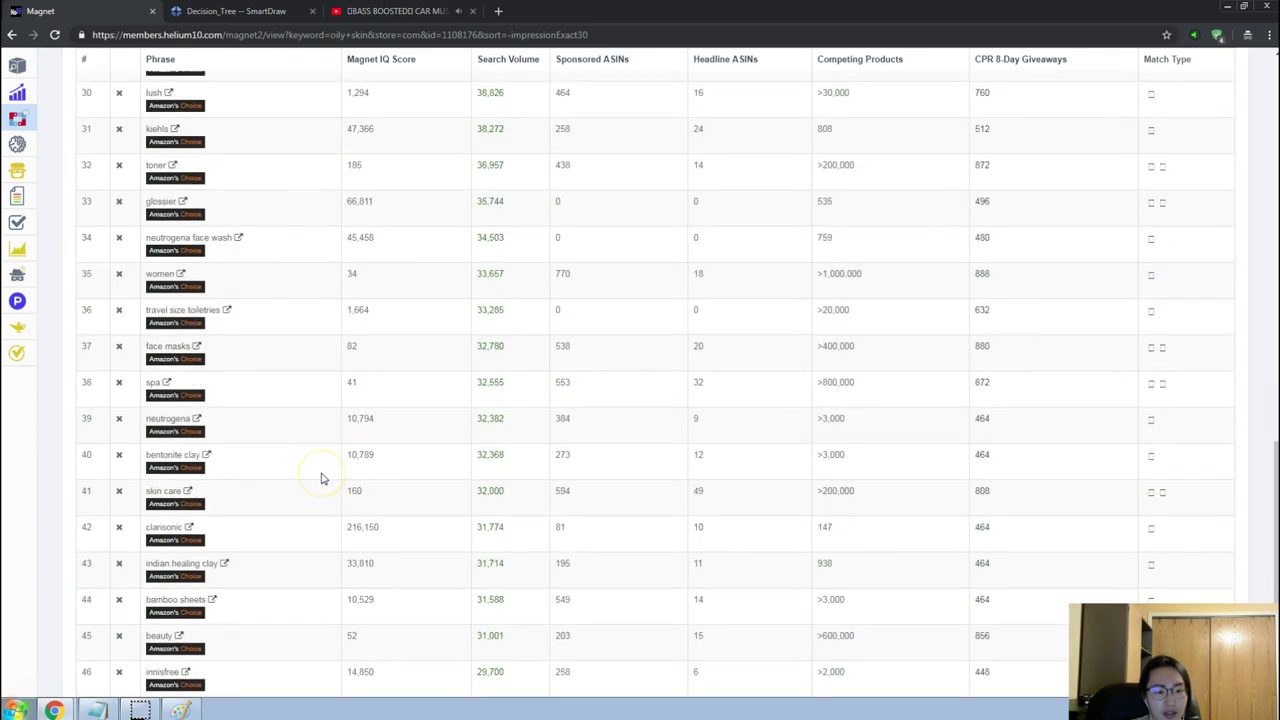
# Review the remaining keywords on the first page of Magnet's oily skin results and open page 2.
pyautogui.scroll(-2, 320, 479)
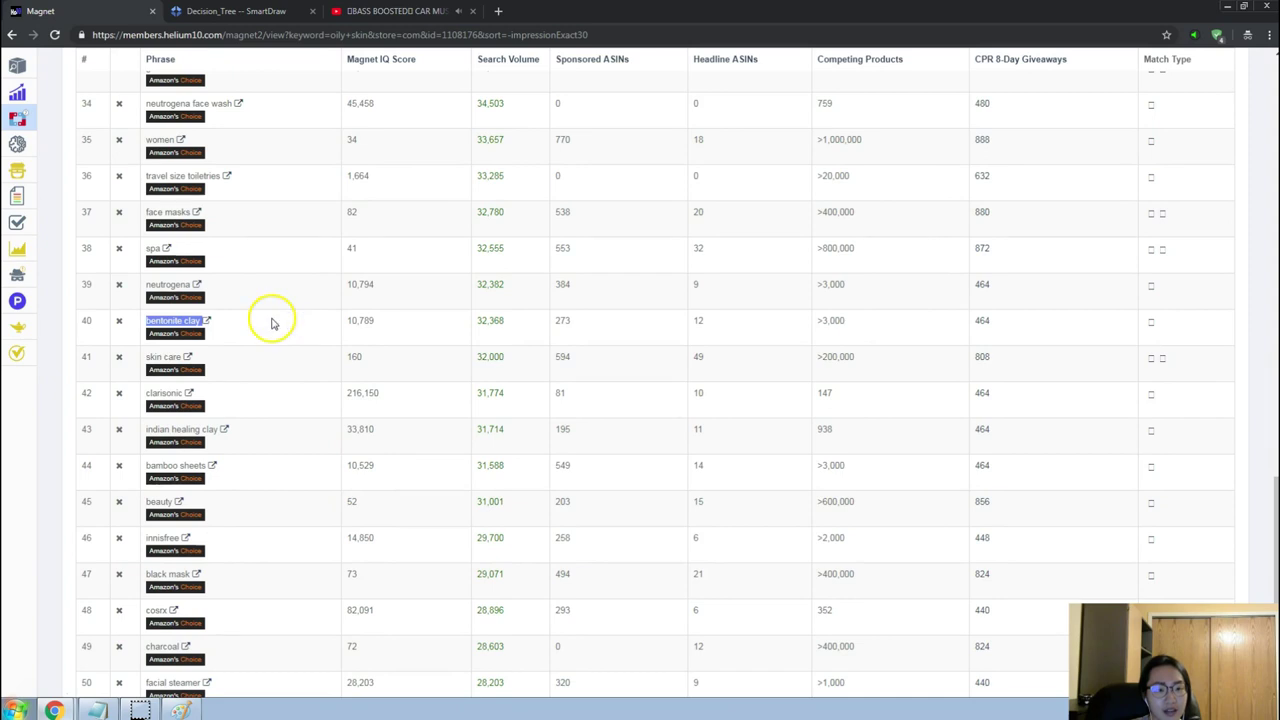
pyautogui.scroll(-1, 276, 322)
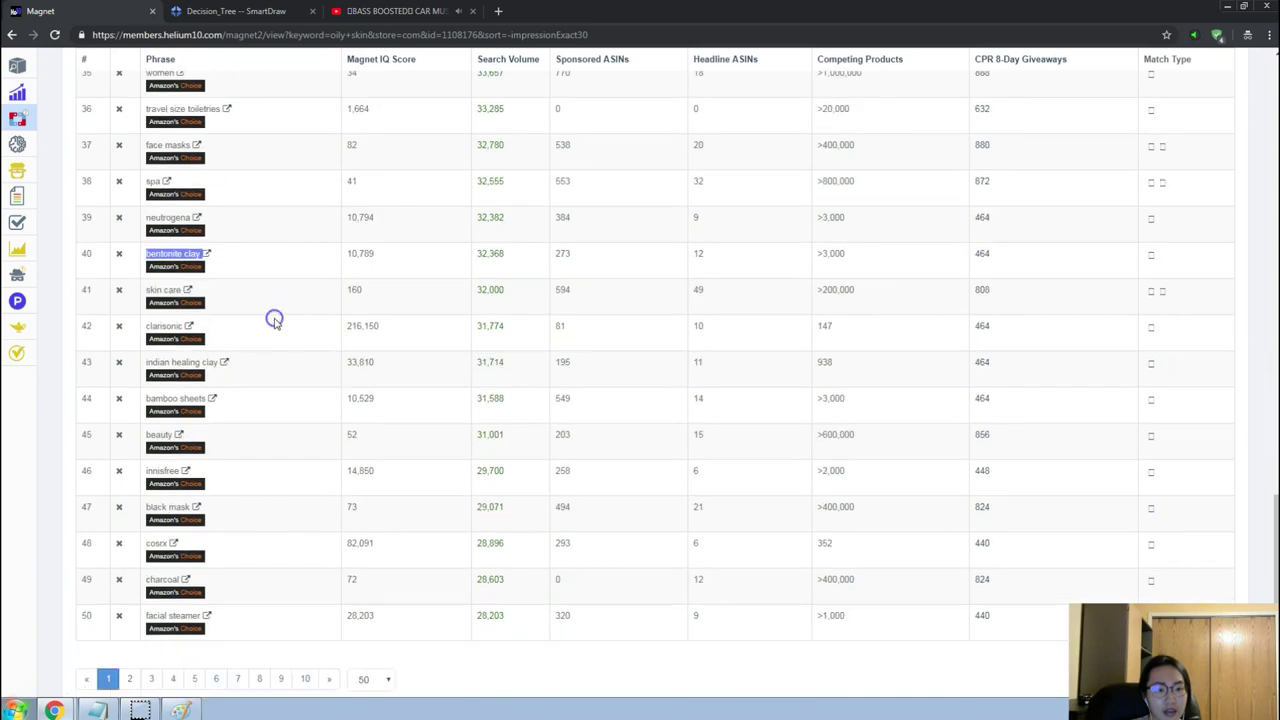
pyautogui.scroll(-1, 272, 420)
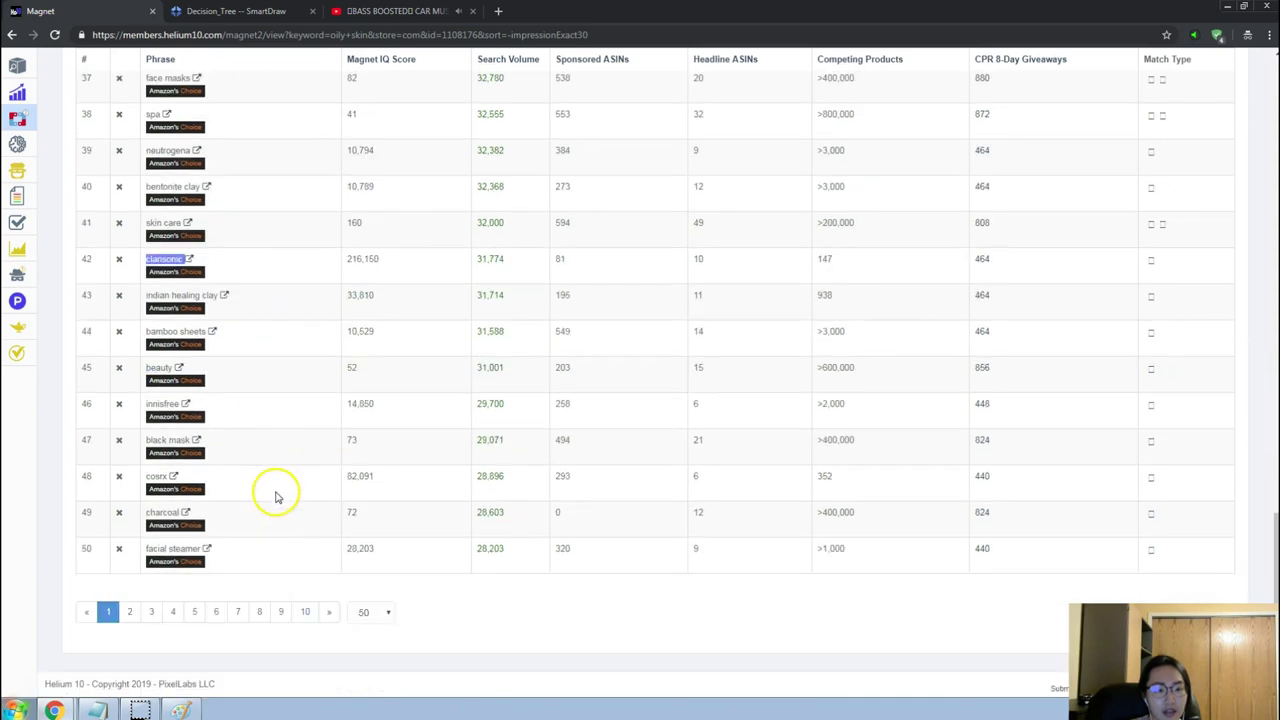
pyautogui.click(131, 609)
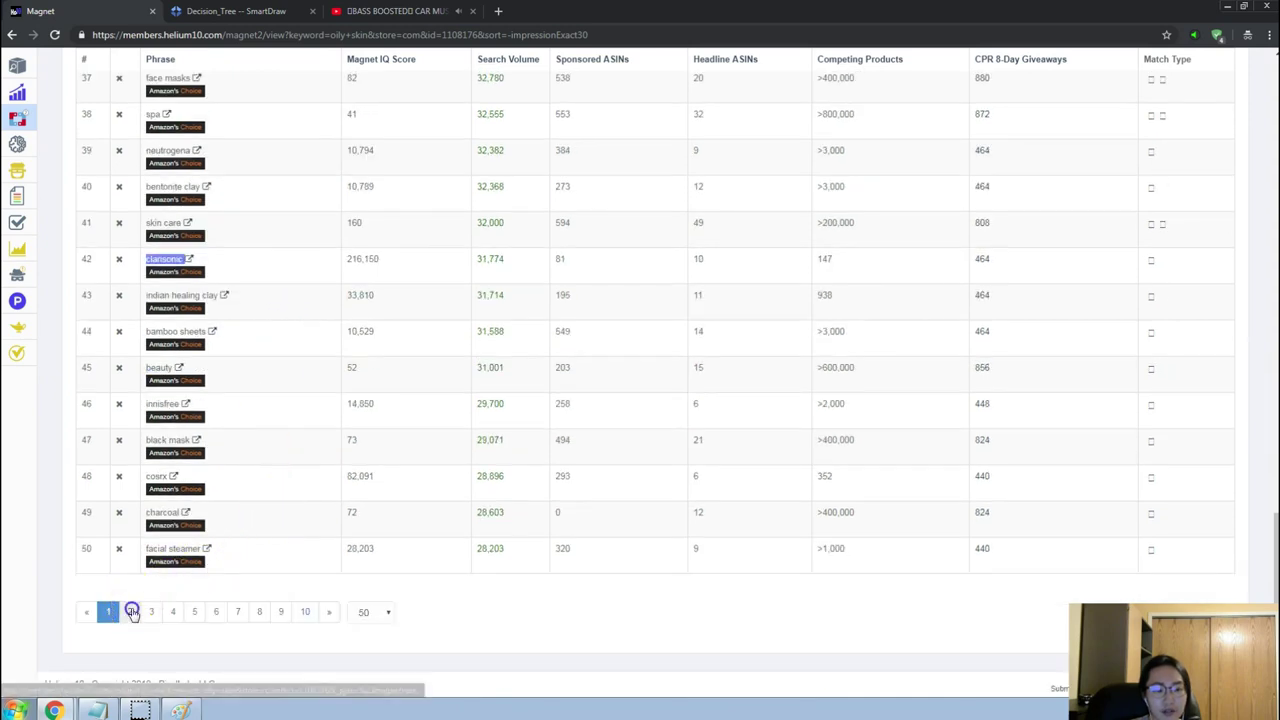
# Examine the phrases and search volumes on page 2 of the oily skin keywords, from the end back to the beginning.
pyautogui.click(486, 462)
pyautogui.click(497, 500)
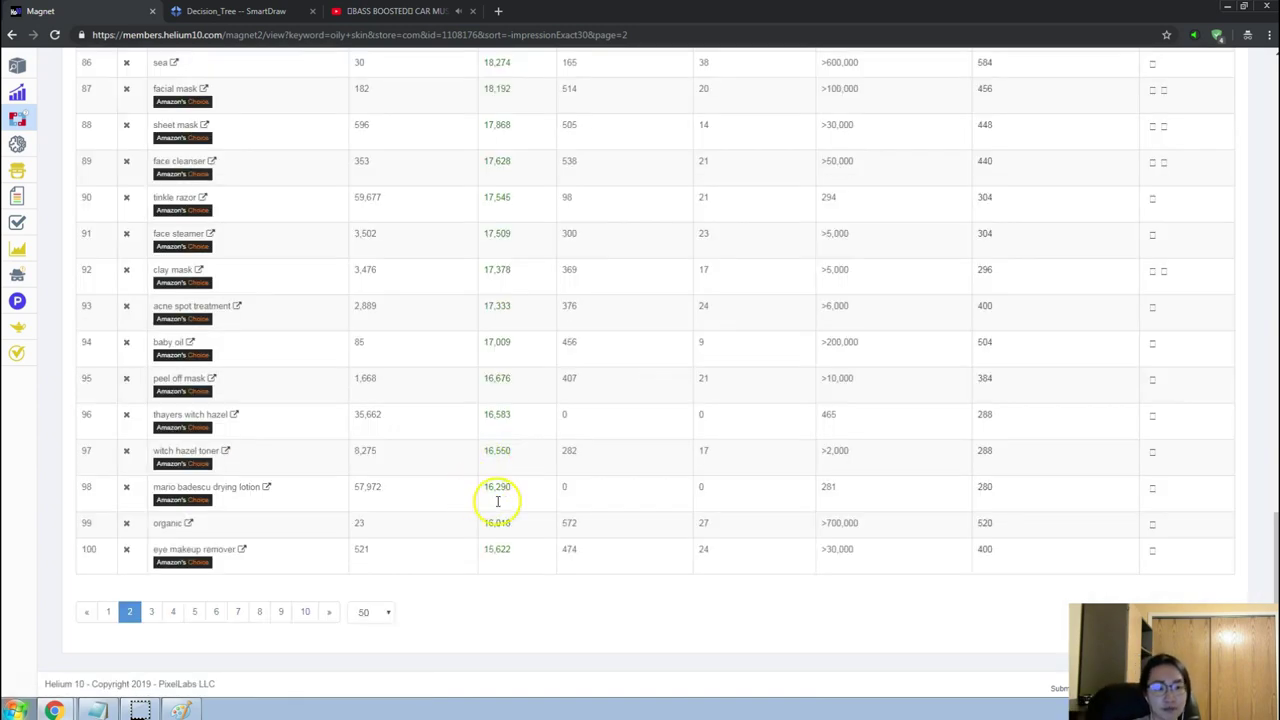
pyautogui.scroll(-1, 500, 505)
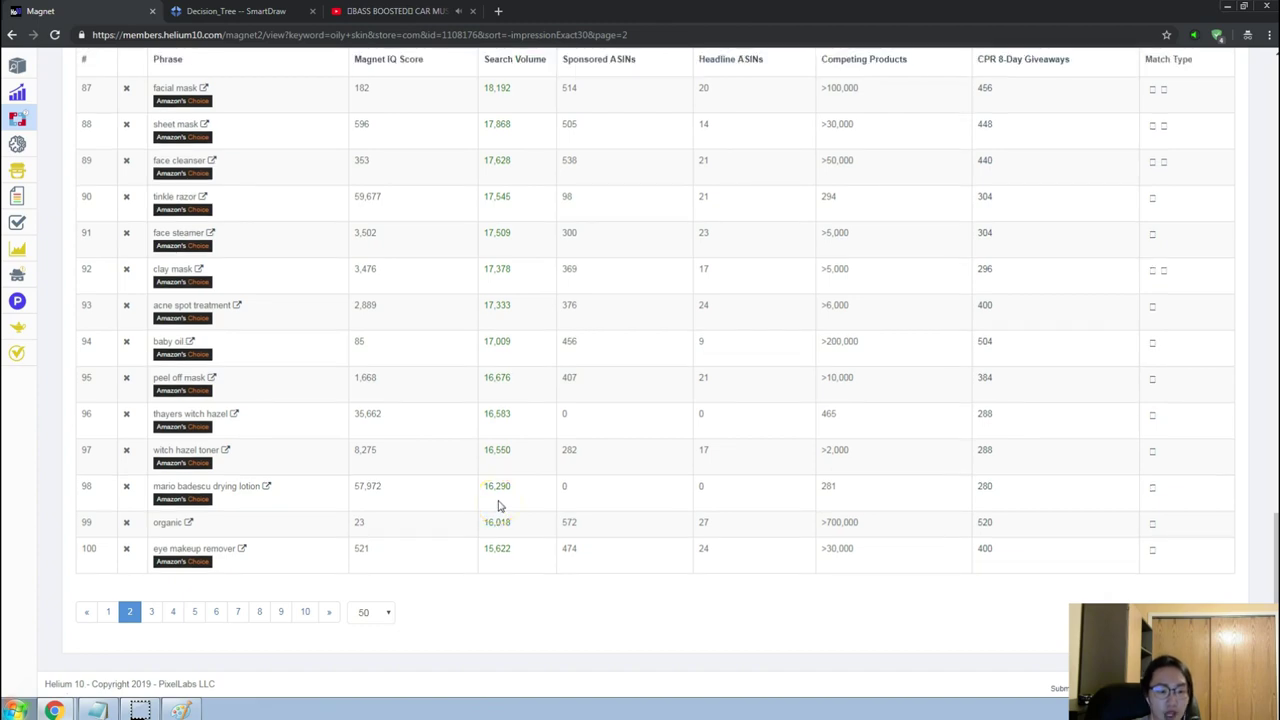
pyautogui.scroll(3, 500, 505)
pyautogui.scroll(4, 497, 500)
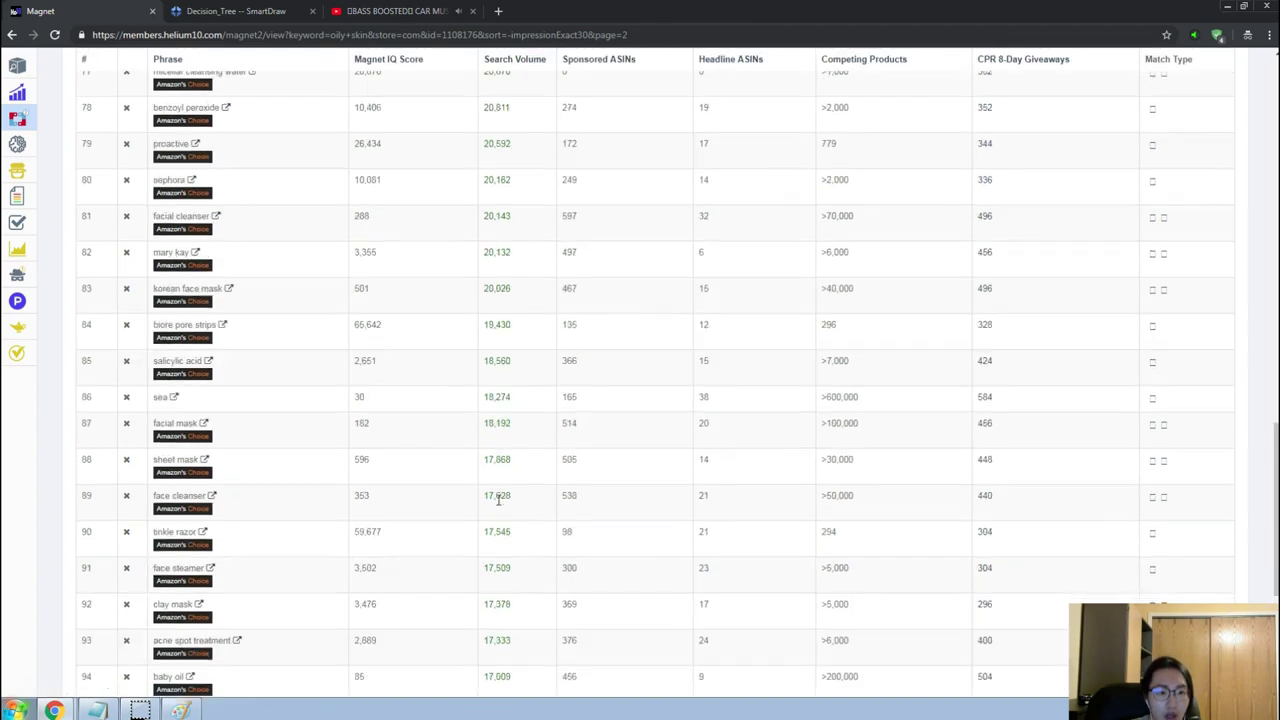
pyautogui.scroll(6, 497, 505)
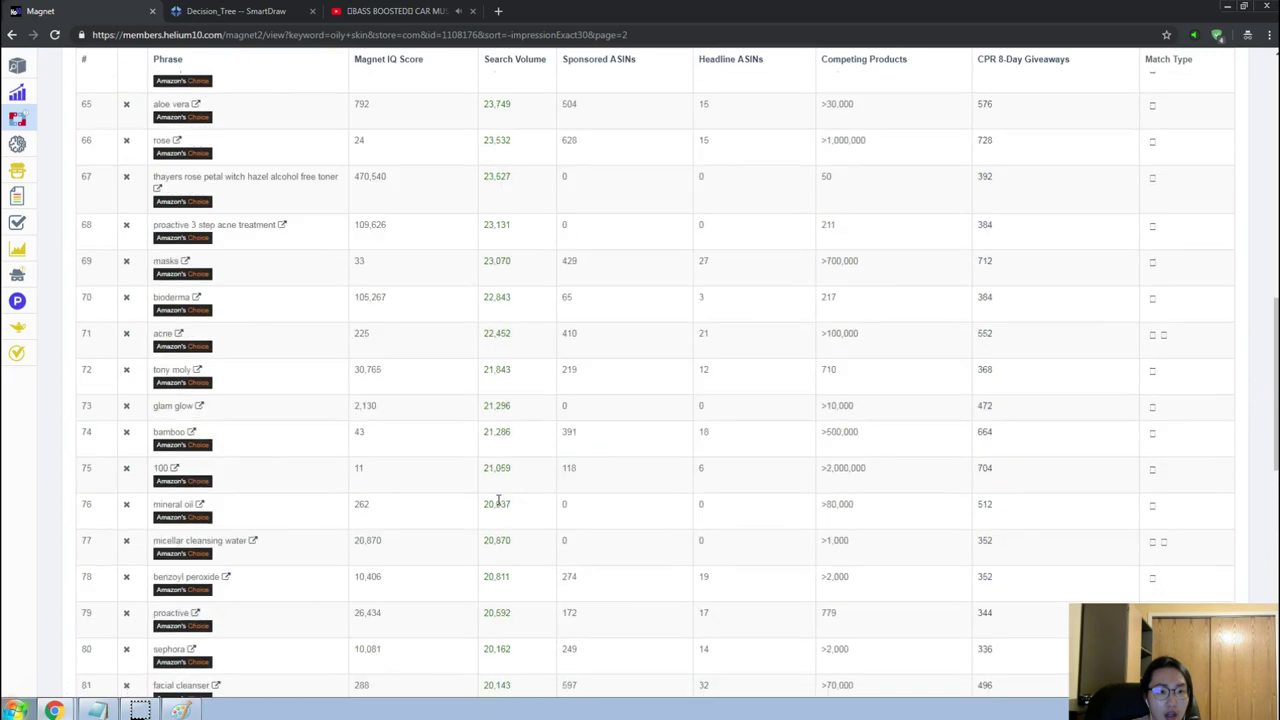
pyautogui.scroll(1, 497, 505)
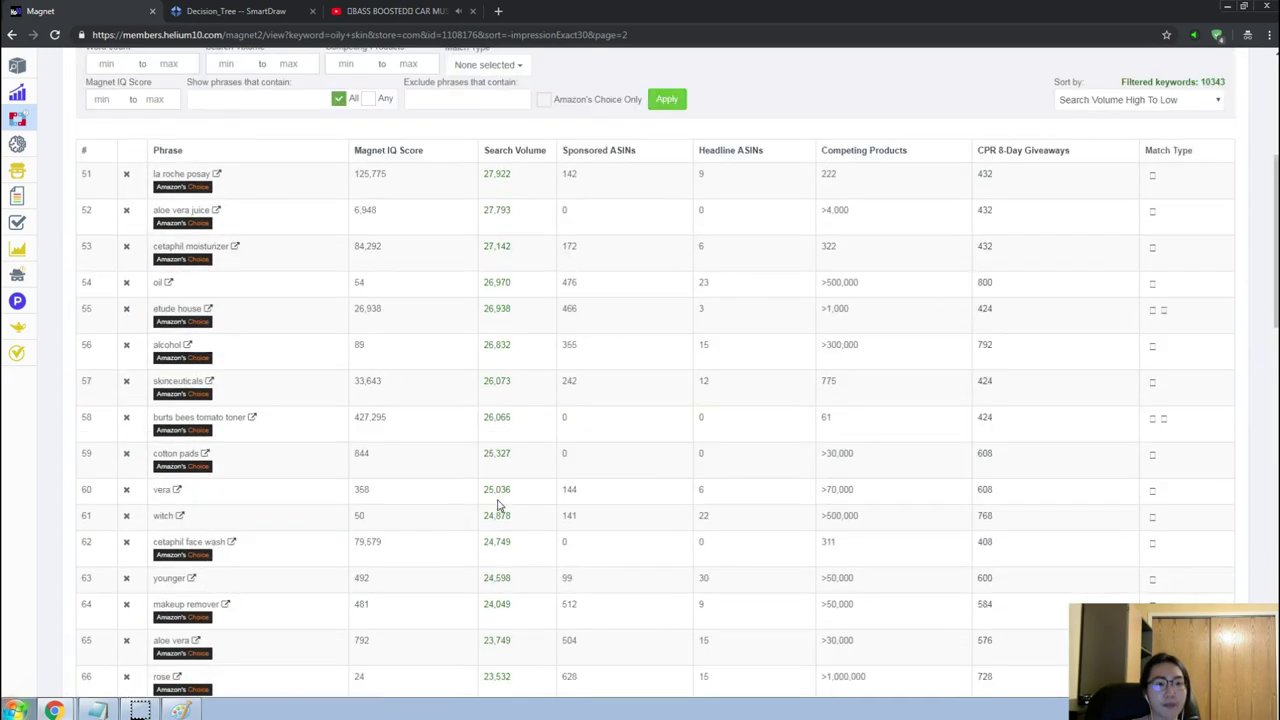
pyautogui.scroll(-1, 497, 505)
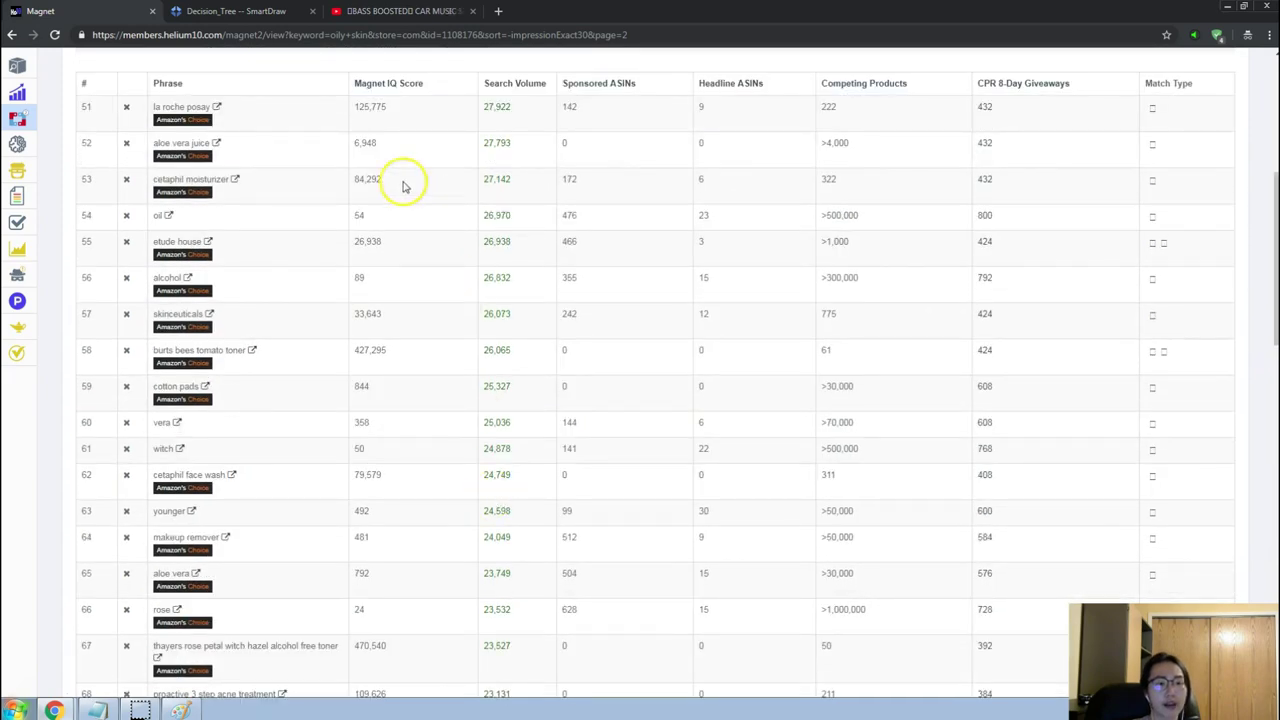
# Pick the phrase "la roche posay" from Magnet's keywords and search for it on Amazon.
pyautogui.hotkey('alt', 'Tab')
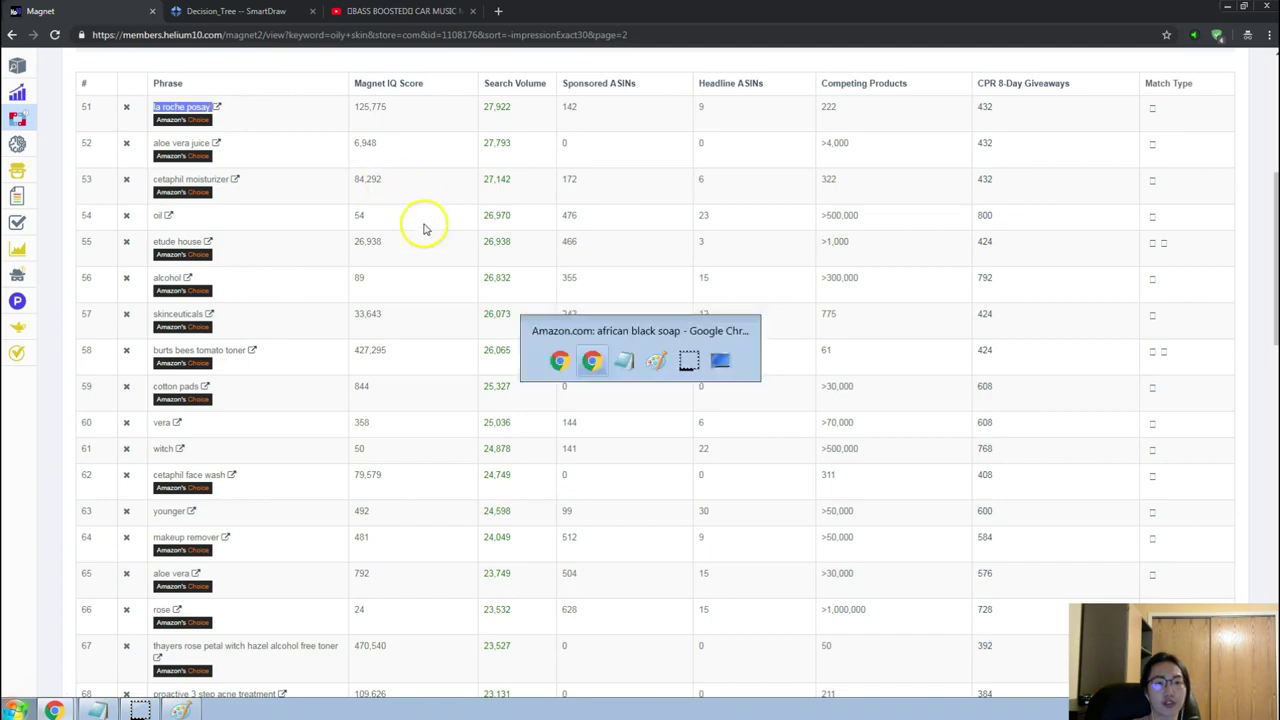
pyautogui.tripleClick(260, 103)
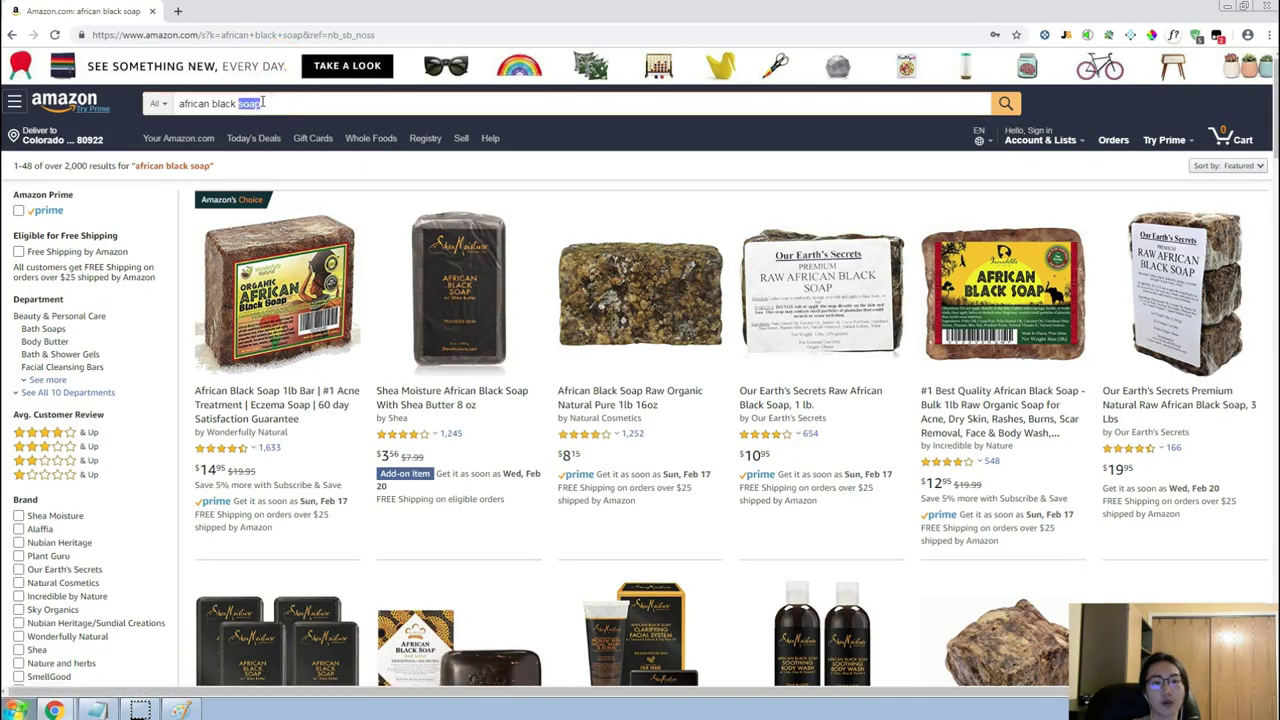
pyautogui.write('la roche posay')
pyautogui.press('Return')
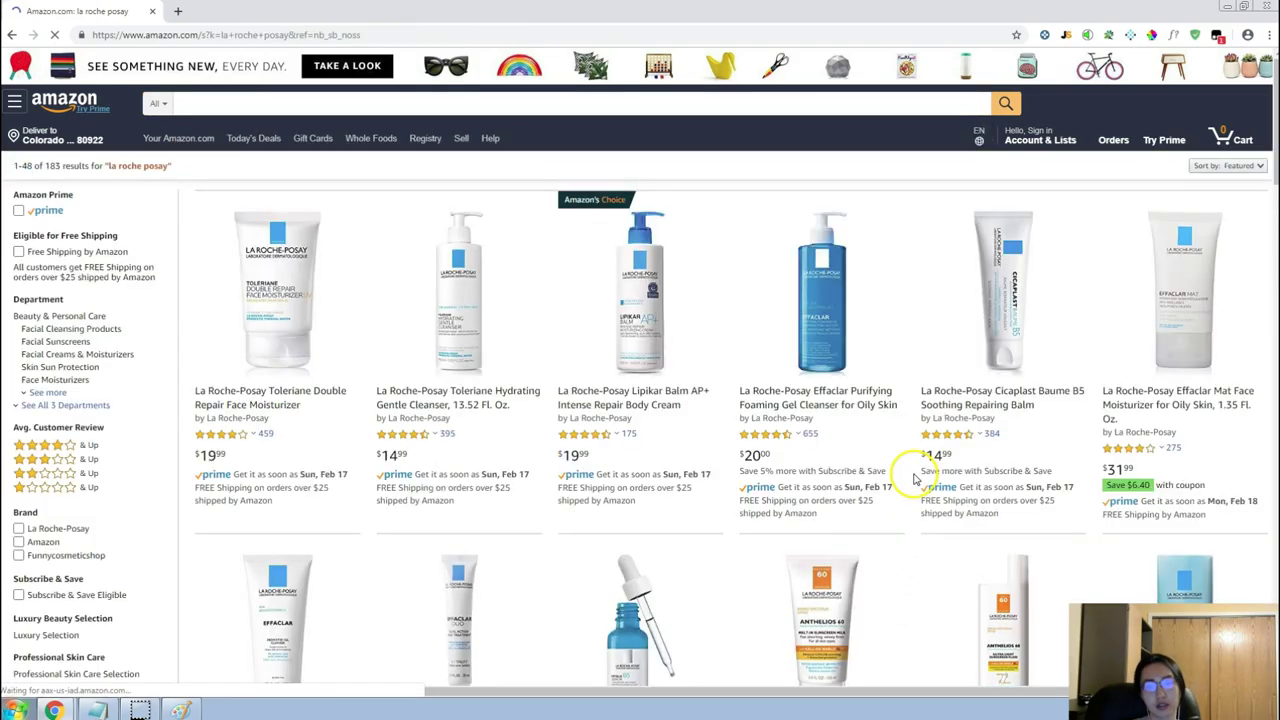
# Review the Amazon results for la roche posay, checking brands, prices and review counts.
pyautogui.scroll(-5, 910, 482)
pyautogui.scroll(-5, 908, 484)
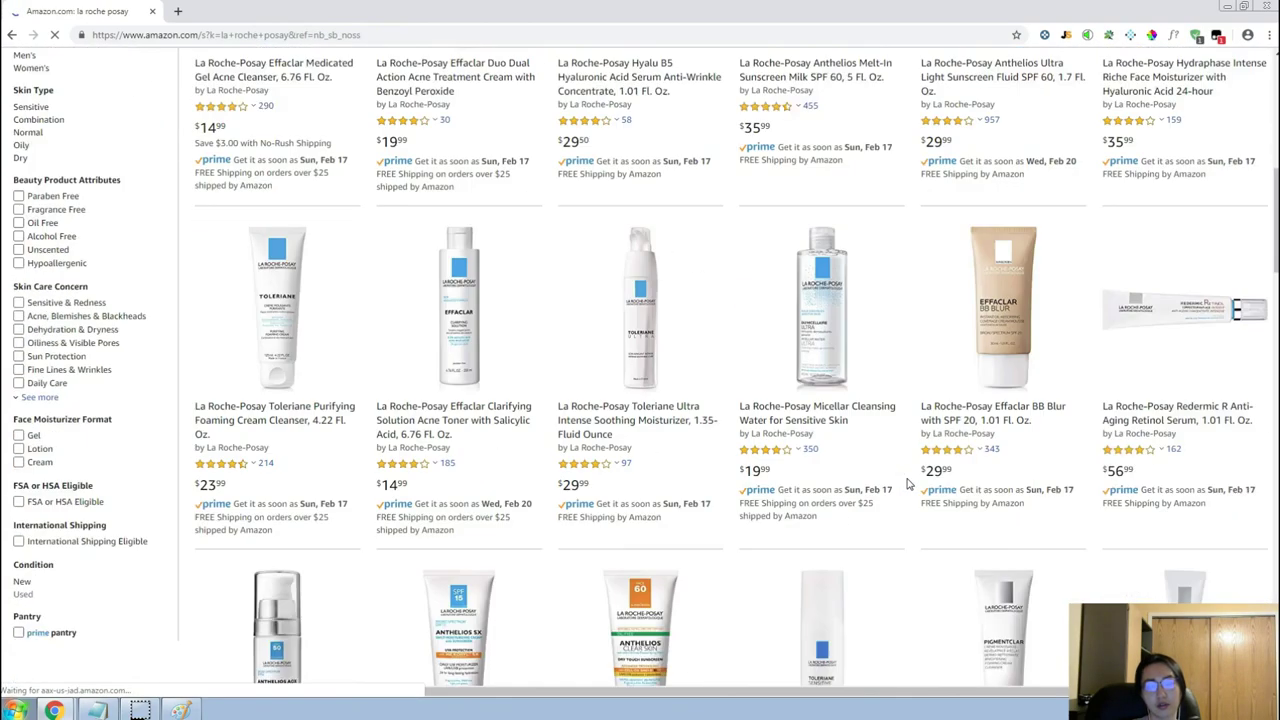
pyautogui.scroll(-5, 908, 484)
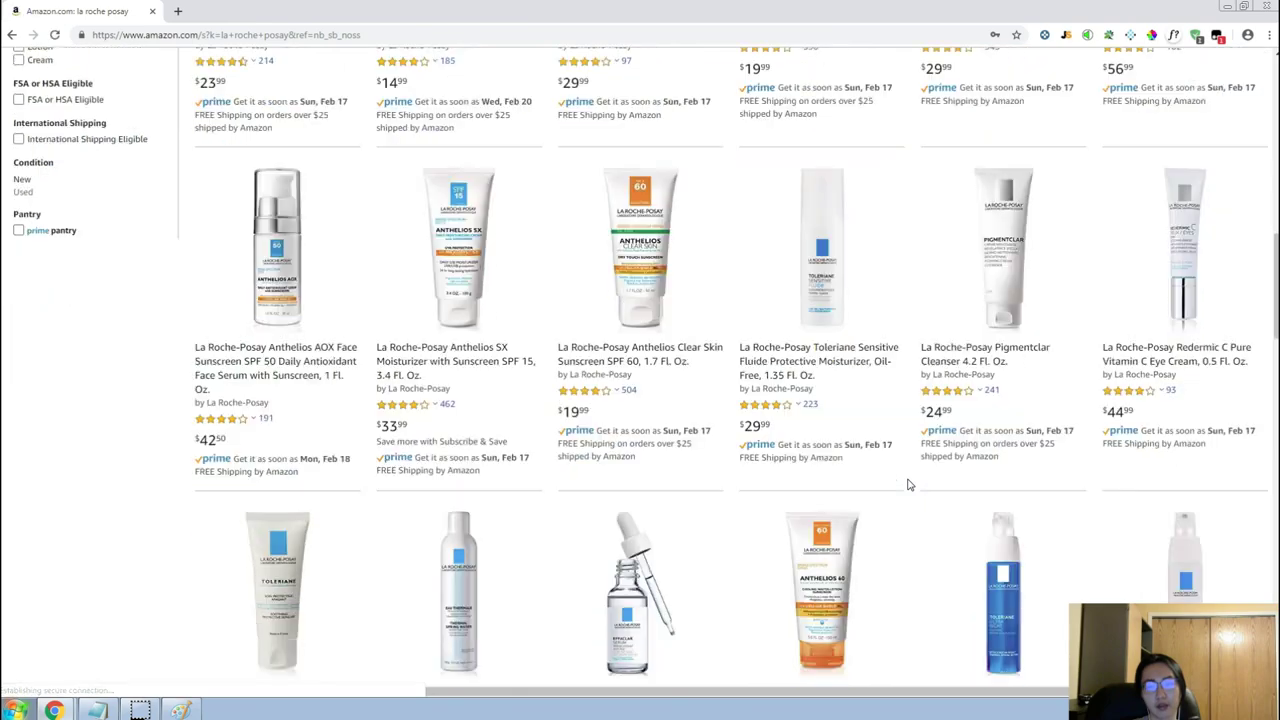
pyautogui.scroll(1, 908, 484)
pyautogui.scroll(8, 908, 484)
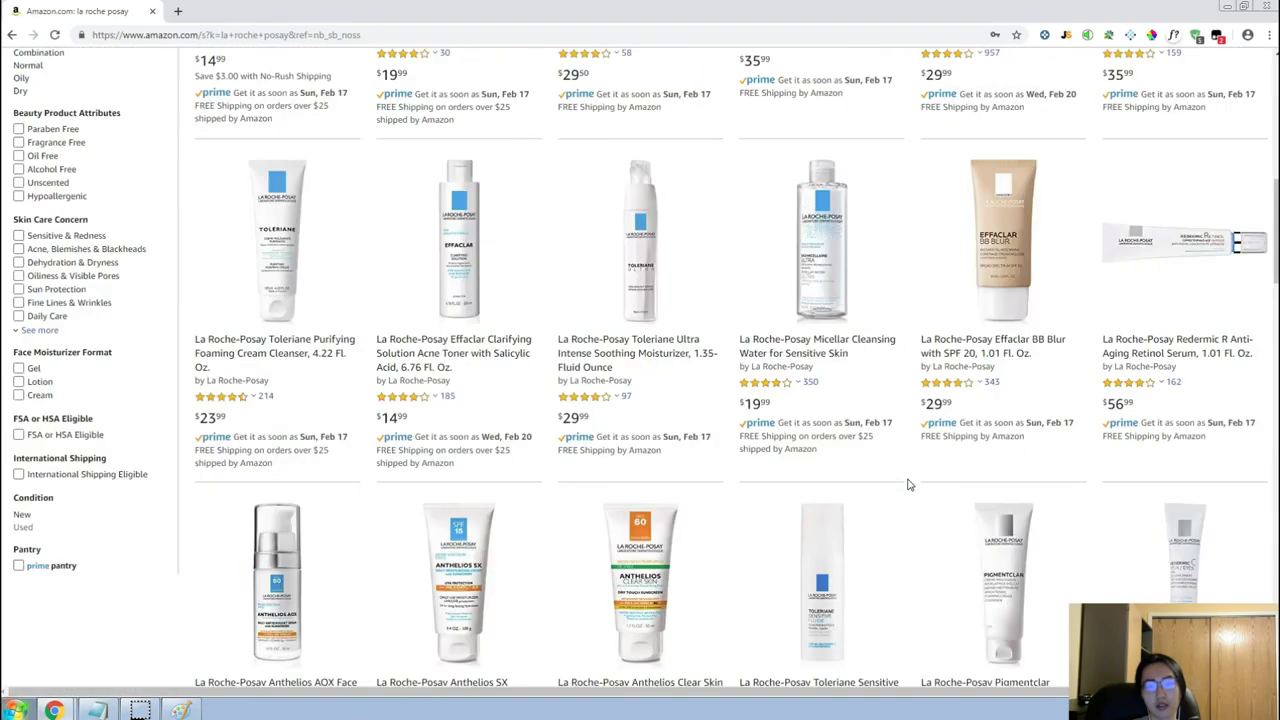
pyautogui.scroll(5, 908, 484)
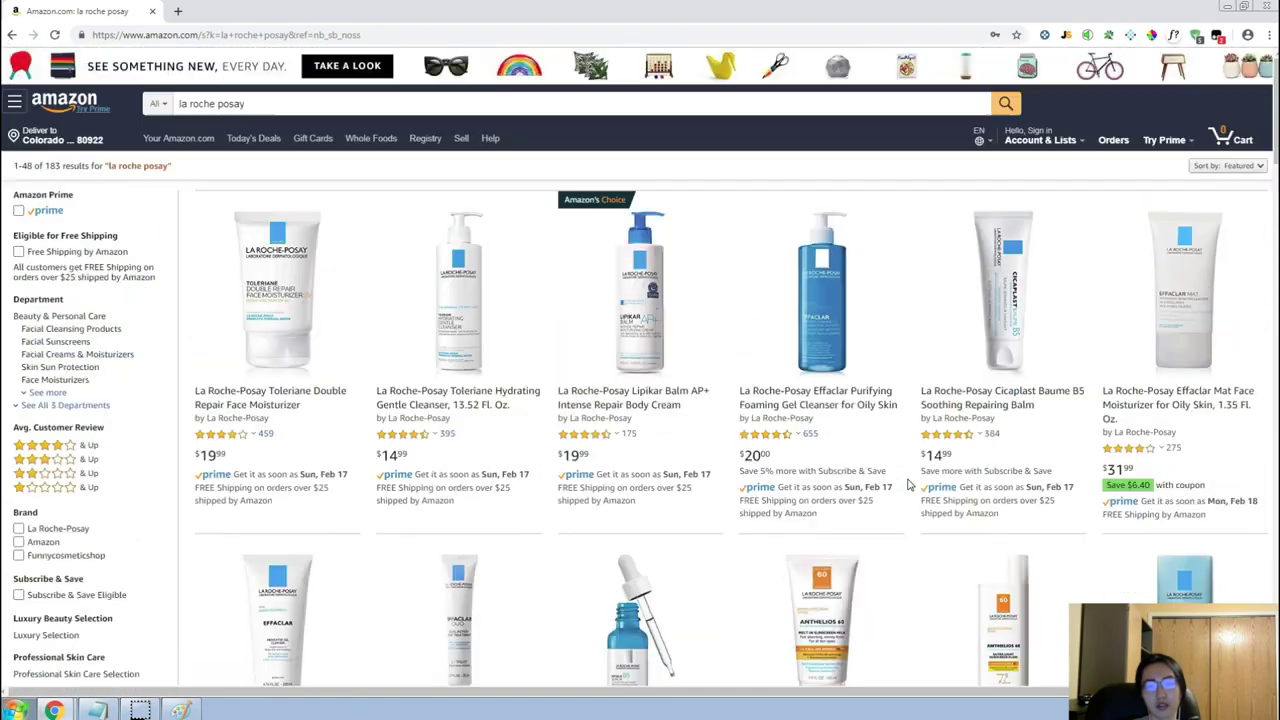
# Return to Magnet, review the keywords below la roche posay on page 2, and open page 3.
pyautogui.hotkey('alt', 'Tab')
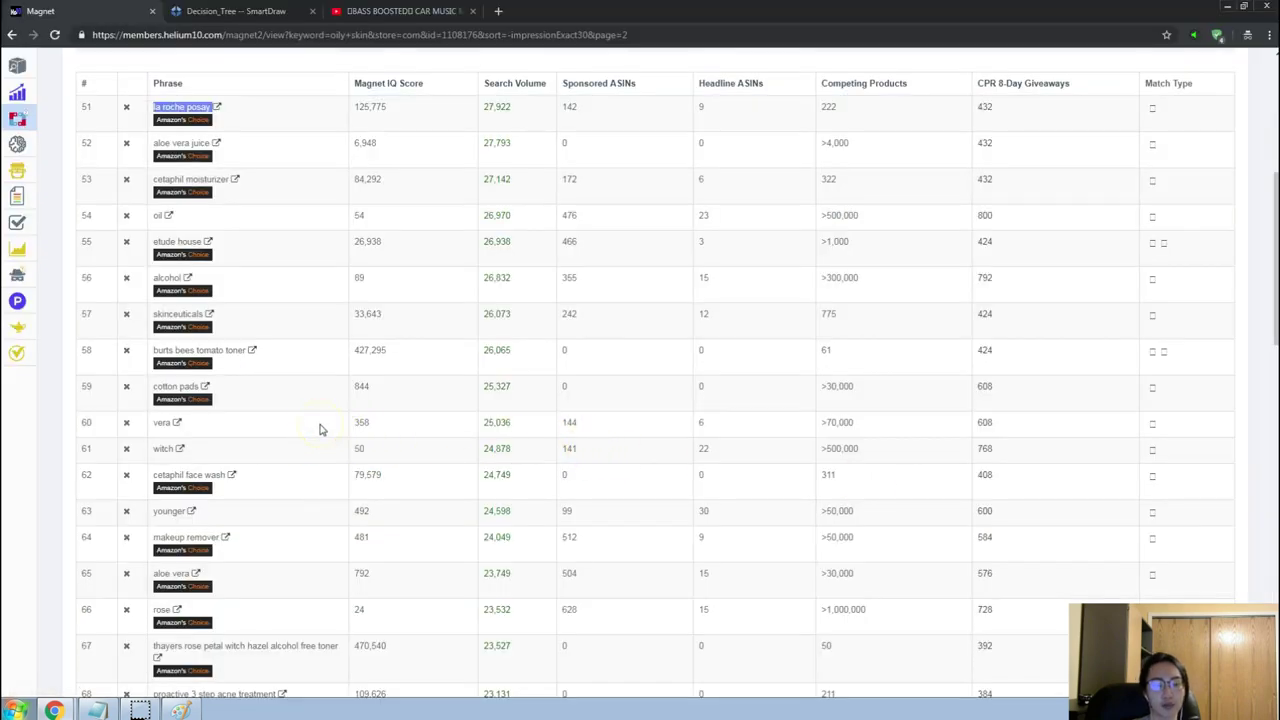
pyautogui.scroll(-3, 320, 429)
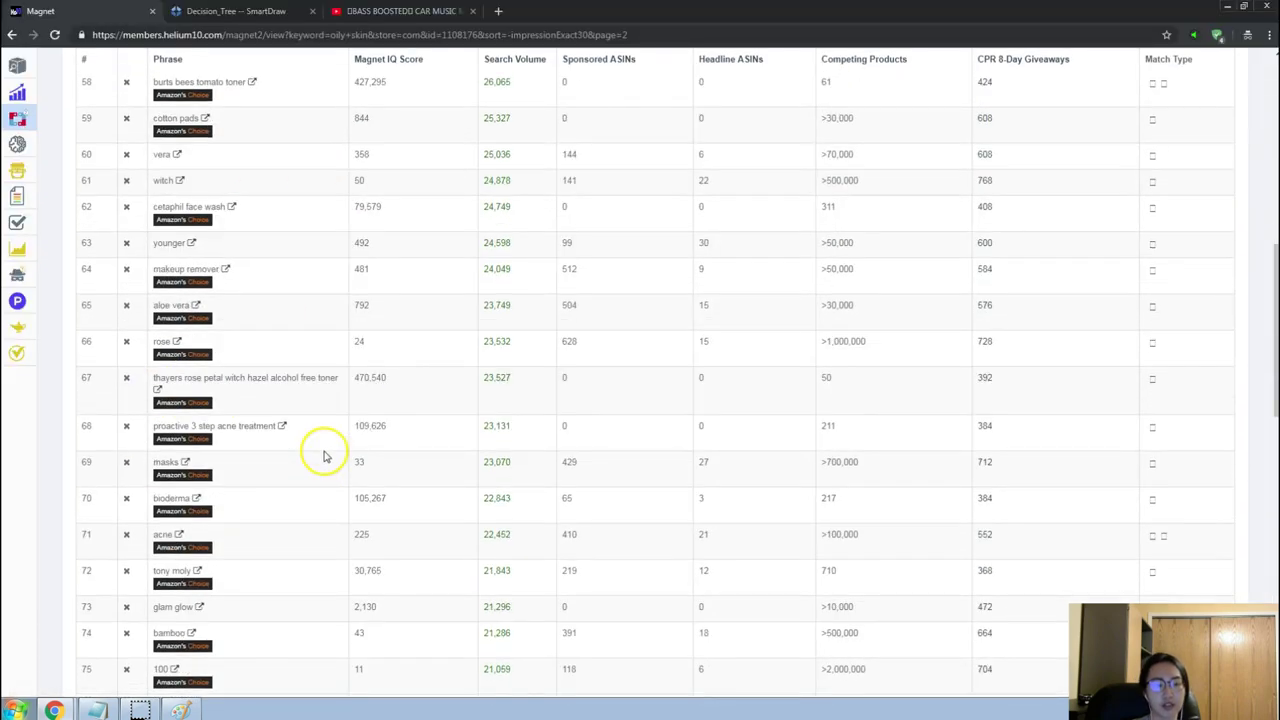
pyautogui.scroll(3, 378, 463)
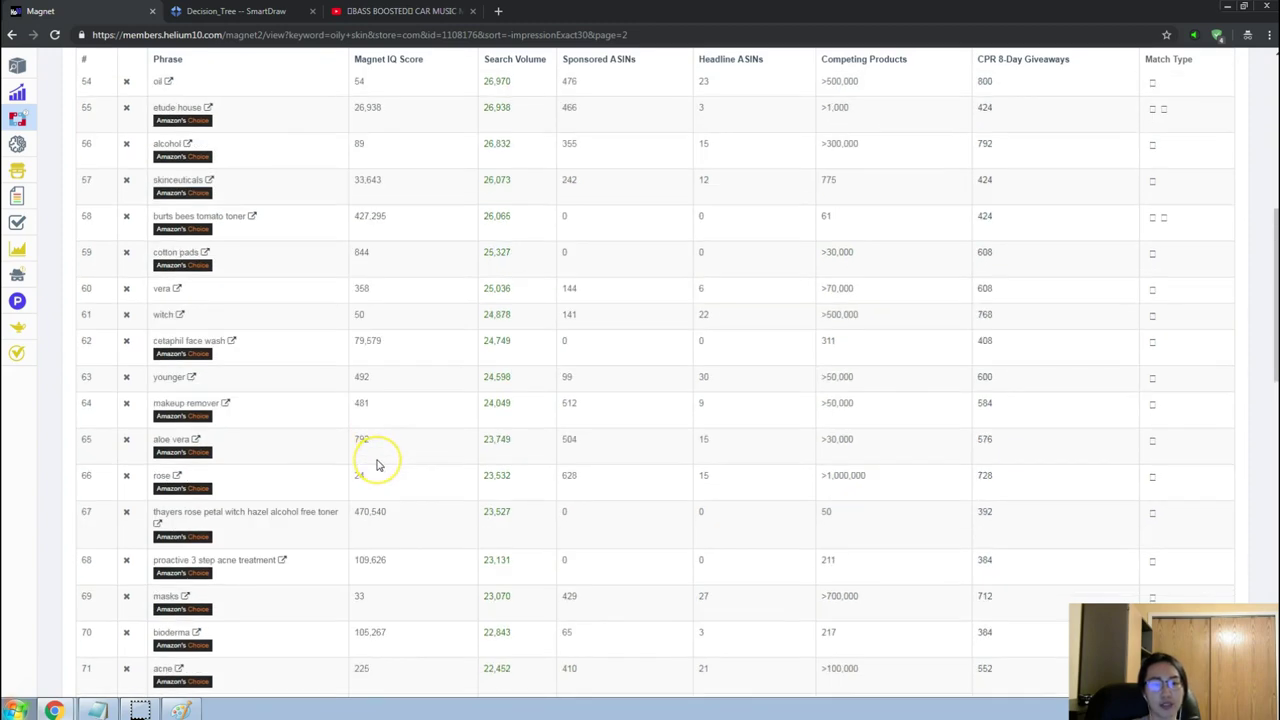
pyautogui.scroll(-4, 378, 466)
pyautogui.scroll(-10, 378, 466)
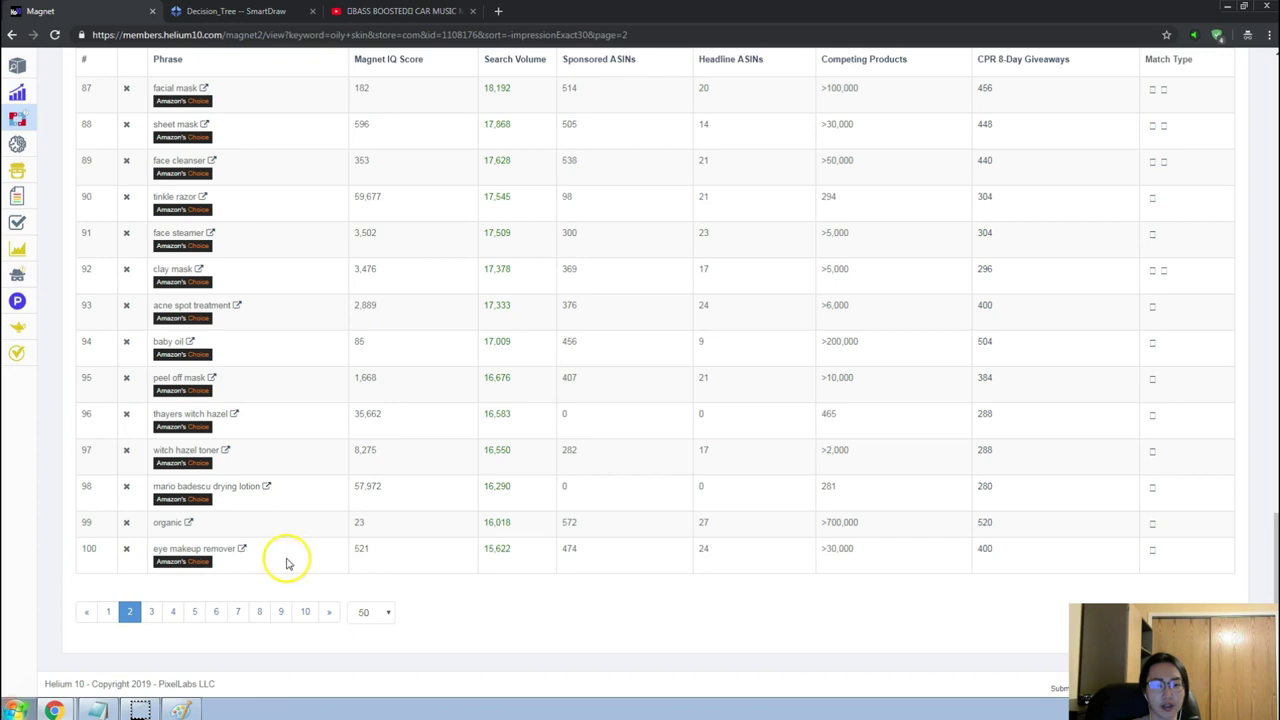
pyautogui.click(149, 612)
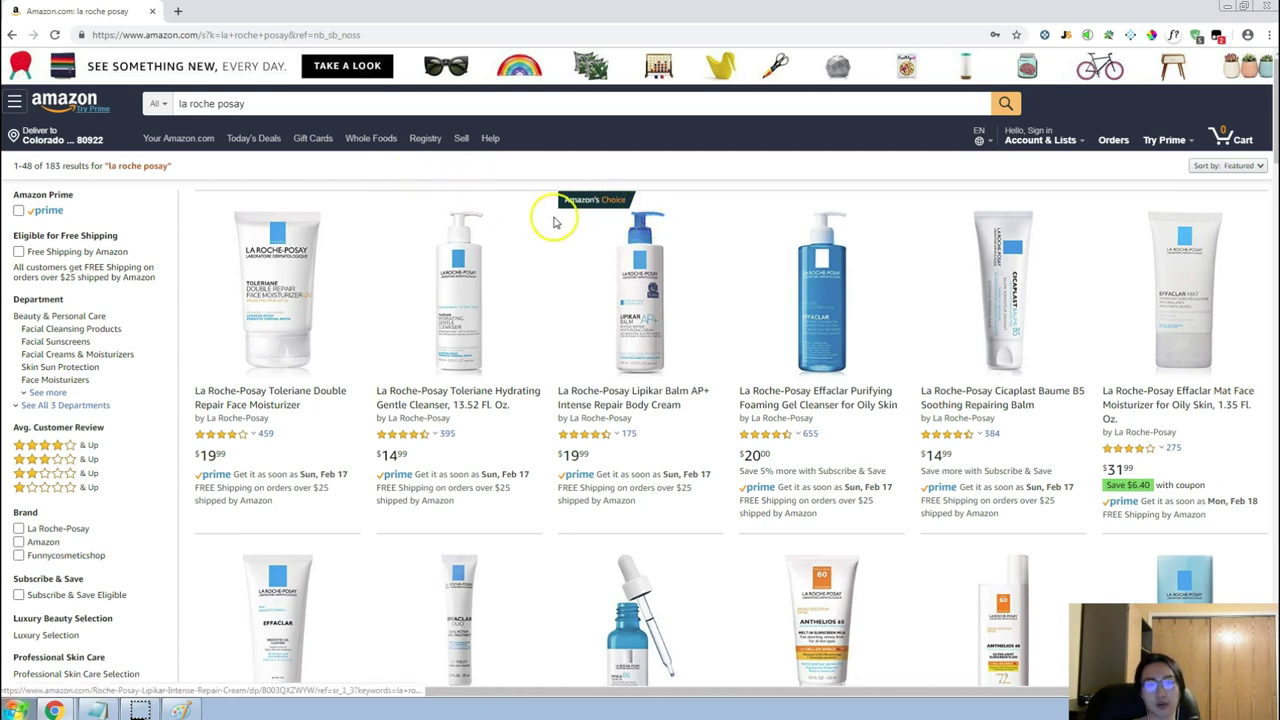
# Recheck the full first page of la roche posay listings on Amazon, and open page 4 of Magnet's oily skin keywords.
pyautogui.tripleClick(512, 174)
pyautogui.click(549, 171)
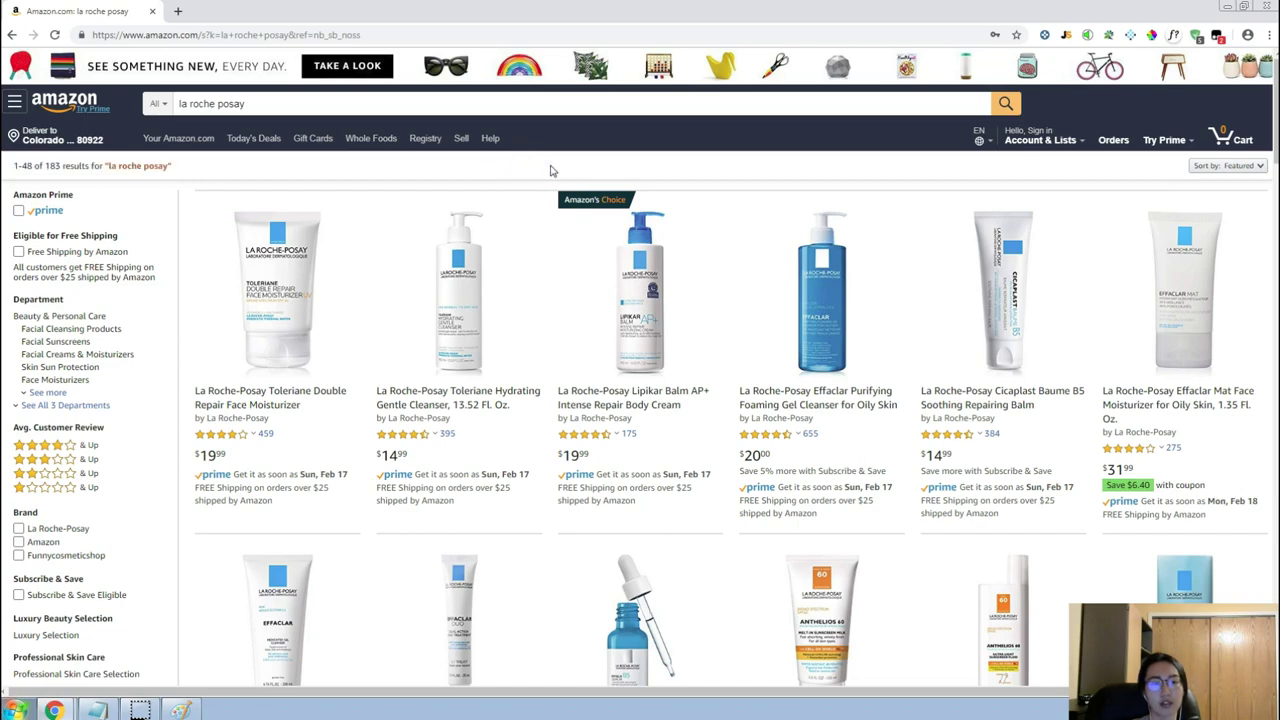
pyautogui.hotkey('alt', 'Tab')
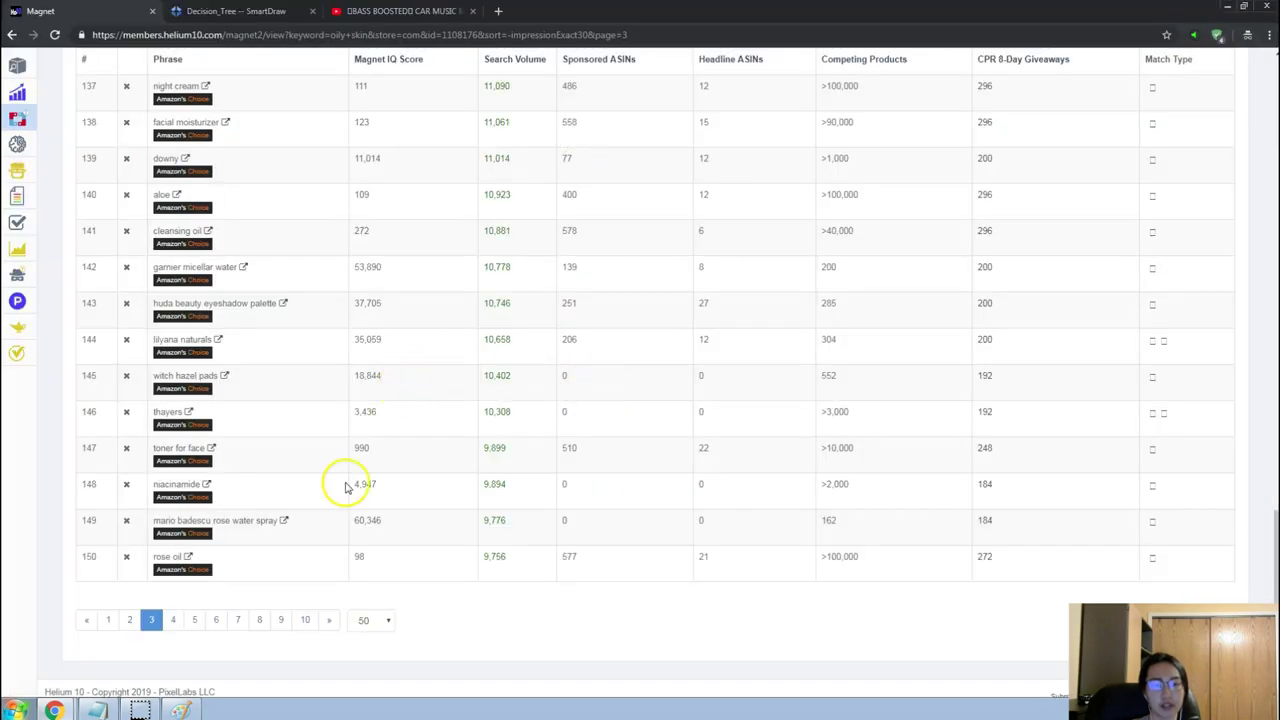
pyautogui.hotkey('alt', 'Tab')
pyautogui.scroll(-4, 752, 319)
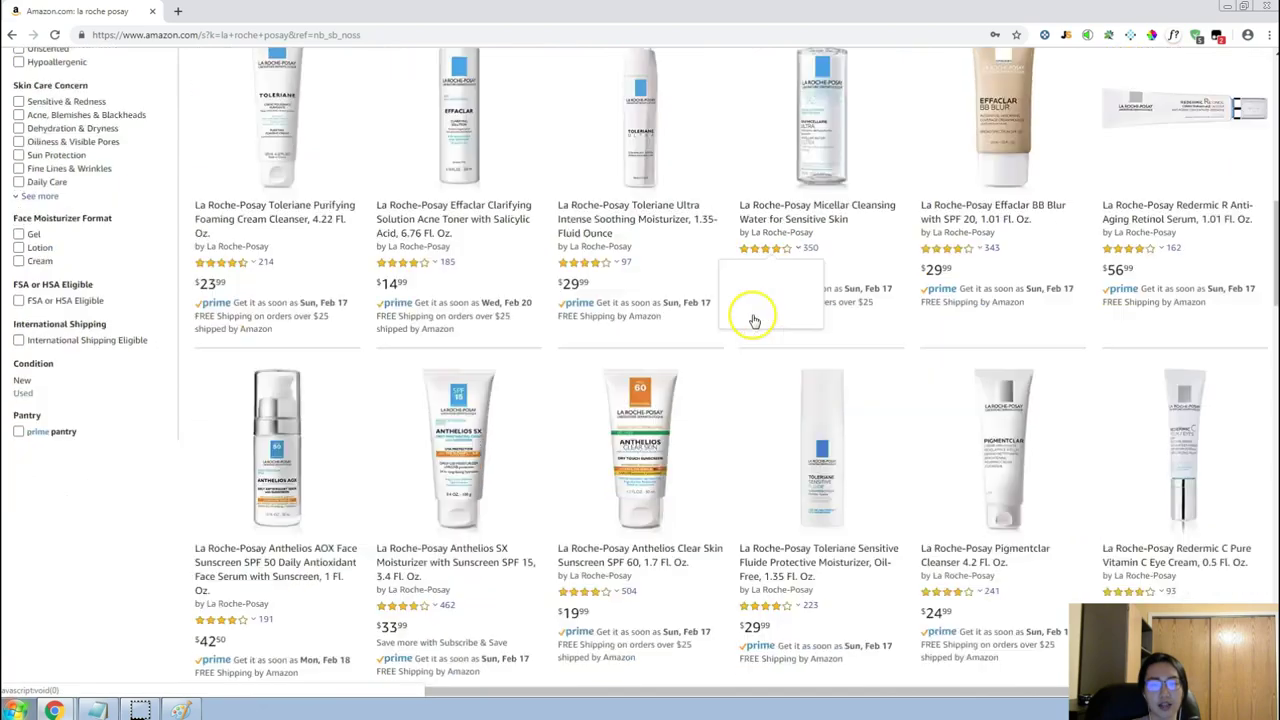
pyautogui.scroll(-10, 816, 452)
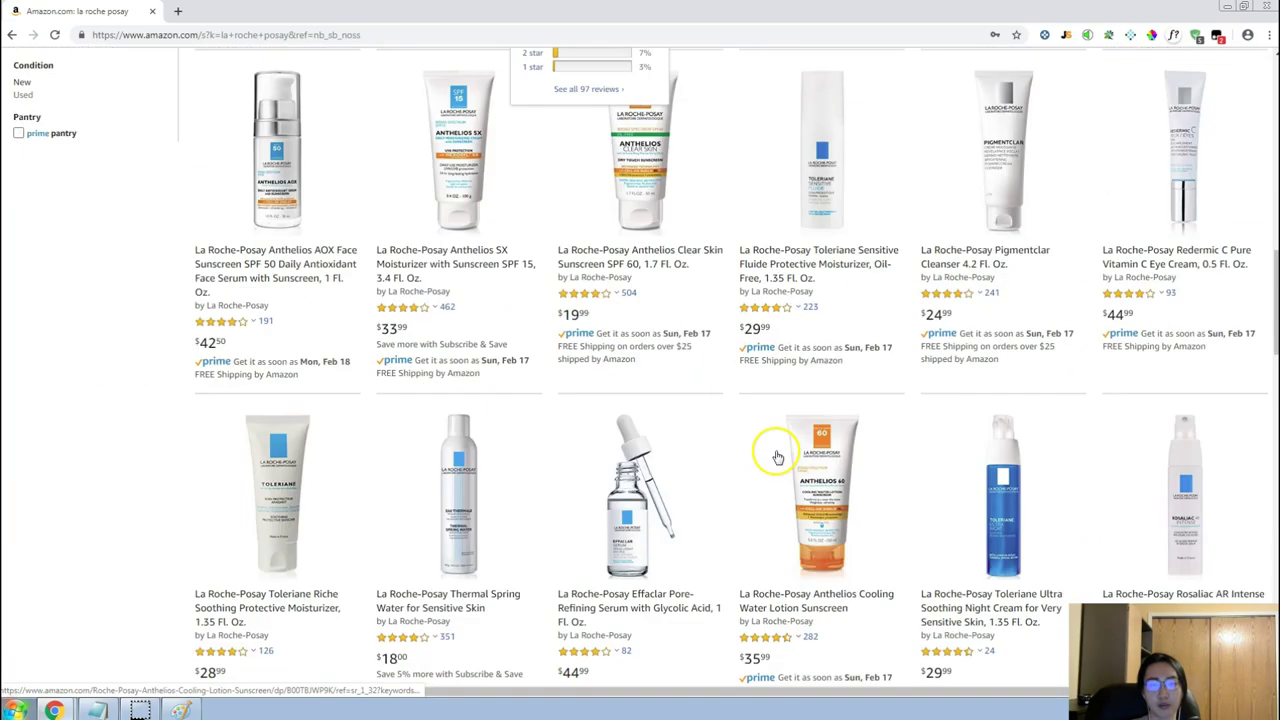
pyautogui.scroll(-4, 781, 437)
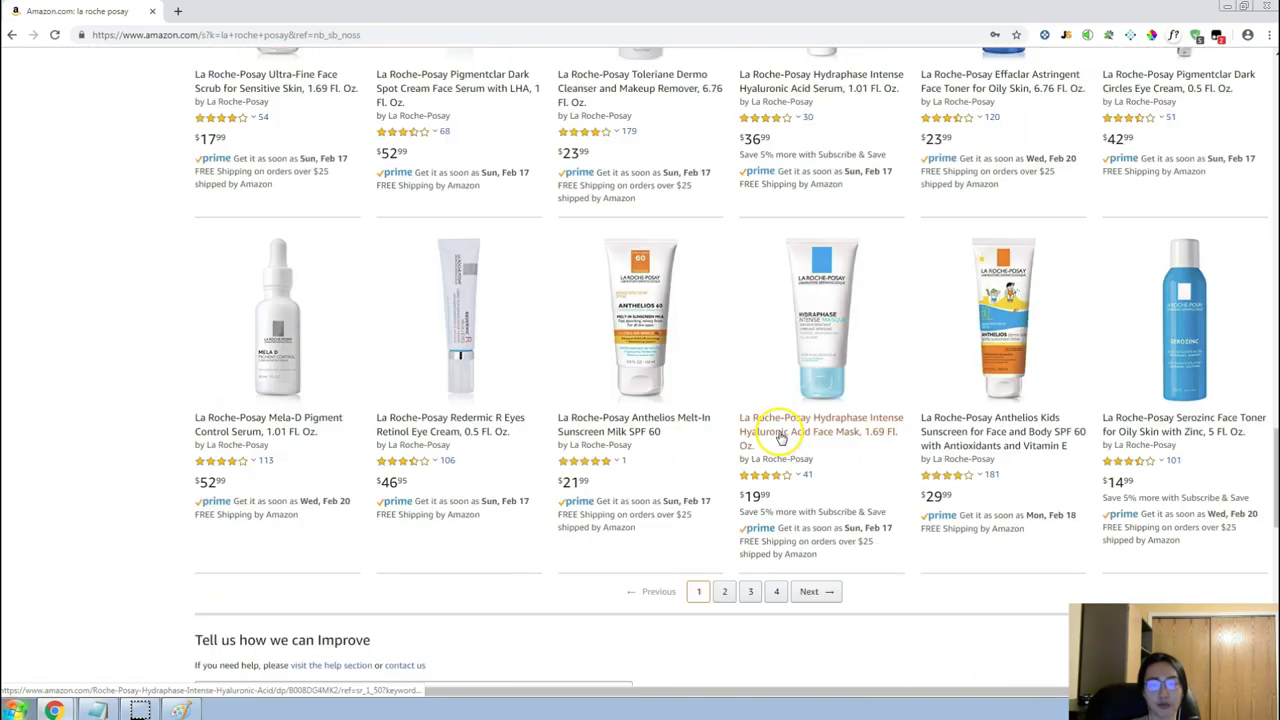
pyautogui.scroll(-2, 760, 400)
pyautogui.hotkey('alt', 'Tab')
pyautogui.hotkey('alt', 'Tab')
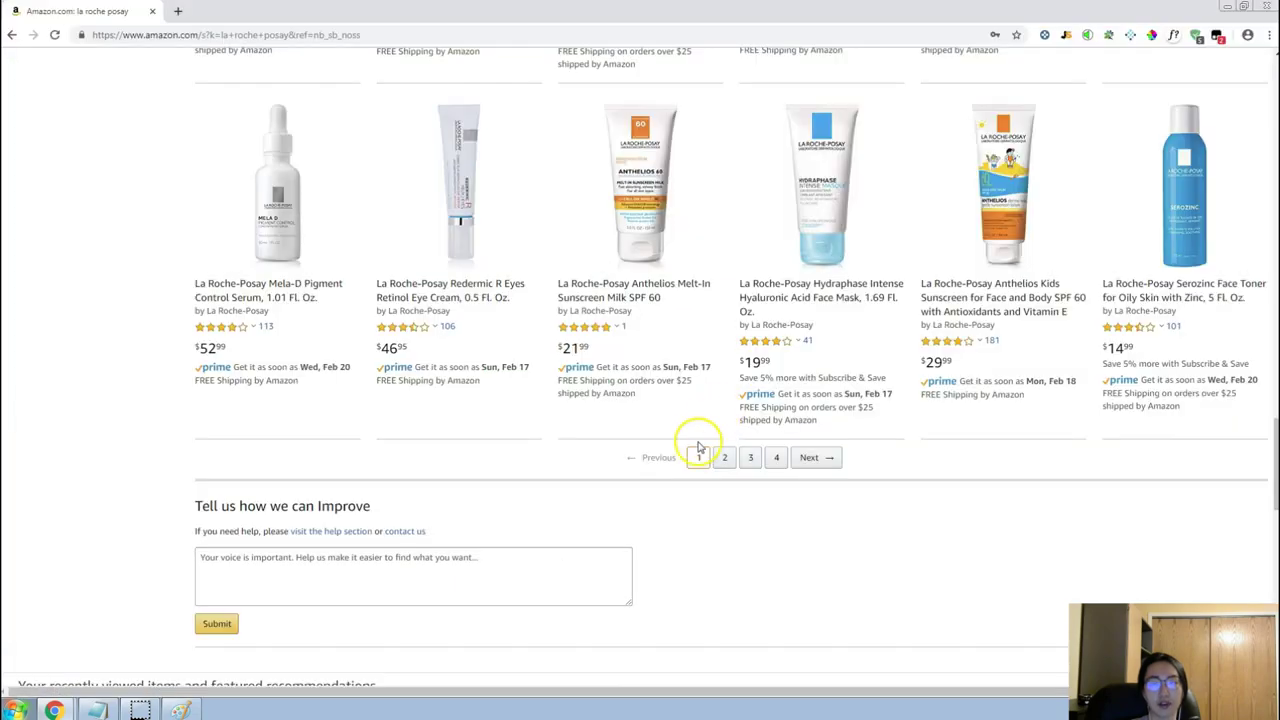
pyautogui.scroll(10, 697, 447)
pyautogui.scroll(10, 700, 447)
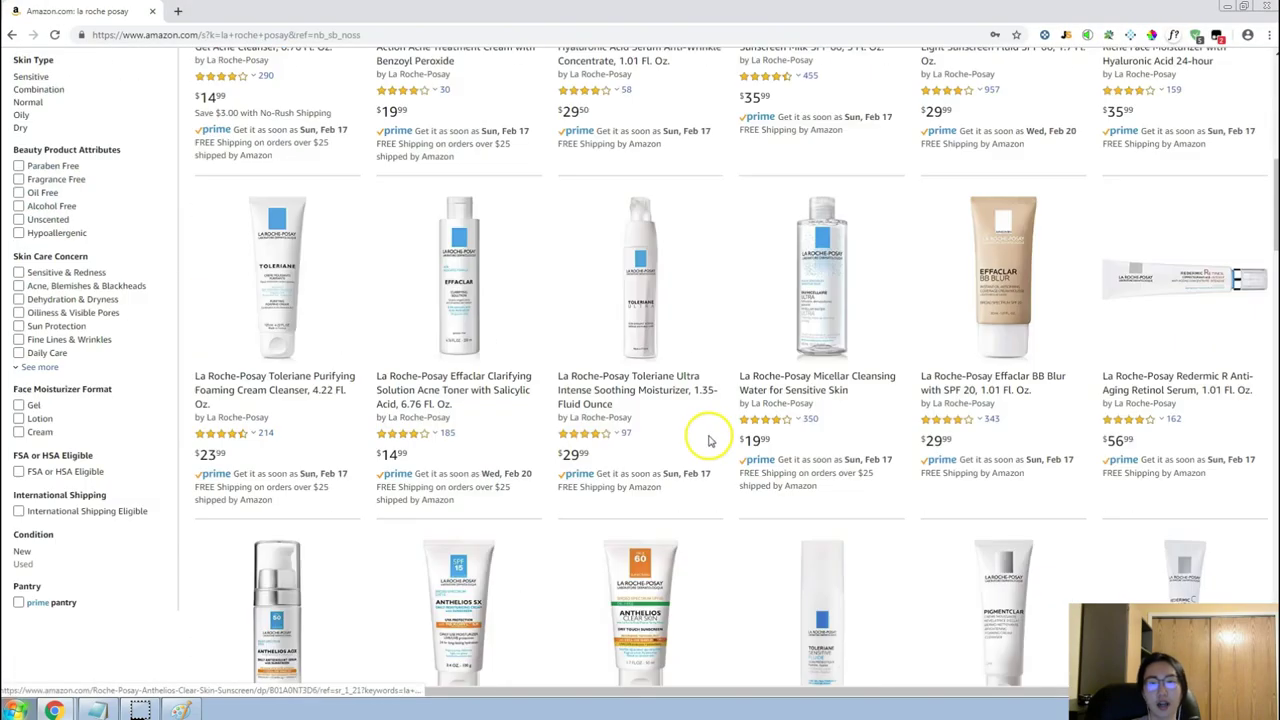
pyautogui.scroll(-3, 710, 440)
pyautogui.scroll(3, 710, 440)
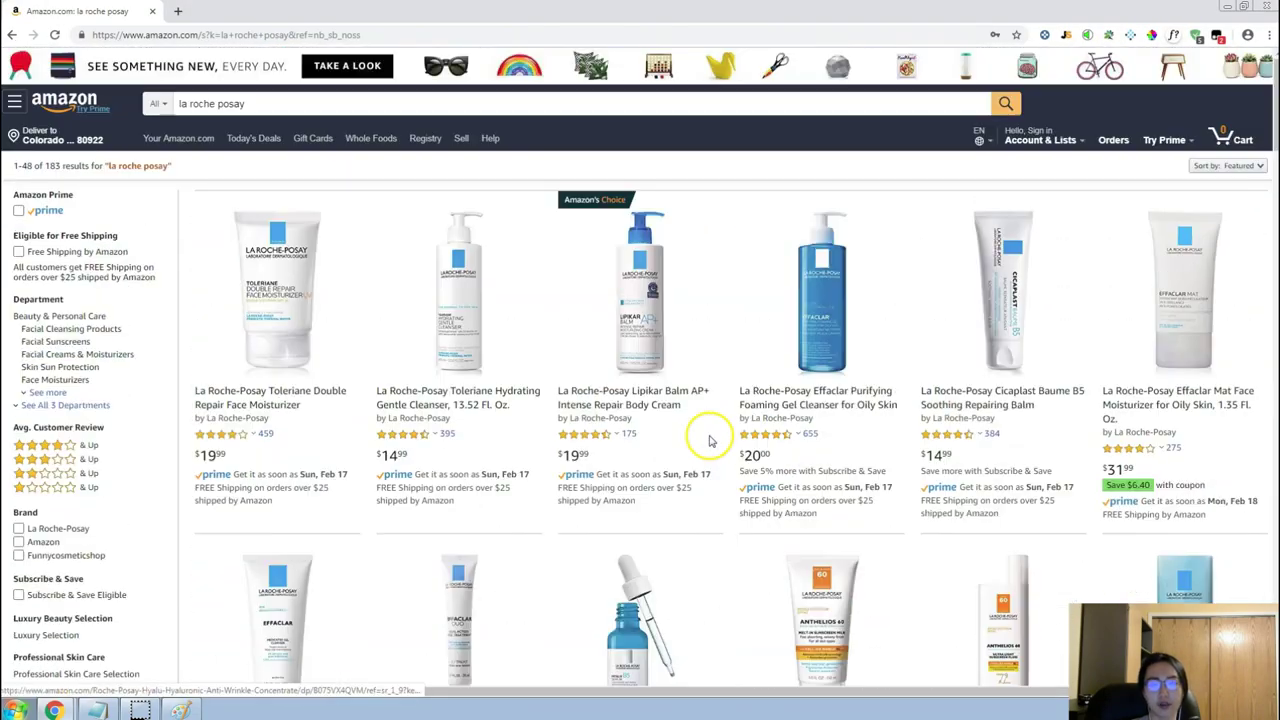
pyautogui.scroll(-3, 706, 437)
pyautogui.hotkey('alt', 'Tab')
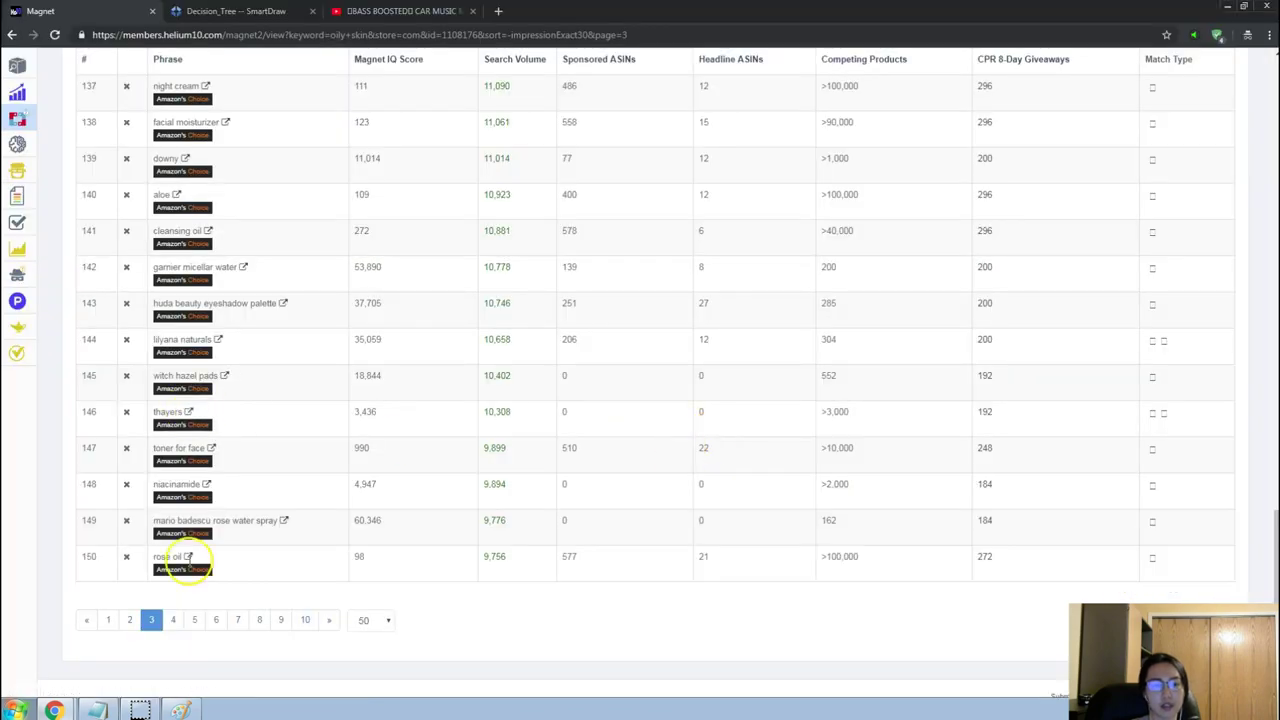
pyautogui.click(174, 620)
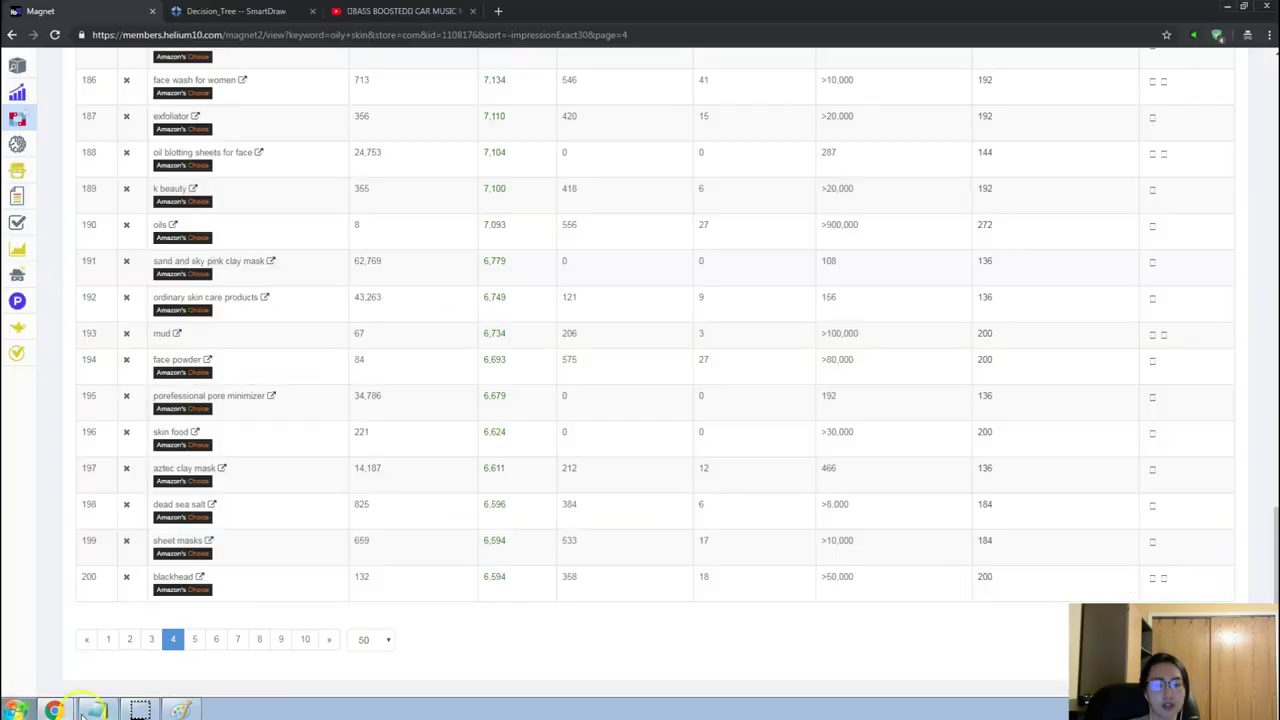
# Copy the idea "hand sweat" from the Product Ideas list in Notepad and return to Magnet's keyword search.
pyautogui.click(94, 710)
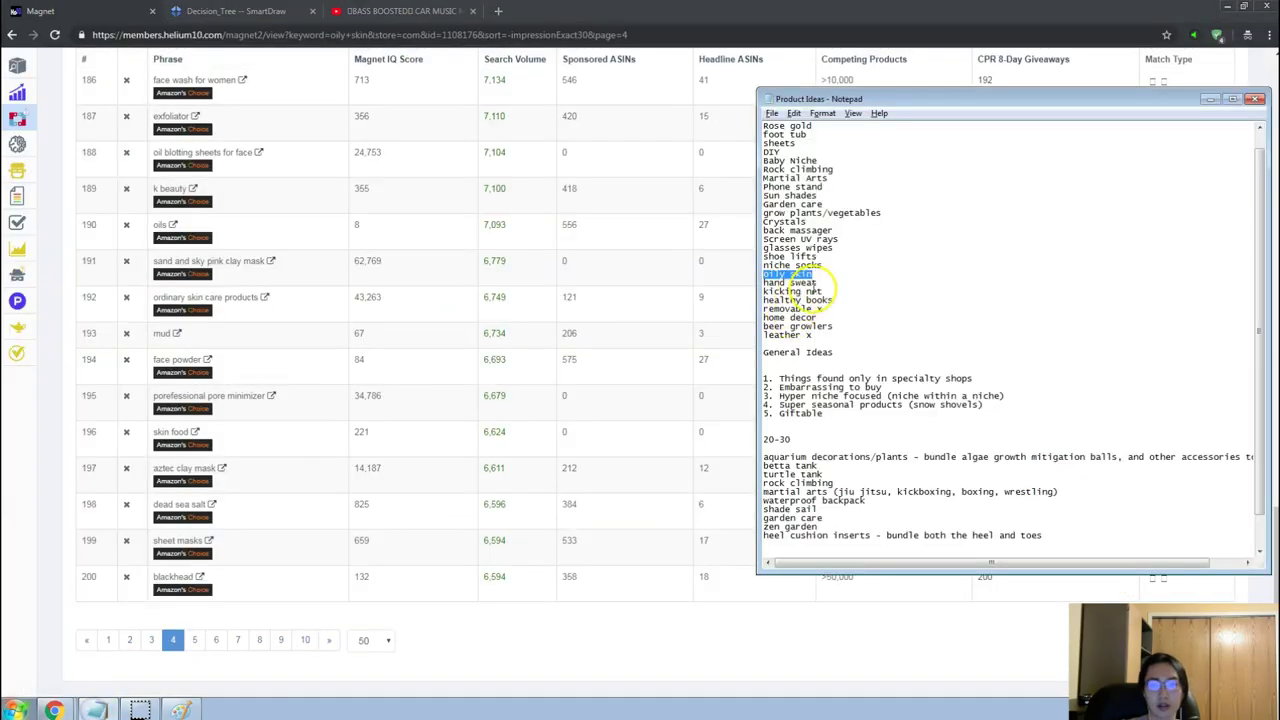
pyautogui.moveTo(757, 283); pyautogui.dragTo(860, 281)
pyautogui.hotkey('ctrl', 'c')
pyautogui.click(468, 372)
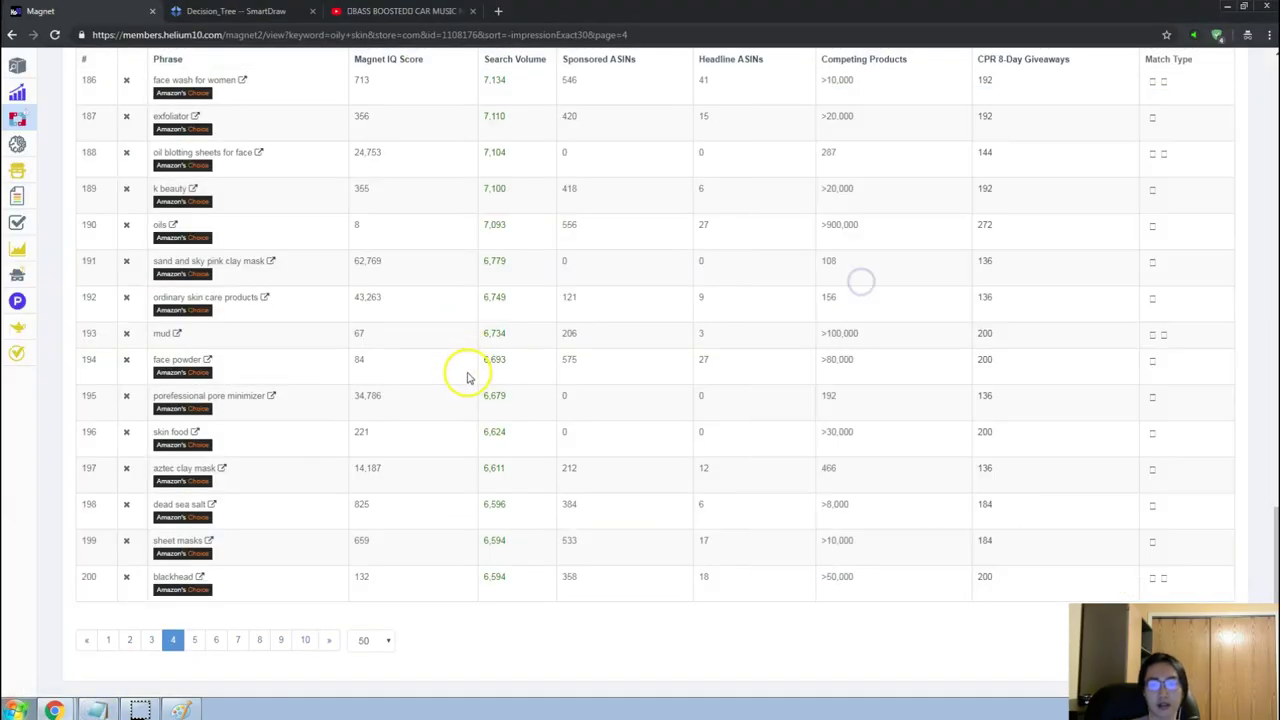
pyautogui.scroll(20, 371, 343)
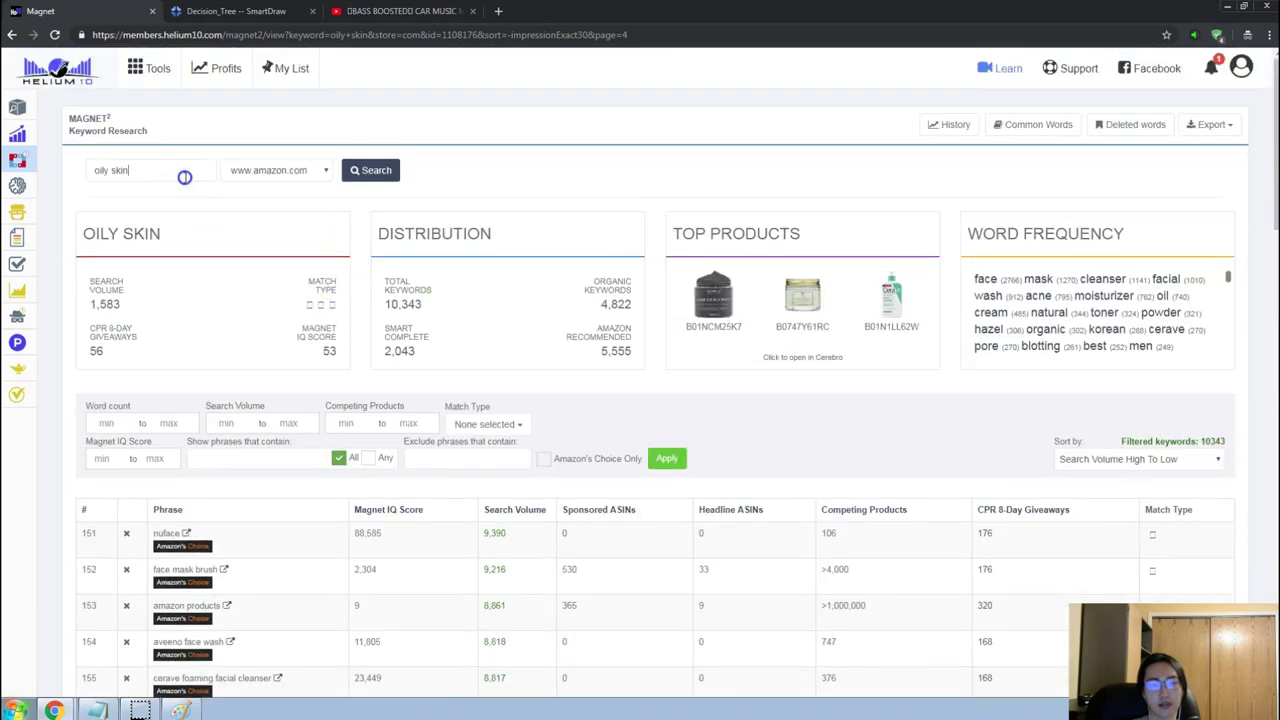
pyautogui.tripleClick(186, 171)
pyautogui.hotkey('ctrl', 'v')
pyautogui.click(371, 170)
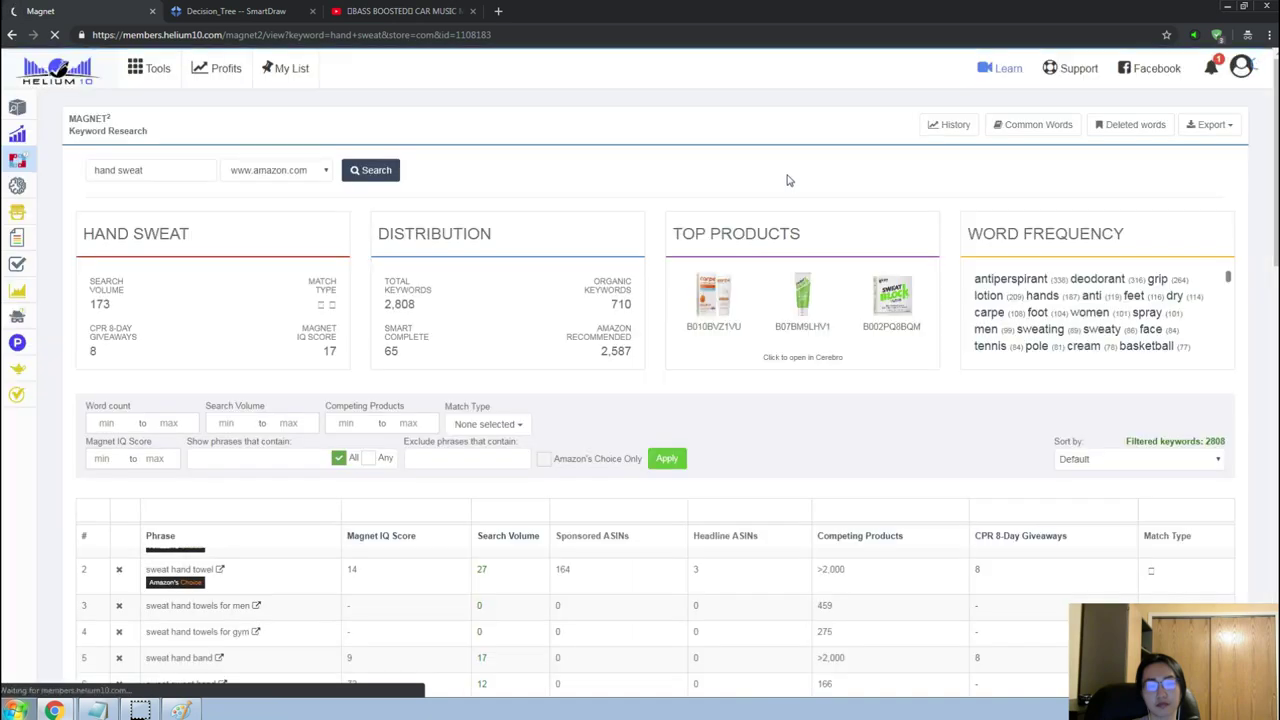
pyautogui.scroll(-2, 787, 180)
pyautogui.click(498, 313)
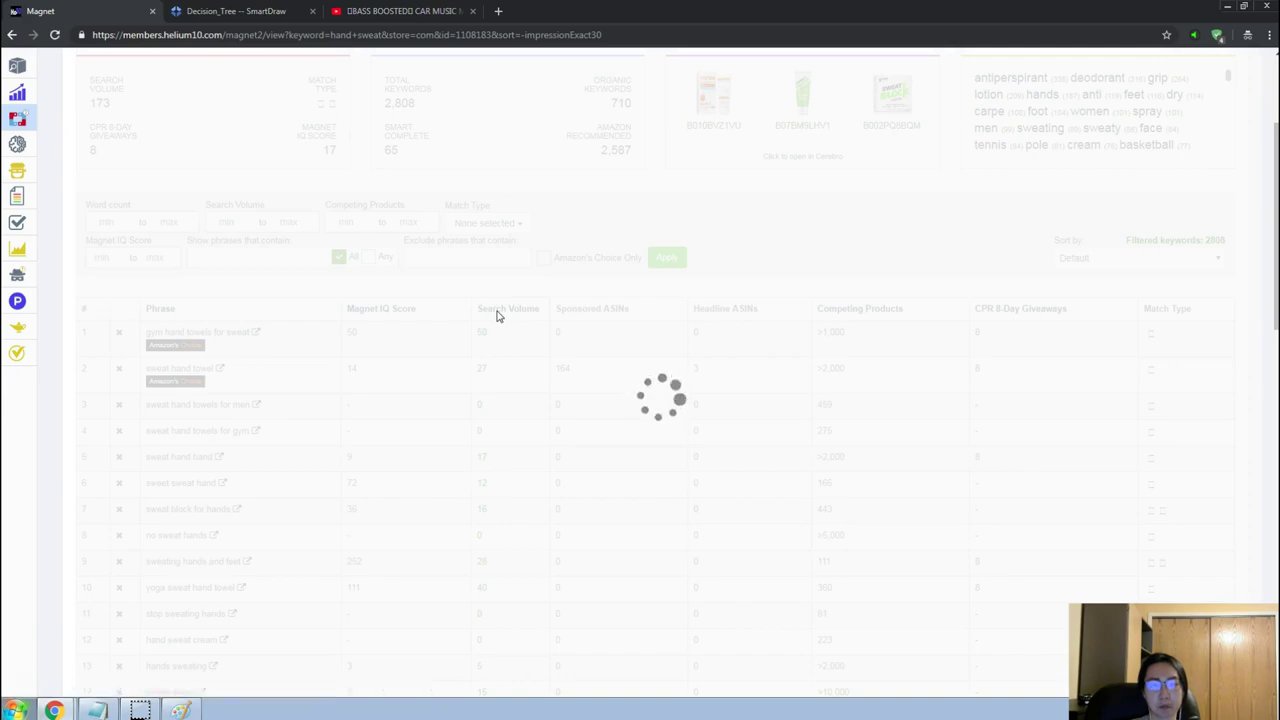
# Review the hand sweat keywords with the highest search volume for product ideas, checking their volumes and competing products.
pyautogui.scroll(-2, 499, 316)
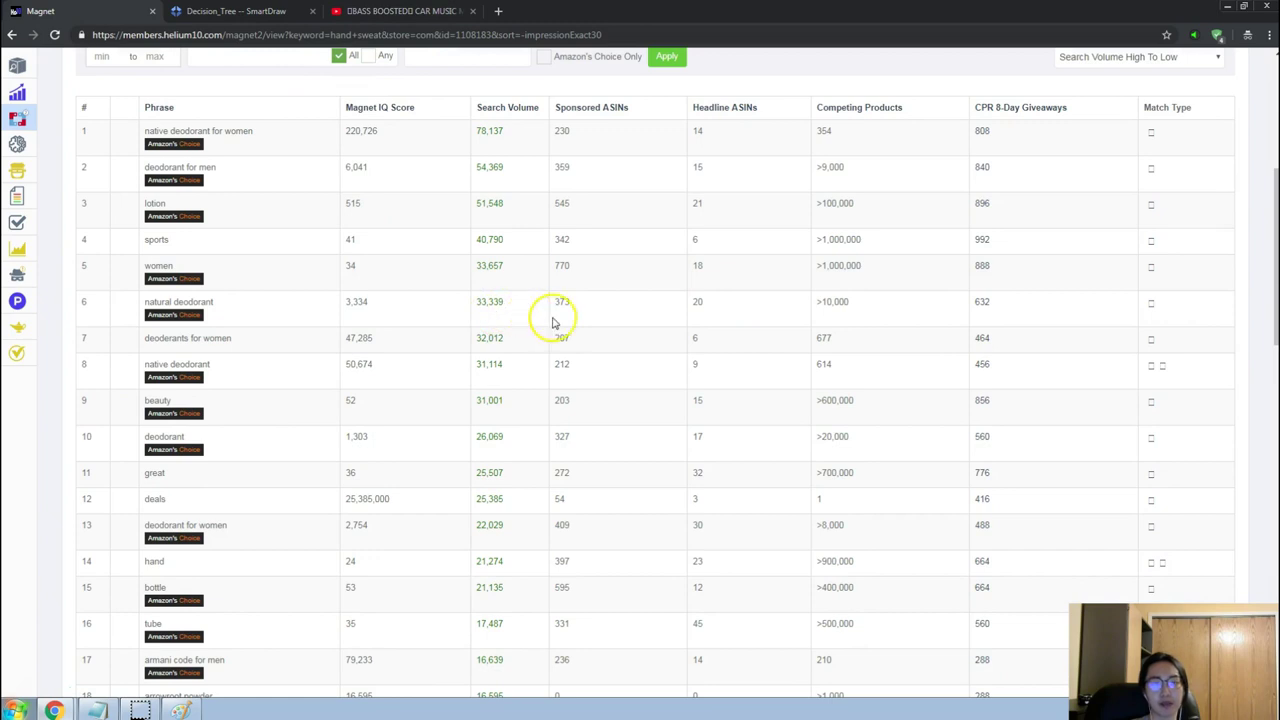
pyautogui.scroll(-1, 553, 322)
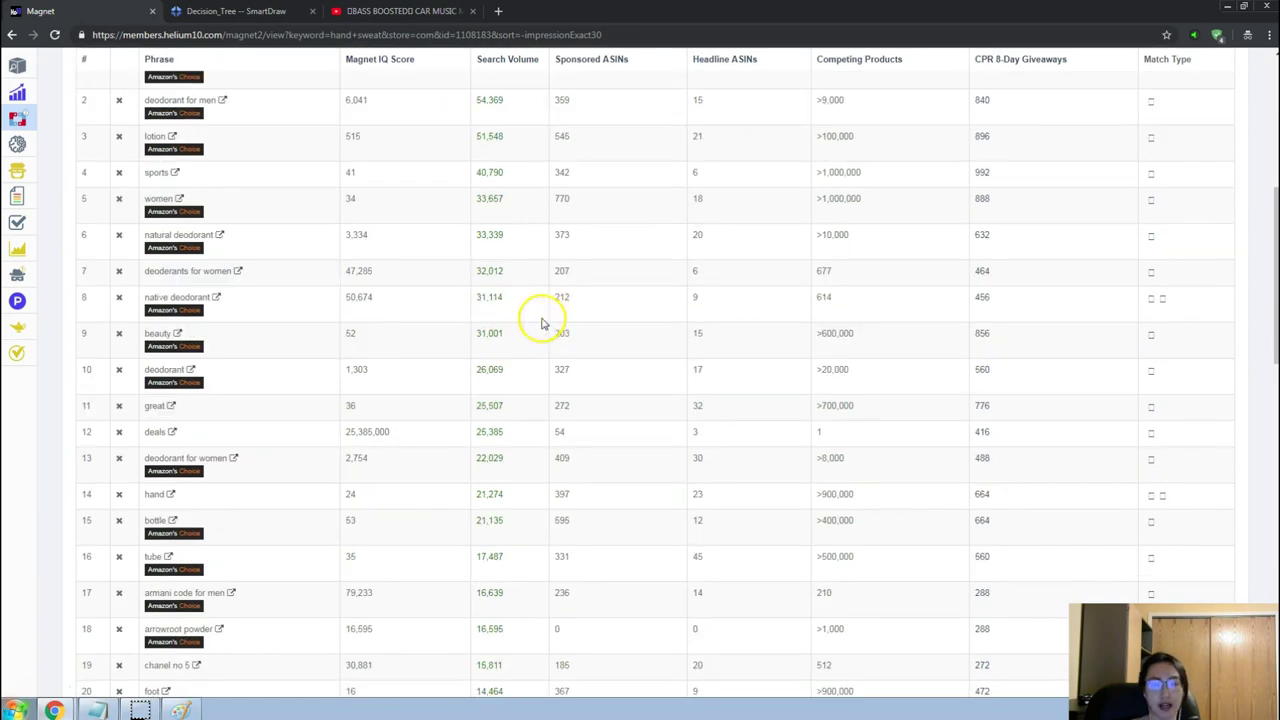
pyautogui.scroll(2, 583, 385)
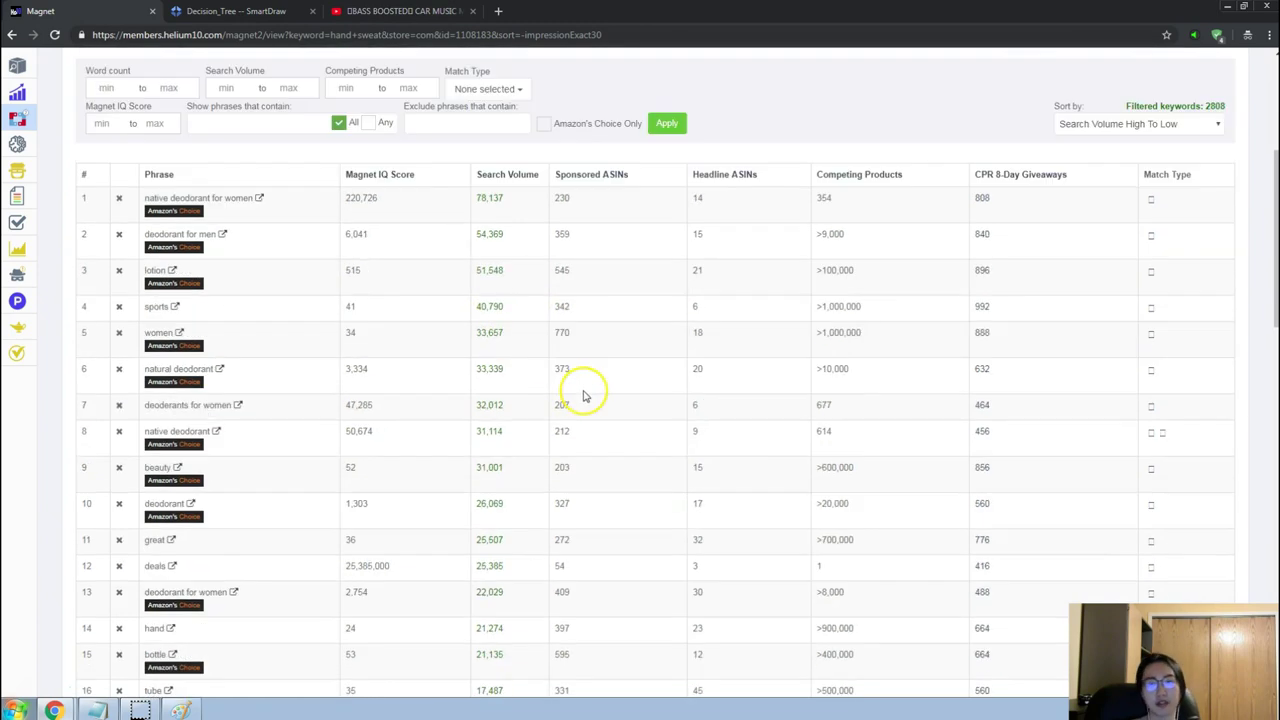
pyautogui.scroll(-1, 585, 396)
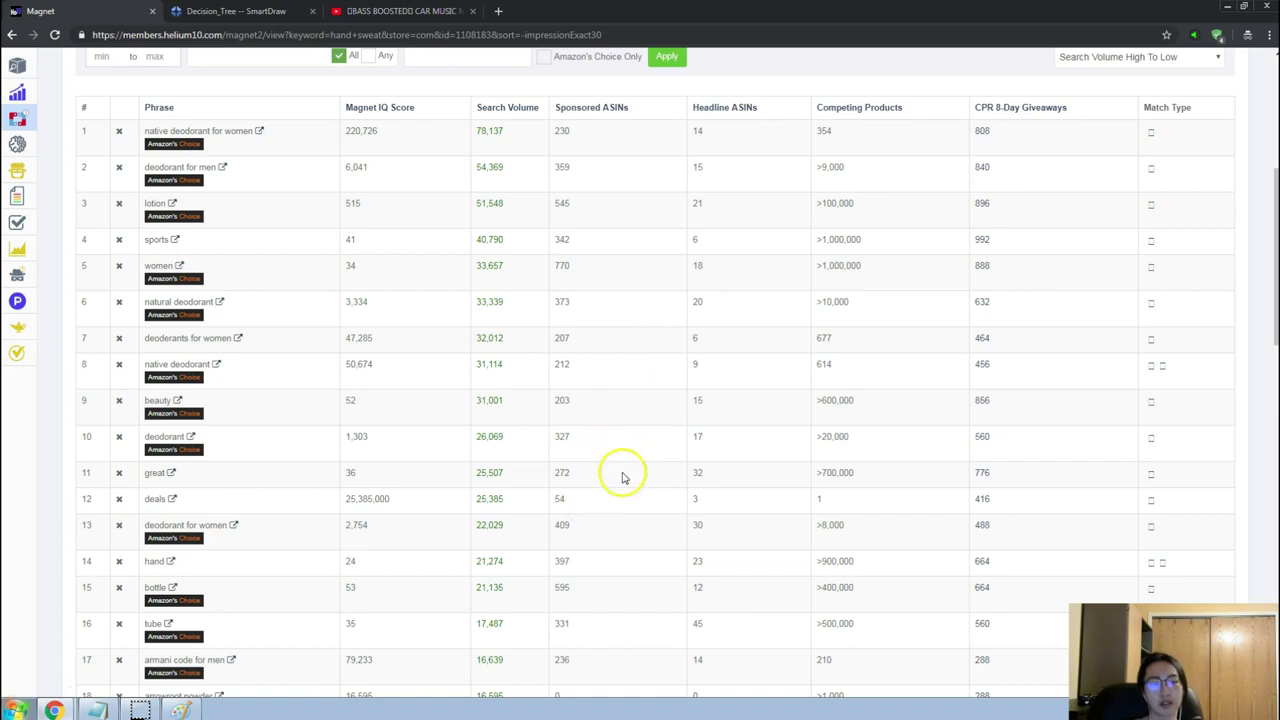
pyautogui.scroll(-1, 551, 380)
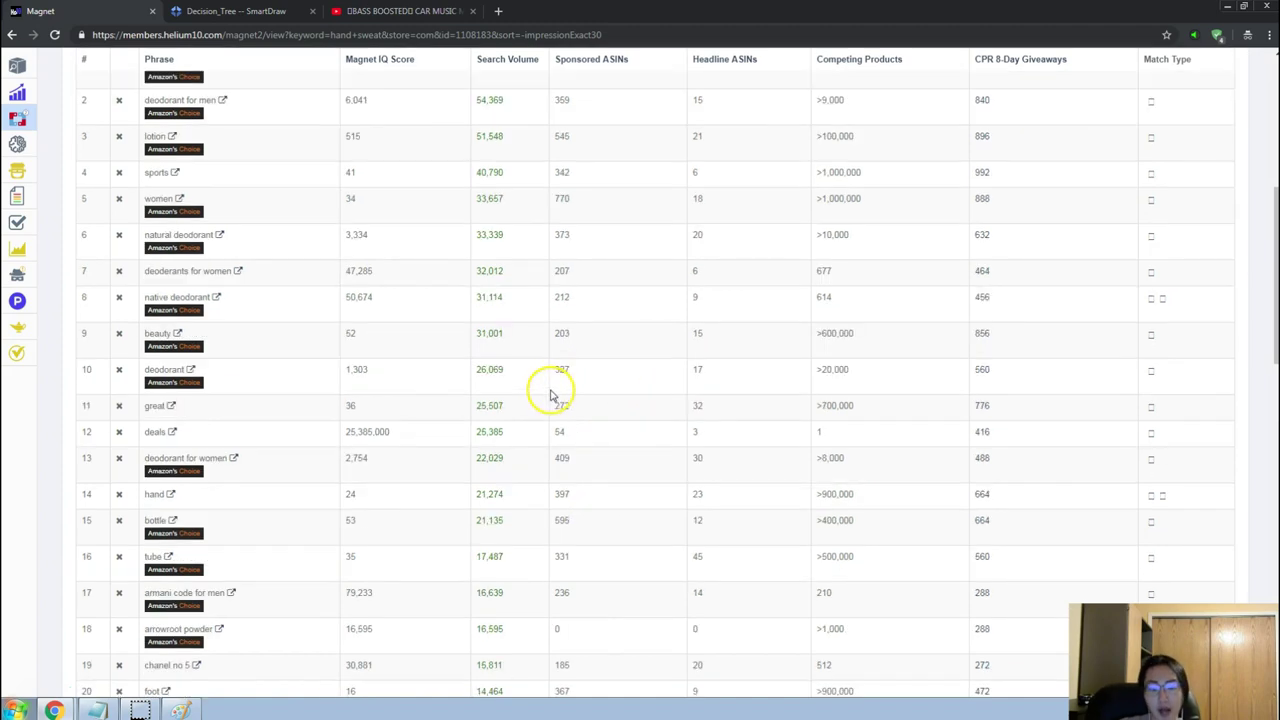
pyautogui.scroll(-2, 548, 386)
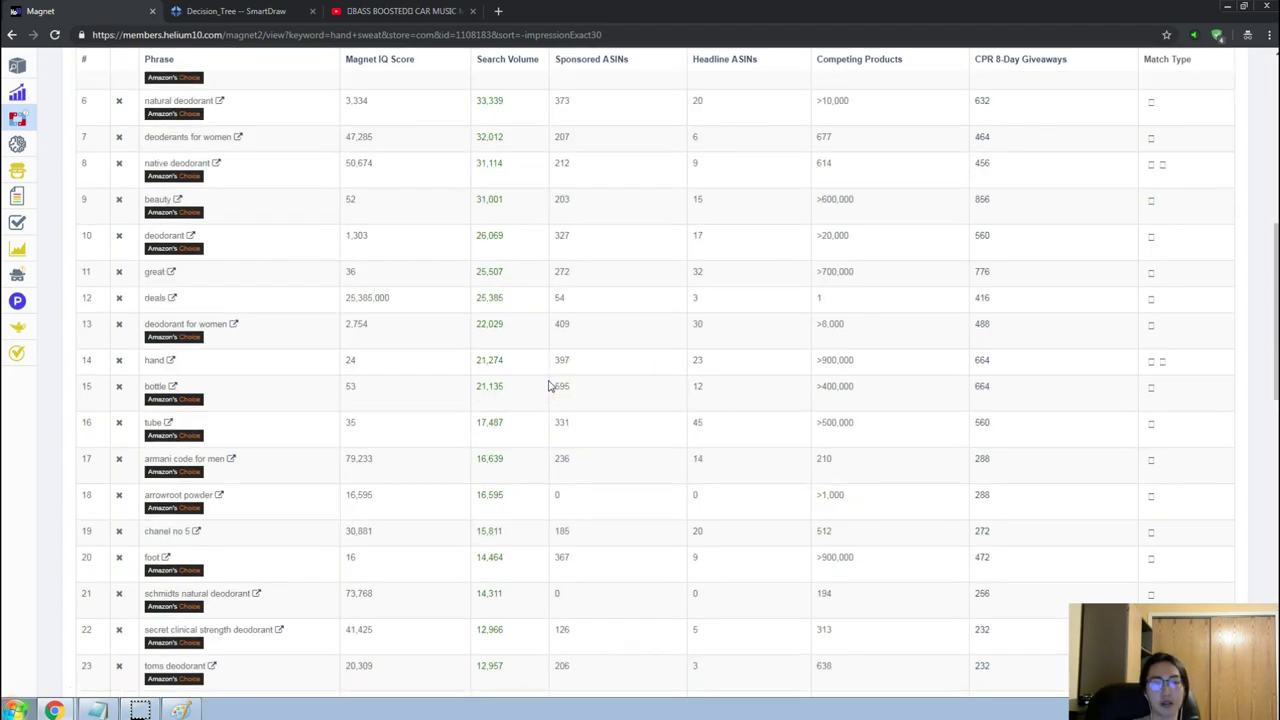
pyautogui.scroll(-1, 548, 386)
pyautogui.scroll(-1, 457, 503)
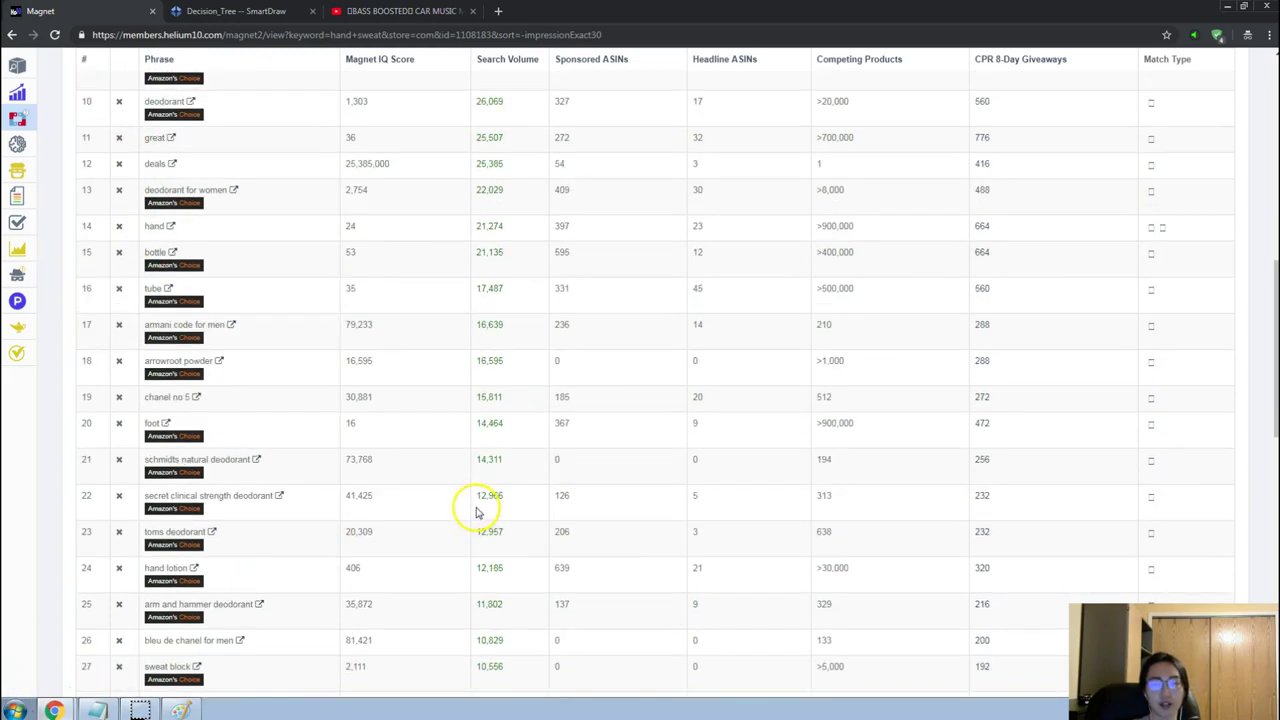
pyautogui.scroll(-1, 525, 518)
pyautogui.scroll(8, 529, 518)
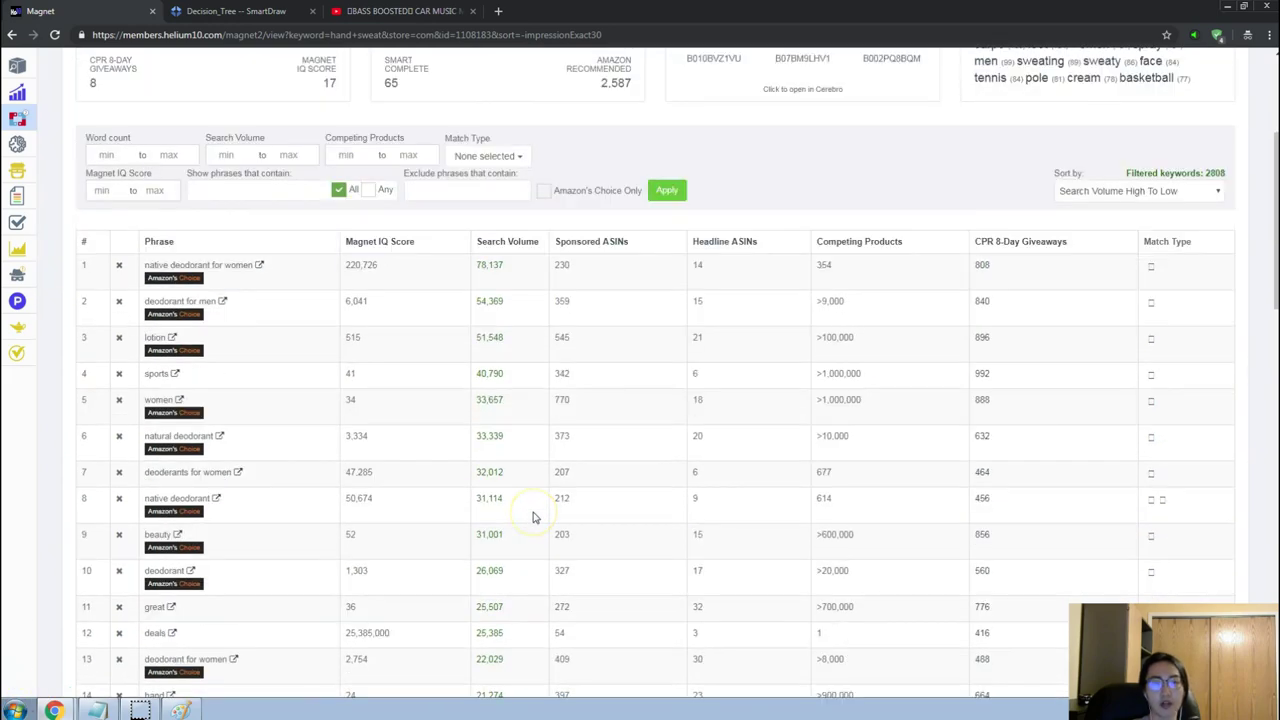
pyautogui.scroll(-2, 533, 517)
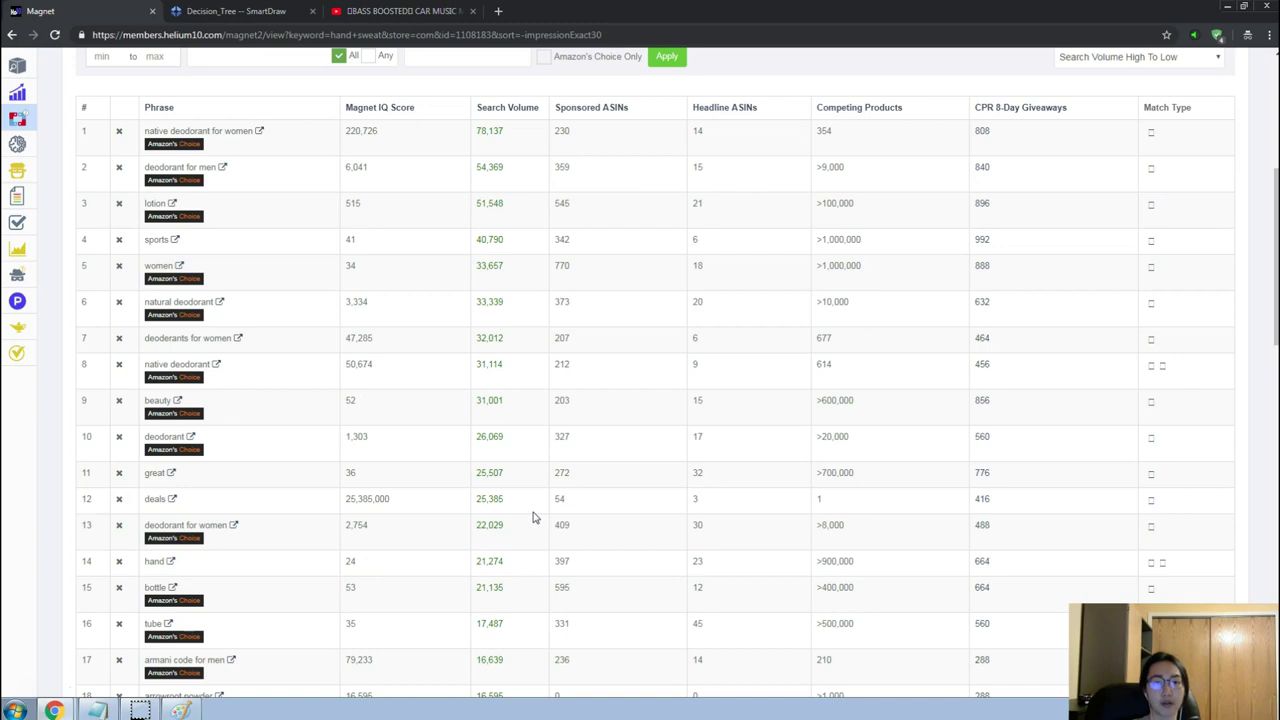
pyautogui.scroll(-1, 533, 517)
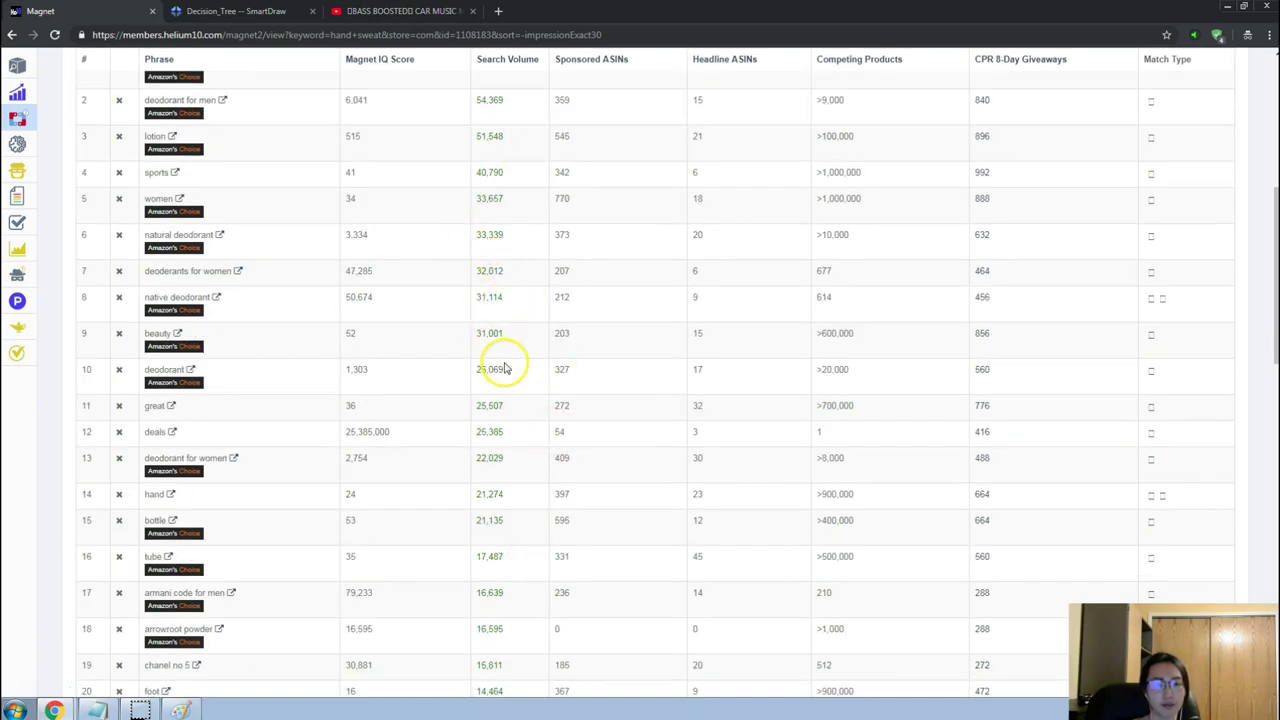
pyautogui.scroll(-5, 506, 366)
pyautogui.scroll(-5, 531, 371)
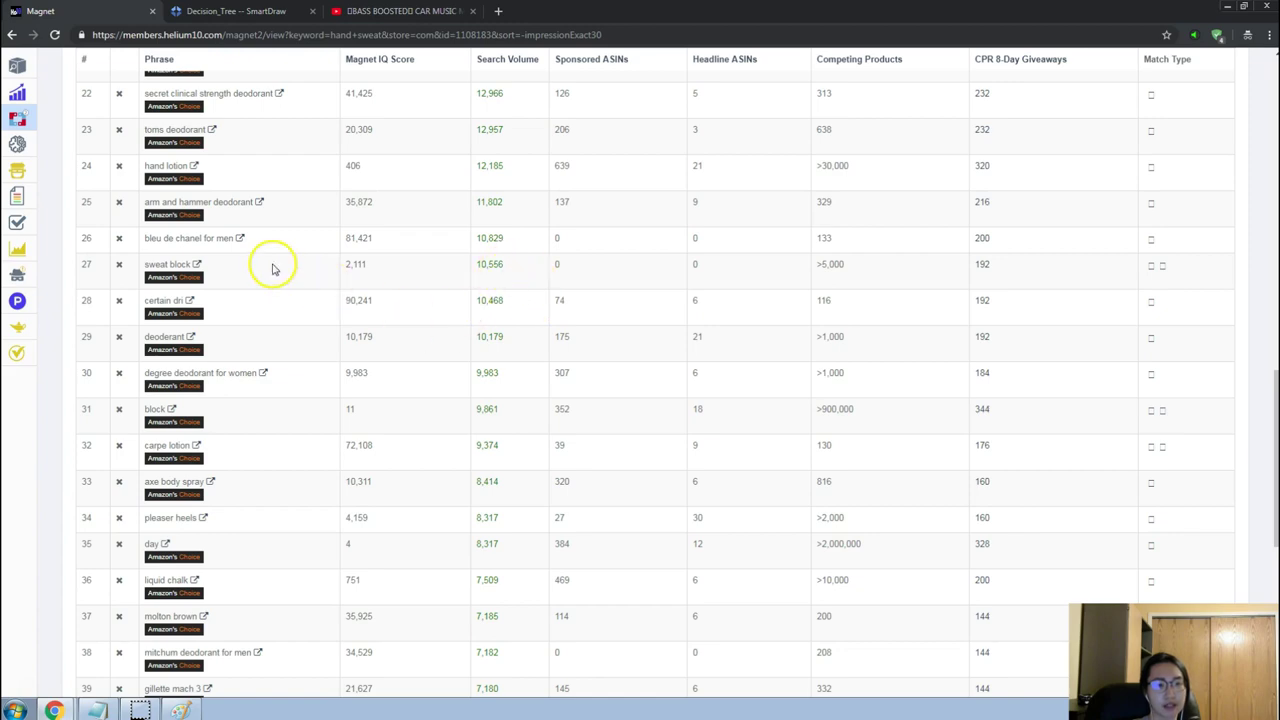
# Copy the keyword "sweat block" from Magnet's results and search Amazon for it.
pyautogui.hotkey('alt', 'Tab')
pyautogui.hotkey('alt', 'Tab')
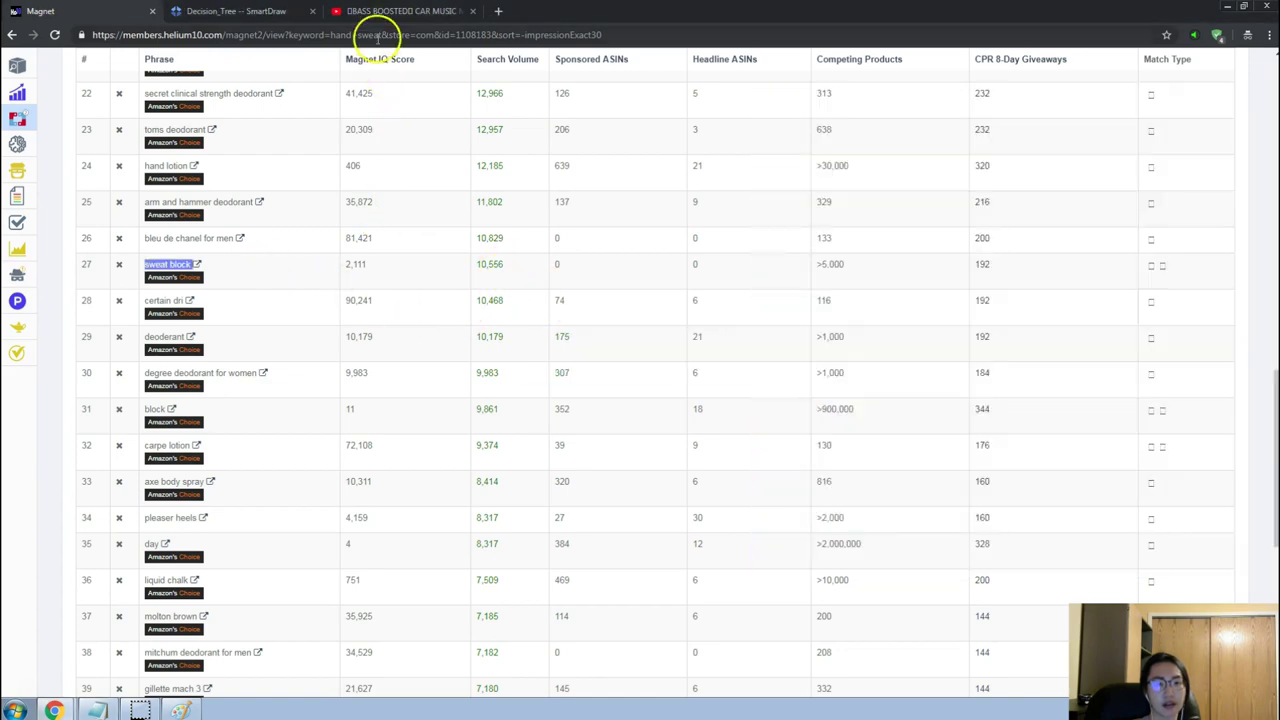
pyautogui.click(380, 13)
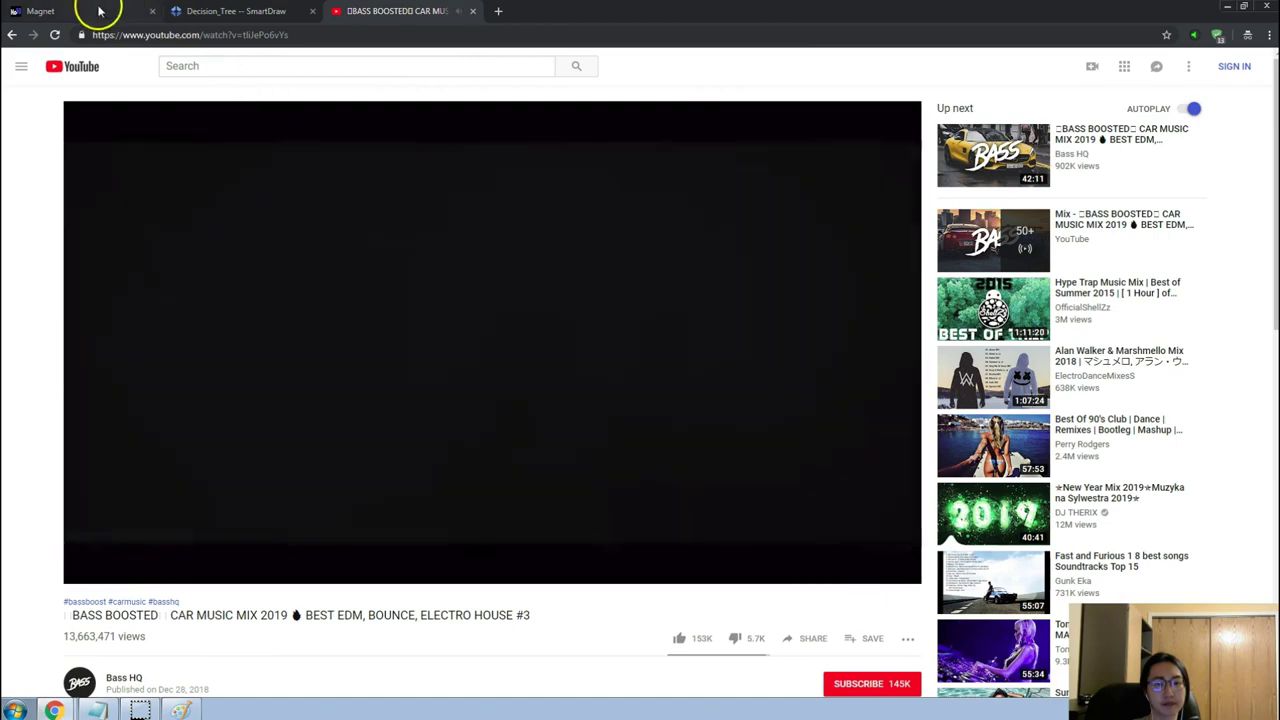
pyautogui.click(98, 11)
pyautogui.hotkey('alt', 'Tab')
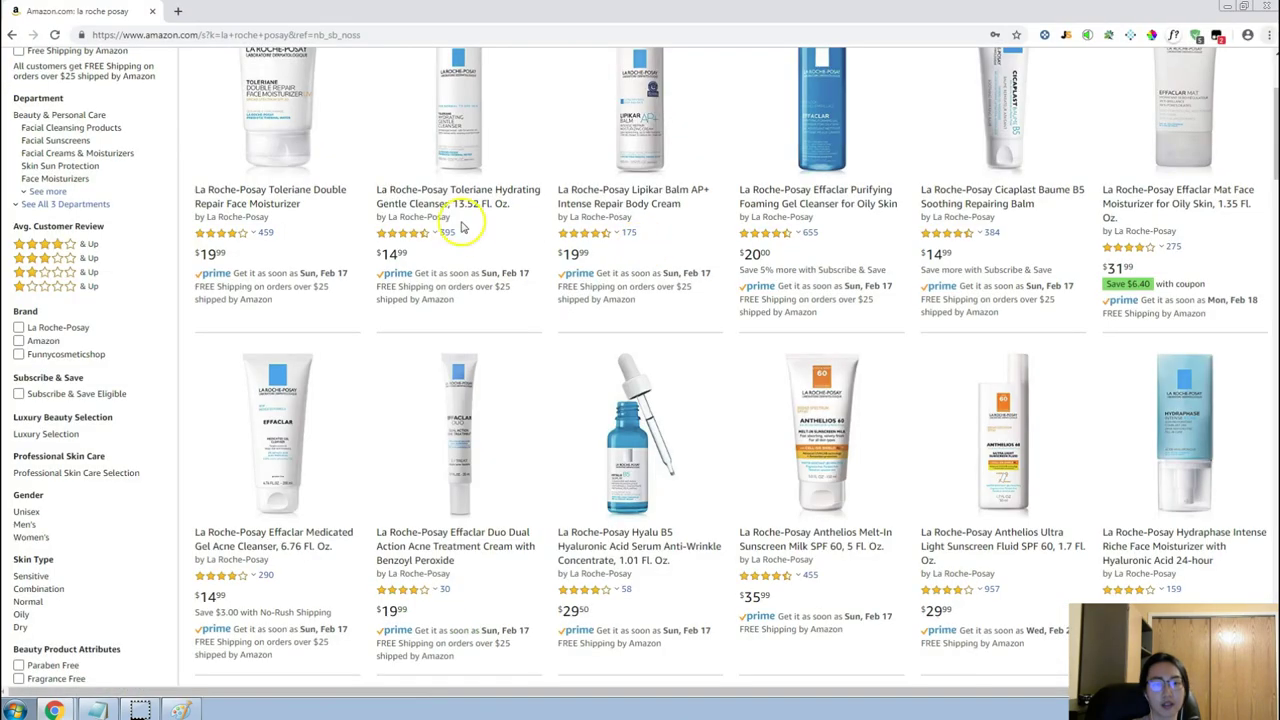
pyautogui.scroll(3, 457, 243)
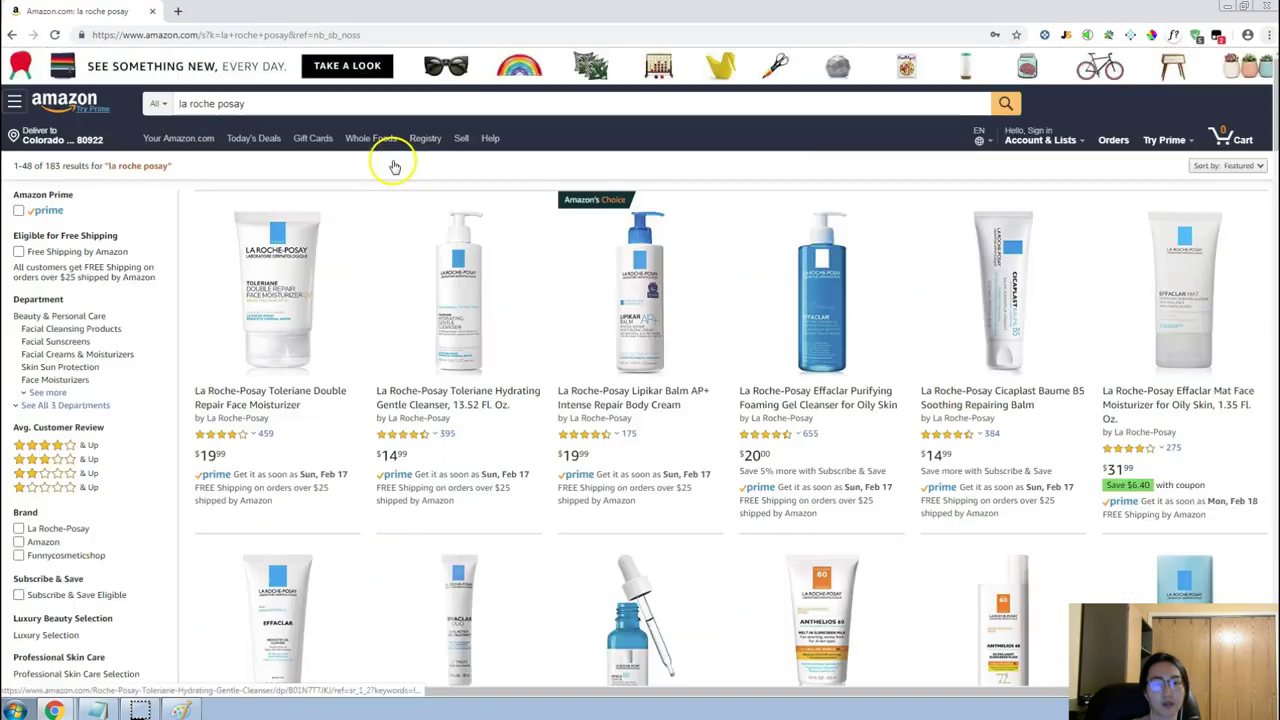
pyautogui.click(408, 106)
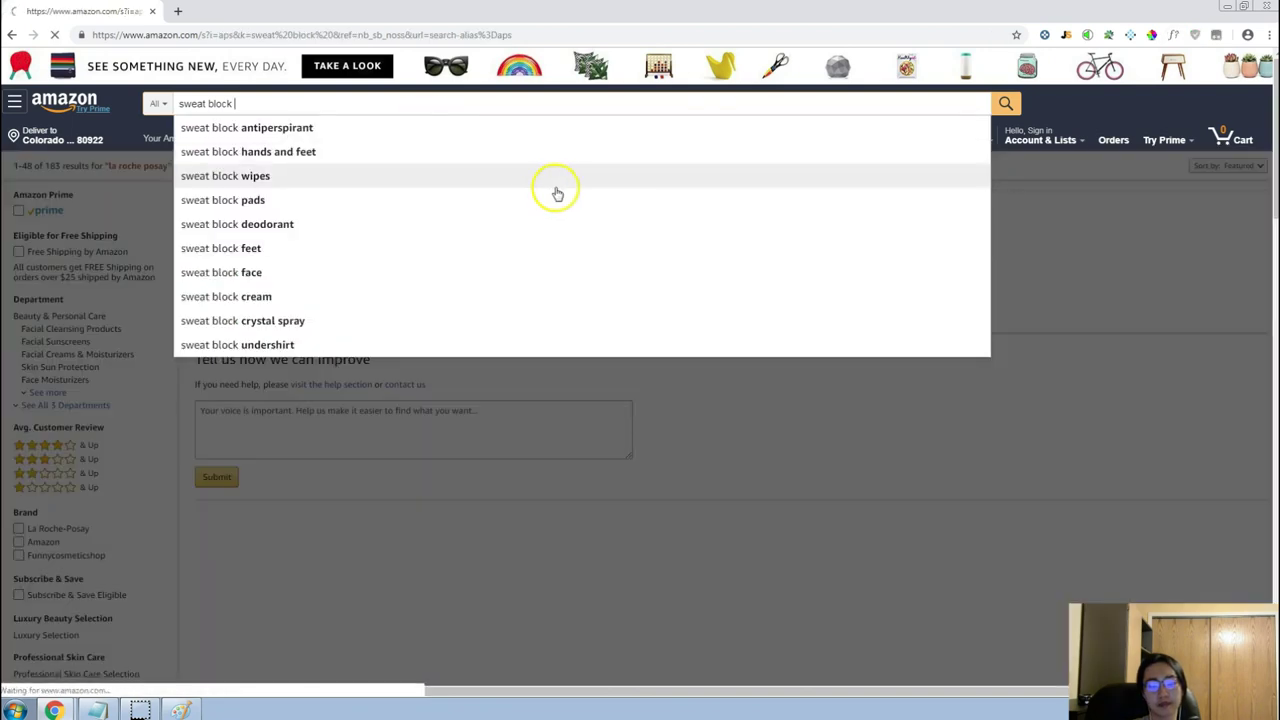
pyautogui.press('Return')
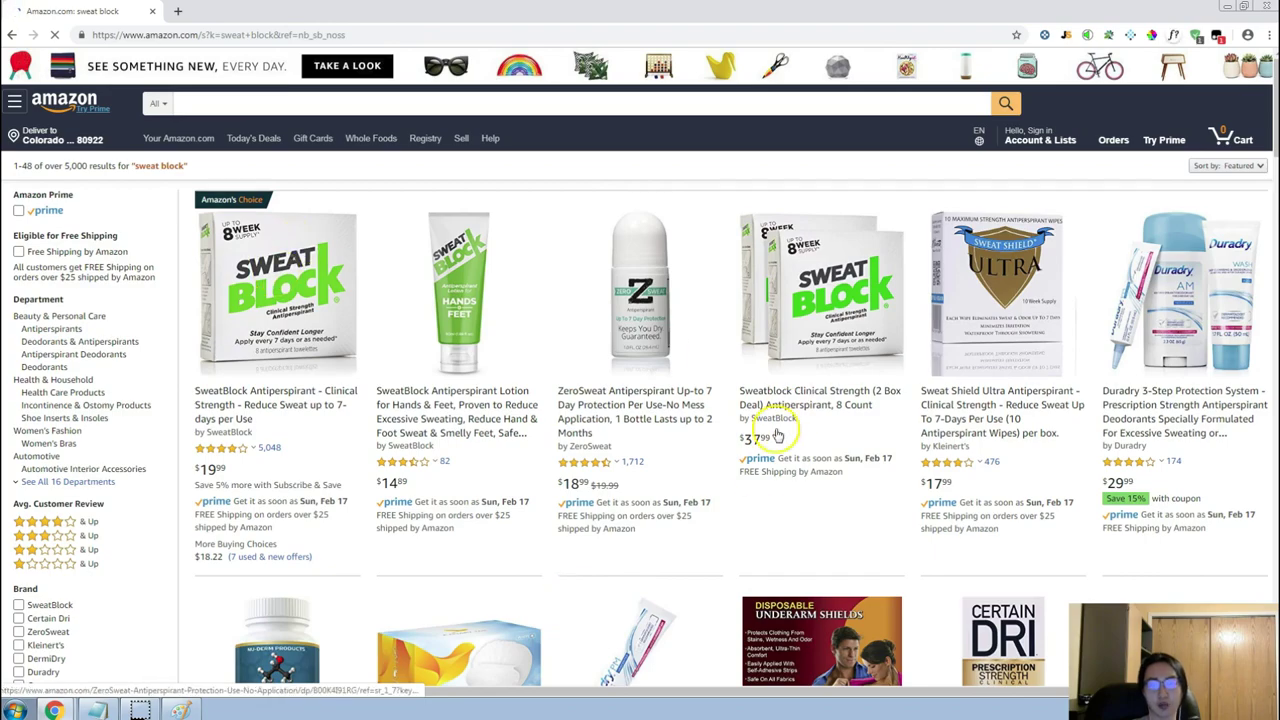
# Review the sweat block listings on Amazon, checking product types, brands, prices and review counts.
pyautogui.scroll(-3, 890, 475)
pyautogui.scroll(-10, 920, 462)
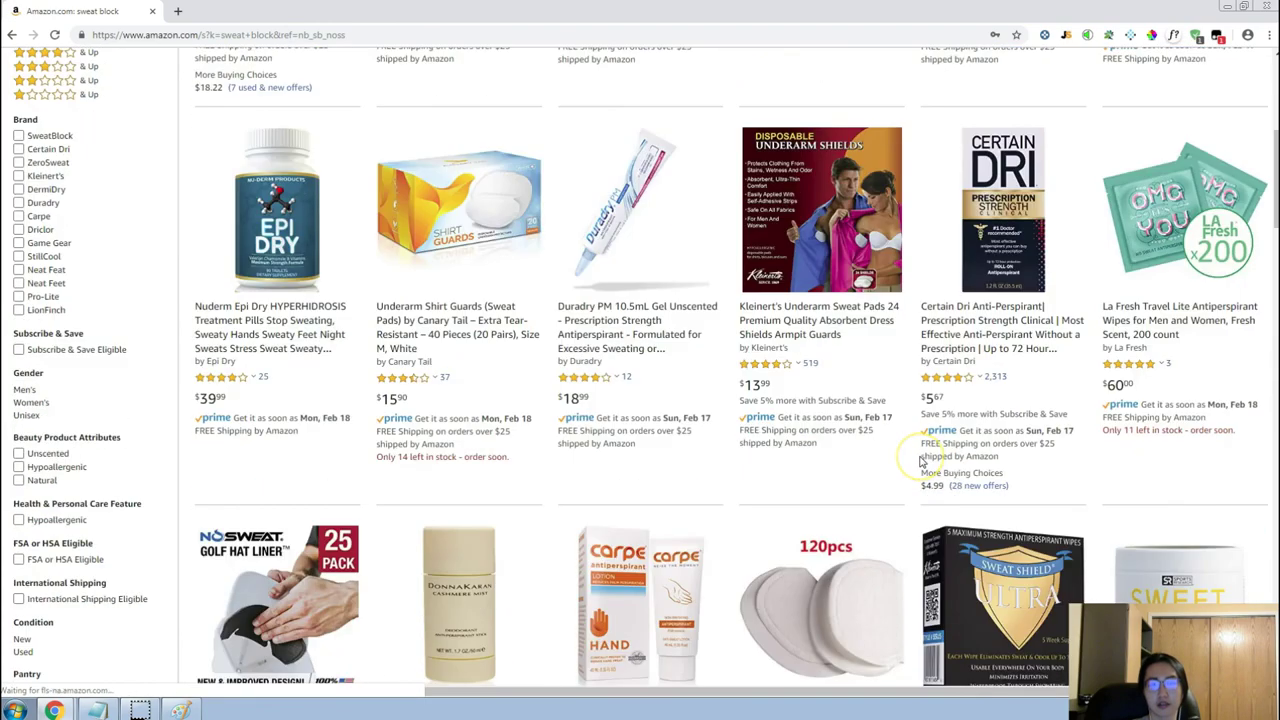
pyautogui.scroll(-4, 897, 458)
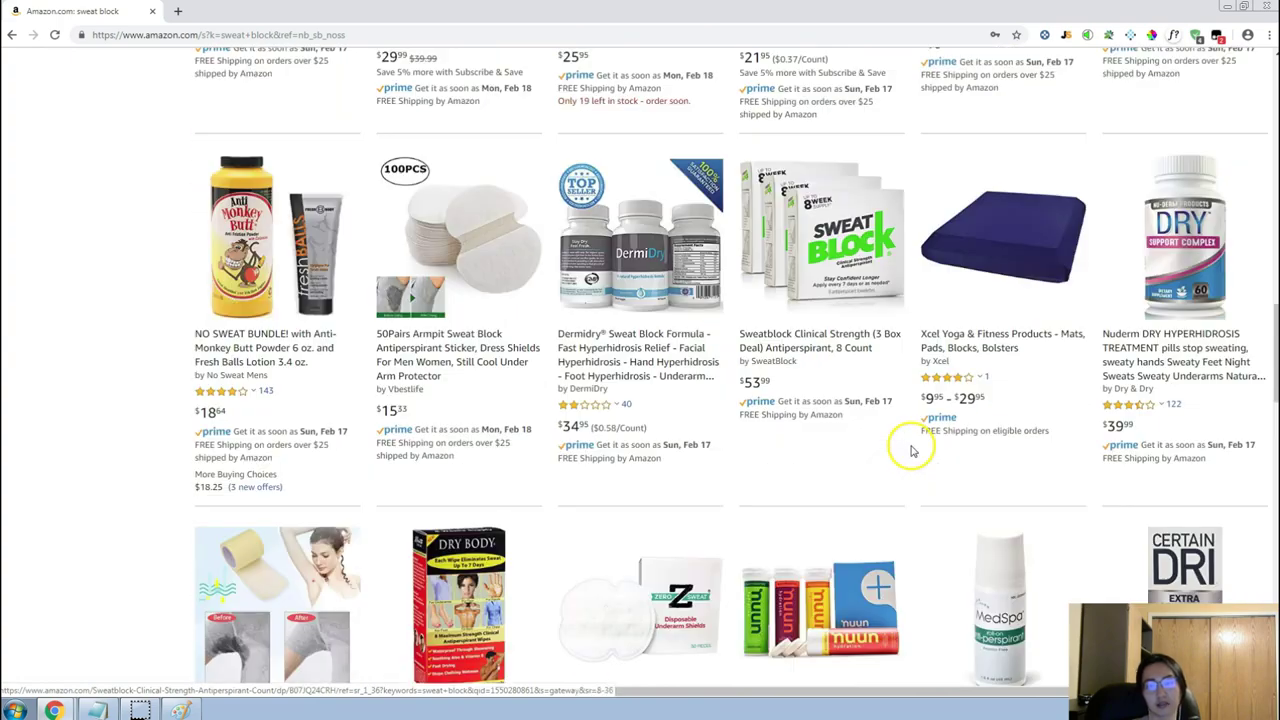
pyautogui.scroll(15, 913, 453)
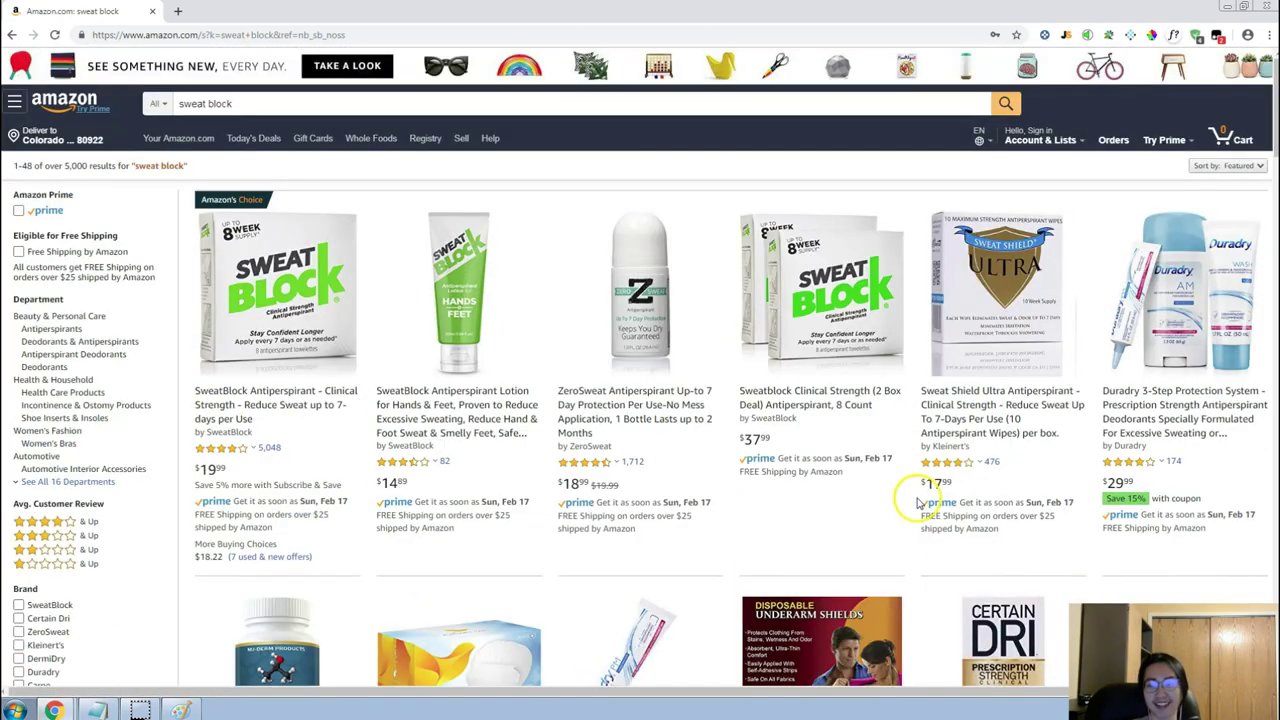
pyautogui.scroll(-1, 913, 480)
pyautogui.scroll(1, 909, 506)
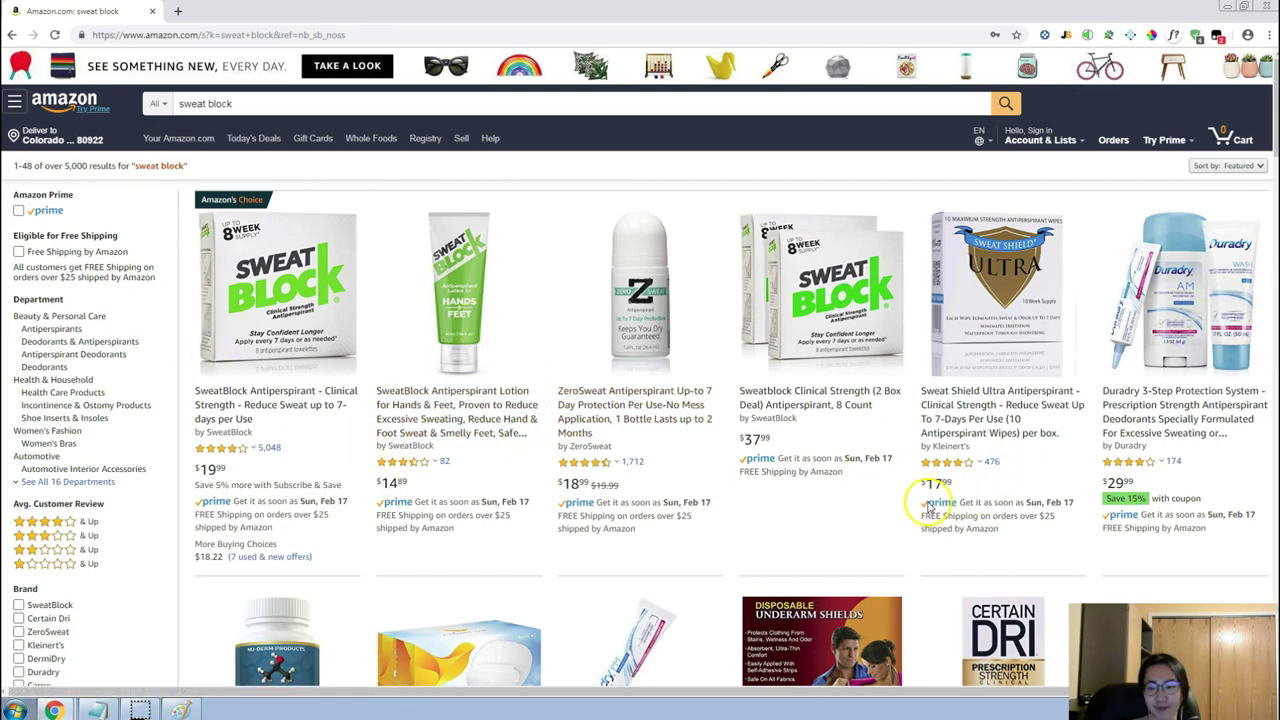
pyautogui.scroll(-3, 922, 478)
pyautogui.scroll(3, 922, 478)
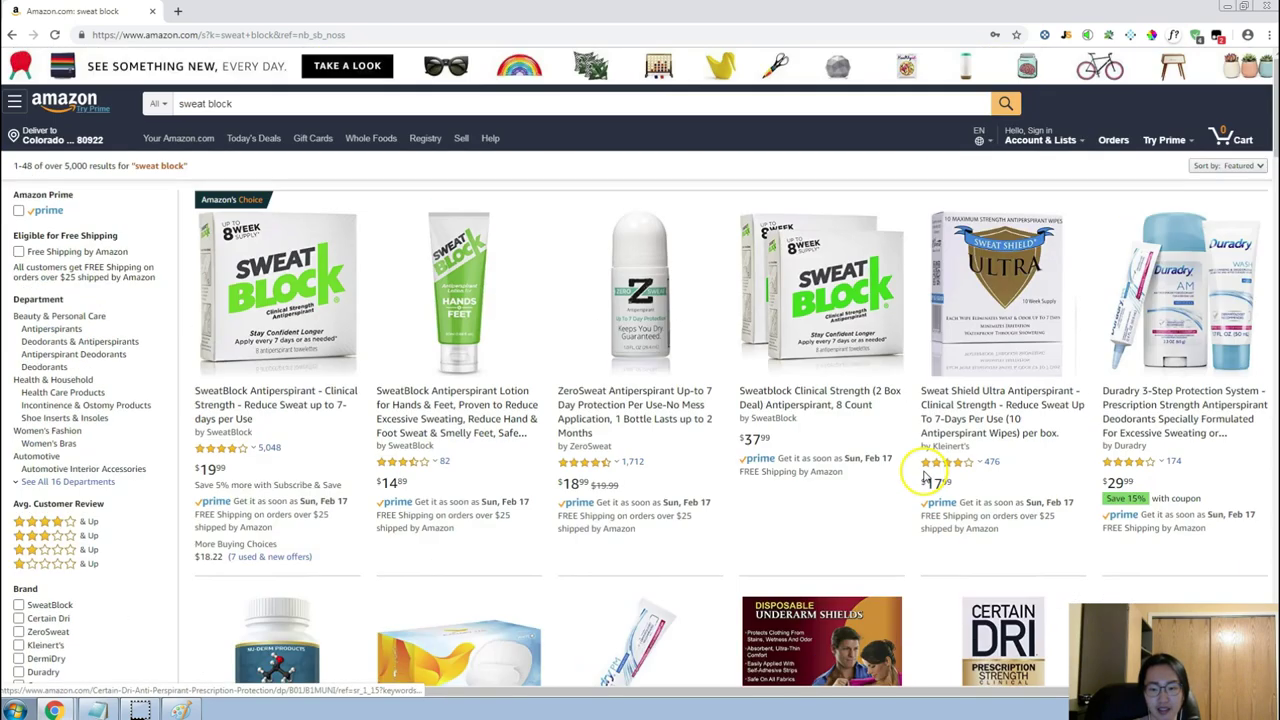
# Copy the keyword "liquid chalk" from Magnet's hand sweat results and search Amazon for it.
pyautogui.hotkey('alt', 'Tab')
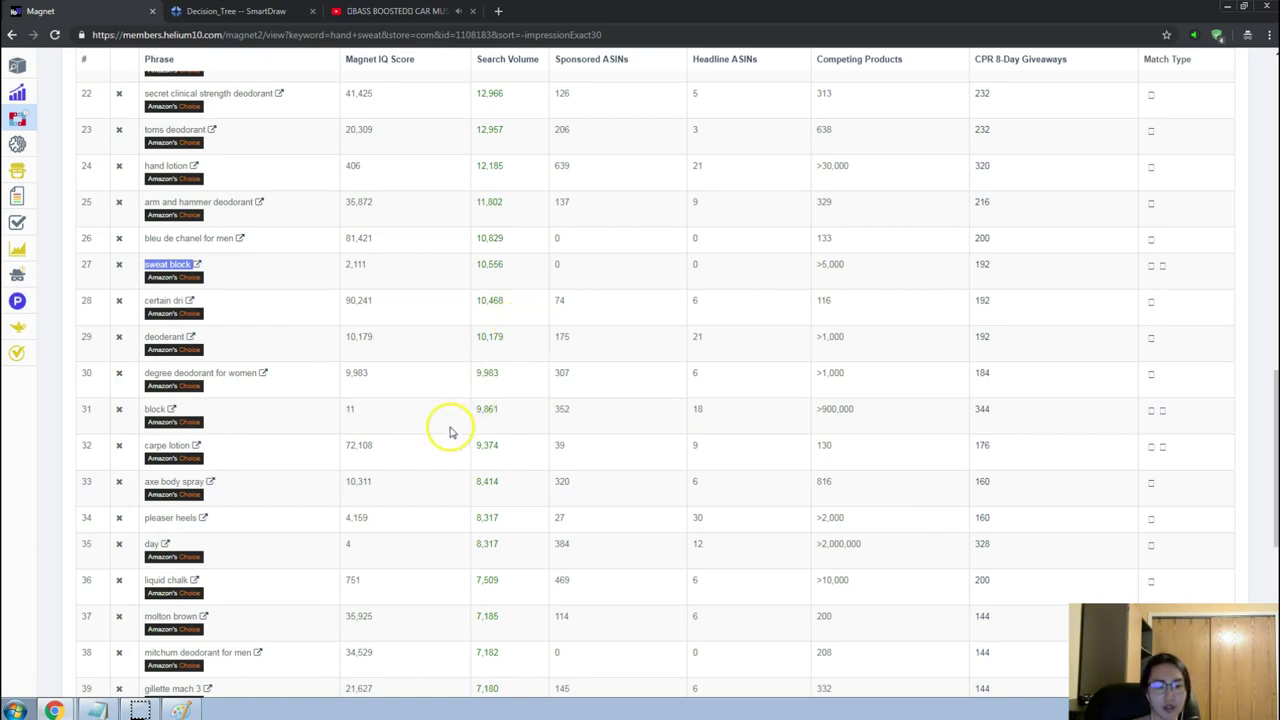
pyautogui.tripleClick(295, 580)
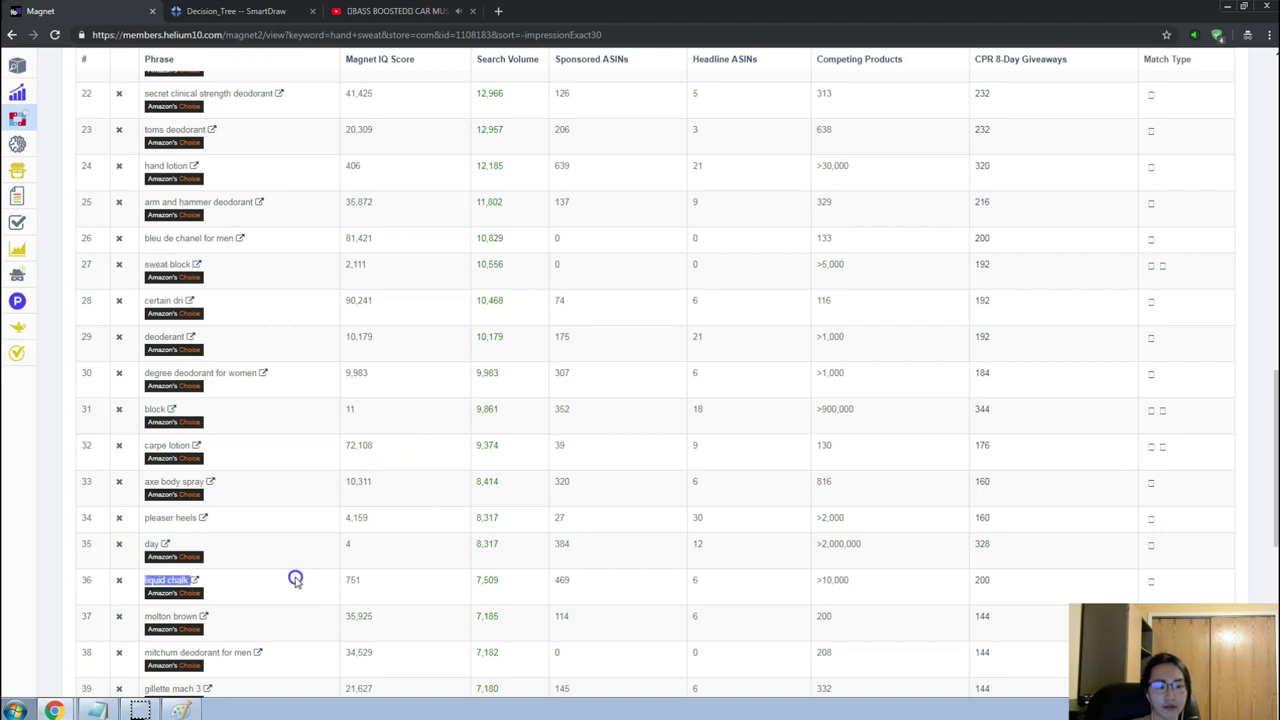
pyautogui.hotkey('alt', 'Tab')
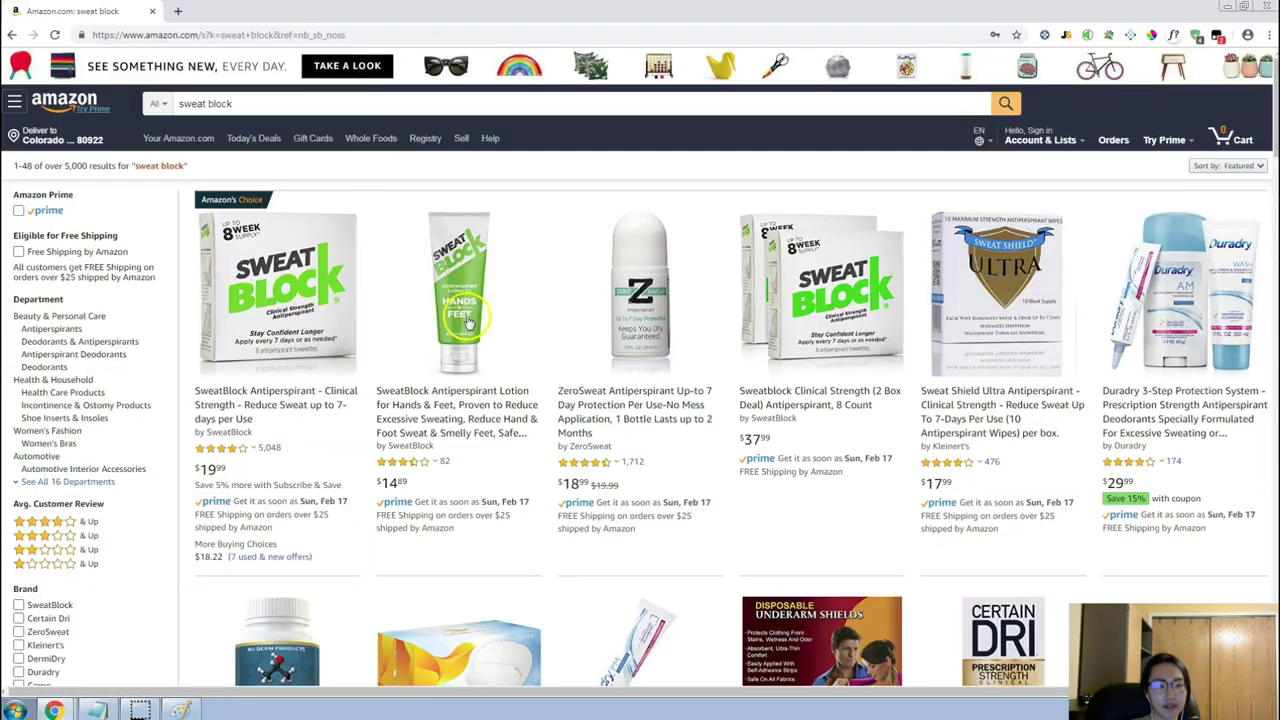
pyautogui.doubleClick(346, 98)
pyautogui.press('Return')
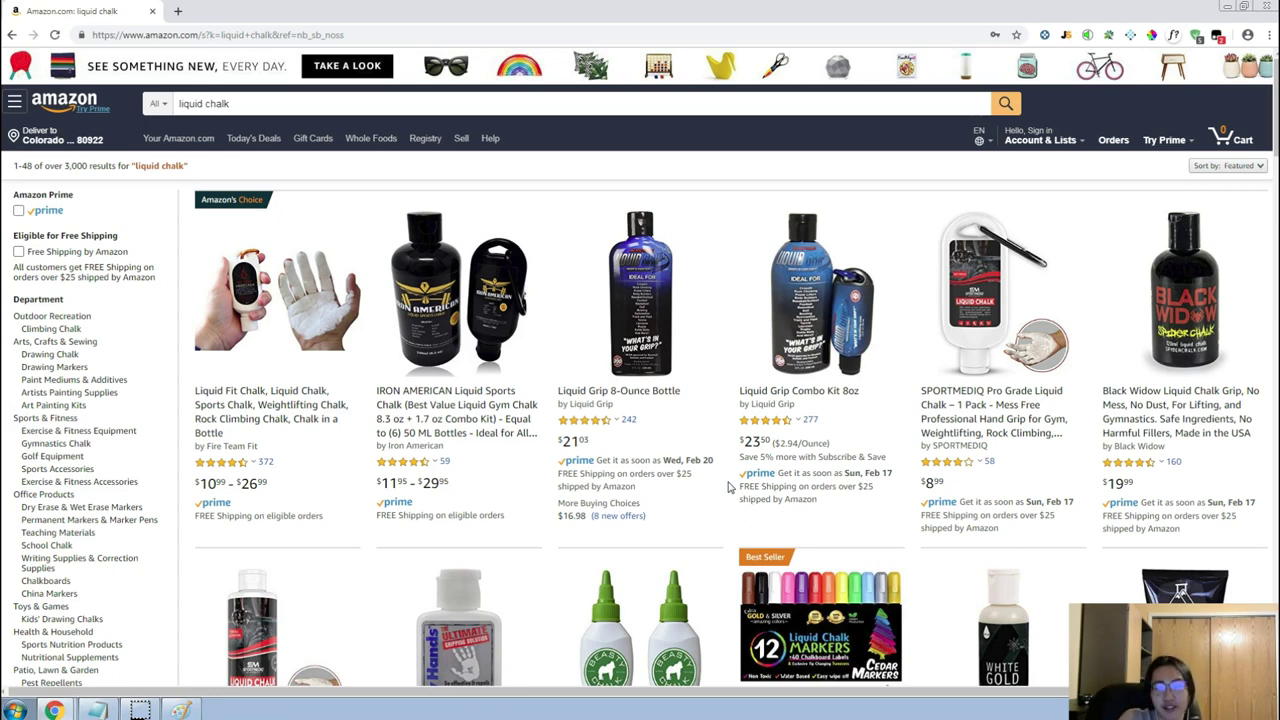
# Review the liquid chalk listings on Amazon, comparing brands, packaging, prices and review counts.
pyautogui.scroll(-5, 728, 487)
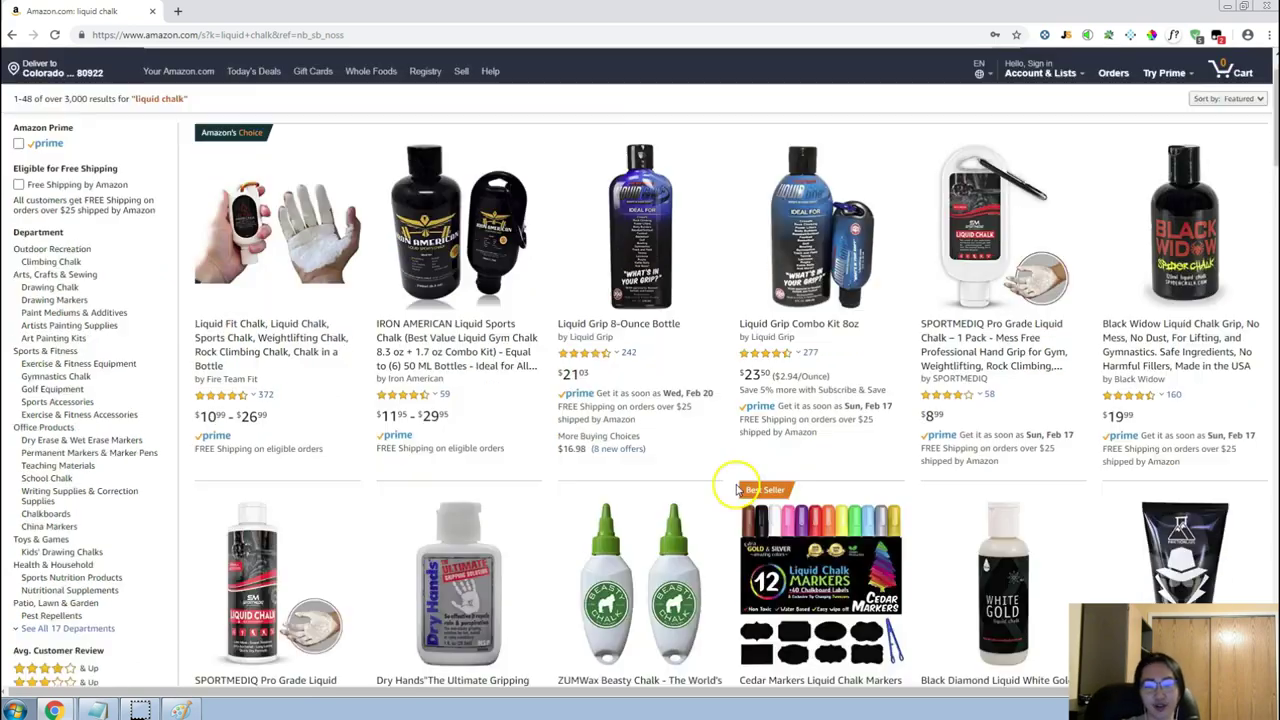
pyautogui.scroll(-3, 728, 481)
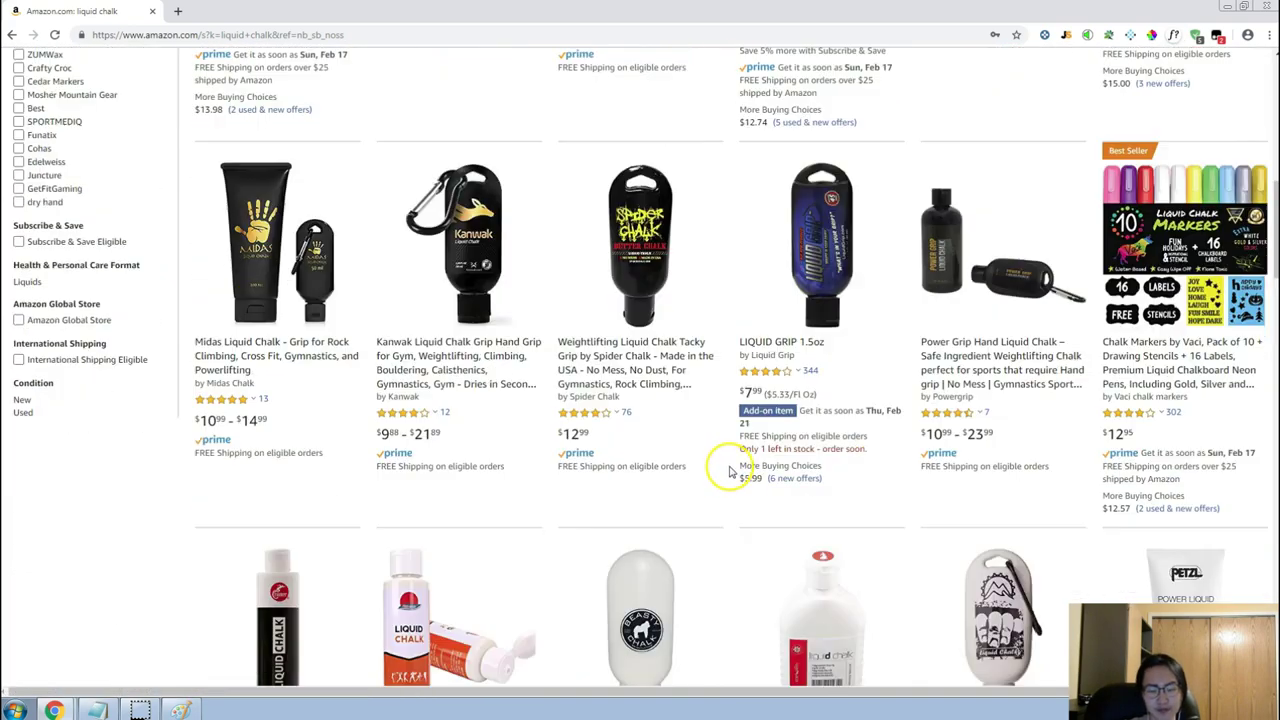
pyautogui.scroll(-3, 730, 466)
pyautogui.scroll(3, 733, 463)
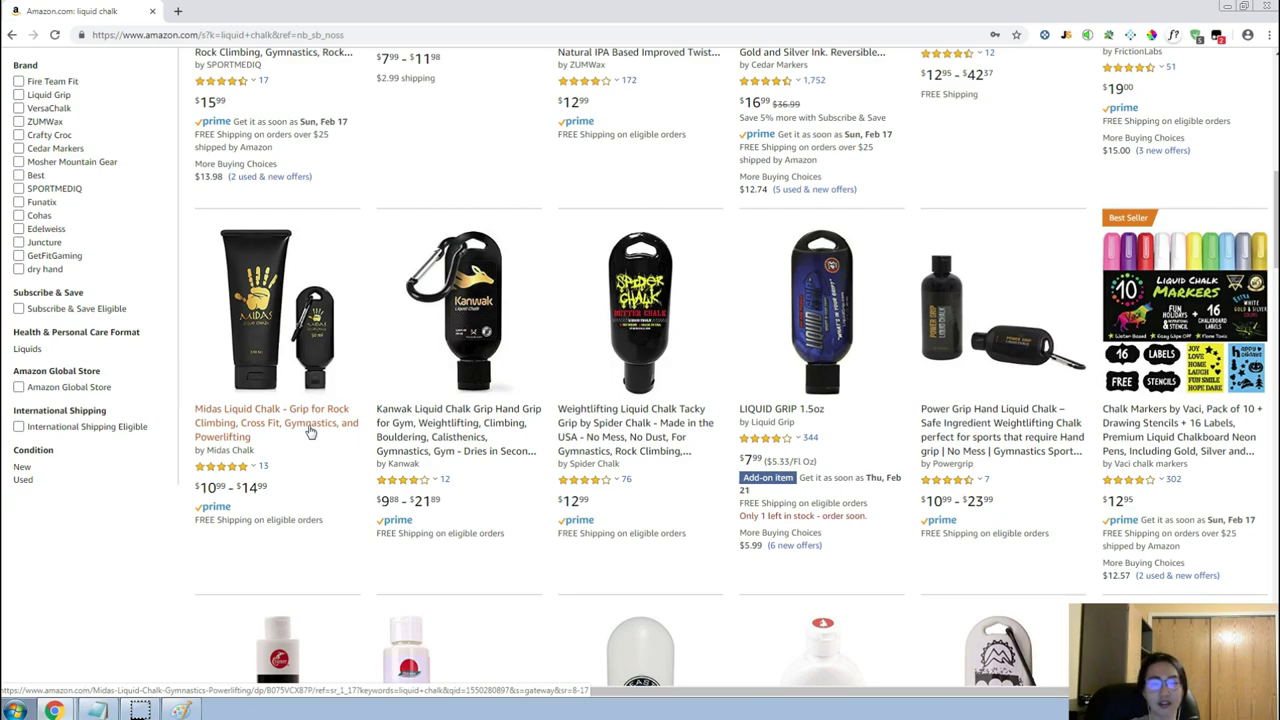
pyautogui.scroll(8, 310, 430)
pyautogui.scroll(-4, 580, 457)
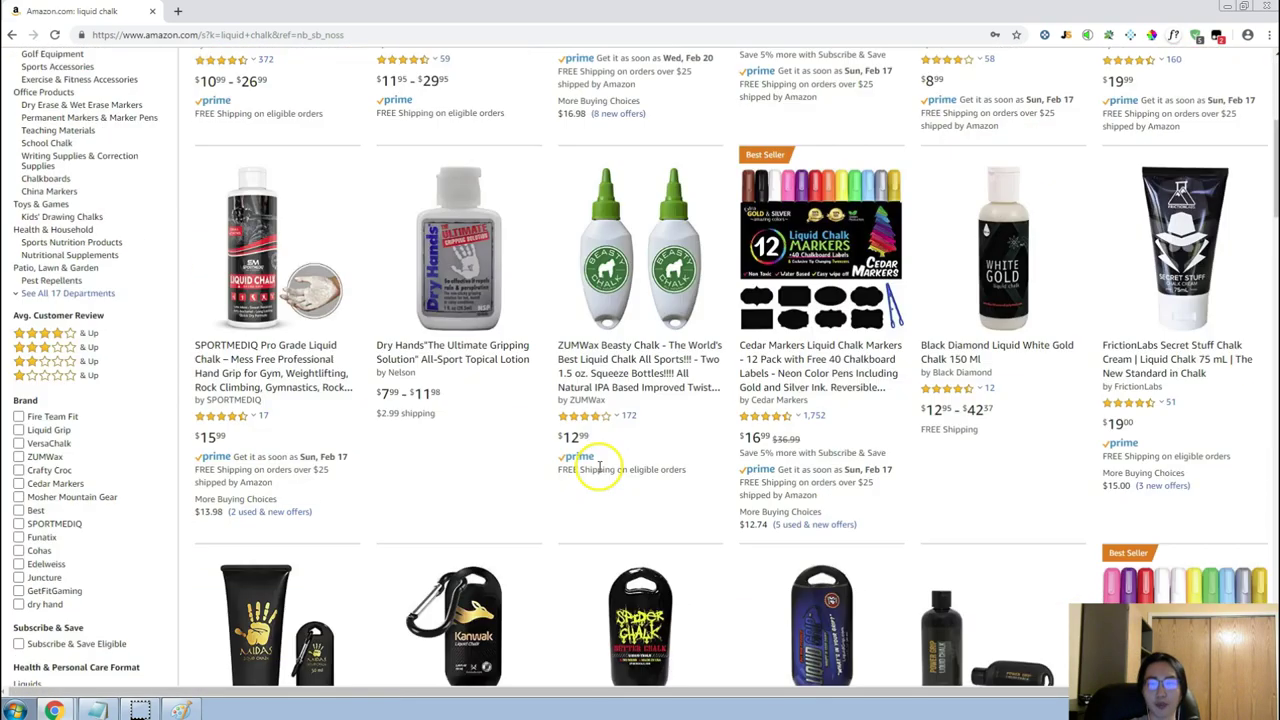
pyautogui.scroll(-4, 598, 468)
pyautogui.scroll(10, 586, 465)
# Run the Jungle Scout extension on the liquid chalk results and compare its sales data with the Amazon listings.
pyautogui.hotkey('alt', 'Tab')
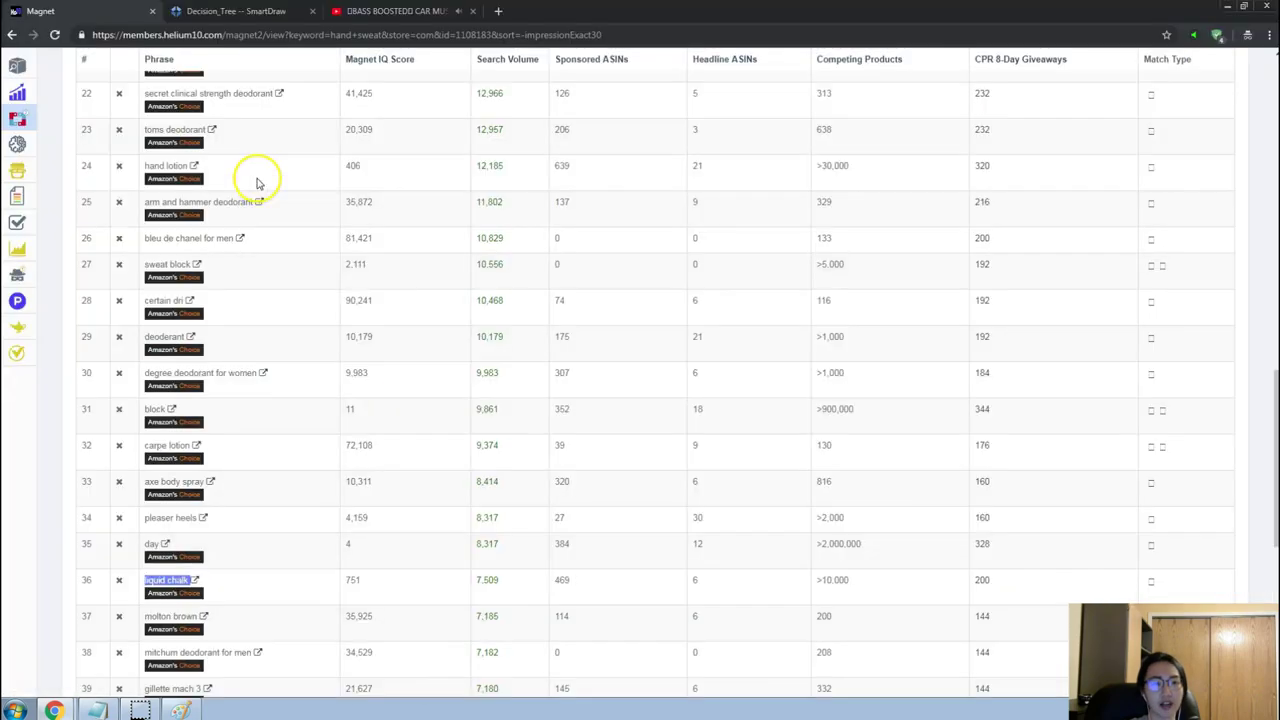
pyautogui.hotkey('alt', 'Tab')
pyautogui.click(1066, 36)
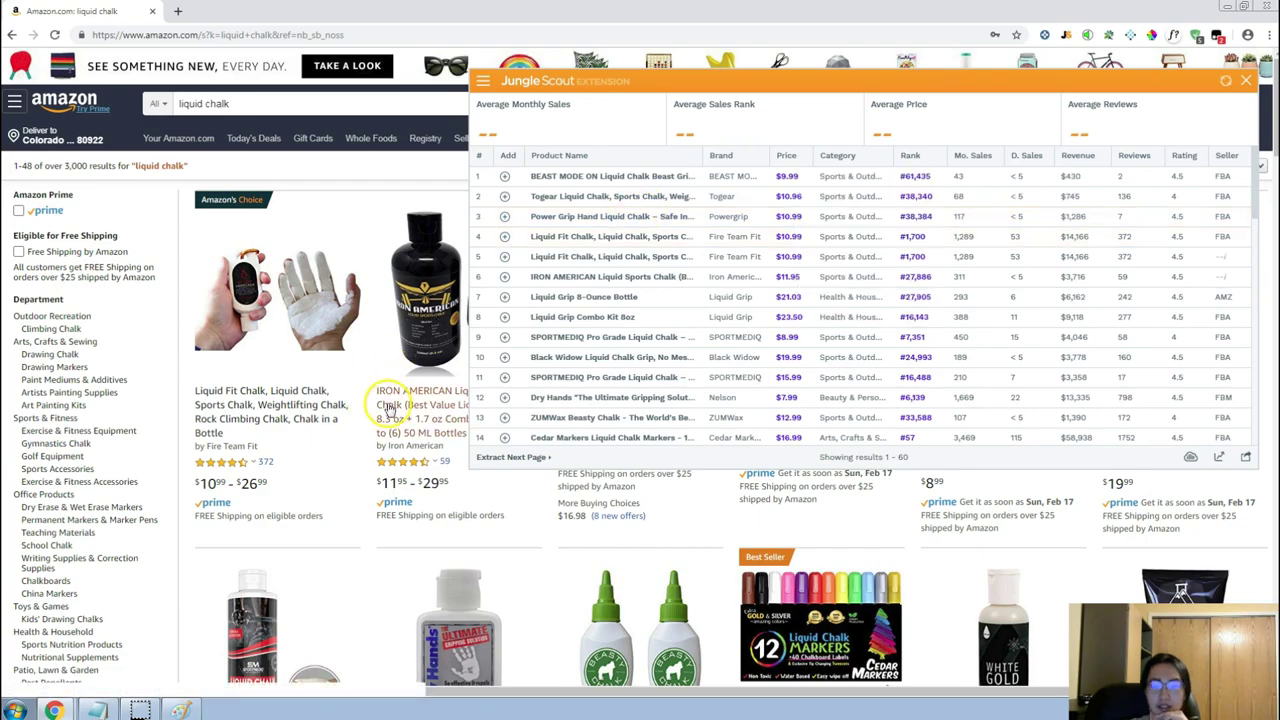
pyautogui.scroll(-2, 389, 408)
pyautogui.scroll(-5, 389, 408)
pyautogui.scroll(6, 388, 415)
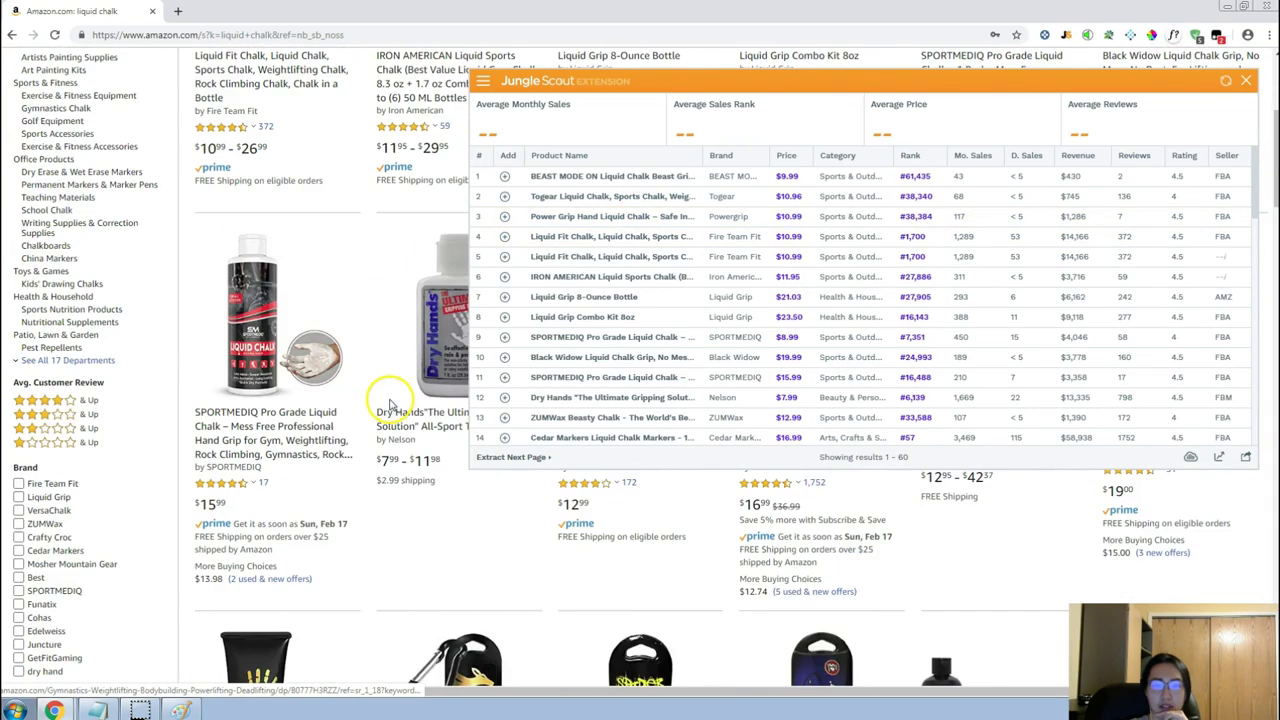
# Compare the liquid chalk listings on Amazon with Jungle Scout's average sales, rank, price and review figures.
pyautogui.scroll(1, 391, 405)
pyautogui.scroll(-1, 391, 402)
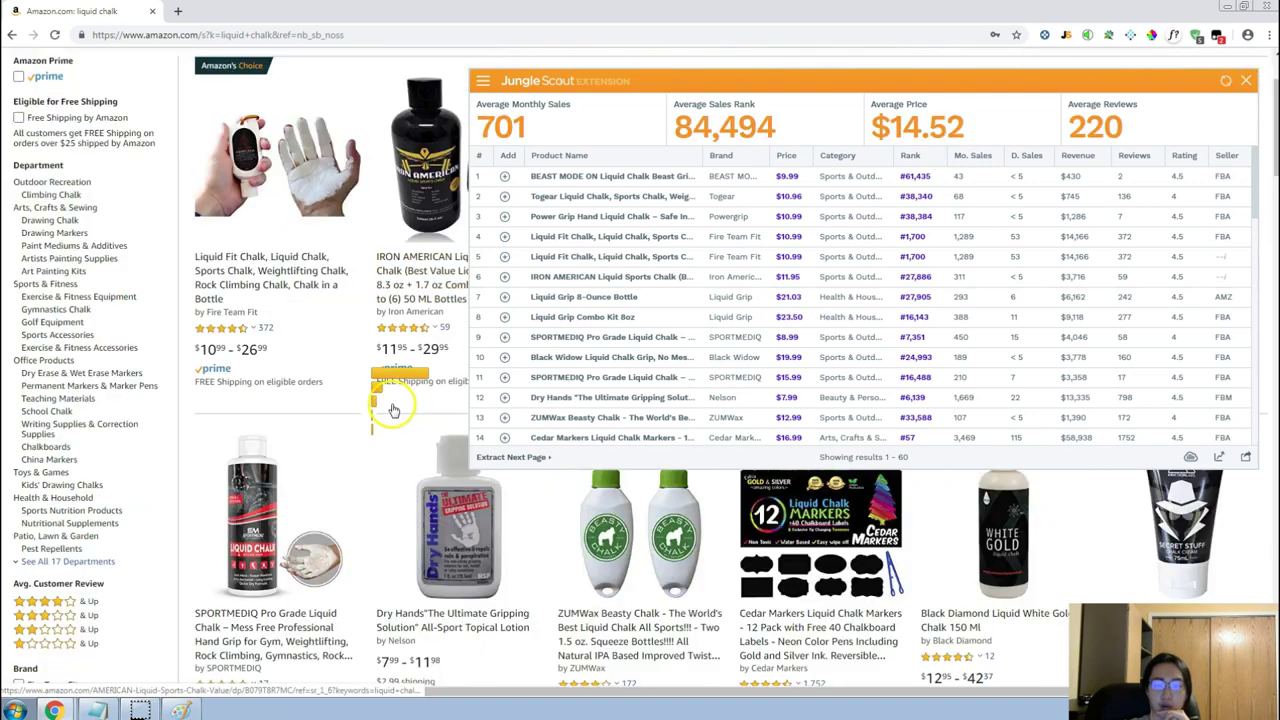
pyautogui.moveTo(399, 411)
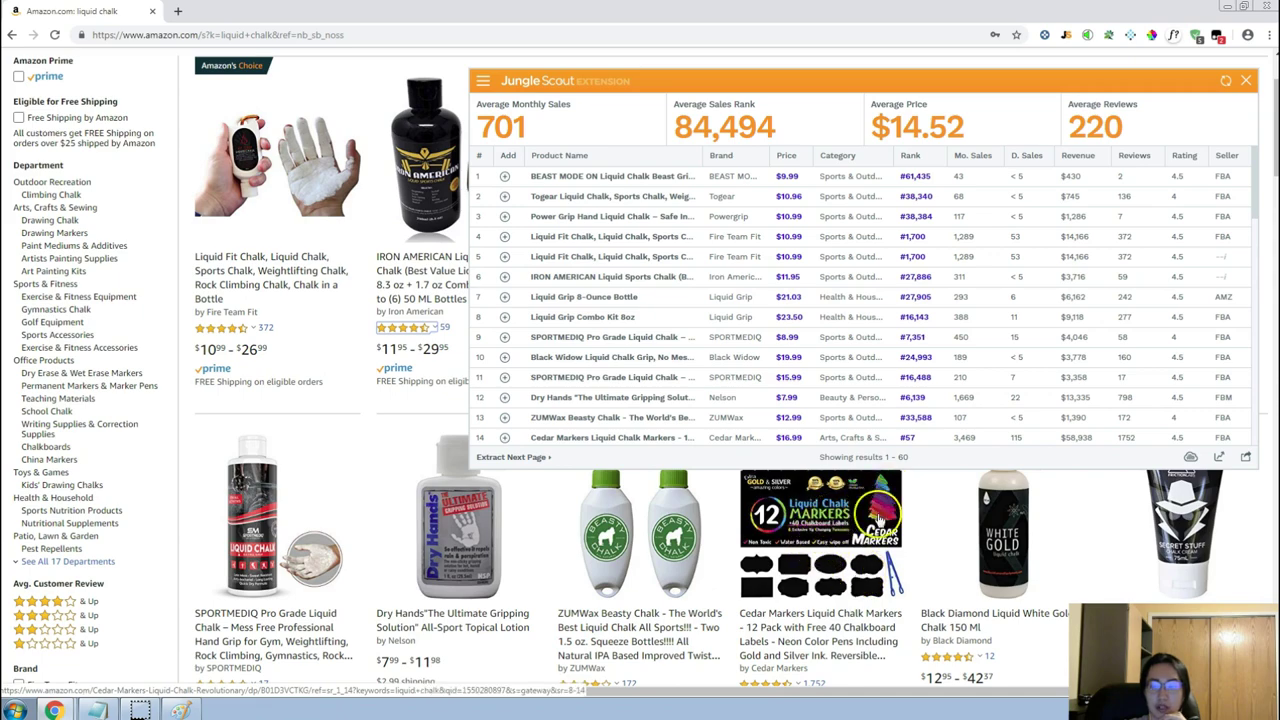
pyautogui.scroll(2, 995, 570)
pyautogui.scroll(-6, 992, 586)
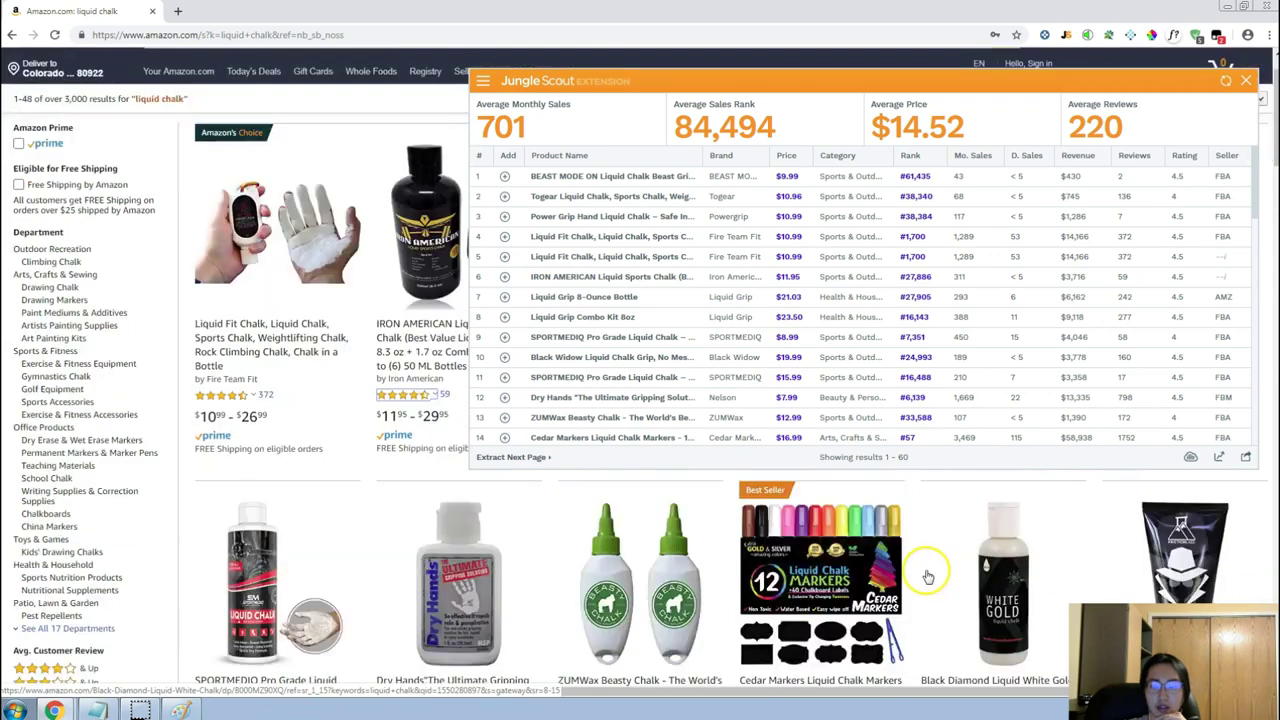
pyautogui.scroll(-4, 290, 333)
pyautogui.scroll(4, 288, 345)
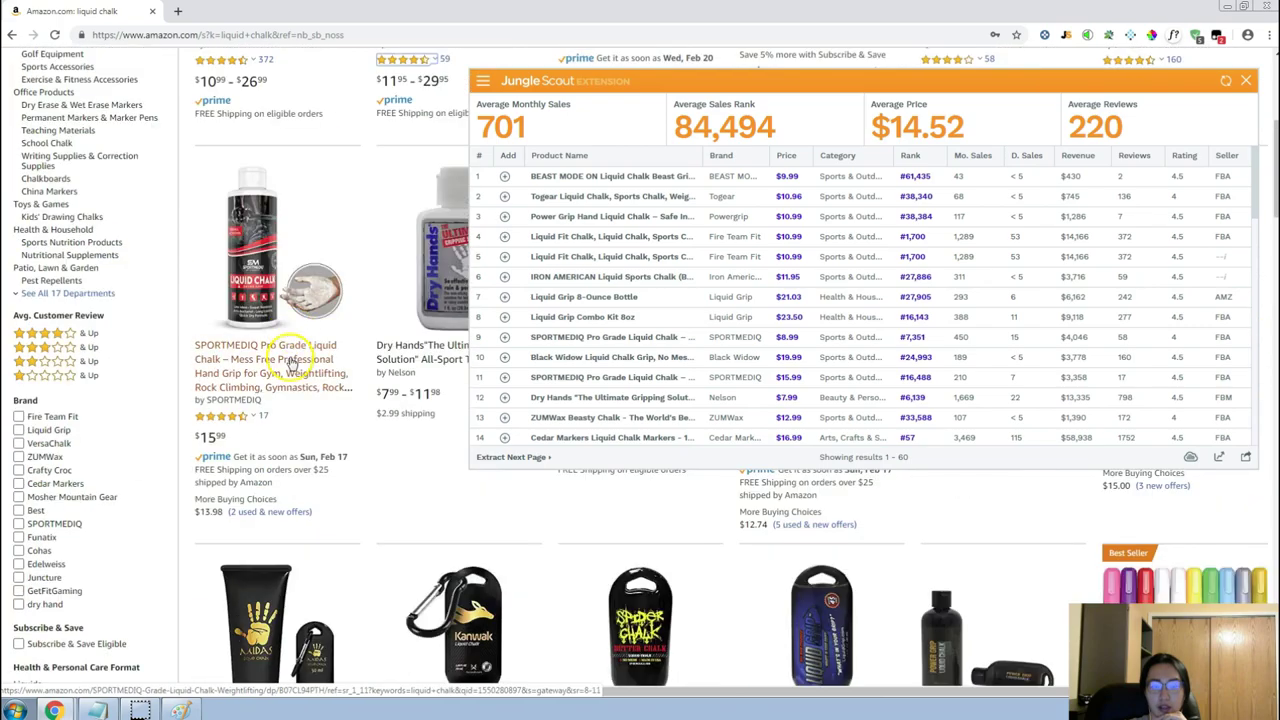
pyautogui.scroll(-2, 320, 450)
pyautogui.scroll(-2, 352, 507)
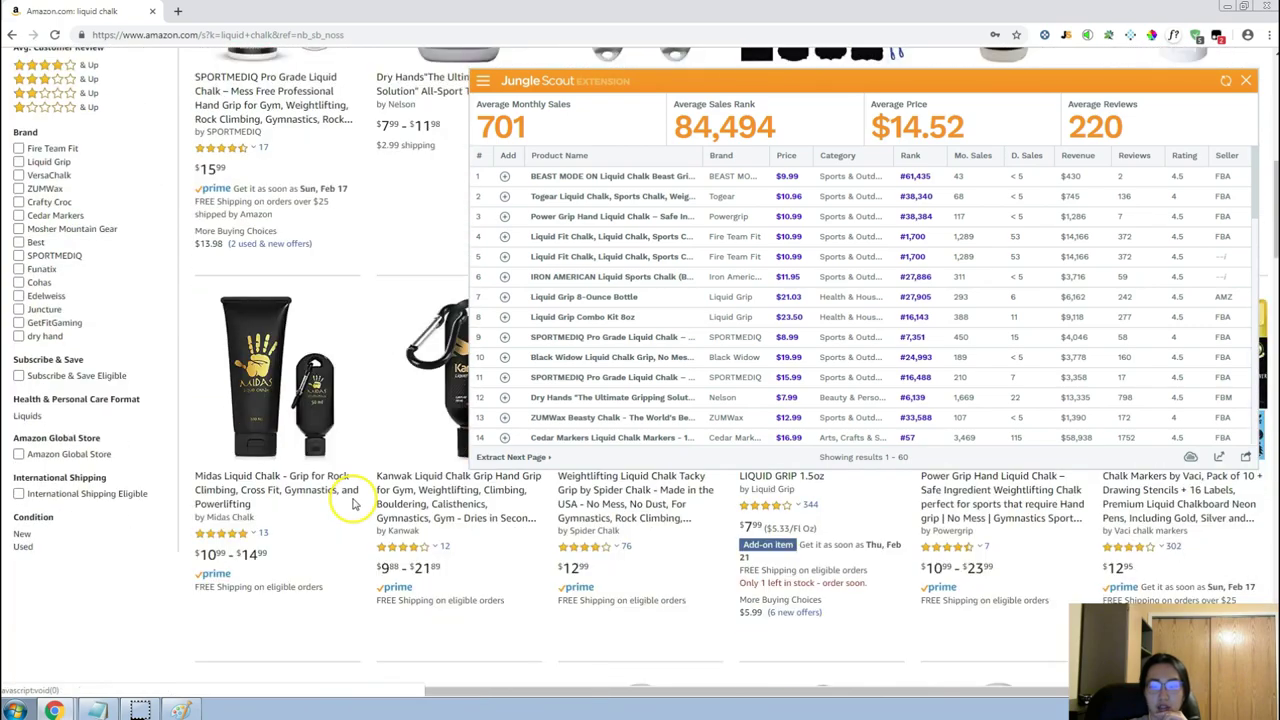
pyautogui.scroll(6, 349, 509)
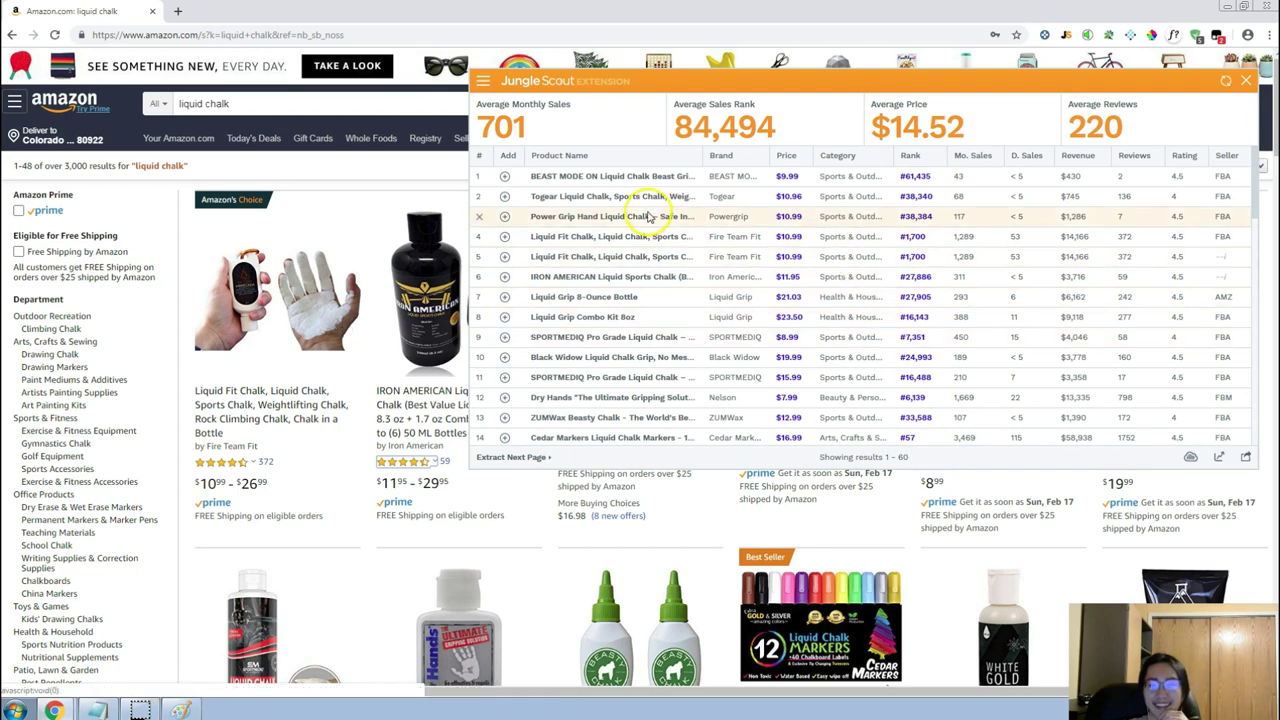
# Check the individual liquid chalk and chalk marker products in the Jungle Scout table, and close the extension.
pyautogui.moveTo(642, 245)
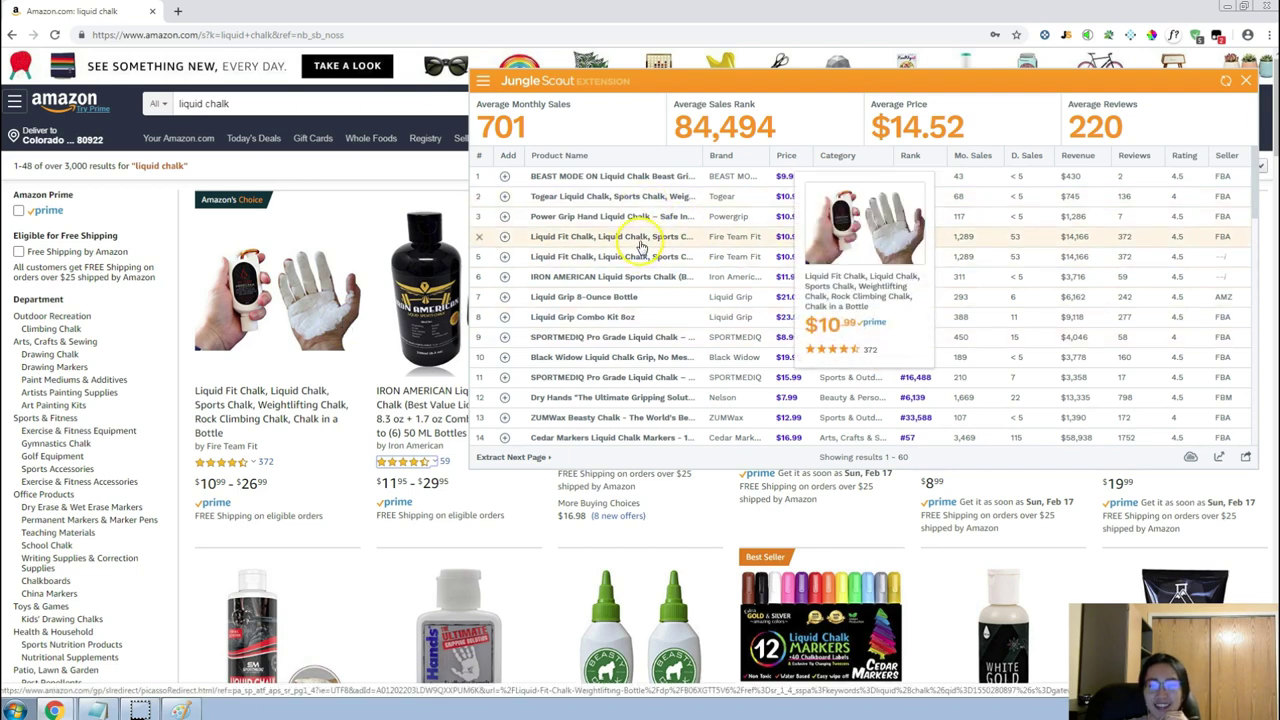
pyautogui.moveTo(633, 300)
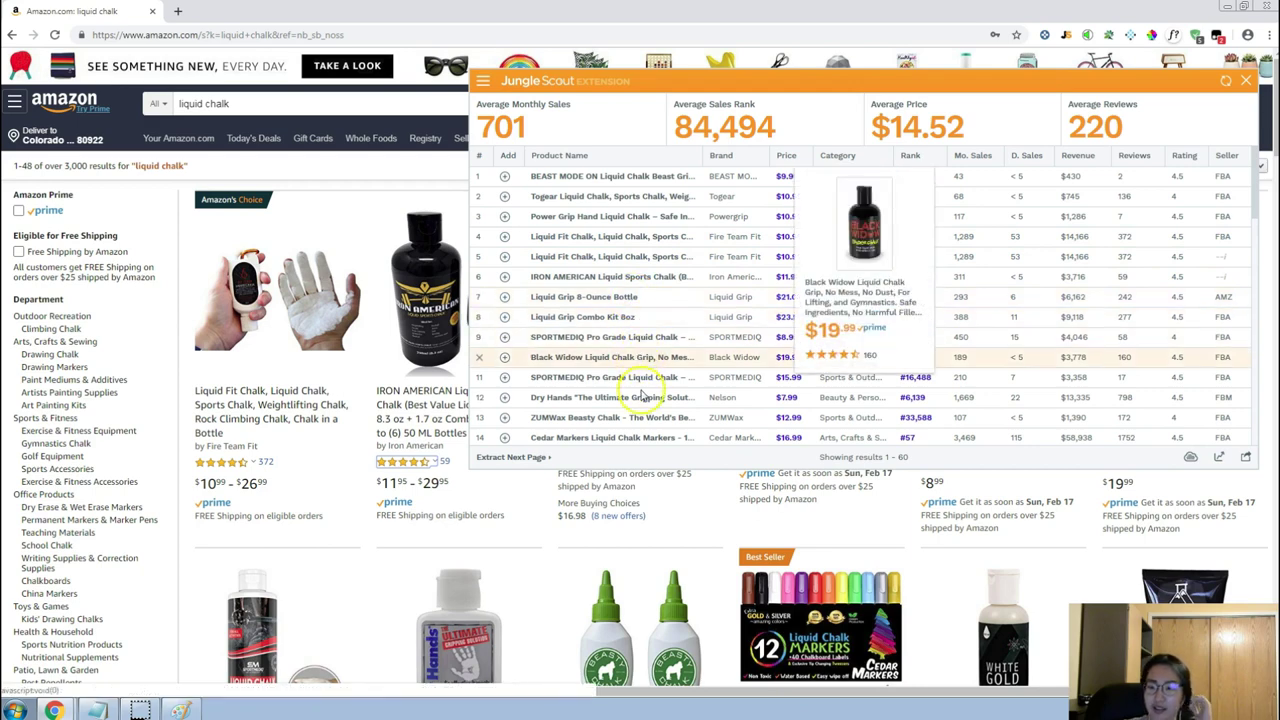
pyautogui.moveTo(643, 399)
pyautogui.scroll(-5, 643, 399)
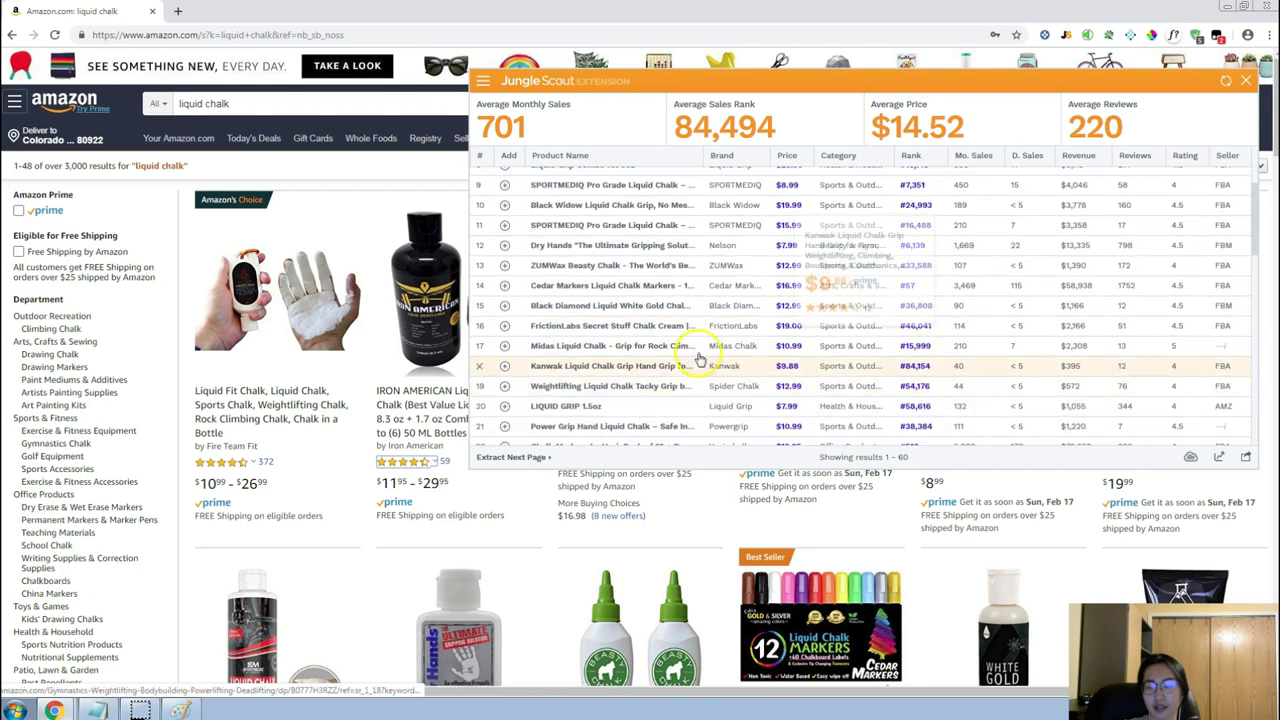
pyautogui.scroll(-3, 727, 345)
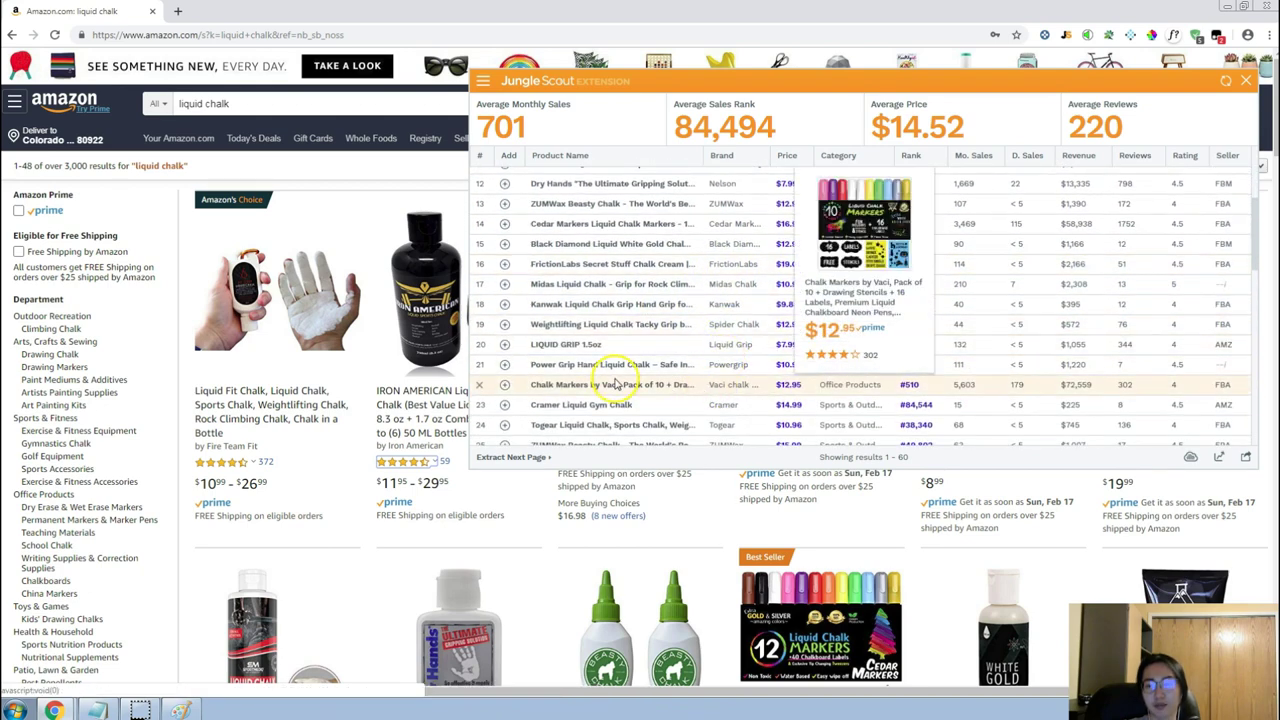
pyautogui.click(1246, 81)
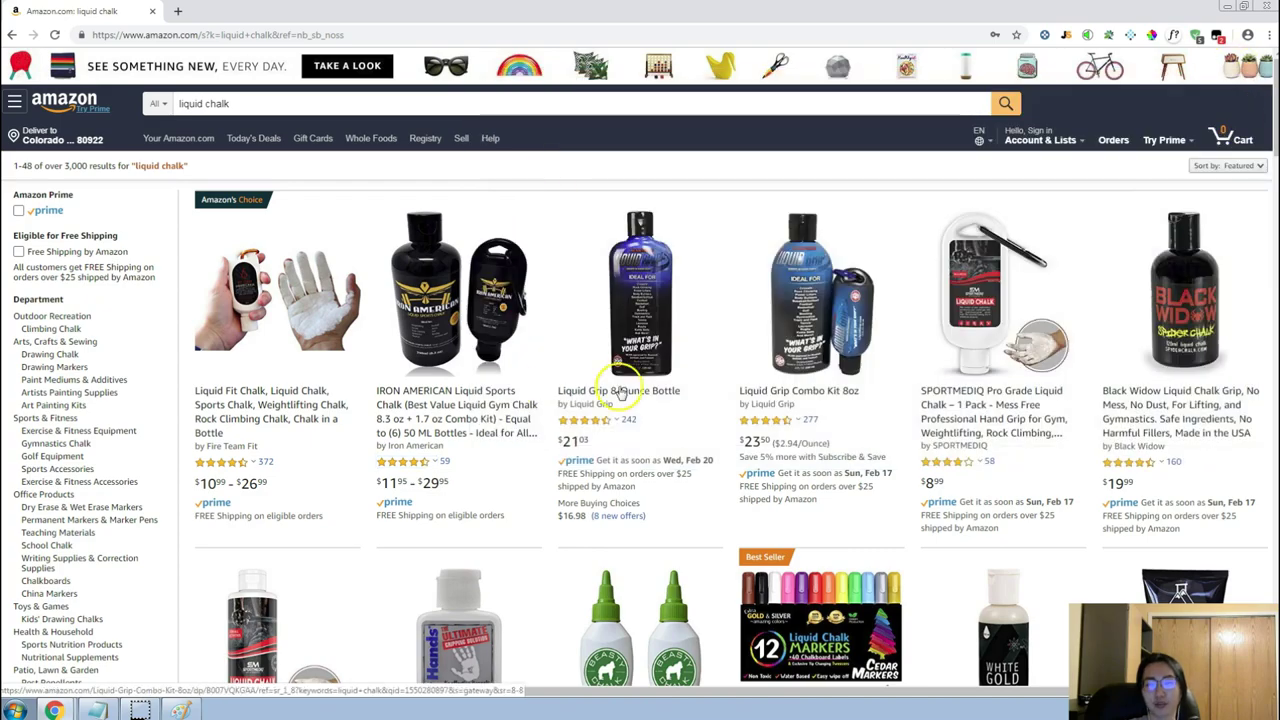
# Skim the liquid chalk listings once more, close the Amazon results, and return to Magnet's hand sweat keywords.
pyautogui.scroll(-5, 614, 394)
pyautogui.scroll(-2, 868, 349)
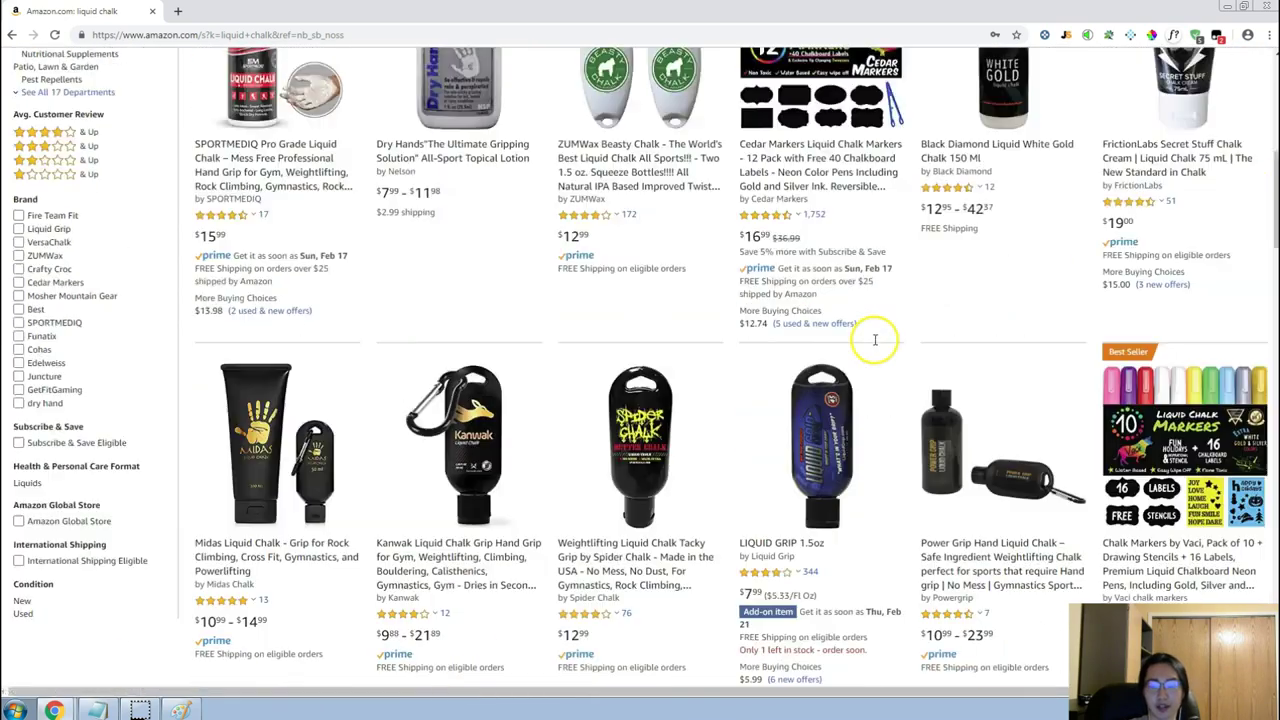
pyautogui.scroll(8, 850, 380)
pyautogui.hotkey('ctrl', 'w')
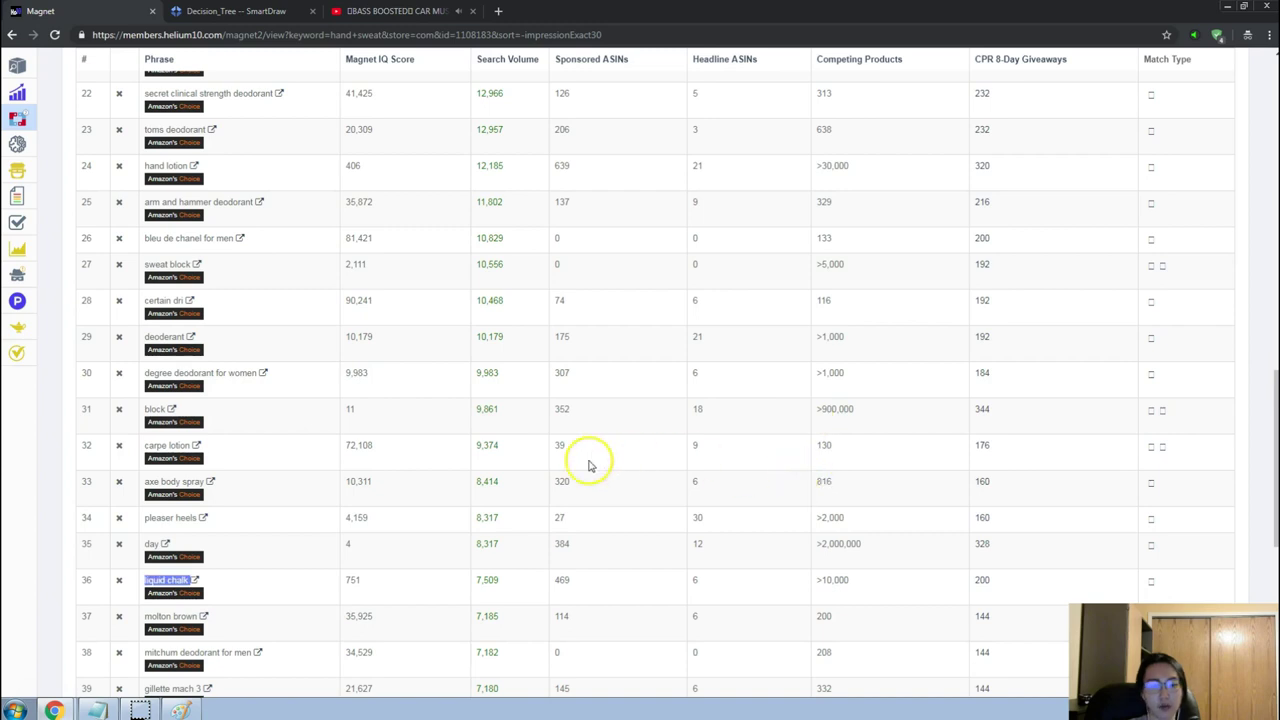
pyautogui.scroll(-1, 415, 463)
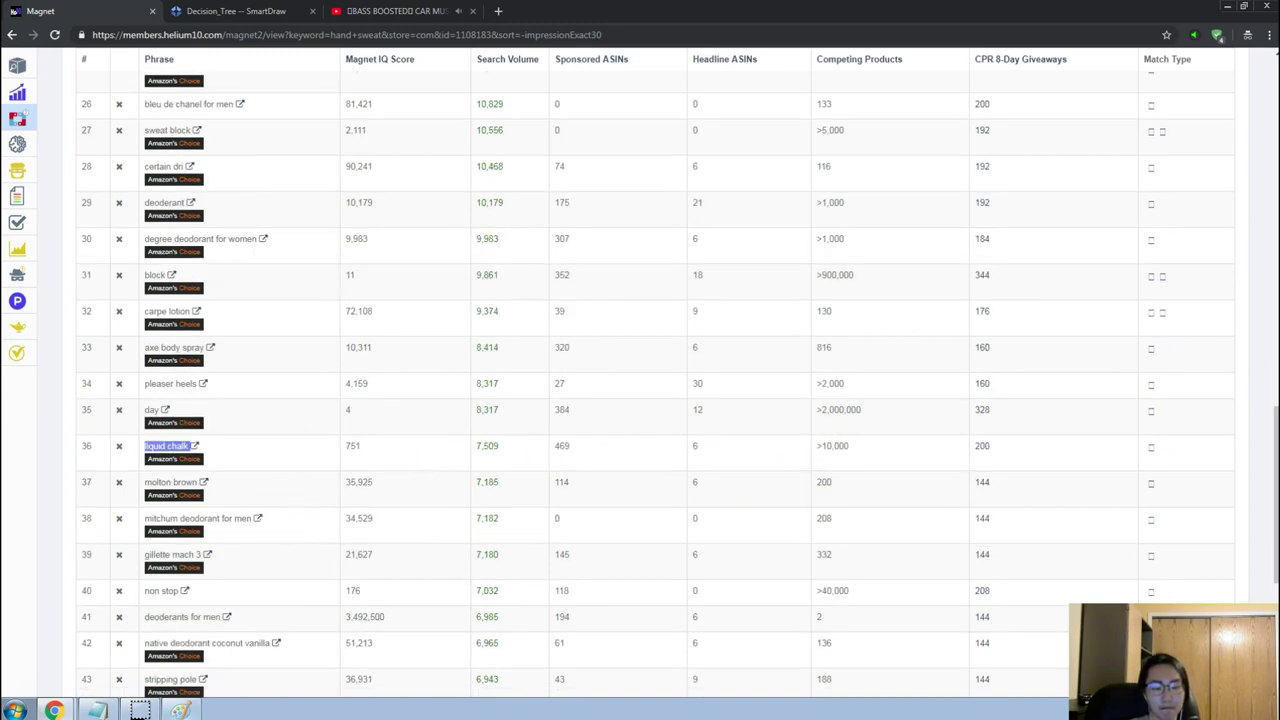
# Copy "kicking net" from the Product Ideas note in Notepad and run a Magnet keyword search for it.
pyautogui.click(100, 710)
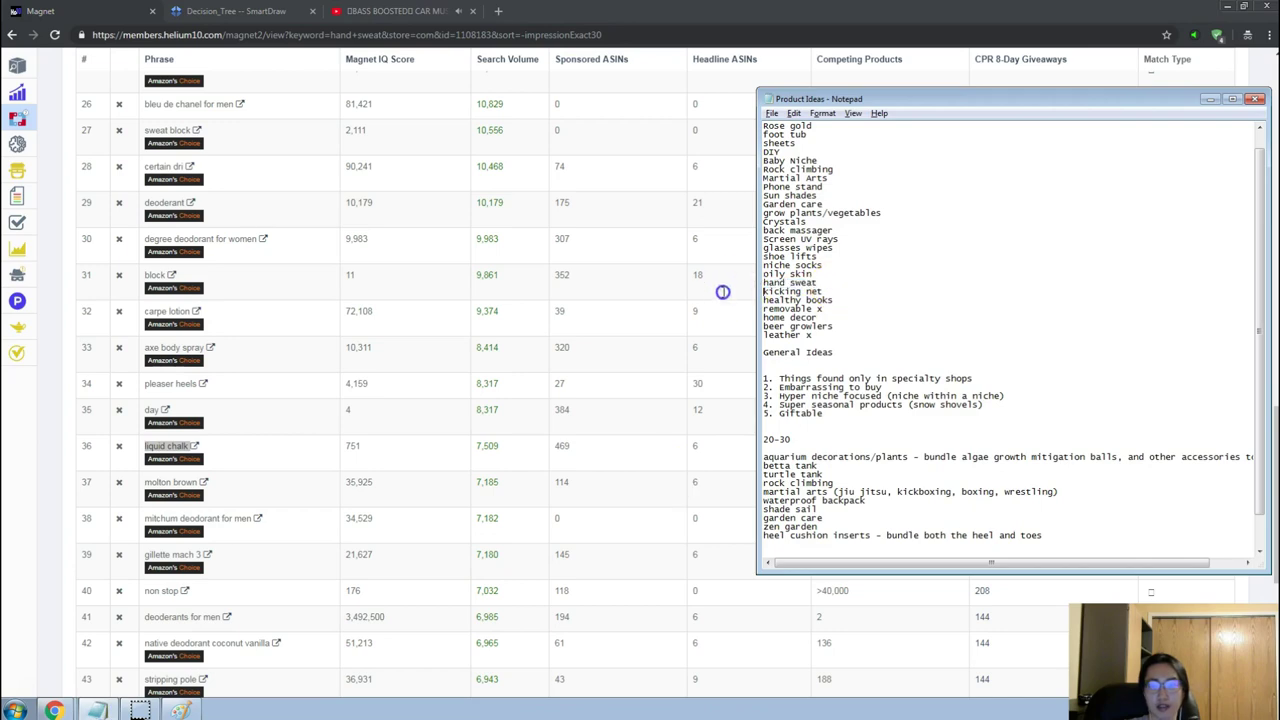
pyautogui.moveTo(763, 291); pyautogui.dragTo(845, 293)
pyautogui.hotkey('ctrl', 'c')
pyautogui.click(394, 346)
pyautogui.scroll(15, 337, 306)
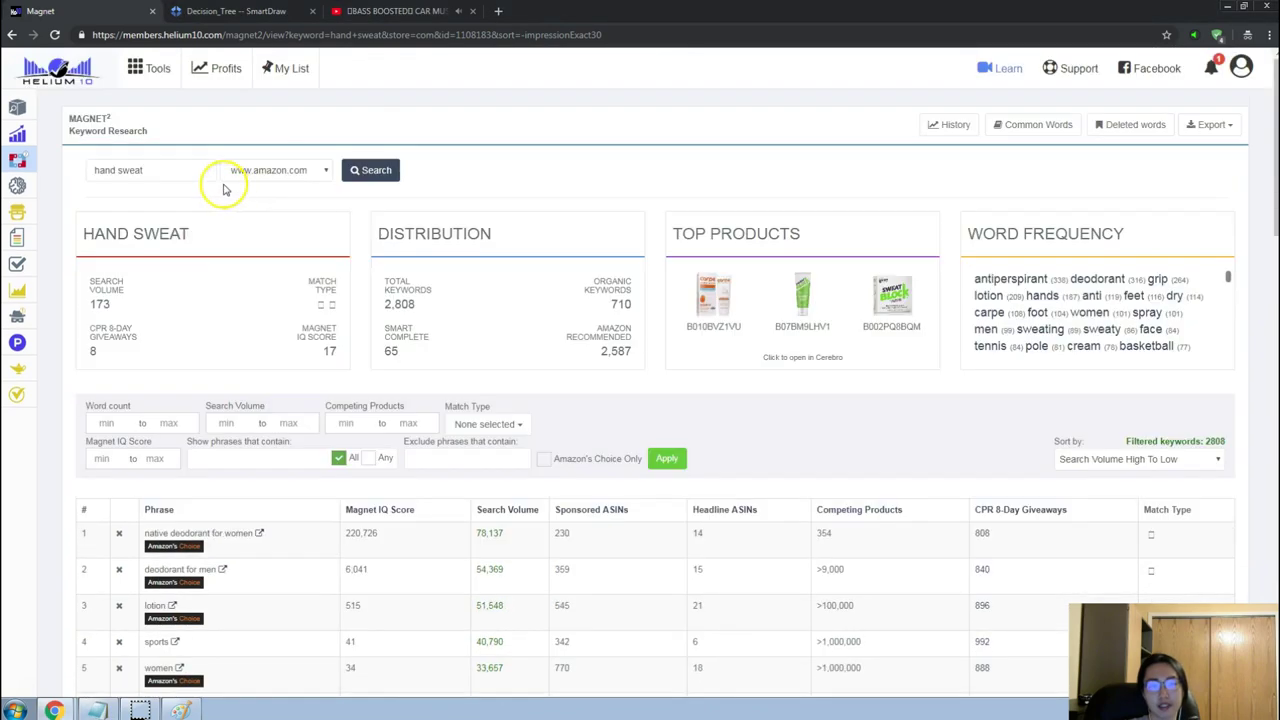
pyautogui.tripleClick(162, 160)
pyautogui.hotkey('ctrl', 'v')
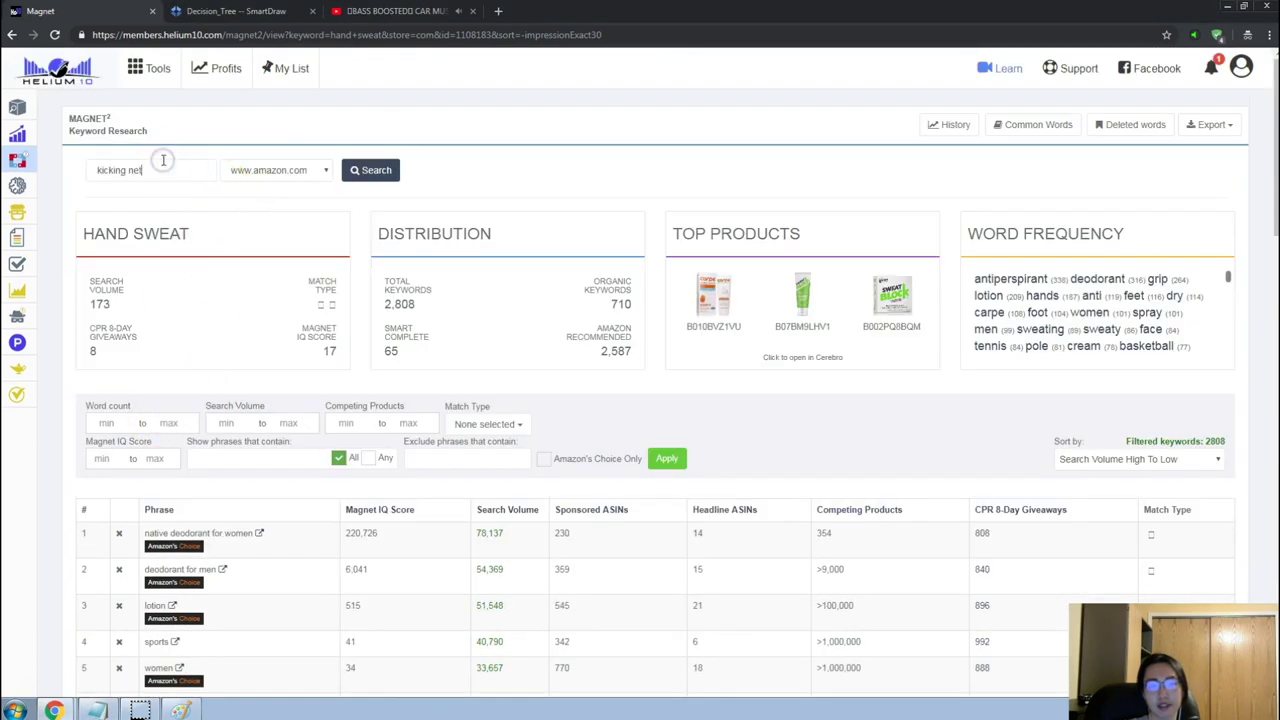
pyautogui.press('Return')
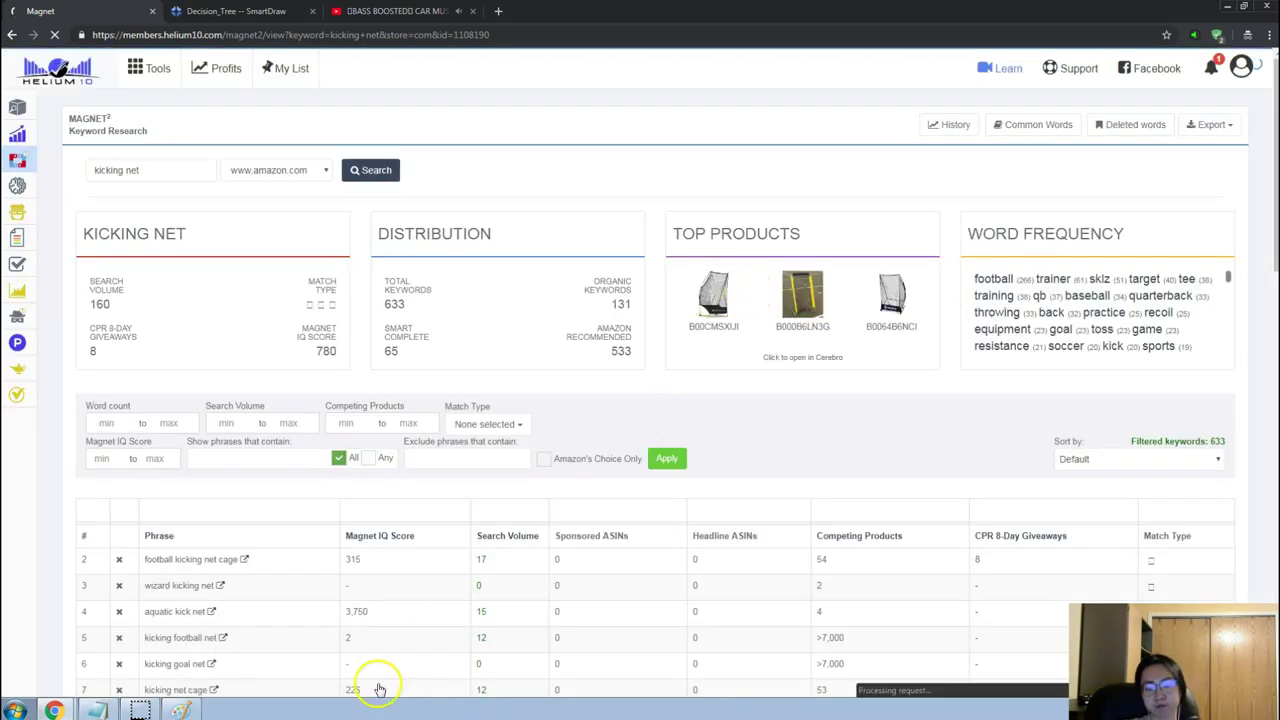
# Sort the kicking net keywords by search volume from high to low and review the phrases and their competition.
pyautogui.click(520, 538)
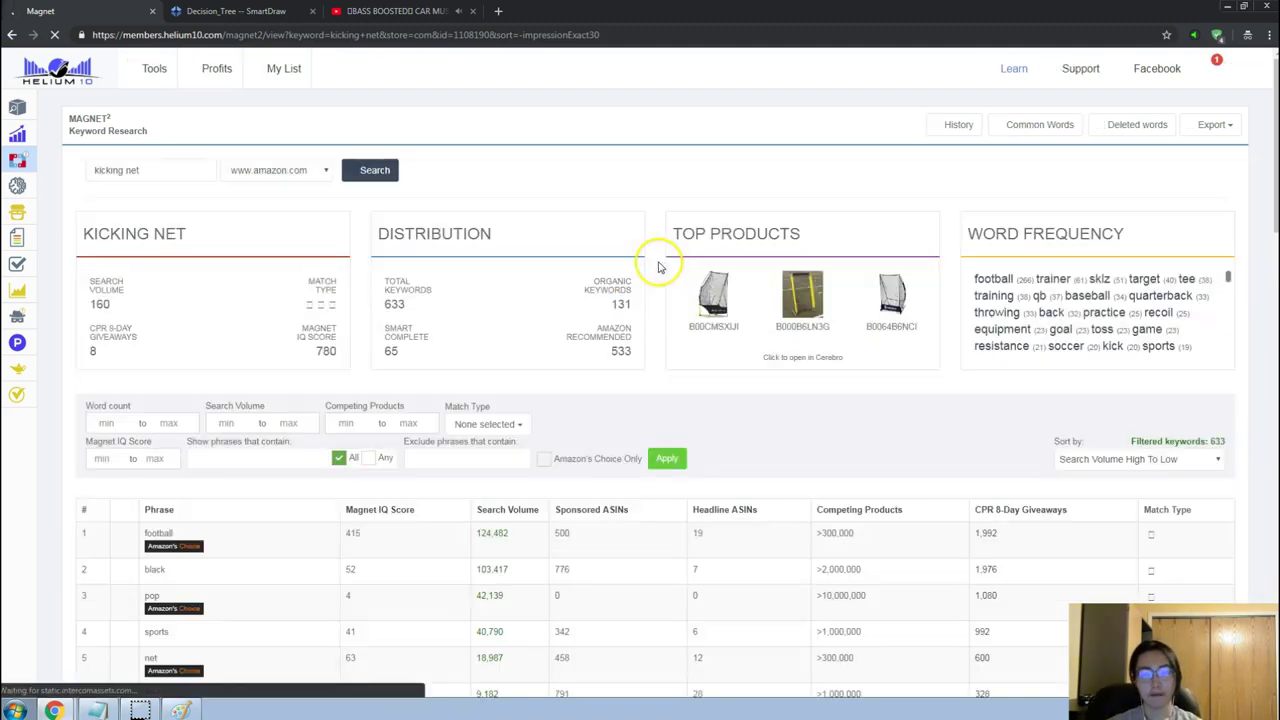
pyautogui.scroll(-2, 590, 367)
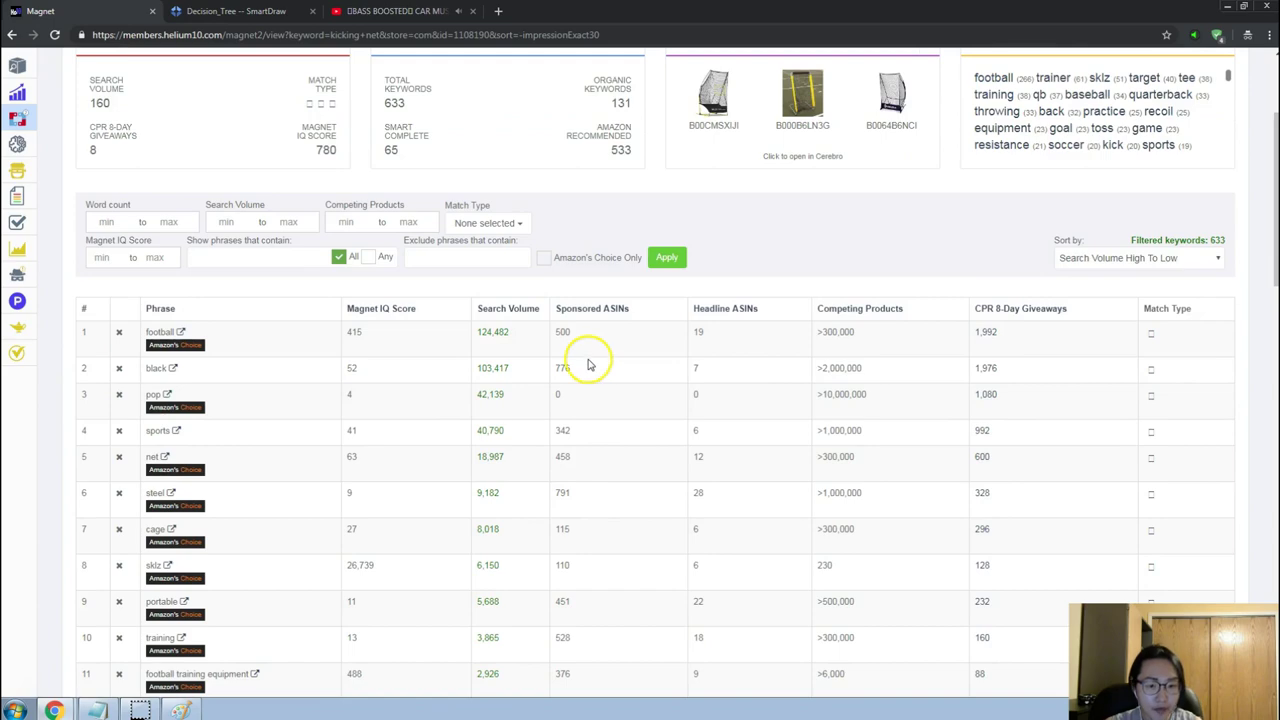
pyautogui.scroll(-5, 590, 365)
pyautogui.scroll(3, 588, 364)
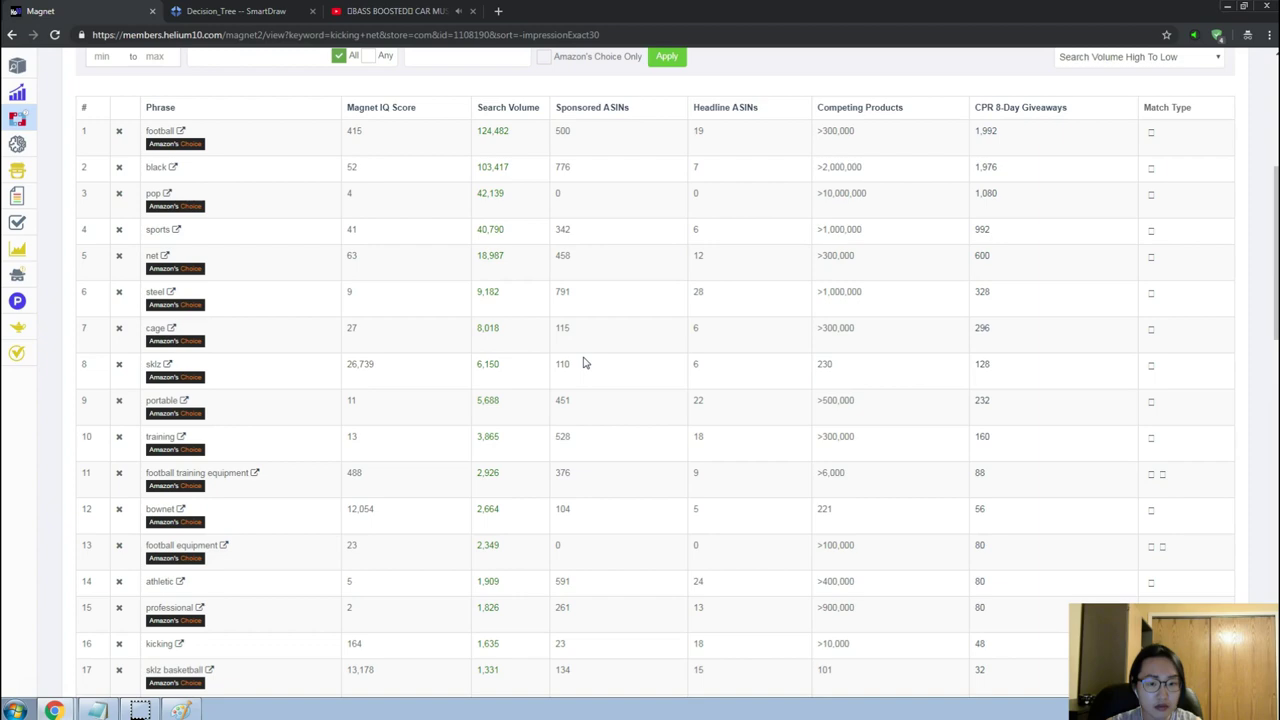
pyautogui.scroll(-2, 586, 363)
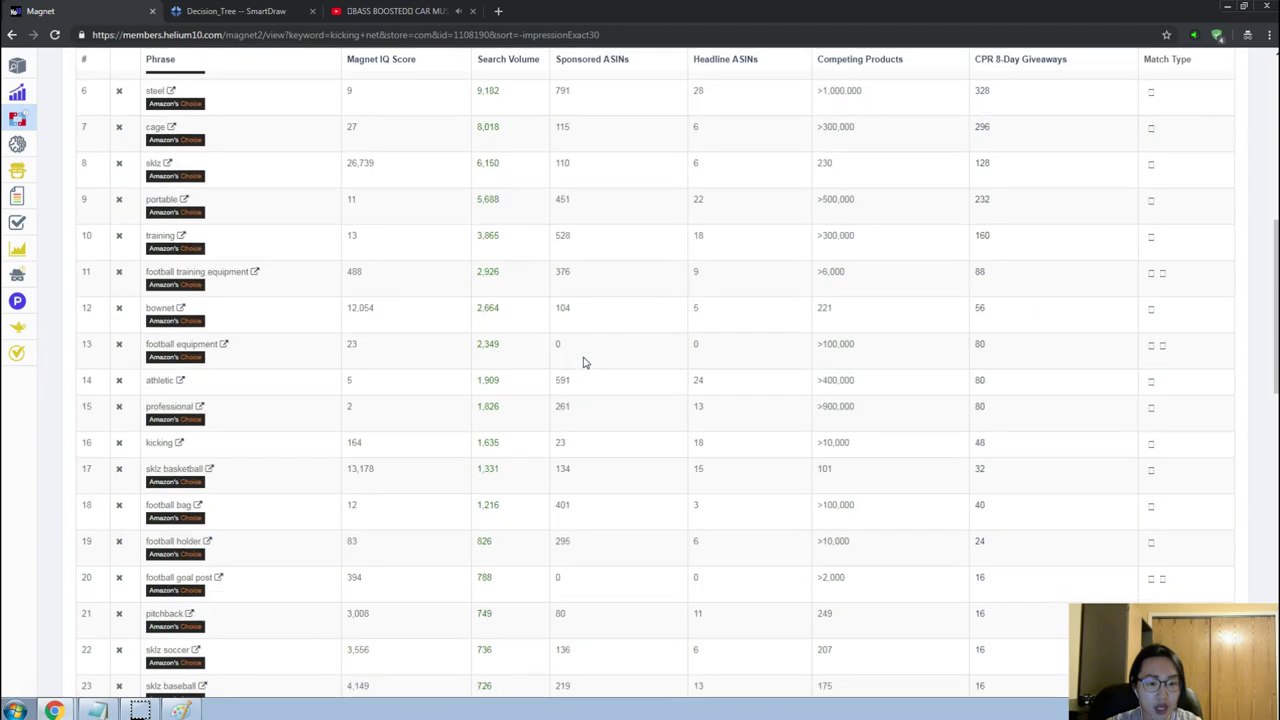
pyautogui.scroll(3, 586, 363)
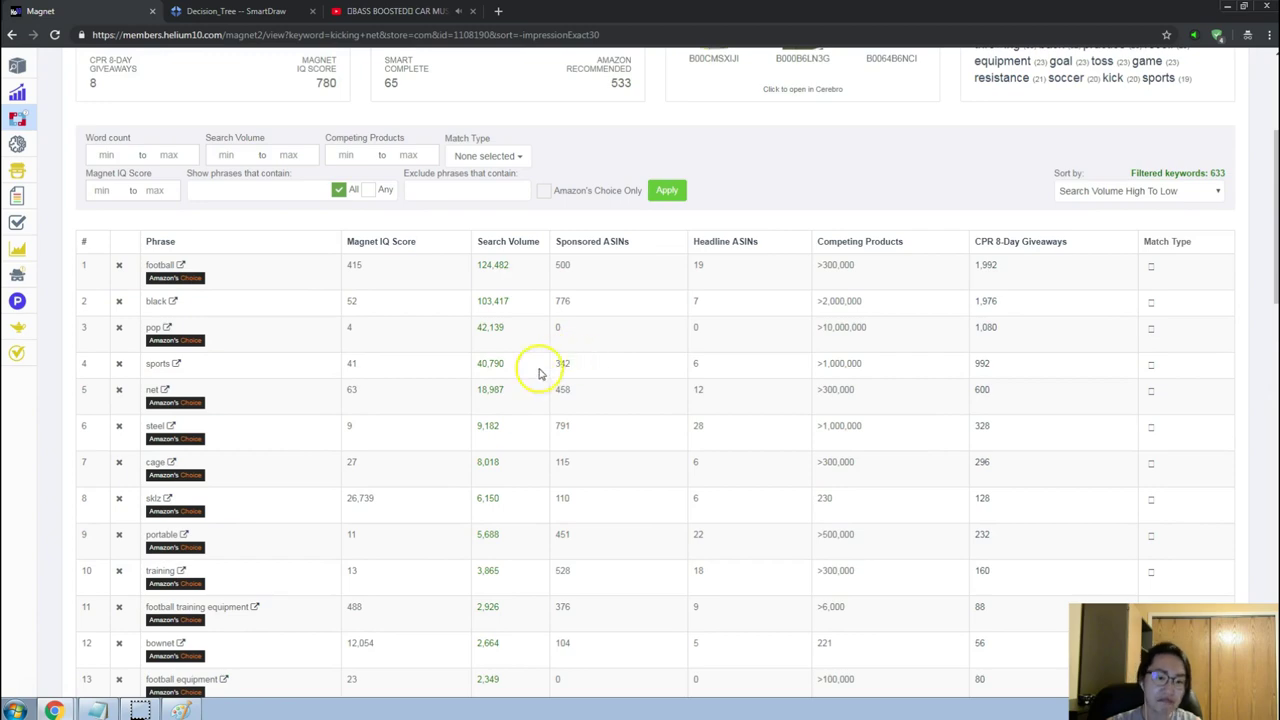
pyautogui.scroll(2, 517, 366)
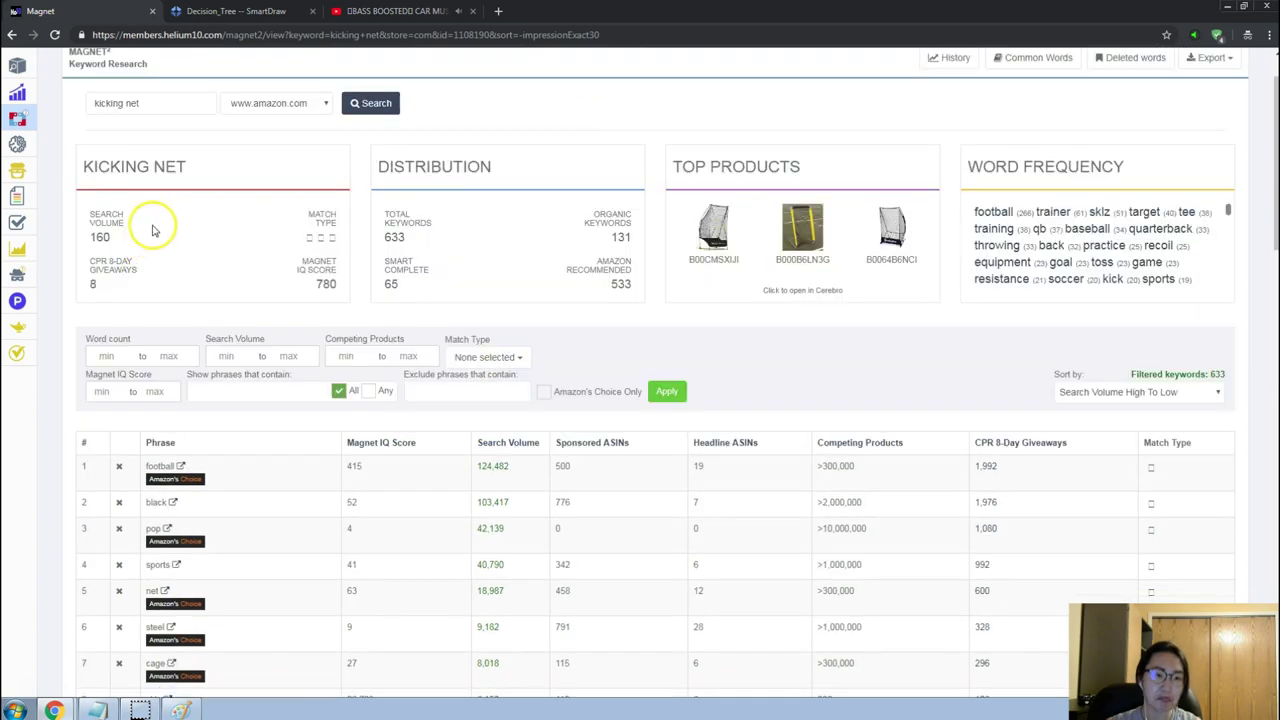
pyautogui.tripleClick(198, 110)
pyautogui.scroll(-1, 418, 478)
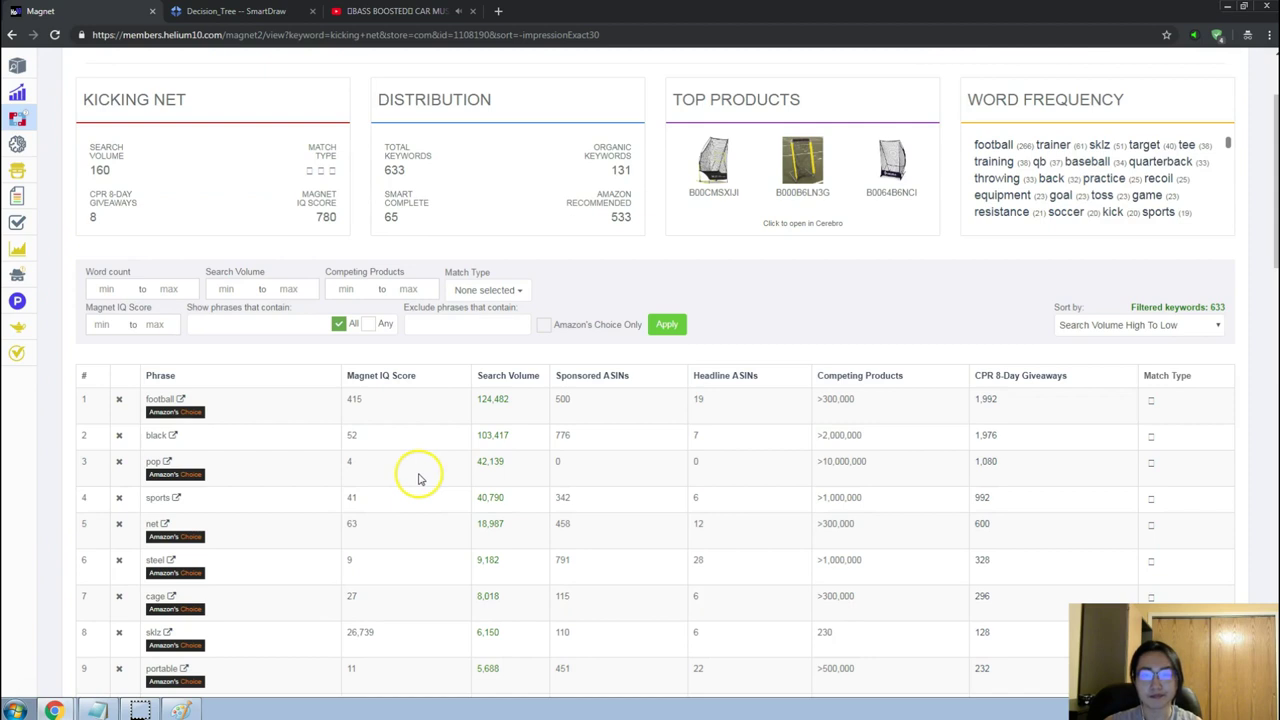
# Pick the "removable x" idea from the Product Ideas note and search Magnet for "removable".
pyautogui.hotkey('alt', 'Tab')
pyautogui.moveTo(824, 309); pyautogui.dragTo(694, 293)
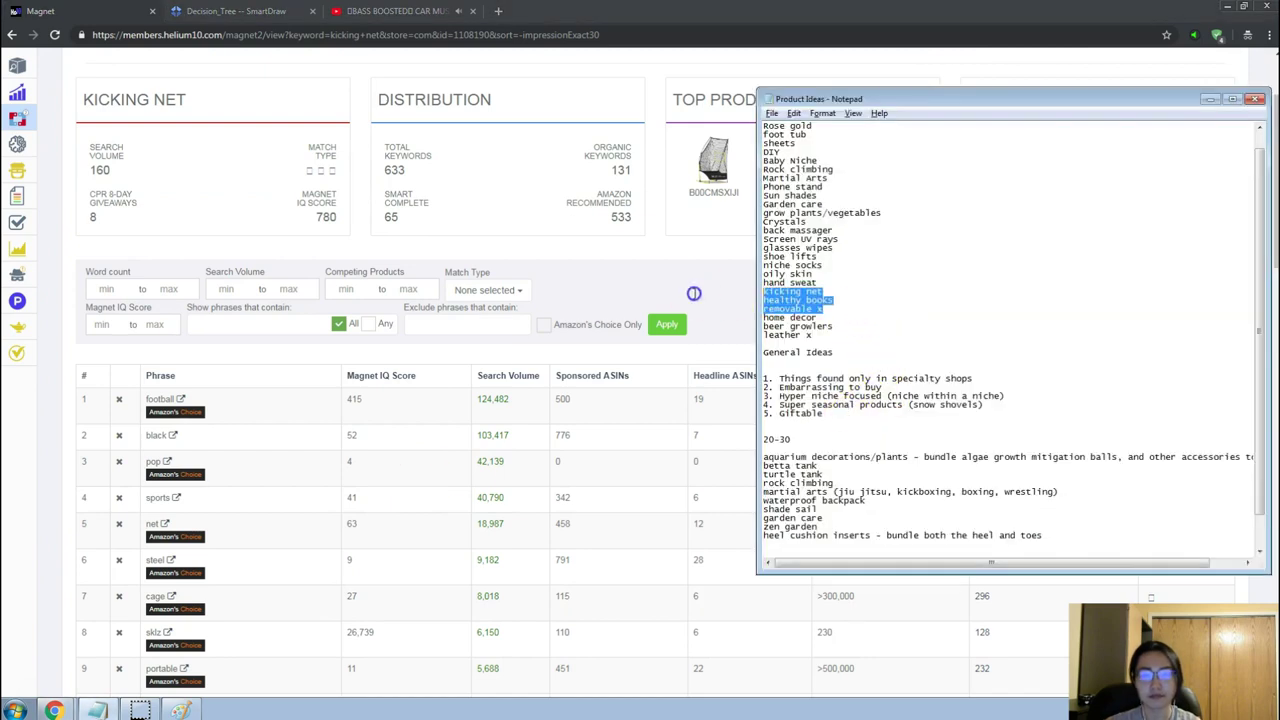
pyautogui.click(883, 300)
pyautogui.moveTo(883, 300); pyautogui.dragTo(751, 294)
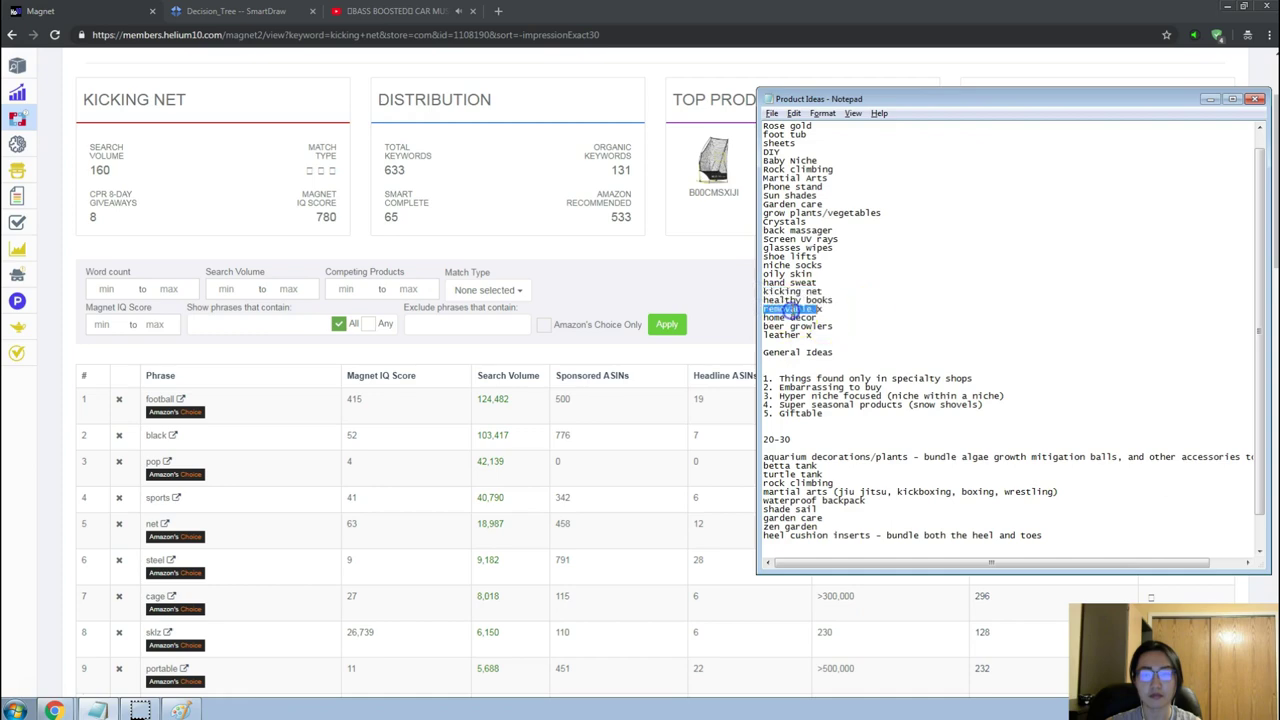
pyautogui.scroll(1, 171, 143)
pyautogui.click(250, 140)
pyautogui.scroll(2, 239, 145)
pyautogui.click(137, 173)
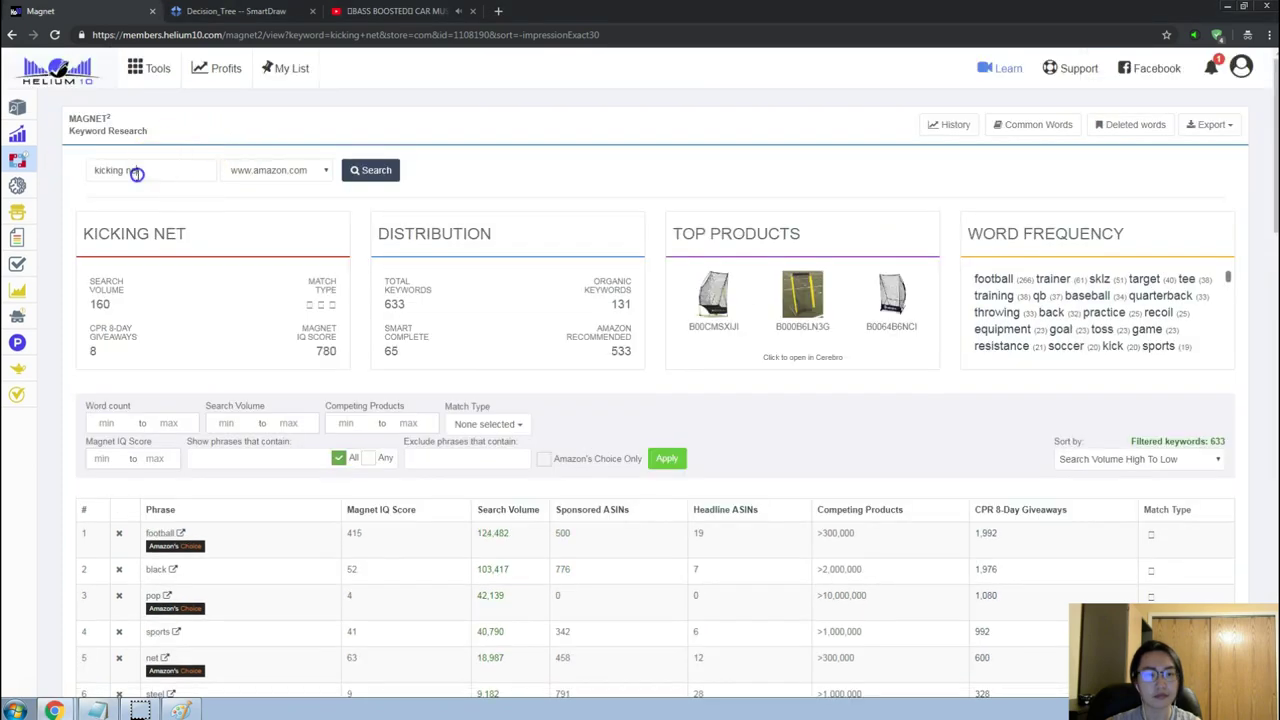
pyautogui.write('removable')
pyautogui.click(371, 170)
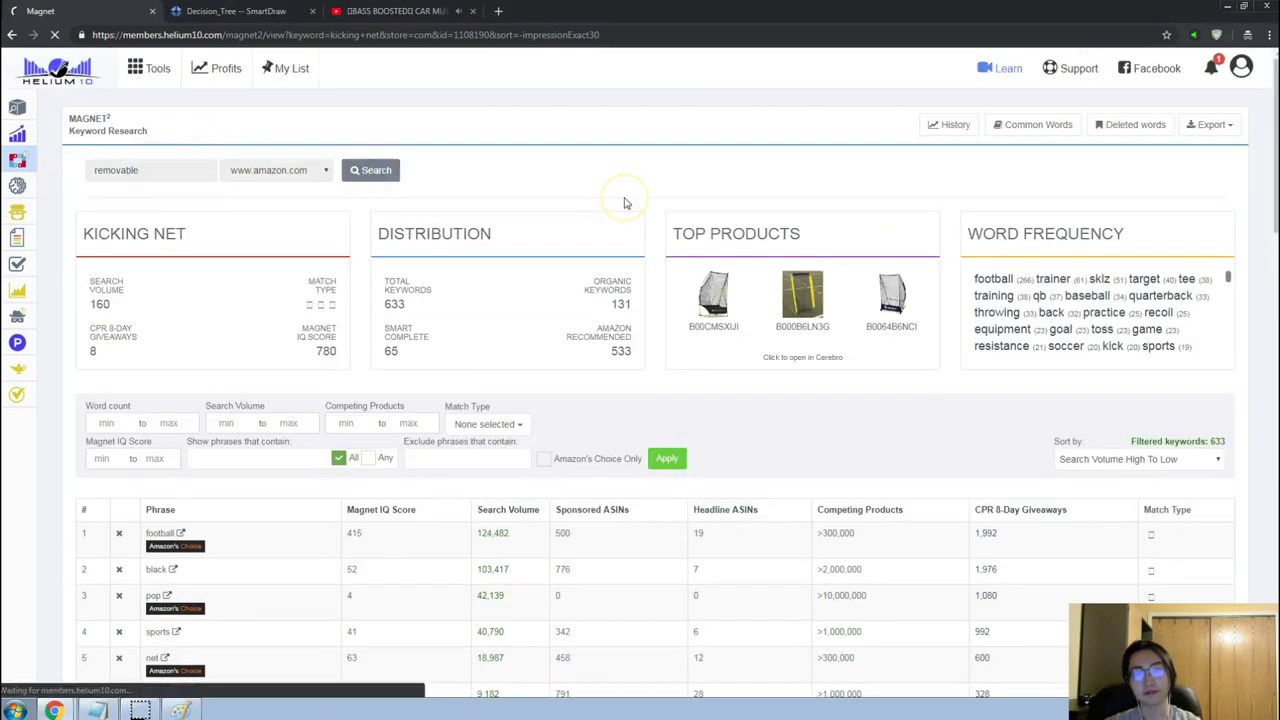
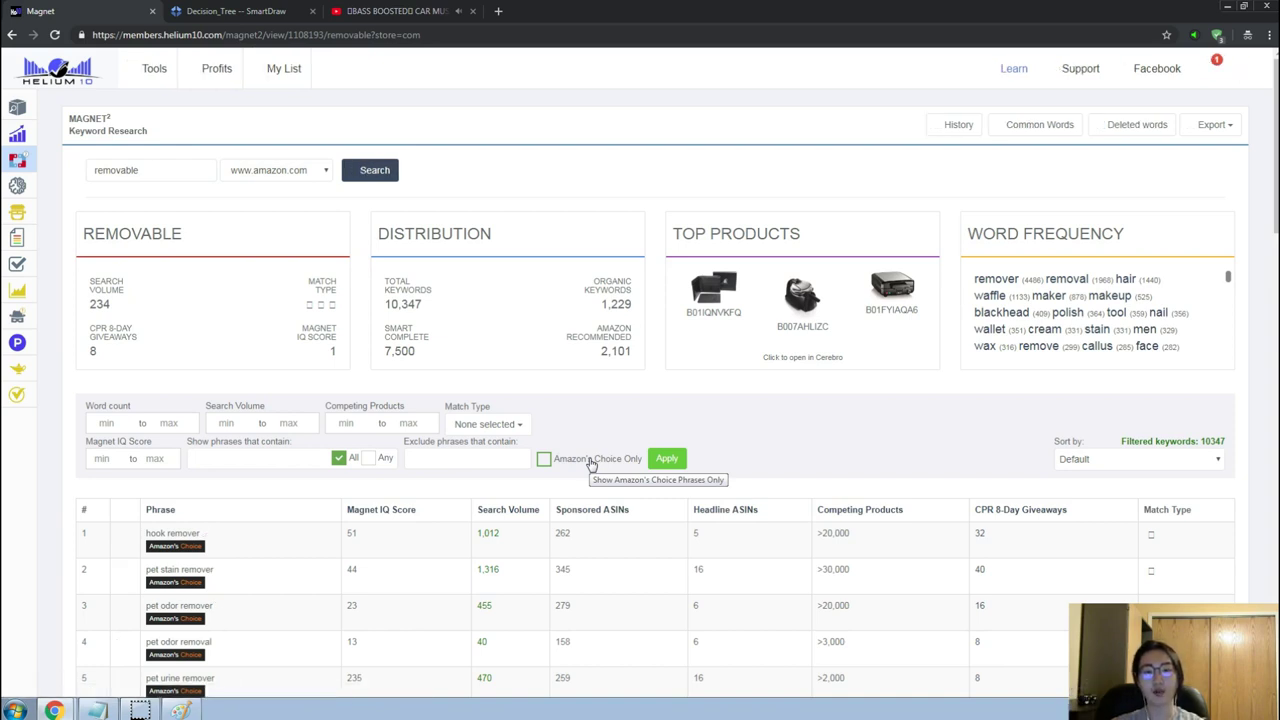
# Review the brainstormed ideas and the 20-30 shortlist in the Product Ideas note, glancing at Magnet's removable keywords.
pyautogui.hotkey('alt', 'Tab')
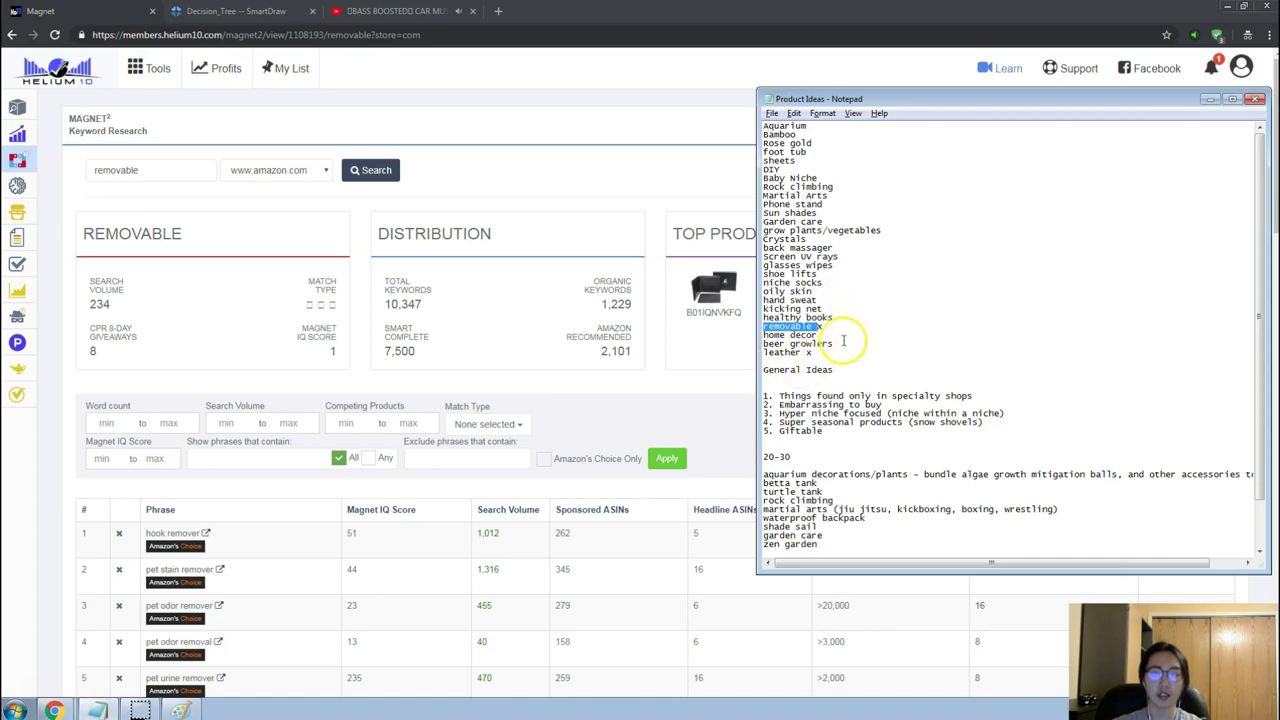
pyautogui.moveTo(835, 328); pyautogui.dragTo(765, 128)
pyautogui.click(694, 363)
pyautogui.scroll(-2, 697, 380)
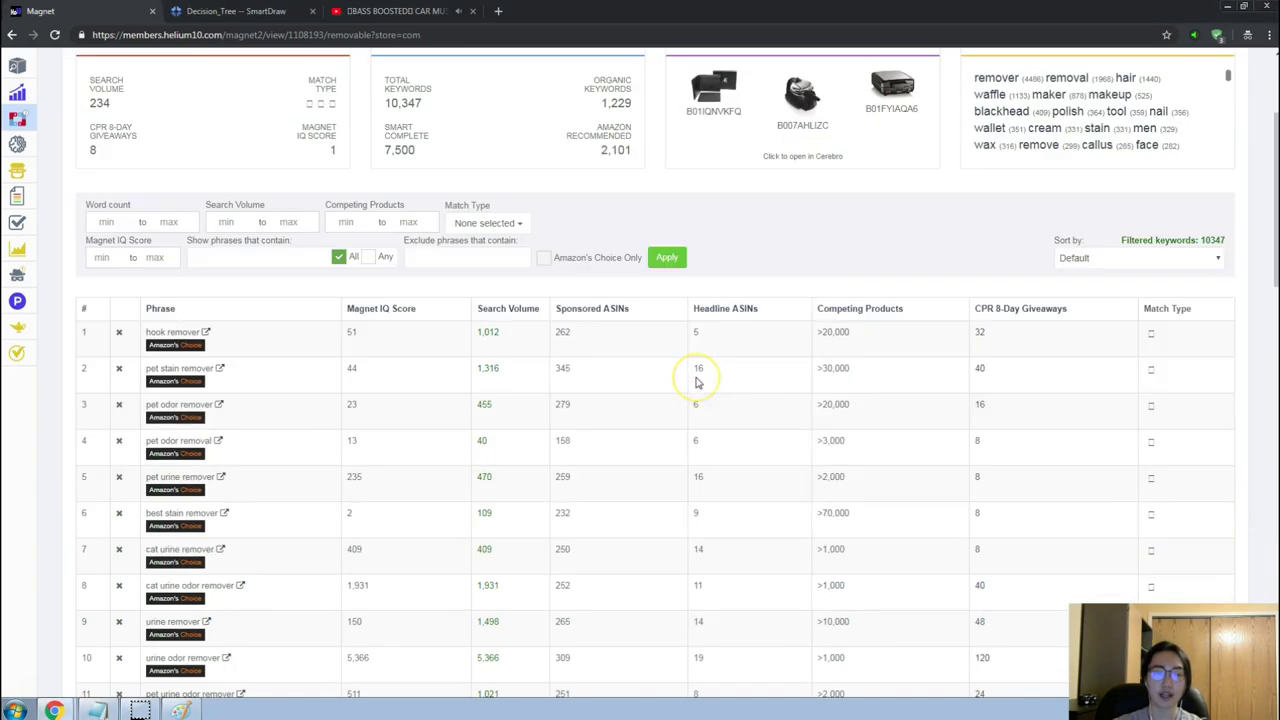
pyautogui.hotkey('alt', 'Tab')
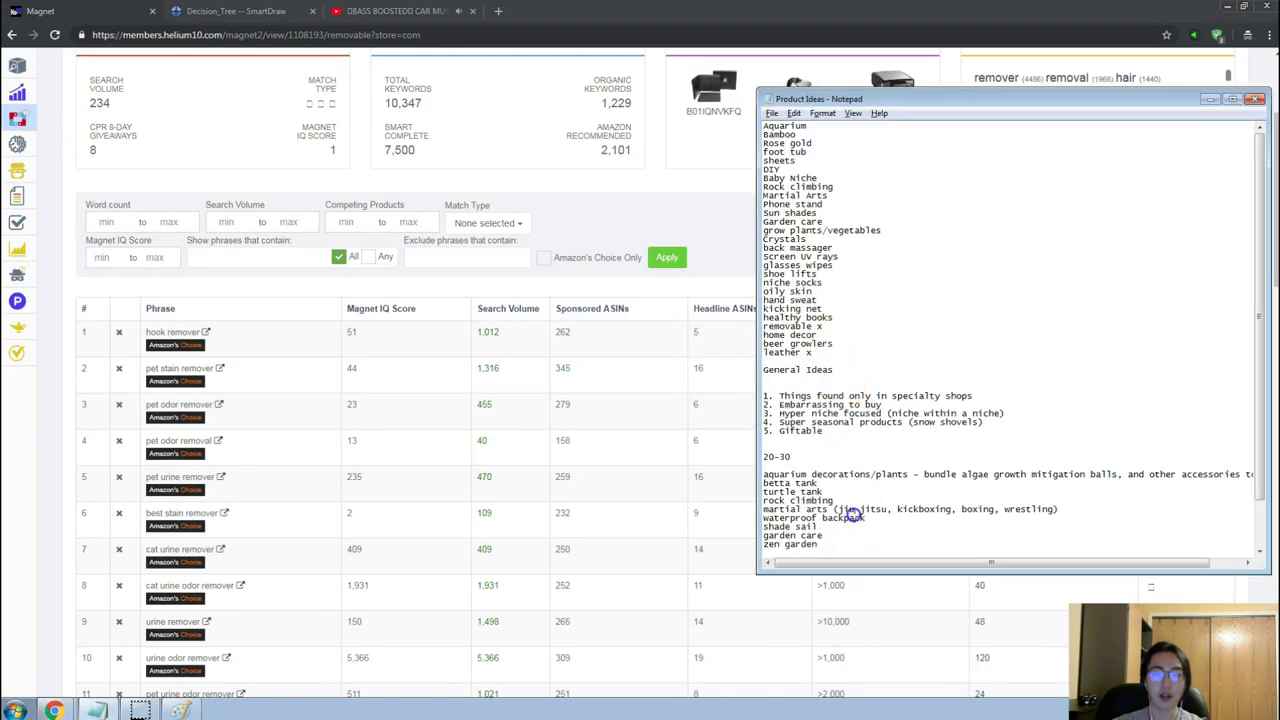
pyautogui.moveTo(850, 513); pyautogui.dragTo(800, 445)
pyautogui.click(851, 336)
pyautogui.moveTo(853, 291); pyautogui.dragTo(780, 175)
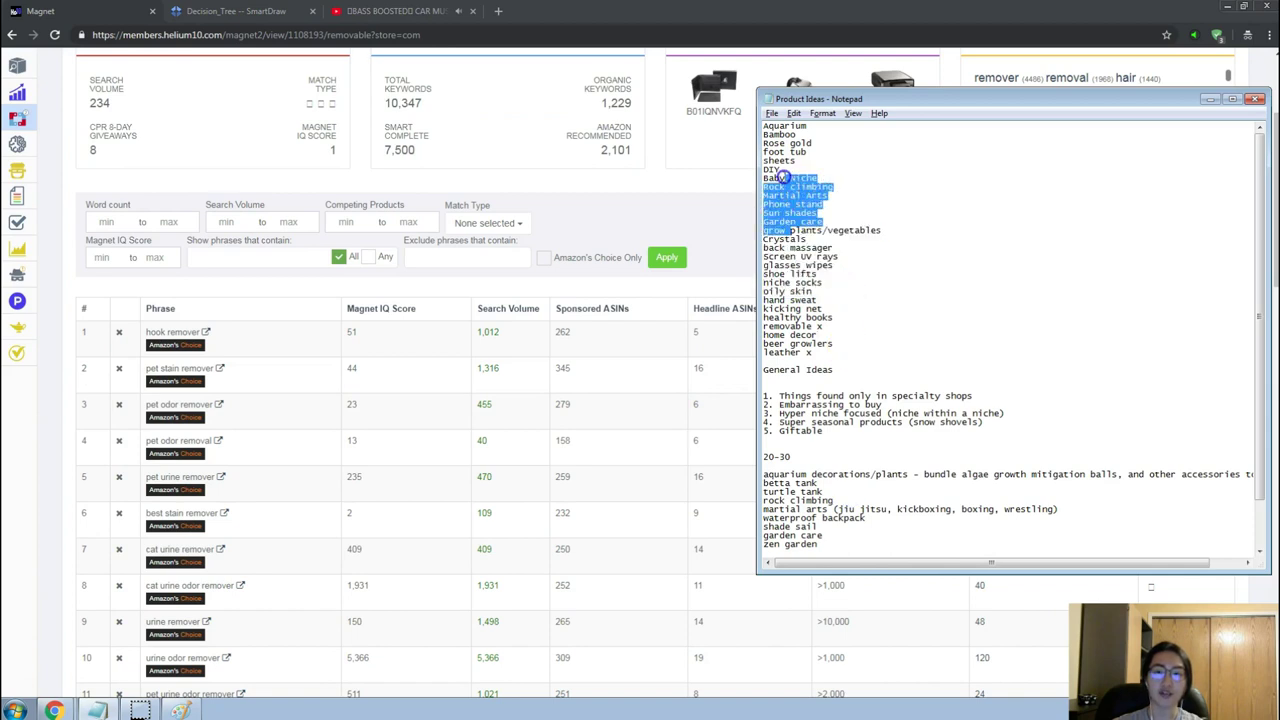
pyautogui.click(851, 213)
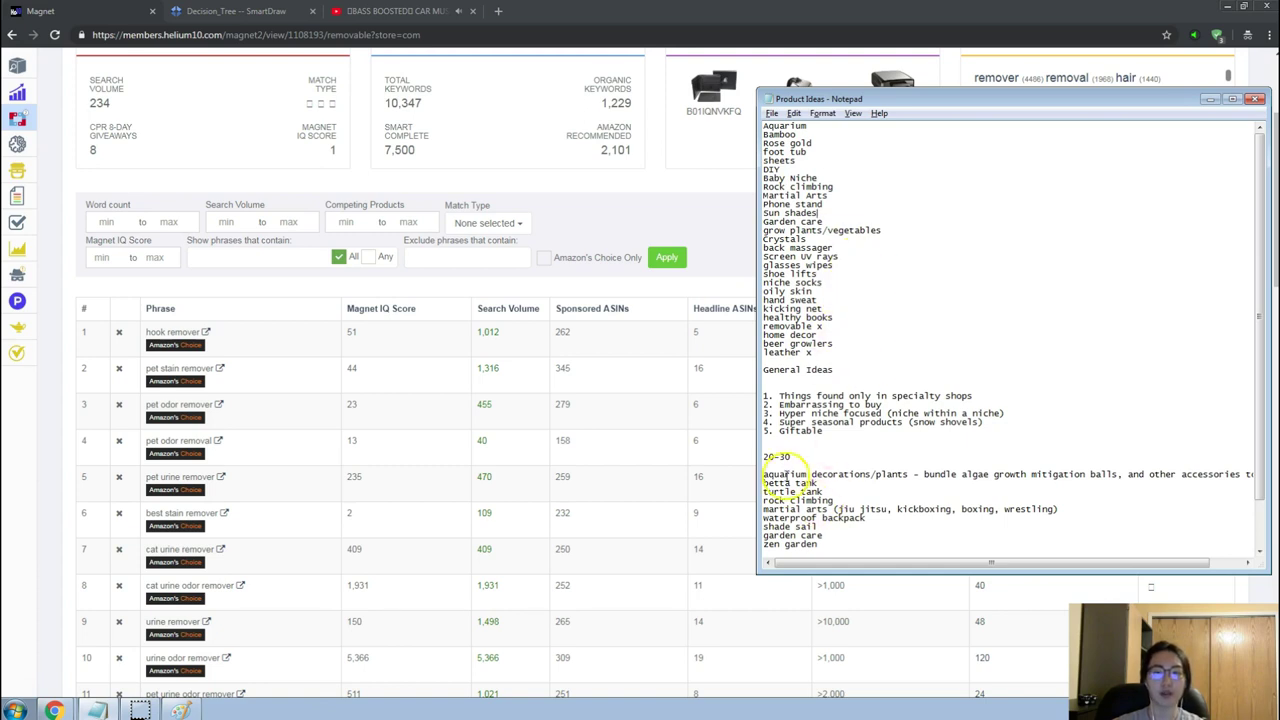
# Review the 20-30 shortlist in the Product Ideas note and look through Magnet's phrases for "removable".
pyautogui.click(828, 505)
pyautogui.moveTo(830, 458); pyautogui.dragTo(848, 543)
pyautogui.click(797, 480)
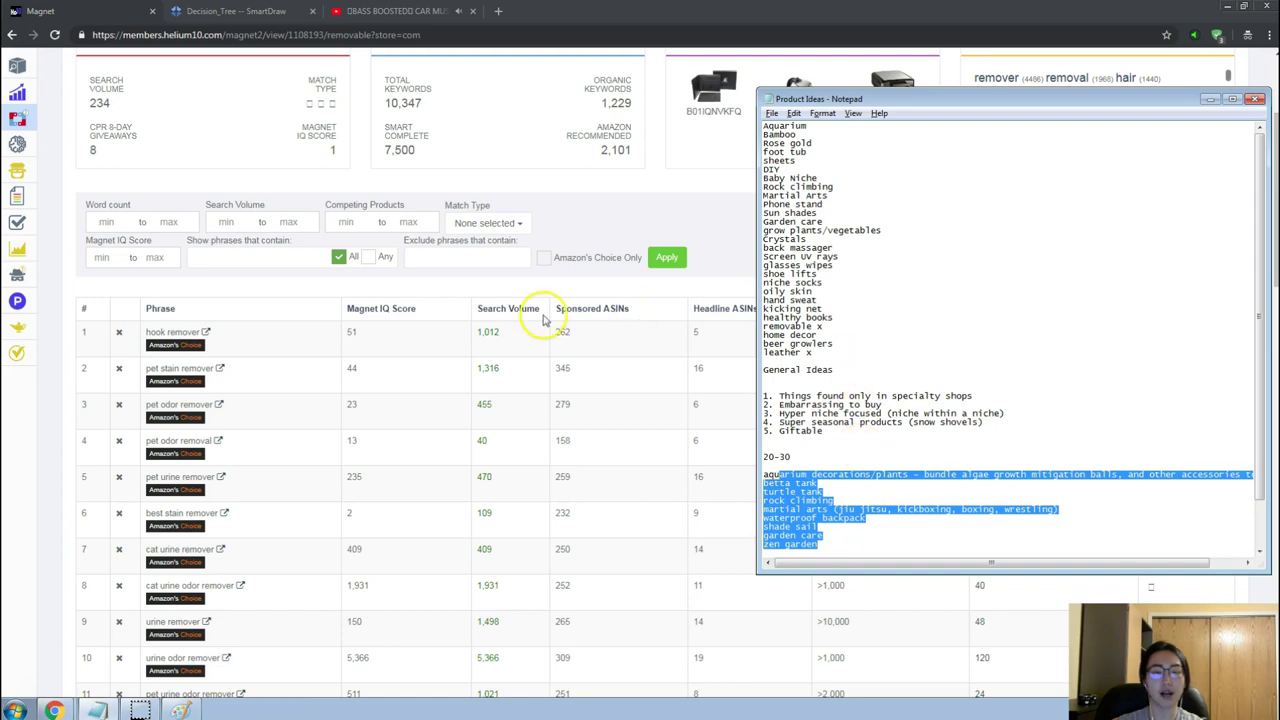
pyautogui.hotkey('alt', 'Tab')
pyautogui.scroll(-1, 448, 422)
pyautogui.scroll(-1, 443, 420)
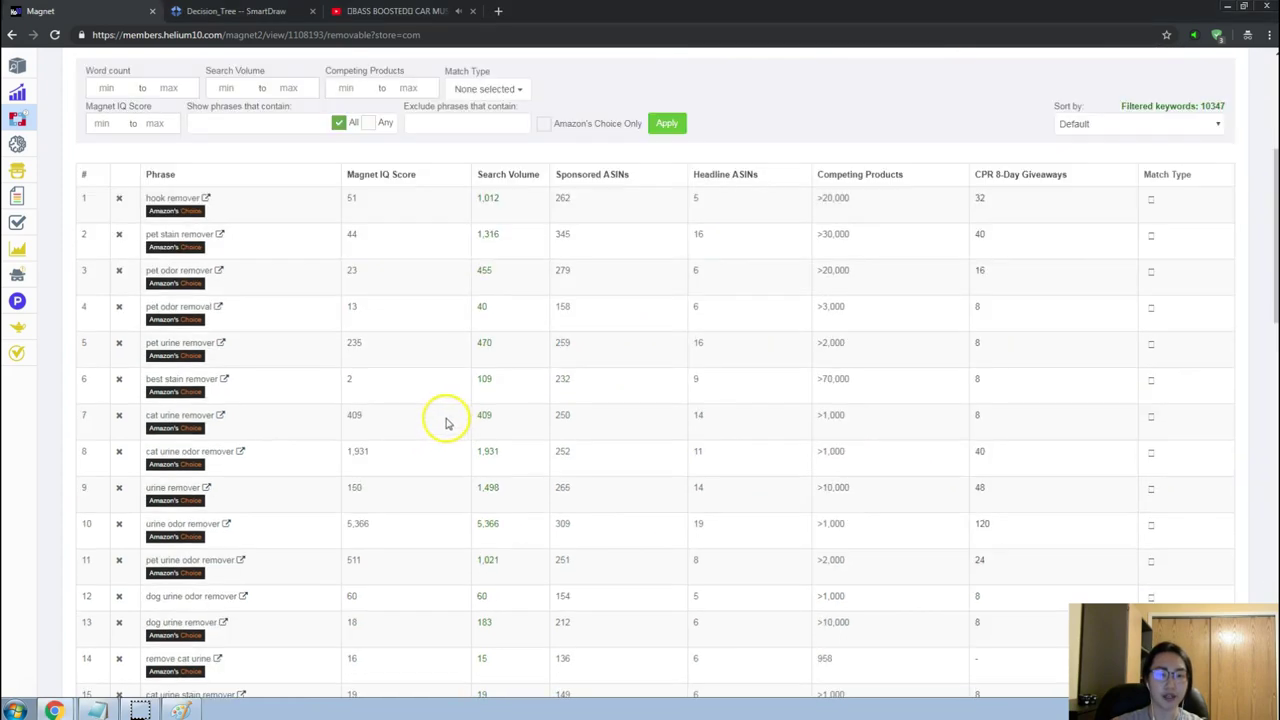
pyautogui.scroll(-9, 430, 346)
pyautogui.scroll(-8, 432, 347)
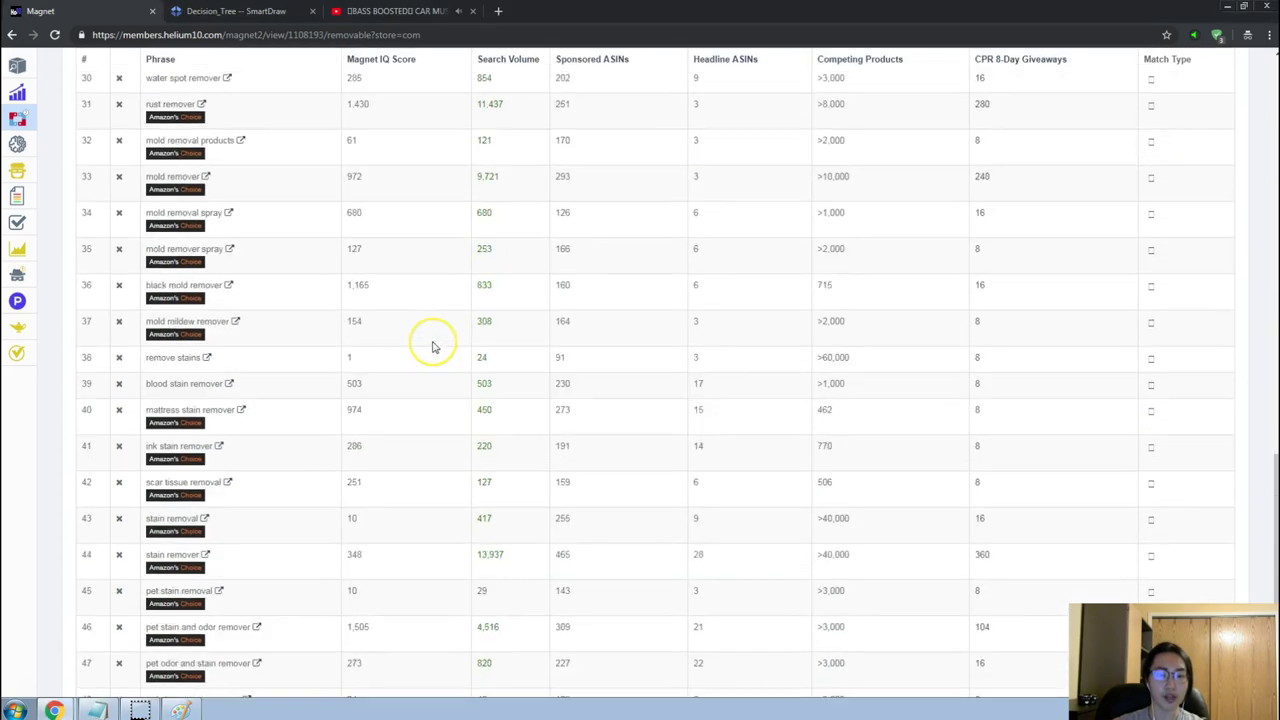
pyautogui.scroll(15, 432, 347)
pyautogui.scroll(3, 512, 540)
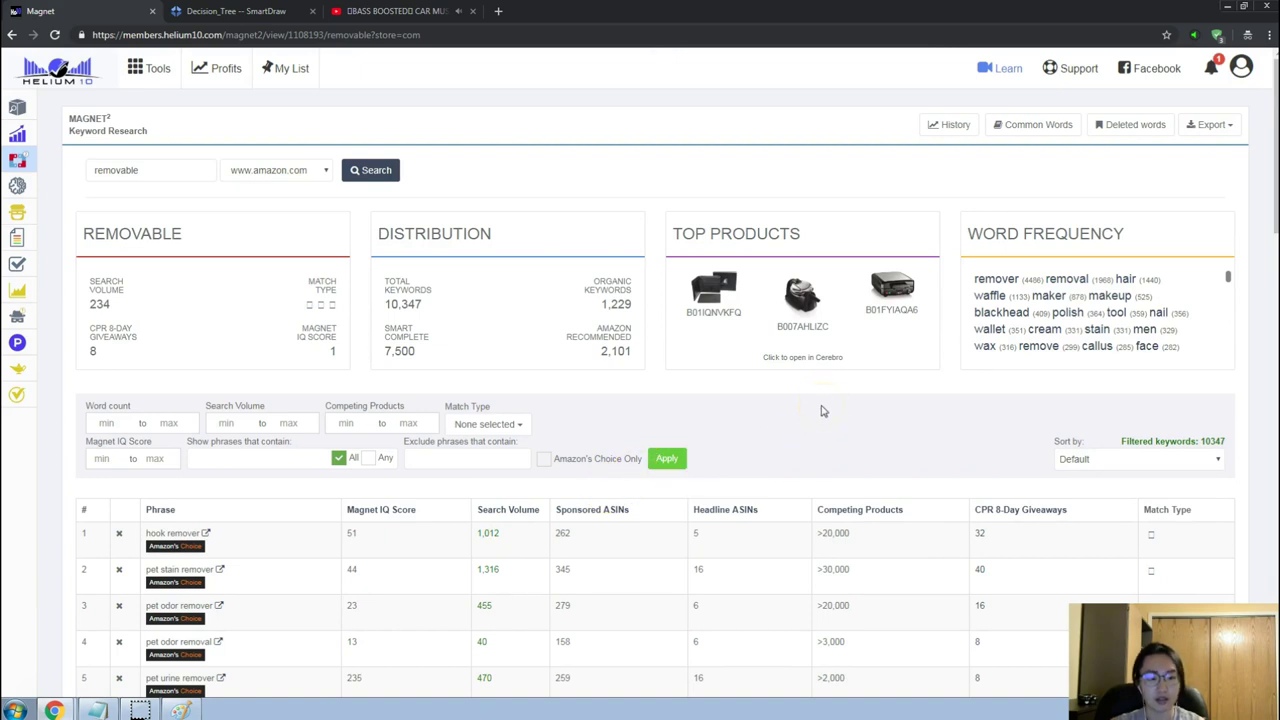
# Switch to Amazon and search for "removable glue dots" from the suggestions for "removable".
pyautogui.hotkey('alt', 'Tab')
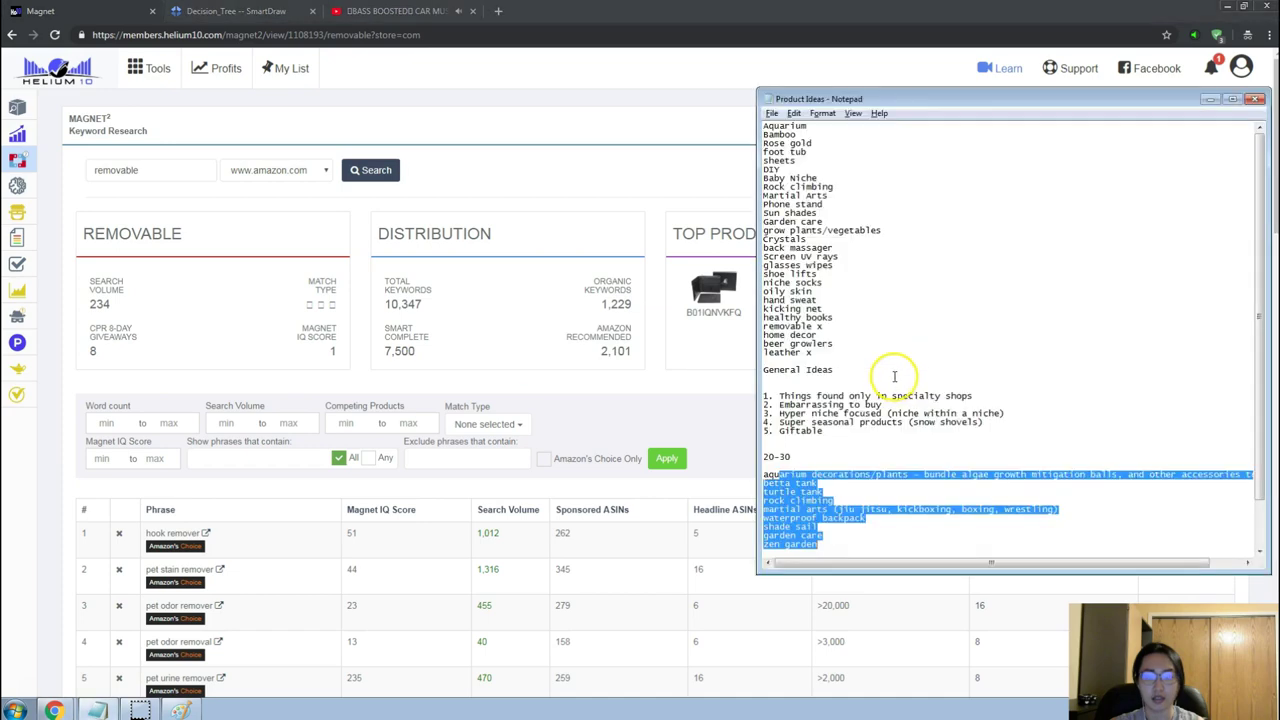
pyautogui.hotkey('alt', 'Tab')
pyautogui.hotkey('alt', 'Tab')
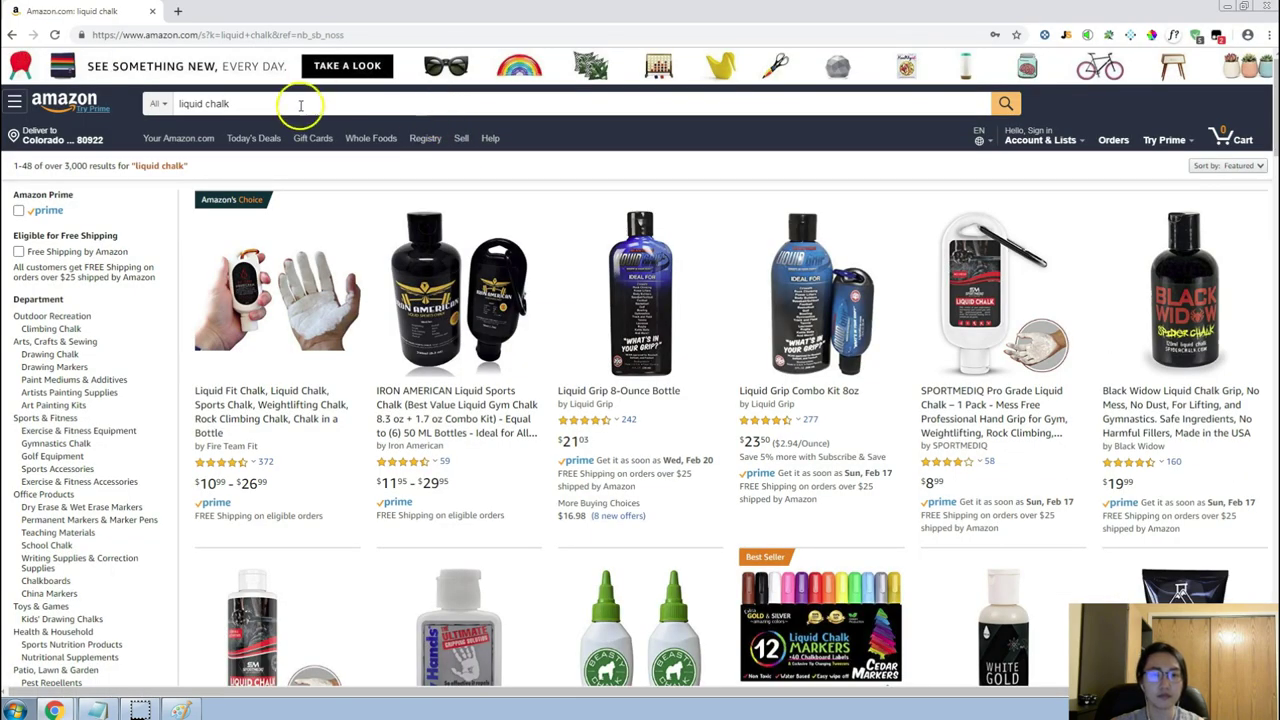
pyautogui.doubleClick(297, 106)
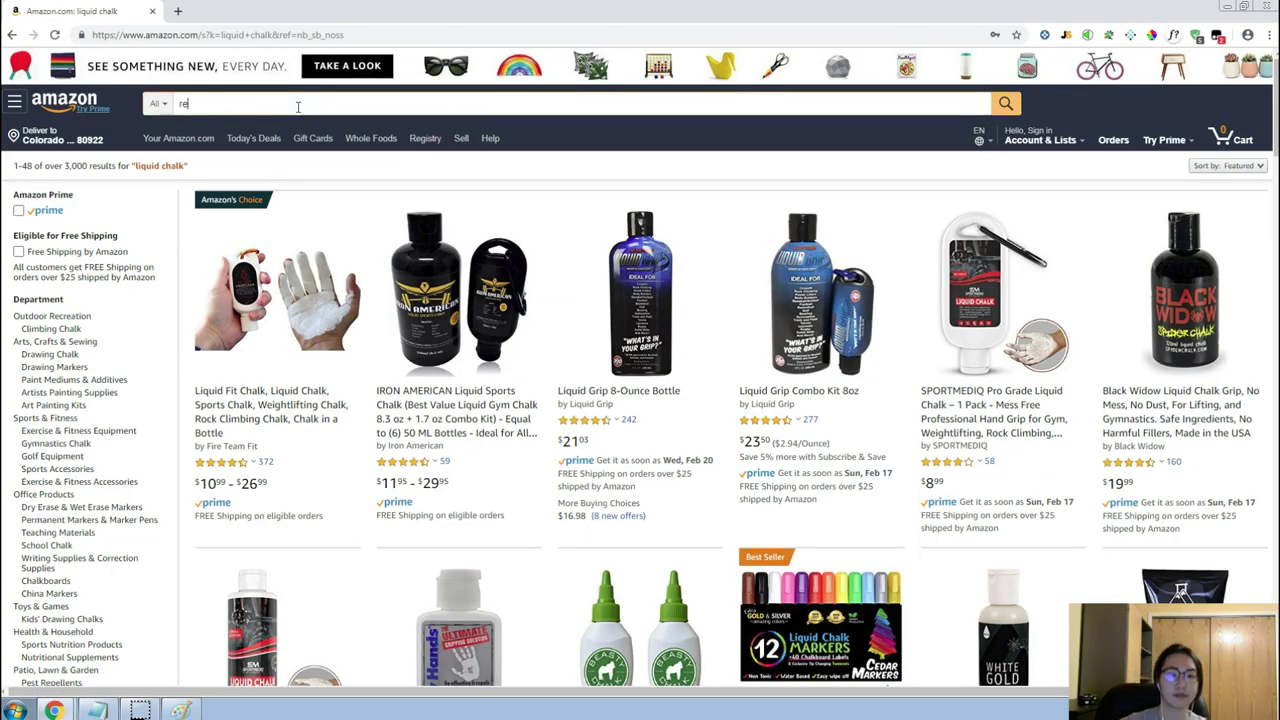
pyautogui.write('removable')
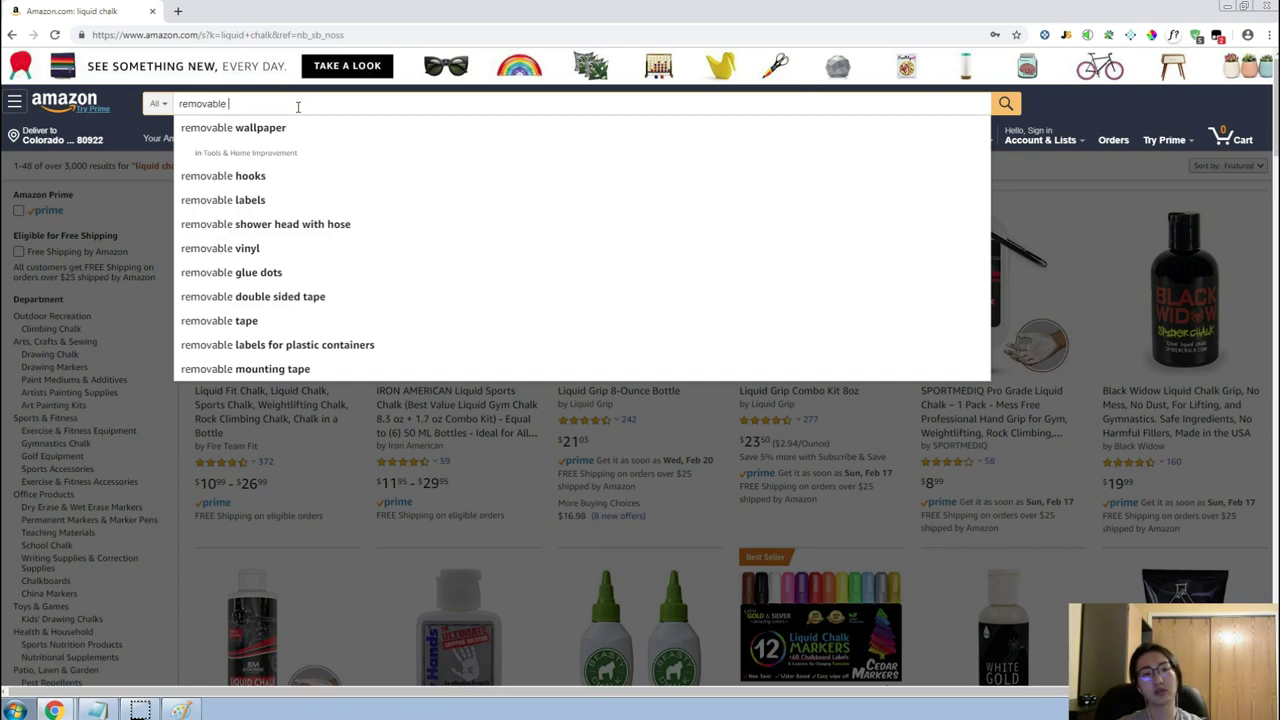
pyautogui.press('Down')
pyautogui.press('Down')
pyautogui.press('Down')
pyautogui.press('Down')
pyautogui.press('Down')
pyautogui.press('Down')
pyautogui.press('Down')
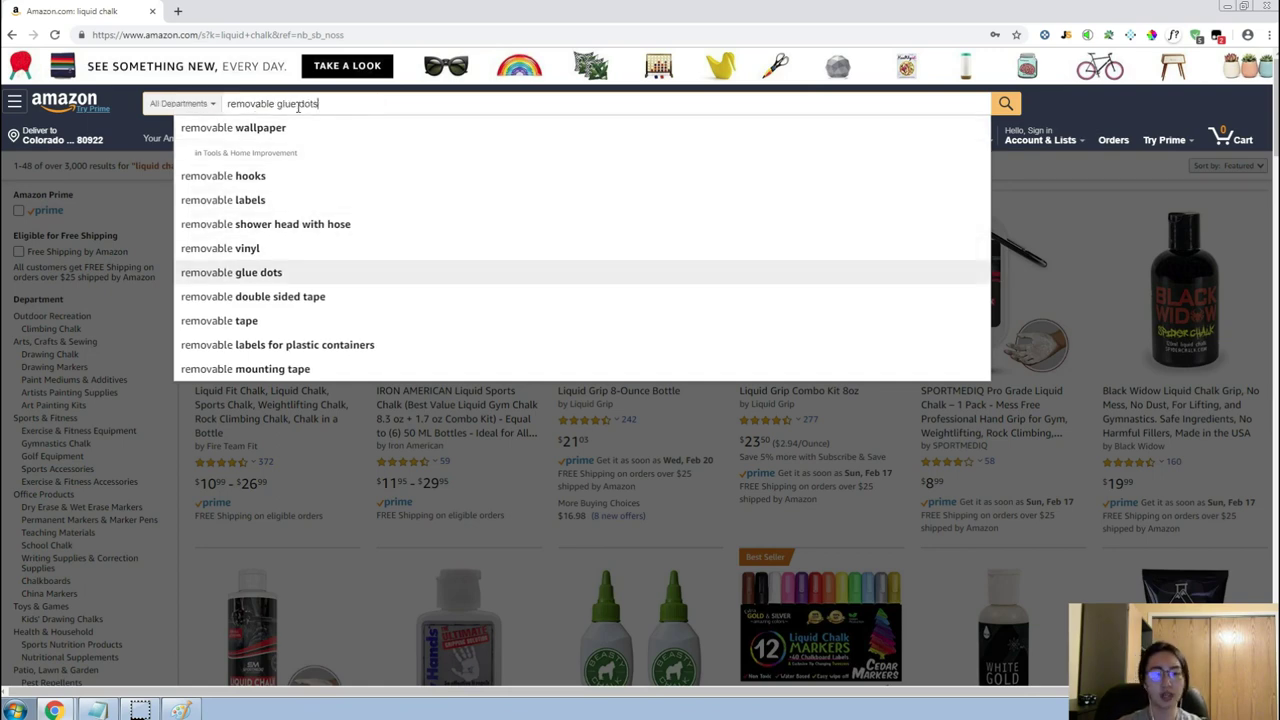
pyautogui.press('Return')
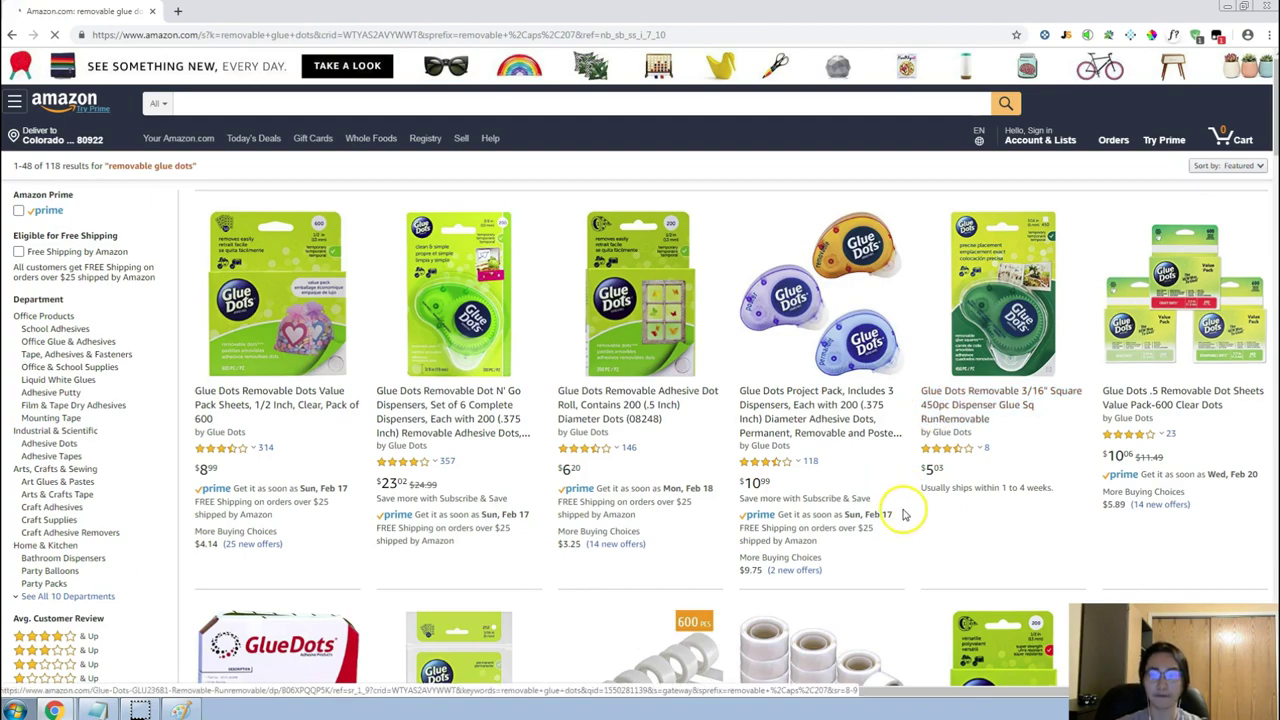
# Skim the glue dots listings on Amazon and return to Magnet to check the top "removable" phrases.
pyautogui.scroll(-3, 905, 490)
pyautogui.scroll(3, 907, 488)
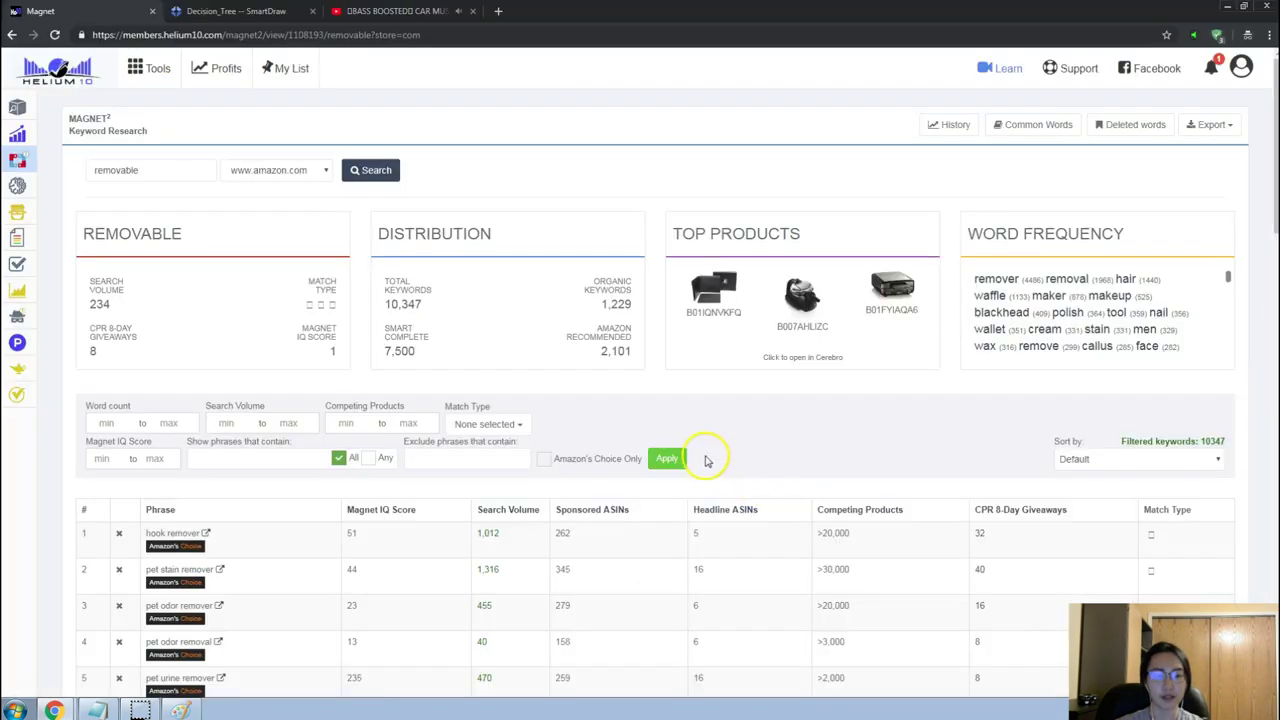
pyautogui.scroll(-2, 542, 480)
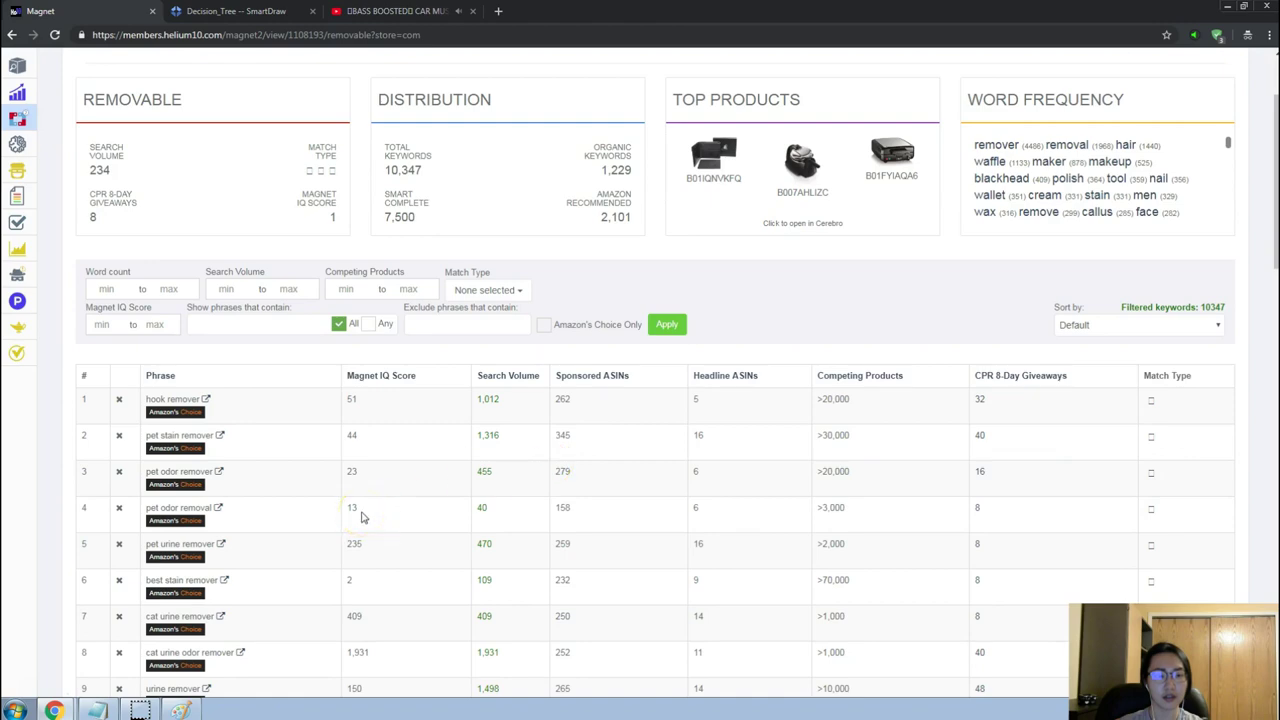
pyautogui.scroll(2, 362, 517)
pyautogui.scroll(-3, 365, 527)
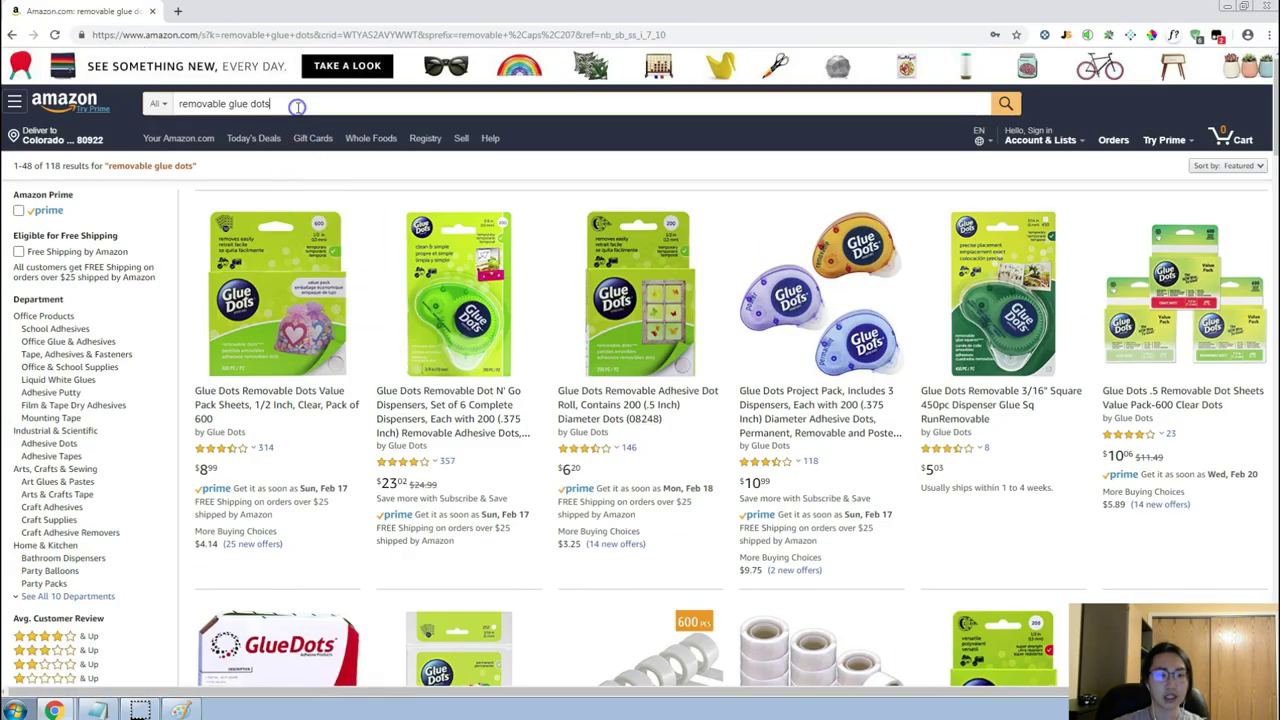
# Search Amazon for the suggested phrase "urine remover" and skim the product listings.
pyautogui.tripleClick(297, 107)
pyautogui.write('urine')
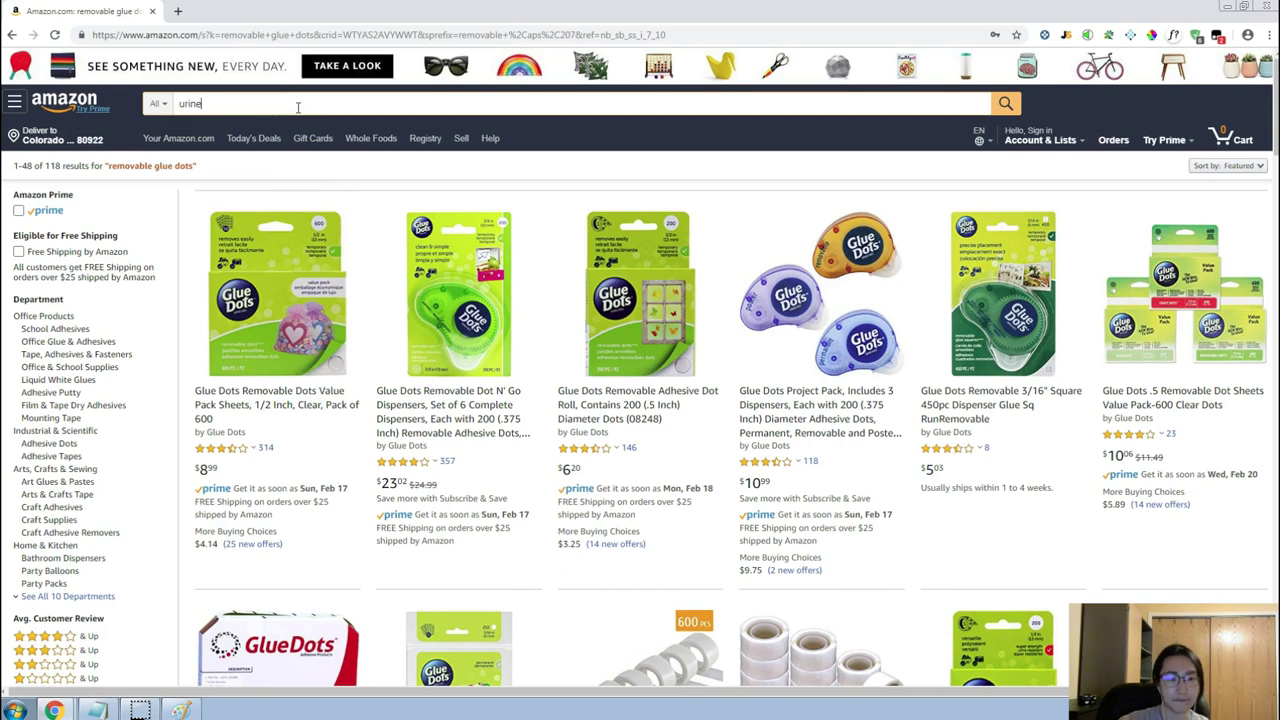
pyautogui.press('Down')
pyautogui.press('Down')
pyautogui.press('Down')
pyautogui.press('Down')
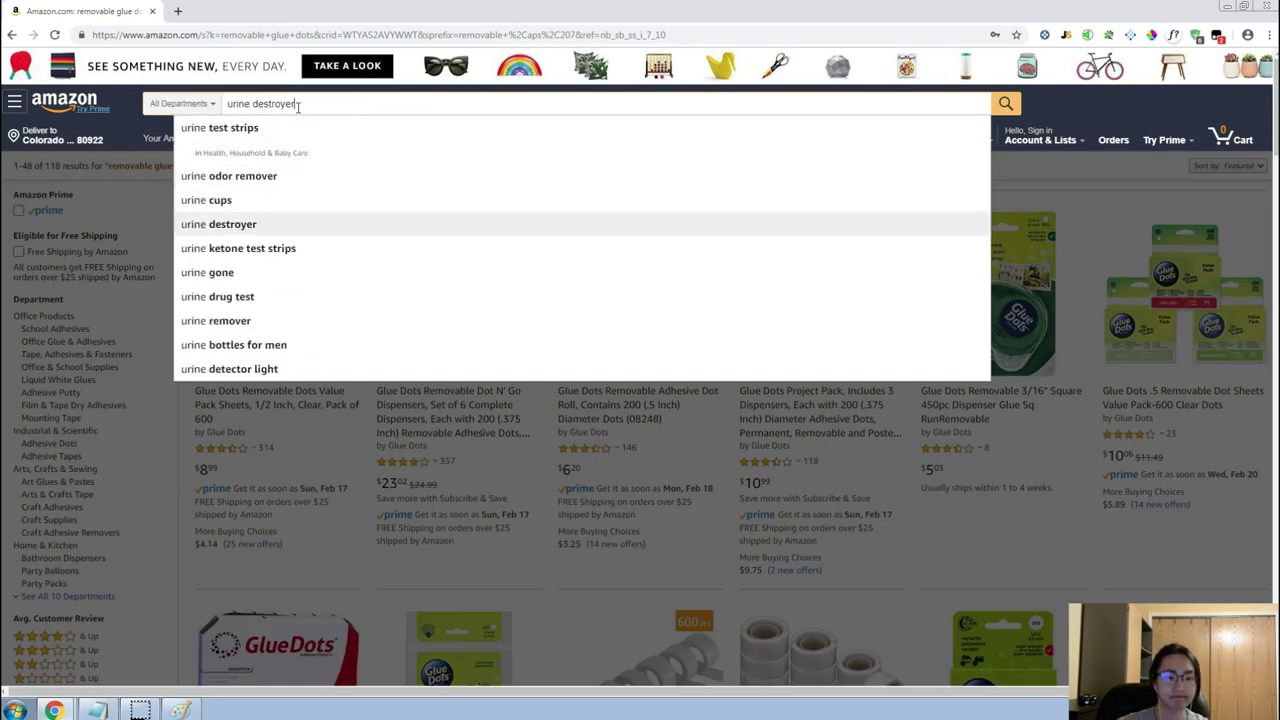
pyautogui.press('Down')
pyautogui.press('Down')
pyautogui.press('Down')
pyautogui.press('Down')
pyautogui.press('Return')
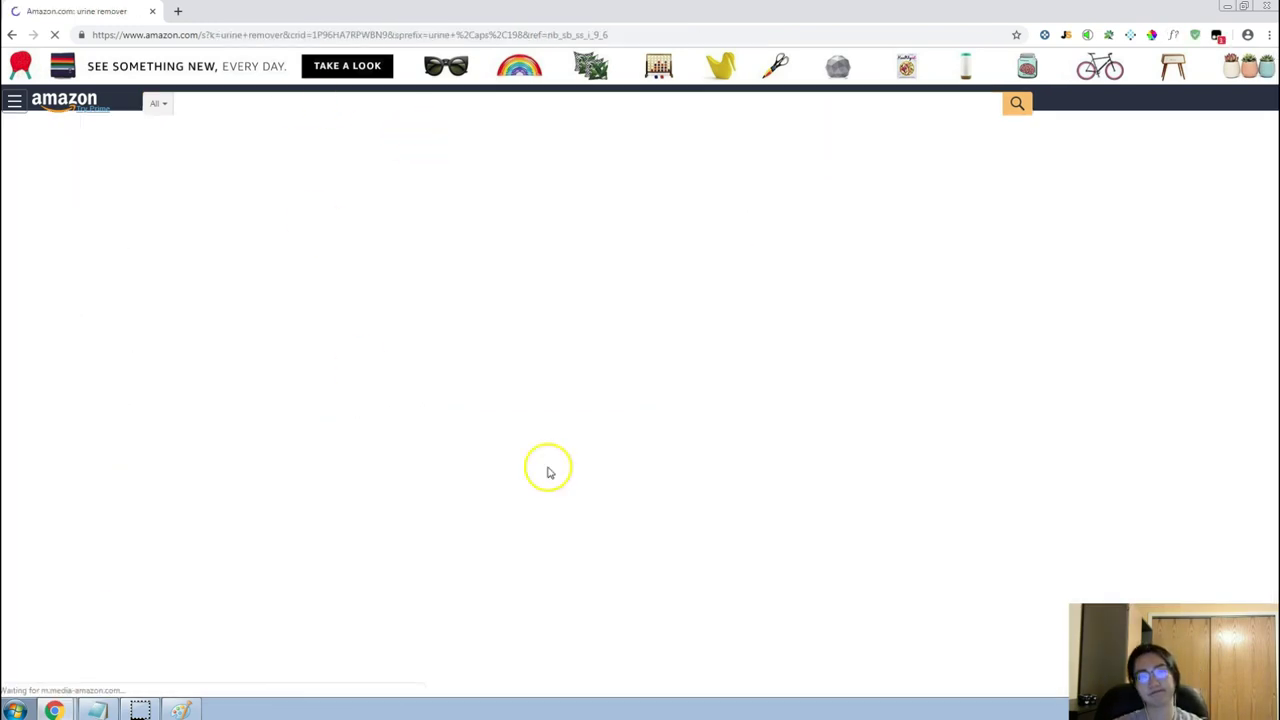
pyautogui.scroll(-3, 900, 456)
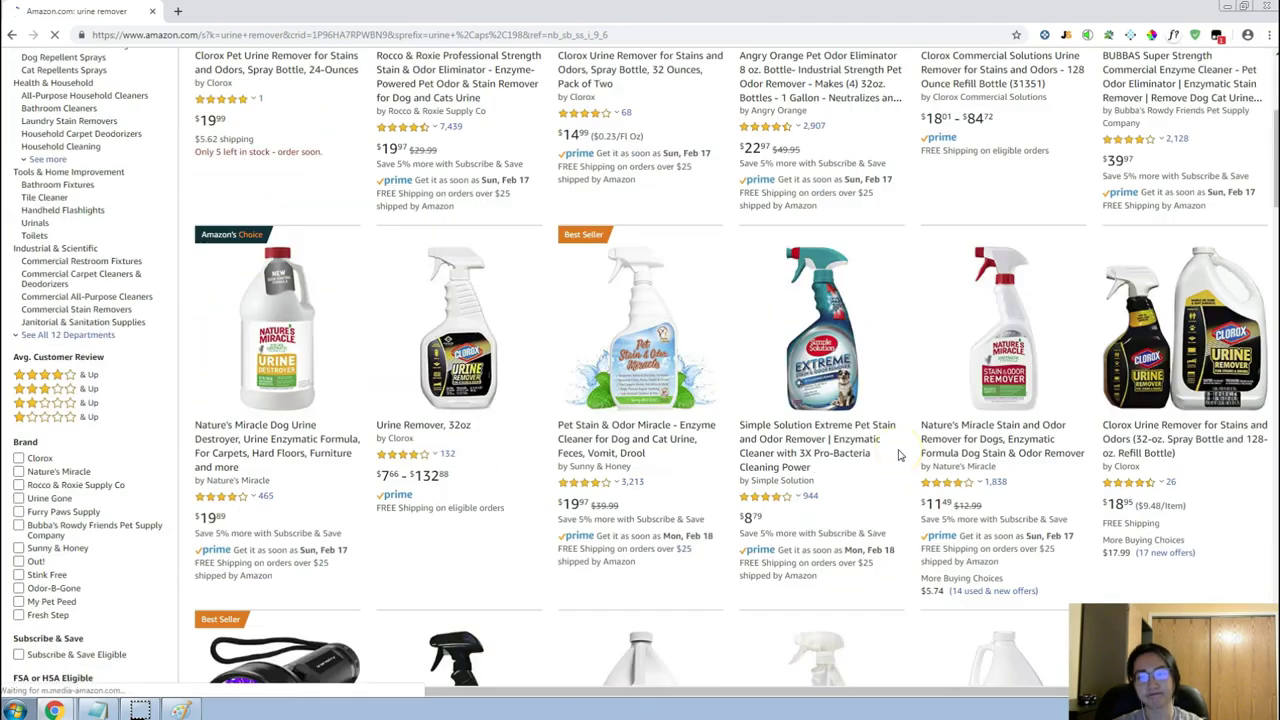
pyautogui.scroll(3, 900, 452)
# Switch to Magnet and check the search volume and competition of the urine and odor remover phrases.
pyautogui.hotkey('alt', 'Tab')
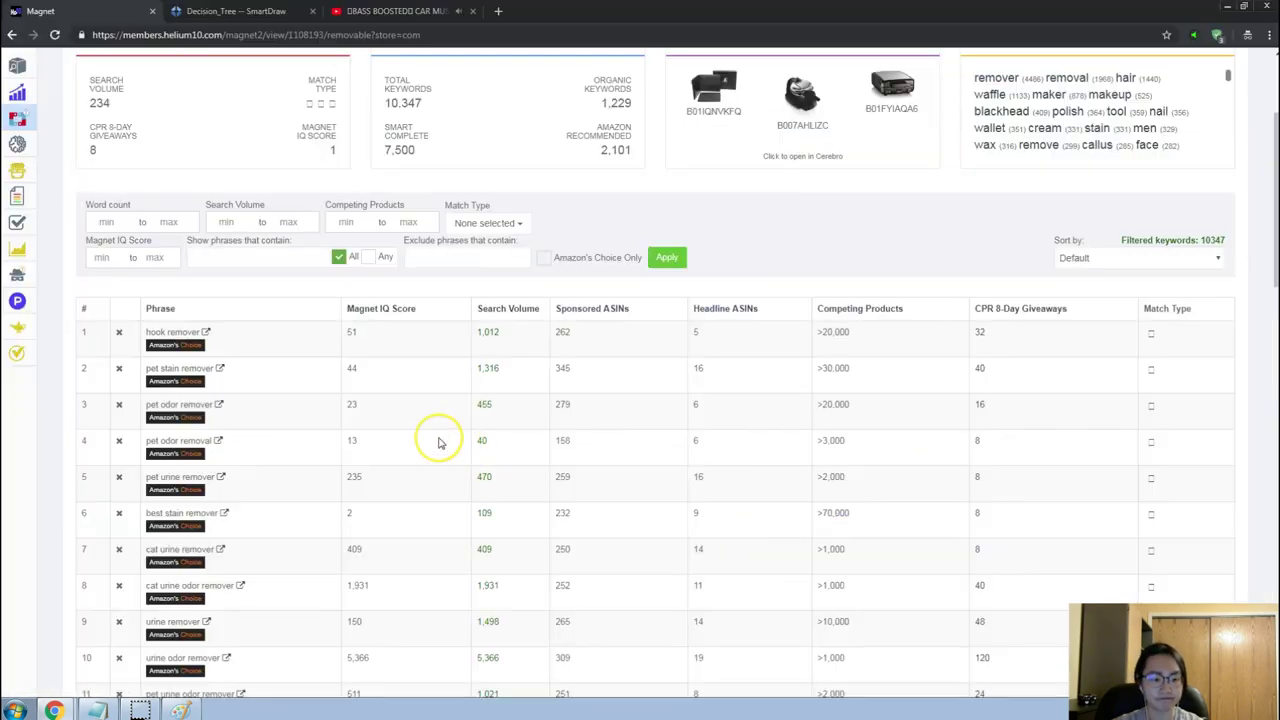
pyautogui.scroll(-2, 438, 443)
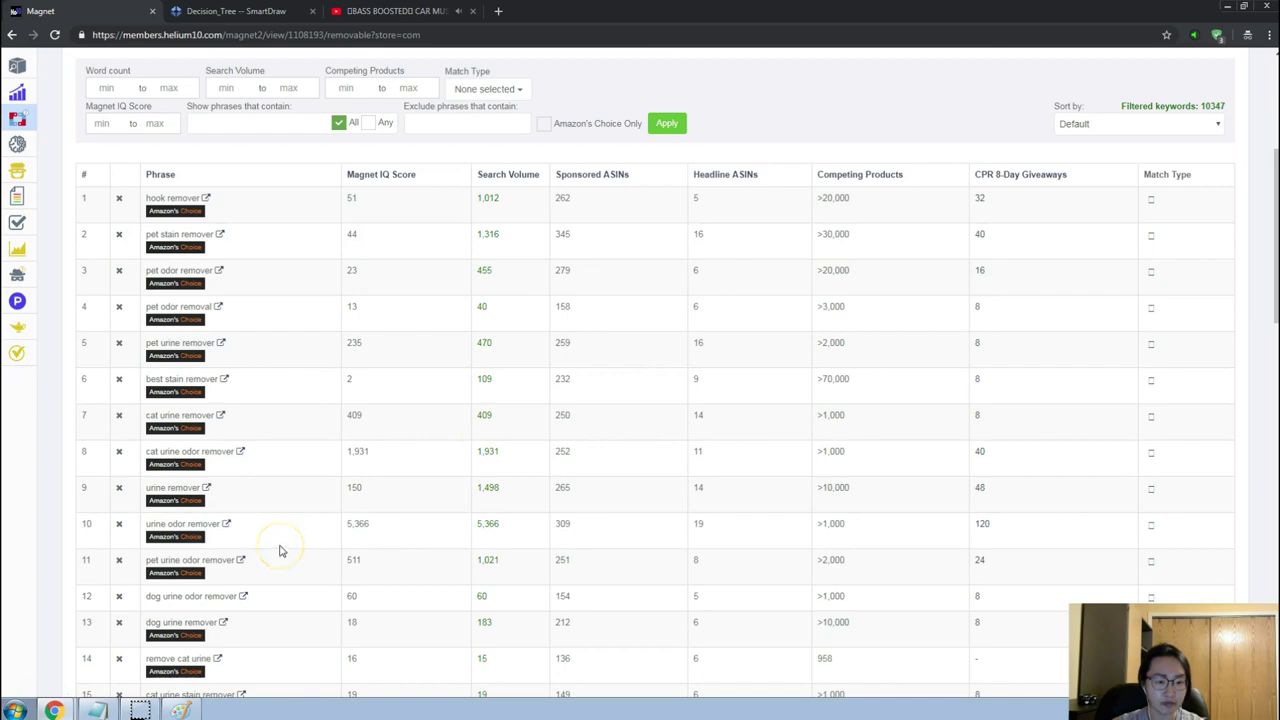
pyautogui.scroll(-1, 280, 550)
pyautogui.hotkey('alt', 'Tab')
pyautogui.hotkey('alt', 'Tab')
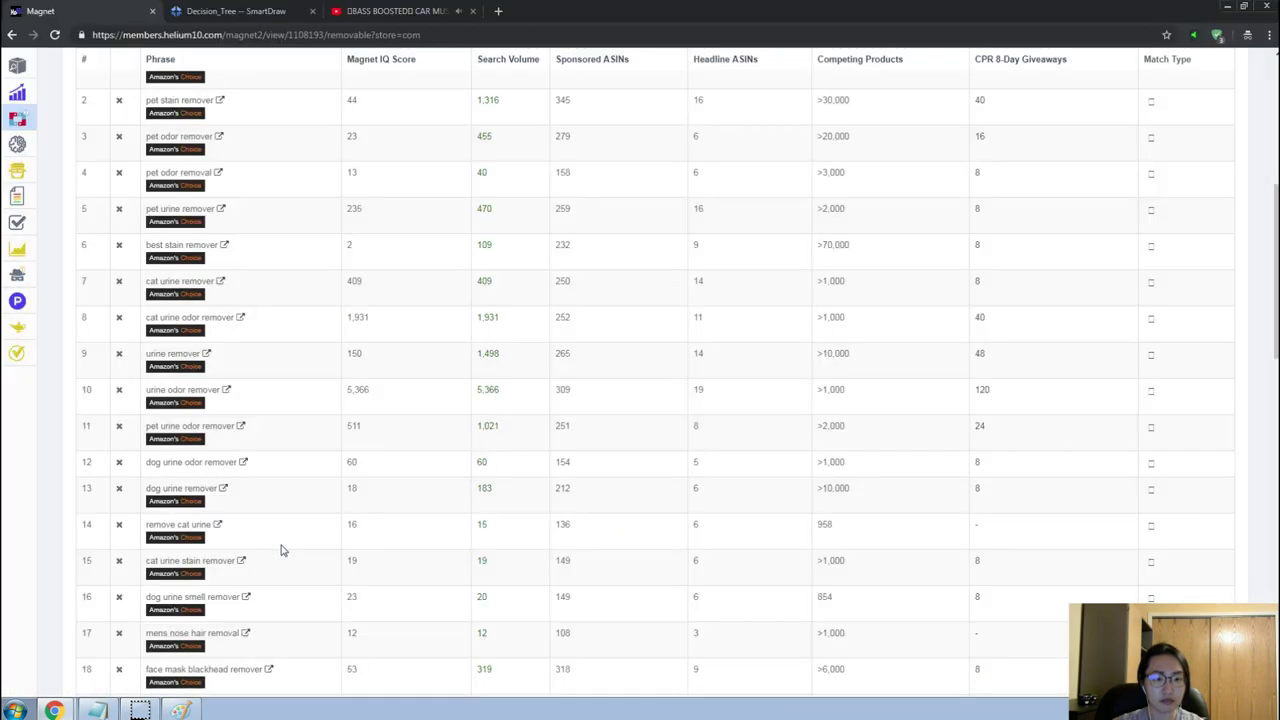
# Go back to the Product Ideas note in Notepad and highlight the "home decor" idea.
pyautogui.hotkey('alt', 'Tab')
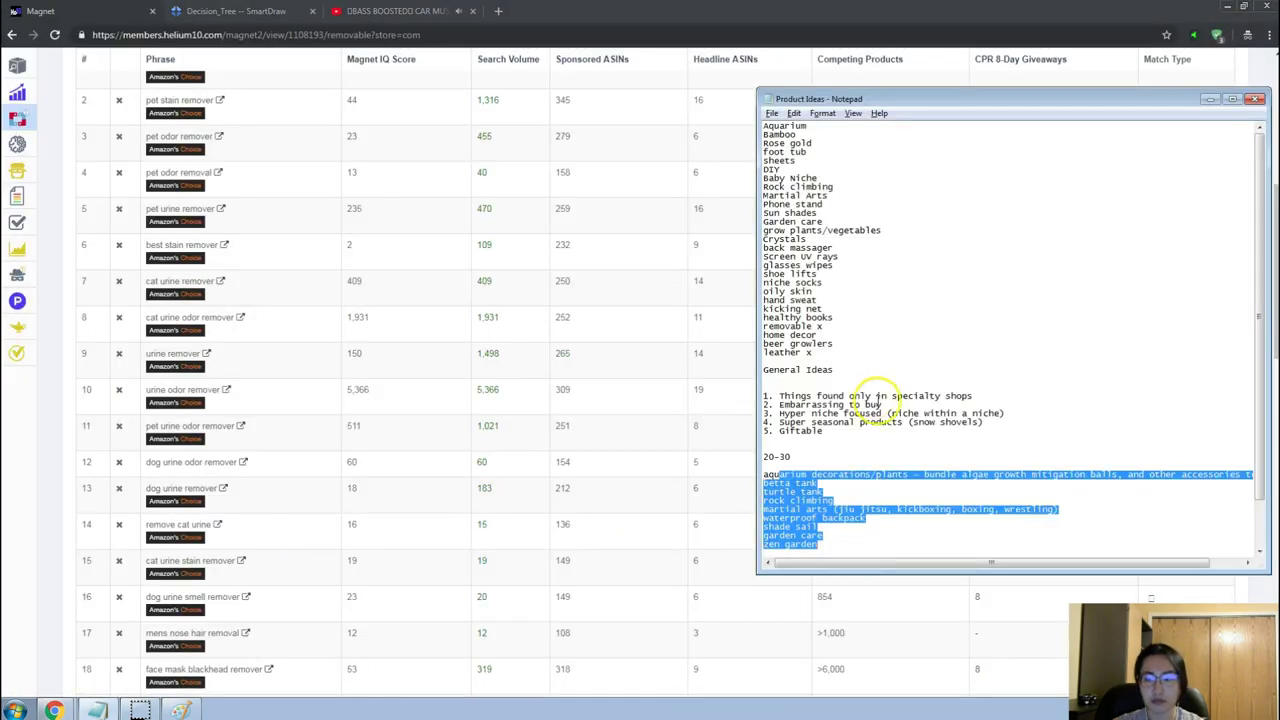
pyautogui.click(901, 301)
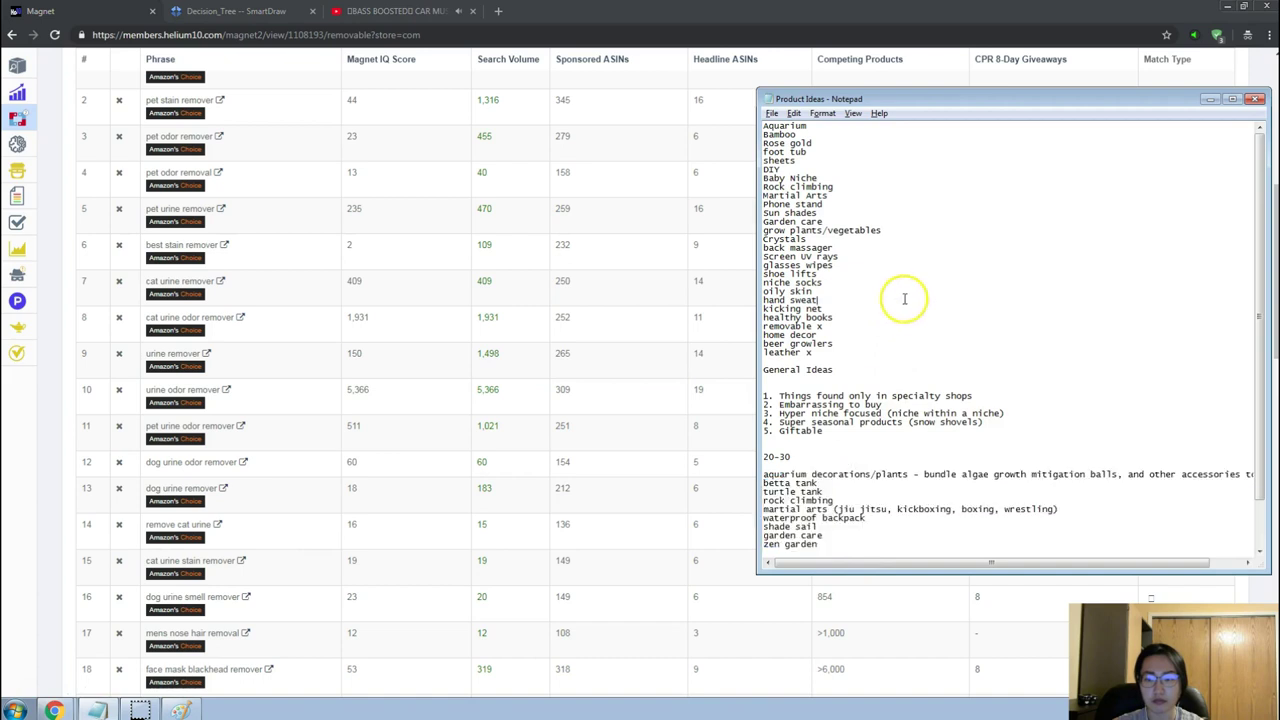
pyautogui.click(889, 325)
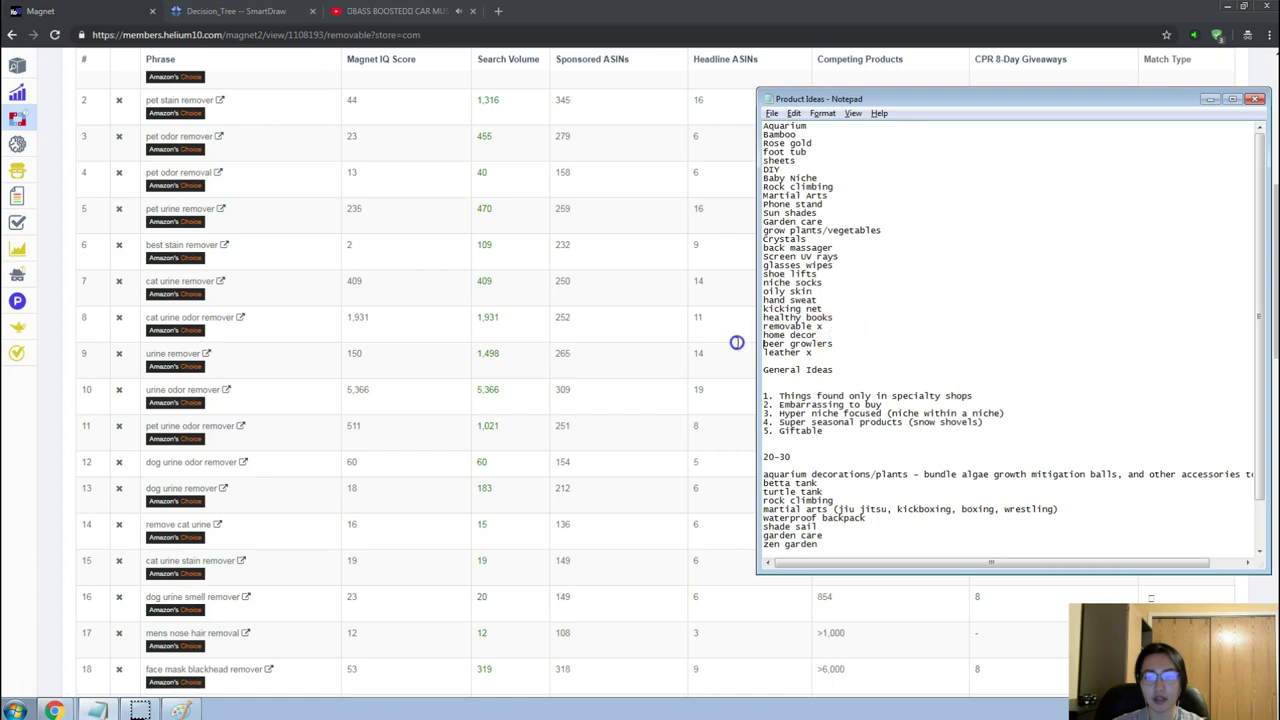
pyautogui.moveTo(822, 335); pyautogui.dragTo(740, 334)
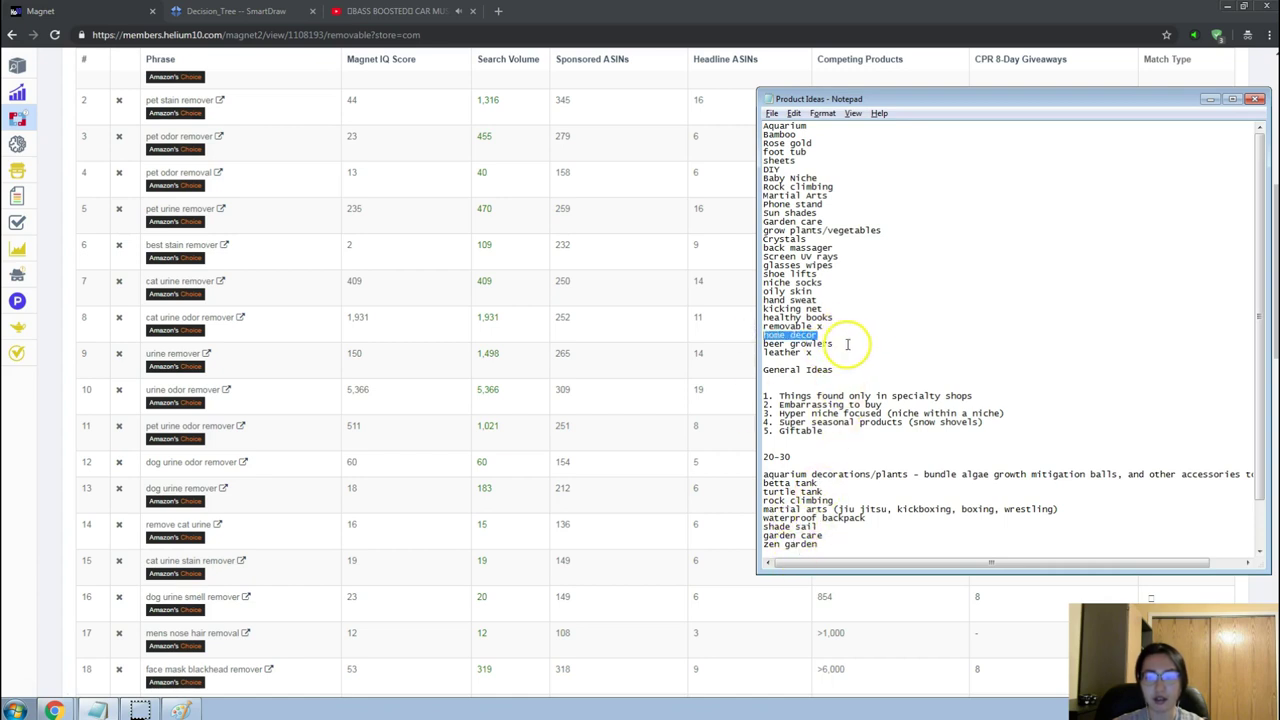
pyautogui.click(614, 329)
pyautogui.scroll(1, 476, 302)
pyautogui.scroll(5, 476, 302)
pyautogui.doubleClick(166, 169)
pyautogui.write('beer growlers')
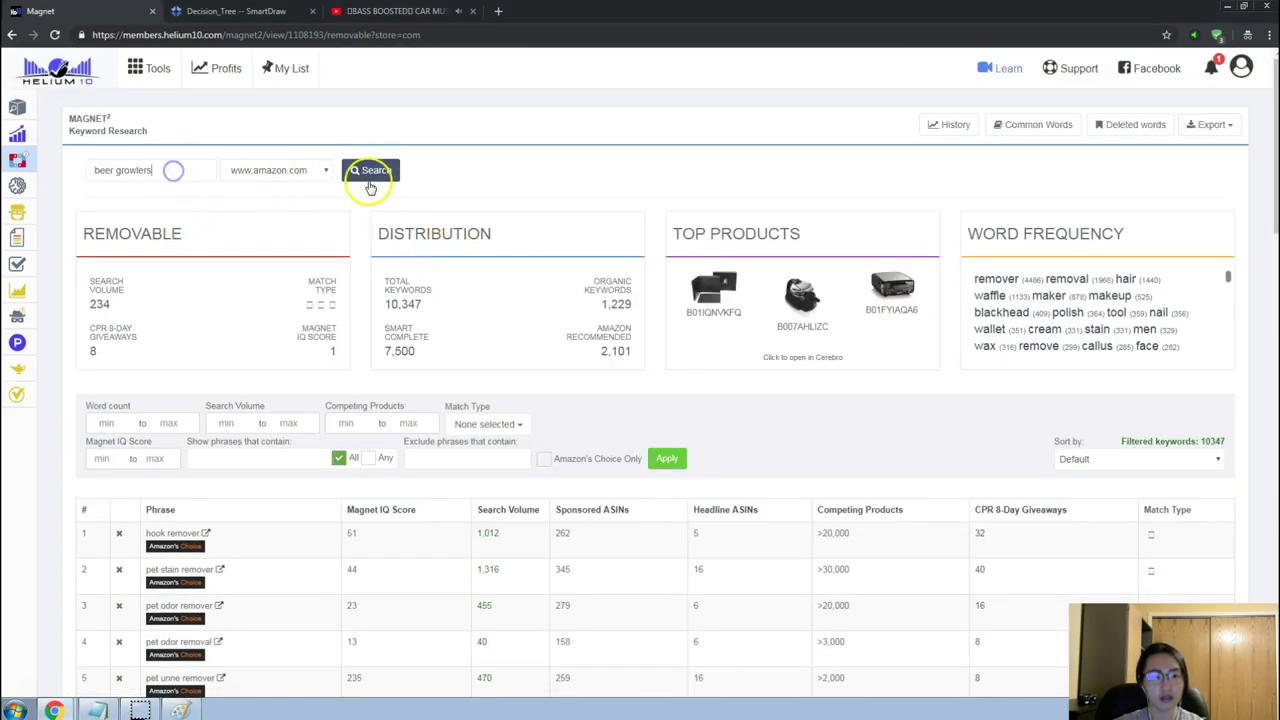
pyautogui.click(370, 170)
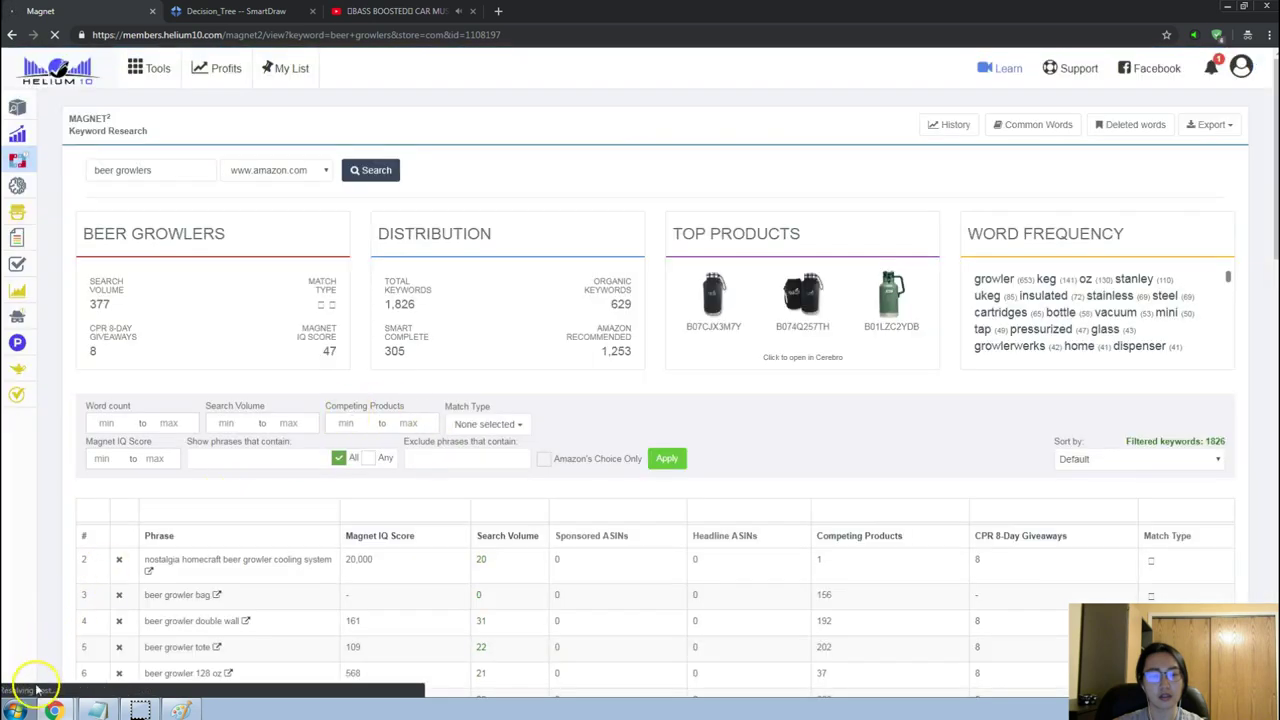
# Sort the beer growlers keywords by search volume from high to low and review the phrases, highlighting "growler".
pyautogui.scroll(-1, 818, 503)
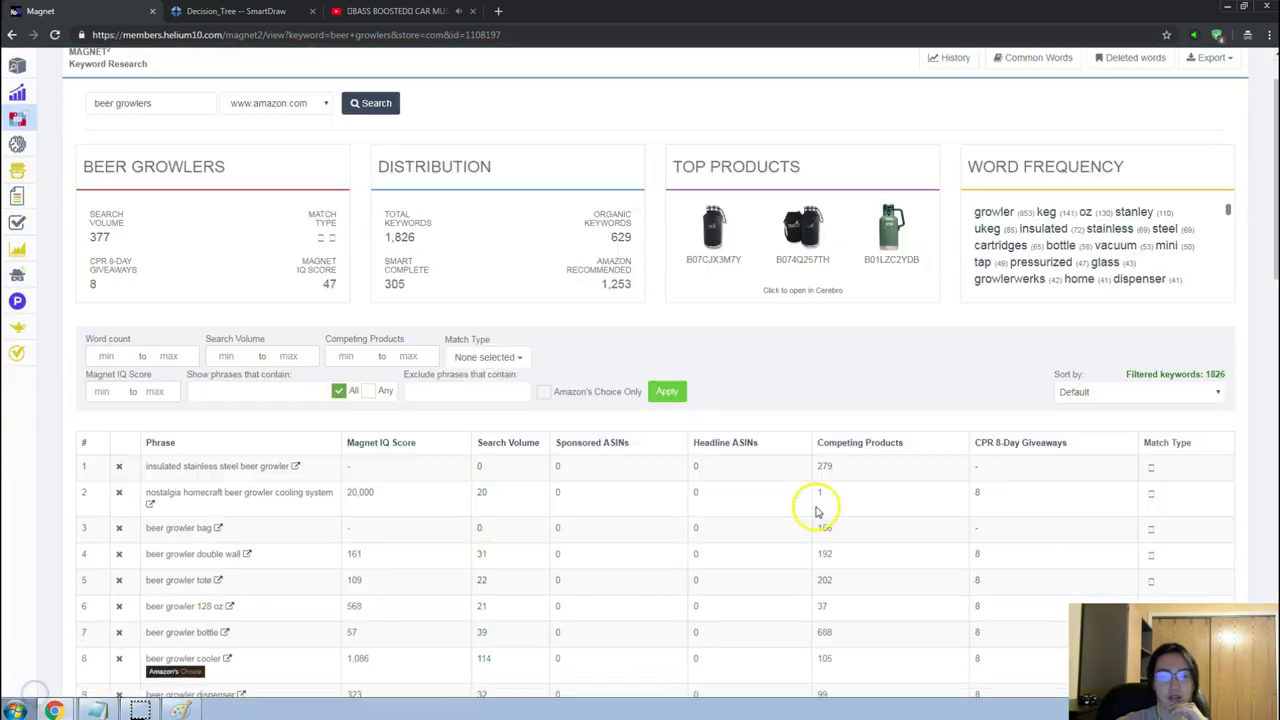
pyautogui.click(512, 446)
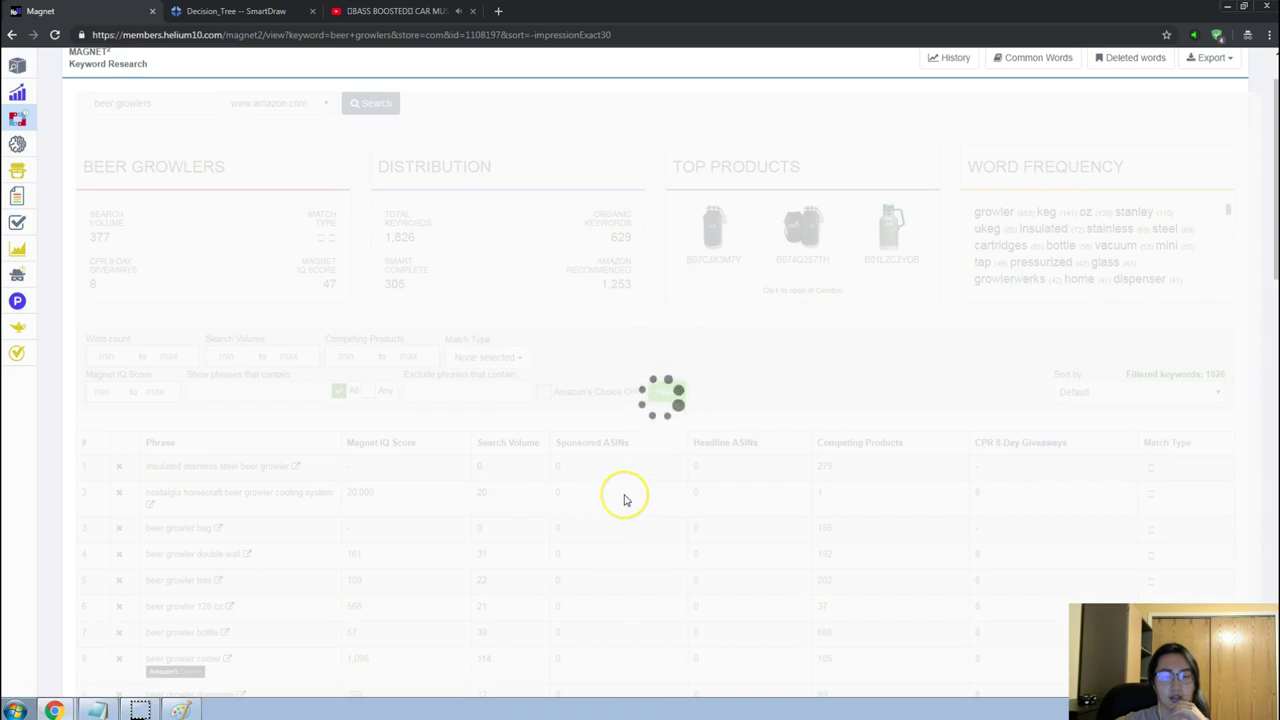
pyautogui.scroll(-2, 624, 500)
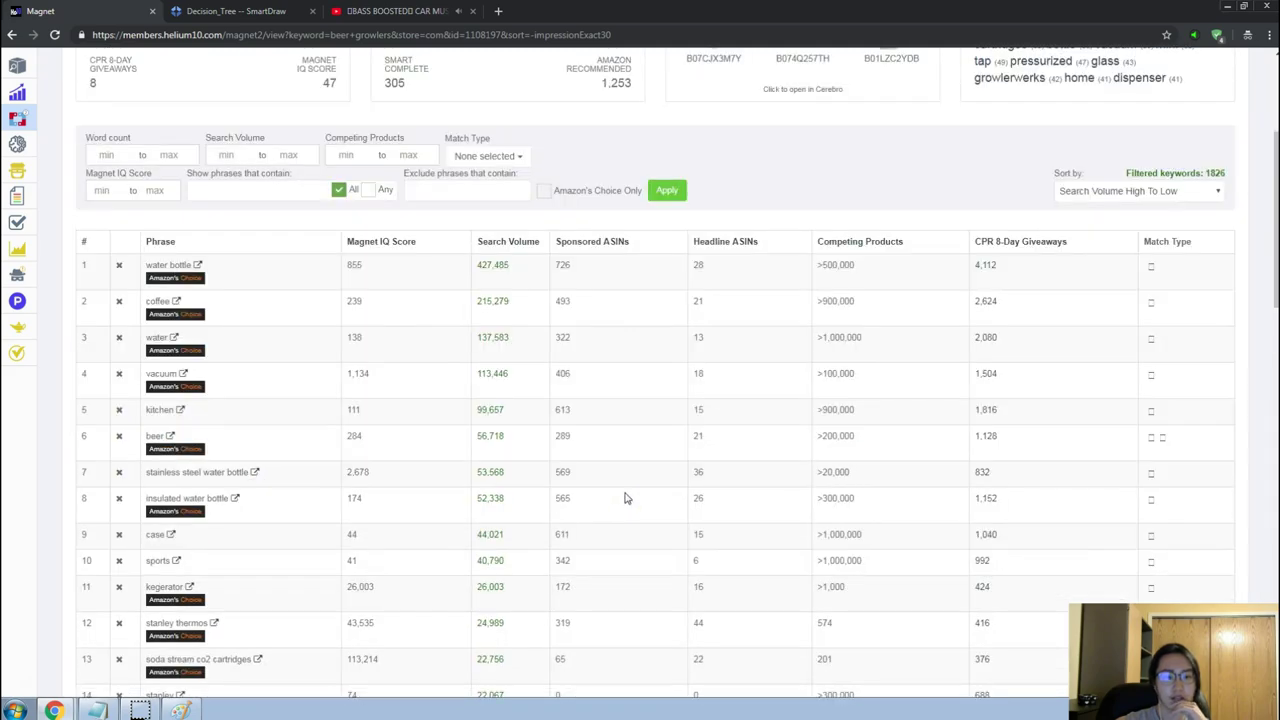
pyautogui.scroll(-1, 624, 498)
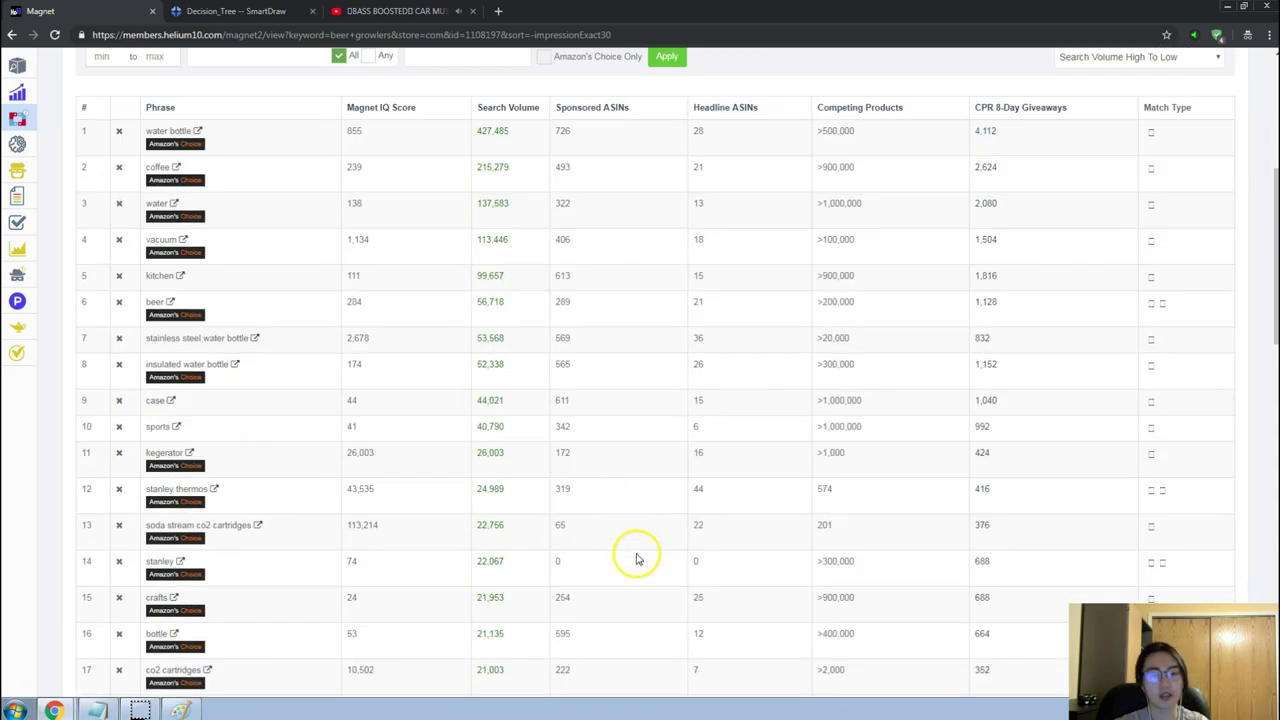
pyautogui.scroll(-1, 640, 560)
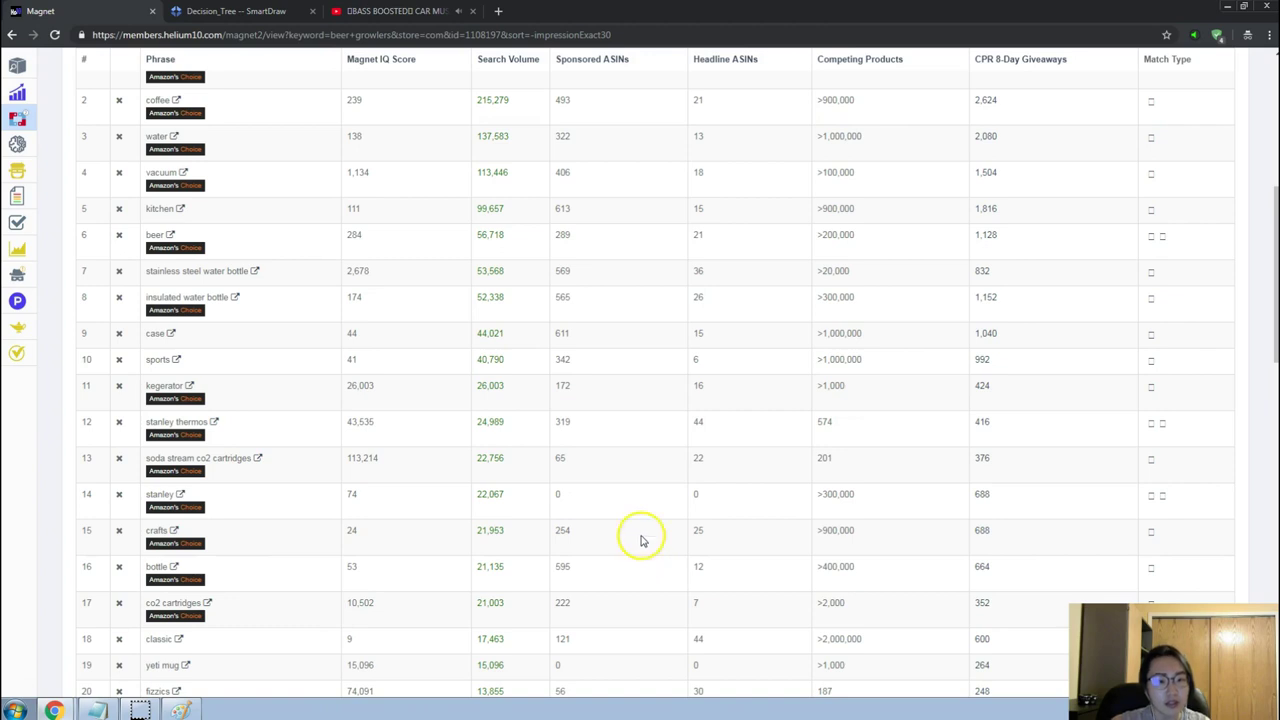
pyautogui.scroll(-3, 640, 539)
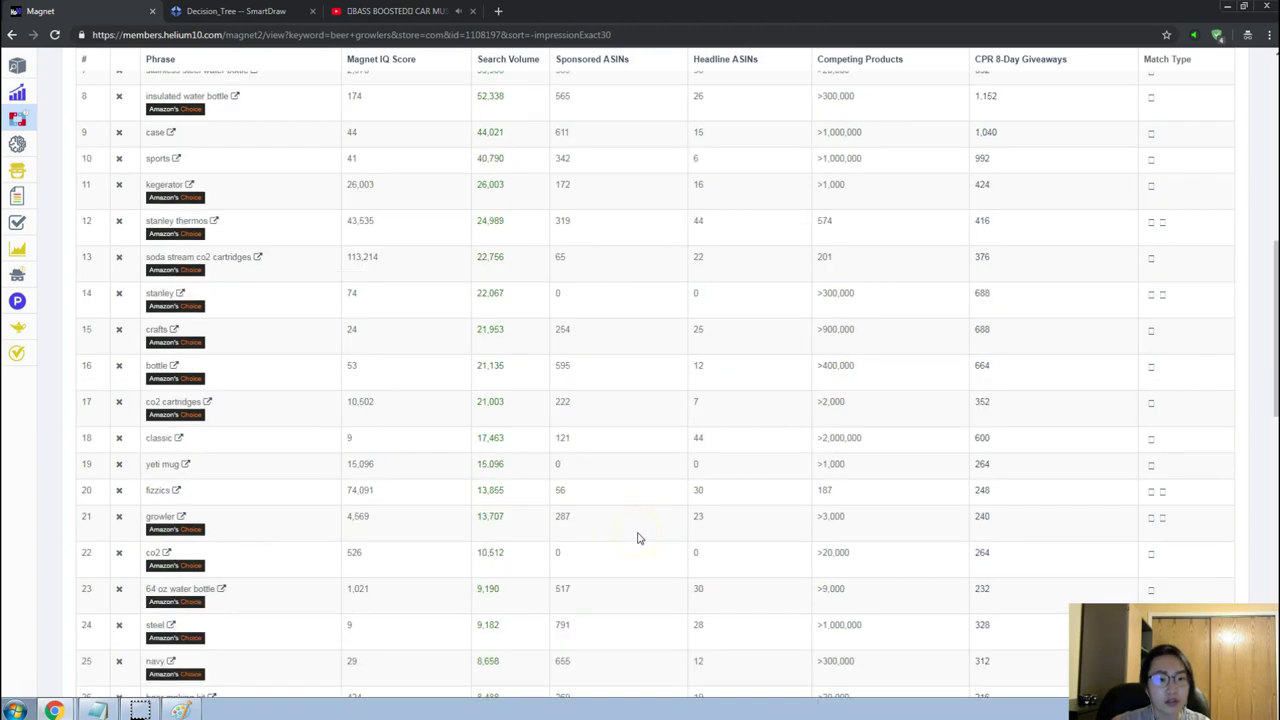
pyautogui.scroll(-1, 639, 538)
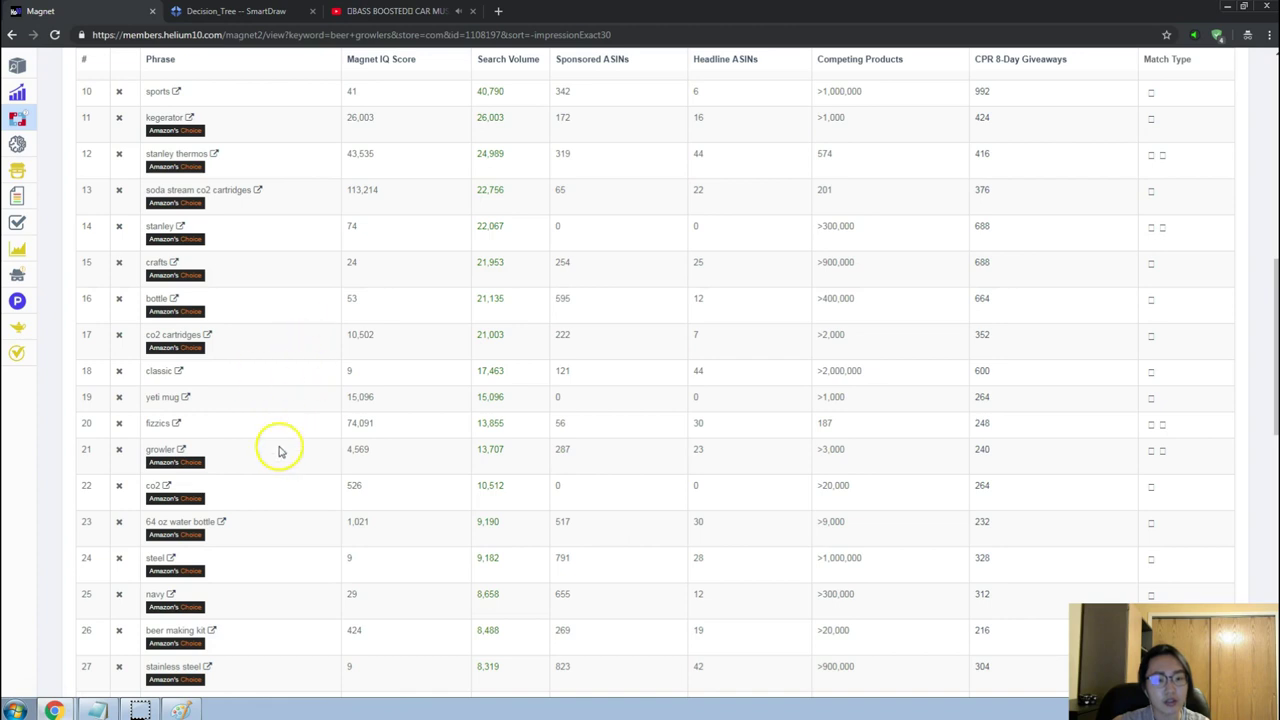
pyautogui.scroll(-1, 282, 430)
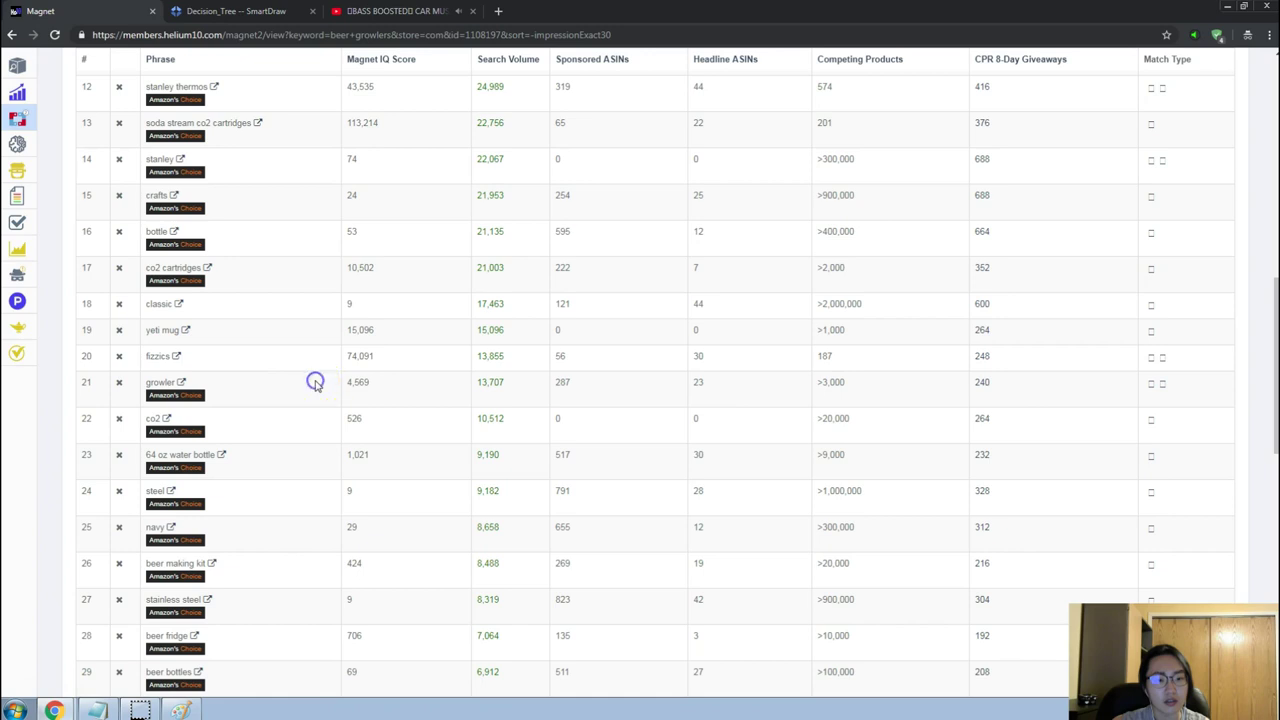
pyautogui.scroll(-2, 315, 386)
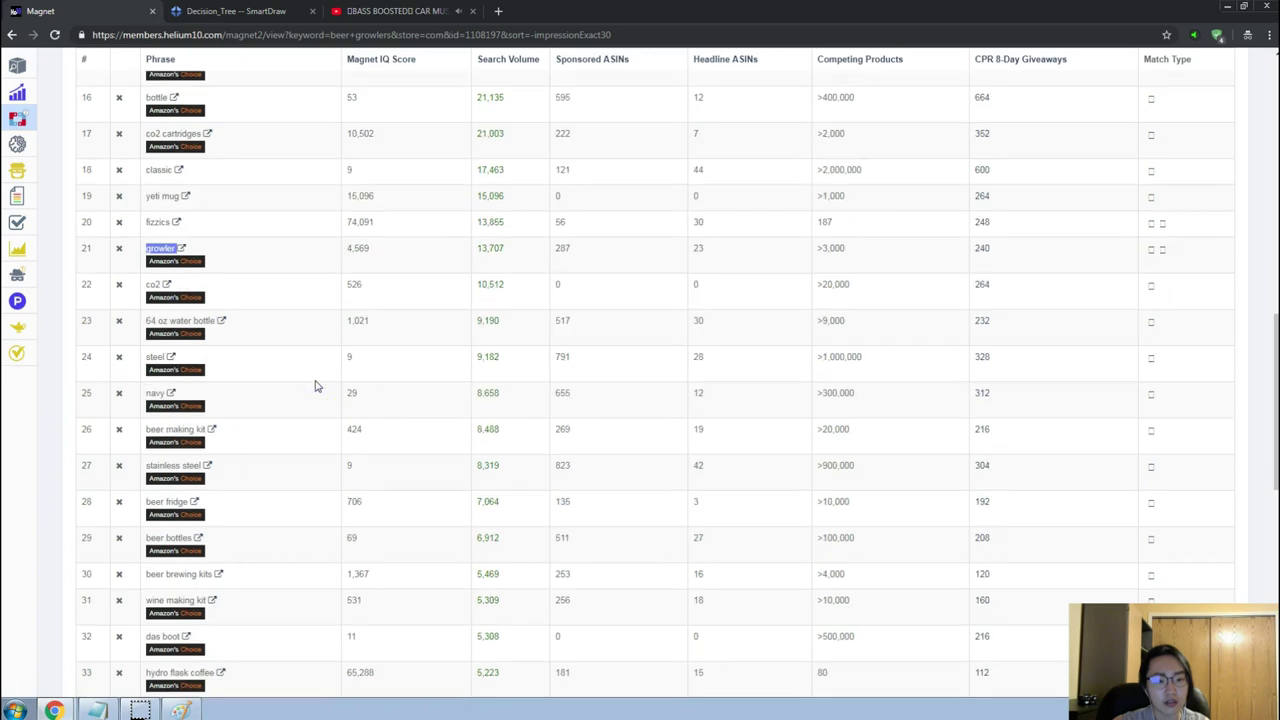
# Switch from Magnet to the Amazon window and search the store for "growler".
pyautogui.scroll(-1, 315, 386)
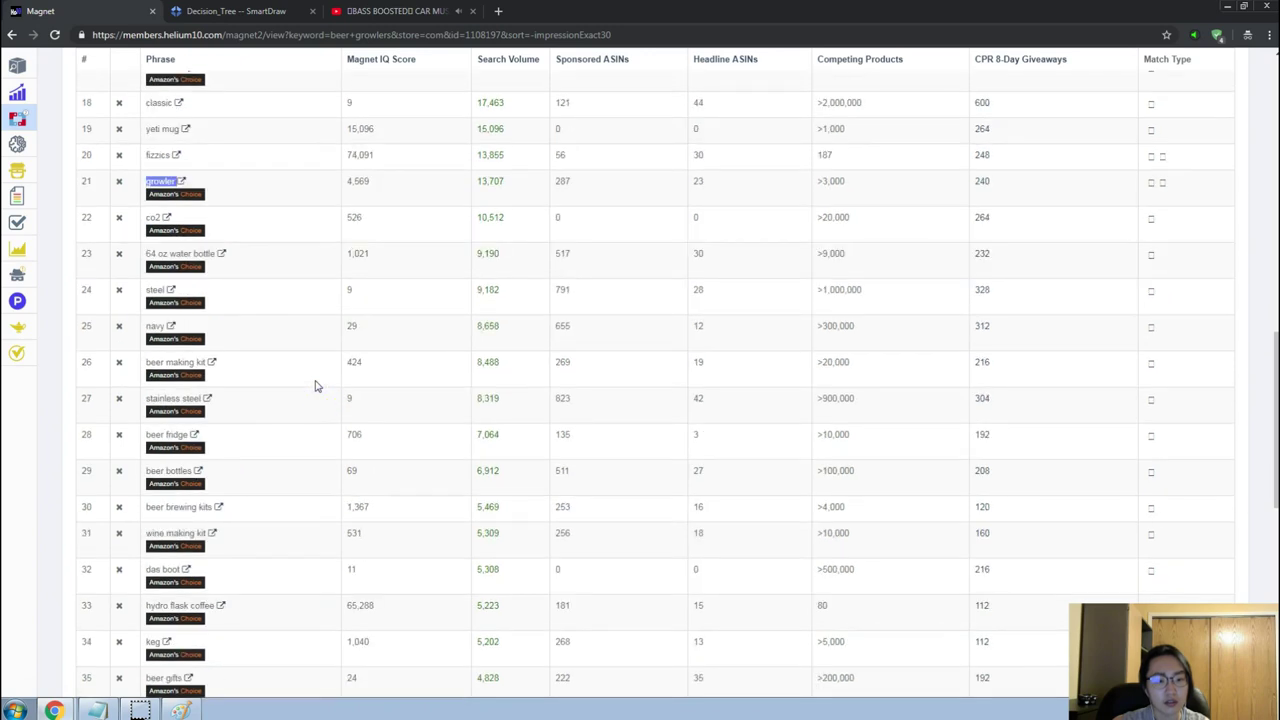
pyautogui.hotkey('alt', 'Tab')
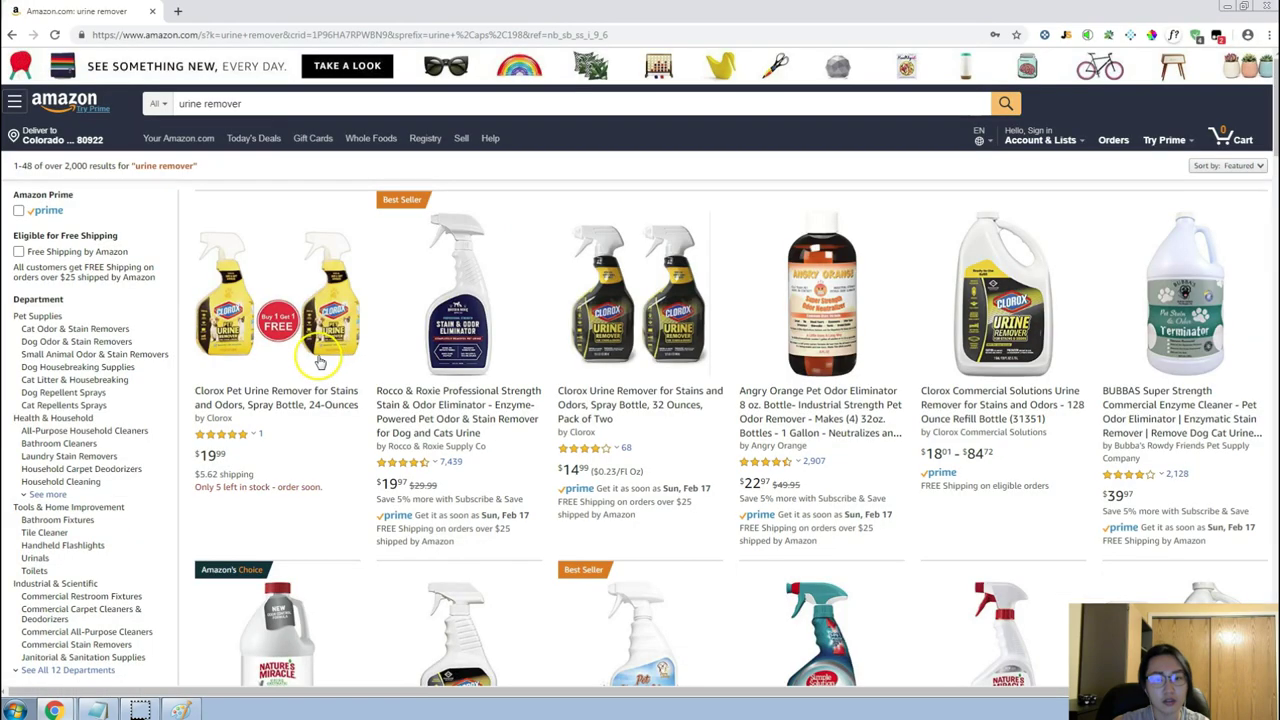
pyautogui.click(300, 112)
pyautogui.hotkey('ctrl', 'shift', 'Left')
pyautogui.hotkey('ctrl', 'shift', 'Left')
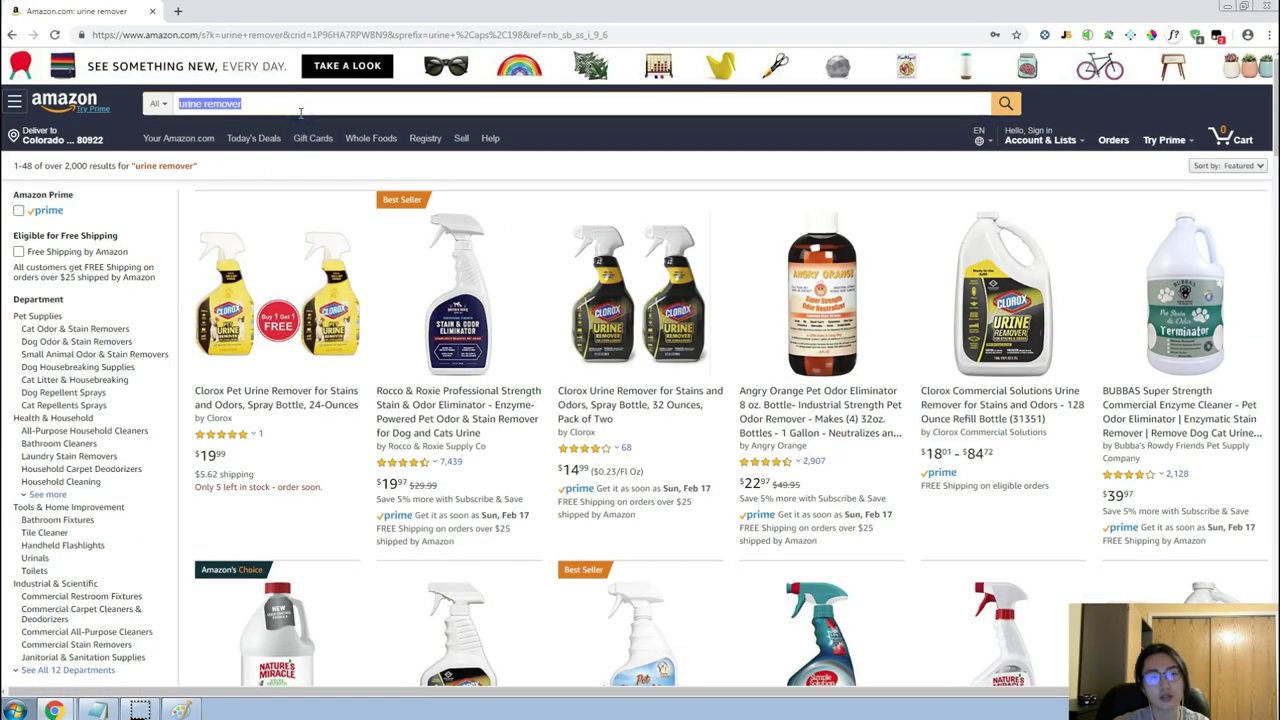
pyautogui.write('growler')
pyautogui.press('Return')
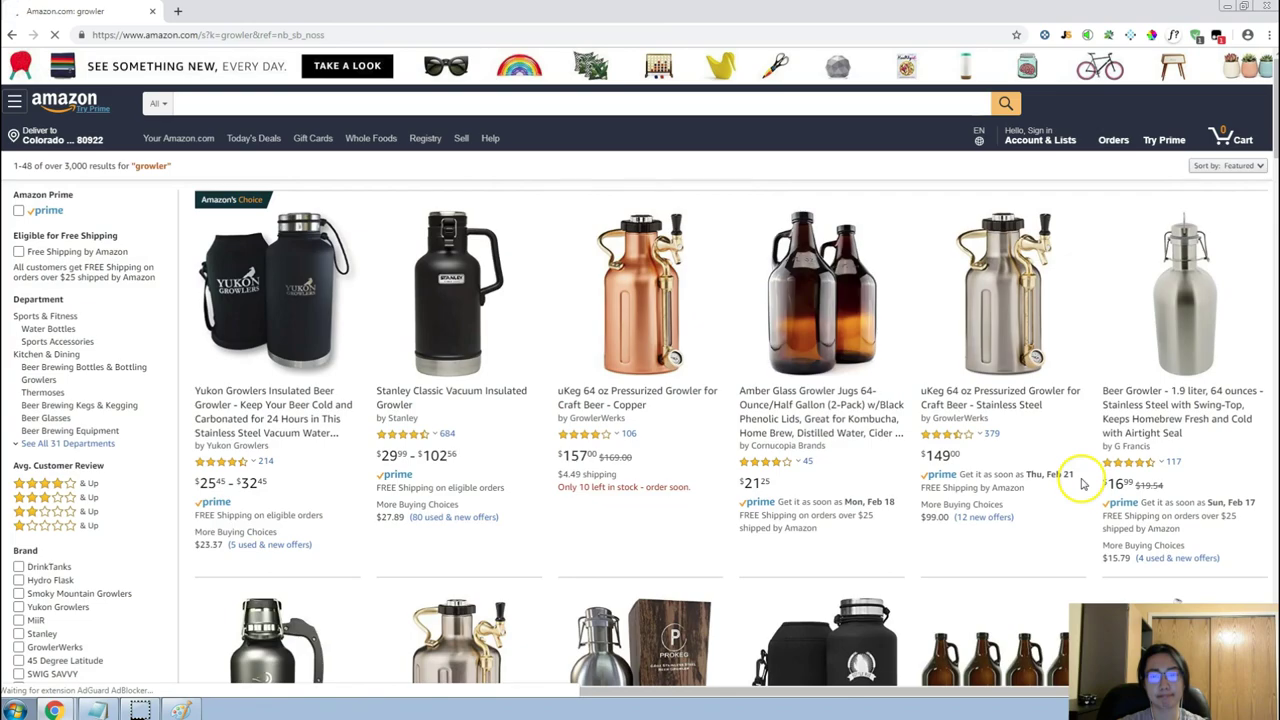
# Run the Jungle Scout extension on the growler results, review the products' sales, price, revenue and reviews, then close it and browse the listings.
pyautogui.scroll(-1, 1105, 480)
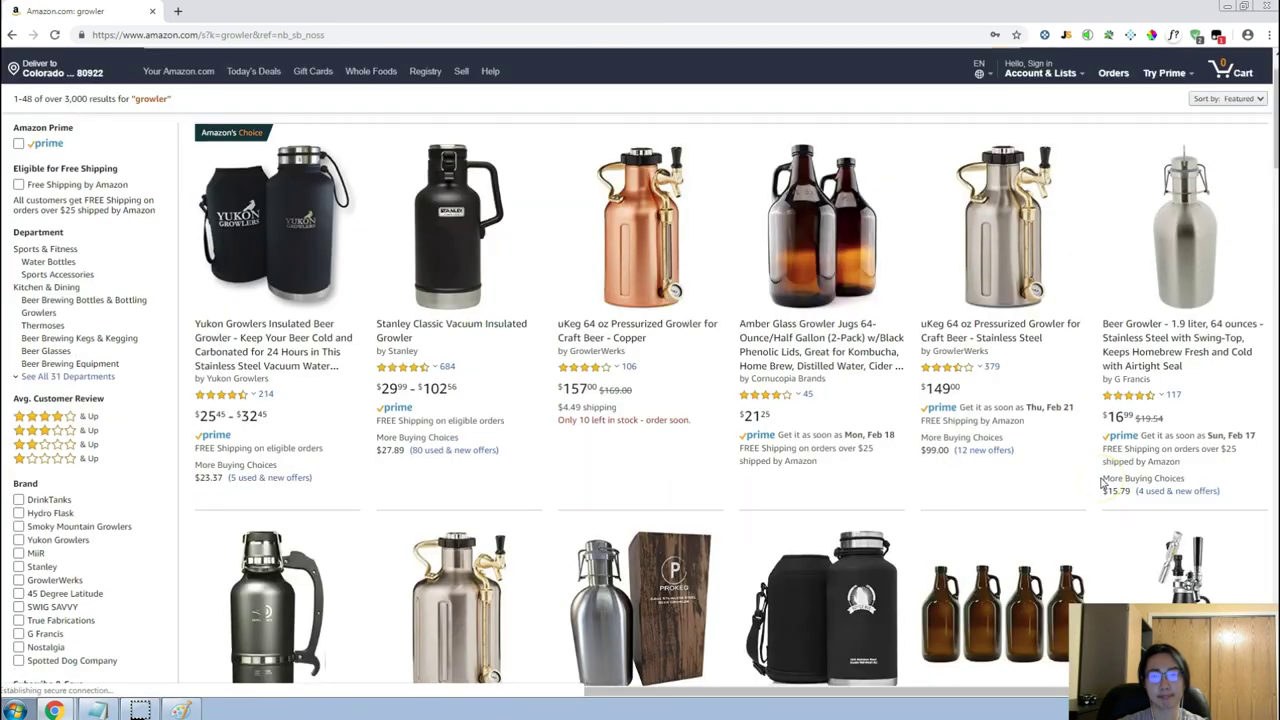
pyautogui.scroll(-4, 1105, 480)
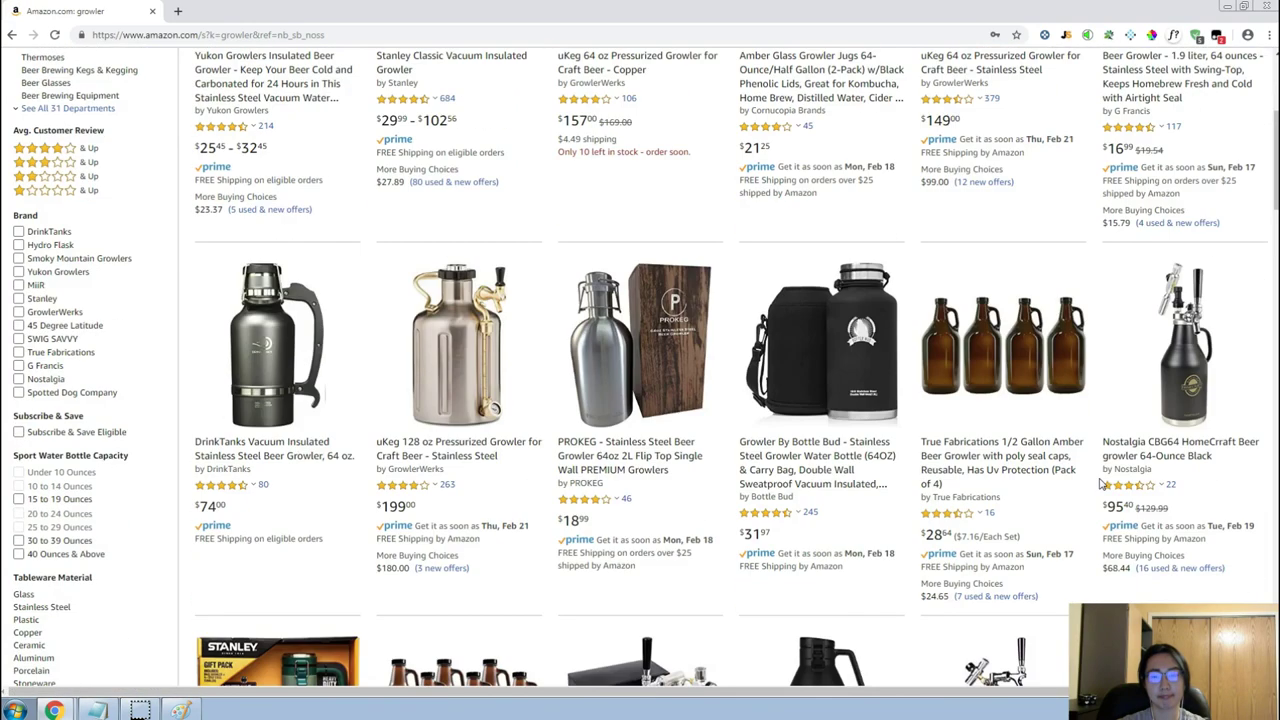
pyautogui.scroll(2, 1100, 484)
pyautogui.scroll(2, 1100, 484)
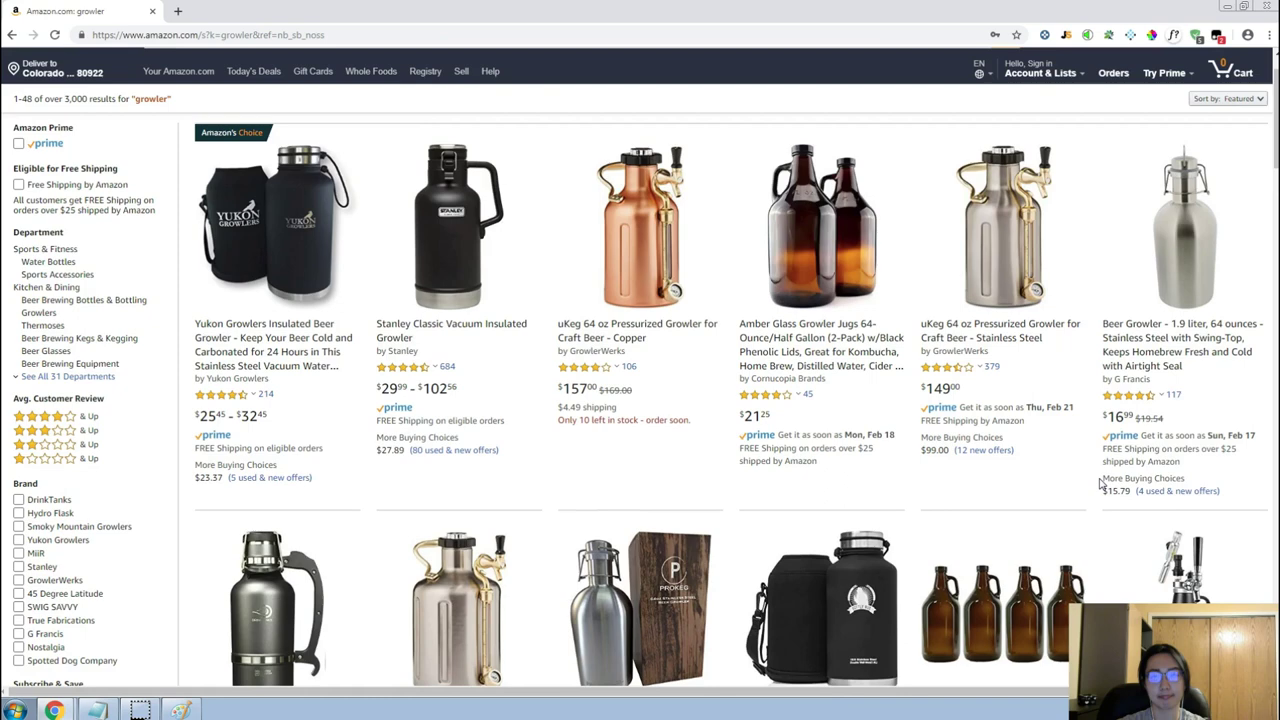
pyautogui.click(1066, 35)
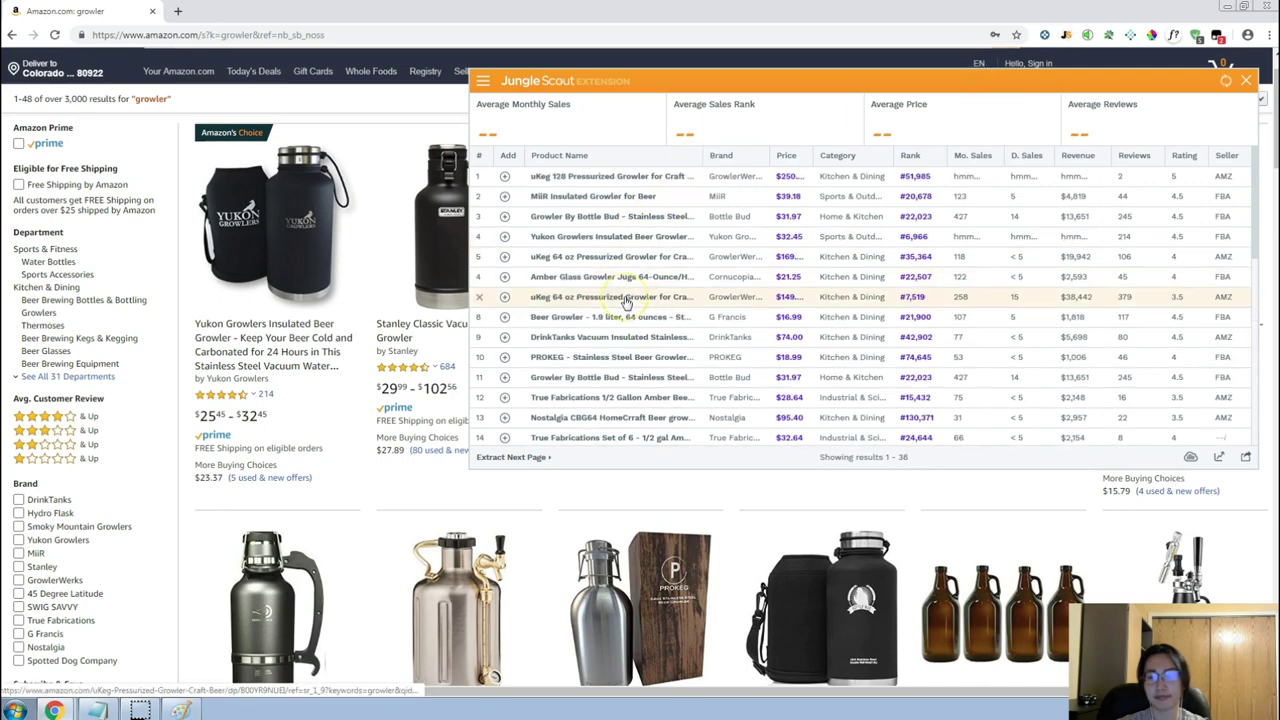
pyautogui.moveTo(626, 302)
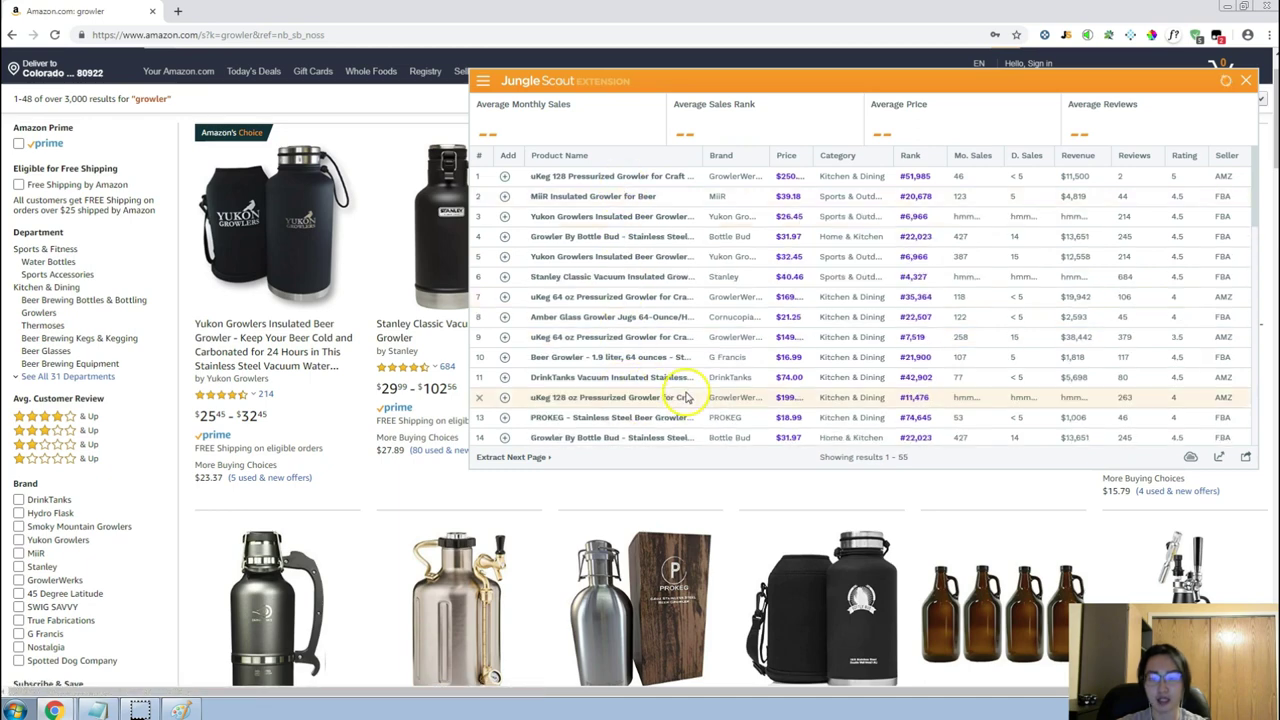
pyautogui.moveTo(683, 395)
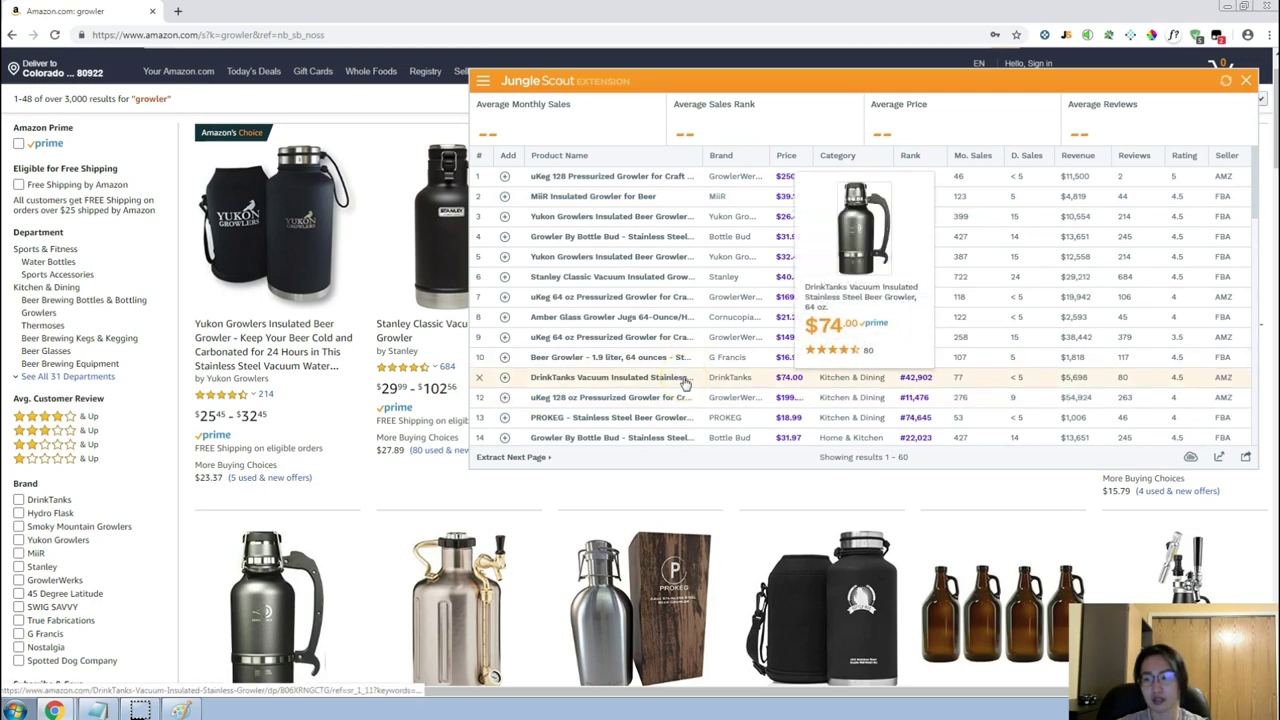
pyautogui.scroll(-1, 703, 325)
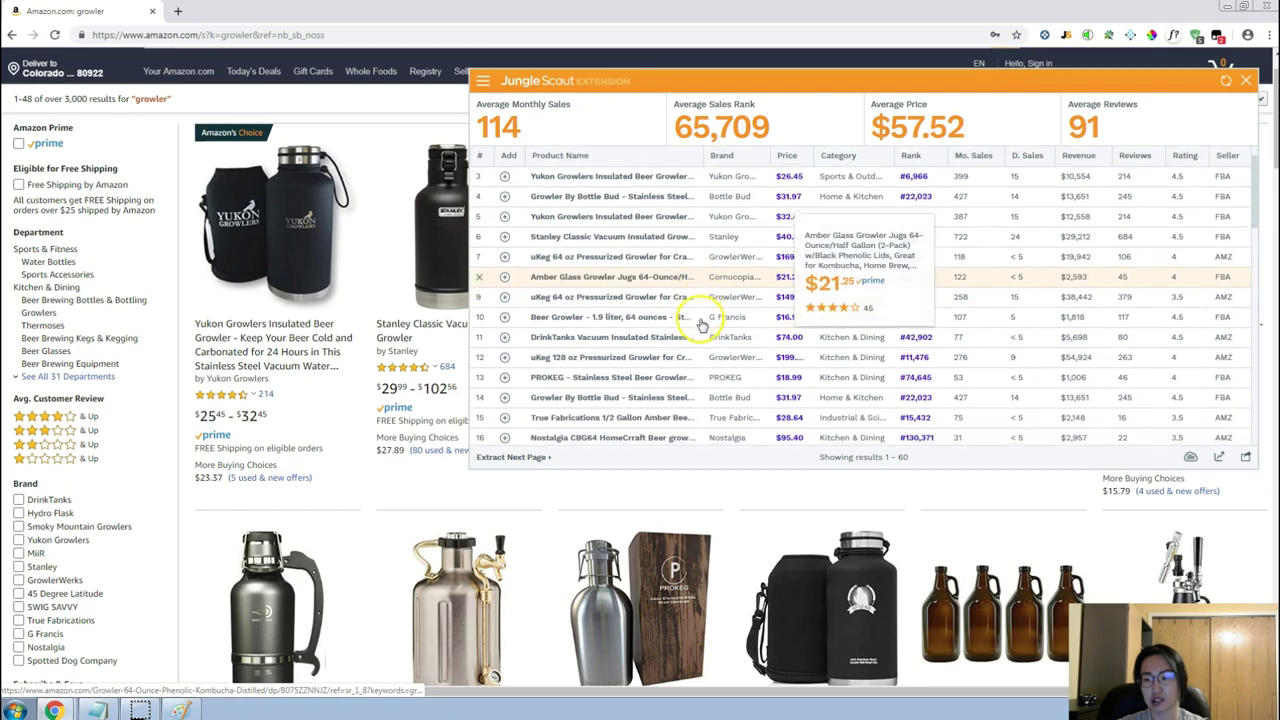
pyautogui.scroll(-1, 703, 330)
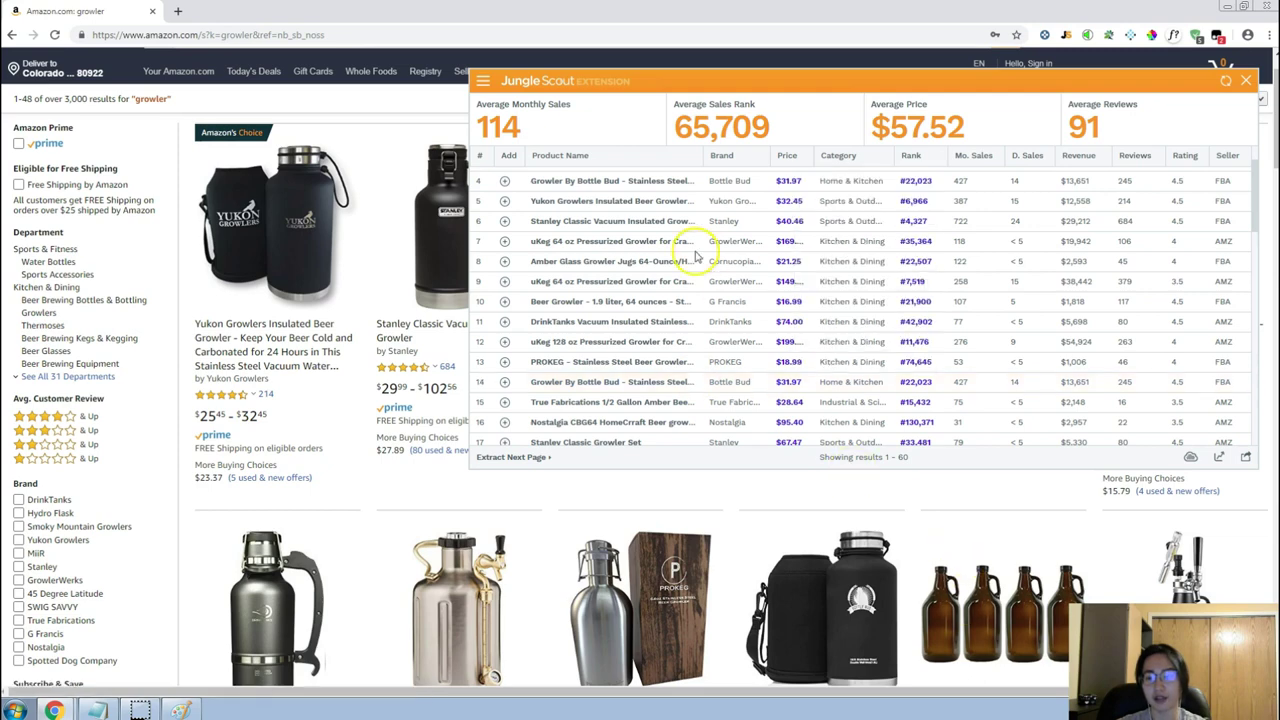
pyautogui.click(1245, 82)
pyautogui.scroll(3, 672, 263)
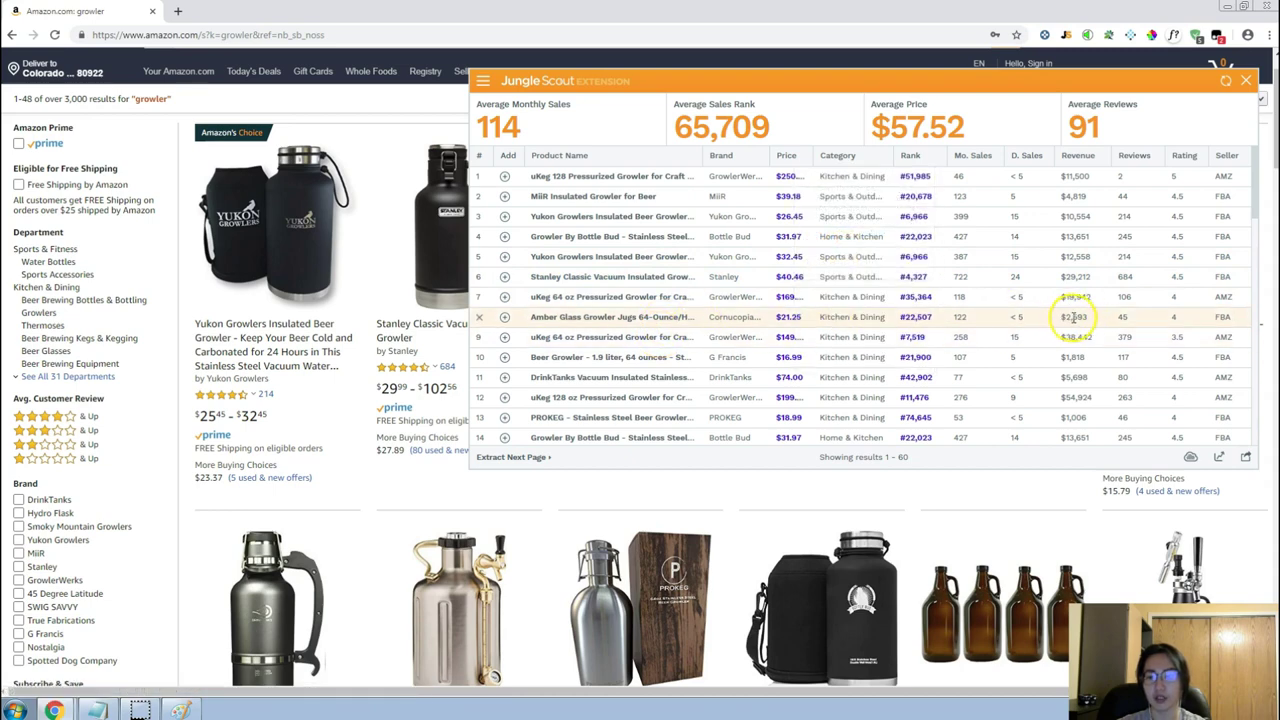
pyautogui.click(1250, 80)
pyautogui.scroll(-5, 1020, 277)
pyautogui.scroll(-1, 893, 320)
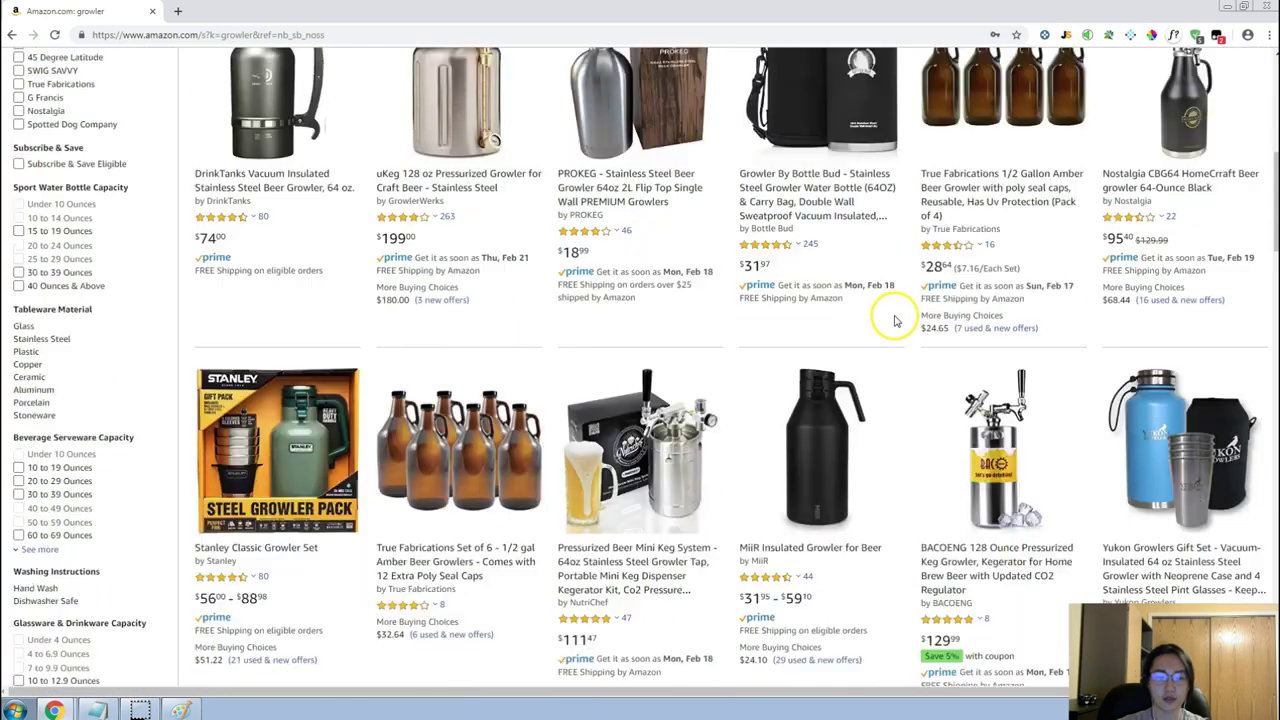
# Go back to the Product Ideas note in Notepad and check the "leather x" idea.
pyautogui.hotkey('alt', 'Tab')
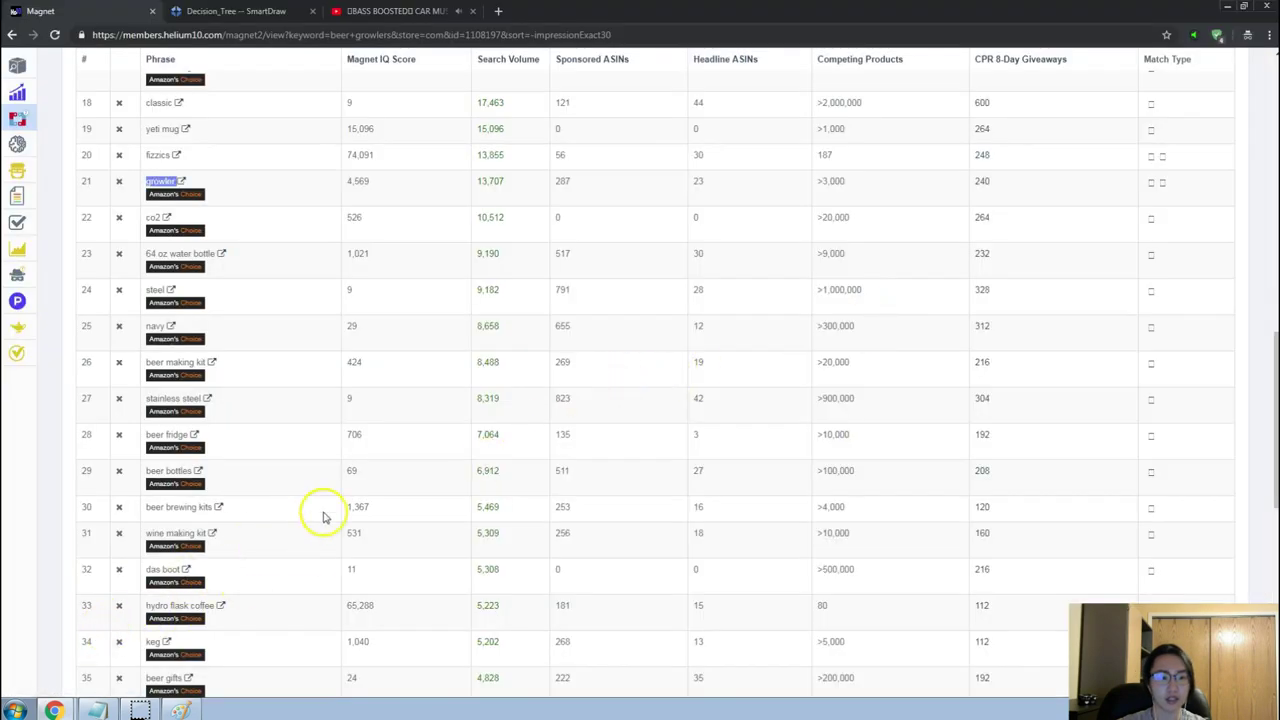
pyautogui.hotkey('alt', 'Tab')
pyautogui.hotkey('alt', 'Tab')
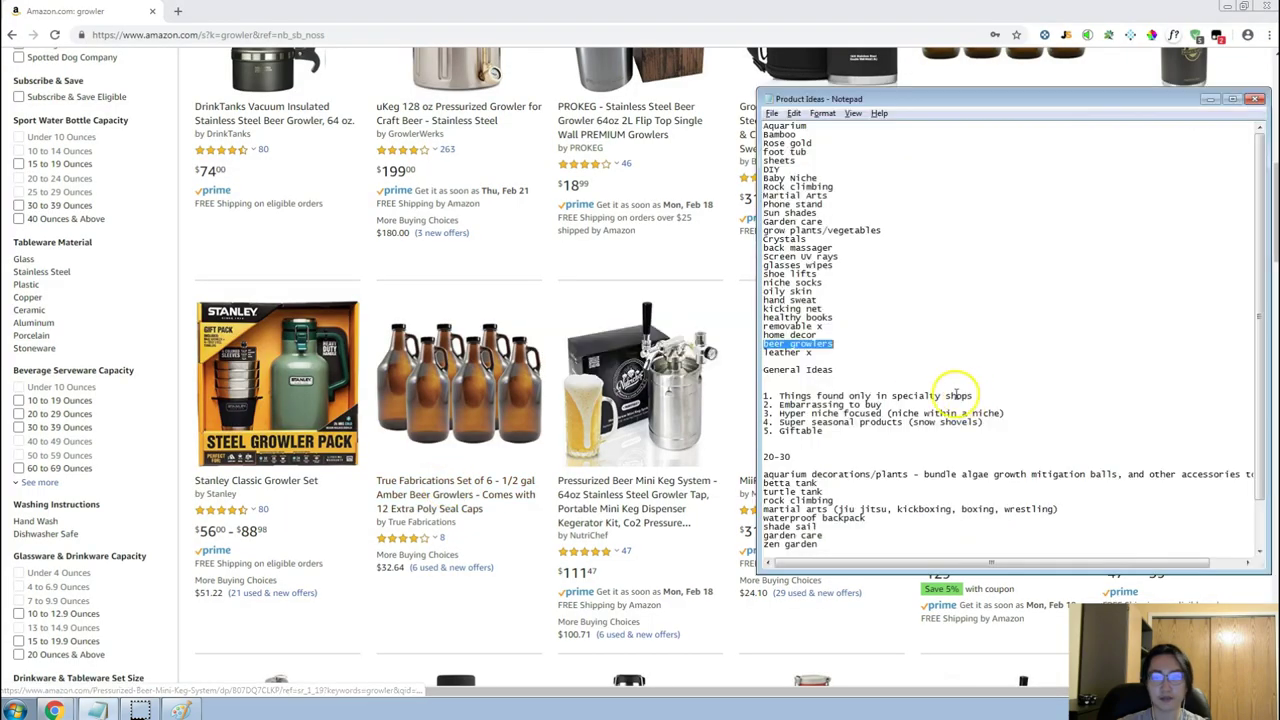
pyautogui.doubleClick(795, 353)
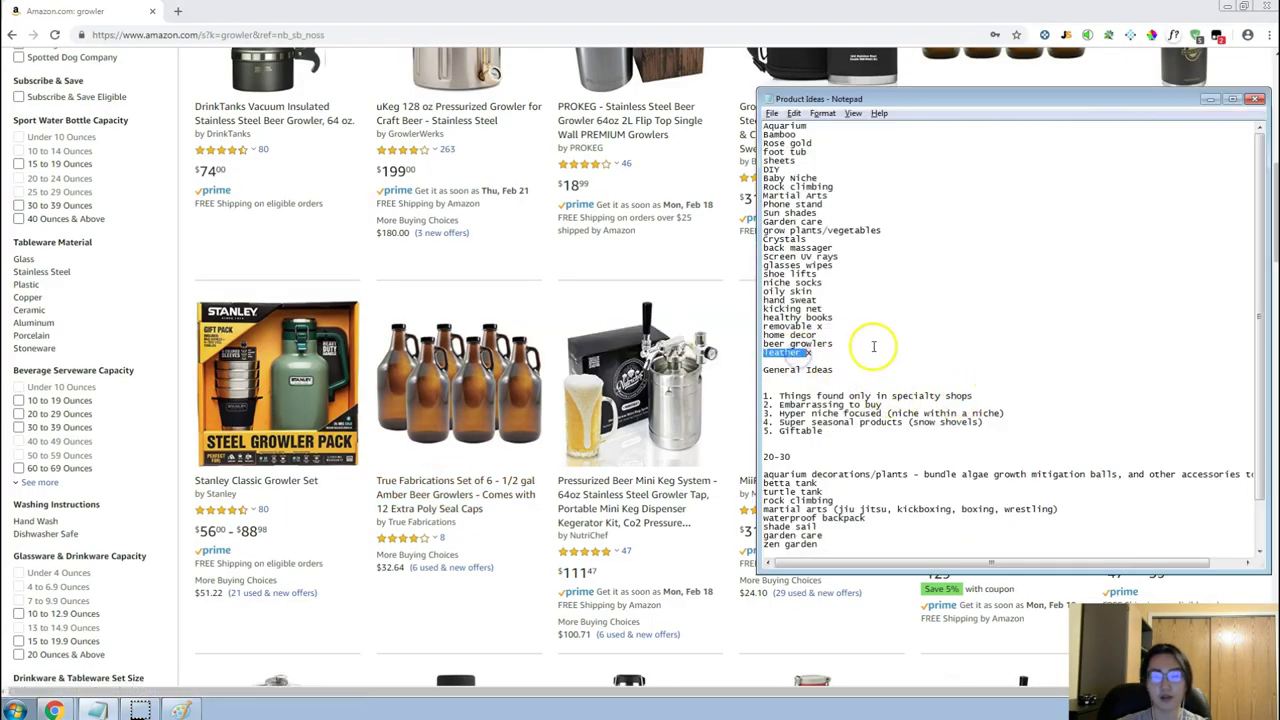
pyautogui.click(873, 345)
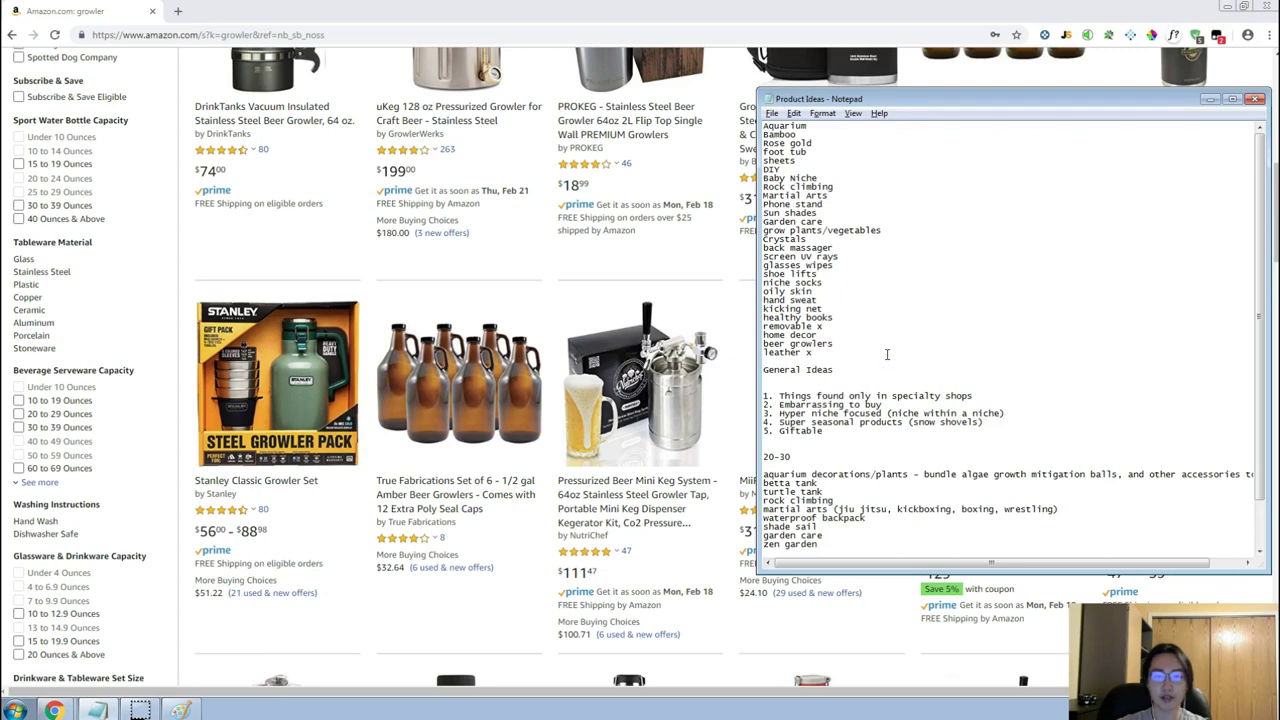